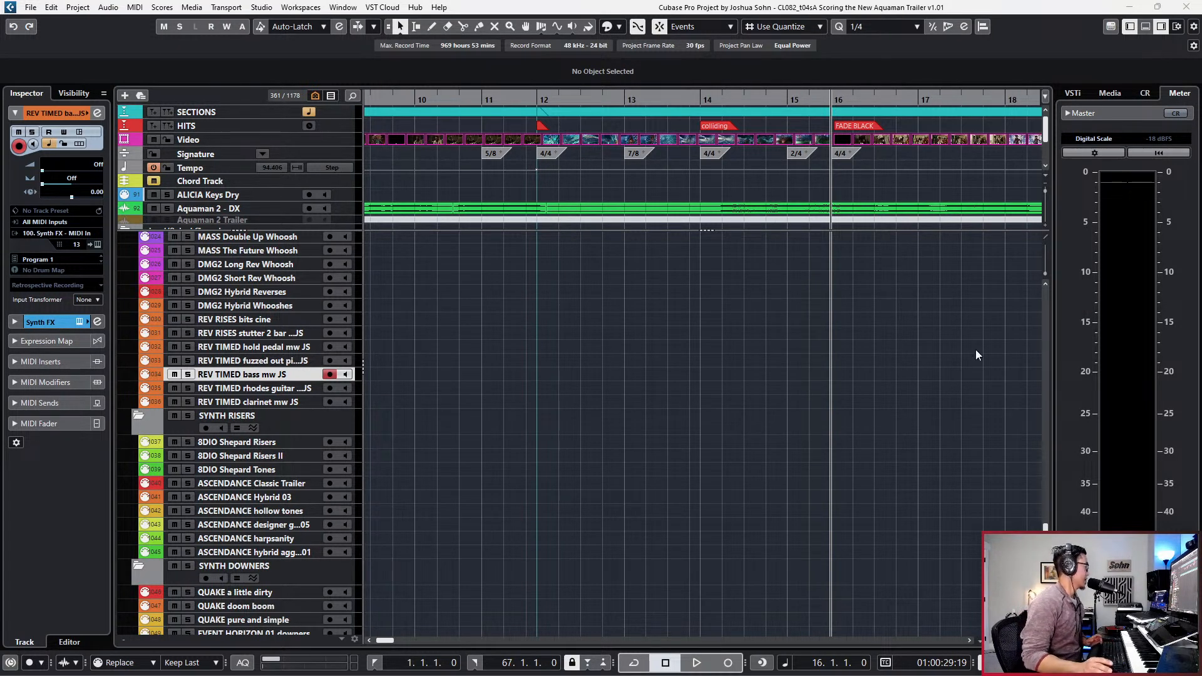
# Step: Show the Video Player and move the project cursor to bar 1
pyautogui.press('F8')
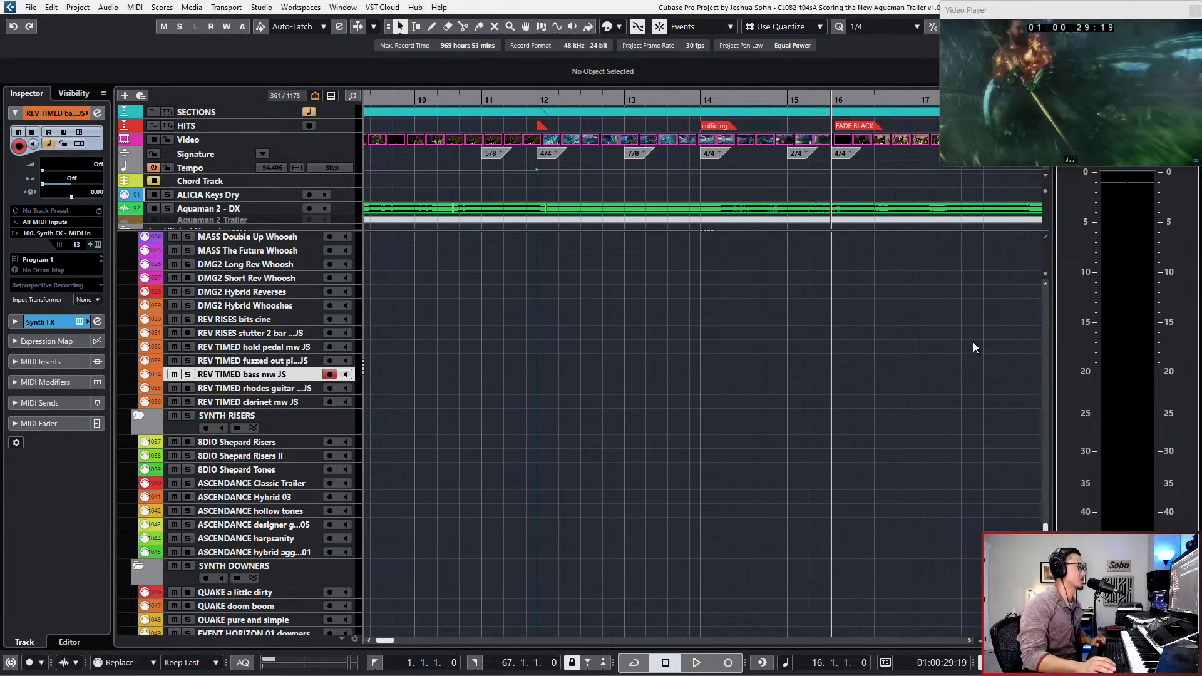
pyautogui.scroll(-1, 970, 348)
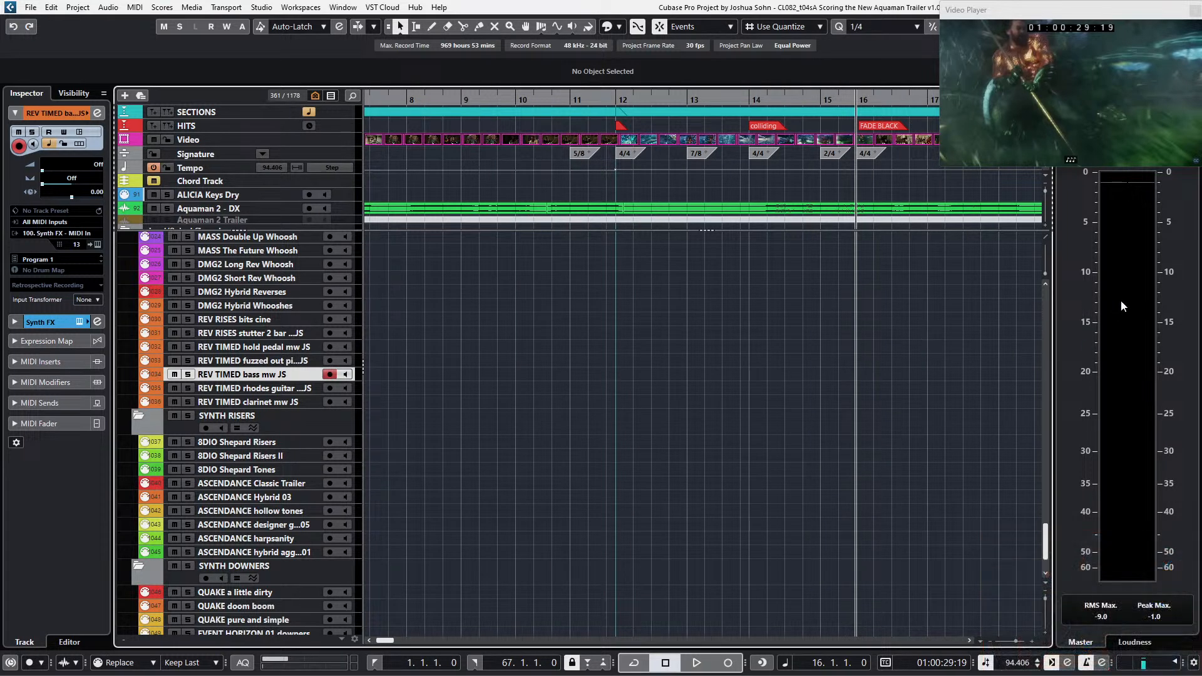
pyautogui.scroll(-1, 951, 386)
pyautogui.scroll(-2, 949, 382)
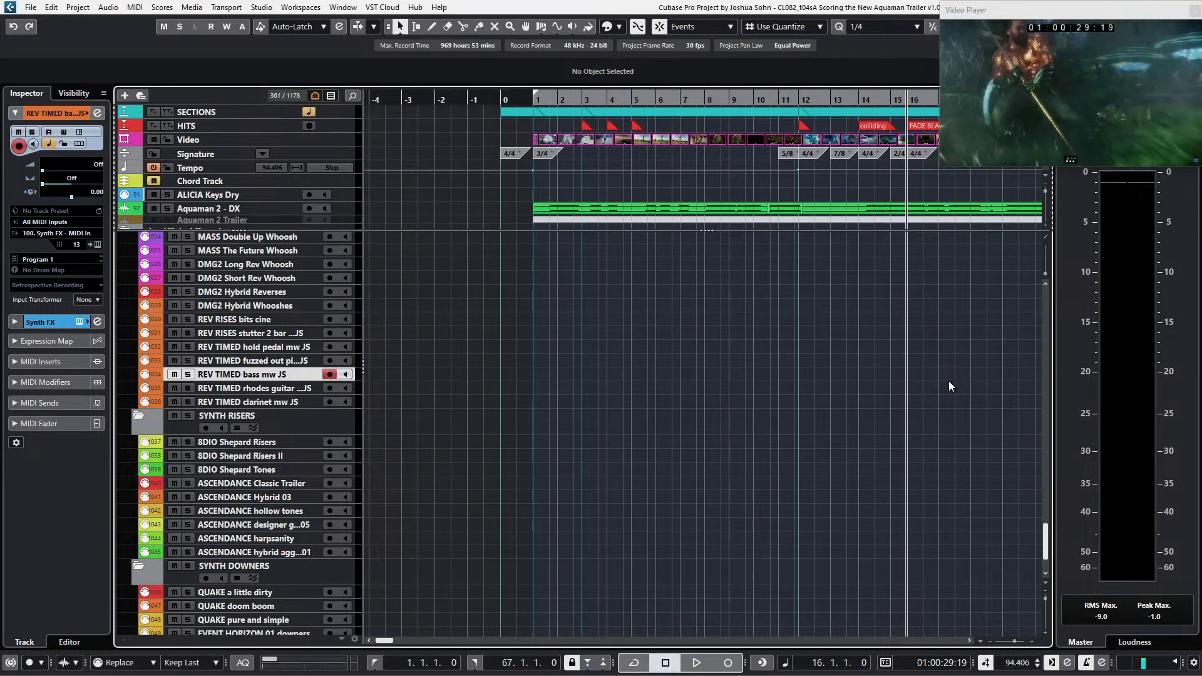
pyautogui.press('KP_1')
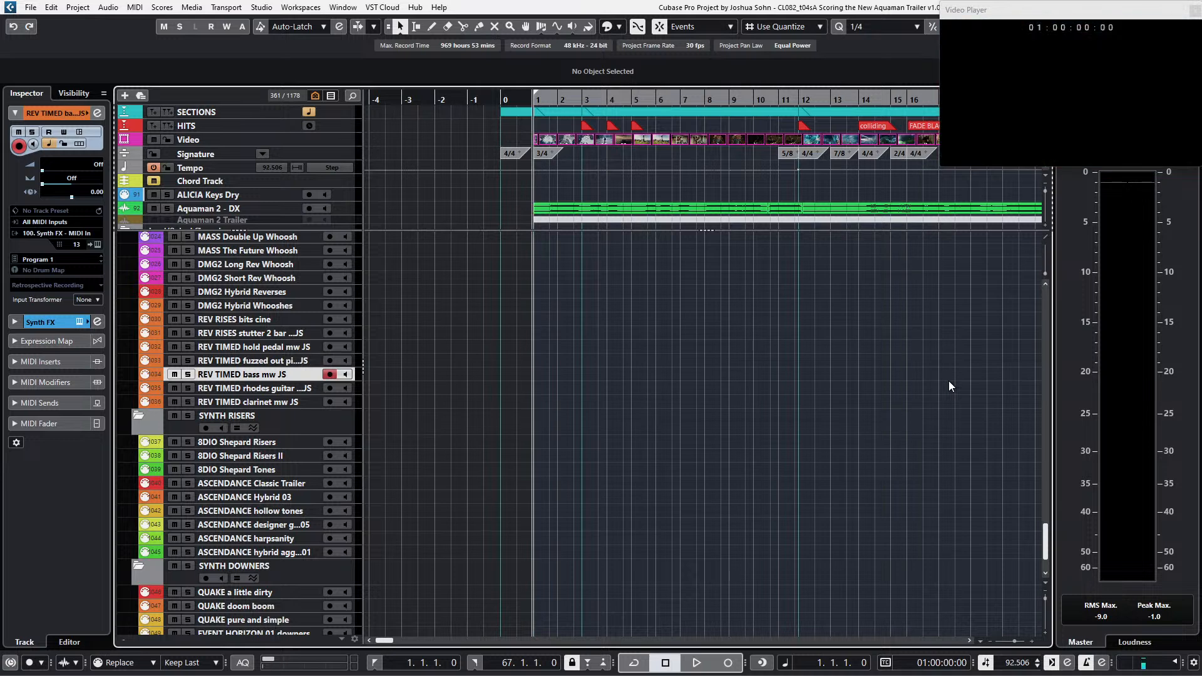
# Step: Play the cue against the video from bar 1 to about bar 16
pyautogui.hscroll(2, 929, 356)
pyautogui.scroll(20, 857, 388)
pyautogui.scroll(-1, 858, 388)
pyautogui.scroll(-1, 854, 393)
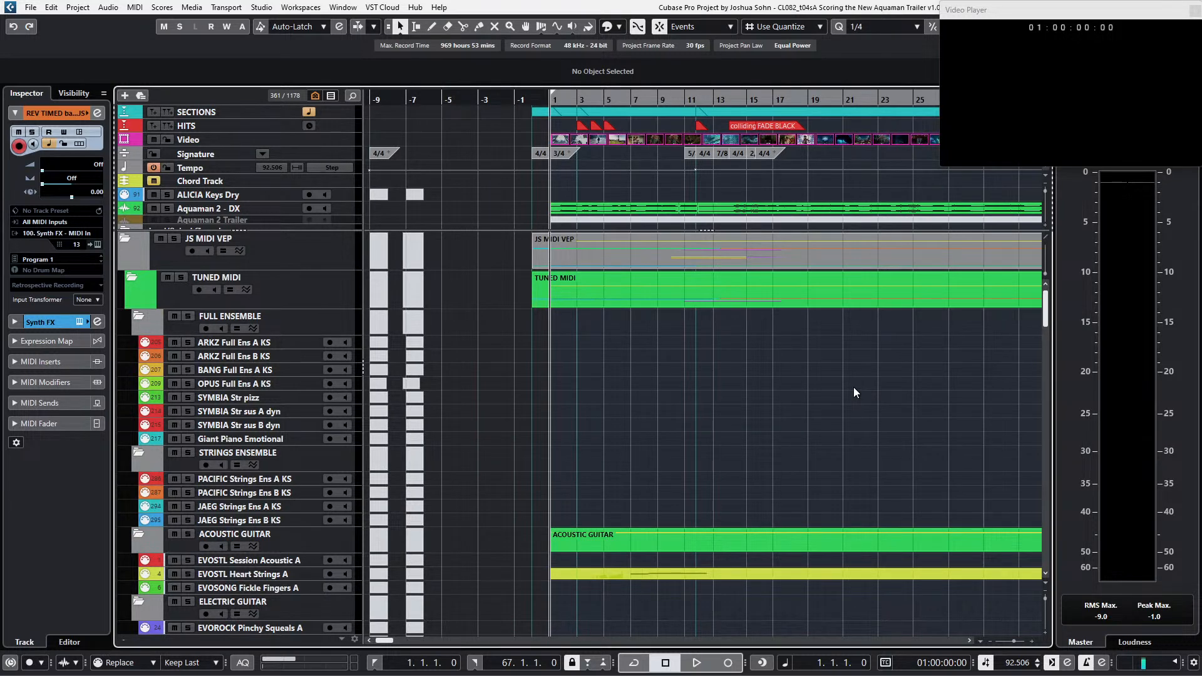
pyautogui.press('space')
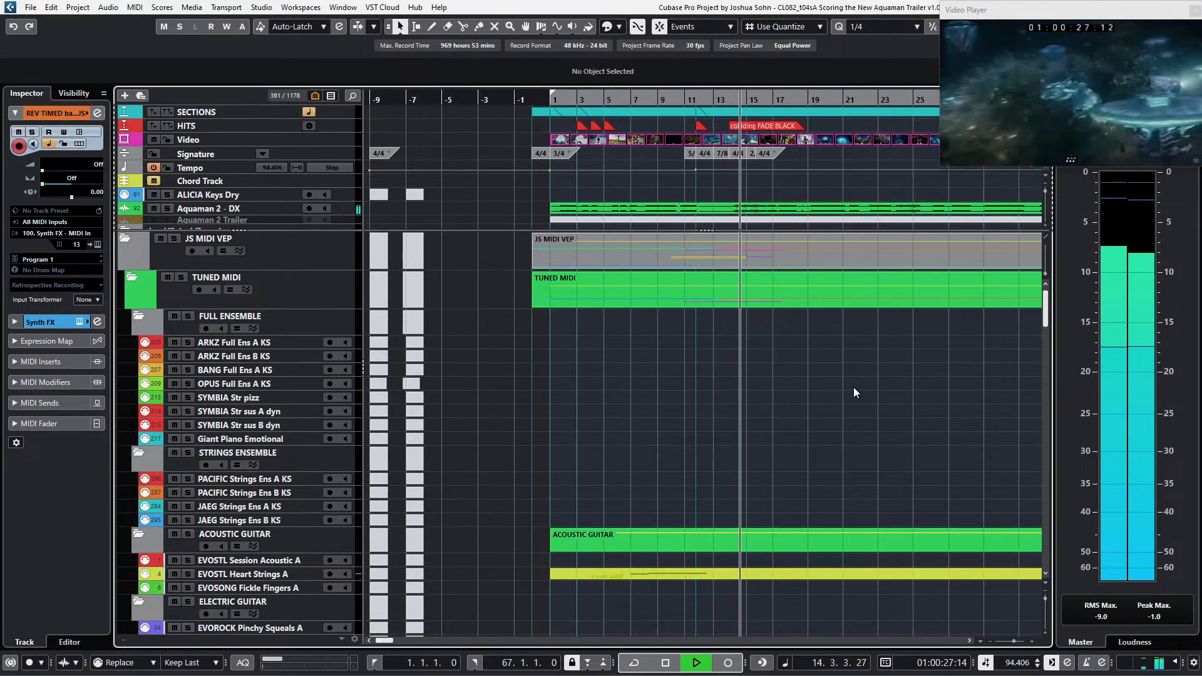
pyautogui.scroll(1, 858, 366)
pyautogui.hscroll(1, 858, 367)
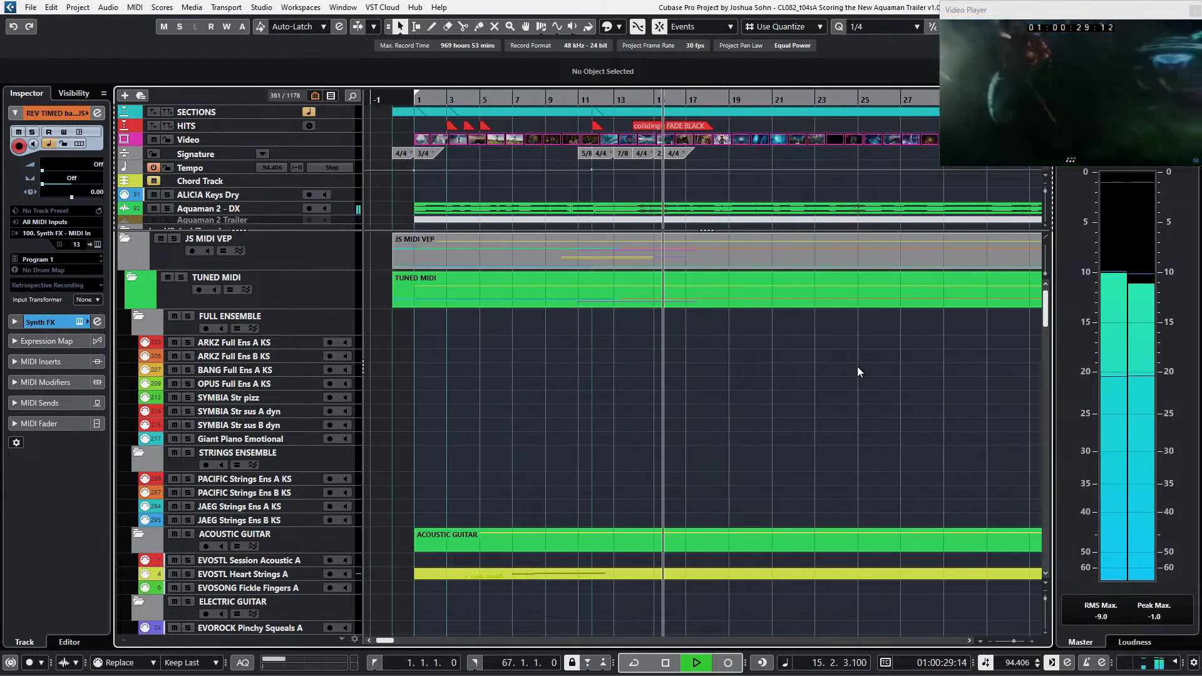
pyautogui.press('space')
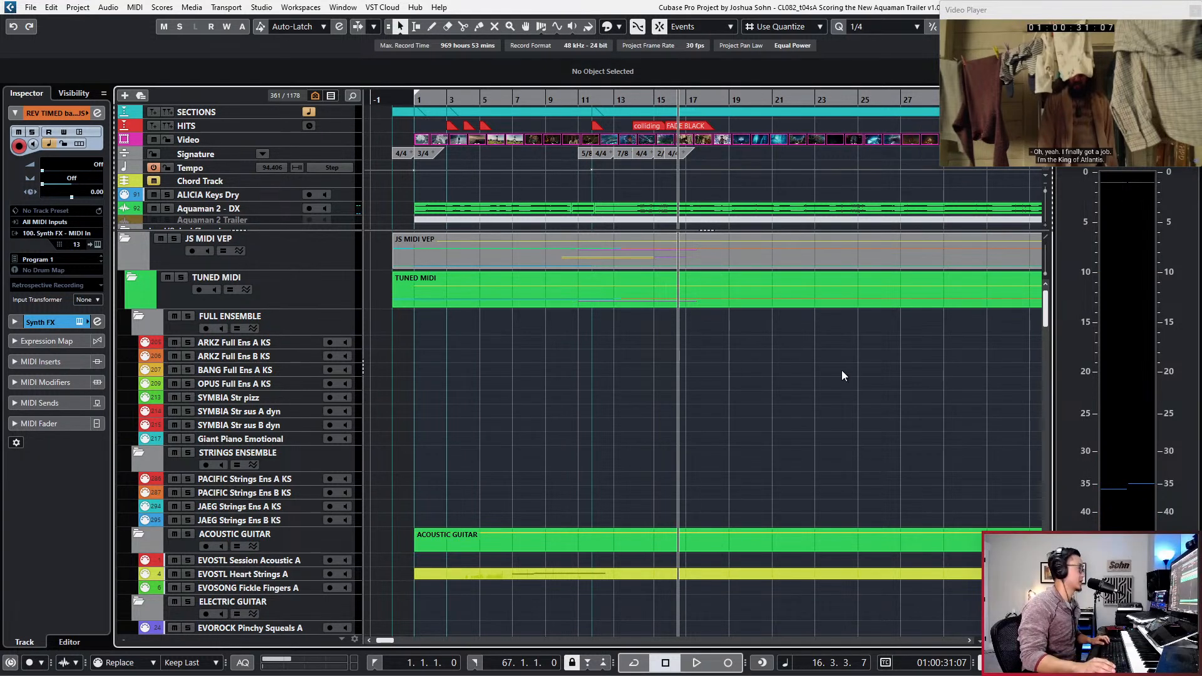
# Step: Place the cursor at bar 16 and select the QUAKE a little dirty track in the SYNTH DOWNERS folder
pyautogui.scroll(2, 734, 361)
pyautogui.press('KP_Subtract')
pyautogui.press('KP_Subtract')
pyautogui.press('KP_Subtract')
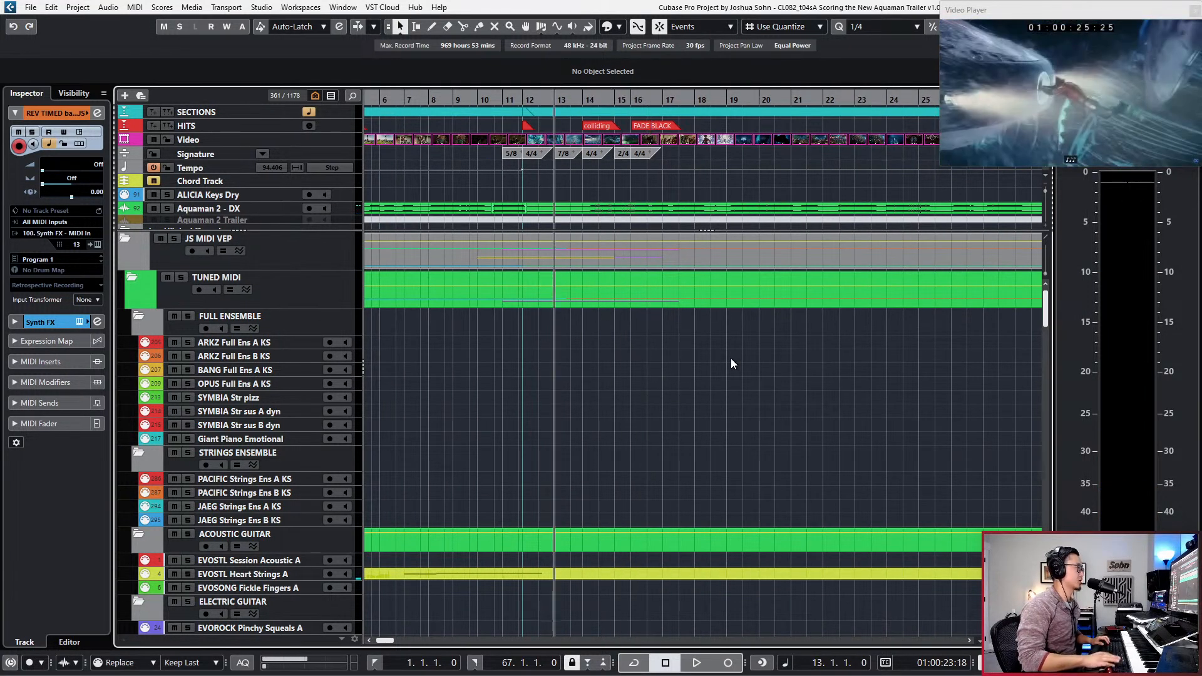
pyautogui.scroll(-15, 731, 358)
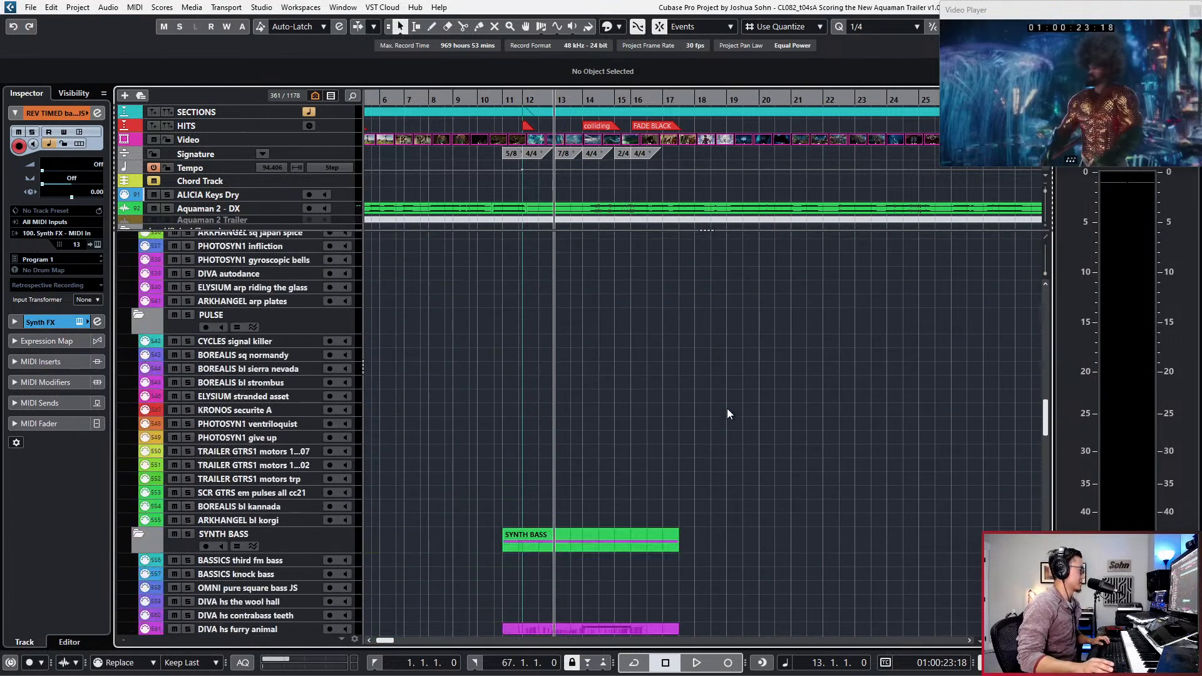
pyautogui.scroll(-15, 727, 408)
pyautogui.press('KP_Add')
pyautogui.press('KP_Add')
pyautogui.press('KP_Add')
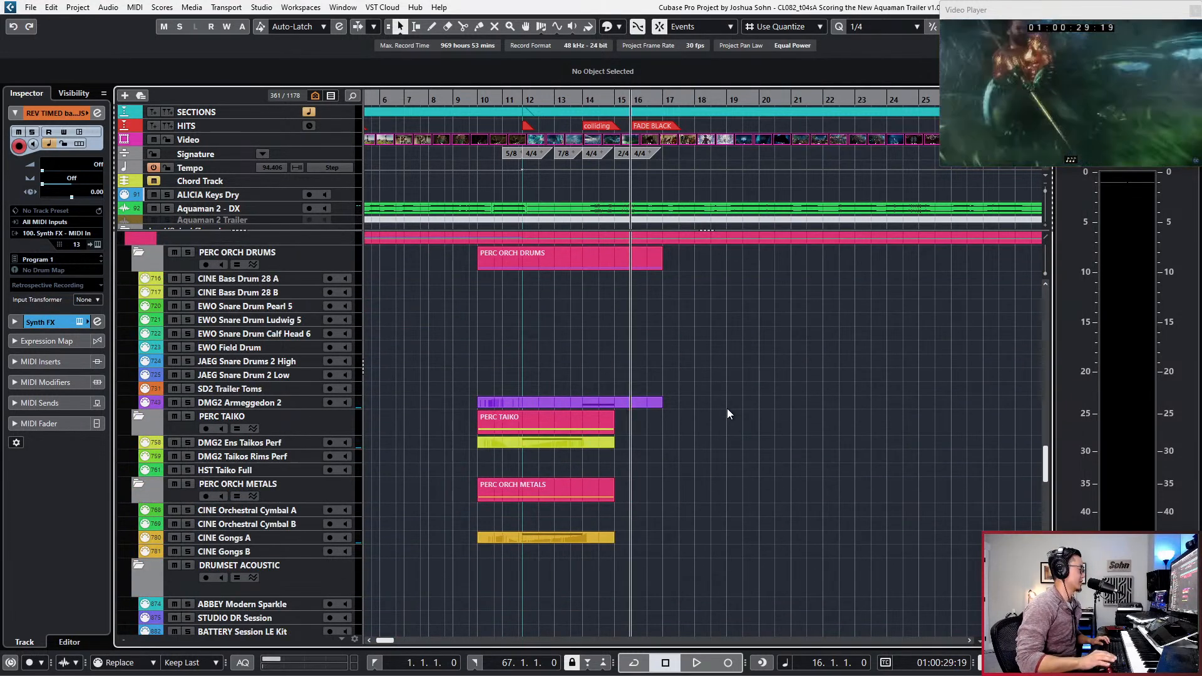
pyautogui.scroll(-10, 760, 418)
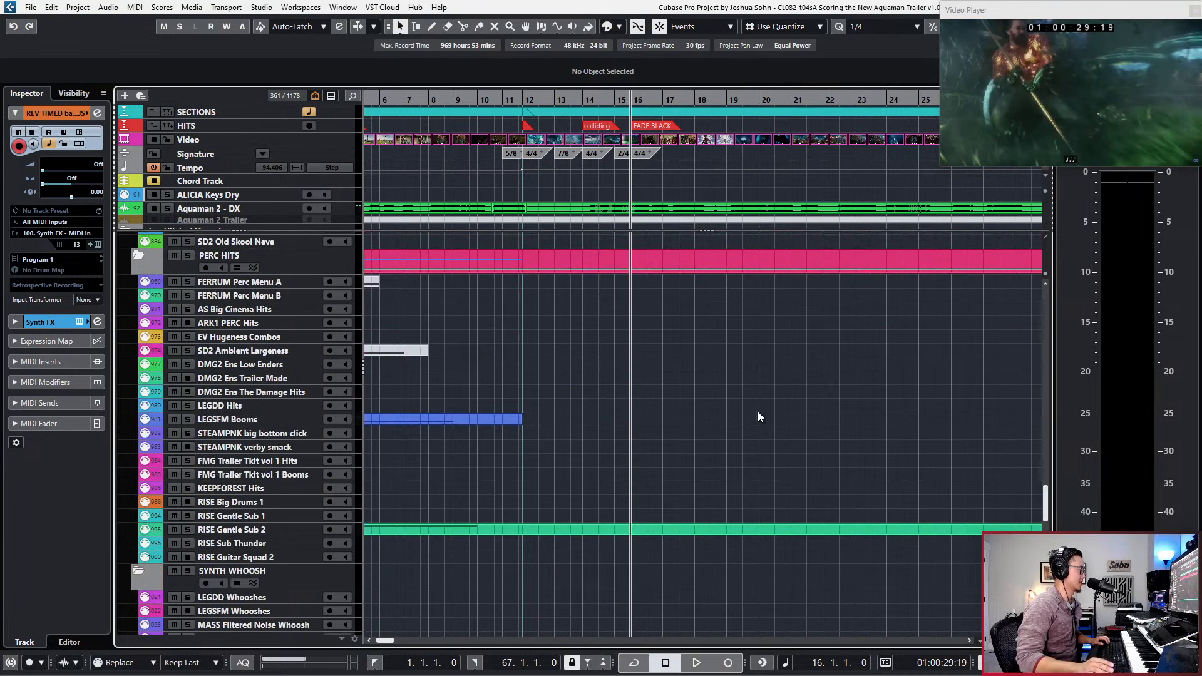
pyautogui.scroll(-6, 760, 419)
pyautogui.scroll(-5, 452, 416)
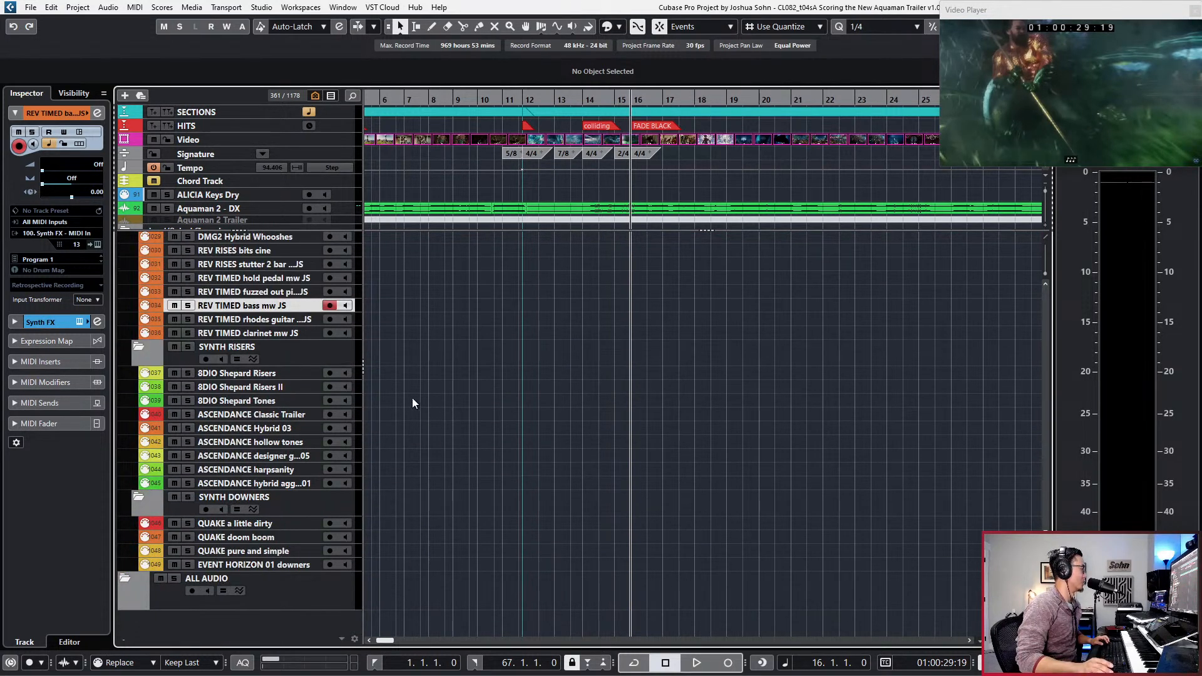
pyautogui.click(306, 520)
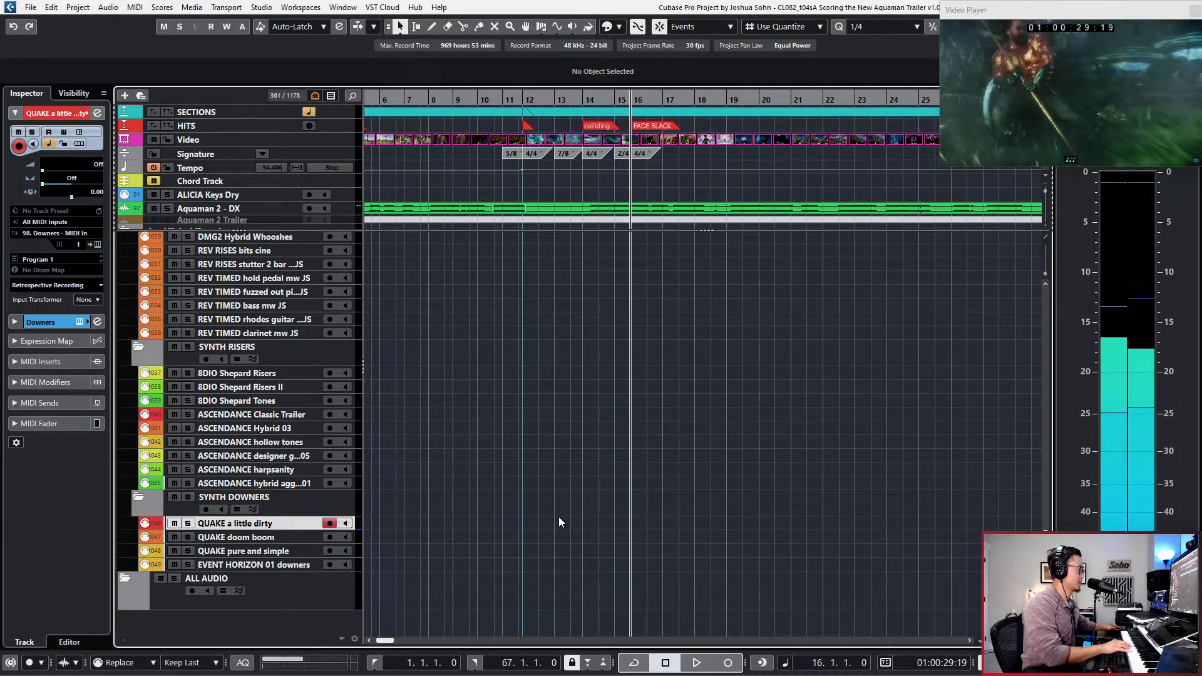
# Step: Record a downer MIDI part on QUAKE a little dirty from bar 15 to about bar 18
pyautogui.press('space')
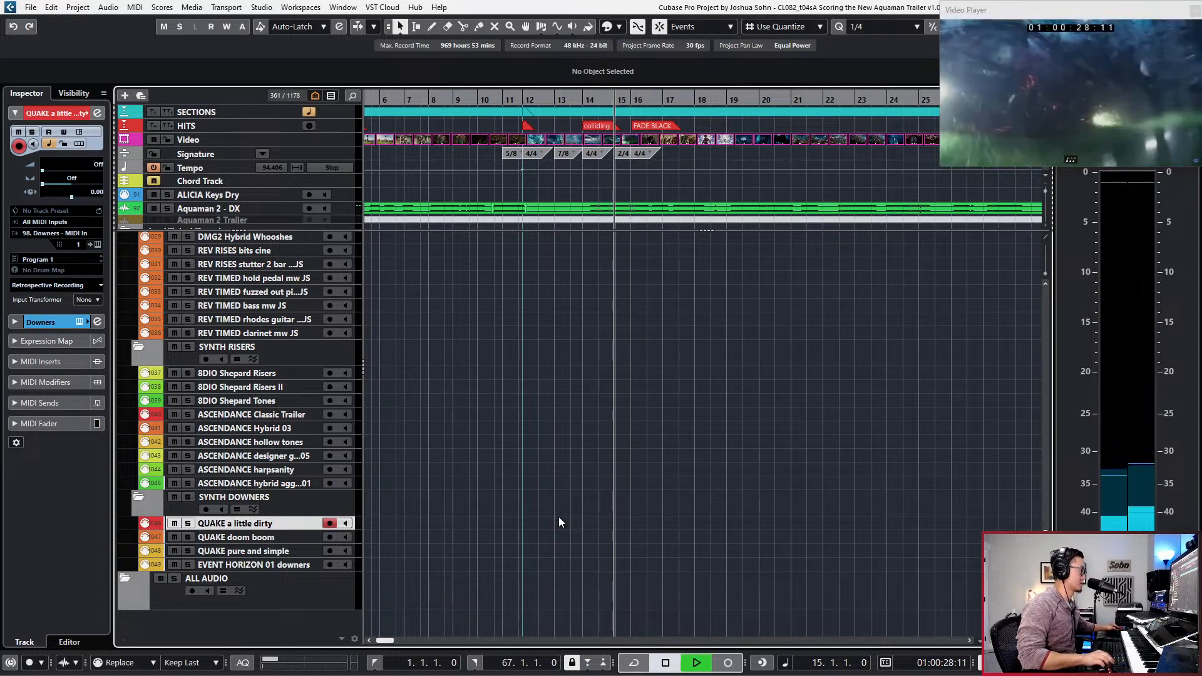
pyautogui.press('KP_Multiply')
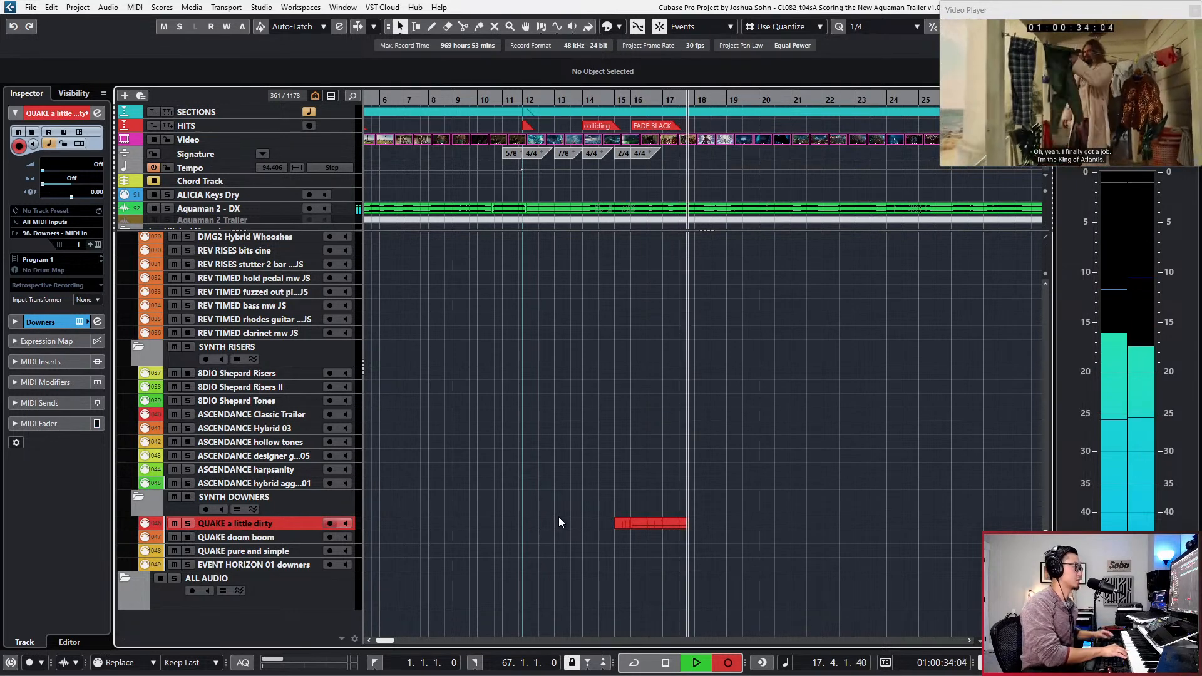
pyautogui.press('space')
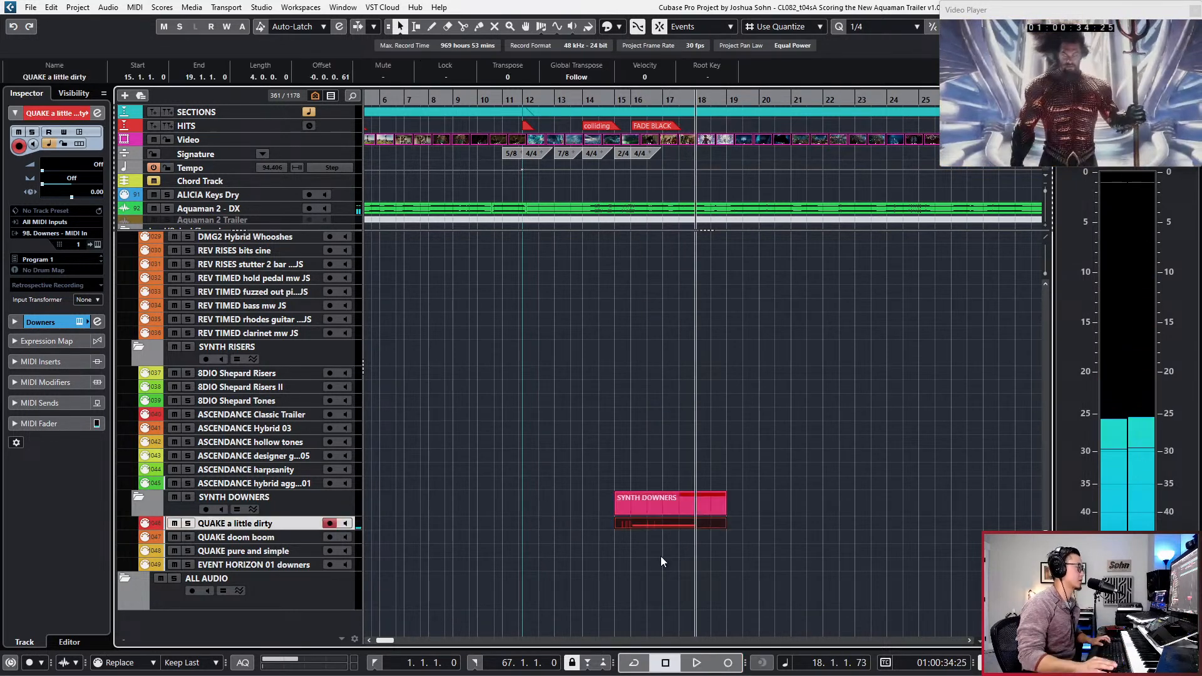
# Step: Quantize the recorded downer note and locate the cursor to its start at bar 16
pyautogui.doubleClick(678, 526)
pyautogui.hotkey('alt', '1')
pyautogui.press('q')
pyautogui.press('l')
pyautogui.press('Return')
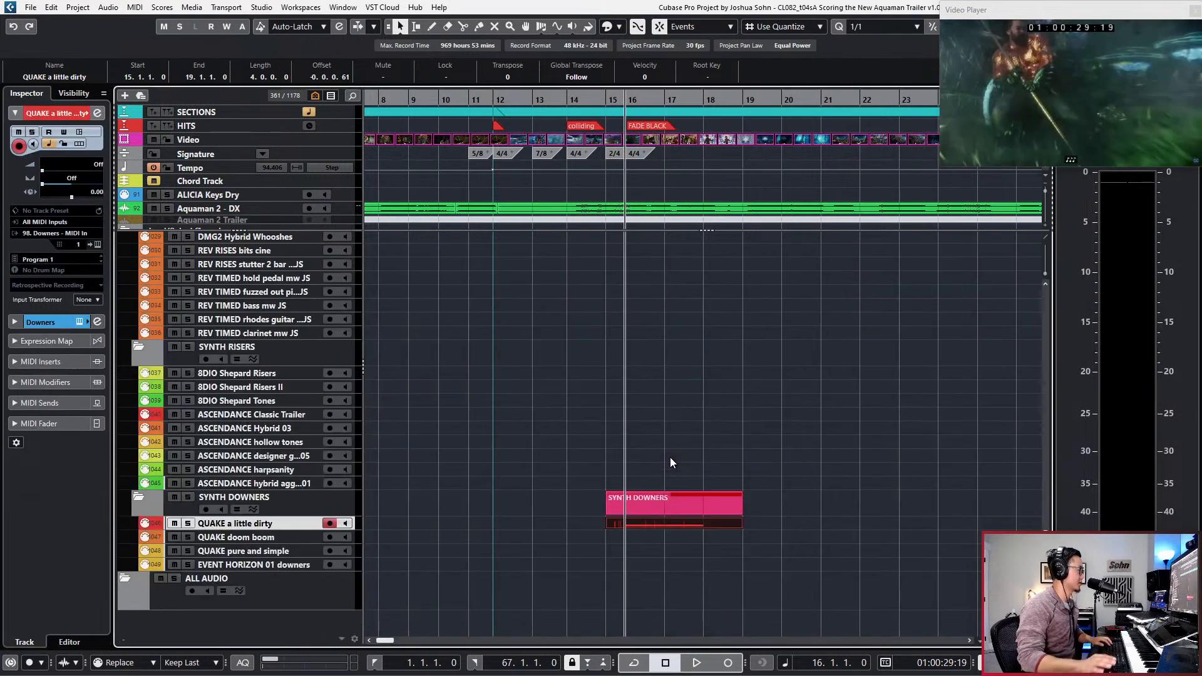
# Step: Move the downer part to the QUAKE doom boom track and audition it in solo
pyautogui.hotkey('ctrl', 'Down')
pyautogui.press('s')
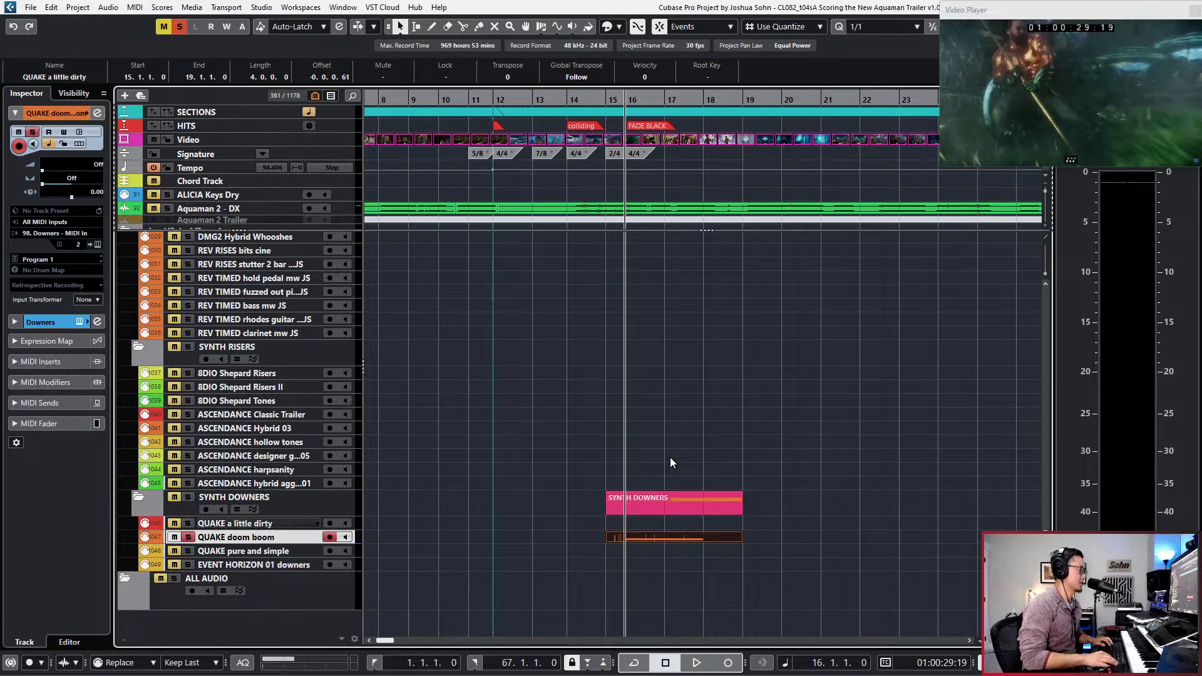
pyautogui.press('space')
# Step: Move the downer part to the QUAKE pure and simple track and audition it in solo, leaving solo off
pyautogui.hotkey('ctrl', 'Down')
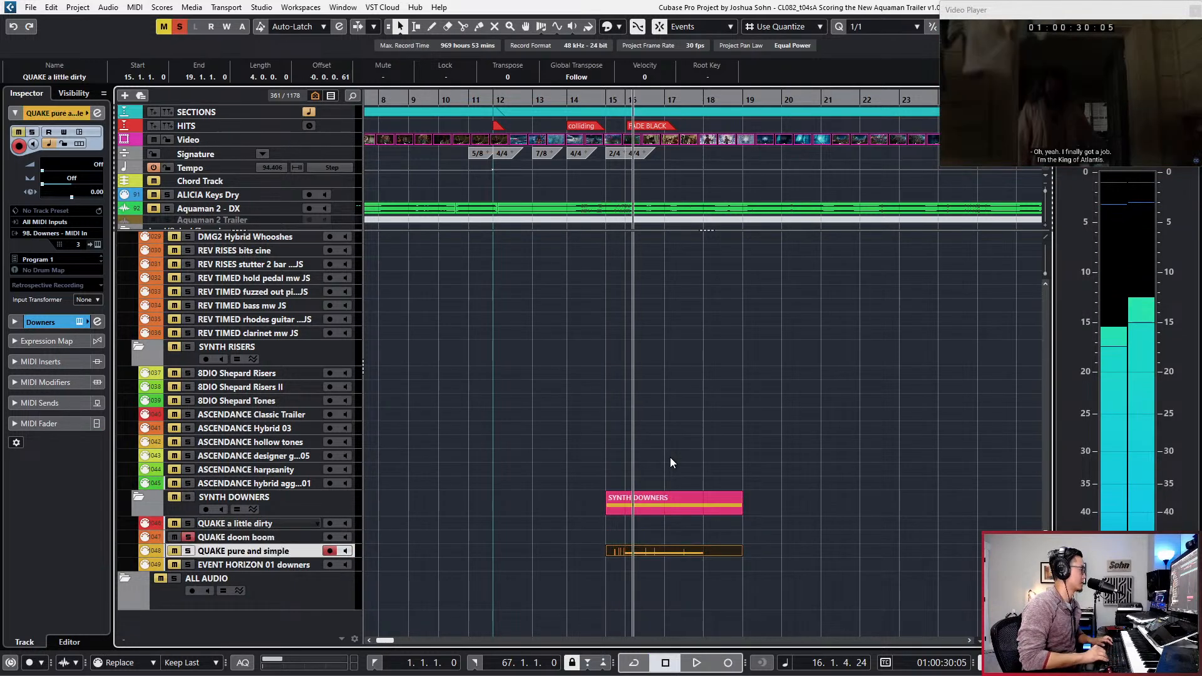
pyautogui.press('space')
pyautogui.press('s')
pyautogui.press('space')
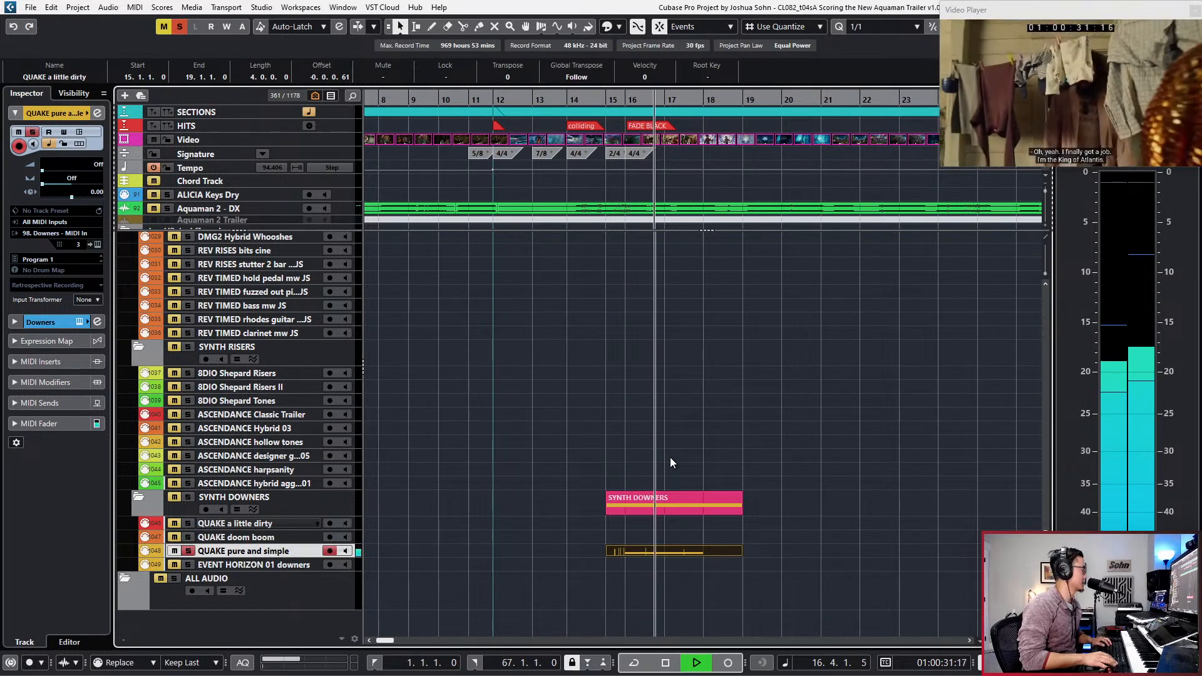
pyautogui.press('space')
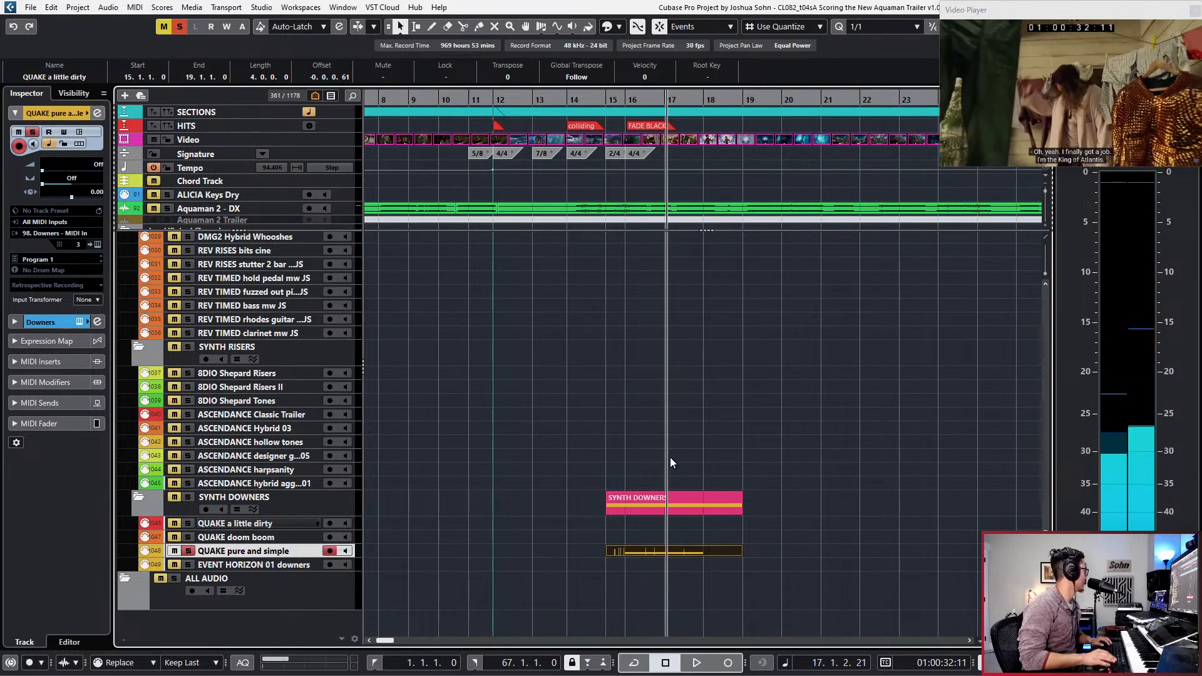
pyautogui.press('s')
pyautogui.press('F8')
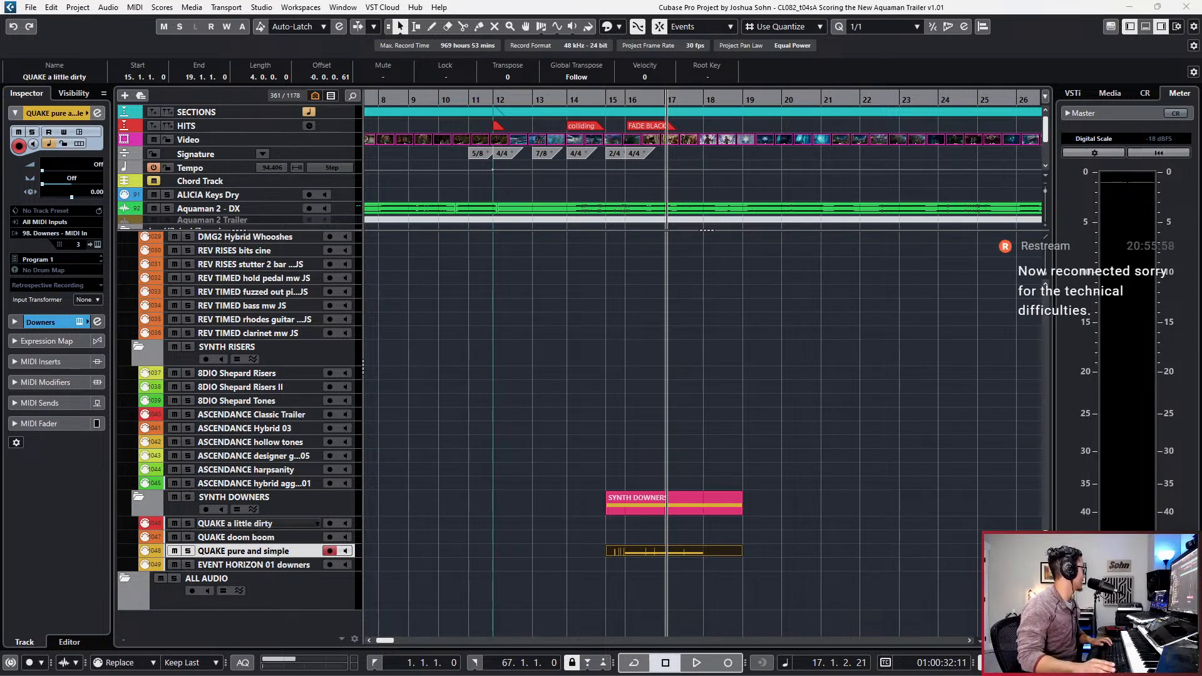
# Step: Deselect the downer part and move the cursor back to bar 10
pyautogui.click(491, 446)
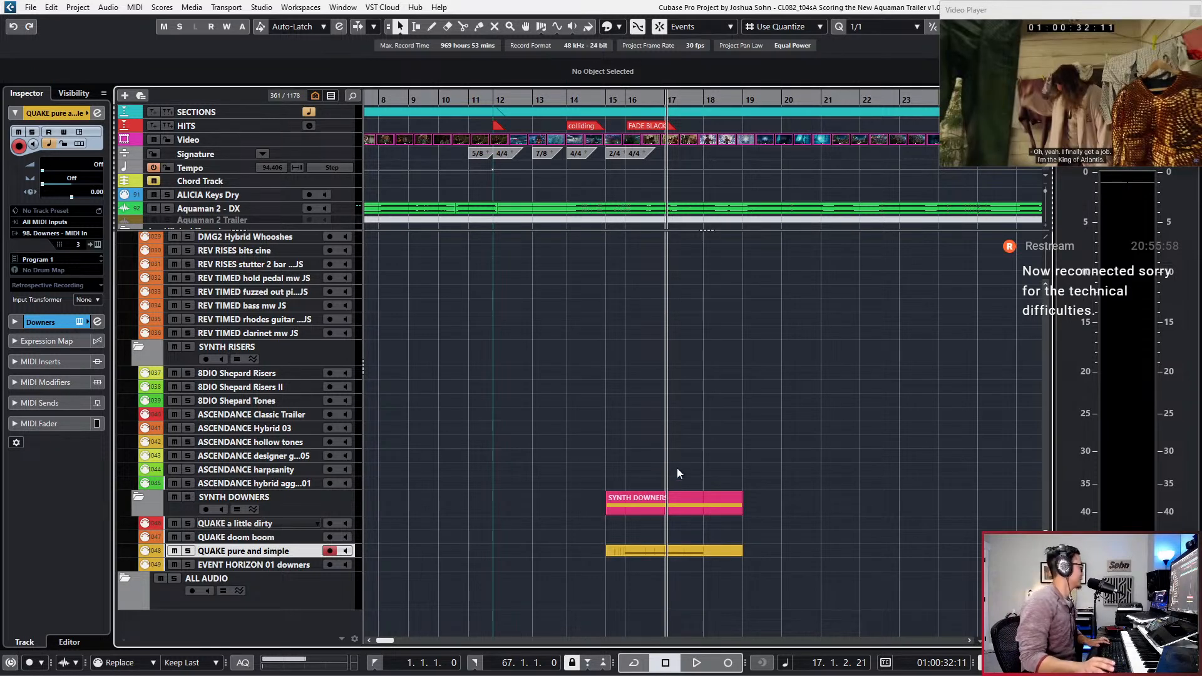
pyautogui.press('g')
pyautogui.press('g')
pyautogui.press('KP_Subtract')
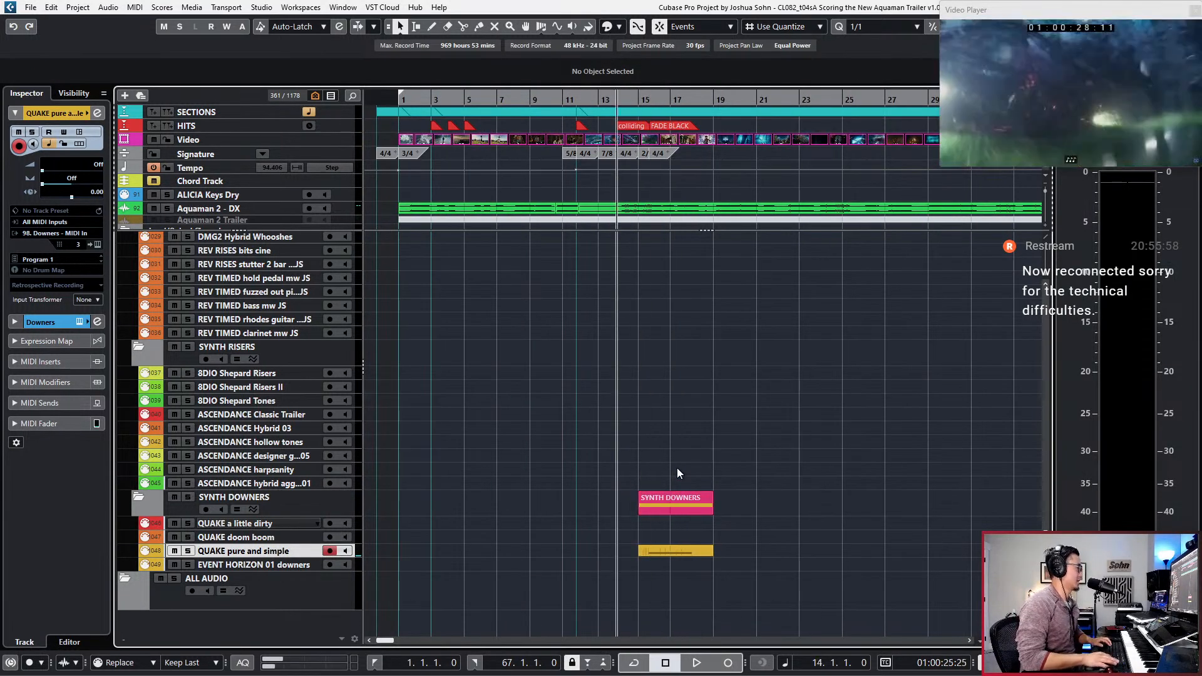
pyautogui.scroll(-15, 667, 416)
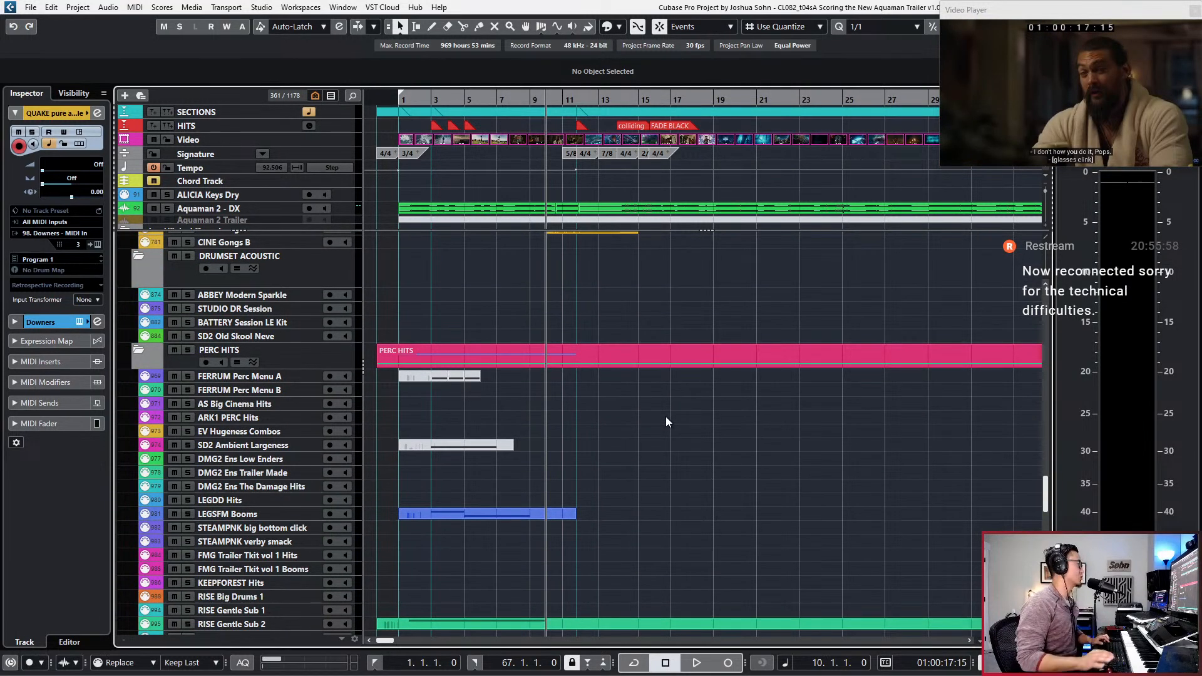
pyautogui.scroll(-2, 666, 421)
pyautogui.scroll(-15, 607, 487)
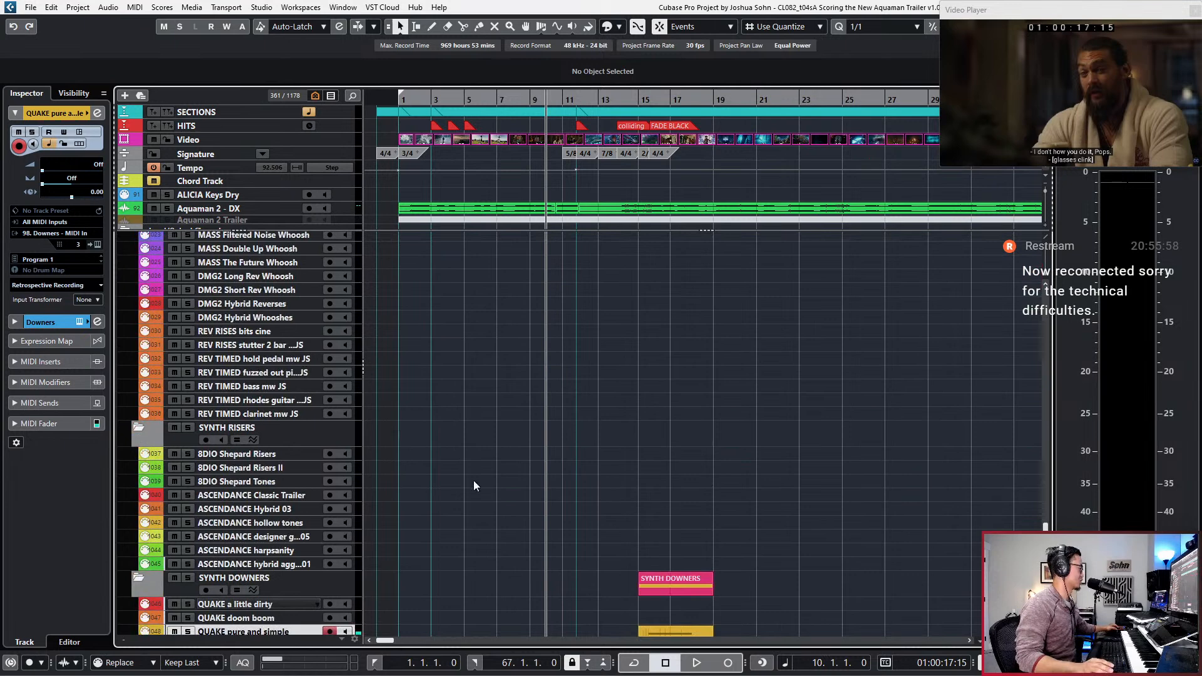
# Step: Audition the SYNTH RISERS sounds from 8DIO Shepard Risers through ASCENDANCE harpsanity
pyautogui.click(276, 454)
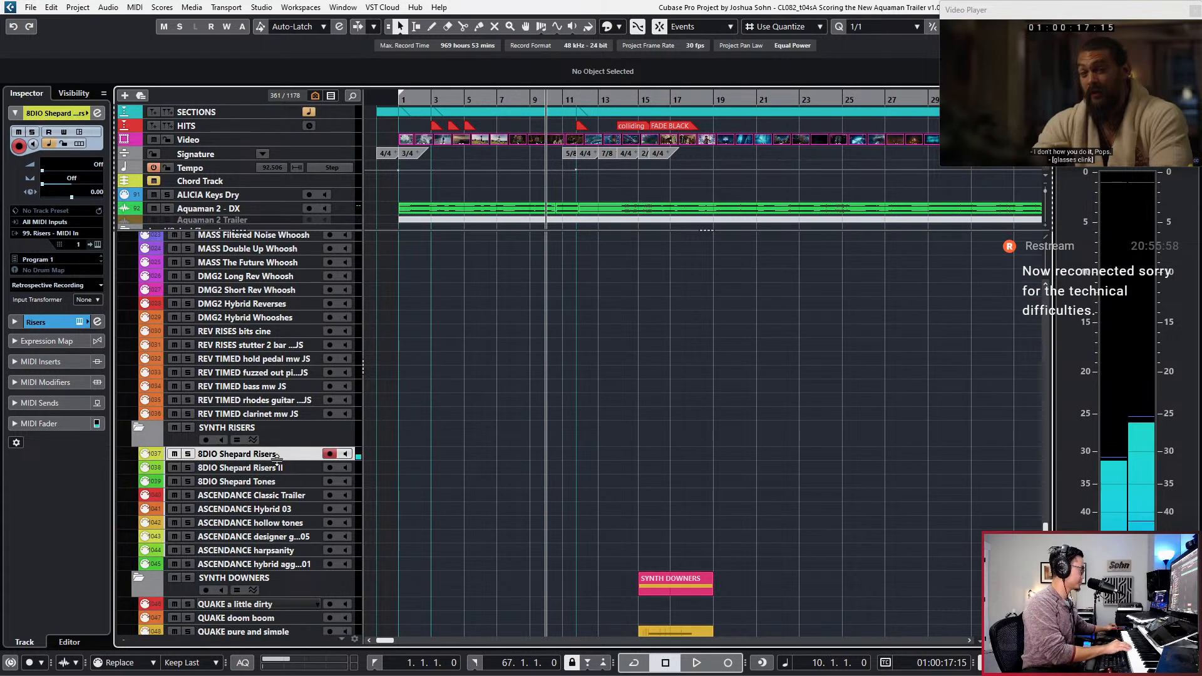
pyautogui.press('Down')
pyautogui.press('Down')
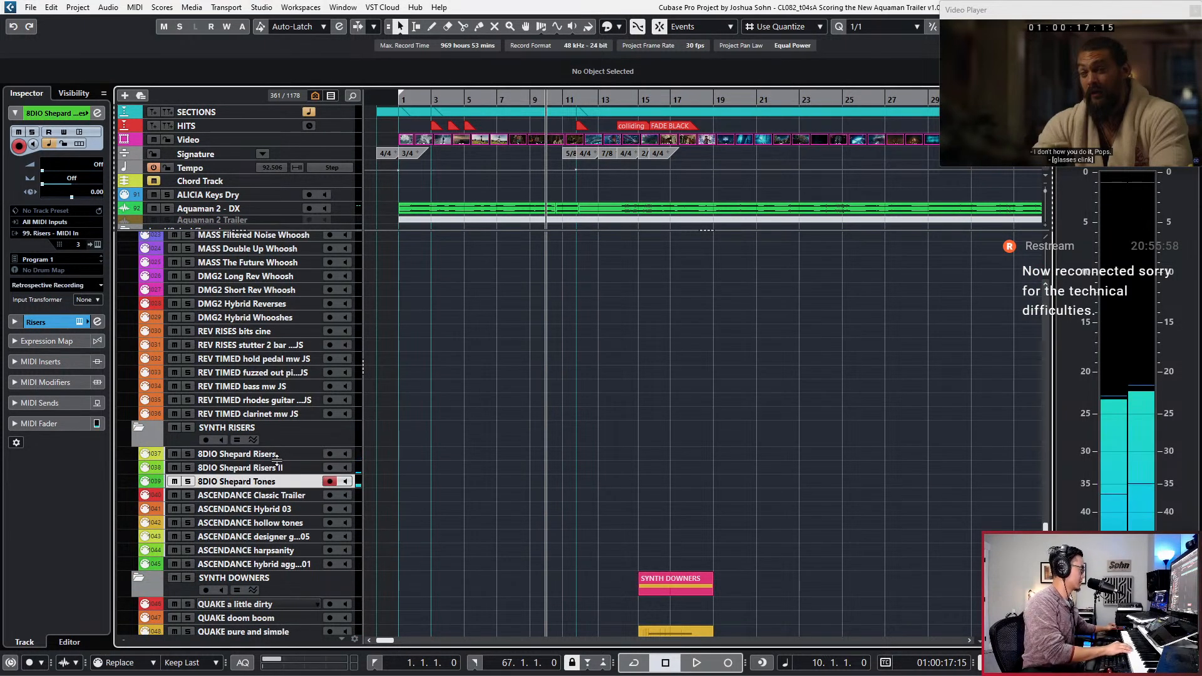
pyautogui.press('Down')
pyautogui.press('Down')
pyautogui.press('Down')
pyautogui.press('Down')
pyautogui.press('Down')
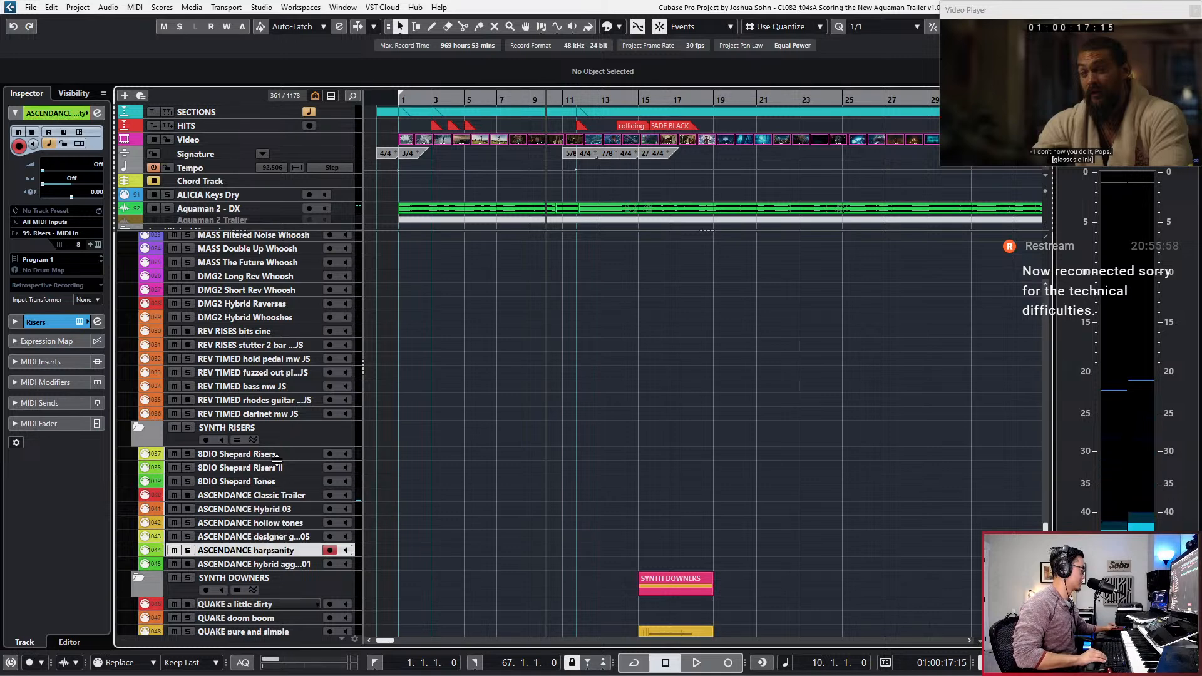
pyautogui.press('Up')
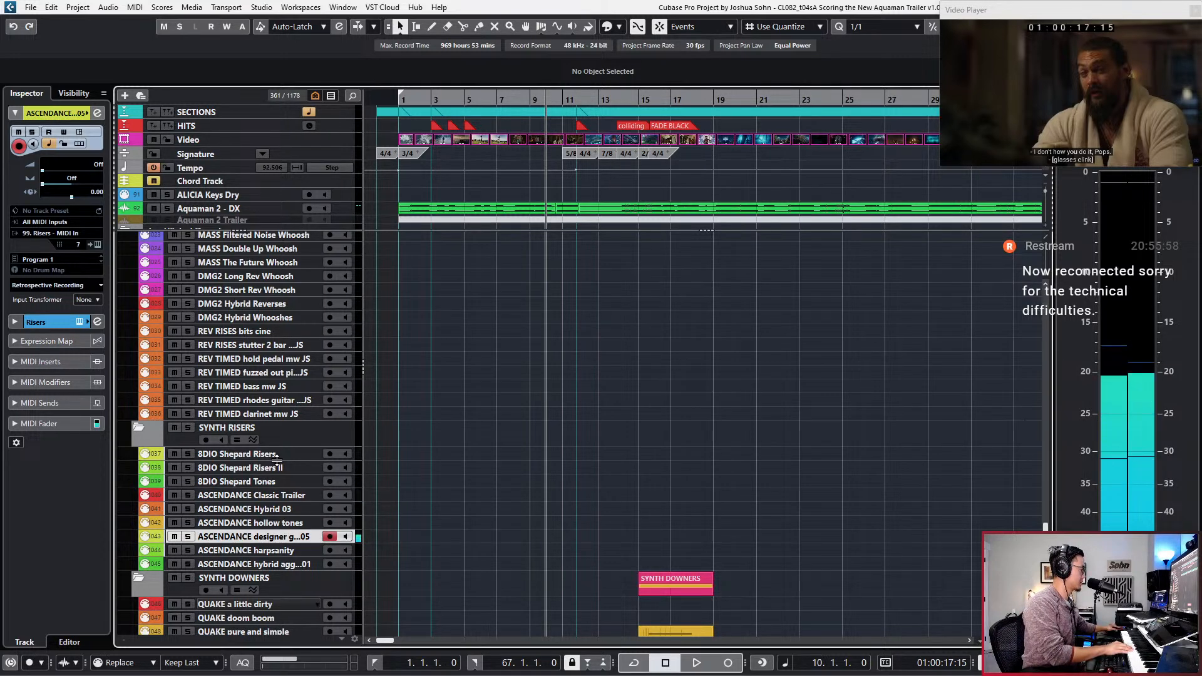
pyautogui.press('Up')
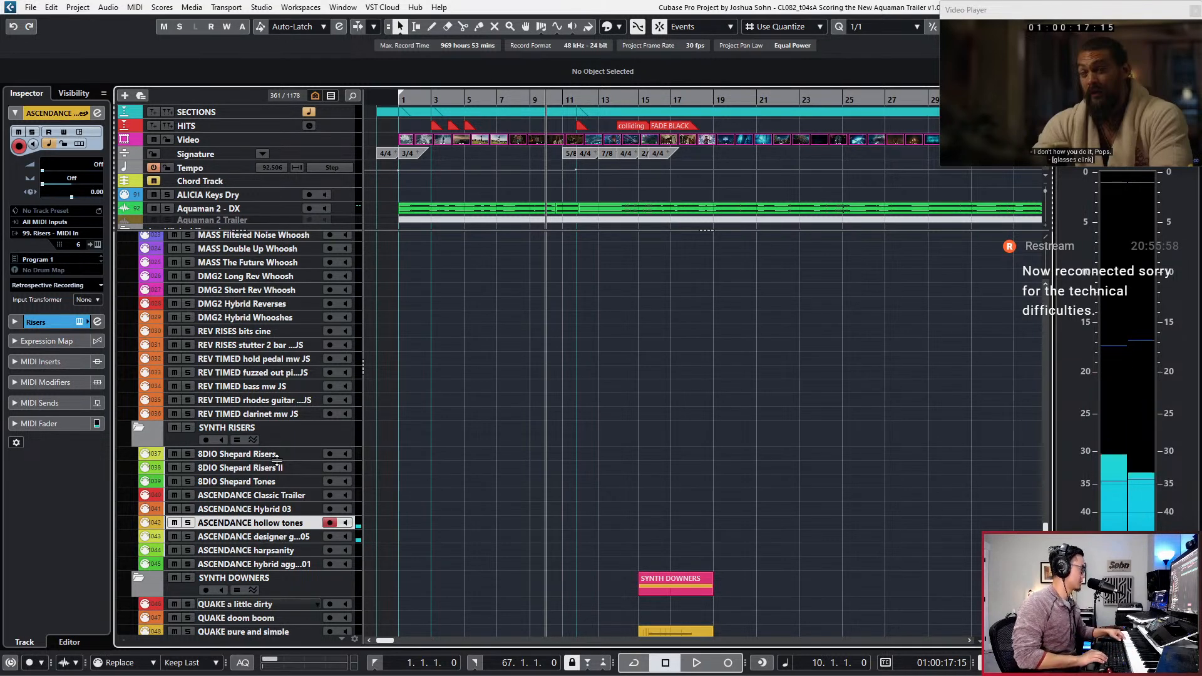
# Step: Record a riser MIDI part on the ASCENDANCE designer g...05 track from bar 12 to about bar 16
pyautogui.press('Down')
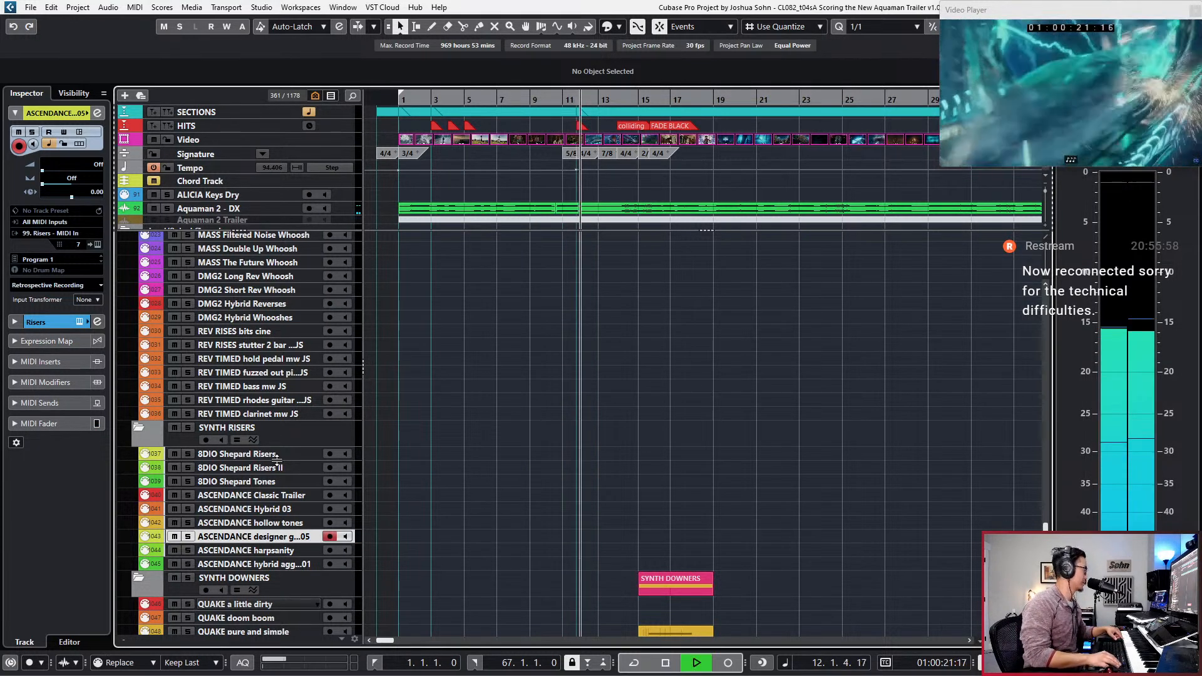
pyautogui.press('KP_Multiply')
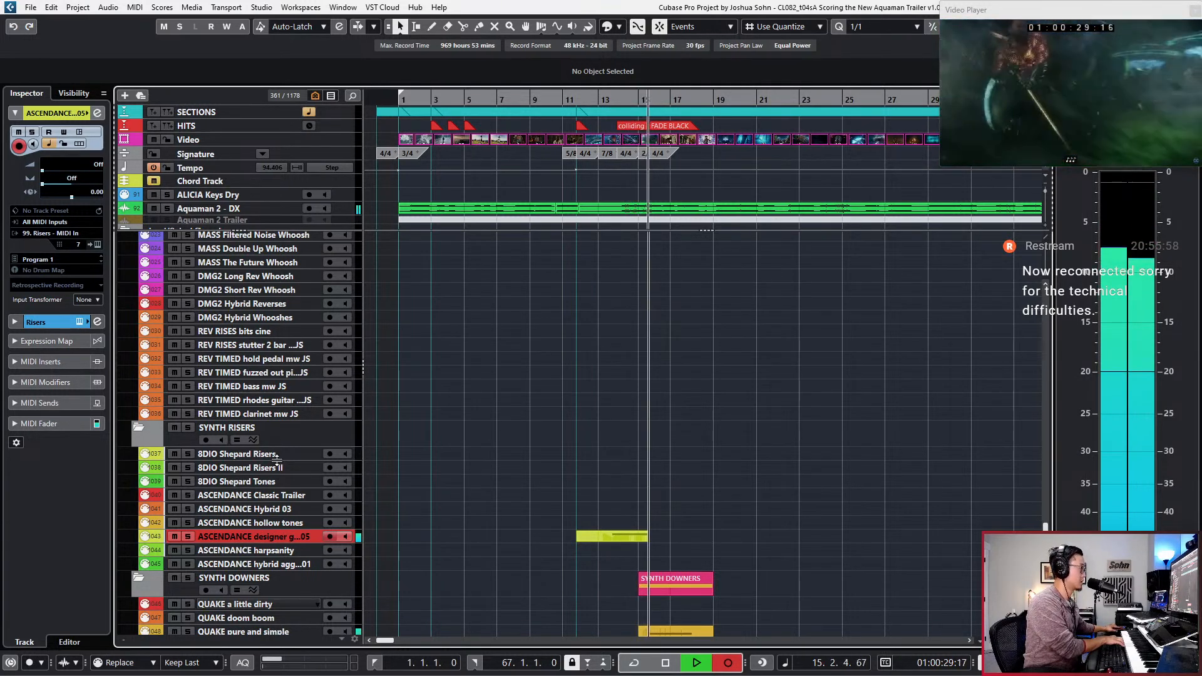
pyautogui.press('space')
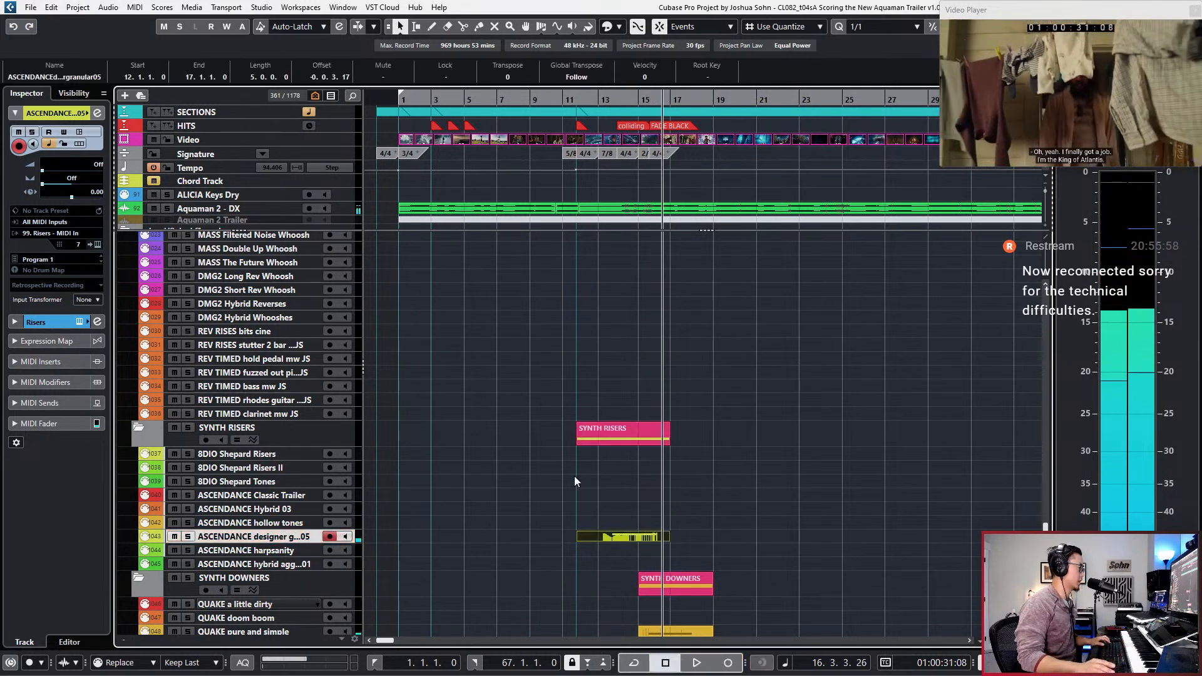
# Step: Inspect the recorded riser part's notes, undo the riser recording, and return to the project view
pyautogui.scroll(3, 582, 488)
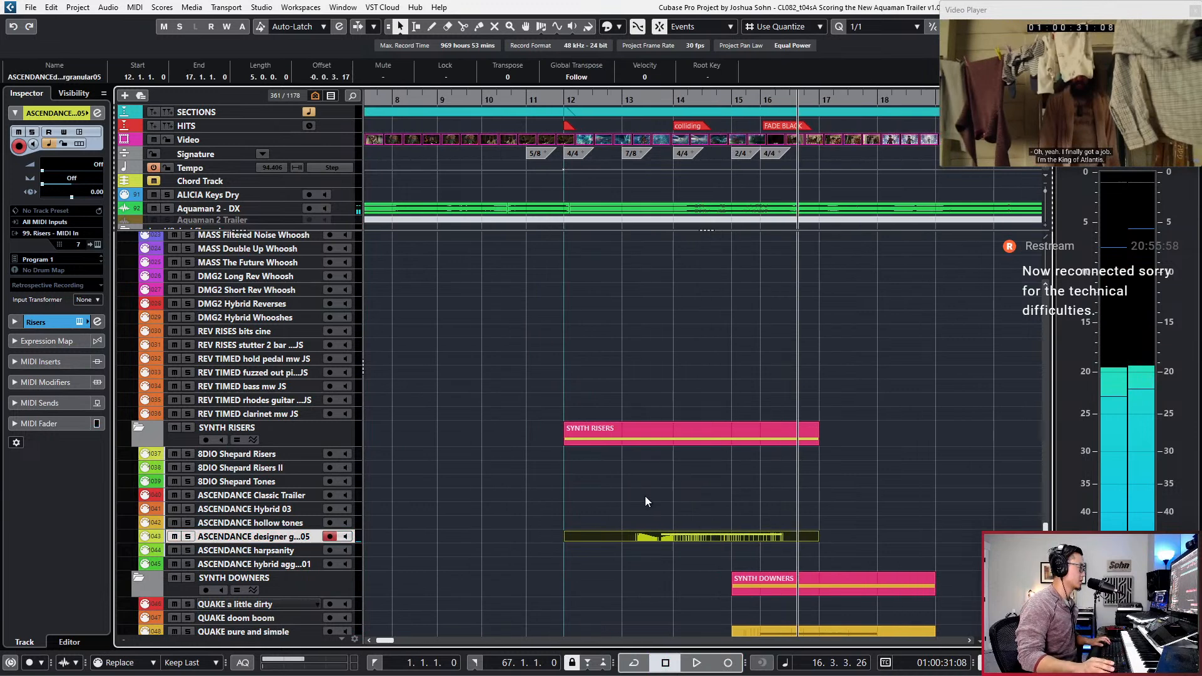
pyautogui.doubleClick(694, 535)
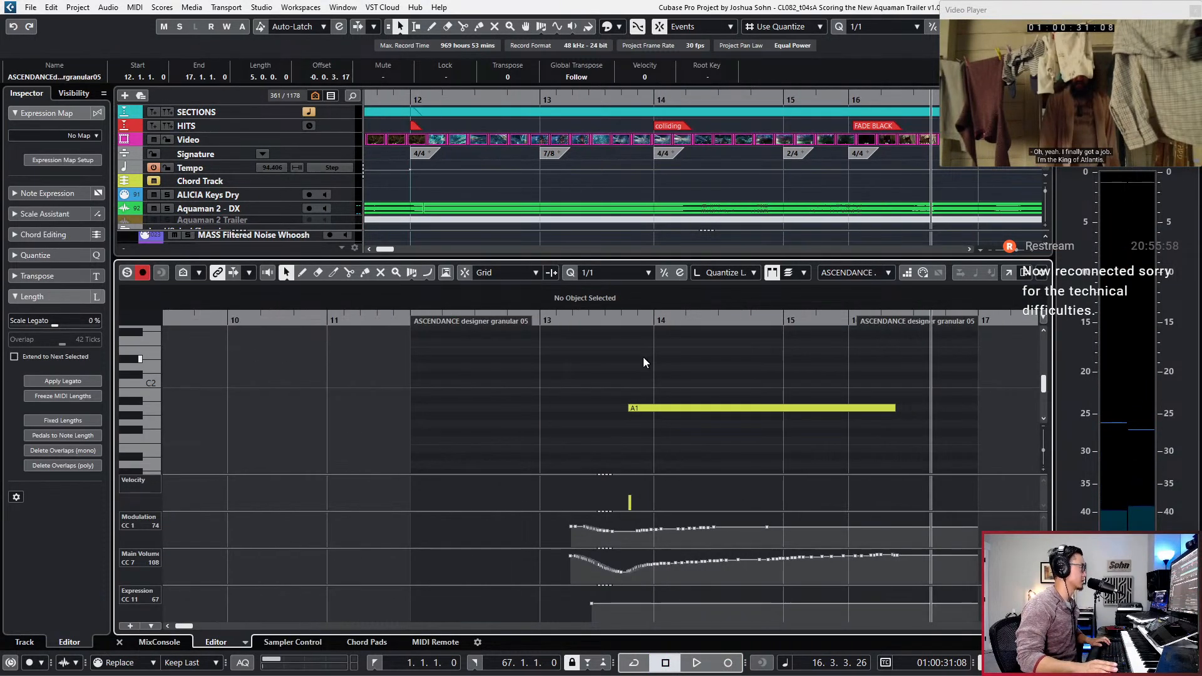
pyautogui.hotkey('ctrl', 'z')
pyautogui.press('Return')
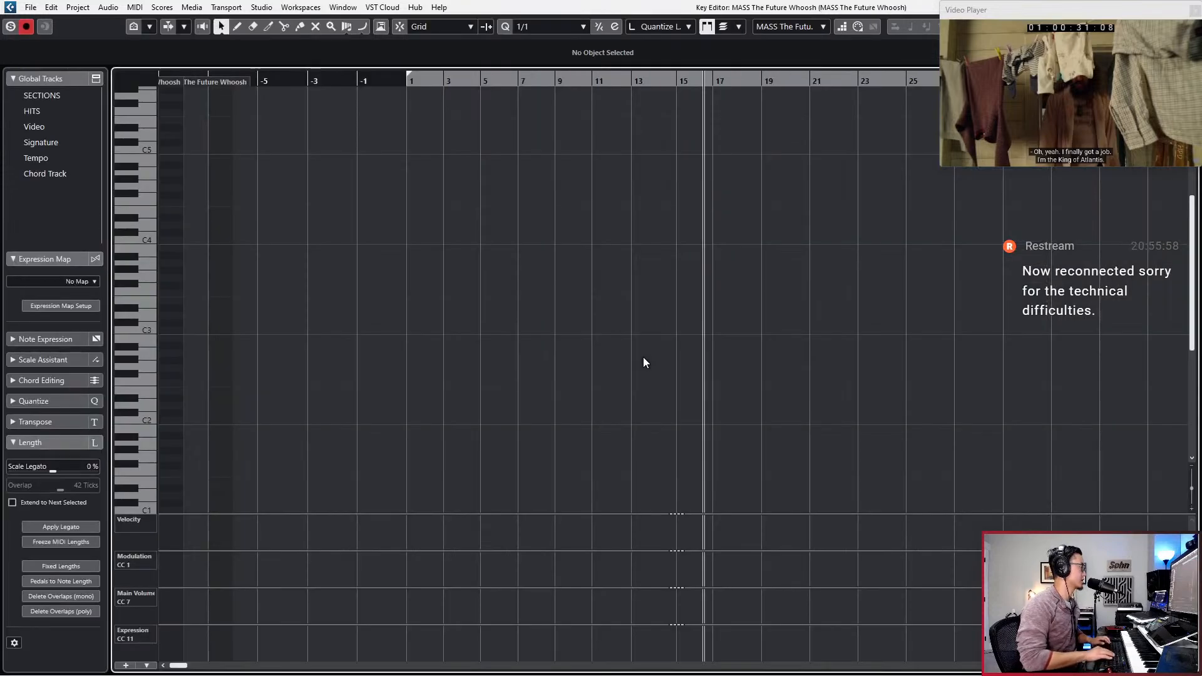
pyautogui.press('Escape')
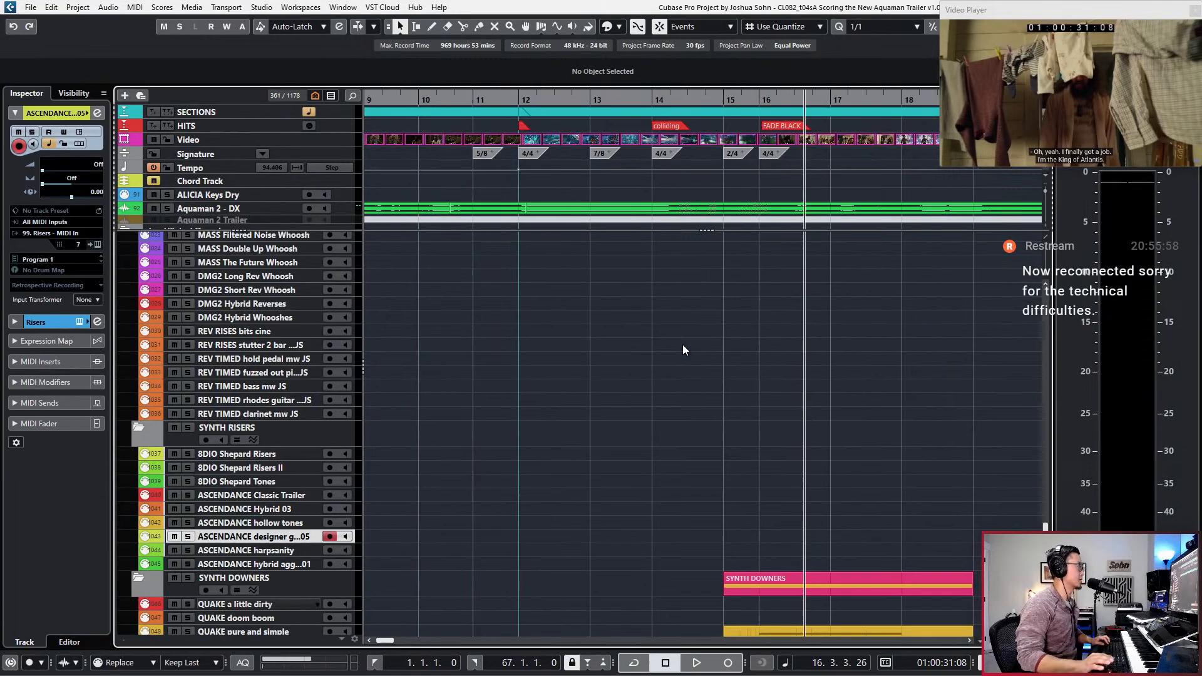
# Step: Record a new riser MIDI part on the ASCENDANCE designer g...05 track from bar 10 to just past bar 16
pyautogui.press('KP_Subtract')
pyautogui.press('KP_Subtract')
pyautogui.press('KP_Subtract')
pyautogui.press('KP_Subtract')
pyautogui.press('KP_Subtract')
pyautogui.press('KP_Subtract')
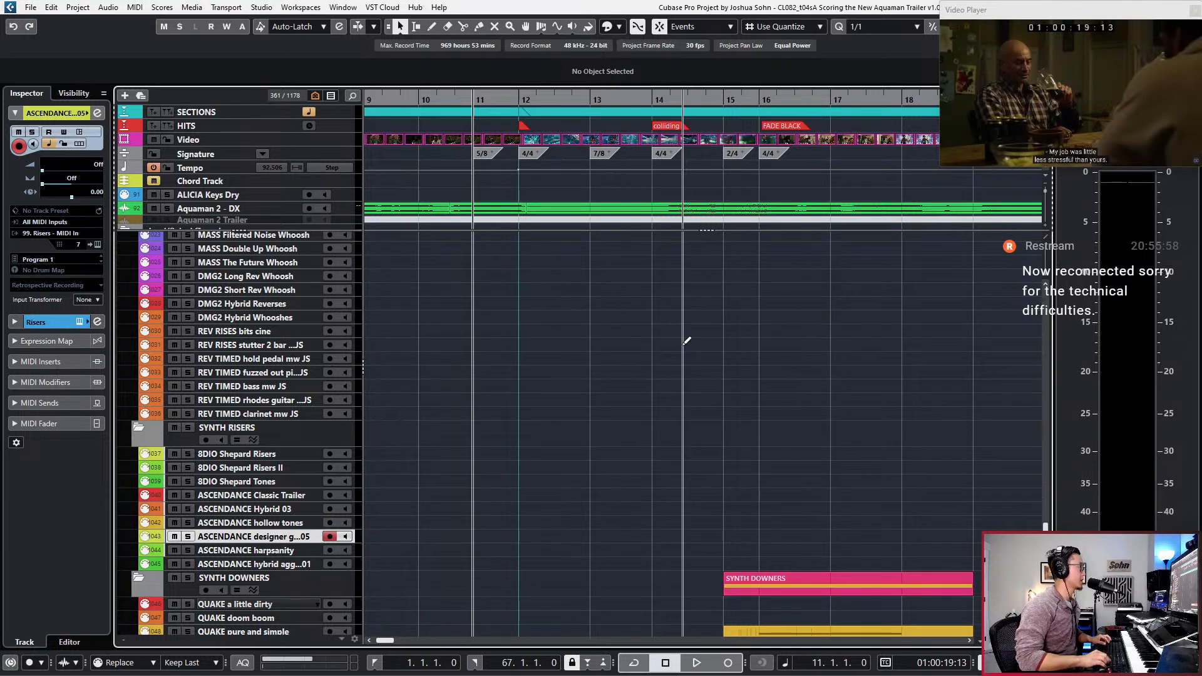
pyautogui.press('KP_Multiply')
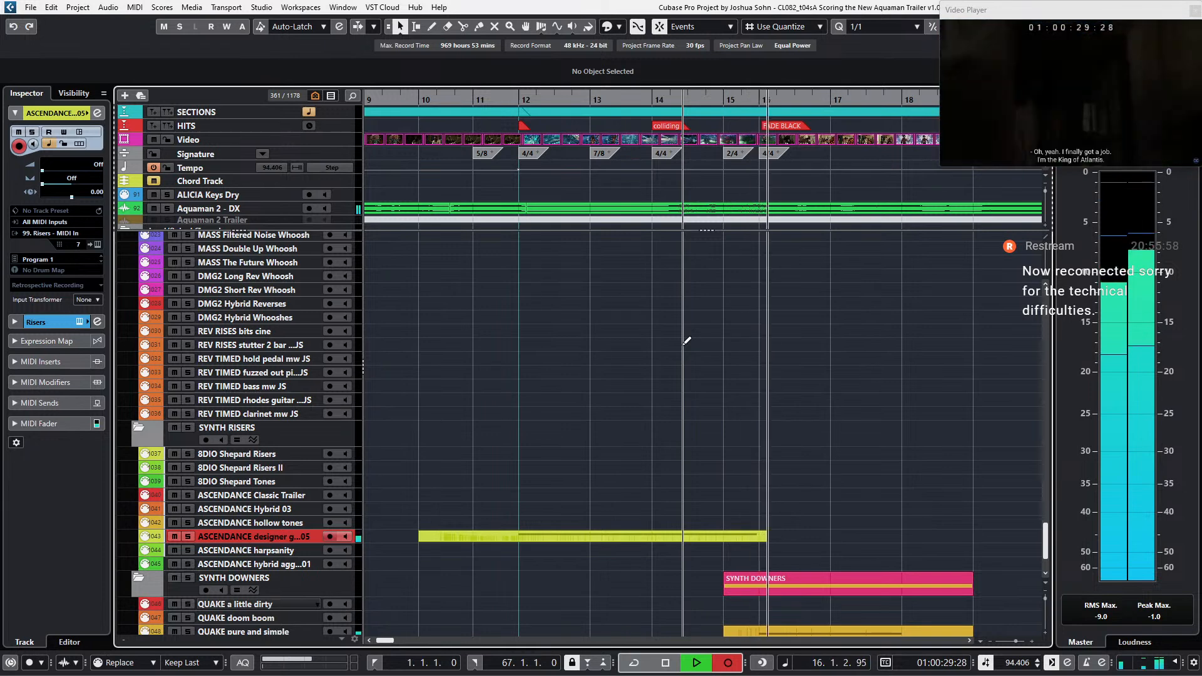
pyautogui.press('space')
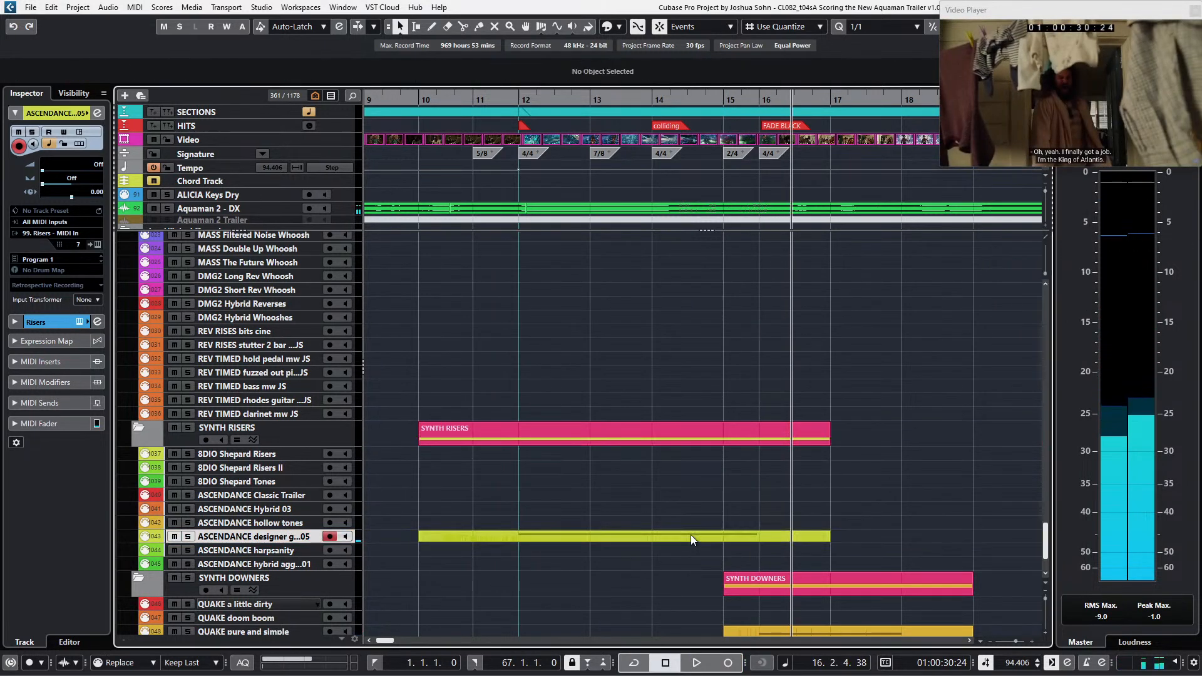
# Step: Fit the riser note to bars 12 through 16 and transpose it up to A3
pyautogui.doubleClick(689, 536)
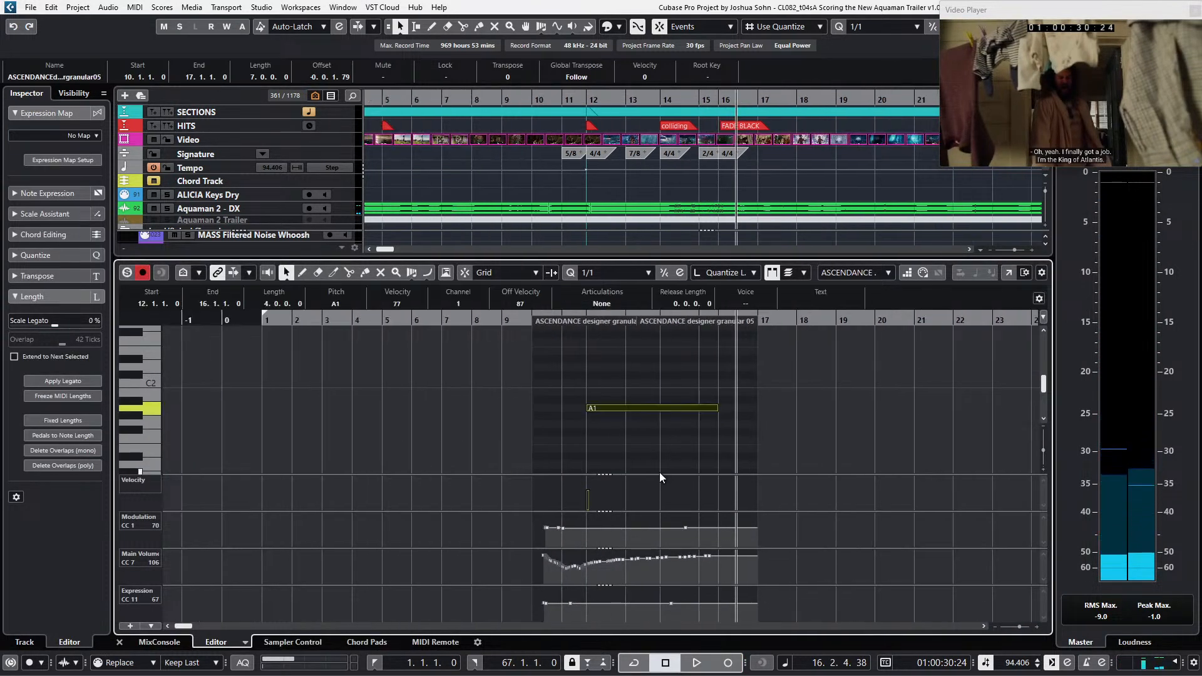
pyautogui.hotkey('shift', 'Up')
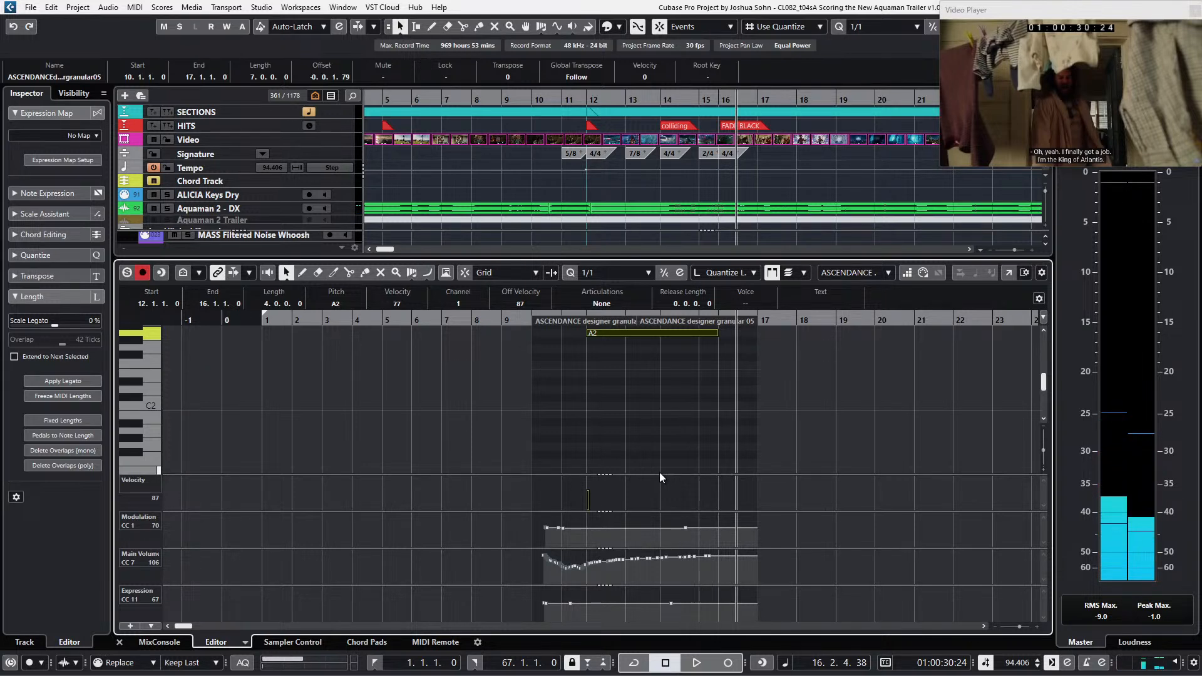
pyautogui.press('Up')
pyautogui.press('Up')
pyautogui.press('Down')
pyautogui.press('Down')
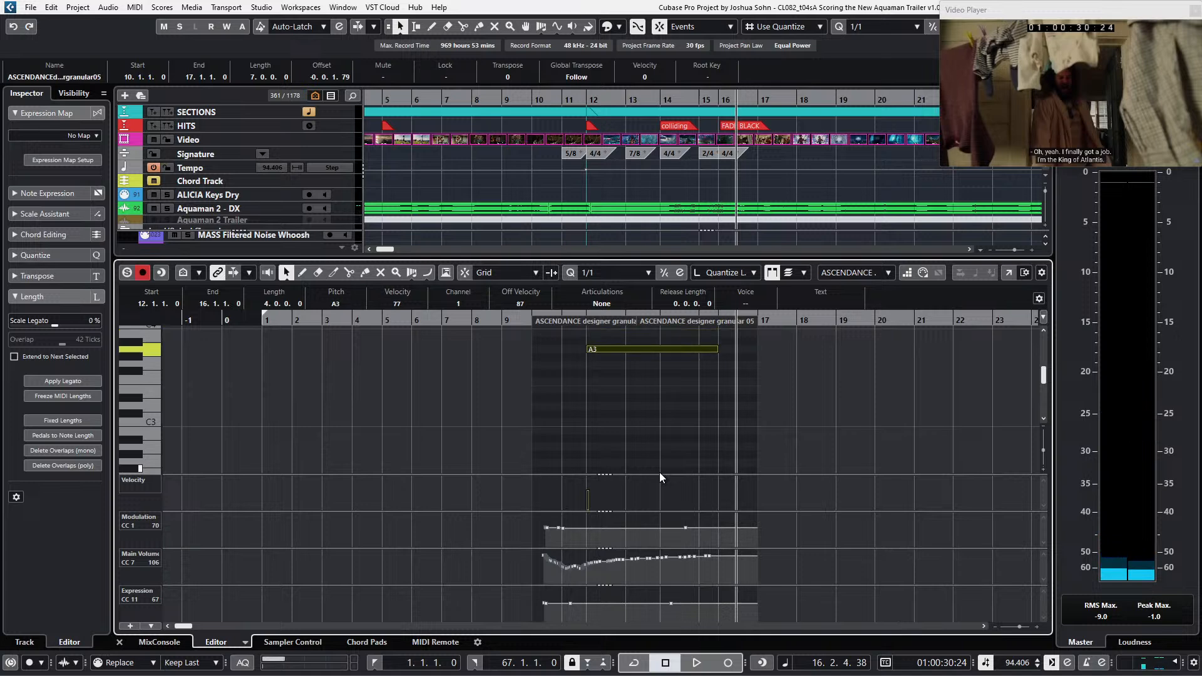
# Step: Audition the transposed riser up to the fade to black, first in the mix and again in solo
pyautogui.hotkey('alt', 'space')
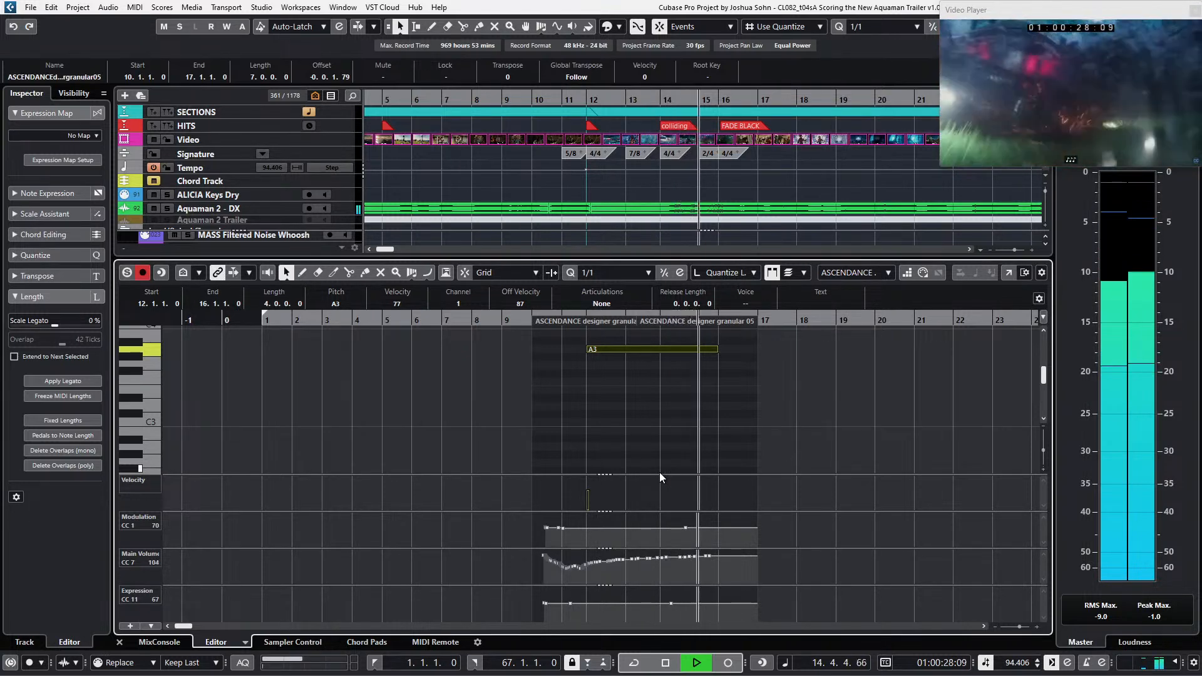
pyautogui.press('space')
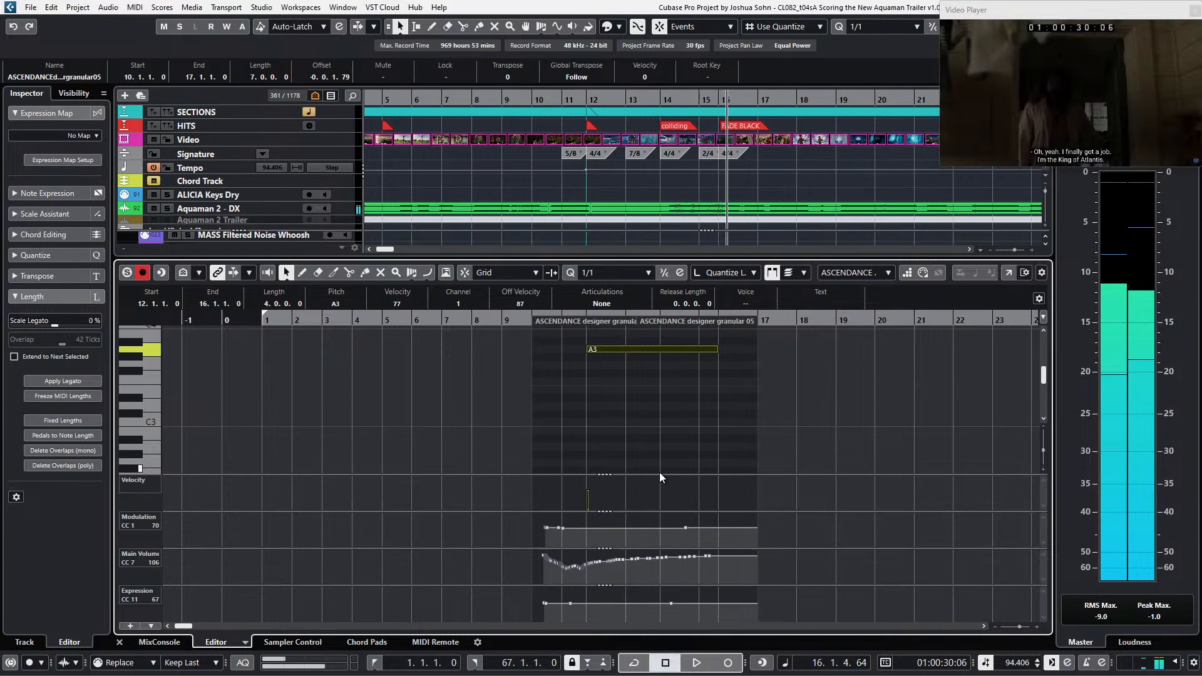
pyautogui.press('Return')
pyautogui.press('s')
pyautogui.press('ctrl+KP_Subtract')
pyautogui.press('ctrl+KP_Subtract')
pyautogui.press('ctrl+KP_Subtract')
pyautogui.press('ctrl+KP_Subtract')
pyautogui.press('ctrl+KP_Subtract')
pyautogui.press('ctrl+KP_Subtract')
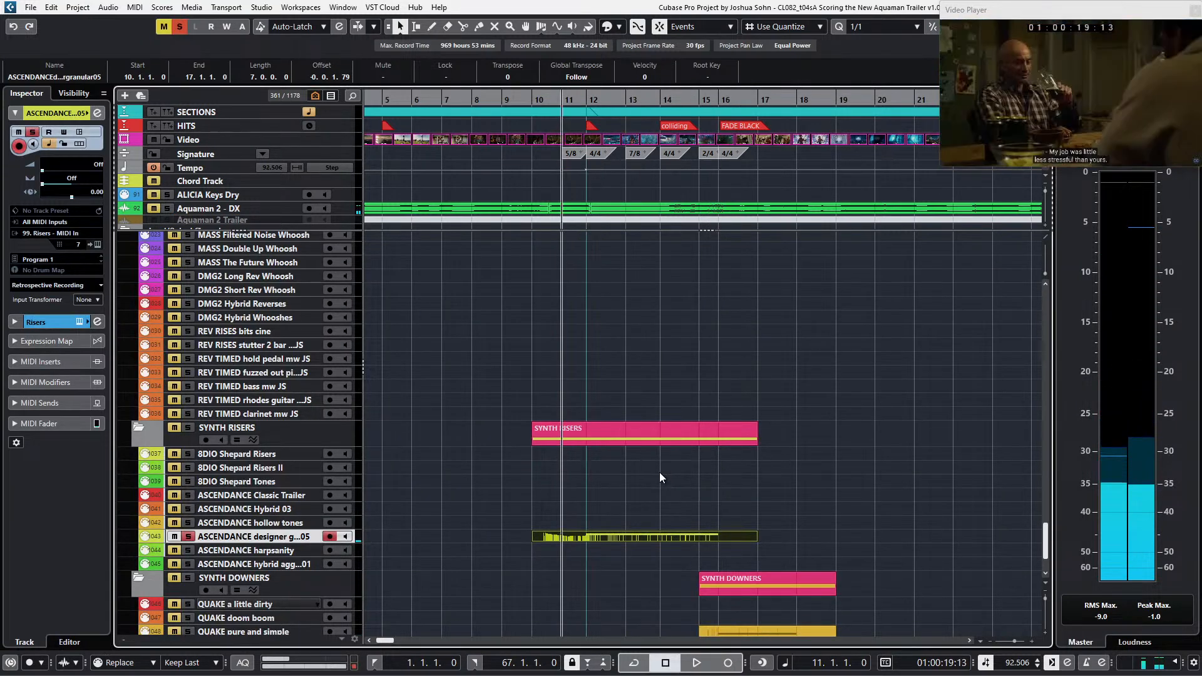
pyautogui.press('ctrl+KP_Add')
pyautogui.press('space')
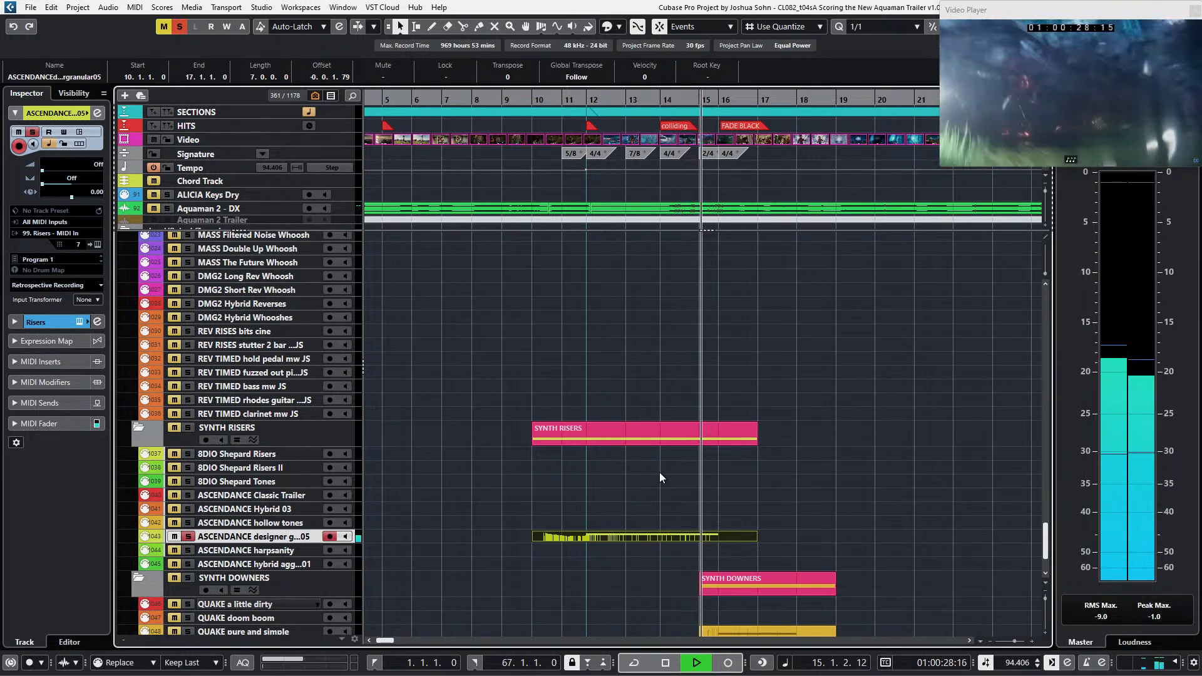
pyautogui.press('space')
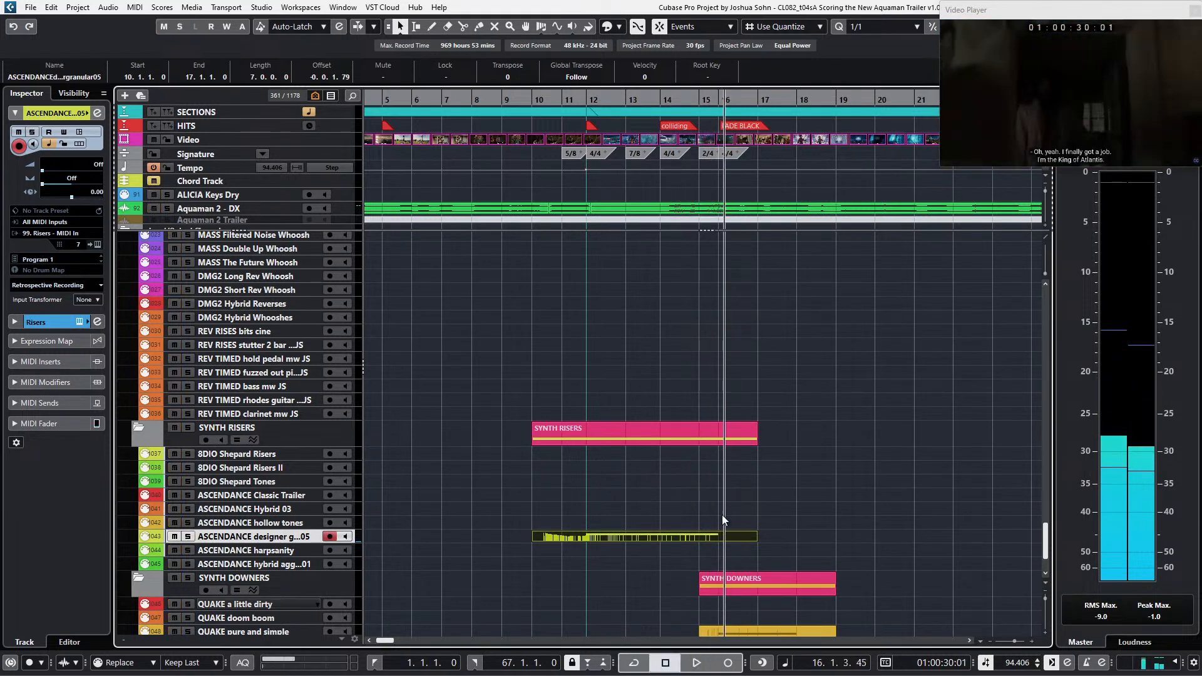
# Step: Copy the riser part to the ASCENDANCE hybrid agg...01 track and audition the copy in solo
pyautogui.moveTo(658, 533); pyautogui.dragTo(650, 561)
pyautogui.press('s')
pyautogui.press('KP_Subtract')
pyautogui.press('KP_Subtract')
pyautogui.press('KP_Subtract')
pyautogui.press('KP_Subtract')
pyautogui.press('KP_Subtract')
pyautogui.press('KP_Subtract')
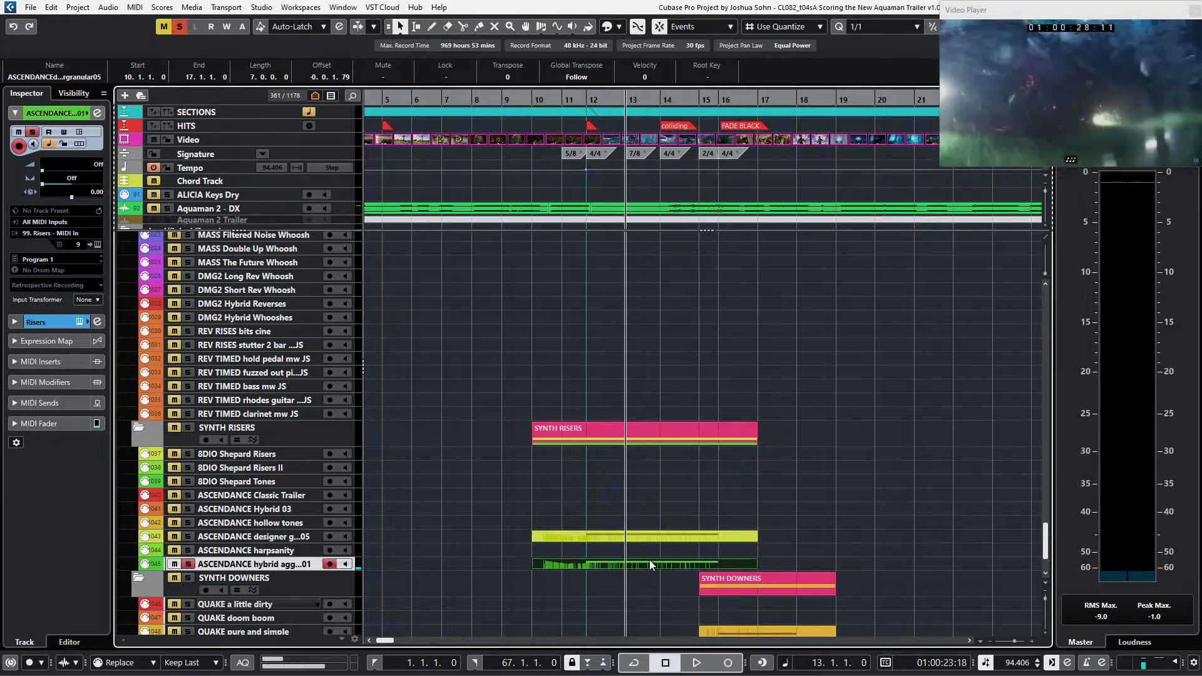
pyautogui.press('space')
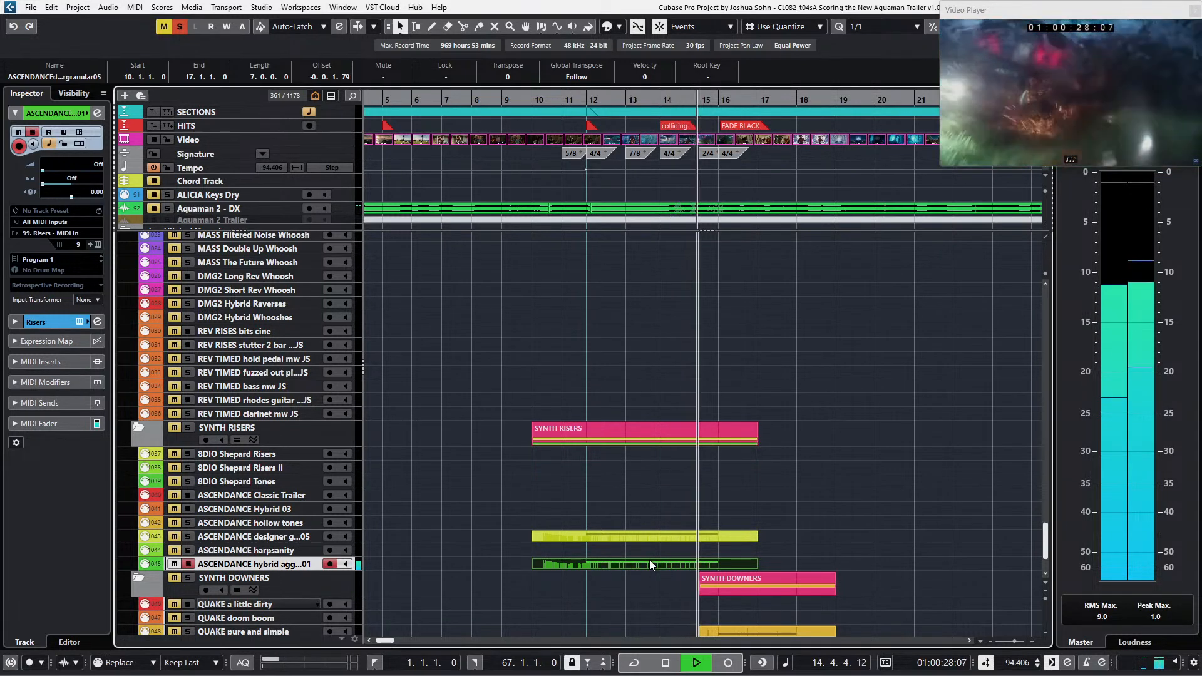
pyautogui.press('space')
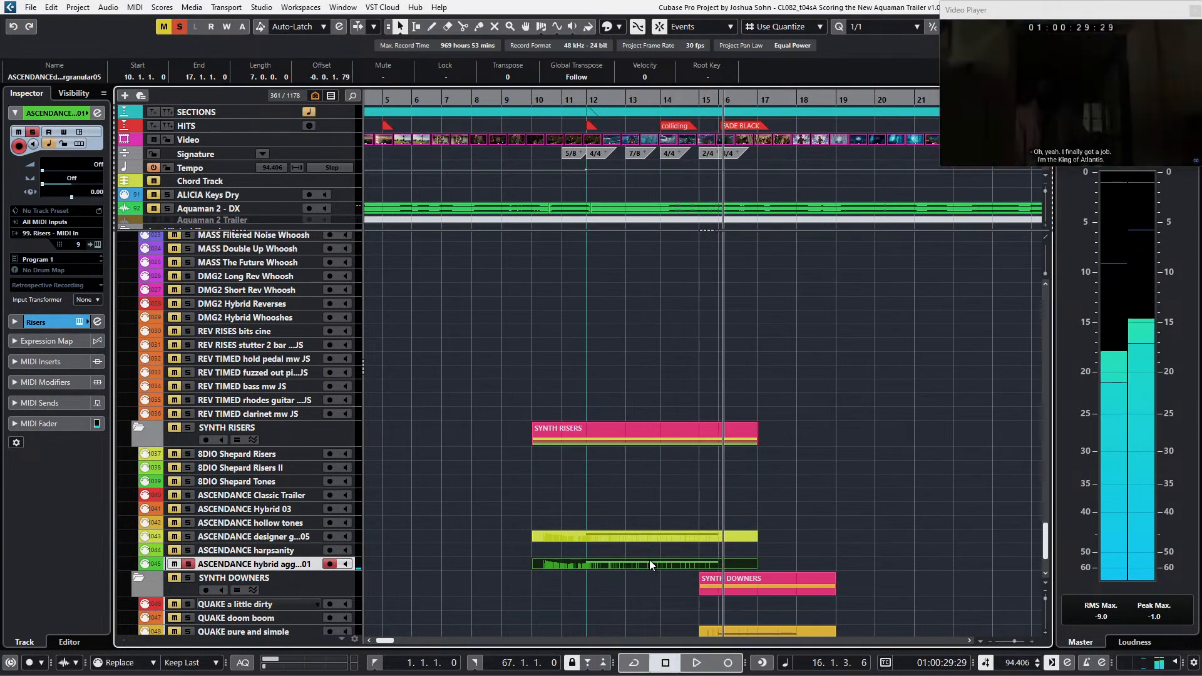
# Step: Transpose the copied riser note down an octave to A2 and briefly play it back
pyautogui.doubleClick(650, 565)
pyautogui.moveTo(637, 346); pyautogui.dragTo(655, 454)
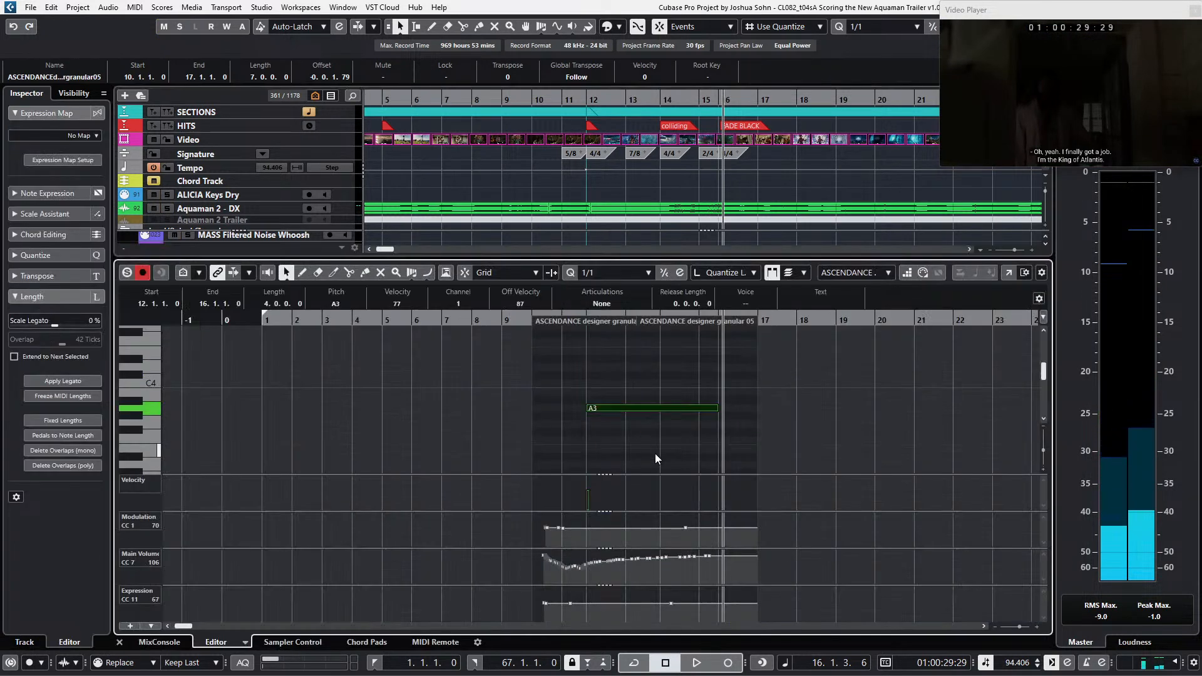
pyautogui.hotkey('shift', 'Down')
pyautogui.press('l')
pyautogui.press('space')
pyautogui.press('space')
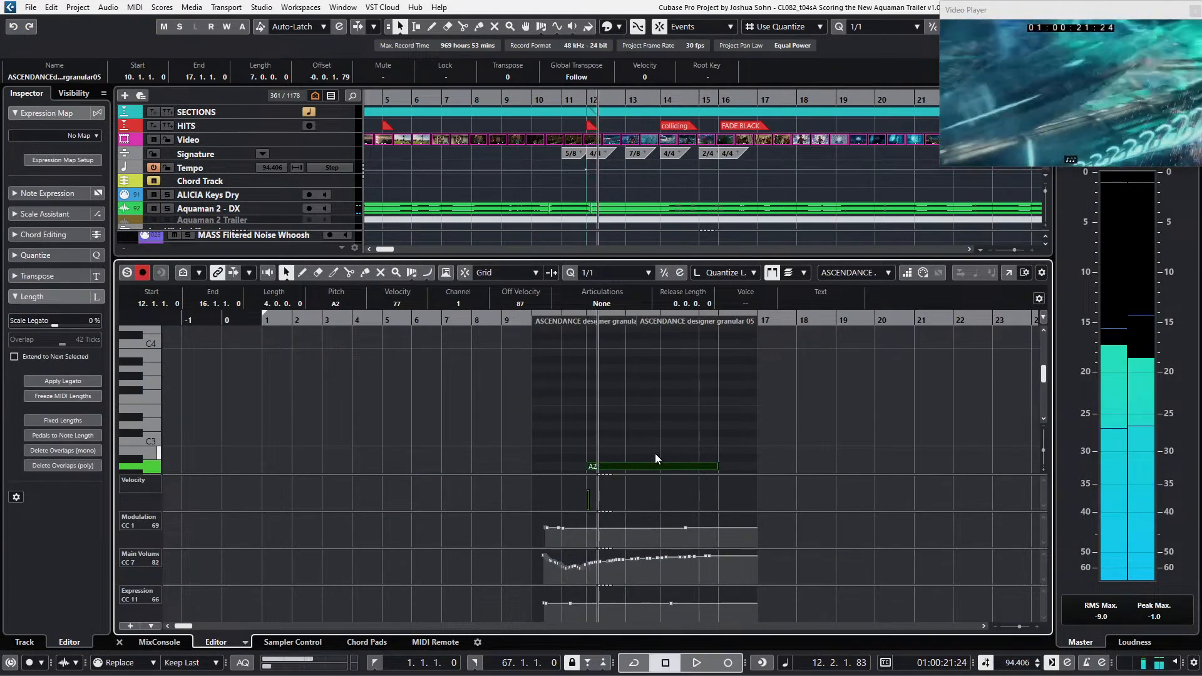
# Step: Audition both ASCENDANCE riser tracks together in solo, clear the solos, and move the cursor back to bar 11
pyautogui.press('l')
pyautogui.press('s')
pyautogui.press('space')
pyautogui.hotkey('ctrl', 'e')
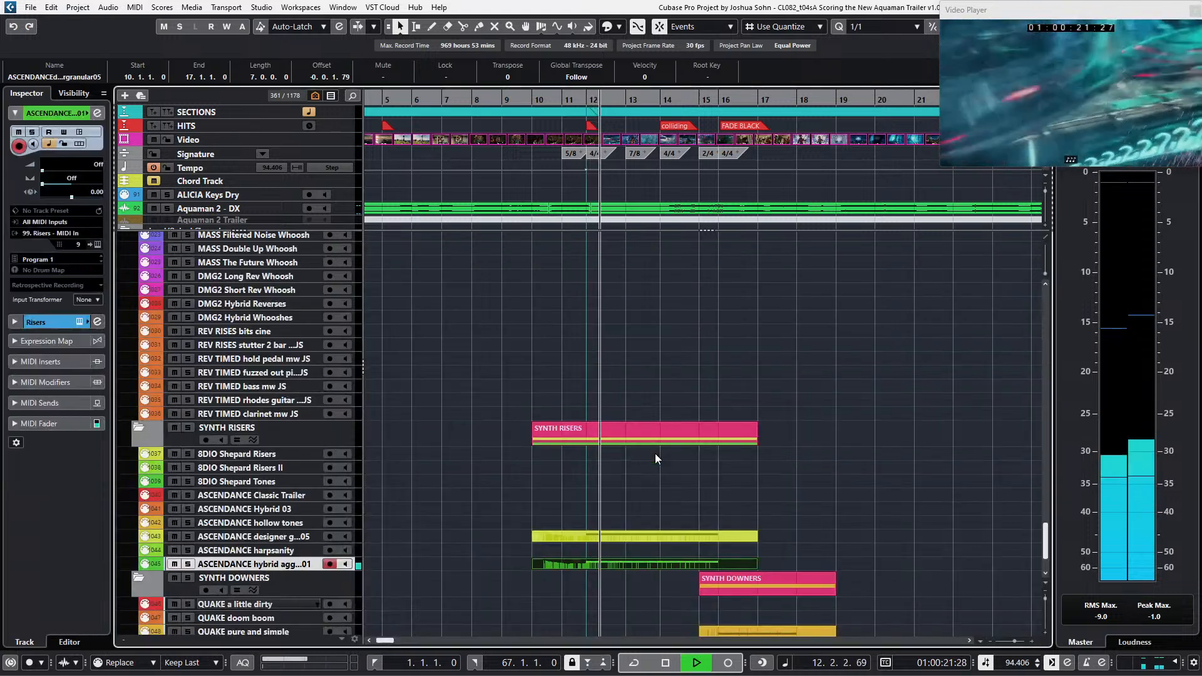
pyautogui.click(188, 563)
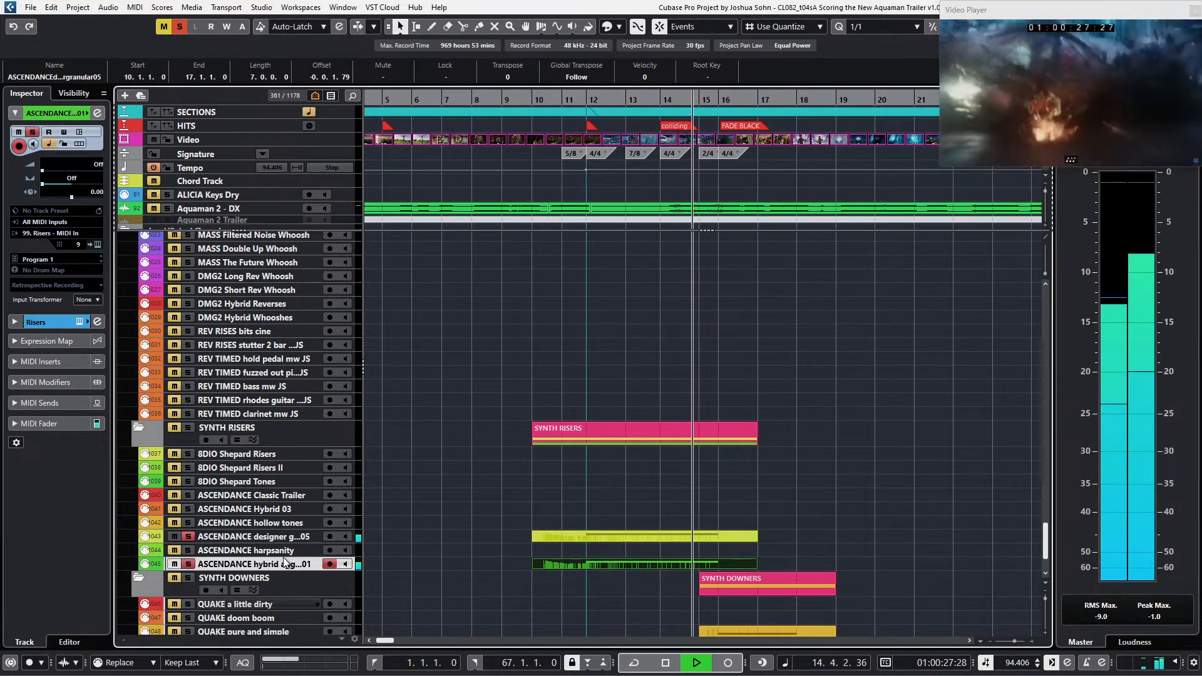
pyautogui.press('space')
pyautogui.hotkey('alt', 's')
pyautogui.press('KP_Subtract')
pyautogui.press('KP_Subtract')
pyautogui.press('KP_Subtract')
pyautogui.press('KP_Subtract')
pyautogui.press('KP_Subtract')
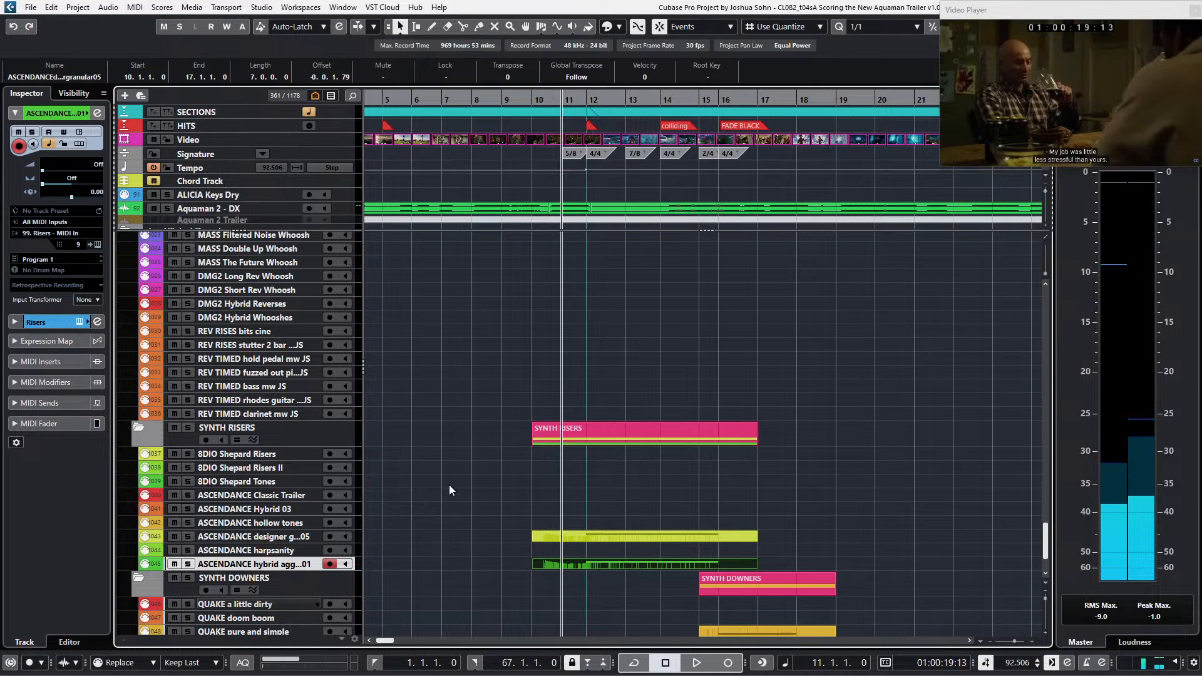
# Step: Audition the SYNTH WHOOSH sounds from REV TIMED fuzzed out through clarinet, plus REV RISES bits cine
pyautogui.scroll(9, 449, 489)
pyautogui.scroll(-7, 449, 488)
pyautogui.scroll(-1, 300, 456)
pyautogui.click(280, 483)
pyautogui.click(280, 470)
pyautogui.click(281, 458)
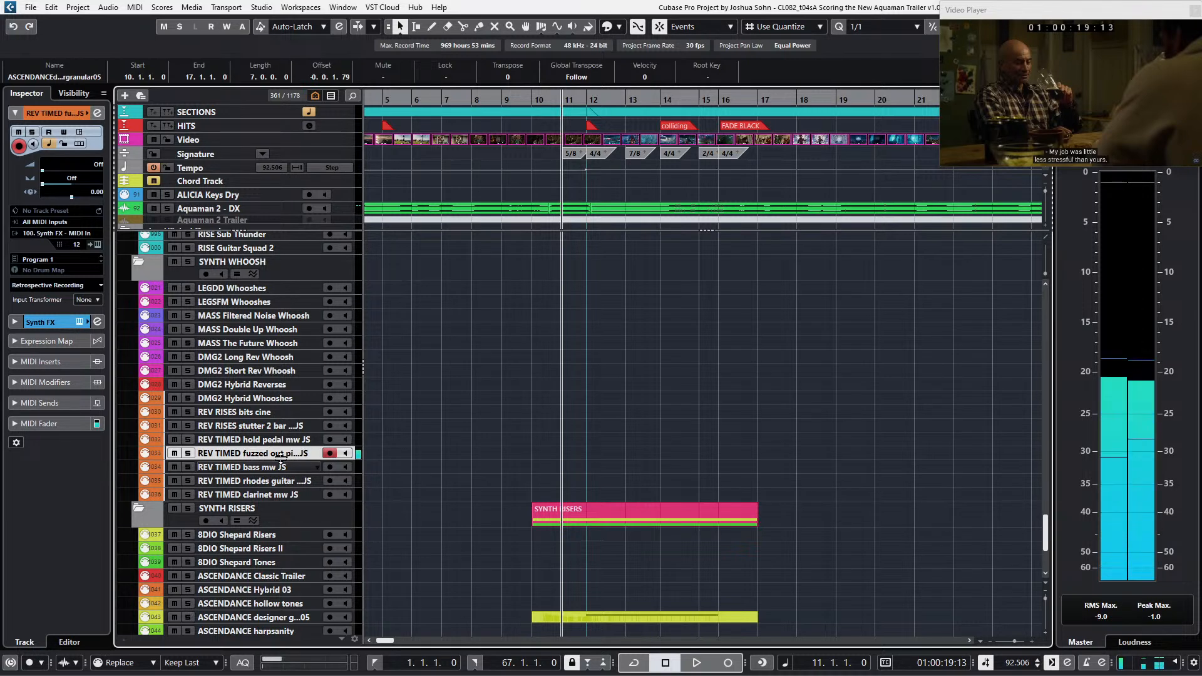
pyautogui.press('Down')
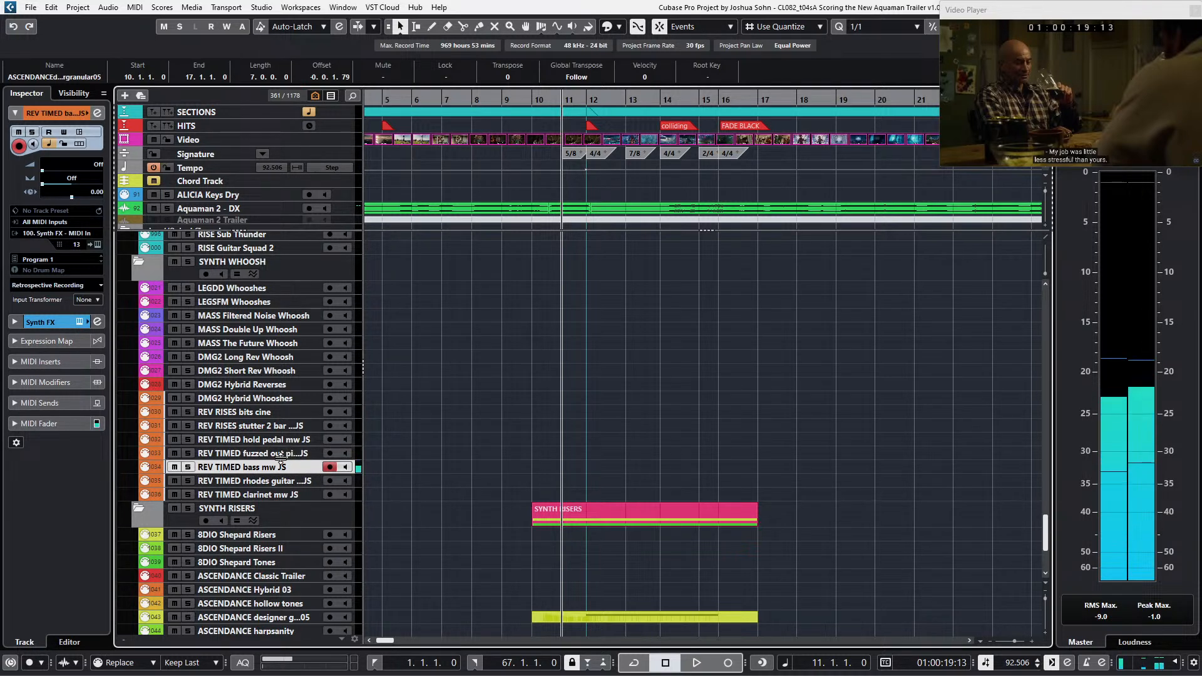
pyautogui.press('Down')
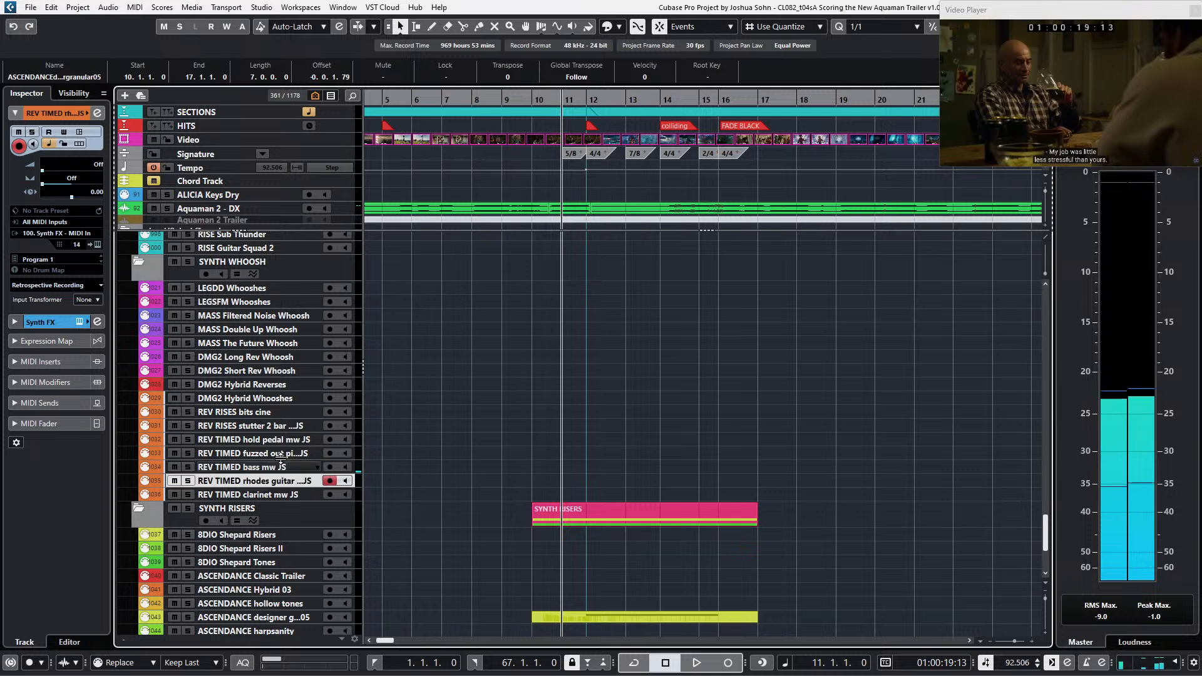
pyautogui.press('Down')
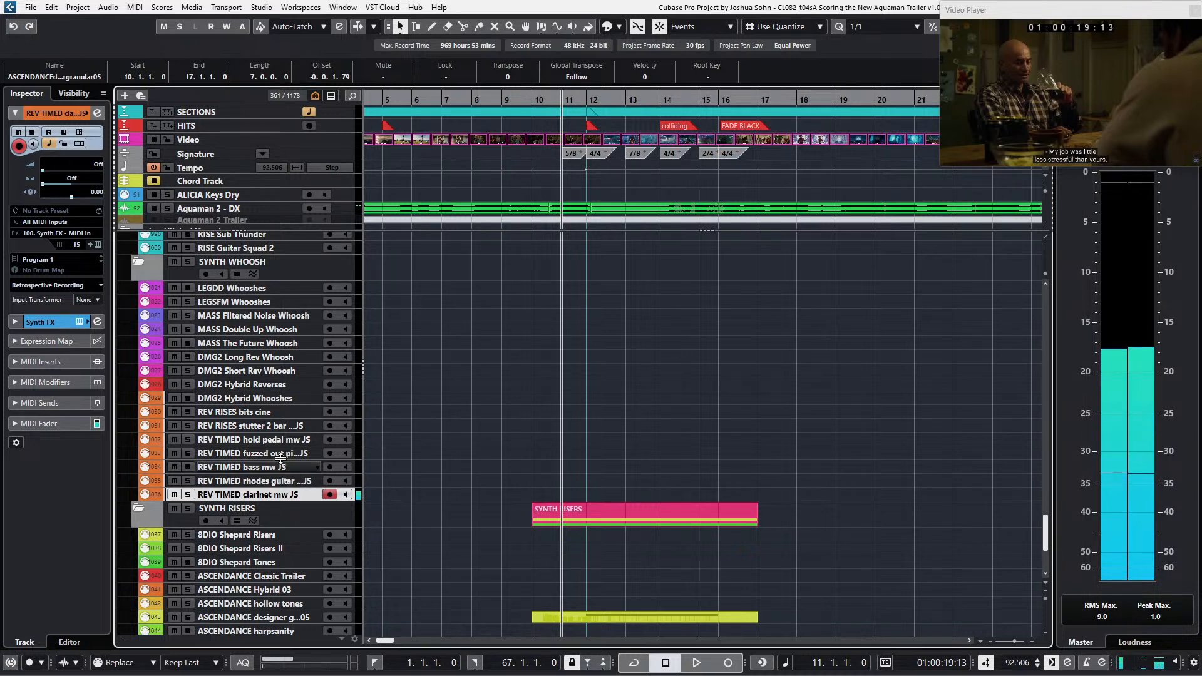
pyautogui.click(266, 414)
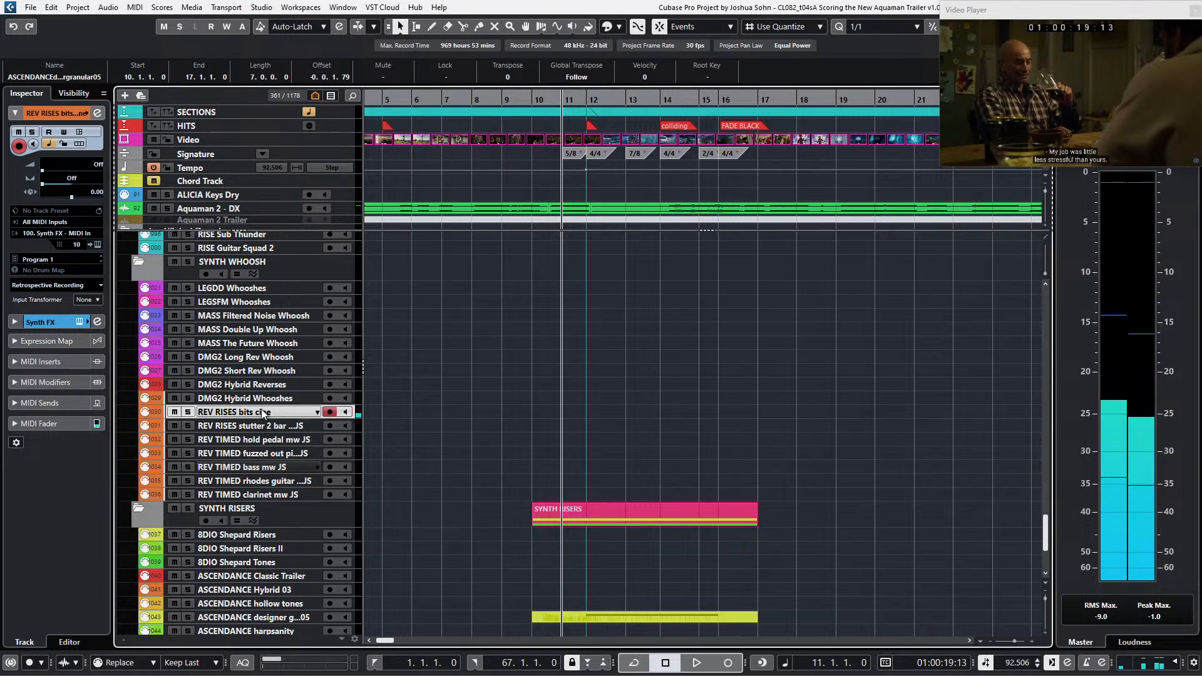
# Step: Record a reverse riser MIDI part on the REV RISES bits cine track from bar 14 to about bar 16
pyautogui.press('KP_Add')
pyautogui.press('KP_Add')
pyautogui.press('KP_Add')
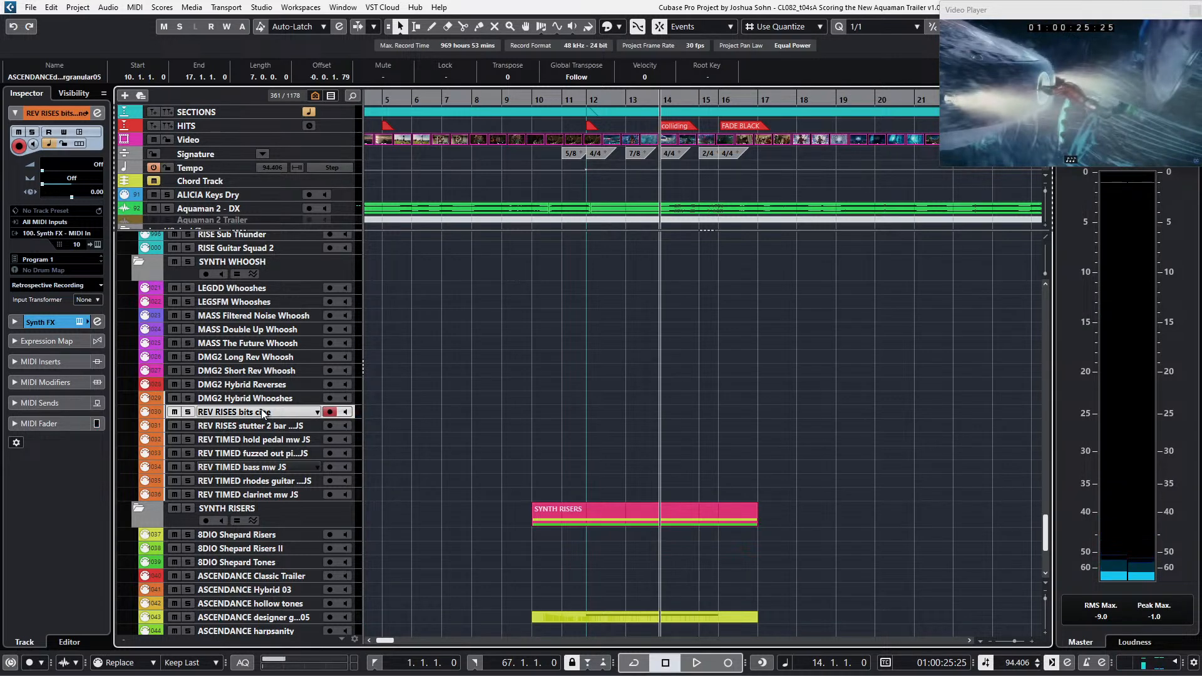
pyautogui.press('KP_Multiply')
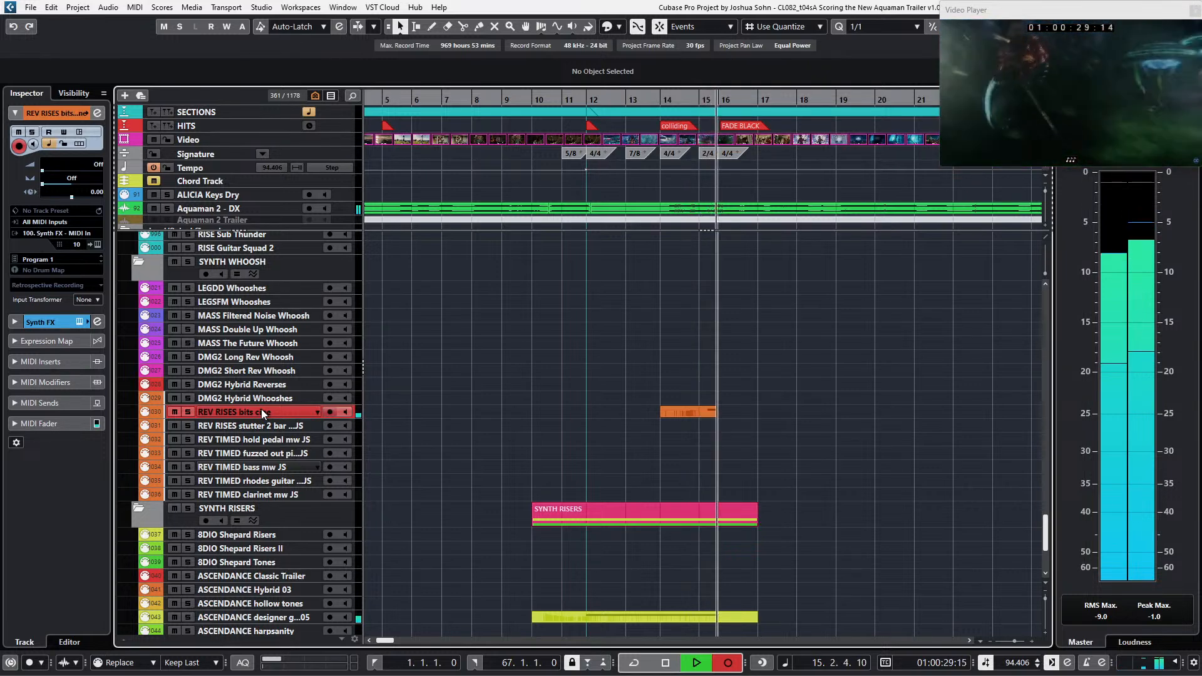
pyautogui.press('KP_0')
pyautogui.press('KP_Subtract')
pyautogui.press('space')
pyautogui.scroll(4, 663, 369)
pyautogui.scroll(3, 831, 409)
pyautogui.press('space')
# Step: Quantize the REV RISES bits cine note to bar 15, transpose it up an octave to A4, and audition it in solo
pyautogui.doubleClick(780, 494)
pyautogui.moveTo(749, 373); pyautogui.dragTo(783, 475)
pyautogui.press('q')
pyautogui.hotkey('shift', 'Up')
pyautogui.press('KP_Subtract')
pyautogui.press('space')
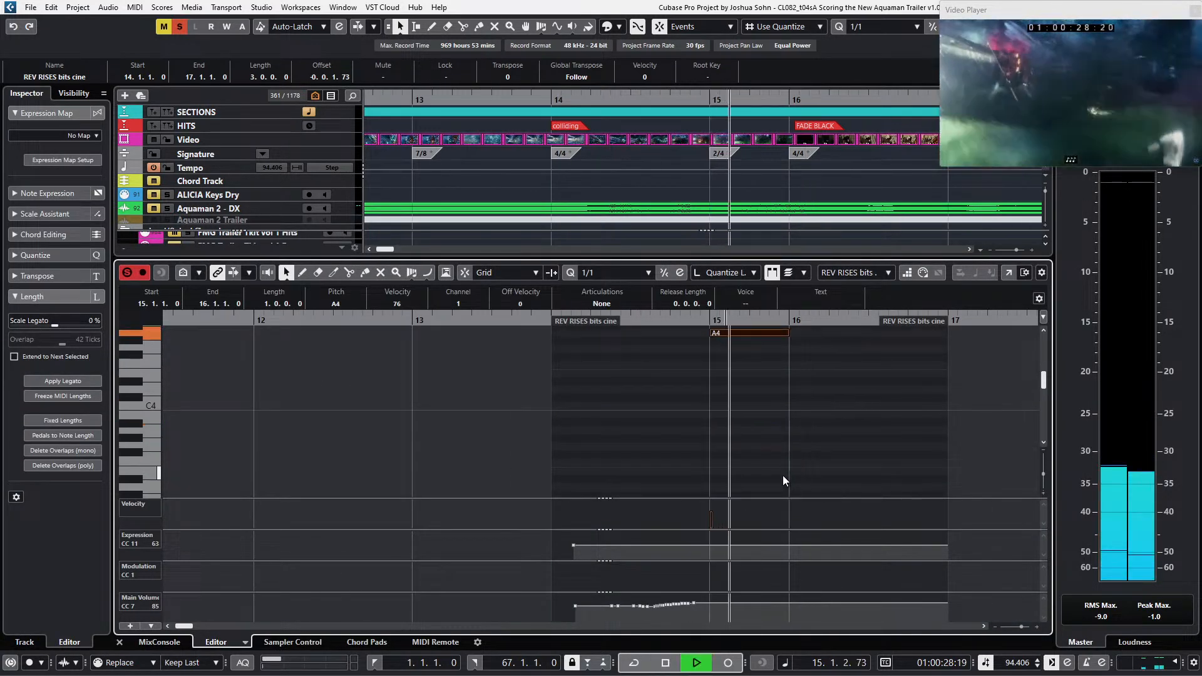
pyautogui.press('space')
# Step: Deselect the note, return to the project view with solo off, and move the cursor back to bar 10
pyautogui.press('KP_Subtract')
pyautogui.press('KP_Subtract')
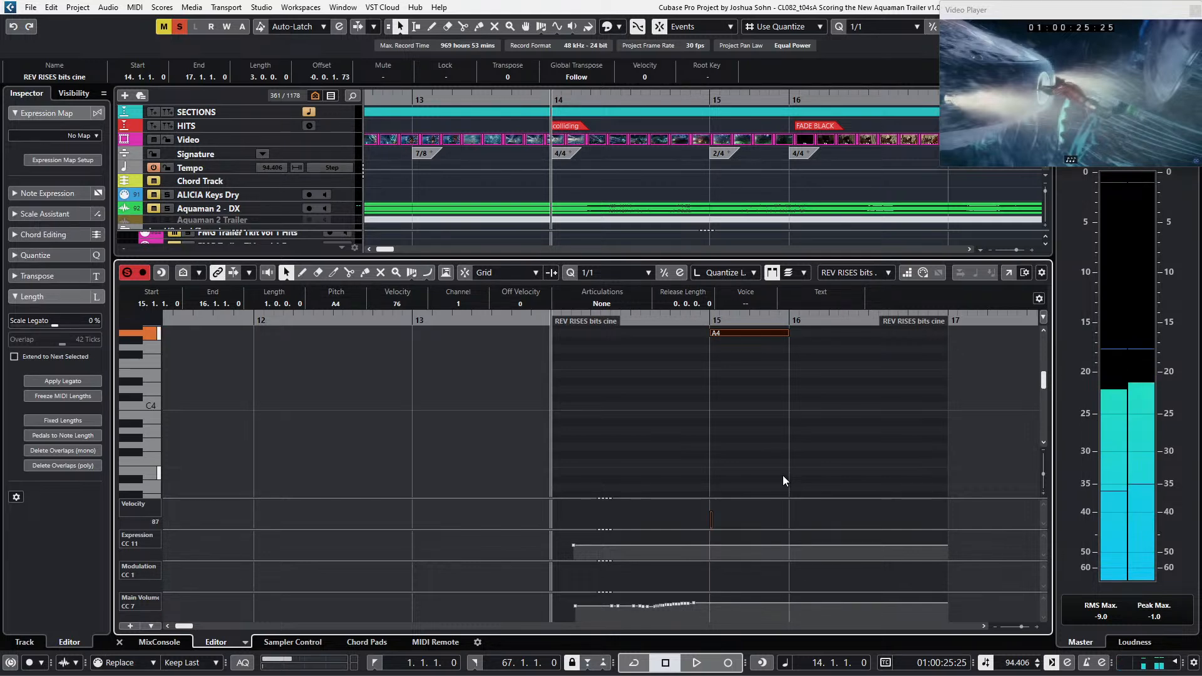
pyautogui.click(759, 355)
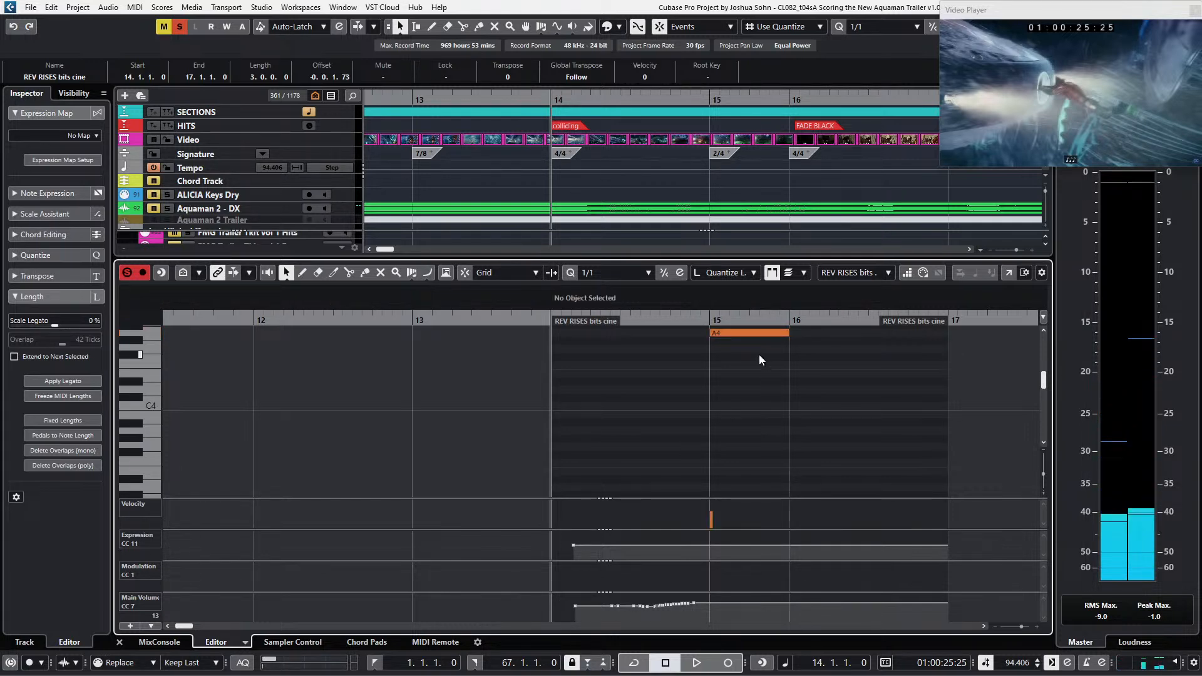
pyautogui.hotkey('ctrl', 'e')
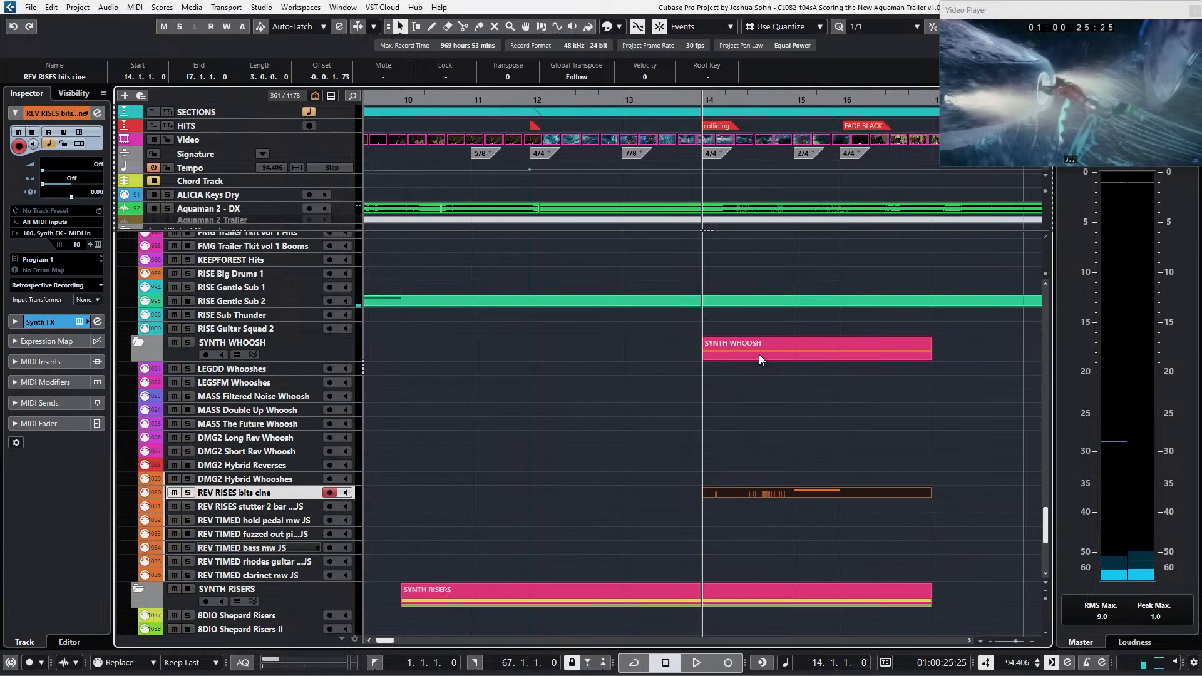
pyautogui.press('KP_Subtract')
pyautogui.press('KP_Subtract')
pyautogui.press('g')
pyautogui.hscroll(2, 759, 355)
pyautogui.press('KP_Subtract')
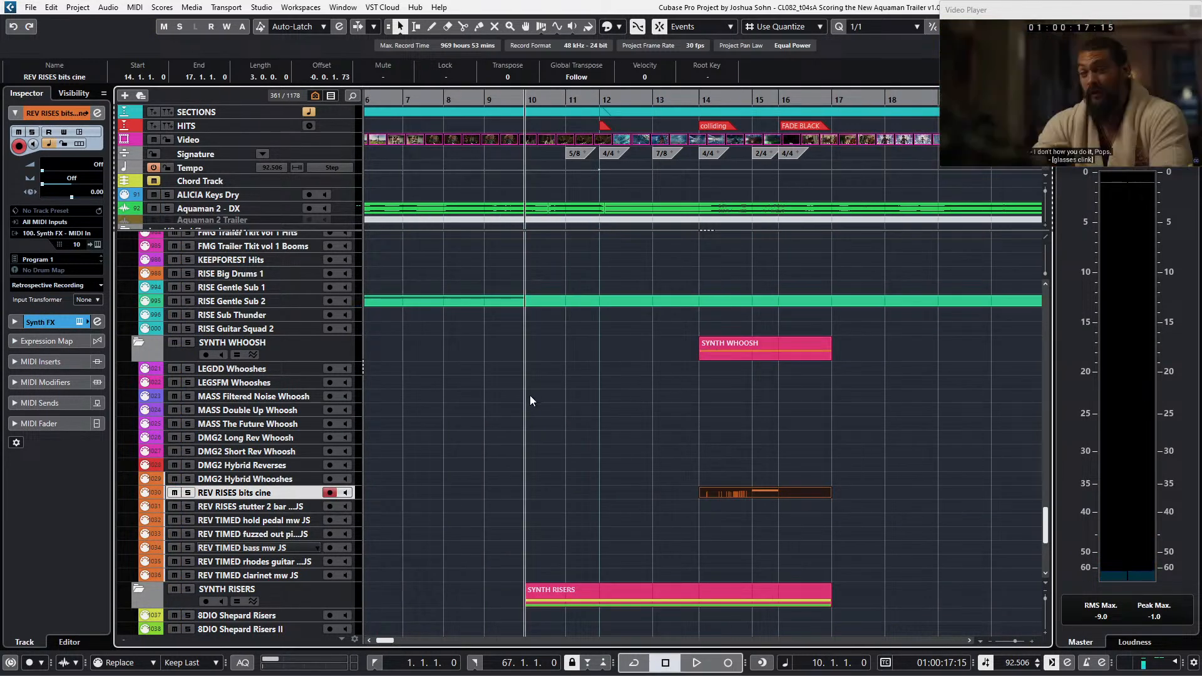
# Step: Audition the REV TIMED fuzzed out sound against trailer playback from bar 10 to about bar 12
pyautogui.click(254, 534)
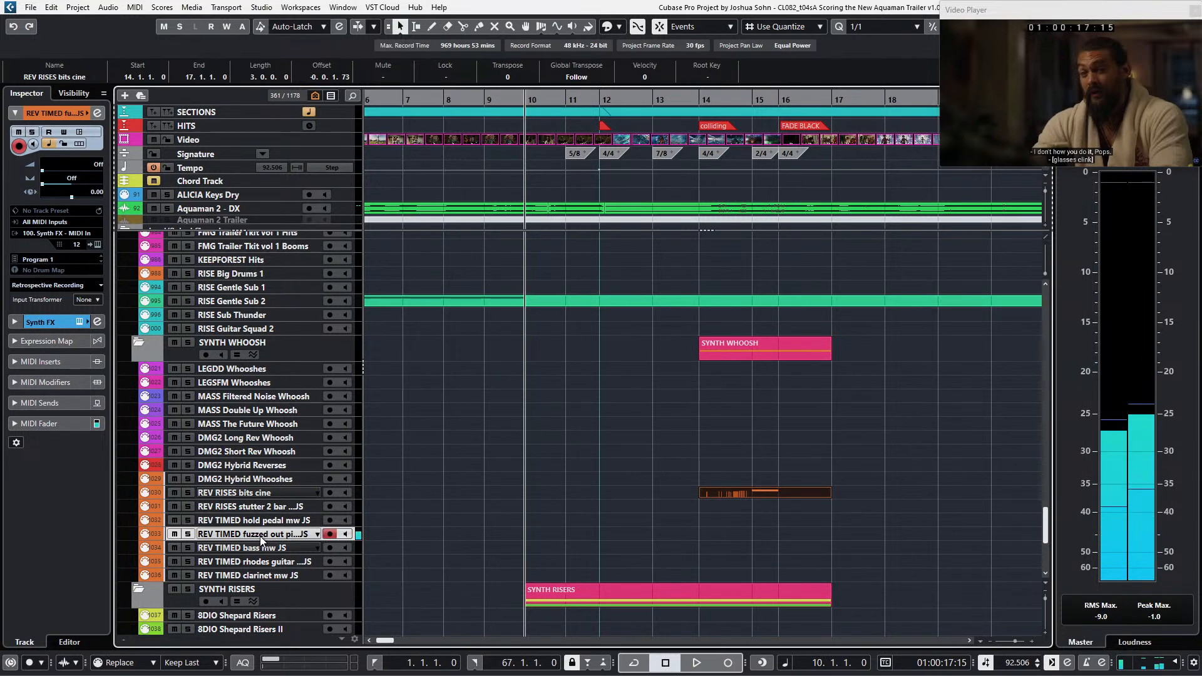
pyautogui.press('space')
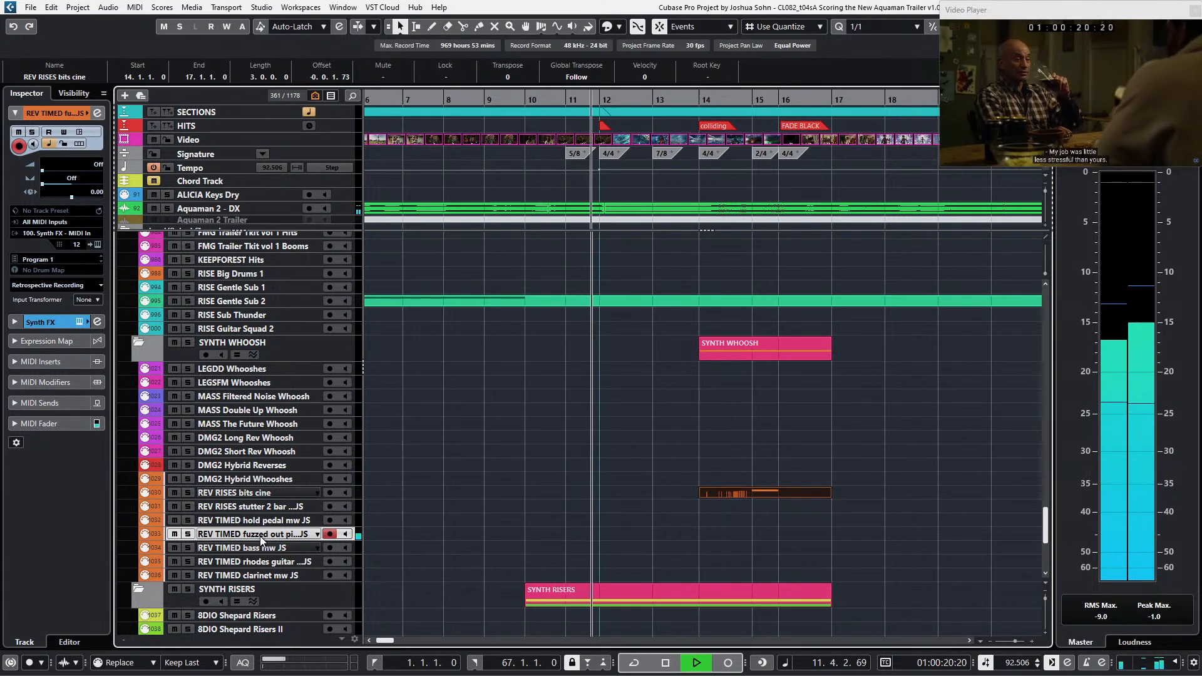
pyautogui.press('space')
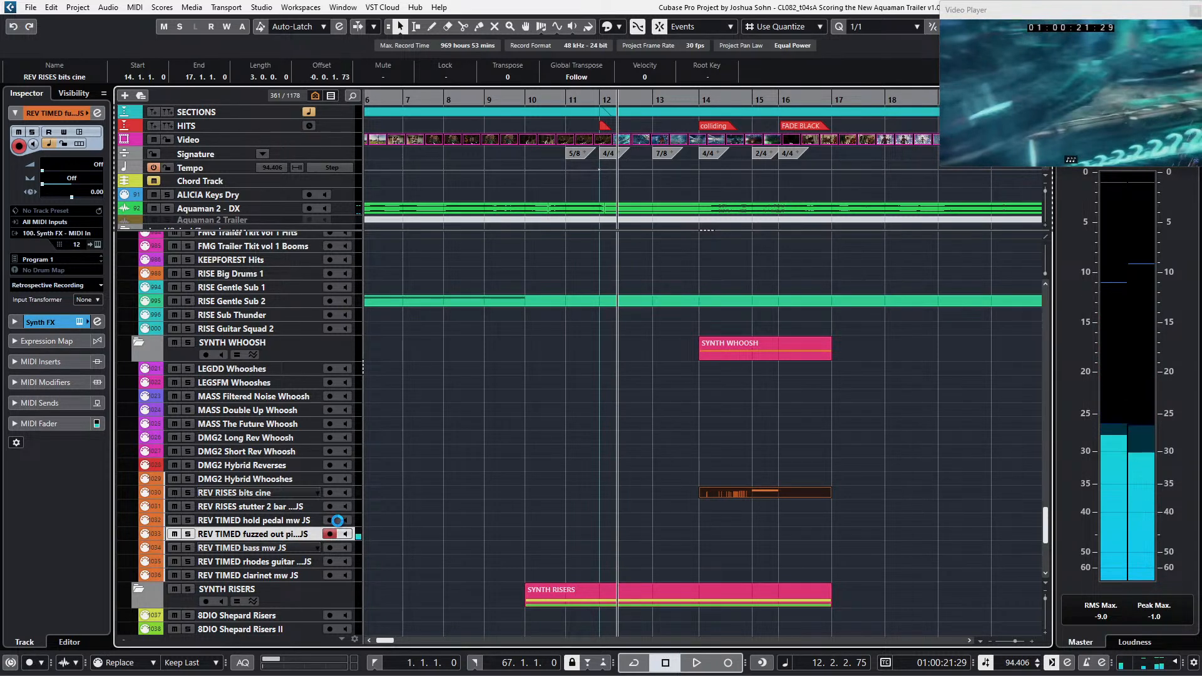
# Step: Try to record a reverse part on the REV TIMED rhodes guitar track from bar 9 to about bar 12
pyautogui.press('Down')
pyautogui.press('Down')
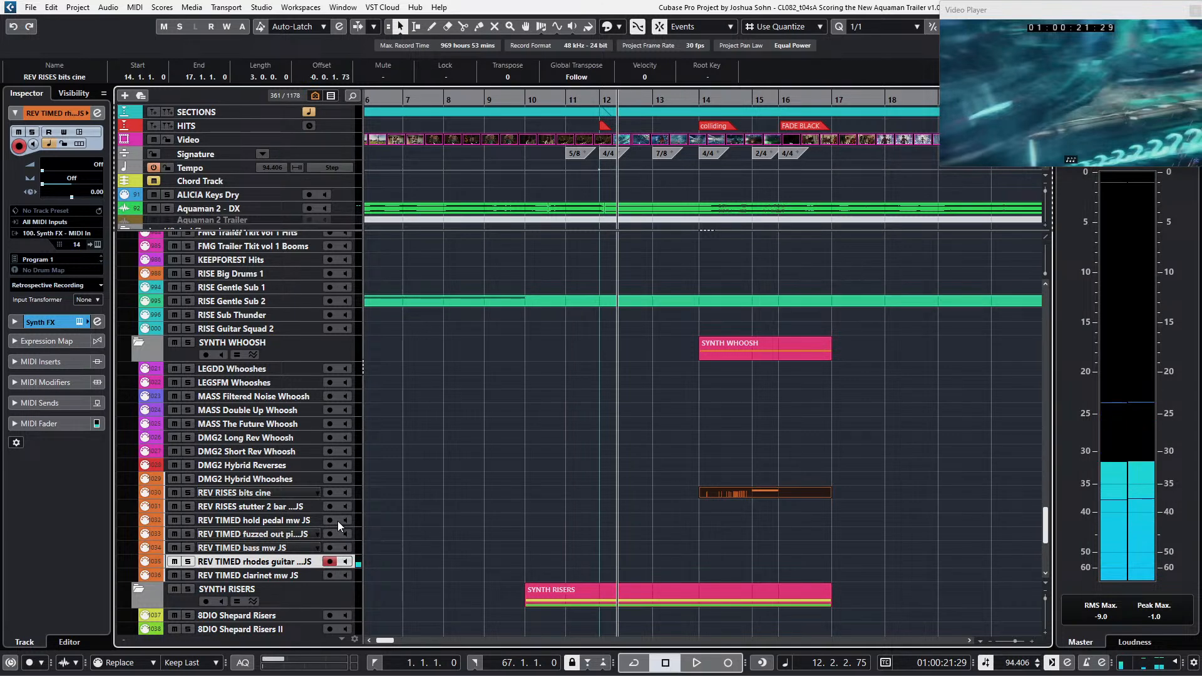
pyautogui.press('space')
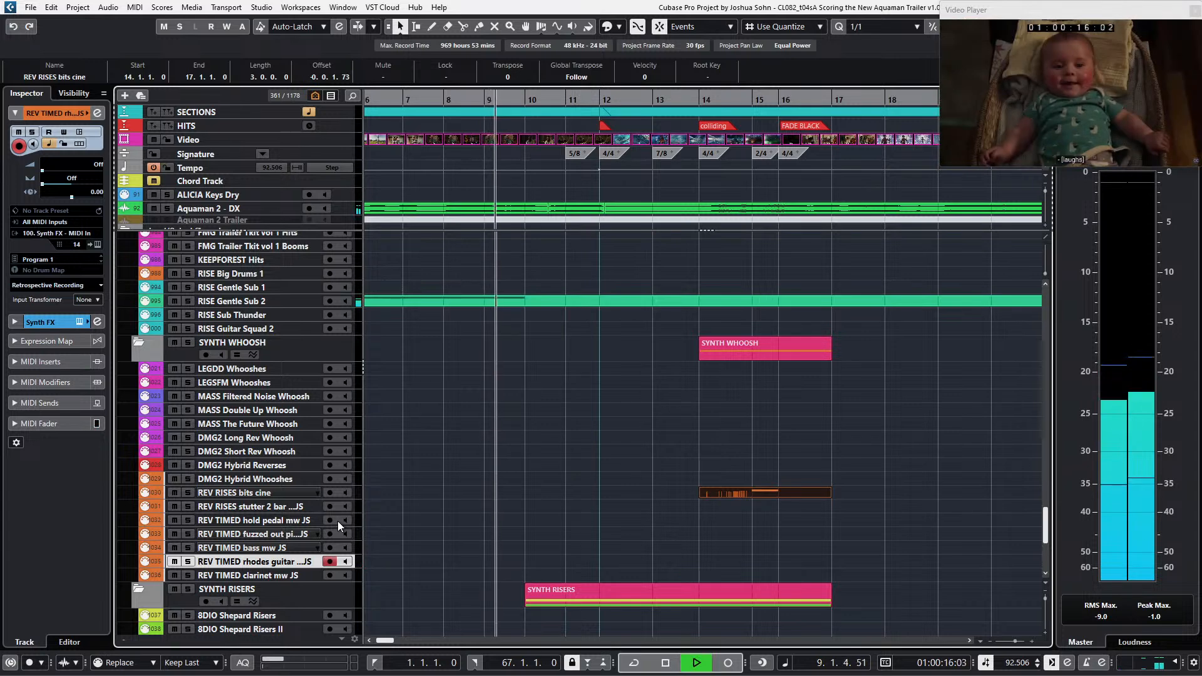
pyautogui.press('KP_Multiply')
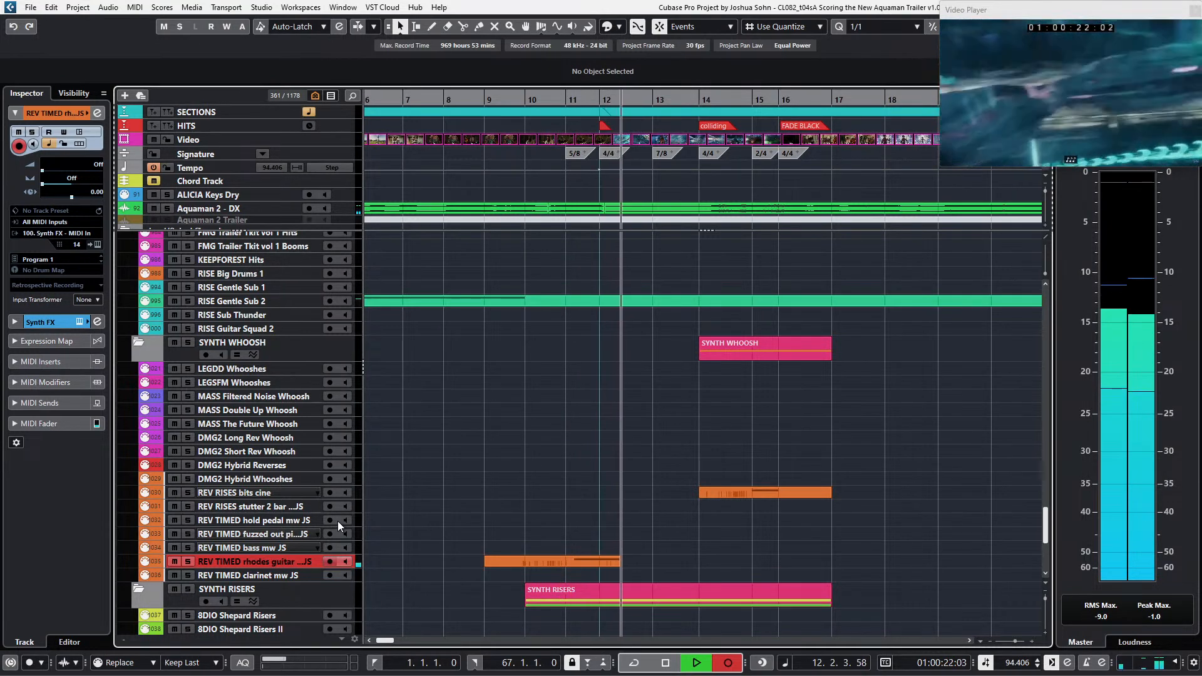
pyautogui.press('space')
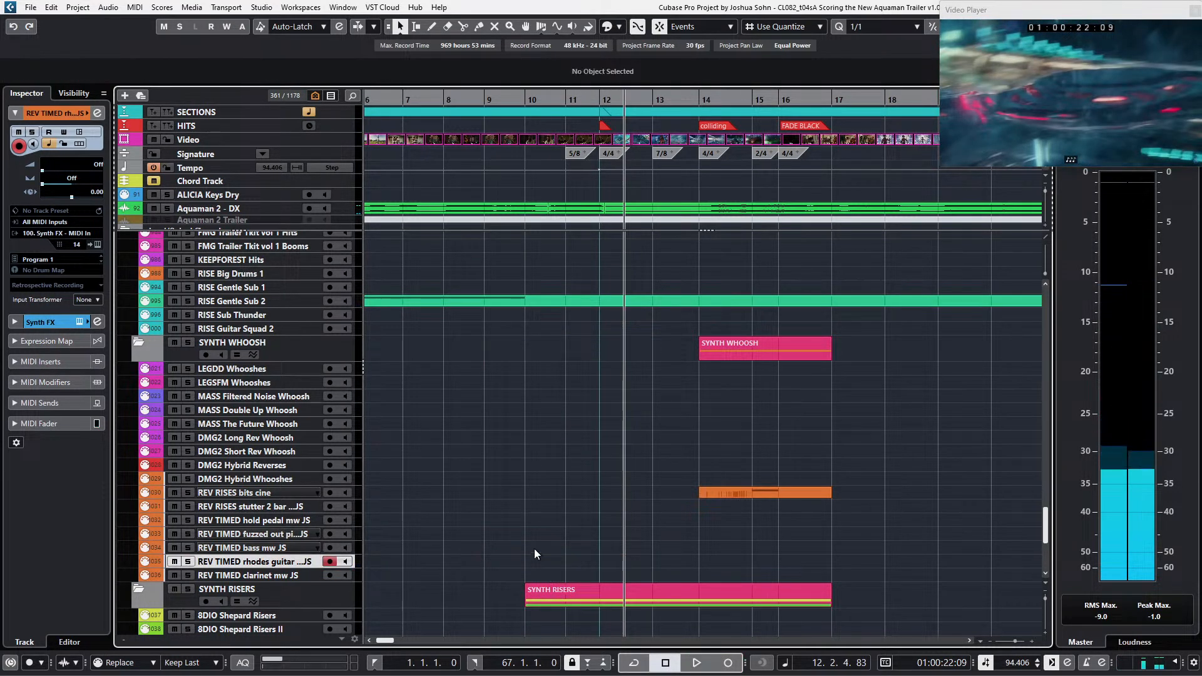
pyautogui.press('Delete')
pyautogui.press('b')
pyautogui.press('b')
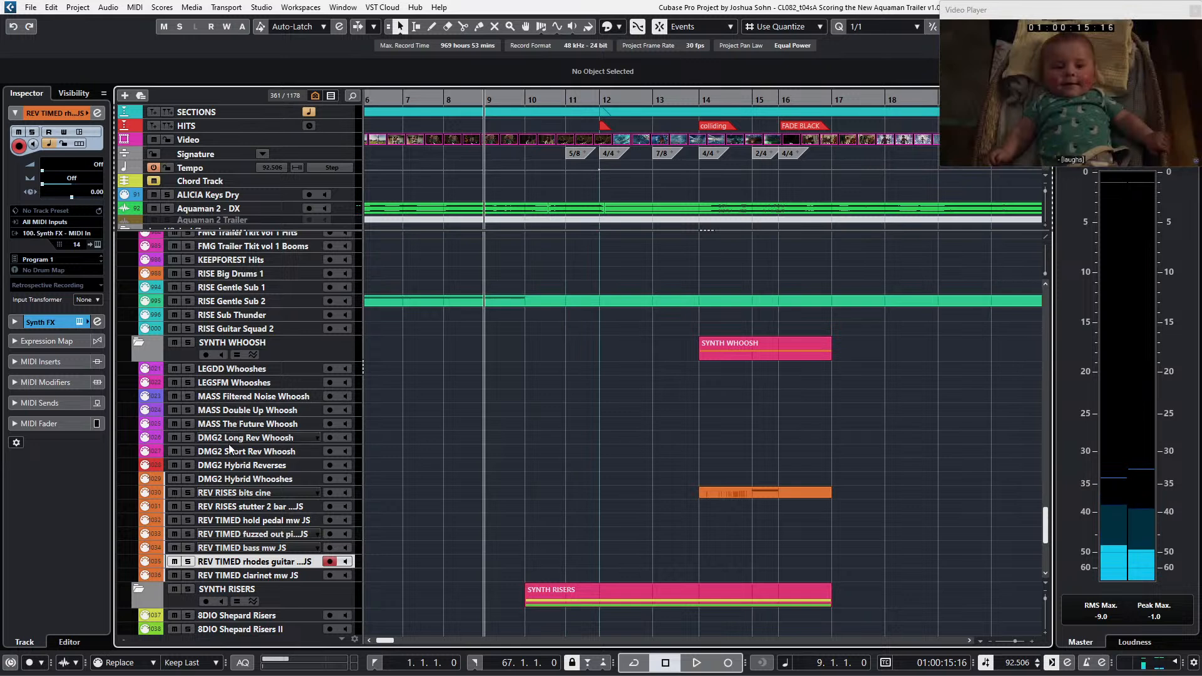
# Step: Audition the MASS Double Up Whoosh and DMG2 Short Rev Whoosh sounds, checking the neighbouring percussion and riser tracks
pyautogui.click(262, 410)
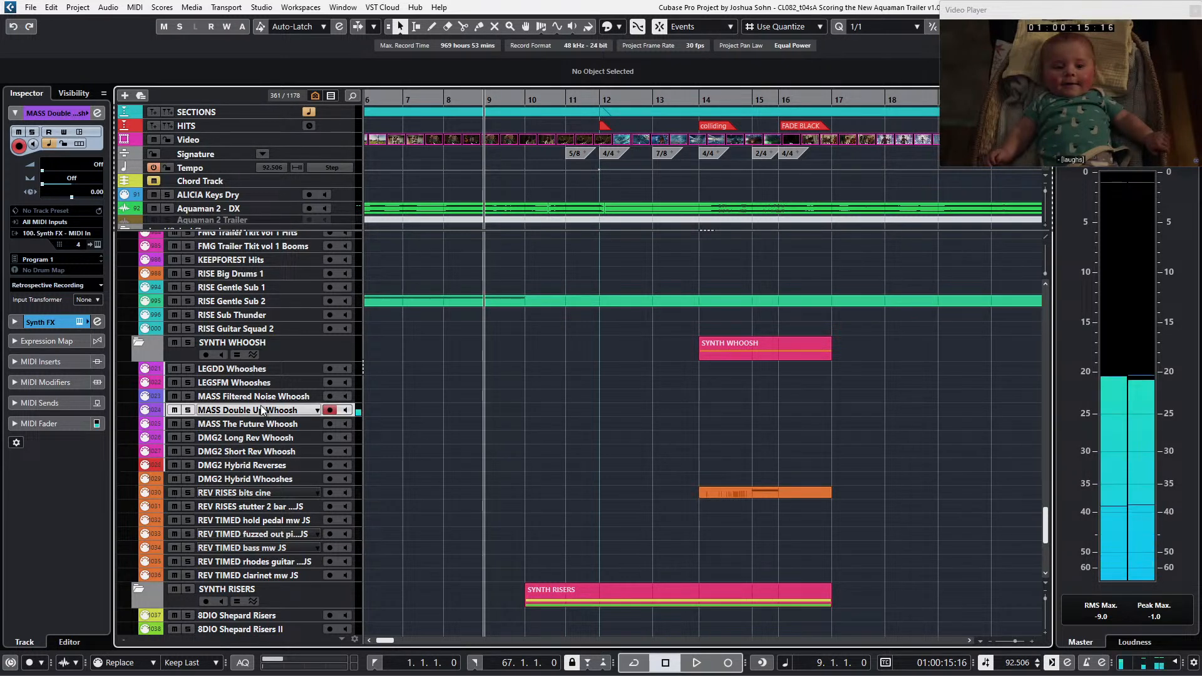
pyautogui.scroll(6, 332, 464)
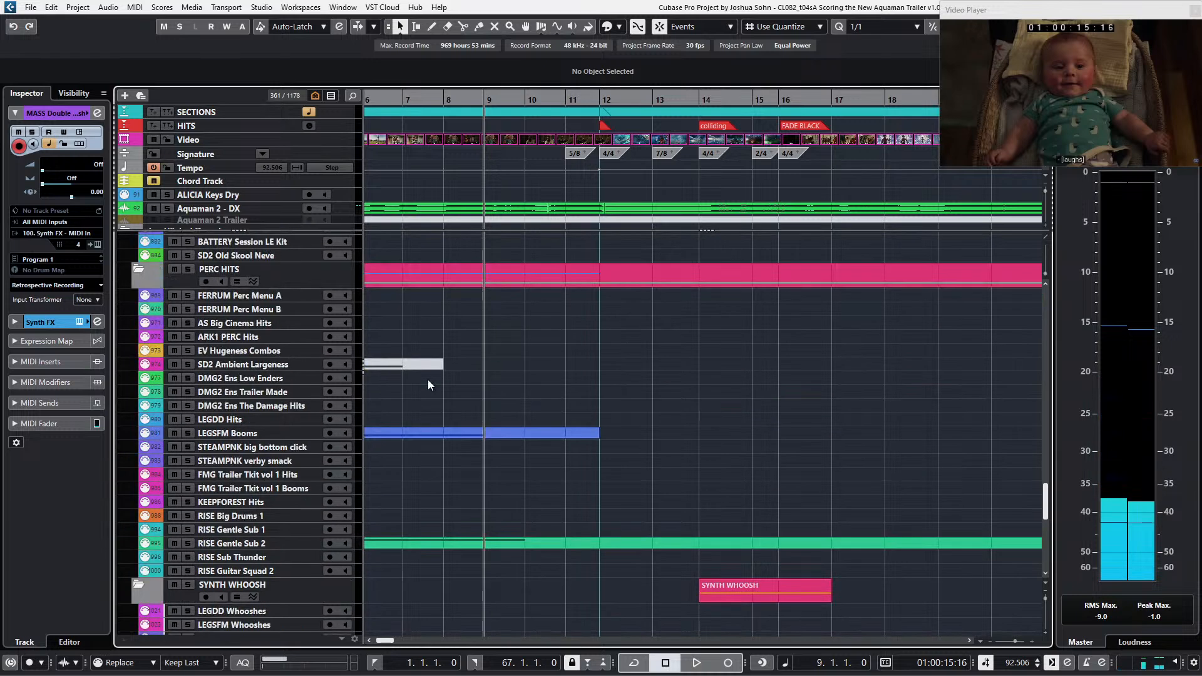
pyautogui.scroll(-1, 428, 385)
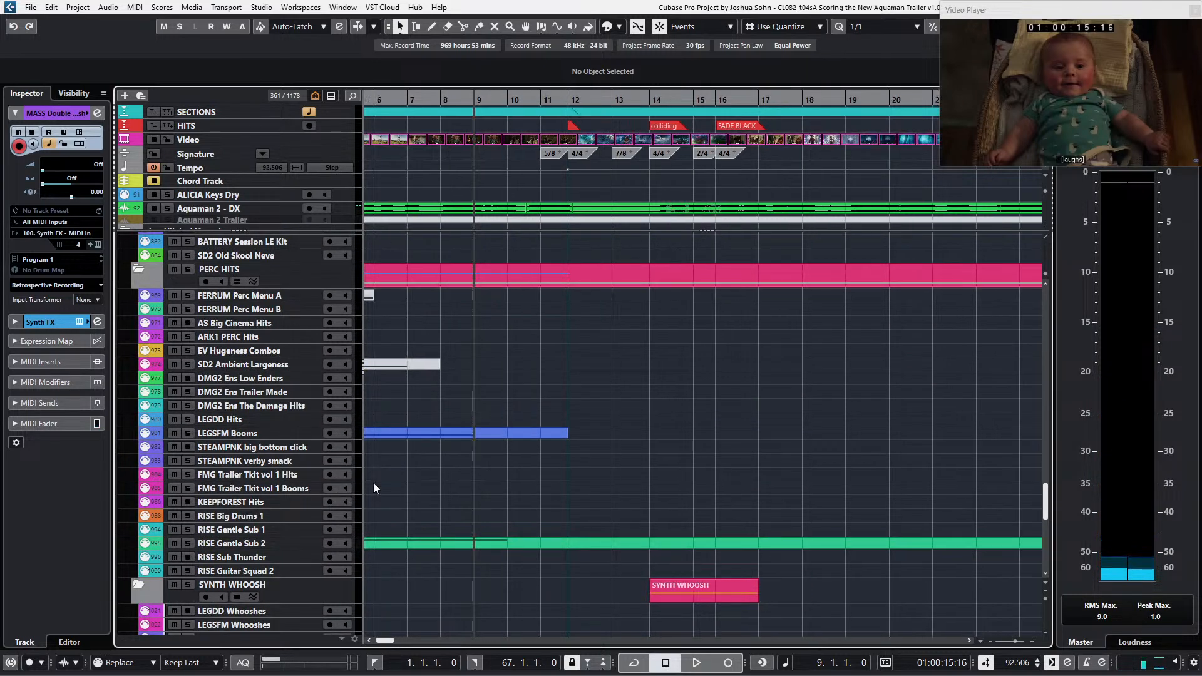
pyautogui.scroll(-4, 496, 488)
pyautogui.scroll(-4, 496, 483)
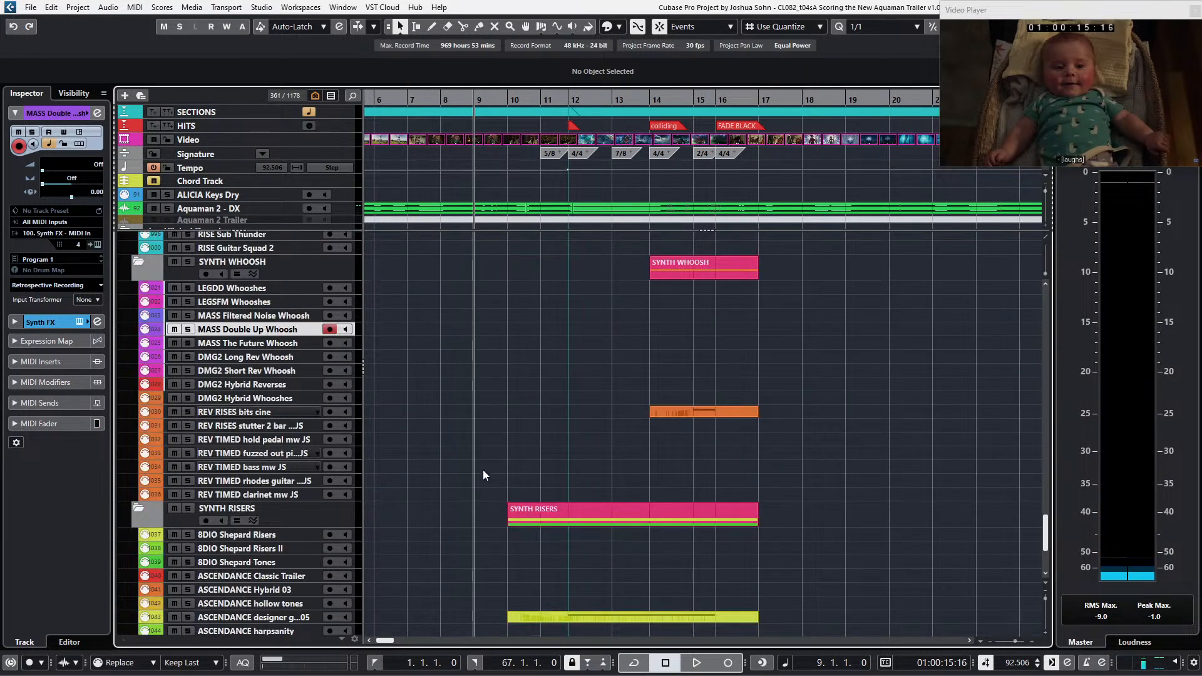
pyautogui.click(284, 372)
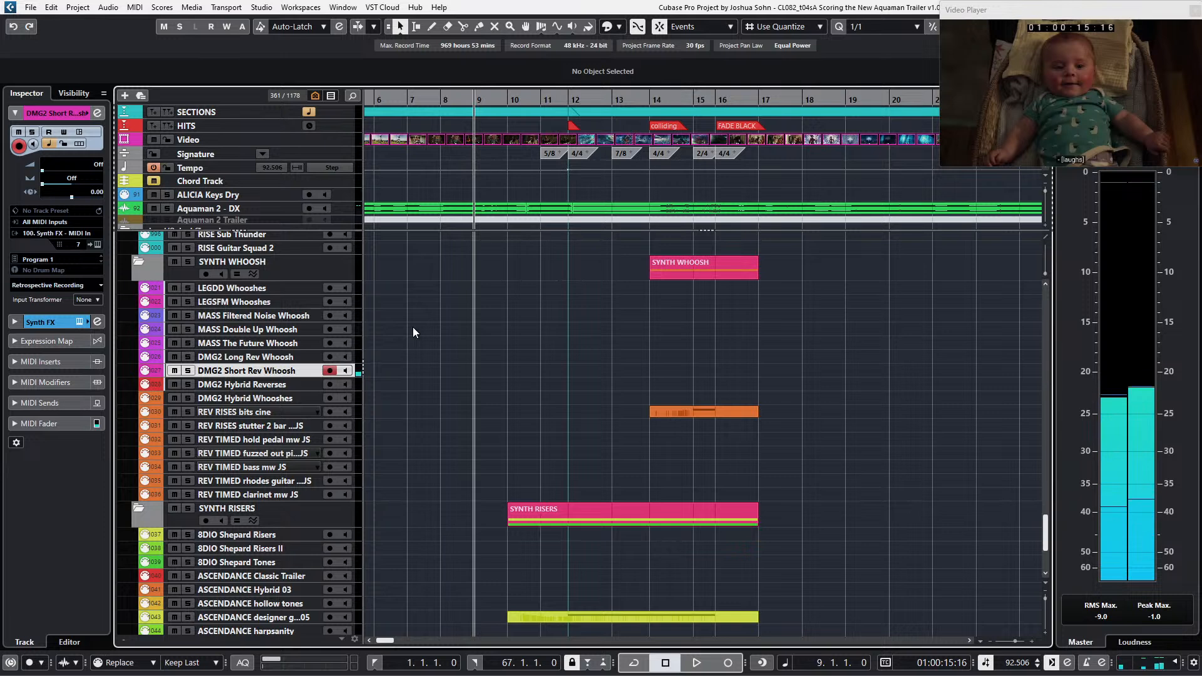
# Step: Create a MIDI part on the DMG2 Short Rev Whoosh track and draw an eighth-long E3 note at 11.4.1 in the editor
pyautogui.scroll(3, 570, 286)
pyautogui.scroll(1, 570, 286)
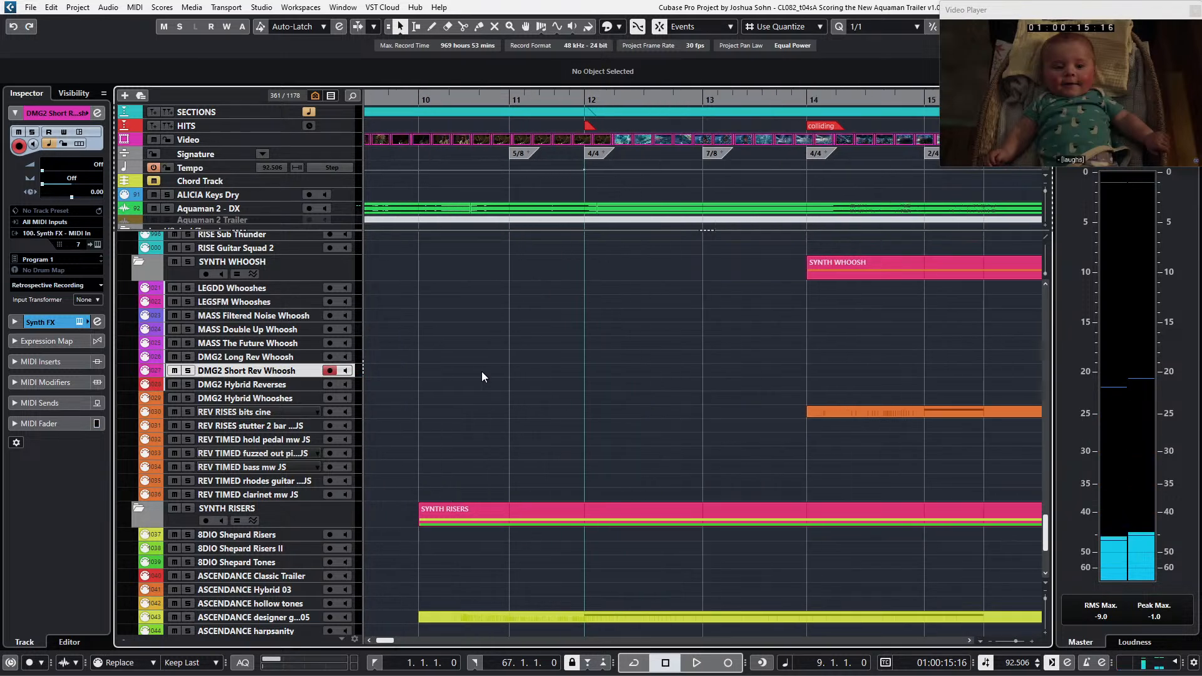
pyautogui.click(482, 370)
pyautogui.doubleClick(520, 369)
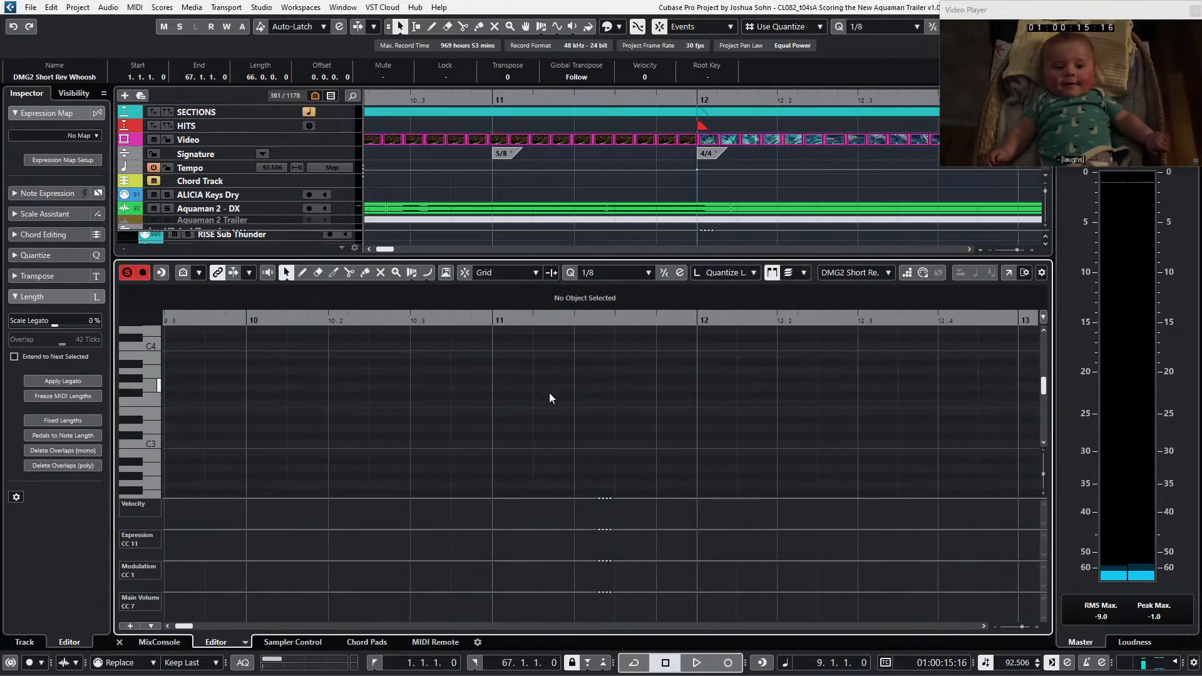
pyautogui.click(613, 411)
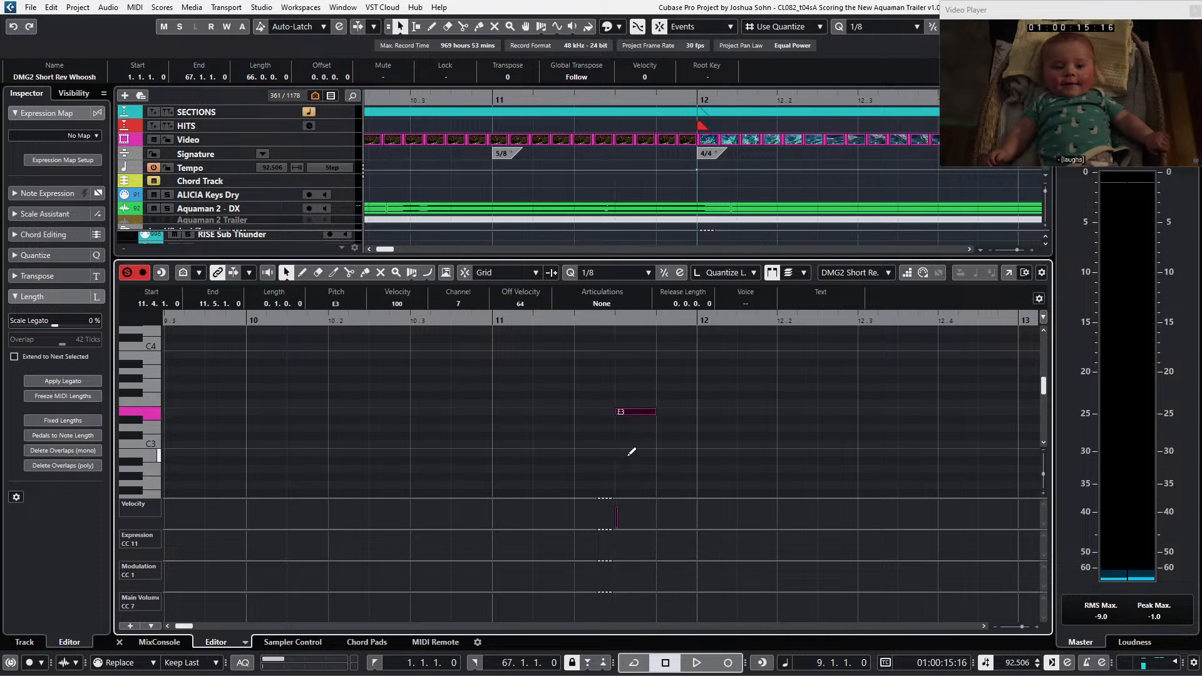
# Step: Lengthen and shift the whoosh note to span 11.2.1 to 12.1.1, transpose it down an octave to E2, and play it back
pyautogui.hotkey('alt', 'shift', 'Right')
pyautogui.hotkey('alt', 'Left')
pyautogui.hotkey('alt', 'Left')
pyautogui.press('l')
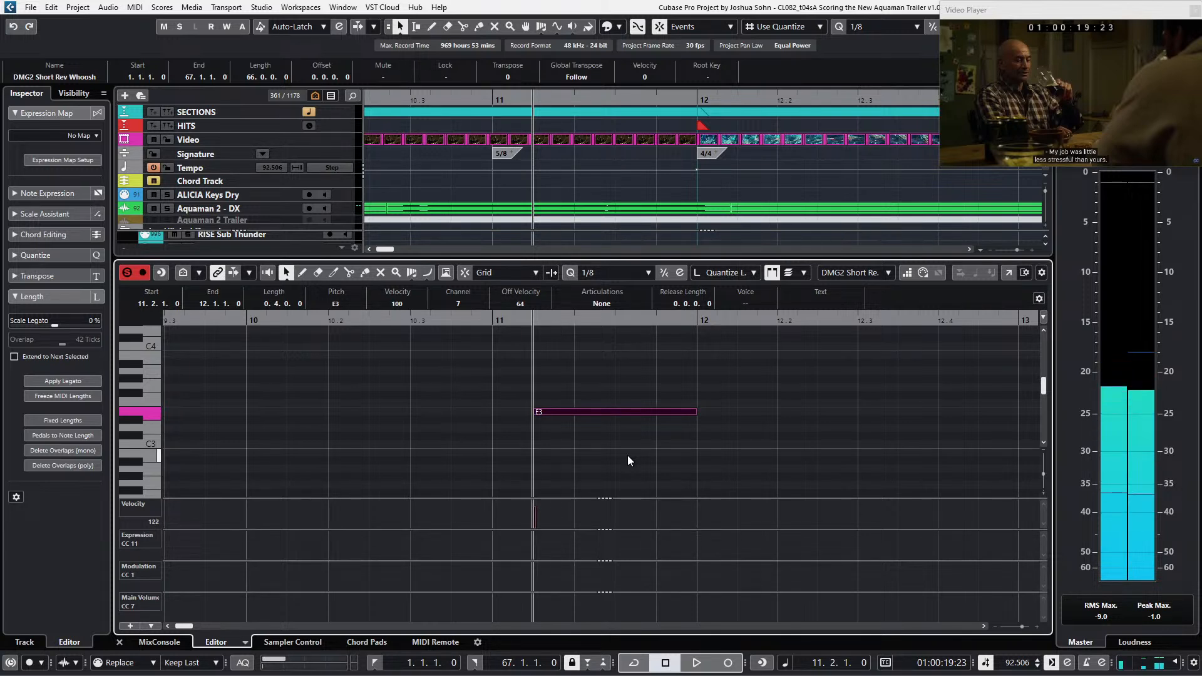
pyautogui.hotkey('shift', 'Down')
pyautogui.scroll(-3, 656, 428)
pyautogui.press('space')
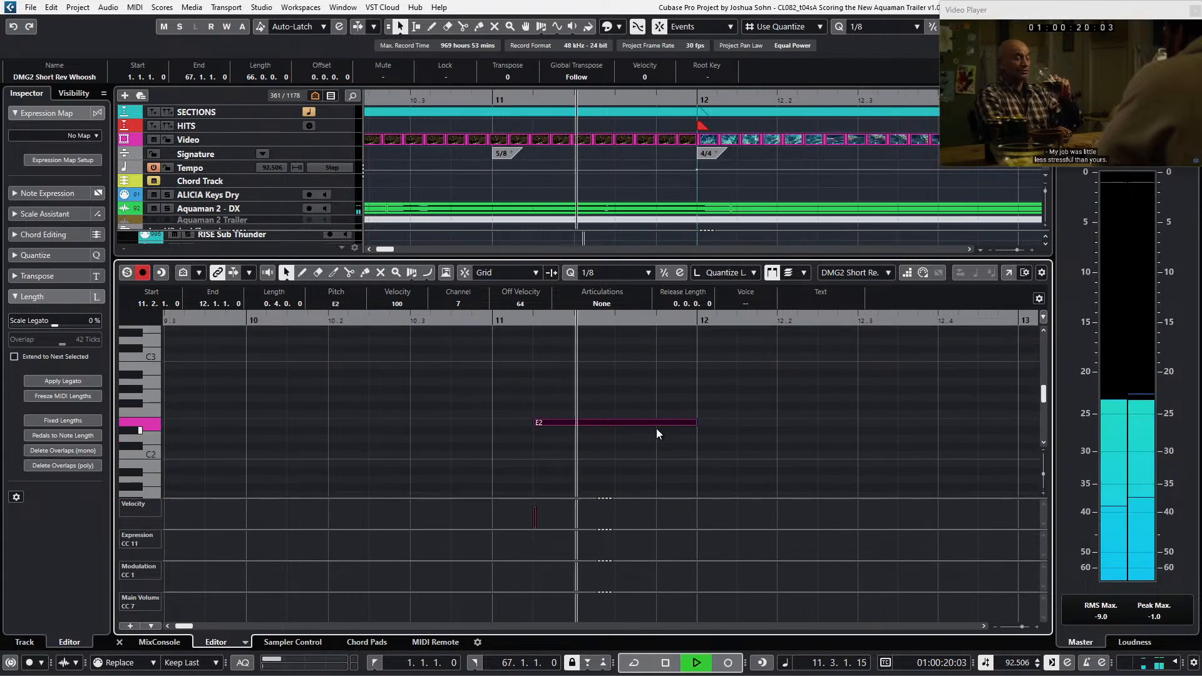
pyautogui.press('space')
# Step: Record Expression and Main Volume controller data over the DMG2 Short Rev Whoosh part through bar 12 and close the editor
pyautogui.press('ctrl+KP_Subtract')
pyautogui.press('KP_Multiply')
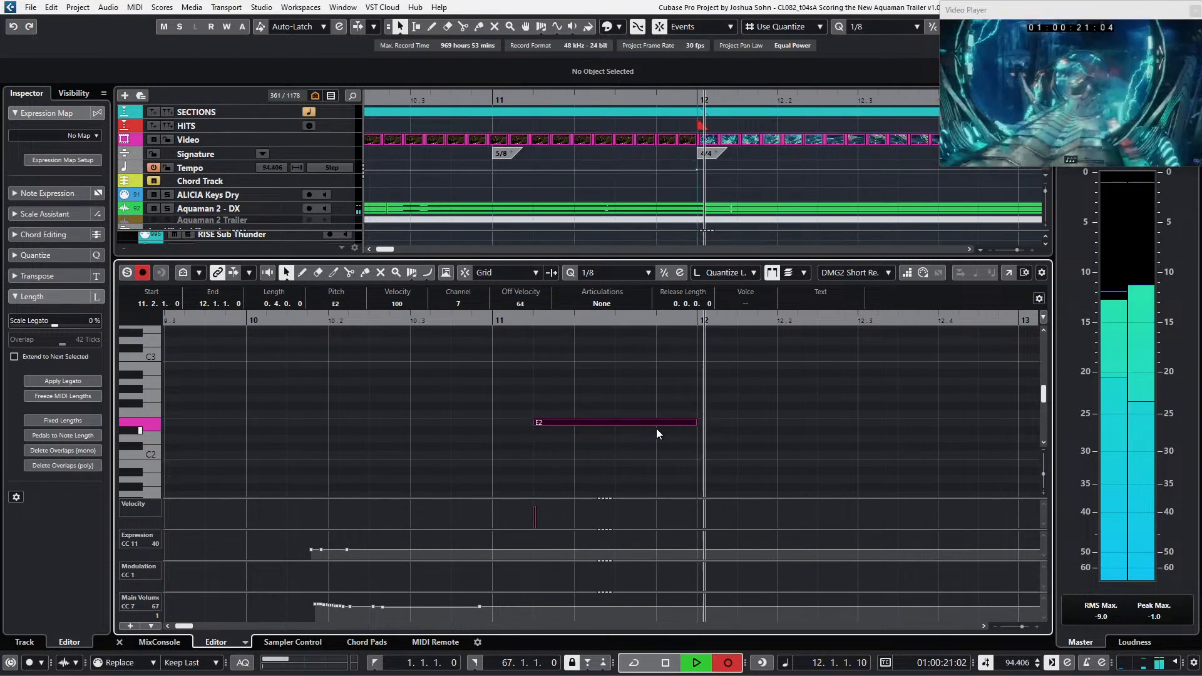
pyautogui.press('space')
pyautogui.press('Return')
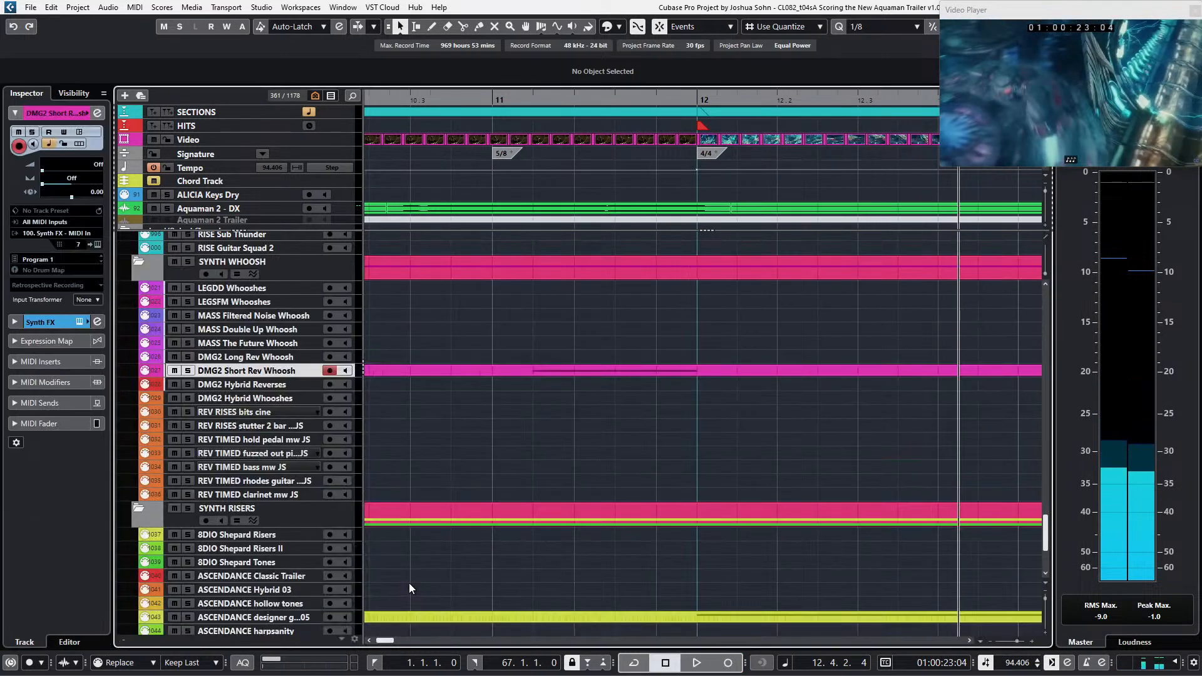
# Step: Review the whole arrangement from the SYNTH WHOOSH tracks up through percussion to the SYNTH BASS tracks, with the cursor back at bar 8
pyautogui.press('g')
pyautogui.press('g')
pyautogui.press('g')
pyautogui.press('g')
pyautogui.press('g')
pyautogui.press('g')
pyautogui.press('g')
pyautogui.press('g')
pyautogui.press('g')
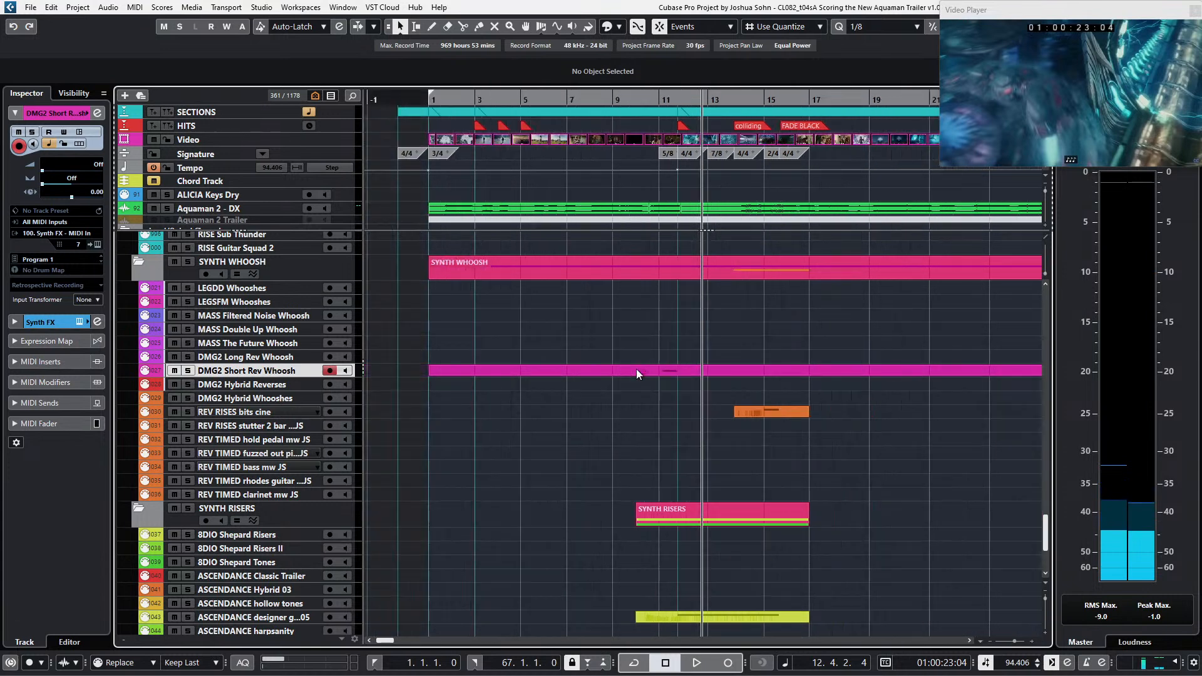
pyautogui.press('KP_Subtract')
pyautogui.press('KP_Subtract')
pyautogui.press('KP_Subtract')
pyautogui.press('KP_Subtract')
pyautogui.press('KP_Subtract')
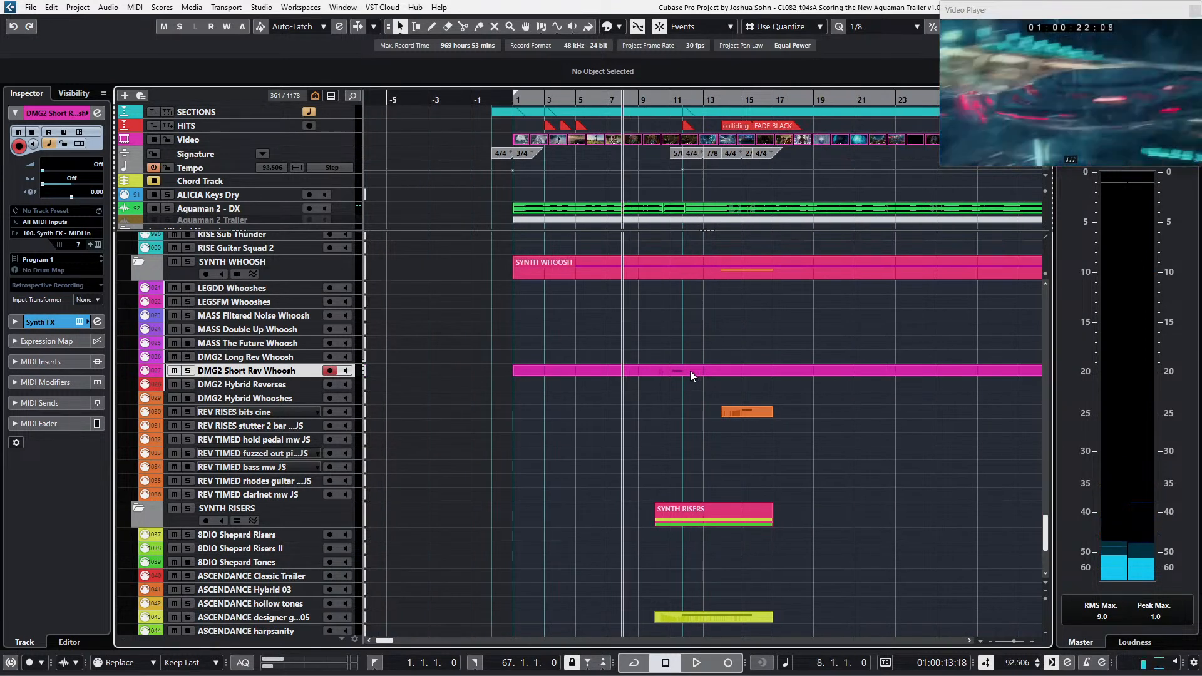
pyautogui.scroll(5, 691, 376)
pyautogui.scroll(6, 692, 376)
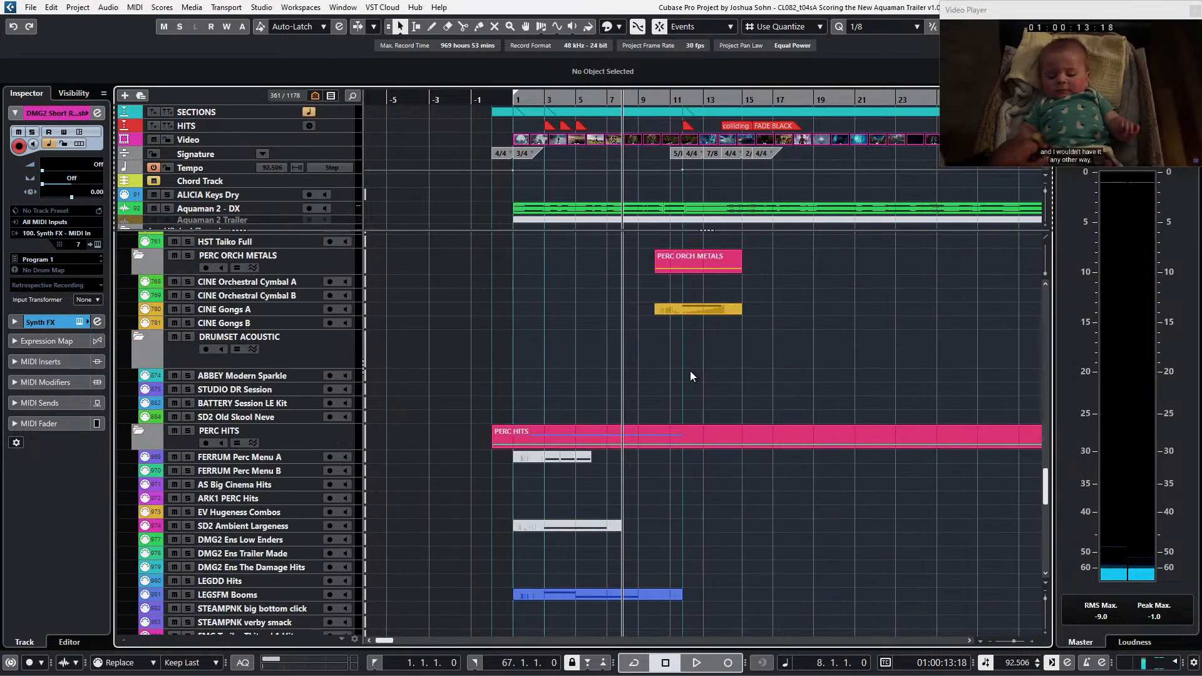
pyautogui.scroll(6, 692, 376)
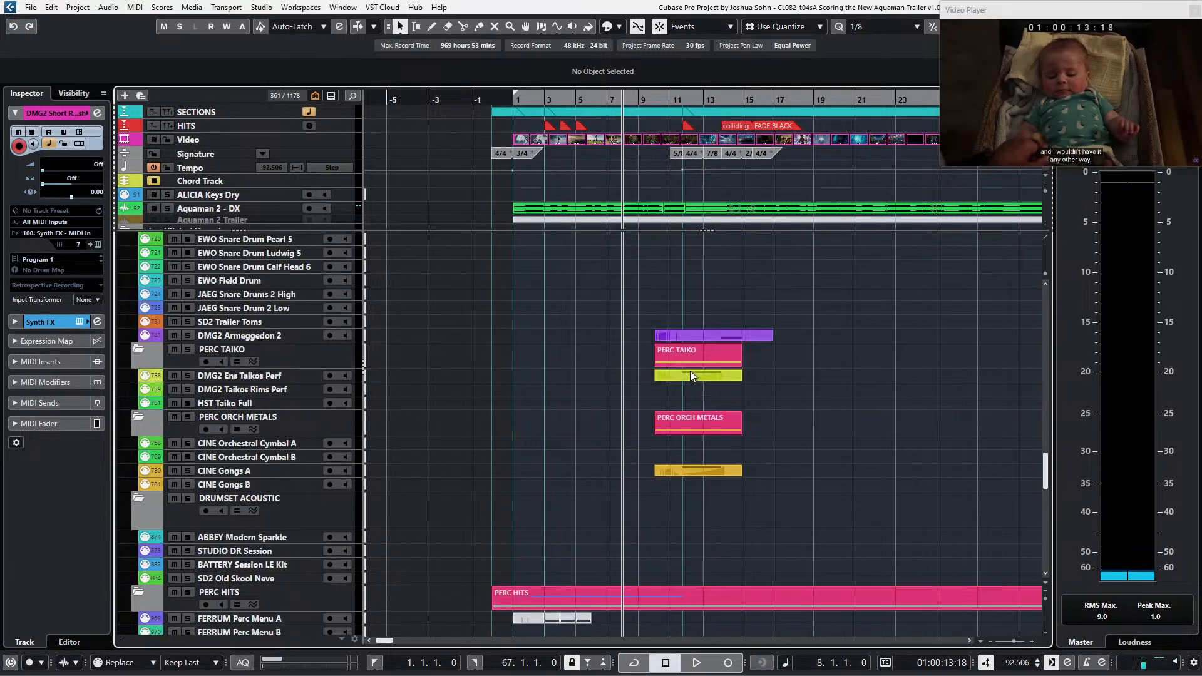
pyautogui.scroll(6, 691, 372)
pyautogui.press('g')
pyautogui.scroll(3, 646, 371)
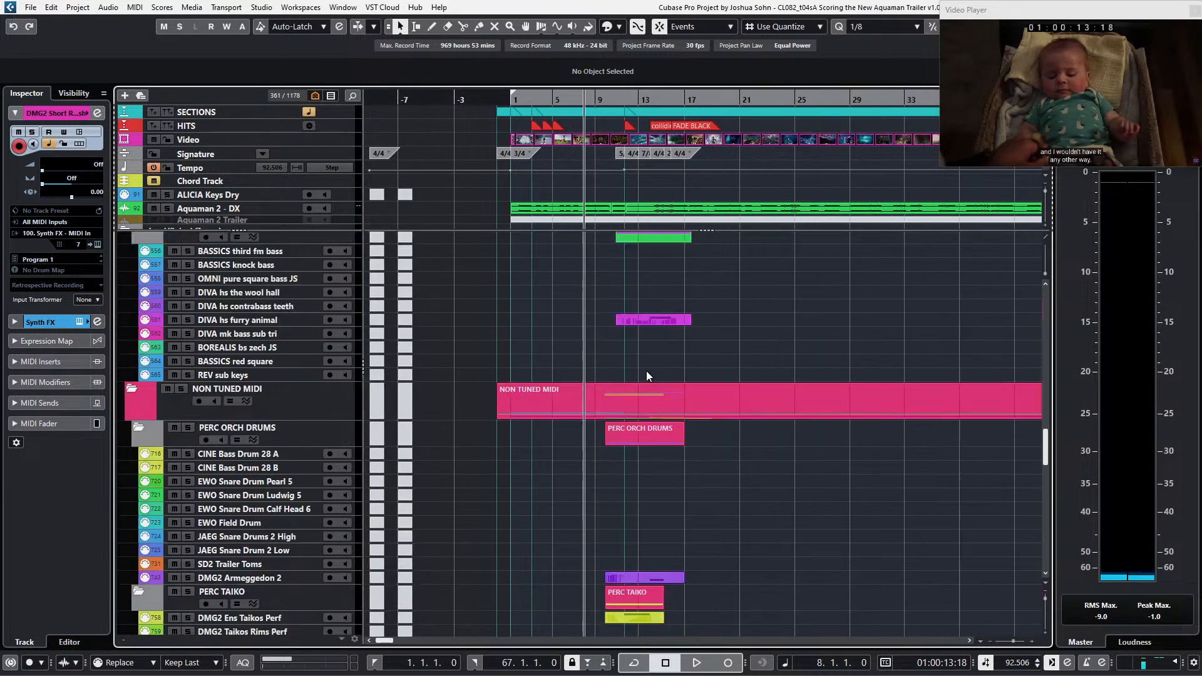
# Step: Audition the DIVA hs contrabass teeth track against trailer playback from bar 13 to bar 16
pyautogui.click(280, 308)
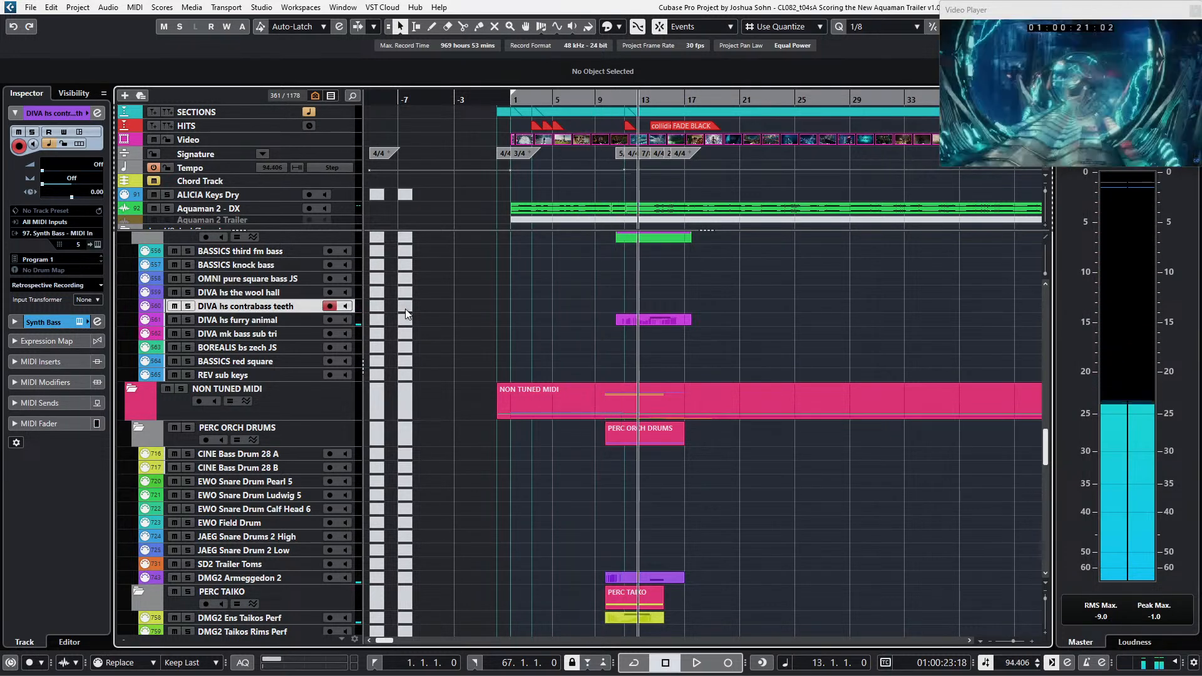
pyautogui.press('space')
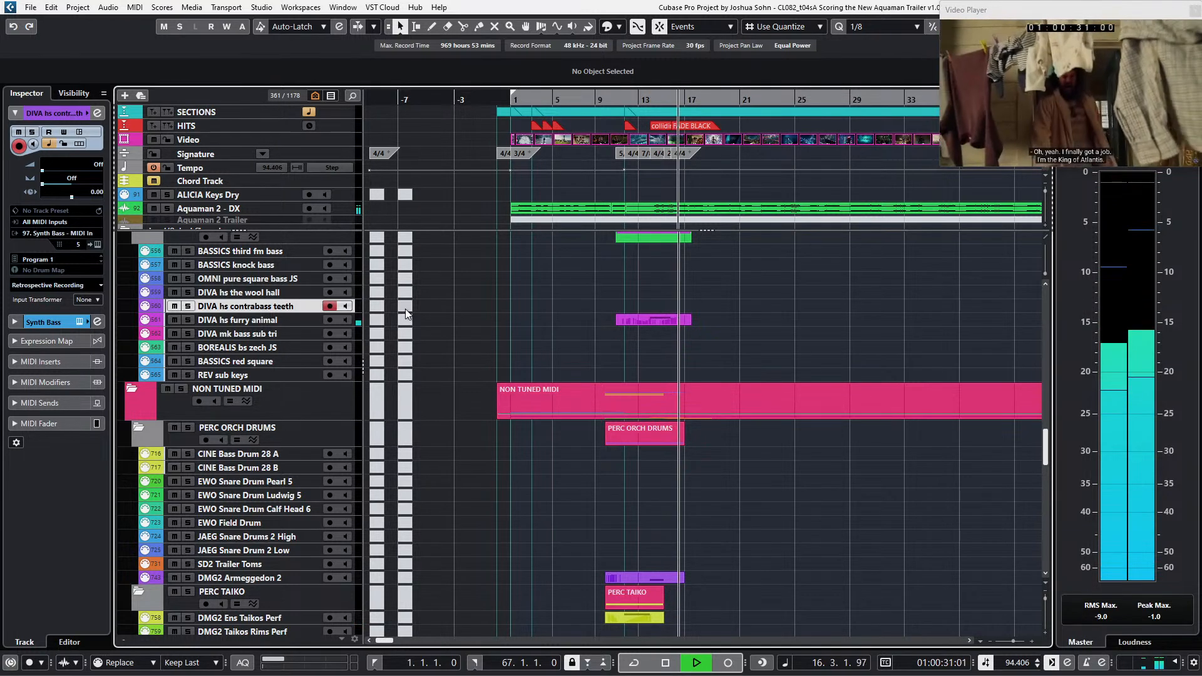
pyautogui.press('space')
# Step: Audition the BASSICS knock bass track against trailer playback from bar 14 through bar 17
pyautogui.scroll(2, 460, 286)
pyautogui.scroll(1, 463, 288)
pyautogui.hscroll(3, 501, 298)
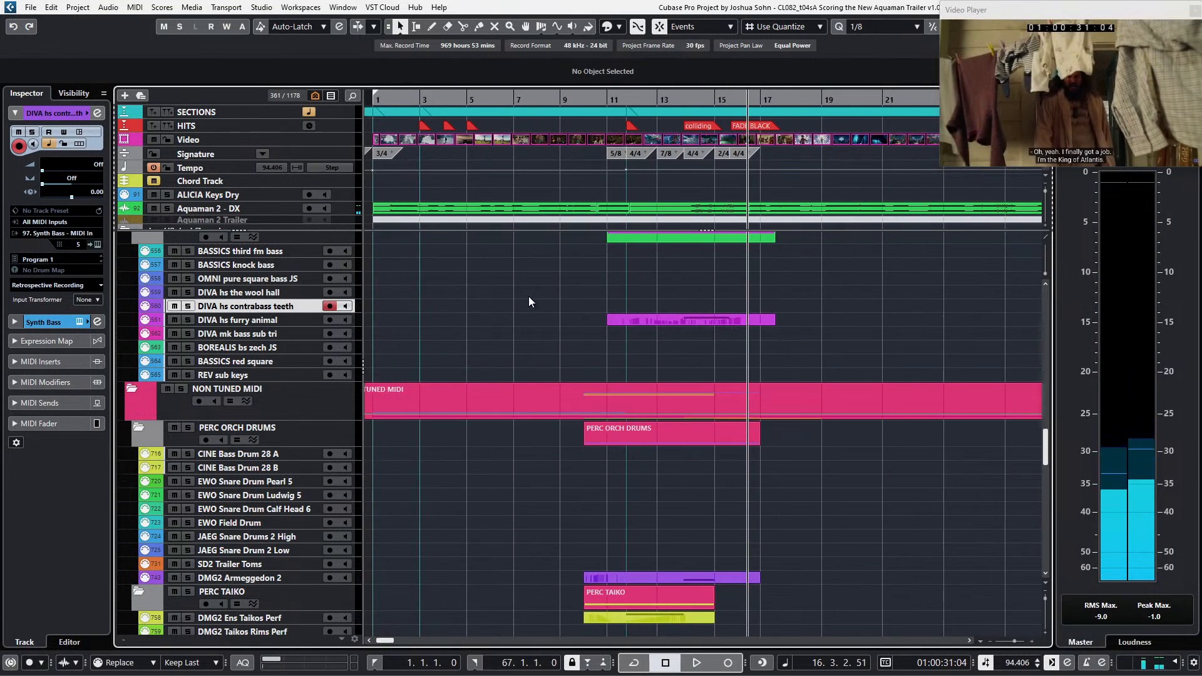
pyautogui.hscroll(2, 529, 296)
pyautogui.click(256, 268)
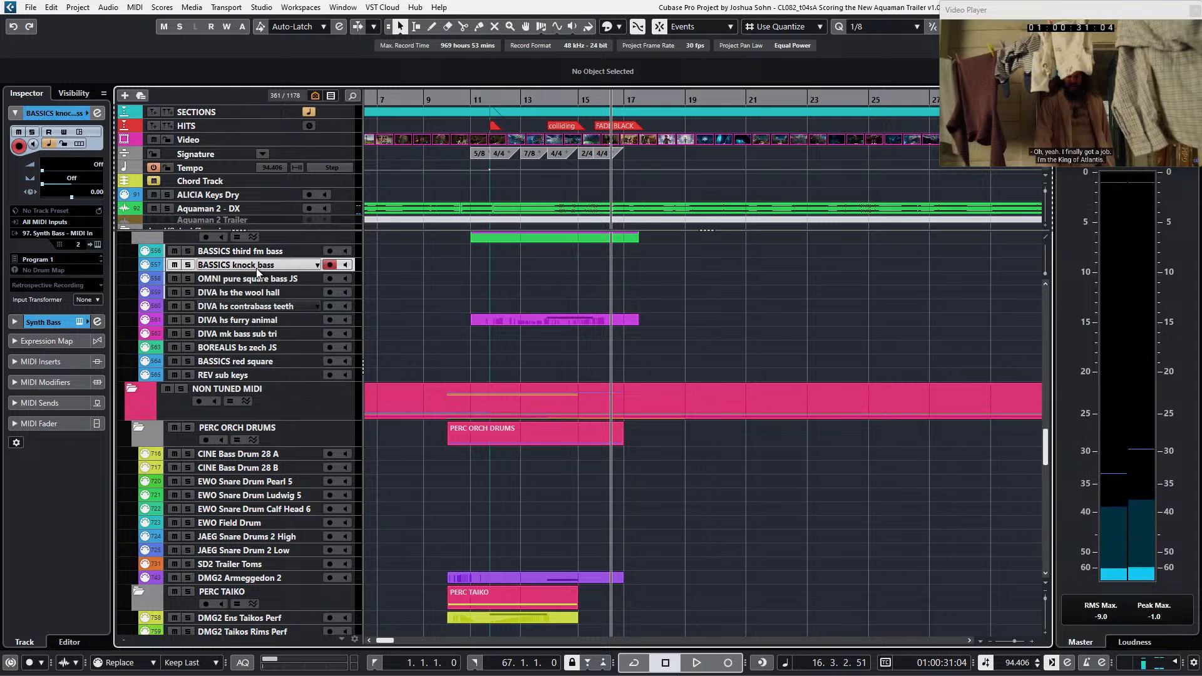
pyautogui.scroll(4, 374, 283)
pyautogui.press('space')
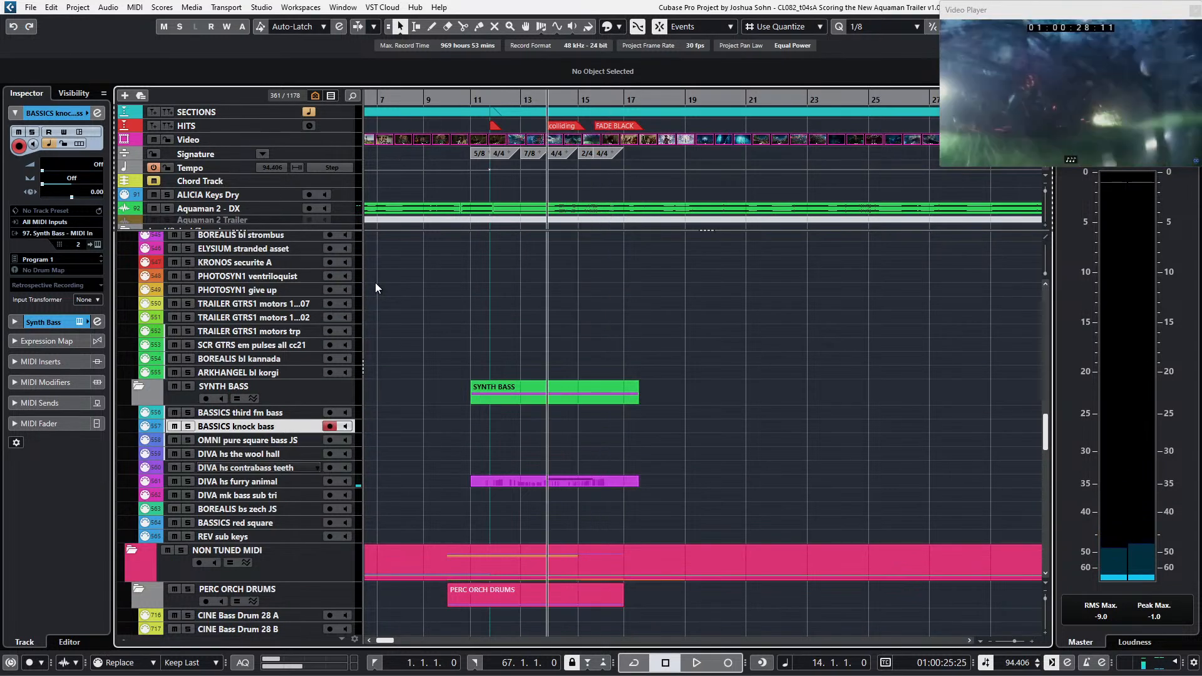
pyautogui.scroll(-1, 618, 359)
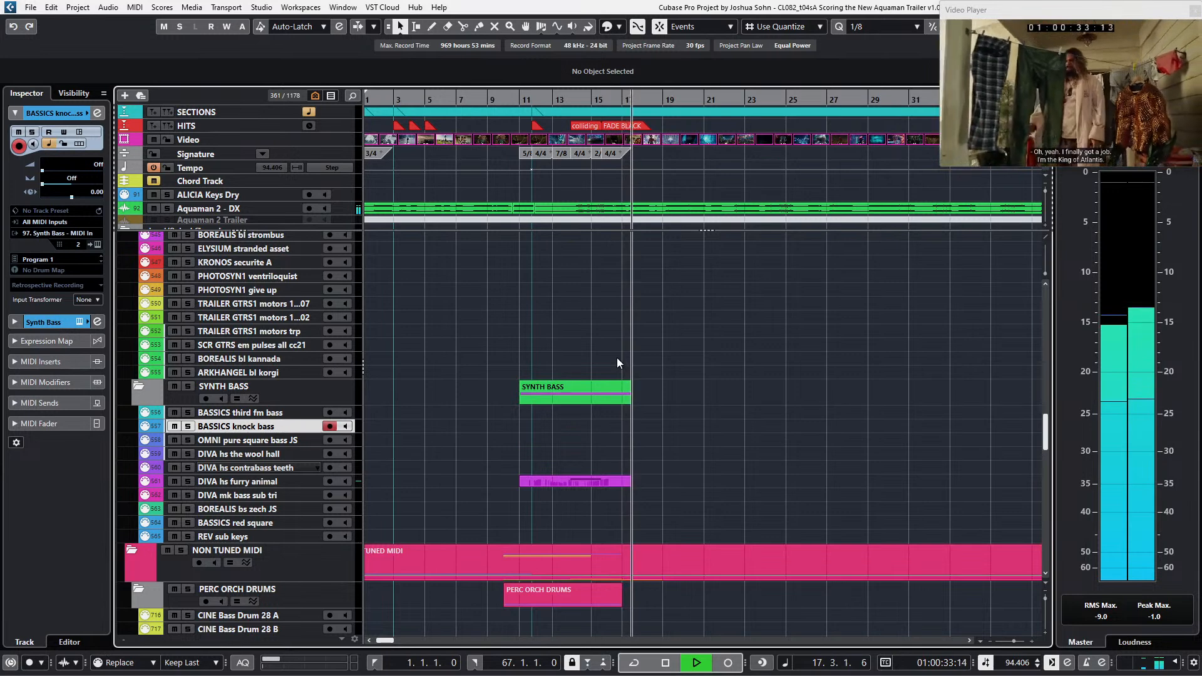
pyautogui.press('space')
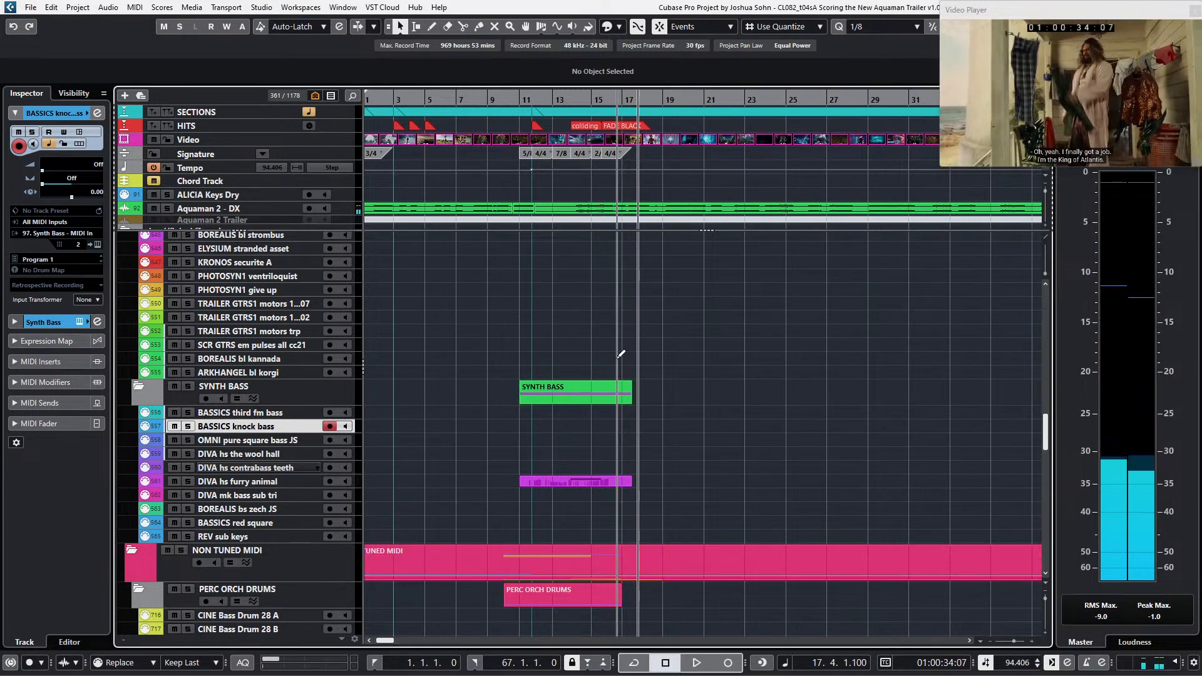
# Step: Step the cursor frame by frame around 17.4 to the video cut to Aquaman's throne shot at timecode 01:00:34:10
pyautogui.hotkey('alt', 'Right')
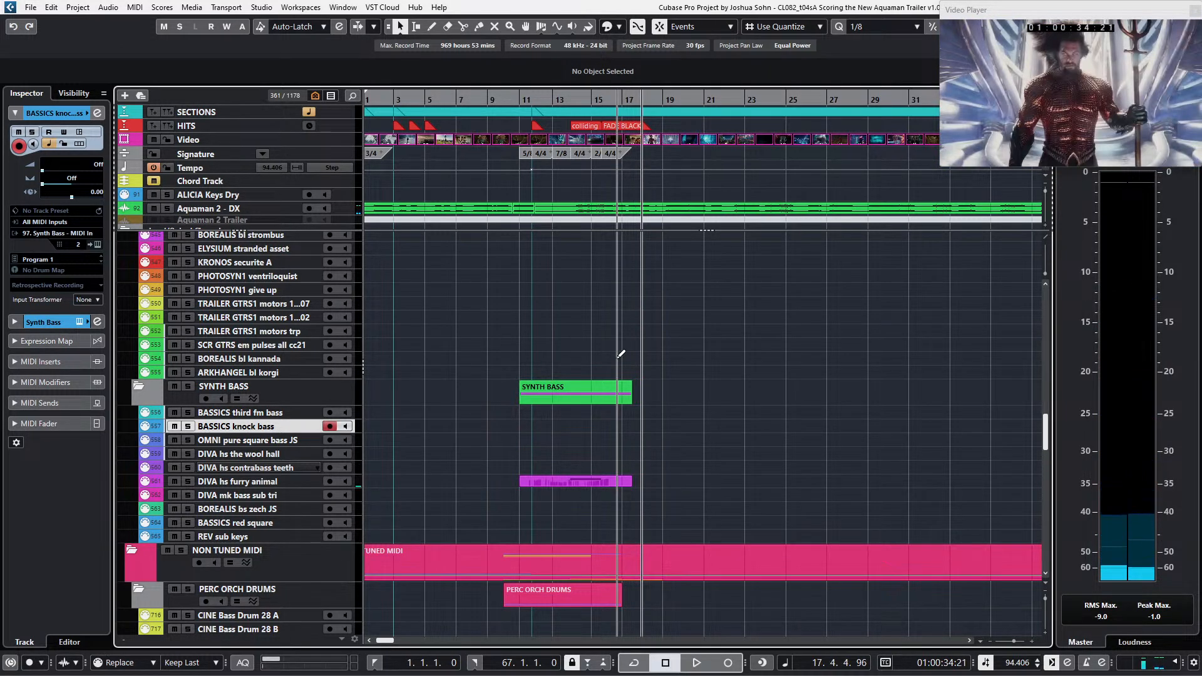
pyautogui.scroll(4, 670, 175)
pyautogui.press('ctrl+KP_Subtract')
pyautogui.press('ctrl+KP_Subtract')
pyautogui.press('ctrl+KP_Subtract')
pyautogui.press('ctrl+KP_Subtract')
pyautogui.press('ctrl+KP_Subtract')
pyautogui.press('ctrl+KP_Subtract')
pyautogui.press('ctrl+KP_Subtract')
pyautogui.press('ctrl+KP_Subtract')
pyautogui.press('ctrl+KP_Subtract')
pyautogui.press('ctrl+KP_Subtract')
pyautogui.press('ctrl+KP_Subtract')
pyautogui.press('ctrl+KP_Subtract')
pyautogui.press('ctrl+KP_Subtract')
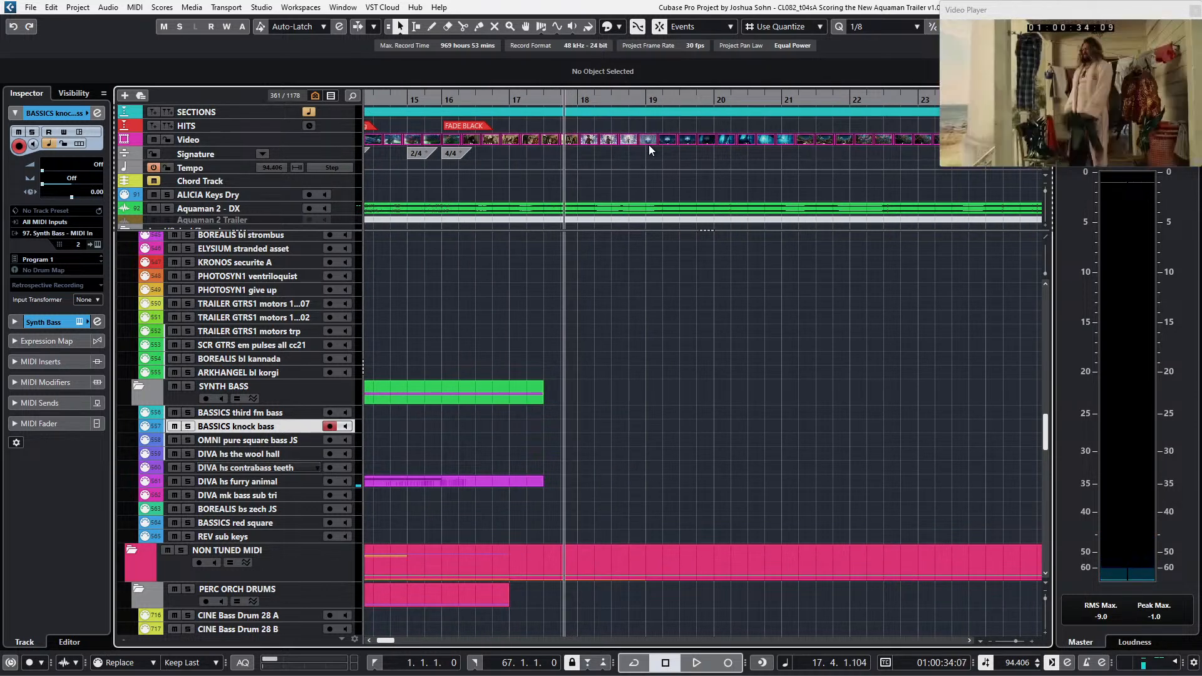
pyautogui.press('ctrl+KP_Add')
pyautogui.press('ctrl+KP_Add')
pyautogui.press('ctrl+KP_Add')
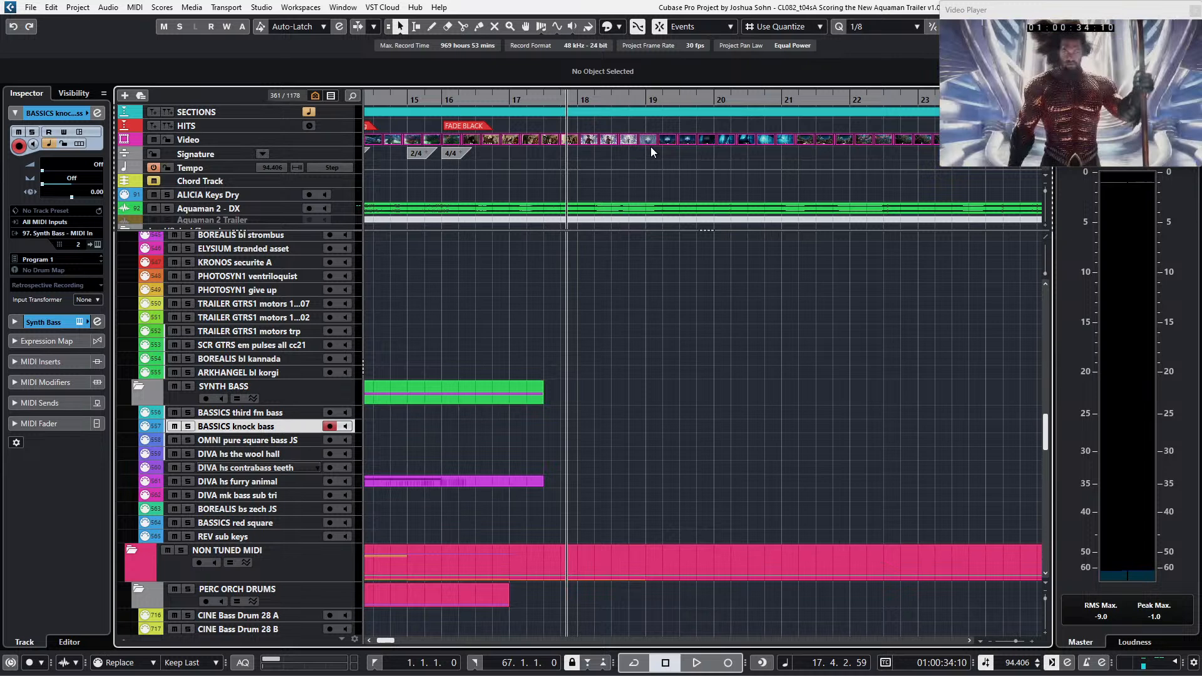
# Step: Add a marker on the HITS track at 17.4.2.59, on the cut to Aquaman's throne shot
pyautogui.click(149, 129)
pyautogui.press('Insert')
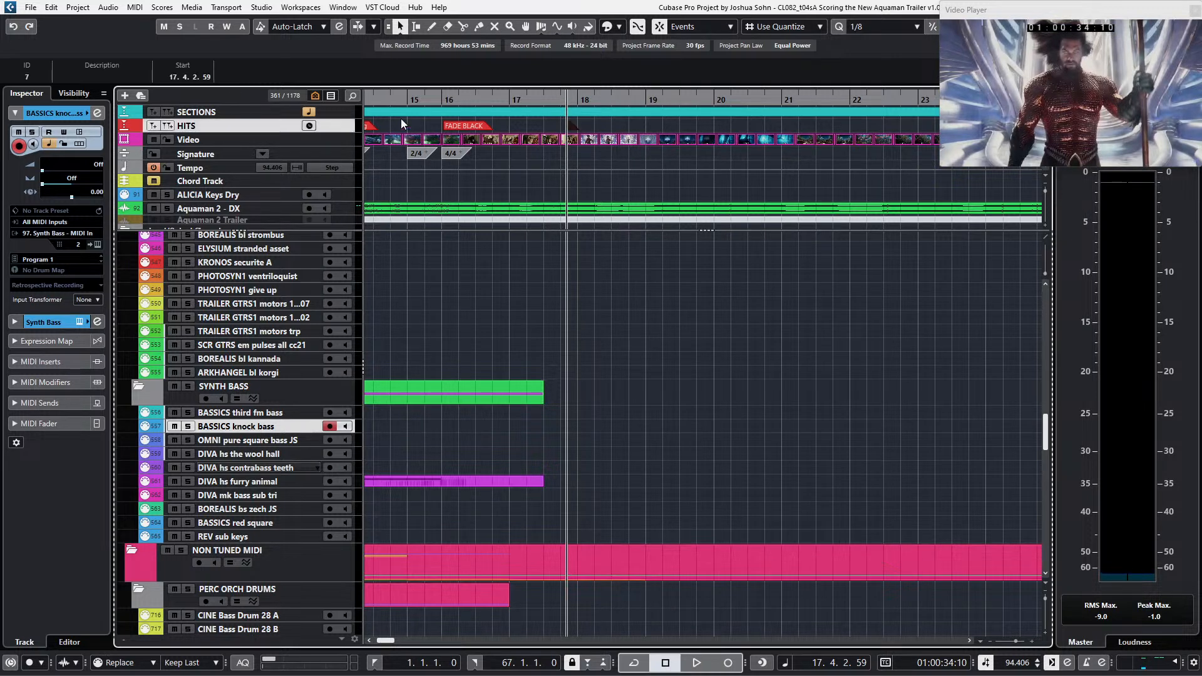
pyautogui.moveTo(541, 100); pyautogui.dragTo(553, 123)
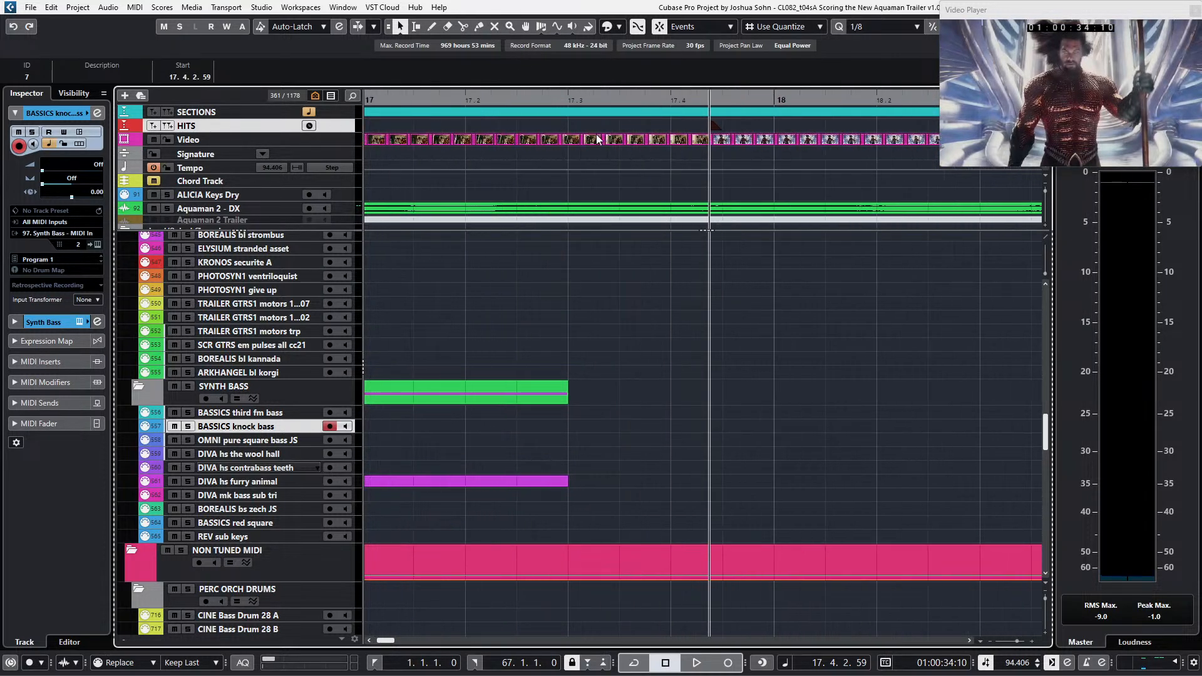
# Step: Insert a 7/8 time signature at bar 17 so the following downbeat lands near the throne-shot marker
pyautogui.scroll(-5, 596, 139)
pyautogui.scroll(-1, 597, 139)
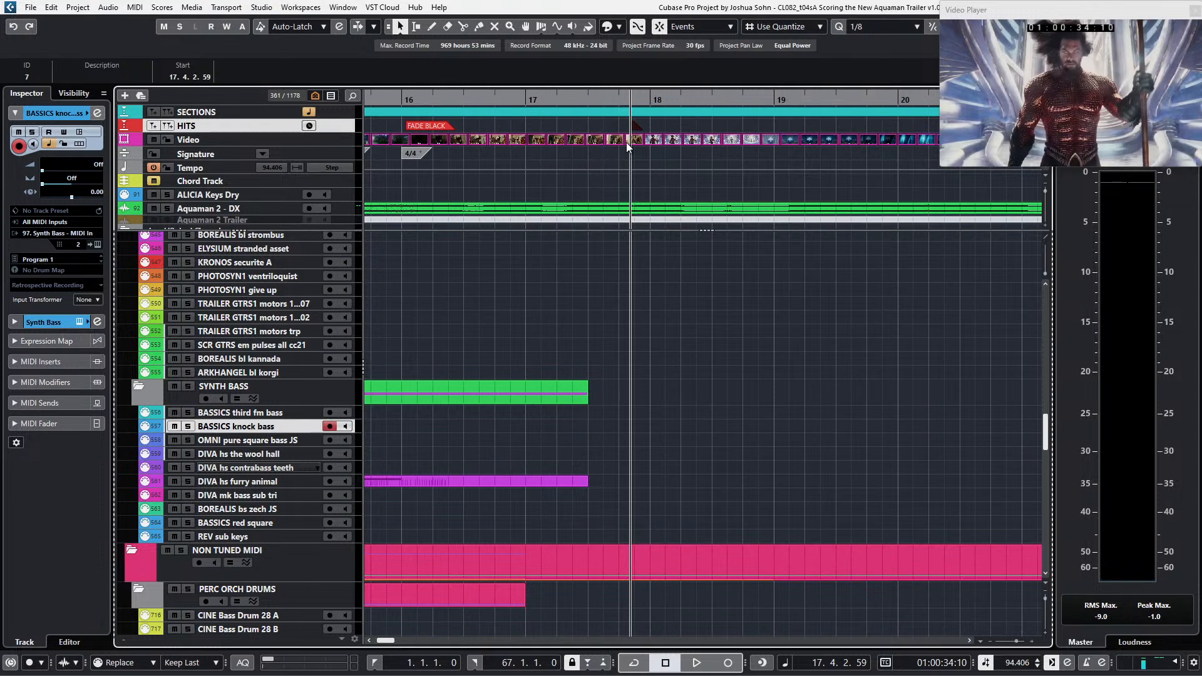
pyautogui.scroll(8, 620, 145)
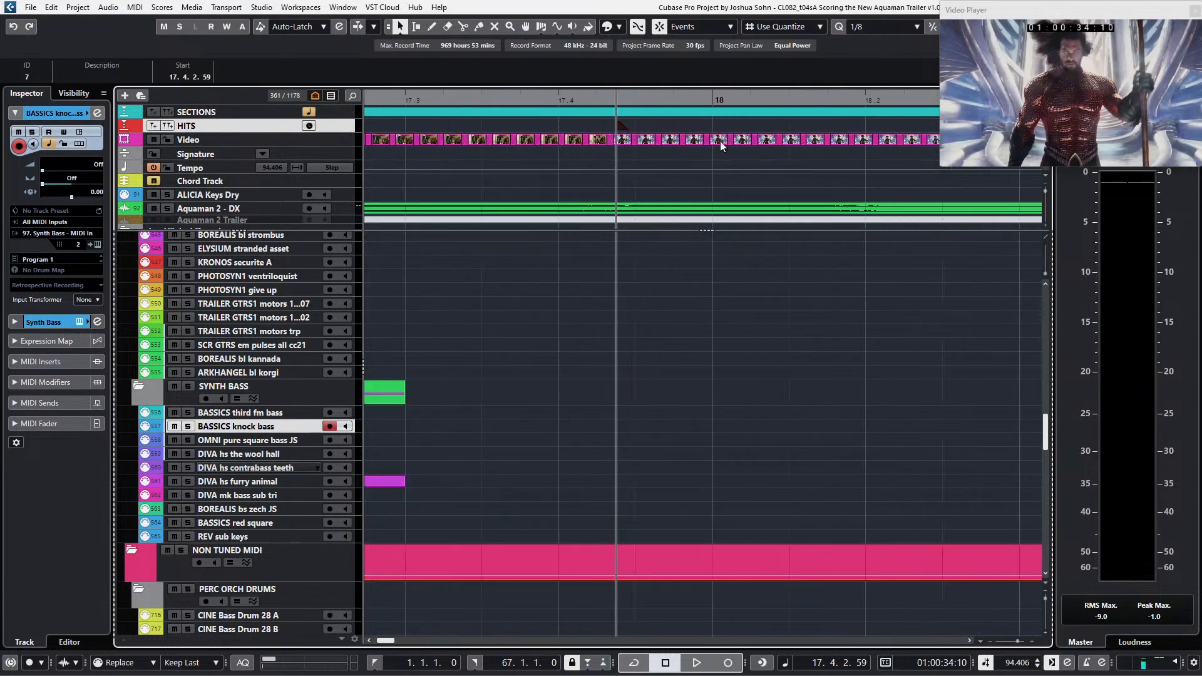
pyautogui.scroll(-4, 692, 153)
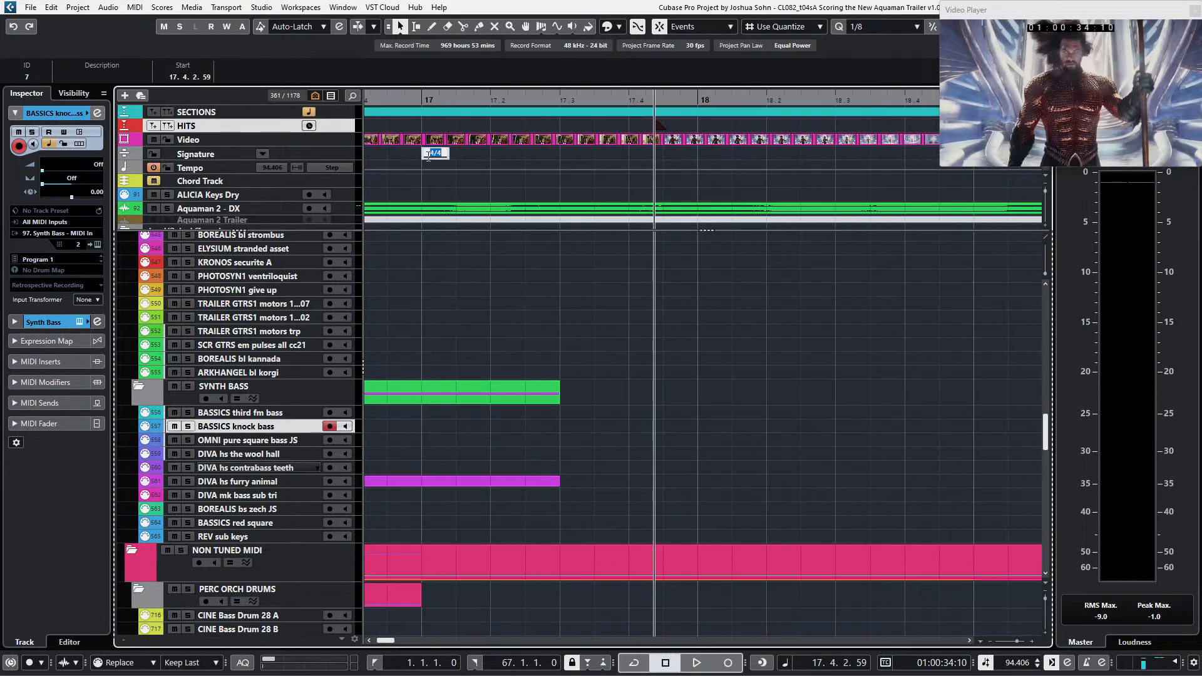
pyautogui.click(433, 152)
pyautogui.write('7/8')
pyautogui.press('Return')
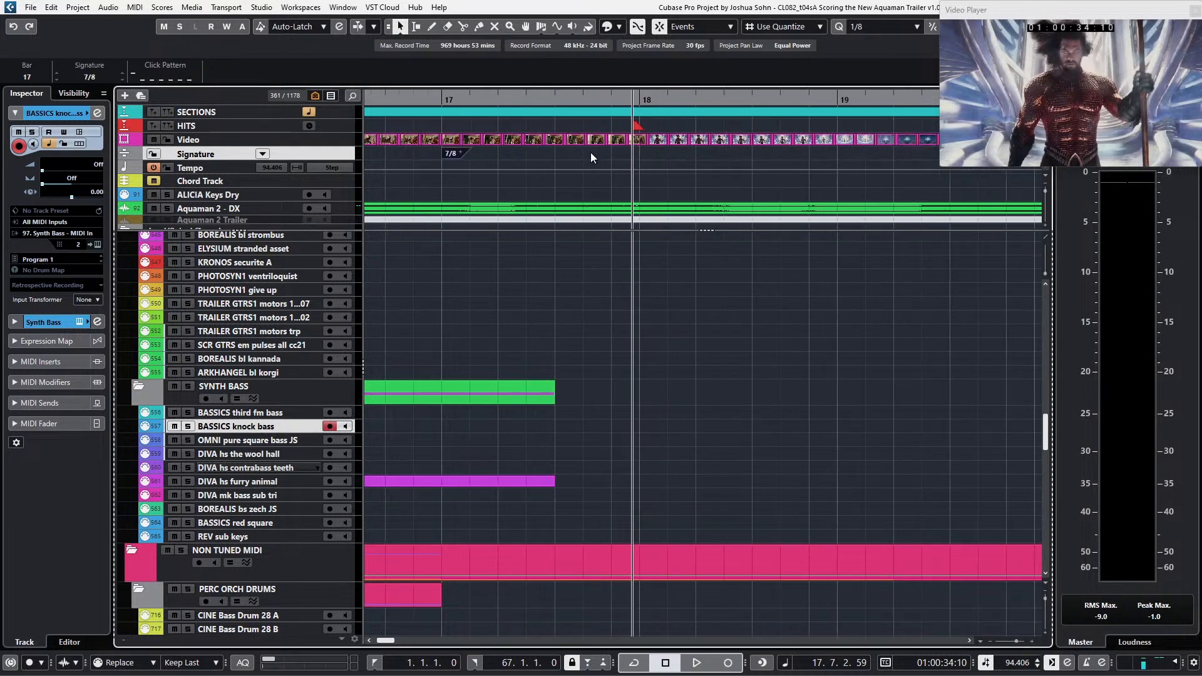
# Step: Locate the cursor to bar 17 and insert a 4/4 time signature at bar 18
pyautogui.press('l')
pyautogui.hscroll(-3, 592, 154)
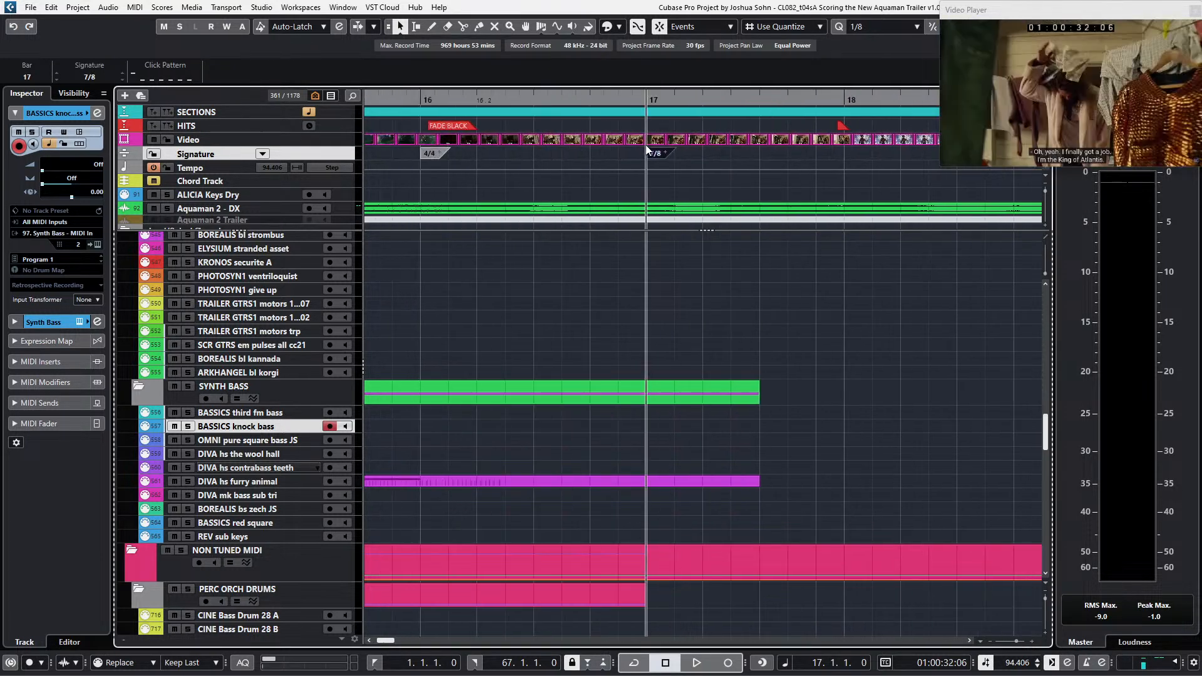
pyautogui.hscroll(2, 665, 146)
pyautogui.keyDown('alt'); pyautogui.click(708, 154); pyautogui.keyUp('alt')
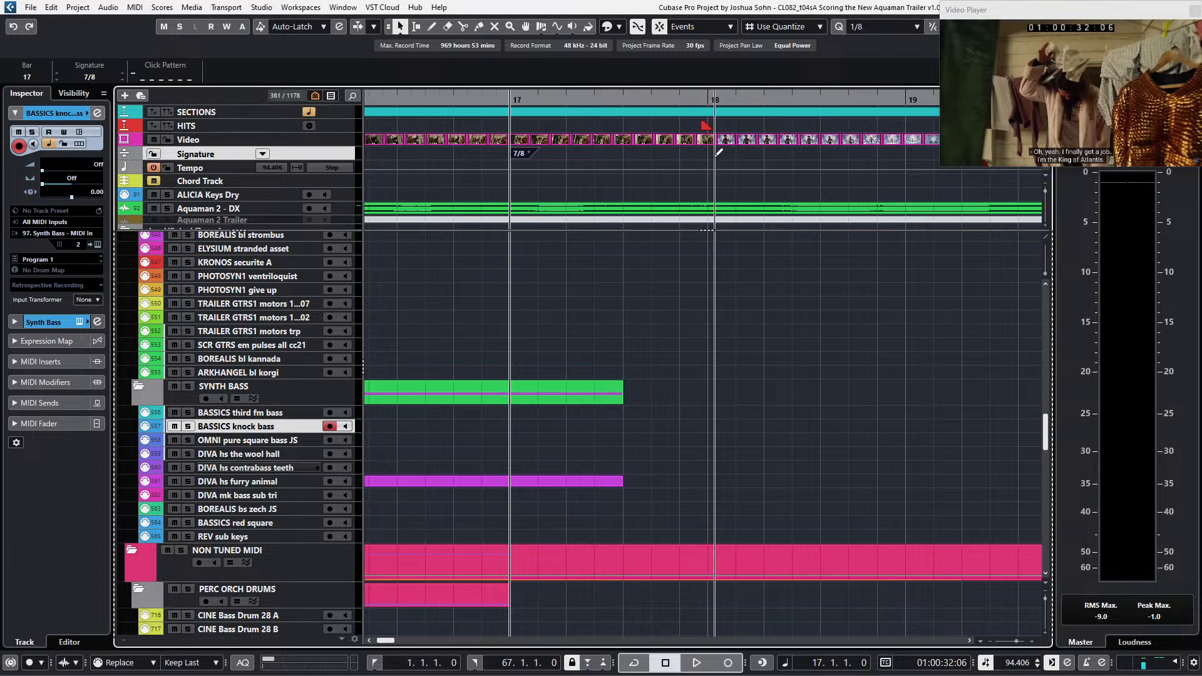
# Step: Time Warp the downbeat of bar 18 onto the throne-shot marker and return to the Object Selection tool
pyautogui.scroll(-2, 753, 183)
pyautogui.scroll(-4, 547, 114)
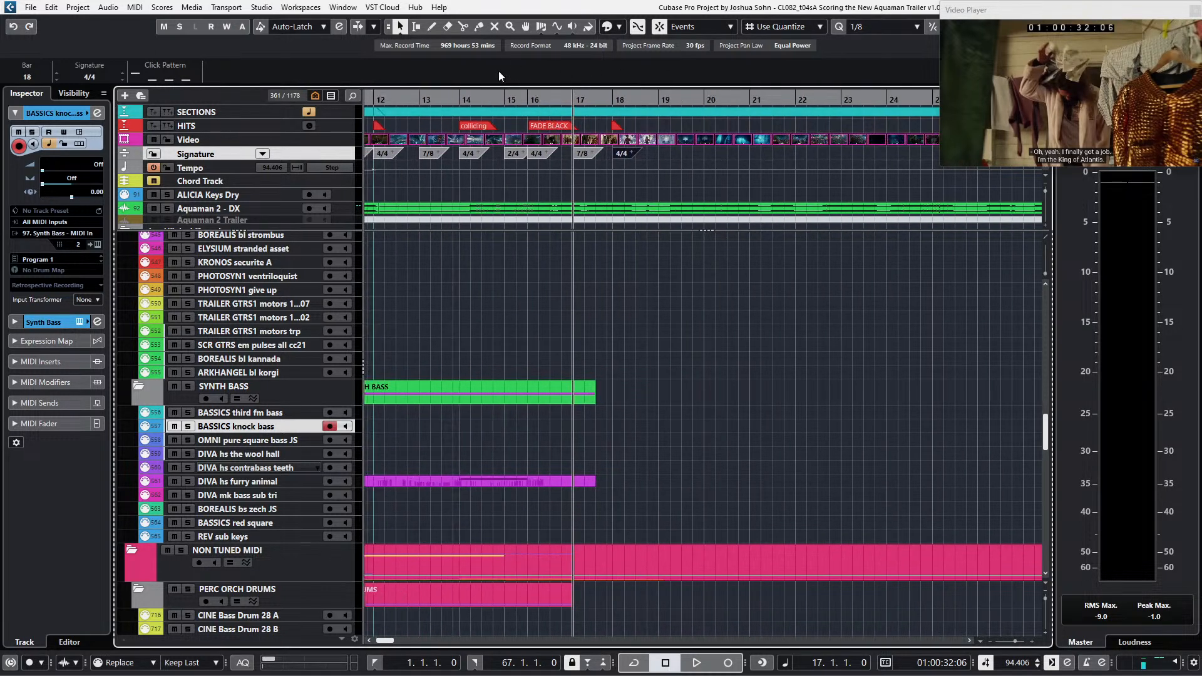
pyautogui.click(544, 27)
pyautogui.scroll(2, 615, 170)
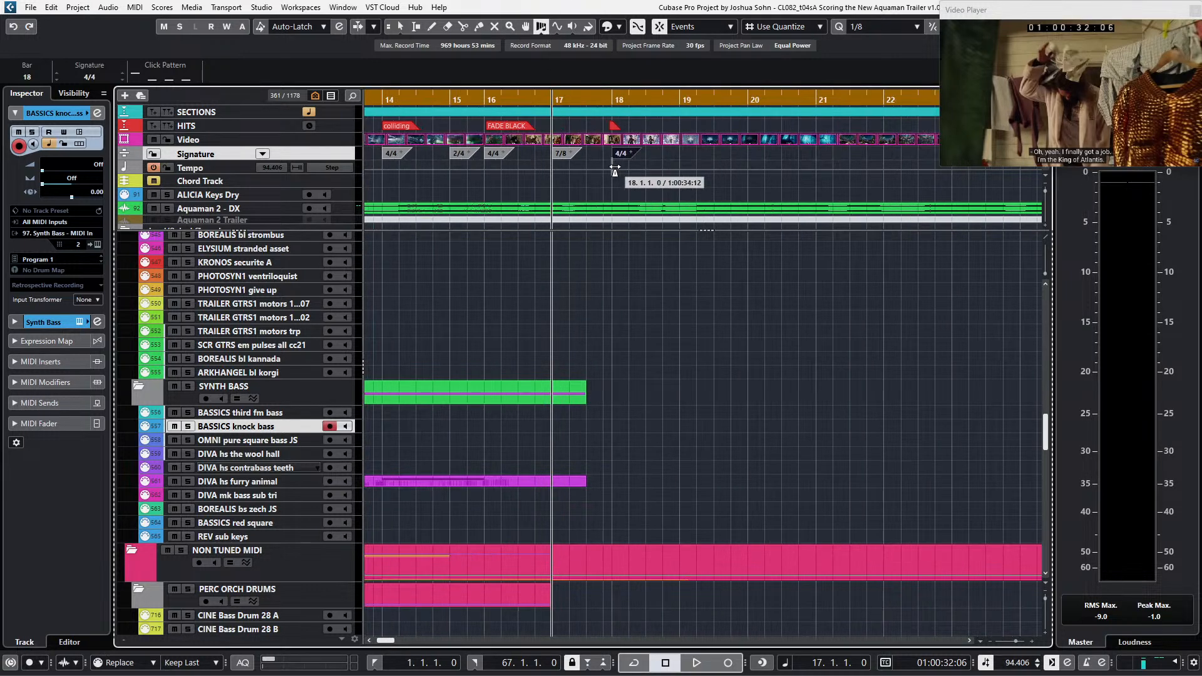
pyautogui.moveTo(608, 170); pyautogui.dragTo(606, 171)
pyautogui.press('1')
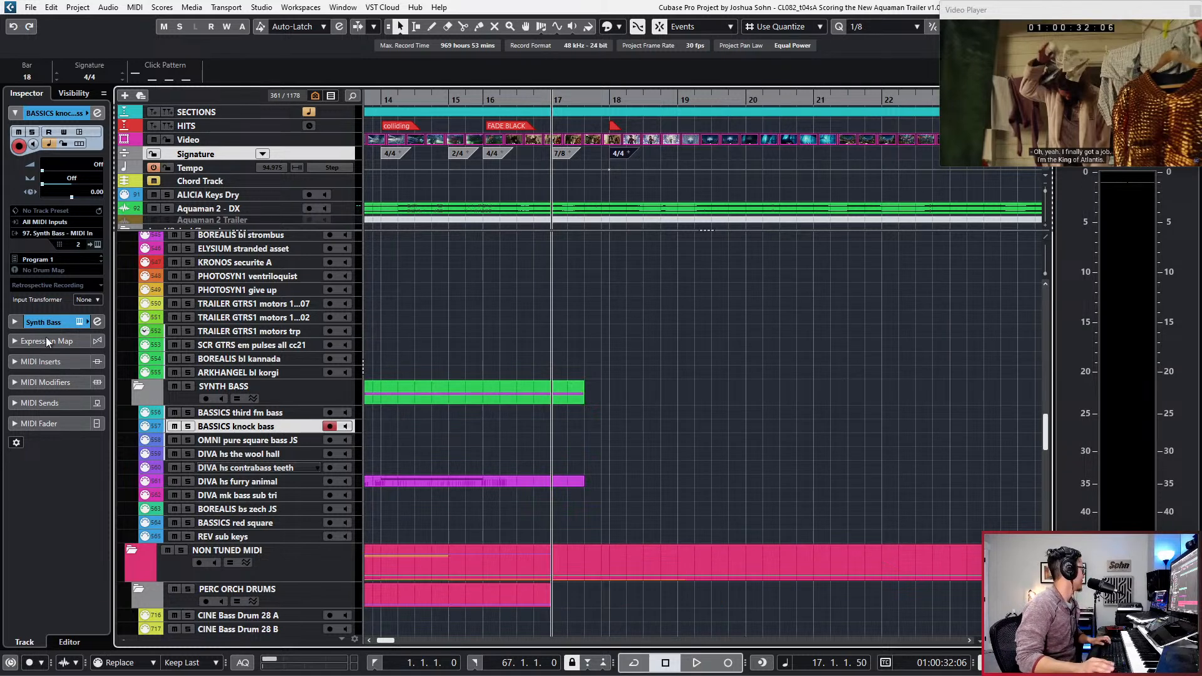
# Step: Step the cursor back and forth around bar 16 and park it at the start of bar 17
pyautogui.hotkey('alt', 'Tab')
pyautogui.click(970, 279)
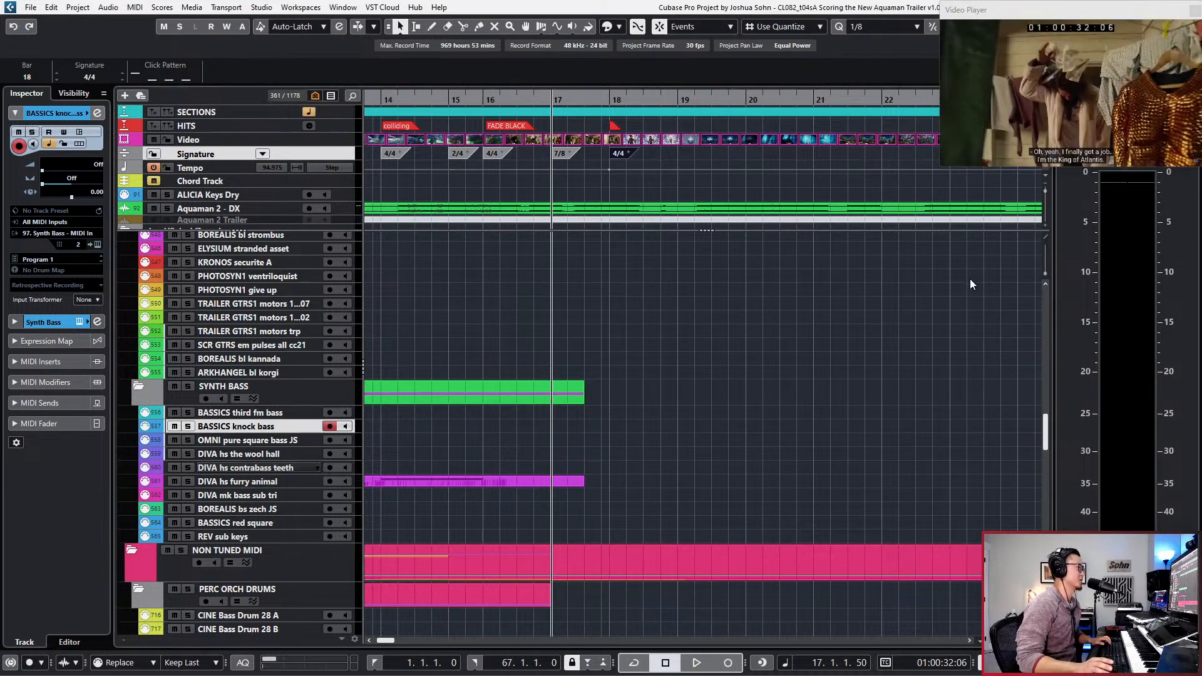
pyautogui.scroll(-1, 971, 280)
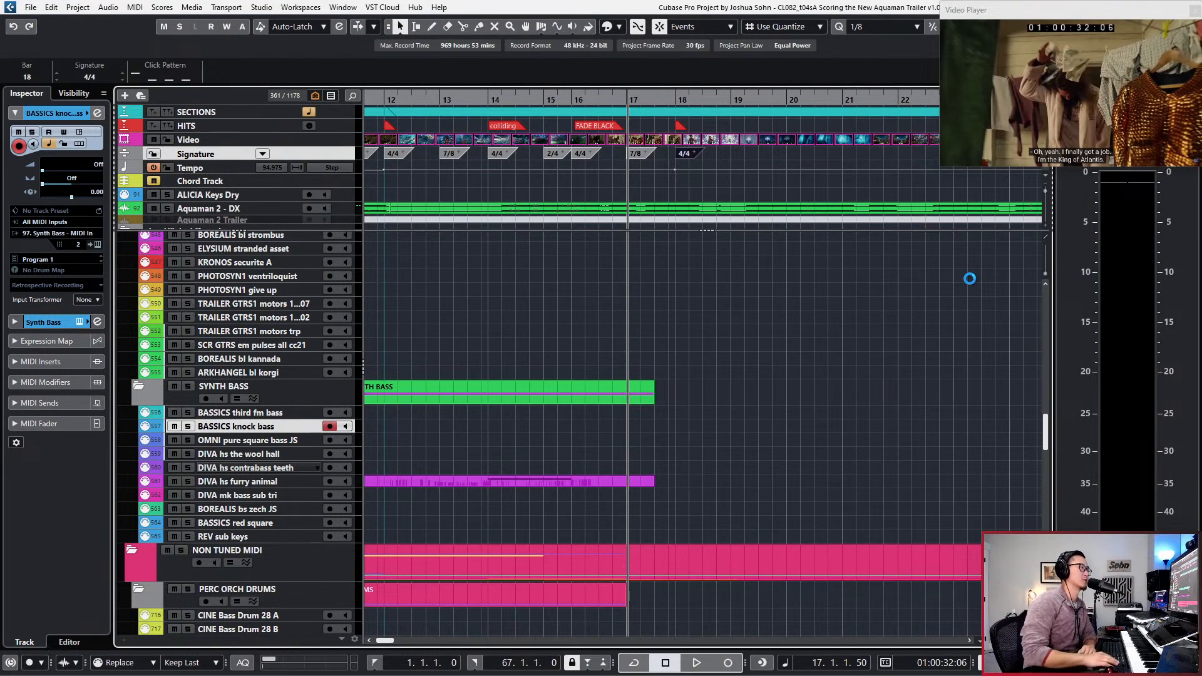
pyautogui.press('KP_Subtract')
pyautogui.press('KP_Subtract')
pyautogui.press('KP_Subtract')
pyautogui.press('KP_Subtract')
pyautogui.press('KP_Subtract')
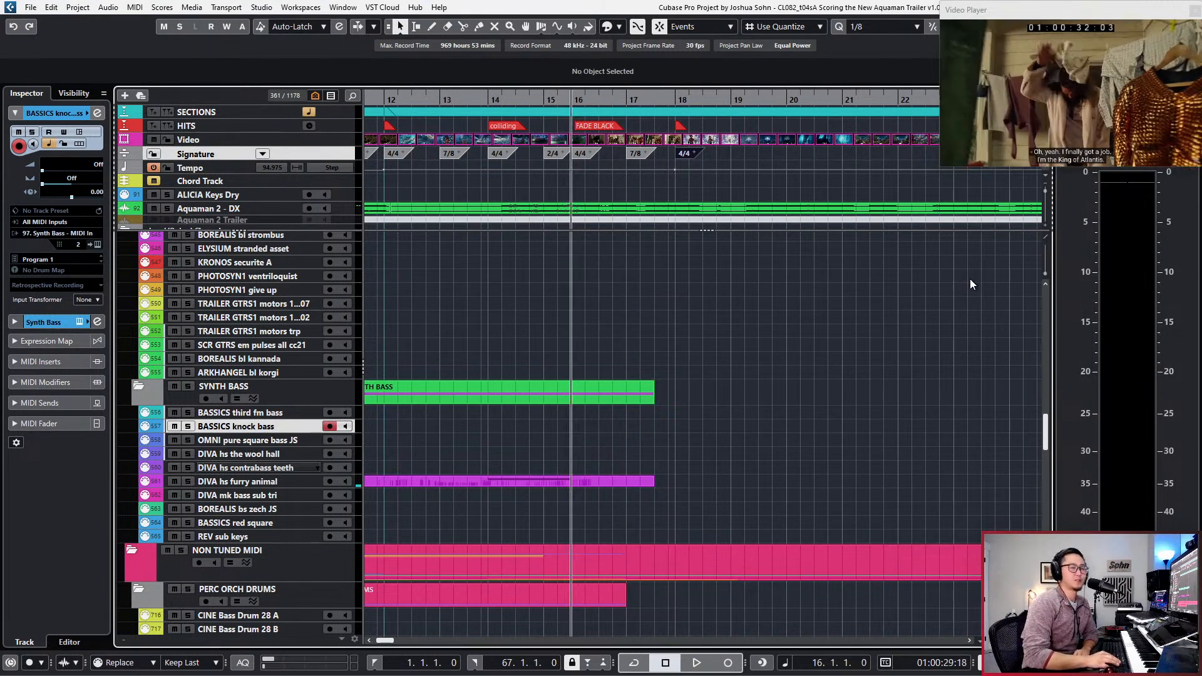
pyautogui.press('KP_Add')
pyautogui.press('KP_Add')
pyautogui.press('KP_Add')
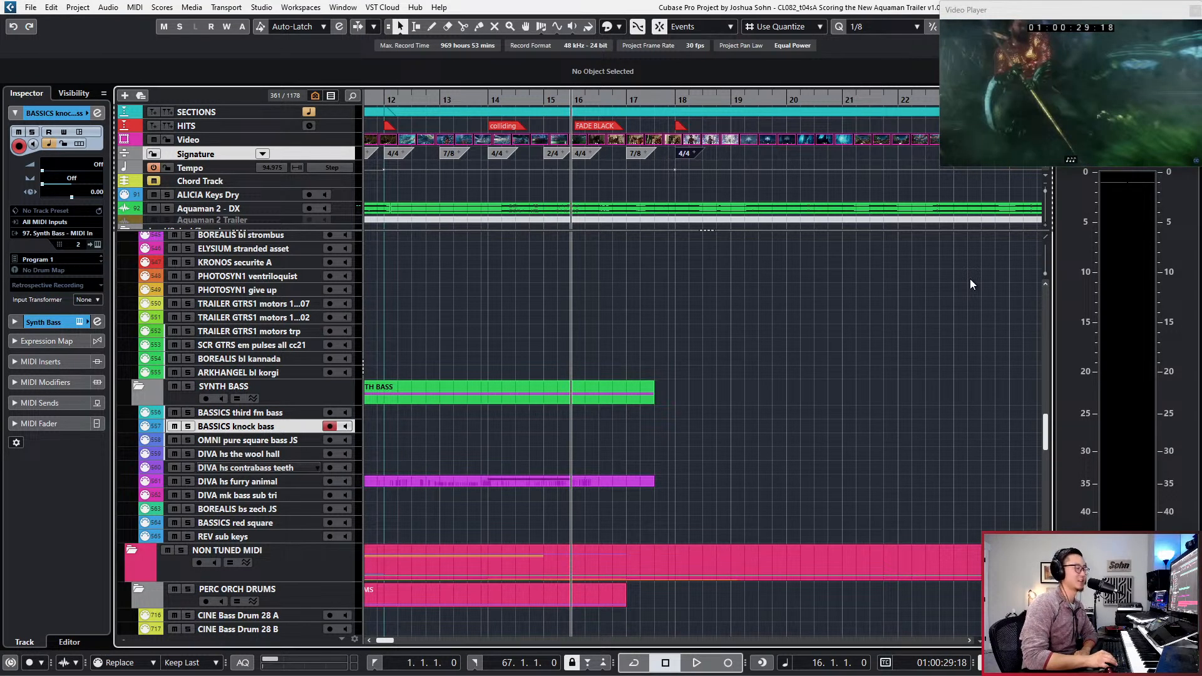
pyautogui.press('KP_Add')
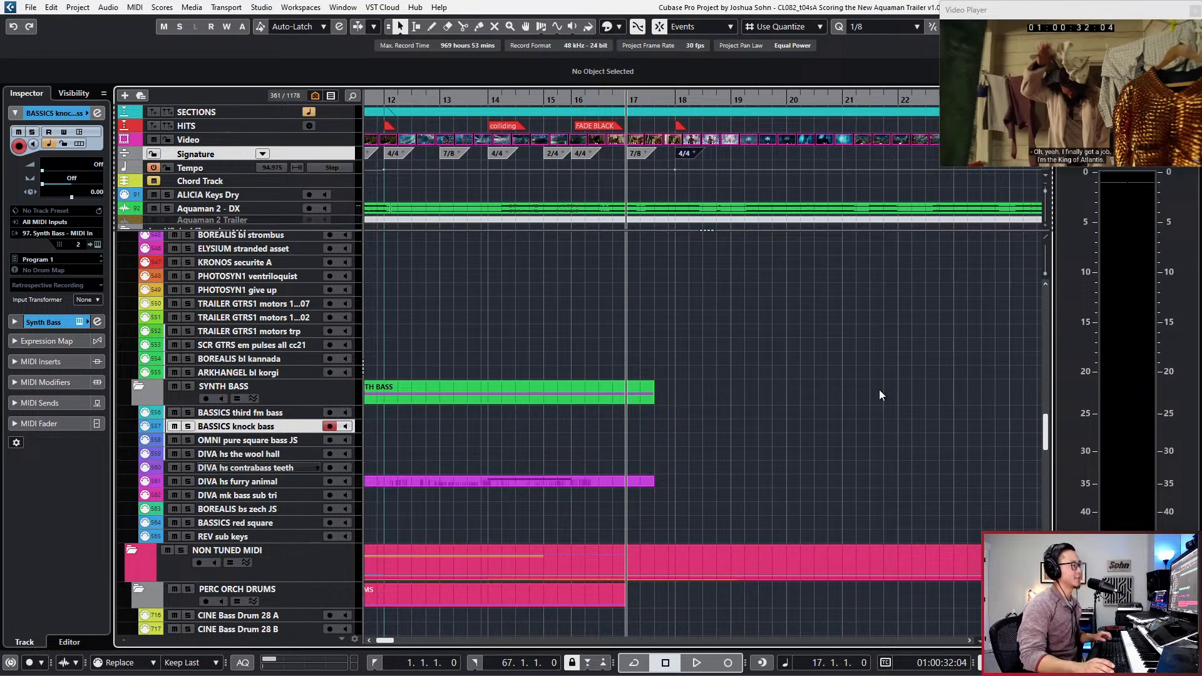
# Step: Audition the arp tracks PHOTOSYN1 gyroscopic bells, DIVA autodance, ELYSIUM arp riding the glass and ARKHANGEL arp plates in turn
pyautogui.scroll(-4, 879, 394)
pyautogui.scroll(8, 794, 384)
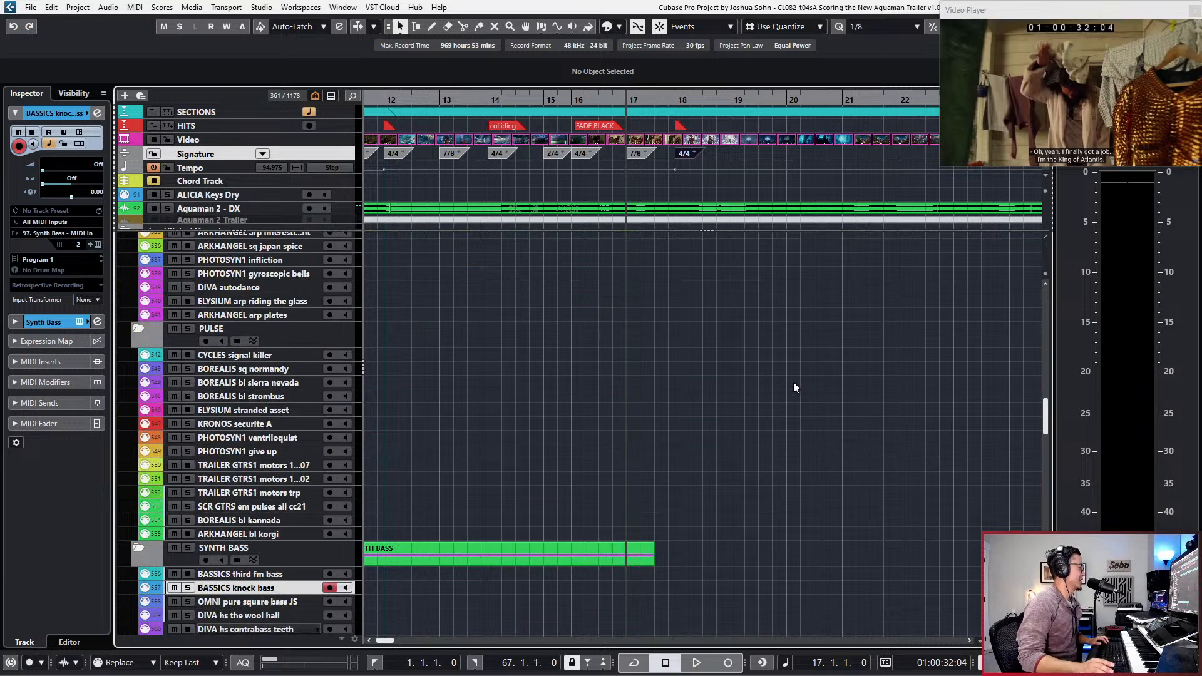
pyautogui.scroll(-1, 794, 383)
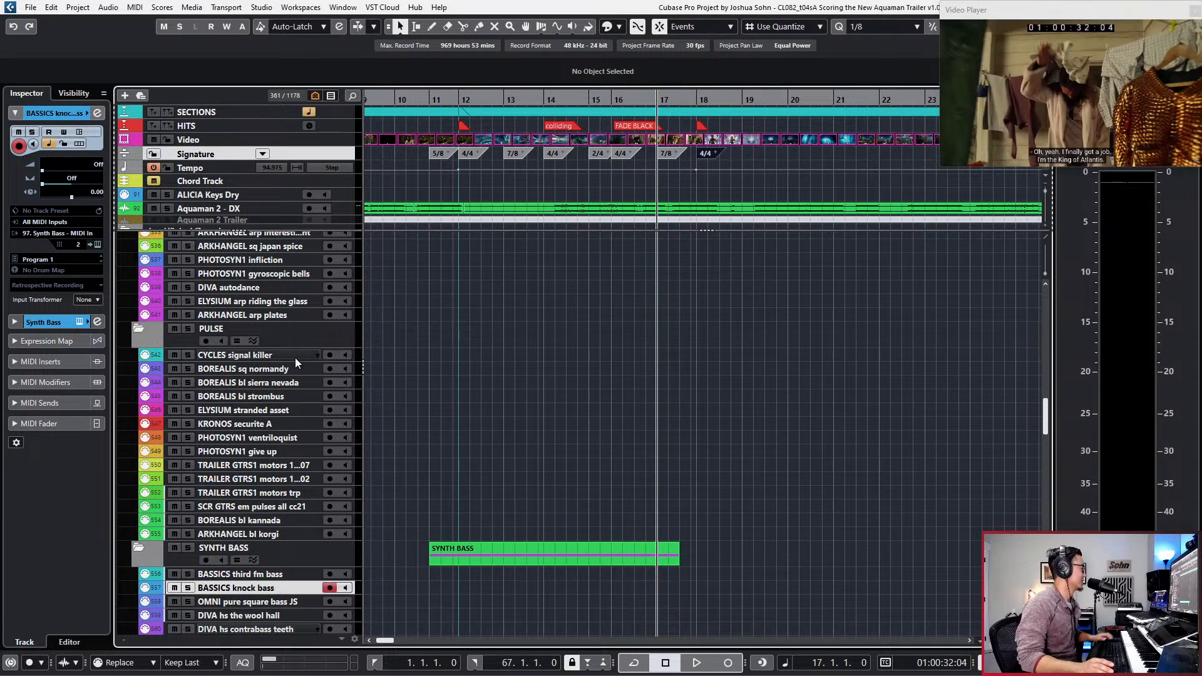
pyautogui.click(288, 273)
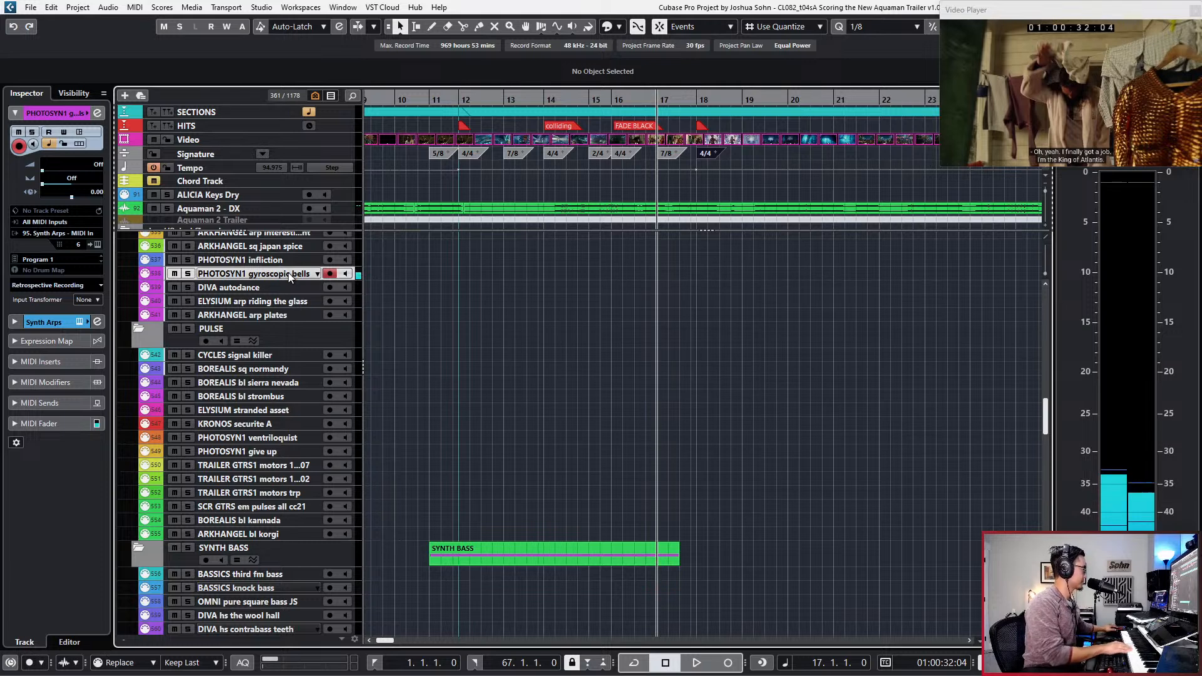
pyautogui.press('Down')
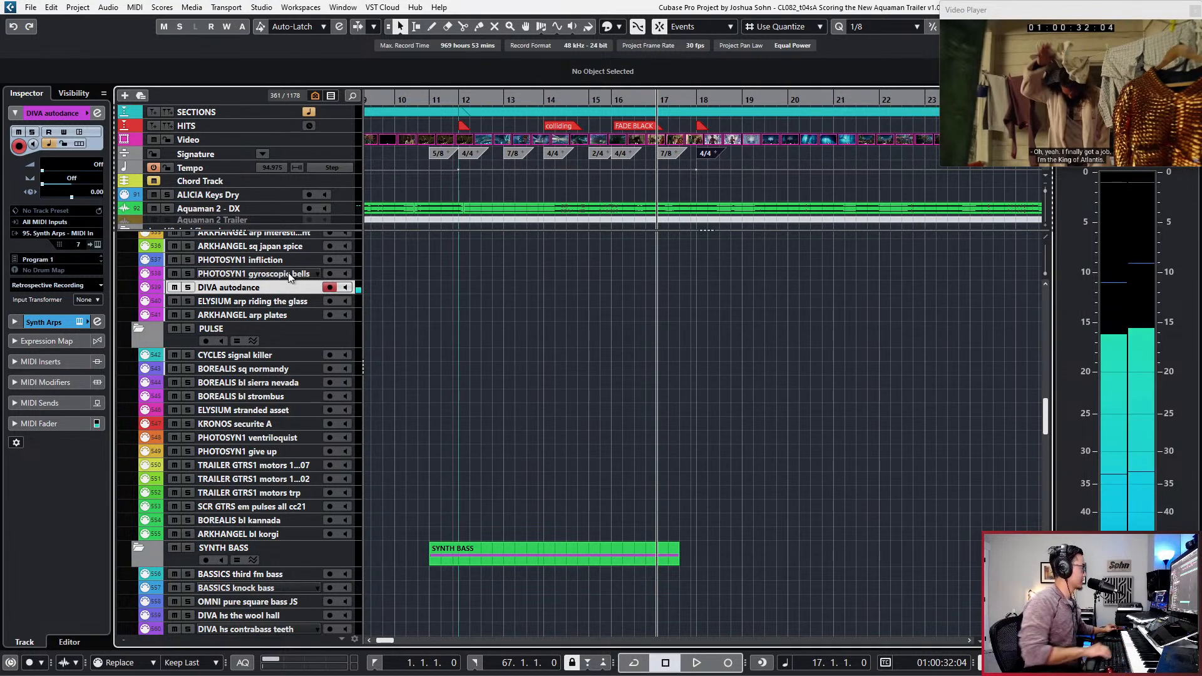
pyautogui.press('Down')
pyautogui.press('Down')
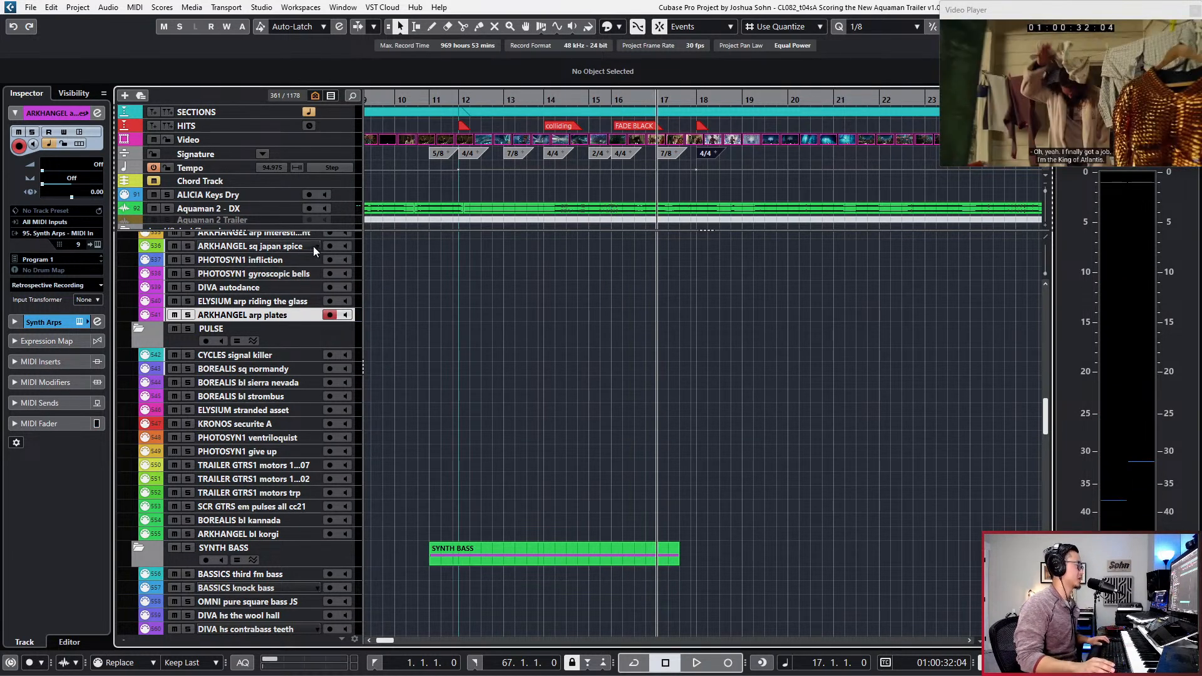
# Step: Try recording an ARKHANGEL sq japan spice part from bar 17 to about bar 20, and delete the take
pyautogui.hscroll(-2, 495, 263)
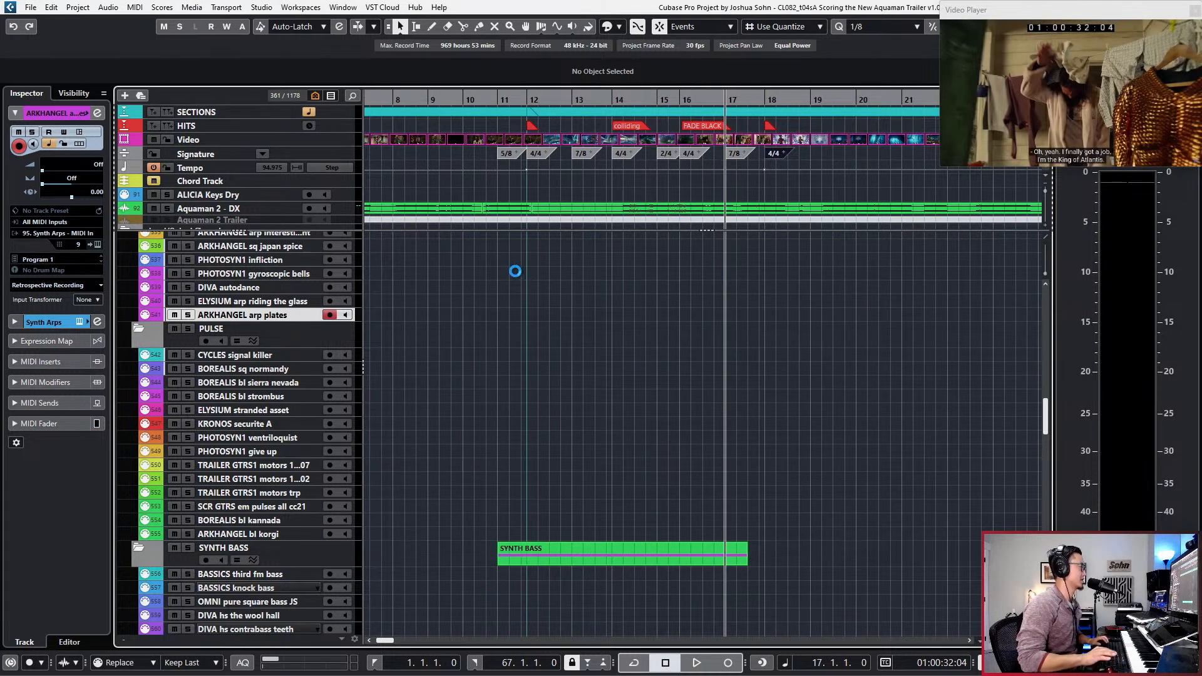
pyautogui.scroll(3, 641, 283)
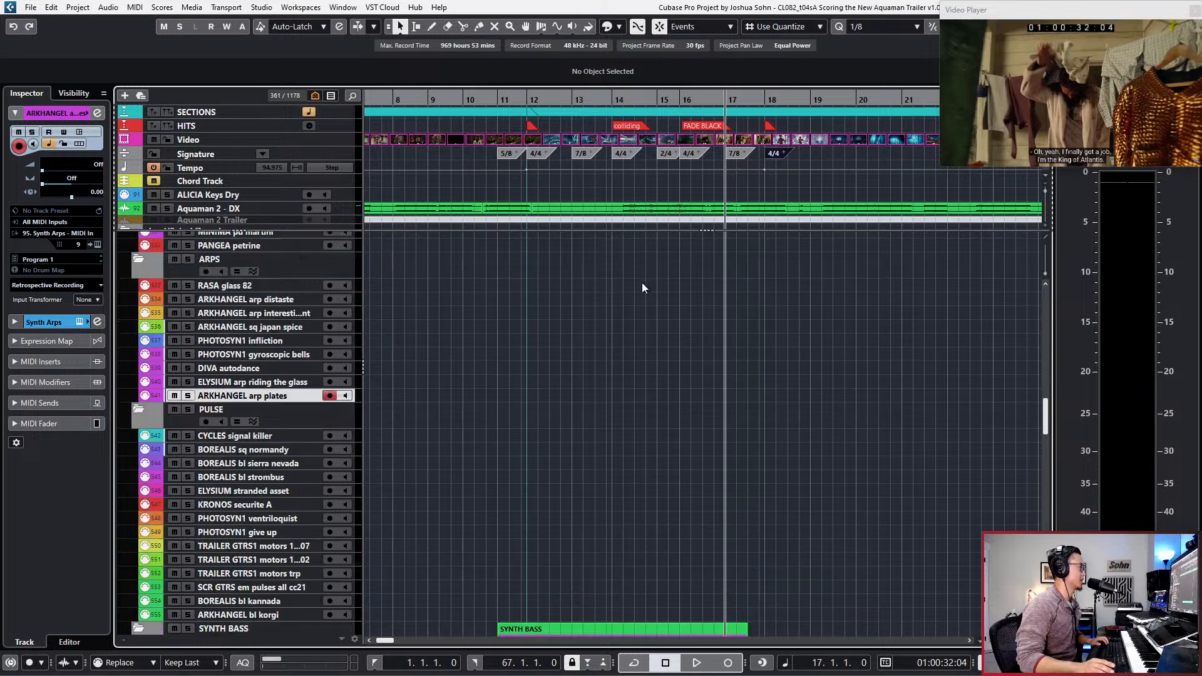
pyautogui.scroll(-1, 671, 283)
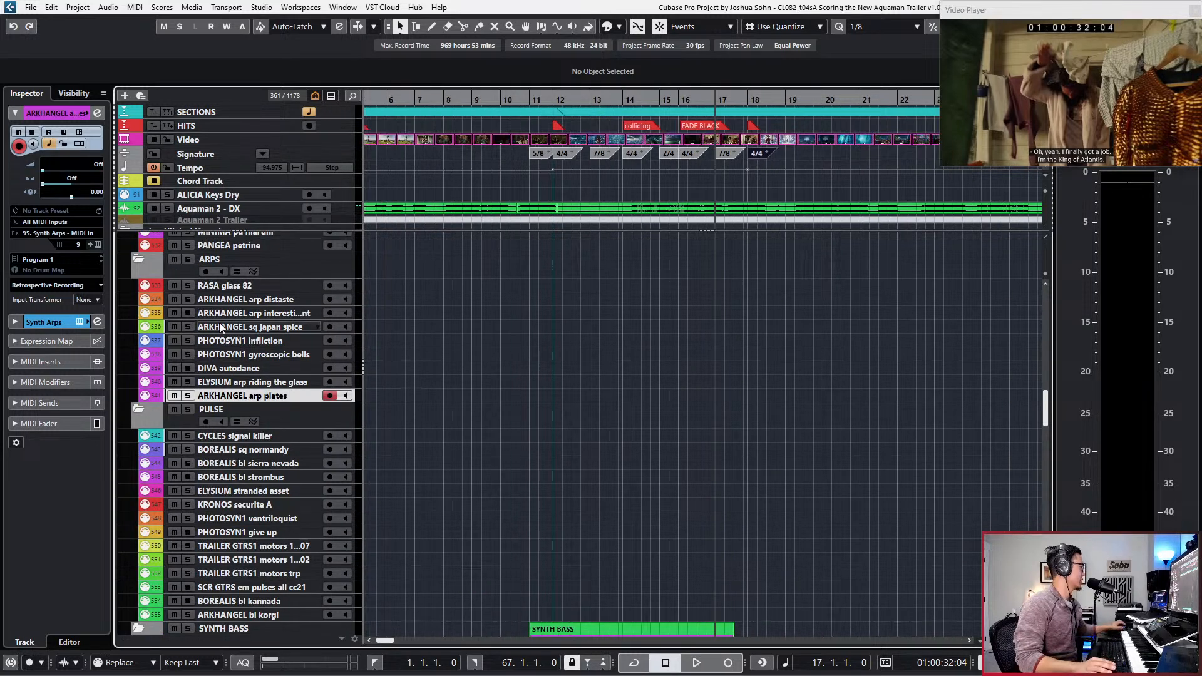
pyautogui.click(247, 327)
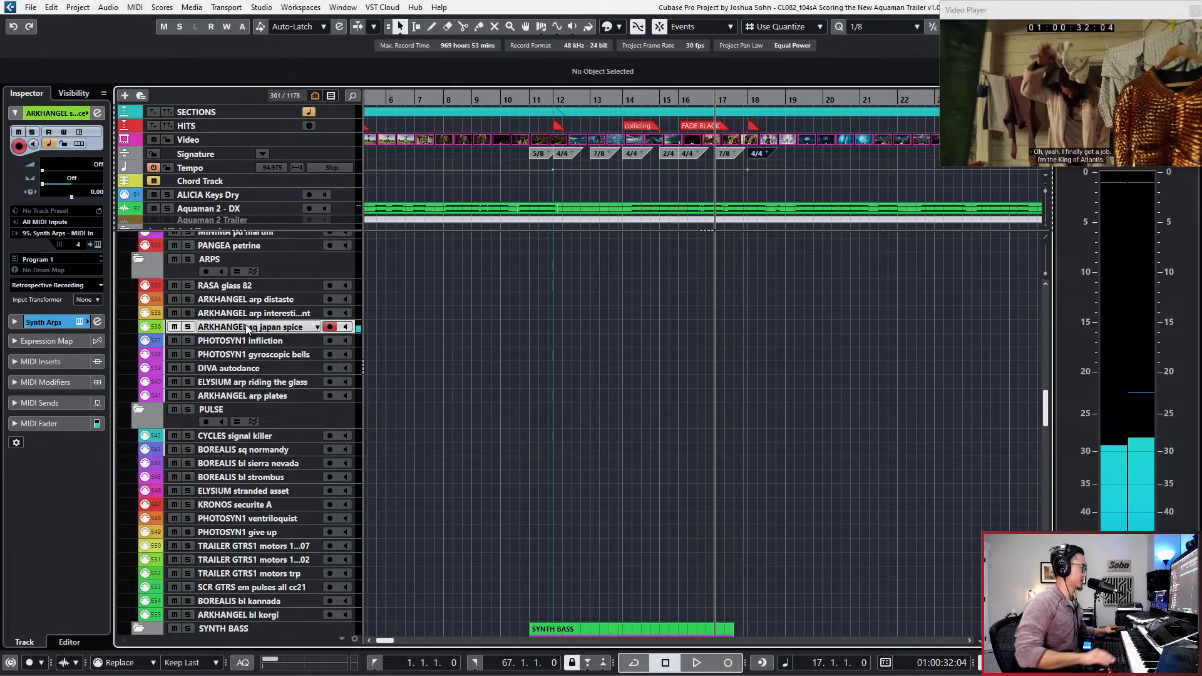
pyautogui.press('KP_Multiply')
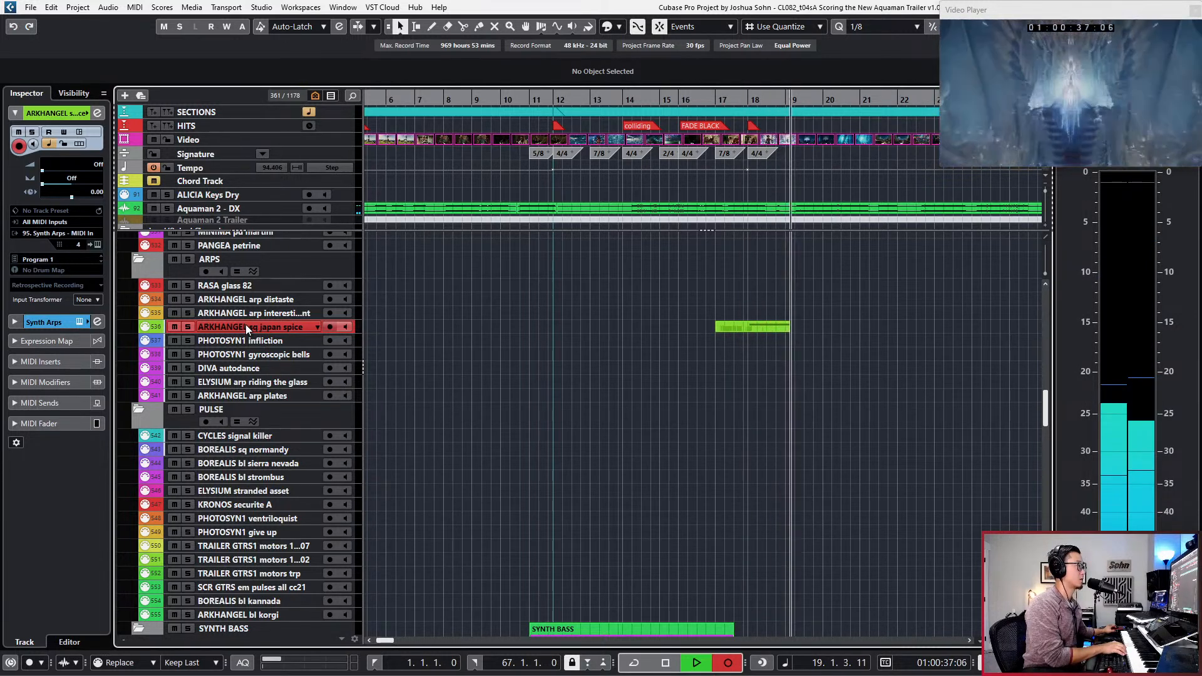
pyautogui.press('space')
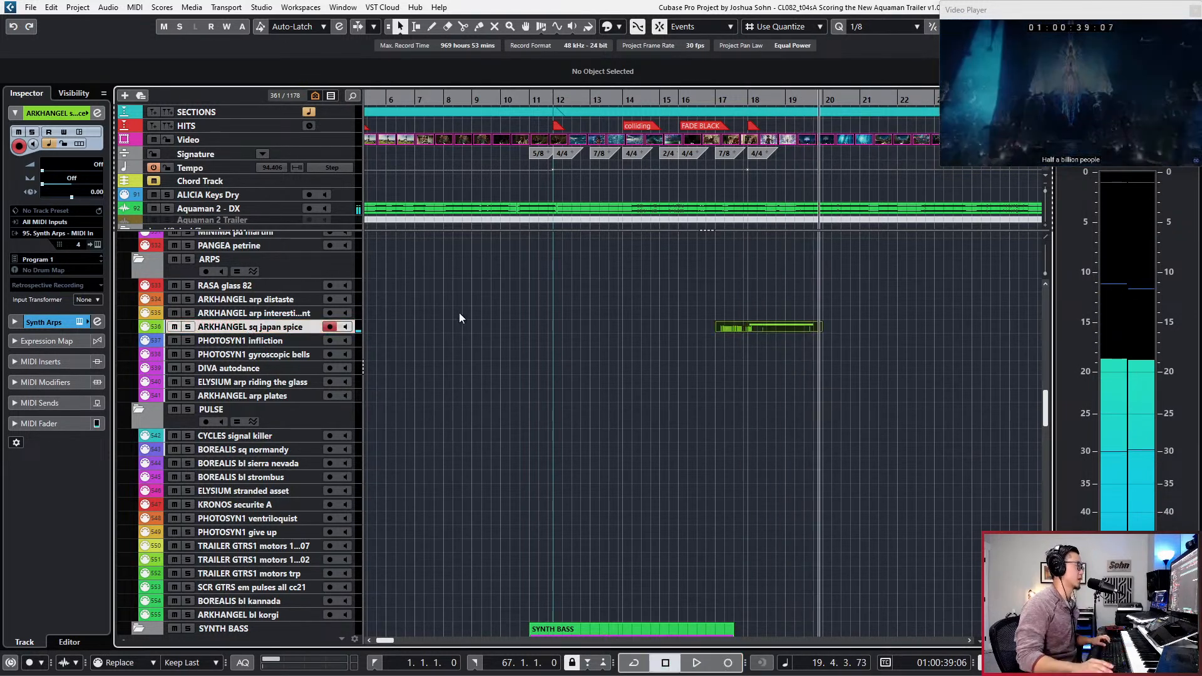
pyautogui.press('l')
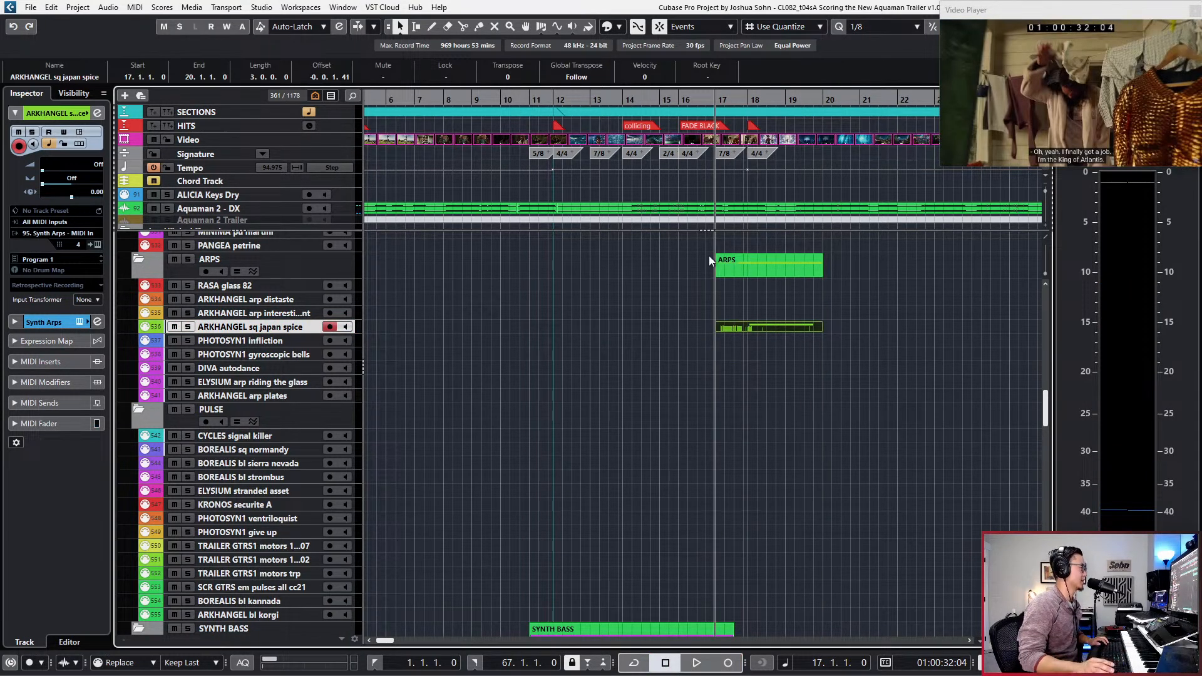
pyautogui.press('Delete')
# Step: Step through the trailer bar by bar between bar 10 and the throne-shot section, and return the cursor to bar 10
pyautogui.hotkey('ctrl', 'Left')
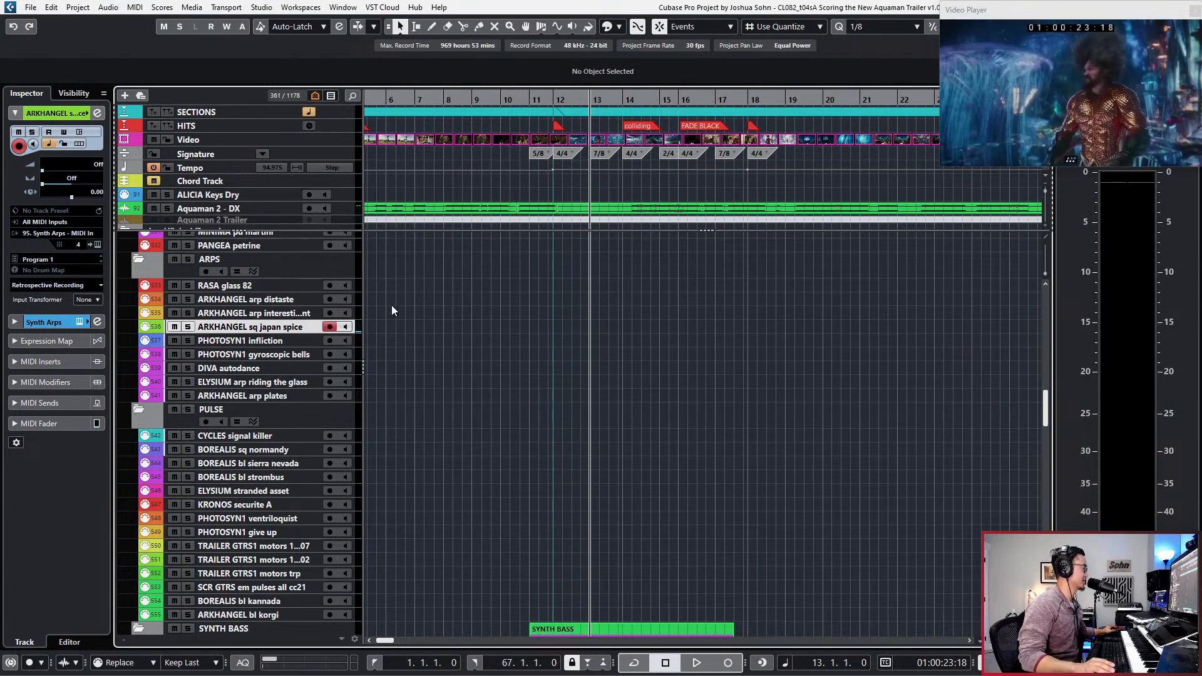
pyautogui.hotkey('ctrl', 'Left')
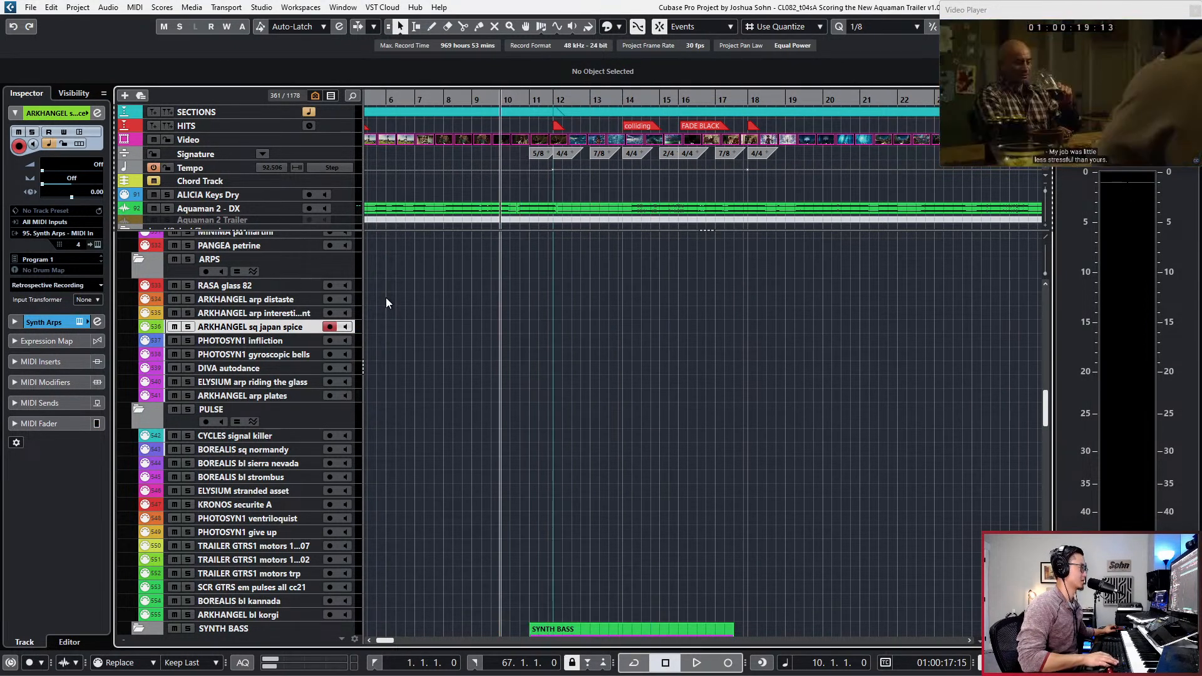
pyautogui.hotkey('ctrl', 'Right')
pyautogui.hotkey('ctrl', 'Right')
pyautogui.hotkey('ctrl', 'Right')
pyautogui.hotkey('ctrl', 'Right')
pyautogui.hotkey('ctrl', 'Right')
pyautogui.hotkey('ctrl', 'Right')
pyautogui.hotkey('ctrl', 'Right')
pyautogui.hotkey('ctrl', 'Left')
pyautogui.hotkey('ctrl', 'Left')
pyautogui.hotkey('ctrl', 'Left')
pyautogui.hotkey('ctrl', 'Left')
pyautogui.hotkey('ctrl', 'Left')
pyautogui.hotkey('ctrl', 'Left')
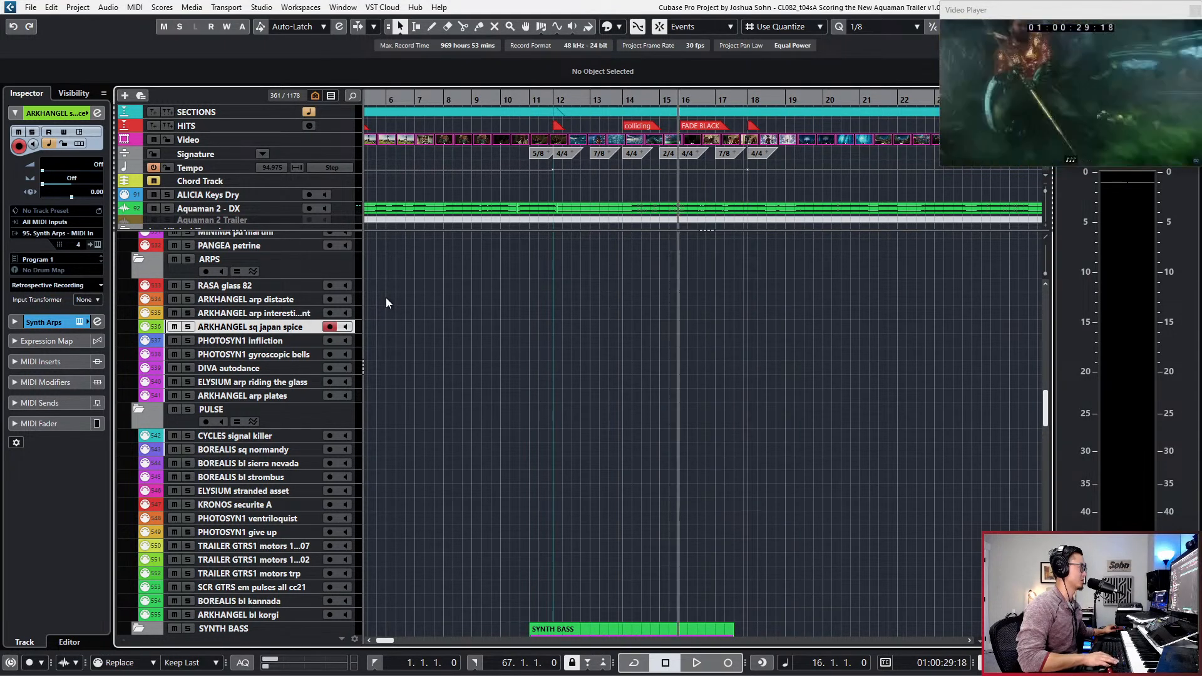
pyautogui.hotkey('ctrl', 'Left')
pyautogui.hotkey('ctrl', 'Left')
pyautogui.hotkey('ctrl', 'Left')
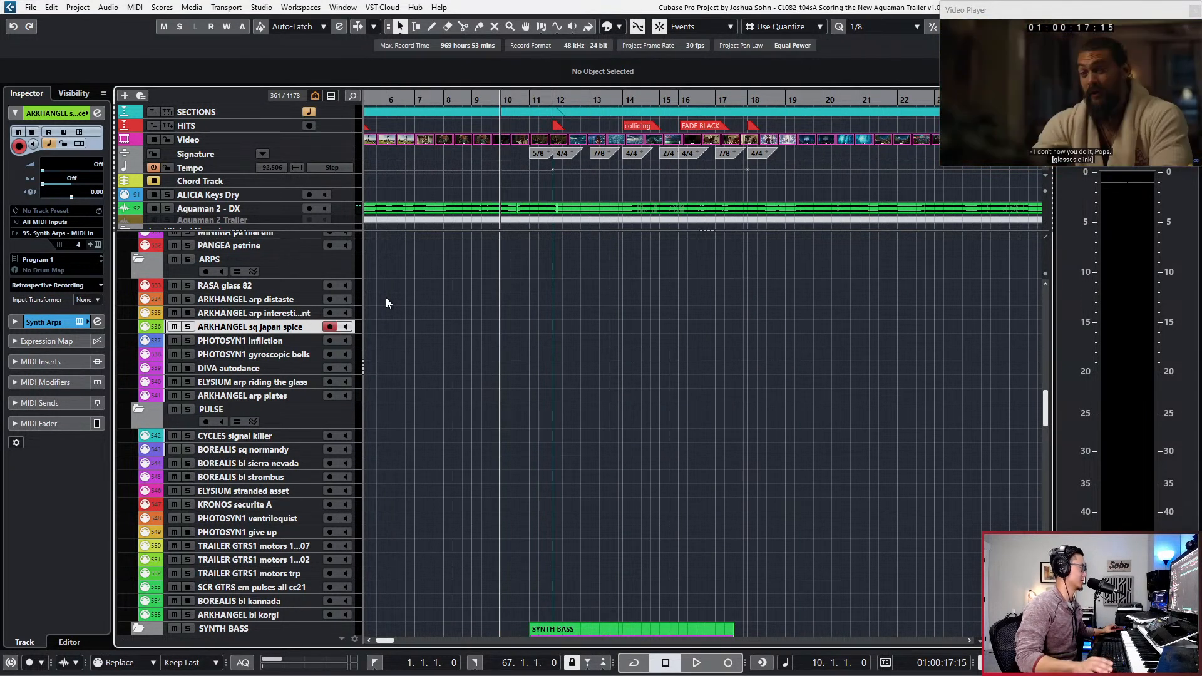
# Step: Play ARKHANGEL sq japan spice from bar 10 past bar 12 and capture the performance as a MIDI part retrospectively
pyautogui.click(279, 313)
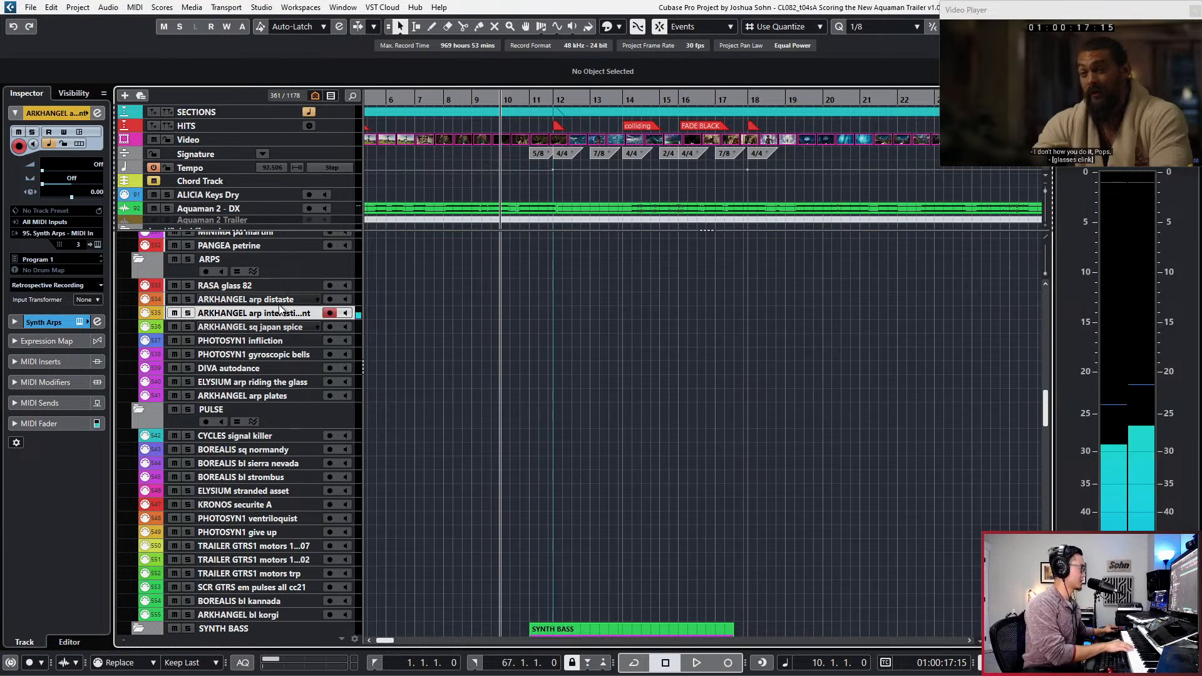
pyautogui.press('Down')
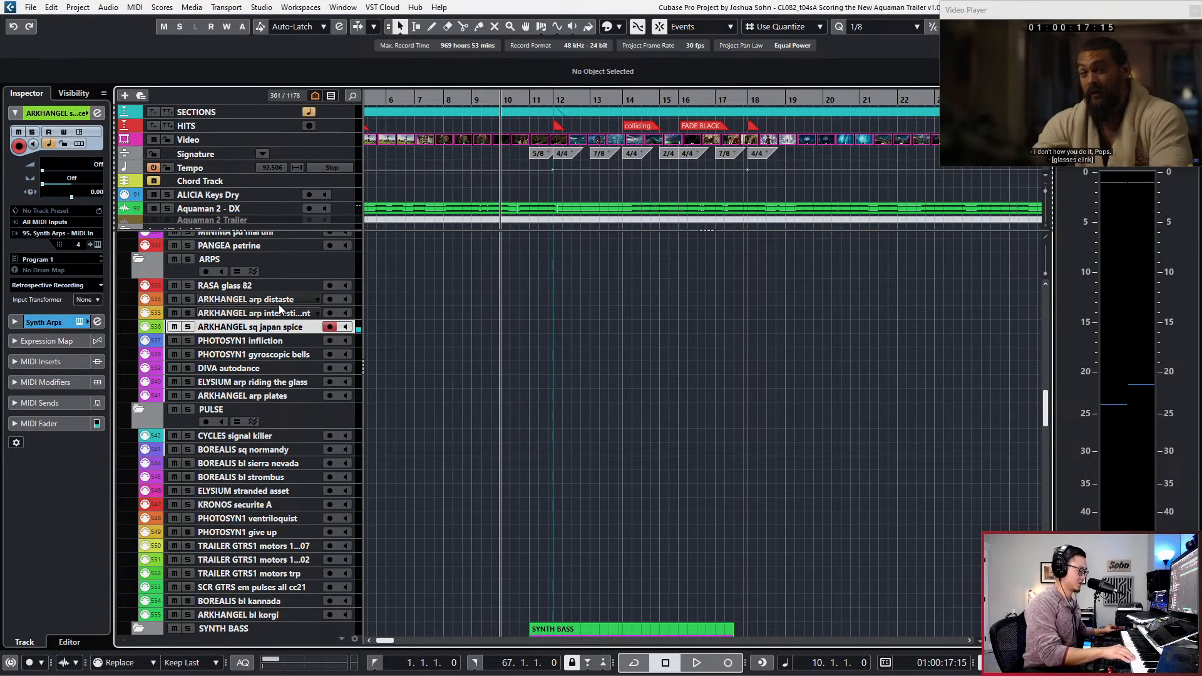
pyautogui.press('space')
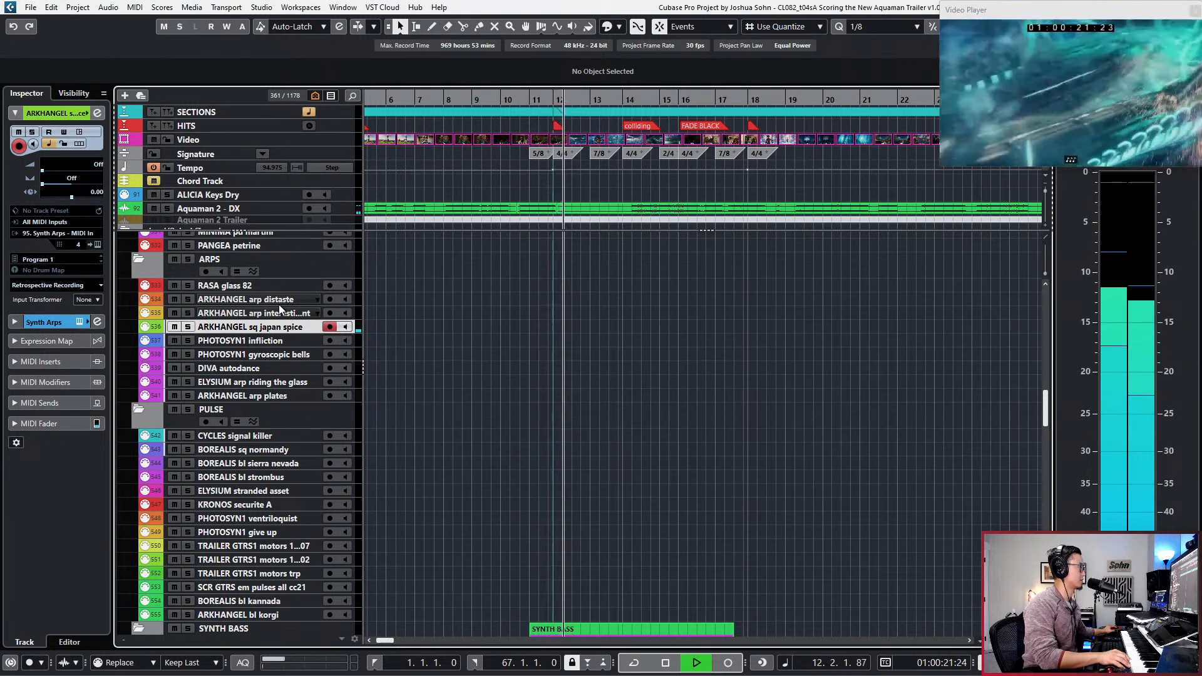
pyautogui.press('shift+KP_Multiply')
pyautogui.press('space')
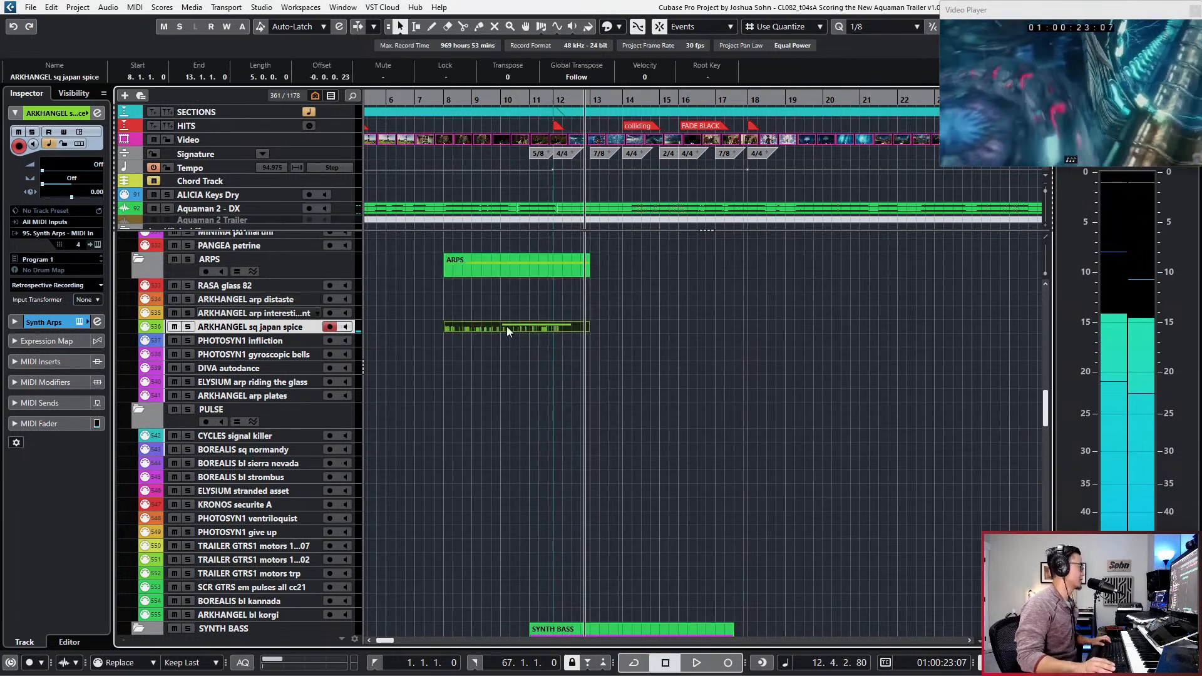
# Step: Quantize the A3 note in the sq japan spice part to bar 10 and set its end at bar 12
pyautogui.doubleClick(539, 327)
pyautogui.click(549, 410)
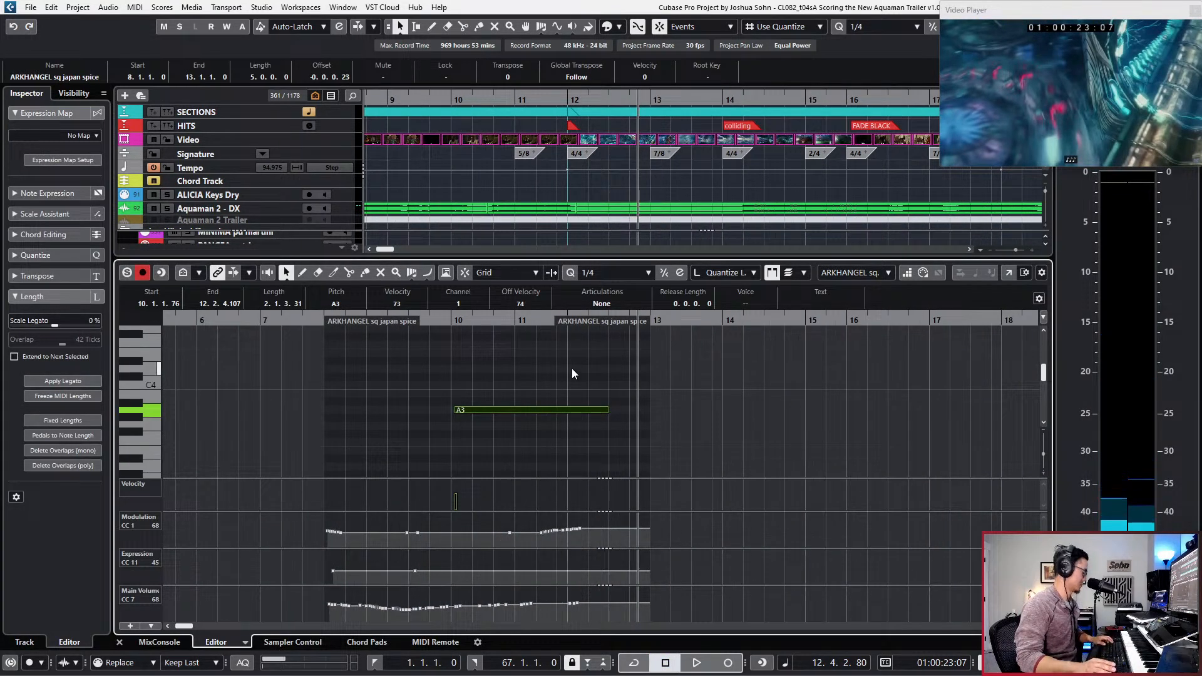
pyautogui.press('q')
pyautogui.hotkey('alt', 'shift', 'Left')
pyautogui.hotkey('alt', 'shift', 'Left')
pyautogui.hotkey('alt', 'shift', 'Left')
pyautogui.hotkey('alt', 'shift', 'Left')
pyautogui.hotkey('alt', 'shift', 'Right')
pyautogui.press('h')
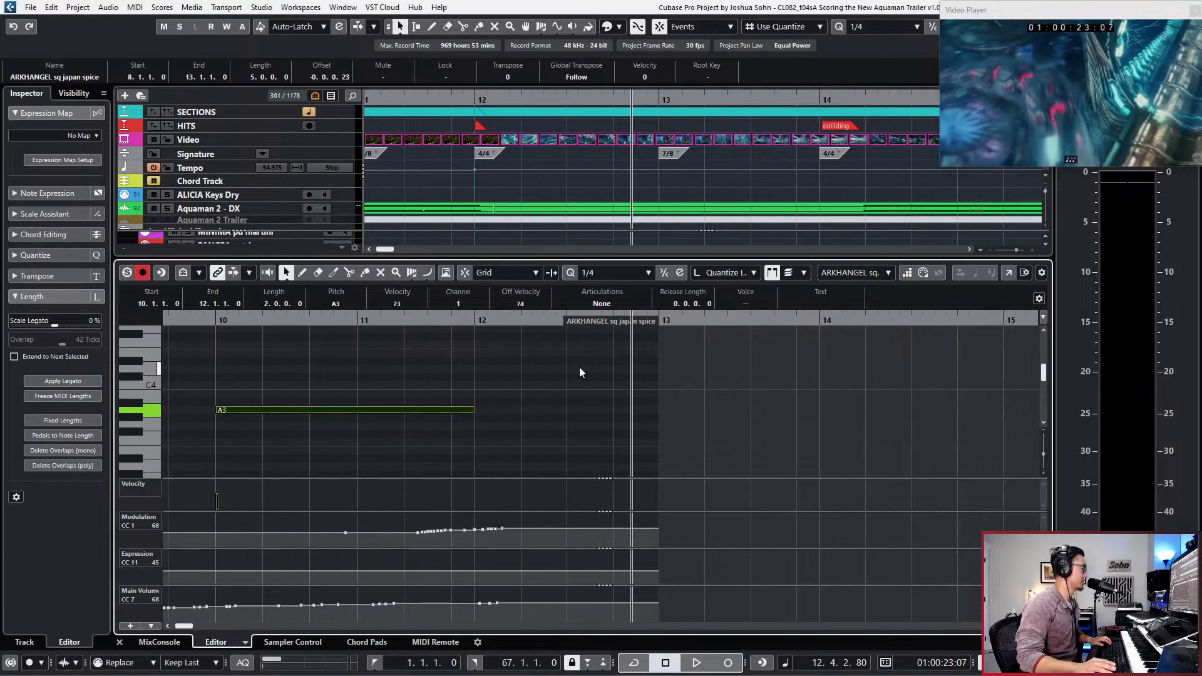
# Step: Duplicate the A3 note at bar 12 and lengthen the sq japan spice part to just before bar 17
pyautogui.hotkey('ctrl', 'd')
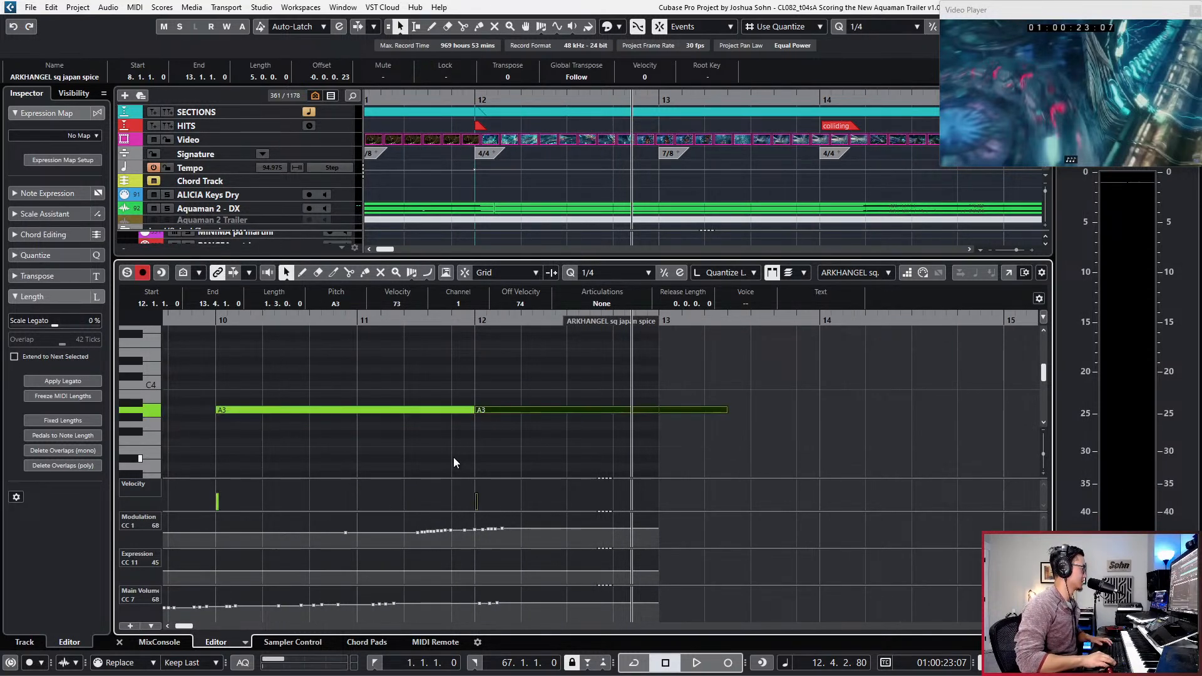
pyautogui.press('g')
pyautogui.press('g')
pyautogui.moveTo(541, 329); pyautogui.dragTo(841, 332)
# Step: Lengthen the duplicated A3 note so it ends at bar 16
pyautogui.hotkey('alt', 'shift', 'Right')
pyautogui.hotkey('alt', 'shift', 'Right')
pyautogui.hotkey('alt', 'shift', 'Right')
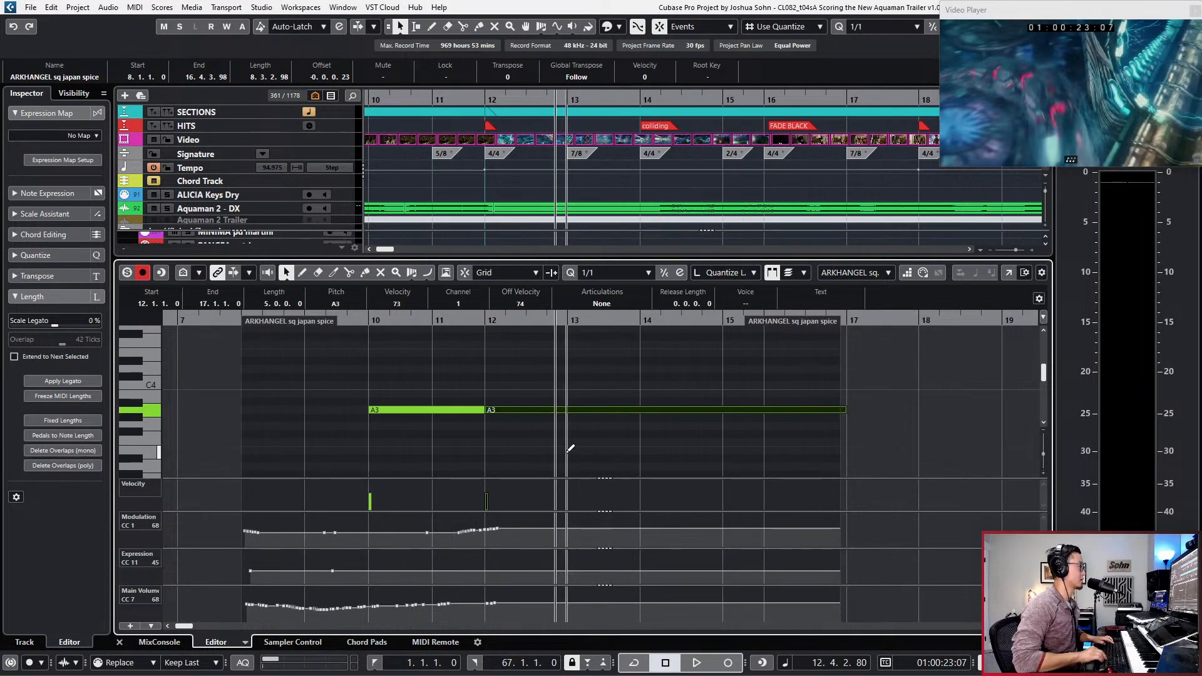
pyautogui.hotkey('alt', 'shift', 'Left')
# Step: Play from bar 10 and record a main volume ride over the sq japan spice part until about bar 16, closing the editor
pyautogui.press('l')
pyautogui.press('space')
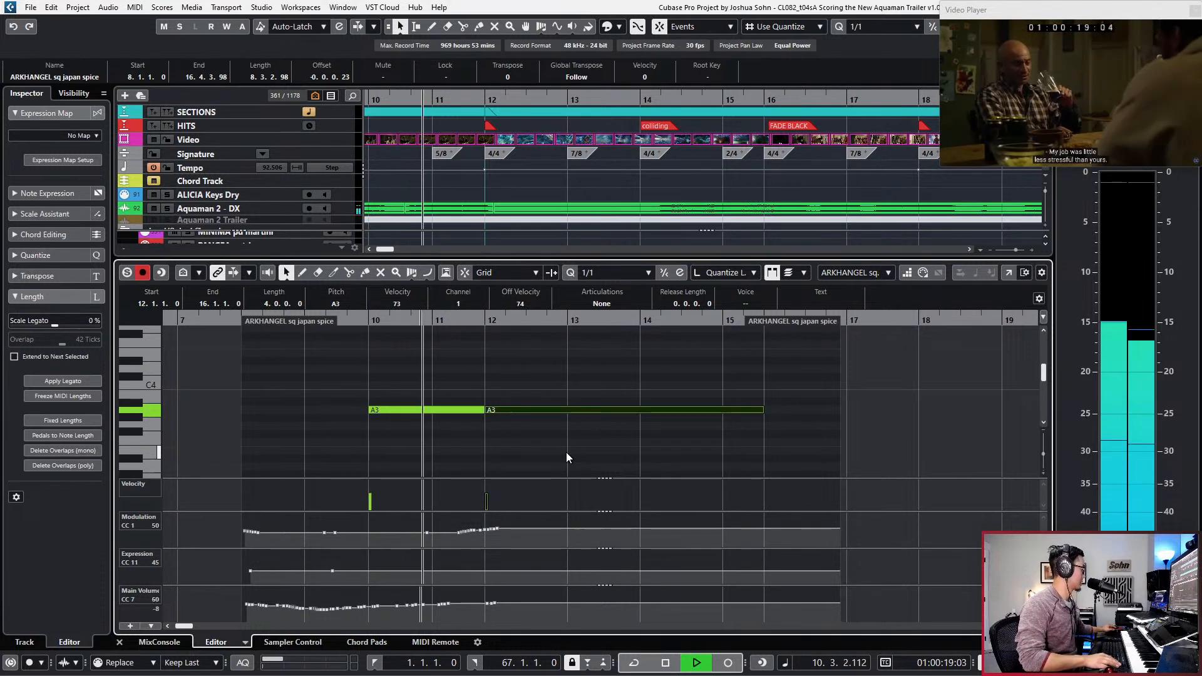
pyautogui.press('KP_Multiply')
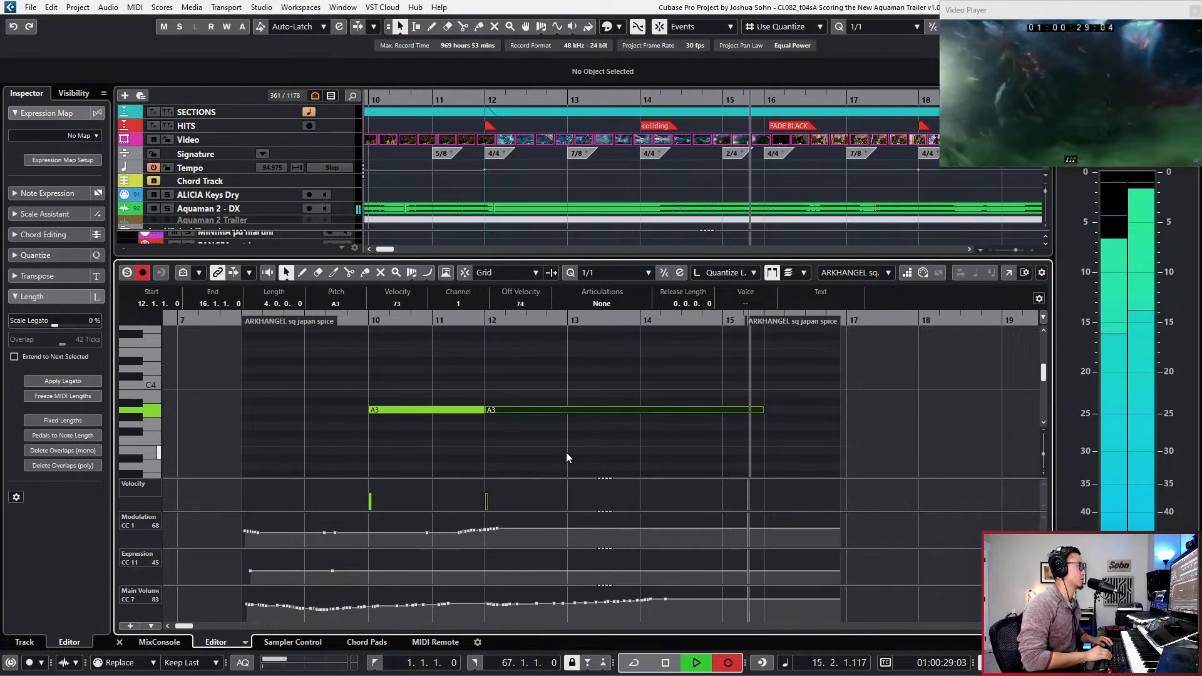
pyautogui.press('space')
pyautogui.press('Return')
pyautogui.press('g')
pyautogui.press('g')
pyautogui.press('g')
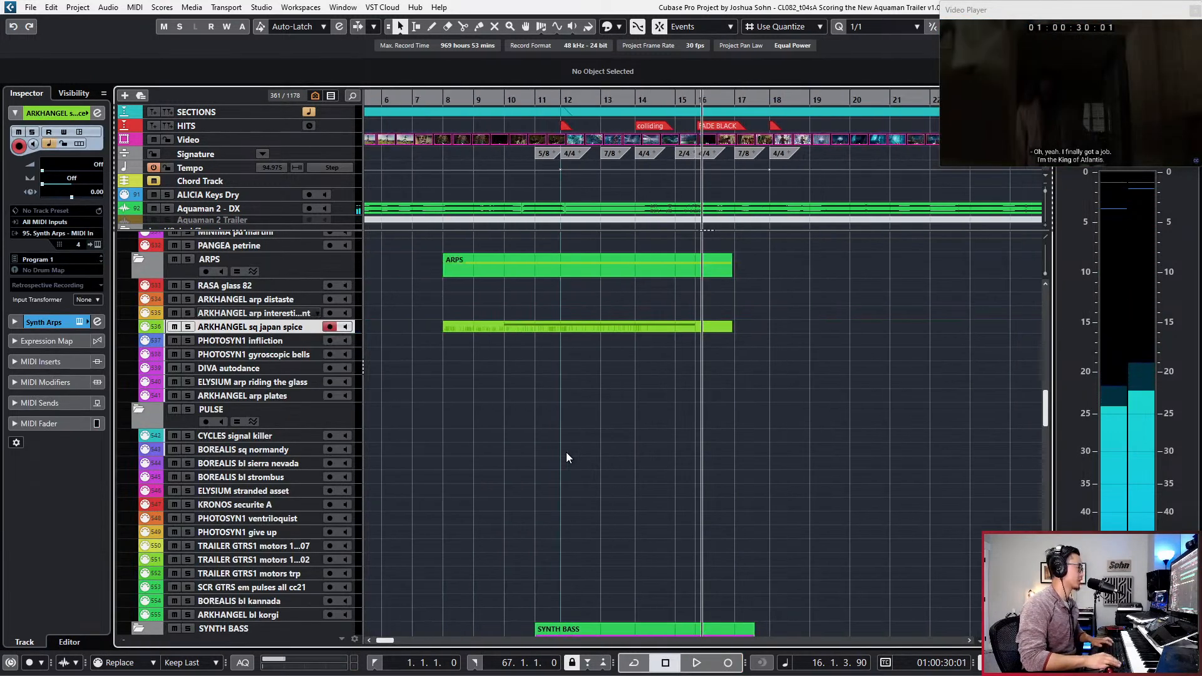
# Step: Try the sq japan spice part copied onto the ARKHANGEL arp interesting track, soloed and played from bar 10
pyautogui.press('KP_Subtract')
pyautogui.press('KP_Subtract')
pyautogui.press('KP_Subtract')
pyautogui.press('KP_Subtract')
pyautogui.press('KP_Subtract')
pyautogui.press('KP_Subtract')
pyautogui.press('KP_Subtract')
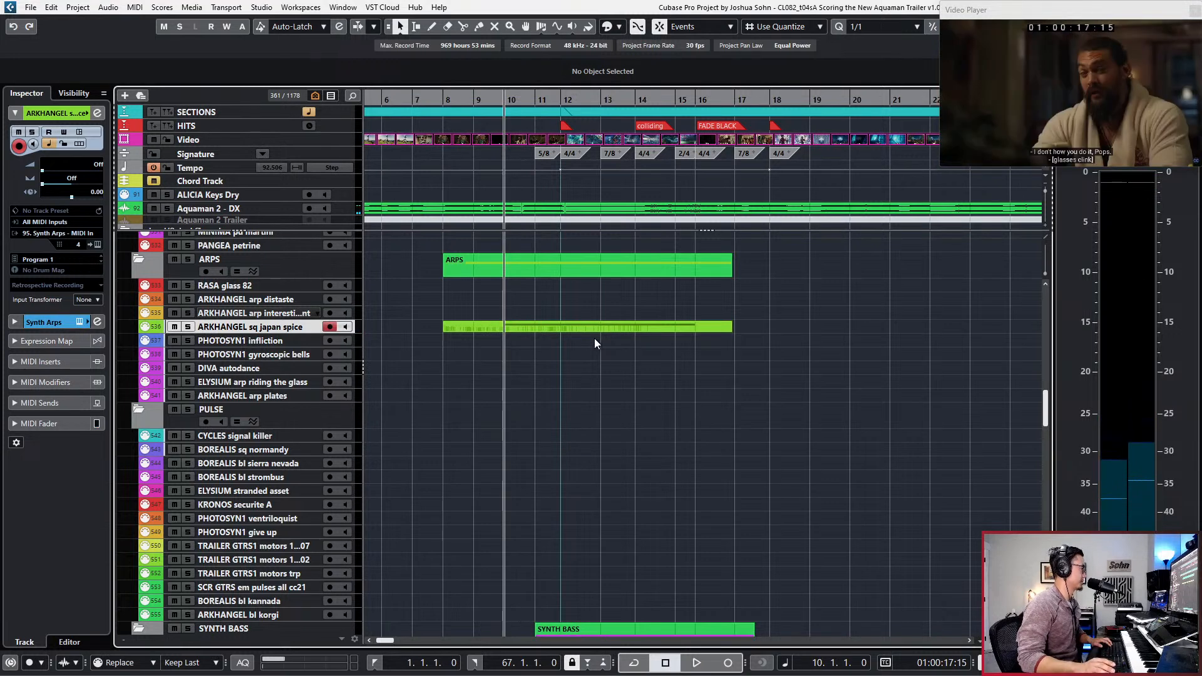
pyautogui.moveTo(497, 329); pyautogui.dragTo(493, 311)
pyautogui.press('s')
pyautogui.press('KP_Add')
pyautogui.press('space')
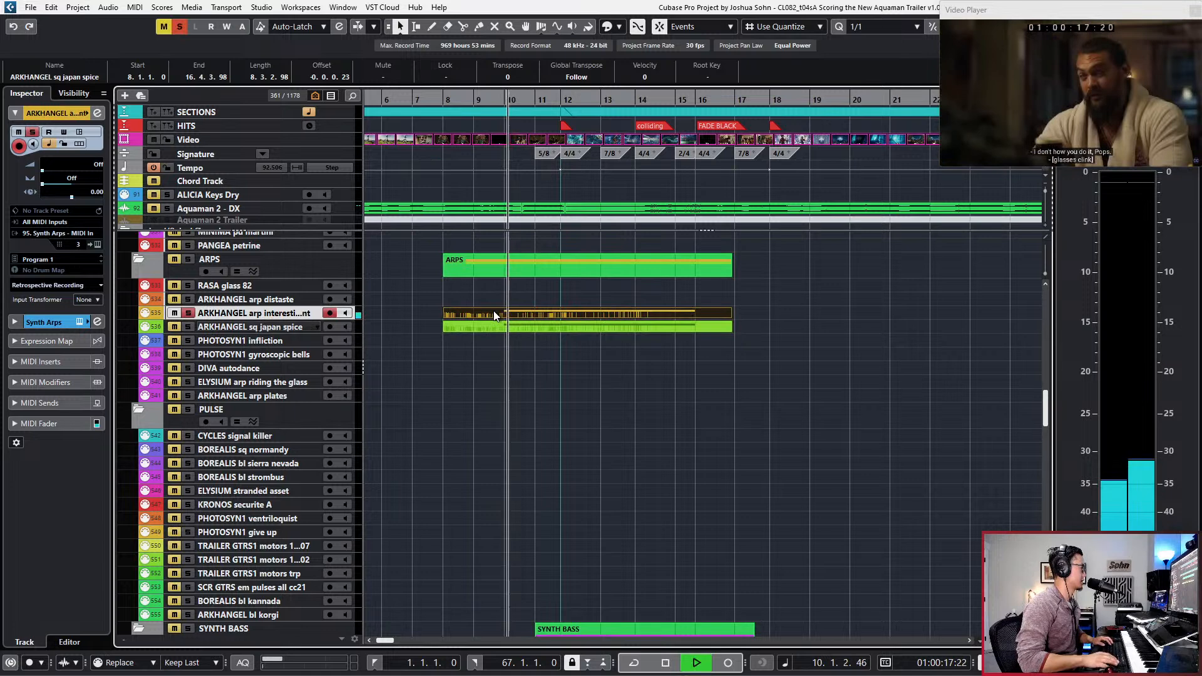
# Step: Try the copied arp notes transposed to A2 and A4, and delete the copy from the arp interesting track
pyautogui.doubleClick(494, 310)
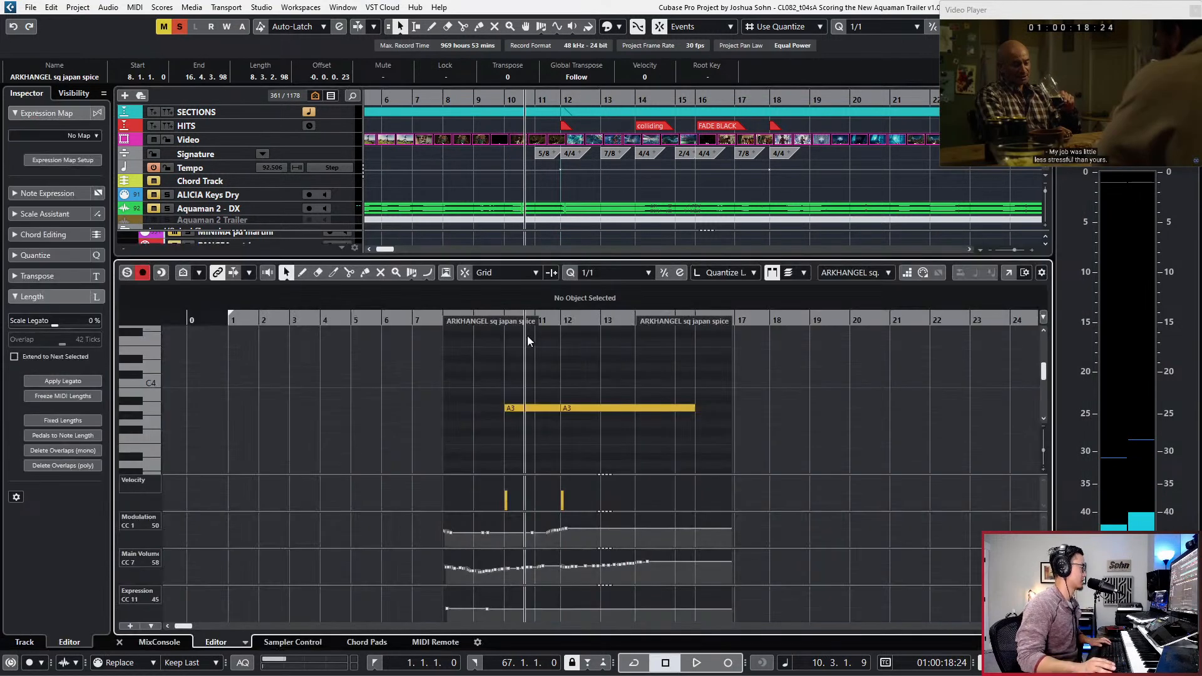
pyautogui.press('space')
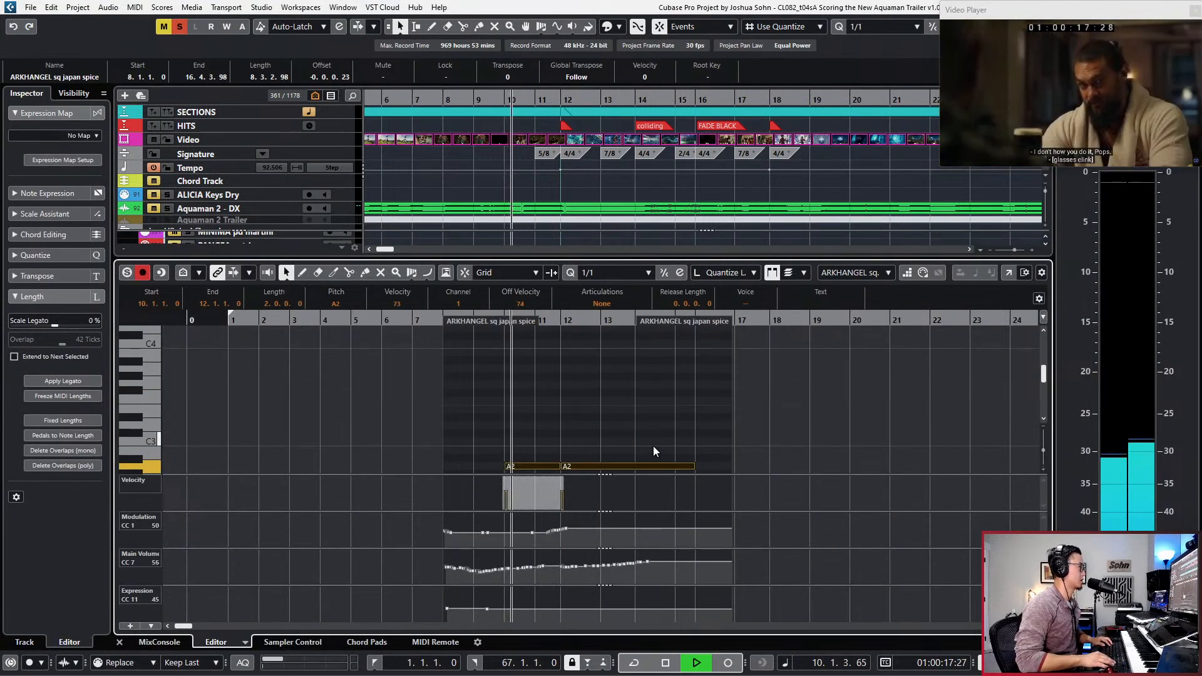
pyautogui.hotkey('shift', 'Up')
pyautogui.hotkey('shift', 'Up')
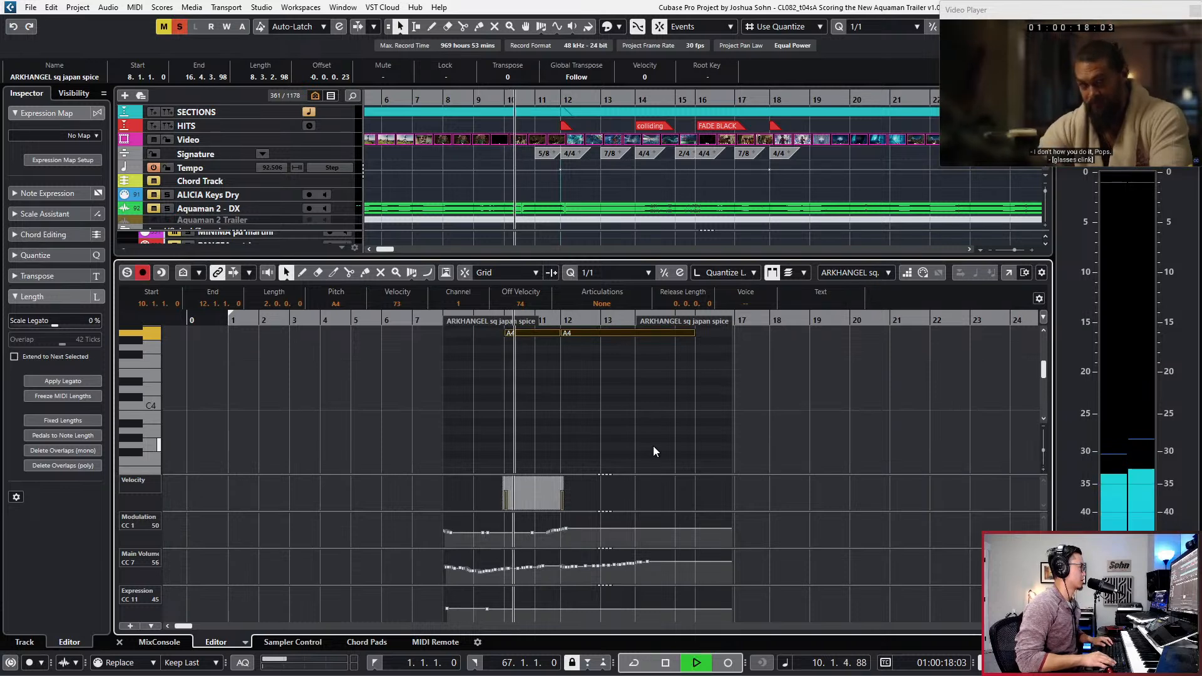
pyautogui.press('space')
pyautogui.press('ctrl+KP_Subtract')
pyautogui.press('Return')
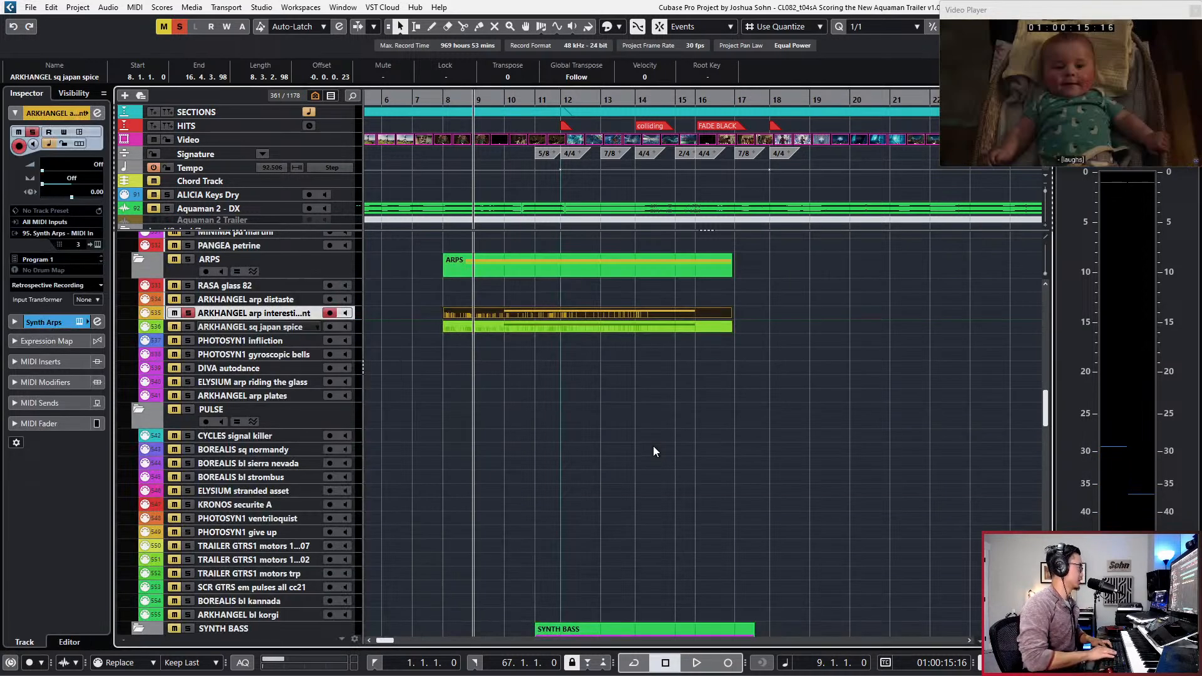
pyautogui.press('Delete')
# Step: Record a PHOTOSYN1 infliction part from bar 9, holding A2 from bar 12 to bar 16 with rising modulation and volume
pyautogui.press('Up')
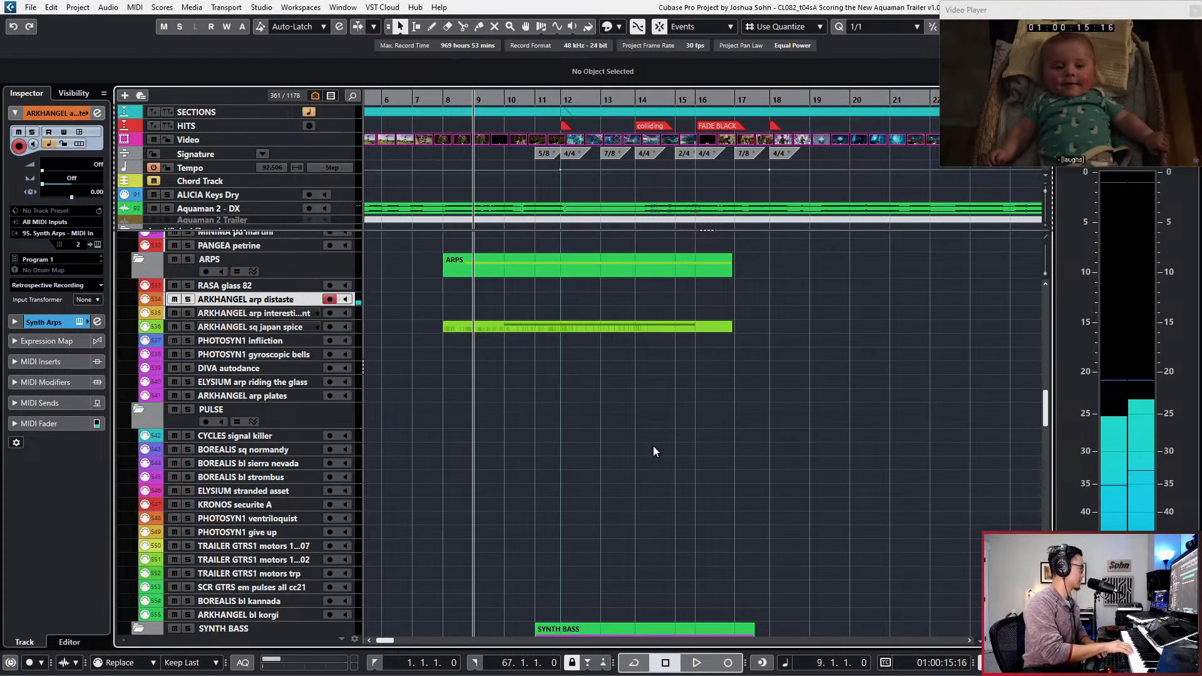
pyautogui.press('Down')
pyautogui.press('Down')
pyautogui.press('Down')
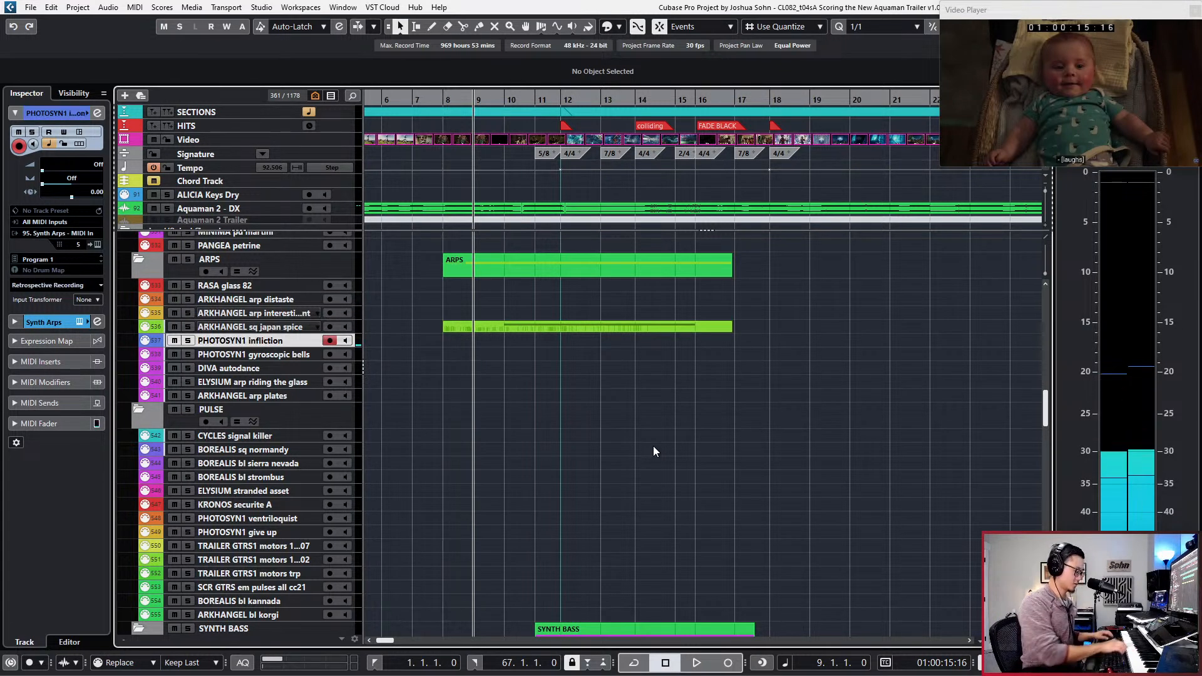
pyautogui.press('KP_Multiply')
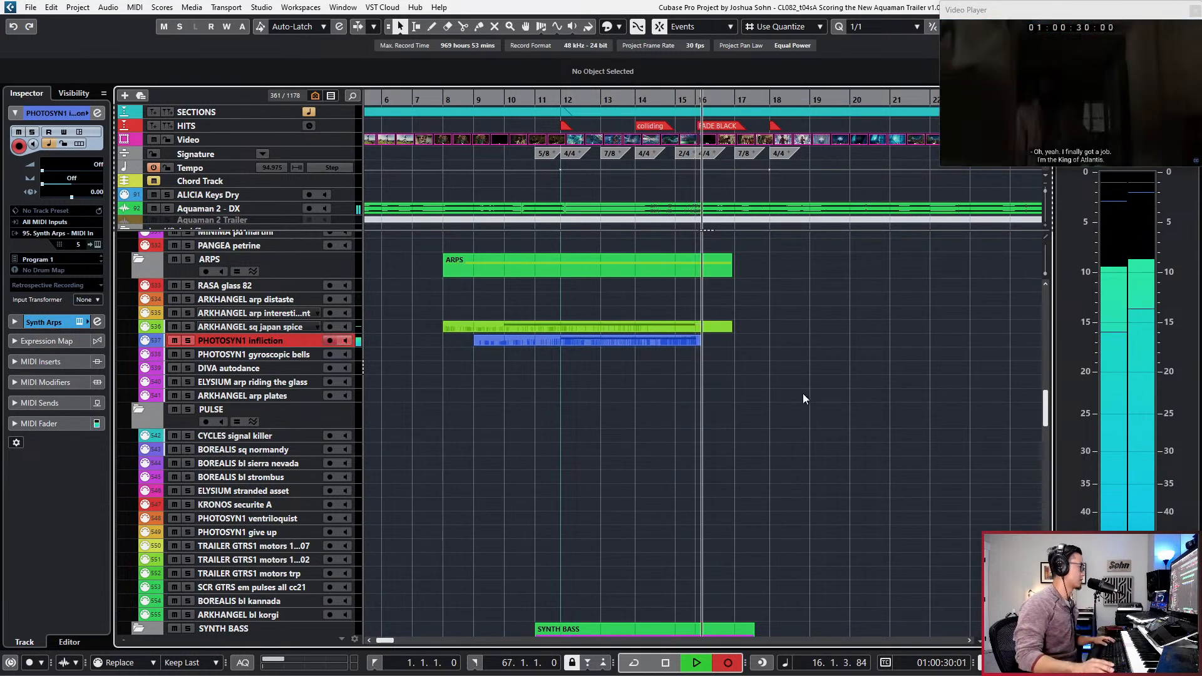
pyautogui.press('space')
pyautogui.doubleClick(706, 340)
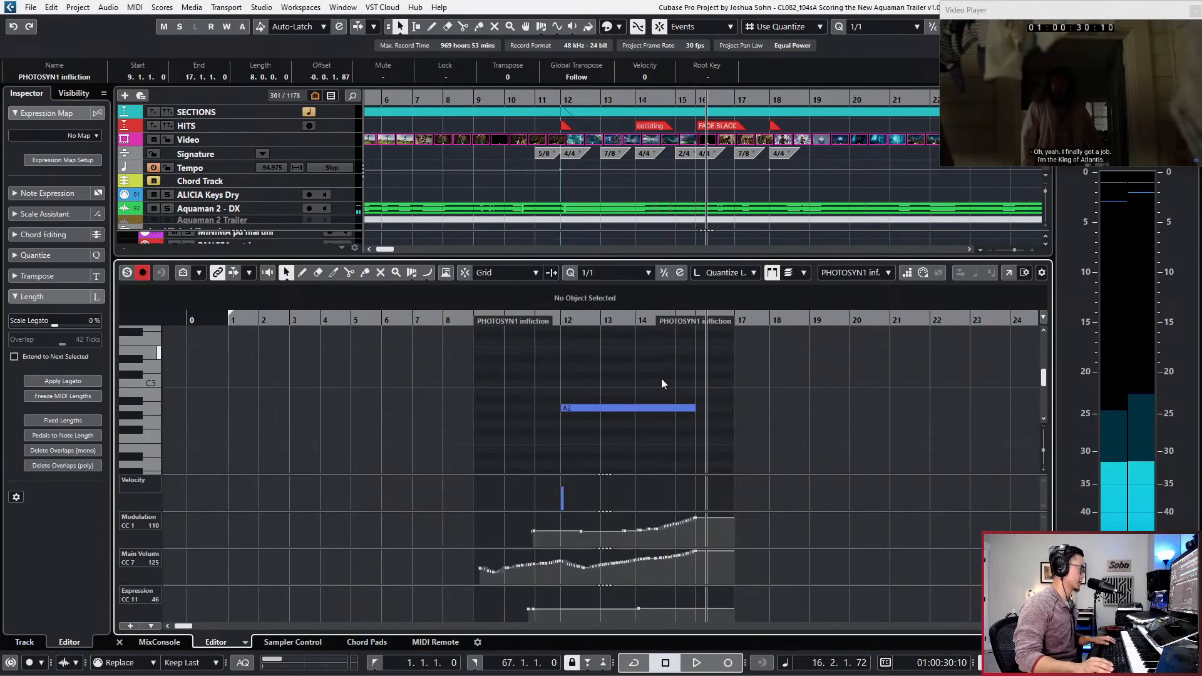
pyautogui.press('Return')
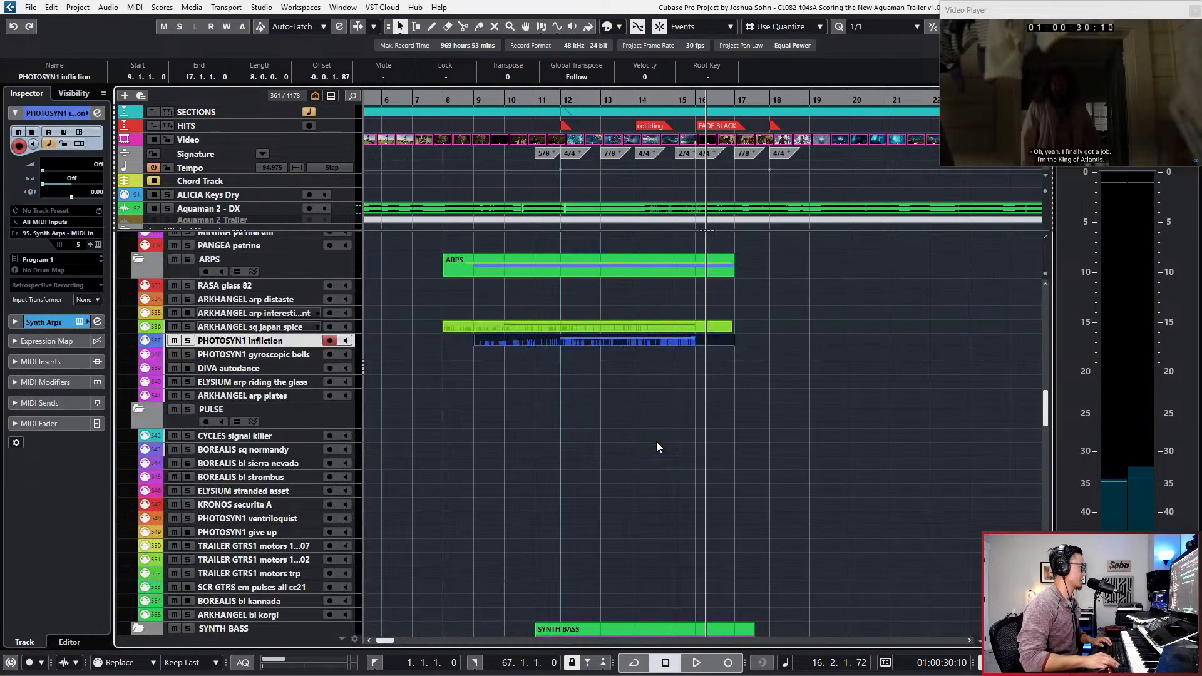
# Step: Step the cursor back to bar 11 and review the arrangement up to the throne shot at bar 18
pyautogui.press('KP_Subtract')
pyautogui.press('KP_Subtract')
pyautogui.press('KP_Subtract')
pyautogui.press('KP_Subtract')
pyautogui.press('KP_Subtract')
pyautogui.press('KP_Subtract')
pyautogui.scroll(-2, 662, 423)
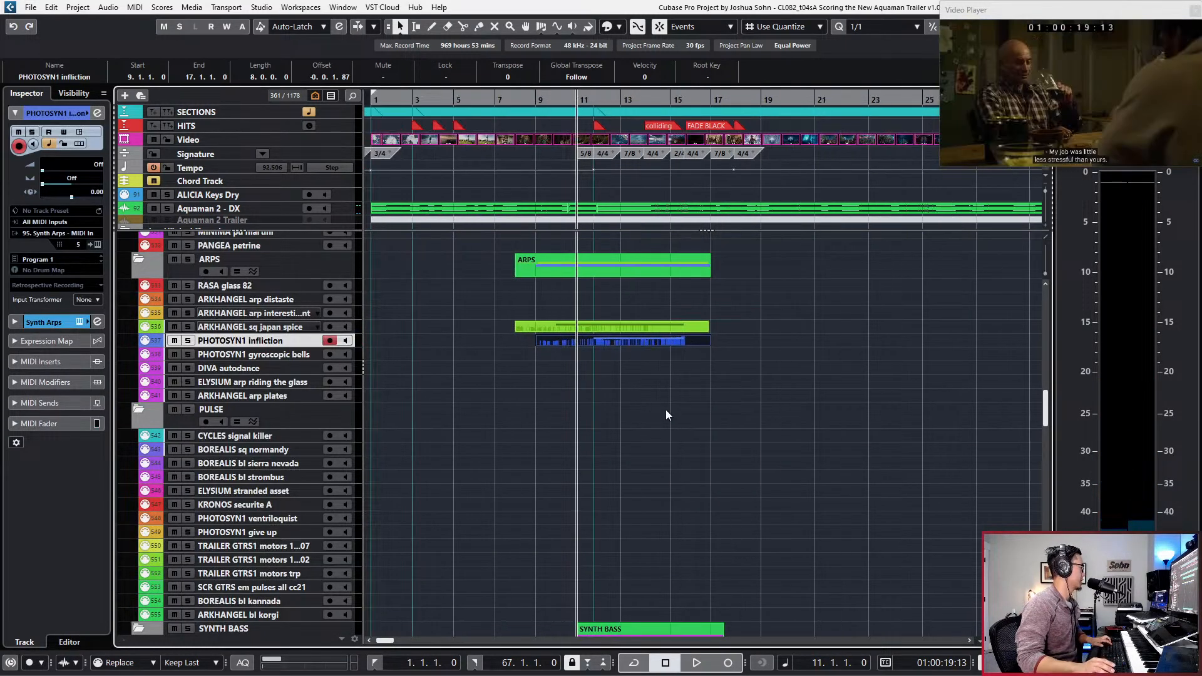
pyautogui.keyDown('alt'); pyautogui.keyDown('shift'); pyautogui.click(649, 407); pyautogui.keyUp('shift'); pyautogui.keyUp('alt')
pyautogui.hscroll(2, 643, 399)
pyautogui.press('KP_Add')
pyautogui.press('KP_Add')
pyautogui.press('KP_Add')
pyautogui.press('KP_Add')
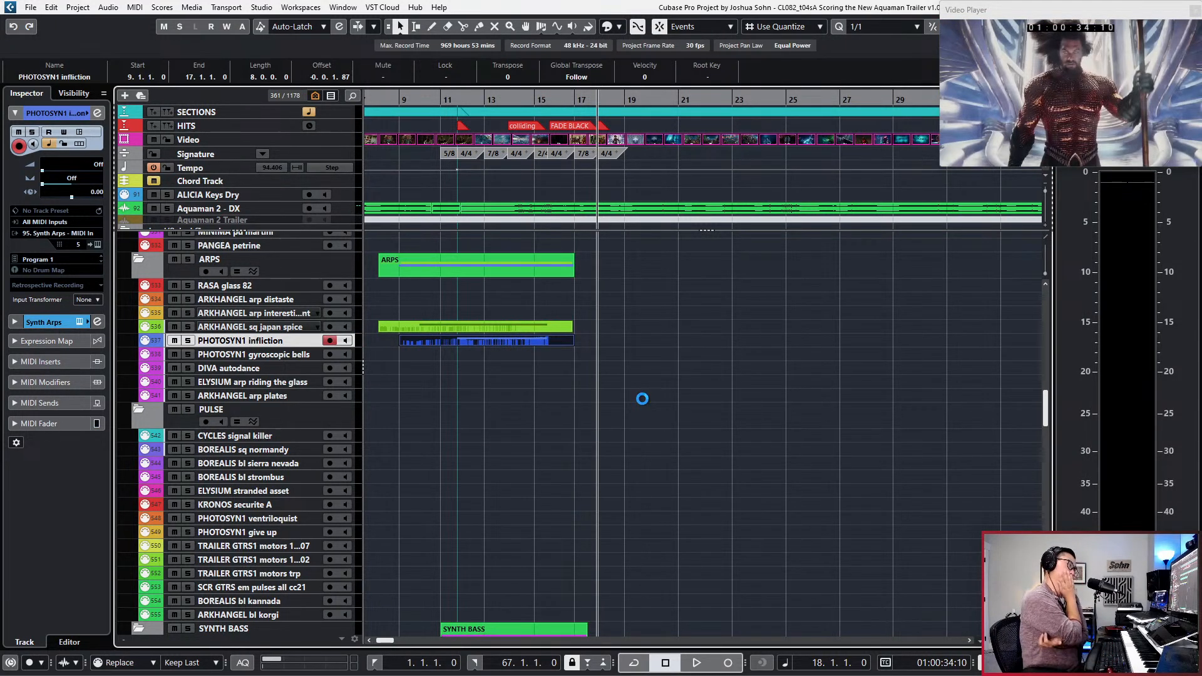
# Step: Audition the DIVA darkestra pad and the SYMBIA Str sus A dyn strings for the throne shot
pyautogui.scroll(8, 524, 325)
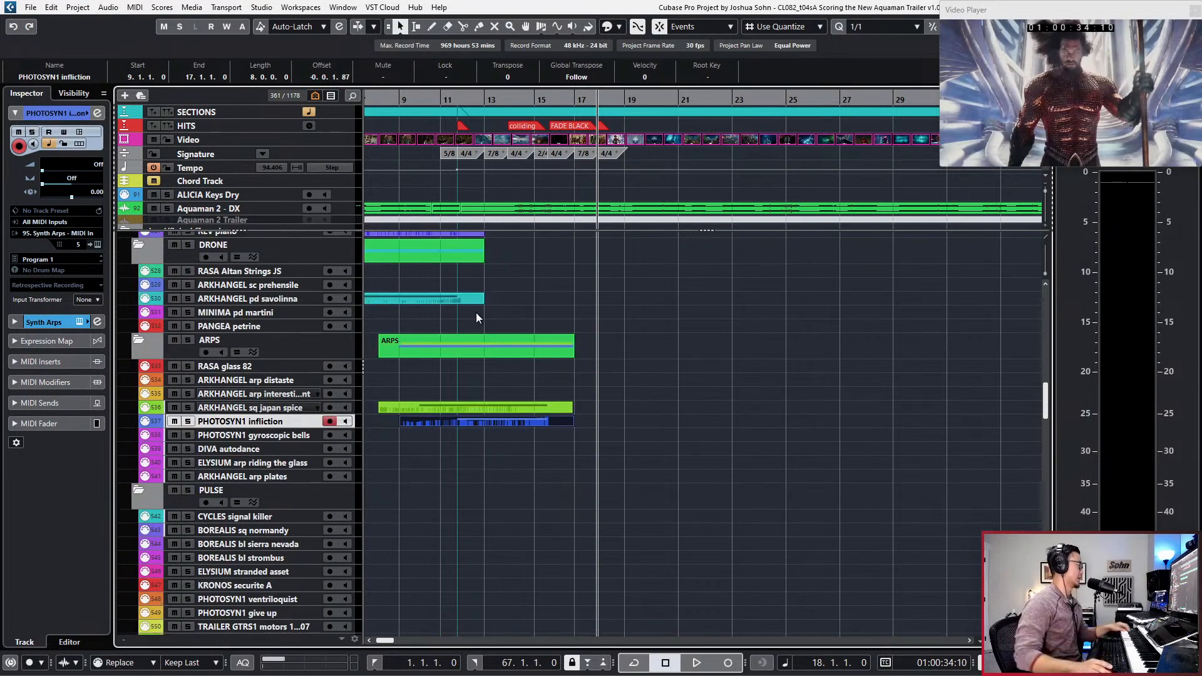
pyautogui.click(217, 311)
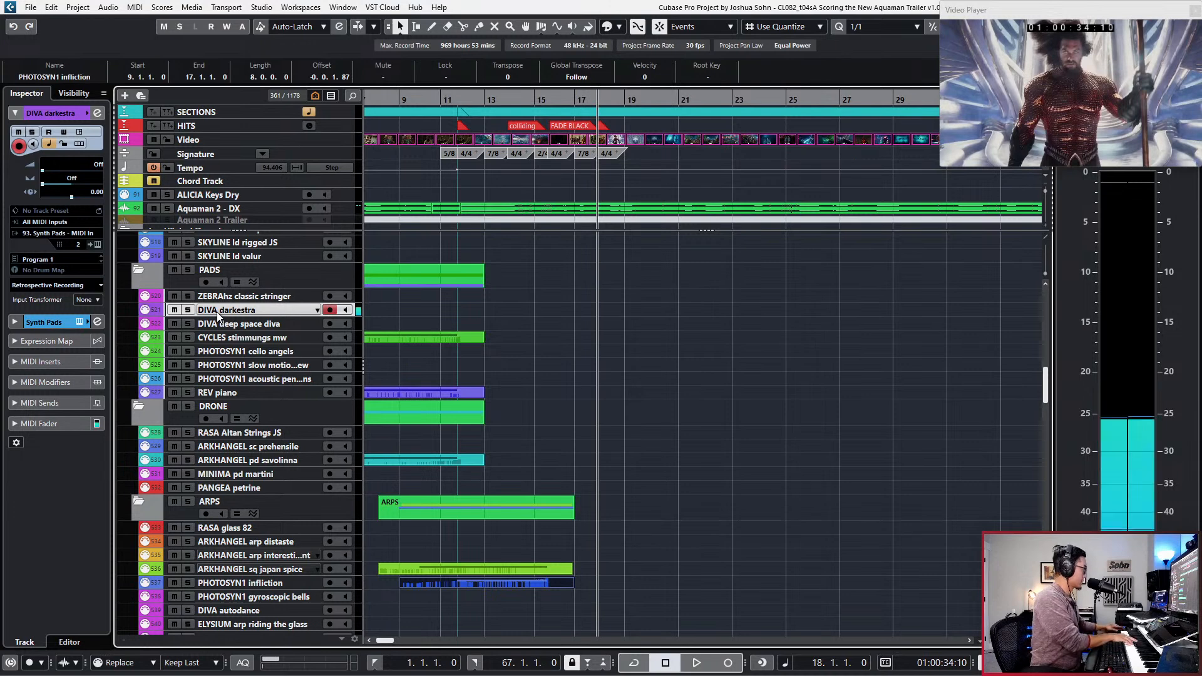
pyautogui.scroll(10, 474, 319)
pyautogui.scroll(5, 475, 319)
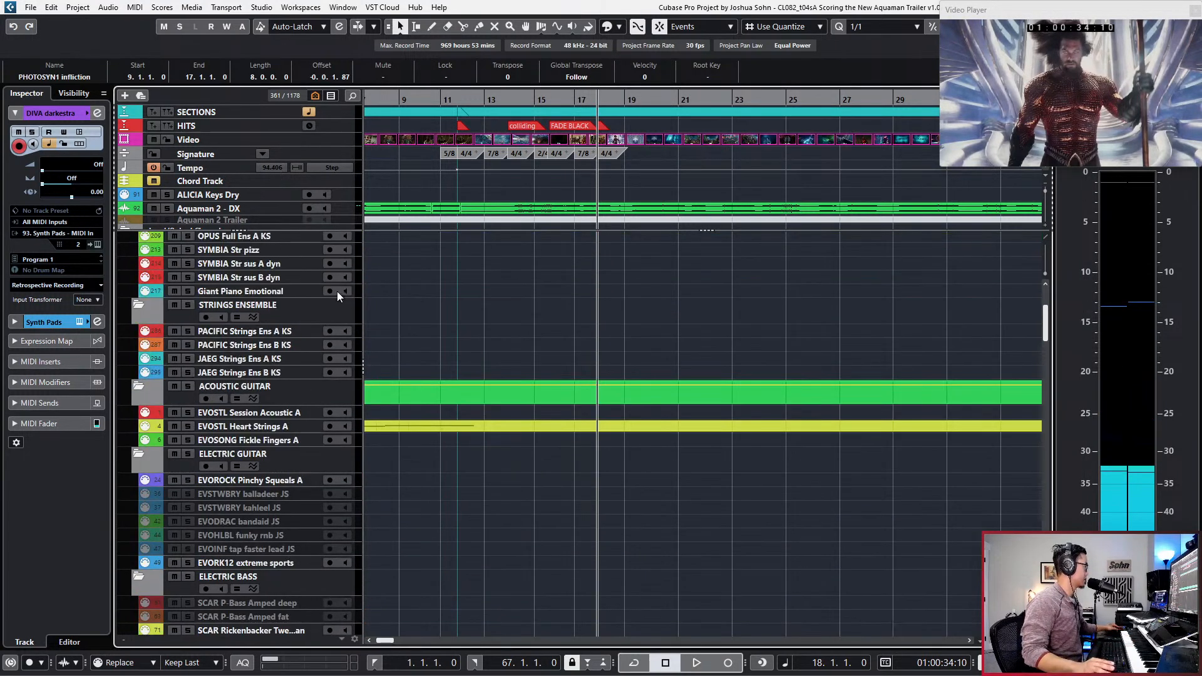
pyautogui.click(276, 266)
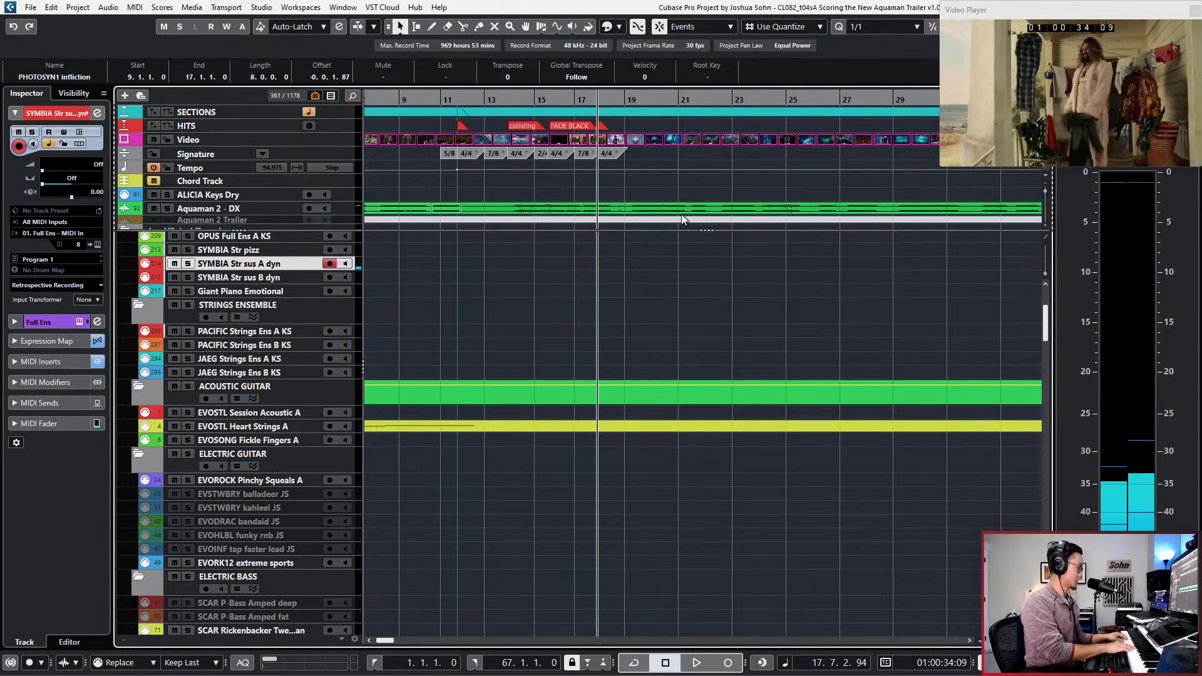
# Step: Step the cursor between bars 16 and 18 to check the picture and park it at bar 16
pyautogui.press('KP_Subtract')
pyautogui.press('KP_Add')
pyautogui.press('KP_Subtract')
pyautogui.press('KP_Subtract')
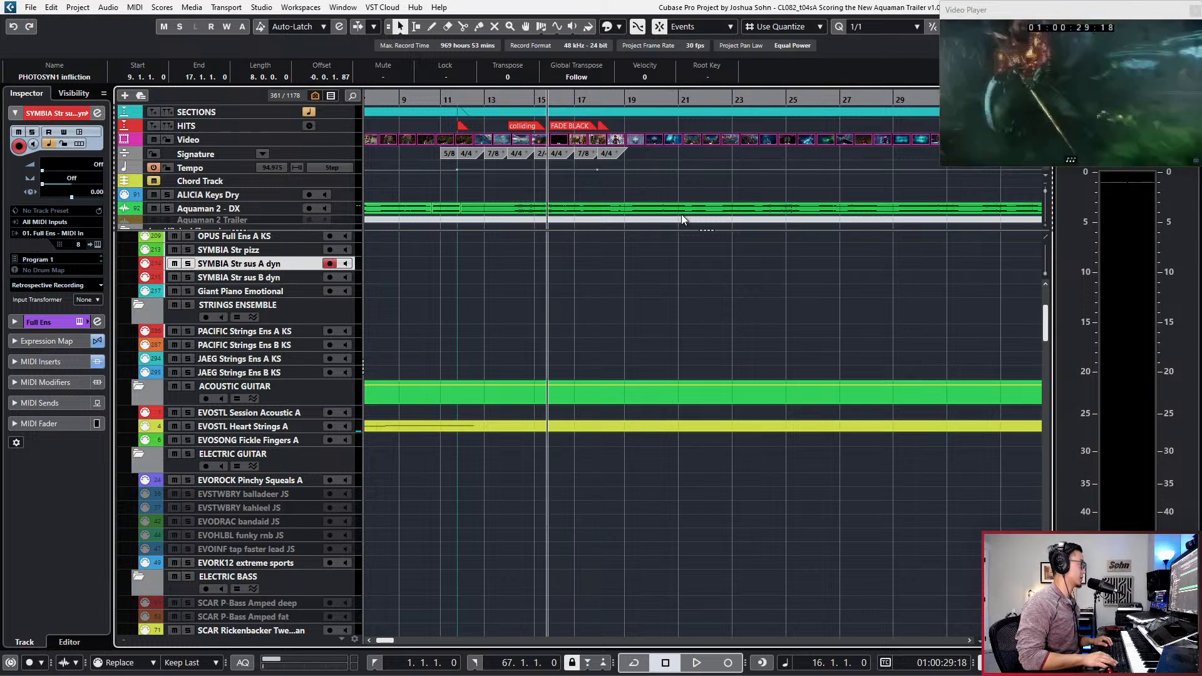
pyautogui.press('KP_Add')
pyautogui.press('KP_Add')
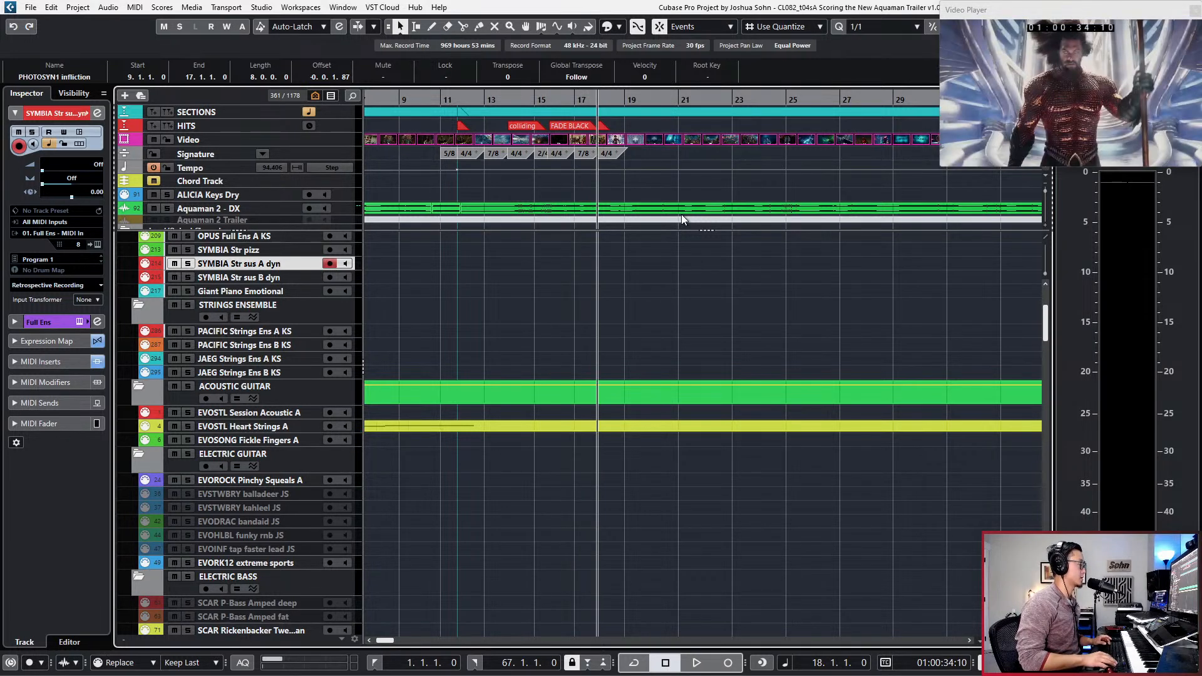
pyautogui.press('KP_Subtract')
pyautogui.press('KP_Subtract')
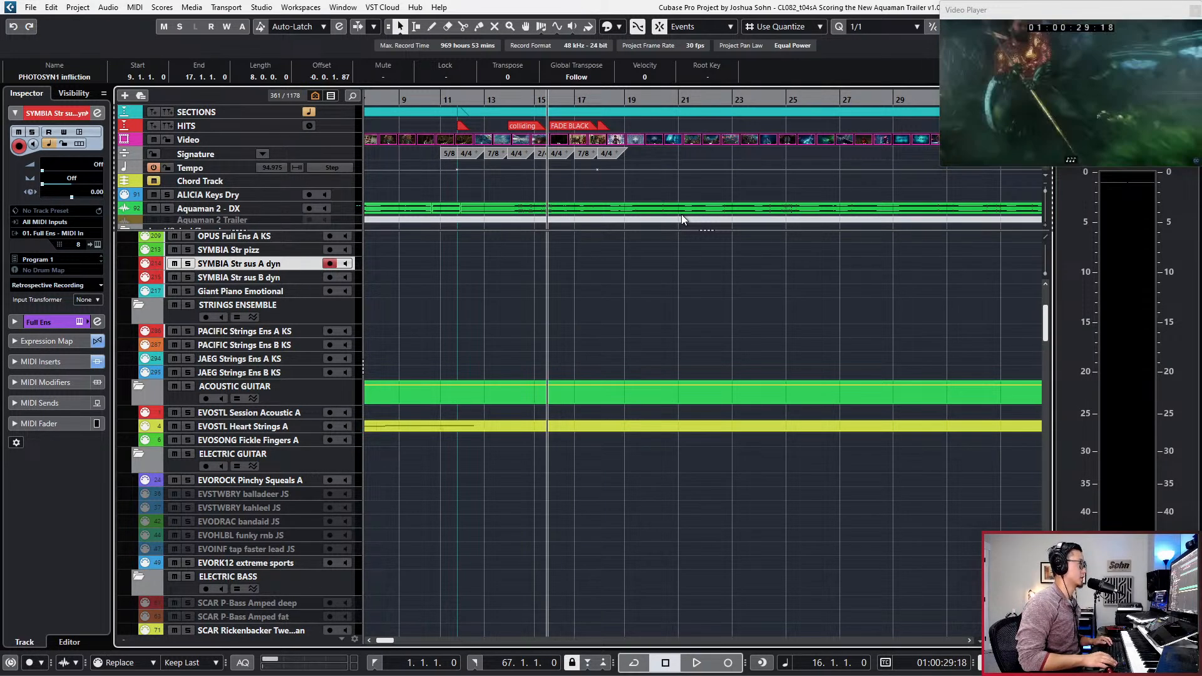
# Step: Rehearse SYMBIA Str sus A dyn against playback from bar 16 into the throne shot, and return the cursor to bar 17
pyautogui.press('space')
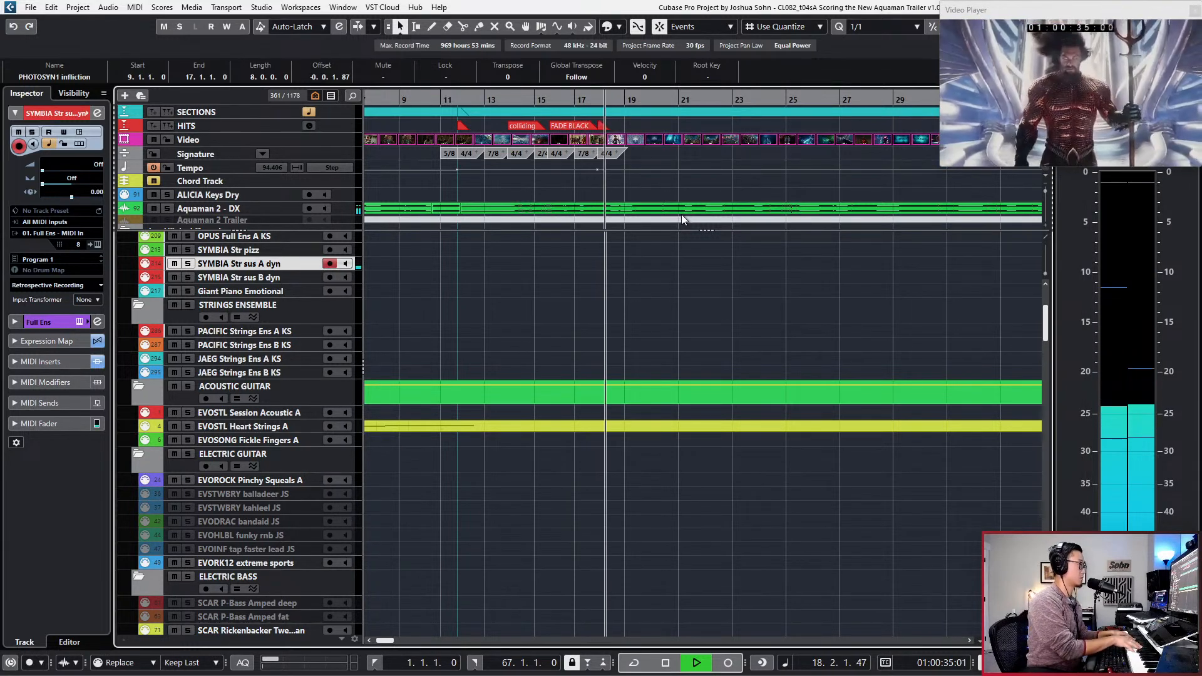
pyautogui.press('space')
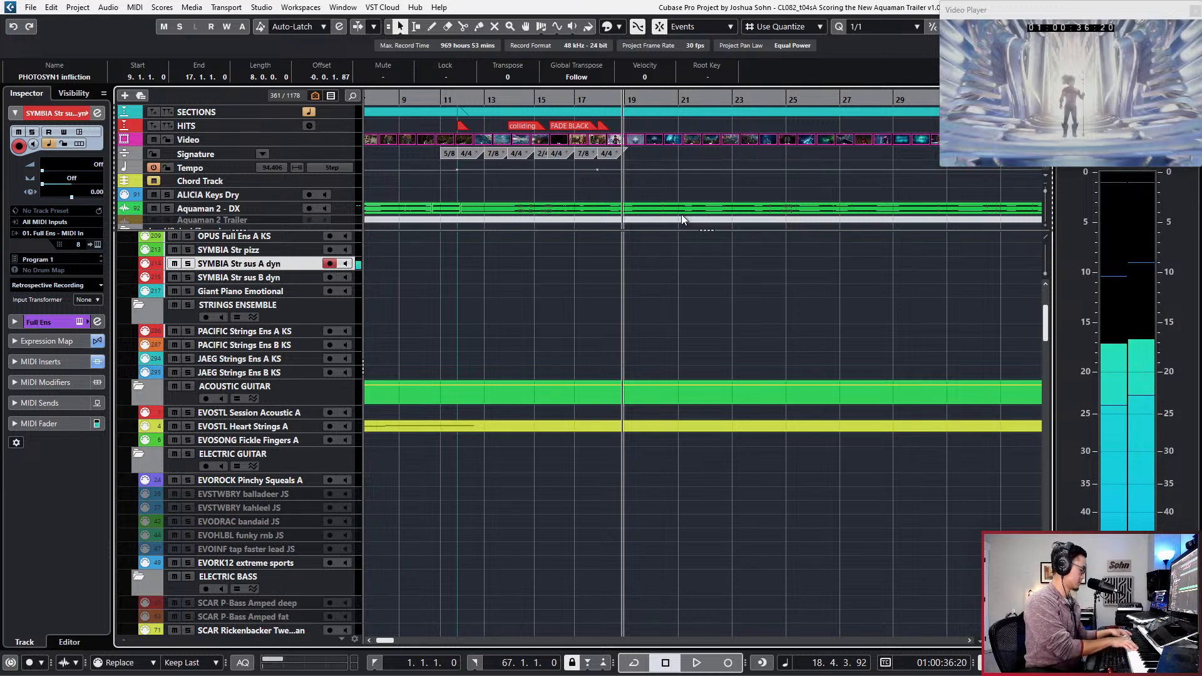
pyautogui.press('KP_Subtract')
pyautogui.press('KP_Subtract')
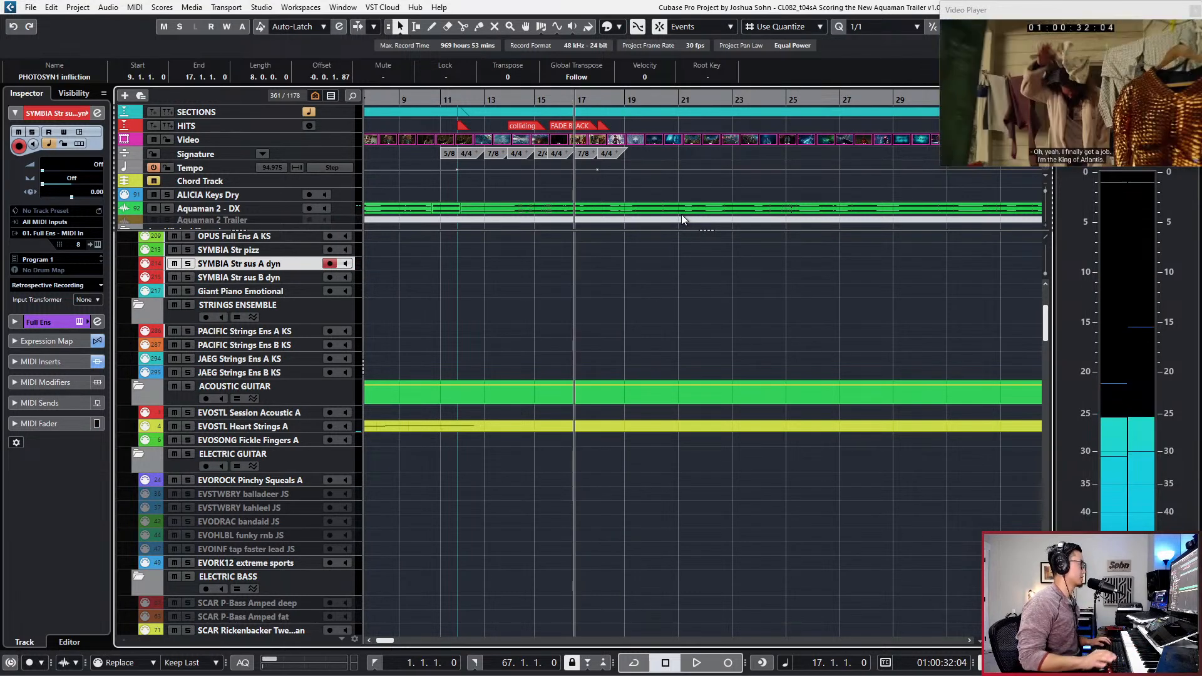
pyautogui.scroll(2, 682, 216)
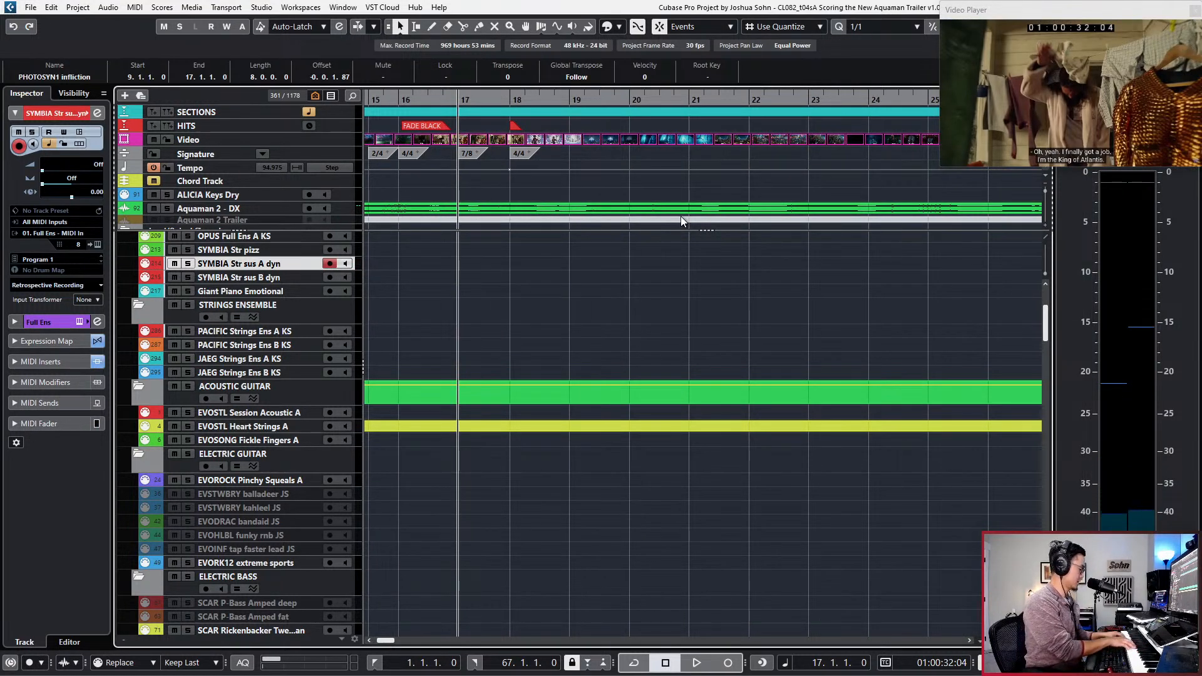
# Step: Rehearse SYMBIA Str sus A dyn against the picture from bars 17 and 16, and return the cursor to bar 17
pyautogui.press('space')
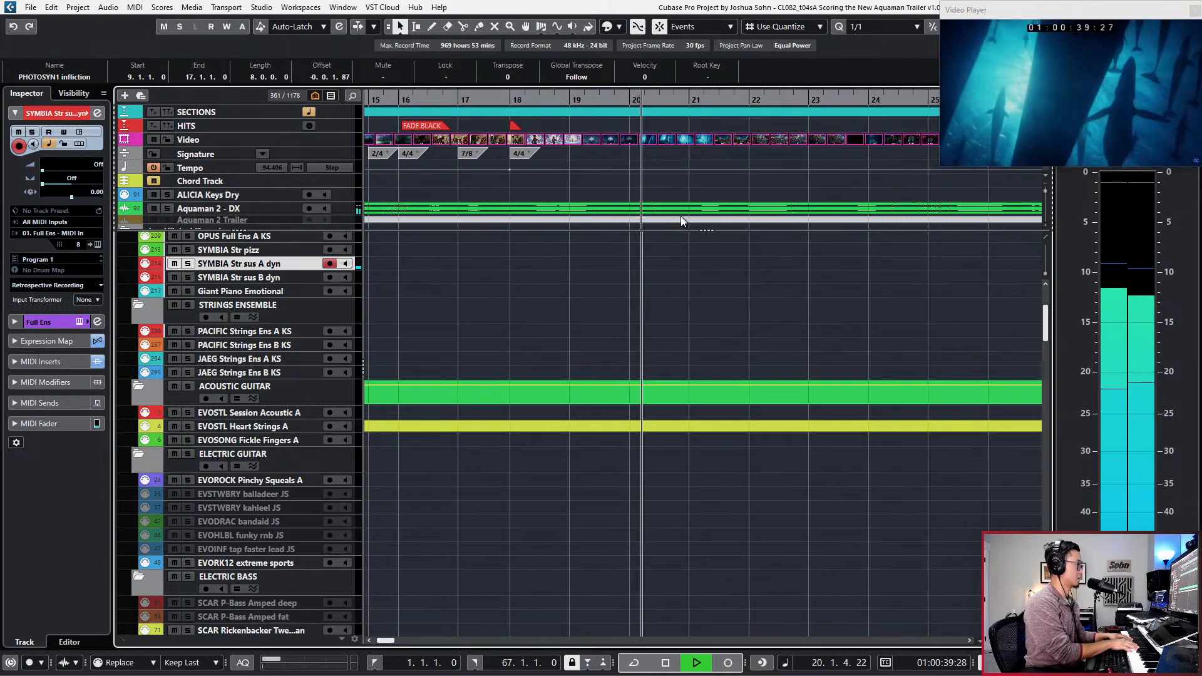
pyautogui.press('space')
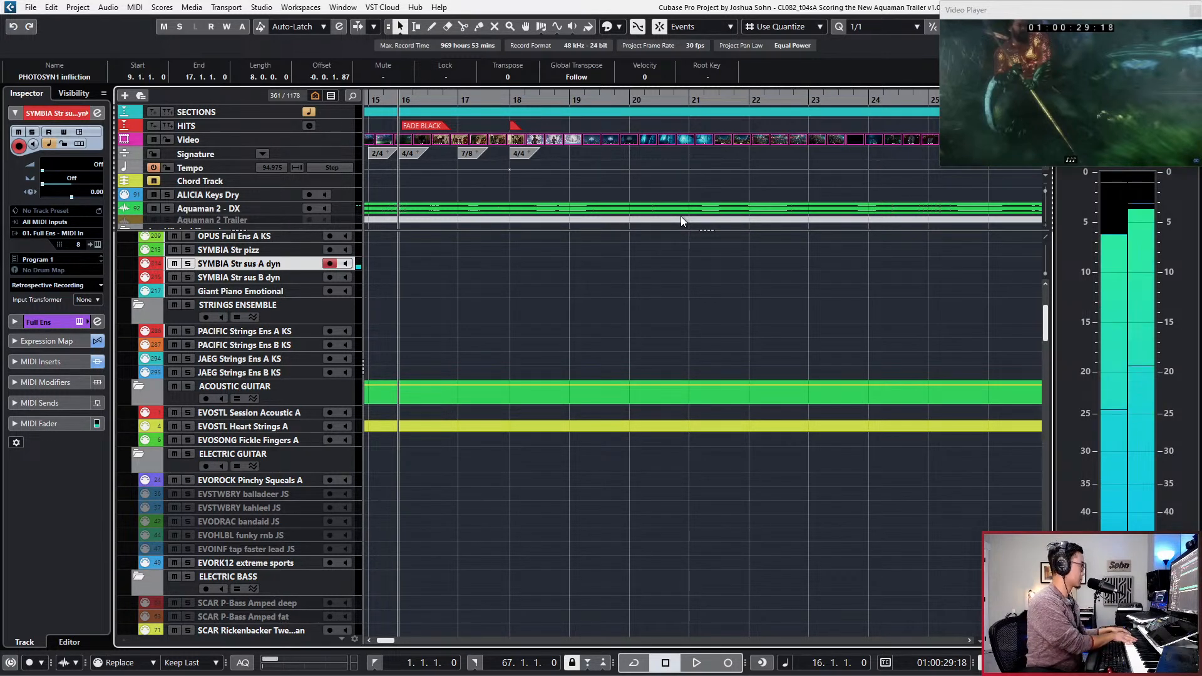
pyautogui.press('space')
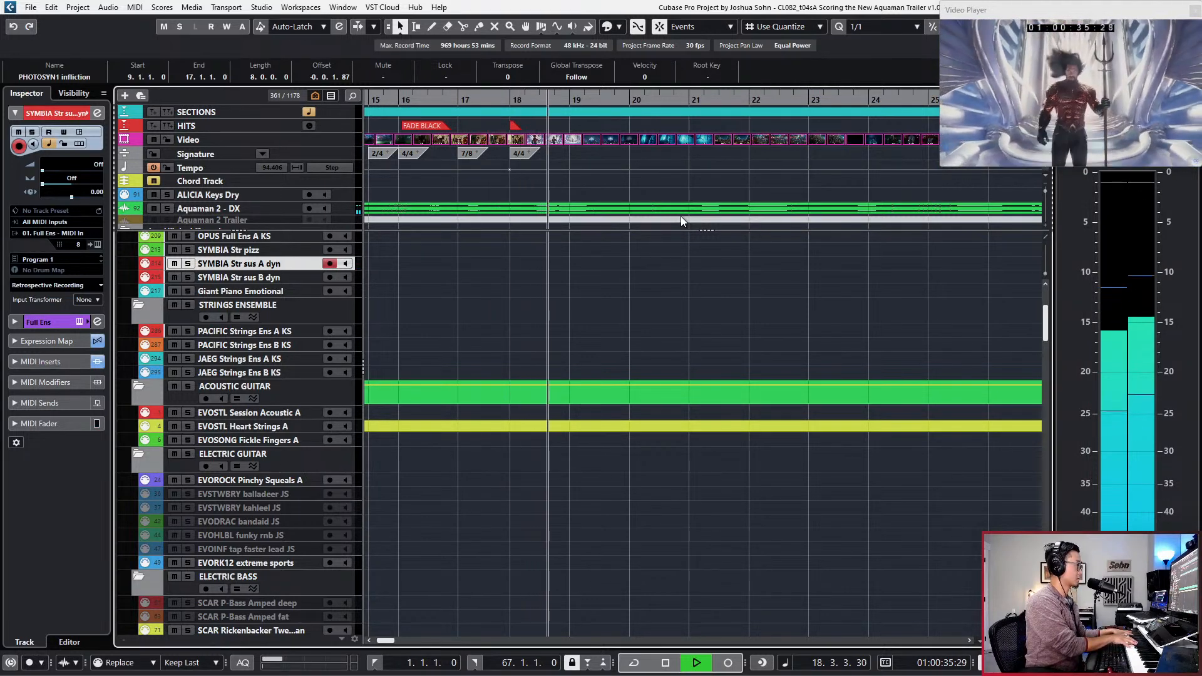
pyautogui.press('space')
pyautogui.press('KP_Subtract')
pyautogui.press('KP_Subtract')
pyautogui.press('KP_Subtract')
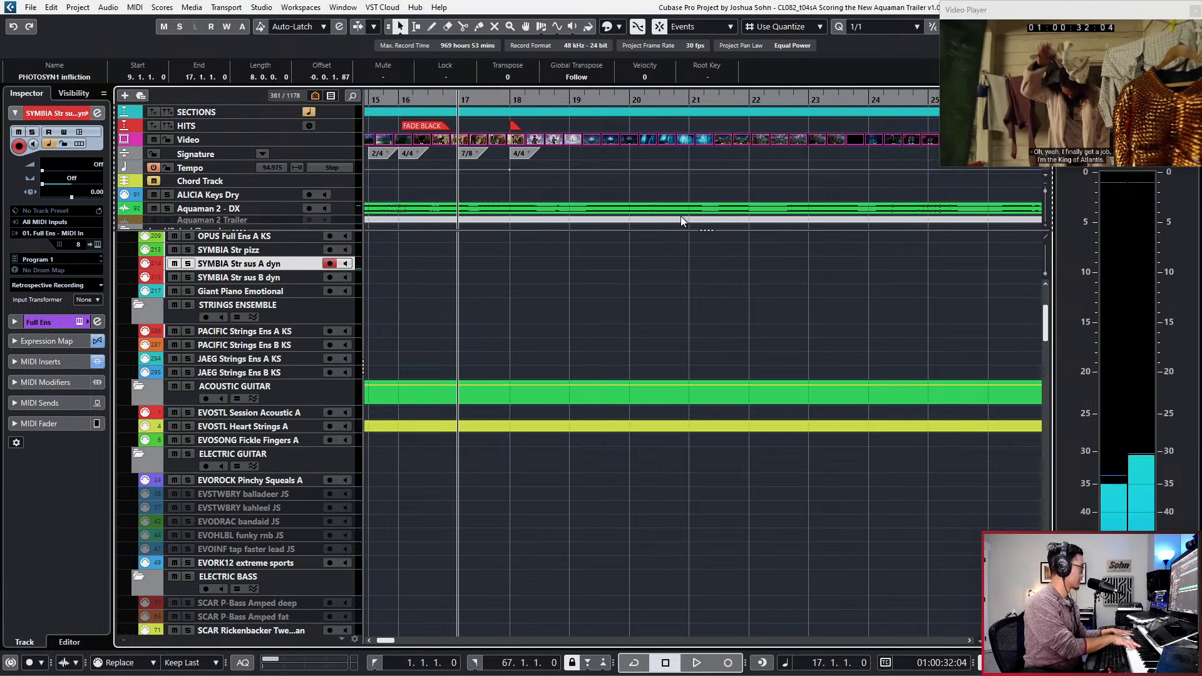
# Step: Select the ARKZ Full Ens A KS track for playing, show the video player, and fit the arrangement from bar 9 onward in view
pyautogui.scroll(3, 617, 324)
pyautogui.click(237, 342)
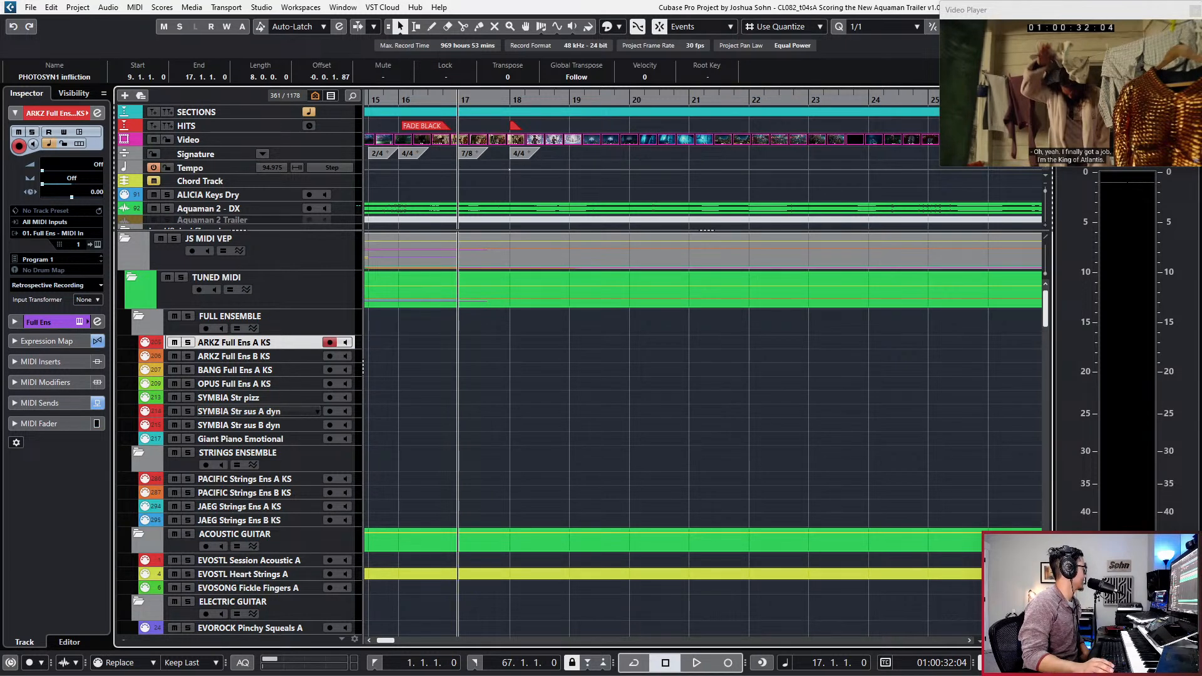
pyautogui.hotkey('alt', 'Tab')
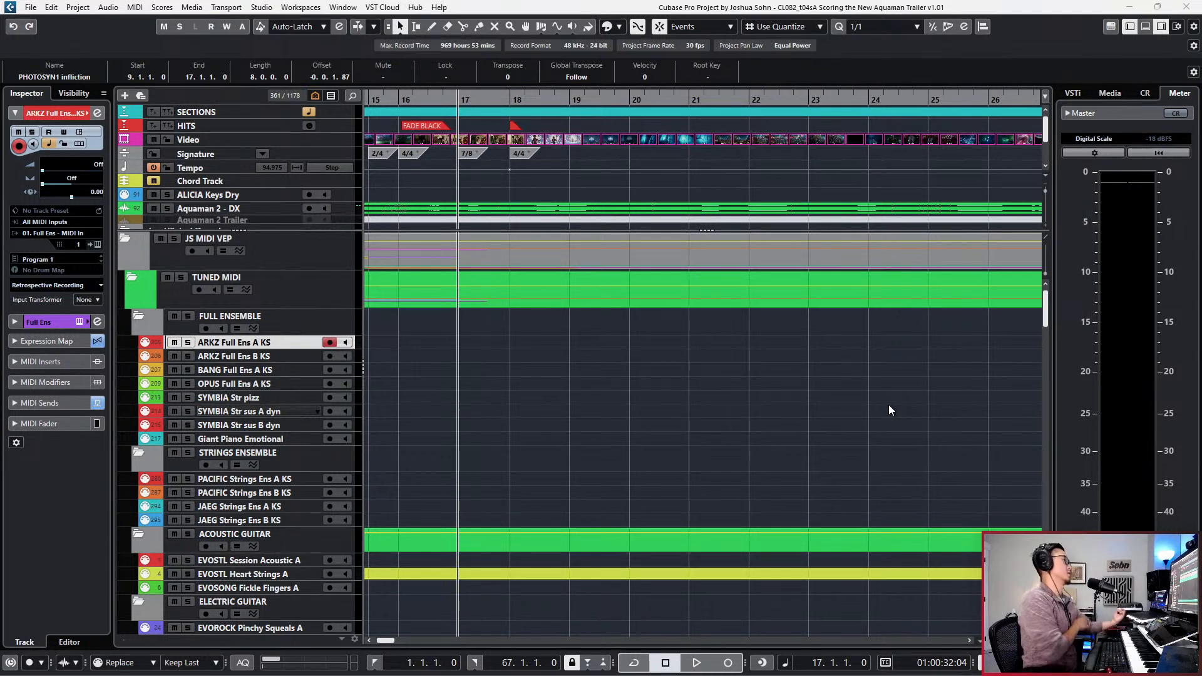
pyautogui.scroll(-3, 889, 405)
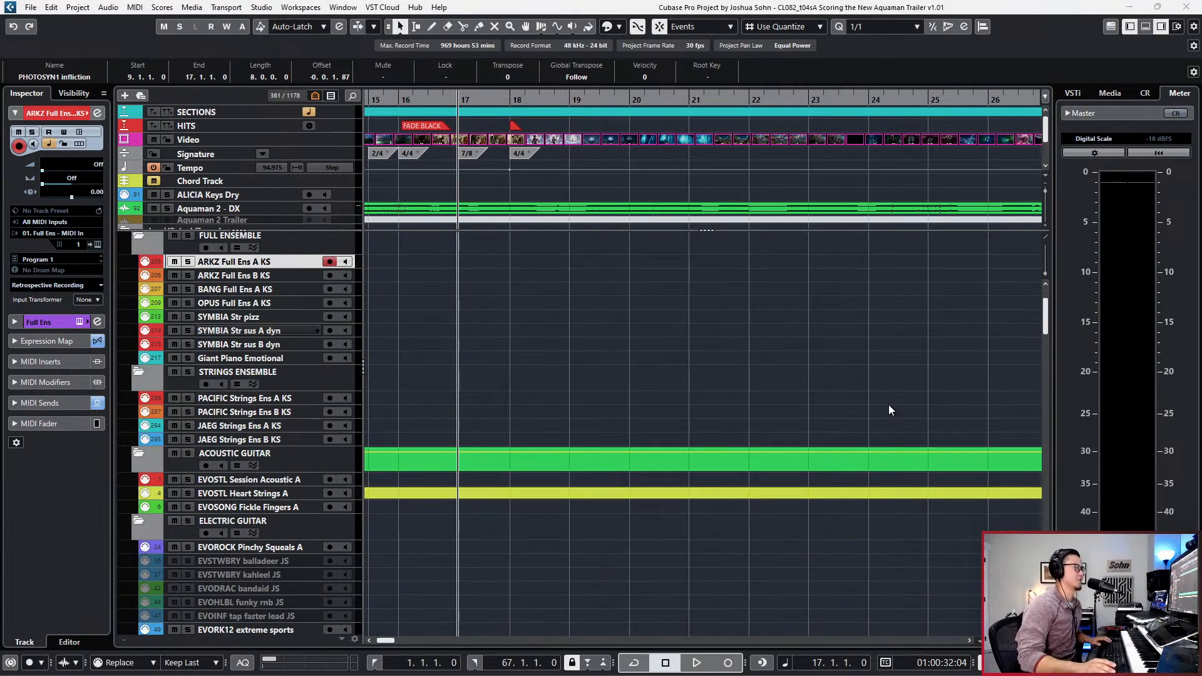
pyautogui.press('F8')
pyautogui.click(888, 405)
pyautogui.scroll(-2, 888, 404)
pyautogui.scroll(3, 889, 404)
pyautogui.hscroll(2, 888, 404)
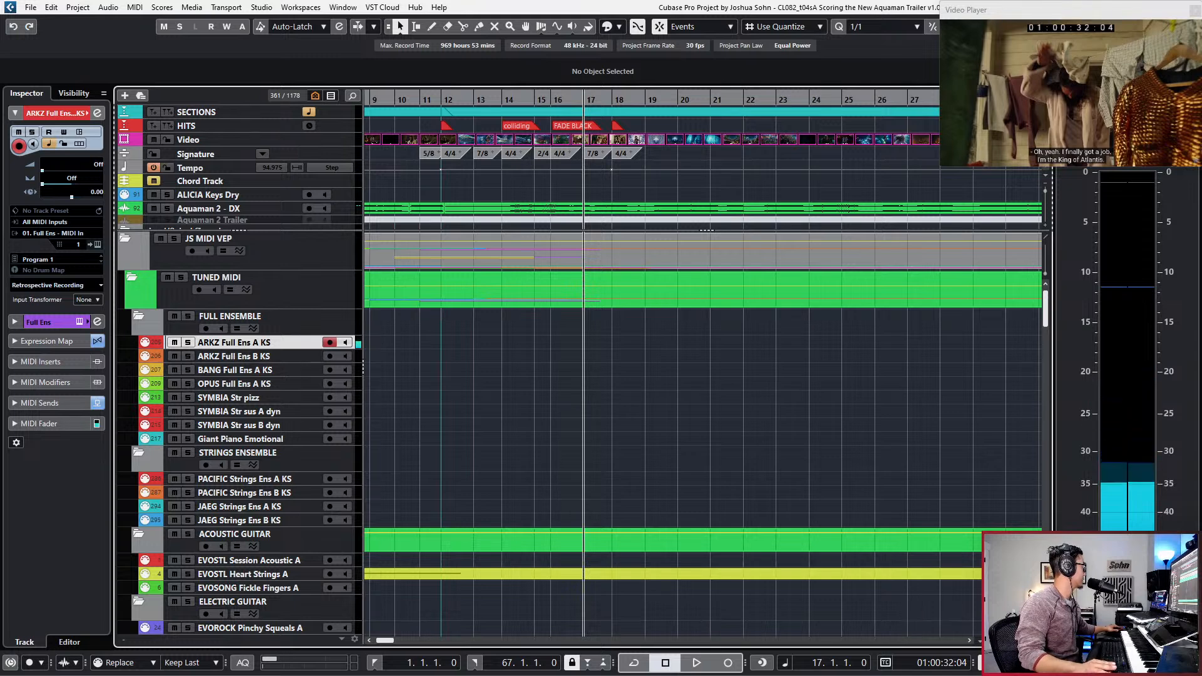
pyautogui.press('F8')
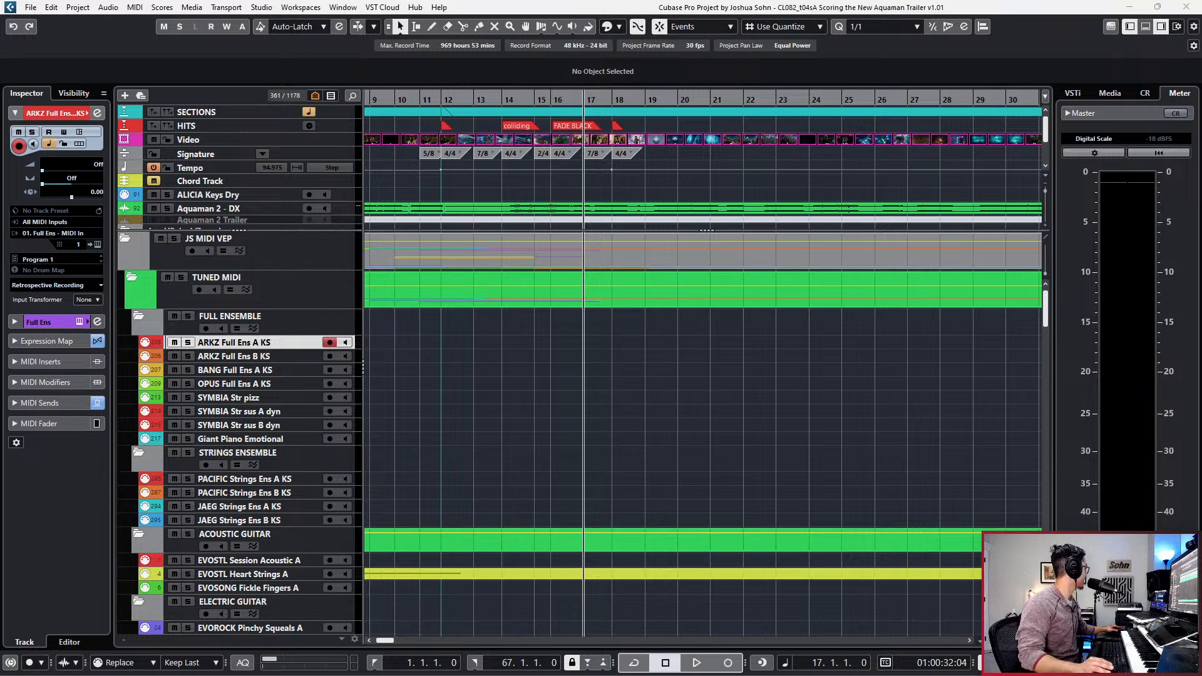
pyautogui.press('F8')
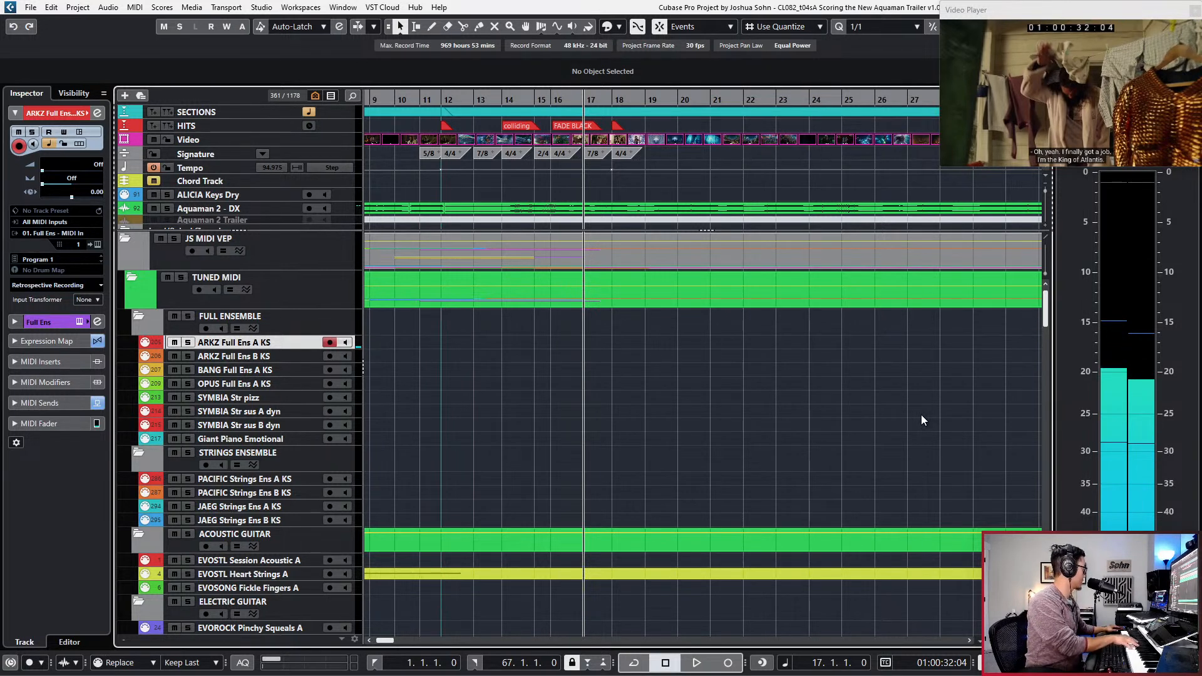
# Step: Rehearse ARKZ Full Ens A KS against playback from bar 17 to bar 24, and step the cursor back to bar 17
pyautogui.press('space')
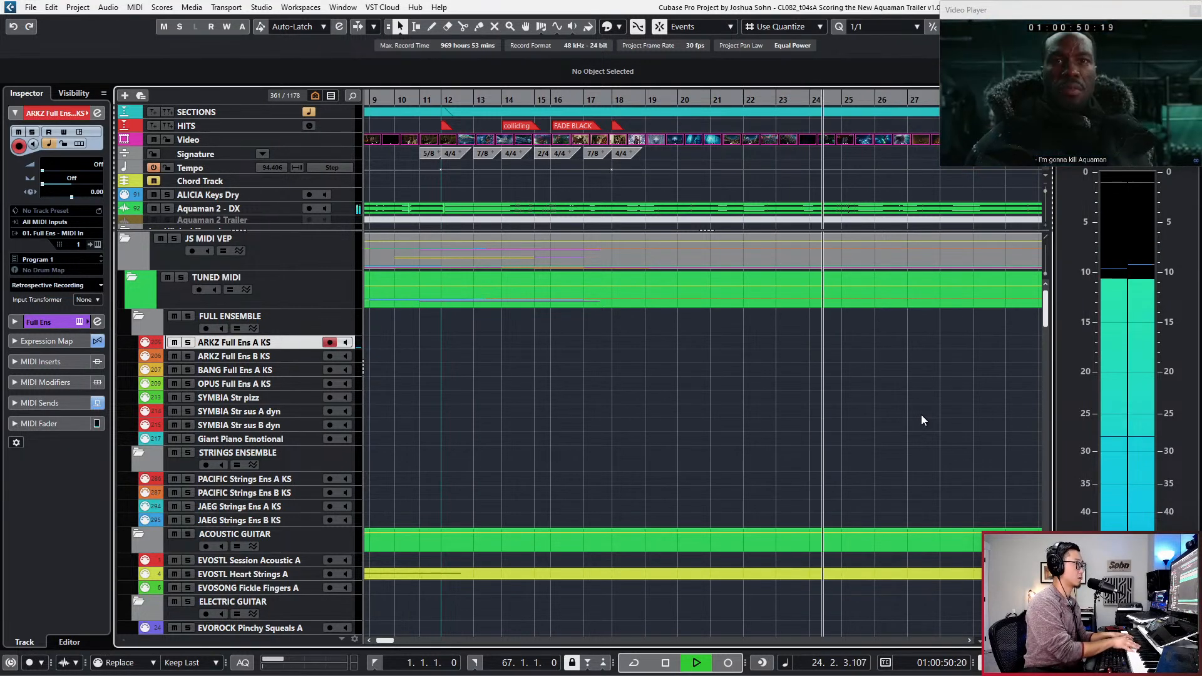
pyautogui.press('space')
pyautogui.press('KP_Subtract')
pyautogui.press('KP_Subtract')
pyautogui.press('KP_Subtract')
pyautogui.press('KP_Subtract')
pyautogui.press('KP_Subtract')
pyautogui.press('KP_Subtract')
pyautogui.press('KP_Subtract')
pyautogui.press('KP_Subtract')
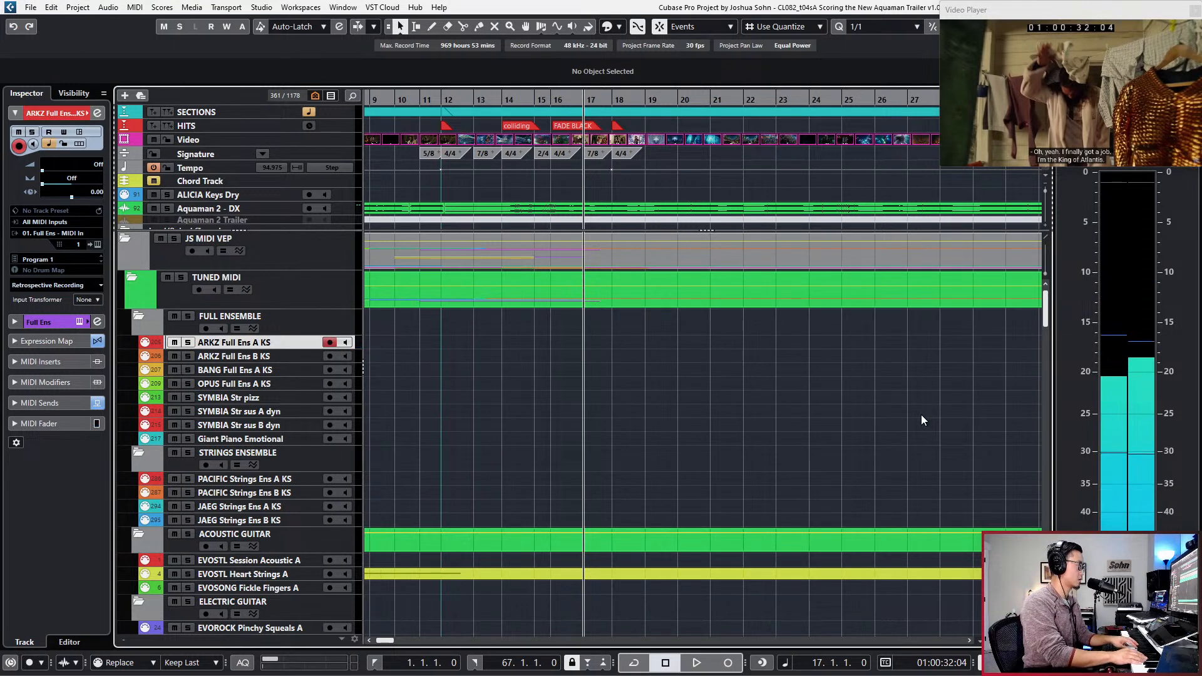
# Step: Rehearse the ARKZ Full Ens A KS chords twice more from bar 17, and reset the cursor there
pyautogui.press('space')
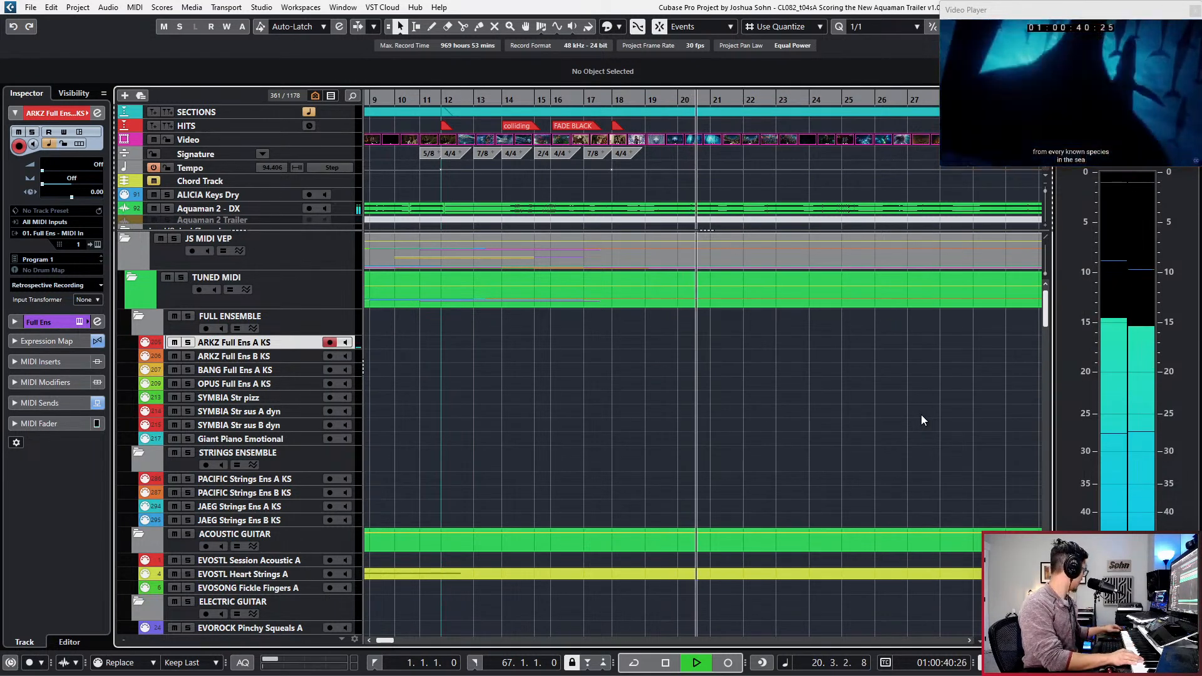
pyautogui.press('space')
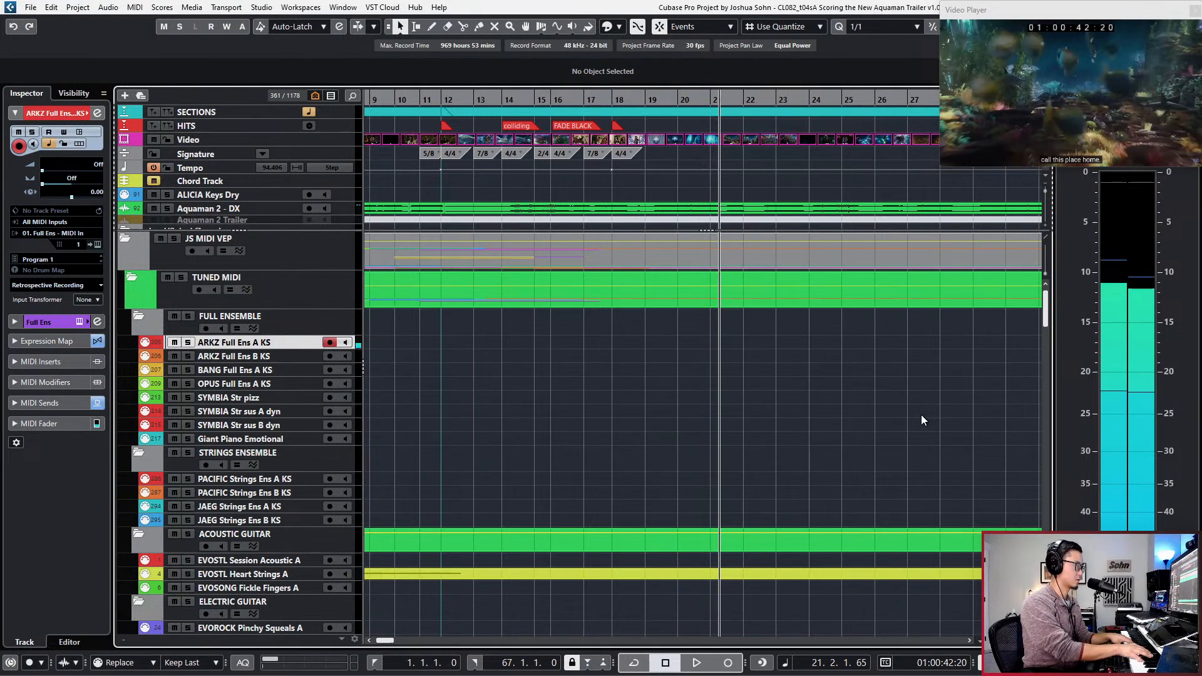
pyautogui.press('space')
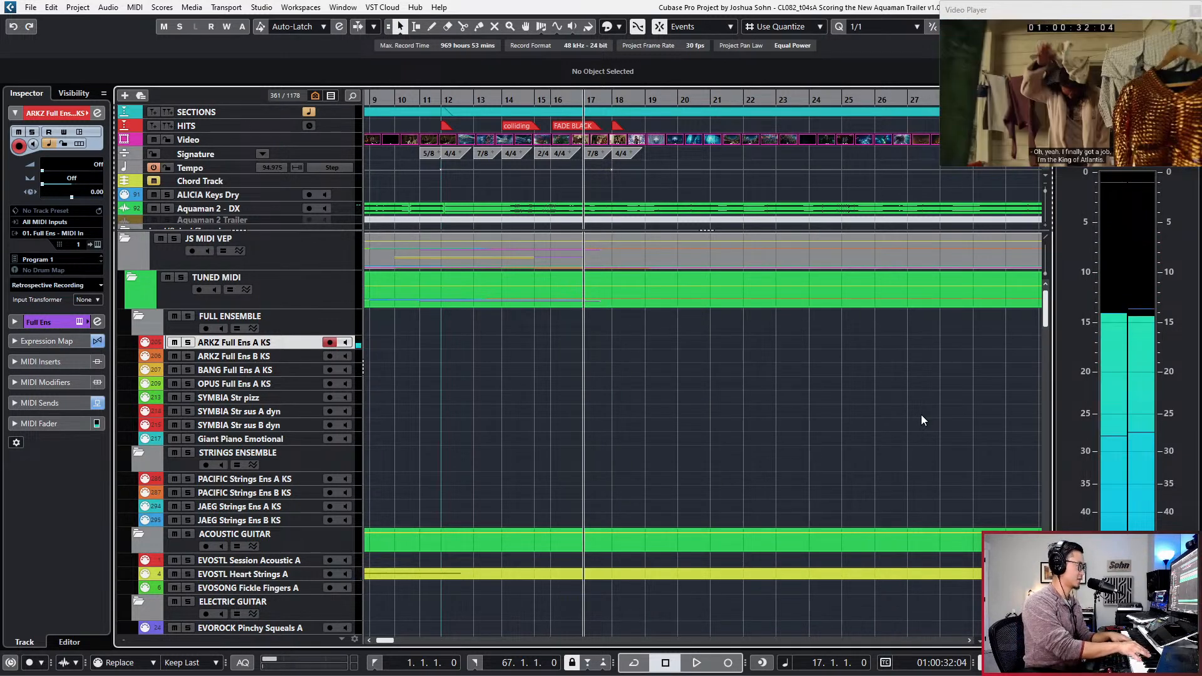
pyautogui.press('space')
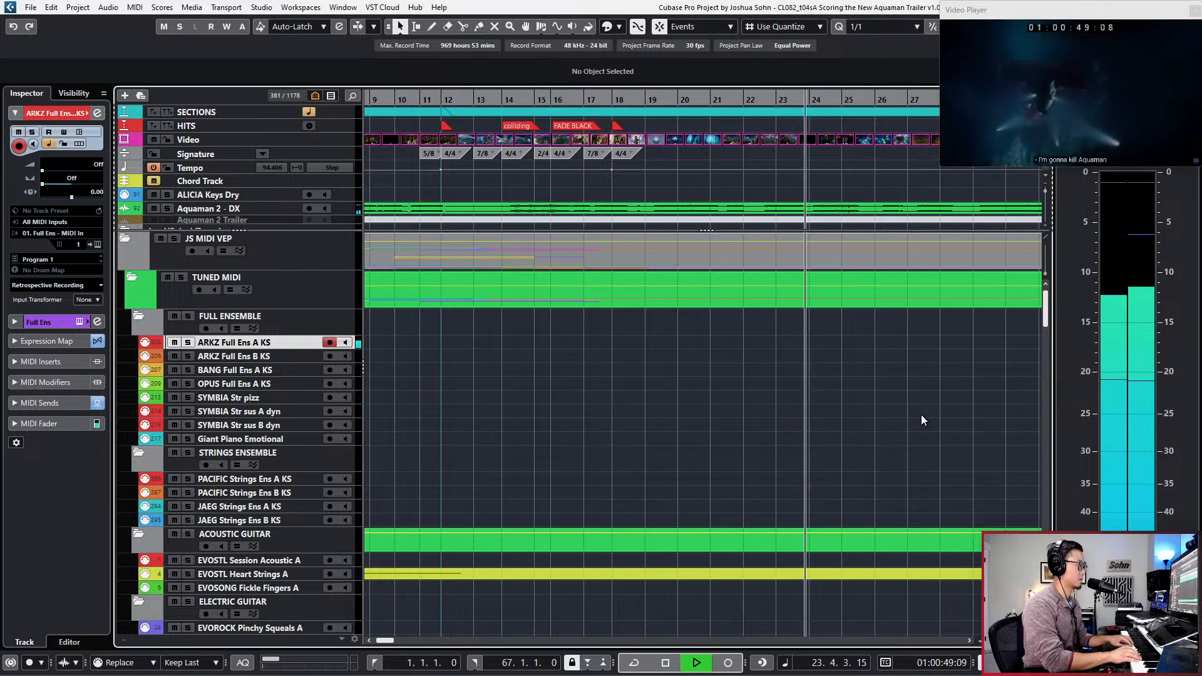
pyautogui.press('space')
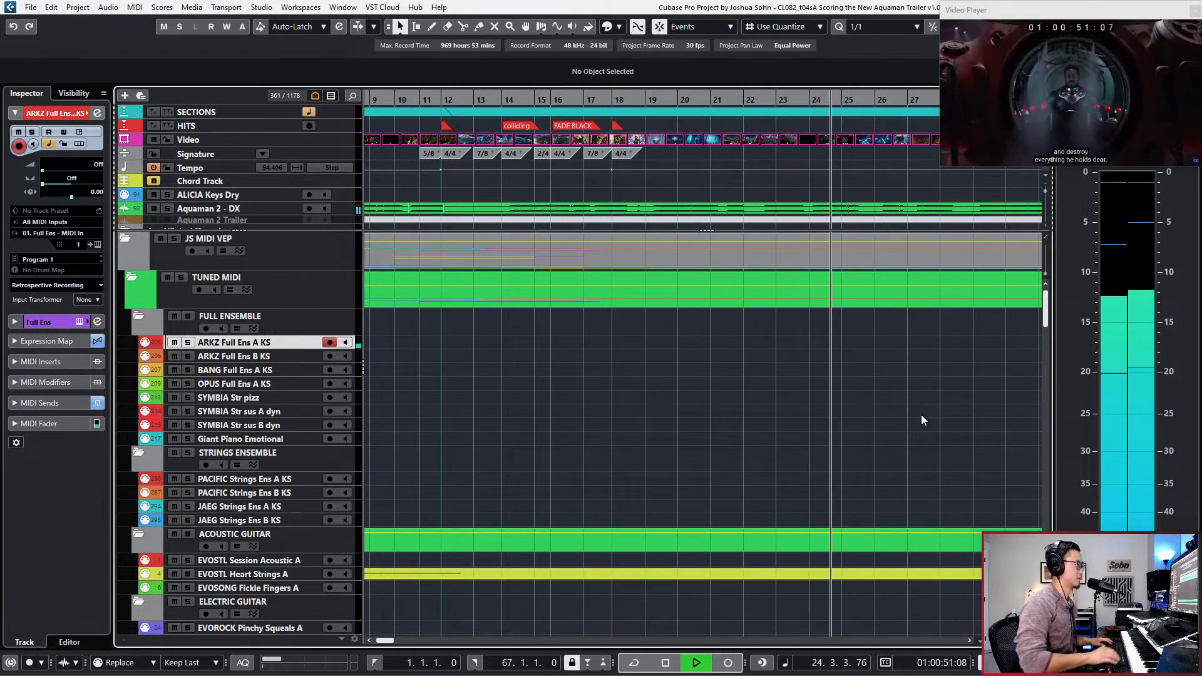
pyautogui.hotkey('ctrl', 'z')
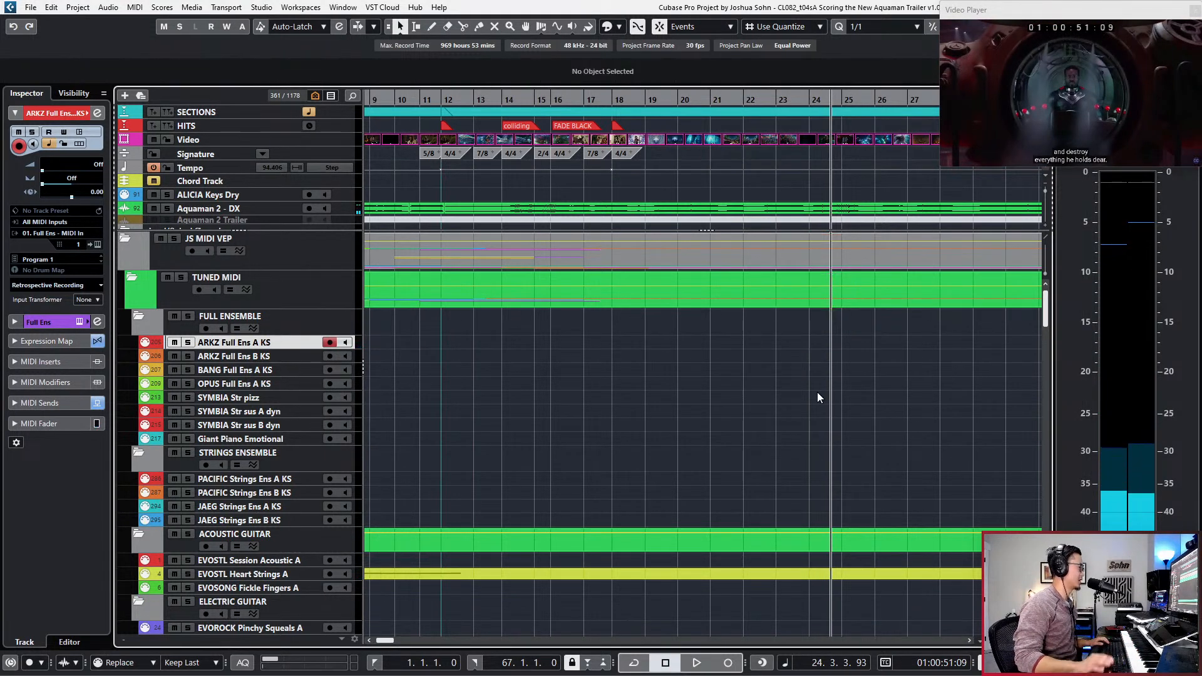
pyautogui.hotkey('shift', 'b')
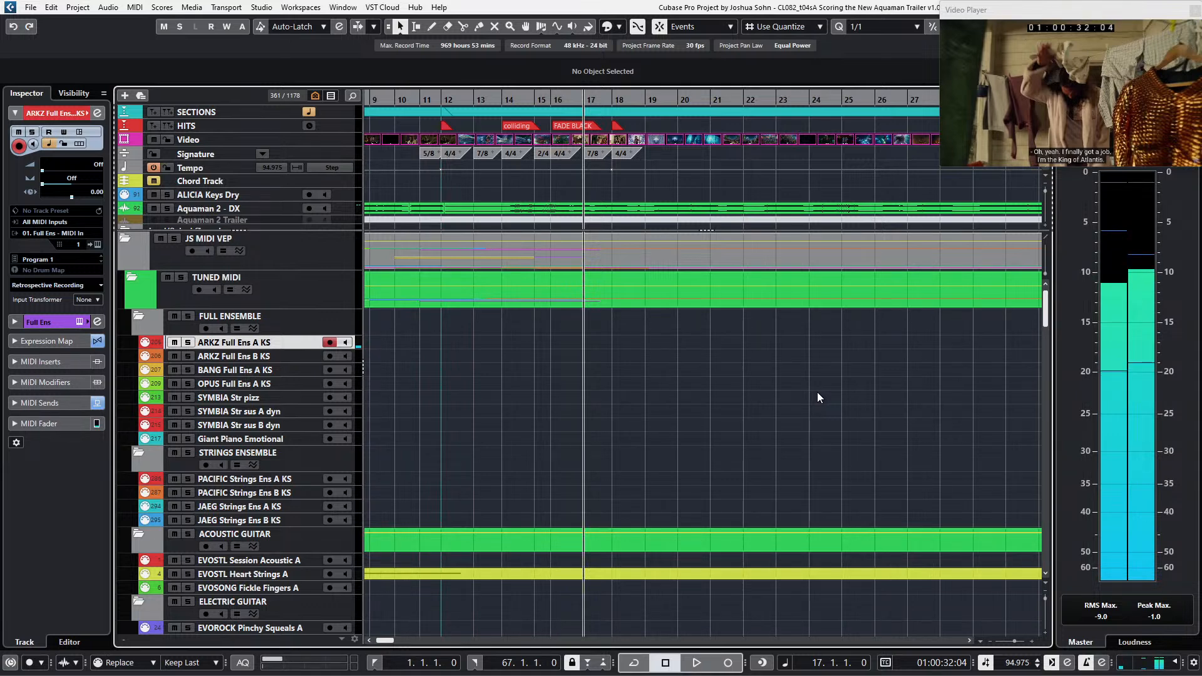
# Step: Try recording an ARKZ Full Ens A KS take from bar 17 into bar 22, and undo it
pyautogui.press('KP_Multiply')
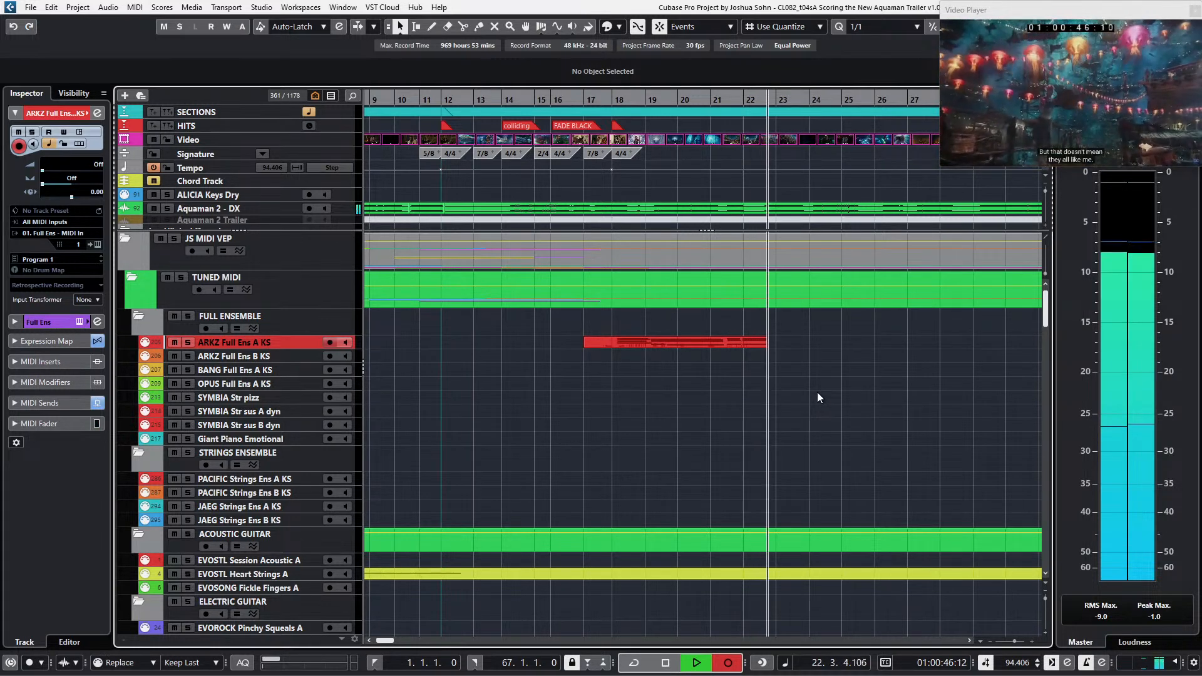
pyautogui.press('space')
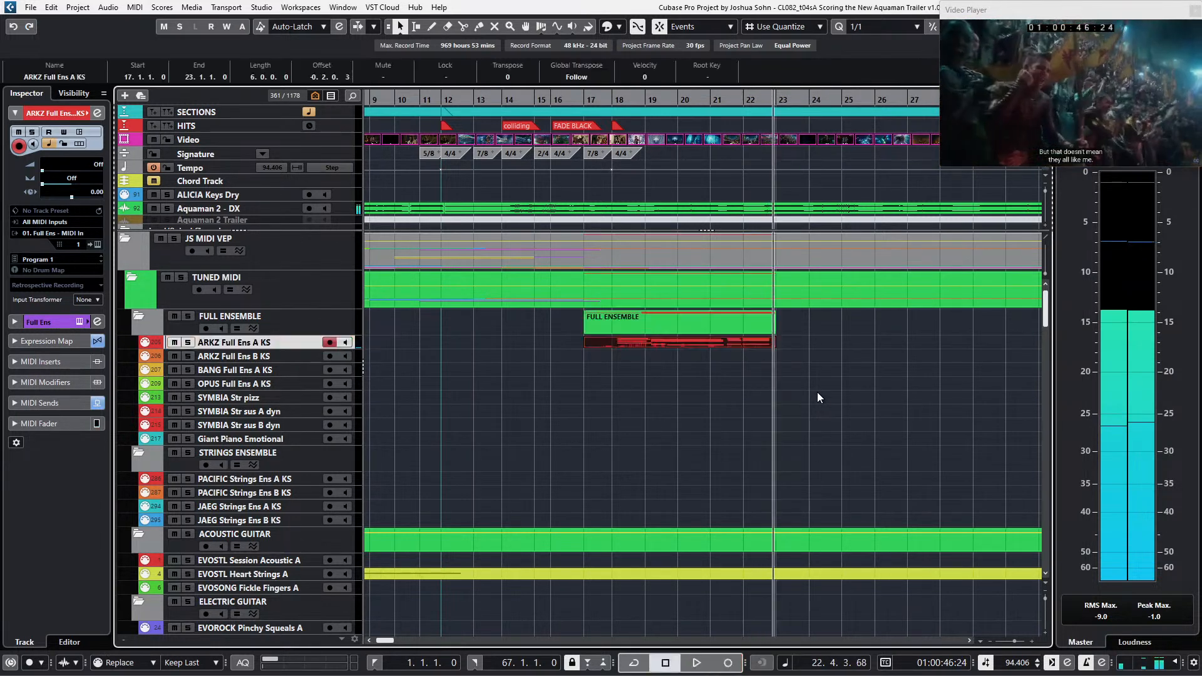
pyautogui.hotkey('ctrl', 'z')
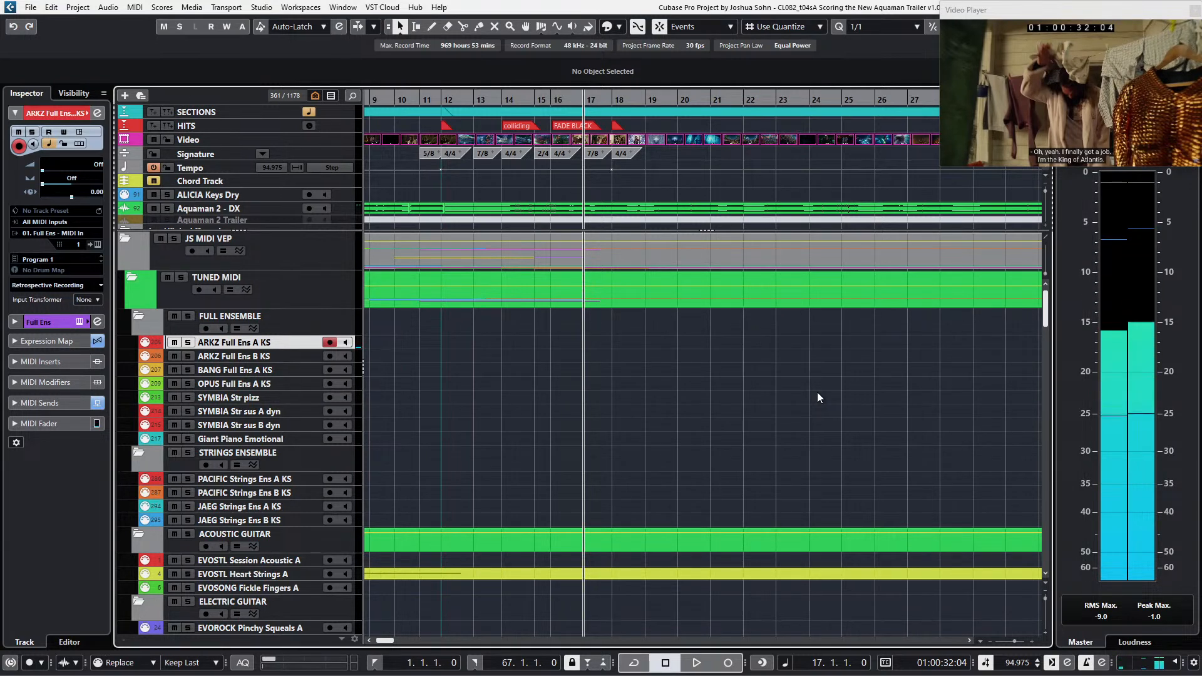
# Step: Try a second ARKZ Full Ens A KS take from bar 17 into bar 23, step back to bar 17 and delete it
pyautogui.press('KP_Multiply')
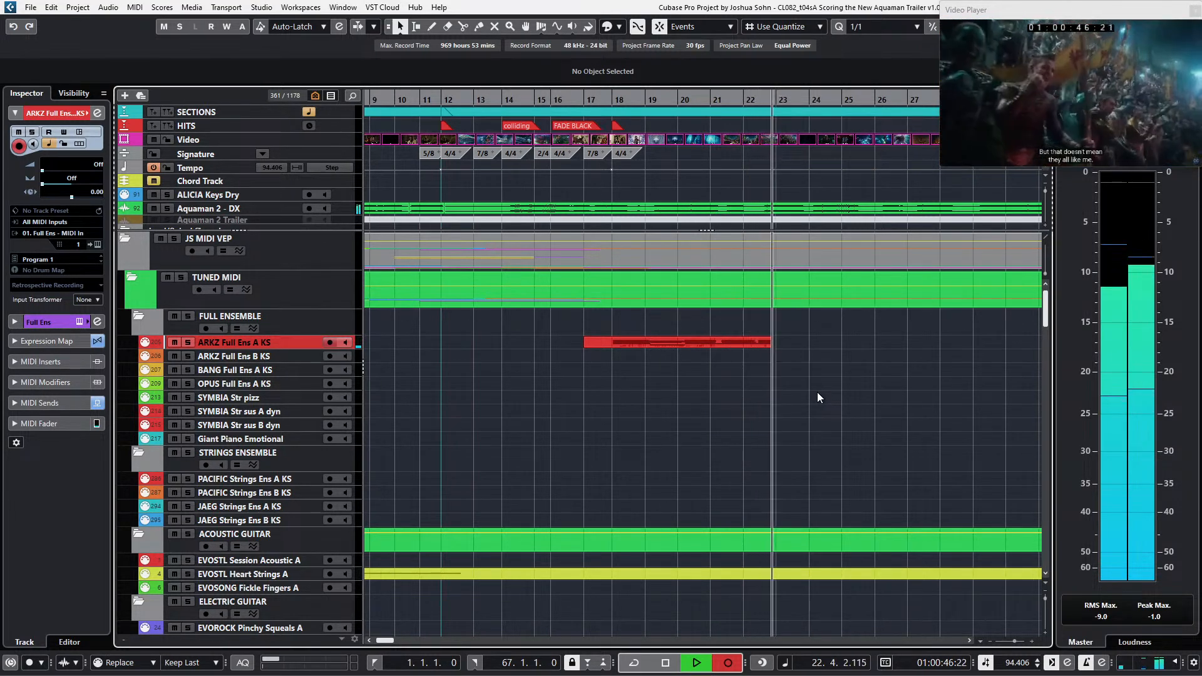
pyautogui.press('space')
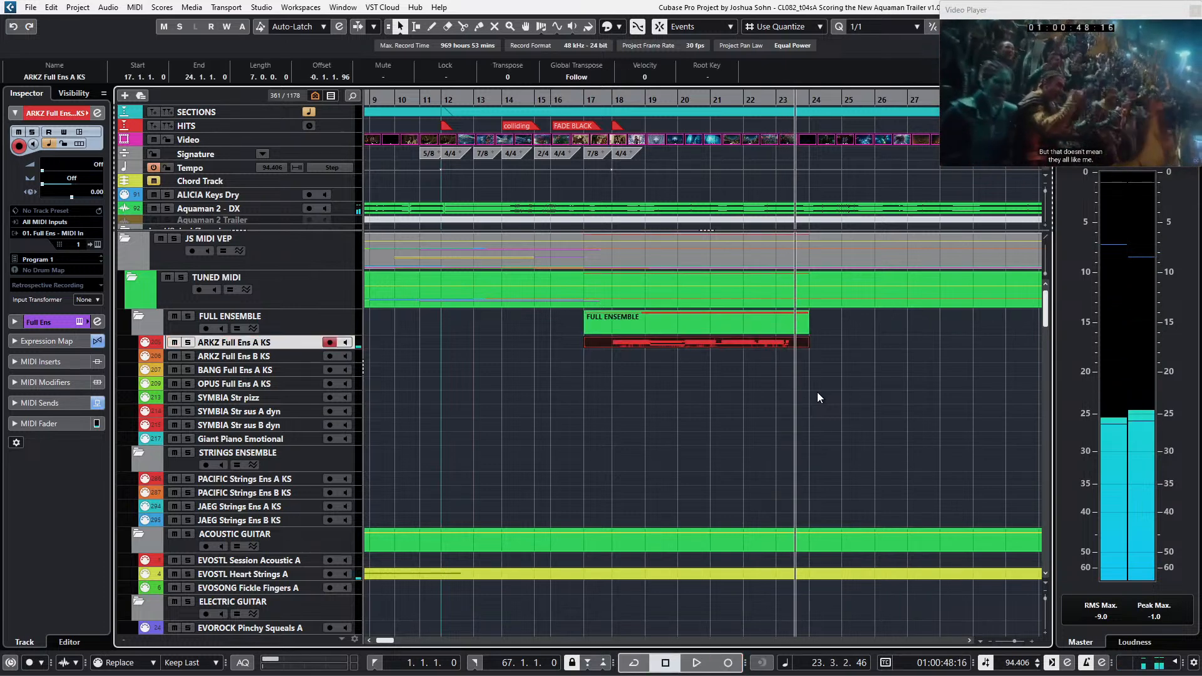
pyautogui.press('KP_Subtract')
pyautogui.press('KP_Subtract')
pyautogui.press('KP_Subtract')
pyautogui.press('KP_Subtract')
pyautogui.press('KP_Subtract')
pyautogui.press('KP_Subtract')
pyautogui.press('KP_Subtract')
pyautogui.press('Delete')
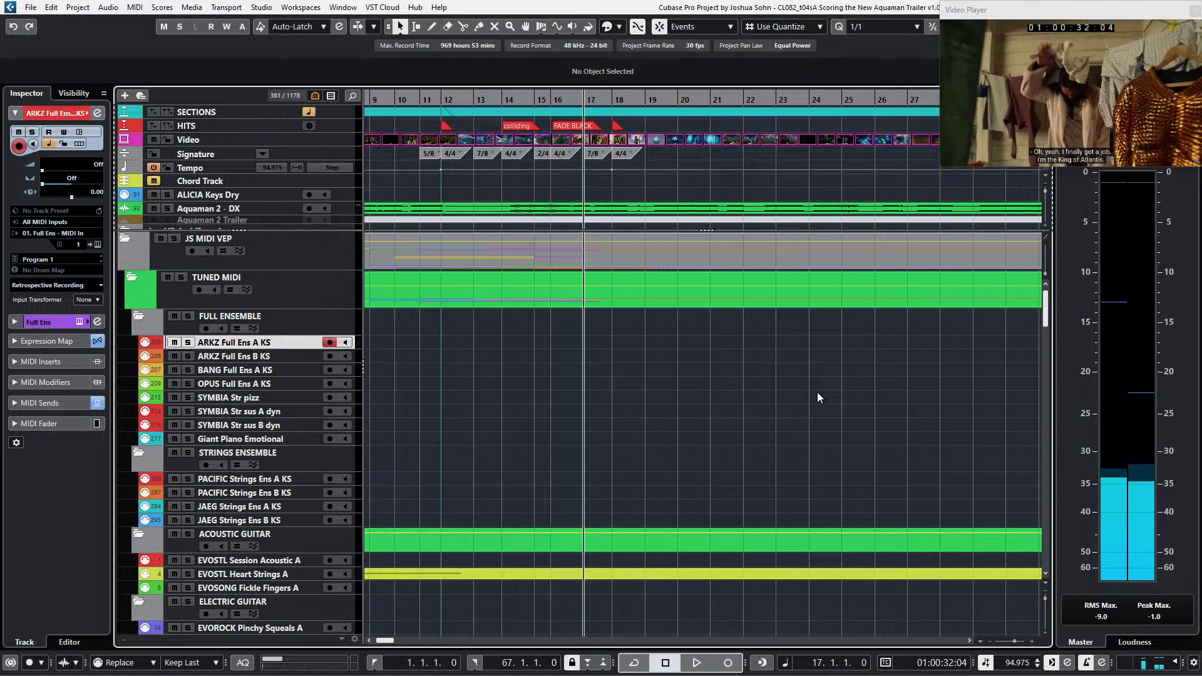
# Step: Record the ARKZ Full Ens A KS chords from bar 17 into bar 25, and open the take in the Key Editor
pyautogui.press('KP_Multiply')
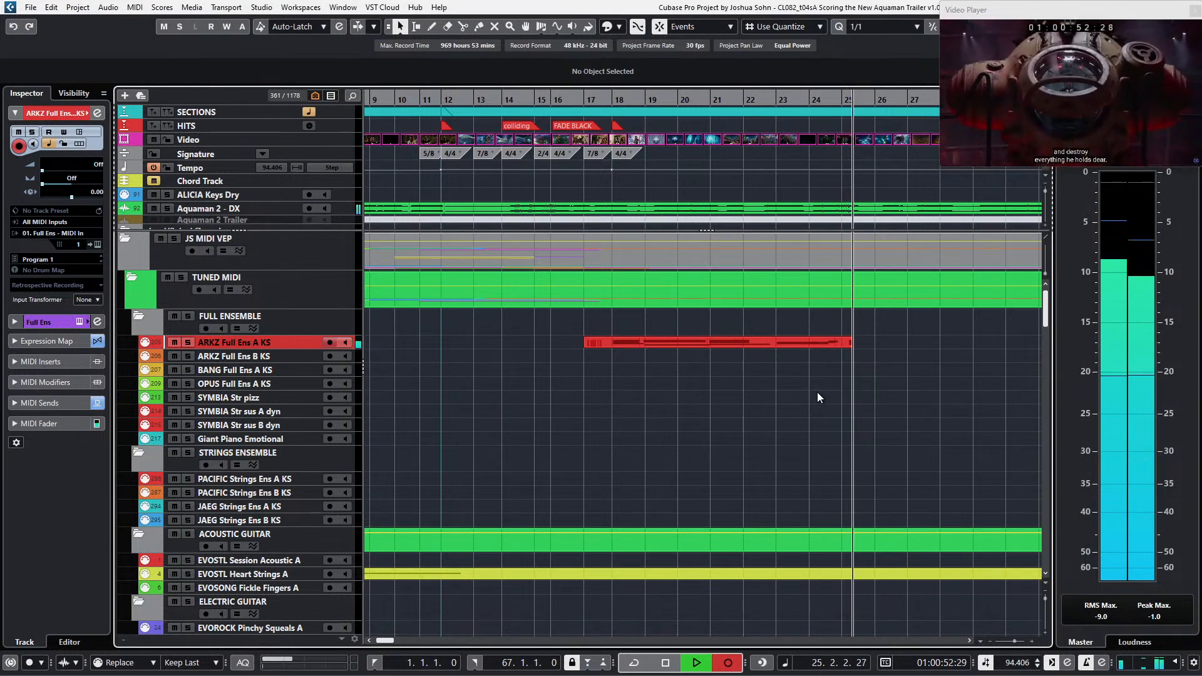
pyautogui.press('space')
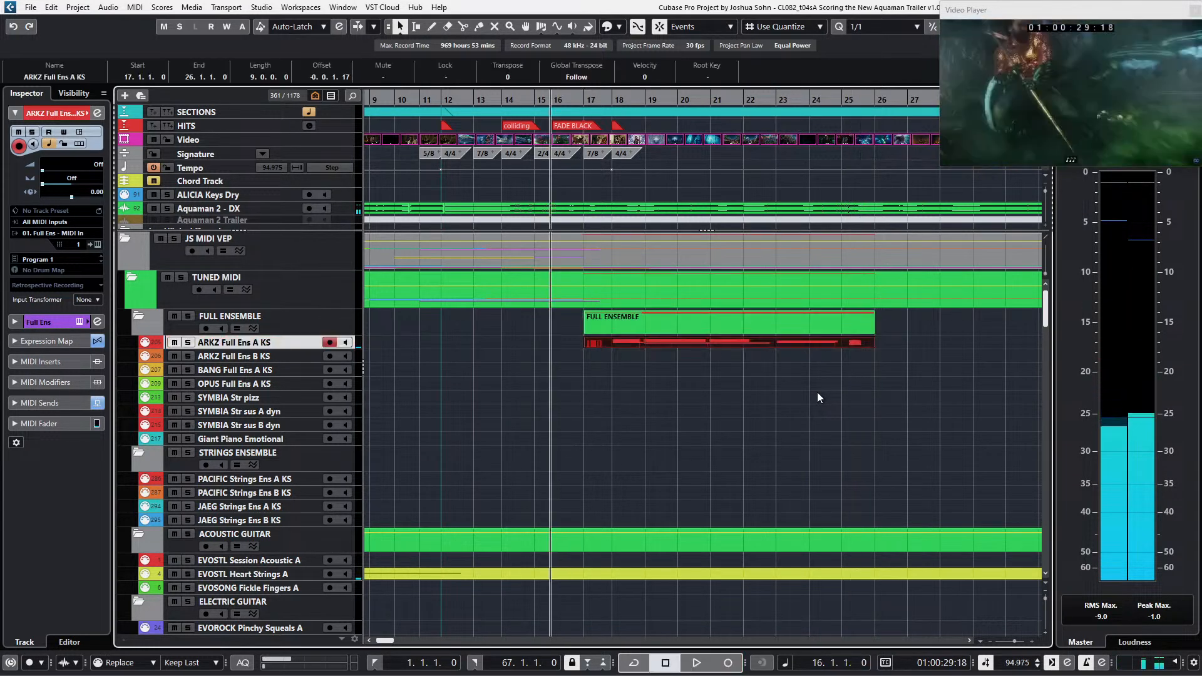
pyautogui.doubleClick(676, 339)
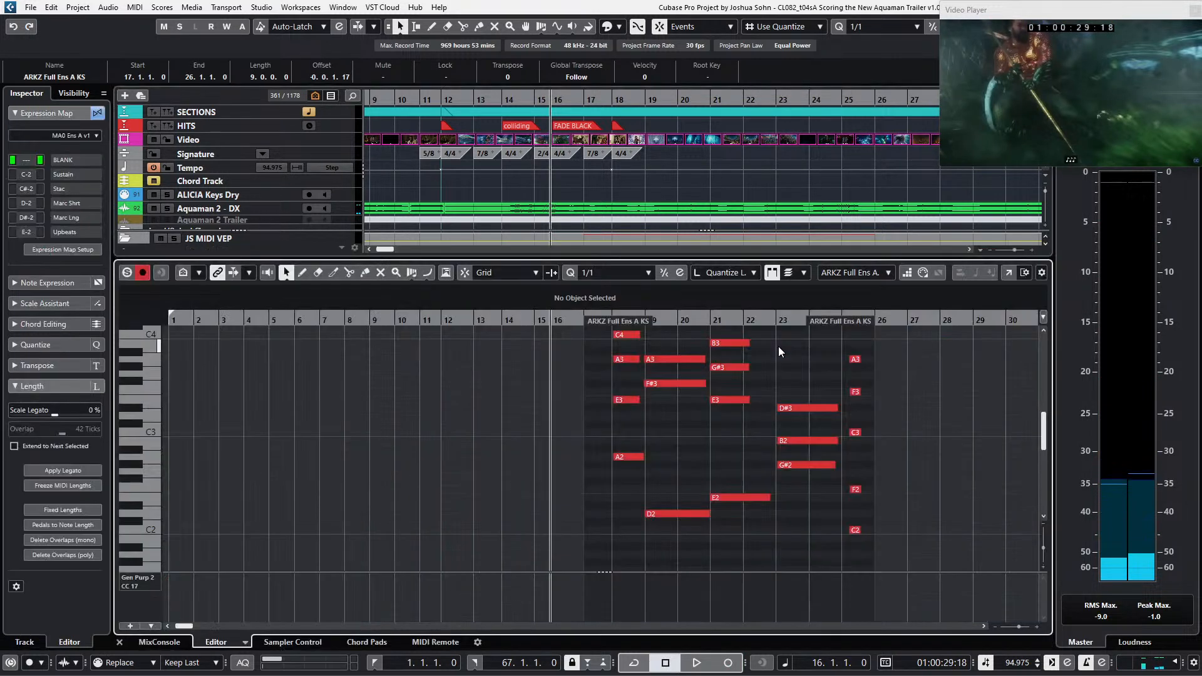
pyautogui.scroll(2, 602, 351)
# Step: Quantize the chords at bars 18 and 19 to the 1/1 grid, and play them briefly from bar 18
pyautogui.moveTo(493, 349); pyautogui.dragTo(640, 585)
pyautogui.press('l')
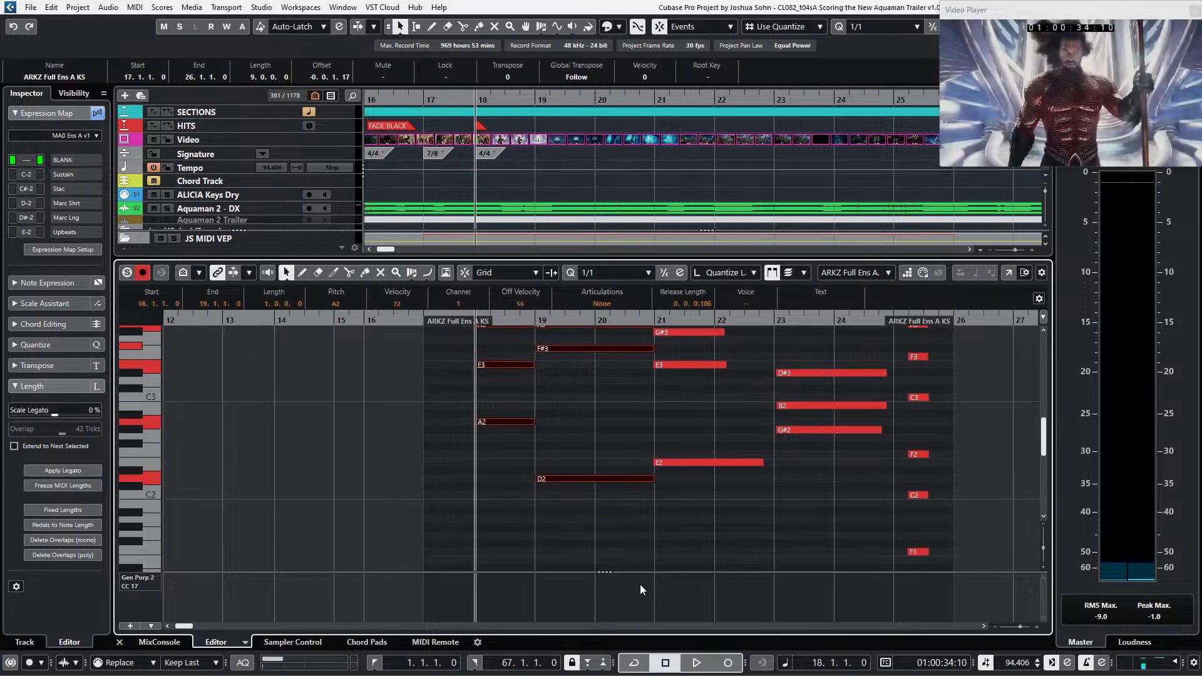
pyautogui.press('space')
pyautogui.press('space')
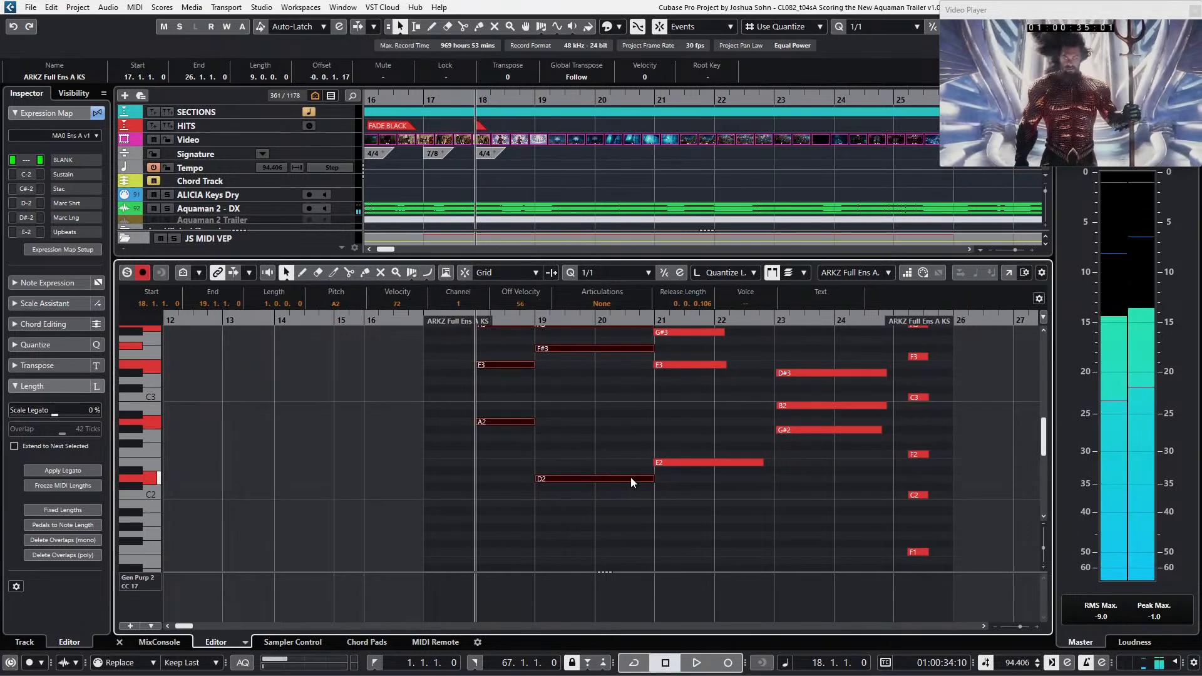
# Step: Deselect the notes, move the cursor to bar 16, and hide the controller lanes below the notes
pyautogui.hotkey('alt', 'l')
pyautogui.hotkey('ctrl', 'shift', 'a')
pyautogui.press('ctrl+KP_Subtract')
pyautogui.press('ctrl+KP_Subtract')
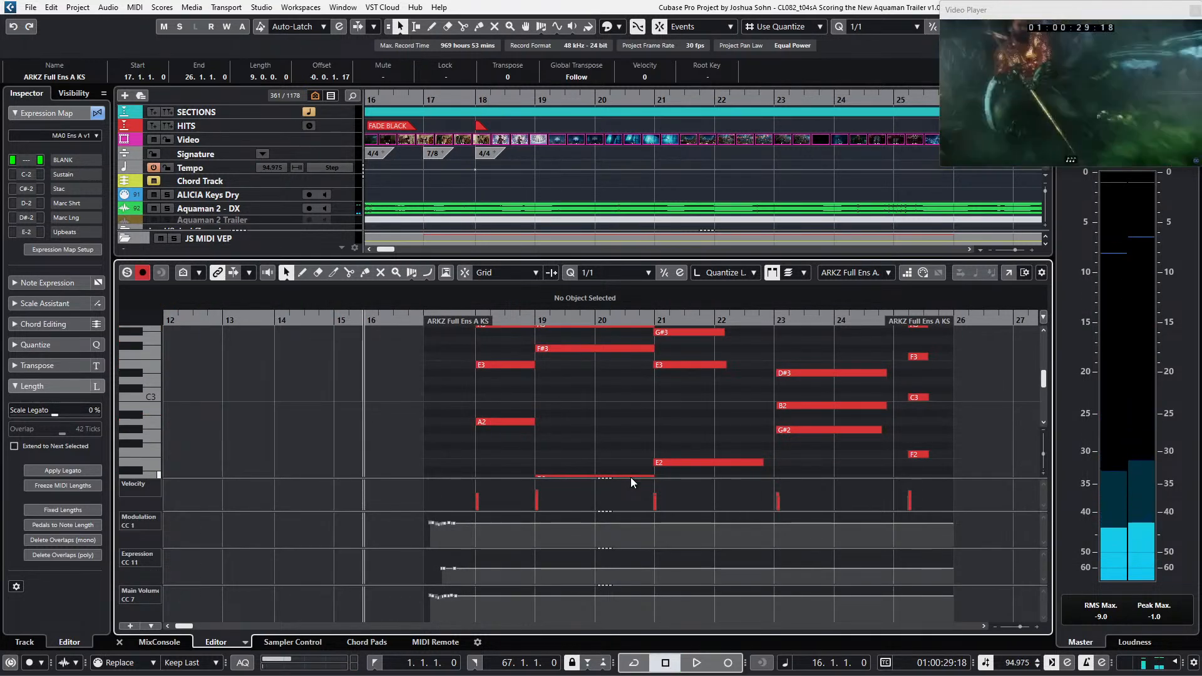
pyautogui.hotkey('alt', 'l')
pyautogui.scroll(2, 674, 442)
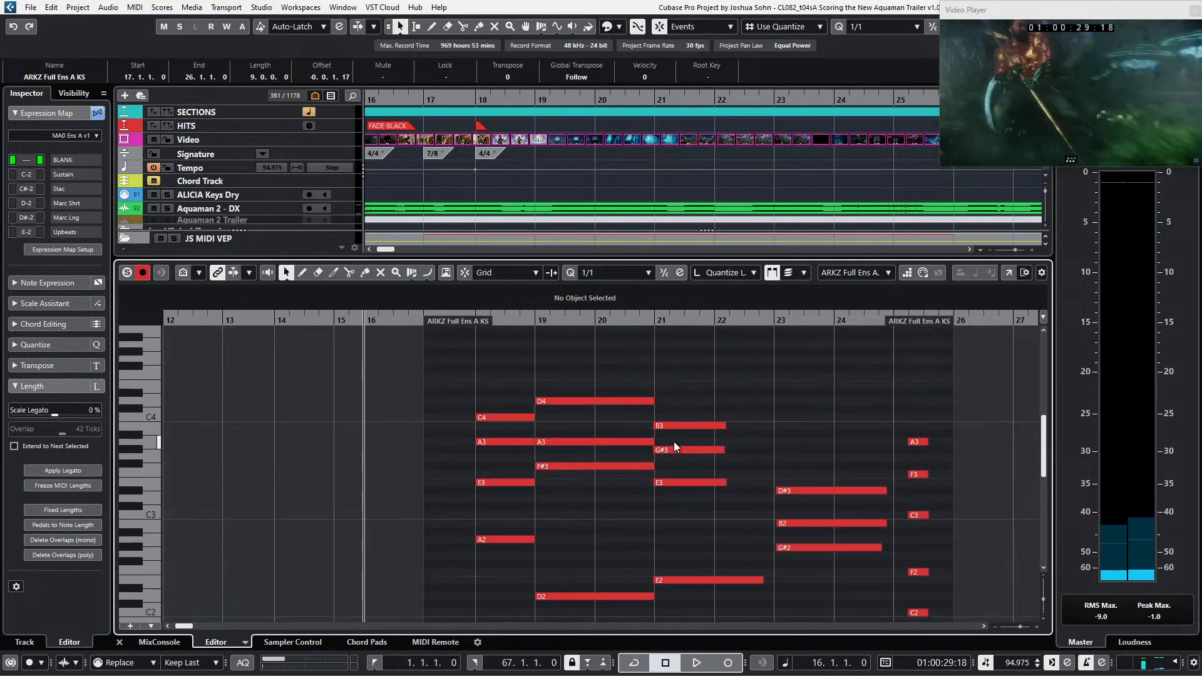
# Step: Quantize the bar 21 chord to the 1/1 grid, and lengthen its B3, G#3 and E3 notes to bar 23
pyautogui.moveTo(676, 371); pyautogui.dragTo(738, 597)
pyautogui.press('q')
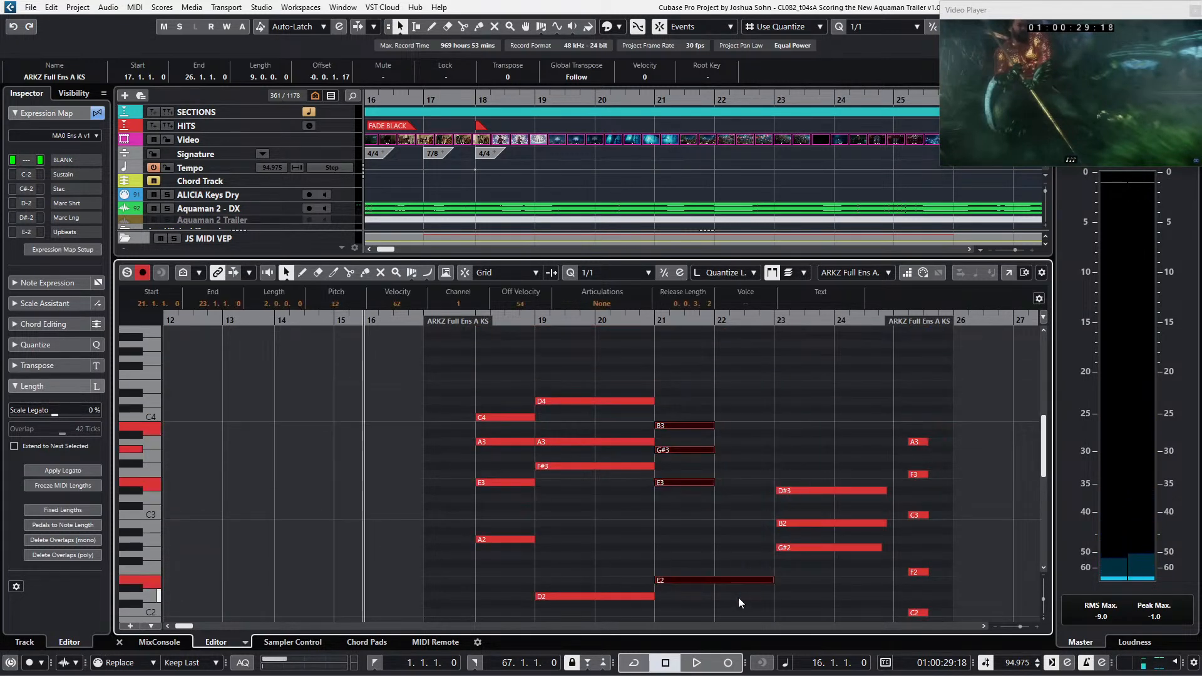
pyautogui.click(683, 374)
pyautogui.moveTo(696, 480); pyautogui.dragTo(702, 486)
pyautogui.hotkey('alt', 'shift', 'Right')
# Step: Transpose the A3 note at bar 19 down an octave to A2, and play the passage from bar 16
pyautogui.moveTo(626, 423); pyautogui.dragTo(618, 446)
pyautogui.hotkey('shift', 'Down')
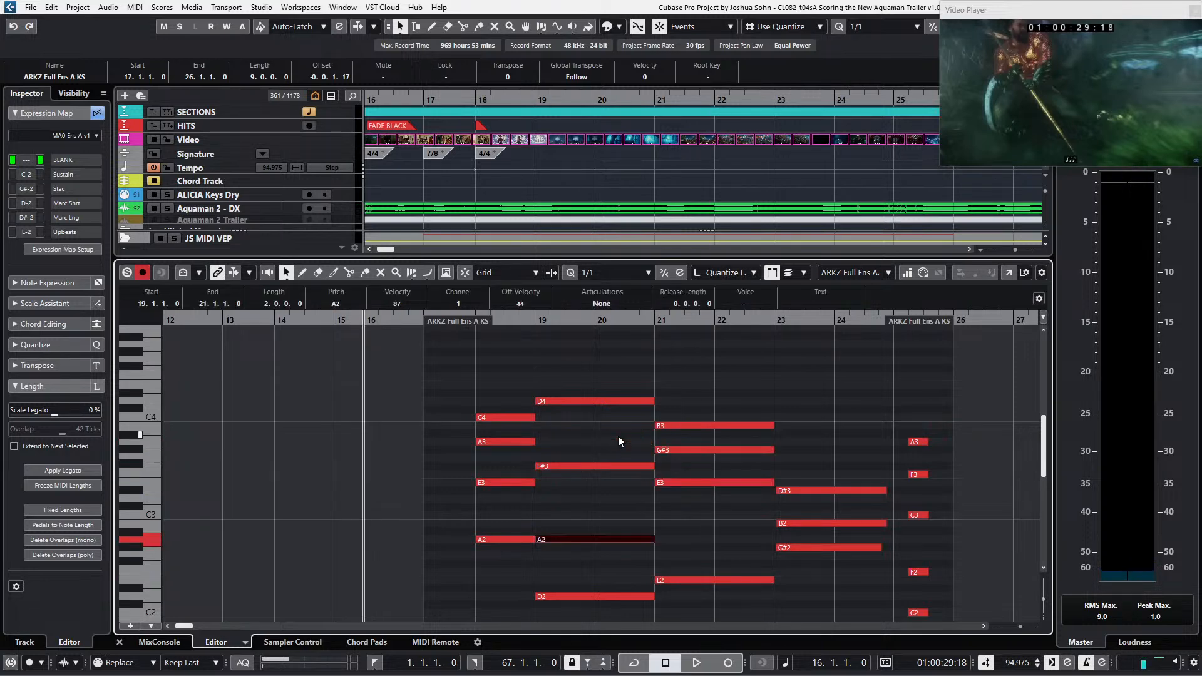
pyautogui.press('space')
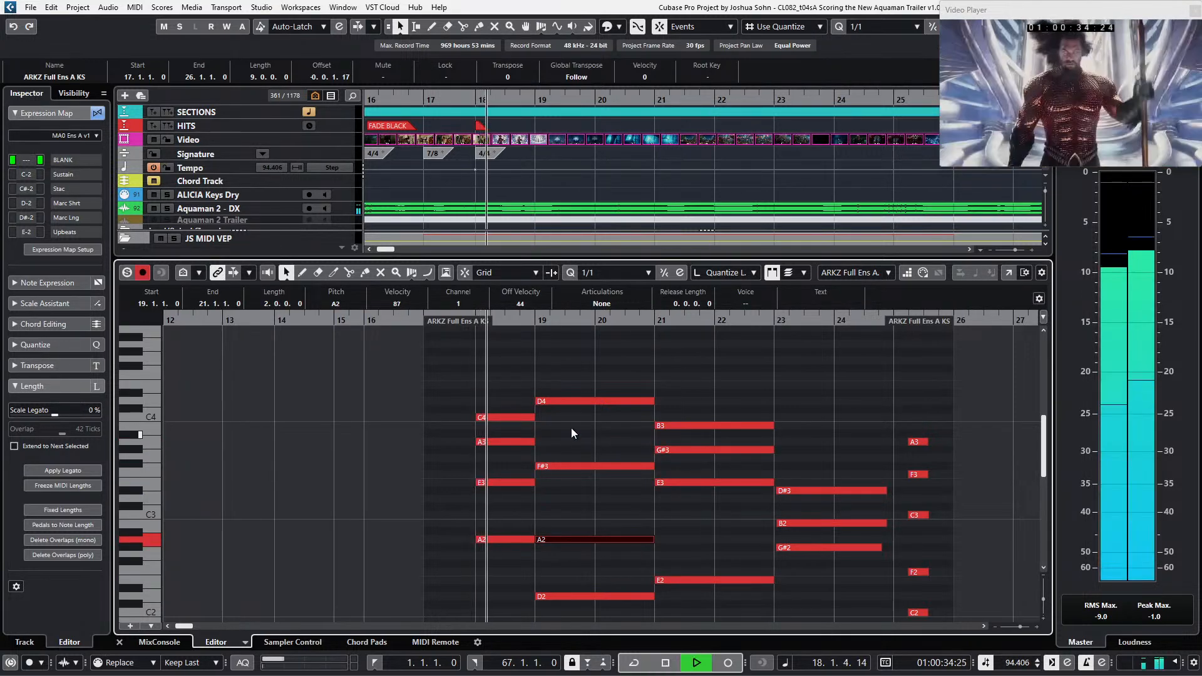
# Step: Transpose the A3 note at bar 18 down two octaves to A1, and play the passage on into bar 21
pyautogui.click(512, 440)
pyautogui.press('space')
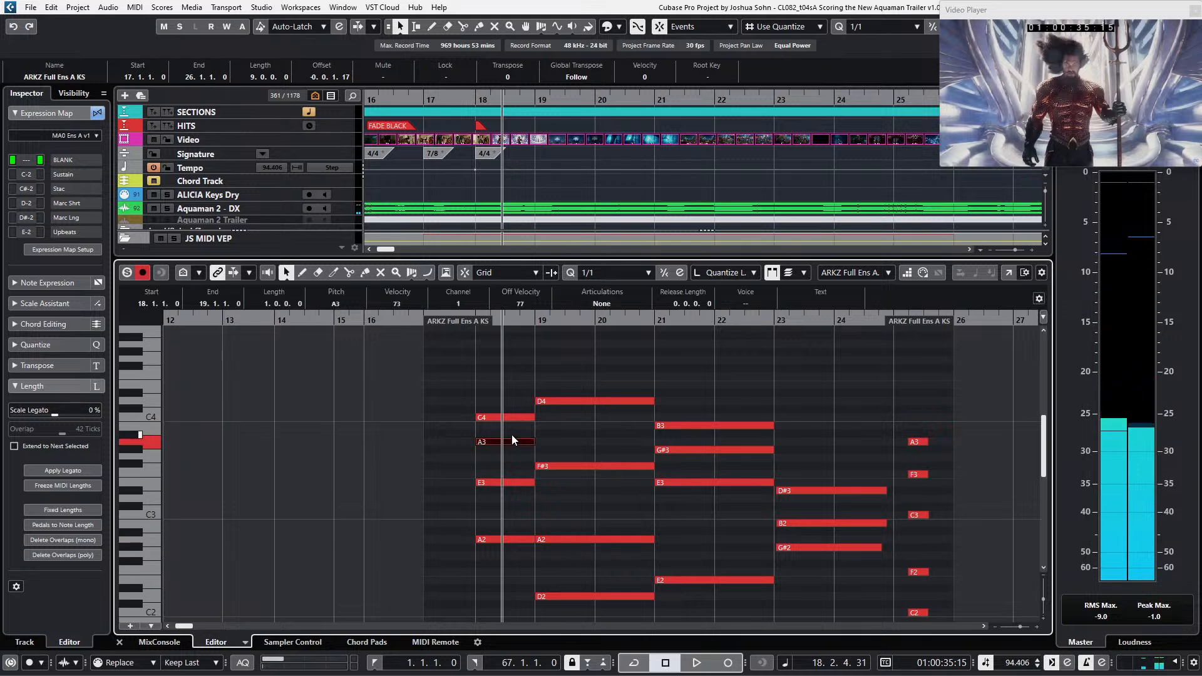
pyautogui.hotkey('shift', 'm')
pyautogui.press('l')
pyautogui.press('space')
pyautogui.scroll(-2, 512, 434)
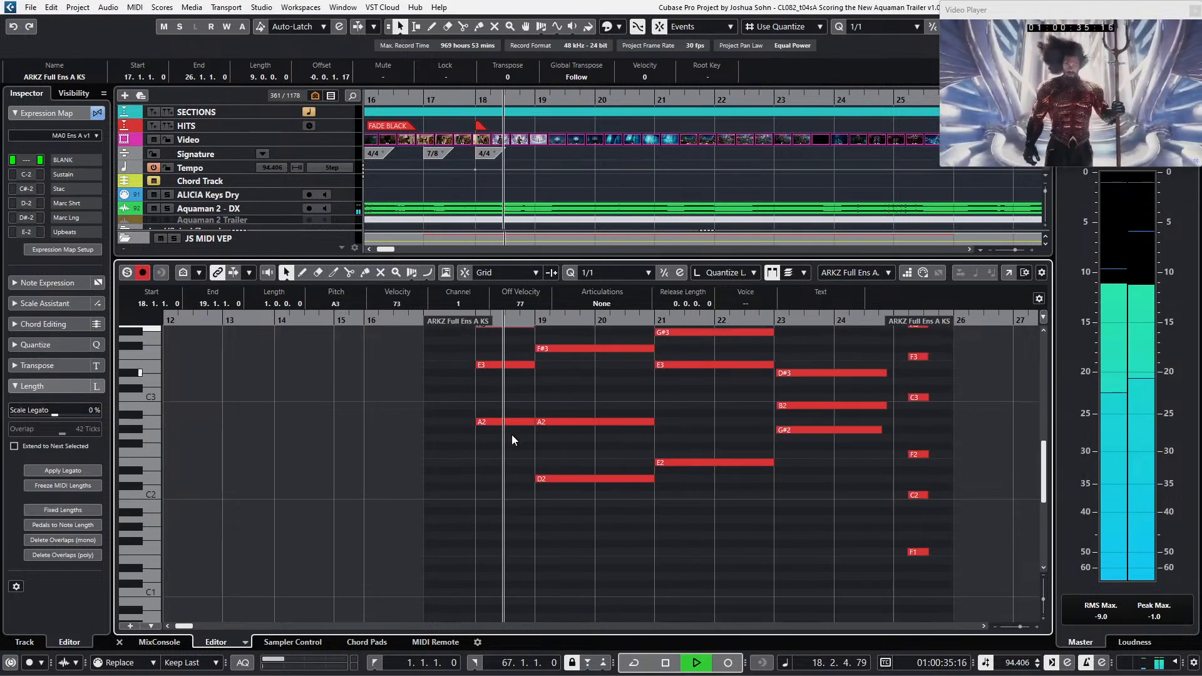
pyautogui.press('space')
pyautogui.hotkey('shift', 'u')
pyautogui.click(500, 382)
pyautogui.hotkey('shift', 'Down')
pyautogui.hotkey('shift', 'Down')
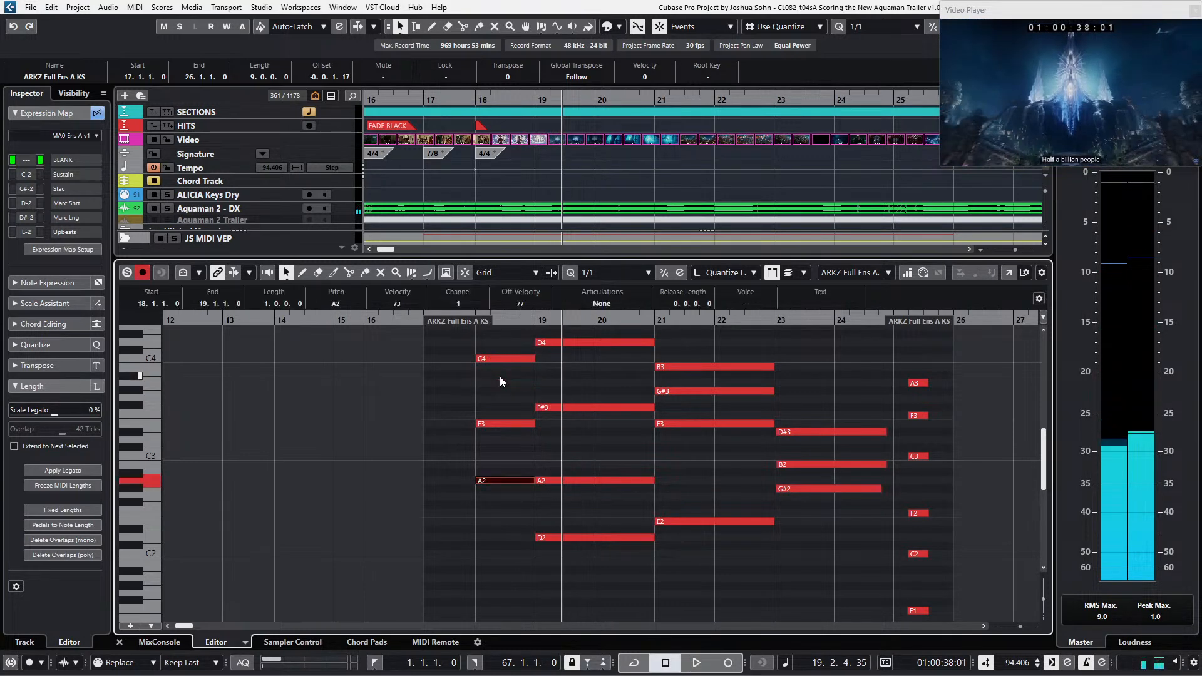
pyautogui.press('space')
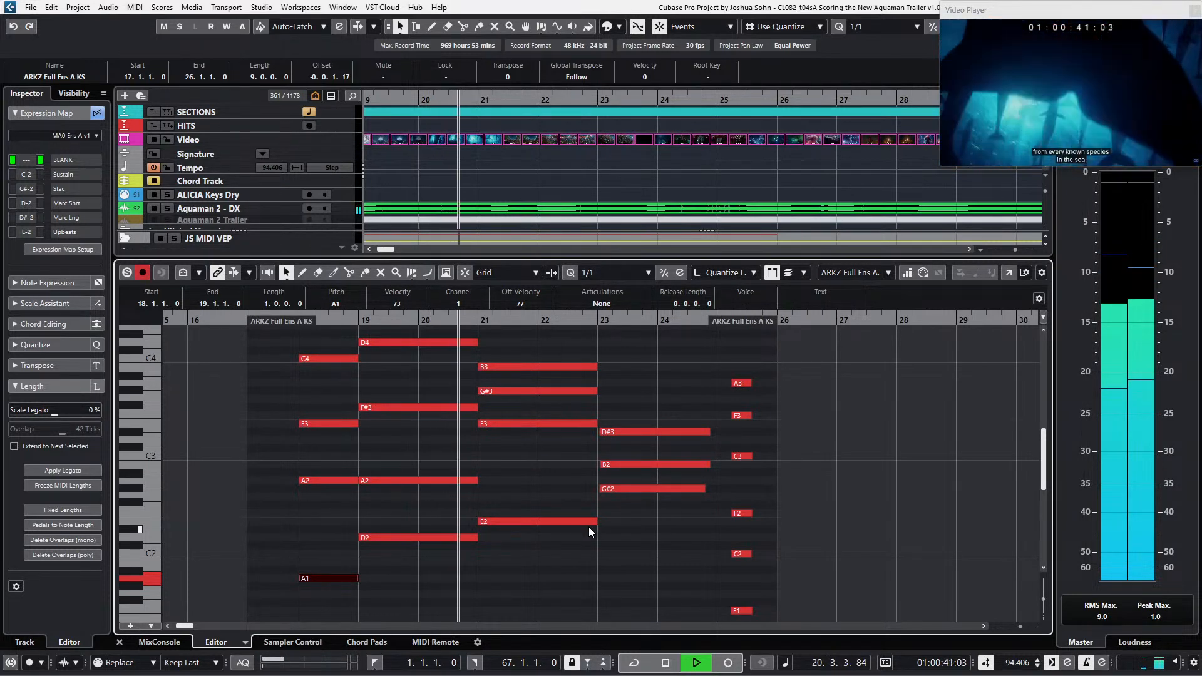
pyautogui.press('space')
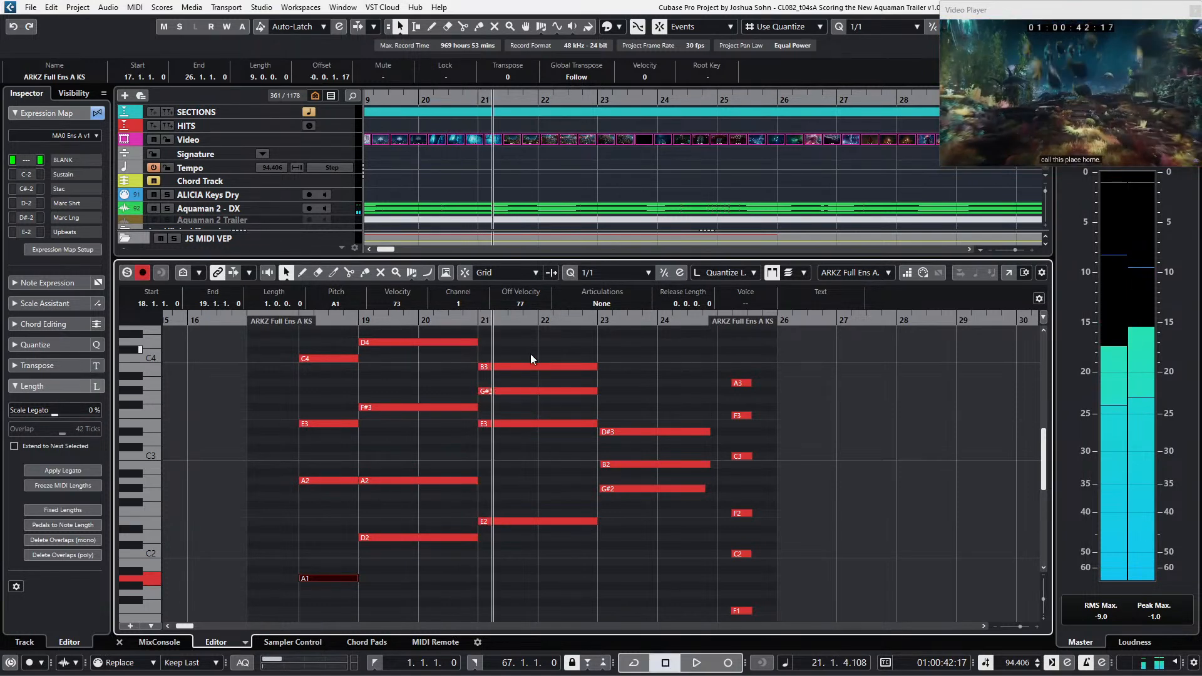
# Step: Delete the B3, G#3, E3 and E2 notes of the chord at bar 21
pyautogui.moveTo(531, 354); pyautogui.dragTo(610, 585)
pyautogui.press('Delete')
pyautogui.hotkey('ctrl', 'z')
pyautogui.scroll(2, 554, 555)
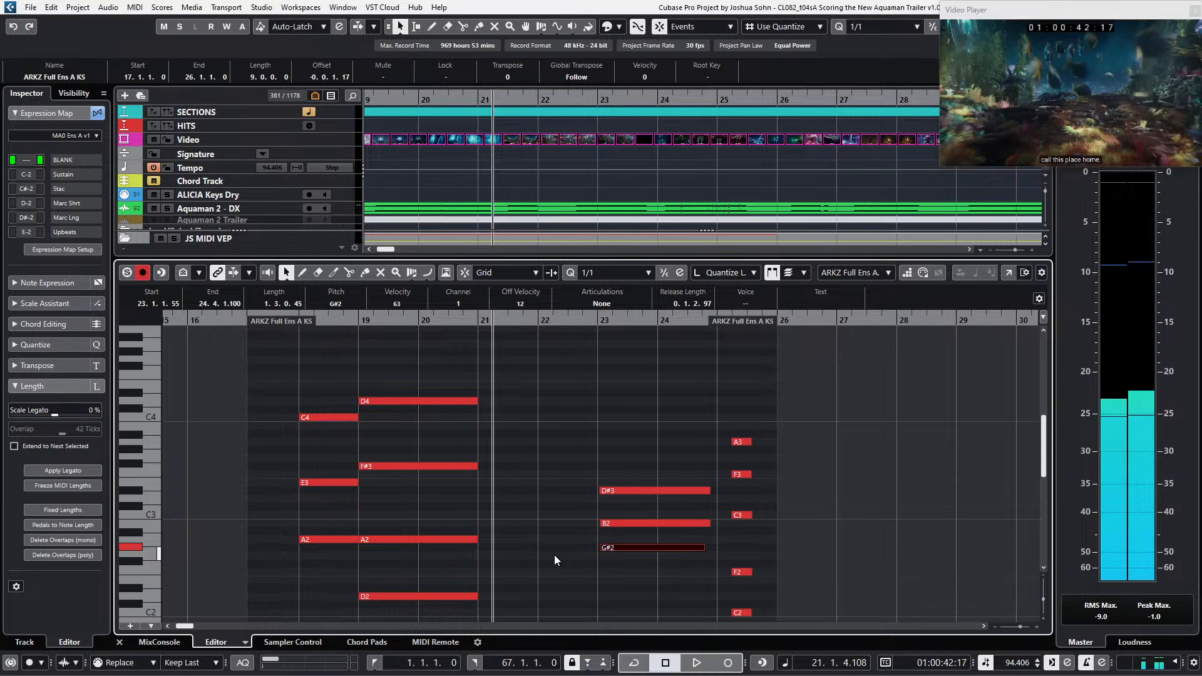
# Step: Record a new chord of F2, C3, F3 and A3 from bar 21 to bar 23, starting the take at bar 20
pyautogui.press('space')
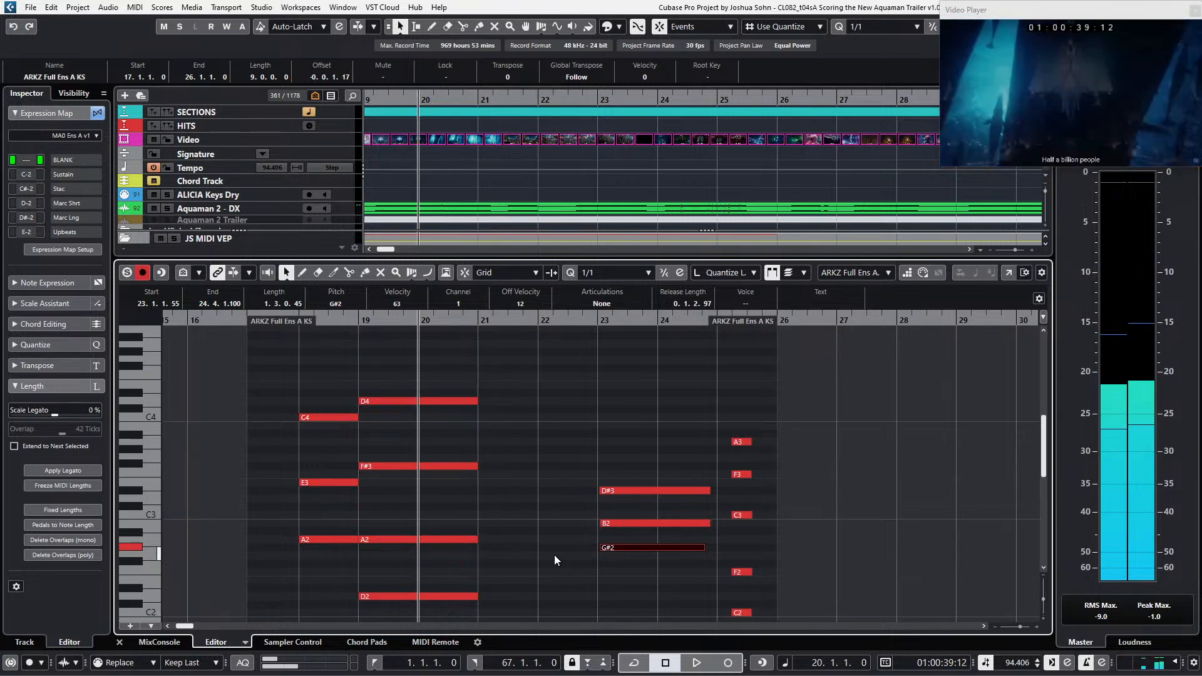
pyautogui.press('KP_Multiply')
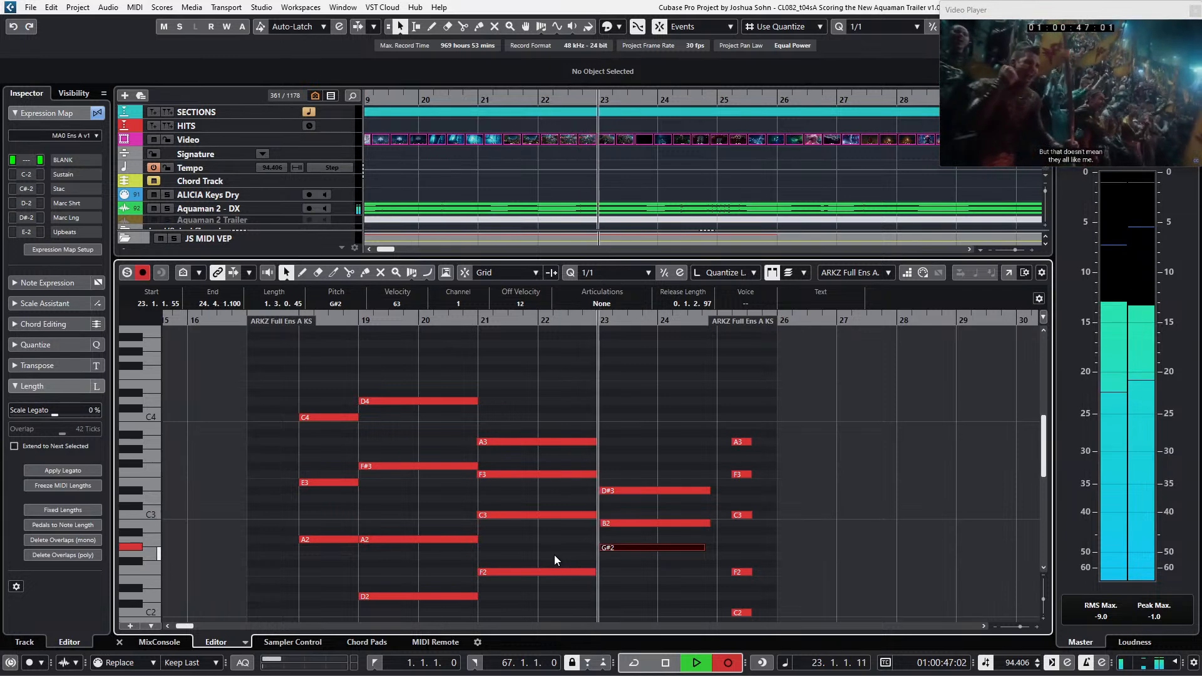
pyautogui.press('space')
pyautogui.press('ctrl+KP_Subtract')
pyautogui.press('ctrl+KP_Subtract')
pyautogui.press('ctrl+KP_Subtract')
pyautogui.press('ctrl+KP_Subtract')
pyautogui.press('shift+KP_Multiply')
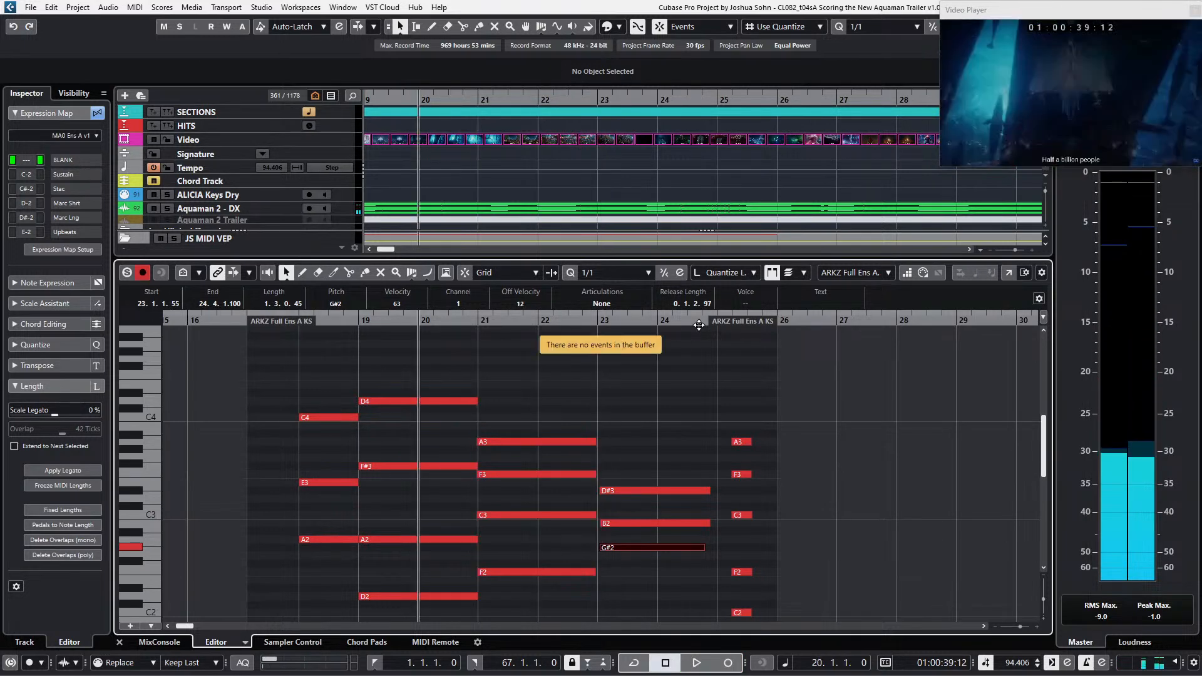
# Step: Show the controller lanes below the notes, and delete the D#3, B2 and G#2 notes at bar 23
pyautogui.hotkey('alt', 'l')
pyautogui.scroll(-2, 709, 407)
pyautogui.press('ctrl+KP_Subtract')
pyautogui.press('ctrl+KP_Subtract')
pyautogui.press('ctrl+KP_Subtract')
pyautogui.press('ctrl+KP_Subtract')
pyautogui.scroll(-3, 709, 401)
pyautogui.moveTo(660, 427); pyautogui.dragTo(651, 396)
pyautogui.scroll(3, 656, 410)
pyautogui.press('Delete')
# Step: Start playback at bar 16 and record modulation and expression moves over the chords from bar 17 to about bar 24
pyautogui.scroll(-7, 595, 401)
pyautogui.moveTo(614, 343); pyautogui.dragTo(577, 463)
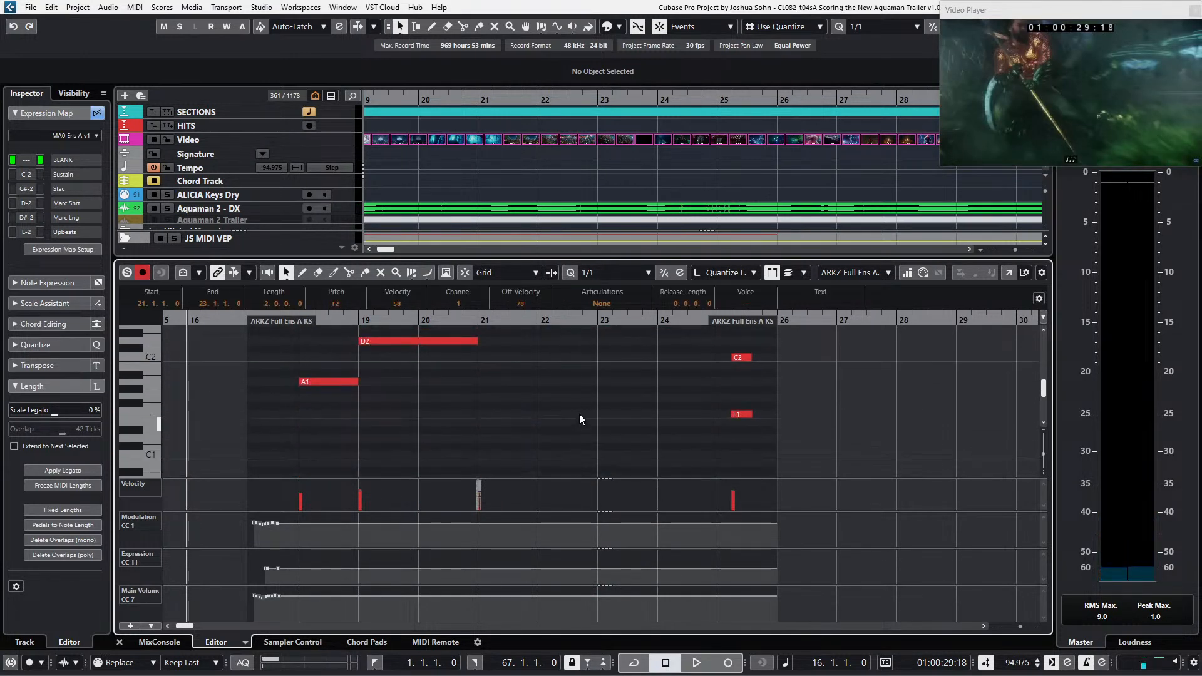
pyautogui.scroll(5, 578, 422)
pyautogui.press('space')
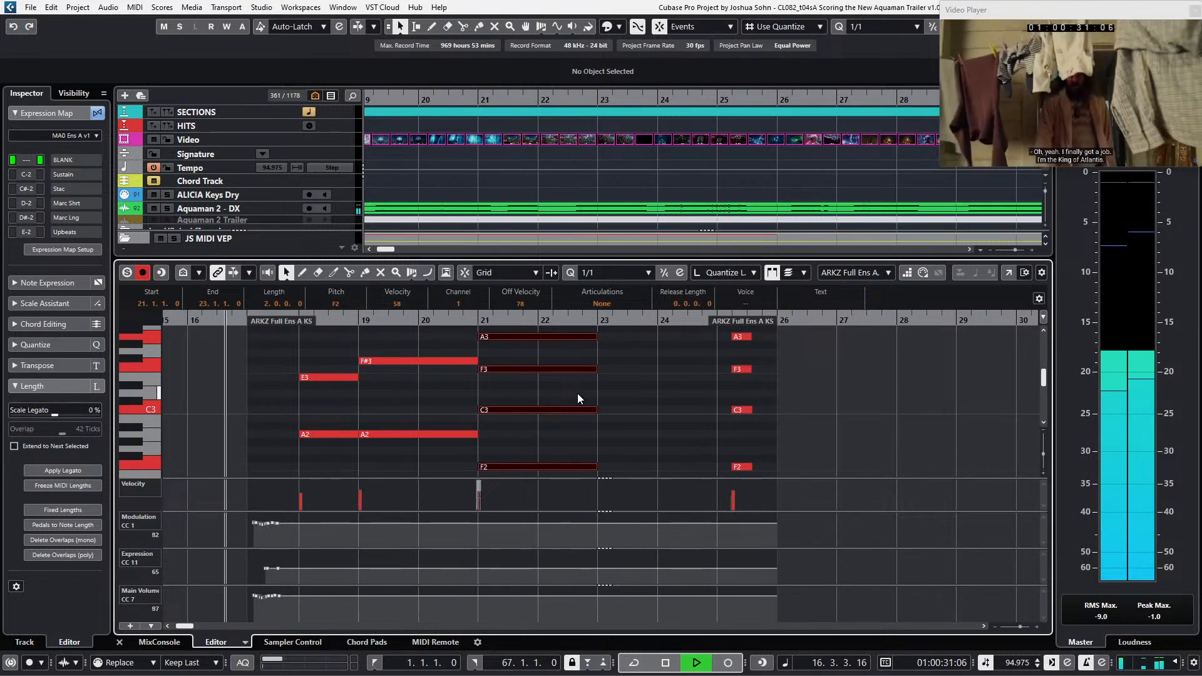
pyautogui.press('KP_Multiply')
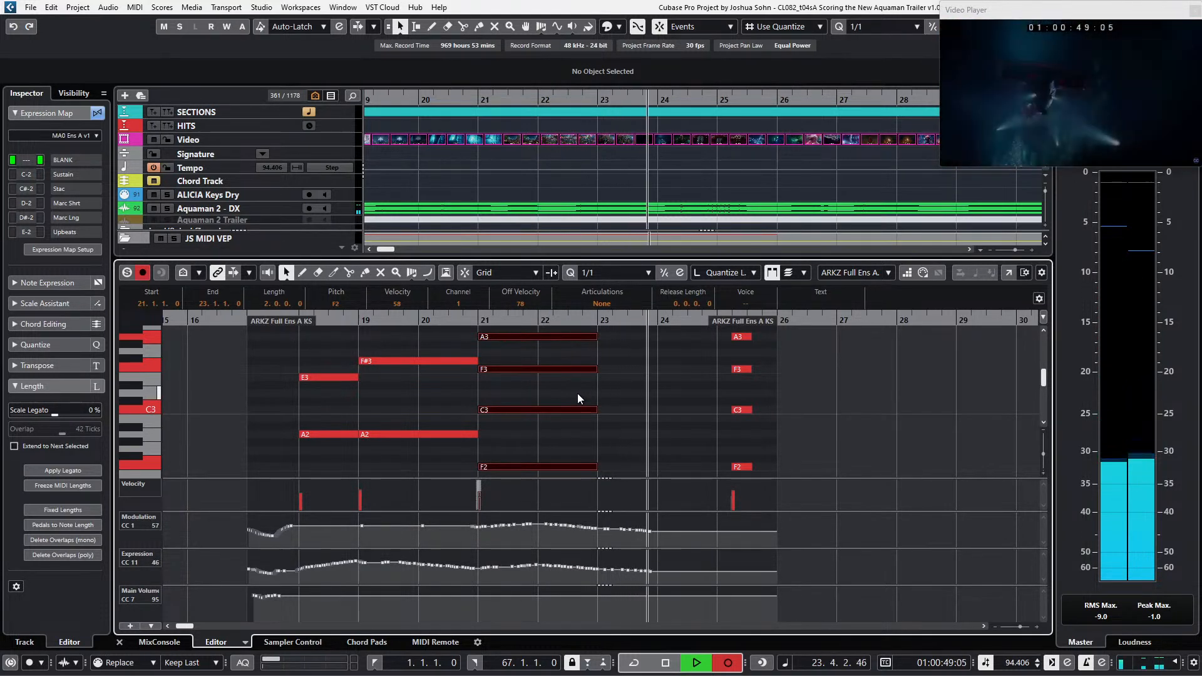
pyautogui.press('space')
# Step: Lengthen the bar 21 chord to 23.3.1.0 with the quantize grid at 1/2, and play it from bar 21
pyautogui.scroll(3, 620, 368)
pyautogui.hotkey('alt', '3')
pyautogui.hotkey('alt', '2')
pyautogui.moveTo(602, 405)
pyautogui.mouseDown()
pyautogui.moveTo(579, 503)
pyautogui.moveTo(575, 491)
pyautogui.mouseUp()
pyautogui.hotkey('alt', 'Right')
pyautogui.scroll(3, 569, 444)
pyautogui.press('l')
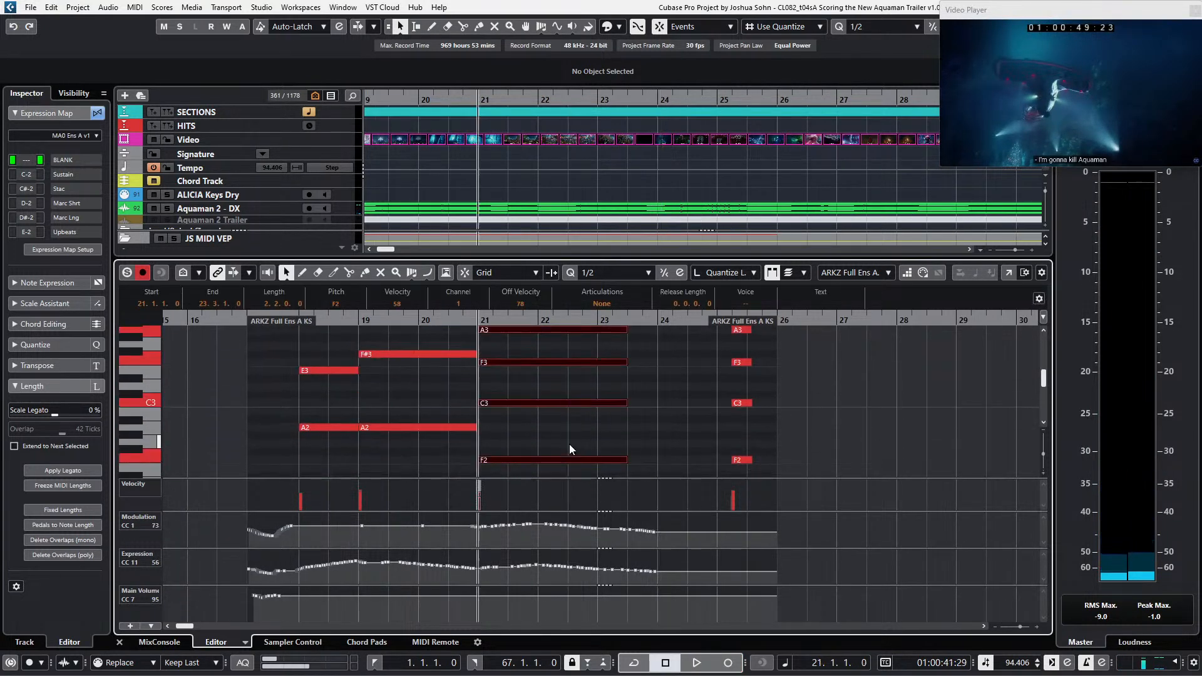
pyautogui.press('space')
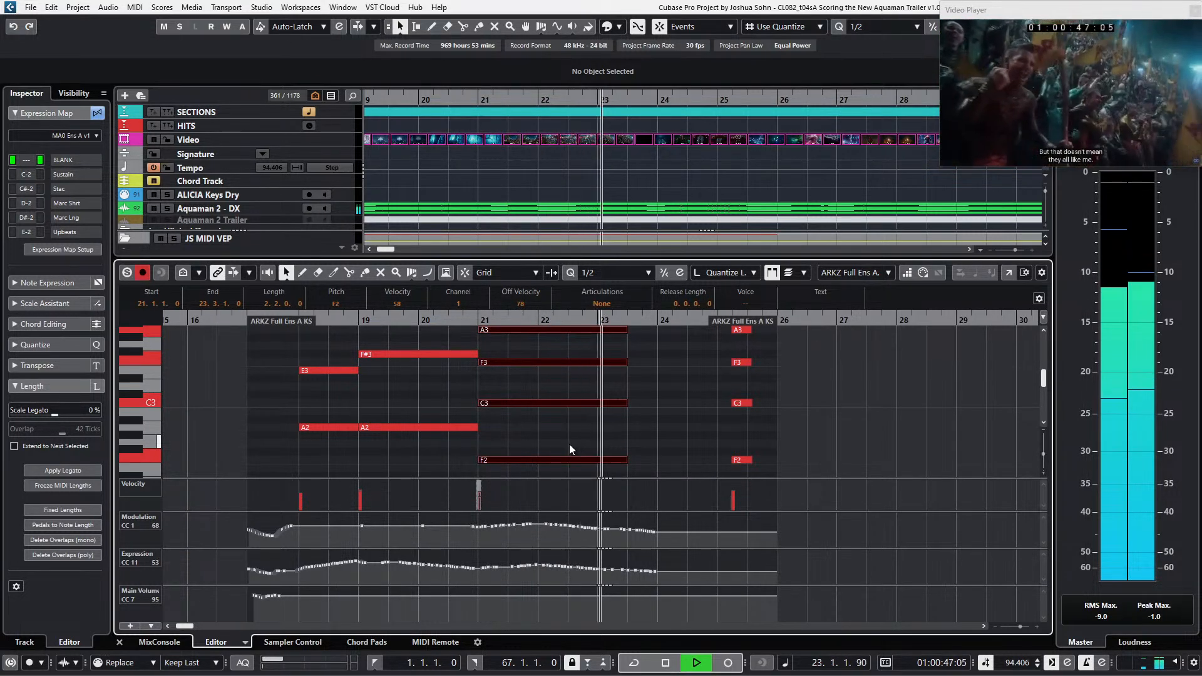
pyautogui.press('space')
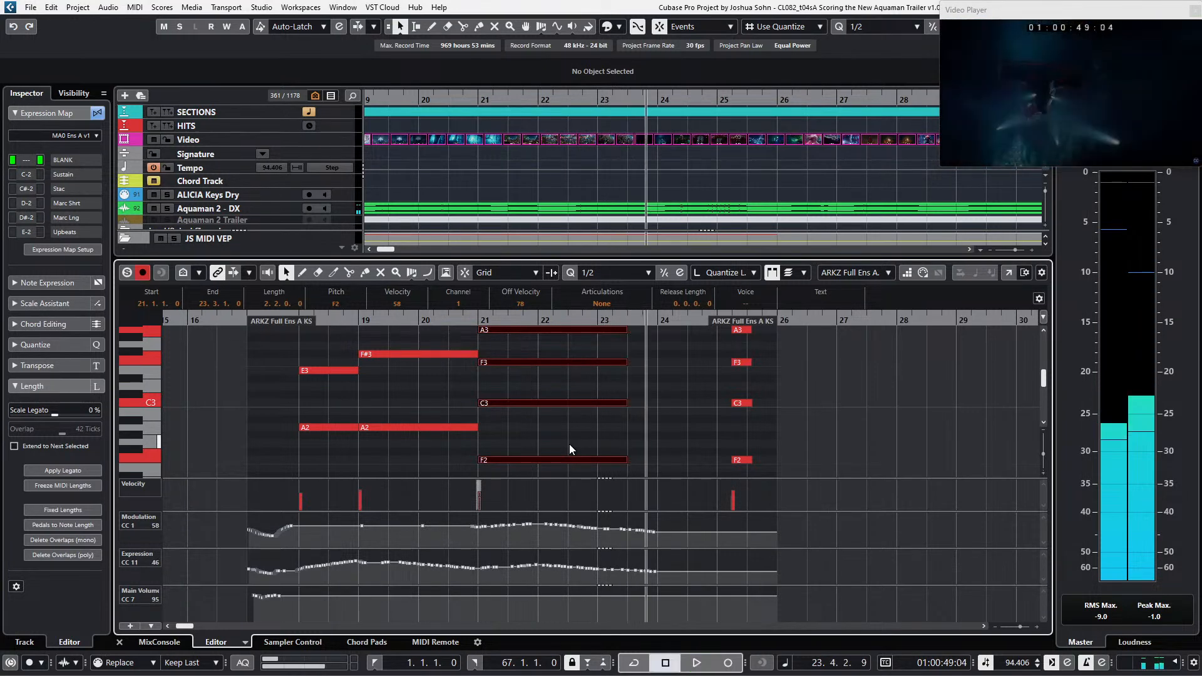
# Step: Close the note editor, and add a marker on the HITS track at the cut to black at timecode 01:00:48:20
pyautogui.press('Return')
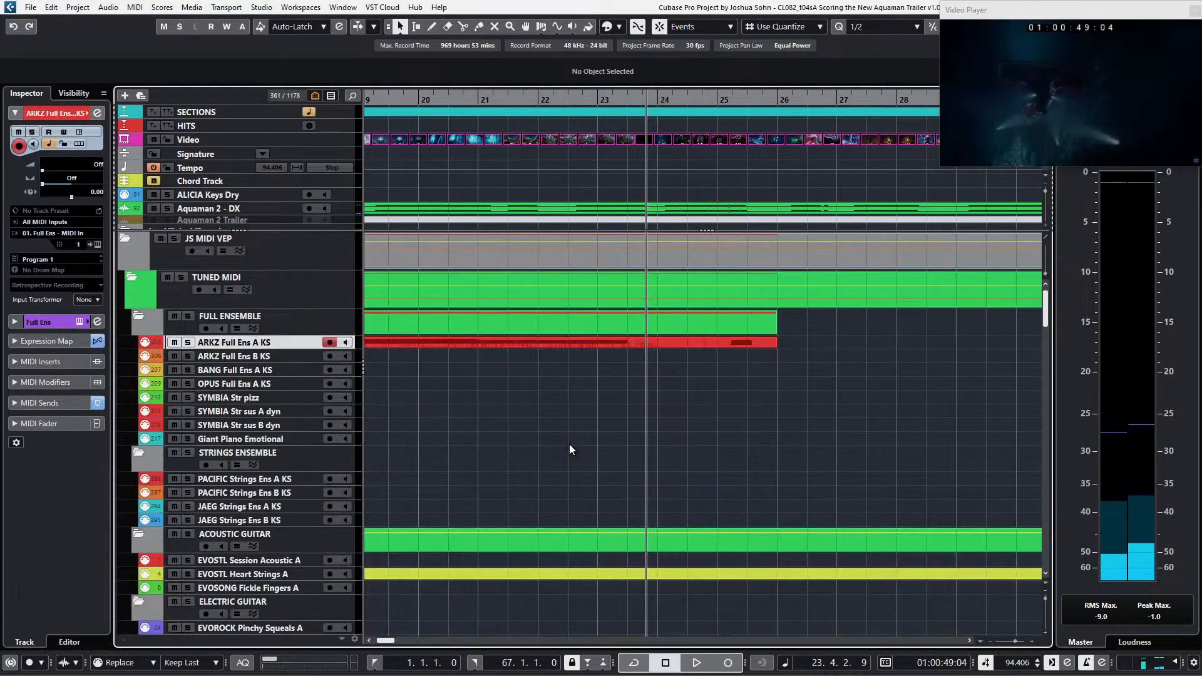
pyautogui.scroll(2, 624, 138)
pyautogui.press('ctrl+KP_Subtract')
pyautogui.press('ctrl+KP_Subtract')
pyautogui.press('ctrl+KP_Subtract')
pyautogui.press('ctrl+KP_Subtract')
pyautogui.press('ctrl+KP_Subtract')
pyautogui.press('ctrl+KP_Subtract')
pyautogui.press('ctrl+KP_Subtract')
pyautogui.press('ctrl+KP_Subtract')
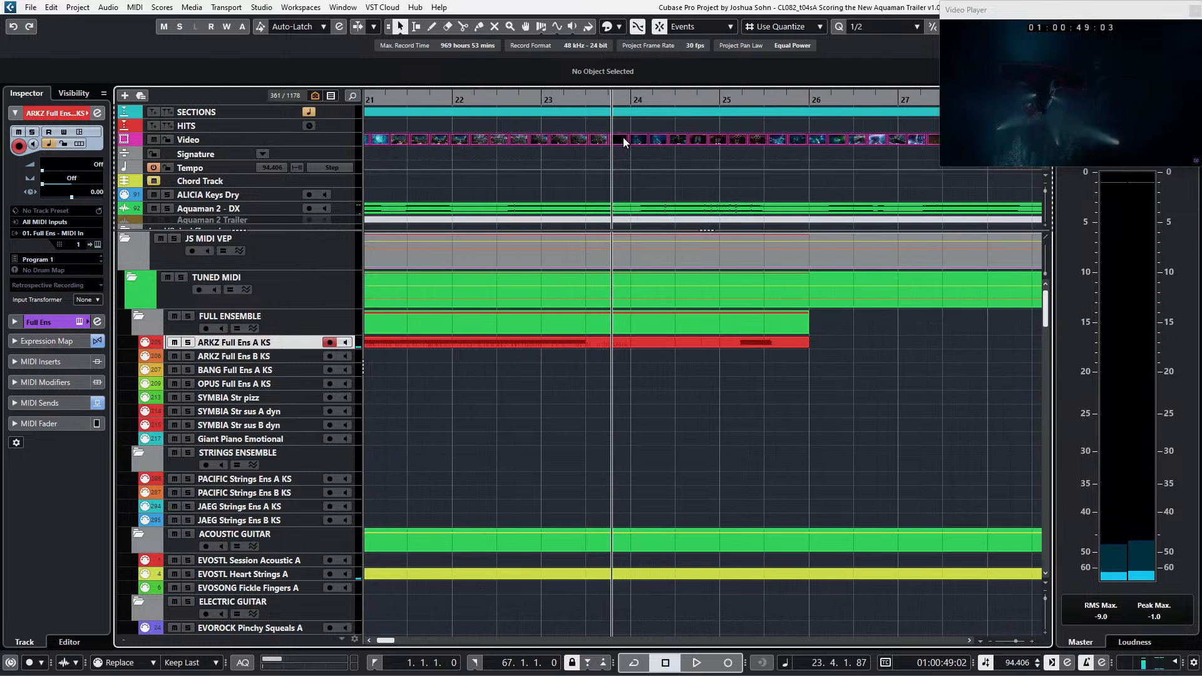
pyautogui.press('ctrl+KP_Subtract')
pyautogui.press('ctrl+KP_Subtract')
pyautogui.press('ctrl+KP_Subtract')
pyautogui.press('ctrl+KP_Subtract')
pyautogui.press('ctrl+KP_Add')
pyautogui.press('ctrl+KP_Add')
pyautogui.press('ctrl+KP_Add')
pyautogui.press('ctrl+KP_Add')
pyautogui.press('ctrl+KP_Add')
pyautogui.press('ctrl+KP_Add')
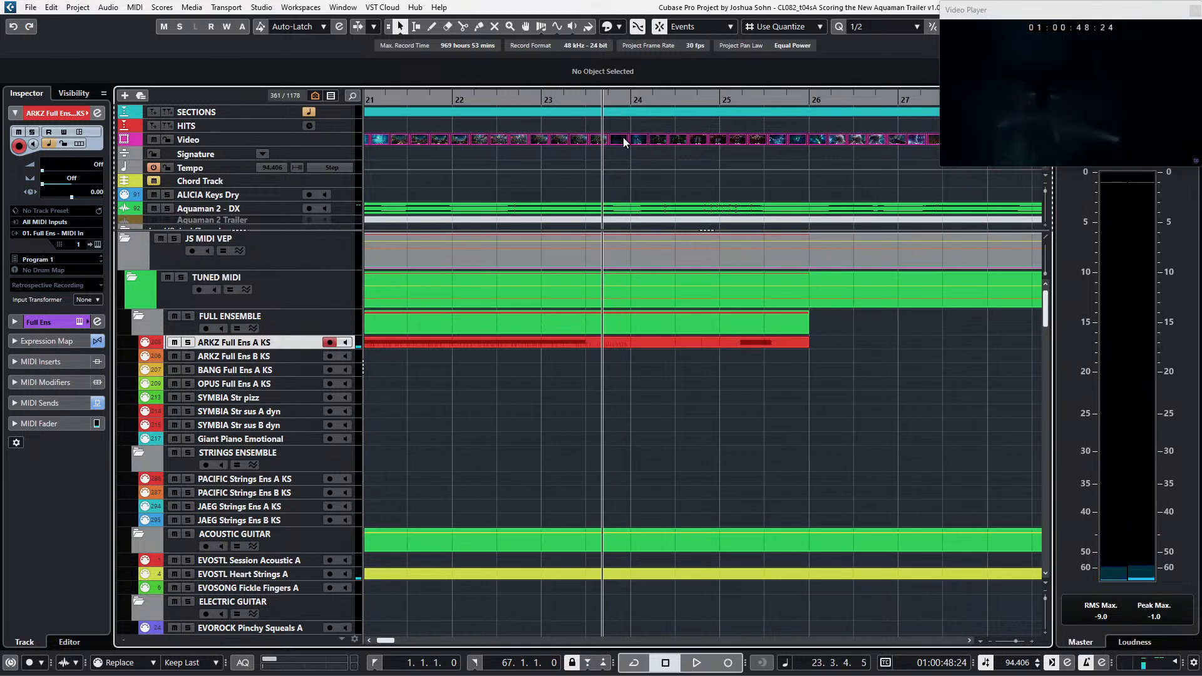
pyautogui.press('ctrl+KP_Subtract')
pyautogui.press('ctrl+KP_Subtract')
pyautogui.press('ctrl+KP_Subtract')
pyautogui.press('ctrl+KP_Subtract')
pyautogui.press('ctrl+KP_Subtract')
pyautogui.press('ctrl+KP_Subtract')
pyautogui.press('ctrl+KP_Subtract')
pyautogui.press('ctrl+KP_Subtract')
pyautogui.press('ctrl+KP_Subtract')
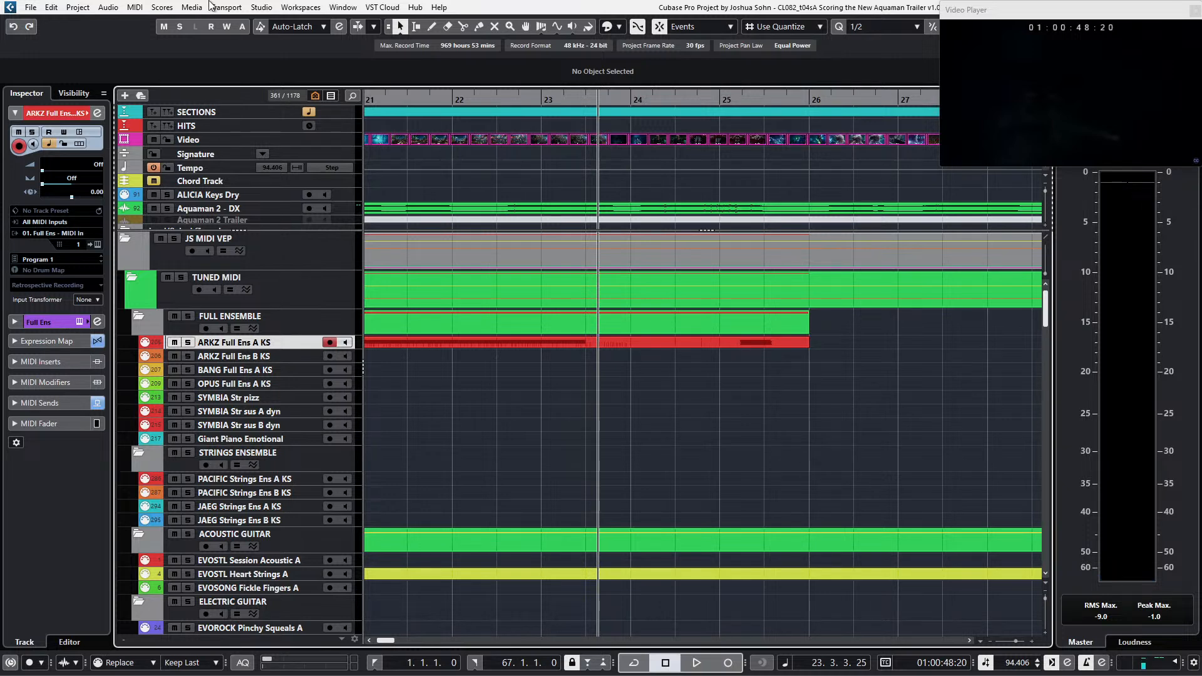
pyautogui.click(155, 125)
# Step: Insert a 5/8 time signature at bar 23 so that the new hit marker falls on bar 24
pyautogui.press('g')
pyautogui.press('g')
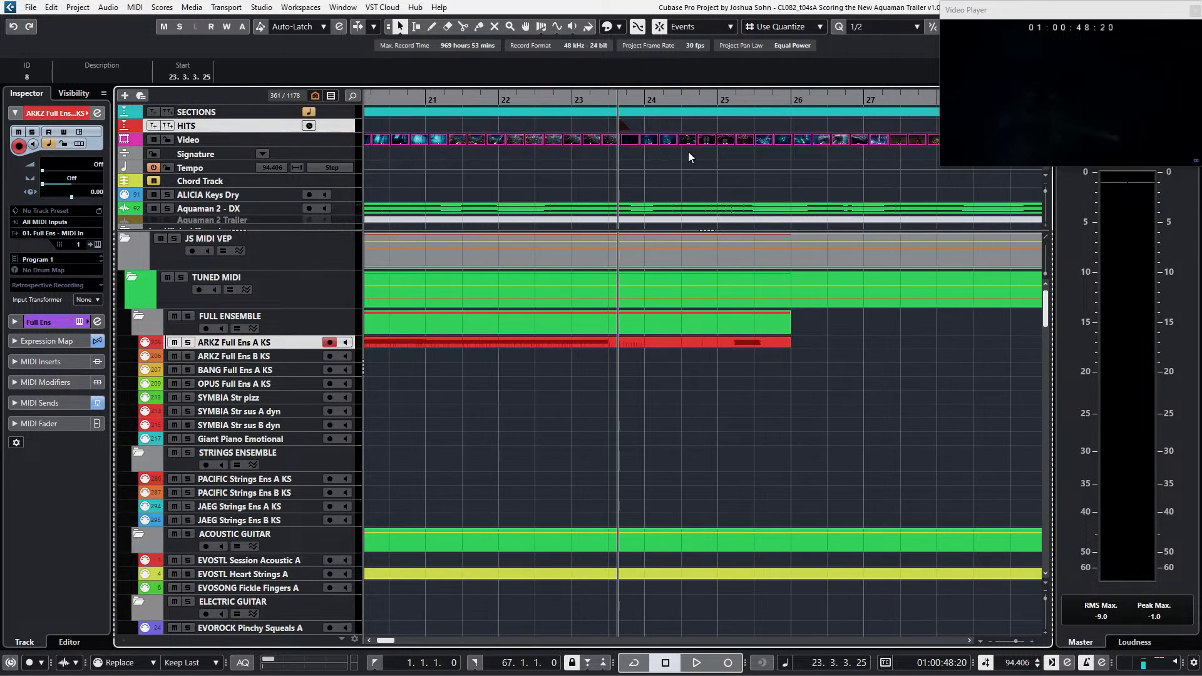
pyautogui.press('h')
pyautogui.press('h')
pyautogui.press('h')
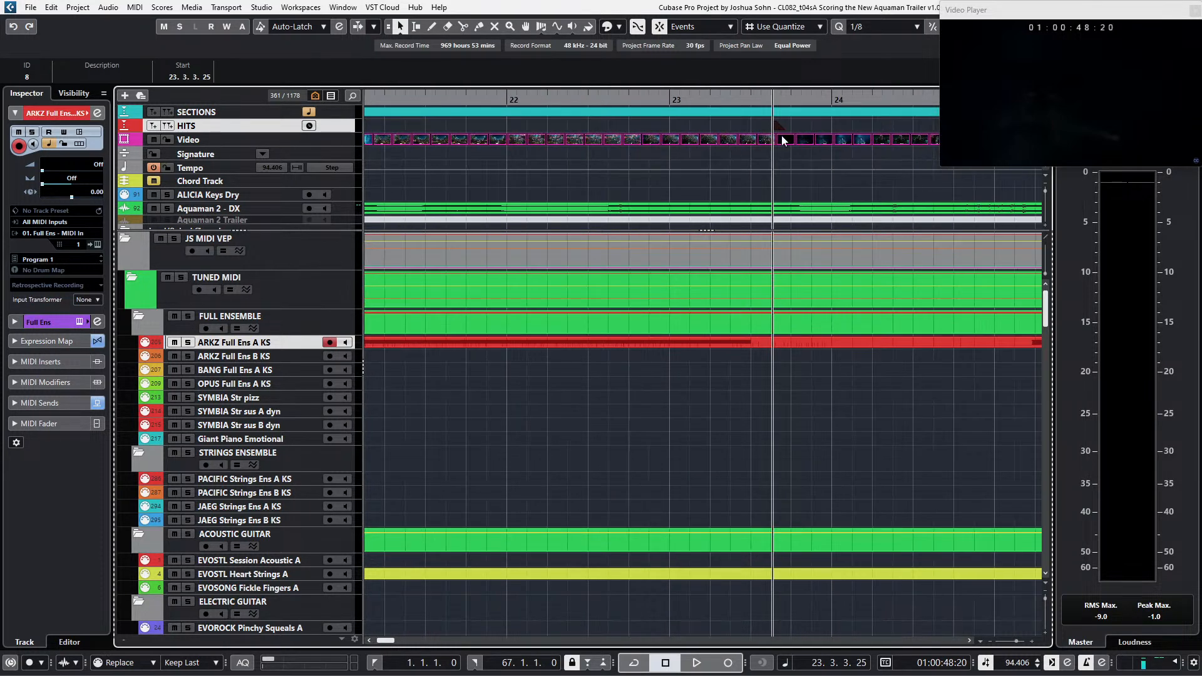
pyautogui.hscroll(-3, 781, 135)
pyautogui.scroll(-2, 782, 135)
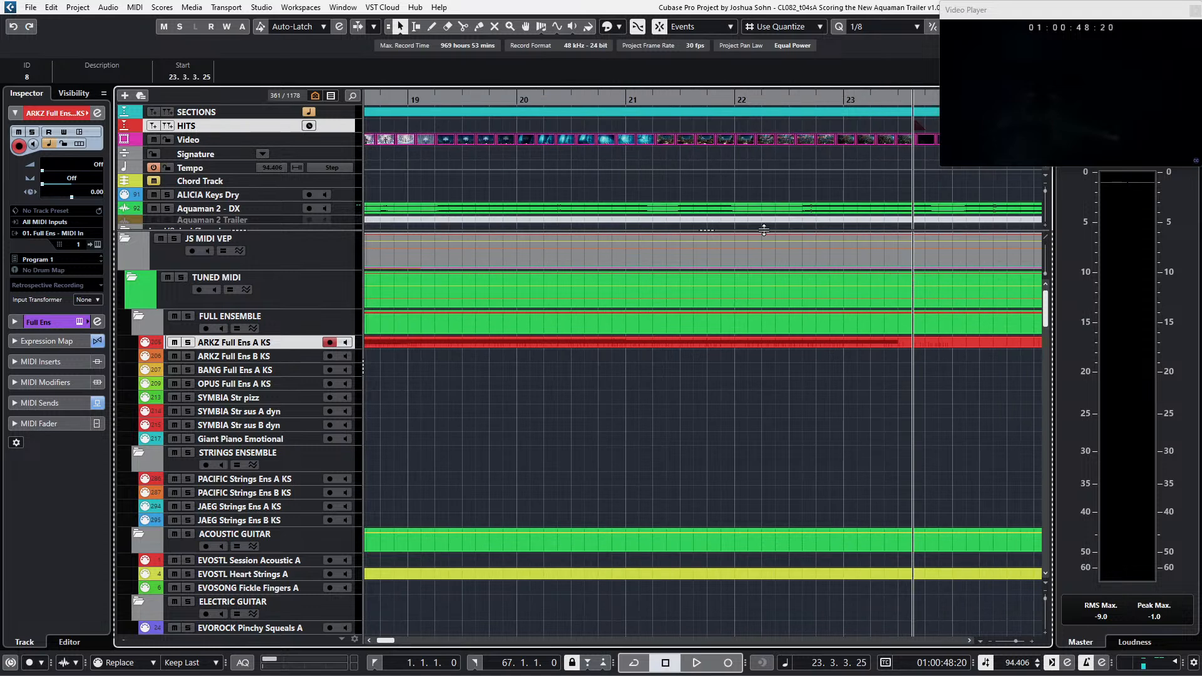
pyautogui.scroll(-2, 695, 283)
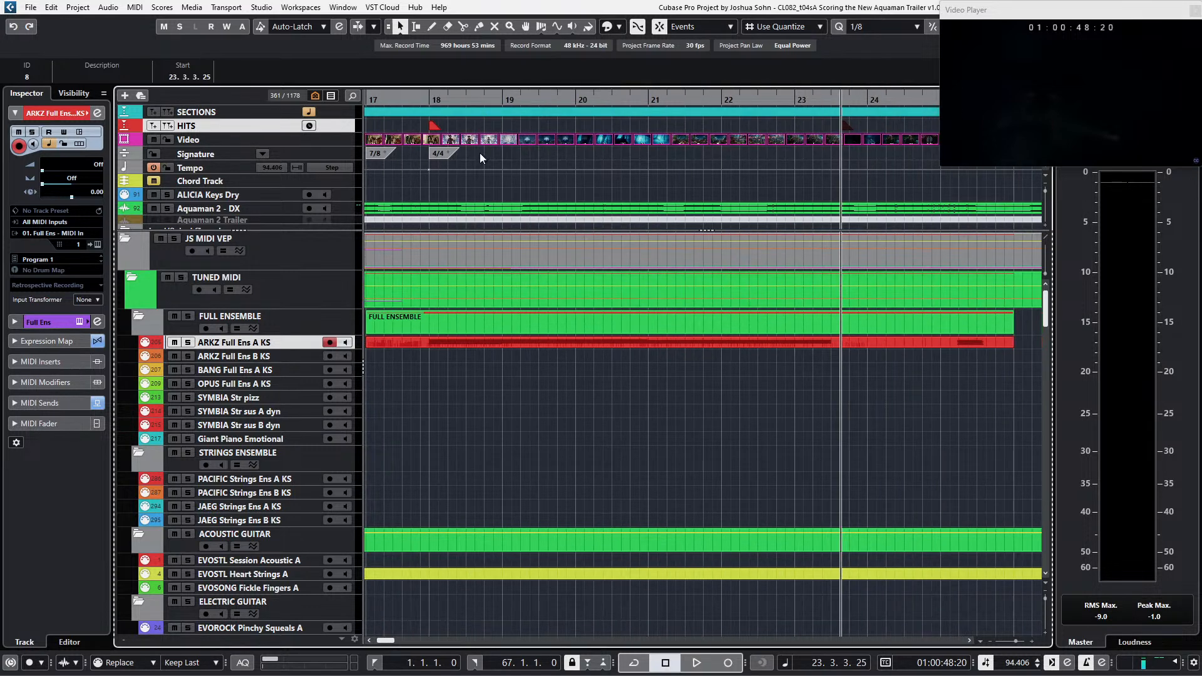
pyautogui.scroll(3, 788, 199)
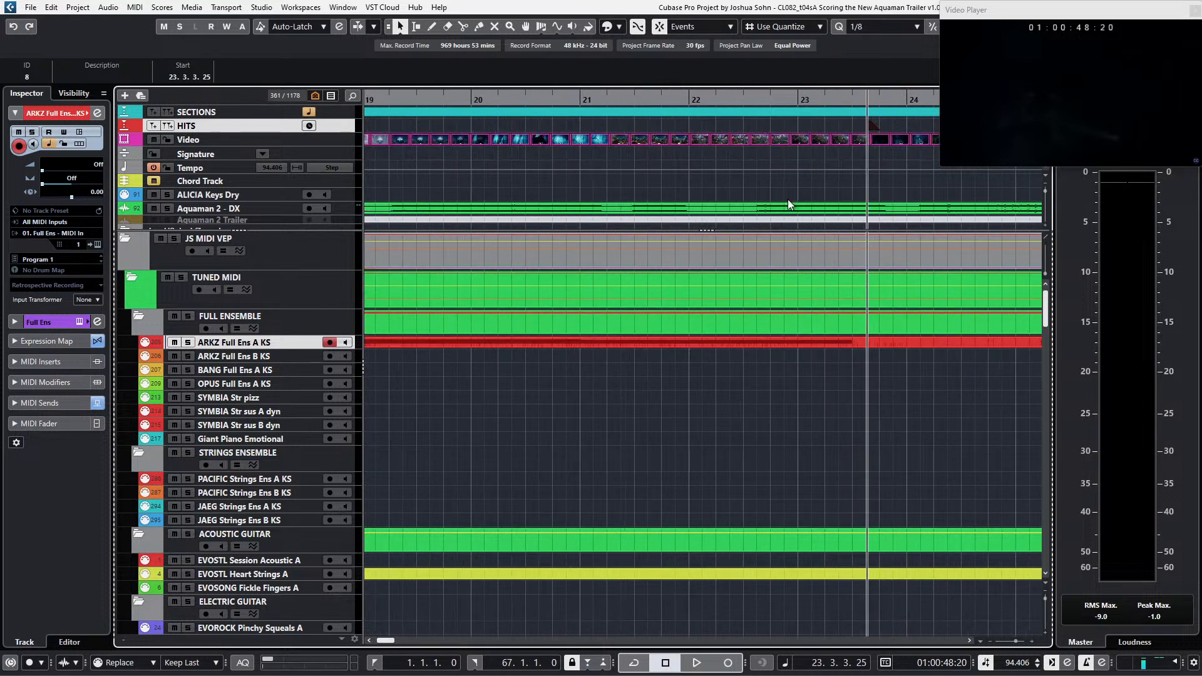
pyautogui.scroll(-1, 855, 149)
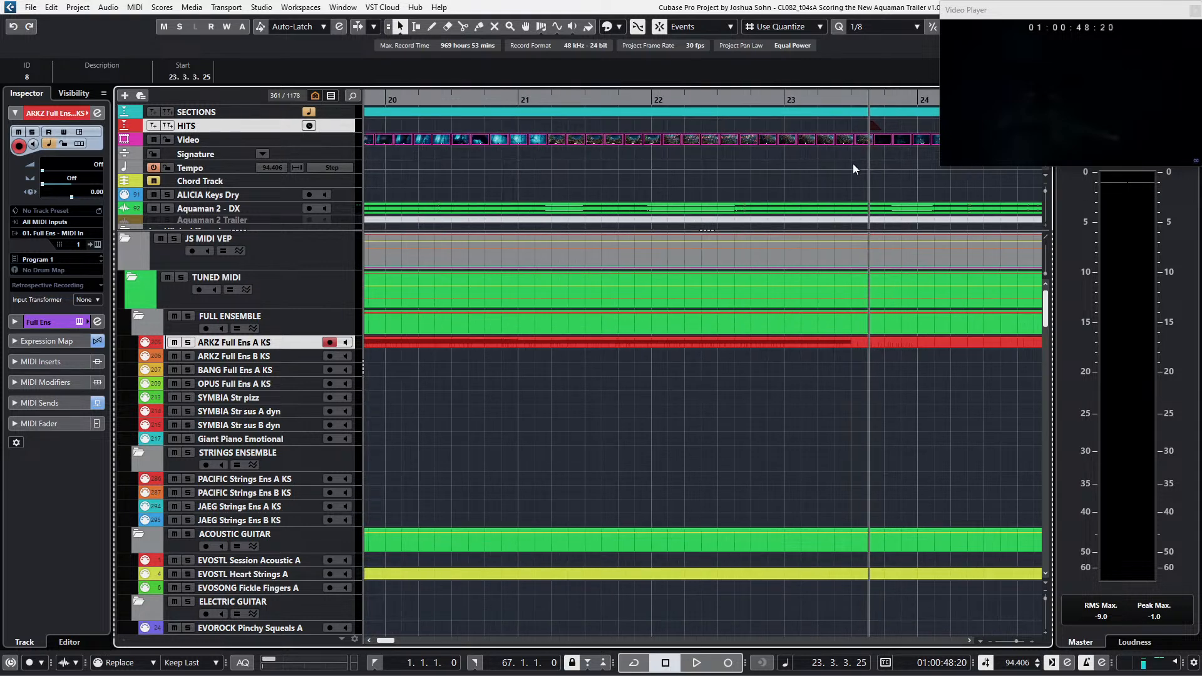
pyautogui.doubleClick(801, 152)
pyautogui.write('5/8')
pyautogui.press('Return')
# Step: Play from bar 21 to the hit at bar 24 to check the chord against the cut to black
pyautogui.scroll(-2, 824, 161)
pyautogui.press('KP_Subtract')
pyautogui.press('KP_Subtract')
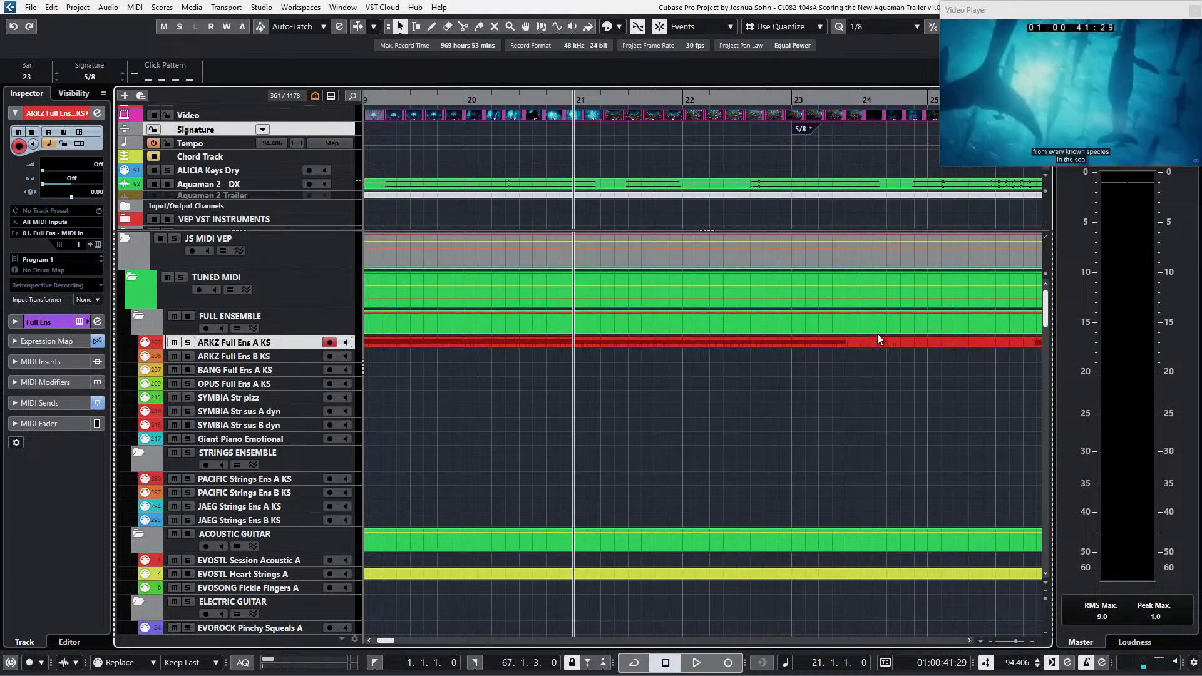
pyautogui.scroll(1, 892, 185)
pyautogui.press('space')
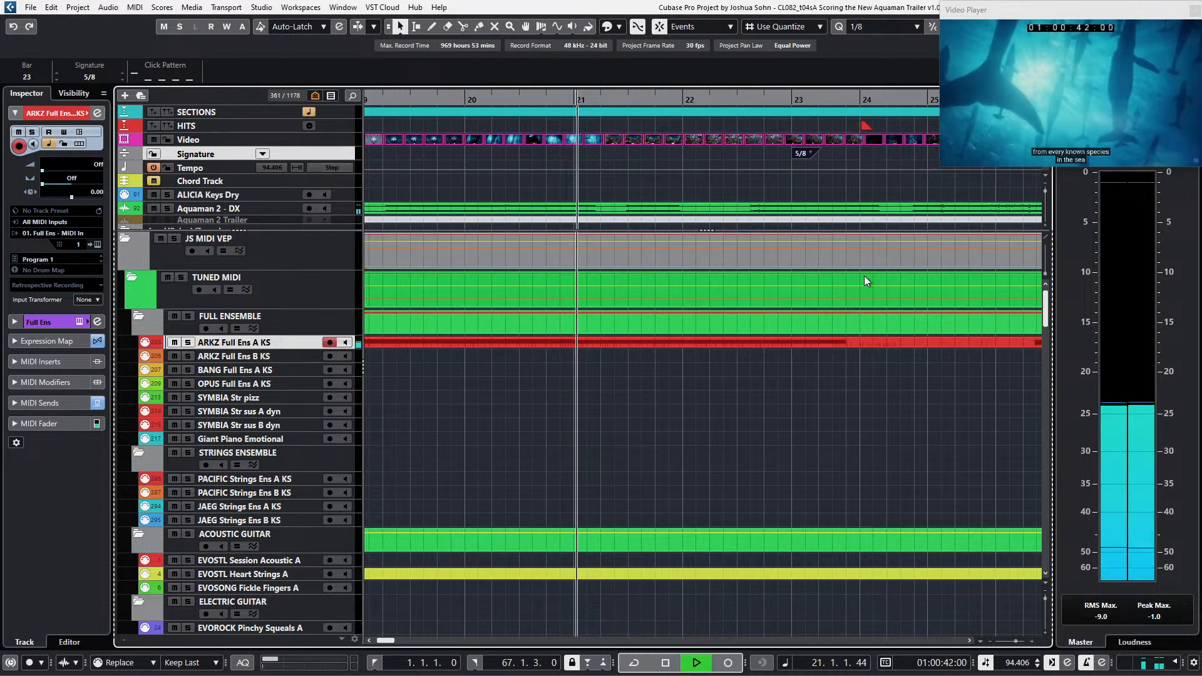
pyautogui.scroll(-3, 864, 275)
pyautogui.hscroll(3, 864, 276)
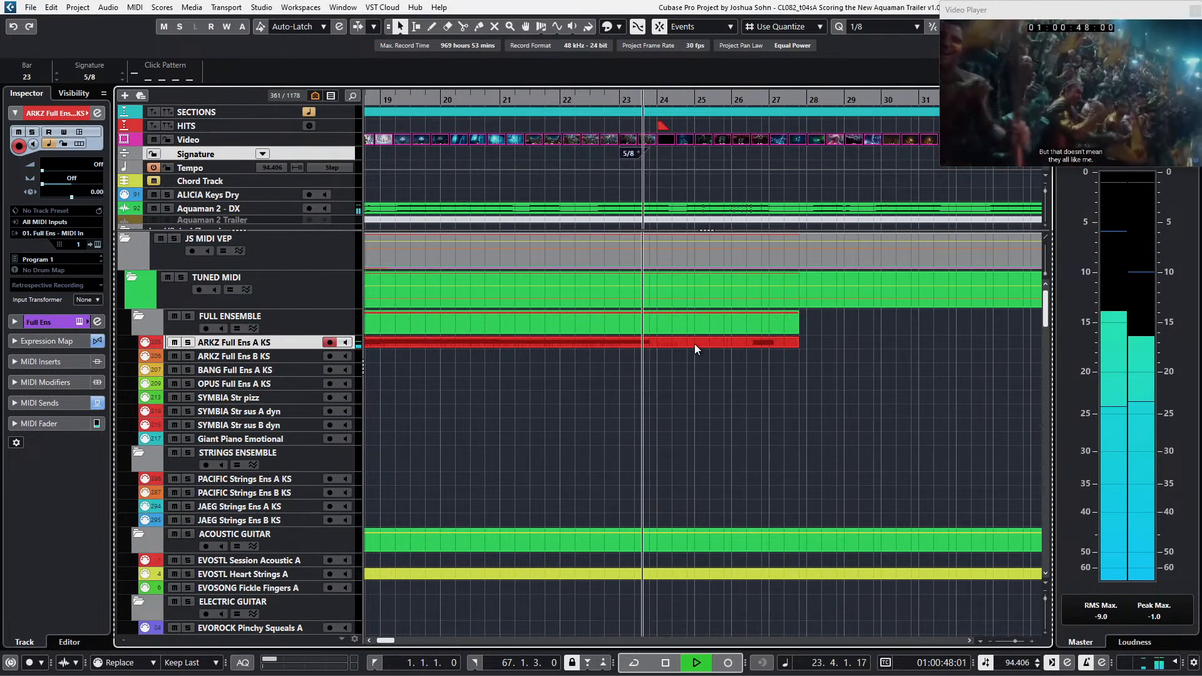
pyautogui.press('space')
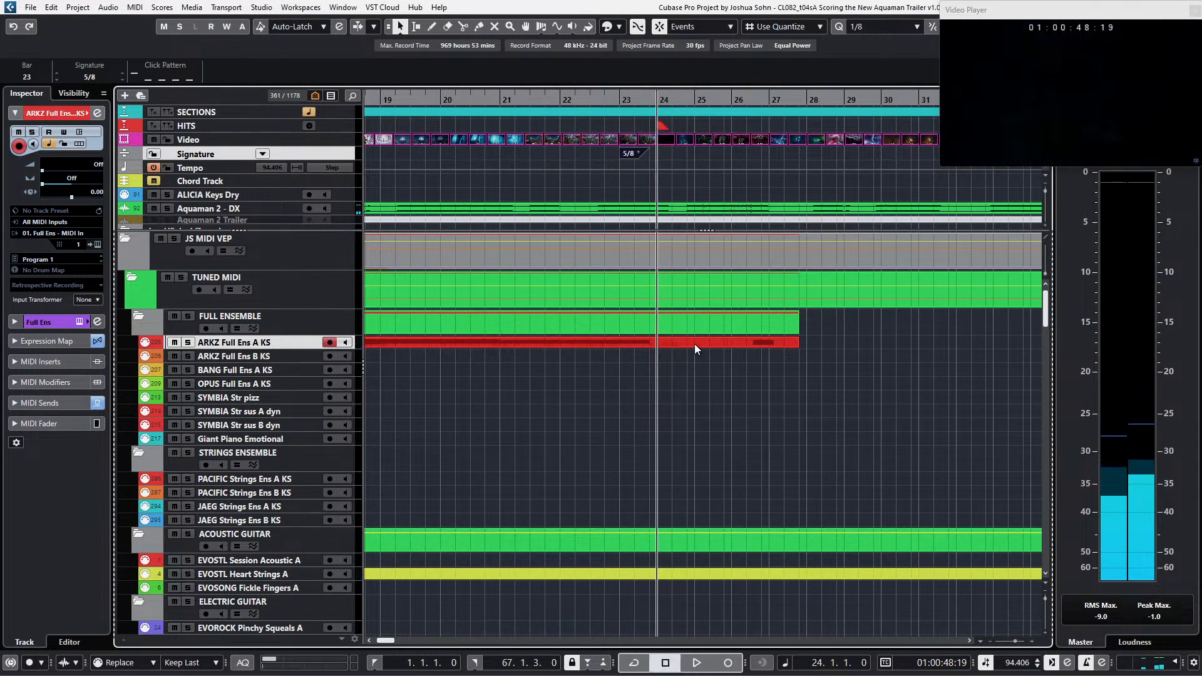
# Step: Delete the leftover short chord near the end of the ARKZ Full Ens A KS part, and close the note editor
pyautogui.scroll(-2, 694, 344)
pyautogui.click(694, 344)
pyautogui.doubleClick(694, 343)
pyautogui.moveTo(705, 359); pyautogui.dragTo(780, 466)
pyautogui.press('Delete')
pyautogui.scroll(1, 755, 443)
pyautogui.press('Return')
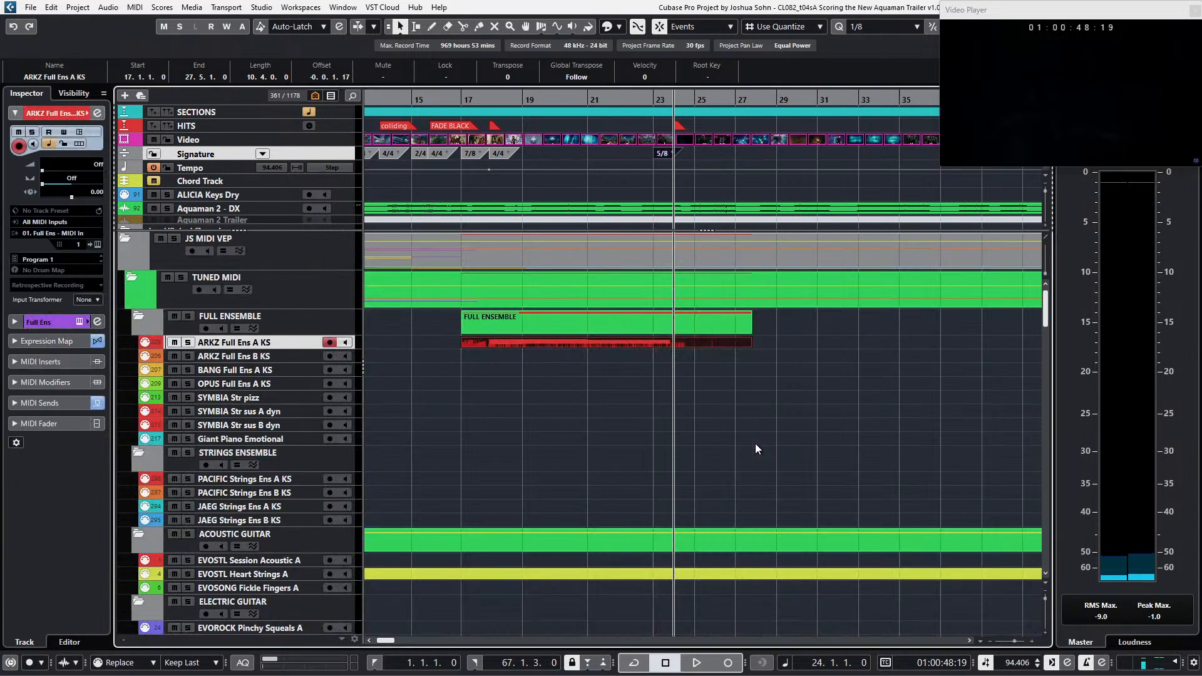
# Step: Extend the ARKZ Full Ens A KS part across the whole cue, starting at bar 1
pyautogui.doubleClick(759, 341)
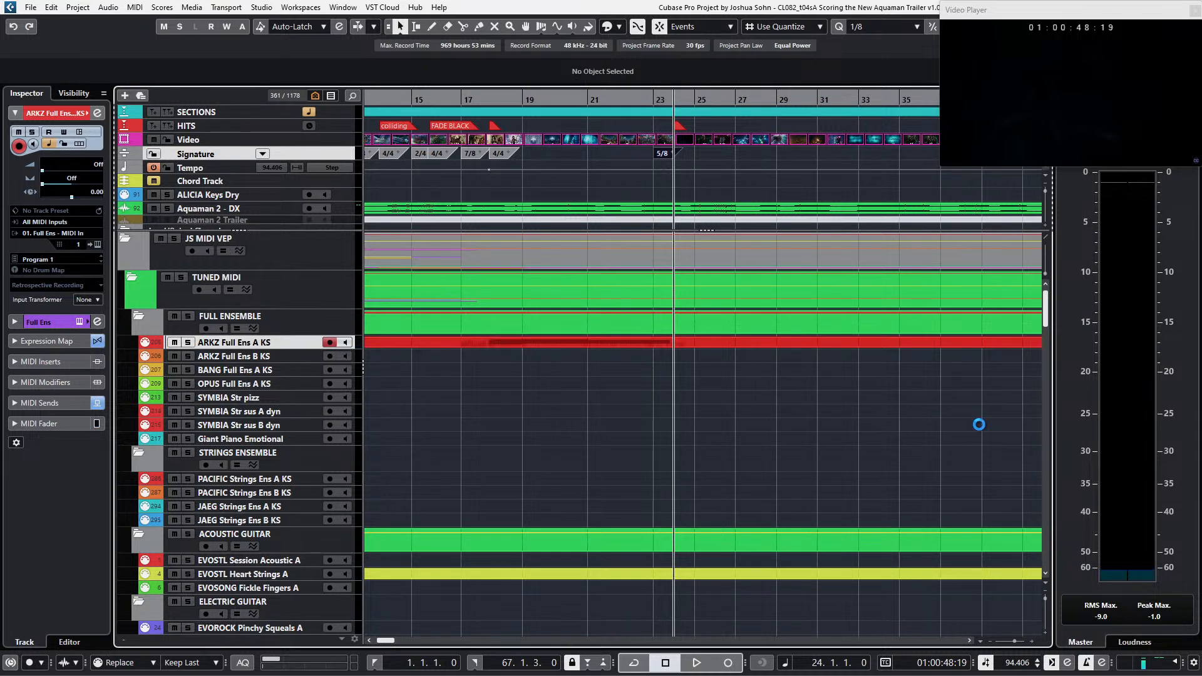
pyautogui.scroll(-2, 976, 373)
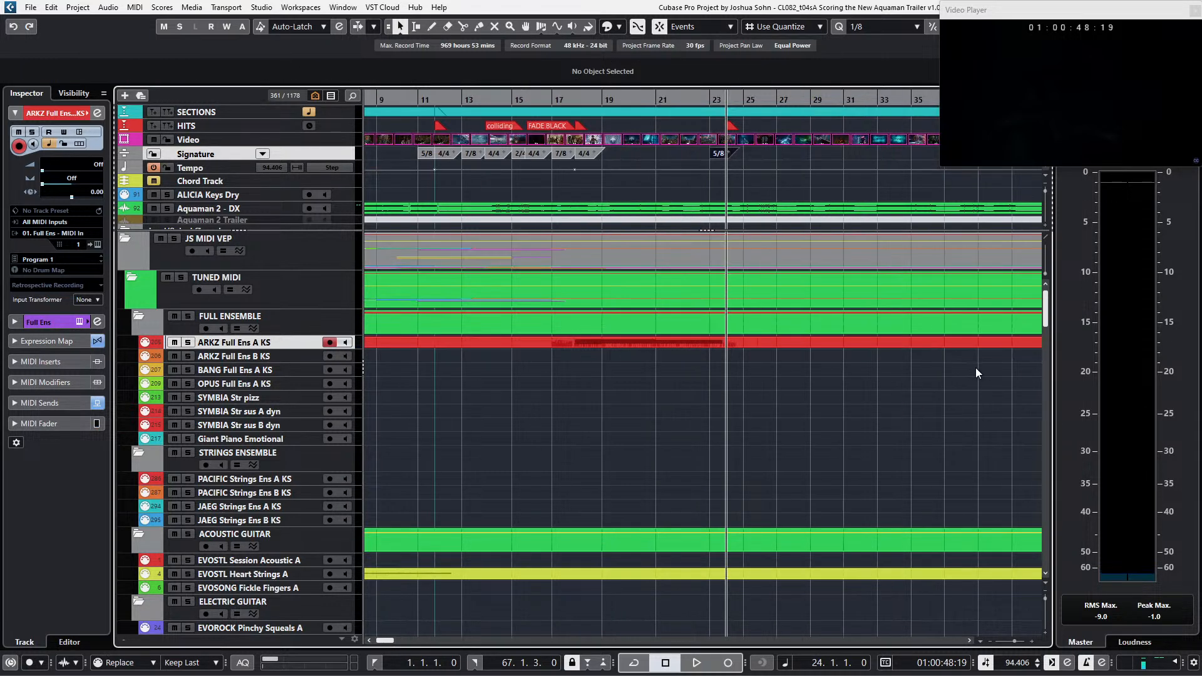
pyautogui.scroll(-3, 977, 373)
pyautogui.scroll(-2, 976, 373)
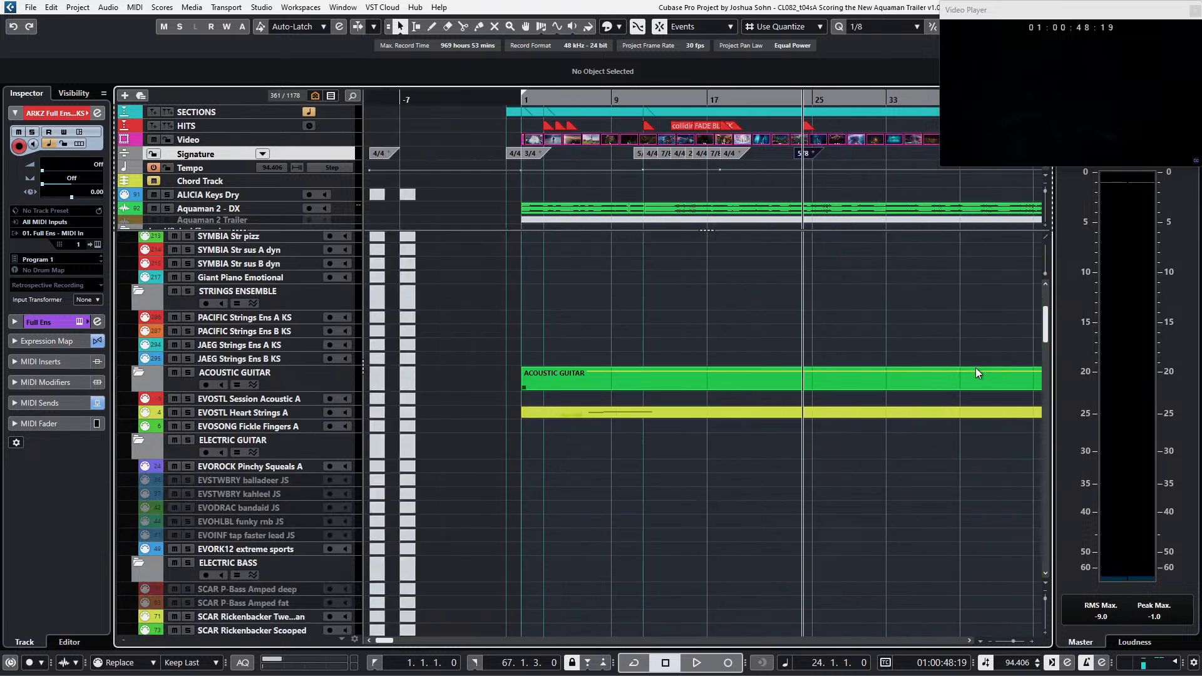
pyautogui.hscroll(1, 976, 368)
pyautogui.scroll(3, 976, 368)
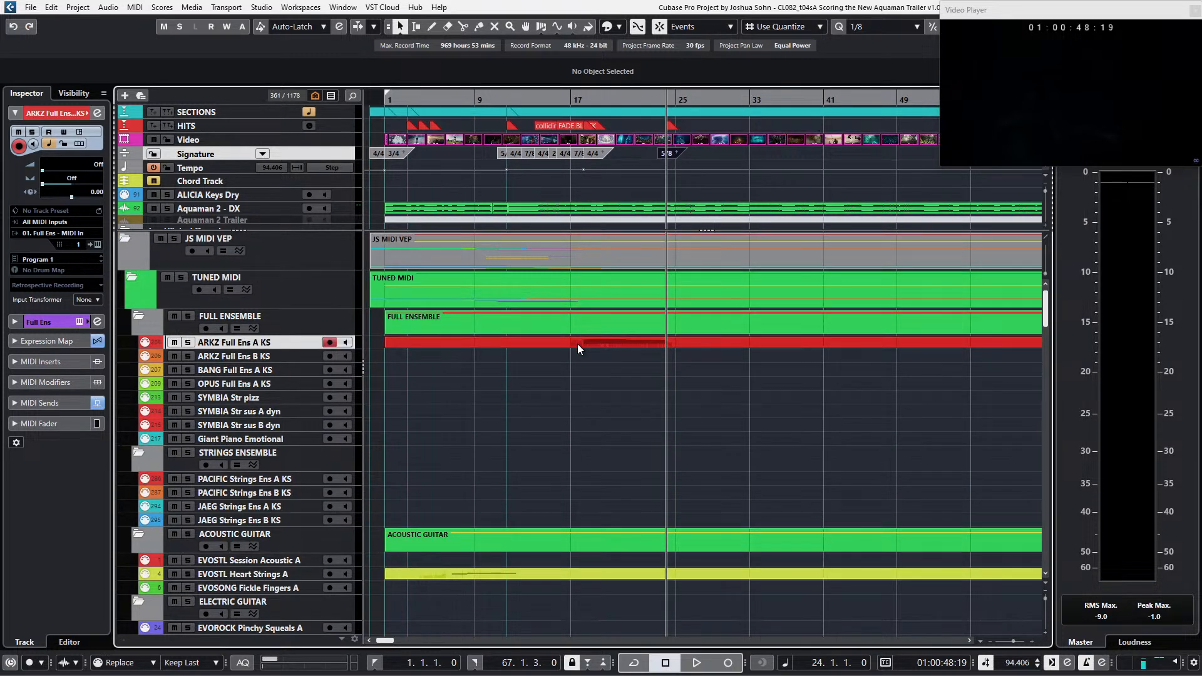
# Step: Move the cursor back to the throne shot at bar 18
pyautogui.press('KP_Subtract')
pyautogui.press('KP_Subtract')
pyautogui.press('KP_Subtract')
pyautogui.press('KP_Subtract')
pyautogui.press('KP_Subtract')
pyautogui.press('KP_Subtract')
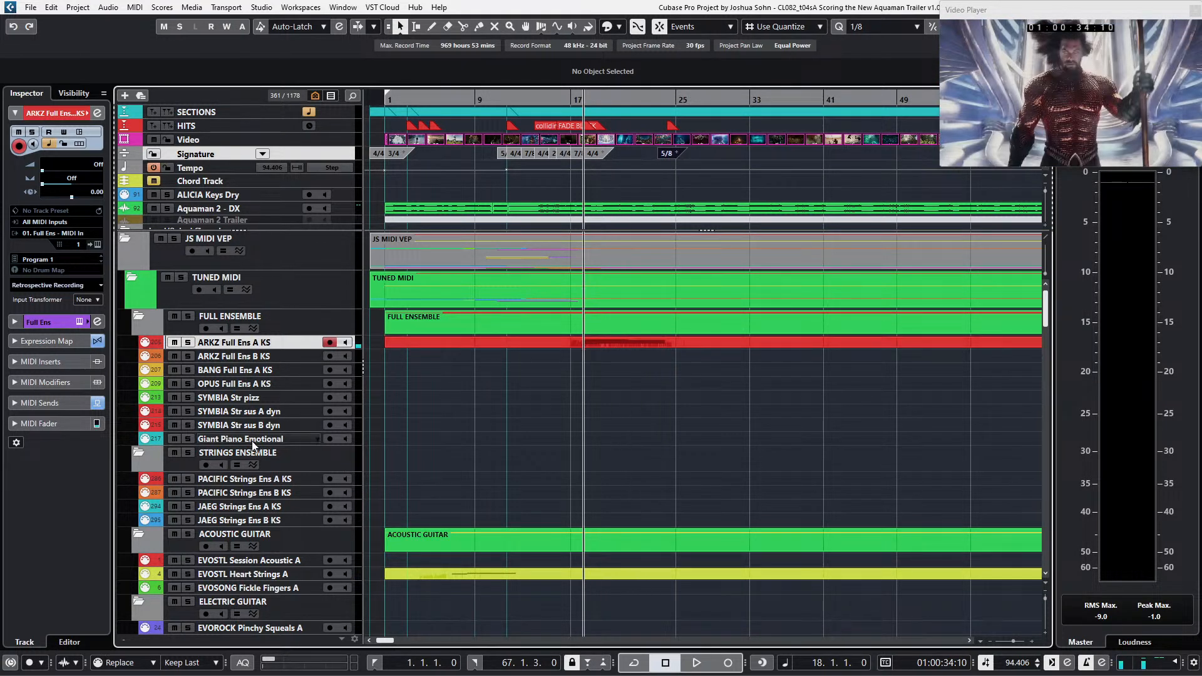
# Step: Record a timpani part on the CINEPERC Timpani A track, starting at bar 17 and ending near bar 23
pyautogui.press('KP_Subtract')
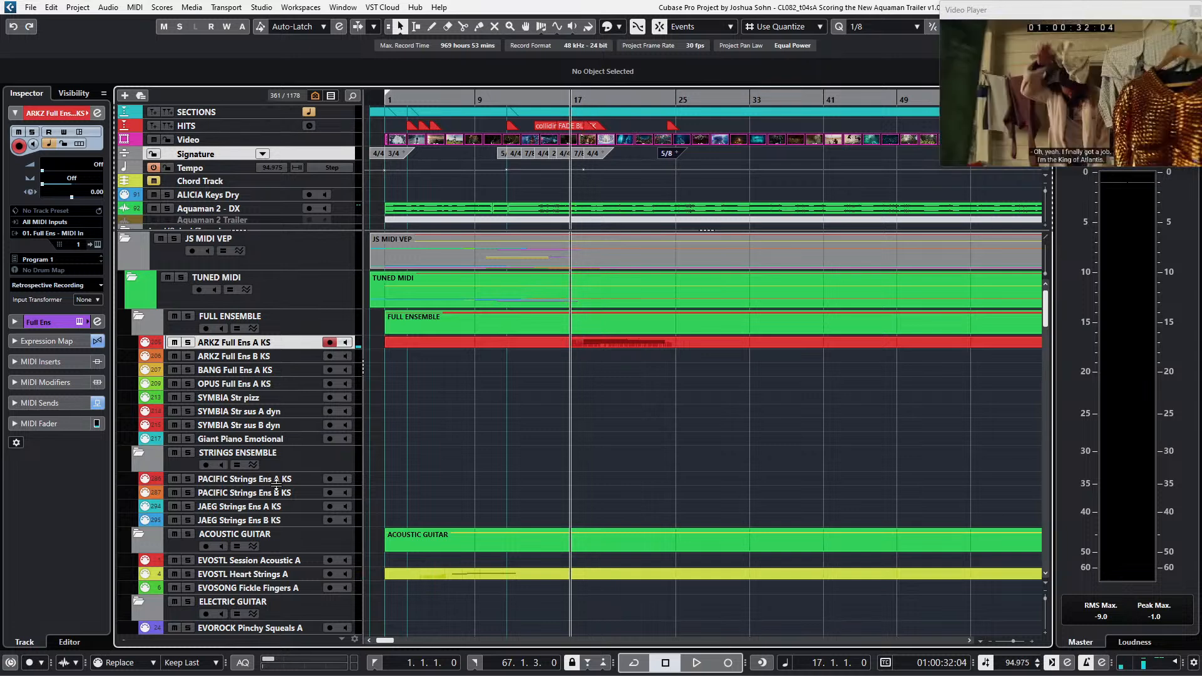
pyautogui.scroll(-10, 274, 438)
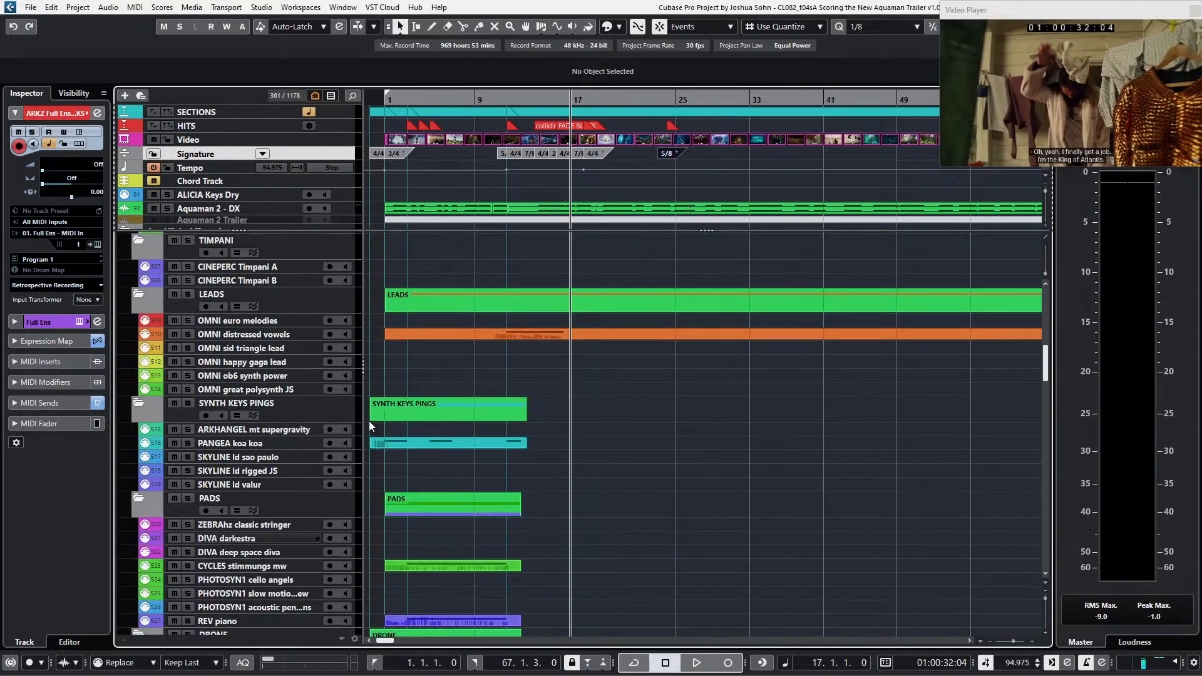
pyautogui.click(291, 266)
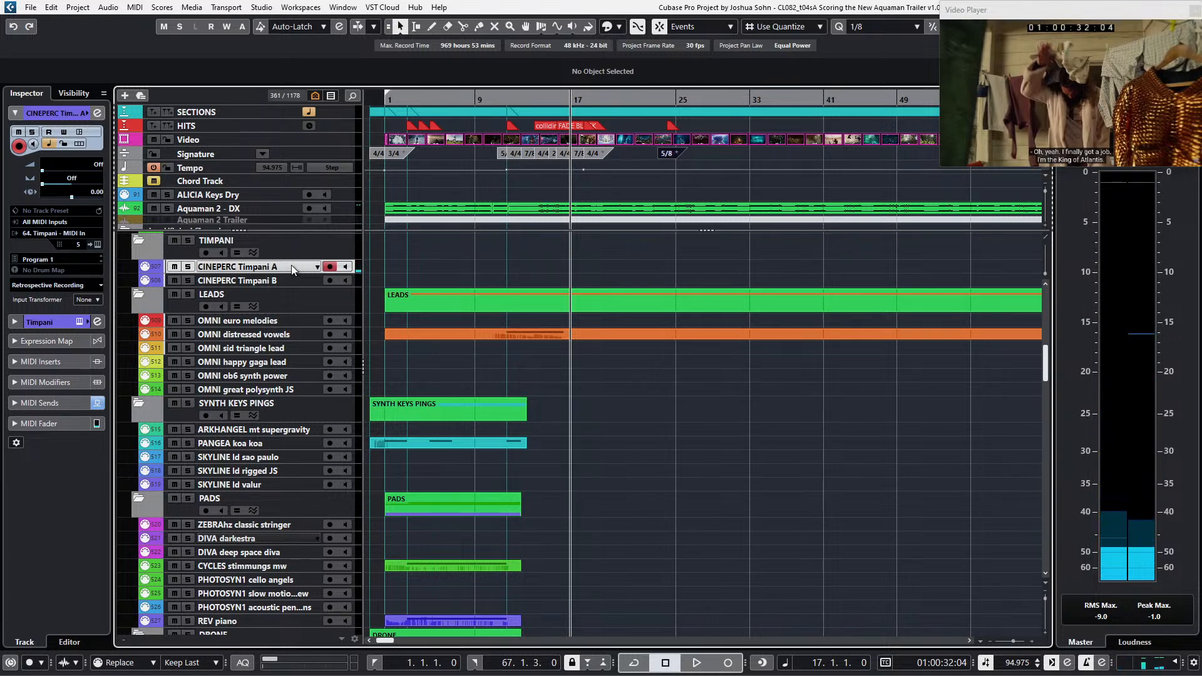
pyautogui.press('KP_Add')
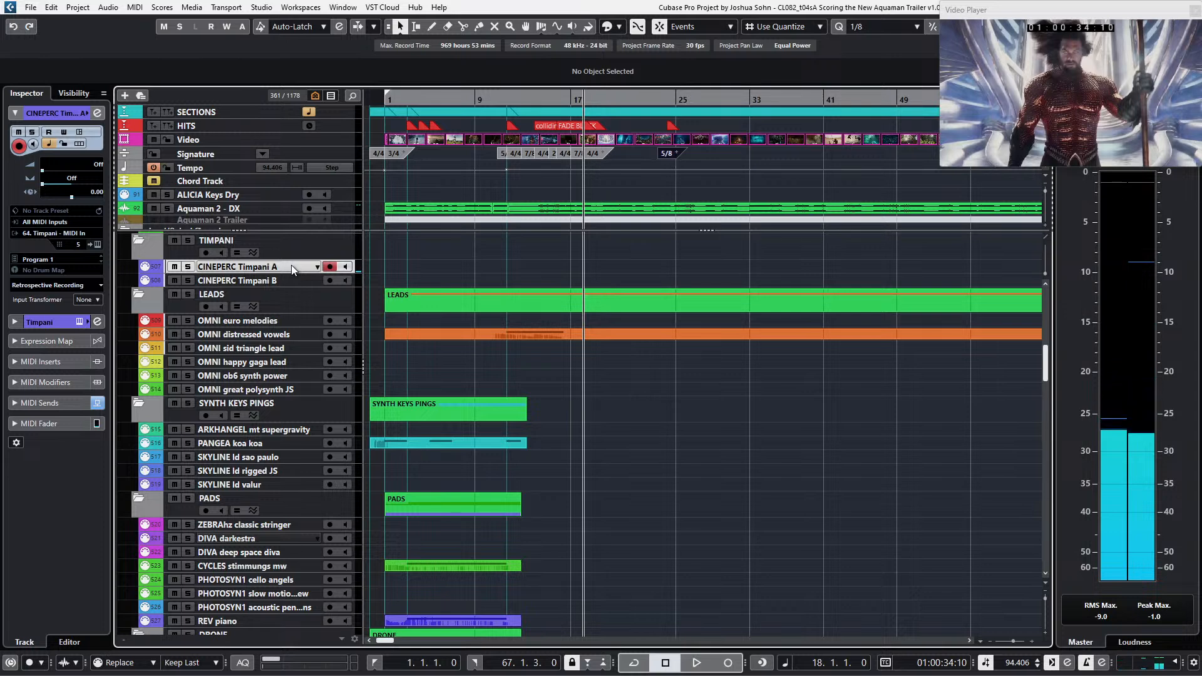
pyautogui.press('KP_Multiply')
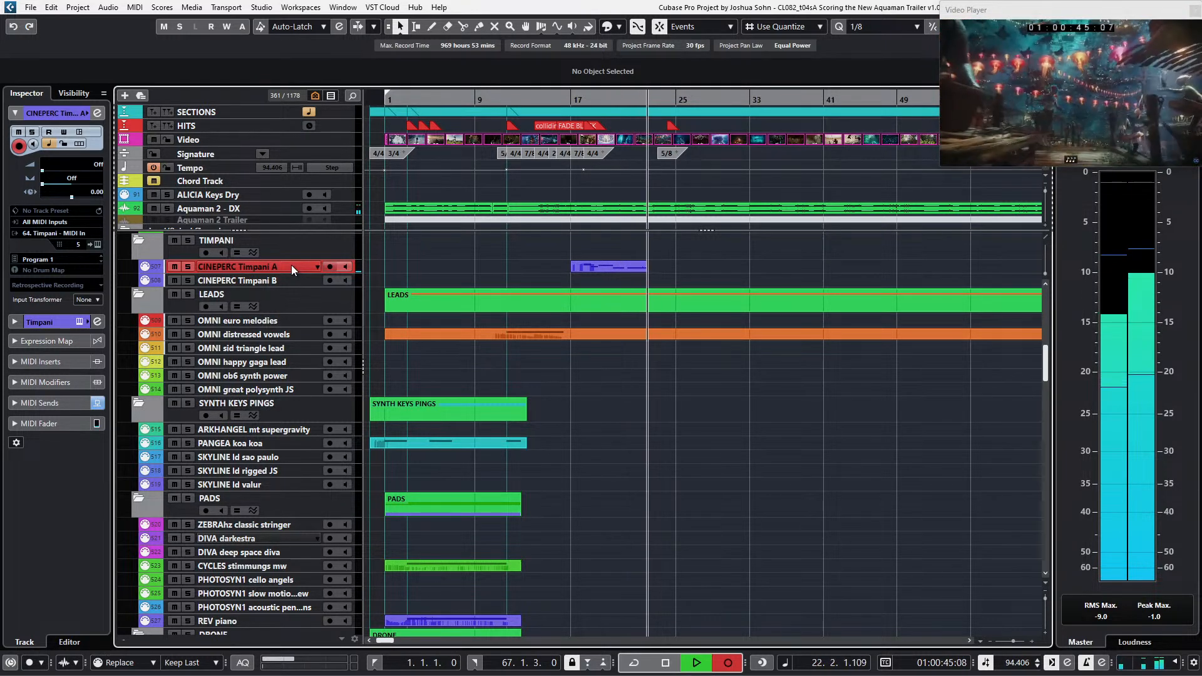
pyautogui.press('space')
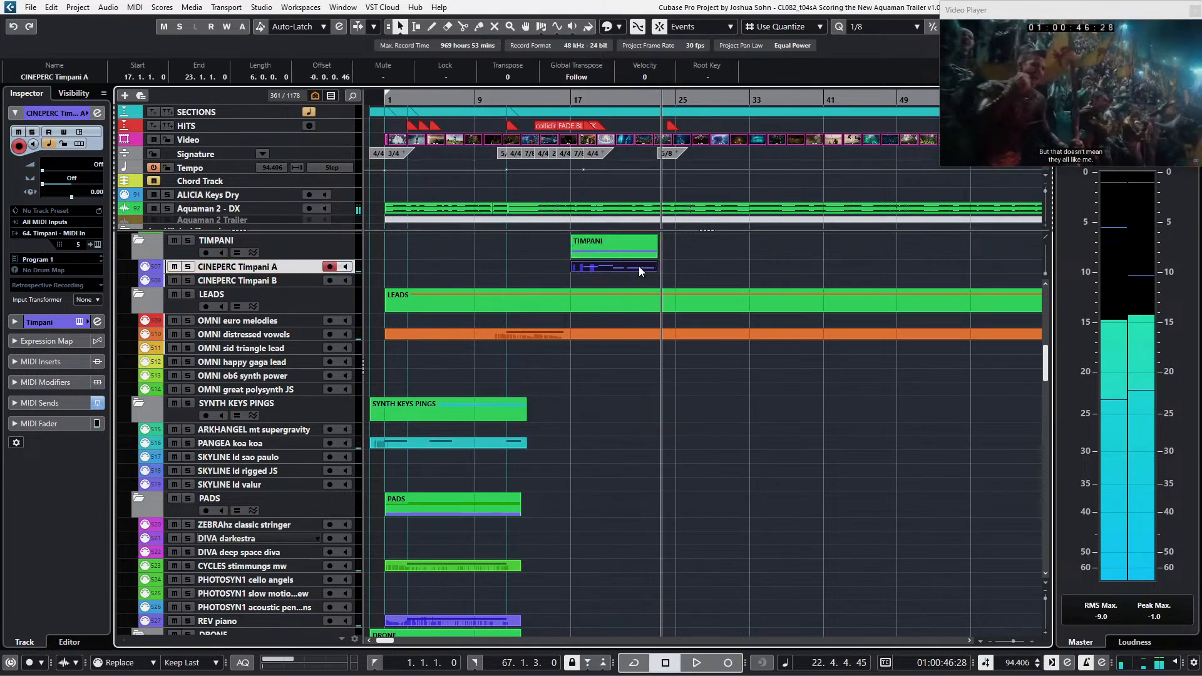
# Step: Open the timpani part in the note editor, raise the first F2 note to D3, and join it to the preceding D3
pyautogui.press('h')
pyautogui.press('Return')
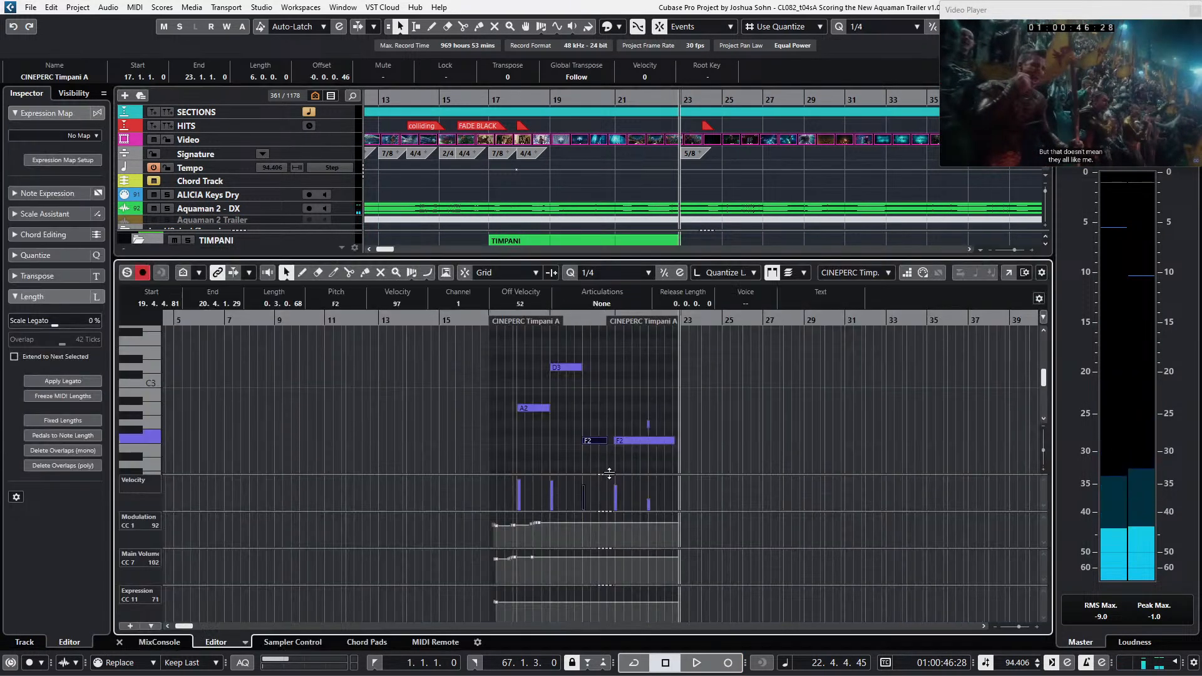
pyautogui.press('Up')
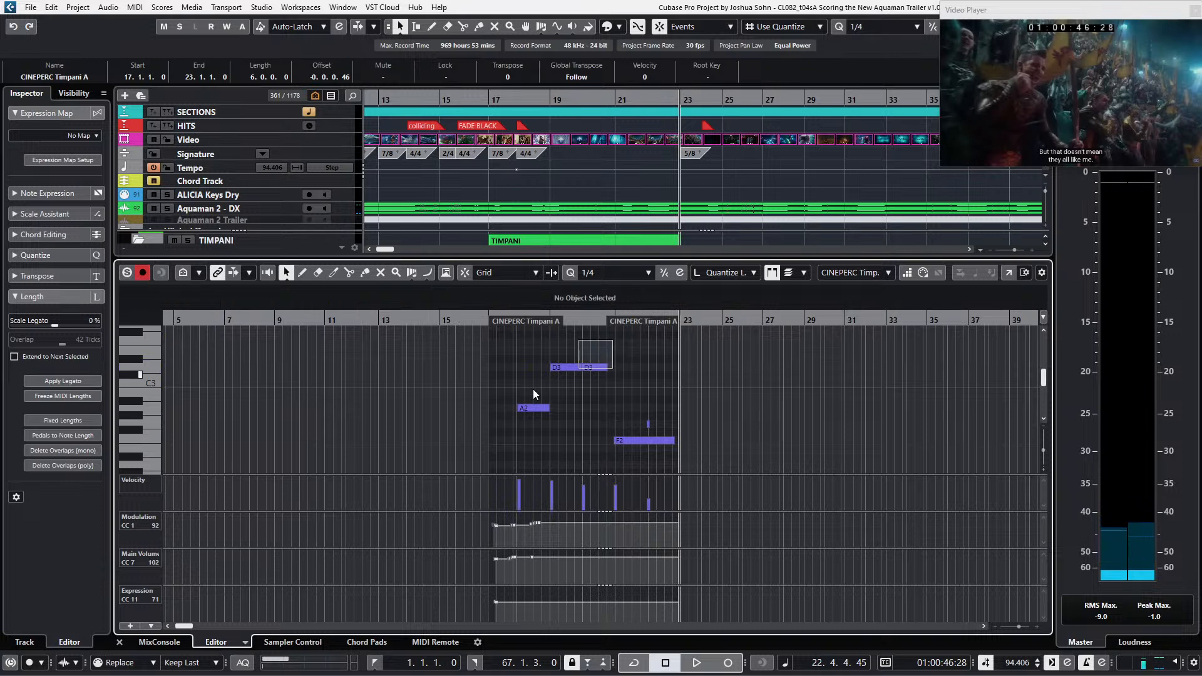
pyautogui.click(551, 382)
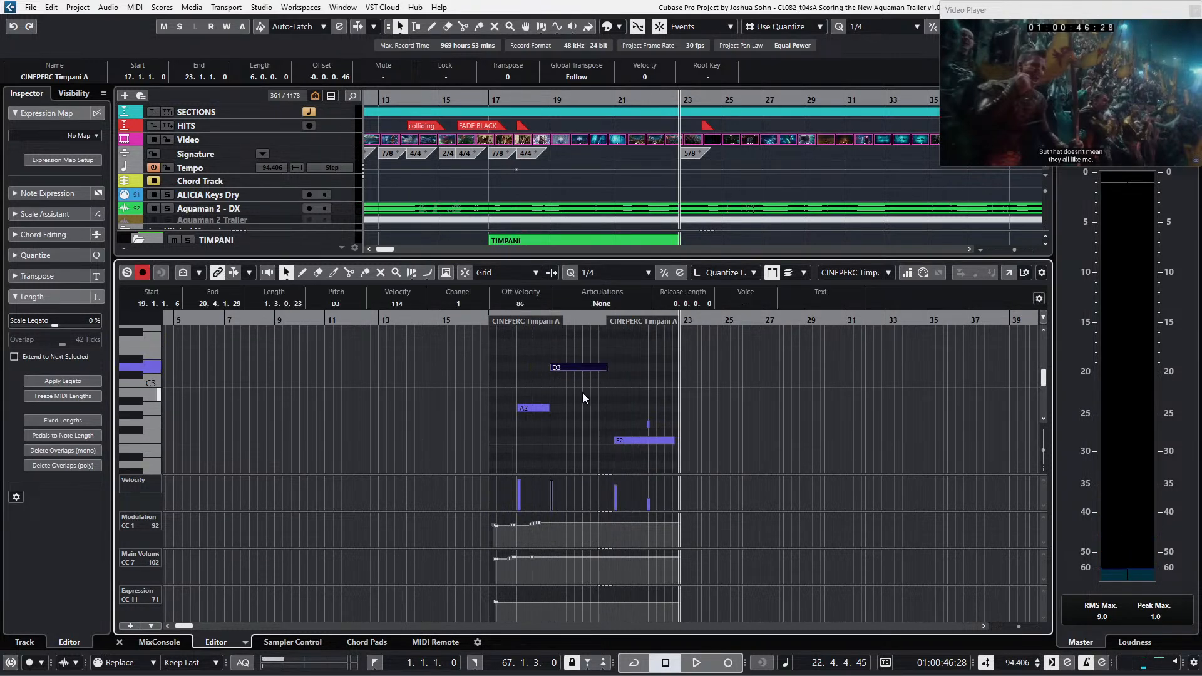
# Step: Delete the stray short timpani note, and align the D3 to bars 19–21 and the F2 to bars 21–23
pyautogui.click(633, 440)
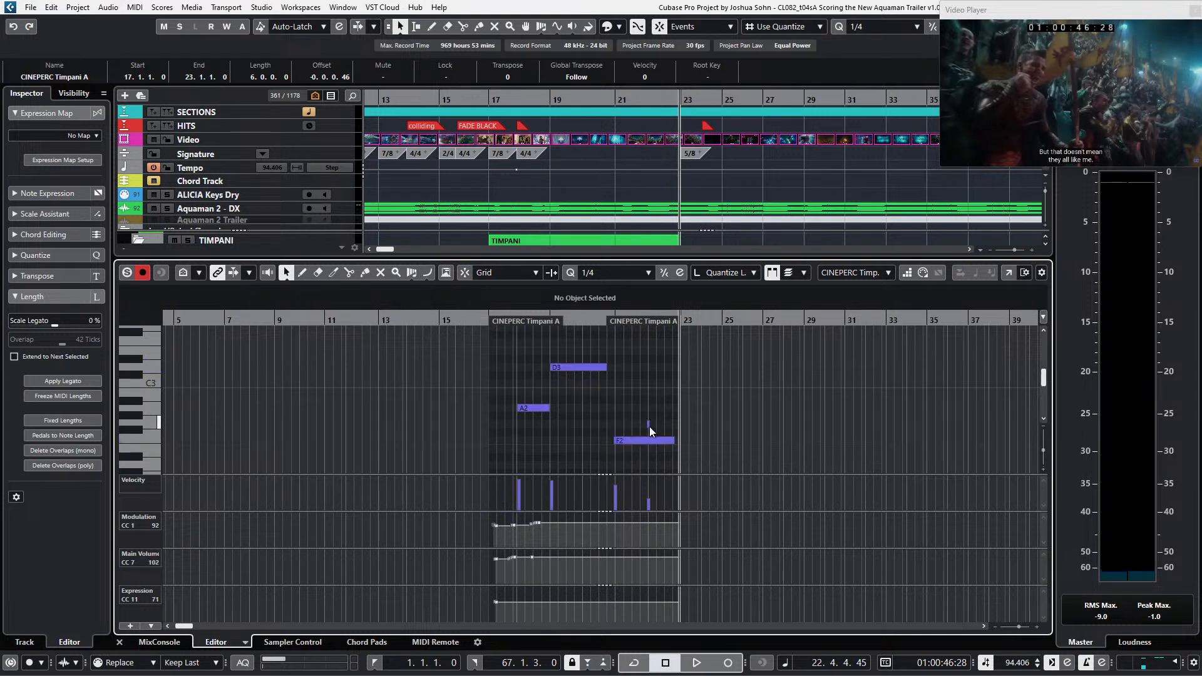
pyautogui.click(585, 368)
pyautogui.moveTo(582, 345); pyautogui.dragTo(680, 442)
pyautogui.press('KP_Subtract')
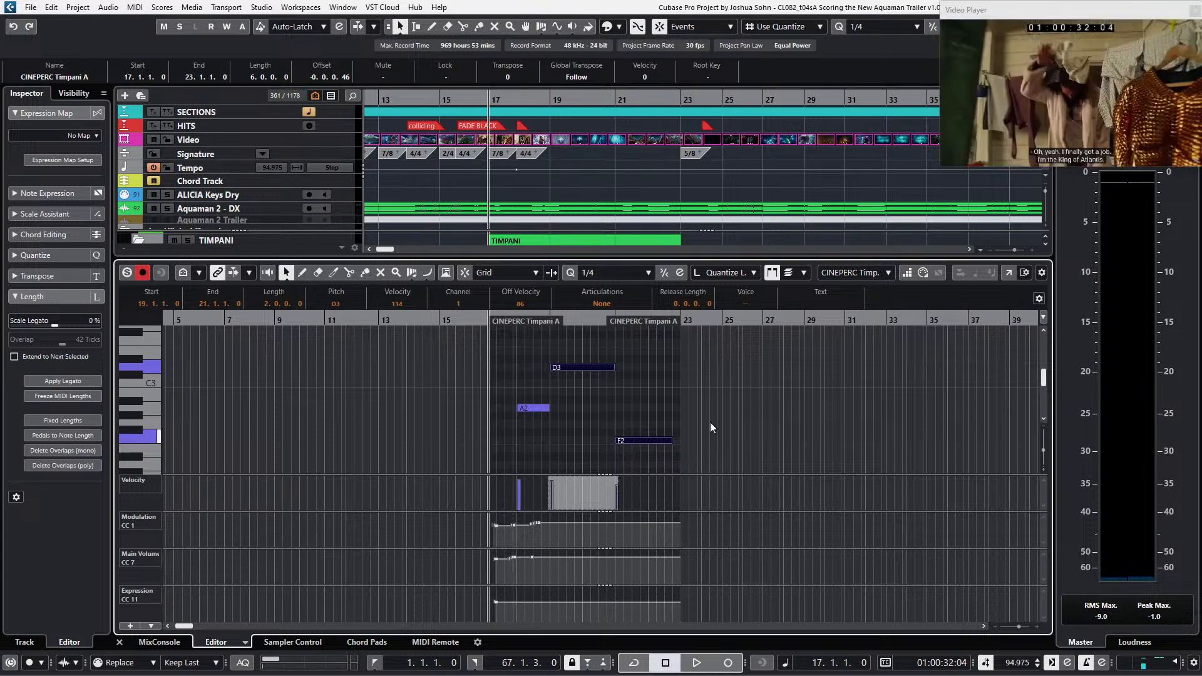
pyautogui.click(657, 440)
# Step: Play the timpani part from bar 17 to check the cleaned-up notes
pyautogui.press('space')
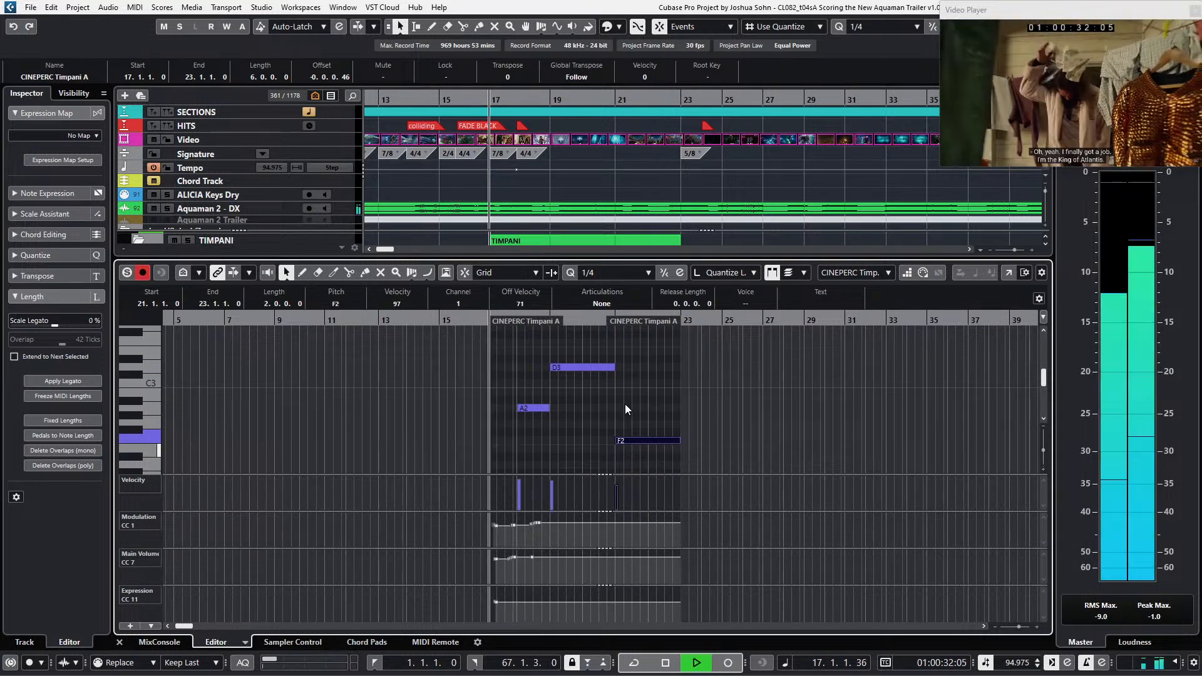
pyautogui.click(524, 432)
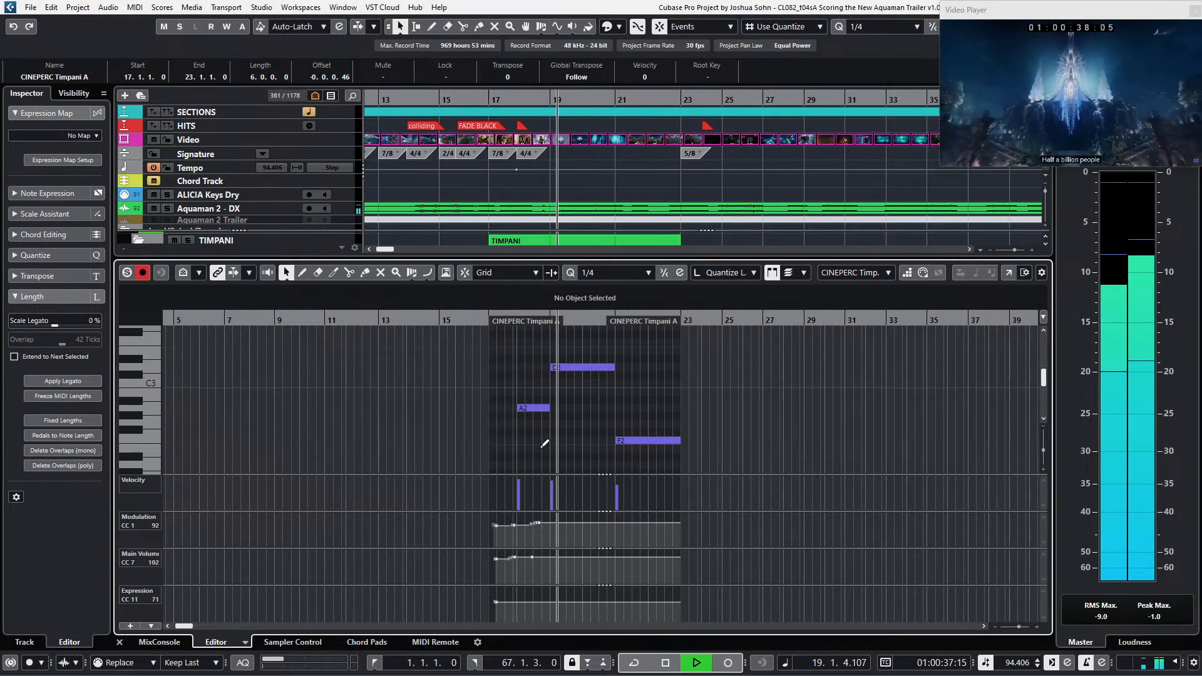
pyautogui.press('space')
# Step: Lower the velocity of the timpani A2 note at bar 18 to 102, and audition the hit
pyautogui.scroll(-3, 567, 448)
pyautogui.scroll(4, 535, 438)
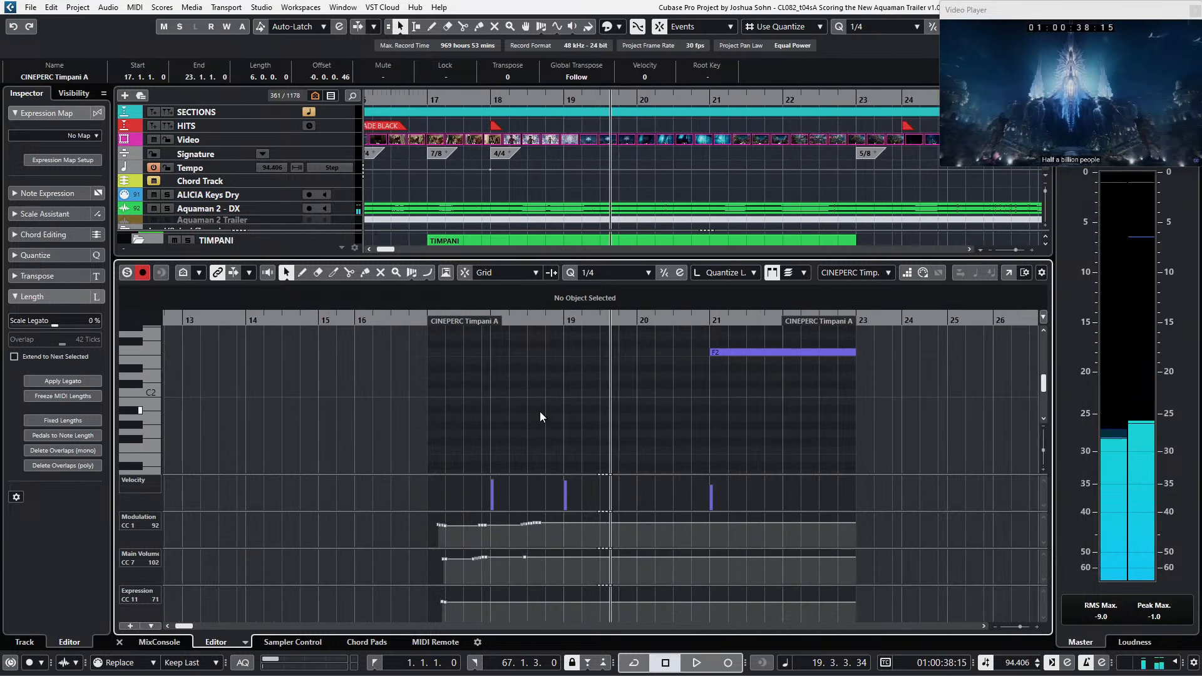
pyautogui.scroll(3, 539, 410)
pyautogui.click(509, 378)
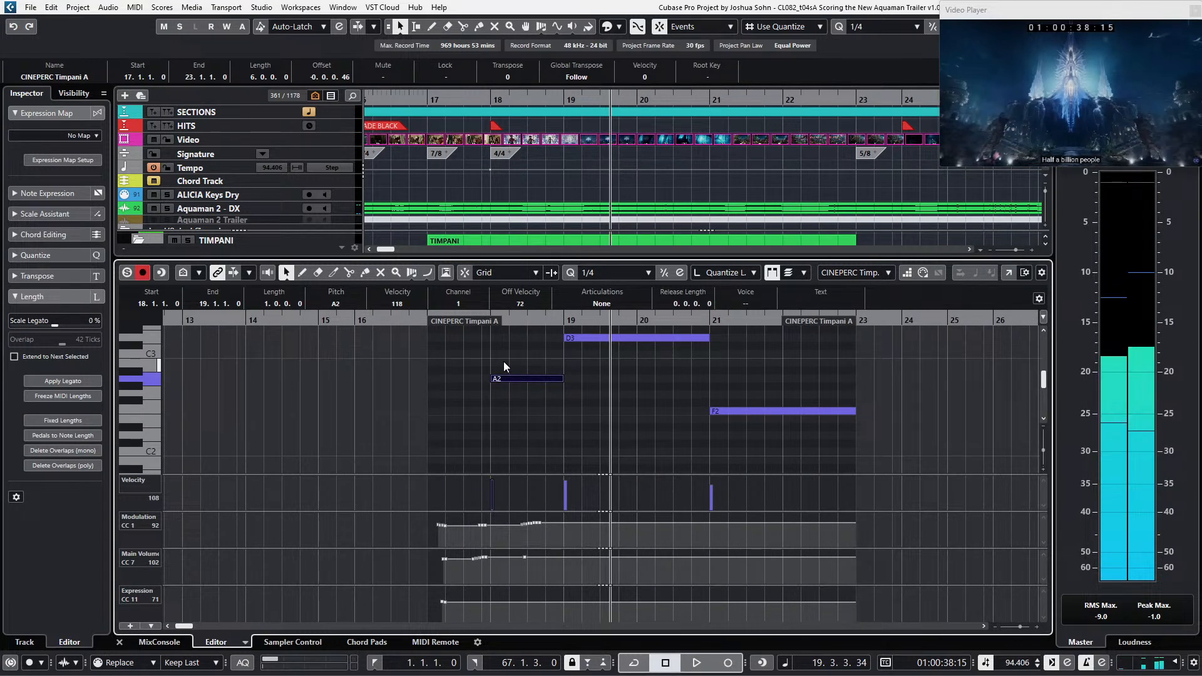
pyautogui.press('l')
pyautogui.press('space')
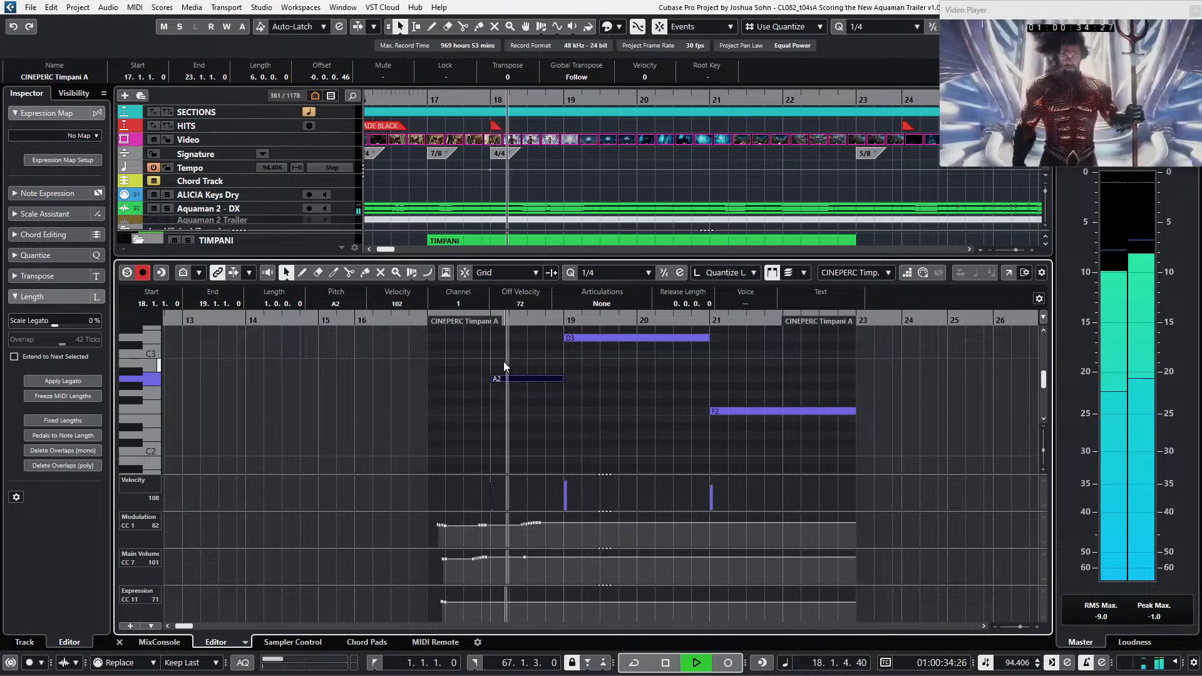
pyautogui.press('space')
pyautogui.scroll(1, 504, 362)
pyautogui.click(595, 366)
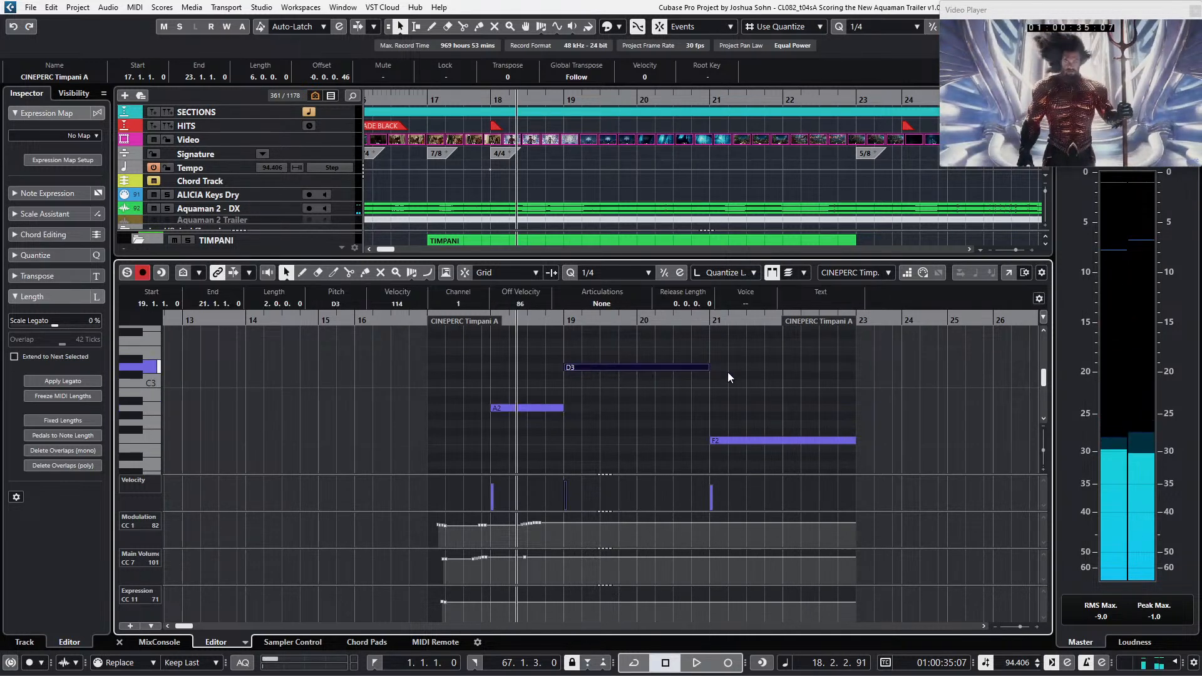
# Step: Close the note editor and extend the CINEPERC Timpani A part across the whole cue, starting at bar 1
pyautogui.press('ctrl+KP_Subtract')
pyautogui.press('ctrl+KP_Subtract')
pyautogui.press('Return')
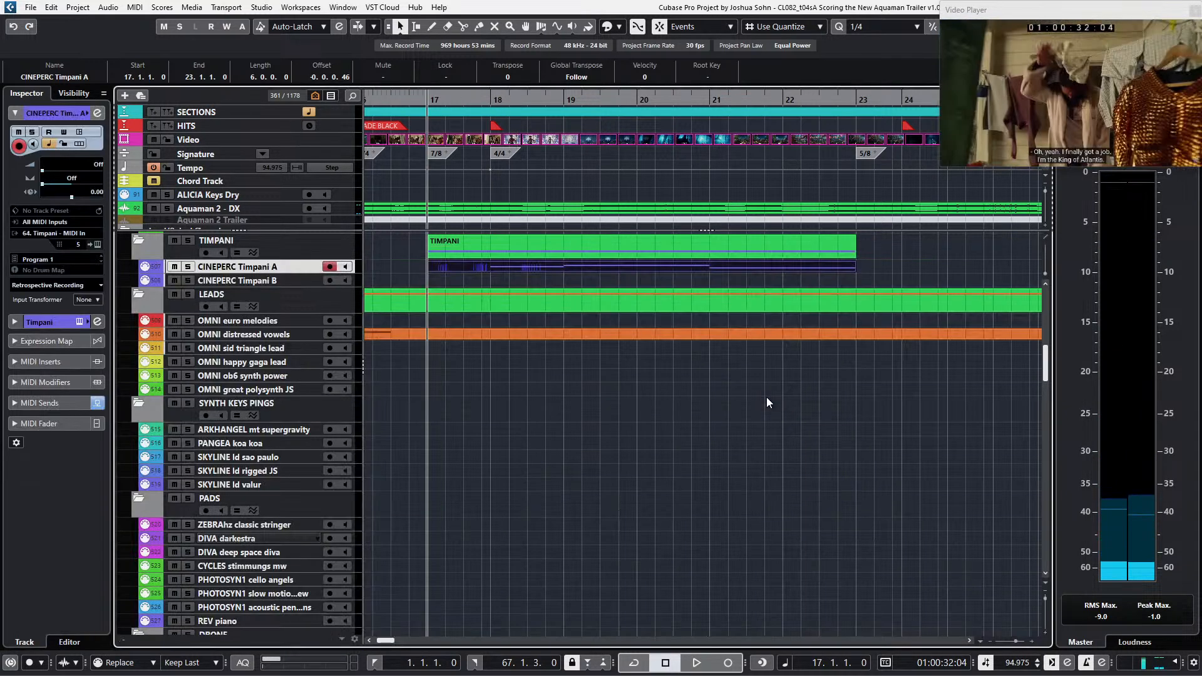
pyautogui.scroll(-3, 767, 397)
pyautogui.scroll(-2, 766, 397)
pyautogui.doubleClick(790, 266)
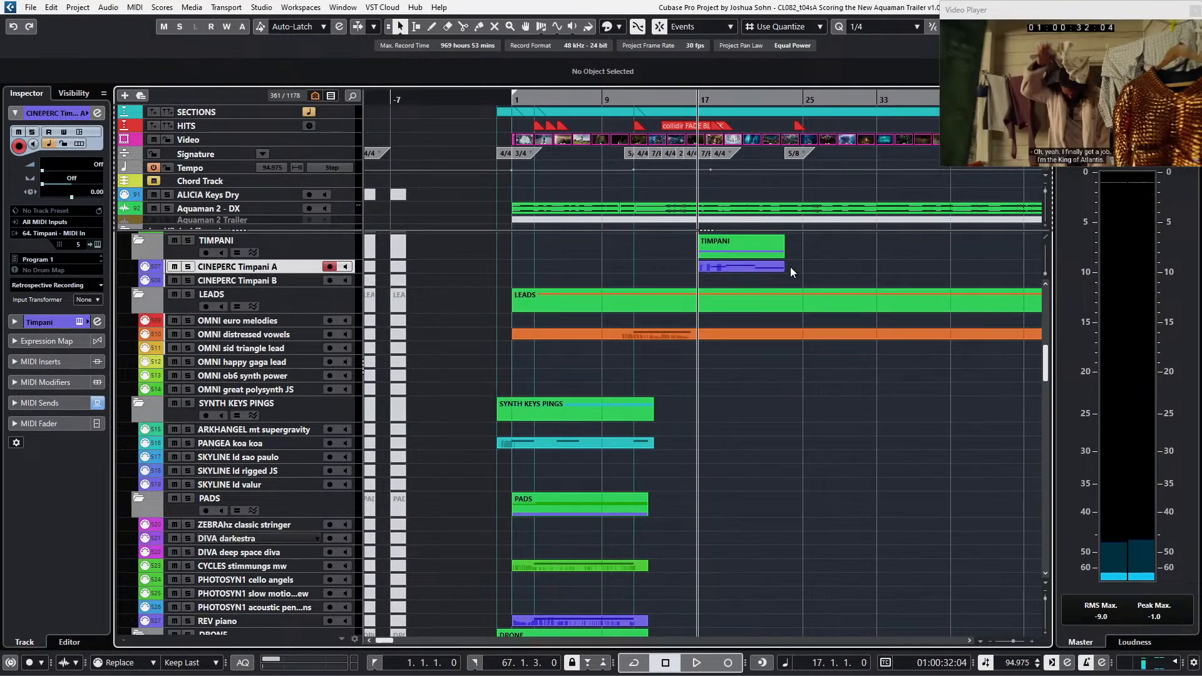
pyautogui.hotkey('ctrl', 'shift', 'a')
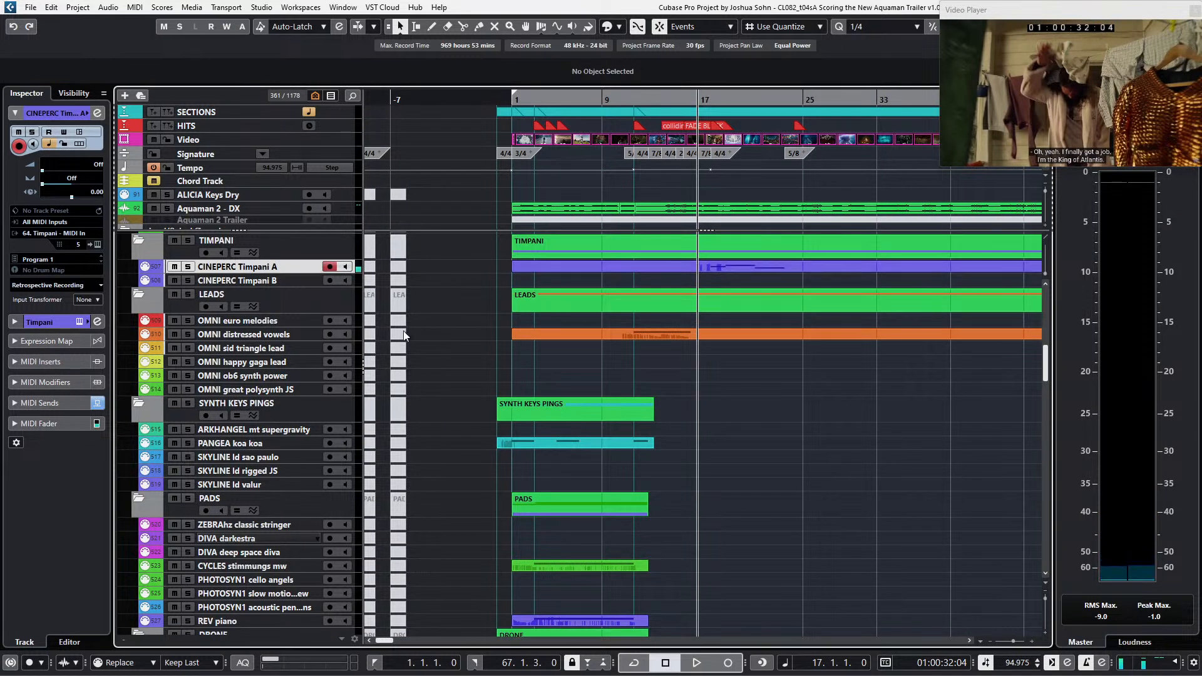
# Step: Select the OMNI great polysynth JS track, and mute the Aquaman 2 - DX dialogue while playing the lead-in to bar 17
pyautogui.click(267, 378)
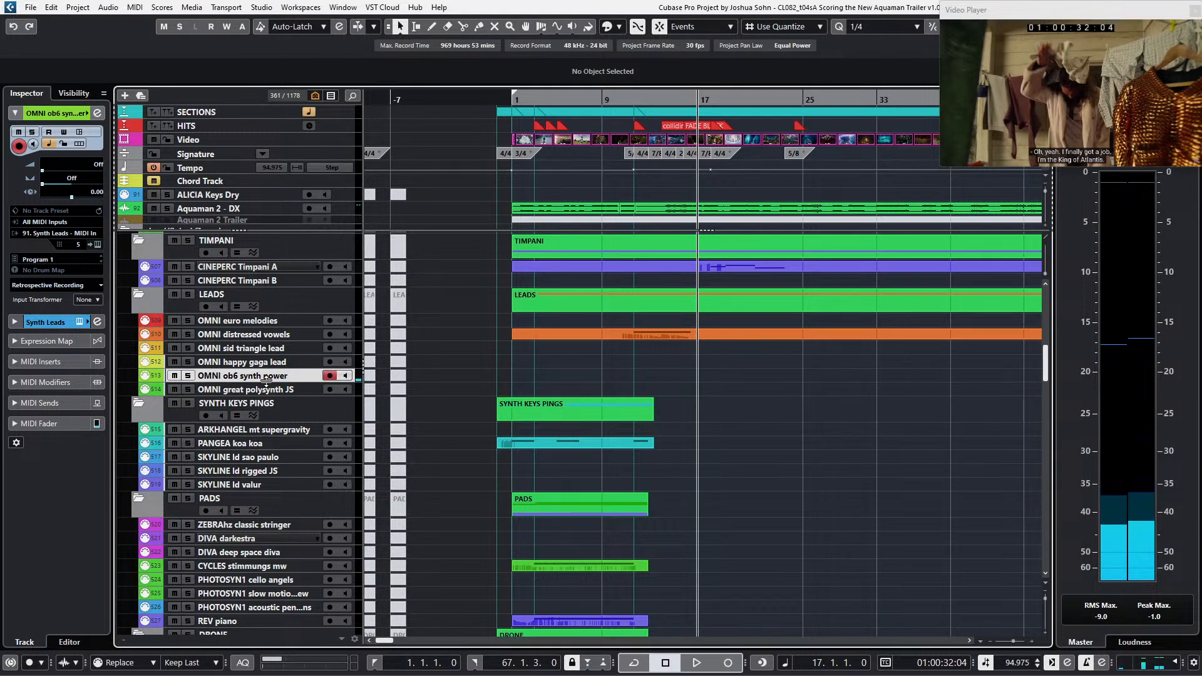
pyautogui.press('Down')
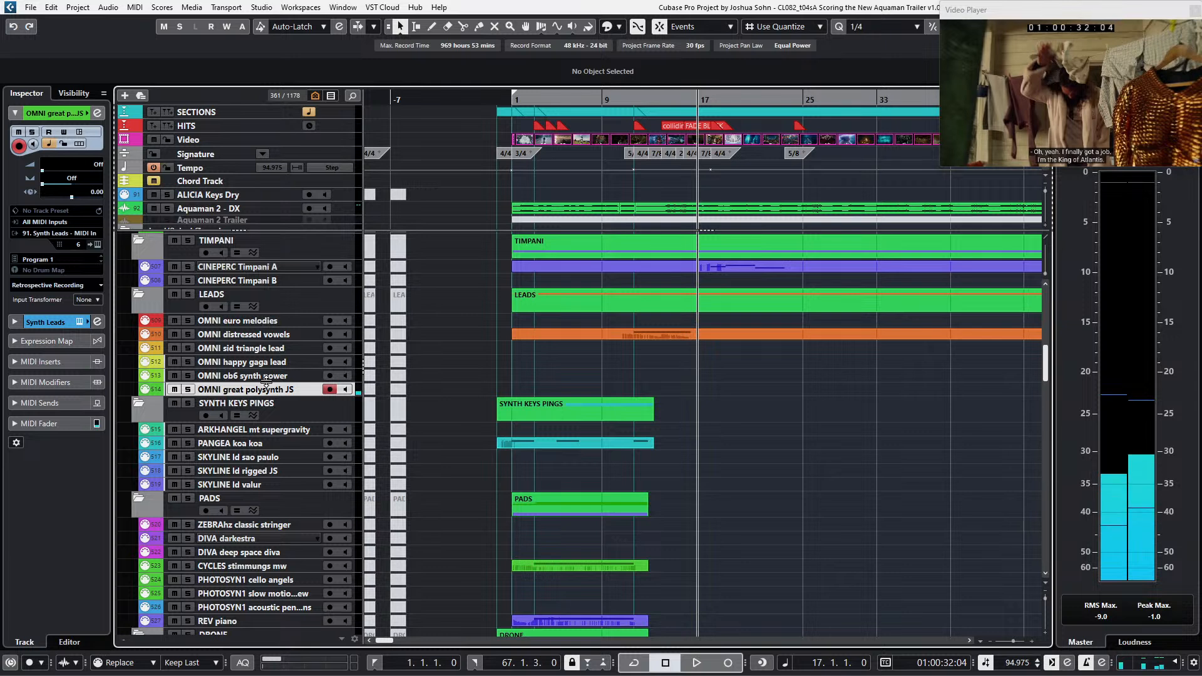
pyautogui.press('space')
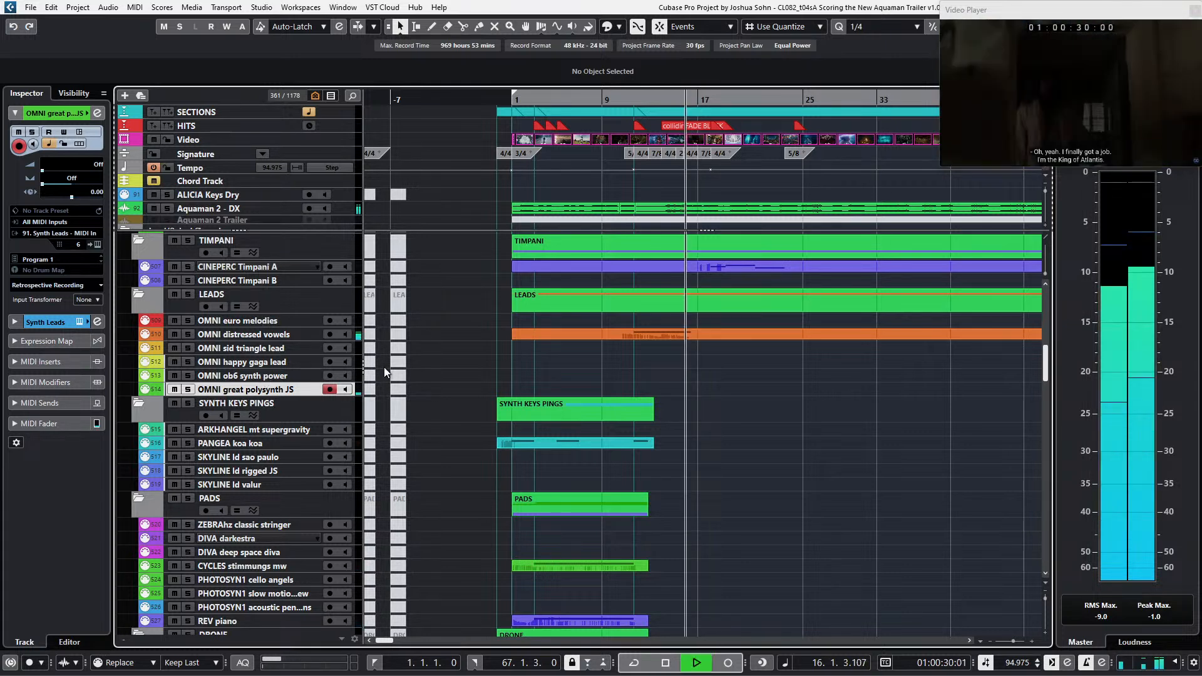
pyautogui.scroll(1, 720, 382)
pyautogui.scroll(1, 720, 381)
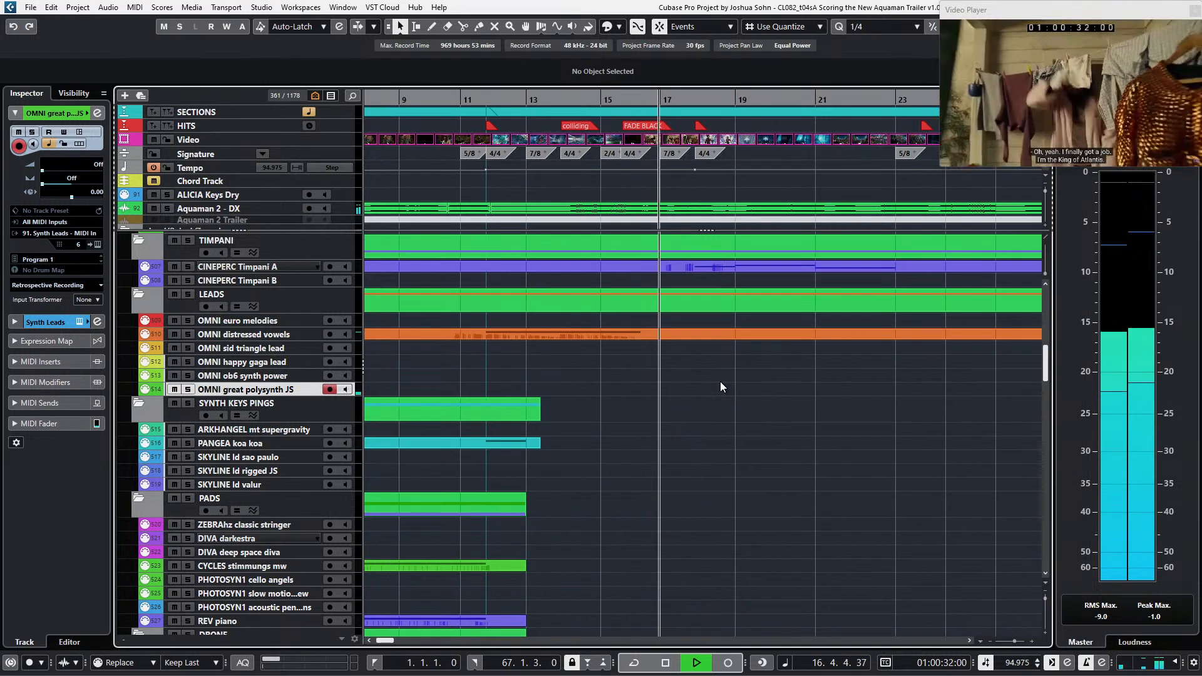
pyautogui.click(152, 208)
pyautogui.press('space')
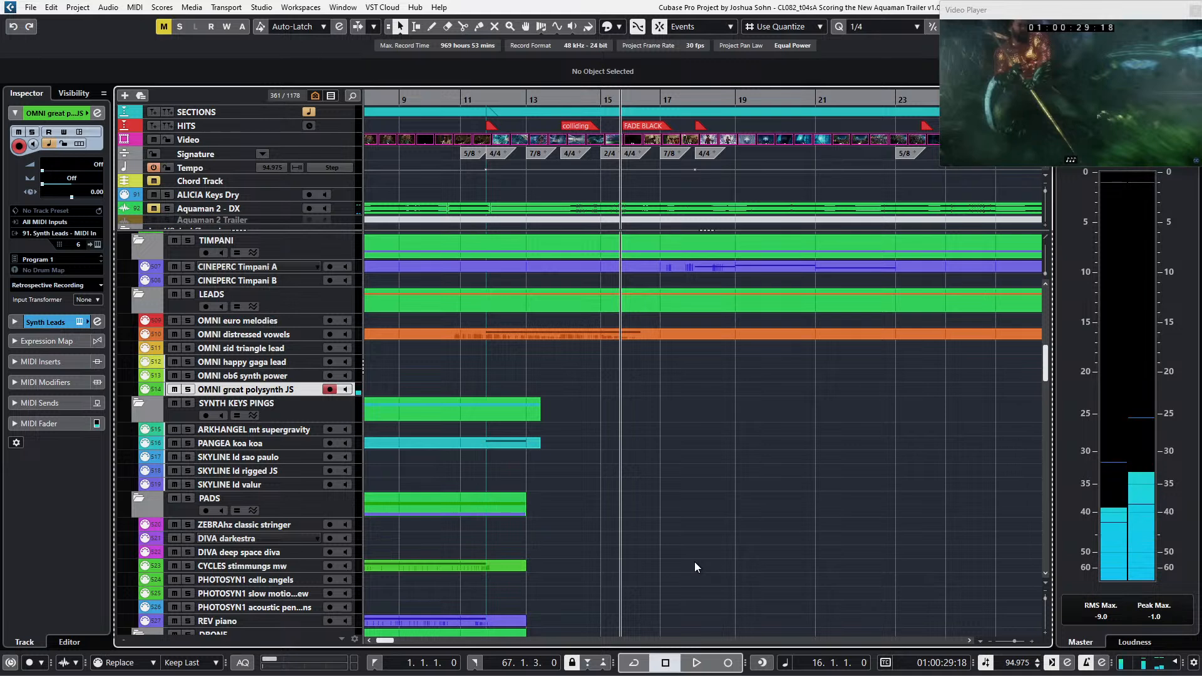
# Step: Rehearse the synth entrance from bar 16, and record the OMNI great polysynth JS part from bar 17 through the bar 24 hit
pyautogui.press('space')
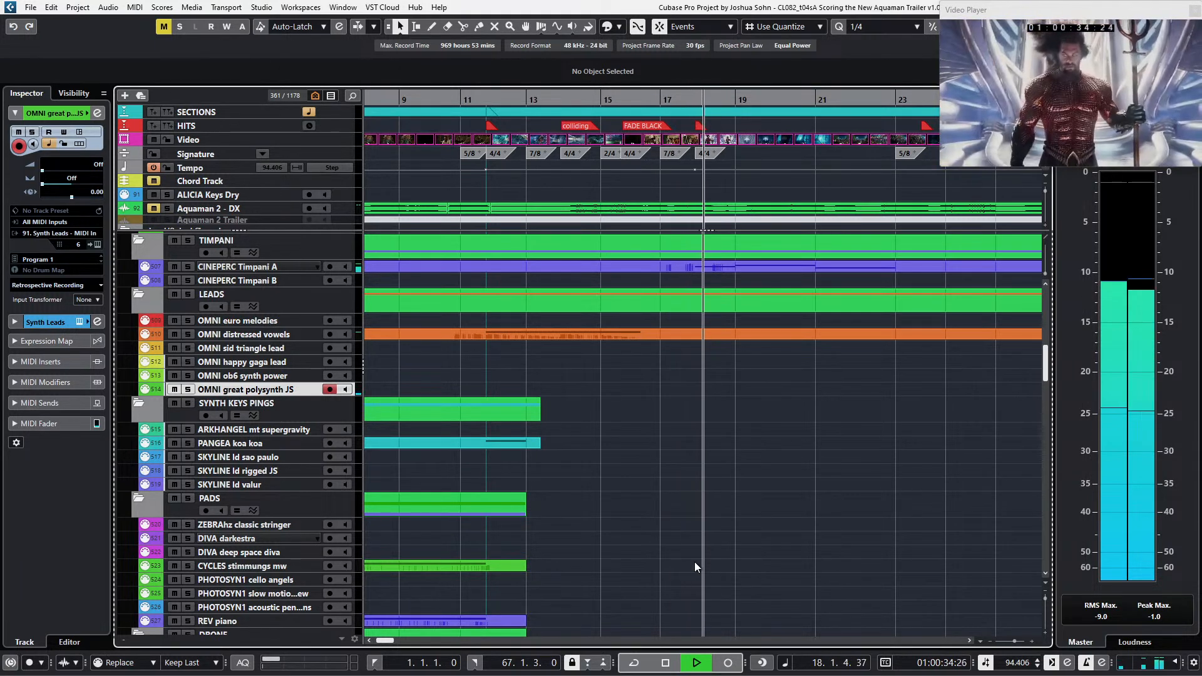
pyautogui.press('space')
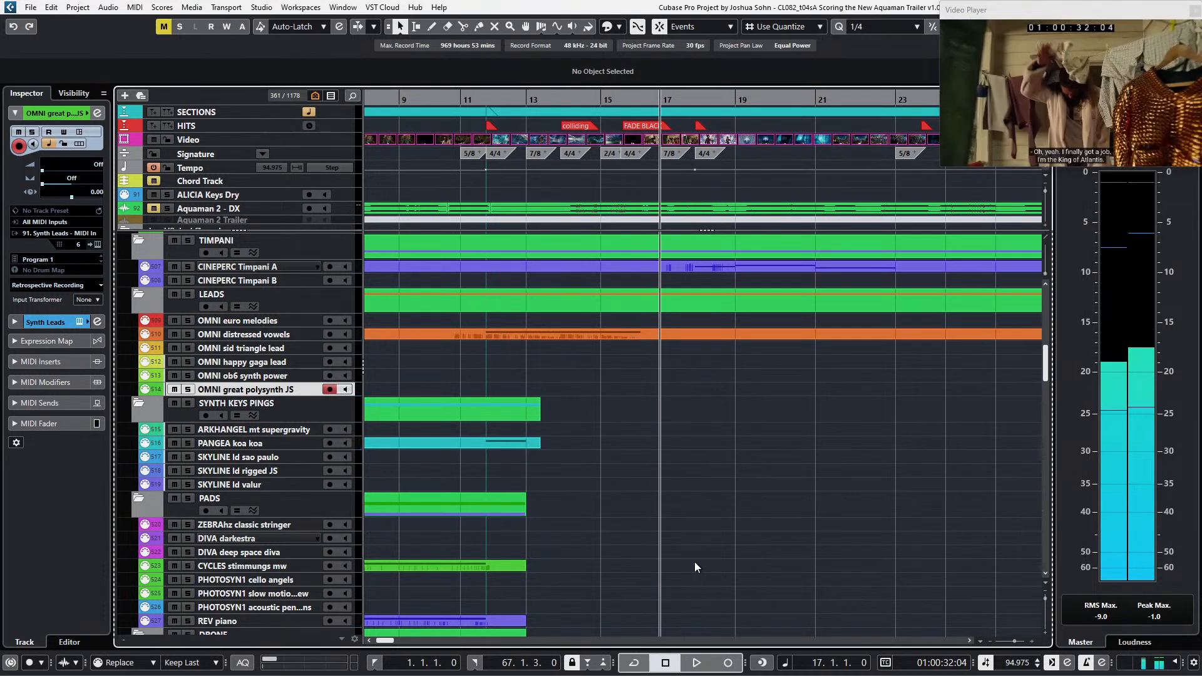
pyautogui.press('KP_Multiply')
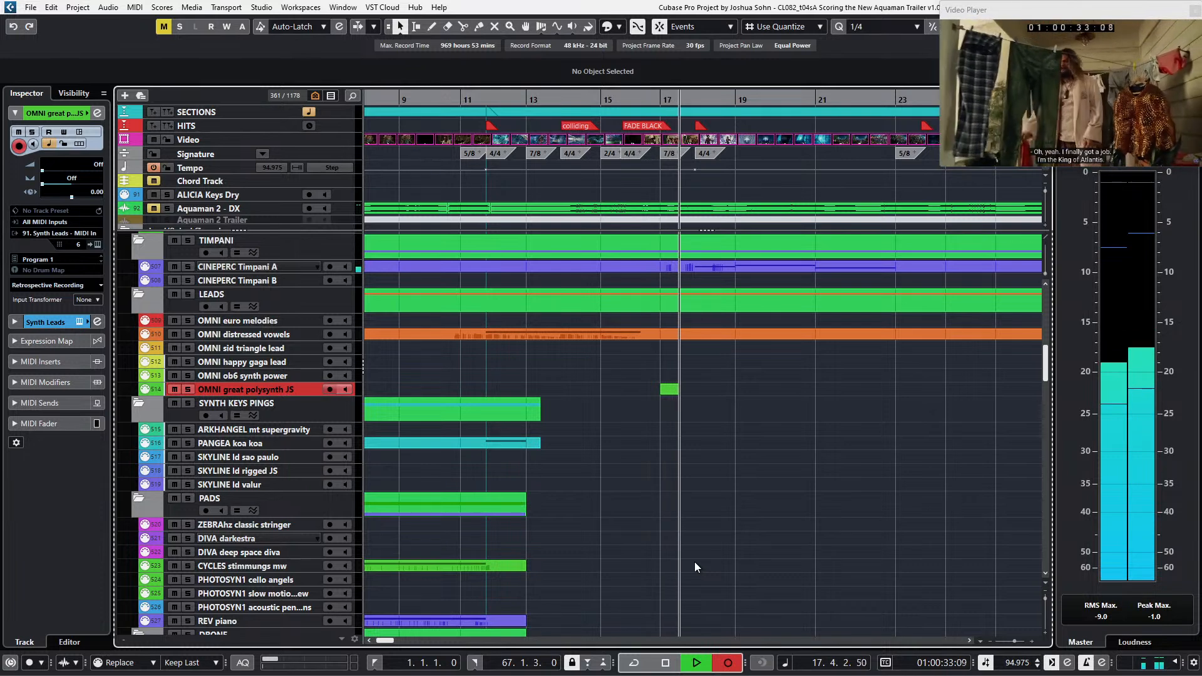
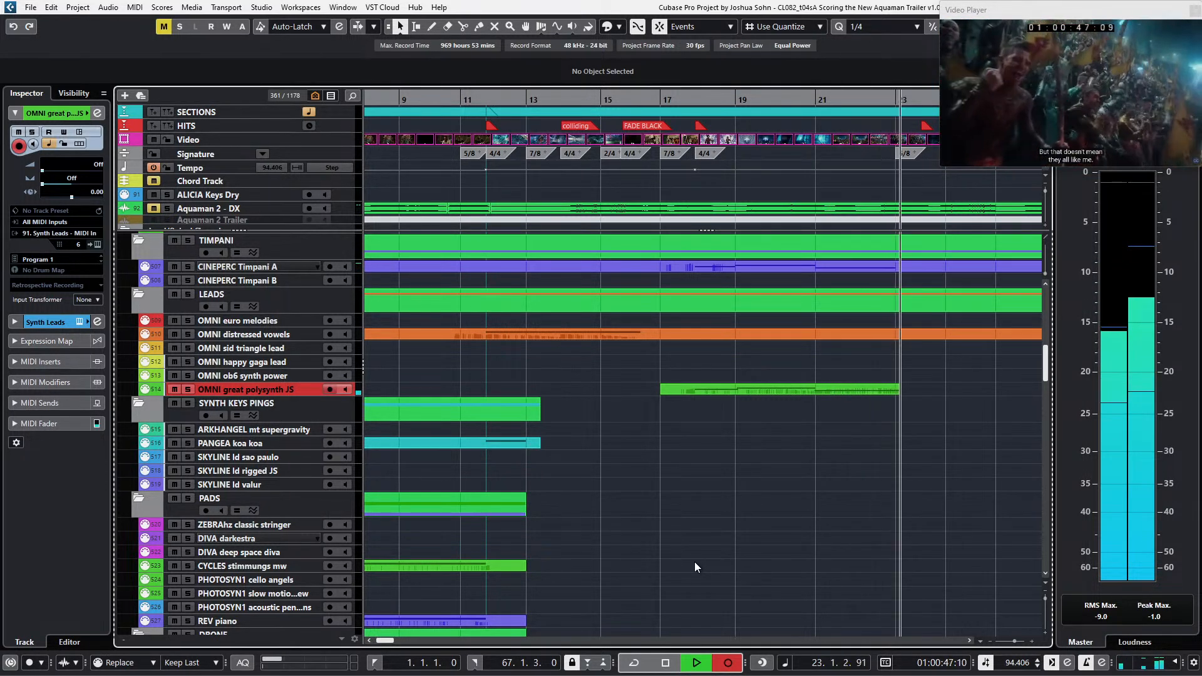
pyautogui.press('space')
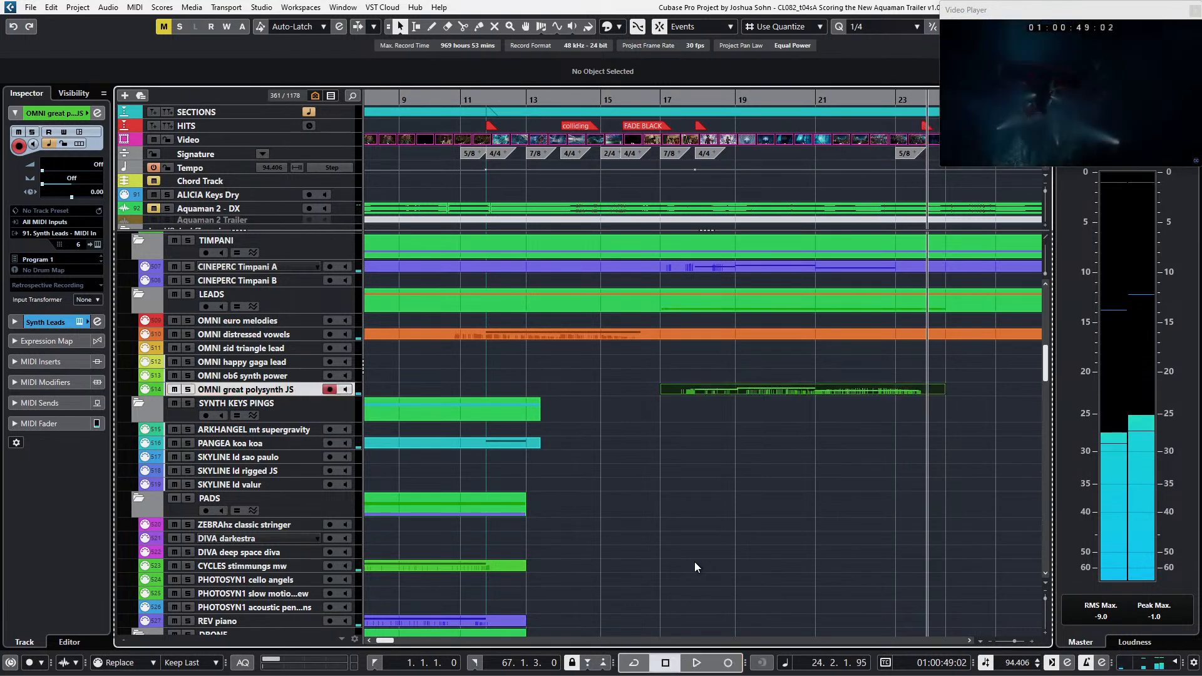
# Step: Extend the OMNI great polysynth JS part across the whole cue from bar 1, and open it in the note editor
pyautogui.press('KP_Subtract')
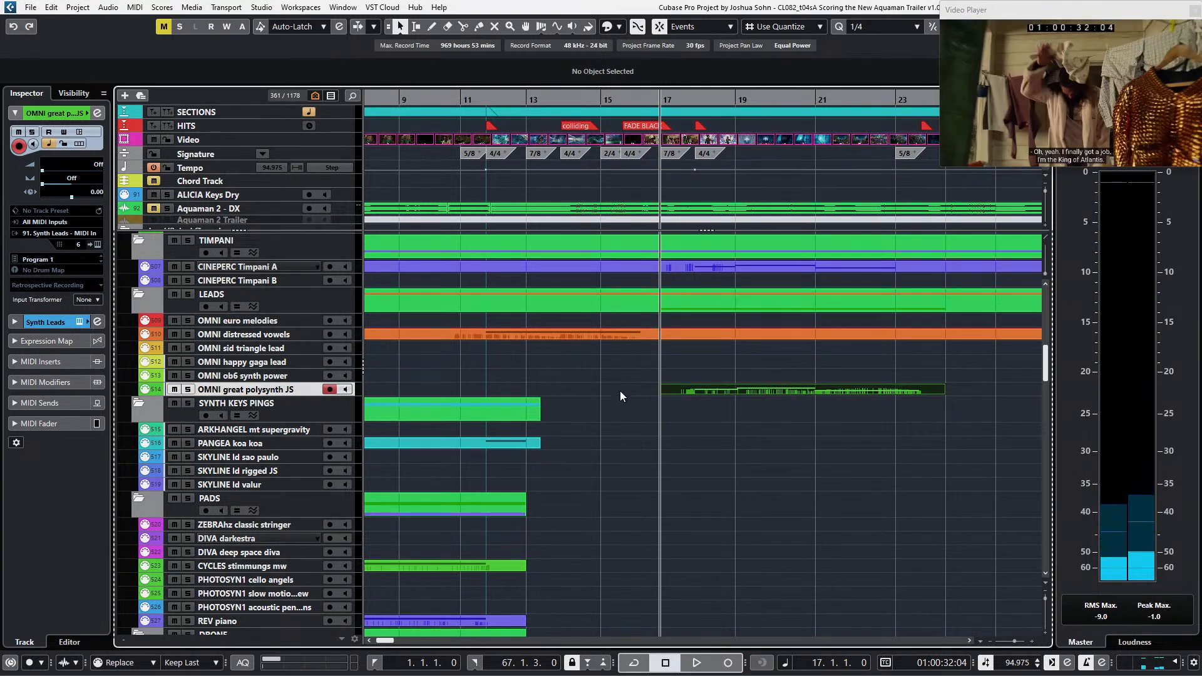
pyautogui.doubleClick(747, 390)
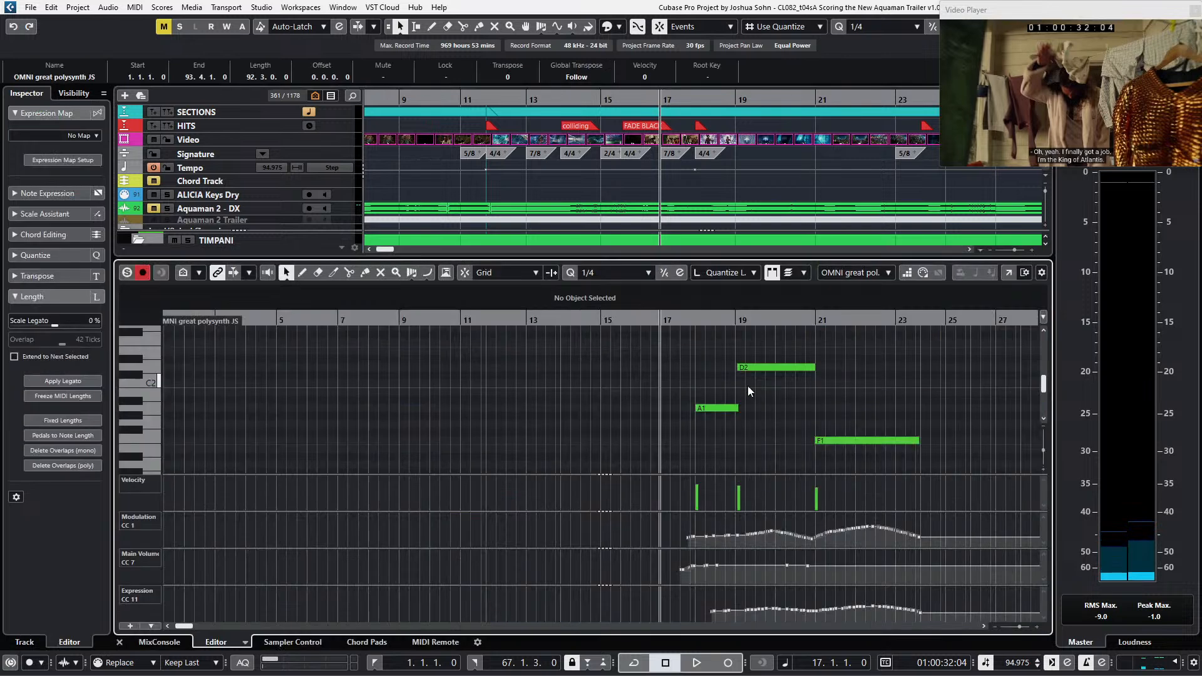
# Step: Quantize the A1, D2 and F1 synth notes to the 1/4 grid, and add an Expression CC 11 point near bar 17
pyautogui.moveTo(787, 414); pyautogui.dragTo(870, 454)
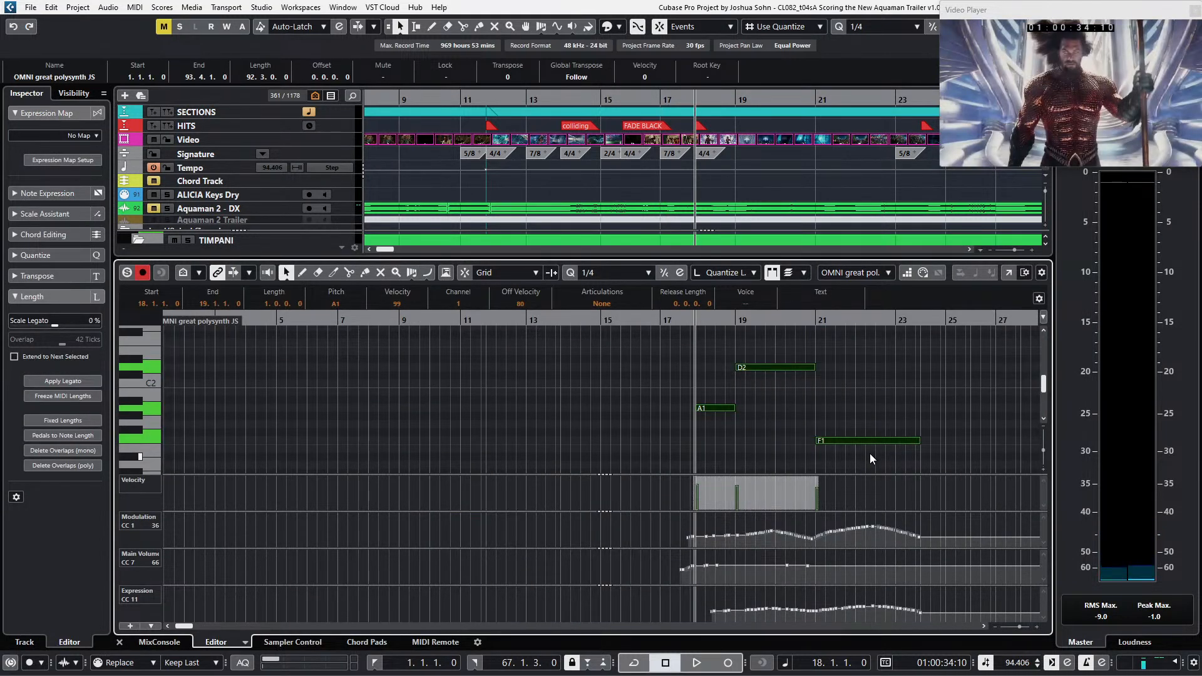
pyautogui.press('Return')
pyautogui.press('Return')
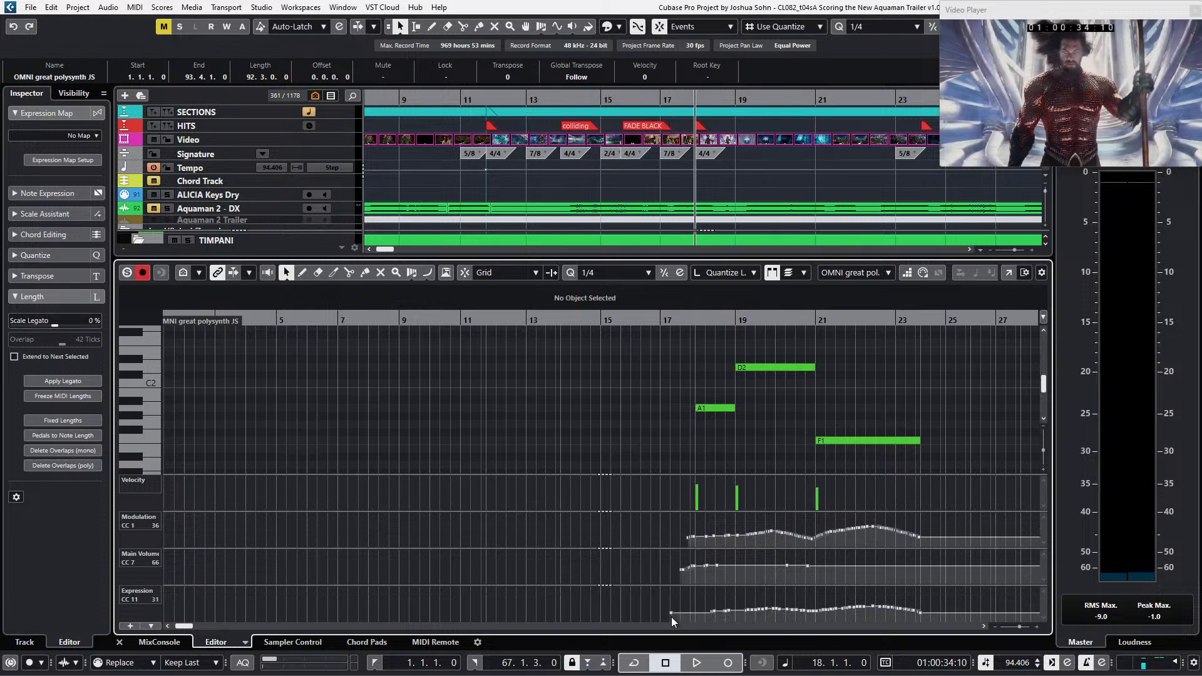
# Step: Leave the note editor, play the OMNI great polysynth JS part soloed from bar 18, and clear the solo
pyautogui.press('Return')
pyautogui.press('s')
pyautogui.press('space')
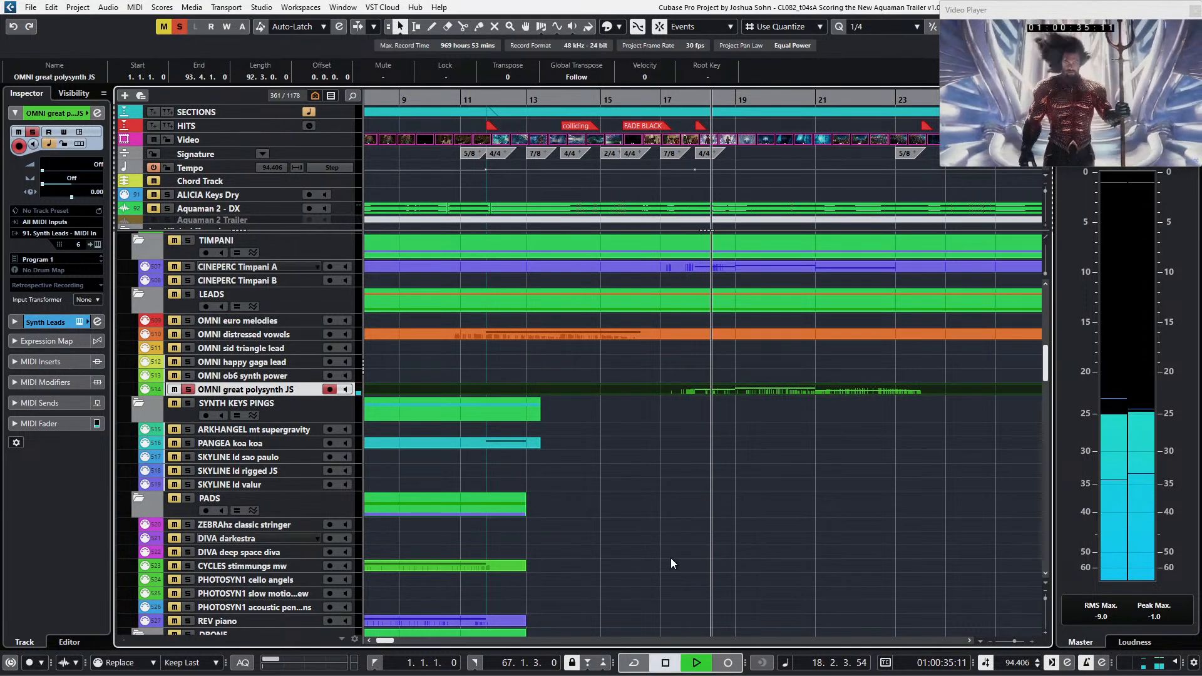
pyautogui.scroll(3, 679, 521)
pyautogui.press('s')
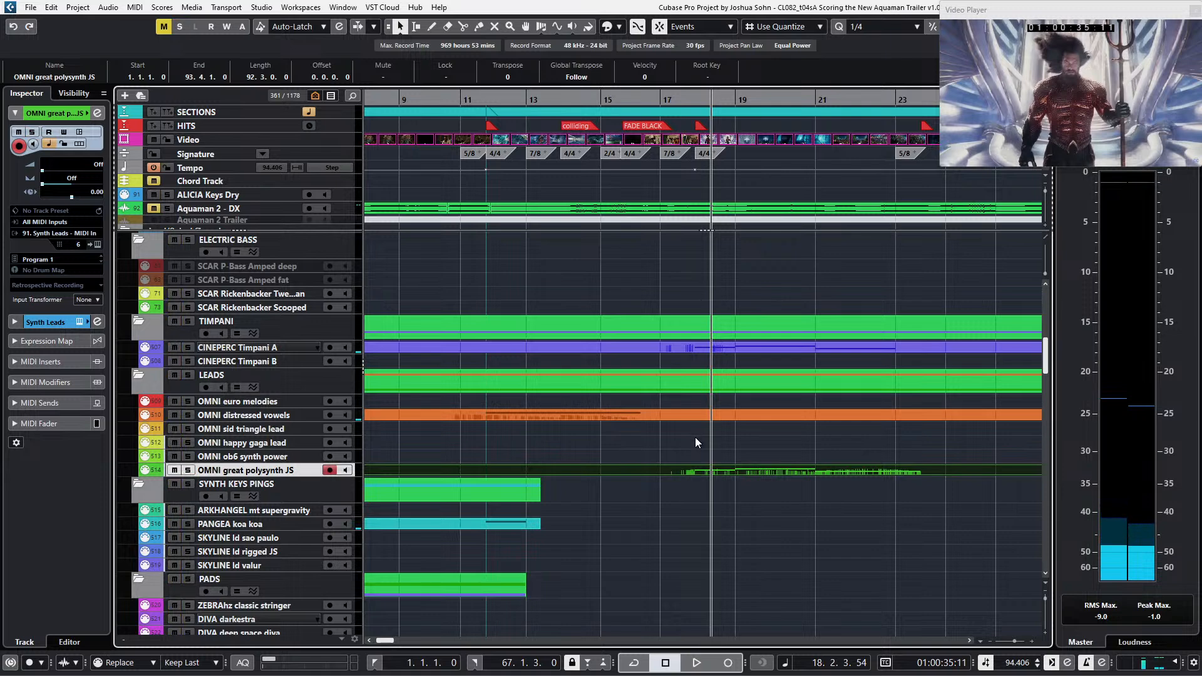
# Step: Open the ARKZ Full Ens A KS and OMNI great polysynth JS parts together in the note editor to compare their notes
pyautogui.scroll(6, 708, 491)
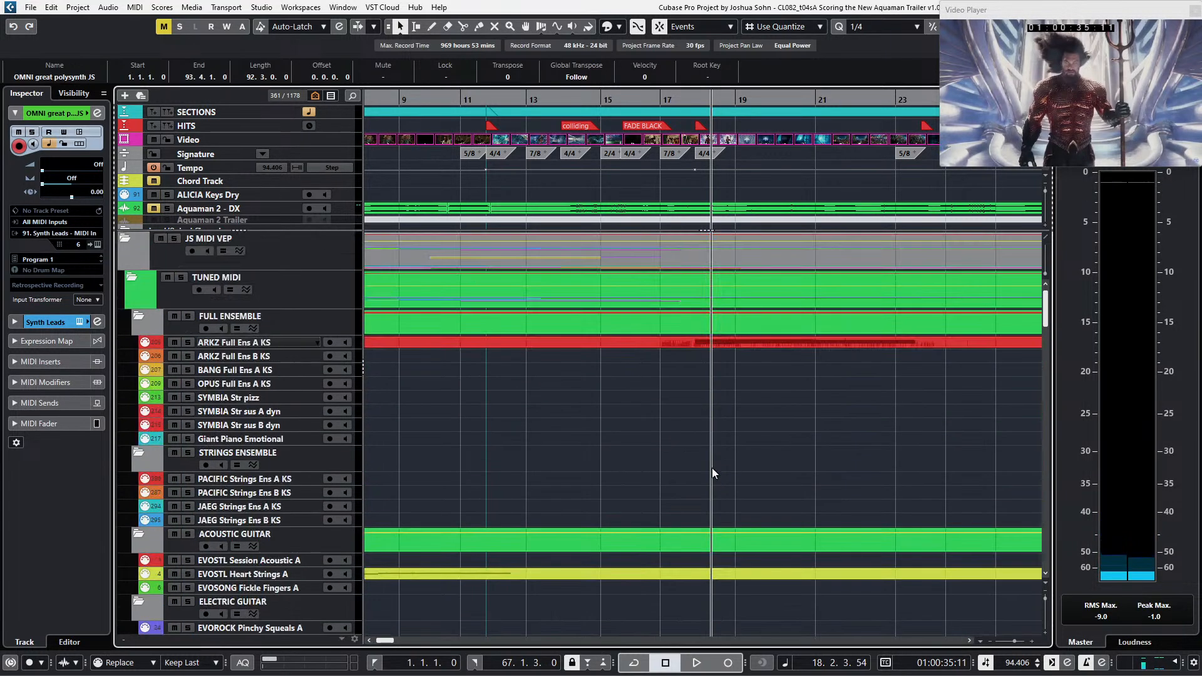
pyautogui.click(713, 341)
pyautogui.scroll(-10, 720, 401)
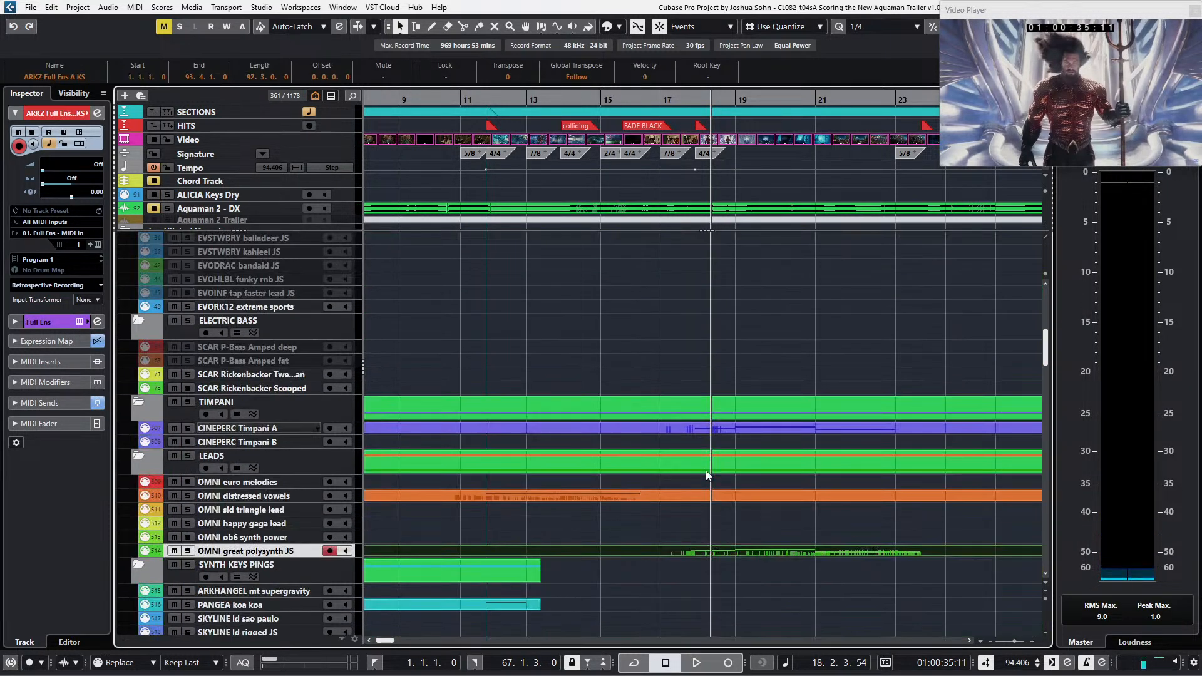
pyautogui.press('Return')
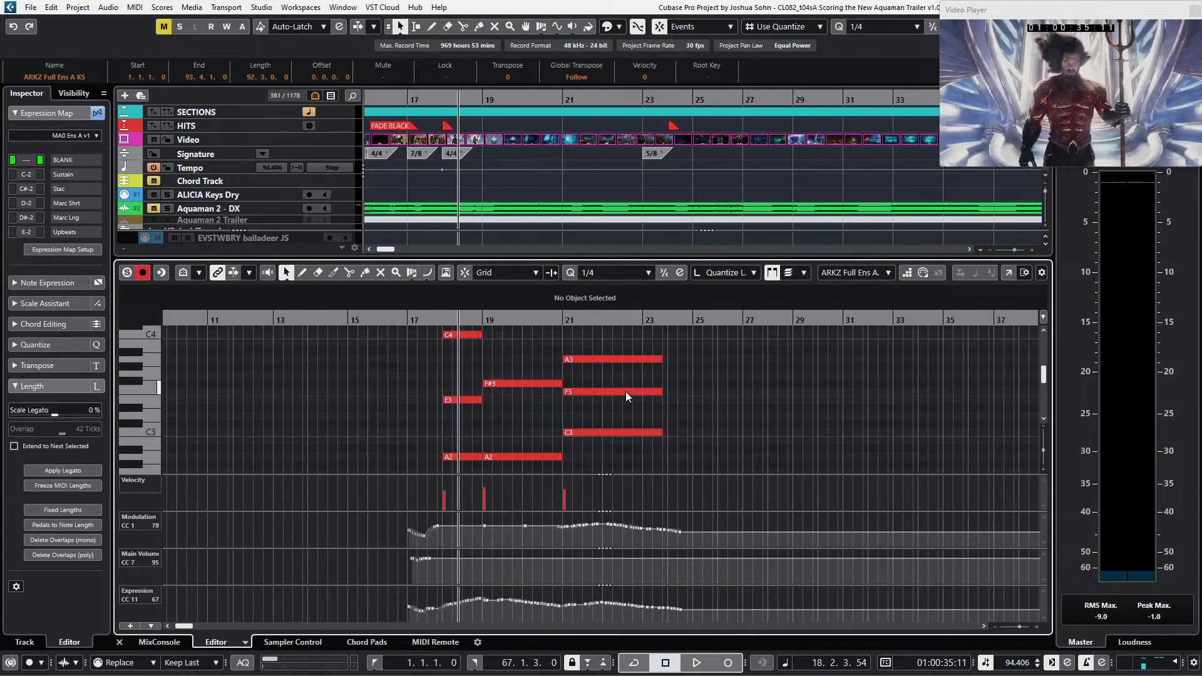
pyautogui.hotkey('alt', 'Down')
pyautogui.hotkey('alt', 'Down')
pyautogui.hotkey('alt', 'Down')
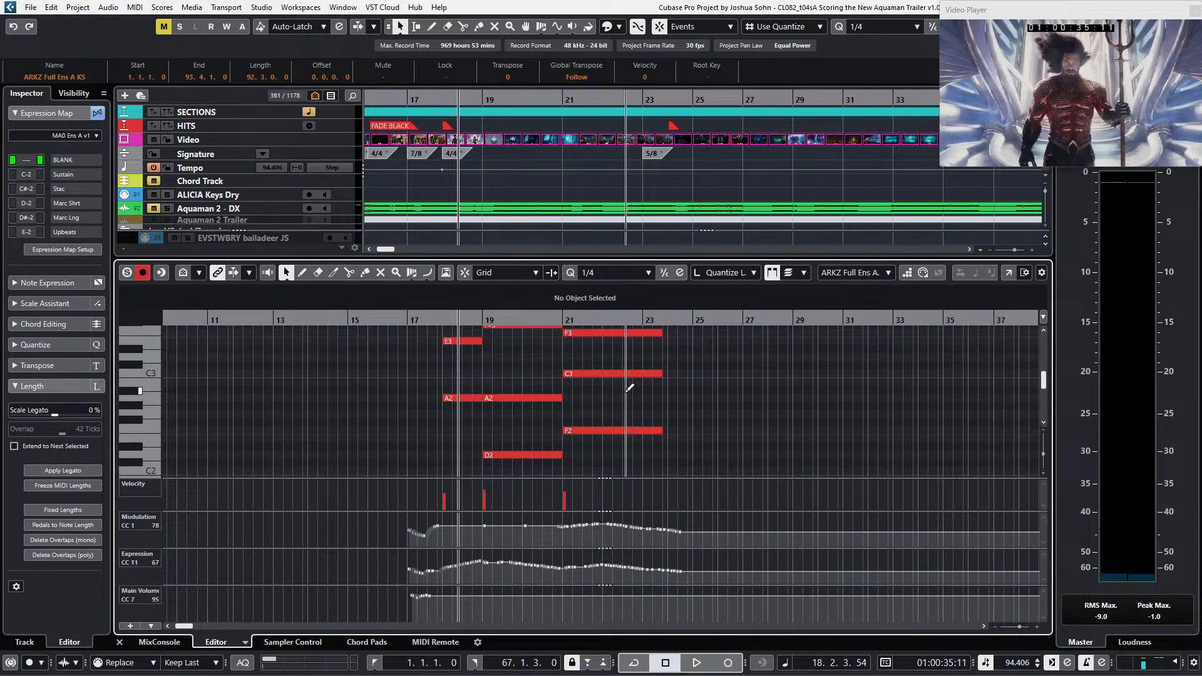
pyautogui.scroll(3, 543, 455)
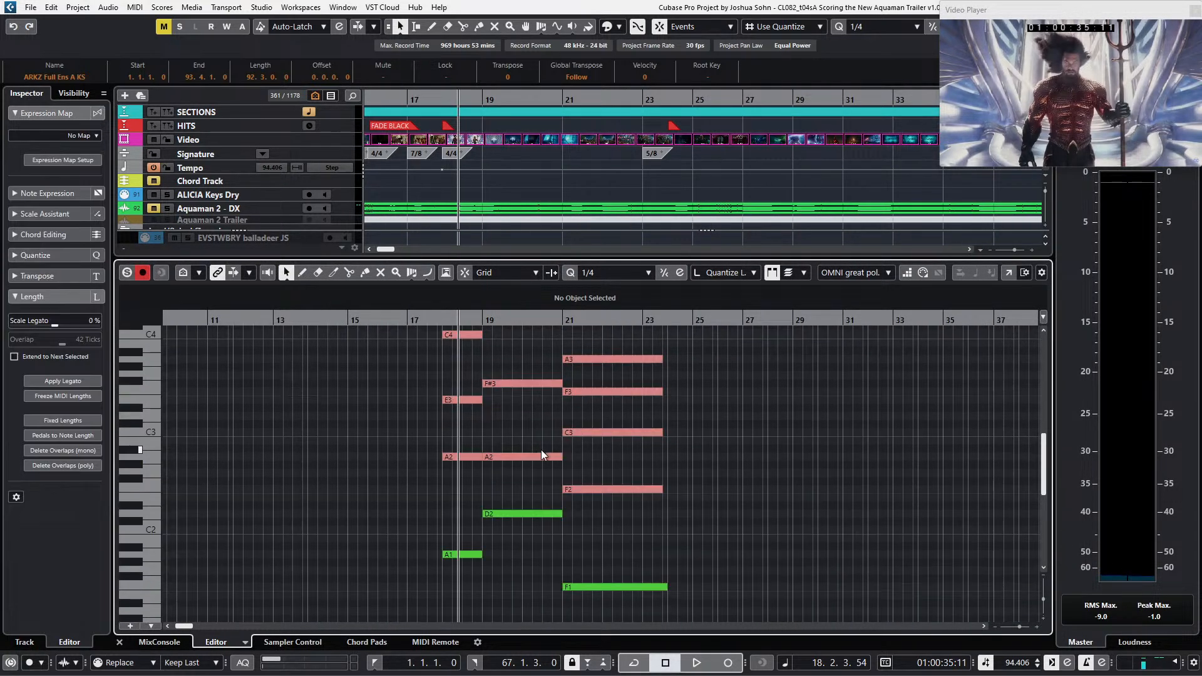
# Step: Copy the synth notes A1, D2 and F1, paste them at bar 18, and transpose the copies to E3, F#3 and C3
pyautogui.click(467, 555)
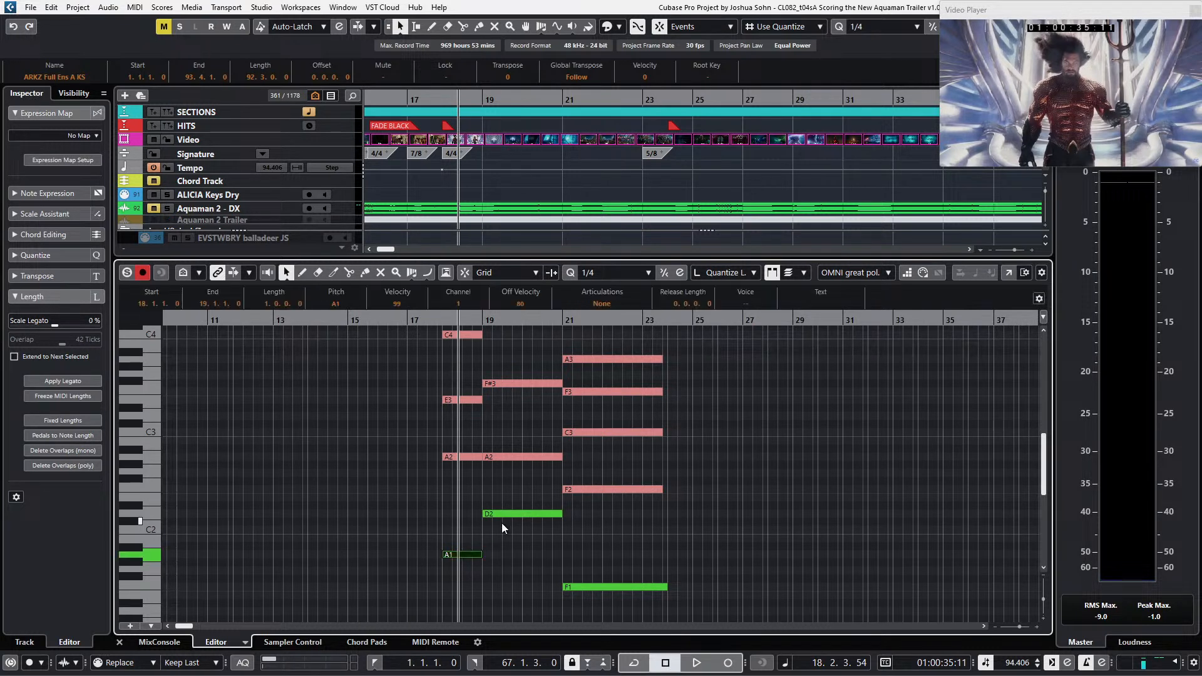
pyautogui.keyDown('shift'); pyautogui.click(603, 587); pyautogui.keyUp('shift')
pyautogui.hotkey('ctrl', 'c')
pyautogui.press('l')
pyautogui.hotkey('ctrl', 'v')
pyautogui.press('Up')
pyautogui.press('Up')
pyautogui.press('Up')
pyautogui.press('Up')
pyautogui.press('Up')
pyautogui.press('Up')
pyautogui.press('Up')
pyautogui.press('Up')
pyautogui.press('Up')
pyautogui.press('Up')
pyautogui.press('Up')
pyautogui.press('Up')
pyautogui.press('Up')
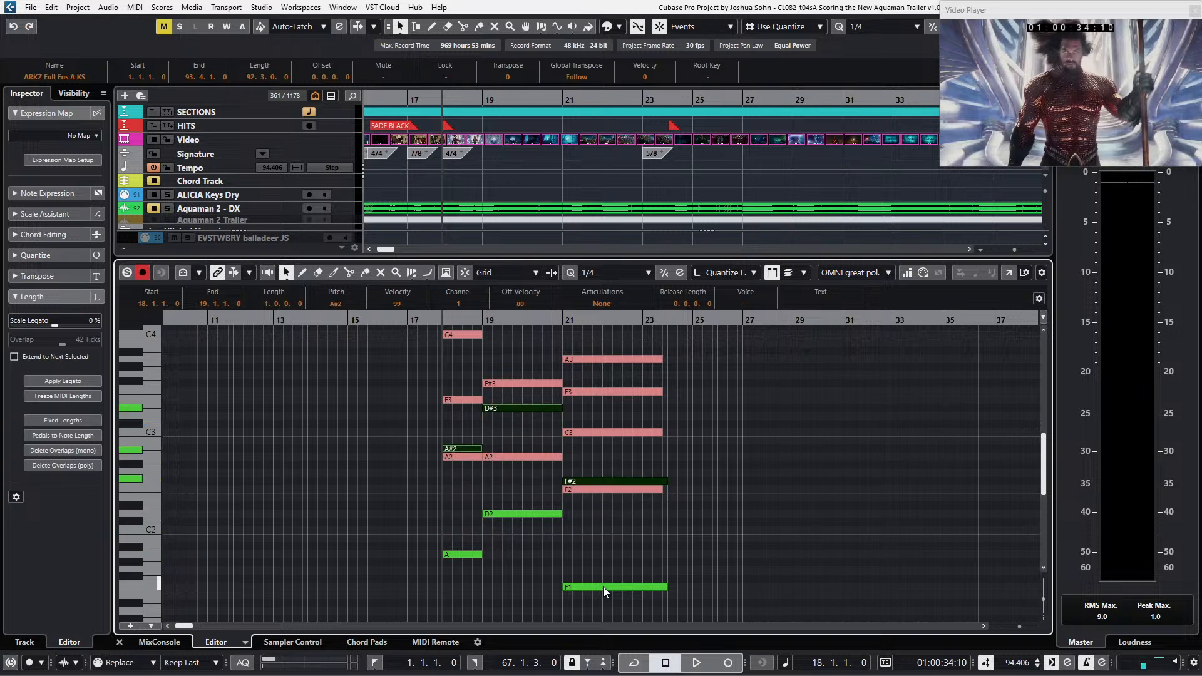
pyautogui.press('Up')
pyautogui.press('Up')
pyautogui.press('Up')
pyautogui.press('Up')
pyautogui.press('Up')
pyautogui.press('Up')
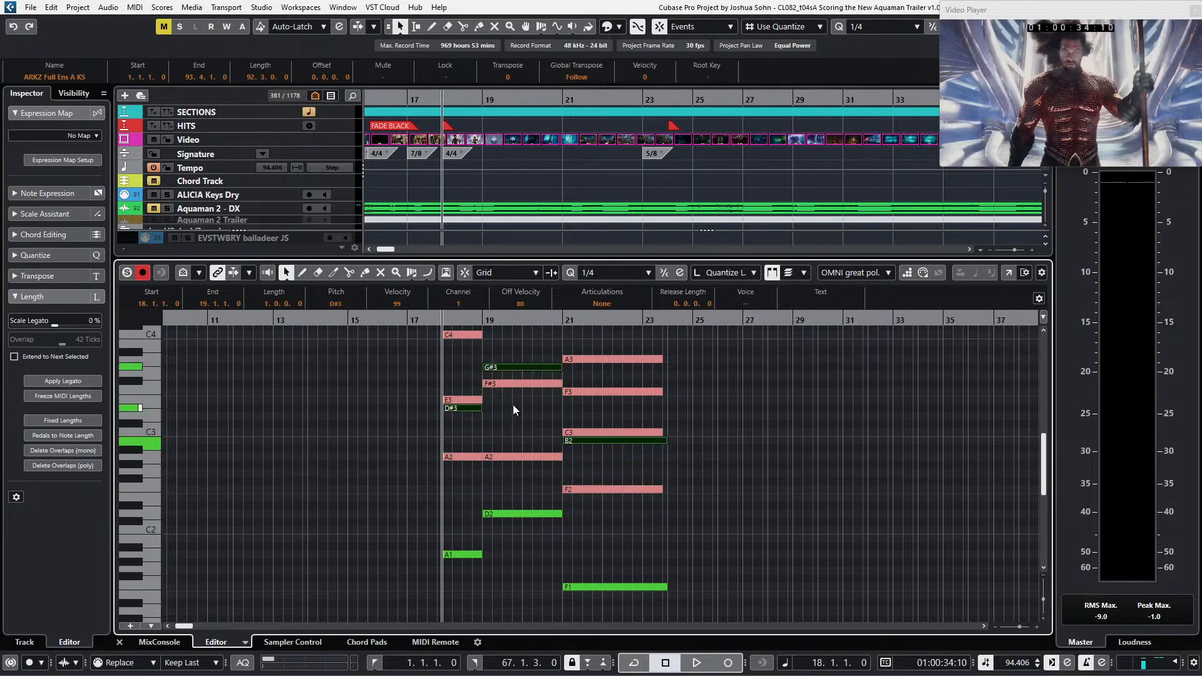
pyautogui.scroll(4, 496, 372)
pyautogui.click(525, 479)
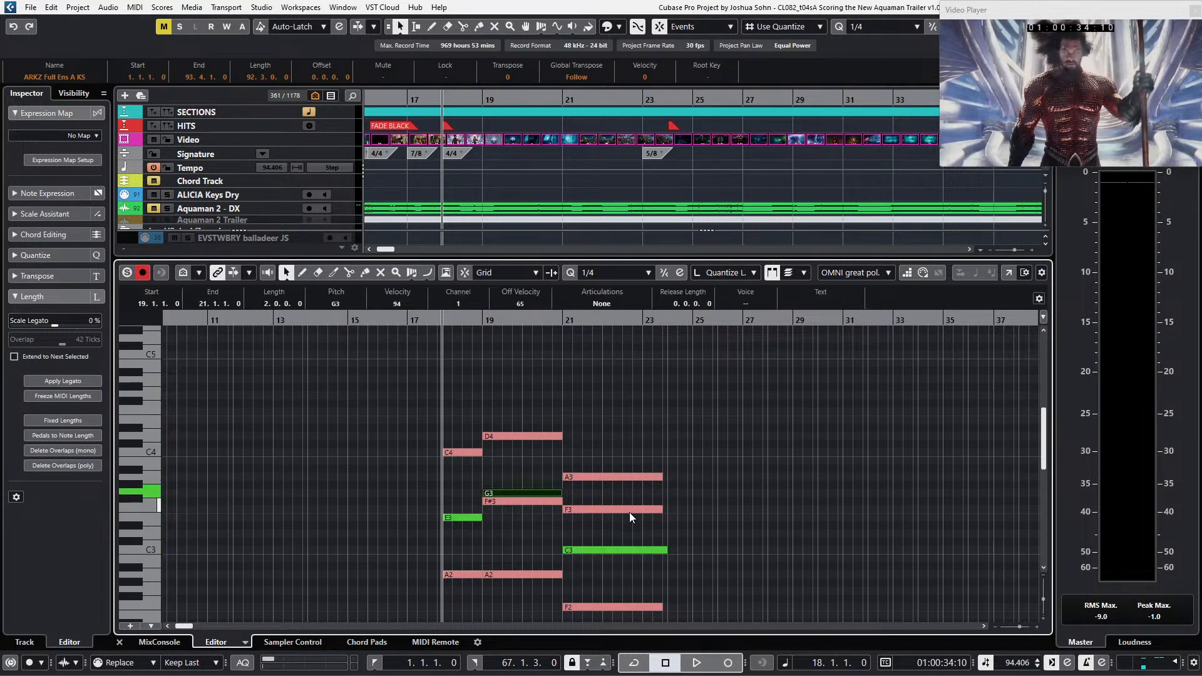
pyautogui.click(623, 551)
pyautogui.scroll(-4, 645, 551)
pyautogui.press('Down')
pyautogui.press('Down')
pyautogui.press('Up')
pyautogui.press('Up')
pyautogui.scroll(4, 703, 539)
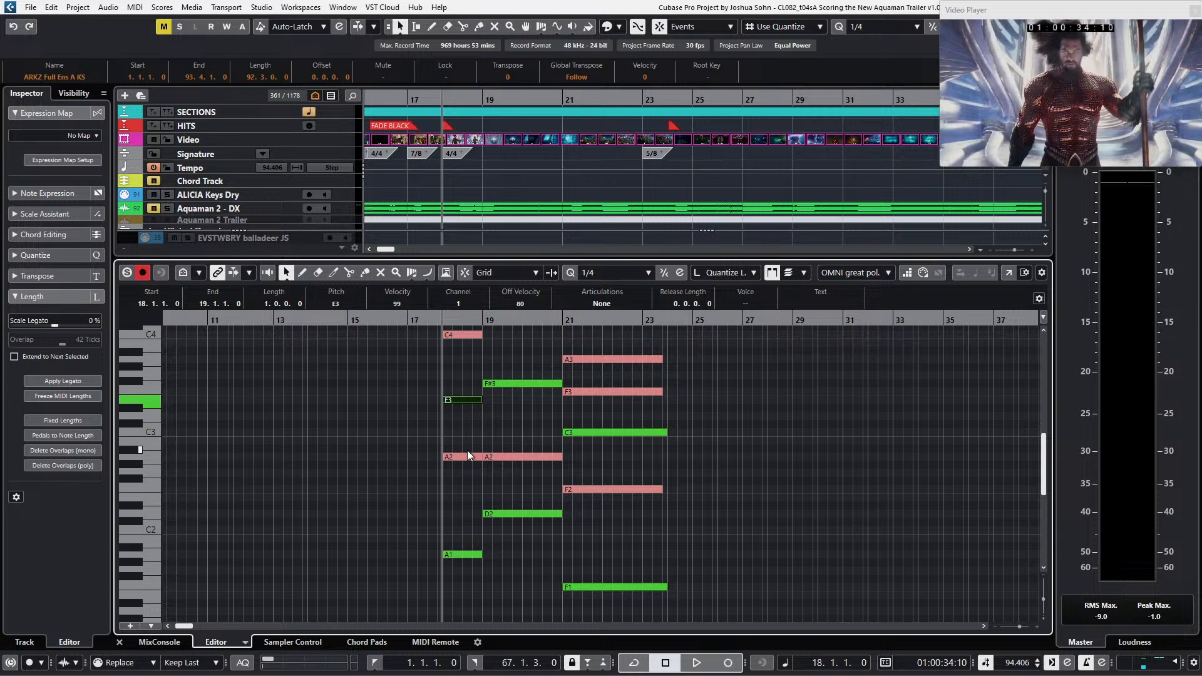
# Step: Paste another copy of the synth line at bar 18 and transpose its notes to A2, A2 and F2
pyautogui.hotkey('ctrl', 'v')
pyautogui.press('Down')
pyautogui.press('Down')
pyautogui.press('Up')
pyautogui.press('Up')
pyautogui.press('Up')
pyautogui.press('Up')
pyautogui.press('Up')
pyautogui.press('Up')
pyautogui.press('Up')
pyautogui.press('Up')
pyautogui.press('Up')
pyautogui.press('Up')
pyautogui.press('Up')
pyautogui.press('Up')
pyautogui.press('Up')
pyautogui.press('Up')
pyautogui.click(502, 418)
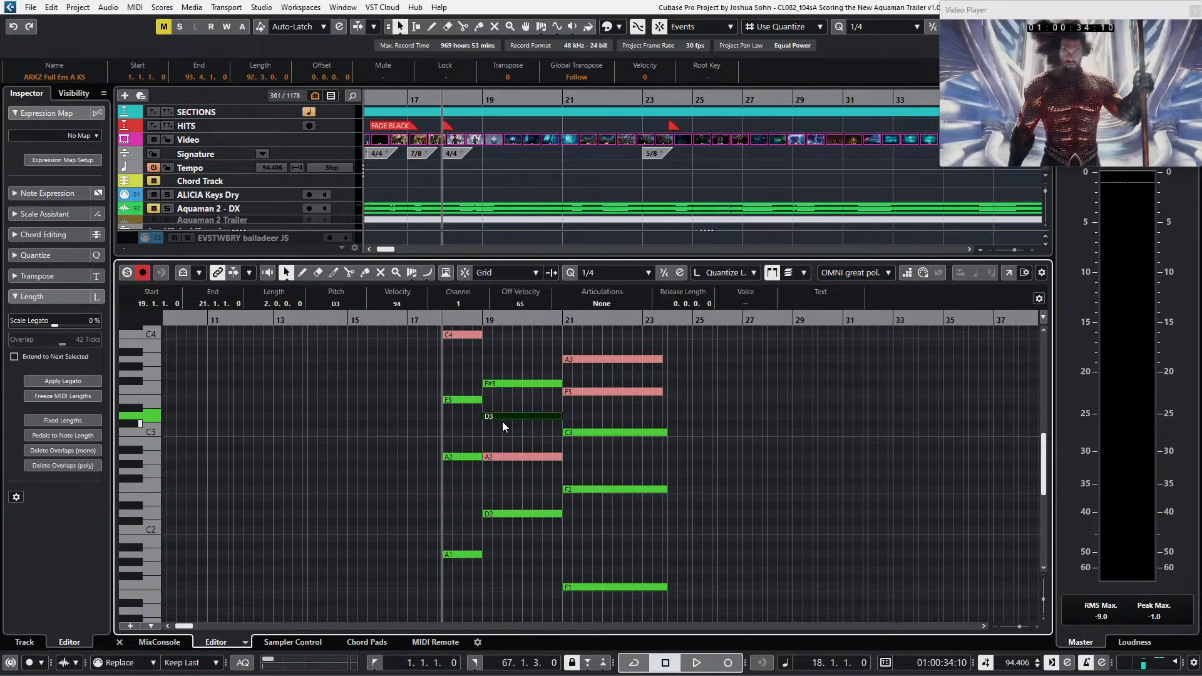
pyautogui.press('Down')
pyautogui.press('Down')
pyautogui.press('Down')
pyautogui.scroll(1, 582, 434)
# Step: Paste a top voice at bar 18 tuned to C4, D4 and A3, and duplicate the bar 21 A3 down to F3
pyautogui.hotkey('ctrl', 'v')
pyautogui.press('Up')
pyautogui.press('Up')
pyautogui.press('Up')
pyautogui.press('Up')
pyautogui.press('Up')
pyautogui.press('Up')
pyautogui.press('Up')
pyautogui.press('Up')
pyautogui.press('Up')
pyautogui.press('Up')
pyautogui.press('Up')
pyautogui.press('Up')
pyautogui.press('Up')
pyautogui.press('Up')
pyautogui.press('Up')
pyautogui.press('Up')
pyautogui.press('Up')
pyautogui.press('Up')
pyautogui.press('Up')
pyautogui.press('Up')
pyautogui.press('Up')
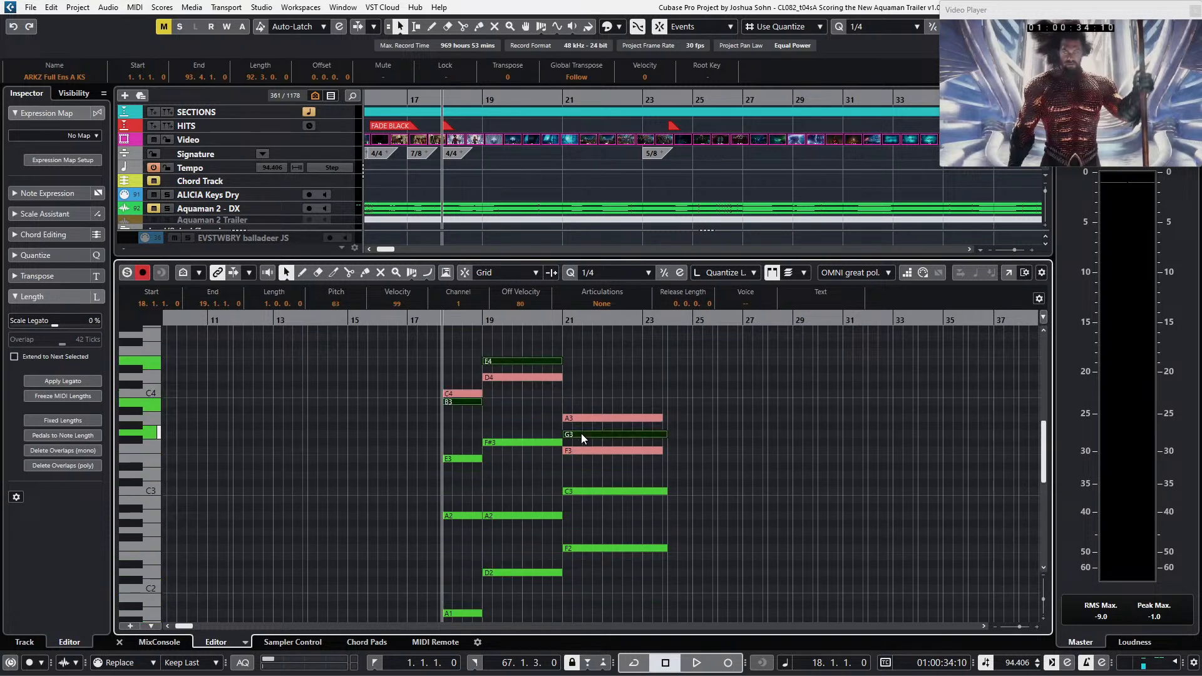
pyautogui.moveTo(565, 343); pyautogui.dragTo(543, 369)
pyautogui.press('Down')
pyautogui.press('Down')
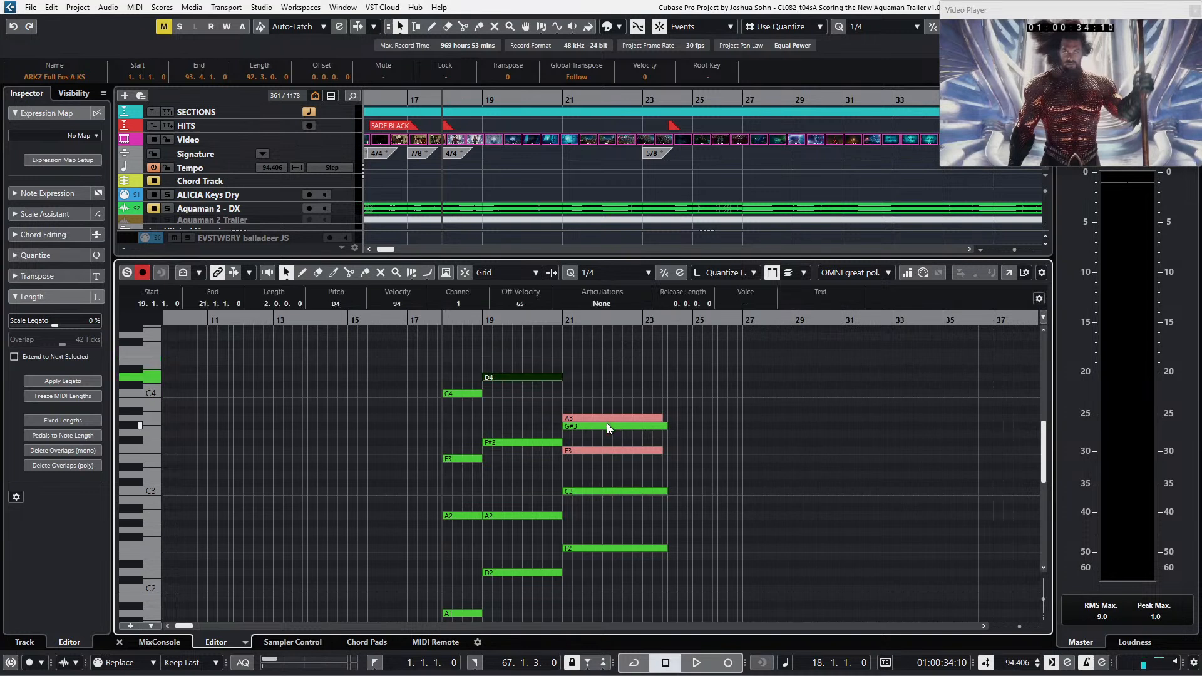
pyautogui.press('Up')
pyautogui.moveTo(589, 417); pyautogui.dragTo(592, 452)
# Step: Hide the full-ensemble notes in the editor and select all the synth chord notes while playing from bar 18
pyautogui.press('space')
pyautogui.moveTo(640, 399); pyautogui.dragTo(610, 385)
pyautogui.click(804, 273)
pyautogui.click(810, 301)
pyautogui.moveTo(673, 339)
pyautogui.mouseDown()
pyautogui.moveTo(533, 491)
pyautogui.moveTo(415, 574)
pyautogui.moveTo(424, 600)
pyautogui.mouseUp()
pyautogui.scroll(2, 427, 591)
pyautogui.scroll(2, 551, 536)
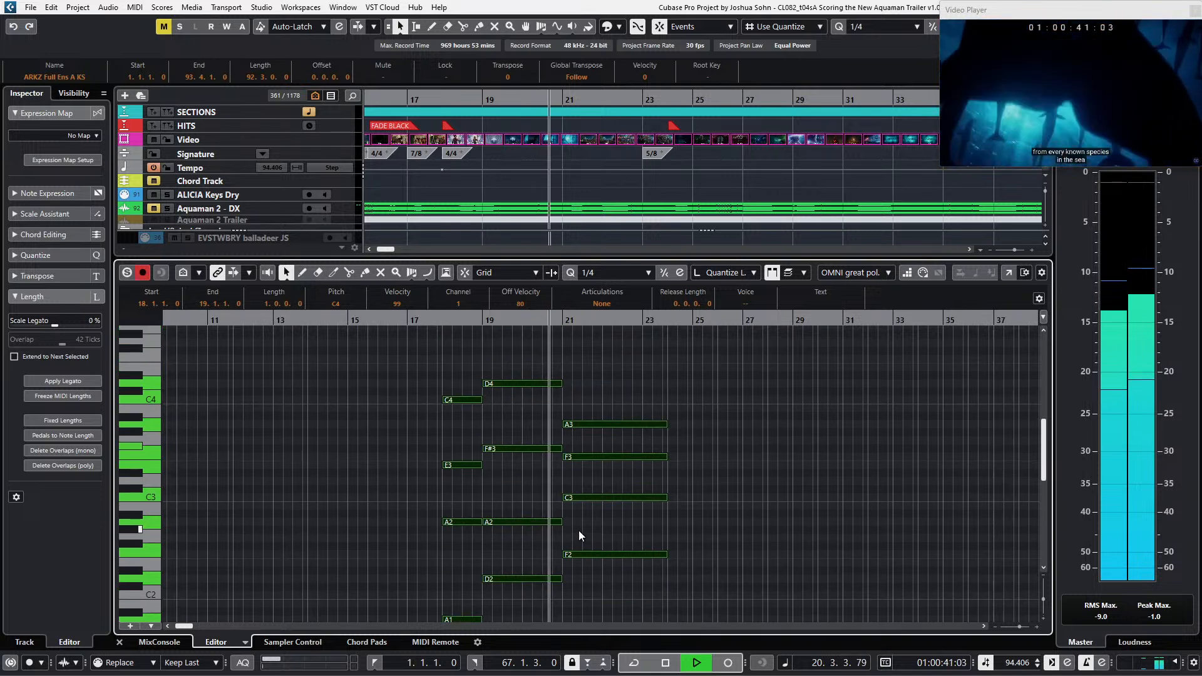
# Step: Reopen only the OMNI great polysynth JS part in the note editor and play its chords from bar 18
pyautogui.press('space')
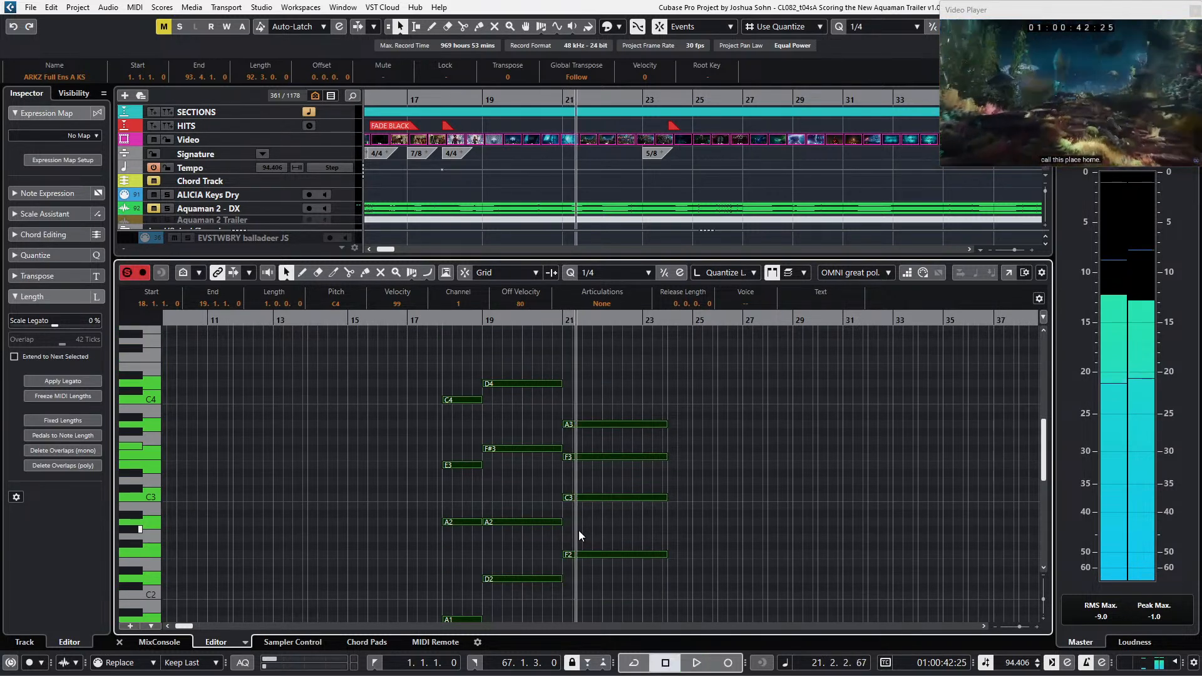
pyautogui.press('l')
pyautogui.press('space')
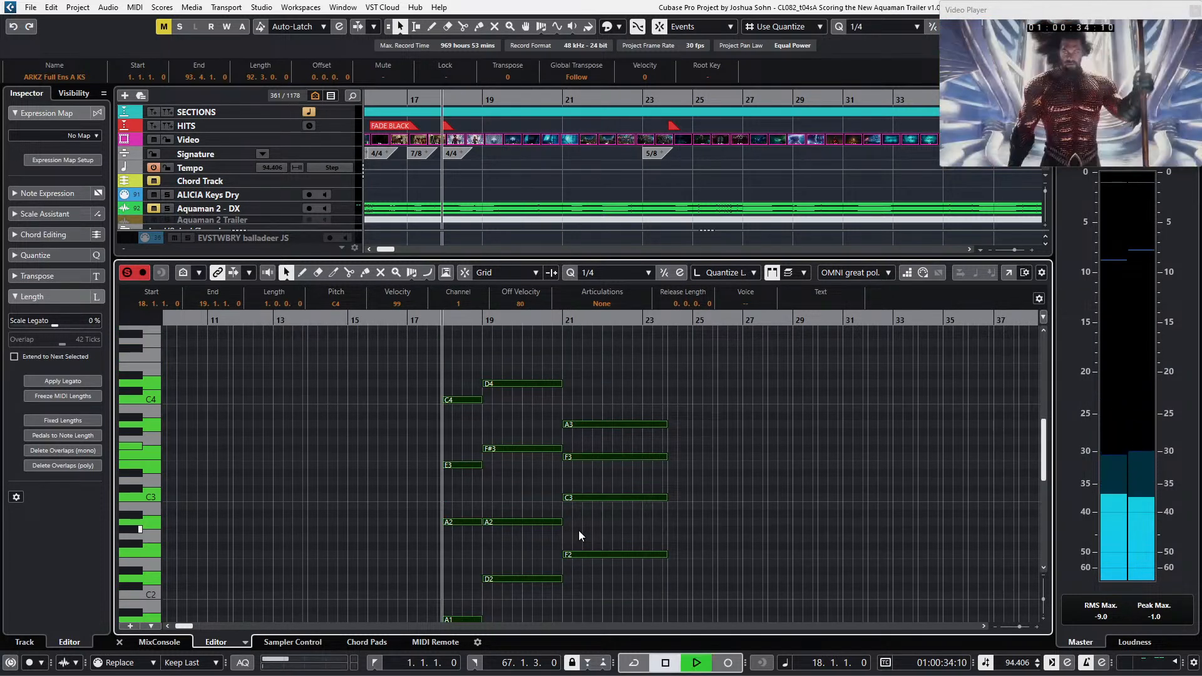
pyautogui.hotkey('ctrl', 'e')
pyautogui.click(573, 555)
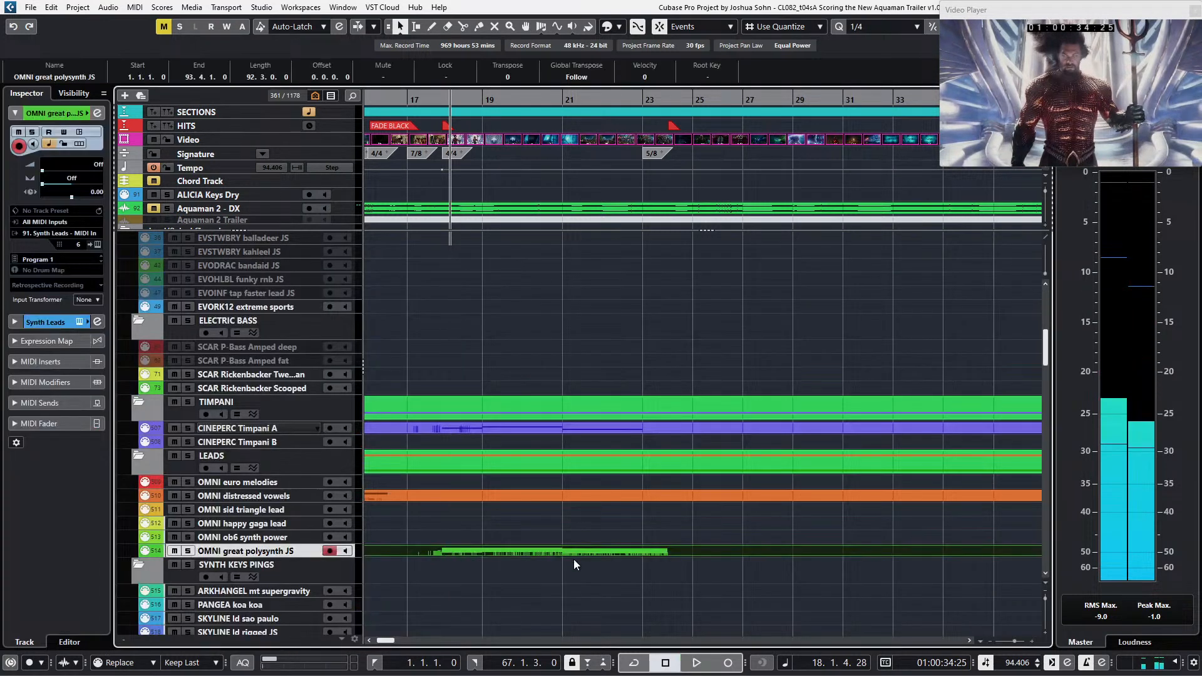
pyautogui.hotkey('ctrl', 'e')
pyautogui.press('space')
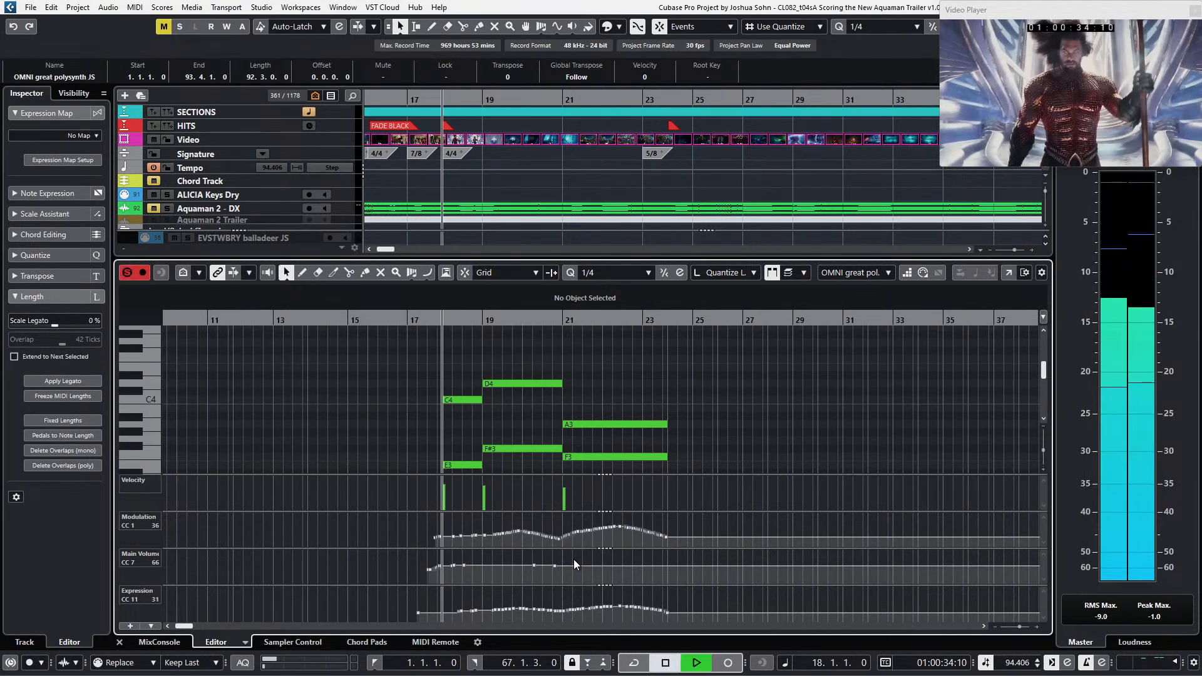
pyautogui.scroll(-2, 607, 419)
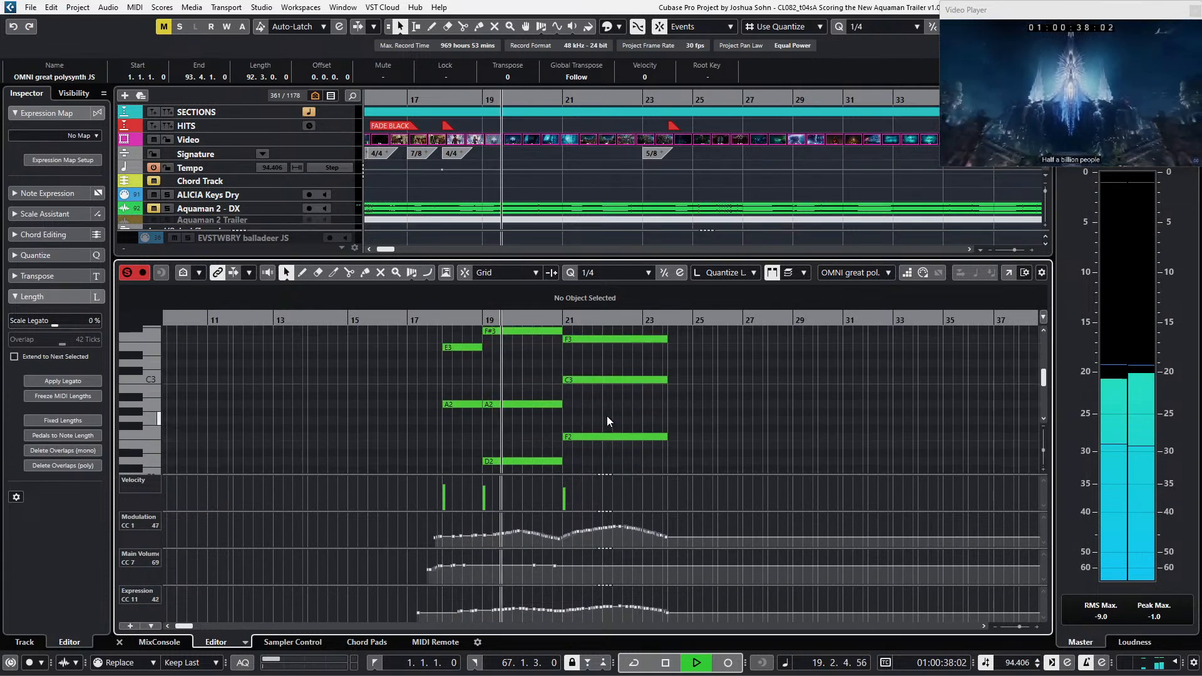
pyautogui.scroll(-1, 588, 410)
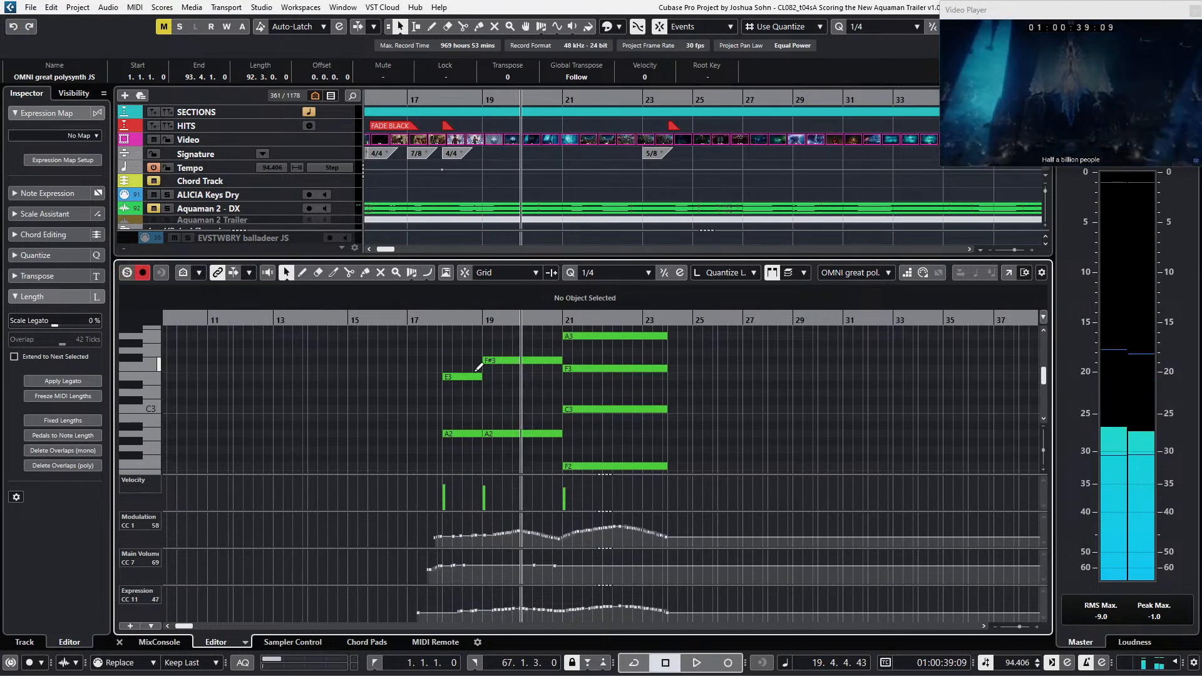
pyautogui.press('space')
# Step: Shorten the synth chords at bars 18 and 19 to end just before the next chord, with bar 18's notes 0.3.3.10 long
pyautogui.moveTo(477, 442); pyautogui.dragTo(522, 465)
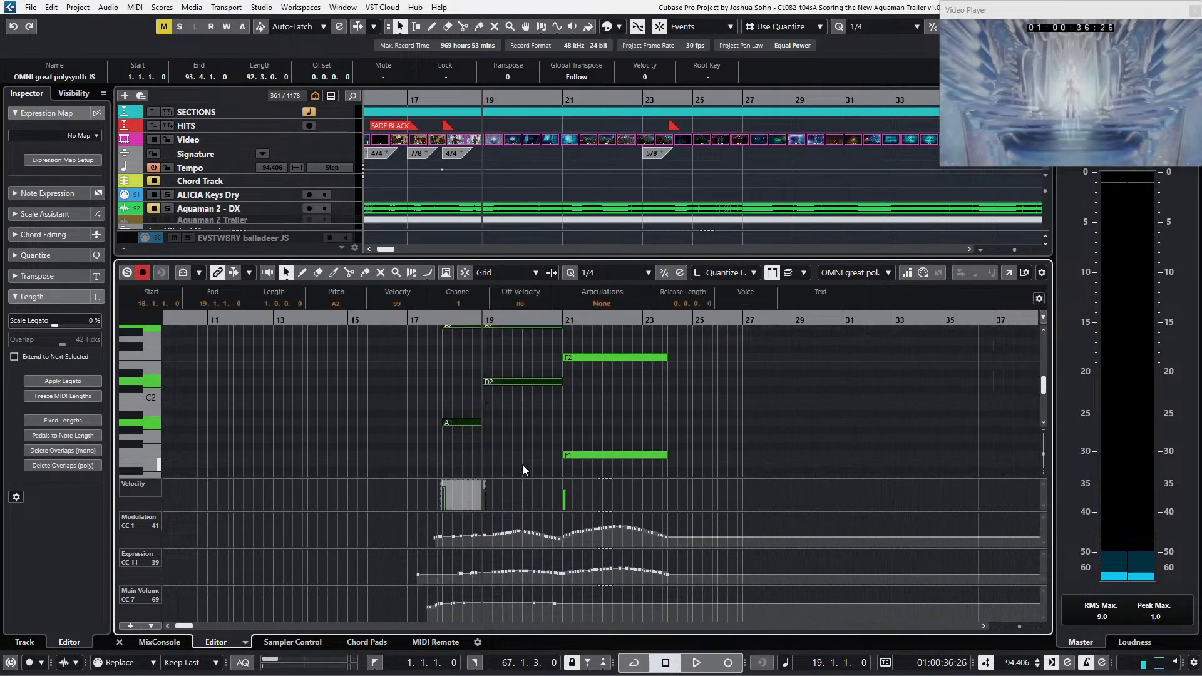
pyautogui.press('KP_Subtract')
pyautogui.press('KP_Subtract')
pyautogui.press('KP_Add')
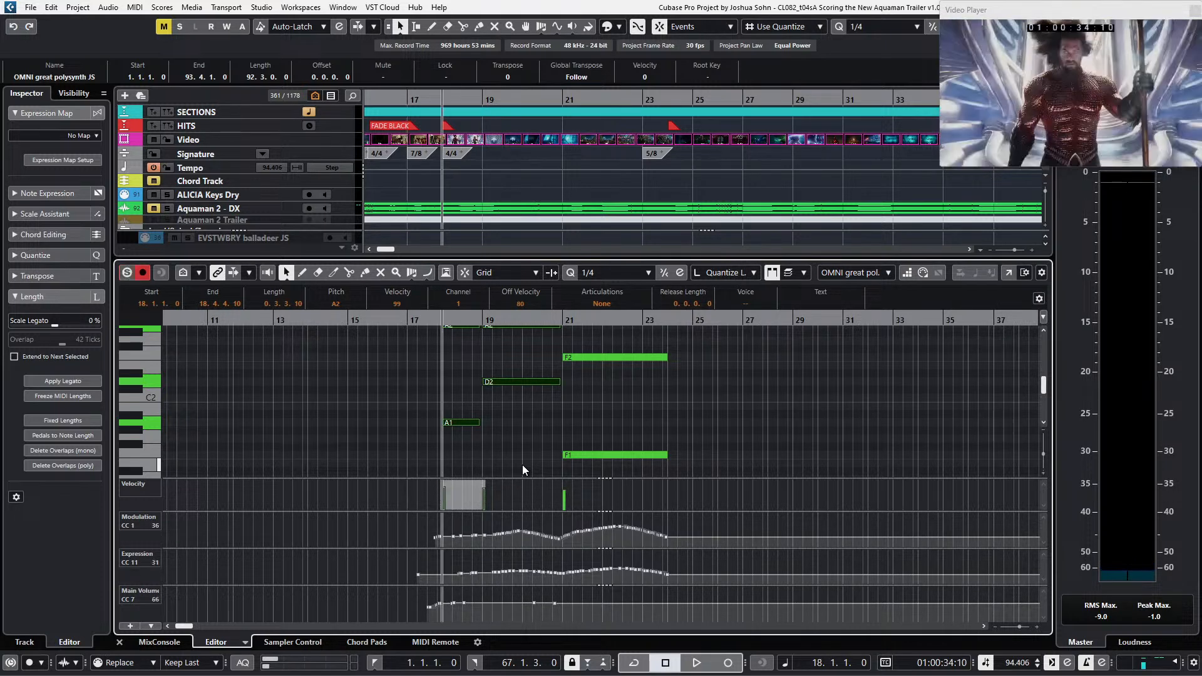
# Step: Record new Modulation CC 1 and Expression CC 11 curves over the synth chords from bar 17 to bar 24
pyautogui.press('KP_Multiply')
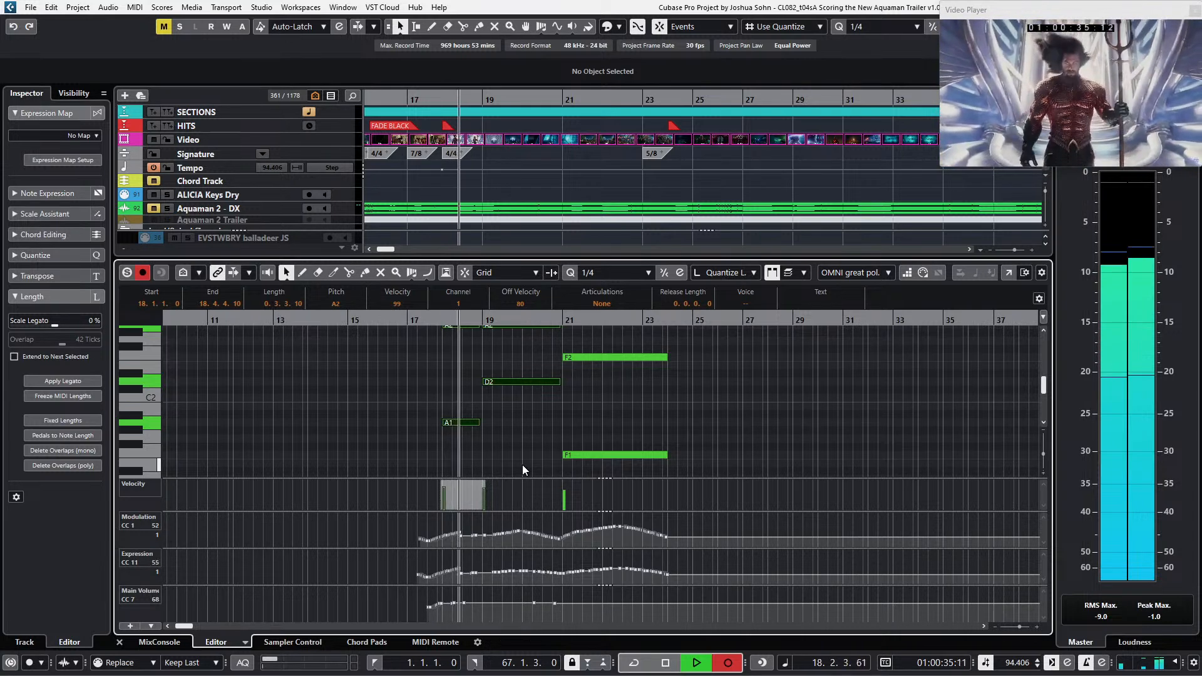
pyautogui.press('space')
pyautogui.press('KP_Multiply')
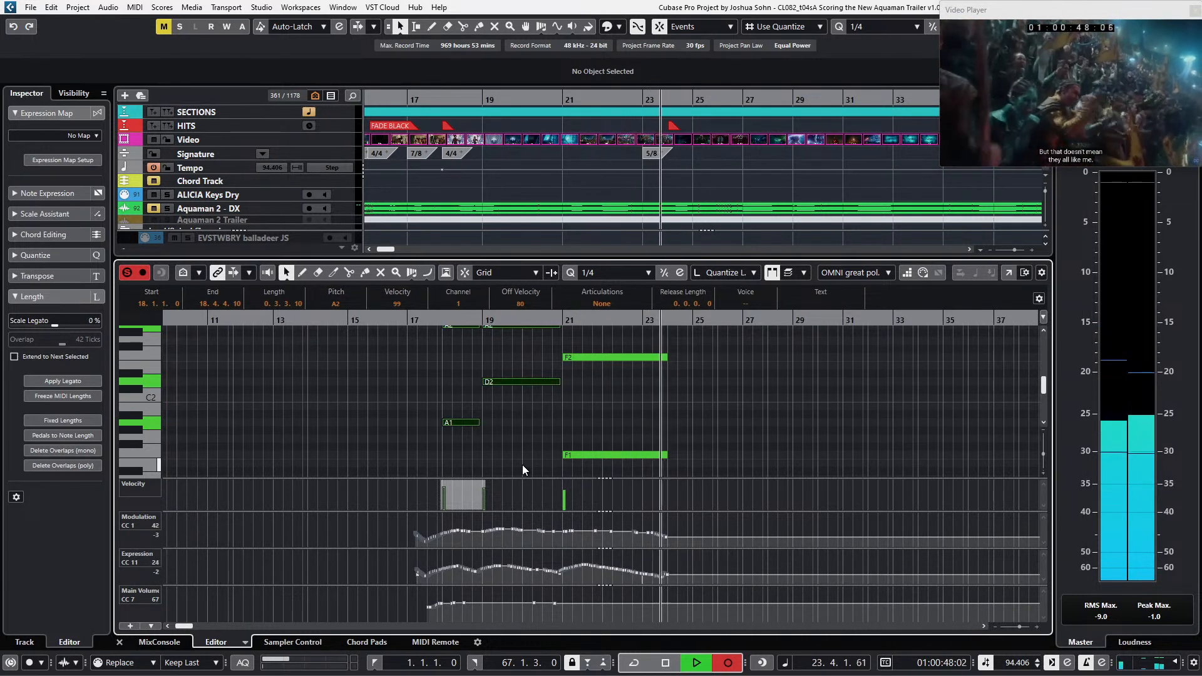
pyautogui.press('space')
# Step: Play the cue from bar 17 in the project view to review the synth chords with the other tracks
pyautogui.press('space')
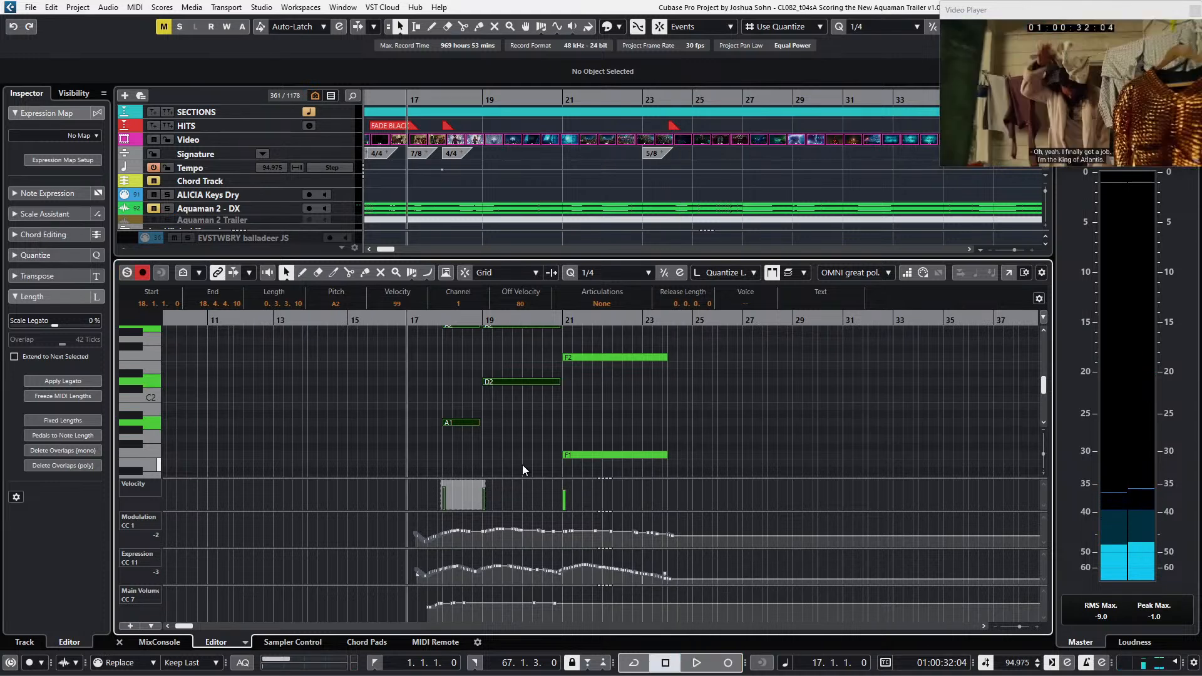
pyautogui.press('Return')
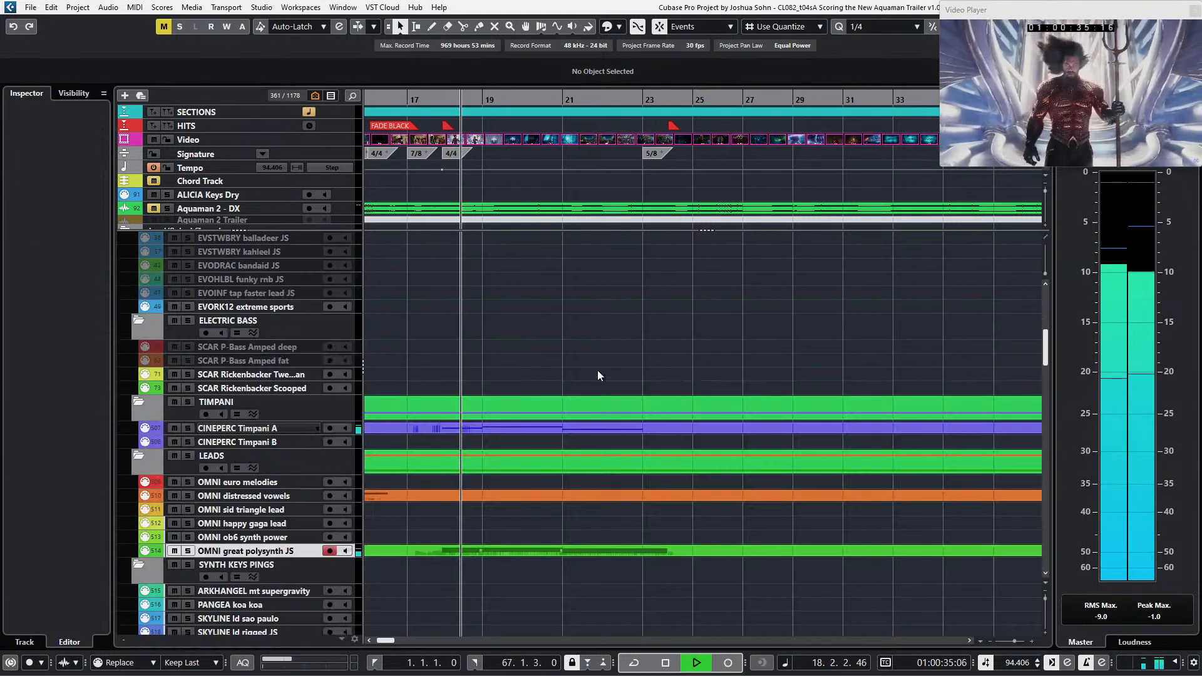
pyautogui.scroll(-4, 601, 351)
pyautogui.scroll(-2, 601, 351)
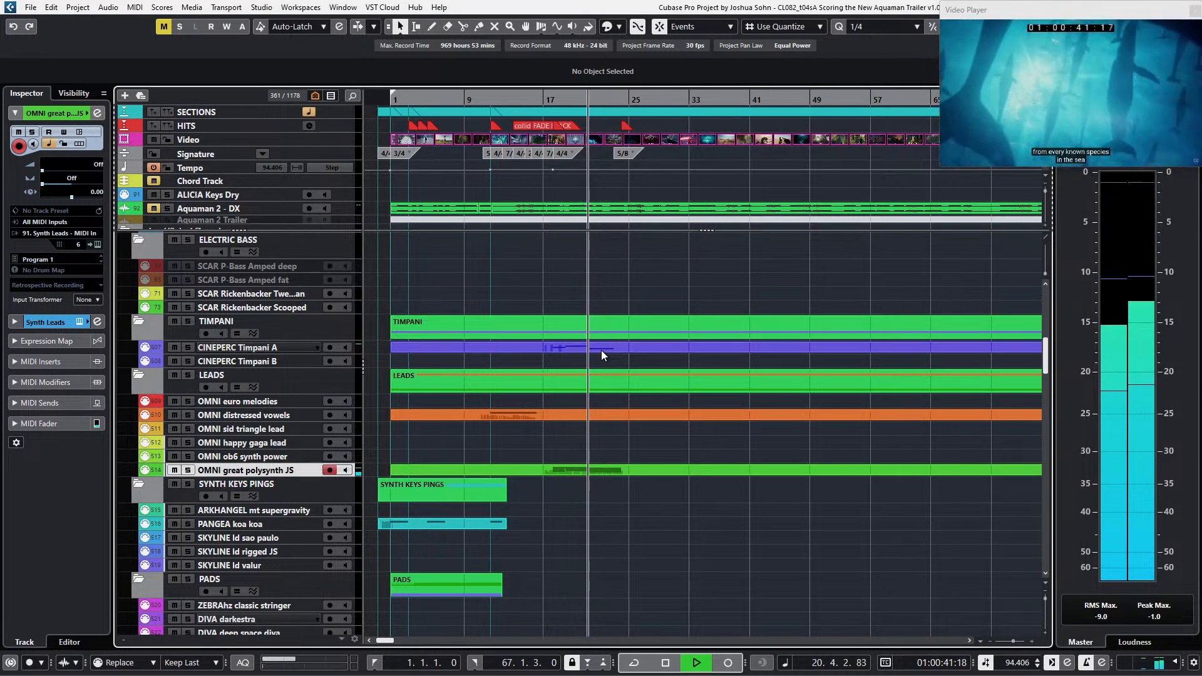
pyautogui.press('space')
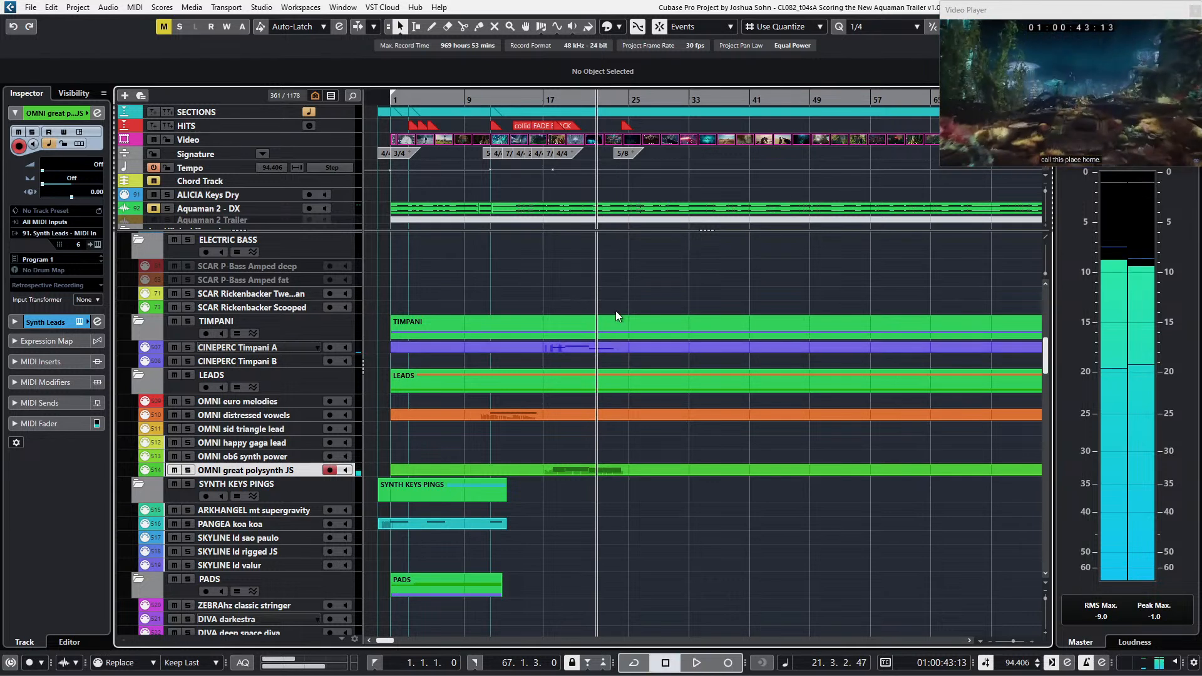
# Step: Unmute the Aquaman 2 - DX dialogue track and start playback from bar 14 with the whole cue in view
pyautogui.press('KP_Subtract')
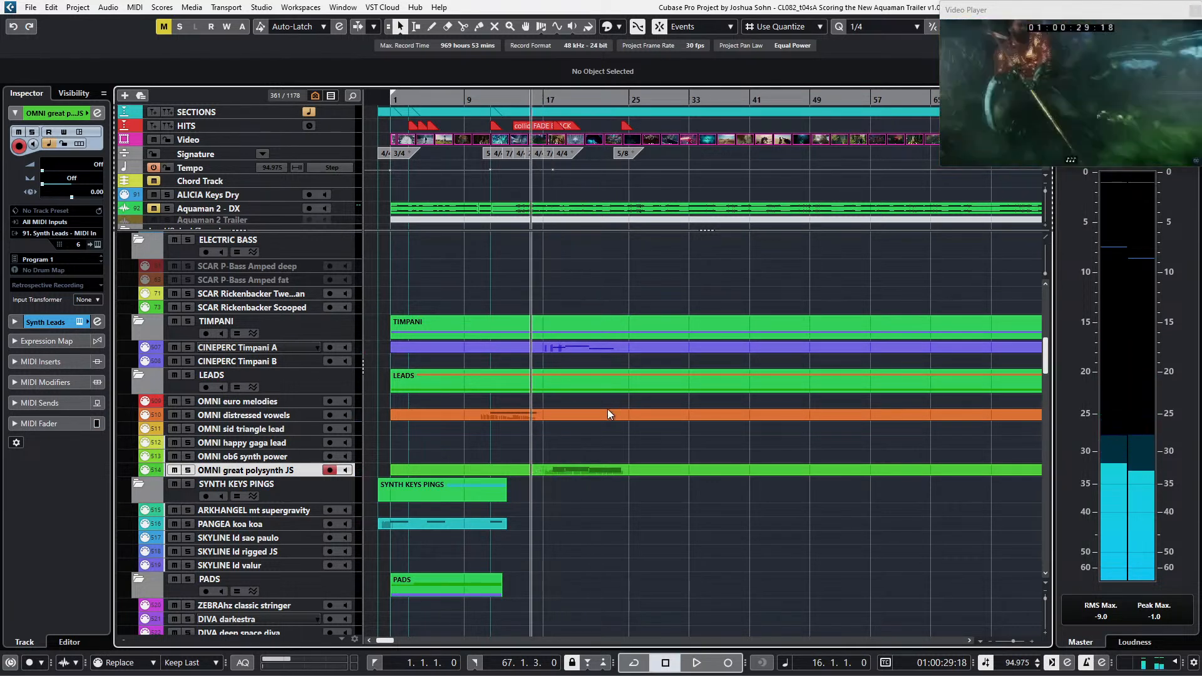
pyautogui.scroll(5, 607, 408)
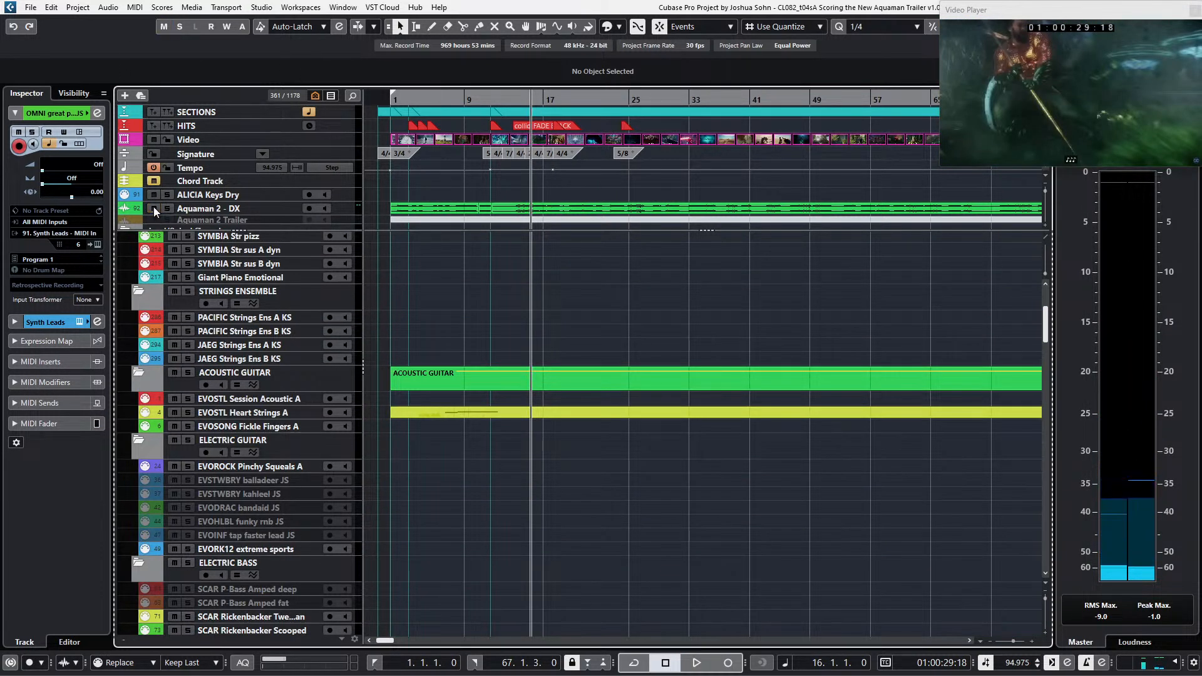
pyautogui.press('KP_Subtract')
pyautogui.press('space')
pyautogui.scroll(-1, 613, 262)
pyautogui.press('g')
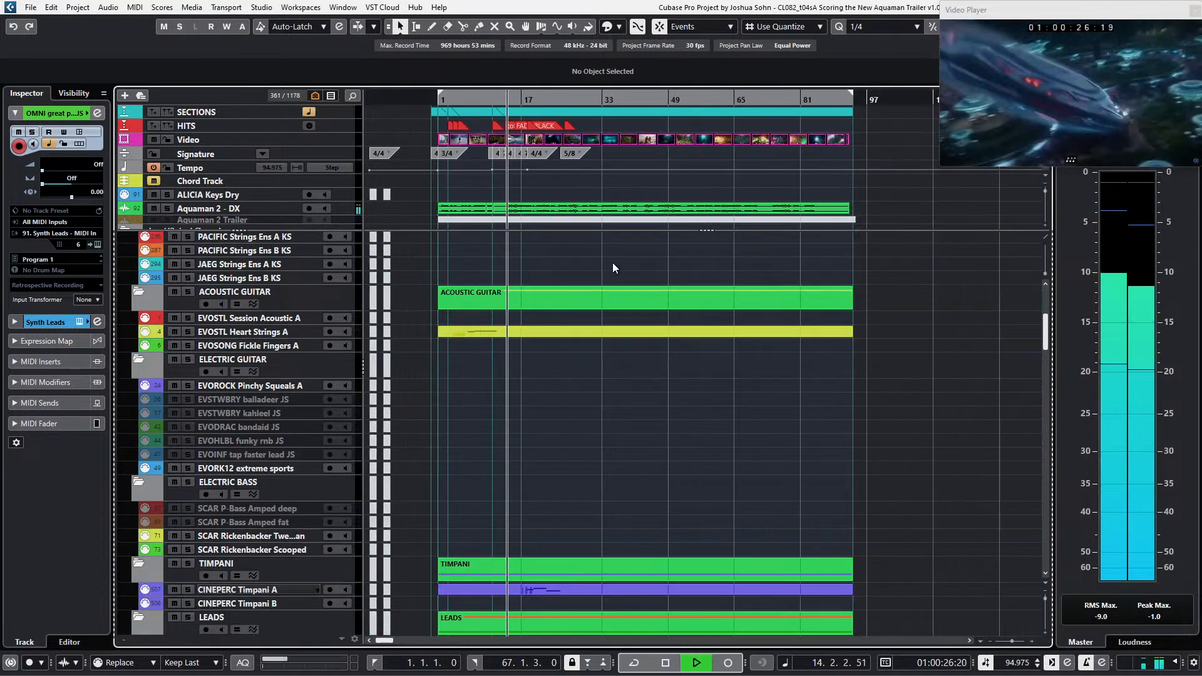
# Step: Look through the pulse, synth bass, arp and full ensemble tracks while the cue plays through bar 21
pyautogui.scroll(-15, 613, 262)
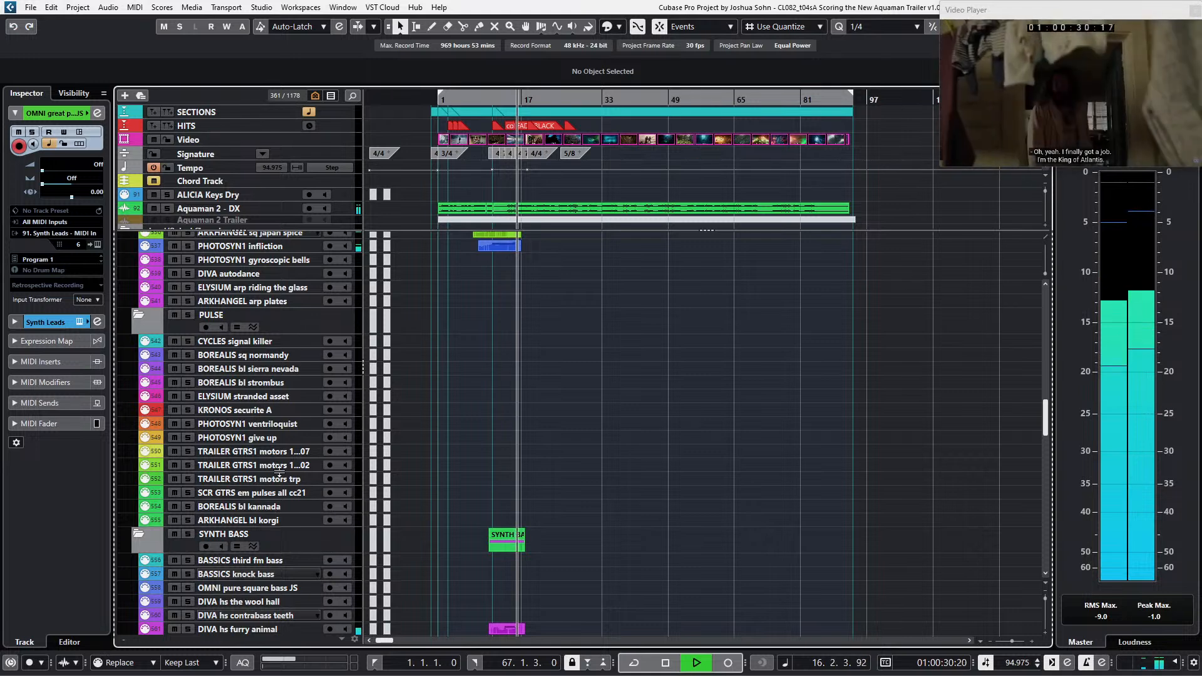
pyautogui.press('h')
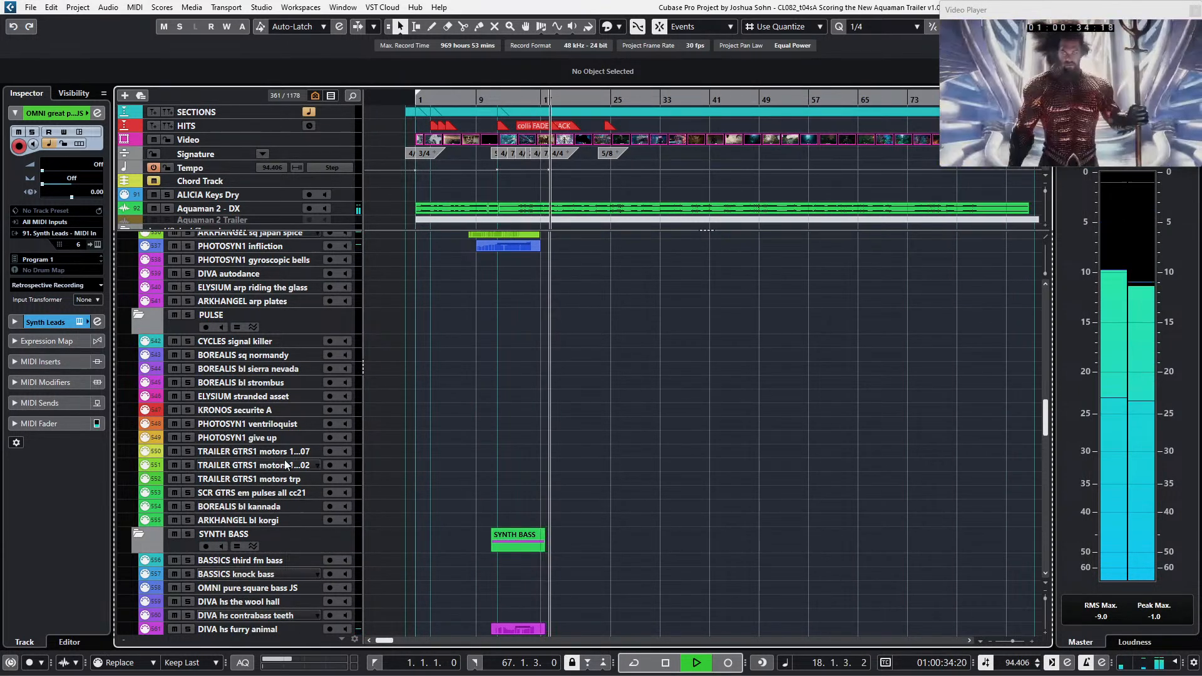
pyautogui.scroll(-3, 457, 420)
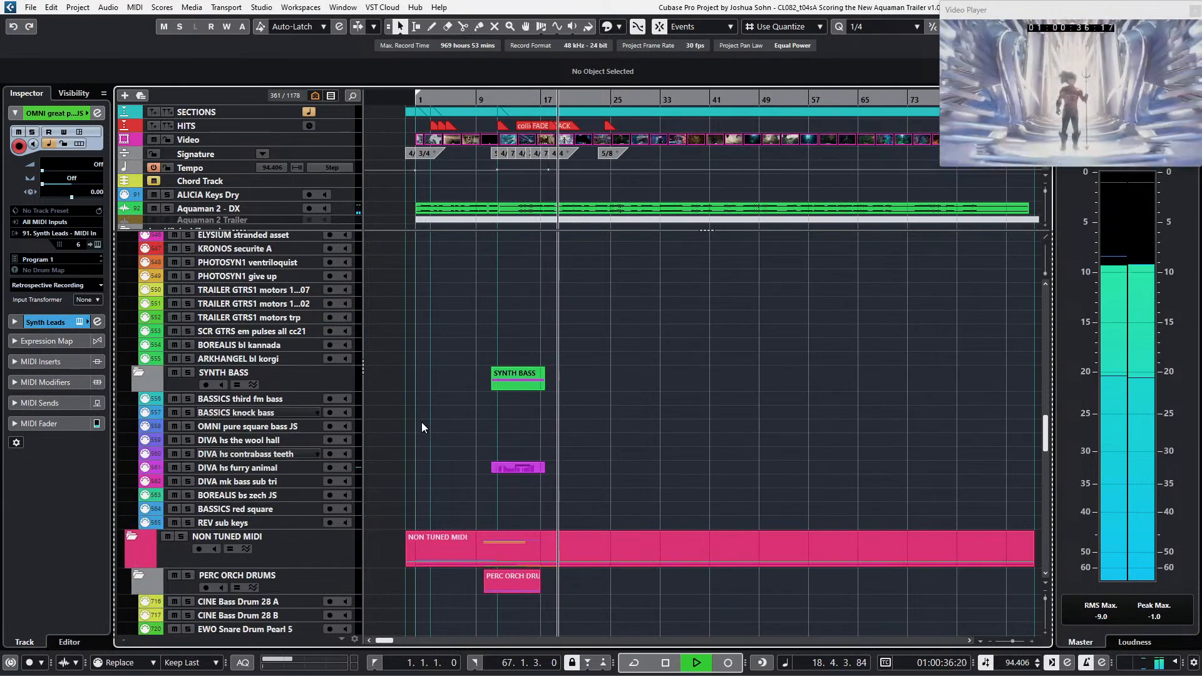
pyautogui.click(263, 399)
pyautogui.scroll(6, 507, 450)
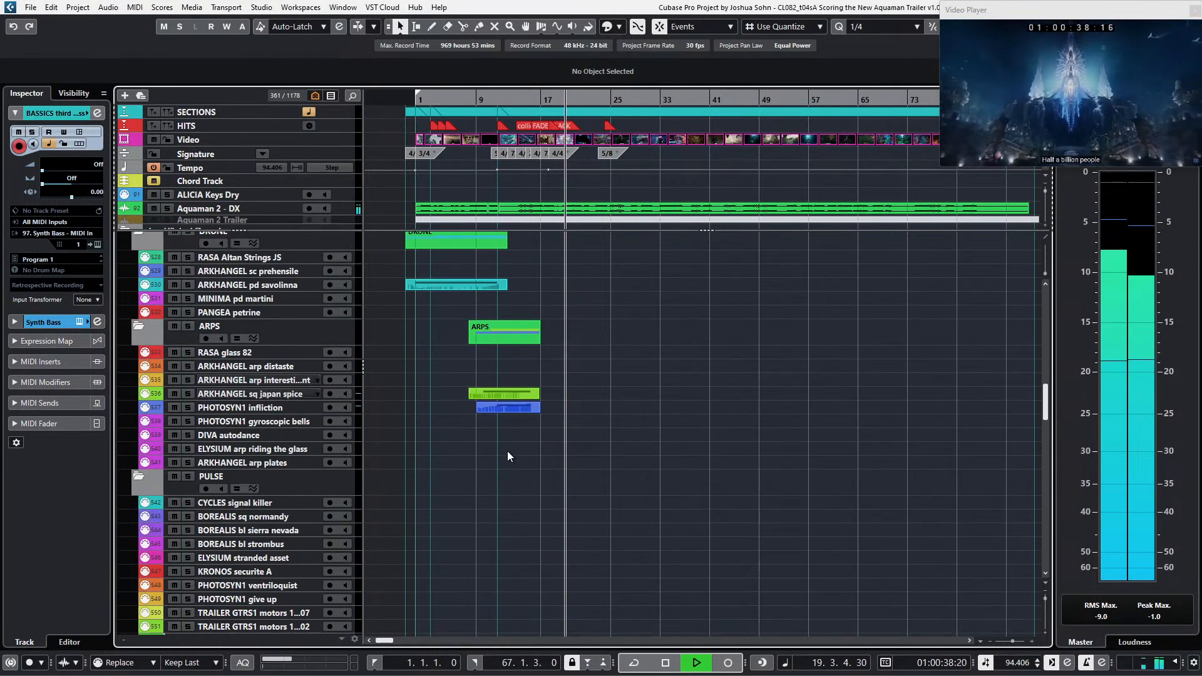
pyautogui.scroll(10, 507, 451)
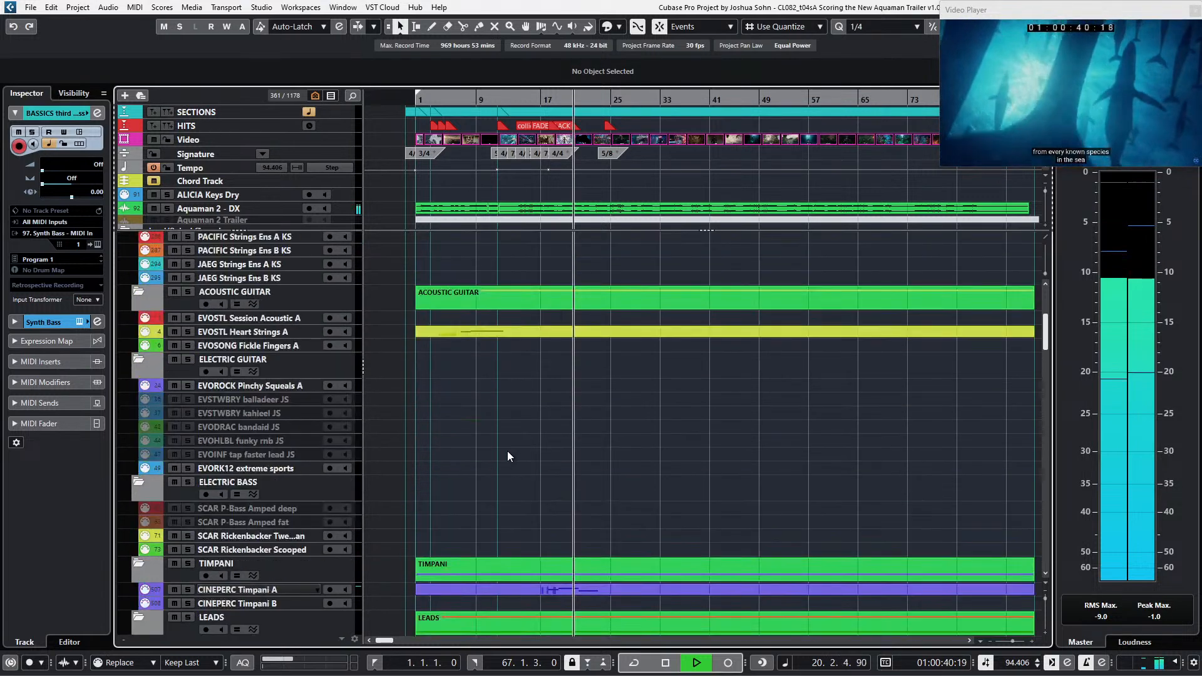
pyautogui.scroll(4, 507, 451)
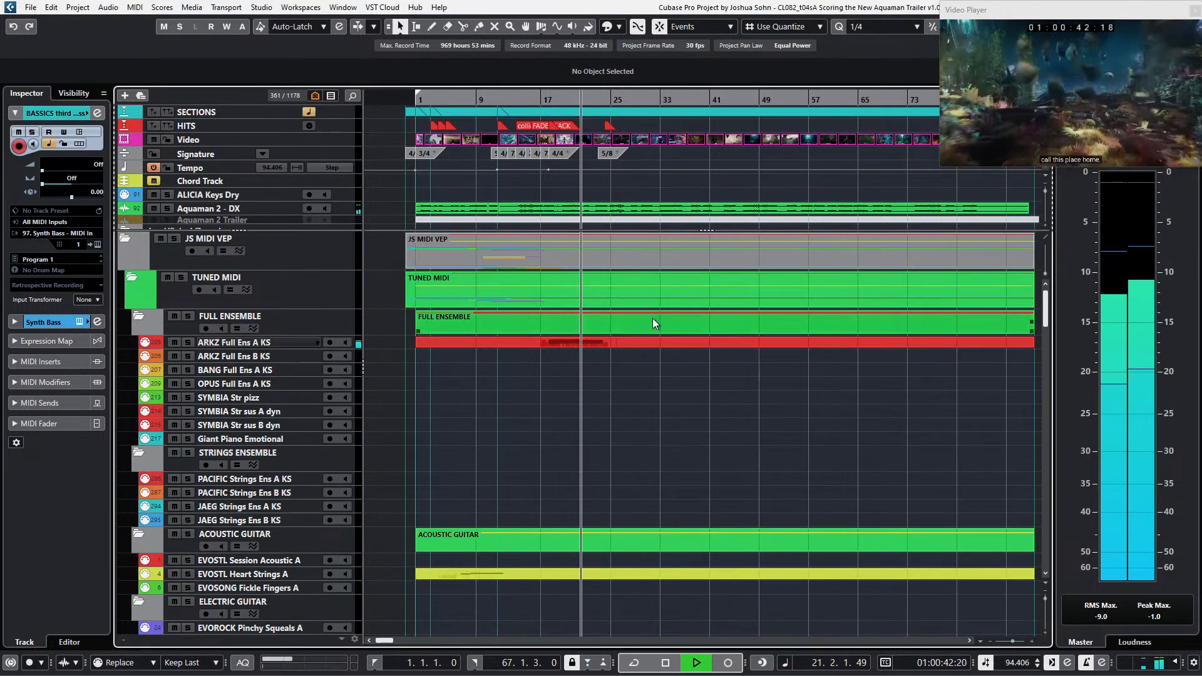
pyautogui.press('space')
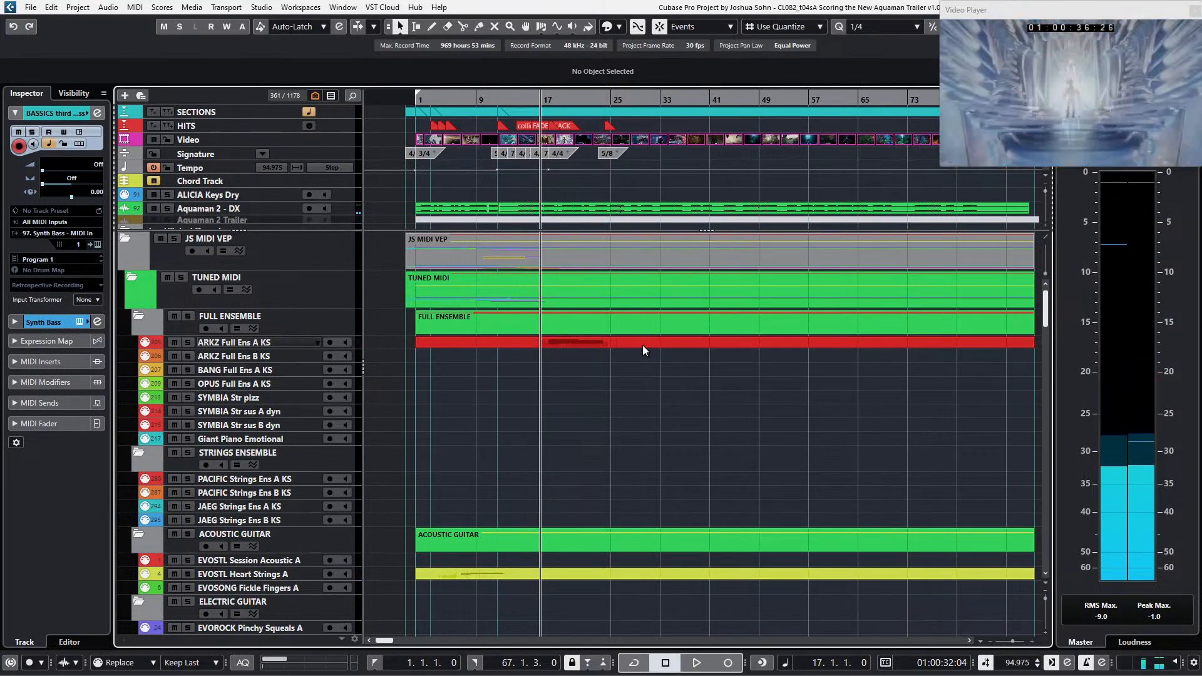
# Step: Check the ARKZ Full Ens A KS and OMNI great polysynth JS parts in the note editor, and play the cue from bar 17
pyautogui.doubleClick(643, 343)
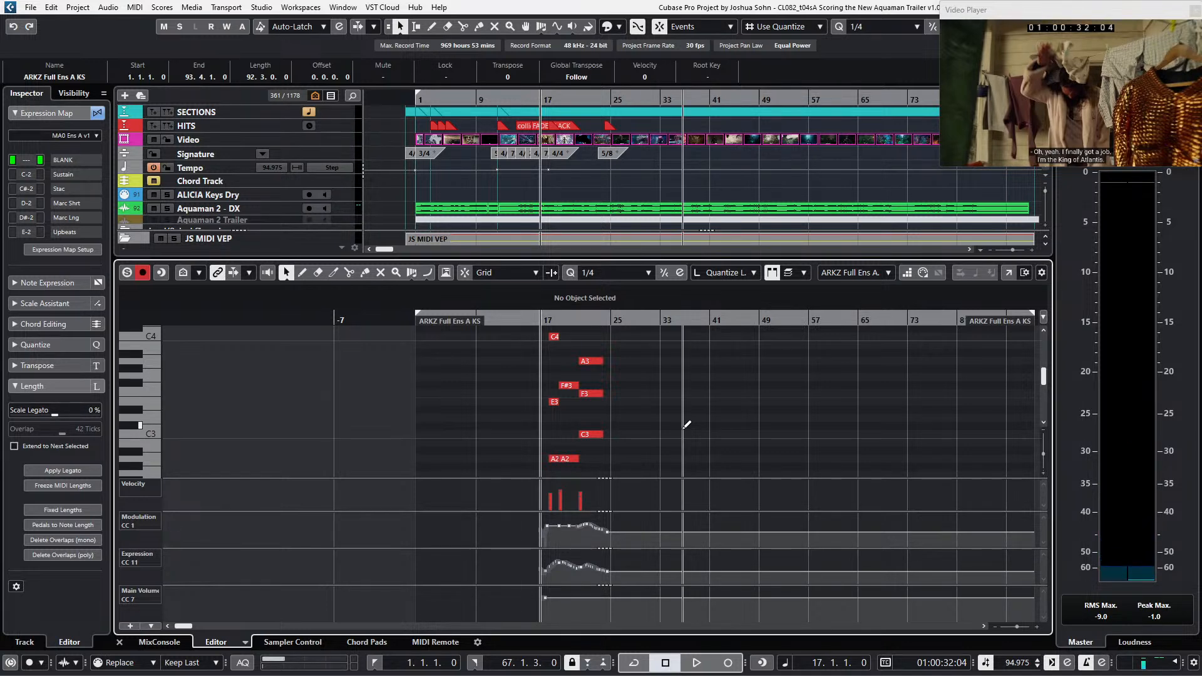
pyautogui.hotkey('ctrl', 'e')
pyautogui.scroll(-10, 674, 406)
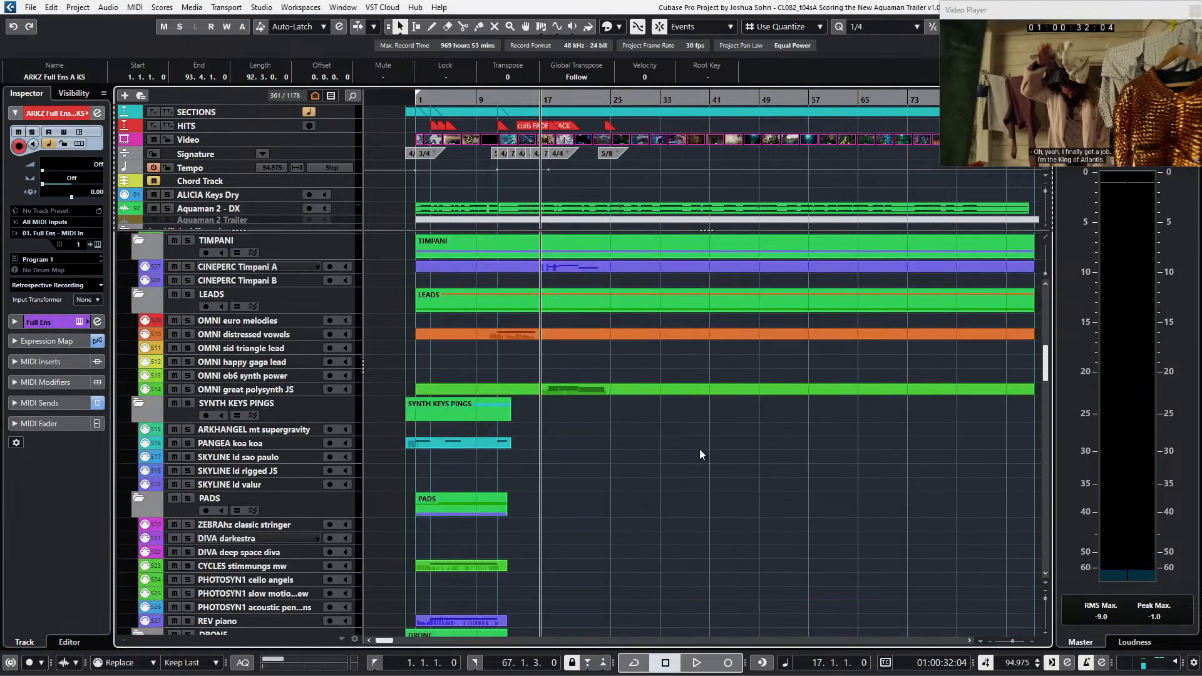
pyautogui.click(591, 388)
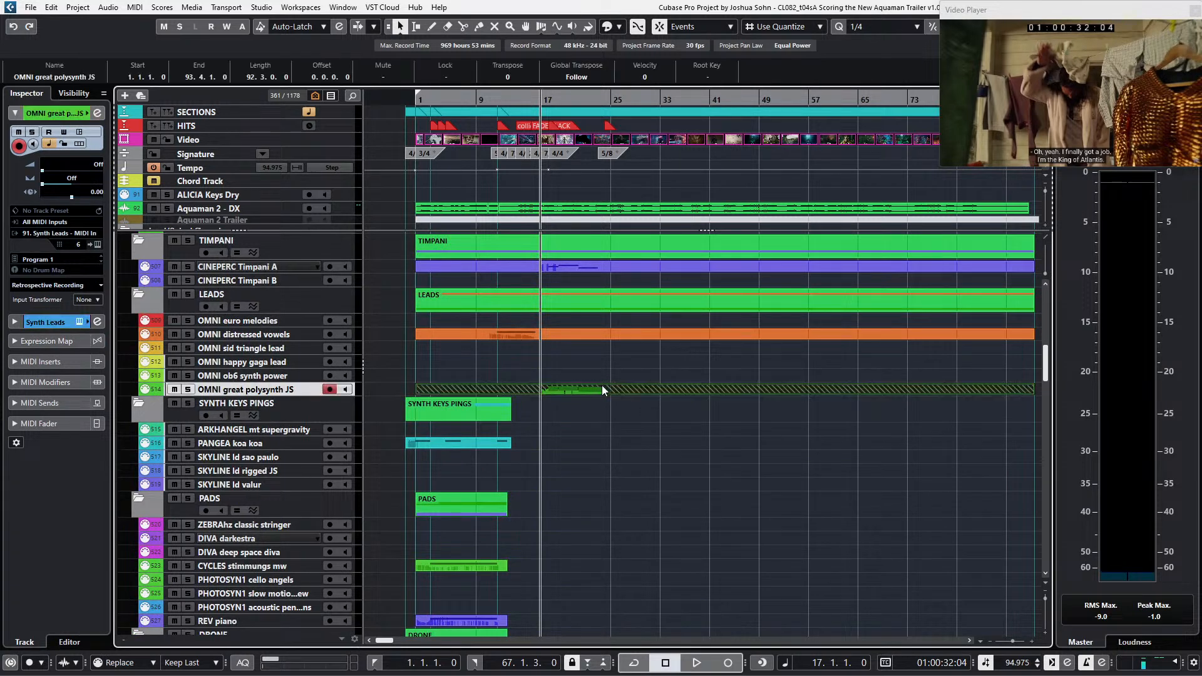
pyautogui.doubleClick(603, 387)
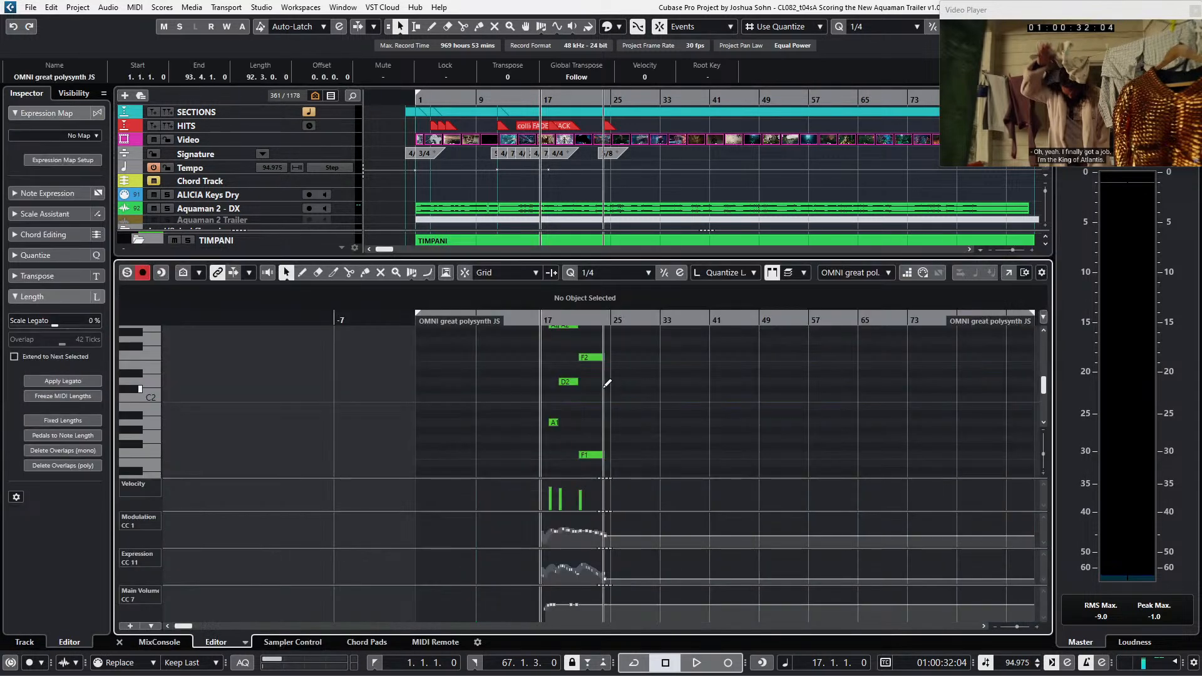
pyautogui.hotkey('ctrl', 'e')
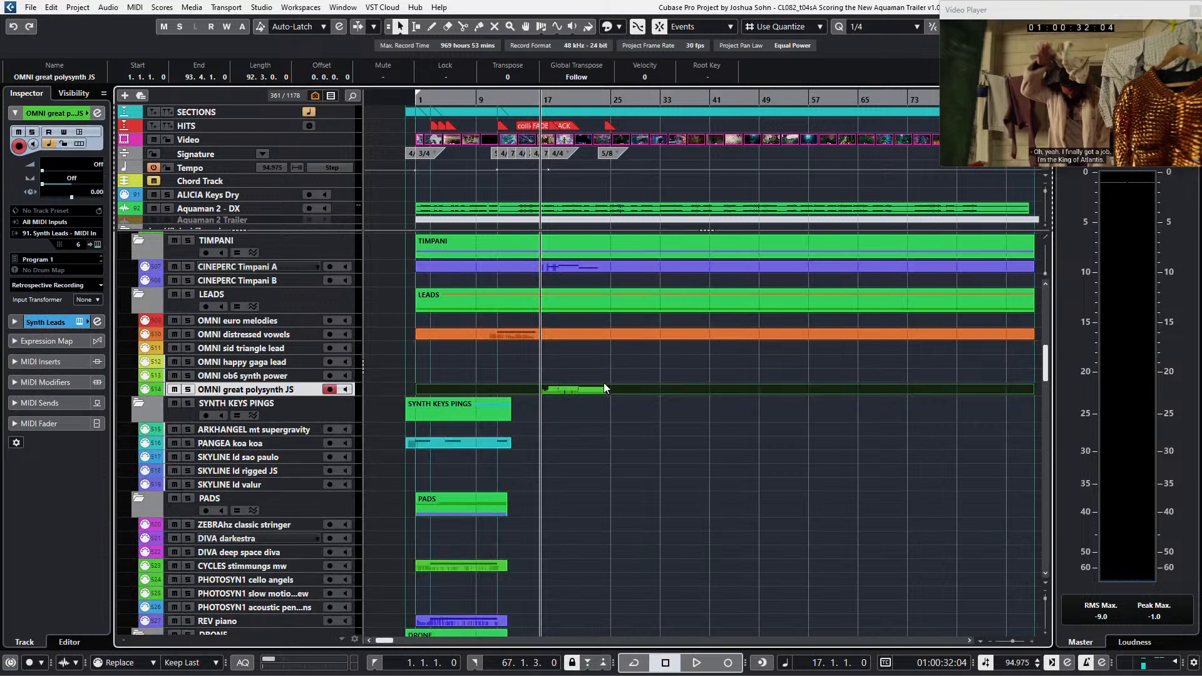
pyautogui.press('space')
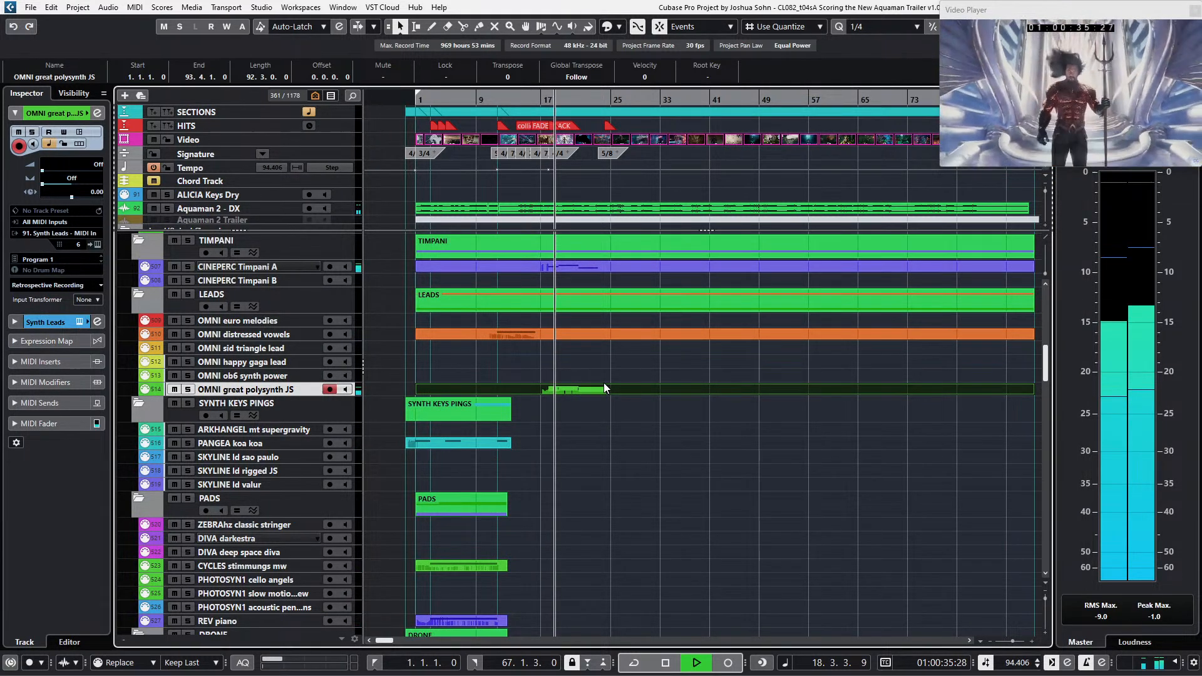
pyautogui.press('space')
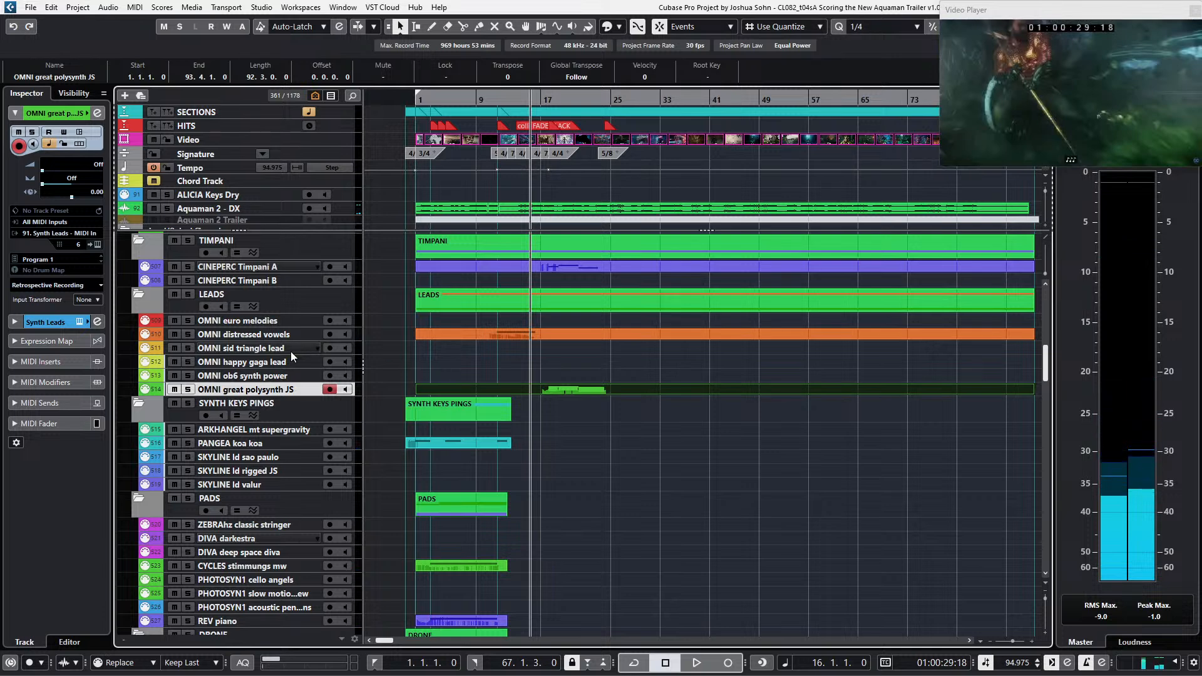
# Step: Audition OMNI euro melodies and the SKYLINE ld sao paulo, rigged JS and valur sounds for an added synth line
pyautogui.click(287, 322)
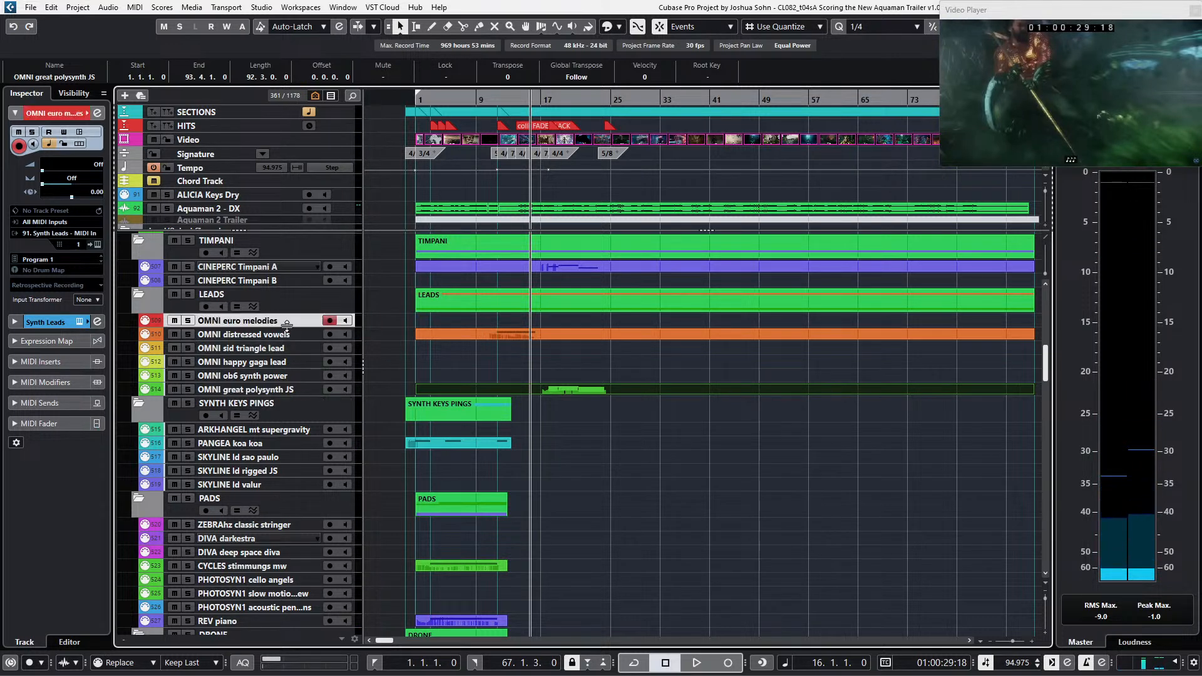
pyautogui.click(288, 458)
pyautogui.scroll(-3, 294, 459)
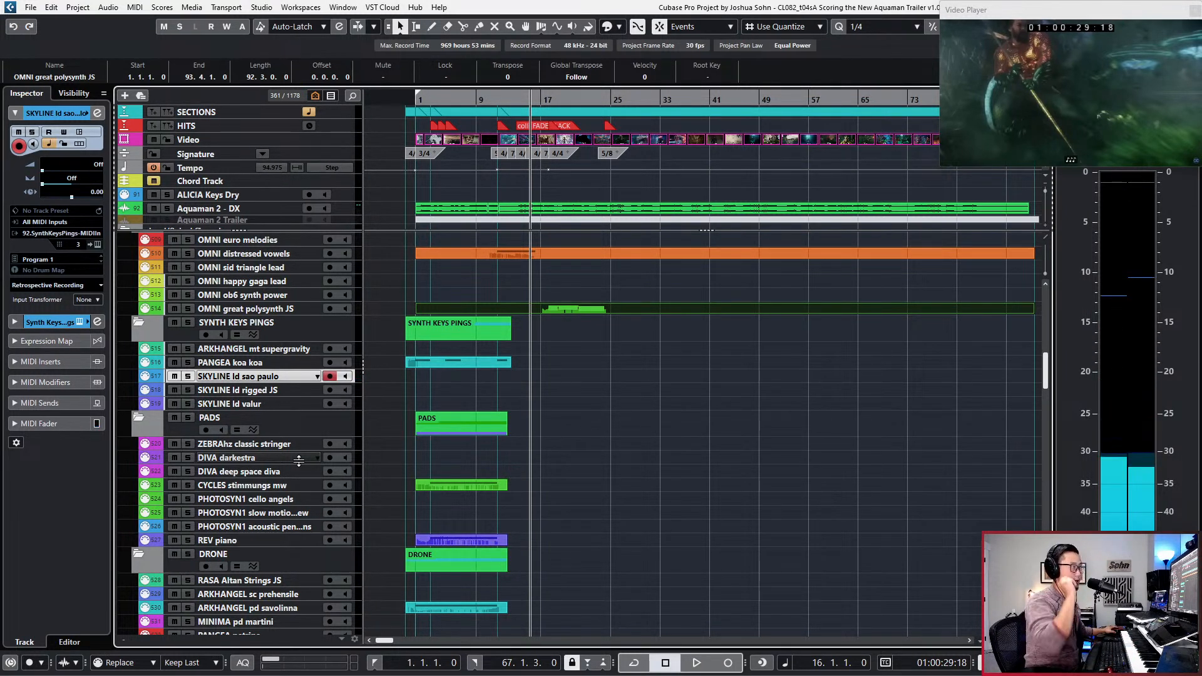
pyautogui.press('KP_Subtract')
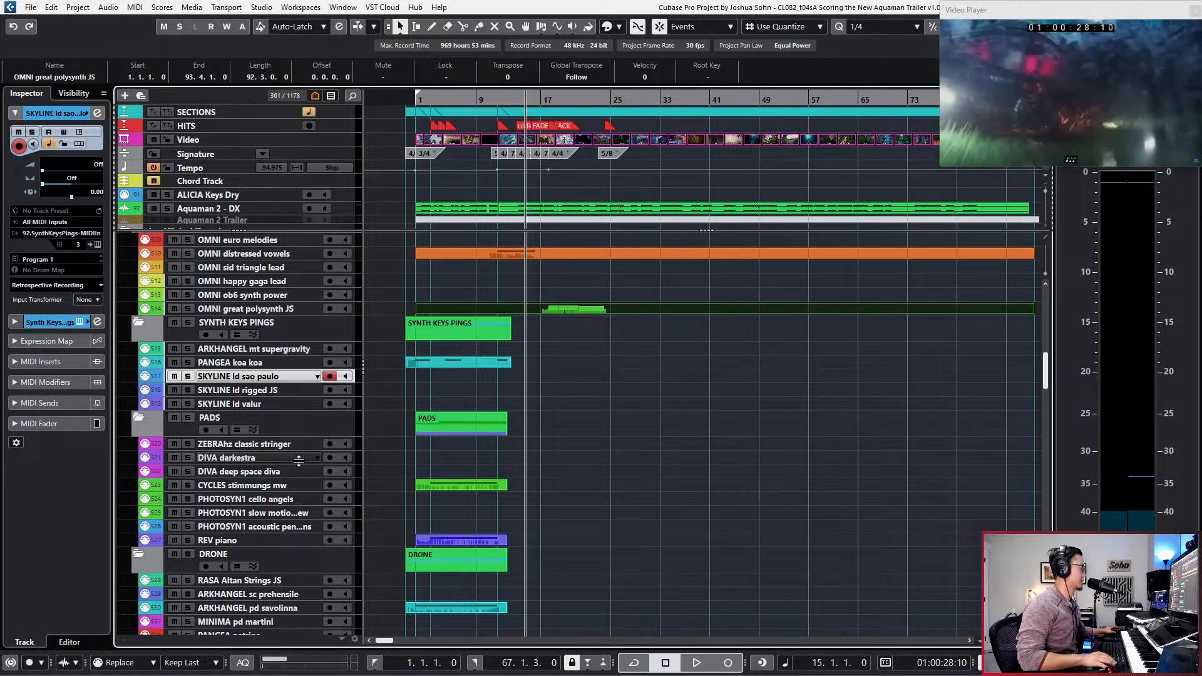
pyautogui.press('KP_Add')
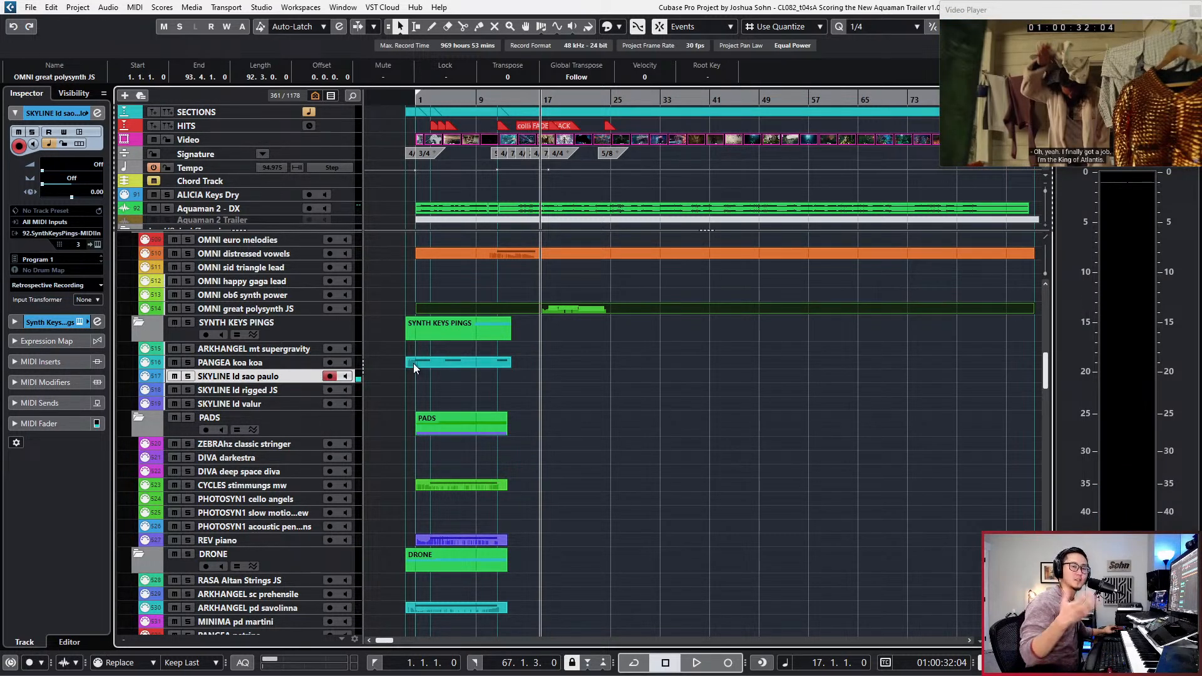
pyautogui.click(279, 392)
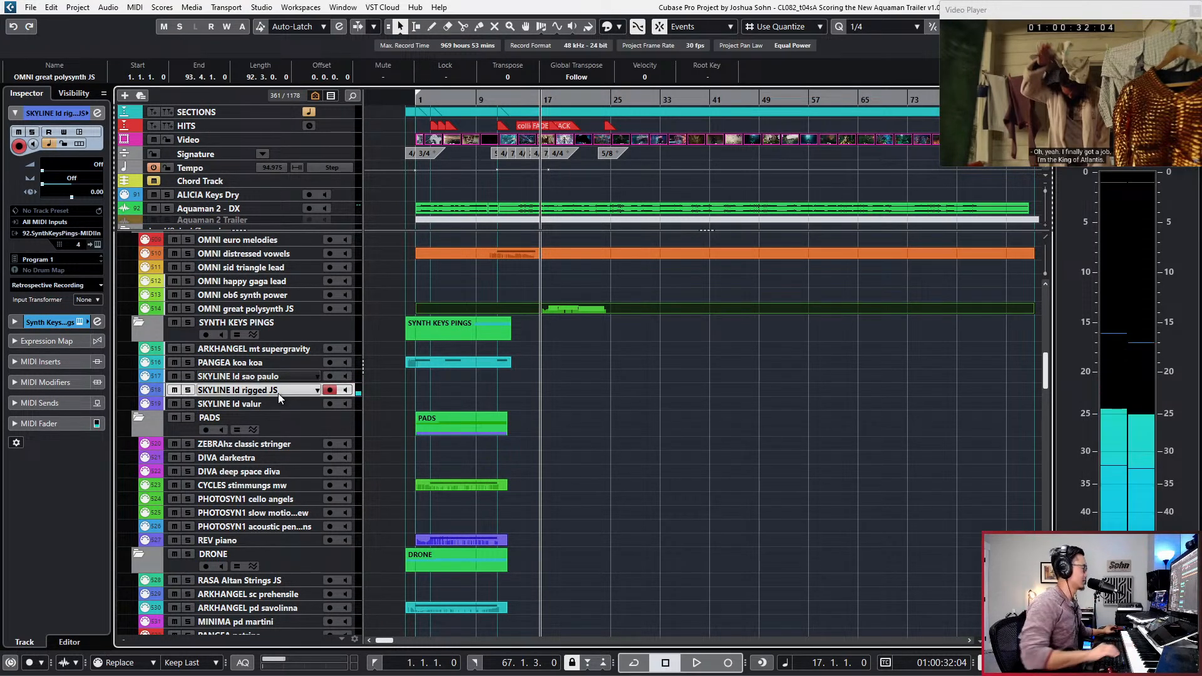
pyautogui.click(275, 405)
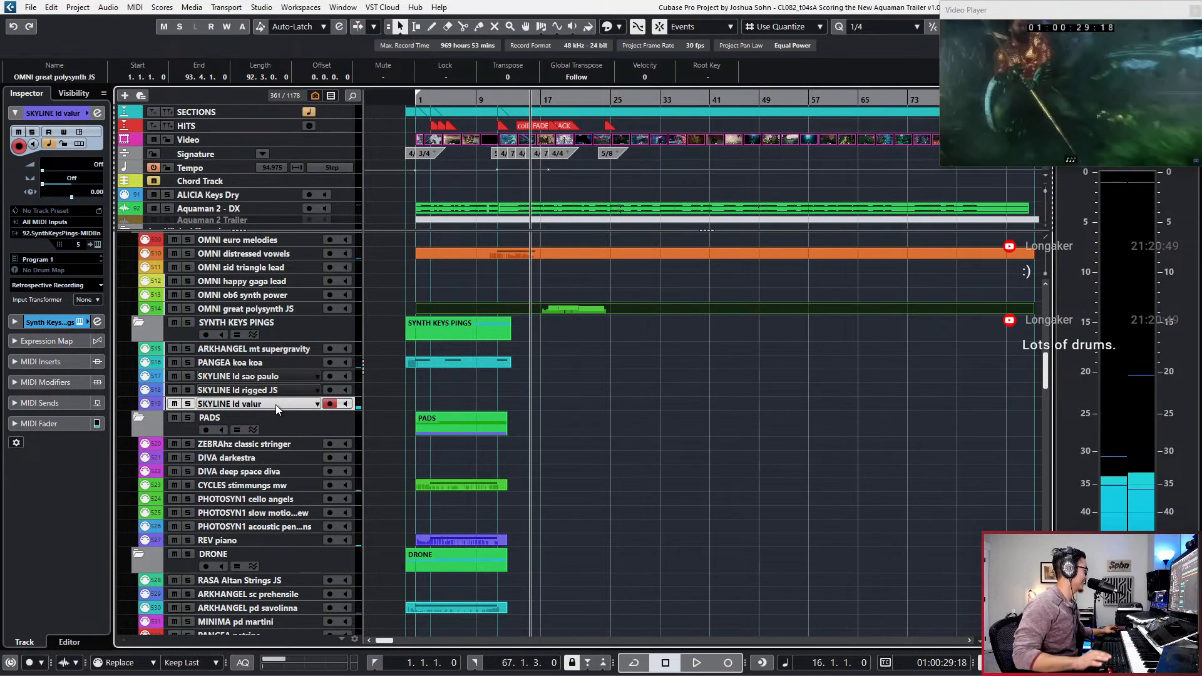
# Step: Play the cue from bar 15 and try out SKYLINE ld valur against the timpani and synth chords
pyautogui.press('space')
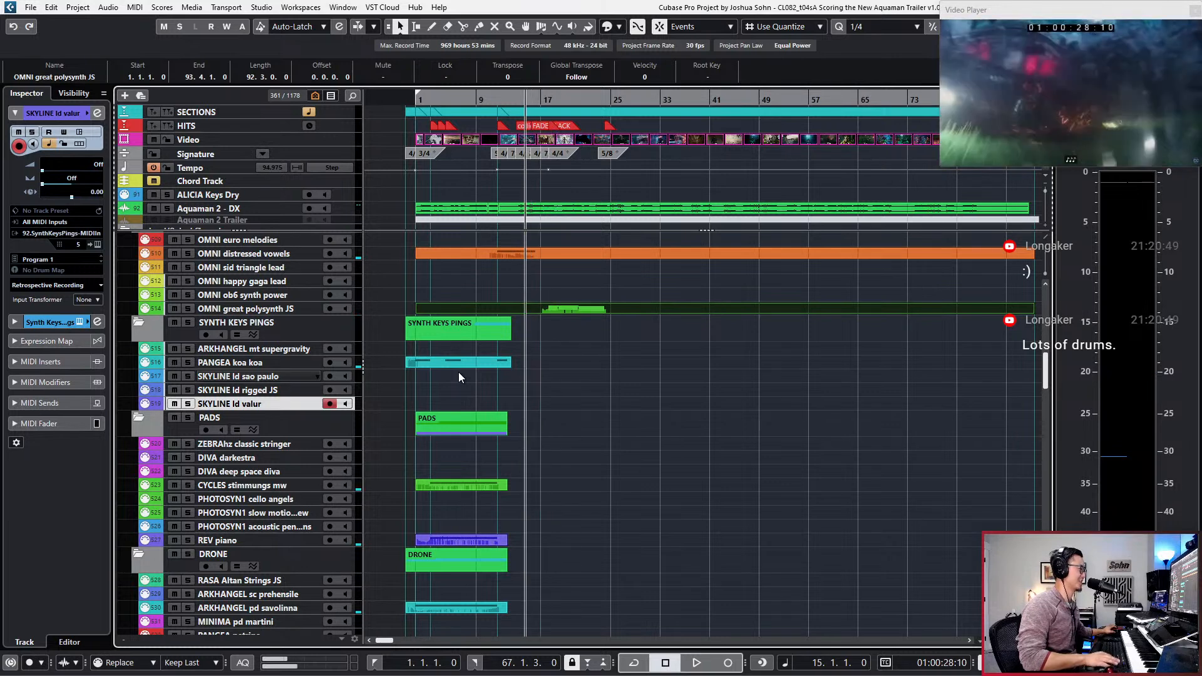
pyautogui.scroll(-5, 584, 391)
pyautogui.scroll(6, 585, 390)
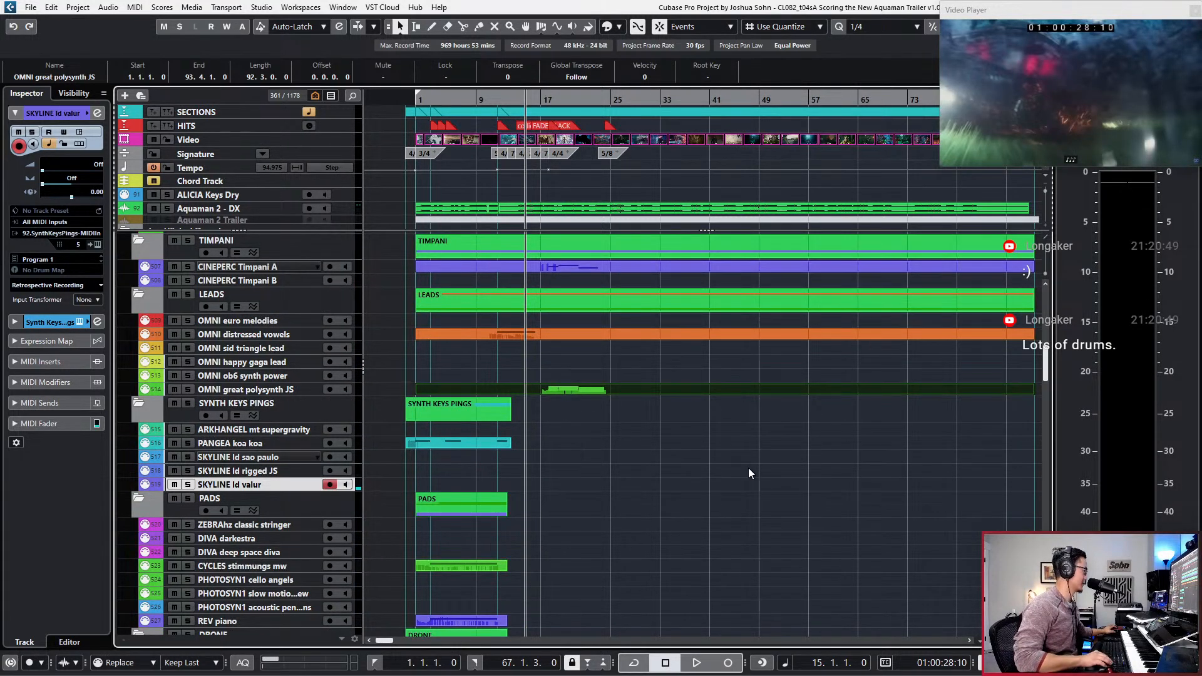
pyautogui.press('space')
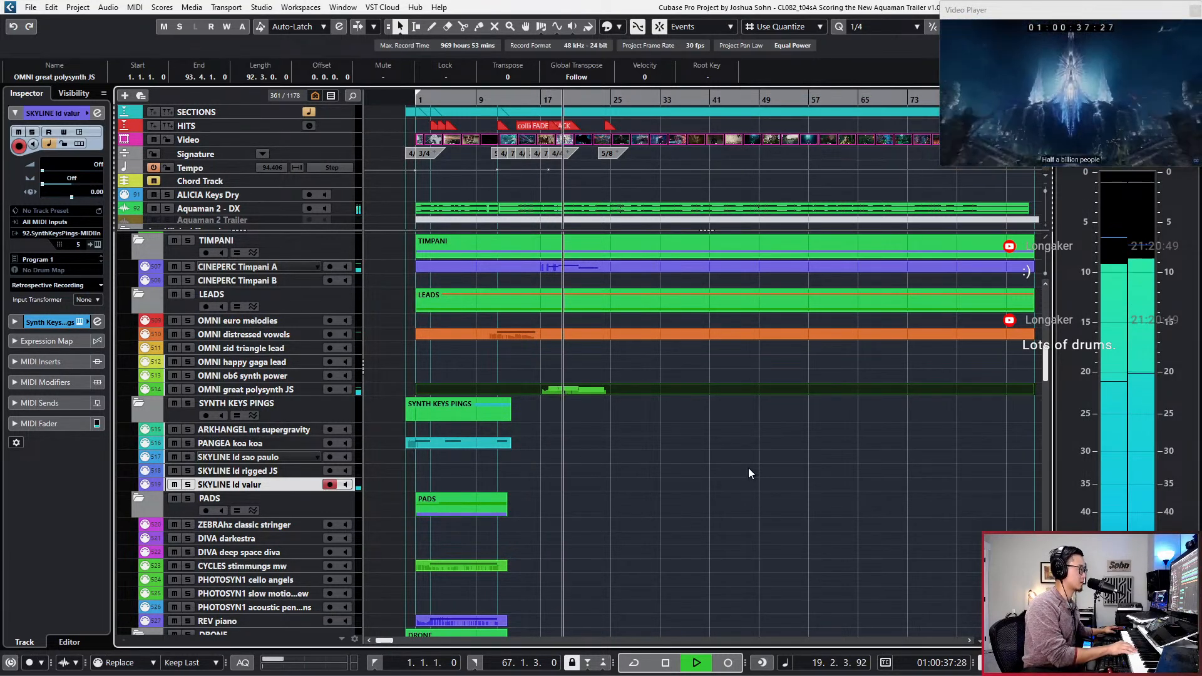
pyautogui.press('space')
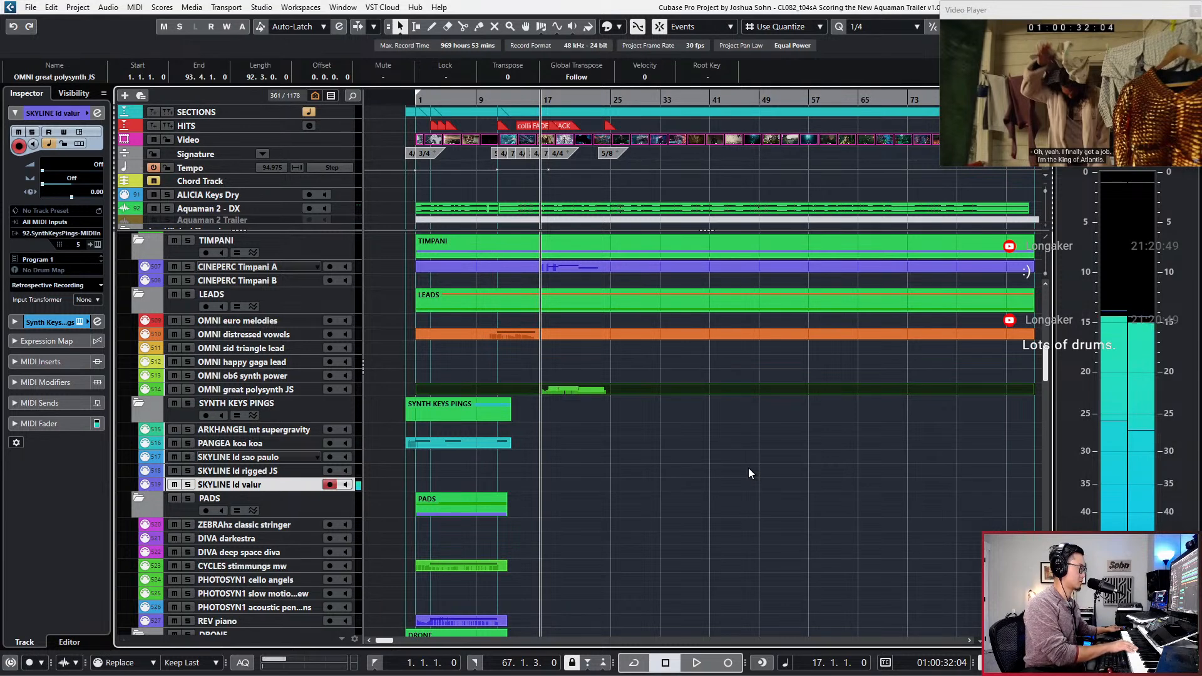
# Step: Compare the SKYLINE ld rigged JS, SKYLINE ld sao paulo and PANGEA koa koa sounds as alternatives
pyautogui.press('Up')
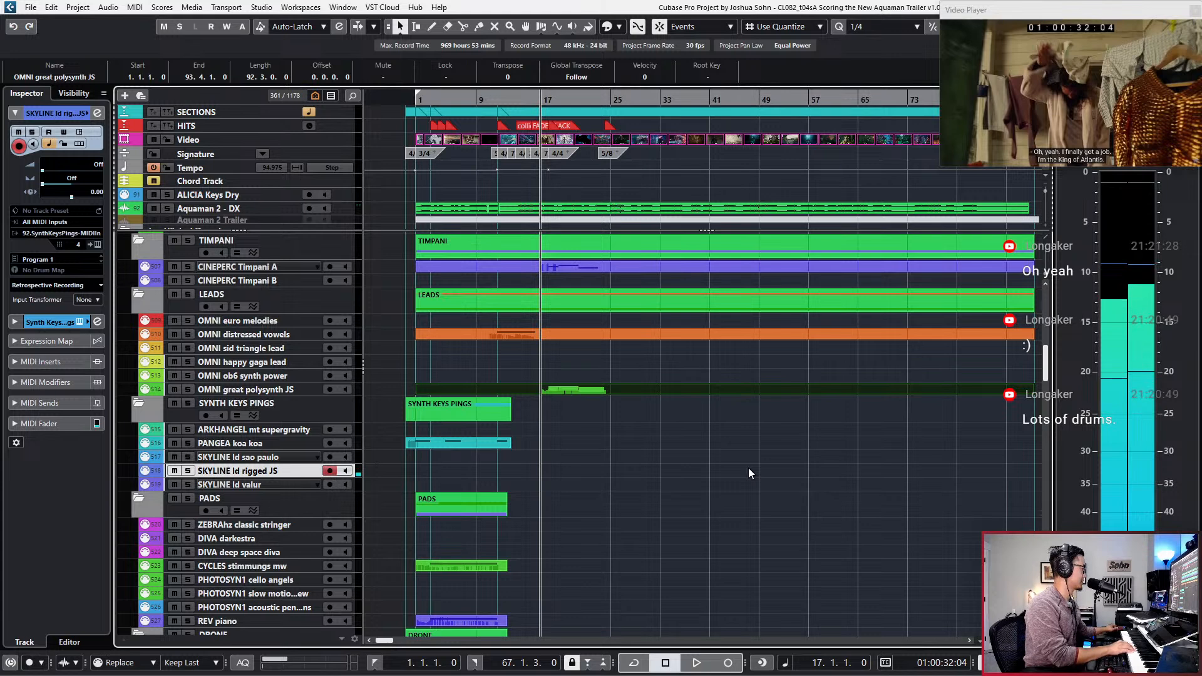
pyautogui.press('Up')
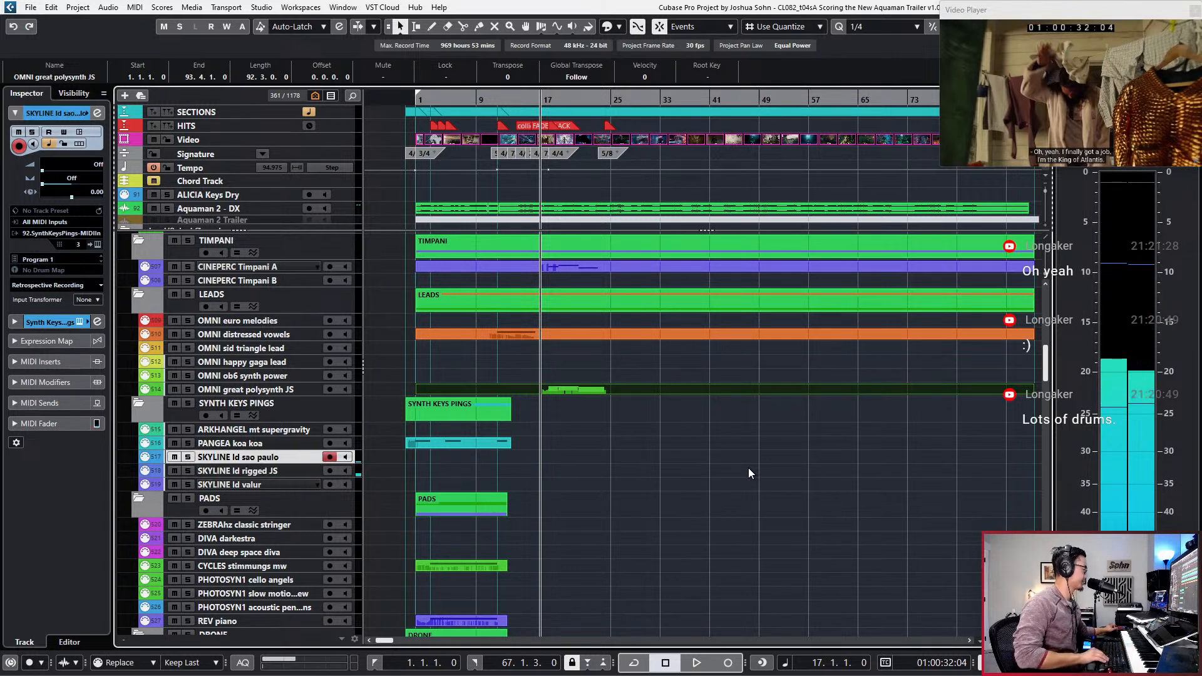
pyautogui.press('Up')
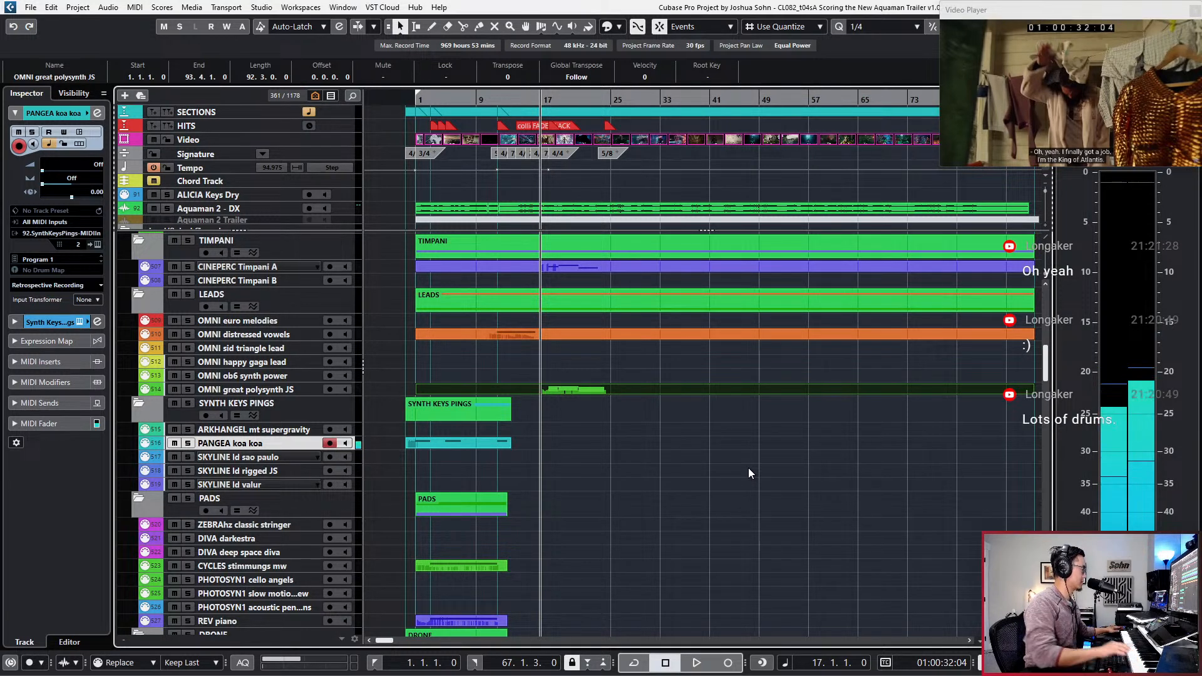
# Step: Record an alternating synth pattern on SKYLINE ld valur from bar 16 to just past the bar 24 cut
pyautogui.press('Down')
pyautogui.press('Down')
pyautogui.press('Down')
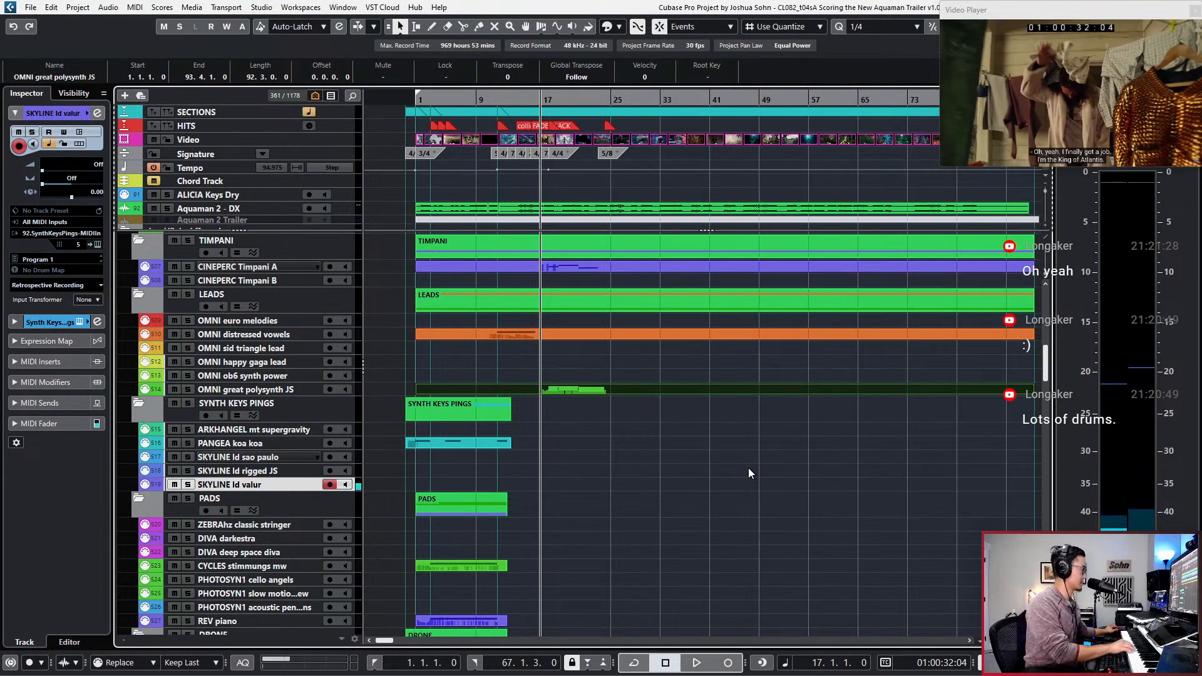
pyautogui.press('KP_Multiply')
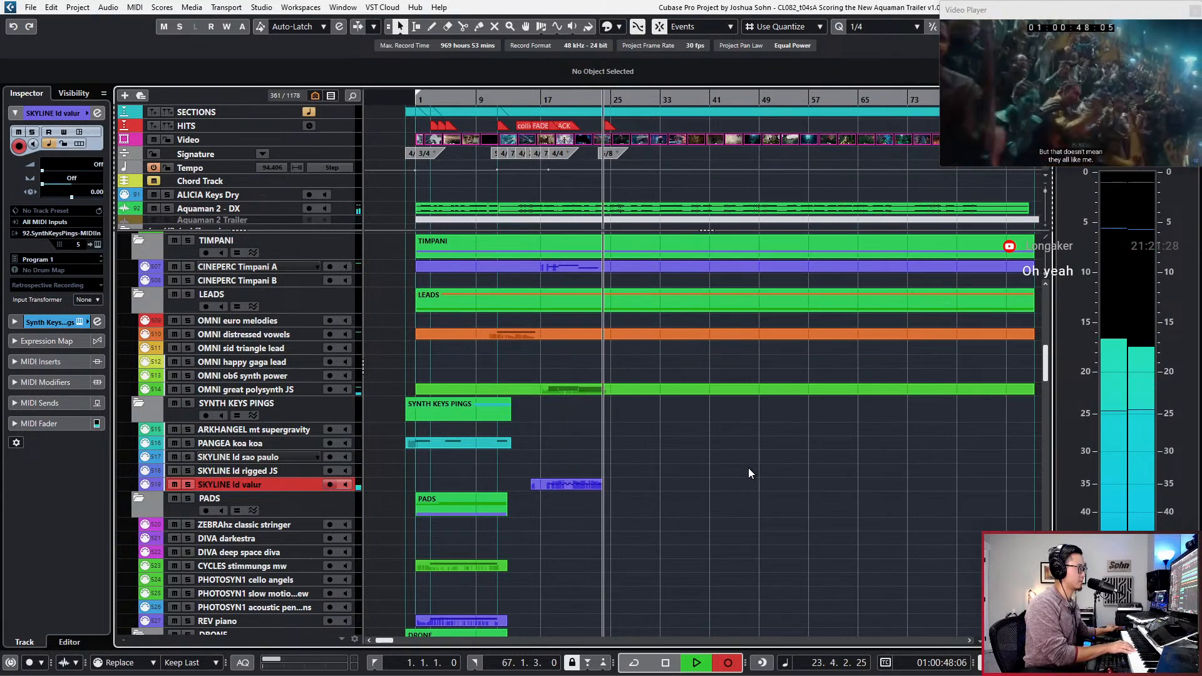
pyautogui.press('space')
# Step: Open the new SKYLINE ld valur part in the note editor and mute its last C3 and A2 notes in bar 23
pyautogui.scroll(2, 641, 484)
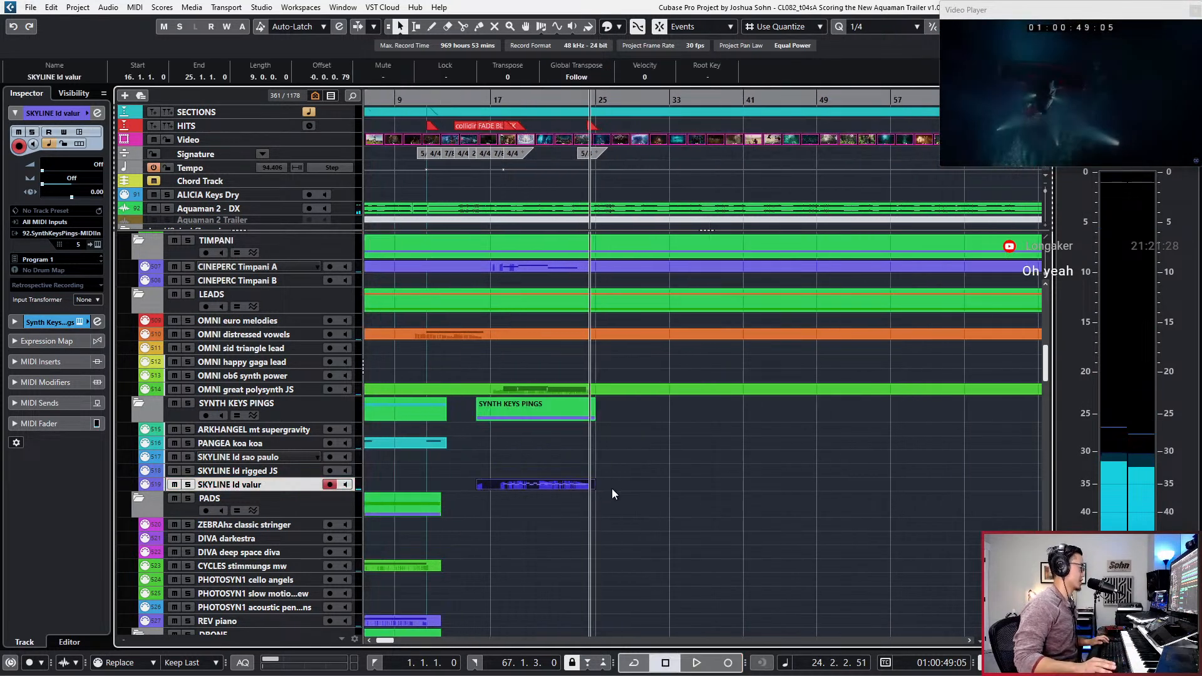
pyautogui.doubleClick(572, 484)
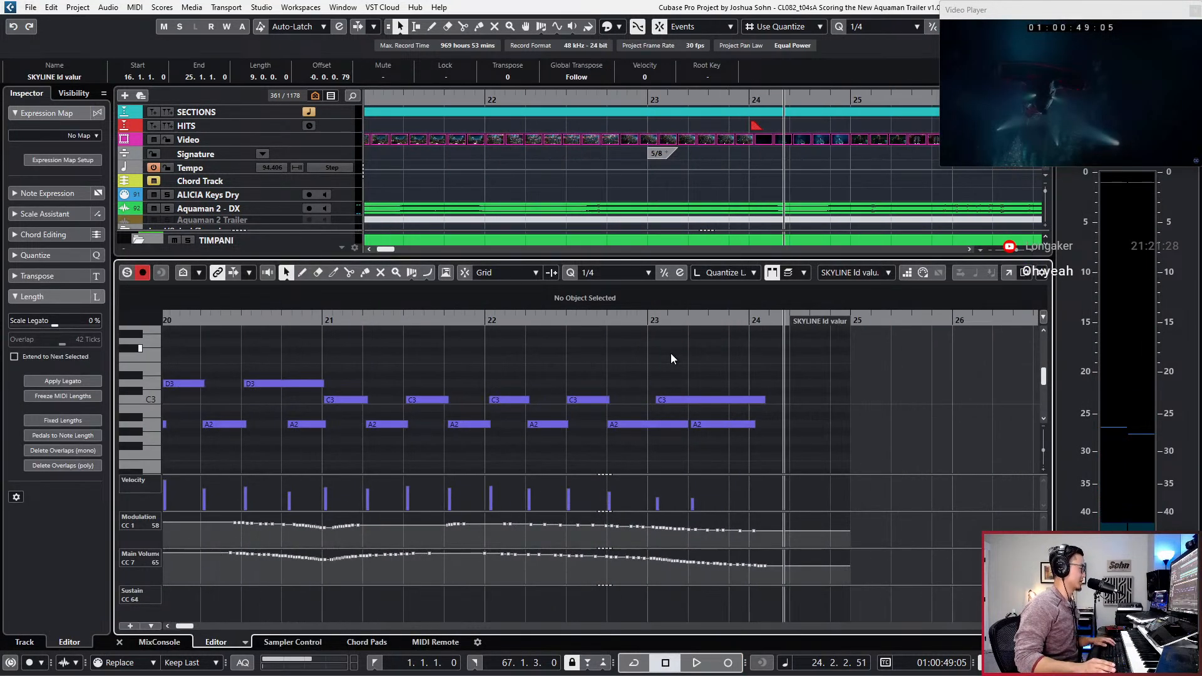
pyautogui.moveTo(694, 378); pyautogui.dragTo(746, 472)
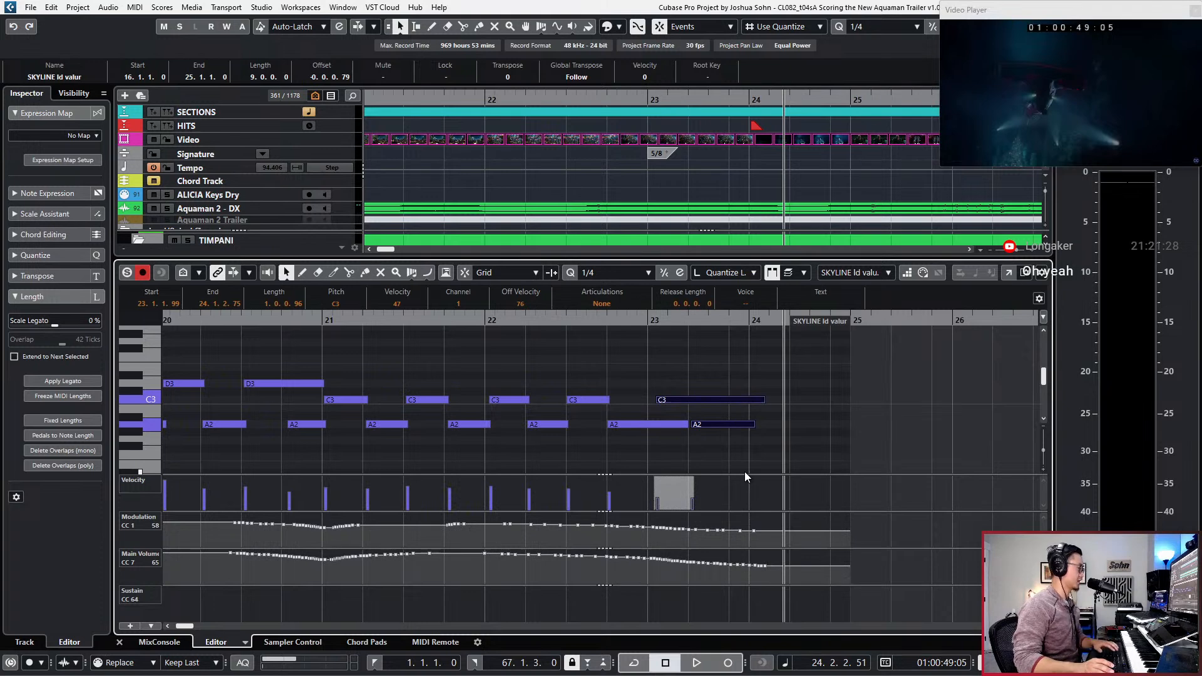
pyautogui.hotkey('shift', 'm')
# Step: Play the pattern's ending from bar 21 and delete the two muted notes in bar 23
pyautogui.press('KP_Subtract')
pyautogui.press('KP_Subtract')
pyautogui.press('KP_Subtract')
pyautogui.press('space')
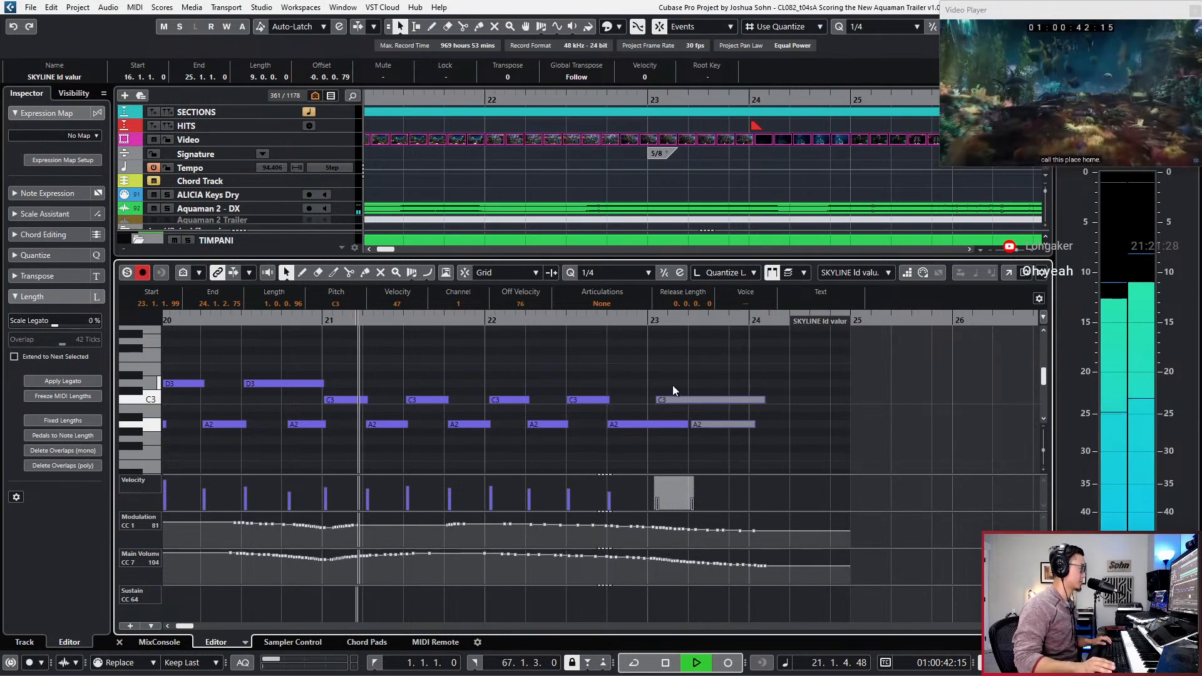
pyautogui.click(652, 427)
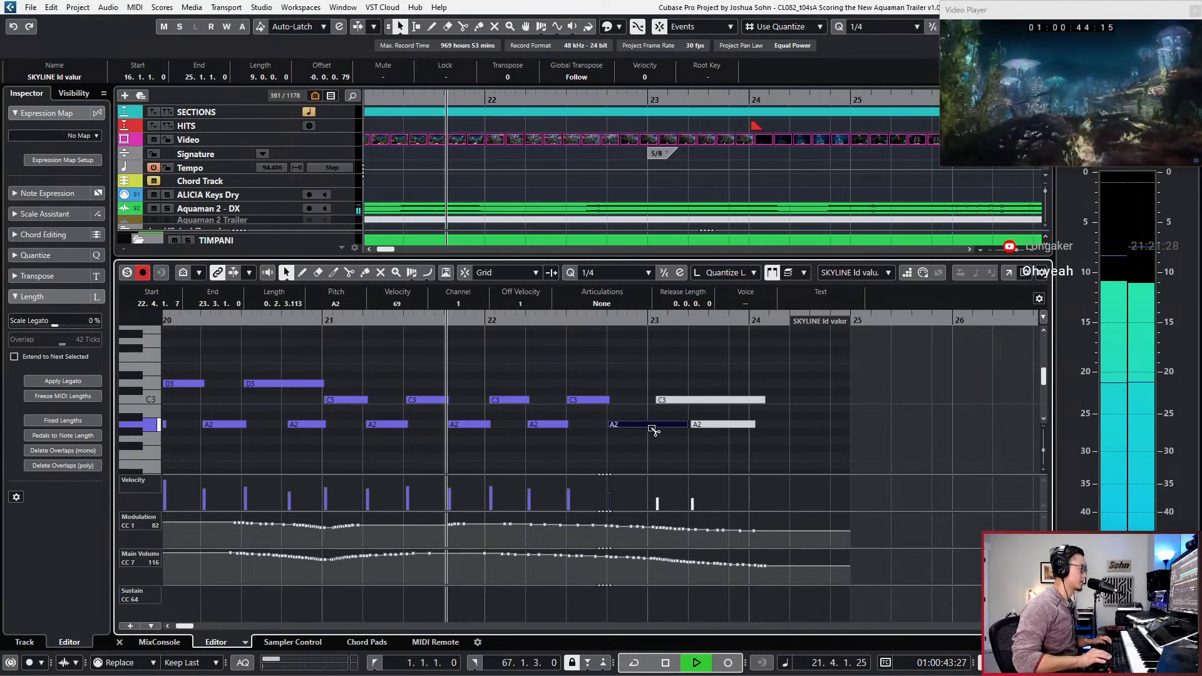
pyautogui.click(764, 383)
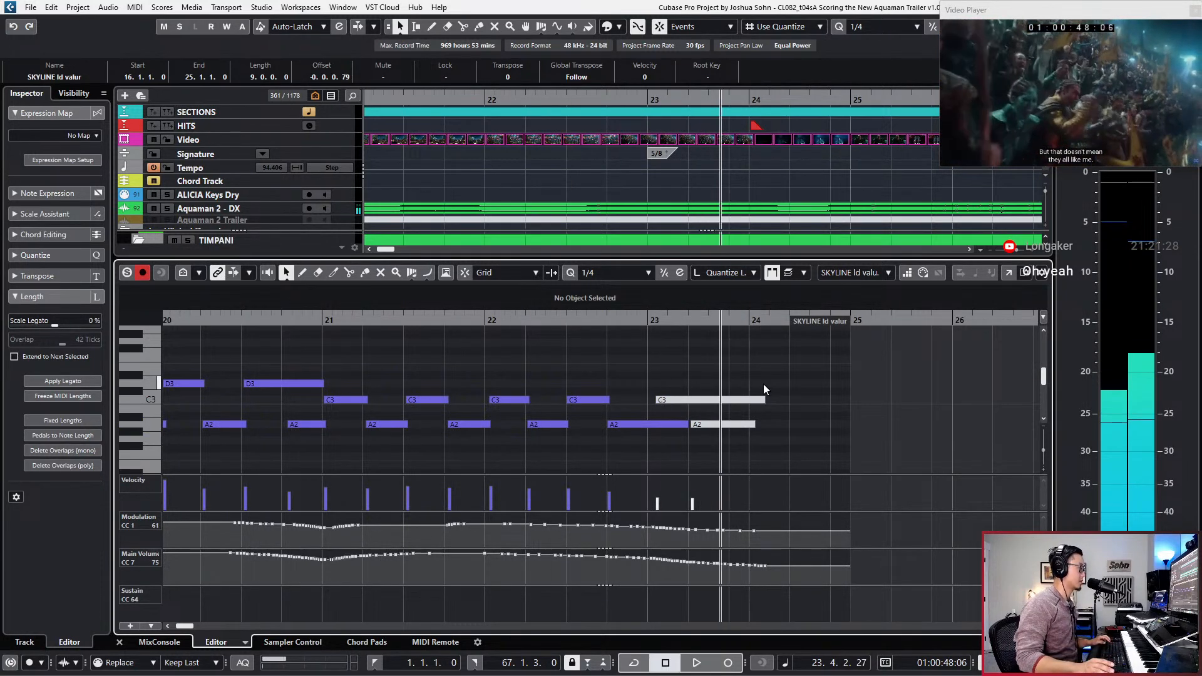
pyautogui.hotkey('alt', 'Delete')
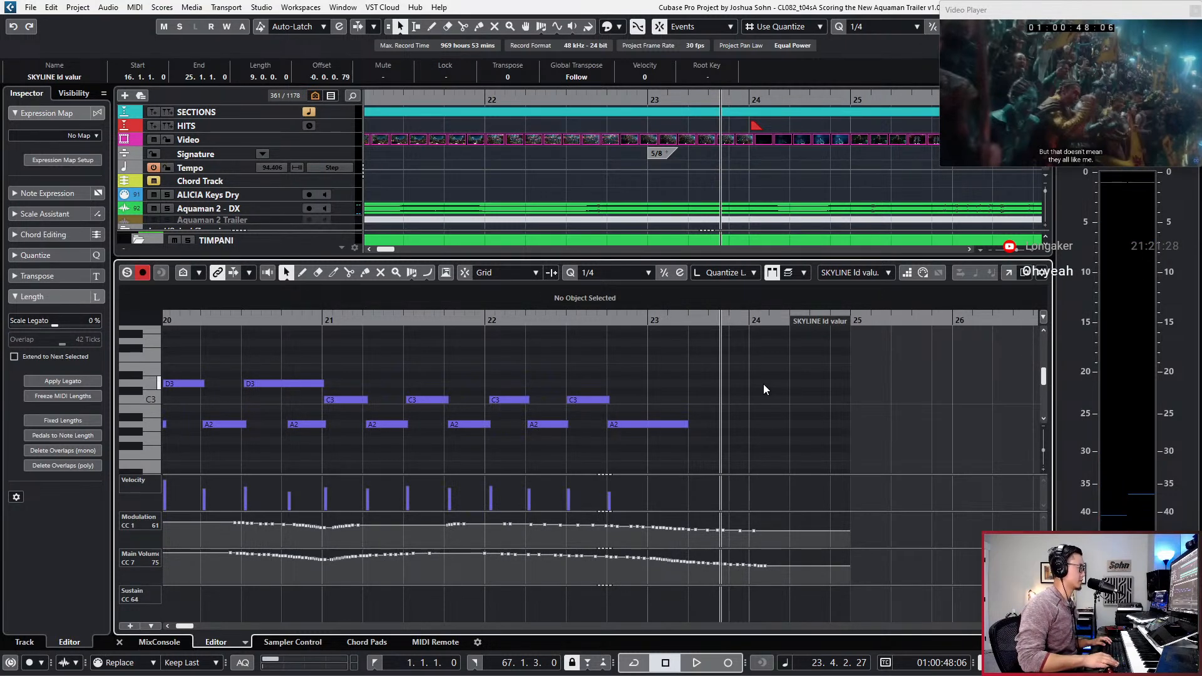
# Step: Copy the last C3 note of bar 22 to the start of bar 23 at 23.1.1.0
pyautogui.press('KP_Subtract')
pyautogui.press('KP_Subtract')
pyautogui.moveTo(617, 383); pyautogui.dragTo(587, 415)
pyautogui.hotkey('ctrl', 'c')
pyautogui.press('KP_Add')
pyautogui.press('KP_Add')
pyautogui.hotkey('ctrl', 'v')
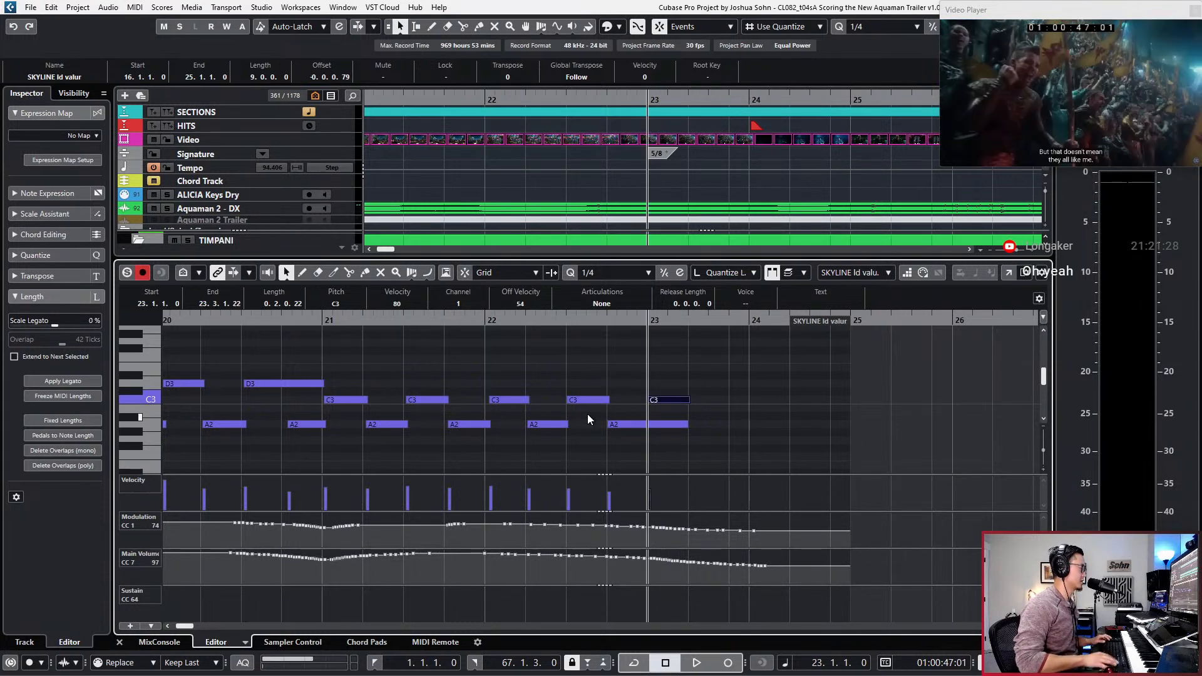
# Step: Extend the final C3 note at bar 23 of the SKYLINE ld valur part into bar 24 and play it back
pyautogui.click(615, 424)
pyautogui.press('Right')
pyautogui.press('Left')
pyautogui.press('Right')
pyautogui.press('space')
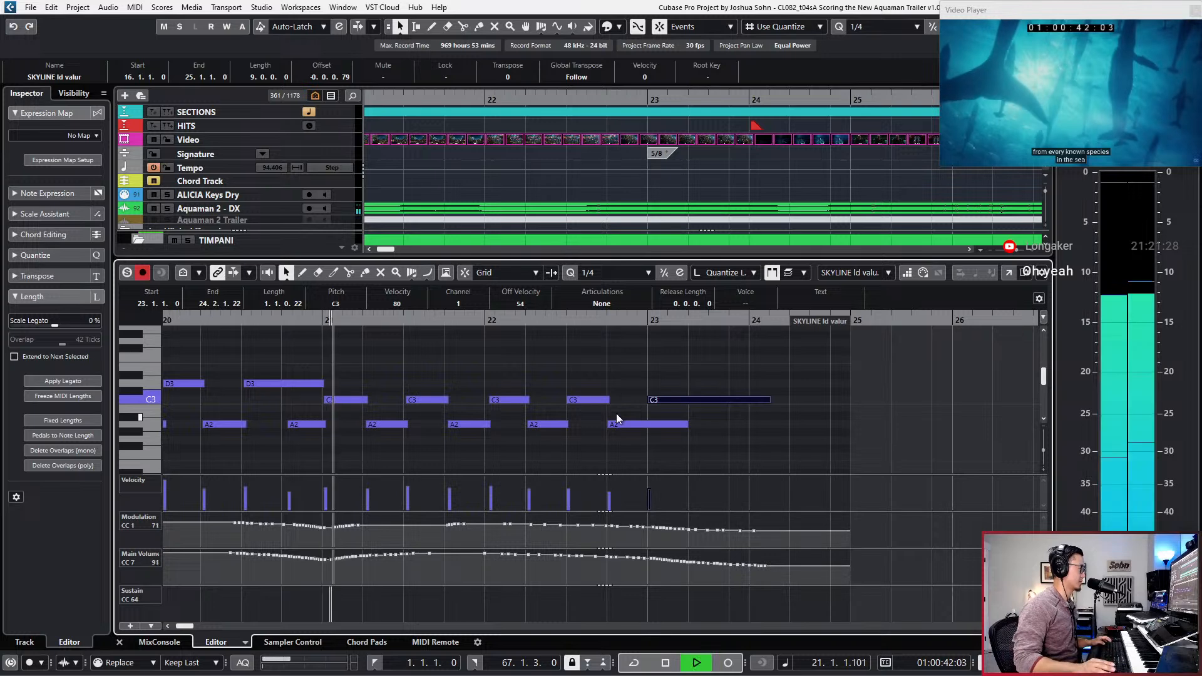
# Step: Shorten the last A2 note in the SKYLINE ld valur part so that it ends at bar 23
pyautogui.press('Left')
pyautogui.press('Left')
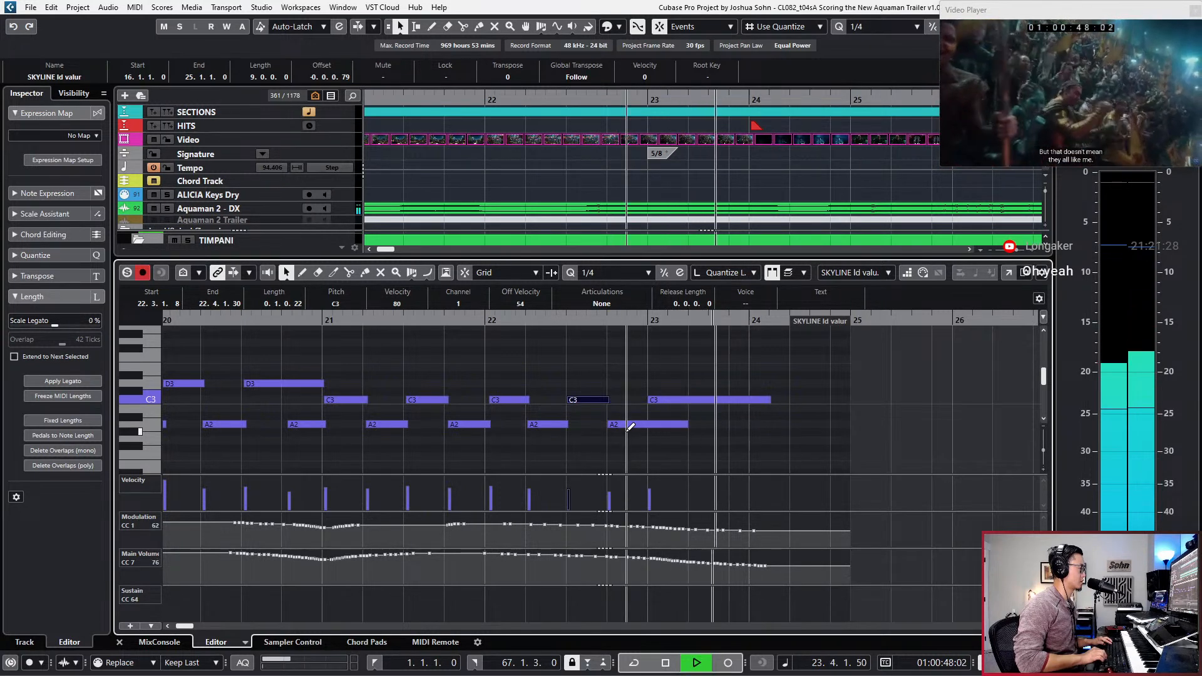
pyautogui.press('space')
pyautogui.moveTo(687, 425); pyautogui.dragTo(648, 424)
pyautogui.click(718, 401)
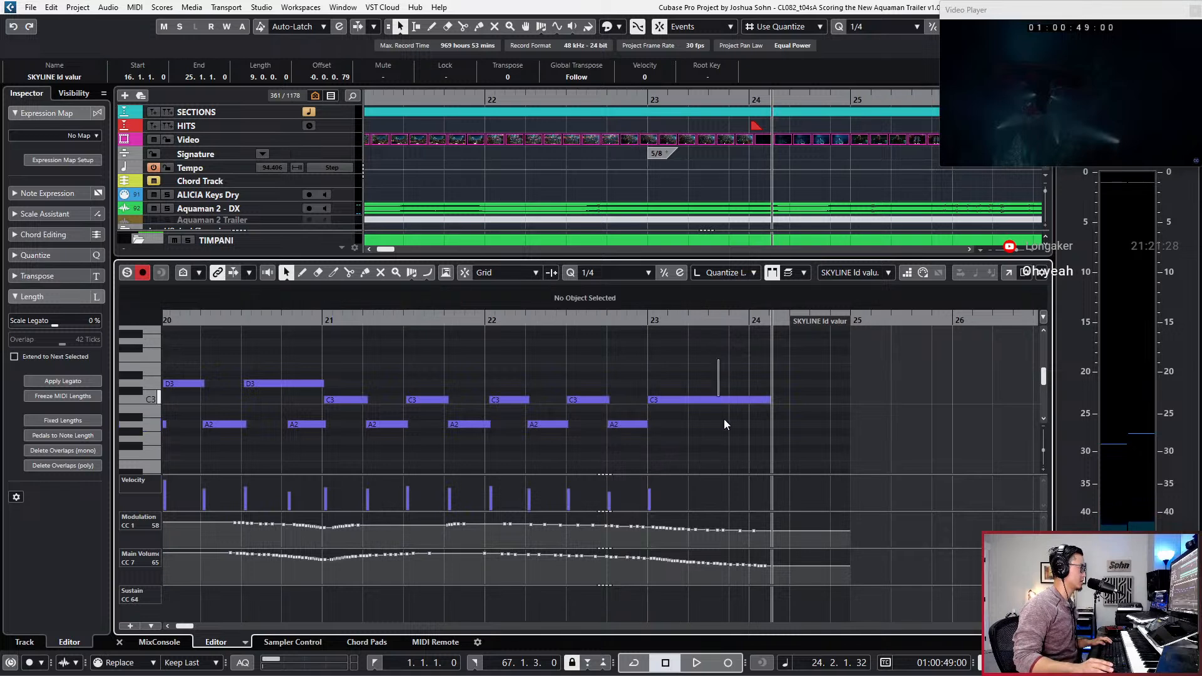
pyautogui.hotkey('alt', 'shift', 'Right')
# Step: Close the note editor and play back the edited SKYLINE ld valur part in the arrangement
pyautogui.hotkey('ctrl', 'e')
pyautogui.press('g')
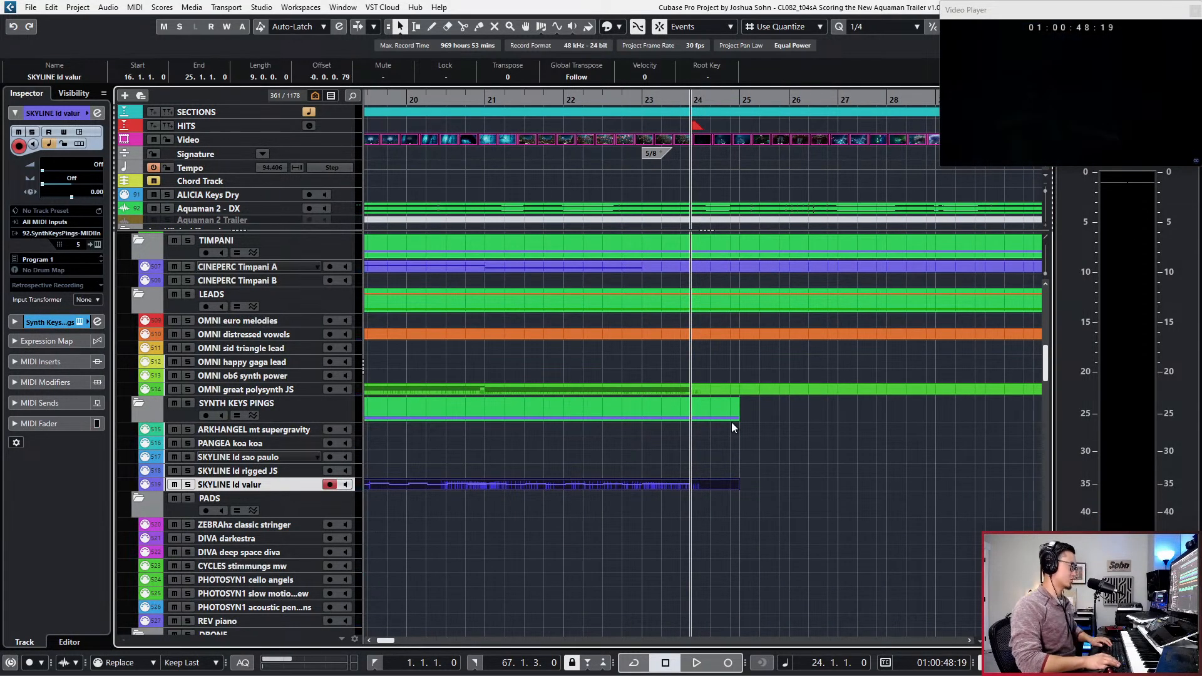
pyautogui.press('KP_Subtract')
pyautogui.press('KP_Subtract')
pyautogui.press('KP_Subtract')
pyautogui.press('KP_Subtract')
pyautogui.press('KP_Subtract')
pyautogui.press('space')
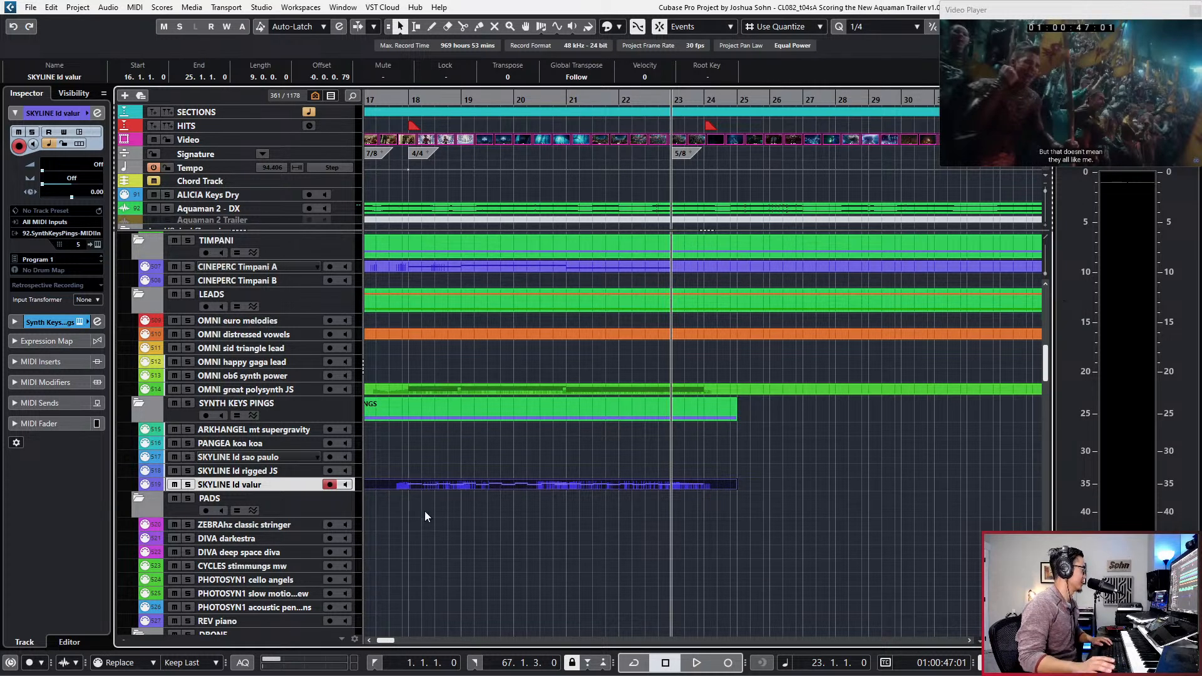
# Step: Audition the PHOTOSYN1 sounds in the PADS folder and select the CYCLES stimmungs mw track for recording
pyautogui.press('KP_Subtract')
pyautogui.press('KP_Subtract')
pyautogui.press('KP_Subtract')
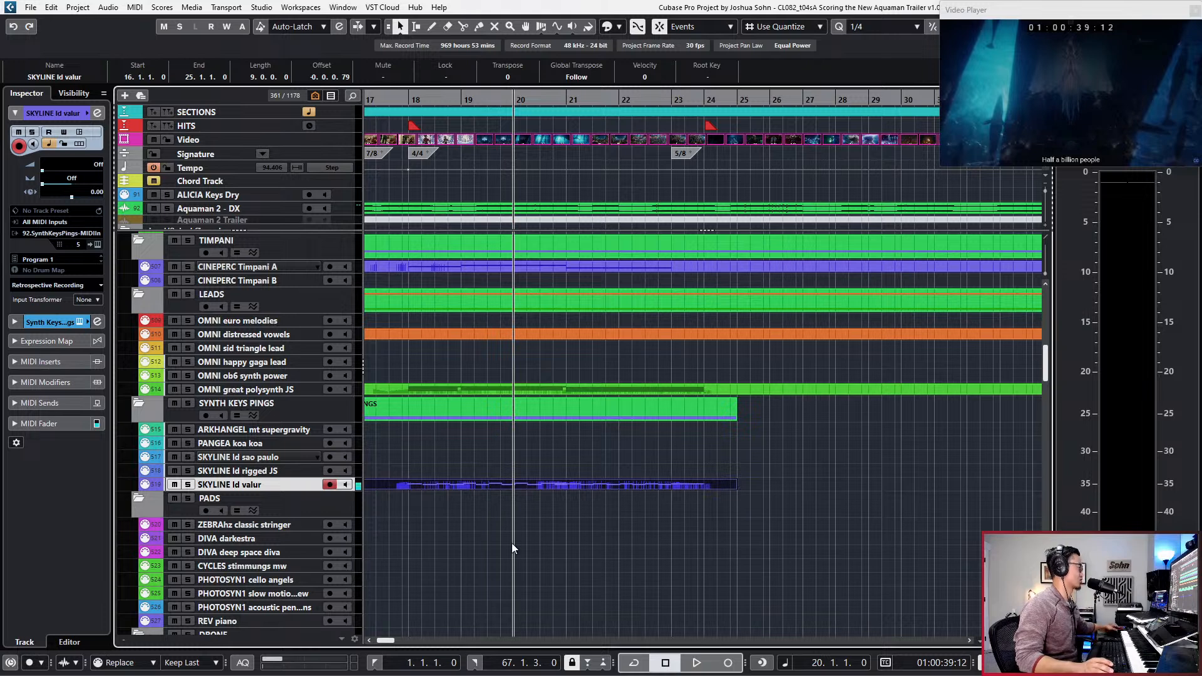
pyautogui.scroll(-6, 513, 543)
pyautogui.scroll(6, 524, 534)
pyautogui.scroll(-3, 527, 486)
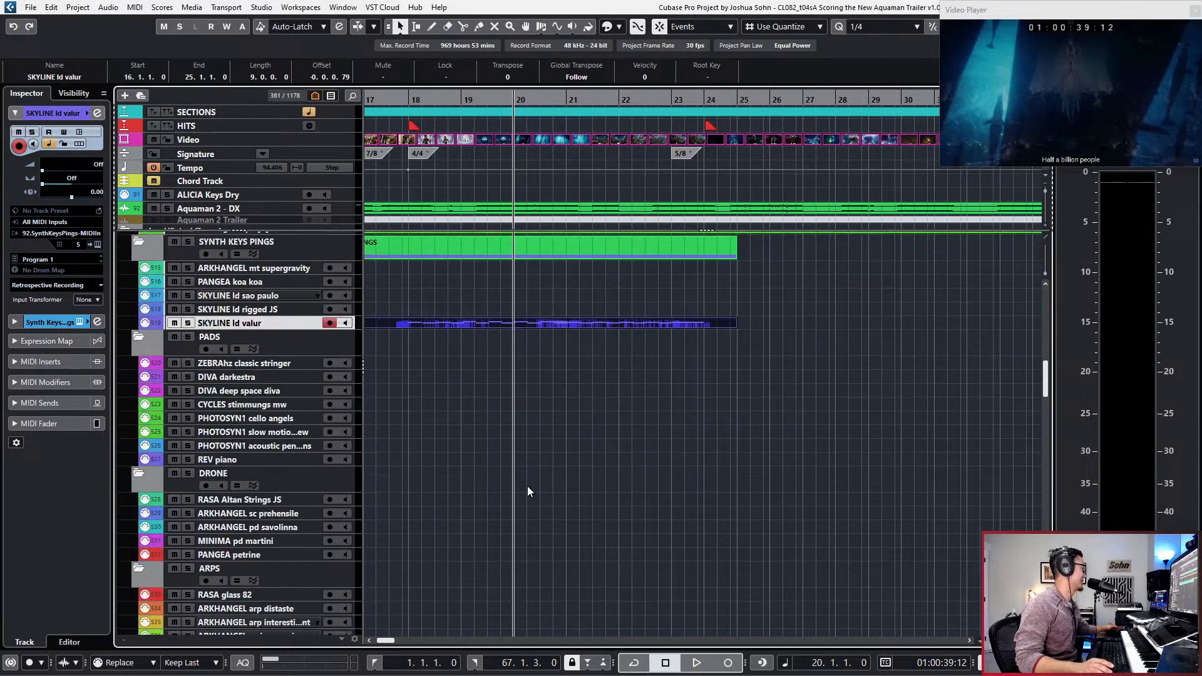
pyautogui.click(276, 446)
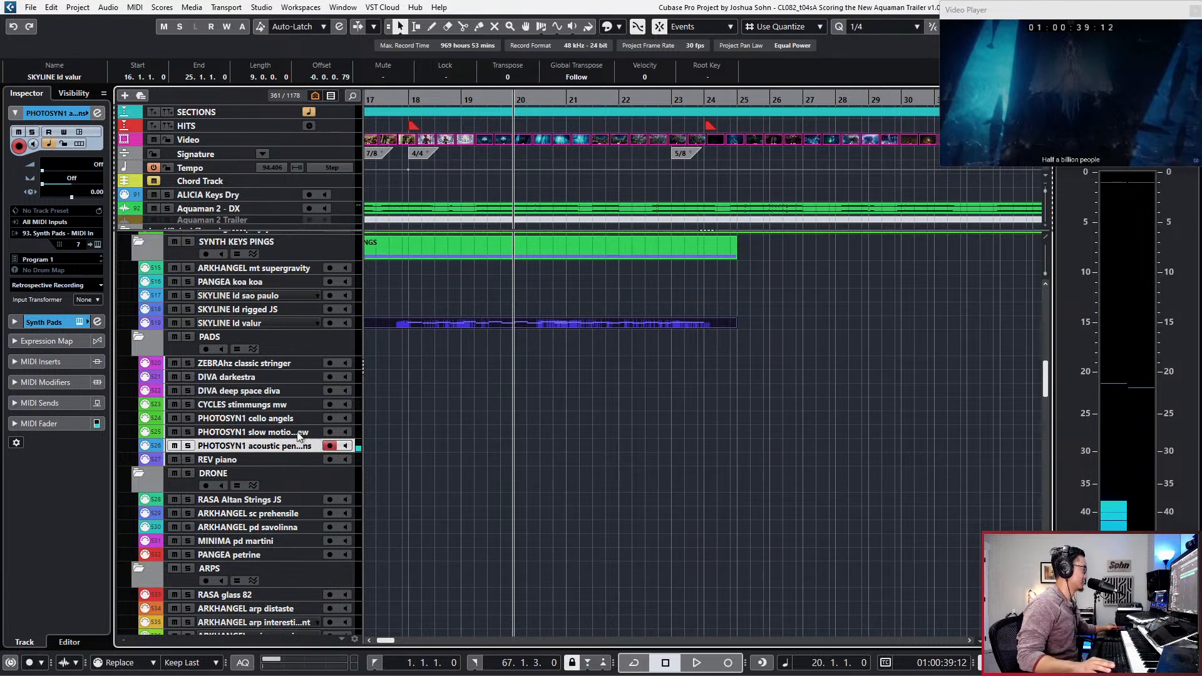
pyautogui.click(317, 432)
pyautogui.click(280, 433)
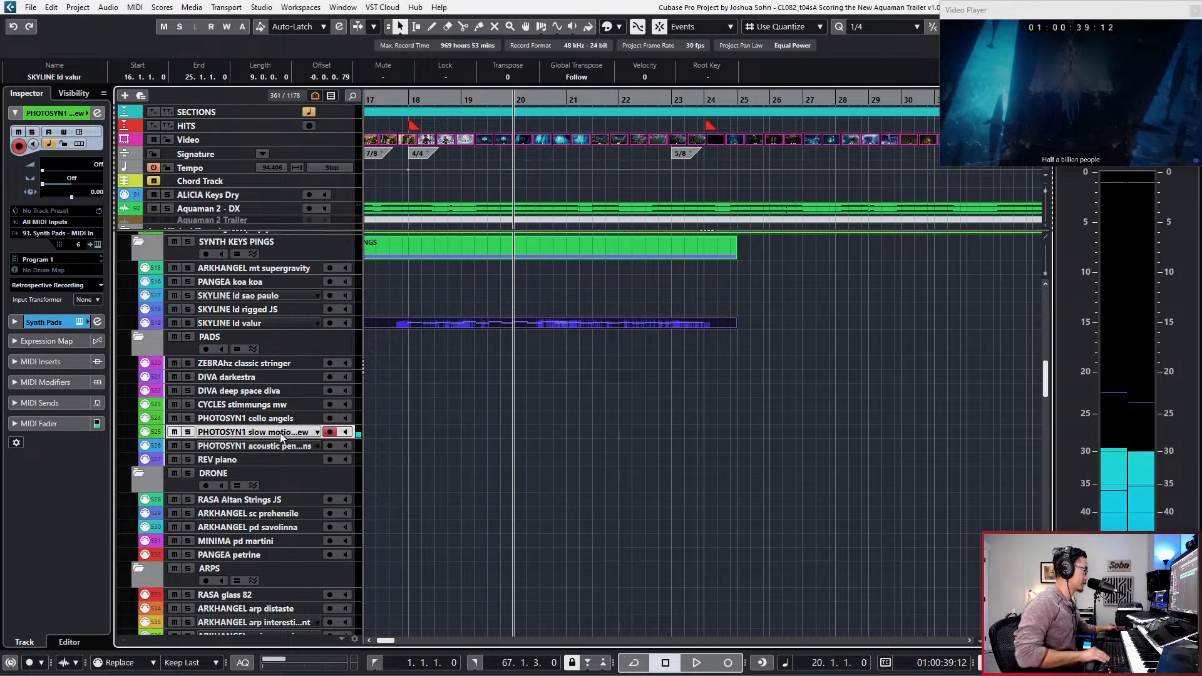
pyautogui.press('Up')
pyautogui.press('Up')
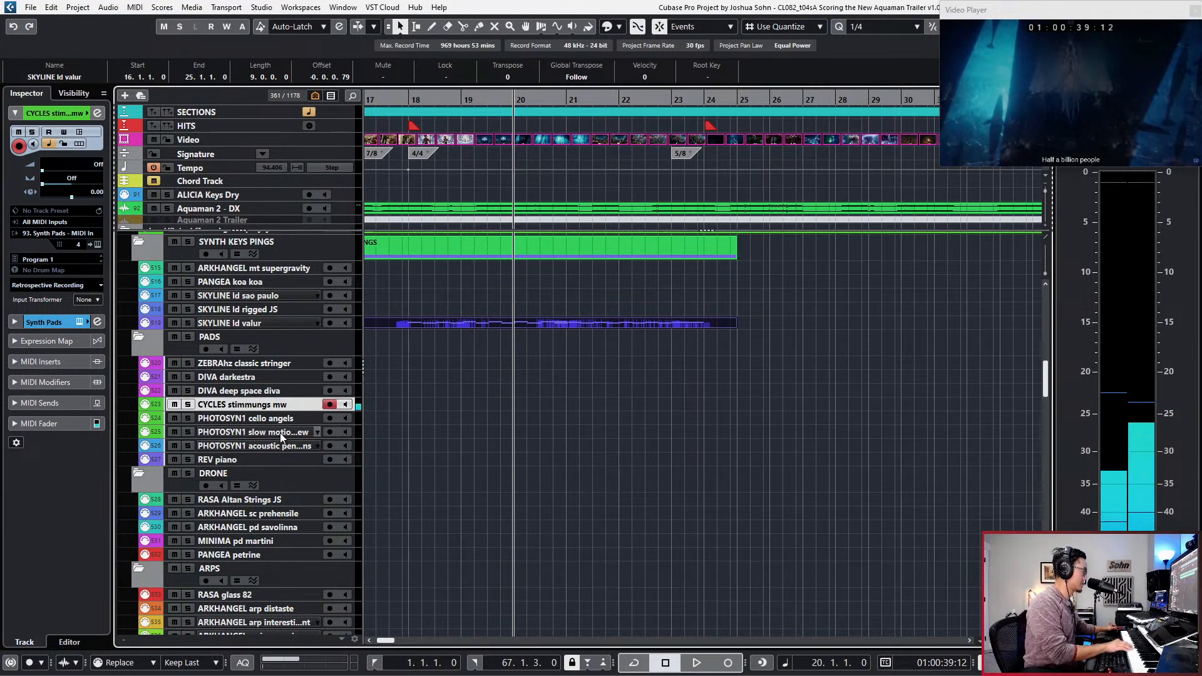
# Step: Perform a pad note along with playback from bar 22 and capture it on CYCLES stimmungs mw with Retrospective Record
pyautogui.press('KP_Add')
pyautogui.press('KP_Add')
pyautogui.press('space')
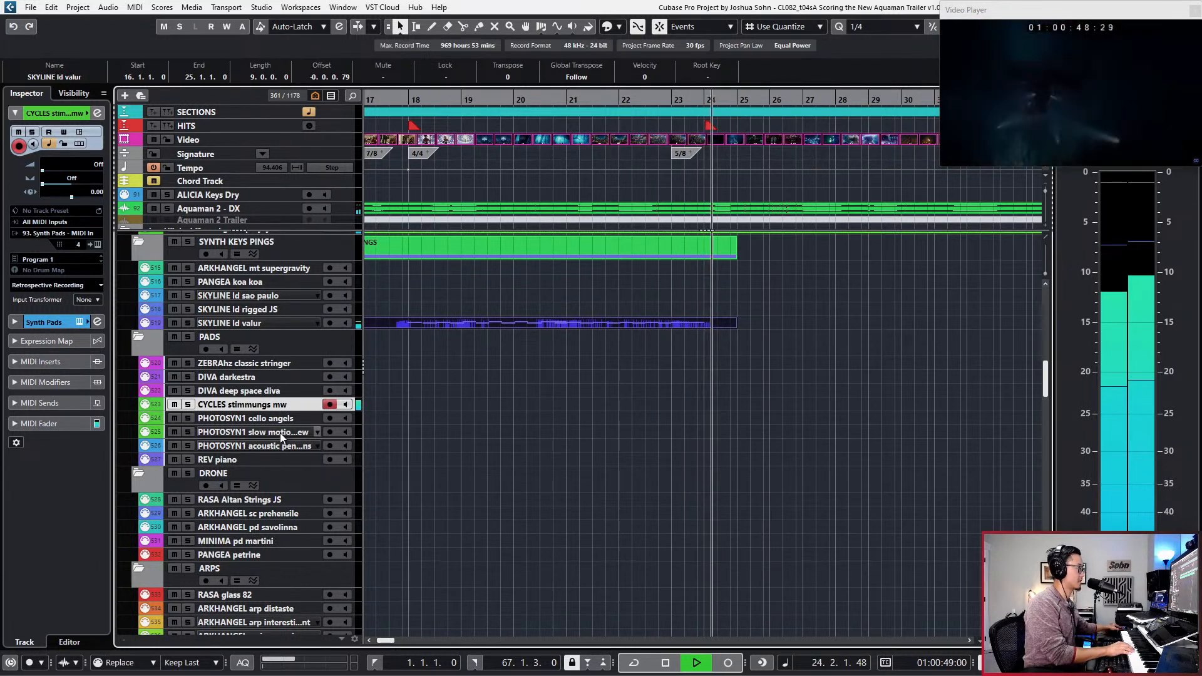
pyautogui.press('shift+KP_Multiply')
pyautogui.press('space')
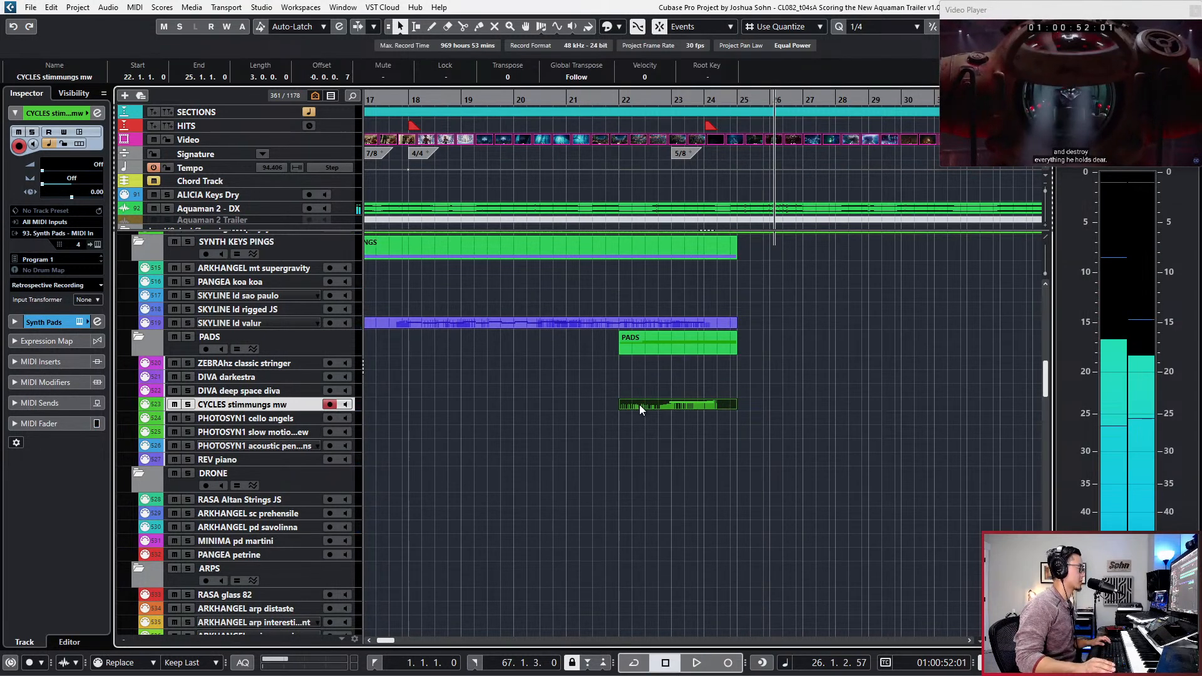
# Step: Quantize the captured A2 note to the start of bar 23, trim it to one bar, and check it in playback
pyautogui.doubleClick(640, 405)
pyautogui.moveTo(663, 395); pyautogui.dragTo(708, 433)
pyautogui.press('q')
pyautogui.hotkey('alt', 'shift', 'Left')
pyautogui.hotkey('alt', 'shift', 'Left')
pyautogui.press('l')
pyautogui.press('space')
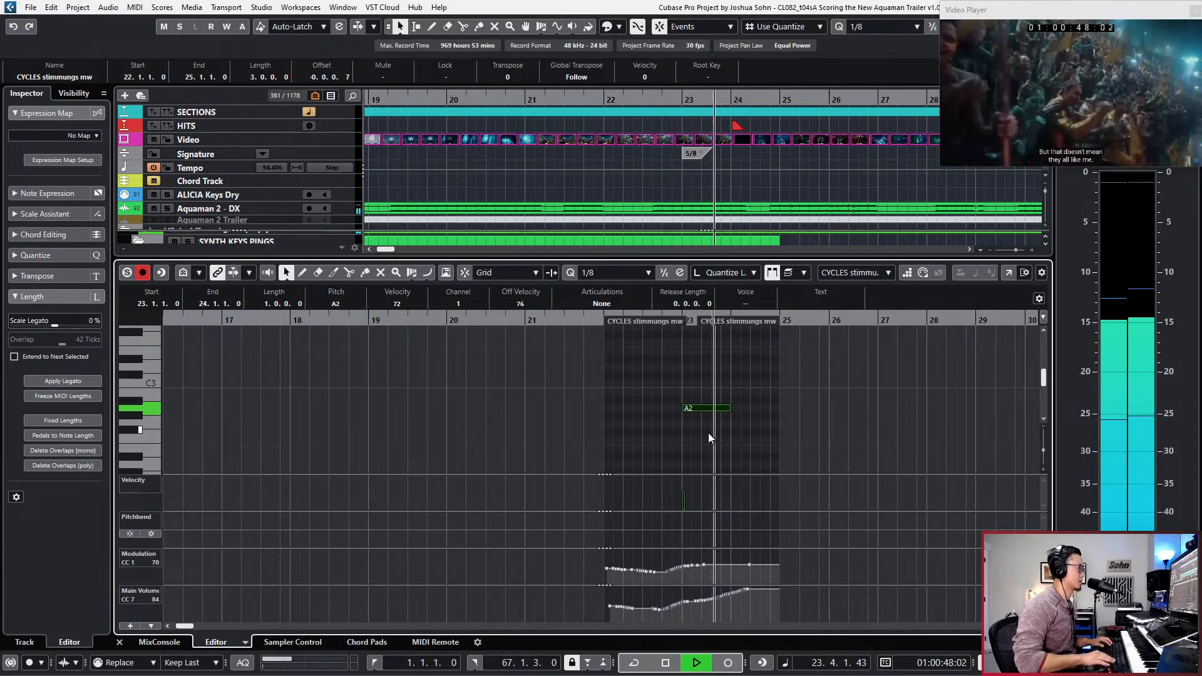
pyautogui.press('space')
pyautogui.hotkey('ctrl', 'e')
# Step: Return to bar 22, audition other pad sounds, and select the DIVA darkestra track for recording
pyautogui.press('KP_Subtract')
pyautogui.press('KP_Subtract')
pyautogui.press('KP_Subtract')
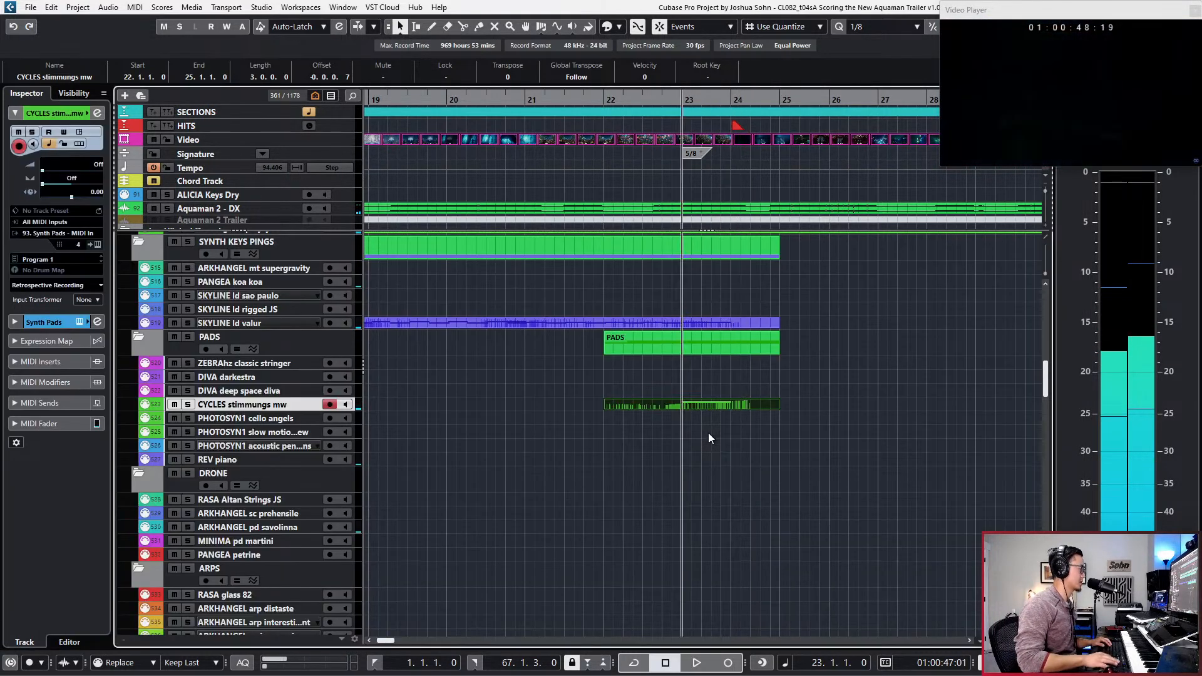
pyautogui.click(288, 390)
pyautogui.click(282, 432)
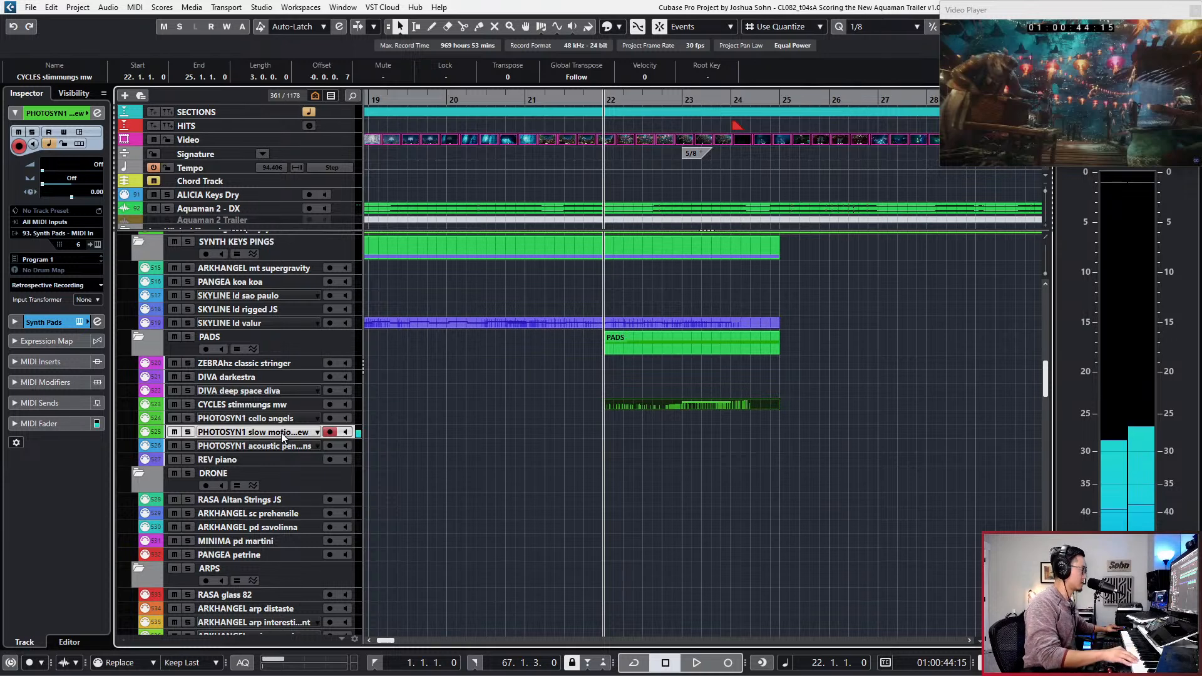
pyautogui.press('Up')
pyautogui.press('Up')
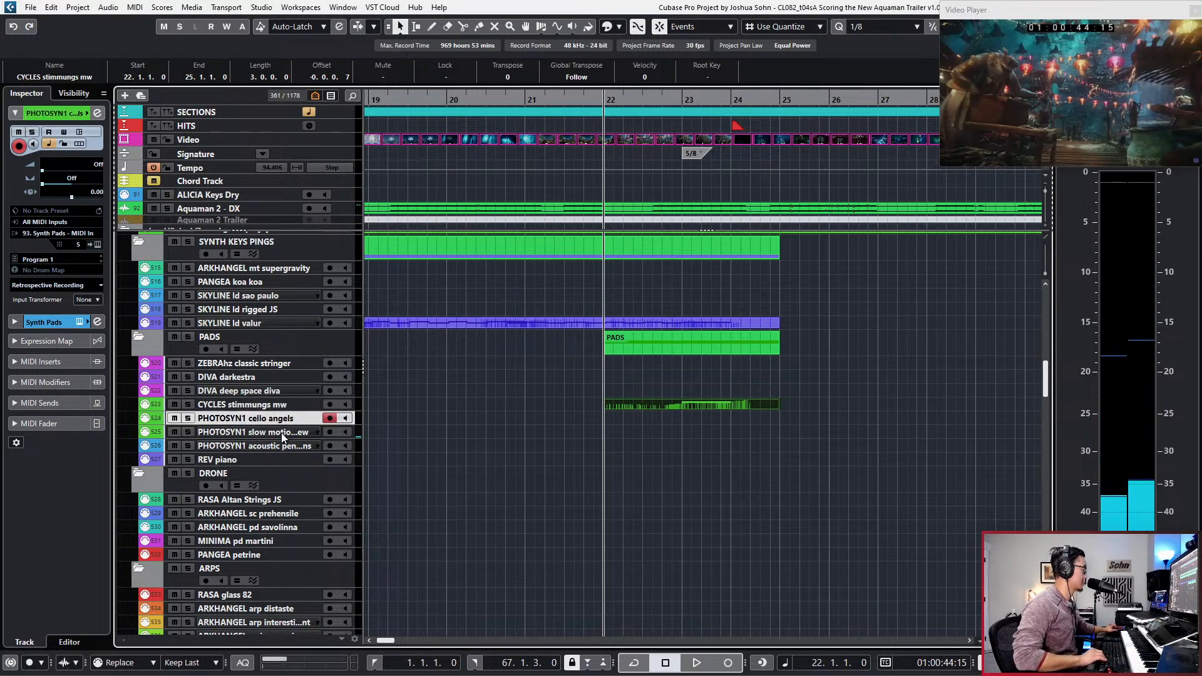
pyautogui.click(280, 374)
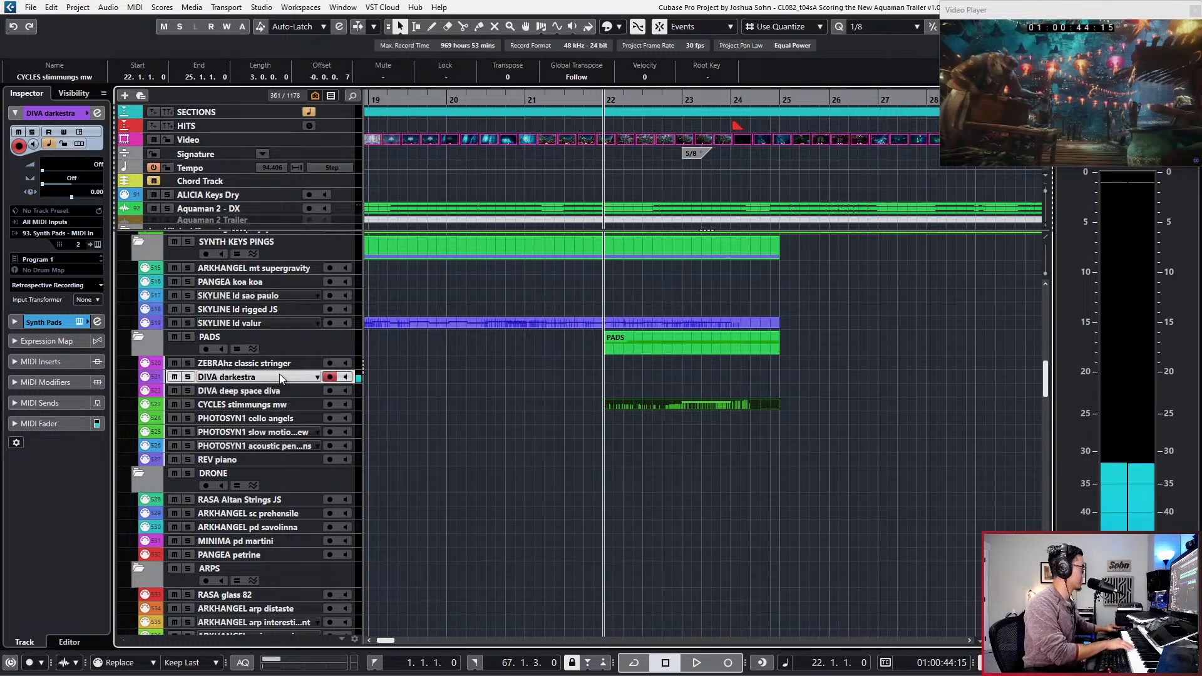
# Step: Record a pad note on the DIVA darkestra track from bar 22 to the end of bar 24
pyautogui.press('space')
pyautogui.press('KP_Multiply')
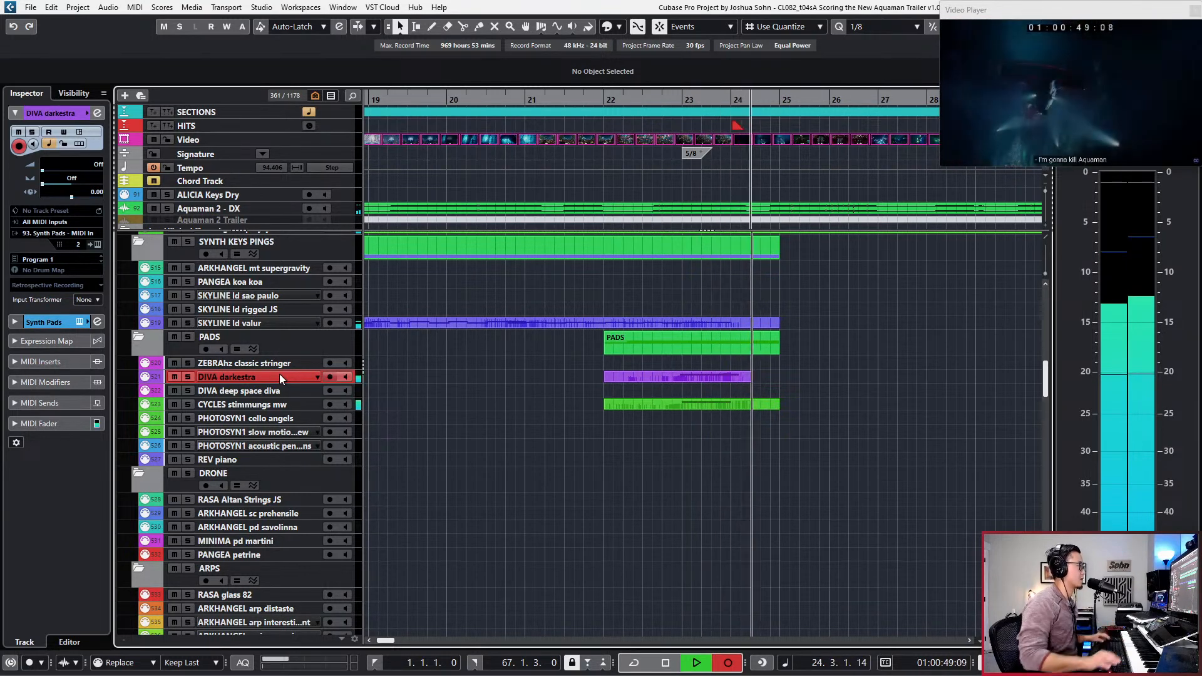
pyautogui.press('space')
# Step: Fit the recorded DIVA darkestra note exactly to bar 23 and transpose it down an octave to A1
pyautogui.doubleClick(699, 379)
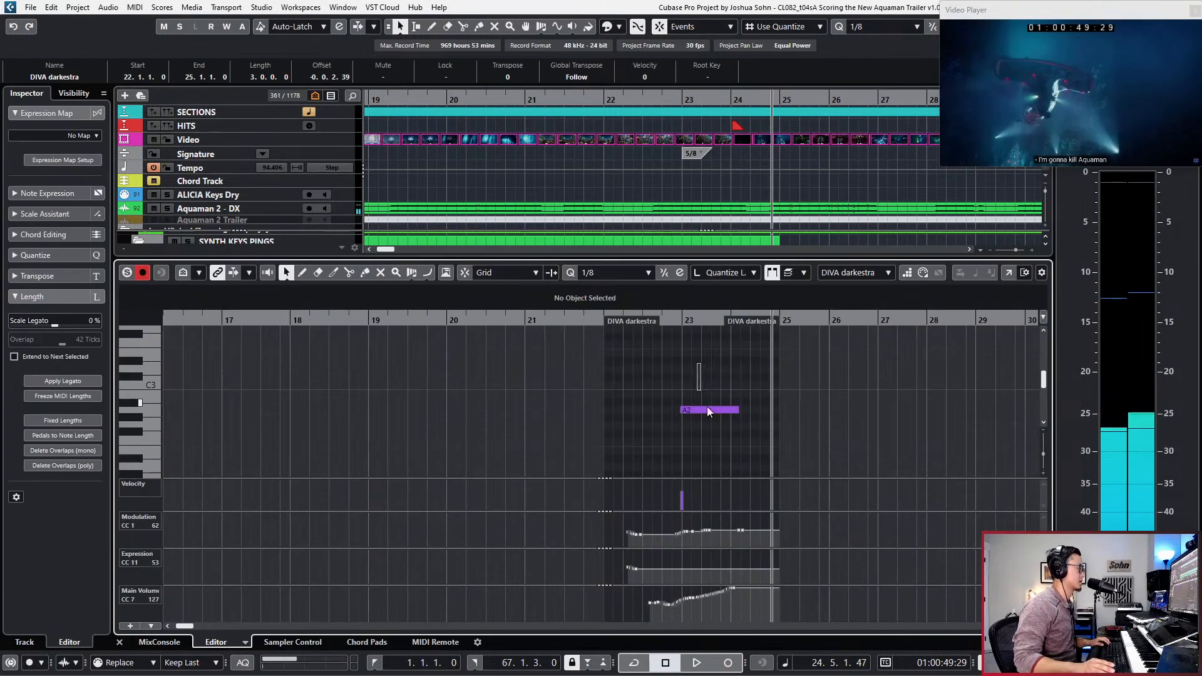
pyautogui.hotkey('alt', 'shift', 'Left')
pyautogui.hotkey('shift', 'Down')
pyautogui.press('l')
pyautogui.press('space')
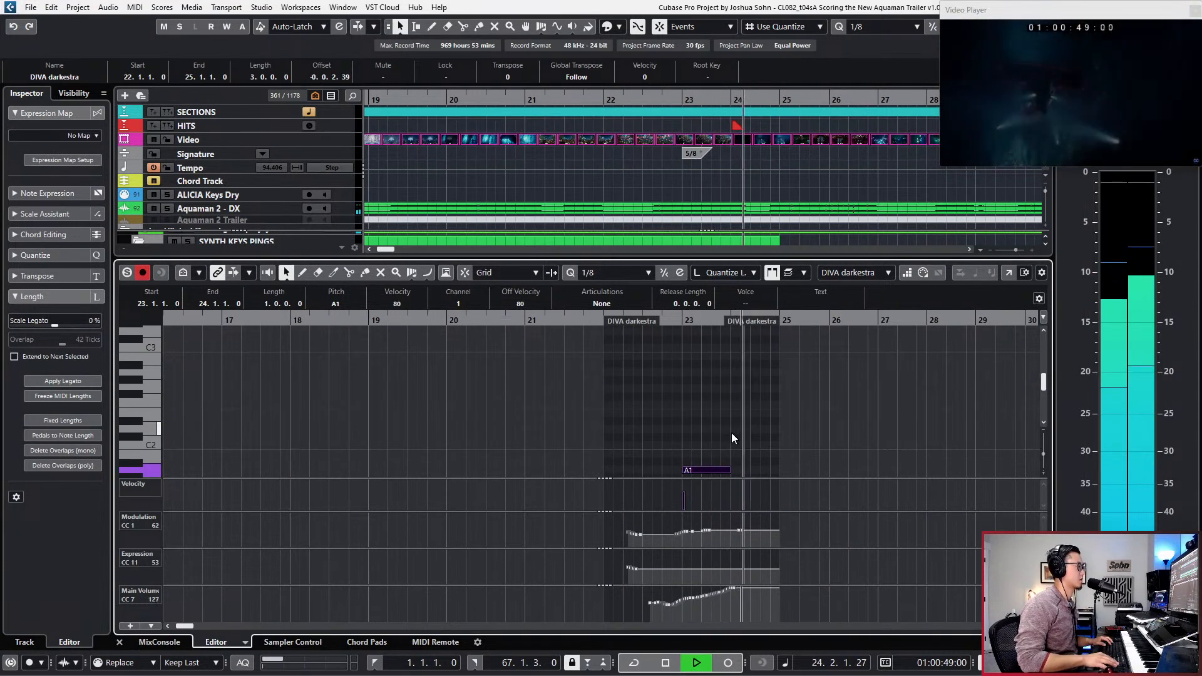
pyautogui.press('space')
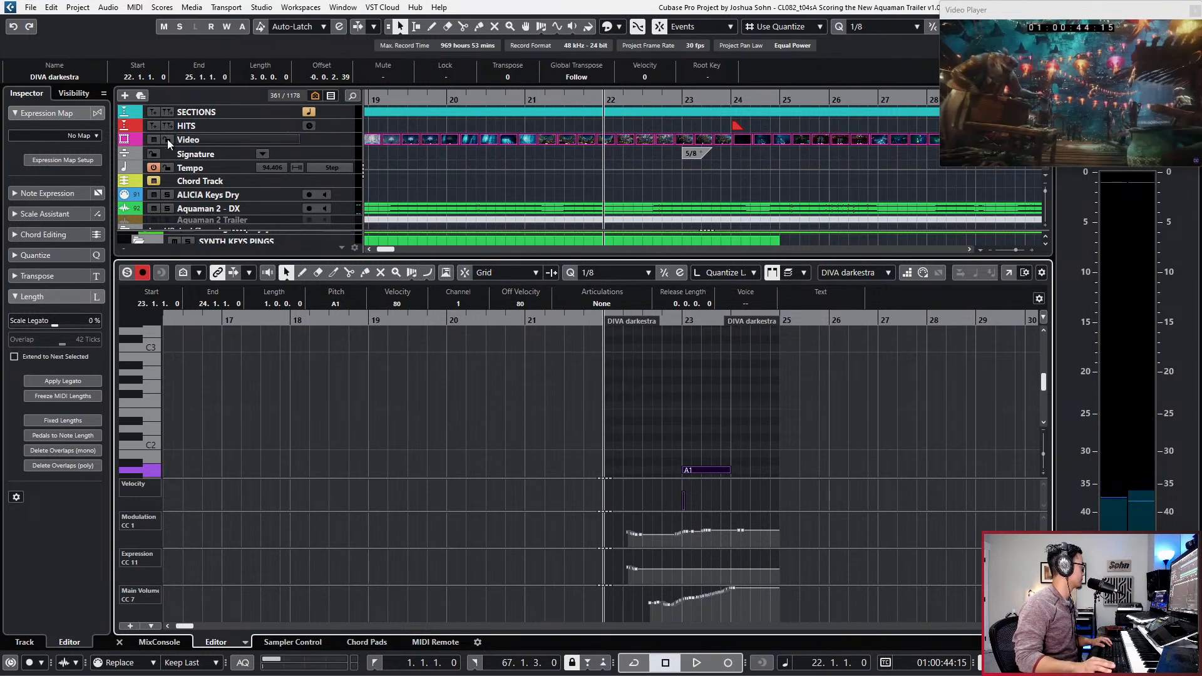
# Step: Mute the Aquaman 2 - DX track and record a new Modulation (CC 1) curve over the DIVA darkestra part
pyautogui.click(153, 208)
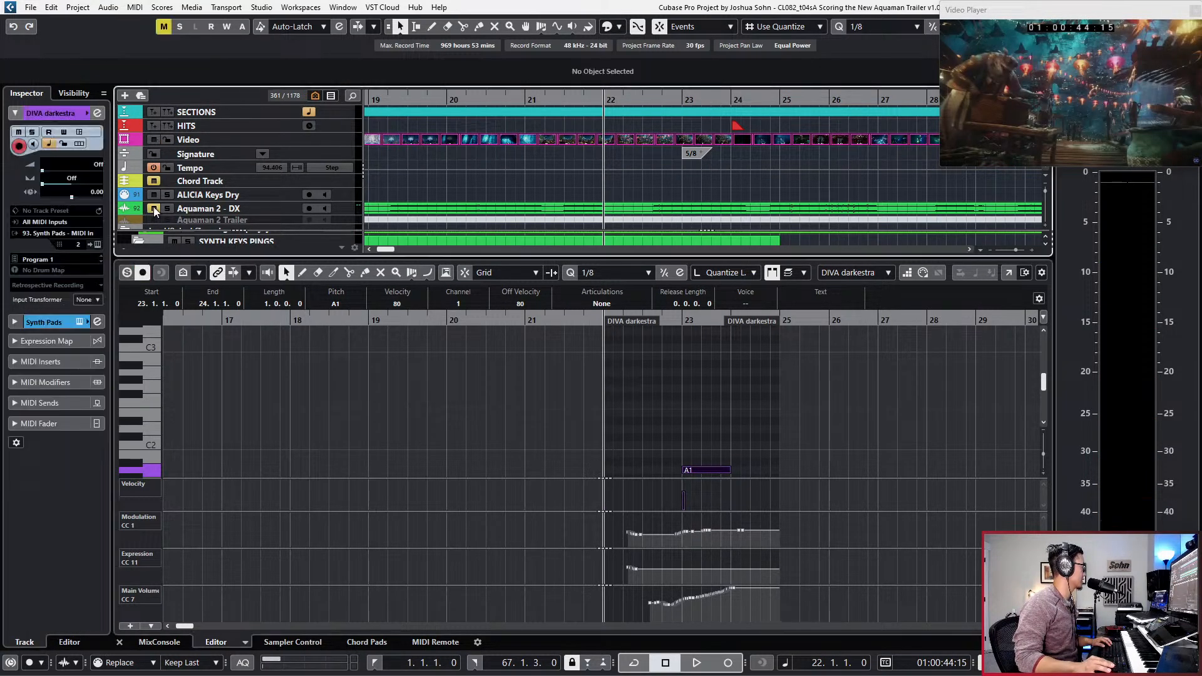
pyautogui.press('KP_Multiply')
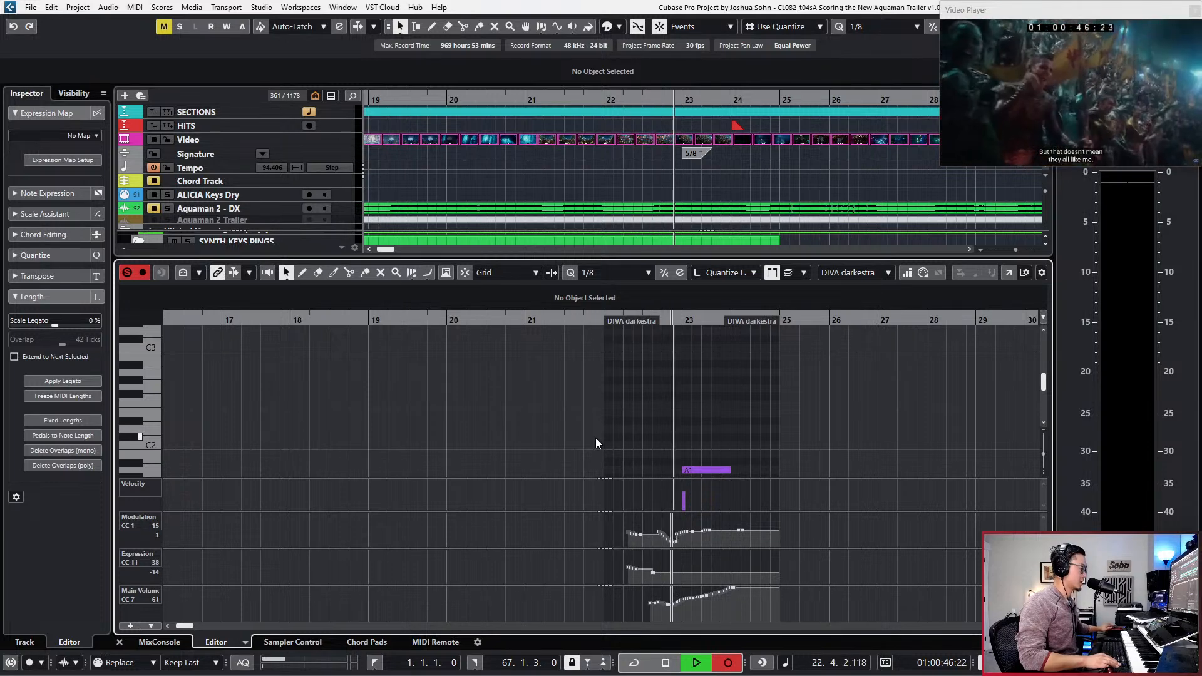
pyautogui.press('space')
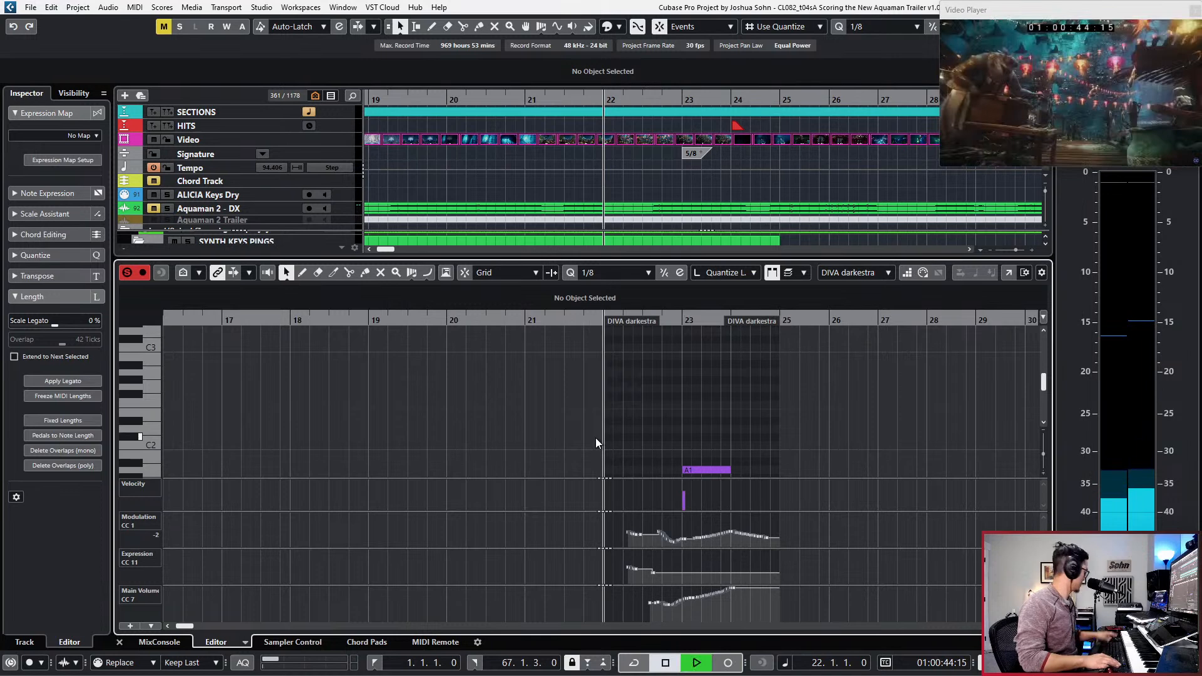
# Step: Record a Main Volume (CC 7) swell on the DIVA darkestra part that peaks at bar 24 and fades toward bar 25
pyautogui.press('KP_Multiply')
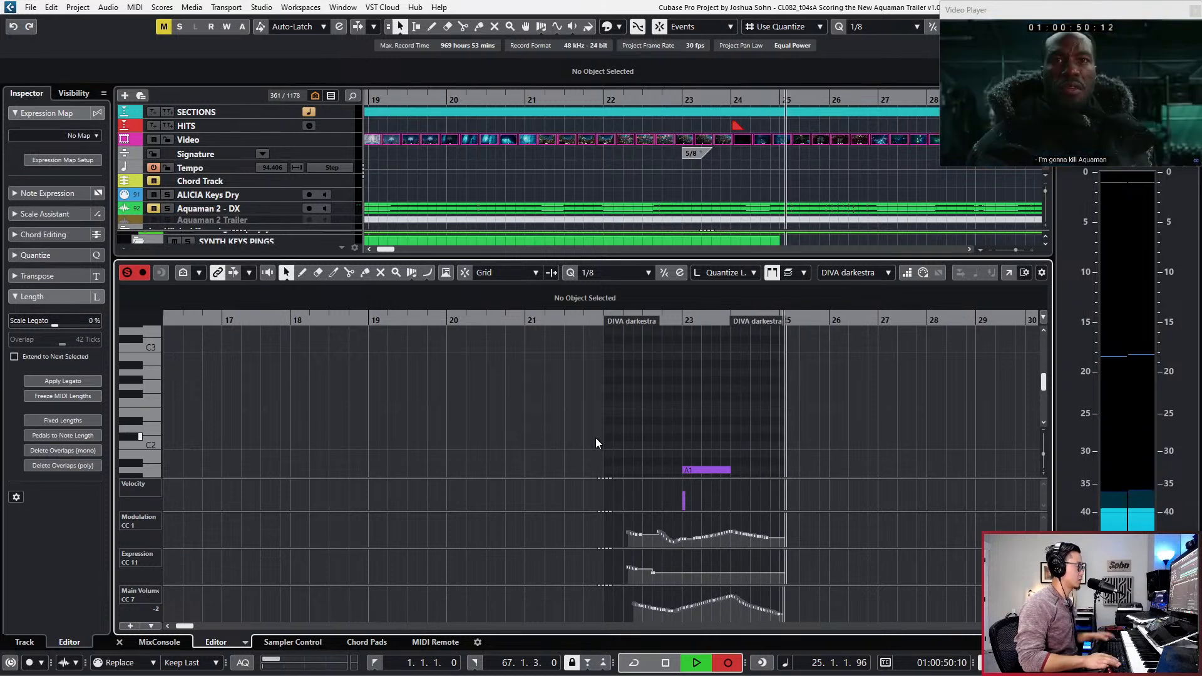
pyautogui.press('space')
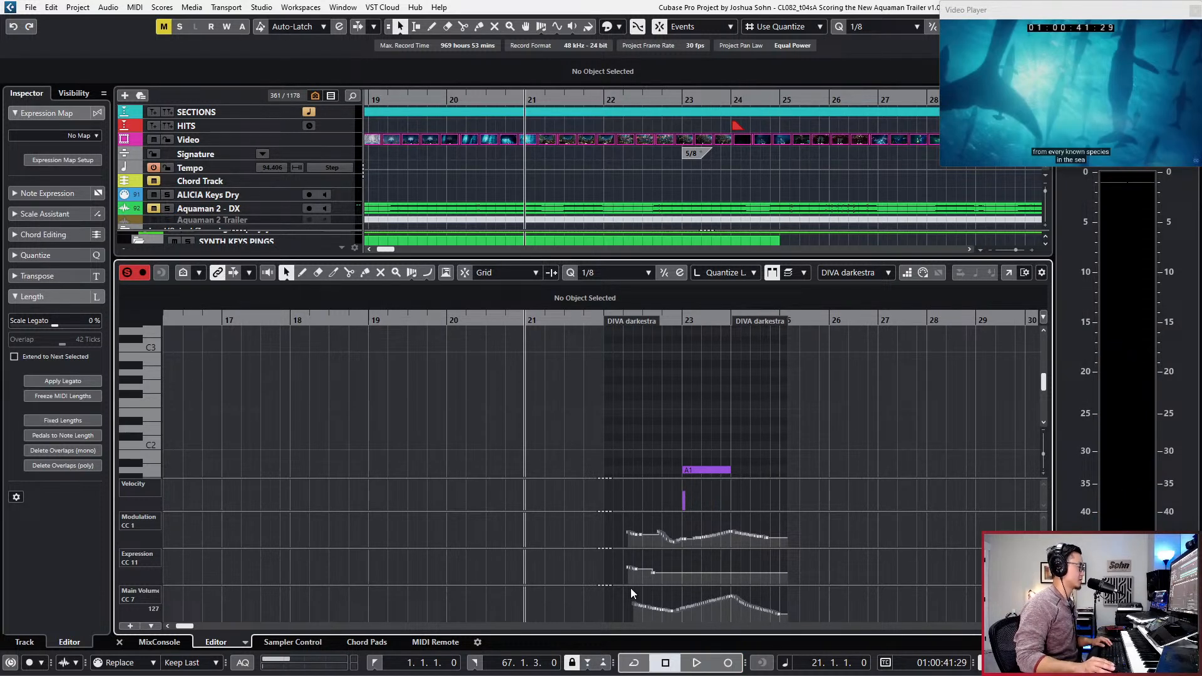
pyautogui.moveTo(631, 591); pyautogui.dragTo(839, 620)
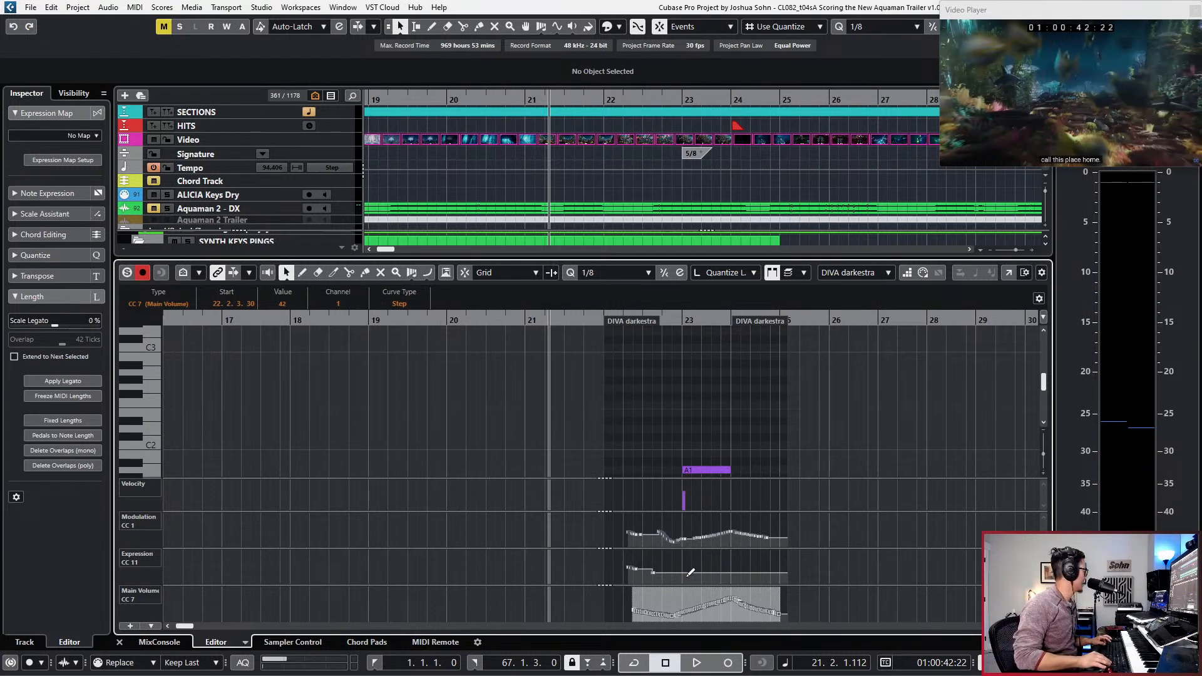
pyautogui.click(740, 443)
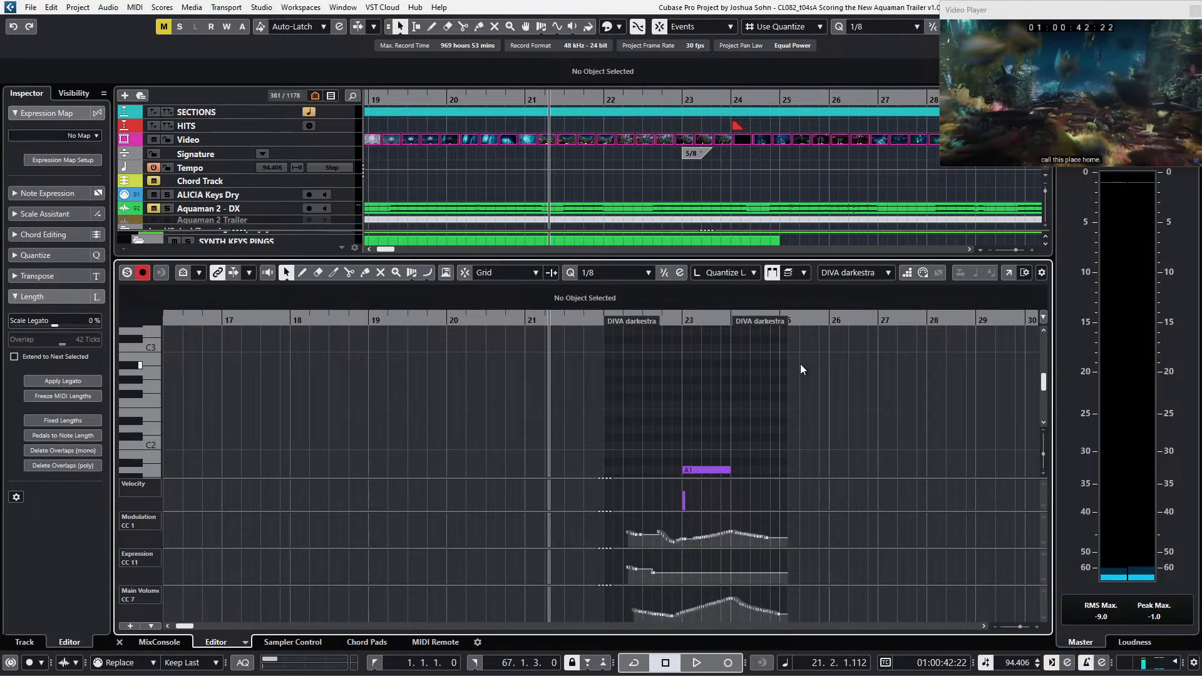
# Step: Close the note editor, play the arrangement from bar 22 to review the new pads, and look through the other instrument tracks
pyautogui.press('KP_Subtract')
pyautogui.press('KP_Subtract')
pyautogui.press('KP_Subtract')
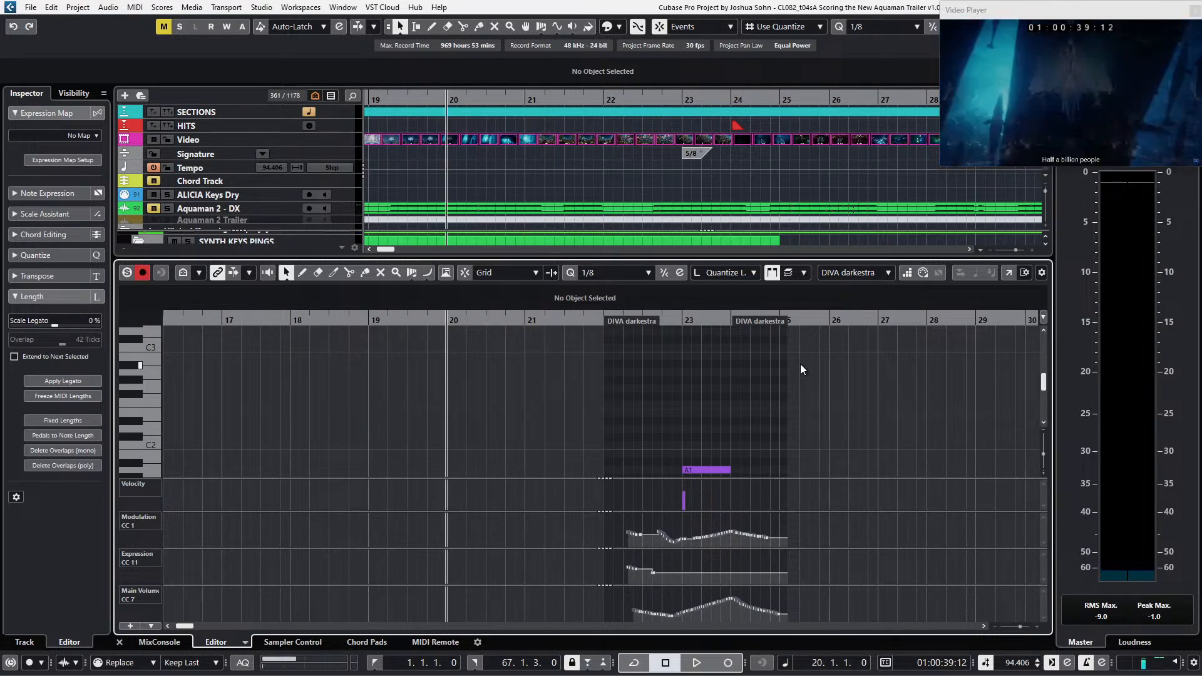
pyautogui.hotkey('ctrl', 'e')
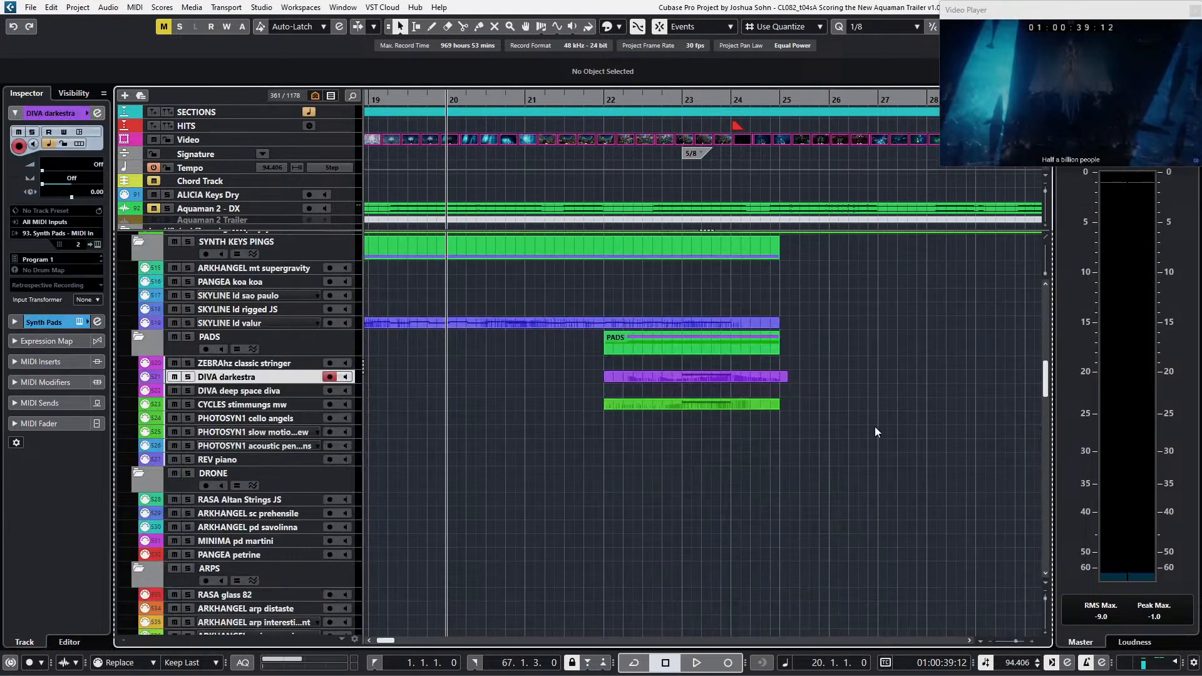
pyautogui.press('KP_Add')
pyautogui.press('KP_Add')
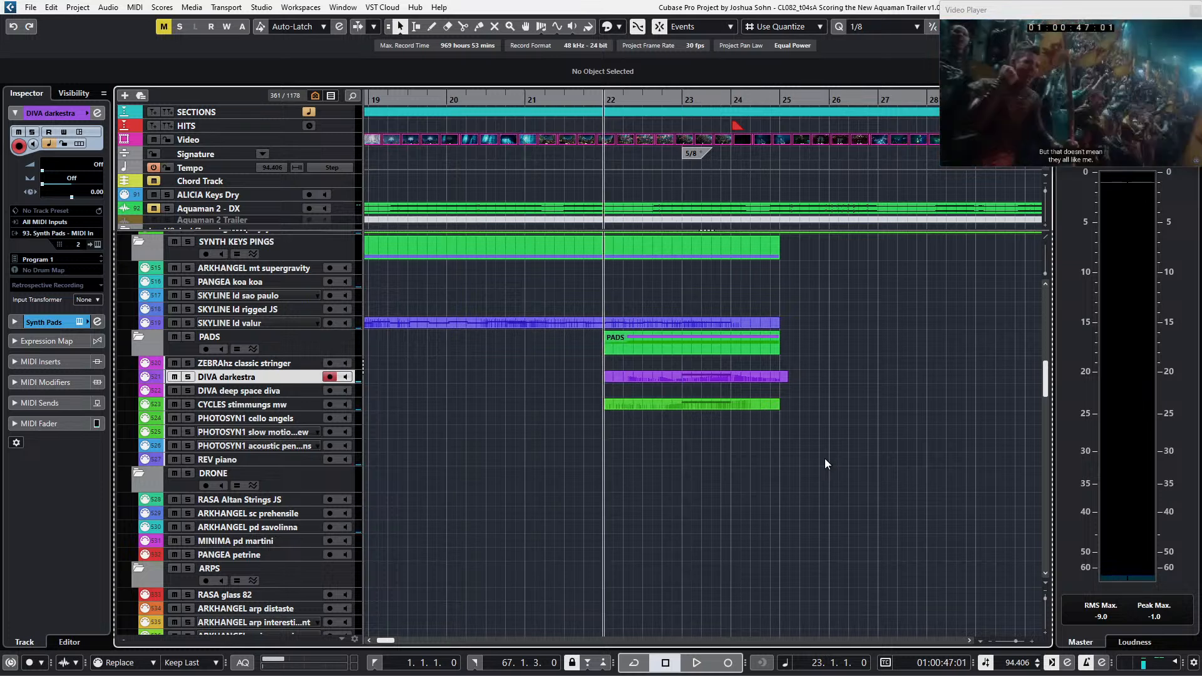
pyautogui.press('space')
pyautogui.press('g')
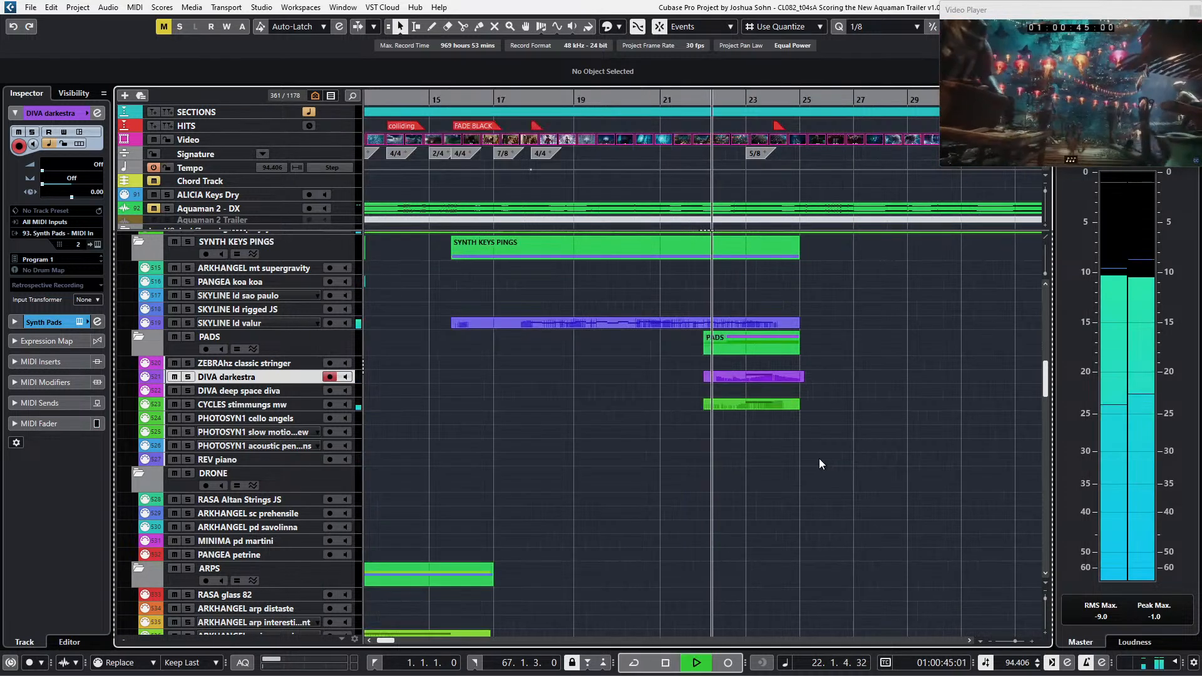
pyautogui.scroll(-5, 782, 458)
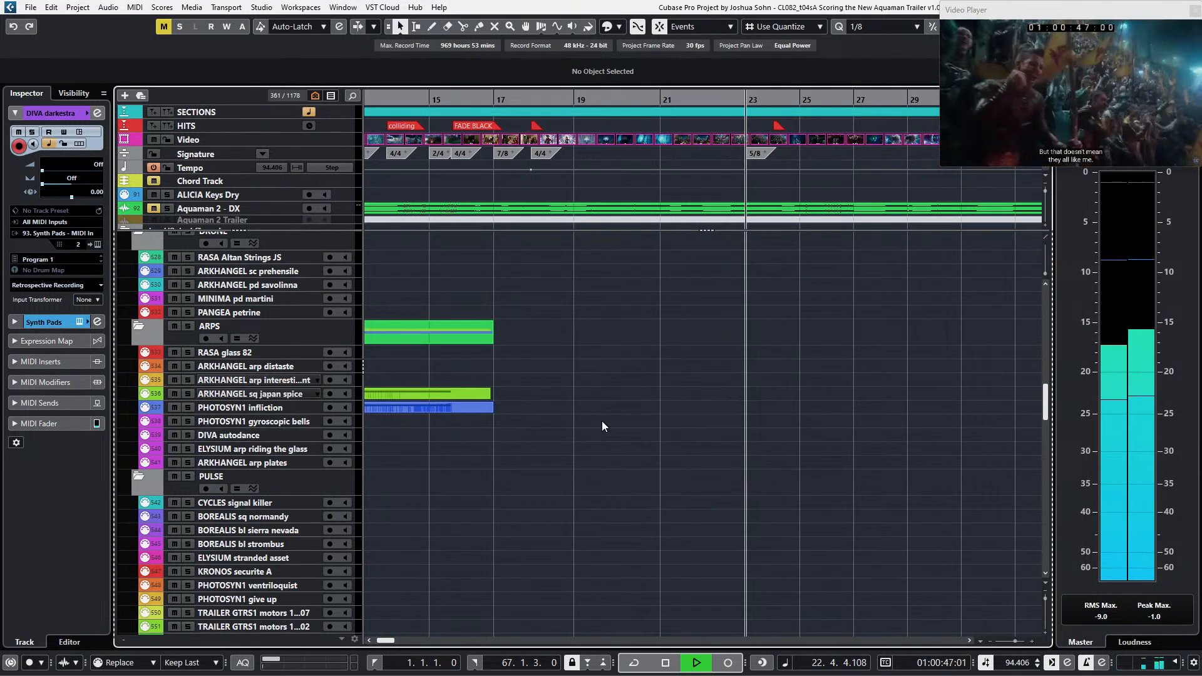
pyautogui.scroll(5, 626, 422)
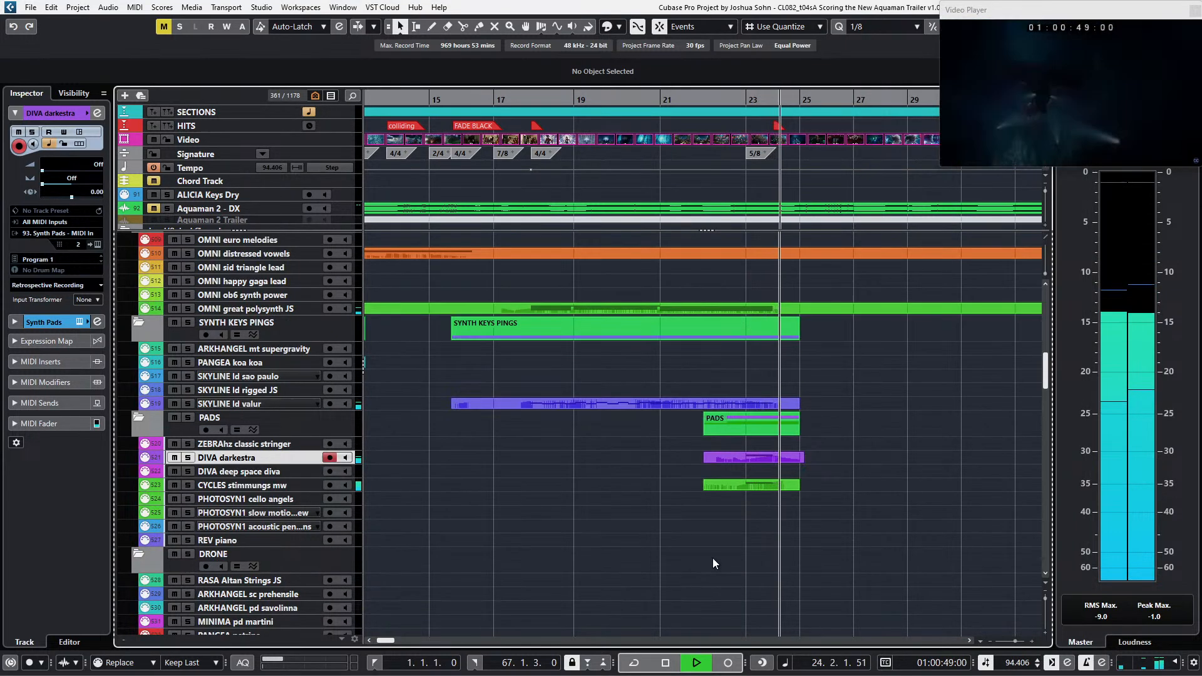
pyautogui.scroll(-4, 456, 443)
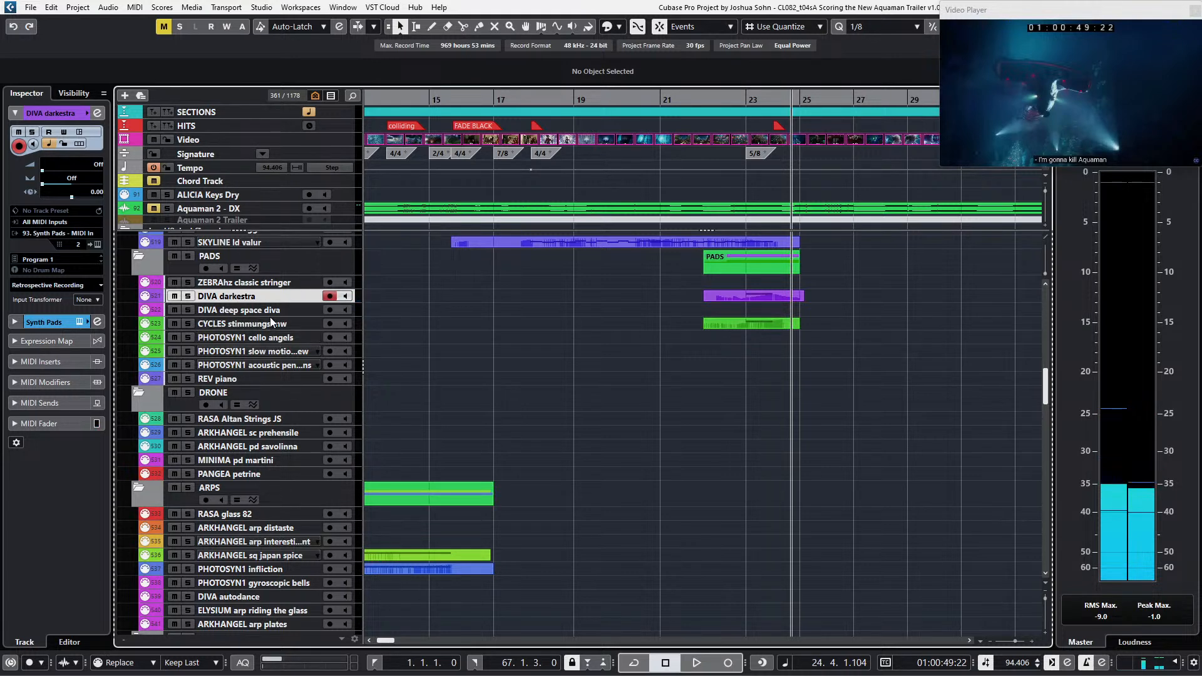
# Step: Record a sustained A1 bass note on the DIVA mk bass sub tri track, starting the take at bar 23
pyautogui.scroll(-2, 258, 450)
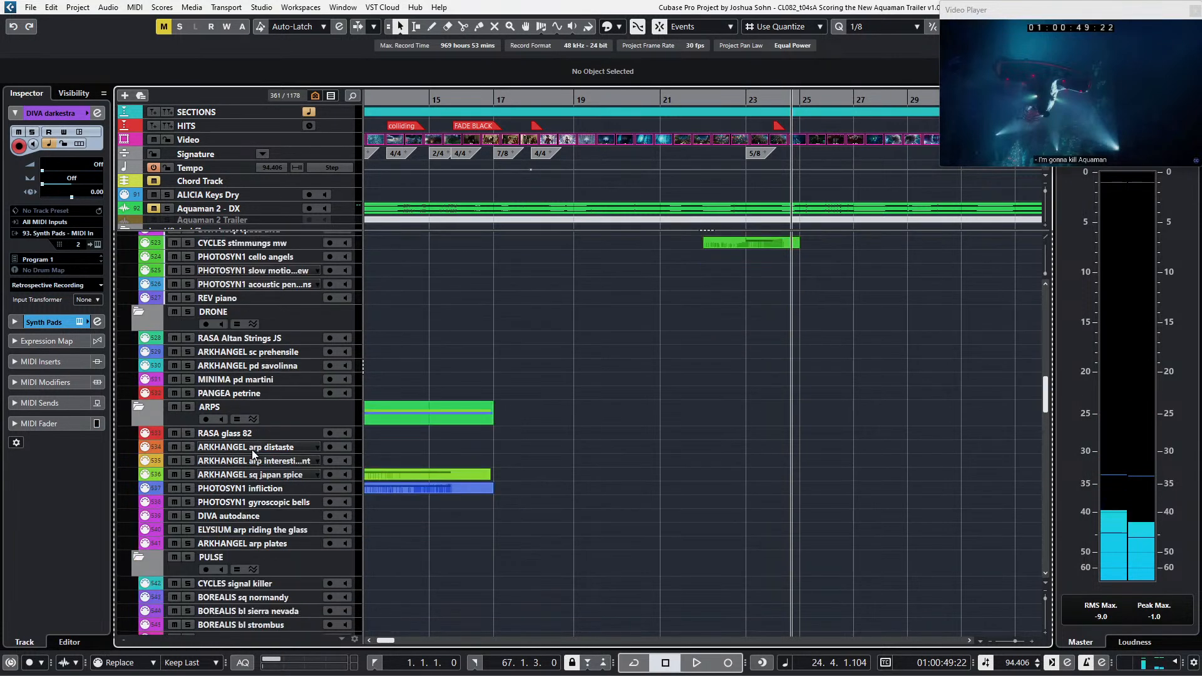
pyautogui.click(248, 505)
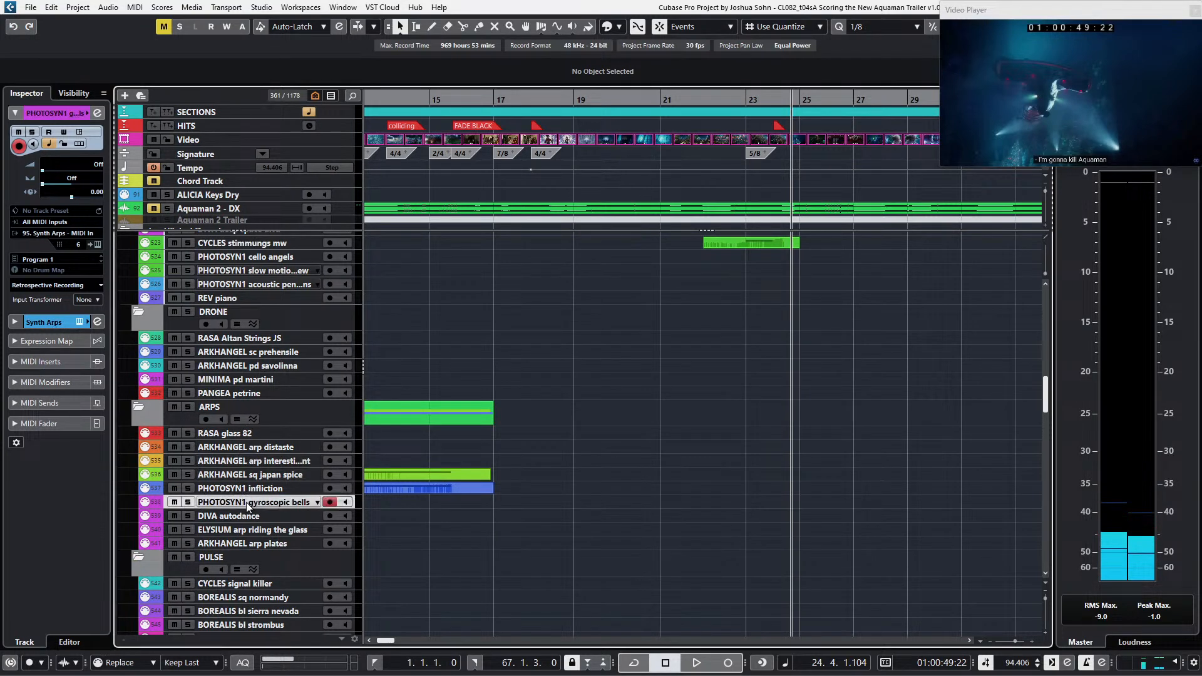
pyautogui.scroll(-4, 249, 520)
pyautogui.scroll(-2, 430, 512)
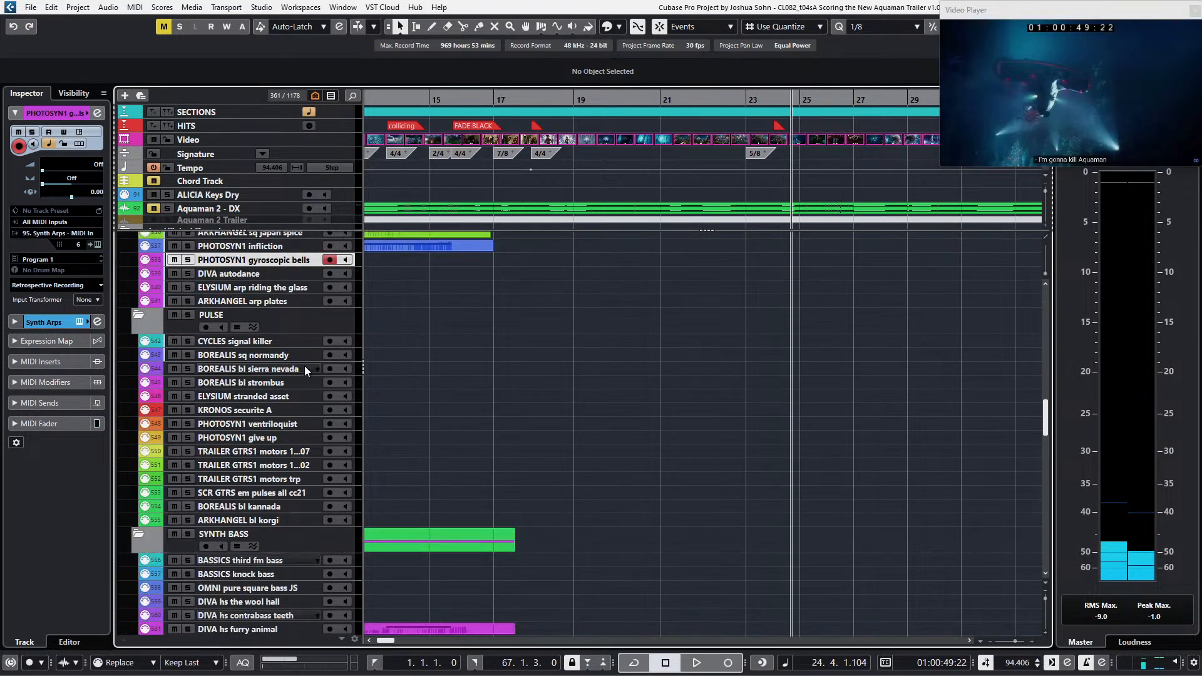
pyautogui.scroll(-4, 378, 464)
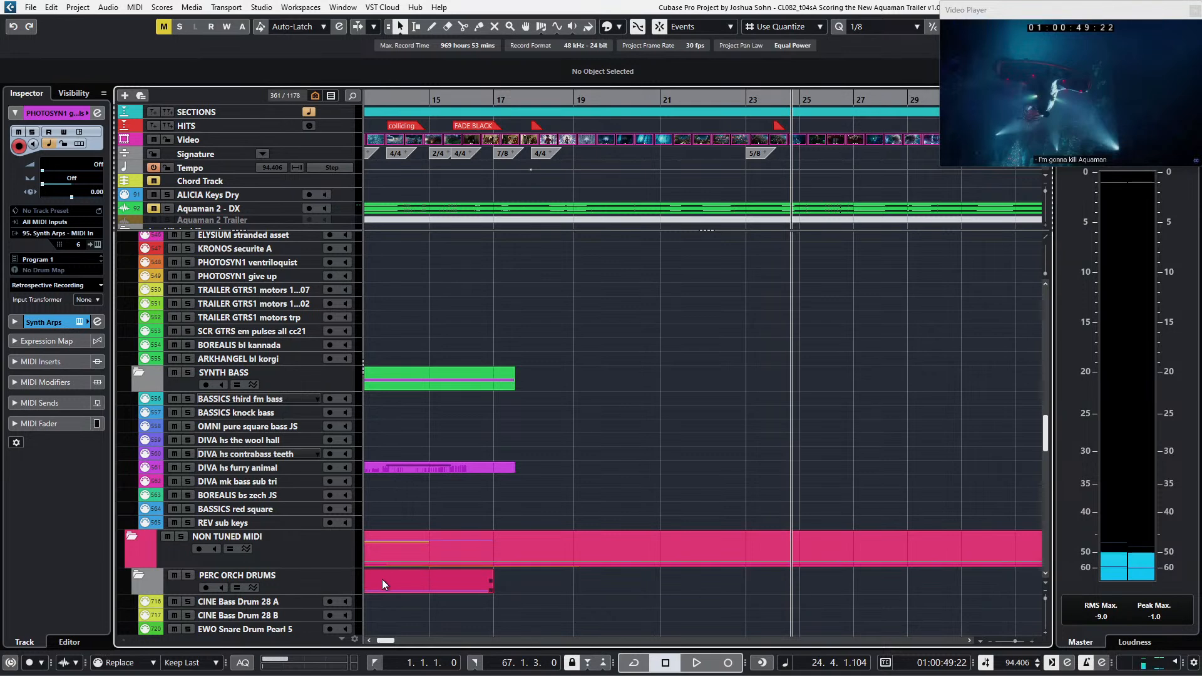
pyautogui.scroll(-2, 382, 580)
pyautogui.click(248, 403)
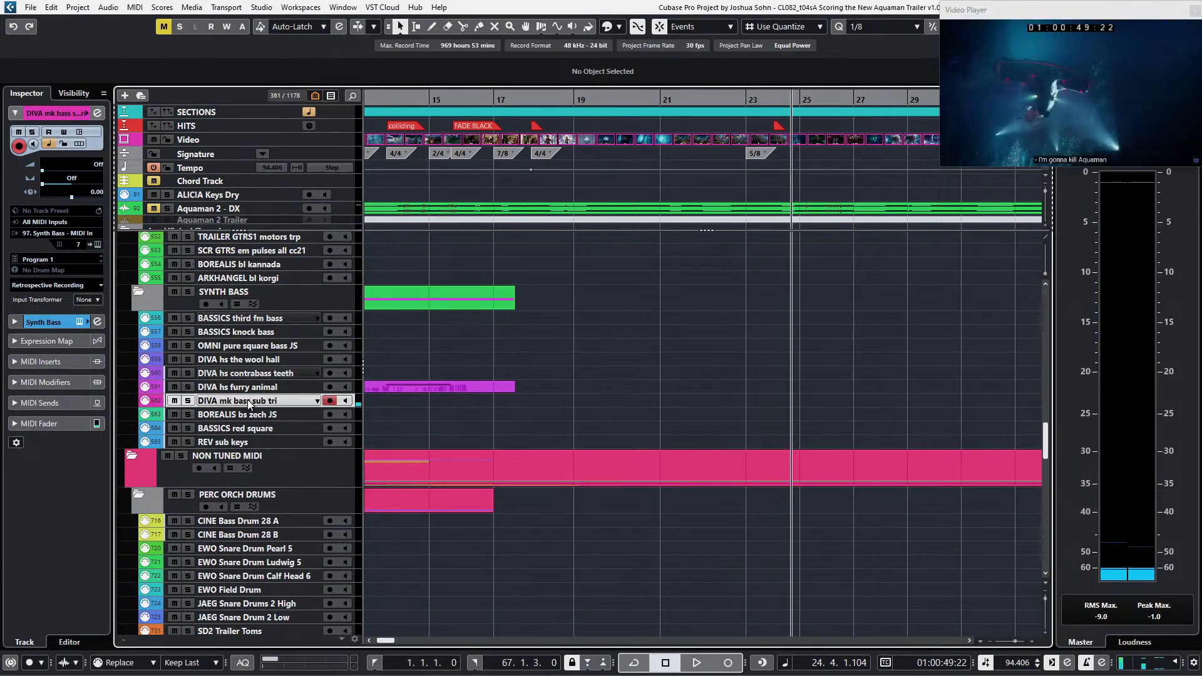
pyautogui.press('KP_Multiply')
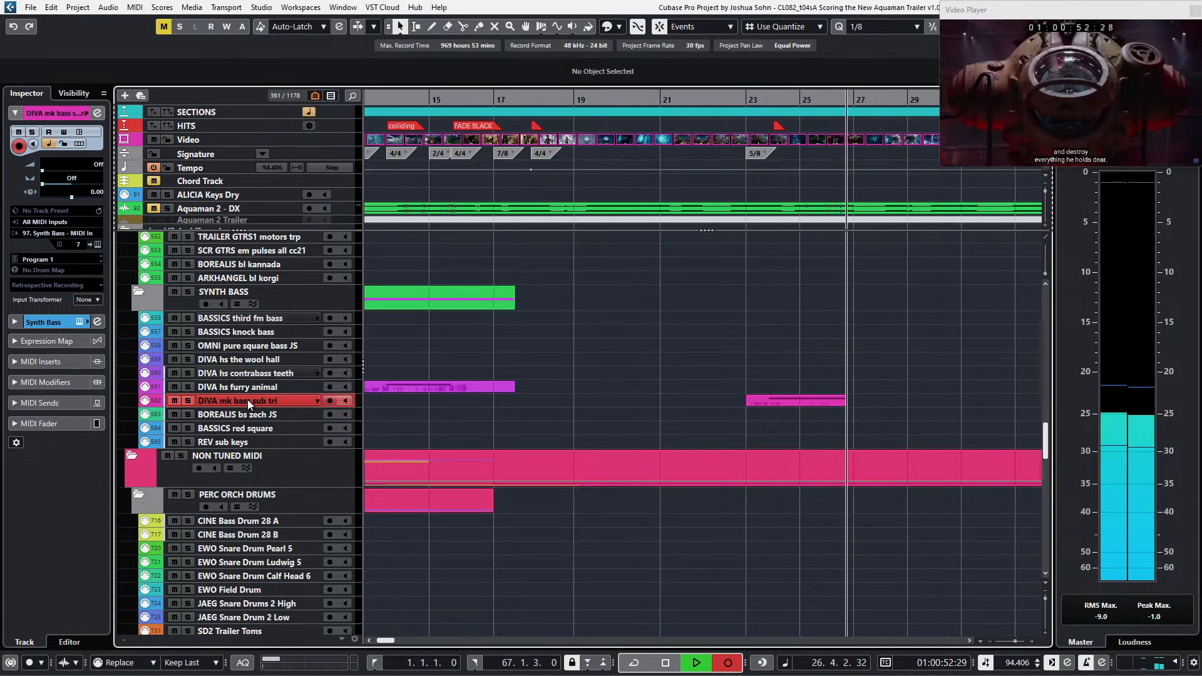
pyautogui.press('space')
# Step: Quantize the recorded sub bass note's start and length to the 1/8 grid so it begins exactly on bar 24
pyautogui.hscroll(2, 670, 398)
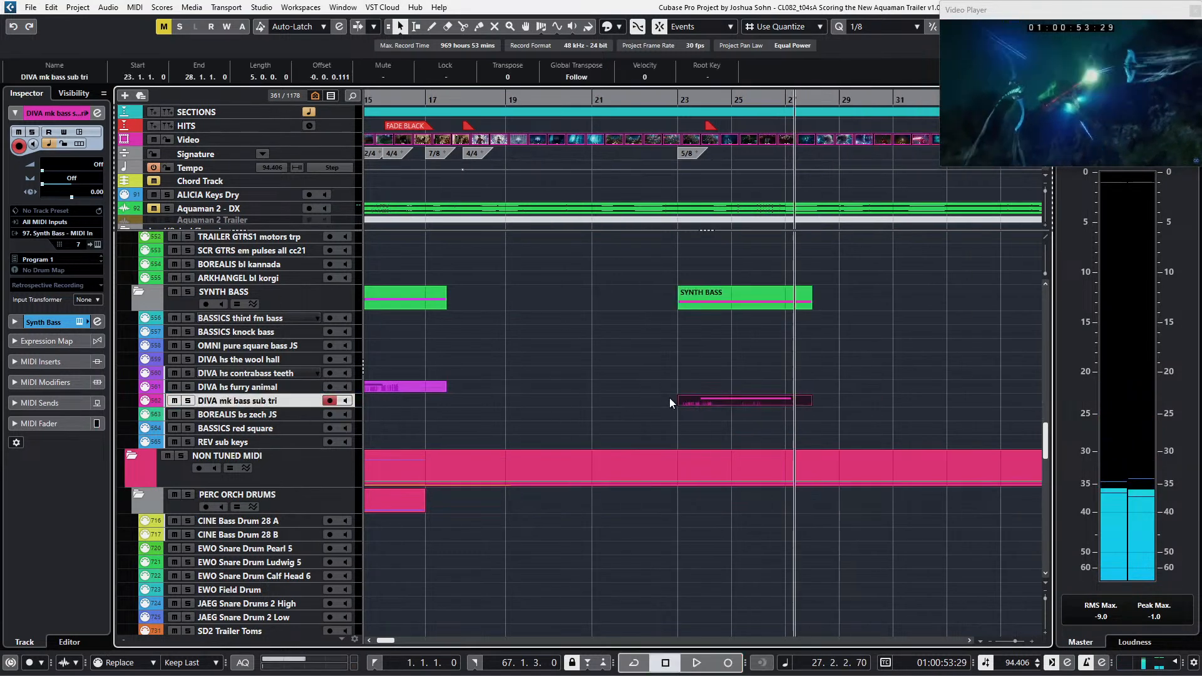
pyautogui.doubleClick(670, 398)
pyautogui.scroll(3, 670, 396)
pyautogui.moveTo(665, 382); pyautogui.dragTo(644, 429)
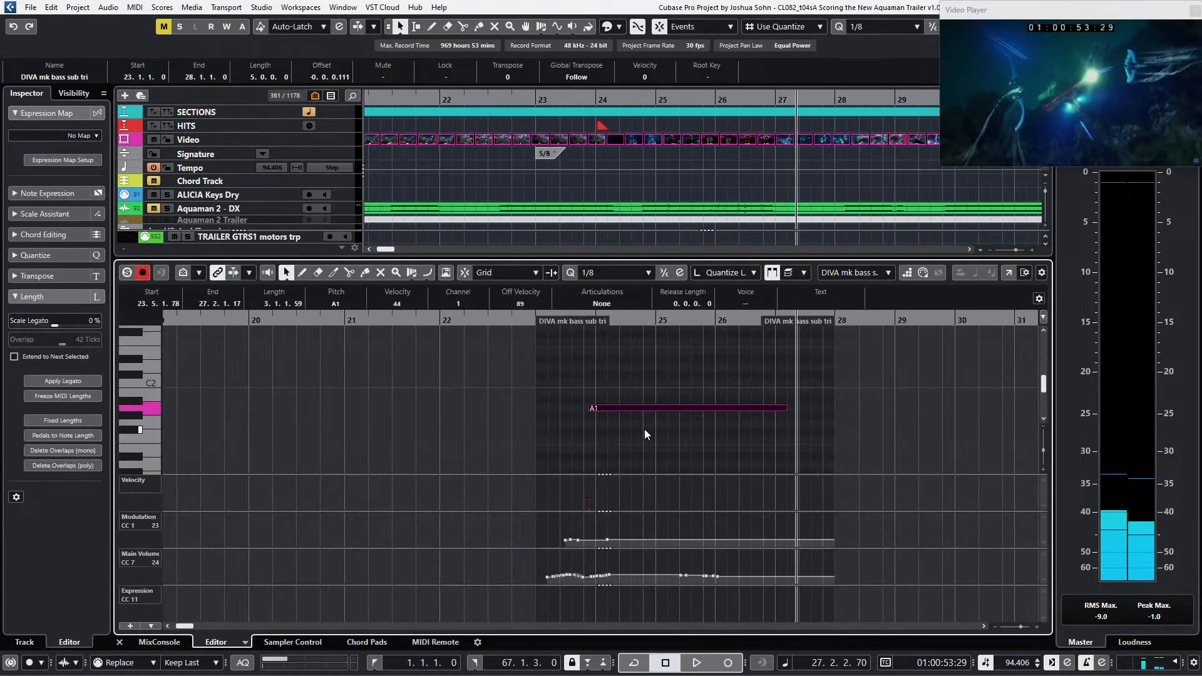
pyautogui.press('q')
pyautogui.press('l')
pyautogui.press('ctrl+KP_Subtract')
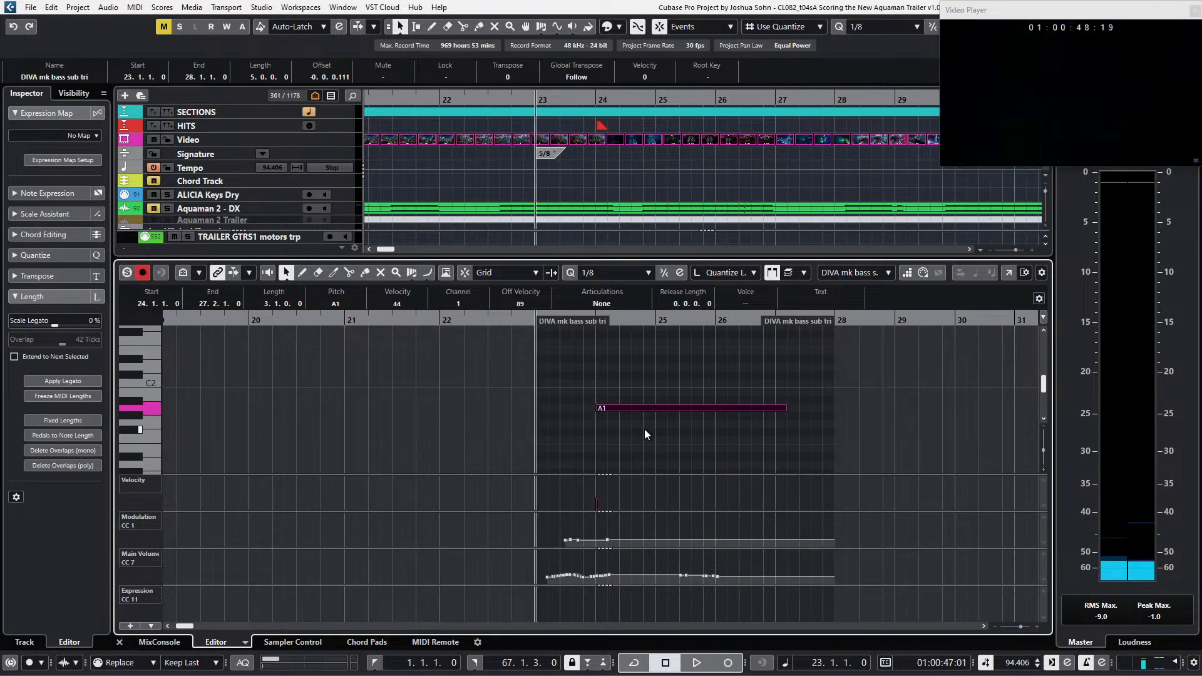
# Step: Play from bar 23 to review the sub bass entry, then close the note editor
pyautogui.scroll(1, 644, 429)
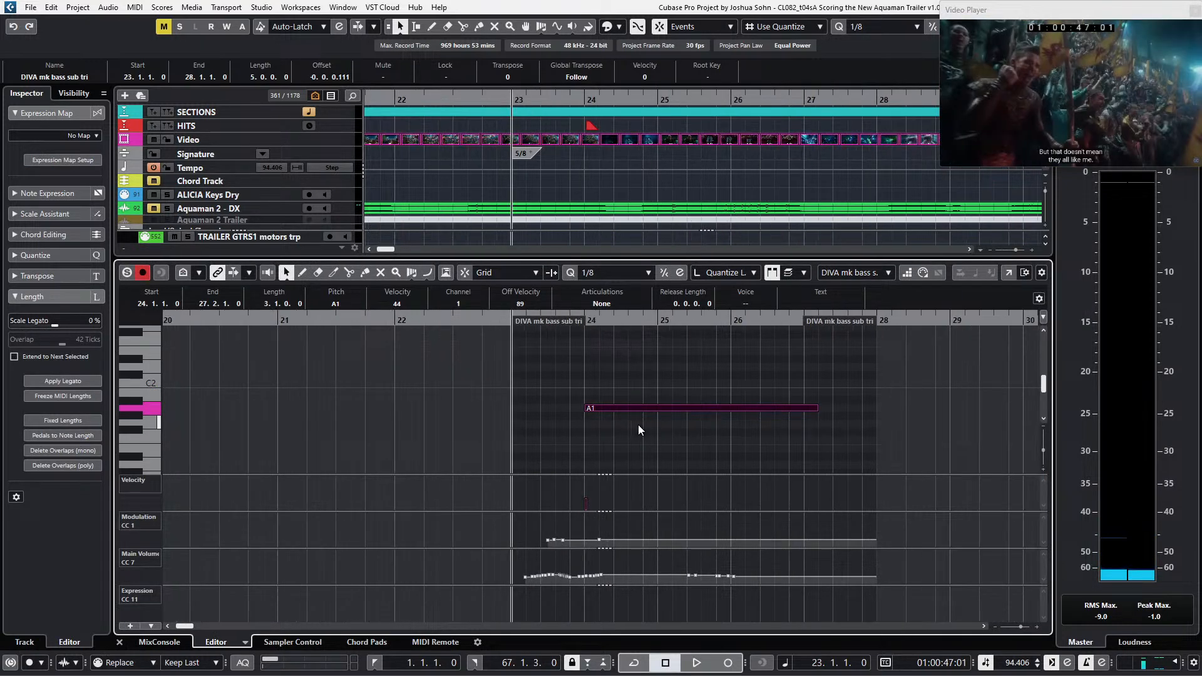
pyautogui.press('space')
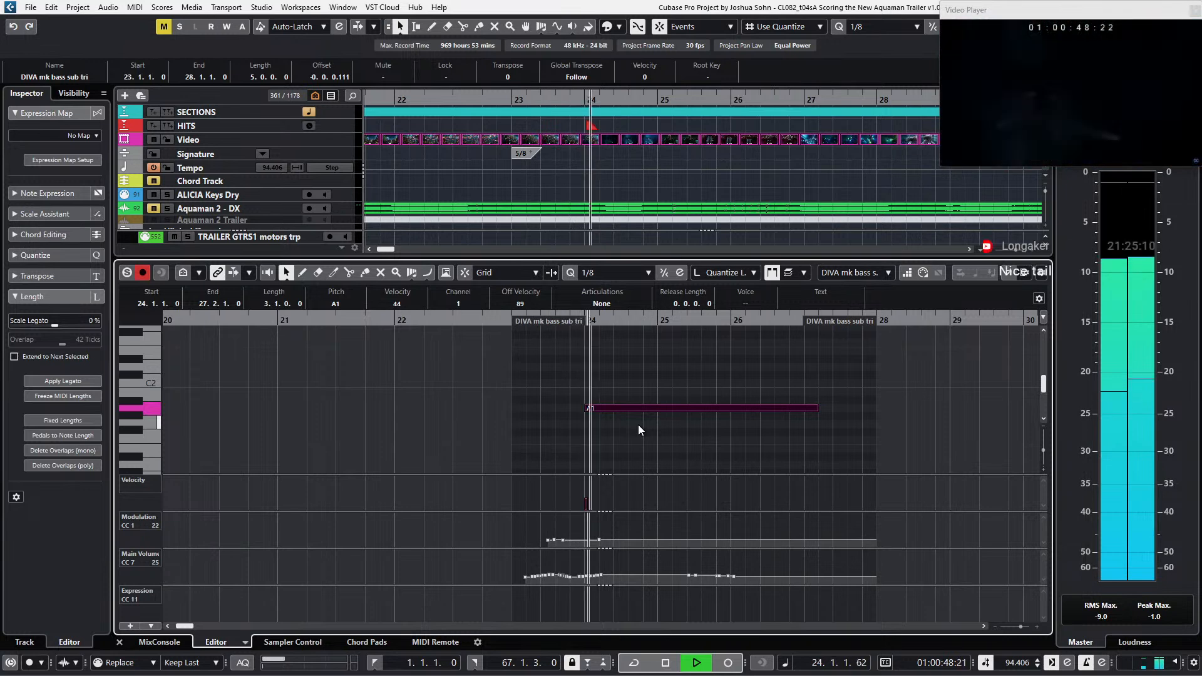
pyautogui.press('space')
pyautogui.hotkey('ctrl', 'e')
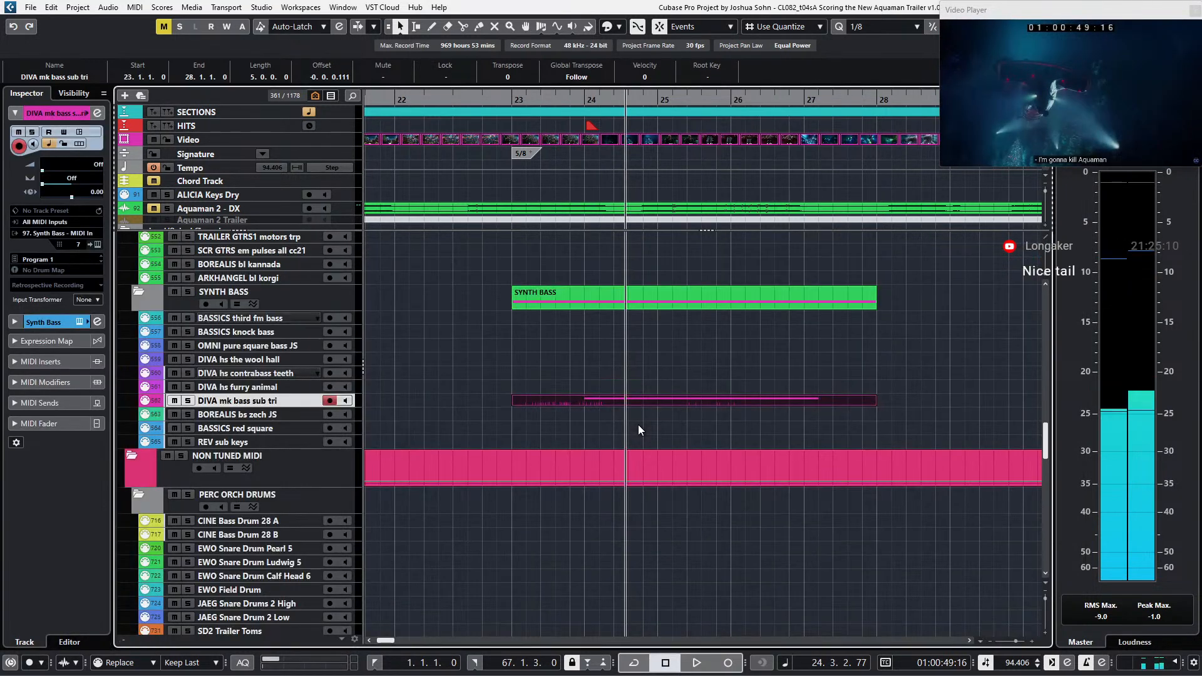
# Step: Set the quantize value to 1/1 and fit the sub bass note's length to exactly three bars, ending at bar 27
pyautogui.press('g')
pyautogui.hotkey('ctrl', 'e')
pyautogui.moveTo(726, 367); pyautogui.dragTo(723, 442)
pyautogui.hotkey('alt', '1')
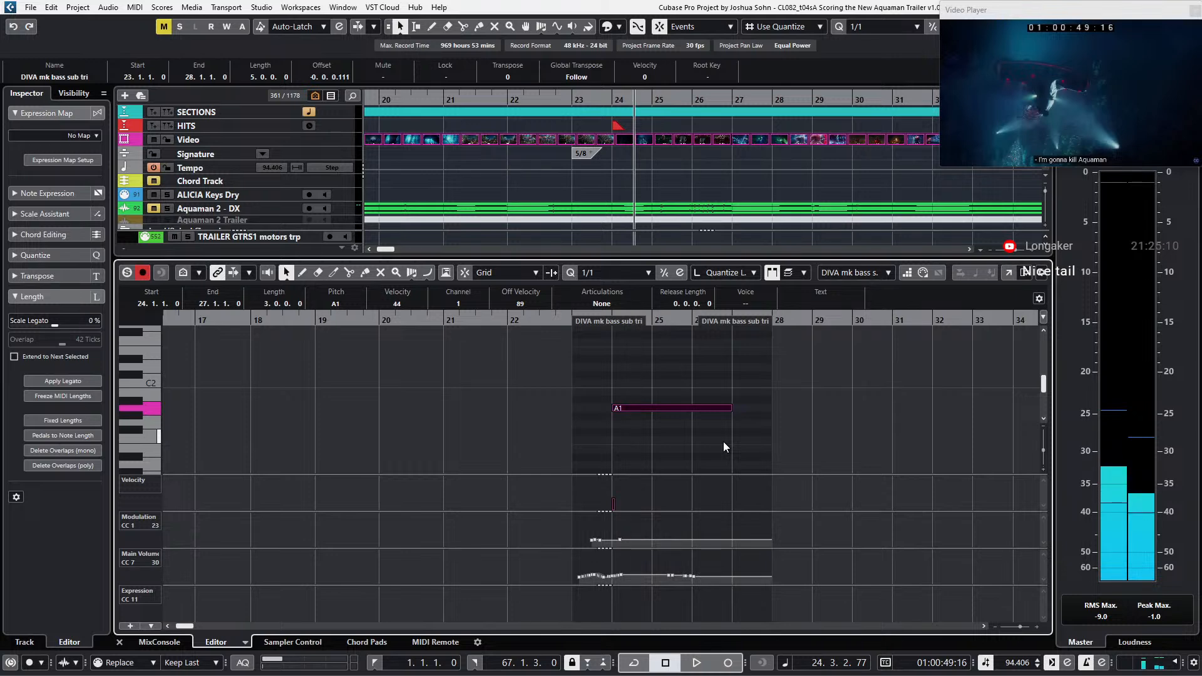
pyautogui.hotkey('ctrl', 'e')
# Step: Time-warp the tempo to 94.186 so that bar 24 lines up with the hit marker
pyautogui.press('KP_Subtract')
pyautogui.press('KP_Subtract')
pyautogui.press('KP_Subtract')
pyautogui.press('KP_Subtract')
pyautogui.hscroll(-4, 669, 339)
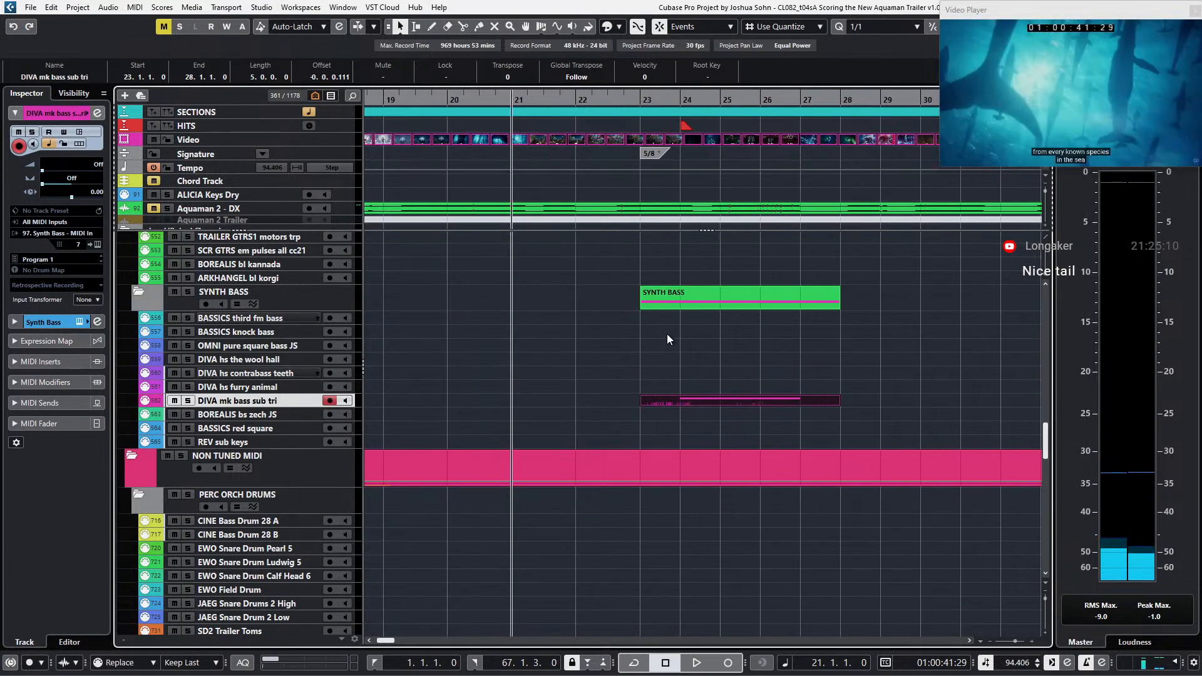
pyautogui.hscroll(2, 668, 339)
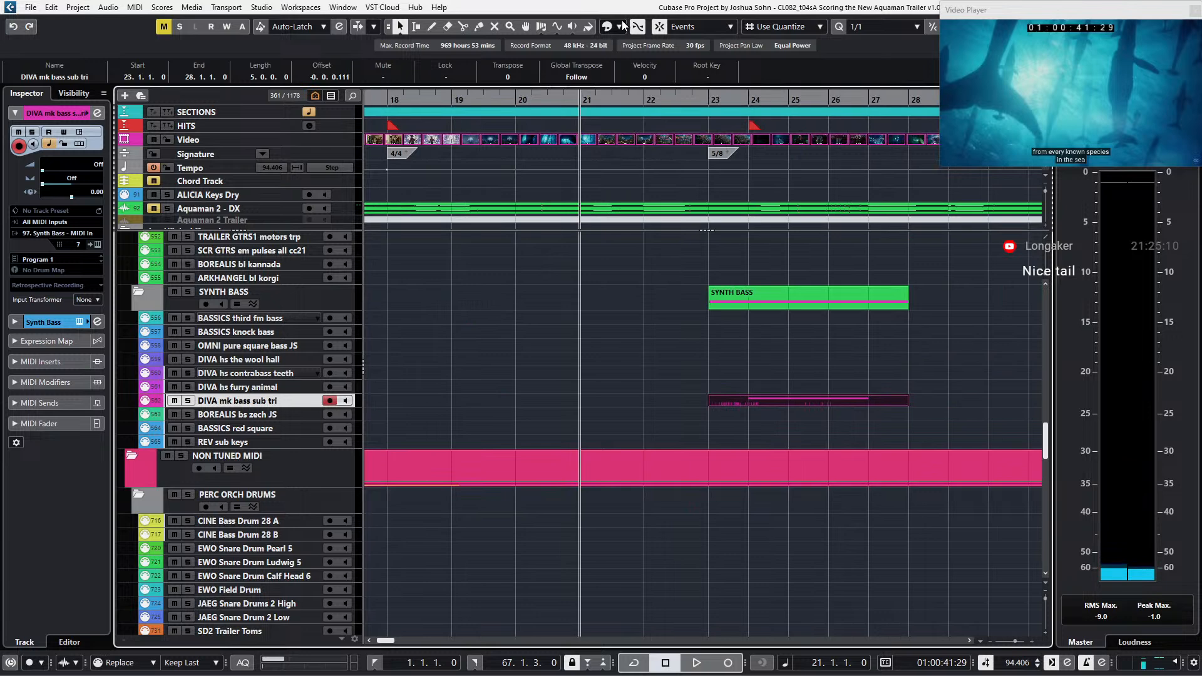
pyautogui.click(541, 26)
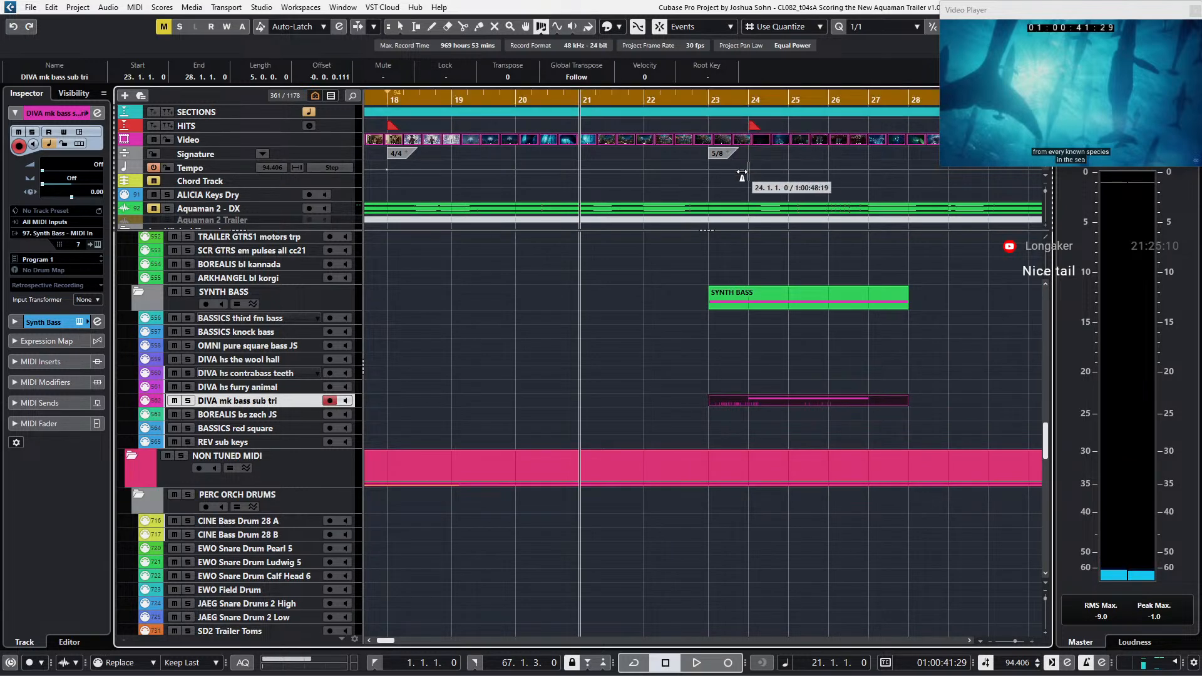
pyautogui.scroll(3, 751, 168)
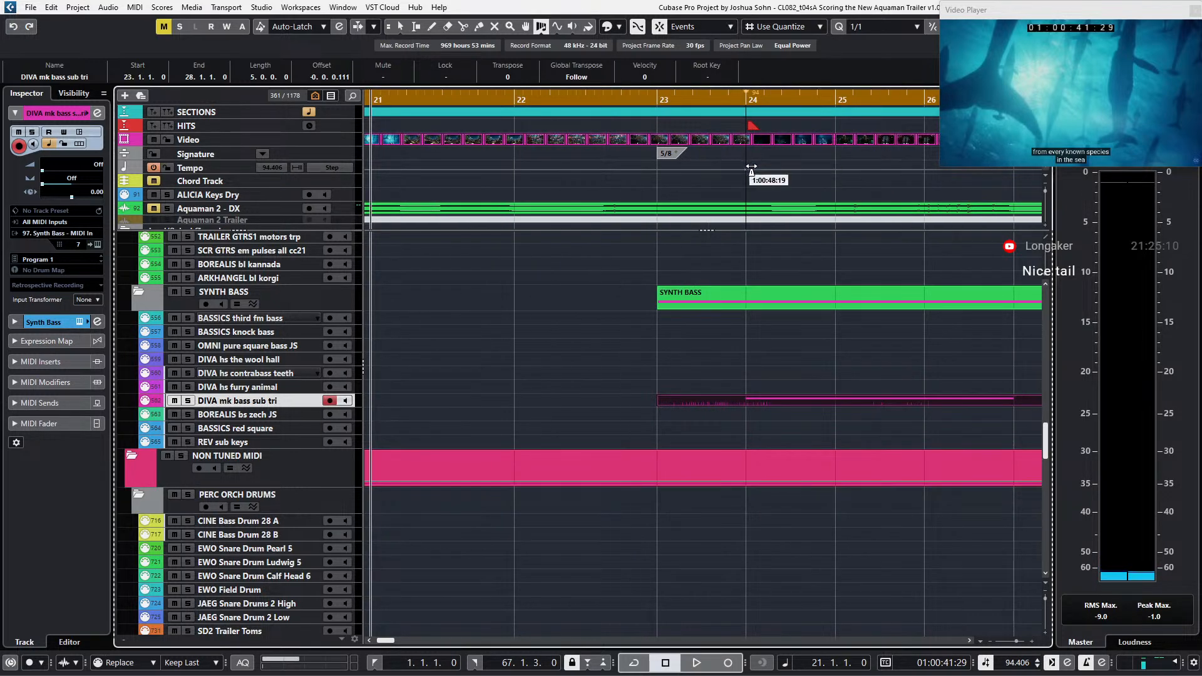
pyautogui.moveTo(755, 169); pyautogui.dragTo(757, 169)
pyautogui.press('1')
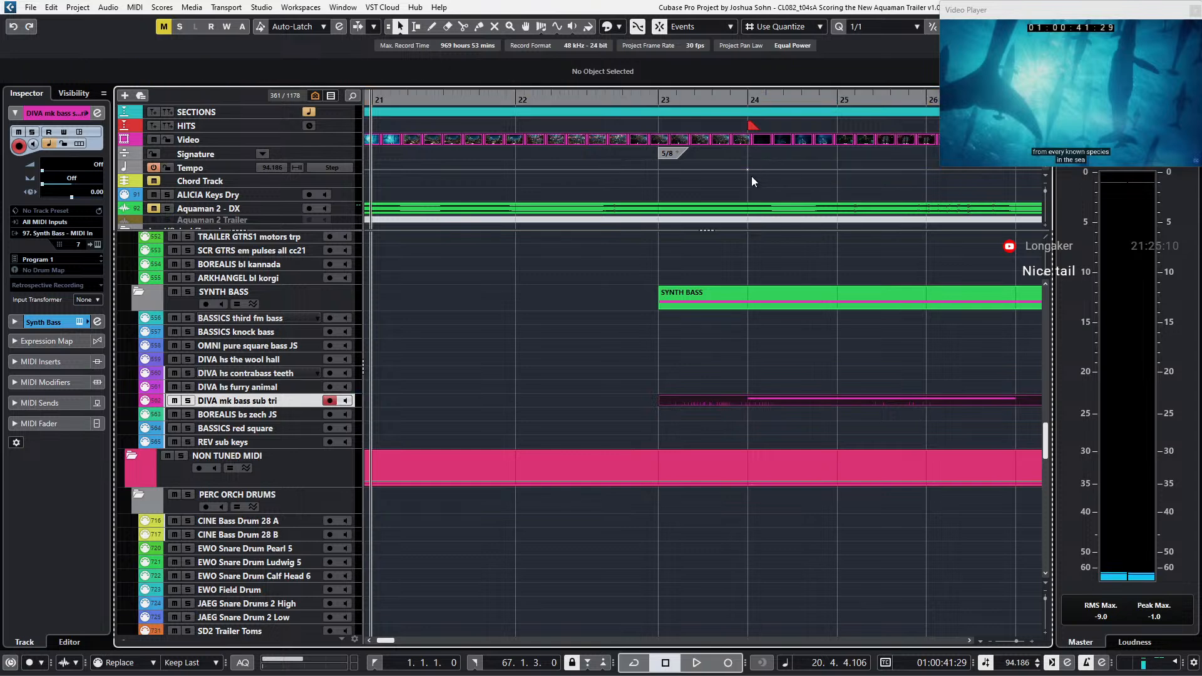
pyautogui.click(723, 163)
# Step: Audition the BASSICS red square bass and the low and high JAEG snare drum tracks
pyautogui.scroll(-1, 730, 195)
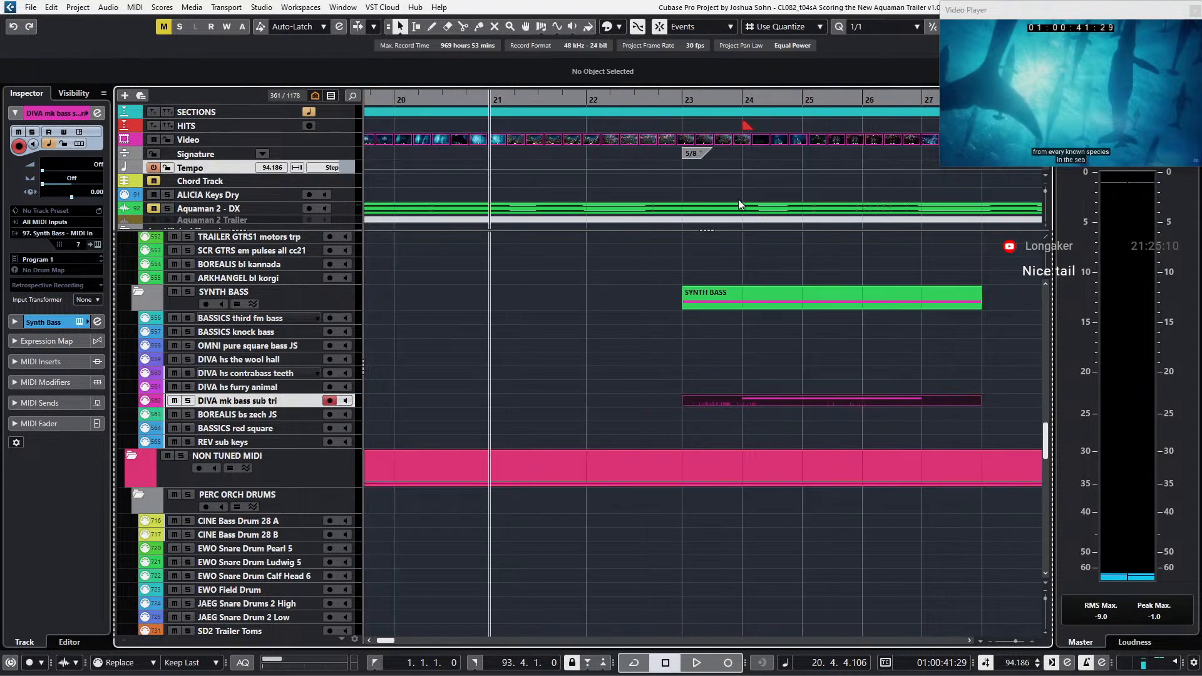
pyautogui.scroll(-2, 840, 335)
pyautogui.scroll(1, 710, 355)
pyautogui.click(295, 347)
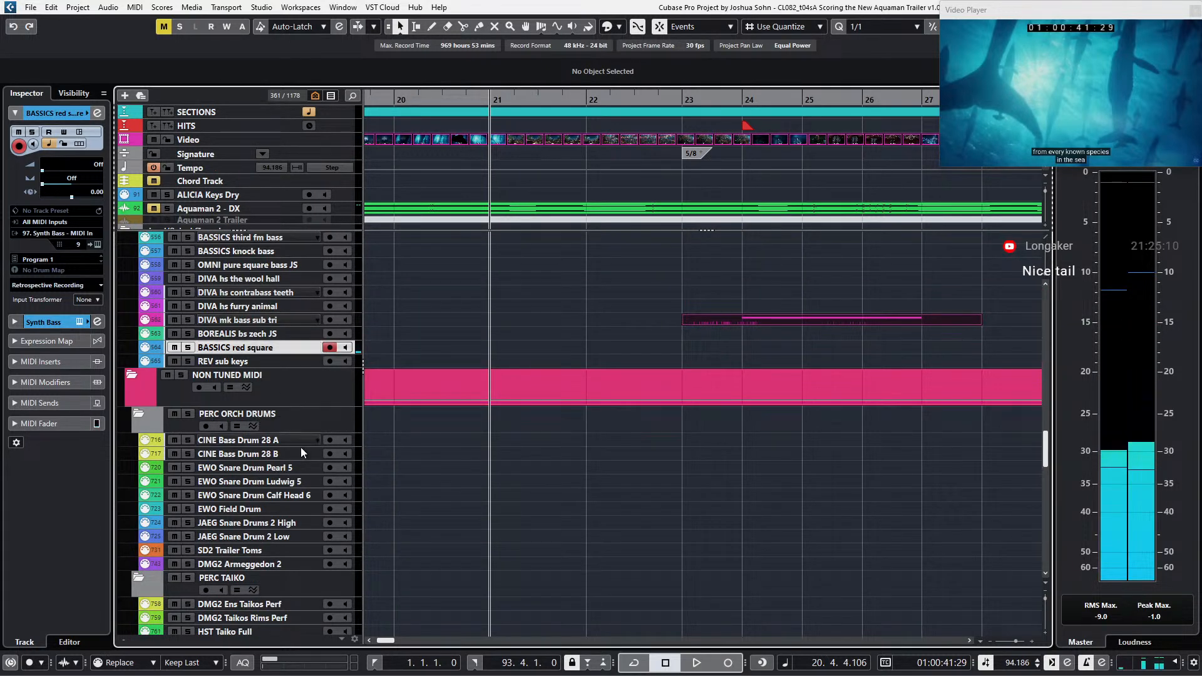
pyautogui.scroll(-5, 300, 443)
pyautogui.scroll(3, 443, 421)
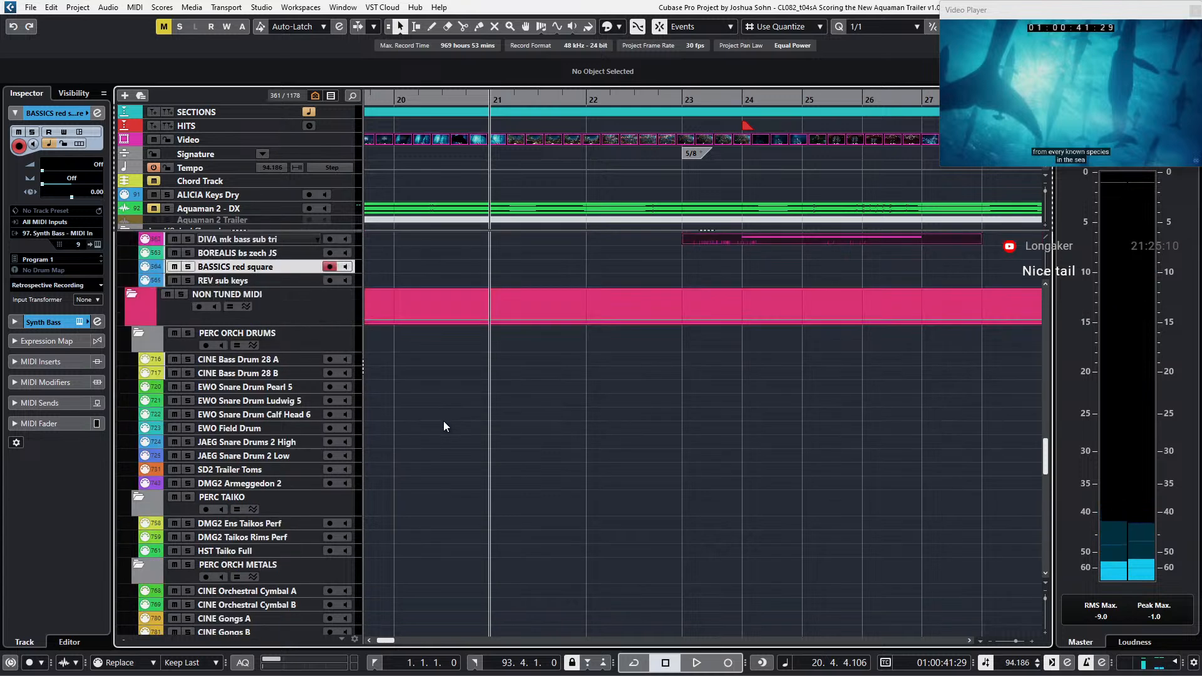
pyautogui.click(238, 456)
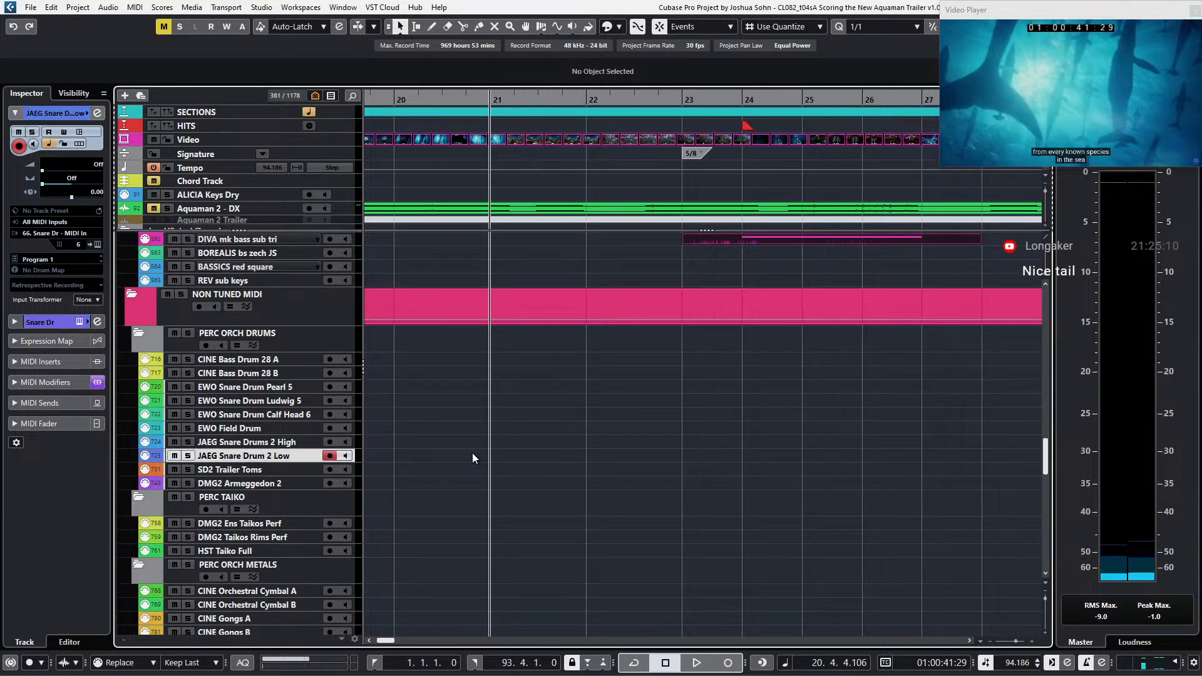
pyautogui.click(268, 442)
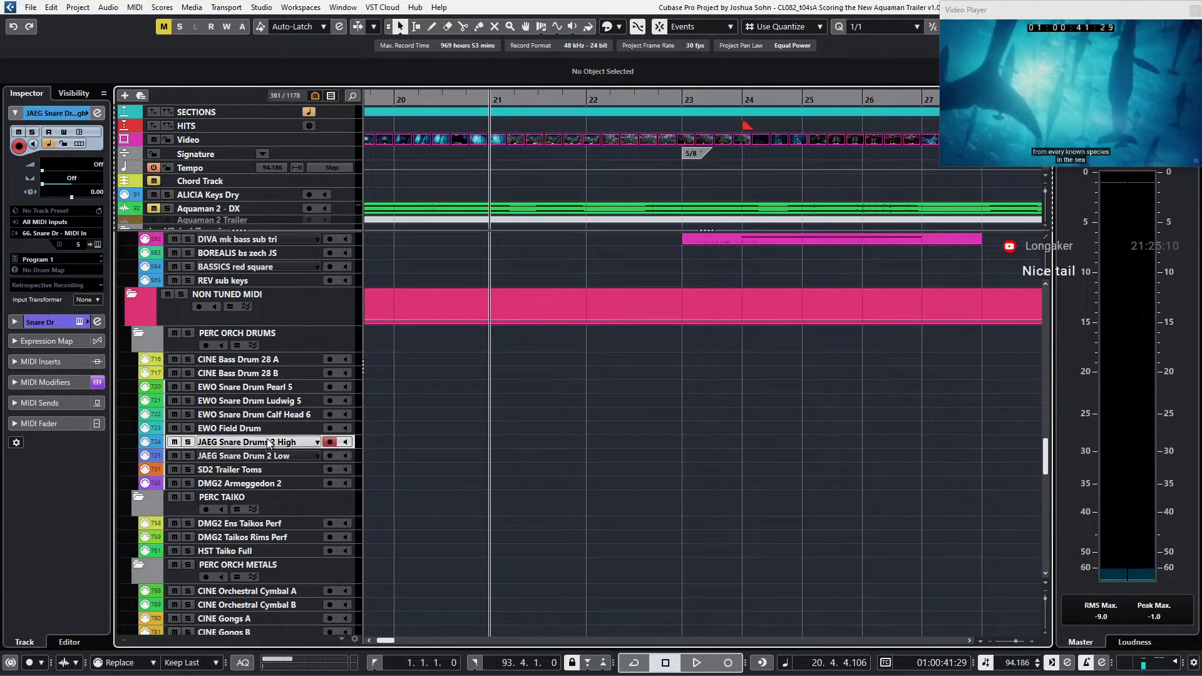
# Step: Record a bass drum swell on the CINE Bass Drum 28 A track from bar 21 past the hit at bar 24
pyautogui.click(267, 362)
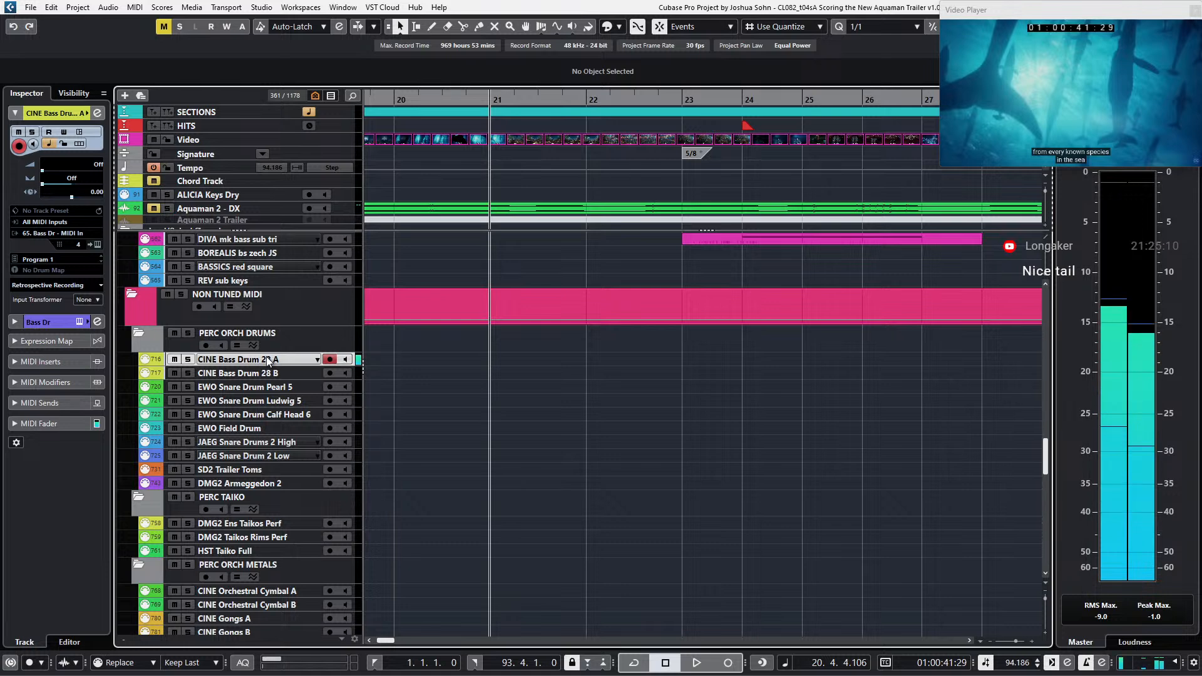
pyautogui.press('KP_Multiply')
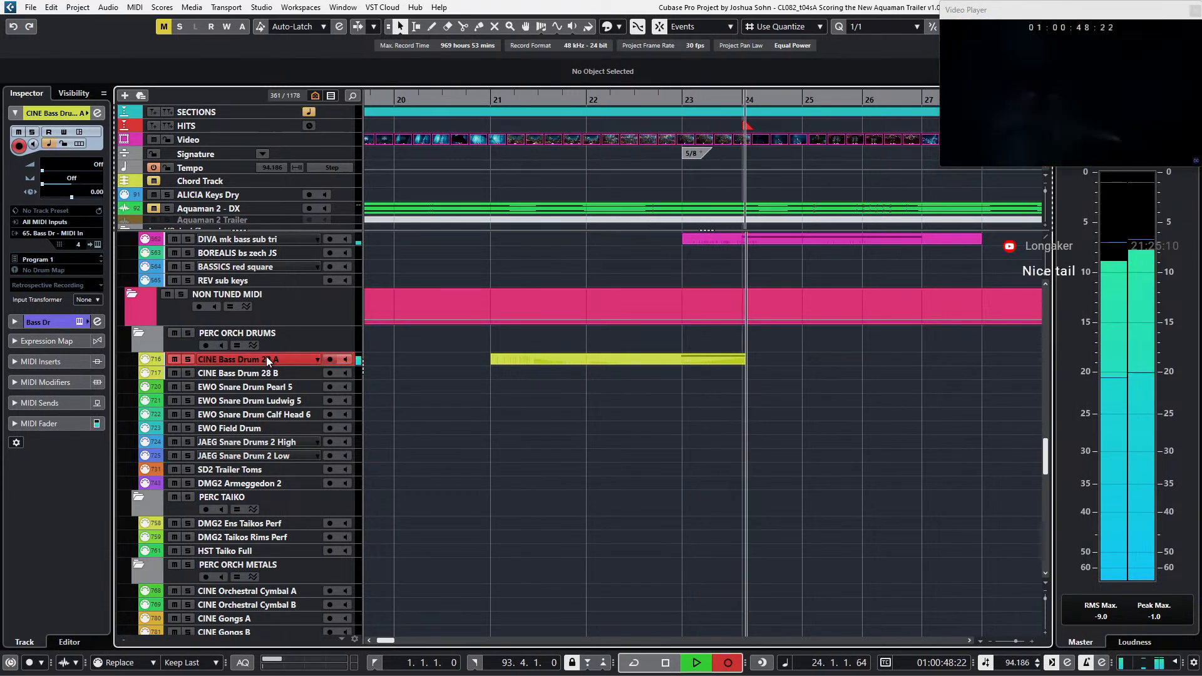
pyautogui.press('space')
# Step: Fit the recorded B1 bass drum note to exactly one bar, from bar 23 to bar 24
pyautogui.hotkey('ctrl', 'e')
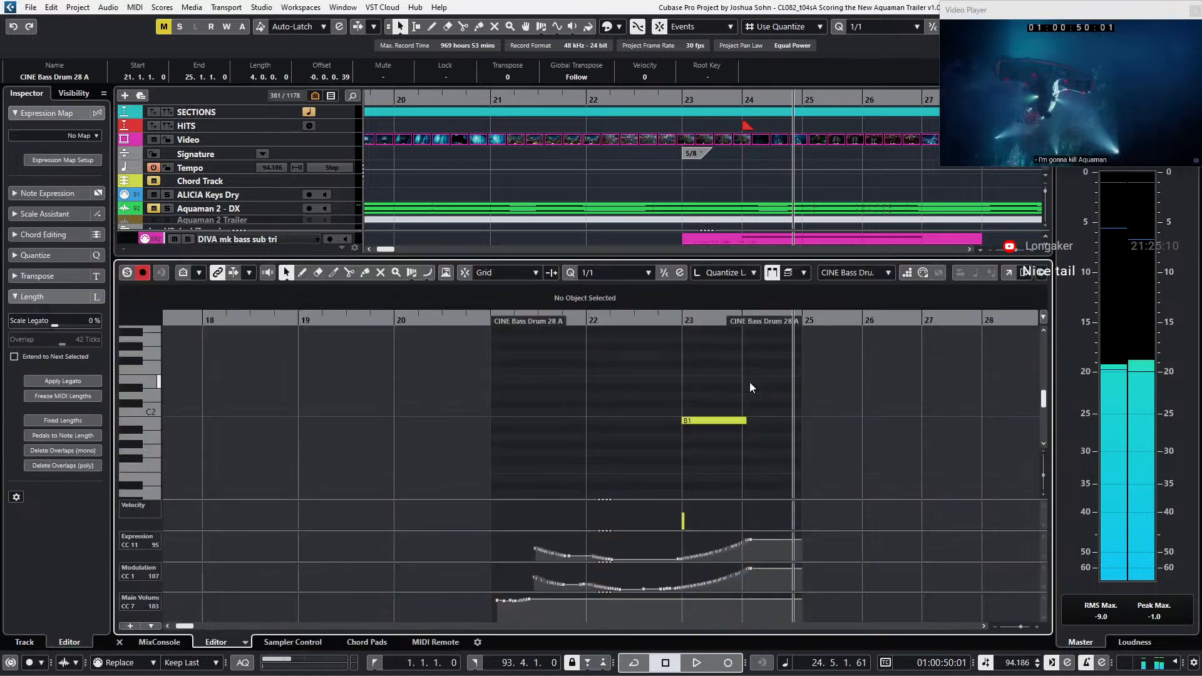
pyautogui.moveTo(720, 460); pyautogui.dragTo(720, 460)
pyautogui.press('l')
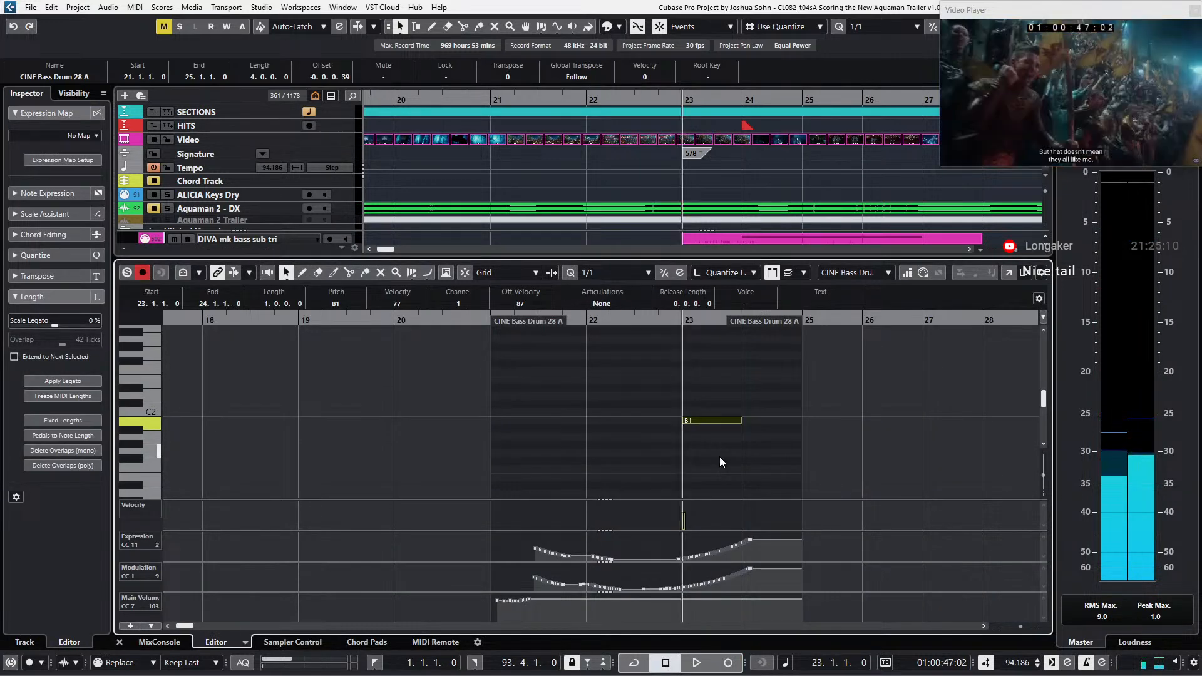
# Step: Scale up the bass drum's Expression (CC 11) and Modulation (CC 1) ramps toward bar 24 and play the result
pyautogui.moveTo(667, 537); pyautogui.dragTo(772, 560)
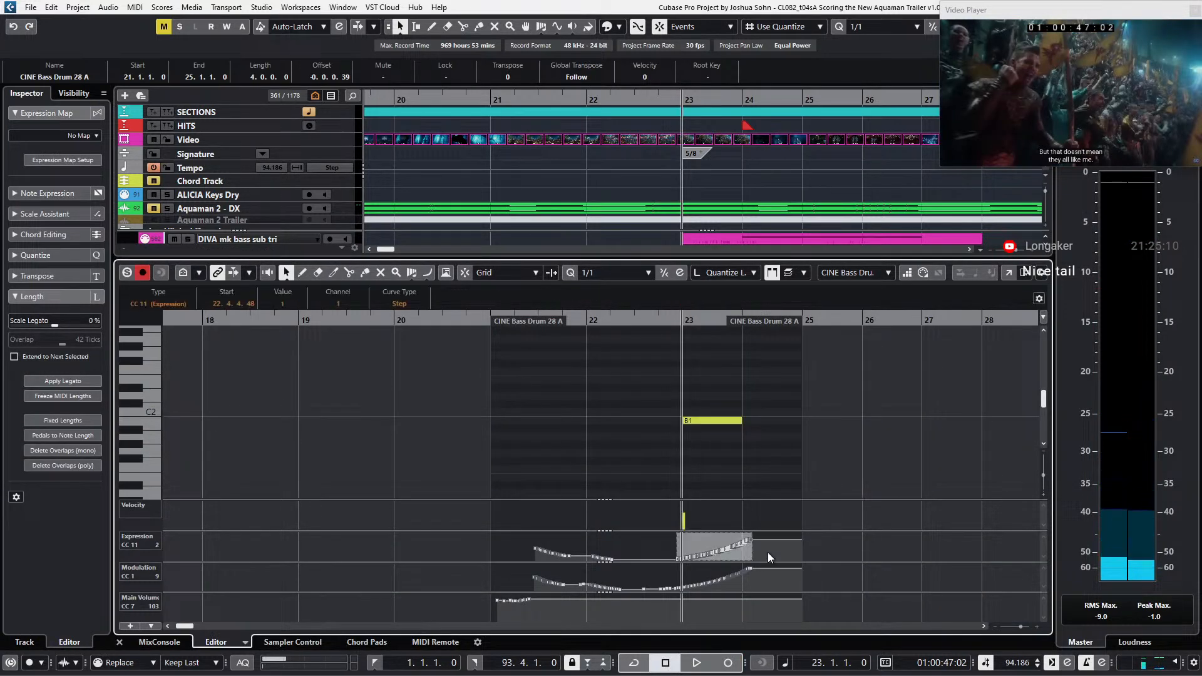
pyautogui.moveTo(677, 578); pyautogui.dragTo(756, 588)
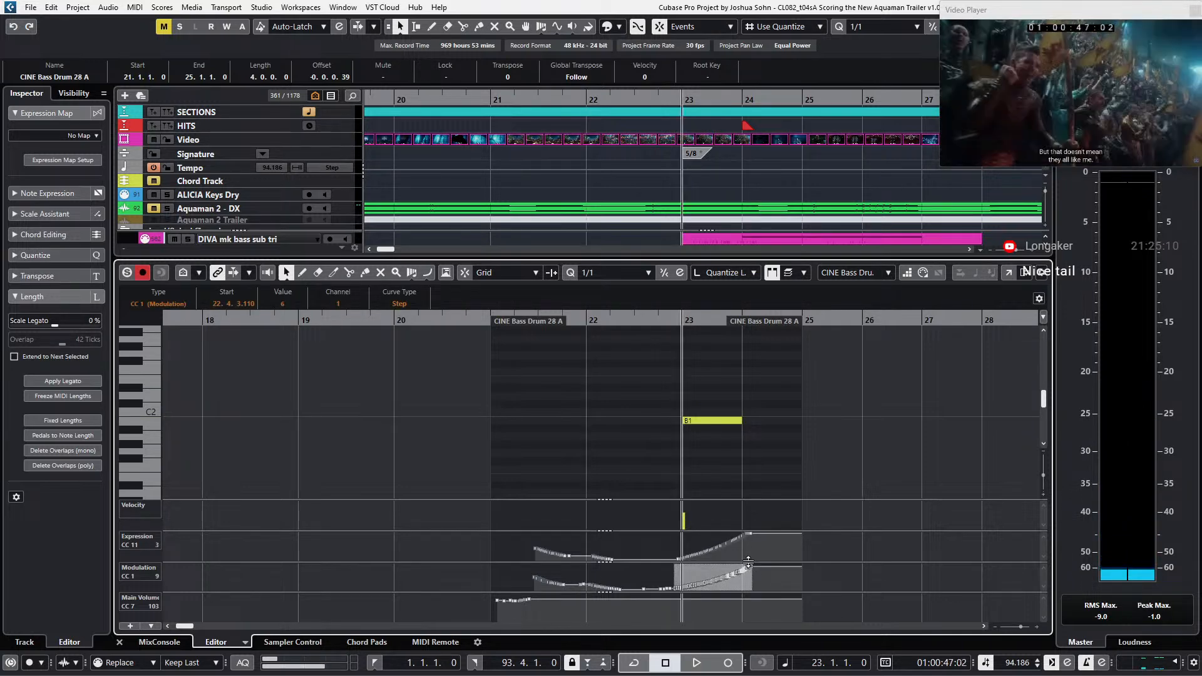
pyautogui.press('space')
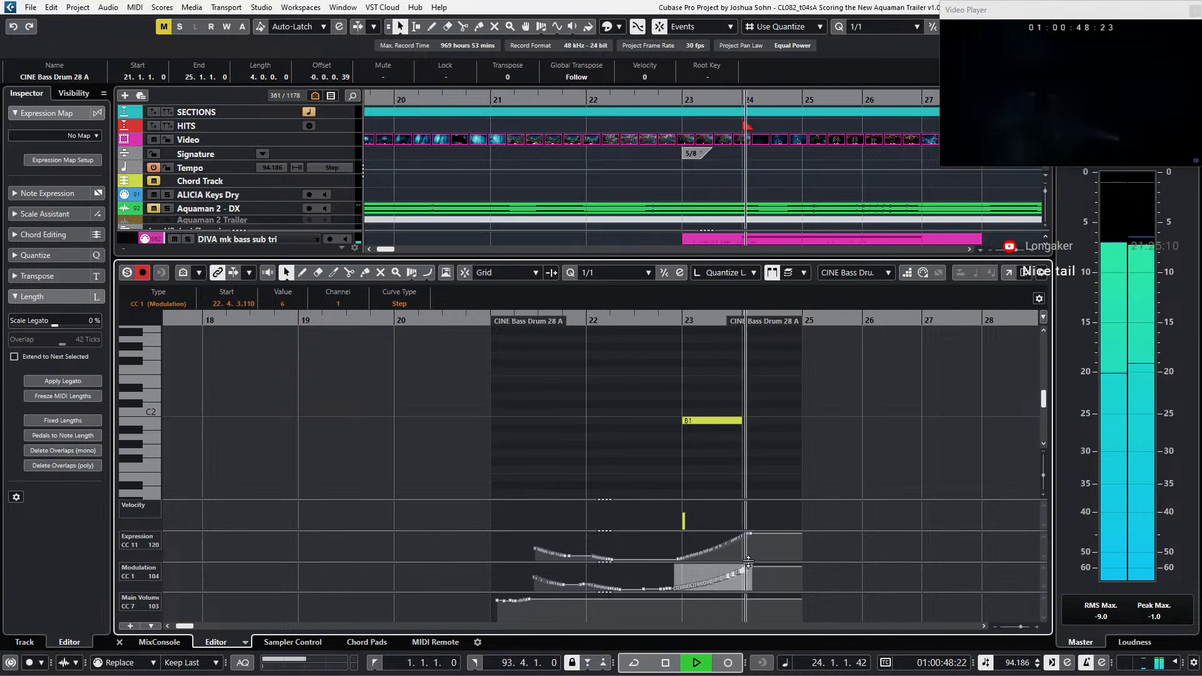
pyautogui.press('space')
pyautogui.press('Return')
pyautogui.press('g')
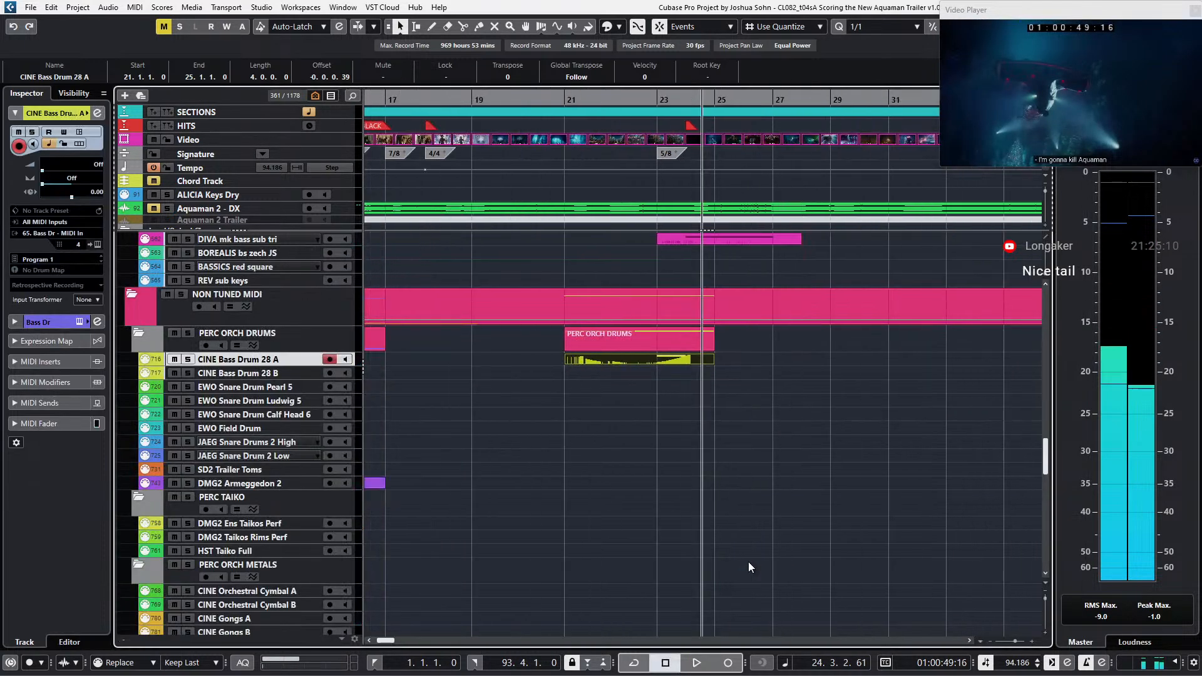
# Step: Copy the earlier DMG2 Ens Taikos Perf part to bar 21 on the same track
pyautogui.press('KP_0')
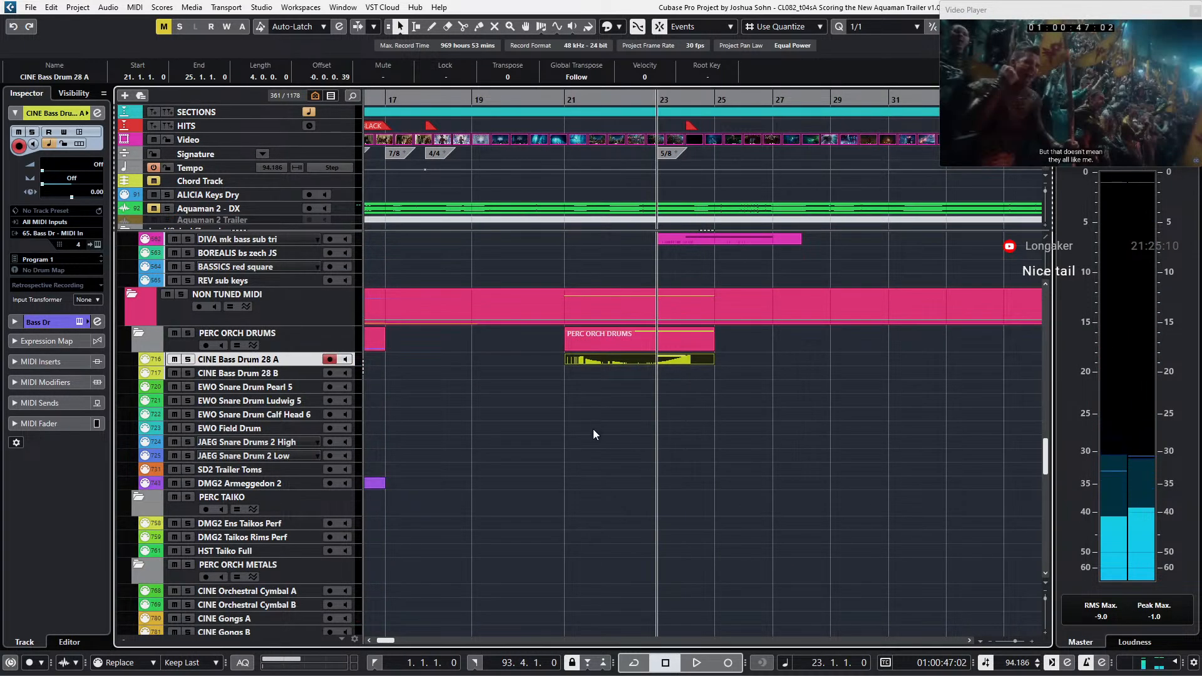
pyautogui.press('g')
pyautogui.hscroll(-5, 432, 516)
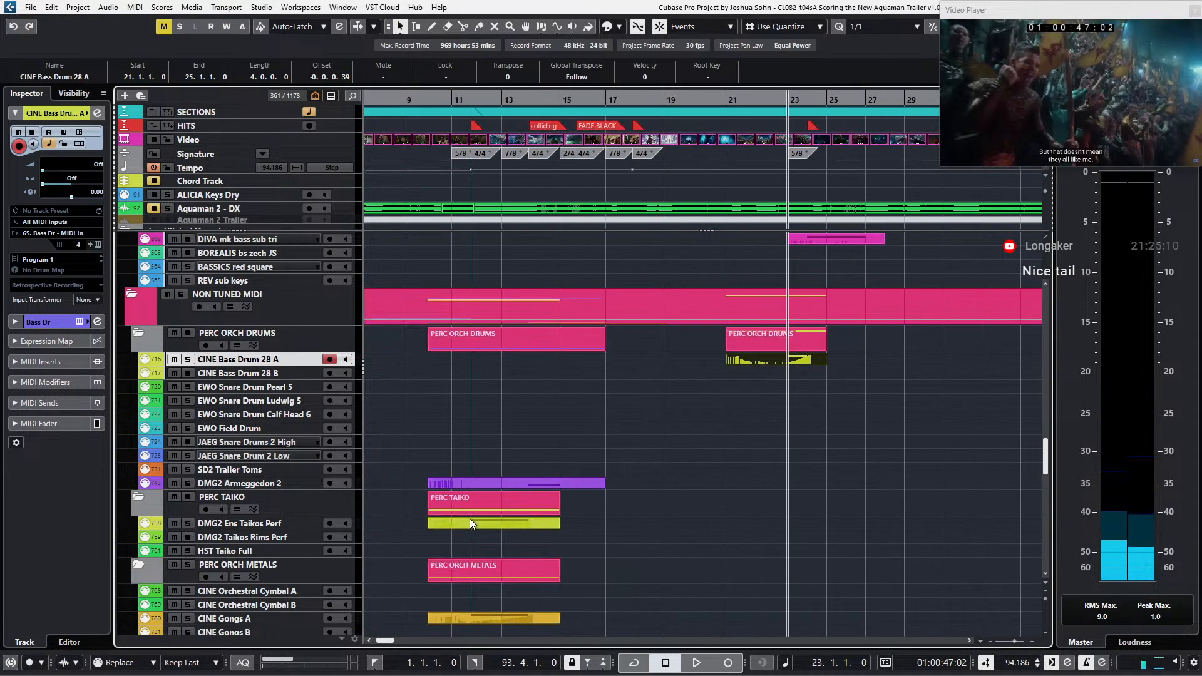
pyautogui.moveTo(475, 523); pyautogui.dragTo(900, 518)
pyautogui.press('h')
pyautogui.press('h')
# Step: Fit the copied taiko part's B2 note to bar 23, ending it at bar 24
pyautogui.doubleClick(900, 518)
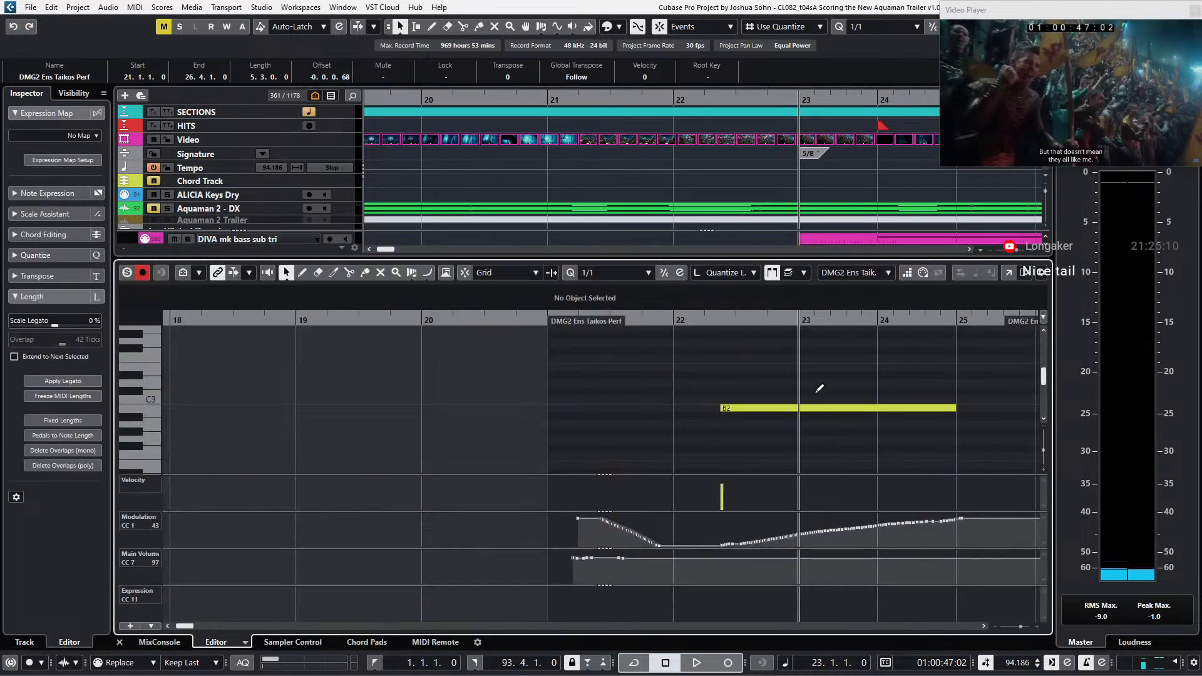
pyautogui.press('e')
pyautogui.hotkey('alt', 'Right')
pyautogui.hotkey('alt', 'Left')
pyautogui.hscroll(3, 816, 453)
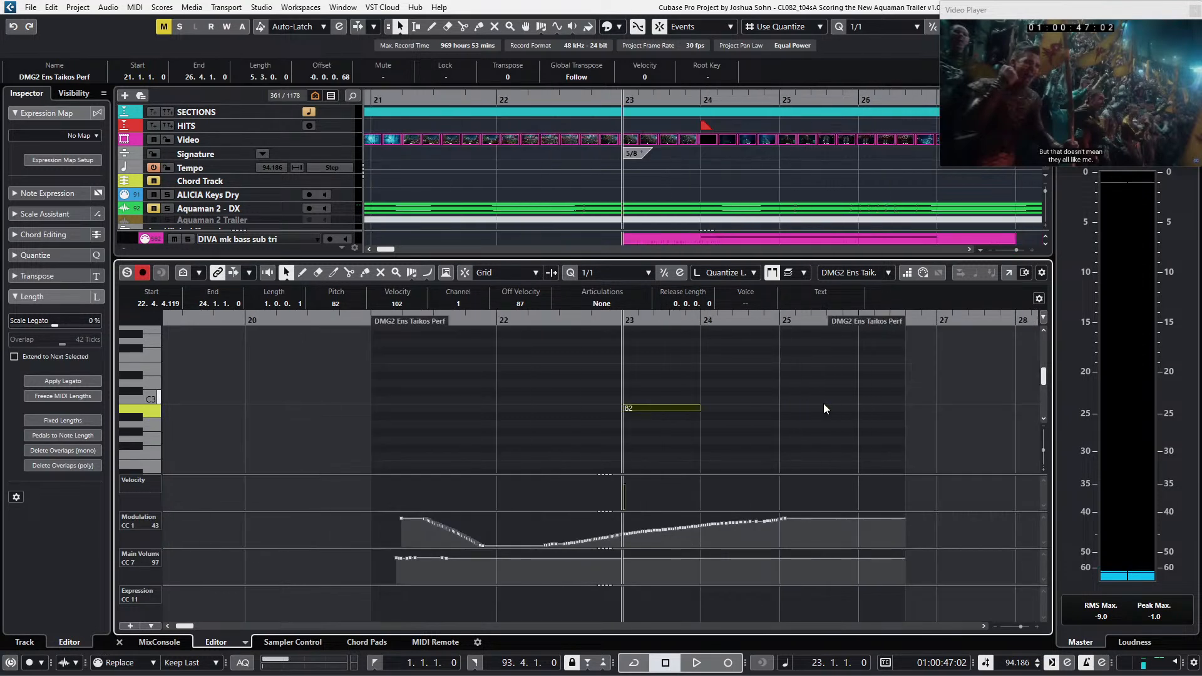
# Step: Delete the copied taiko part's Modulation (CC 1) data after bar 24 and scale up the ramp leading to that bar
pyautogui.moveTo(704, 543); pyautogui.dragTo(870, 475)
pyautogui.press('Delete')
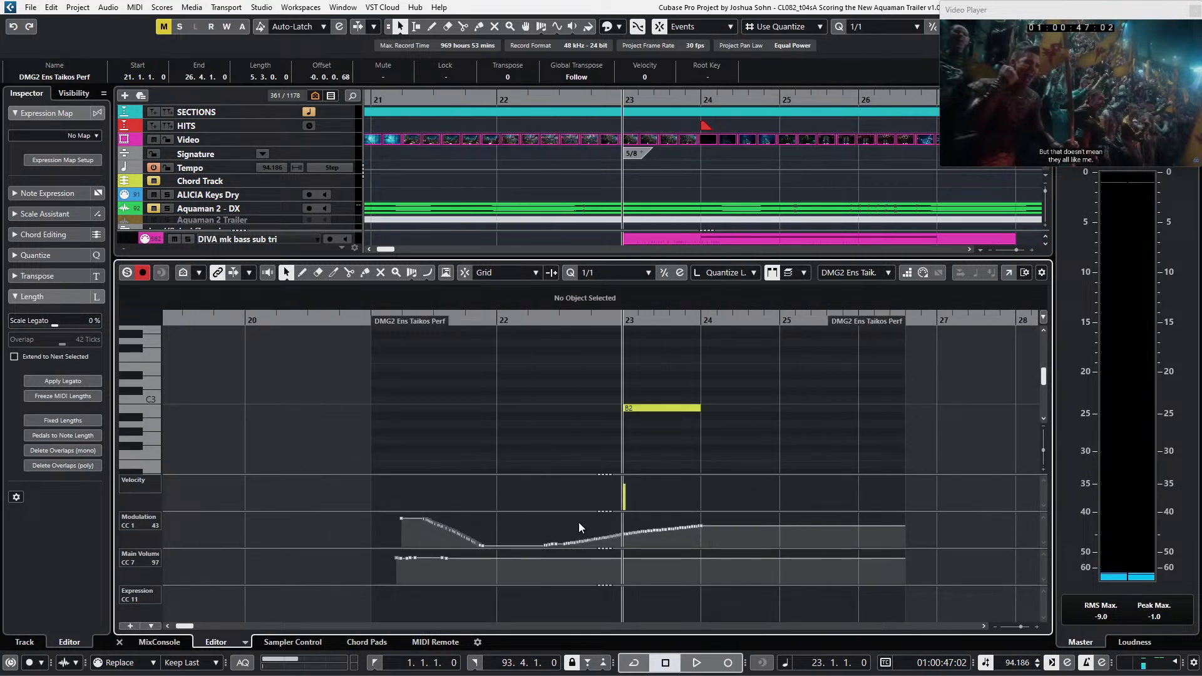
pyautogui.moveTo(555, 520); pyautogui.dragTo(761, 552)
pyautogui.moveTo(702, 512); pyautogui.dragTo(692, 474)
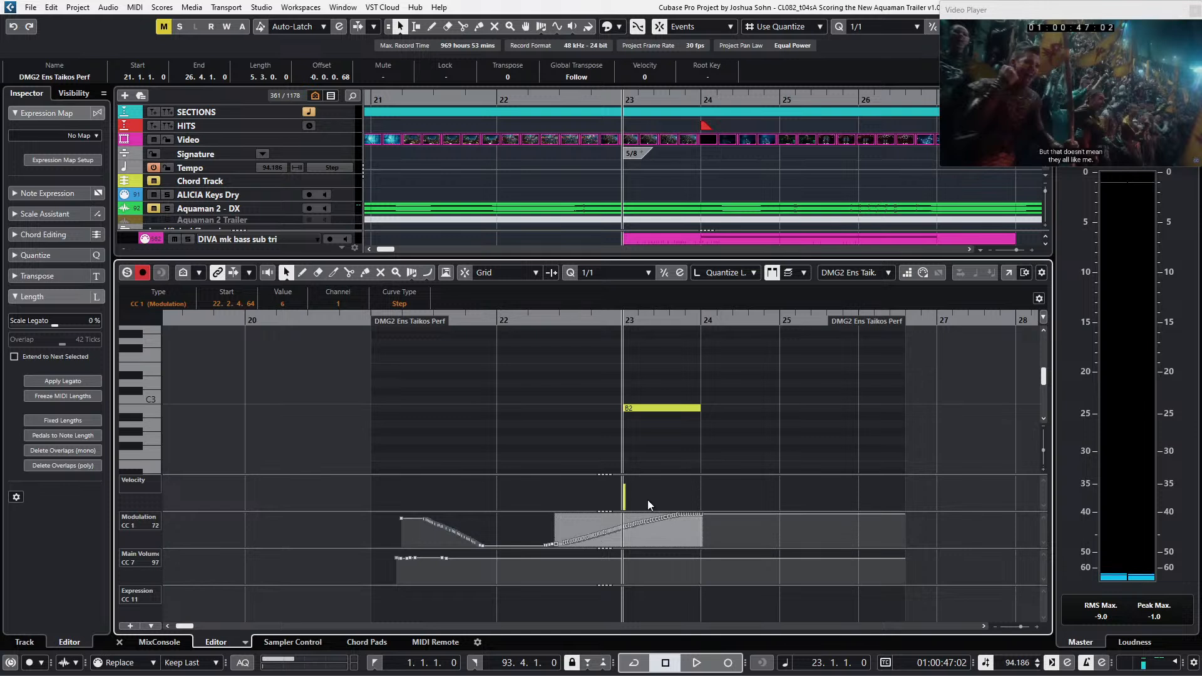
# Step: Re-record the taiko part's Modulation (CC 1) swell from bar 22 past the bar 24 hit, ending back at bar 22 in the project
pyautogui.click(546, 524)
pyautogui.click(546, 524)
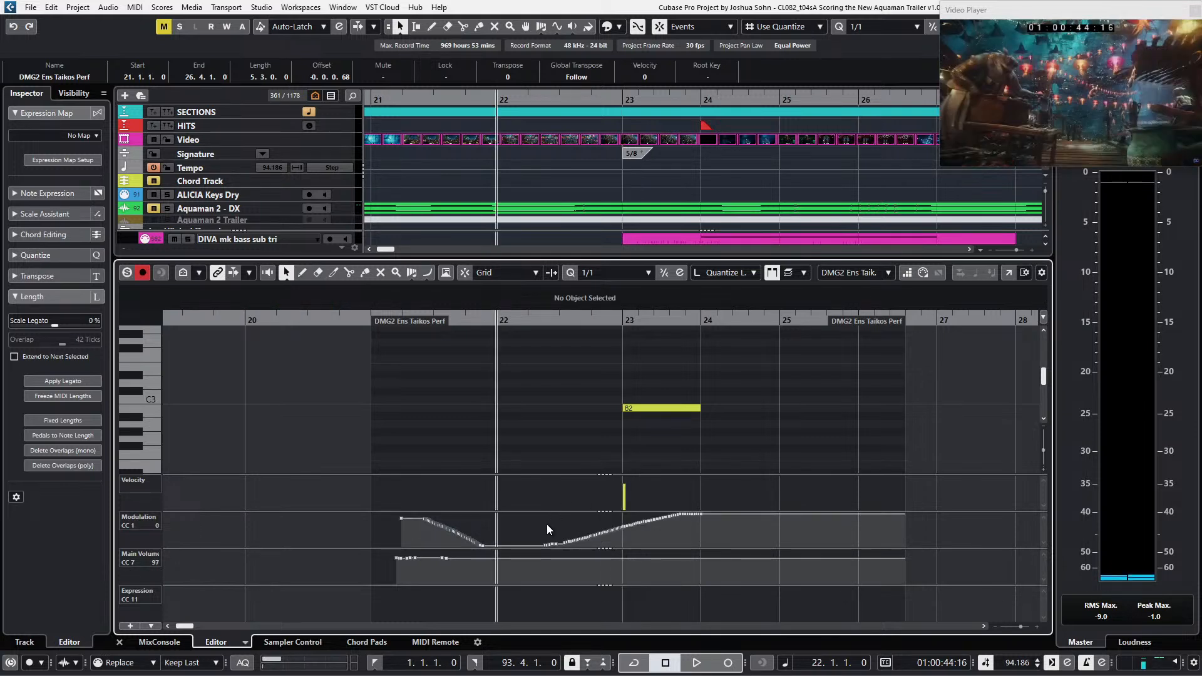
pyautogui.press('KP_Multiply')
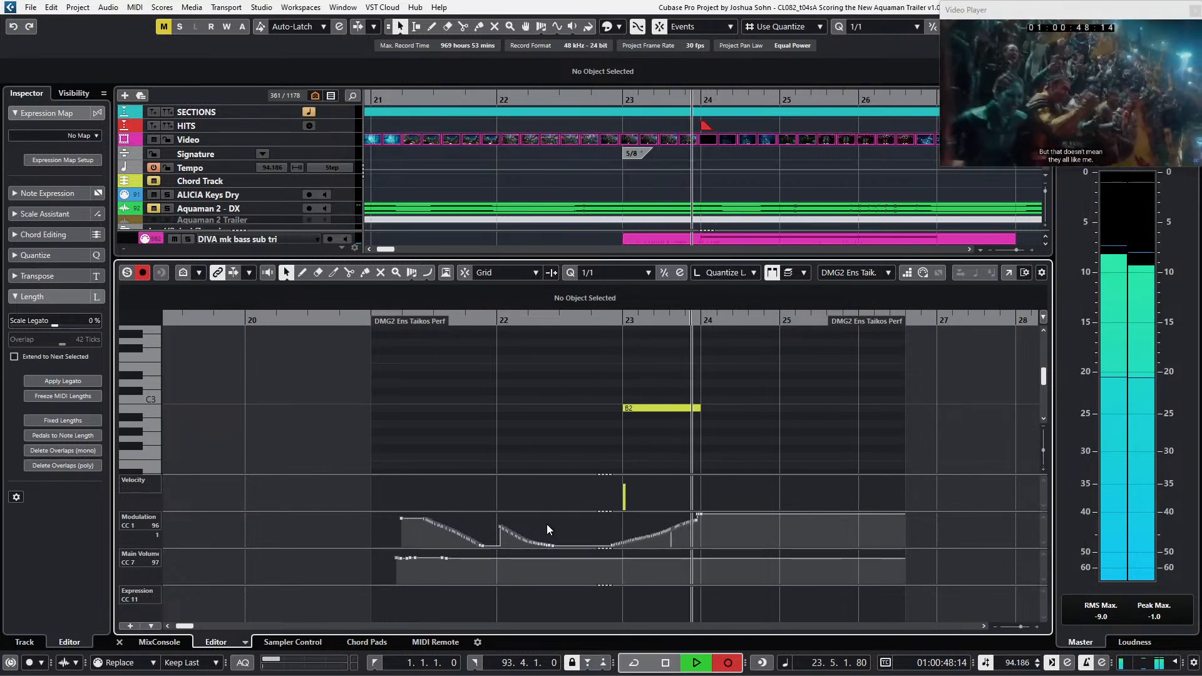
pyautogui.press('space')
pyautogui.press('Return')
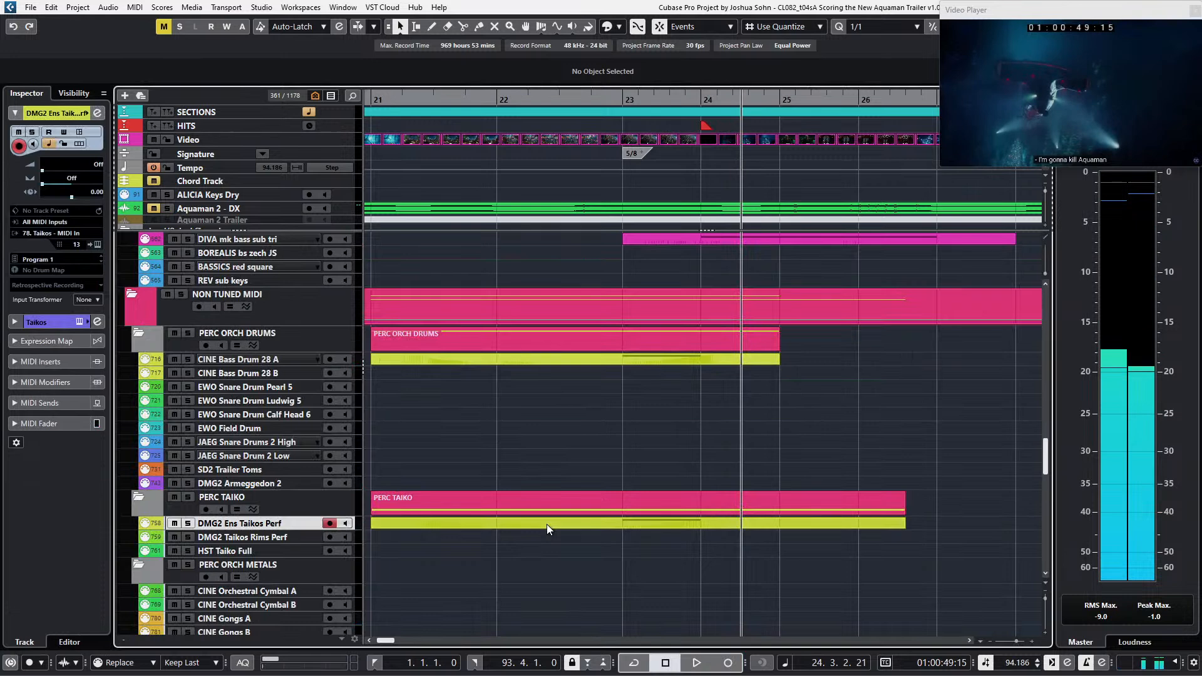
pyautogui.press('KP_Subtract')
pyautogui.press('KP_Subtract')
pyautogui.press('KP_Subtract')
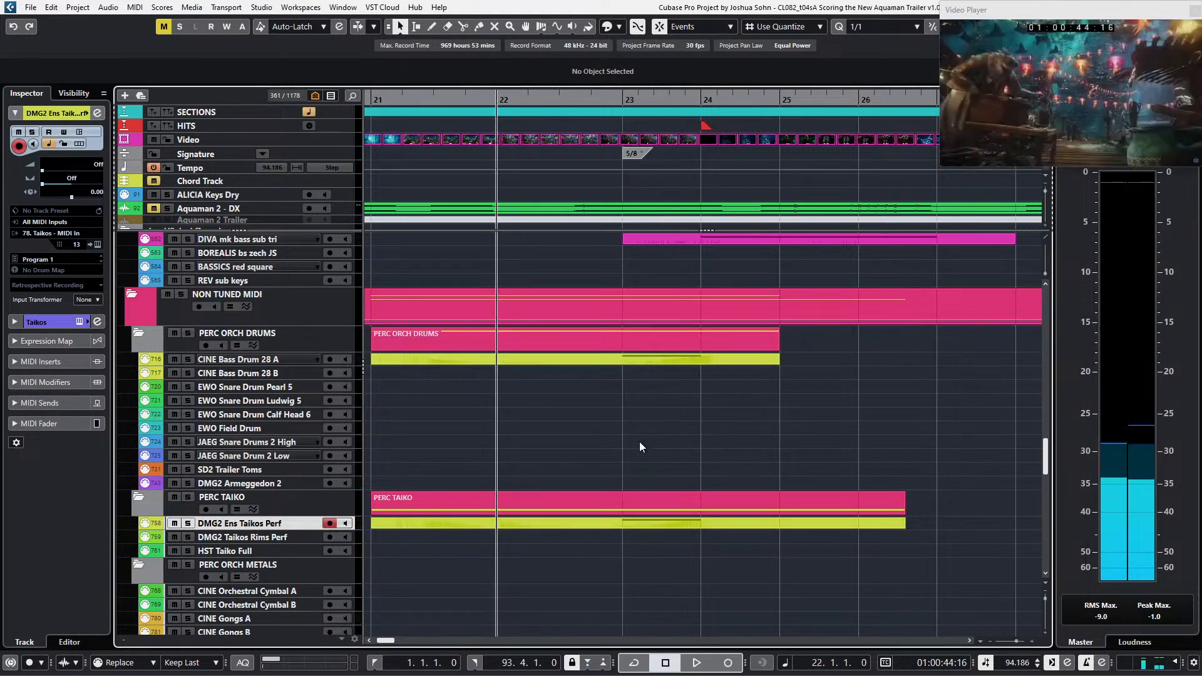
# Step: Copy the CINE Bass Drum 28 A part at bar 21 and paste it at bar 11 on the same track
pyautogui.scroll(-5, 661, 404)
pyautogui.scroll(2, 723, 426)
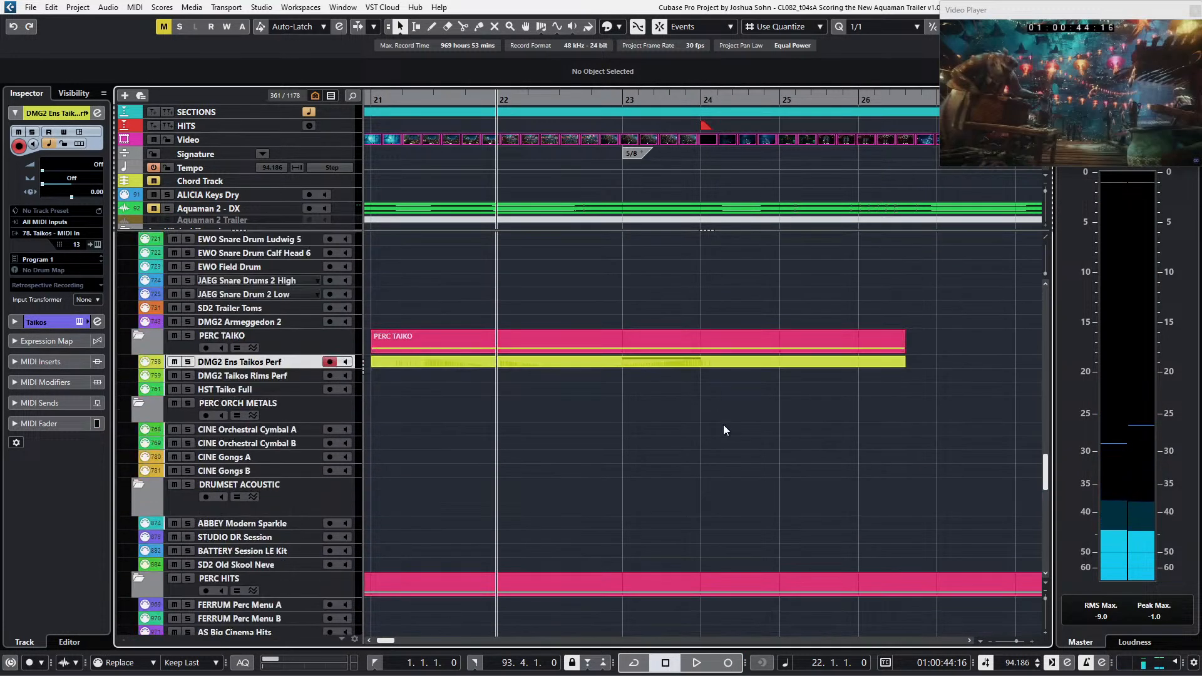
pyautogui.keyDown('ctrl'); pyautogui.scroll(-4, 723, 425); pyautogui.keyUp('ctrl')
pyautogui.scroll(2, 724, 401)
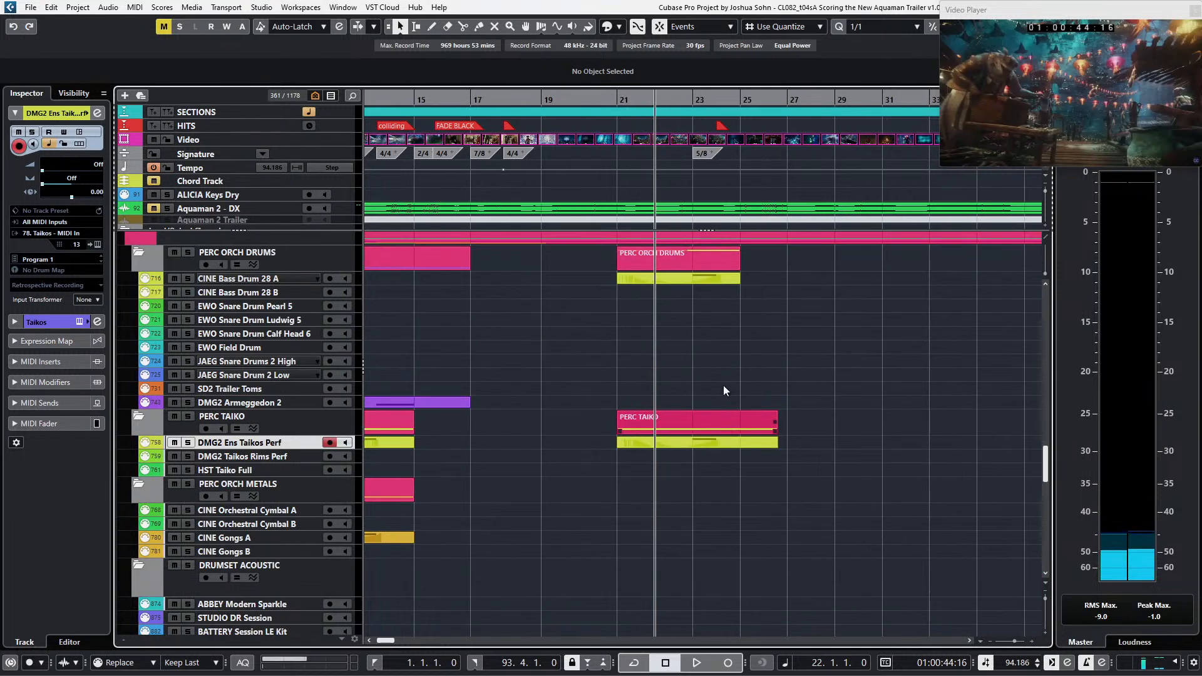
pyautogui.click(710, 280)
pyautogui.keyDown('shift'); pyautogui.click(715, 443); pyautogui.keyUp('shift')
pyautogui.hscroll(-4, 716, 439)
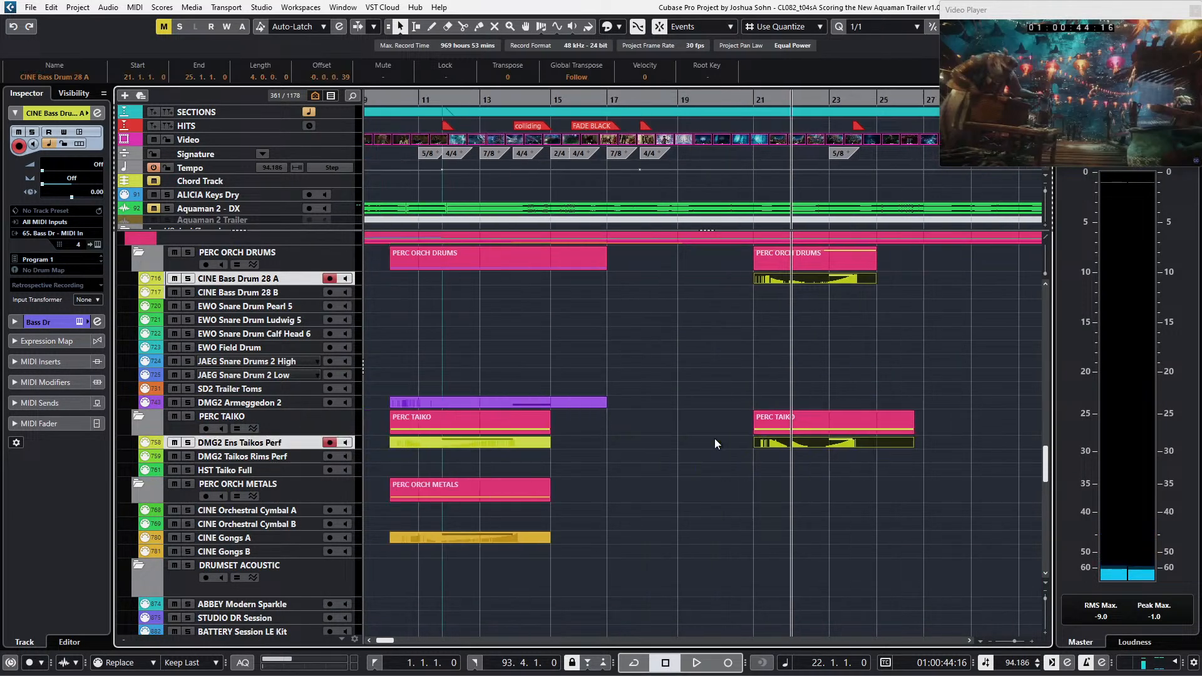
pyautogui.hscroll(2, 751, 376)
pyautogui.moveTo(780, 350); pyautogui.dragTo(804, 284)
pyautogui.hscroll(-9, 804, 284)
pyautogui.hscroll(5, 804, 284)
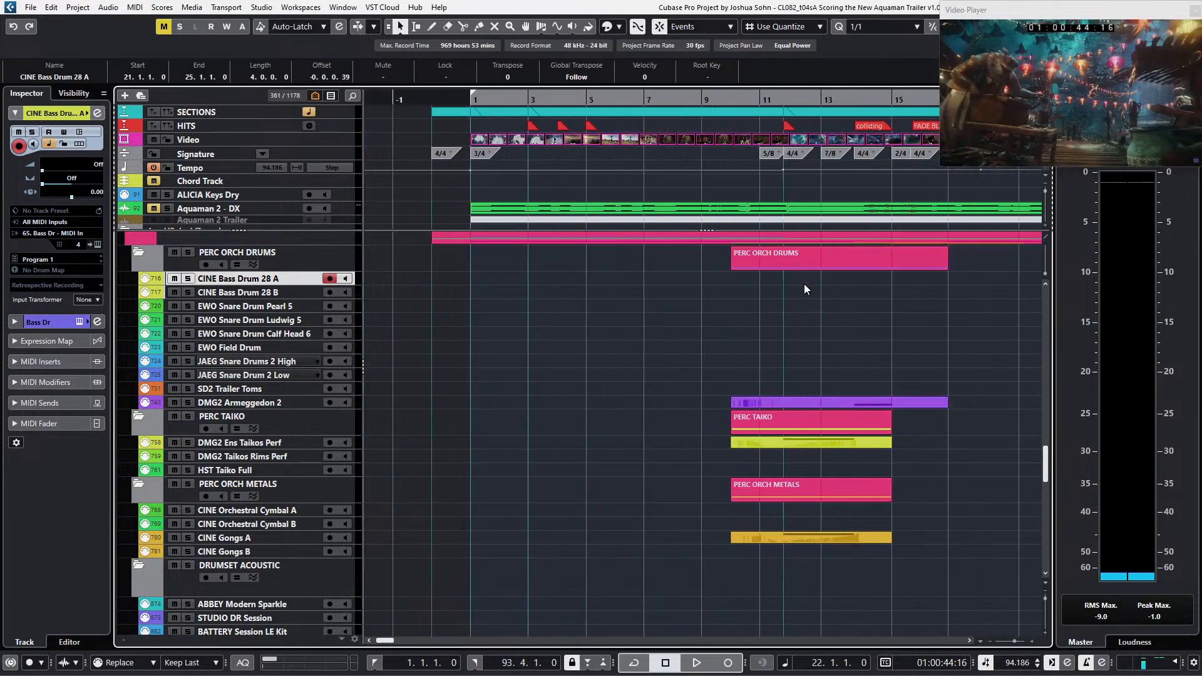
pyautogui.click(691, 103)
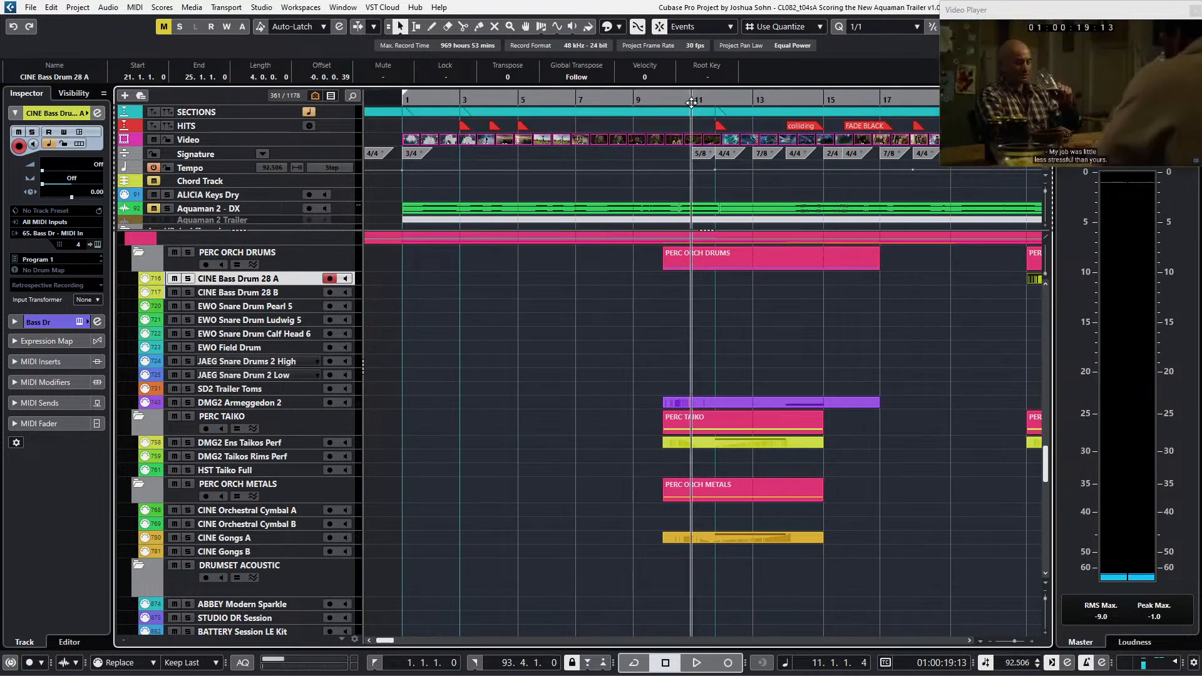
pyautogui.scroll(2, 712, 244)
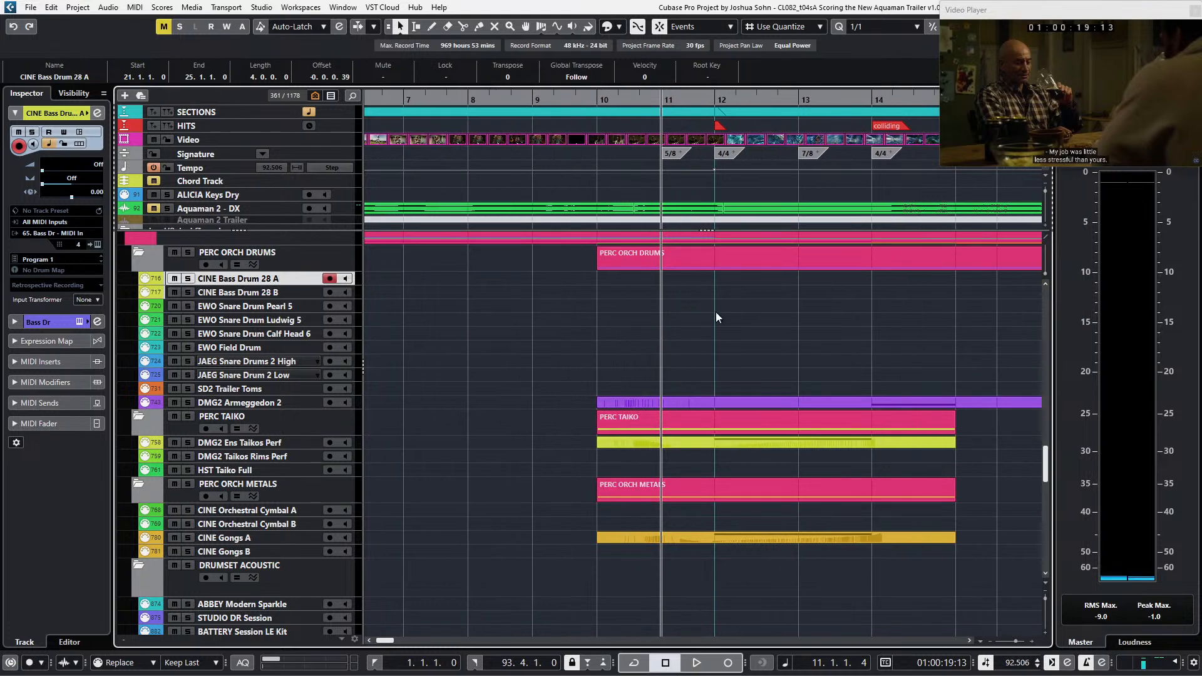
pyautogui.hotkey('ctrl', 'v')
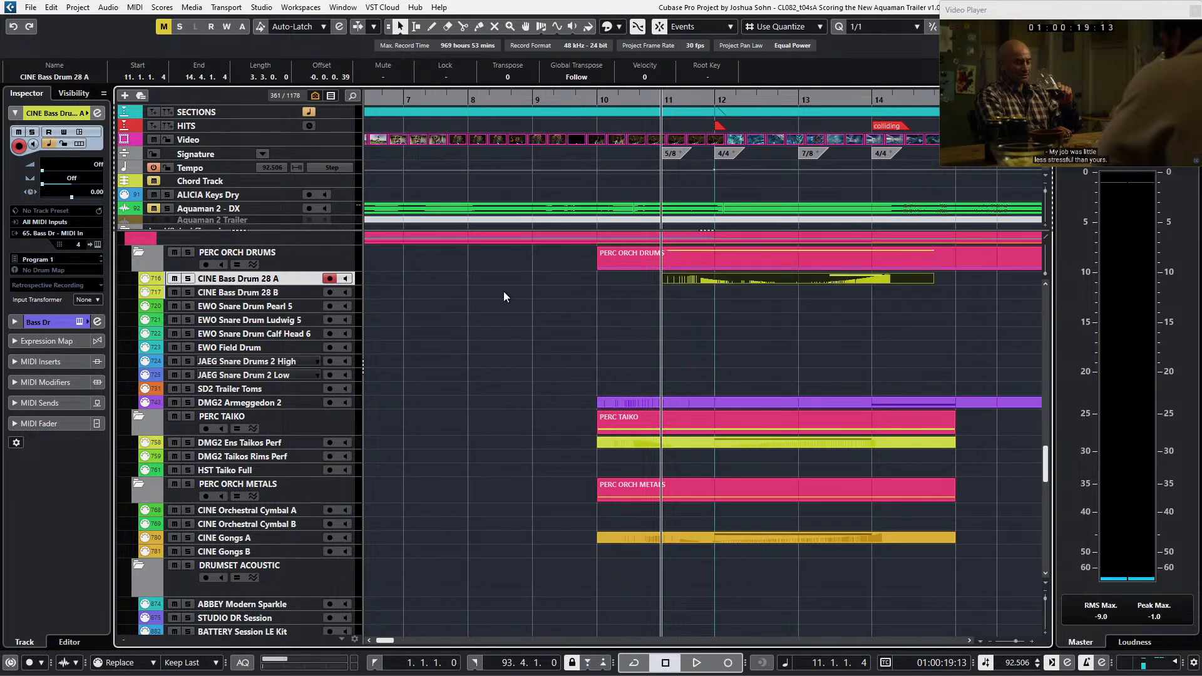
# Step: Move the pasted bass drum part earlier so its B1 note spans bar 11 to bar 12, and check the note in the editor
pyautogui.moveTo(830, 274); pyautogui.dragTo(709, 282)
pyautogui.click(704, 283)
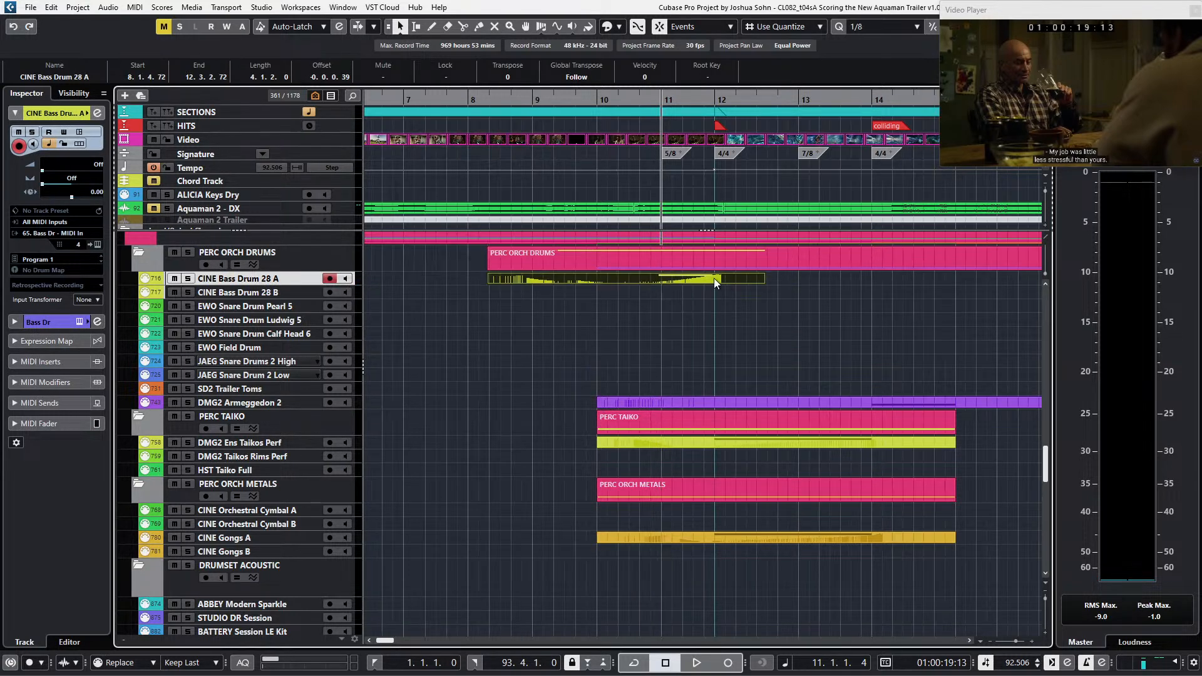
pyautogui.doubleClick(714, 278)
pyautogui.click(685, 421)
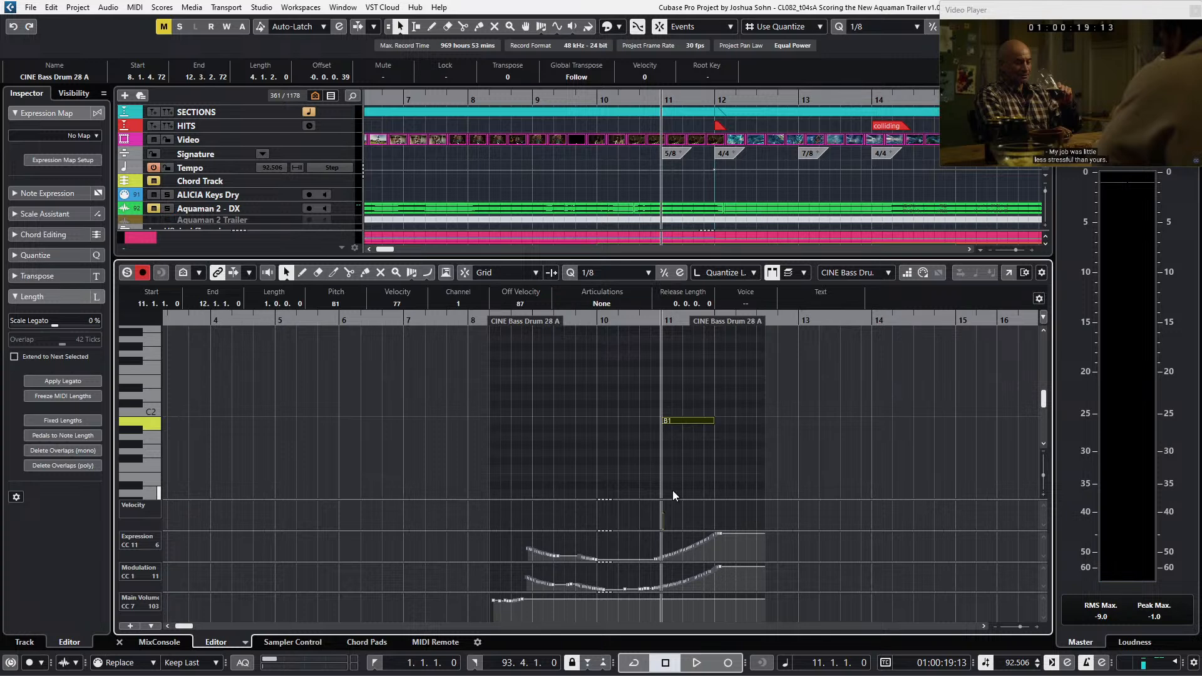
pyautogui.scroll(3, 735, 396)
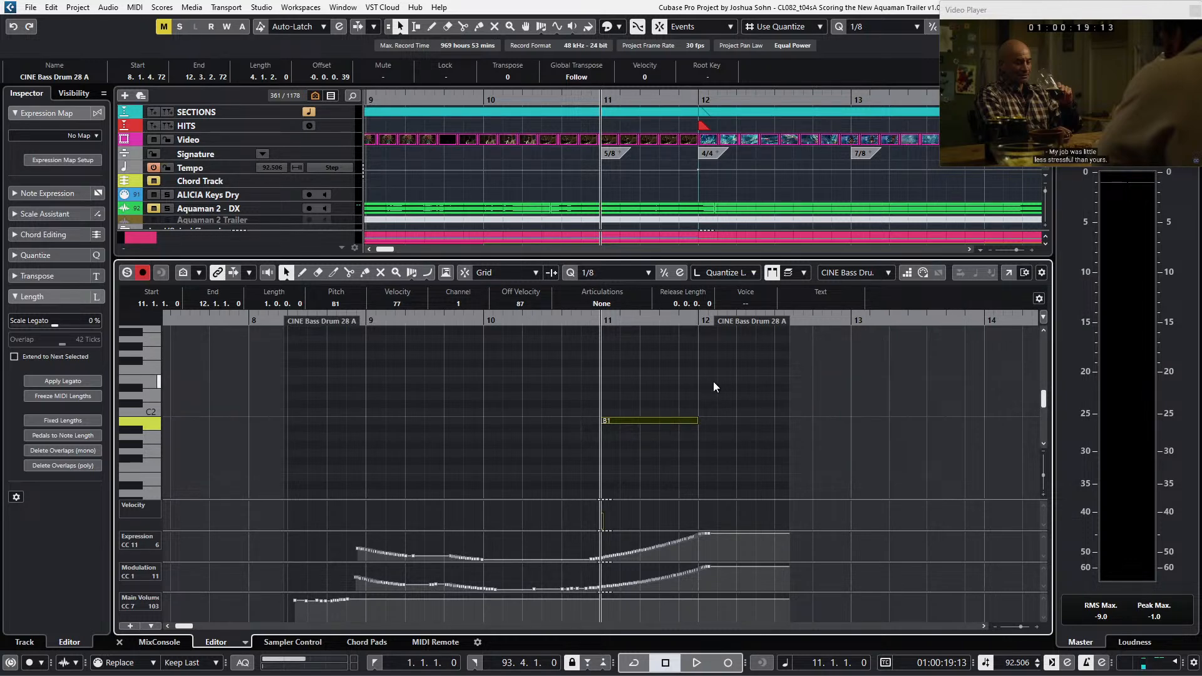
# Step: Play the moved bass drum swell from bar 11 into the bar 12 hit, and close the editor
pyautogui.press('KP_Subtract')
pyautogui.press('KP_Add')
pyautogui.press('KP_Add')
pyautogui.press('KP_Subtract')
pyautogui.press('space')
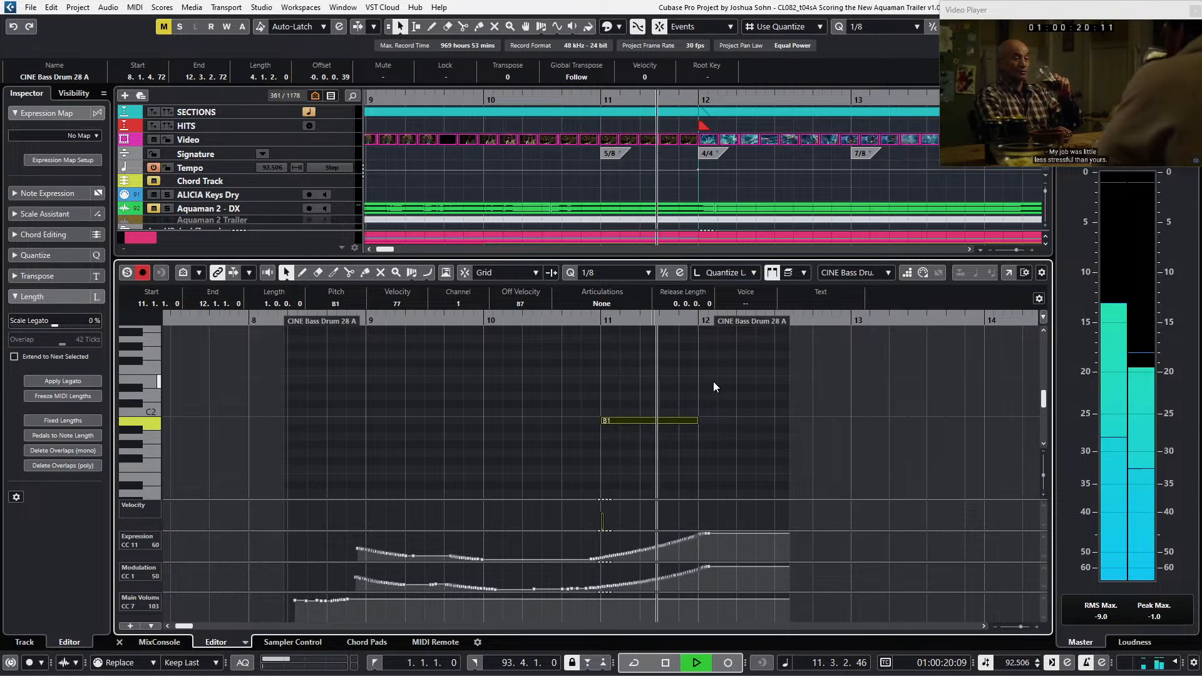
pyautogui.press('space')
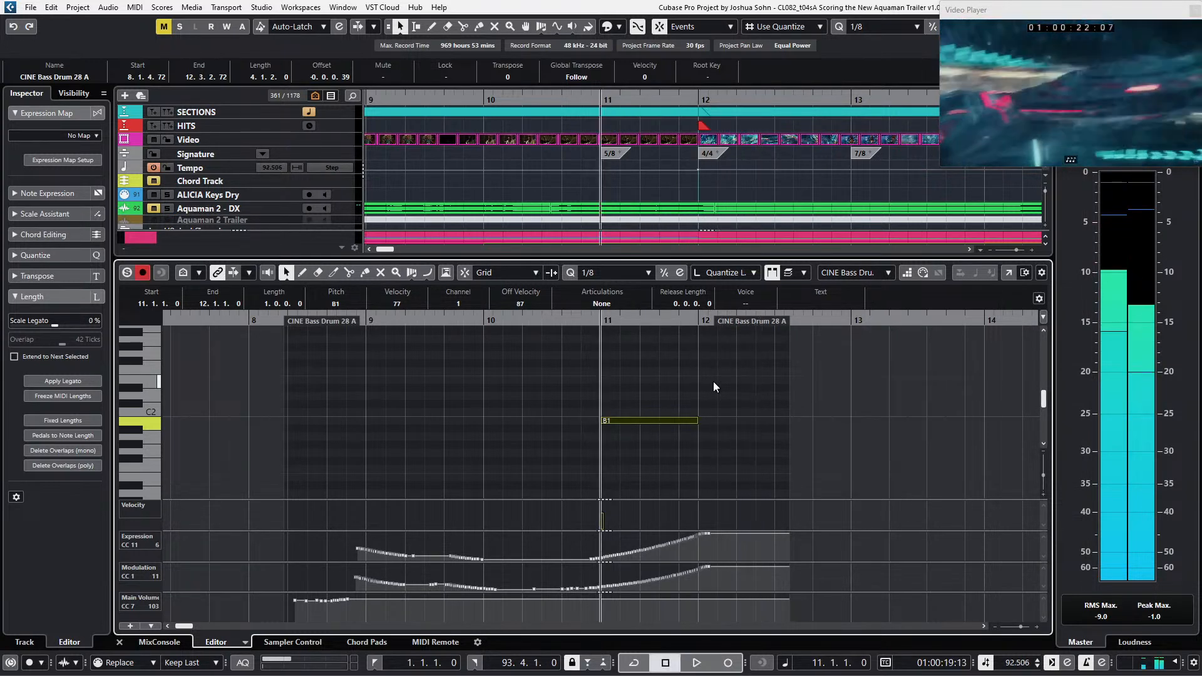
pyautogui.hotkey('ctrl', 'e')
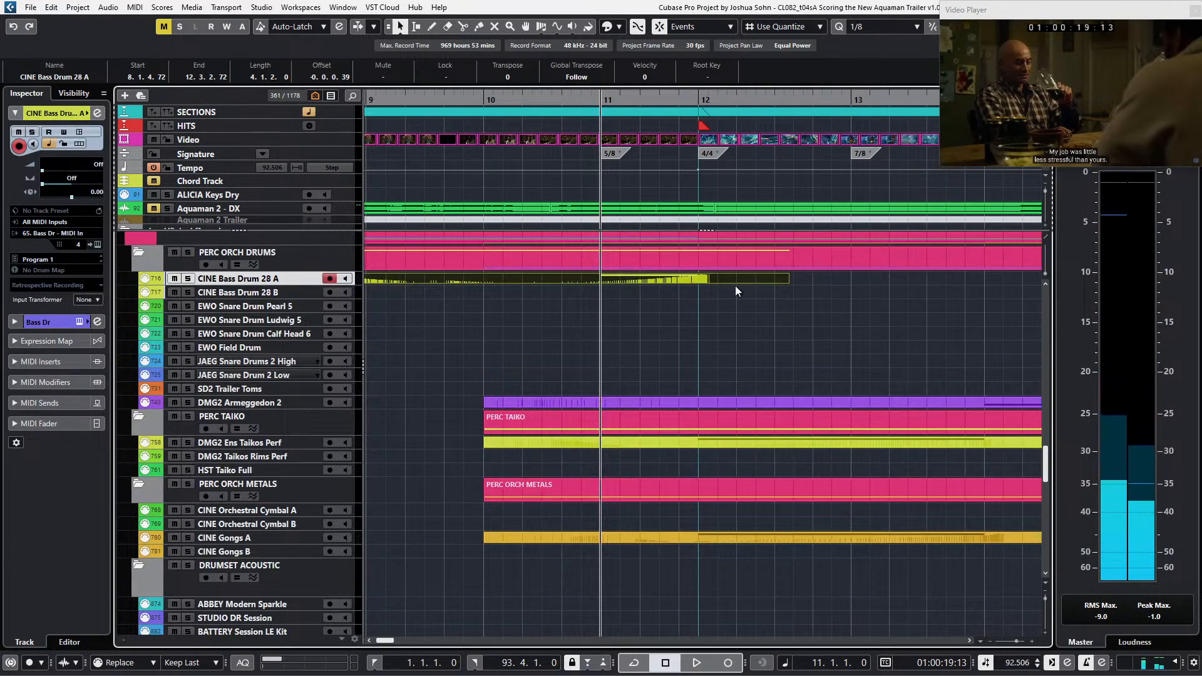
# Step: Move the playback position to bar 12, deselect the bass drum part, and play the hit from there
pyautogui.scroll(-2, 652, 314)
pyautogui.press('ctrl+KP_Add')
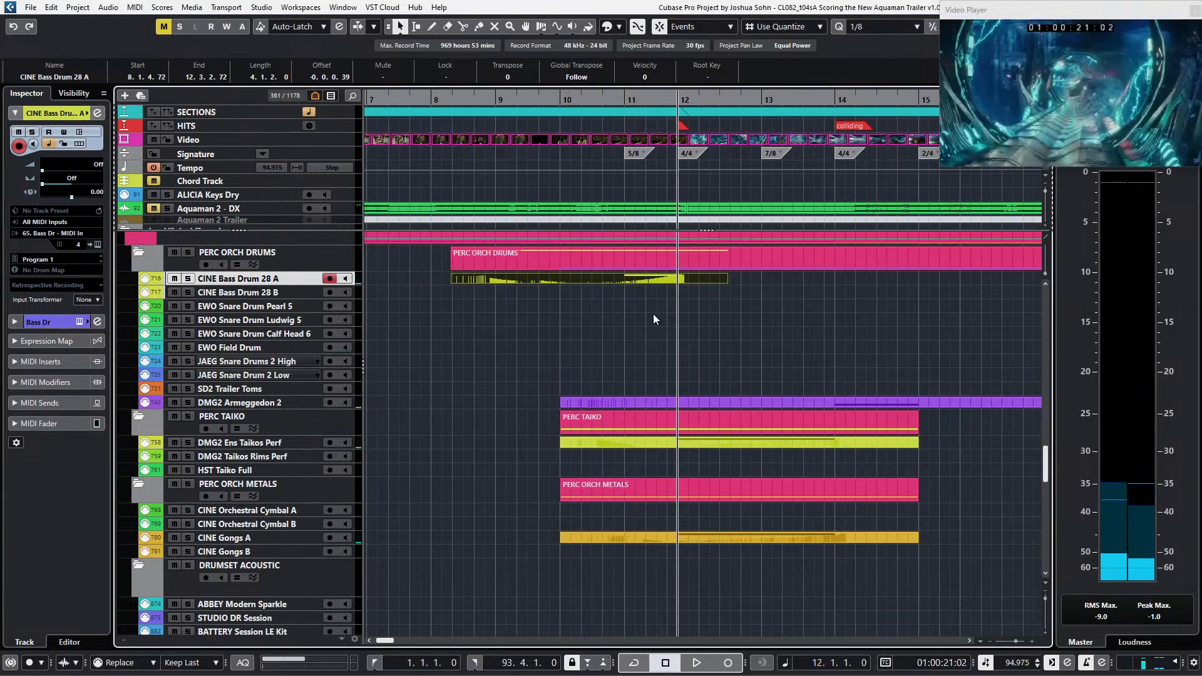
pyautogui.scroll(-2, 647, 340)
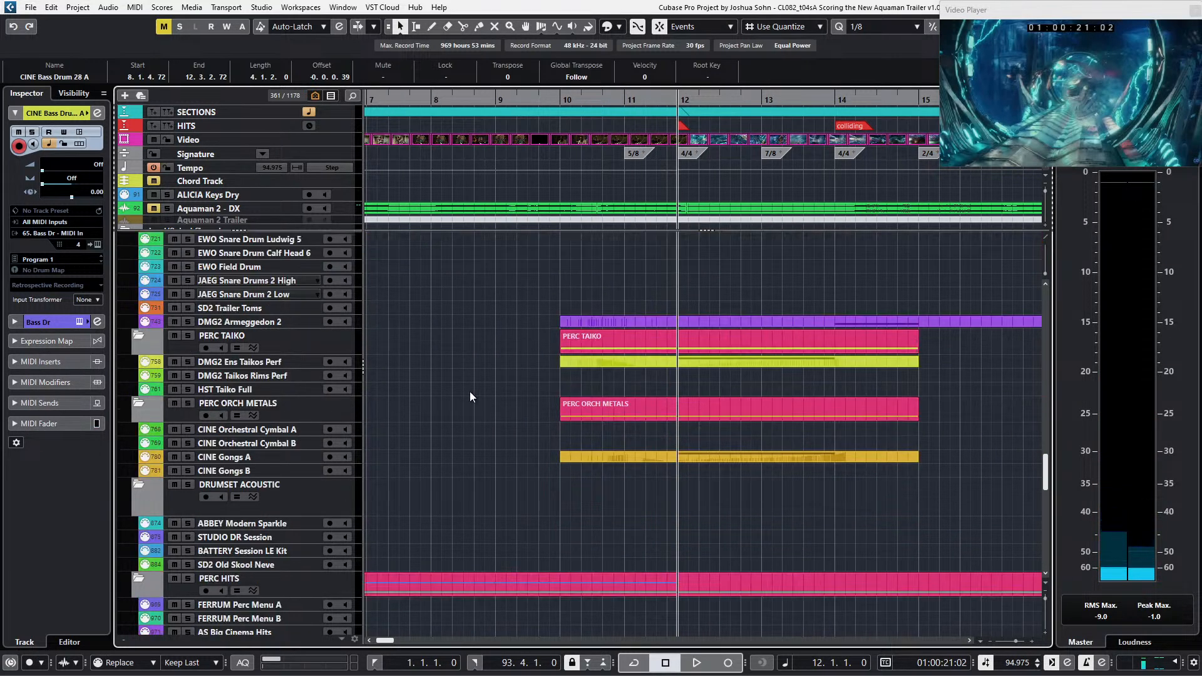
pyautogui.scroll(2, 525, 369)
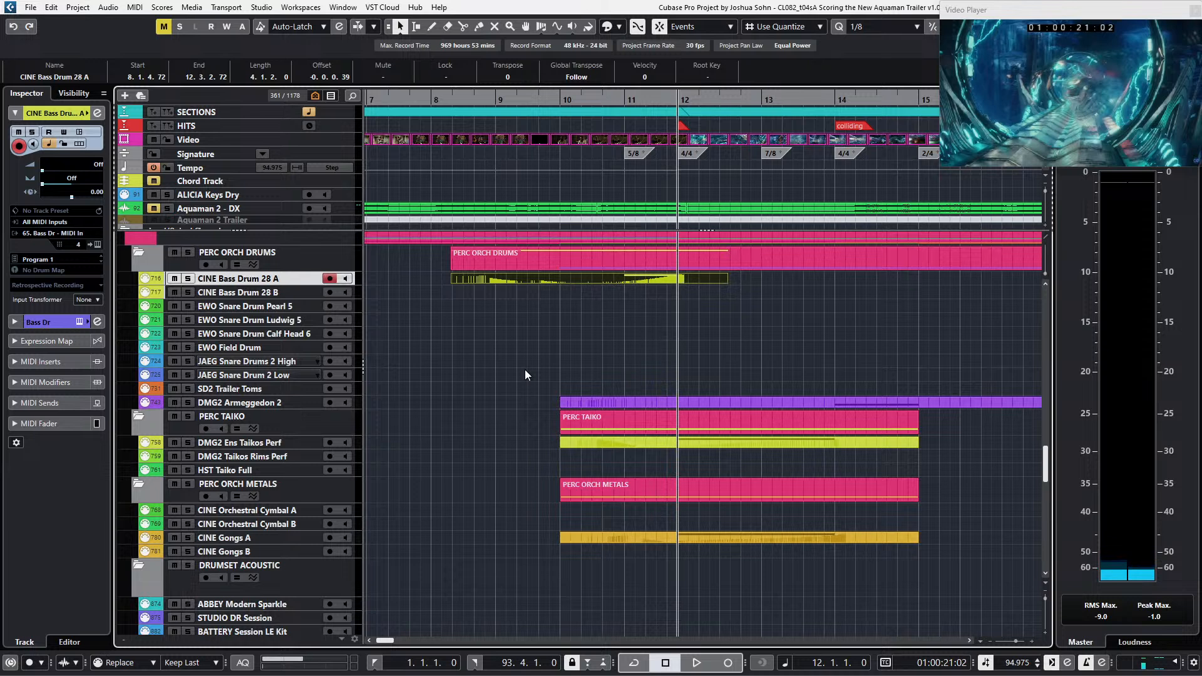
pyautogui.click(638, 342)
pyautogui.press('space')
pyautogui.press('space')
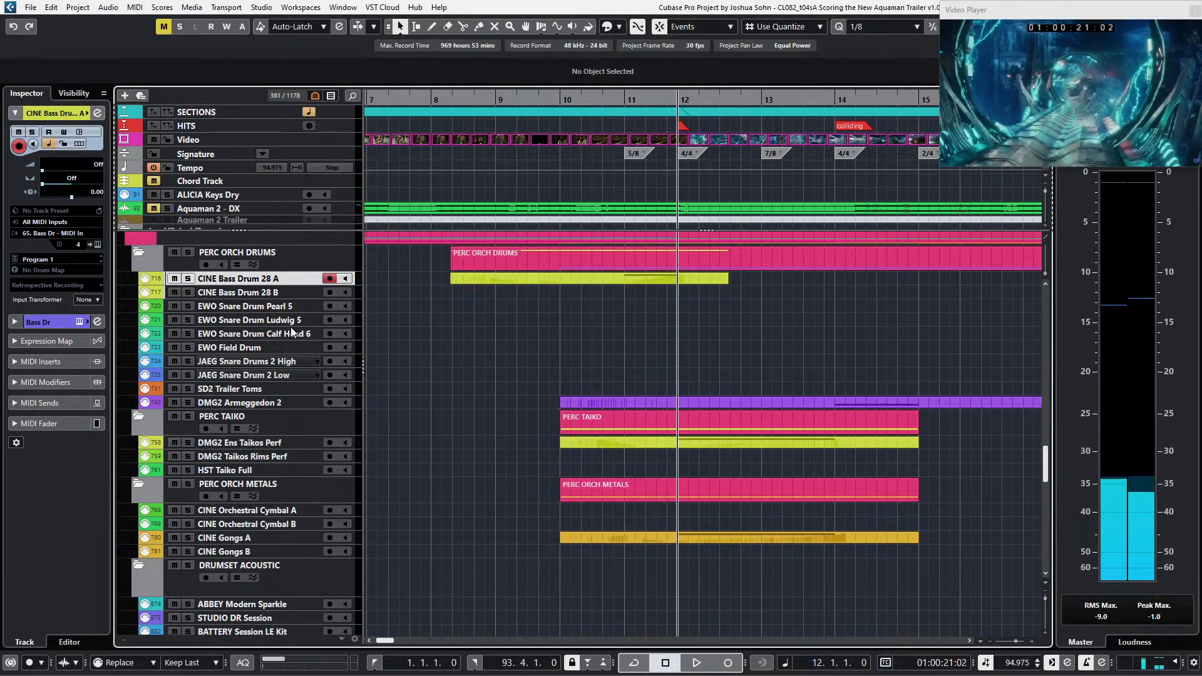
# Step: Copy the DMG2 Armeggedon 2 part's C2 note from bar 14 to bar 12, and play both hits
pyautogui.click(261, 389)
pyautogui.click(261, 402)
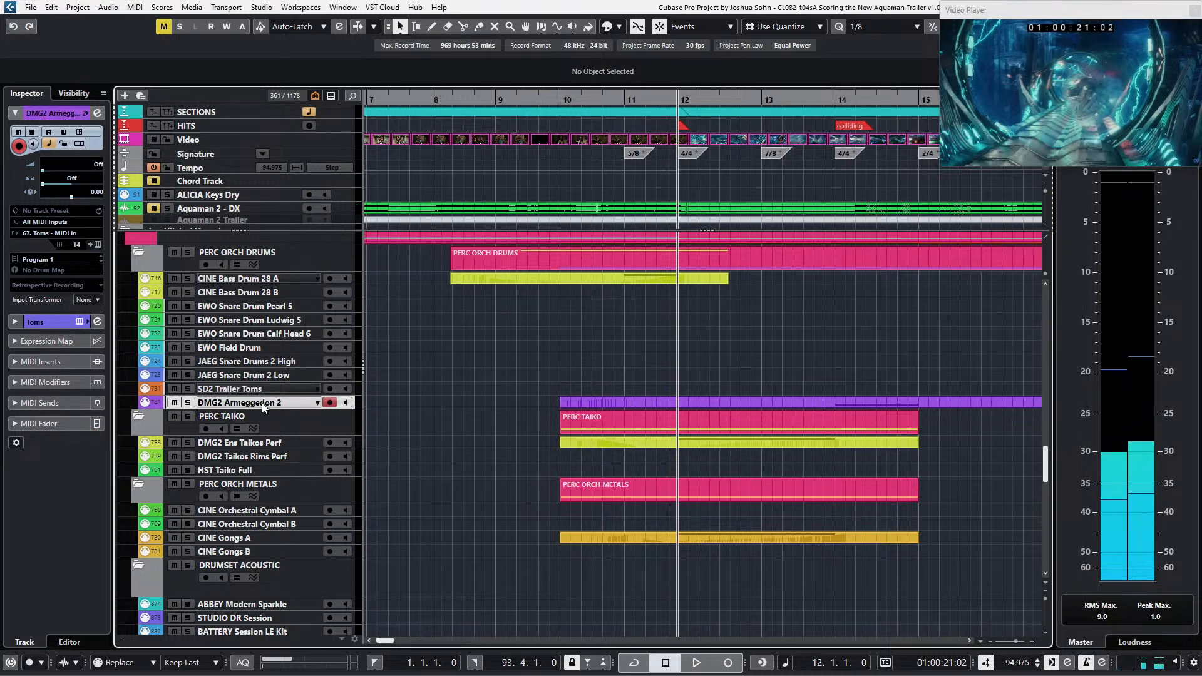
pyautogui.doubleClick(657, 404)
pyautogui.press('space')
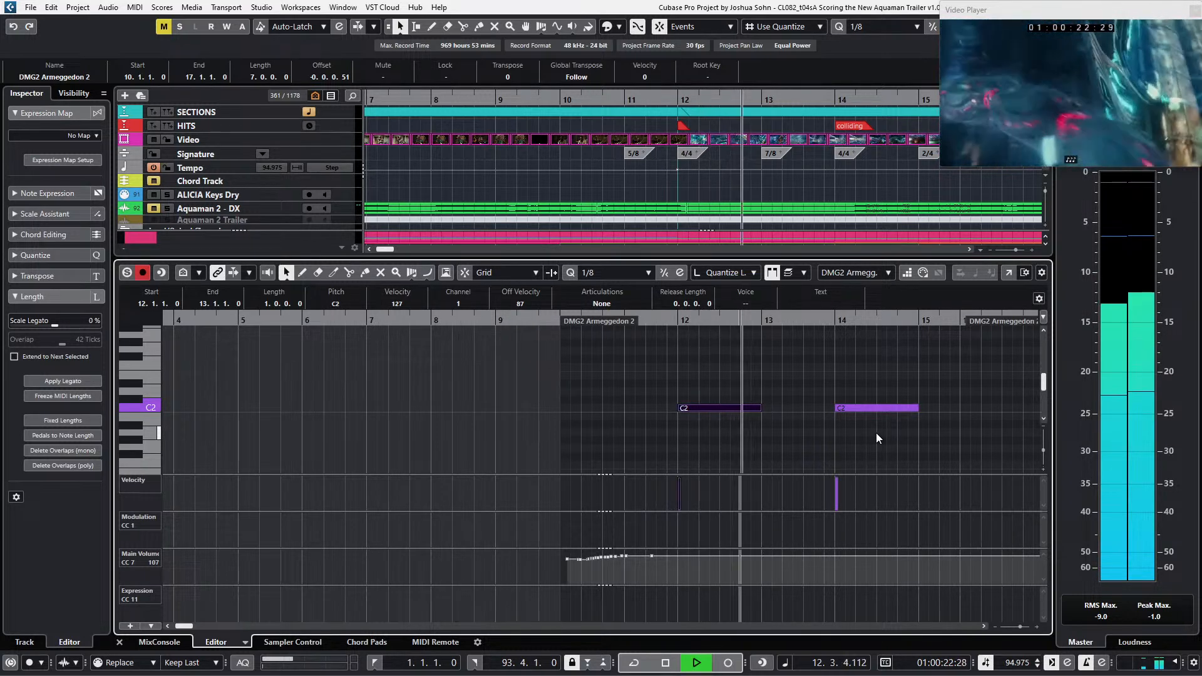
pyautogui.press('g')
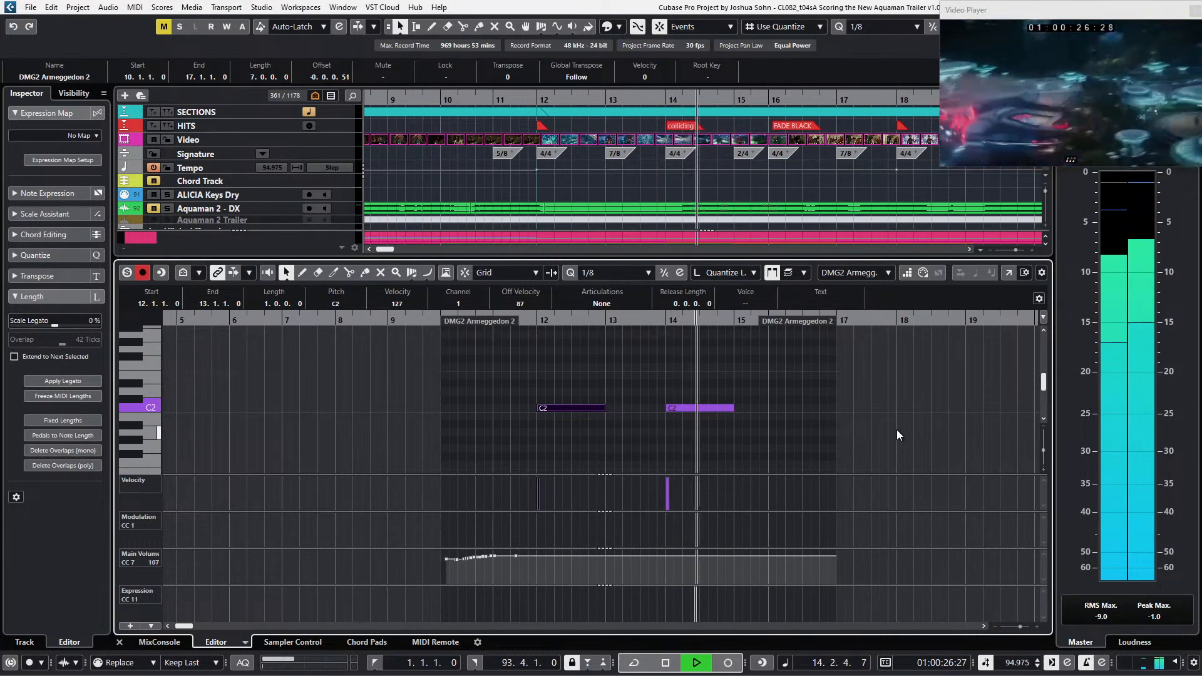
pyautogui.press('space')
pyautogui.press('Return')
# Step: Play the music from bar 18 to about bar 21, and move the playback position to bar 23
pyautogui.scroll(-3, 897, 430)
pyautogui.hscroll(3, 896, 431)
pyautogui.press('KP_Add')
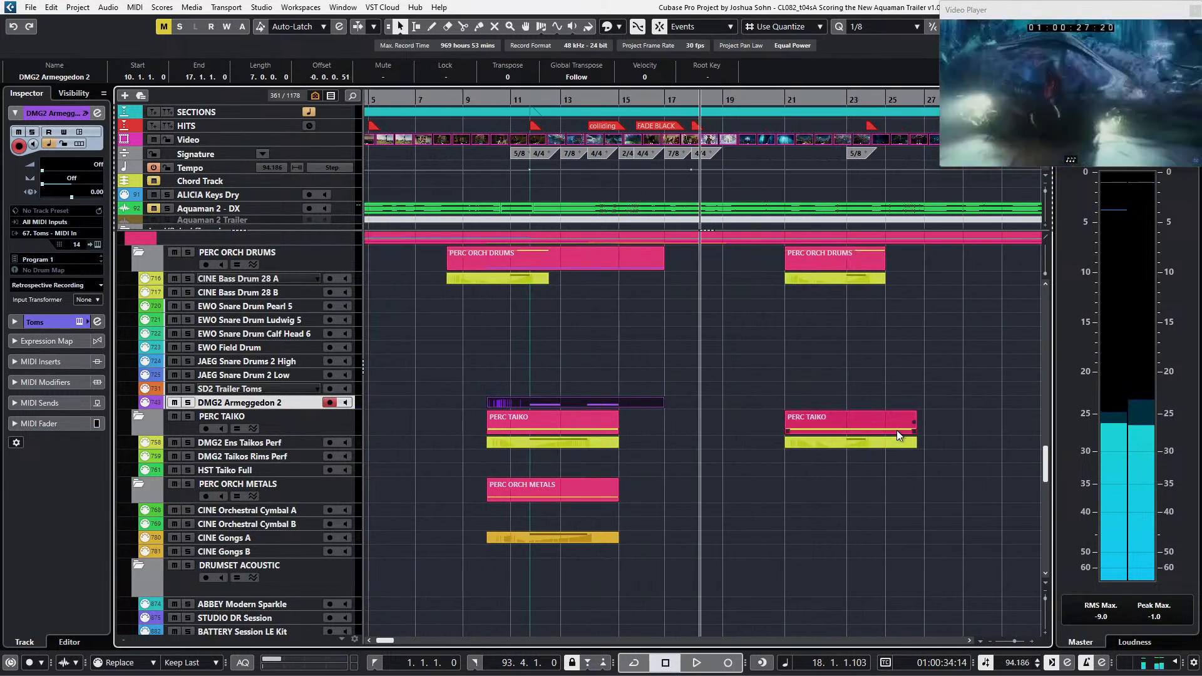
pyautogui.press('space')
pyautogui.press('space')
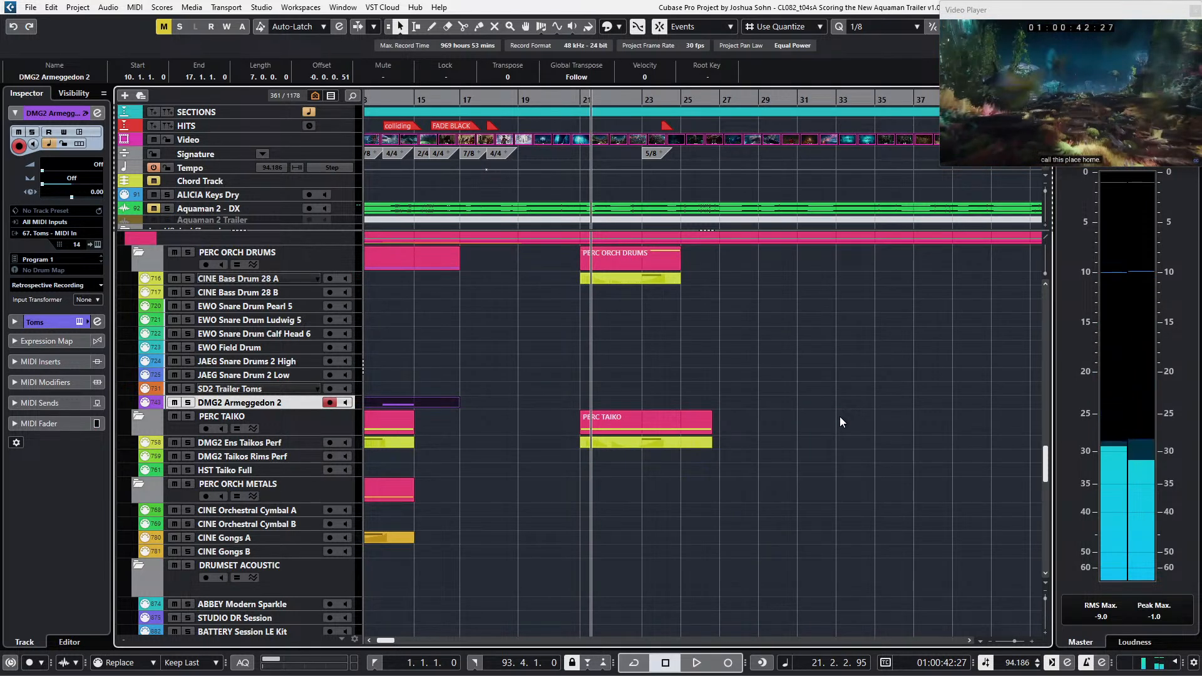
pyautogui.scroll(3, 727, 386)
pyautogui.press('KP_Add')
pyautogui.press('KP_Add')
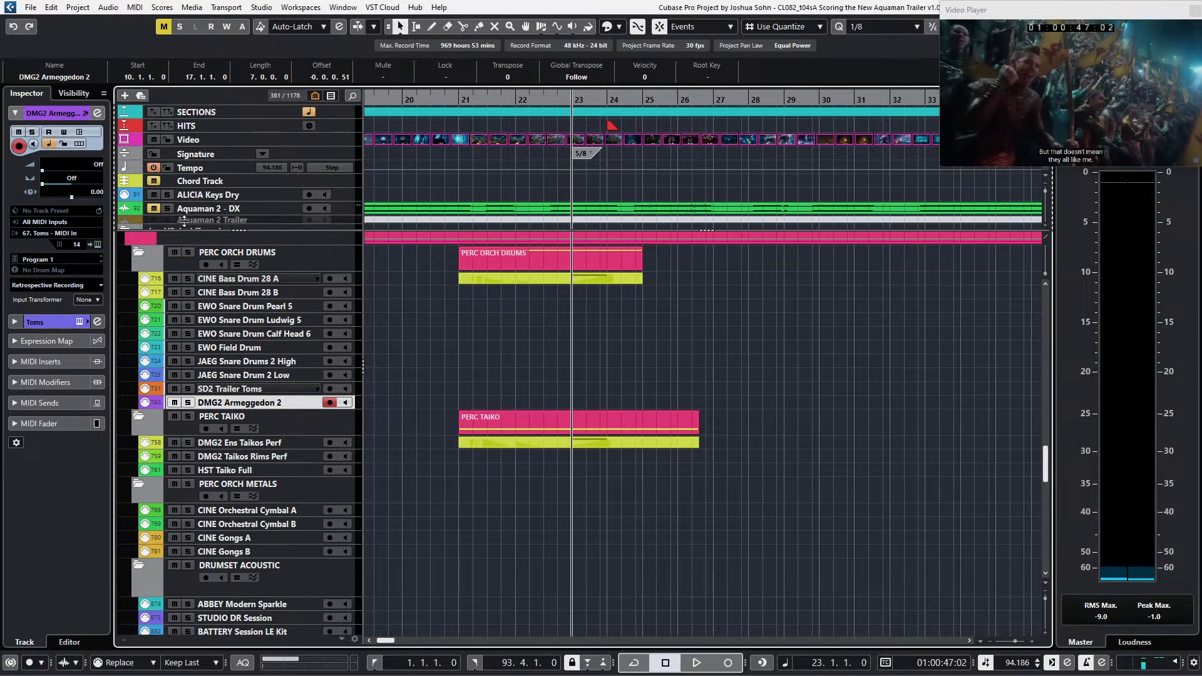
# Step: Unmute the Aquaman 2 - DX dialogue track and play from bar 23 through the bar 24 hit to about bar 27
pyautogui.click(153, 208)
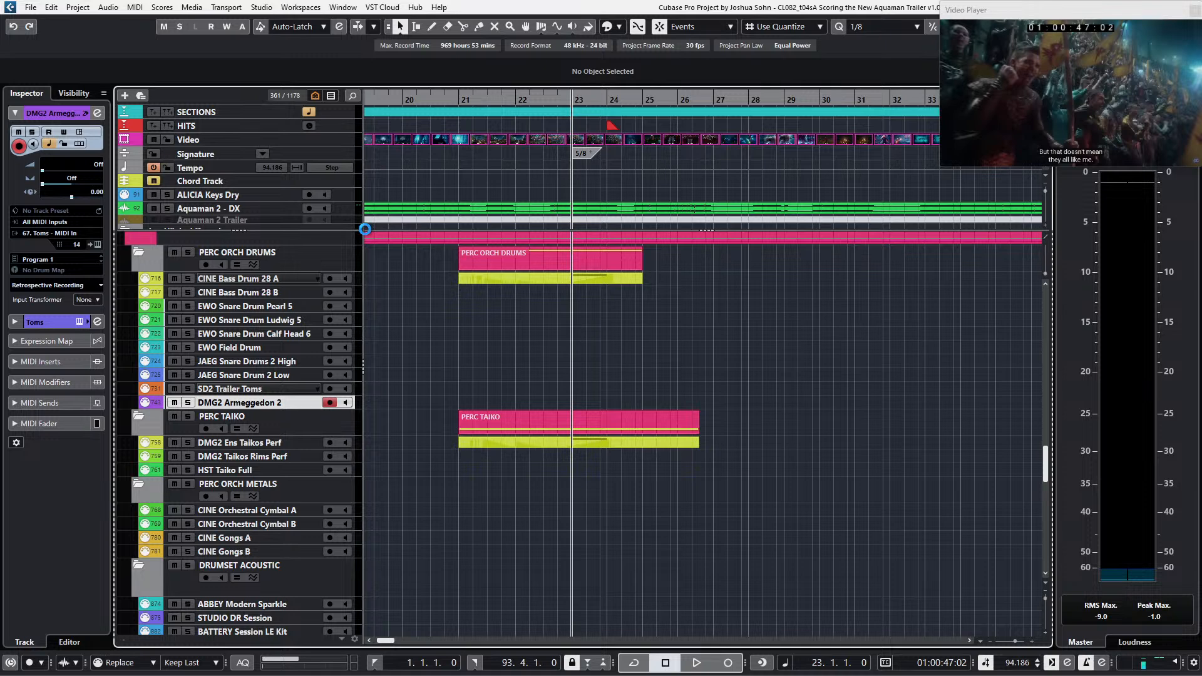
pyautogui.press('KP_Add')
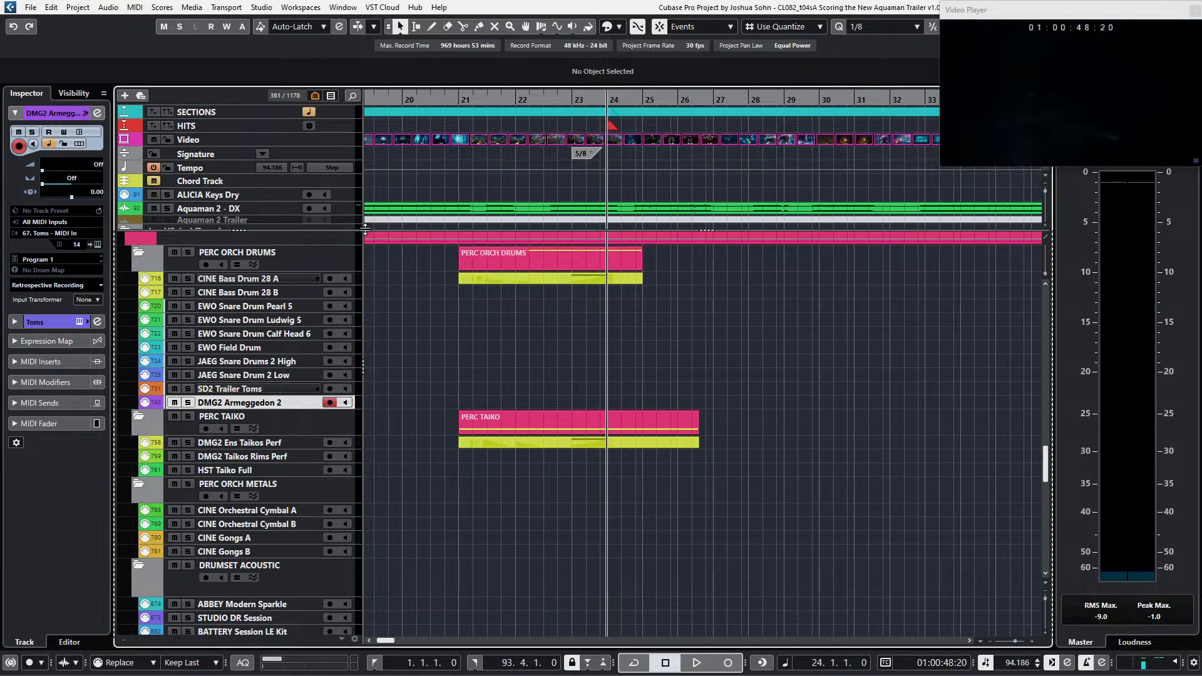
pyautogui.press('space')
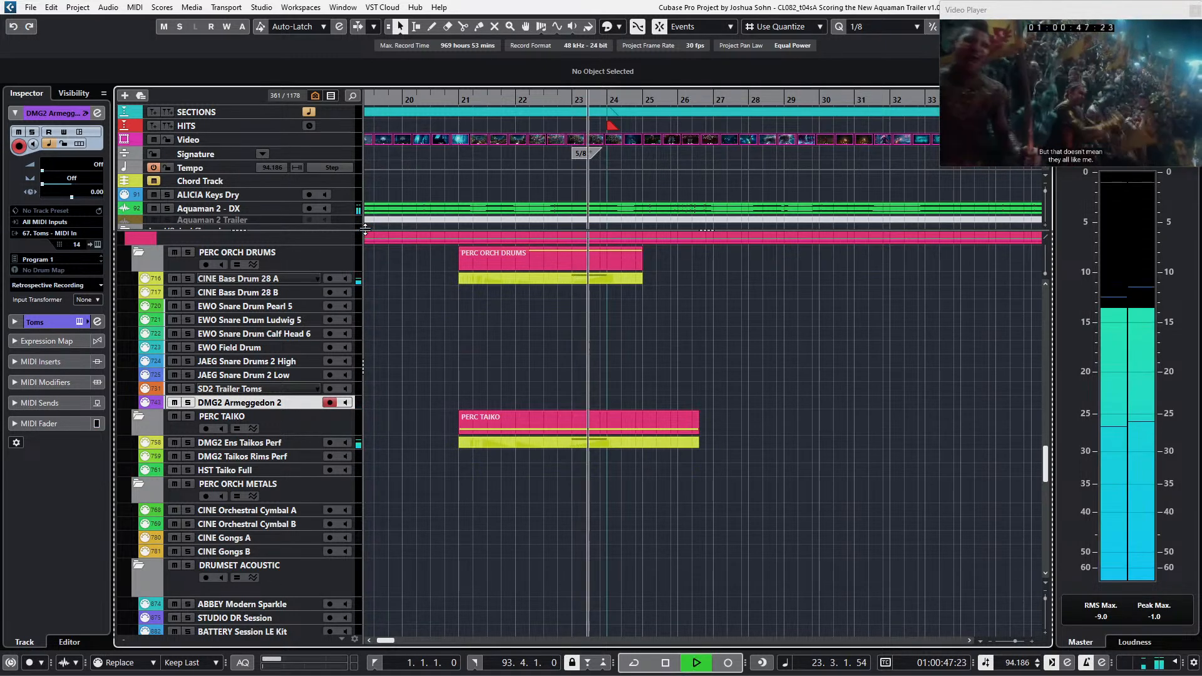
pyautogui.scroll(-3, 535, 296)
pyautogui.hscroll(1, 543, 305)
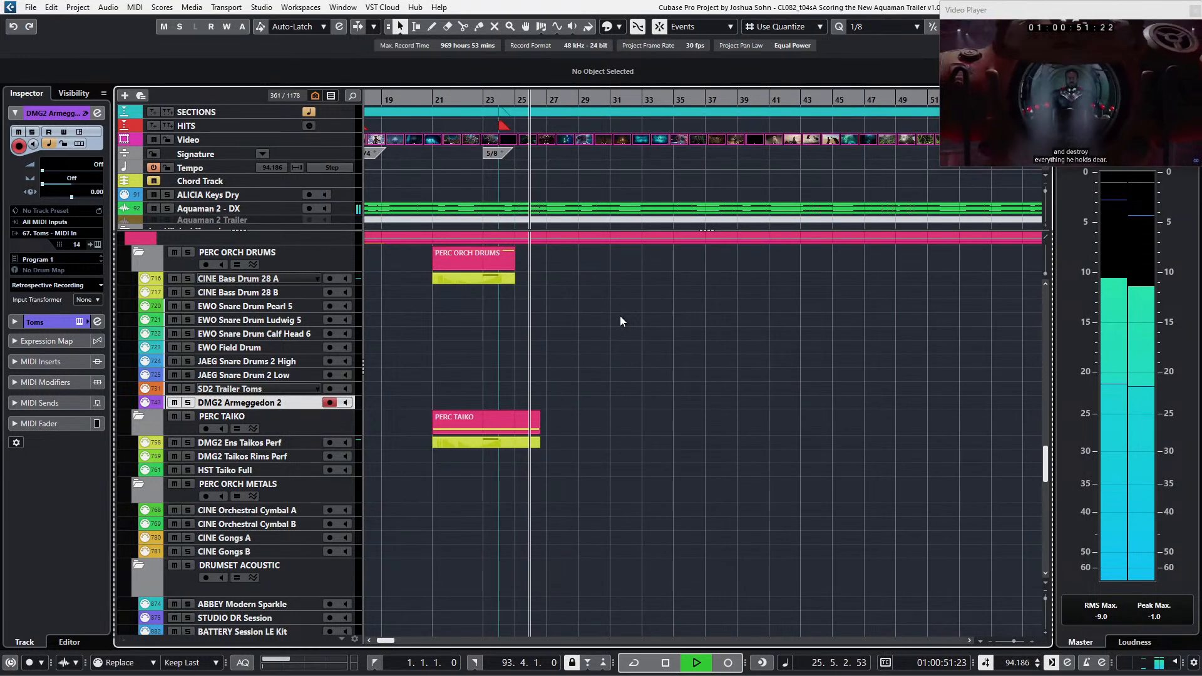
pyautogui.scroll(5, 624, 307)
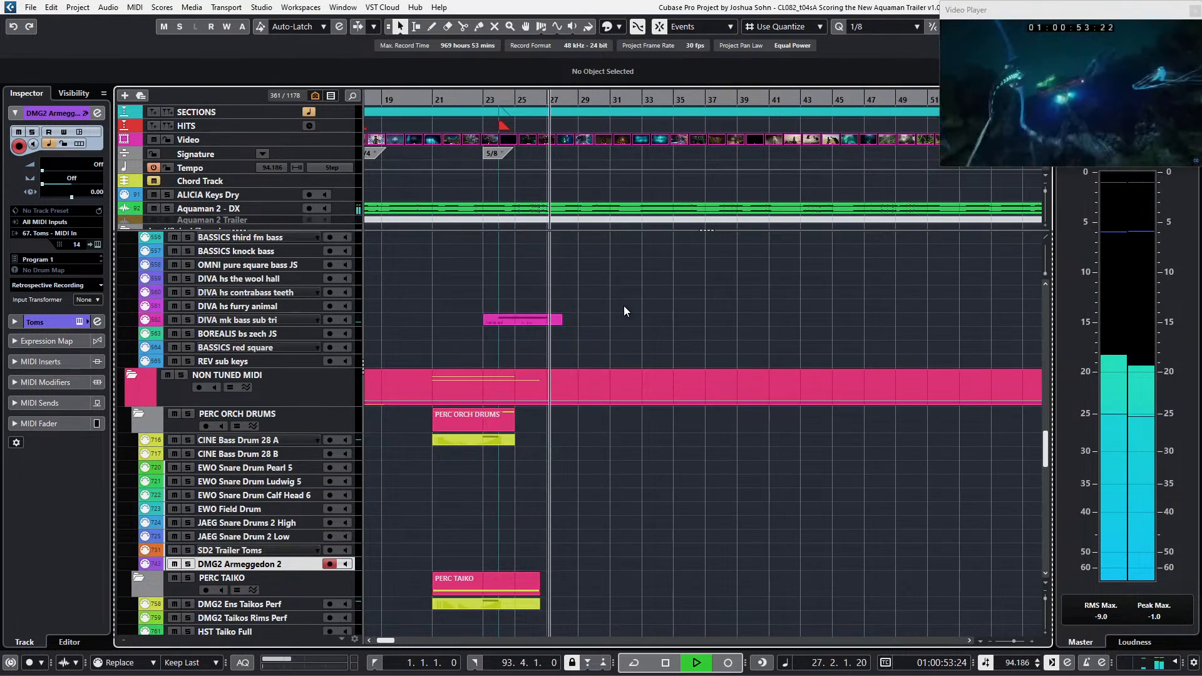
pyautogui.press('space')
pyautogui.press('g')
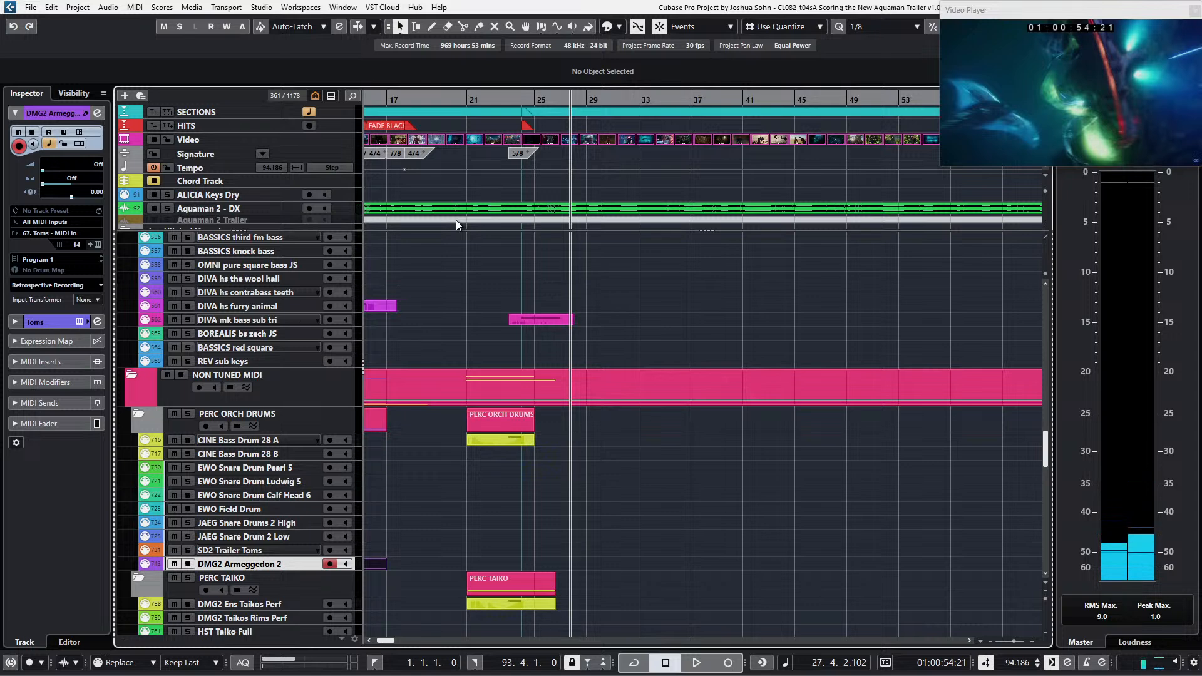
# Step: Check the picture at the bars between 24 and 28, and move the playback position to the hit at bar 24
pyautogui.press('g')
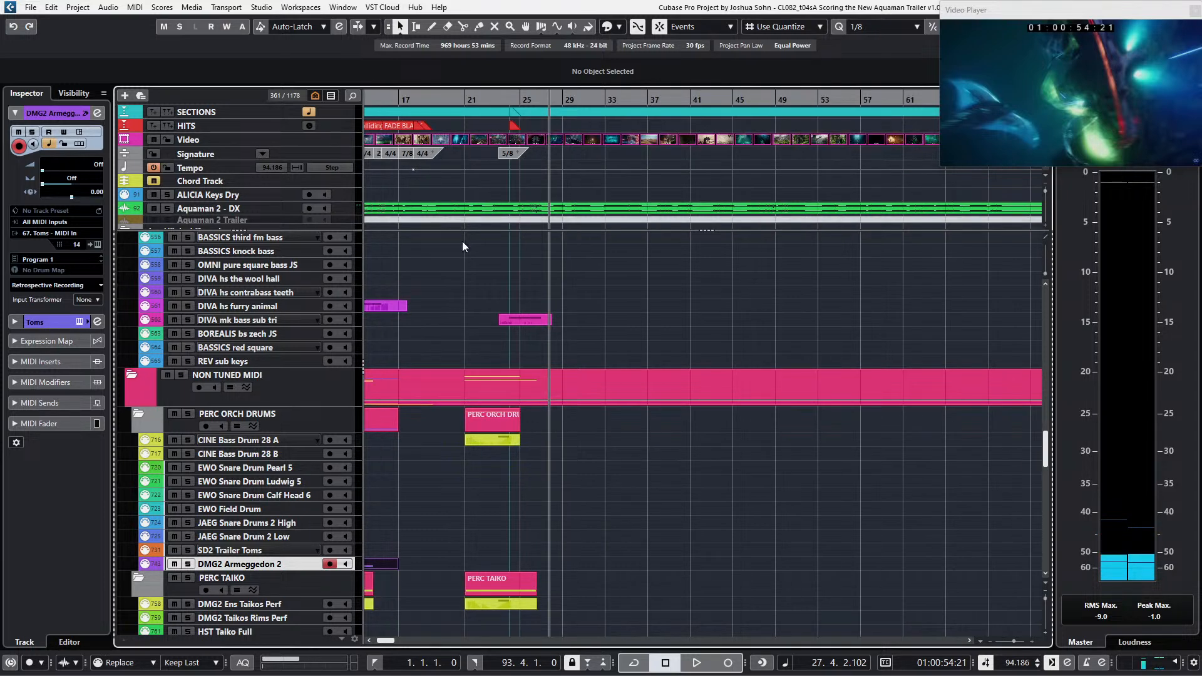
pyautogui.click(544, 249)
pyautogui.press('KP_Subtract')
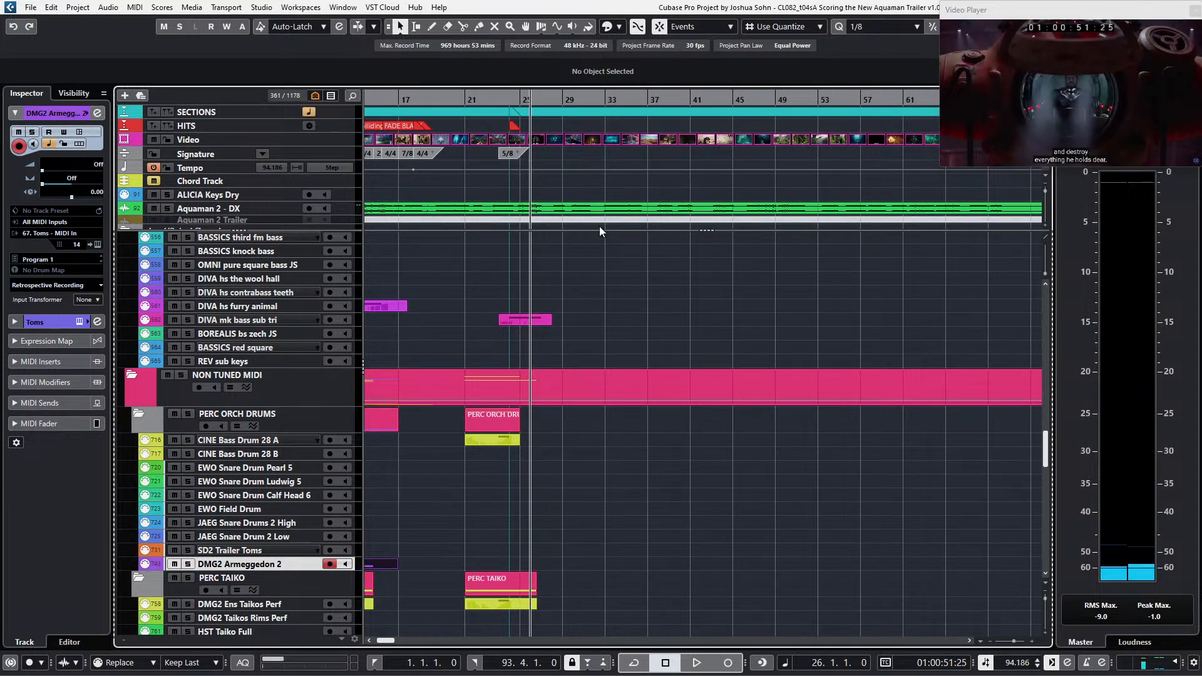
pyautogui.press('KP_Add')
pyautogui.press('h')
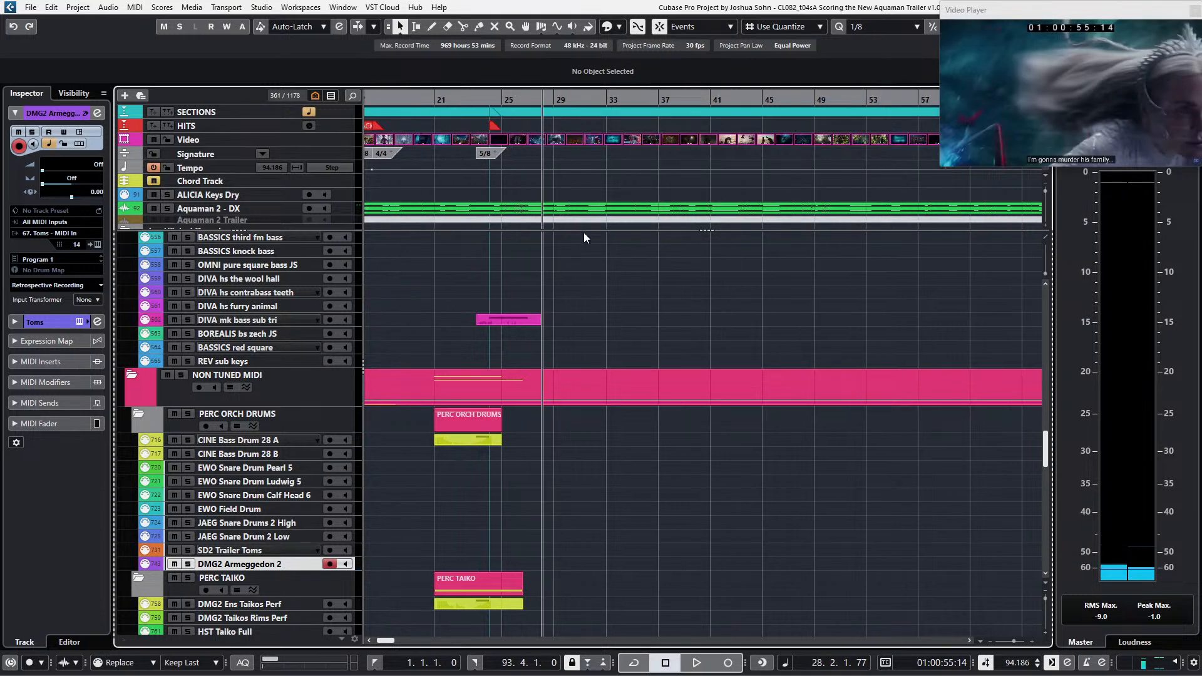
pyautogui.press('KP_Subtract')
pyautogui.press('ctrl+KP_Add')
pyautogui.press('ctrl+KP_Add')
pyautogui.press('ctrl+KP_Add')
pyautogui.press('ctrl+KP_Add')
pyautogui.press('ctrl+KP_Add')
pyautogui.press('ctrl+KP_Add')
pyautogui.press('ctrl+KP_Add')
pyautogui.press('ctrl+KP_Add')
pyautogui.press('ctrl+KP_Add')
pyautogui.press('ctrl+KP_Add')
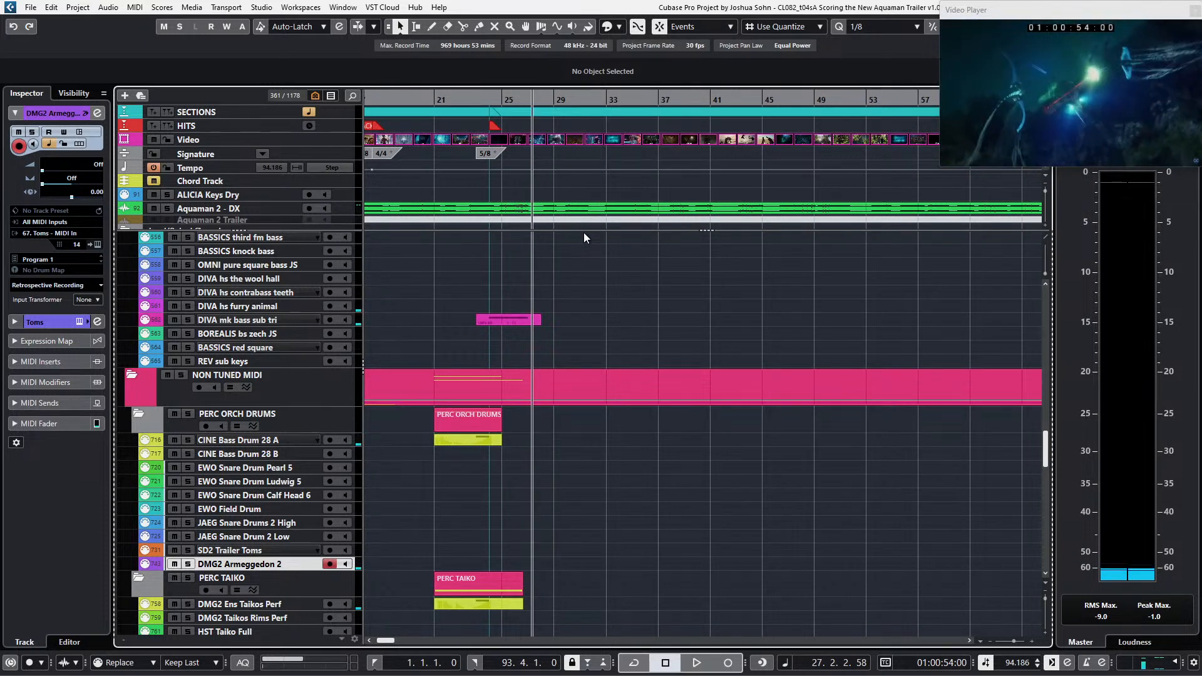
pyautogui.press('KP_Subtract')
pyautogui.press('KP_Subtract')
pyautogui.press('KP_Subtract')
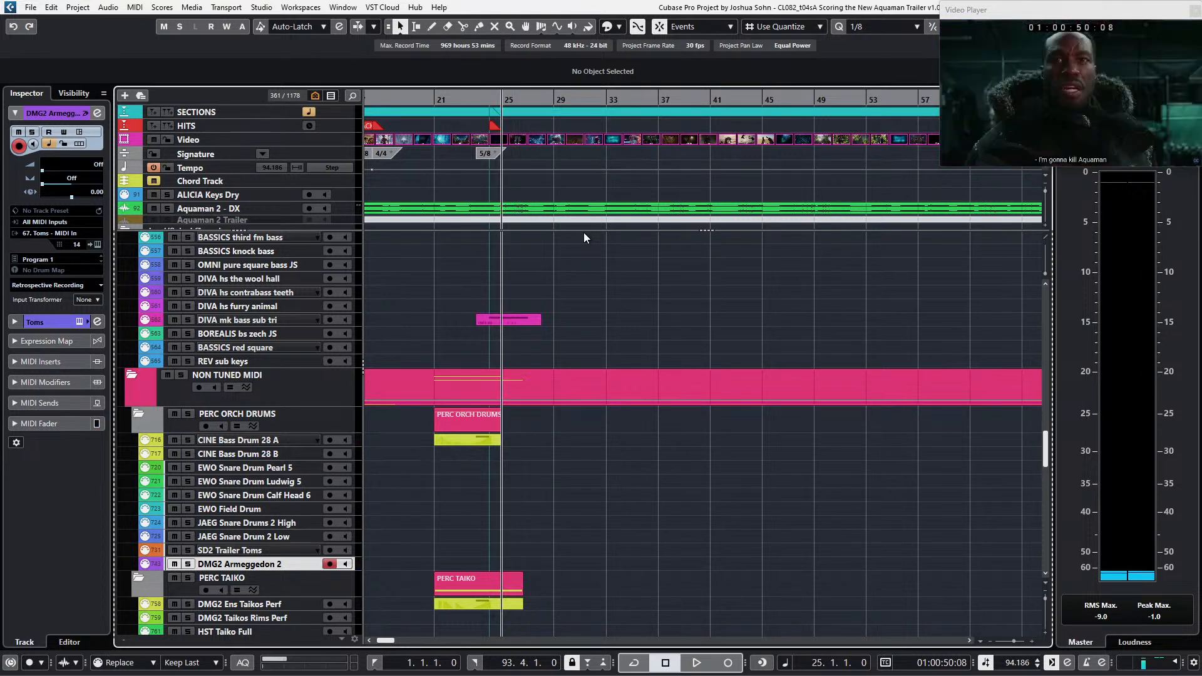
pyautogui.press('KP_Subtract')
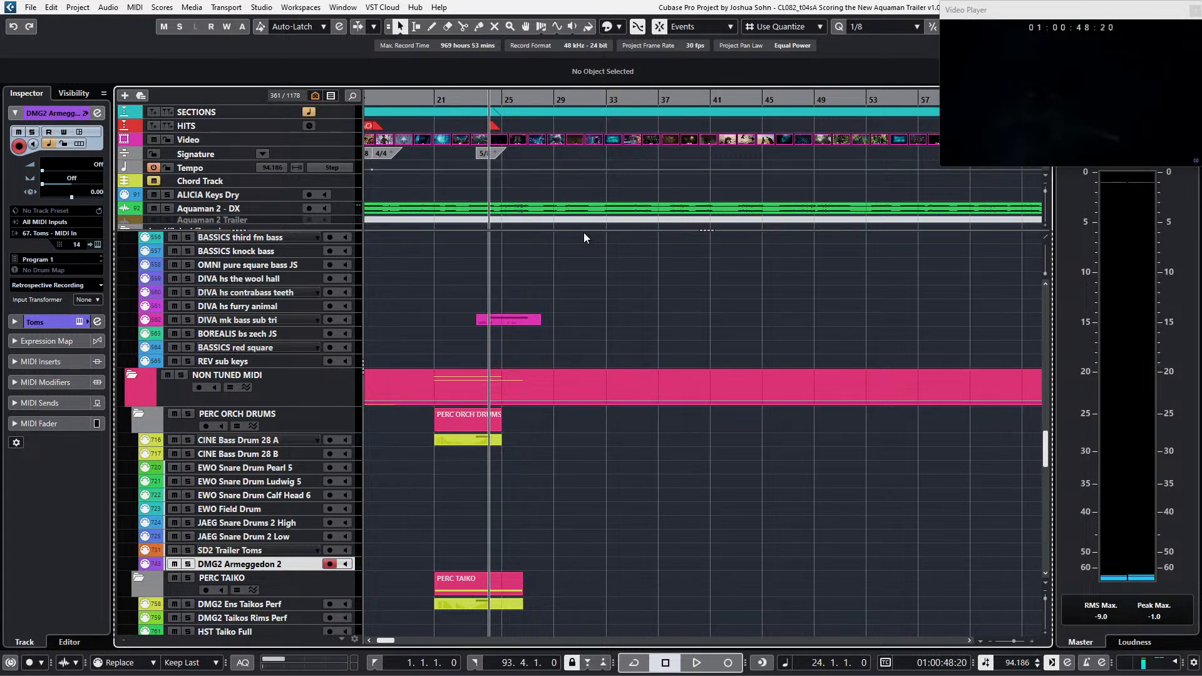
# Step: Find the DRONE group above the synth bass tracks and select the ARKHANGEL pd savolinna track for recording
pyautogui.scroll(2, 523, 245)
pyautogui.scroll(3, 528, 277)
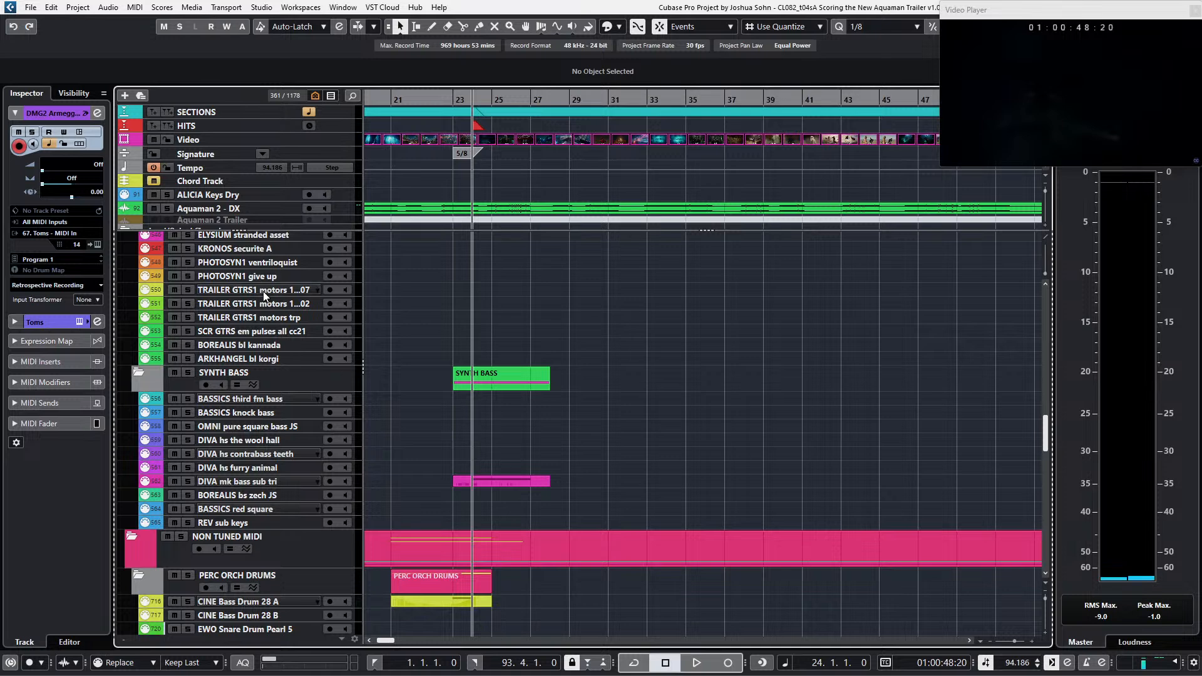
pyautogui.scroll(-3, 283, 353)
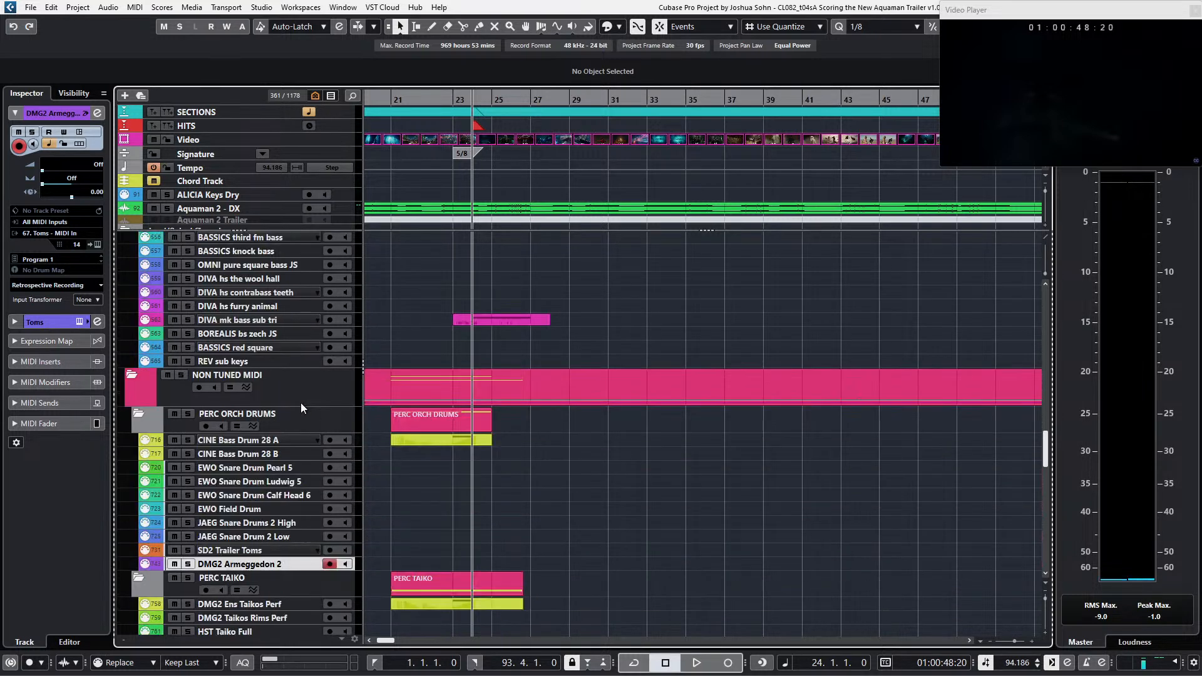
pyautogui.scroll(-3, 301, 404)
pyautogui.scroll(-3, 388, 439)
pyautogui.scroll(9, 441, 457)
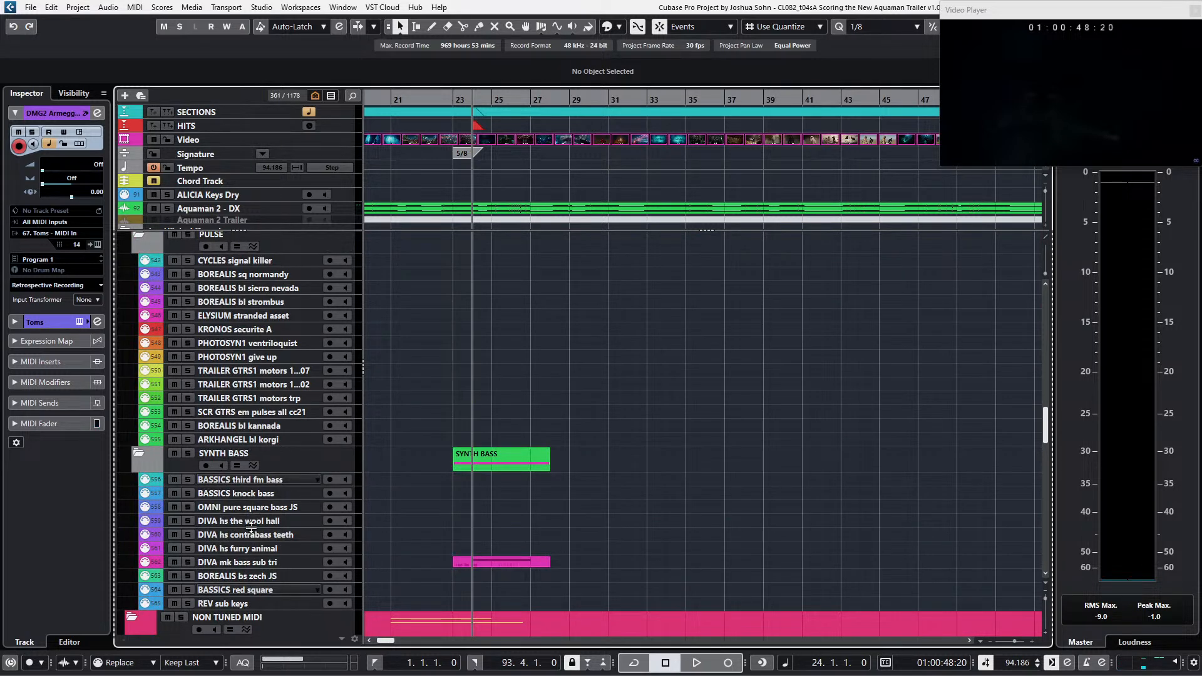
pyautogui.scroll(2, 354, 451)
pyautogui.scroll(4, 388, 401)
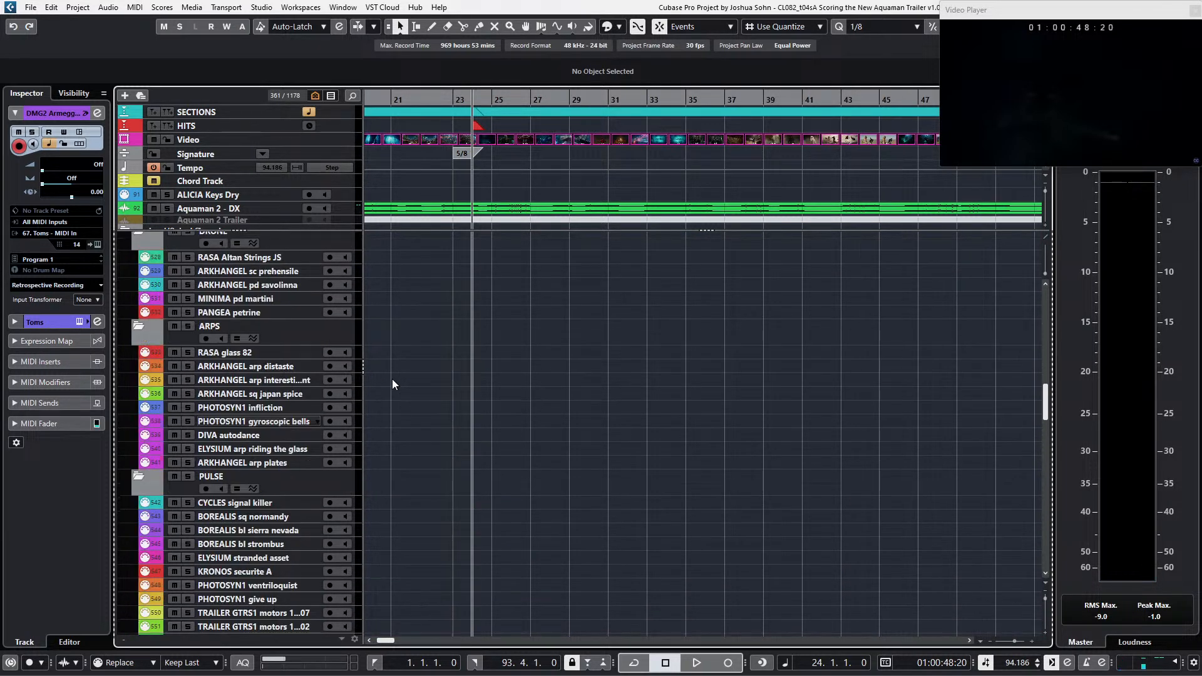
pyautogui.click(269, 284)
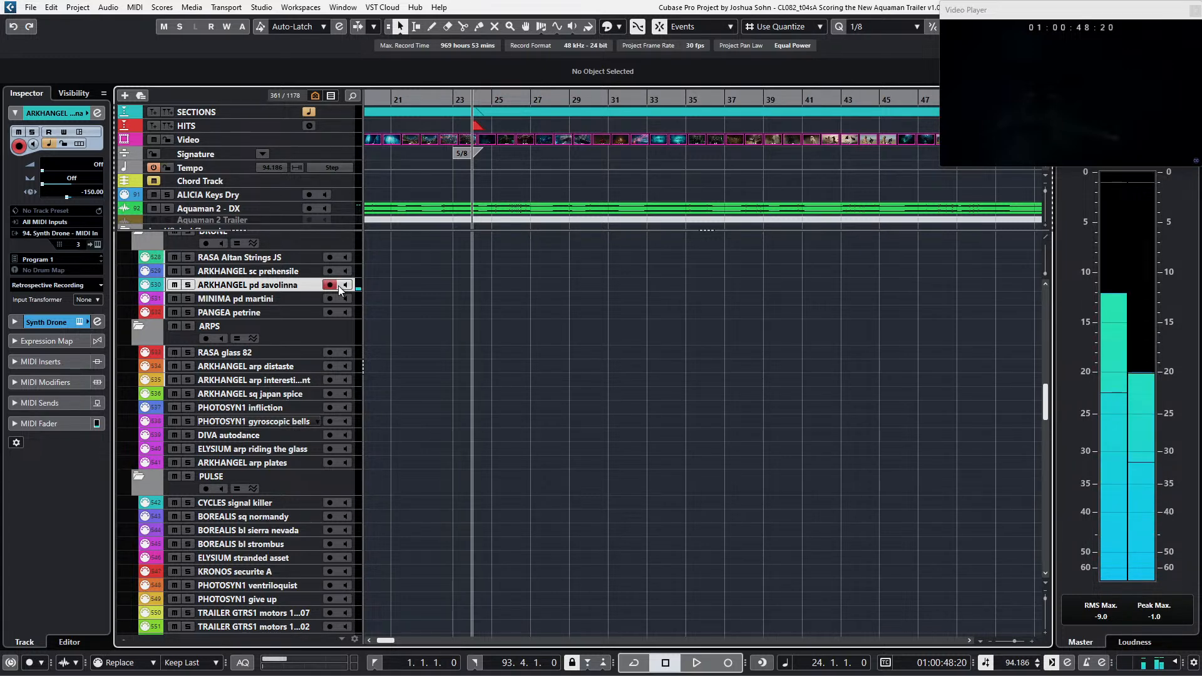
# Step: Record a drone take with controller movements on the ARKHANGEL pd savolinna track from bar 21 to about bar 28
pyautogui.press('KP_Subtract')
pyautogui.press('KP_Subtract')
pyautogui.press('KP_Subtract')
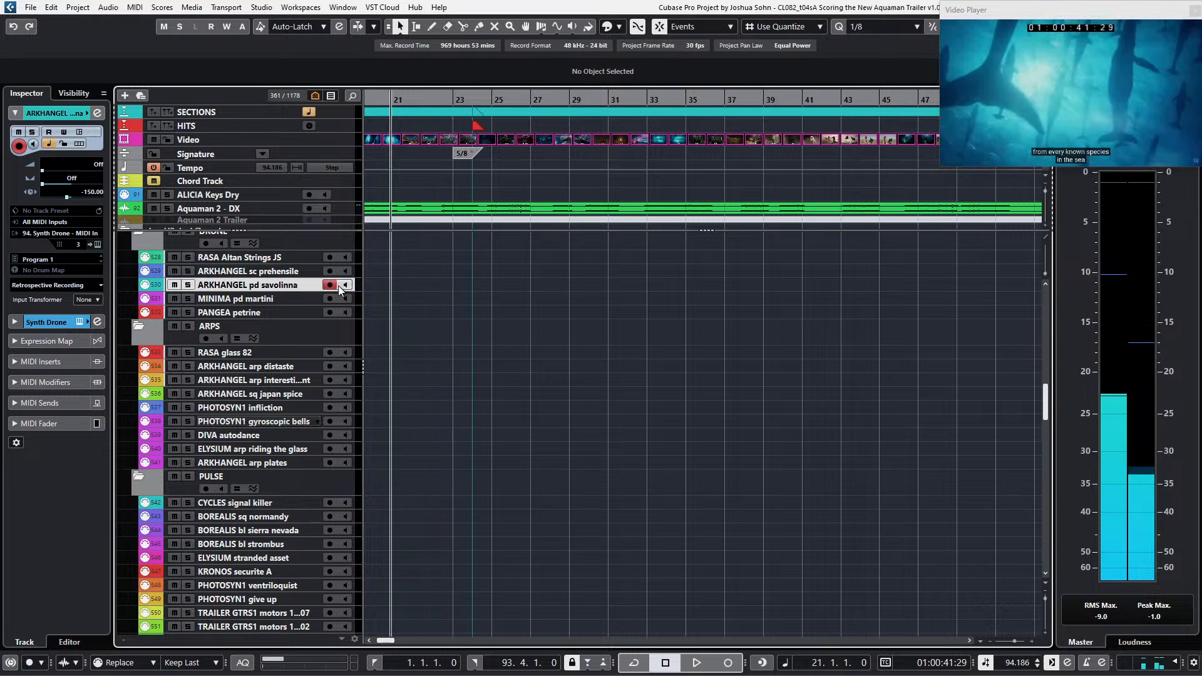
pyautogui.press('KP_Multiply')
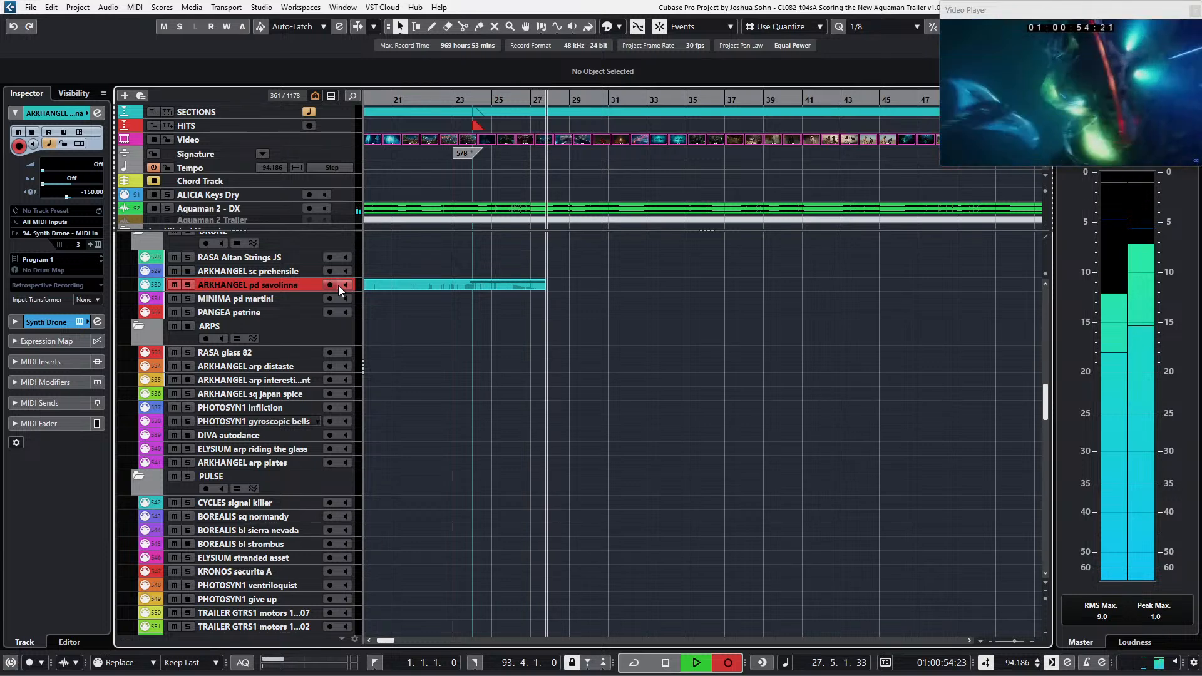
pyautogui.press('space')
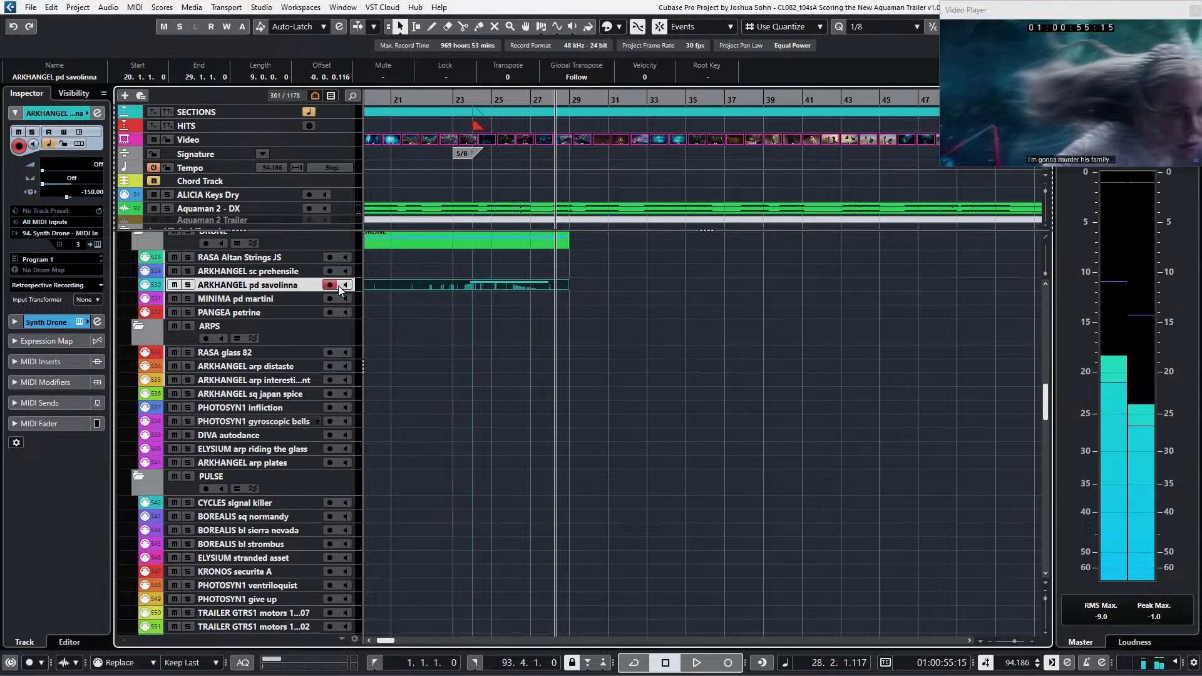
# Step: Mute the Aquaman 2 - DX dialogue track, and quantize the recorded drone part's A#1 note to 1/1
pyautogui.click(152, 209)
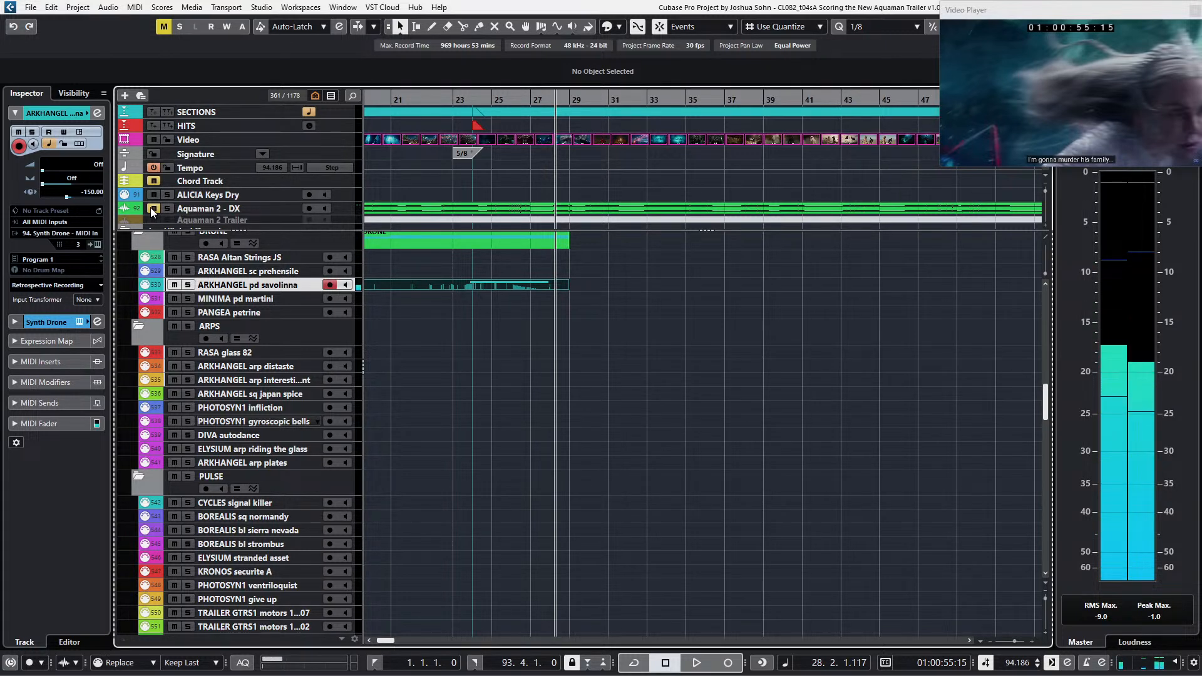
pyautogui.press('space')
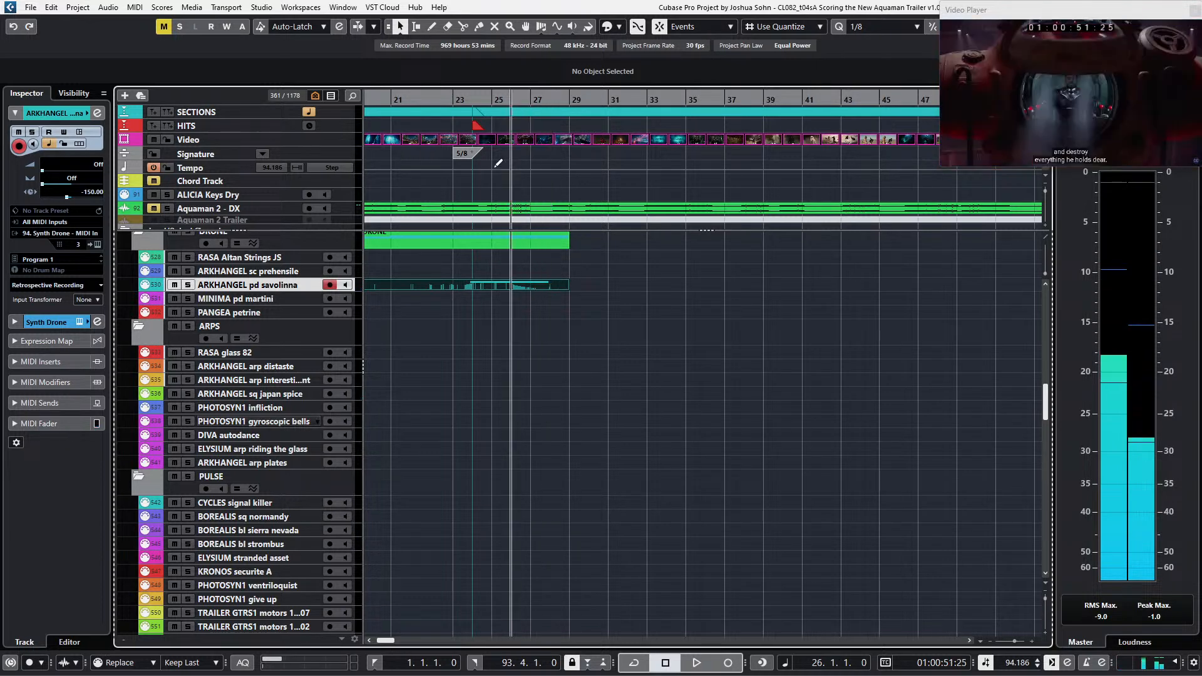
pyautogui.doubleClick(502, 282)
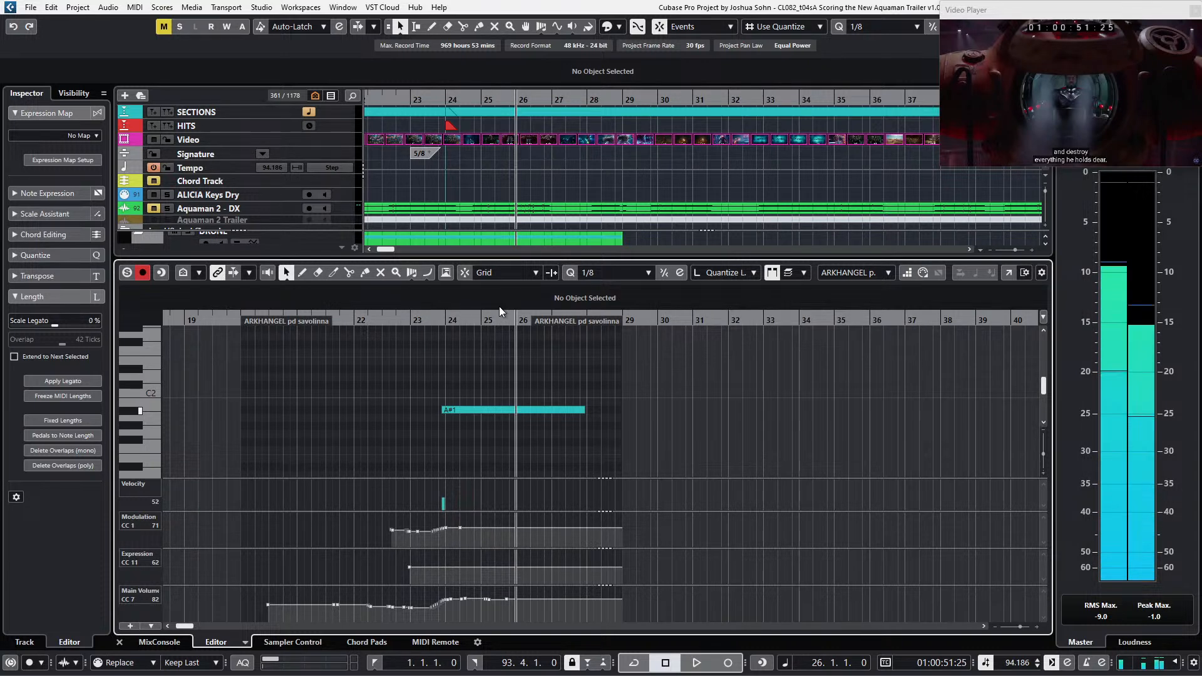
pyautogui.click(614, 272)
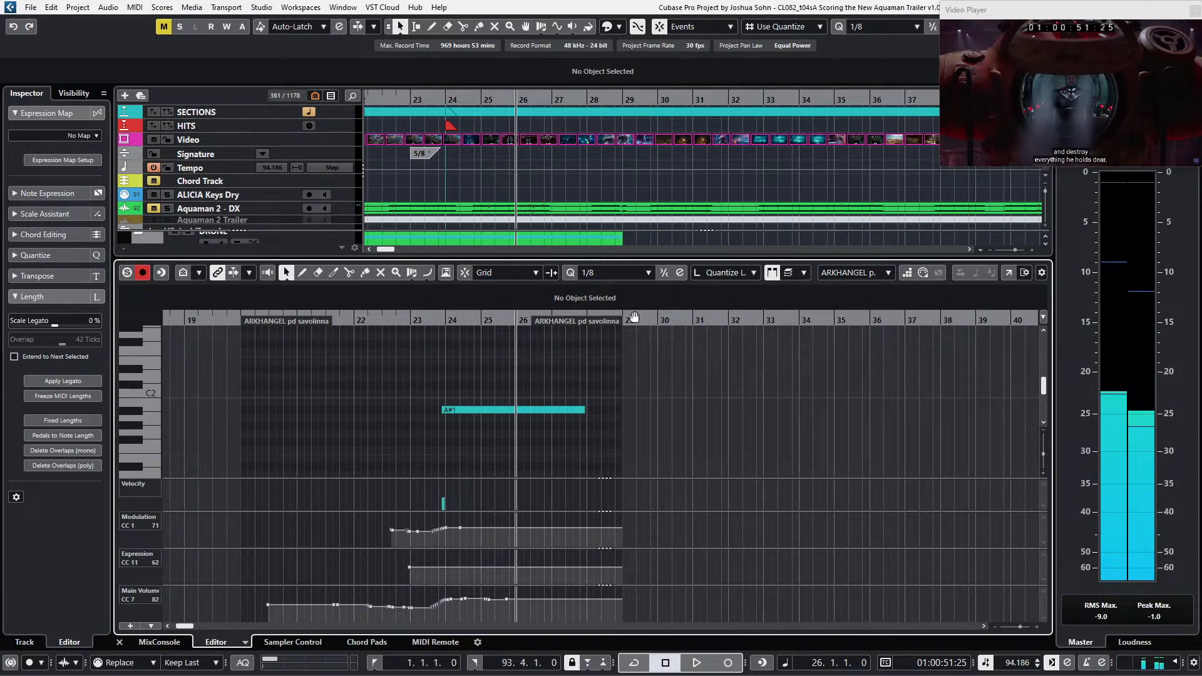
pyautogui.click(622, 306)
pyautogui.click(518, 409)
pyautogui.press('q')
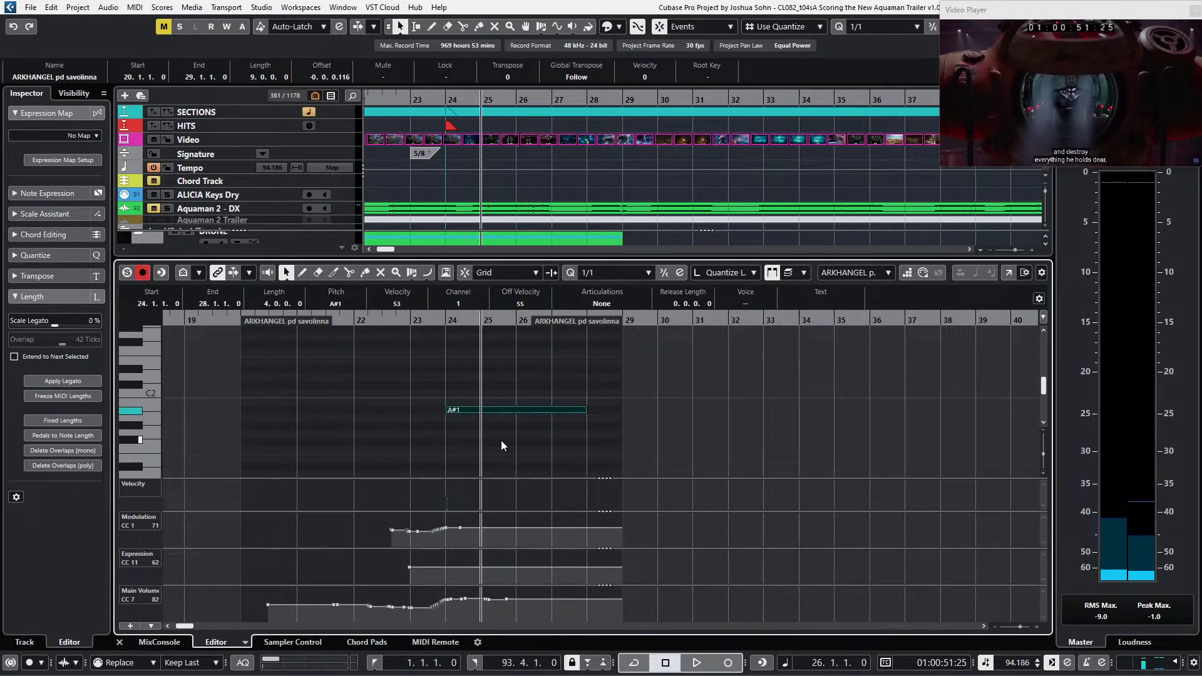
# Step: Split the drone's A#1 note at bar 26 and lower its second half to A1 during playback
pyautogui.click(502, 441)
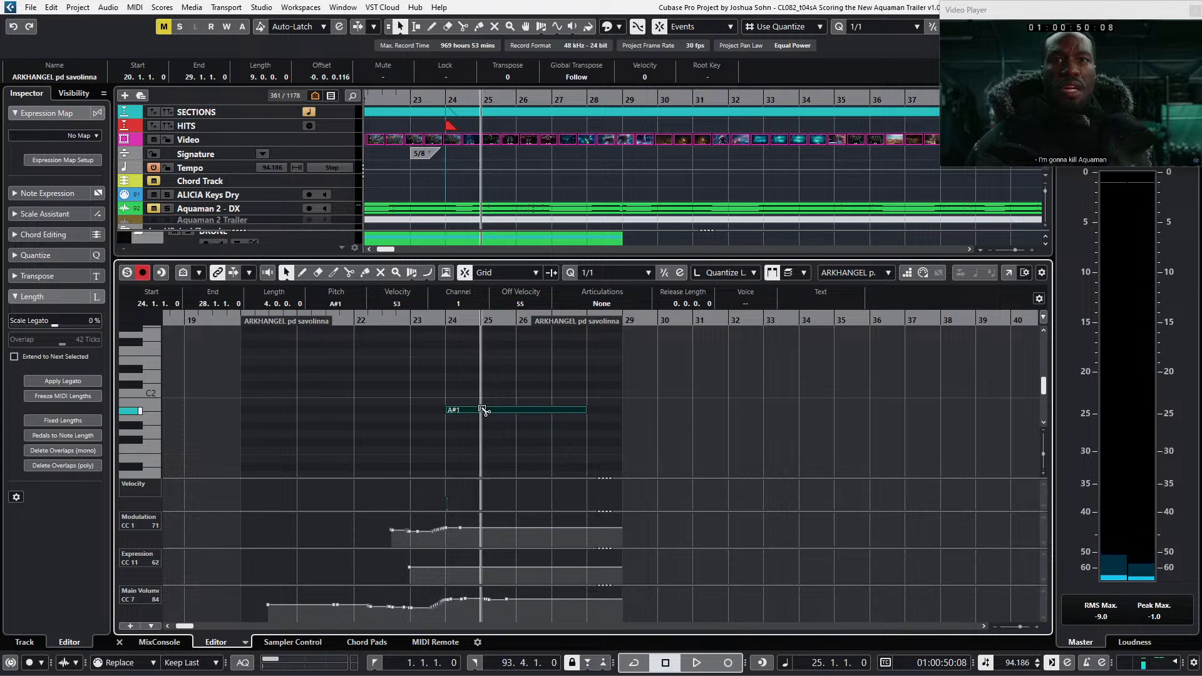
pyautogui.keyDown('alt'); pyautogui.click(516, 410); pyautogui.keyUp('alt')
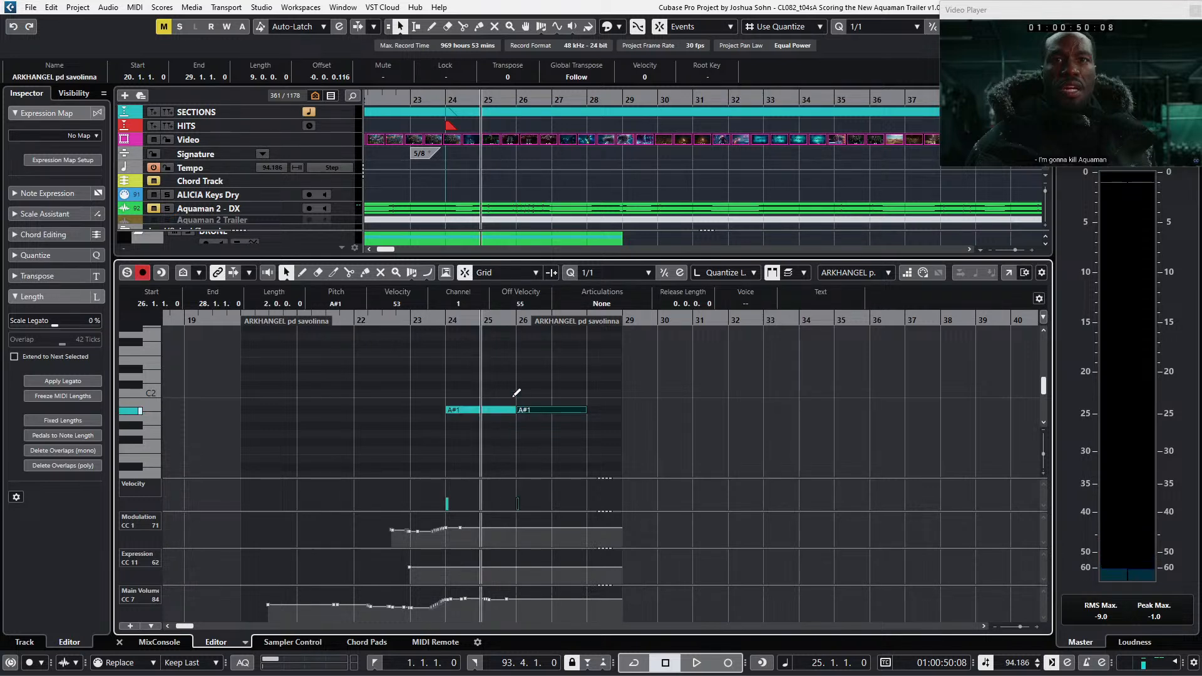
pyautogui.hotkey('alt', 'space')
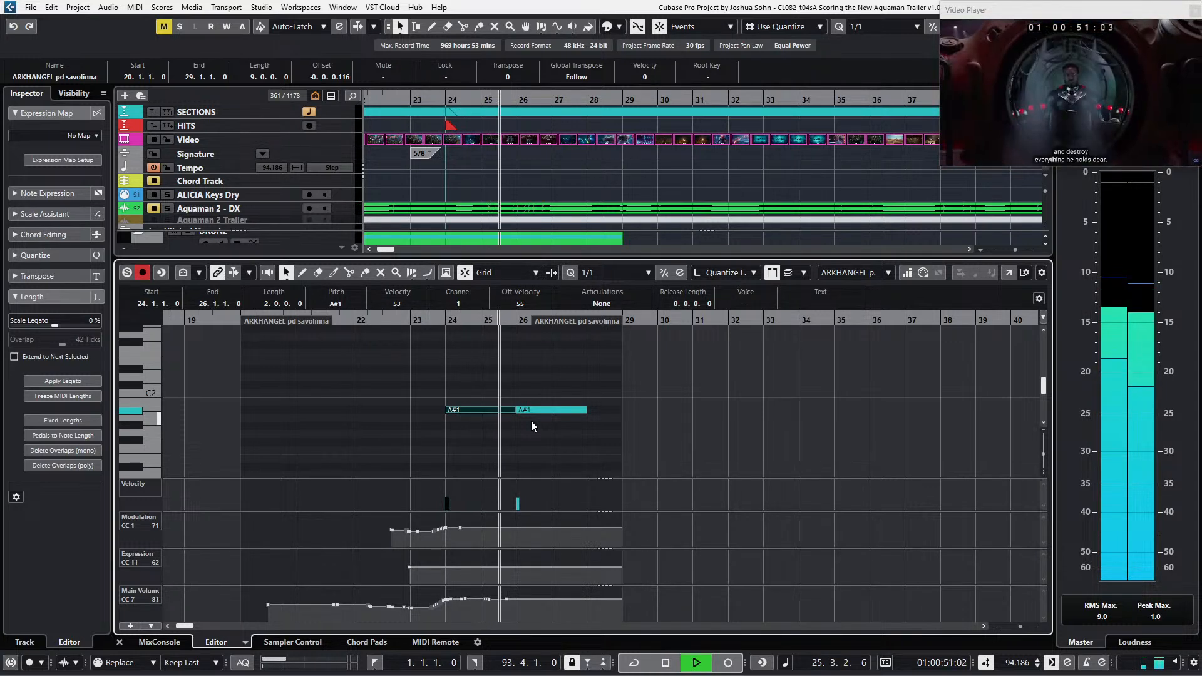
pyautogui.press('Down')
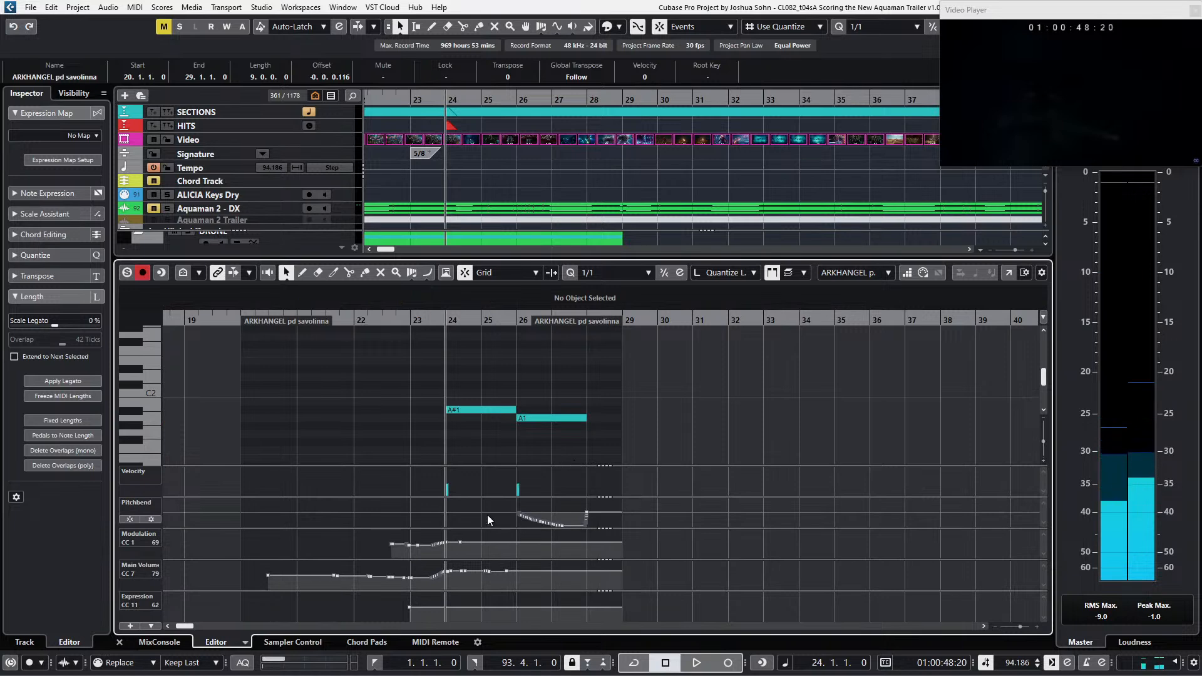
# Step: Delete the pitchbend data from the drone part, and play the music from bar 23 to about bar 27
pyautogui.moveTo(496, 505); pyautogui.dragTo(666, 572)
pyautogui.press('Delete')
pyautogui.press('KP_Subtract')
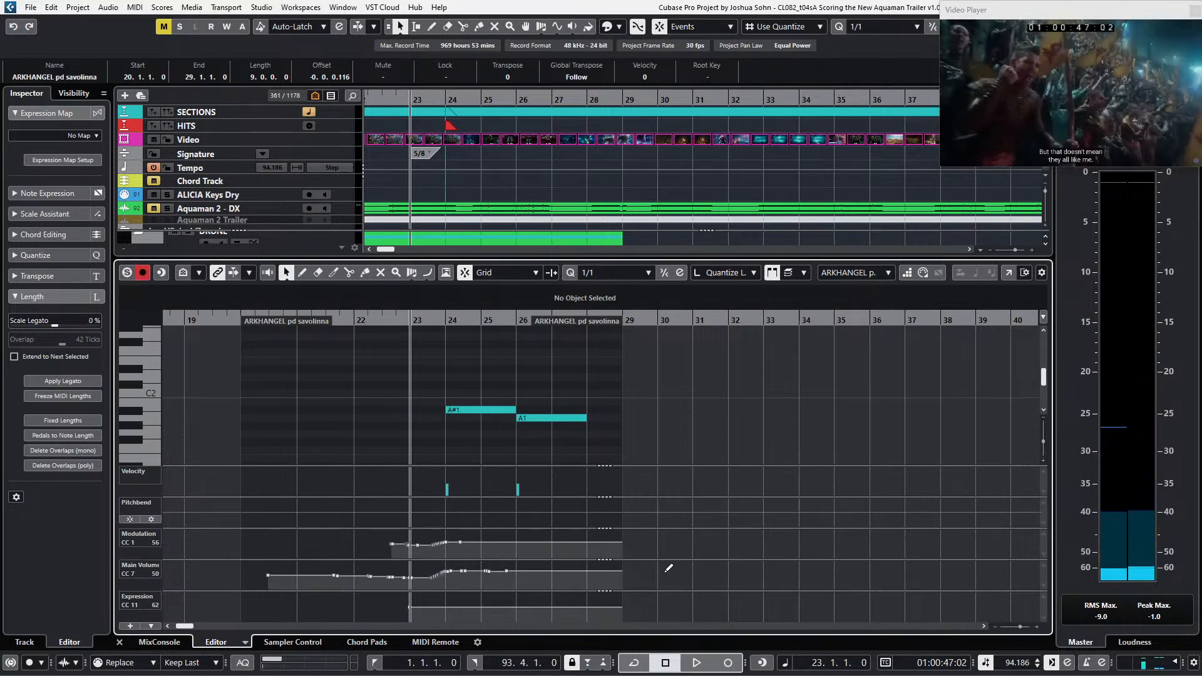
pyautogui.hotkey('ctrl', 'alt', 'e')
pyautogui.press('space')
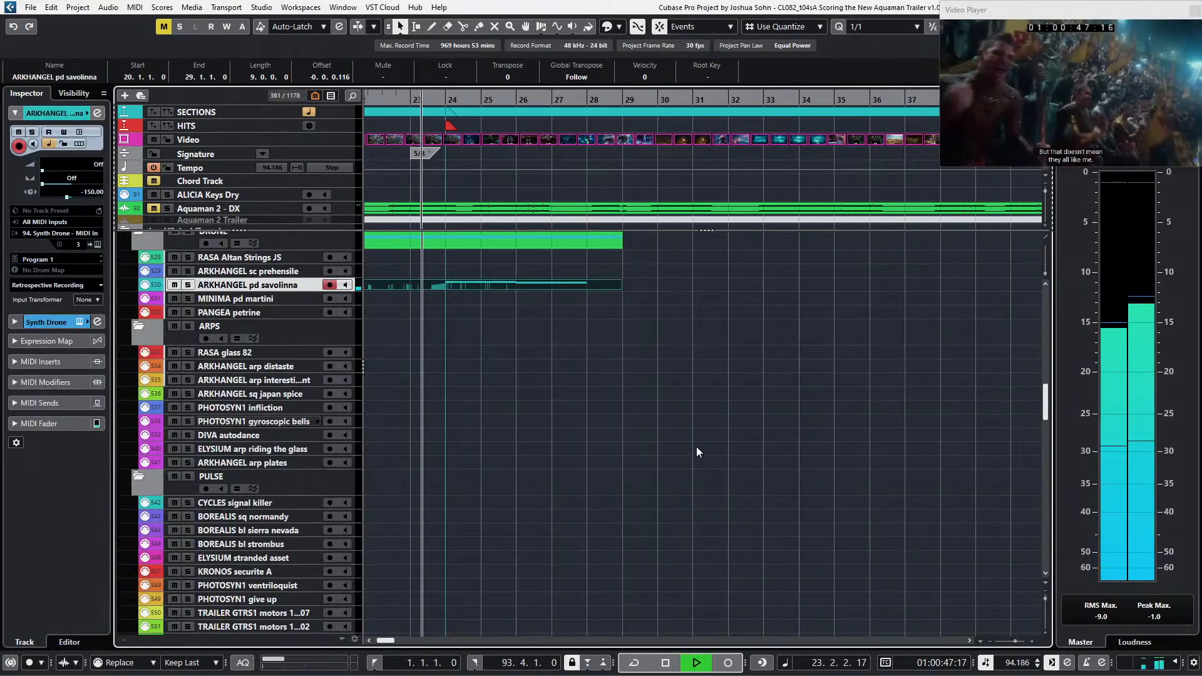
pyautogui.scroll(-2, 627, 307)
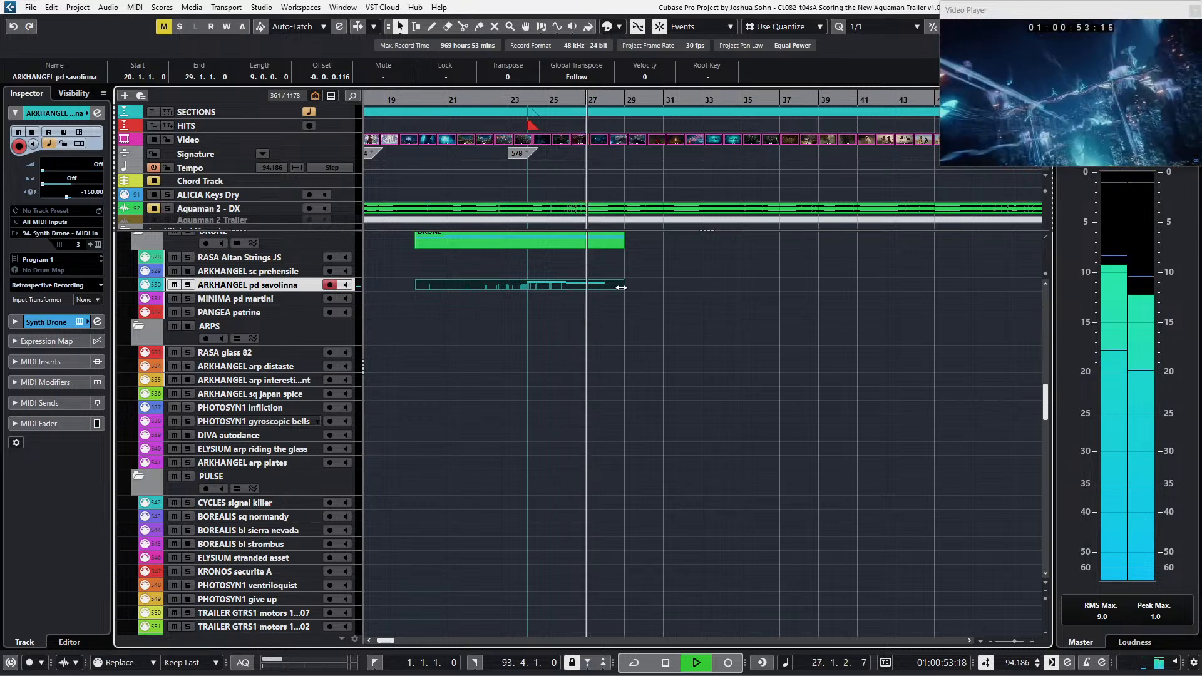
pyautogui.press('space')
# Step: Set the project's snap type to Grid and extend the end of the ARKHANGEL pd savolinna part to bar 33
pyautogui.moveTo(621, 288); pyautogui.dragTo(690, 288)
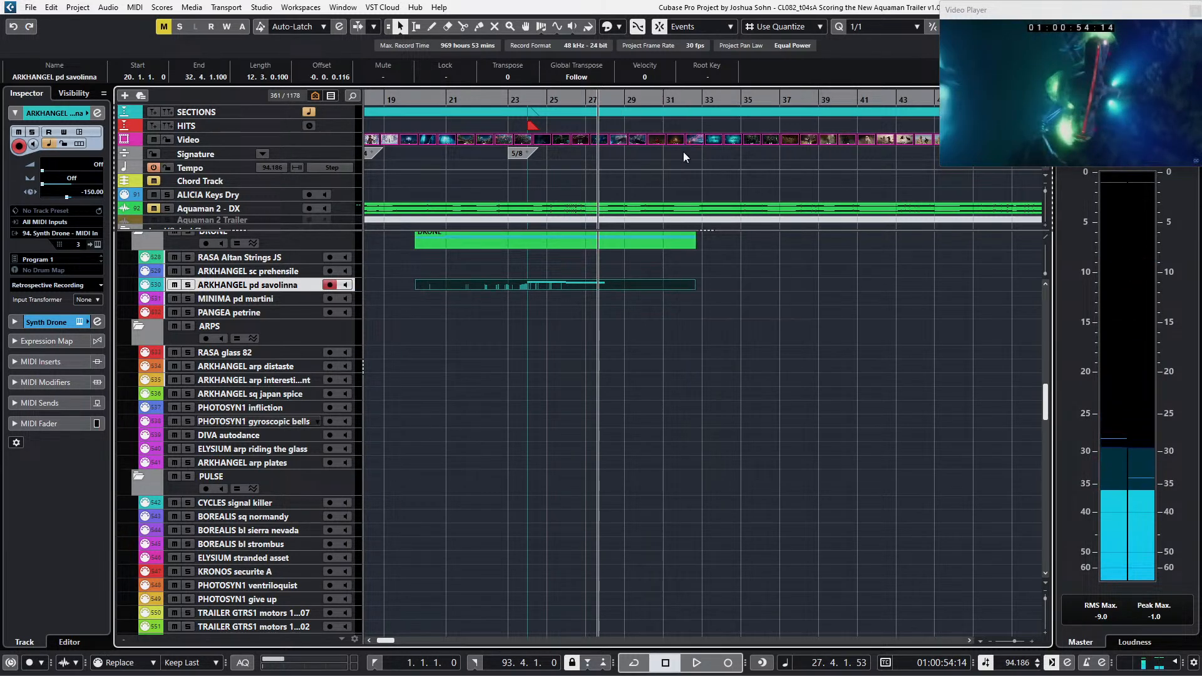
pyautogui.click(697, 27)
pyautogui.click(697, 43)
pyautogui.moveTo(695, 287); pyautogui.dragTo(700, 288)
# Step: Lengthen the drone part's A1 note to end at bar 29
pyautogui.doubleClick(687, 288)
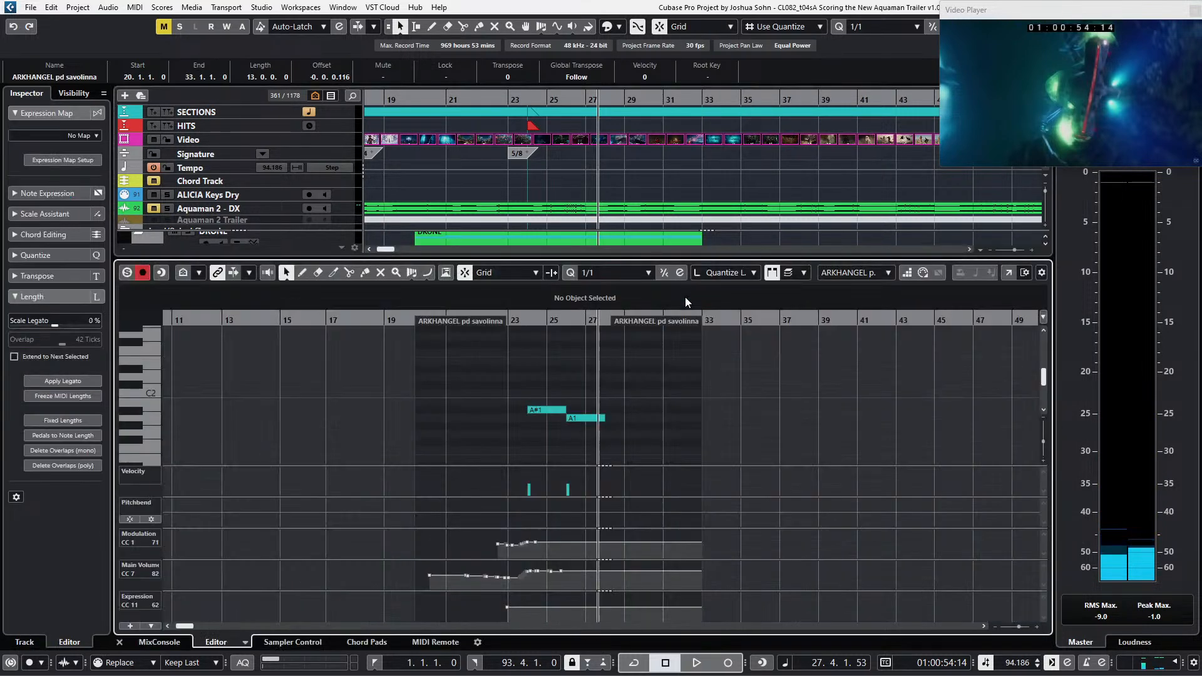
pyautogui.scroll(2, 627, 366)
pyautogui.moveTo(596, 392); pyautogui.dragTo(586, 468)
pyautogui.hotkey('alt', 'shift', 'Right')
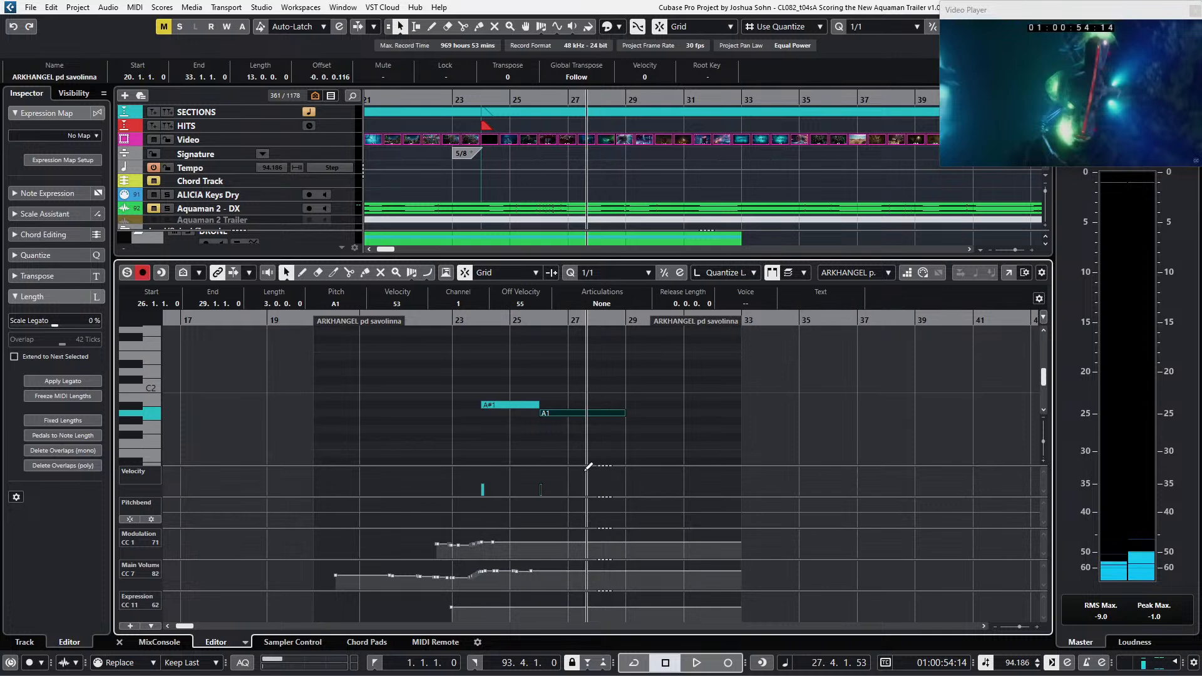
# Step: Unmute the Aquaman 2 - DX dialogue track and play the music with it from bar 22 to about bar 30
pyautogui.press('KP_Subtract')
pyautogui.press('KP_Subtract')
pyautogui.press('KP_Subtract')
pyautogui.press('KP_Subtract')
pyautogui.press('KP_Subtract')
pyautogui.press('KP_Subtract')
pyautogui.press('Return')
pyautogui.click(153, 208)
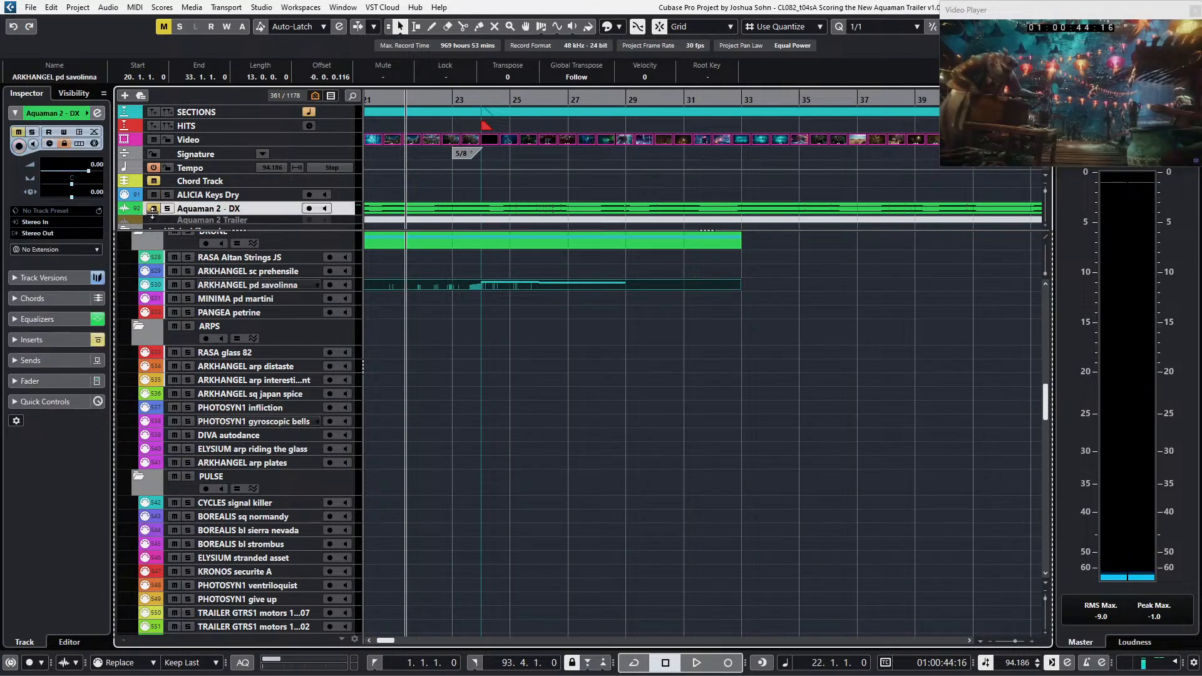
pyautogui.press('space')
pyautogui.press('g')
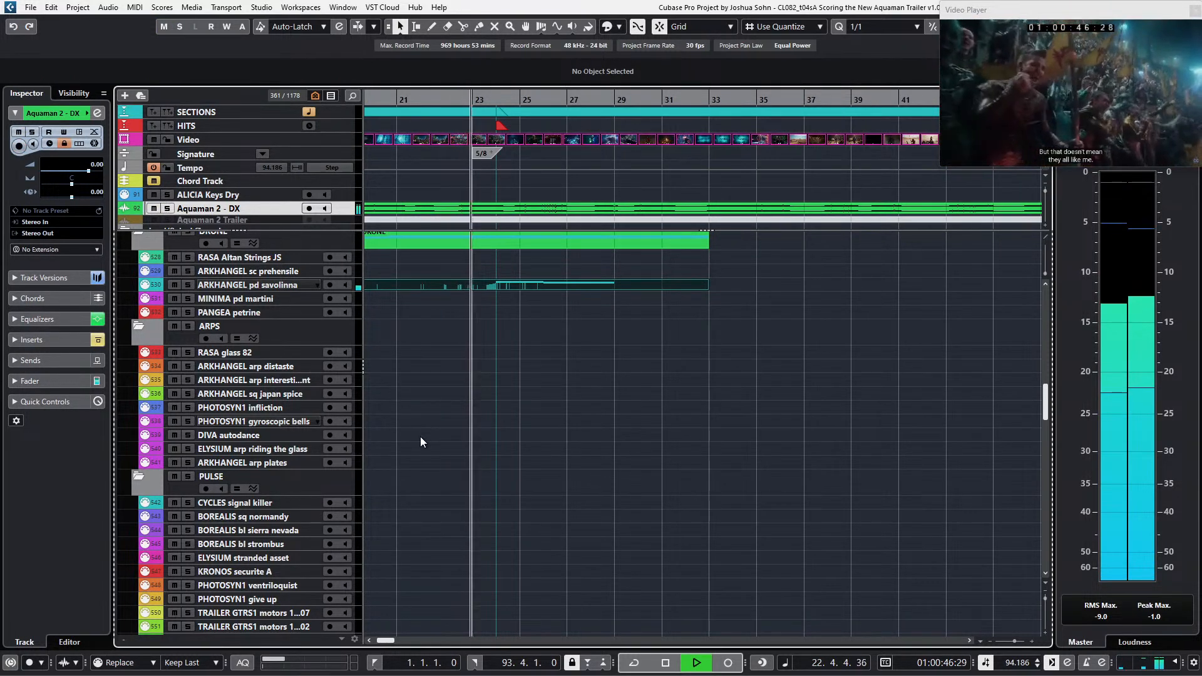
pyautogui.scroll(-3, 419, 439)
pyautogui.scroll(-12, 420, 439)
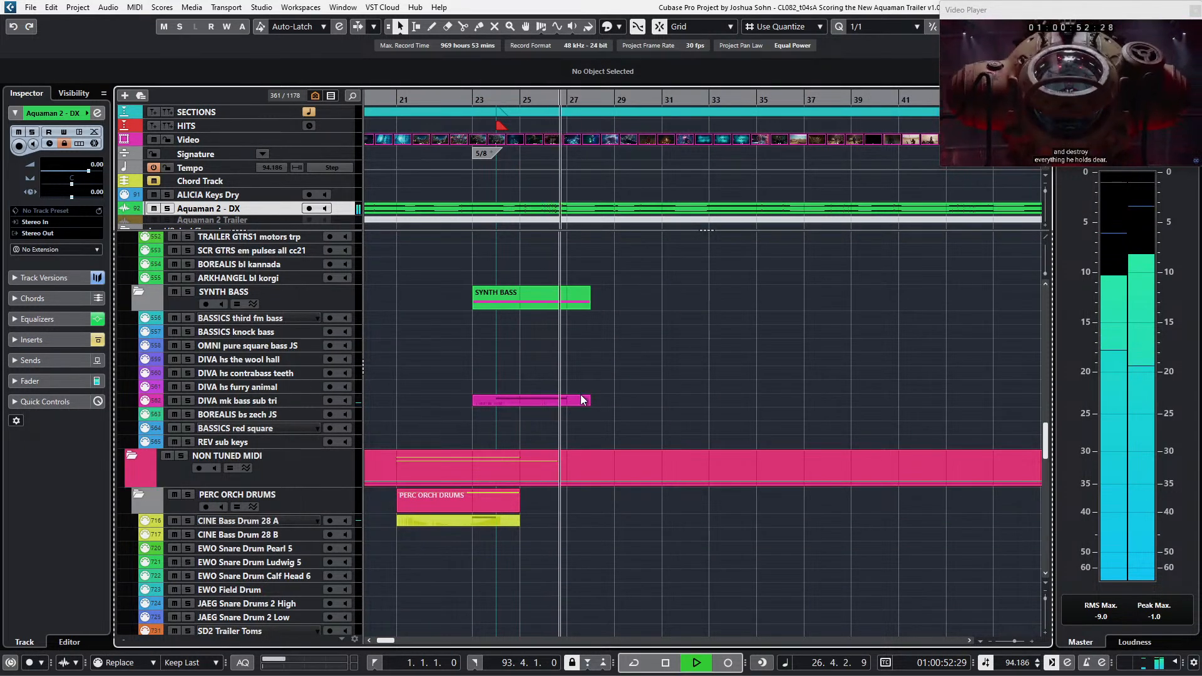
pyautogui.scroll(15, 581, 394)
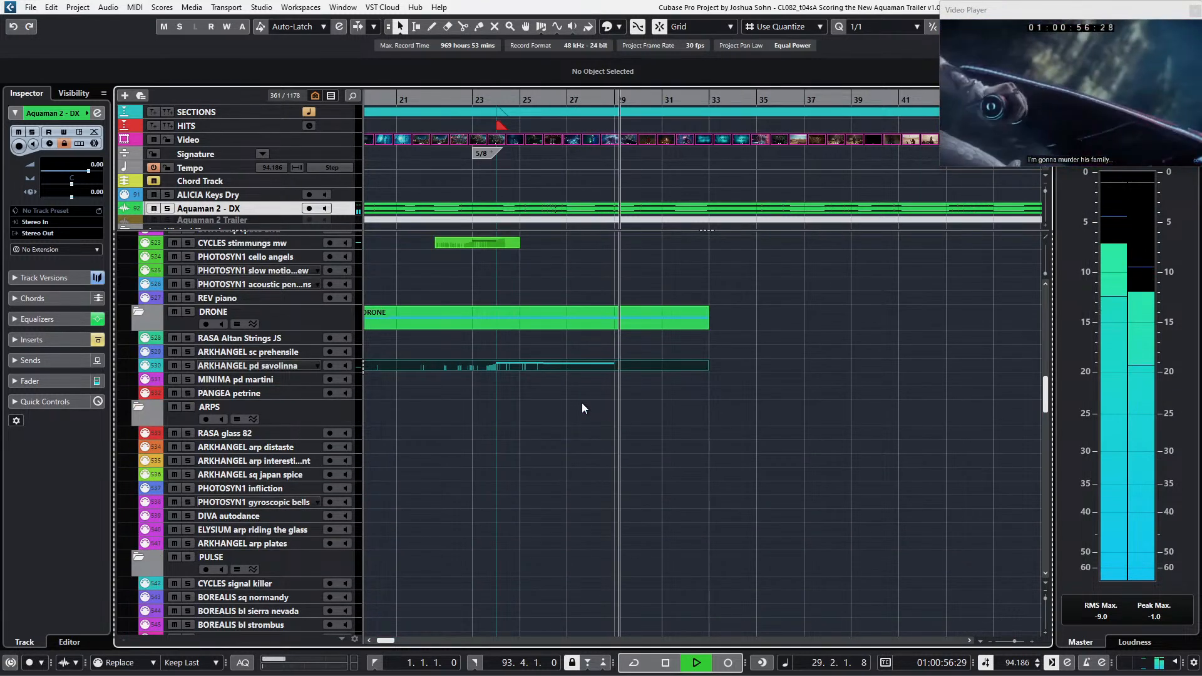
pyautogui.press('space')
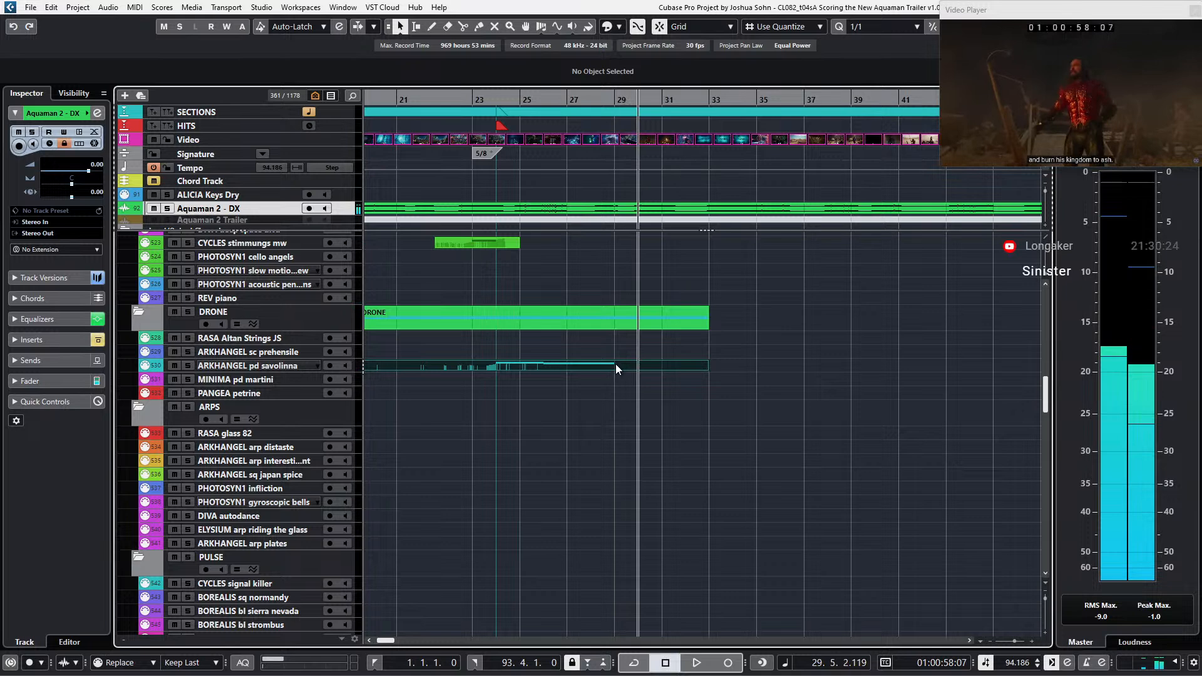
# Step: Lengthen the A1 note in the ARKHANGEL pd savolinna drone part to end at bar 30
pyautogui.doubleClick(615, 365)
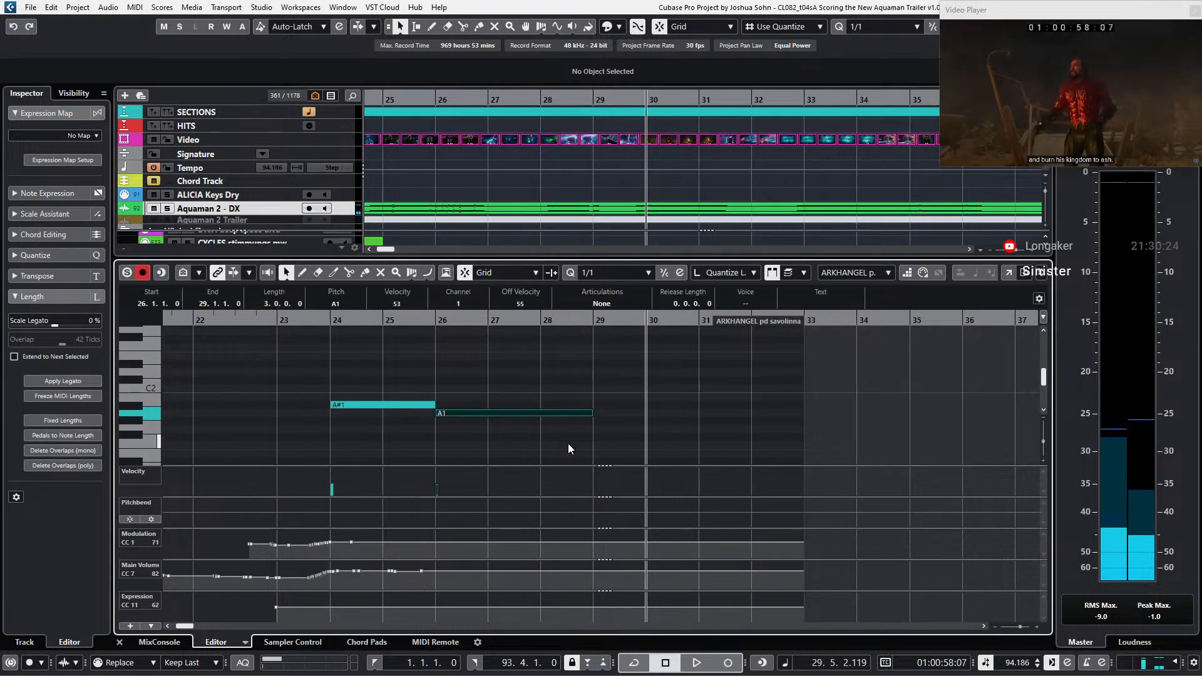
pyautogui.moveTo(624, 370); pyautogui.dragTo(538, 446)
pyautogui.hotkey('alt', 'shift', 'Right')
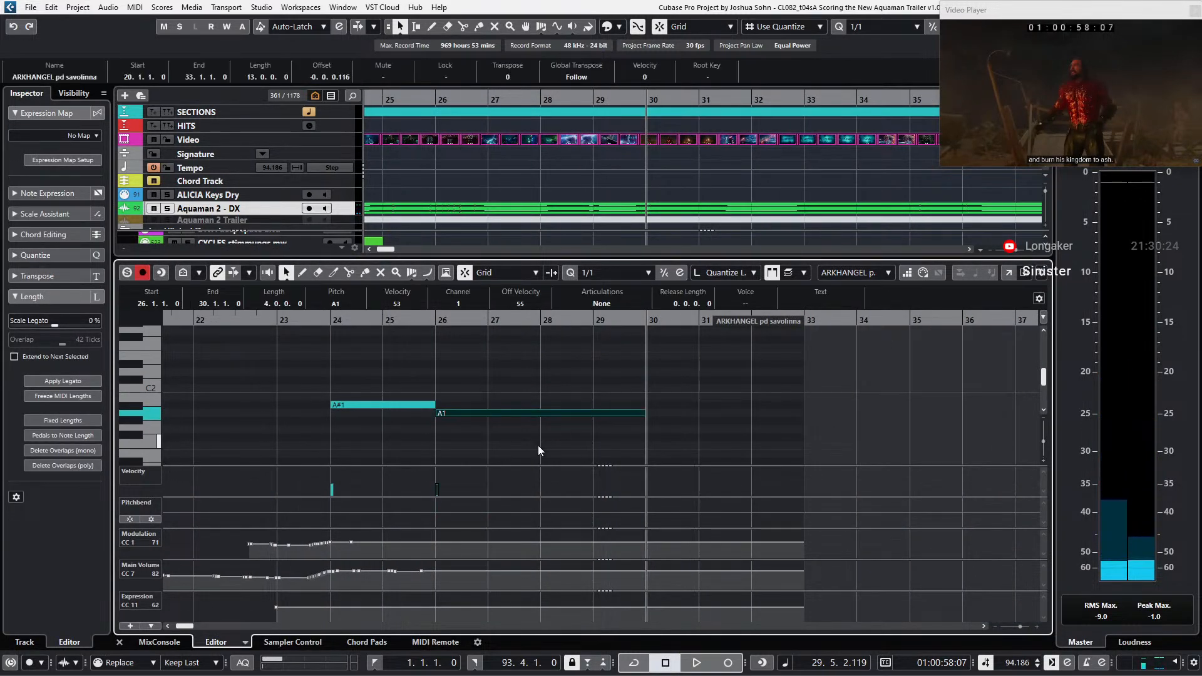
pyautogui.press('KP_Subtract')
pyautogui.press('KP_Subtract')
pyautogui.press('KP_Subtract')
pyautogui.press('KP_Subtract')
pyautogui.press('KP_Subtract')
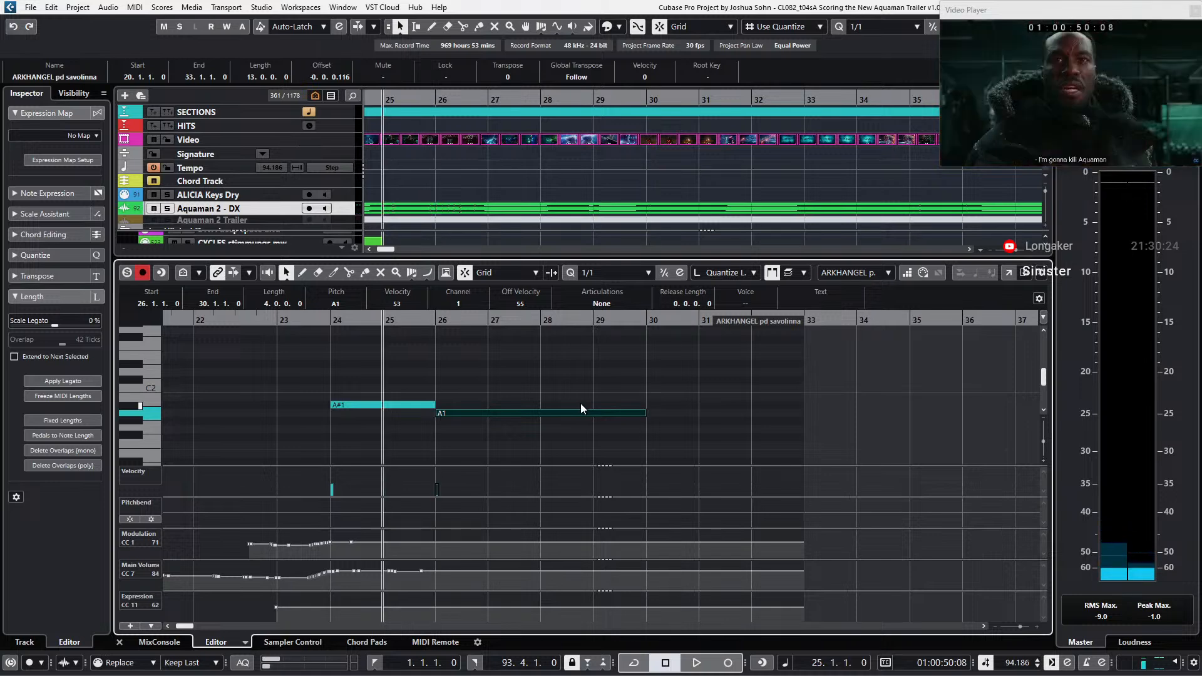
pyautogui.press('KP_Subtract')
pyautogui.press('Return')
# Step: Change the DIVA mk bass sub tri note at bar 24 to a two-bar A#1, and extend its part to bar 33
pyautogui.scroll(-6, 599, 396)
pyautogui.scroll(-3, 599, 397)
pyautogui.scroll(-3, 600, 396)
pyautogui.click(563, 481)
pyautogui.press('Return')
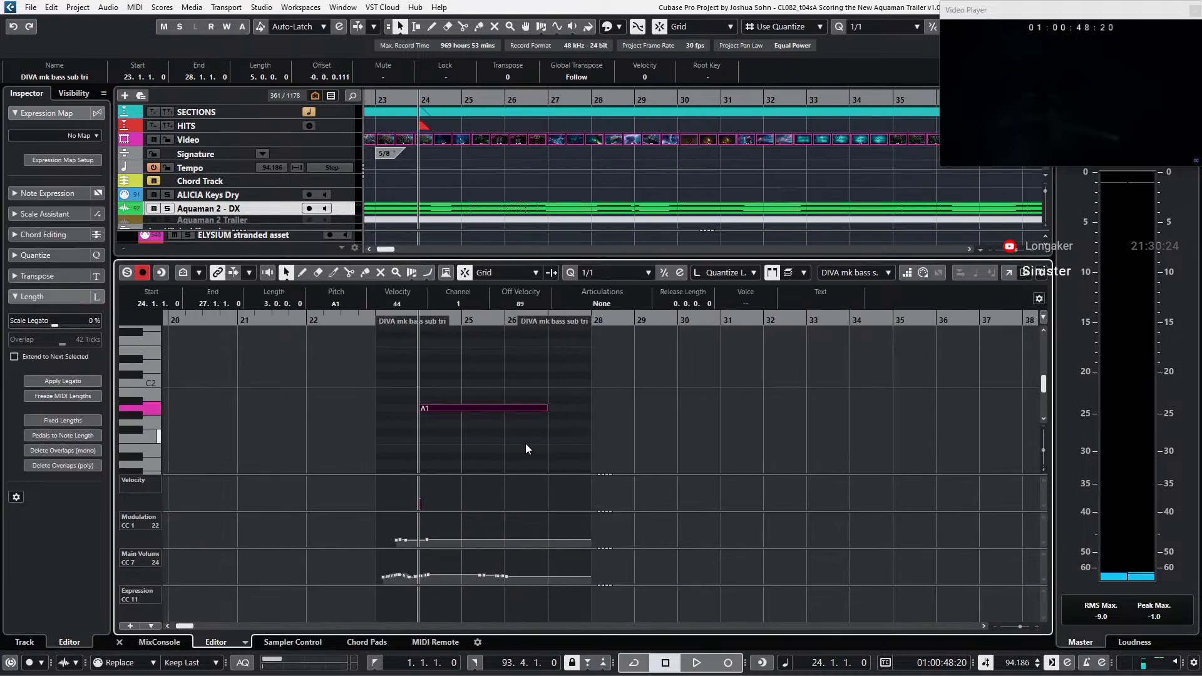
pyautogui.press('Up')
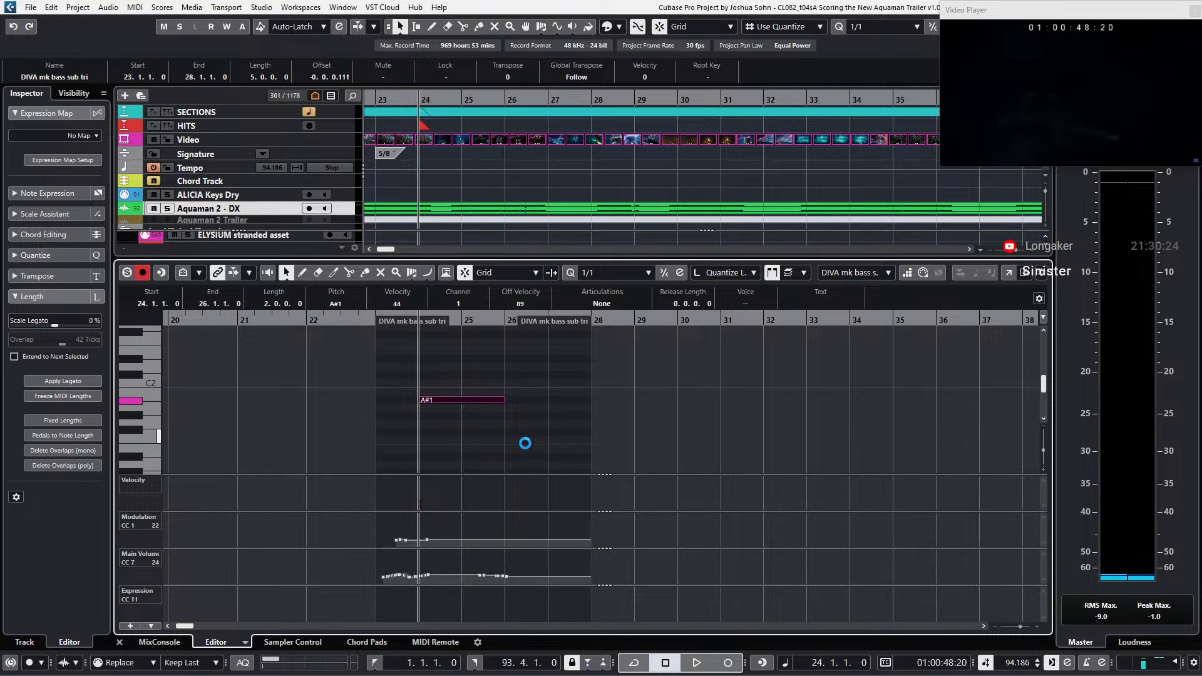
pyautogui.moveTo(581, 324); pyautogui.dragTo(784, 320)
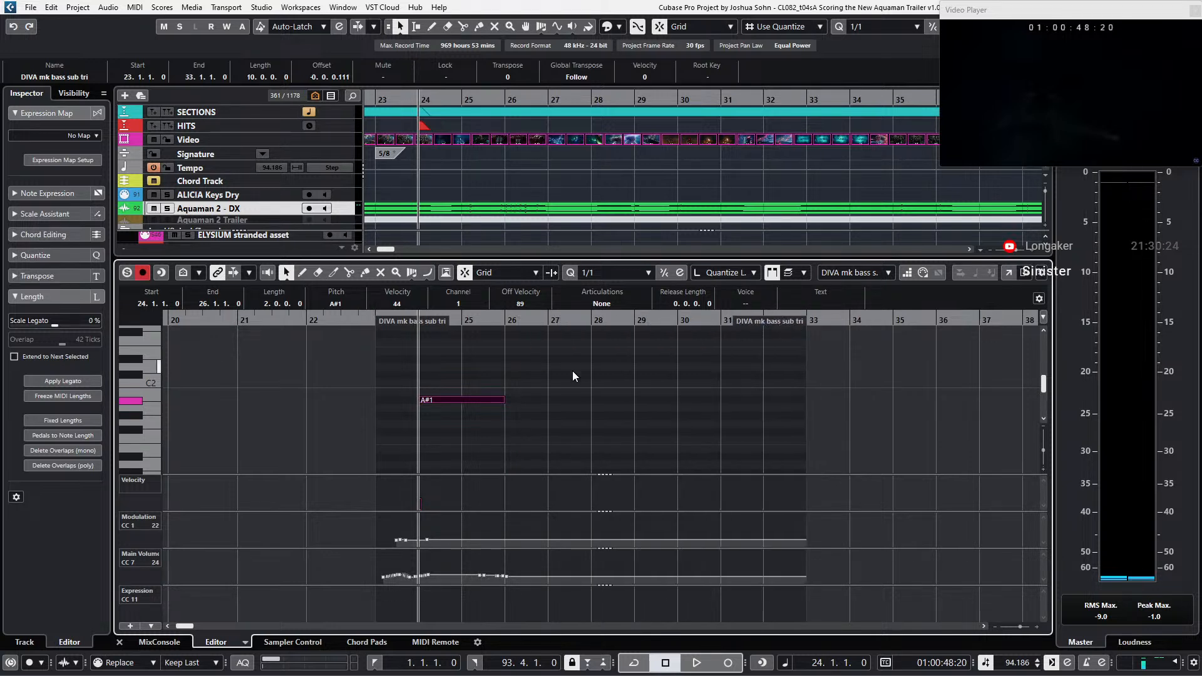
# Step: Duplicate the sub bass note to bar 26, lower the copy to A1 and lengthen it to end at bar 30
pyautogui.hotkey('ctrl', 'd')
pyautogui.press('Down')
pyautogui.hotkey('alt', 'shift', 'Right')
pyautogui.hotkey('alt', 'shift', 'Right')
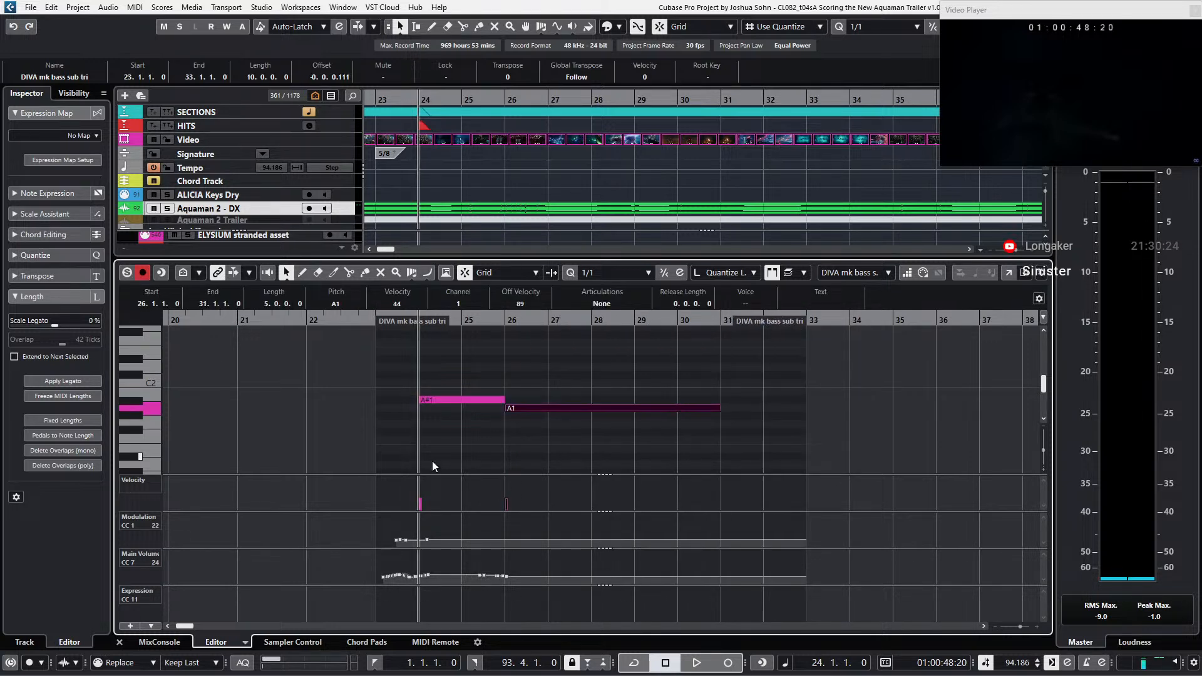
pyautogui.hotkey('alt', 'shift', 'Left')
# Step: Play the drone and sub bass with the dialogue from bar 24 to about bar 30
pyautogui.press('space')
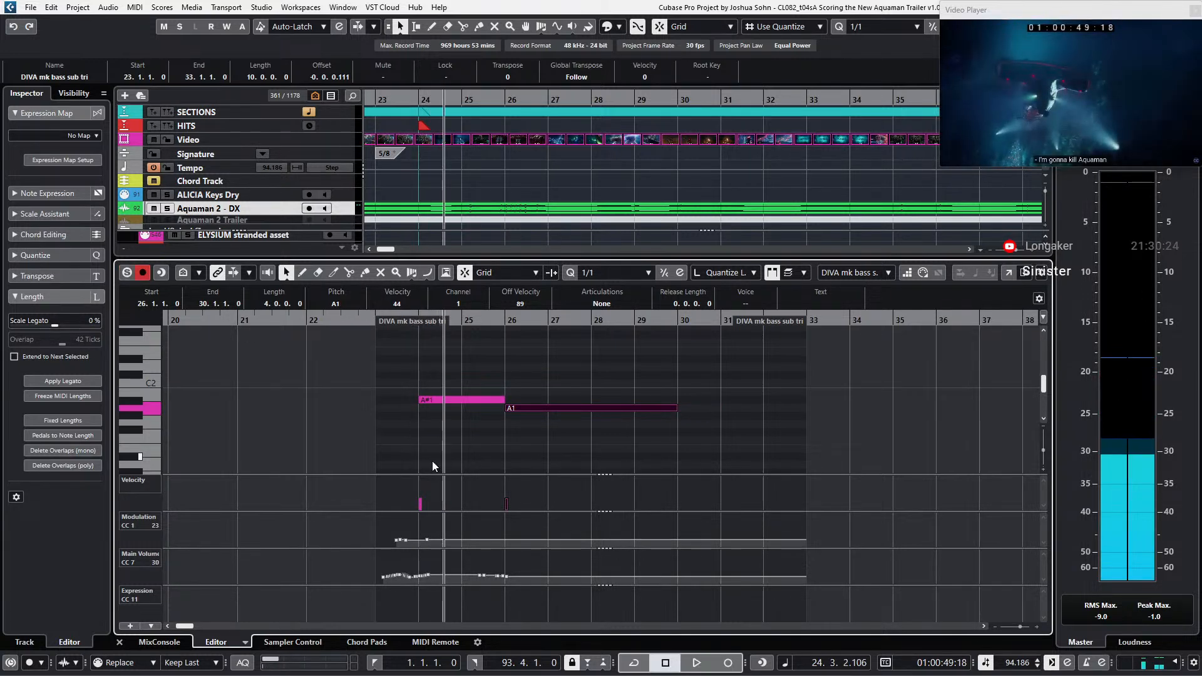
pyautogui.press('space')
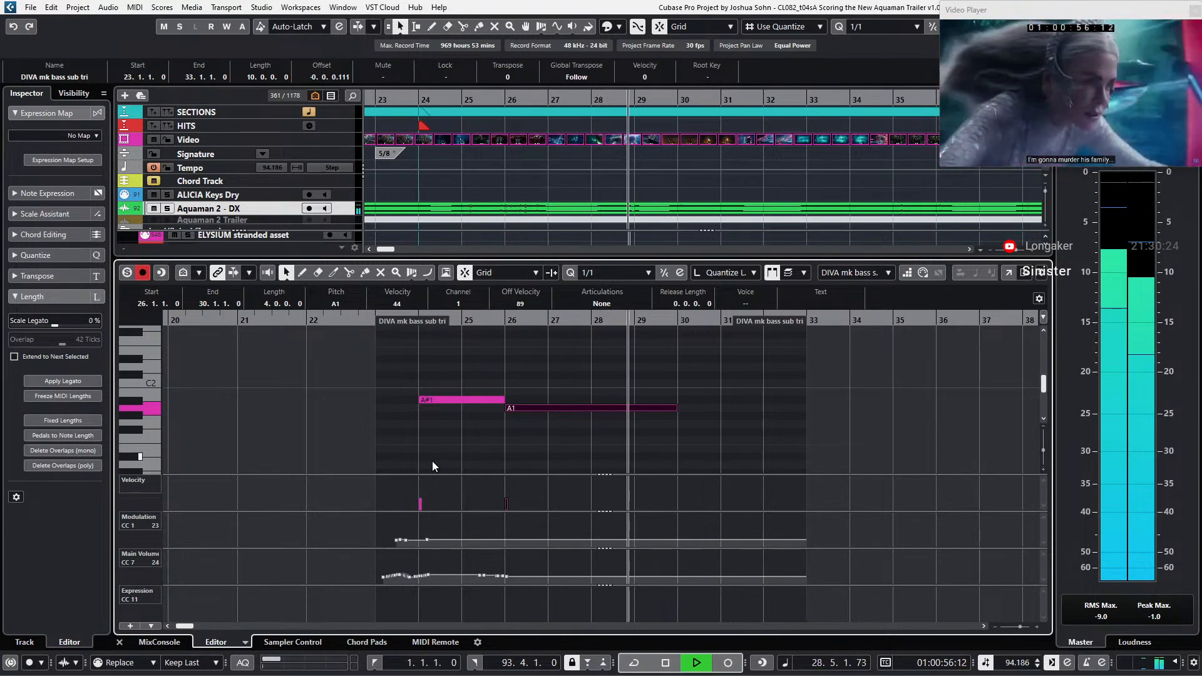
pyautogui.press('space')
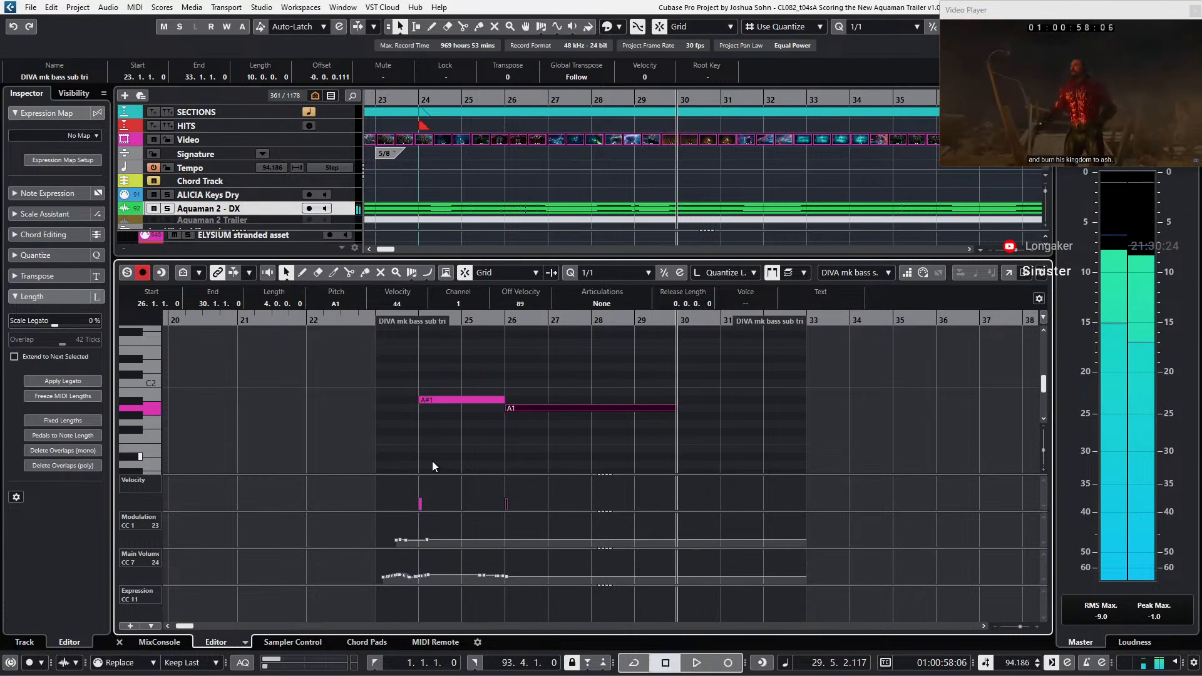
pyautogui.hotkey('ctrl', 'e')
# Step: Find the hit frame at 01:00:57:17 in the video and add a marker for it on the HITS track
pyautogui.press('KP_Add')
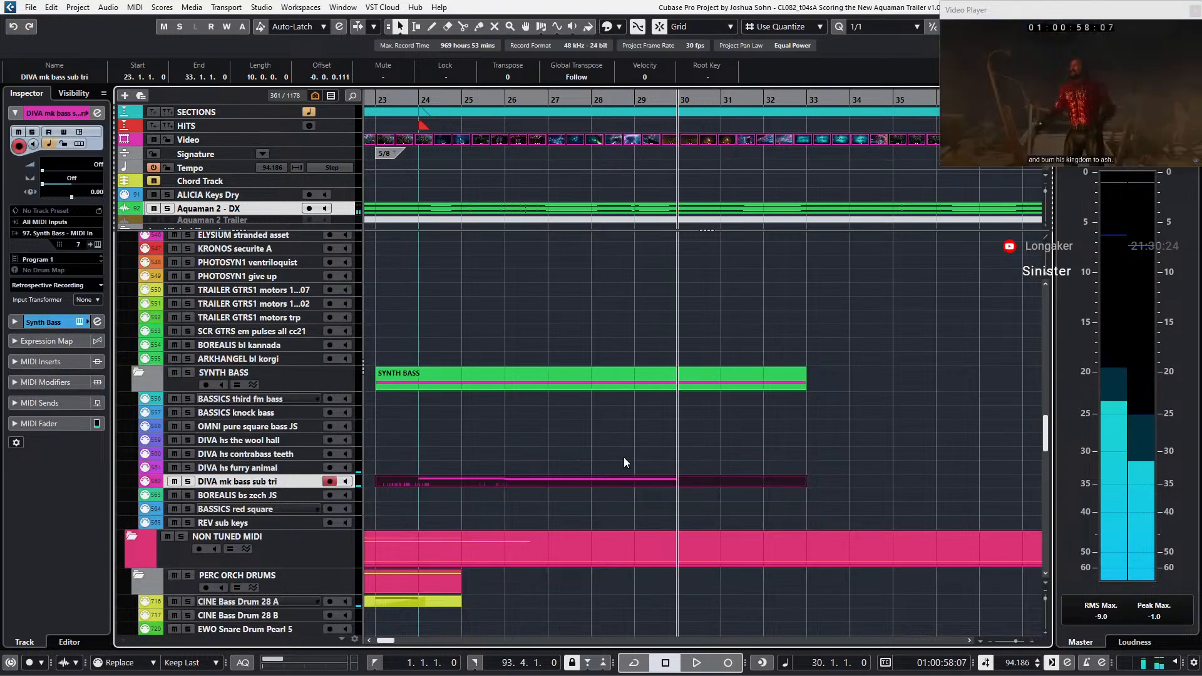
pyautogui.press('g')
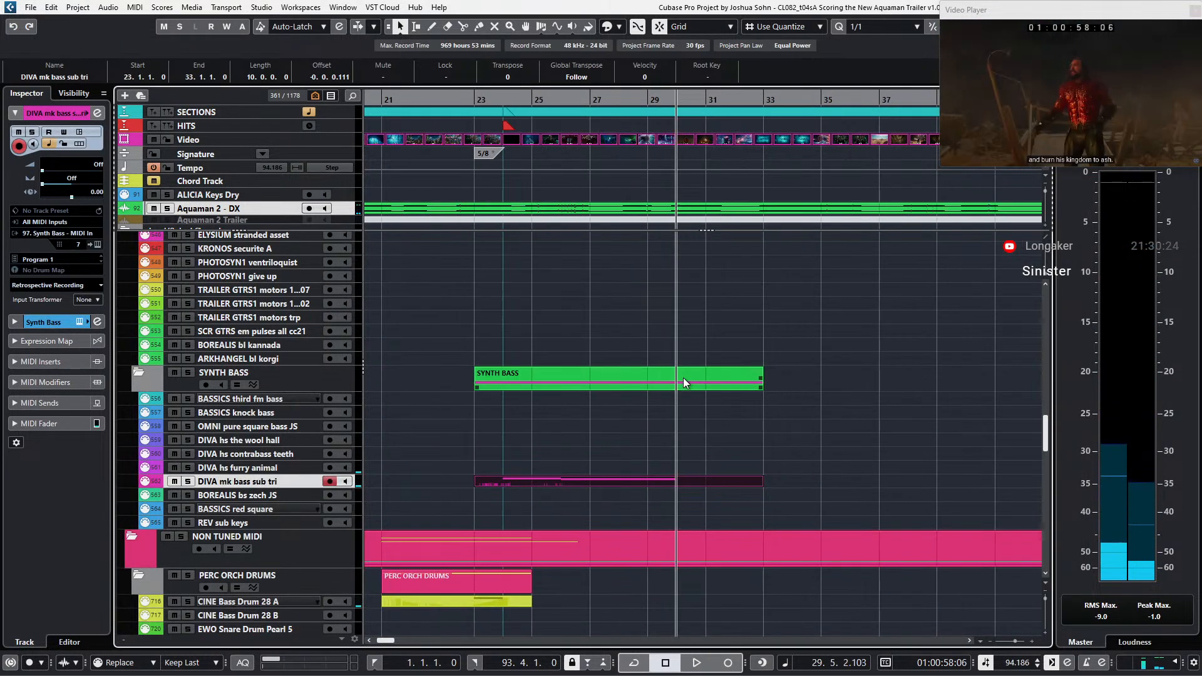
pyautogui.press('KP_Subtract')
pyautogui.press('KP_Subtract')
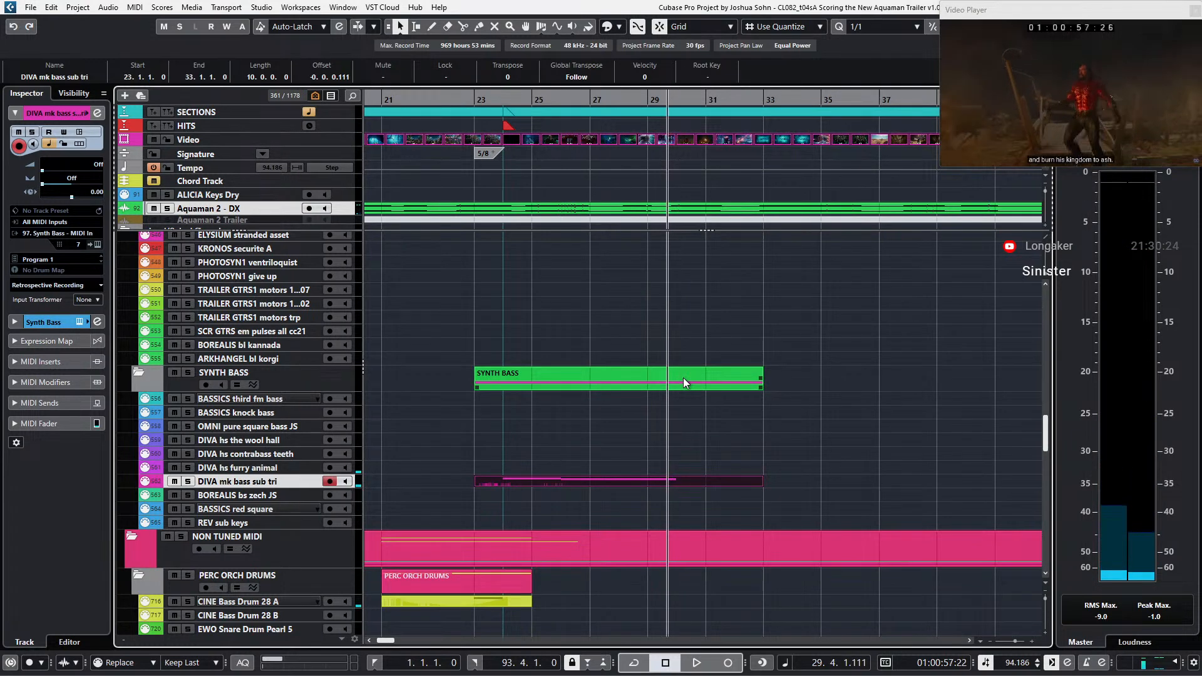
pyautogui.press('KP_Subtract')
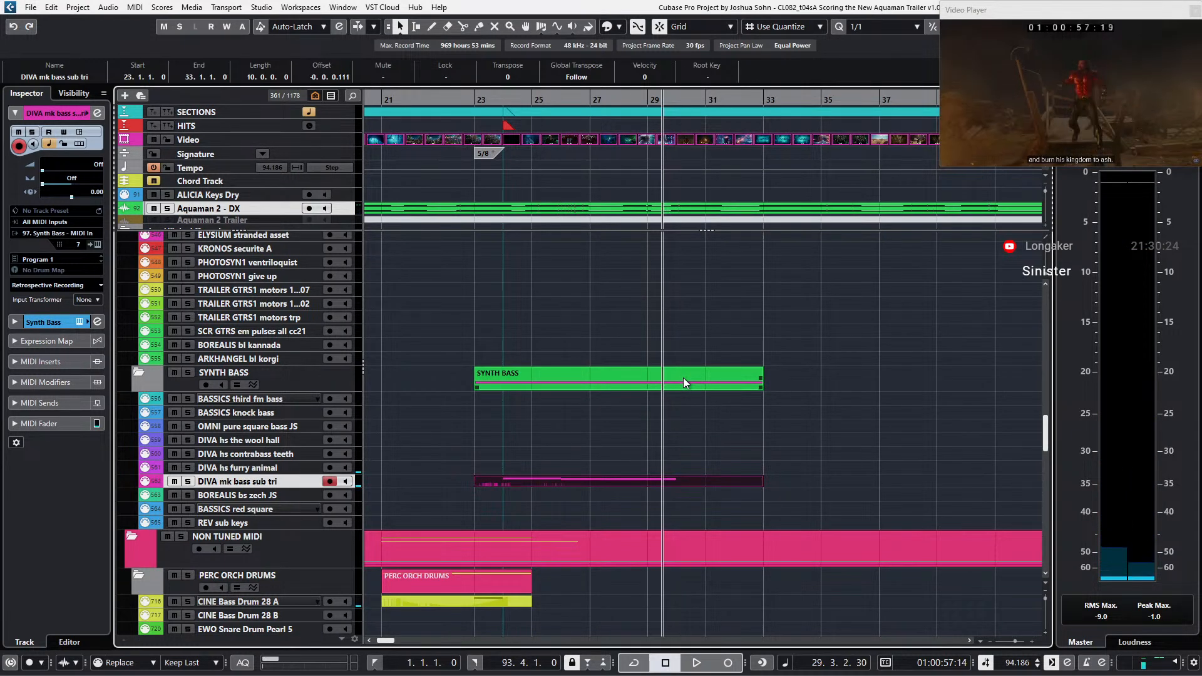
pyautogui.press('KP_Add')
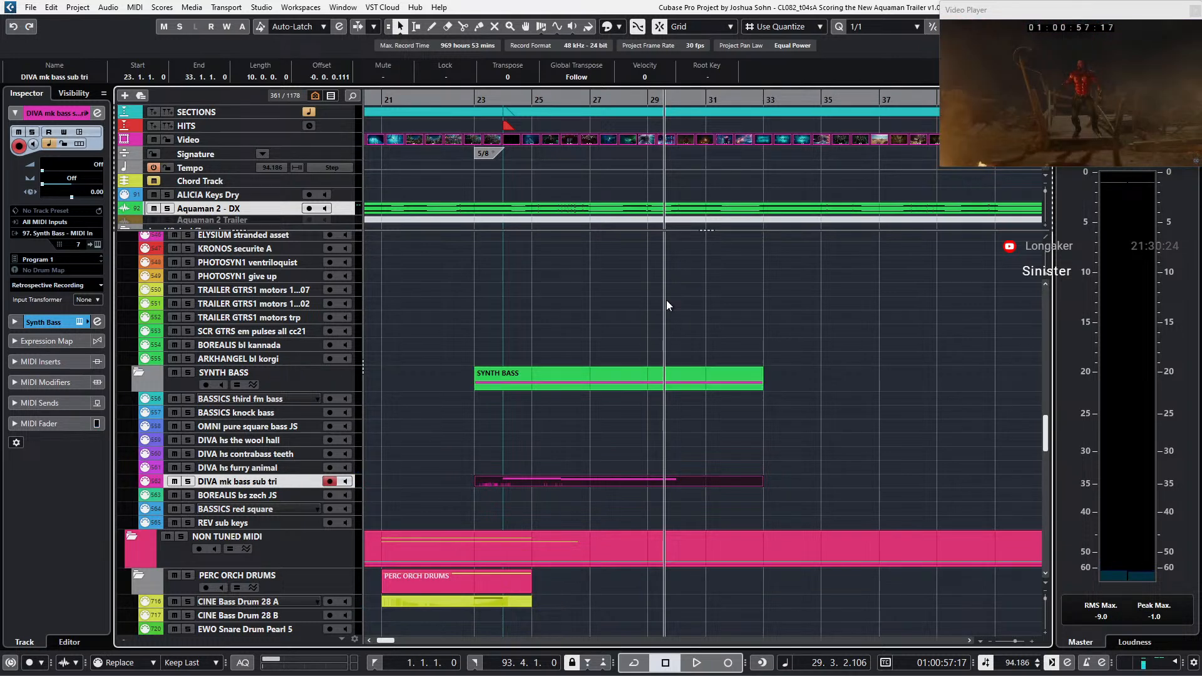
pyautogui.click(153, 126)
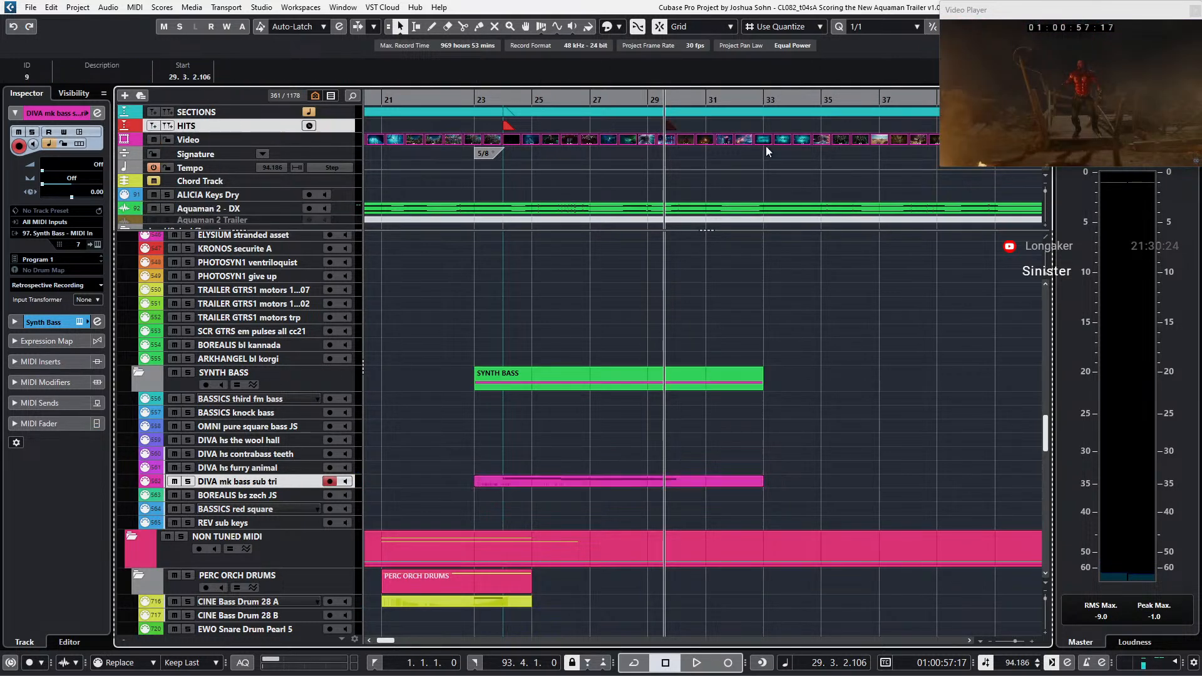
# Step: Set the project's quantize value to 1/8 and insert a 4/4 time signature at bar 24
pyautogui.scroll(3, 688, 150)
pyautogui.scroll(2, 629, 168)
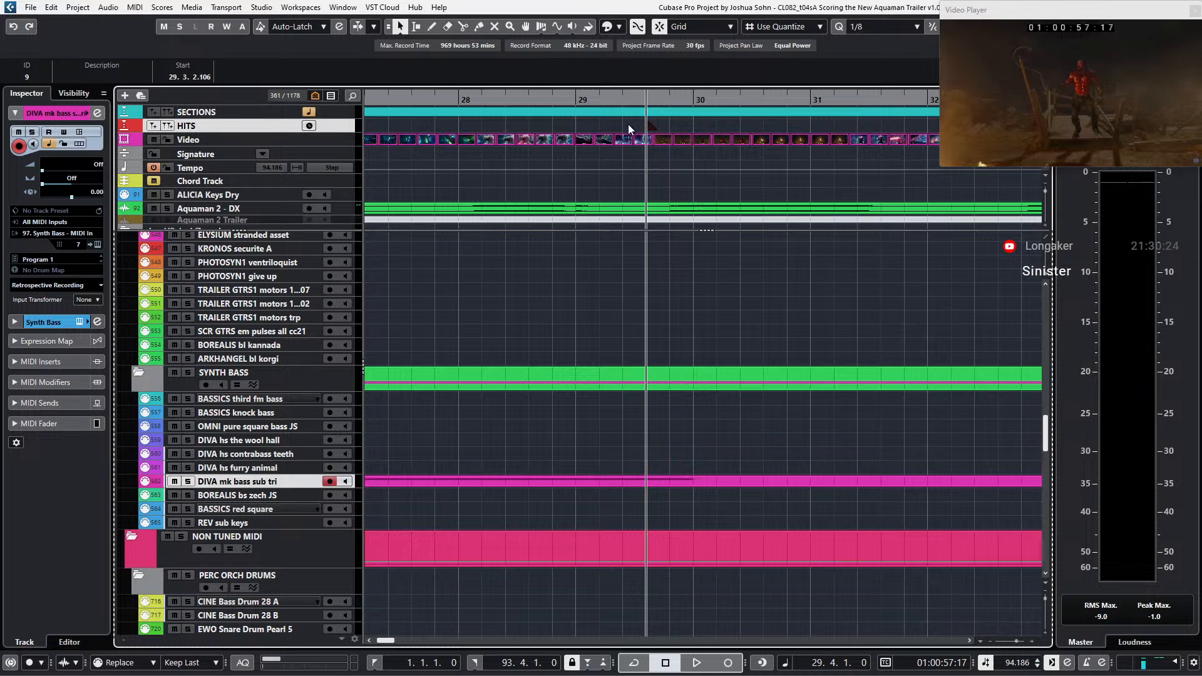
pyautogui.scroll(-3, 610, 128)
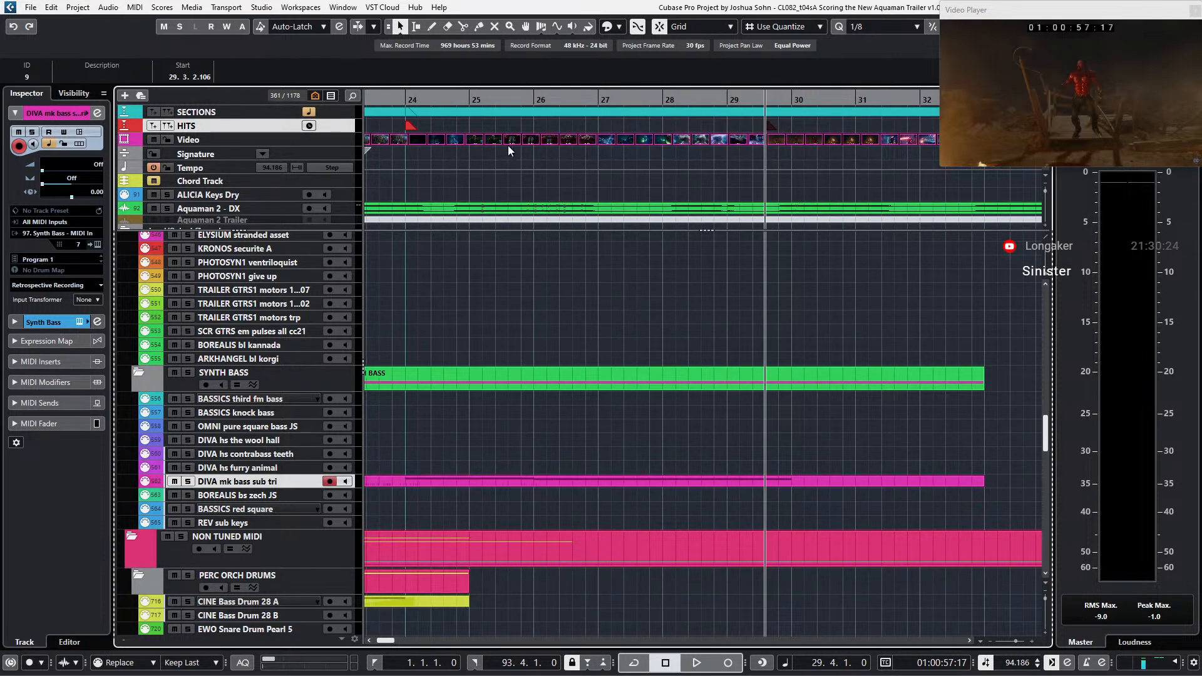
pyautogui.keyDown('alt'); pyautogui.click(419, 153); pyautogui.keyUp('alt')
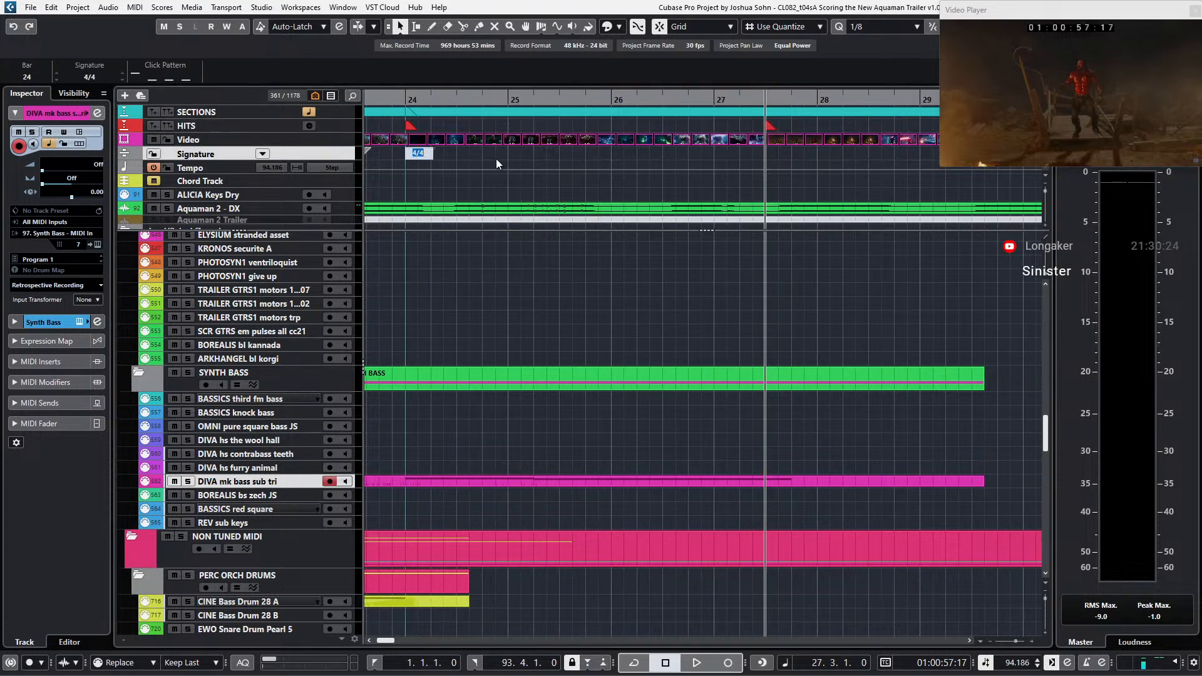
pyautogui.press('Escape')
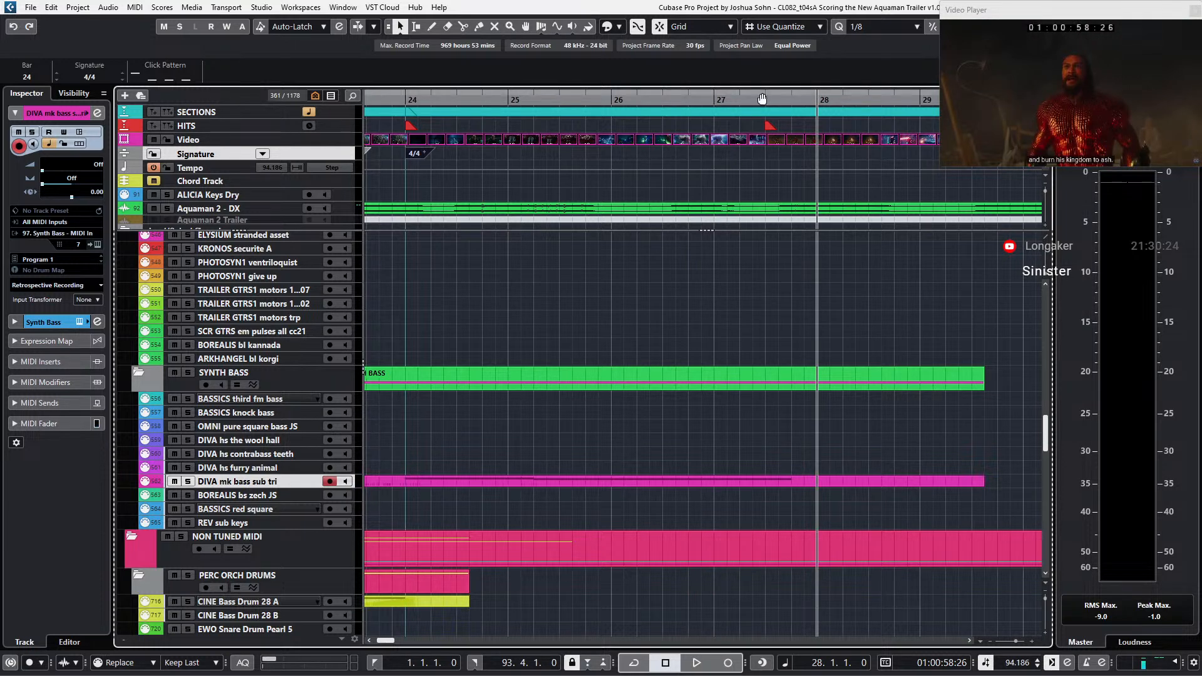
# Step: Insert a 2/4 time signature at bar 27 so that bar 28 starts on the new hit marker
pyautogui.keyDown('alt'); pyautogui.click(725, 154); pyautogui.keyUp('alt')
pyautogui.write('2/4')
pyautogui.press('Return')
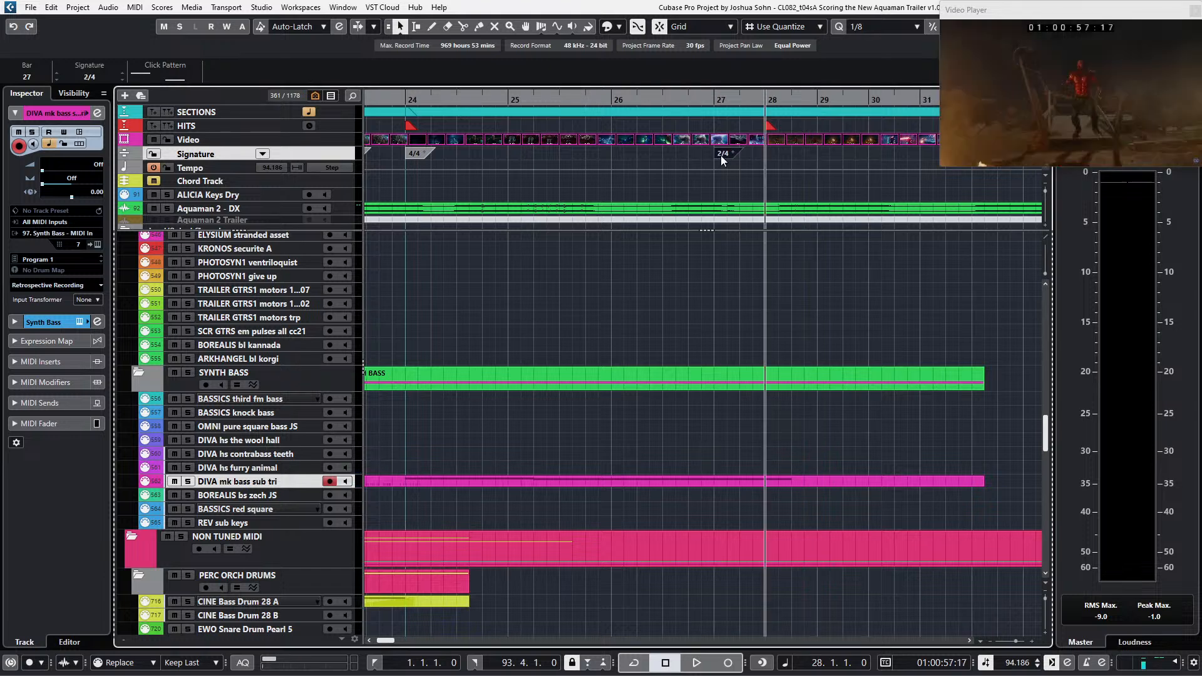
# Step: Trim the A1 notes of the ARKHANGEL pd savolinna and DIVA mk bass sub tri parts to end at bar 28
pyautogui.click(772, 481)
pyautogui.scroll(10, 771, 468)
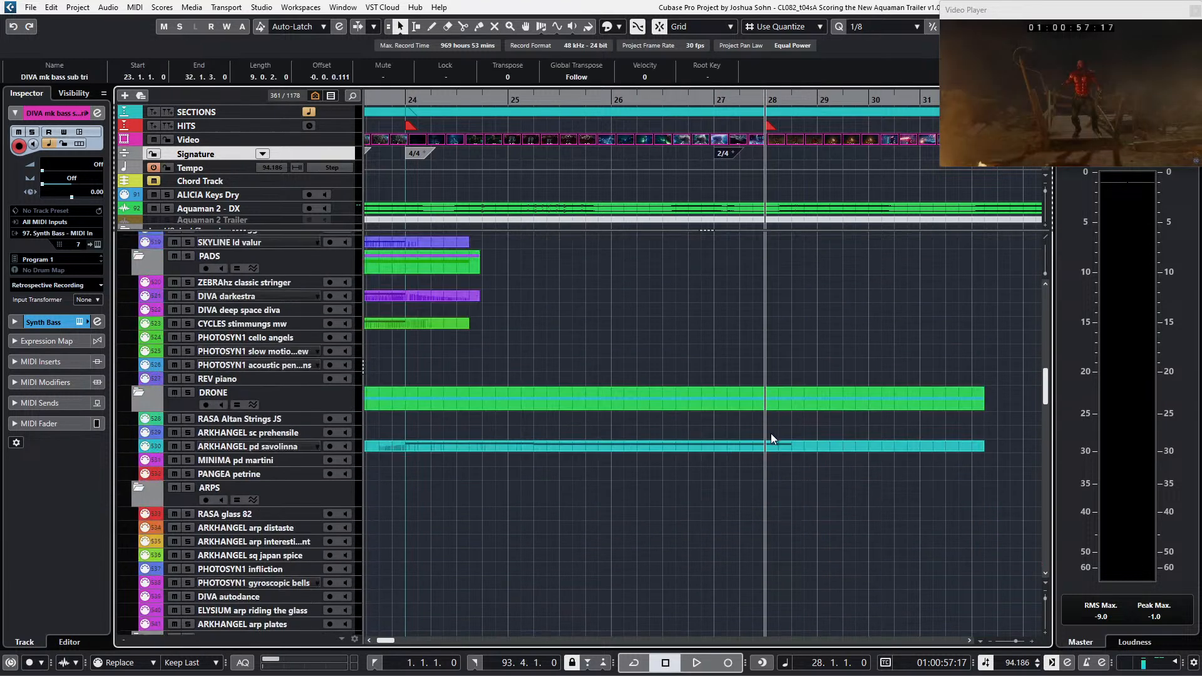
pyautogui.doubleClick(772, 444)
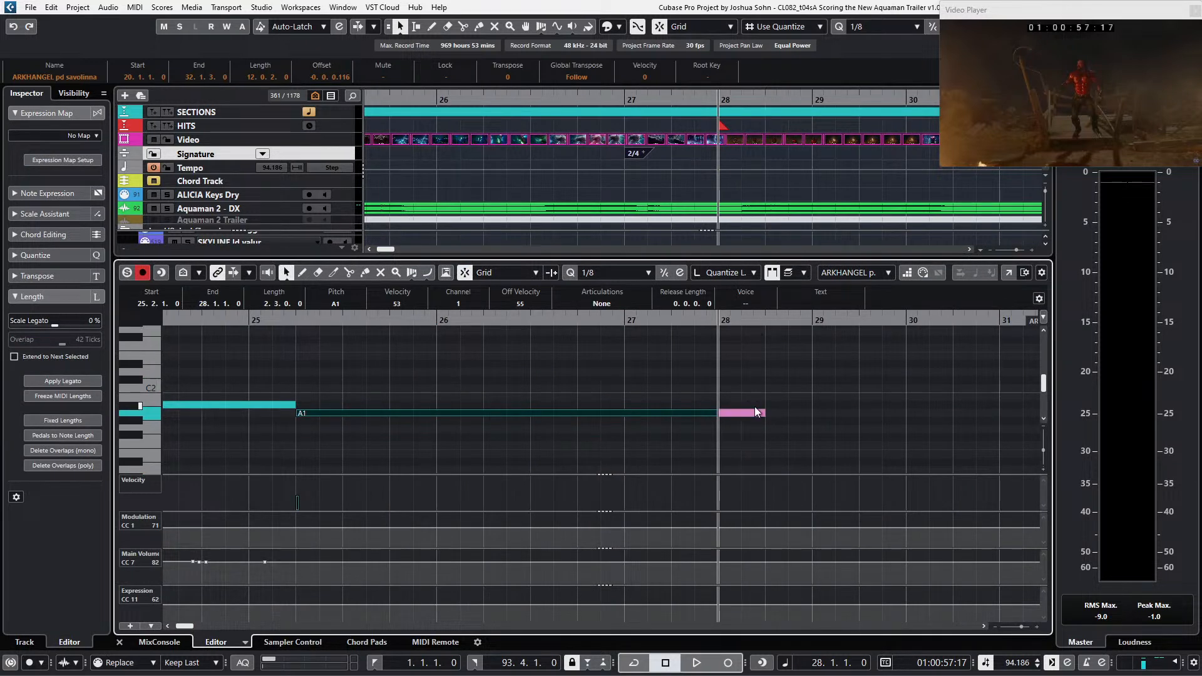
pyautogui.click(756, 413)
pyautogui.keyDown('alt'); pyautogui.click(757, 412); pyautogui.keyUp('alt')
pyautogui.click(749, 414)
pyautogui.keyDown('alt'); pyautogui.click(749, 412); pyautogui.keyUp('alt')
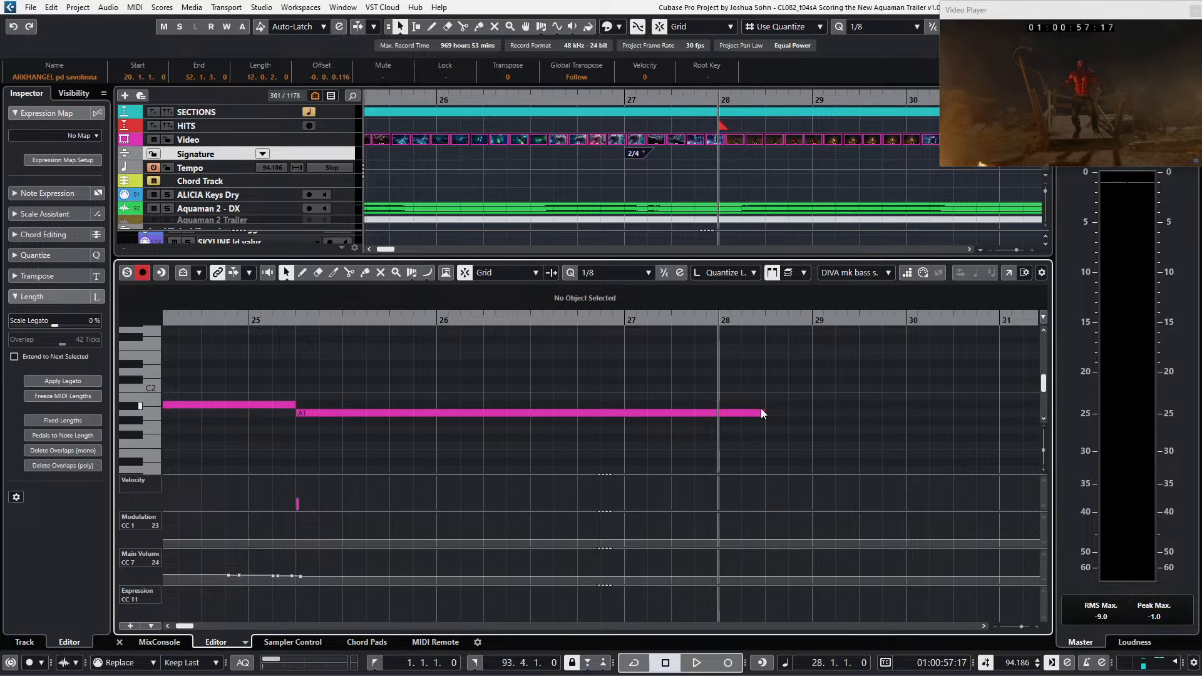
pyautogui.moveTo(746, 414); pyautogui.dragTo(705, 419)
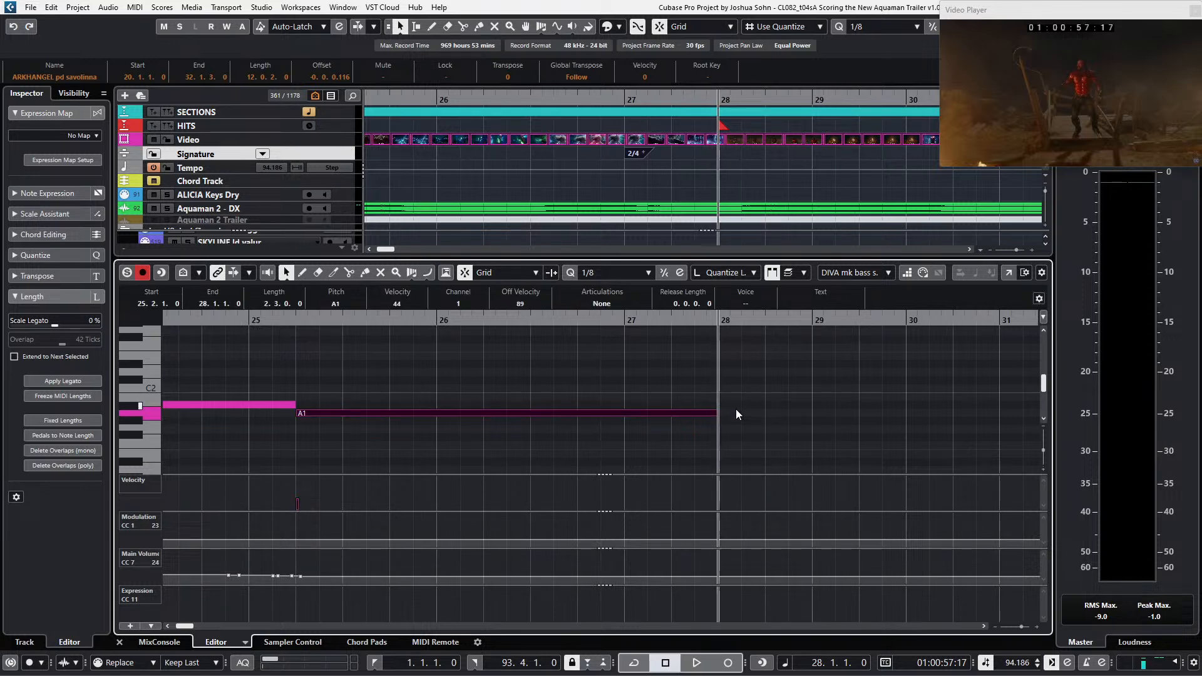
pyautogui.press('Return')
# Step: Record a pulse part on the KRONOS securite A track from bar 26 to about bar 62
pyautogui.press('g')
pyautogui.press('g')
pyautogui.press('g')
pyautogui.press('g')
pyautogui.press('g')
pyautogui.press('g')
pyautogui.press('g')
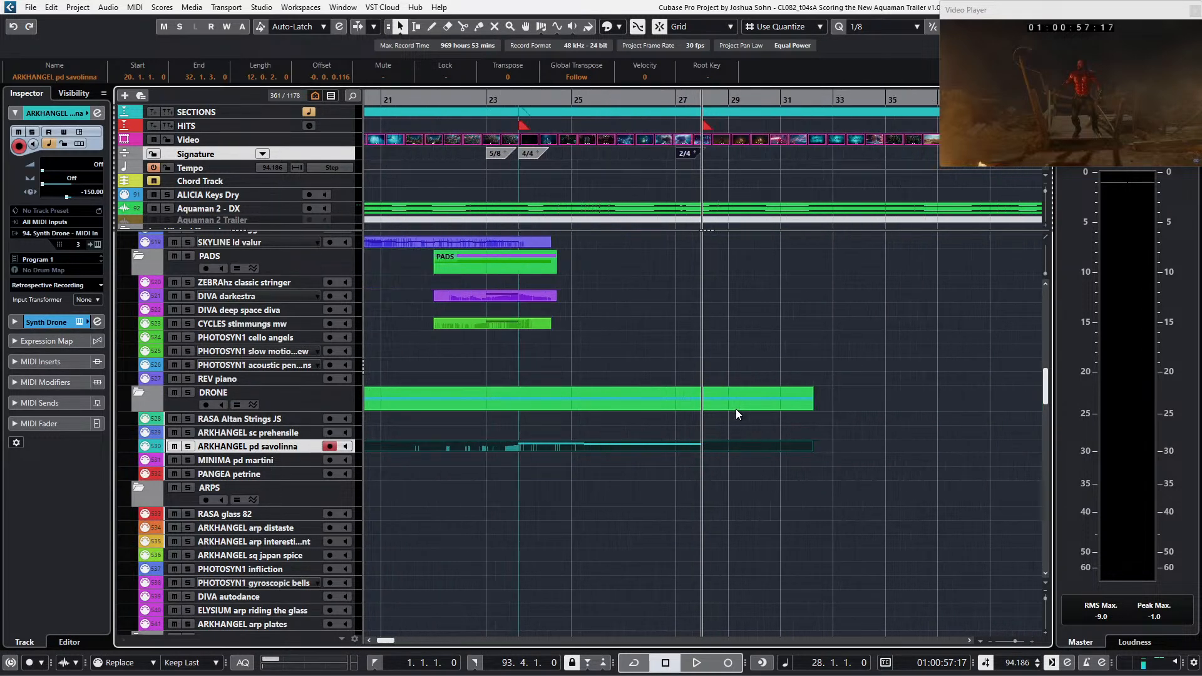
pyautogui.scroll(4, 735, 408)
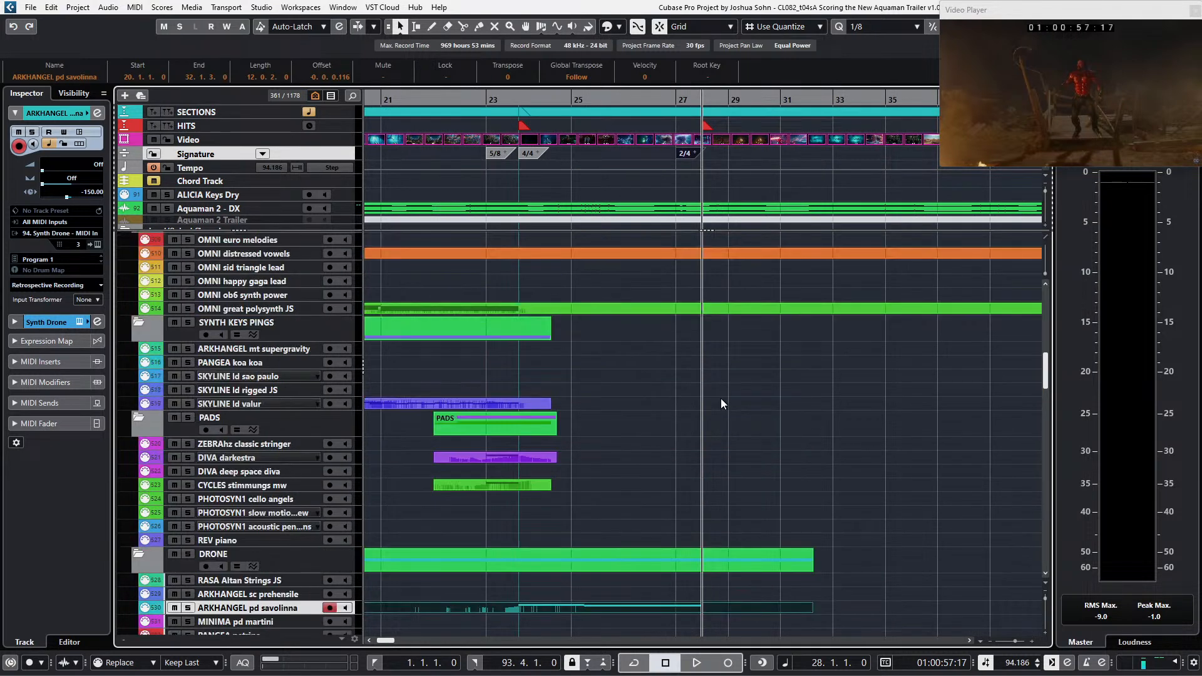
pyautogui.scroll(-2, 720, 398)
pyautogui.scroll(-4, 397, 425)
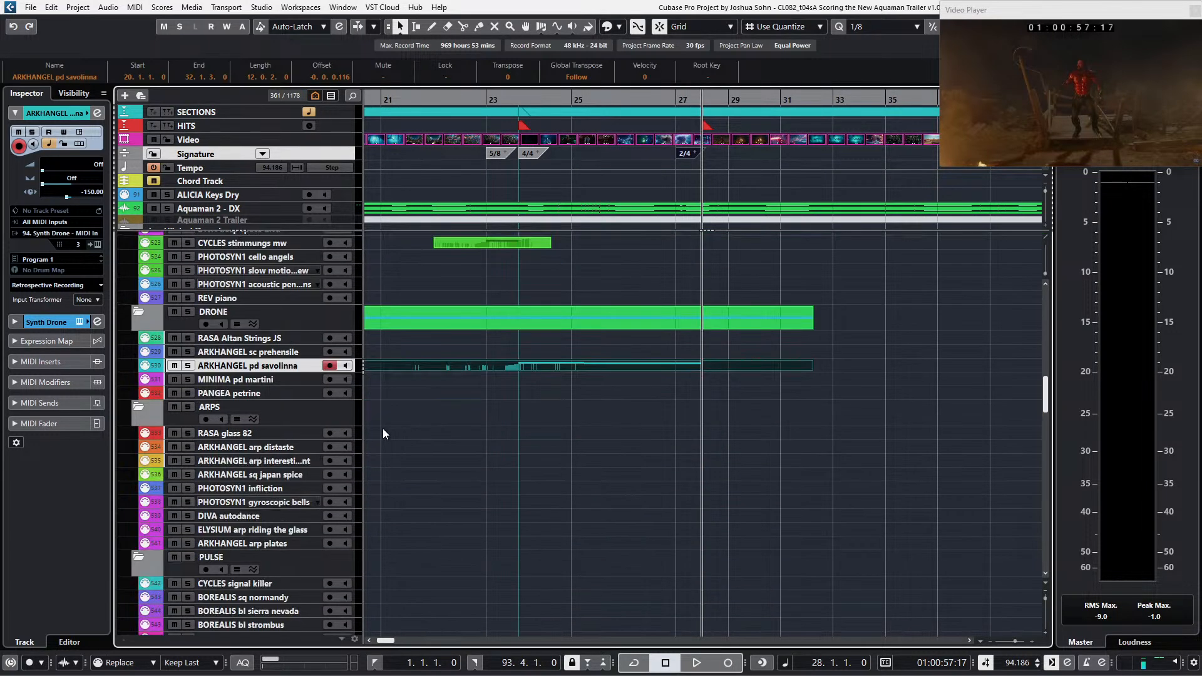
pyautogui.scroll(-2, 397, 543)
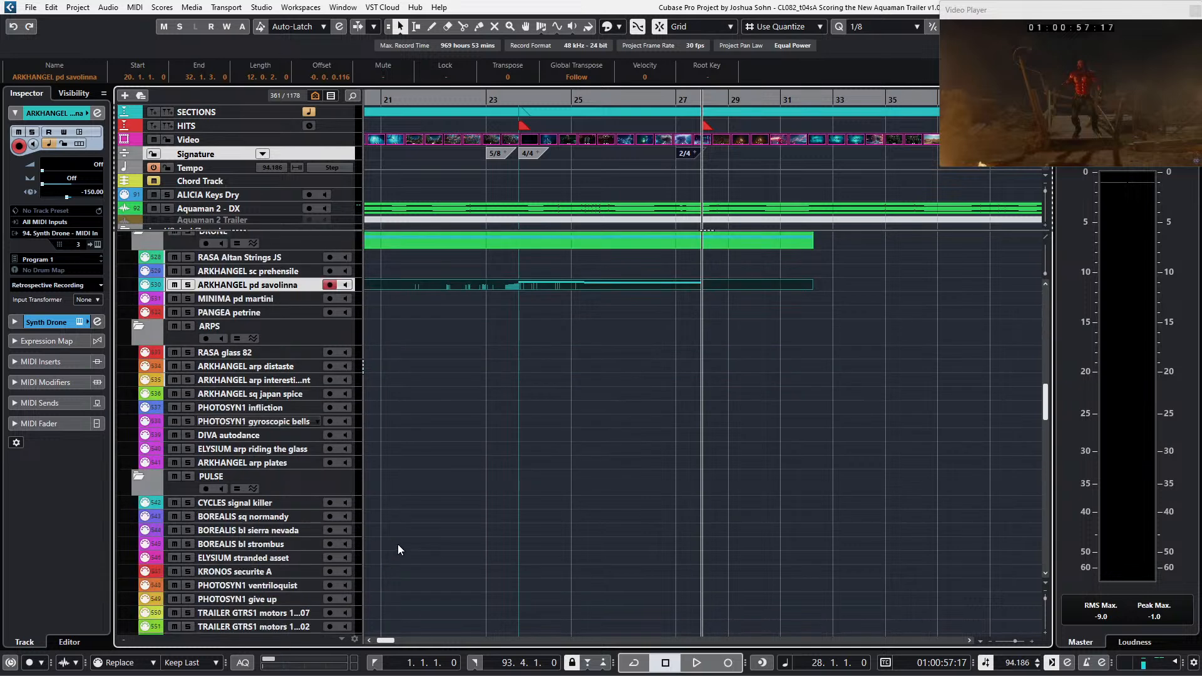
pyautogui.scroll(-2, 378, 491)
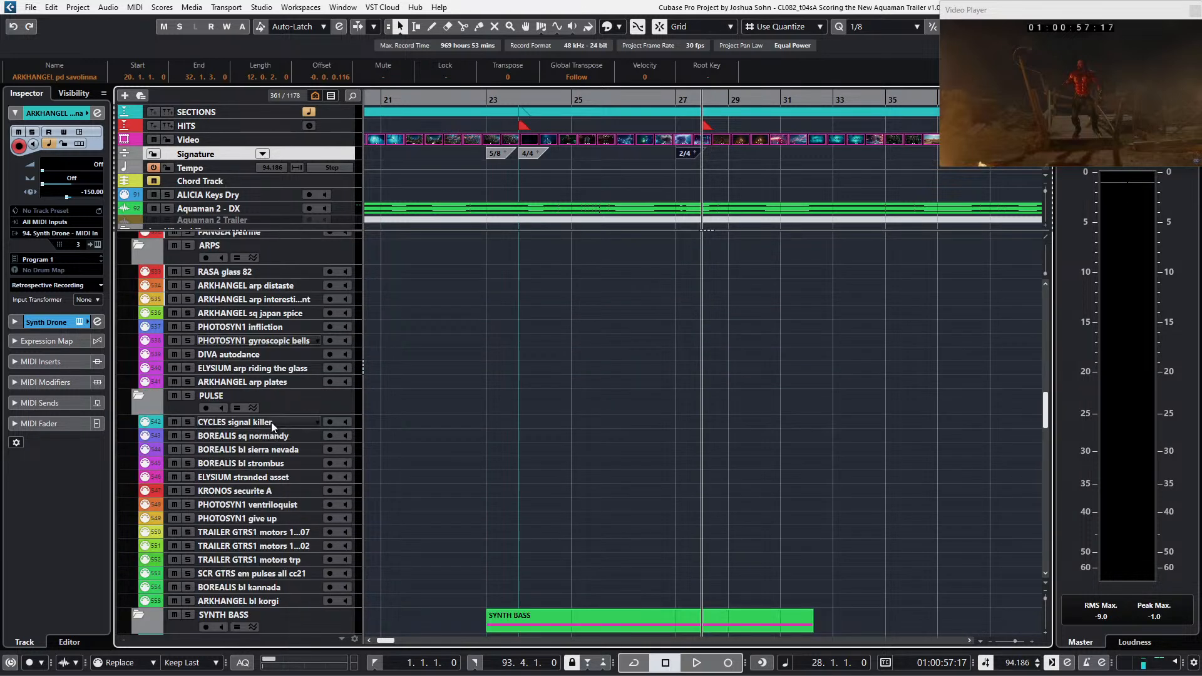
pyautogui.click(272, 492)
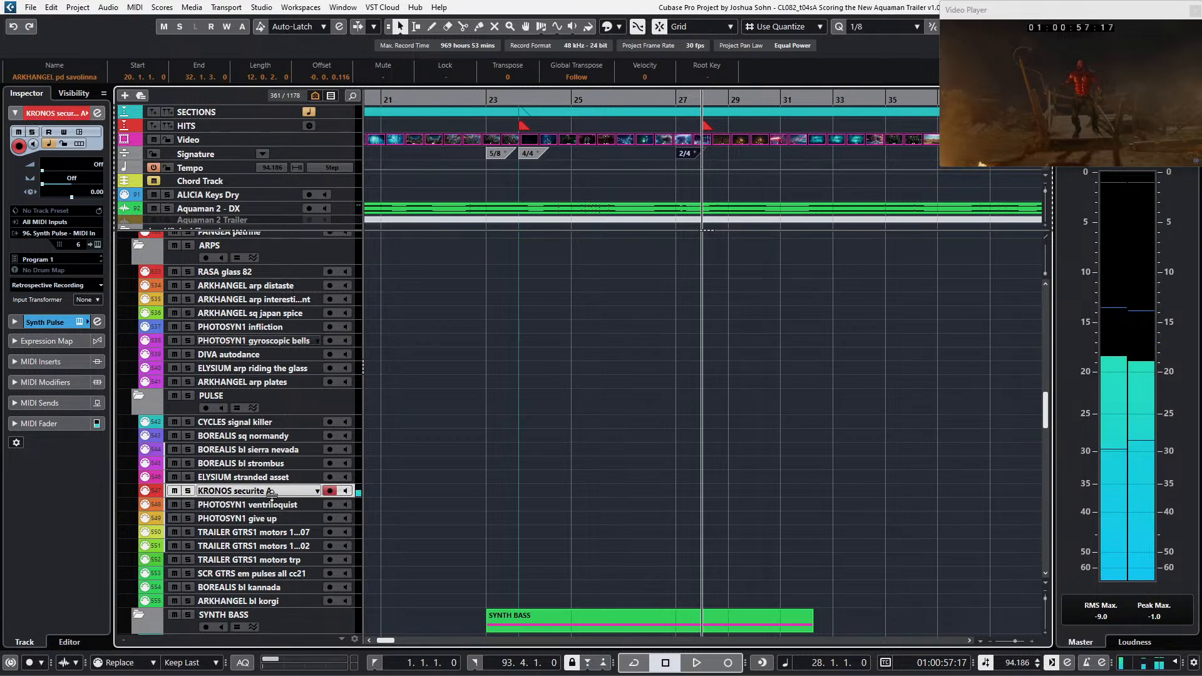
pyautogui.press('KP_Subtract')
pyautogui.press('KP_Subtract')
pyautogui.press('KP_Multiply')
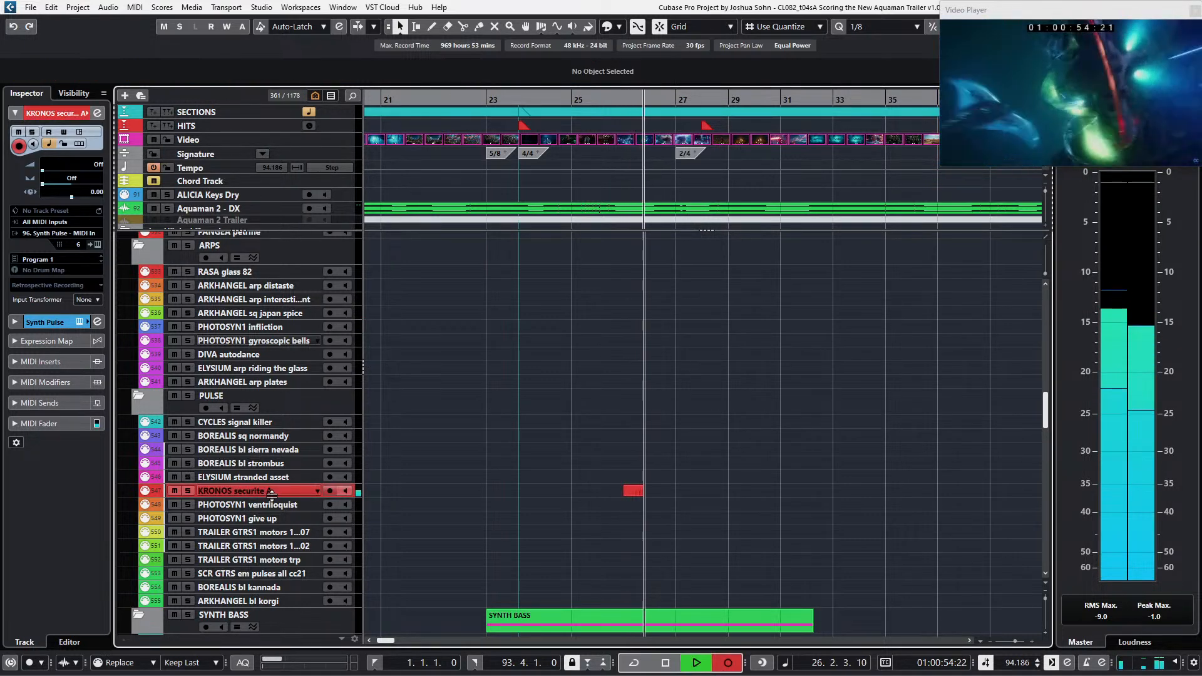
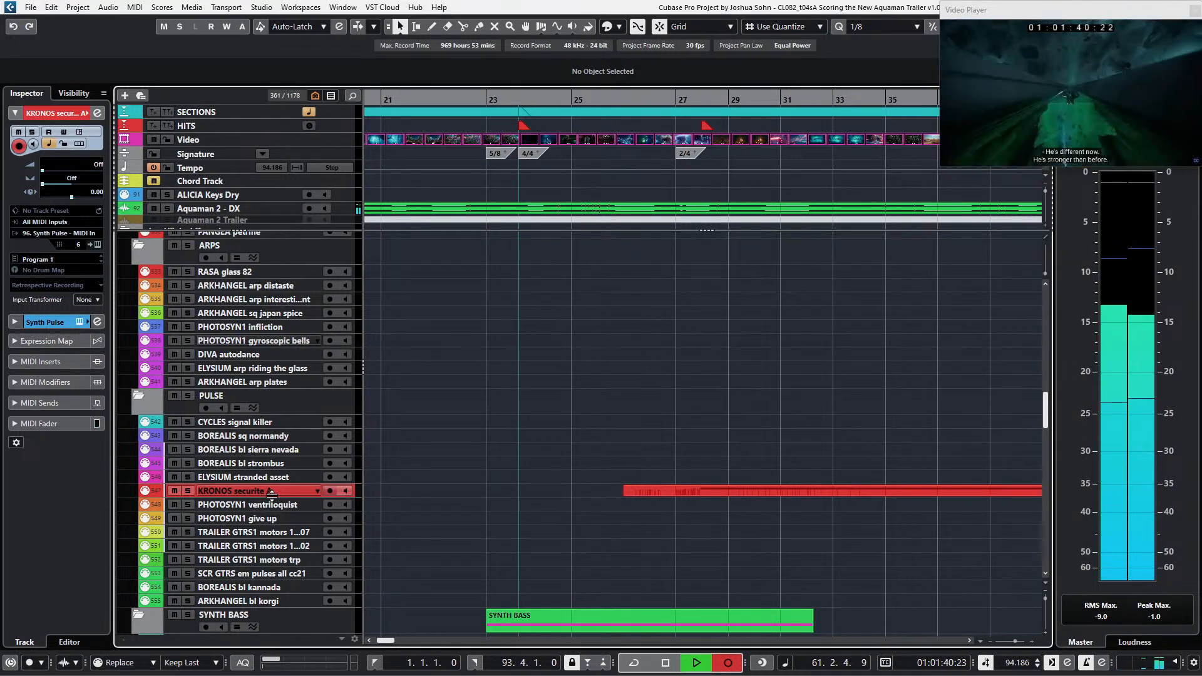
pyautogui.click(272, 495)
pyautogui.press('space')
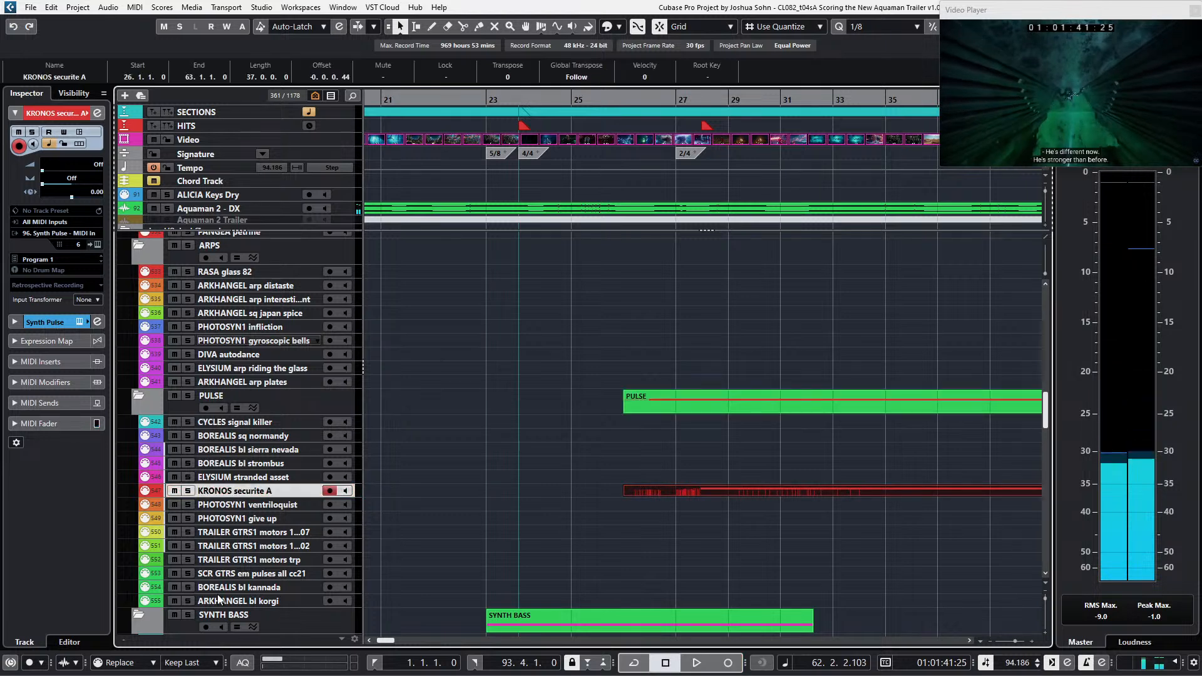
pyautogui.press('g')
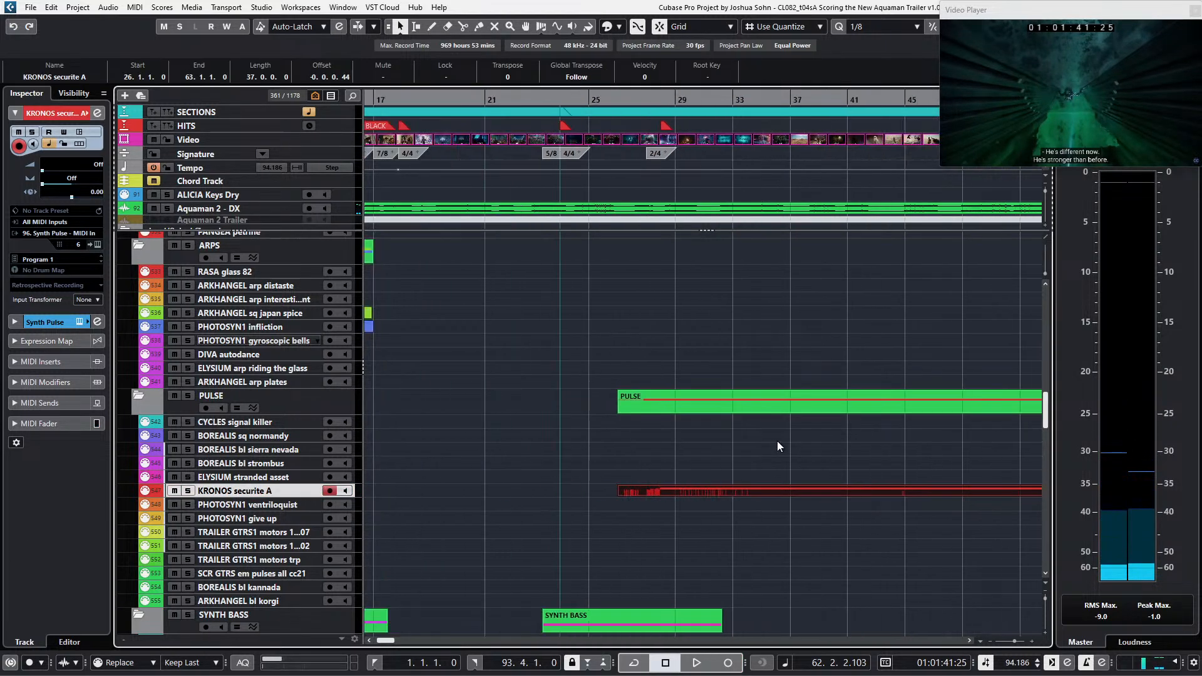
# Step: Play the trailer from bar 40 to check the recorded pulse against the picture
pyautogui.press('g')
pyautogui.press('g')
pyautogui.hotkey('ctrl', 'Left')
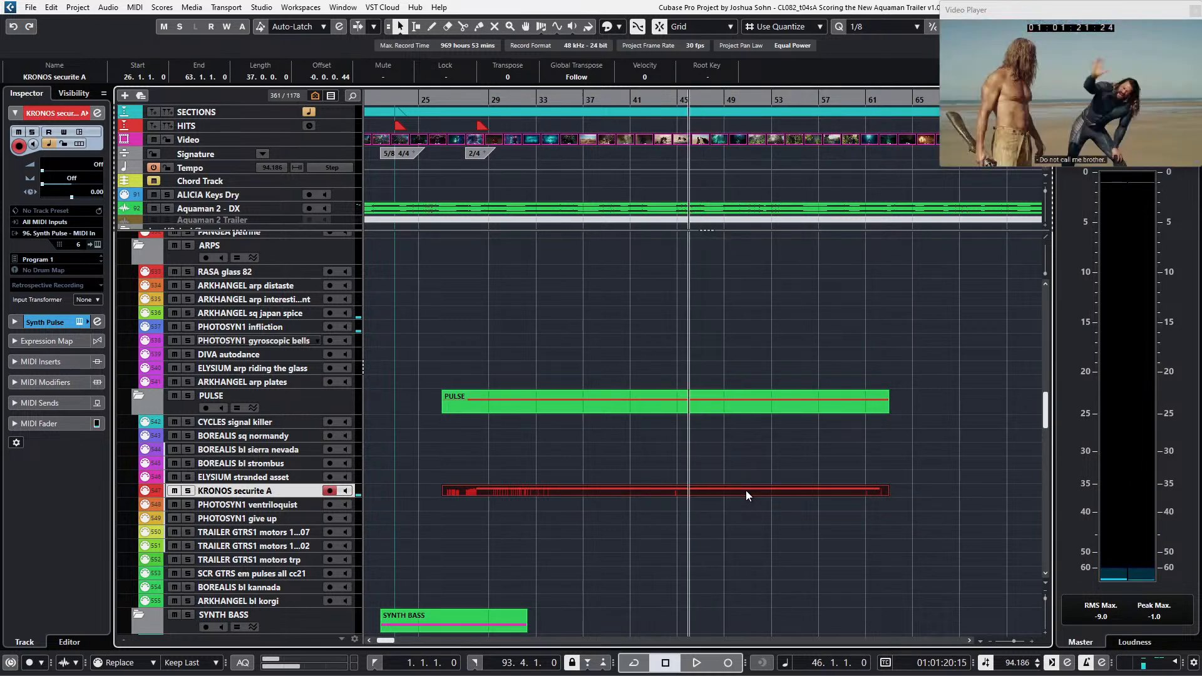
pyautogui.hotkey('ctrl', 'Left')
pyautogui.hotkey('ctrl', 'Left')
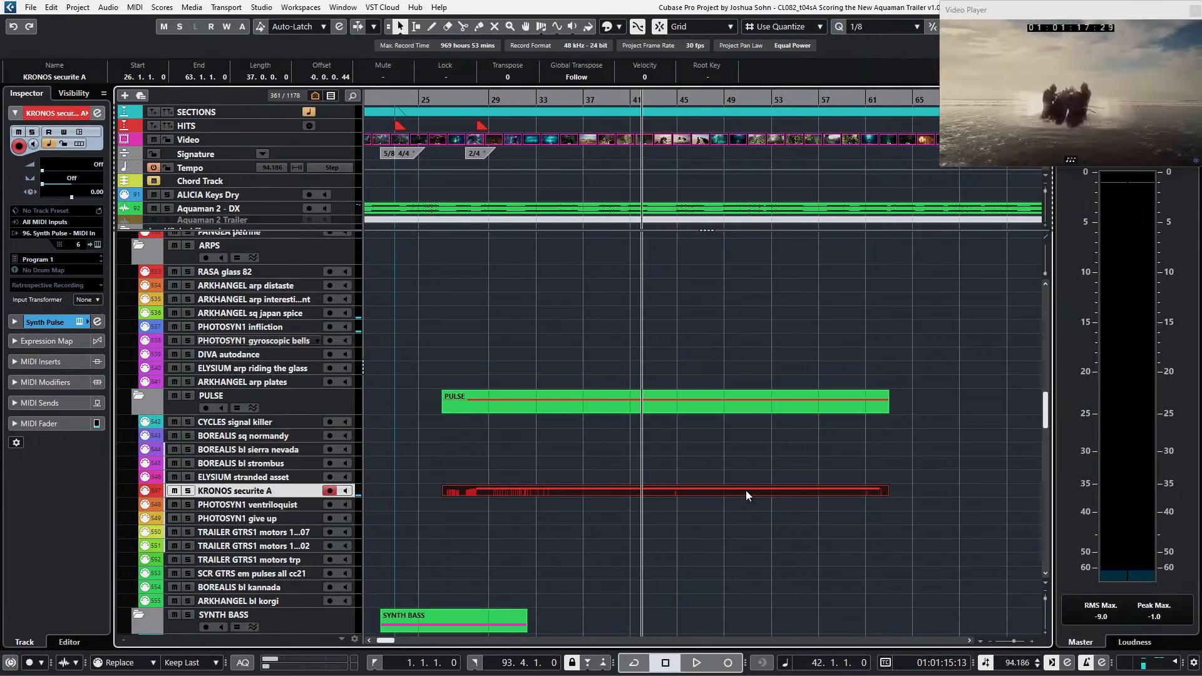
pyautogui.hotkey('ctrl', 'Left')
pyautogui.hotkey('ctrl', 'Left')
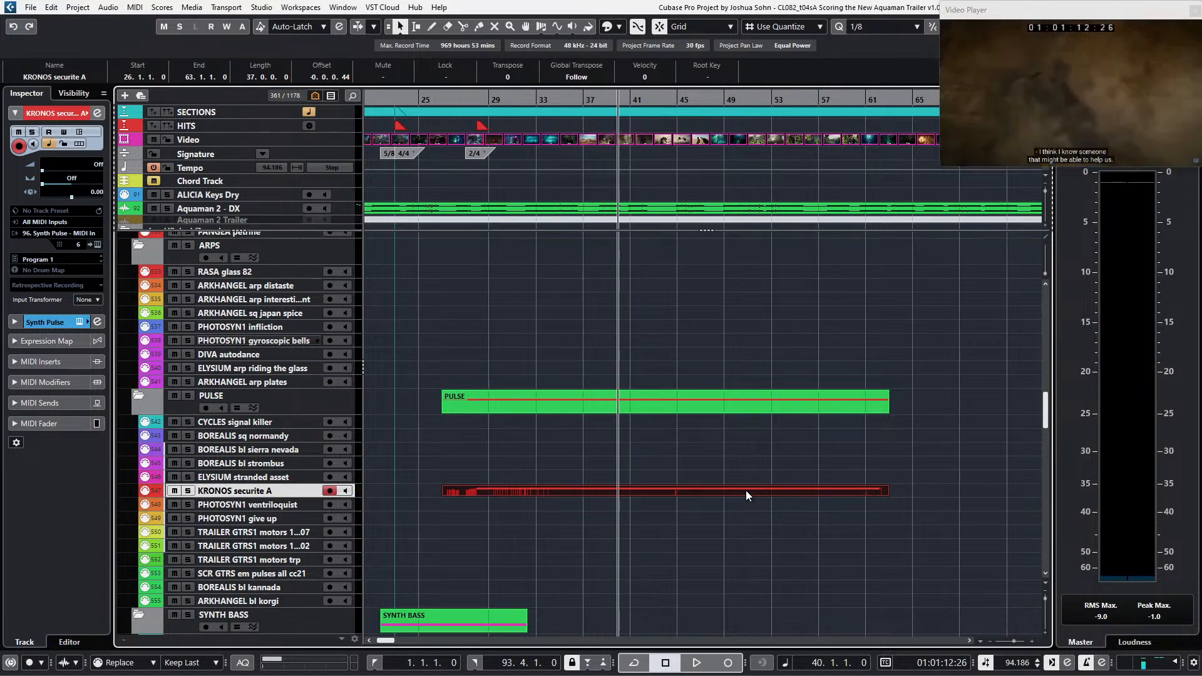
pyautogui.press('space')
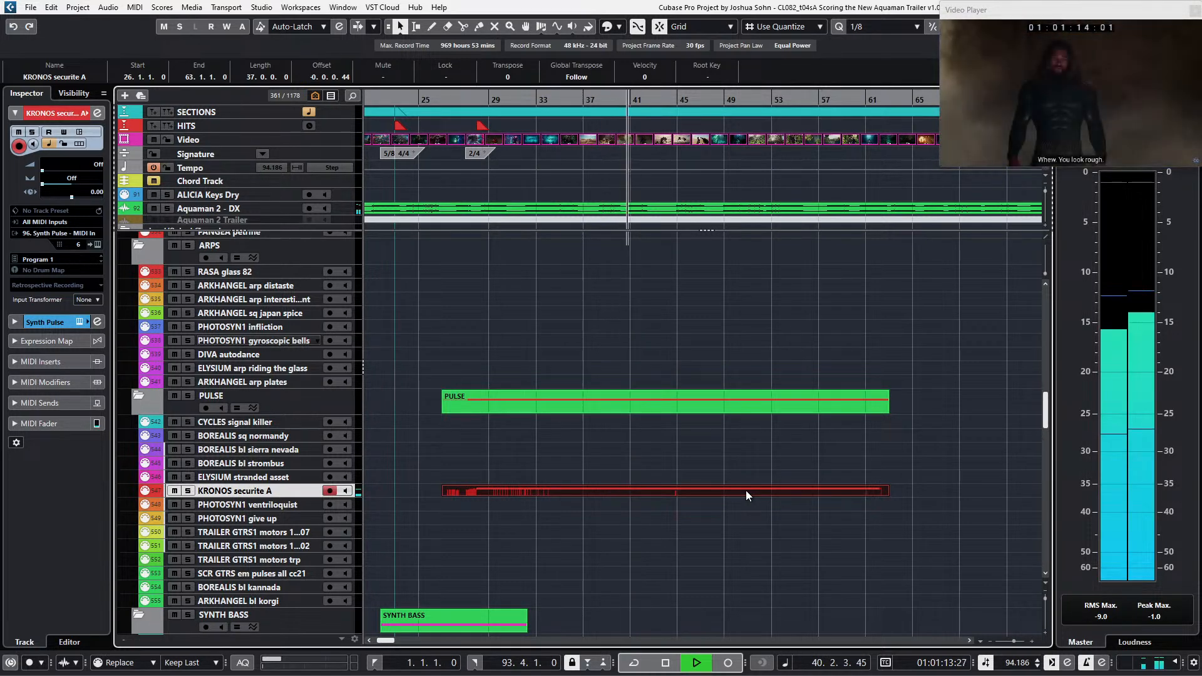
# Step: Set the KRONOS securite A part's quantize to 1/1, split its A1 note at bar 40 and delete the remainder
pyautogui.doubleClick(709, 493)
pyautogui.press('space')
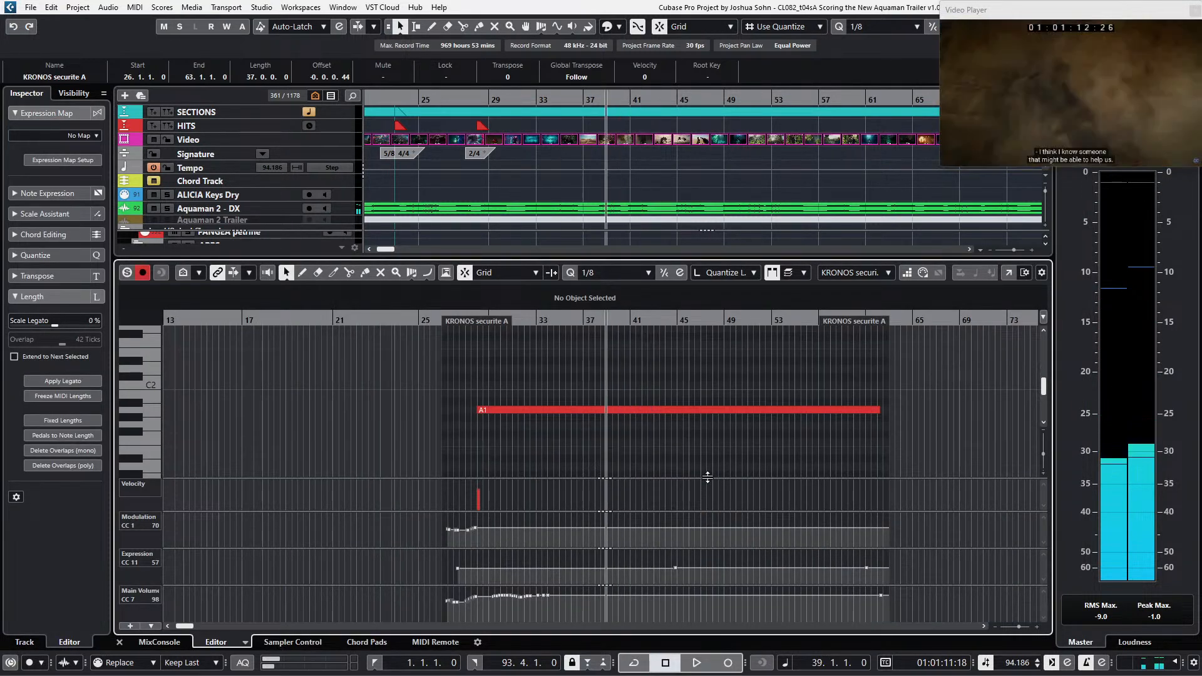
pyautogui.scroll(2, 711, 461)
pyautogui.hotkey('alt', '1')
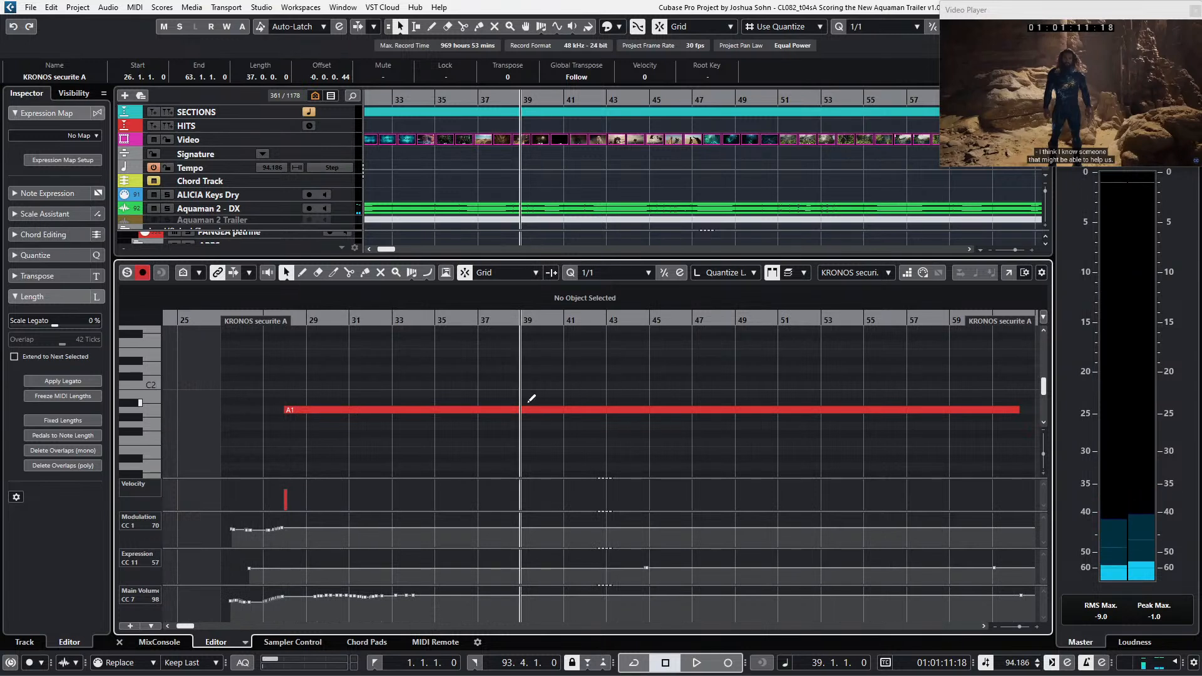
pyautogui.press('KP_Subtract')
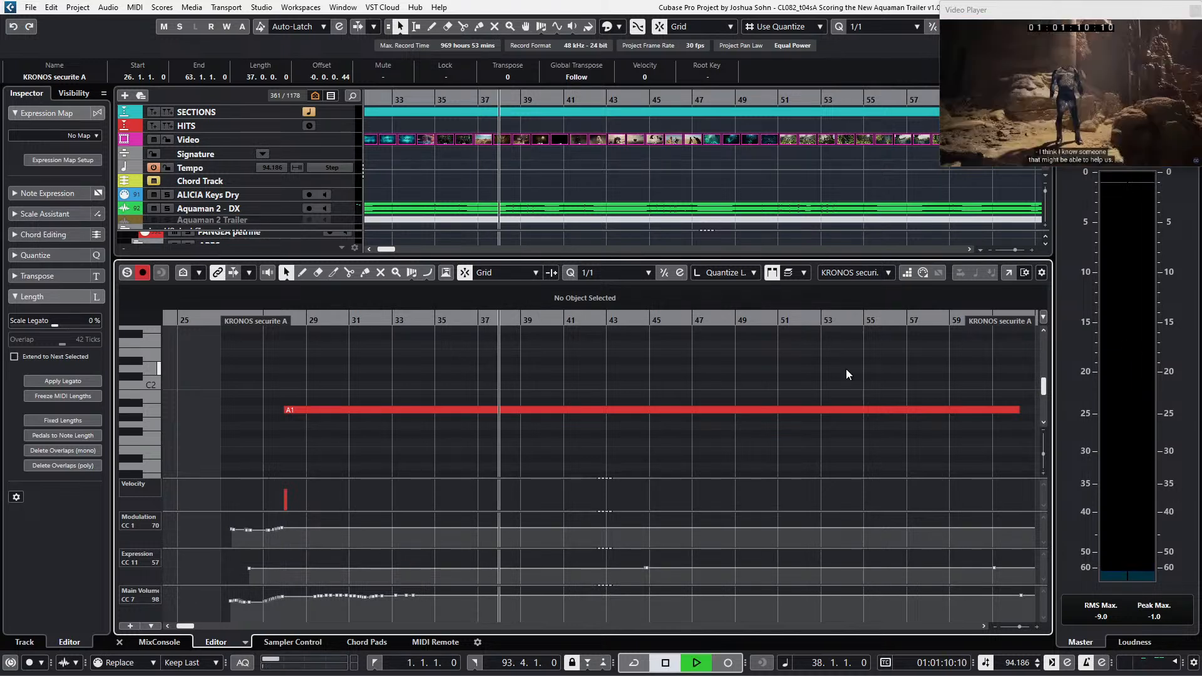
pyautogui.press('space')
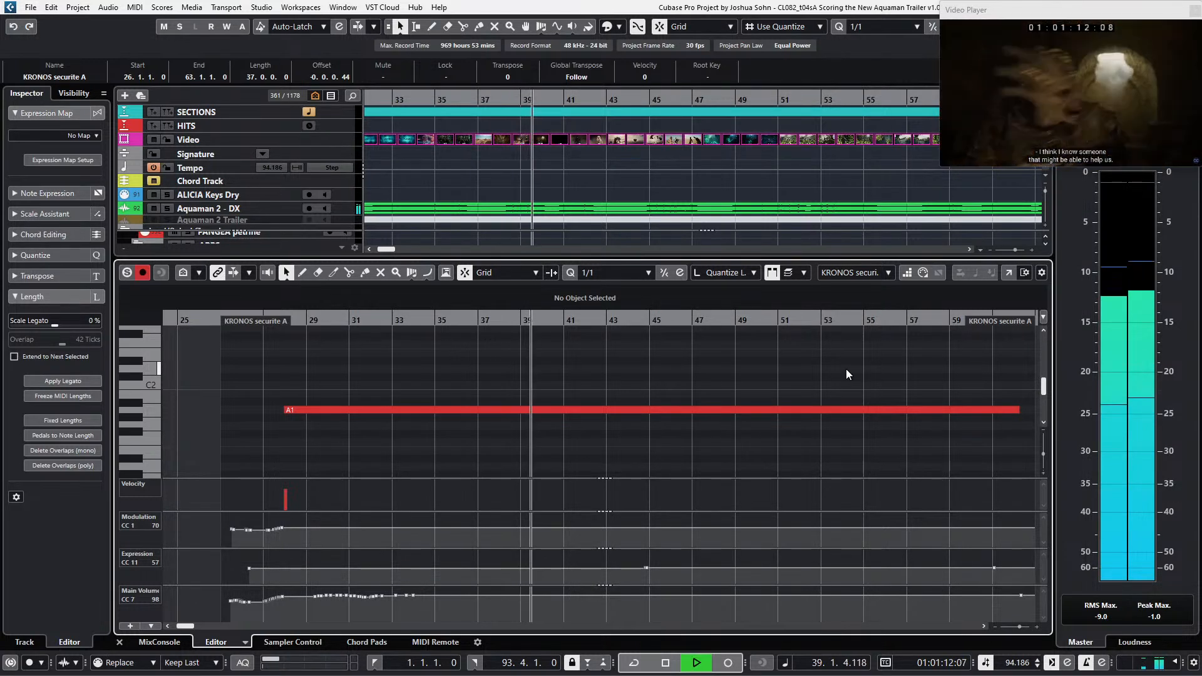
pyautogui.press('space')
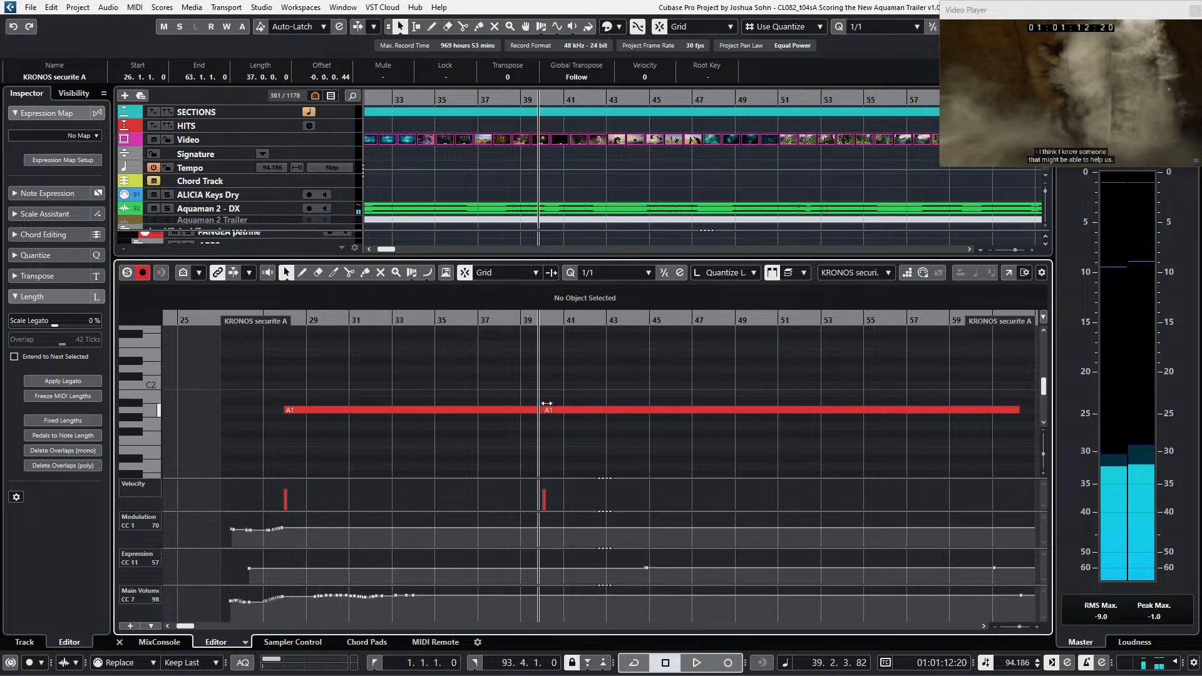
pyautogui.keyDown('alt'); pyautogui.click(545, 408); pyautogui.keyUp('alt')
pyautogui.press('Delete')
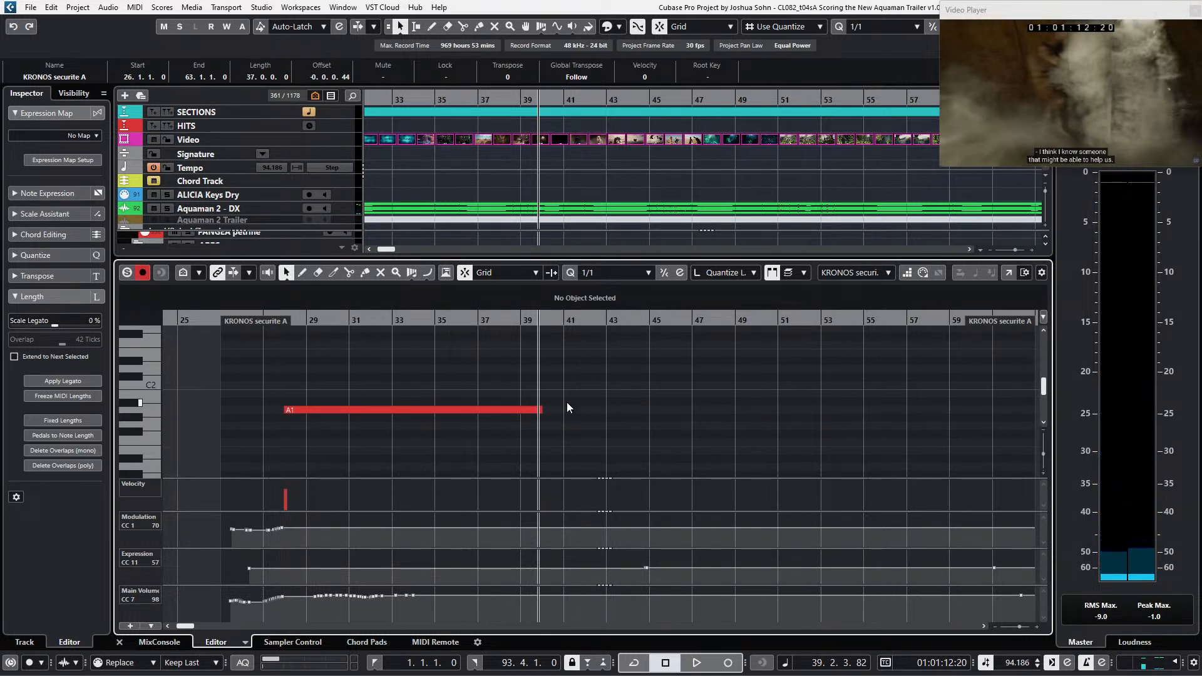
# Step: Add a marker on the HITS track at 01:01:13:08, where the picture cuts to black
pyautogui.press('ctrl+KP_Add')
pyautogui.press('ctrl+KP_Add')
pyautogui.press('ctrl+KP_Add')
pyautogui.press('ctrl+KP_Add')
pyautogui.press('ctrl+KP_Add')
pyautogui.press('ctrl+KP_Add')
pyautogui.press('ctrl+KP_Add')
pyautogui.press('ctrl+KP_Add')
pyautogui.press('ctrl+KP_Add')
pyautogui.press('ctrl+KP_Add')
pyautogui.press('ctrl+KP_Add')
pyautogui.press('ctrl+KP_Add')
pyautogui.press('ctrl+KP_Add')
pyautogui.press('ctrl+KP_Add')
pyautogui.press('ctrl+KP_Add')
pyautogui.press('ctrl+KP_Add')
pyautogui.press('ctrl+KP_Add')
pyautogui.press('ctrl+KP_Add')
pyautogui.press('ctrl+KP_Add')
pyautogui.press('ctrl+KP_Add')
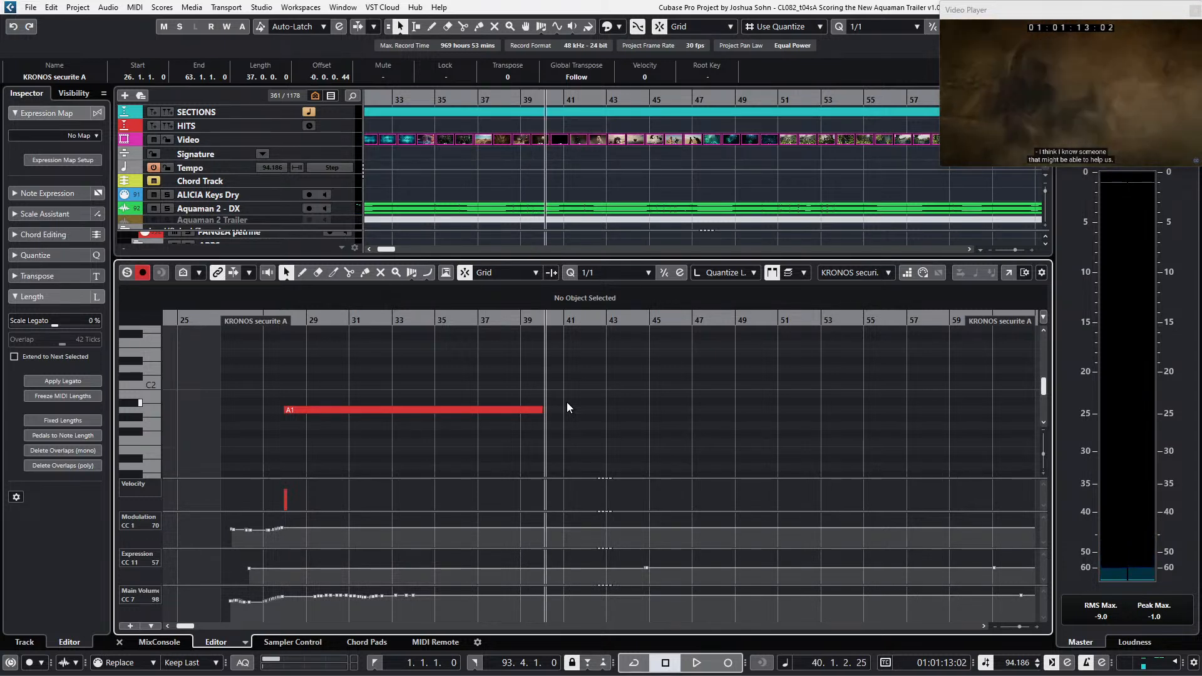
pyautogui.press('ctrl+KP_Subtract')
pyautogui.press('ctrl+KP_Subtract')
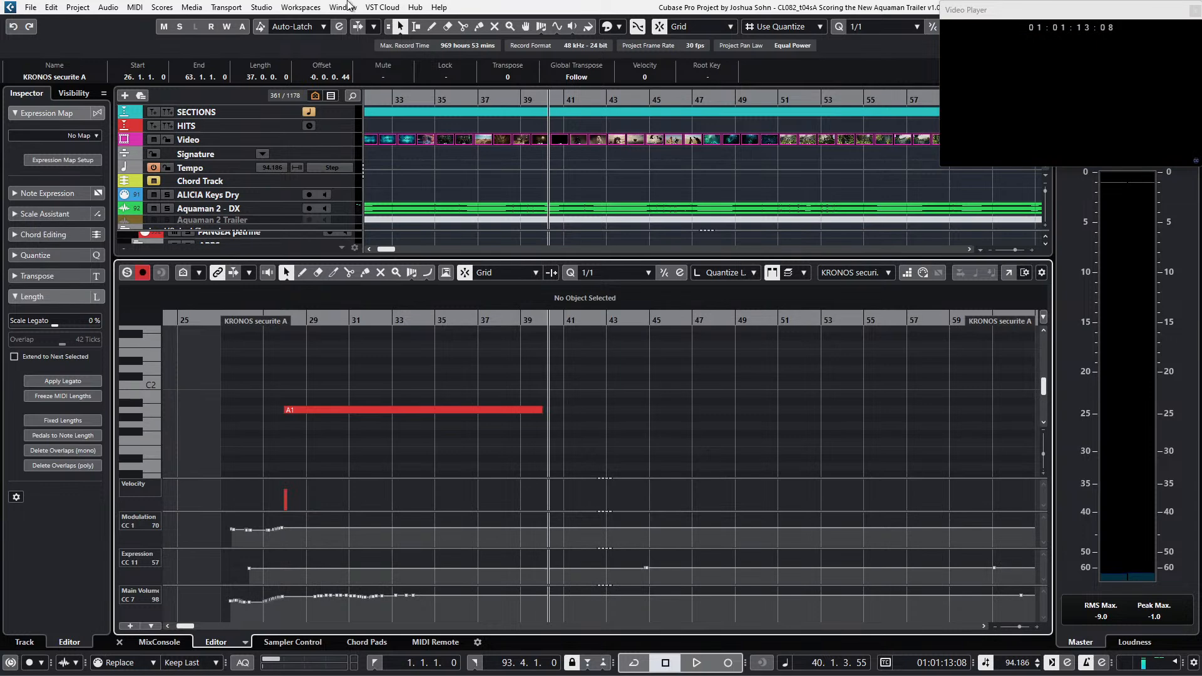
pyautogui.click(156, 126)
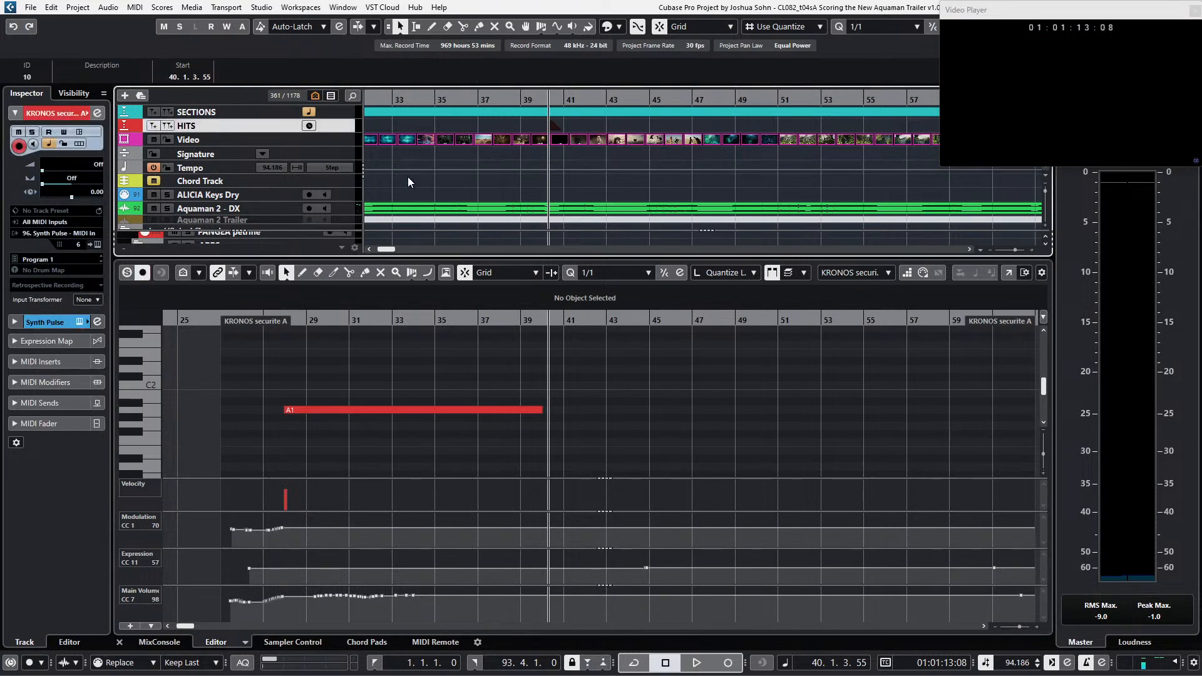
# Step: Set quantize to 1/4 and snap to Events, and time-warp bar 40 onto the new hit marker, giving about 91.8 BPM from bar 28
pyautogui.press('KP_Subtract')
pyautogui.scroll(3, 575, 195)
pyautogui.scroll(2, 573, 177)
pyautogui.hotkey('alt', '3')
pyautogui.scroll(-3, 542, 195)
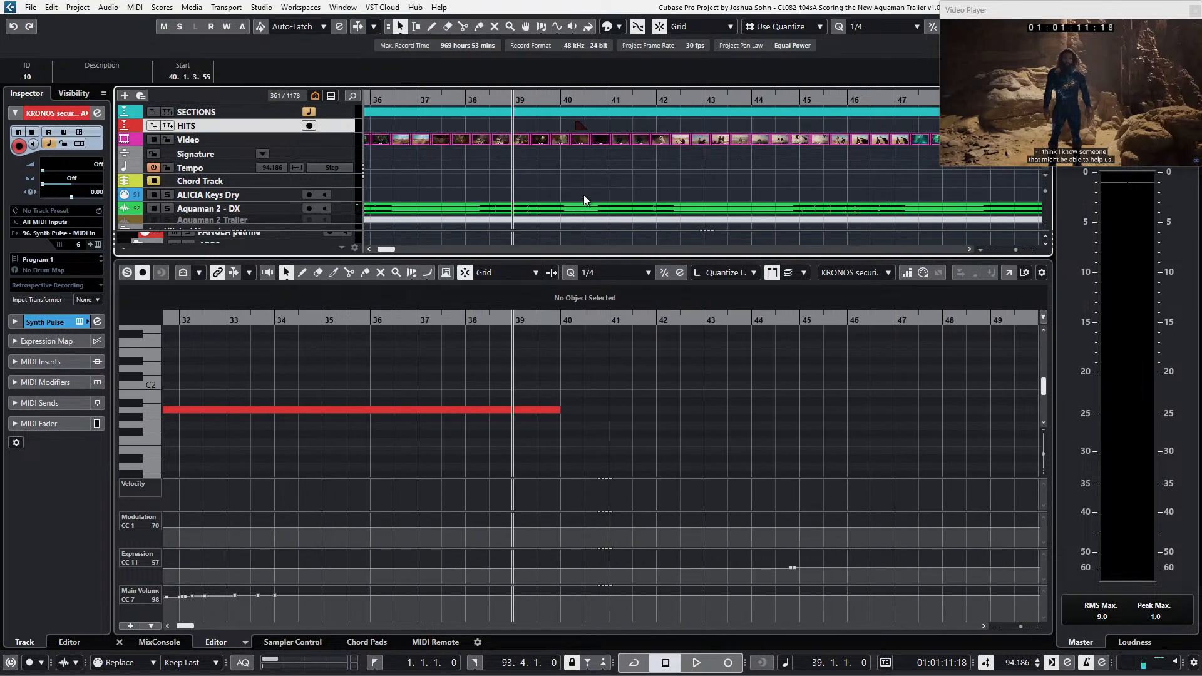
pyautogui.hscroll(-4, 599, 194)
pyautogui.scroll(-2, 841, 151)
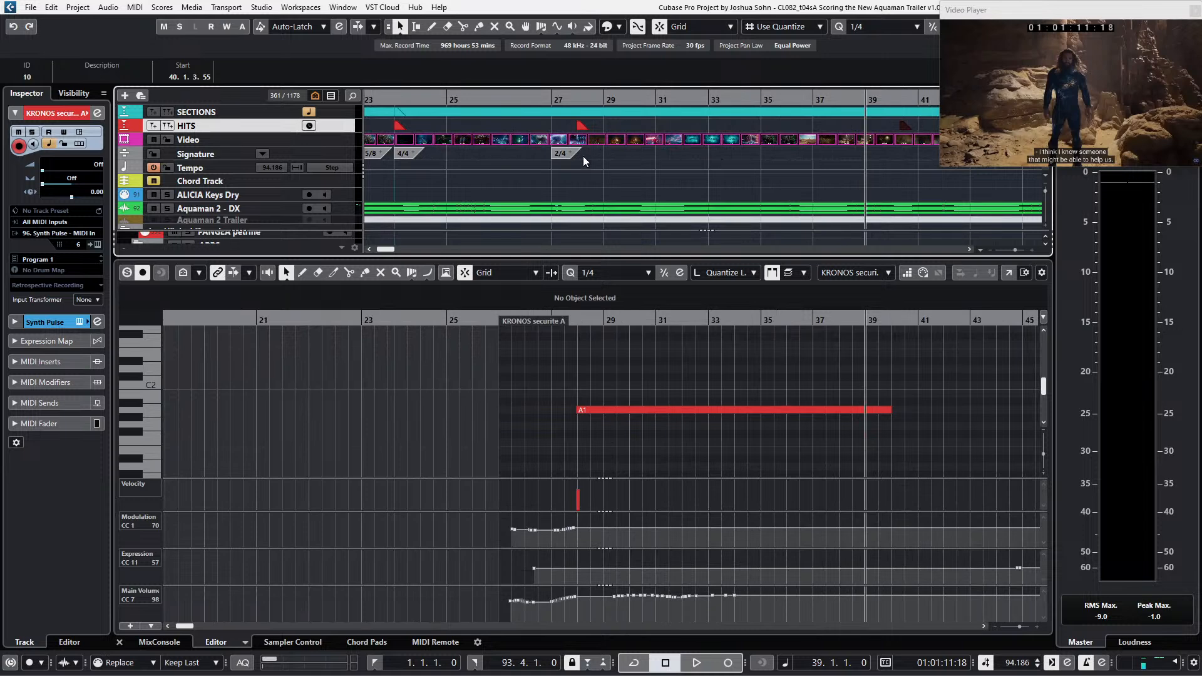
pyautogui.scroll(2, 583, 157)
pyautogui.click(539, 28)
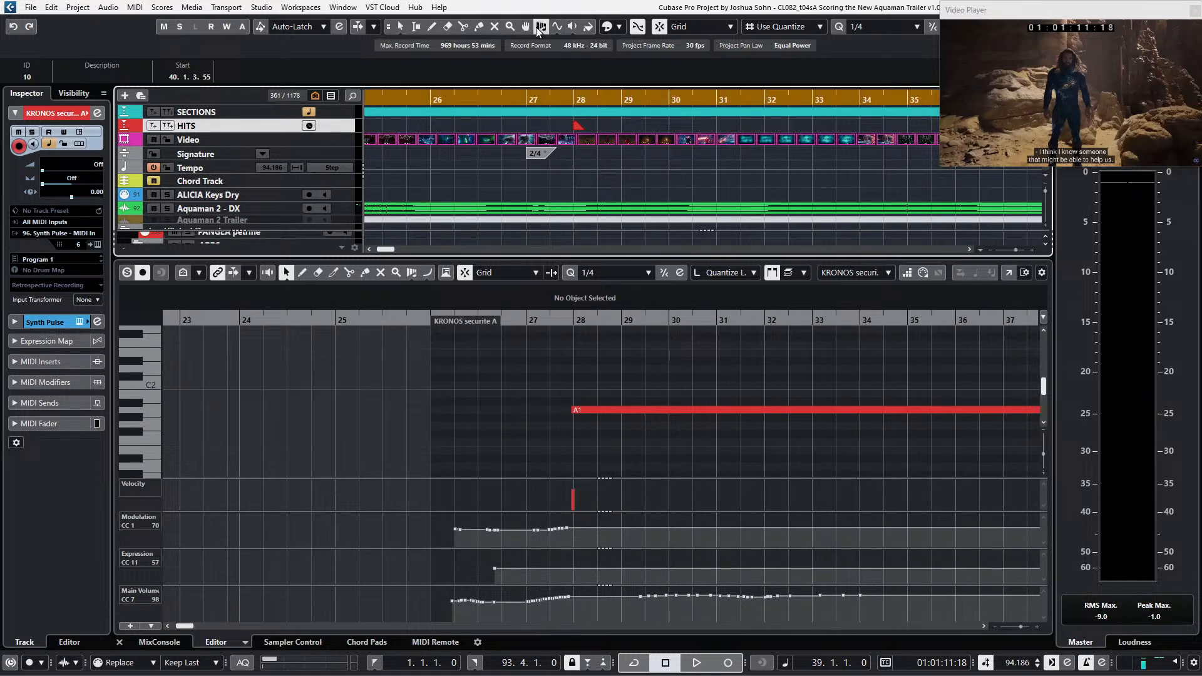
pyautogui.hscroll(8, 638, 181)
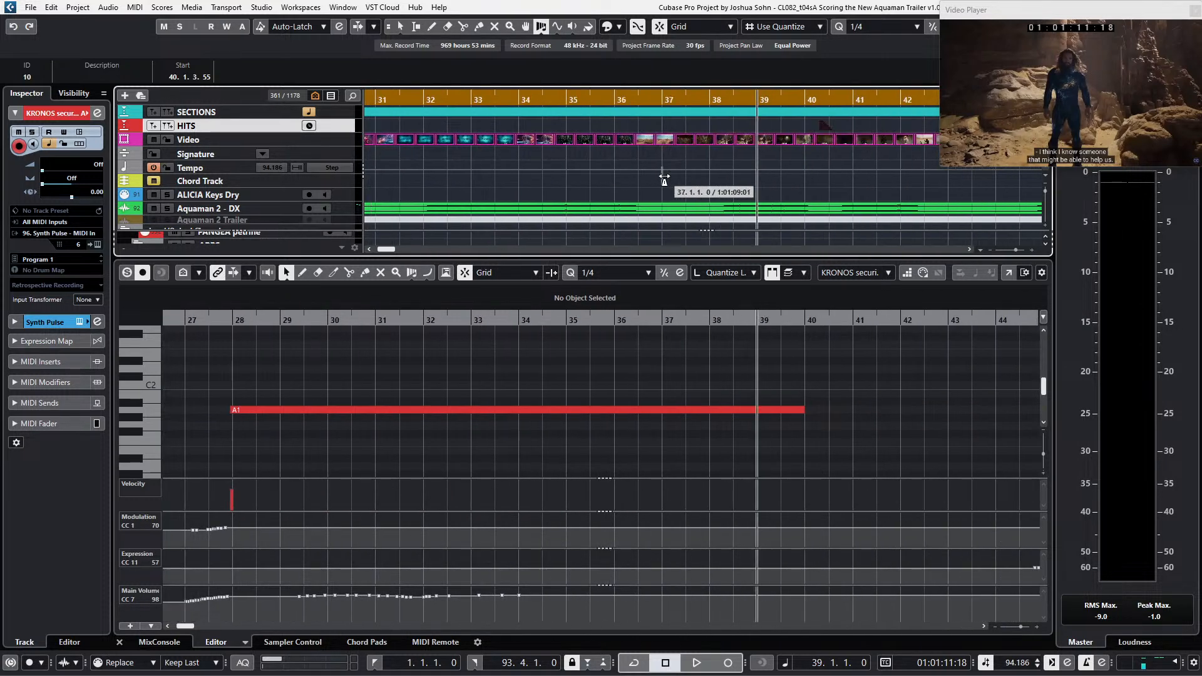
pyautogui.scroll(3, 689, 178)
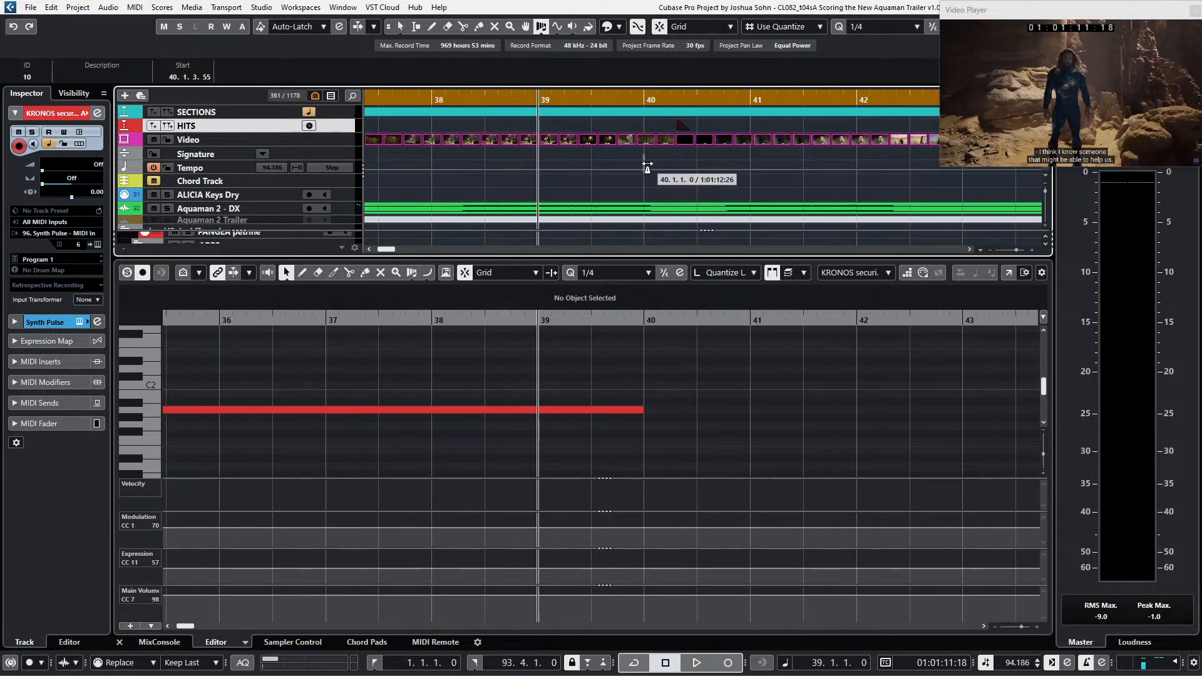
pyautogui.scroll(2, 654, 166)
pyautogui.moveTo(642, 169)
pyautogui.mouseDown()
pyautogui.moveTo(719, 171)
pyautogui.moveTo(679, 169)
pyautogui.moveTo(710, 182)
pyautogui.mouseUp()
pyautogui.click(688, 31)
pyautogui.click(698, 71)
pyautogui.press('Delete')
# Step: Examine the start of the KRONOS securite A pulse note against bar 28 in the Key Editor
pyautogui.scroll(-5, 696, 170)
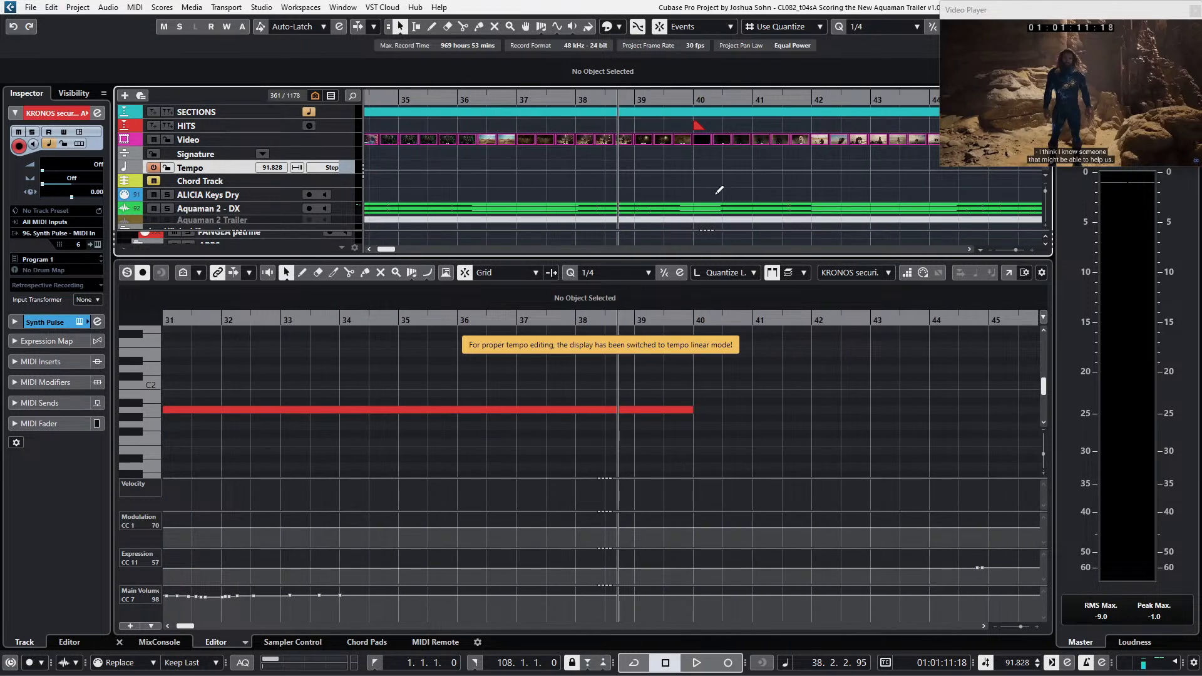
pyautogui.scroll(-4, 715, 193)
pyautogui.hscroll(-5, 716, 193)
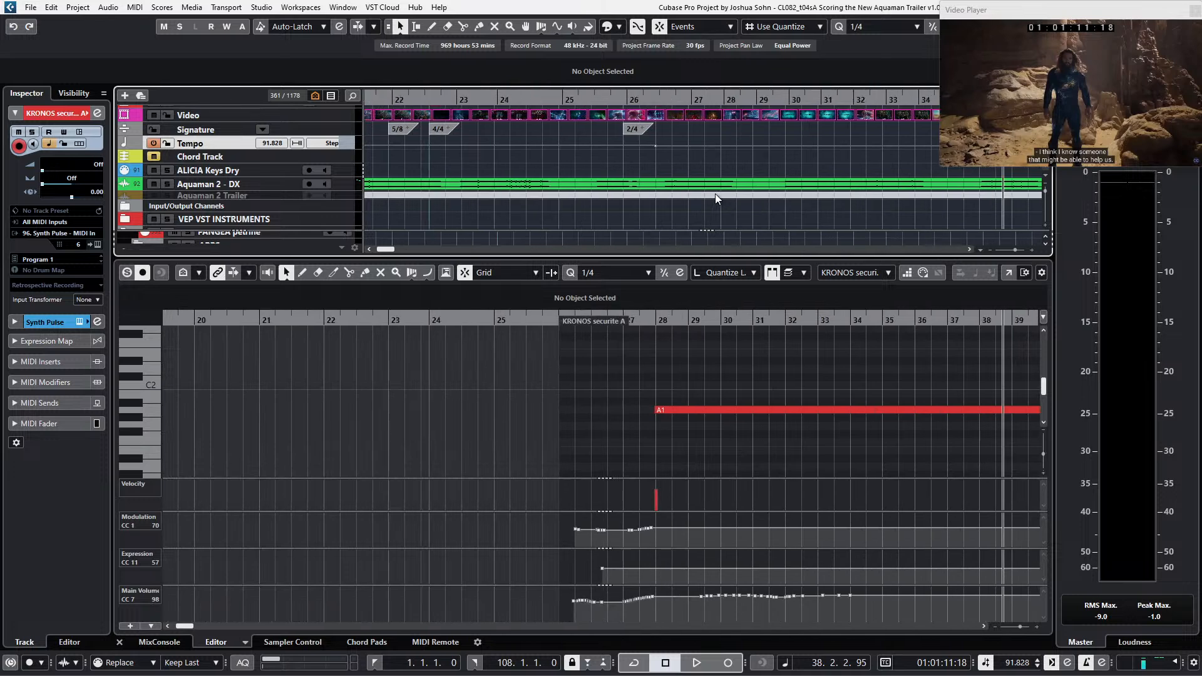
pyautogui.scroll(-3, 715, 193)
pyautogui.click(715, 194)
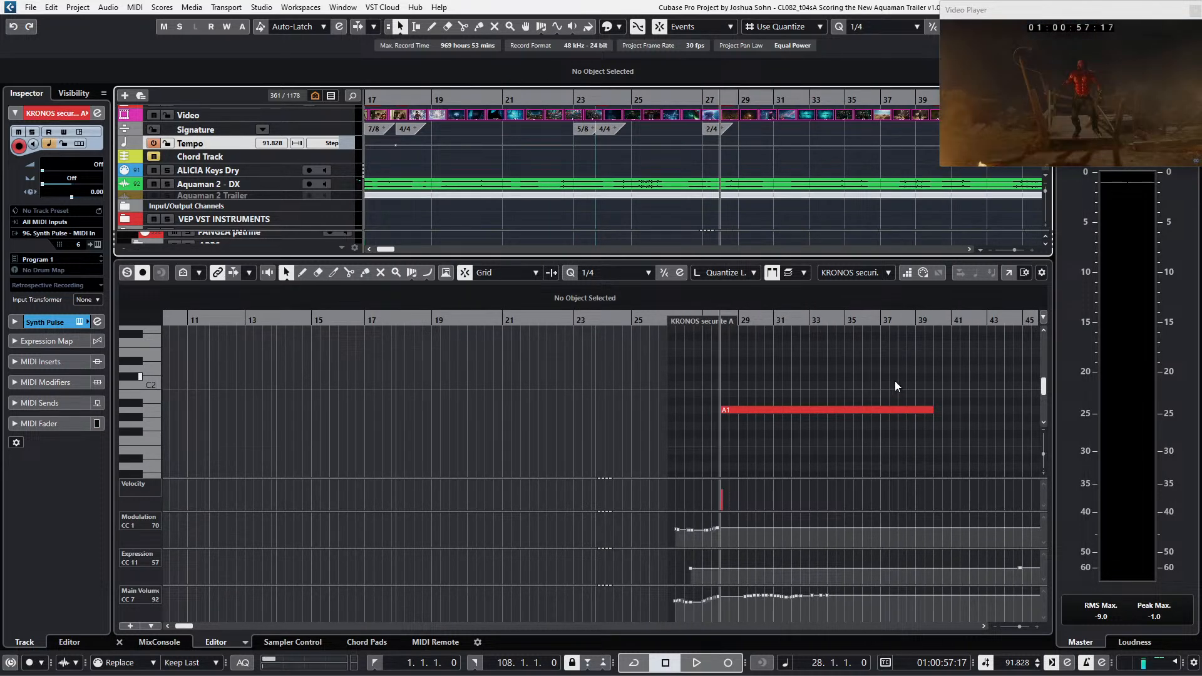
pyautogui.press('Return')
pyautogui.scroll(-1, 895, 381)
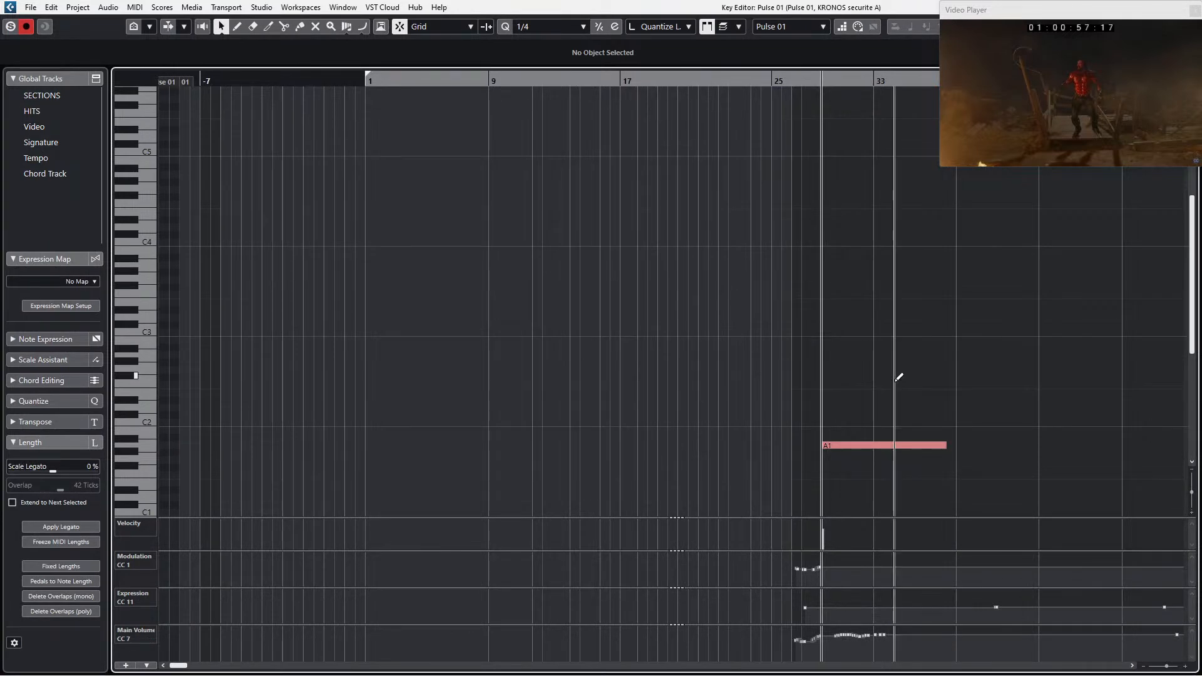
pyautogui.hotkey('alt', 'Down')
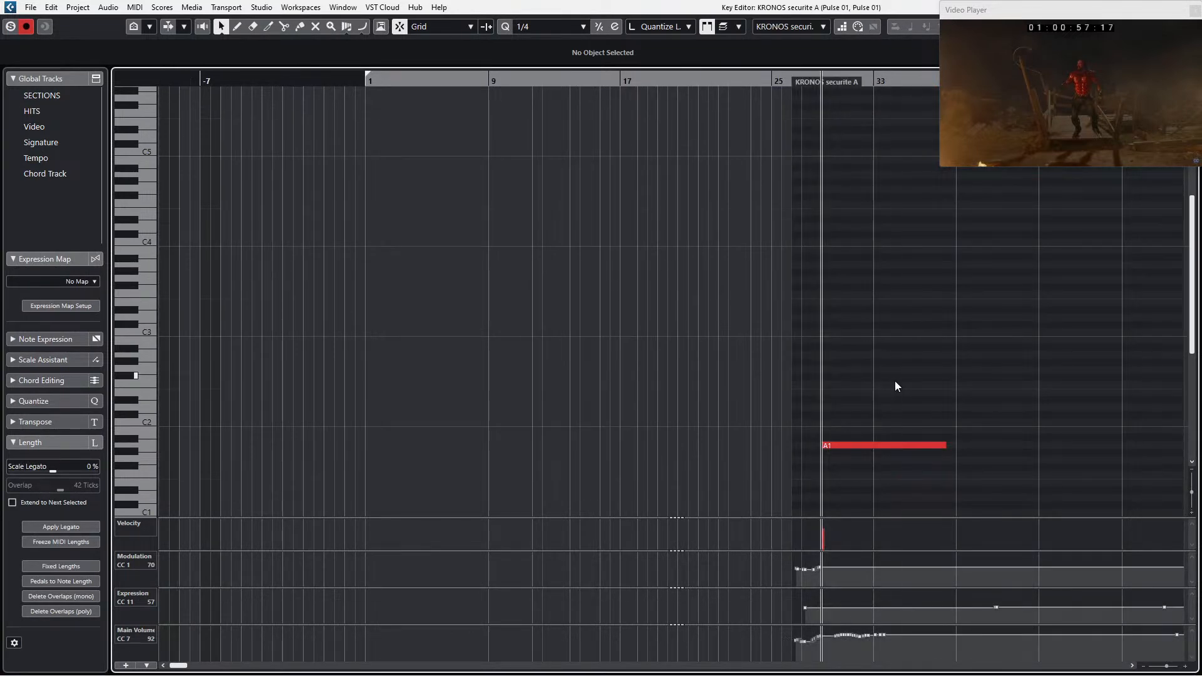
pyautogui.press('Return')
pyautogui.press('Return')
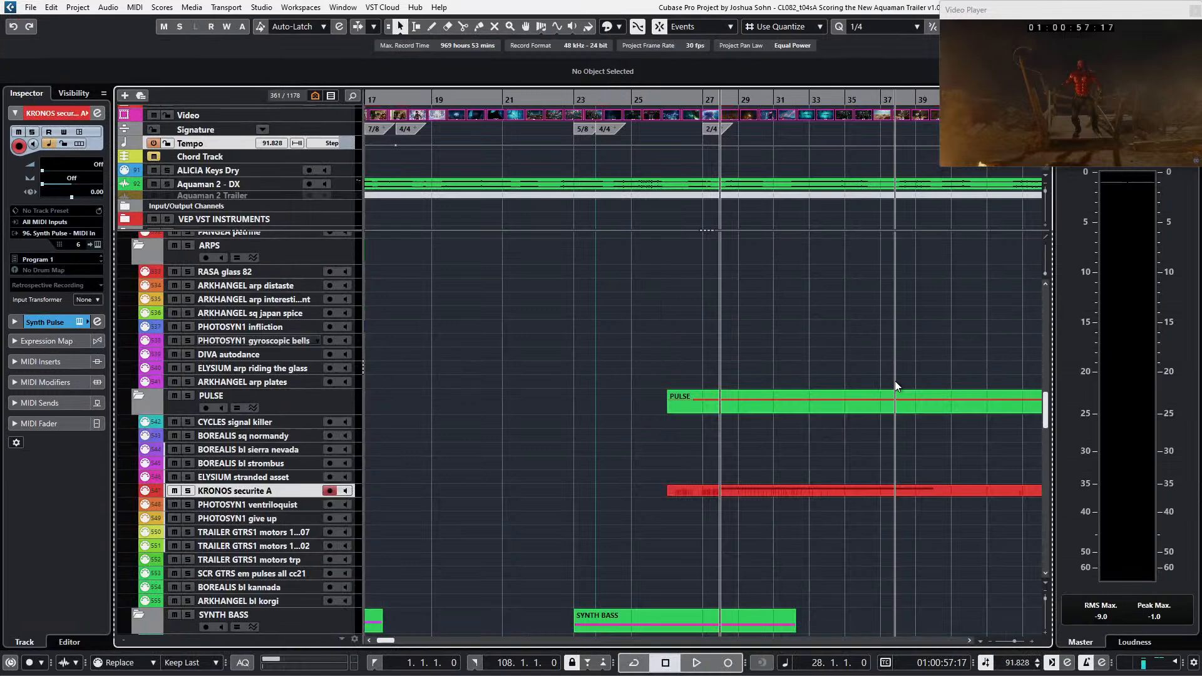
# Step: Find the SYNTH WHOOSH tracks and try the DMG2 Long Rev Whoosh sound during playback from bar 26
pyautogui.press('g')
pyautogui.press('KP_Subtract')
pyautogui.press('KP_Subtract')
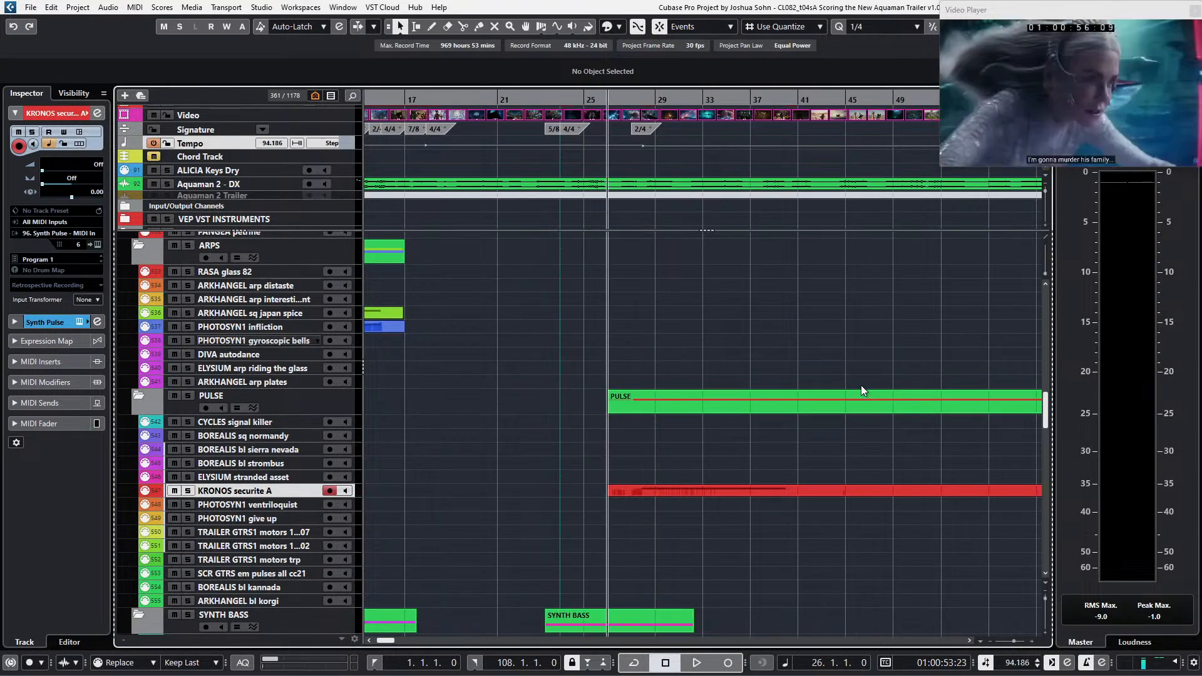
pyautogui.scroll(-3, 764, 456)
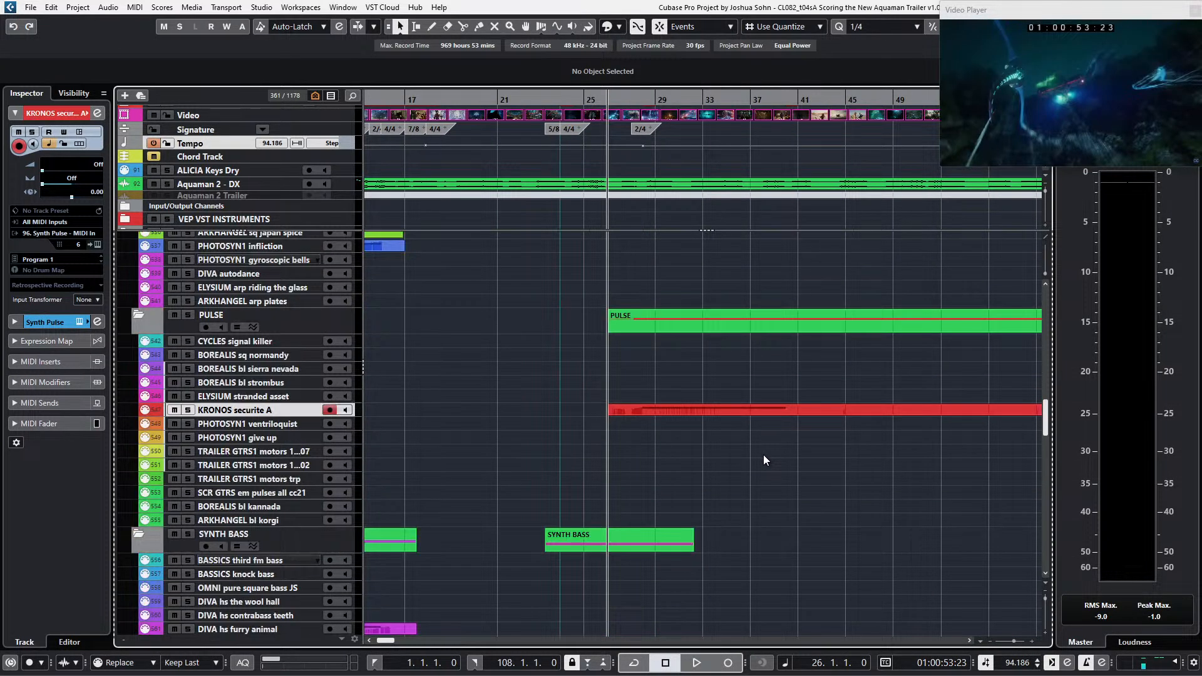
pyautogui.scroll(9, 764, 455)
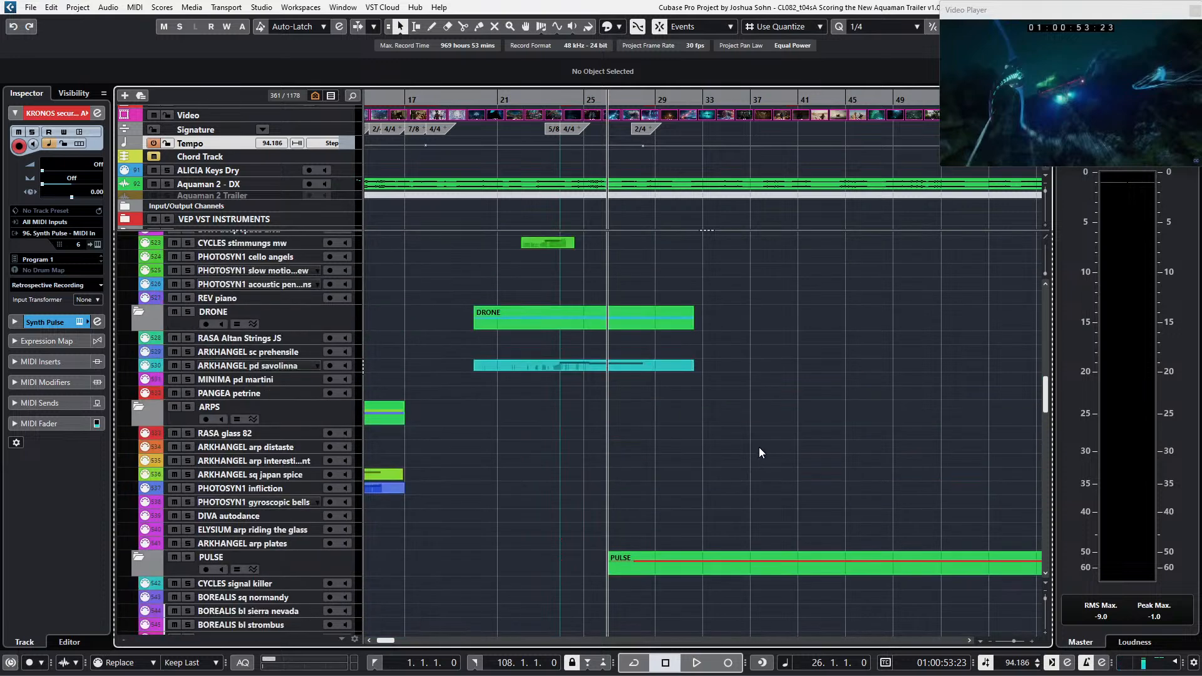
pyautogui.scroll(20, 759, 448)
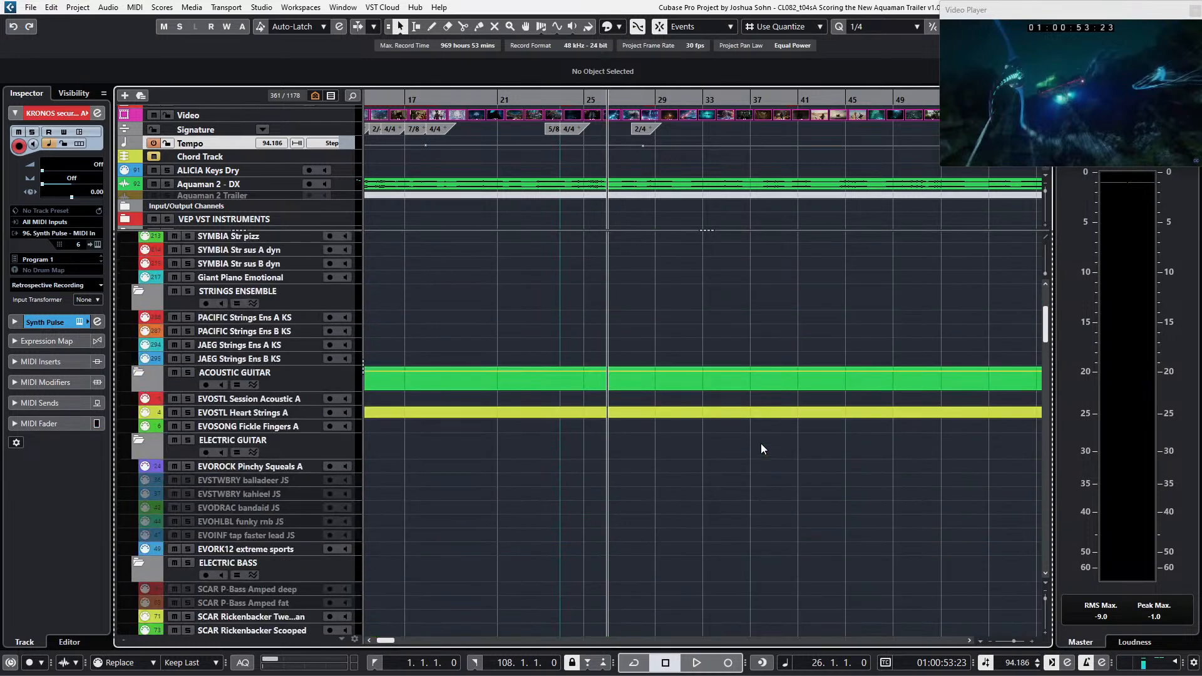
pyautogui.scroll(3, 761, 443)
pyautogui.scroll(-15, 764, 444)
pyautogui.scroll(-20, 782, 444)
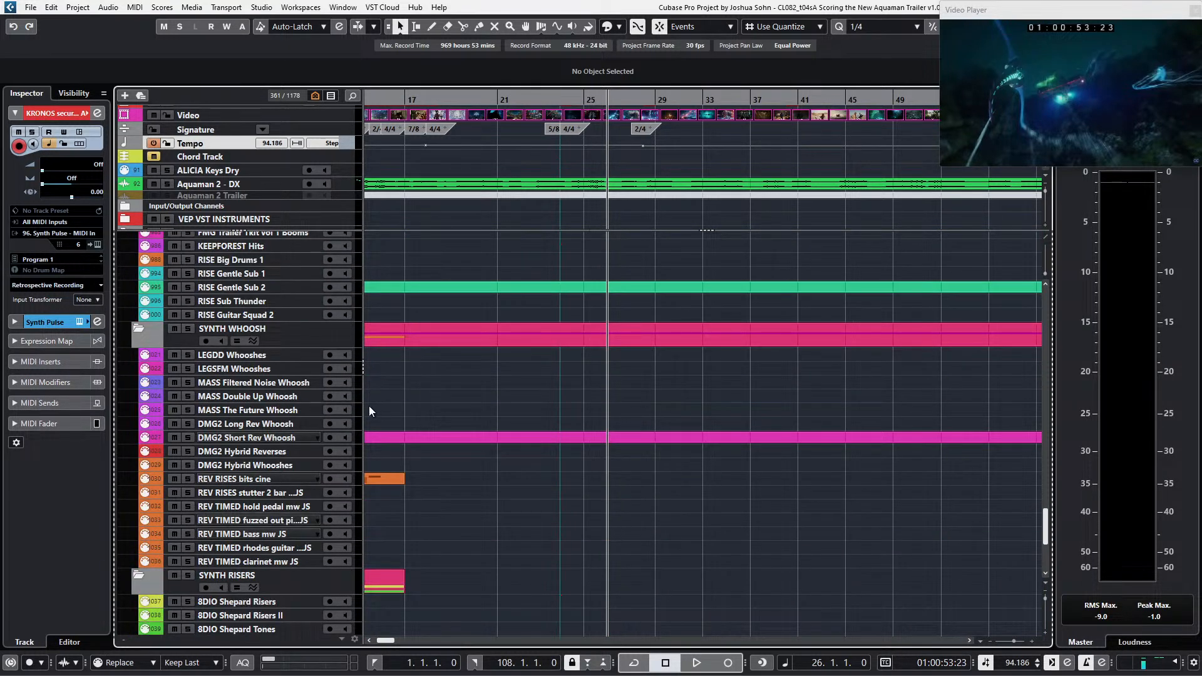
pyautogui.press('space')
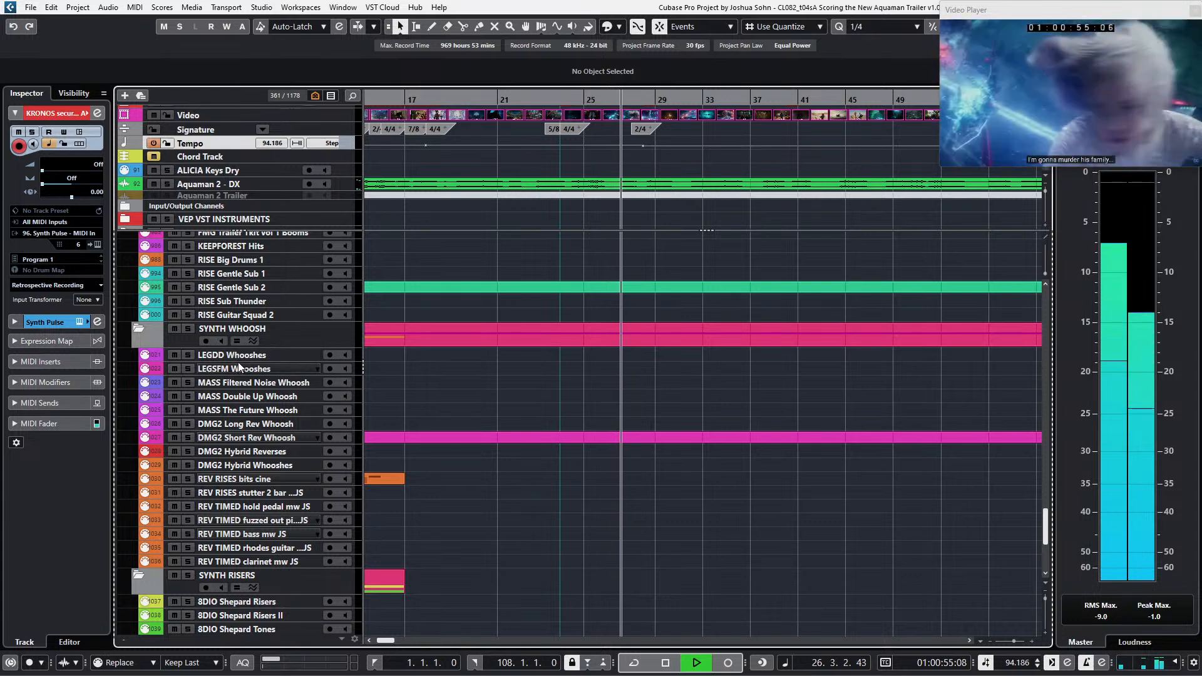
pyautogui.click(251, 423)
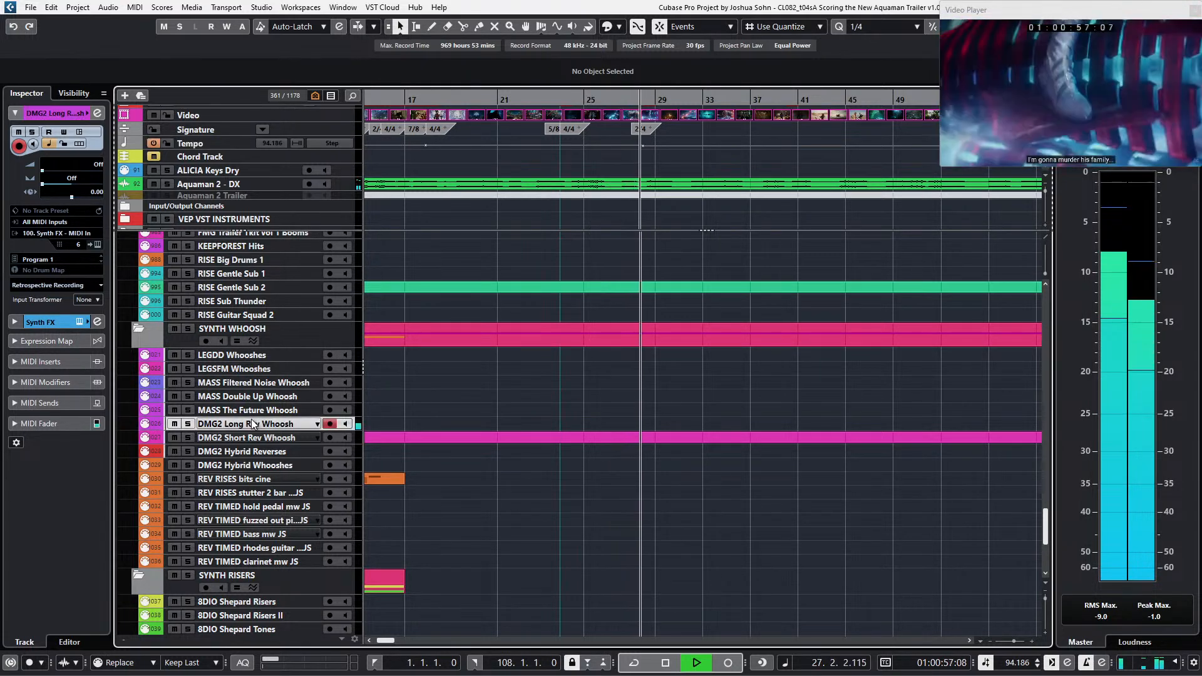
pyautogui.press('space')
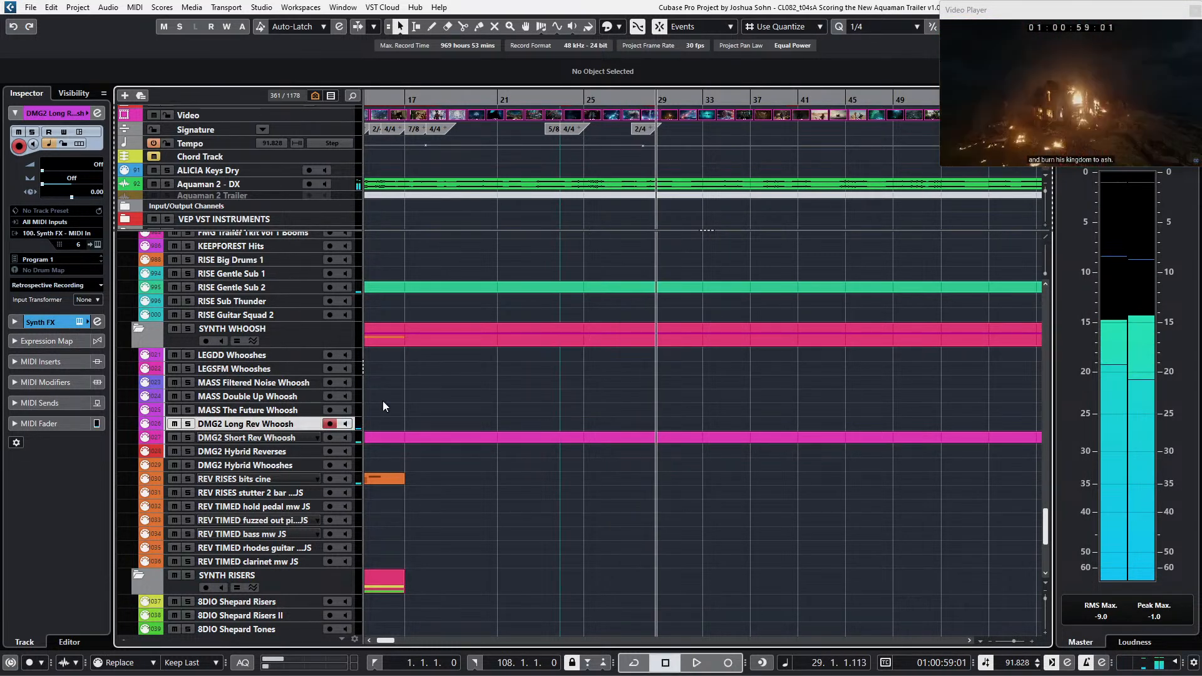
# Step: Record a G2 note on the DMG2 Short Rev Whoosh track at bar 27, starting playback from bar 26
pyautogui.scroll(2, 488, 437)
pyautogui.press('KP_Subtract')
pyautogui.press('KP_Subtract')
pyautogui.press('KP_Subtract')
pyautogui.press('KP_Subtract')
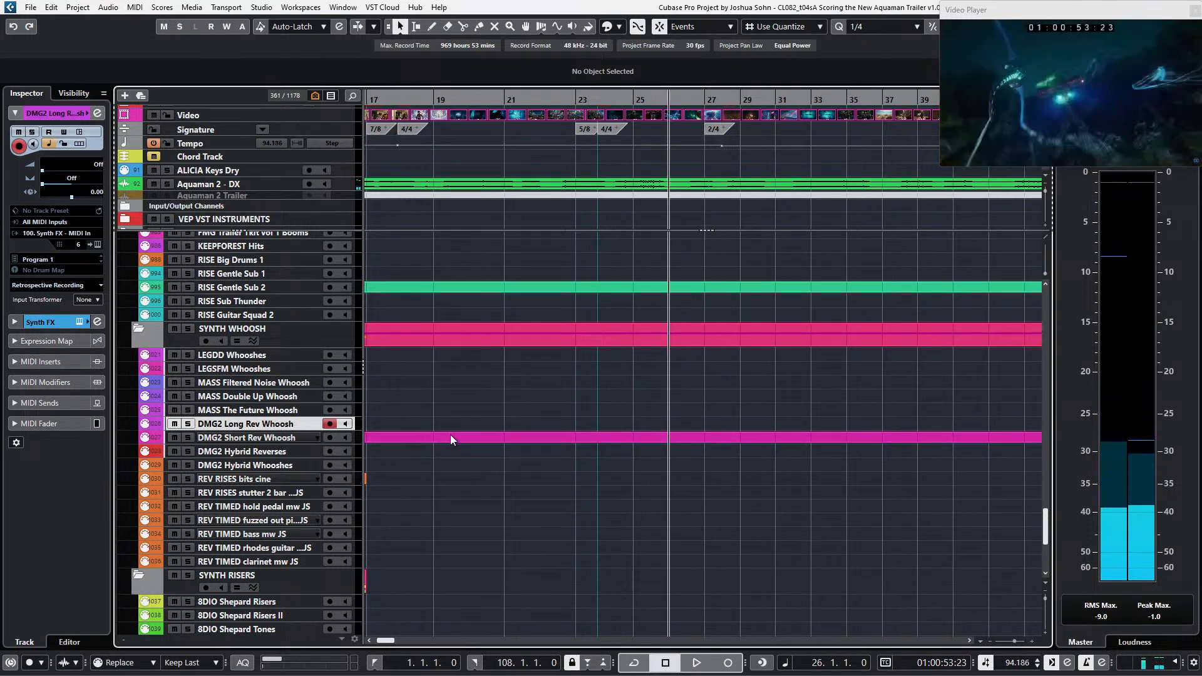
pyautogui.click(276, 440)
pyautogui.doubleClick(605, 438)
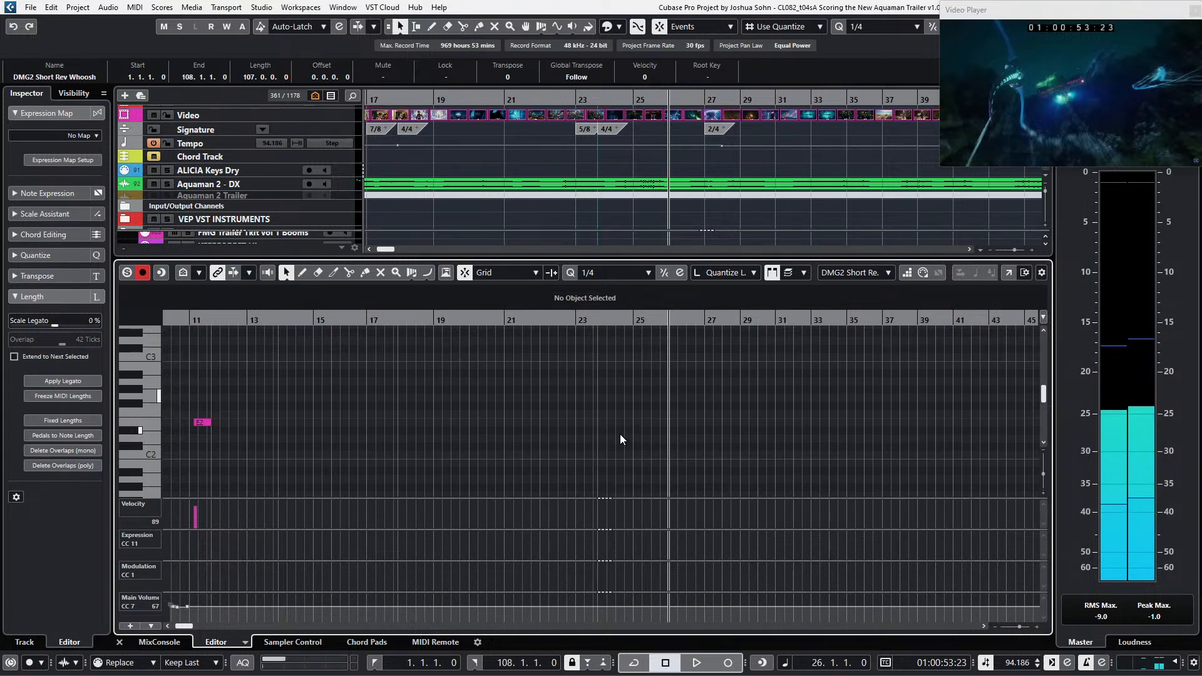
pyautogui.press('space')
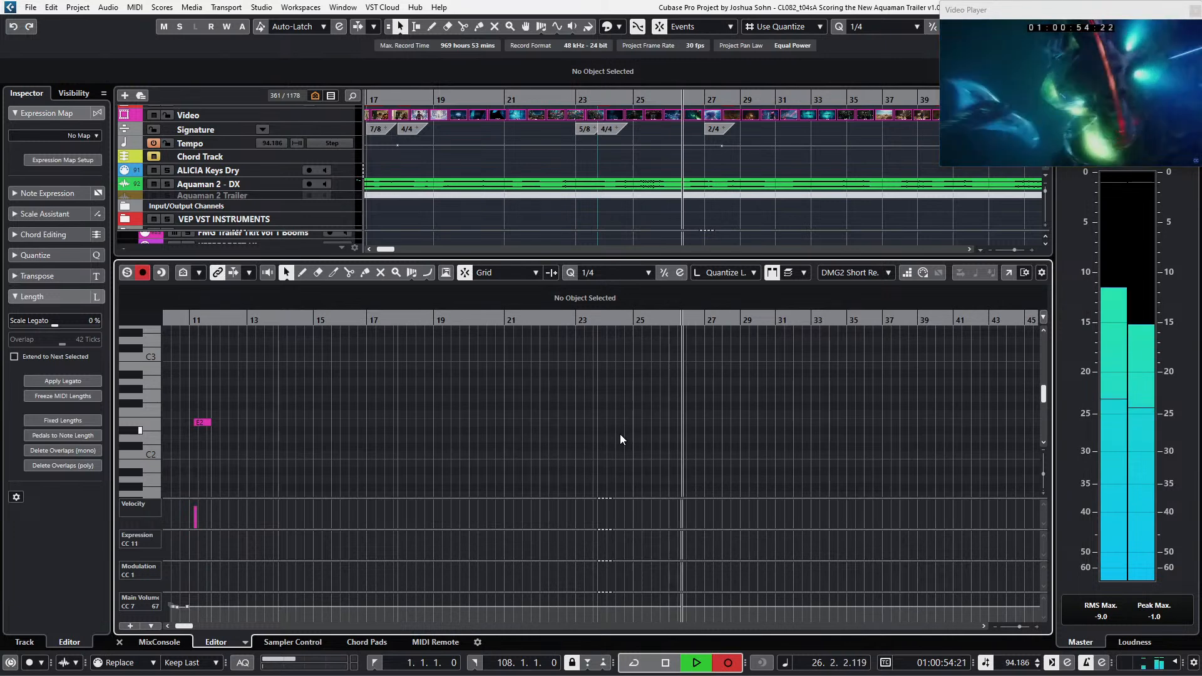
pyautogui.press('KP_Multiply')
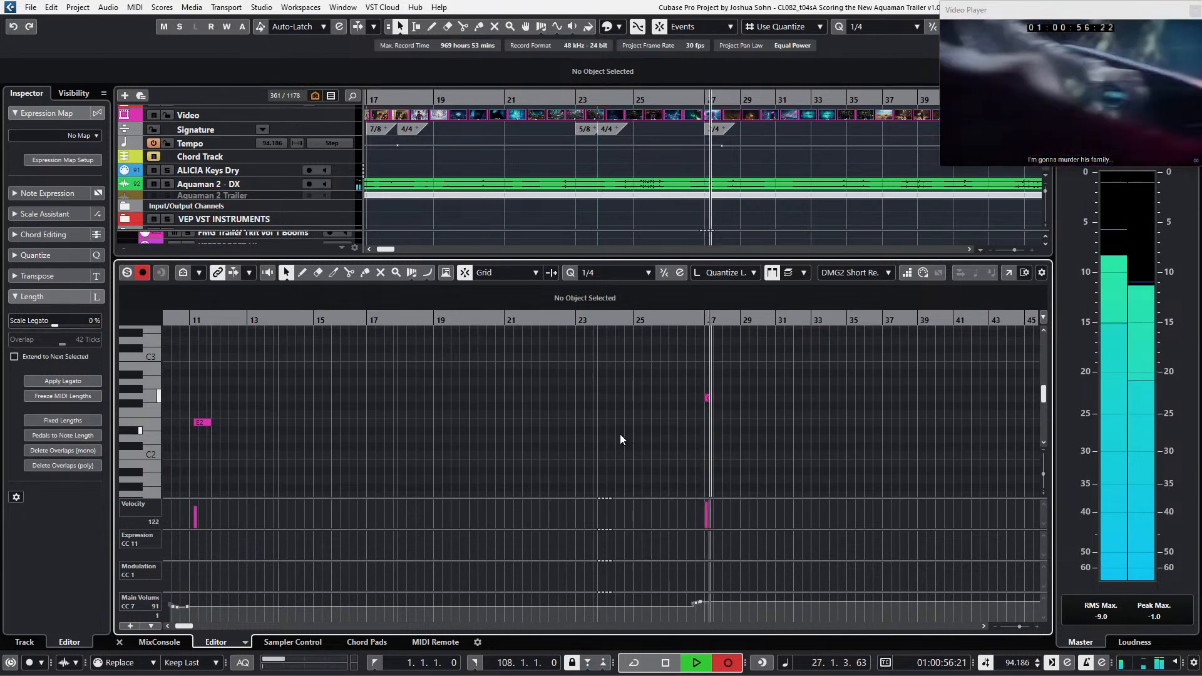
pyautogui.press('space')
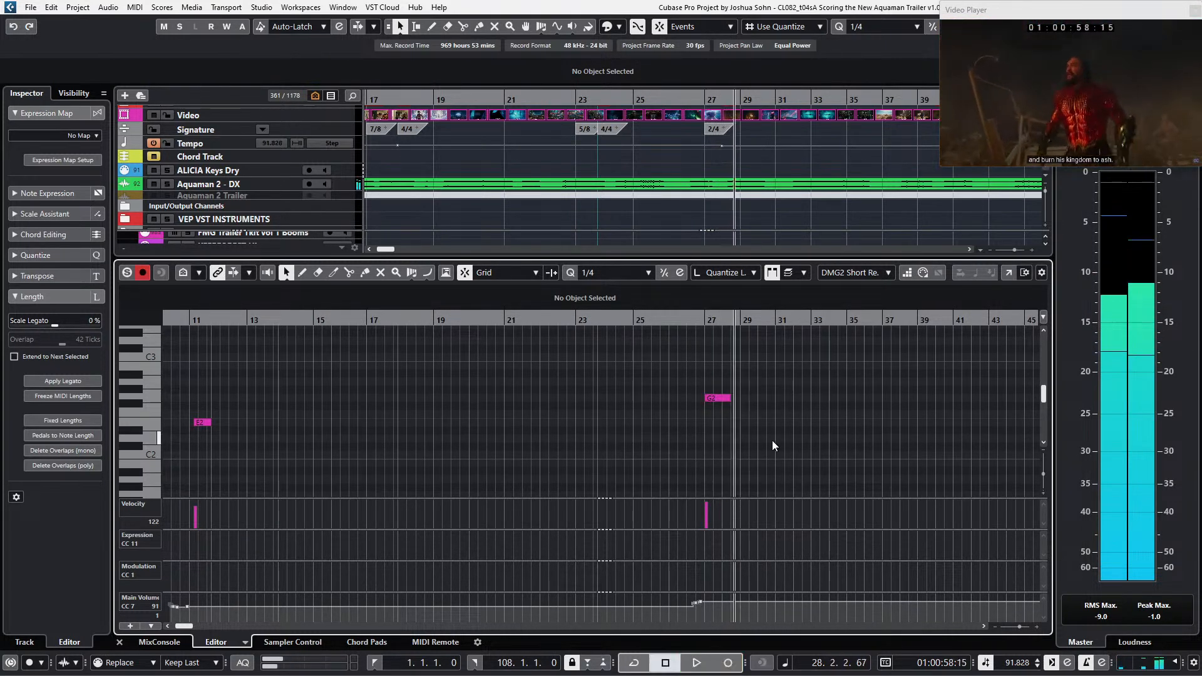
# Step: Quantize the recorded G2 whoosh note to start at bar 27 and place the playhead at its start
pyautogui.press('h')
pyautogui.moveTo(719, 356); pyautogui.dragTo(663, 442)
pyautogui.press('l')
pyautogui.press('Return')
pyautogui.scroll(-4, 683, 409)
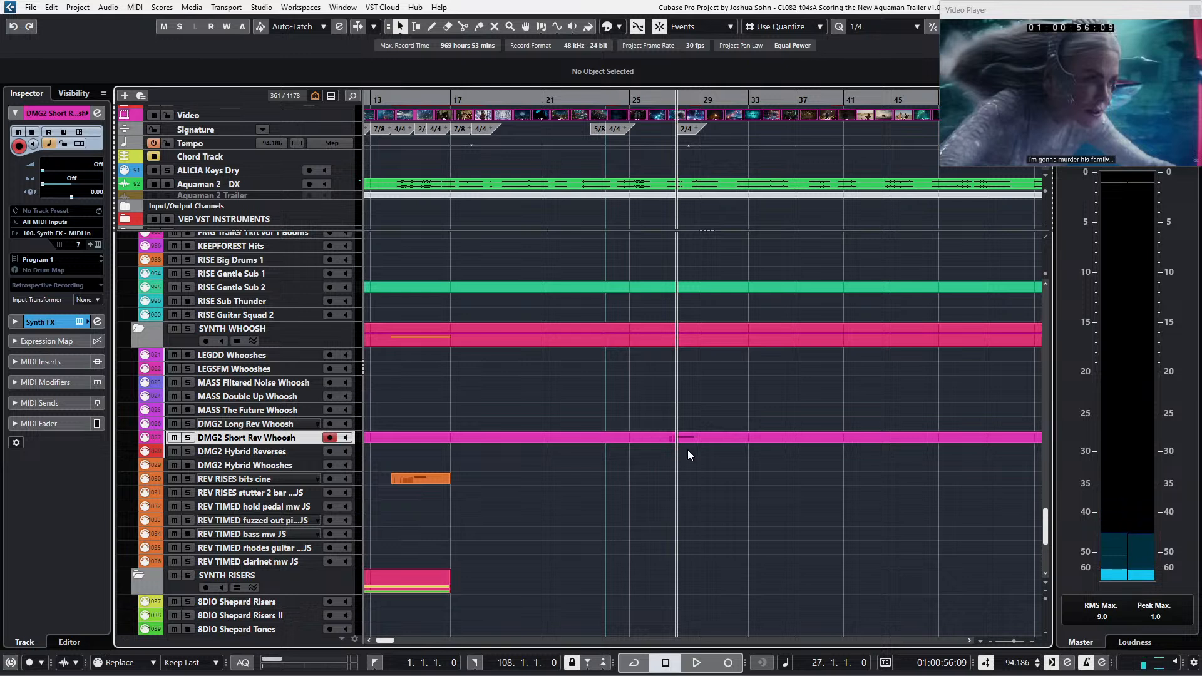
# Step: Try the REV RISES stutter 2 bar sound during playback from bar 27
pyautogui.click(276, 497)
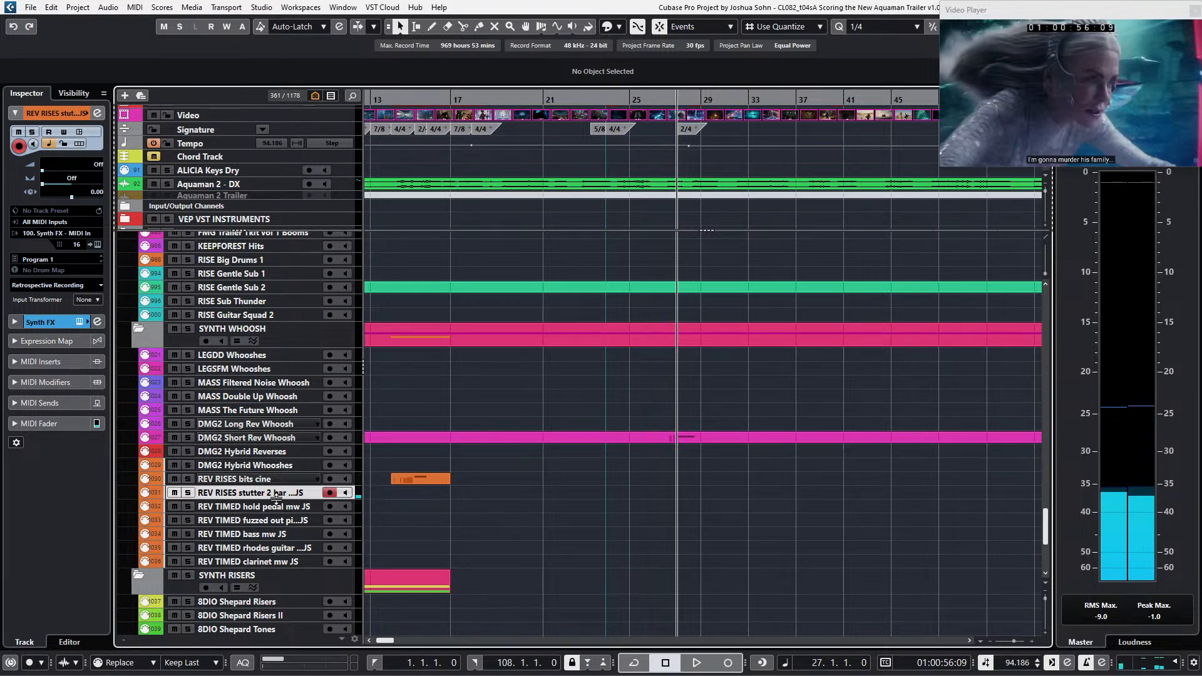
pyautogui.press('space')
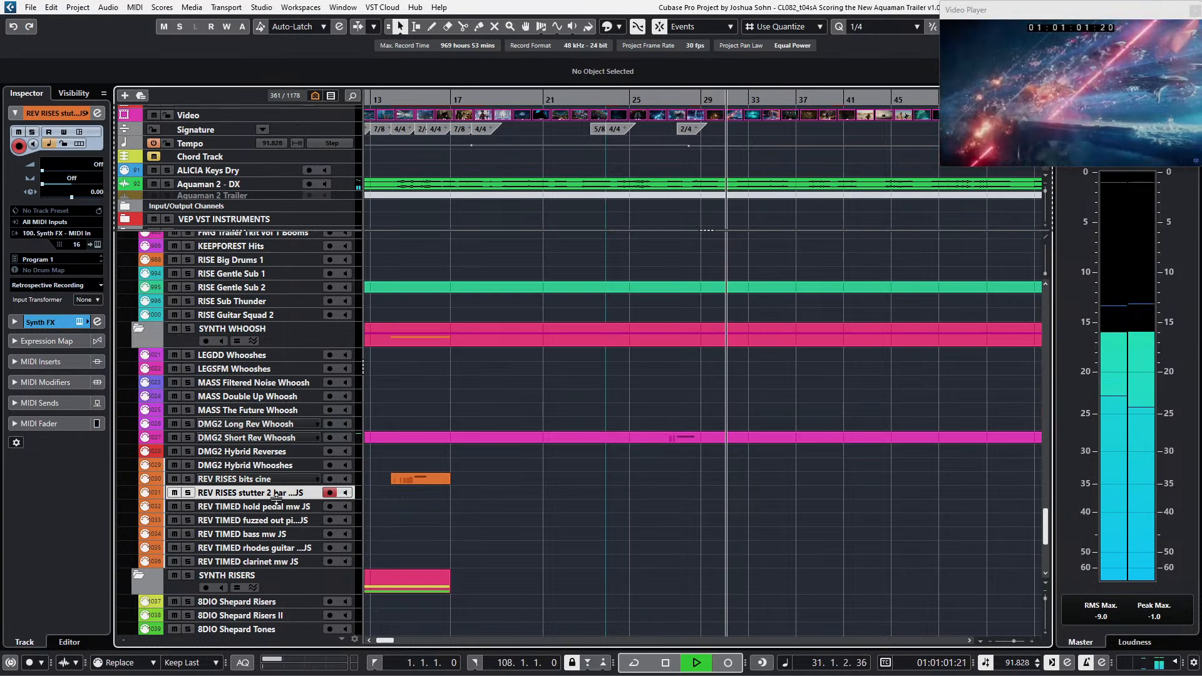
pyautogui.press('space')
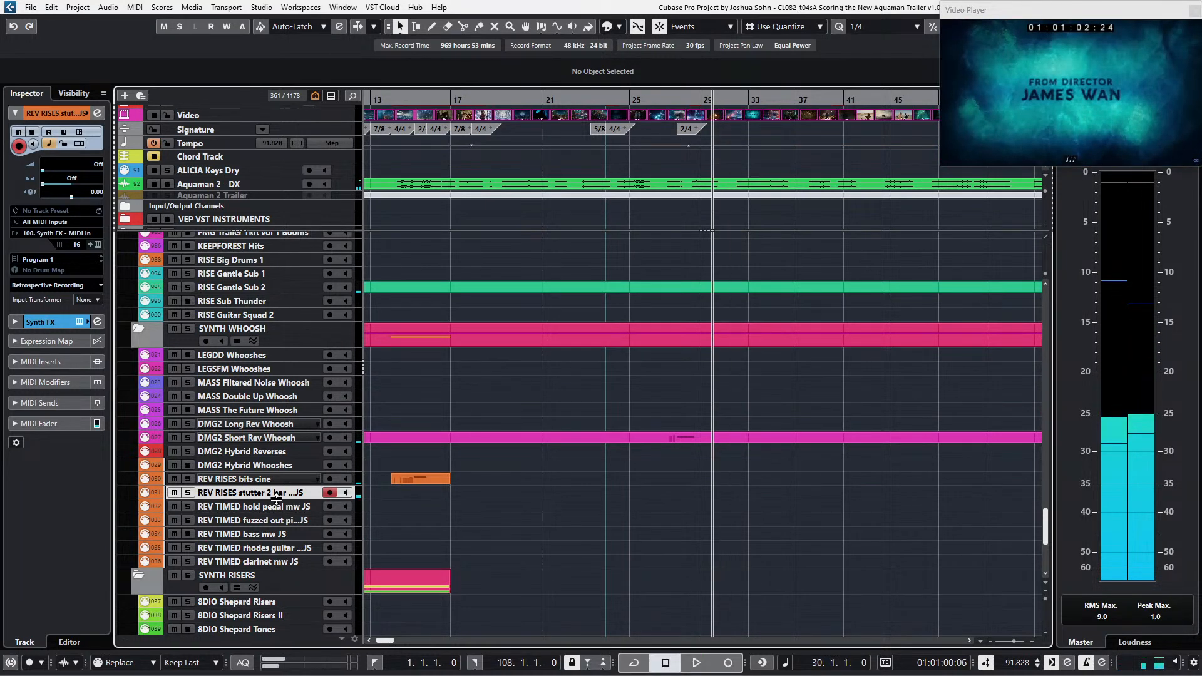
# Step: Record a held C4 note on the REV RISES stutter 2 bar track, starting the take at bar 24 and running past the bar 28 hit
pyautogui.press('KP_Subtract')
pyautogui.press('KP_Subtract')
pyautogui.press('KP_Subtract')
pyautogui.press('KP_Subtract')
pyautogui.press('KP_Subtract')
pyautogui.press('KP_Subtract')
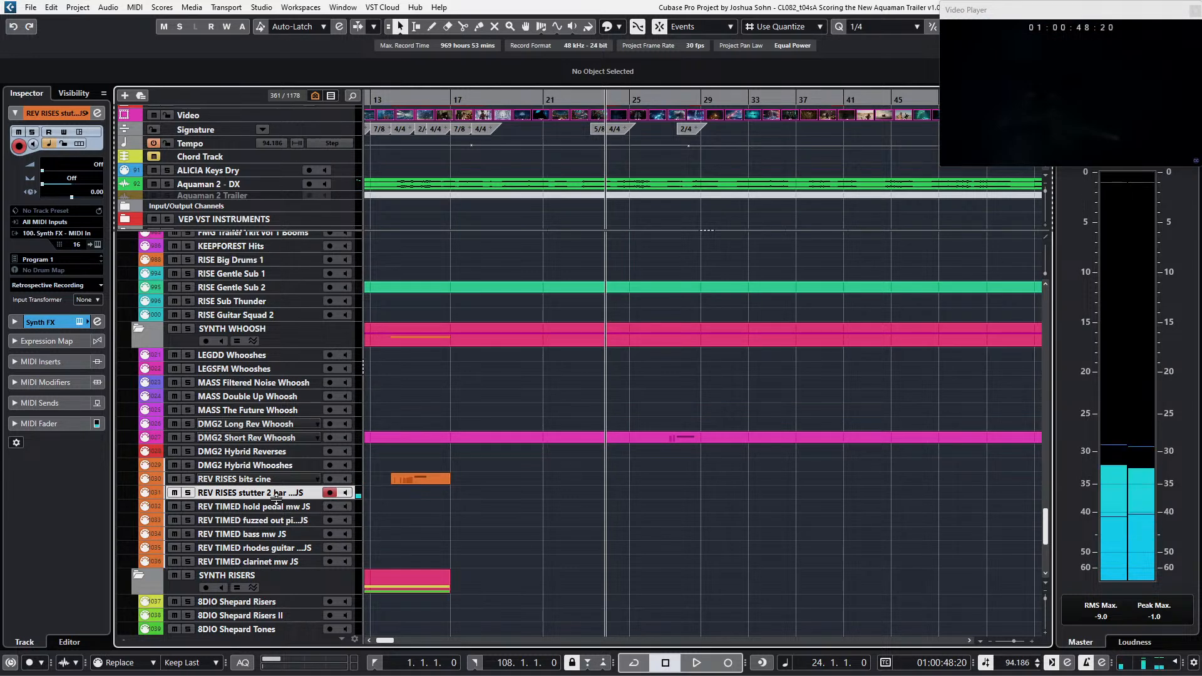
pyautogui.scroll(3, 600, 504)
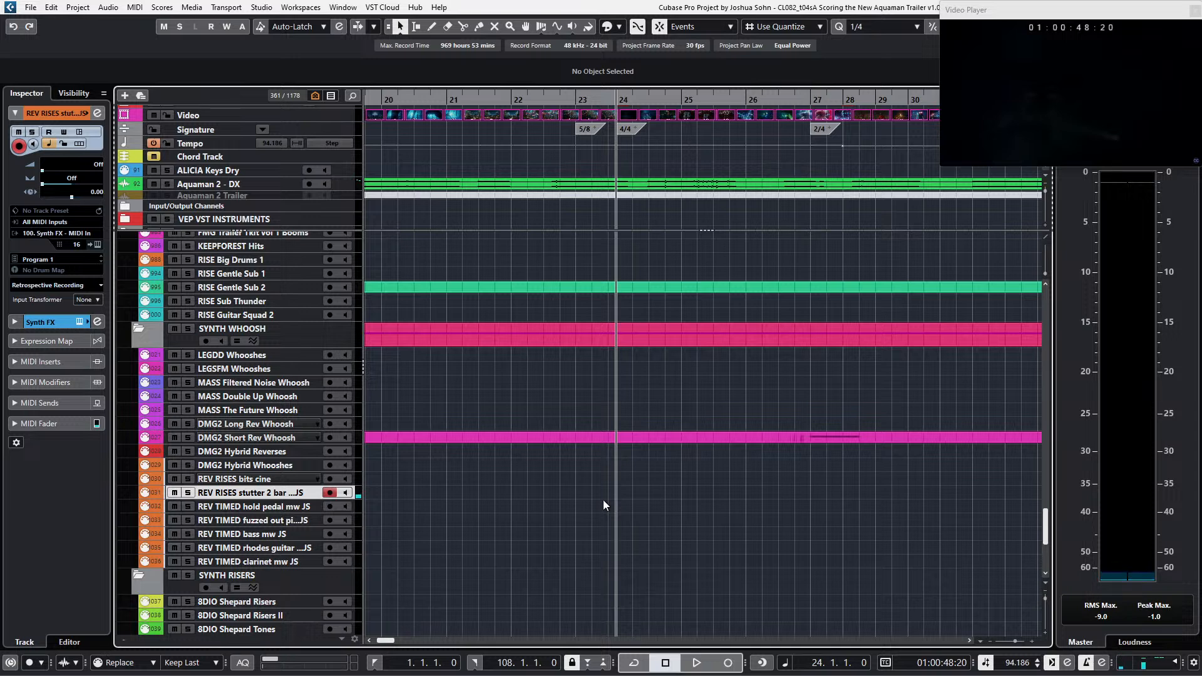
pyautogui.press('KP_Multiply')
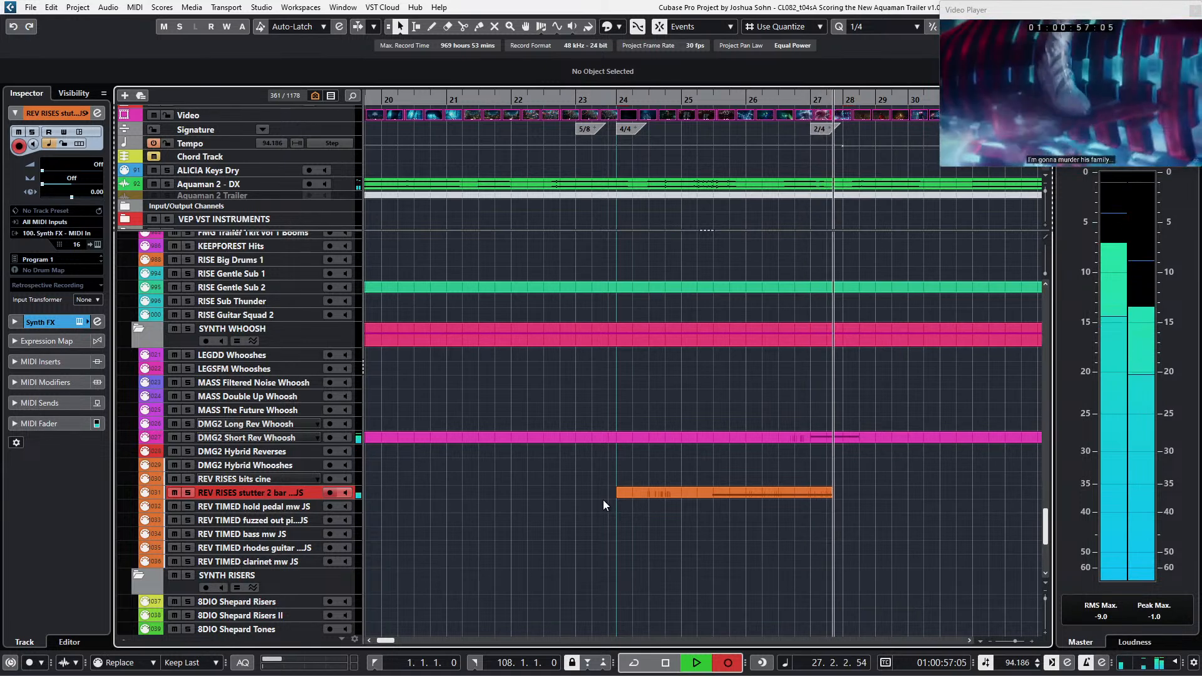
pyautogui.press('space')
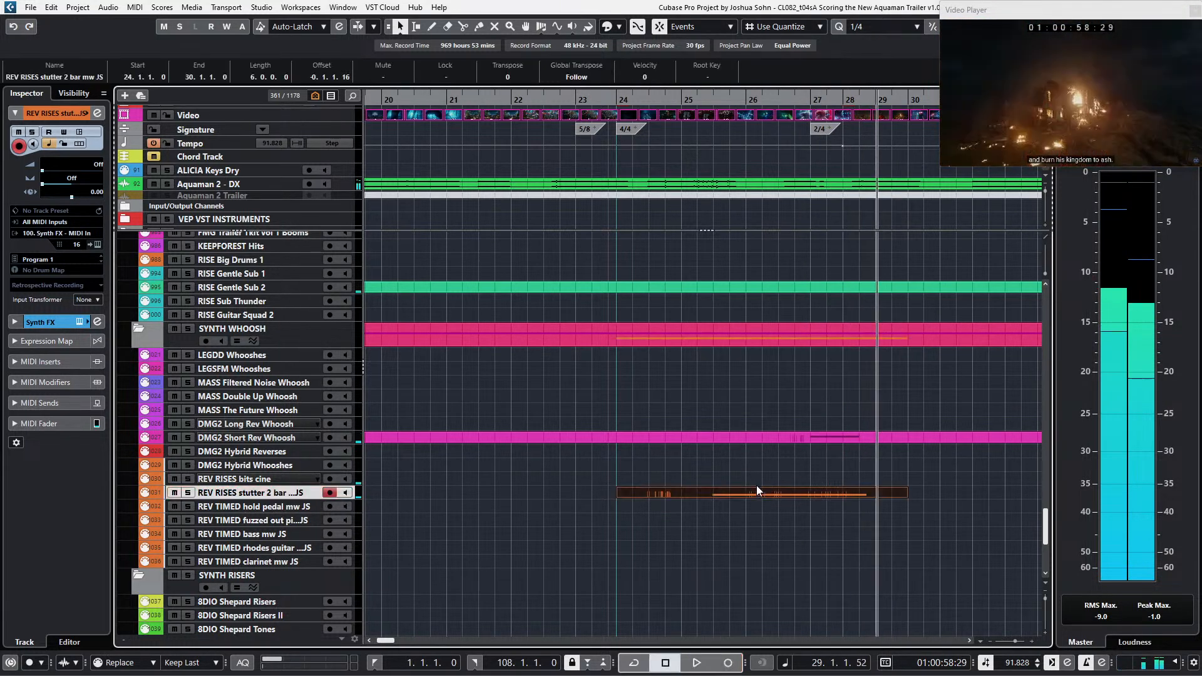
# Step: Quantize the recorded C4 stutter note to 1/4, running from 25.3.1.0 to 29.1.1.0
pyautogui.doubleClick(756, 493)
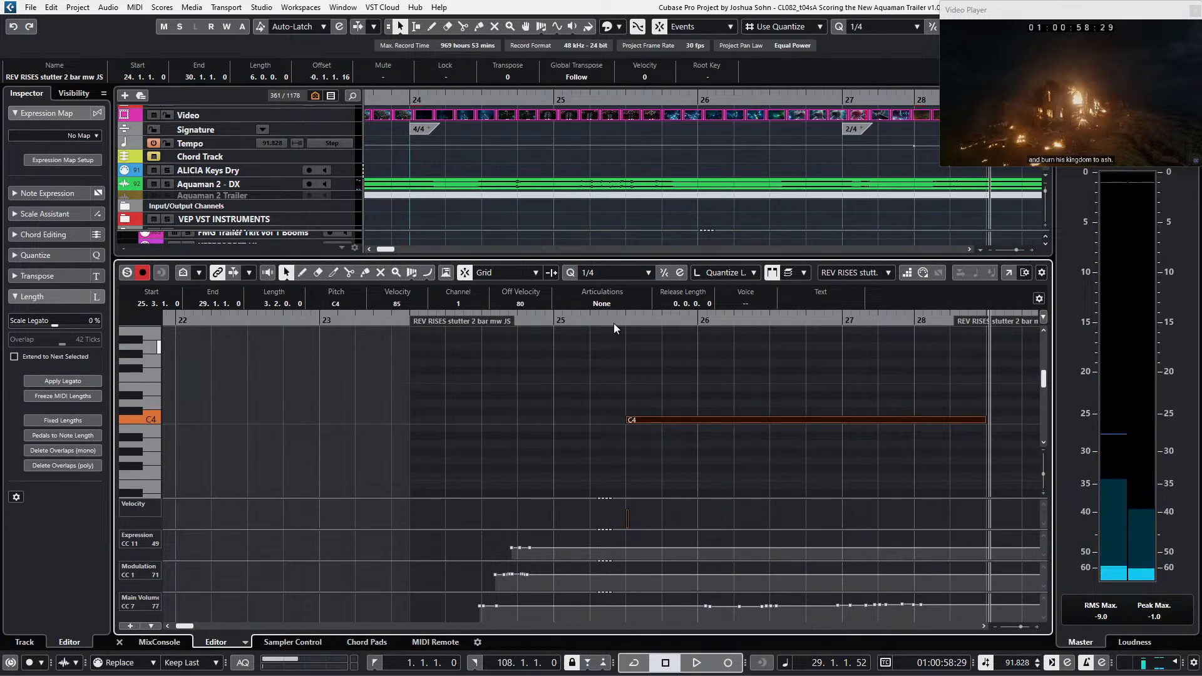
pyautogui.scroll(-2, 692, 378)
pyautogui.press('Return')
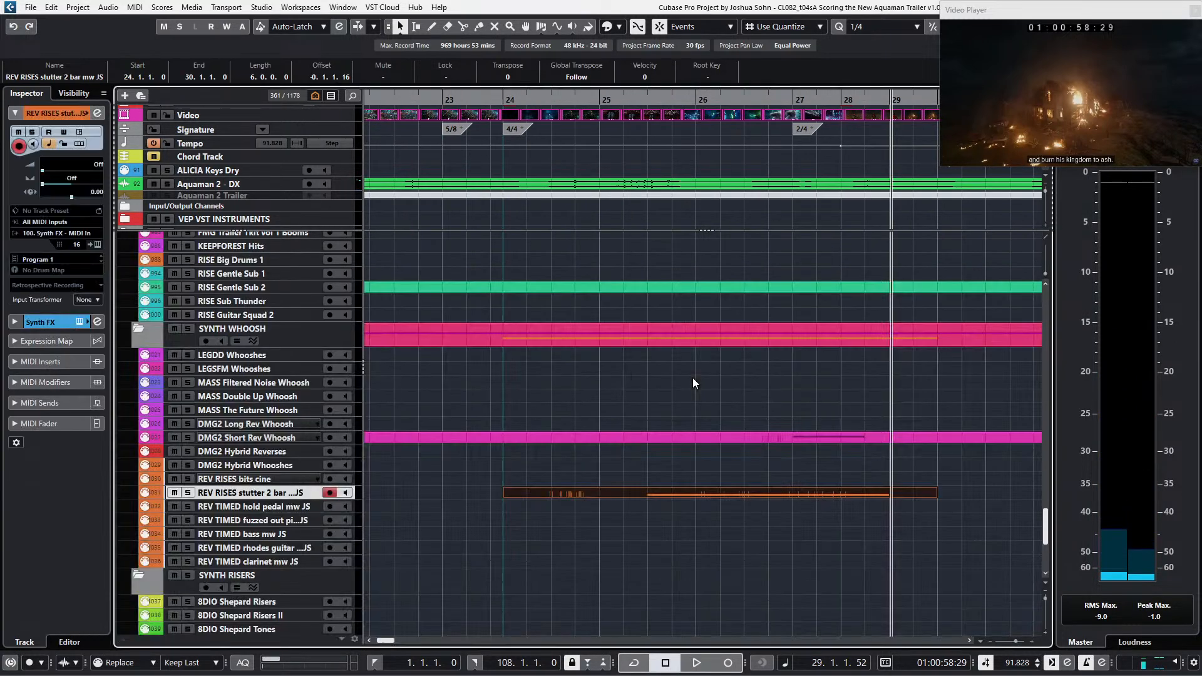
# Step: Move the 2/4 signature from bar 27 to bar 25, returning to 4/4 at bar 26 where the stutter note starts
pyautogui.moveTo(800, 126); pyautogui.dragTo(672, 130)
pyautogui.click(709, 126)
pyautogui.press('KP_Subtract')
pyautogui.press('KP_Subtract')
pyautogui.press('KP_Subtract')
pyautogui.press('KP_Subtract')
pyautogui.press('KP_Subtract')
pyautogui.press('KP_Subtract')
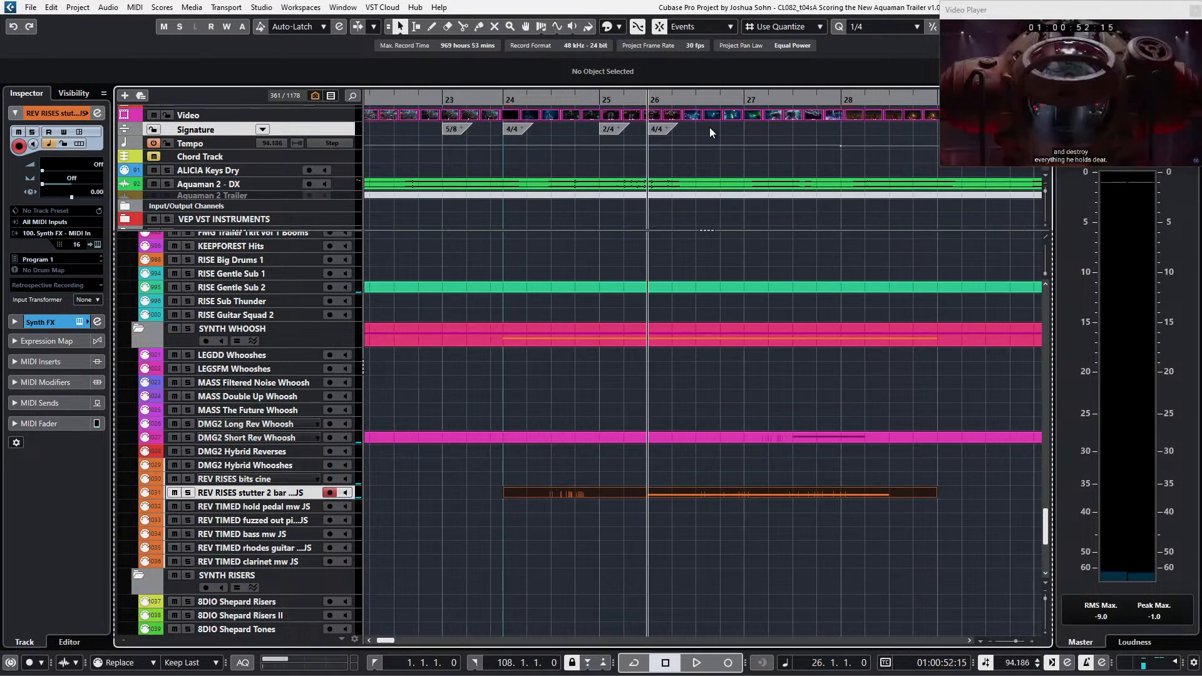
pyautogui.press('KP_Add')
pyautogui.press('KP_Add')
pyautogui.press('KP_Add')
pyautogui.scroll(-2, 641, 228)
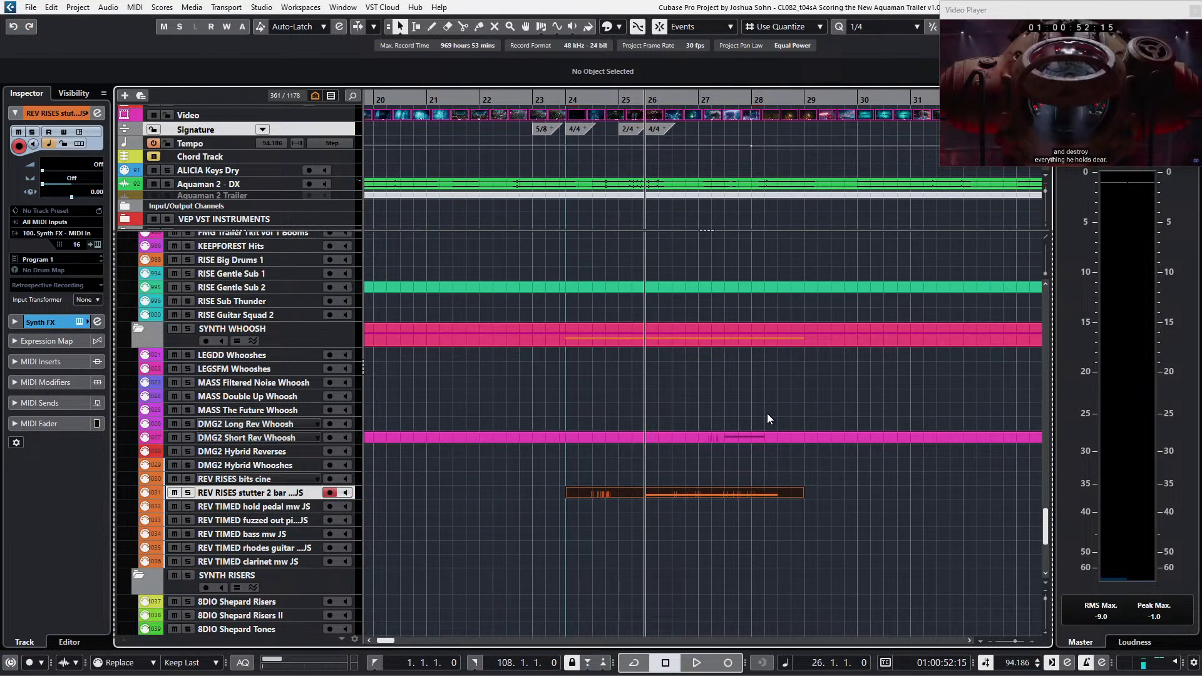
pyautogui.press('KP_Subtract')
pyautogui.press('KP_Subtract')
pyautogui.press('KP_Subtract')
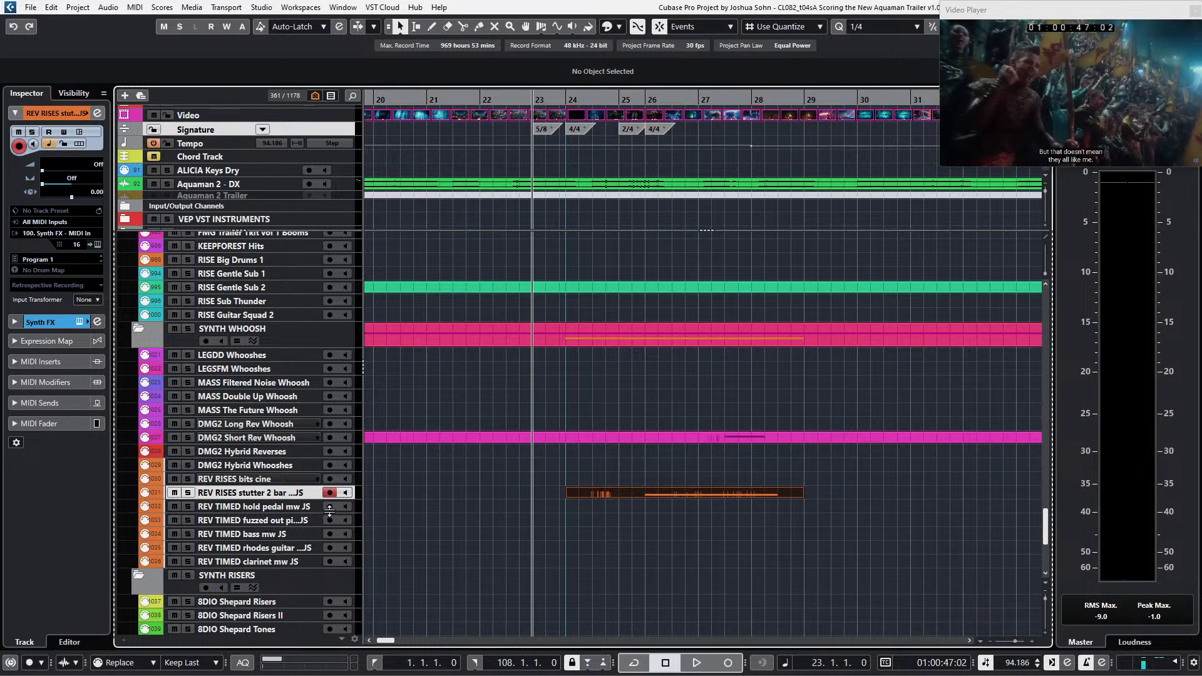
# Step: Shorten the DMG2 Short Rev Whoosh G2 note and the REV RISES stutter C4 note to end at bar 28
pyautogui.doubleClick(731, 441)
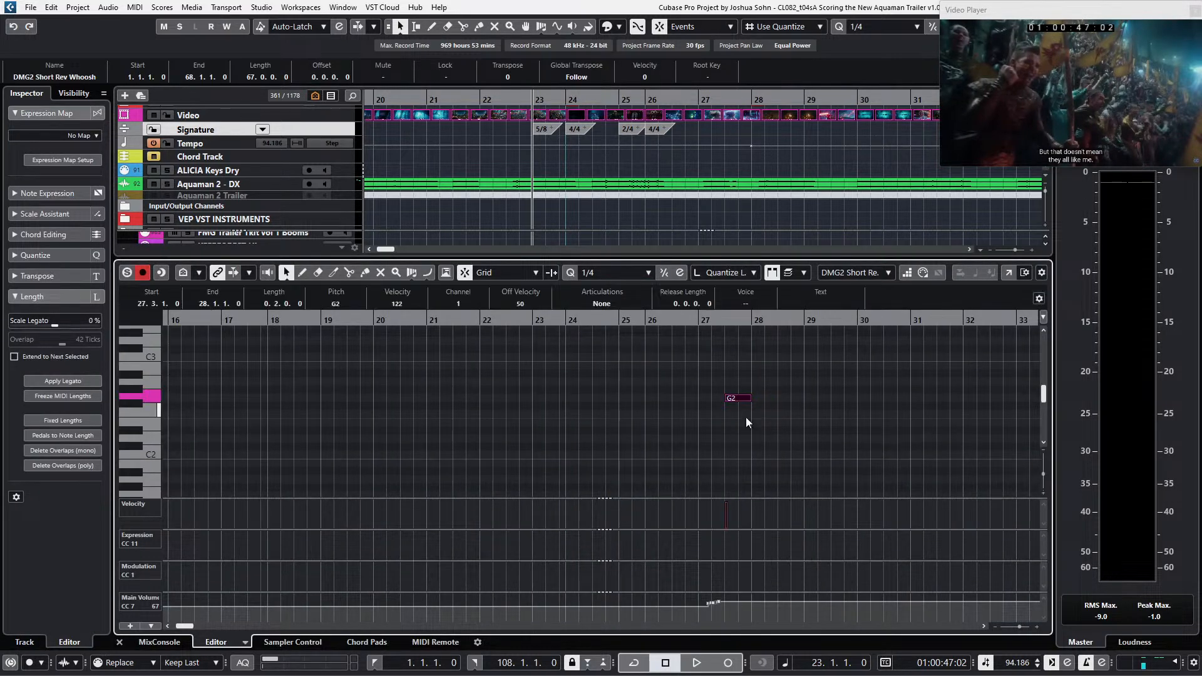
pyautogui.hotkey('ctrl', 'e')
pyautogui.click(720, 492)
pyautogui.hotkey('ctrl', 'e')
pyautogui.hotkey('ctrl', 'a')
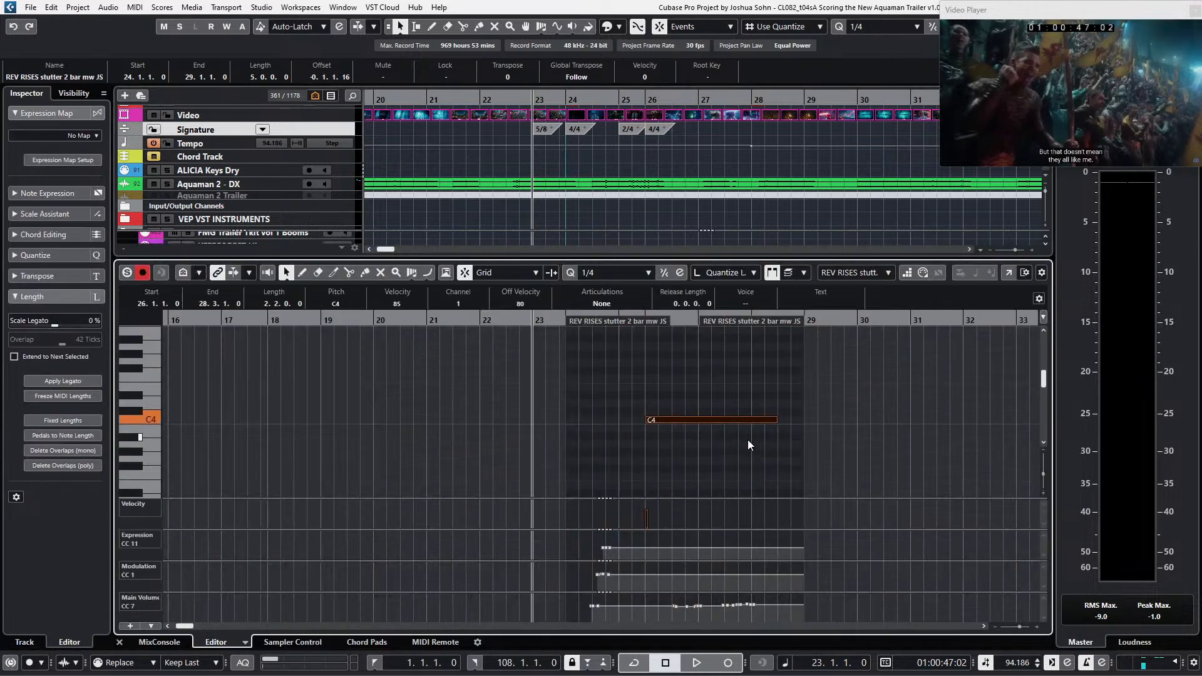
pyautogui.hotkey('ctrl', 'e')
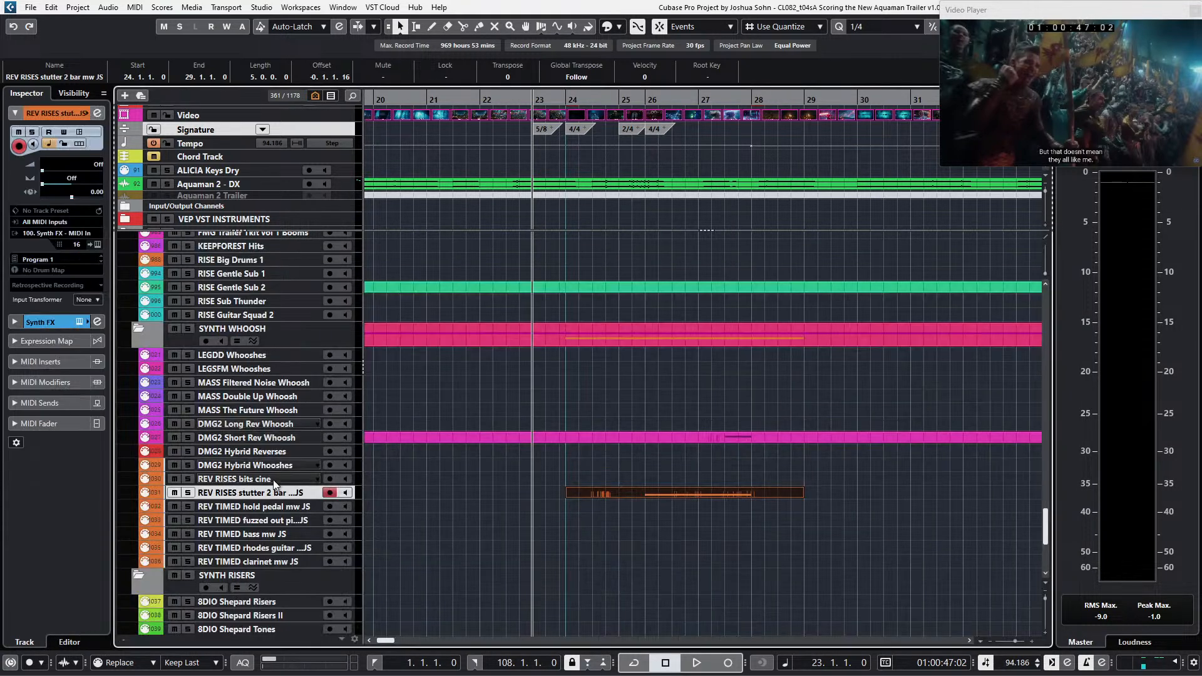
# Step: Look through the synth FX and percussion hit tracks, trying REV TIMED hold pedal, QUAKE a little dirty and RISE Guitar Squad 2
pyautogui.click(265, 507)
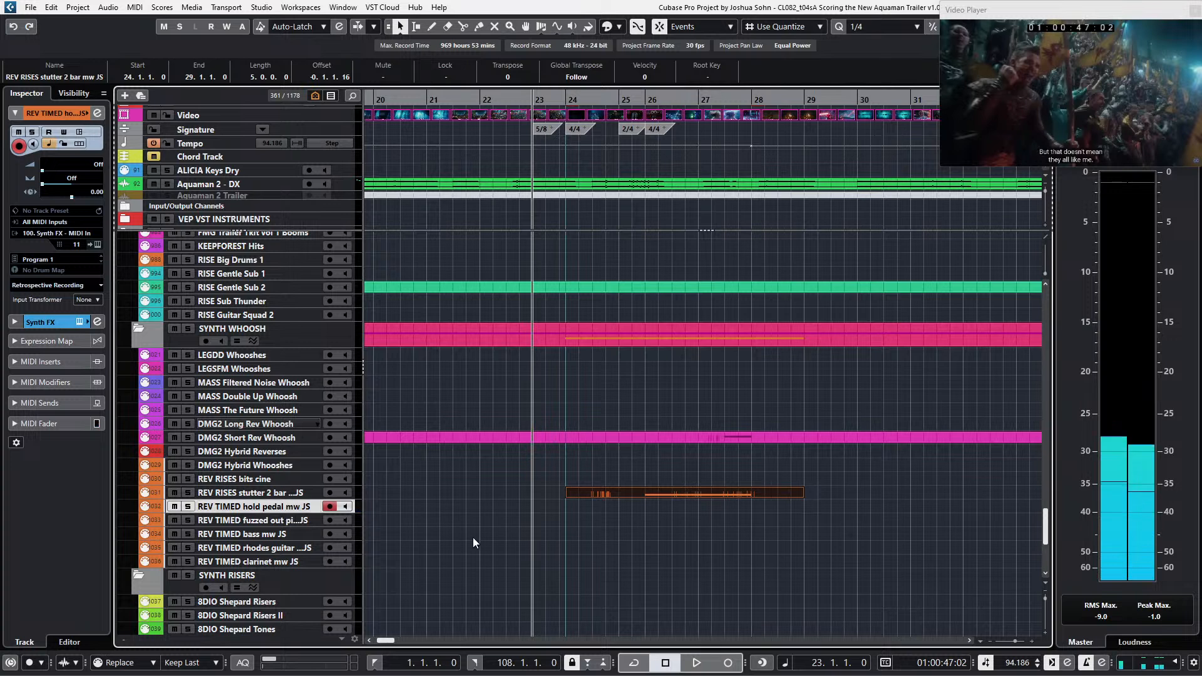
pyautogui.scroll(-5, 359, 468)
pyautogui.press('KP_Add')
pyautogui.press('KP_Add')
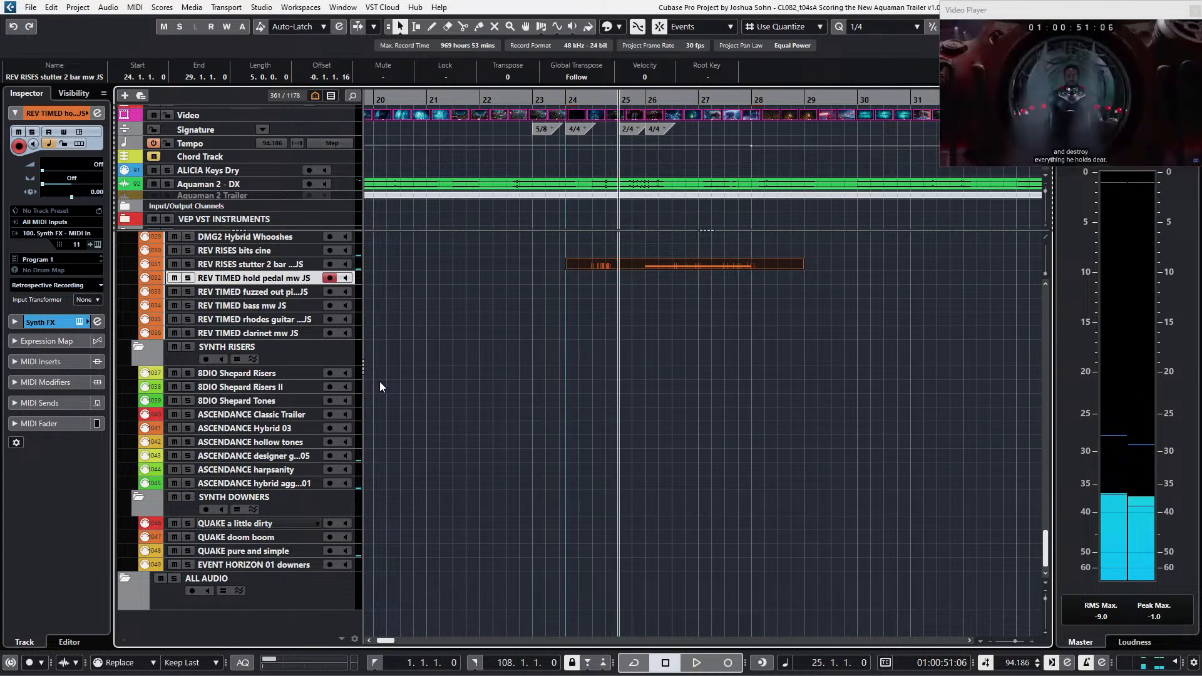
pyautogui.click(300, 523)
pyautogui.scroll(5, 473, 448)
pyautogui.click(296, 326)
pyautogui.scroll(5, 397, 332)
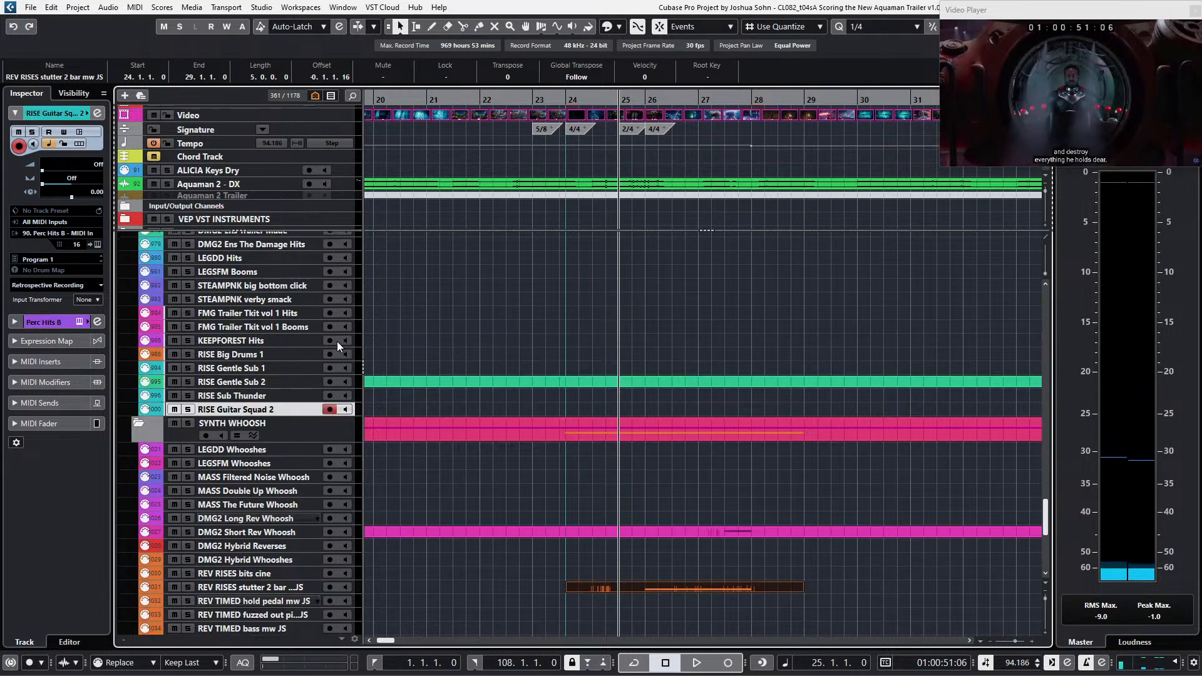
# Step: Record a FERRUM Perc Menu A take from bar 26 with hits at bars 28 and 30
pyautogui.press('KP_Add')
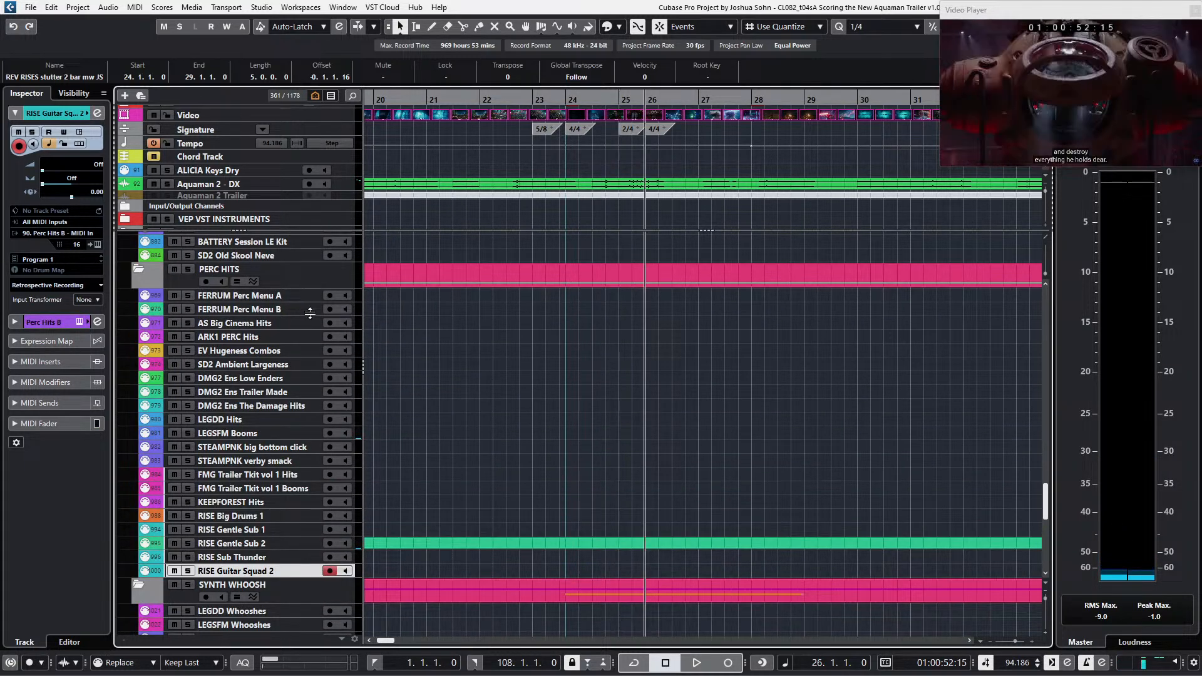
pyautogui.hscroll(3, 682, 395)
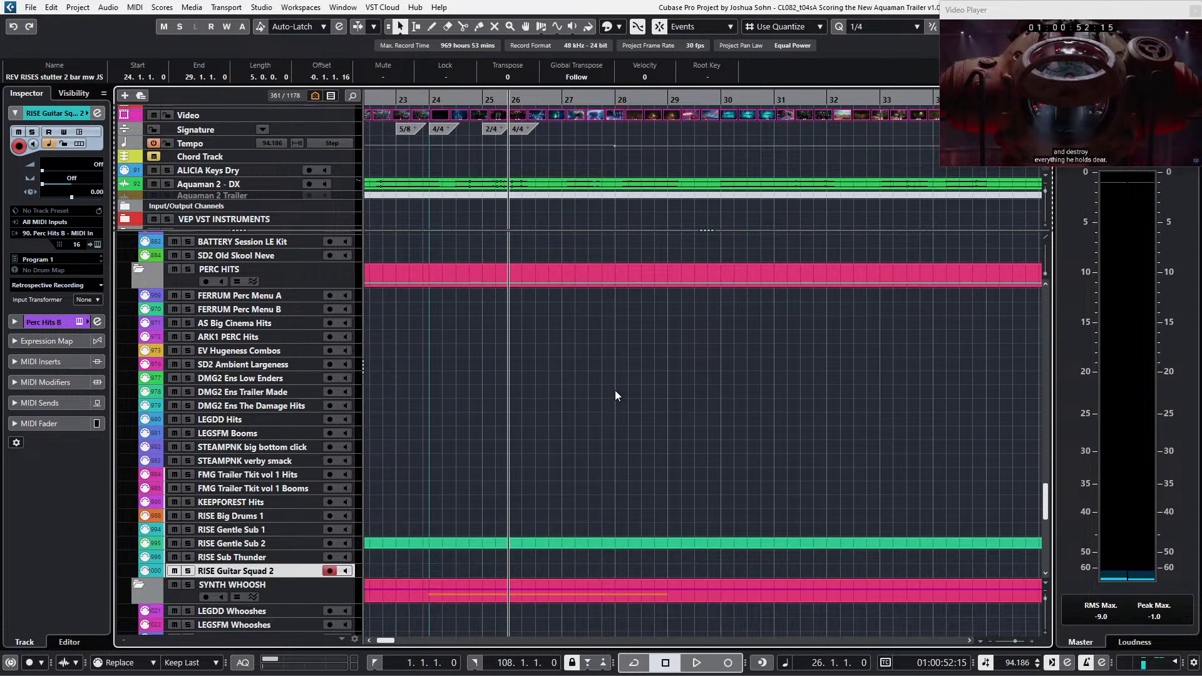
pyautogui.click(226, 312)
pyautogui.click(226, 298)
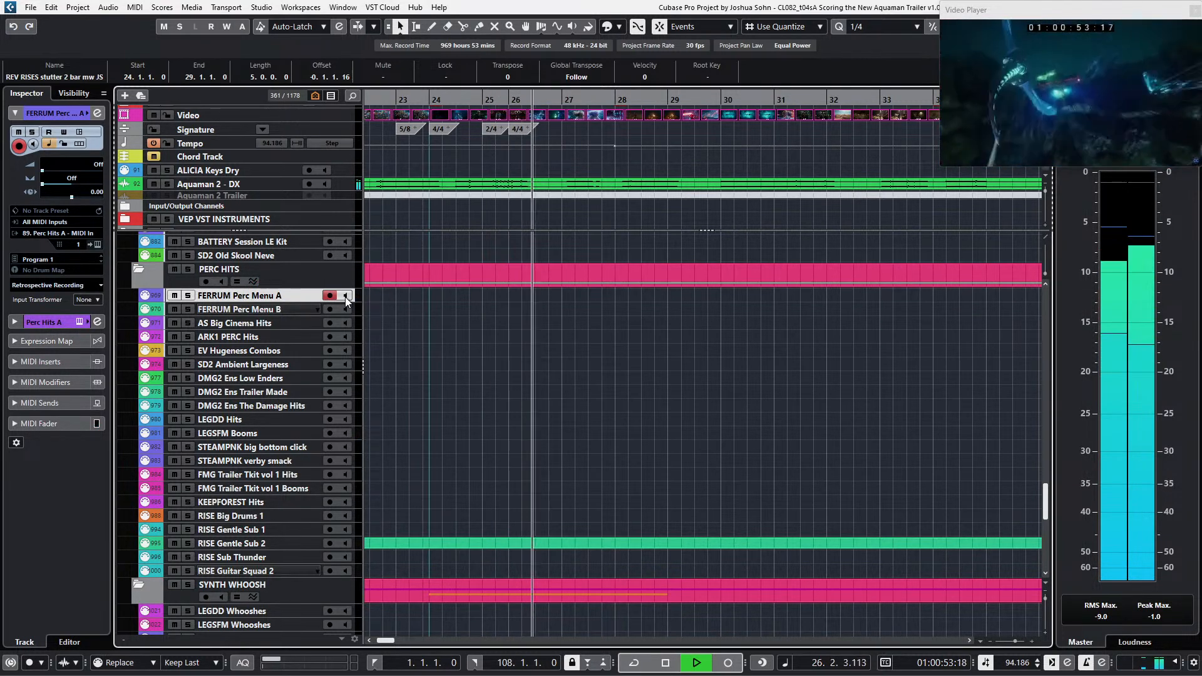
pyautogui.press('KP_Multiply')
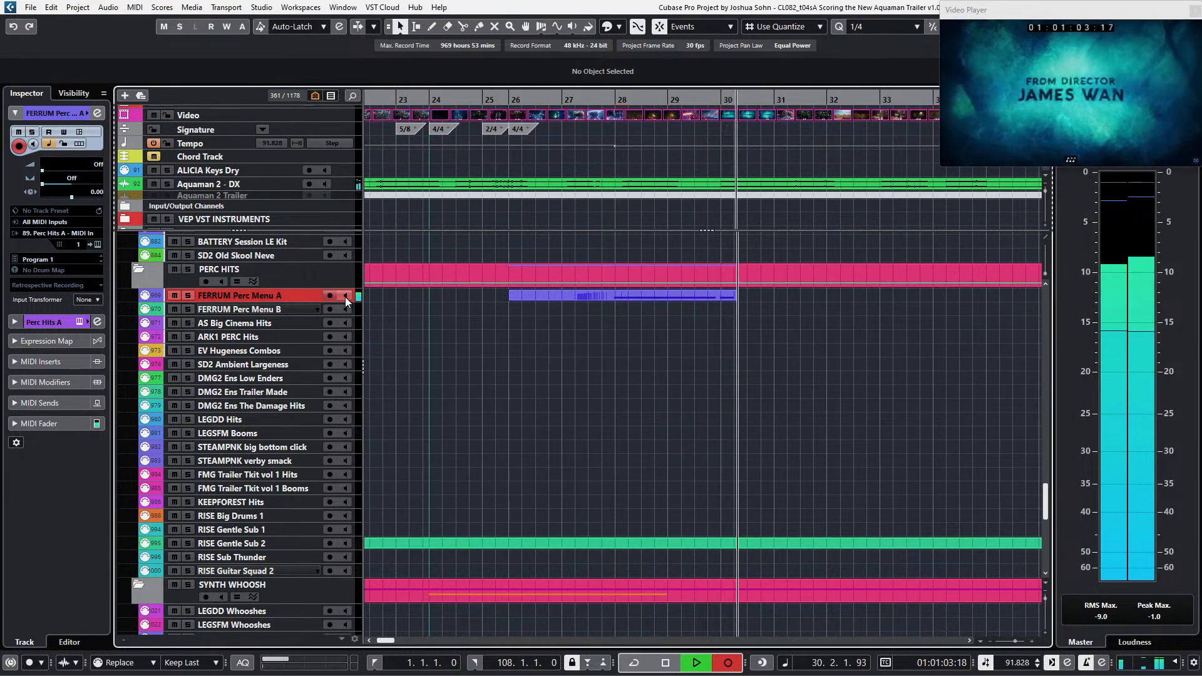
pyautogui.press('space')
pyautogui.scroll(2, 648, 331)
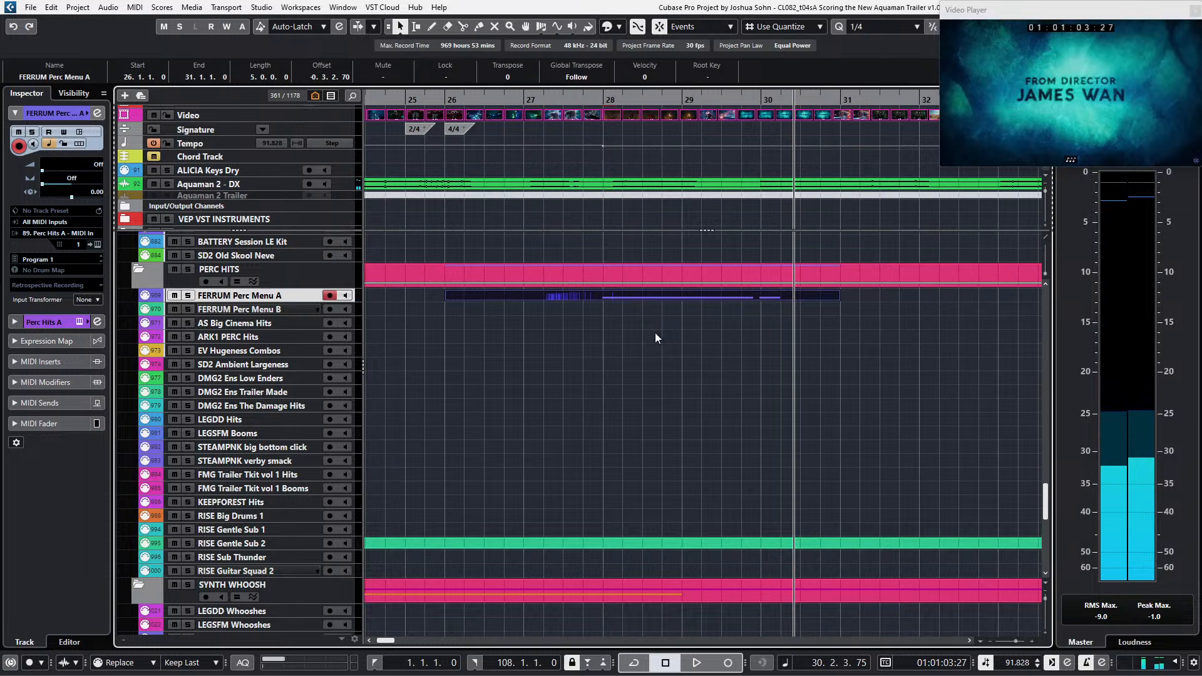
# Step: Add a marker on the HITS track at 01:01:01:29, where the director title starts to appear, and return the playhead to bar 28
pyautogui.press('KP_Subtract')
pyautogui.press('KP_Subtract')
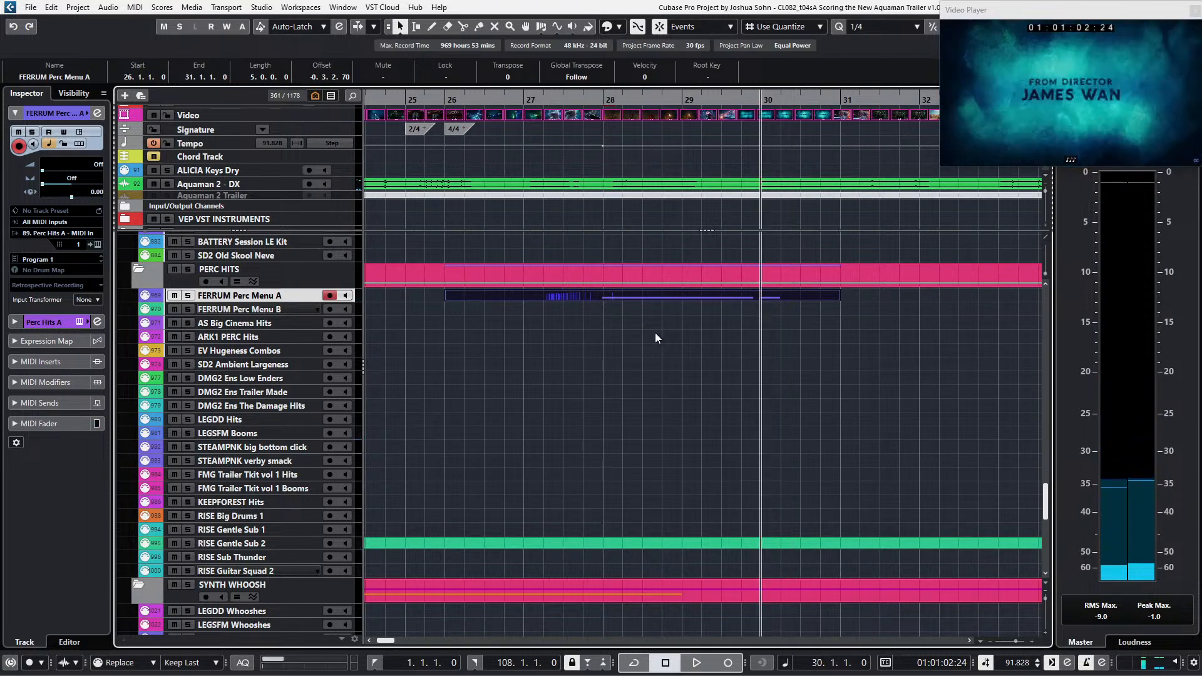
pyautogui.press('KP_Subtract')
pyautogui.press('KP_Subtract')
pyautogui.press('KP_Subtract')
pyautogui.press('KP_Subtract')
pyautogui.press('KP_Subtract')
pyautogui.press('KP_Subtract')
pyautogui.press('KP_Subtract')
pyautogui.press('KP_Subtract')
pyautogui.press('KP_Subtract')
pyautogui.press('KP_Subtract')
pyautogui.press('KP_Subtract')
pyautogui.press('KP_Subtract')
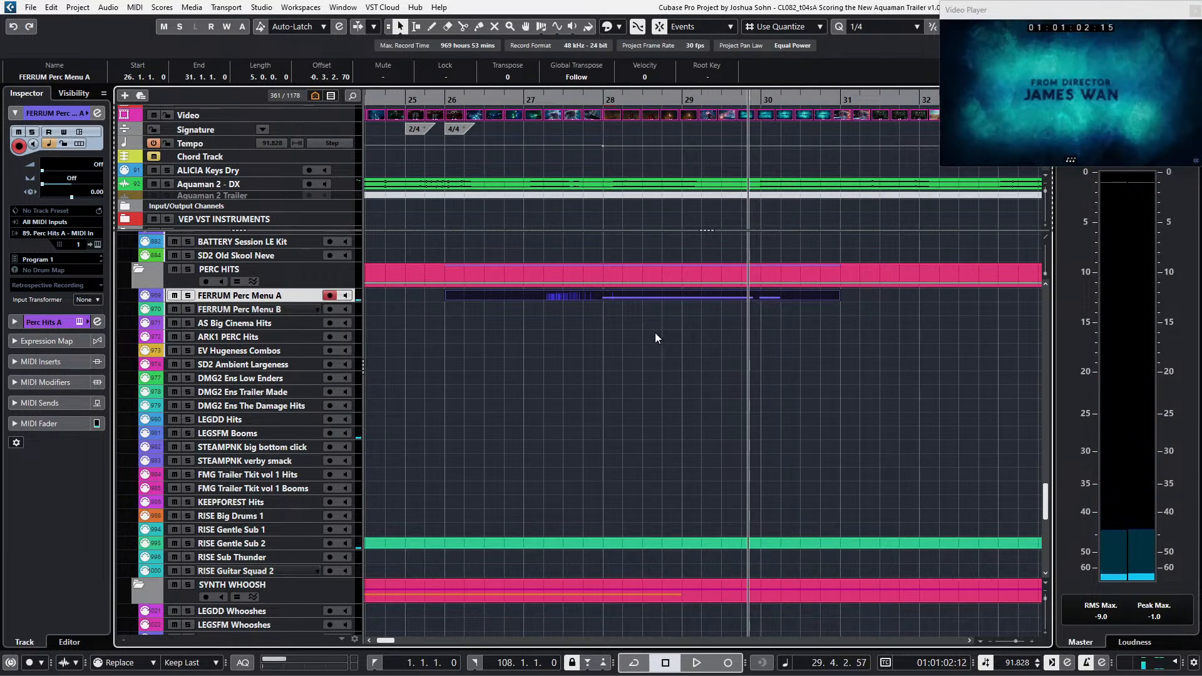
pyautogui.press('KP_Subtract')
pyautogui.press('KP_Subtract')
pyautogui.press('KP_Subtract')
pyautogui.press('KP_Subtract')
pyautogui.press('KP_Subtract')
pyautogui.press('KP_Subtract')
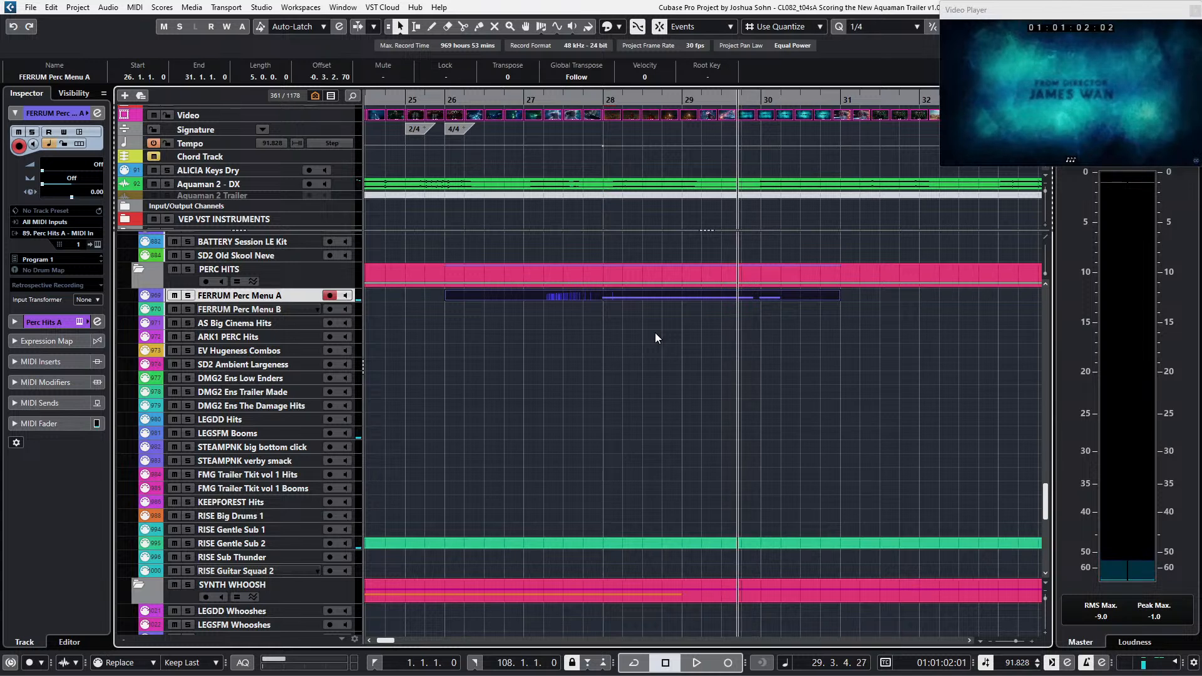
pyautogui.press('KP_Add')
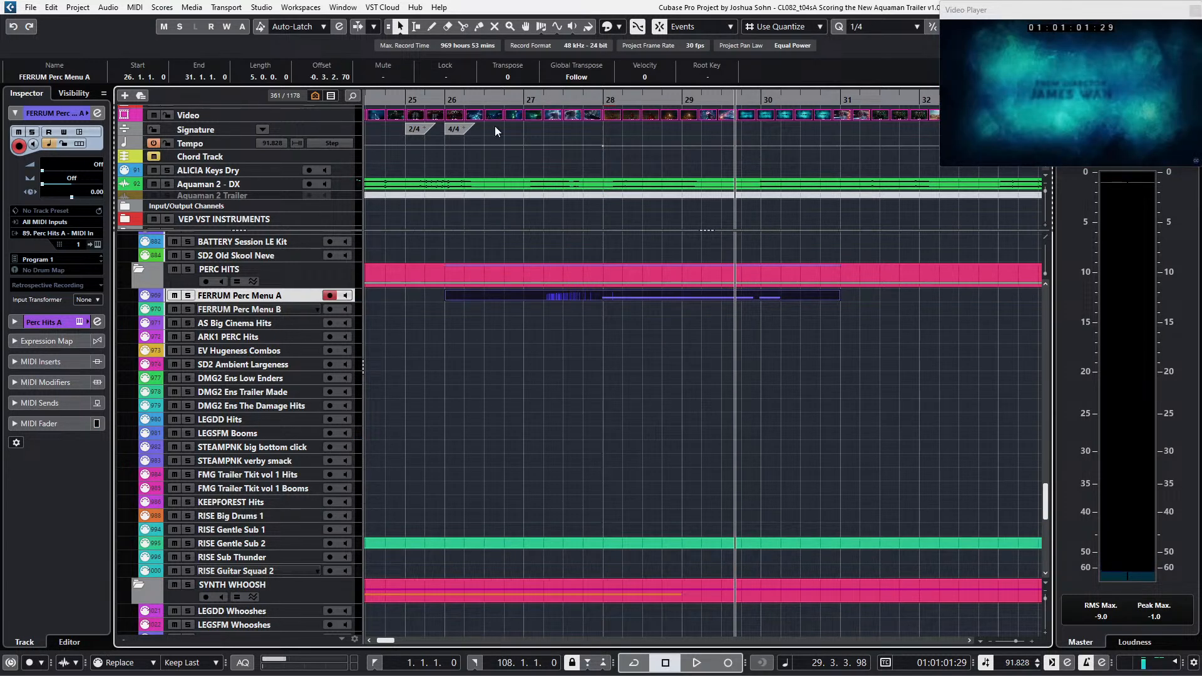
pyautogui.scroll(2, 421, 166)
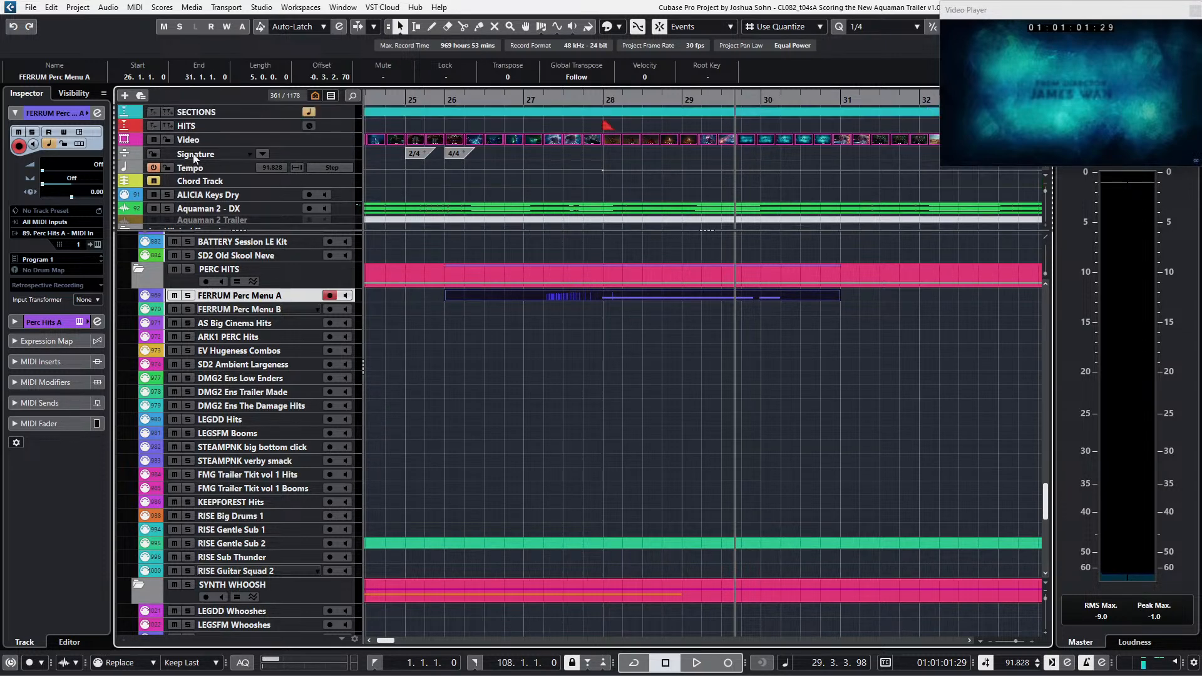
pyautogui.click(152, 127)
pyautogui.click(610, 179)
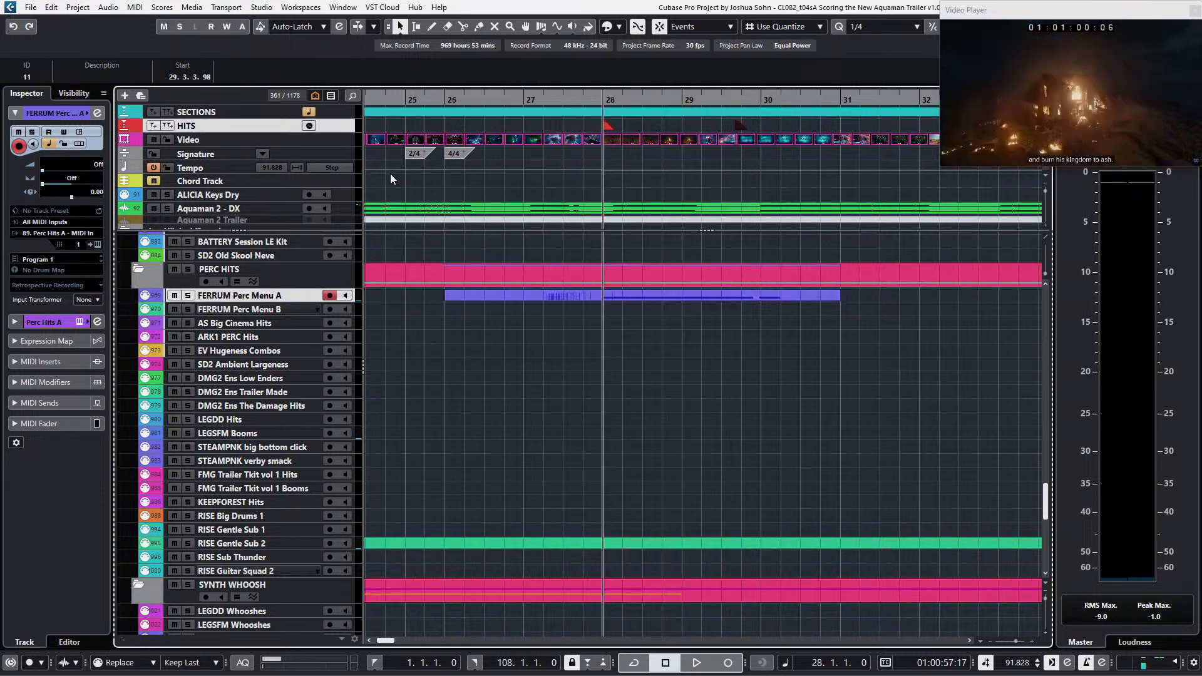
# Step: Move the second C1 note of the FERRUM Perc Menu A part to the director title marker and lengthen it to bar 31
pyautogui.scroll(-1, 713, 164)
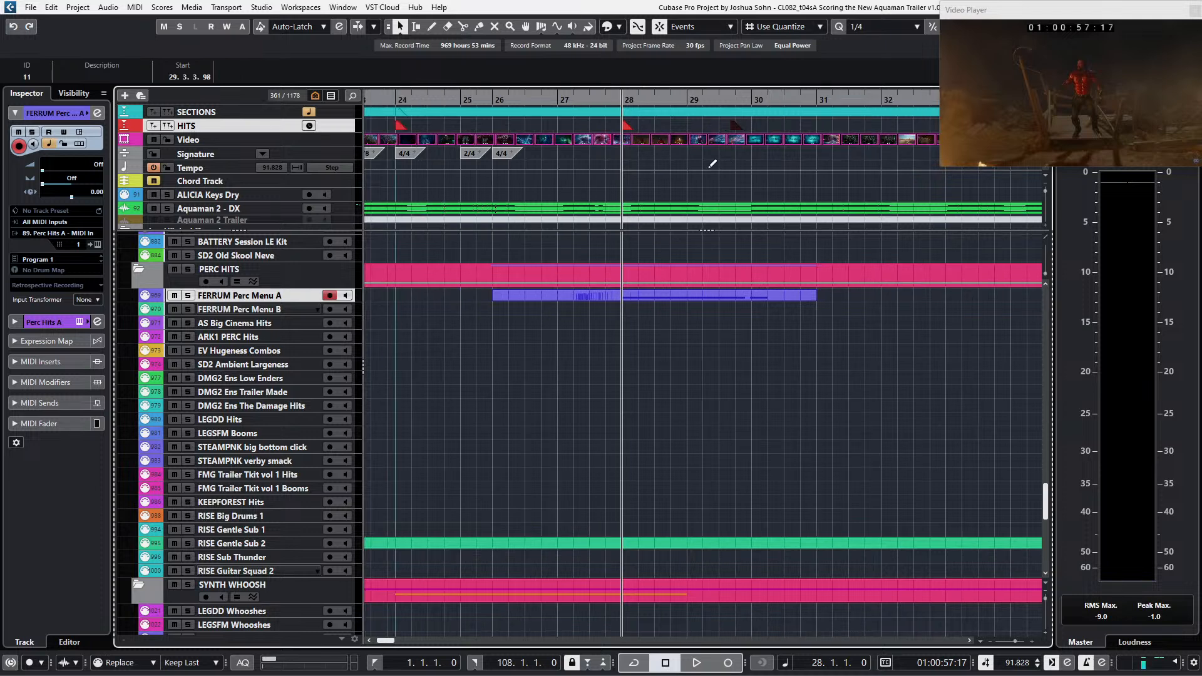
pyautogui.scroll(1, 713, 164)
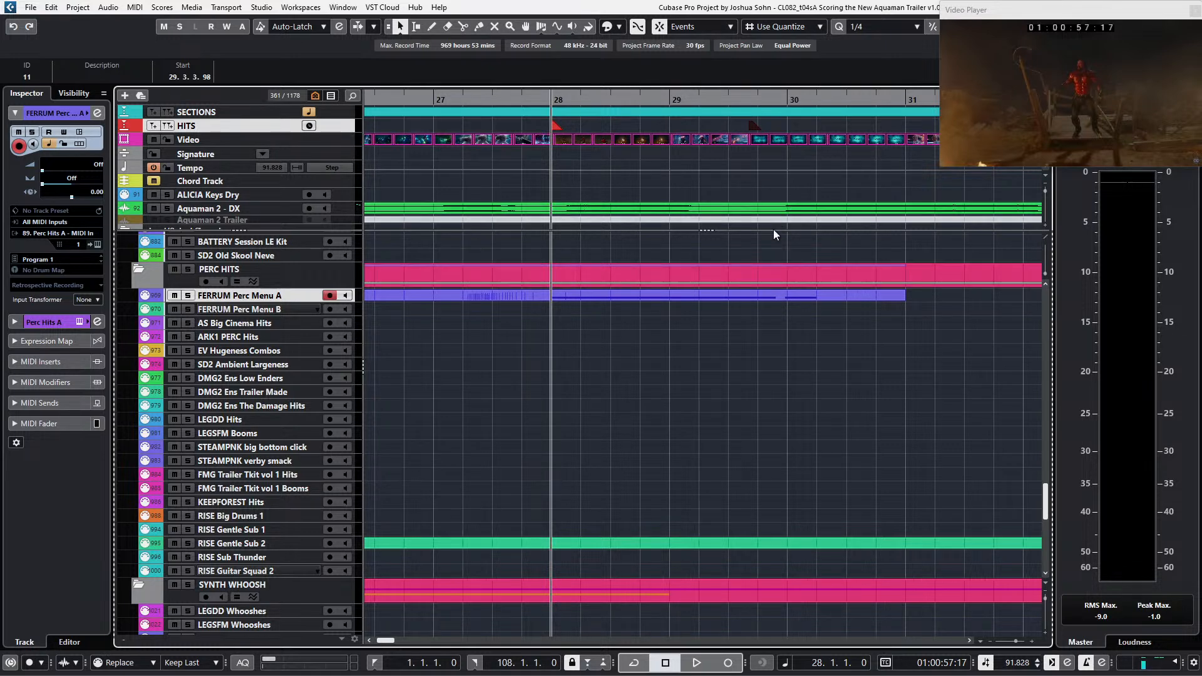
pyautogui.doubleClick(784, 296)
pyautogui.click(757, 408)
pyautogui.hotkey('alt', 'x')
pyautogui.press('Right')
pyautogui.hotkey('alt', 'Left')
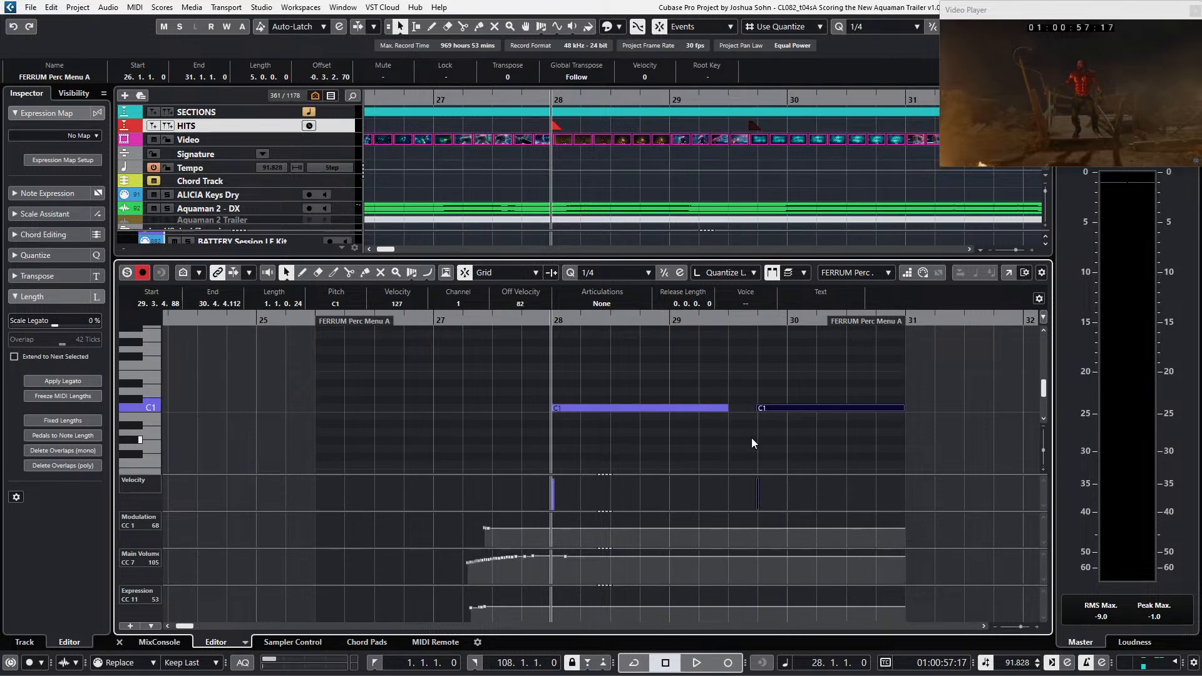
pyautogui.press('Return')
pyautogui.scroll(-3, 802, 294)
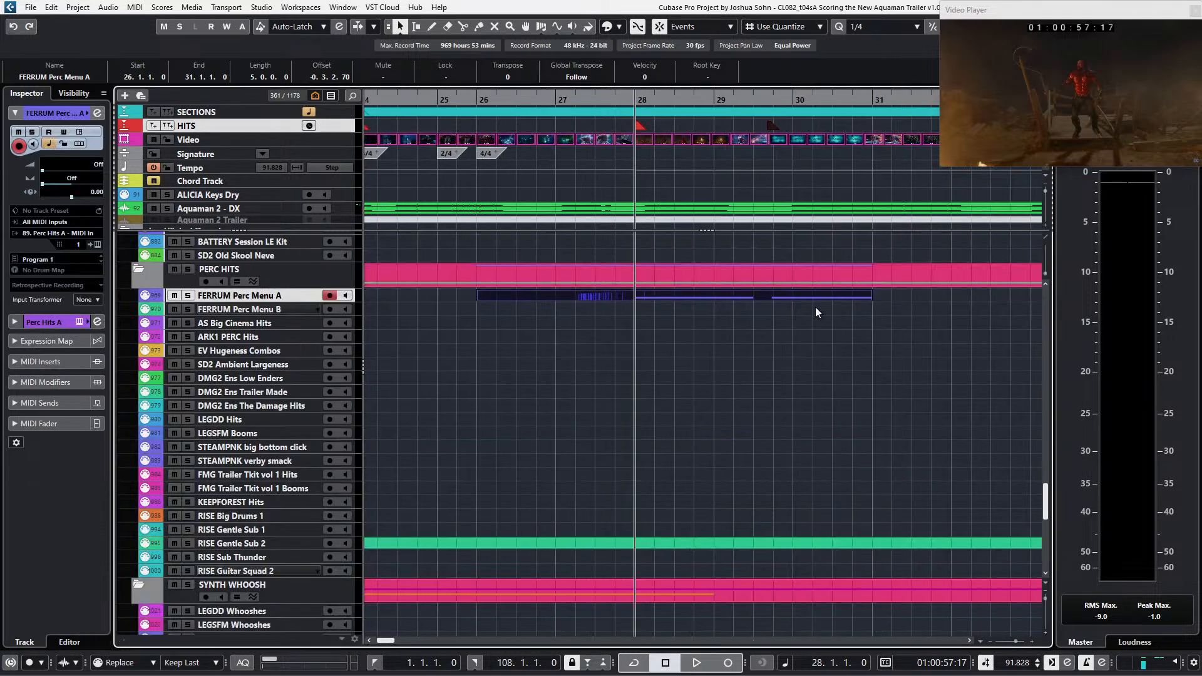
# Step: Time-warp the tempo from bar 28 to 95.858 so that 29.4.1.0 lands on the director title marker at 1:01:01:29
pyautogui.hscroll(2, 807, 306)
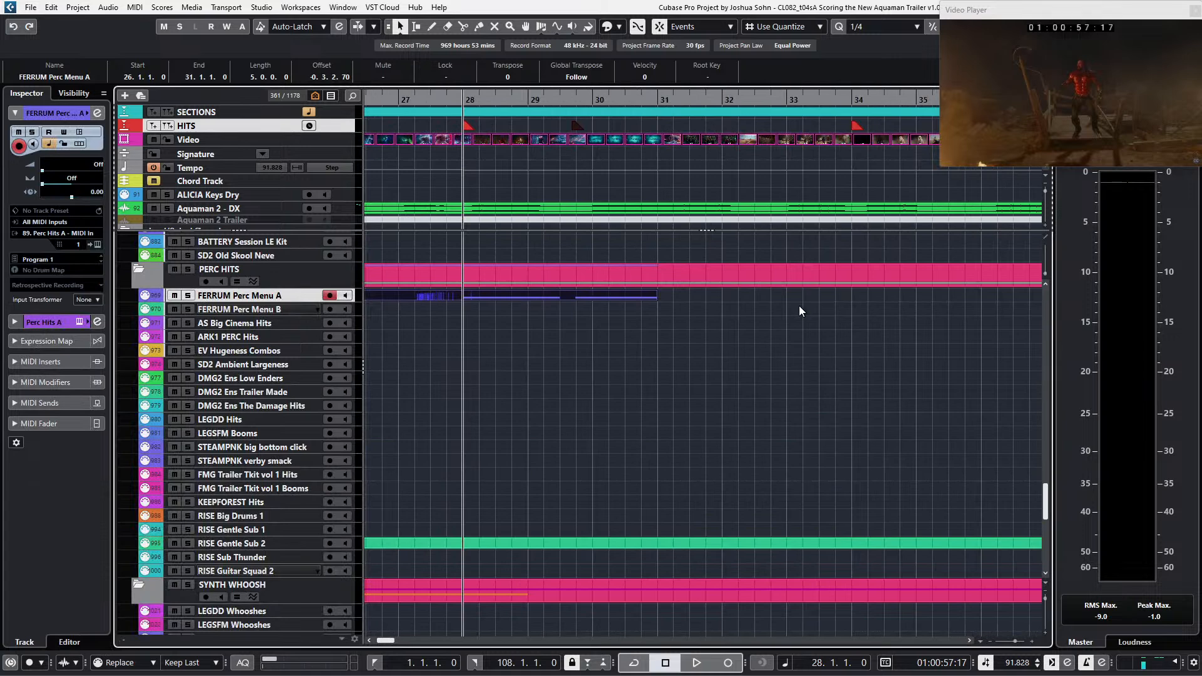
pyautogui.click(540, 28)
pyautogui.moveTo(570, 173); pyautogui.dragTo(561, 158)
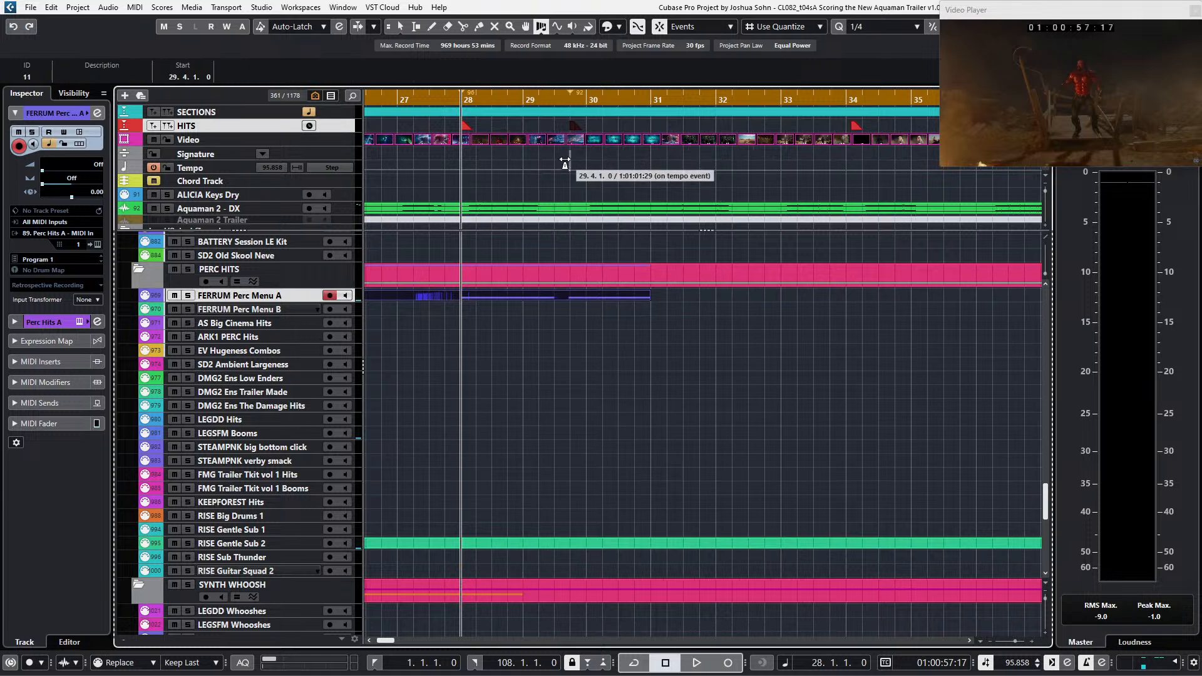
pyautogui.press('1')
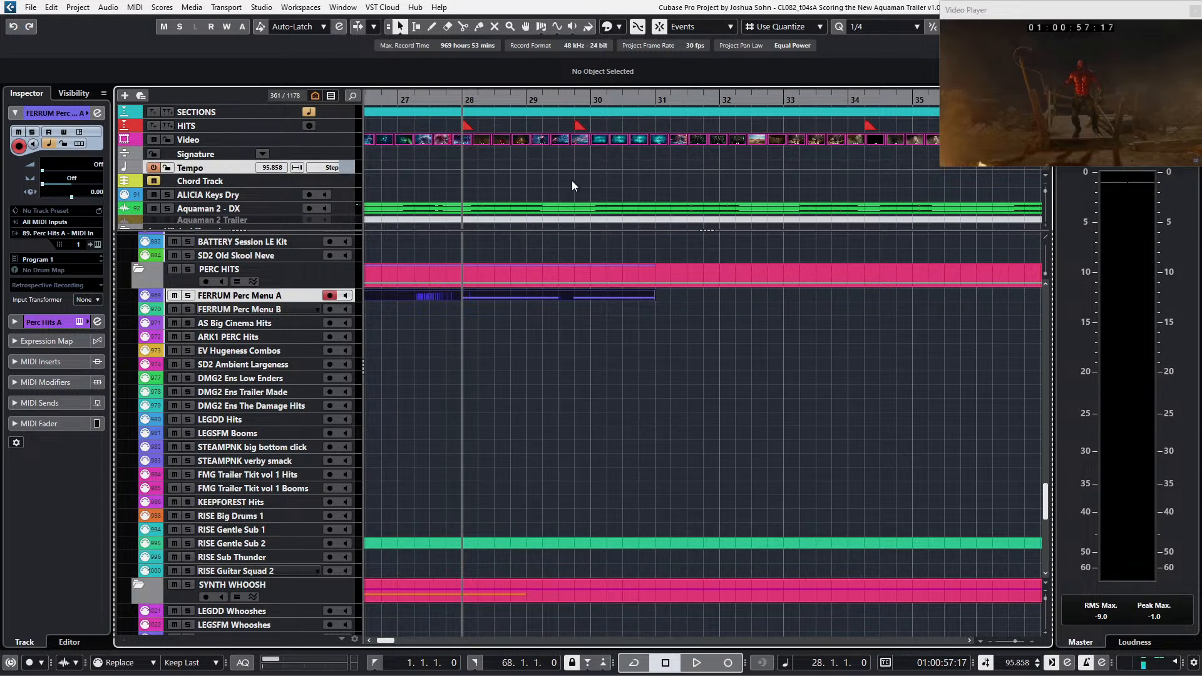
# Step: Try time signatures of 4/4 at bar 28, 3/4 at bar 29 and 4/4 at bar 30, and undo the last one
pyautogui.doubleClick(485, 153)
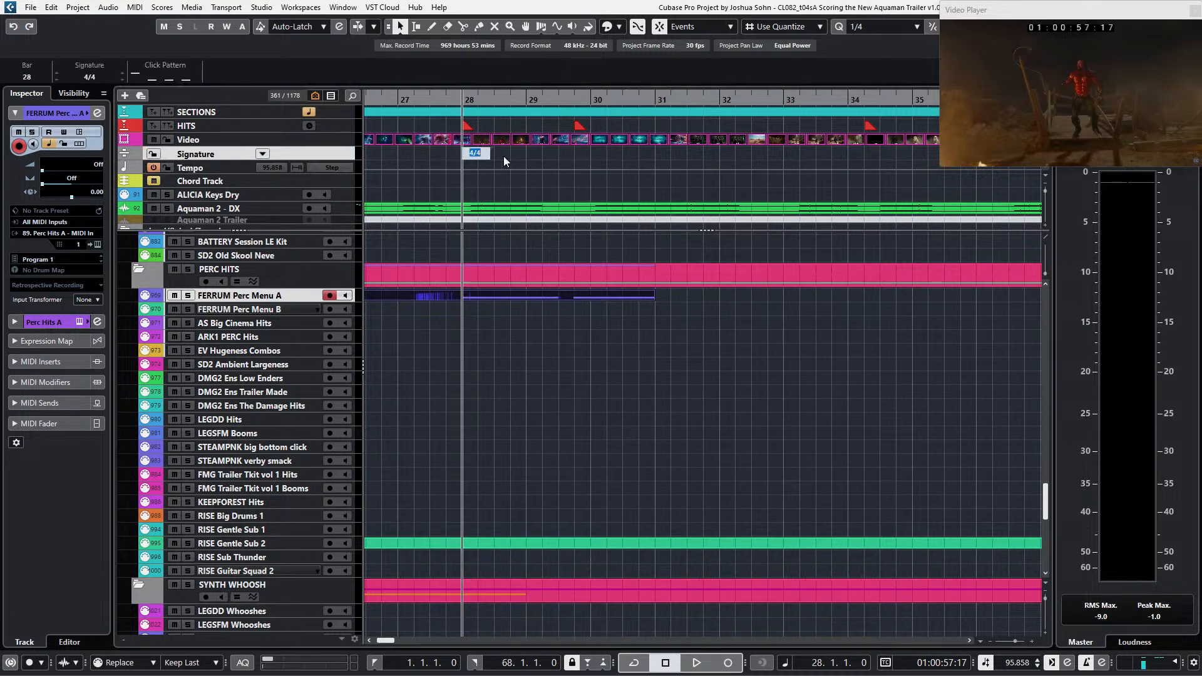
pyautogui.doubleClick(541, 151)
pyautogui.write('3/4')
pyautogui.press('Return')
pyautogui.doubleClick(578, 155)
pyautogui.click(628, 160)
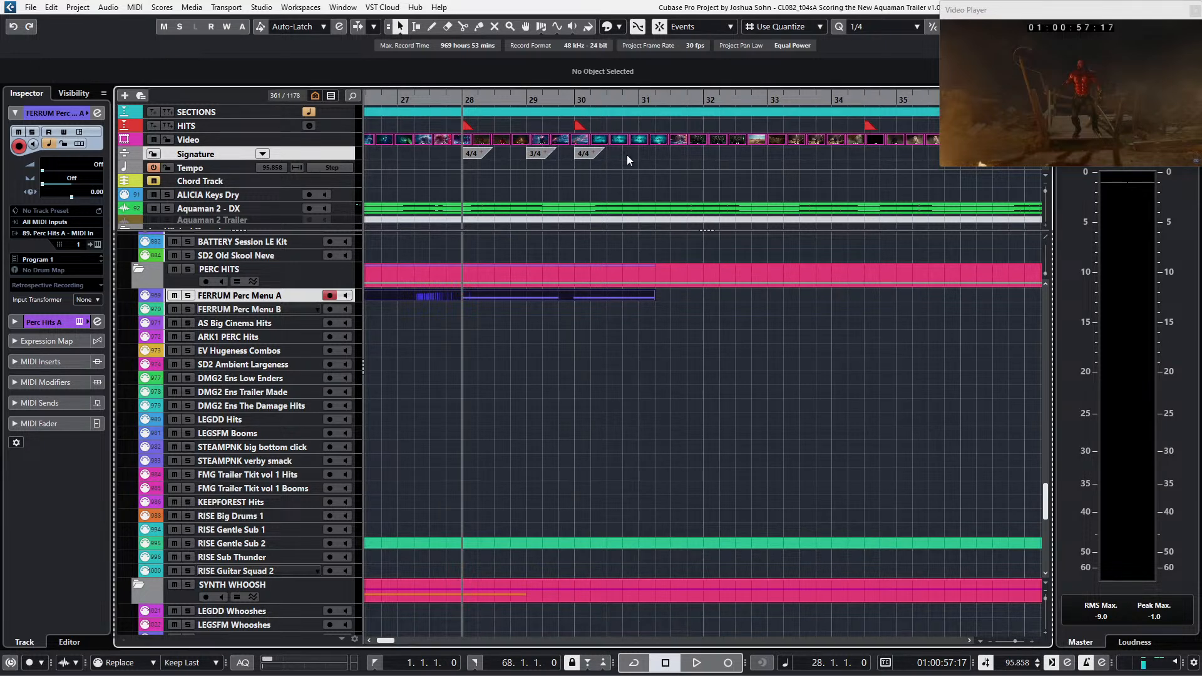
pyautogui.hotkey('ctrl', 'z')
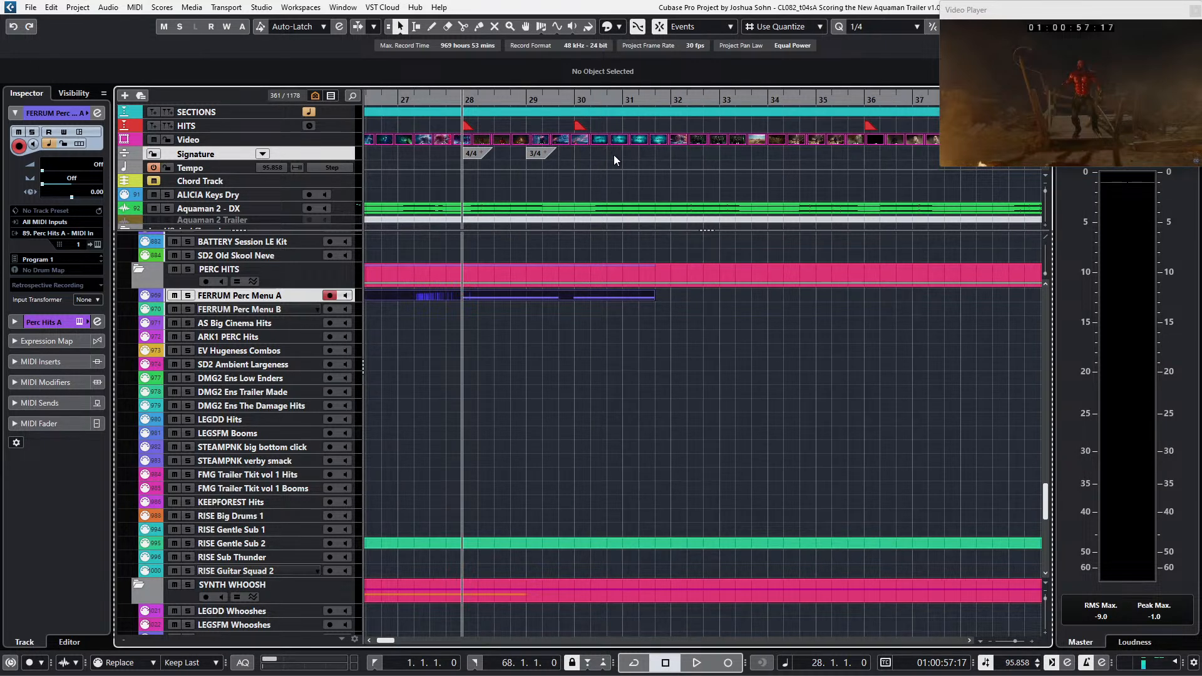
# Step: Set the time signature at bar 28 to 7/4 and delete the 3/4 signature change after it
pyautogui.doubleClick(478, 153)
pyautogui.write('7')
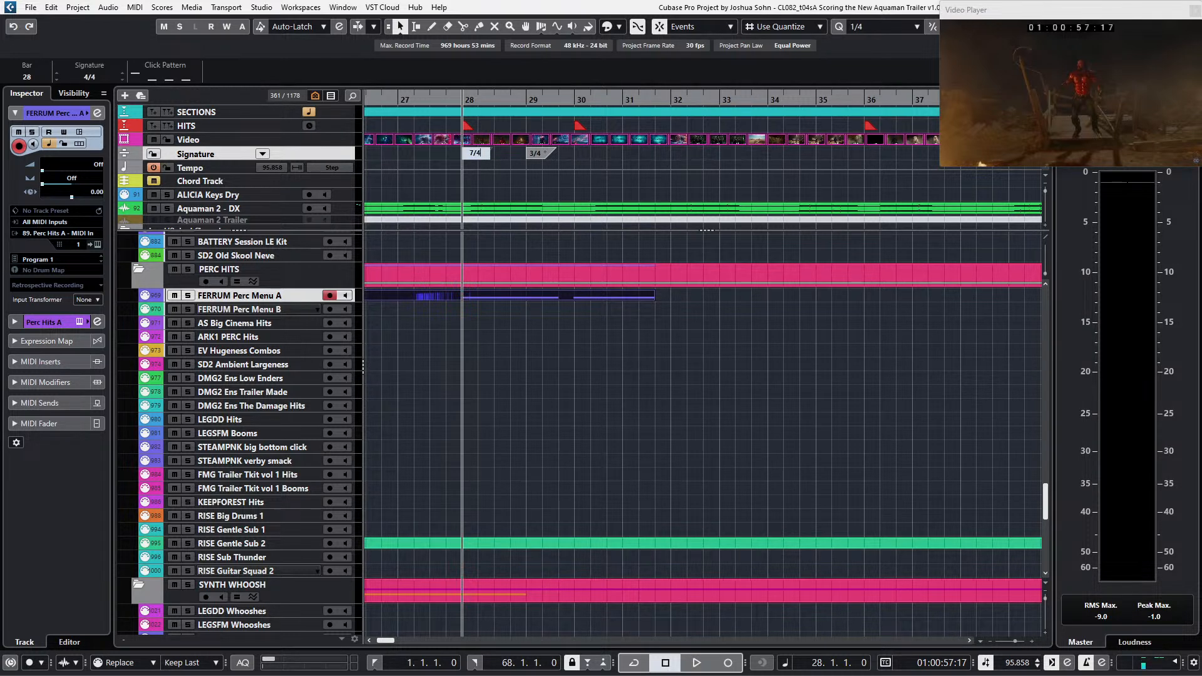
pyautogui.press('Return')
pyautogui.click(579, 154)
pyautogui.press('Delete')
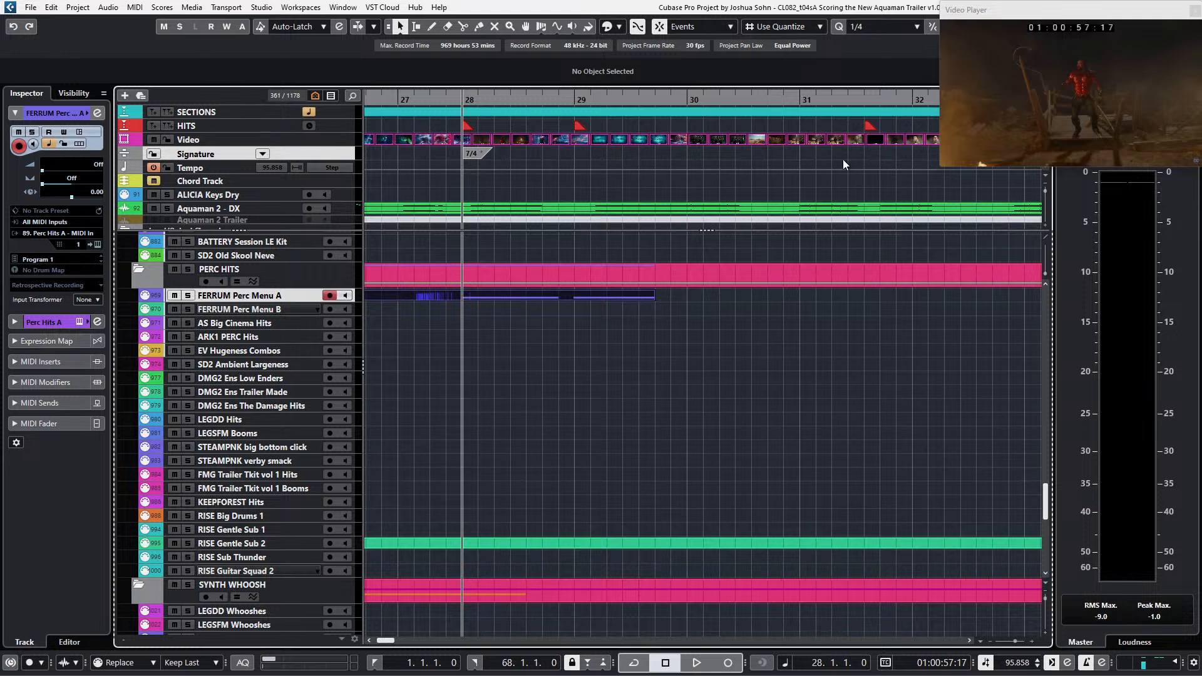
# Step: Locate to the marker at 01:01:13:08 and add a 4/4 time signature at bar 31
pyautogui.click(866, 126)
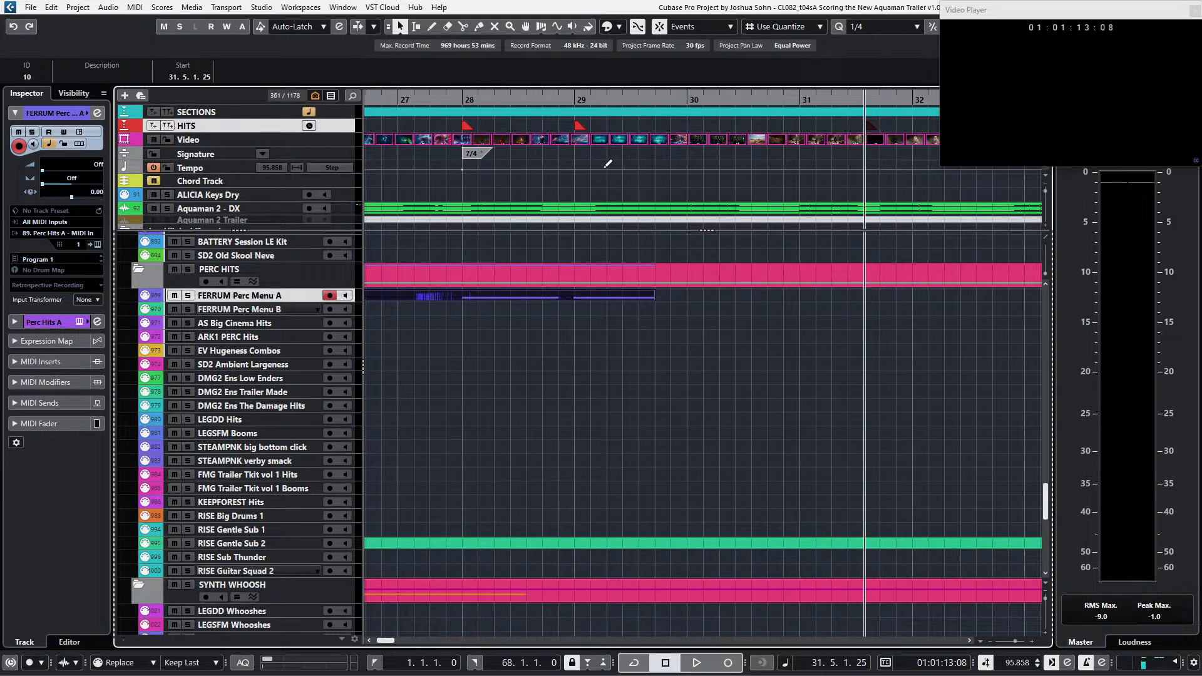
pyautogui.keyDown('alt'); pyautogui.click(811, 153); pyautogui.keyUp('alt')
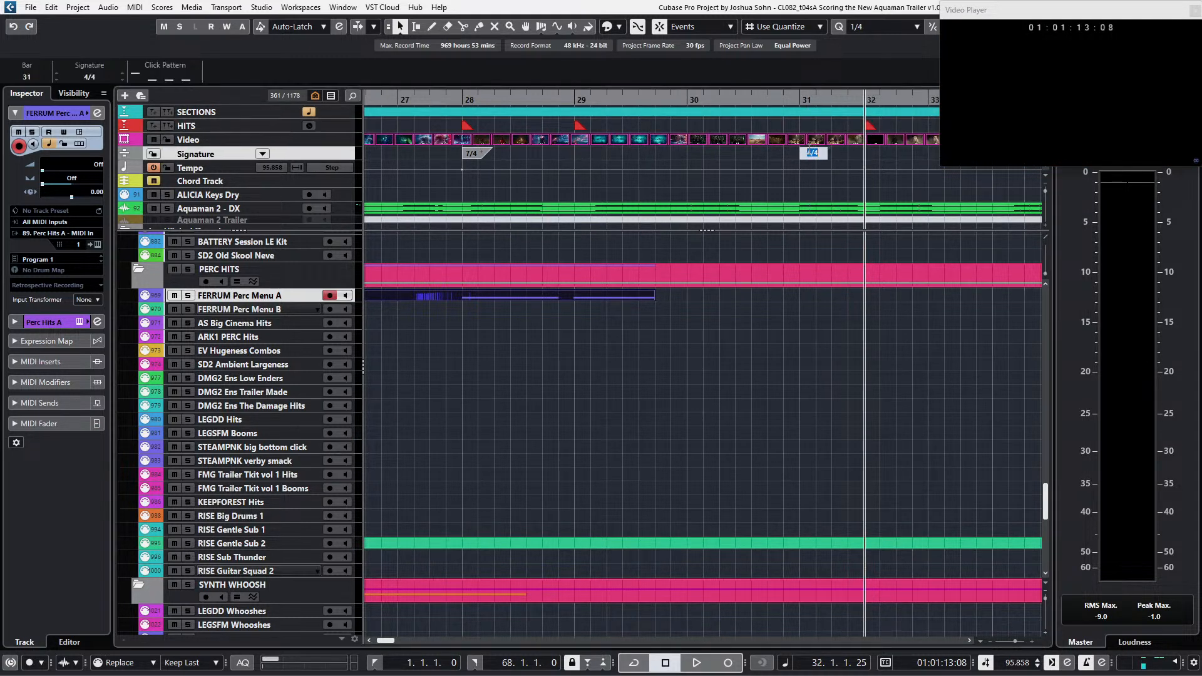
pyautogui.click(837, 167)
# Step: Step the playhead back and forth around bar 31 to check the picture against the bar lines and the next marker
pyautogui.press('KP_Subtract')
pyautogui.press('KP_Subtract')
pyautogui.press('KP_Add')
pyautogui.press('KP_Add')
pyautogui.press('KP_Add')
pyautogui.press('KP_Subtract')
pyautogui.press('KP_Add')
pyautogui.press('KP_Add')
pyautogui.press('KP_Subtract')
pyautogui.press('KP_Subtract')
pyautogui.press('KP_Add')
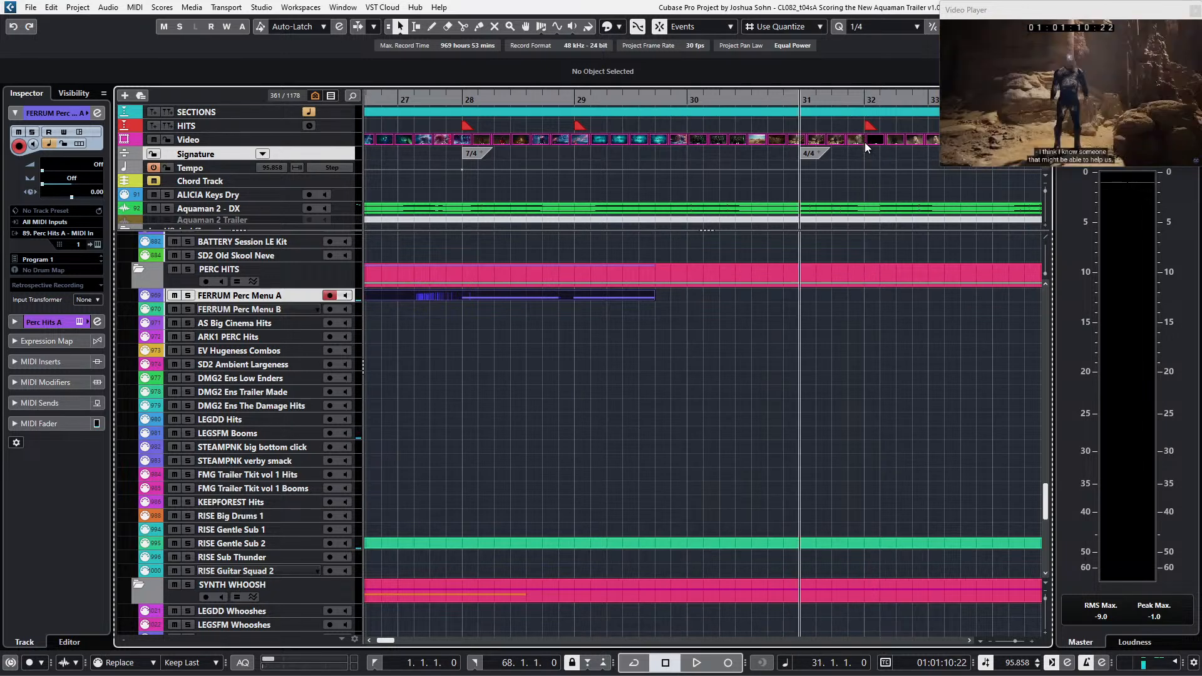
pyautogui.press('KP_Subtract')
pyautogui.press('KP_Add')
# Step: Extend the FERRUM Perc Menu A part to span 1.1.1.0 to 65.4.1.0 and play from bar 28 through the director title
pyautogui.click(721, 291)
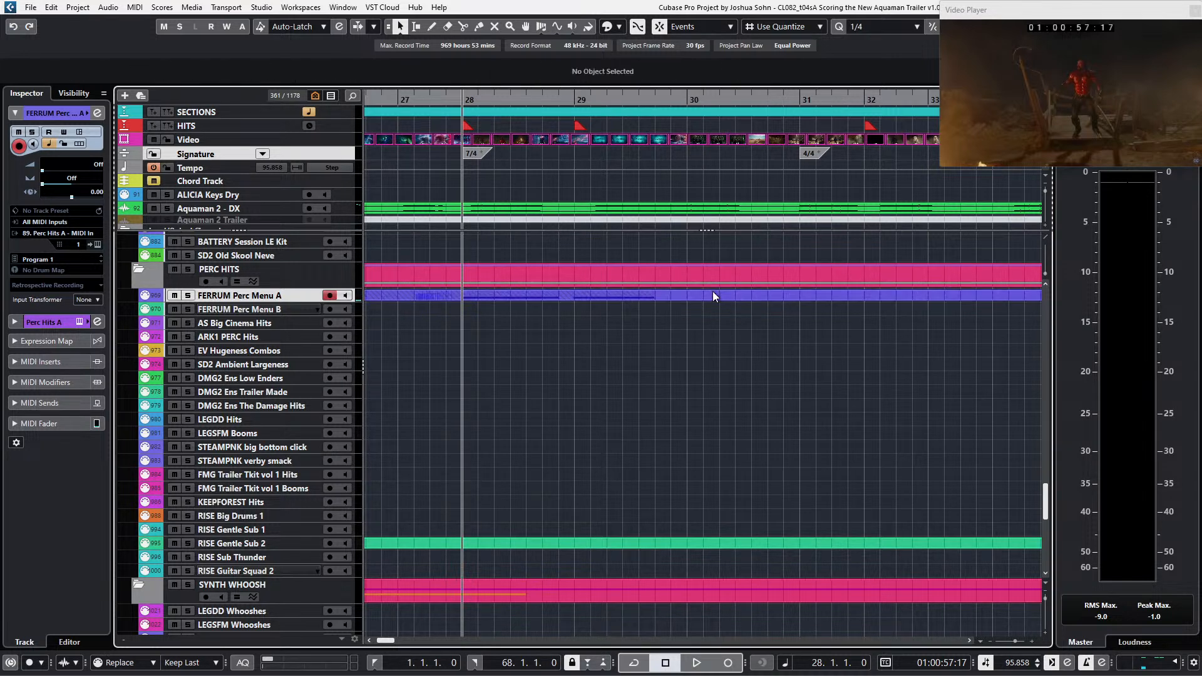
pyautogui.press('space')
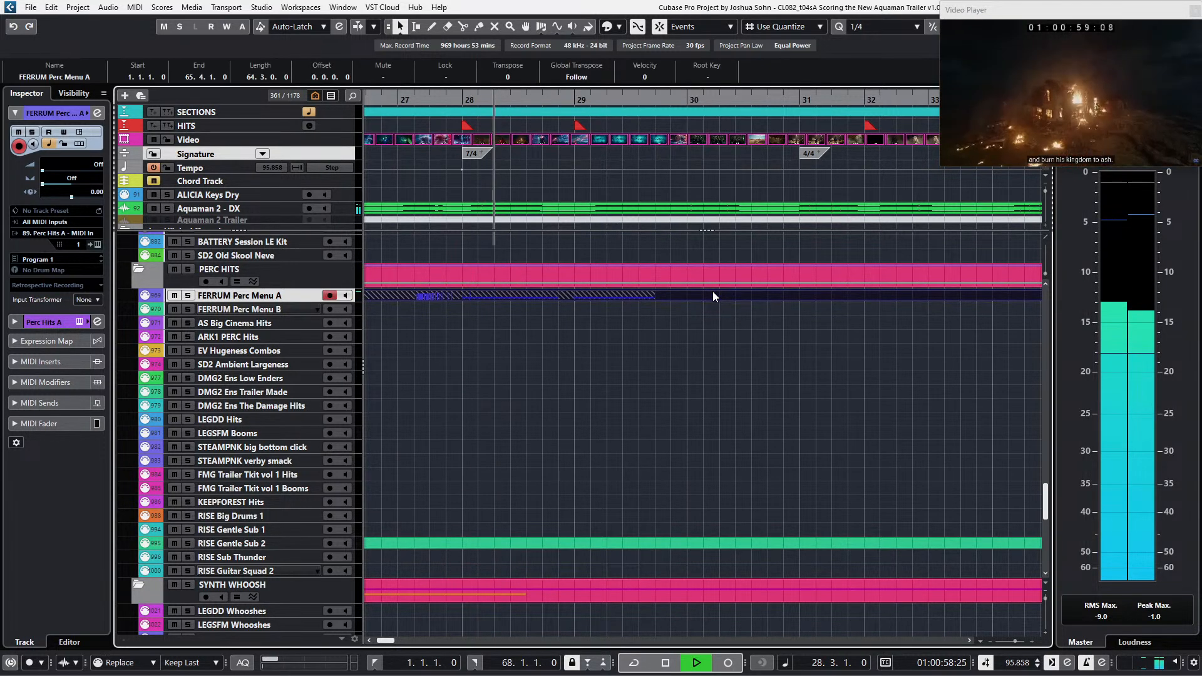
pyautogui.doubleClick(713, 291)
pyautogui.press('Return')
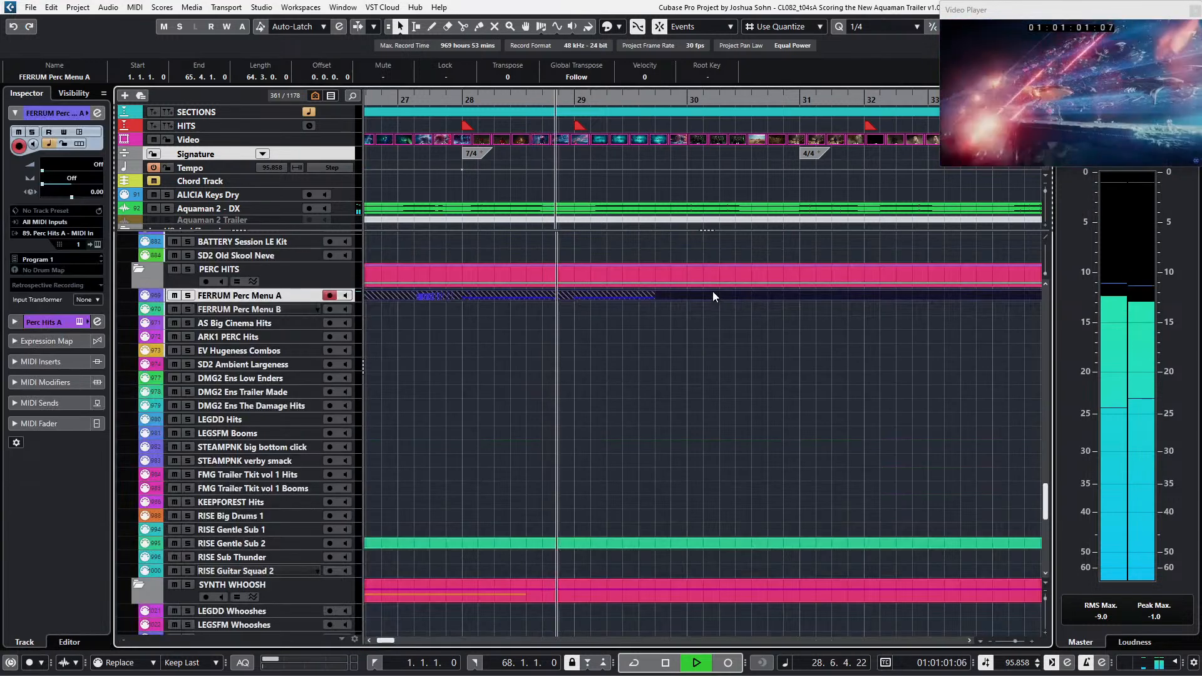
pyautogui.hotkey('ctrl', 'shift', 'a')
pyautogui.press('space')
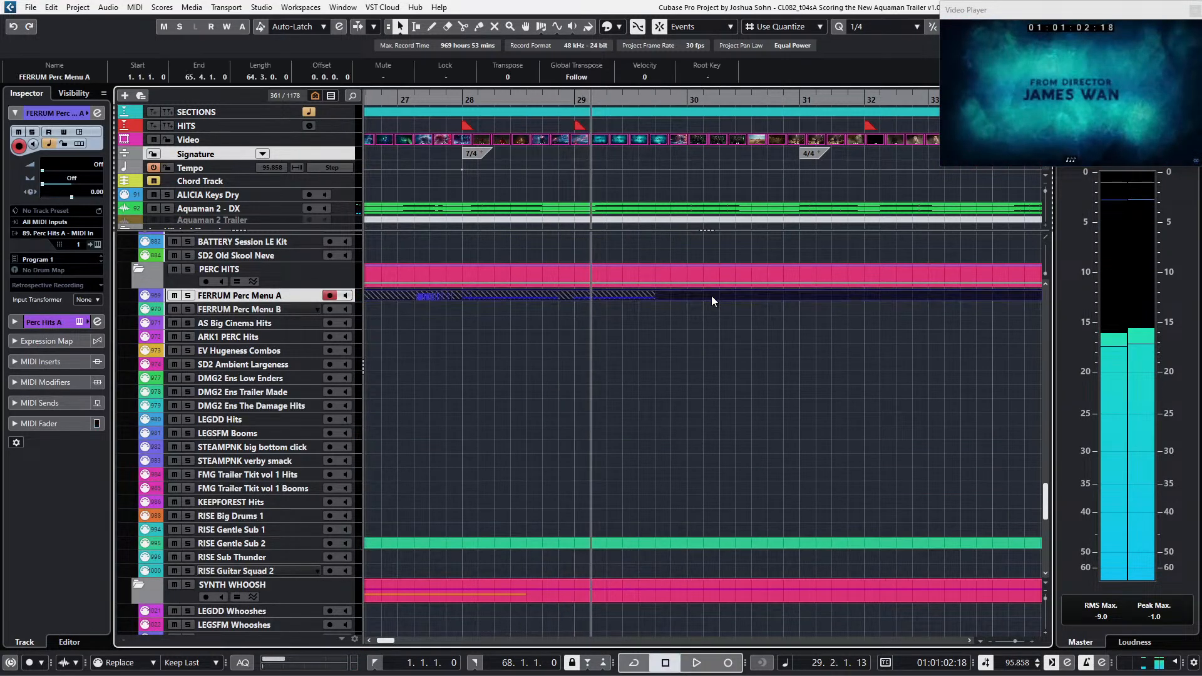
# Step: Return to bar 27 and play the cue towards the bar 28 hit with the FERRUM Perc Menu A part selected
pyautogui.press('ctrl+KP_Subtract')
pyautogui.press('ctrl+KP_Subtract')
pyautogui.press('ctrl+KP_Subtract')
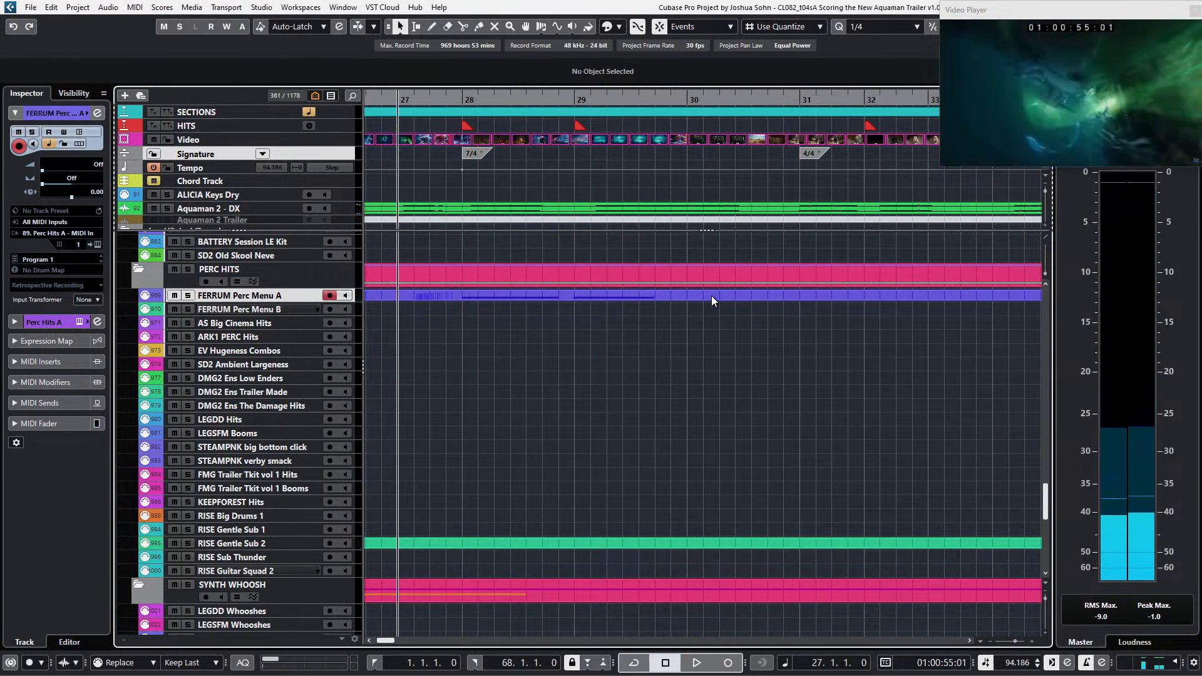
pyautogui.scroll(-1, 712, 295)
pyautogui.press('space')
pyautogui.click(711, 295)
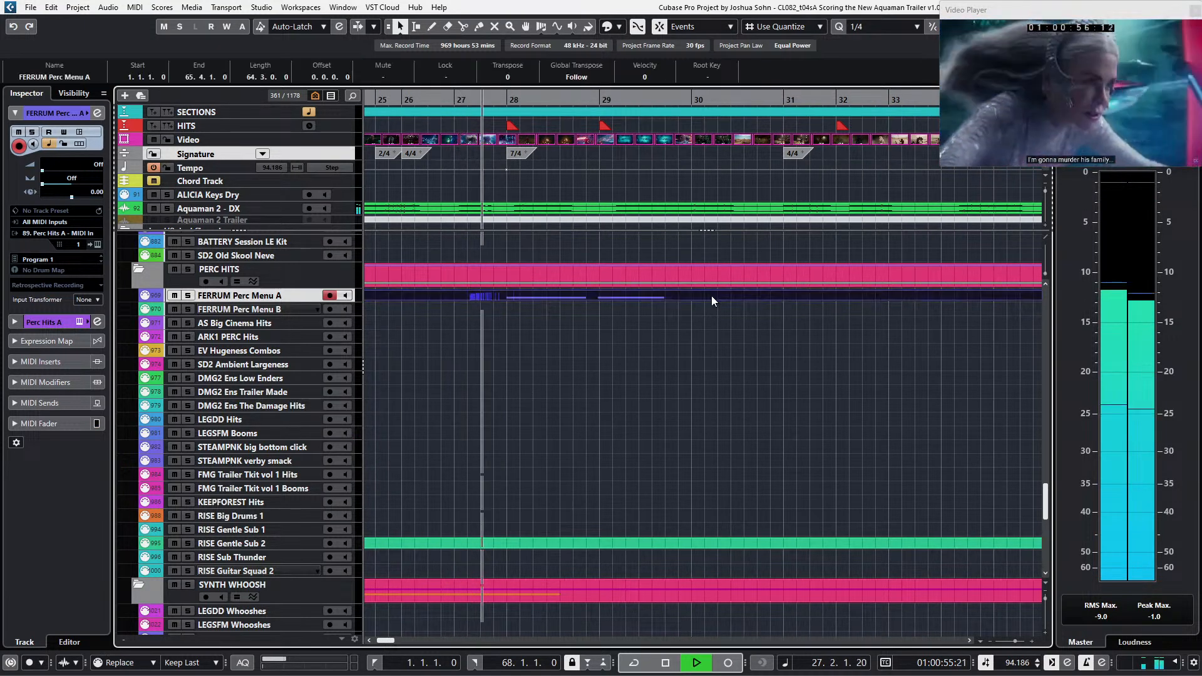
# Step: Open the FERRUM Perc Menu A part for note editing and lengthen the C1 note at bar 29 by two beats
pyautogui.press('Return')
pyautogui.moveTo(675, 348); pyautogui.dragTo(654, 428)
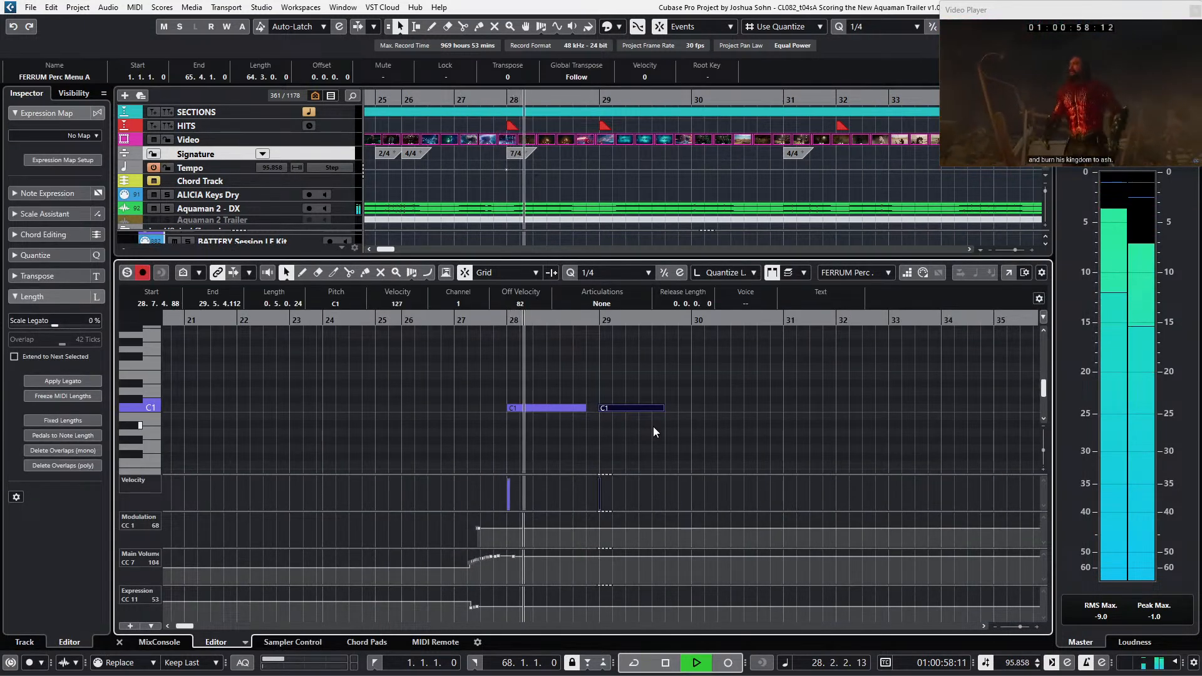
pyautogui.moveTo(684, 371); pyautogui.dragTo(618, 427)
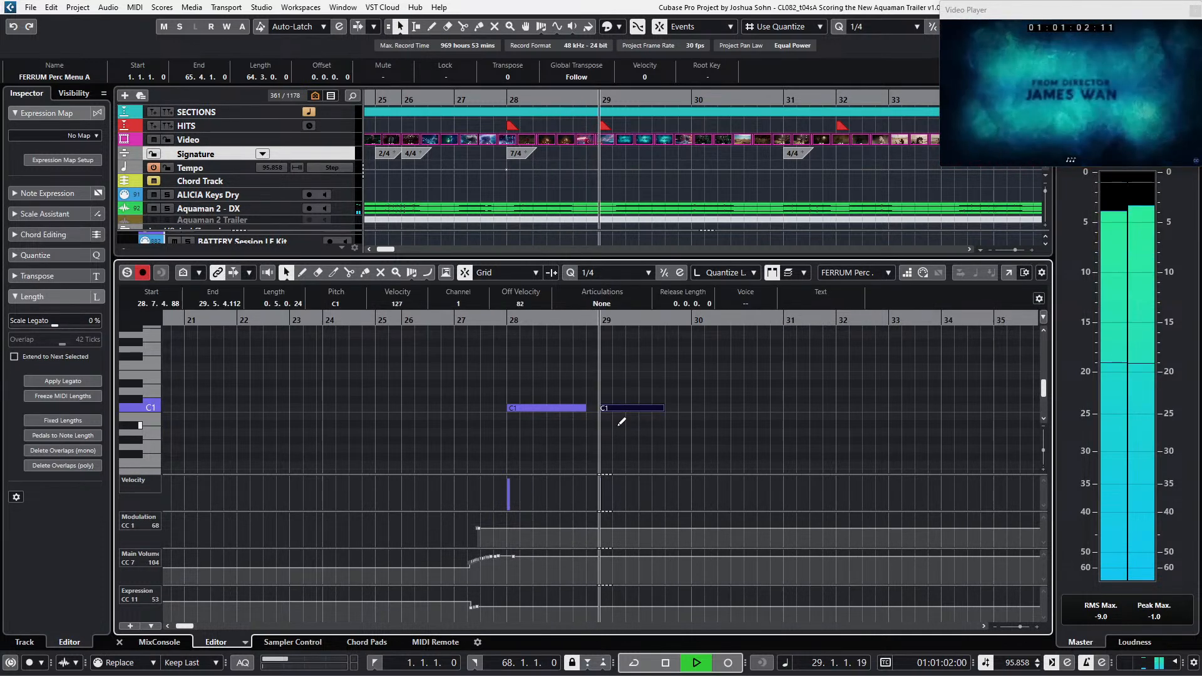
pyautogui.hotkey('alt', 'shift', 'Right')
pyautogui.press('space')
pyautogui.moveTo(662, 369); pyautogui.dragTo(667, 415)
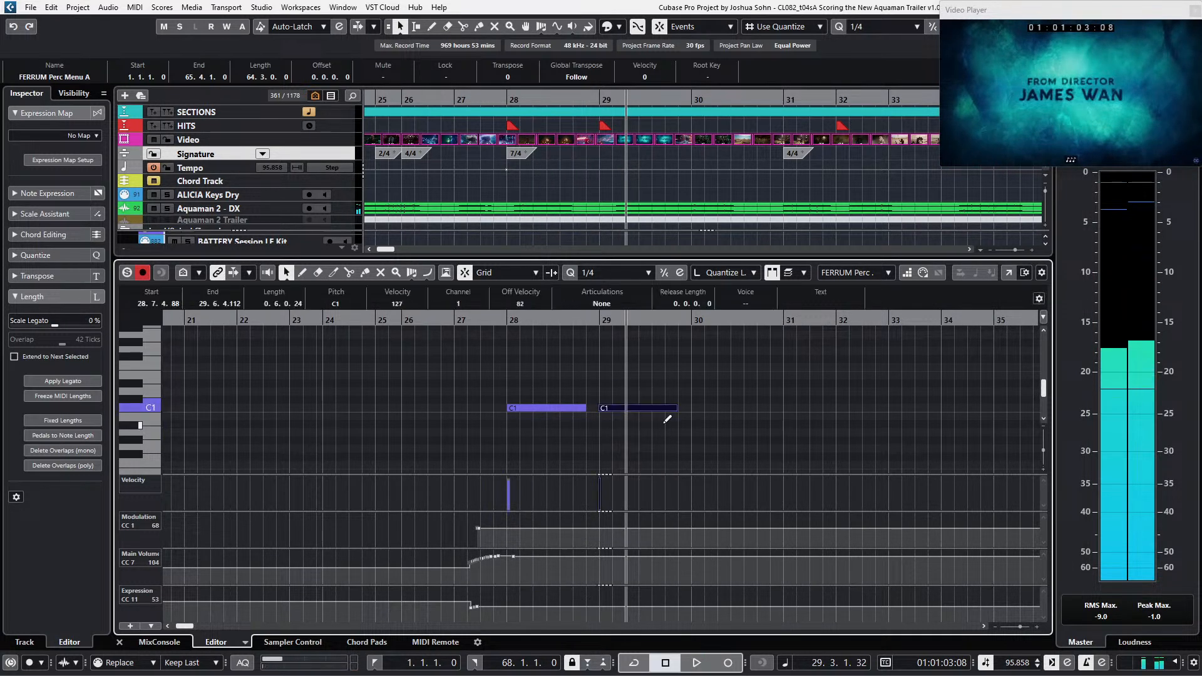
pyautogui.hotkey('alt', 'shift', 'Right')
# Step: Shorten both C1 notes by one beat and set the bar 28 note to a full bar, ending at 29.1.1.0
pyautogui.moveTo(544, 362); pyautogui.dragTo(758, 427)
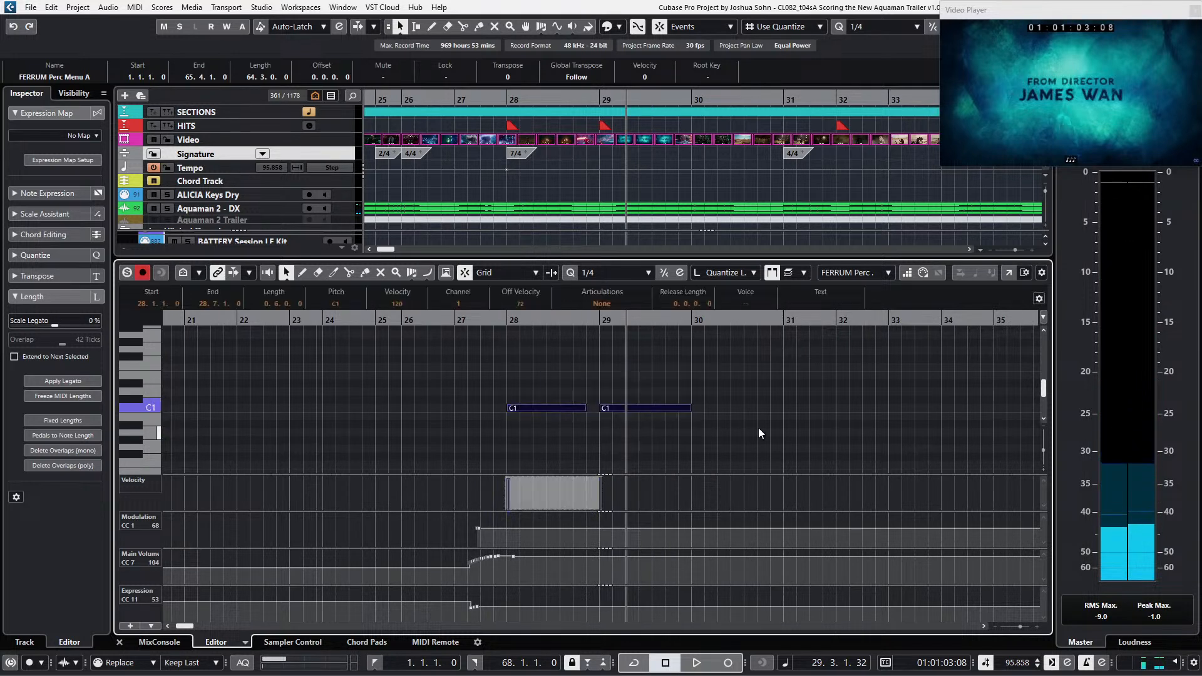
pyautogui.hotkey('alt', 'shift', 'Left')
pyautogui.moveTo(585, 389); pyautogui.dragTo(557, 440)
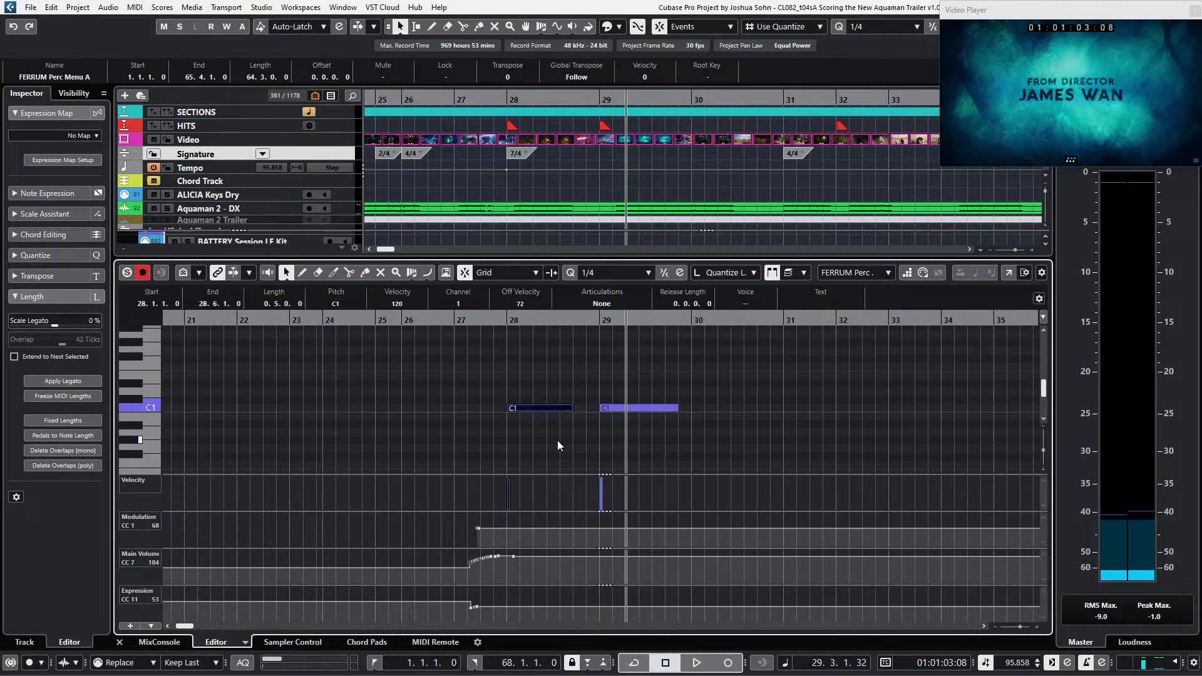
pyautogui.hotkey('alt', 'shift', 'Right')
pyautogui.hotkey('alt', 'shift', 'Right')
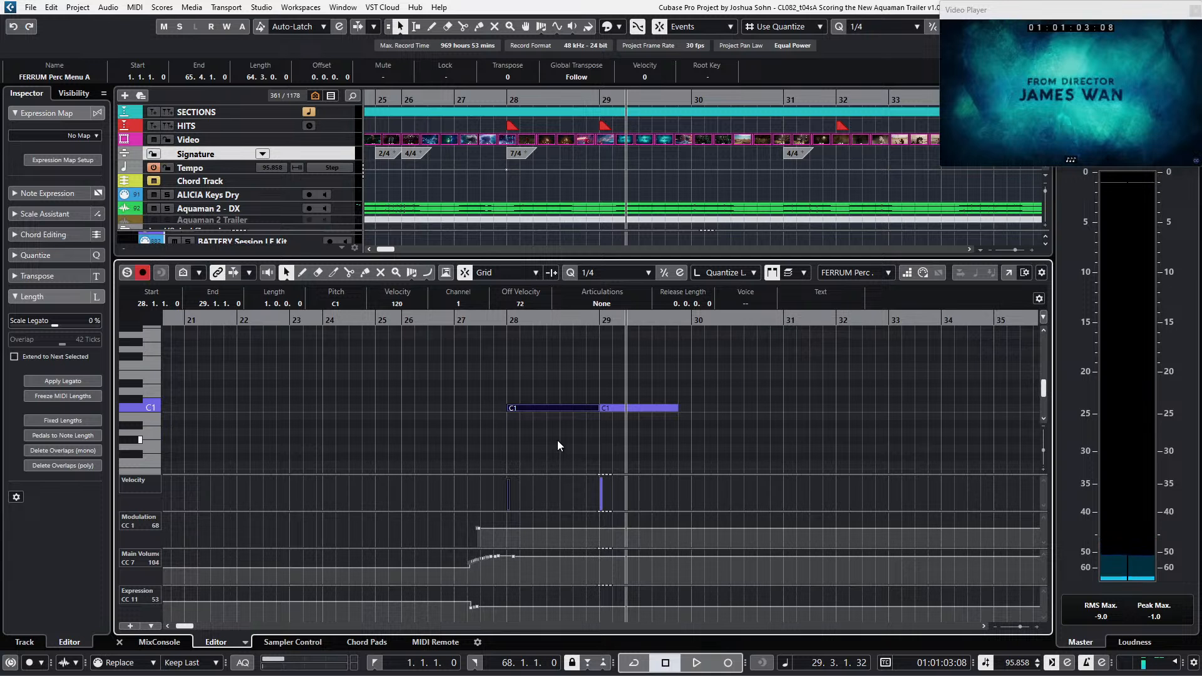
pyautogui.click(646, 424)
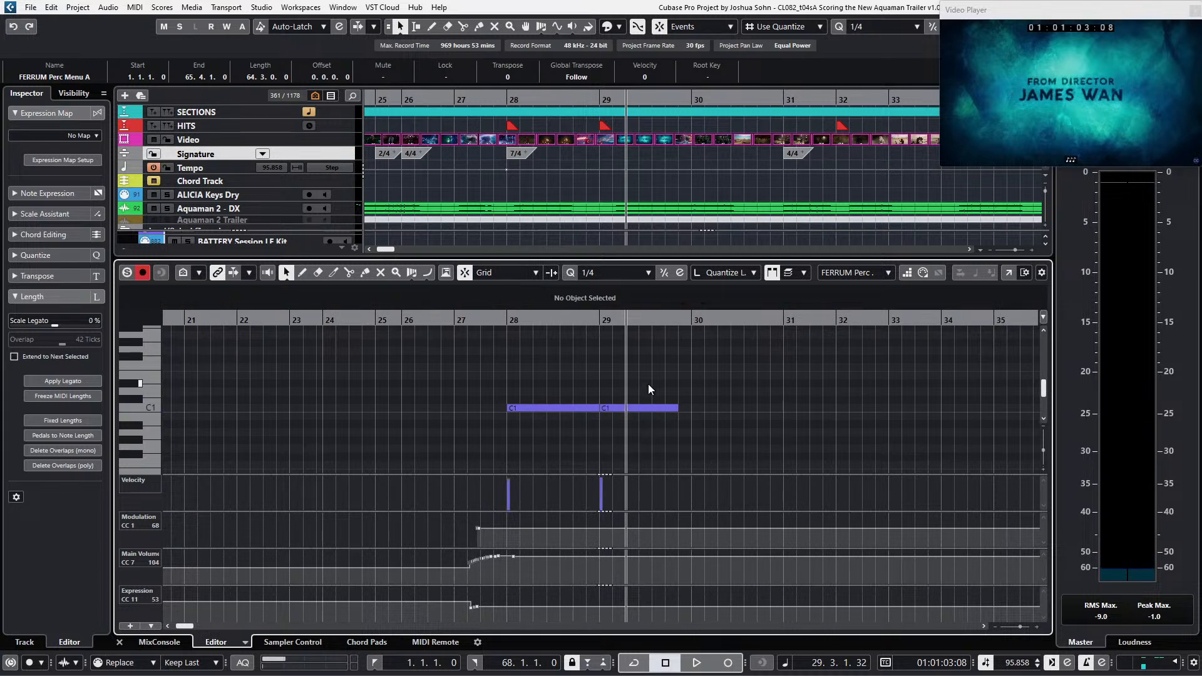
# Step: Make the bar 29 C1 note one full bar long and duplicate it to bar 30
pyautogui.moveTo(648, 389); pyautogui.dragTo(682, 411)
pyautogui.hotkey('ctrl', 'd')
pyautogui.press('b')
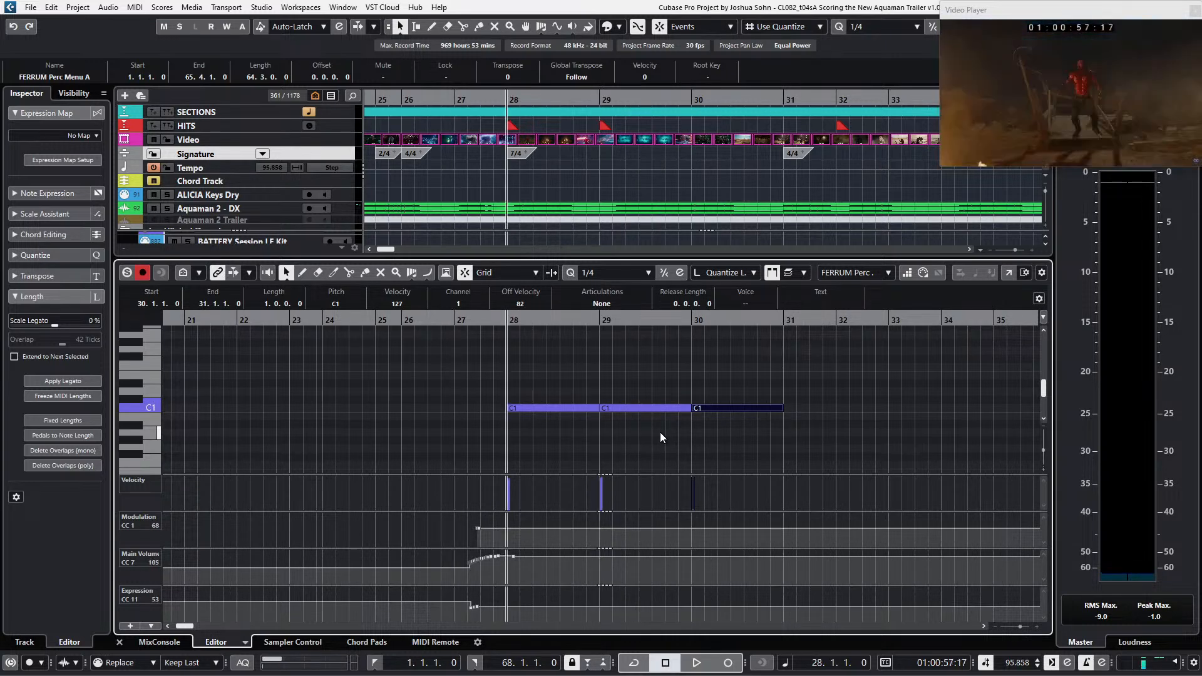
# Step: Play from bar 29 past bar 30 to review the duplicated C1 hit against the picture
pyautogui.press('l')
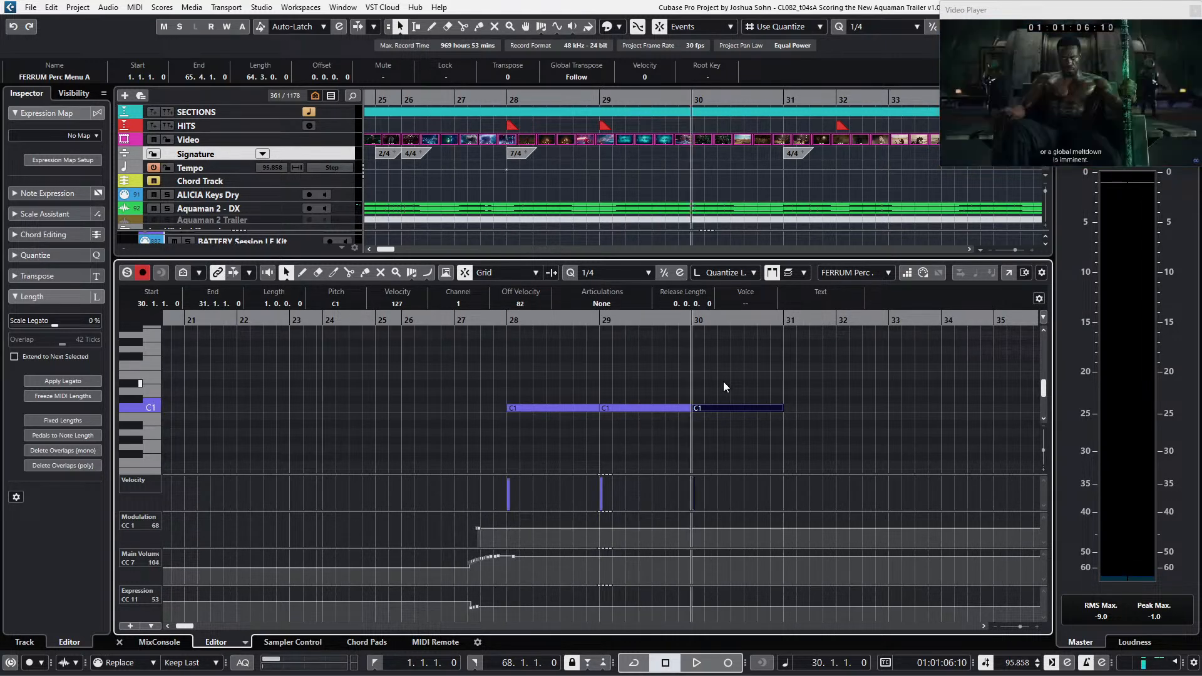
pyautogui.press('b')
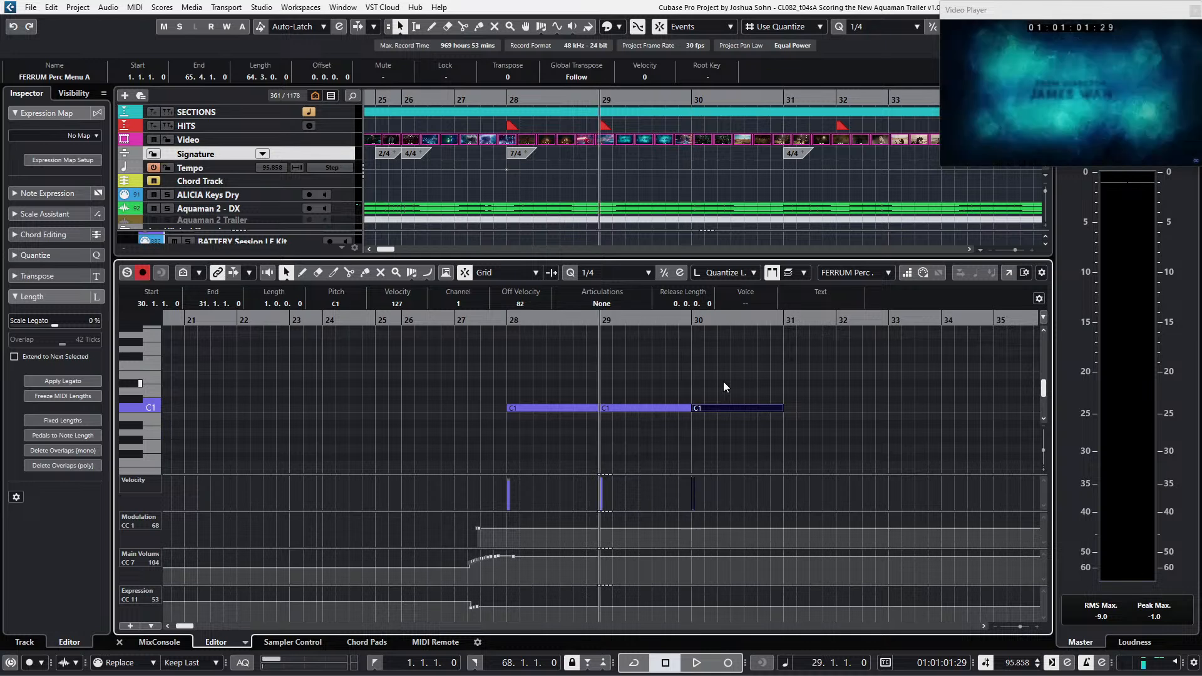
pyautogui.press('space')
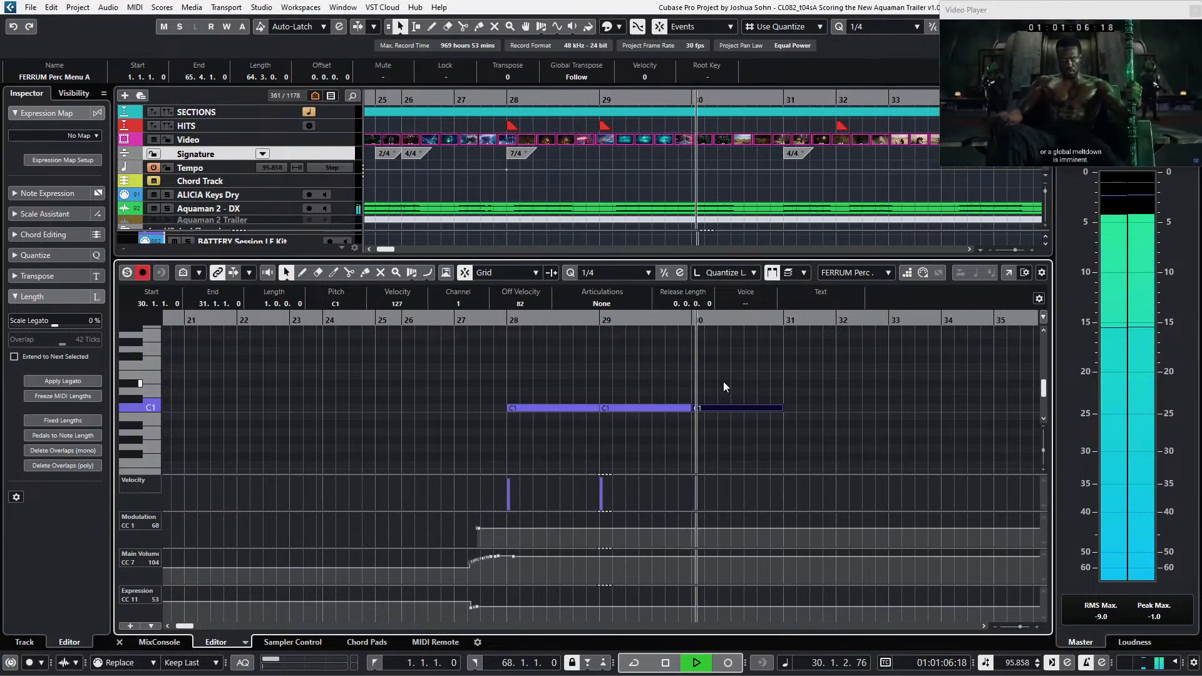
pyautogui.press('space')
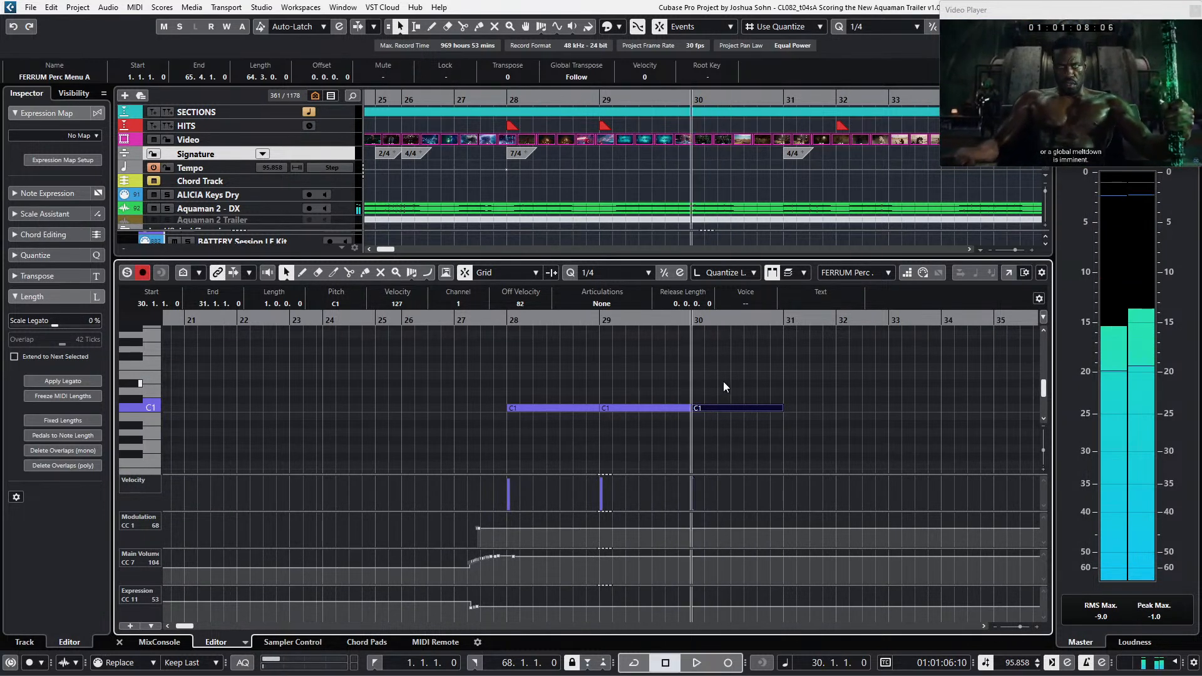
# Step: Nudge the playhead around bar 30 to examine where the picture cut falls relative to the C1 hit
pyautogui.press('KP_Subtract')
pyautogui.press('ctrl+KP_Add')
pyautogui.press('ctrl+KP_Add')
pyautogui.press('ctrl+KP_Add')
pyautogui.press('ctrl+KP_Add')
pyautogui.press('ctrl+KP_Add')
pyautogui.press('ctrl+KP_Add')
pyautogui.press('ctrl+KP_Add')
pyautogui.press('ctrl+KP_Add')
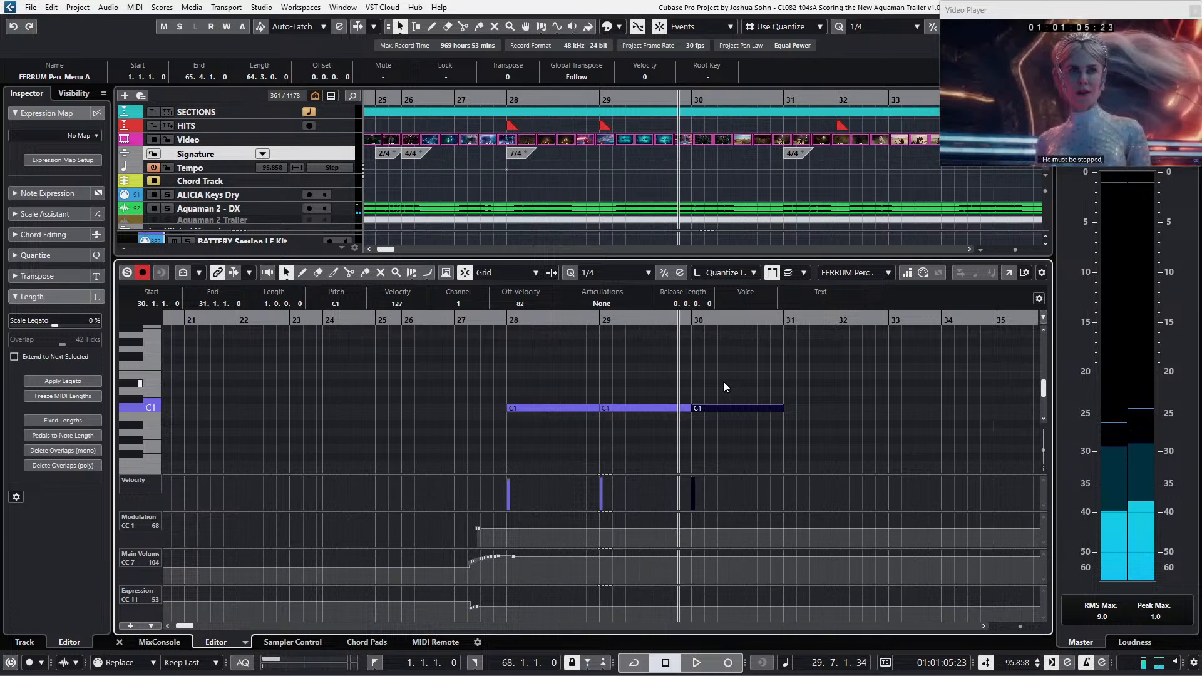
pyautogui.press('ctrl+KP_Subtract')
pyautogui.press('ctrl+KP_Subtract')
pyautogui.press('KP_Add')
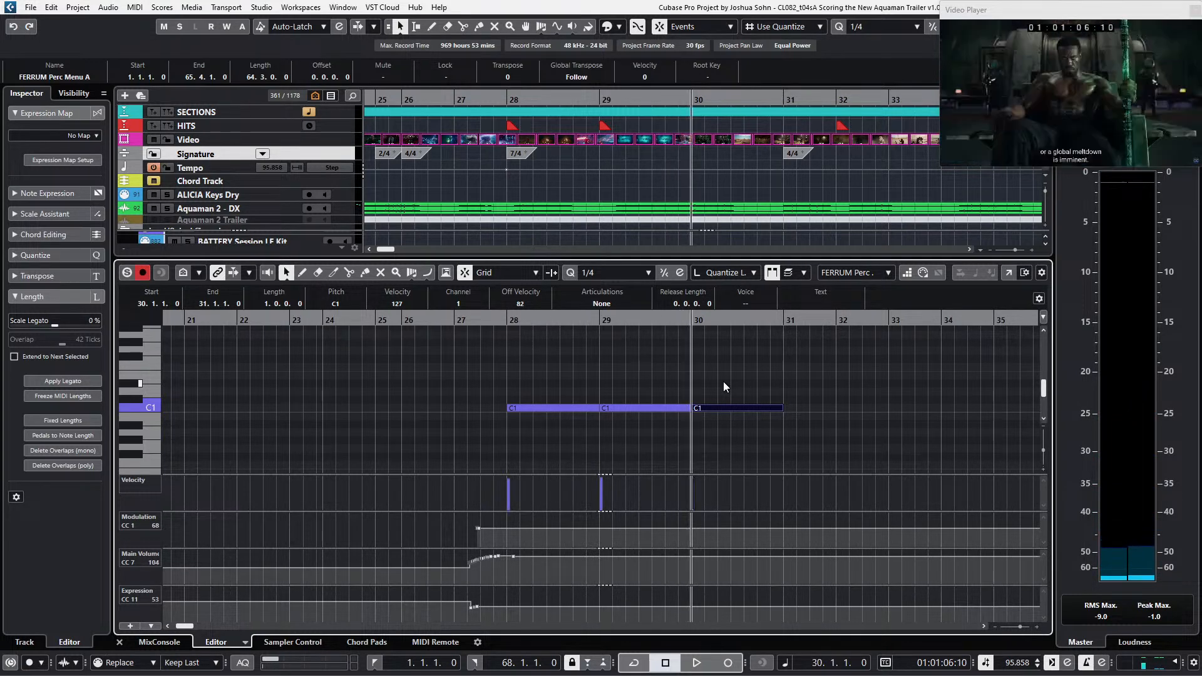
# Step: Move the playhead back from bar 30 in fine increments, then replay bar 29 into bar 30 to check the hit against the cut
pyautogui.press('KP_Add')
pyautogui.press('KP_Subtract')
pyautogui.press('ctrl+KP_Subtract')
pyautogui.press('ctrl+KP_Subtract')
pyautogui.press('ctrl+KP_Subtract')
pyautogui.press('ctrl+KP_Subtract')
pyautogui.press('ctrl+KP_Subtract')
pyautogui.press('ctrl+KP_Subtract')
pyautogui.press('ctrl+KP_Subtract')
pyautogui.press('ctrl+KP_Subtract')
pyautogui.press('ctrl+KP_Subtract')
pyautogui.press('ctrl+KP_Subtract')
pyautogui.press('ctrl+KP_Subtract')
pyautogui.press('ctrl+KP_Subtract')
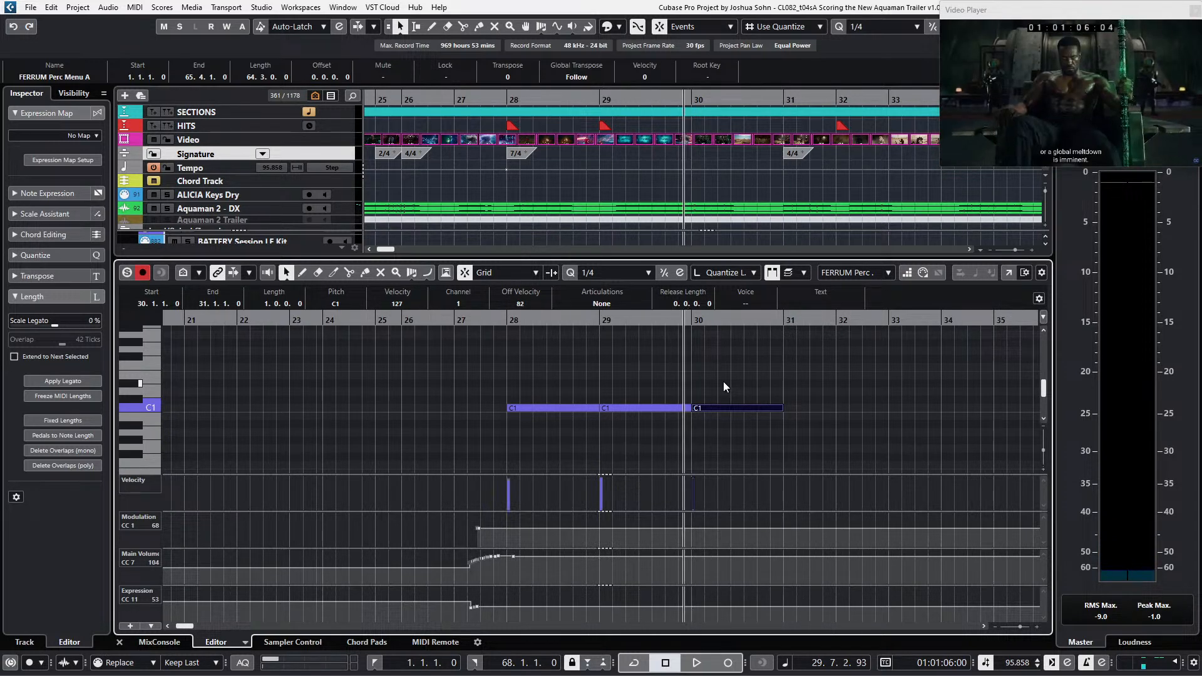
pyautogui.press('ctrl+KP_Subtract')
pyautogui.press('ctrl+KP_Subtract')
pyautogui.press('ctrl+KP_Subtract')
pyautogui.press('ctrl+KP_Subtract')
pyautogui.press('ctrl+KP_Subtract')
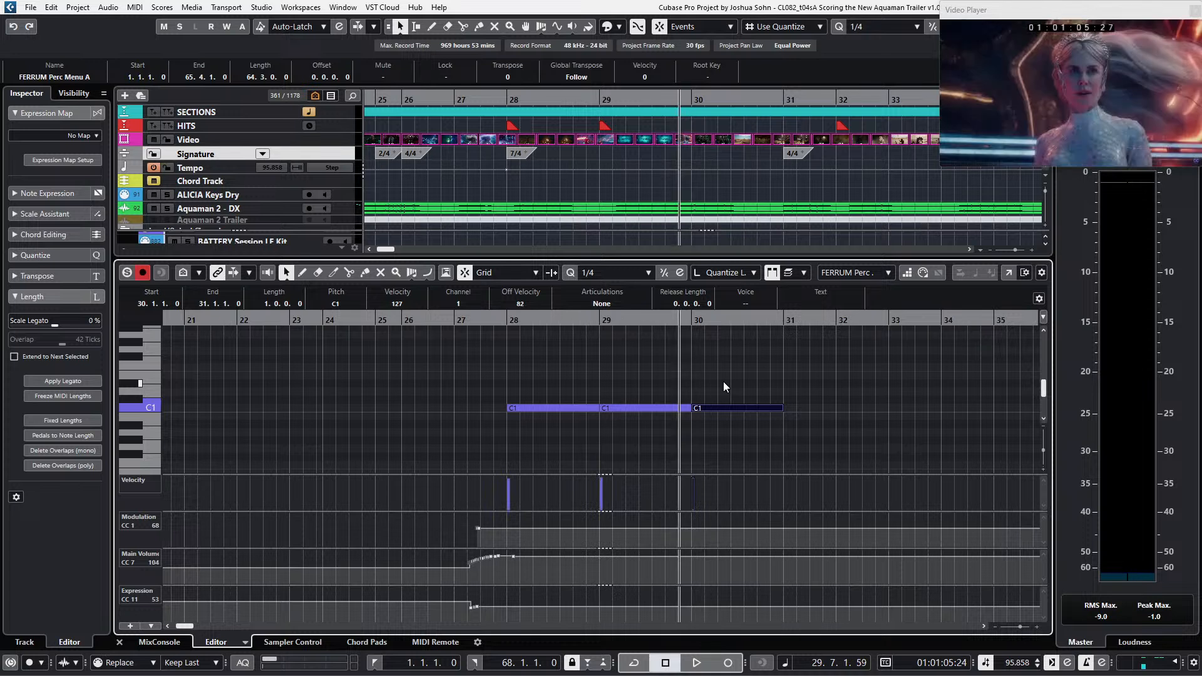
pyautogui.press('KP_Subtract')
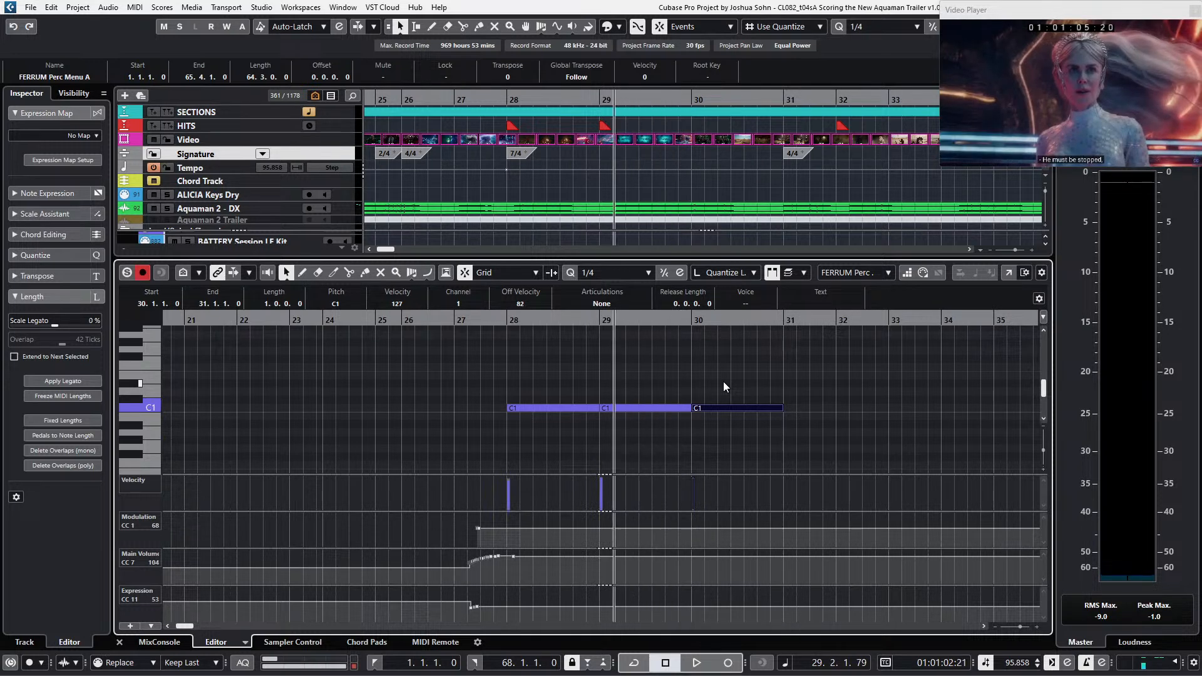
pyautogui.press('space')
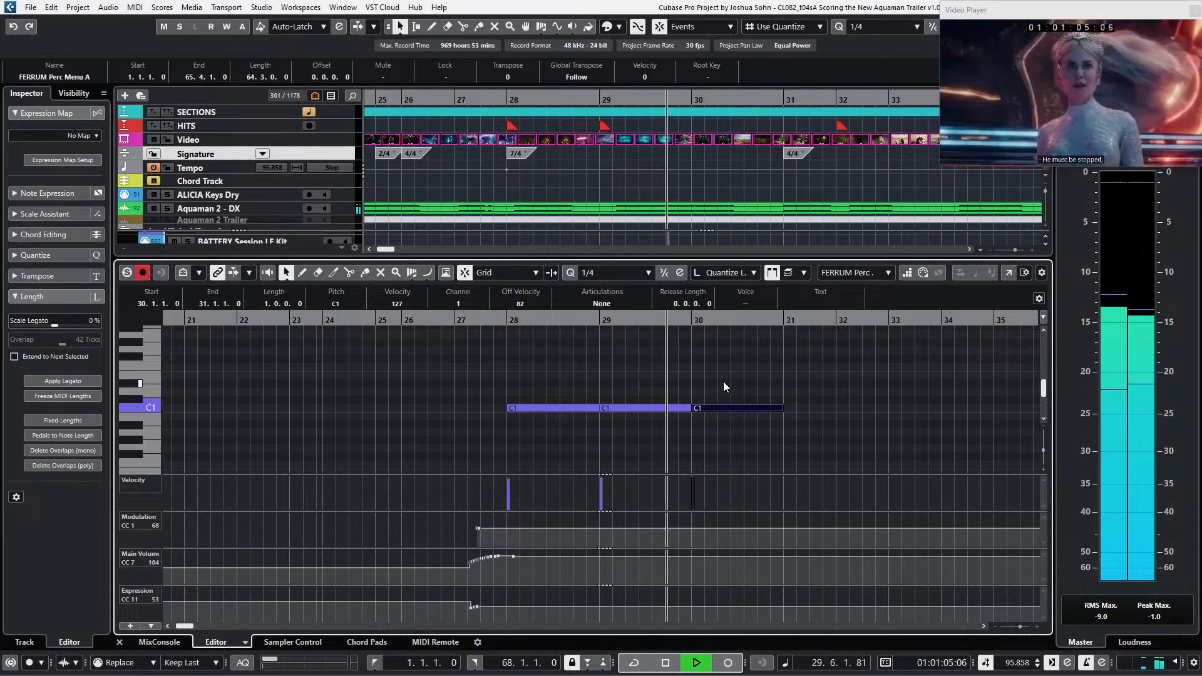
pyautogui.press('space')
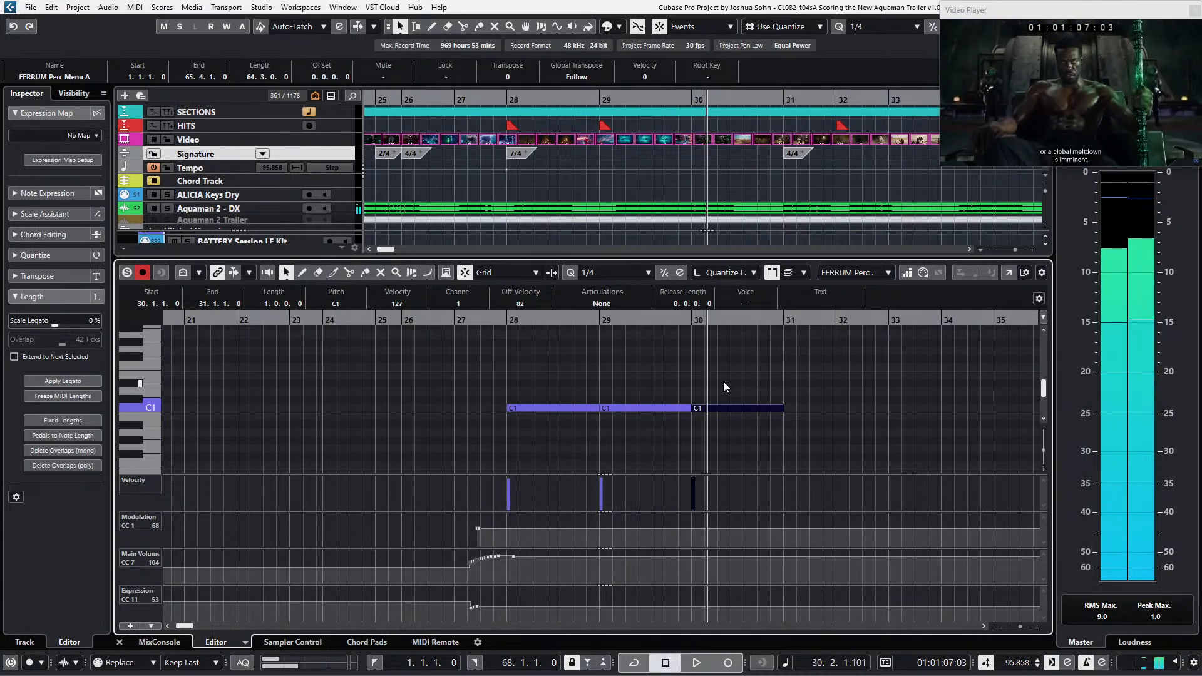
# Step: Select the tempo event at bar 28 and replay from bar 29 past bar 30 against the picture
pyautogui.click(508, 168)
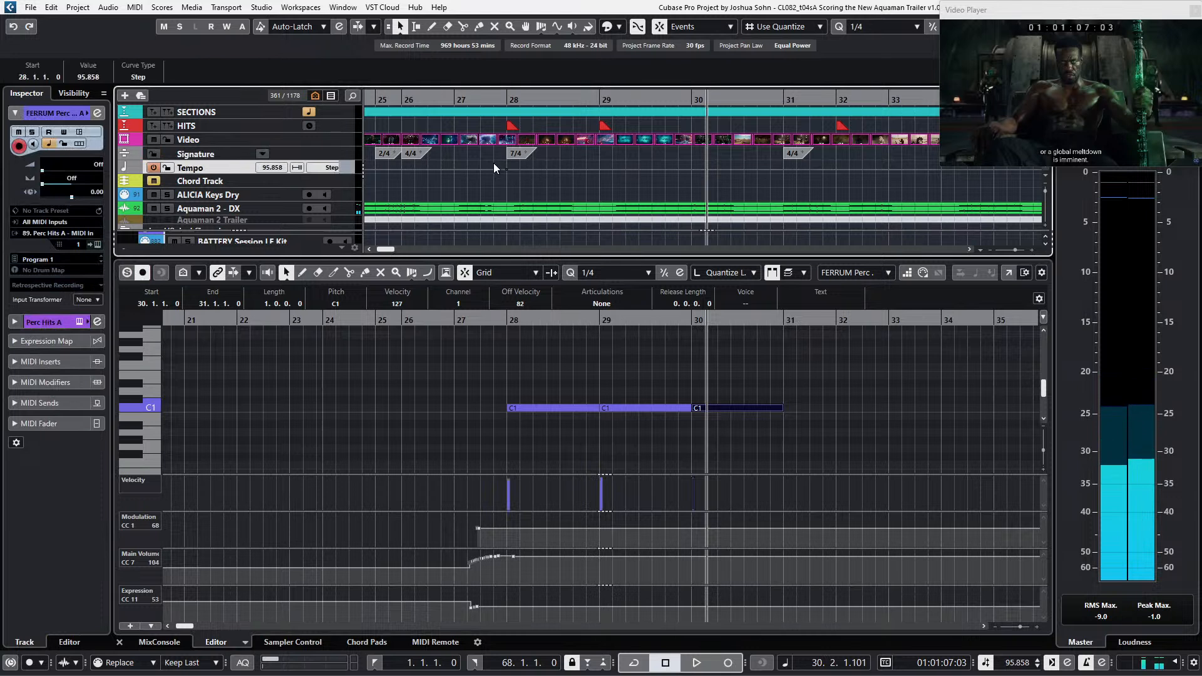
pyautogui.hotkey('shift', 'b')
pyautogui.press('space')
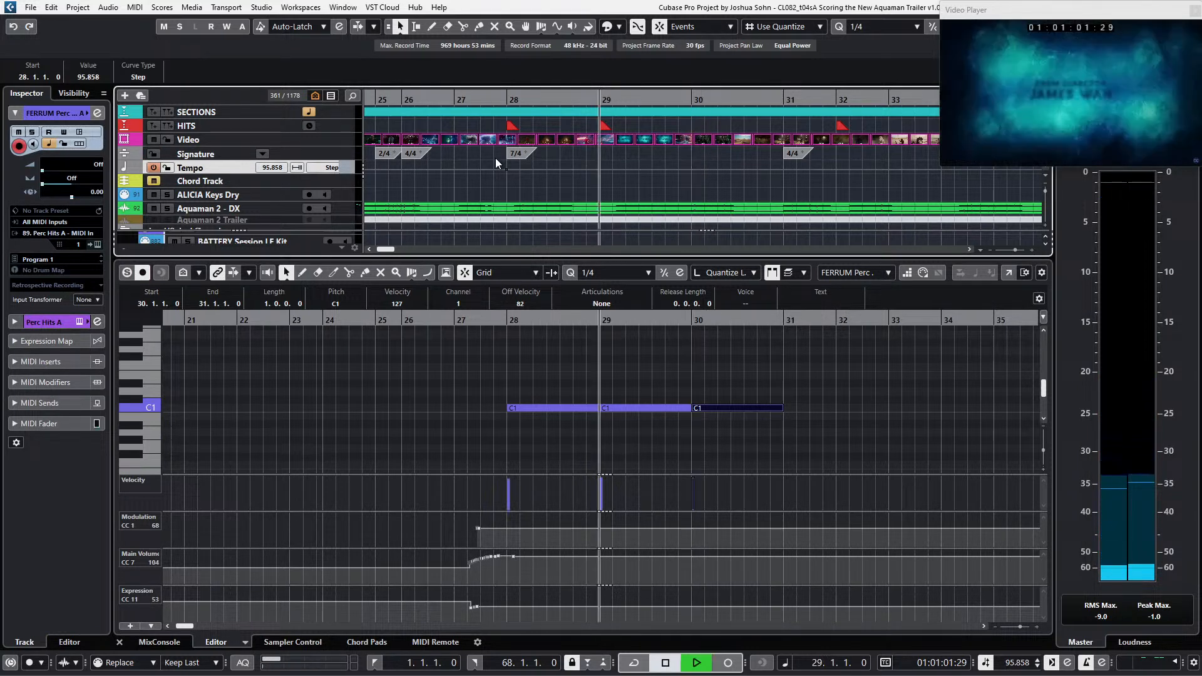
pyautogui.press('space')
pyautogui.hotkey('shift', 'b')
pyautogui.hotkey('shift', 'b')
pyautogui.press('space')
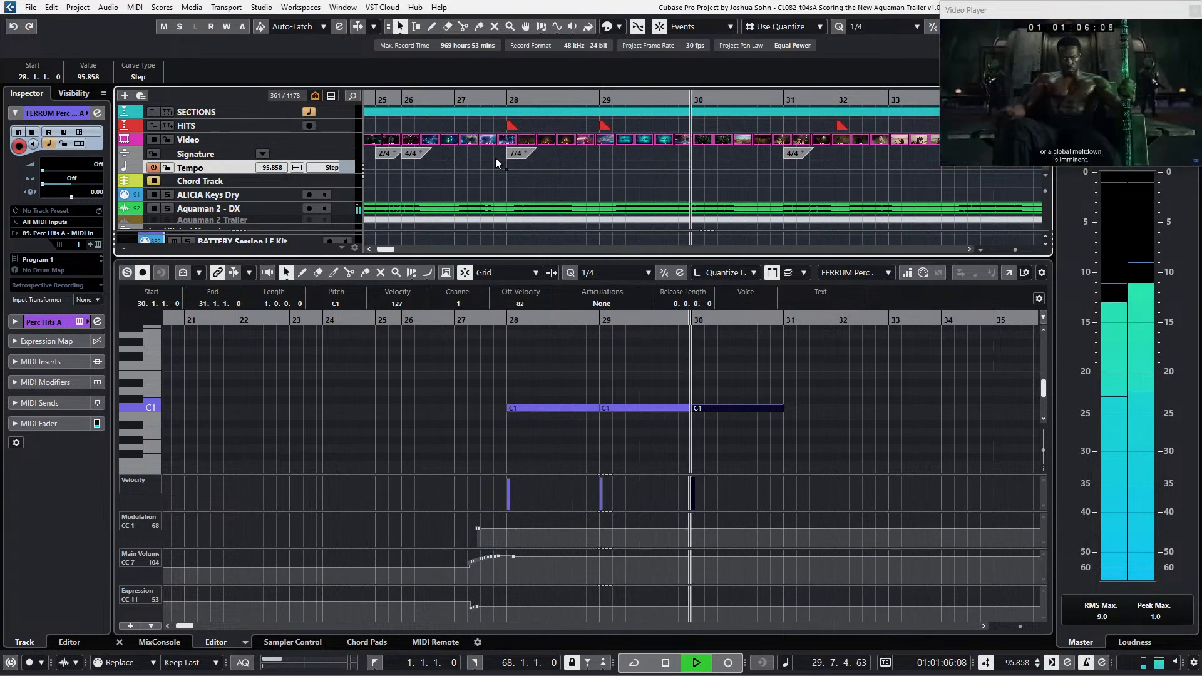
pyautogui.press('space')
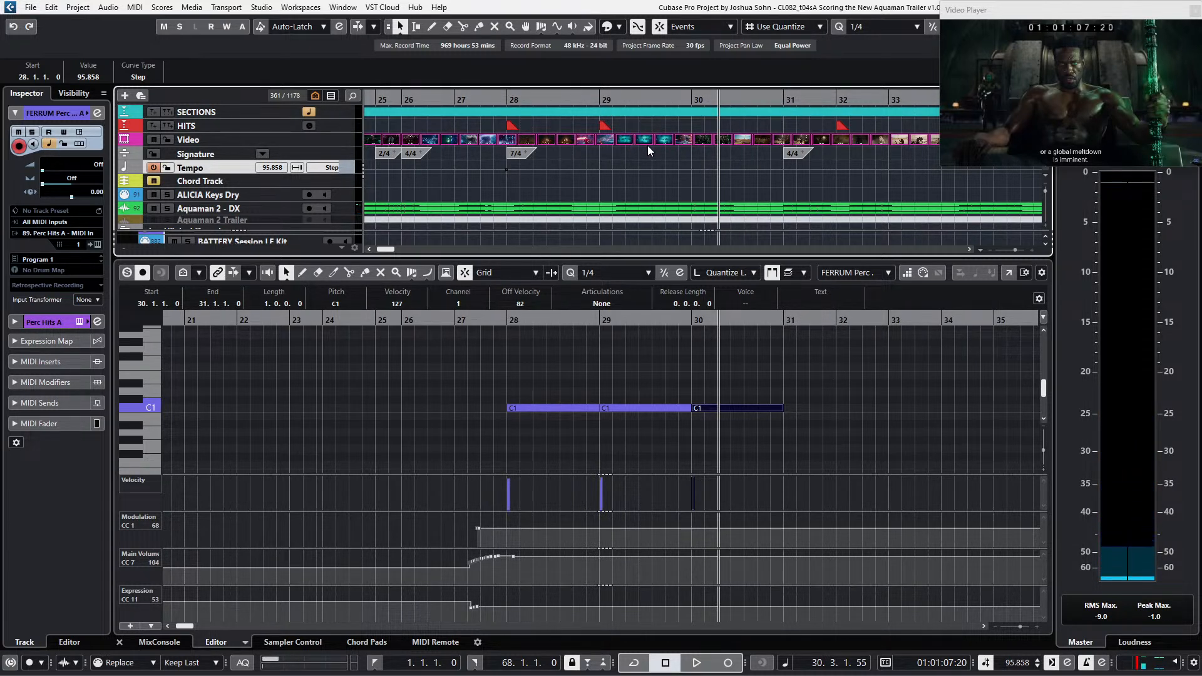
# Step: Locate between the bar lines from 30 to 32 and play bar 31 up to the hit marker at bar 32
pyautogui.press('Left')
pyautogui.press('Right')
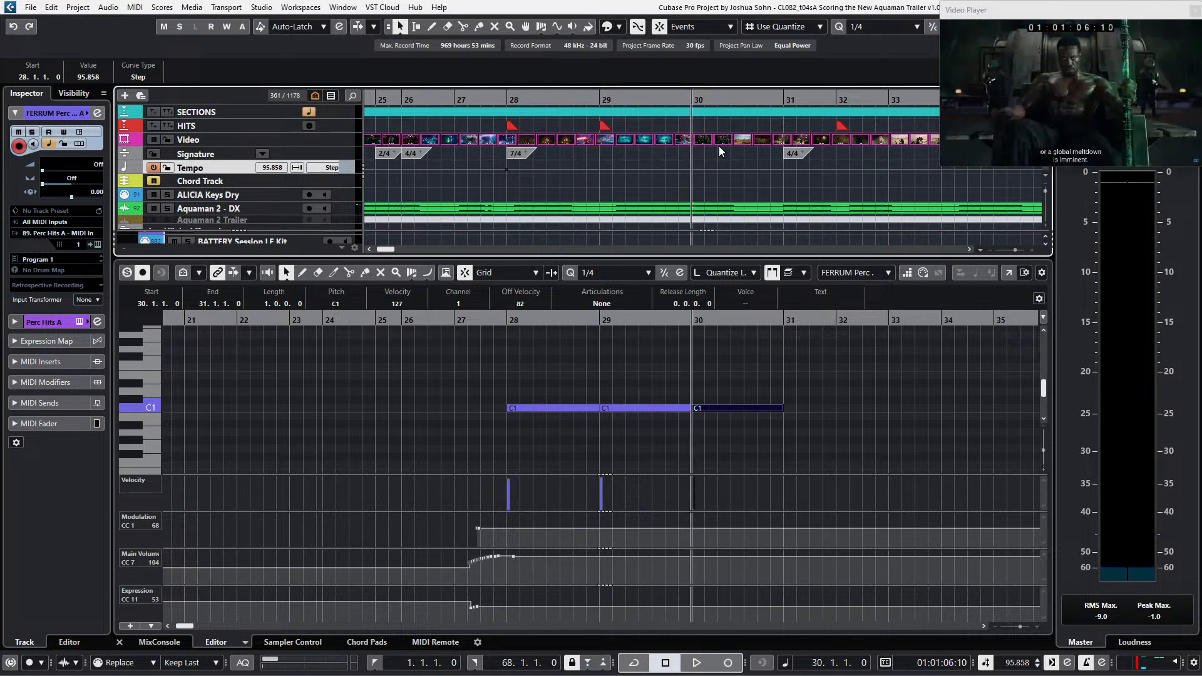
pyautogui.press('Right')
pyautogui.press('Right')
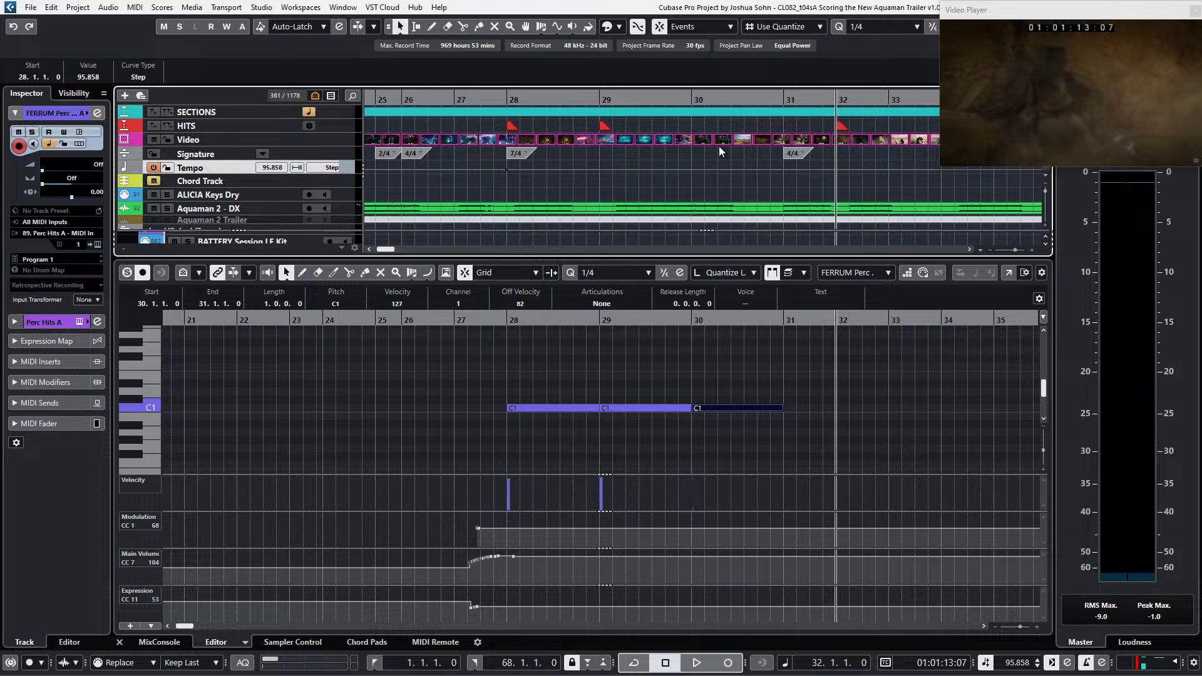
pyautogui.press('Left')
pyautogui.press('space')
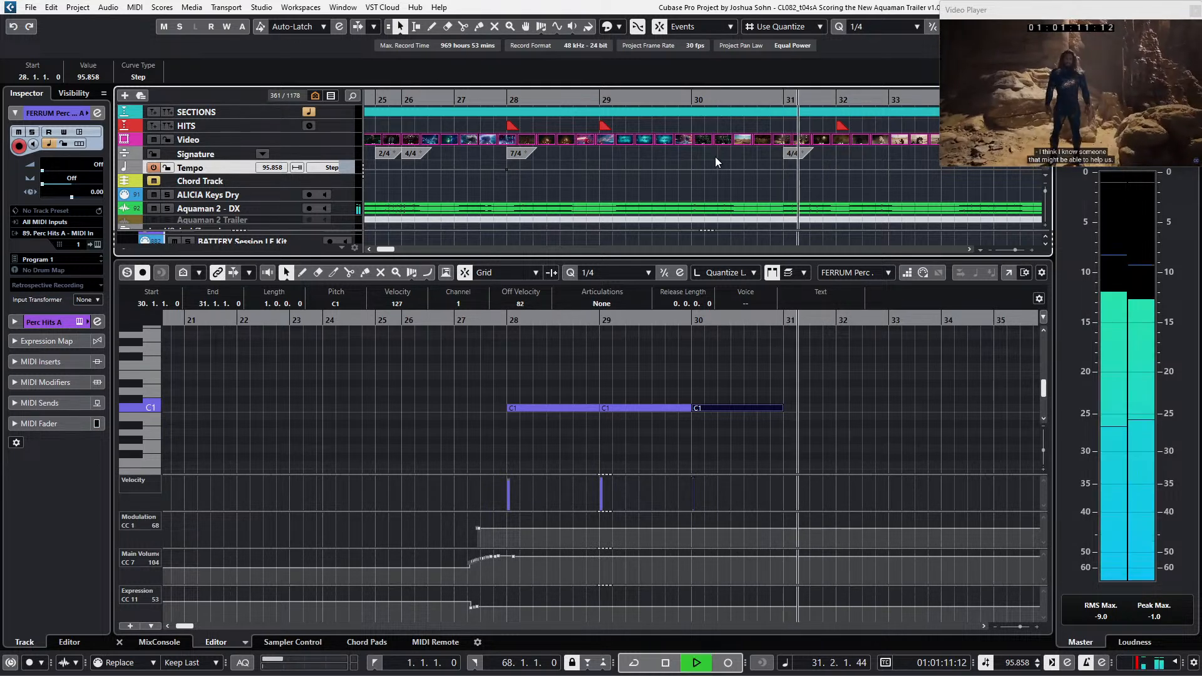
pyautogui.press('Left')
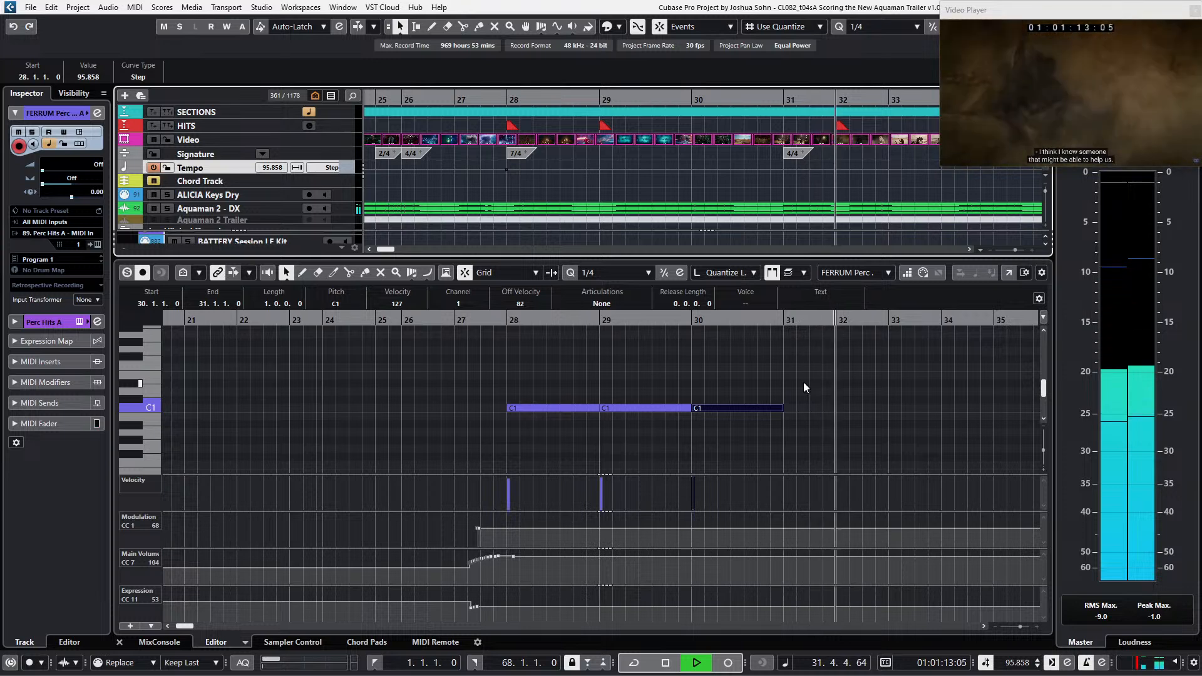
pyautogui.press('space')
# Step: Open the opening LEGSFM Booms part for note editing and locate to its C1 note at bar 5
pyautogui.hotkey('ctrl', 'e')
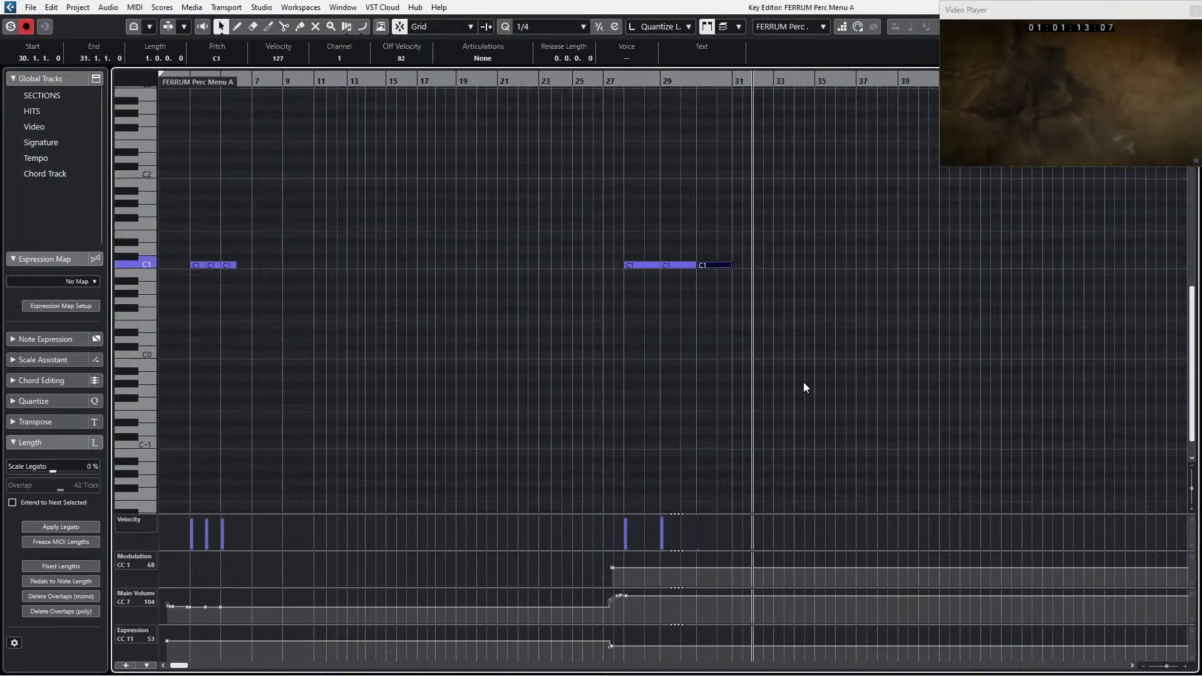
pyautogui.hotkey('ctrl', 'e')
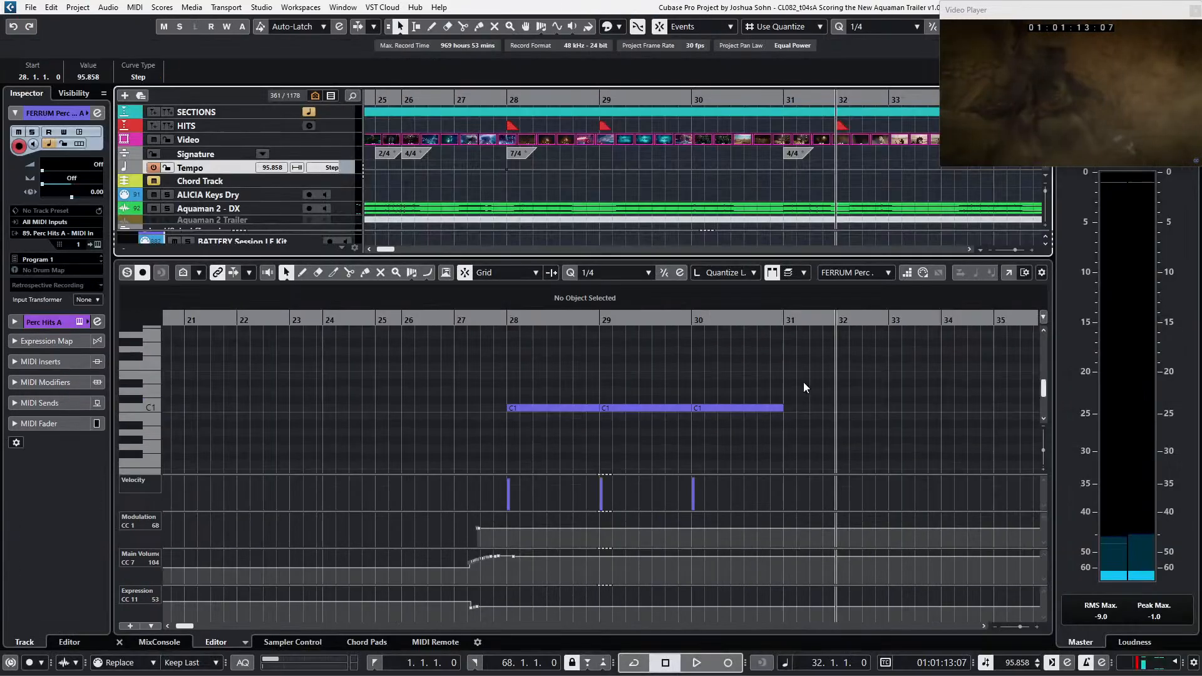
pyautogui.press('g')
pyautogui.press('g')
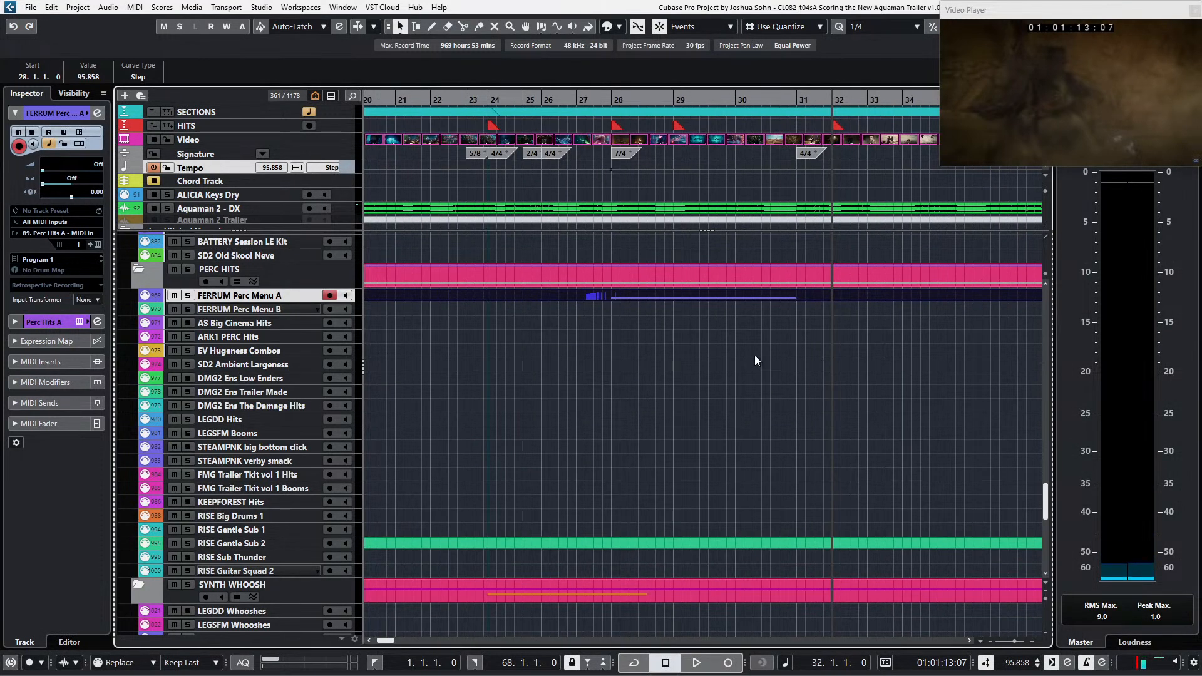
pyautogui.press('g')
pyautogui.press('g')
pyautogui.press('g')
pyautogui.press('g')
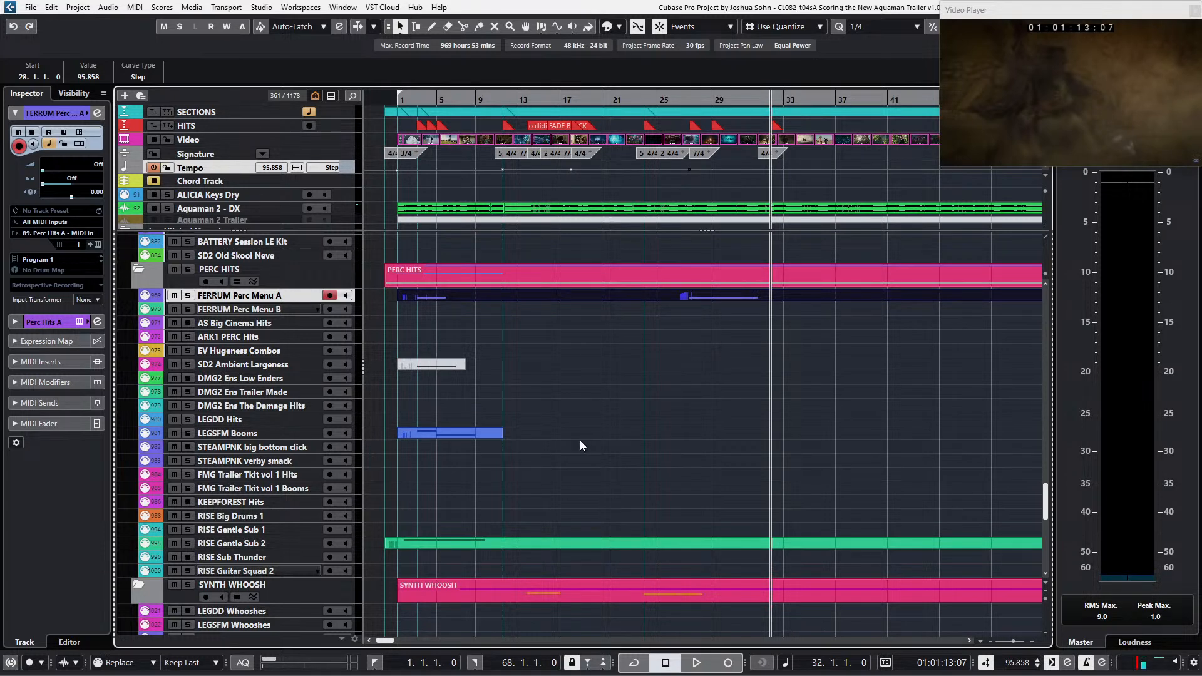
pyautogui.click(476, 433)
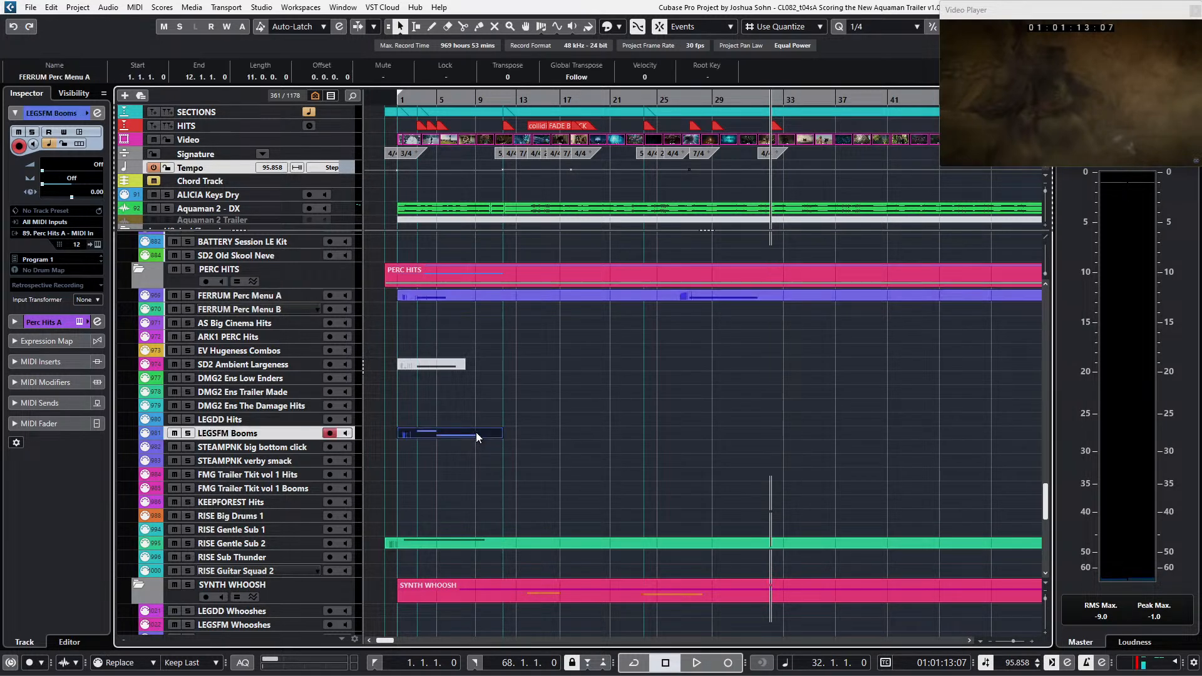
pyautogui.doubleClick(476, 433)
pyautogui.click(459, 440)
pyautogui.press('l')
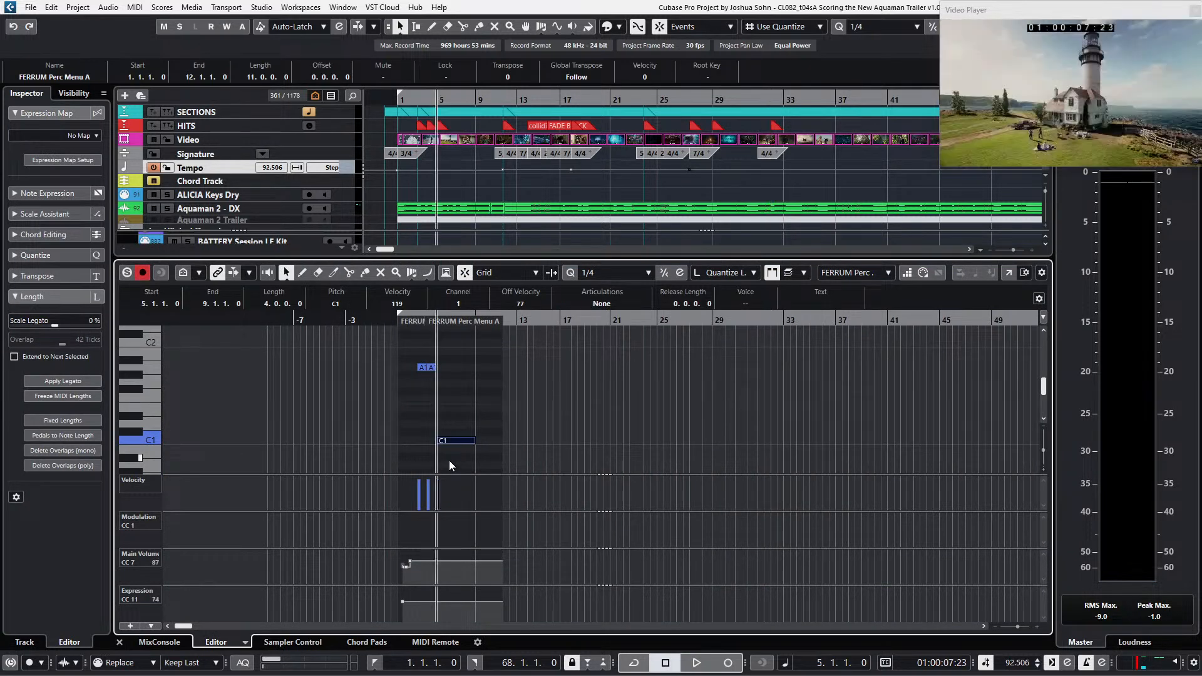
# Step: Enable acoustic feedback, audition the LEGSFM Booms C1 and A1 notes with playback from bar 4, and return to the arrangement
pyautogui.click(267, 273)
pyautogui.click(449, 441)
pyautogui.click(431, 368)
pyautogui.press('l')
pyautogui.press('space')
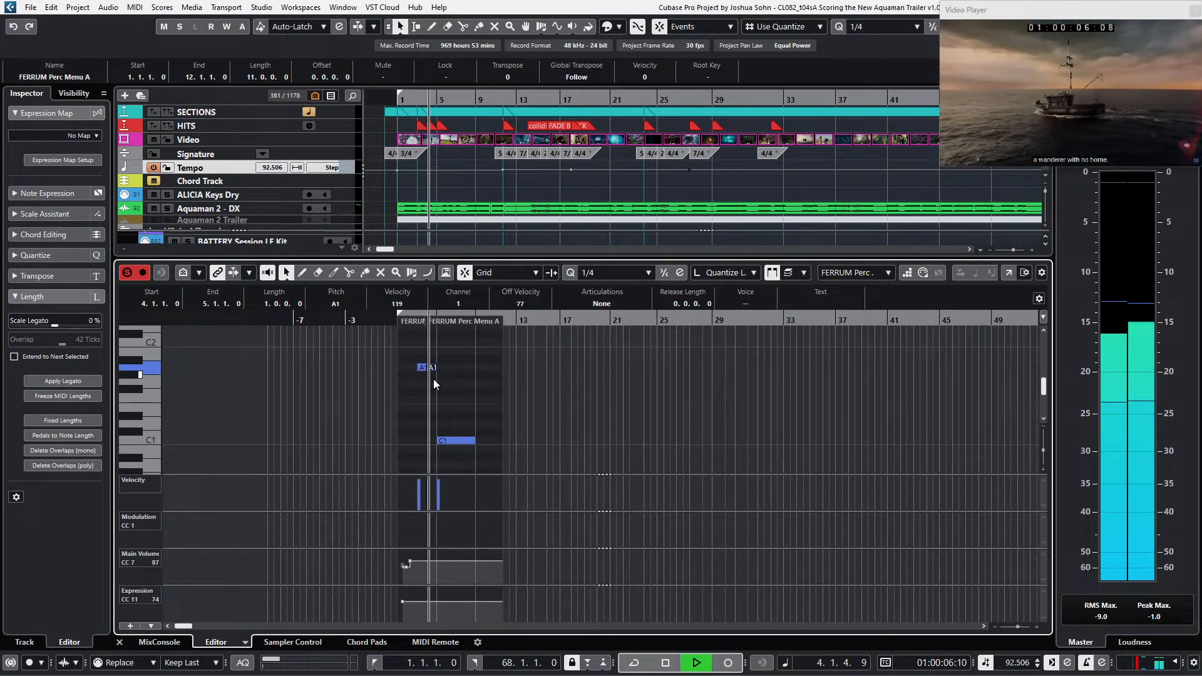
pyautogui.press('space')
pyautogui.press('Return')
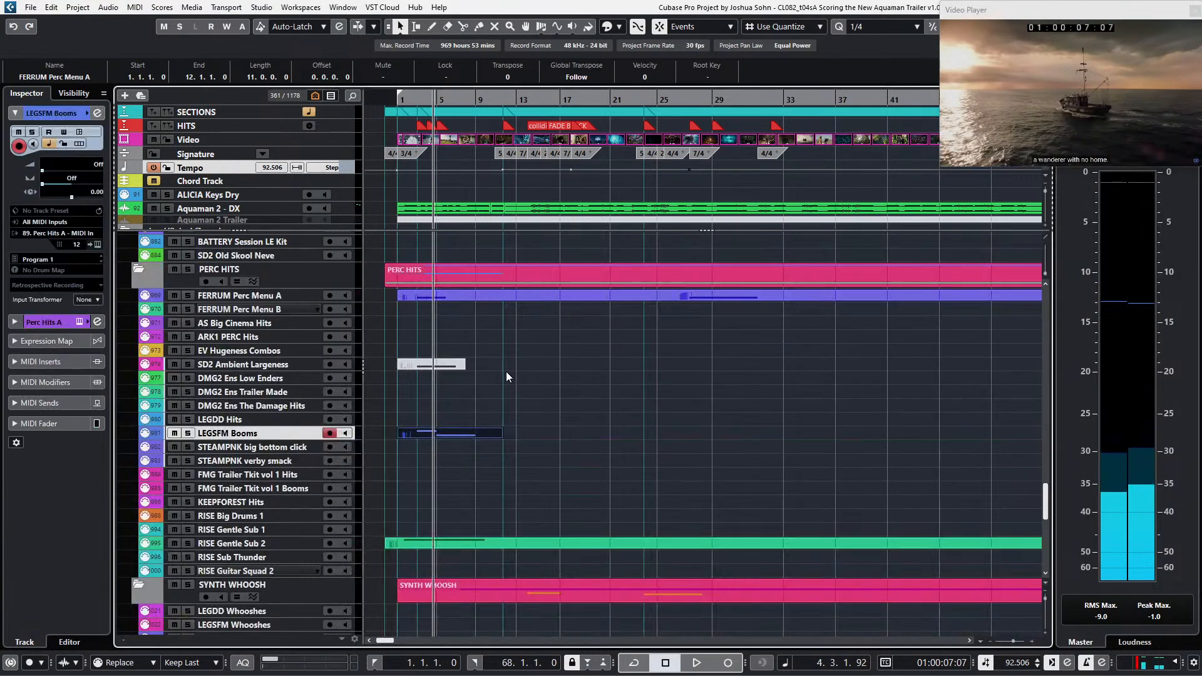
# Step: Copy the opening SD2 Ambient Largeness part to bar 30 and delete its unwanted notes, keeping the C1 at bar 31
pyautogui.moveTo(449, 365); pyautogui.dragTo(778, 454)
pyautogui.scroll(2, 740, 370)
pyautogui.doubleClick(793, 363)
pyautogui.press('Delete')
pyautogui.press('l')
pyautogui.scroll(3, 808, 432)
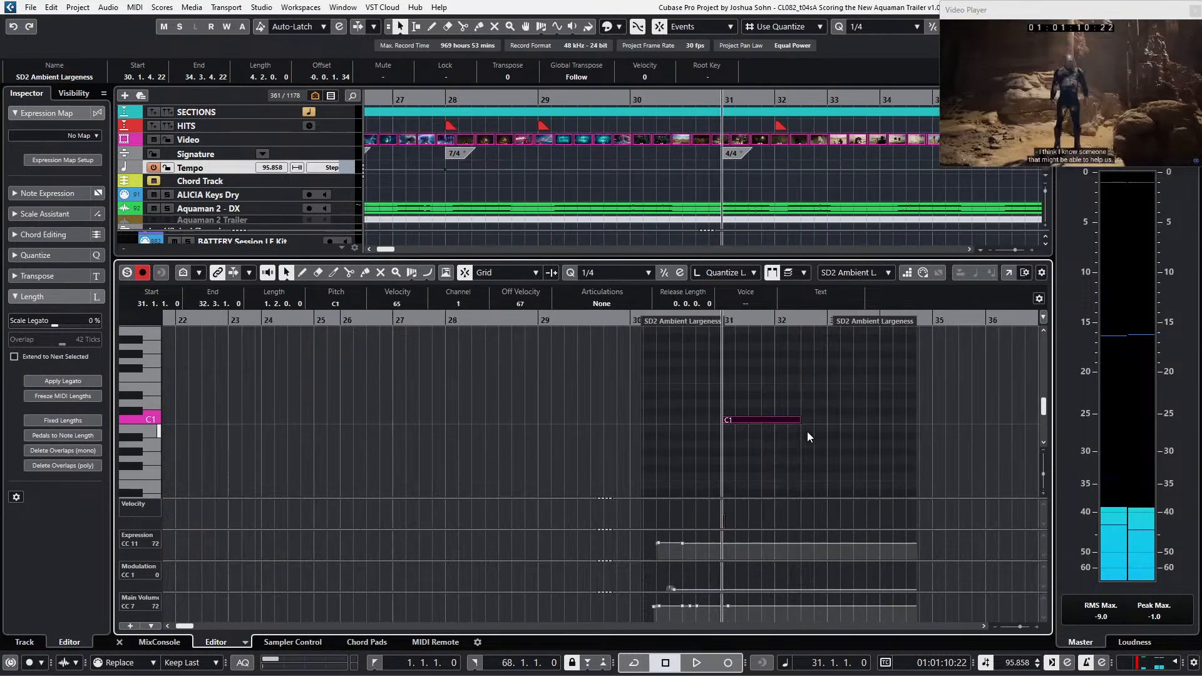
# Step: Move the copied C1 note to bar 32 and lengthen it to end at bar 36
pyautogui.hotkey('alt', '1')
pyautogui.hotkey('ctrl', 'Right')
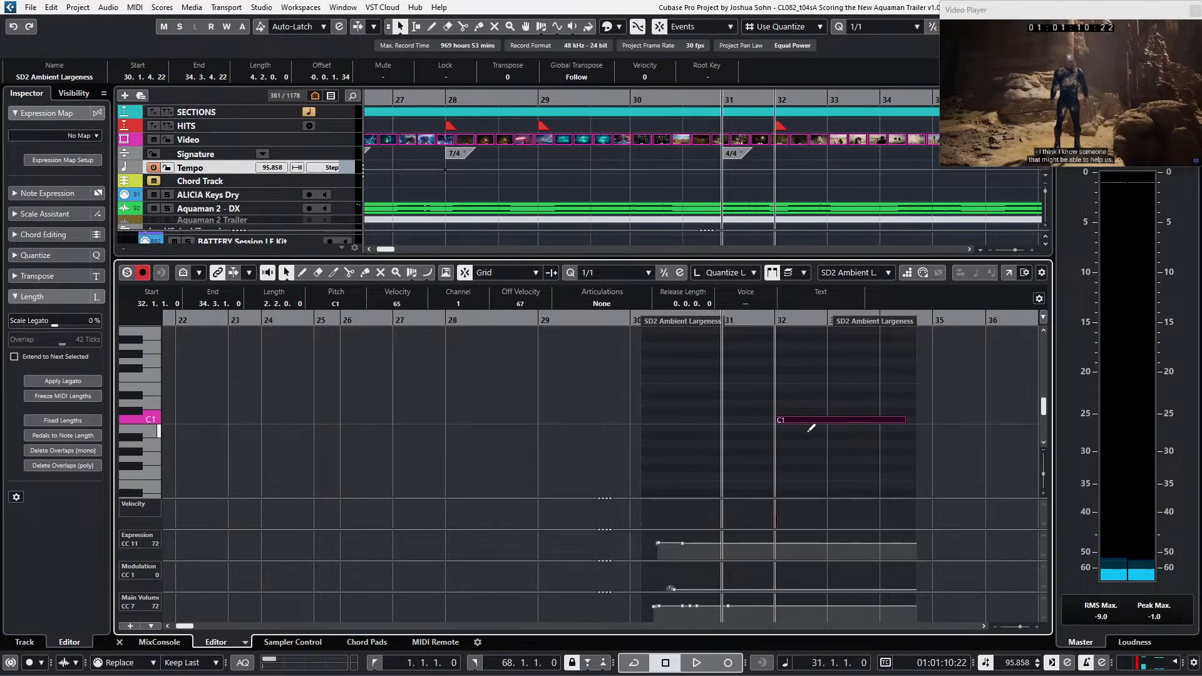
pyautogui.hotkey('alt', 'shift', 'Left')
pyautogui.press('Return')
# Step: Combine the SD2 Ambient Largeness parts into one long part ending at 65.4.1.0 and audition it soloed at bar 32
pyautogui.doubleClick(619, 363)
pyautogui.hotkey('ctrl', 'shift', 'a')
pyautogui.hotkey('shift', 'n')
pyautogui.click(619, 363)
pyautogui.hotkey('ctrl', 'shift', 'a')
pyautogui.press('s')
pyautogui.press('space')
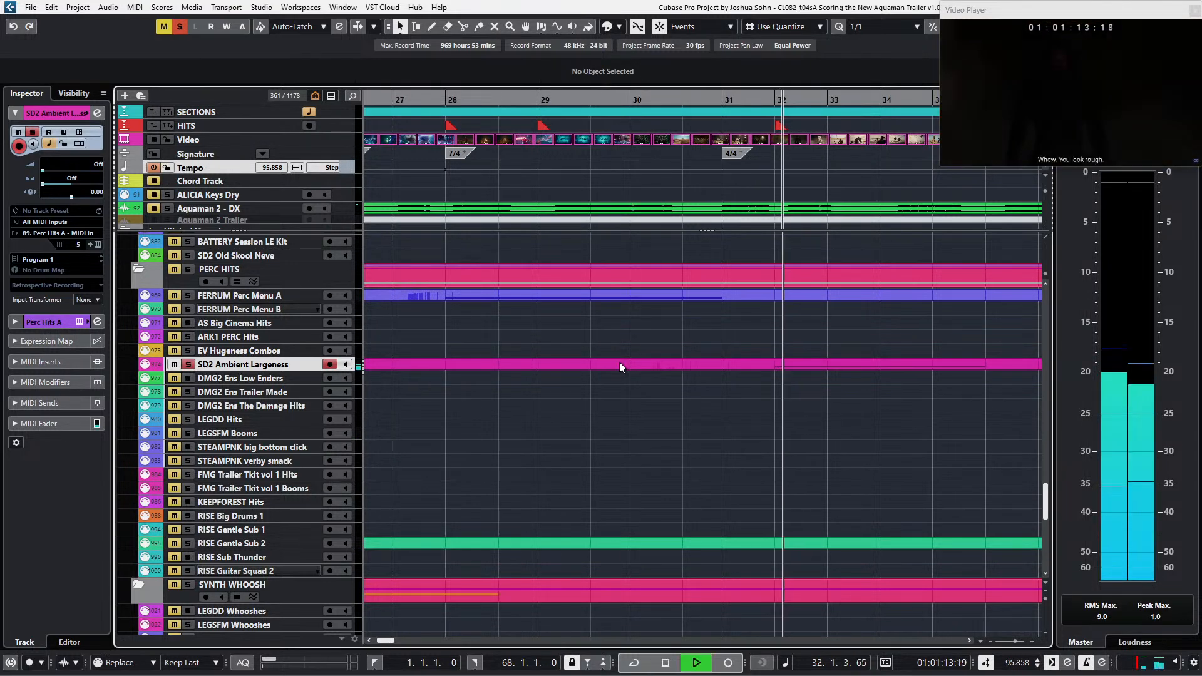
pyautogui.press('space')
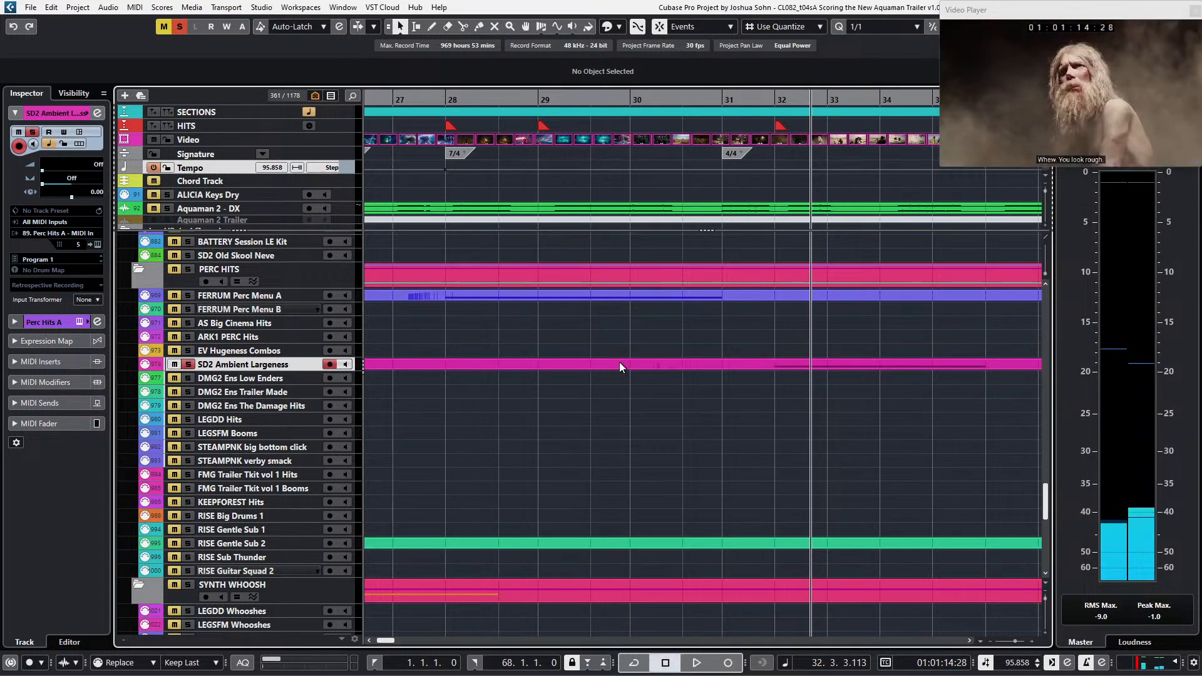
# Step: Raise the velocity of the SD2 Ambient Largeness C1 note at bar 32 to 127
pyautogui.doubleClick(620, 365)
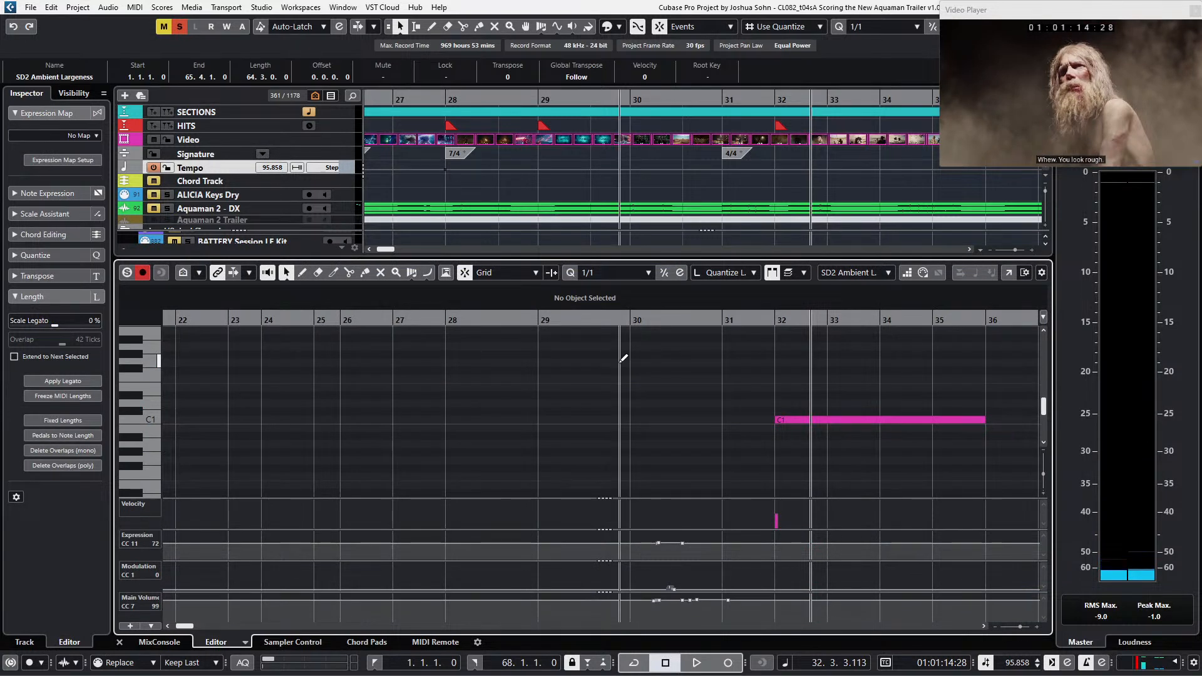
pyautogui.press('ctrl+KP_Subtract')
pyautogui.press('space')
pyautogui.press('space')
pyautogui.moveTo(777, 506); pyautogui.dragTo(783, 497)
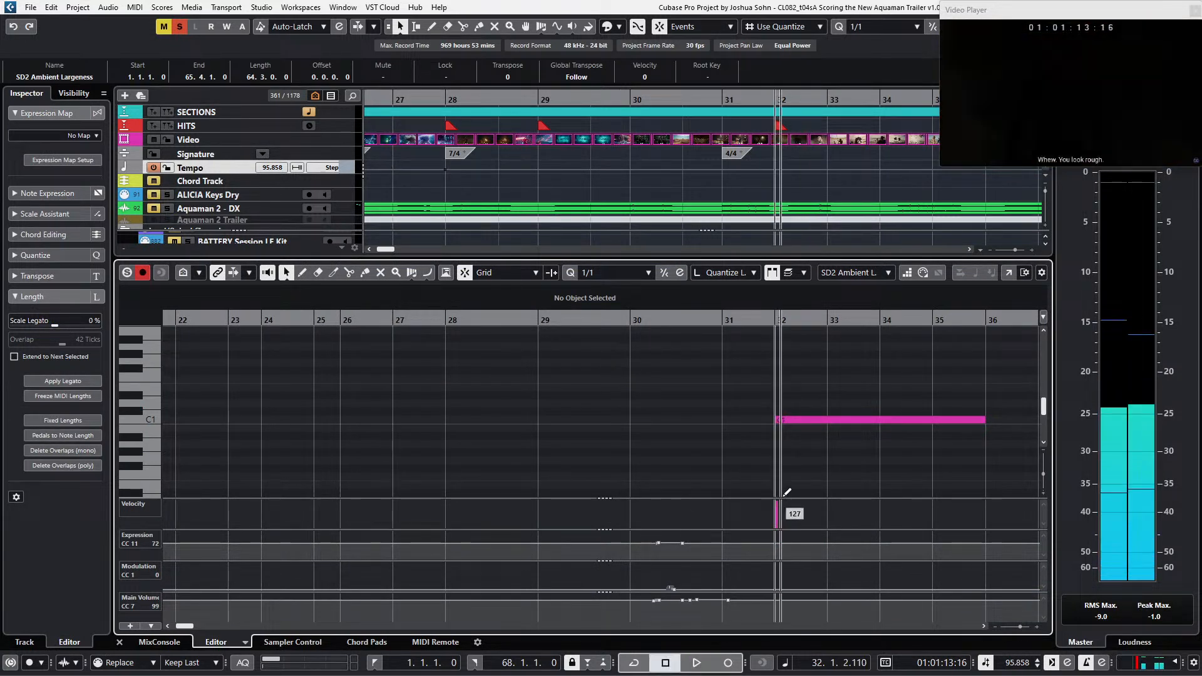
# Step: Replay the soloed bar 32 hit, then turn off solo and return to the arrangement
pyautogui.press('ctrl+KP_Subtract')
pyautogui.press('ctrl+KP_Subtract')
pyautogui.press('space')
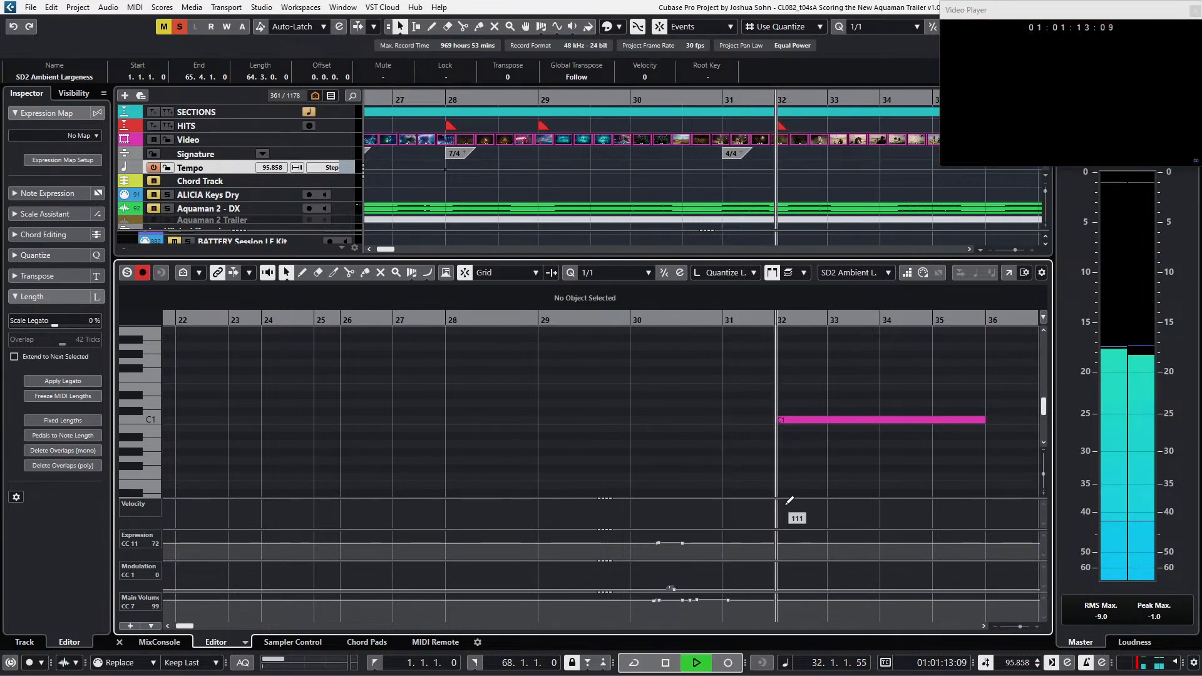
pyautogui.press('space')
pyautogui.press('ctrl+KP_Subtract')
pyautogui.press('ctrl+KP_Subtract')
pyautogui.press('ctrl+KP_Subtract')
pyautogui.press('Return')
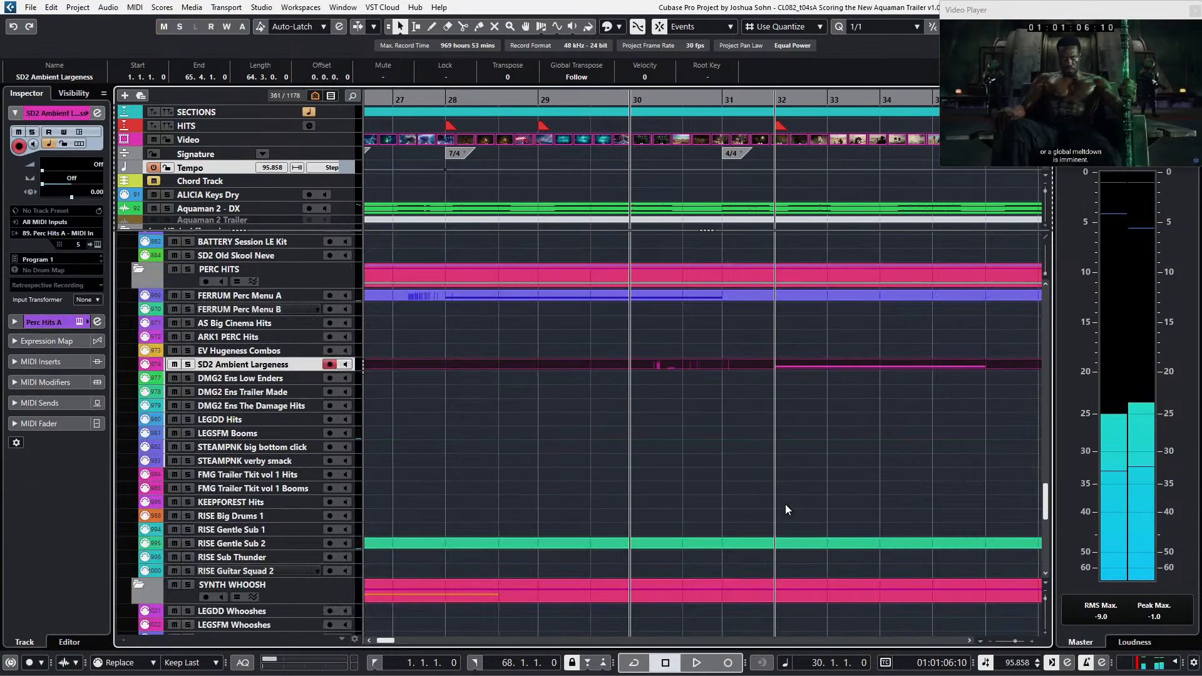
# Step: Play the full mix from bar 28 with a wider range of the arrangement in view
pyautogui.press('ctrl+KP_Subtract')
pyautogui.press('ctrl+KP_Subtract')
pyautogui.press('space')
pyautogui.press('g')
pyautogui.press('g')
pyautogui.press('g')
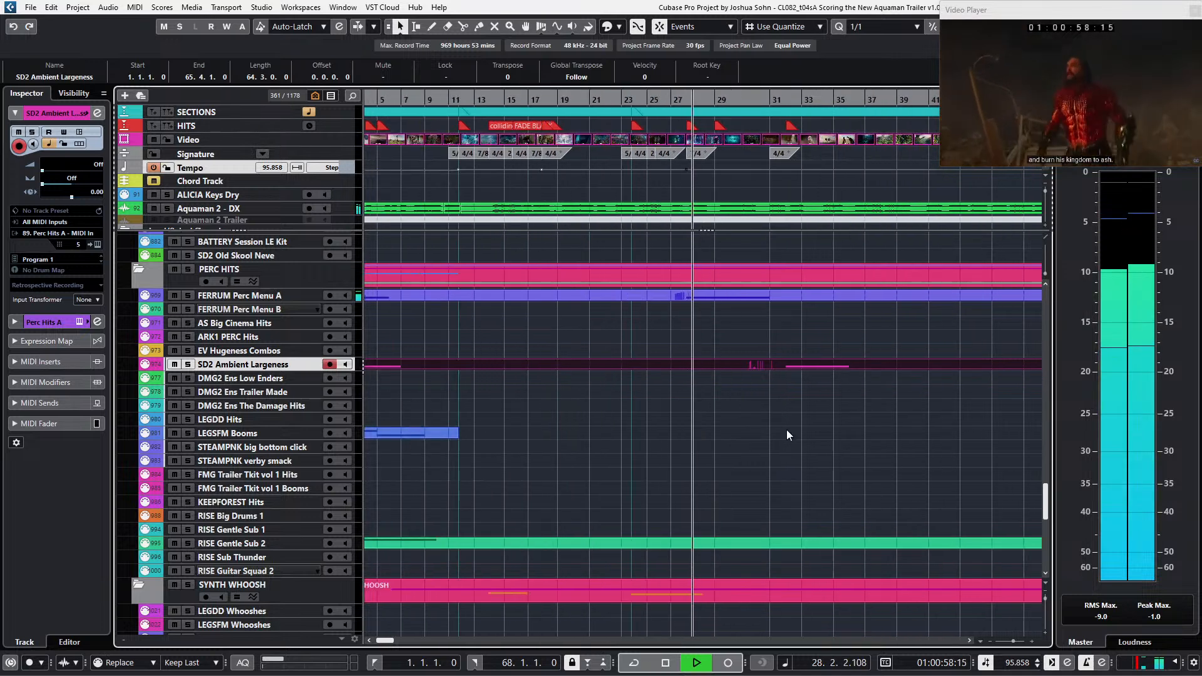
pyautogui.press('g')
pyautogui.press('space')
# Step: Open the FERRUM Perc Menu A part, select its Expression point near bar 27, and locate back to bar 28
pyautogui.click(700, 297)
pyautogui.press('Return')
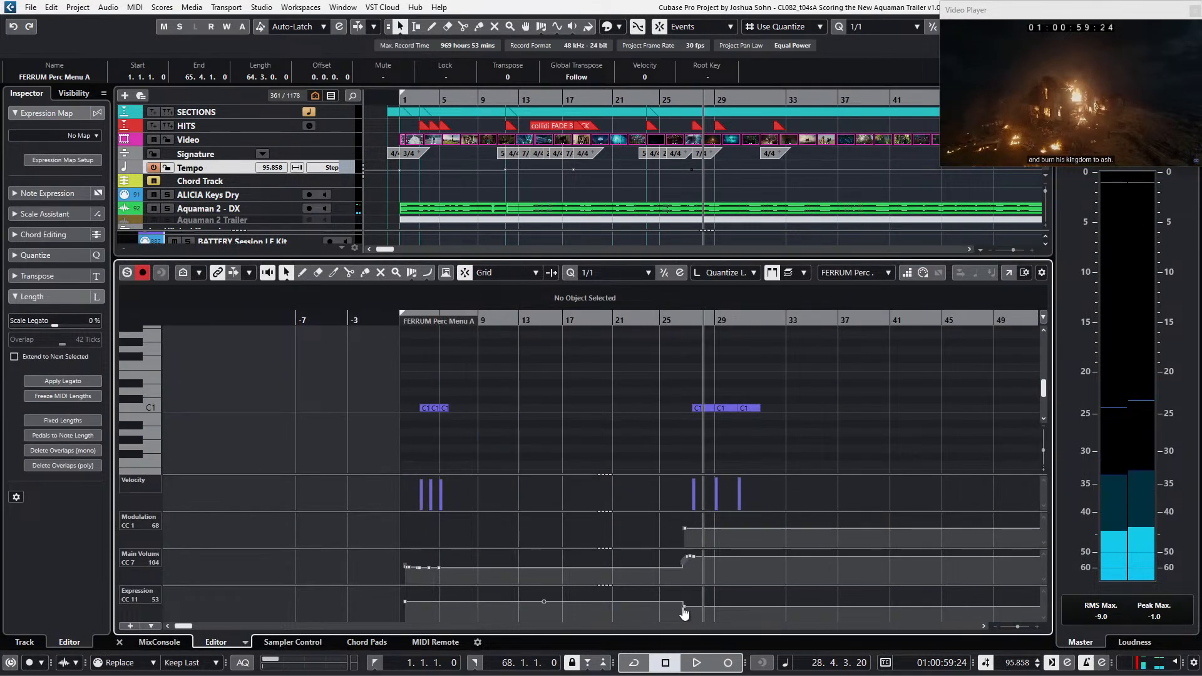
pyautogui.moveTo(694, 617); pyautogui.dragTo(677, 597)
pyautogui.press('KP_Subtract')
pyautogui.press('KP_Subtract')
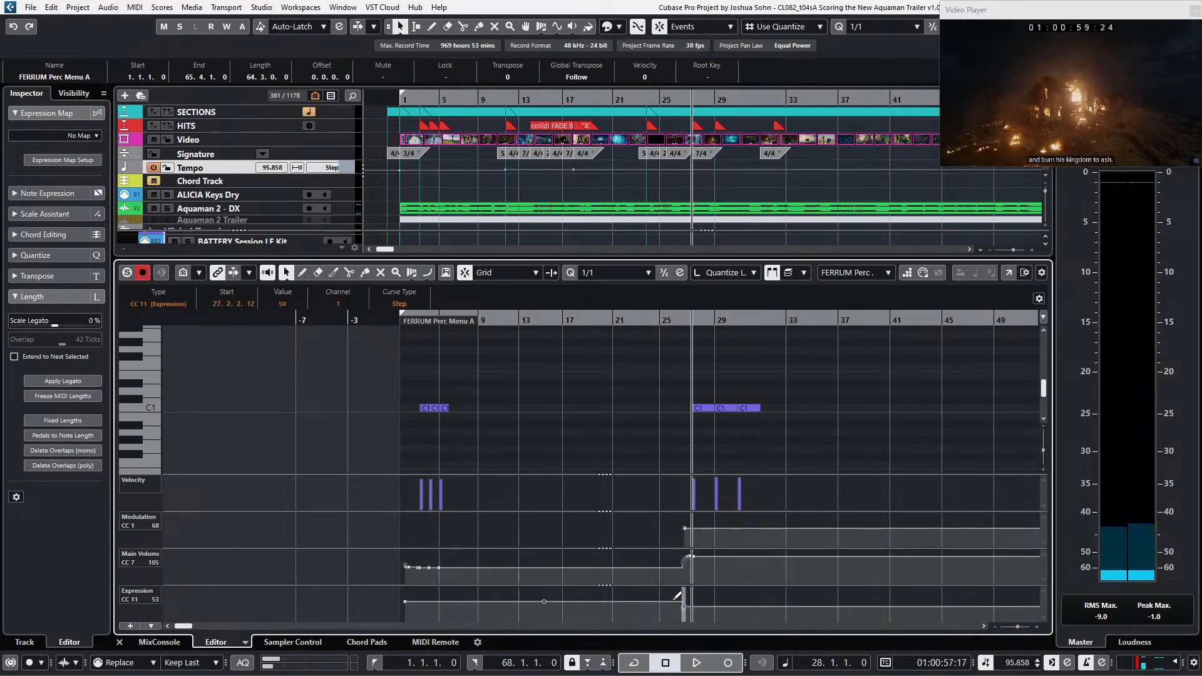
# Step: Select the C1 notes in bars 3 to 5 of FERRUM Perc Menu A and play through bar 30 in the arrangement
pyautogui.press('space')
pyautogui.moveTo(488, 328); pyautogui.dragTo(374, 434)
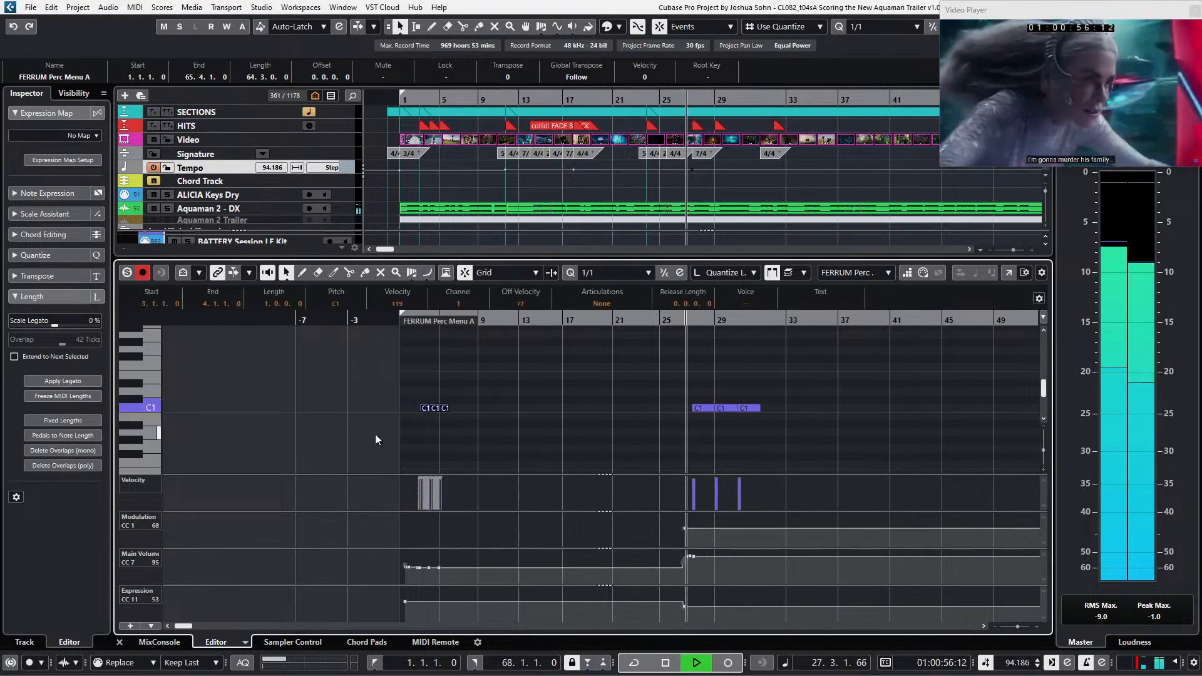
pyautogui.hotkey('ctrl', 'e')
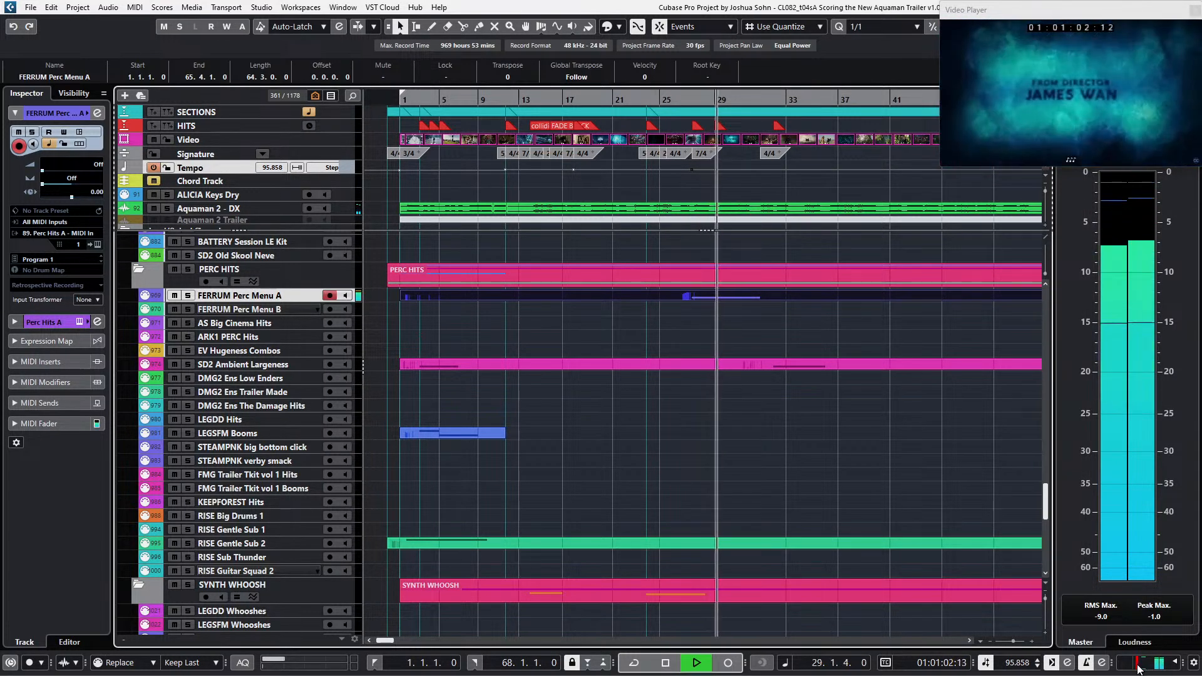
pyautogui.hscroll(1, 879, 479)
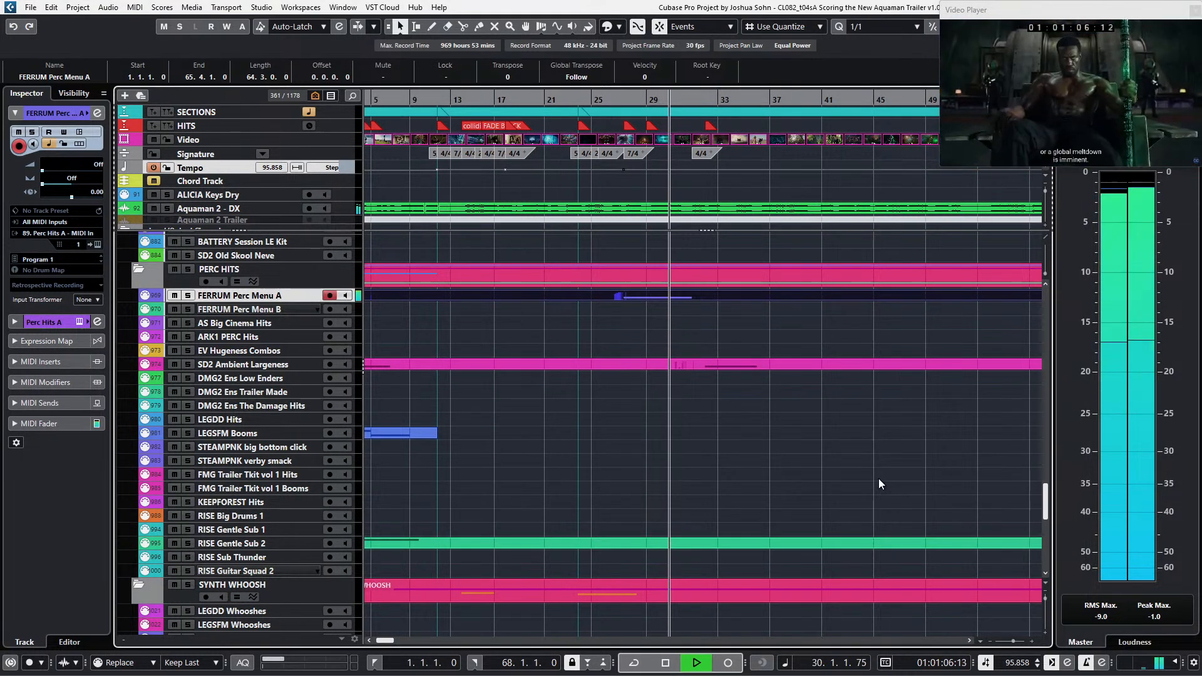
# Step: Stop playback, open the KRONOS securite A part, and quantize its long A1 note to 1/1
pyautogui.scroll(3, 879, 484)
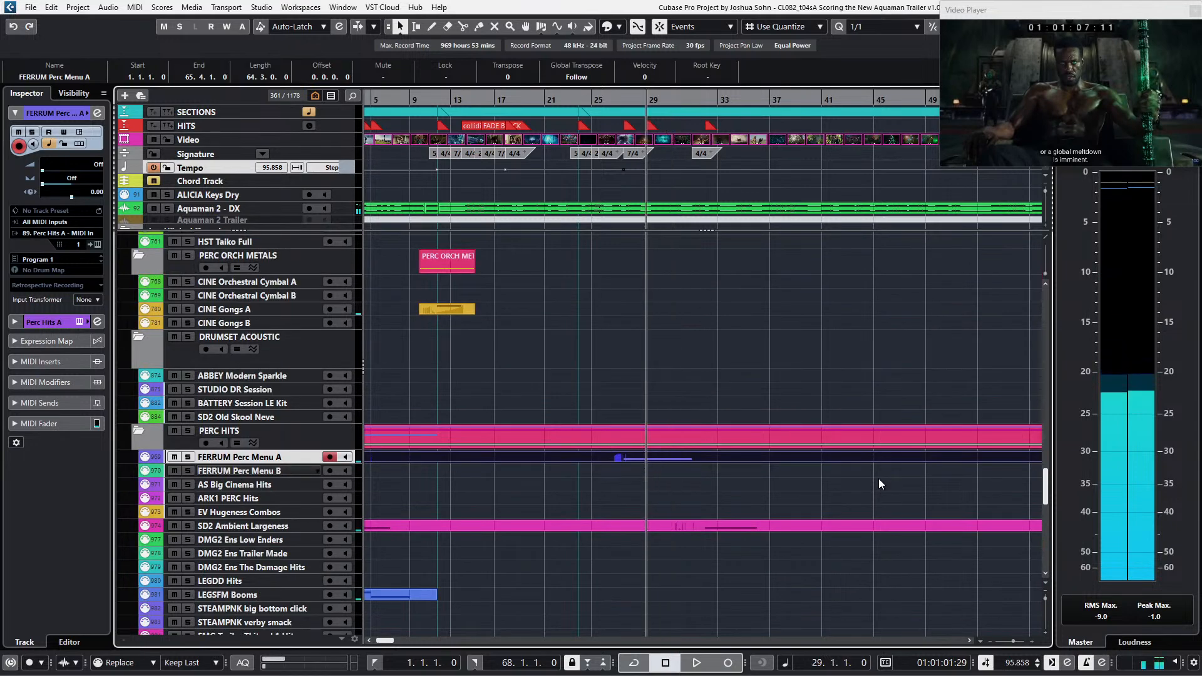
pyautogui.press('space')
pyautogui.scroll(-15, 675, 438)
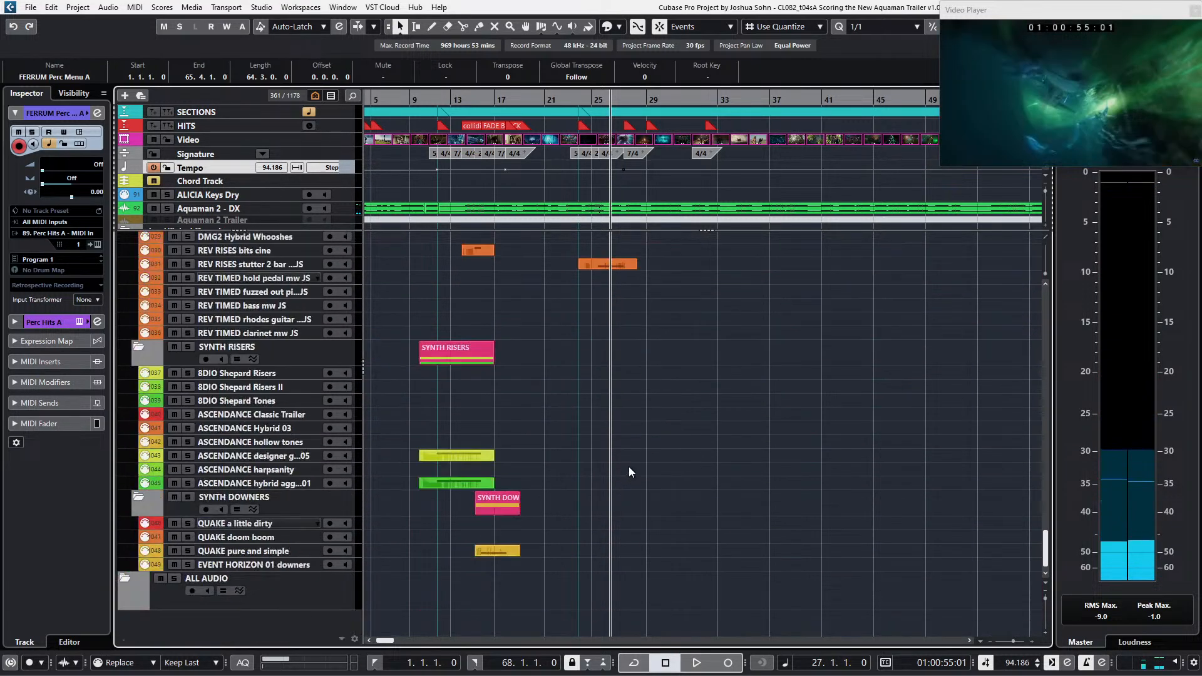
pyautogui.scroll(15, 628, 468)
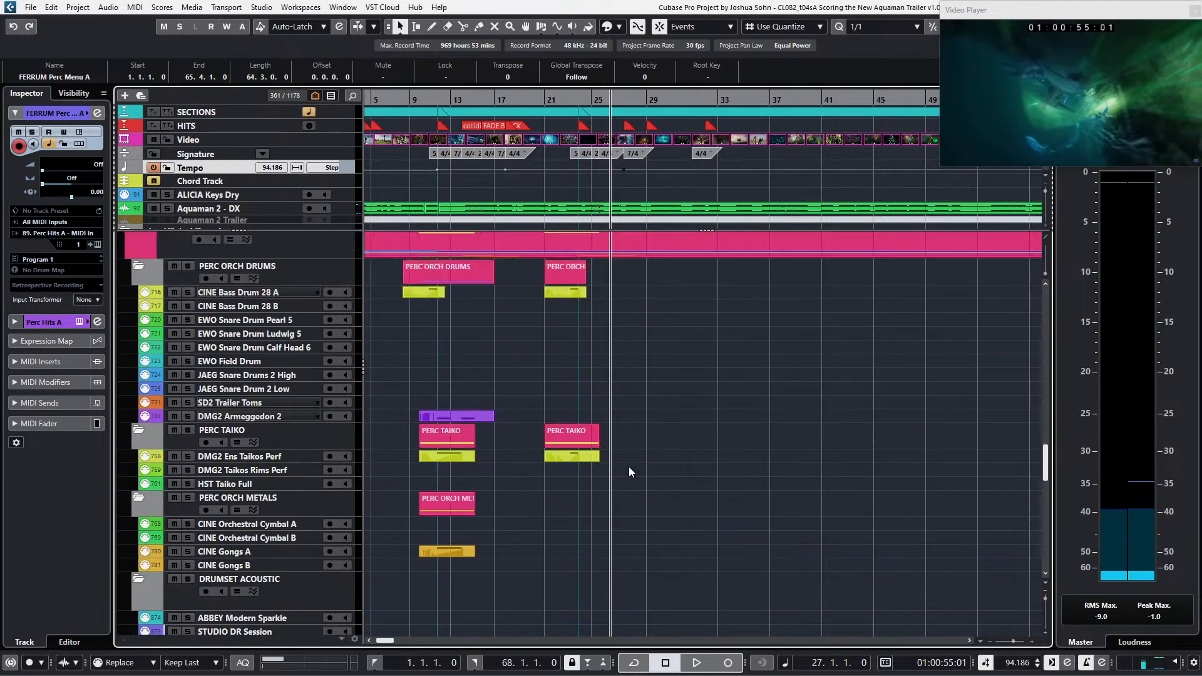
pyautogui.scroll(3, 629, 467)
pyautogui.doubleClick(667, 258)
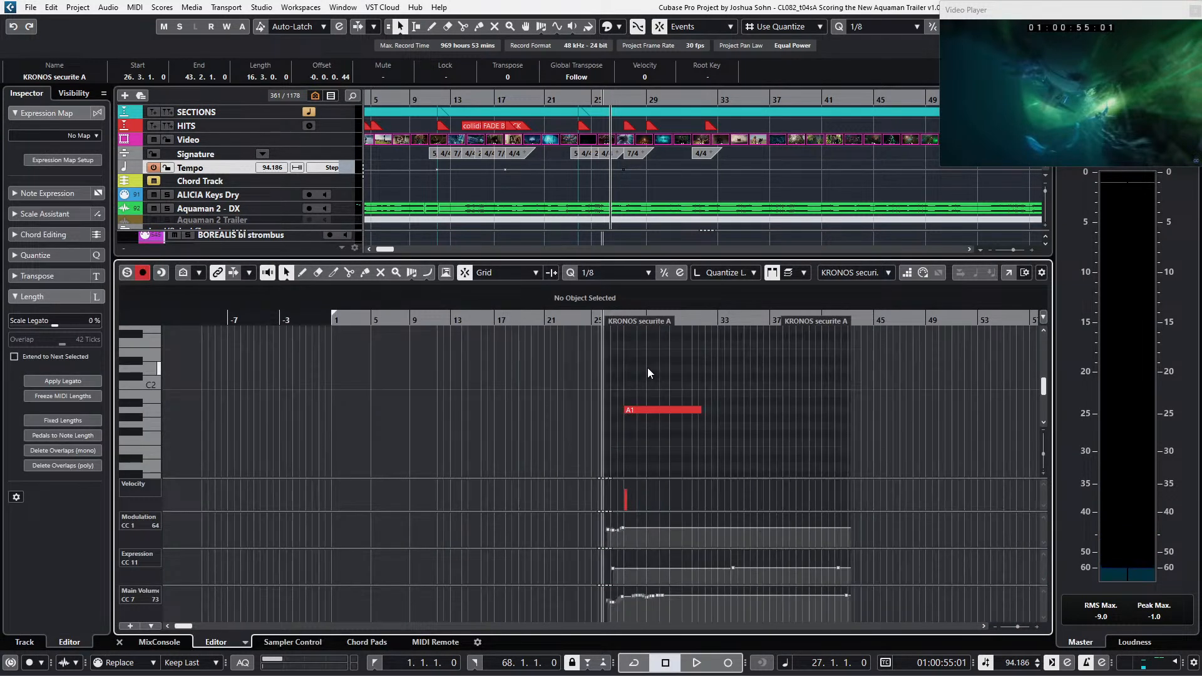
pyautogui.scroll(6, 648, 374)
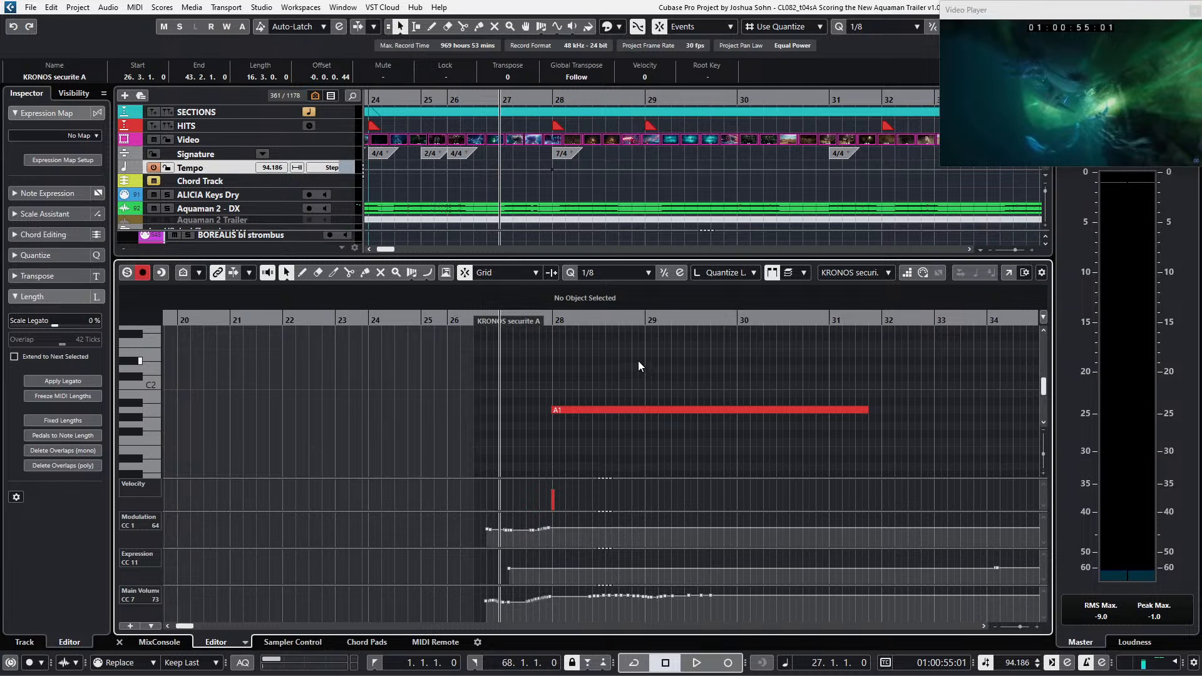
pyautogui.moveTo(639, 361); pyautogui.dragTo(648, 463)
pyautogui.press('q')
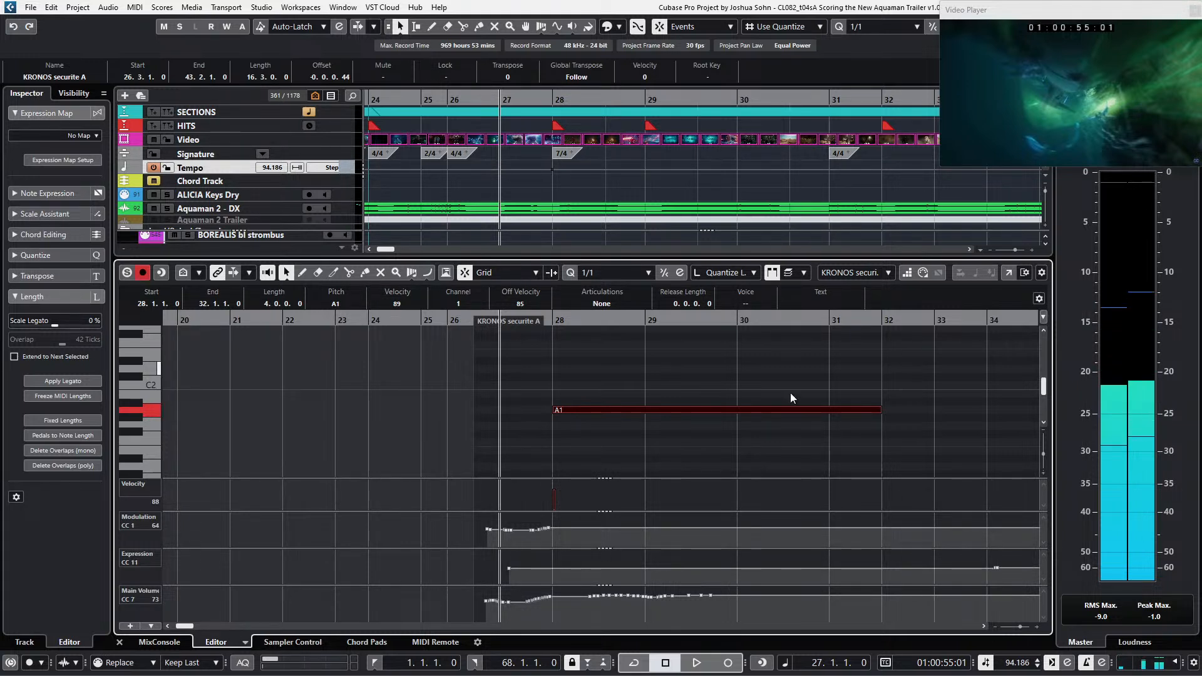
# Step: With a 1/4 grid, split the A1 note at the fifth beat of bars 28 and 29 and at bars 29 and 30
pyautogui.hotkey('alt', '4')
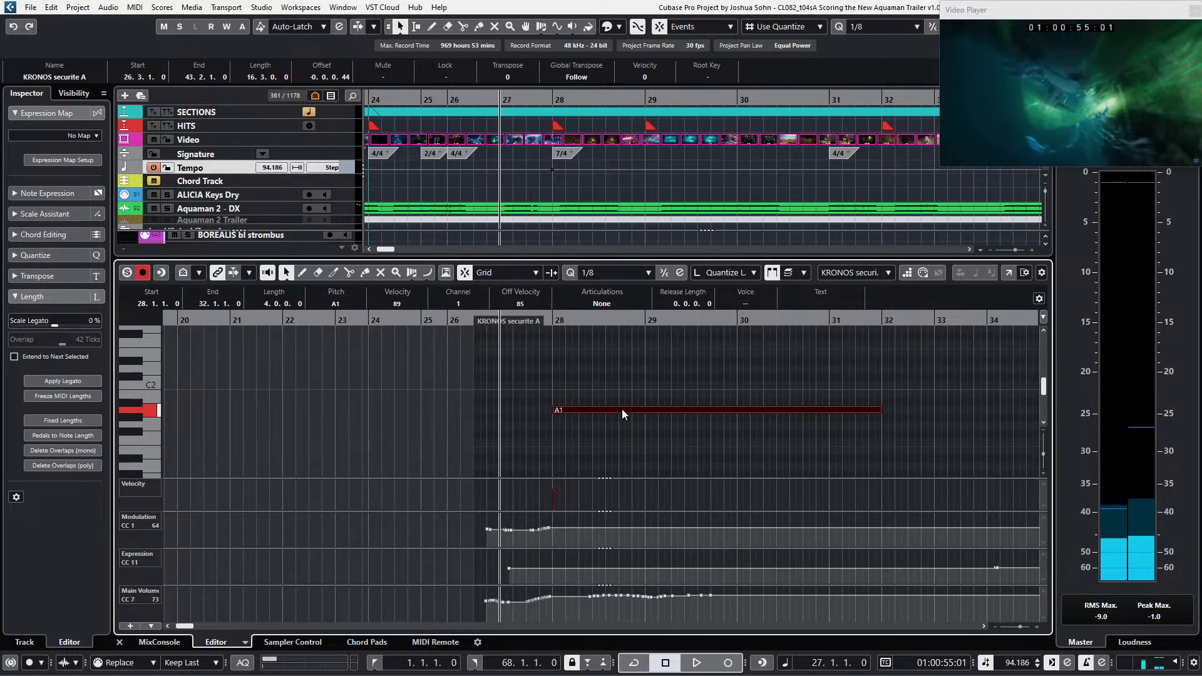
pyautogui.hotkey('alt', '3')
pyautogui.scroll(2, 622, 410)
pyautogui.keyDown('alt'); pyautogui.click(597, 410); pyautogui.keyUp('alt')
pyautogui.keyDown('alt'); pyautogui.click(655, 410); pyautogui.keyUp('alt')
pyautogui.keyDown('alt'); pyautogui.click(753, 411); pyautogui.keyUp('alt')
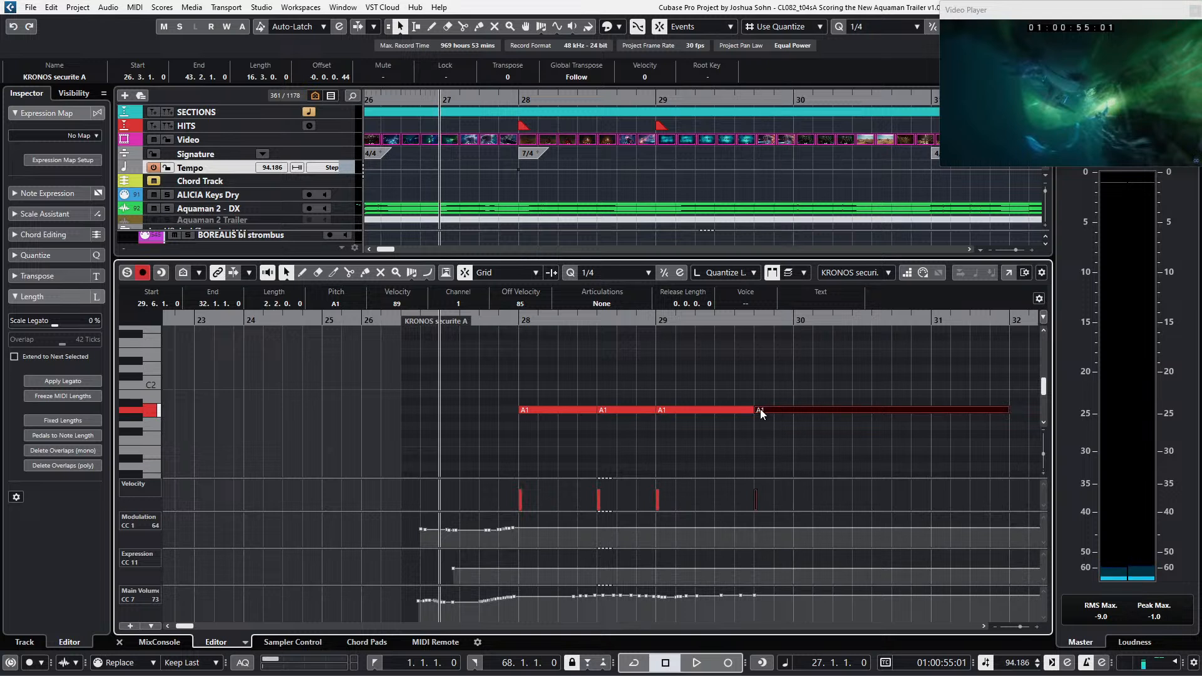
# Step: Raise the second note of the split KRONOS line to C2 and the fourth note to D2
pyautogui.click(645, 411)
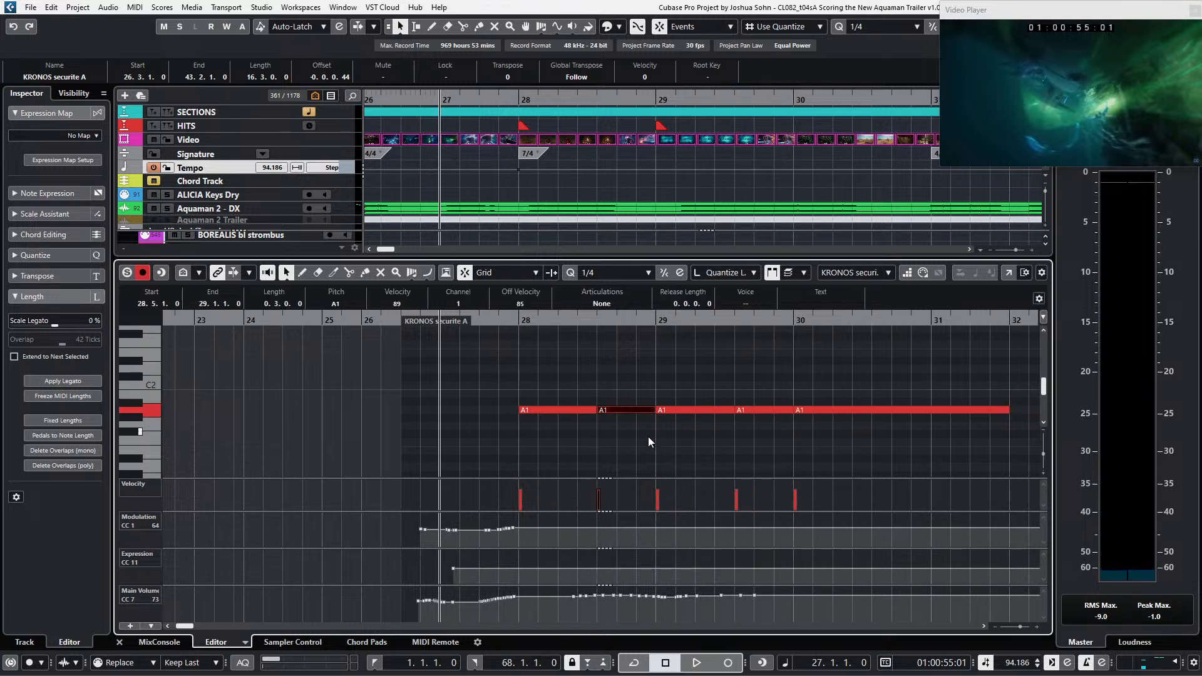
pyautogui.press('Up')
pyautogui.press('Up')
pyautogui.press('Up')
pyautogui.press('l')
pyautogui.press('KP_Subtract')
pyautogui.click(753, 410)
pyautogui.press('Up')
pyautogui.press('Up')
pyautogui.press('Up')
pyautogui.press('Up')
pyautogui.press('Up')
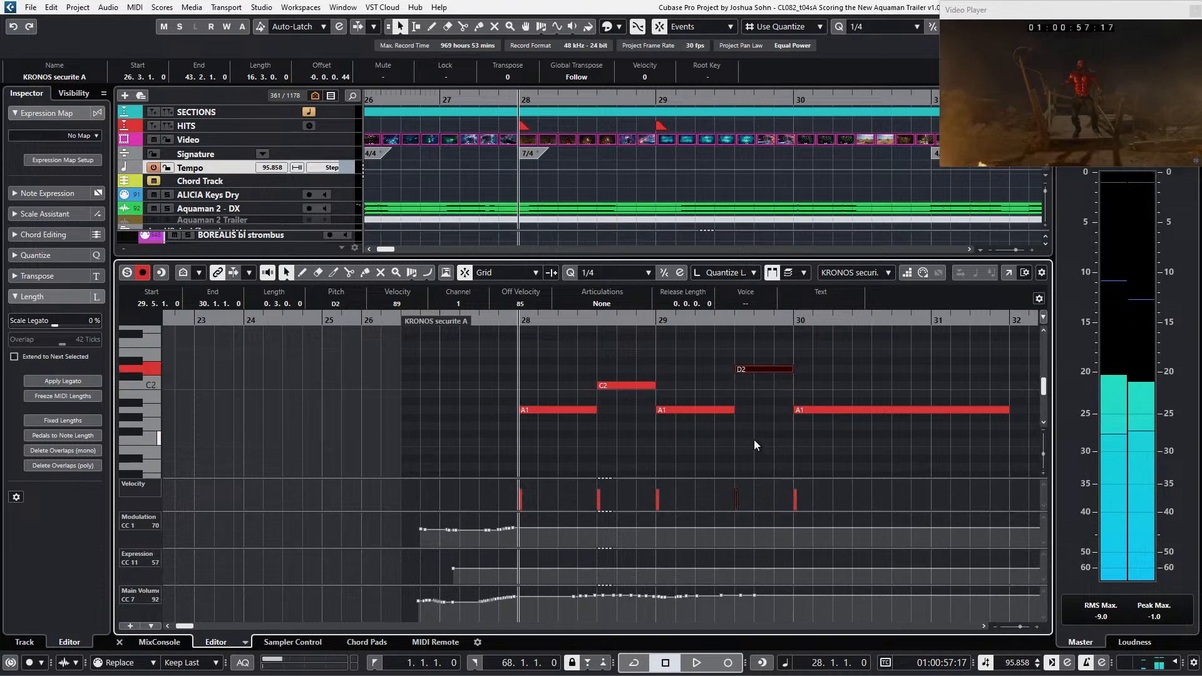
# Step: Raise the note starting bar 29 to D2 and lower the one after it to C2
pyautogui.press('Left')
pyautogui.press('Up')
pyautogui.press('Up')
pyautogui.press('Up')
pyautogui.press('Up')
pyautogui.press('Up')
pyautogui.press('Right')
pyautogui.press('Down')
pyautogui.press('Down')
# Step: Play the edited KRONOS line from bar 28 through bar 29 against the picture
pyautogui.press('space')
pyautogui.scroll(-1, 754, 440)
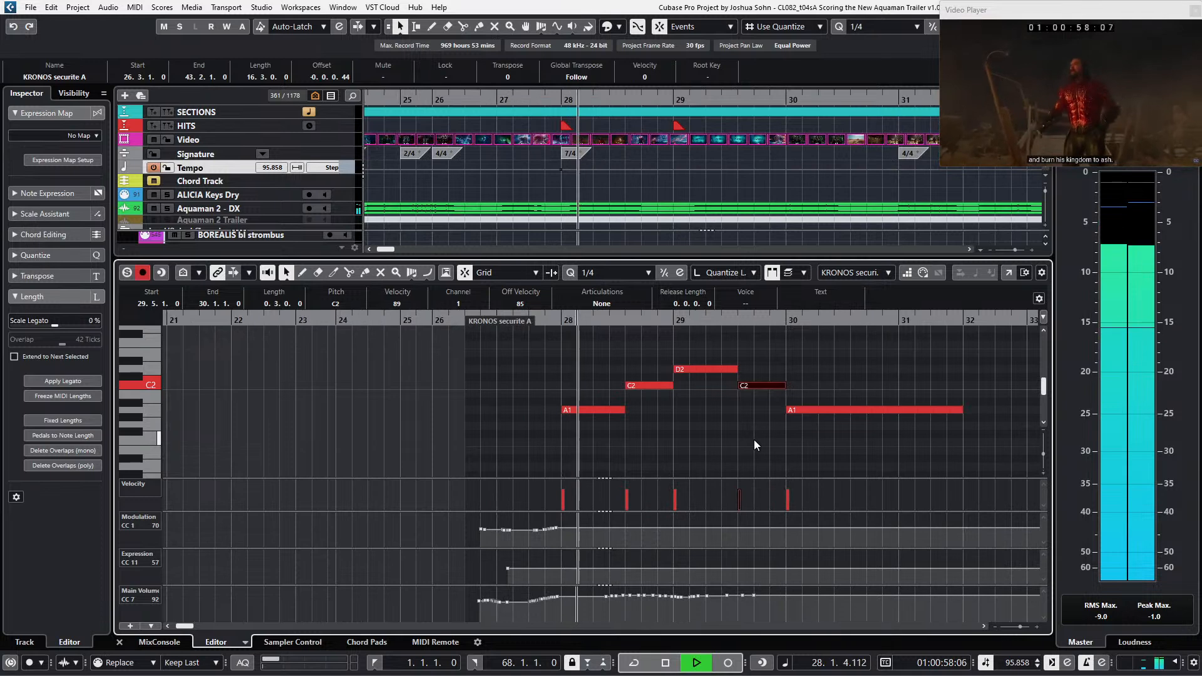
pyautogui.hscroll(1, 754, 439)
pyautogui.scroll(1, 754, 440)
pyautogui.hscroll(1, 754, 440)
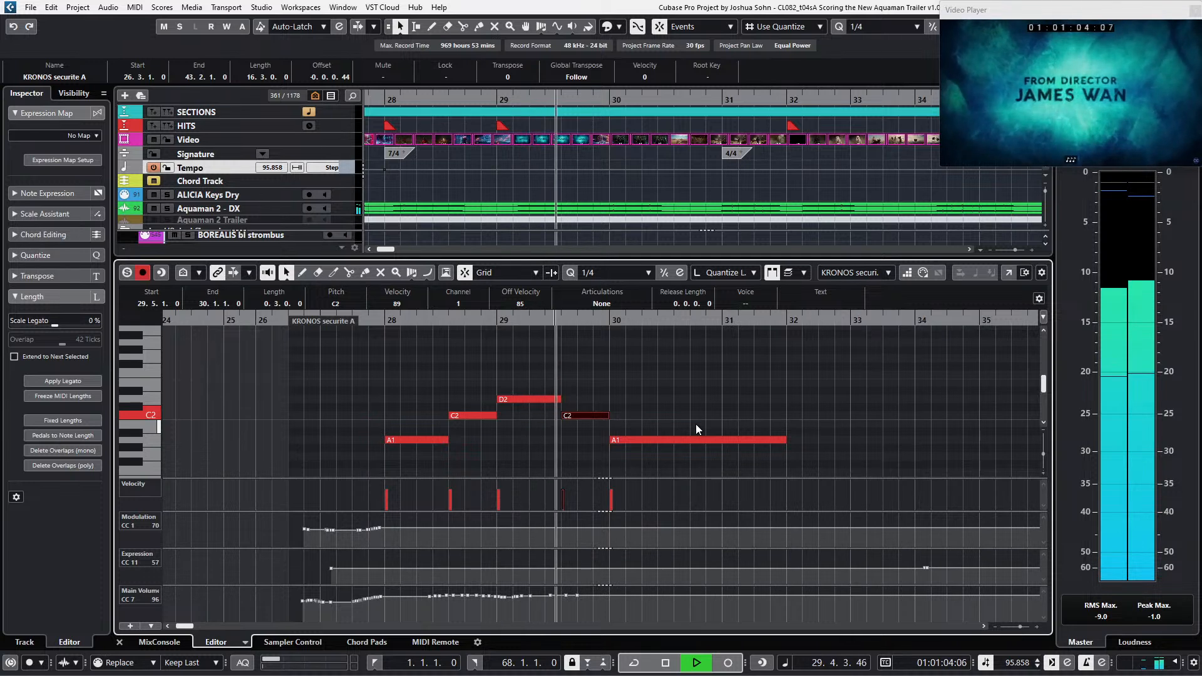
pyautogui.press('space')
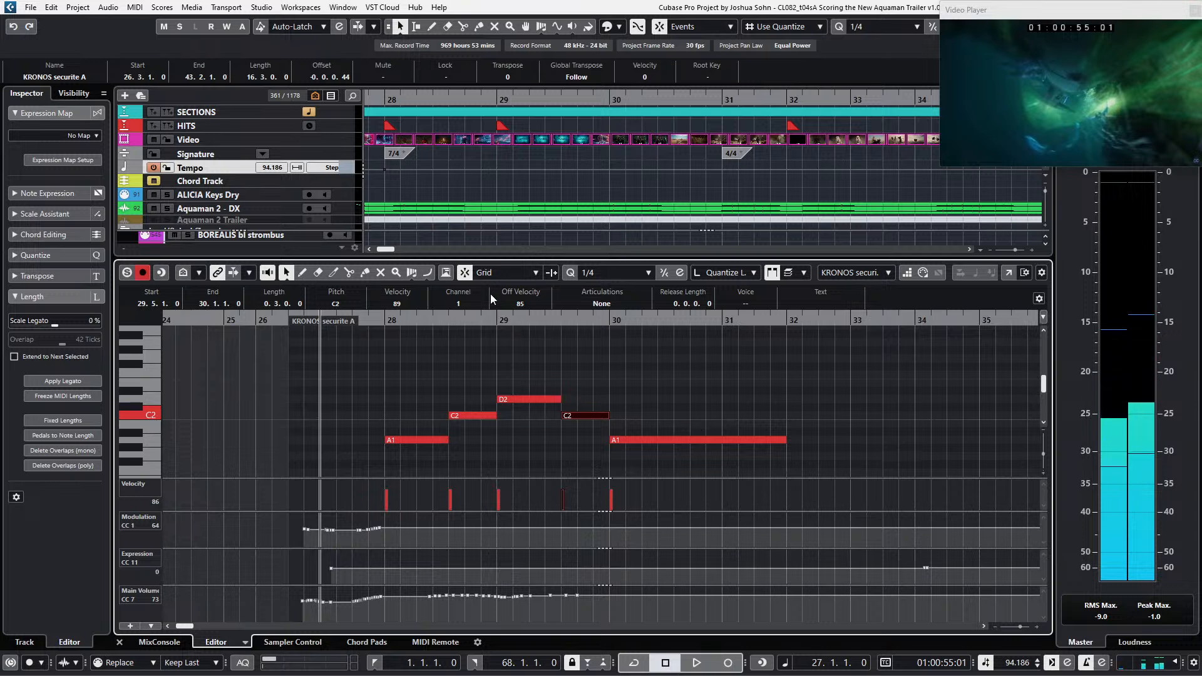
# Step: Lower the three middle notes of the KRONOS line to B1, C2 and B1
pyautogui.keyDown('shift'); pyautogui.click(526, 399); pyautogui.keyUp('shift')
pyautogui.keyDown('shift'); pyautogui.click(475, 415); pyautogui.keyUp('shift')
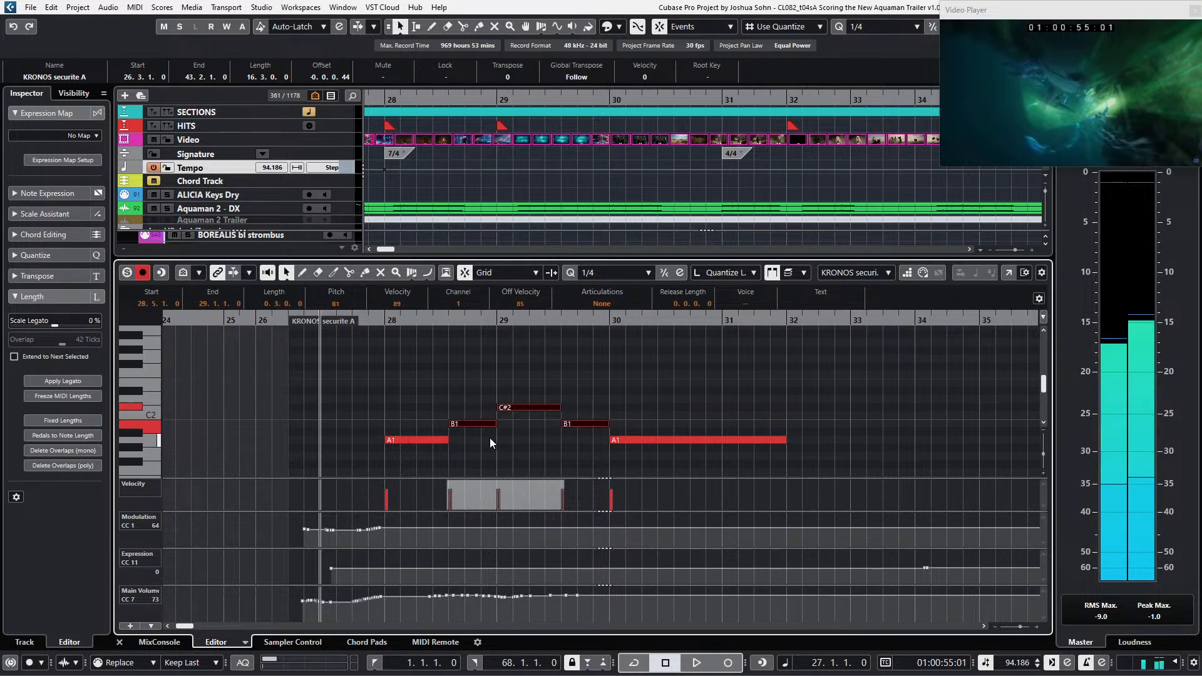
pyautogui.press('Up')
pyautogui.click(528, 407)
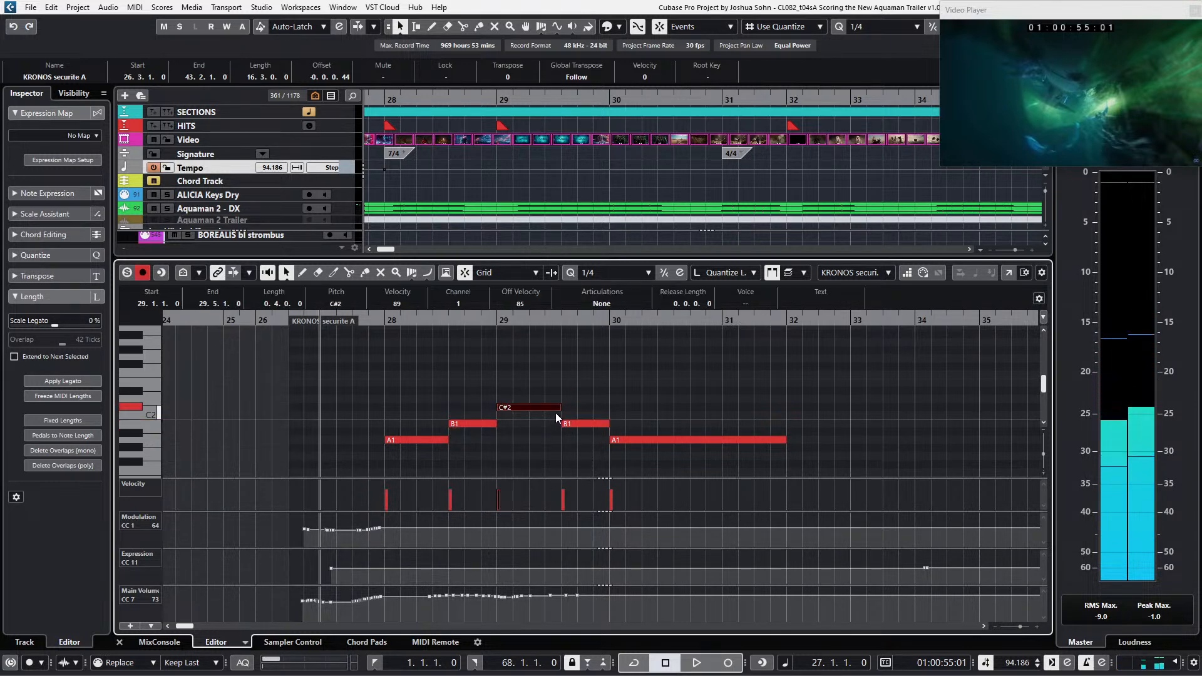
pyautogui.press('Down')
# Step: Play the revised line from bar 28 into bar 32 and return to the arrangement with a wider time range
pyautogui.press('space')
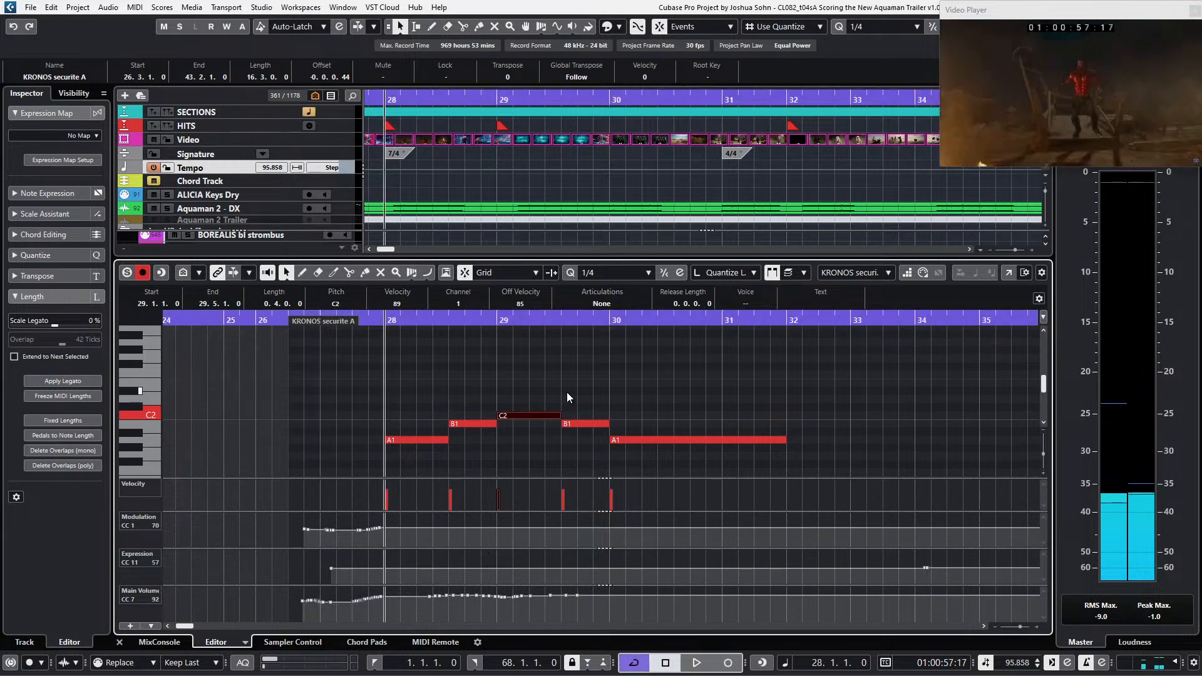
pyautogui.keyDown('ctrl'); pyautogui.scroll(-1, 568, 400); pyautogui.keyUp('ctrl')
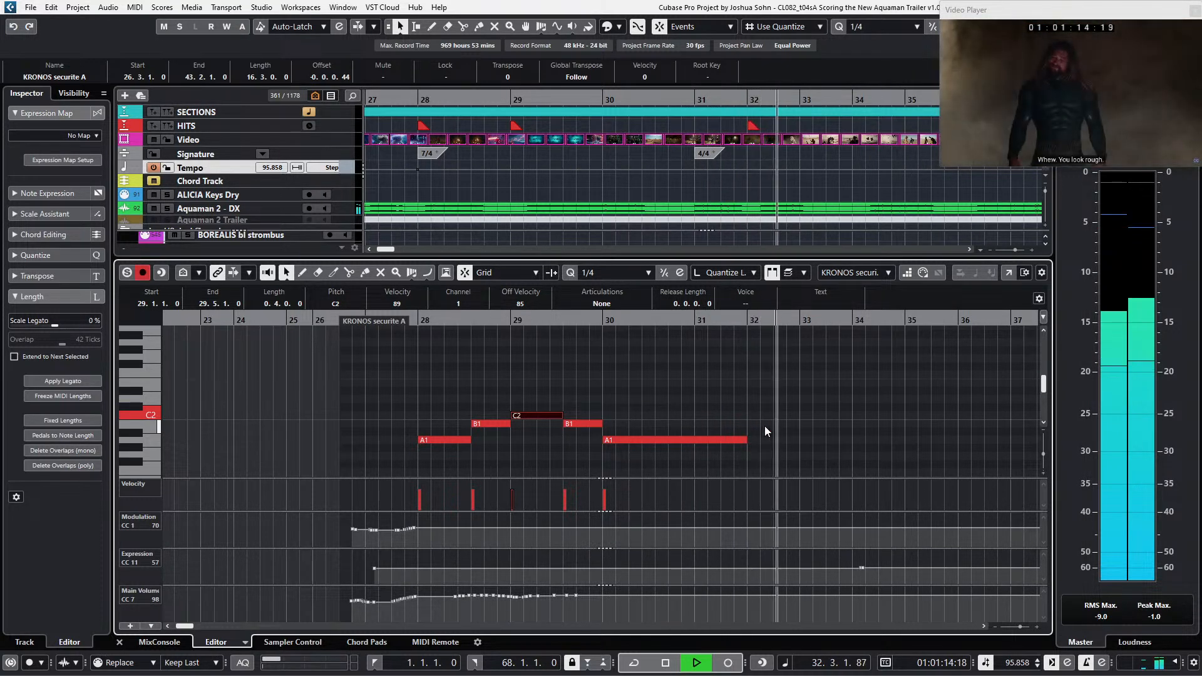
pyautogui.press('space')
pyautogui.press('Return')
pyautogui.press('g')
pyautogui.press('g')
pyautogui.press('g')
pyautogui.press('g')
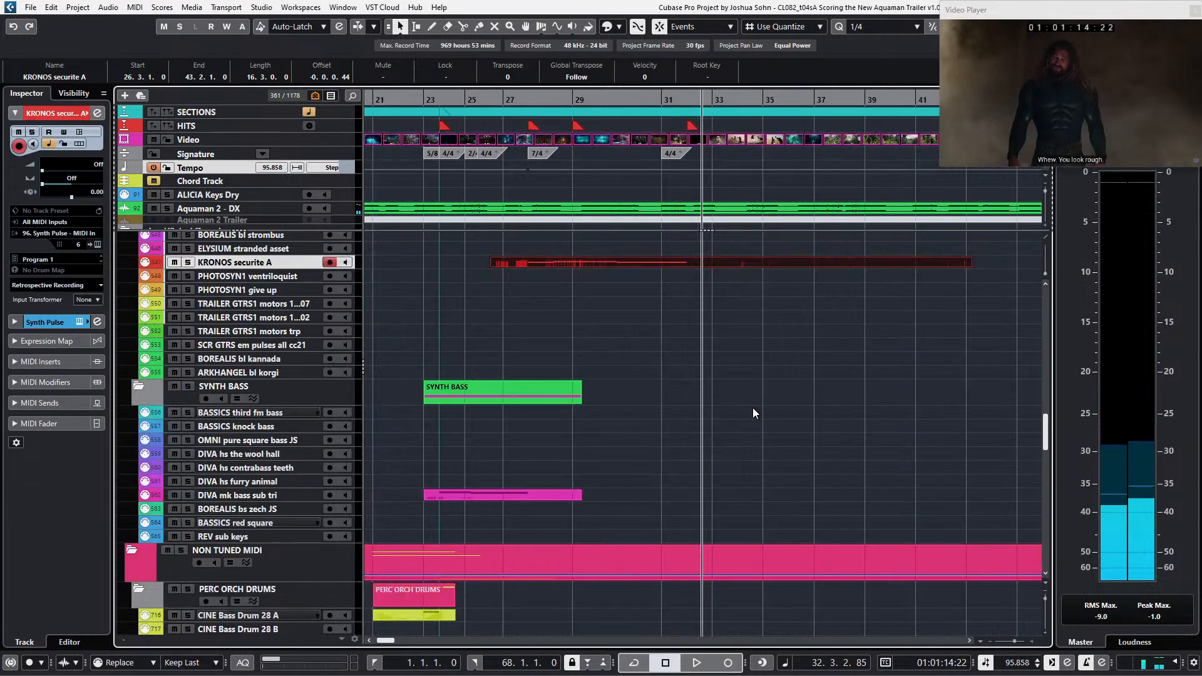
# Step: Locate back to bar 27 and select the BOREALIS bl strombus track
pyautogui.press('ctrl+KP_Subtract')
pyautogui.press('ctrl+KP_Subtract')
pyautogui.press('ctrl+KP_Subtract')
pyautogui.press('ctrl+KP_Subtract')
pyautogui.press('ctrl+KP_Subtract')
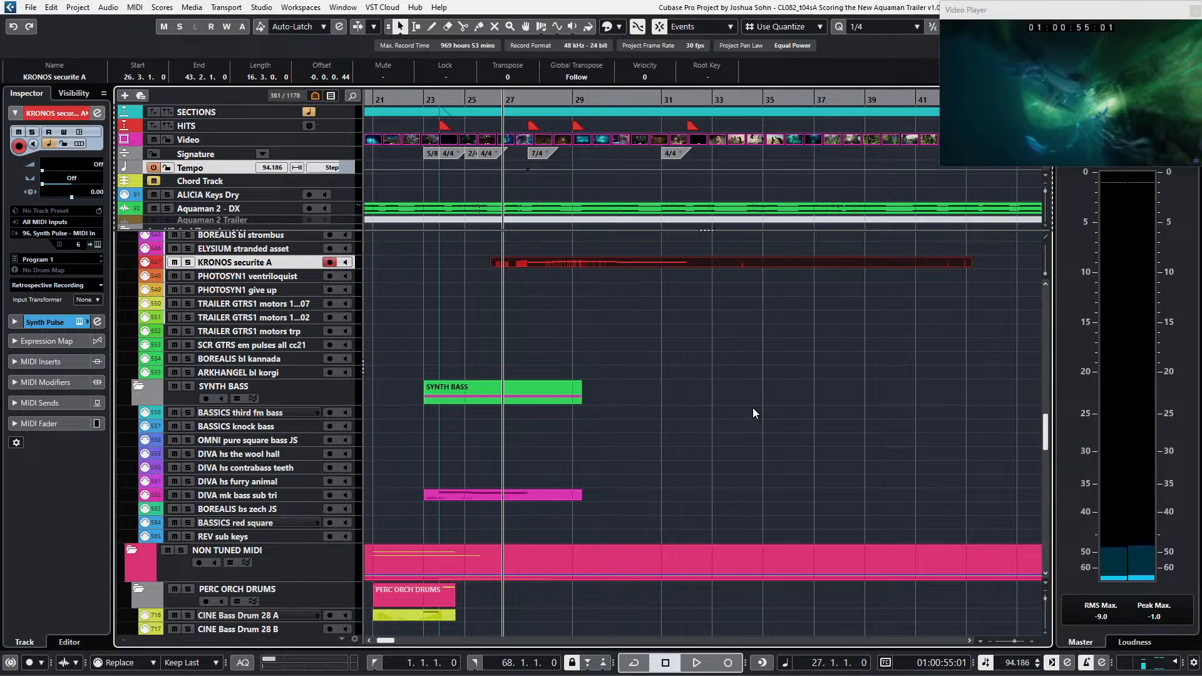
pyautogui.scroll(5, 615, 296)
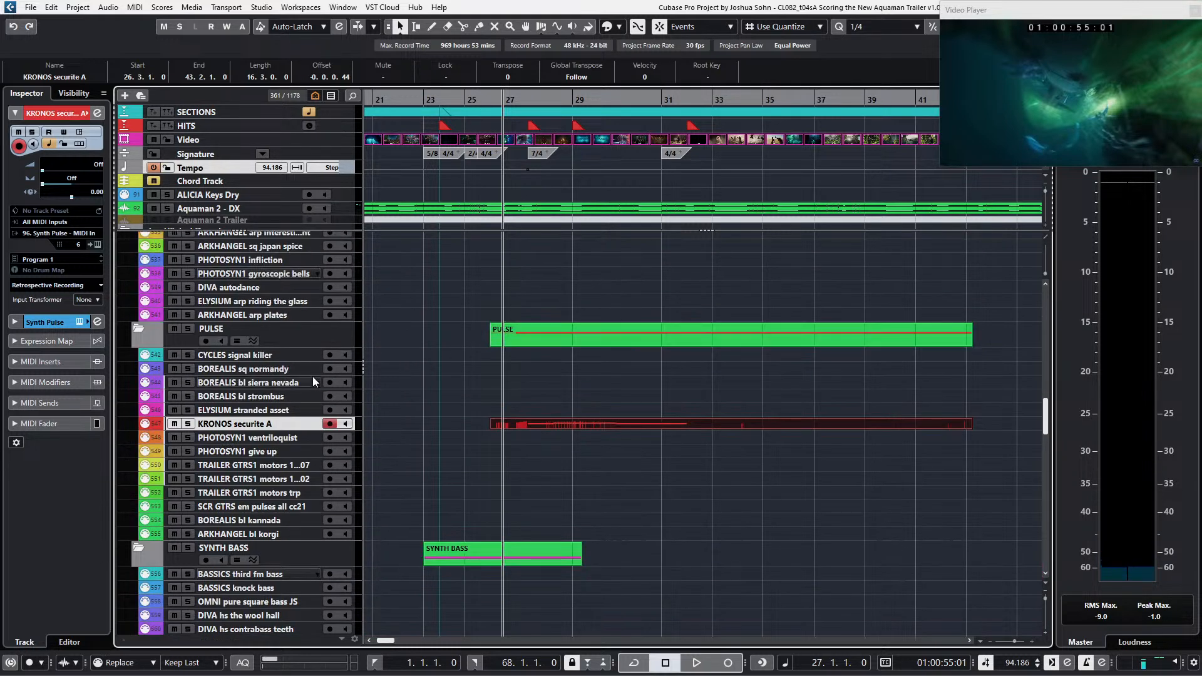
pyautogui.click(298, 395)
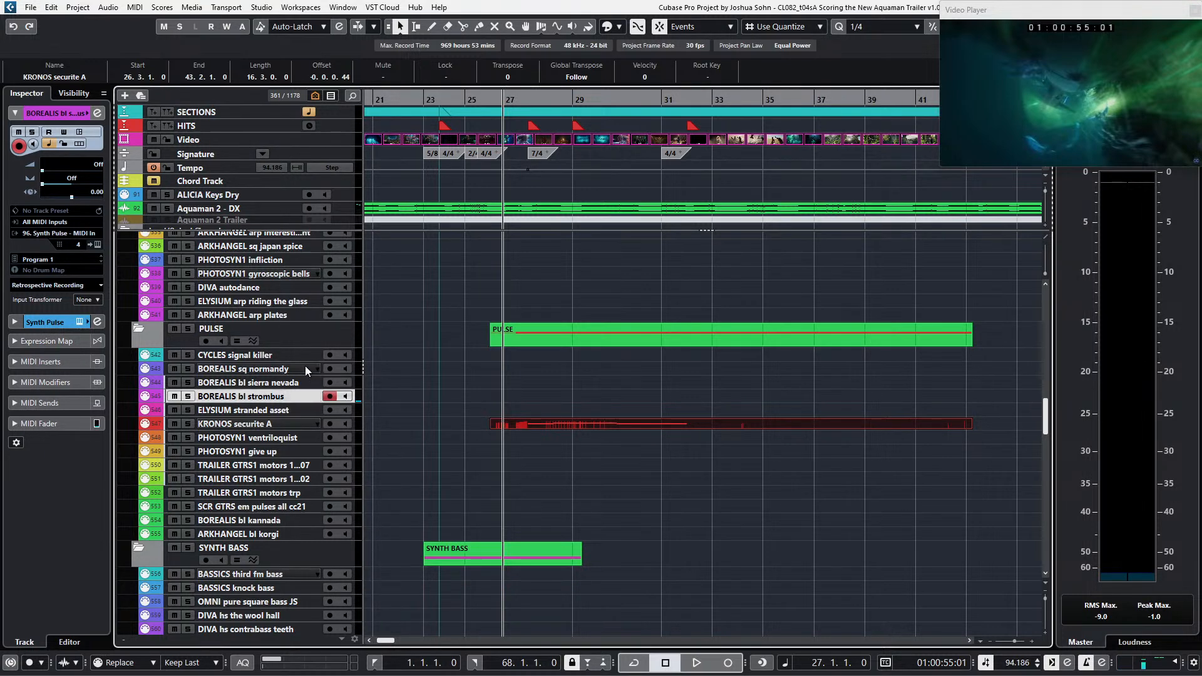
# Step: Audition the synth bass tracks from BASSICS third fm bass down to DIVA hs furry animal
pyautogui.scroll(-3, 310, 430)
pyautogui.scroll(-3, 407, 477)
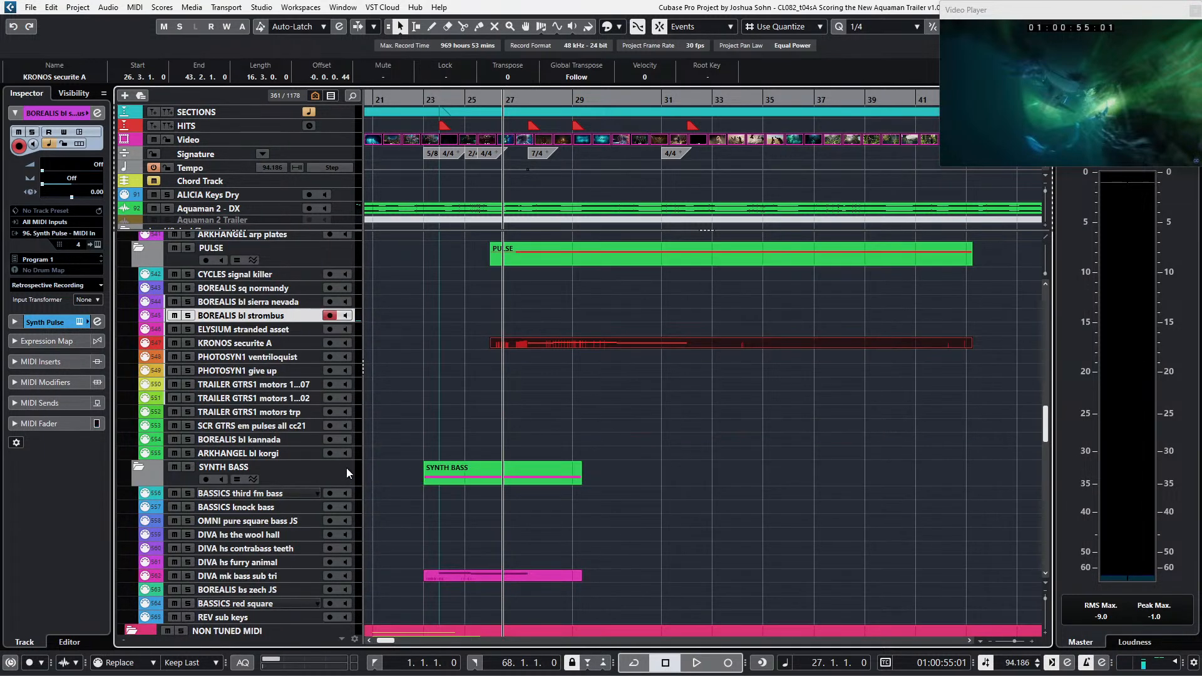
pyautogui.scroll(-6, 347, 468)
pyautogui.click(299, 329)
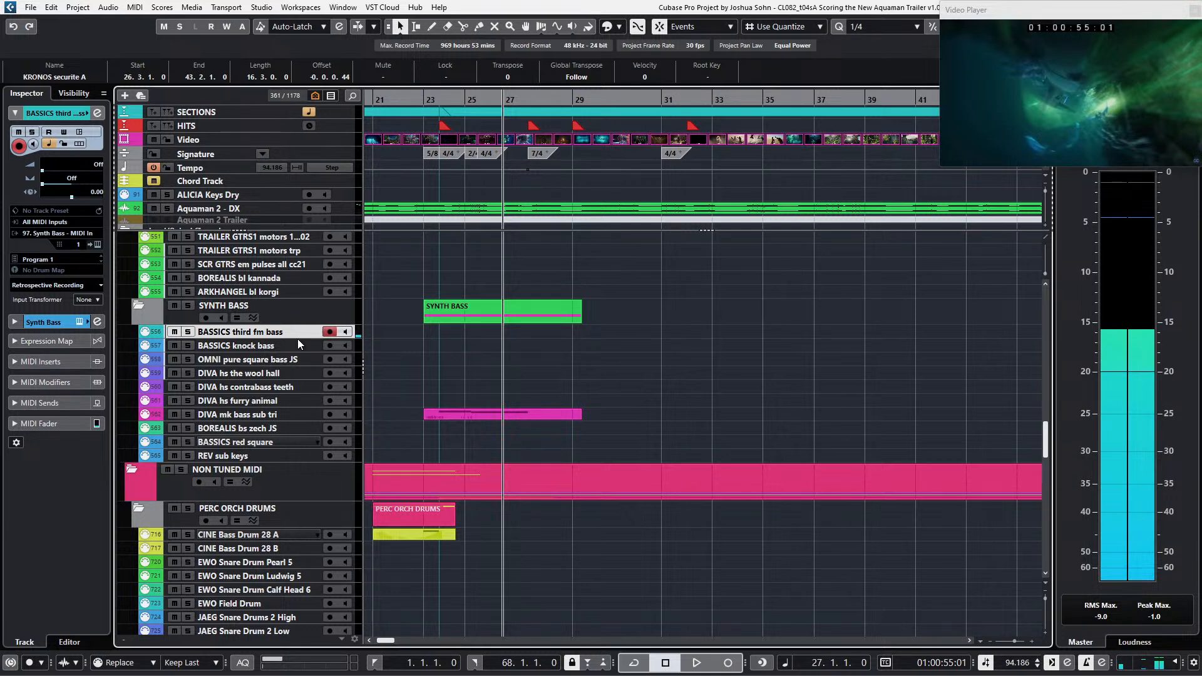
pyautogui.press('Down')
pyautogui.press('Down')
pyautogui.press('Down')
pyautogui.press('Down')
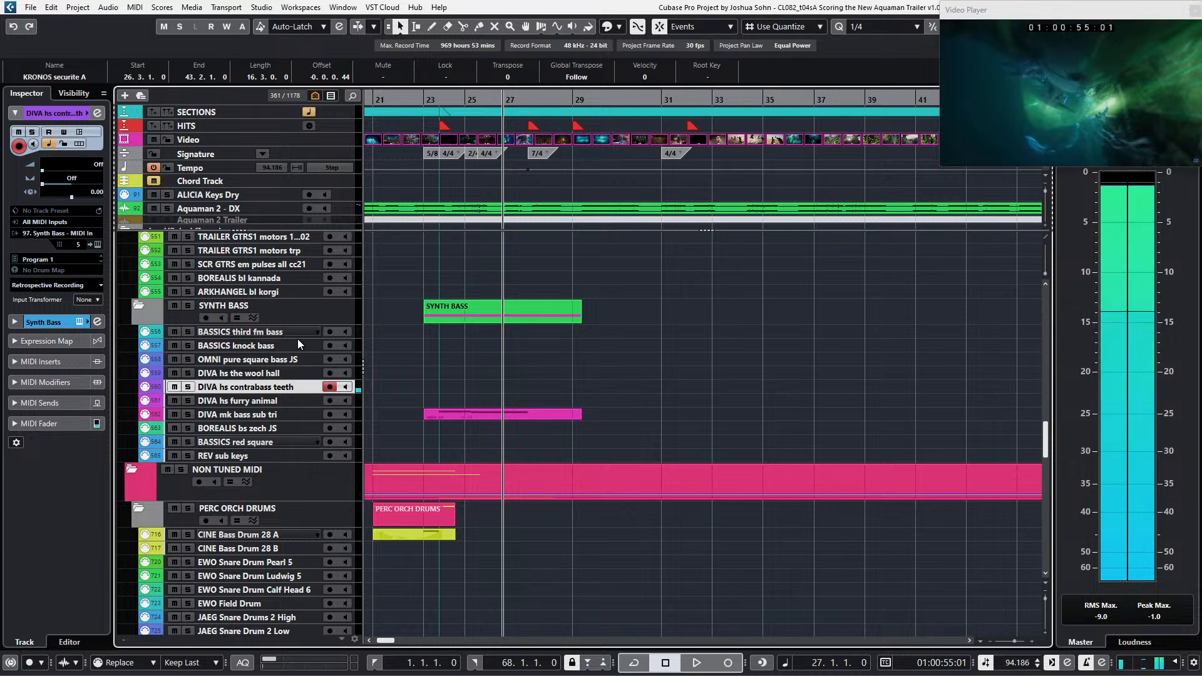
pyautogui.press('Down')
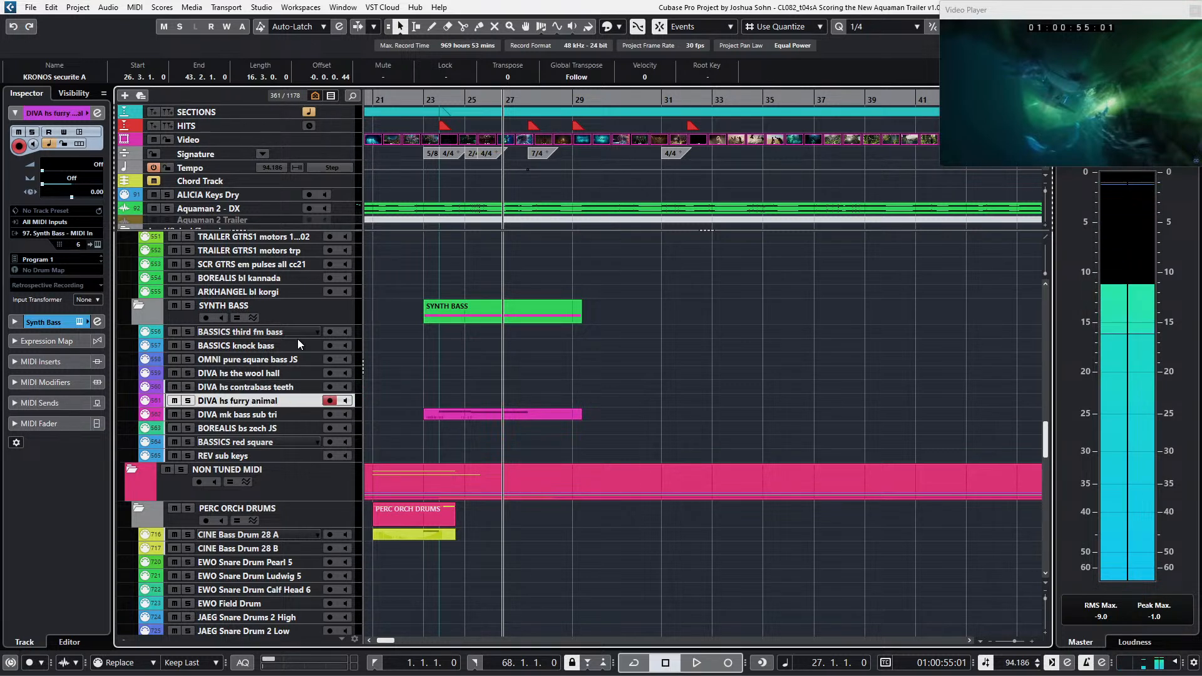
# Step: Try recording a bass take on DIVA hs furry animal through bar 28, then delete the recorded part
pyautogui.press('KP_Multiply')
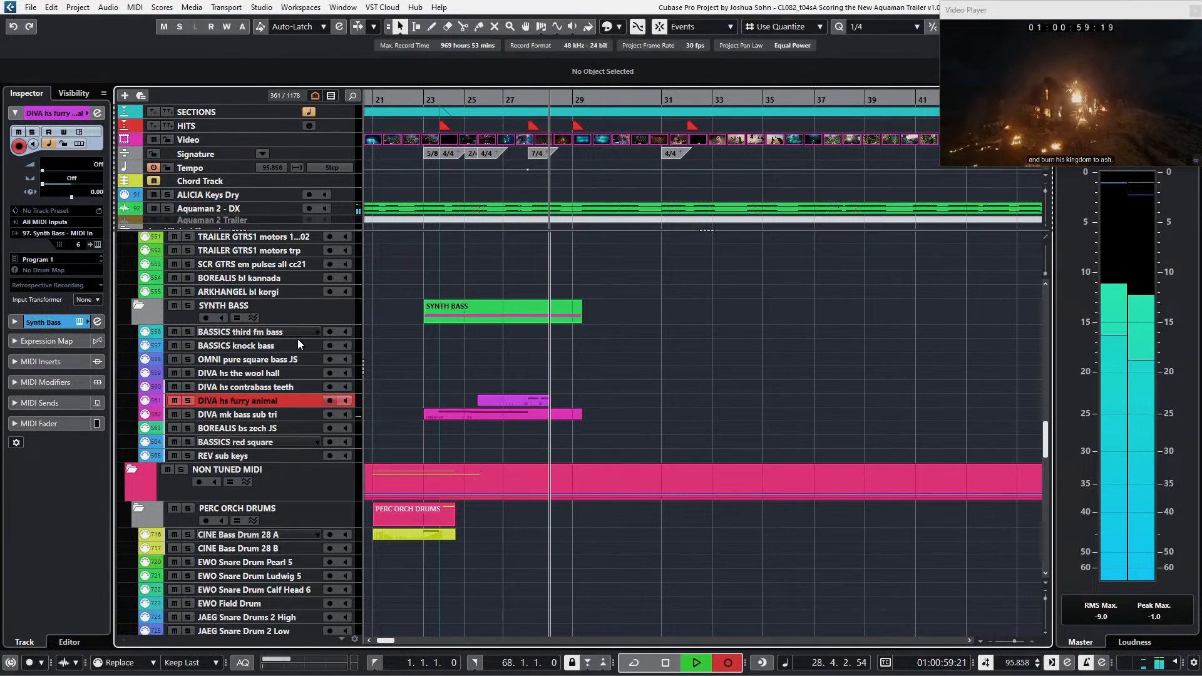
pyautogui.press('space')
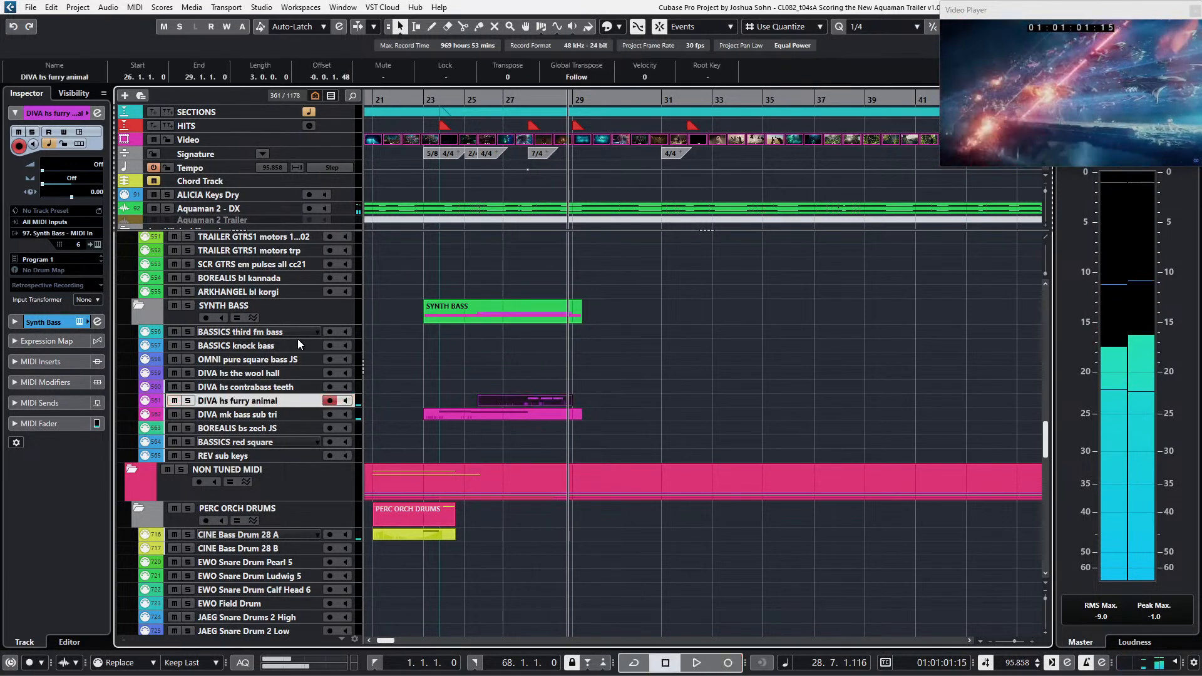
pyautogui.press('Delete')
# Step: Select the BASSICS third fm bass track and record a bass line from bar 26 into bar 29
pyautogui.click(297, 359)
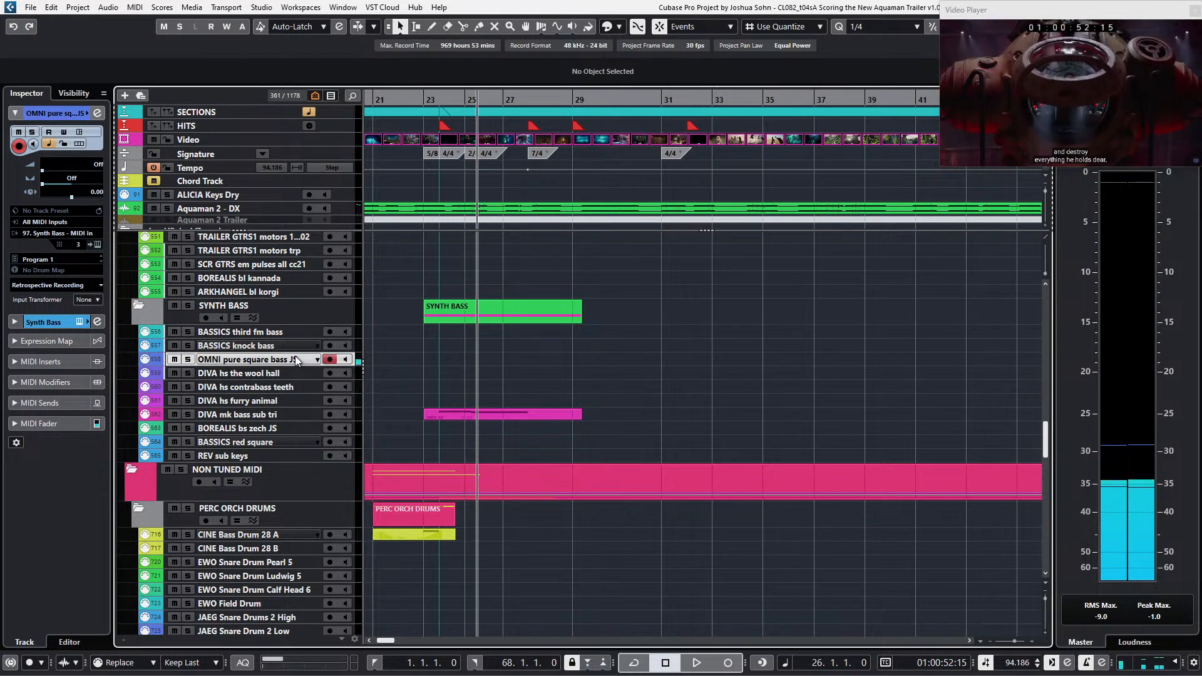
pyautogui.press('Up')
pyautogui.press('Up')
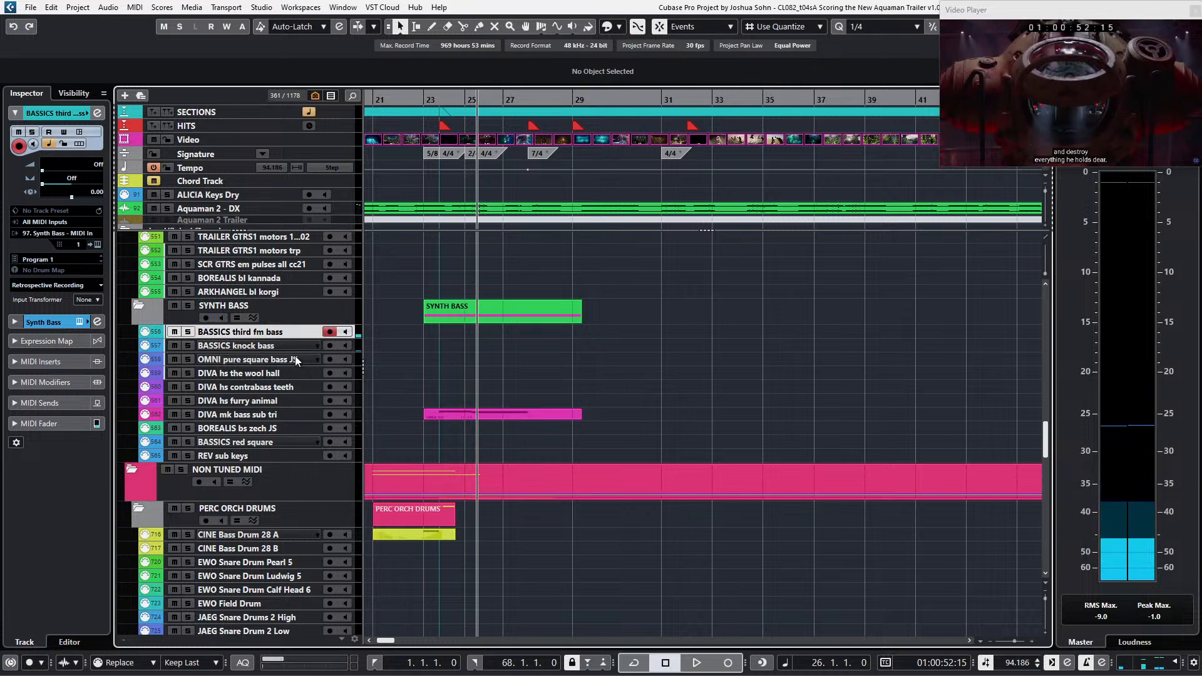
pyautogui.press('KP_Multiply')
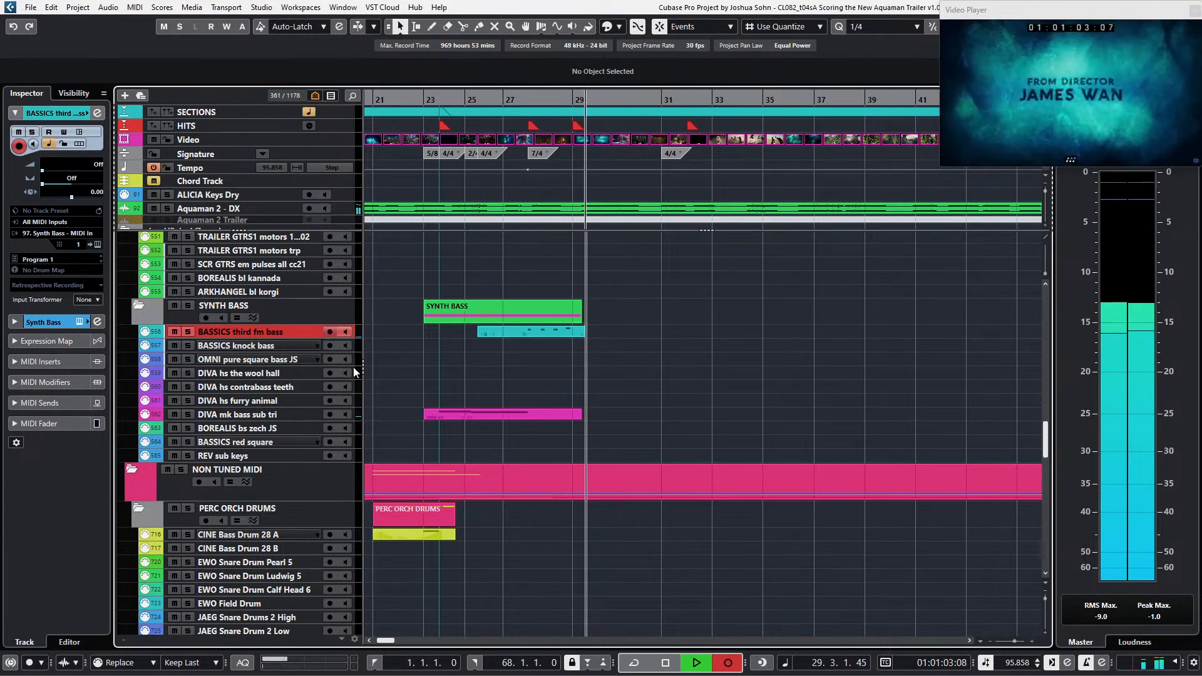
pyautogui.press('space')
# Step: In the recorded BASSICS third fm bass part, quantize the three A1 notes to 1/8 and raise the third to B1
pyautogui.doubleClick(544, 329)
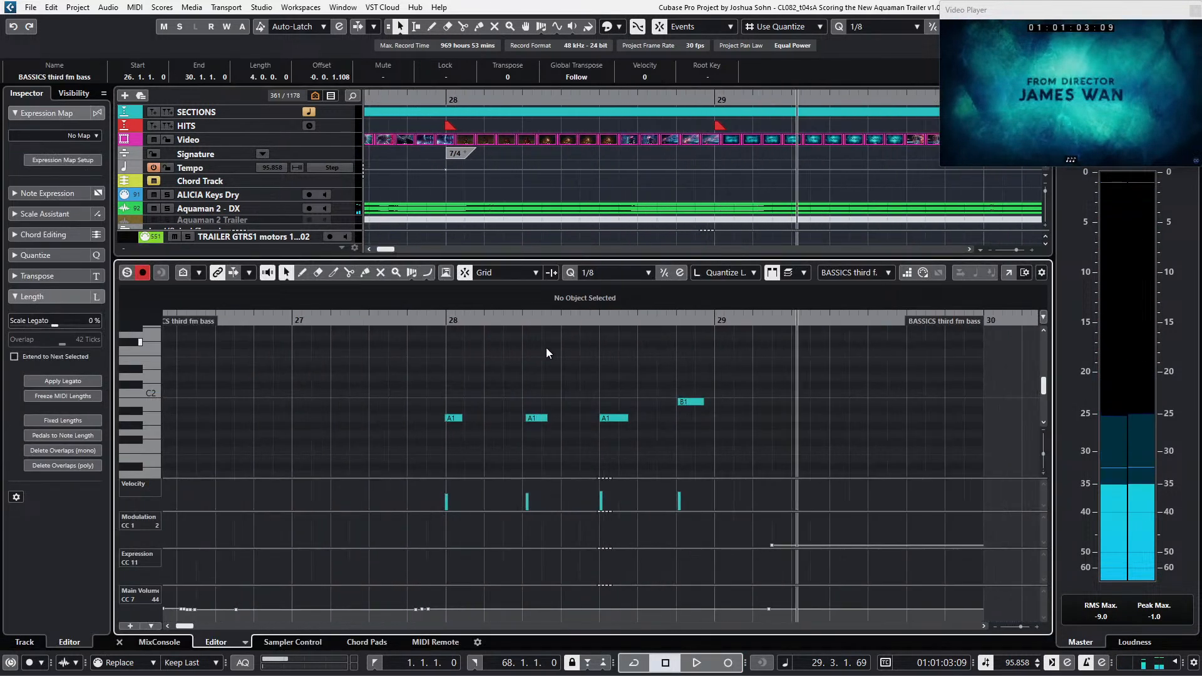
pyautogui.moveTo(462, 374); pyautogui.dragTo(660, 461)
pyautogui.press('l')
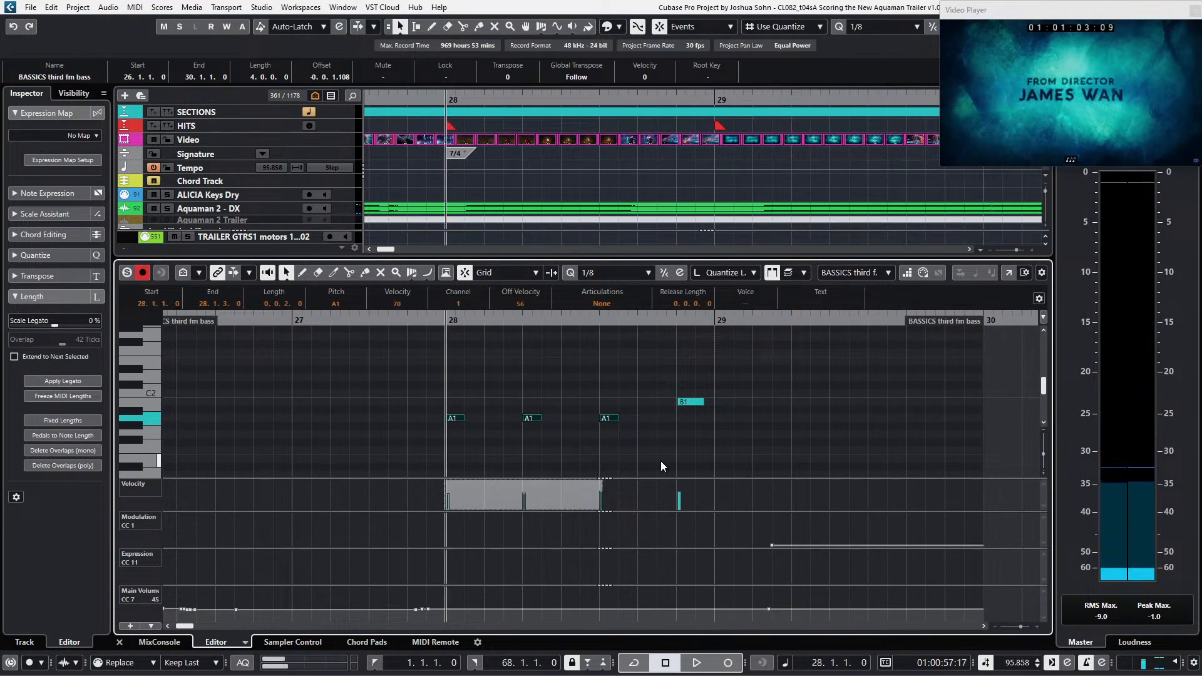
pyautogui.click(692, 401)
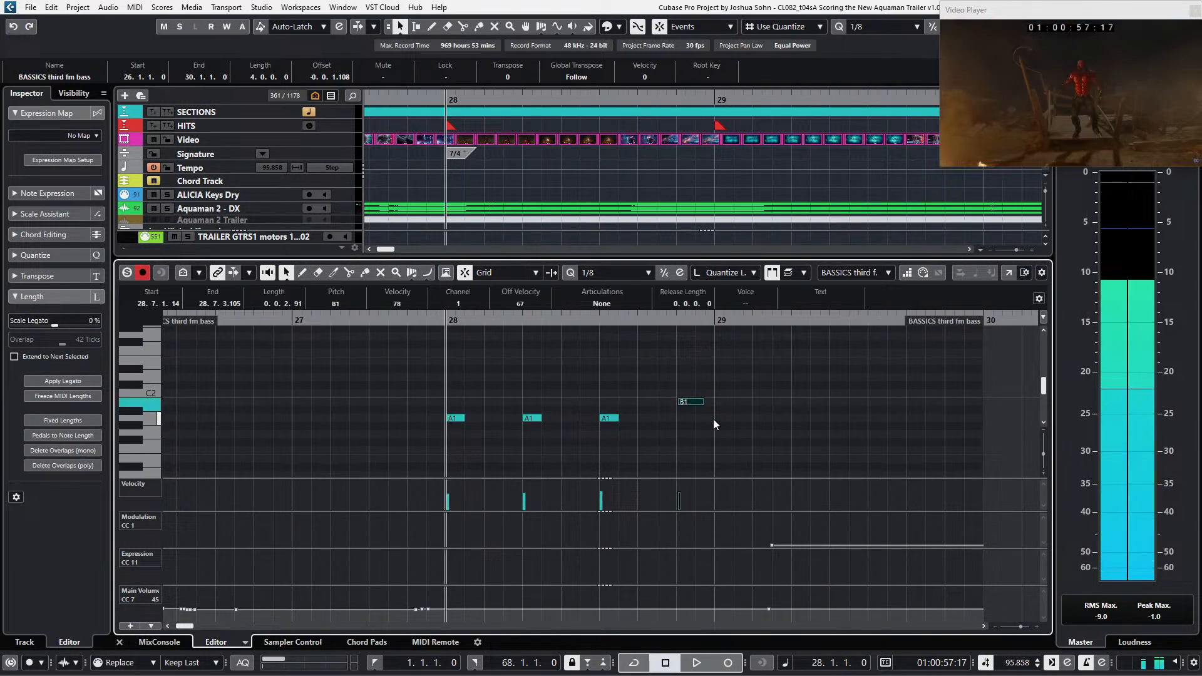
pyautogui.press('Left')
pyautogui.press('Up')
pyautogui.press('Up')
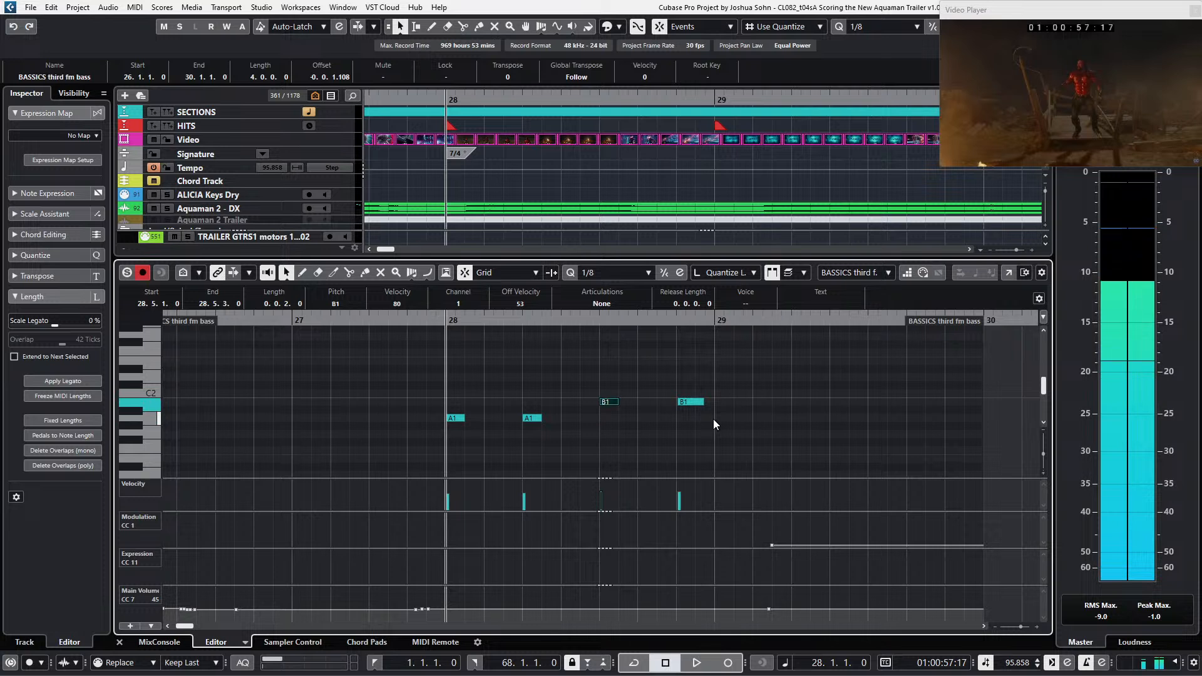
# Step: Quantize the last B1 note of bar 28 to 1/8 and select all four bass notes
pyautogui.moveTo(686, 376); pyautogui.dragTo(697, 432)
pyautogui.press('q')
pyautogui.moveTo(401, 385); pyautogui.dragTo(751, 454)
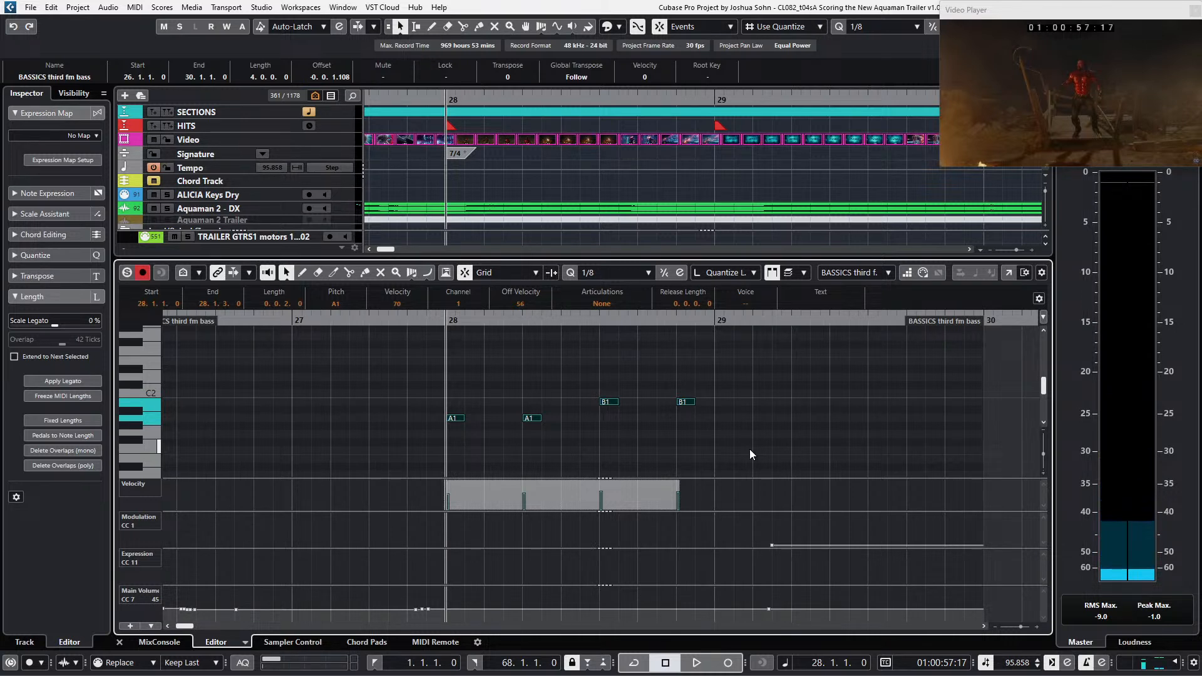
# Step: Copy the four bass notes of bar 28 to bar 29 and transpose the copies up three semitones
pyautogui.press('space')
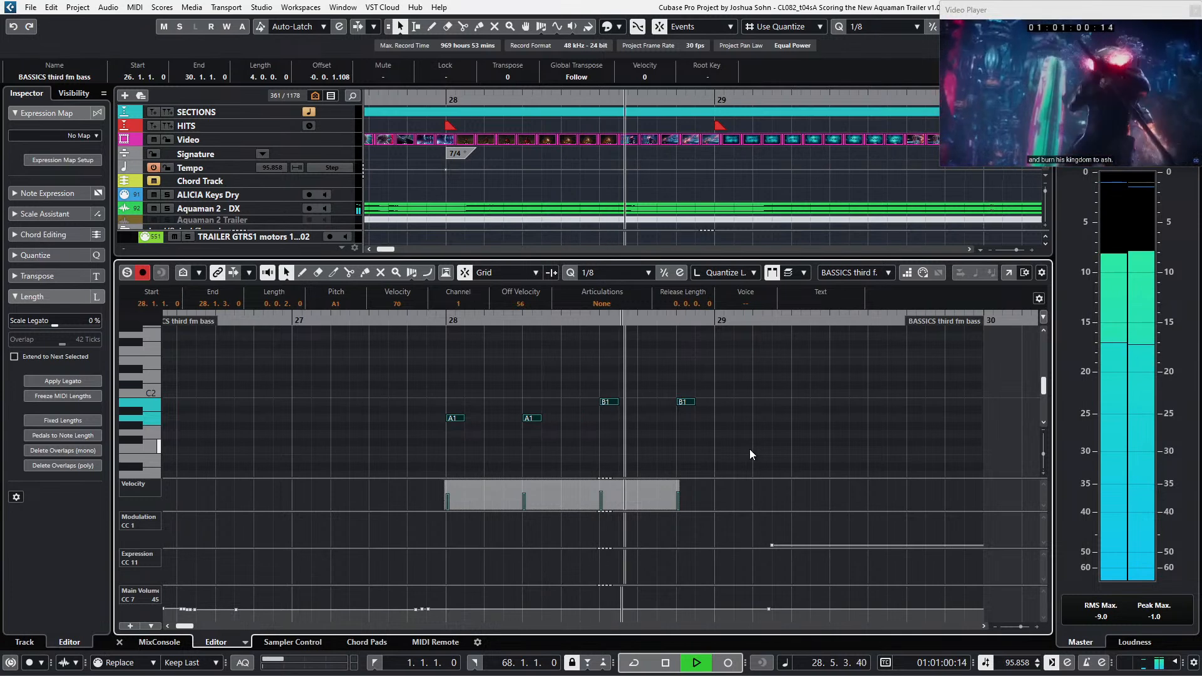
pyautogui.press('space')
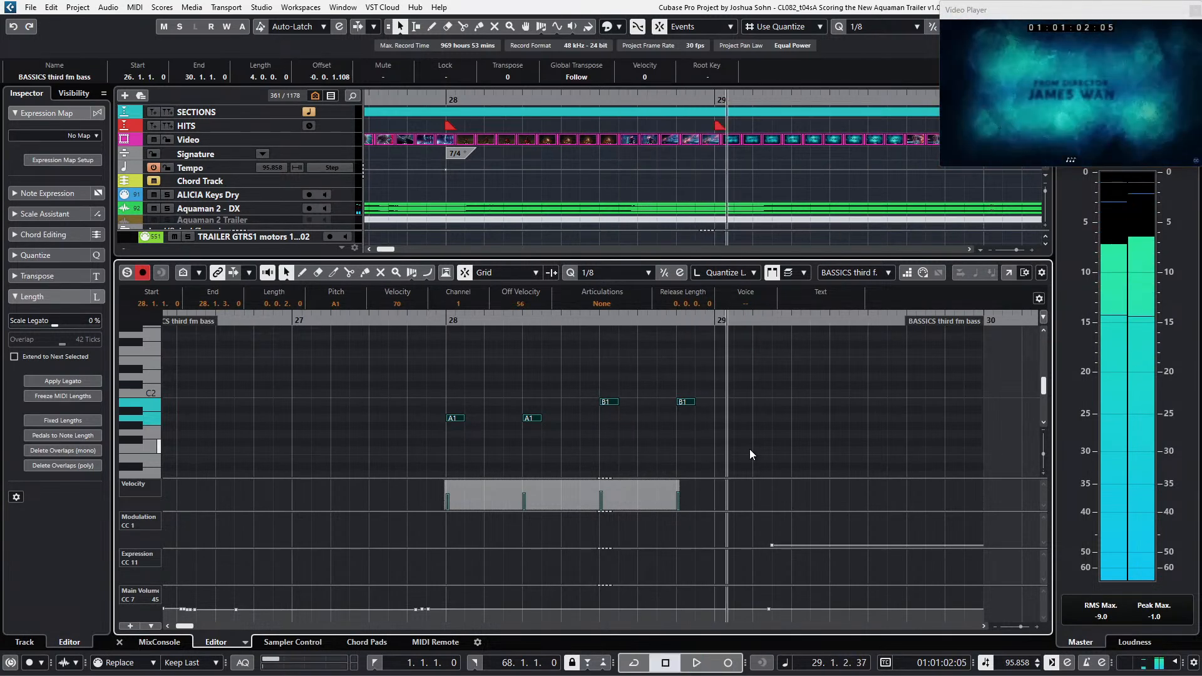
pyautogui.scroll(-2, 527, 374)
pyautogui.moveTo(421, 375); pyautogui.dragTo(716, 442)
pyautogui.hotkey('ctrl', 'c')
pyautogui.hotkey('shift', 'b')
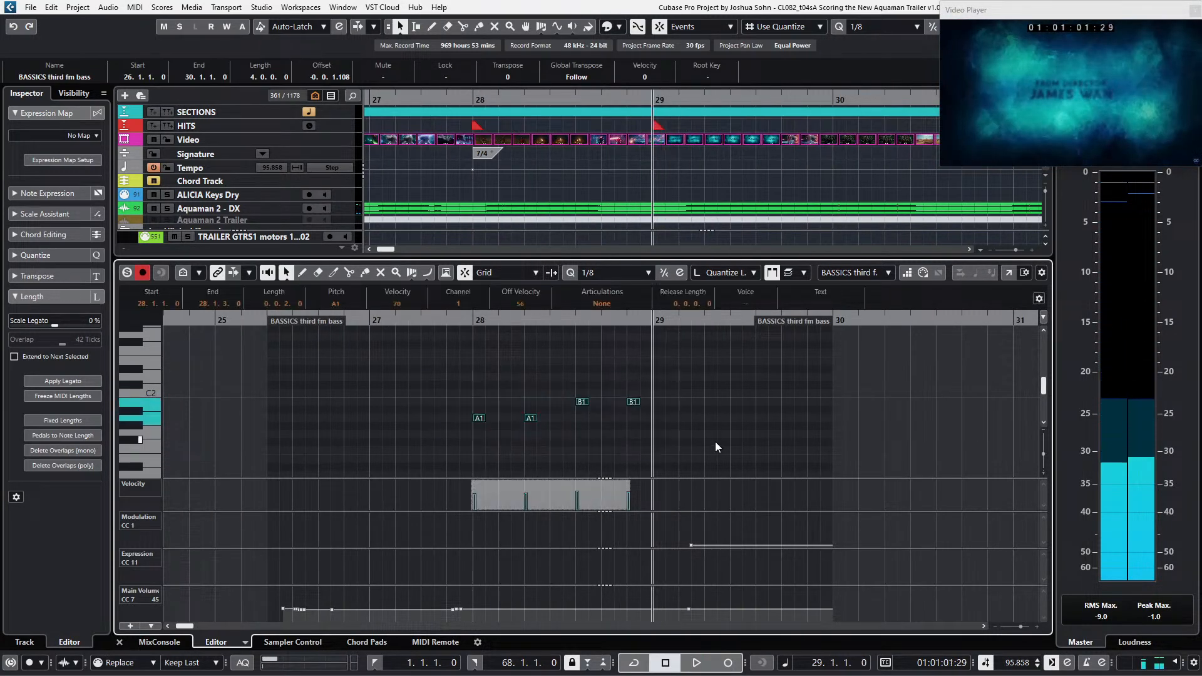
pyautogui.hotkey('ctrl', 'v')
pyautogui.press('Up')
pyautogui.press('Up')
pyautogui.press('Up')
# Step: Transpose the last two notes of bar 29 down three semitones to B1 and play the phrase back
pyautogui.moveTo(722, 361); pyautogui.dragTo(840, 394)
pyautogui.press('Down')
pyautogui.press('Down')
pyautogui.press('Down')
pyautogui.press('space')
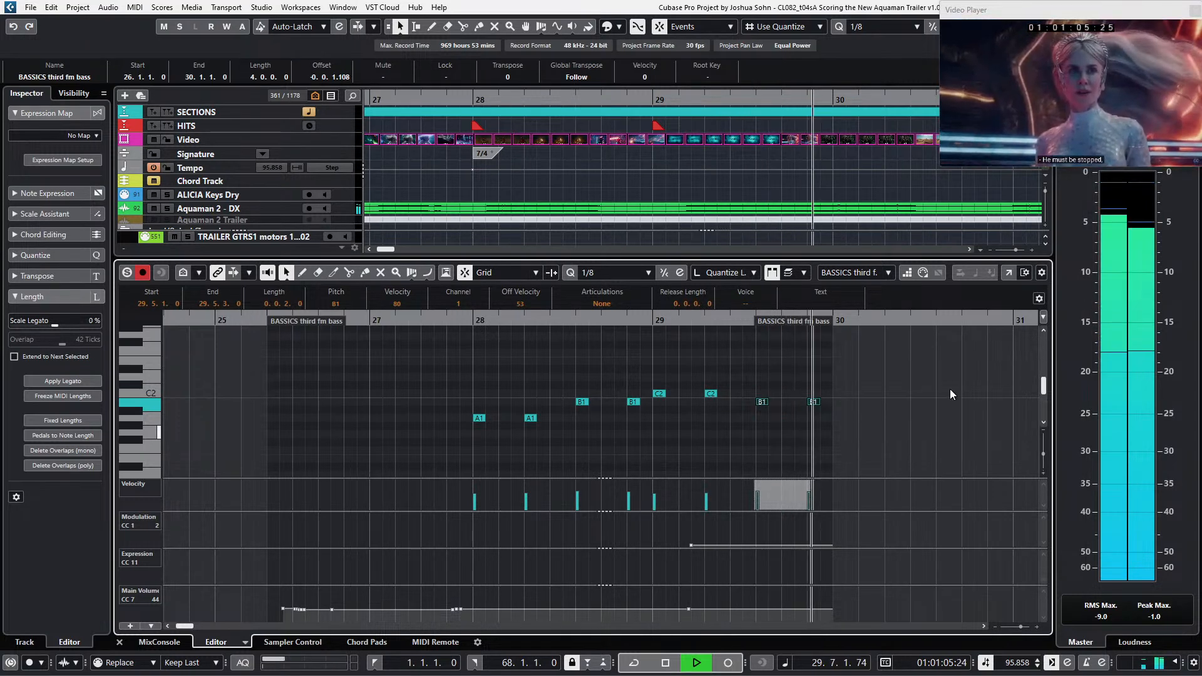
pyautogui.press('space')
# Step: Extend the BASSICS third fm bass part from bar 1 to bar 65 and reopen it for note editing
pyautogui.press('Return')
pyautogui.scroll(-3, 917, 349)
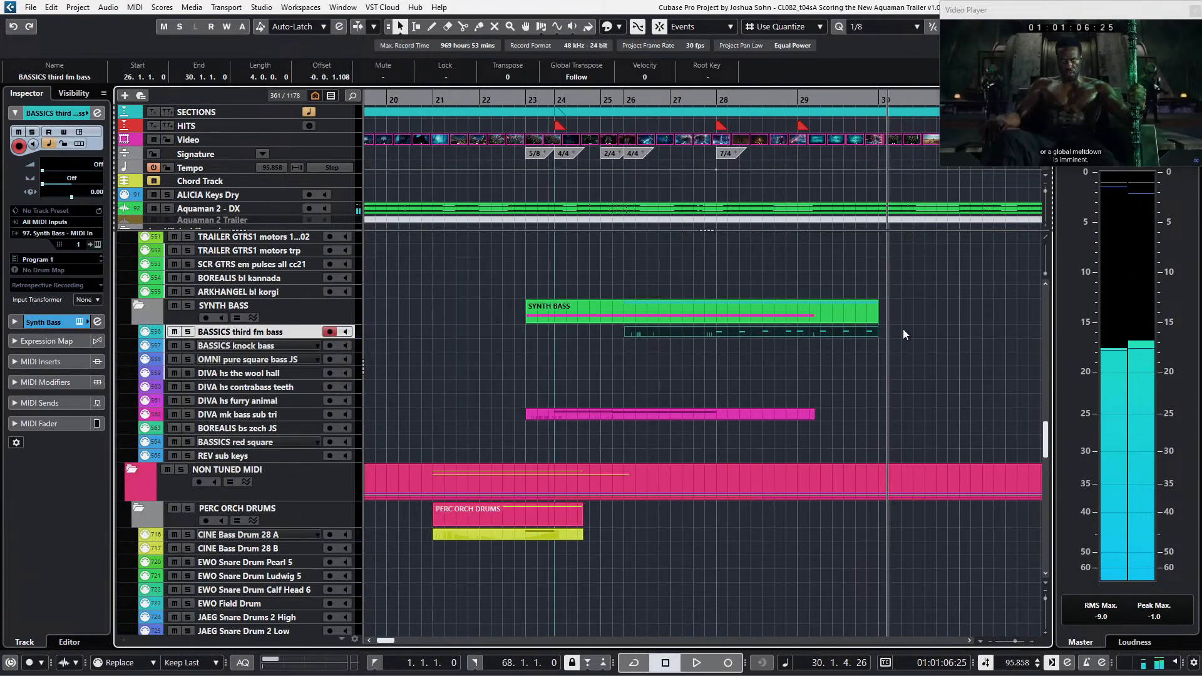
pyautogui.doubleClick(903, 328)
pyautogui.hotkey('ctrl', 'shift', 'a')
pyautogui.doubleClick(903, 328)
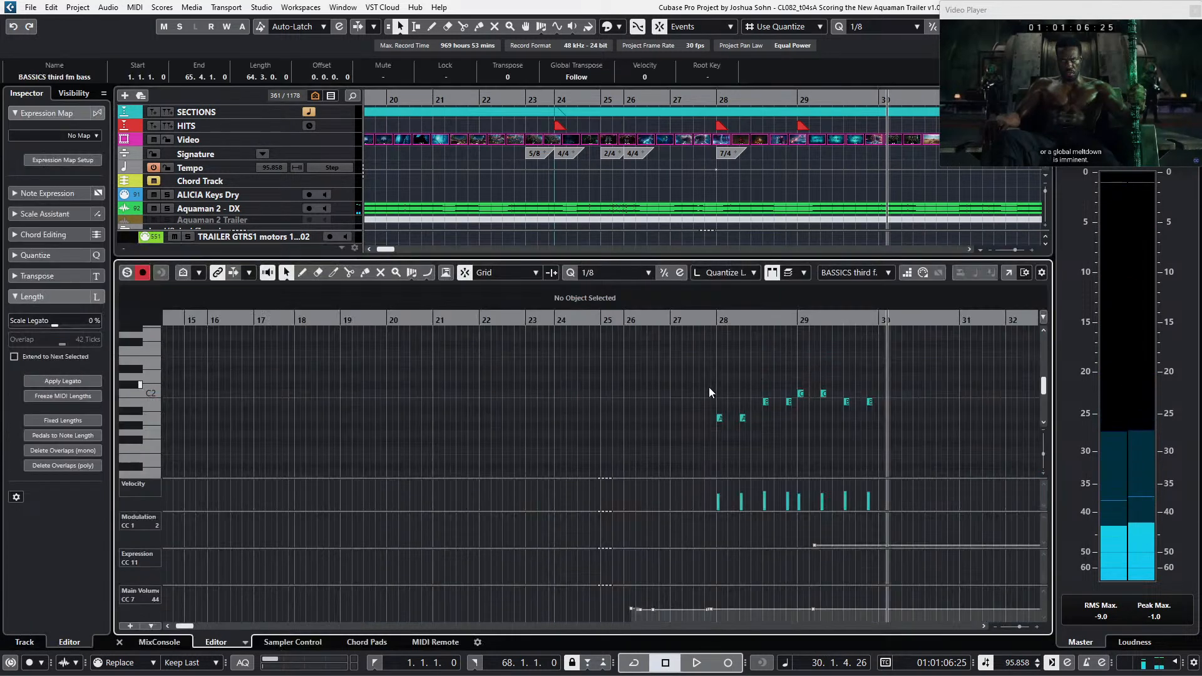
# Step: Copy the two A1 notes of bar 28 and paste the pair three times in succession starting at bar 30
pyautogui.moveTo(715, 384); pyautogui.dragTo(752, 423)
pyautogui.hscroll(2, 757, 407)
pyautogui.press('KP_Subtract')
pyautogui.hotkey('ctrl', 'v')
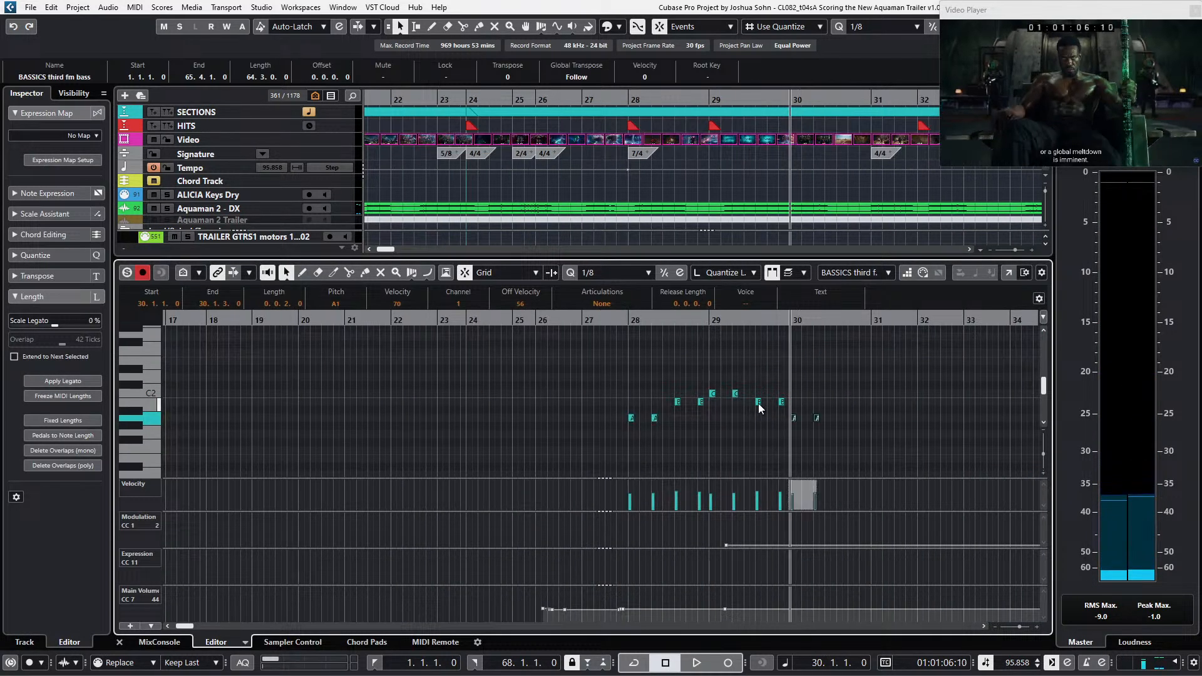
pyautogui.scroll(3, 814, 385)
pyautogui.press('space')
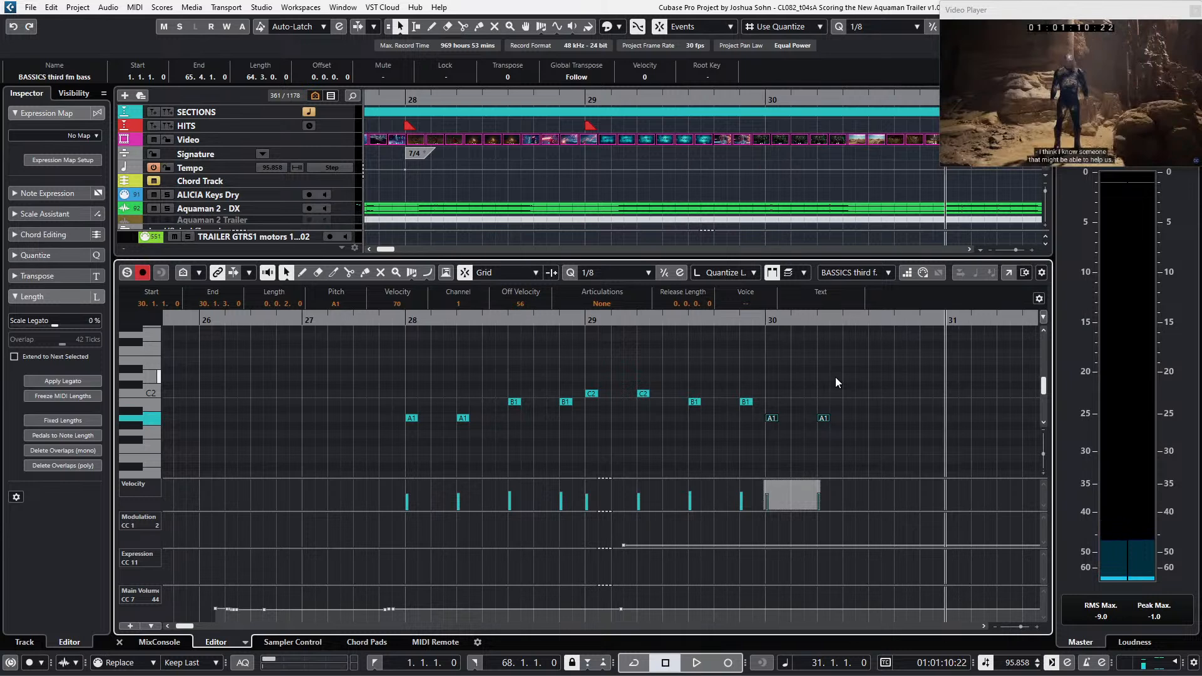
pyautogui.hotkey('ctrl', 'v')
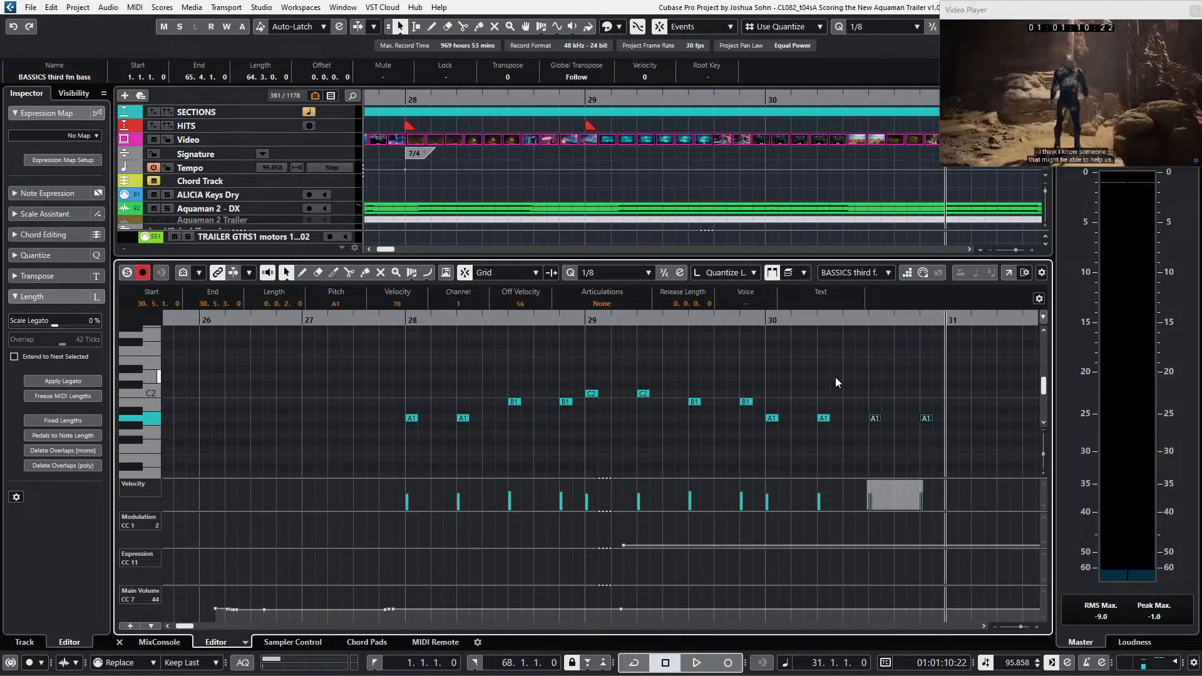
pyautogui.hotkey('ctrl', 'v')
pyautogui.hscroll(3, 835, 377)
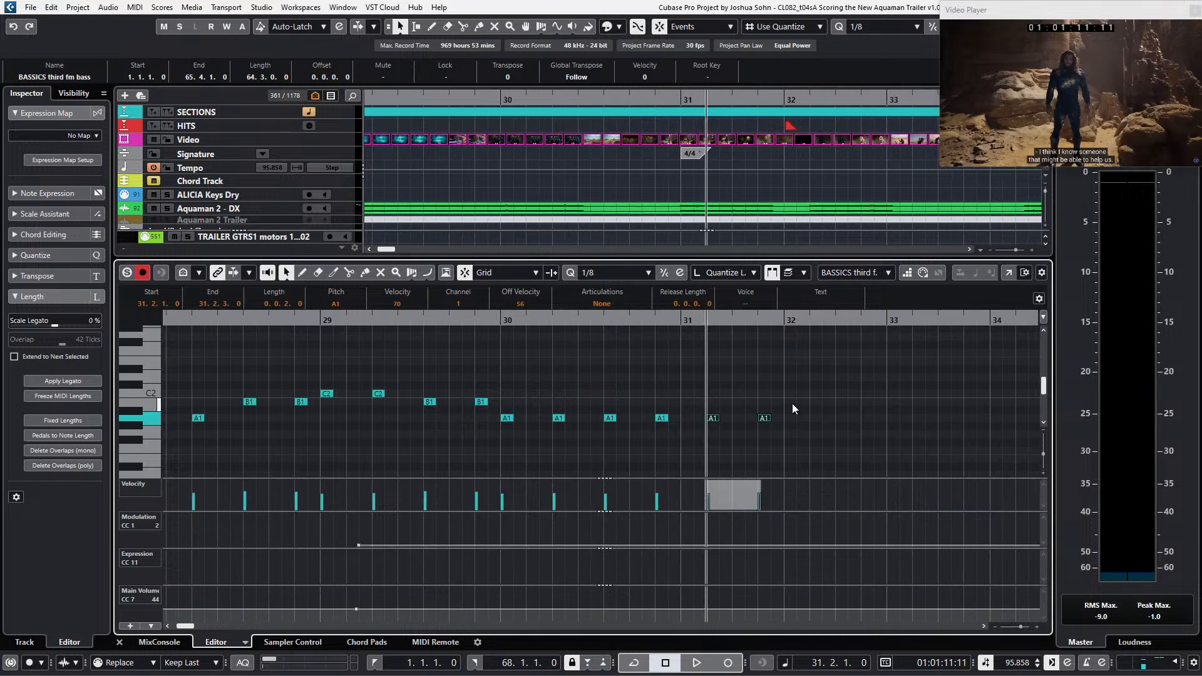
# Step: Play back the pasted A1 notes from bar 30 against the video
pyautogui.press('KP_Subtract')
pyautogui.press('KP_Subtract')
pyautogui.press('KP_Subtract')
pyautogui.press('KP_Add')
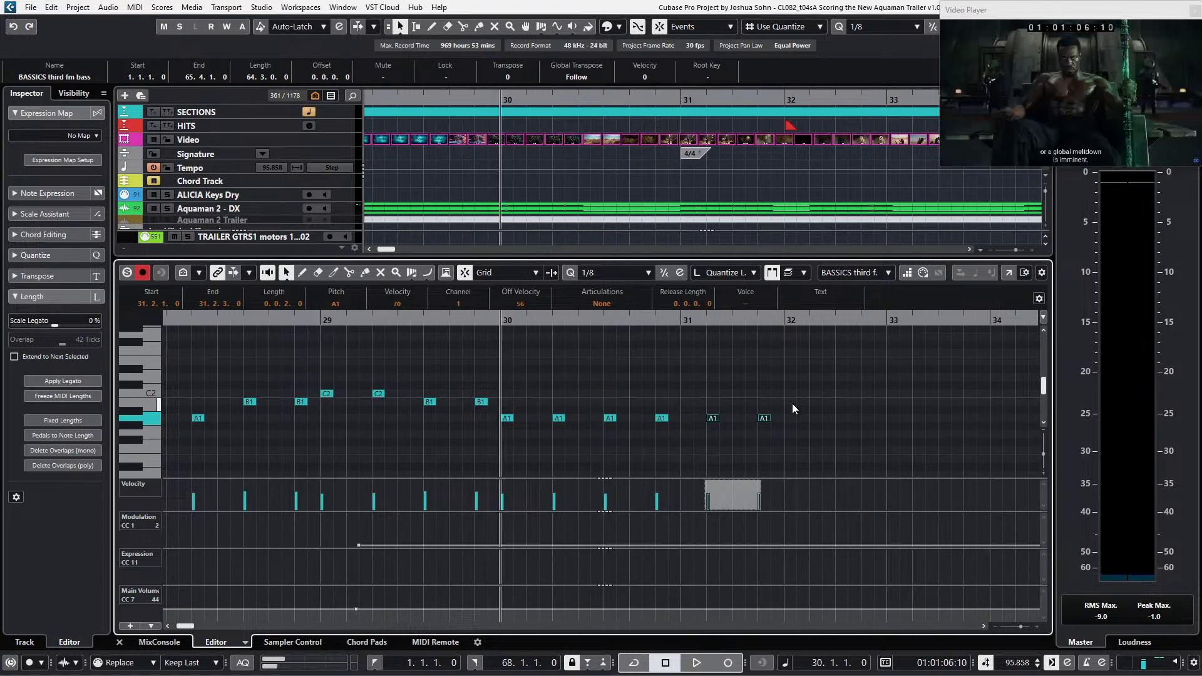
pyautogui.press('space')
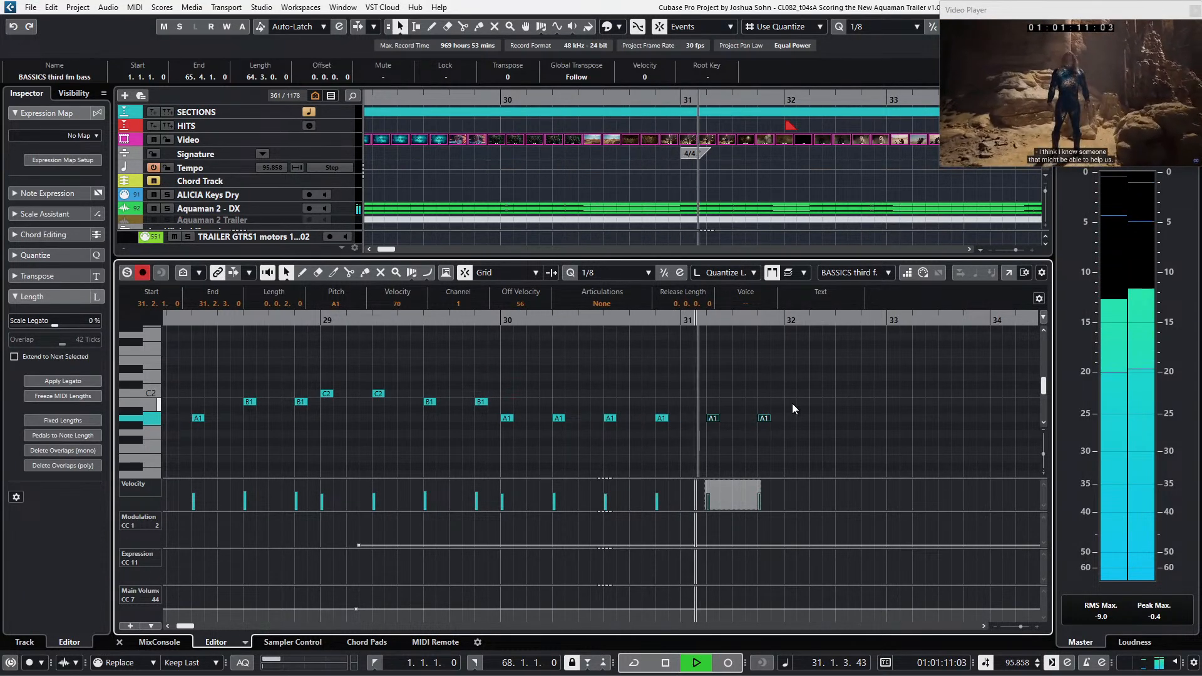
pyautogui.press('space')
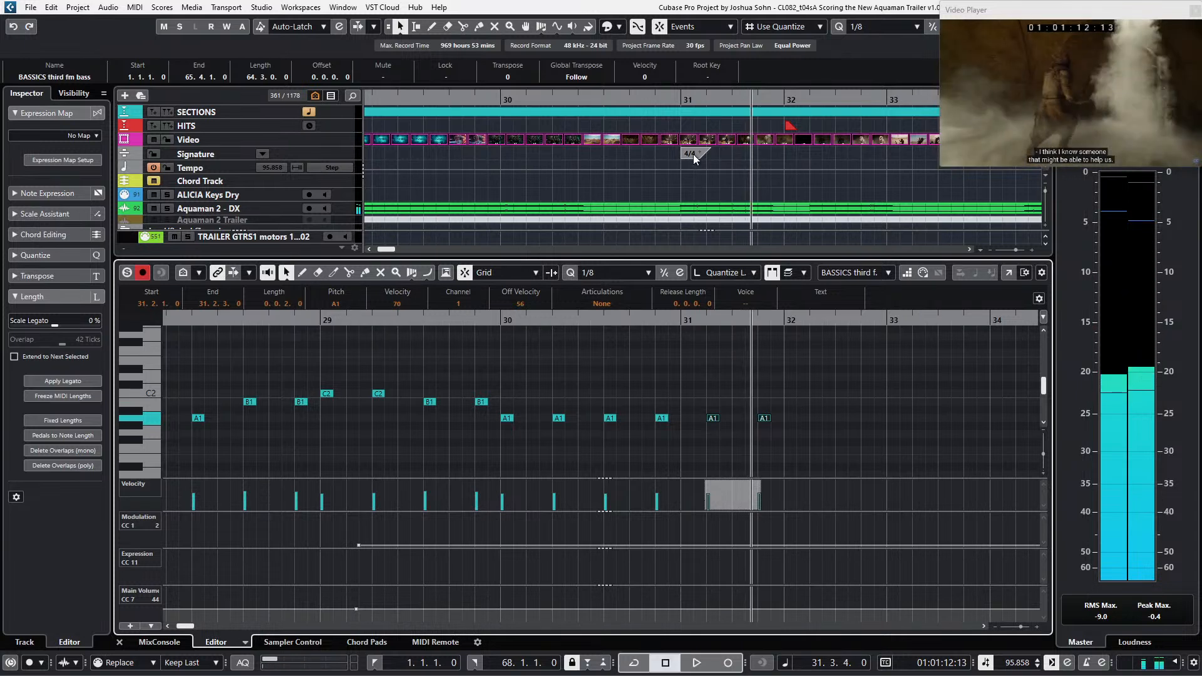
# Step: Replace the 4/4 time signature at bar 31 with a 4/4 signature at bar 30 and play the passage back
pyautogui.click(691, 157)
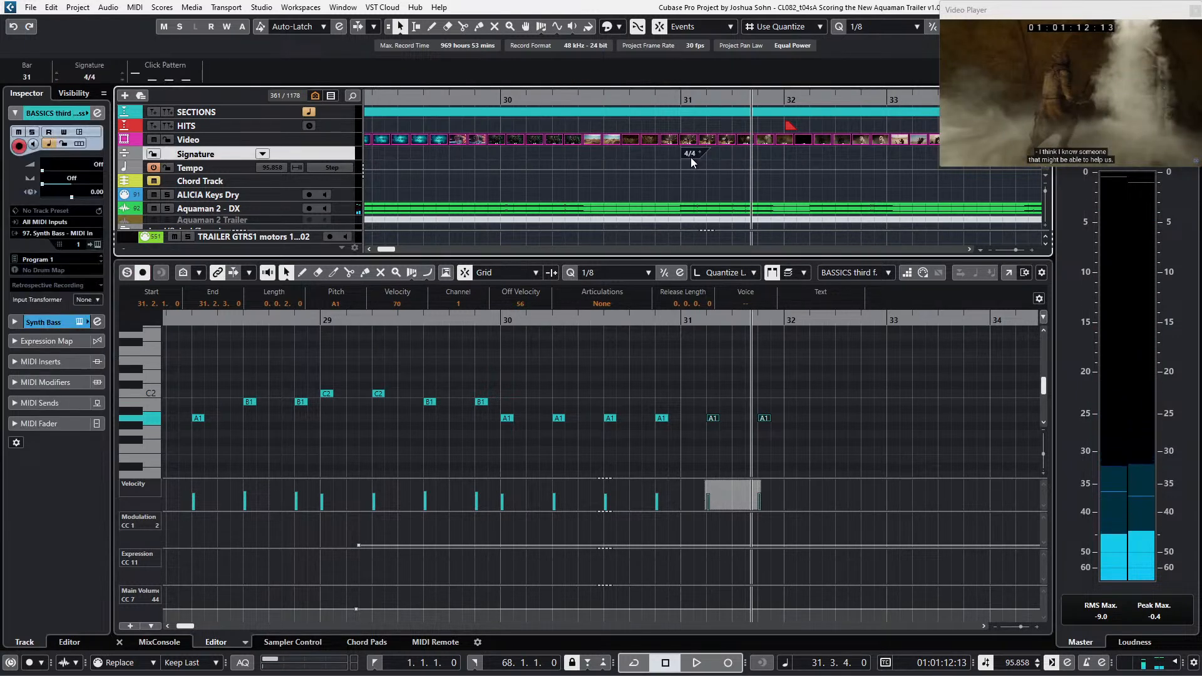
pyautogui.press('Delete')
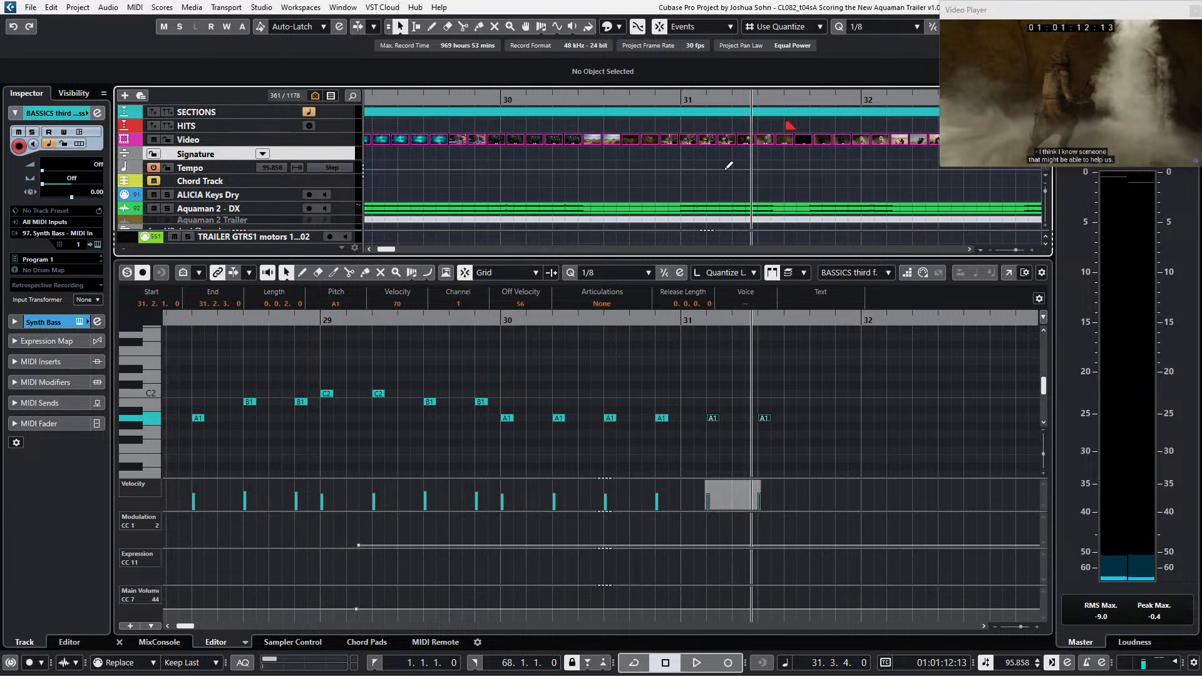
pyautogui.press('KP_Subtract')
pyautogui.press('KP_Subtract')
pyautogui.keyDown('alt'); pyautogui.click(508, 156); pyautogui.keyUp('alt')
pyautogui.press('Return')
pyautogui.press('space')
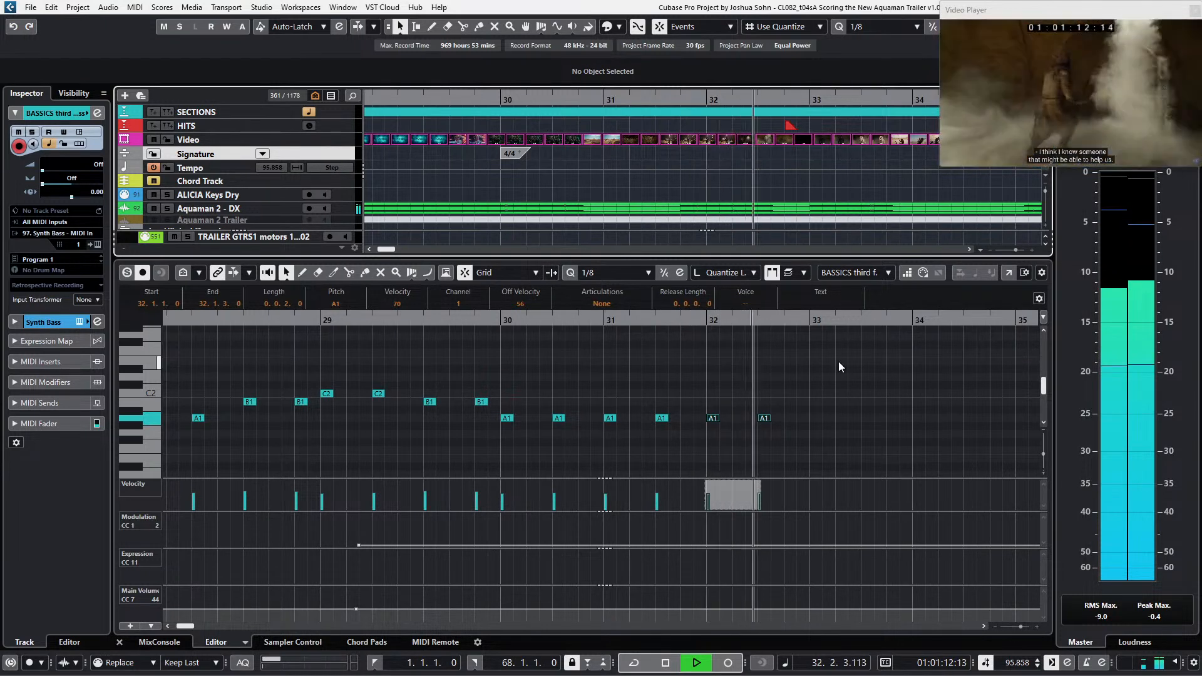
pyautogui.press('space')
# Step: Duplicate the A1 note at 32.3 directly after itself and play the ending back
pyautogui.scroll(3, 793, 385)
pyautogui.moveTo(779, 397); pyautogui.dragTo(721, 448)
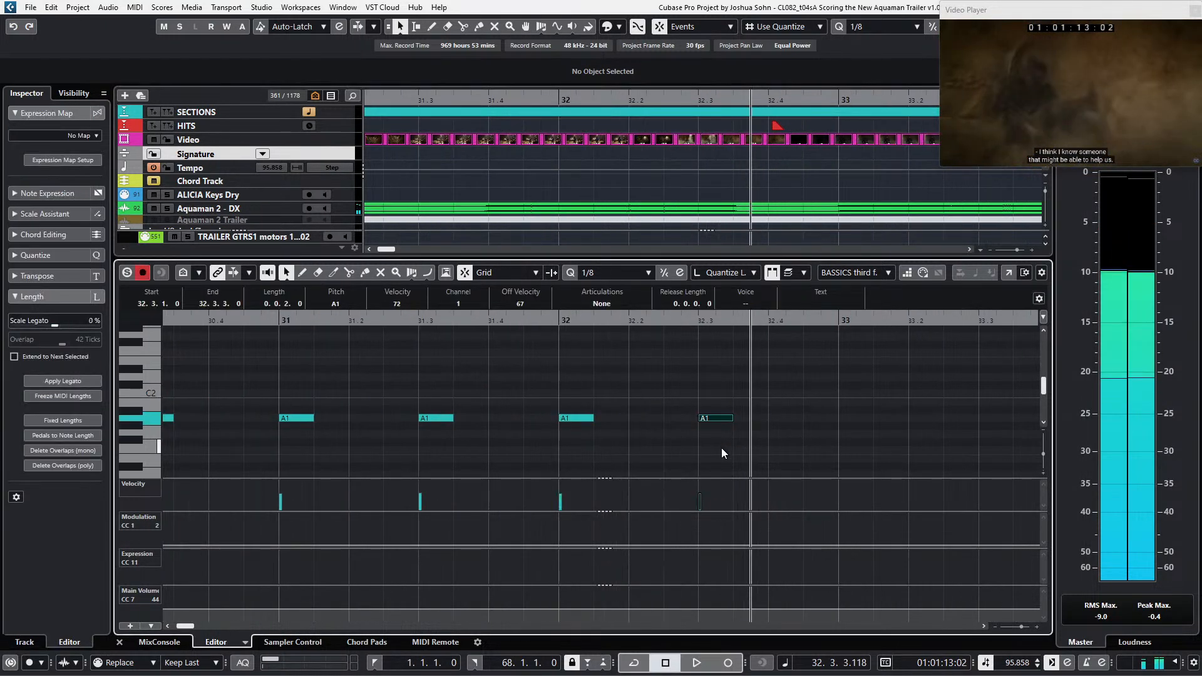
pyautogui.press('KP_Subtract')
pyautogui.hotkey('ctrl', 'd')
pyautogui.press('KP_Subtract')
pyautogui.press('space')
pyautogui.scroll(-3, 721, 449)
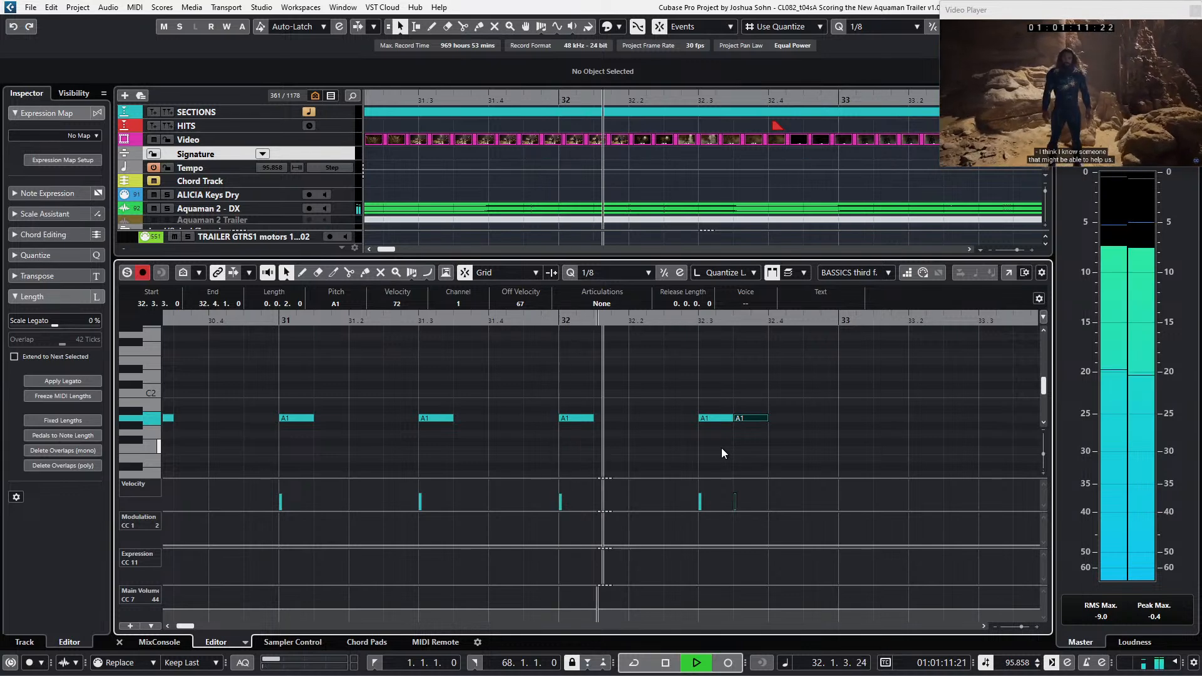
pyautogui.press('space')
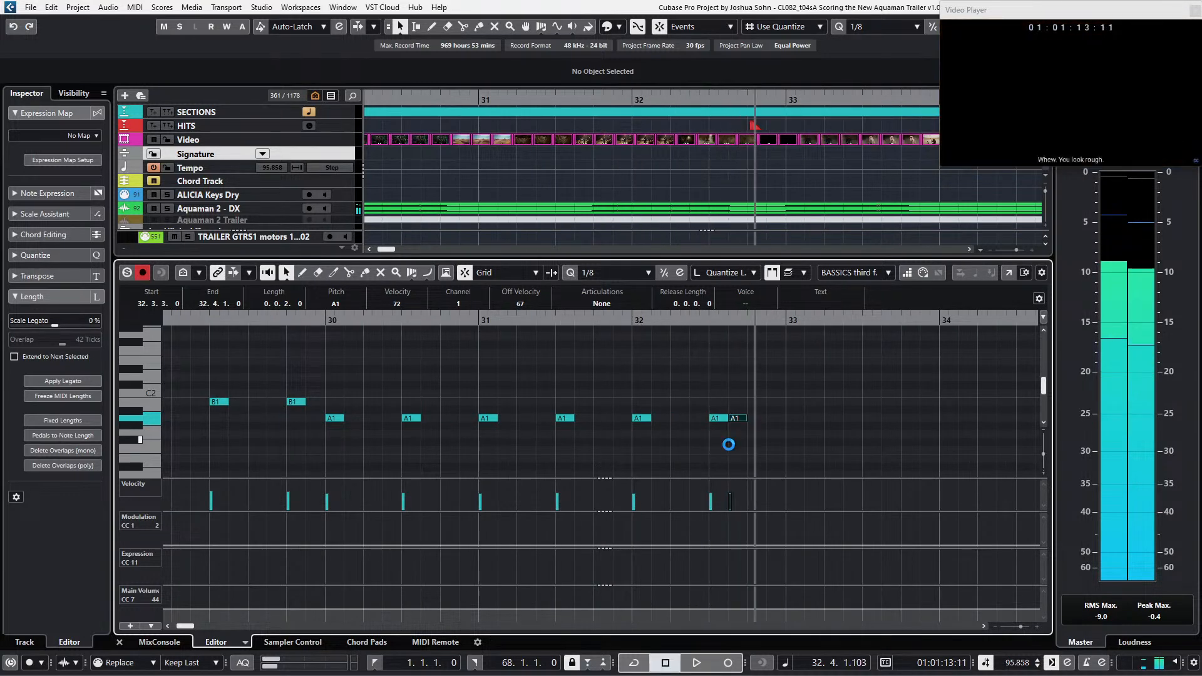
# Step: Shift the duplicated A1 note one eighth later to 32.4.1 and listen to the ending from bar 32
pyautogui.press('KP_Subtract')
pyautogui.press('space')
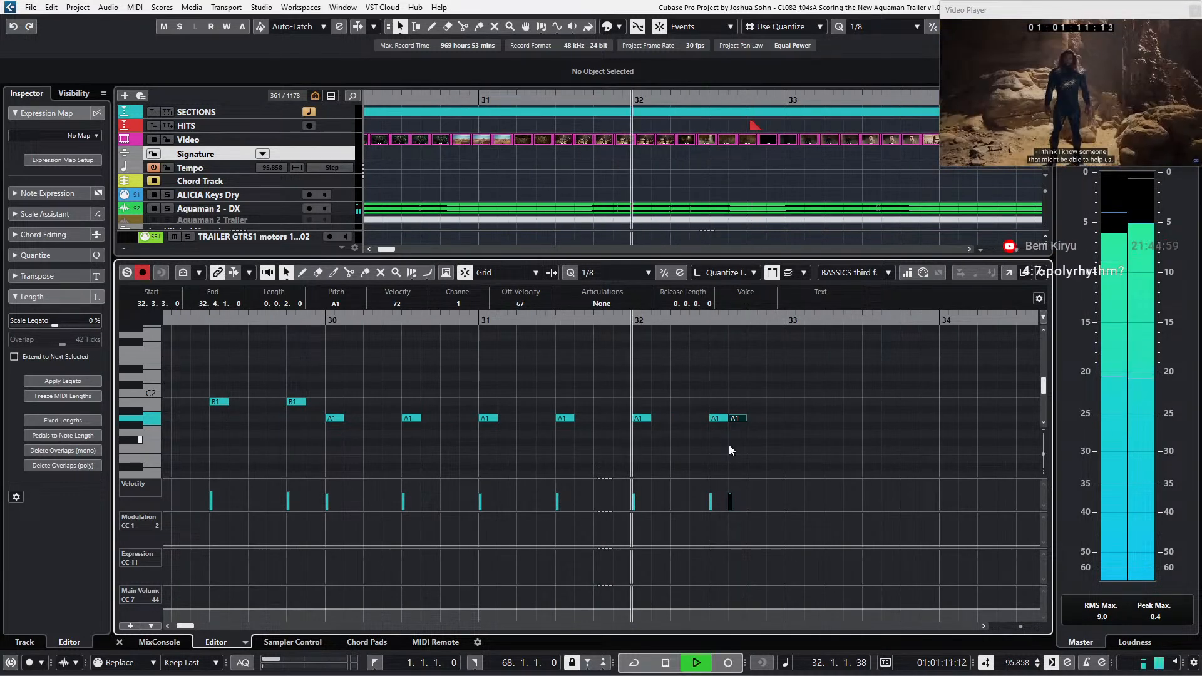
pyautogui.press('KP_Subtract')
pyautogui.press('KP_Subtract')
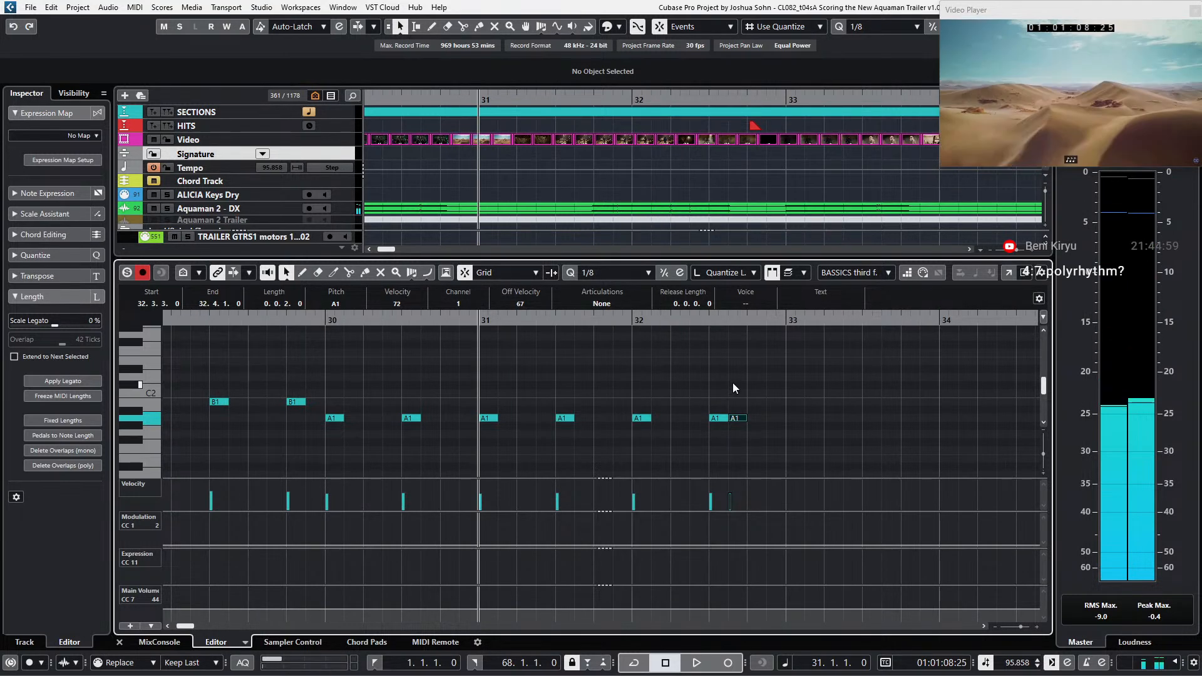
pyautogui.scroll(-1, 733, 383)
pyautogui.hotkey('ctrl', 'Right')
pyautogui.press('KP_Add')
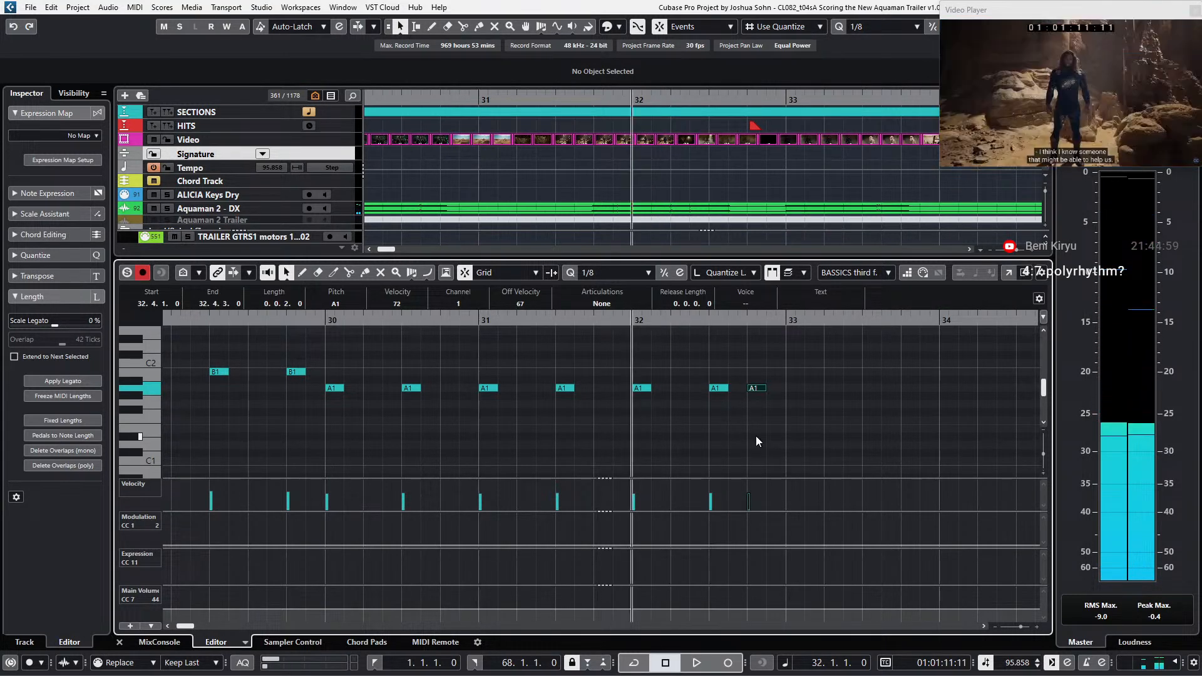
pyautogui.press('space')
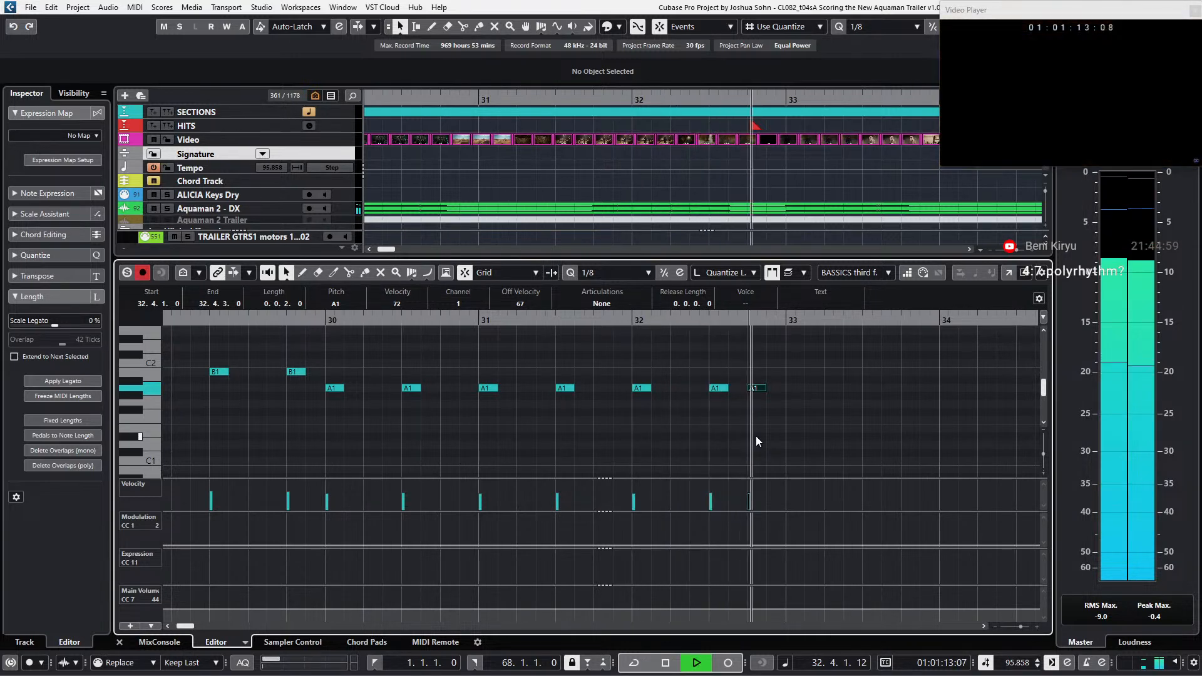
pyautogui.press('space')
# Step: Close the note editor and examine the arrangement around bars 25 to 33
pyautogui.press('Return')
pyautogui.press('g')
pyautogui.press('g')
pyautogui.press('g')
pyautogui.press('g')
pyautogui.press('g')
pyautogui.press('KP_Subtract')
pyautogui.press('KP_Subtract')
pyautogui.press('KP_Subtract')
pyautogui.press('KP_Subtract')
pyautogui.press('KP_Subtract')
pyautogui.press('KP_Subtract')
pyautogui.press('KP_Subtract')
pyautogui.press('KP_Subtract')
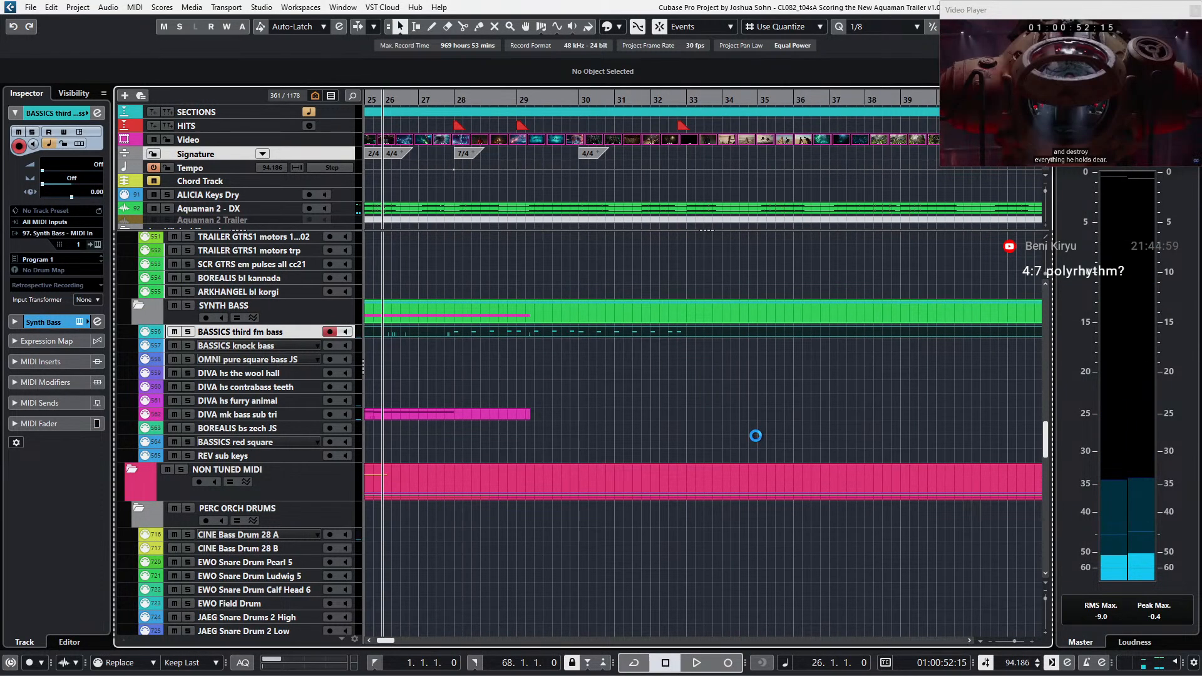
pyautogui.press('g')
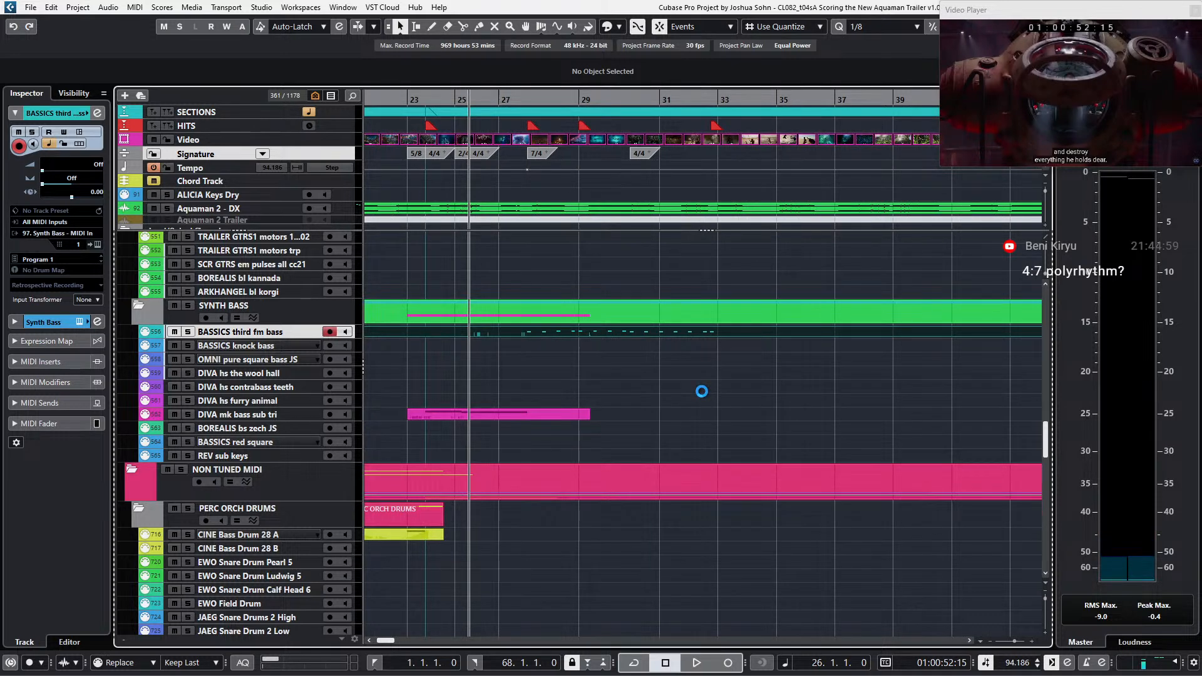
pyautogui.press('KP_Add')
pyautogui.press('KP_Add')
pyautogui.scroll(3, 645, 370)
pyautogui.scroll(3, 645, 371)
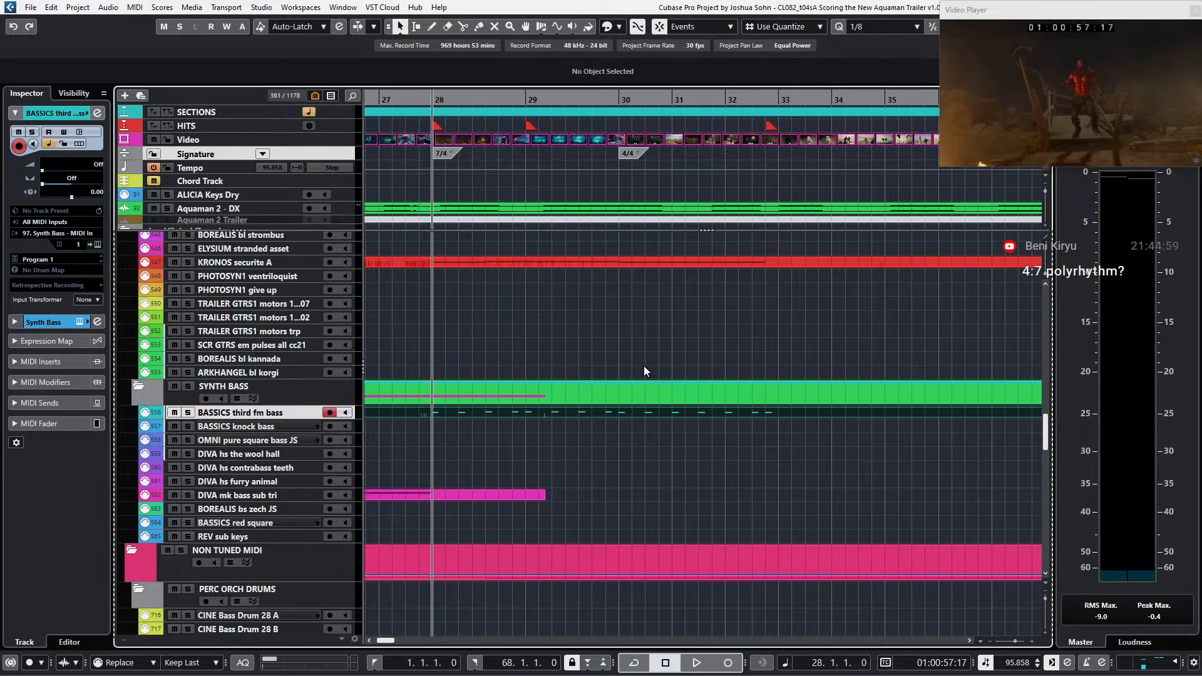
# Step: Select the KRONOS securite A track and move the playback position to bar 25
pyautogui.press('g')
pyautogui.click(445, 262)
pyautogui.press('KP_Subtract')
pyautogui.press('KP_Subtract')
pyautogui.press('KP_Subtract')
# Step: Look through the arp, pulse, synth bass and percussion tracks of the arrangement
pyautogui.scroll(-5, 508, 272)
pyautogui.scroll(7, 505, 274)
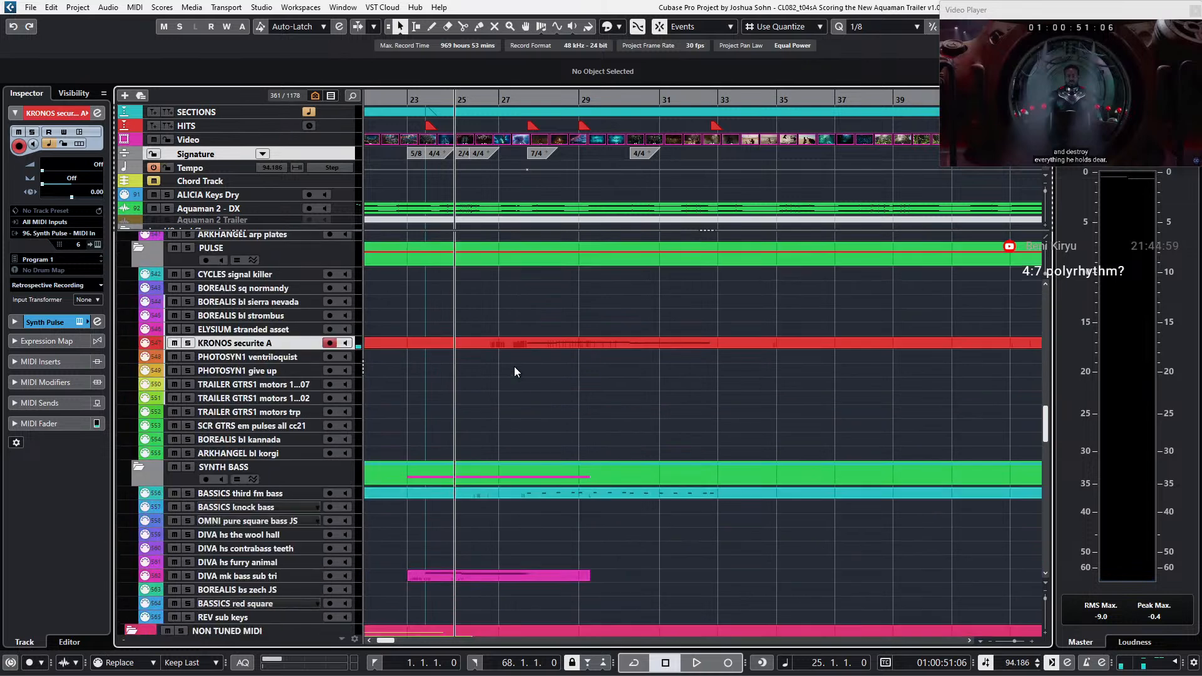
pyautogui.scroll(-4, 481, 372)
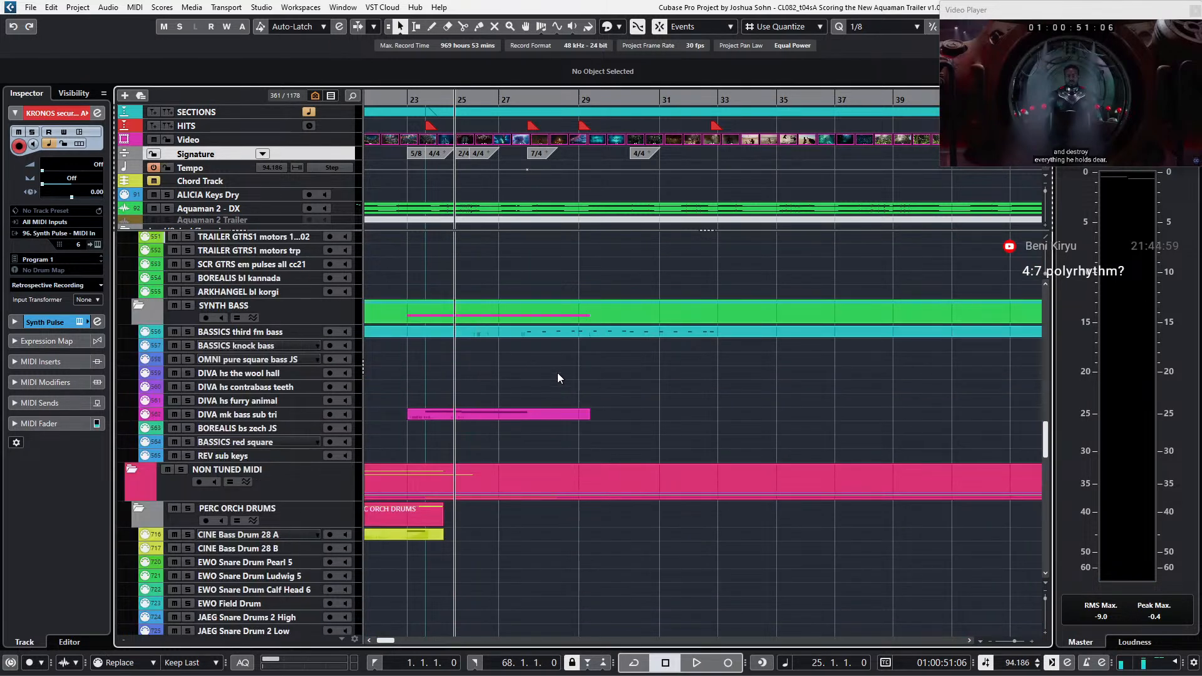
pyautogui.scroll(4, 678, 367)
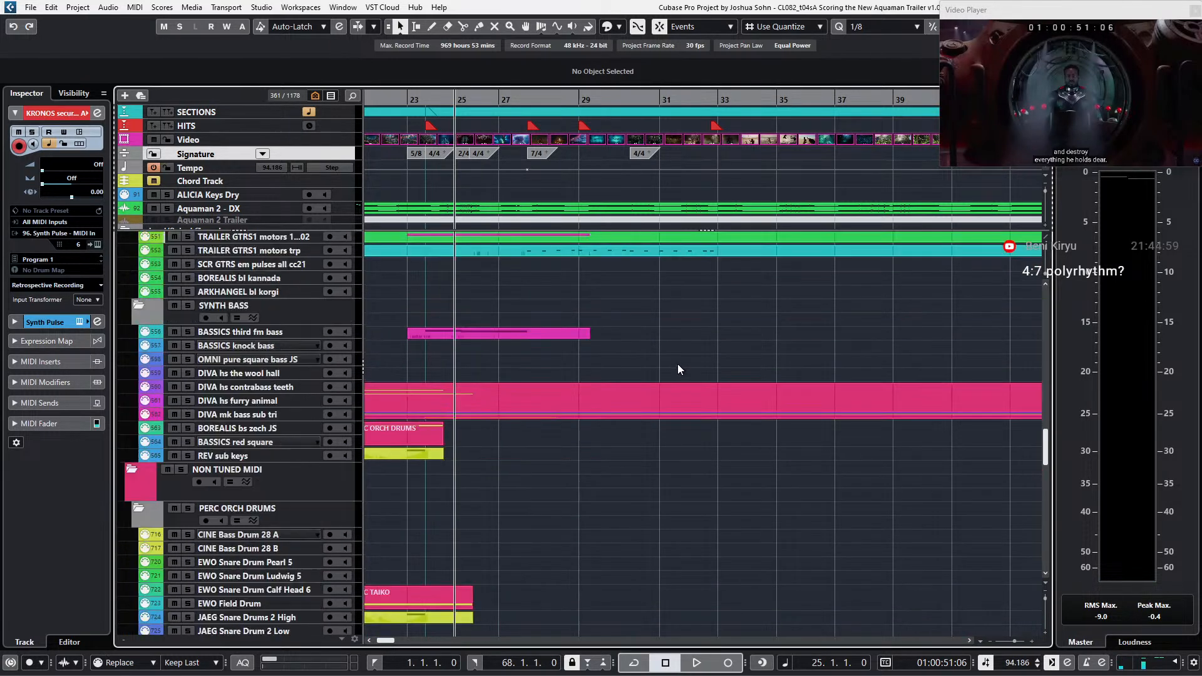
pyautogui.scroll(4, 678, 369)
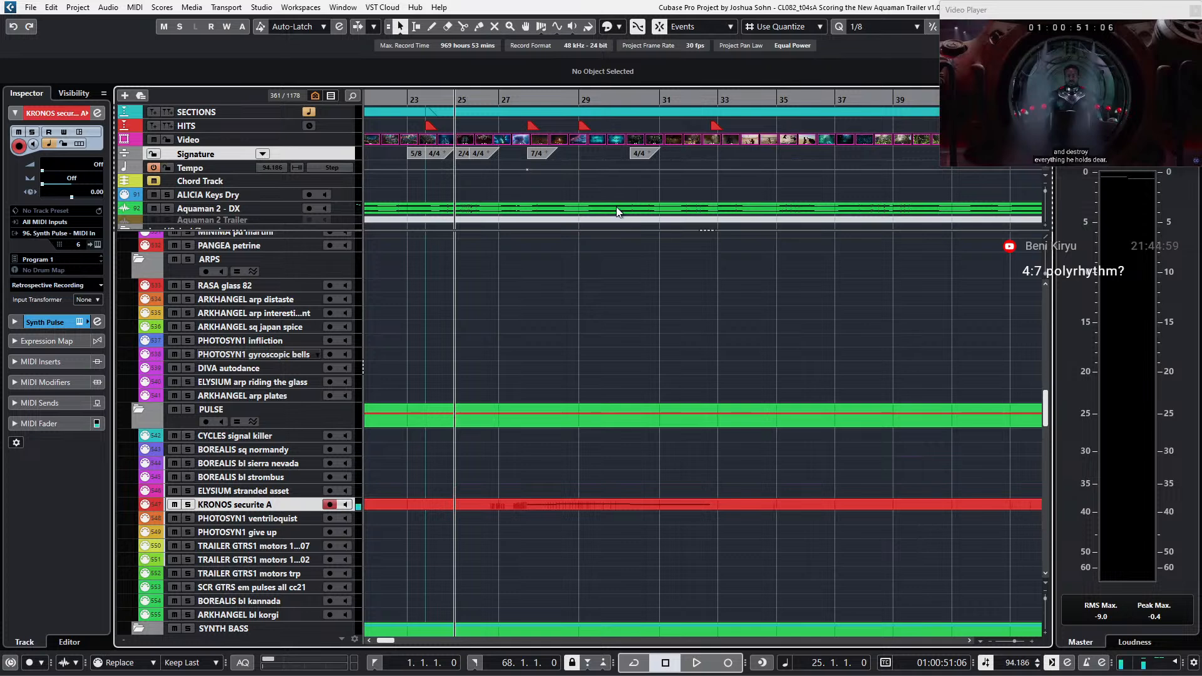
pyautogui.scroll(4, 603, 250)
pyautogui.scroll(-6, 589, 338)
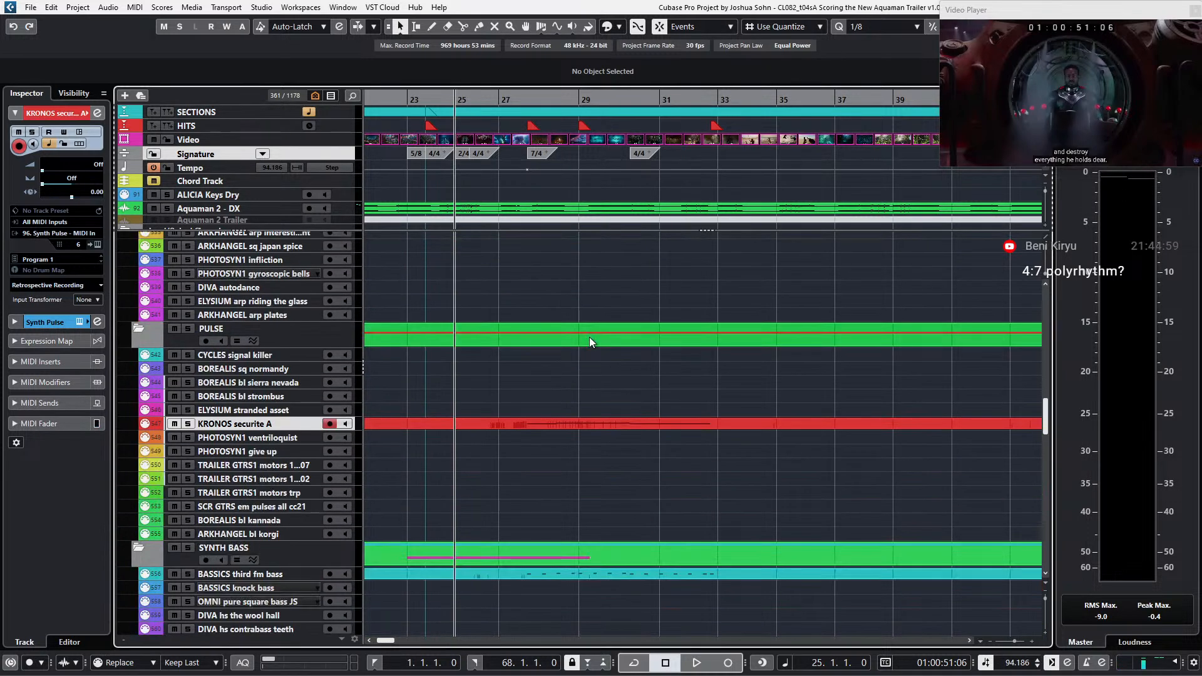
pyautogui.scroll(-4, 589, 337)
# Step: Audition the EWO Snare Drum Pearl 5 track against Ludwig 5, leaving Ludwig 5 selected
pyautogui.click(276, 372)
pyautogui.scroll(-1, 275, 372)
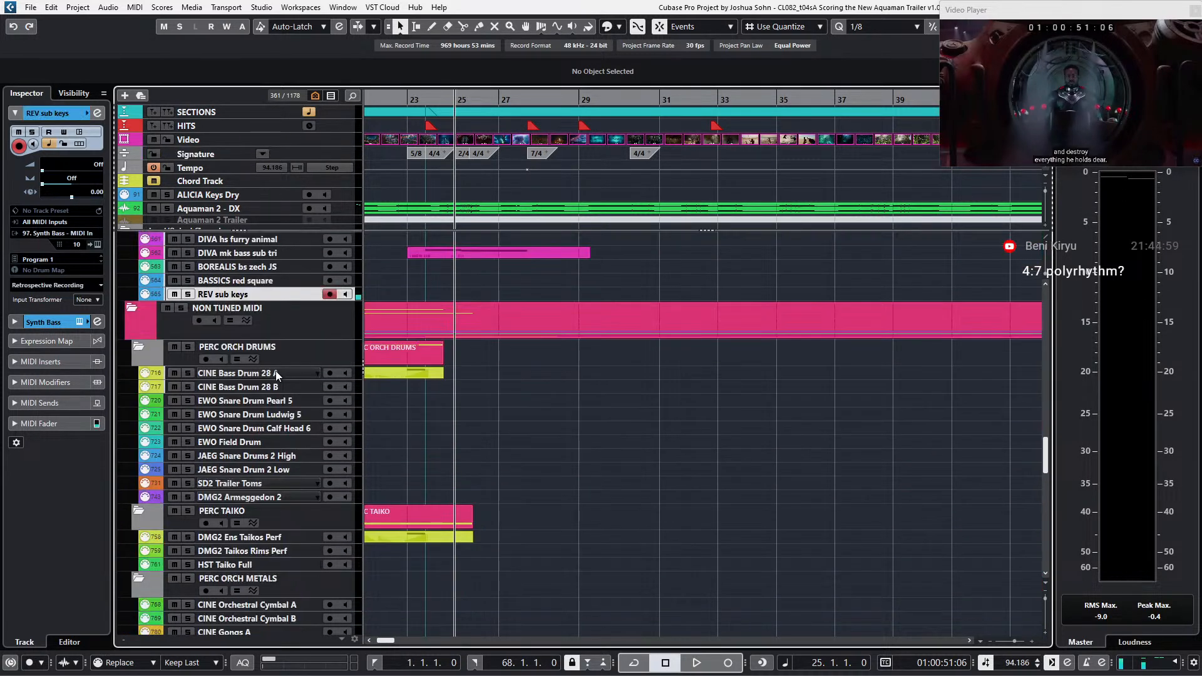
pyautogui.click(273, 414)
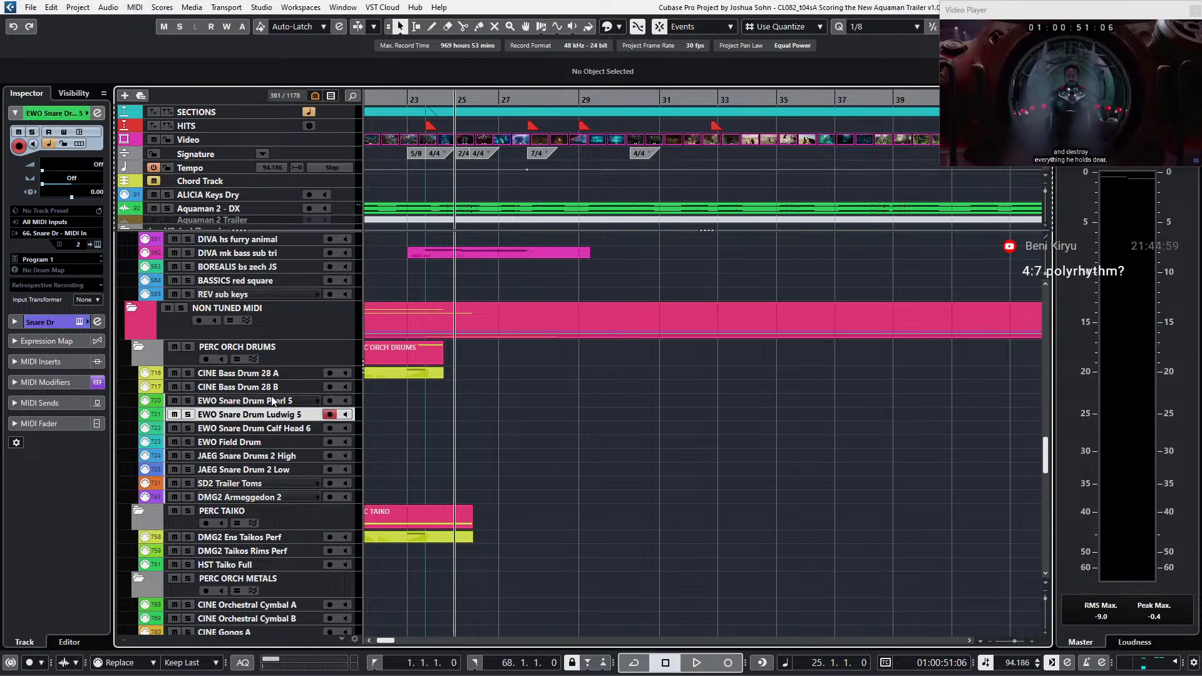
pyautogui.click(272, 401)
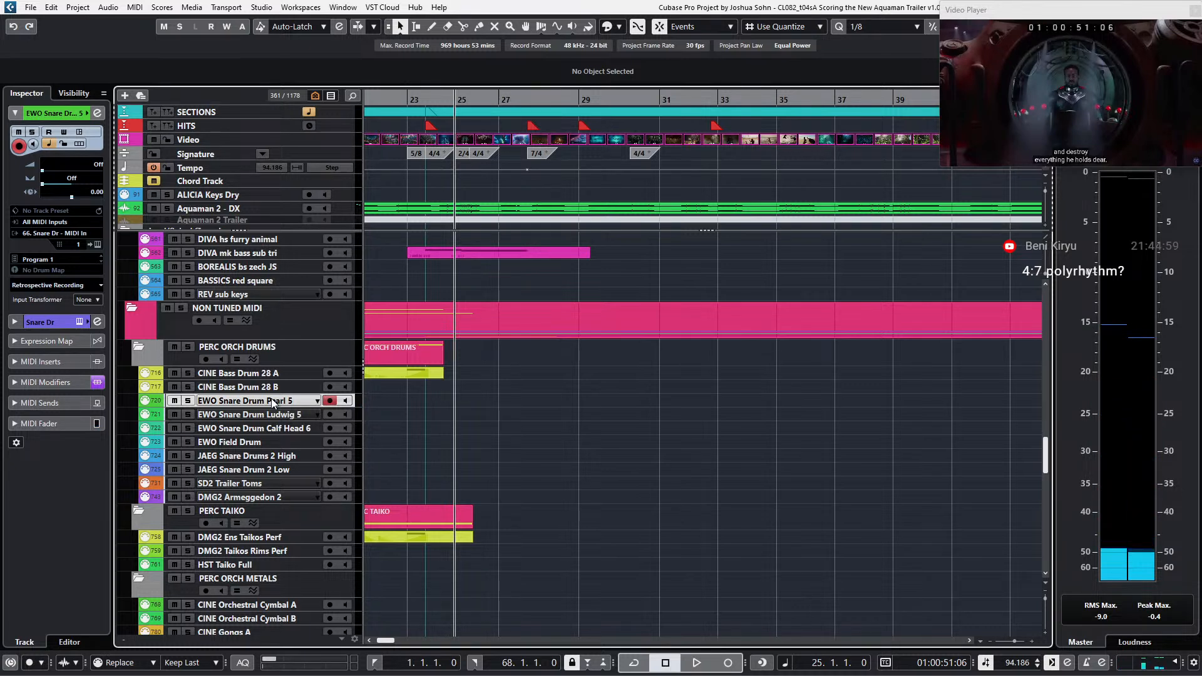
pyautogui.press('Down')
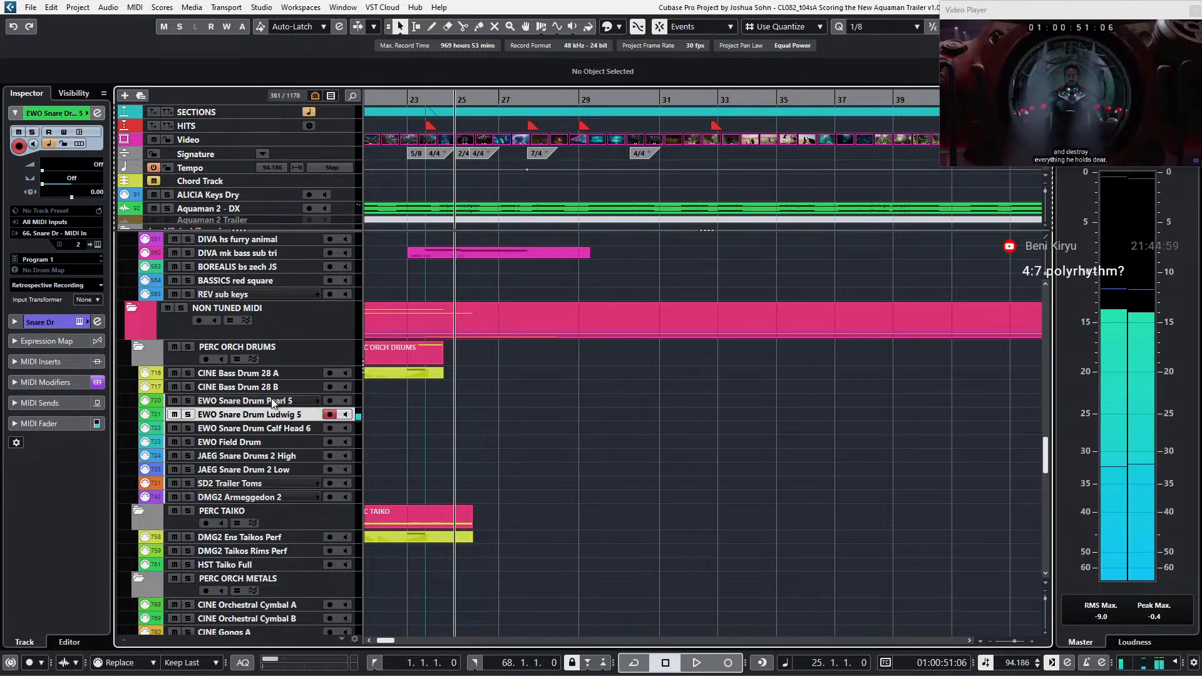
# Step: Audition the EWO Snare Drum Calf Head 6, EWO Field Drum, JAEG Snare Drums 2 High and JAEG Snare Drum 2 Low tracks
pyautogui.press('Down')
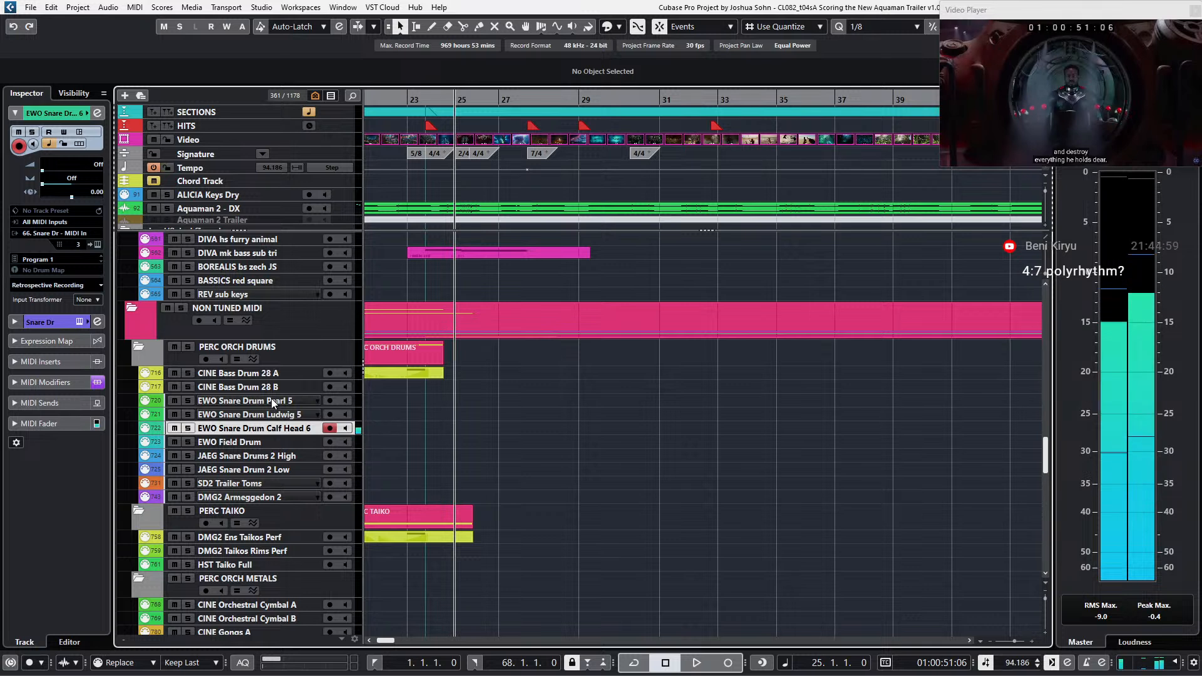
pyautogui.press('Down')
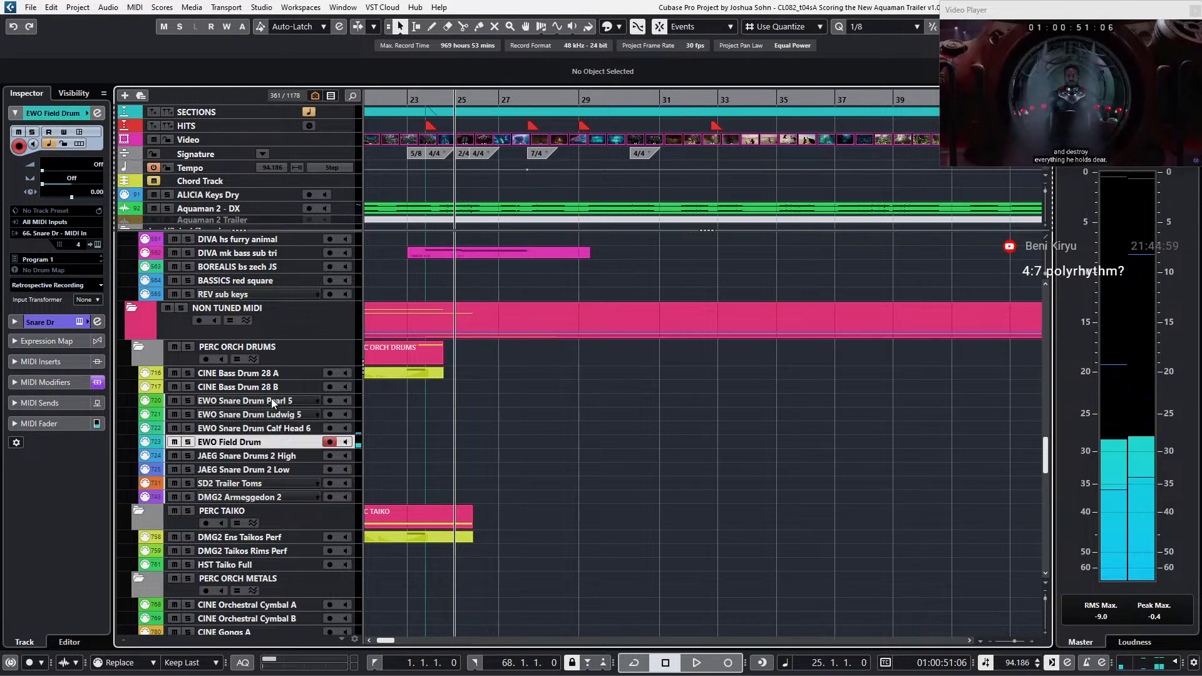
pyautogui.press('Down')
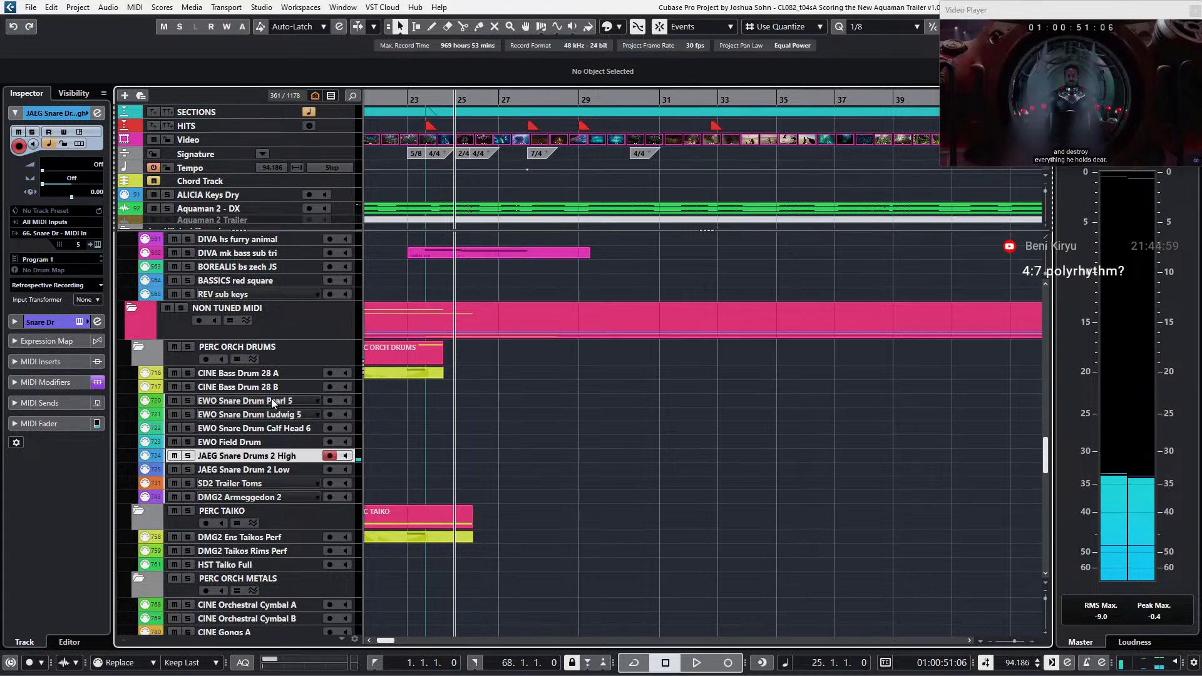
pyautogui.press('Down')
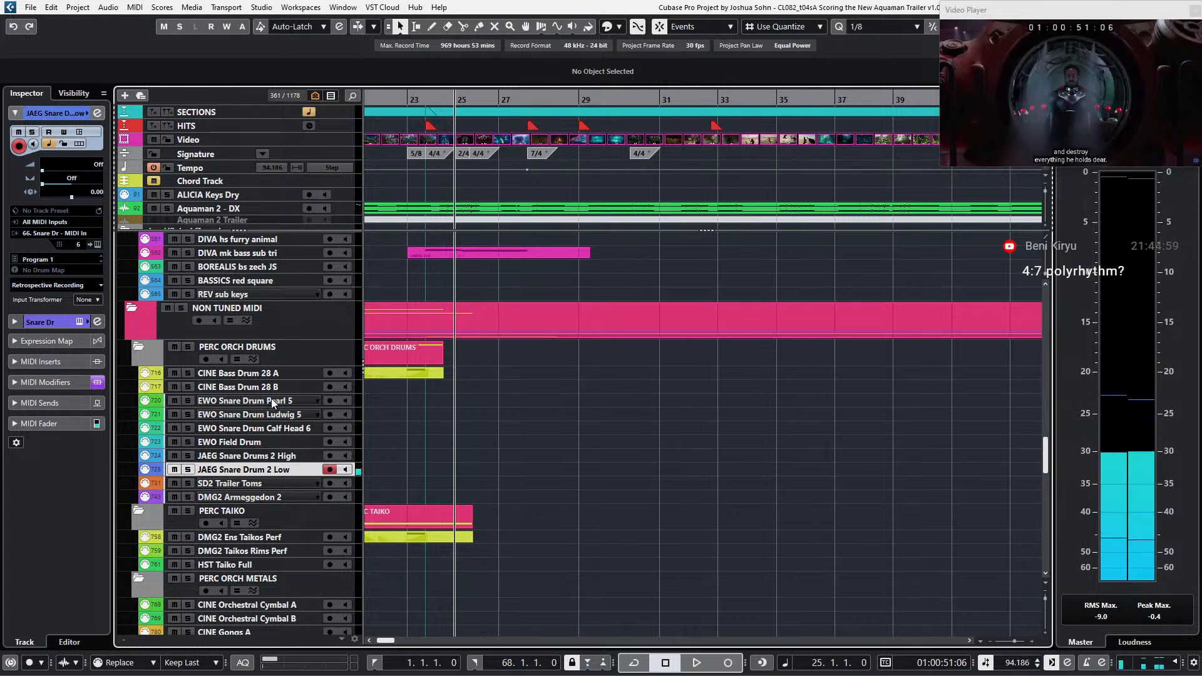
# Step: Compare the EWO Calf Head 6, Ludwig 5 and Field Drum sounds with JAEG Snare Drums 2 High, leaving the JAEG track selected
pyautogui.press('Up')
pyautogui.press('Up')
pyautogui.press('Up')
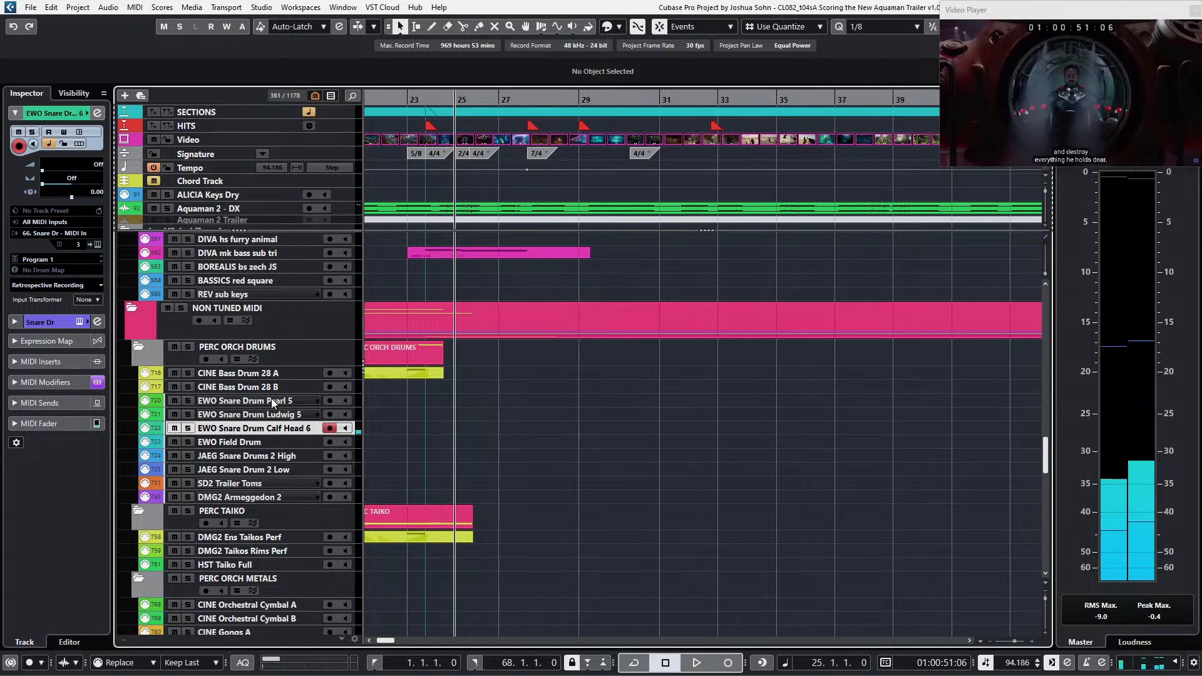
pyautogui.press('Up')
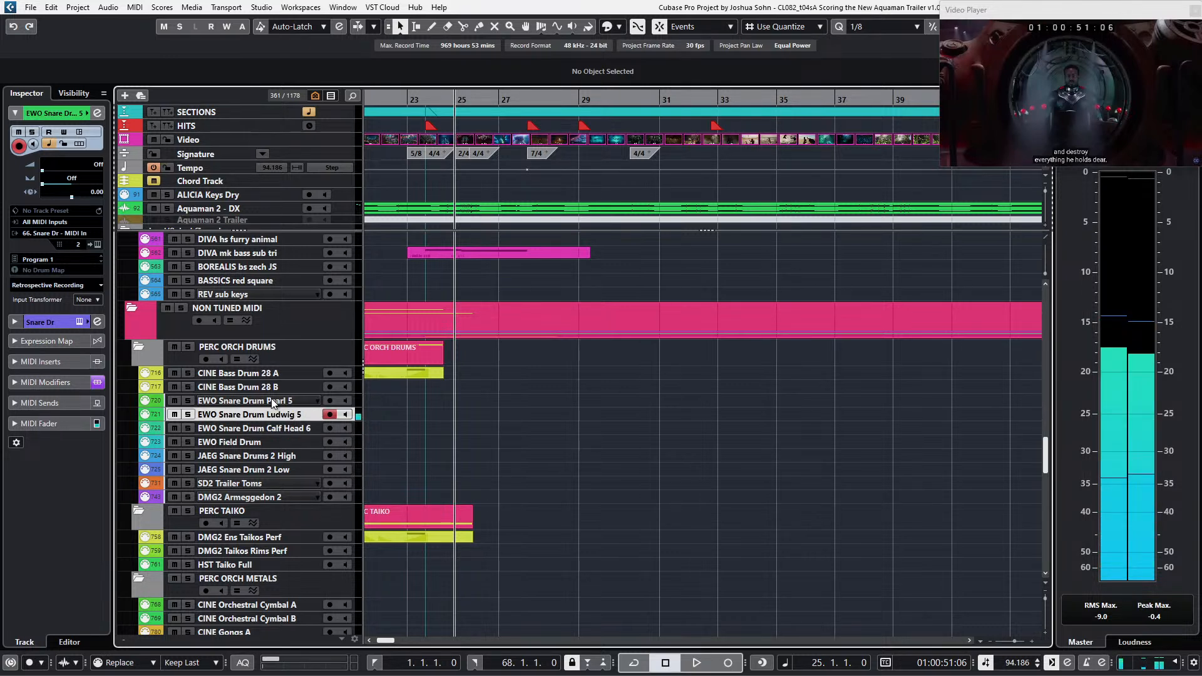
pyautogui.press('Down')
pyautogui.press('Down')
pyautogui.press('Down')
pyautogui.press('Up')
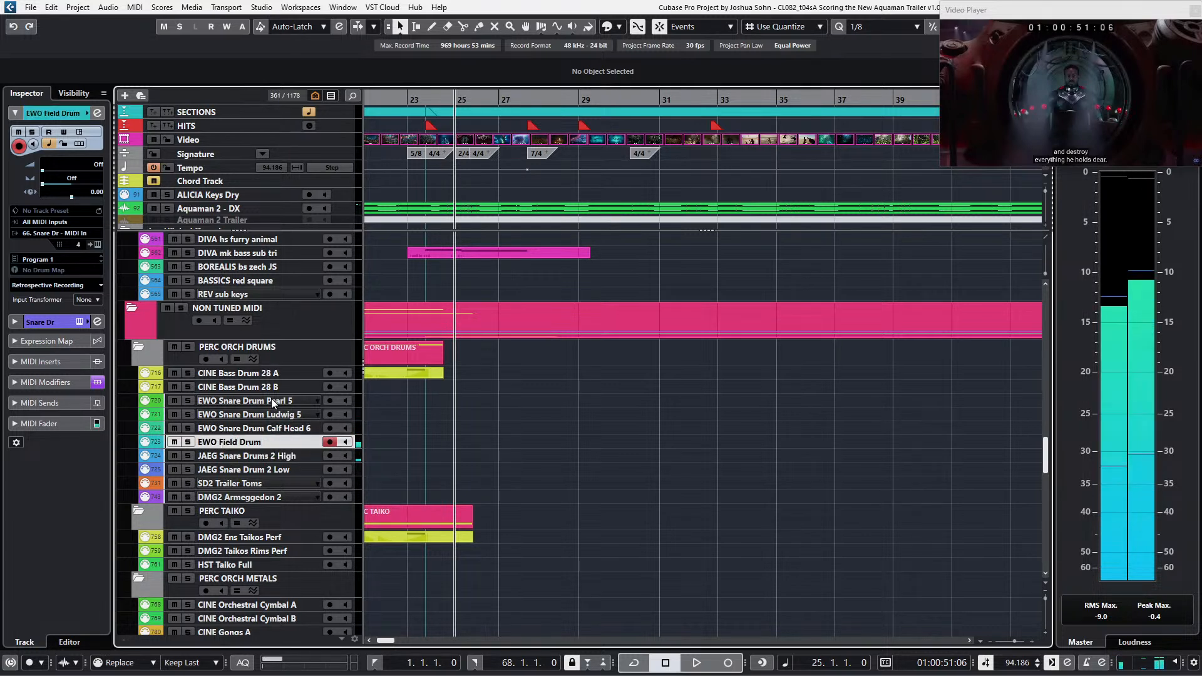
pyautogui.press('Down')
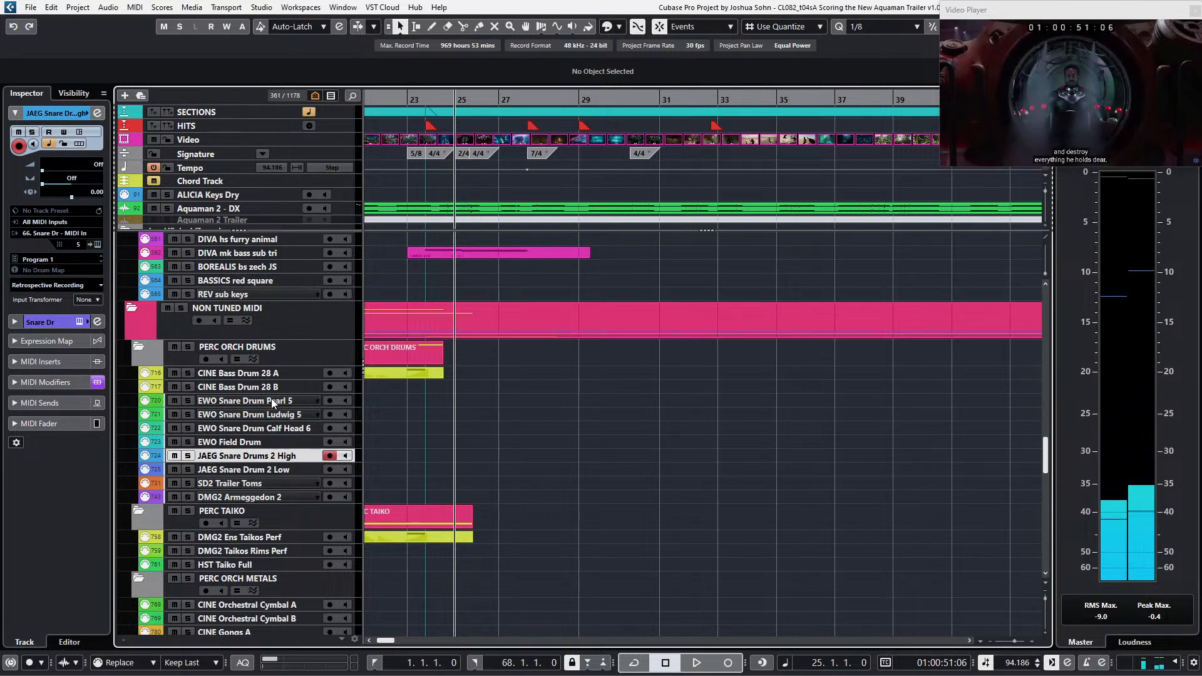
pyautogui.press('Up')
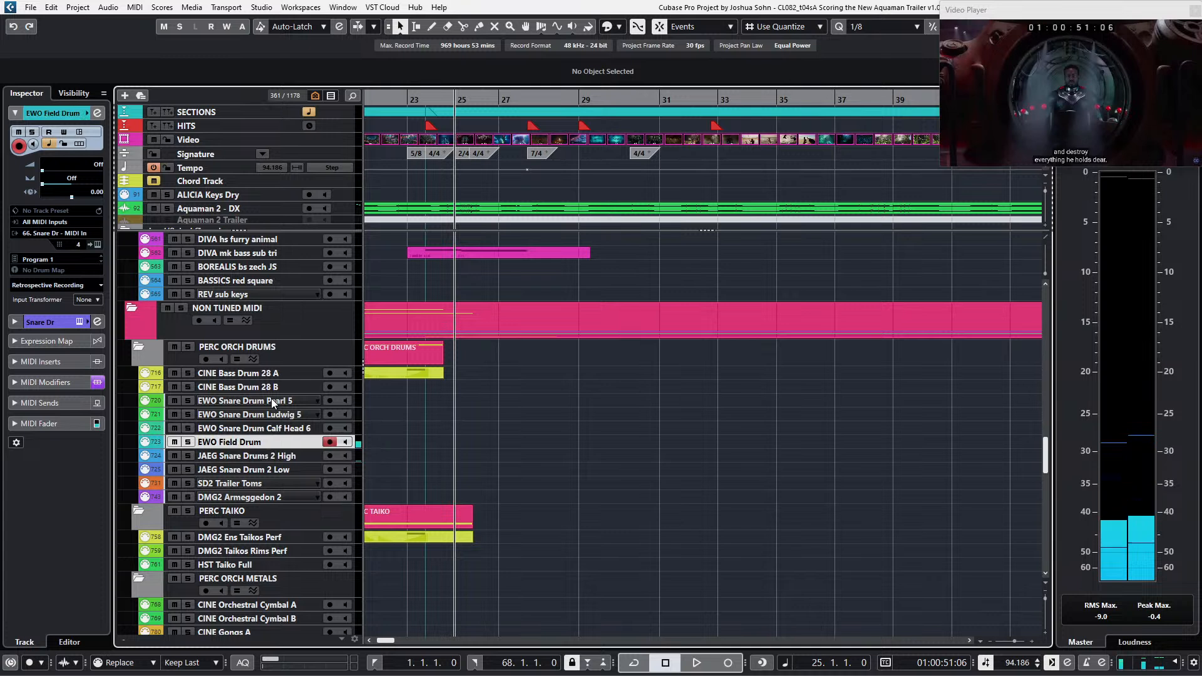
pyautogui.press('Down')
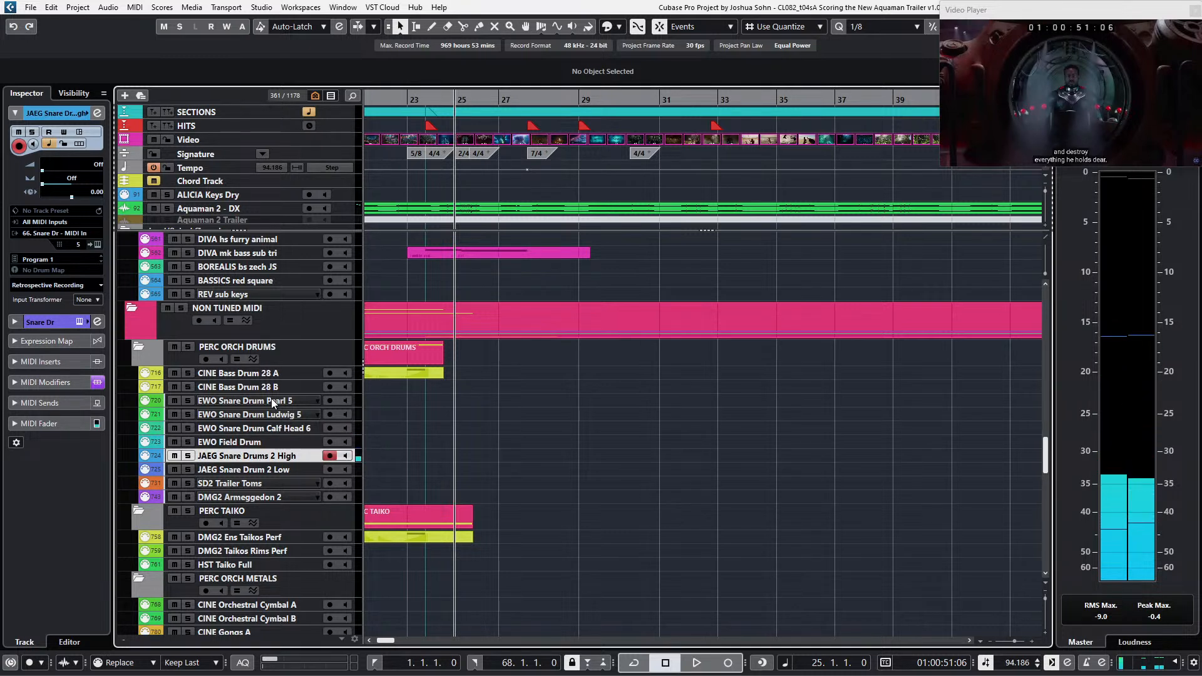
# Step: Record a snare pattern on the EWO Snare Drum Pearl 5 track from bar 26 to bar 29, starting playback at bar 24
pyautogui.press('-')
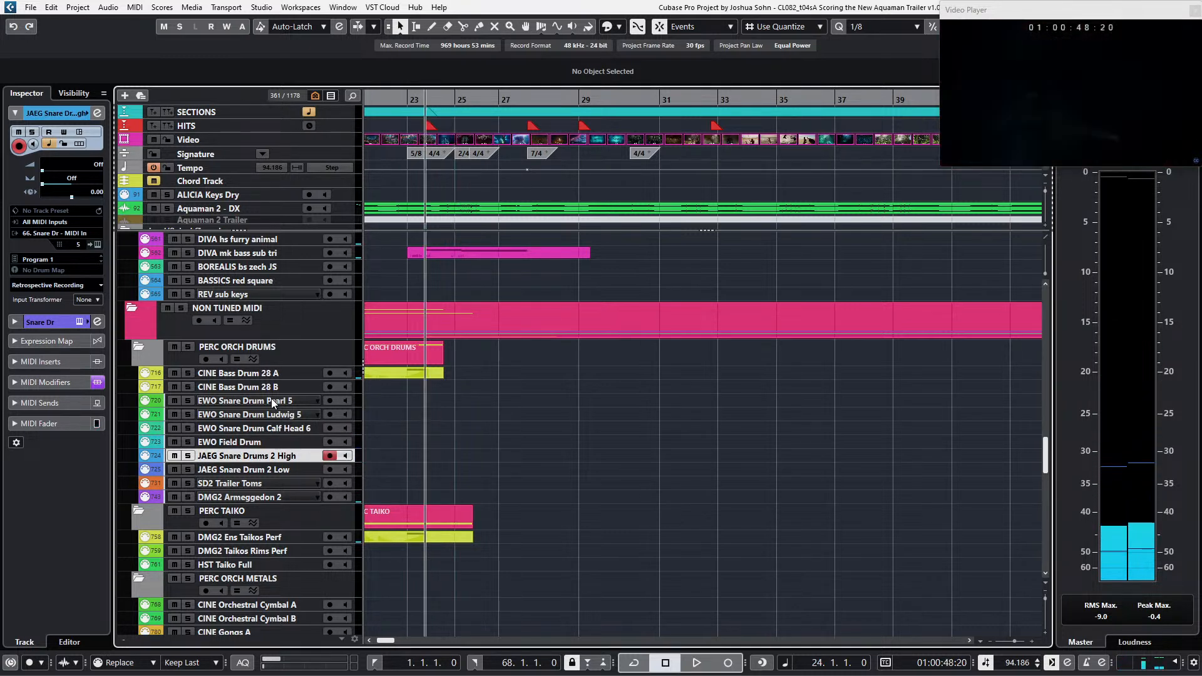
pyautogui.press('Up')
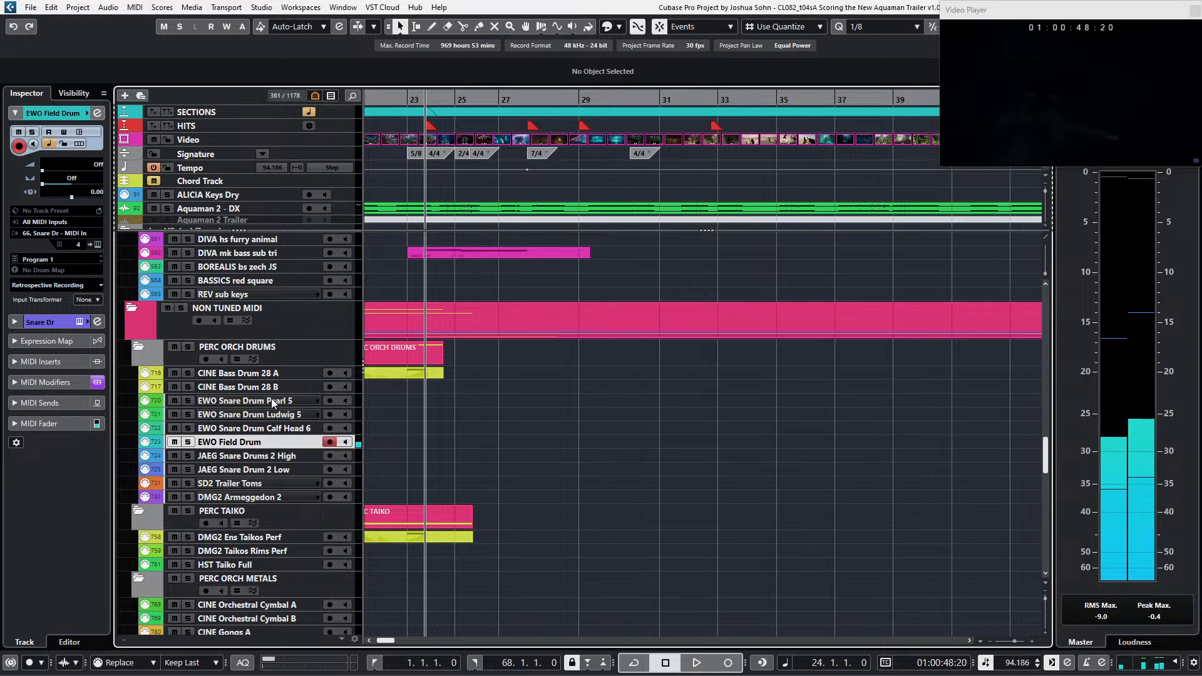
pyautogui.press('Up')
pyautogui.press('Up')
pyautogui.press('Up')
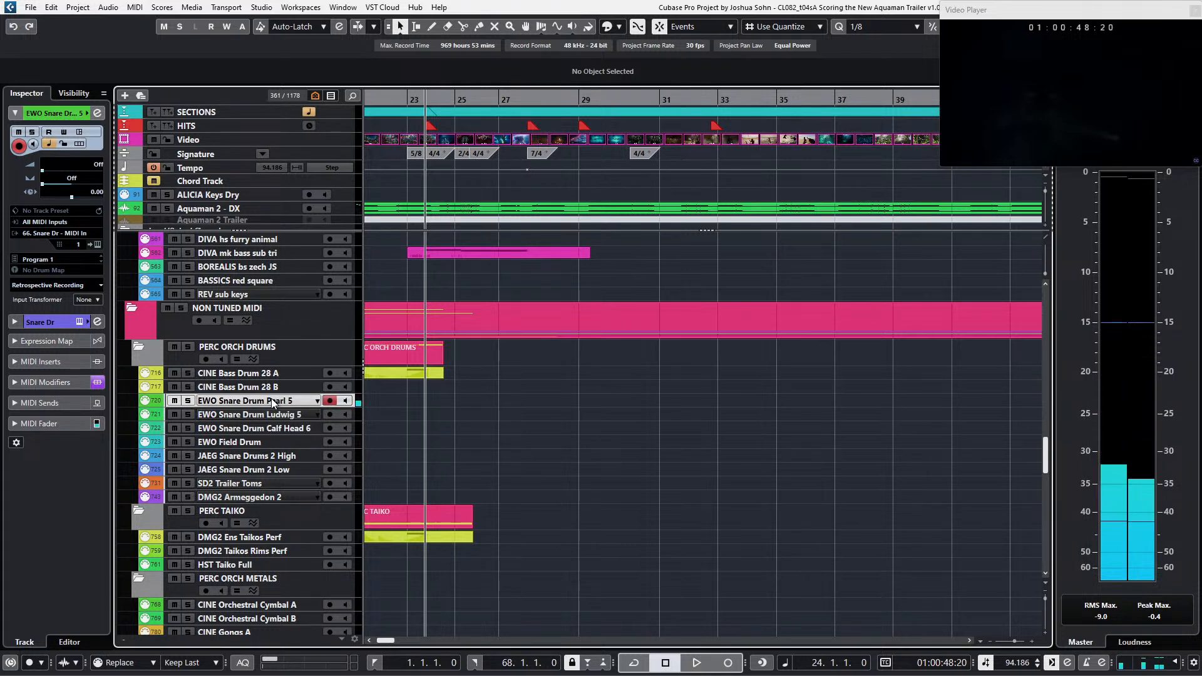
pyautogui.press('space')
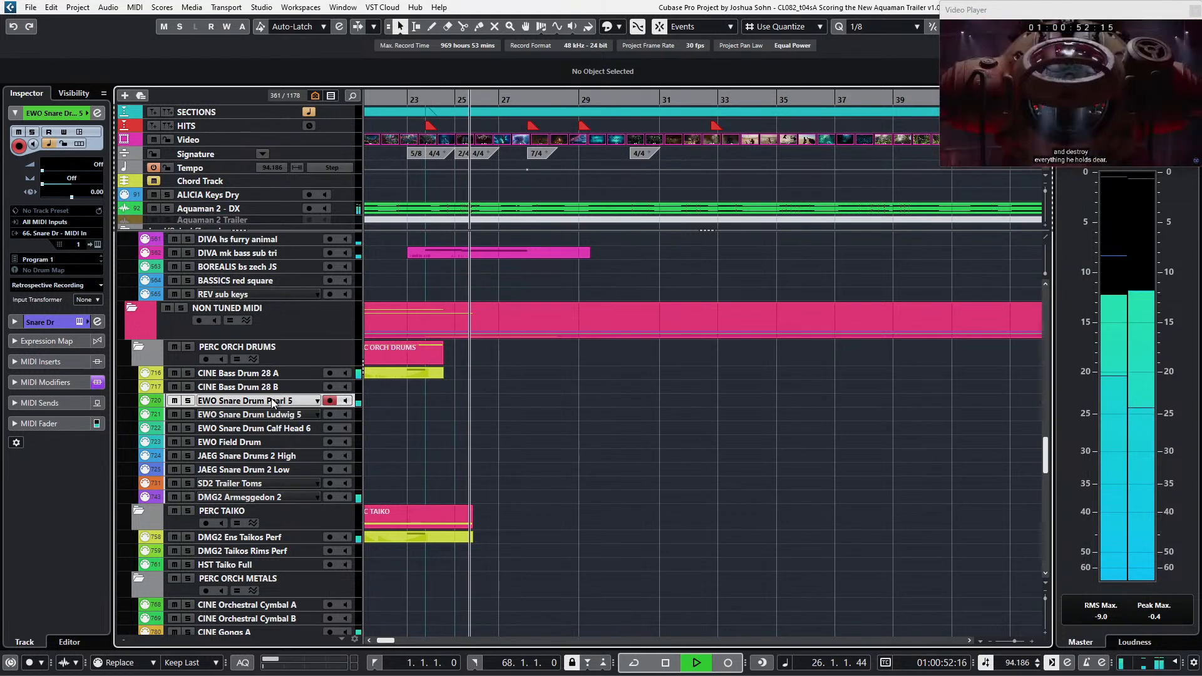
pyautogui.press('KP_Multiply')
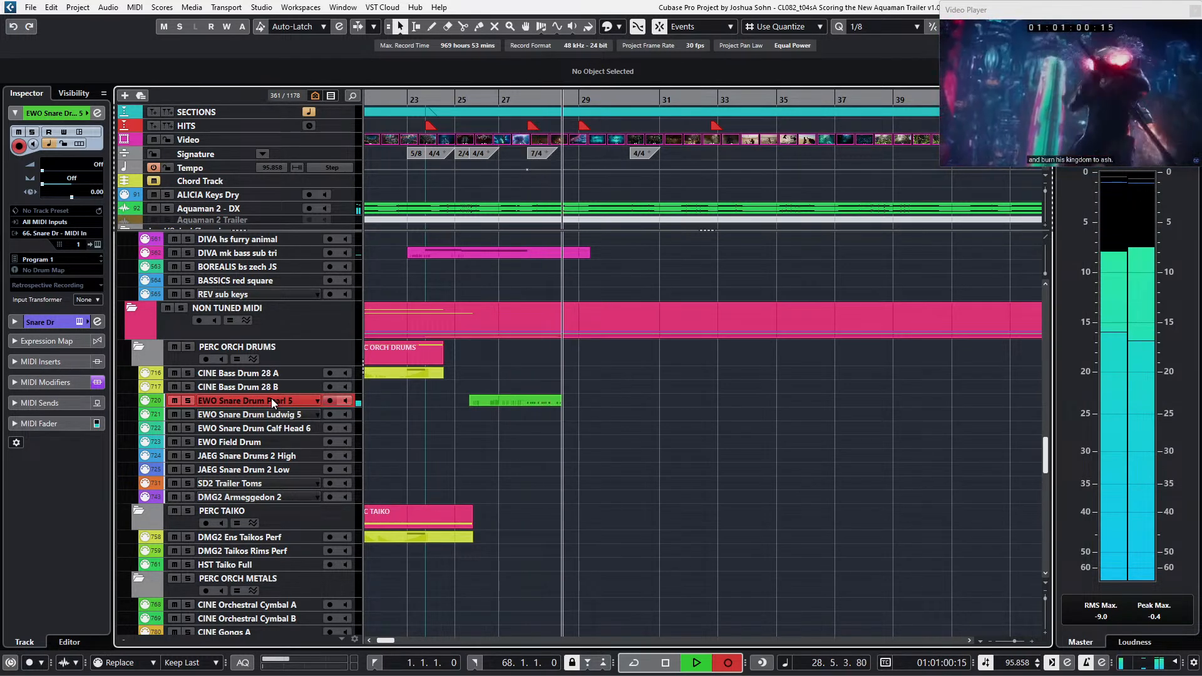
pyautogui.press('space')
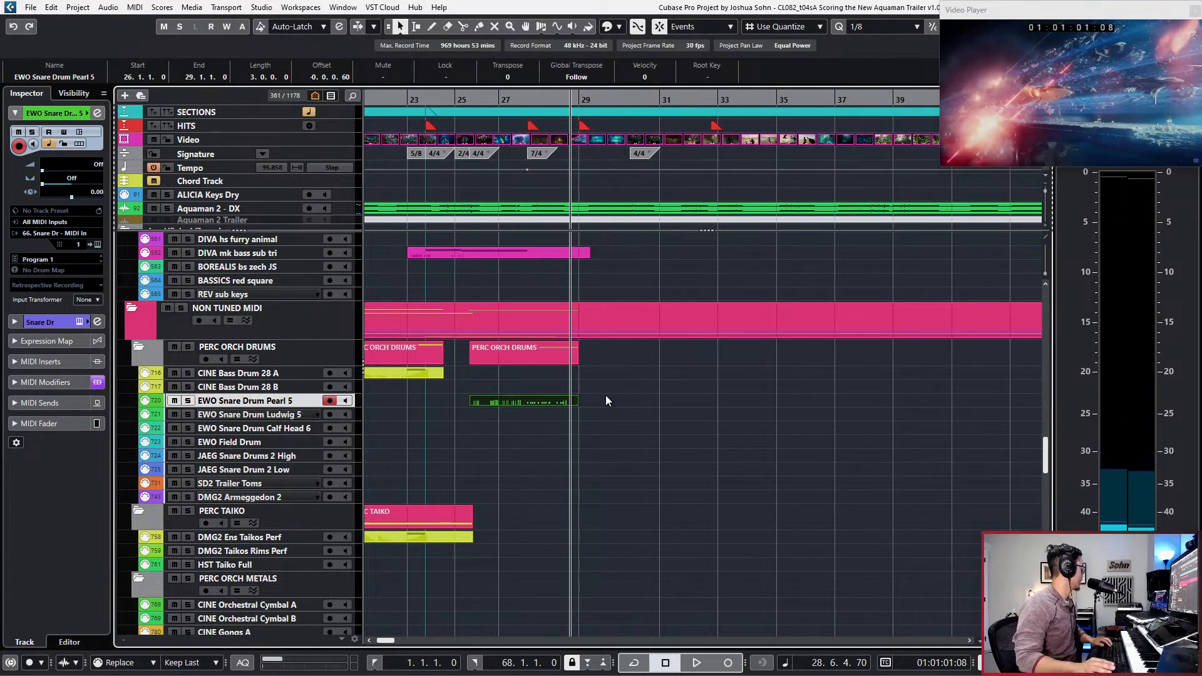
# Step: Open the newly recorded EWO Snare Drum Pearl 5 part in the note editor at bar 28
pyautogui.scroll(2, 604, 394)
pyautogui.doubleClick(547, 402)
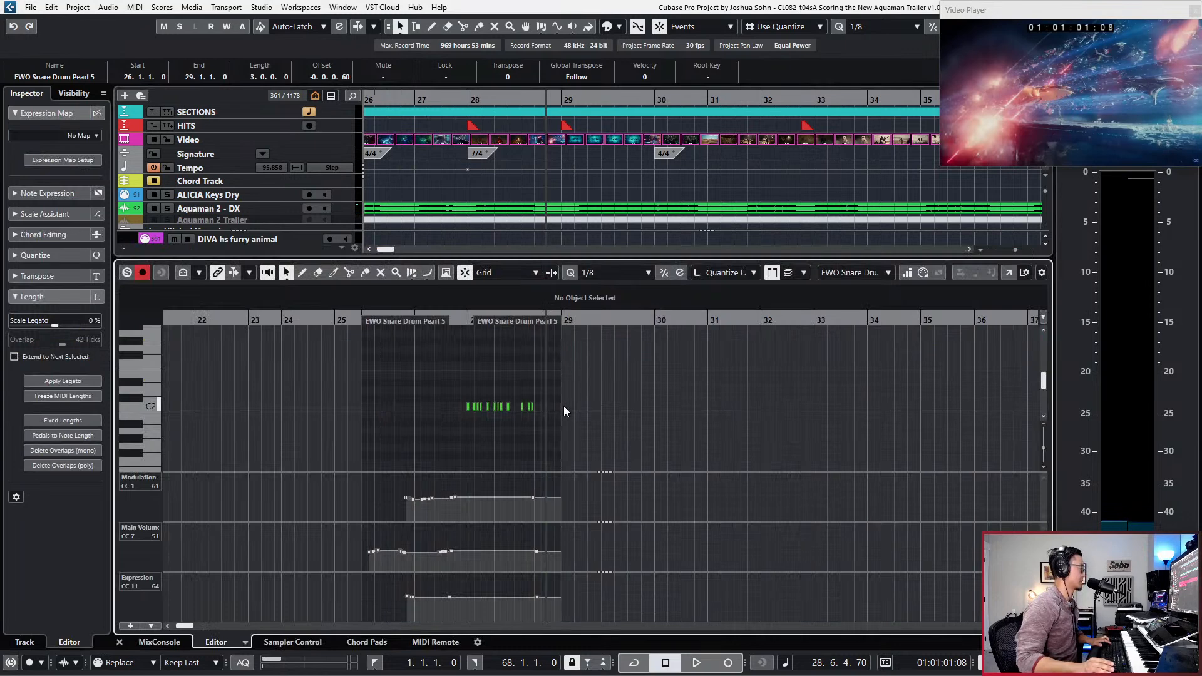
pyautogui.hscroll(-1, 563, 406)
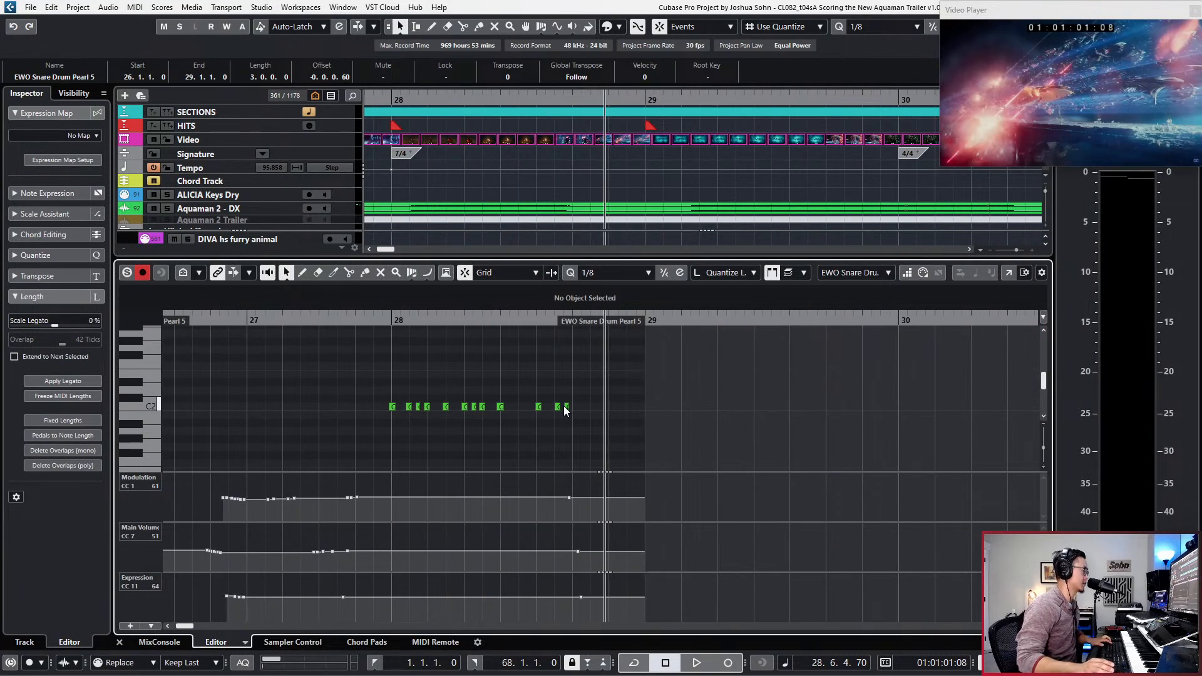
pyautogui.hscroll(-2, 563, 406)
pyautogui.scroll(2, 565, 406)
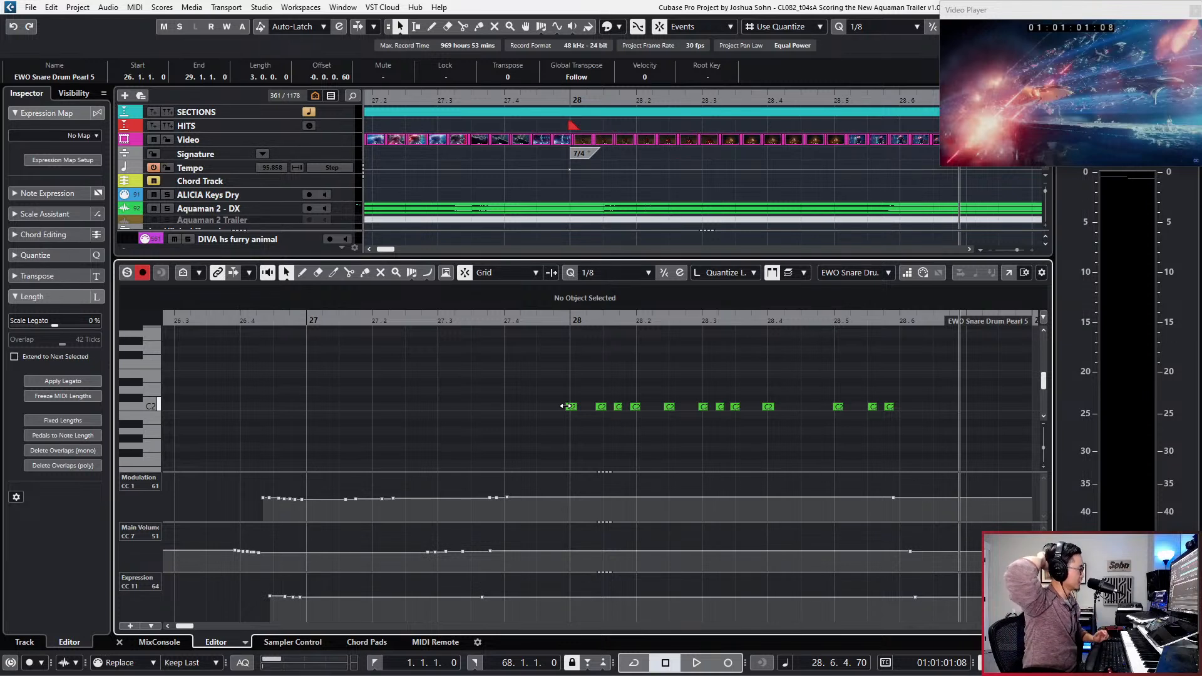
pyautogui.scroll(-1, 566, 406)
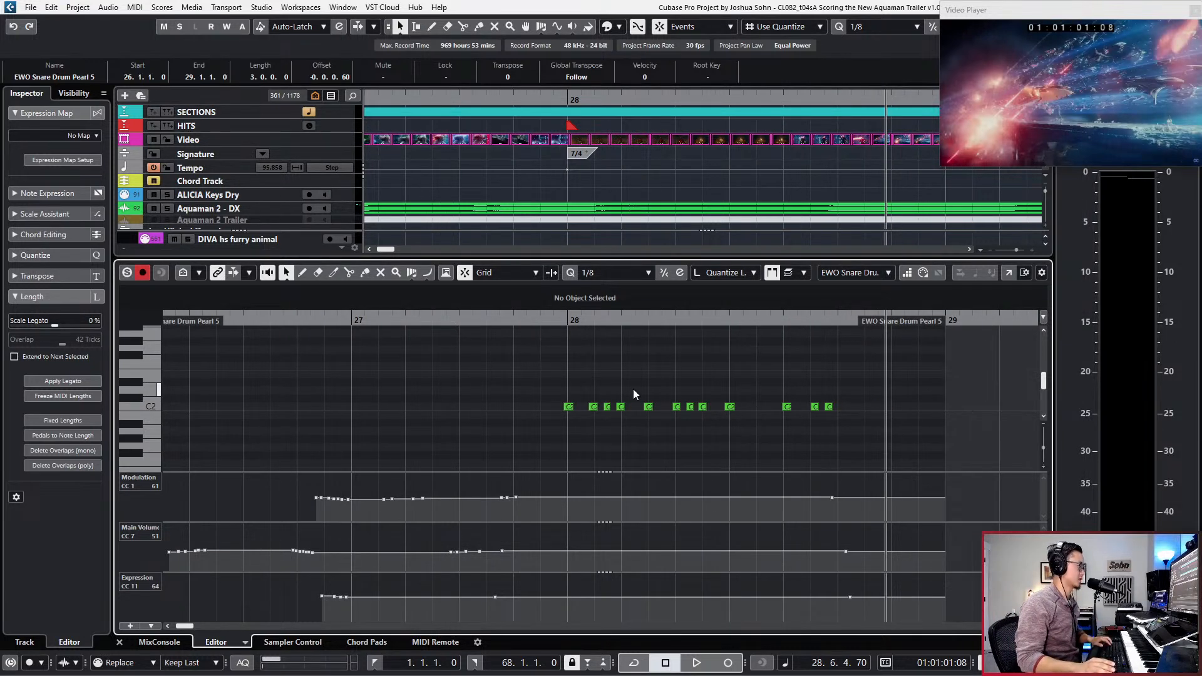
# Step: Quantize the first nine C2 snare notes from bar 28 to 1/16, giving them sixteenth-note lengths, and move the playback position to bar 28
pyautogui.moveTo(520, 389); pyautogui.dragTo(754, 432)
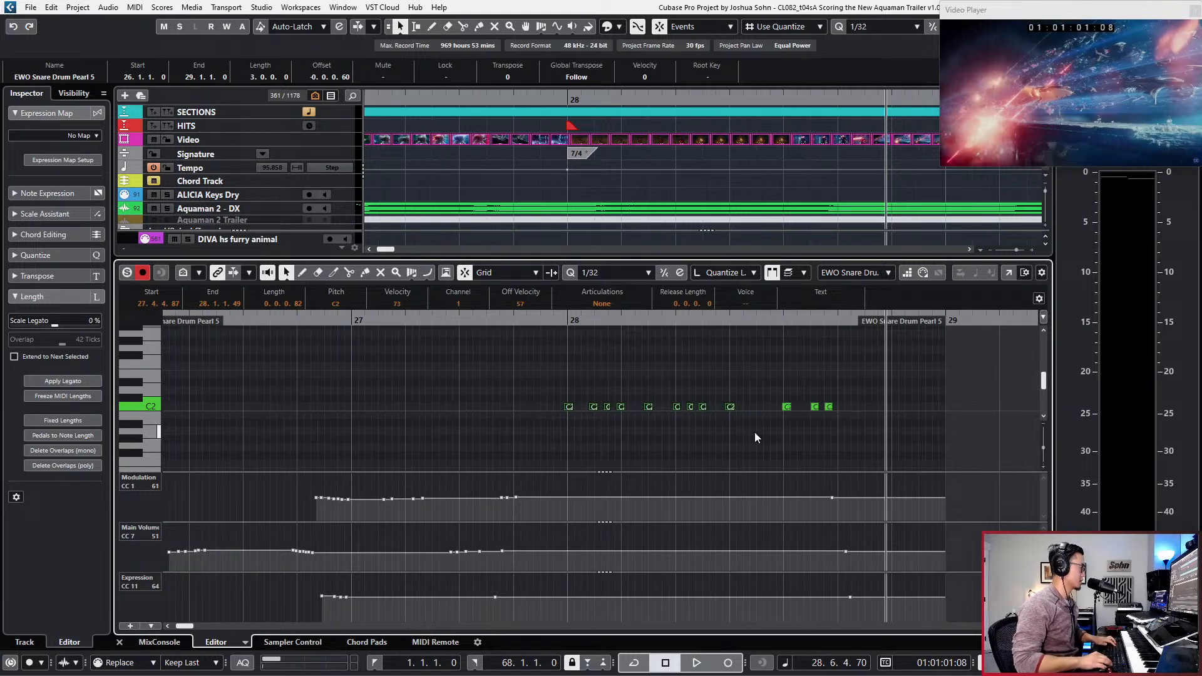
pyautogui.hotkey('alt', '5')
pyautogui.press('q')
pyautogui.press('l')
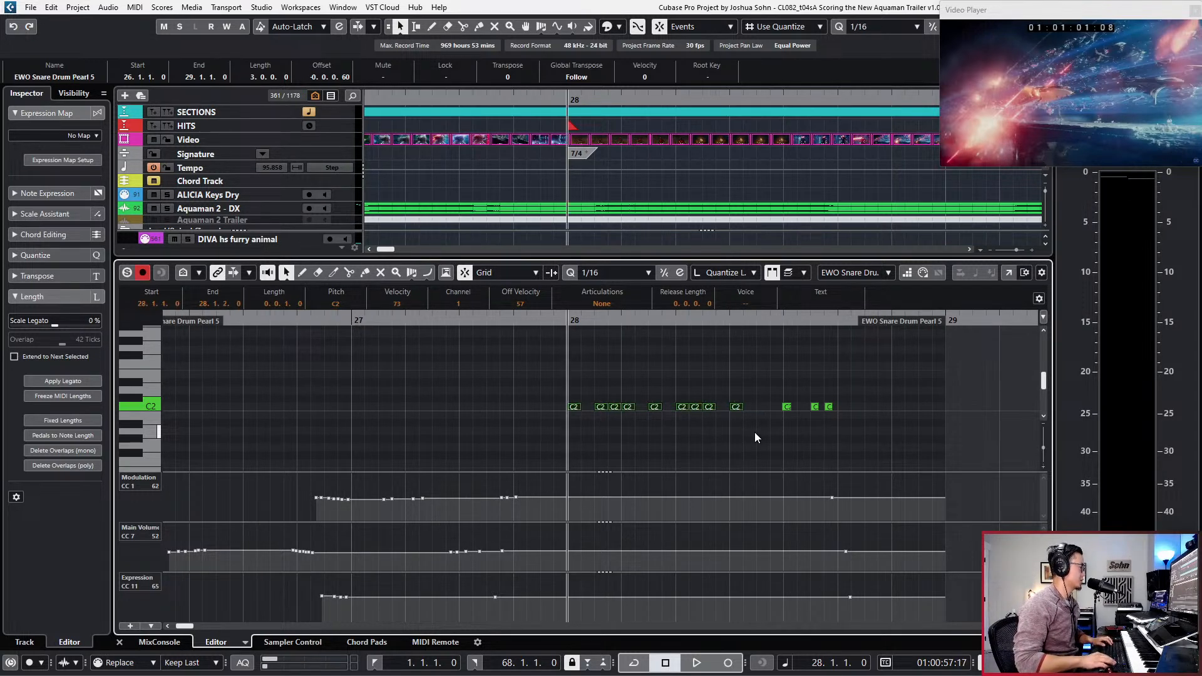
# Step: Play back the quantized snare pattern from bar 28
pyautogui.hscroll(3, 754, 432)
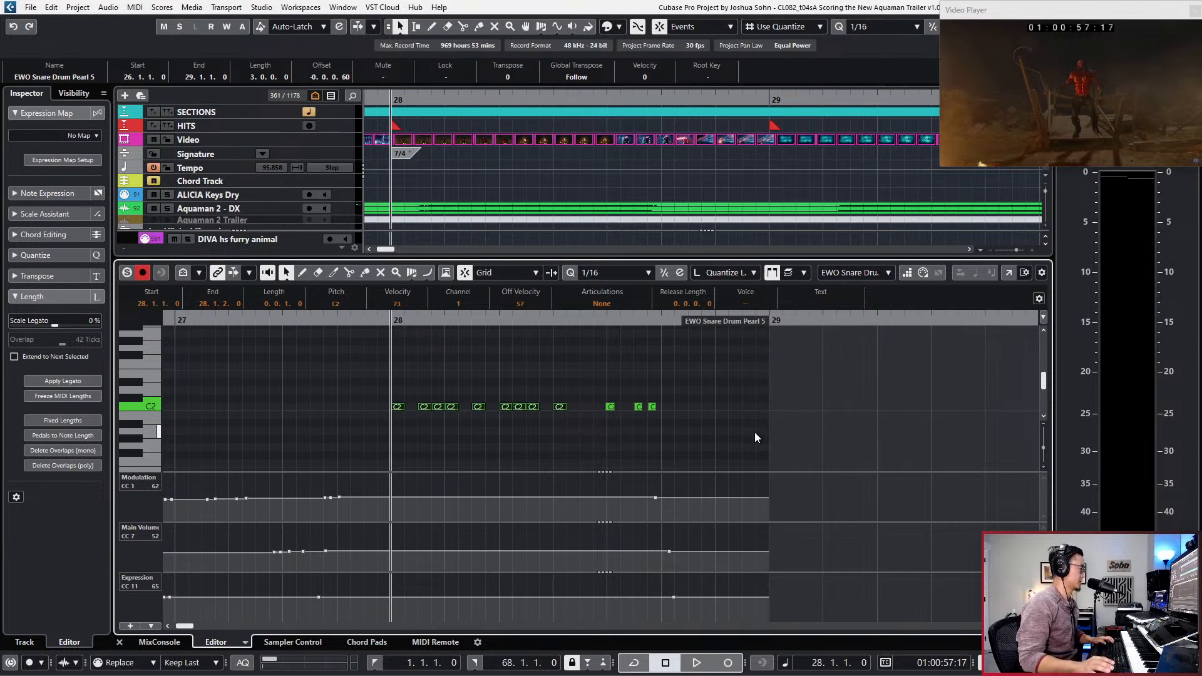
pyautogui.keyDown('ctrl'); pyautogui.scroll(-1, 755, 332); pyautogui.keyUp('ctrl')
pyautogui.press('space')
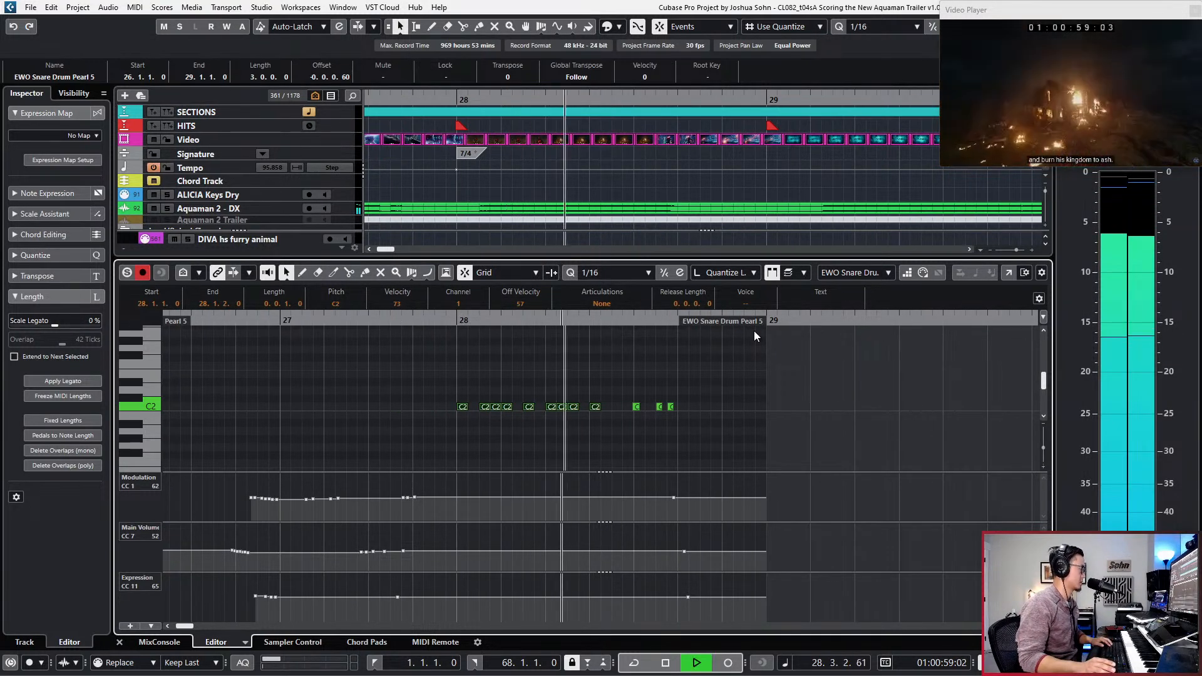
pyautogui.press('space')
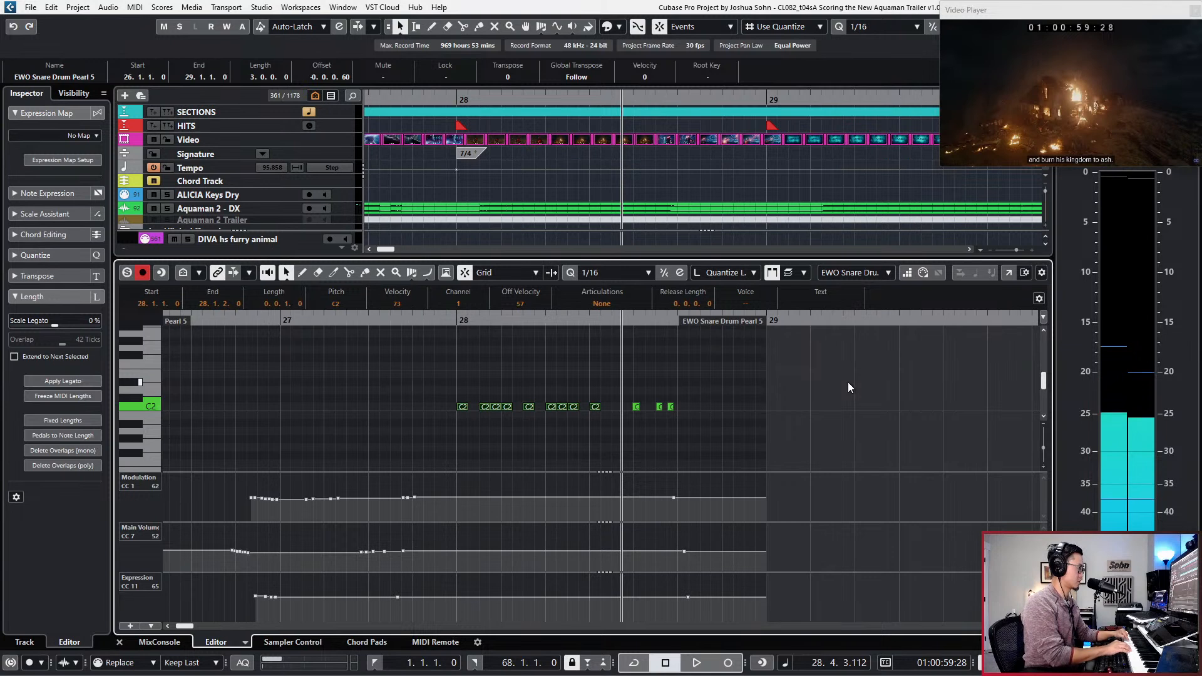
# Step: Add a snare hit at 28.4.3 as stacked C2 and C3 notes, each two sixteenths long
pyautogui.keyDown('shift'); pyautogui.click(594, 407); pyautogui.keyUp('shift')
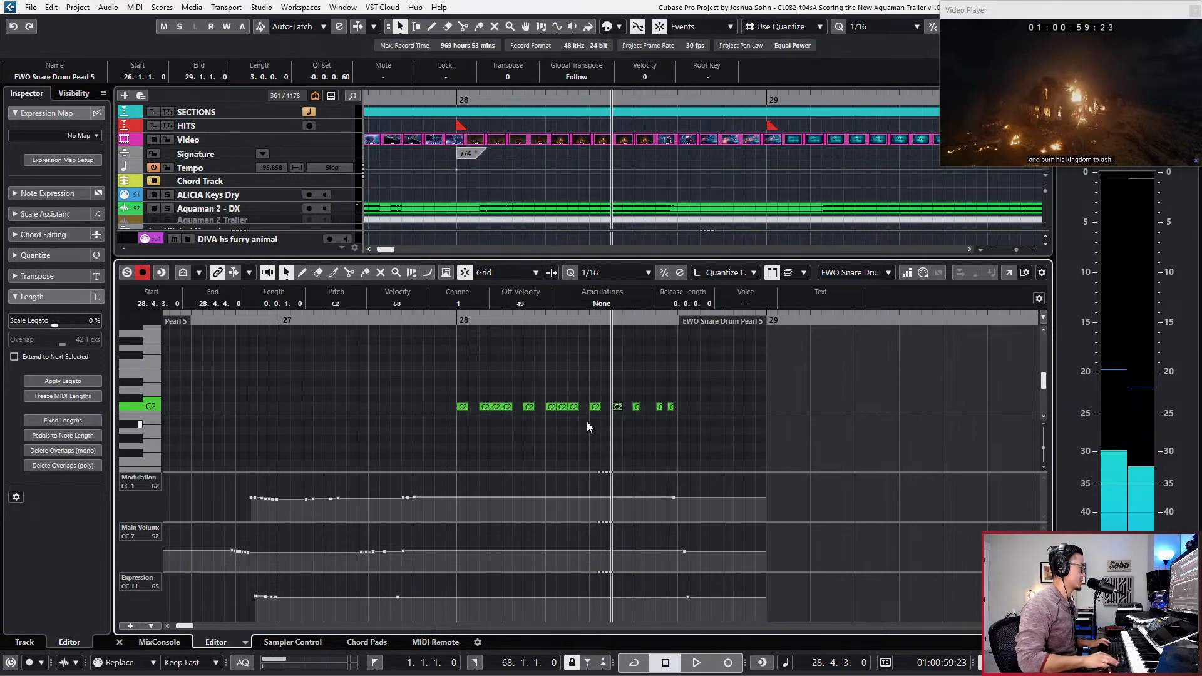
pyautogui.hotkey('shift', 'Up')
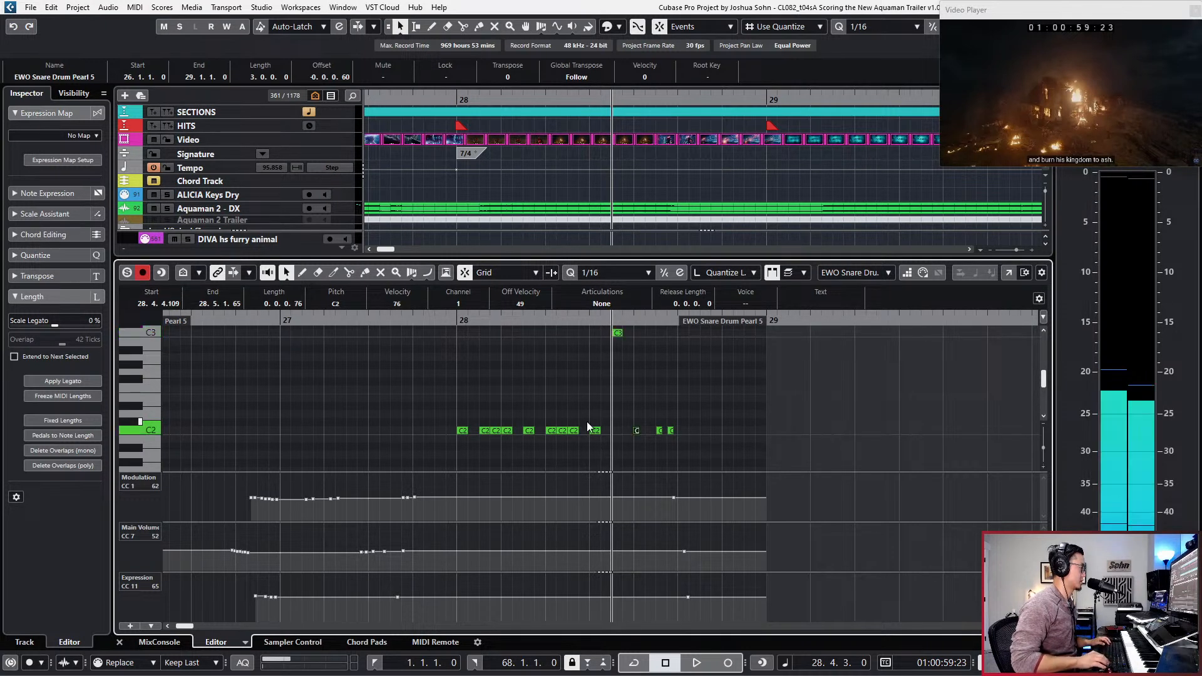
pyautogui.hotkey('alt', 'Right')
pyautogui.hotkey('ctrl', 'c')
pyautogui.hotkey('ctrl', 'v')
pyautogui.hotkey('shift', 'Down')
pyautogui.press('KP_Subtract')
pyautogui.press('KP_Subtract')
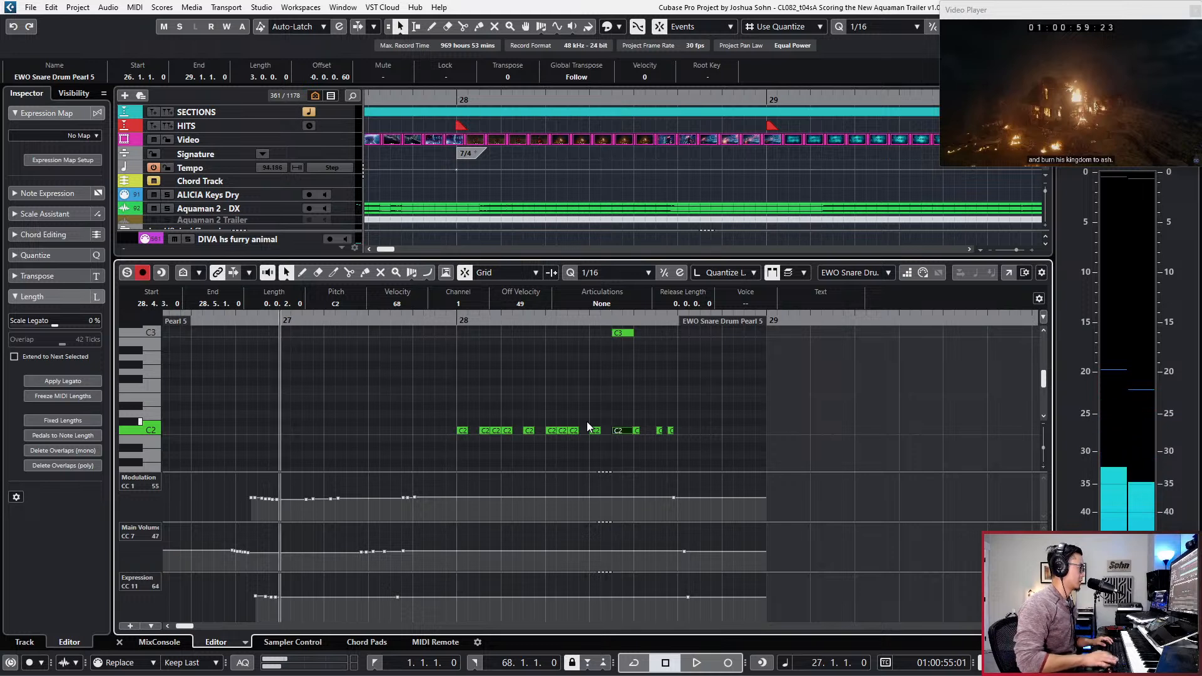
# Step: Delete the leftover unquantized C2 notes after the 28.4.3 hit and return the playback position to bar 28
pyautogui.click(645, 424)
pyautogui.scroll(-1, 682, 445)
pyautogui.moveTo(682, 445); pyautogui.dragTo(635, 397)
pyautogui.press('Delete')
pyautogui.press('KP_Add')
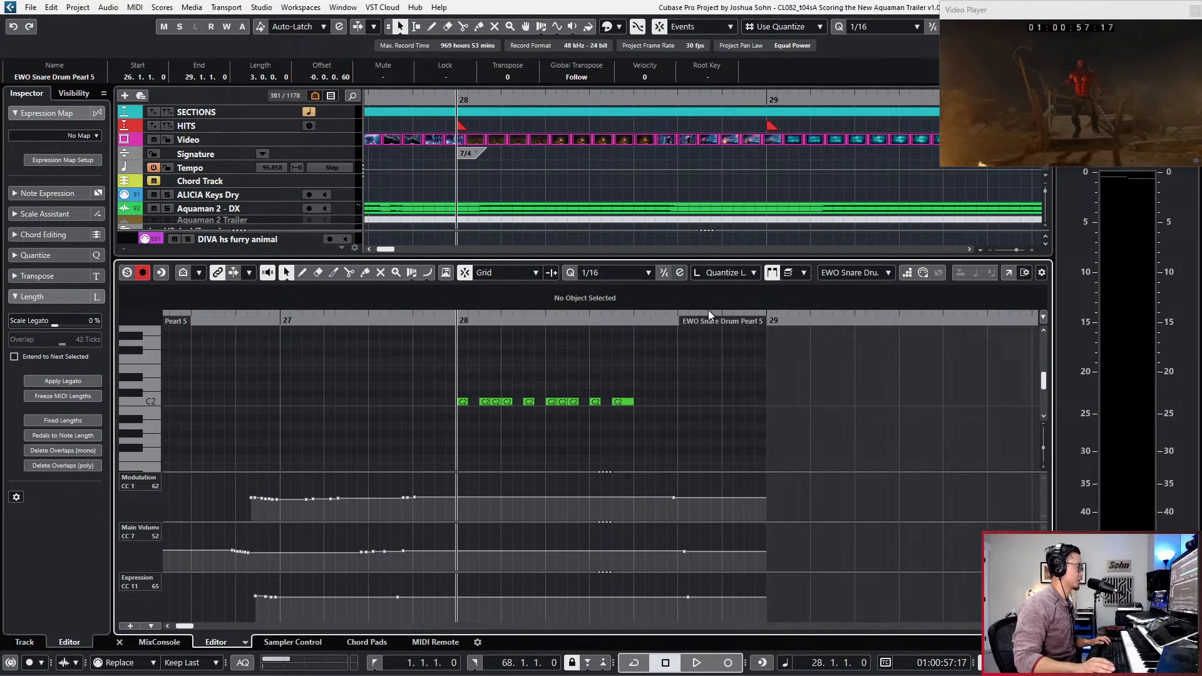
# Step: Select the C2 snare notes in bar 28 and play back the edited pattern
pyautogui.moveTo(622, 345); pyautogui.dragTo(410, 438)
pyautogui.press('space')
pyautogui.scroll(2, 585, 397)
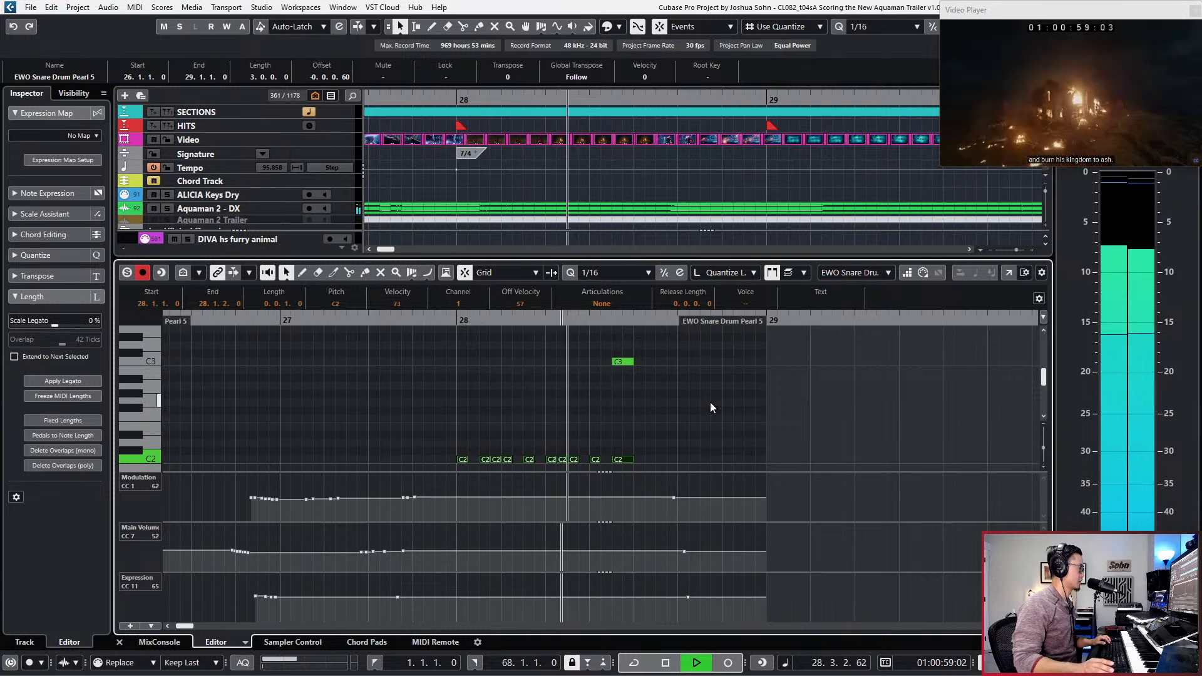
pyautogui.press('space')
# Step: Show the velocity lane, raise the C3 note's velocity to 96 and return the playback position to bar 28
pyautogui.click(623, 362)
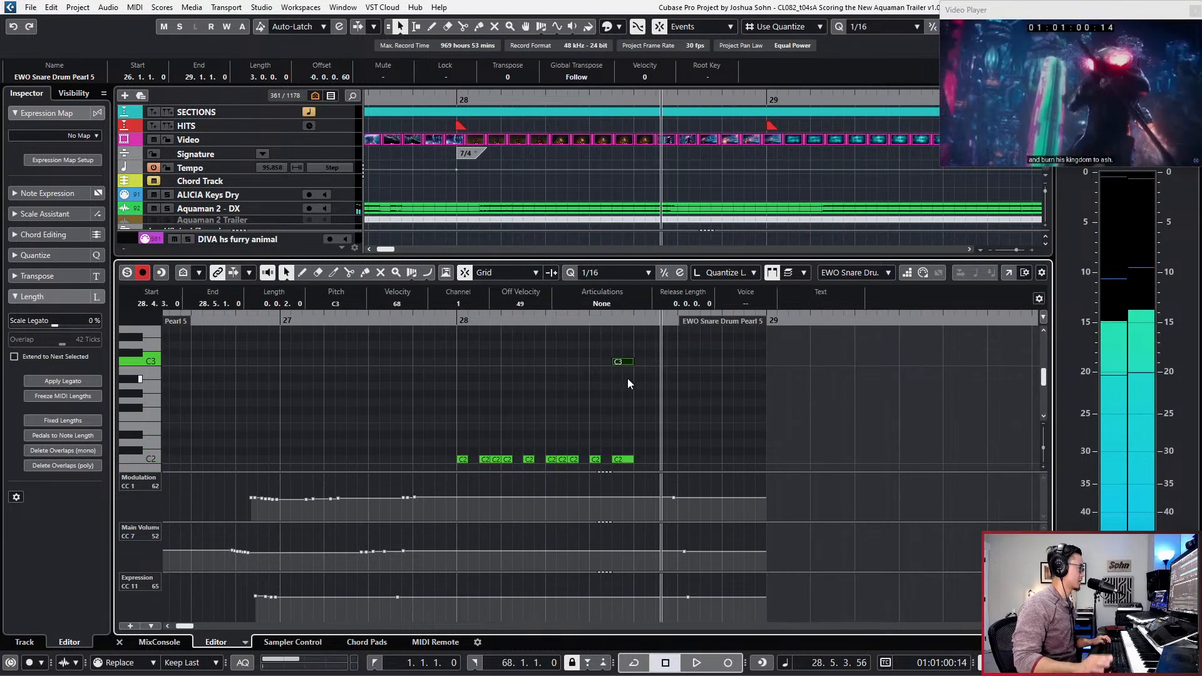
pyautogui.hotkey('alt', 'v')
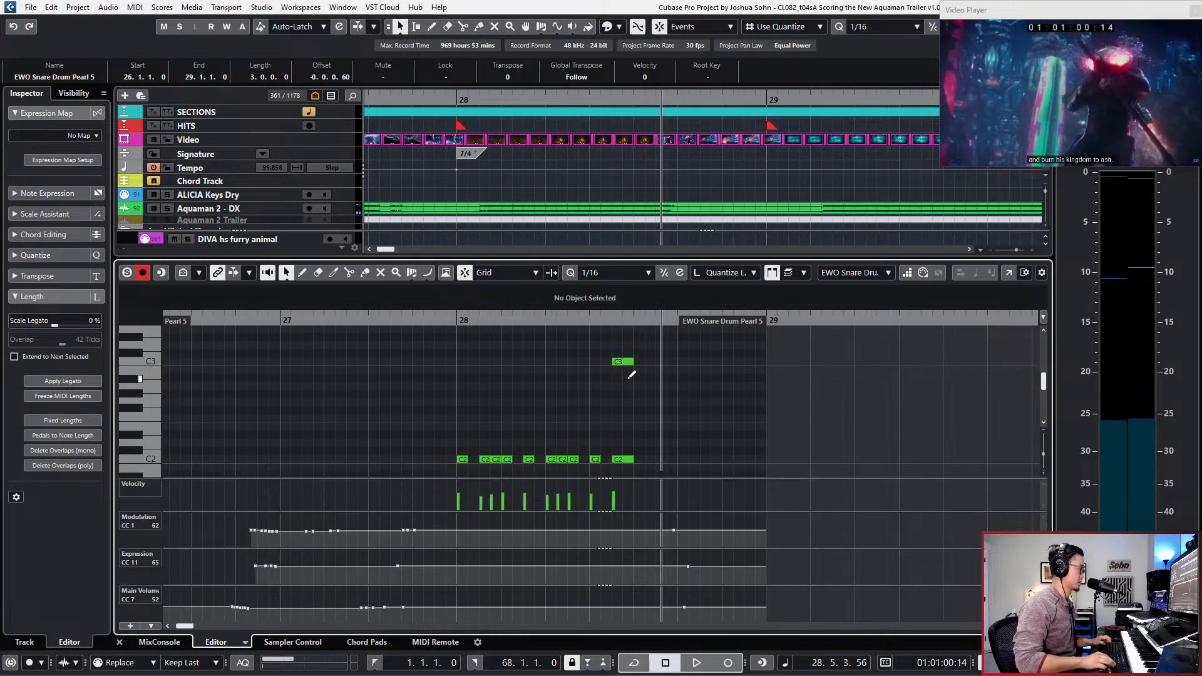
pyautogui.click(623, 362)
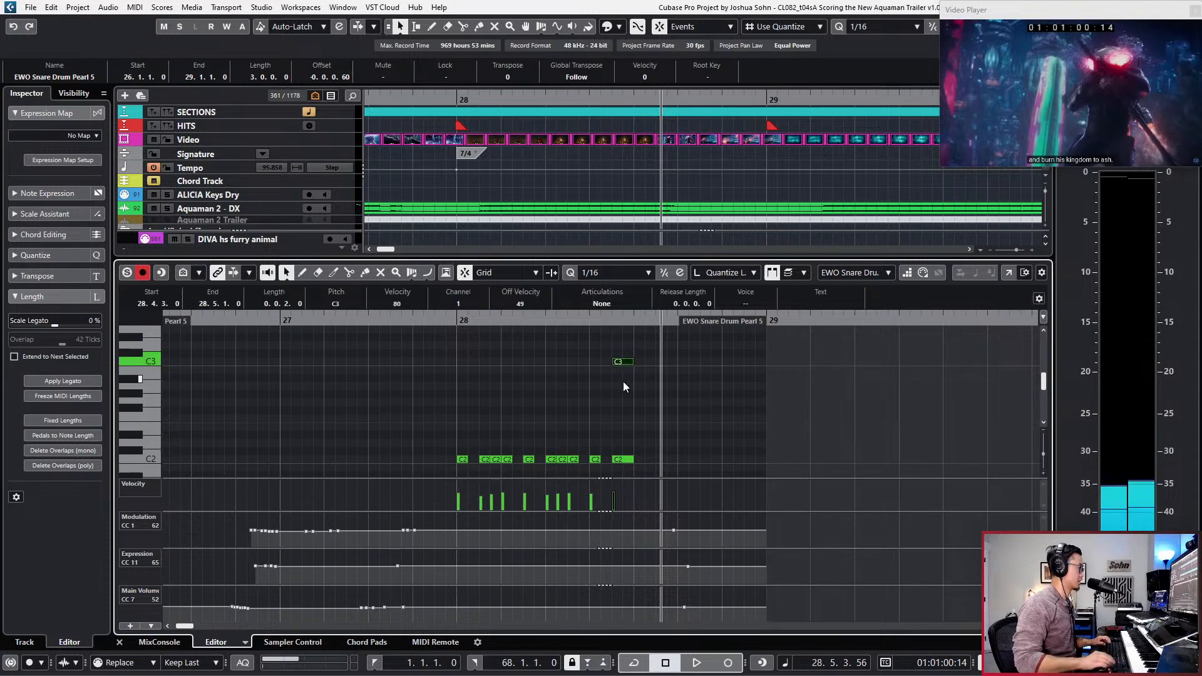
pyautogui.press('KP_0')
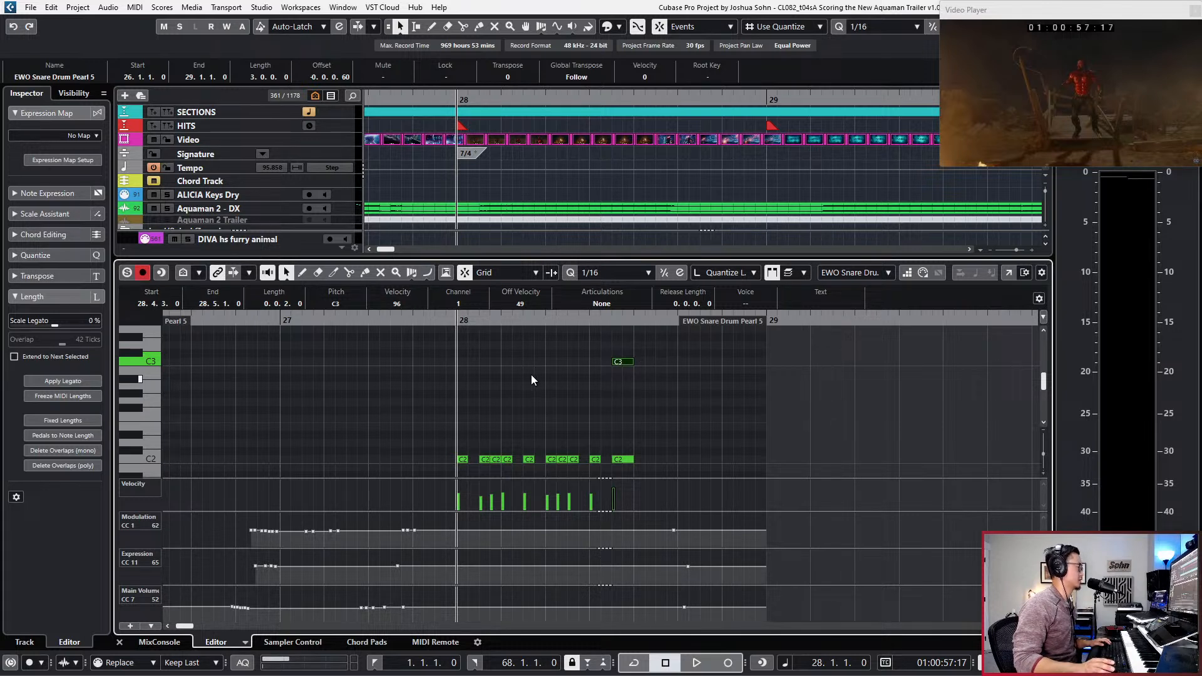
# Step: Duplicate the first eight C2 snare notes of bar 28 so the copies start at 28.5.1, and play back the result
pyautogui.moveTo(429, 364); pyautogui.dragTo(686, 467)
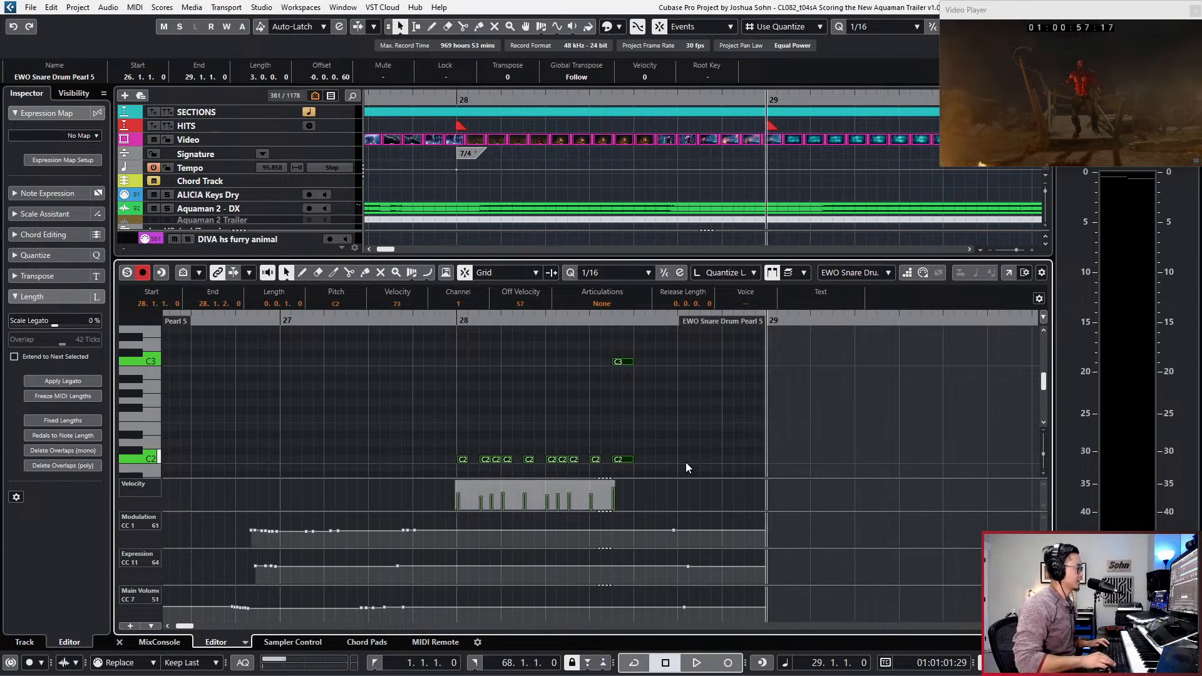
pyautogui.moveTo(452, 443); pyautogui.dragTo(581, 471)
pyautogui.press('space')
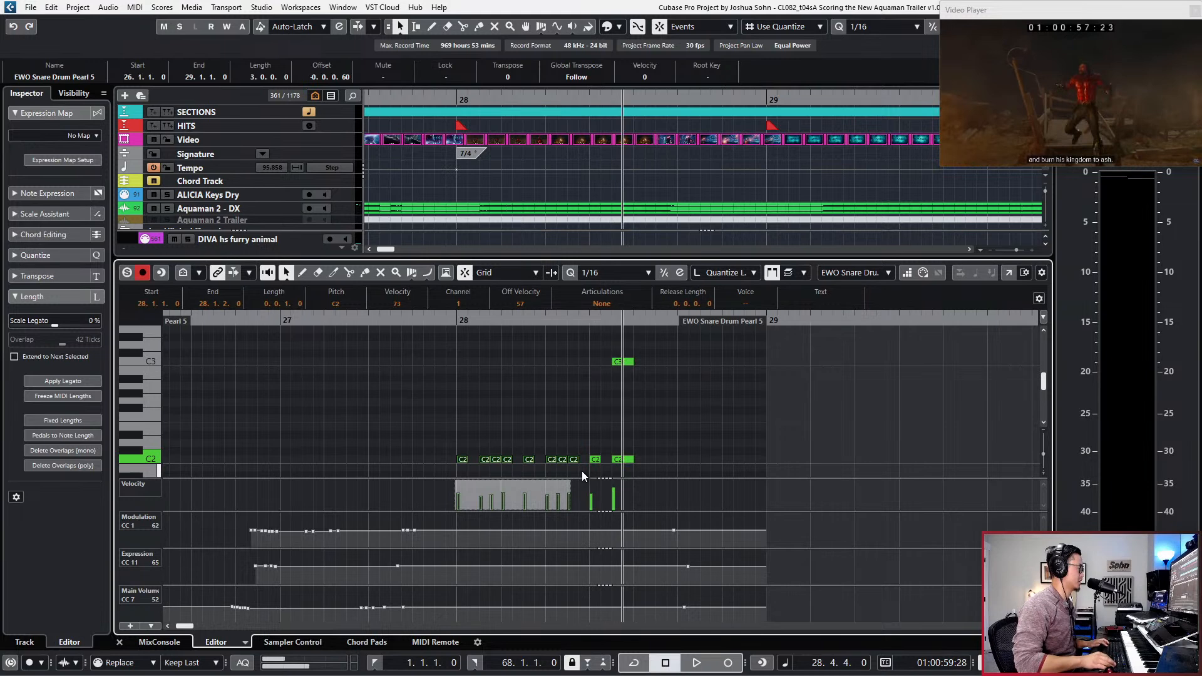
pyautogui.hotkey('ctrl', 'd')
pyautogui.press('space')
pyautogui.scroll(-1, 633, 429)
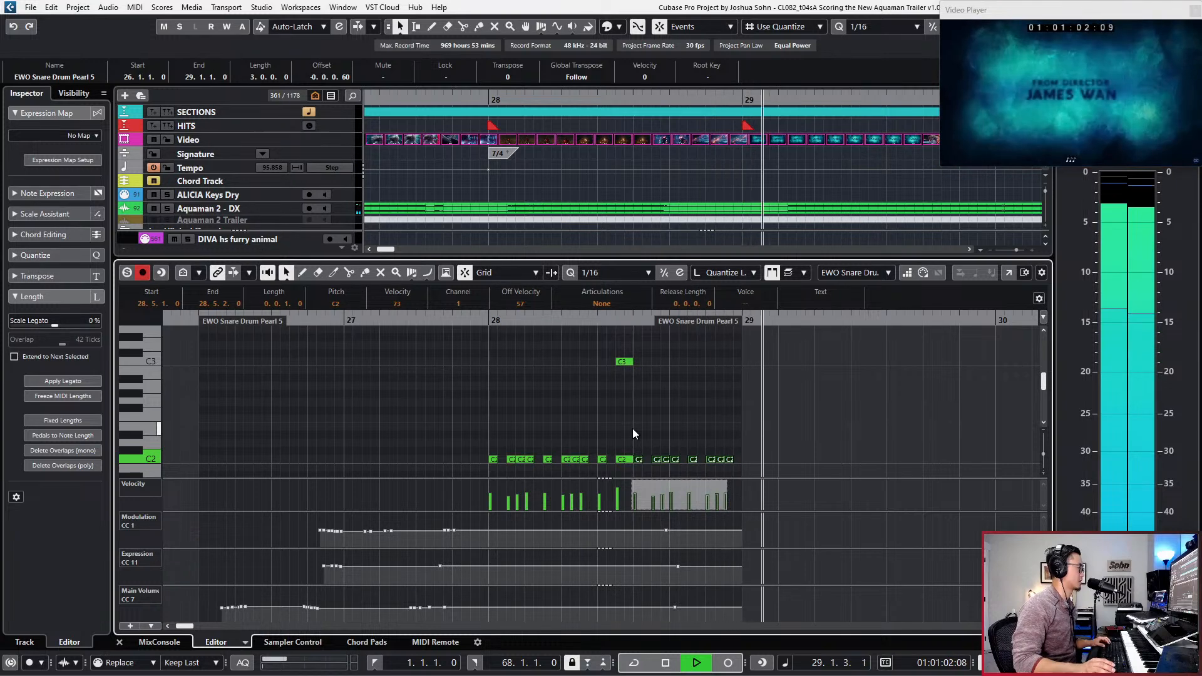
pyautogui.press('space')
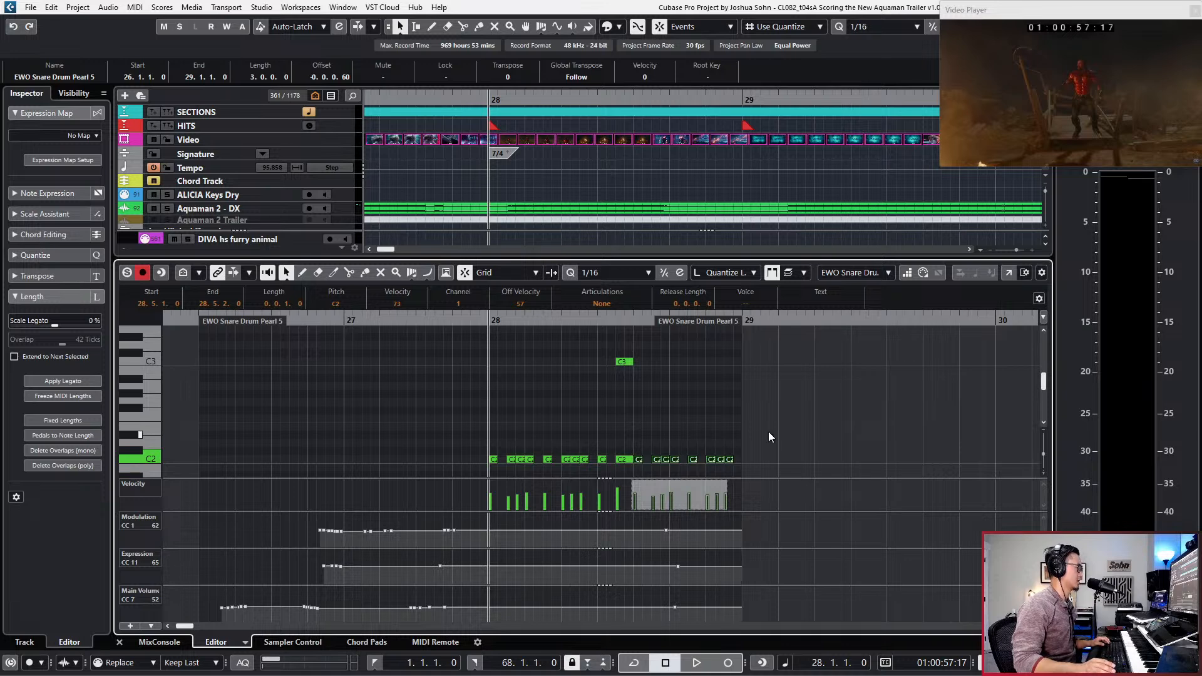
# Step: Play back the extended snare pattern from bar 28 and set the playback position to 28.5.1
pyautogui.press('space')
pyautogui.press('KP_Subtract')
pyautogui.press('KP_Subtract')
pyautogui.press('KP_Subtract')
pyautogui.press('KP_Subtract')
pyautogui.press('KP_Subtract')
pyautogui.press('KP_Subtract')
pyautogui.press('KP_Subtract')
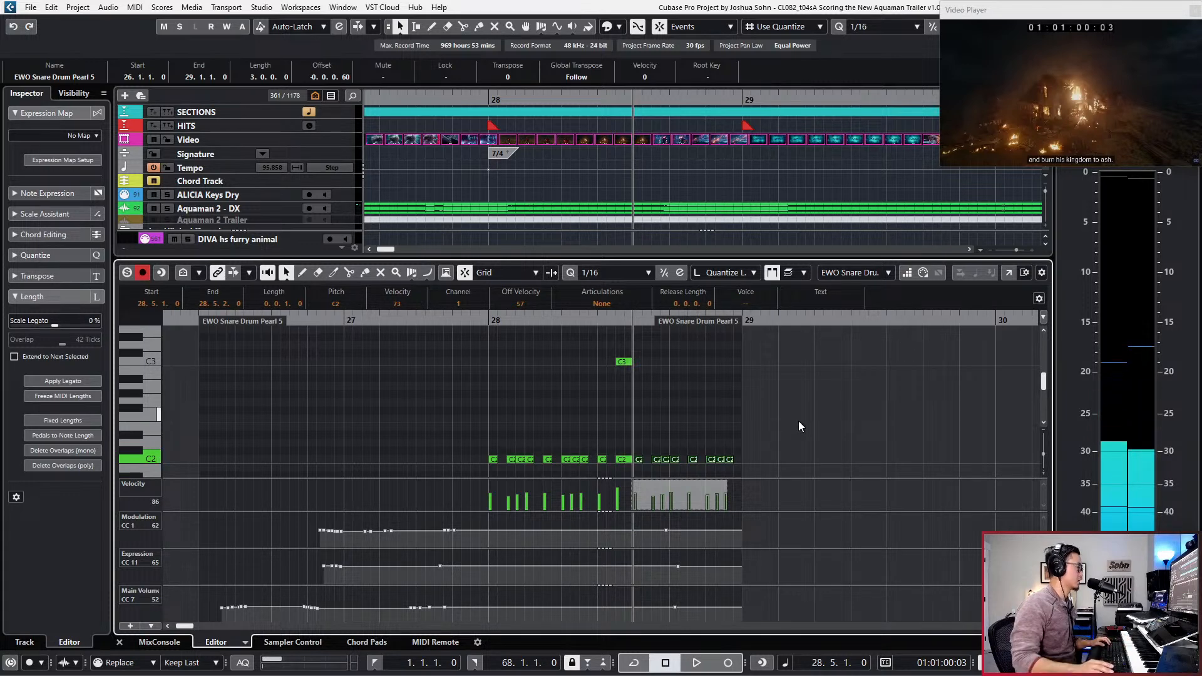
# Step: Copy the C3 accent note to 28.7.3, remove the C2 note at 28.7.2 and play back the pattern
pyautogui.click(620, 362)
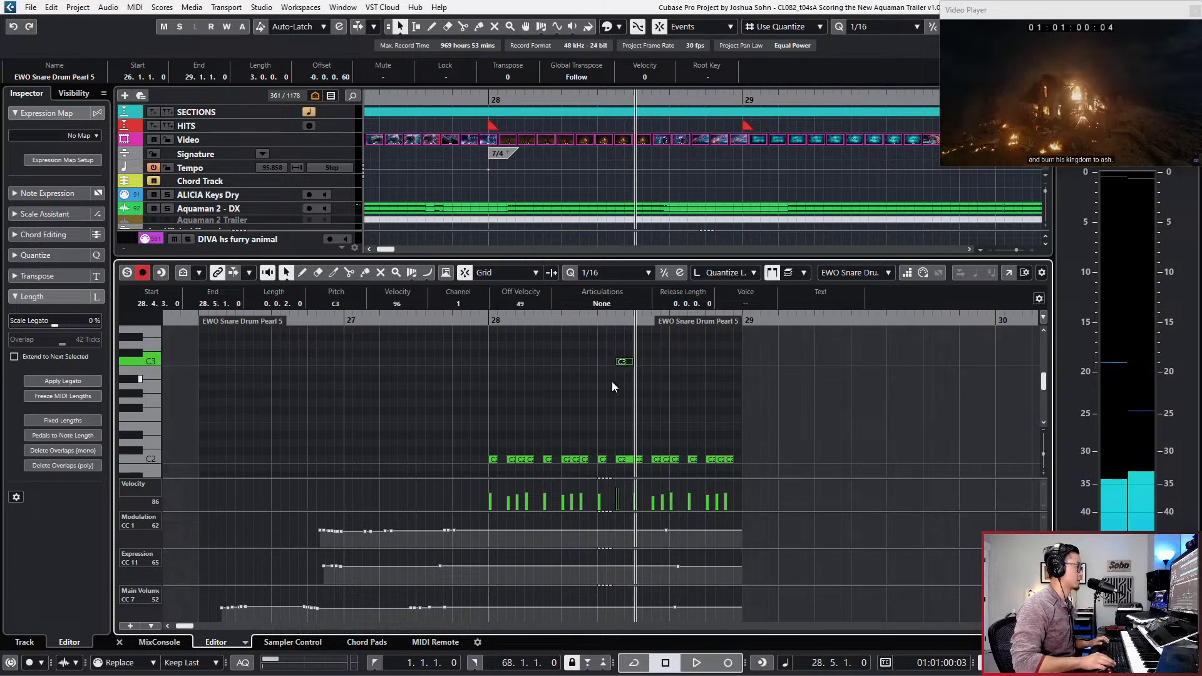
pyautogui.press('n')
pyautogui.press('n')
pyautogui.press('n')
pyautogui.press('n')
pyautogui.press('n')
pyautogui.press('n')
pyautogui.press('n')
pyautogui.hotkey('ctrl', 'v')
pyautogui.hotkey('shift', 'b')
pyautogui.press('space')
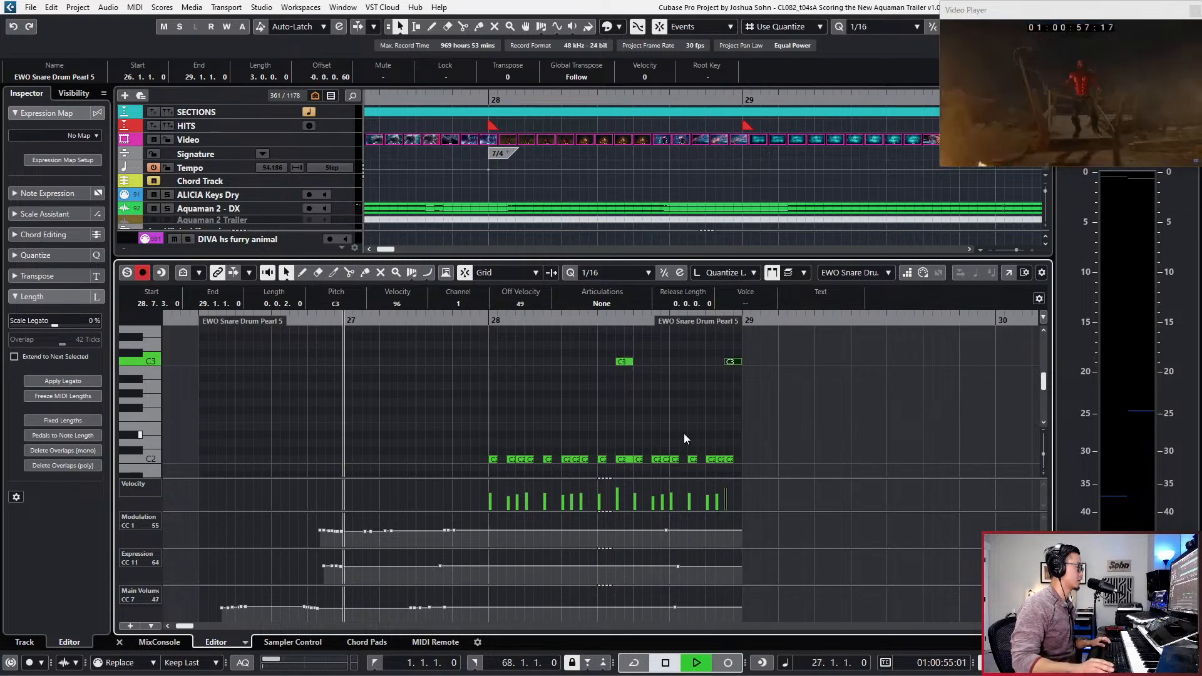
pyautogui.click(728, 459)
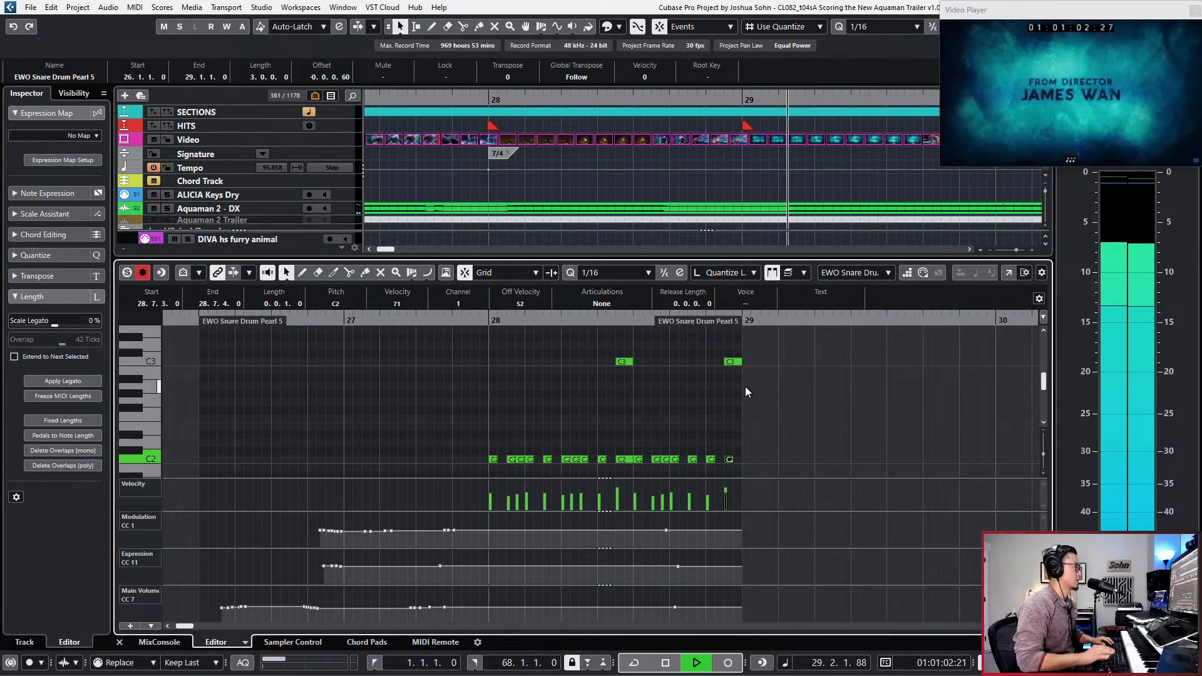
pyautogui.press('space')
# Step: Close the note editor, split the snare part at bar 28 and duplicate the 7/4 part into bar 29
pyautogui.press('Return')
pyautogui.keyDown('alt'); pyautogui.click(567, 403); pyautogui.keyUp('alt')
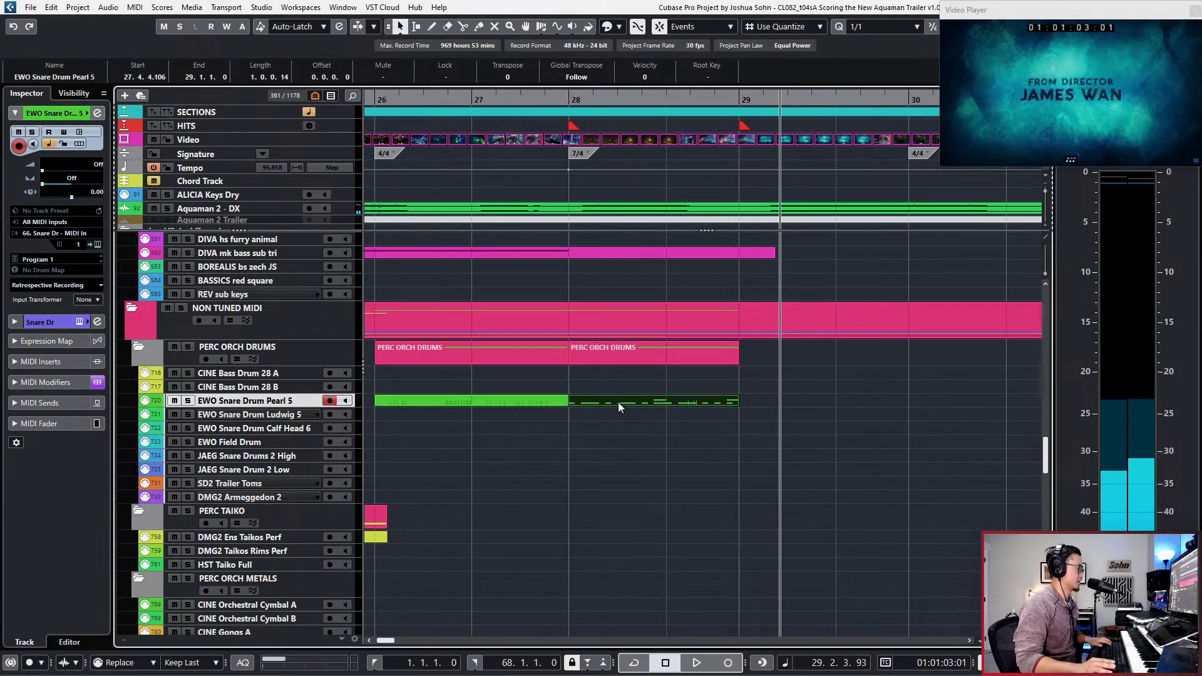
pyautogui.hotkey('ctrl', 'd')
pyautogui.press('g')
pyautogui.press('g')
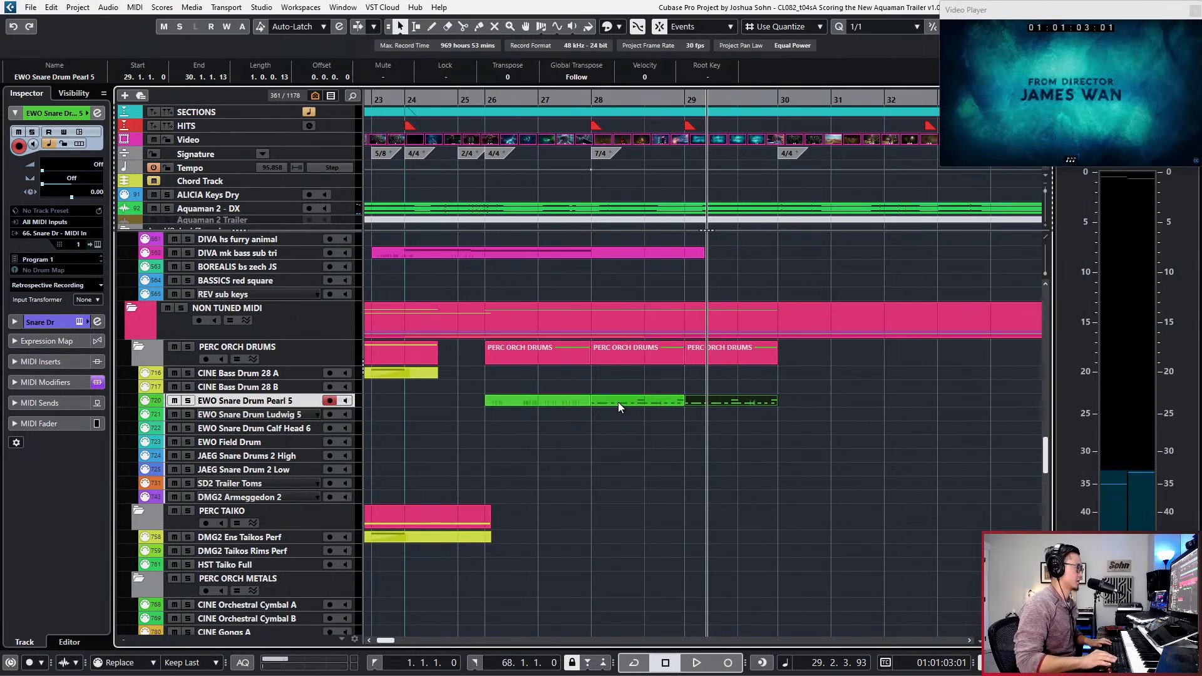
# Step: Set the snap type to Grid and split the bar 29 snare part at 29.5.1
pyautogui.press('h')
pyautogui.keyDown('alt'); pyautogui.click(770, 402); pyautogui.keyUp('alt')
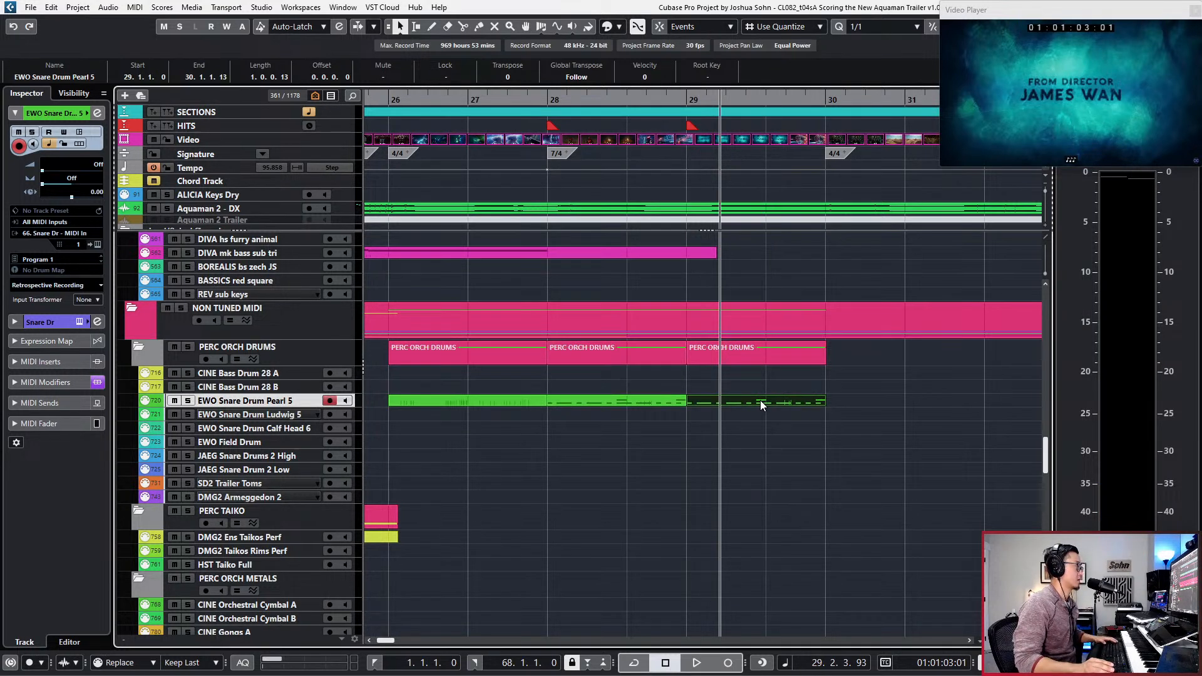
pyautogui.click(693, 30)
pyautogui.click(688, 29)
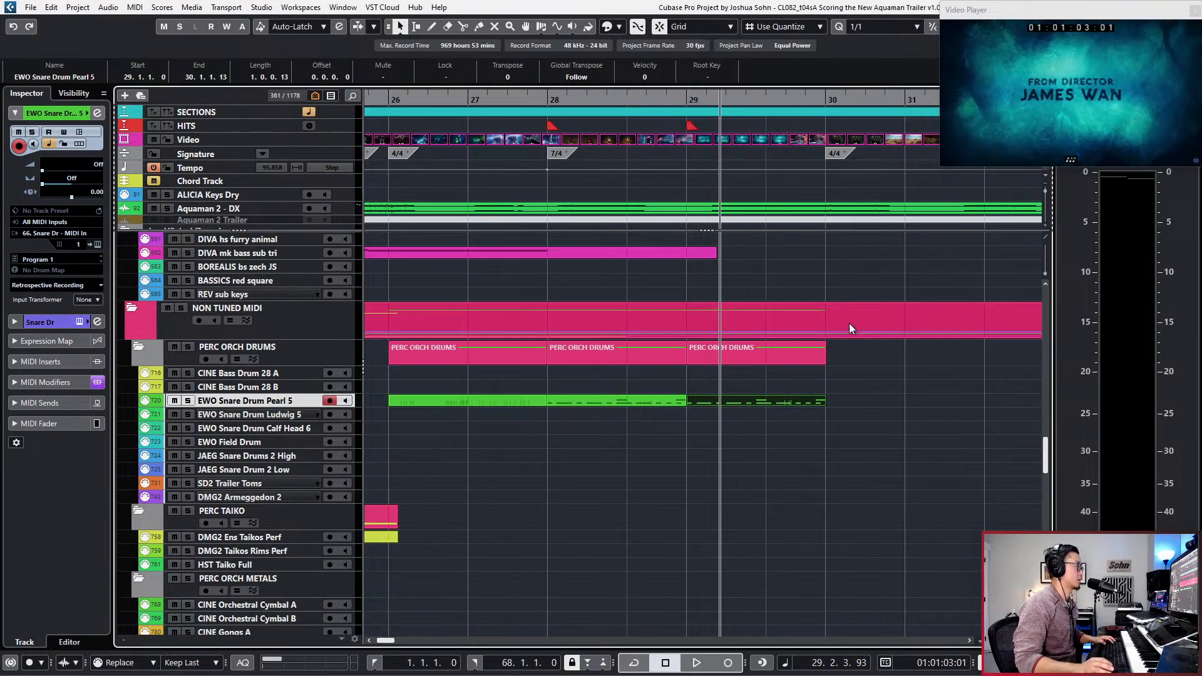
pyautogui.keyDown('alt'); pyautogui.click(775, 404); pyautogui.keyUp('alt')
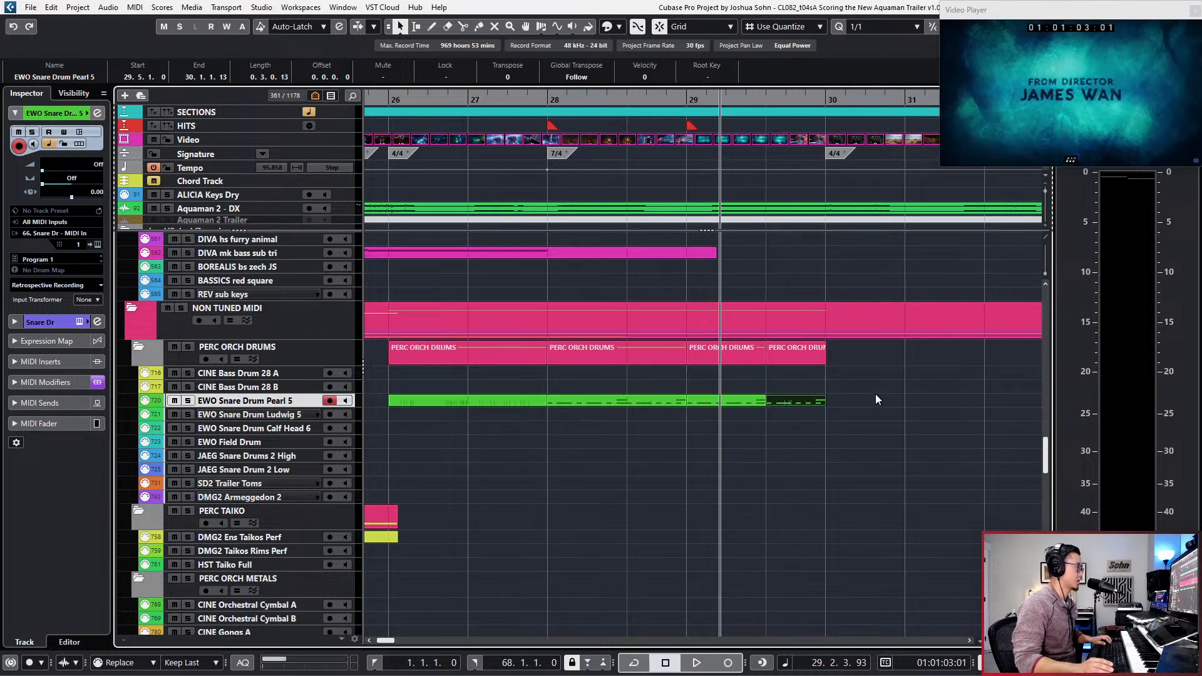
# Step: Copy the four-beat snare part starting at 29.1.1 into the 4/4 bars 30, 31 and 32
pyautogui.scroll(-2, 875, 399)
pyautogui.scroll(2, 875, 399)
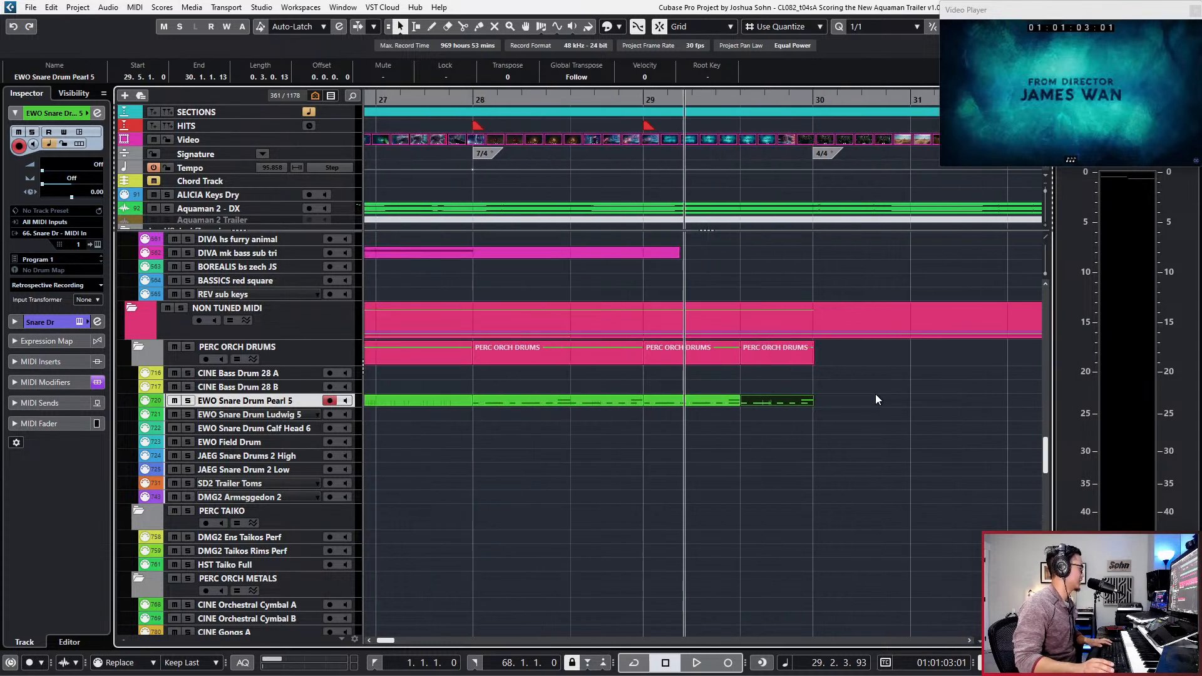
pyautogui.scroll(-1, 875, 400)
pyautogui.hscroll(2, 875, 399)
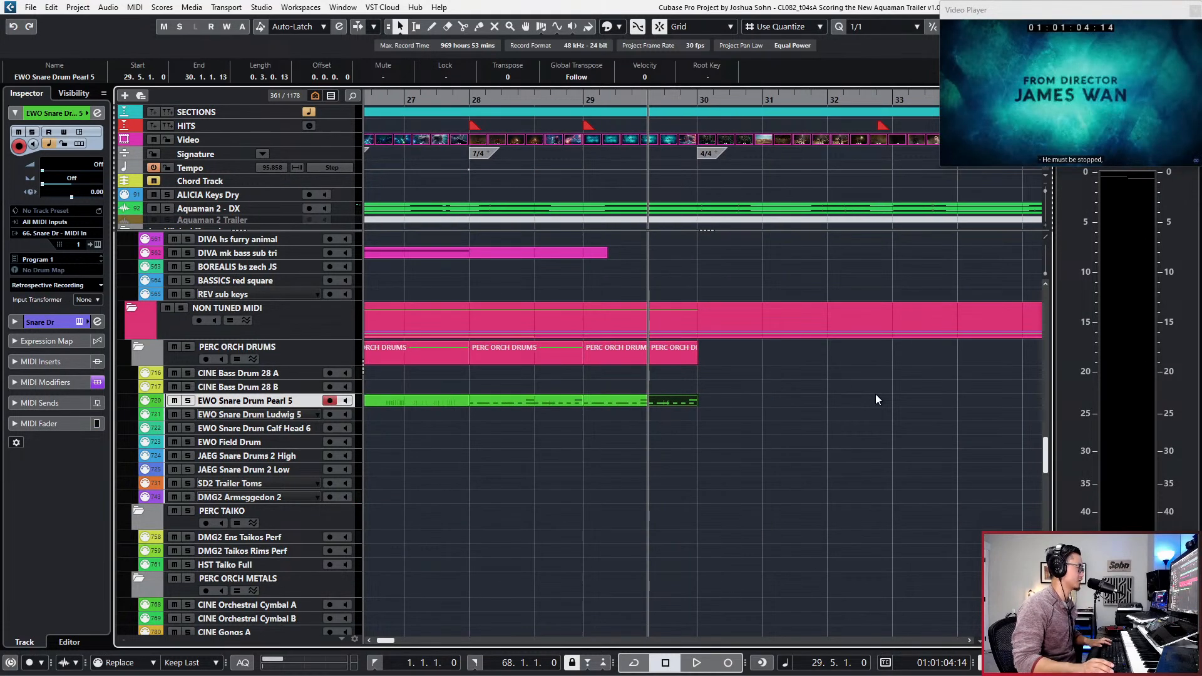
pyautogui.click(622, 404)
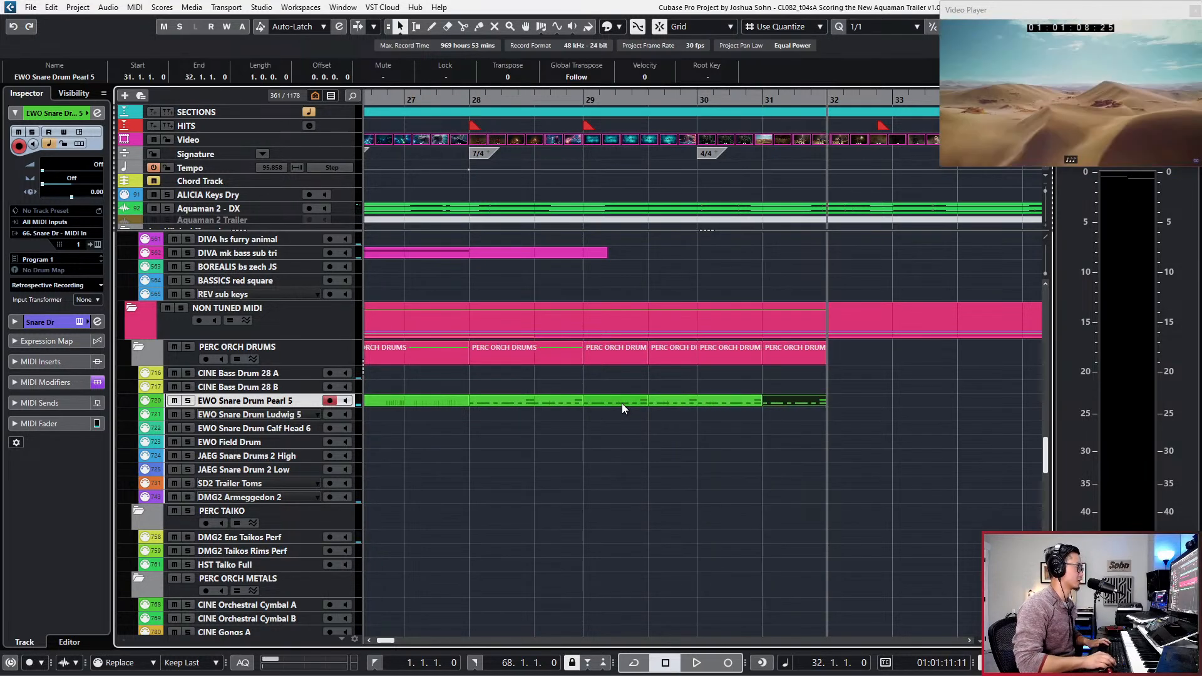
pyautogui.hotkey('ctrl', 'd')
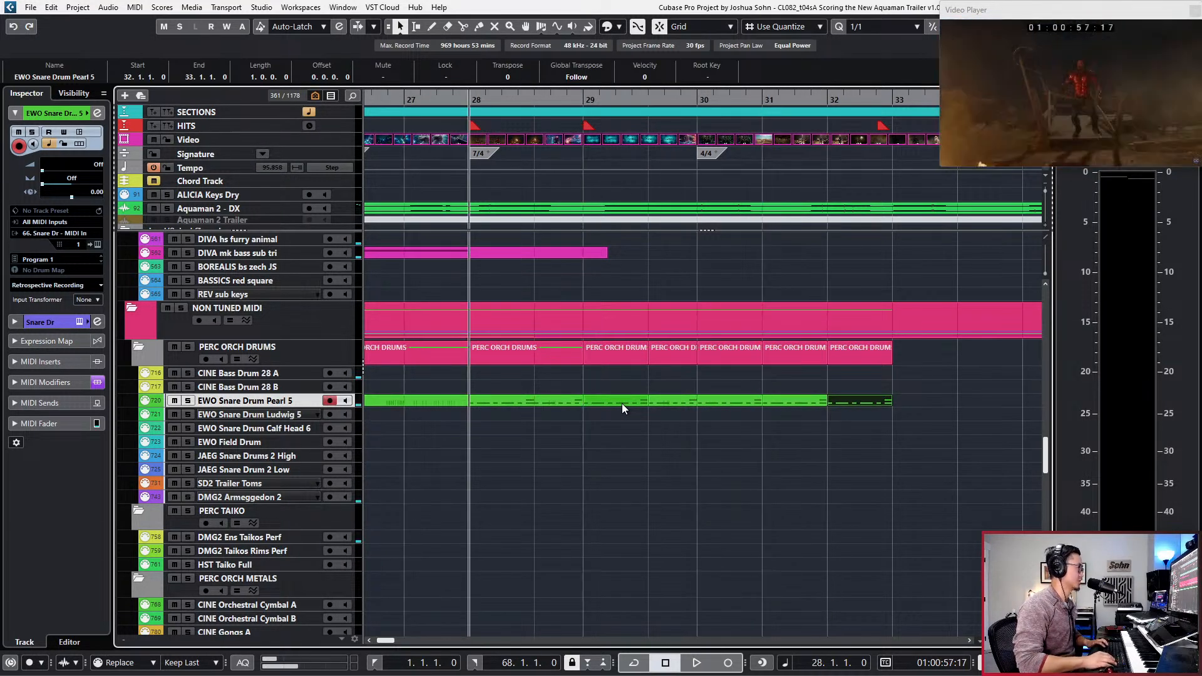
# Step: Play back the snare parts from bar 28 through the end of bar 32
pyautogui.press('space')
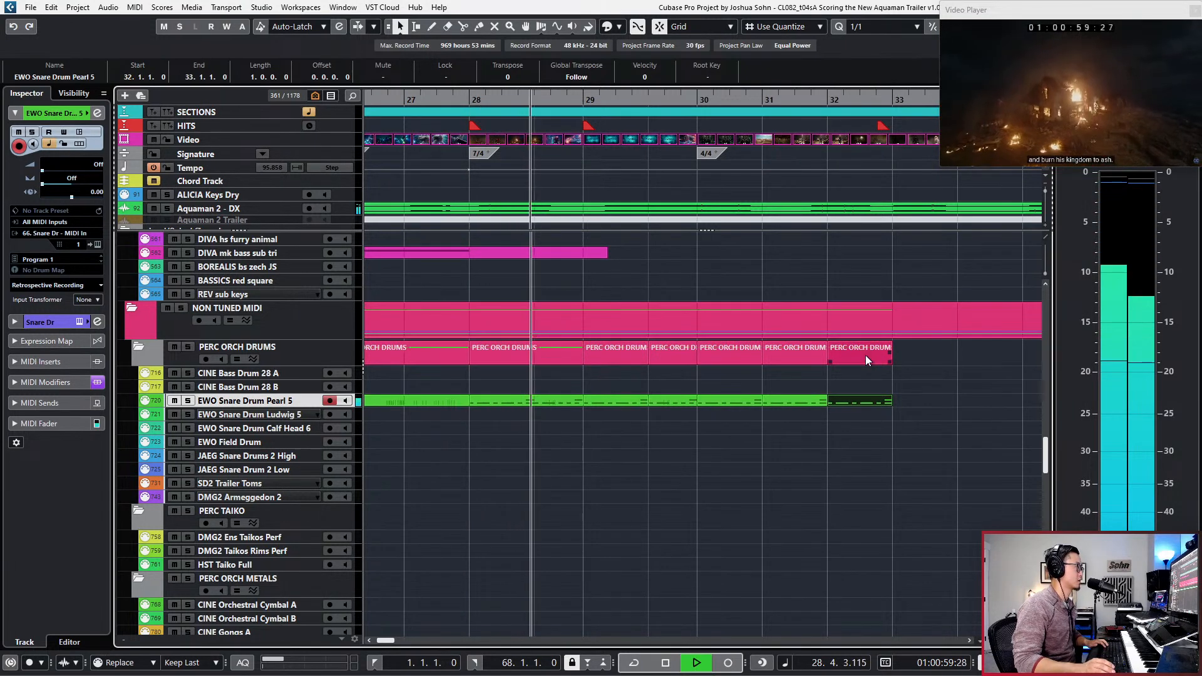
pyautogui.scroll(1, 865, 356)
pyautogui.scroll(2, 860, 191)
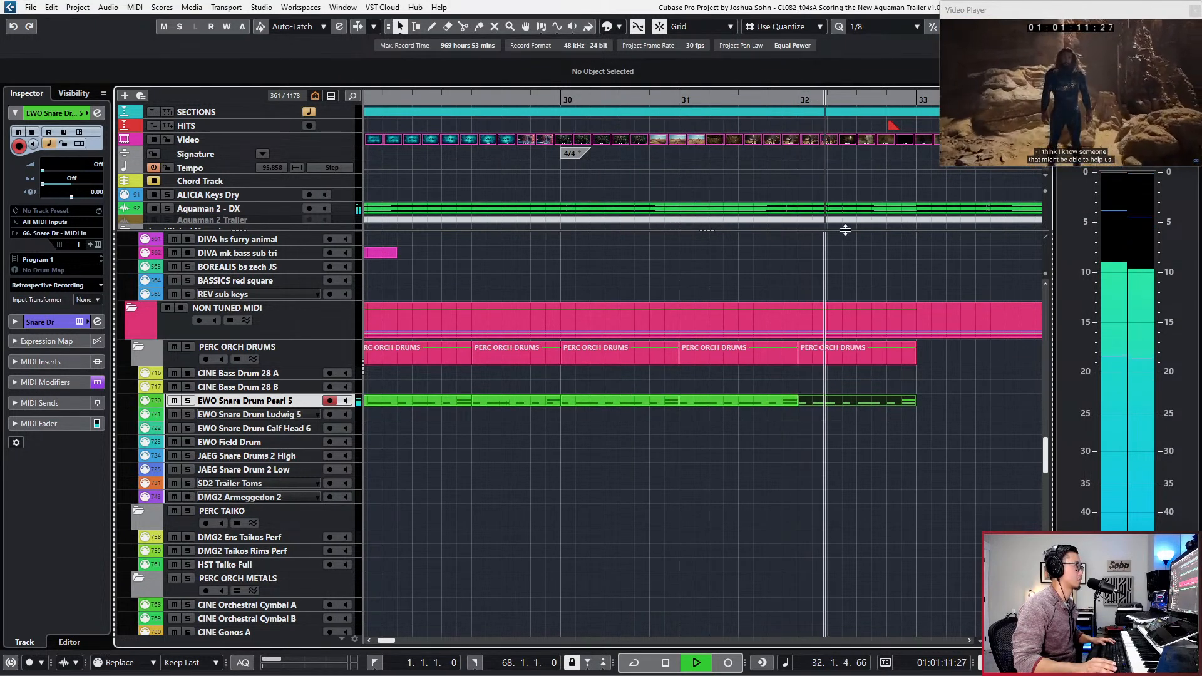
pyautogui.press('space')
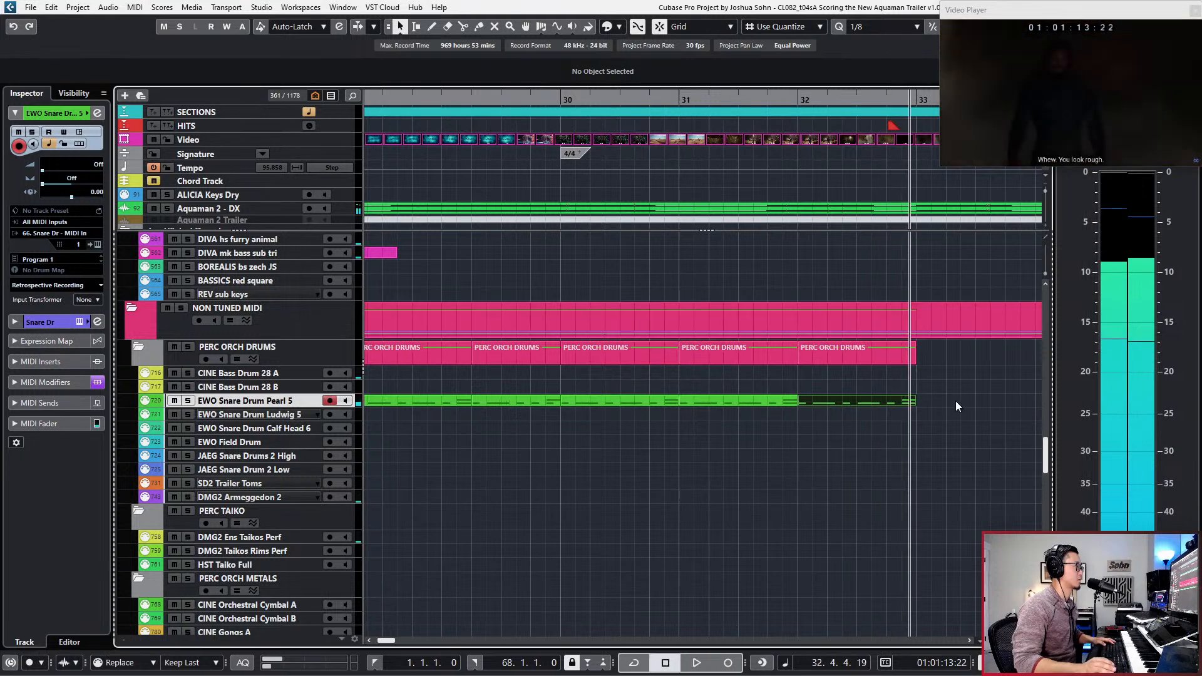
# Step: In the bar 32 snare part, copy the C3 accent to 32.3.3 and delete the stacked C2 and C3 hit at 32.4.3
pyautogui.doubleClick(904, 403)
pyautogui.scroll(-3, 905, 408)
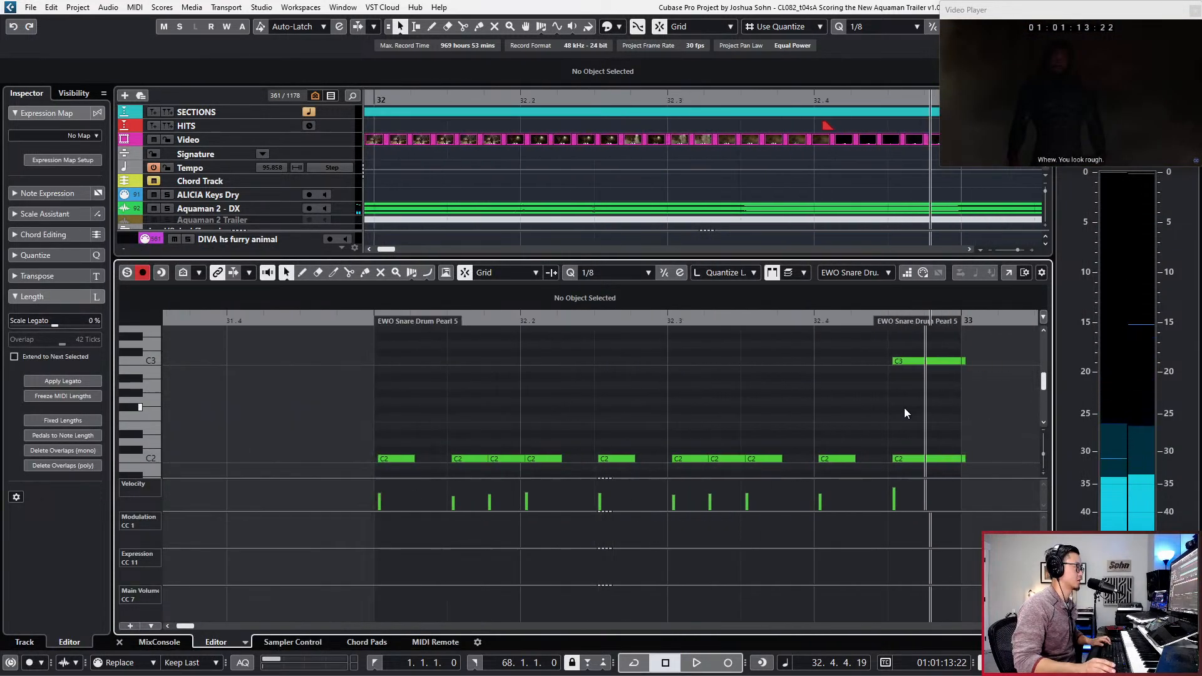
pyautogui.scroll(-2, 827, 395)
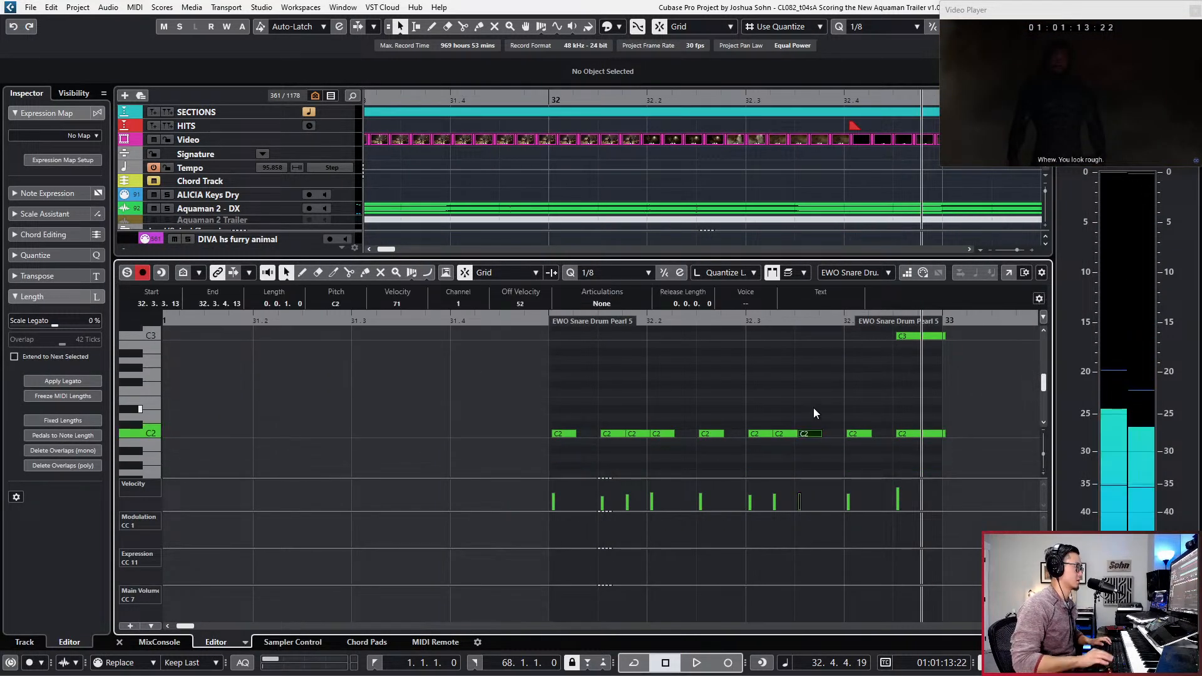
pyautogui.click(921, 335)
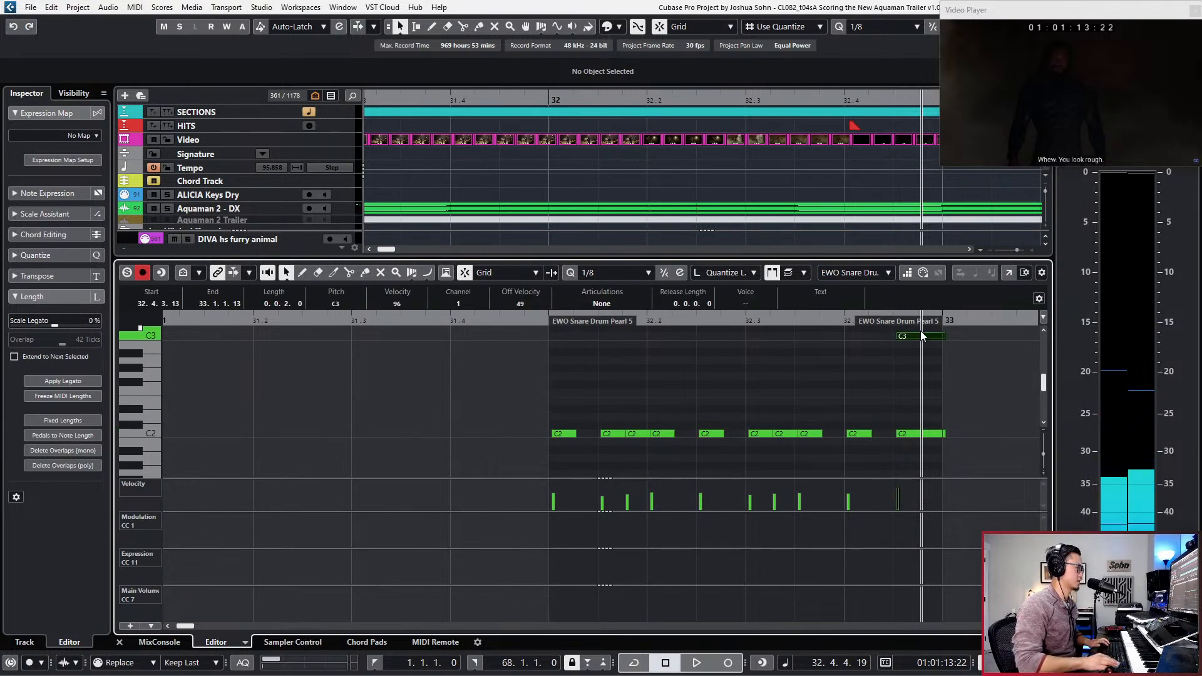
pyautogui.hotkey('ctrl', 'v')
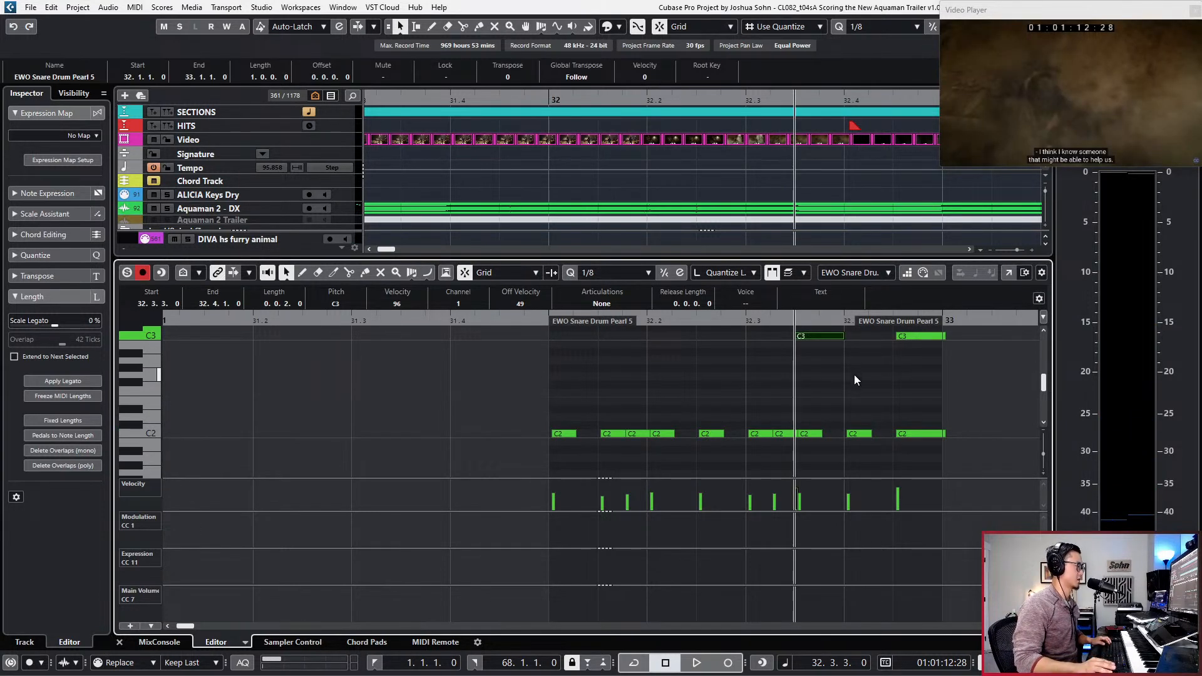
pyautogui.click(881, 338)
pyautogui.hotkey('ctrl', 'e')
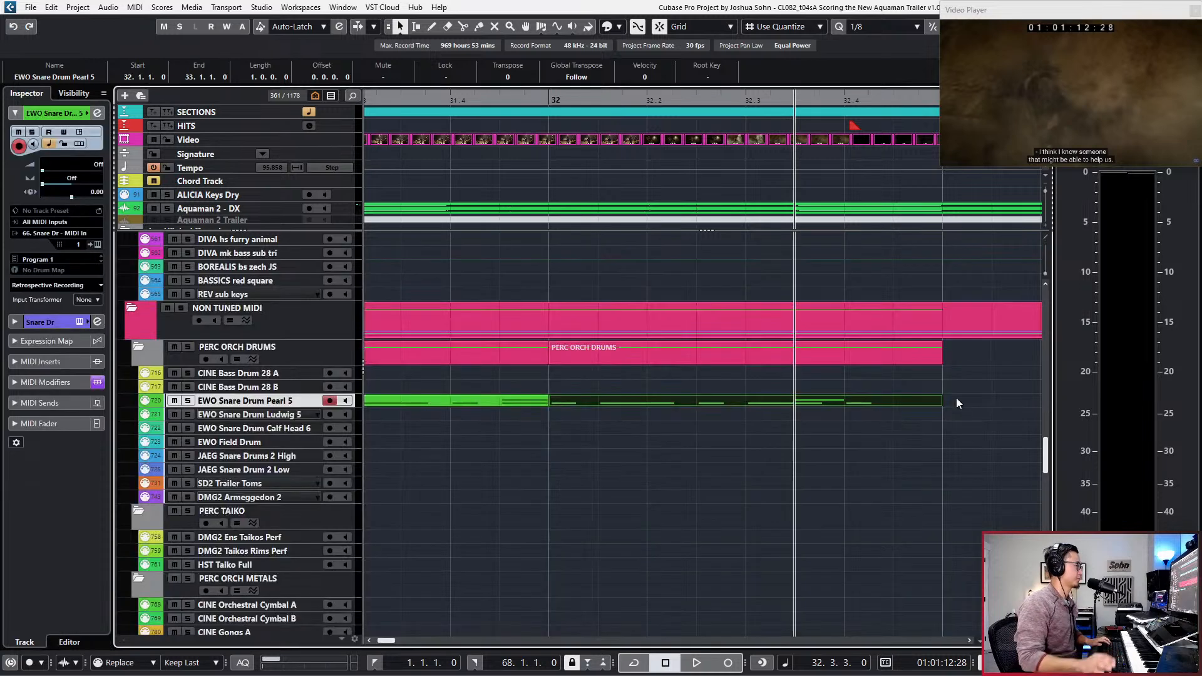
# Step: Merge the snare parts from bar 26 to the end of bar 32 into one part and quantize all its notes to 1/16
pyautogui.moveTo(514, 382); pyautogui.dragTo(923, 421)
pyautogui.doubleClick(899, 401)
pyautogui.hotkey('ctrl', 'a')
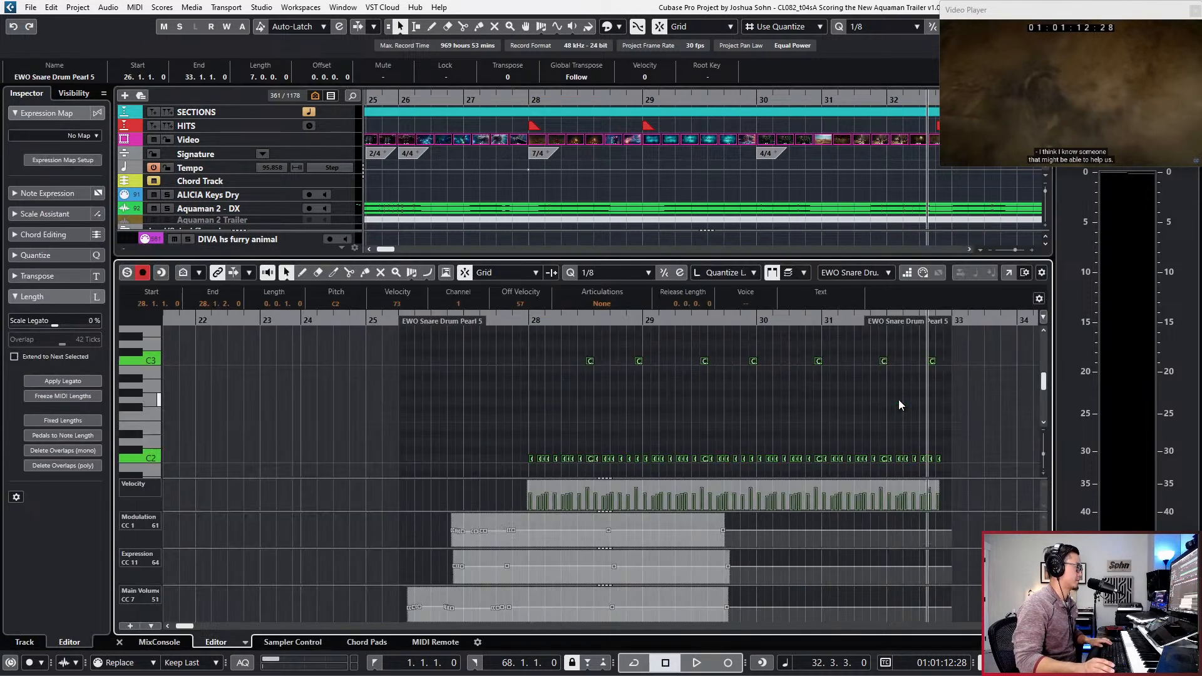
pyautogui.keyDown('ctrl'); pyautogui.scroll(4, 772, 401); pyautogui.keyUp('ctrl')
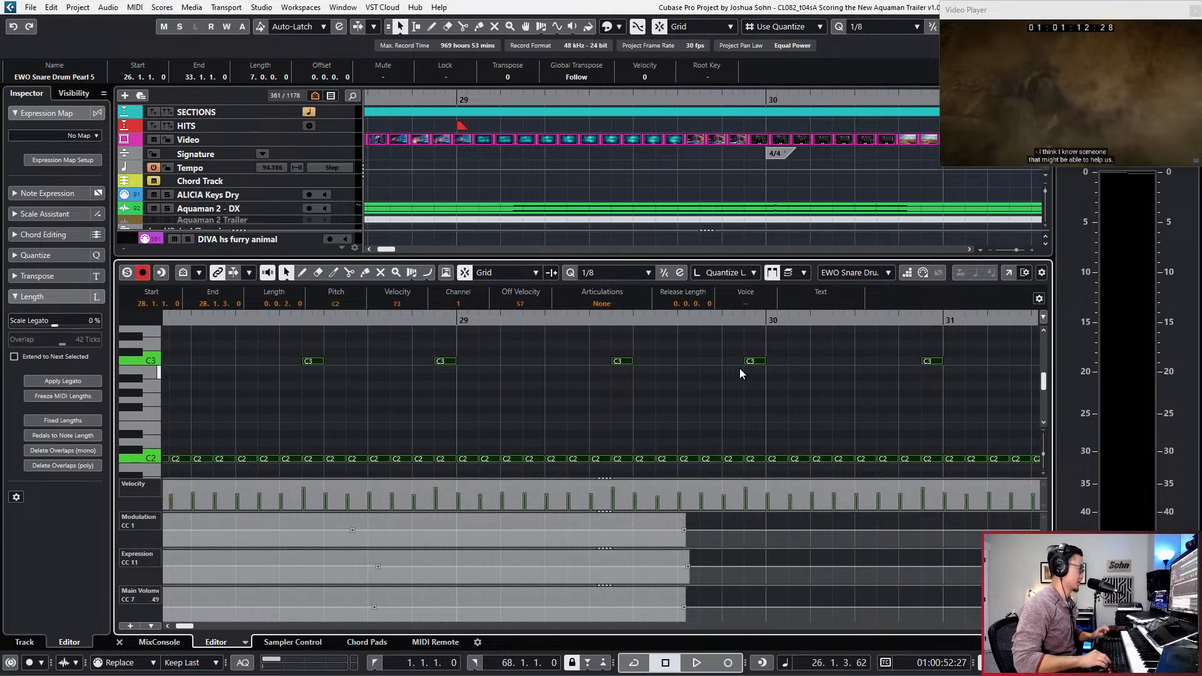
pyautogui.hotkey('alt', 'space')
pyautogui.press('3')
pyautogui.press('q')
# Step: Play back the quantized snare part from bar 26, close the note editor and stop playback in bar 29
pyautogui.press('space')
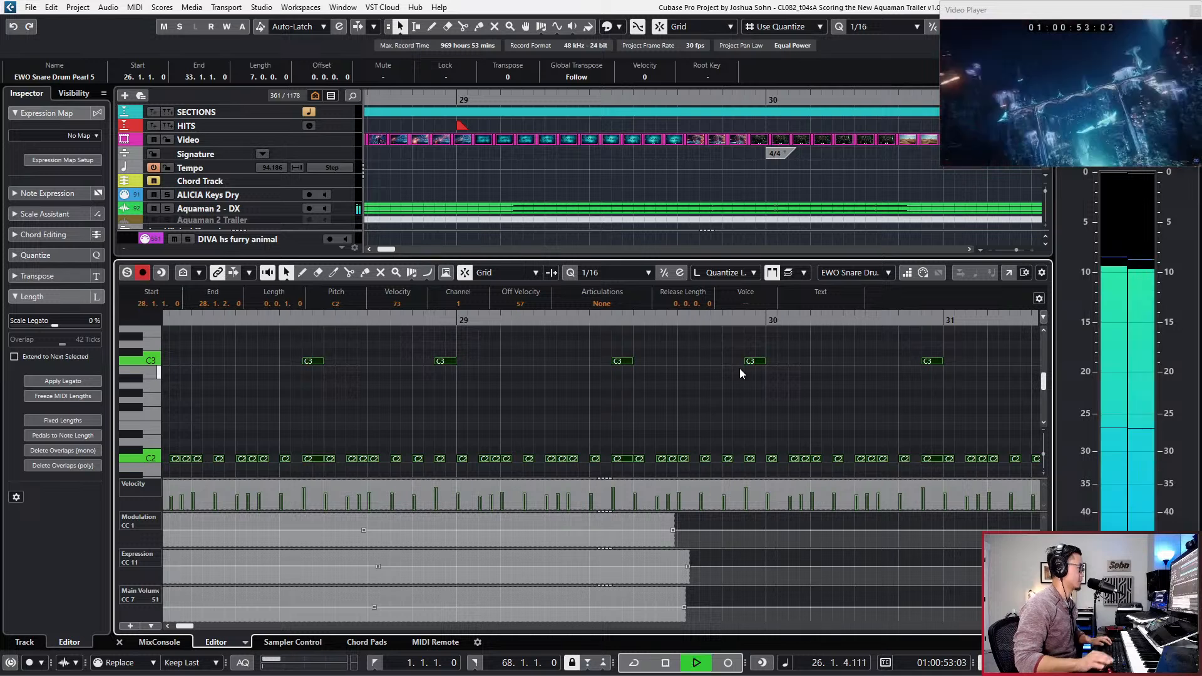
pyautogui.press('g')
pyautogui.press('g')
pyautogui.press('g')
pyautogui.press('g')
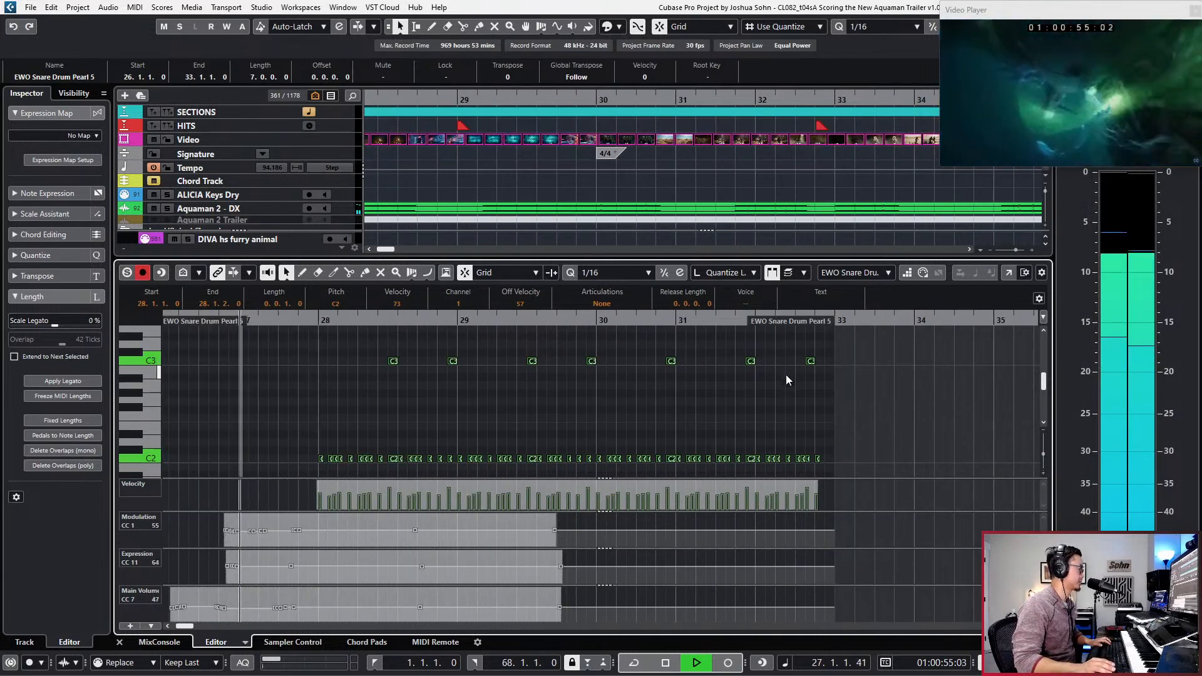
pyautogui.click(786, 375)
pyautogui.press('Return')
pyautogui.scroll(-3, 770, 376)
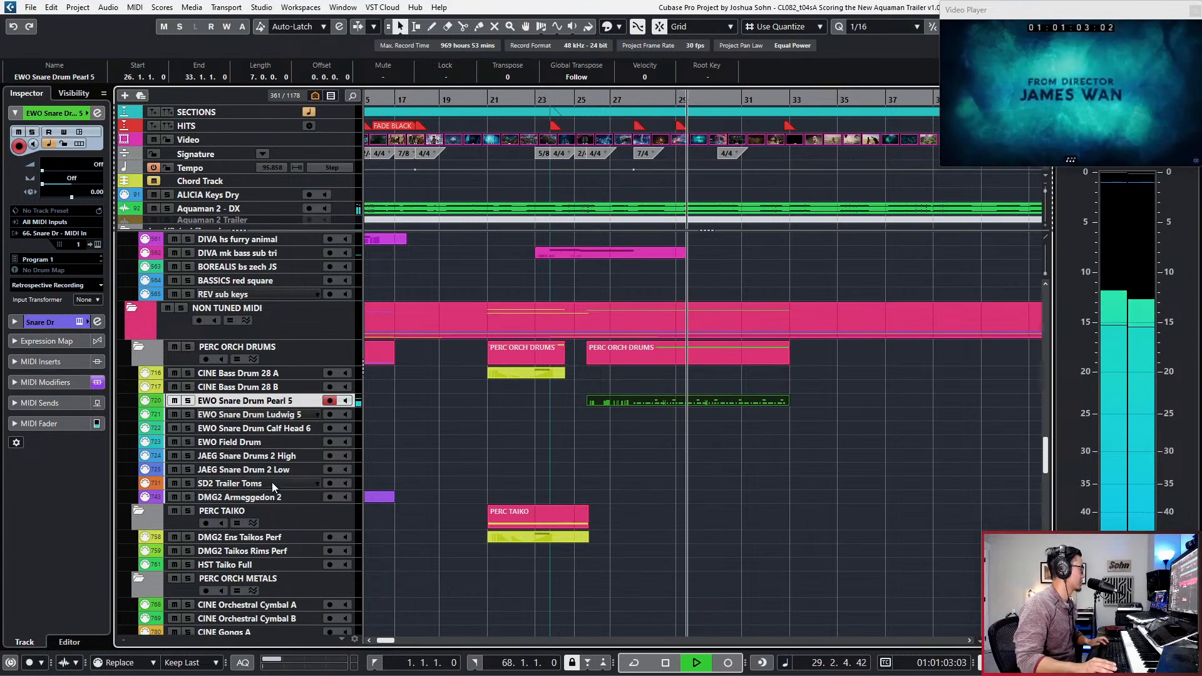
pyautogui.scroll(5, 567, 460)
pyautogui.press('space')
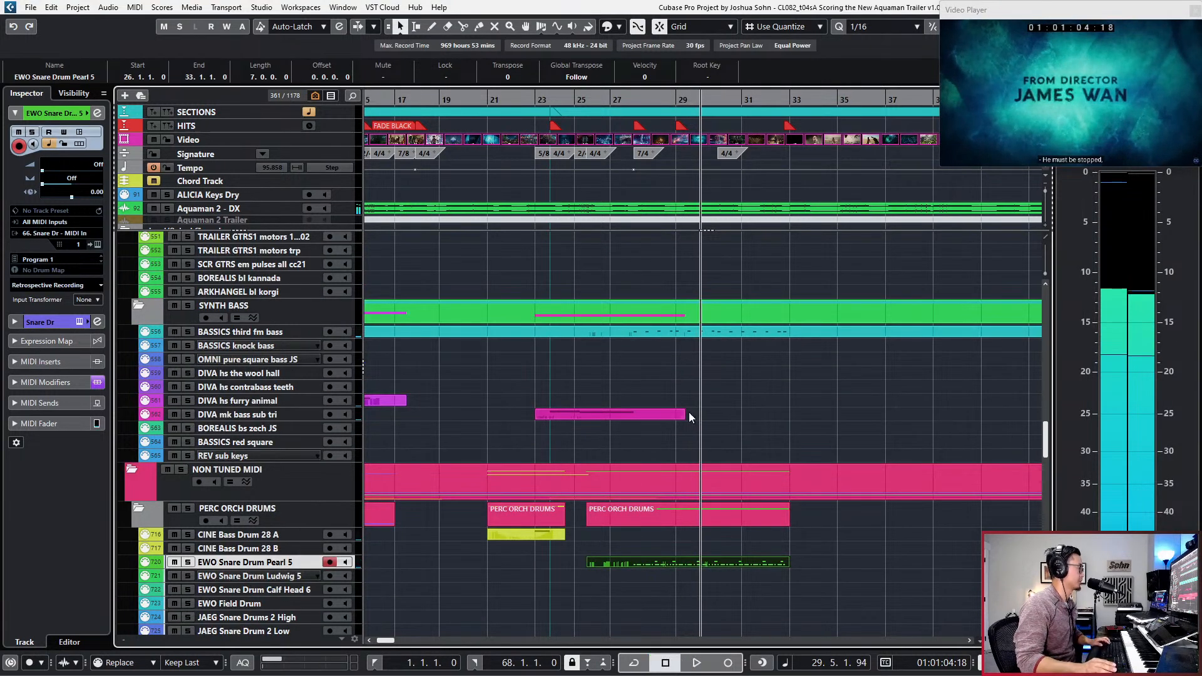
# Step: Look through the tracks from the pads and drones to the percussion hits for another layer
pyautogui.scroll(10, 769, 404)
pyautogui.scroll(-1, 768, 404)
pyautogui.scroll(15, 768, 404)
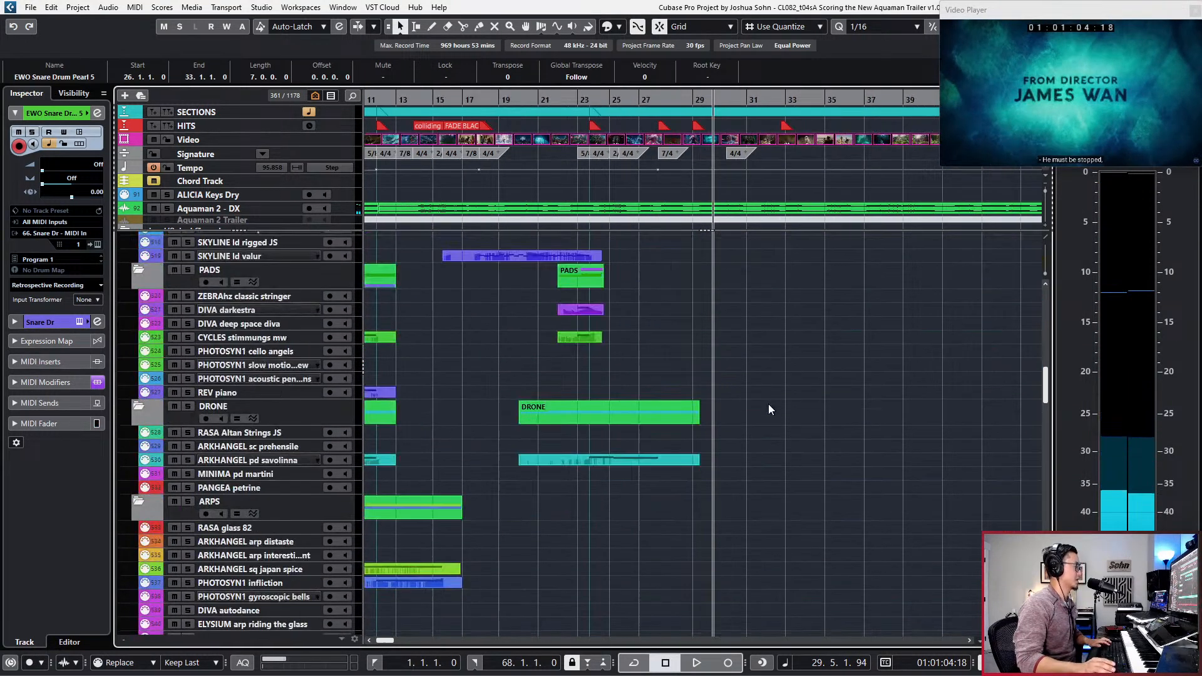
pyautogui.scroll(-20, 769, 404)
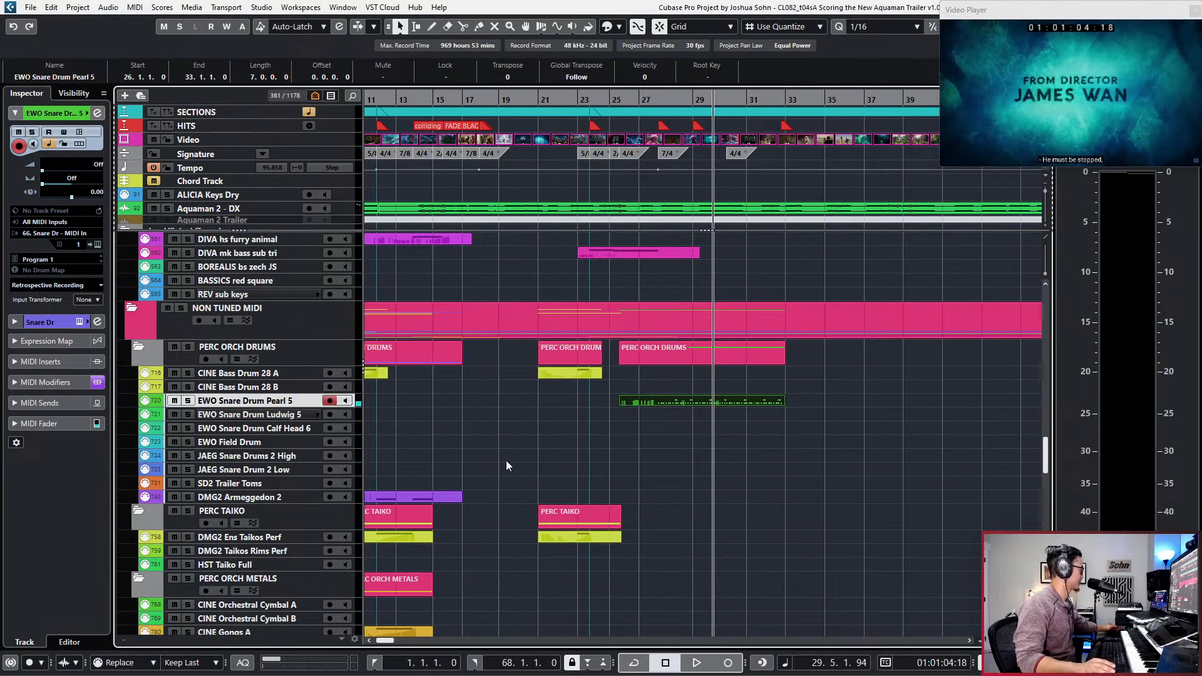
pyautogui.scroll(-5, 492, 480)
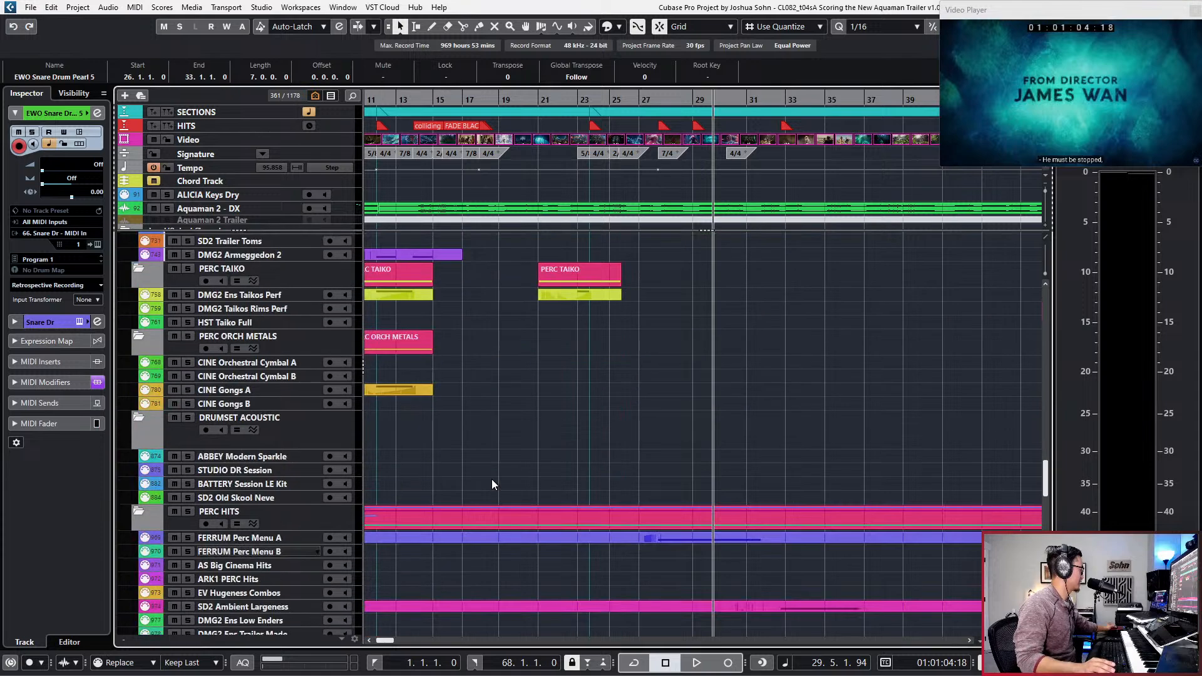
pyautogui.scroll(-3, 493, 484)
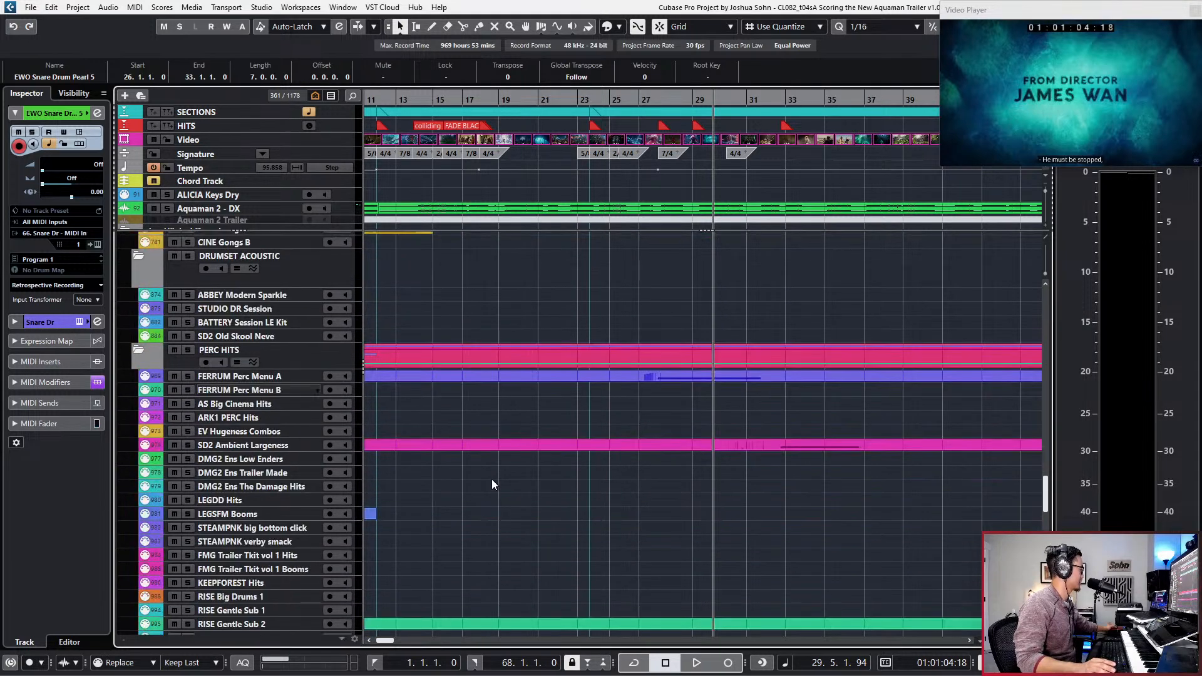
pyautogui.scroll(10, 492, 481)
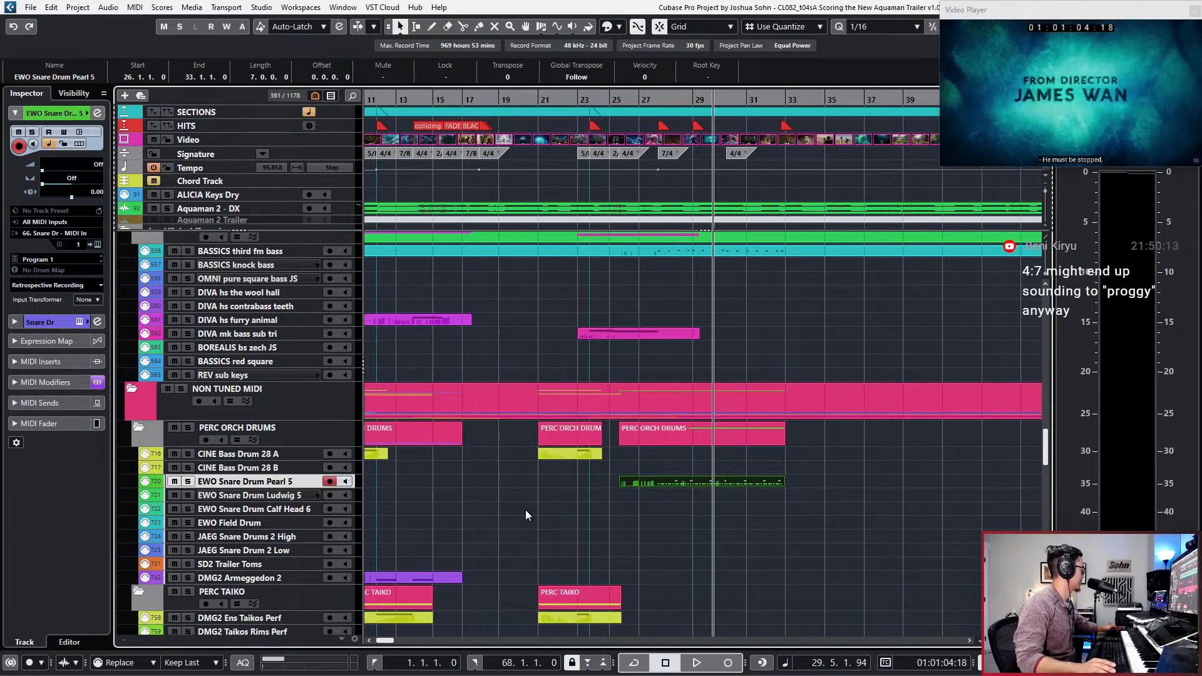
pyautogui.scroll(-2, 526, 515)
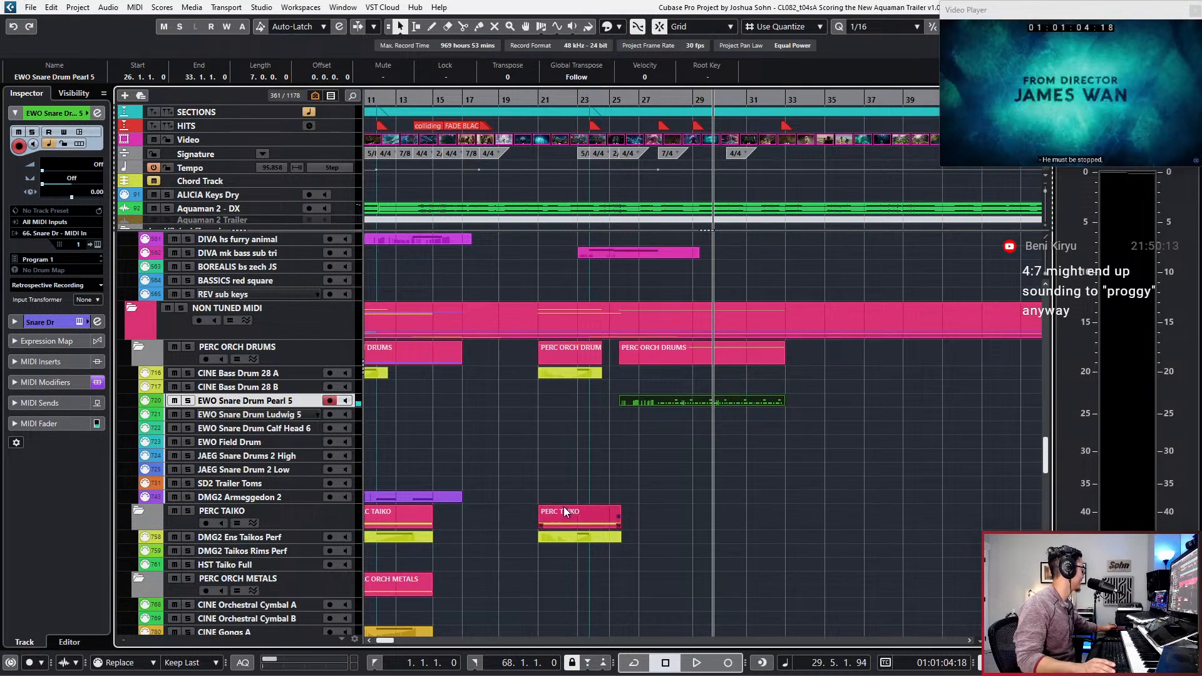
pyautogui.scroll(-2, 625, 495)
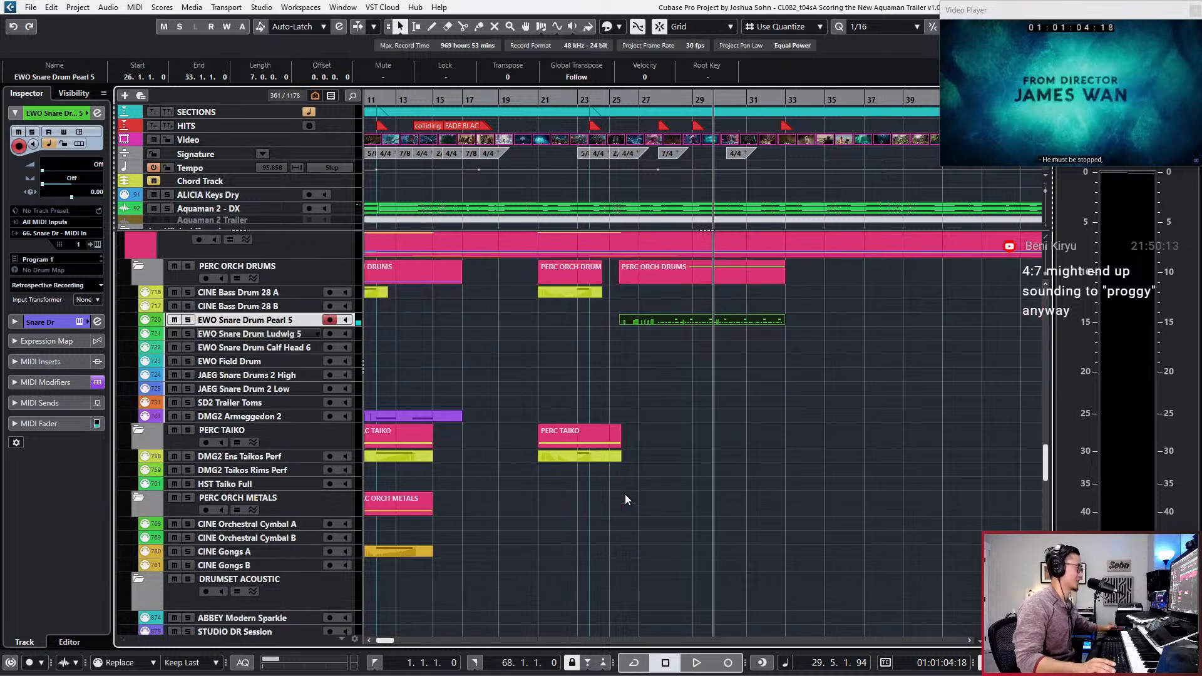
# Step: Try EWO Field Drum and SD2 Trailer Toms as layers, and record a part on SD2 Trailer Toms from bar 26 to bar 33
pyautogui.press('KP_Subtract')
pyautogui.press('KP_Subtract')
pyautogui.press('KP_Subtract')
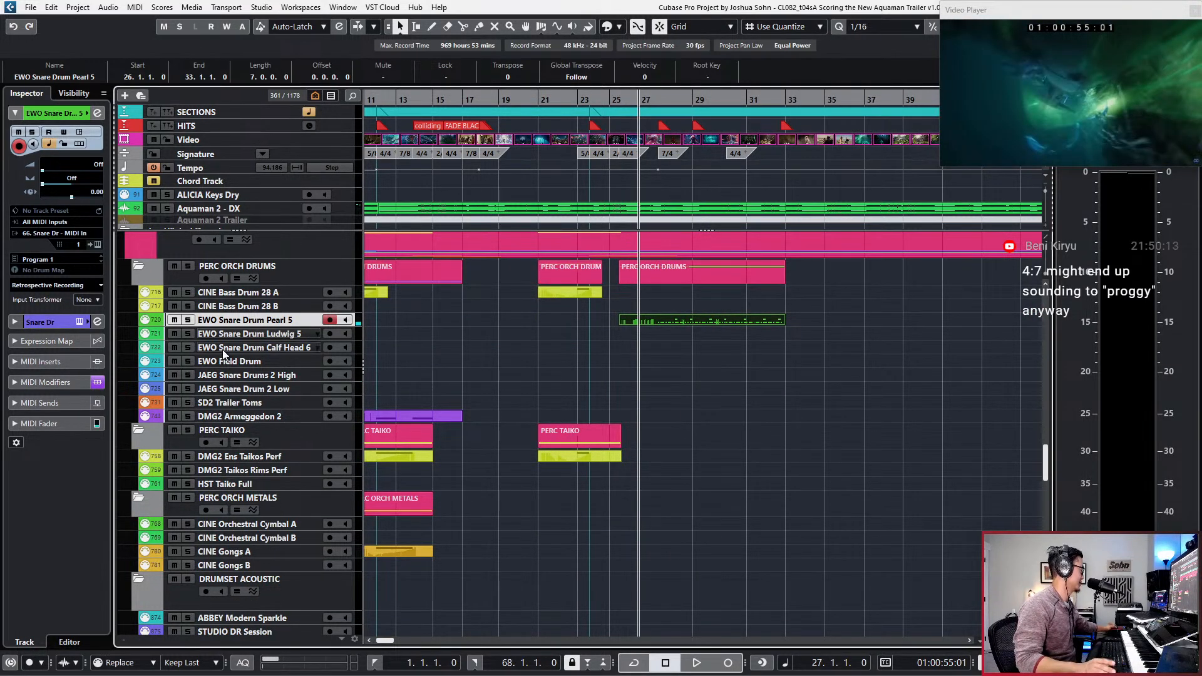
pyautogui.click(283, 361)
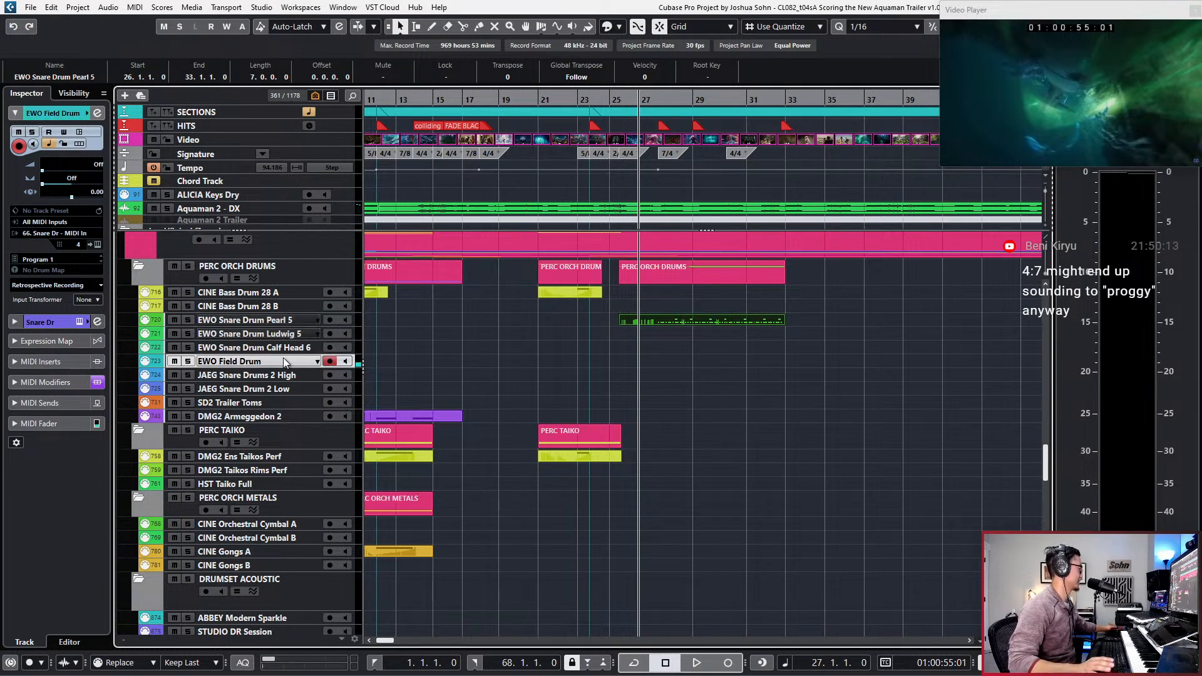
pyautogui.click(275, 404)
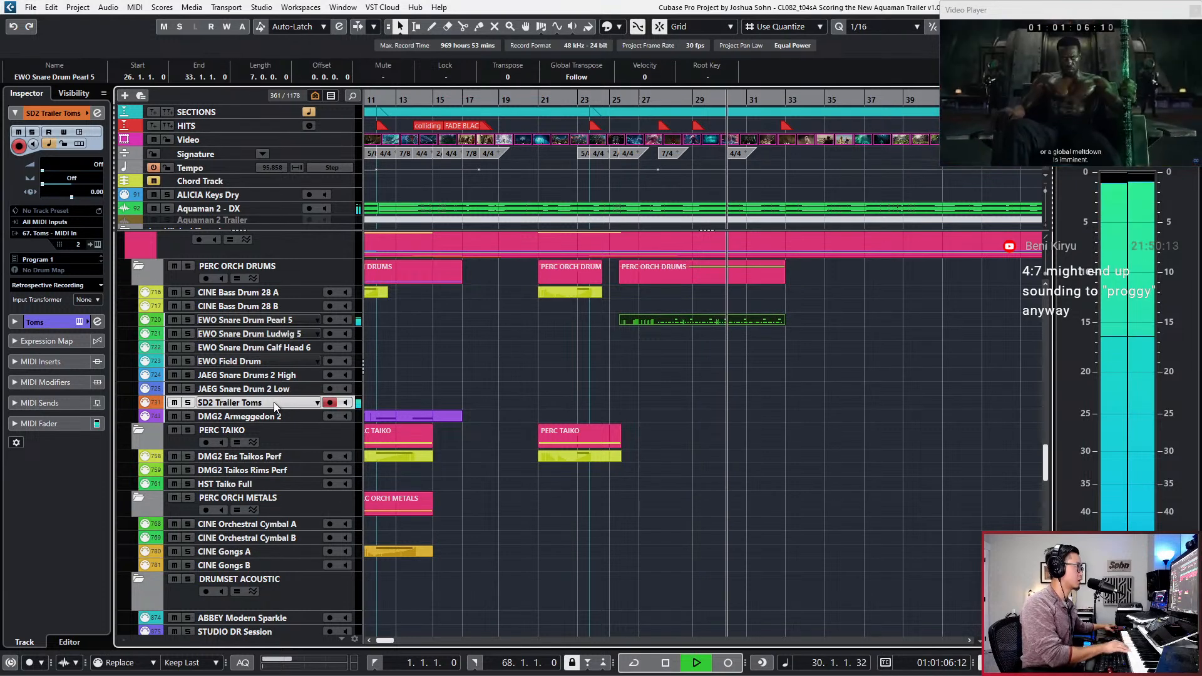
pyautogui.press('space')
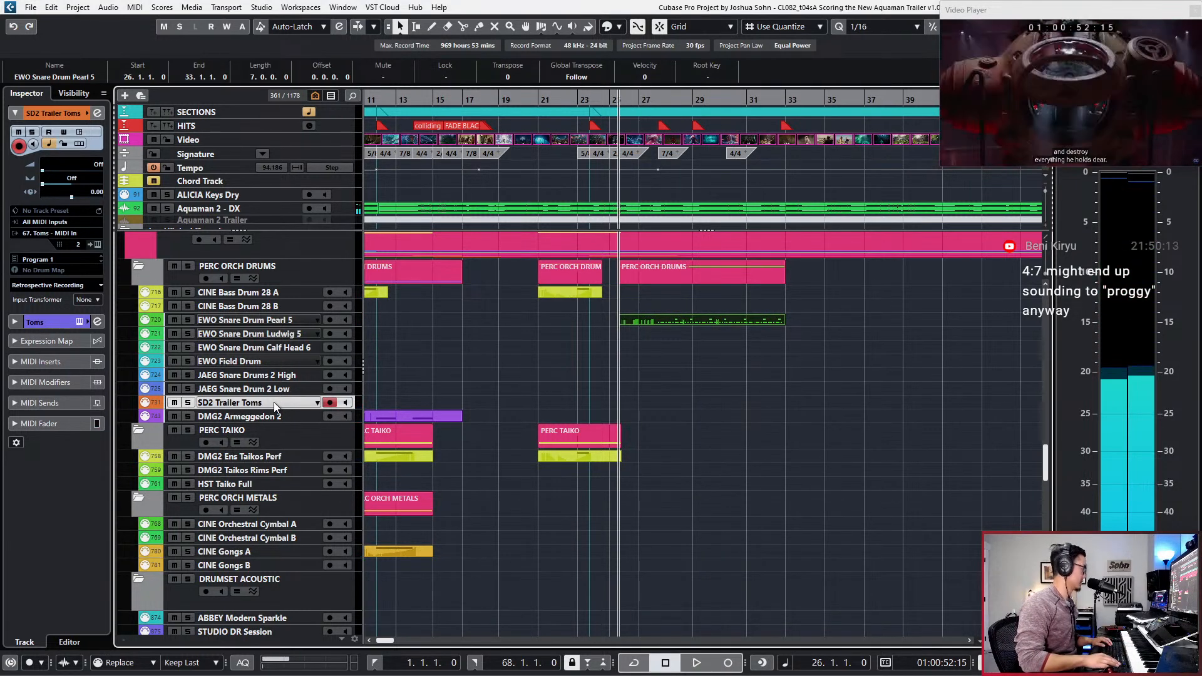
pyautogui.press('KP_Multiply')
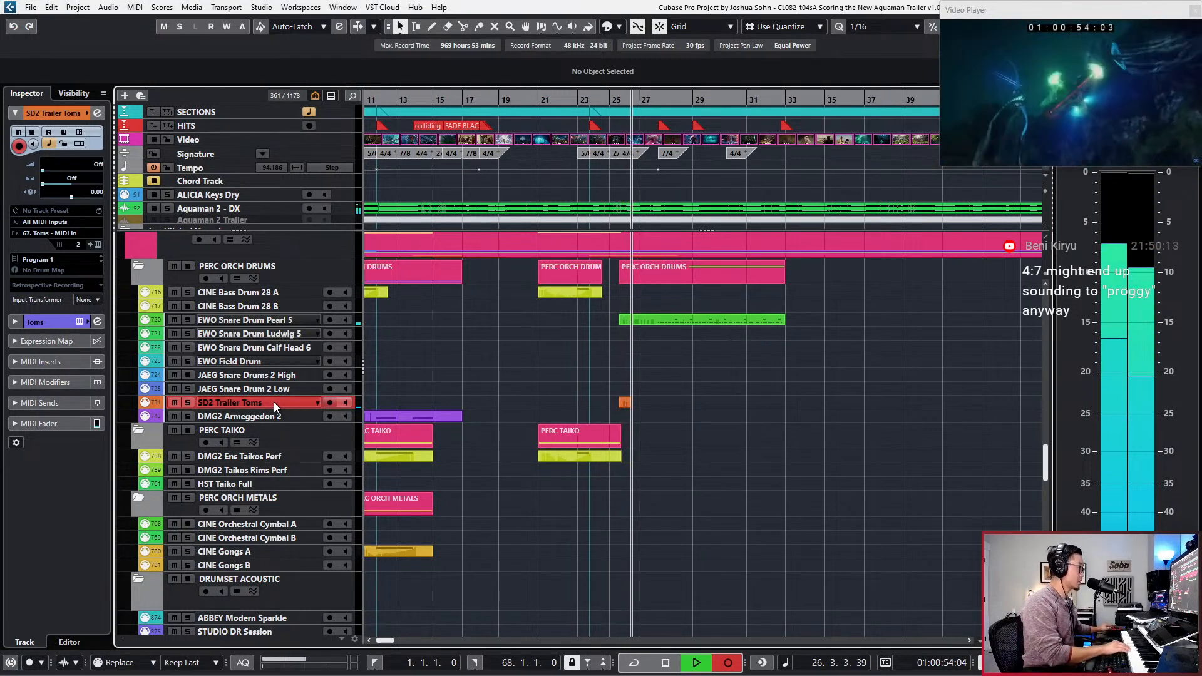
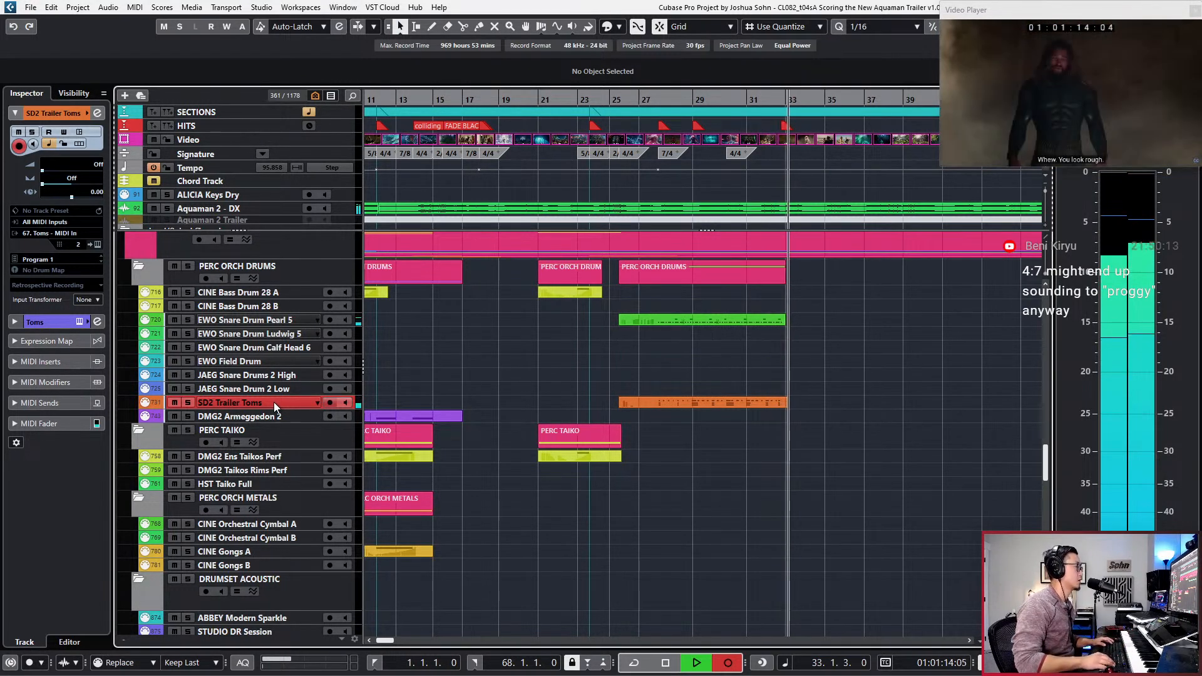
pyautogui.press('space')
# Step: In the SD2 Trailer Toms part, shift the final C2 and C3 hits to beat 4 of bar 32 and play back the ending
pyautogui.doubleClick(699, 401)
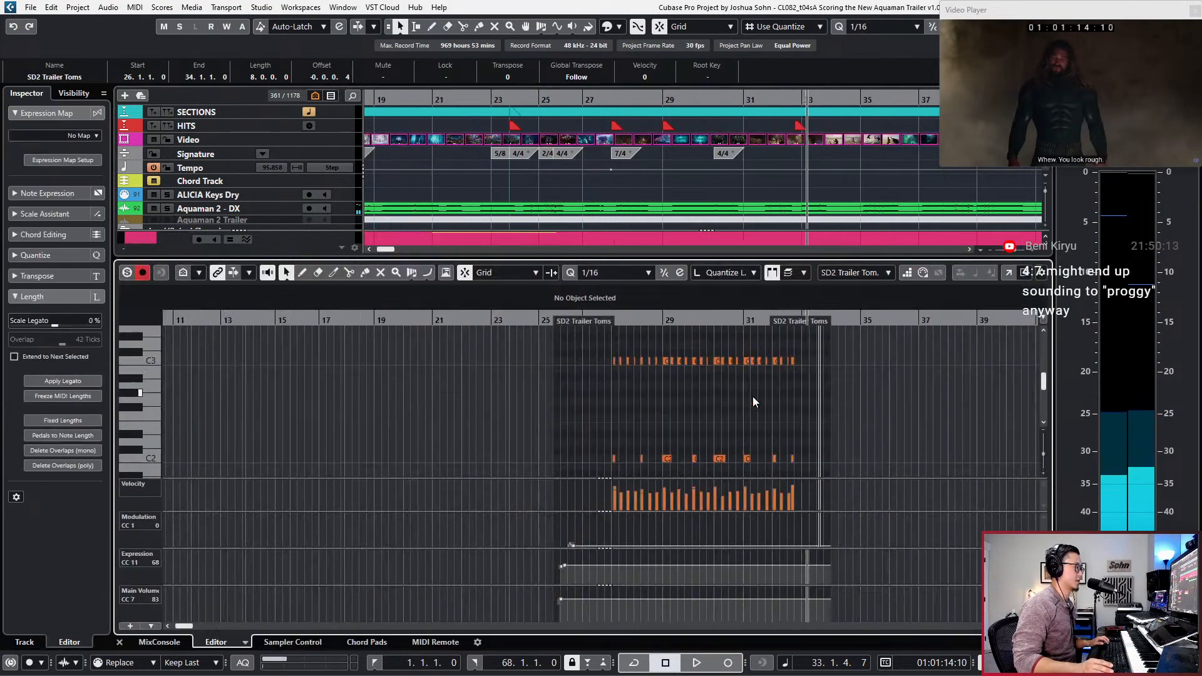
pyautogui.press('KP_Subtract')
pyautogui.press('KP_Subtract')
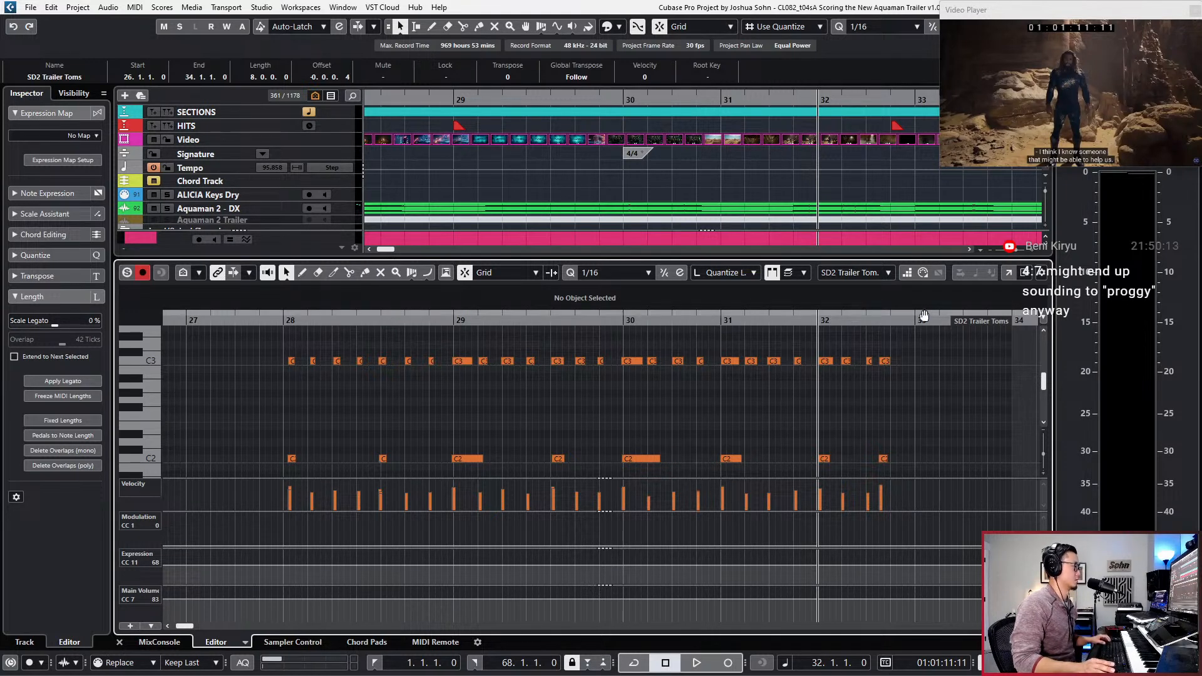
pyautogui.keyDown('ctrl'); pyautogui.scroll(3, 967, 415); pyautogui.keyUp('ctrl')
pyautogui.moveTo(869, 359); pyautogui.dragTo(839, 478)
pyautogui.hotkey('ctrl', 'Right')
pyautogui.press('space')
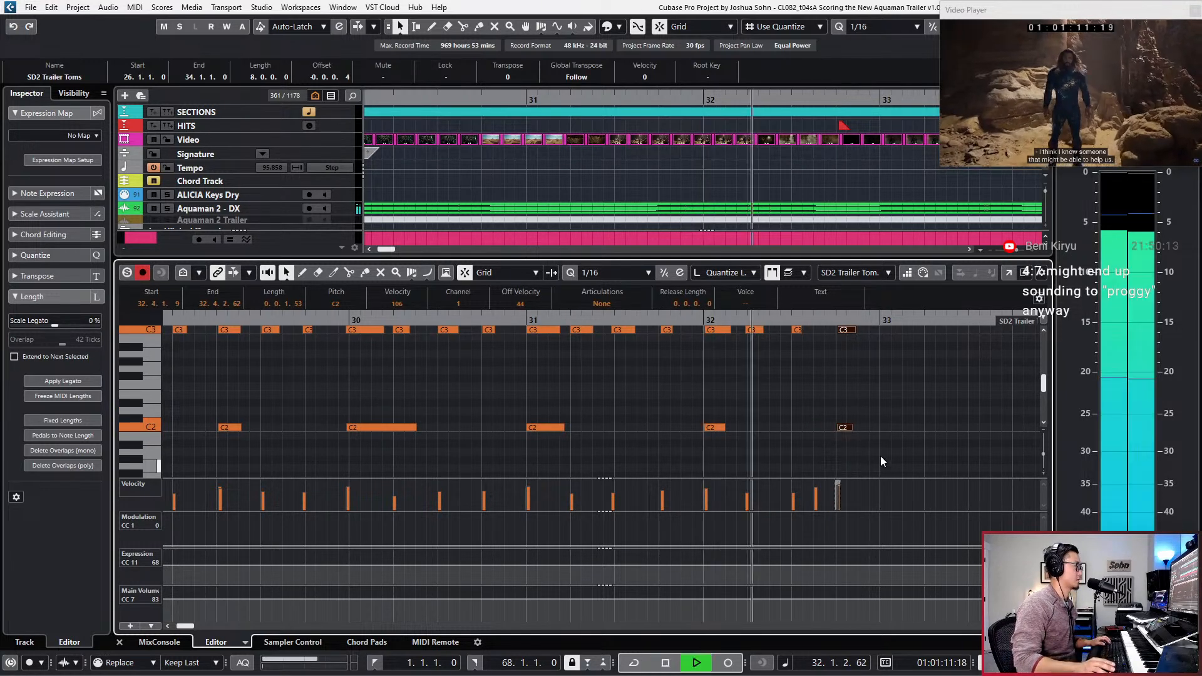
pyautogui.keyDown('ctrl'); pyautogui.scroll(-5, 881, 457); pyautogui.keyUp('ctrl')
pyautogui.keyDown('ctrl'); pyautogui.scroll(-2, 881, 462); pyautogui.keyUp('ctrl')
pyautogui.press('space')
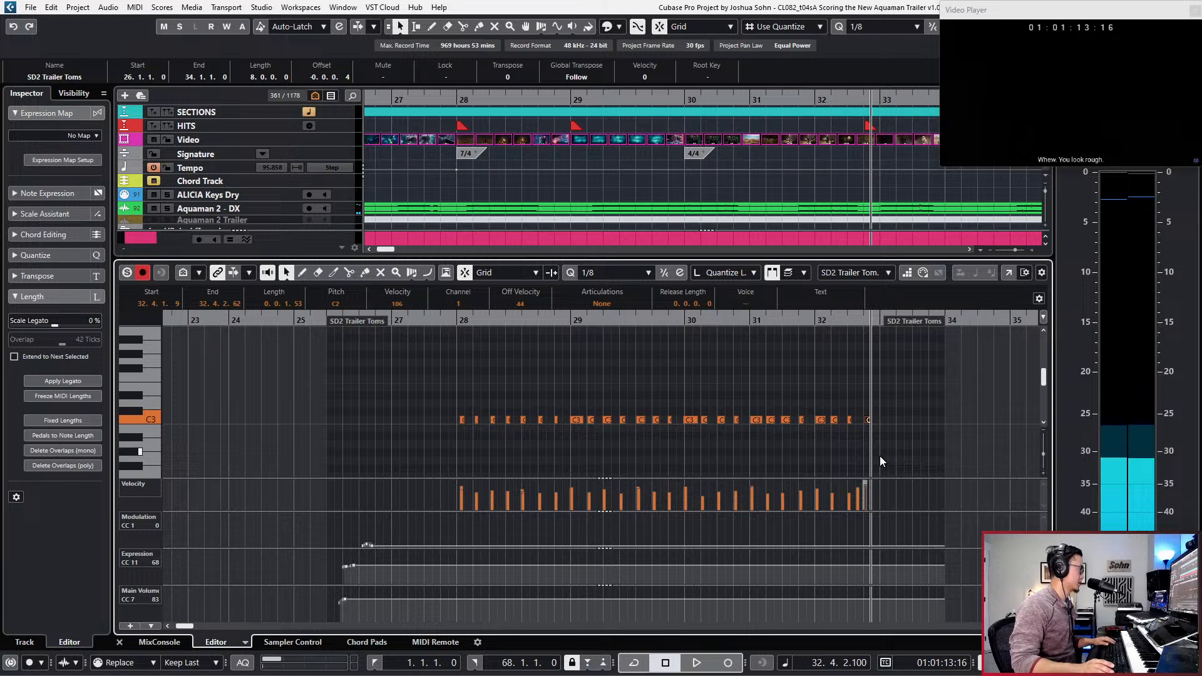
# Step: Quantize all notes of the SD2 Trailer Toms part to 1/8 and play back briefly from bar 28
pyautogui.hotkey('ctrl', 'a')
pyautogui.press('l')
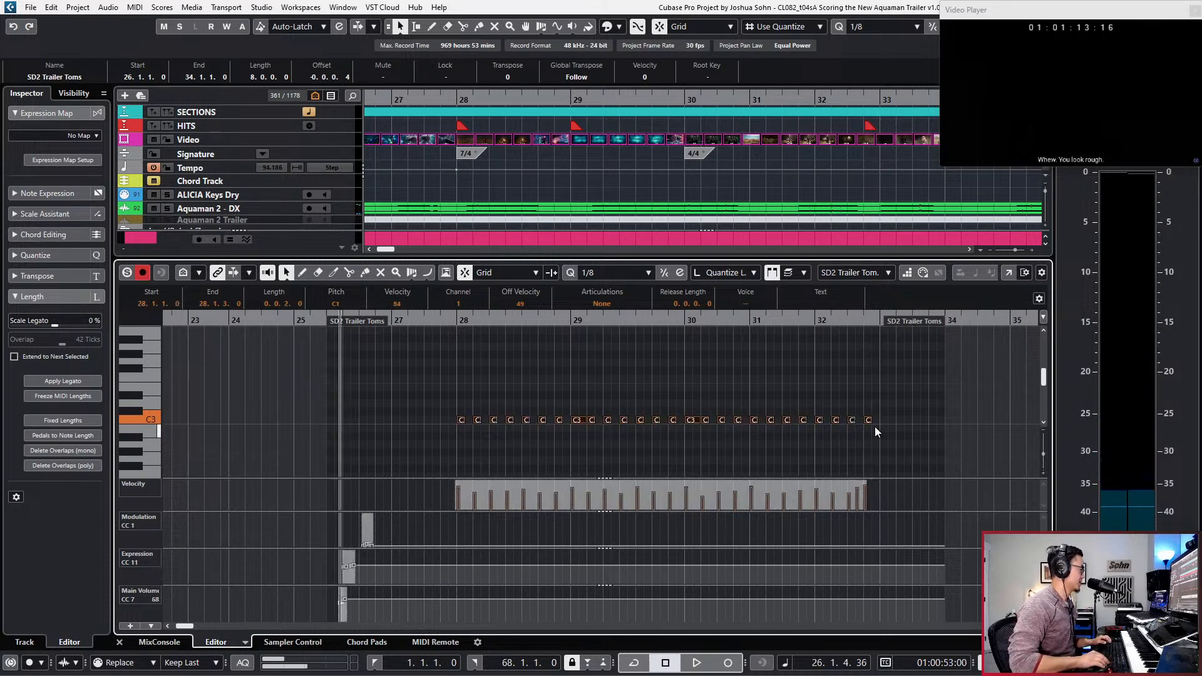
pyautogui.scroll(-2, 870, 407)
pyautogui.press('space')
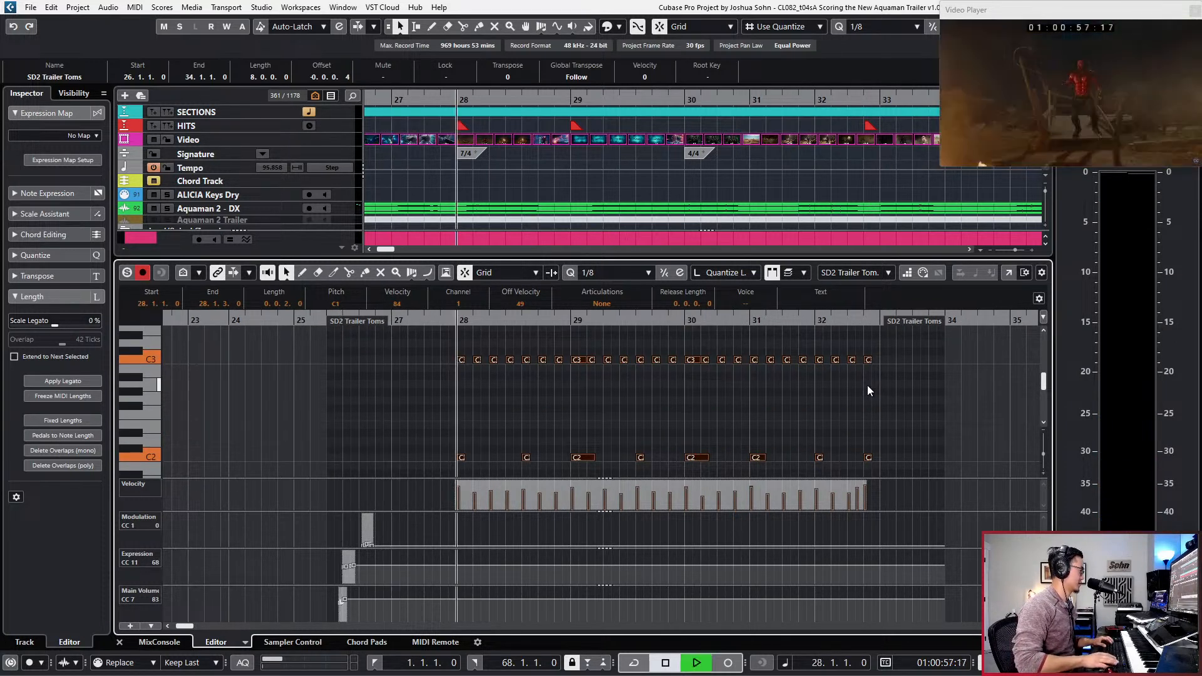
pyautogui.press('space')
pyautogui.scroll(-3, 625, 376)
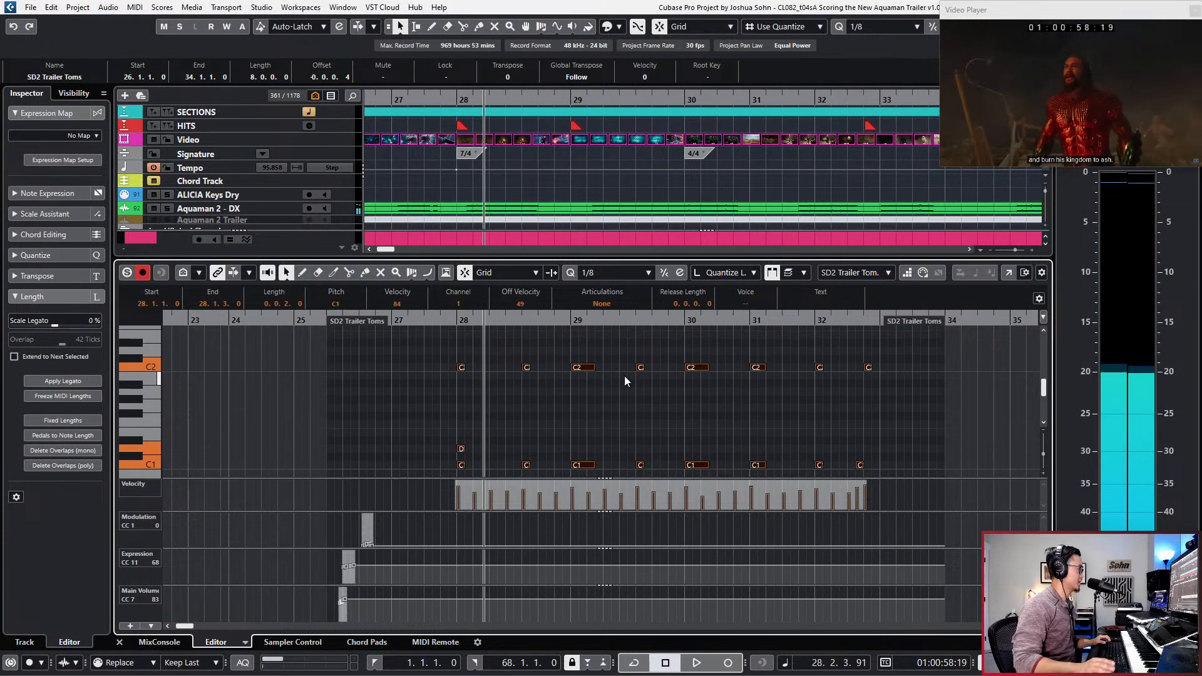
# Step: Delete the stray D1 note at the start of bar 28 in the toms part and close the note editor
pyautogui.moveTo(426, 431); pyautogui.dragTo(480, 452)
pyautogui.press('Delete')
pyautogui.press('KP_Subtract')
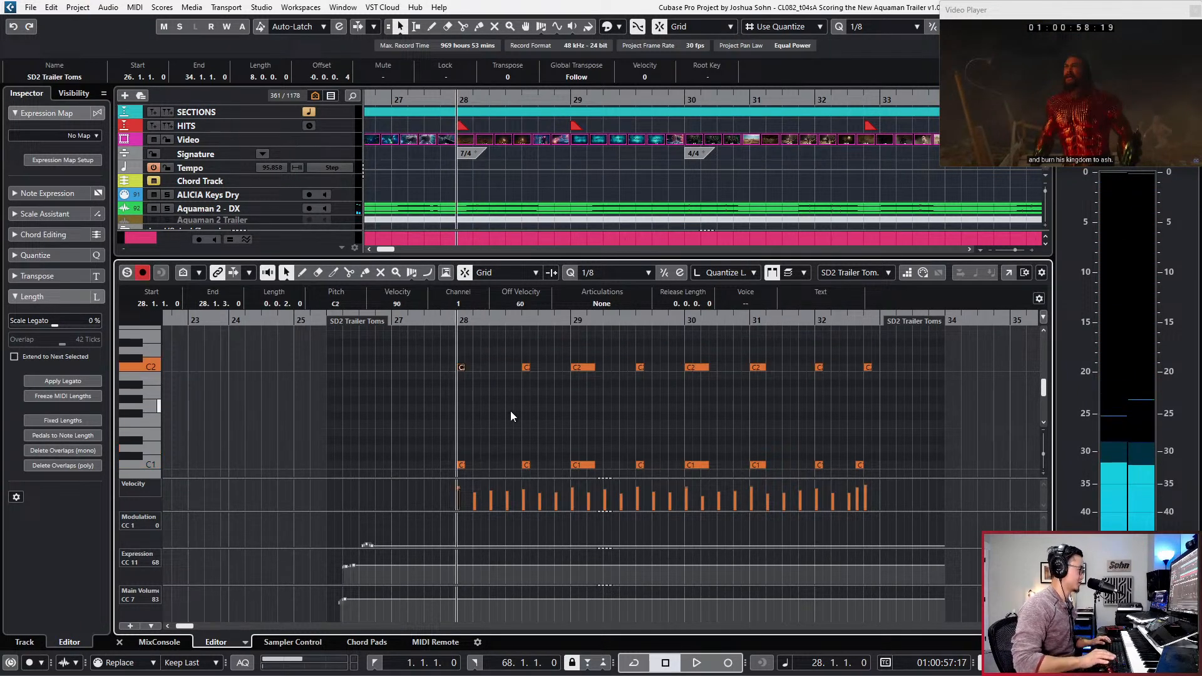
pyautogui.press('Return')
# Step: Copy the C2 hits of the SD2 Trailer Toms part from bar 28 through bar 32
pyautogui.scroll(-1, 511, 412)
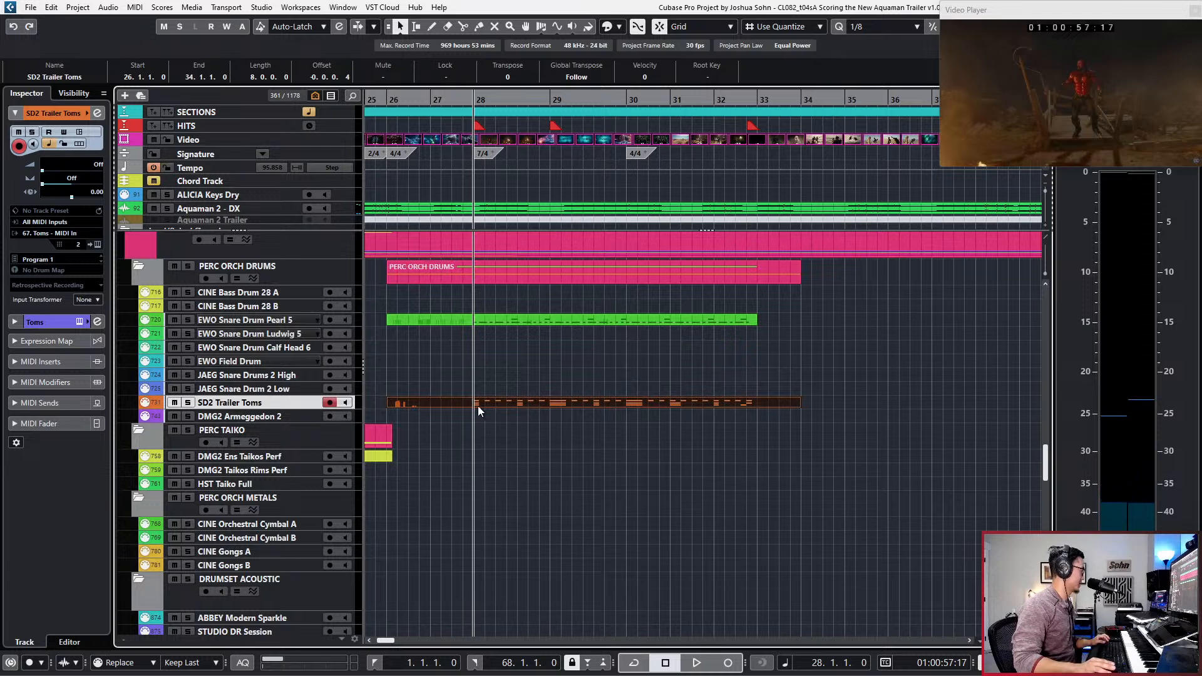
pyautogui.doubleClick(429, 418)
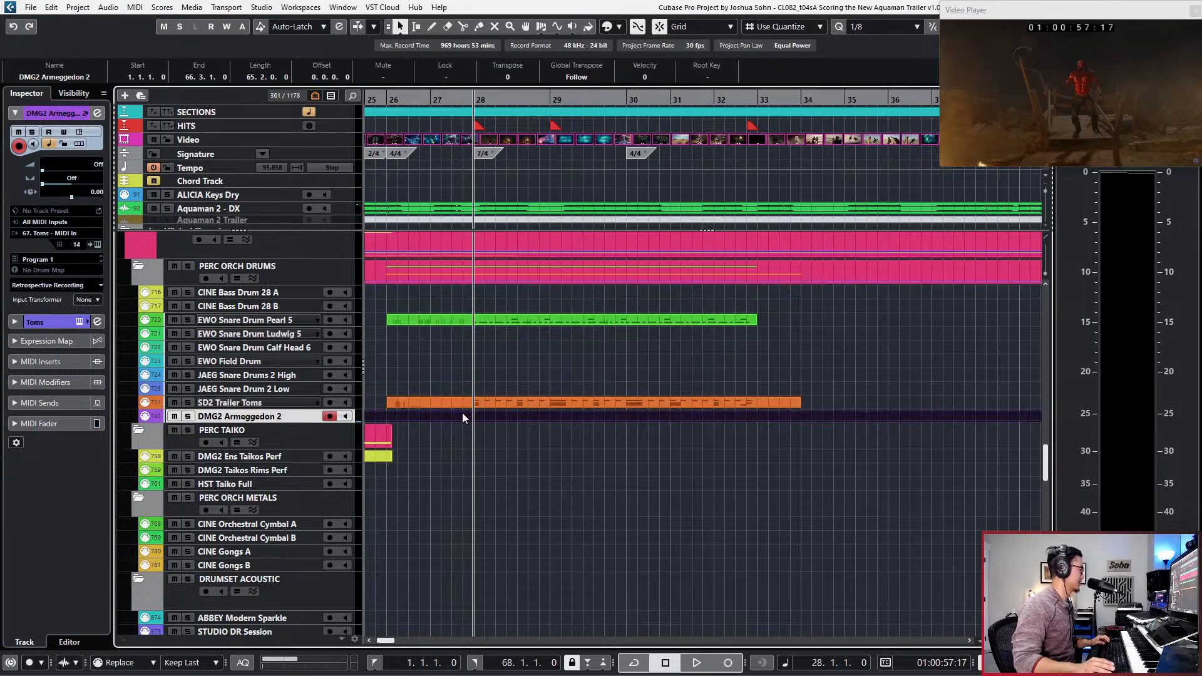
pyautogui.press('Return')
pyautogui.press('Return')
pyautogui.click(488, 405)
pyautogui.press('Return')
pyautogui.scroll(2, 553, 412)
pyautogui.moveTo(425, 355); pyautogui.dragTo(908, 399)
pyautogui.scroll(2, 915, 403)
pyautogui.scroll(2, 913, 397)
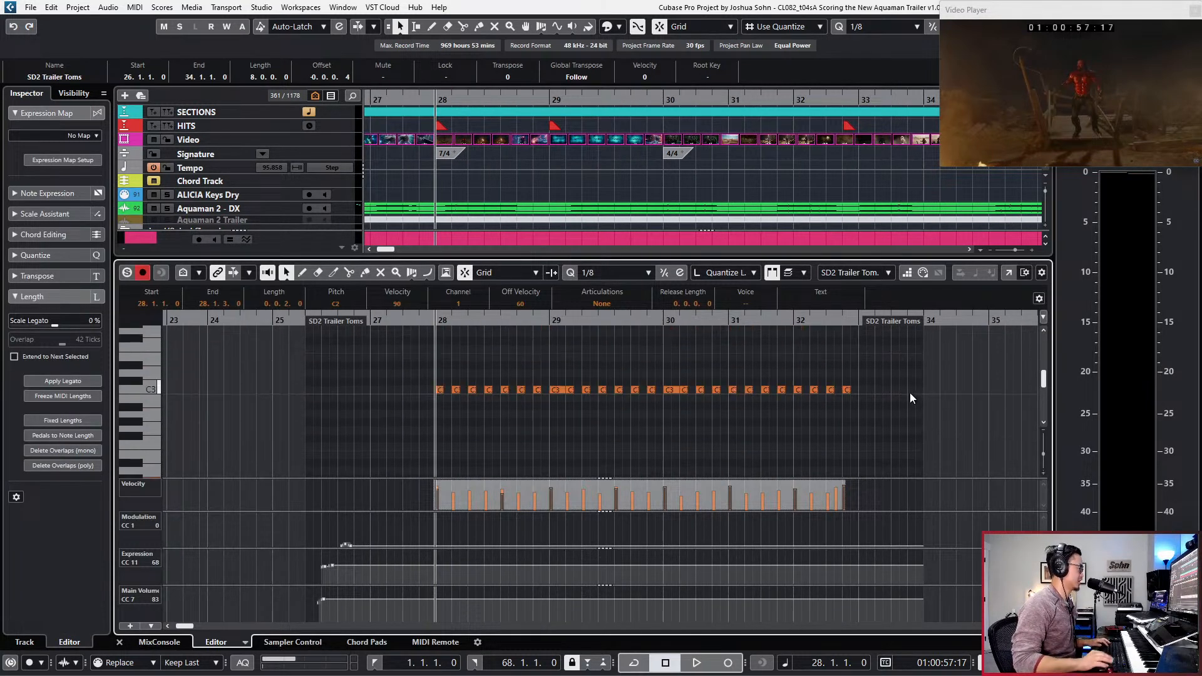
# Step: Paste the copied C2 hits at bar 28 into the DMG2 Armeggedon 2 part
pyautogui.press('Return')
pyautogui.click(738, 419)
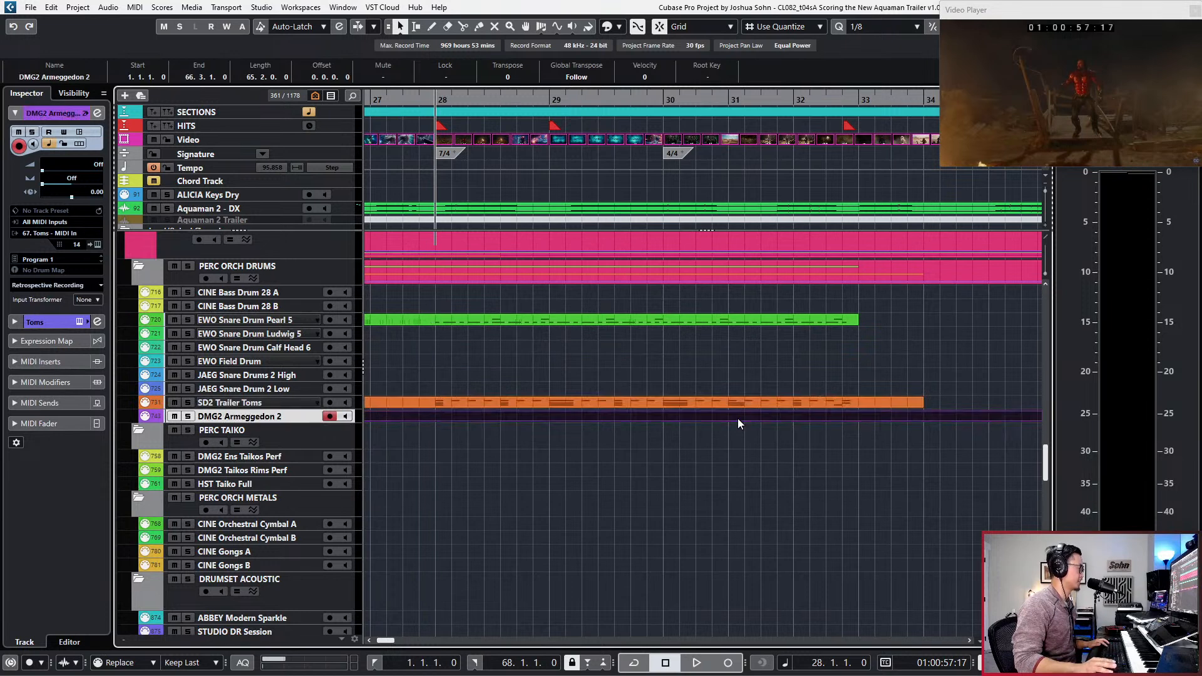
pyautogui.press('Return')
pyautogui.scroll(-2, 737, 418)
pyautogui.scroll(-5, 737, 419)
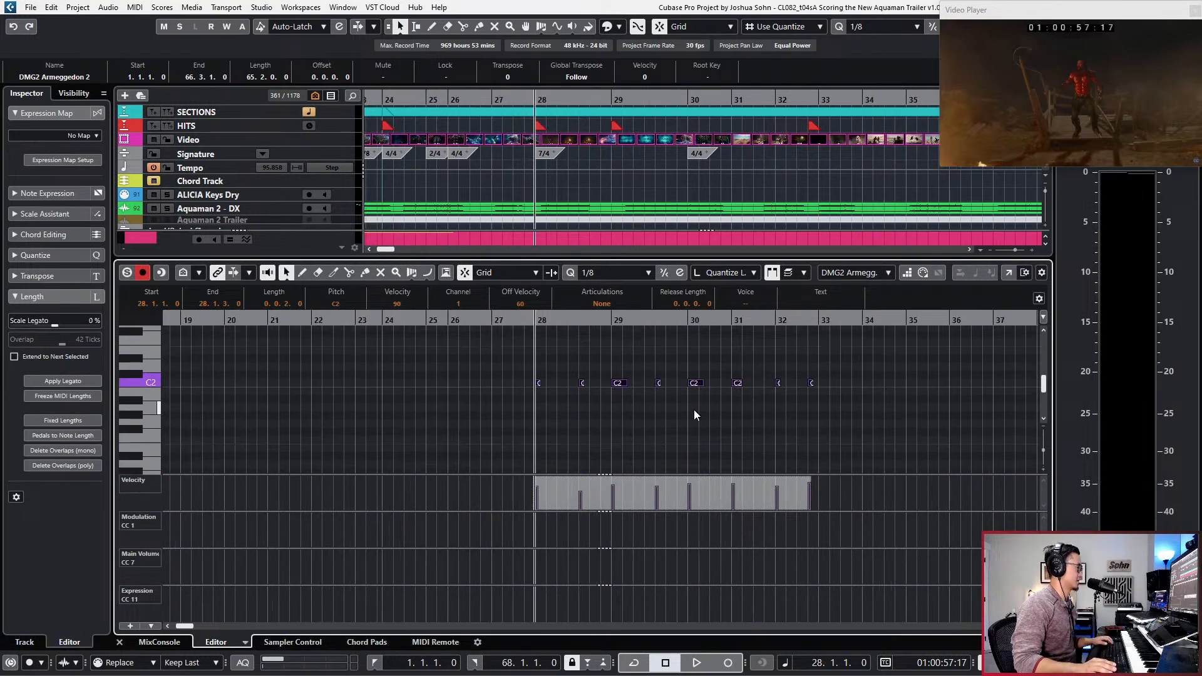
# Step: Quantize the pasted DMG2 Armeggedon 2 hits to 1/4 and try them an octave lower before returning them to C2
pyautogui.hotkey('alt', '1')
pyautogui.press('q')
pyautogui.hotkey('ctrl', 'z')
pyautogui.hotkey('alt', '3')
pyautogui.press('q')
pyautogui.hotkey('shift', 'Down')
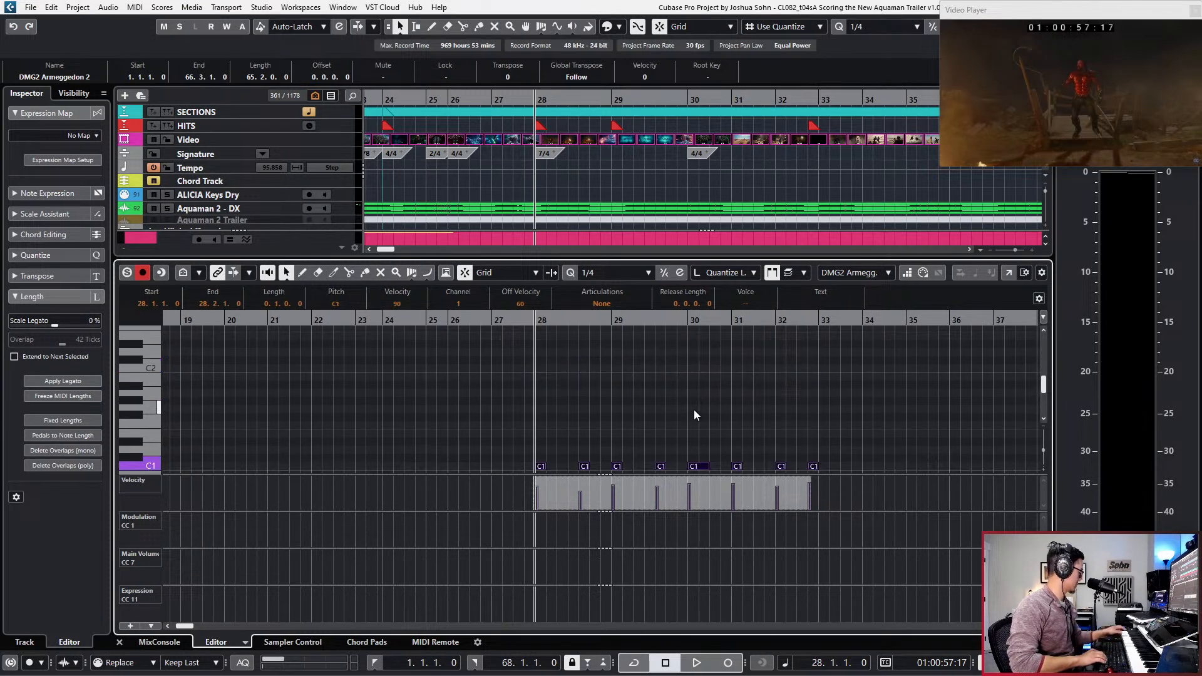
pyautogui.hotkey('shift', 'Up')
# Step: Even out the velocities of the DMG2 Armeggedon 2 hits with the Velocity function and play them back from bar 27
pyautogui.press('KP_Subtract')
pyautogui.press('v')
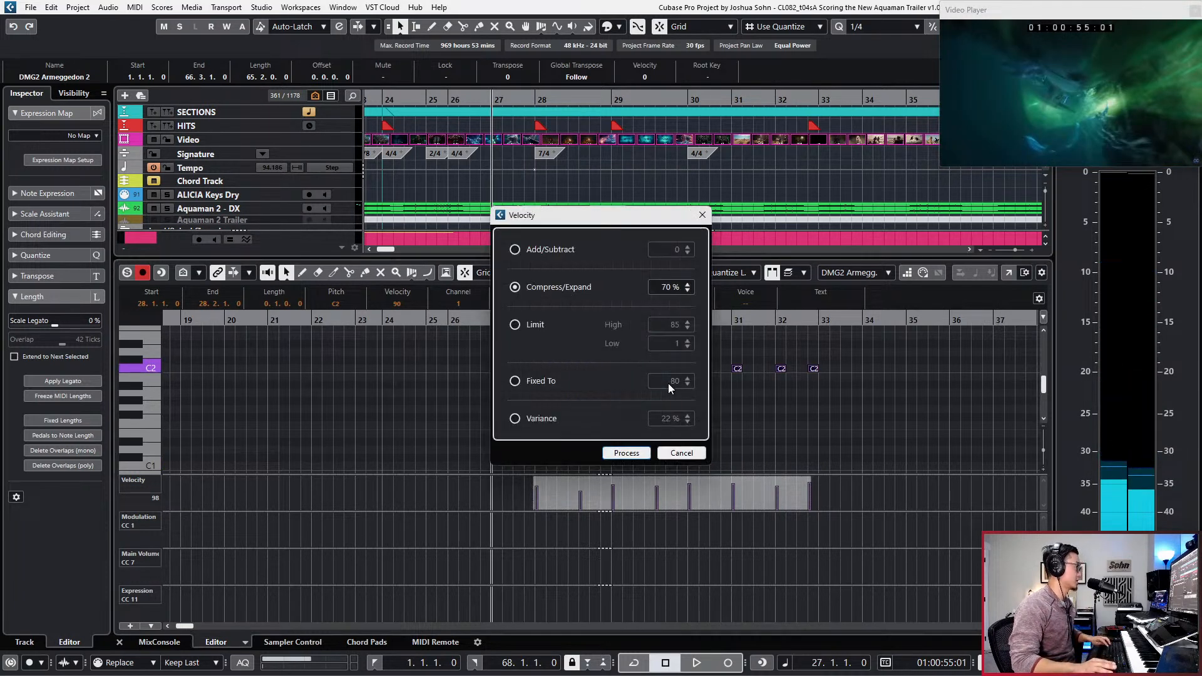
pyautogui.click(626, 453)
pyautogui.press('space')
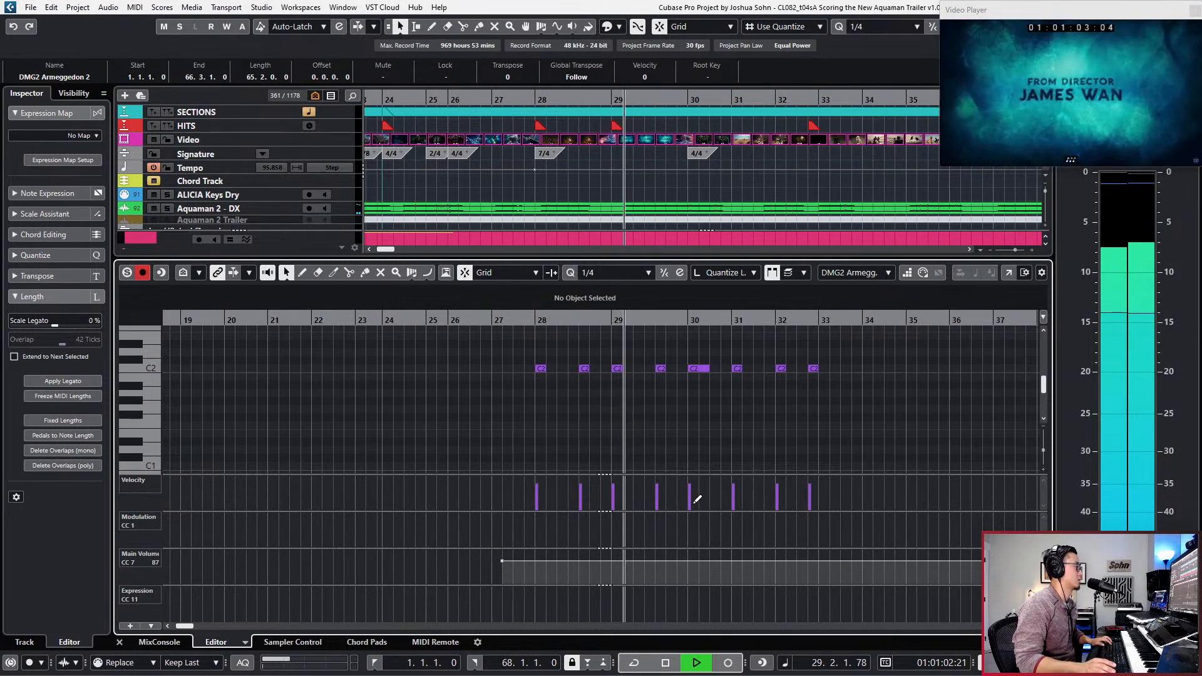
pyautogui.scroll(-2, 694, 503)
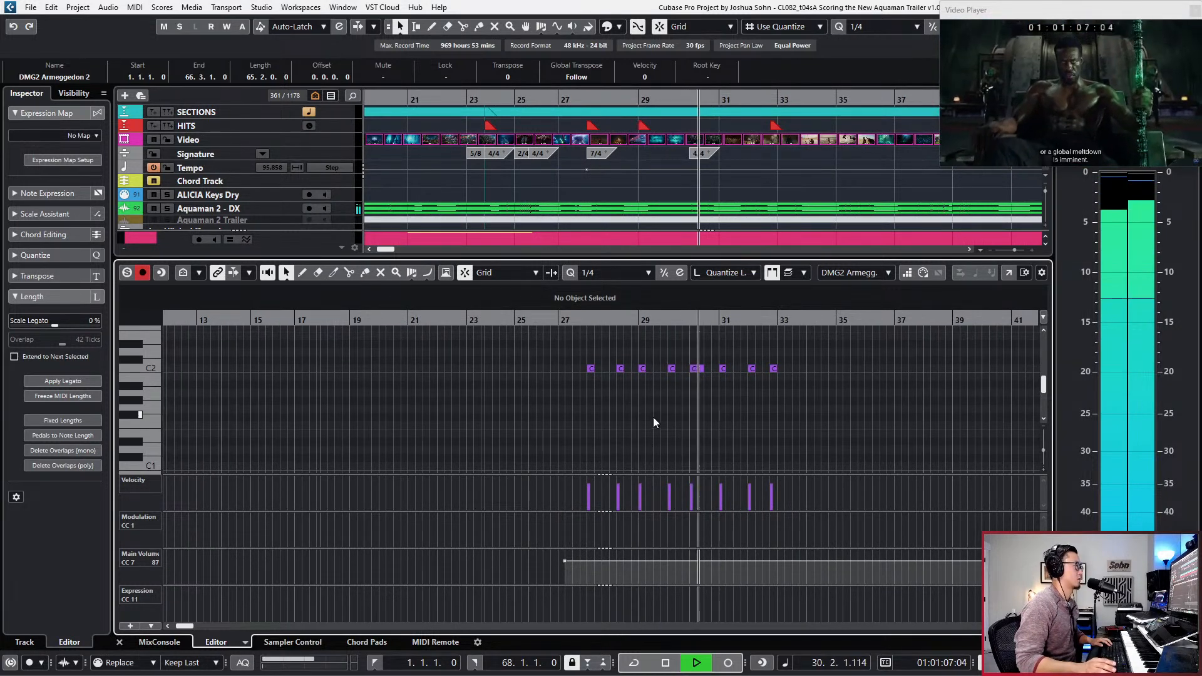
pyautogui.hotkey('ctrl', 'e')
pyautogui.press('space')
# Step: Return to bar 28 and check the notes of the SD2 Trailer Toms part in the note editor
pyautogui.scroll(3, 718, 415)
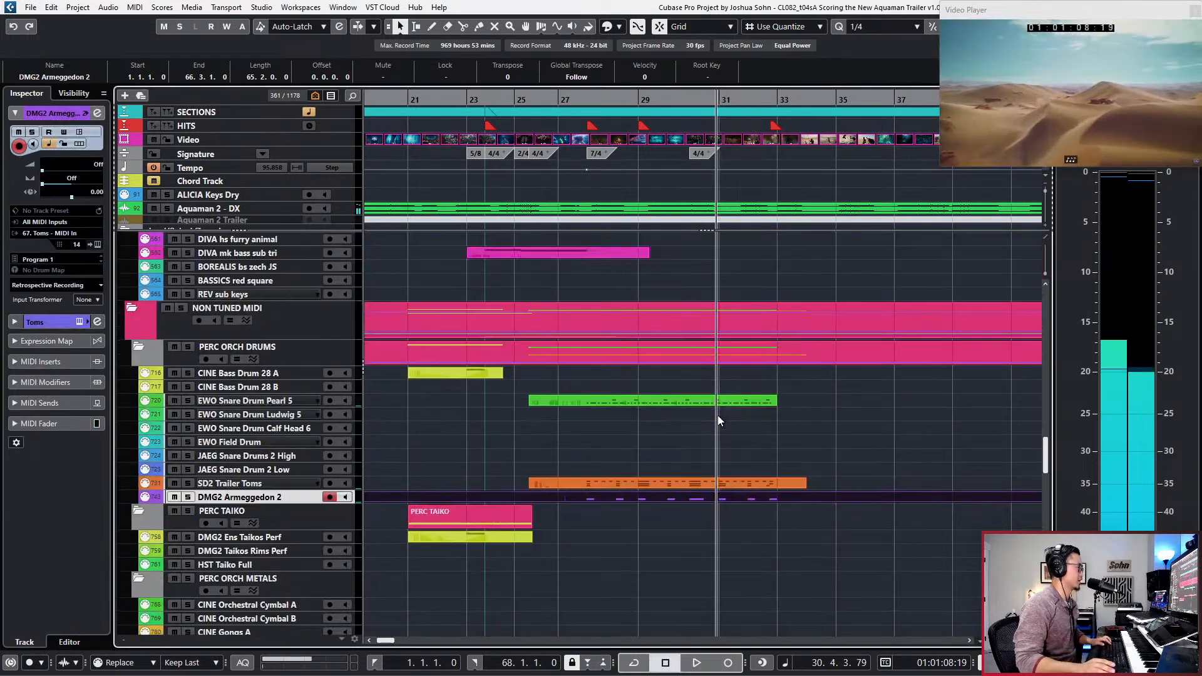
pyautogui.press('KP_0')
pyautogui.scroll(-9, 718, 415)
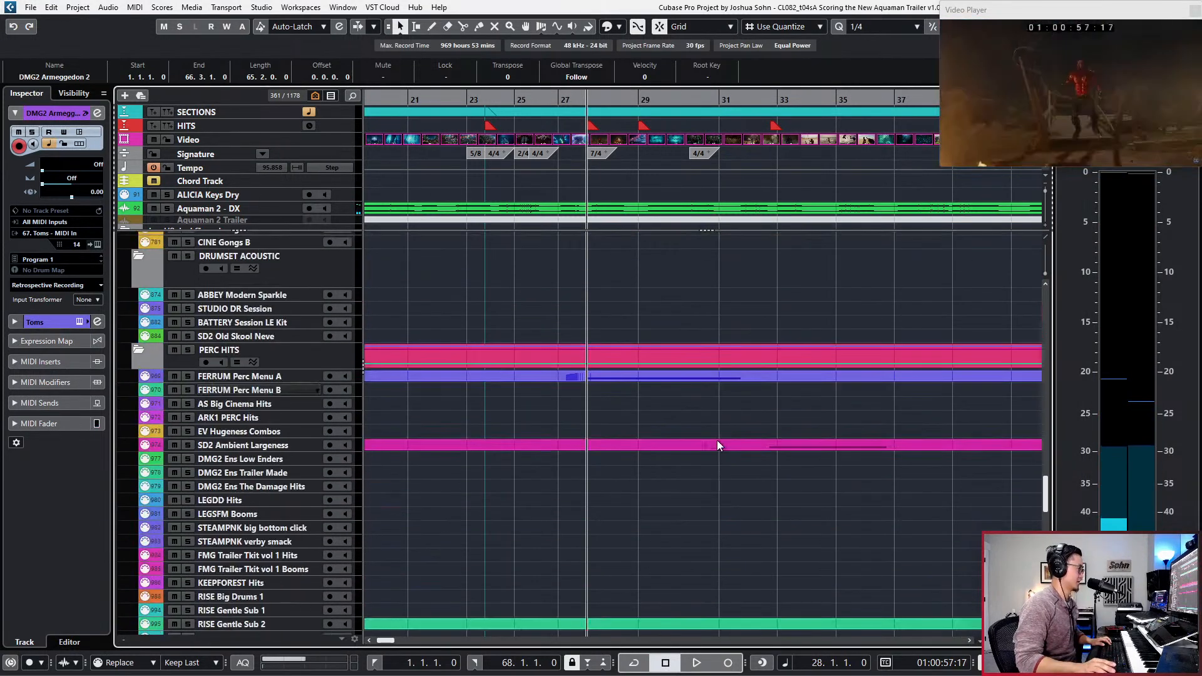
pyautogui.click(702, 241)
pyautogui.hotkey('ctrl', 'e')
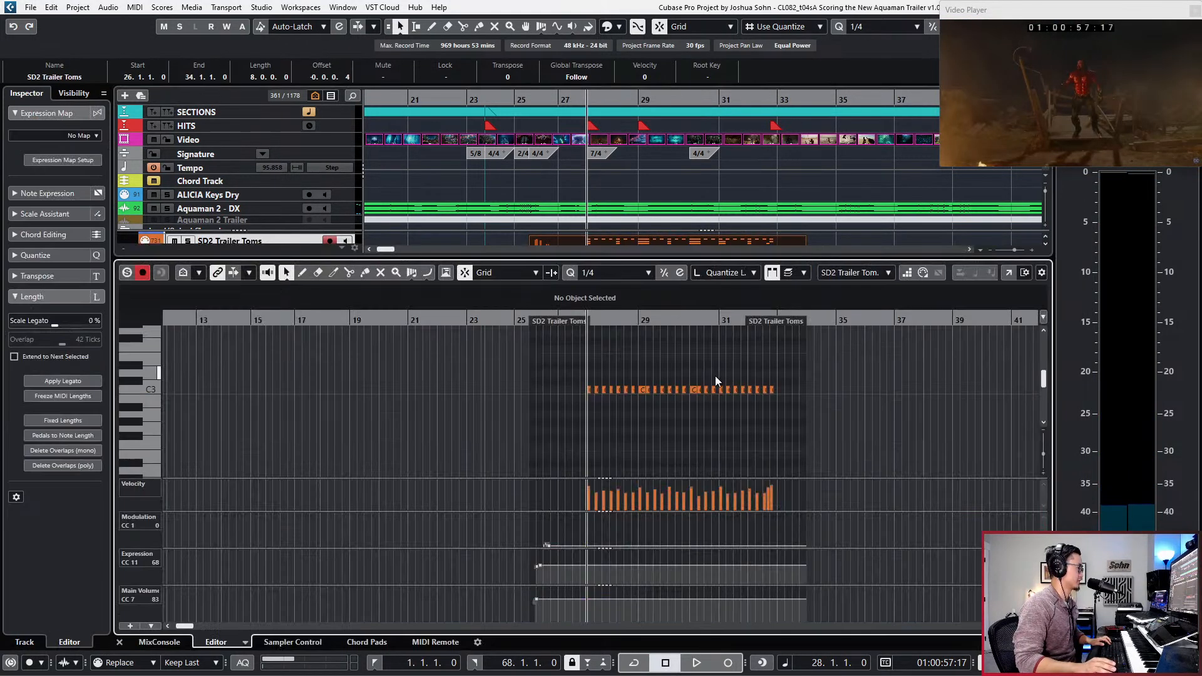
pyautogui.hotkey('ctrl', 'e')
# Step: Lower the velocity of the bar 30 C1 hit in the FERRUM Perc Menu A part to 111 and play it back
pyautogui.click(705, 537)
pyautogui.hotkey('ctrl', 'e')
pyautogui.press('space')
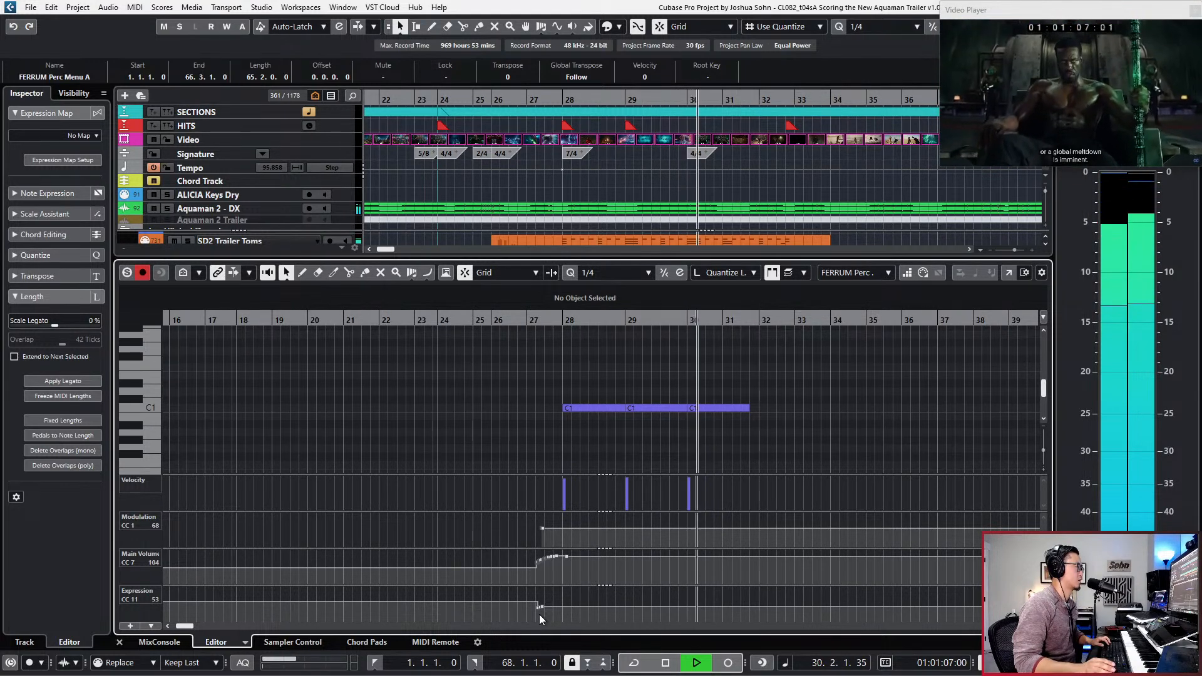
pyautogui.press('space')
pyautogui.click(706, 408)
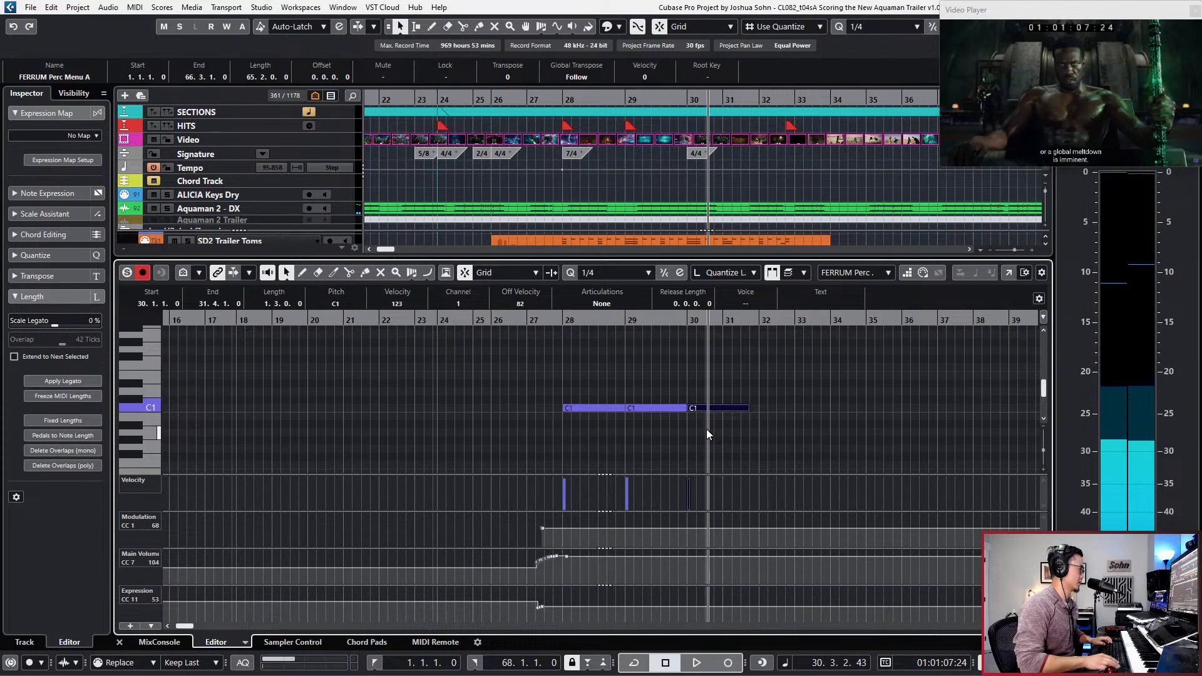
pyautogui.press('space')
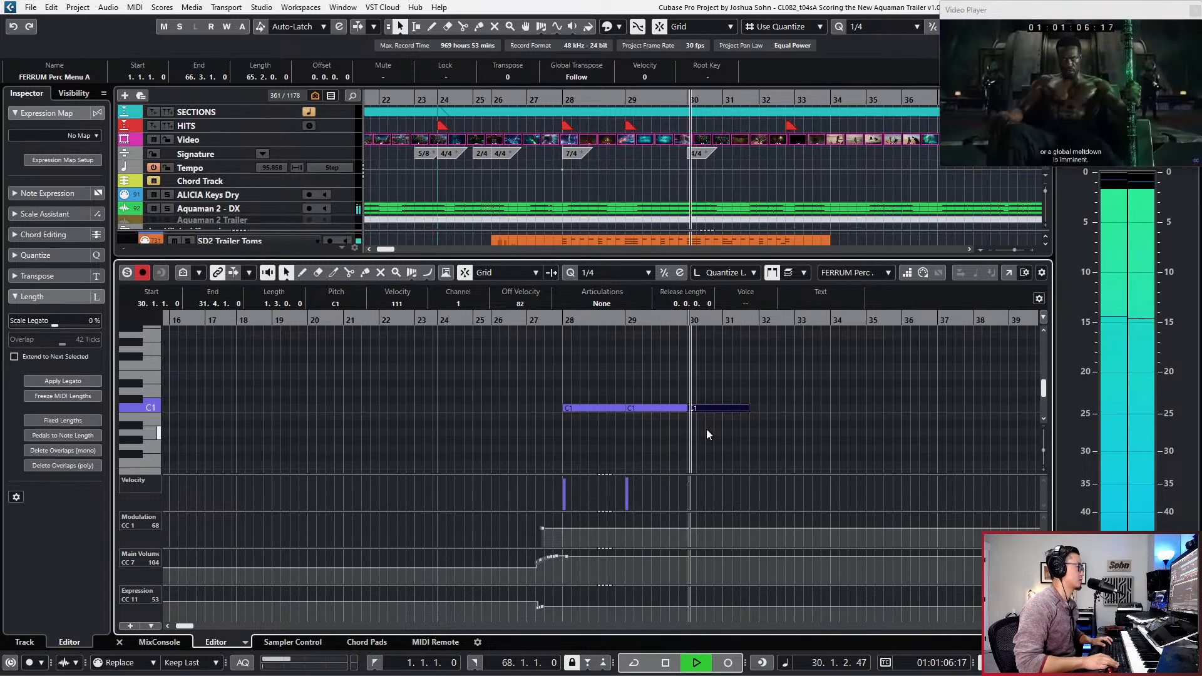
pyautogui.press('space')
pyautogui.hotkey('ctrl', 'alt', 'e')
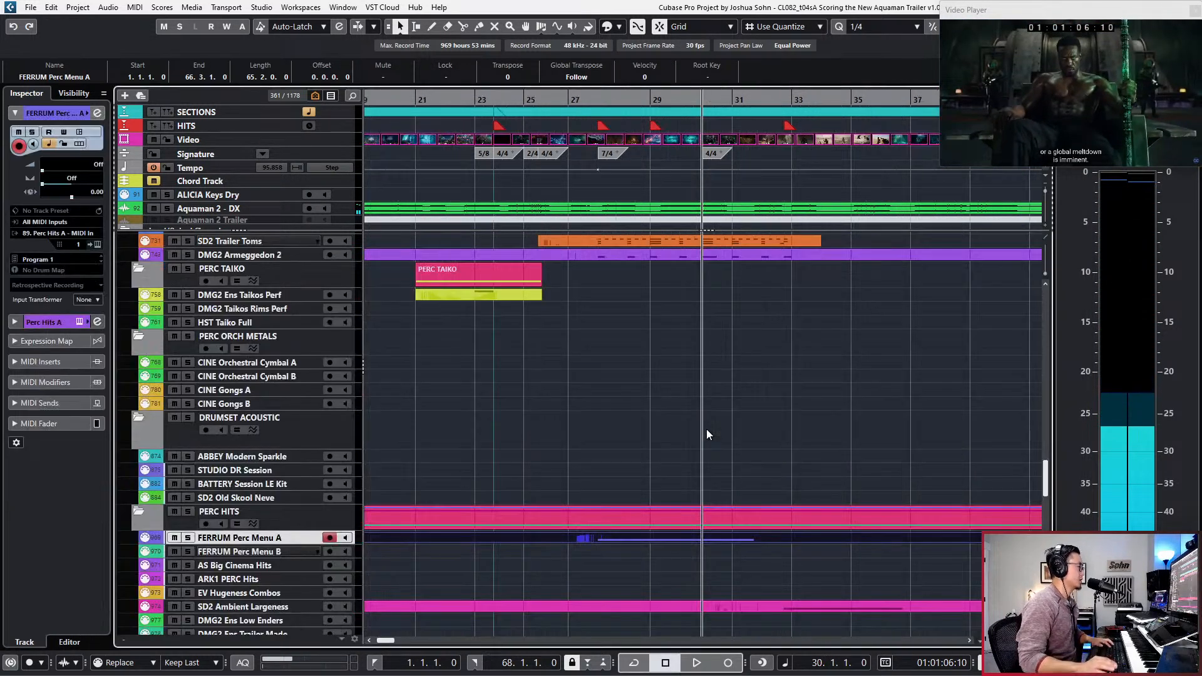
# Step: Mute the Aquaman 2 - DX dialogue track and start playback of the arrangement from bar 21
pyautogui.press('g')
pyautogui.hotkey('shift', 'b')
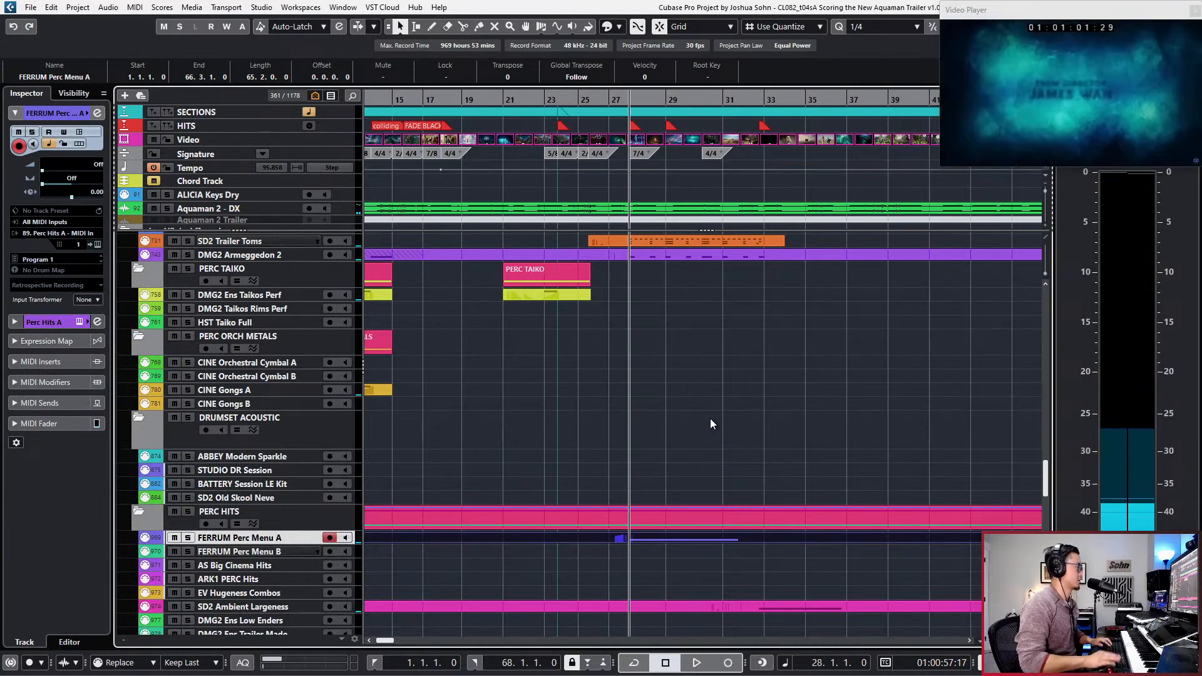
pyautogui.click(671, 254)
pyautogui.press('s')
pyautogui.press('s')
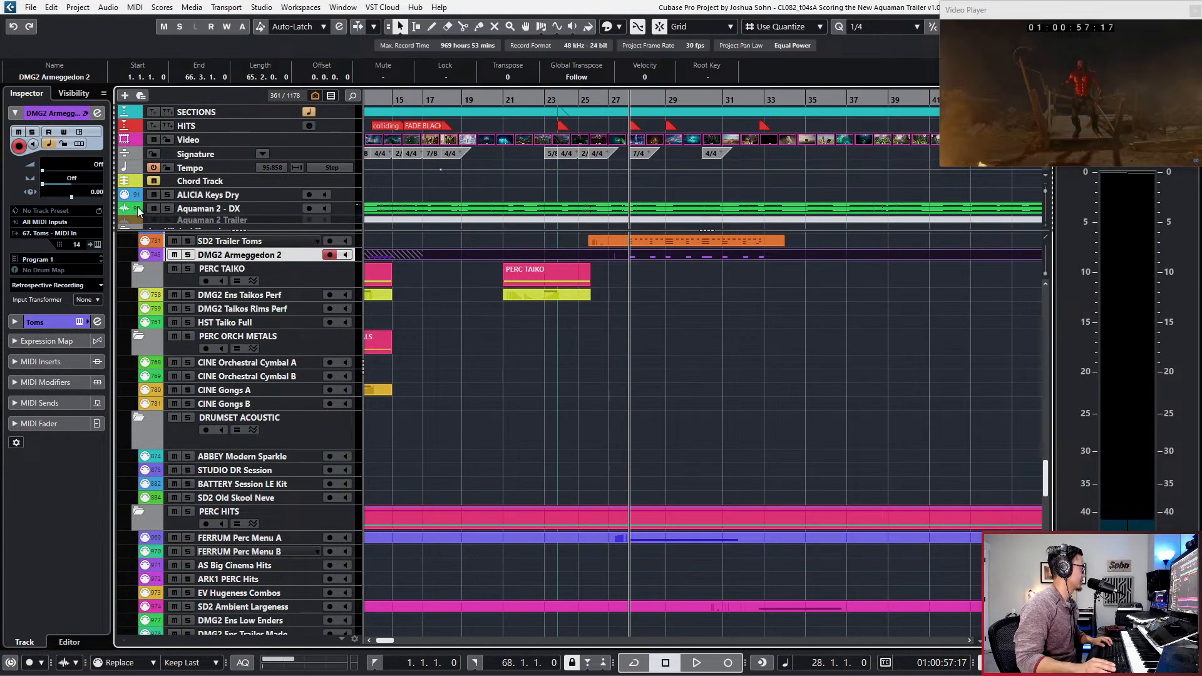
pyautogui.click(152, 209)
pyautogui.press('KP_Subtract')
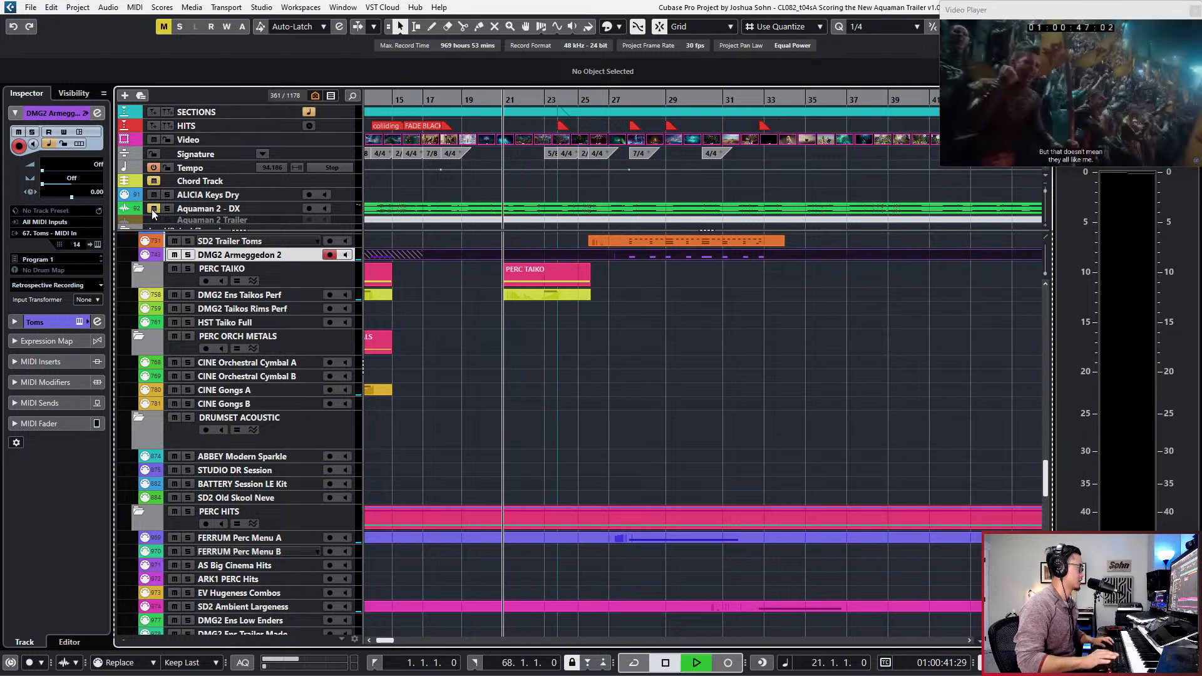
pyautogui.press('space')
# Step: Review the synth bass and orchestral percussion tracks while listening to the passage through bar 32
pyautogui.scroll(-3, 455, 269)
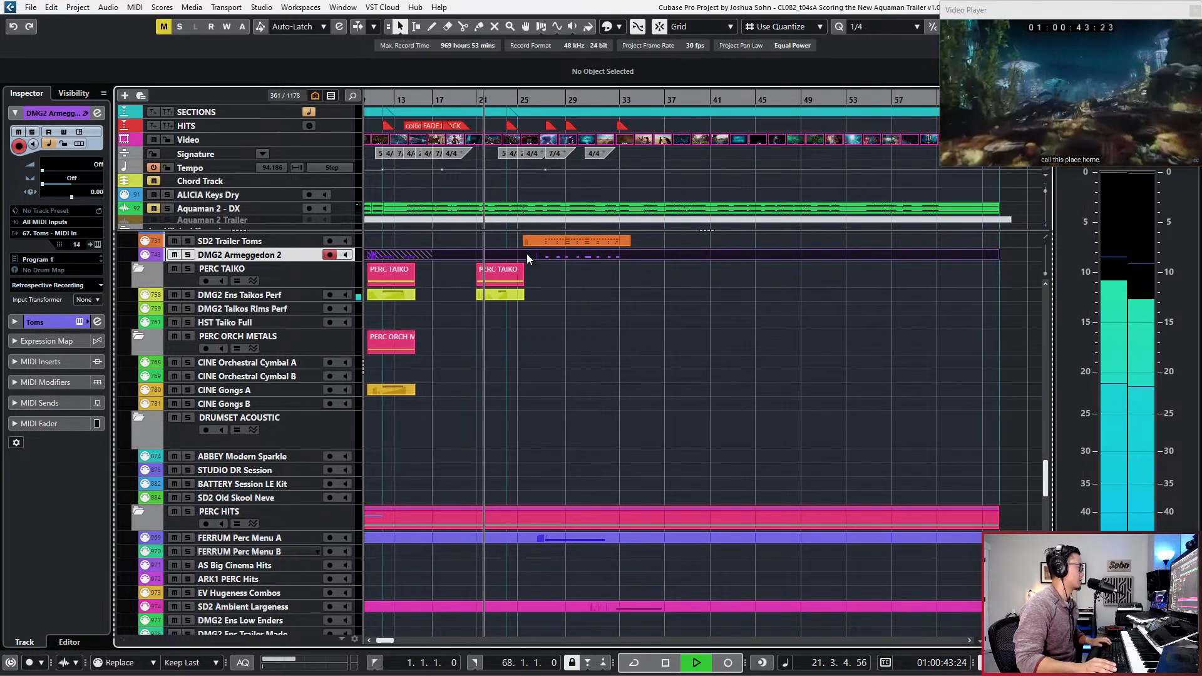
pyautogui.press('shift+KP_Multiply')
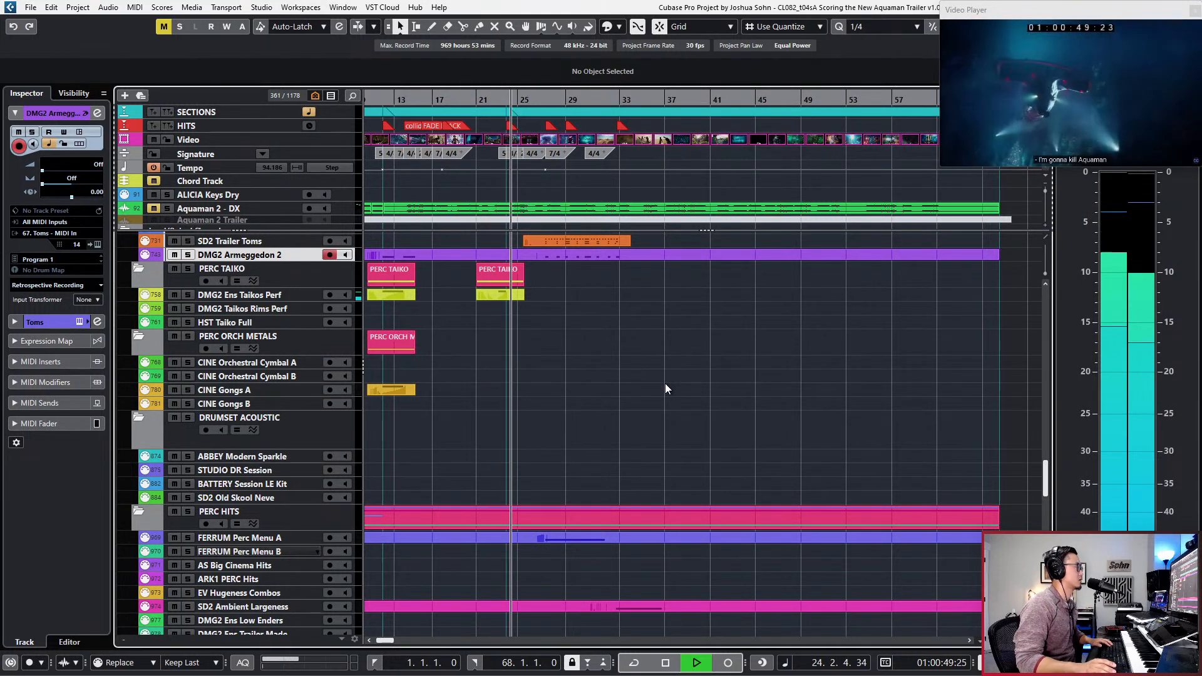
pyautogui.scroll(5, 645, 395)
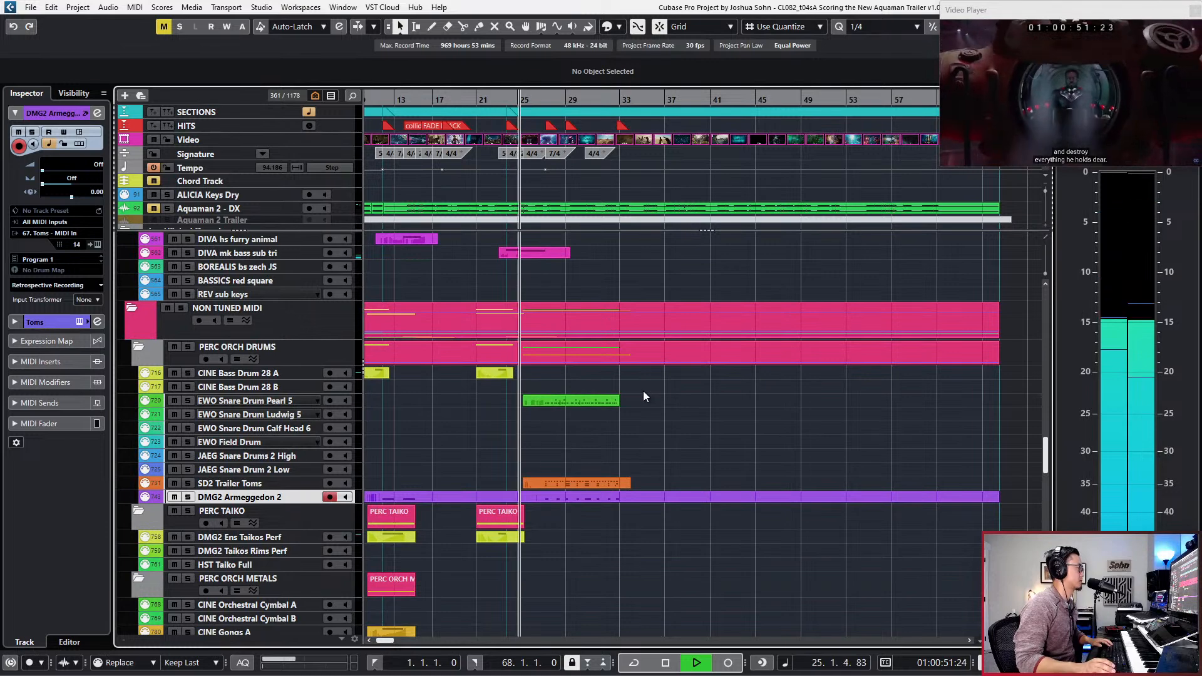
pyautogui.scroll(3, 644, 392)
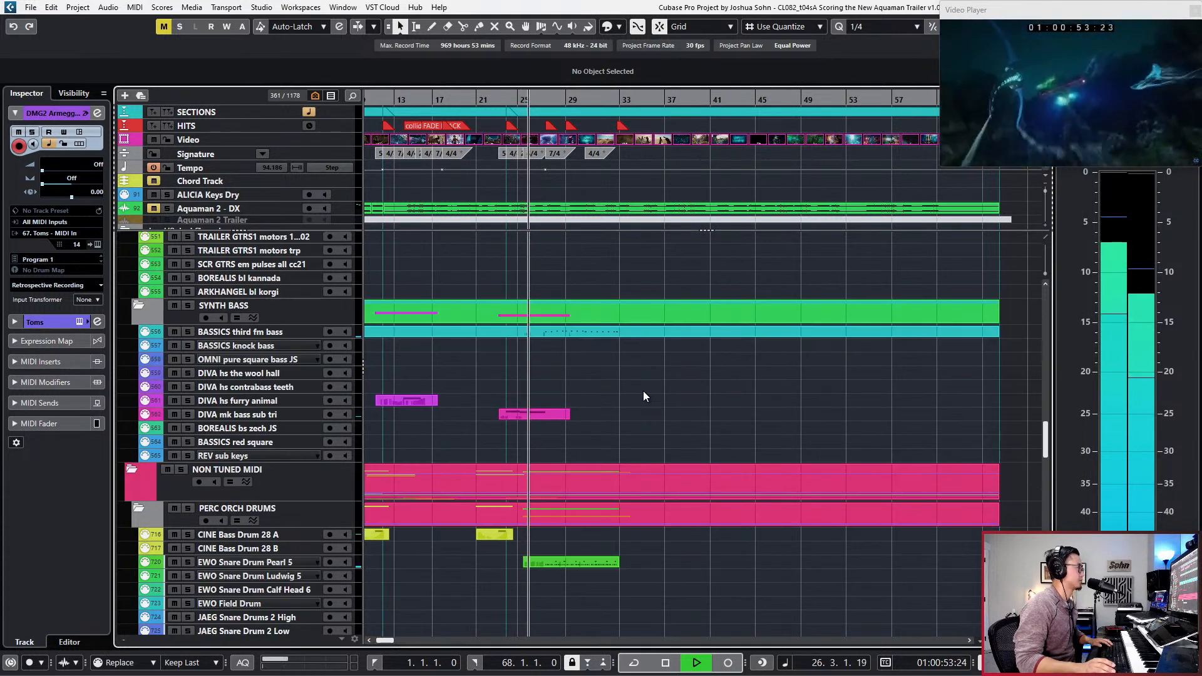
pyautogui.scroll(-2, 643, 392)
pyautogui.scroll(-5, 644, 394)
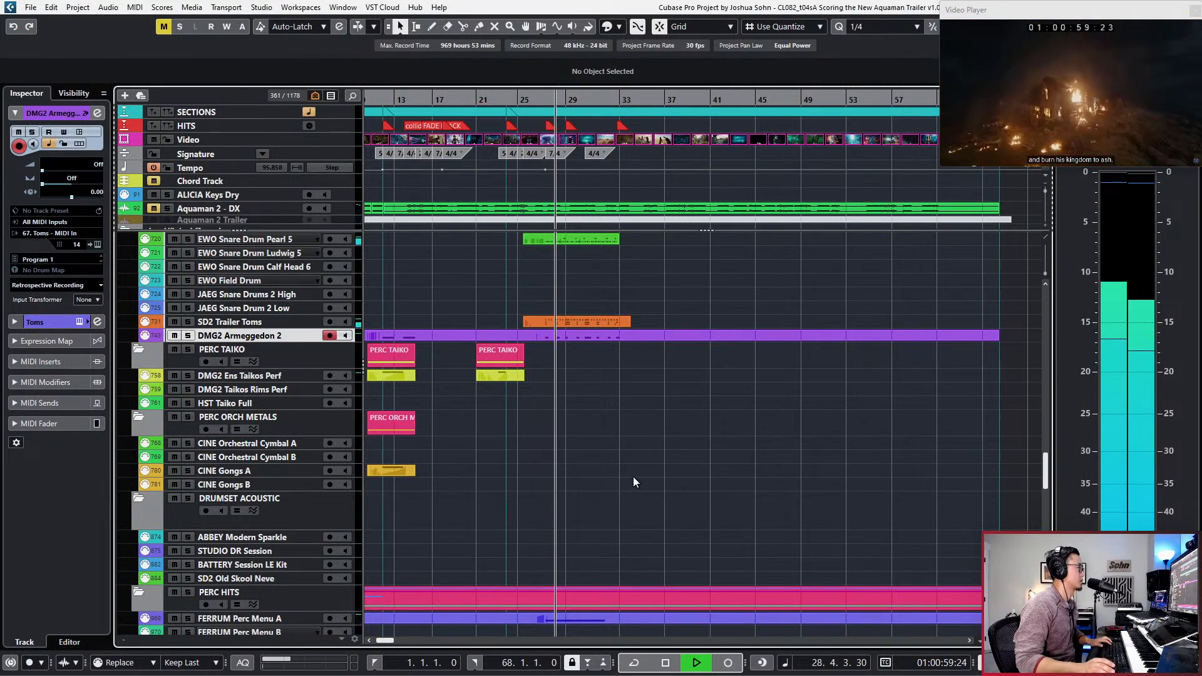
pyautogui.scroll(3, 633, 476)
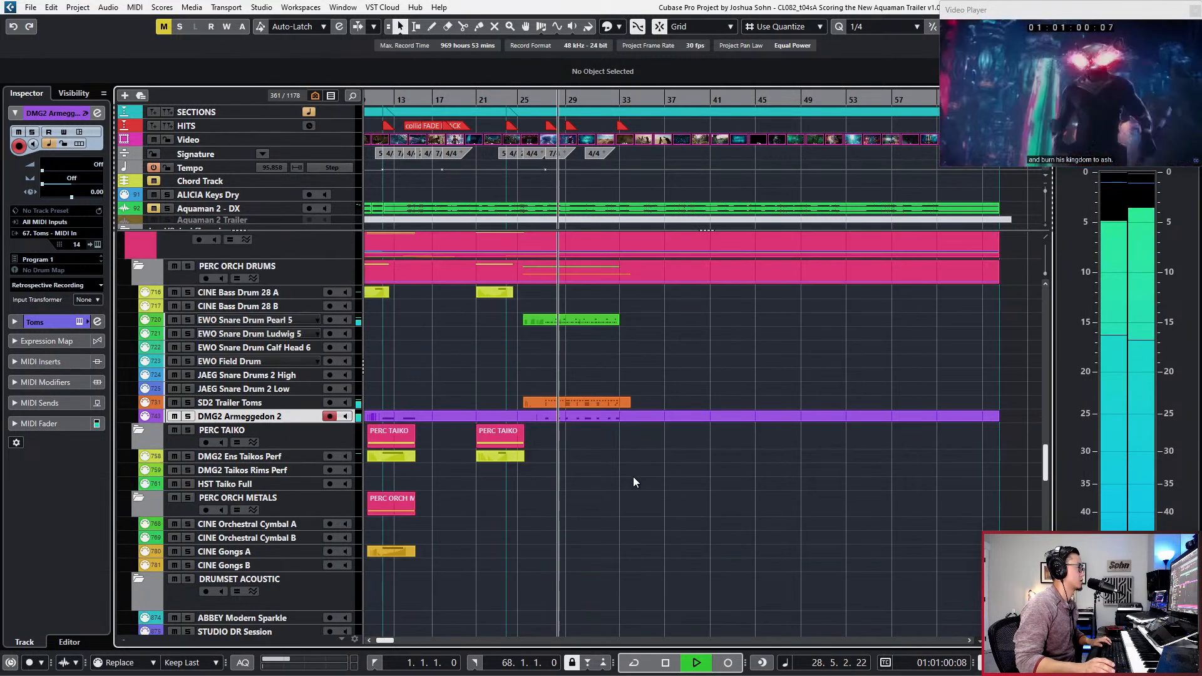
pyautogui.press('h')
pyautogui.press('space')
# Step: Mute the C1 and C2 hits at the start of bars 31 and 32 in the SD2 Trailer Toms part and audition from bar 30
pyautogui.doubleClick(619, 402)
pyautogui.scroll(-4, 580, 398)
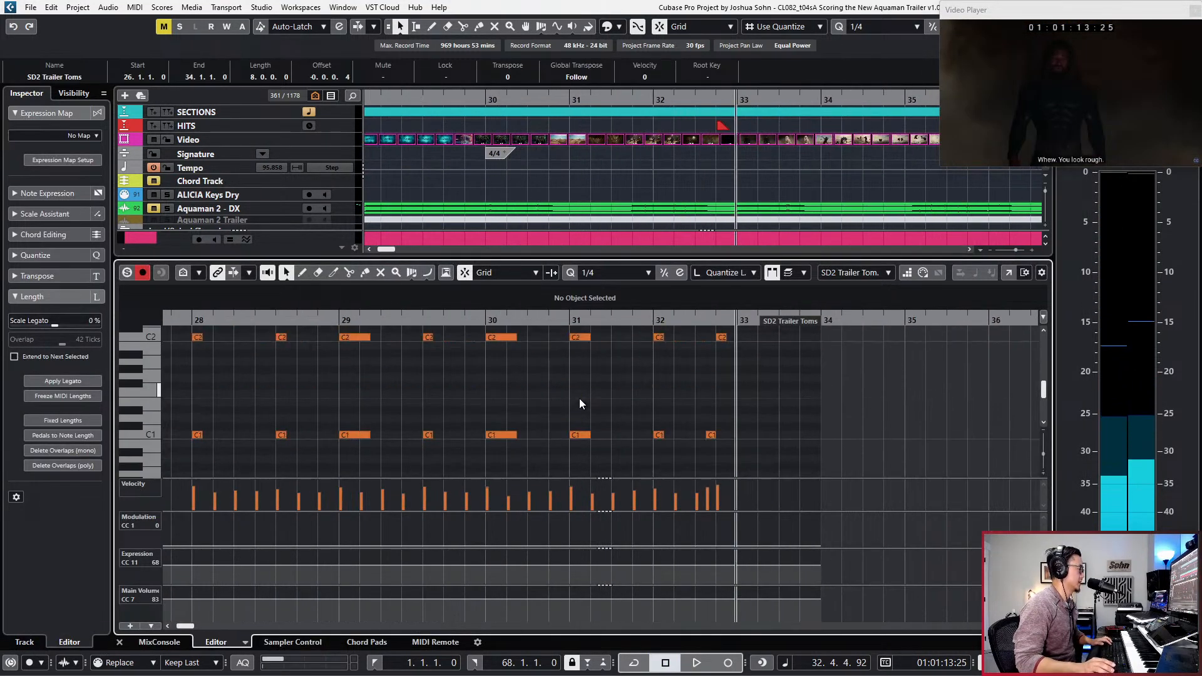
pyautogui.moveTo(549, 329); pyautogui.dragTo(682, 472)
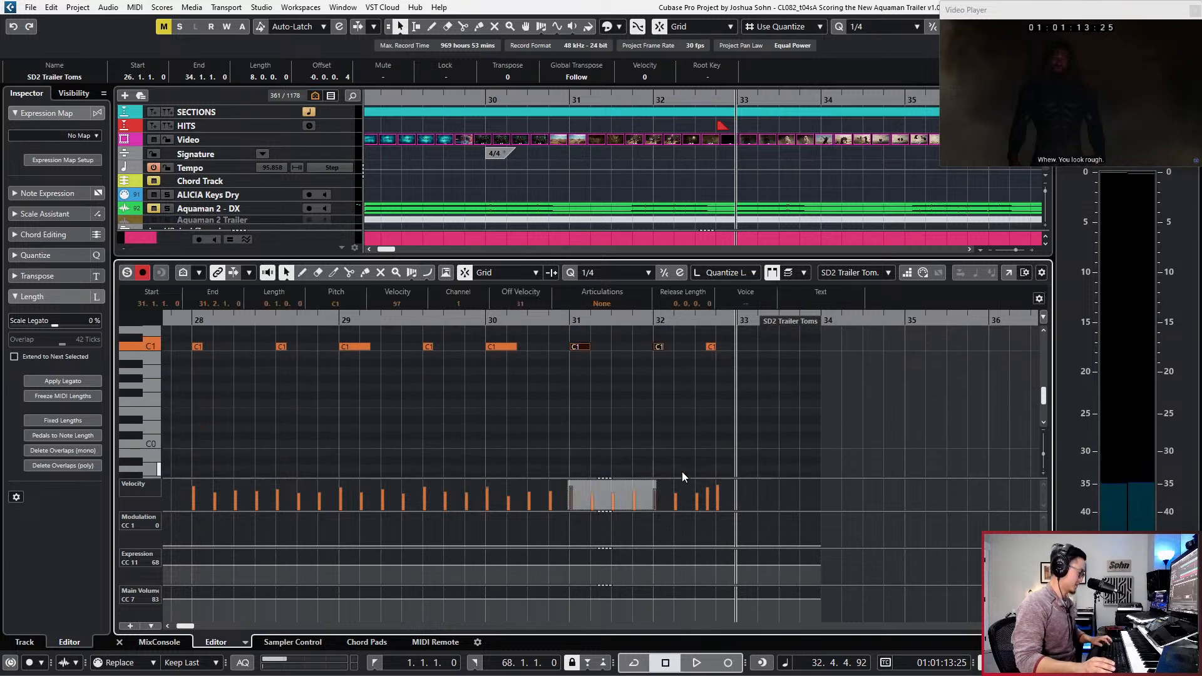
pyautogui.press('l')
pyautogui.press('KP_Subtract')
pyautogui.scroll(3, 689, 429)
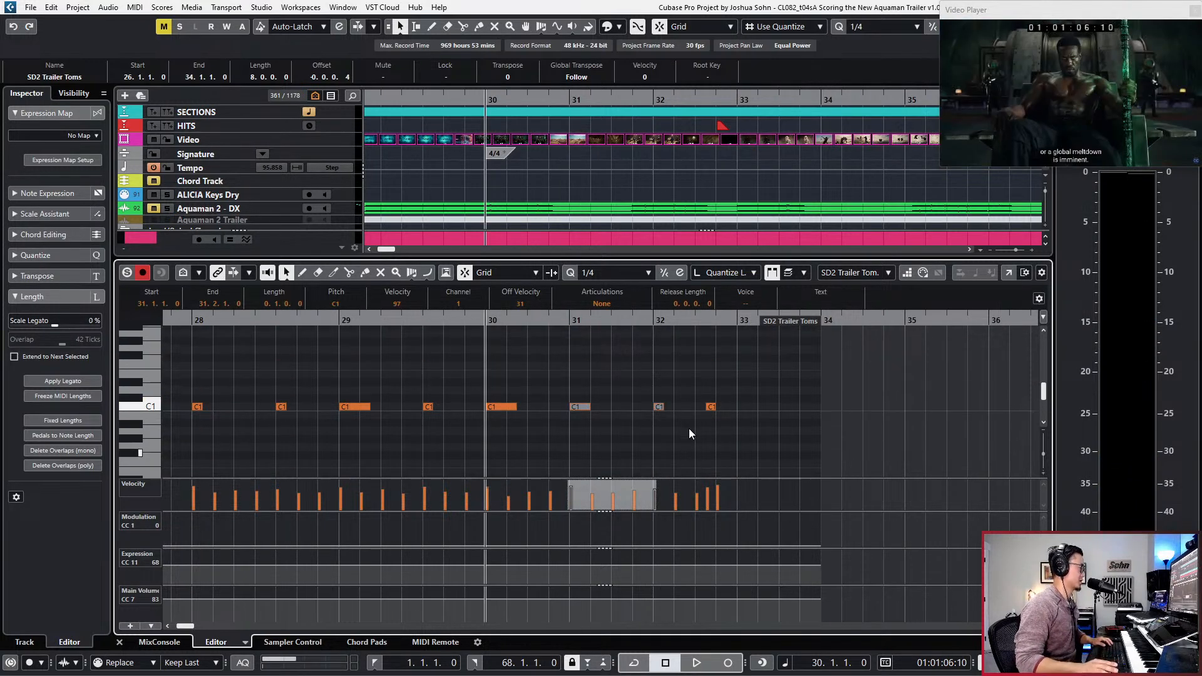
pyautogui.press('space')
pyautogui.scroll(2, 689, 428)
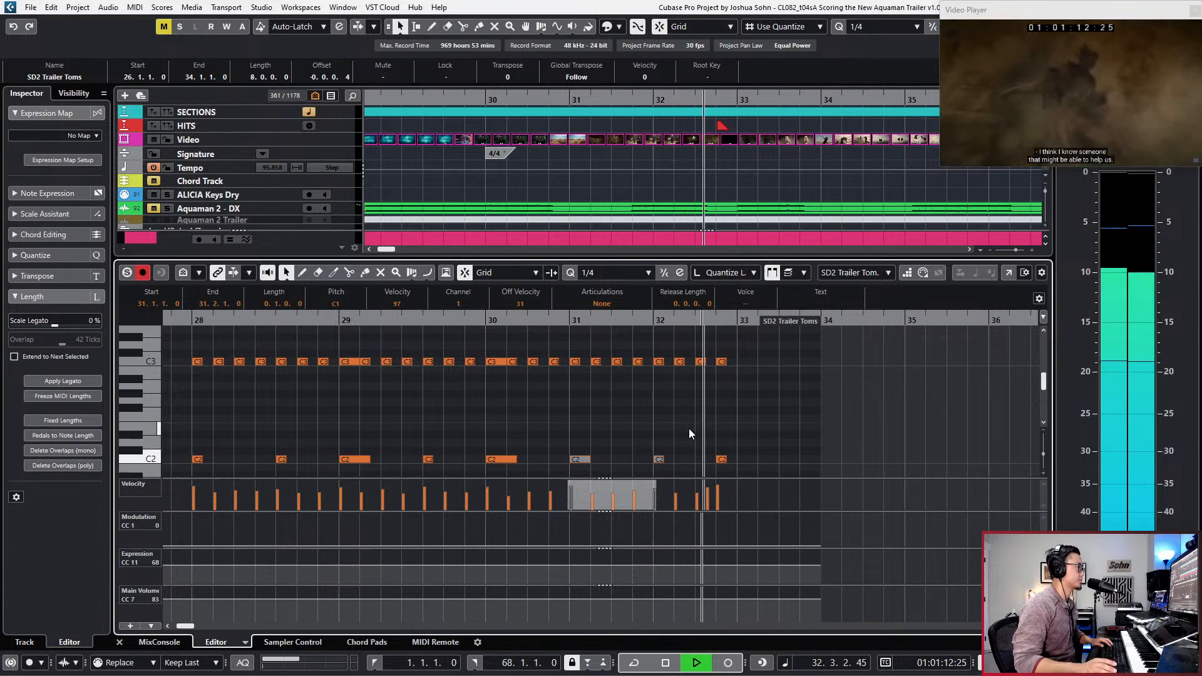
pyautogui.press('space')
# Step: Draw a rising Expression (CC 11) line with the Line tool from bar 29 through bar 32 in the SD2 Trailer Toms part
pyautogui.press('ctrl+KP_Subtract')
pyautogui.press('ctrl+KP_Subtract')
pyautogui.press('ctrl+KP_Subtract')
pyautogui.press('ctrl+KP_Subtract')
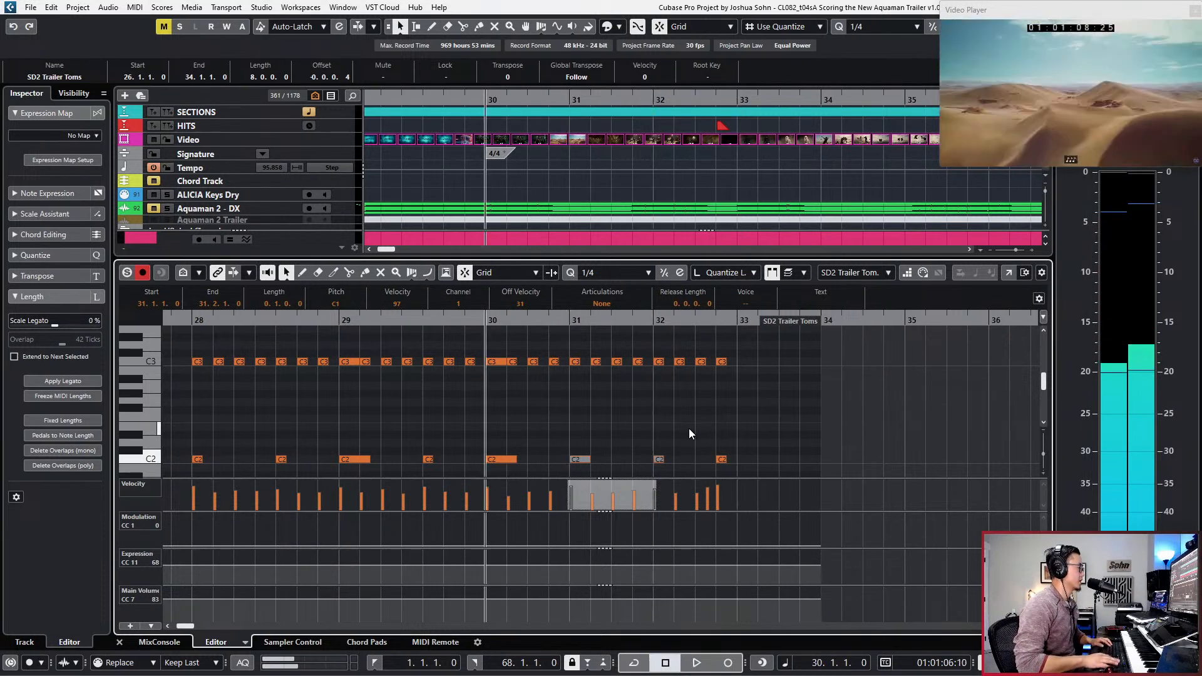
pyautogui.scroll(2, 695, 399)
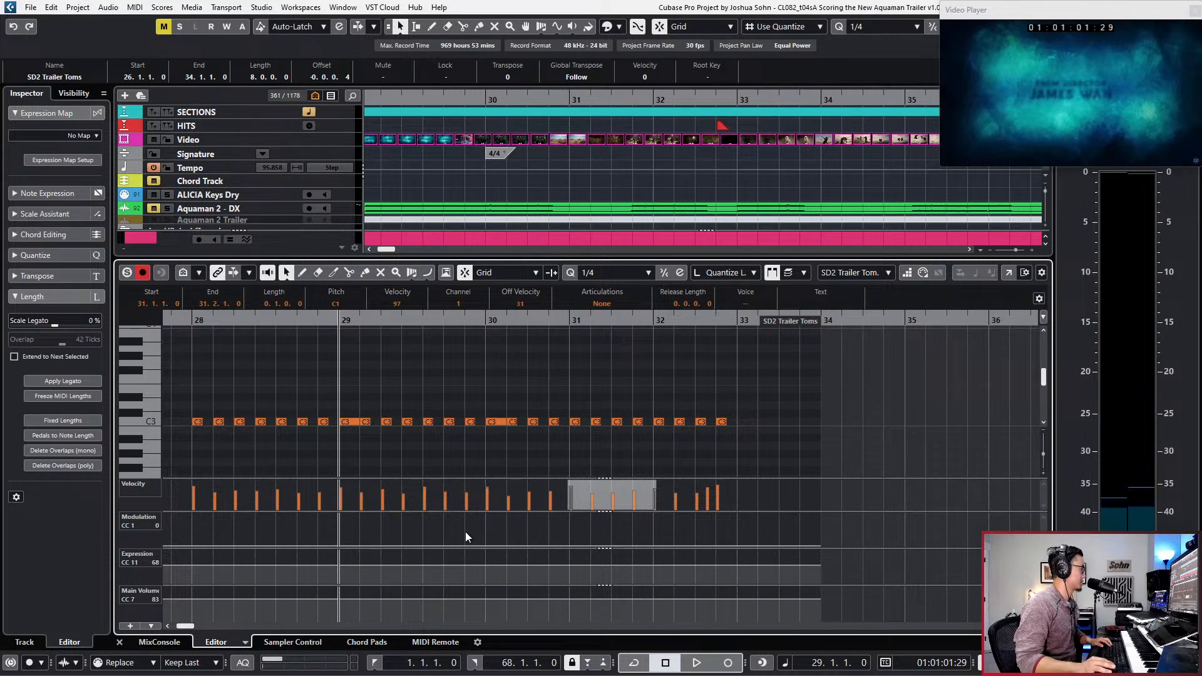
pyautogui.rightClick(487, 558)
pyautogui.click(628, 558)
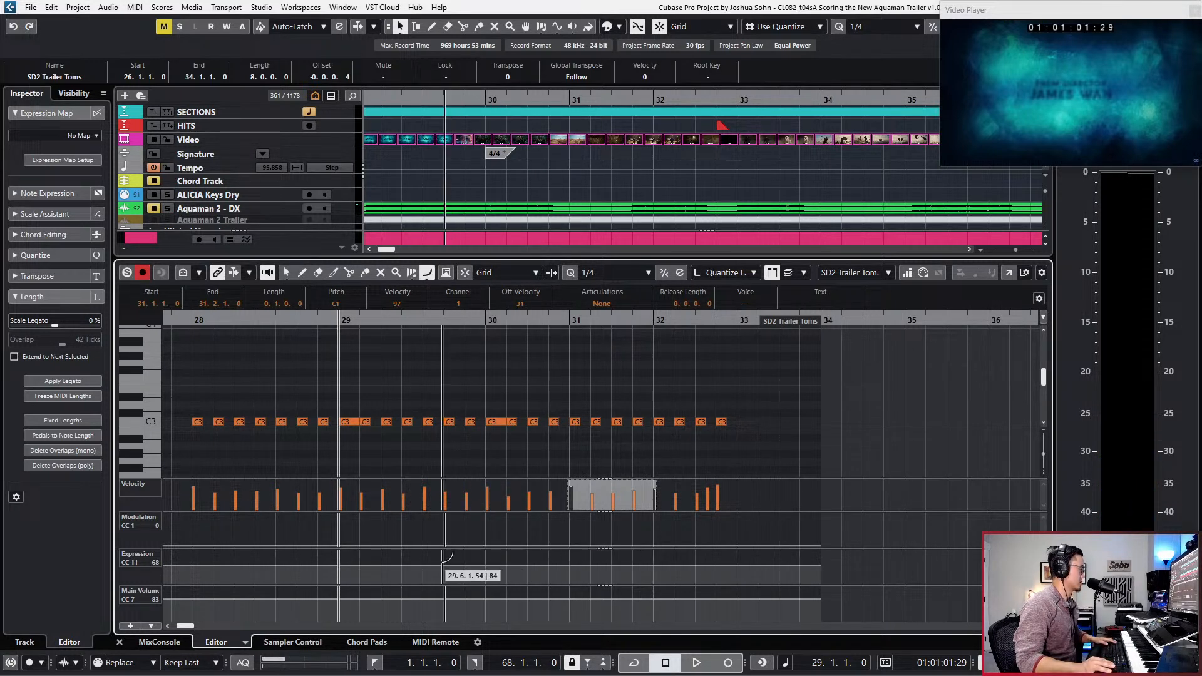
pyautogui.moveTo(423, 562); pyautogui.dragTo(732, 556)
pyautogui.press('Return')
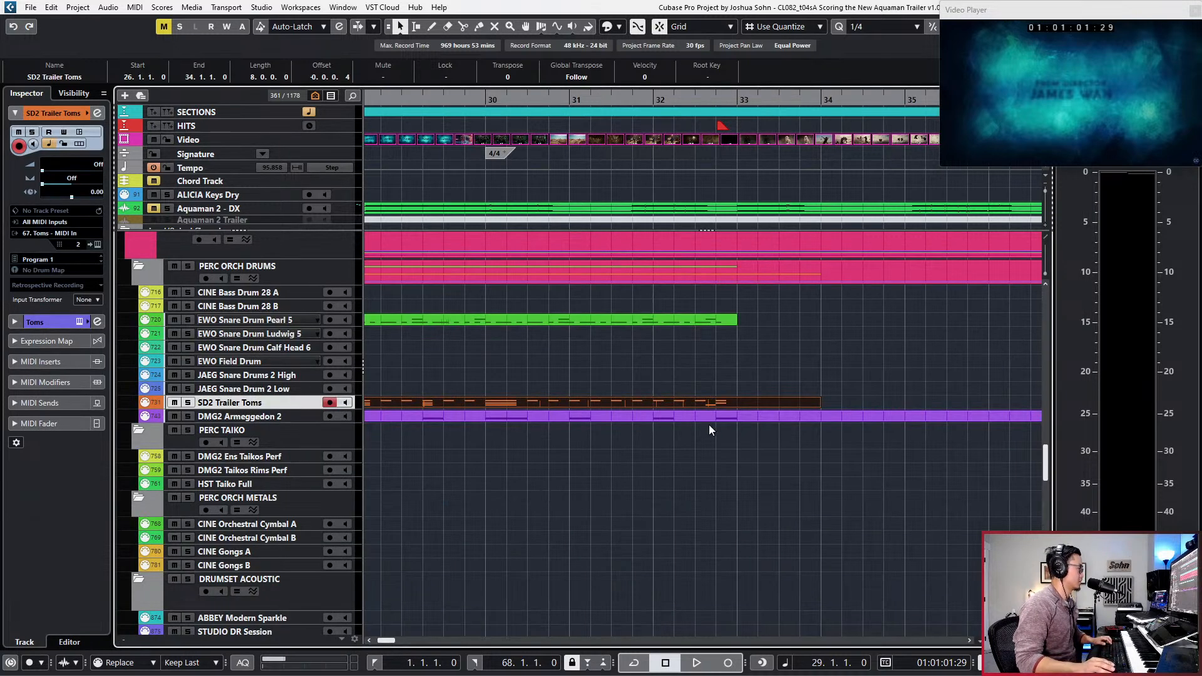
# Step: Draw a gently rising Main Volume (CC 7) line from bar 29 through bar 32 in the EWO Snare Drum Pearl 5 part
pyautogui.doubleClick(643, 320)
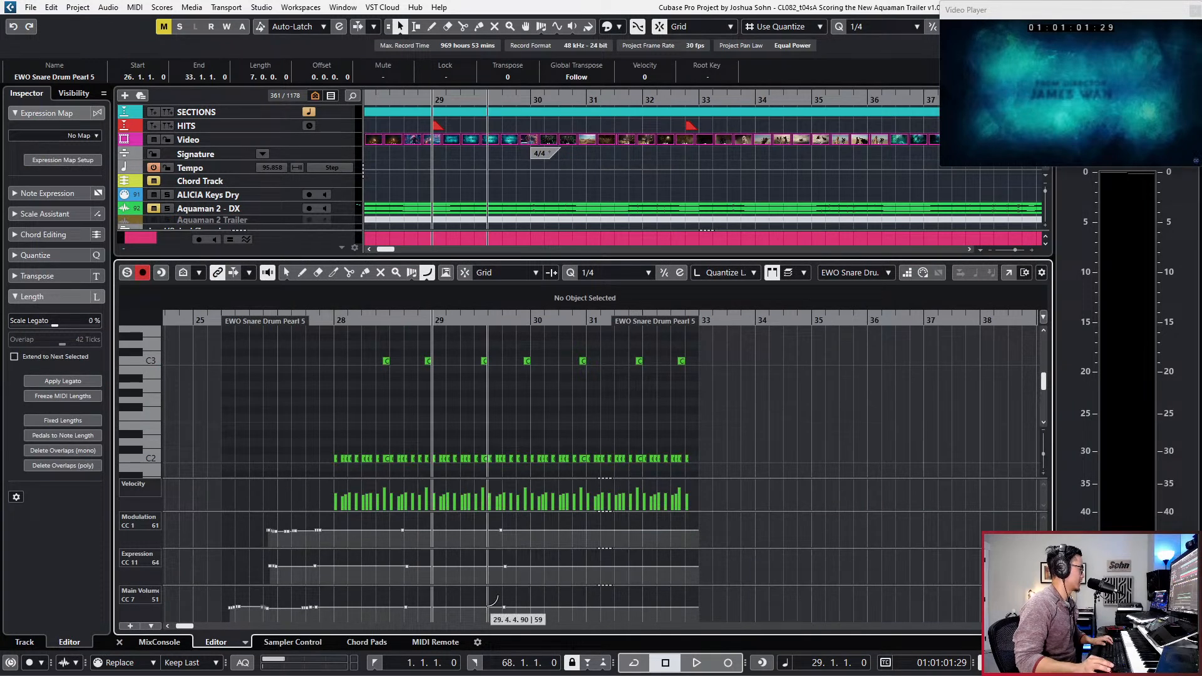
pyautogui.moveTo(474, 606); pyautogui.dragTo(692, 601)
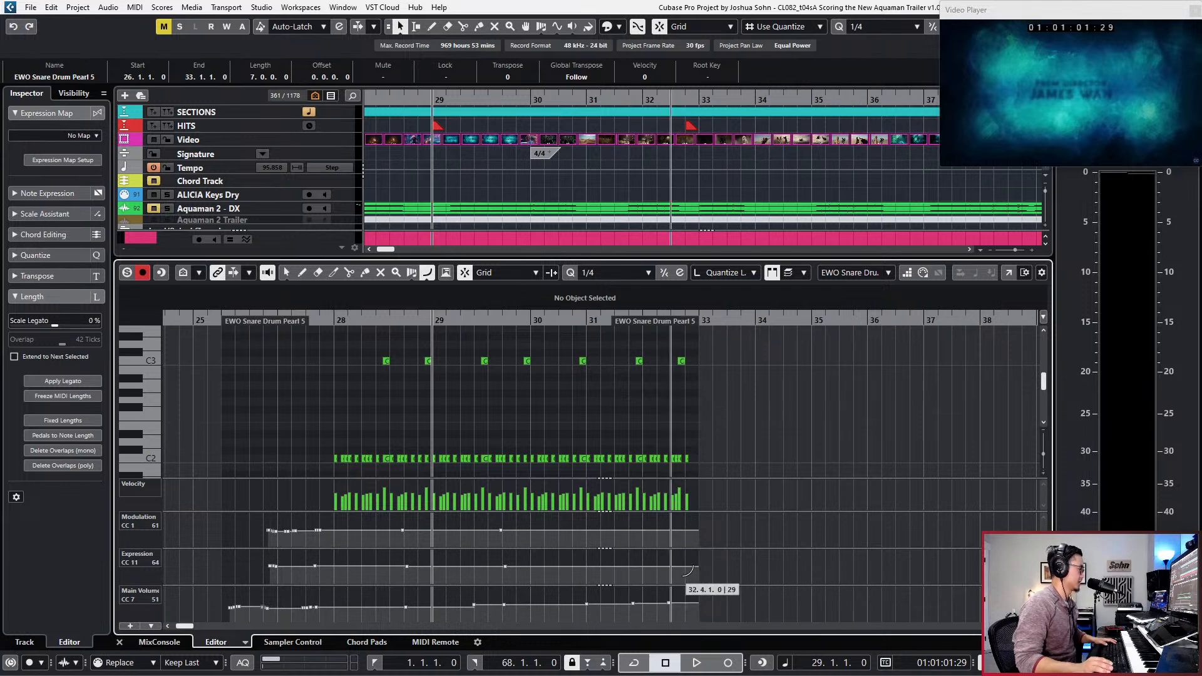
pyautogui.press('Return')
# Step: Draw a rising Main Volume (CC 7) line from bar 29 to bar 32 in the DMG2 Armeggedon 2 part
pyautogui.click(670, 417)
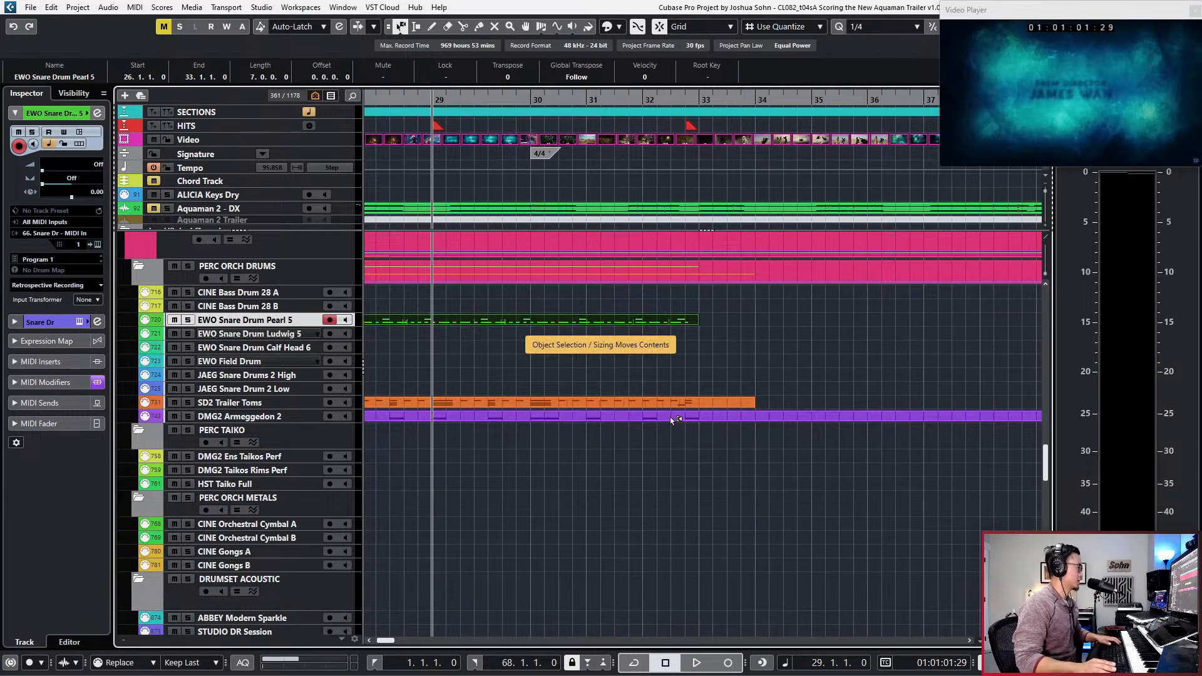
pyautogui.press('Return')
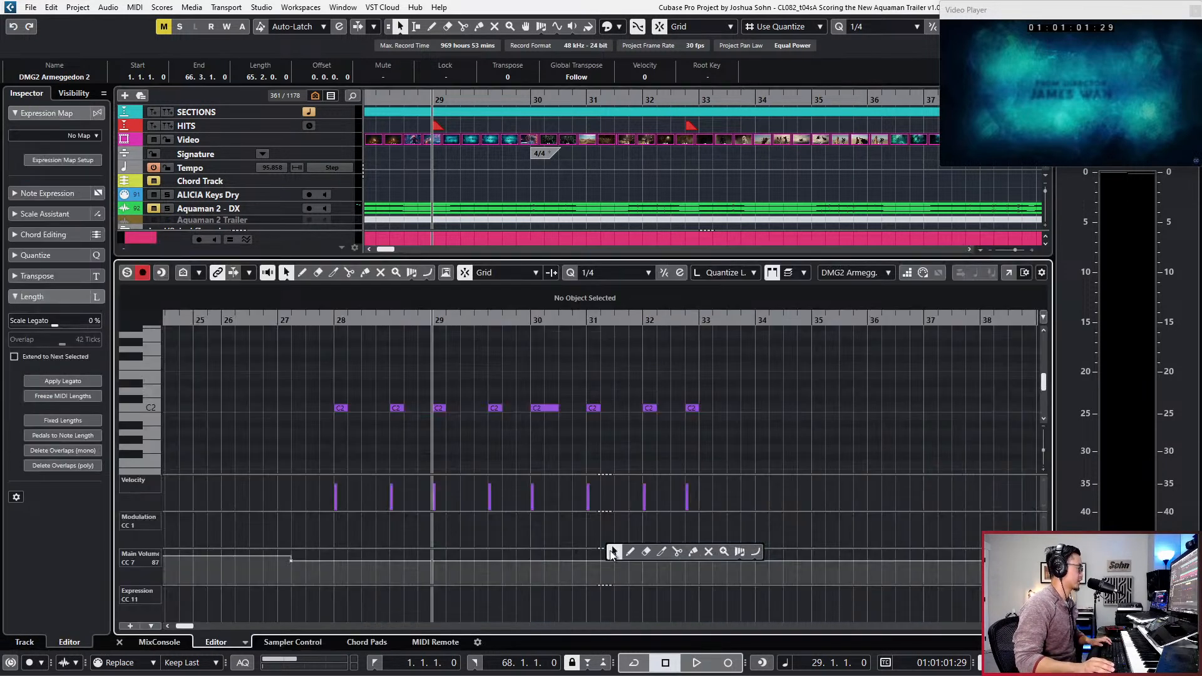
pyautogui.rightClick(618, 566)
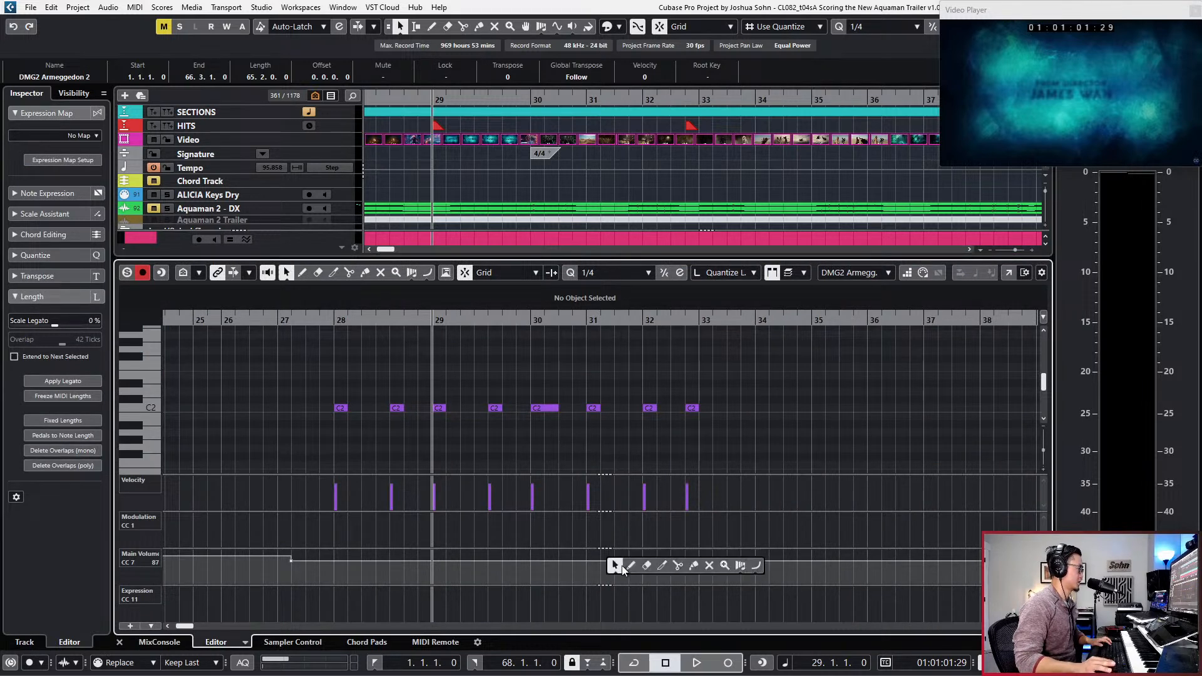
pyautogui.click(755, 566)
pyautogui.moveTo(462, 558); pyautogui.dragTo(720, 559)
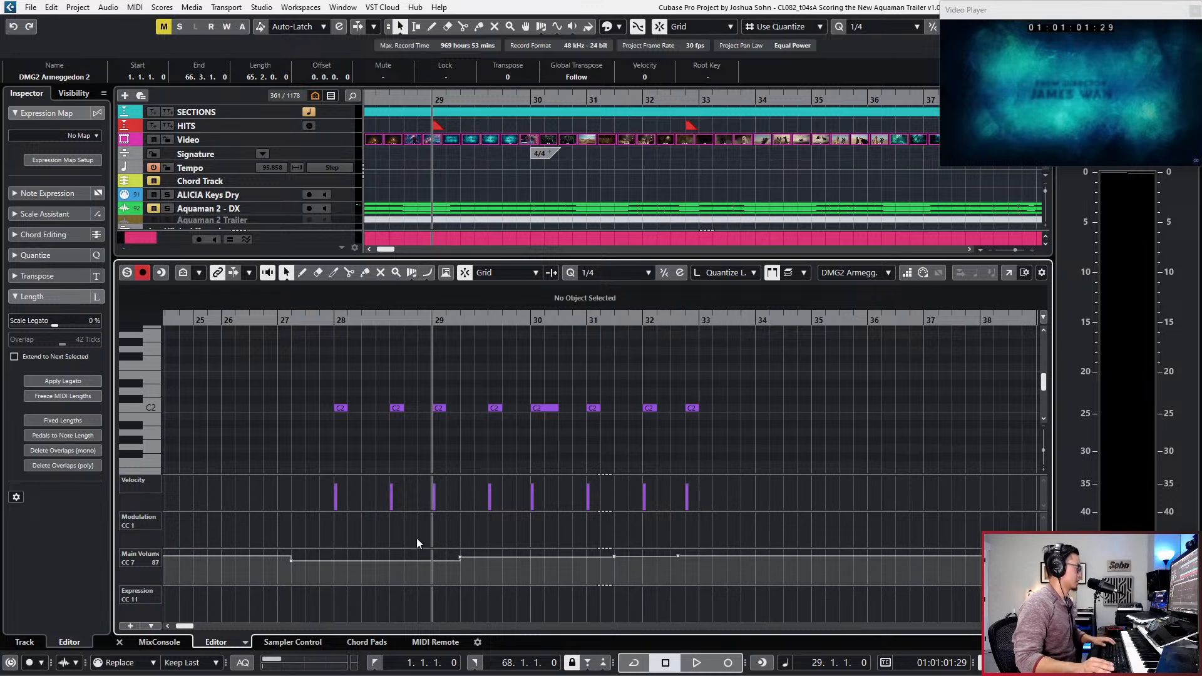
# Step: Shift the drawn DMG2 Armeggedon 2 Main Volume points to start at 29.4.1.10 and lower them so the first is 89
pyautogui.moveTo(563, 561); pyautogui.dragTo(800, 551)
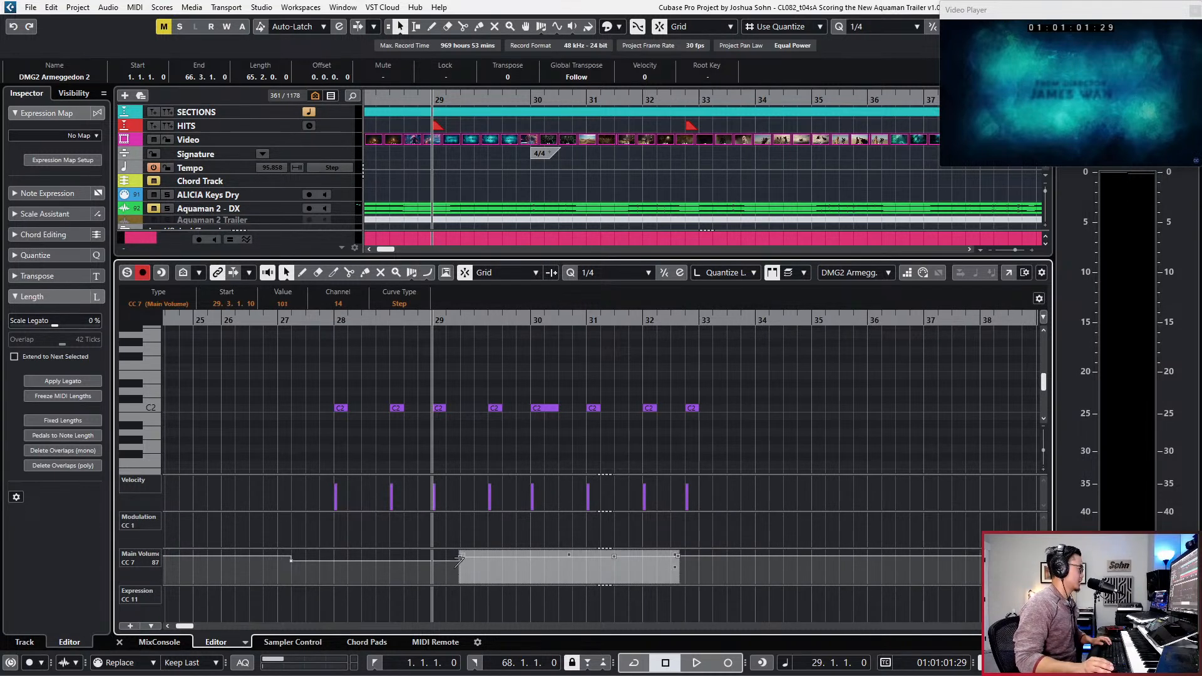
pyautogui.moveTo(675, 568); pyautogui.dragTo(674, 578)
pyautogui.press('l')
pyautogui.press('KP_Subtract')
pyautogui.press('KP_Subtract')
pyautogui.press('KP_Subtract')
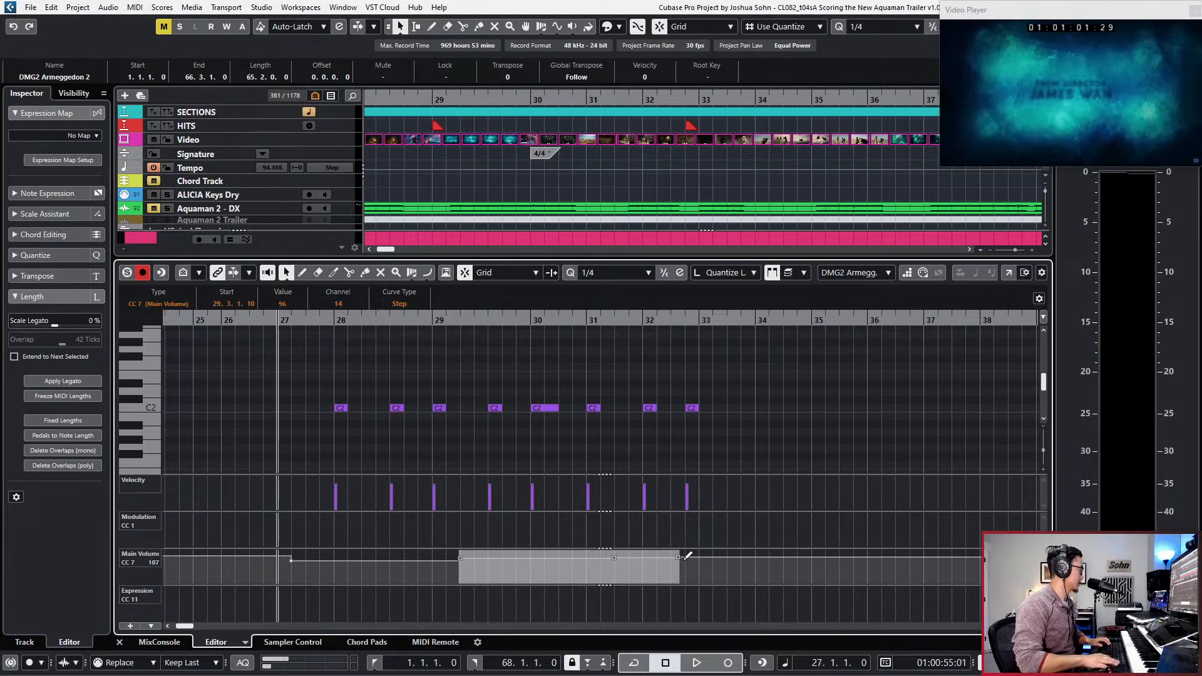
pyautogui.hotkey('ctrl', 'Right')
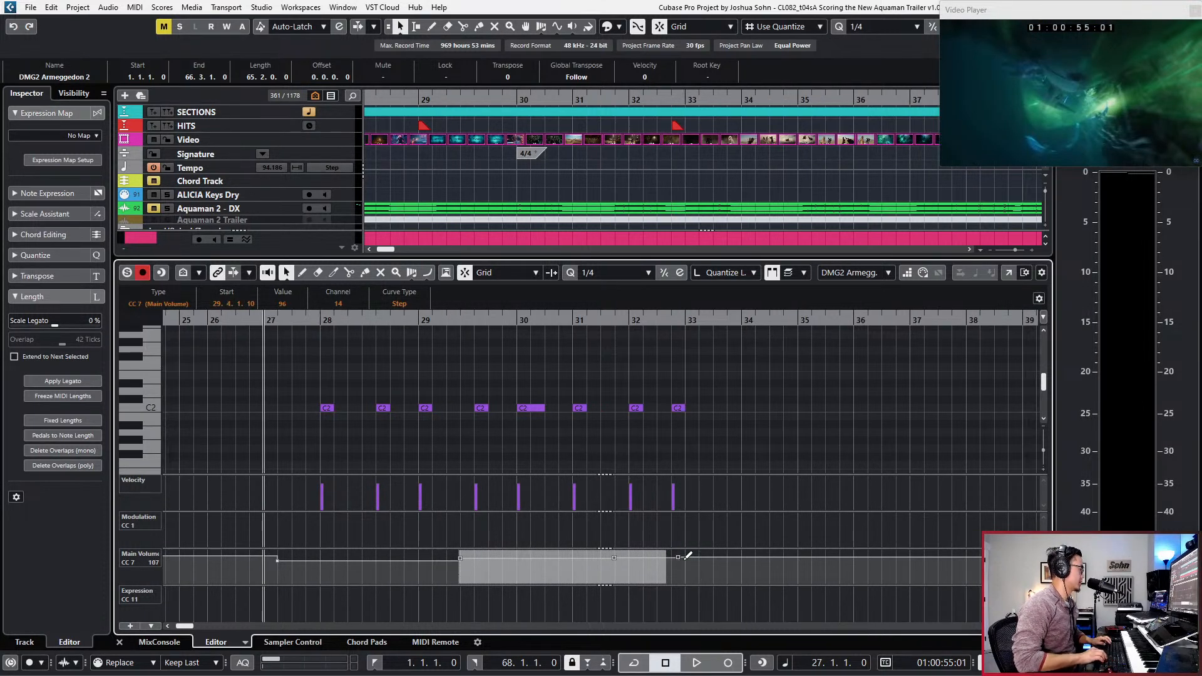
pyautogui.click(686, 559)
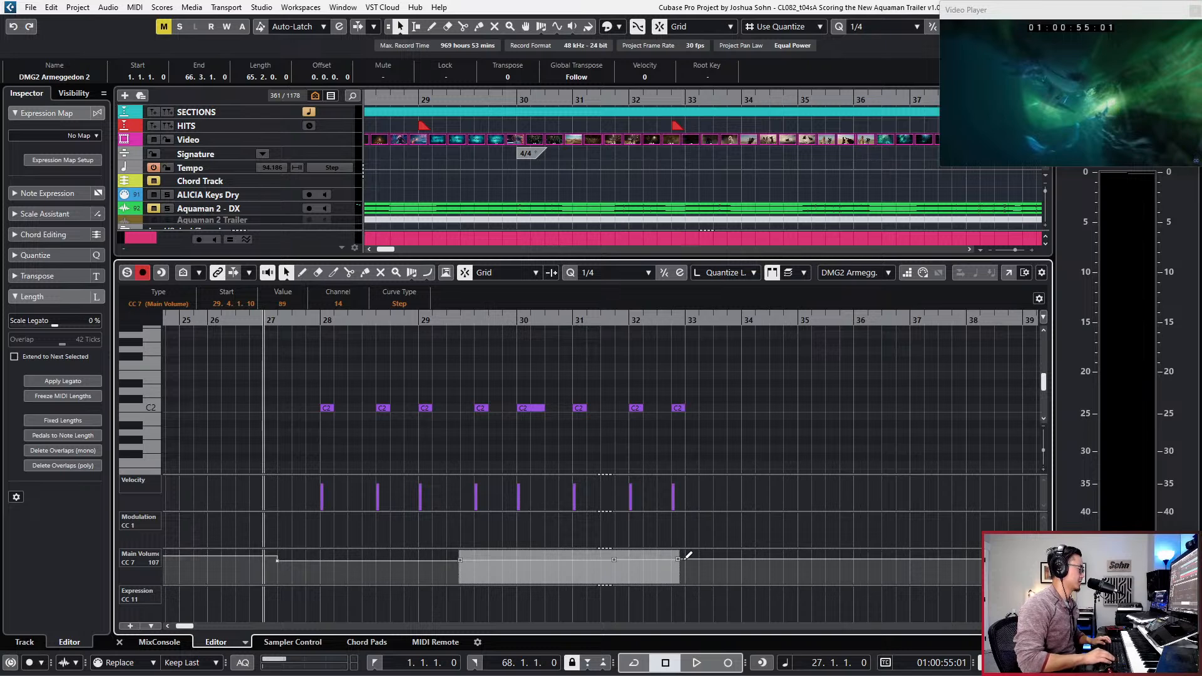
pyautogui.press('Return')
# Step: Move the playback position to bar 26 and bring the whole percussion passage into the arrangement view
pyautogui.press('g')
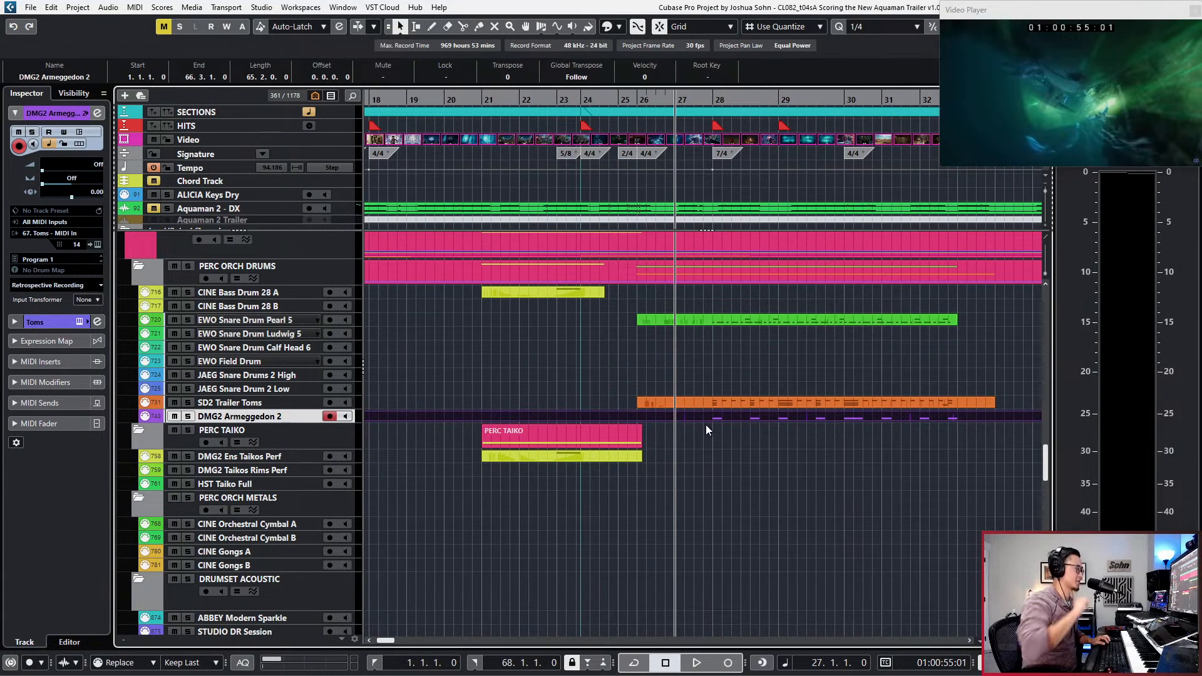
pyautogui.press('KP_Subtract')
pyautogui.press('KP_Subtract')
pyautogui.press('KP_Add')
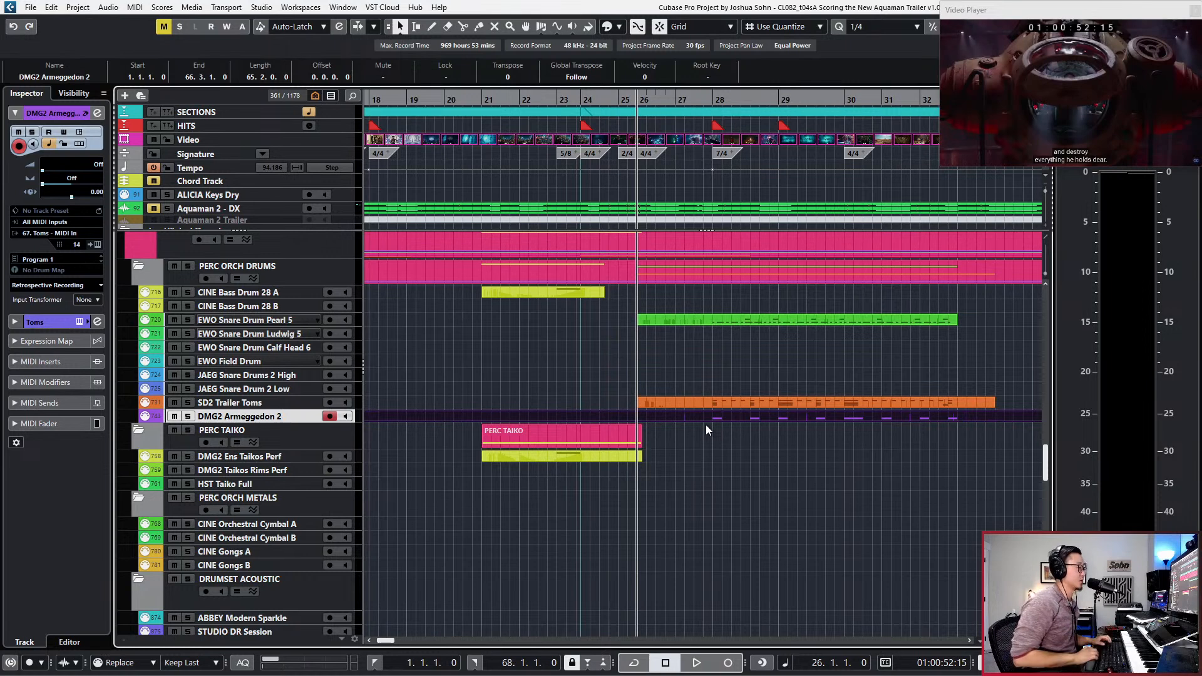
pyautogui.scroll(-1, 691, 435)
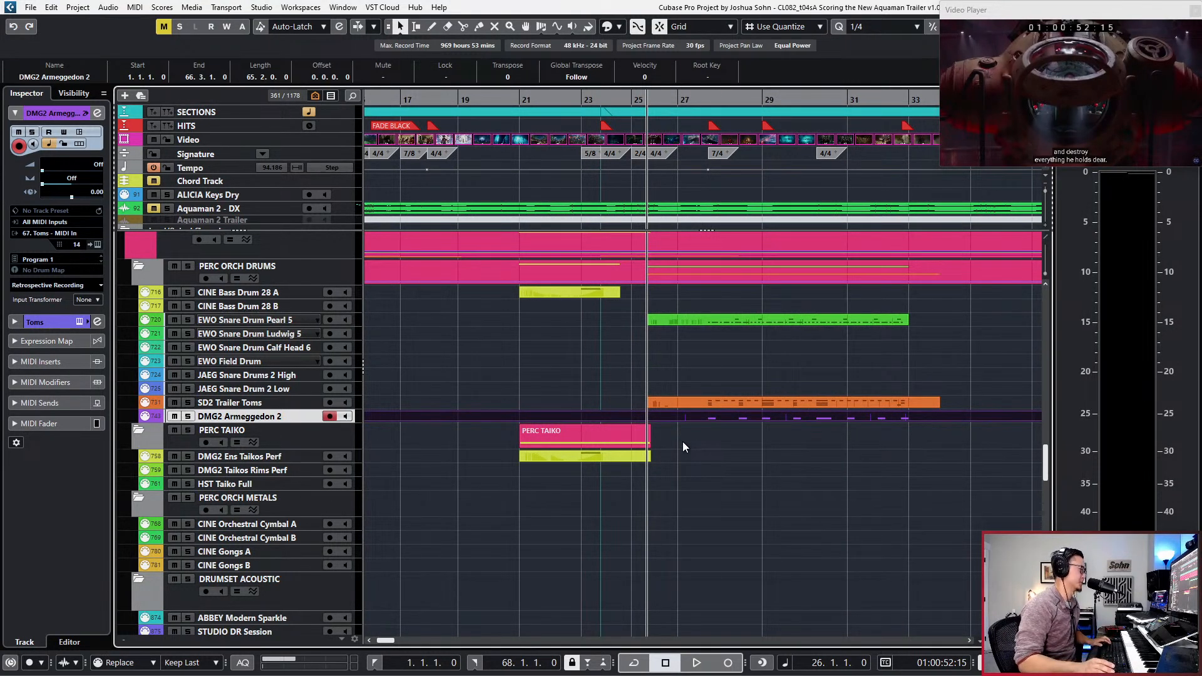
pyautogui.press('g')
pyautogui.press('g')
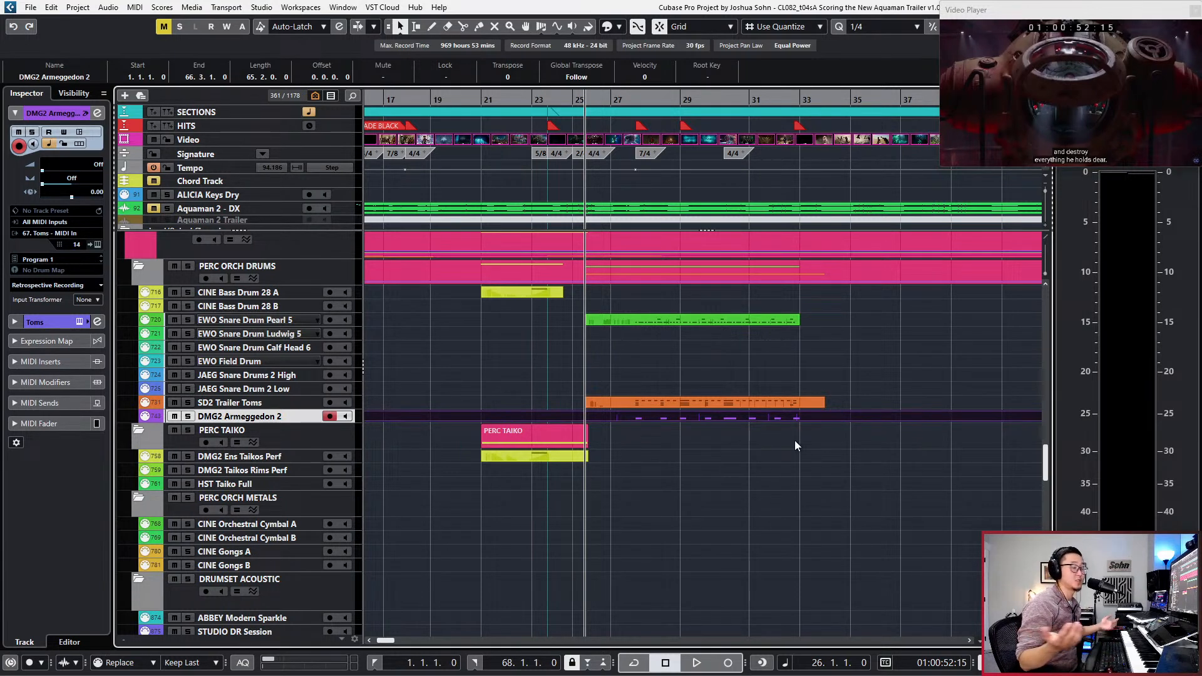
# Step: Step the playback position through bars 26 to 33 to compare the percussion passage with the picture and hit markers
pyautogui.press('ctrl+KP_Subtract')
pyautogui.press('ctrl+KP_Subtract')
pyautogui.press('ctrl+KP_Subtract')
pyautogui.press('ctrl+KP_Add')
pyautogui.press('ctrl+KP_Add')
pyautogui.press('ctrl+KP_Add')
pyautogui.press('ctrl+KP_Add')
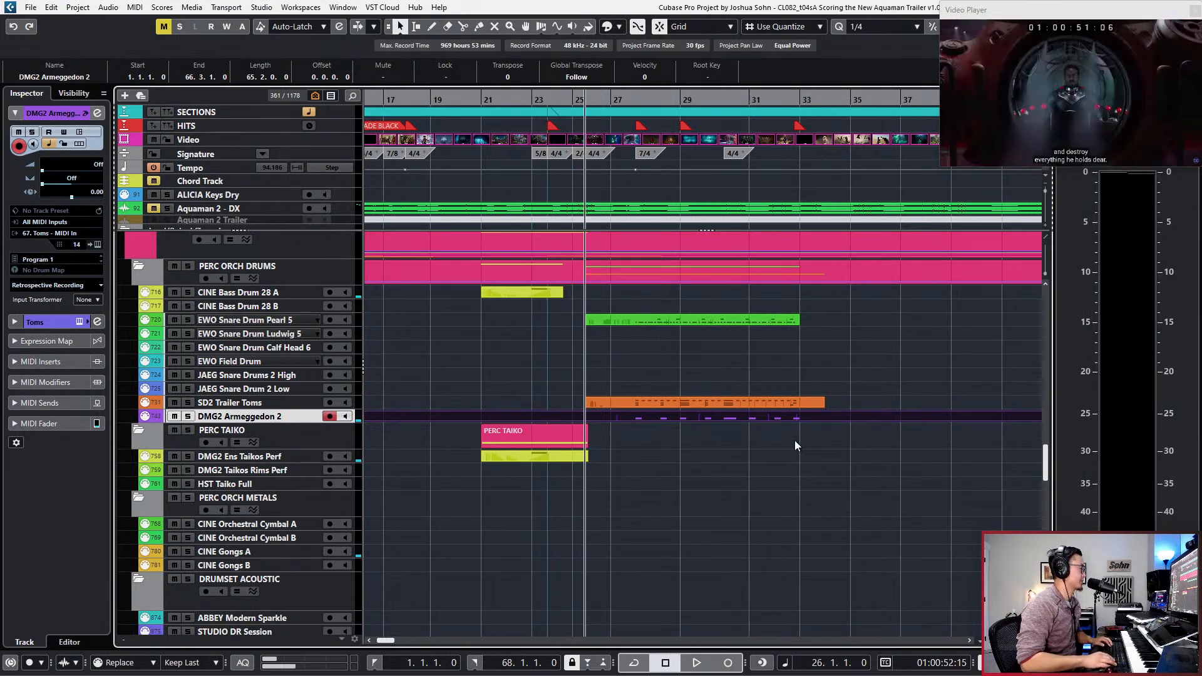
pyautogui.press('g')
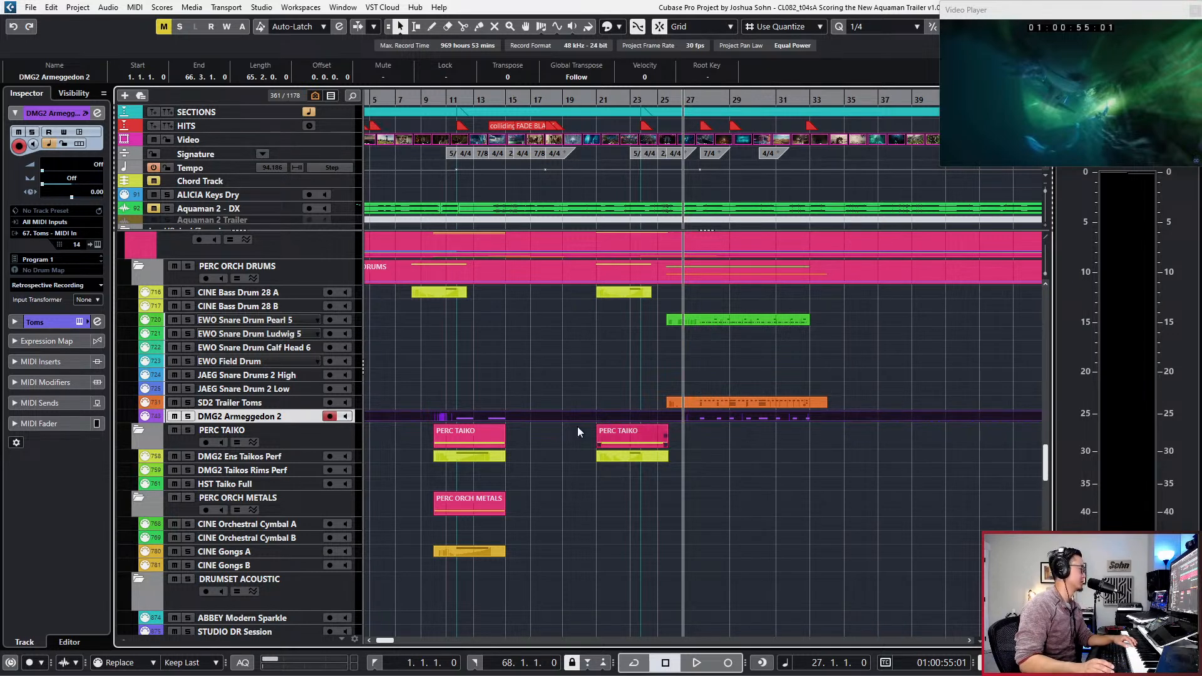
pyautogui.press('ctrl+KP_Add')
pyautogui.press('ctrl+KP_Add')
pyautogui.press('ctrl+KP_Subtract')
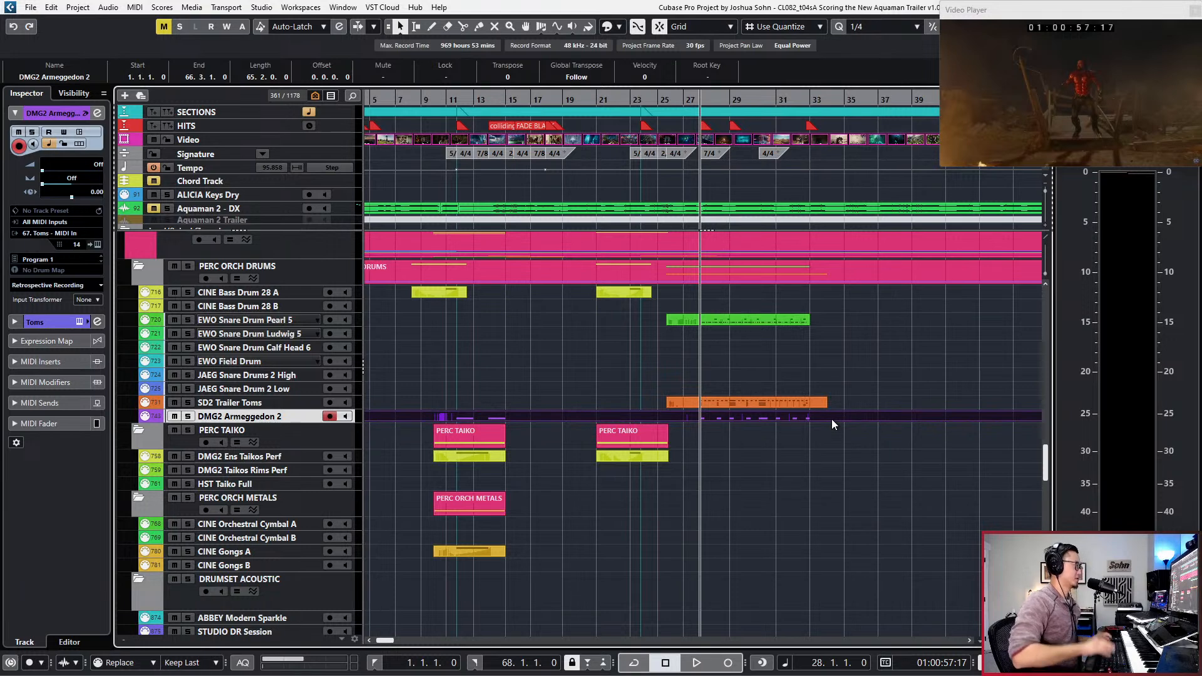
pyautogui.press('ctrl+KP_Add')
pyautogui.press('ctrl+KP_Add')
pyautogui.press('ctrl+KP_Add')
pyautogui.press('ctrl+KP_Add')
pyautogui.press('ctrl+KP_Add')
# Step: Compare the last beat of bar 32 with the picture and insert a 3/4 time signature at bar 32
pyautogui.scroll(3, 852, 389)
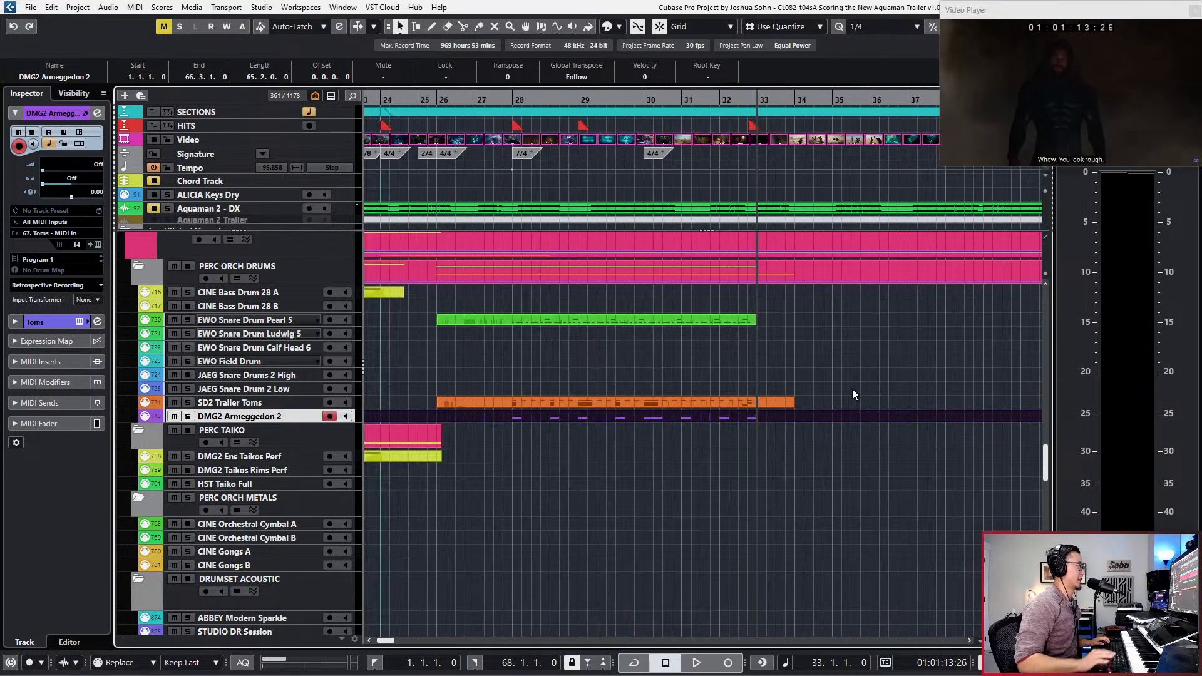
pyautogui.hotkey('ctrl', 'Left')
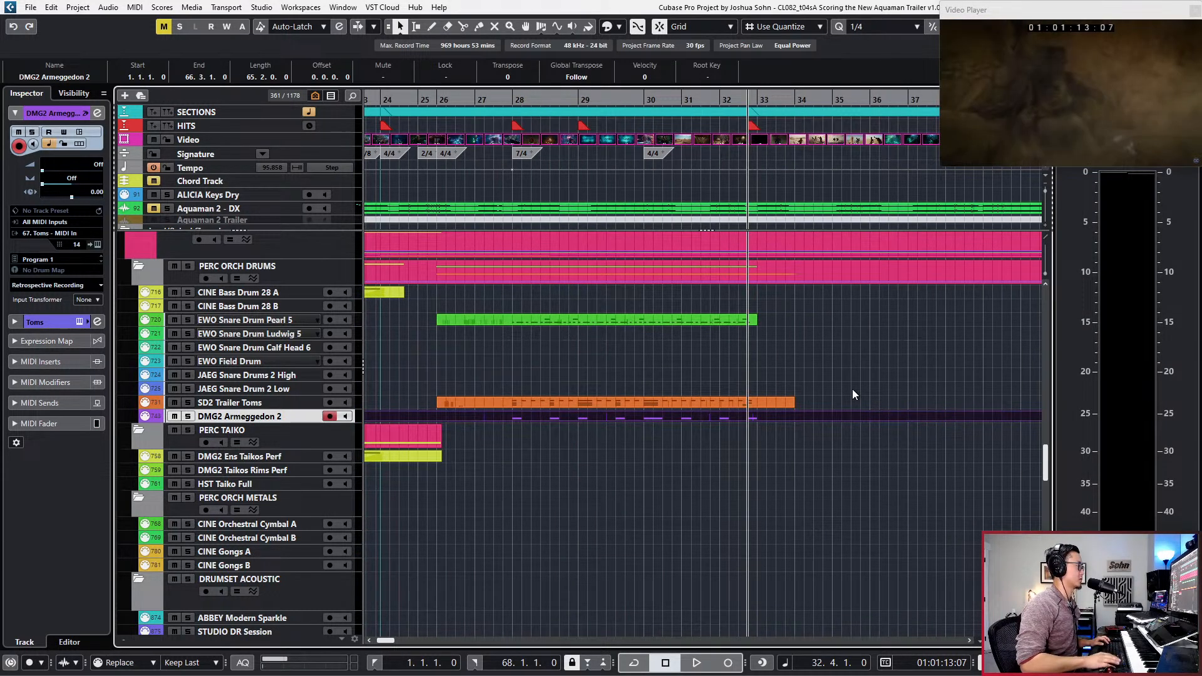
pyautogui.hotkey('ctrl', 'Right')
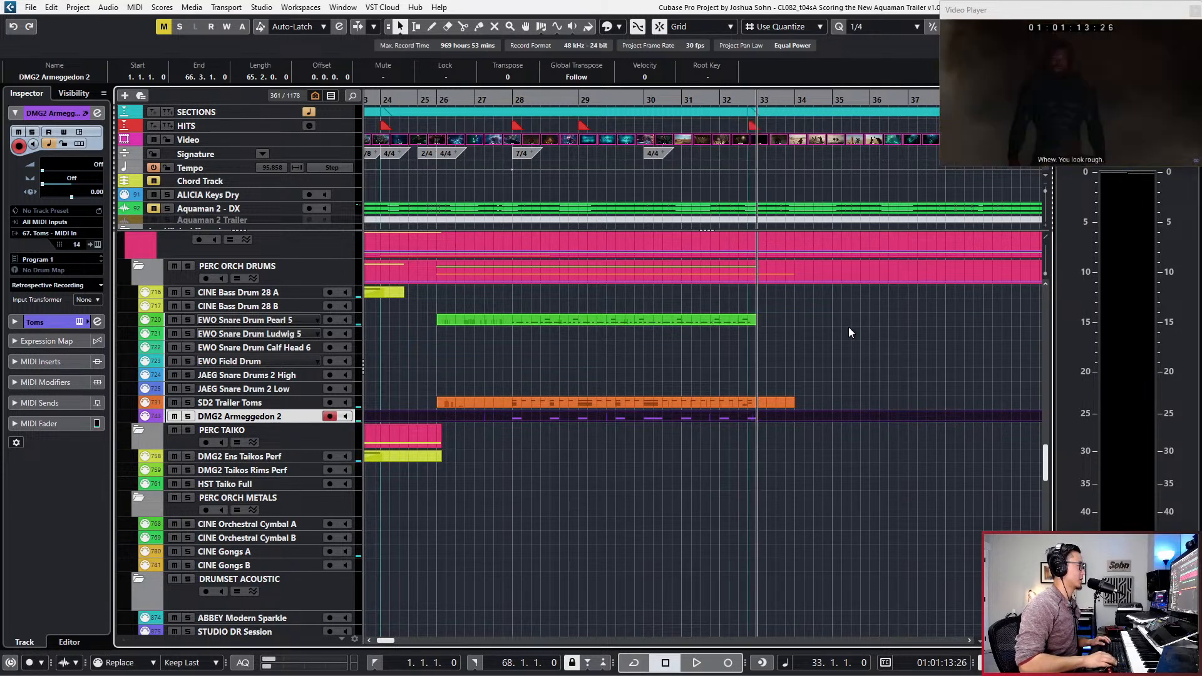
pyautogui.keyDown('alt'); pyautogui.click(728, 154); pyautogui.keyUp('alt')
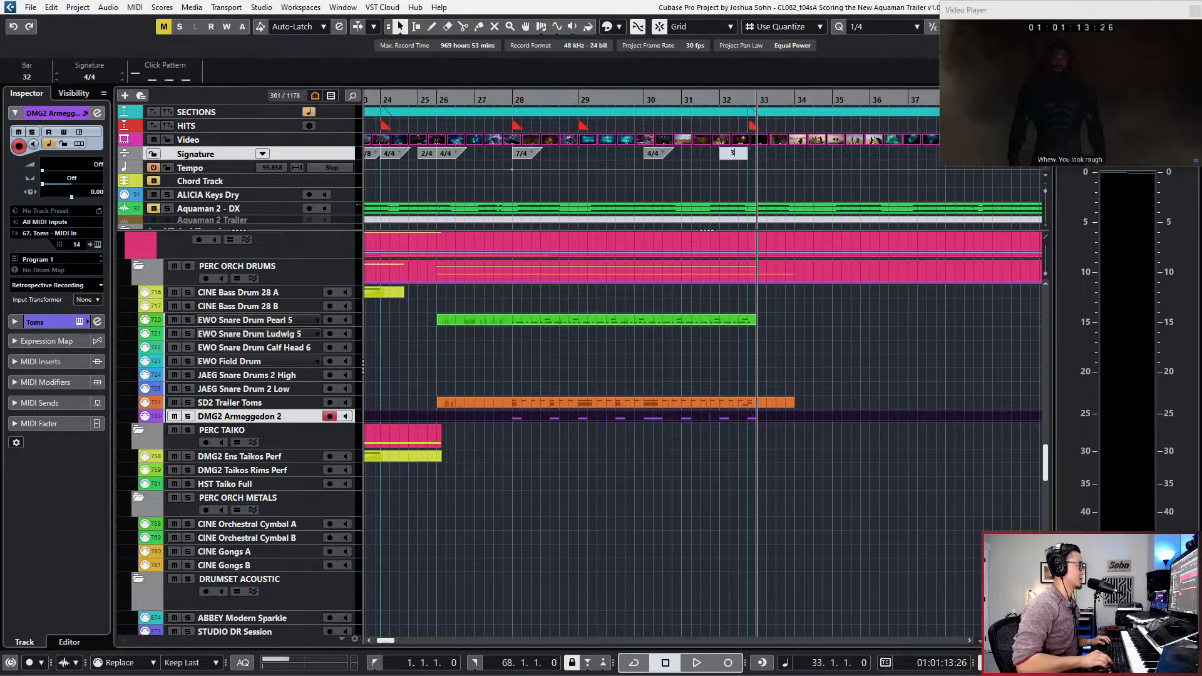
pyautogui.press('Return')
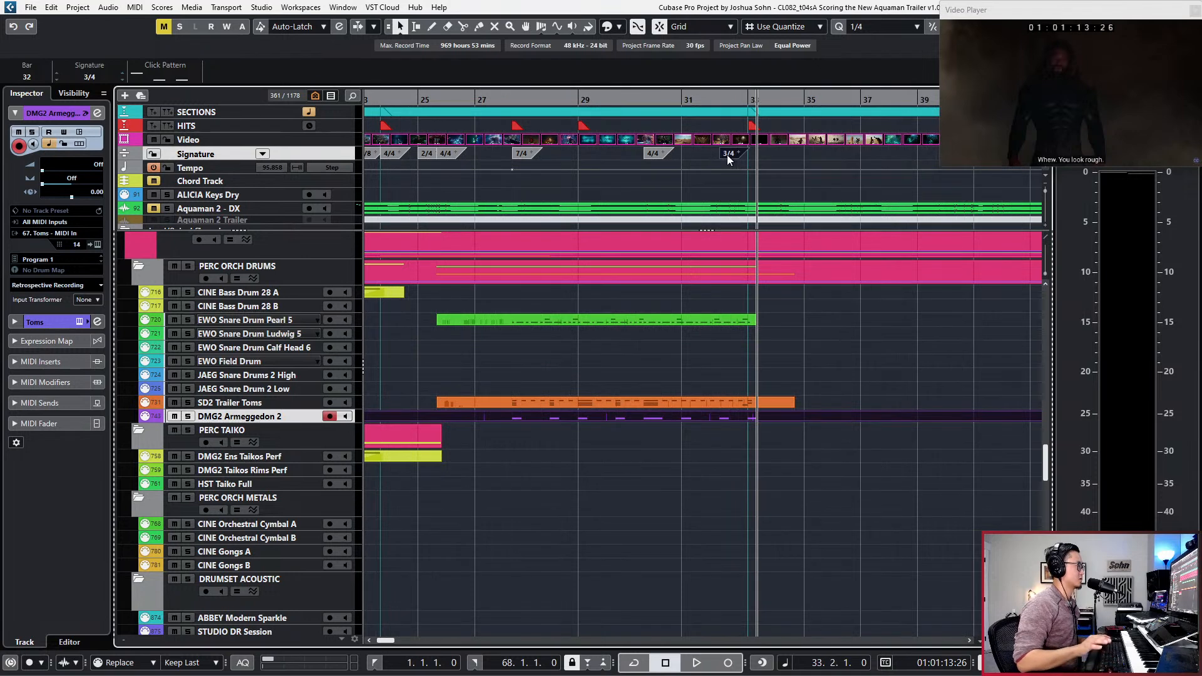
# Step: Step the playback position back and forth around bars 32 and 33 to check the new meter against the hit marker
pyautogui.press('KP_Subtract')
pyautogui.press('KP_Subtract')
pyautogui.press('KP_Add')
pyautogui.press('KP_Subtract')
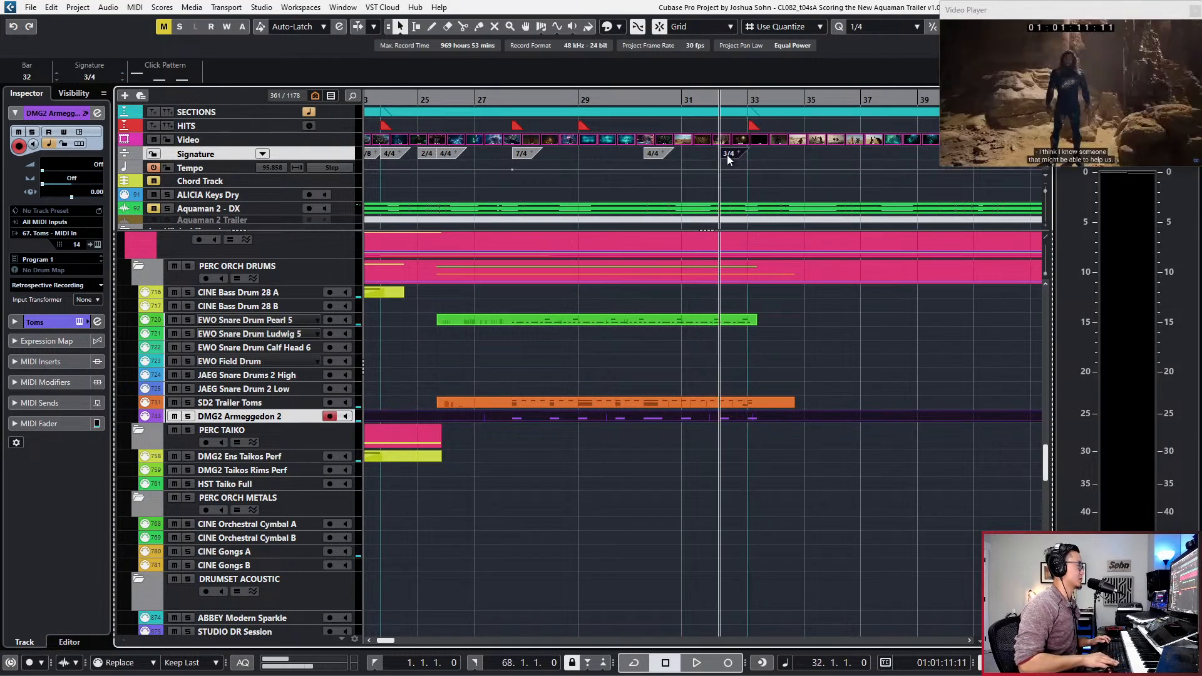
pyautogui.press('KP_Add')
pyautogui.press('KP_Add')
pyautogui.press('KP_Add')
pyautogui.press('KP_Add')
pyautogui.press('KP_Add')
pyautogui.press('KP_Add')
pyautogui.press('KP_Subtract')
pyautogui.press('KP_Subtract')
pyautogui.press('KP_Subtract')
pyautogui.press('KP_Subtract')
pyautogui.press('KP_Subtract')
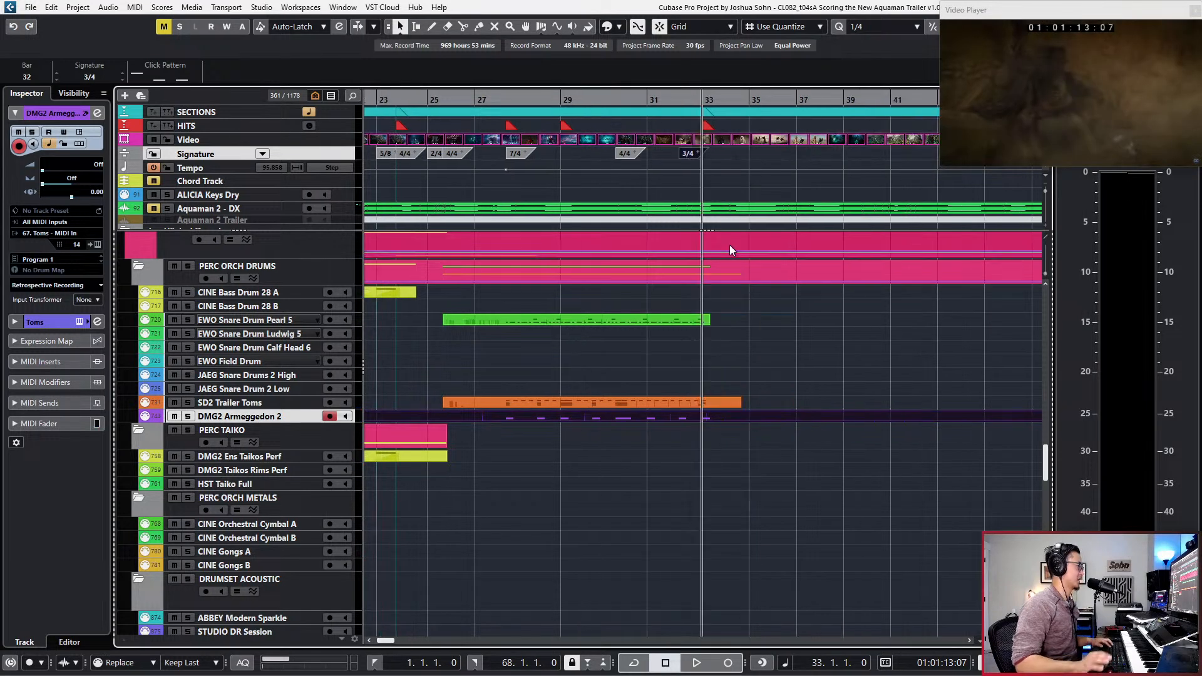
# Step: Check the picture around the bar 33 hit and return the playback position to bar 27
pyautogui.press('g')
pyautogui.press('KP_Subtract')
pyautogui.press('KP_Subtract')
pyautogui.press('KP_Subtract')
pyautogui.press('KP_Subtract')
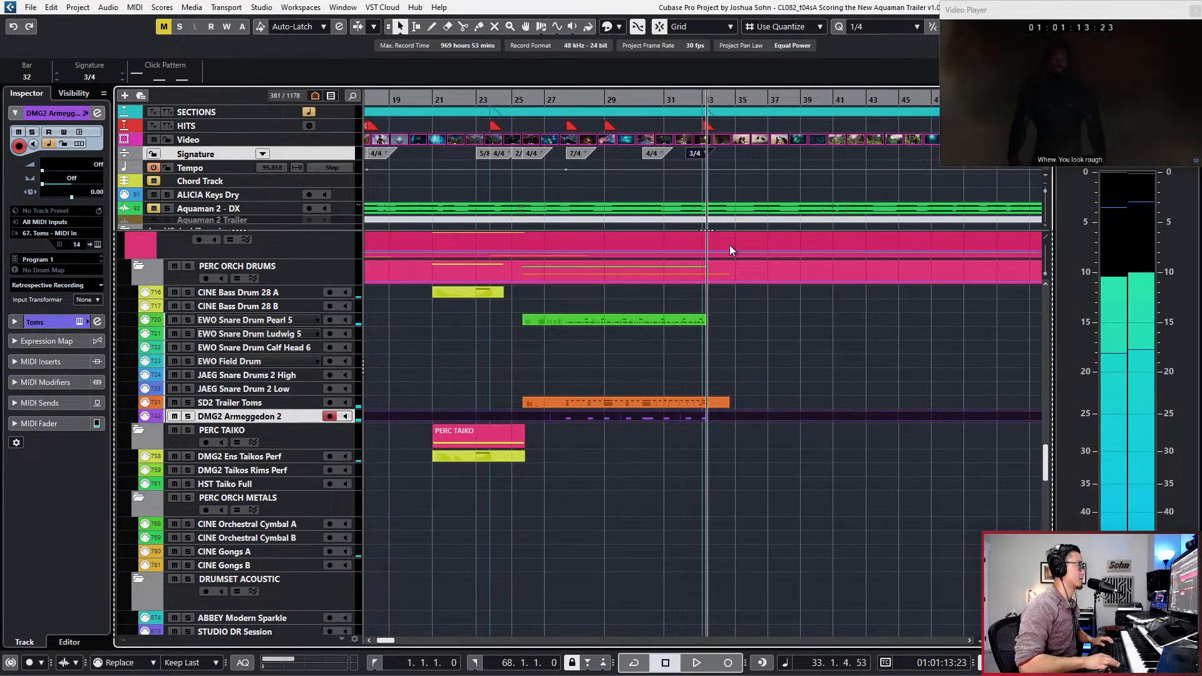
pyautogui.press('KP_Subtract')
pyautogui.press('KP_Subtract')
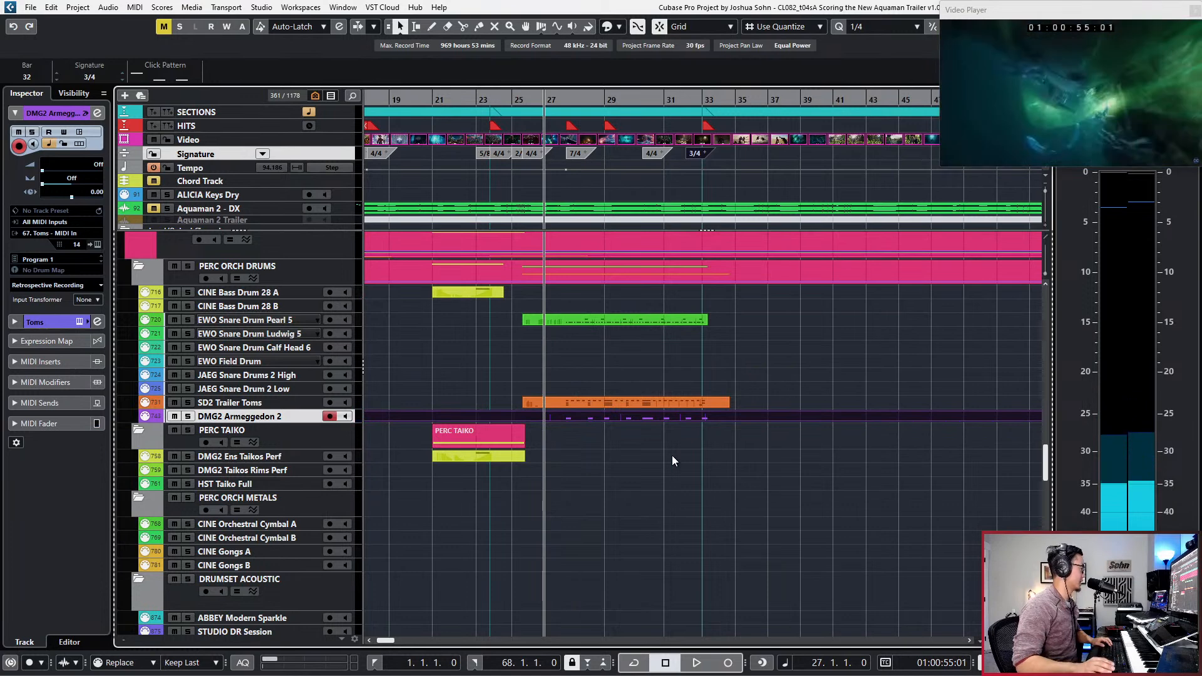
# Step: Find the DMG2 Long Rev Whoosh track in the SYNTH WHOOSH folder and open its part for note editing
pyautogui.scroll(-3, 661, 457)
pyautogui.scroll(3, 660, 457)
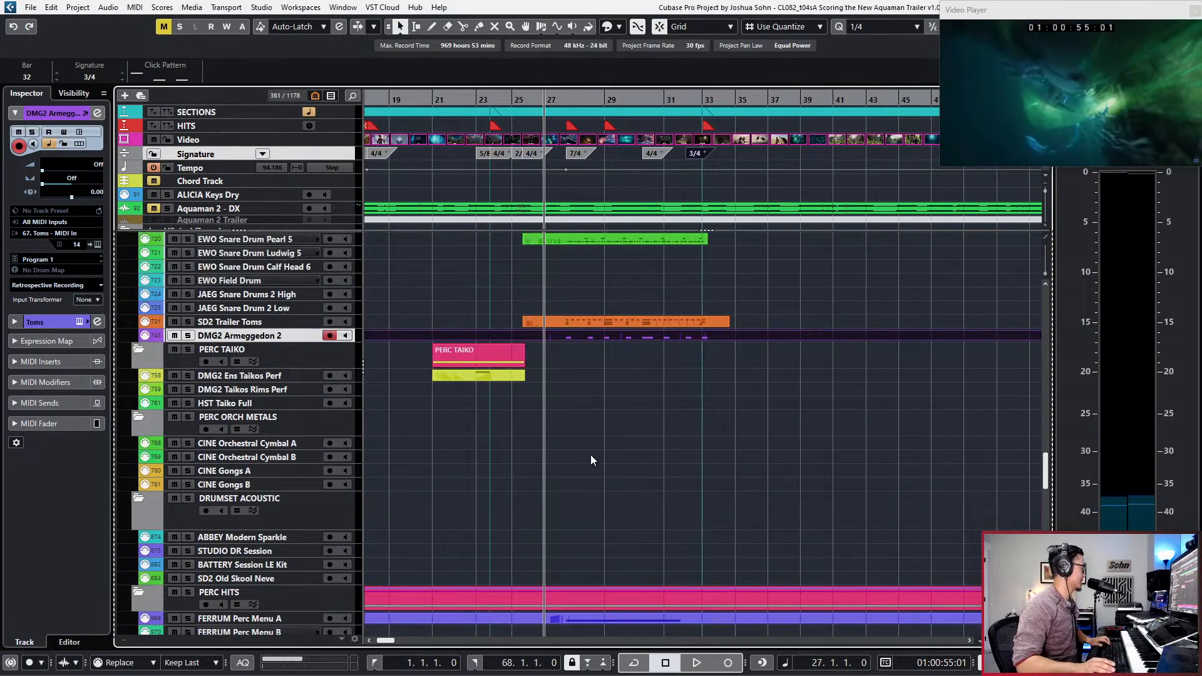
pyautogui.scroll(1, 591, 455)
pyautogui.scroll(-4, 586, 438)
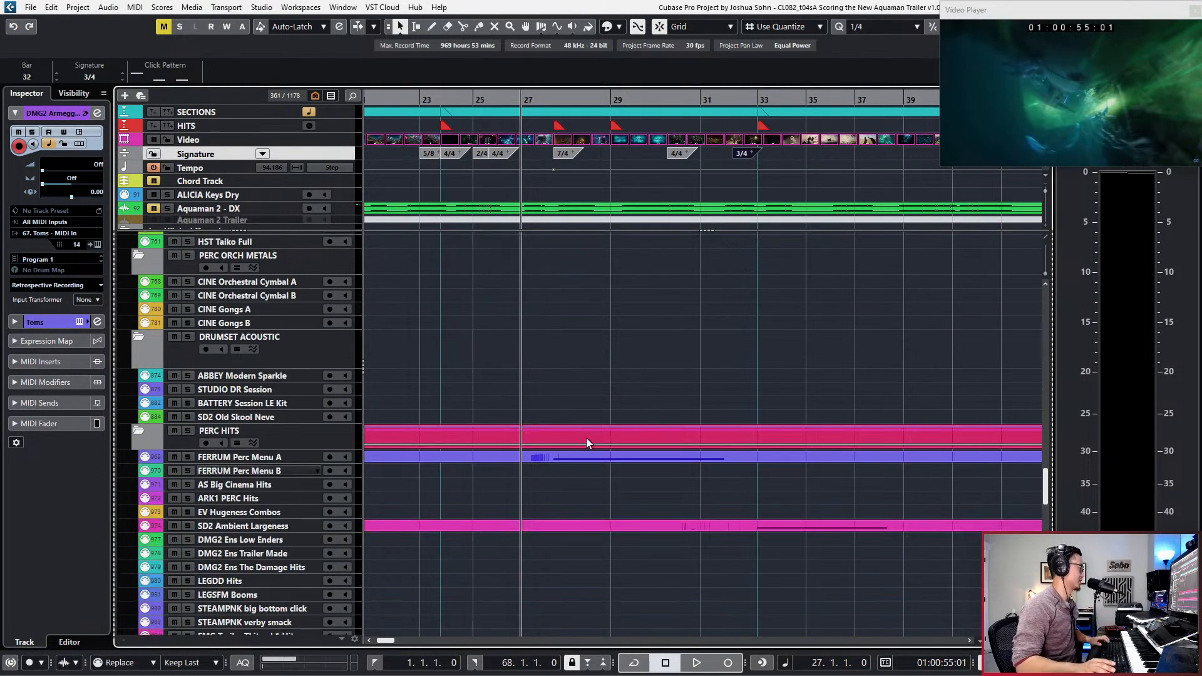
pyautogui.scroll(-2, 586, 438)
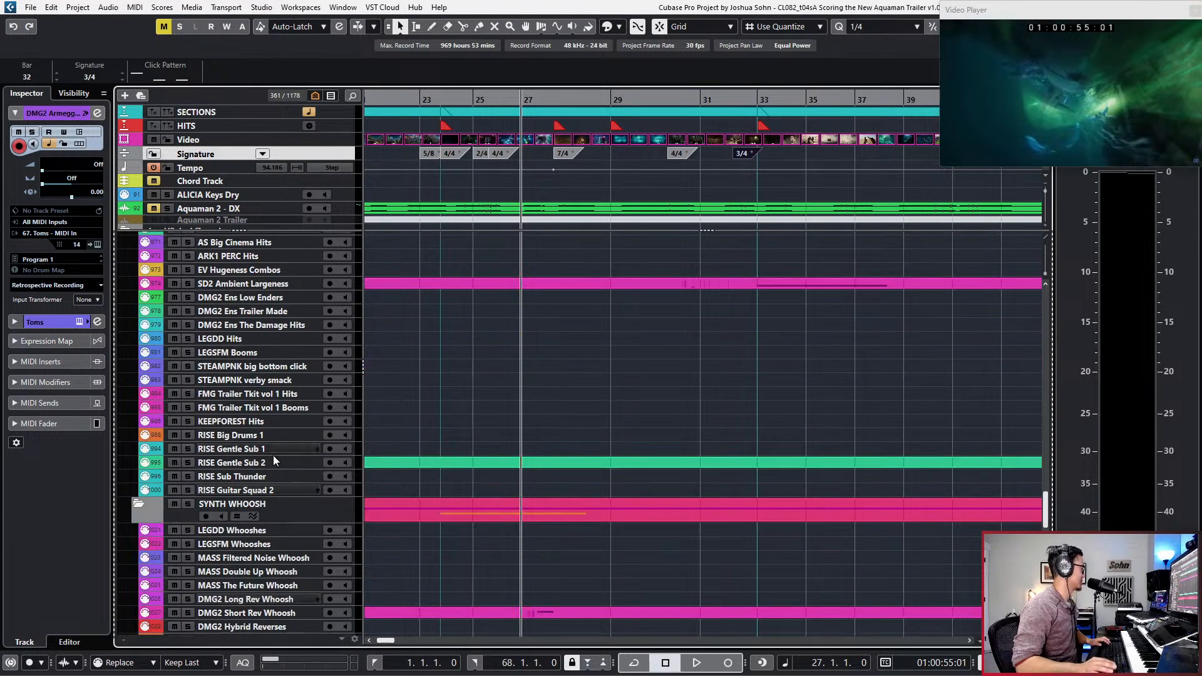
pyautogui.scroll(-2, 295, 432)
pyautogui.scroll(4, 262, 407)
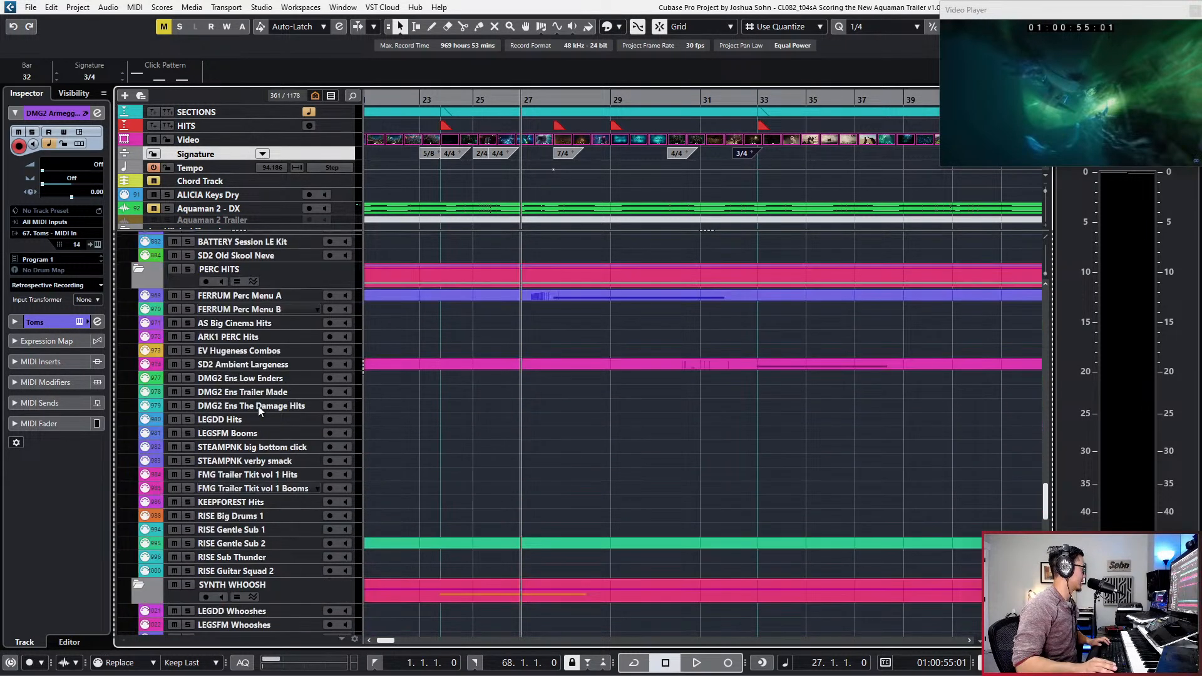
pyautogui.scroll(-4, 415, 426)
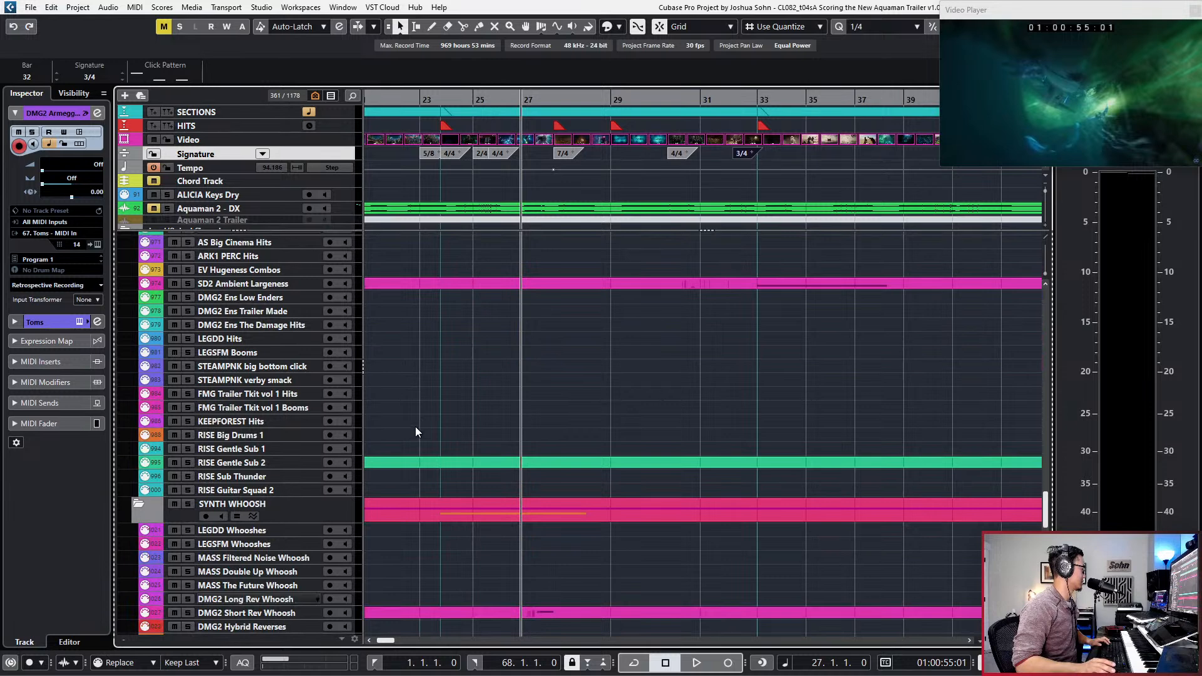
pyautogui.click(273, 479)
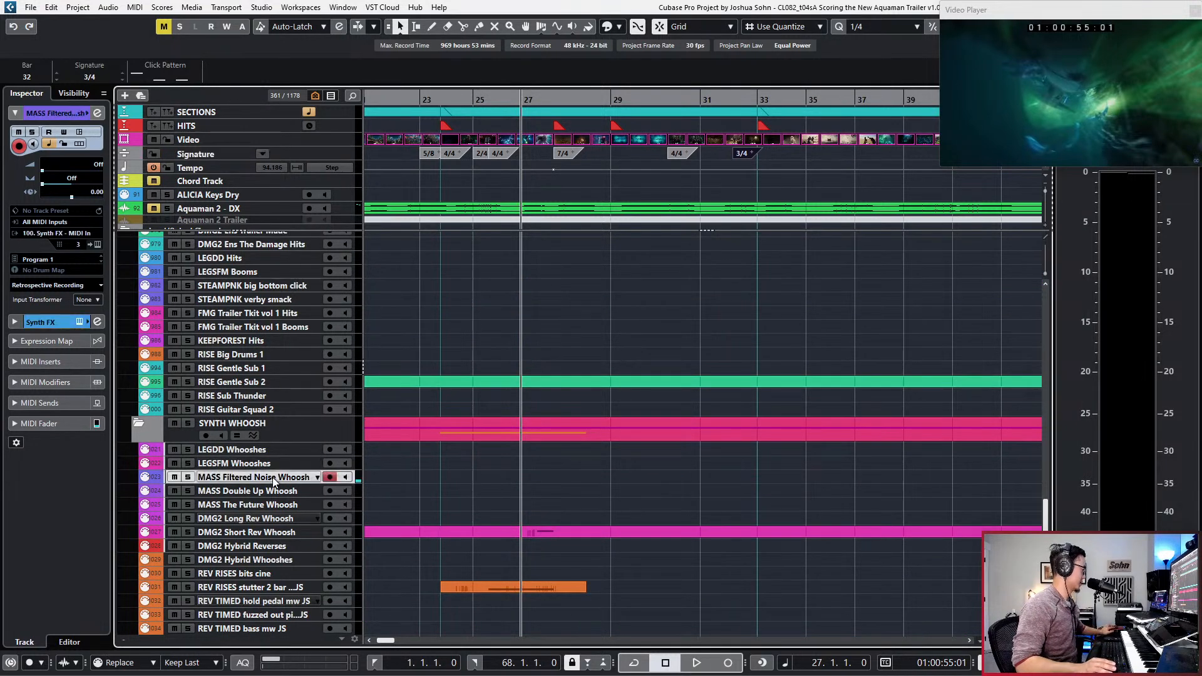
pyautogui.scroll(-4, 275, 490)
pyautogui.click(278, 426)
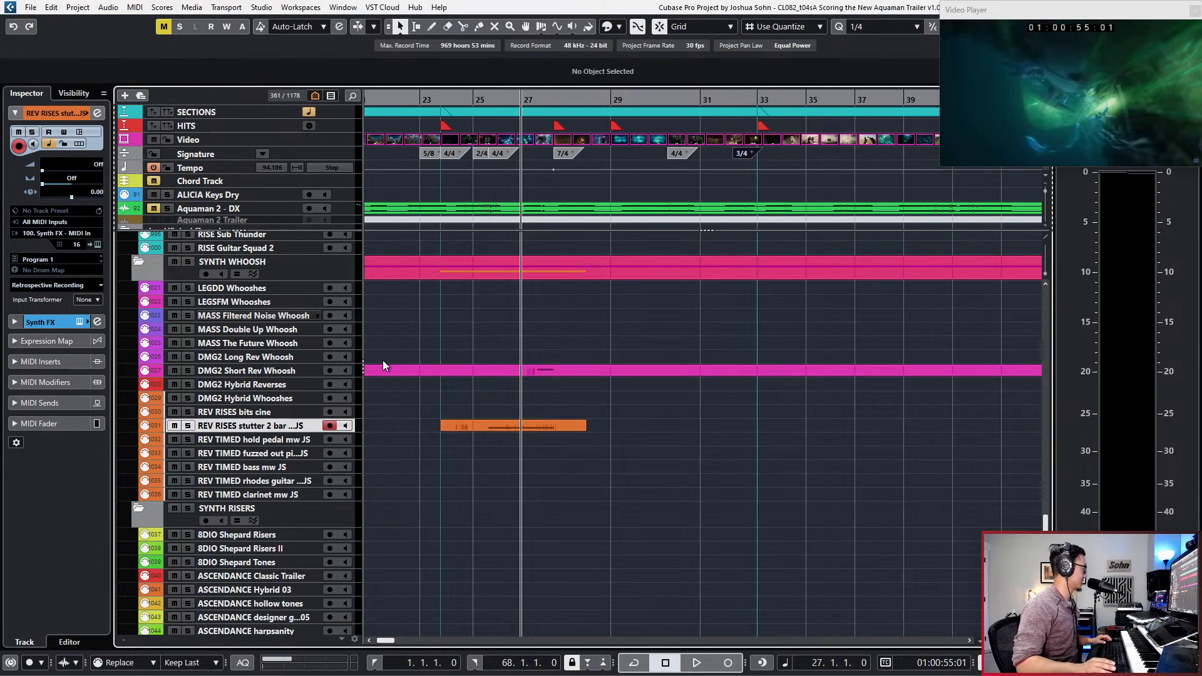
pyautogui.click(382, 359)
pyautogui.hotkey('ctrl', 'e')
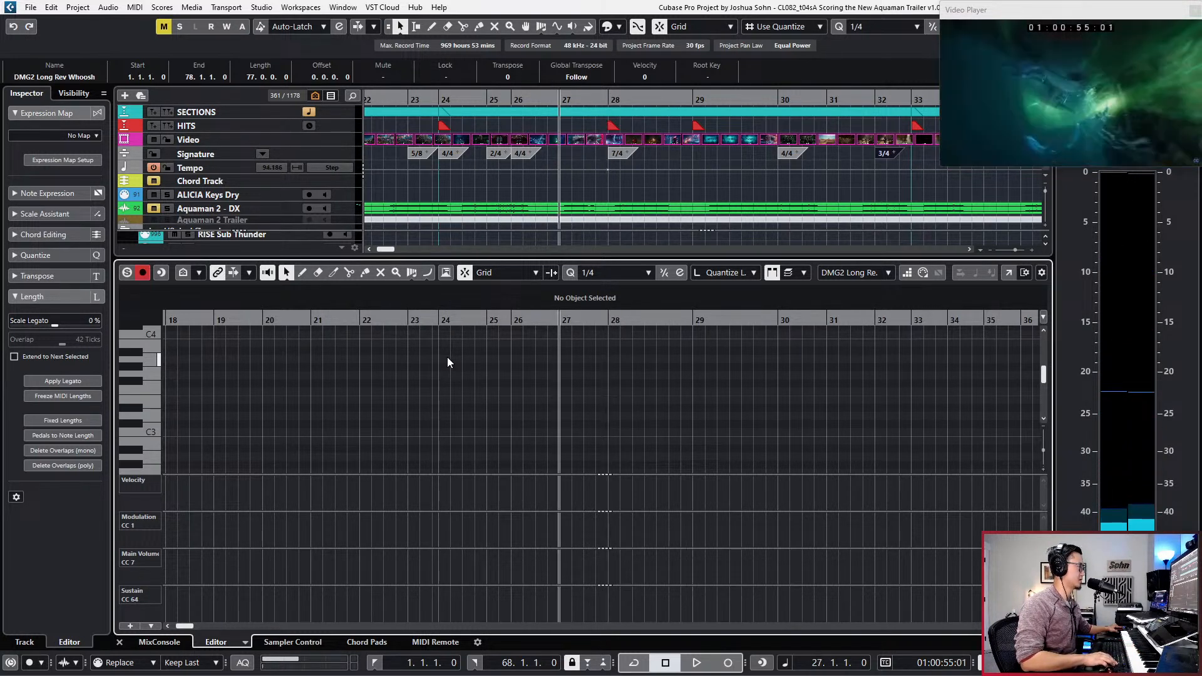
# Step: Record three D#3 whoosh notes from bar 27 into bar 29, with modulation and volume movement, in the DMG2 Long Rev Whoosh part
pyautogui.press('KP_Multiply')
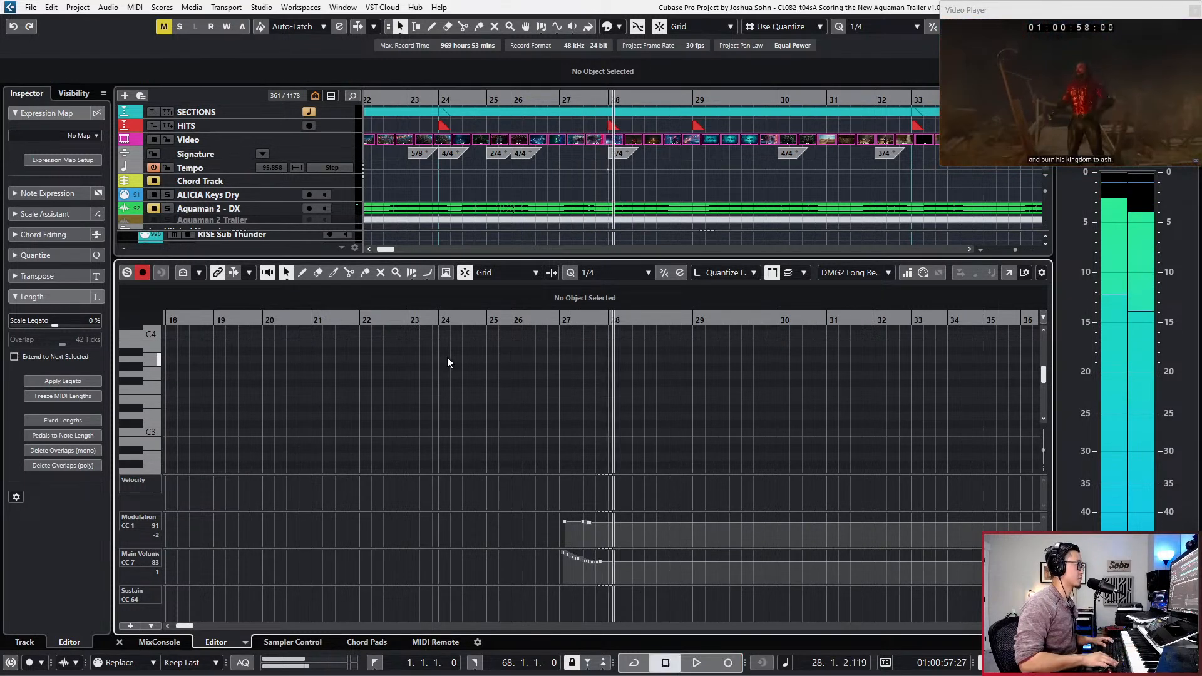
pyautogui.press('space')
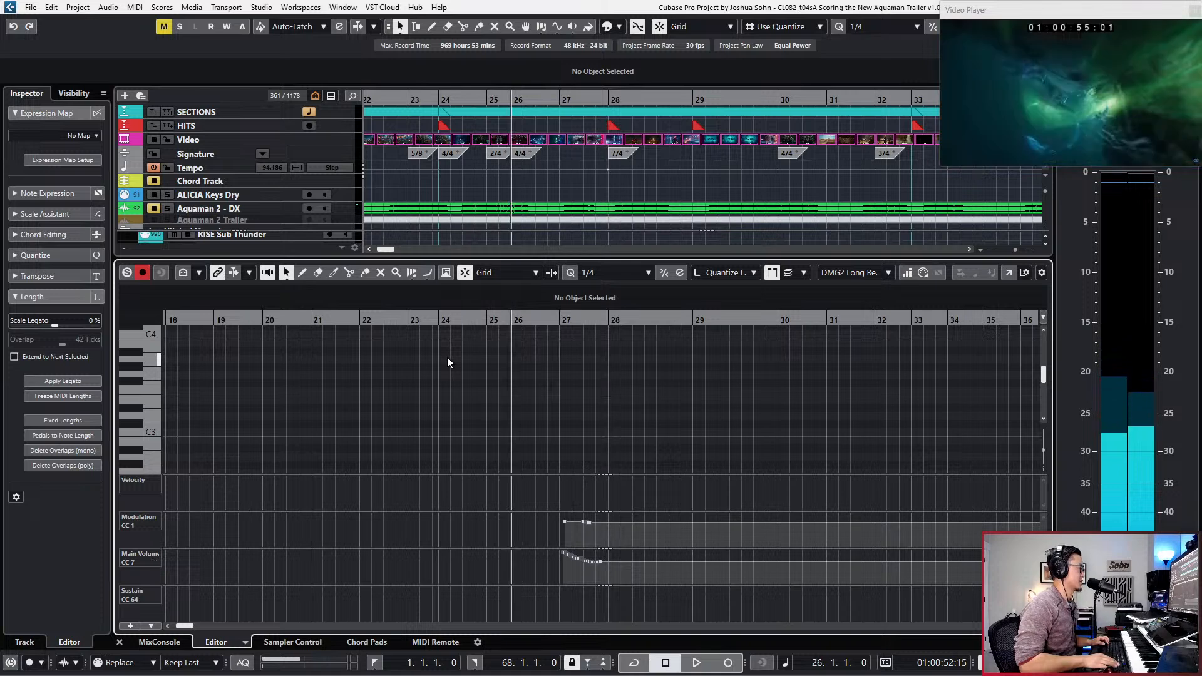
pyautogui.press('KP_Multiply')
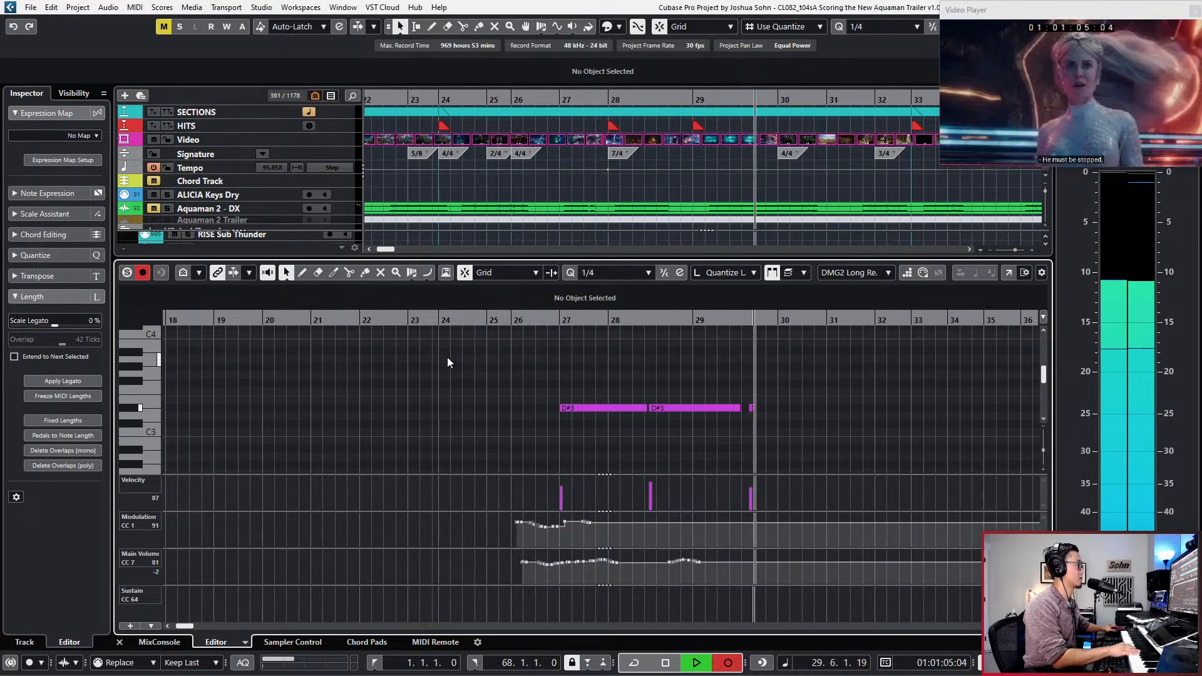
pyautogui.press('space')
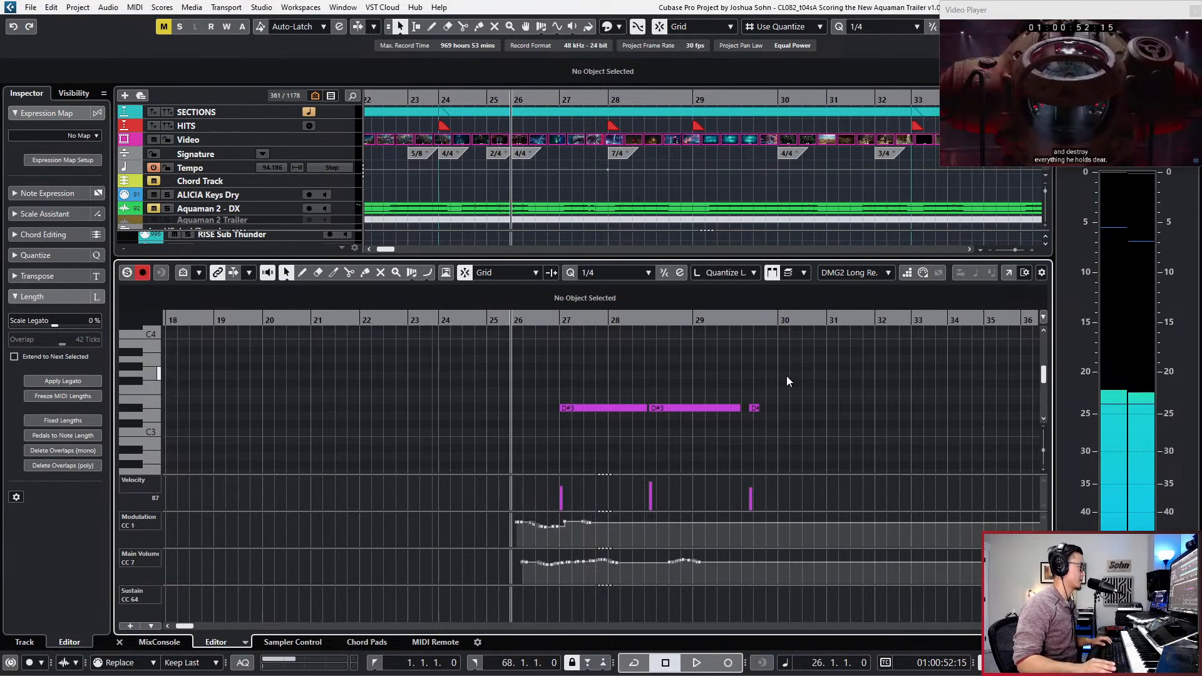
# Step: Quantize the first two D#3 whoosh notes to the 1/4 grid, starting at 27.1.1 and 28.4.1
pyautogui.scroll(3, 777, 378)
pyautogui.hotkey('alt', '4')
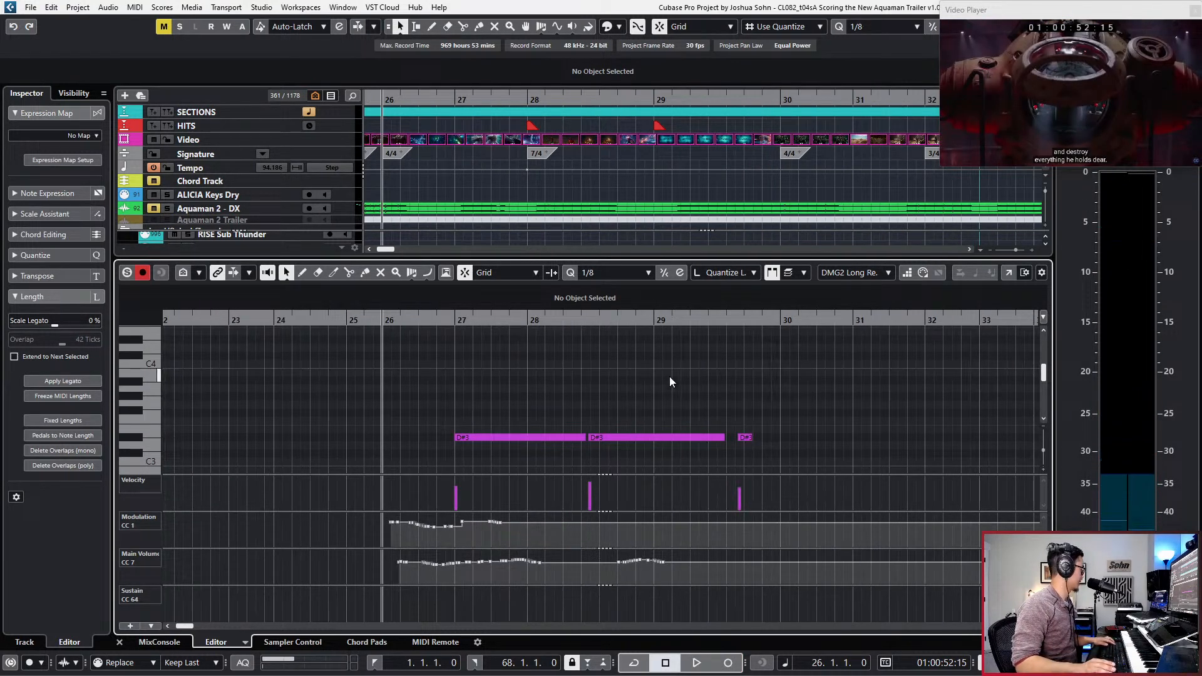
pyautogui.click(569, 436)
pyautogui.moveTo(630, 383); pyautogui.dragTo(638, 459)
pyautogui.press('q')
# Step: Shorten the second D#3 note to end at 29.3.1 and place the third from 29.4.1 to 31.1.1
pyautogui.moveTo(746, 402); pyautogui.dragTo(738, 466)
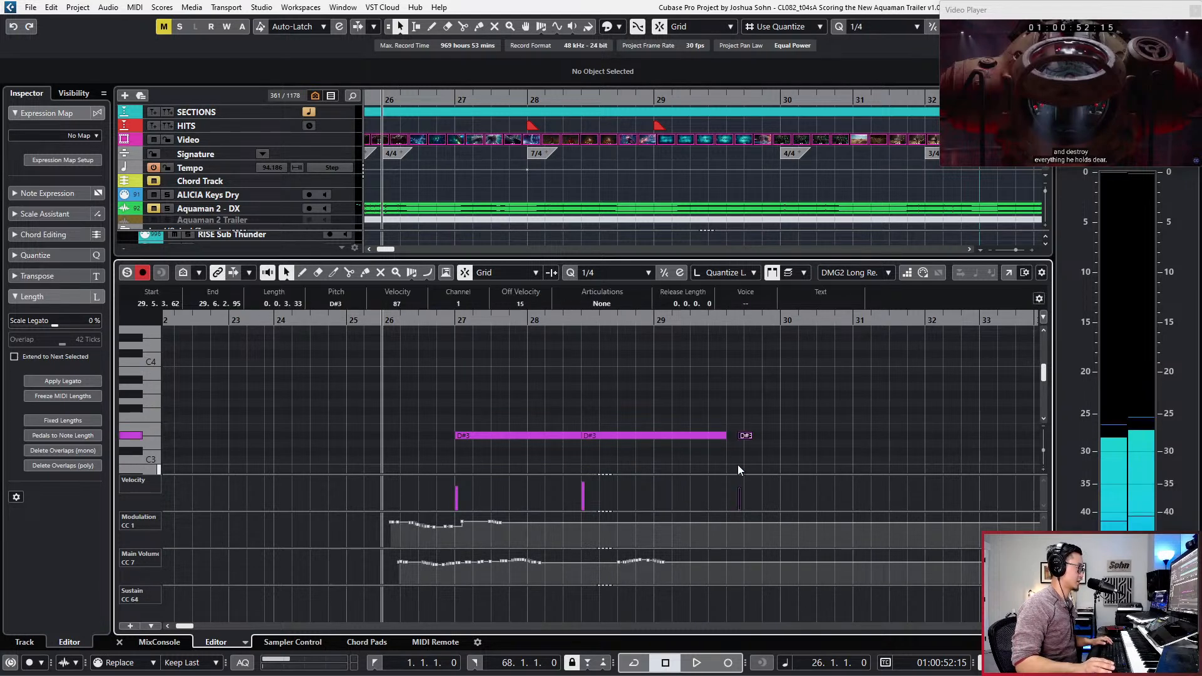
pyautogui.click(270, 274)
pyautogui.moveTo(661, 402); pyautogui.dragTo(679, 453)
pyautogui.hotkey('alt', 'shift', 'Left')
pyautogui.hotkey('alt', 'shift', 'Left')
pyautogui.moveTo(797, 407); pyautogui.dragTo(751, 476)
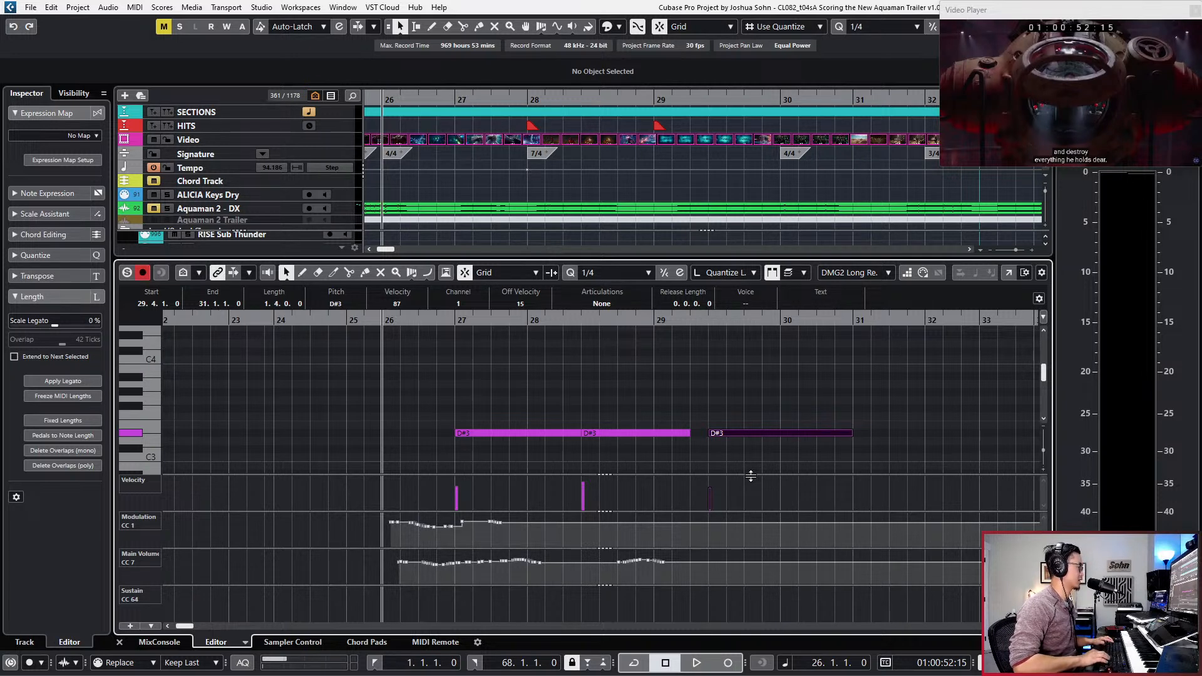
pyautogui.moveTo(694, 368); pyautogui.dragTo(662, 447)
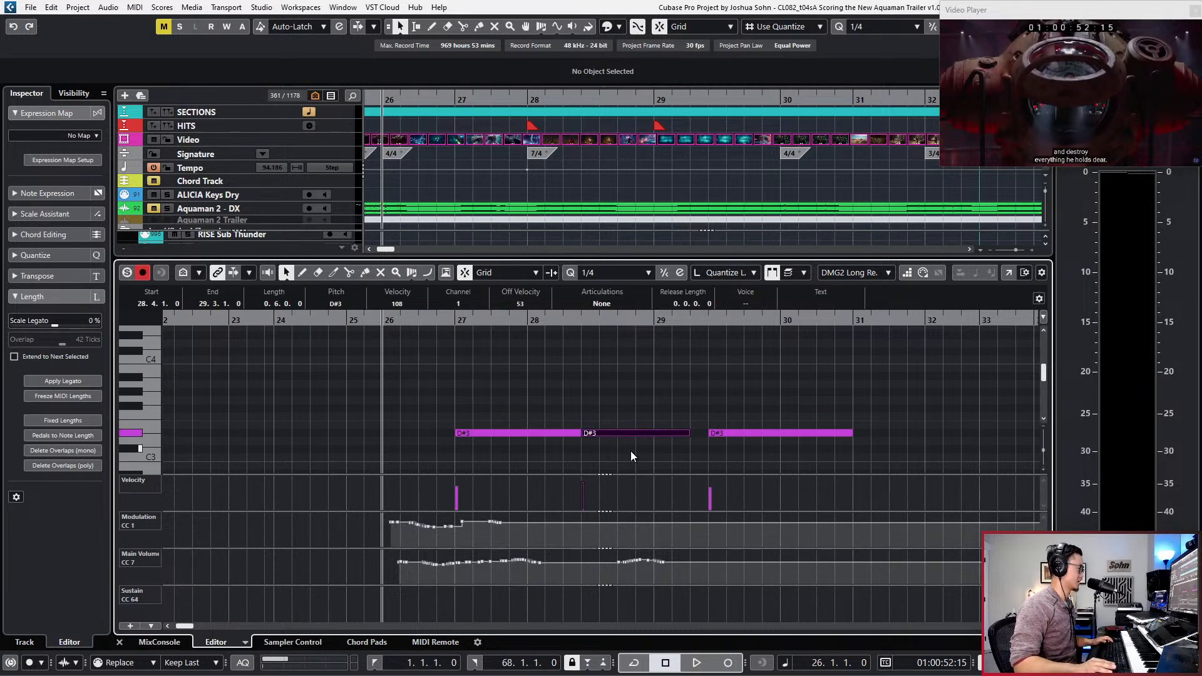
# Step: Play the whoosh passage against the picture and shorten the third D#3 note to end at bar 30
pyautogui.press('space')
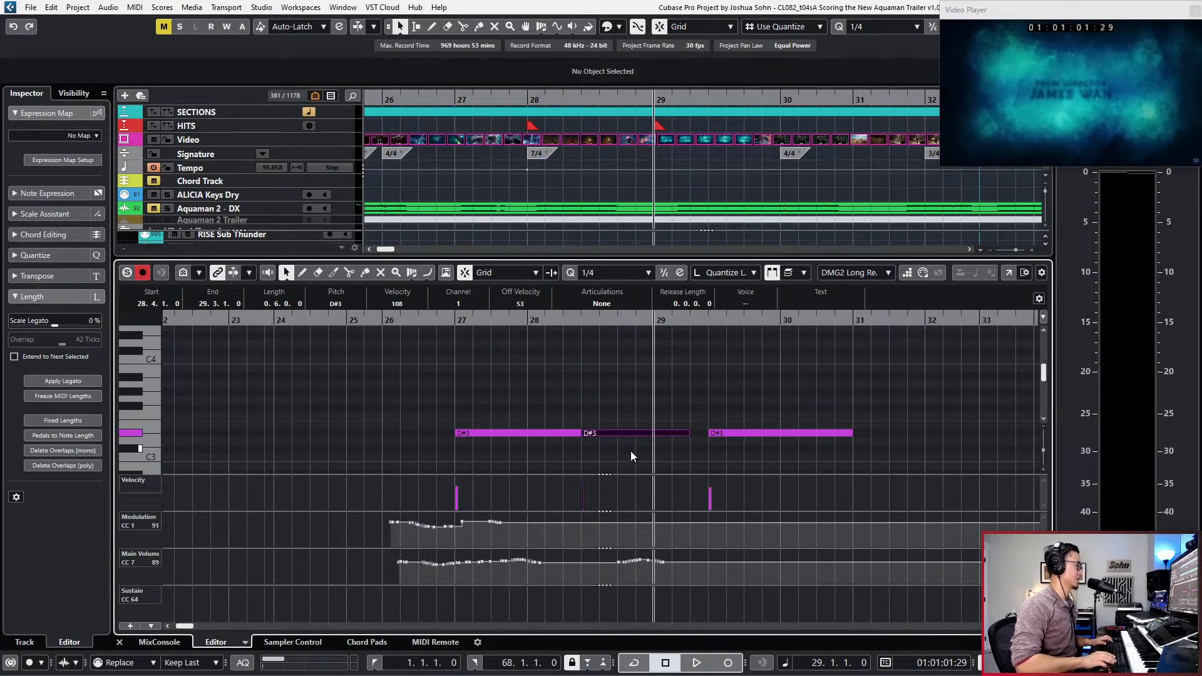
pyautogui.press('space')
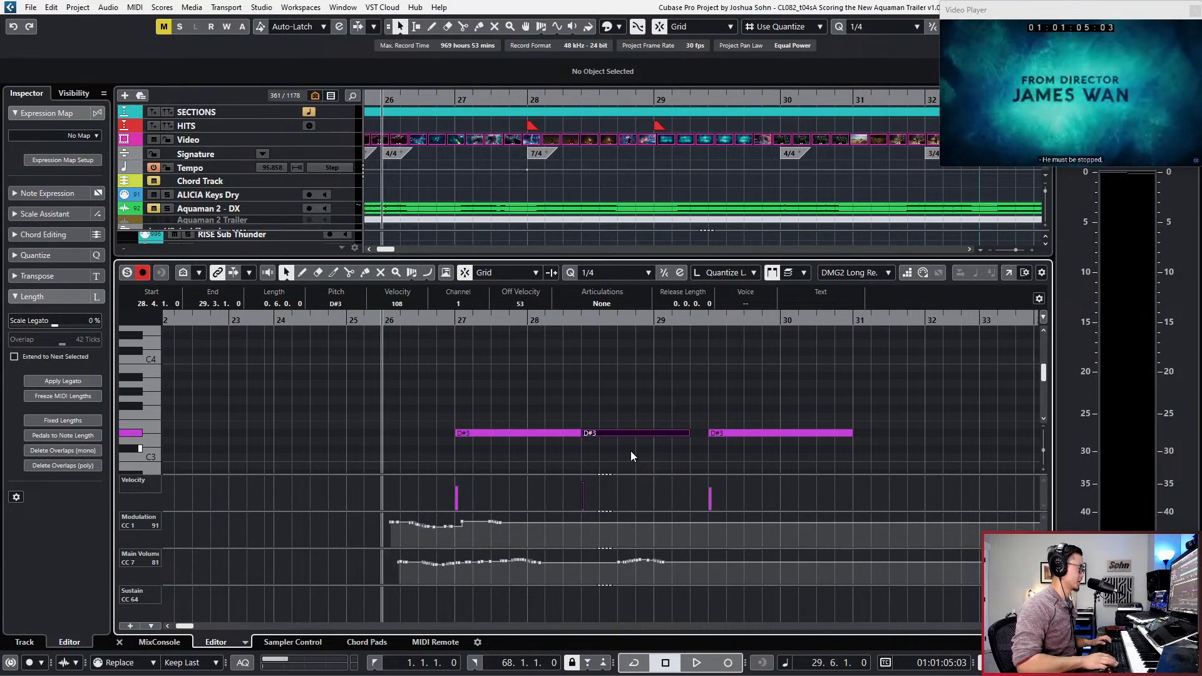
pyautogui.press('space')
pyautogui.press('Right')
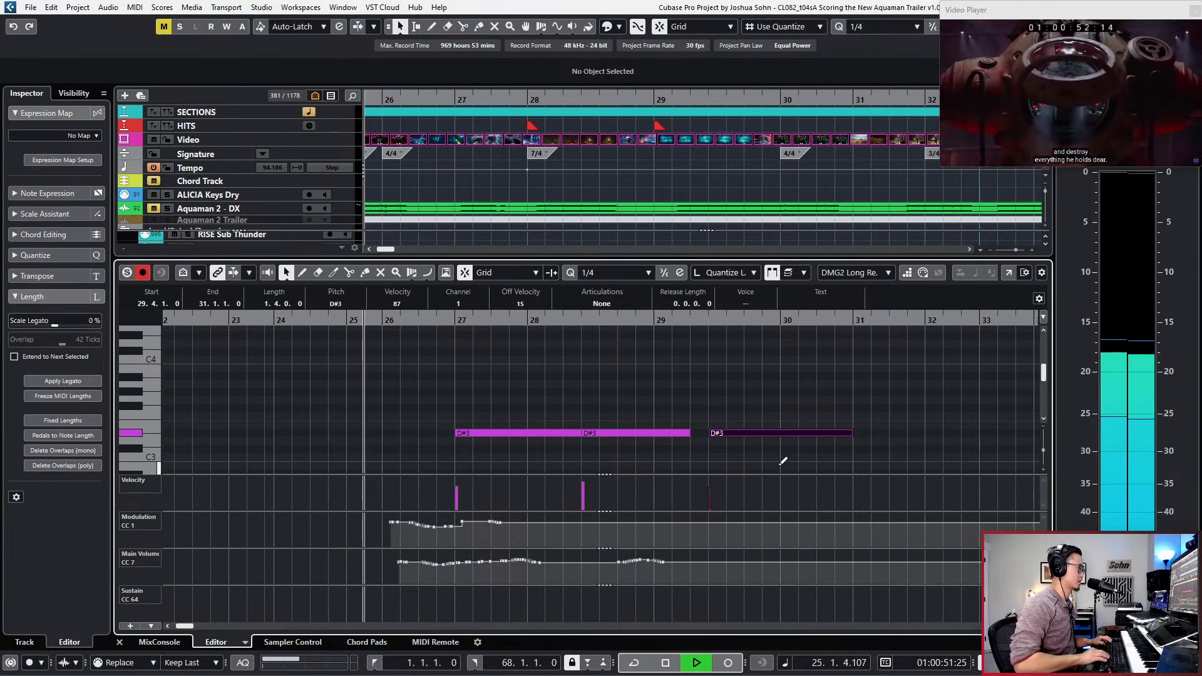
pyautogui.hotkey('alt', 'shift', 'Left')
pyautogui.hotkey('alt', 'shift', 'Left')
pyautogui.hotkey('alt', 'shift', 'Left')
pyautogui.hotkey('alt', 'shift', 'Left')
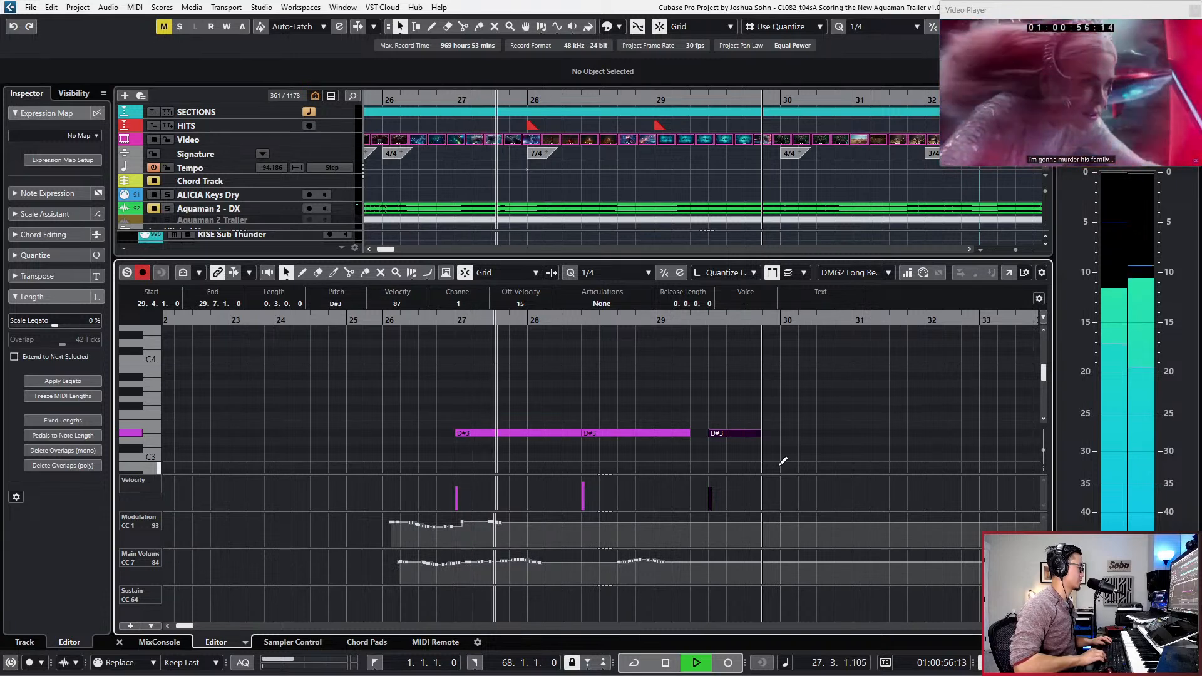
# Step: Shorten the second D#3 note to end at bar 29 and the first to end at bar 28
pyautogui.press('Left')
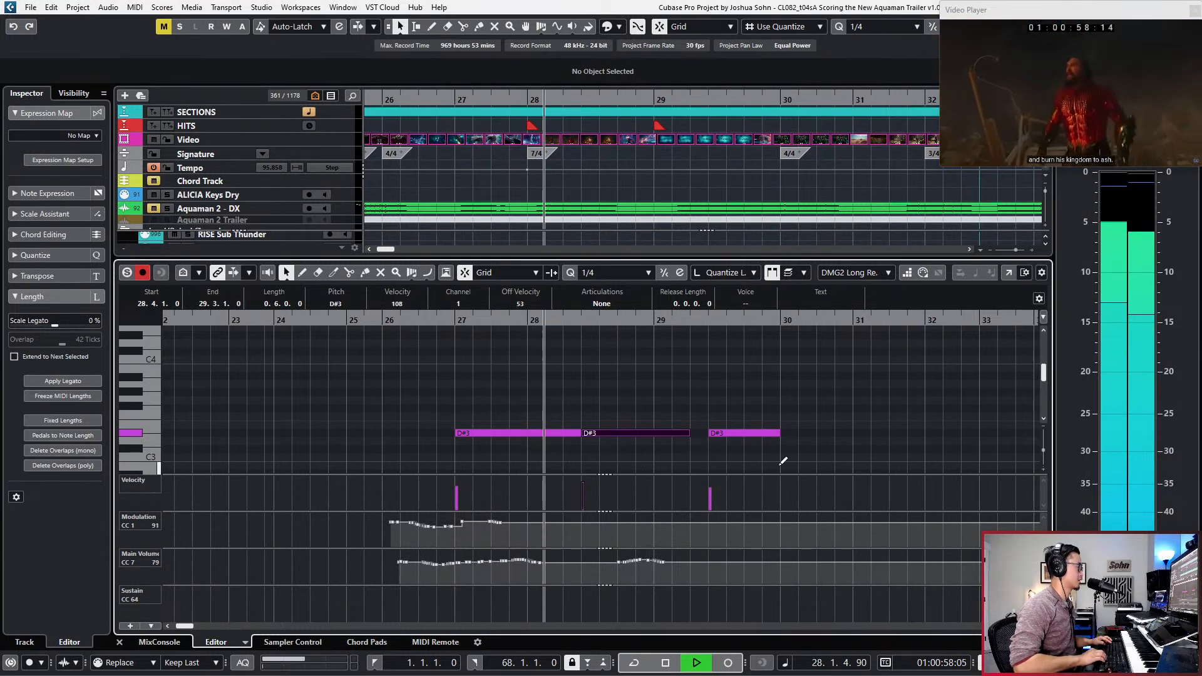
pyautogui.hotkey('alt', 'shift', 'Left')
pyautogui.hotkey('alt', 'shift', 'Left')
pyautogui.press('Left')
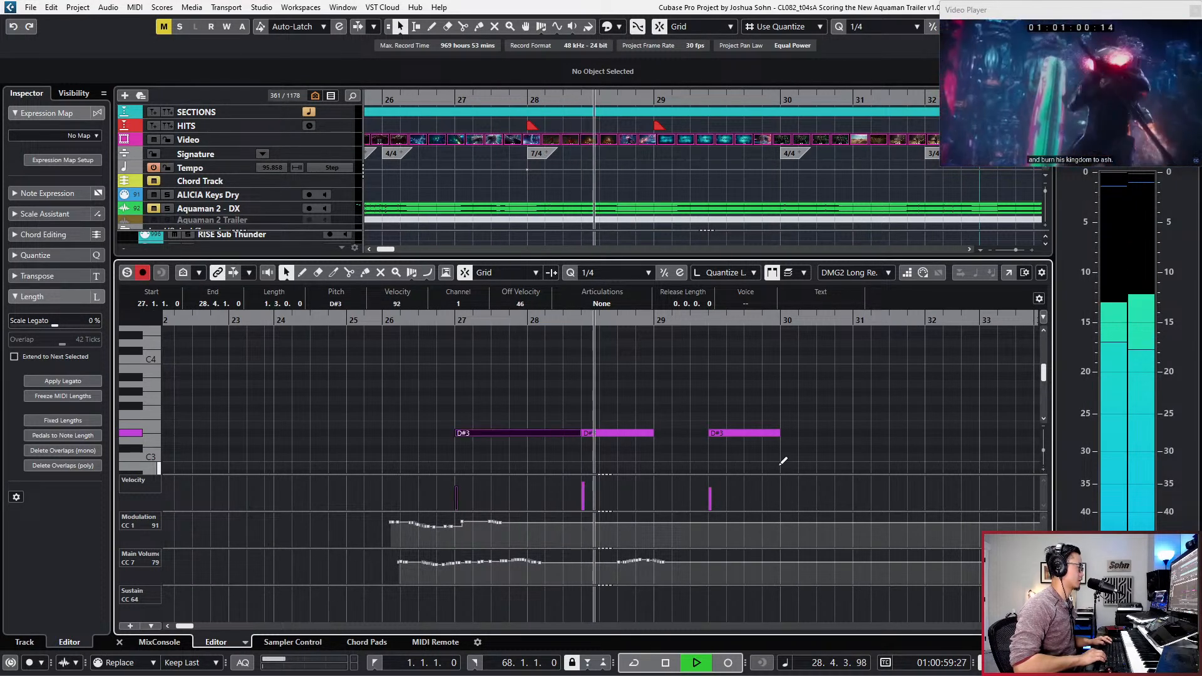
pyautogui.hotkey('alt', 'shift', 'Left')
pyautogui.hotkey('alt', 'shift', 'Left')
pyautogui.hotkey('alt', 'shift', 'Left')
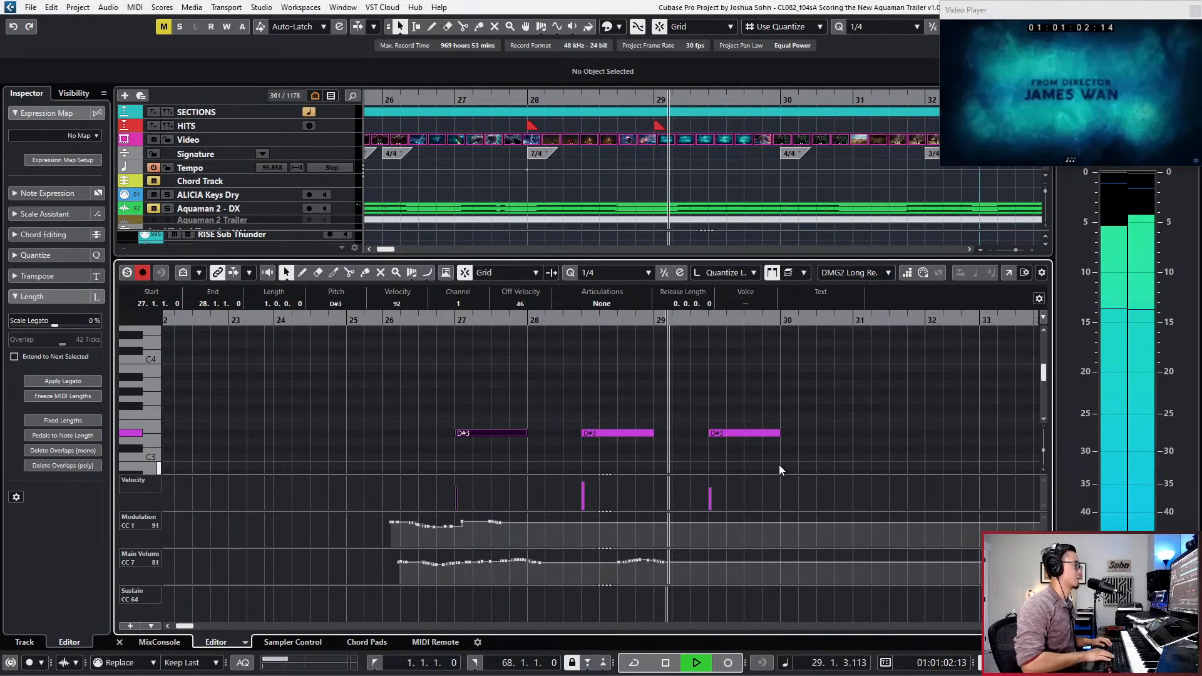
# Step: Close the whoosh part's editor and play the passage against the picture up to bar 30
pyautogui.press('Return')
pyautogui.scroll(-2, 771, 378)
pyautogui.scroll(-1, 771, 378)
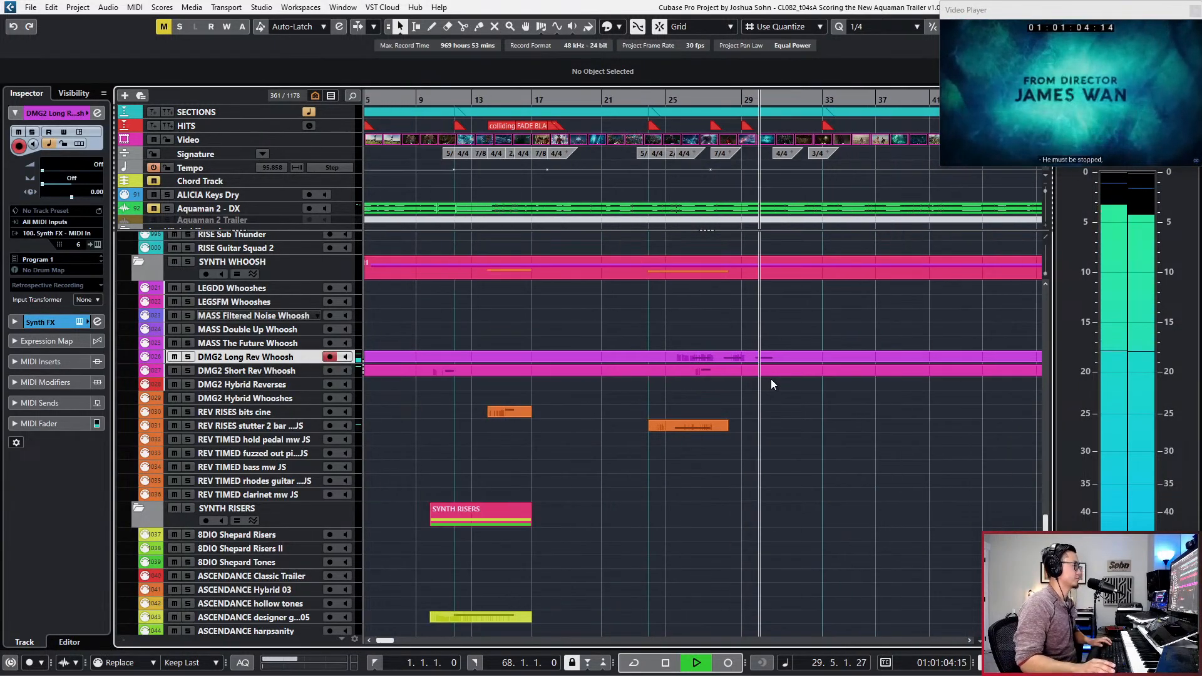
pyautogui.hscroll(2, 772, 379)
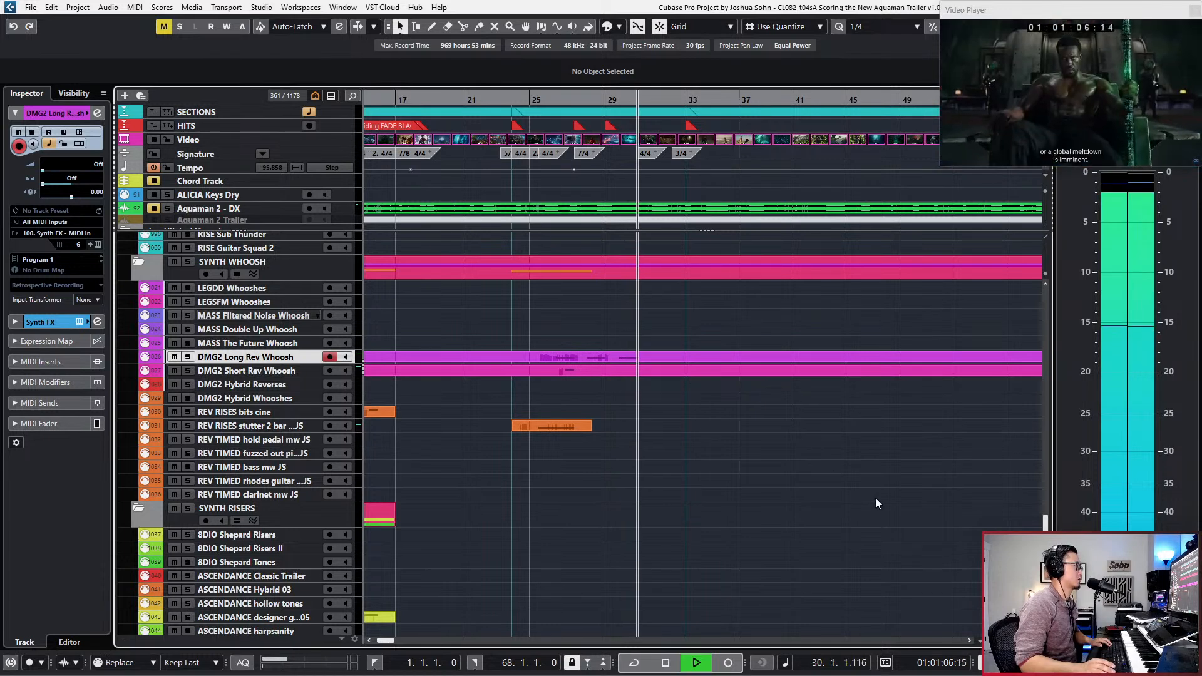
pyautogui.press('space')
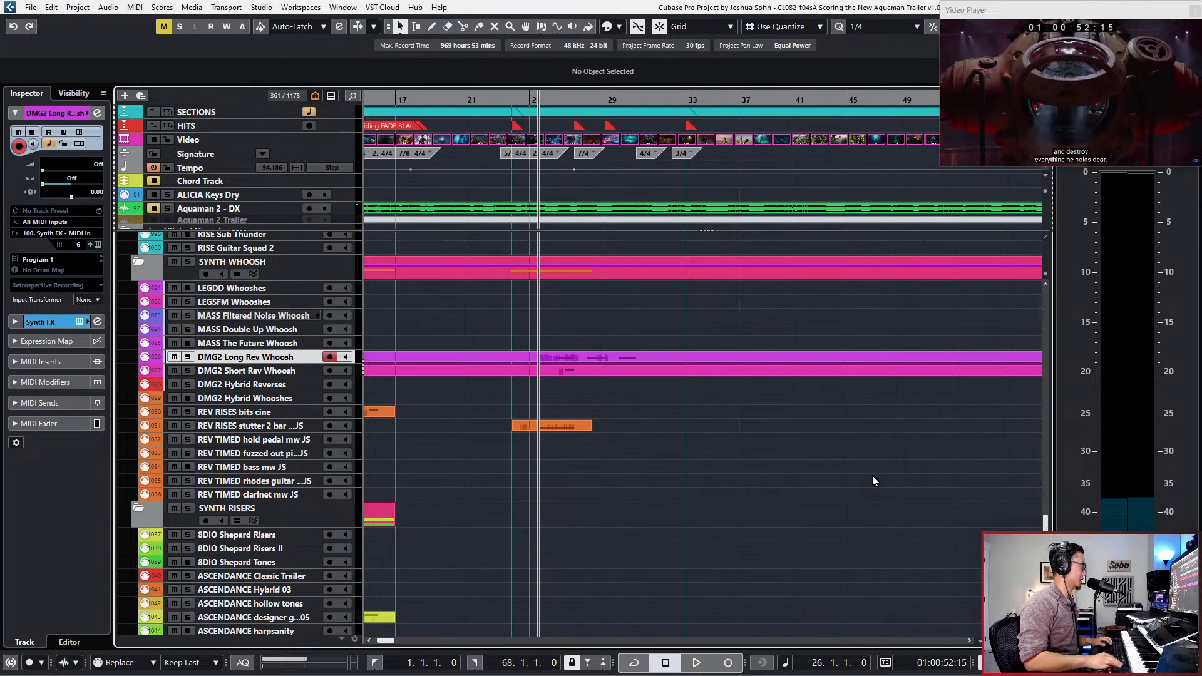
# Step: Create a MIDI part from bar 1 to bar 78 on the PACIFIC Strings Ens A KS track and open it for editing
pyautogui.press('KP_Subtract')
pyautogui.scroll(15, 840, 361)
pyautogui.scroll(3, 840, 361)
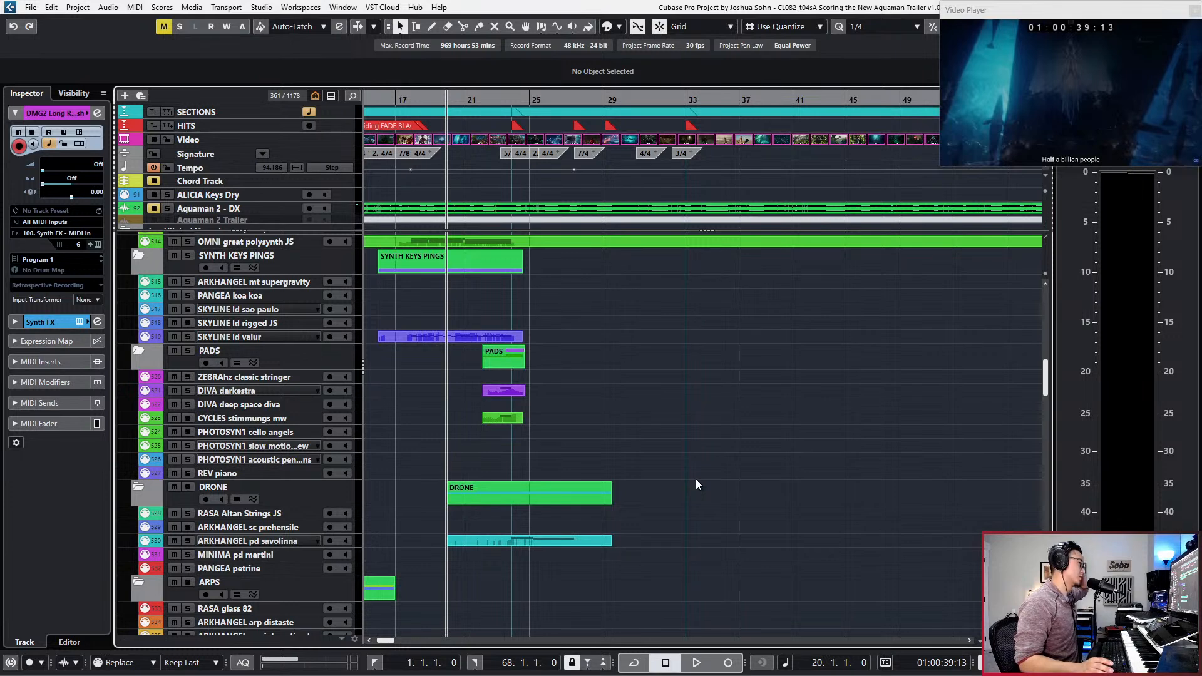
pyautogui.scroll(10, 674, 448)
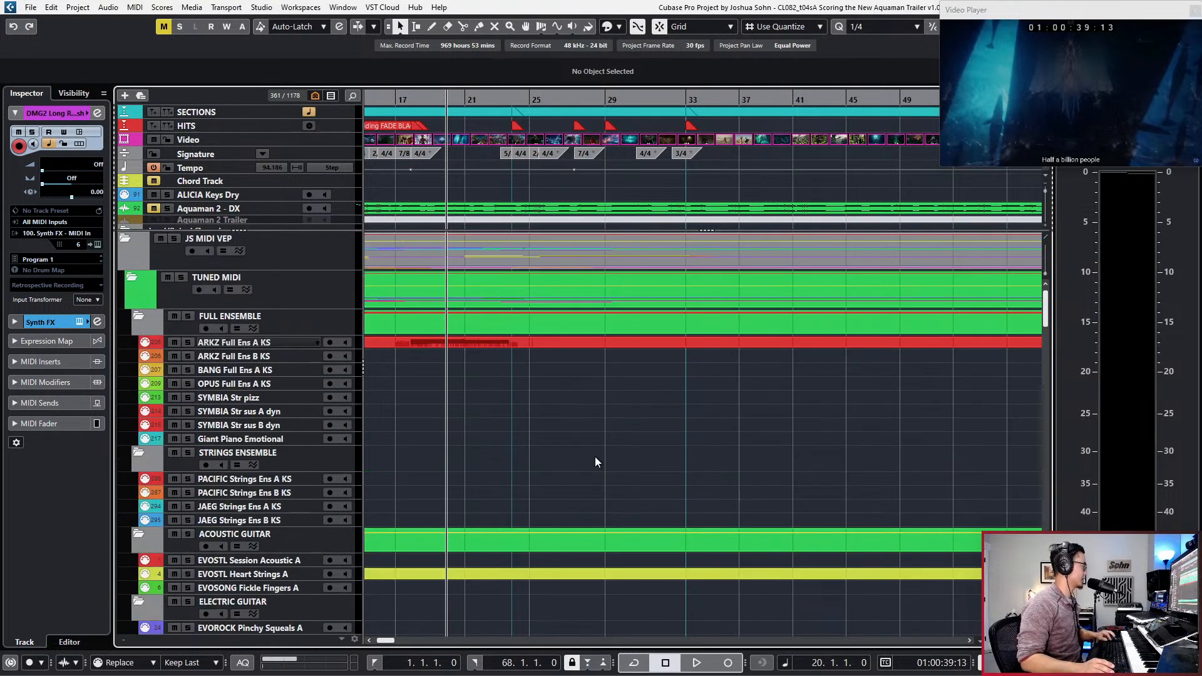
pyautogui.click(276, 369)
pyautogui.click(272, 479)
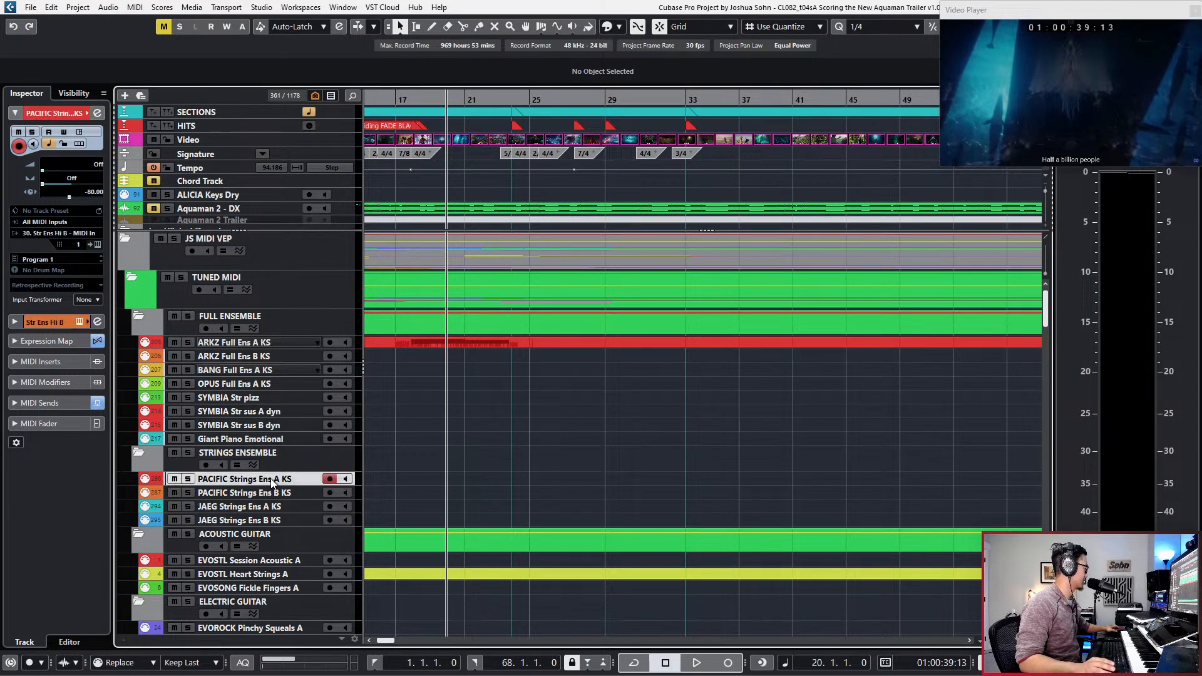
pyautogui.doubleClick(416, 474)
pyautogui.doubleClick(458, 477)
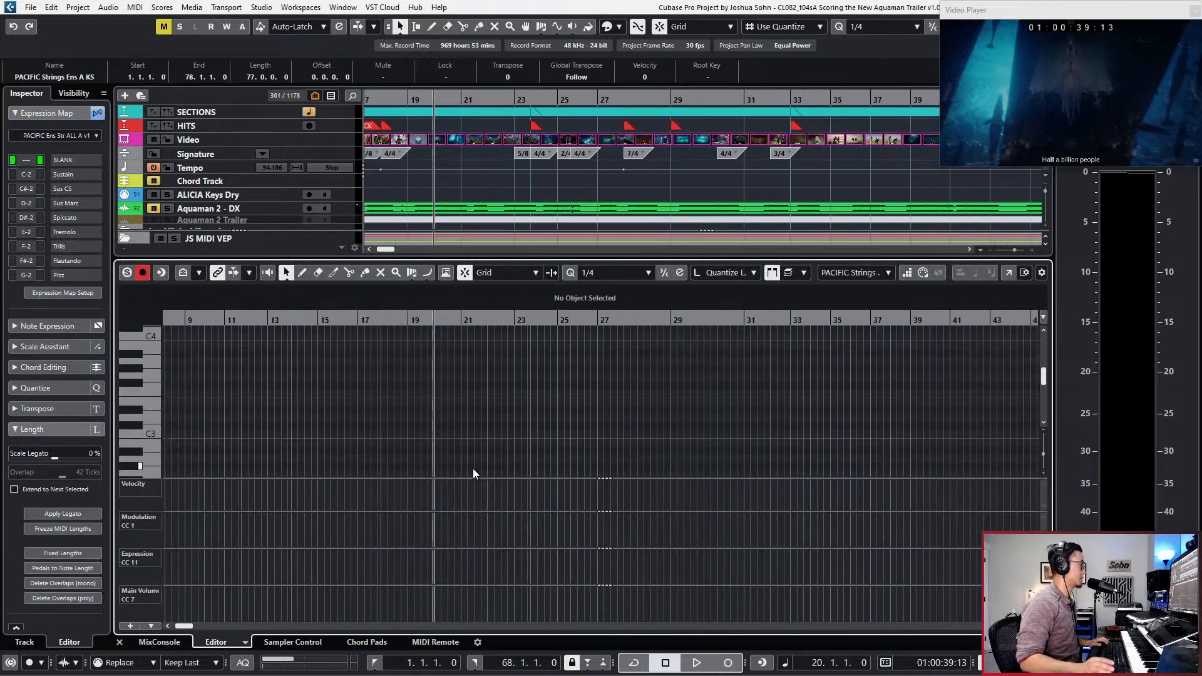
# Step: Try out spiccato strings and play the trailer from bar 19 to bar 23
pyautogui.keyDown('ctrl'); pyautogui.scroll(2, 474, 457); pyautogui.keyUp('ctrl')
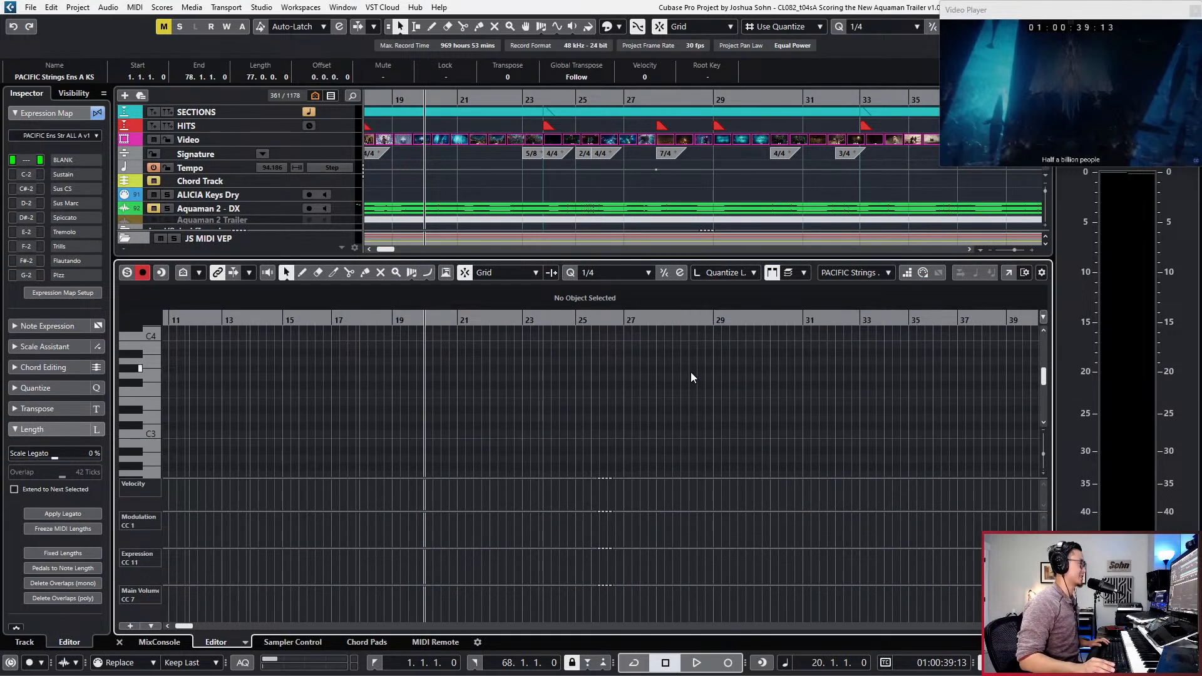
pyautogui.keyDown('ctrl'); pyautogui.scroll(-3, 689, 376); pyautogui.keyUp('ctrl')
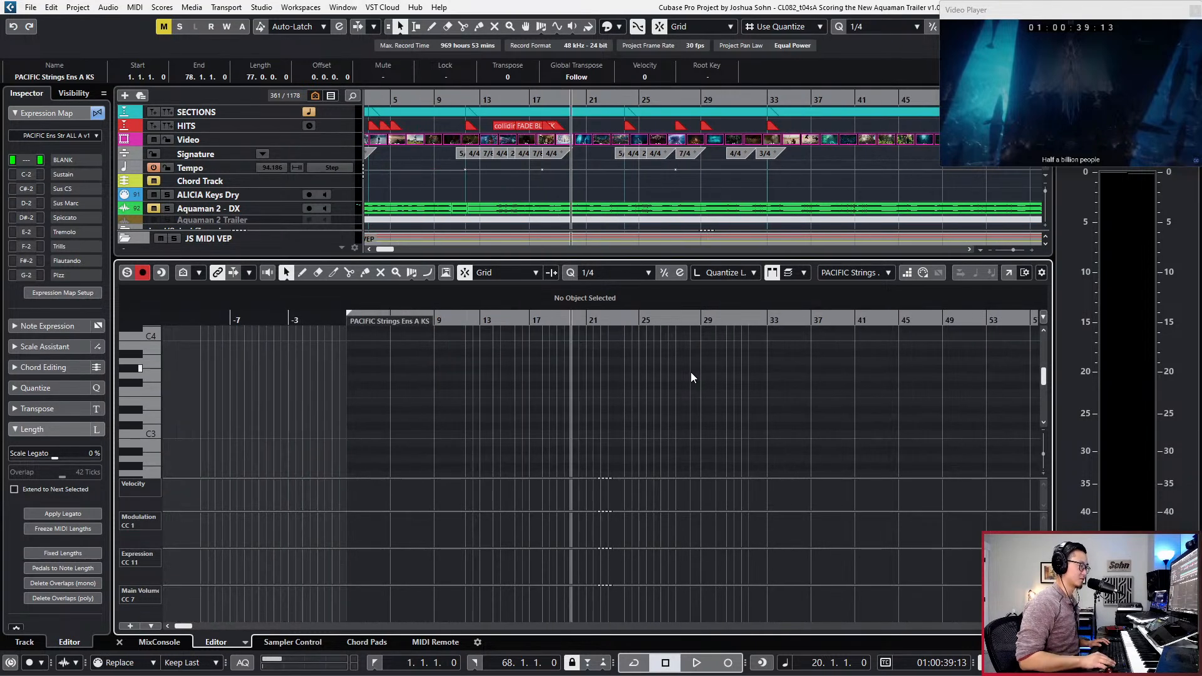
pyautogui.press('KP_Add')
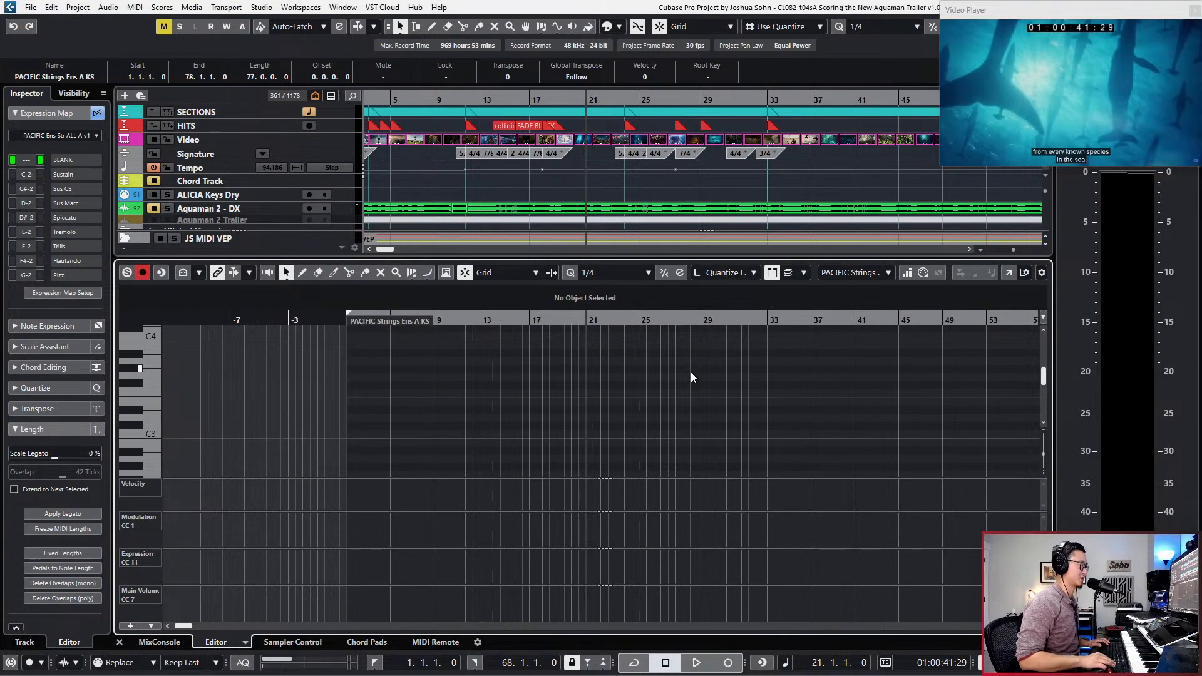
pyautogui.press('KP_Subtract')
pyautogui.press('KP_Subtract')
pyautogui.press('KP_Subtract')
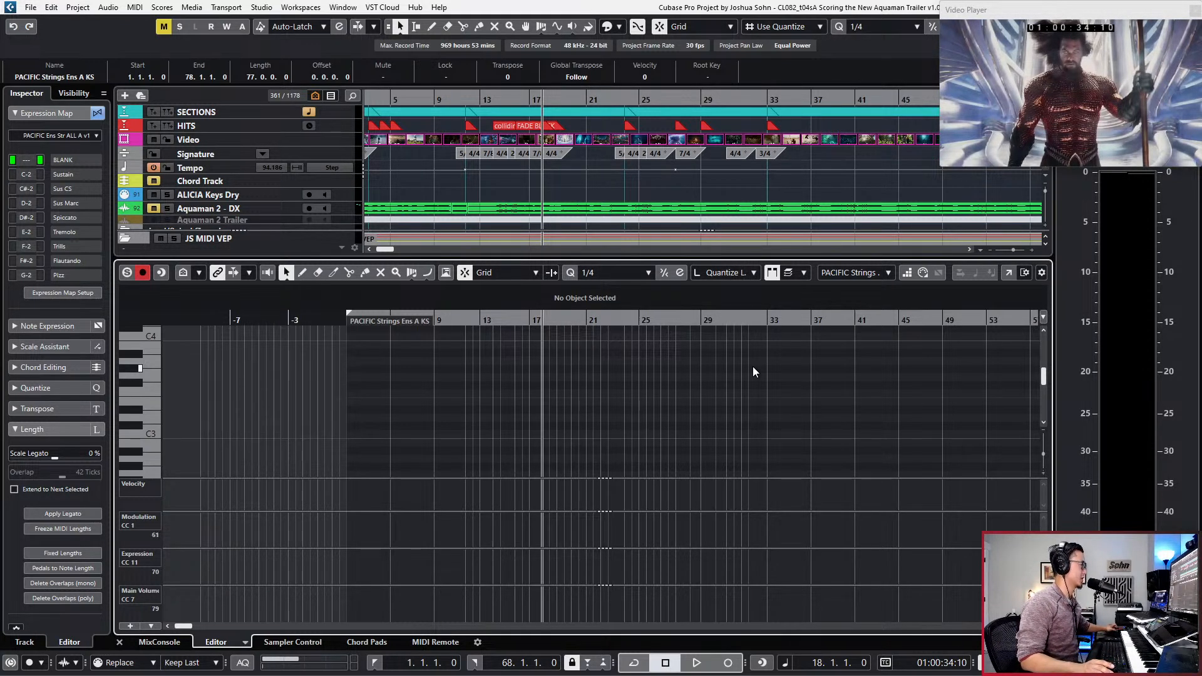
pyautogui.scroll(3, 752, 383)
pyautogui.scroll(2, 751, 396)
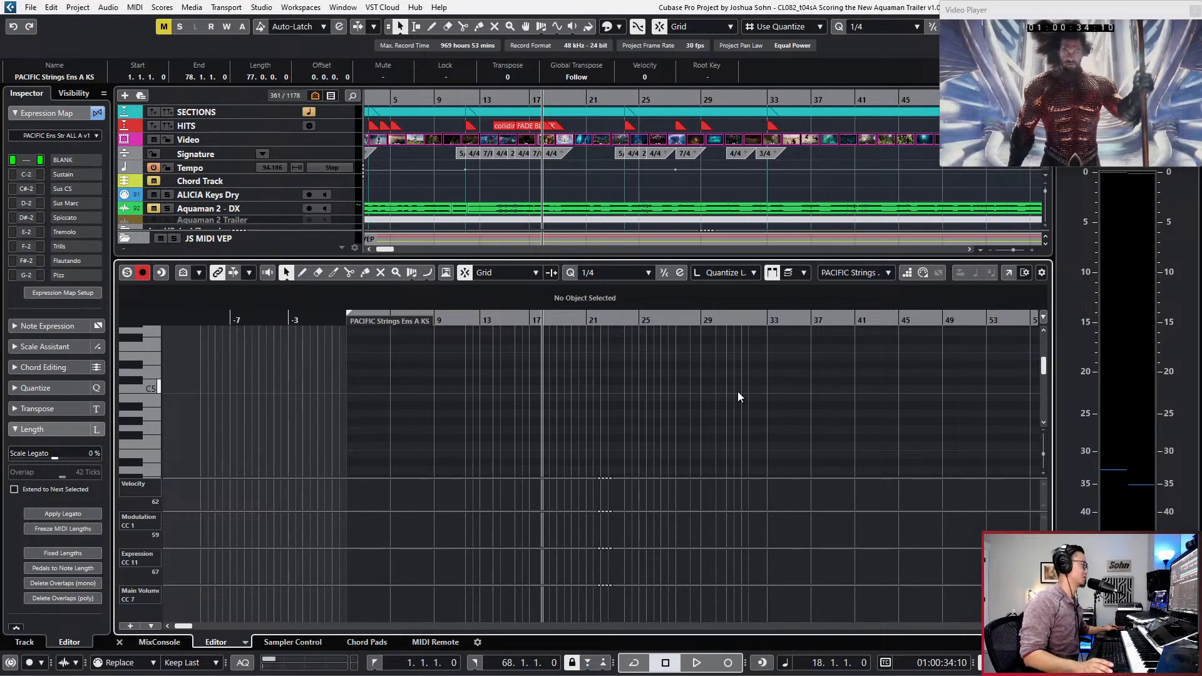
pyautogui.press('KP_Add')
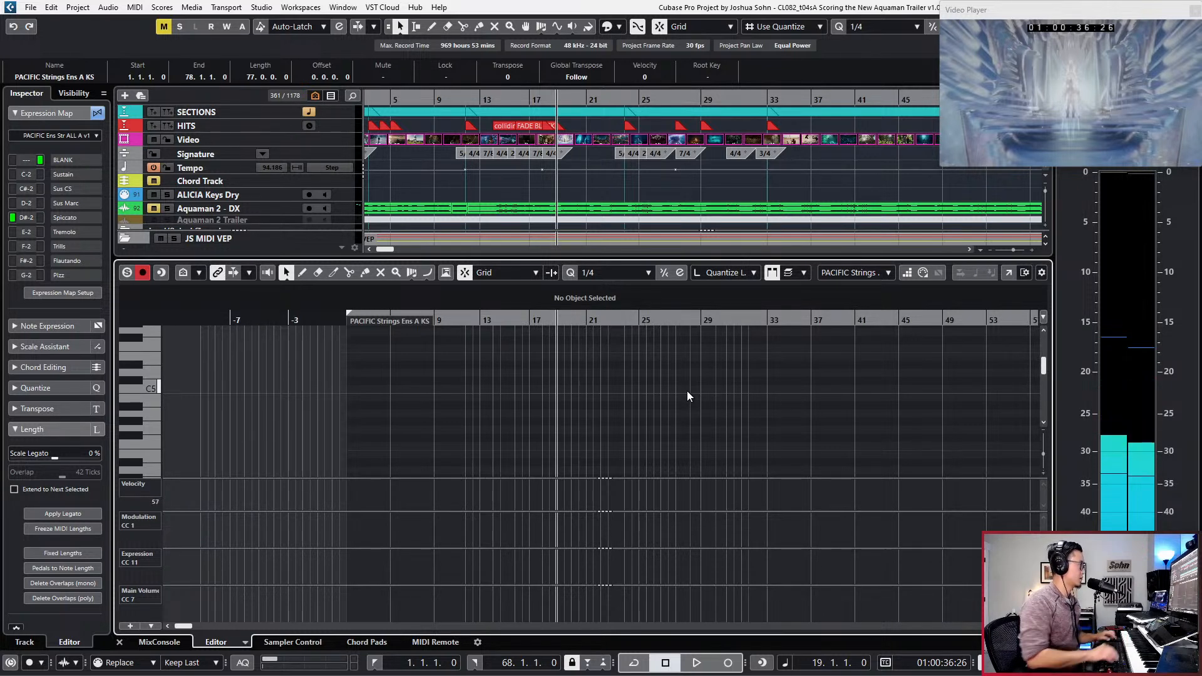
pyautogui.press('space')
pyautogui.scroll(3, 699, 386)
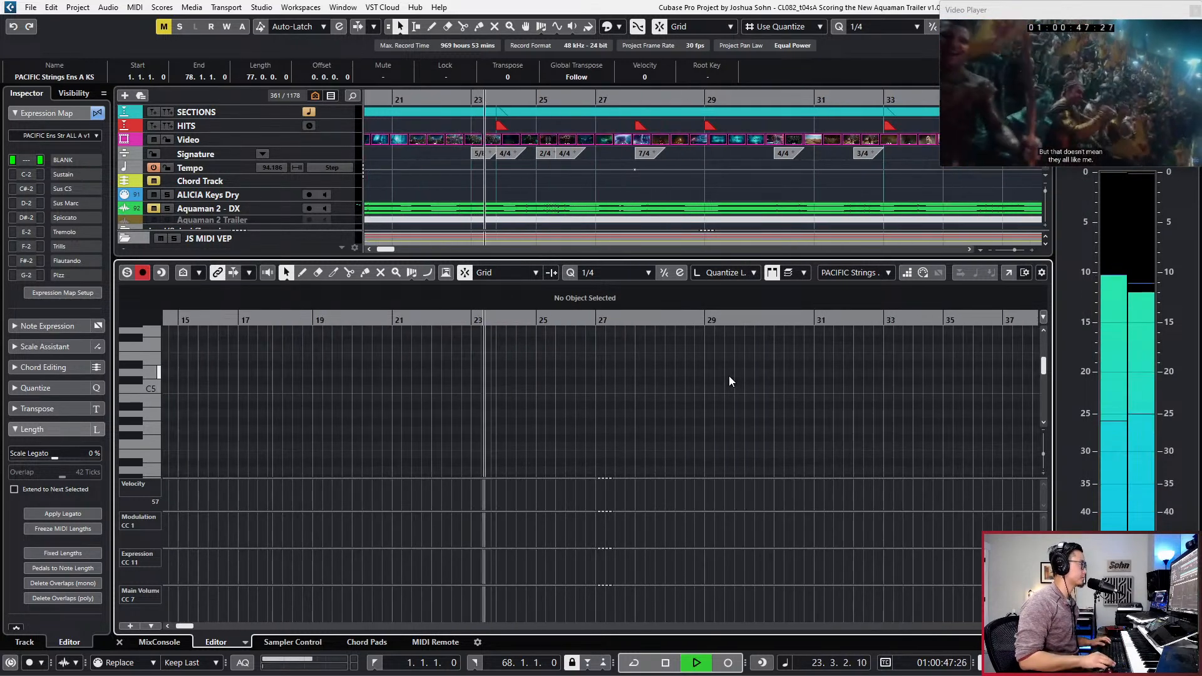
pyautogui.press('space')
# Step: Rehearse the spiccato strings against the picture through bars 27 to 29
pyautogui.press('ctrl+KP_Add')
pyautogui.press('ctrl+KP_Add')
pyautogui.press('ctrl+KP_Add')
pyautogui.press('space')
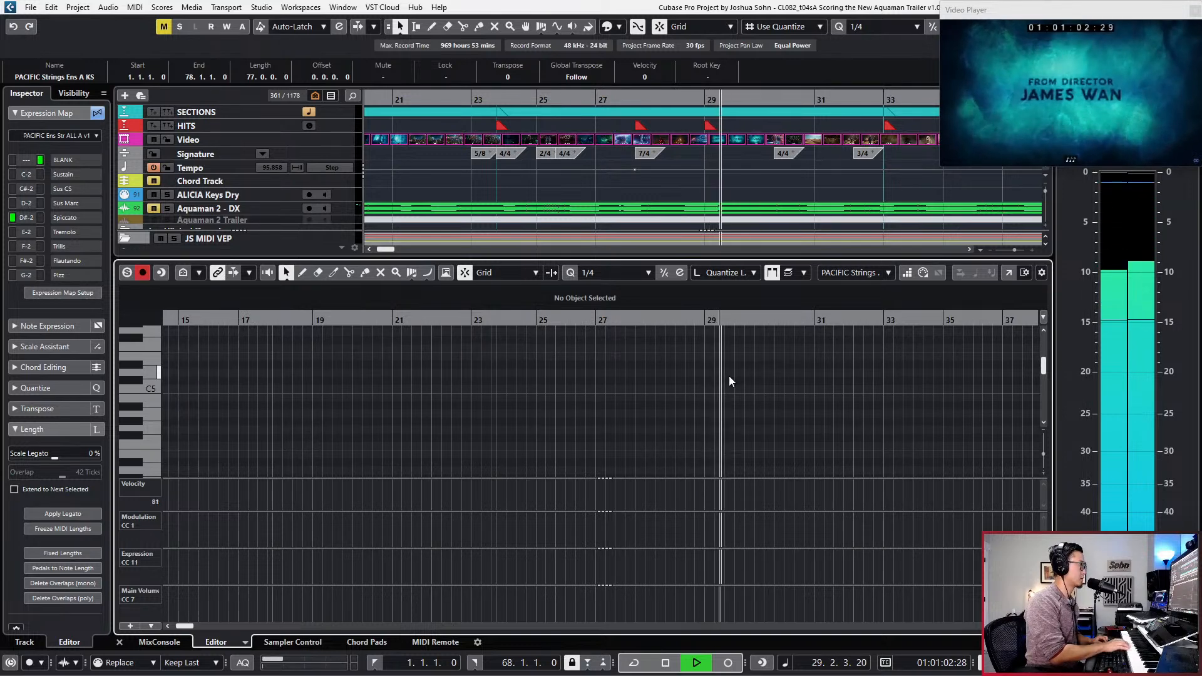
pyautogui.press('space')
pyautogui.press('KP_Subtract')
pyautogui.press('KP_Subtract')
pyautogui.press('KP_Subtract')
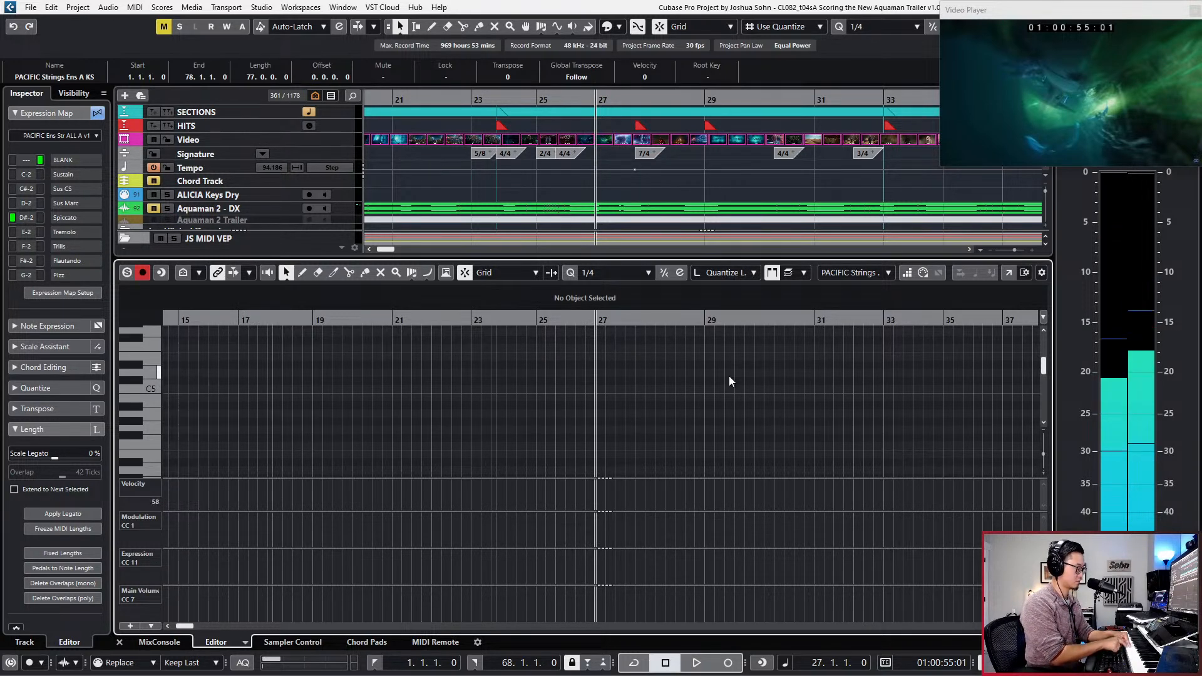
pyautogui.press('space')
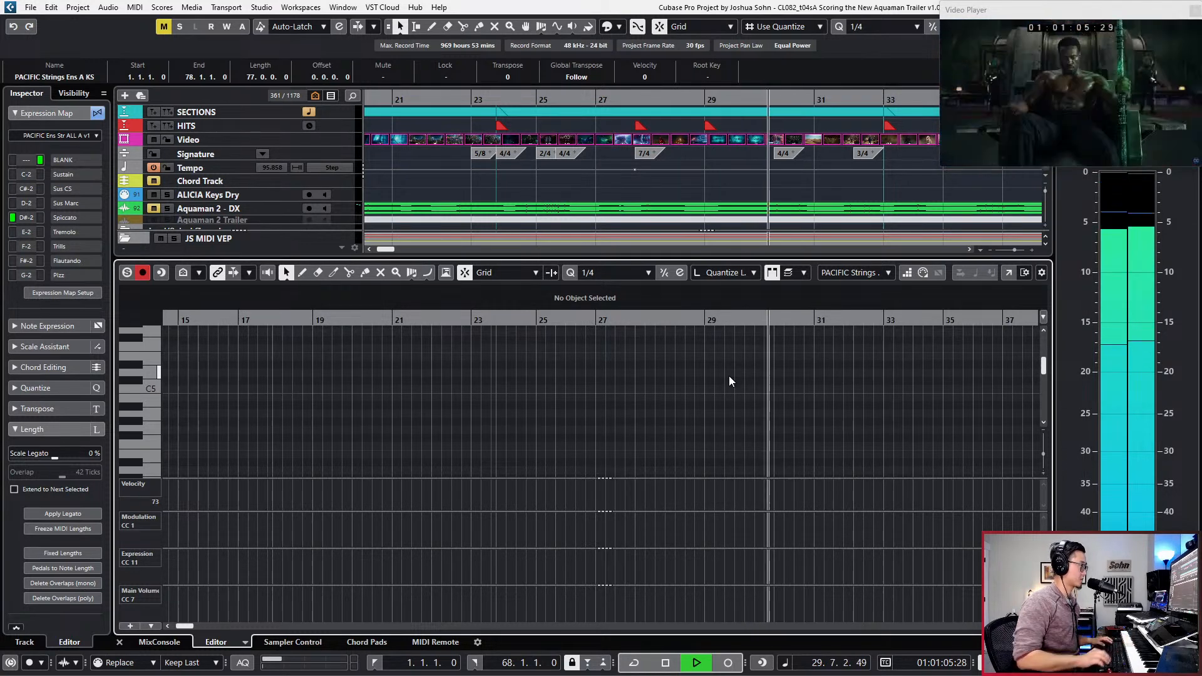
pyautogui.press('space')
# Step: Set the quantize grid to 1/16 and place an E3 note from 28.1.1 to 28.1.3
pyautogui.hotkey('shift', 'b')
pyautogui.hotkey('shift', 'b')
pyautogui.hotkey('alt', '5')
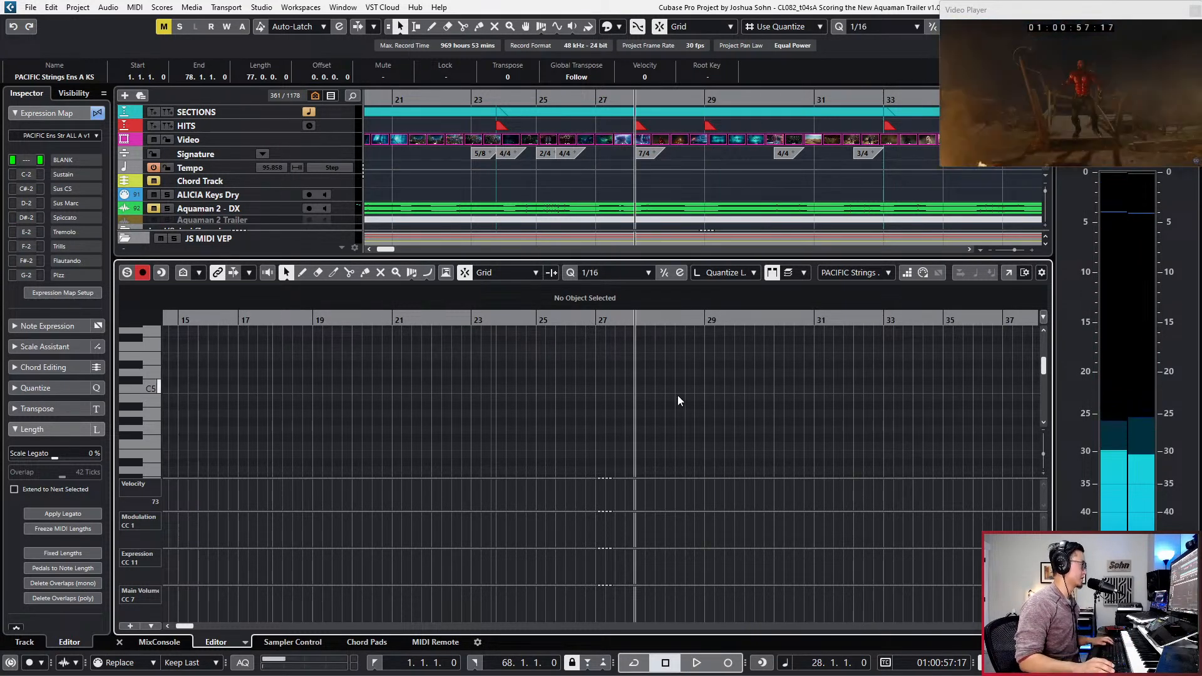
pyautogui.scroll(2, 663, 396)
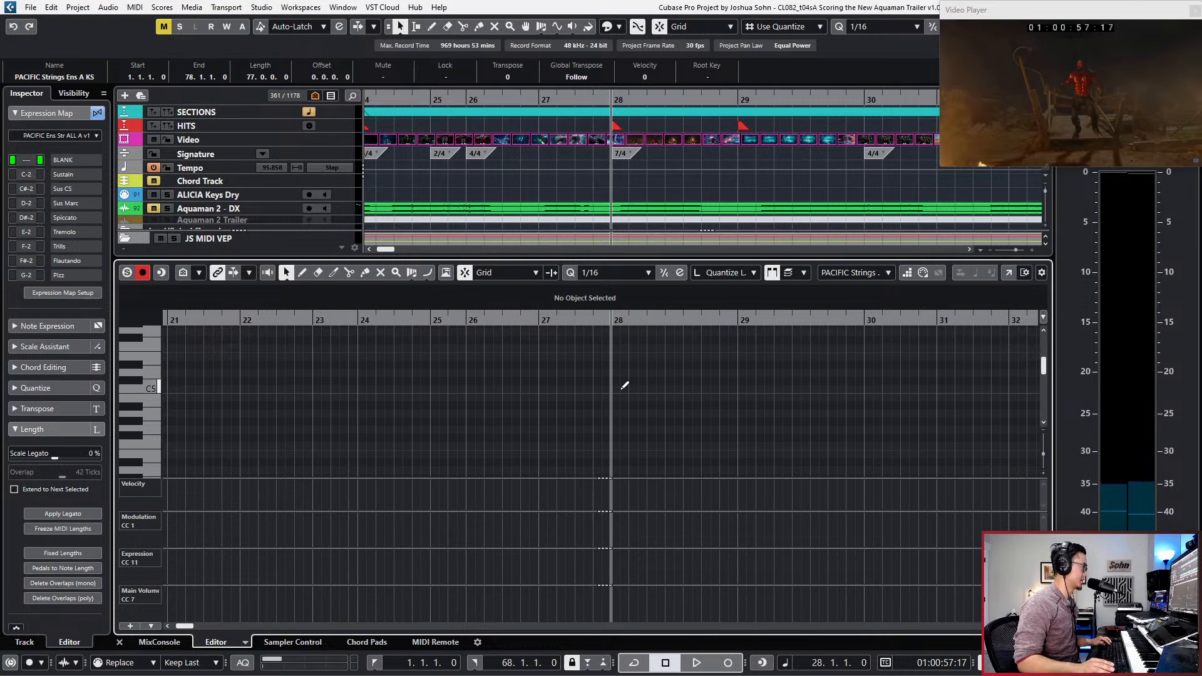
pyautogui.scroll(2, 611, 396)
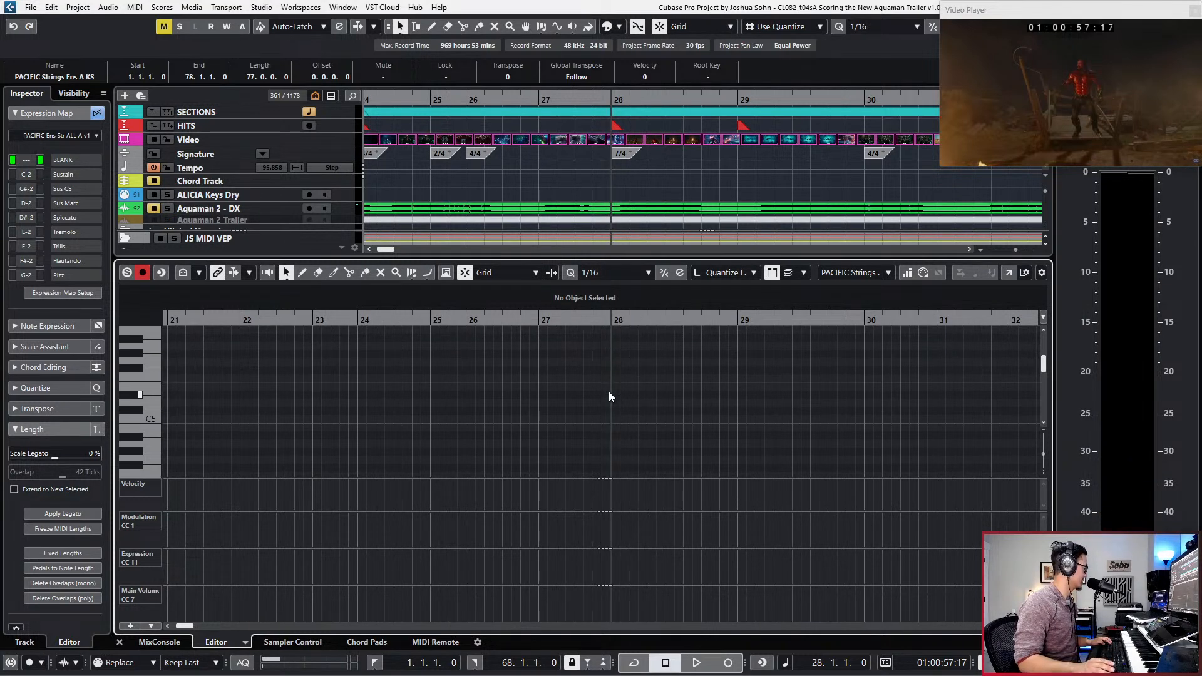
pyautogui.scroll(-8, 724, 327)
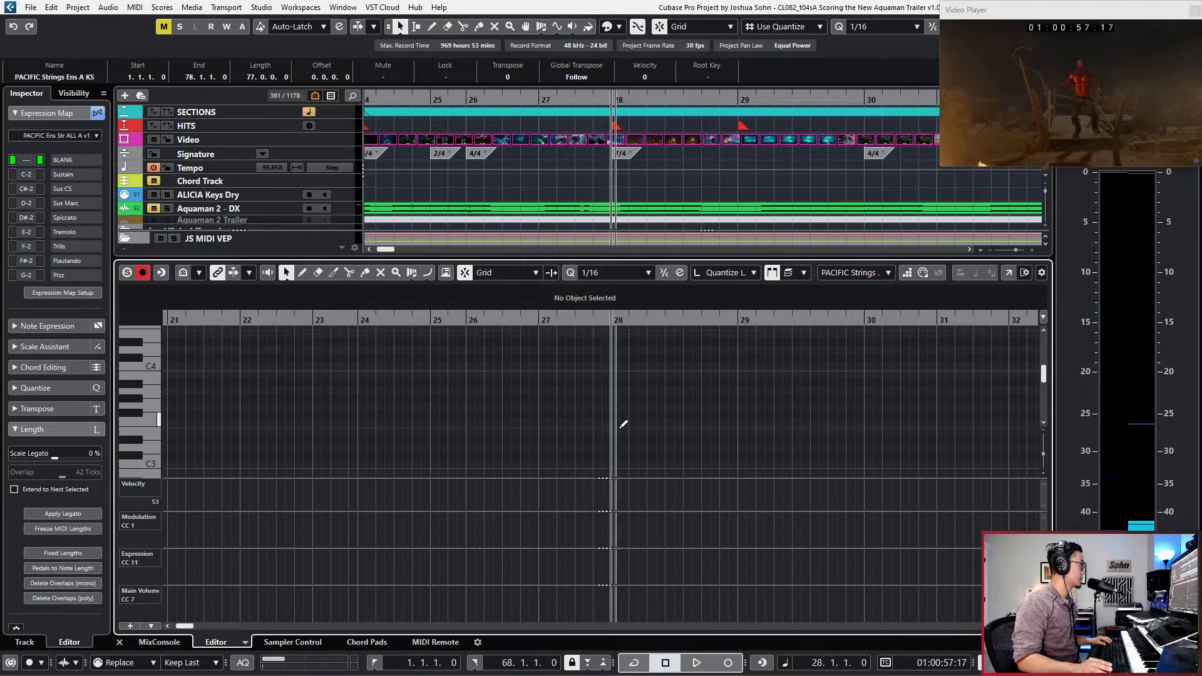
pyautogui.keyDown('alt'); pyautogui.click(619, 423); pyautogui.keyUp('alt')
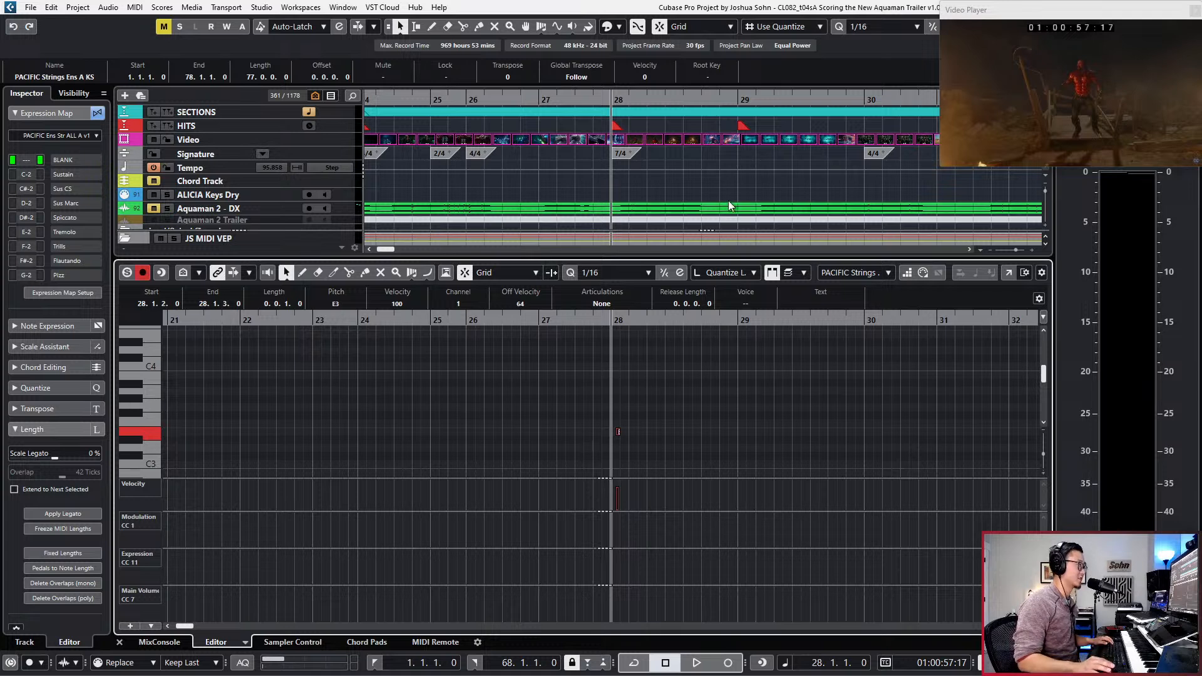
pyautogui.scroll(2, 630, 393)
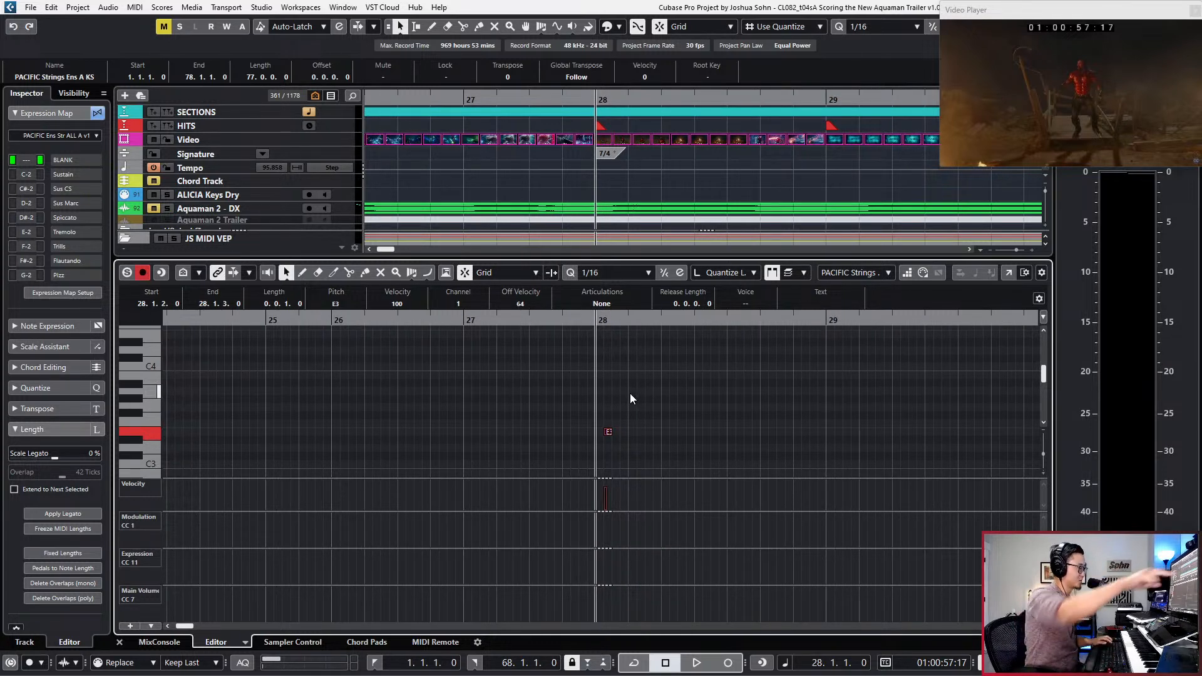
pyautogui.moveTo(606, 432); pyautogui.dragTo(587, 429)
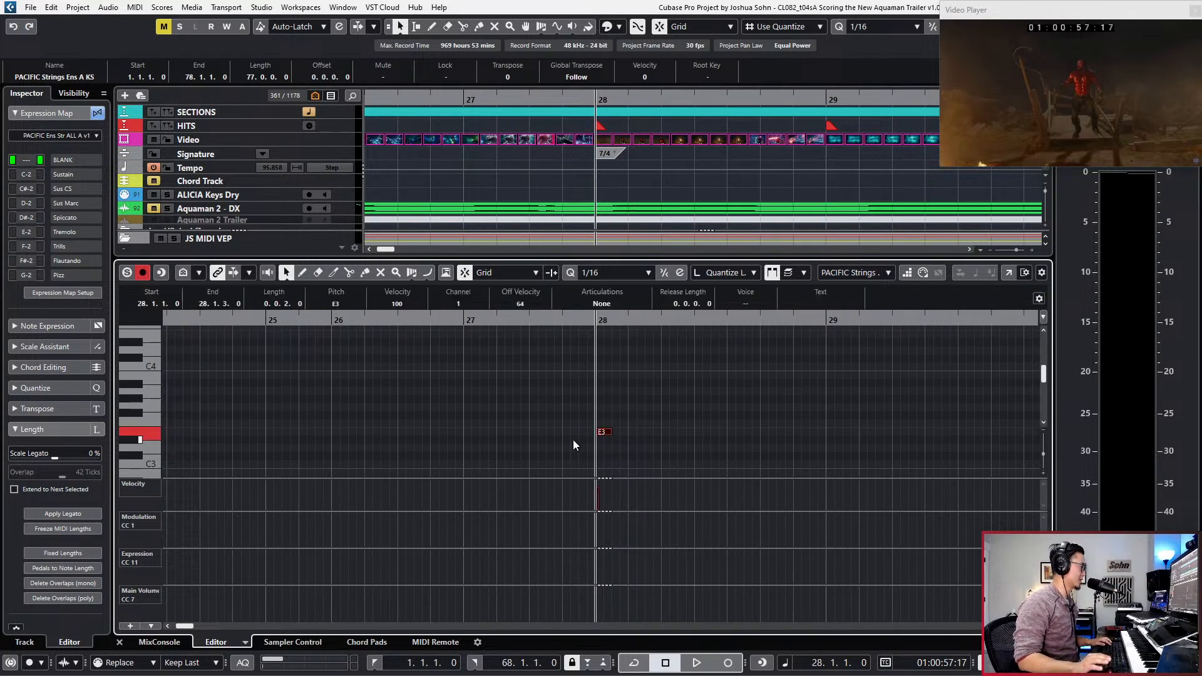
# Step: Give the E3 note the Spiccato articulation, shorten it to a sixteenth and follow it with two A2 sixteenths
pyautogui.click(601, 305)
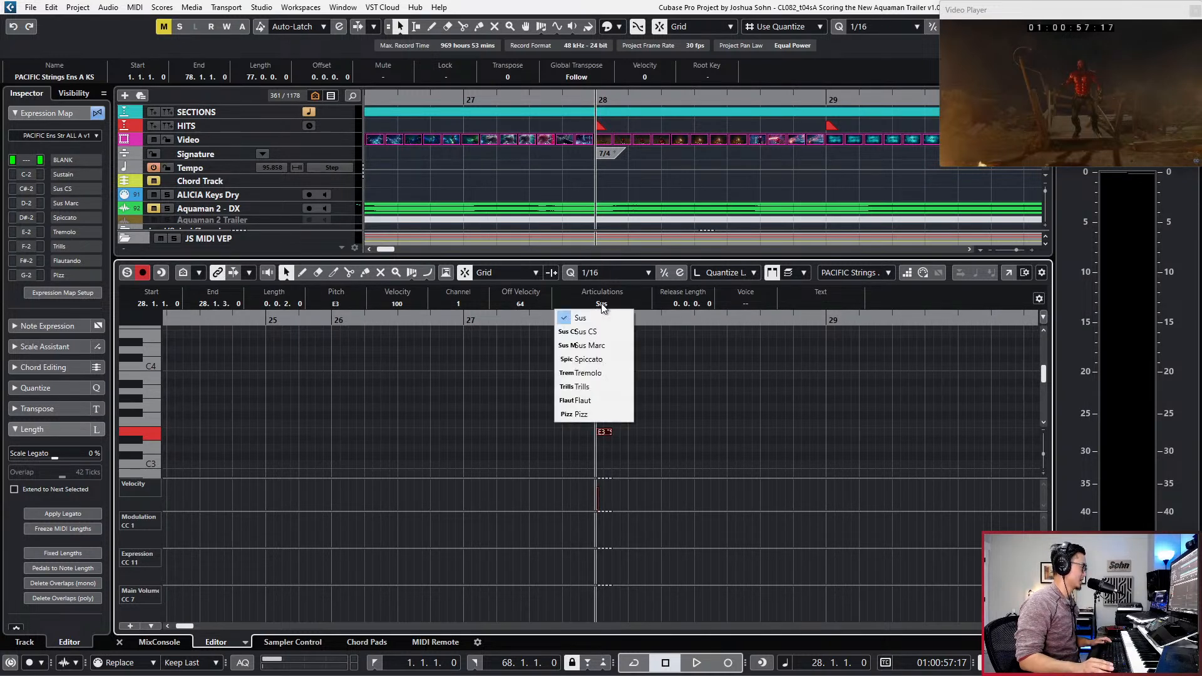
pyautogui.click(587, 359)
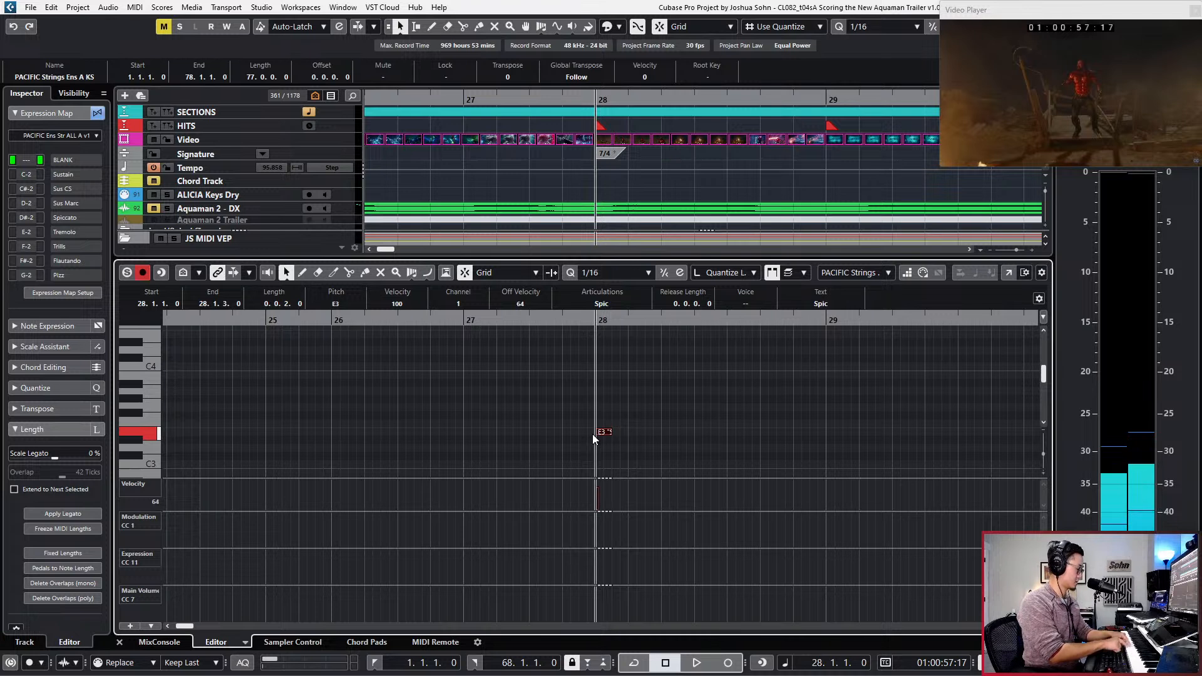
pyautogui.click(602, 358)
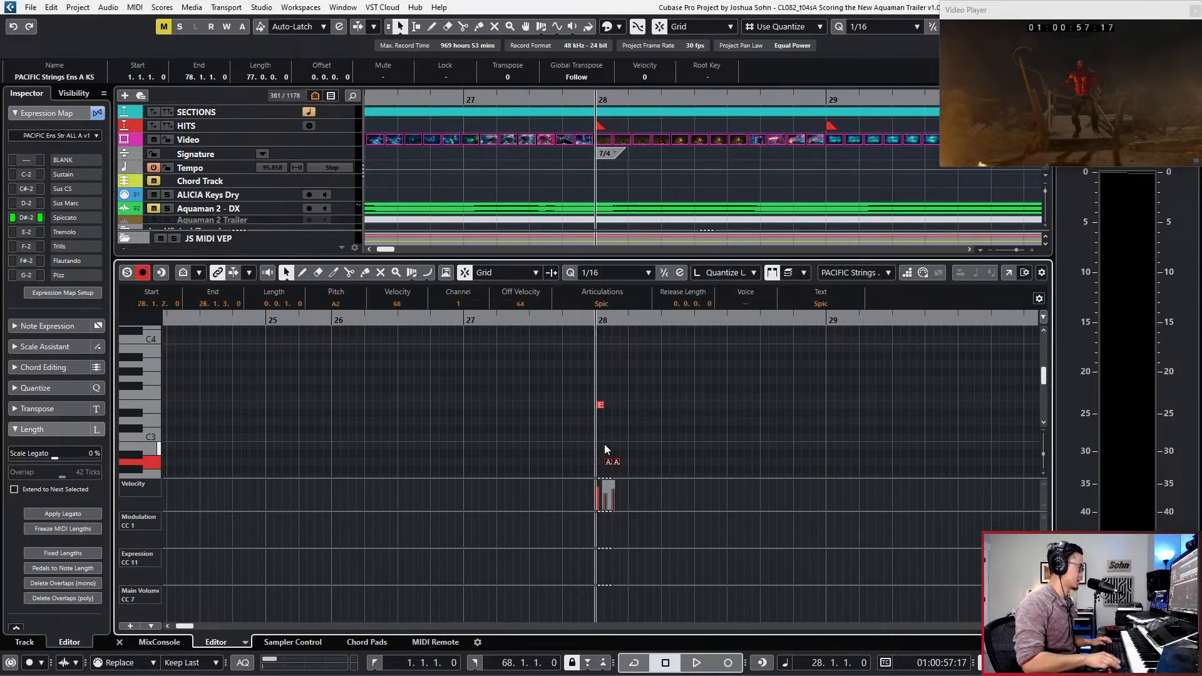
pyautogui.click(605, 449)
pyautogui.press('Right')
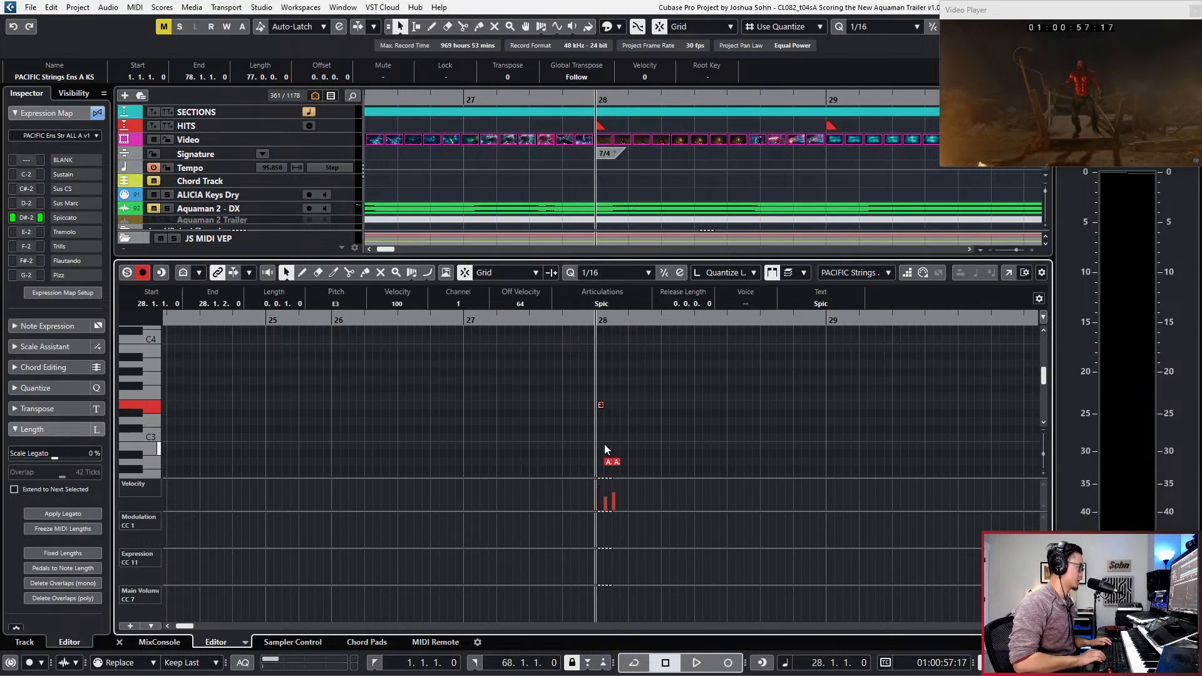
# Step: Extend the A2 sixteenths to fill beat 1 of bar 28 and duplicate the four-note figure into beat 2
pyautogui.press('Right')
pyautogui.hotkey('ctrl', 'd')
pyautogui.hotkey('ctrl', 'd')
pyautogui.moveTo(573, 380); pyautogui.dragTo(651, 464)
pyautogui.hotkey('ctrl', 'd')
# Step: Lower the duplicated E3 note at 28.2.1 to A2
pyautogui.moveTo(623, 378); pyautogui.dragTo(657, 411)
pyautogui.press('Down')
pyautogui.press('Down')
pyautogui.press('Down')
pyautogui.press('Down')
pyautogui.press('Down')
pyautogui.press('Down')
pyautogui.press('Down')
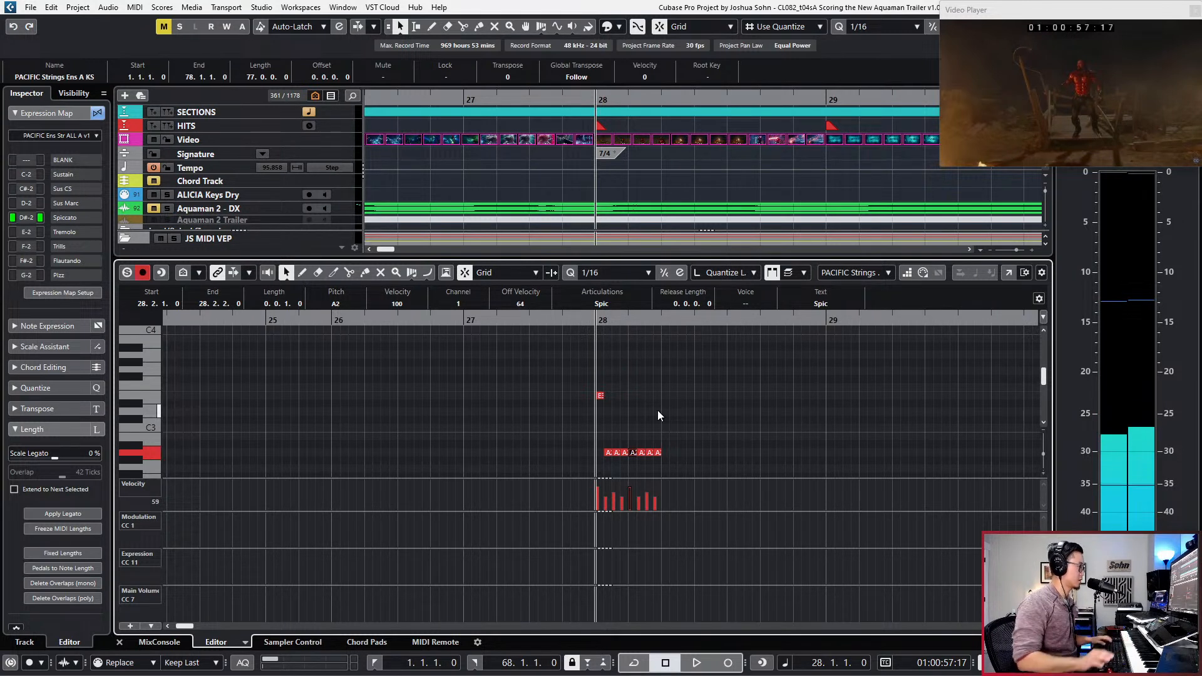
# Step: Duplicate beat 2's four A2 notes twice to fill beats 3 and 4 of bar 28
pyautogui.click(577, 420)
pyautogui.moveTo(634, 434); pyautogui.dragTo(697, 465)
pyautogui.hotkey('ctrl', 'd')
pyautogui.hotkey('ctrl', 'd')
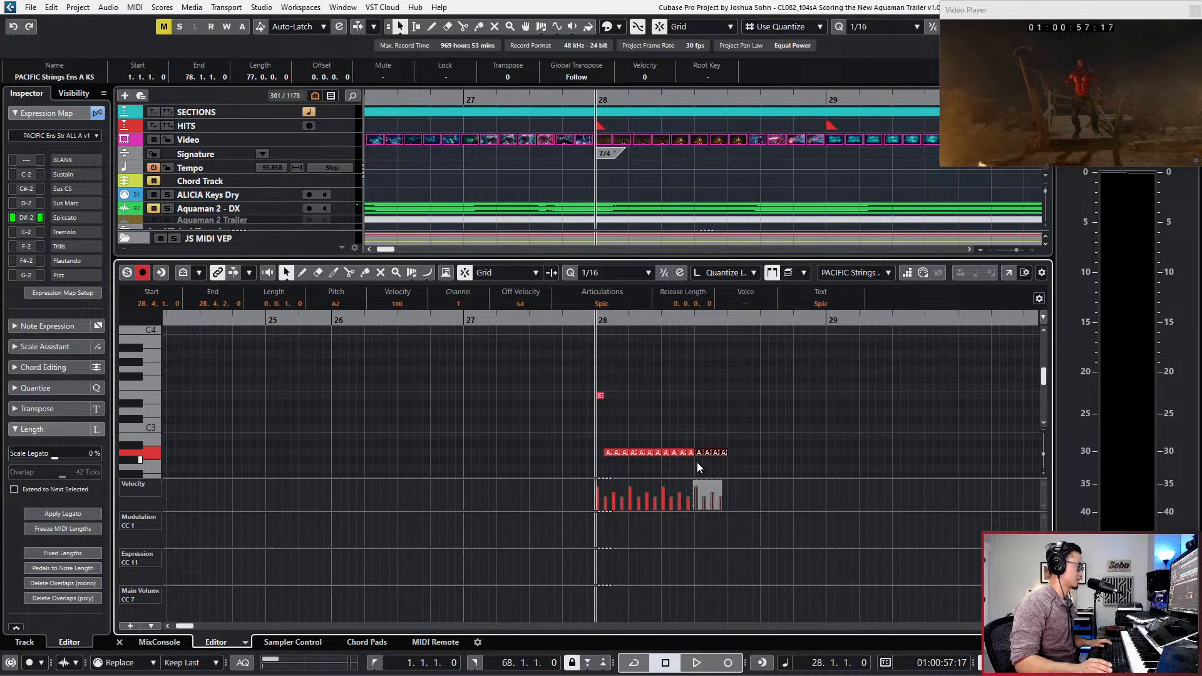
# Step: Duplicate the four-beat figure from 28.5.1 and lower the copy's first note to D3
pyautogui.moveTo(588, 389); pyautogui.dragTo(757, 469)
pyautogui.hotkey('ctrl', 'd')
pyautogui.click(737, 430)
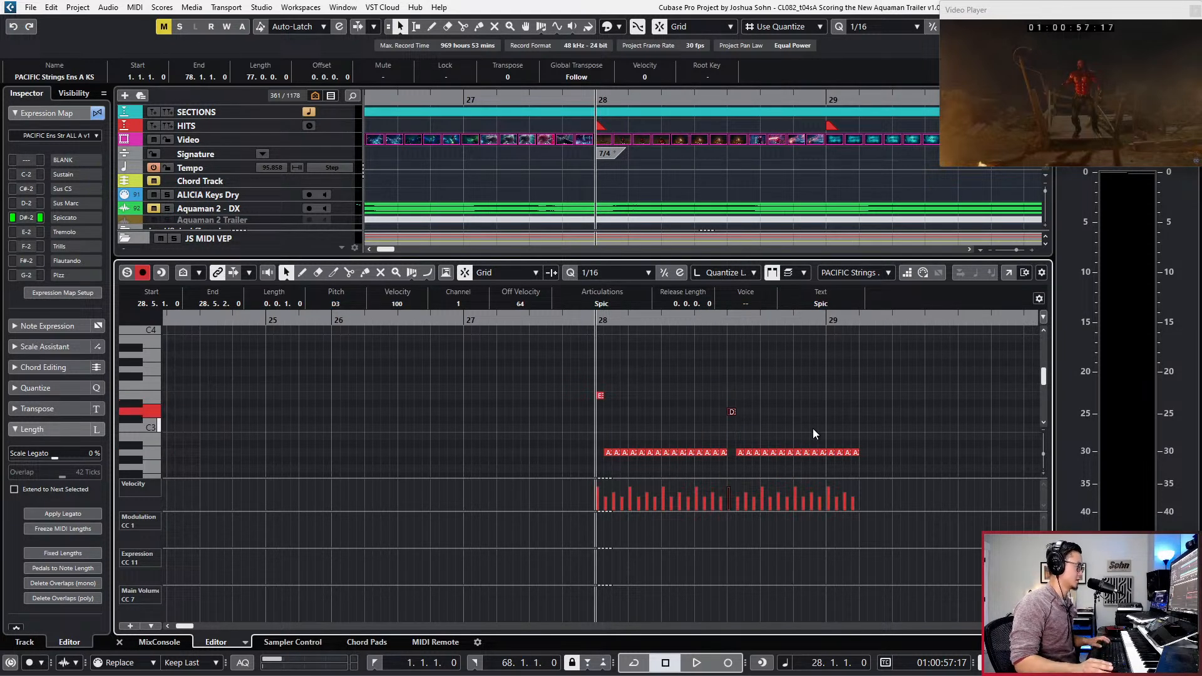
# Step: Trim the copied pattern to the end of bar 28 and duplicate the full 7/4 bar into bar 29
pyautogui.moveTo(855, 370); pyautogui.dragTo(603, 483)
pyautogui.hotkey('ctrl', 'd')
pyautogui.scroll(-3, 588, 432)
pyautogui.hscroll(4, 628, 409)
pyautogui.scroll(2, 619, 390)
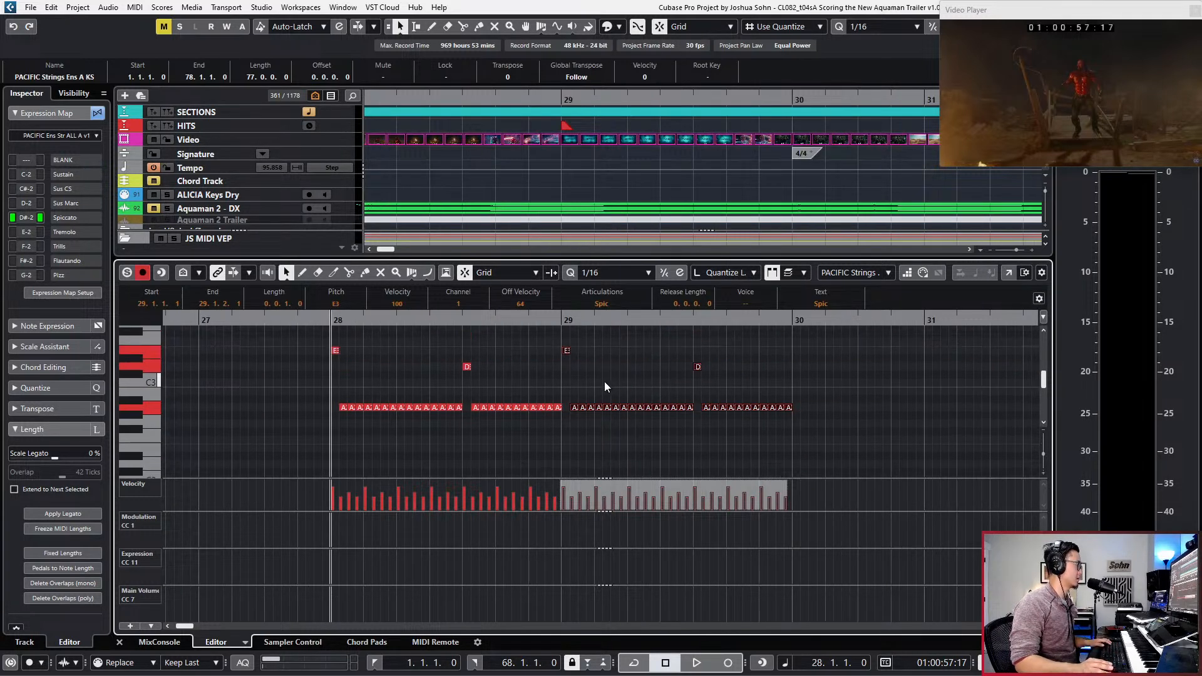
# Step: Lower the E3 note at 29.1.1 to C3 and select the D3 note at 29.5.1
pyautogui.click(544, 370)
pyautogui.press('Down')
pyautogui.press('Down')
pyautogui.moveTo(680, 356); pyautogui.dragTo(724, 384)
# Step: Record modulation, expression and main volume moves for the strings from bar 27 to the end of bar 29
pyautogui.press('ctrl+KP_Subtract')
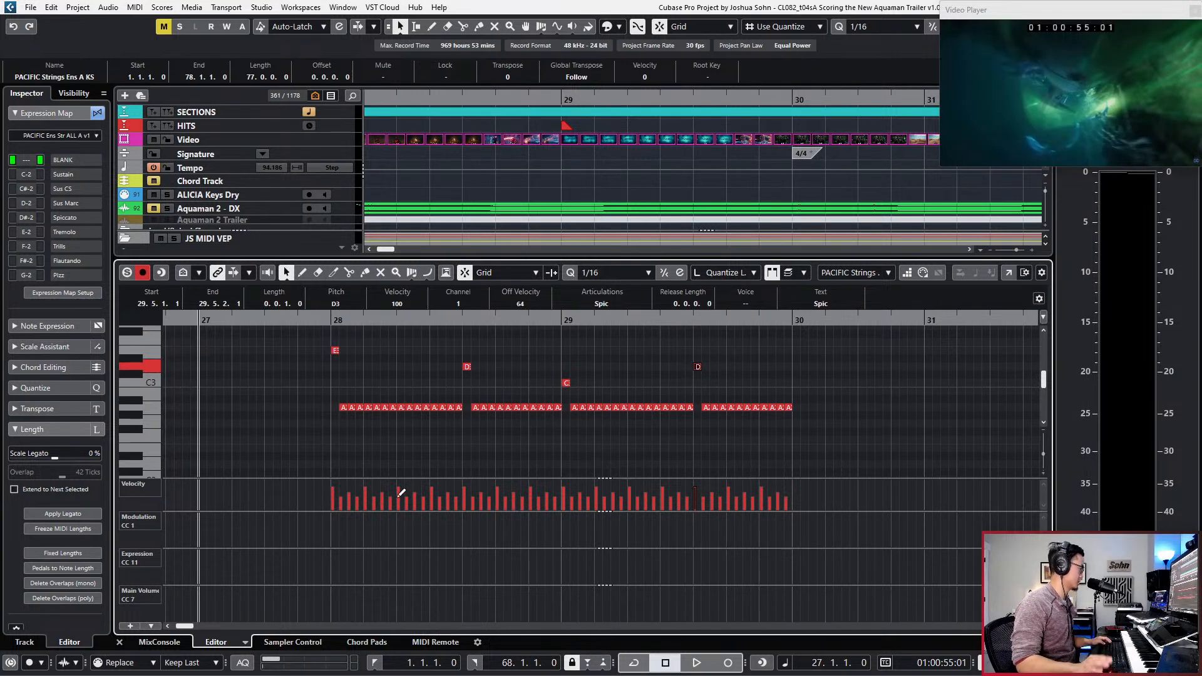
pyautogui.press('KP_Multiply')
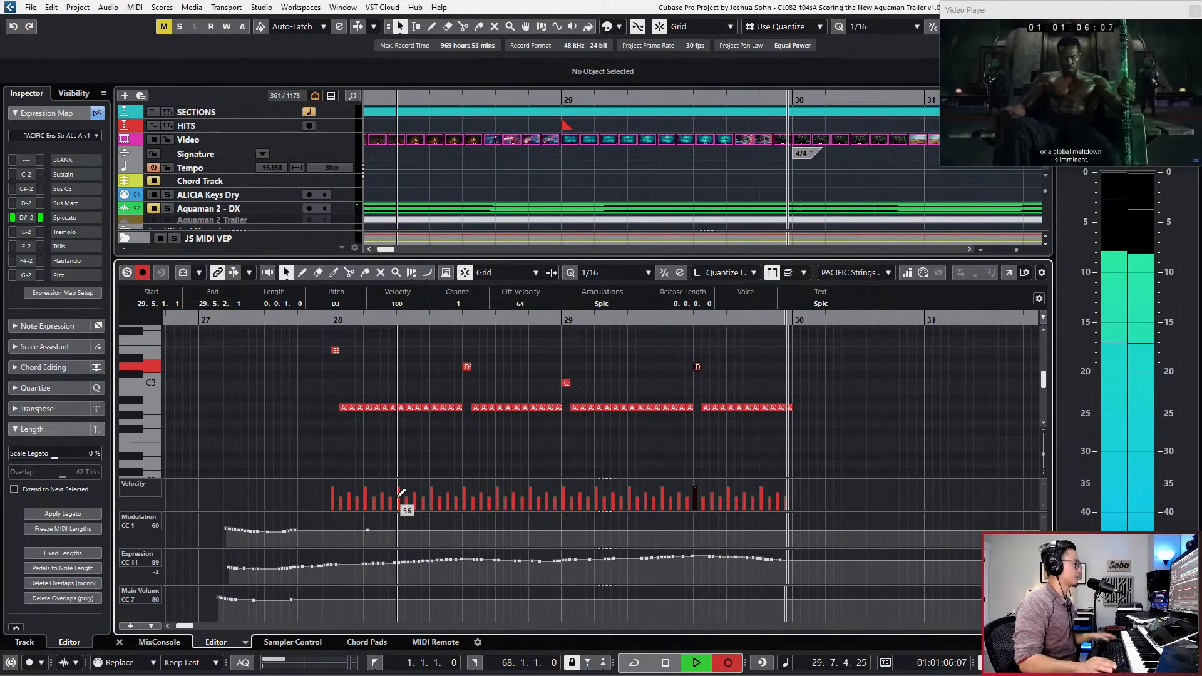
pyautogui.press('space')
pyautogui.scroll(-2, 462, 499)
pyautogui.press('ctrl+KP_Subtract')
pyautogui.press('ctrl+KP_Subtract')
pyautogui.press('ctrl+KP_Subtract')
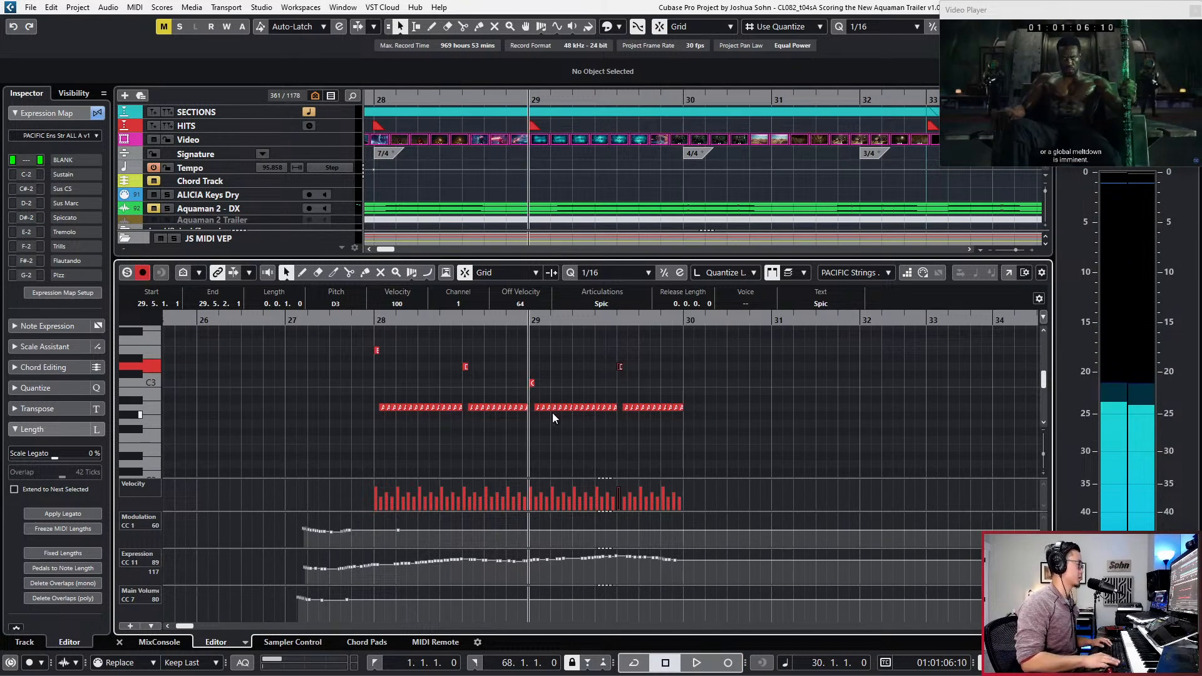
# Step: Copy the spiccato pattern of bars 28 and 29 one octave higher and play back the doubled strings
pyautogui.scroll(1, 552, 412)
pyautogui.moveTo(351, 375); pyautogui.dragTo(748, 444)
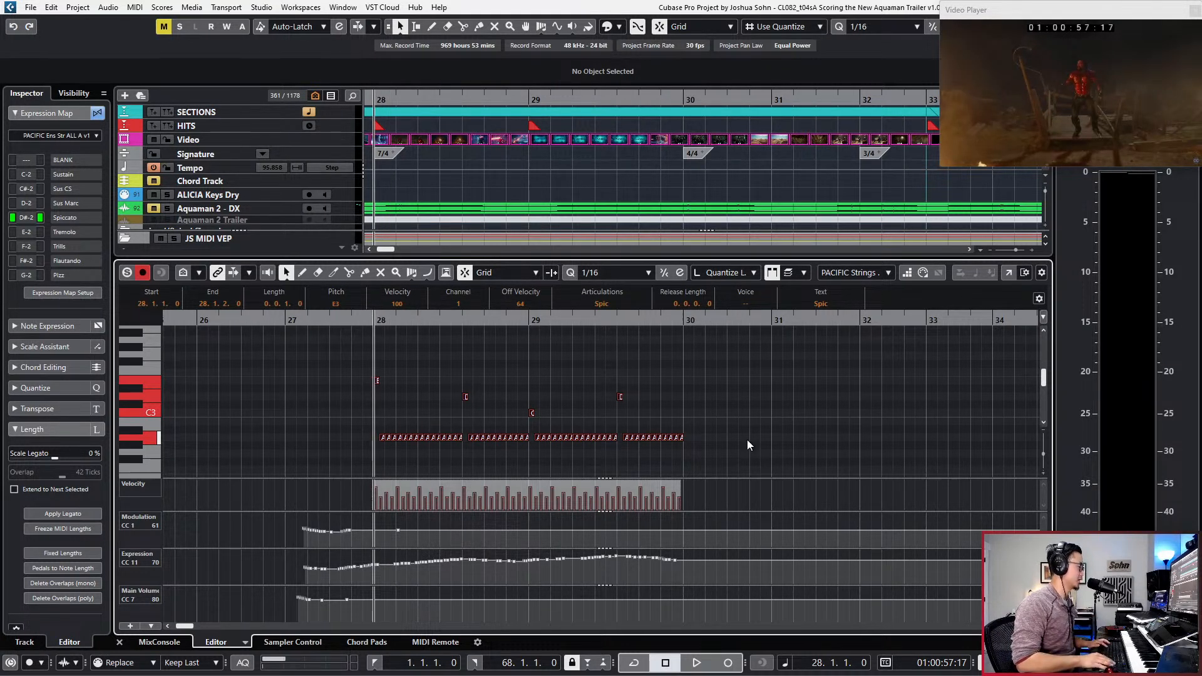
pyautogui.hotkey('ctrl', 'v')
pyautogui.hotkey('shift', 'Up')
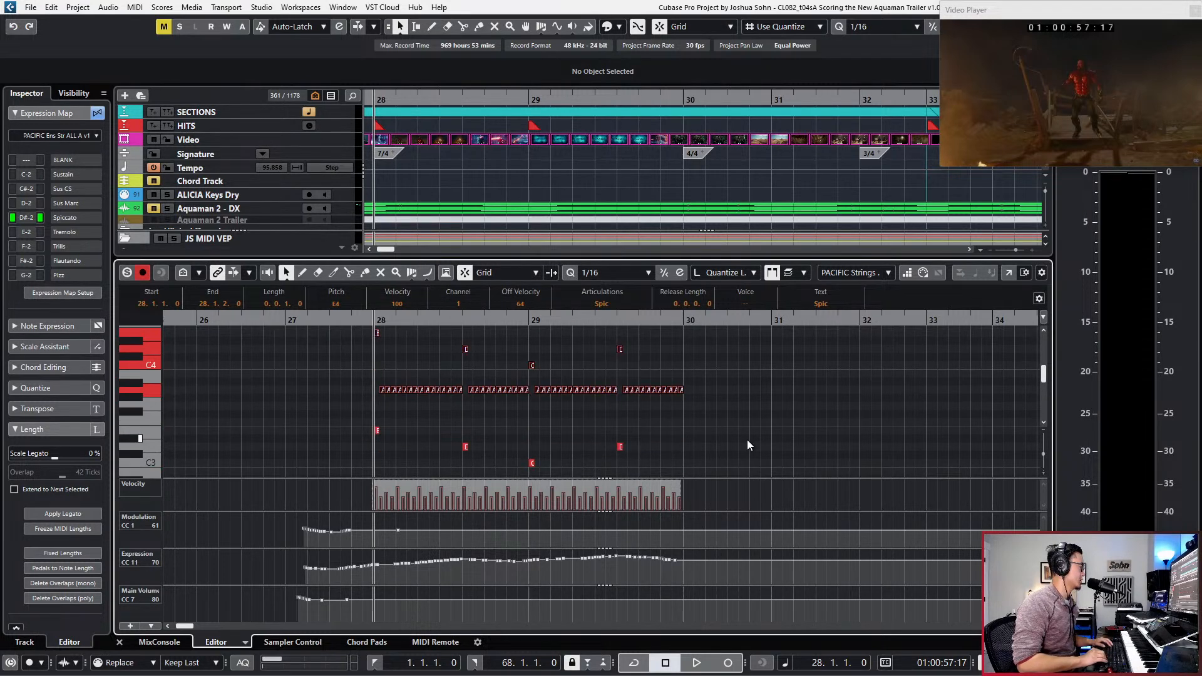
pyautogui.press('space')
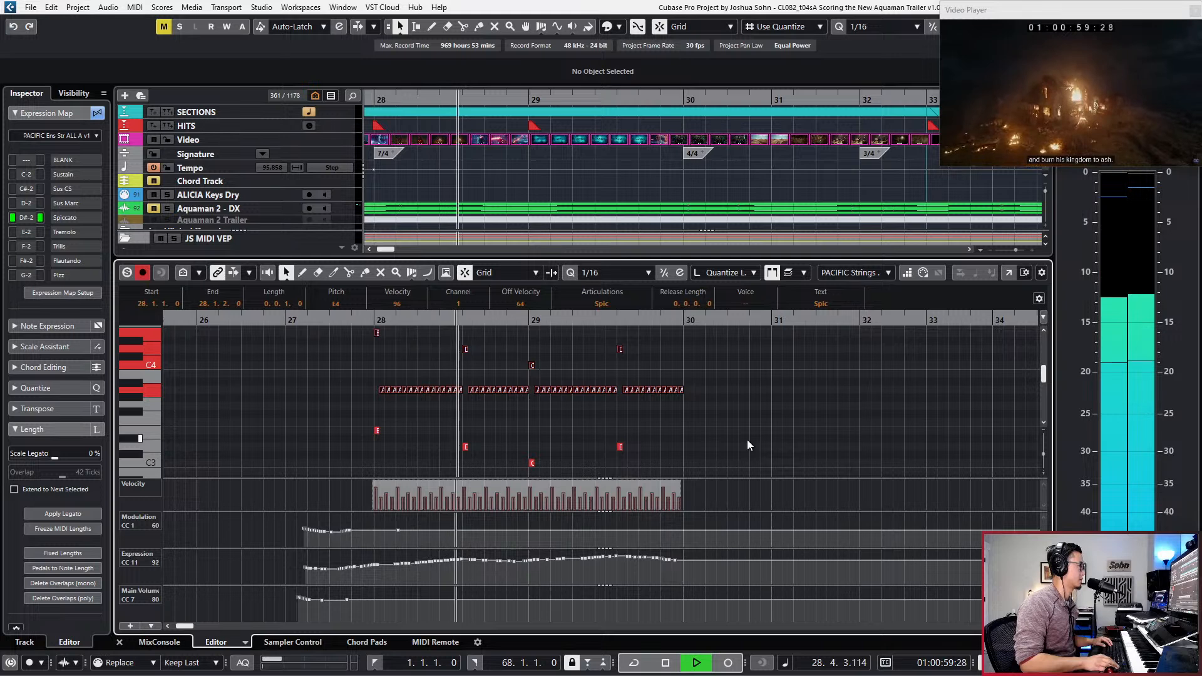
pyautogui.press('space')
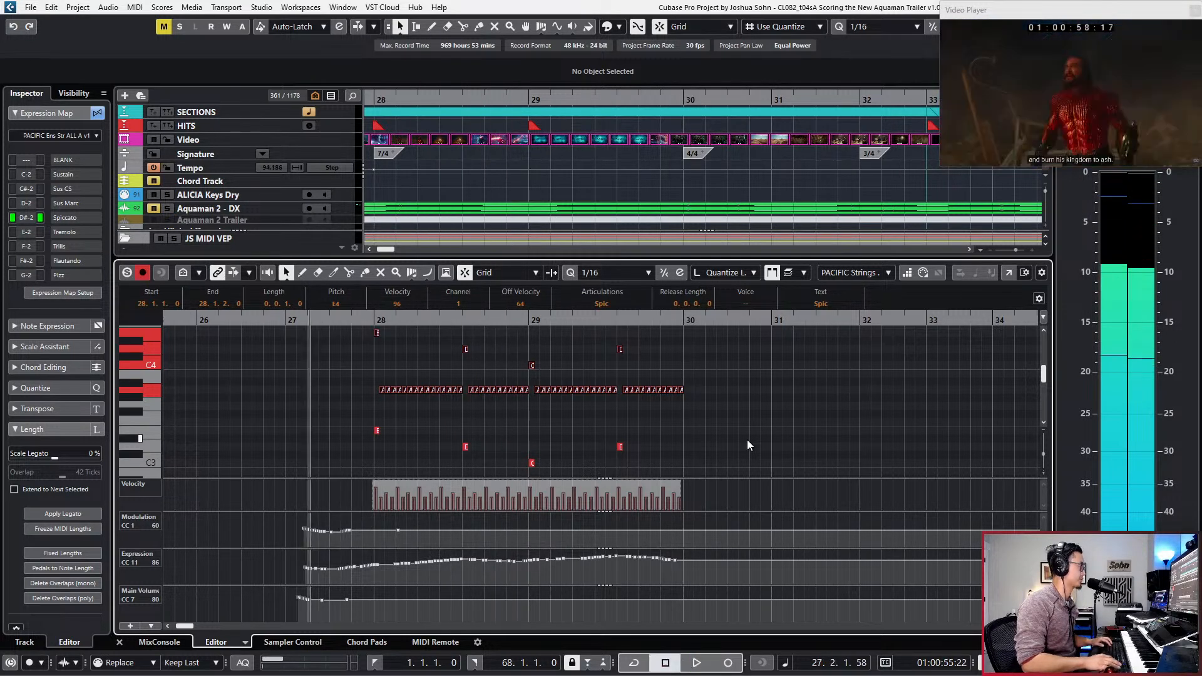
# Step: Mute the upper-octave copy of the string notes, unmute the Aquaman 2 - DX track and play from bar 23
pyautogui.hscroll(-3, 730, 328)
pyautogui.scroll(3, 678, 358)
pyautogui.moveTo(678, 362); pyautogui.dragTo(242, 404)
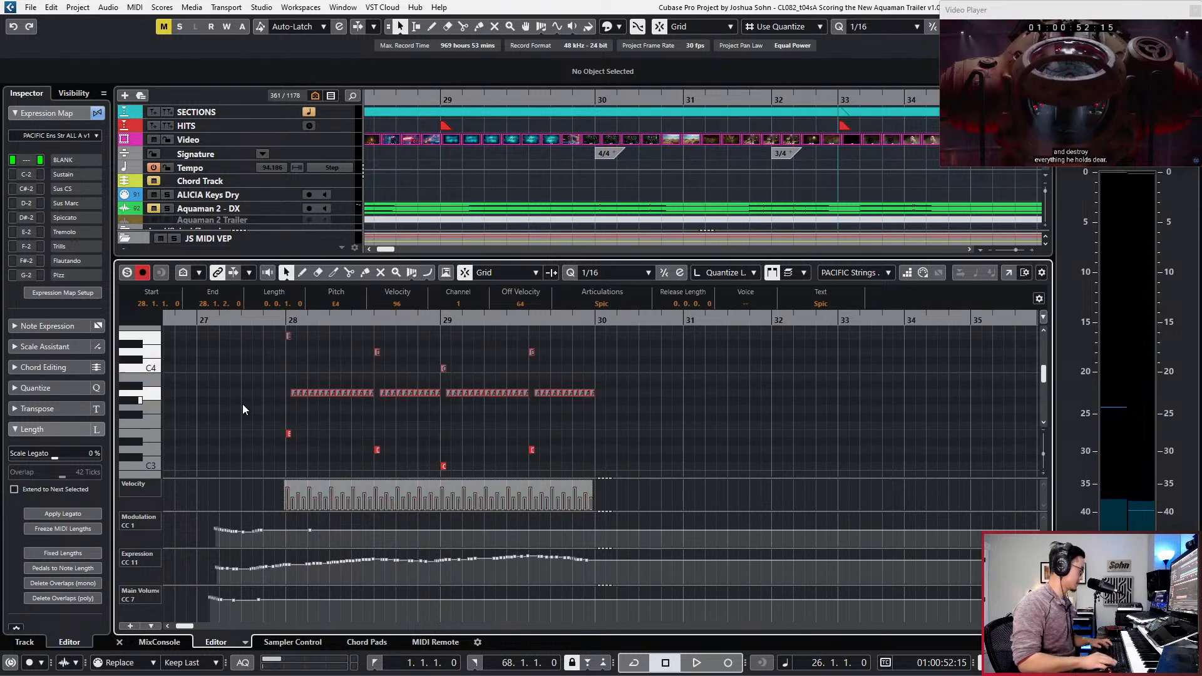
pyautogui.click(152, 208)
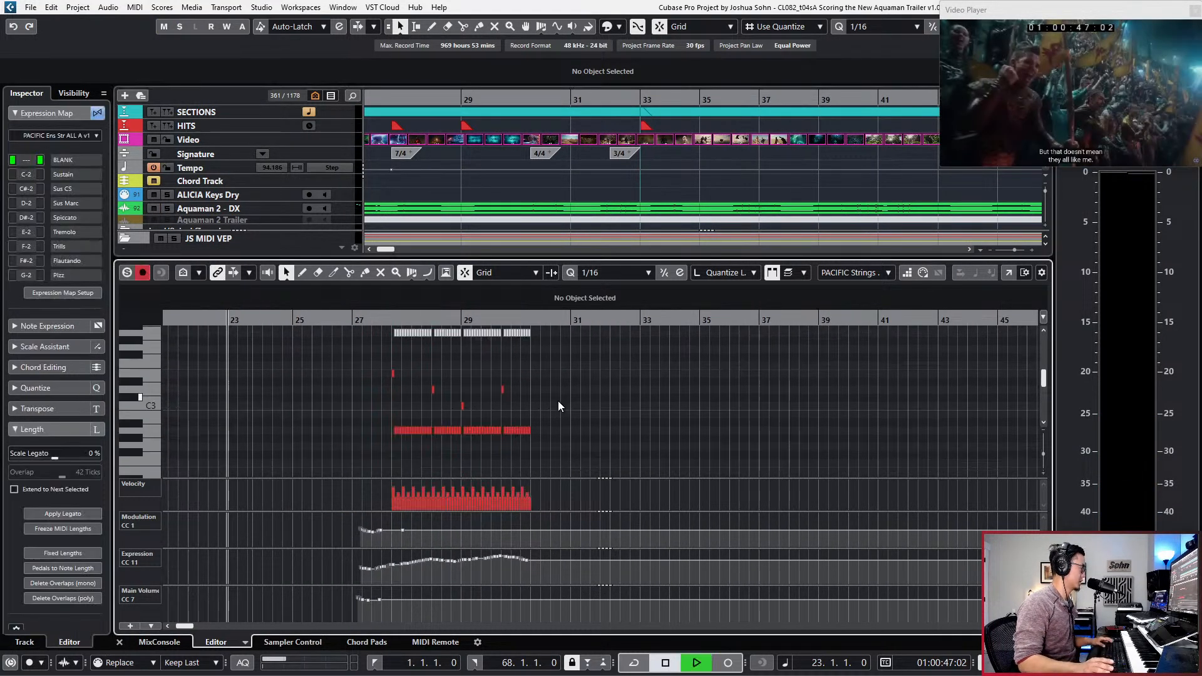
pyautogui.press('space')
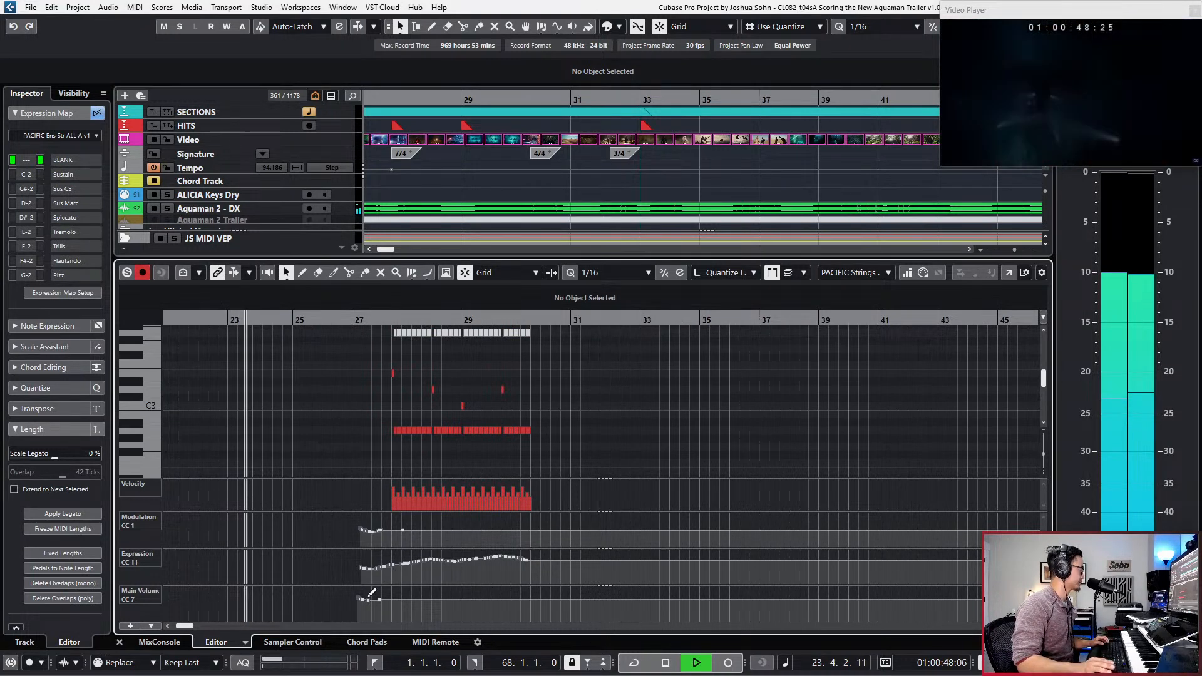
# Step: Set the strings' main volume to 100 at 27.3.2 and modulation to 79 at 27.4.3, checking the playback from bar 28
pyautogui.scroll(2, 453, 434)
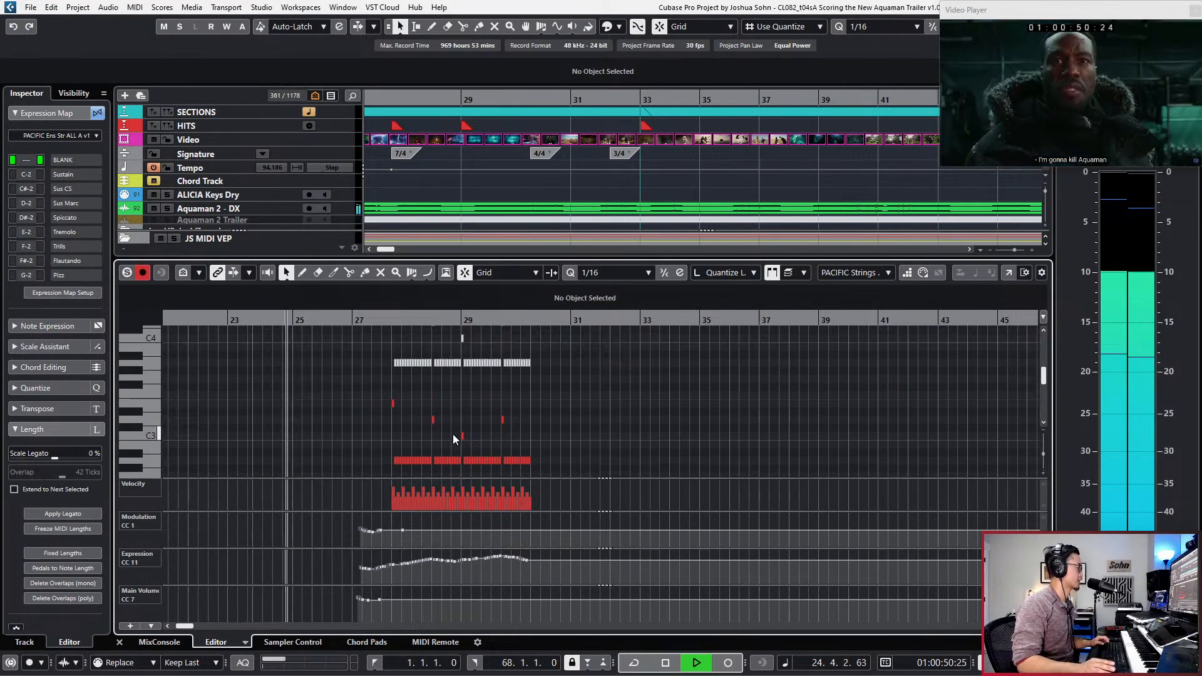
pyautogui.moveTo(359, 402); pyautogui.dragTo(554, 437)
pyautogui.scroll(3, 453, 451)
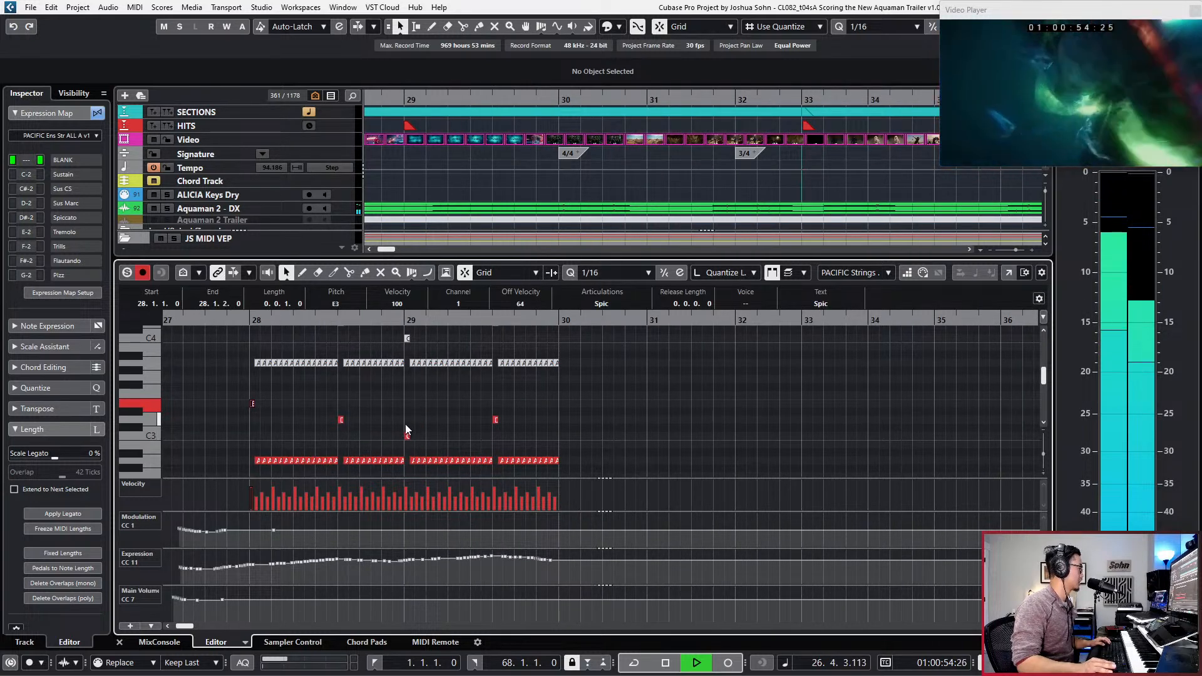
pyautogui.moveTo(222, 386); pyautogui.dragTo(331, 466)
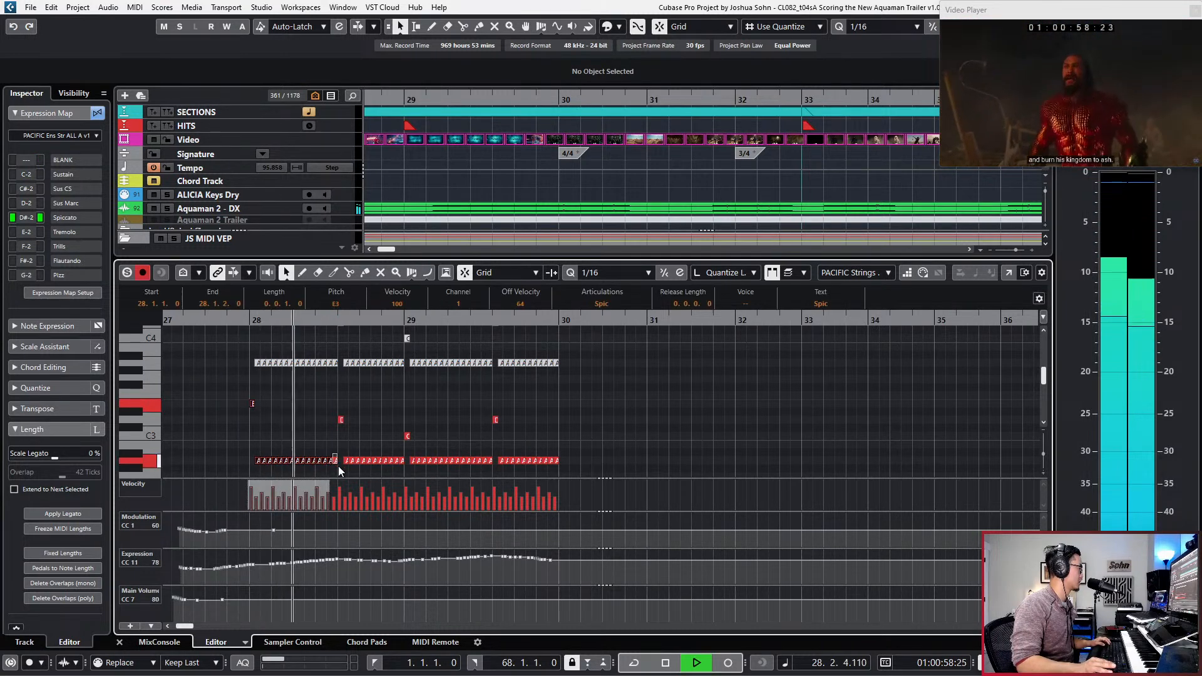
pyautogui.click(223, 599)
pyautogui.click(211, 596)
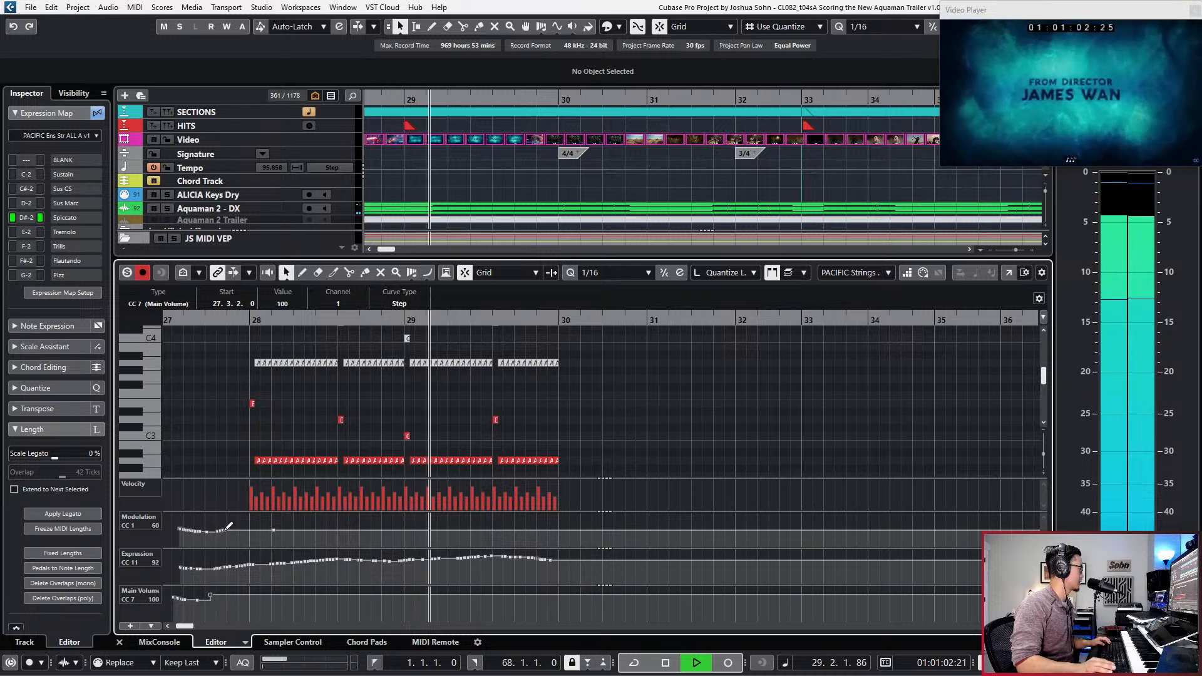
pyautogui.moveTo(273, 531); pyautogui.dragTo(238, 527)
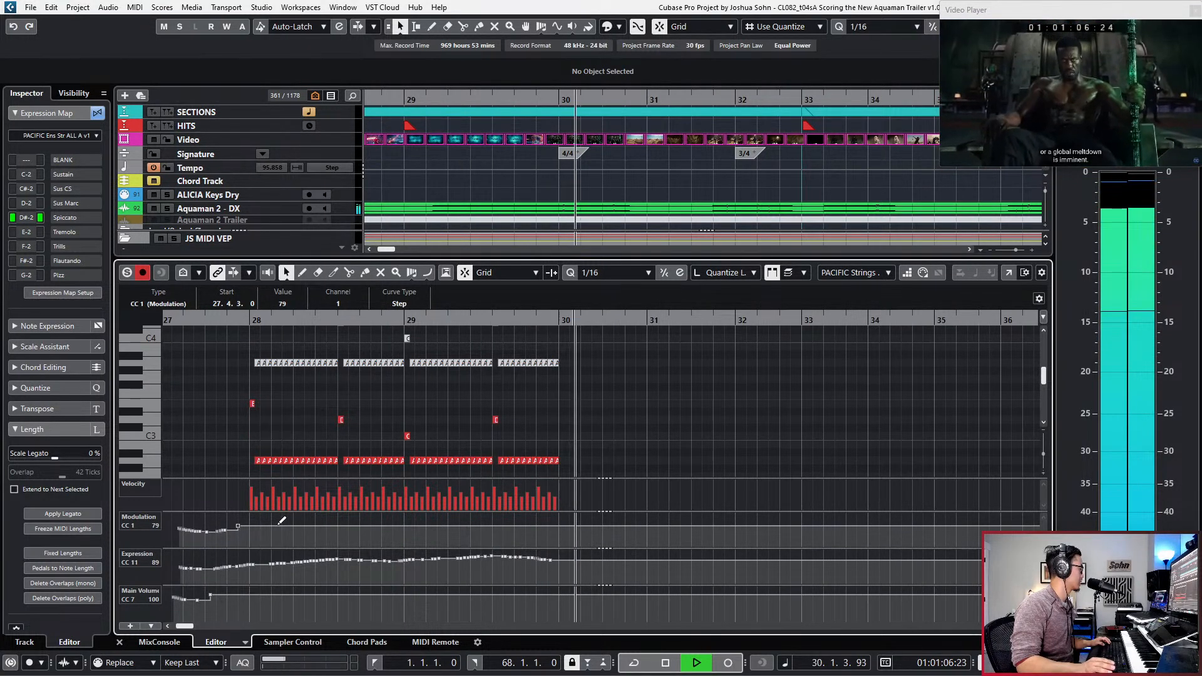
pyautogui.press('space')
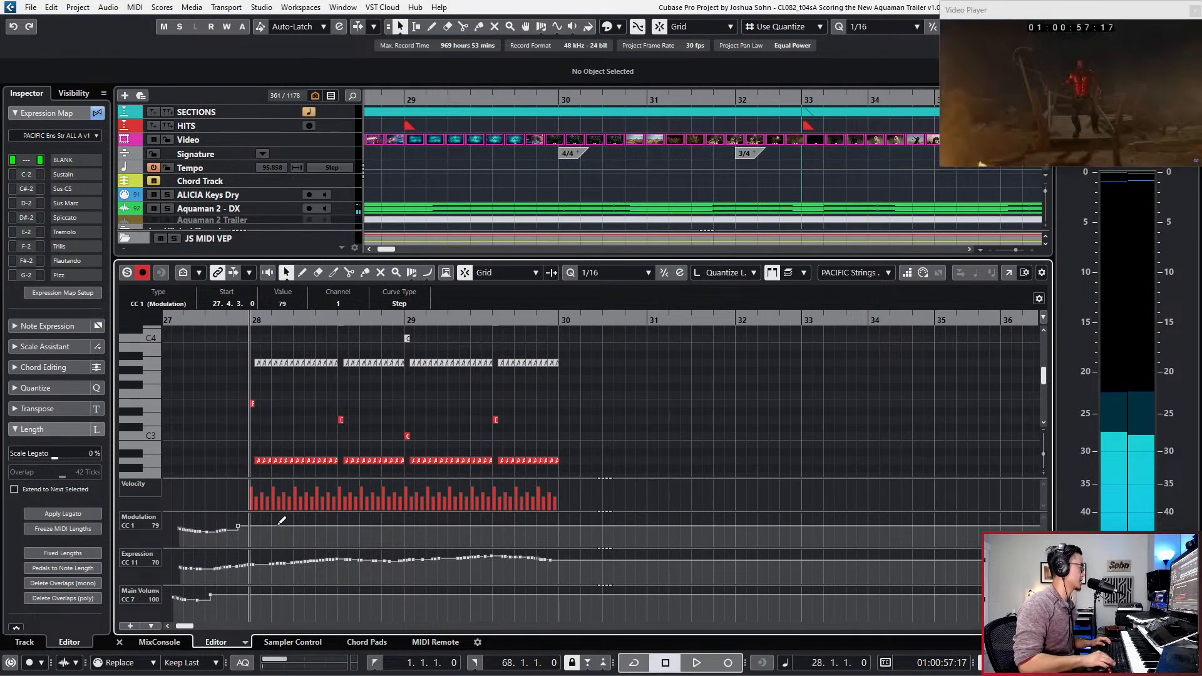
pyautogui.press('space')
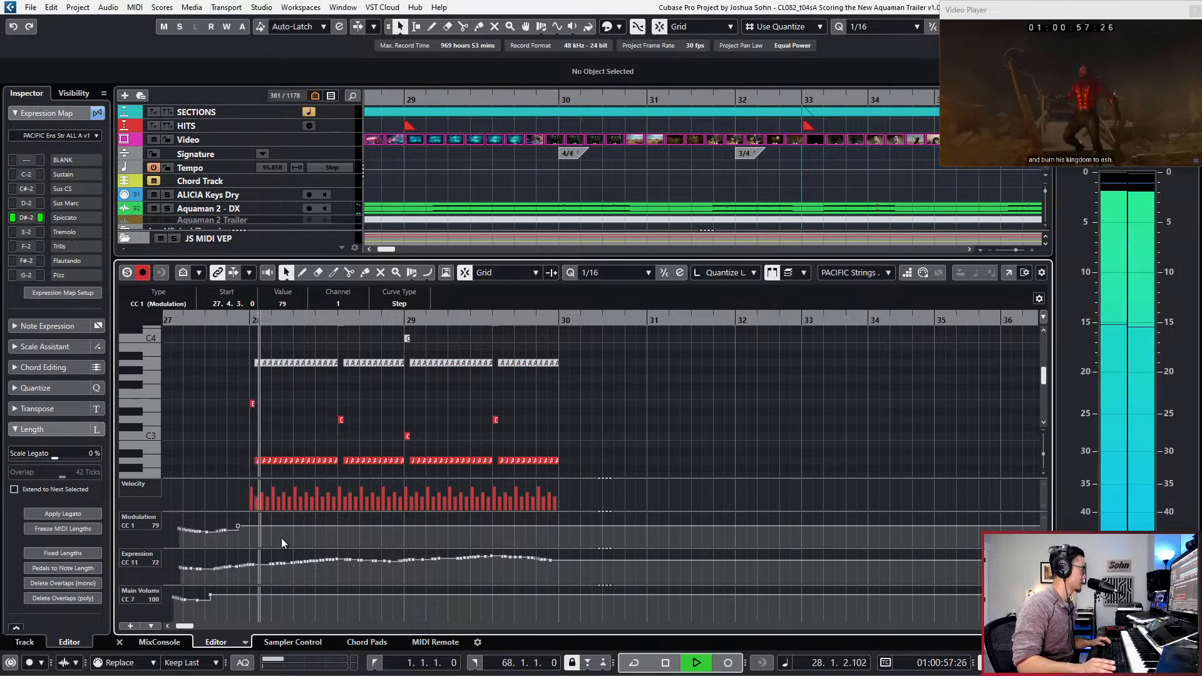
# Step: Duplicate the lower-octave string pattern of bars 28 and 29 from bar 30 onward and lower the E3 note at 30.1.1 to C3
pyautogui.moveTo(211, 387); pyautogui.dragTo(593, 478)
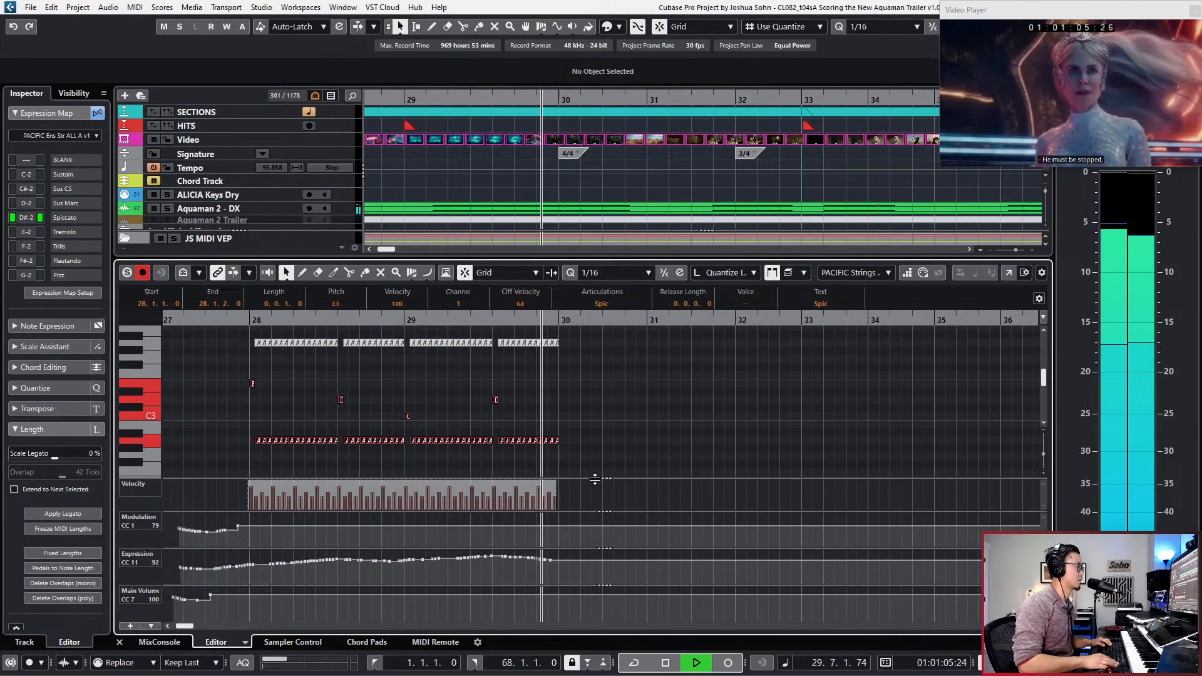
pyautogui.hotkey('ctrl', 'd')
pyautogui.click(562, 384)
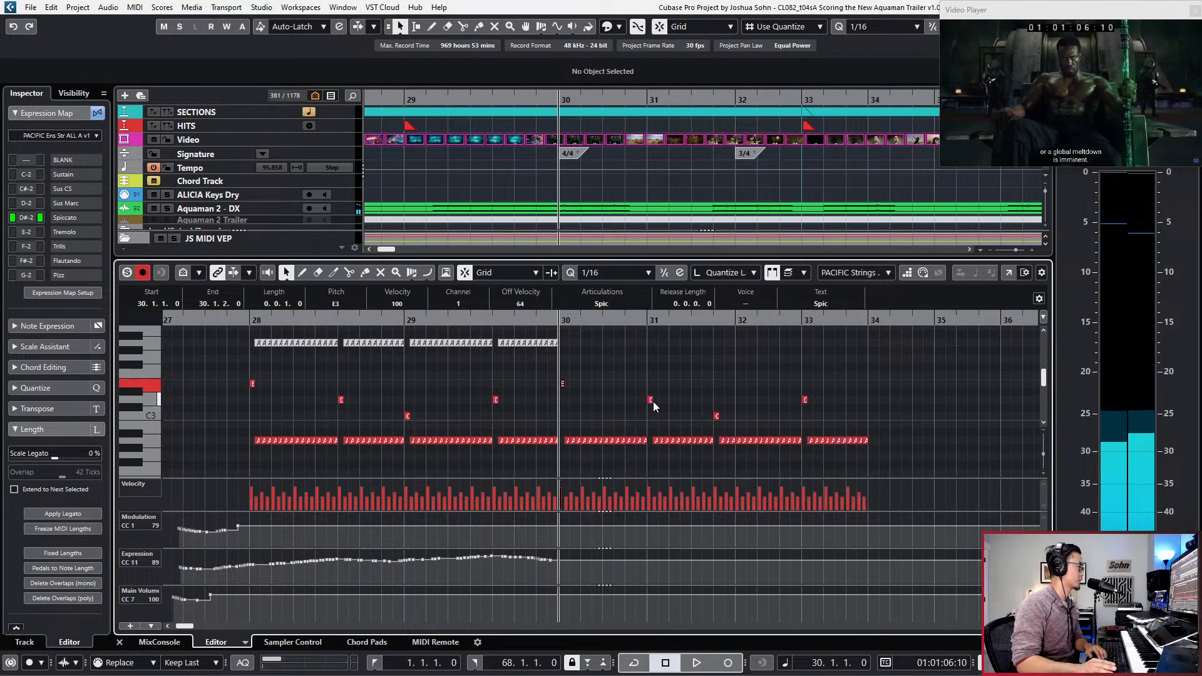
pyautogui.press('Down')
pyautogui.press('Down')
pyautogui.press('Down')
pyautogui.press('Down')
pyautogui.press('space')
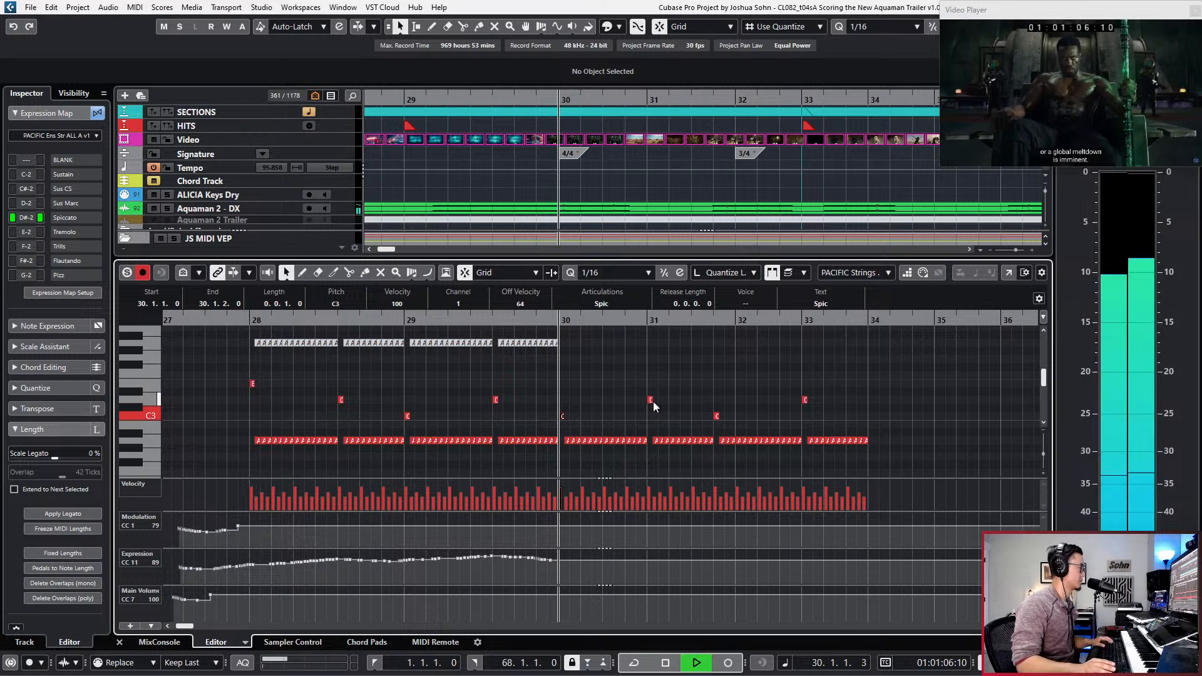
pyautogui.press('space')
# Step: Lower the copied D3 notes at 31.1.1 and 33.1.1 to C3
pyautogui.click(653, 401)
pyautogui.press('Down')
pyautogui.press('Down')
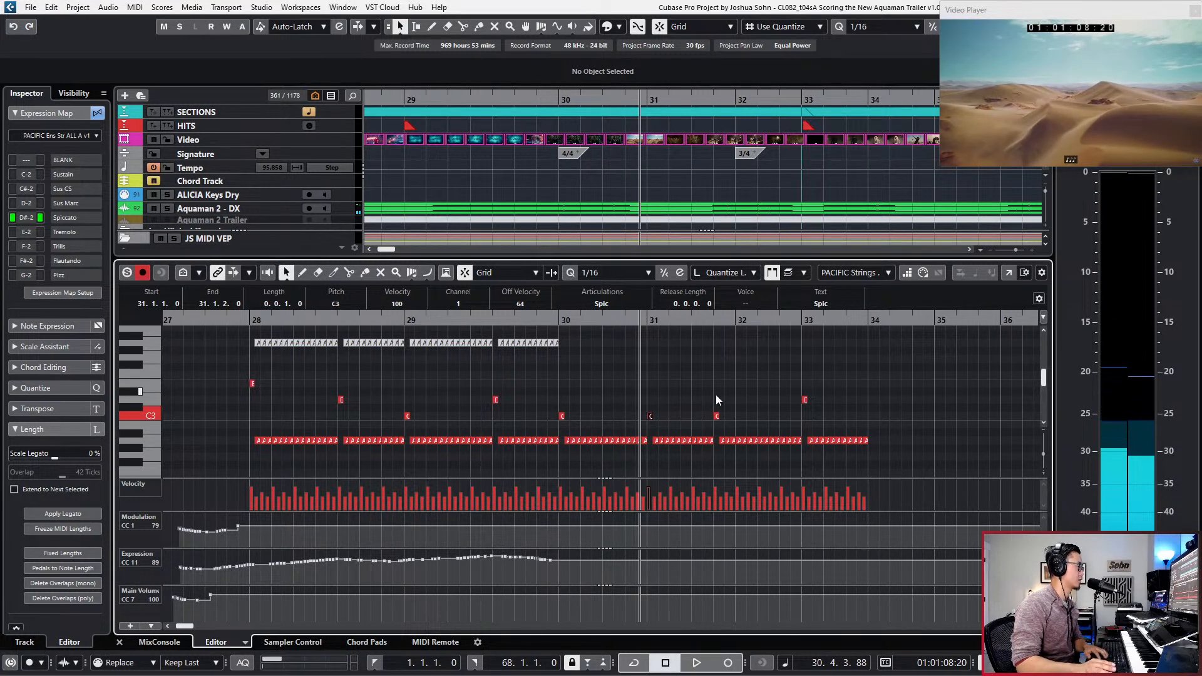
pyautogui.moveTo(716, 394); pyautogui.dragTo(856, 393)
pyautogui.press('Down')
pyautogui.press('Down')
# Step: Play back the extended string pattern from bar 29 into bar 30 against the picture
pyautogui.press('KP_Subtract')
pyautogui.press('KP_Subtract')
pyautogui.press('KP_Subtract')
pyautogui.press('KP_Add')
pyautogui.press('KP_Add')
pyautogui.press('KP_Subtract')
pyautogui.press('KP_Subtract')
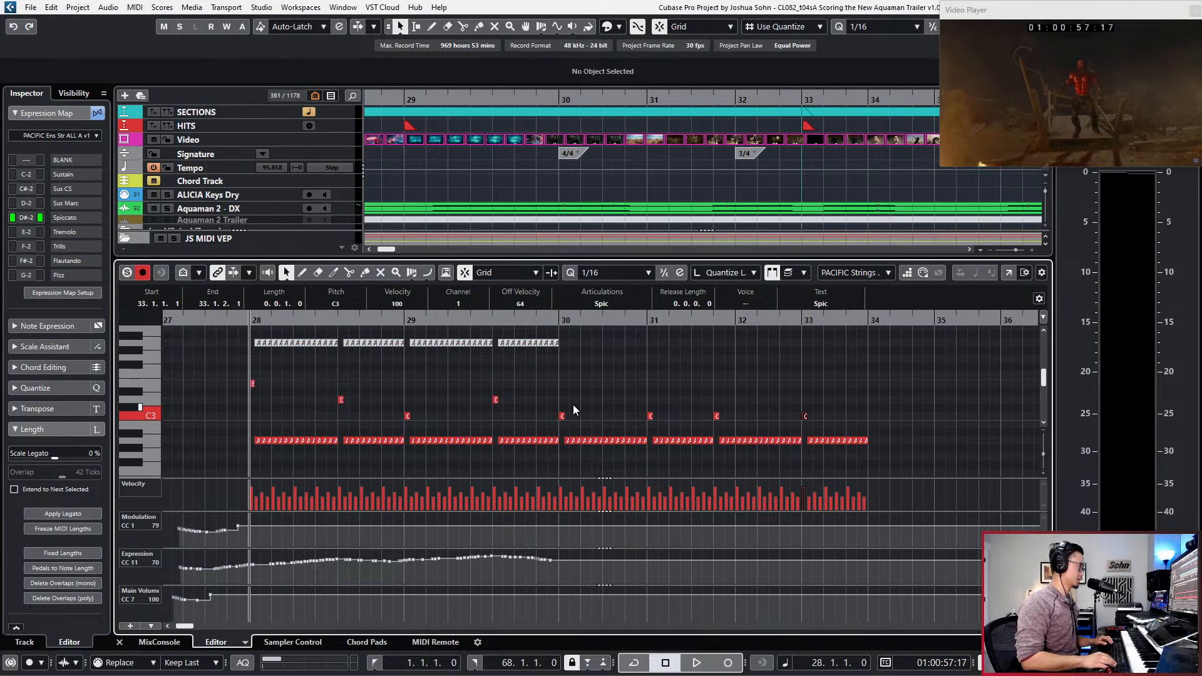
pyautogui.press('KP_Add')
pyautogui.press('KP_Add')
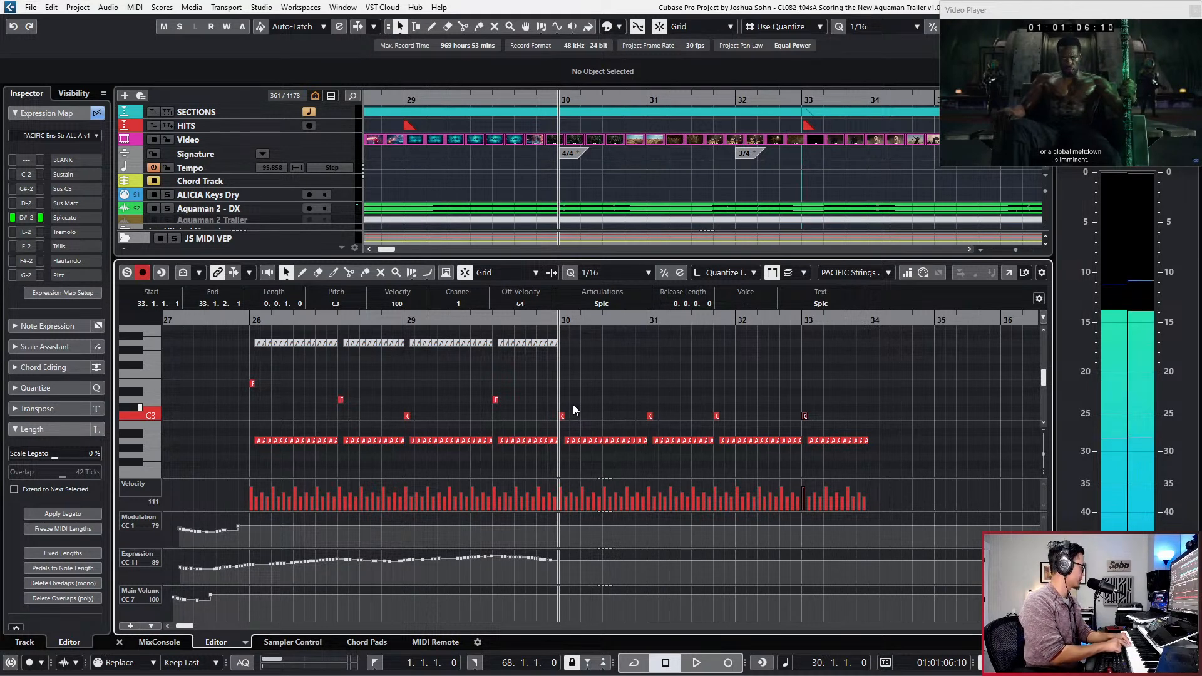
pyautogui.press('space')
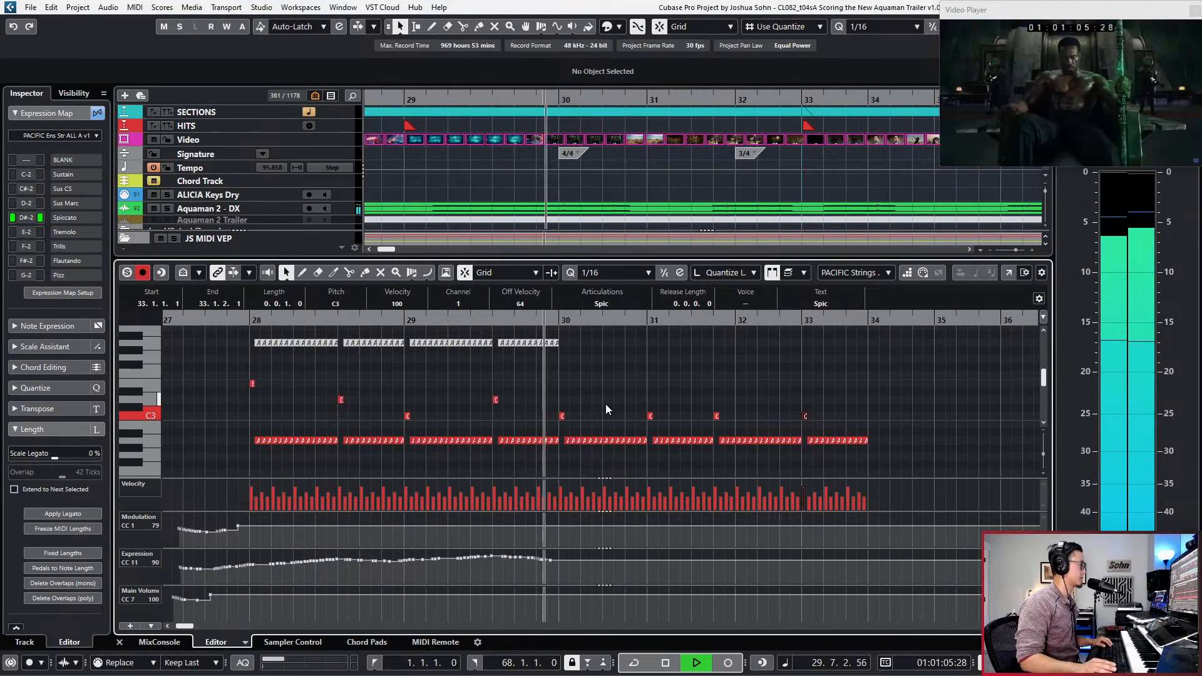
pyautogui.press('space')
pyautogui.press('space')
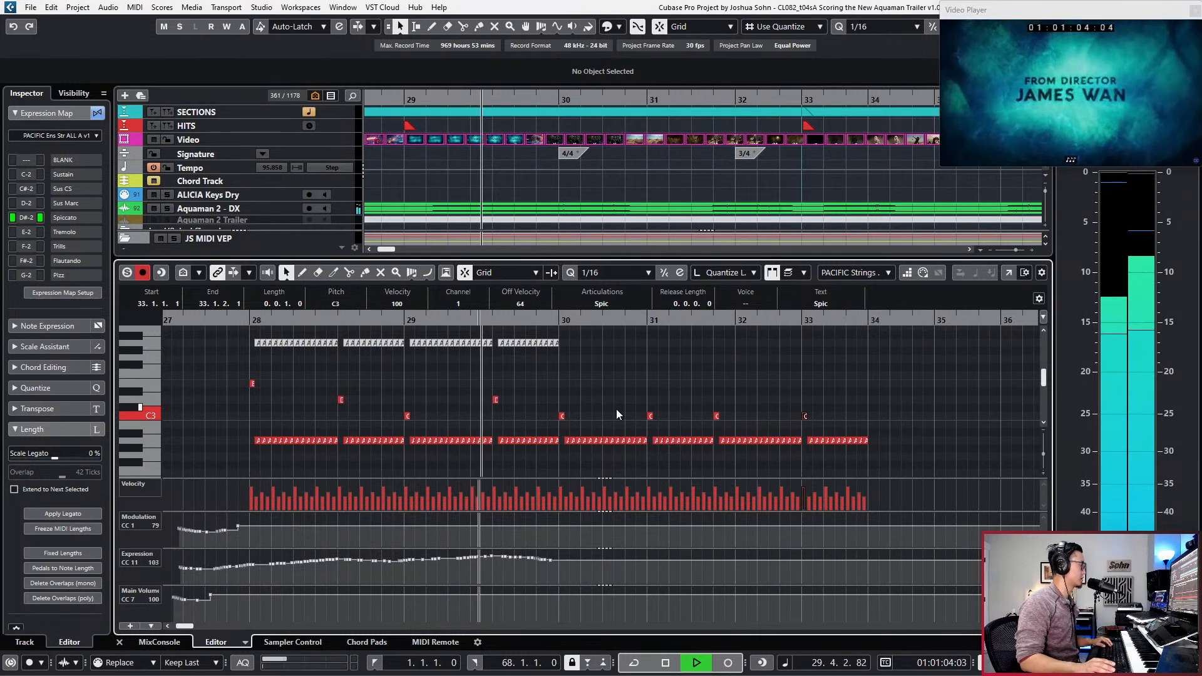
pyautogui.press('g')
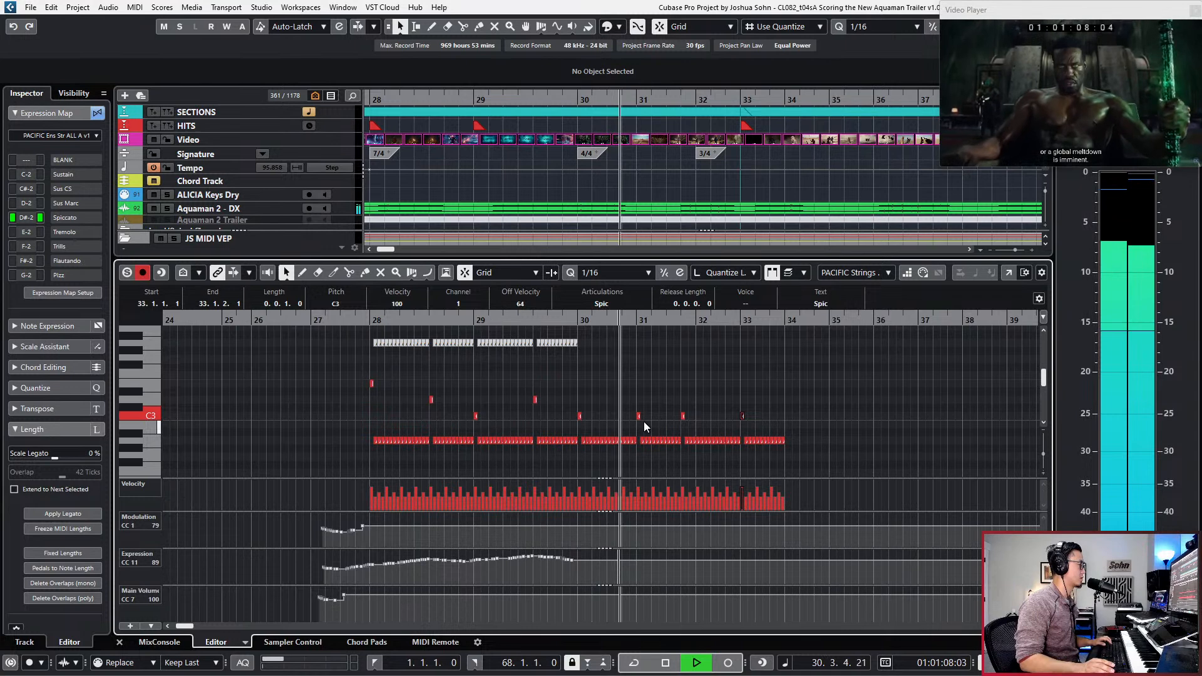
pyautogui.press('space')
pyautogui.press('h')
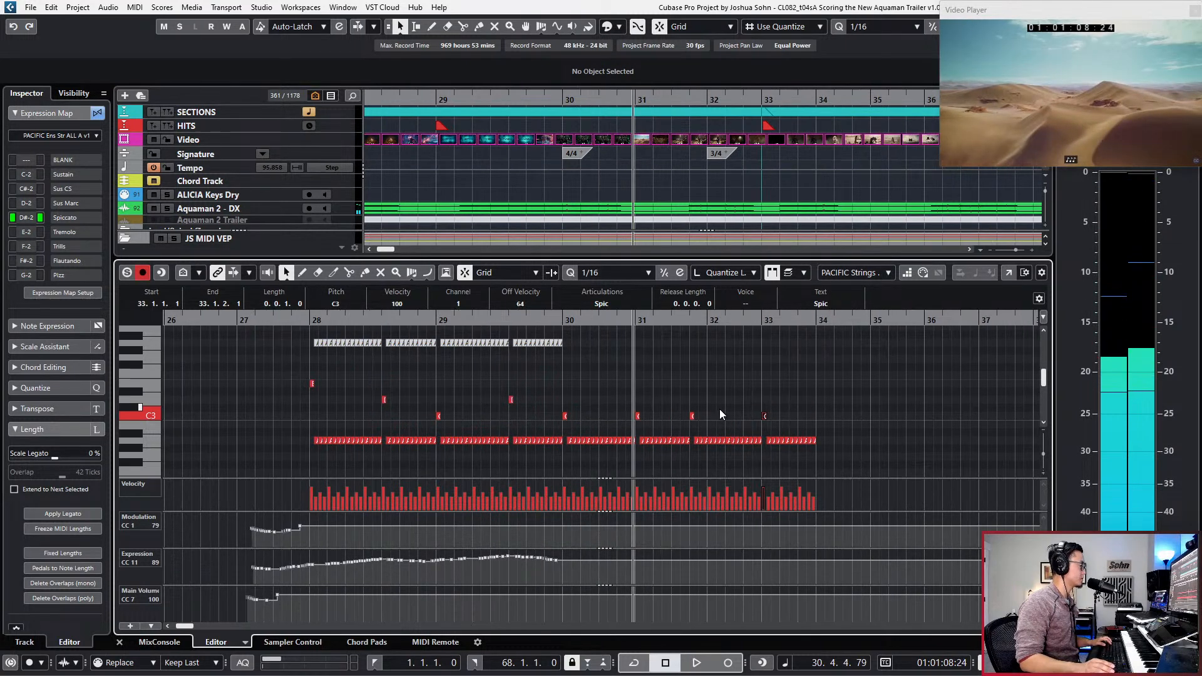
# Step: Delete the copied string notes from bar 31 onward and select the notes of bar 30
pyautogui.moveTo(637, 396); pyautogui.dragTo(839, 446)
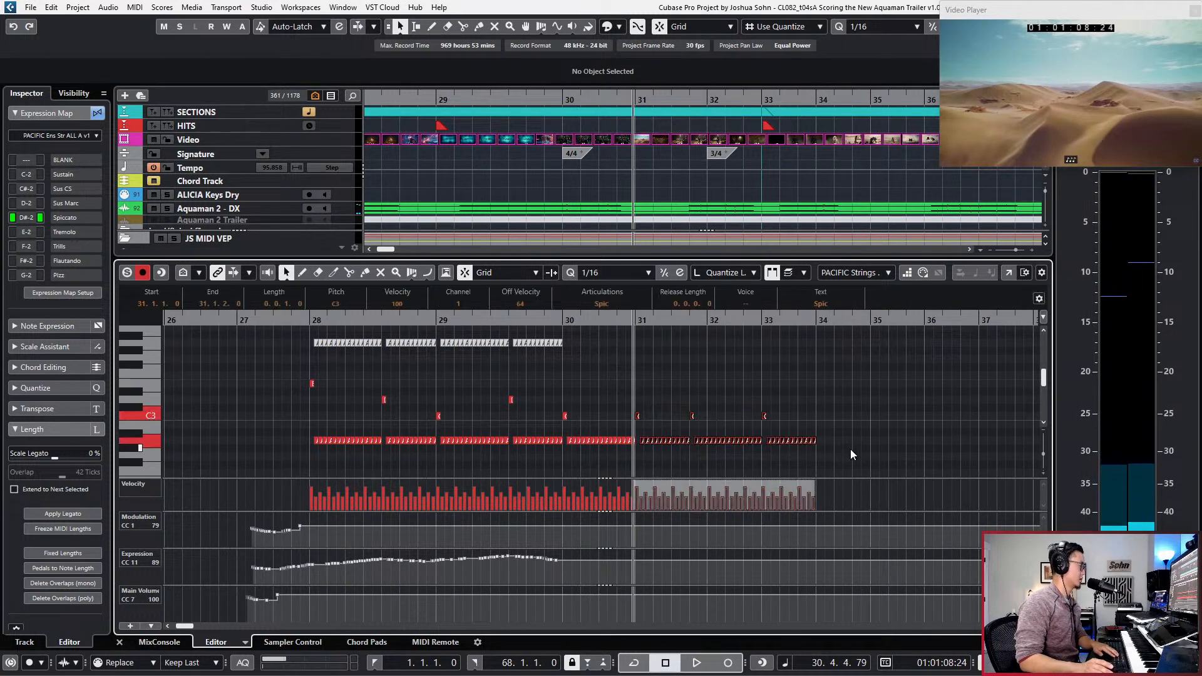
pyautogui.press('Delete')
pyautogui.moveTo(726, 394); pyautogui.dragTo(566, 465)
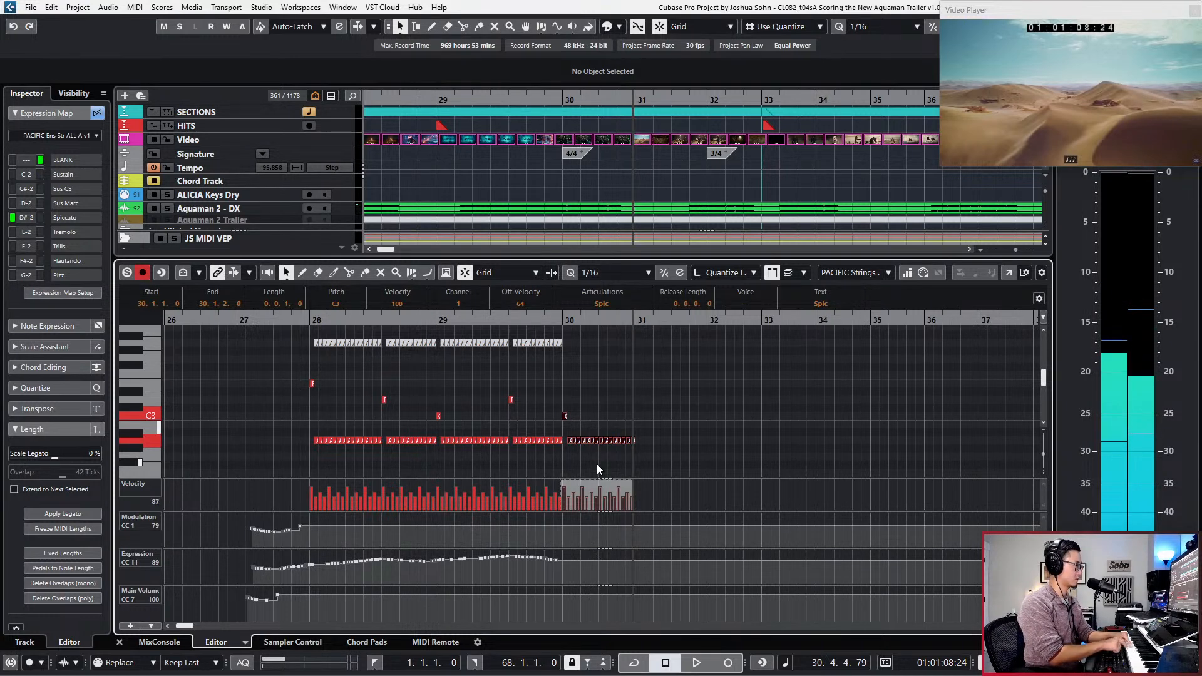
pyautogui.press('space')
# Step: Lower the string note at 30.1.1 to A2 and raise the second half of bar 30 to B2
pyautogui.moveTo(565, 416)
pyautogui.mouseDown()
pyautogui.moveTo(564, 432)
pyautogui.moveTo(682, 460)
pyautogui.mouseUp()
pyautogui.press('Delete')
pyautogui.hotkey('ctrl', 'z')
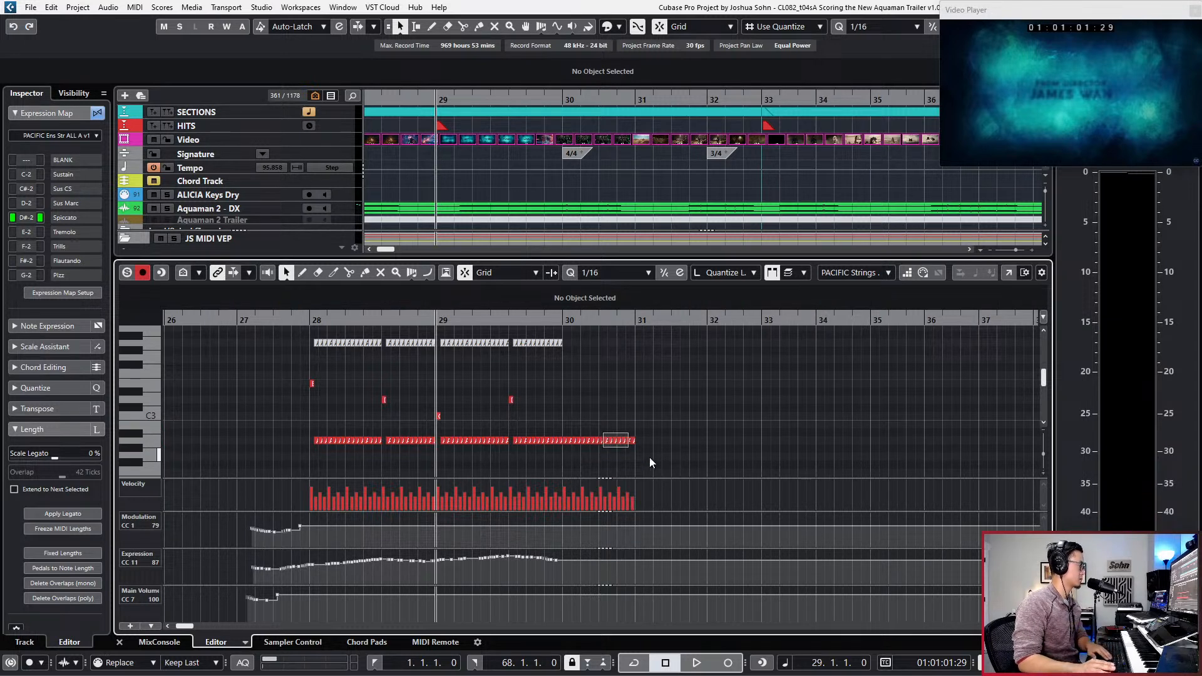
pyautogui.press('l')
pyautogui.press('ctrl+KP_Subtract')
# Step: Duplicate the string notes of bar 30 into bar 31 and raise the first half of bar 31 to C3
pyautogui.moveTo(667, 413); pyautogui.dragTo(569, 462)
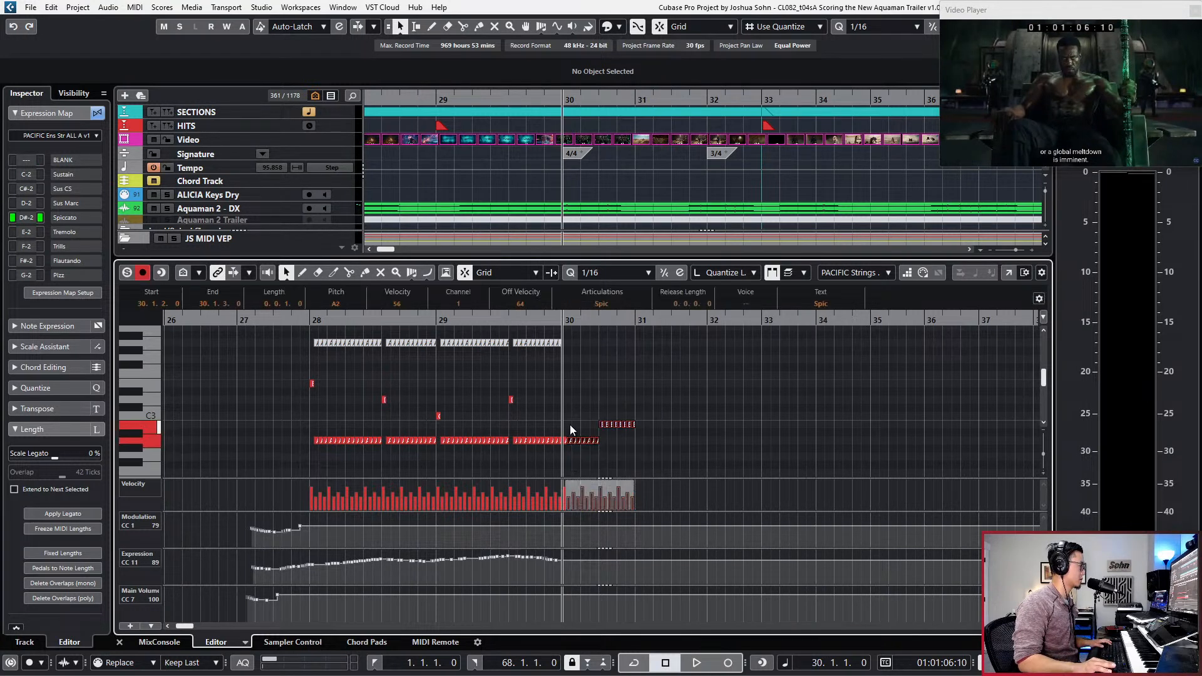
pyautogui.hotkey('alt', 'd')
pyautogui.press('space')
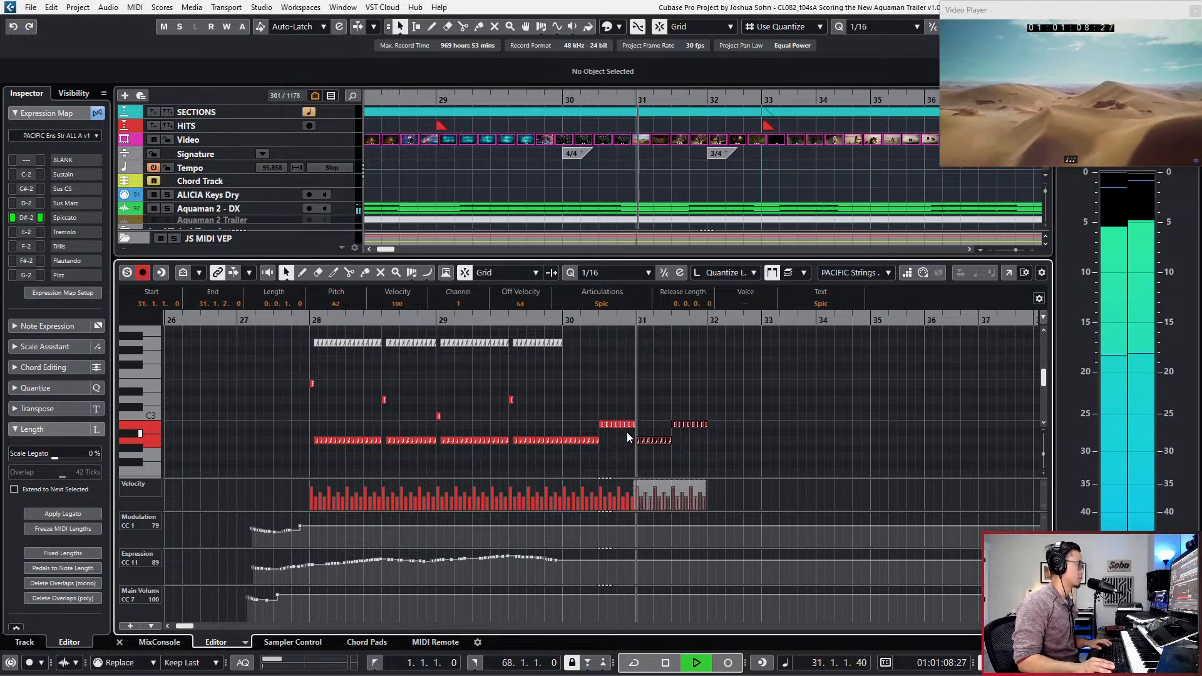
pyautogui.press('space')
pyautogui.press('Up')
pyautogui.press('Up')
pyautogui.press('Up')
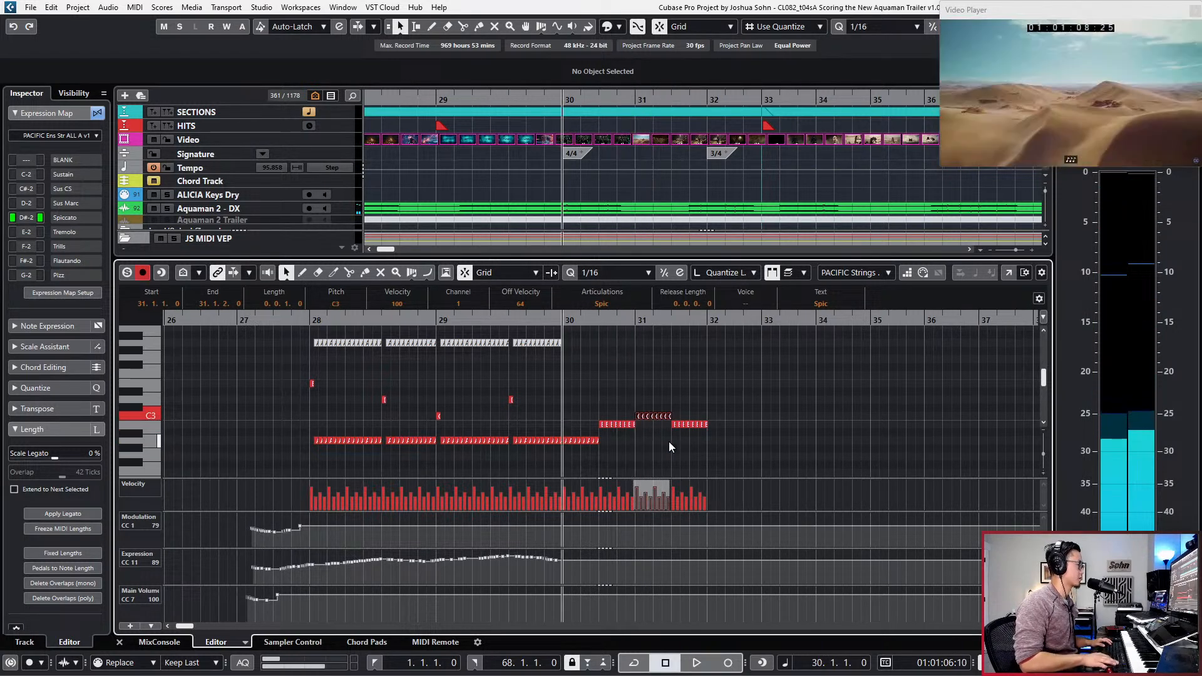
# Step: Raise the string notes in the second half of bar 31 from 31.3.1 to D3
pyautogui.press('space')
pyautogui.moveTo(664, 420); pyautogui.dragTo(739, 438)
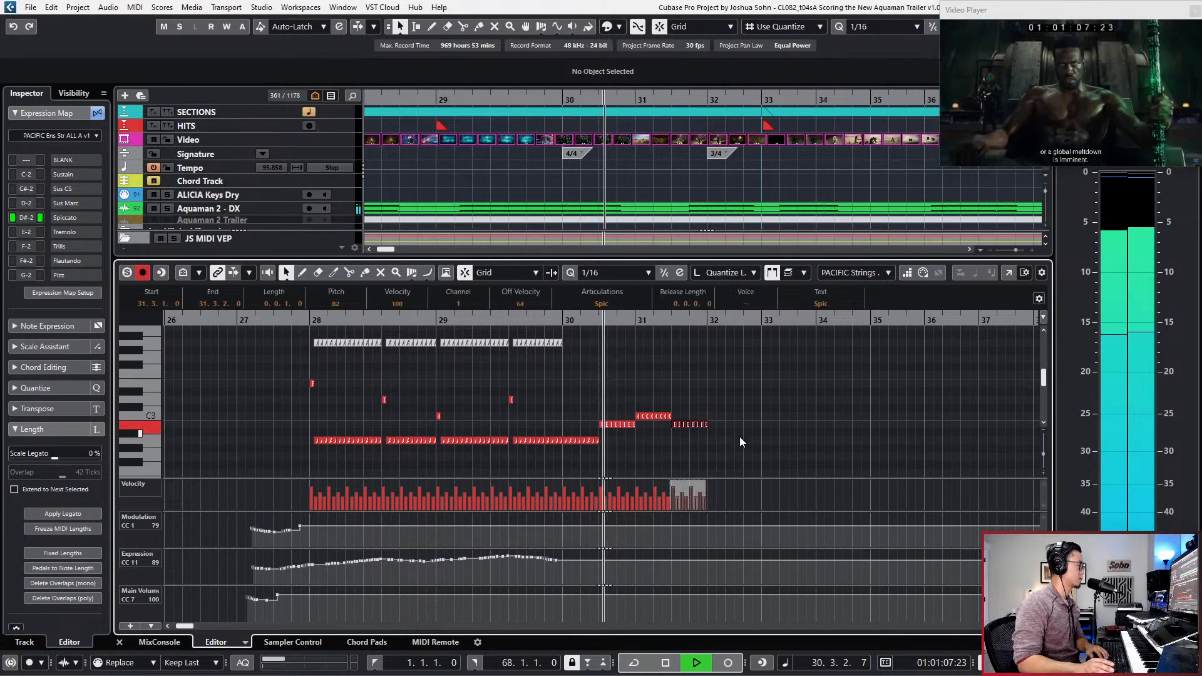
pyautogui.press('space')
pyautogui.press('Up')
pyautogui.press('Up')
pyautogui.press('Up')
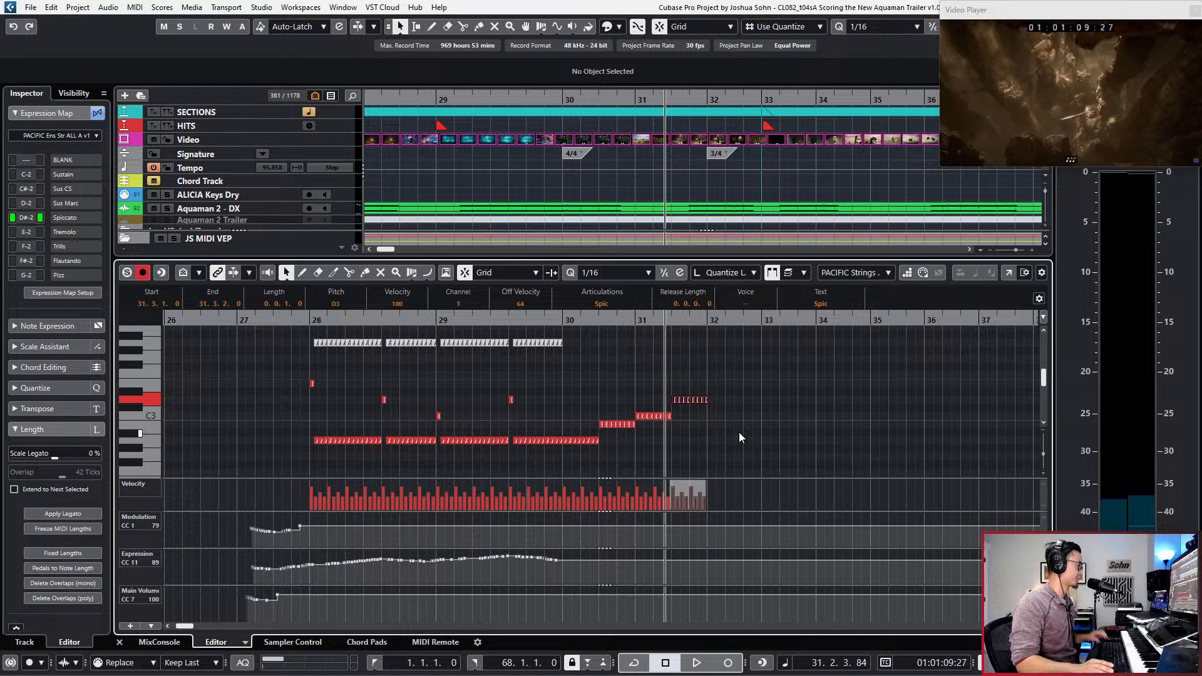
# Step: Select the rising string notes of bars 30 and 31 and play them back
pyautogui.scroll(1, 739, 432)
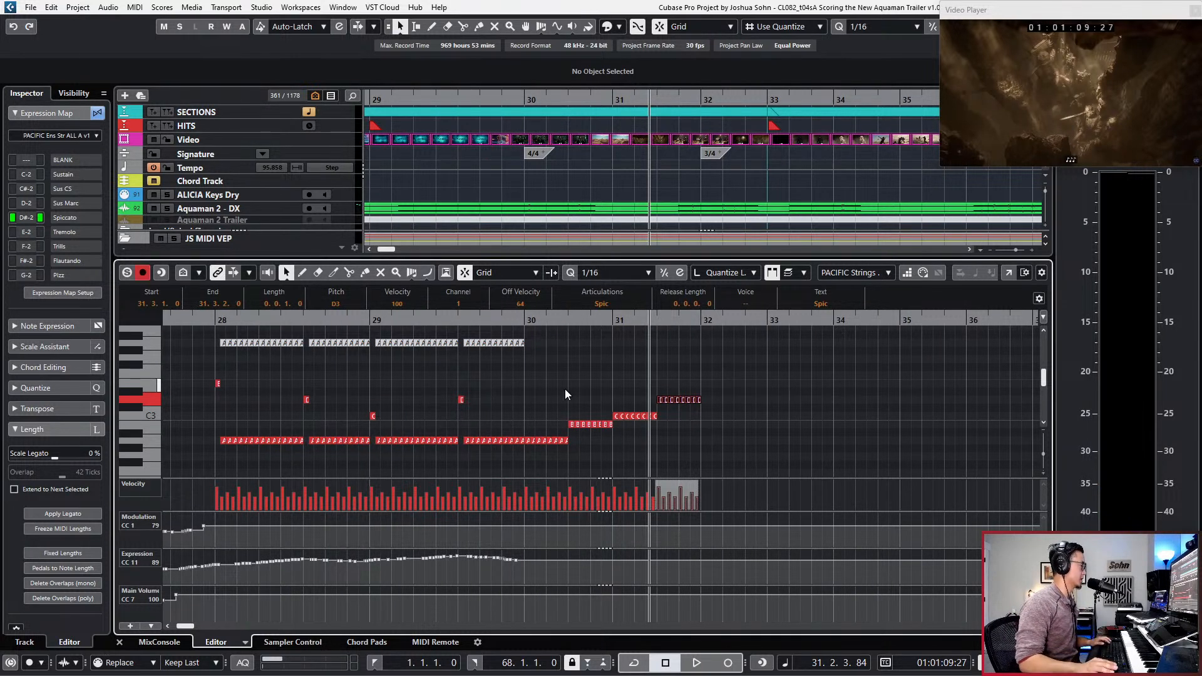
pyautogui.moveTo(526, 385); pyautogui.dragTo(739, 457)
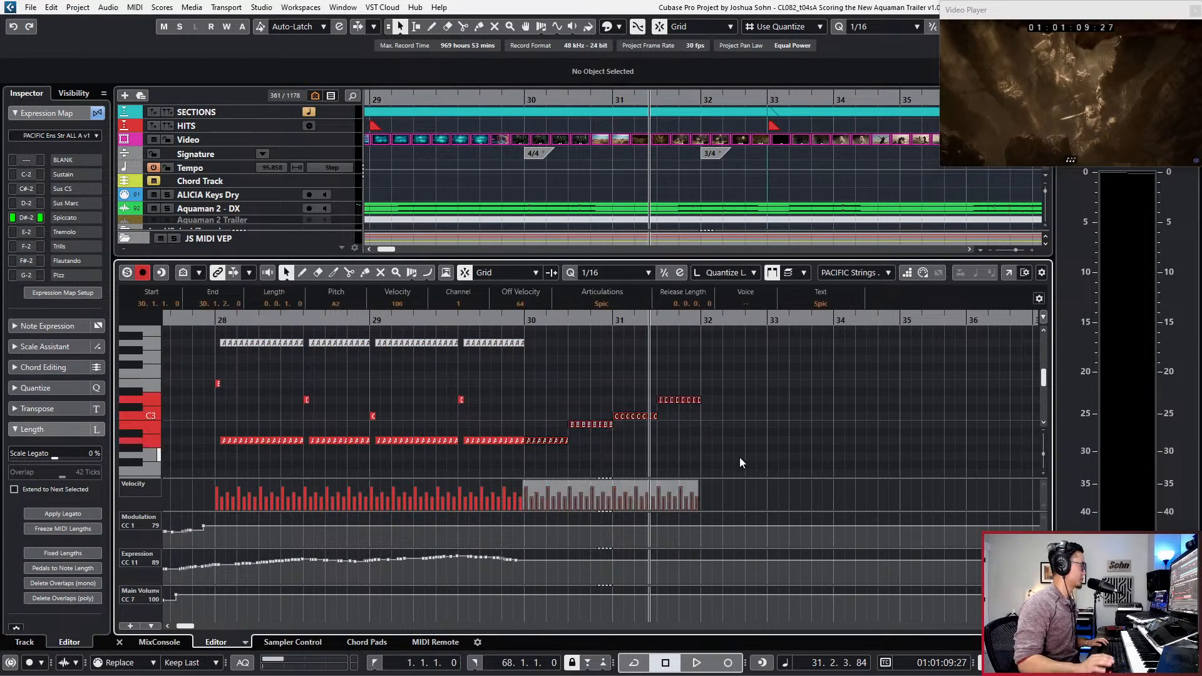
pyautogui.press('space')
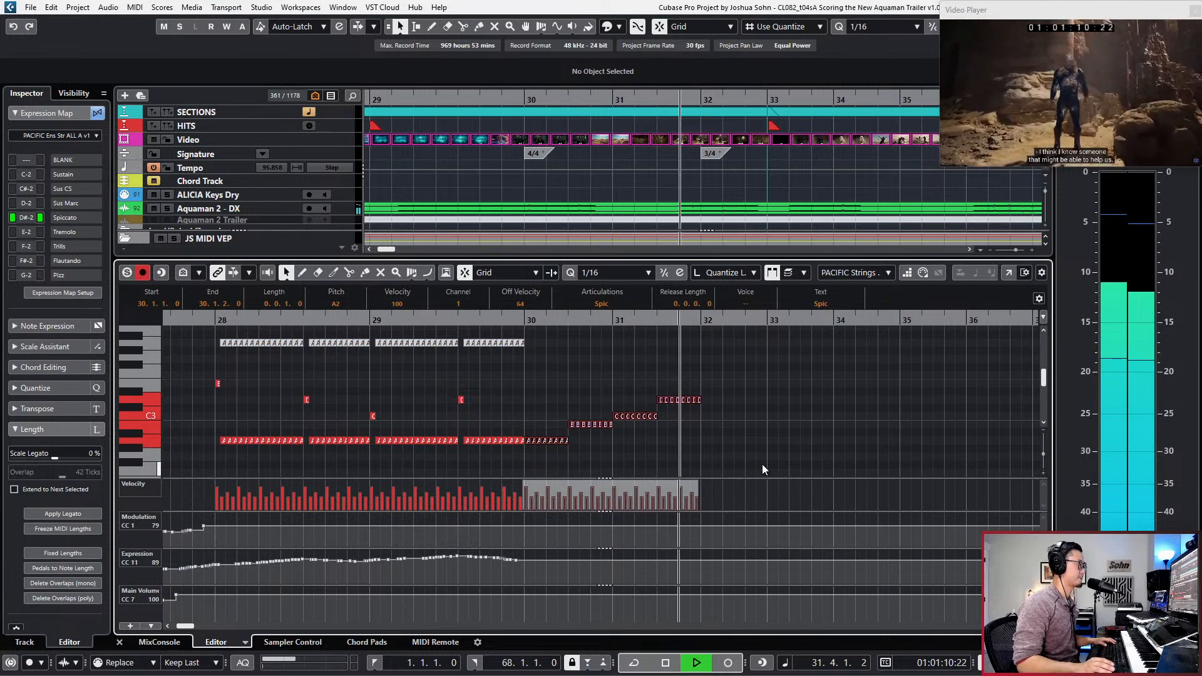
# Step: Duplicate the D3 string notes from 31.3.1 to fill the 3/4 bar 32 and play that bar back
pyautogui.click(662, 400)
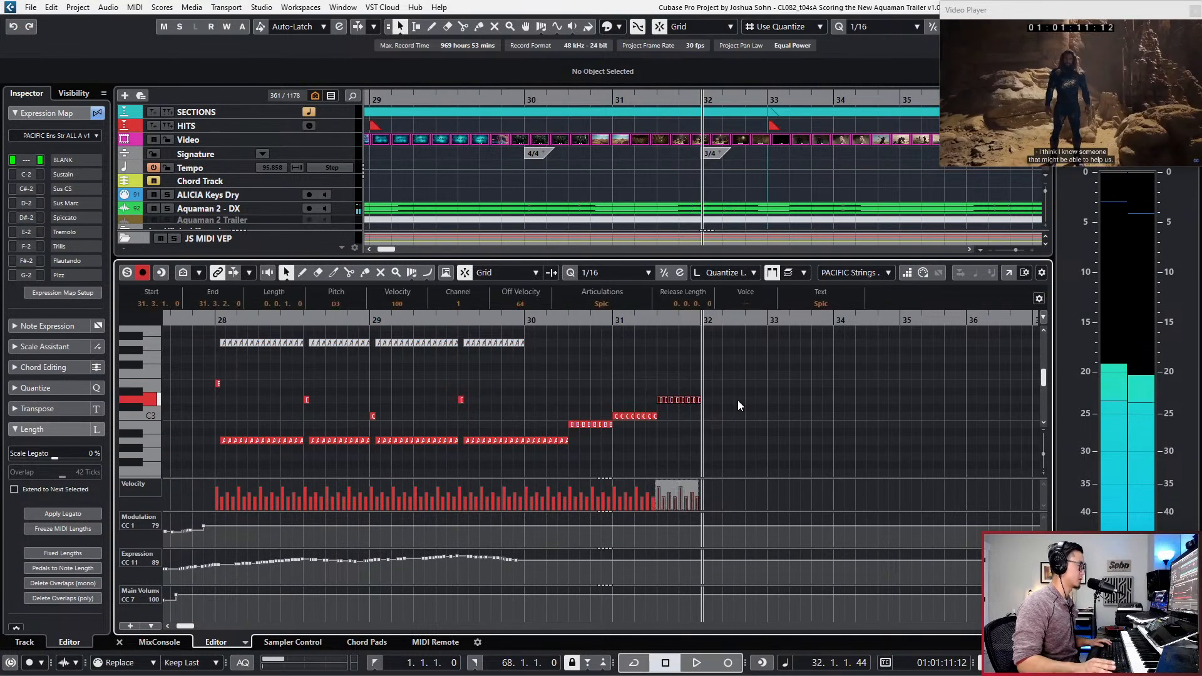
pyautogui.hotkey('ctrl', 'd')
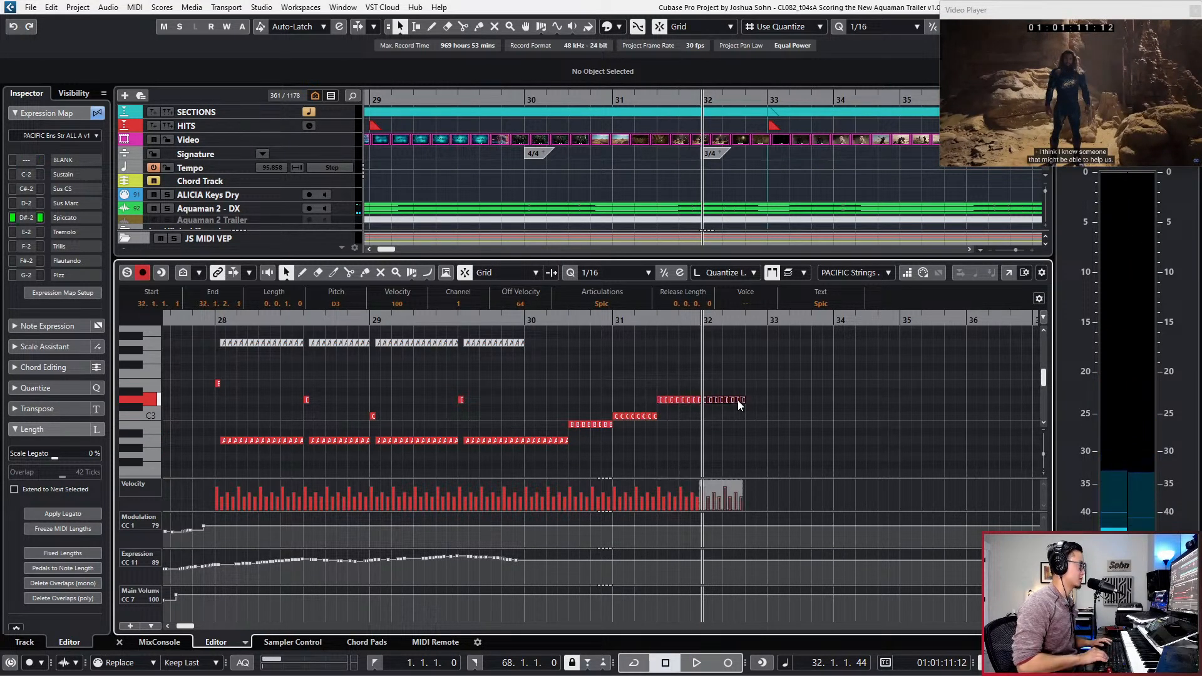
pyautogui.moveTo(754, 374); pyautogui.dragTo(726, 411)
pyautogui.hotkey('ctrl', 'd')
pyautogui.scroll(2, 765, 395)
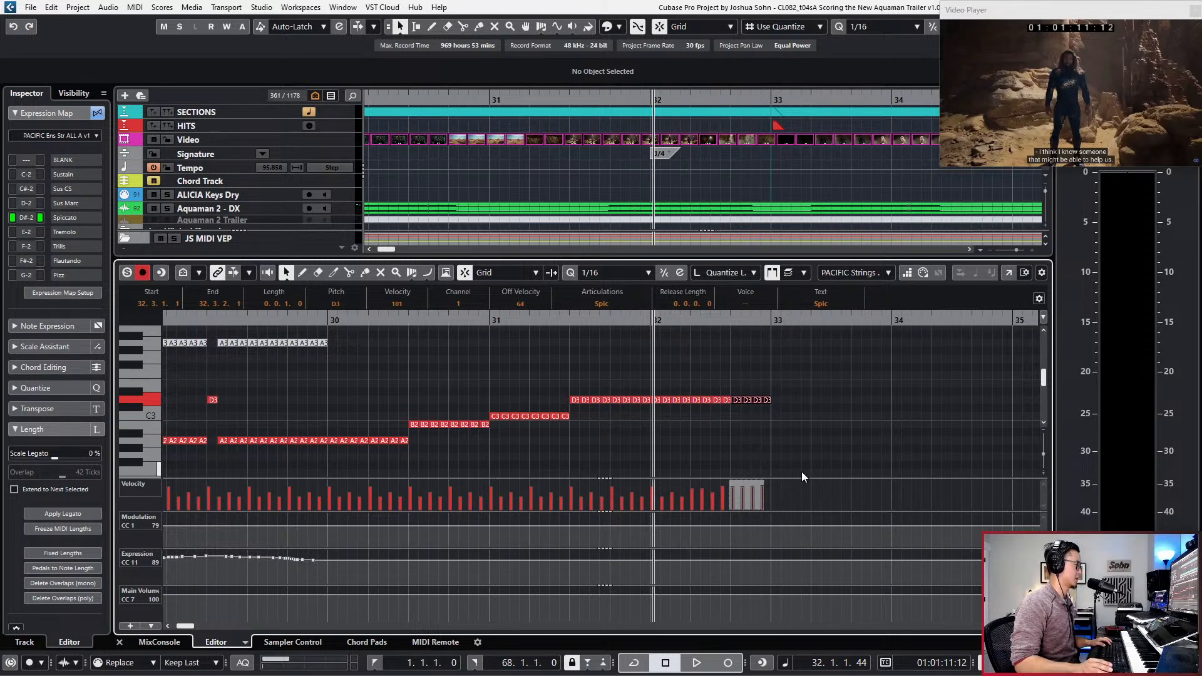
pyautogui.press('space')
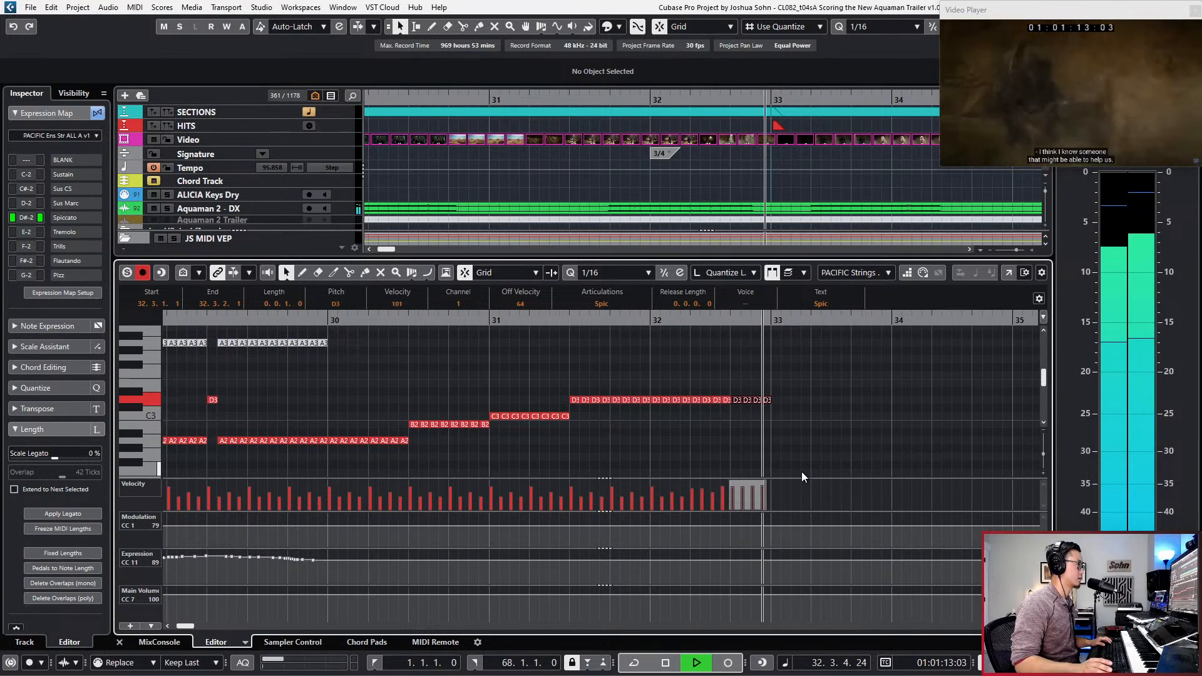
pyautogui.press('space')
# Step: Raise all string notes of bar 32 to E3 and play the rising line back from bar 30
pyautogui.moveTo(656, 385); pyautogui.dragTo(824, 422)
pyautogui.press('Up')
pyautogui.press('Up')
pyautogui.press('Down')
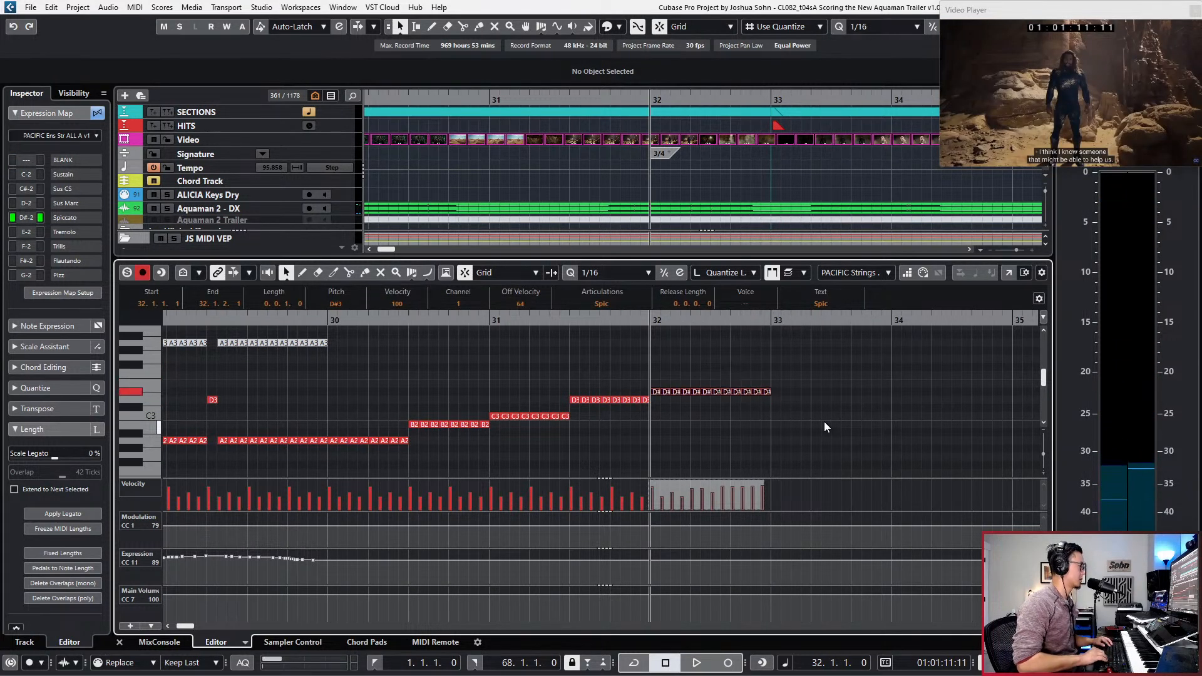
pyautogui.press('KP_Subtract')
pyautogui.press('Up')
pyautogui.press('KP_Subtract')
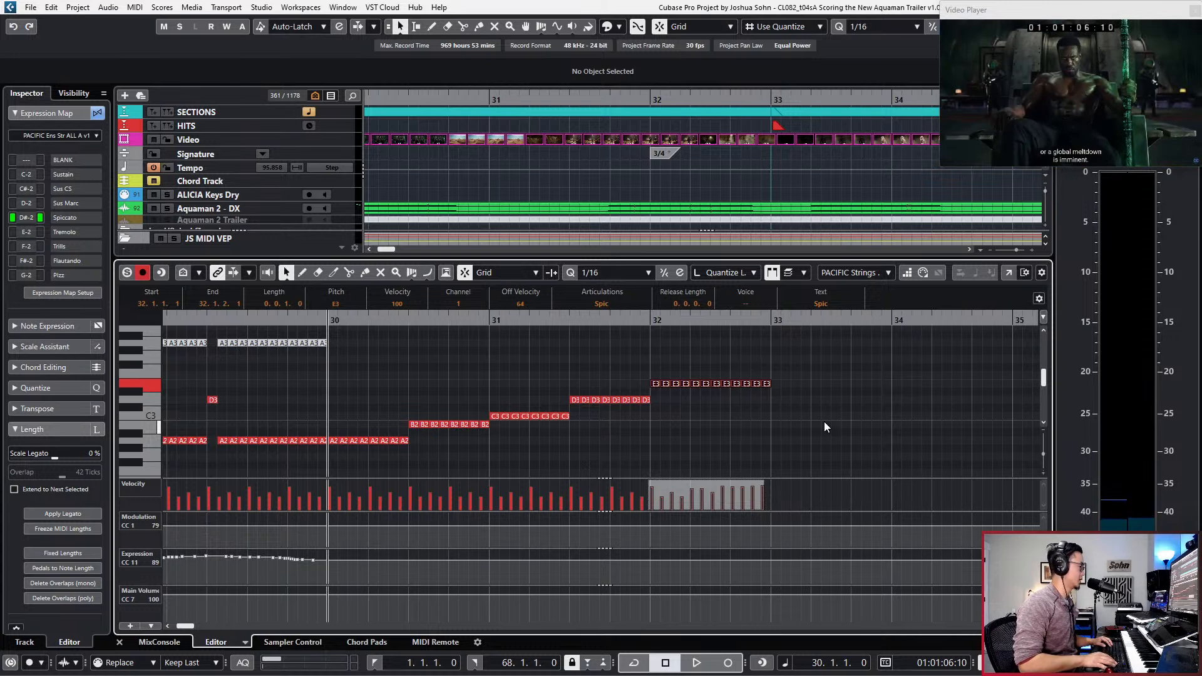
pyautogui.press('space')
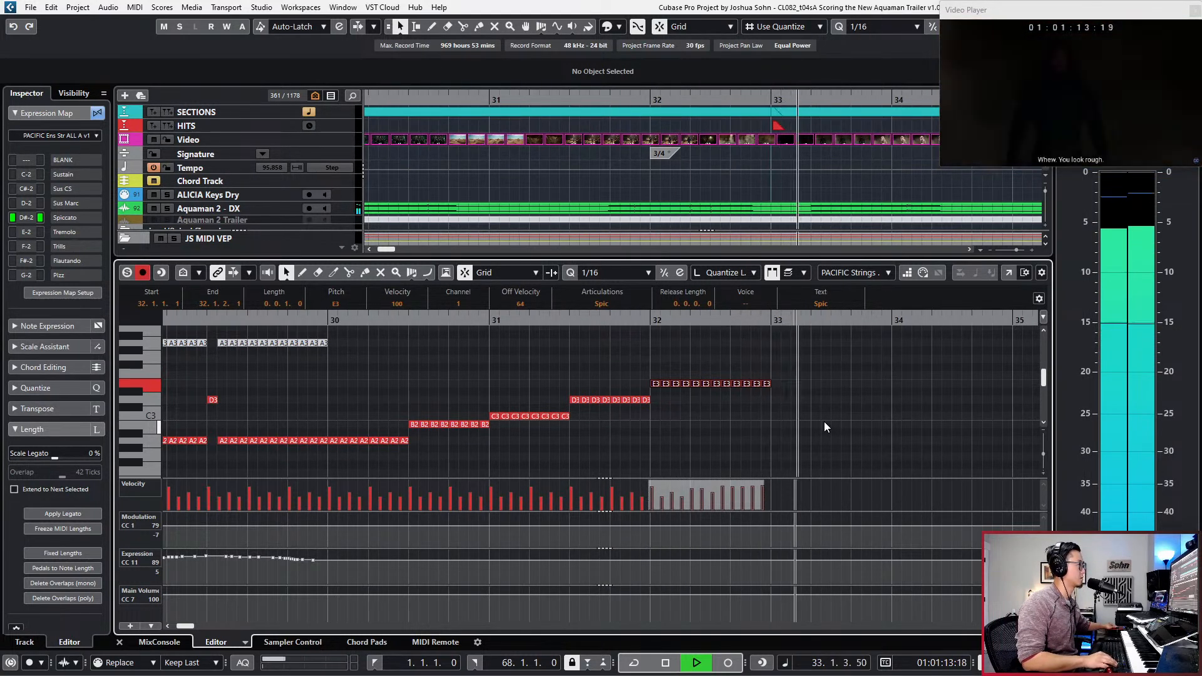
pyautogui.press('space')
# Step: Record Expression (CC 11) automation for the strings from the end of bar 29 through bar 32 during playback
pyautogui.press('KP_Subtract')
pyautogui.press('KP_Subtract')
pyautogui.press('KP_Subtract')
pyautogui.press('KP_Subtract')
pyautogui.press('KP_Subtract')
pyautogui.press('space')
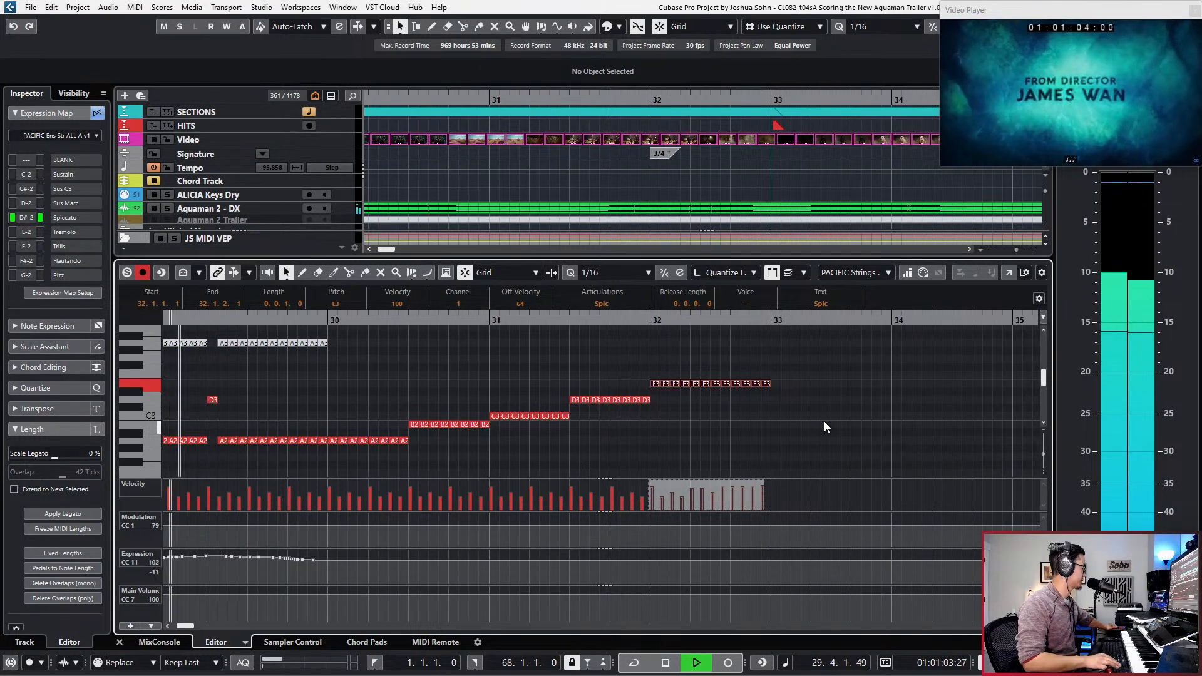
pyautogui.press('KP_Multiply')
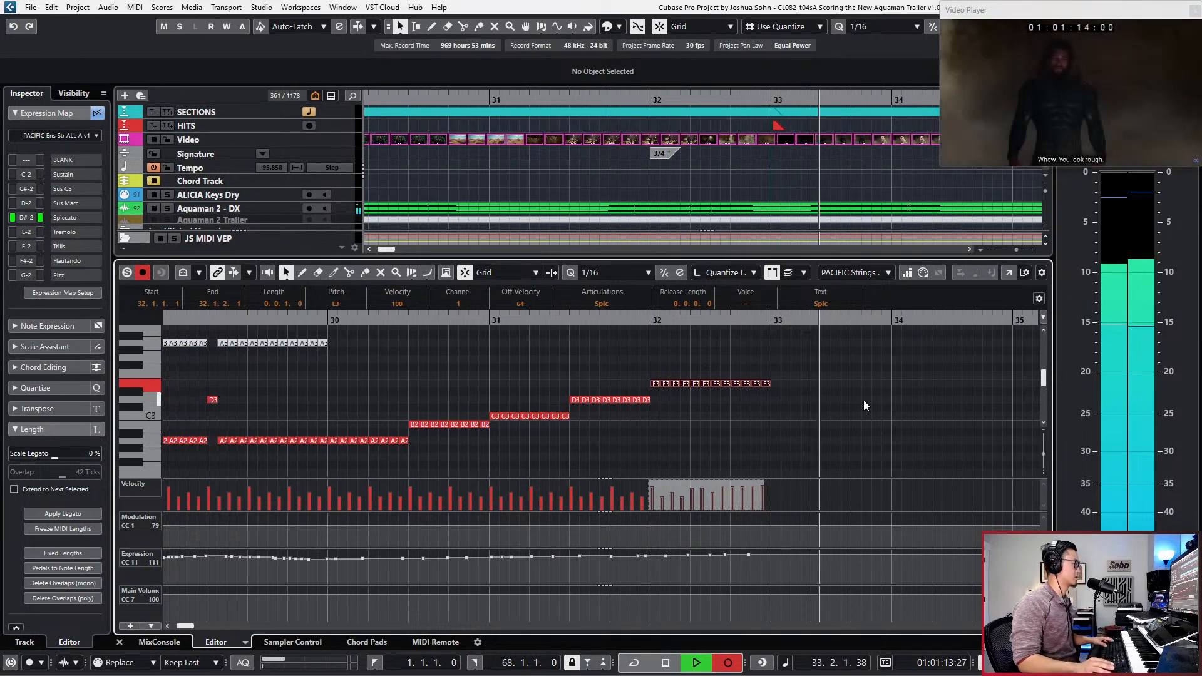
pyautogui.press('space')
# Step: Reshape the velocities of the middle E3 notes in bar 32 into a gradual rise while playing the bar
pyautogui.scroll(3, 833, 413)
pyautogui.click(662, 445)
pyautogui.click(632, 492)
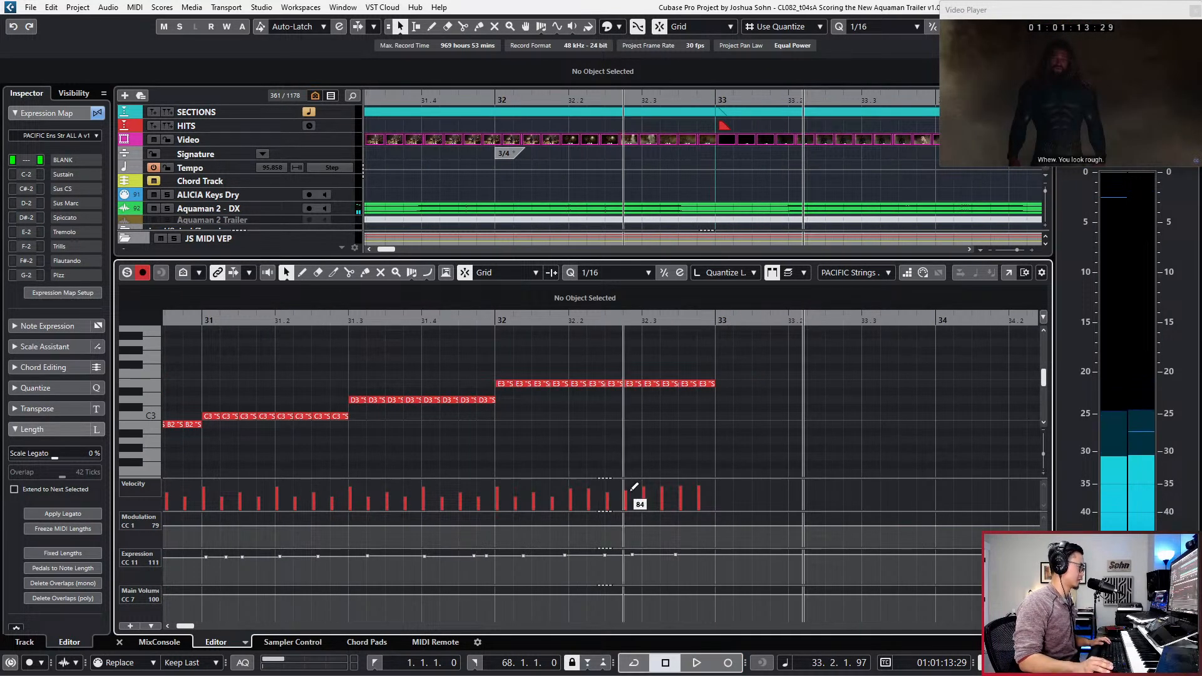
pyautogui.press('KP_Subtract')
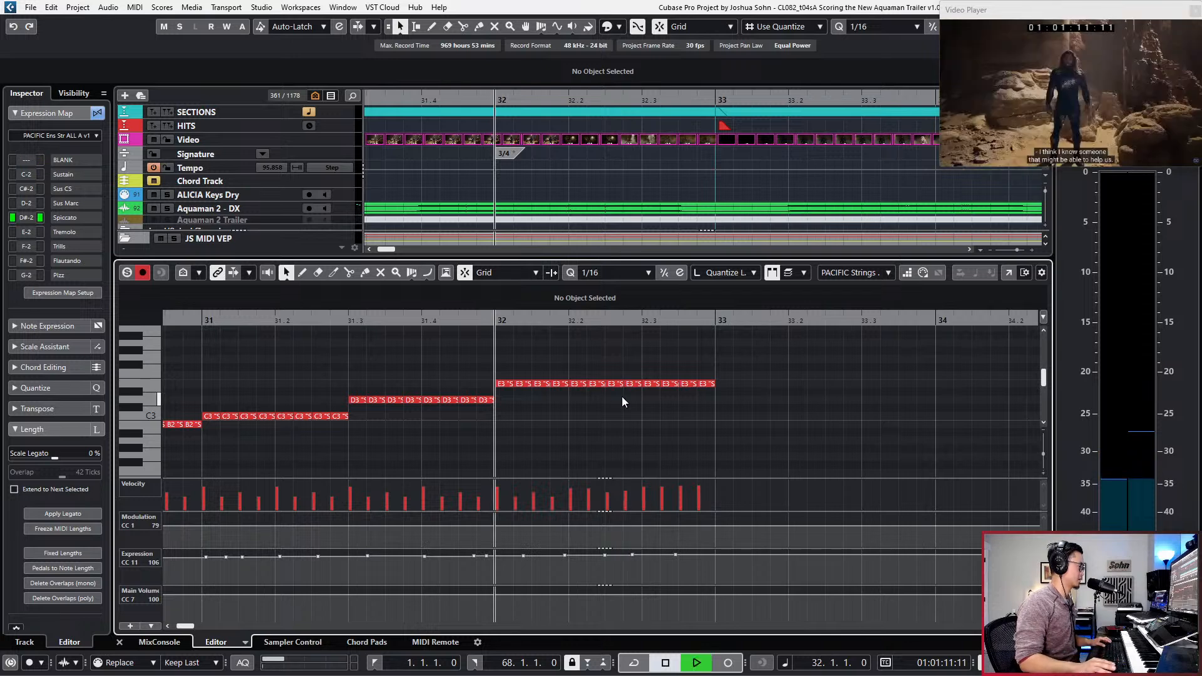
pyautogui.moveTo(644, 488); pyautogui.dragTo(607, 480)
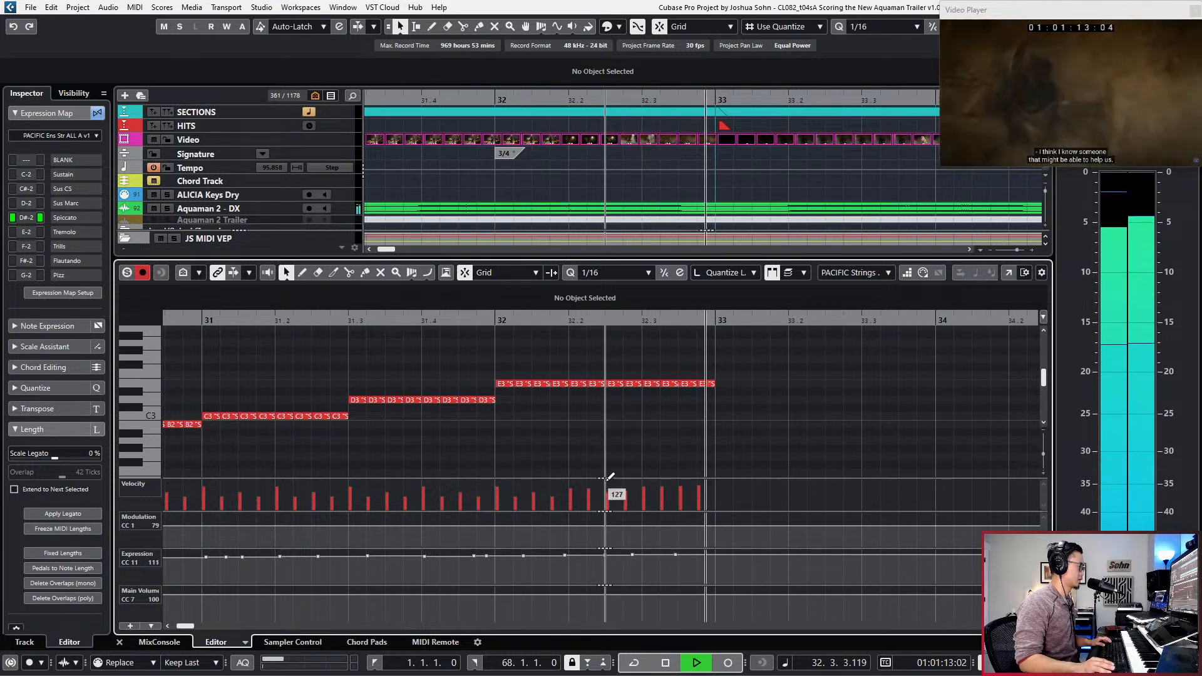
pyautogui.press('space')
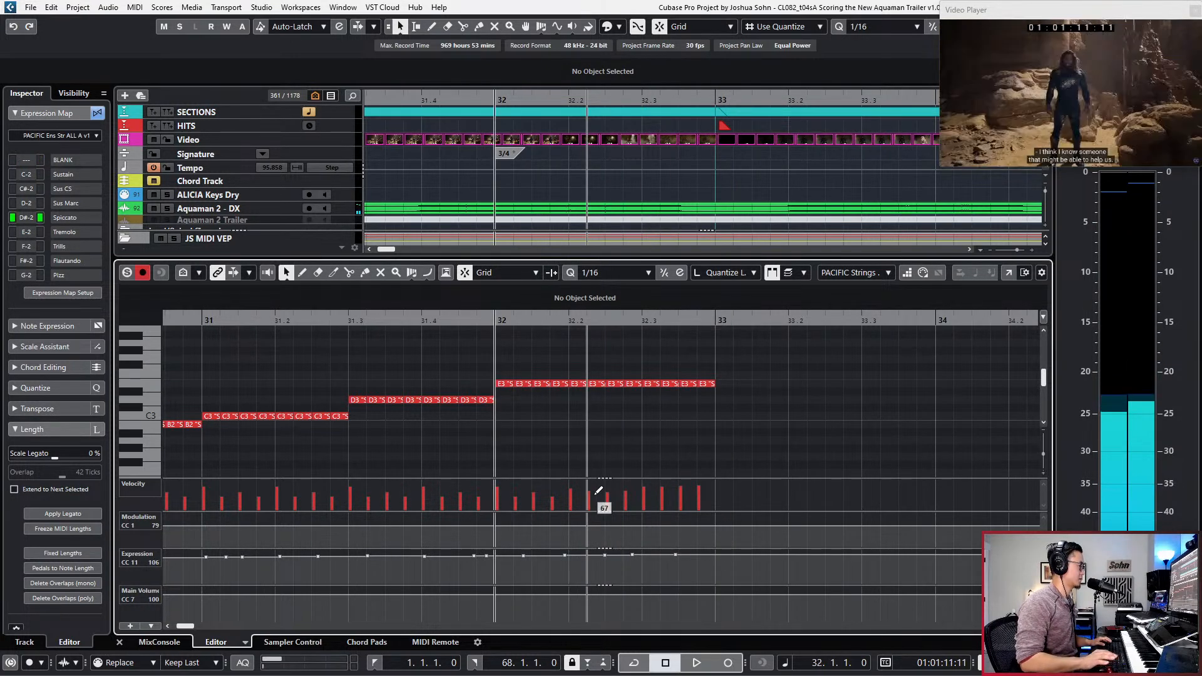
# Step: Raise the velocities of the last E3 notes in bar 32, with the final note at 32.3.4 set to 127
pyautogui.click(706, 384)
pyautogui.press('space')
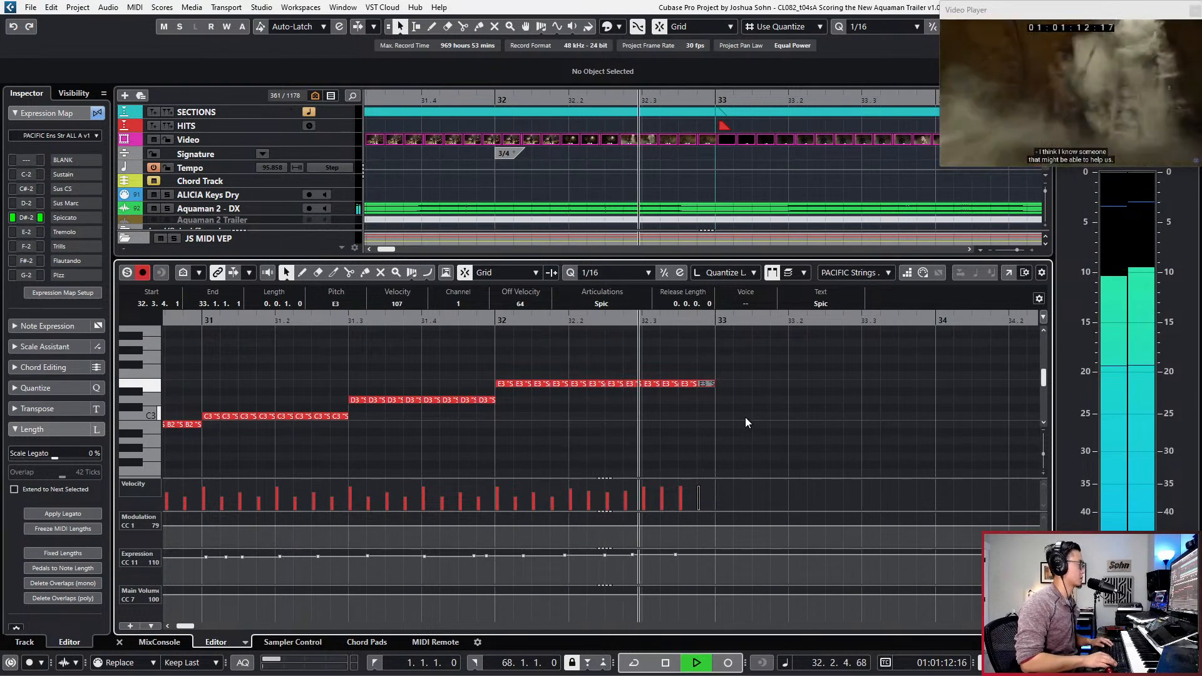
pyautogui.moveTo(671, 487); pyautogui.dragTo(707, 477)
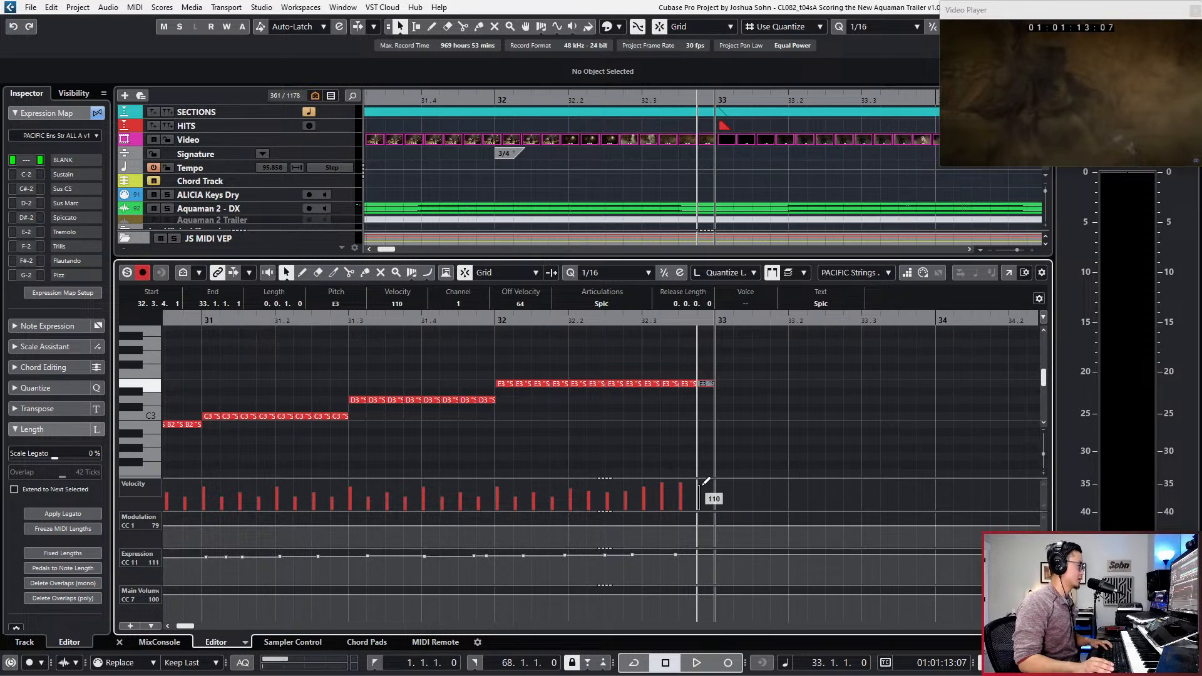
pyautogui.moveTo(706, 480); pyautogui.dragTo(707, 476)
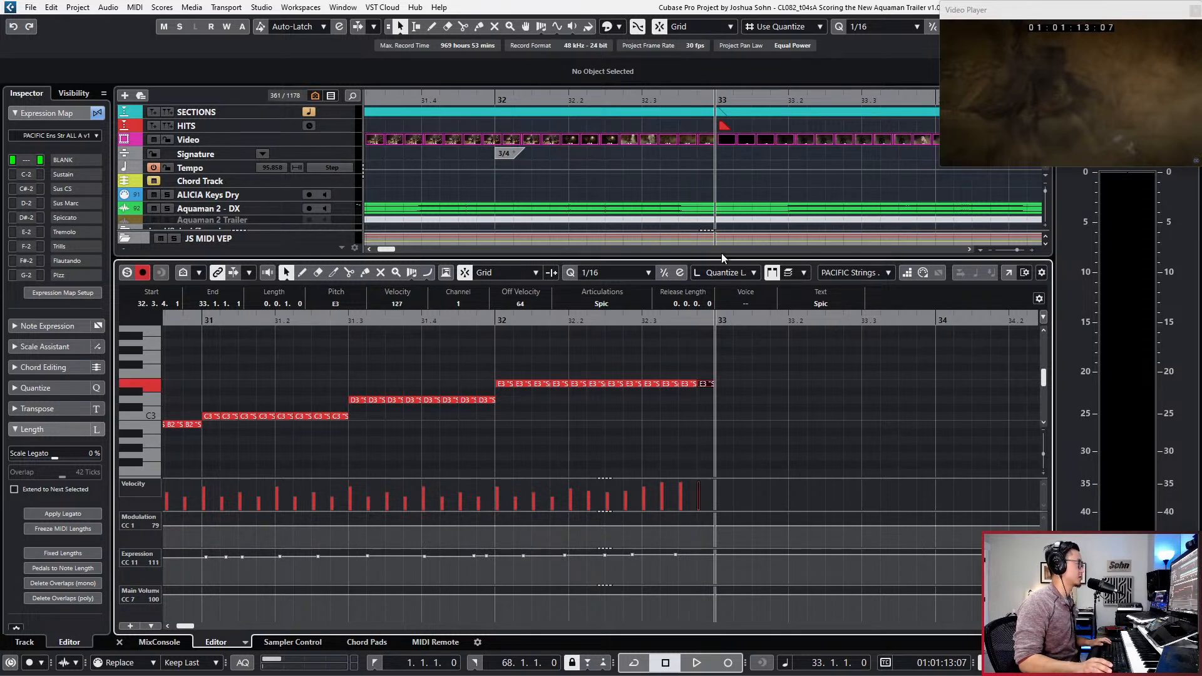
# Step: Set the project snap type to Events and time-warp the tempo grid so 32.3.4 lands on the hit marker near bar 33
pyautogui.click(700, 26)
pyautogui.click(692, 66)
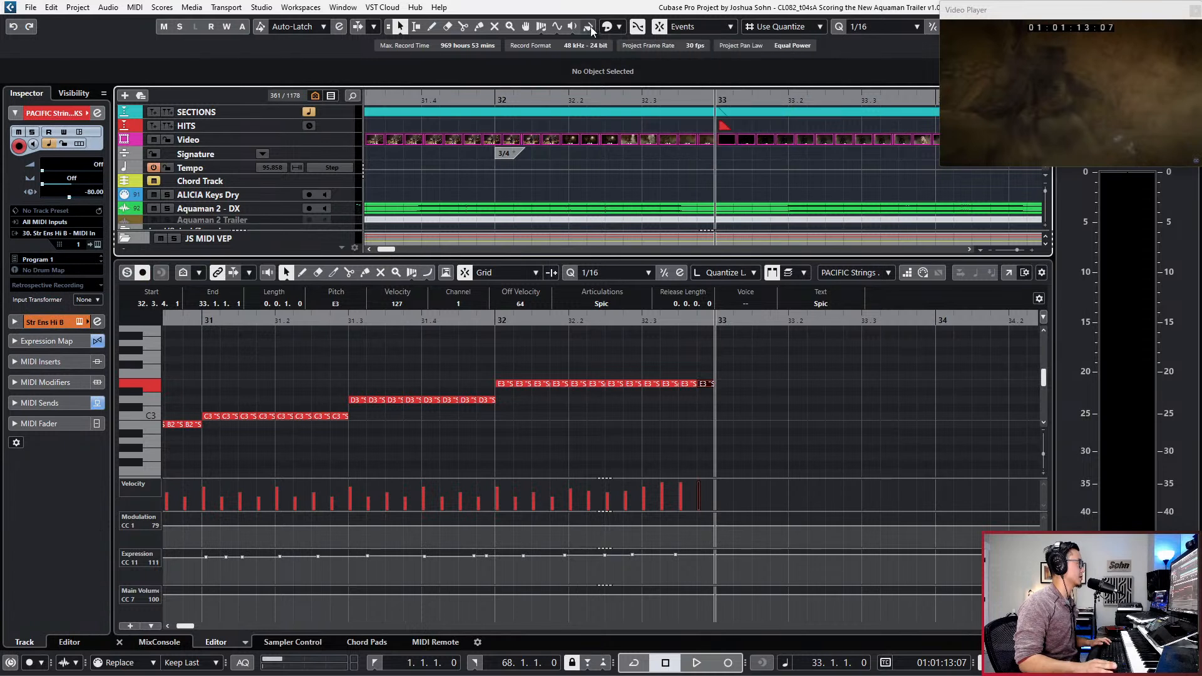
pyautogui.click(540, 28)
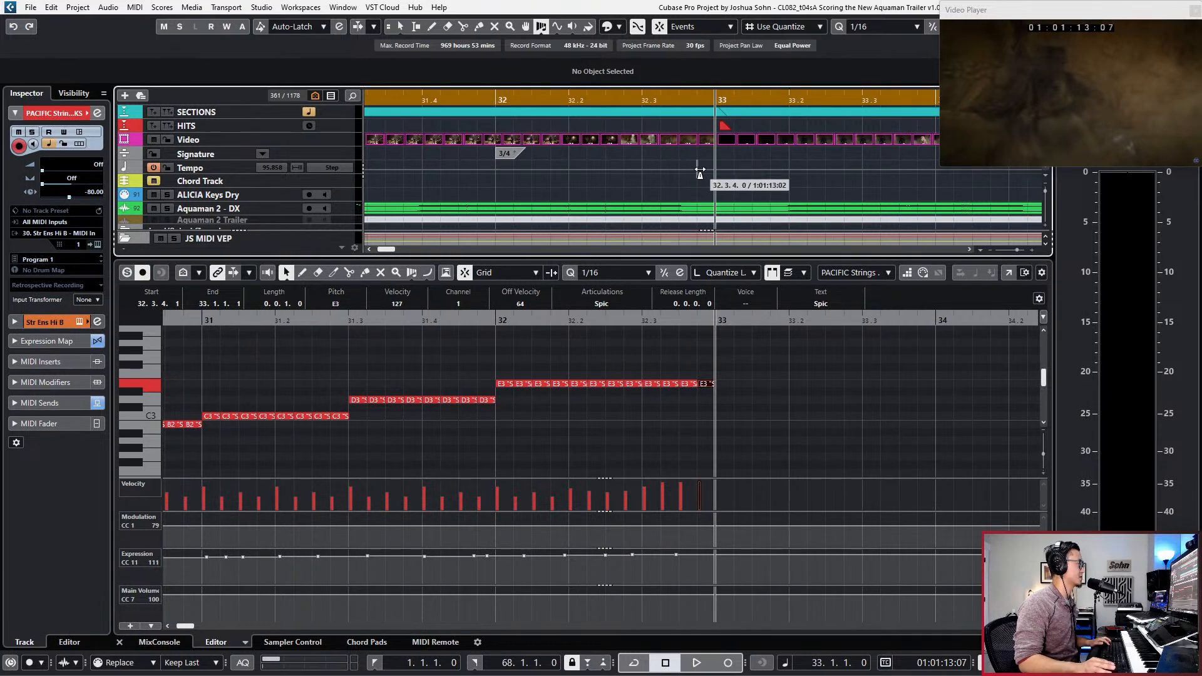
pyautogui.moveTo(713, 169); pyautogui.dragTo(722, 170)
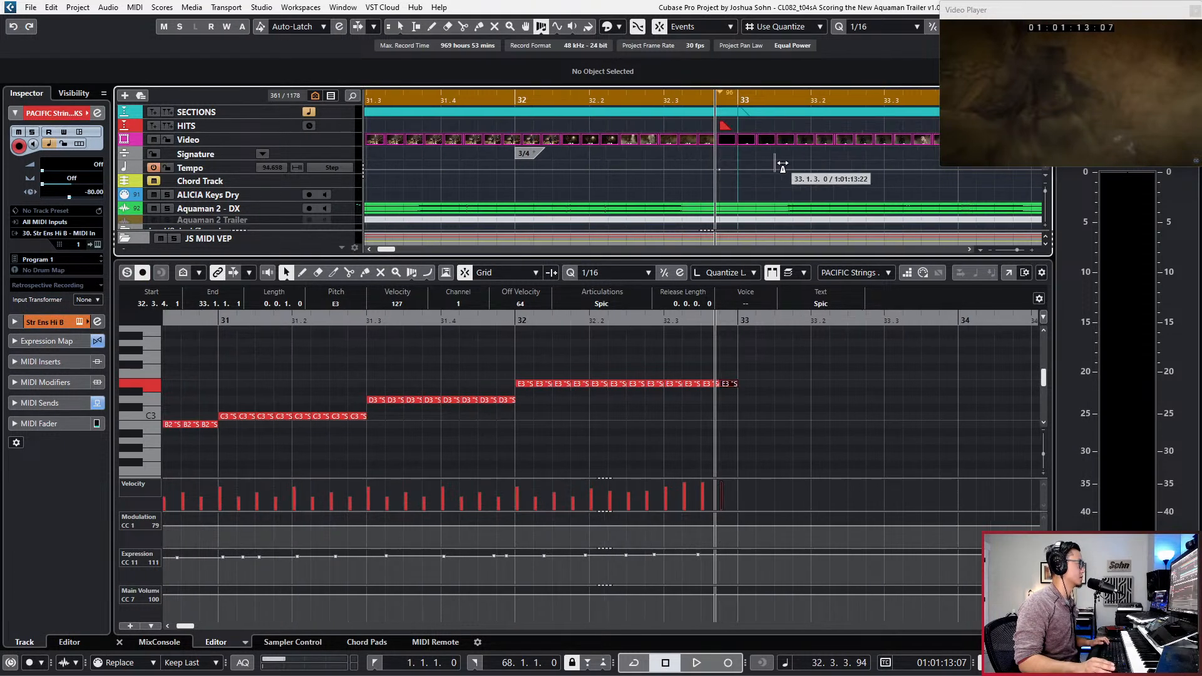
pyautogui.press('1')
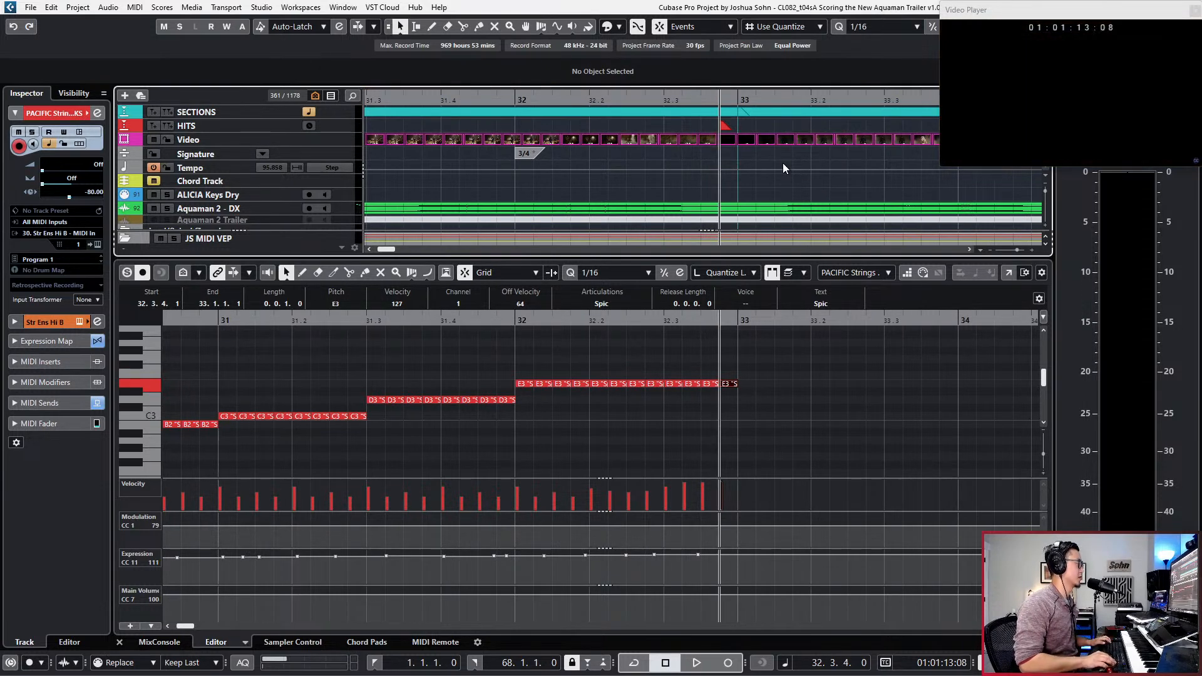
# Step: Play back the rising string line of bars 31 and 32 against the picture with the warped tempo
pyautogui.press('space')
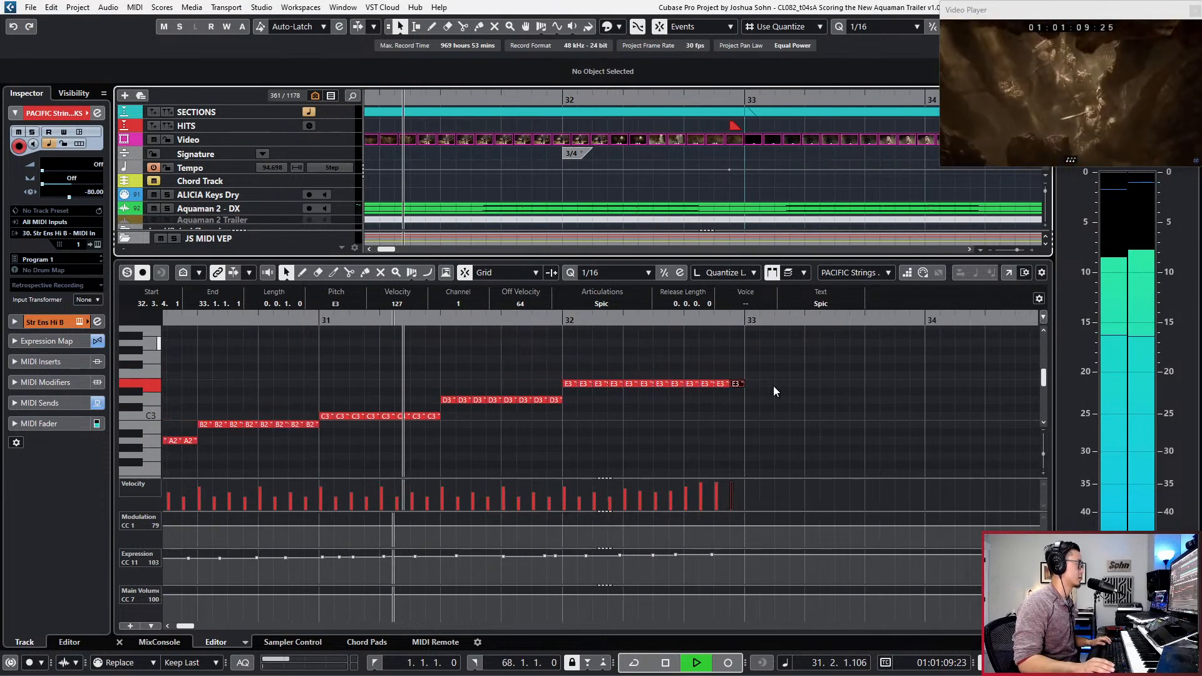
pyautogui.scroll(-3, 772, 386)
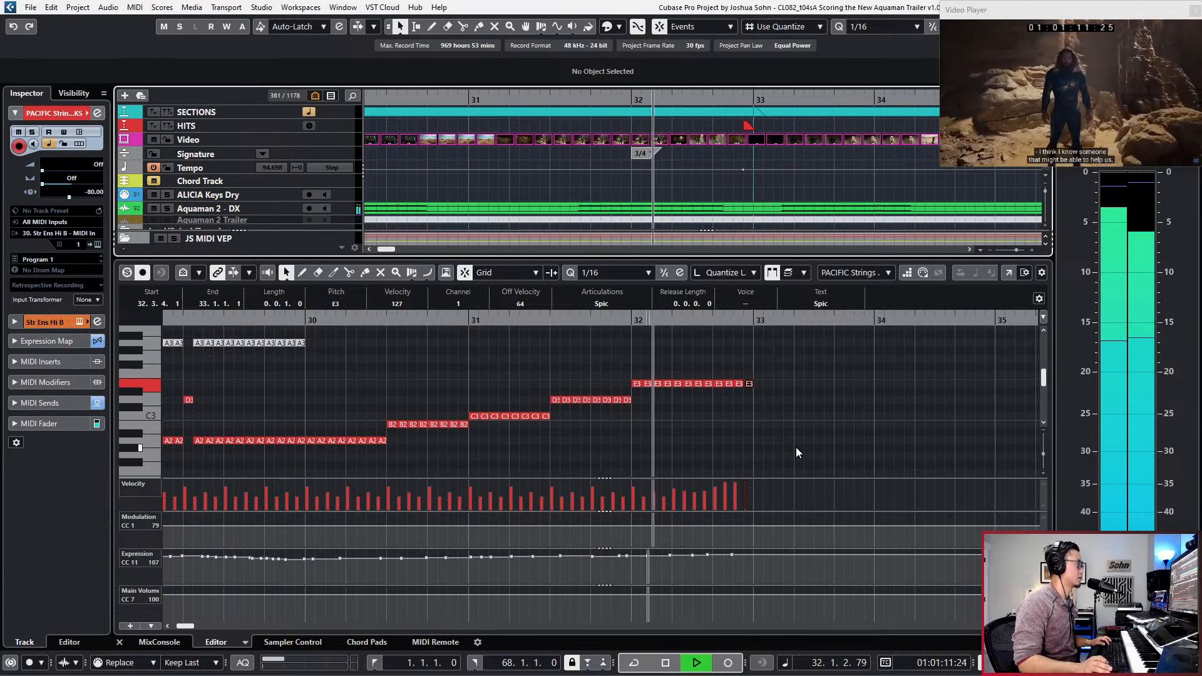
pyautogui.press('space')
pyautogui.press('g')
pyautogui.hotkey('shift', 'b')
pyautogui.hotkey('shift', 'b')
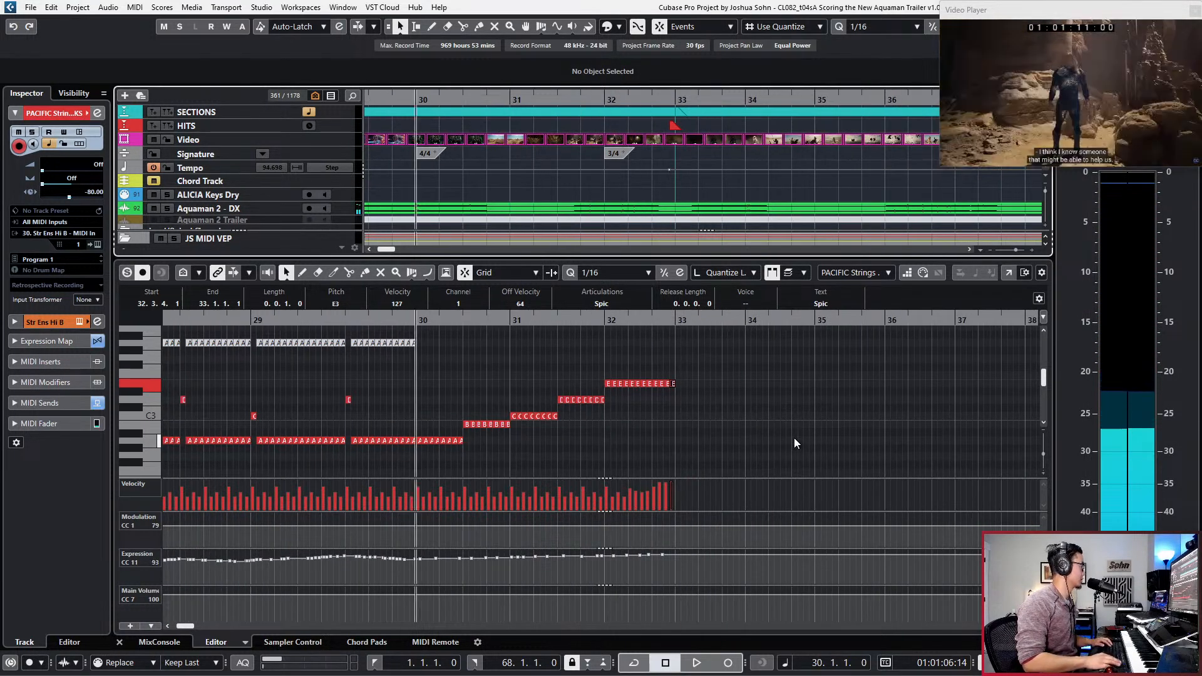
# Step: Play the whole string passage from bar 28 past the hit near bar 33
pyautogui.hscroll(-3, 771, 385)
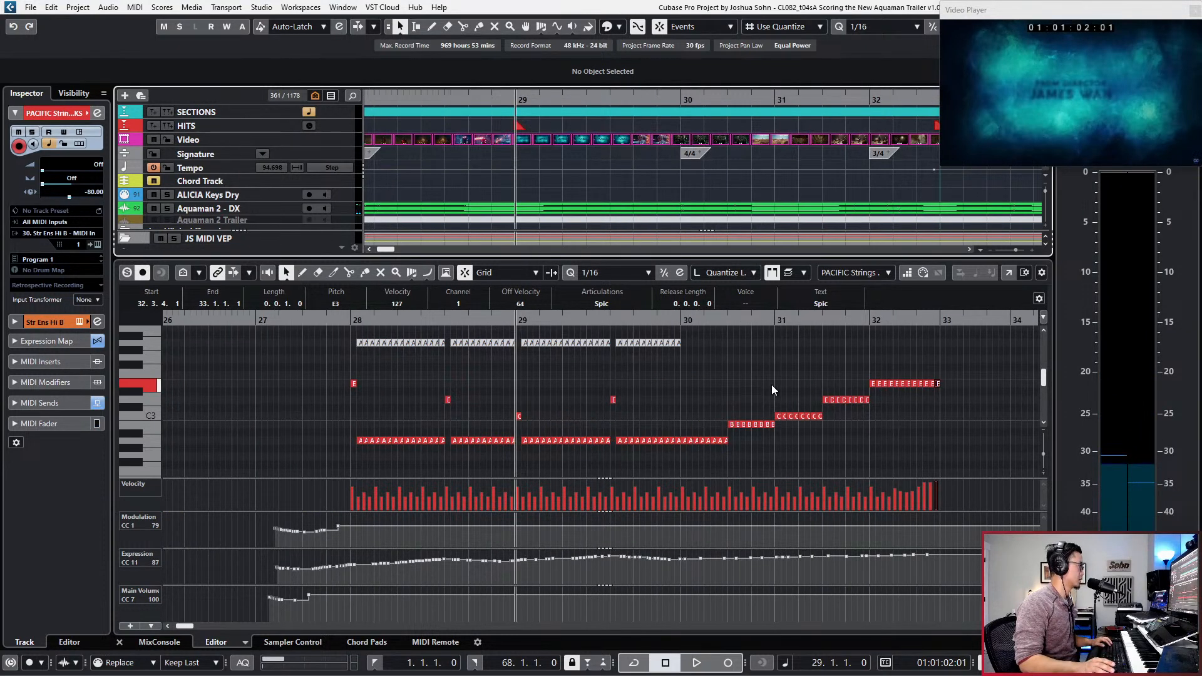
pyautogui.press('KP_Subtract')
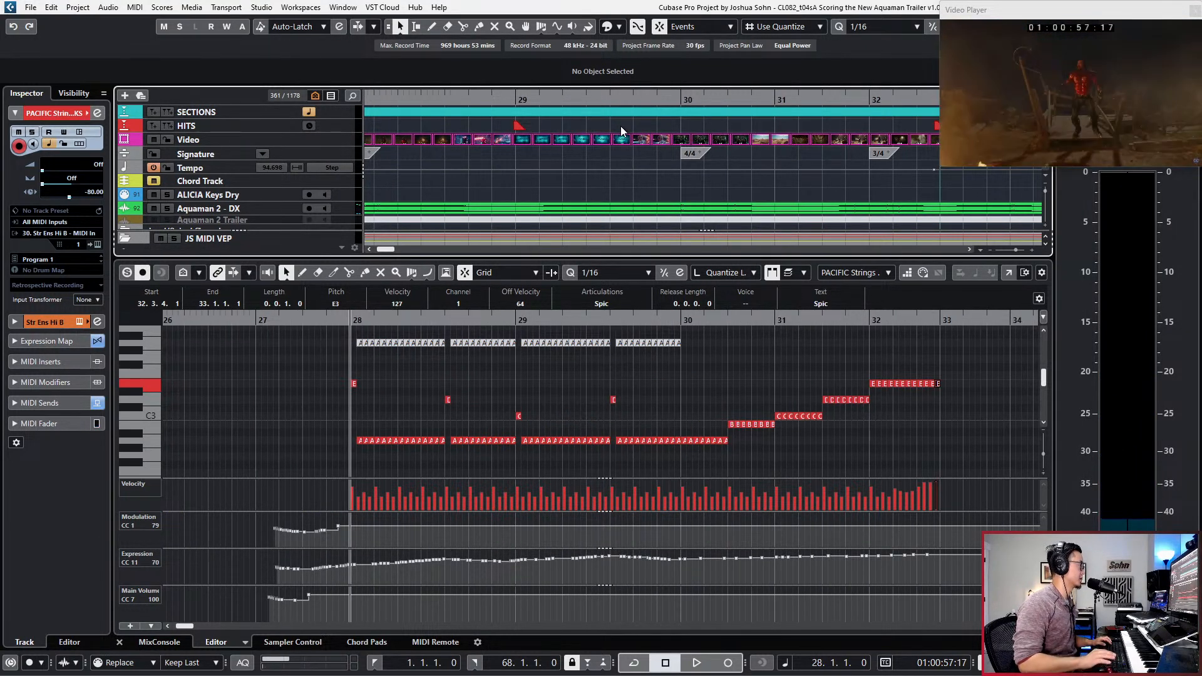
pyautogui.press('KP_Add')
pyautogui.press('KP_Subtract')
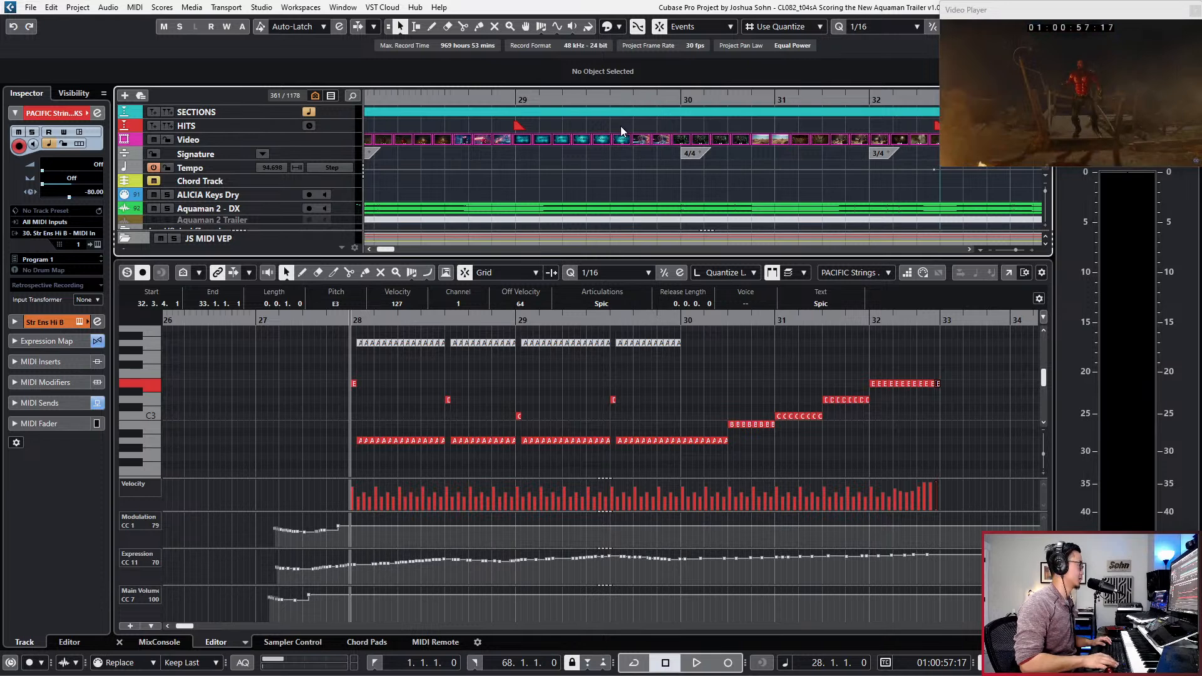
pyautogui.press('space')
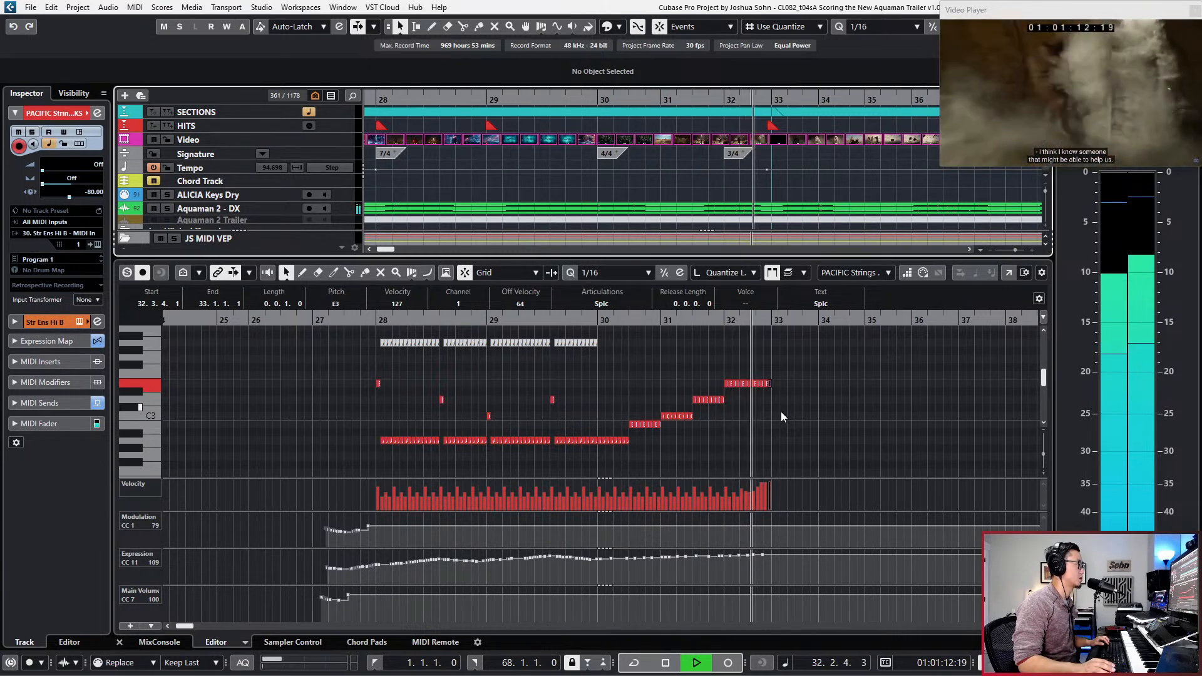
pyautogui.scroll(-1, 779, 415)
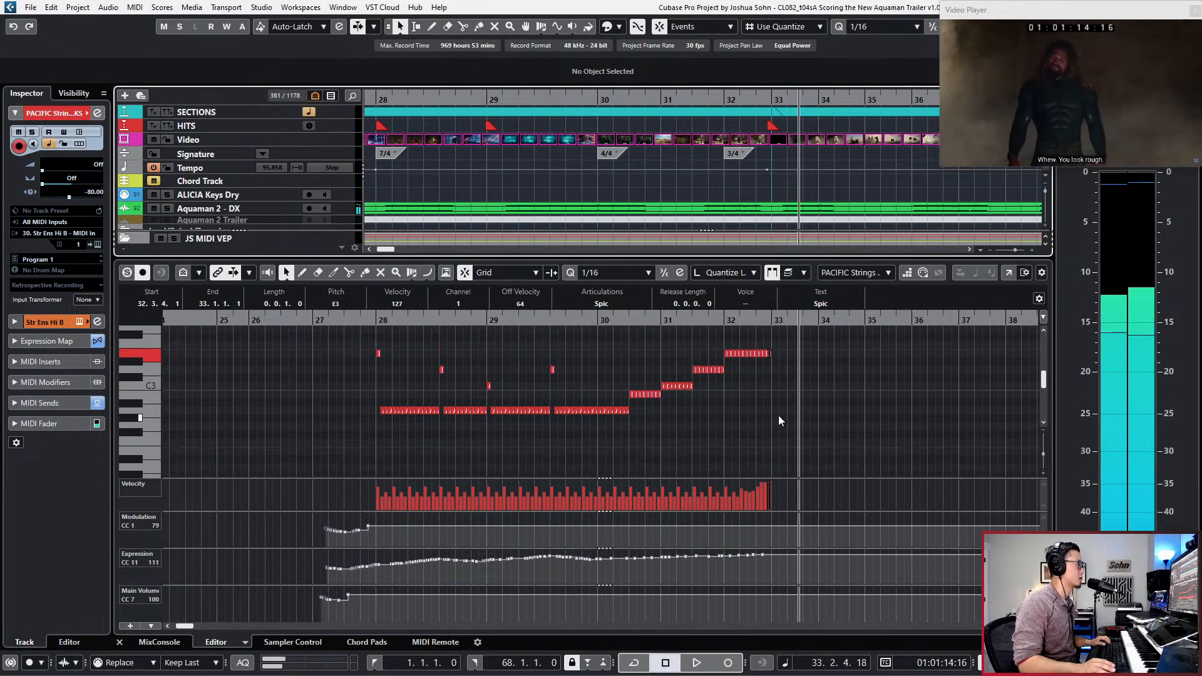
pyautogui.press('space')
# Step: Go back to bar 28, view the string part in the full-size Key Editor, and return to the project
pyautogui.scroll(4, 777, 410)
pyautogui.press('KP_Subtract')
pyautogui.press('KP_Subtract')
pyautogui.press('KP_Subtract')
pyautogui.press('KP_Subtract')
pyautogui.press('KP_Subtract')
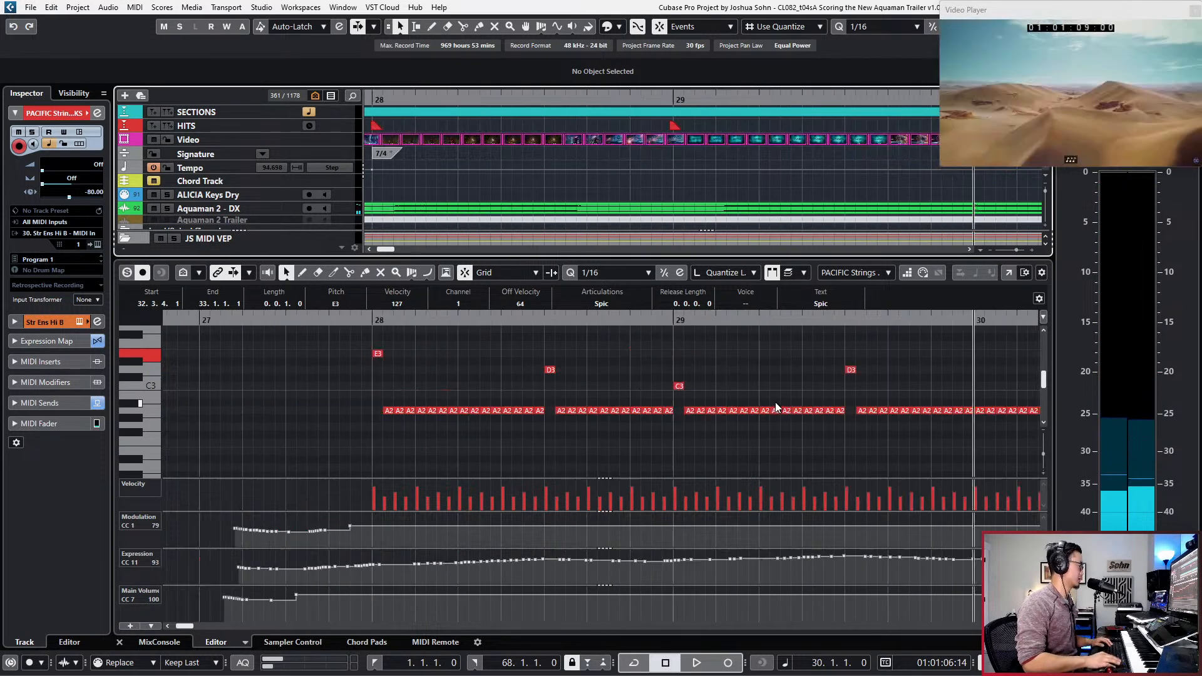
pyautogui.press('Return')
pyautogui.scroll(-2, 778, 376)
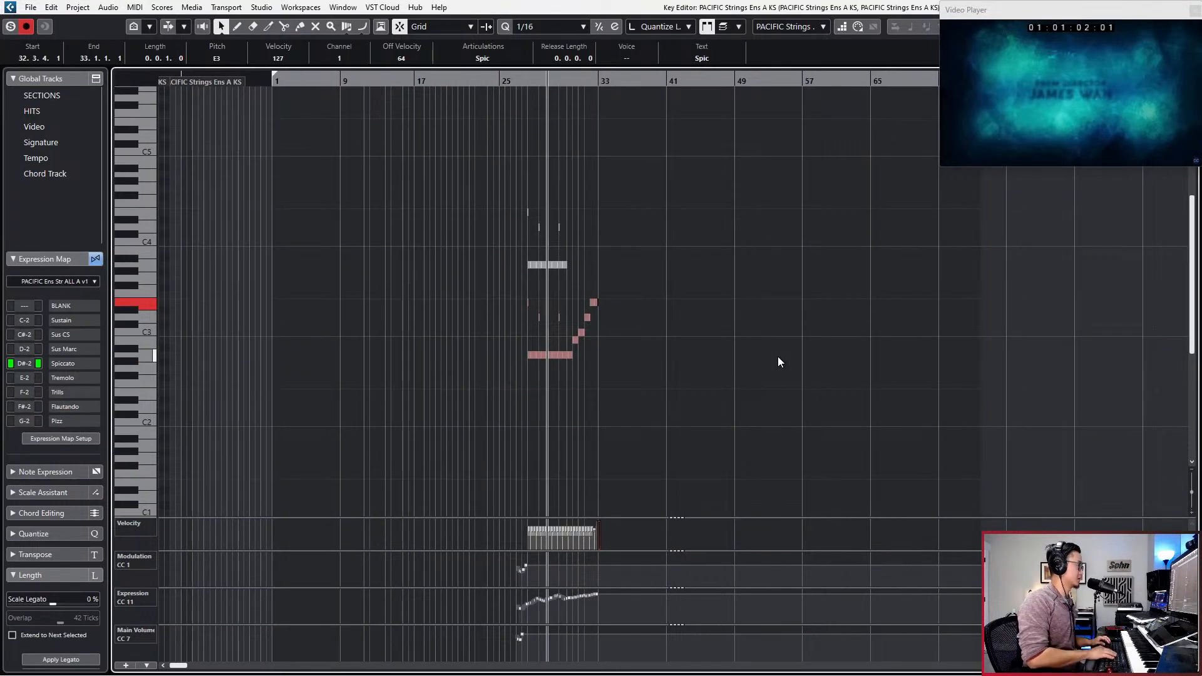
pyautogui.press('space')
pyautogui.scroll(4, 765, 368)
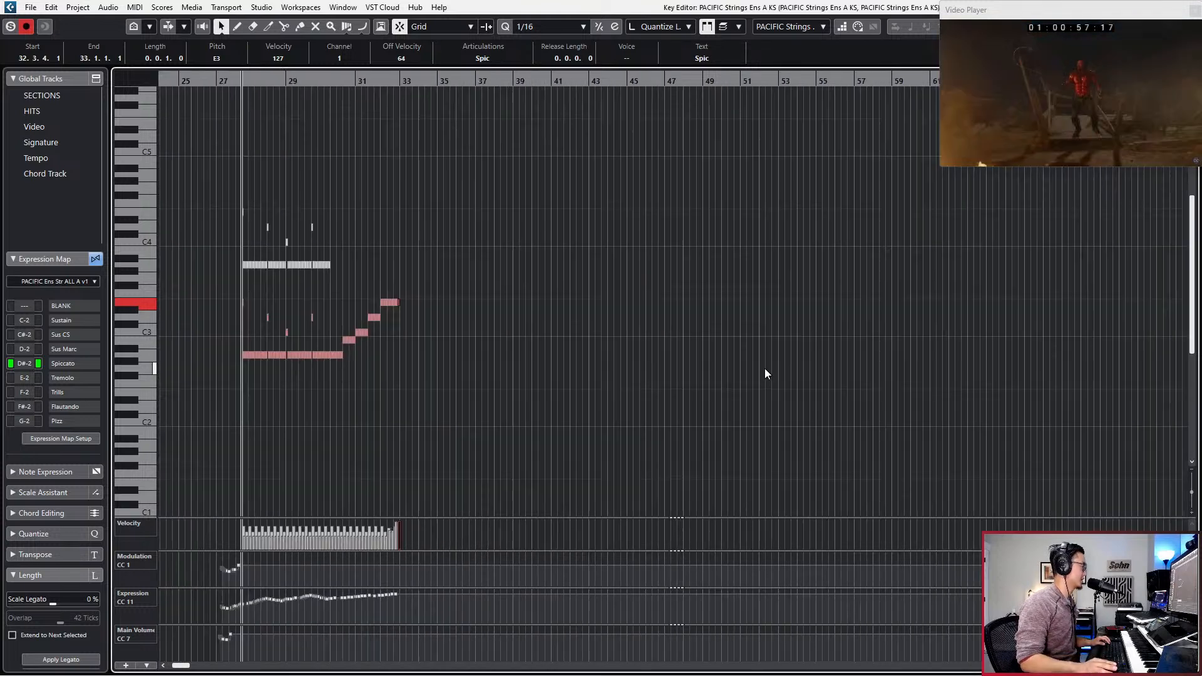
pyautogui.press('Return')
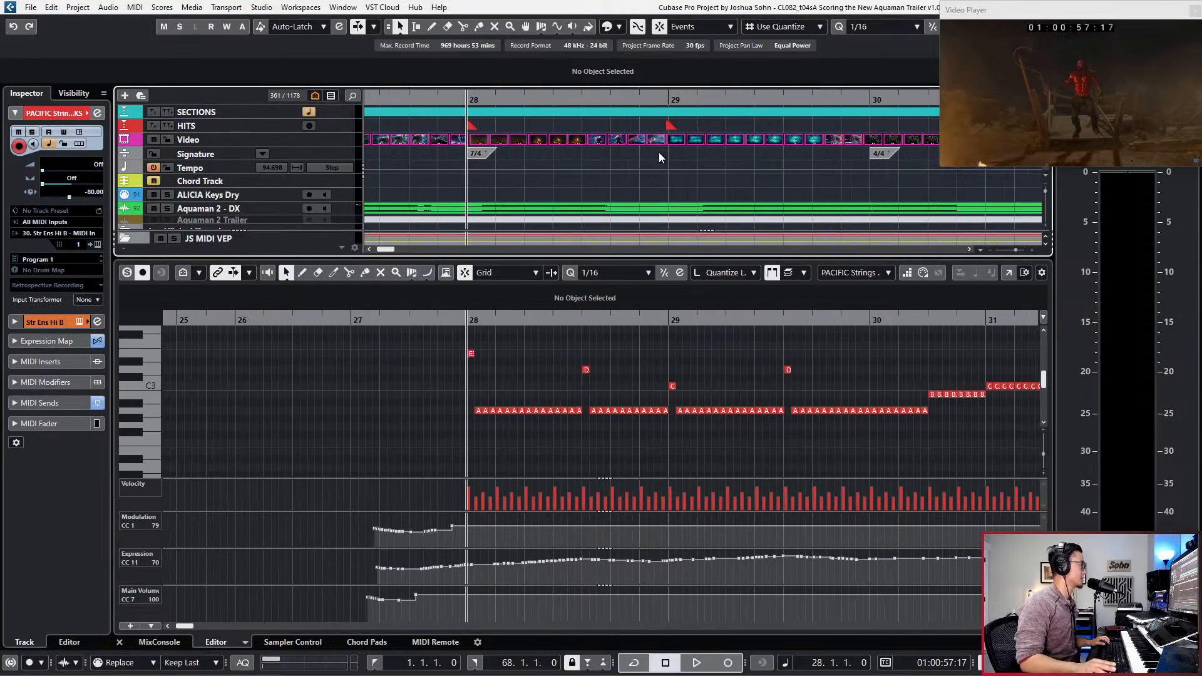
# Step: Set the tempo at bar 28 to 95.5 BPM
pyautogui.click(456, 163)
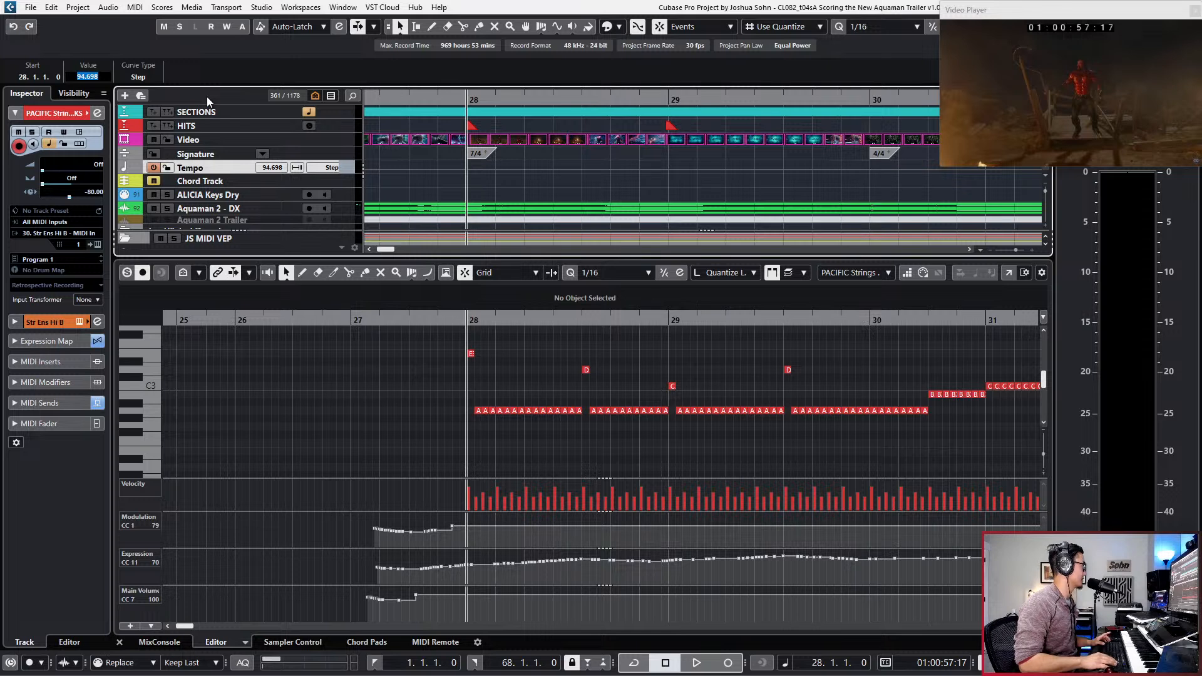
pyautogui.write('94.75')
pyautogui.press('Return')
pyautogui.click(91, 72)
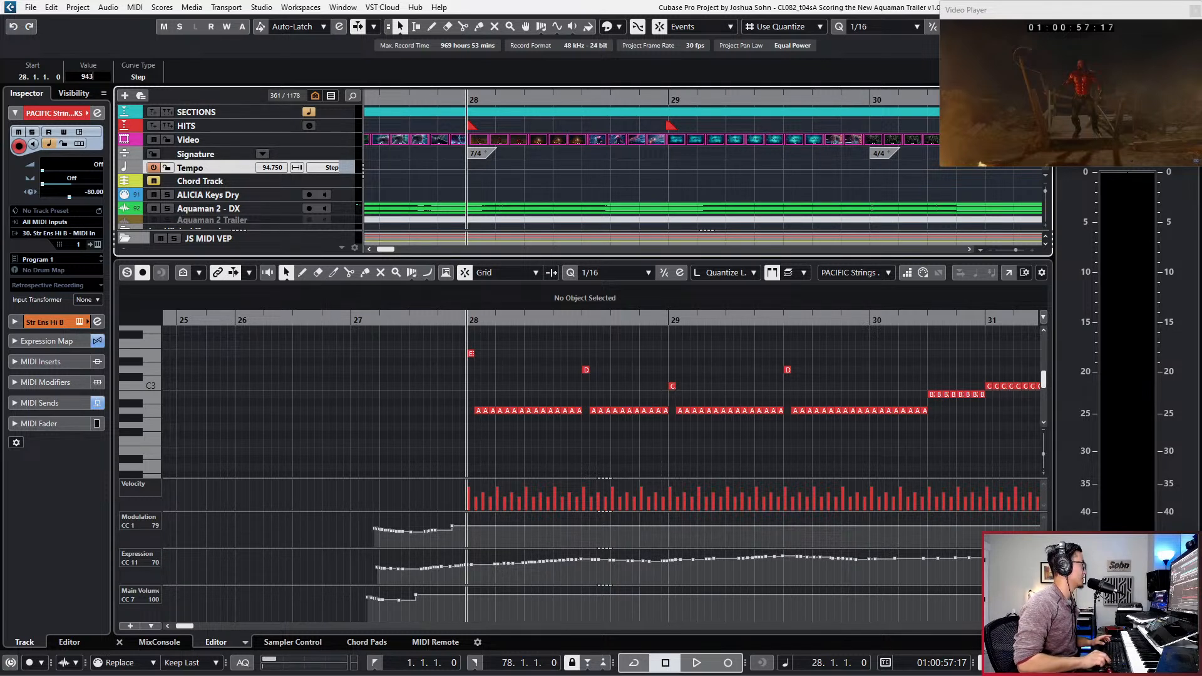
pyautogui.scroll(3, 93, 77)
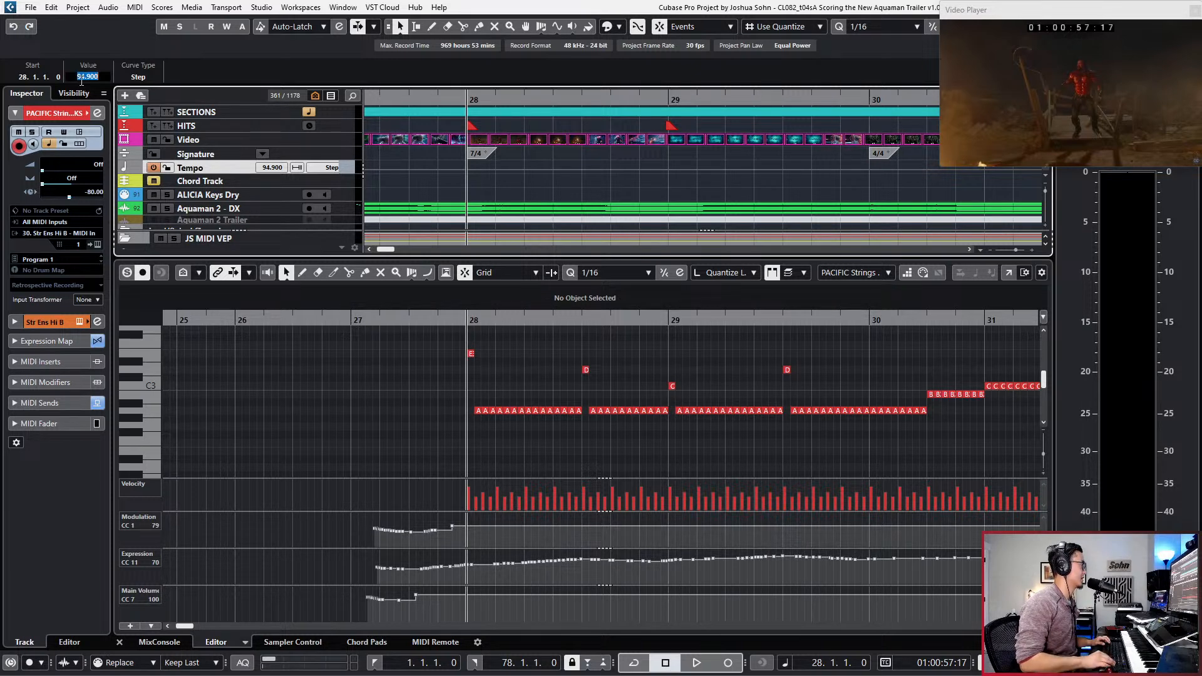
pyautogui.scroll(6, 81, 84)
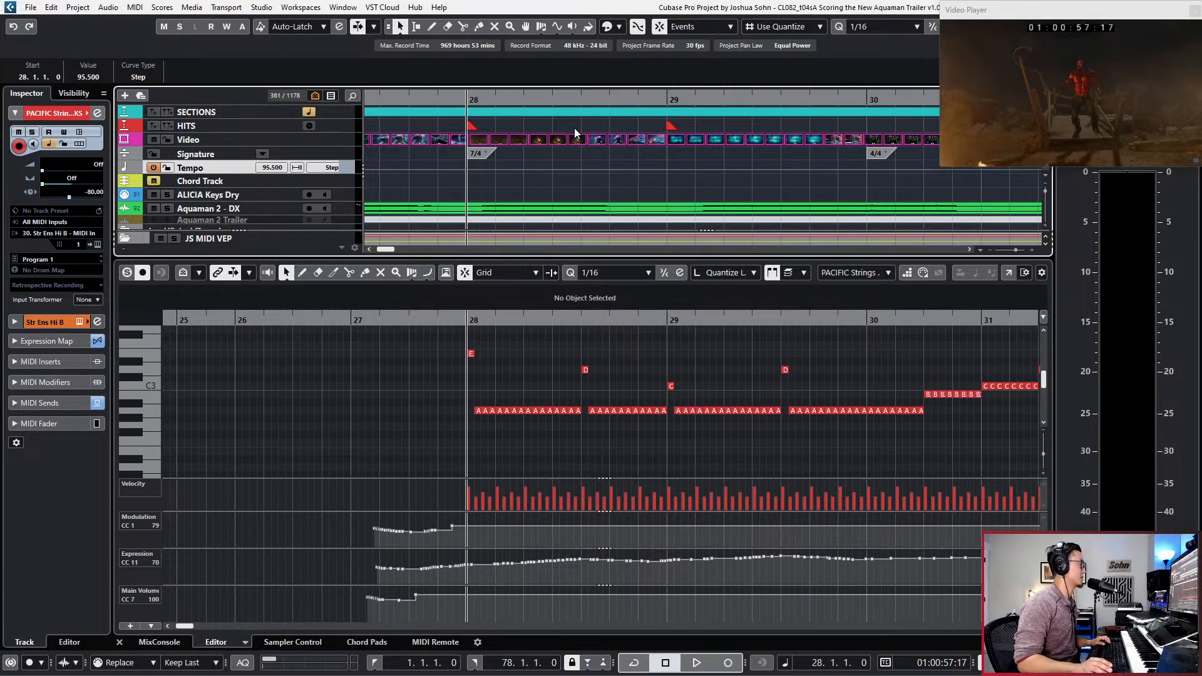
# Step: Check bar 29 against its hit marker and place the project cursor just before the hit at bar 33
pyautogui.scroll(3, 664, 124)
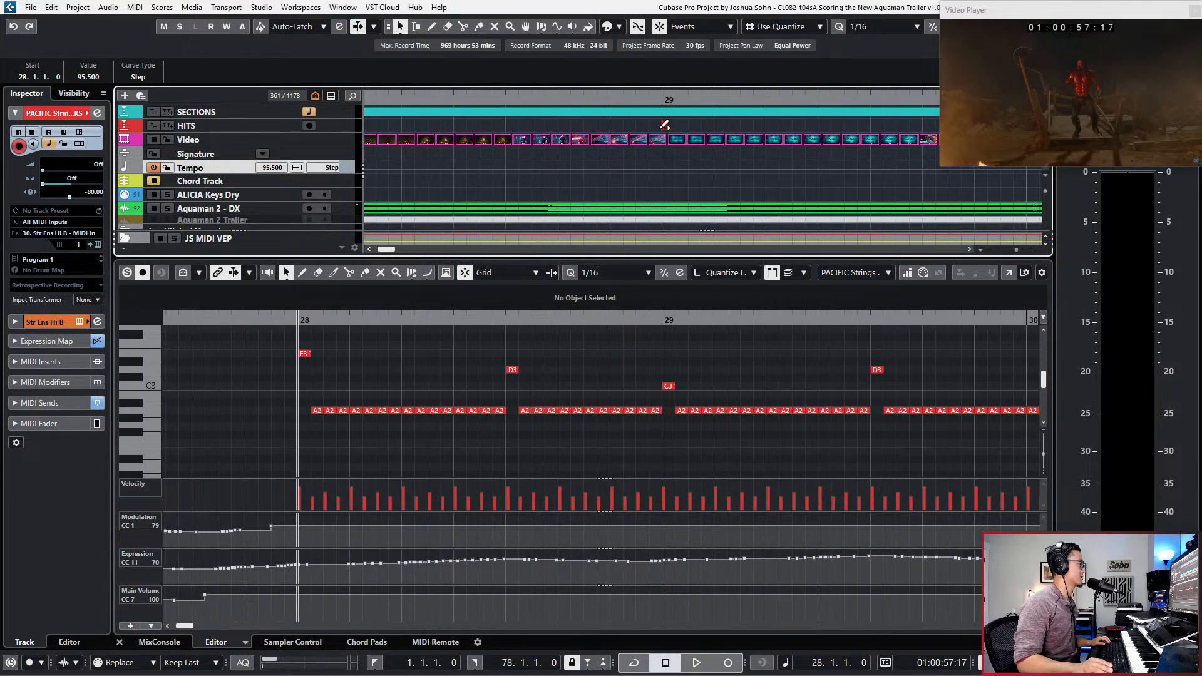
pyautogui.scroll(-4, 666, 129)
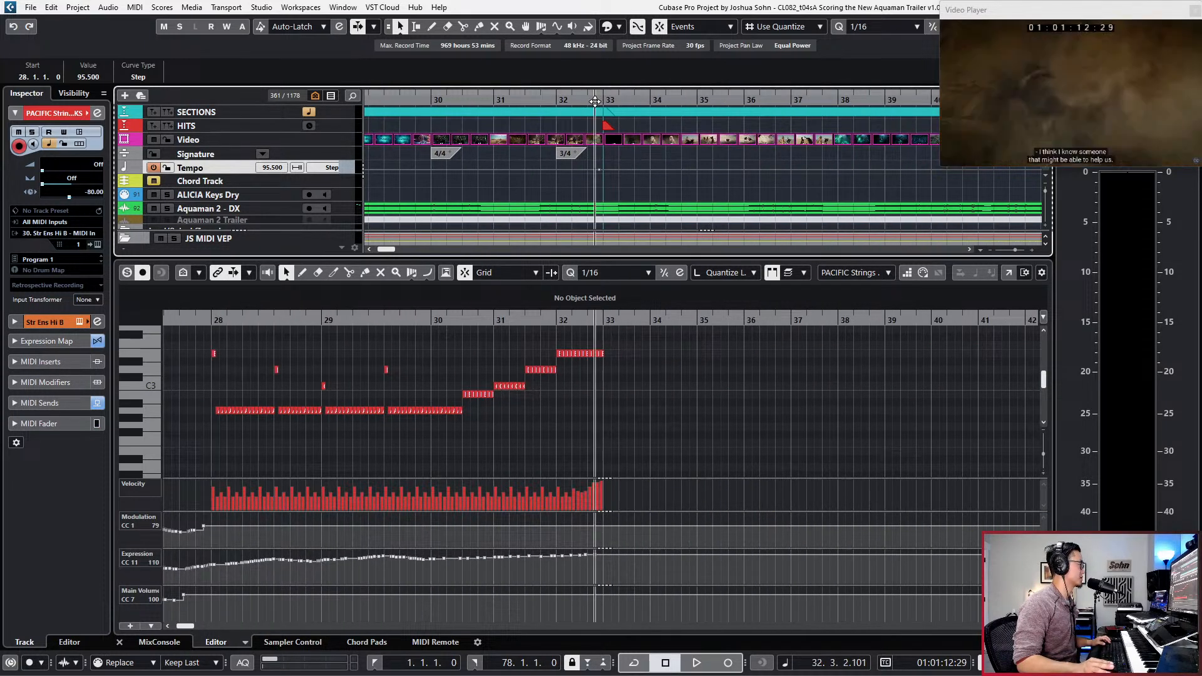
pyautogui.scroll(3, 596, 150)
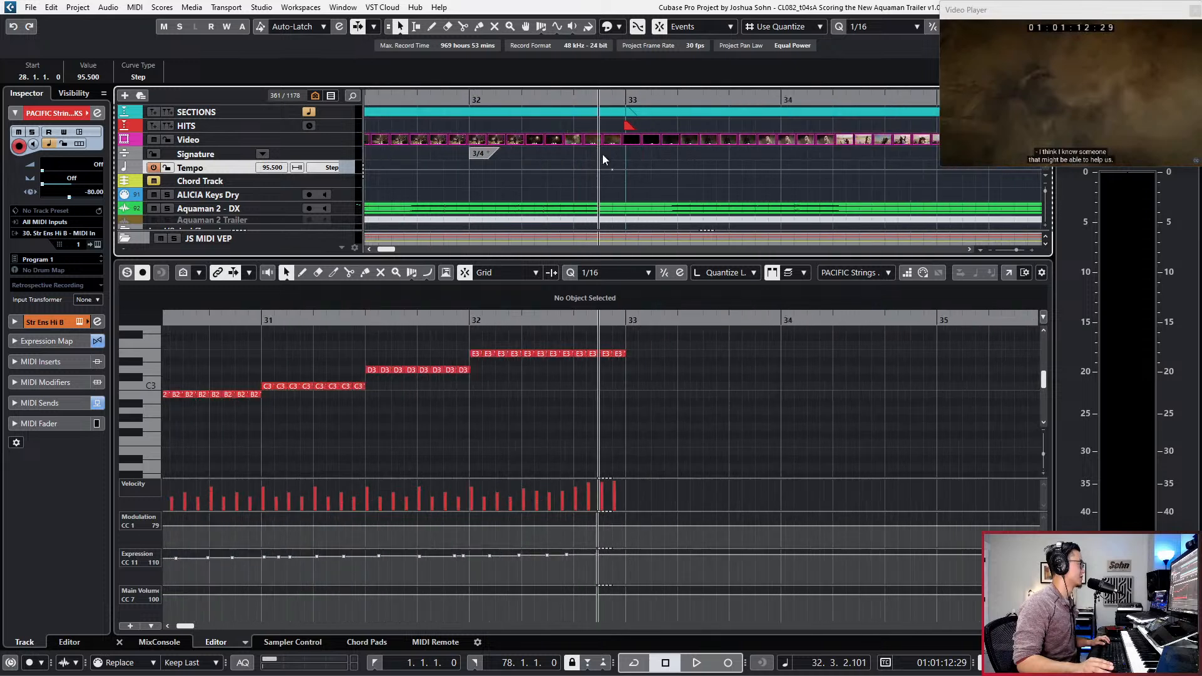
pyautogui.scroll(3, 596, 150)
pyautogui.moveTo(643, 177); pyautogui.dragTo(618, 166)
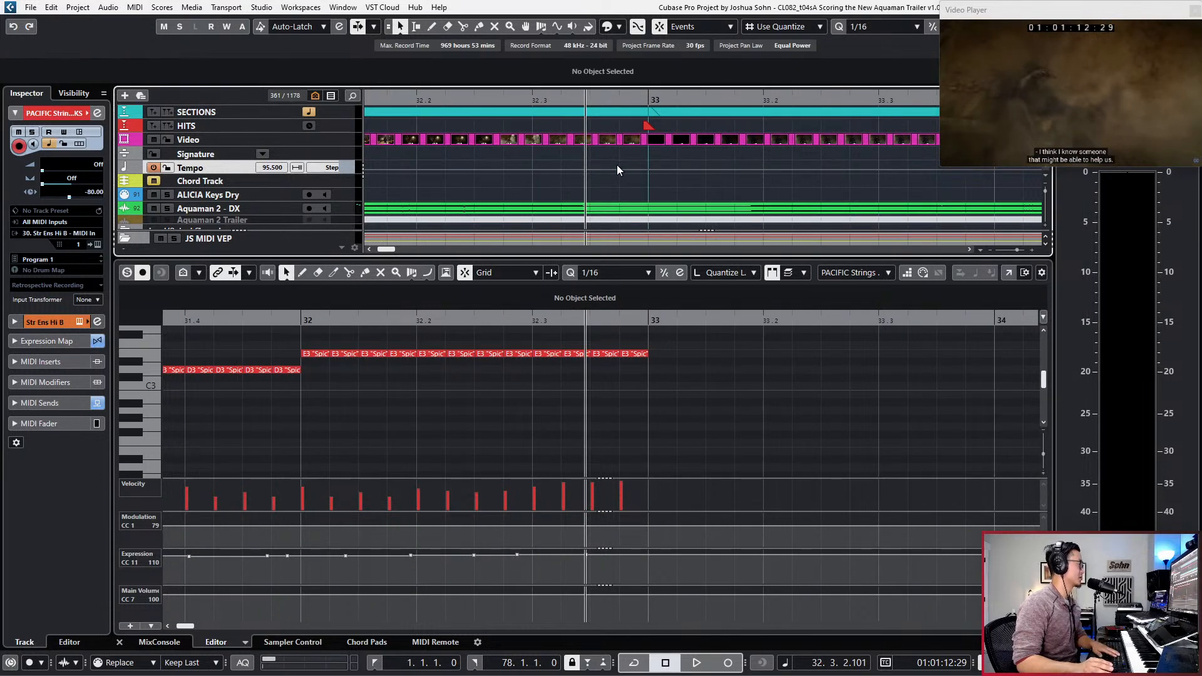
pyautogui.click(636, 181)
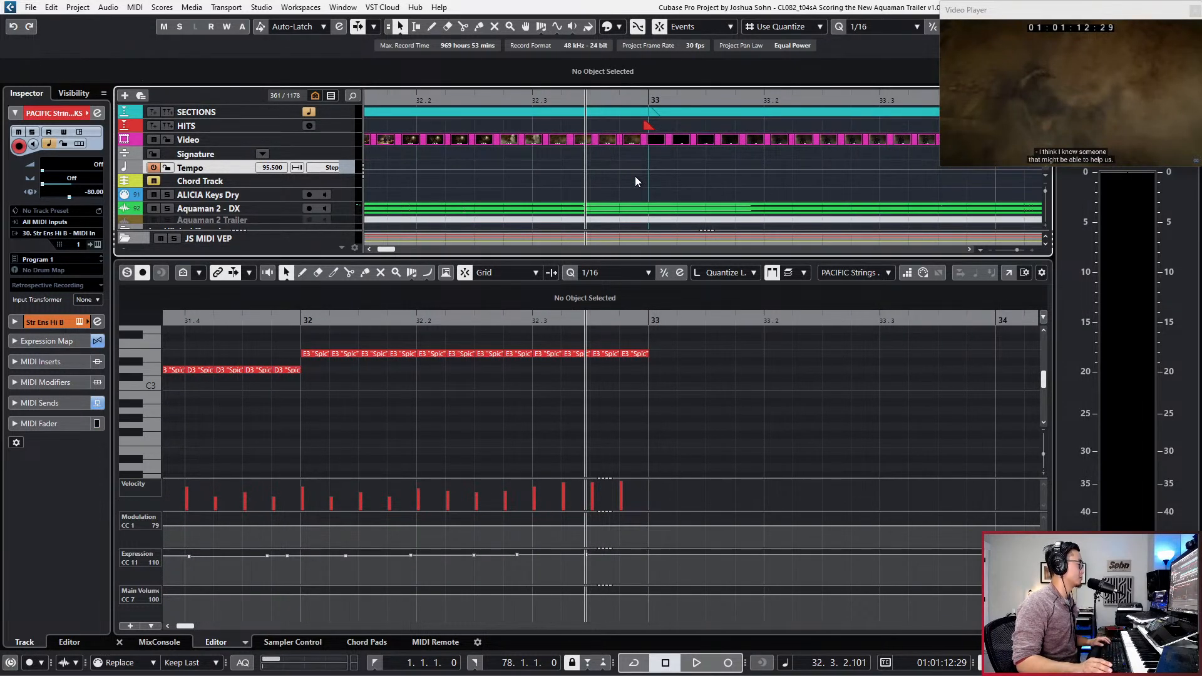
# Step: Step the project cursor onto bar 33 to compare its downbeat with the picture, and move back to bar 31
pyautogui.press('KP_Add')
pyautogui.press('KP_Add')
pyautogui.press('KP_Add')
pyautogui.press('KP_Subtract')
pyautogui.press('KP_Add')
pyautogui.press('g')
pyautogui.press('g')
pyautogui.press('g')
pyautogui.press('g')
pyautogui.press('g')
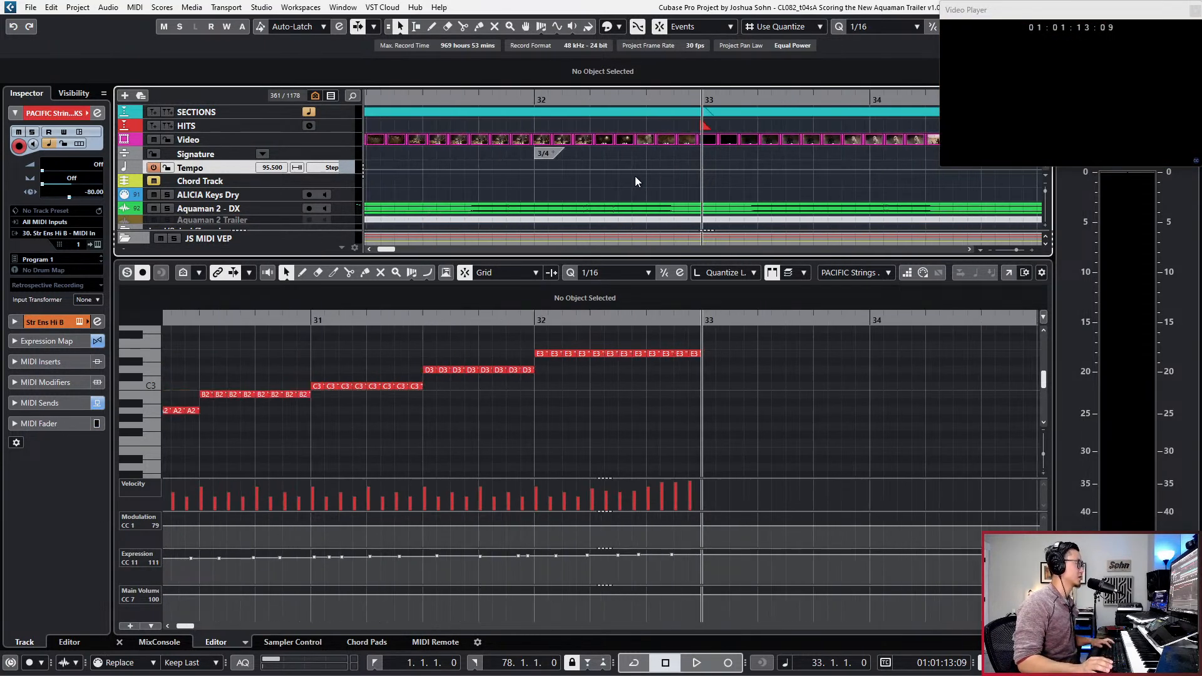
pyautogui.press('g')
pyautogui.press('g')
pyautogui.press('KP_Subtract')
pyautogui.press('KP_Subtract')
pyautogui.press('KP_Subtract')
pyautogui.press('KP_Subtract')
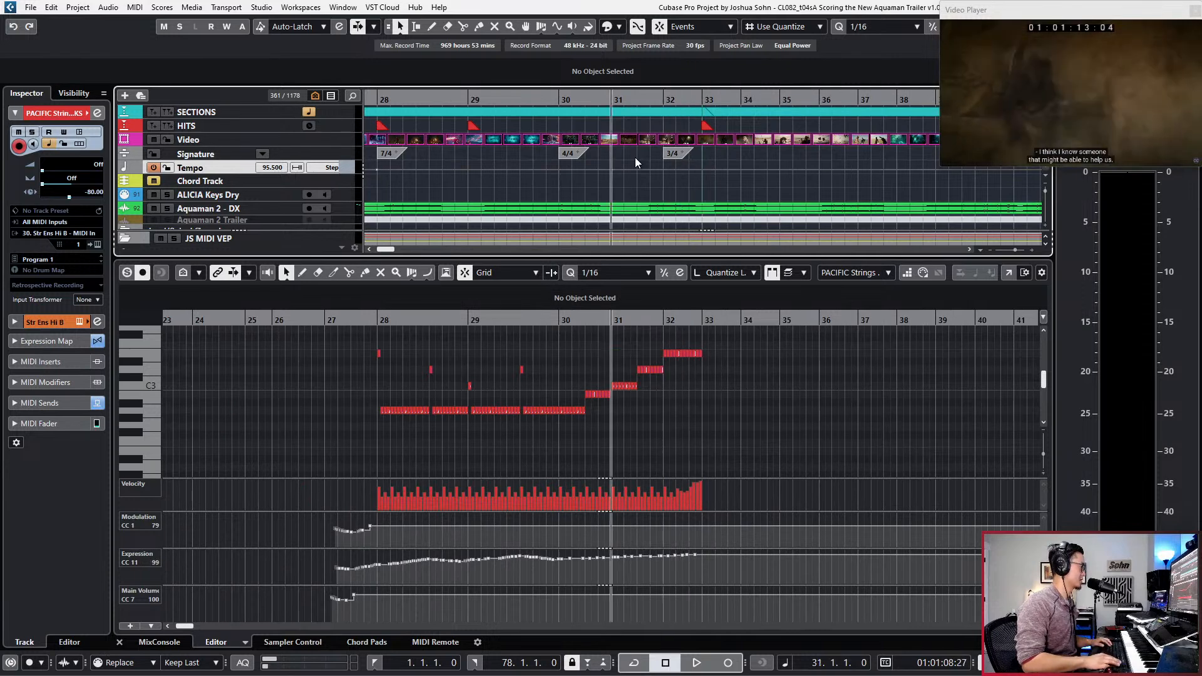
pyautogui.press('Return')
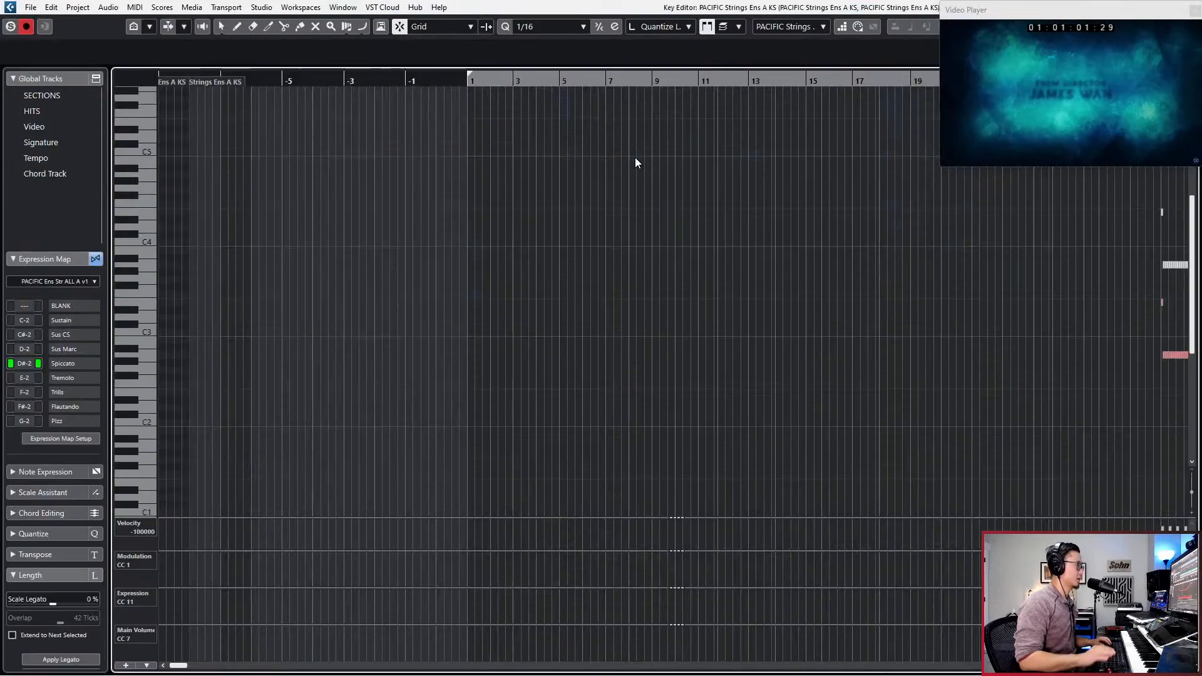
pyautogui.press('Return')
pyautogui.scroll(2, 749, 345)
pyautogui.moveTo(406, 341); pyautogui.dragTo(611, 433)
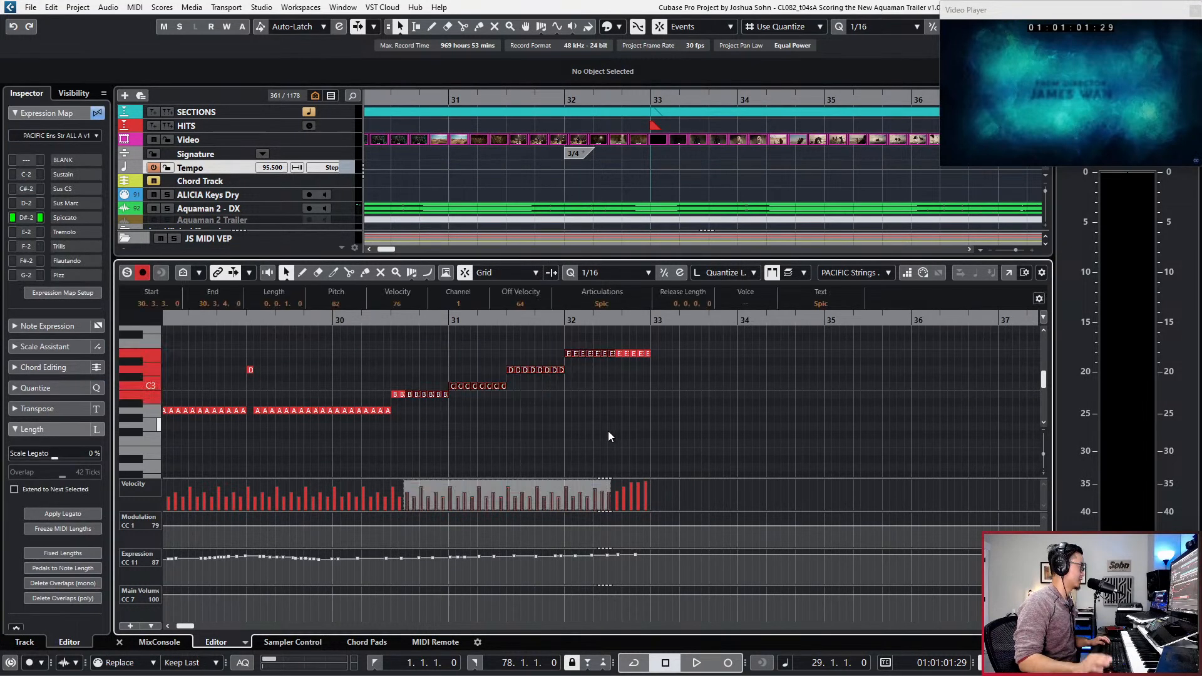
pyautogui.moveTo(339, 343); pyautogui.dragTo(614, 452)
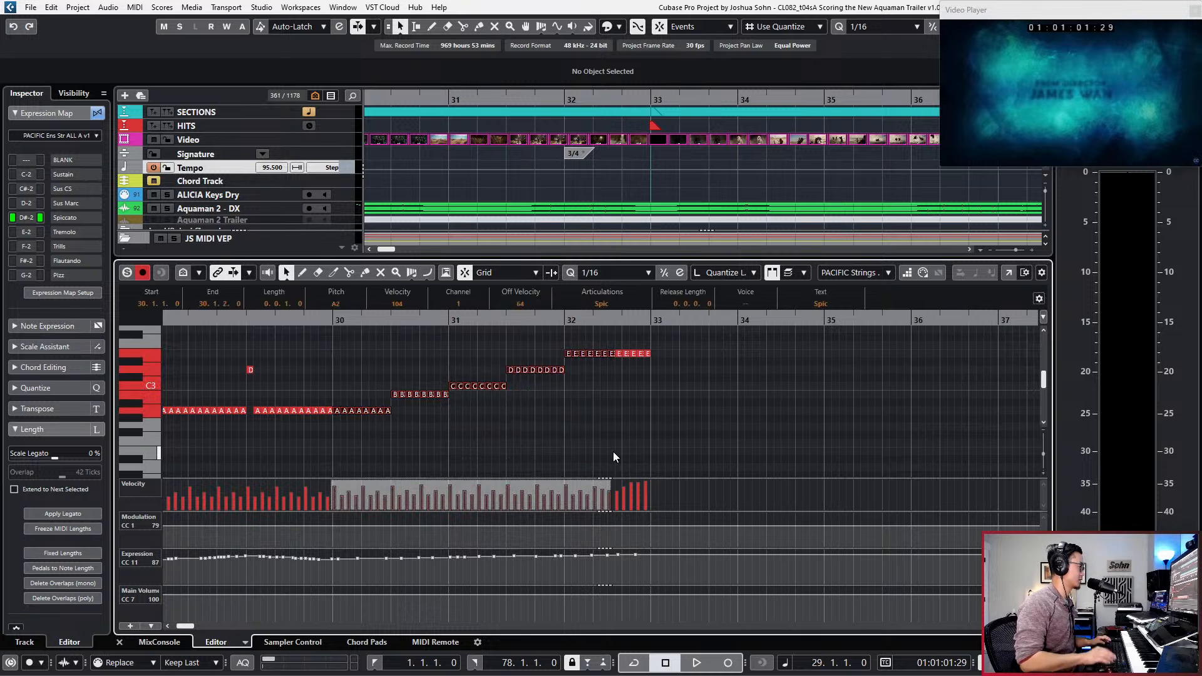
pyautogui.press('Return')
# Step: Copy the PACIFIC Strings Ens A KS part onto the PACIFIC Strings Ens B KS track and open the copy for editing
pyautogui.scroll(-4, 663, 432)
pyautogui.scroll(-2, 580, 479)
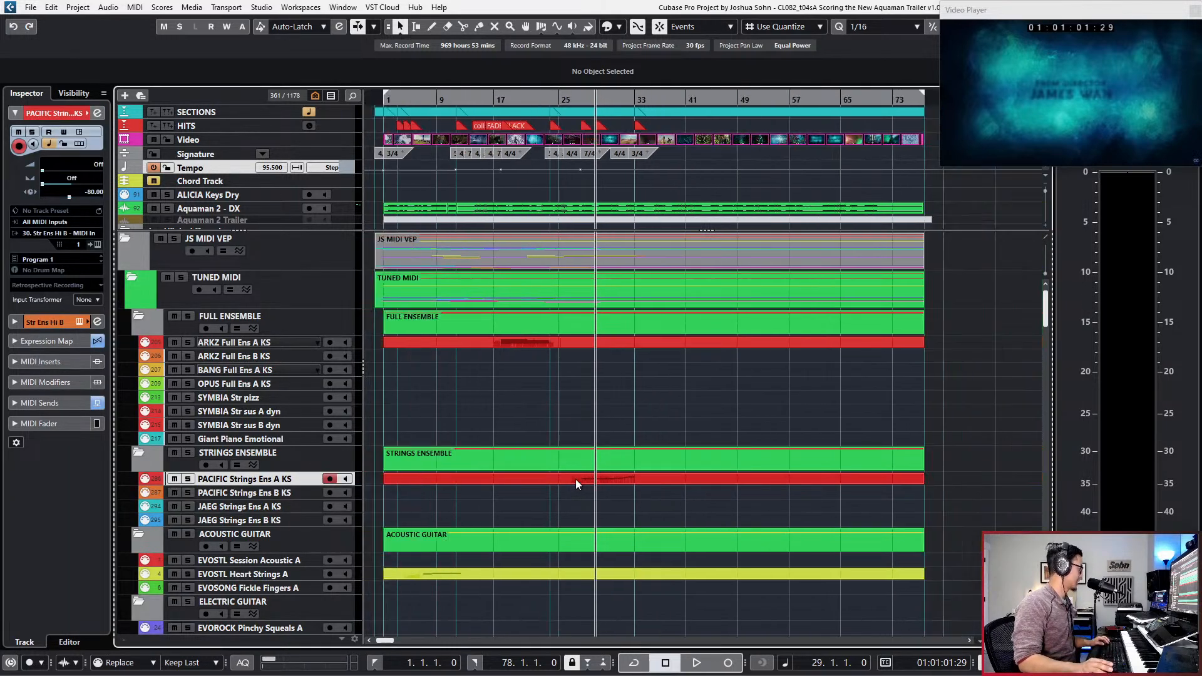
pyautogui.click(490, 495)
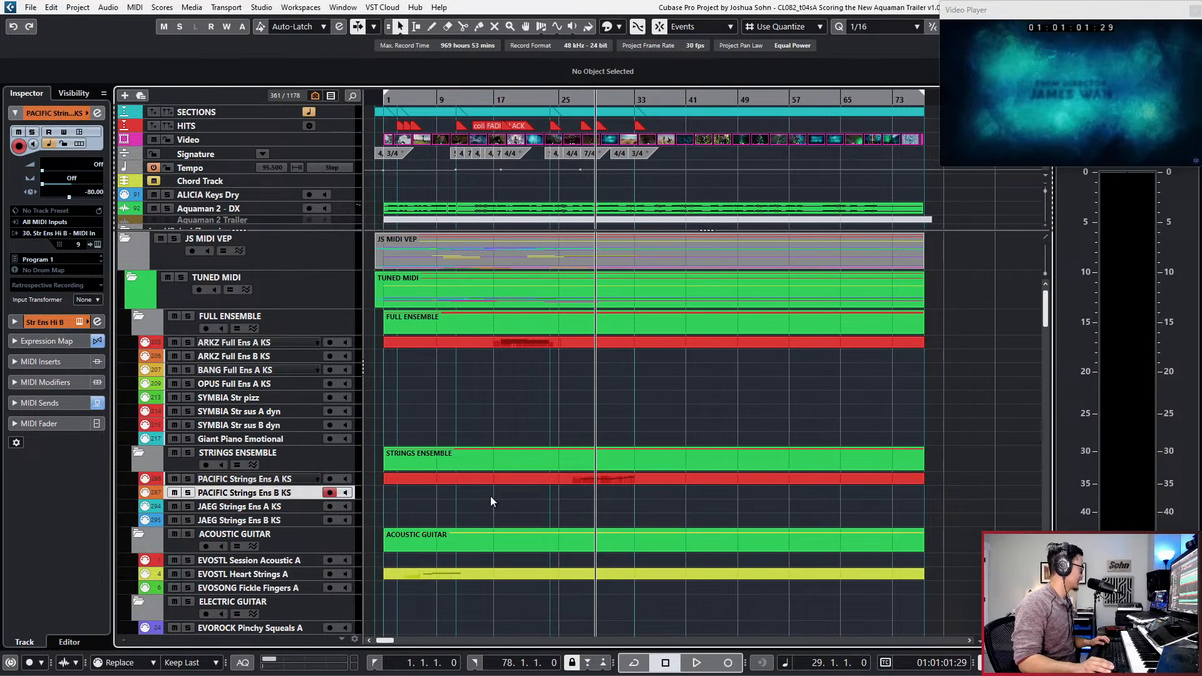
pyautogui.click(622, 478)
pyautogui.press('Return')
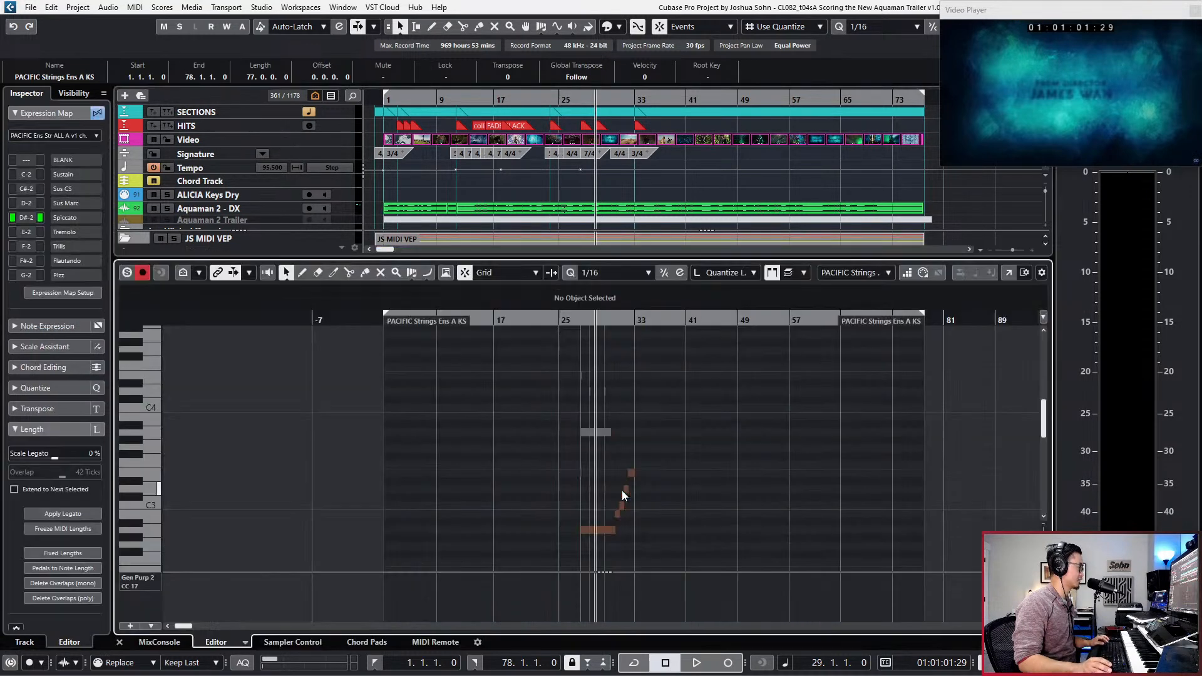
# Step: Delete all notes before bar 30 in the copied string part
pyautogui.scroll(4, 622, 491)
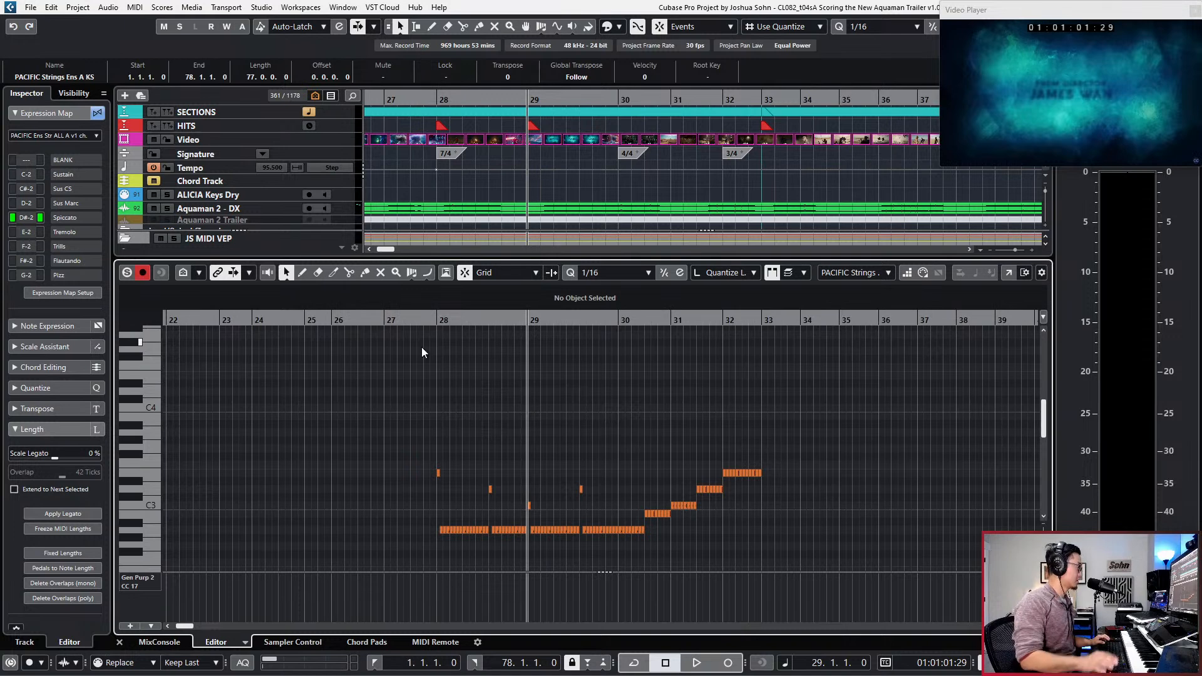
pyautogui.scroll(2, 422, 347)
pyautogui.moveTo(354, 444); pyautogui.dragTo(704, 562)
pyautogui.press('Delete')
# Step: Try transposing the copied bar 30–32 notes up seven semitones and locate the cursor to bar 30
pyautogui.moveTo(697, 459); pyautogui.dragTo(957, 529)
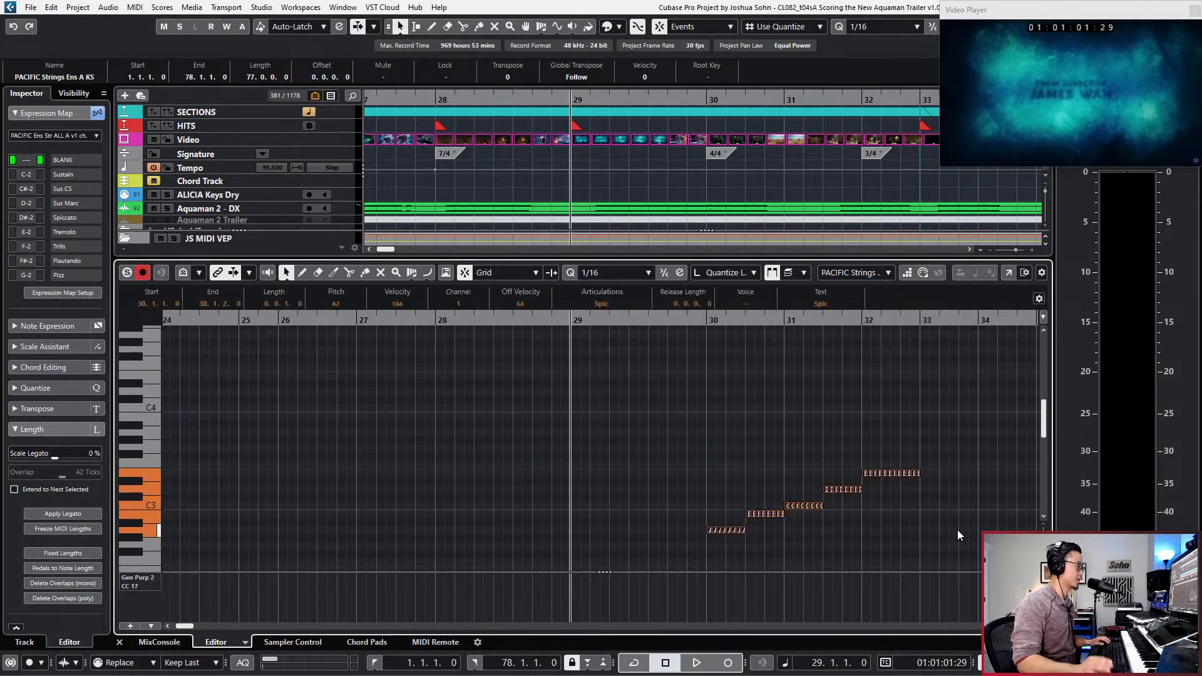
pyautogui.press('Up')
pyautogui.press('Up')
pyautogui.press('Up')
pyautogui.press('Up')
pyautogui.press('Up')
pyautogui.press('Up')
pyautogui.press('Up')
pyautogui.press('l')
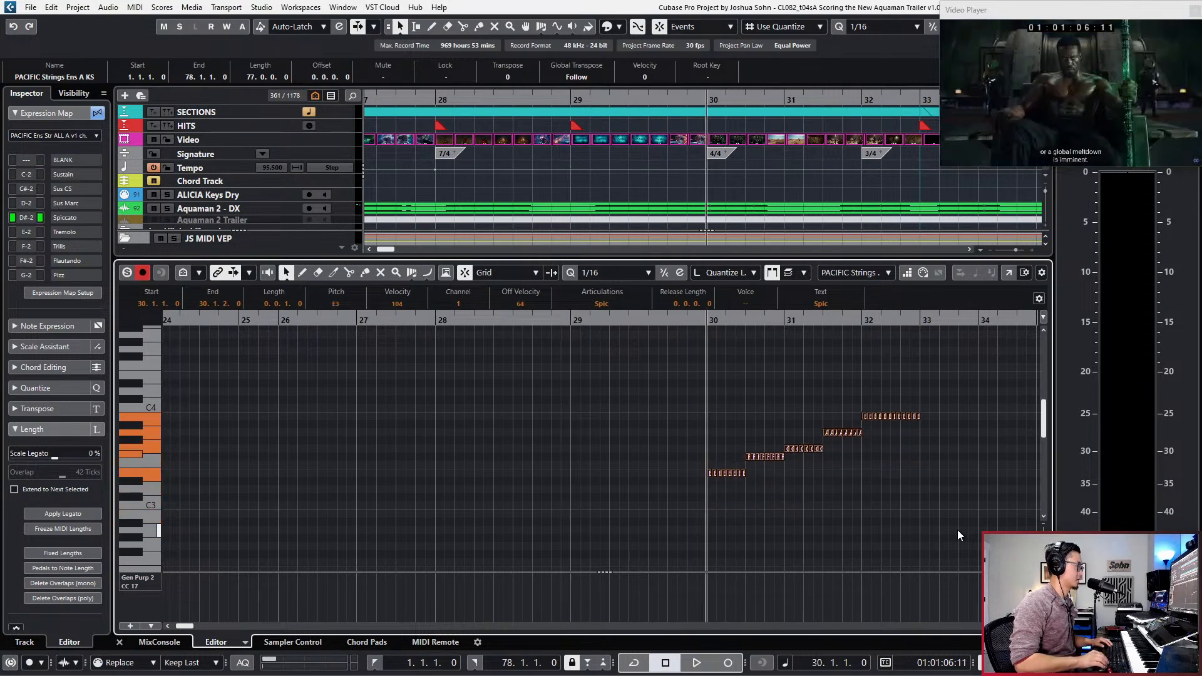
# Step: Transpose the bar 30–32 notes back down seven semitones and raise them one octave
pyautogui.scroll(2, 957, 529)
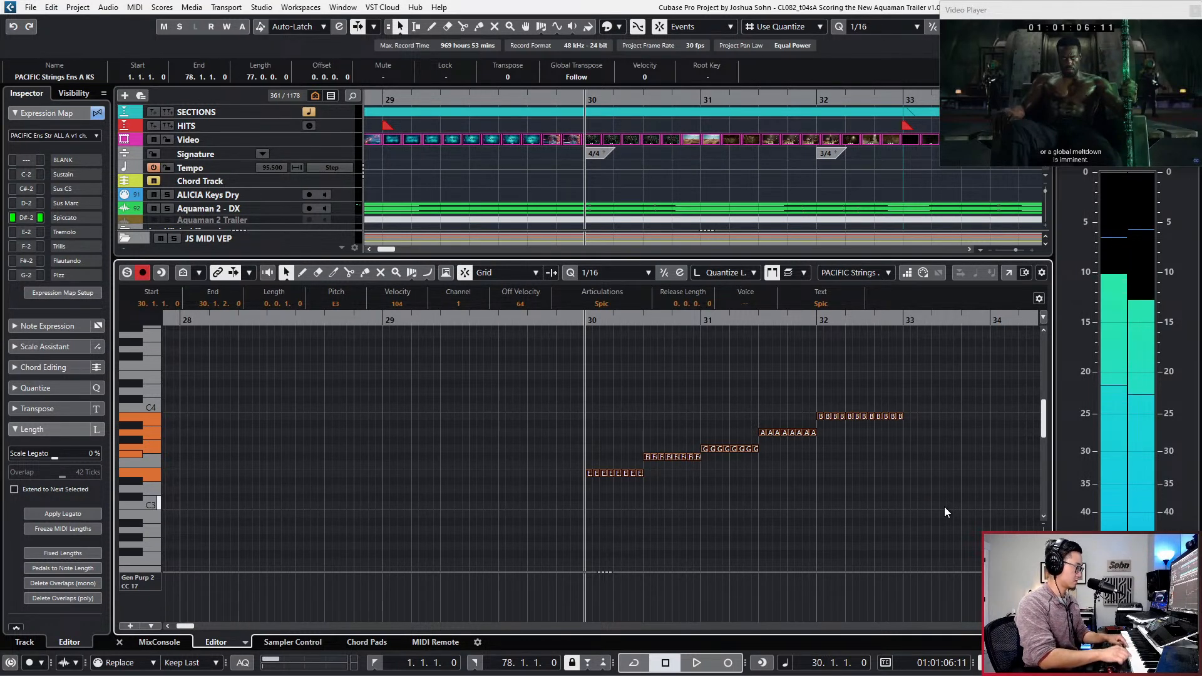
pyautogui.press('Down')
pyautogui.press('Down')
pyautogui.press('Down')
pyautogui.press('Down')
pyautogui.press('Down')
pyautogui.press('Down')
pyautogui.press('Down')
pyautogui.hotkey('shift', 'Up')
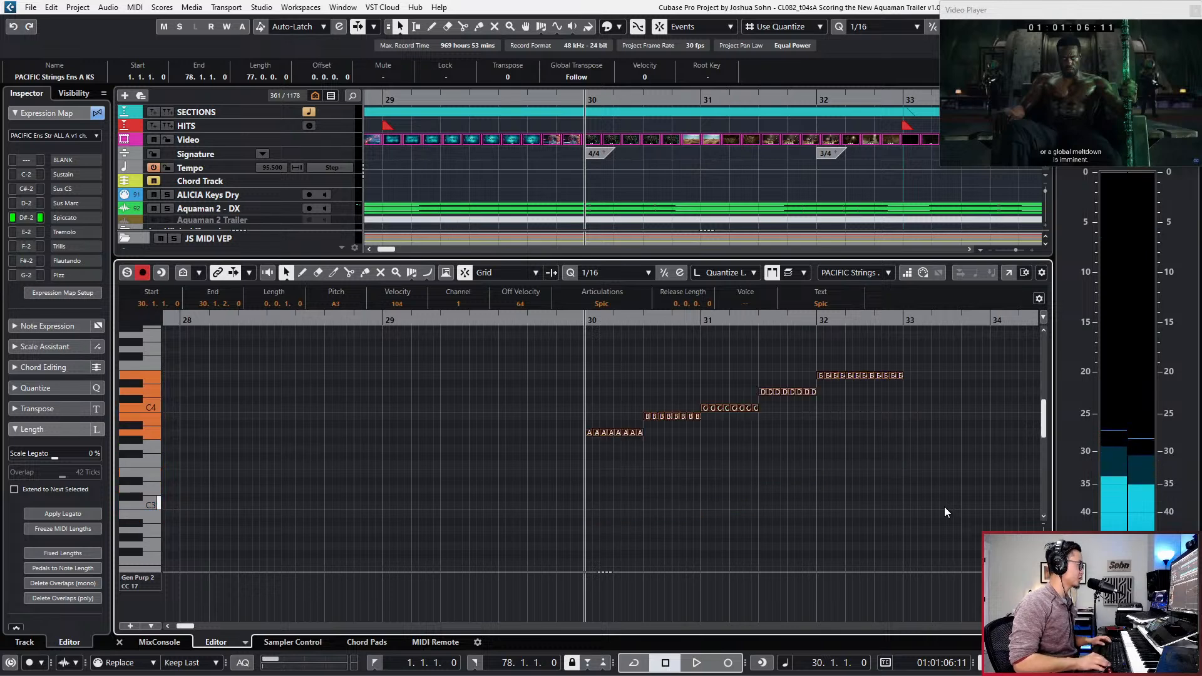
# Step: Play the octave-doubled rising string line from bar 30 into bar 31 against the picture
pyautogui.press('space')
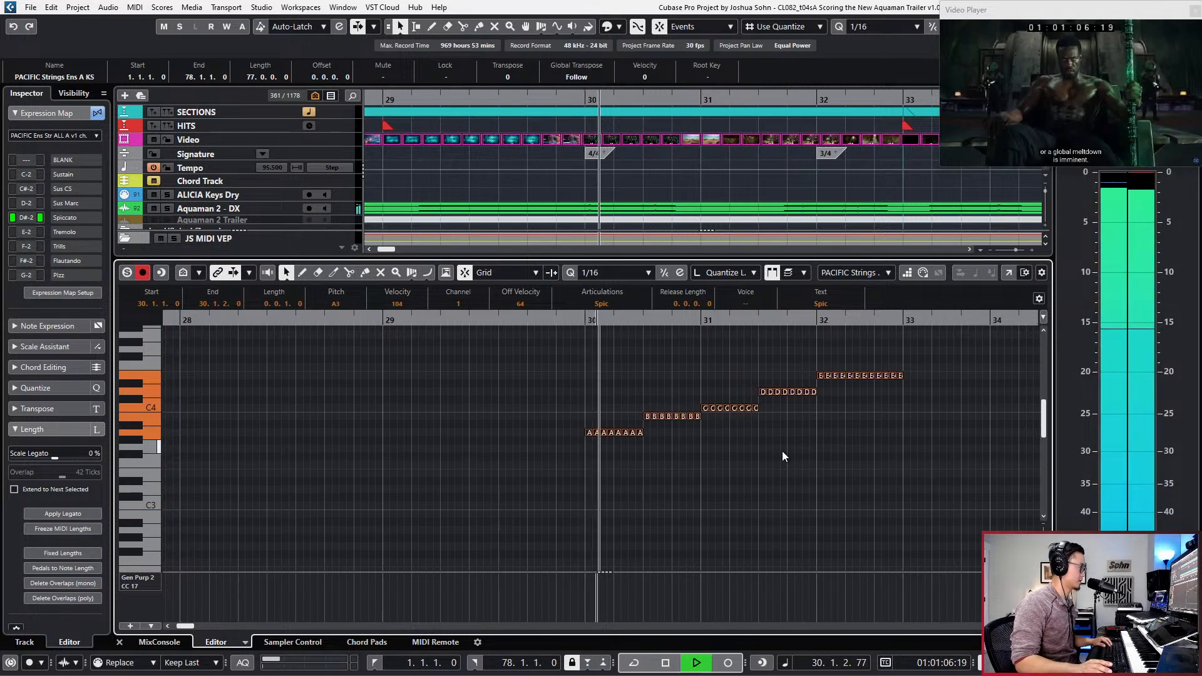
pyautogui.press('space')
pyautogui.click(715, 426)
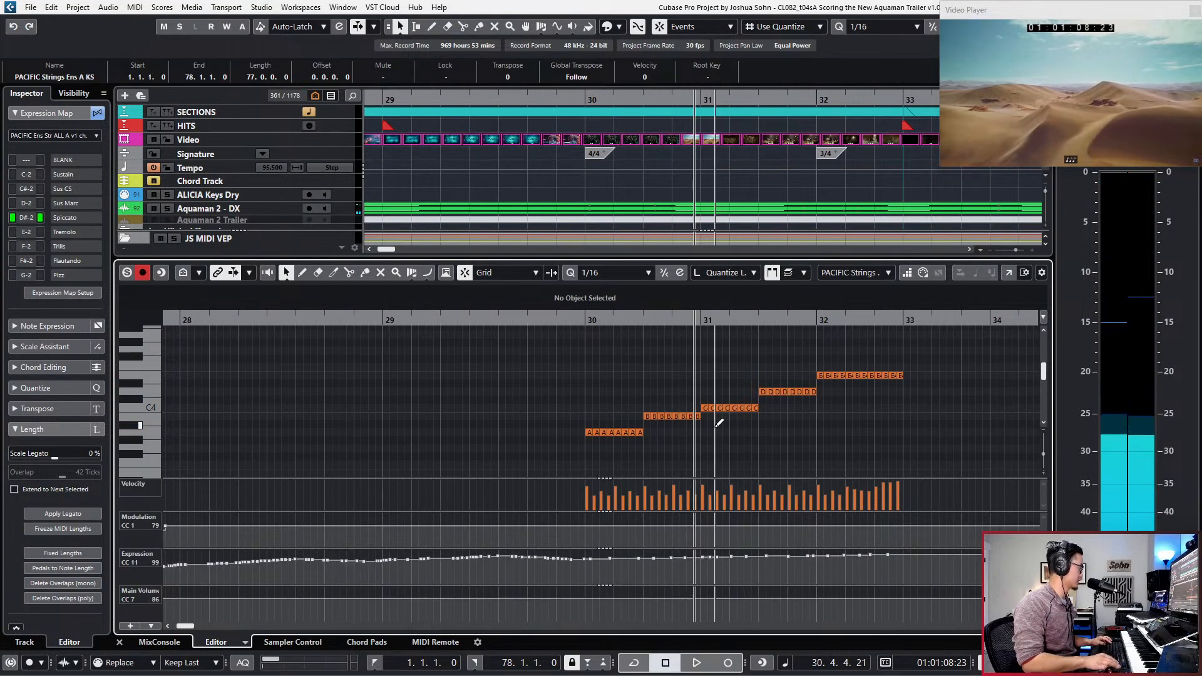
pyautogui.press('space')
pyautogui.scroll(-2, 727, 432)
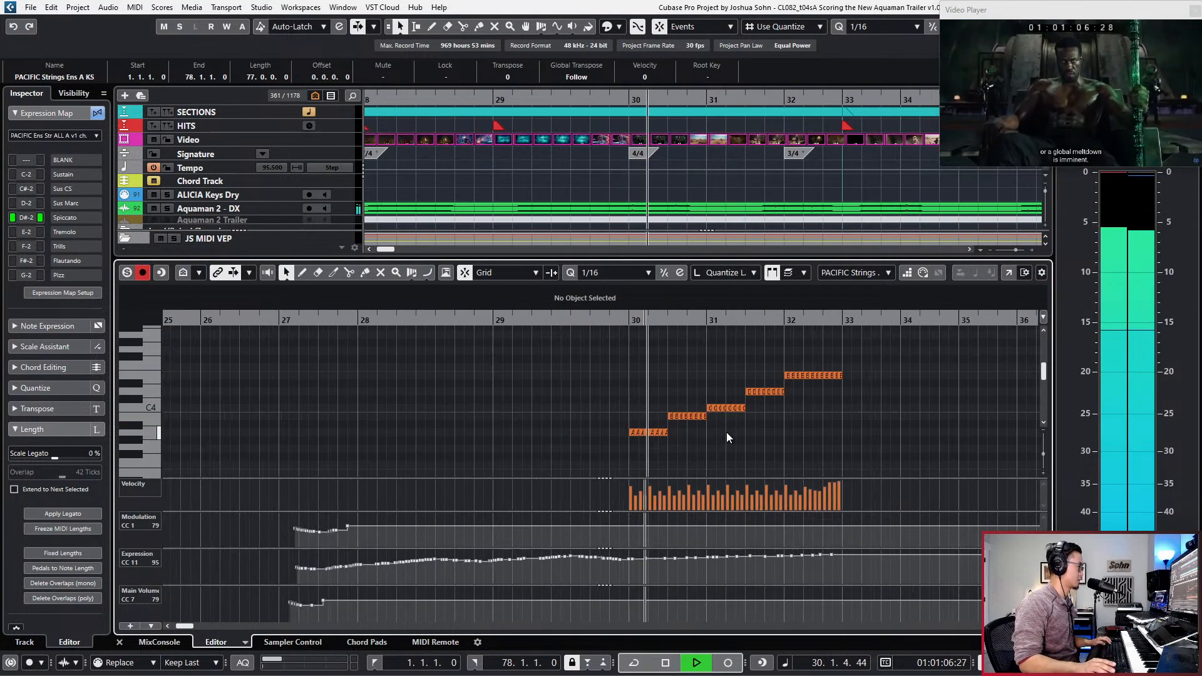
pyautogui.press('f')
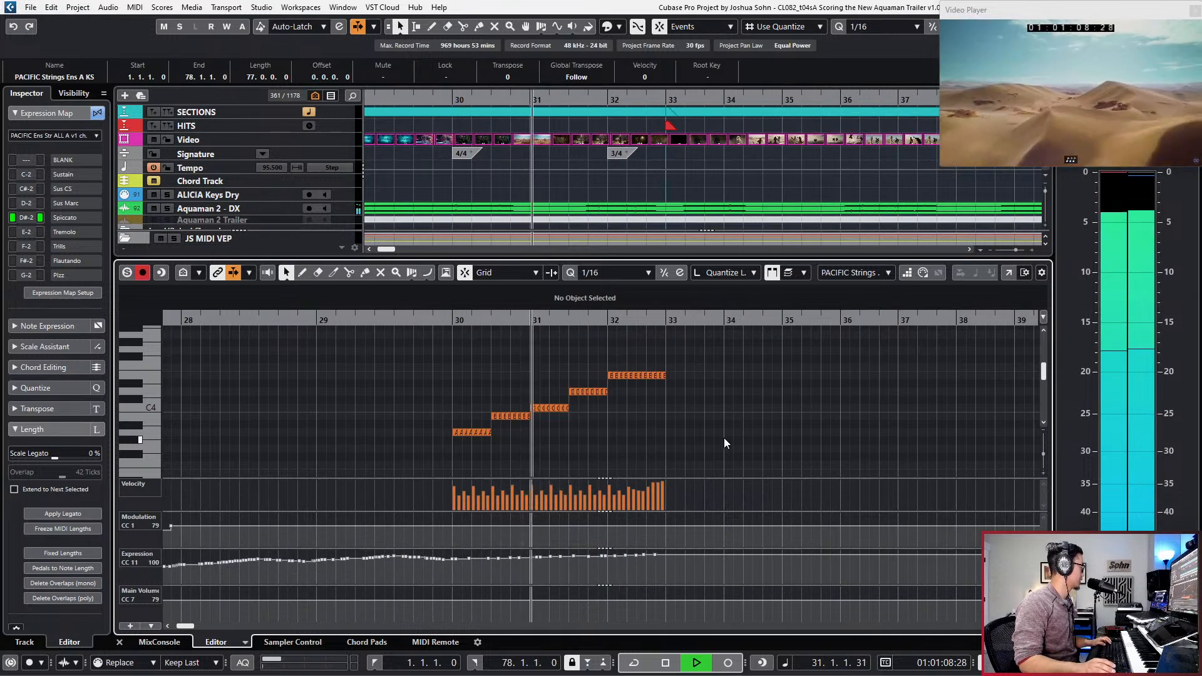
pyautogui.press('space')
# Step: Lower the D4 notes in the second half of bar 31 to C4 and add a copy of them on A3
pyautogui.click(602, 393)
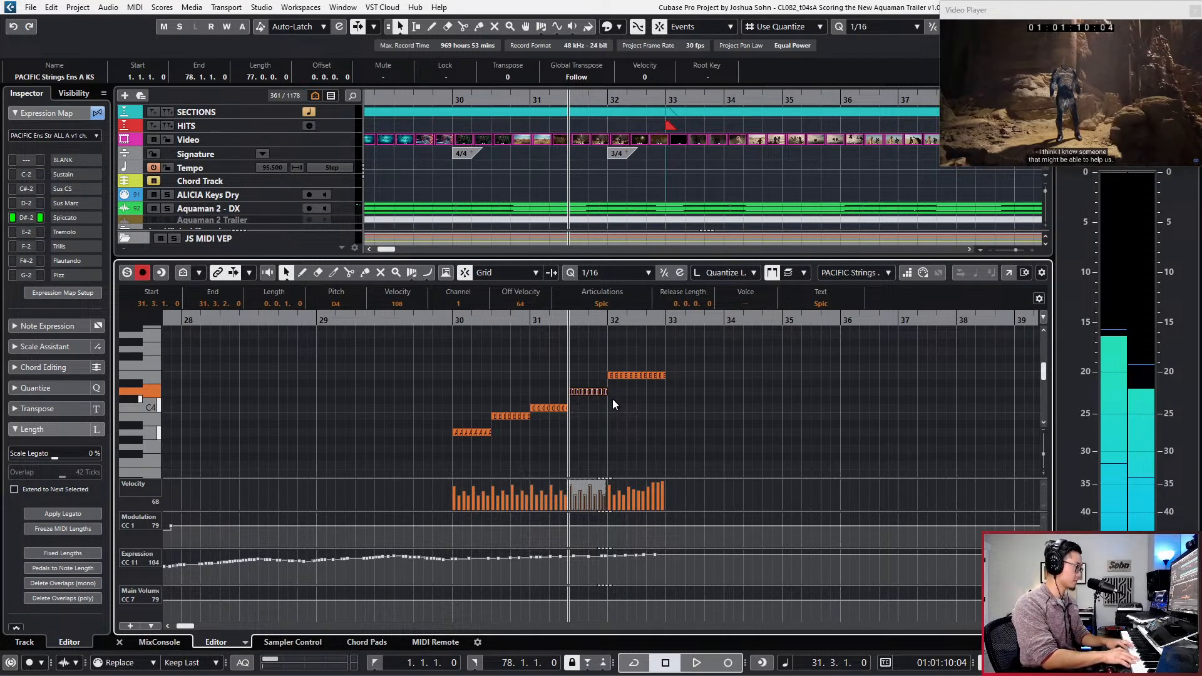
pyautogui.scroll(2, 612, 399)
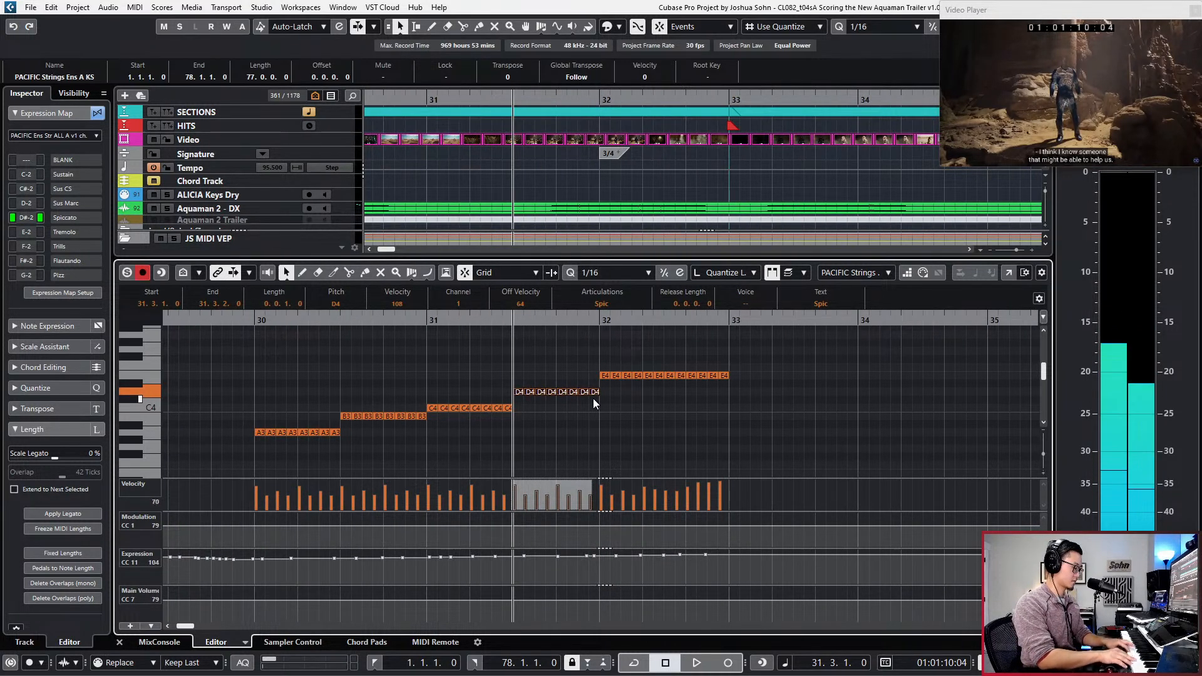
pyautogui.press('Down')
pyautogui.press('Down')
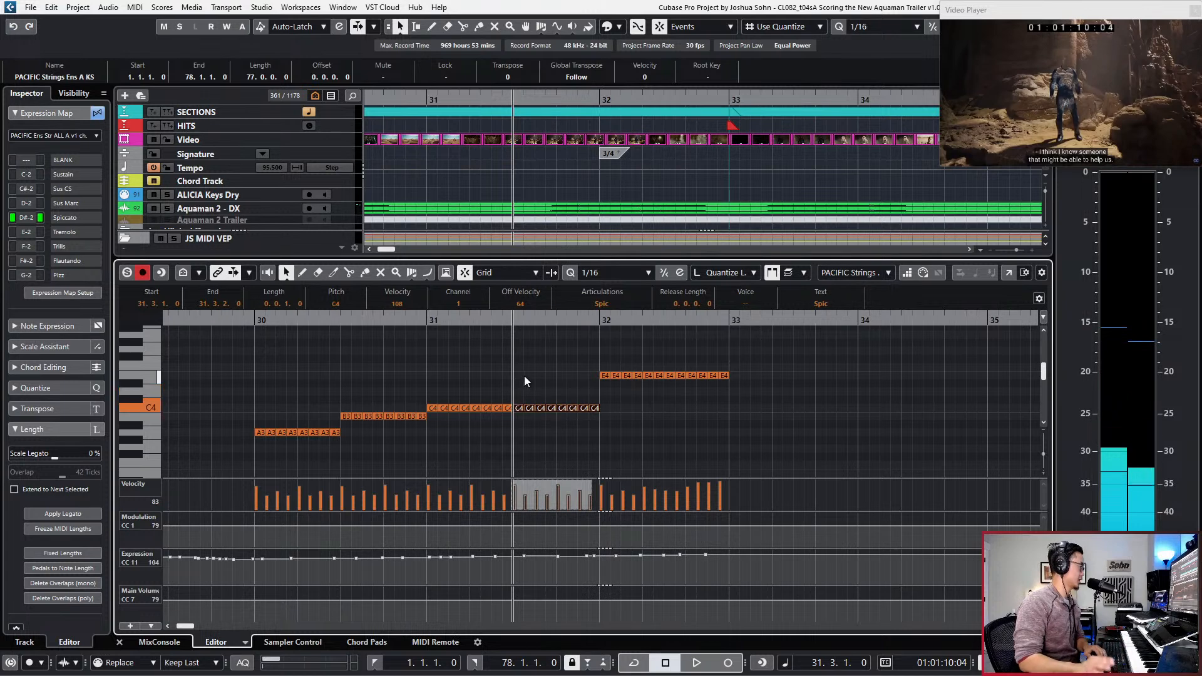
pyautogui.press('Down')
pyautogui.press('Down')
pyautogui.press('Down')
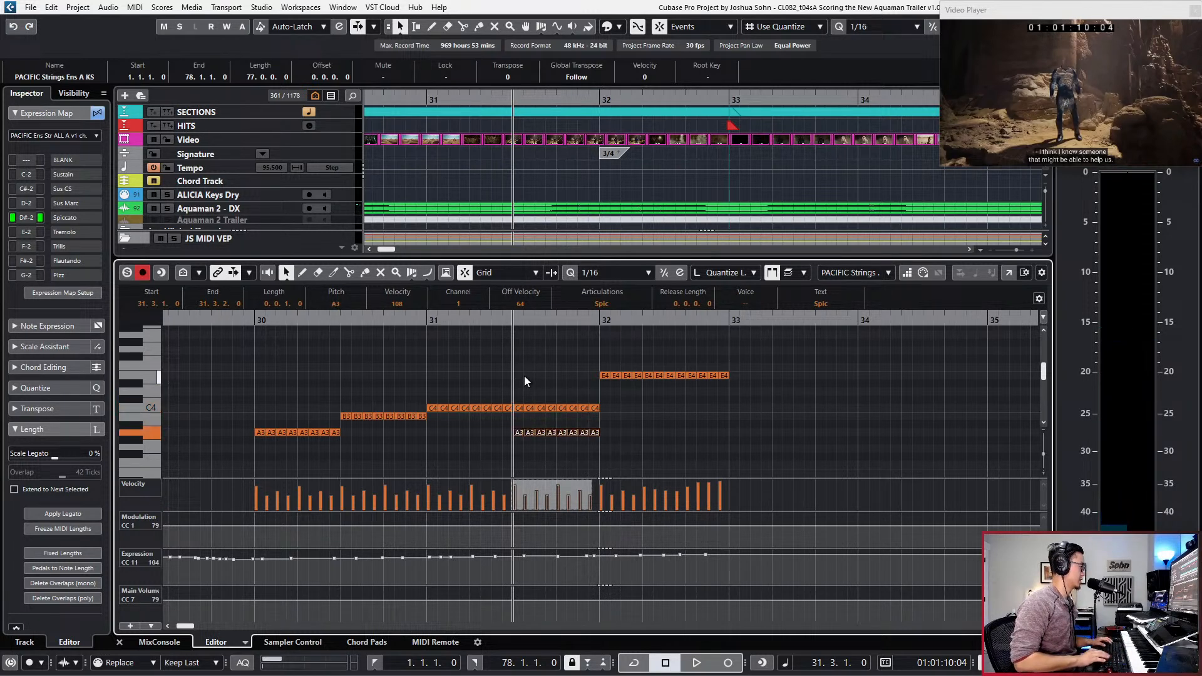
# Step: Play the second half of bar 31 with the C4 and A3 harmony and return to the start of bar 31
pyautogui.press('space')
pyautogui.press('space')
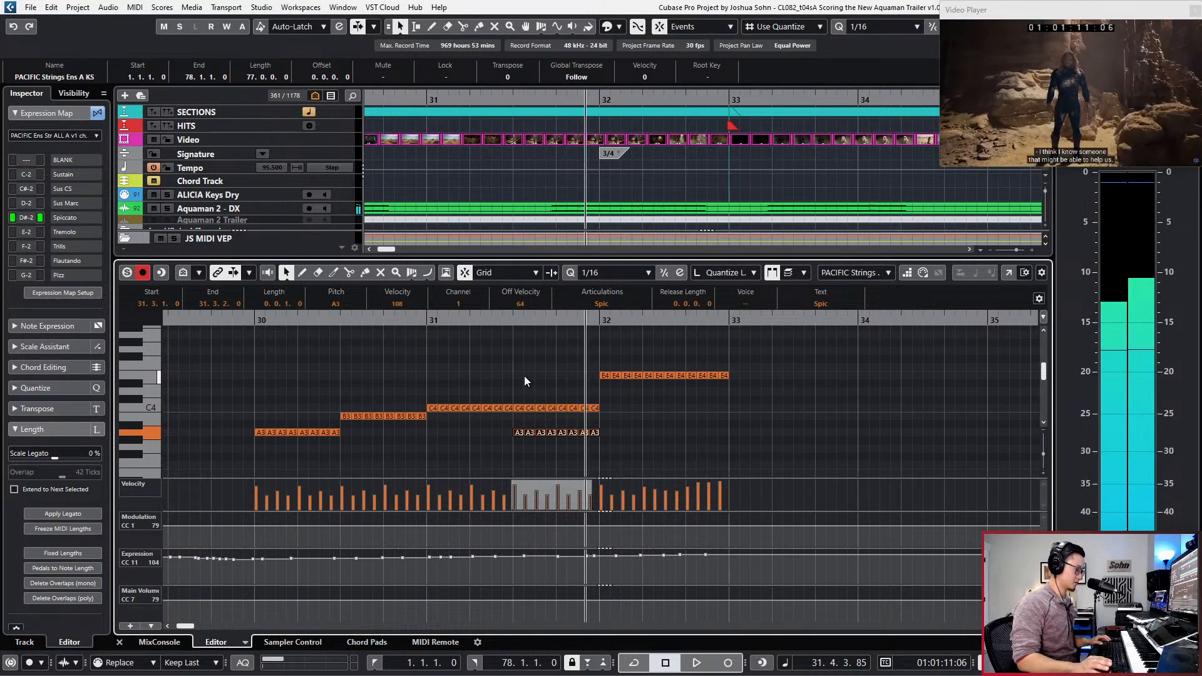
pyautogui.press('KP_0')
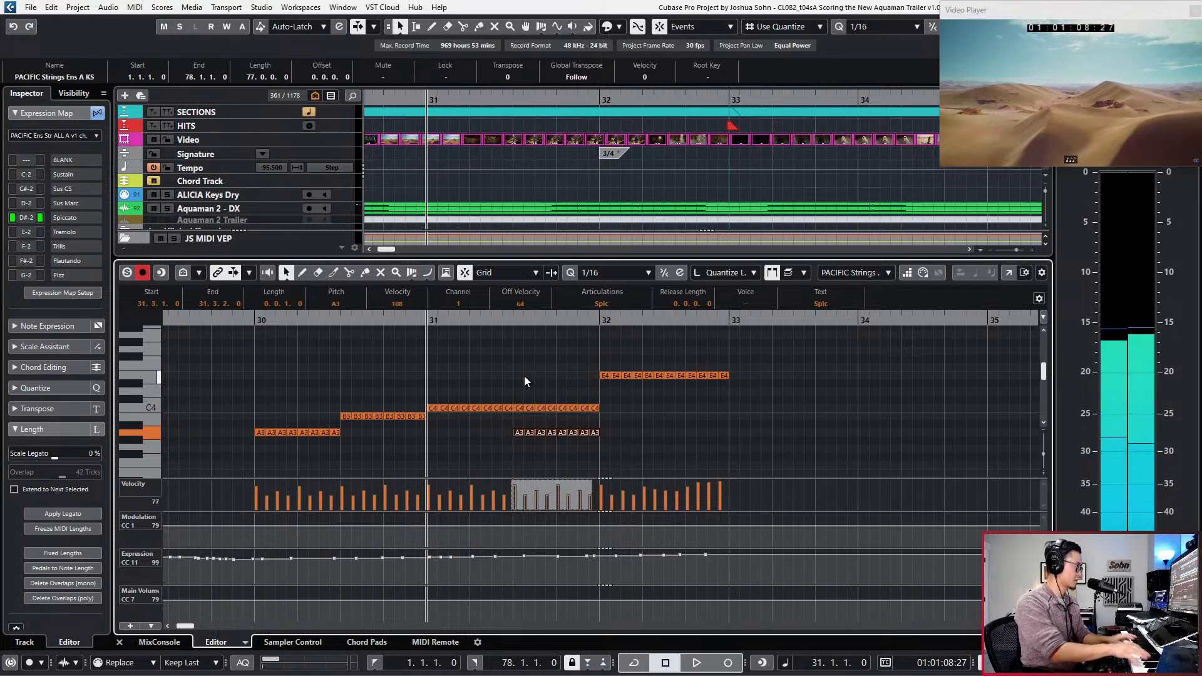
# Step: Duplicate the A3 notes from bar 31 to the start of bar 32 and lower the copy to G#3
pyautogui.moveTo(498, 421); pyautogui.dragTo(652, 450)
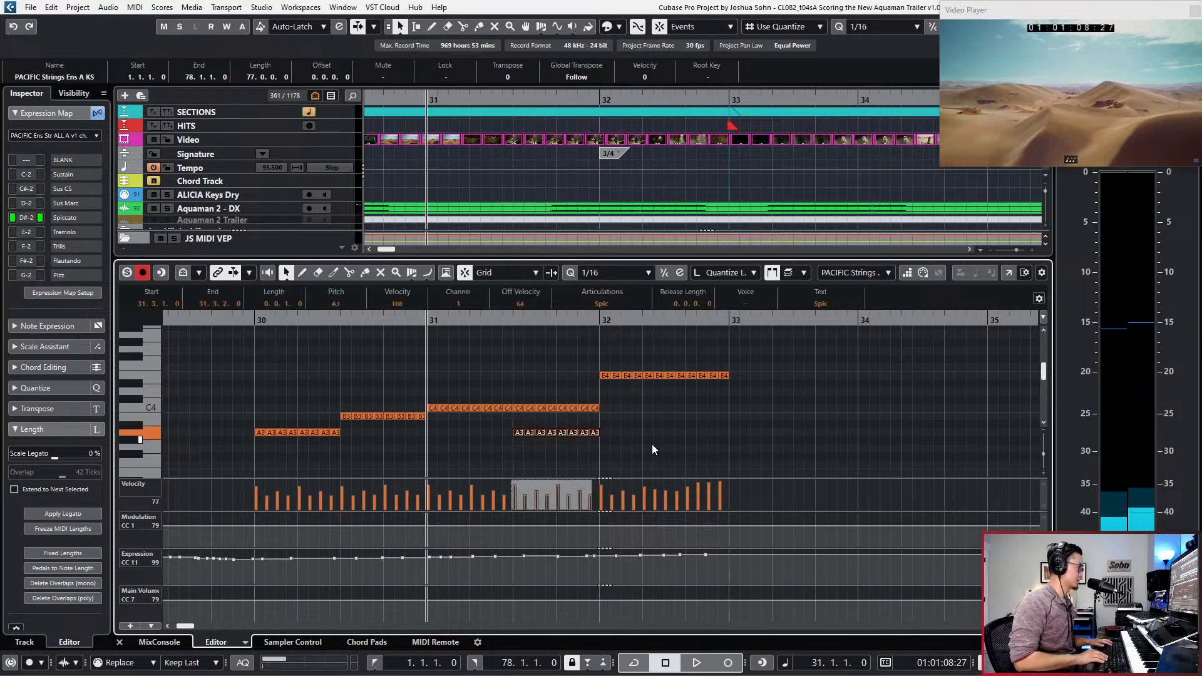
pyautogui.hotkey('ctrl', 'd')
pyautogui.press('Down')
pyautogui.press('Down')
pyautogui.press('Up')
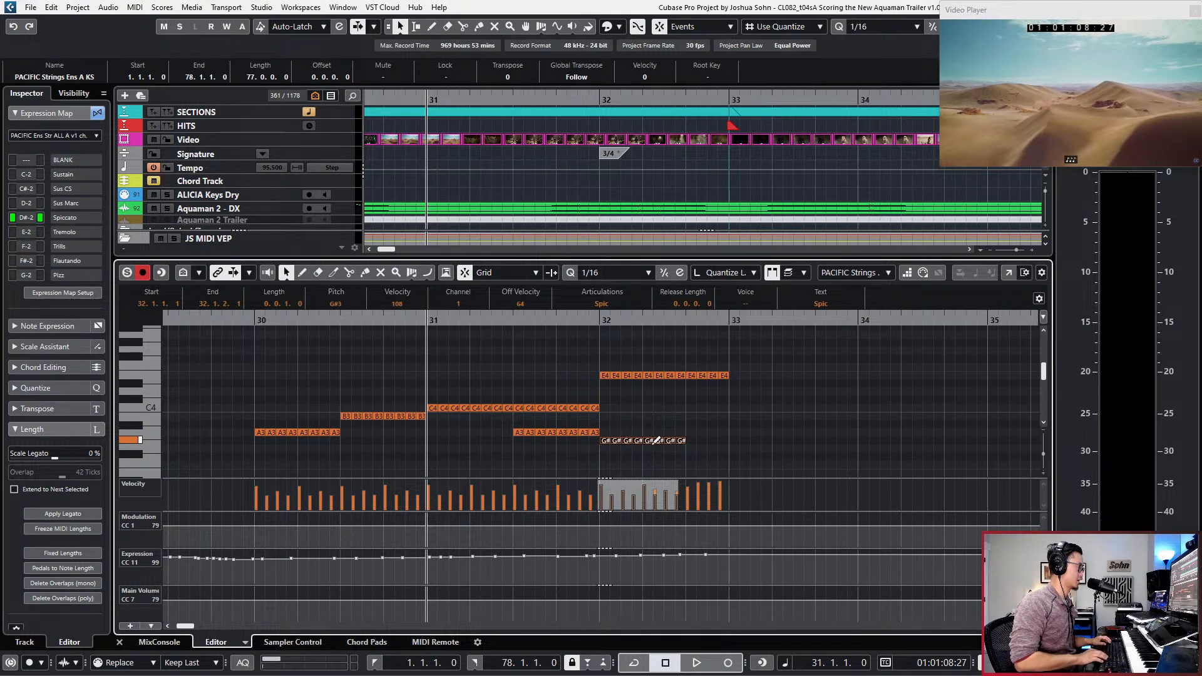
# Step: Duplicate the G#3 notes so the run continues to the end of bar 32
pyautogui.hotkey('ctrl', 'd')
pyautogui.moveTo(735, 425); pyautogui.dragTo(780, 427)
pyautogui.moveTo(653, 473); pyautogui.dragTo(729, 476)
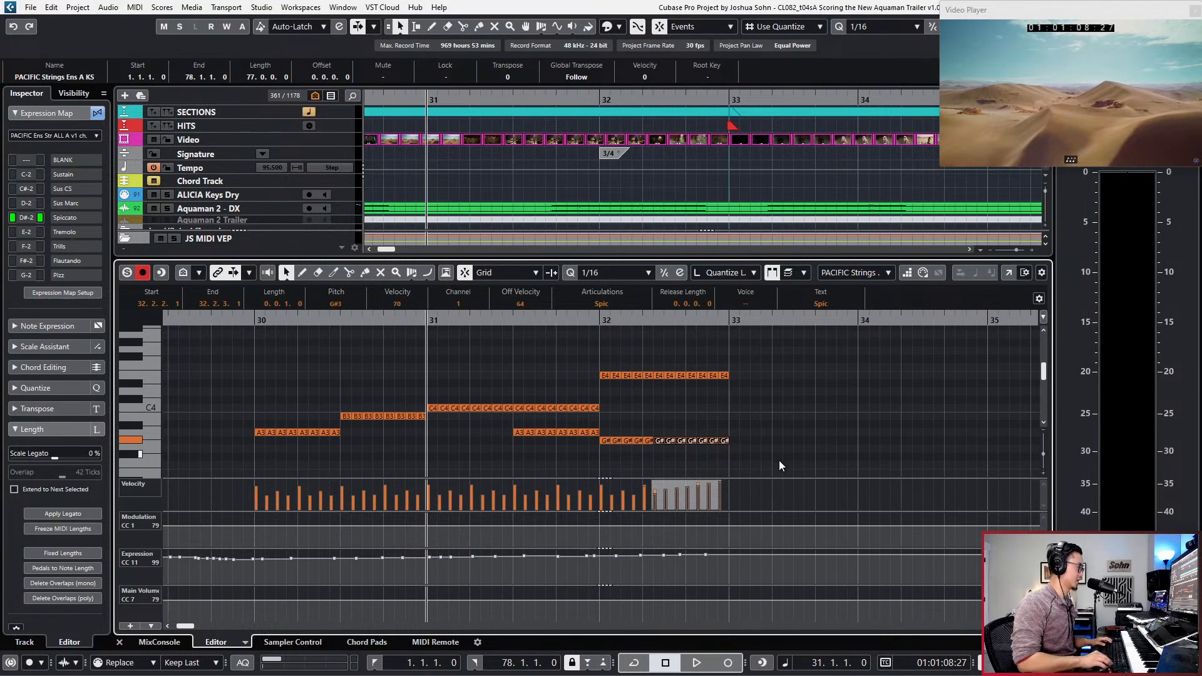
# Step: Play the harmonized spiccato run from bar 31 into bar 32 and return the playhead to the start of bar 30
pyautogui.press('space')
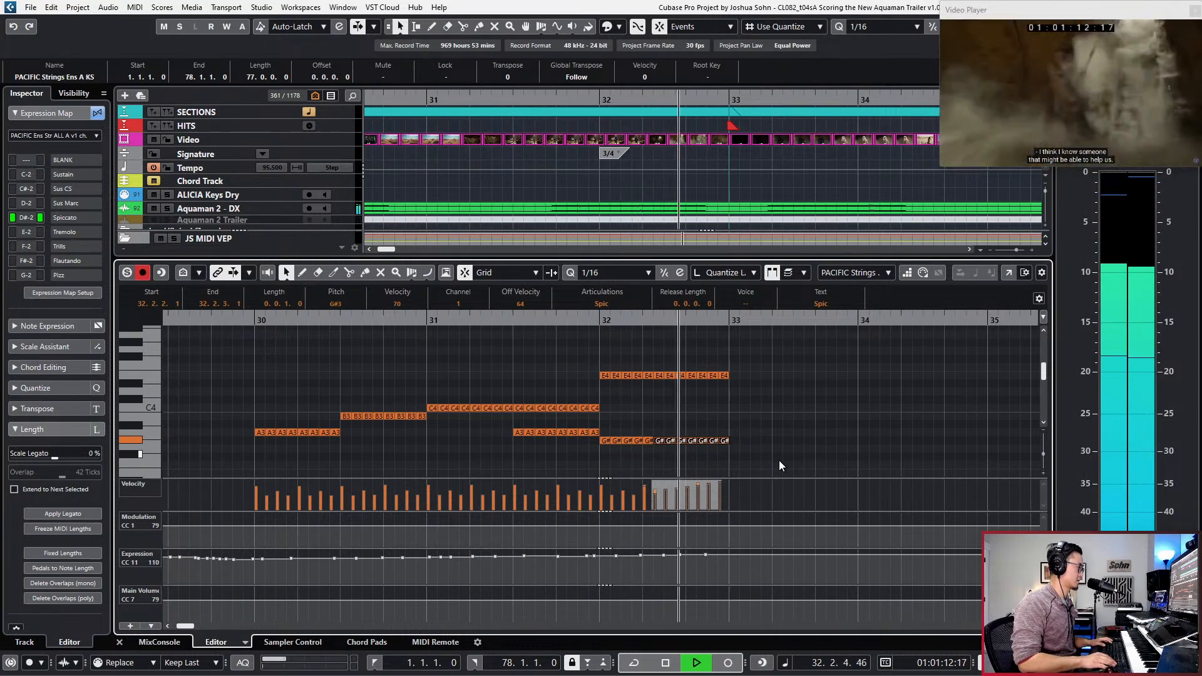
pyautogui.press('space')
pyautogui.press('KP_Subtract')
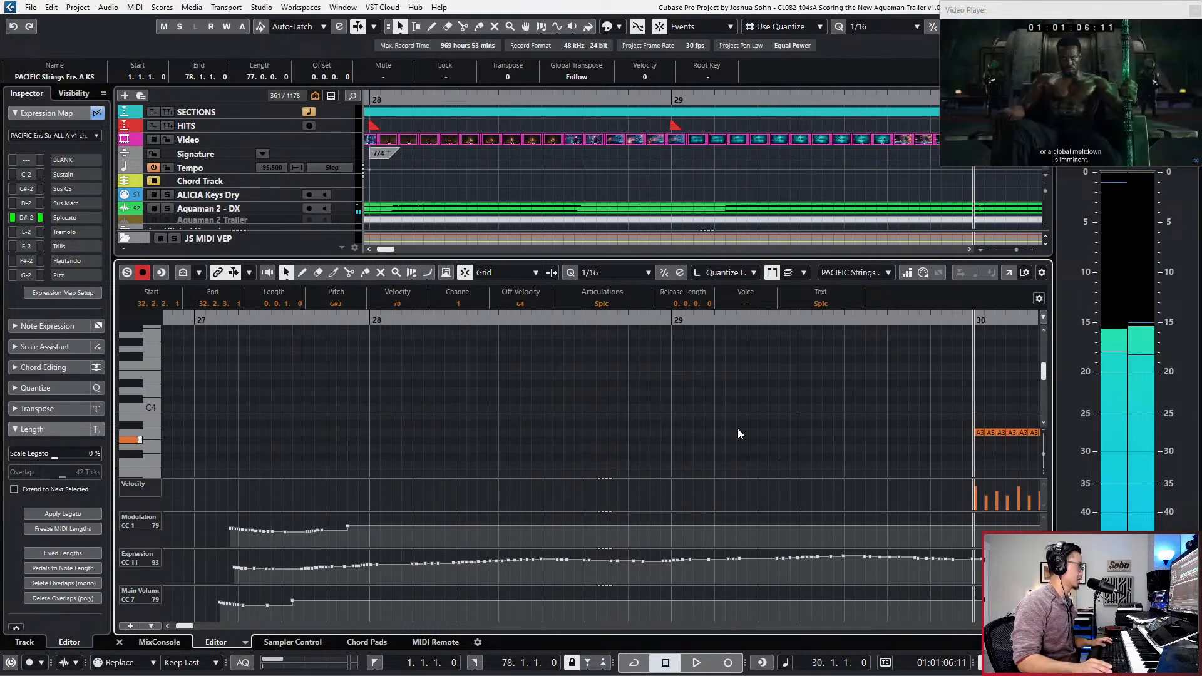
# Step: Raise all the G#3 notes in bar 32 to B3 and play the string line from bar 30
pyautogui.hscroll(7, 739, 428)
pyautogui.moveTo(708, 429); pyautogui.dragTo(897, 444)
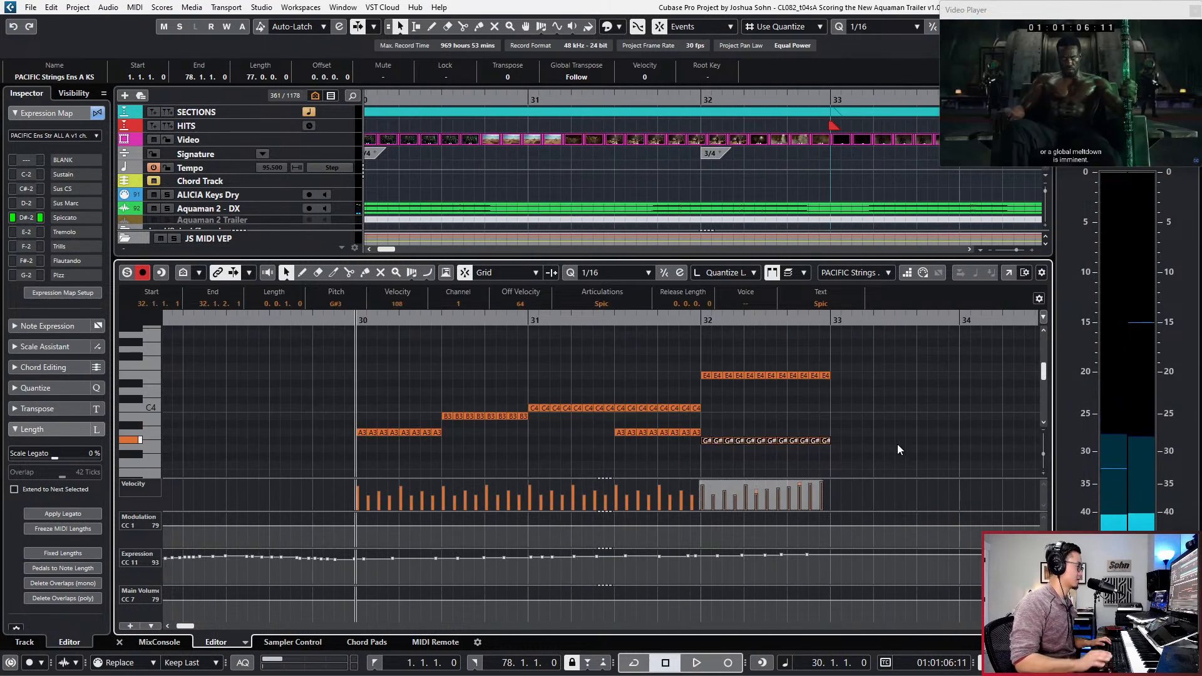
pyautogui.press('Up')
pyautogui.press('Up')
pyautogui.press('Up')
pyautogui.press('space')
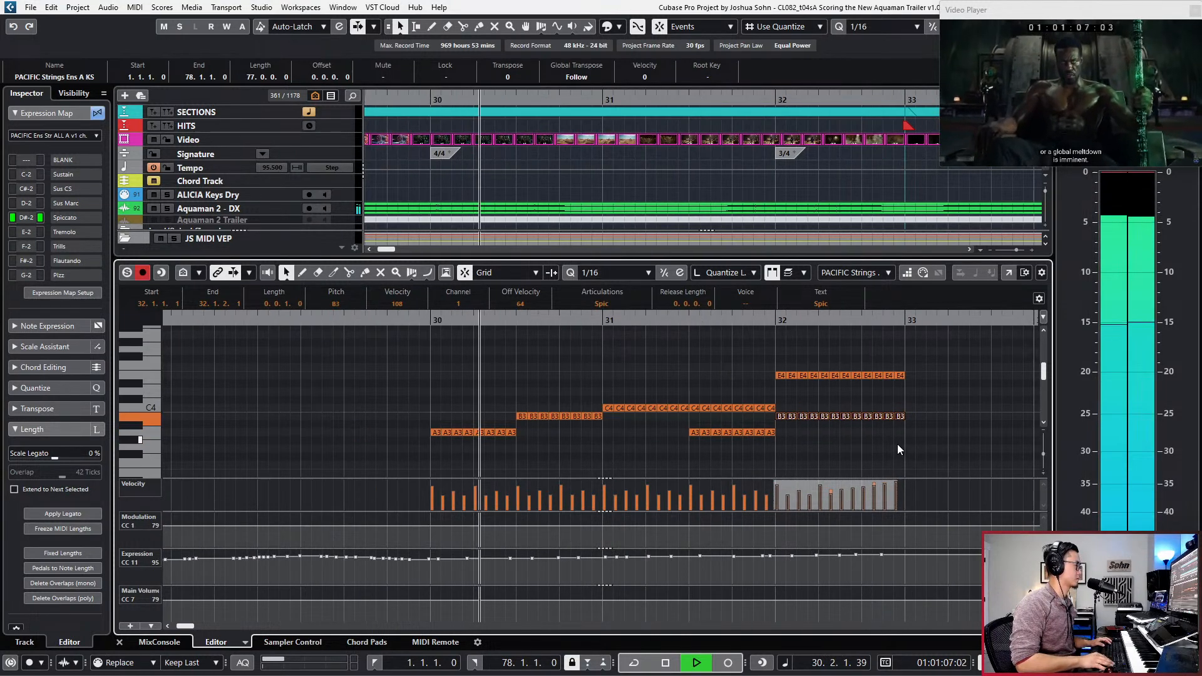
# Step: Close the note editor, show bars 27–37 in the project and browse the MIDI tracks around the Timpani, Leads and Pads folders
pyautogui.press('Return')
pyautogui.press('g')
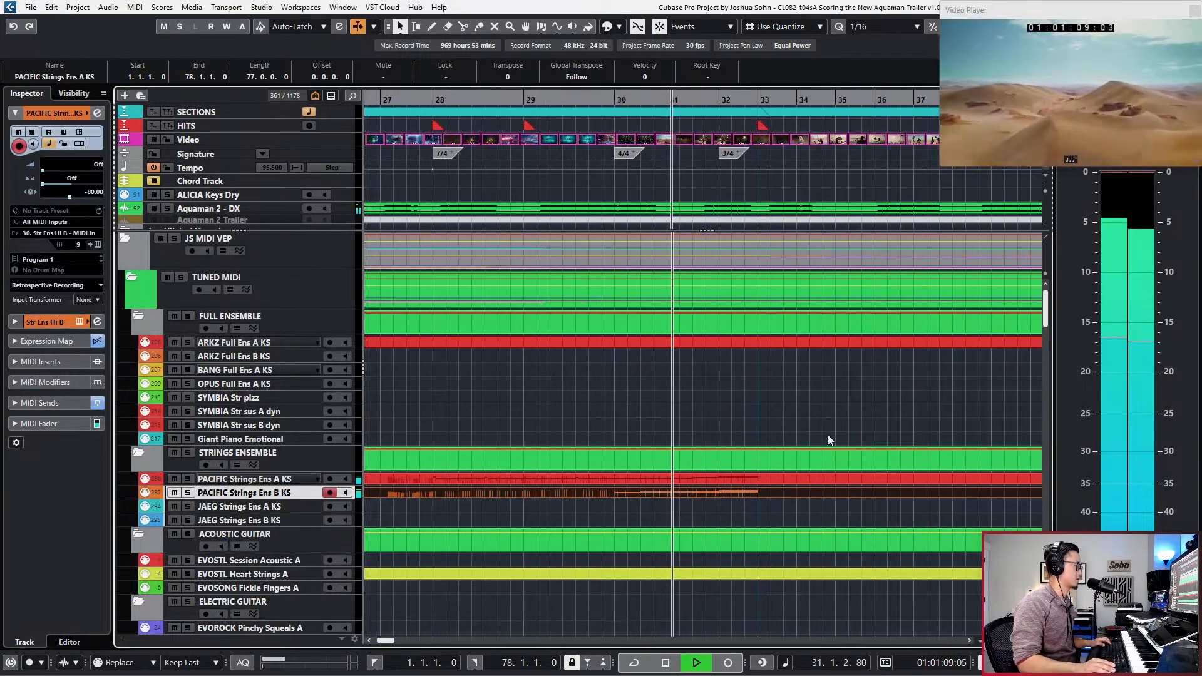
pyautogui.scroll(-10, 790, 449)
pyautogui.scroll(8, 790, 476)
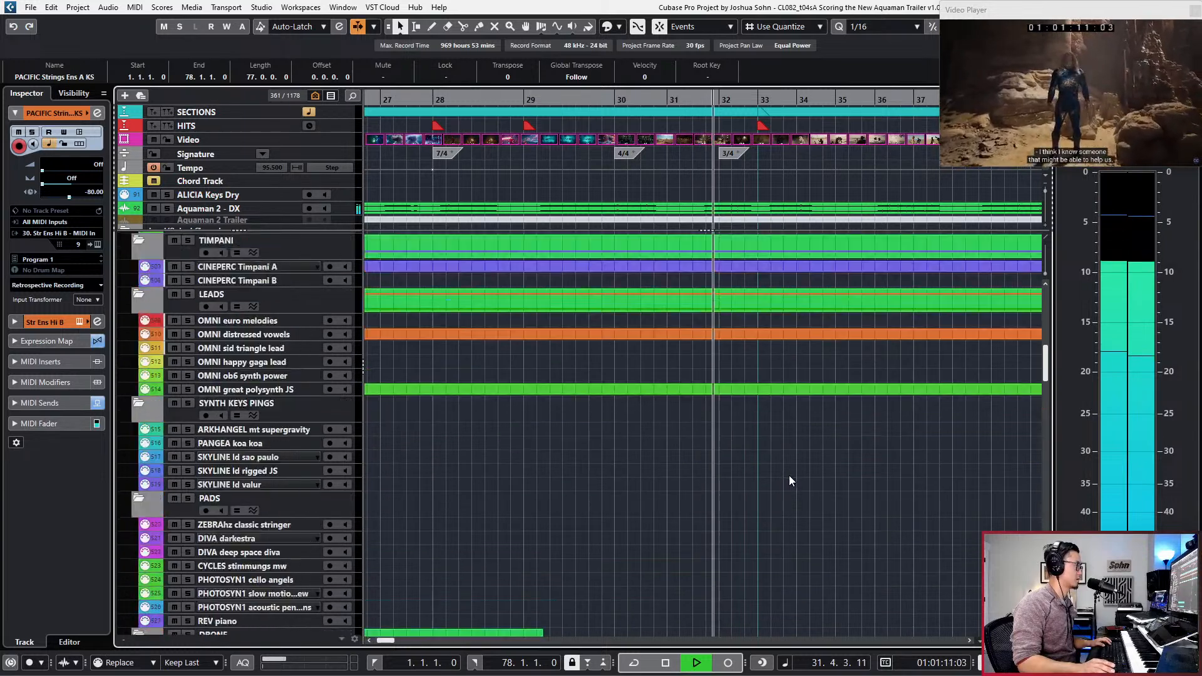
# Step: Stop playback and open the PACIFIC Strings Ens A KS part for note editing
pyautogui.press('space')
pyautogui.scroll(5, 816, 445)
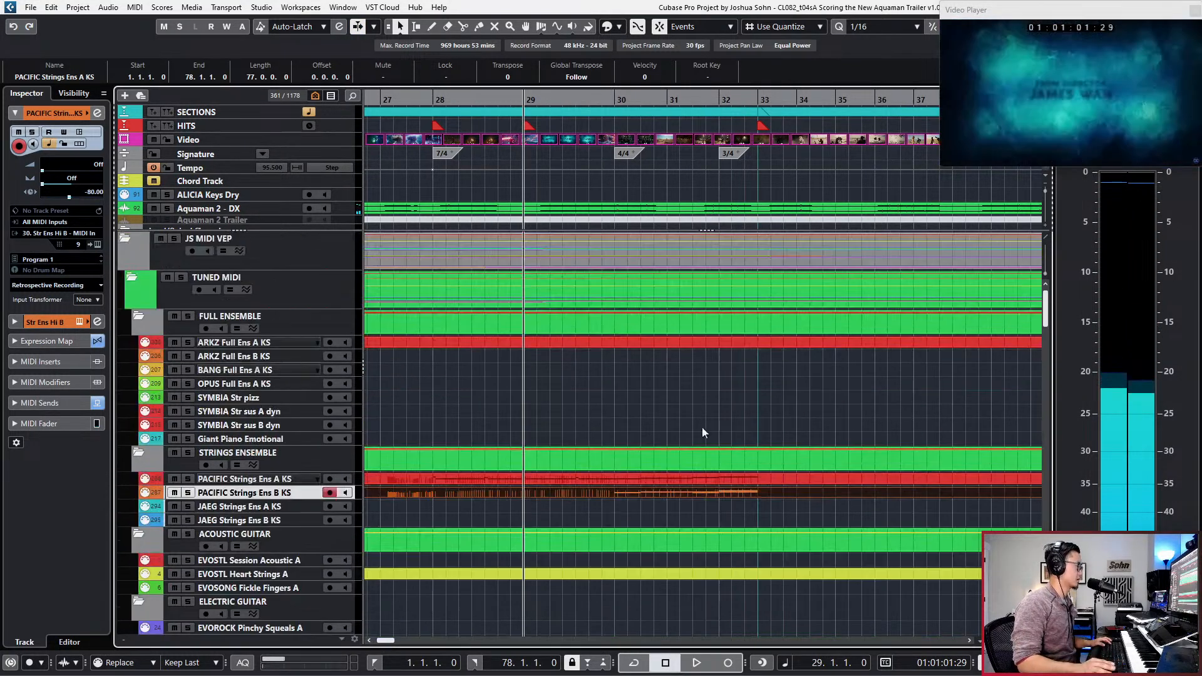
pyautogui.click(687, 493)
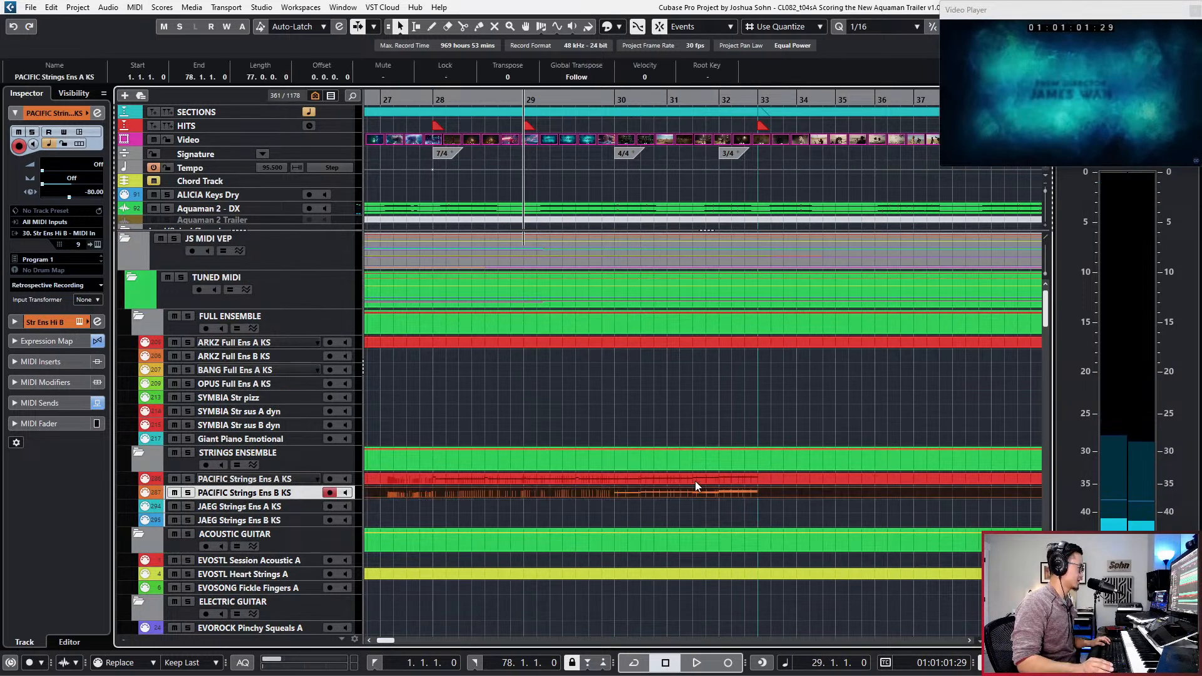
pyautogui.doubleClick(693, 481)
# Step: Copy the A3 spiccato notes from the second half of bar 31 to the start of bar 31
pyautogui.moveTo(695, 429); pyautogui.dragTo(758, 440)
pyautogui.moveTo(494, 394); pyautogui.dragTo(891, 453)
pyautogui.scroll(2, 658, 438)
pyautogui.press('l')
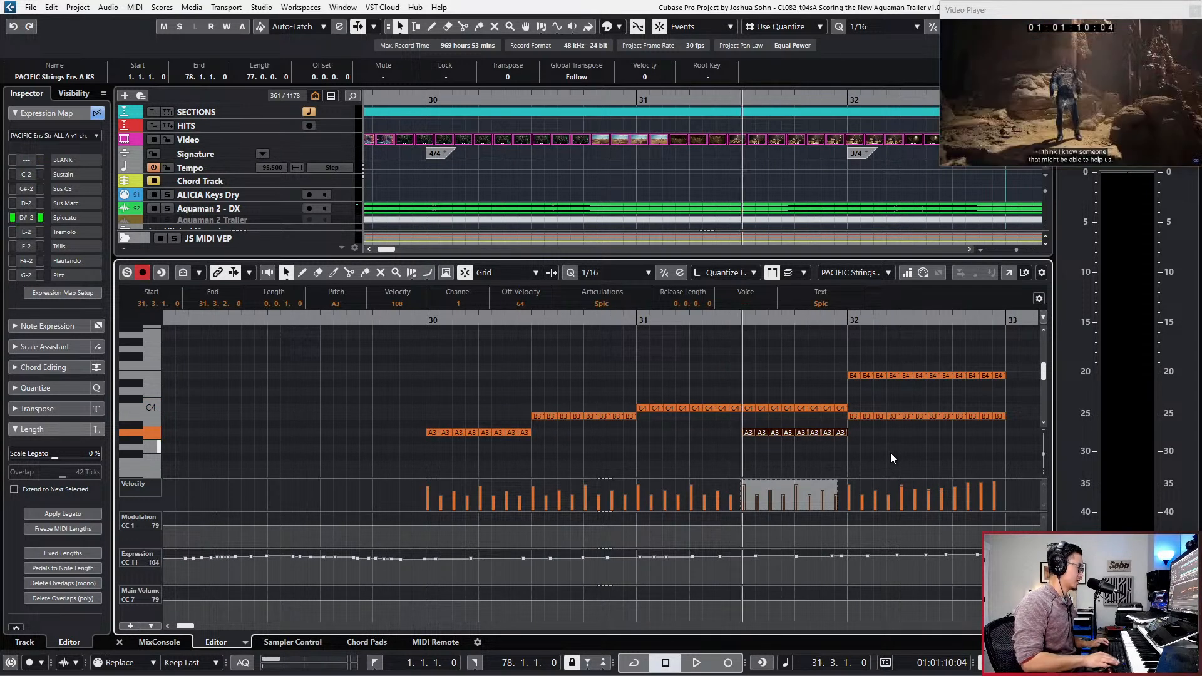
pyautogui.press('KP_Subtract')
pyautogui.hotkey('ctrl', 'v')
# Step: Paste the A3 notes at the start of bar 30 and transpose the copy down five semitones to E3
pyautogui.press('KP_Subtract')
pyautogui.press('KP_Add')
pyautogui.hotkey('ctrl', 'v')
pyautogui.press('Down')
pyautogui.press('Down')
pyautogui.press('Down')
pyautogui.press('Down')
pyautogui.press('Down')
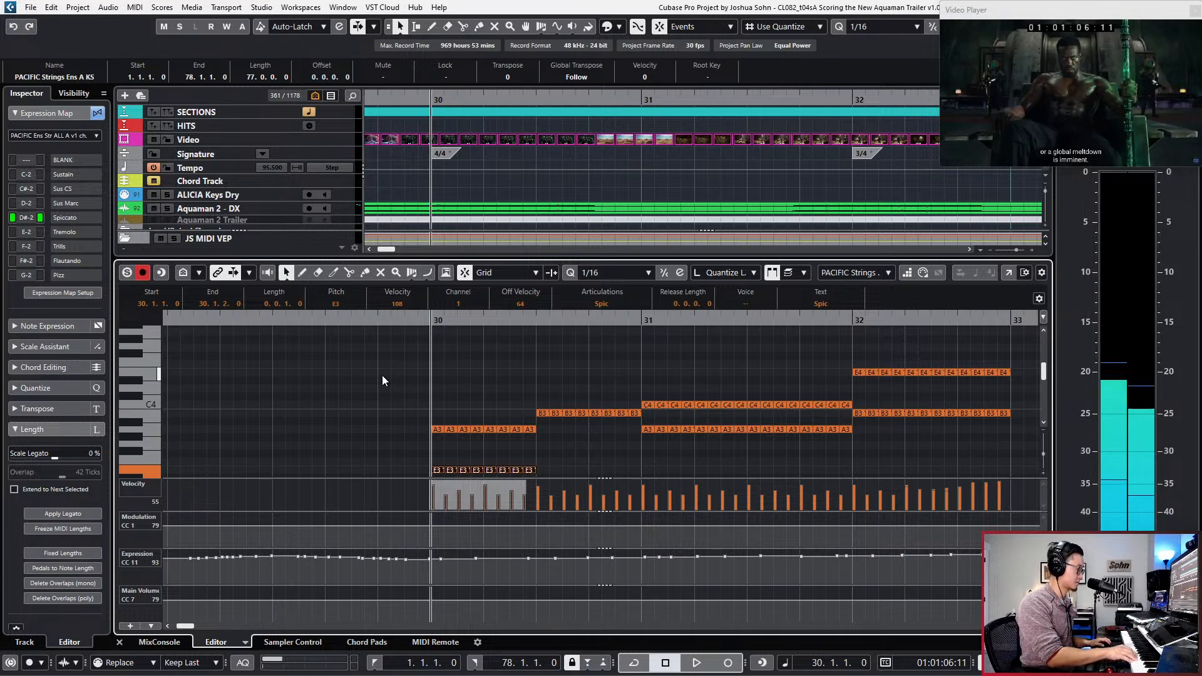
# Step: Play the new E3 notes and duplicate them across the second half of bar 30
pyautogui.press('space')
pyautogui.scroll(-3, 415, 386)
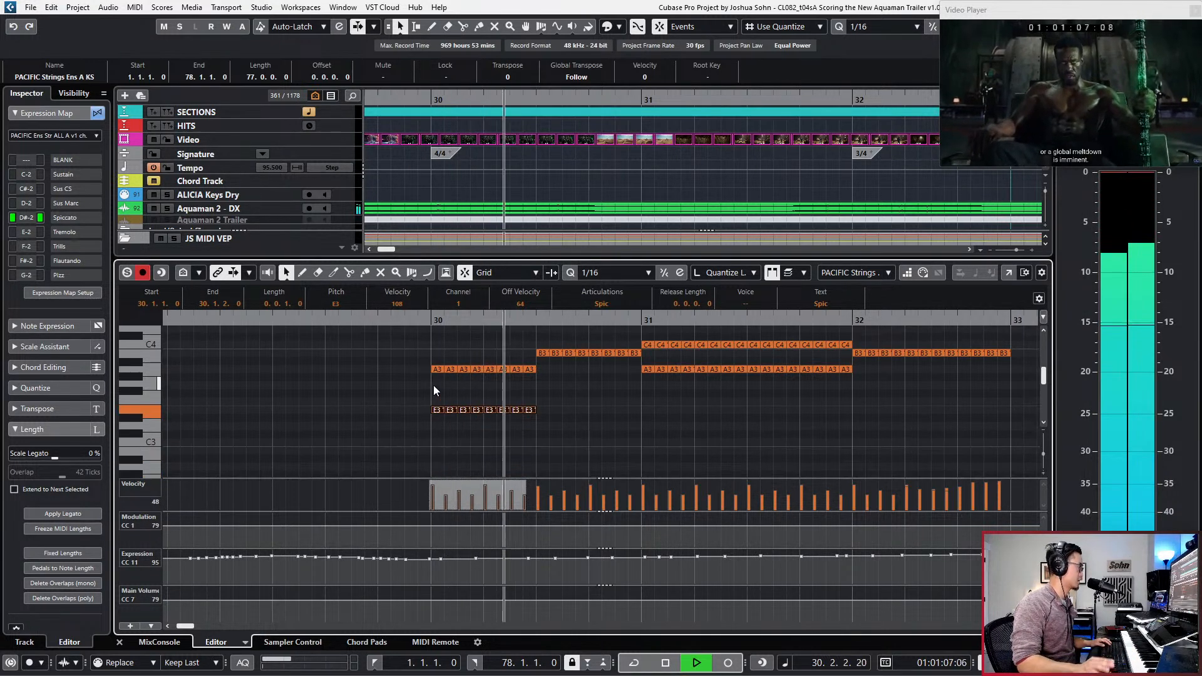
pyautogui.press('space')
pyautogui.hotkey('ctrl', 'd')
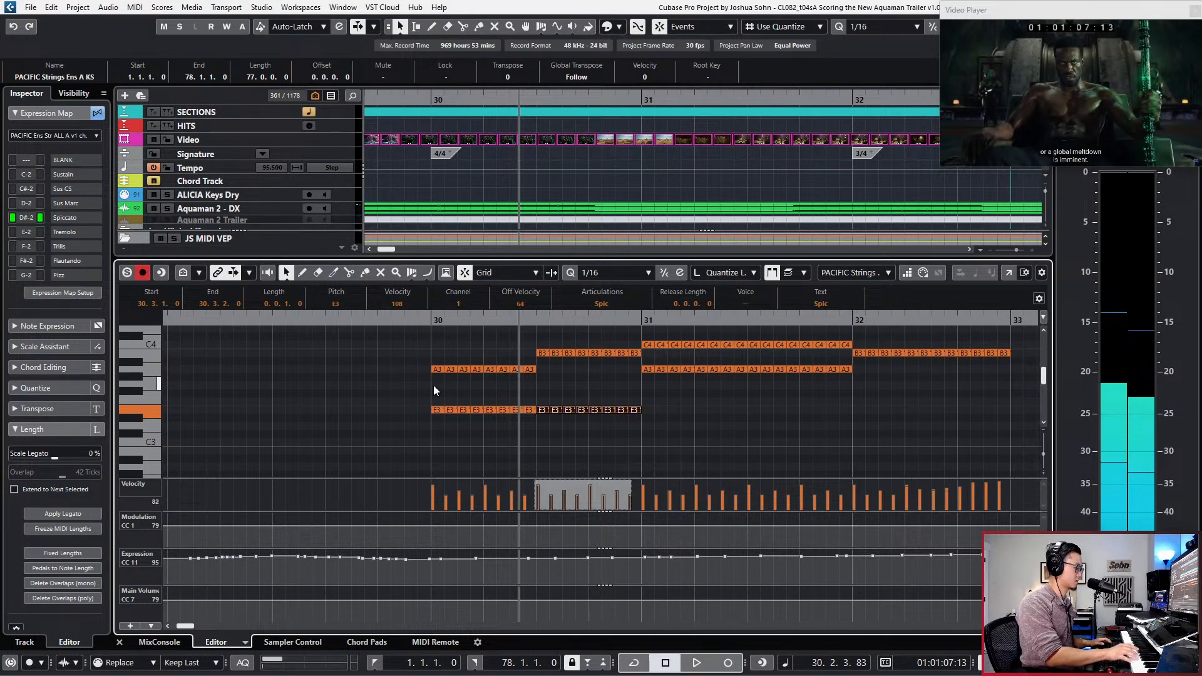
# Step: Transpose the A3 notes in the first half of bar 31 down to E3 and play the passage
pyautogui.moveTo(626, 363); pyautogui.dragTo(745, 382)
pyautogui.press('Down')
pyautogui.press('Down')
pyautogui.press('Down')
pyautogui.press('Down')
pyautogui.press('Down')
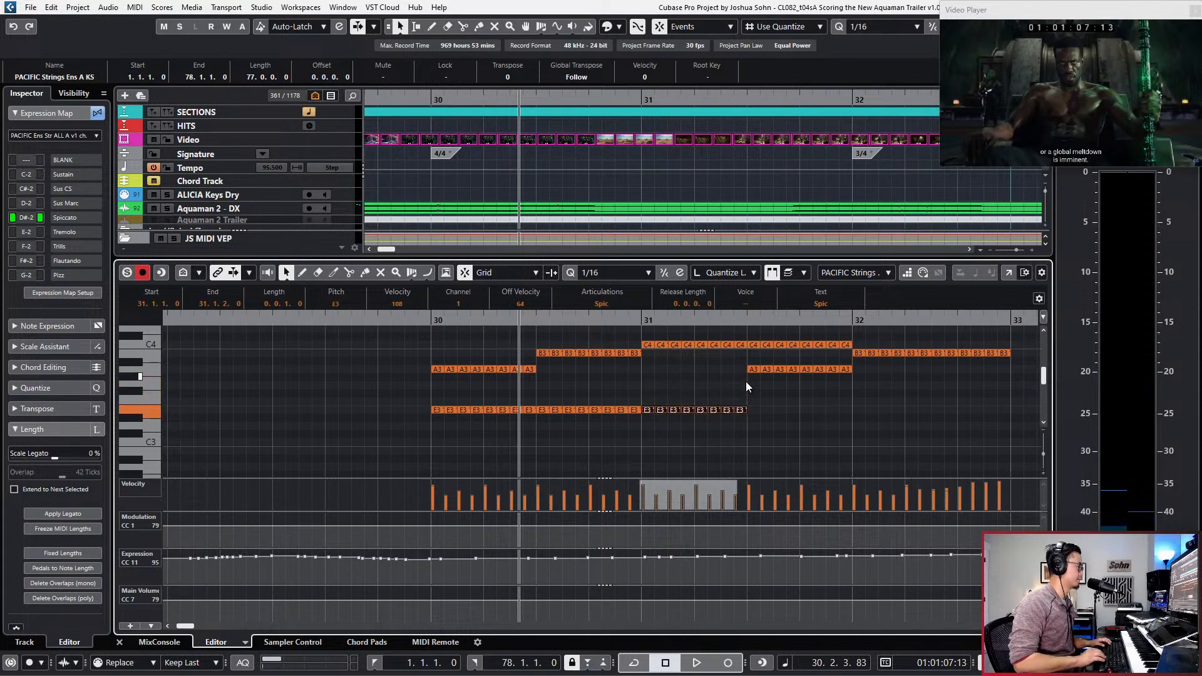
pyautogui.press('space')
pyautogui.scroll(2, 746, 382)
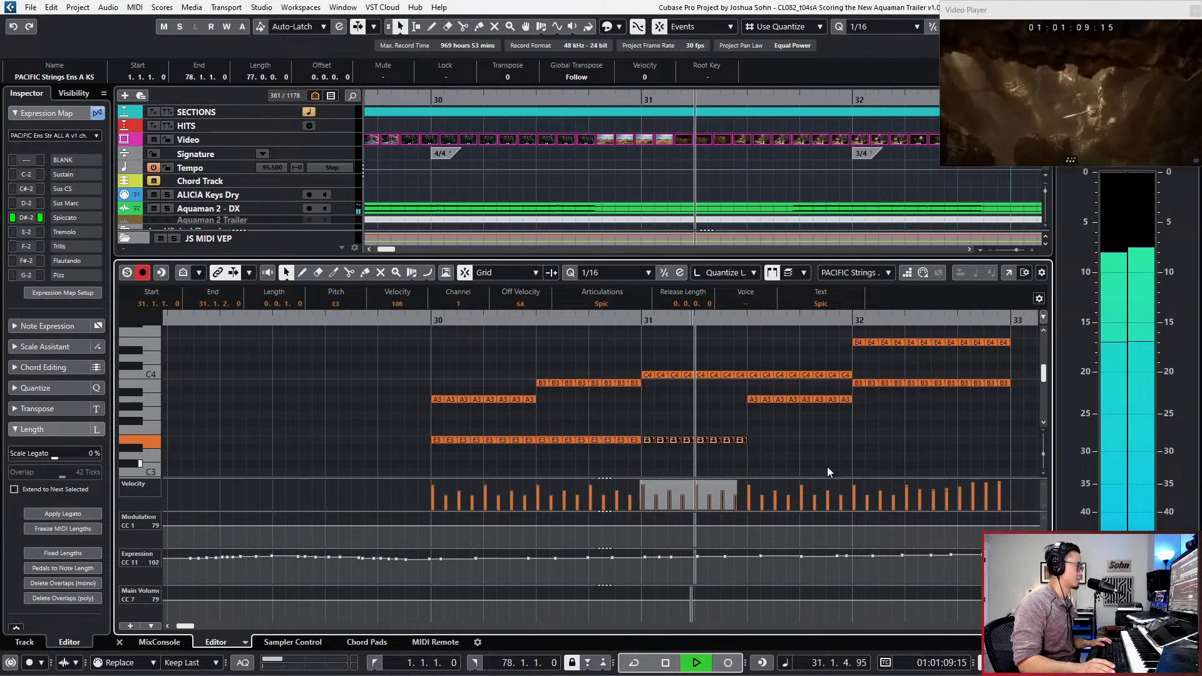
pyautogui.press('space')
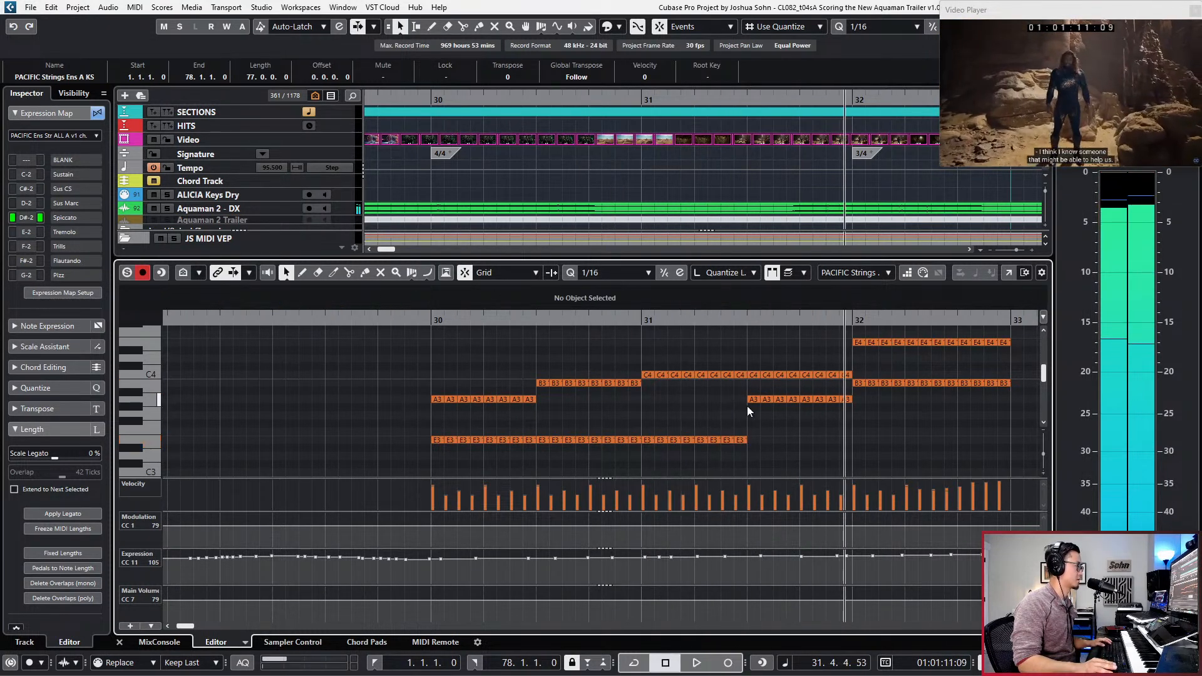
# Step: Paste a copy of the A3 notes in the second half of bar 31 in place and transpose it down to E3
pyautogui.moveTo(727, 400); pyautogui.dragTo(863, 414)
pyautogui.hotkey('ctrl', 'c')
pyautogui.press('l')
pyautogui.hotkey('ctrl', 'v')
pyautogui.press('Down')
pyautogui.press('Down')
pyautogui.press('Down')
pyautogui.press('Down')
pyautogui.press('Down')
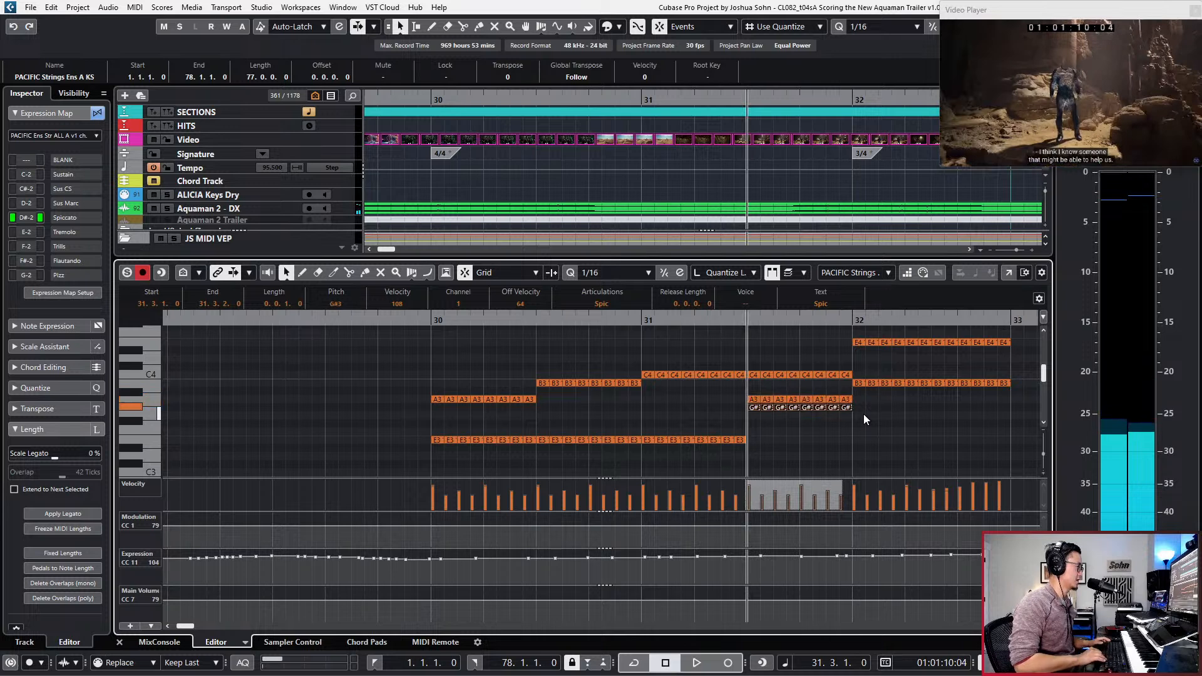
pyautogui.press('space')
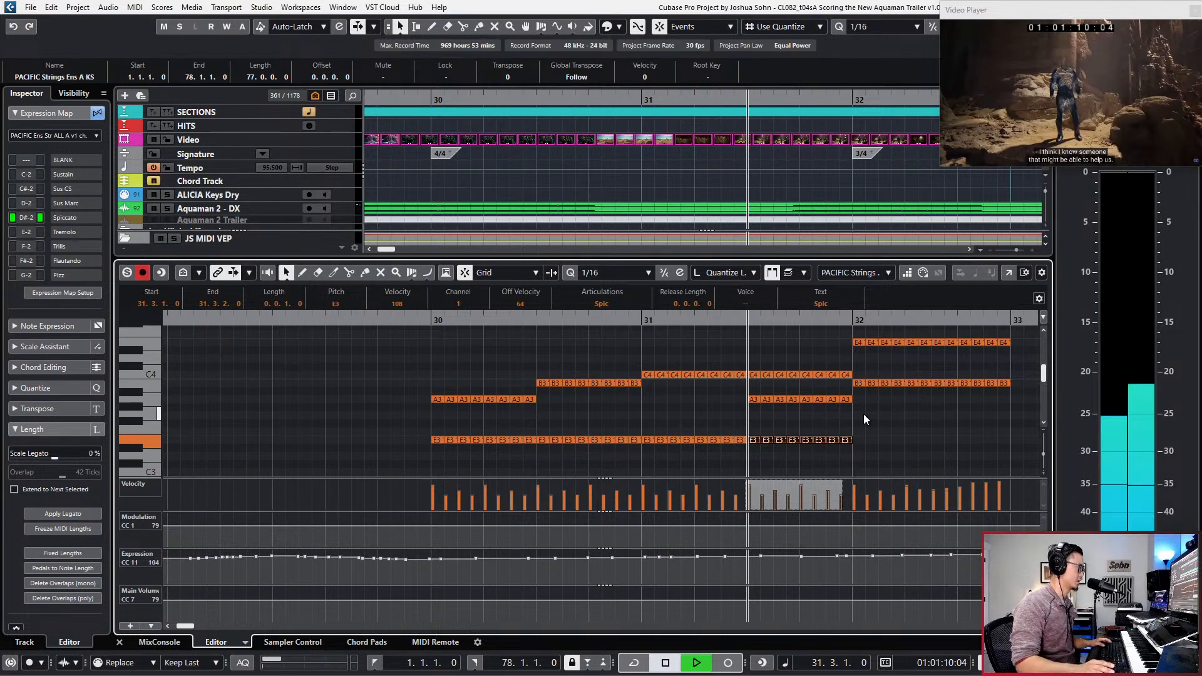
# Step: Lower the velocities of the A3 notes in the second half of bar 31, with the first at 80
pyautogui.click(759, 410)
pyautogui.moveTo(745, 393); pyautogui.dragTo(882, 412)
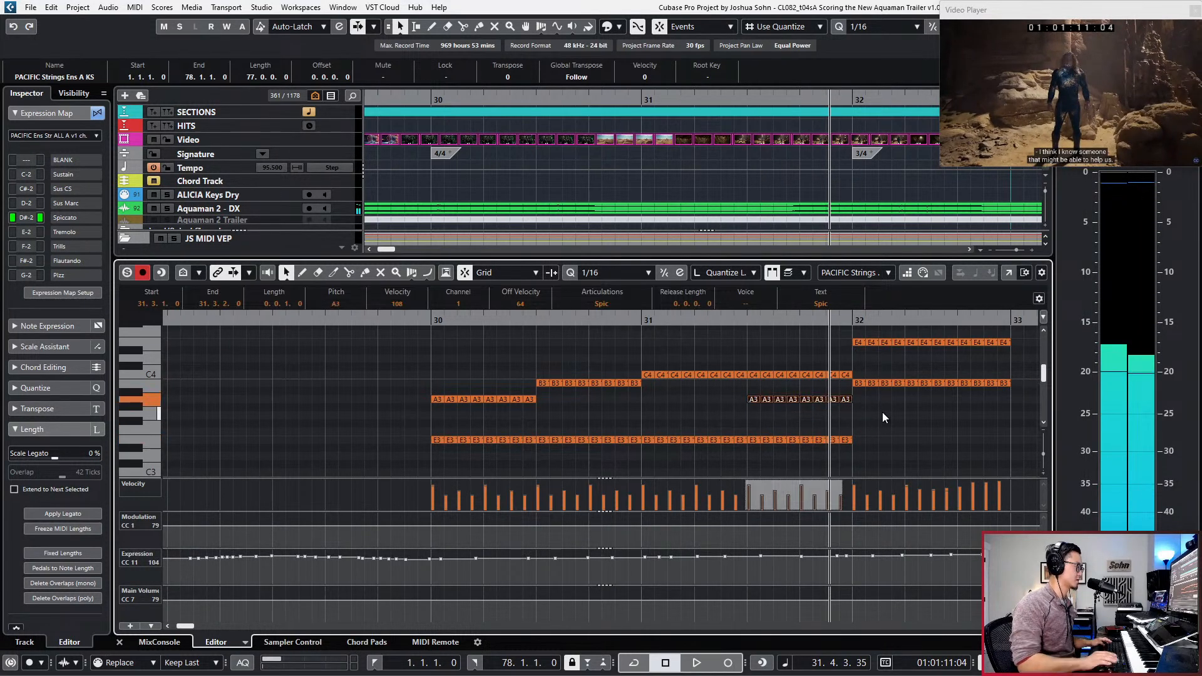
pyautogui.press('space')
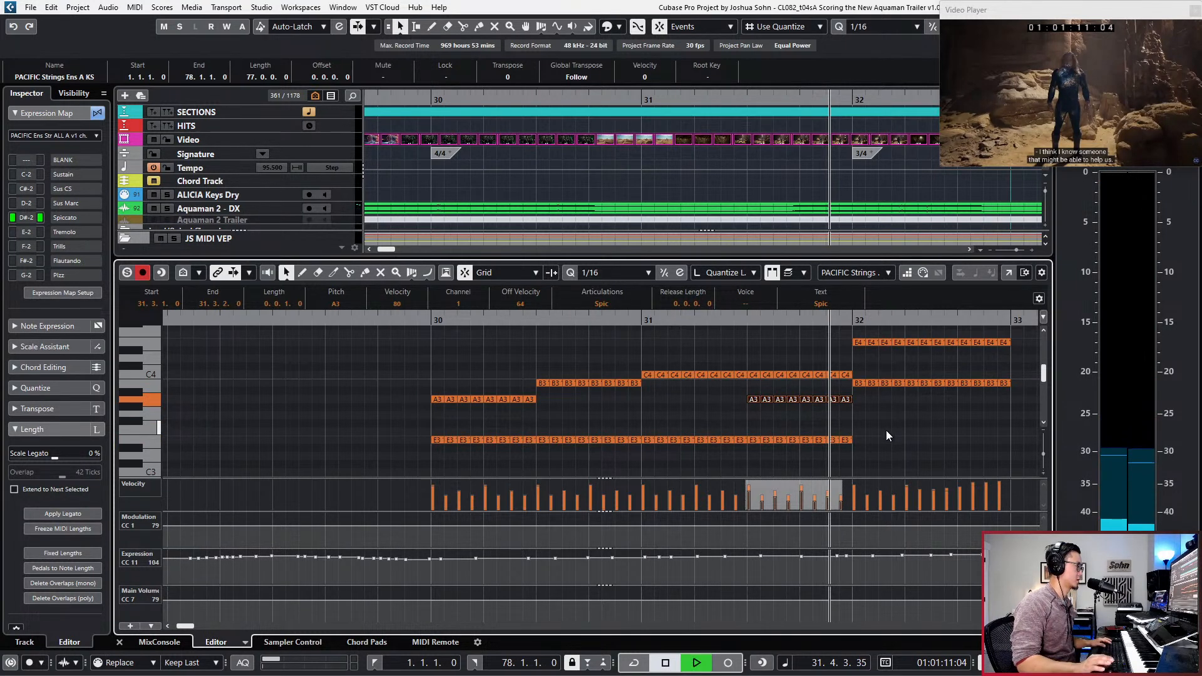
pyautogui.press('space')
# Step: Duplicate the E3 notes from the second half of bar 31 twice and delete the surplus notes beyond bar 33
pyautogui.moveTo(747, 431); pyautogui.dragTo(886, 466)
pyautogui.hotkey('ctrl', 'd')
pyautogui.hotkey('ctrl', 'd')
pyautogui.hscroll(3, 886, 466)
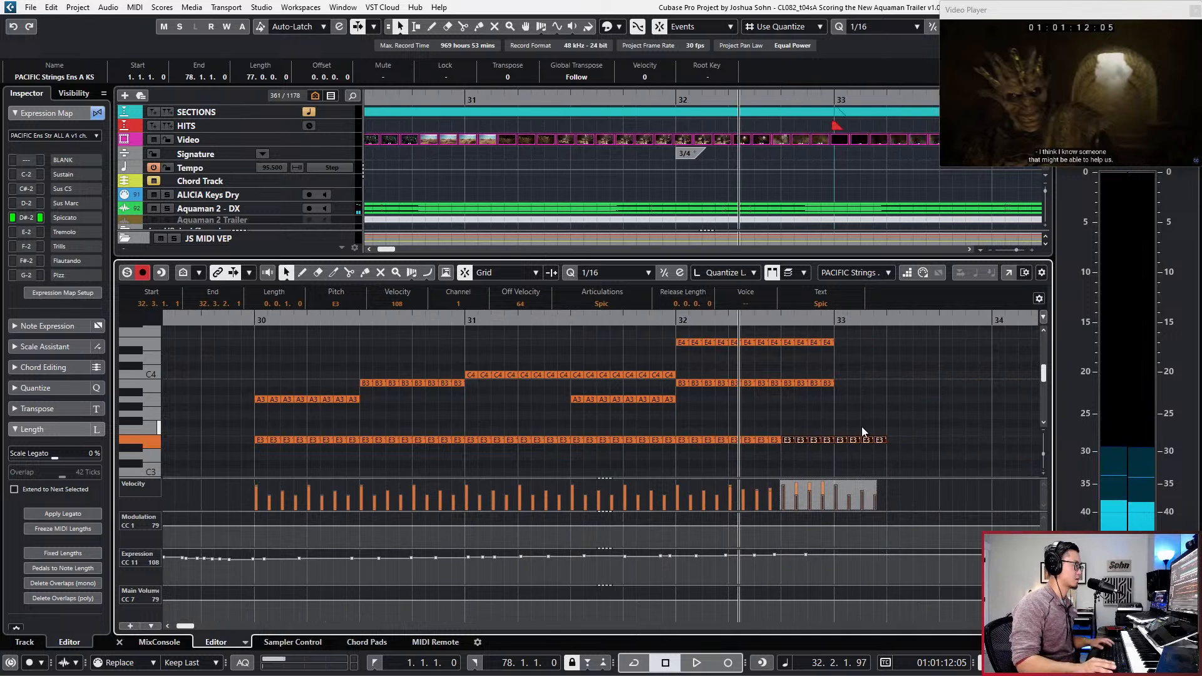
pyautogui.click(854, 438)
pyautogui.moveTo(841, 428); pyautogui.dragTo(919, 457)
pyautogui.press('Delete')
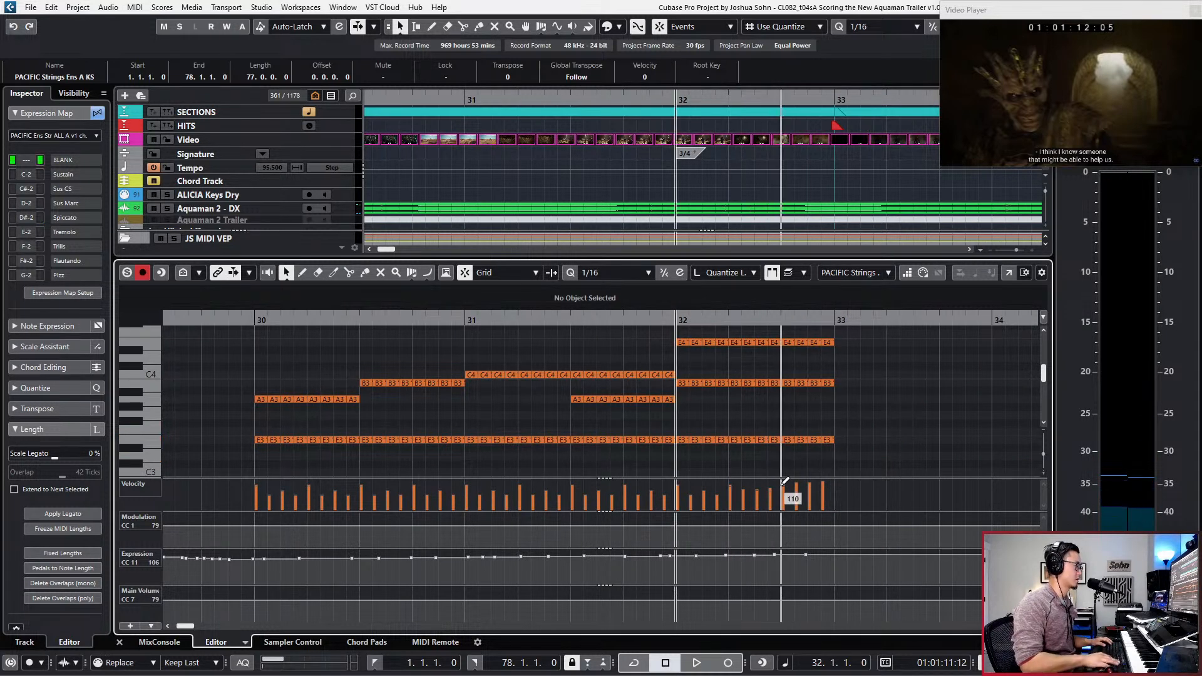
# Step: Reshape the velocities of the last six E3 notes in bar 32, starting at 84, and play them
pyautogui.press('KP_Subtract')
pyautogui.moveTo(755, 435); pyautogui.dragTo(865, 455)
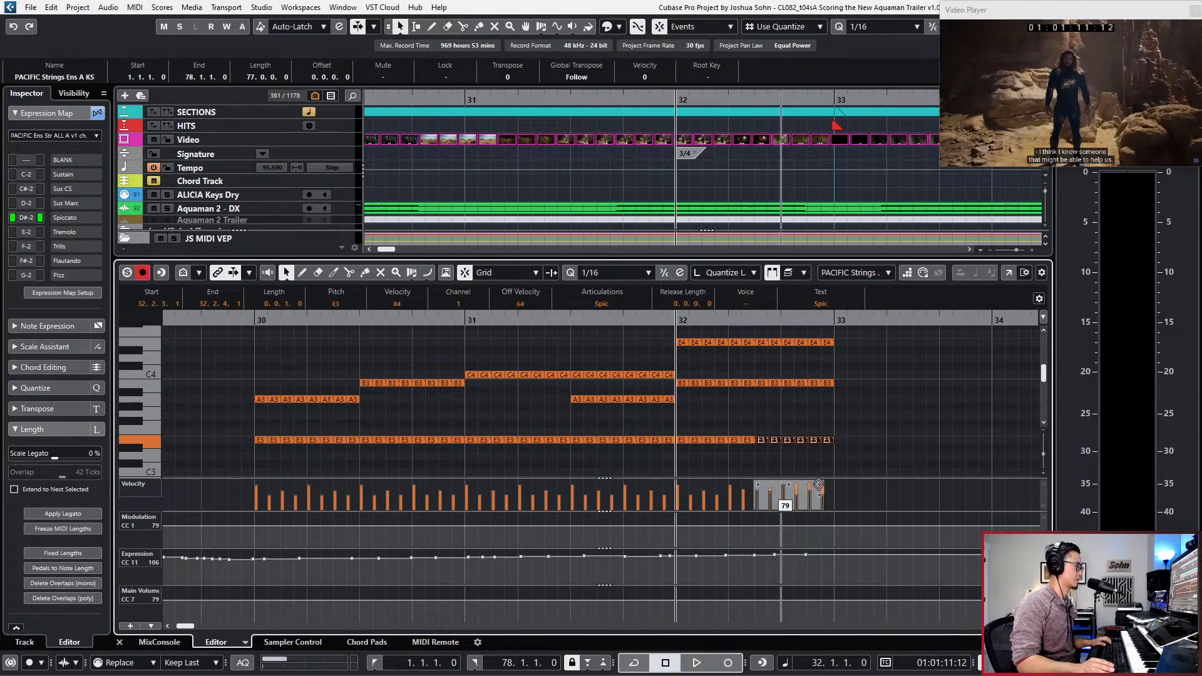
pyautogui.press('space')
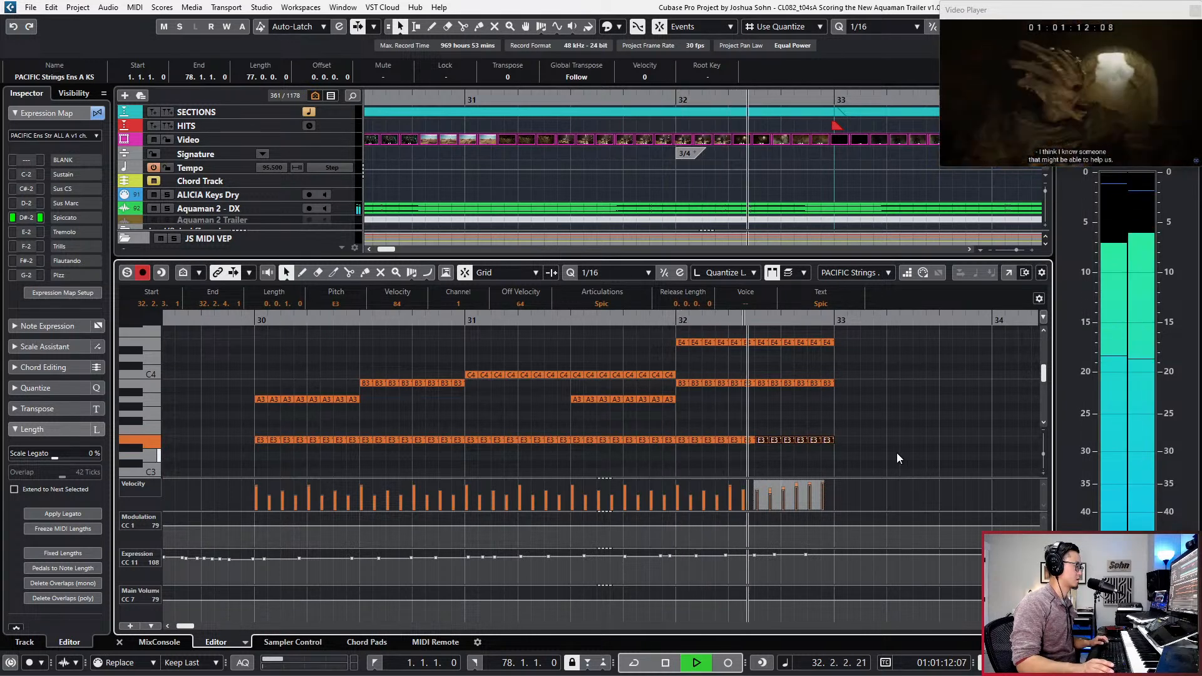
pyautogui.press('space')
# Step: Adjust the velocities of the closing E3, B3 and E4 notes in bar 32, and select all notes in the part
pyautogui.press('g')
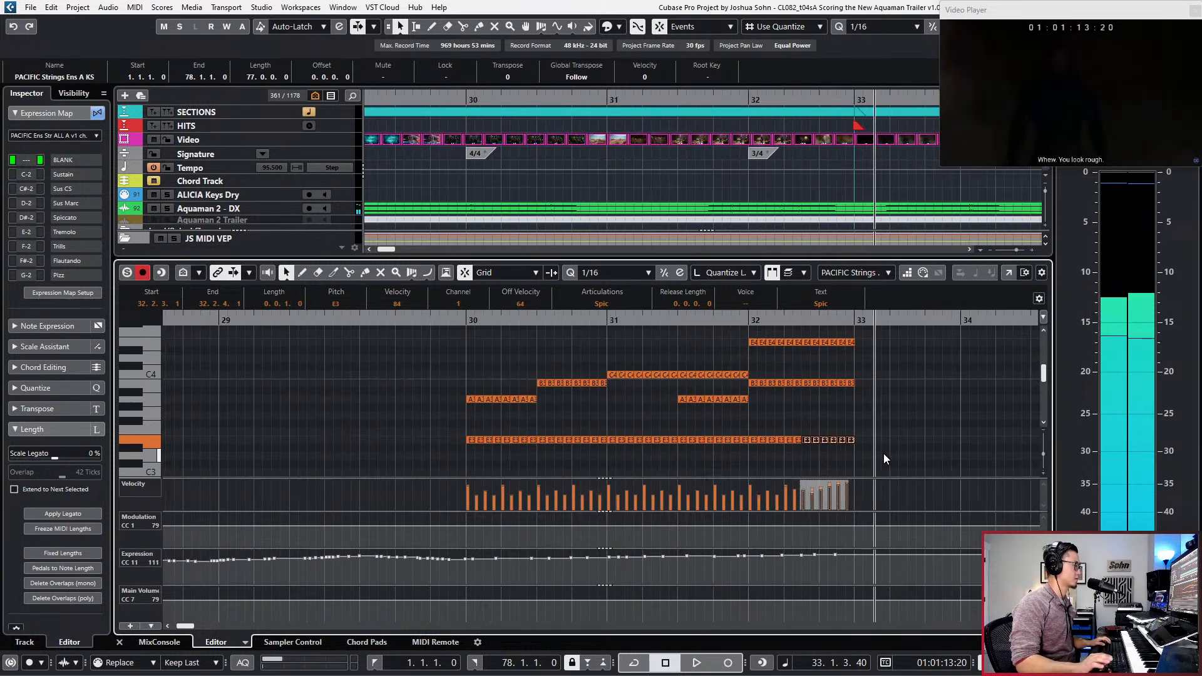
pyautogui.press('g')
pyautogui.moveTo(638, 341); pyautogui.dragTo(558, 448)
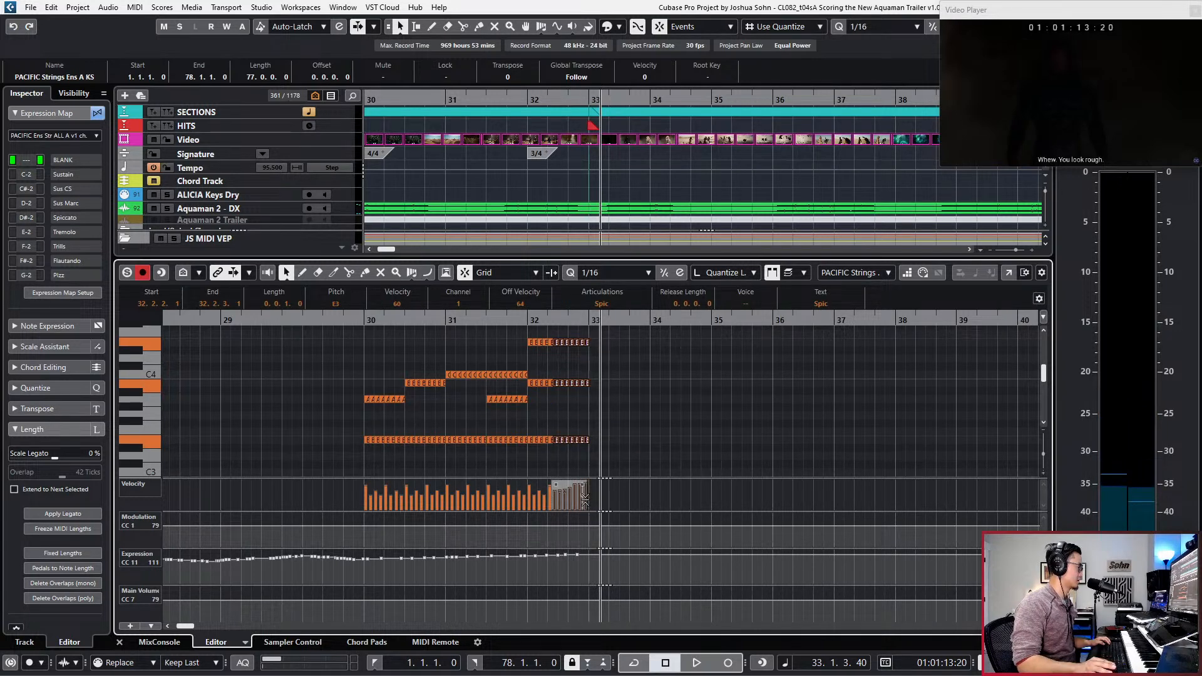
pyautogui.hotkey('ctrl', 'a')
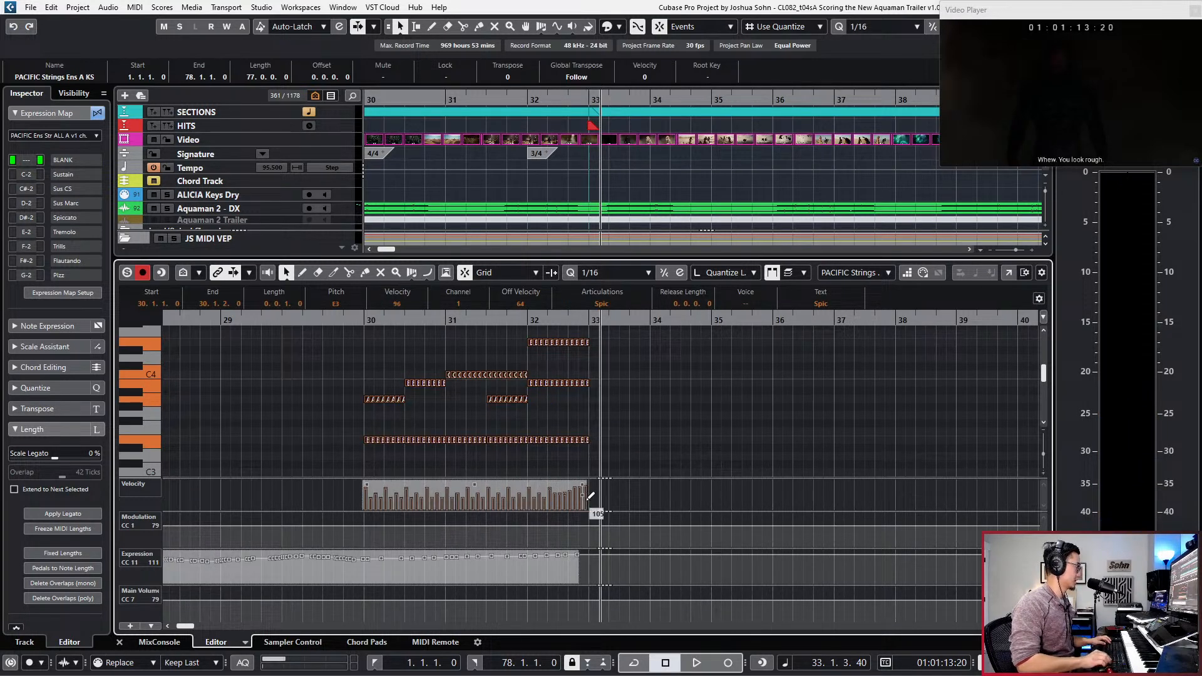
# Step: Play the strings passage from its start and close the note editor to return to the full track list
pyautogui.press('l')
pyautogui.press('space')
pyautogui.press('g')
pyautogui.press('g')
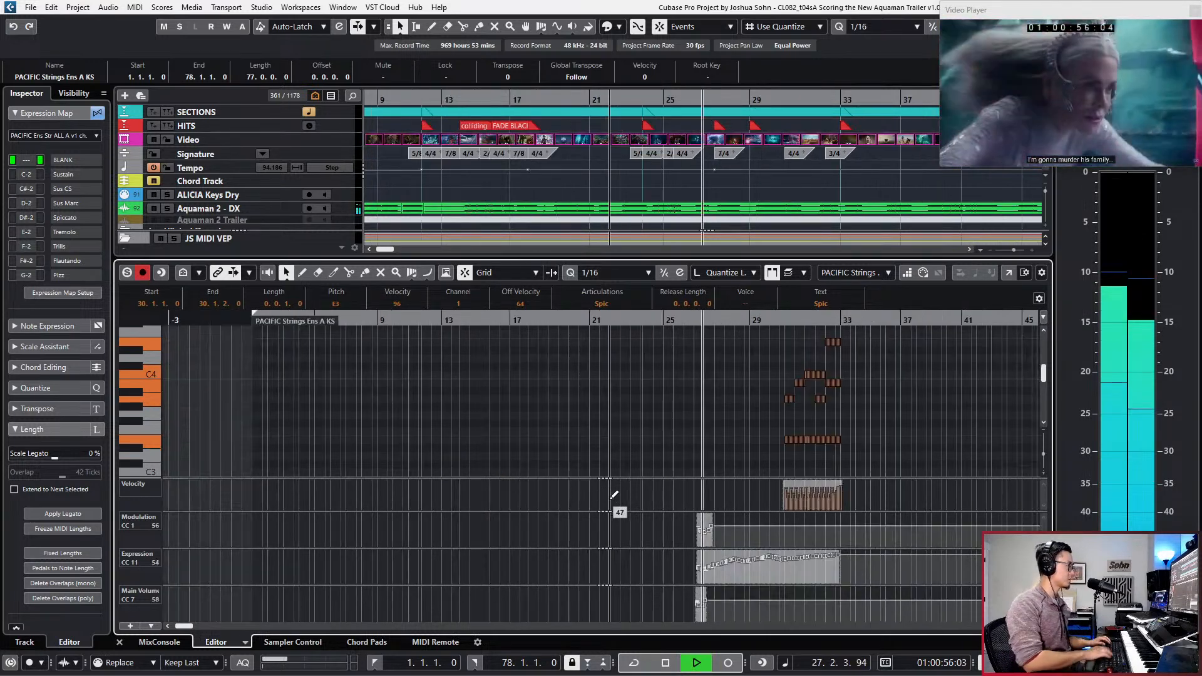
pyautogui.hotkey('ctrl', 'e')
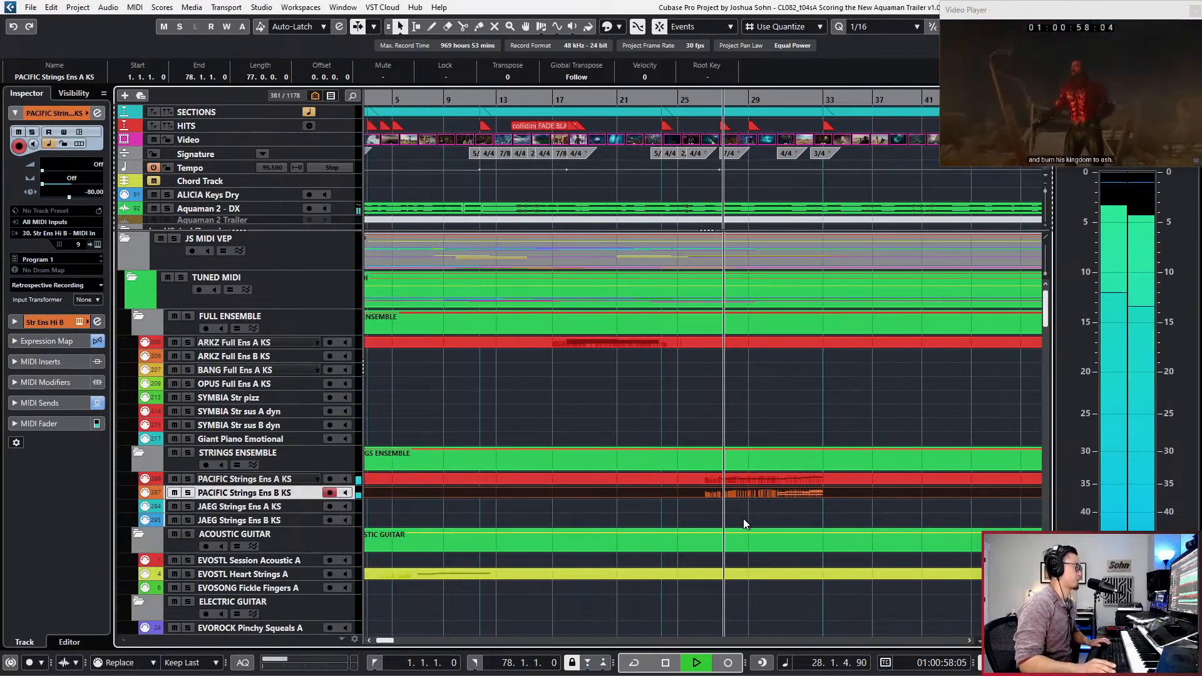
pyautogui.press('g')
pyautogui.scroll(-3, 744, 523)
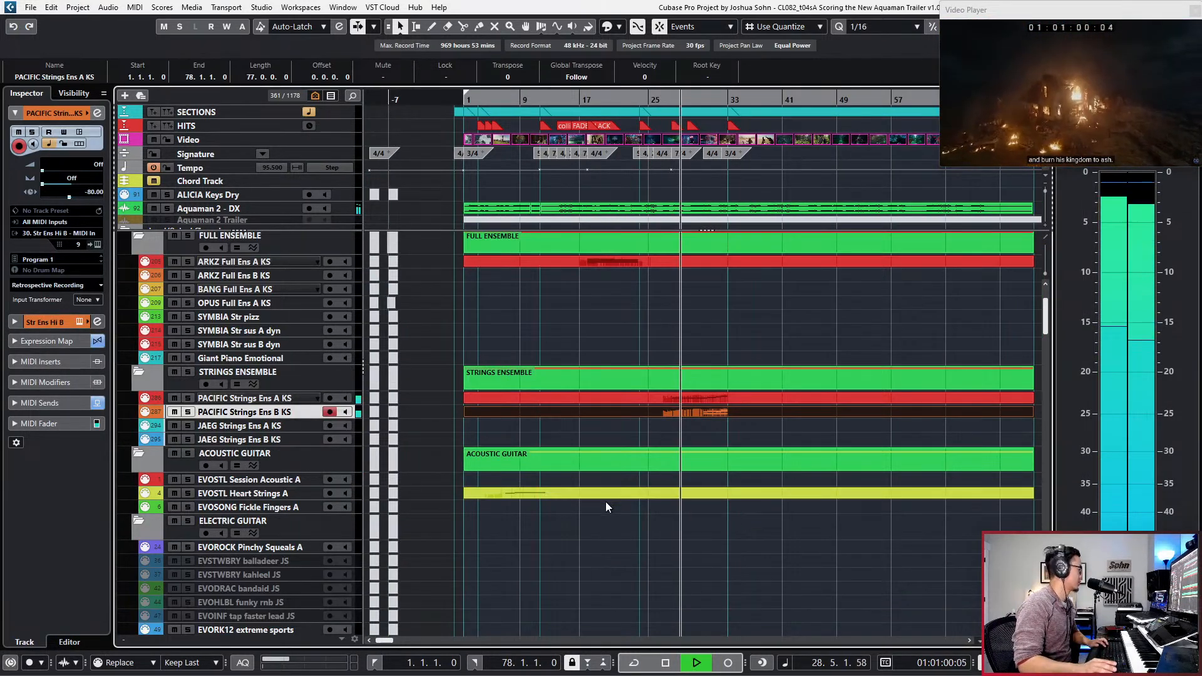
pyautogui.scroll(-3, 607, 499)
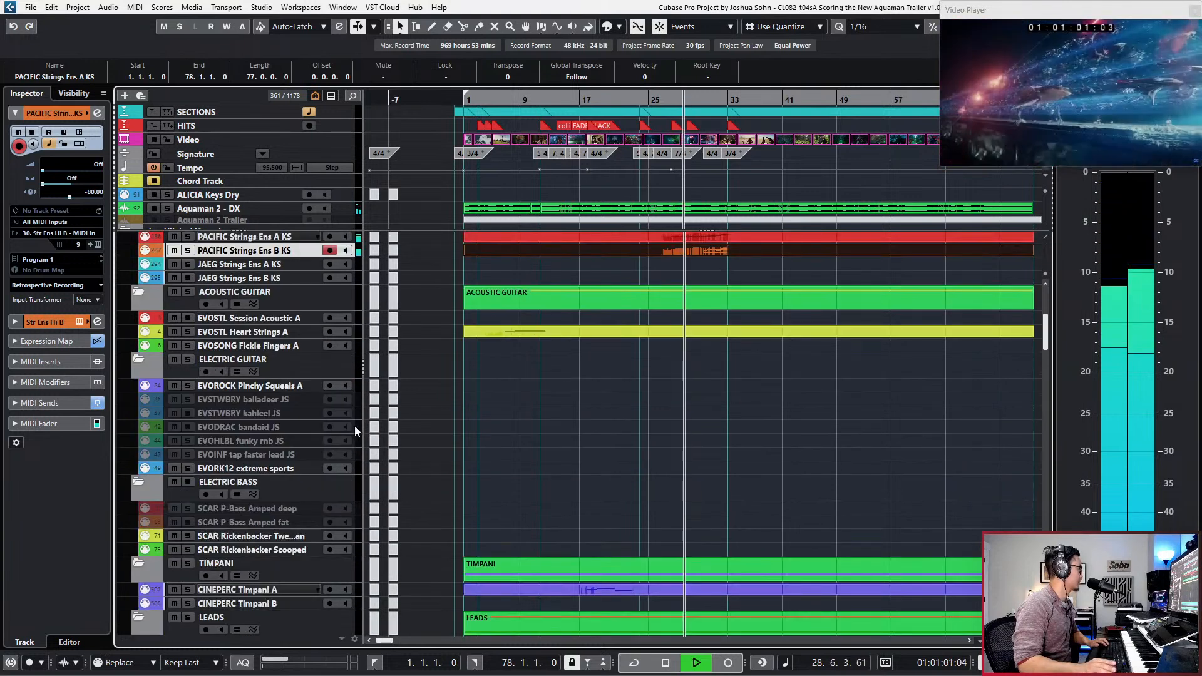
# Step: Audition the EVOROCK Pinchy Squeals A and EVORK12 extreme sports electric guitar tracks
pyautogui.click(257, 386)
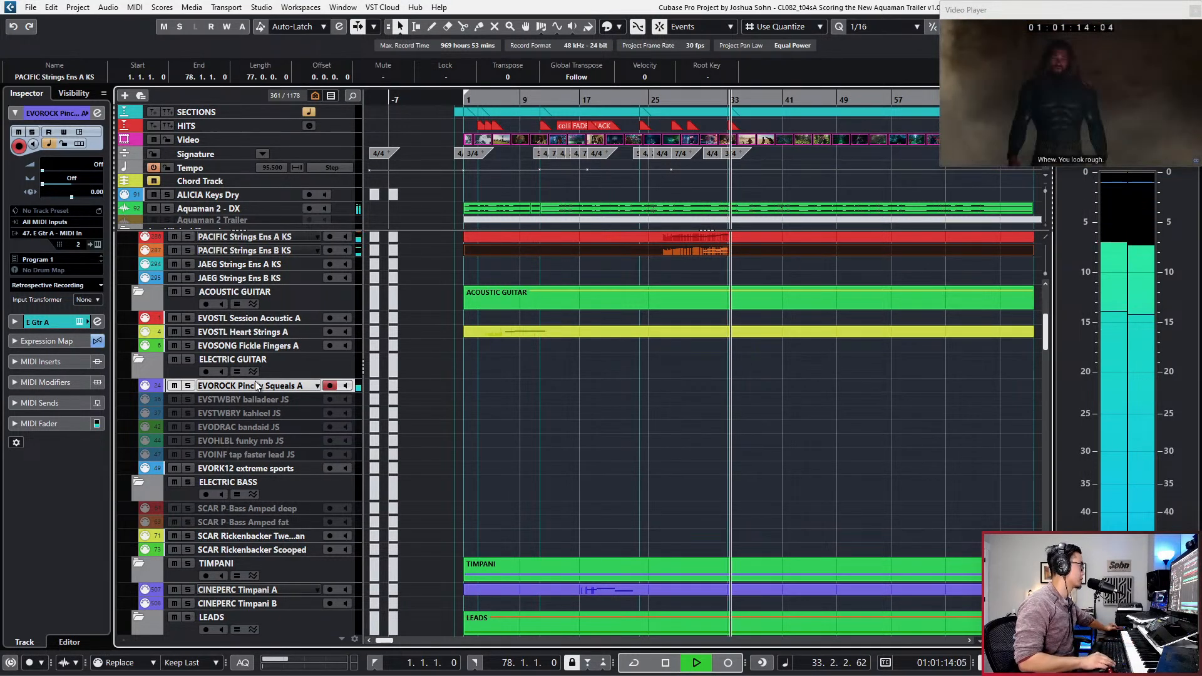
pyautogui.press('space')
pyautogui.click(263, 483)
pyautogui.click(273, 471)
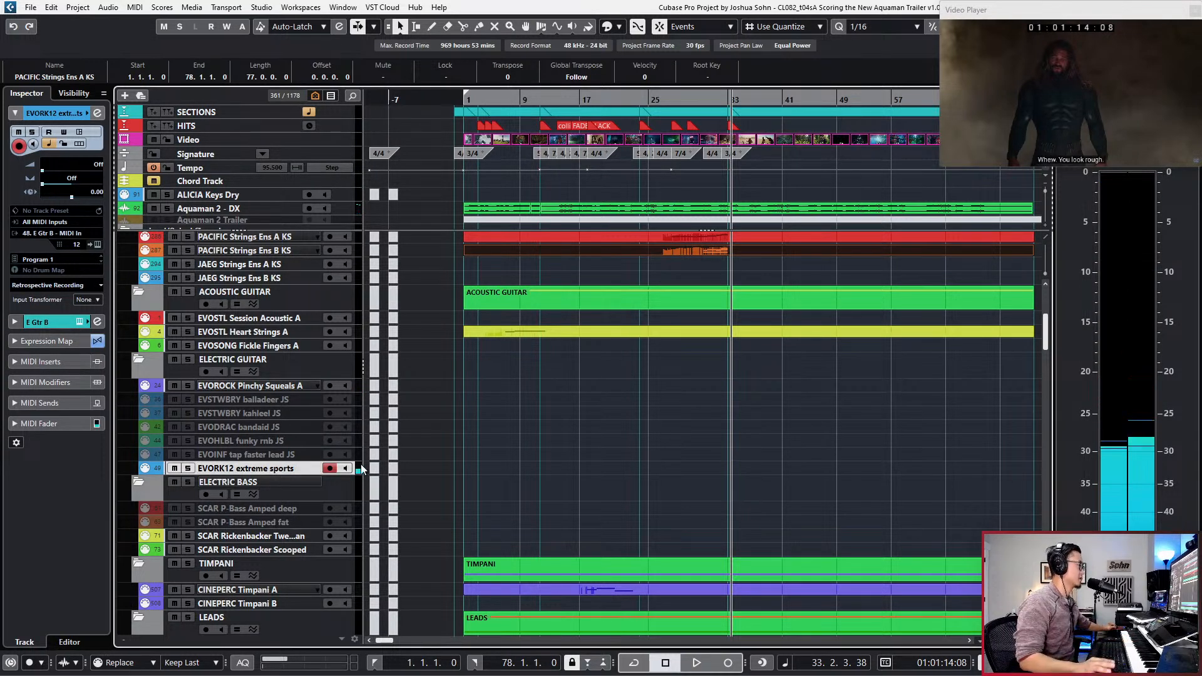
# Step: Move the playback position back to the start of bar 27
pyautogui.scroll(5, 375, 453)
pyautogui.press('KP_Subtract')
pyautogui.press('KP_Subtract')
pyautogui.press('KP_Subtract')
pyautogui.press('KP_Subtract')
pyautogui.press('KP_Subtract')
pyautogui.press('KP_Subtract')
pyautogui.press('KP_Subtract')
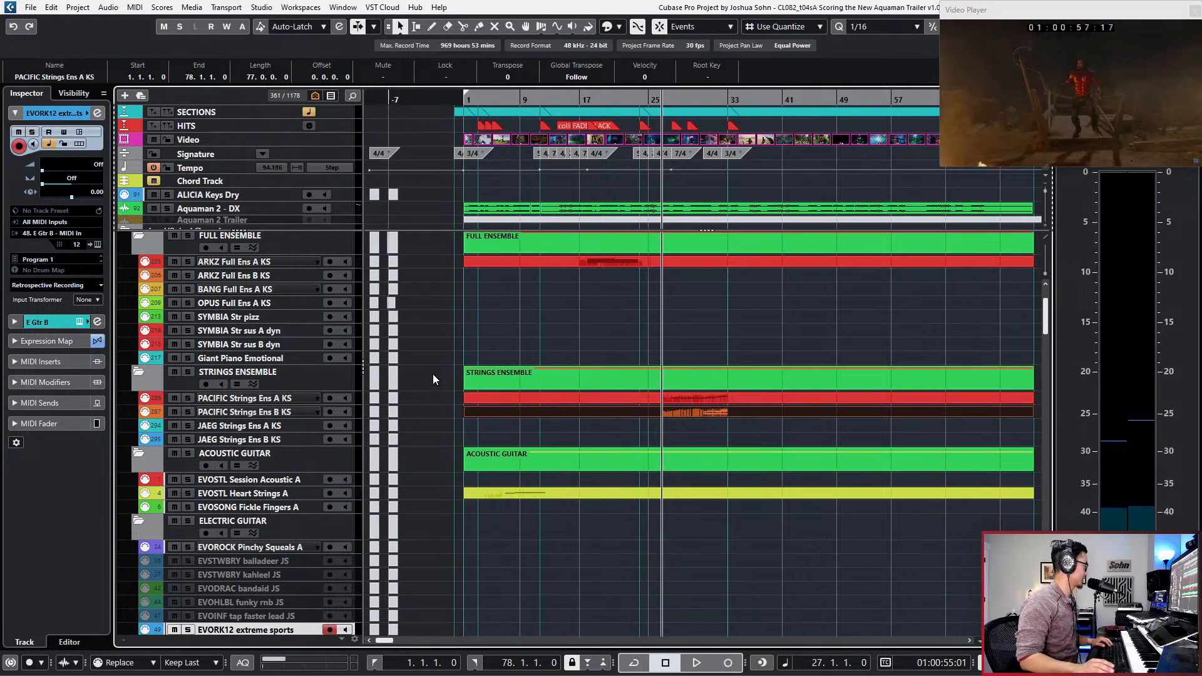
# Step: Select the upper enabled SCAR Rickenbacker electric bass track to try its sound
pyautogui.scroll(1, 441, 368)
pyautogui.scroll(-3, 441, 369)
pyautogui.scroll(-3, 441, 368)
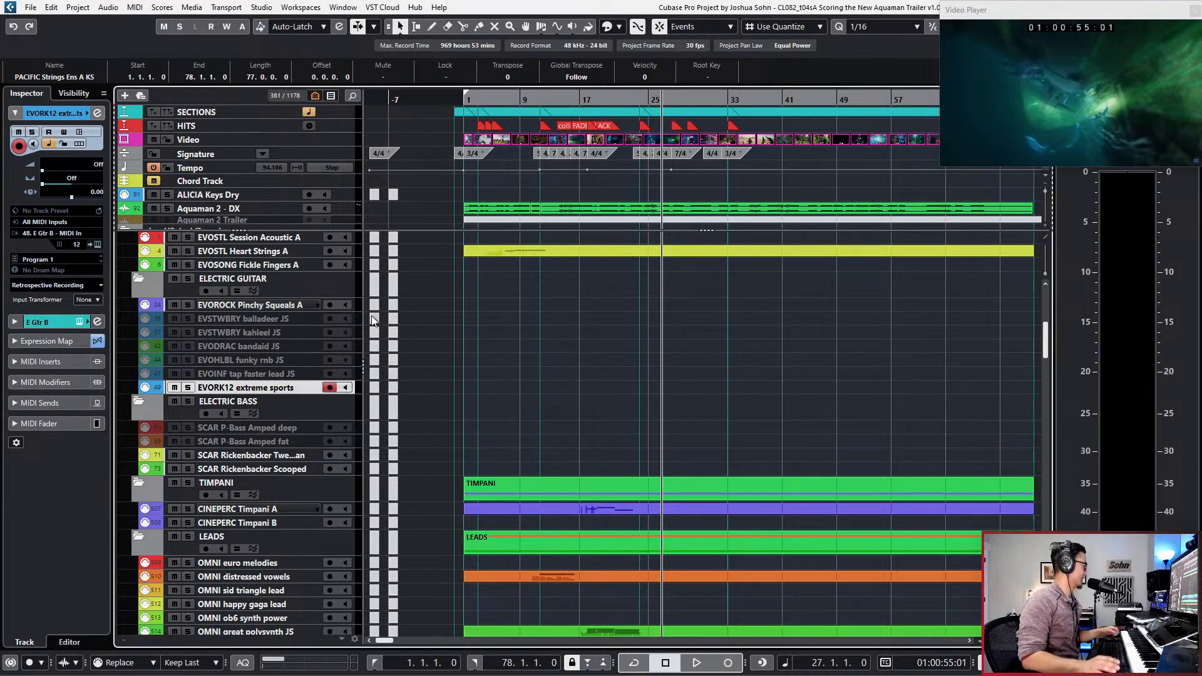
pyautogui.click(292, 455)
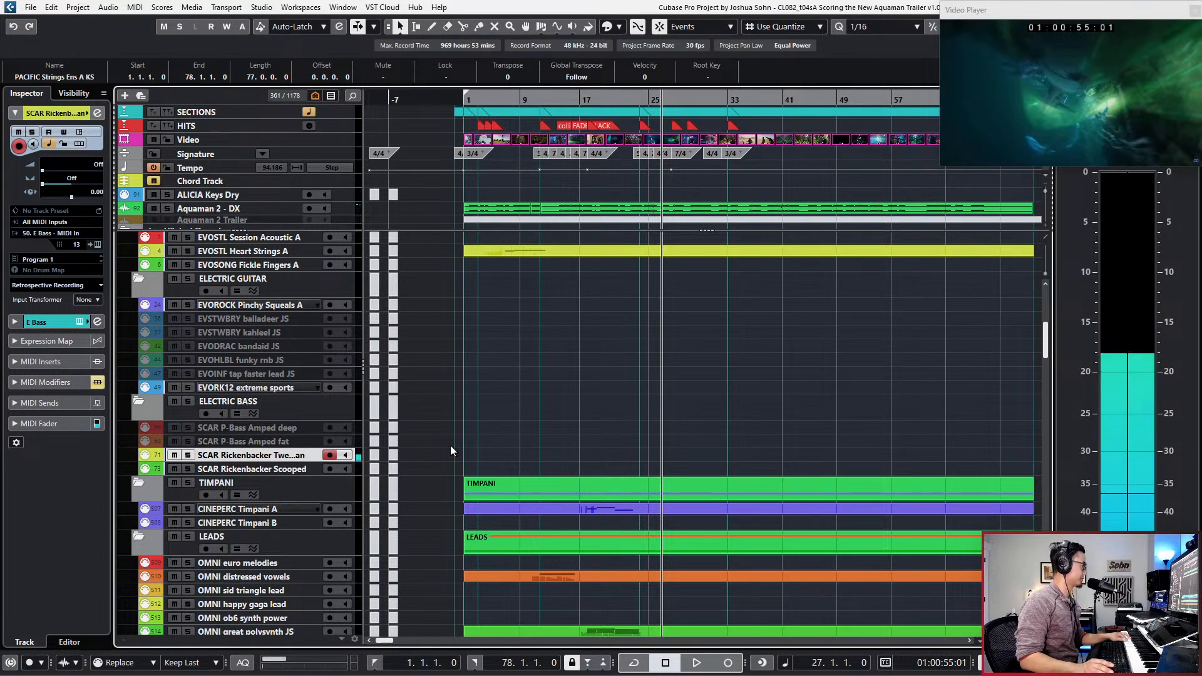
# Step: Browse the LEADS tracks and select OMNI euro melodies to try its sound
pyautogui.scroll(-6, 528, 462)
pyautogui.click(248, 415)
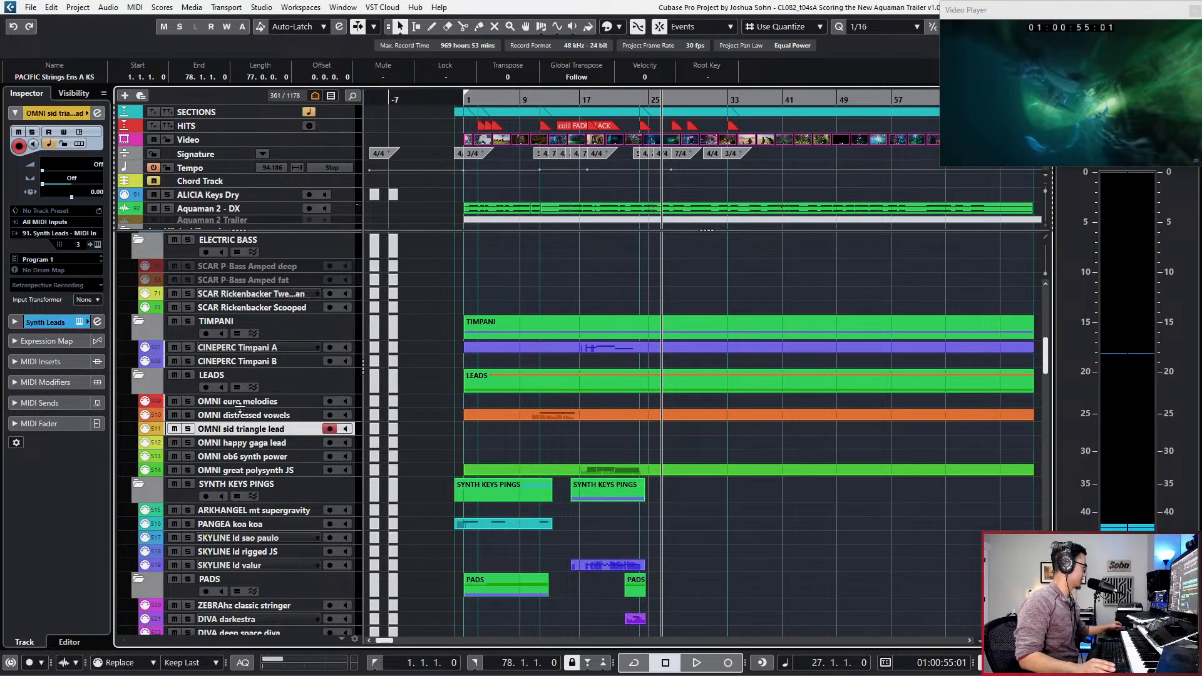
pyautogui.scroll(-3, 249, 413)
pyautogui.press('Up')
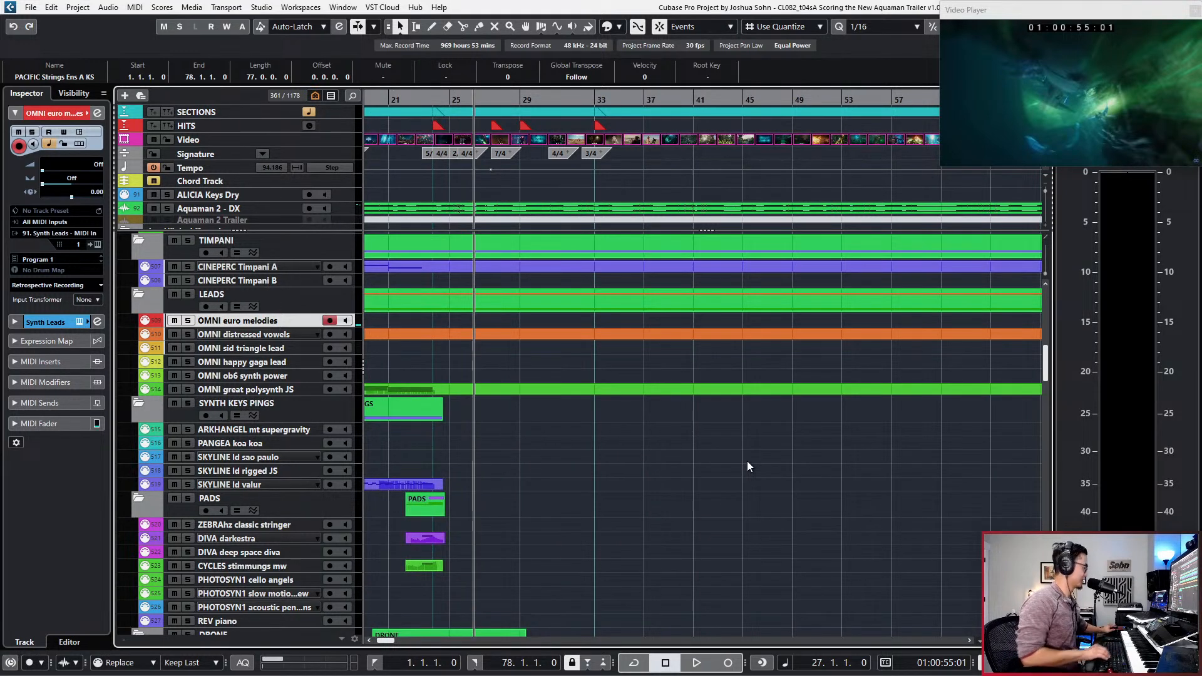
# Step: Select the OMNI sid triangle lead track and play the cue from bar 27 to try it against the music
pyautogui.press('Down')
pyautogui.press('Down')
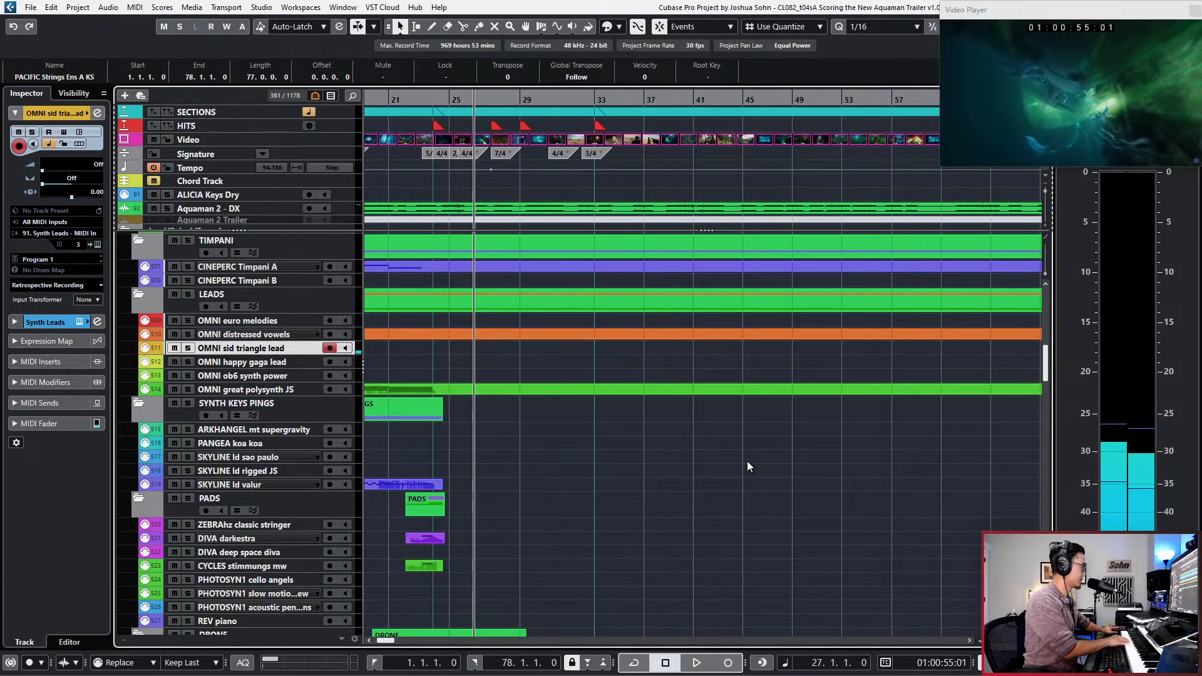
pyautogui.press('space')
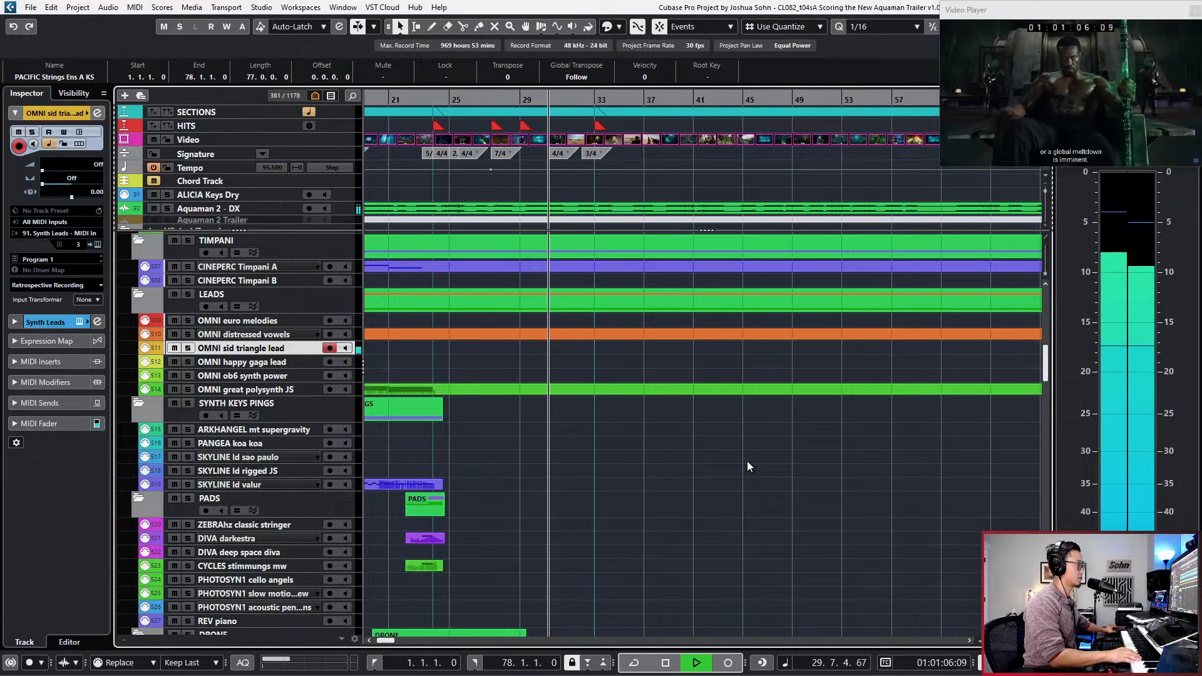
# Step: Switch to the OMNI ob6 synth power track to try its sound, and return playback to bar 27
pyautogui.press('Down')
pyautogui.press('Down')
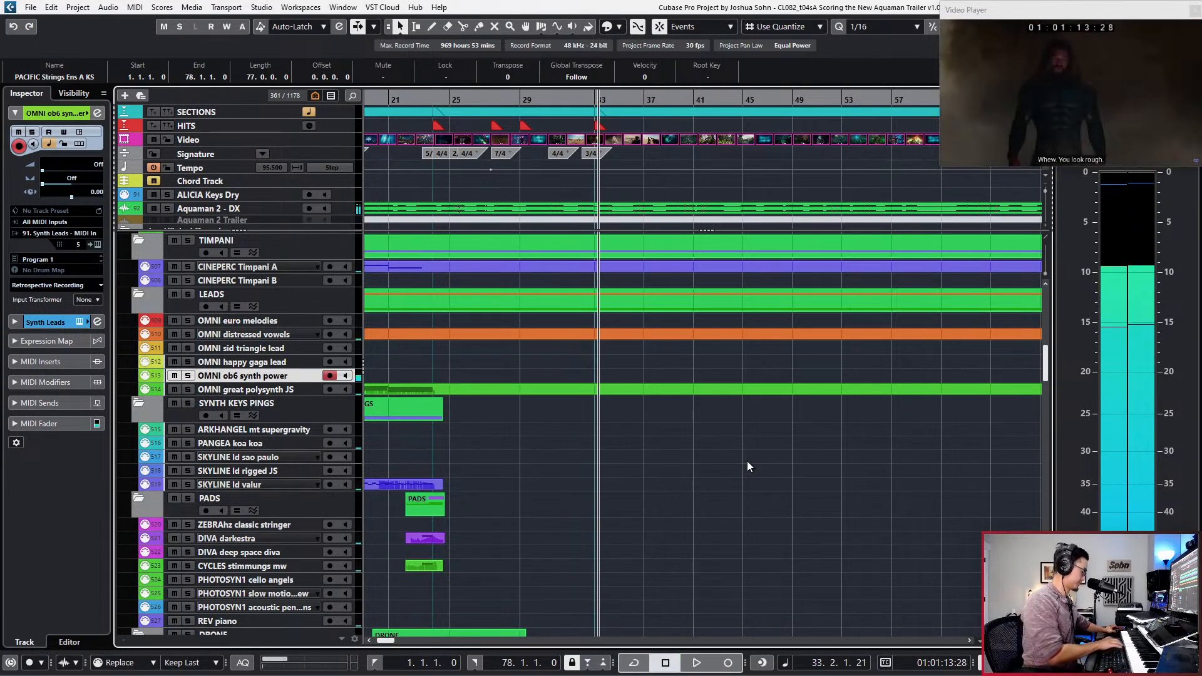
pyautogui.press('space')
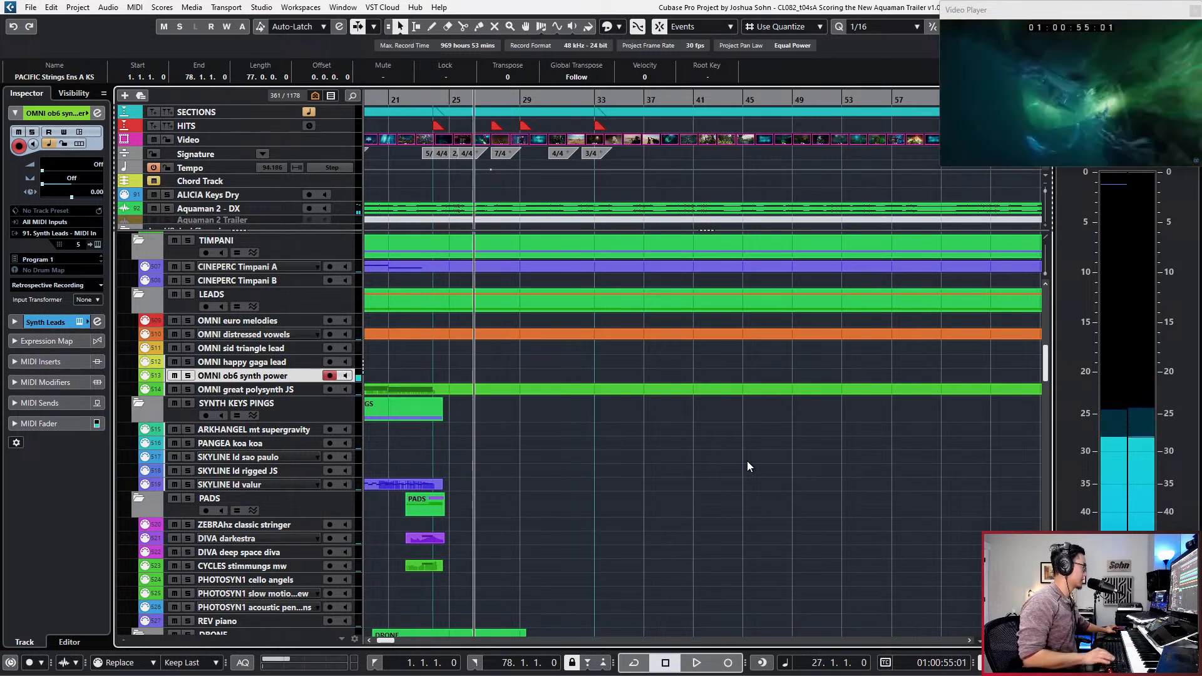
# Step: Compare the sounds of the OMNI lead tracks from euro melodies to great polysynth JS, ending on OMNI ob6 synth power
pyautogui.press('Up')
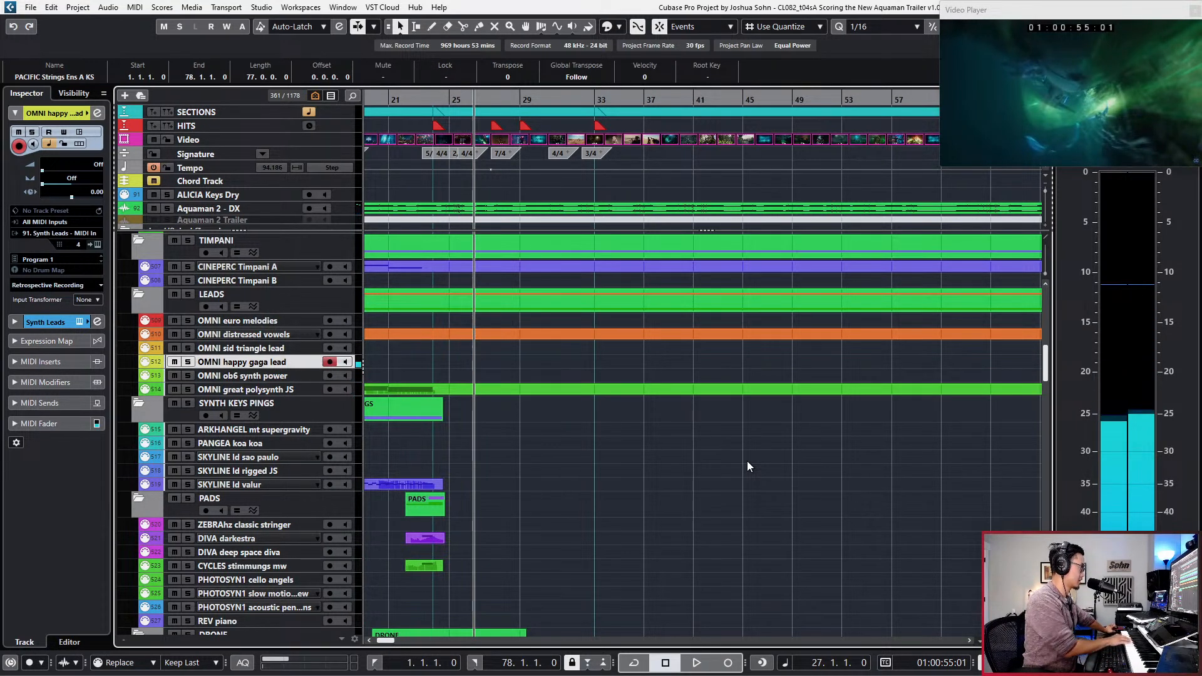
pyautogui.press('Up')
pyautogui.press('Up')
pyautogui.press('Up')
pyautogui.press('Down')
pyautogui.press('Down')
pyautogui.press('Down')
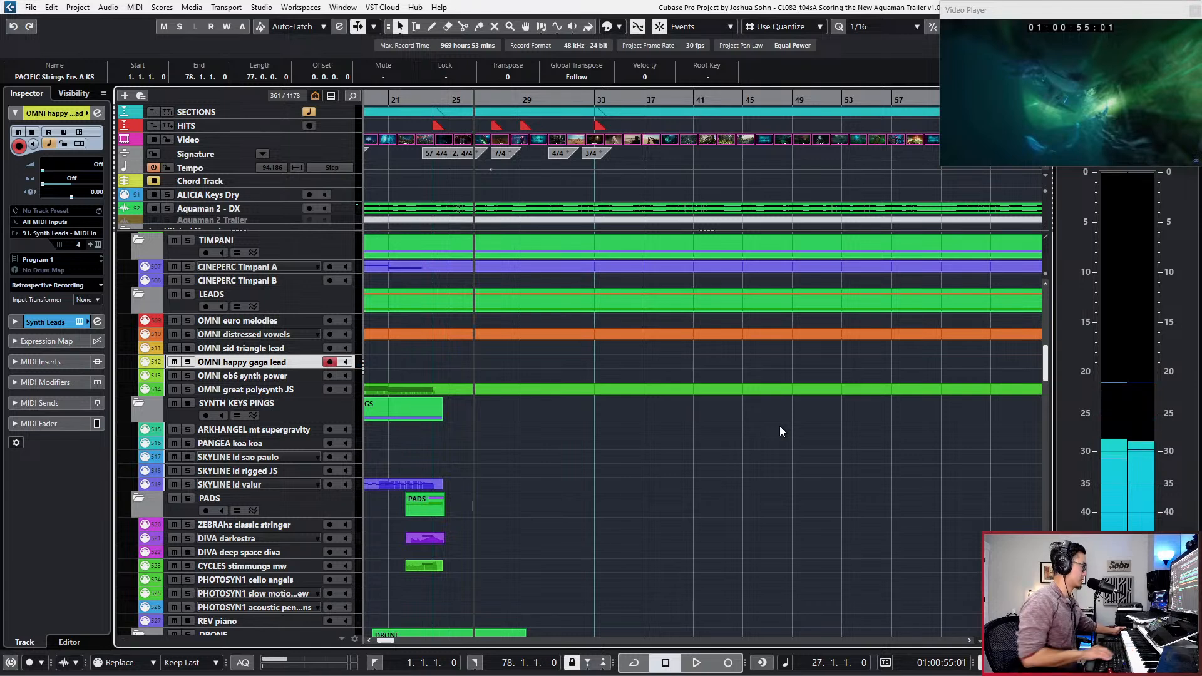
pyautogui.press('Down')
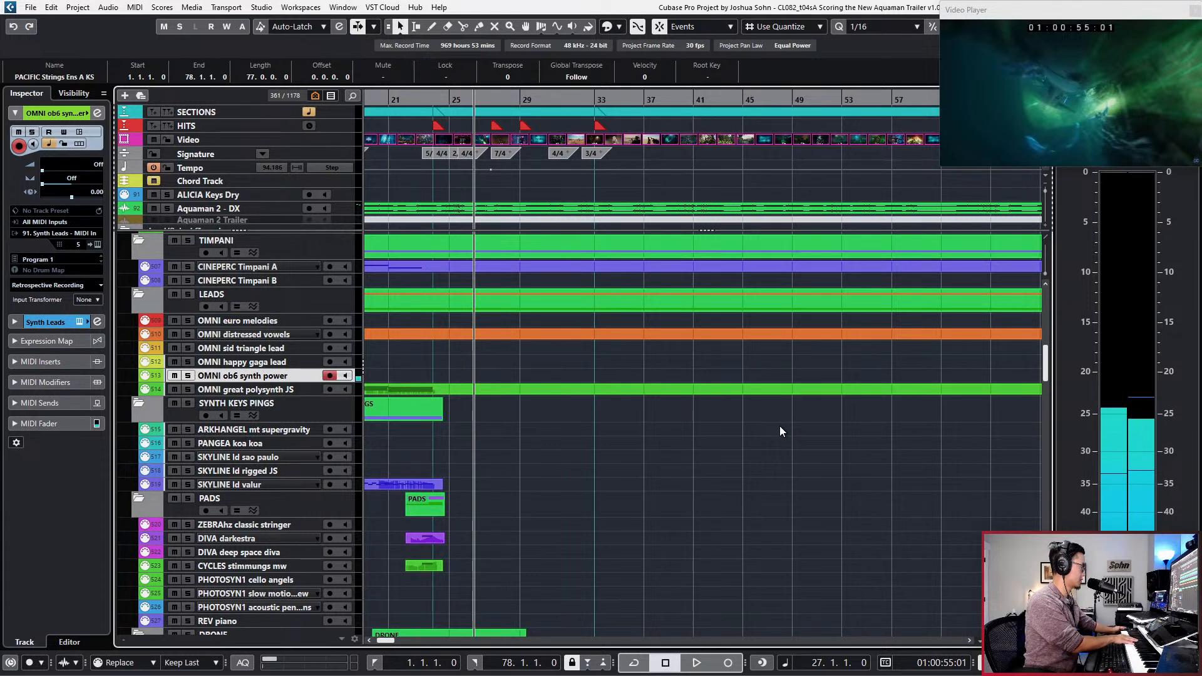
pyautogui.press('Down')
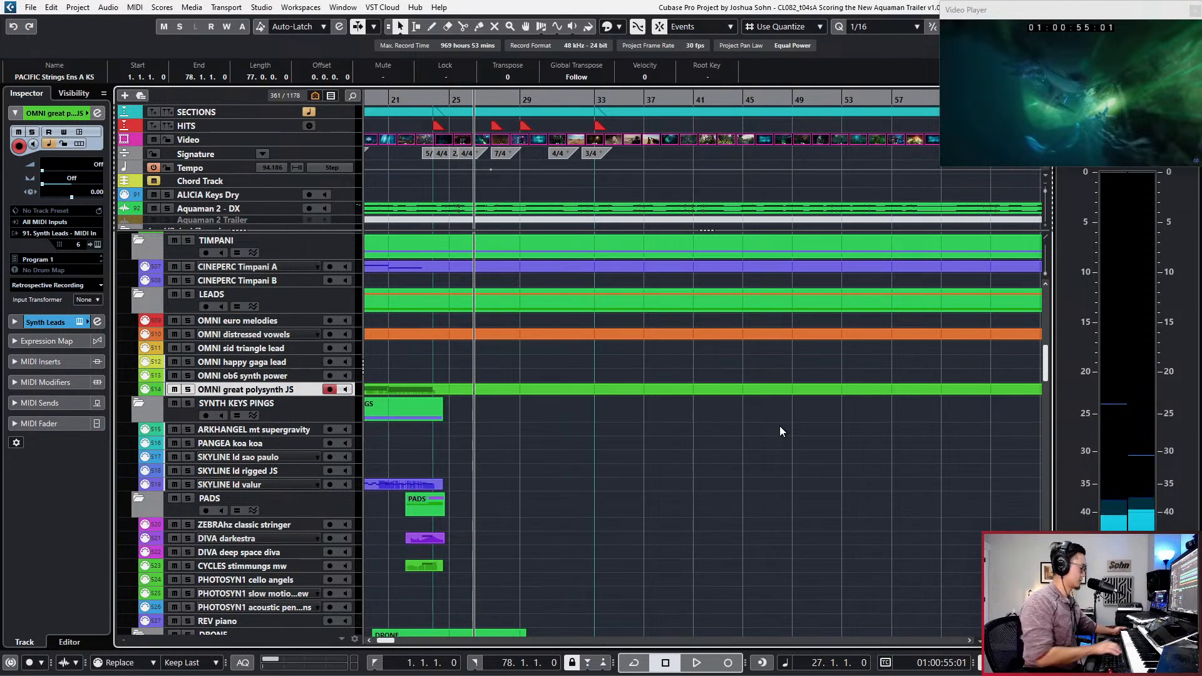
pyautogui.press('Up')
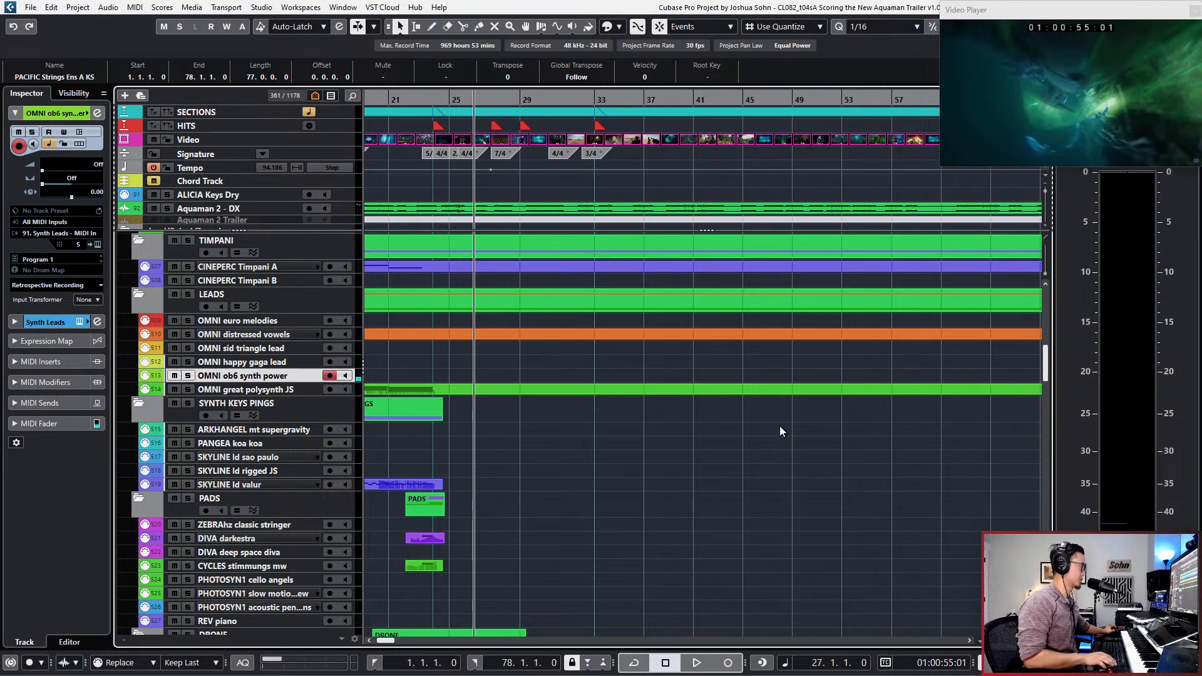
# Step: Try recording a lead line on the OMNI ob6 synth power track from bar 27
pyautogui.press('KP_Multiply')
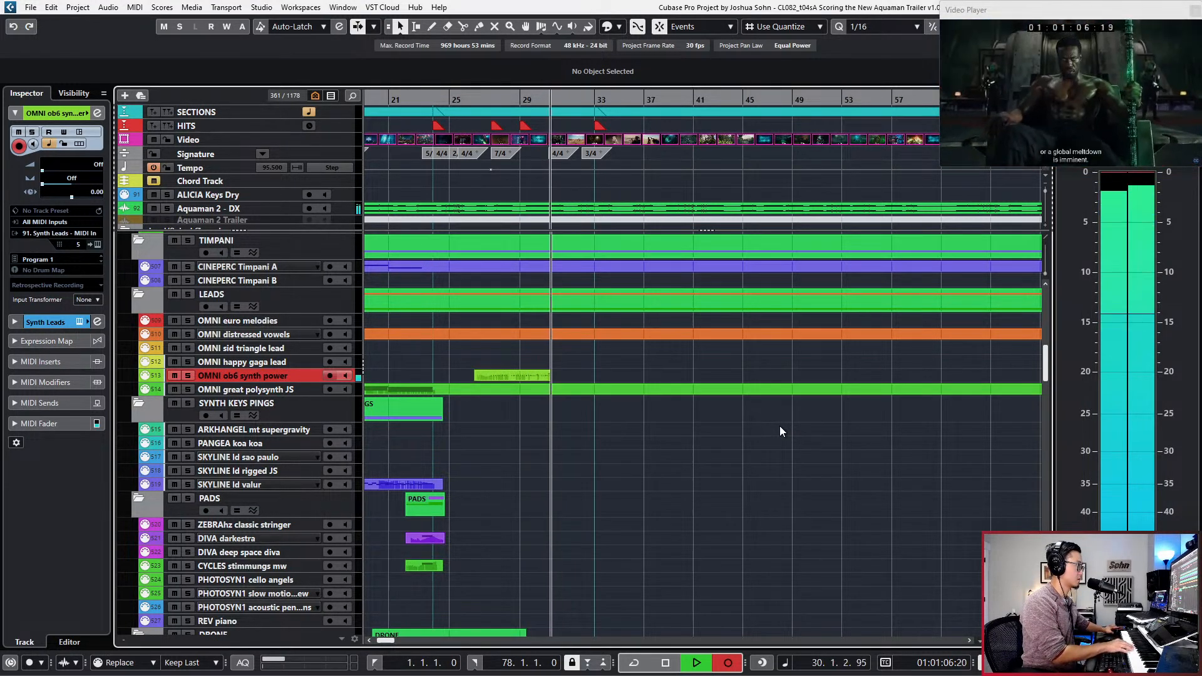
pyautogui.press('space')
pyautogui.hotkey('ctrl', 'z')
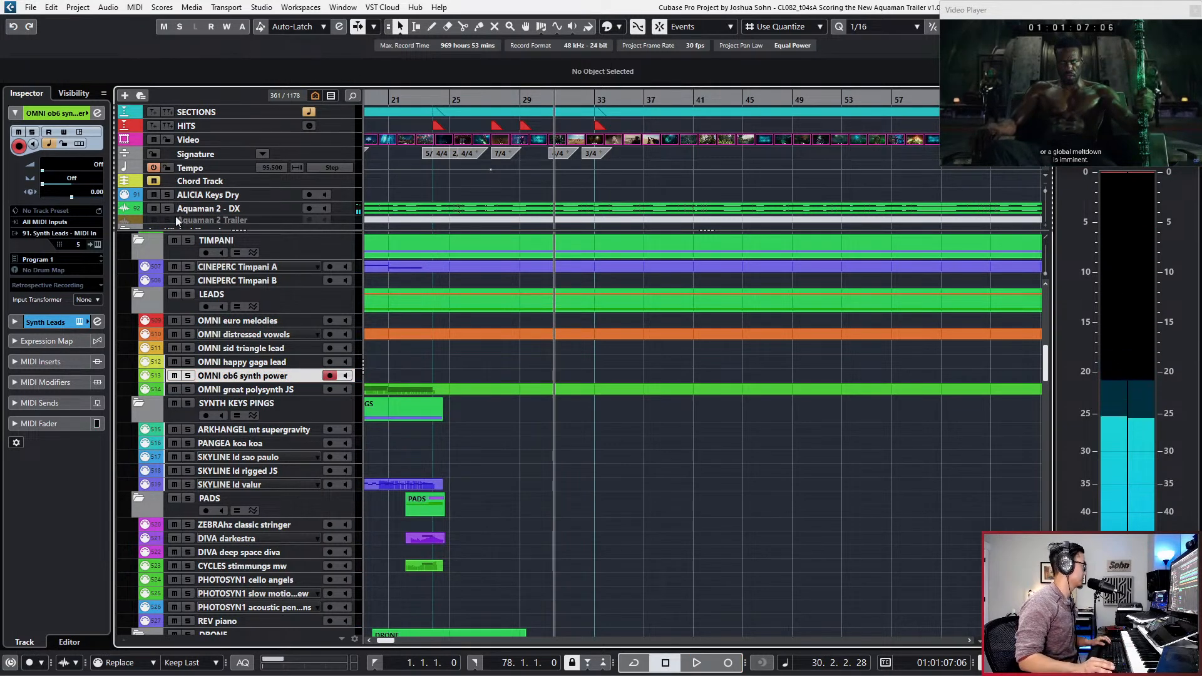
# Step: Mute the Aquaman 2 - DX track and return playback to bar 28
pyautogui.click(154, 209)
pyautogui.press('KP_0')
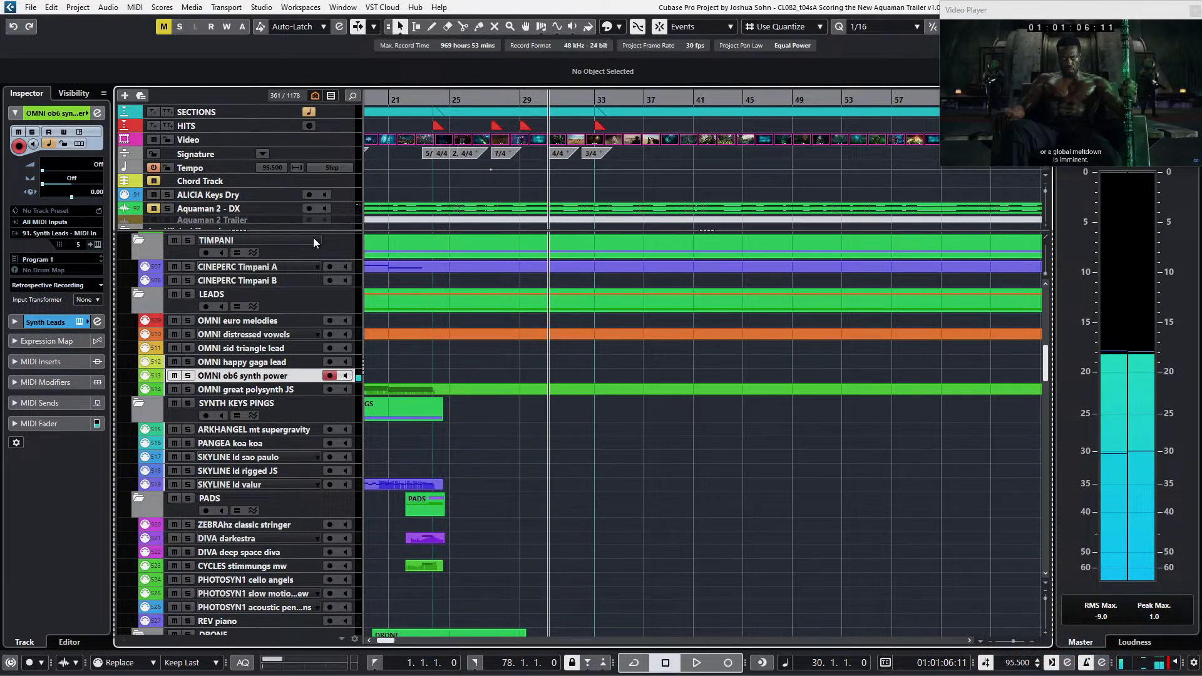
pyautogui.press('ctrl+KP_Subtract')
pyautogui.press('ctrl+KP_Subtract')
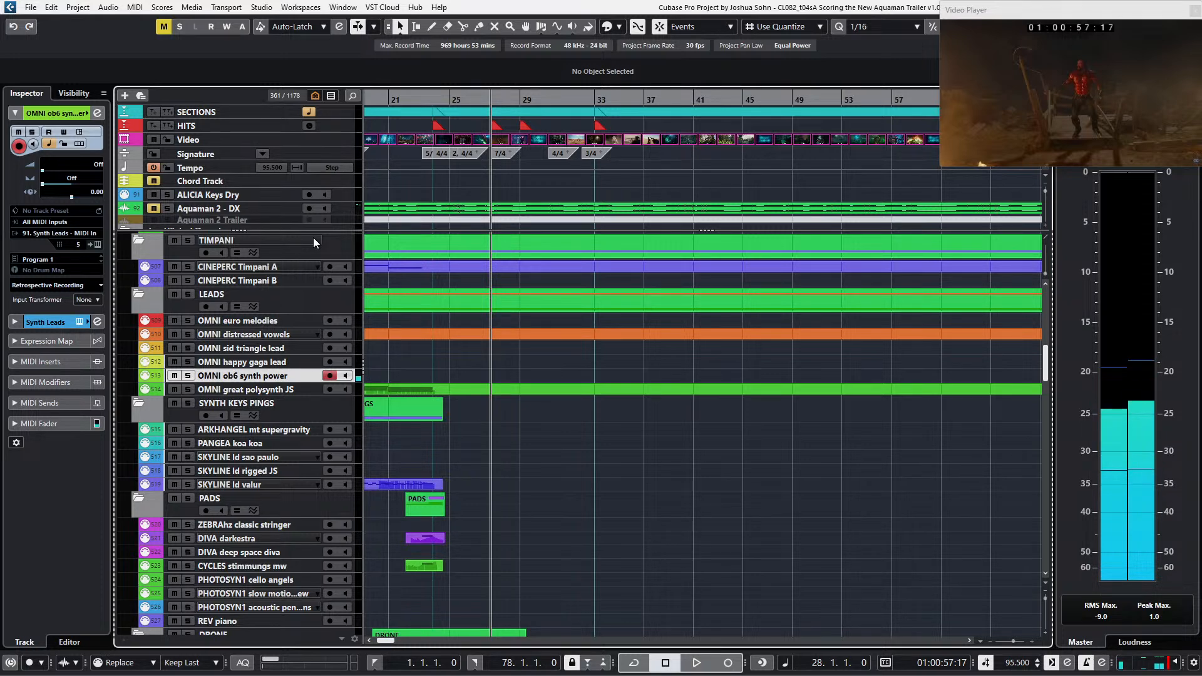
# Step: Select the OMNI euro melodies track and play the cue from bar 28 to try its sound against the music
pyautogui.press('Home')
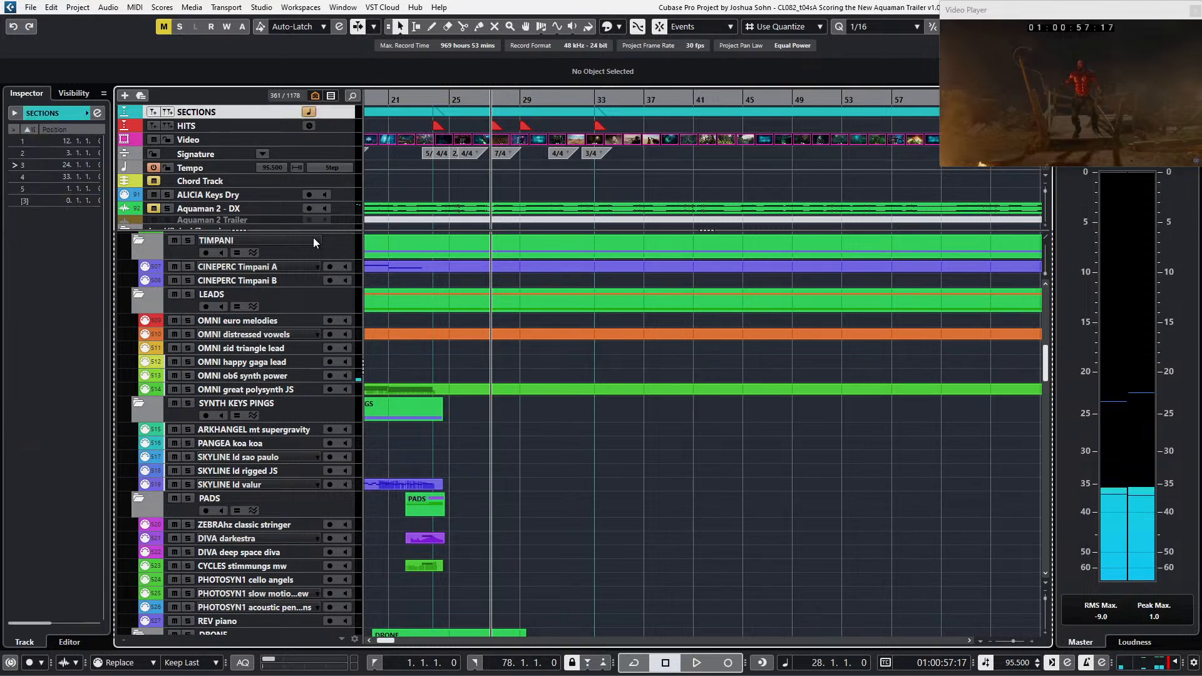
pyautogui.click(292, 321)
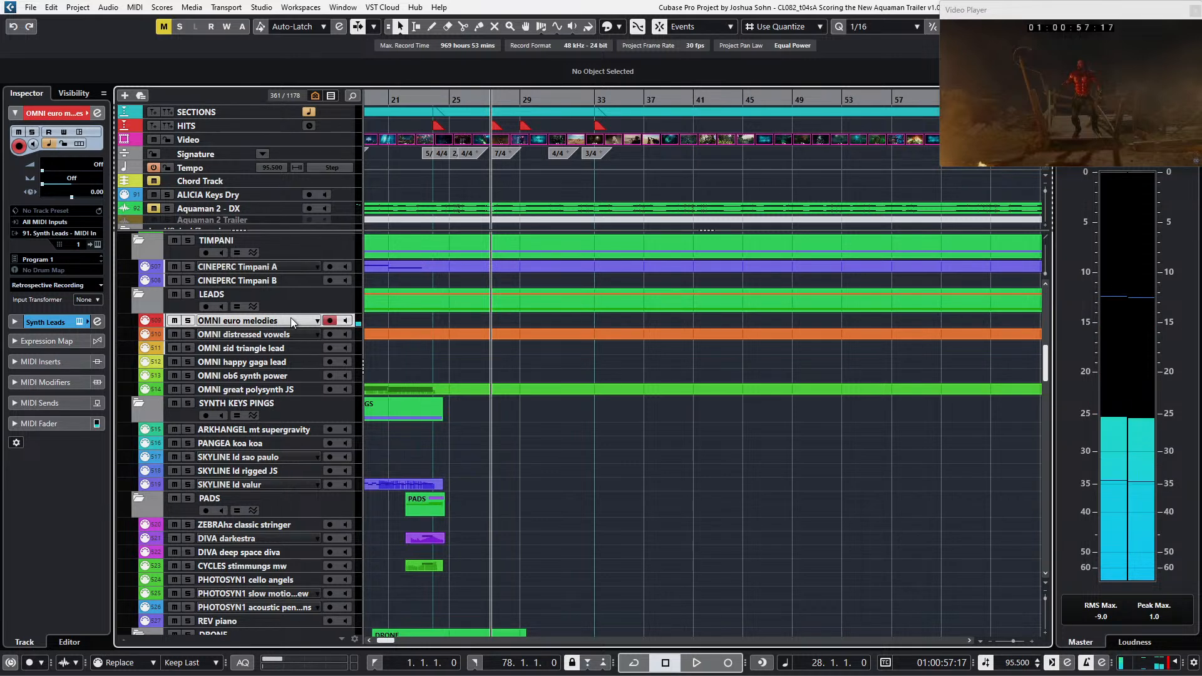
pyautogui.press('space')
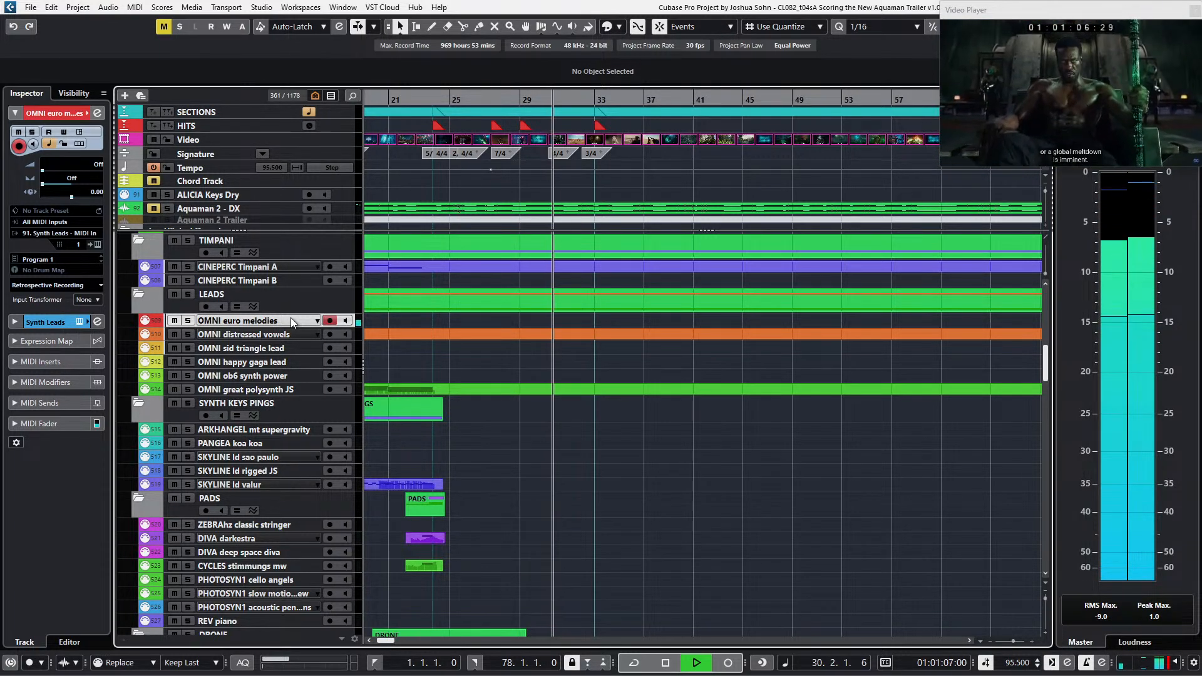
pyautogui.press('space')
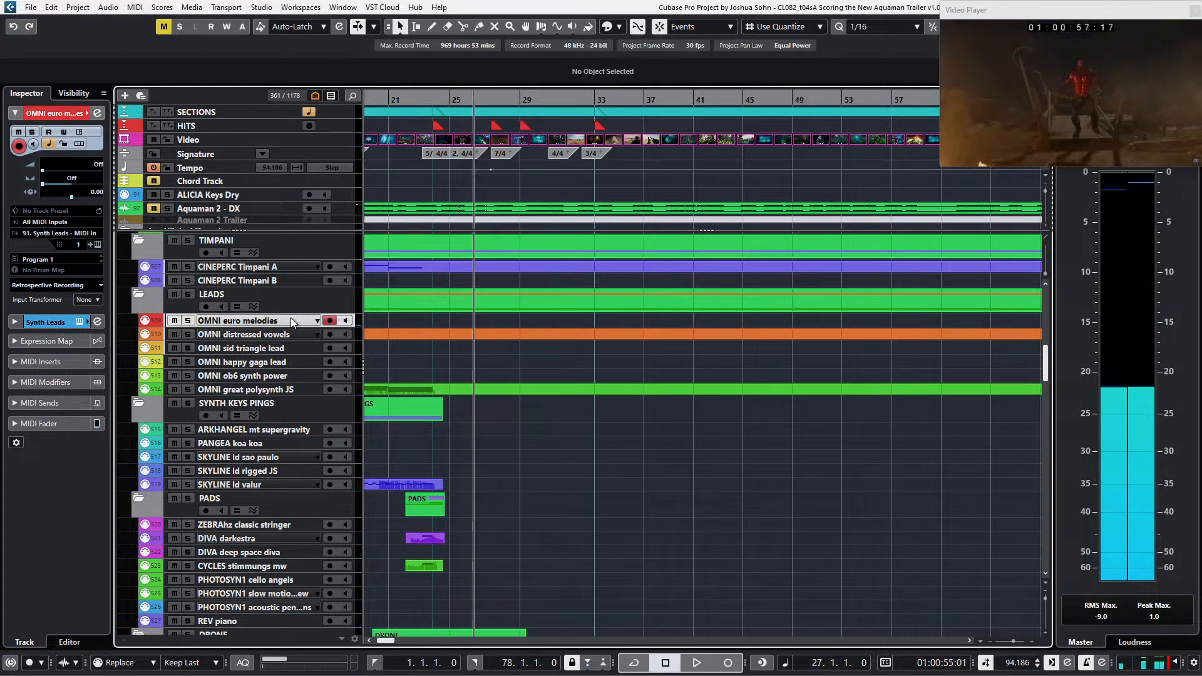
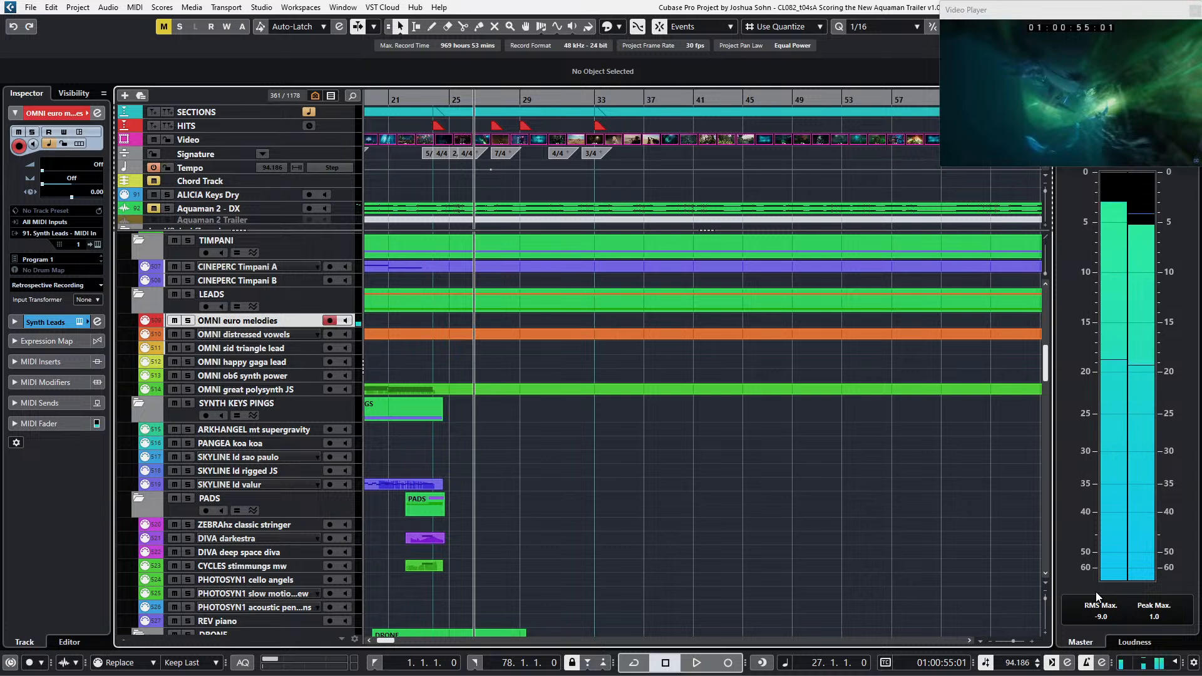
# Step: Play the cue from bar 27 and try recording a lead line on the OMNI euro melodies track
pyautogui.press('space')
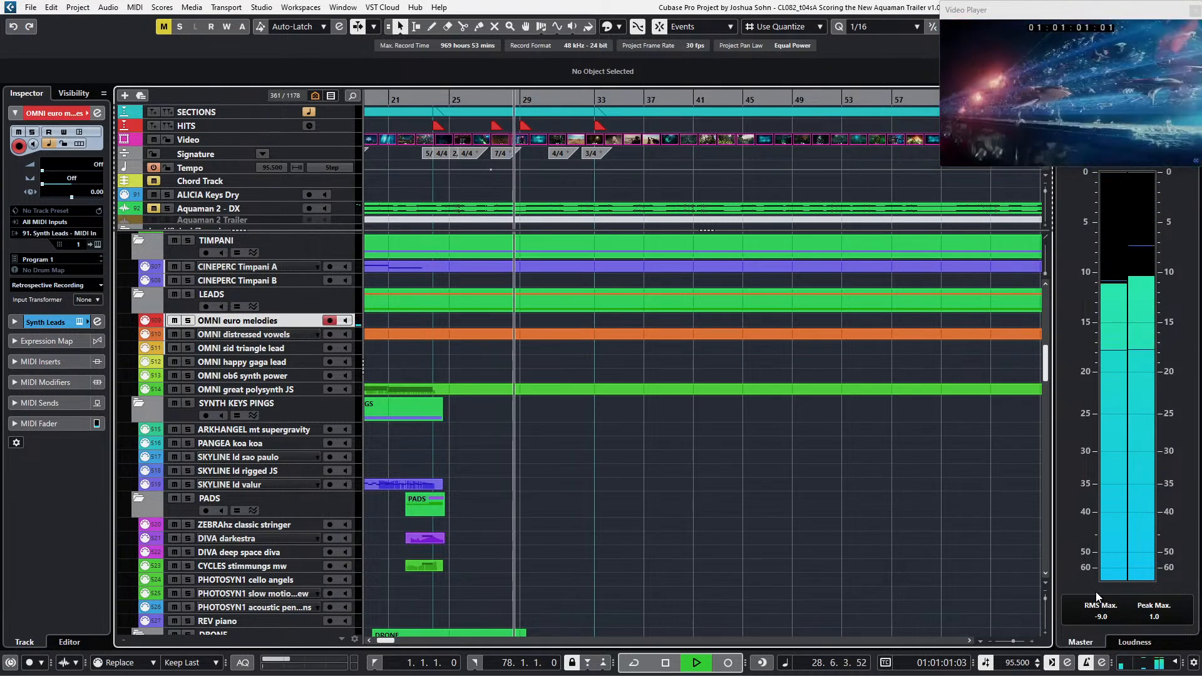
pyautogui.press('space')
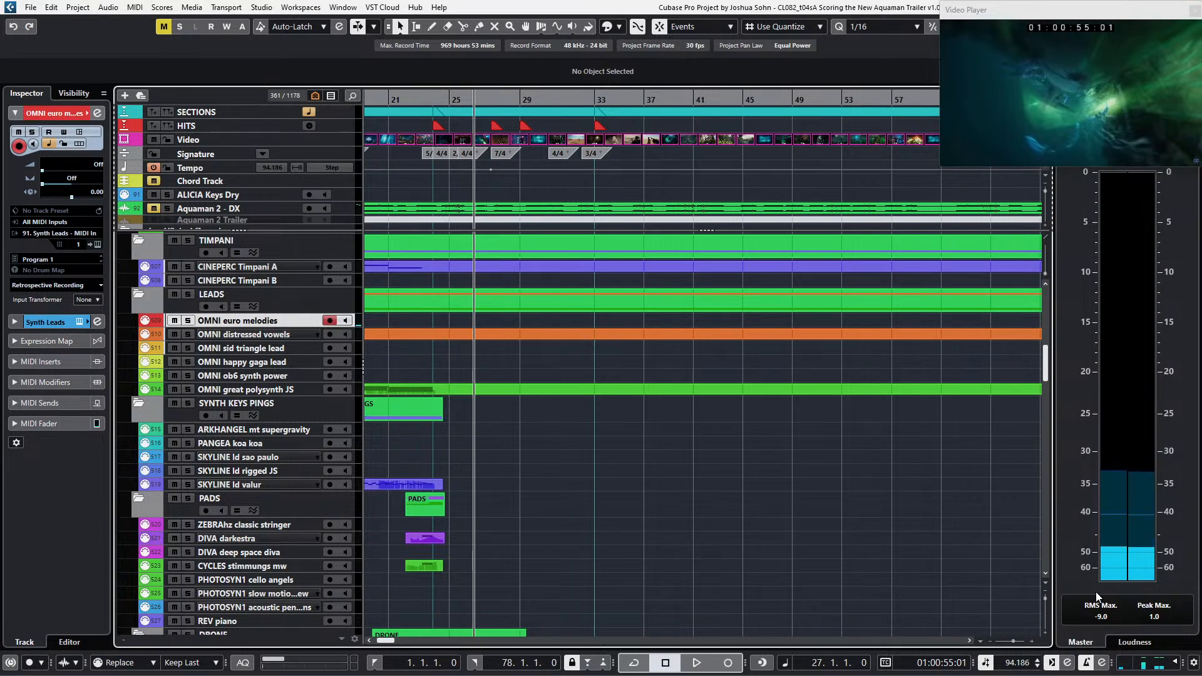
pyautogui.press('KP_Multiply')
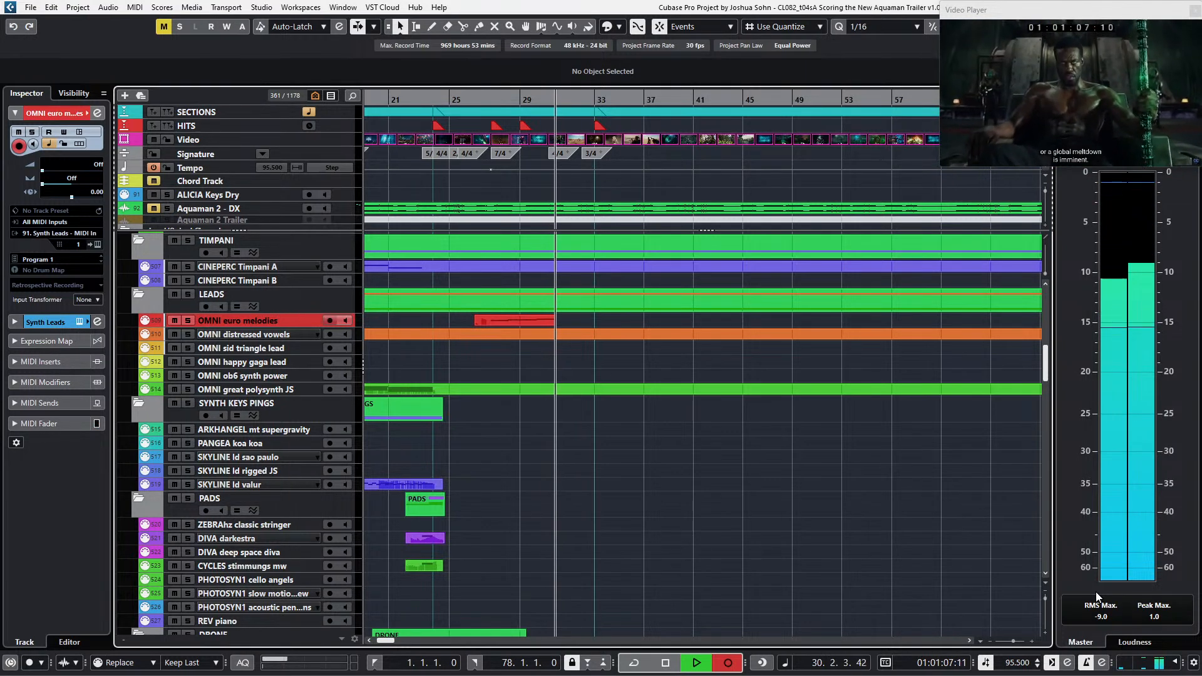
pyautogui.press('space')
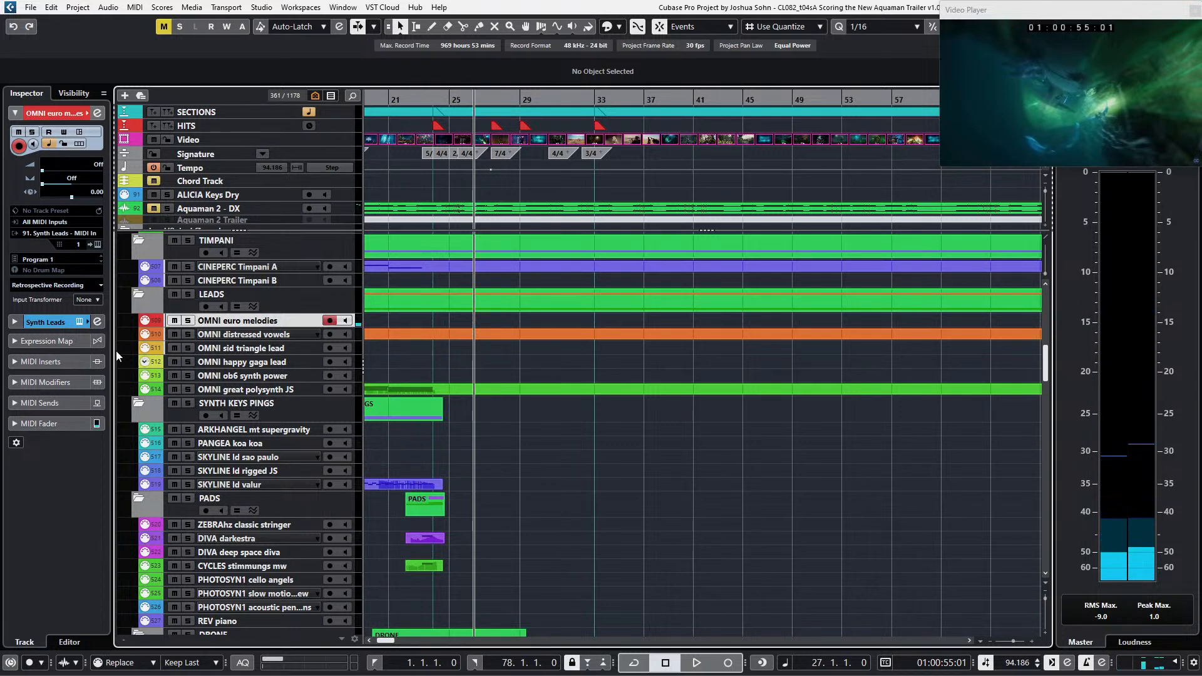
# Step: Examine the MIDI inserts, MIDI modifiers, expression map and Synth Leads audio fader settings of the OMNI euro melodies track
pyautogui.click(45, 362)
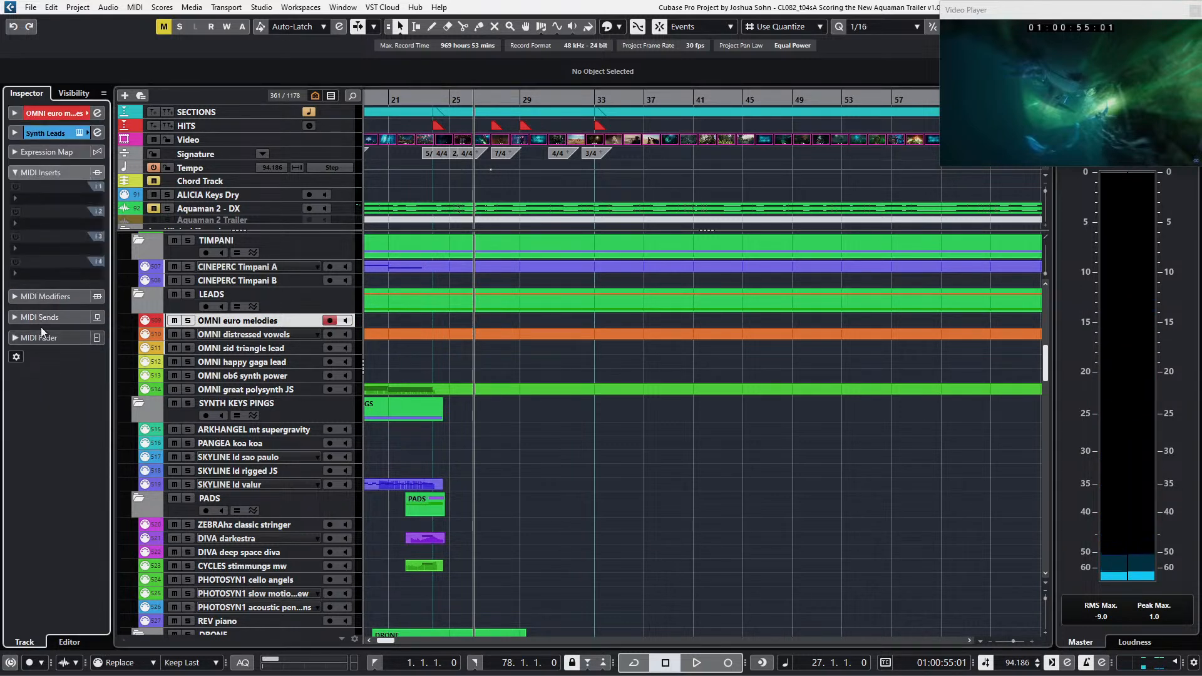
pyautogui.click(22, 296)
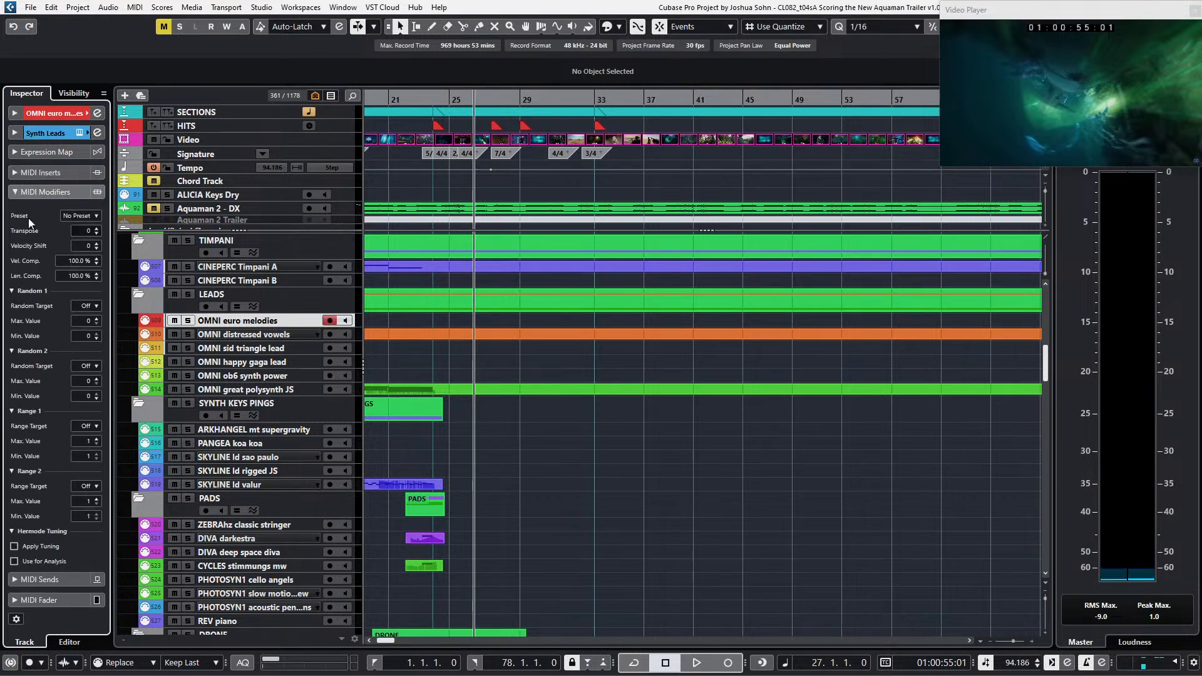
pyautogui.click(28, 191)
pyautogui.click(30, 212)
pyautogui.click(30, 211)
pyautogui.click(32, 190)
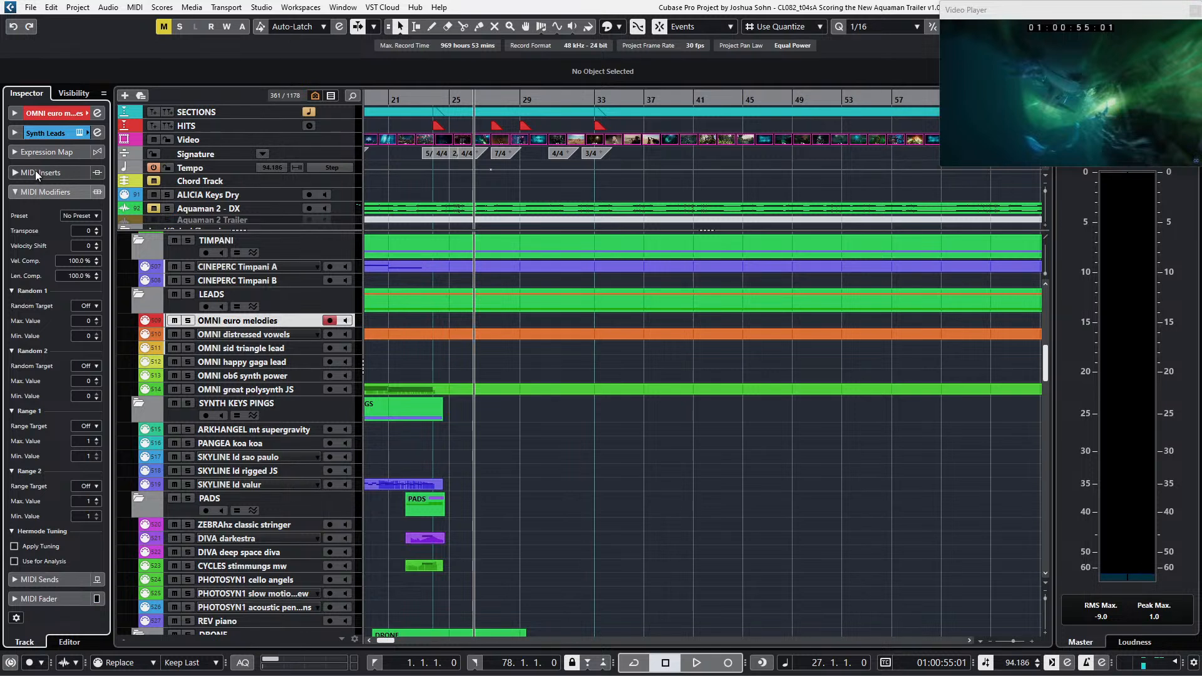
pyautogui.click(35, 171)
pyautogui.click(35, 152)
pyautogui.click(42, 128)
pyautogui.click(38, 151)
pyautogui.click(39, 131)
pyautogui.click(39, 129)
pyautogui.click(47, 148)
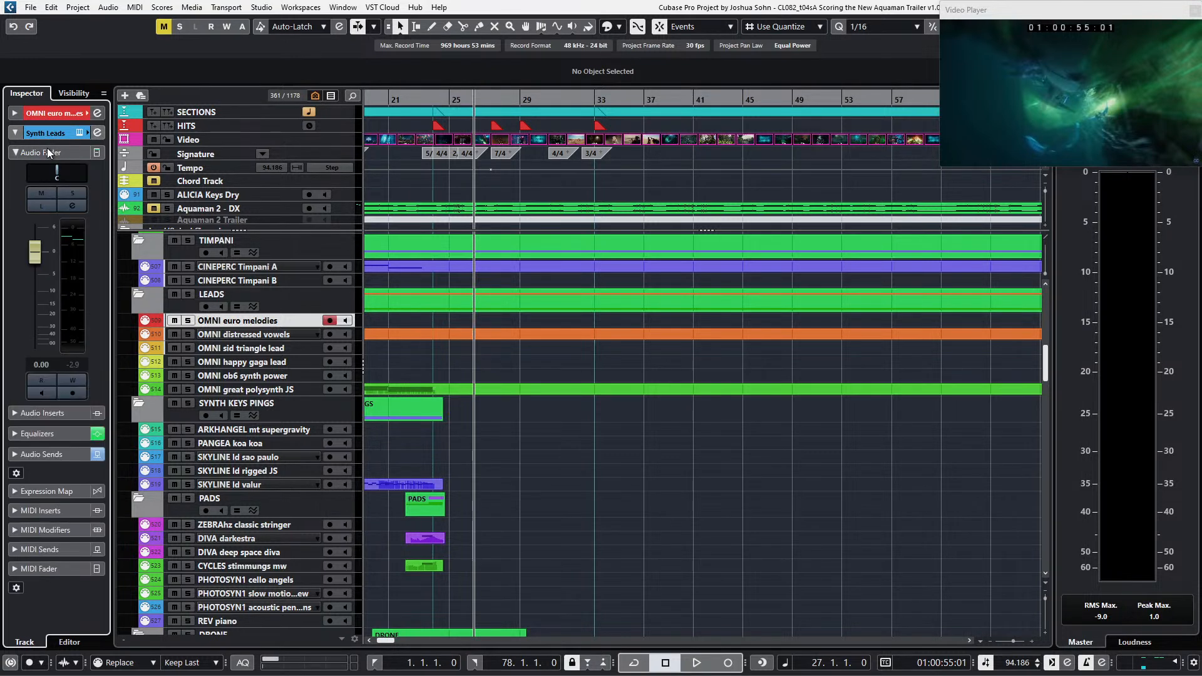
pyautogui.click(48, 113)
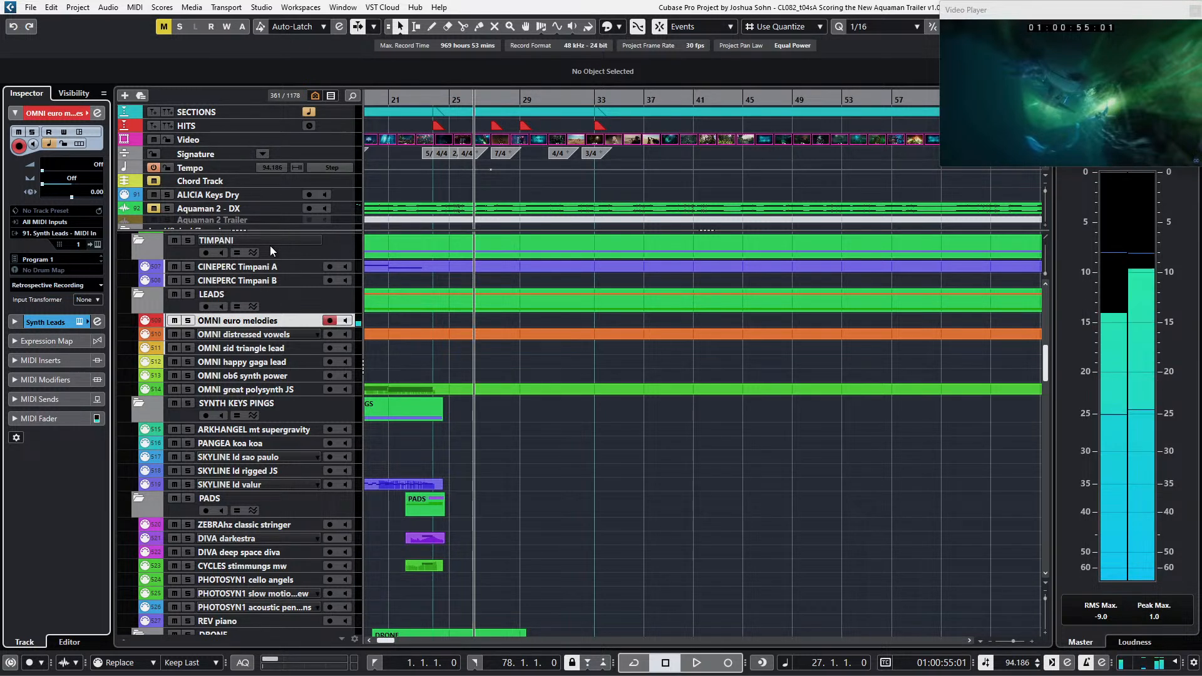
# Step: Record a lead melody on OMNI euro melodies from bar 27 into bar 33 and open the recorded part for editing
pyautogui.press('KP_Multiply')
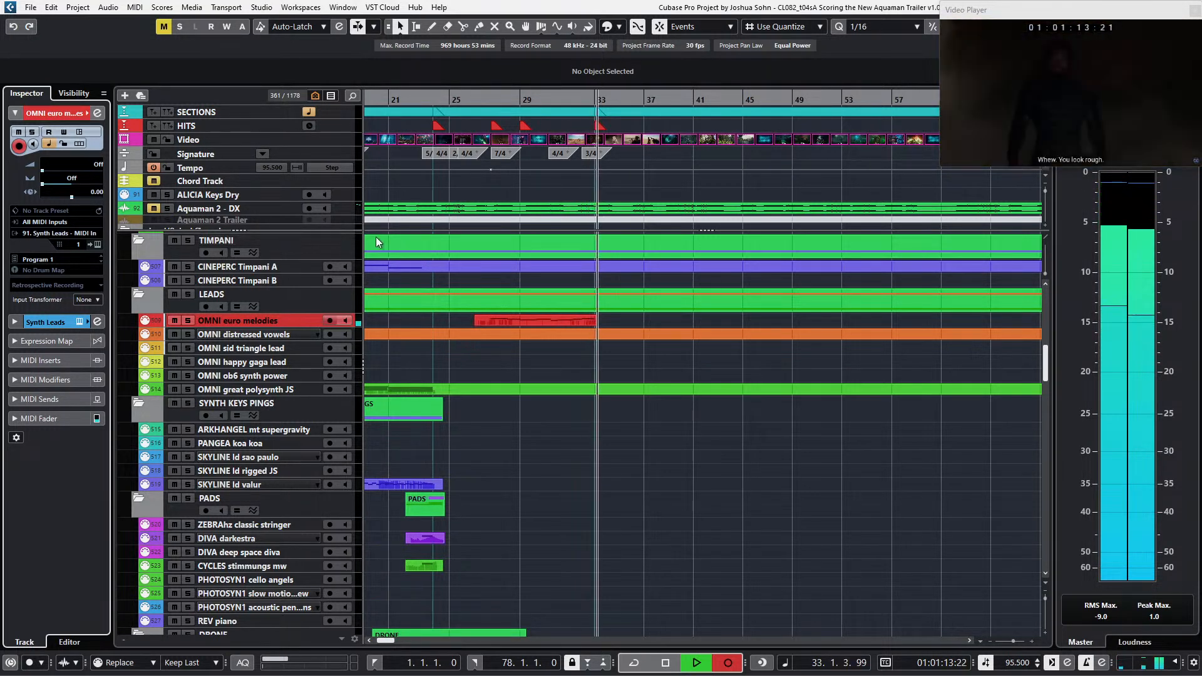
pyautogui.press('space')
pyautogui.doubleClick(600, 319)
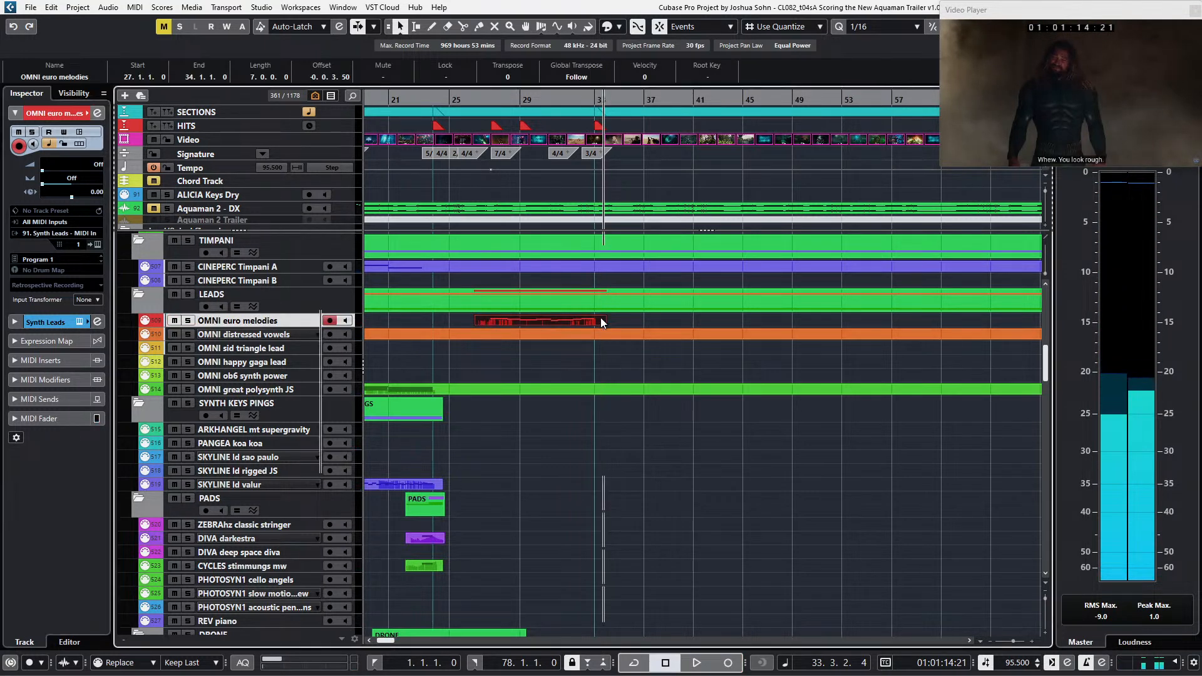
# Step: Quantize all the notes of the recorded OMNI euro melodies part to 1/2
pyautogui.scroll(3, 596, 328)
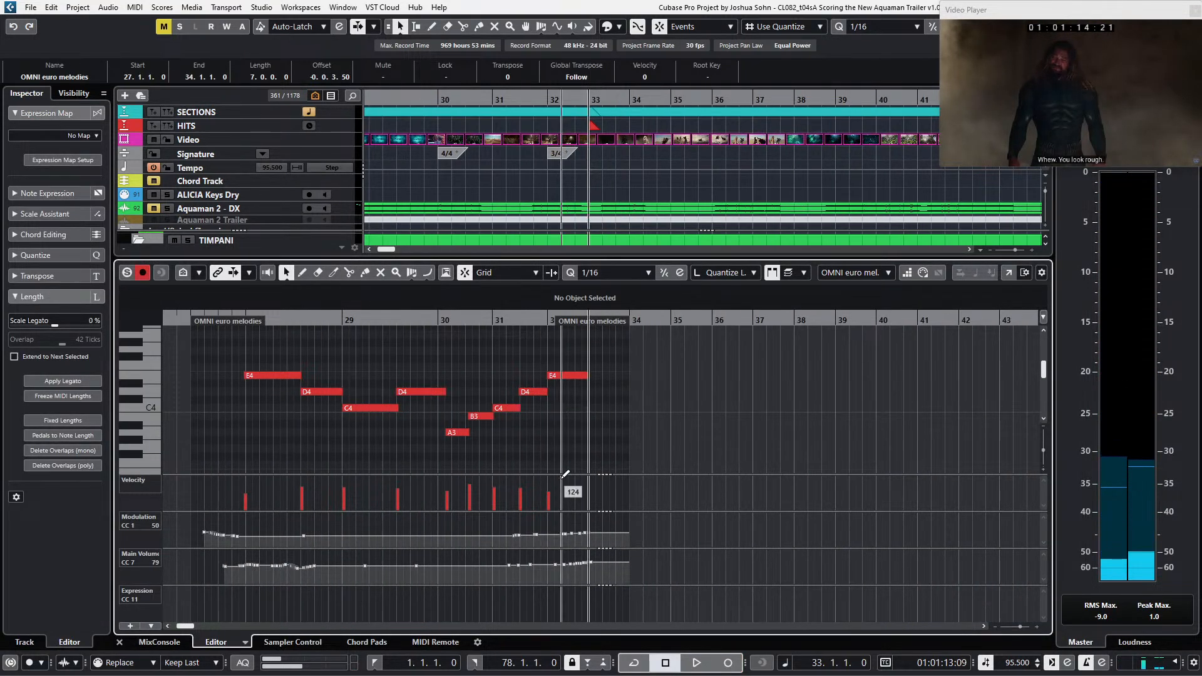
pyautogui.hotkey('alt', '1')
pyautogui.hotkey('alt', '2')
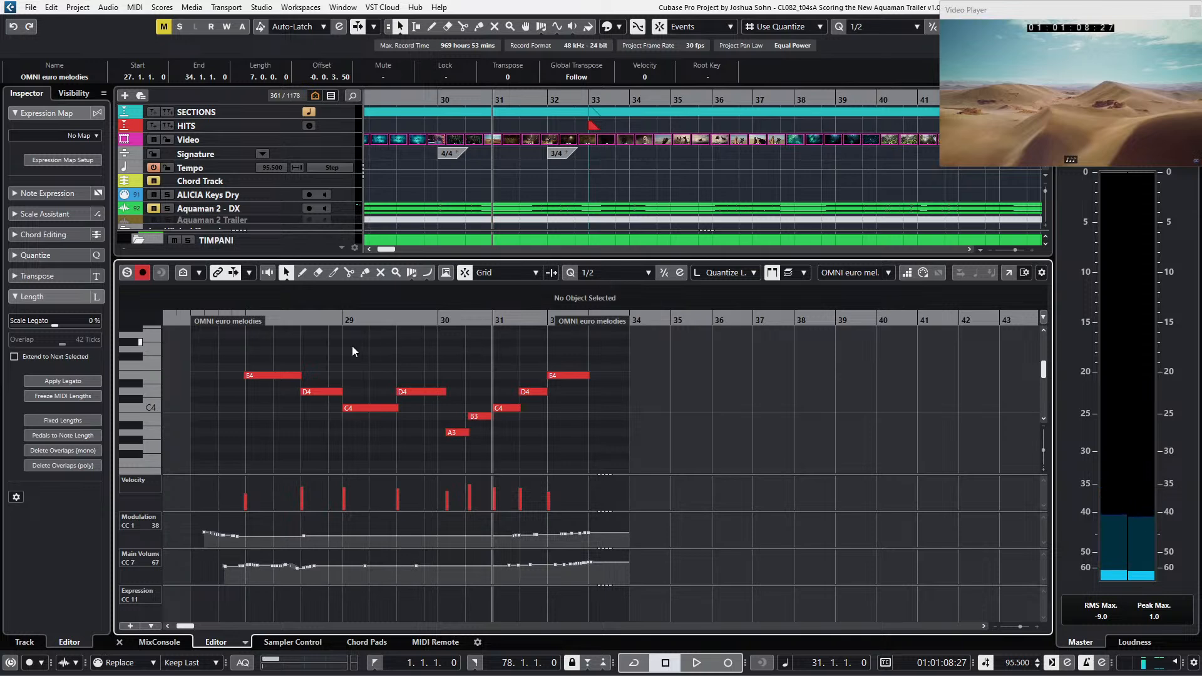
pyautogui.moveTo(408, 412); pyautogui.dragTo(637, 461)
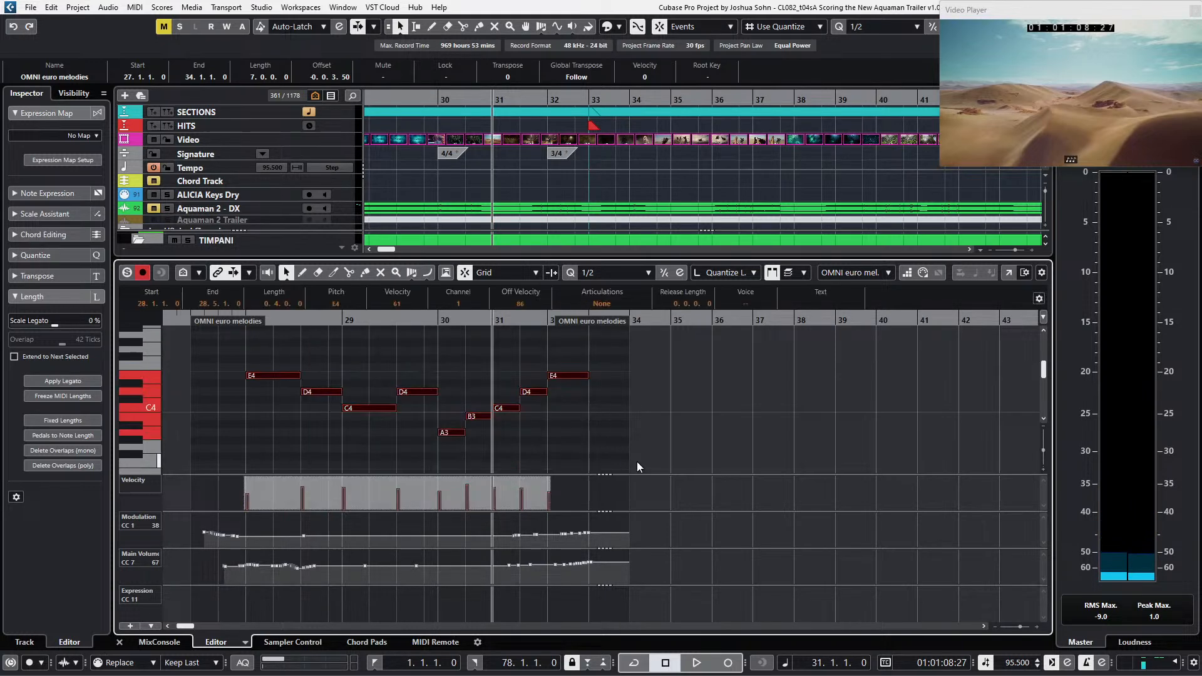
# Step: Overdub expression and pitch bend onto the OMNI euro melodies part from bar 28 into bar 30
pyautogui.press('l')
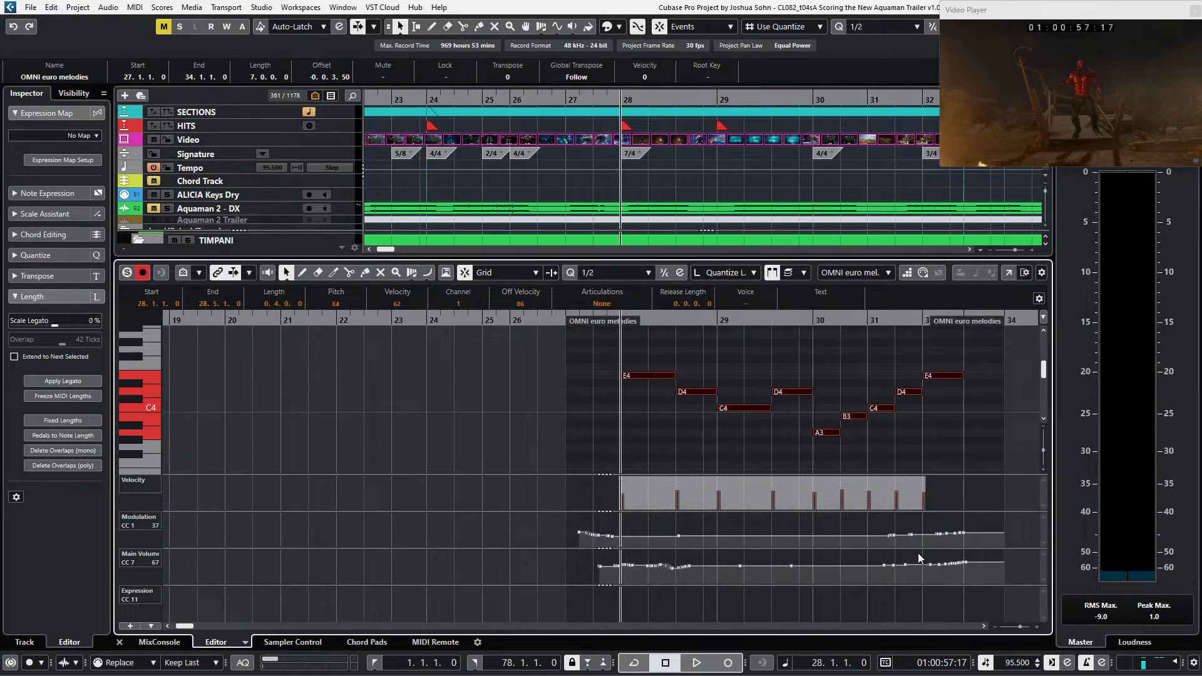
pyautogui.press('KP_Multiply')
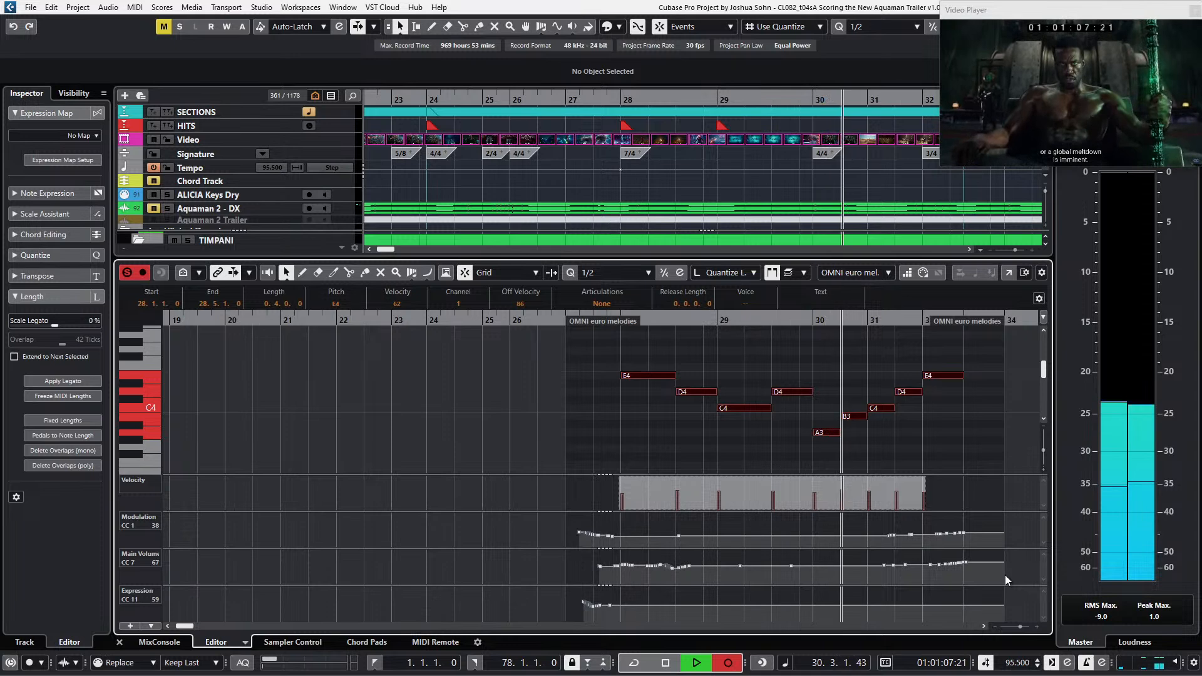
pyautogui.press('space')
# Step: Delete the stray pitch bend point just after bar 30 and set the pitch bend at 30.1.1.0 to 0
pyautogui.hscroll(1, 1005, 574)
pyautogui.scroll(4, 720, 498)
pyautogui.hscroll(1, 677, 506)
pyautogui.moveTo(663, 524); pyautogui.dragTo(671, 524)
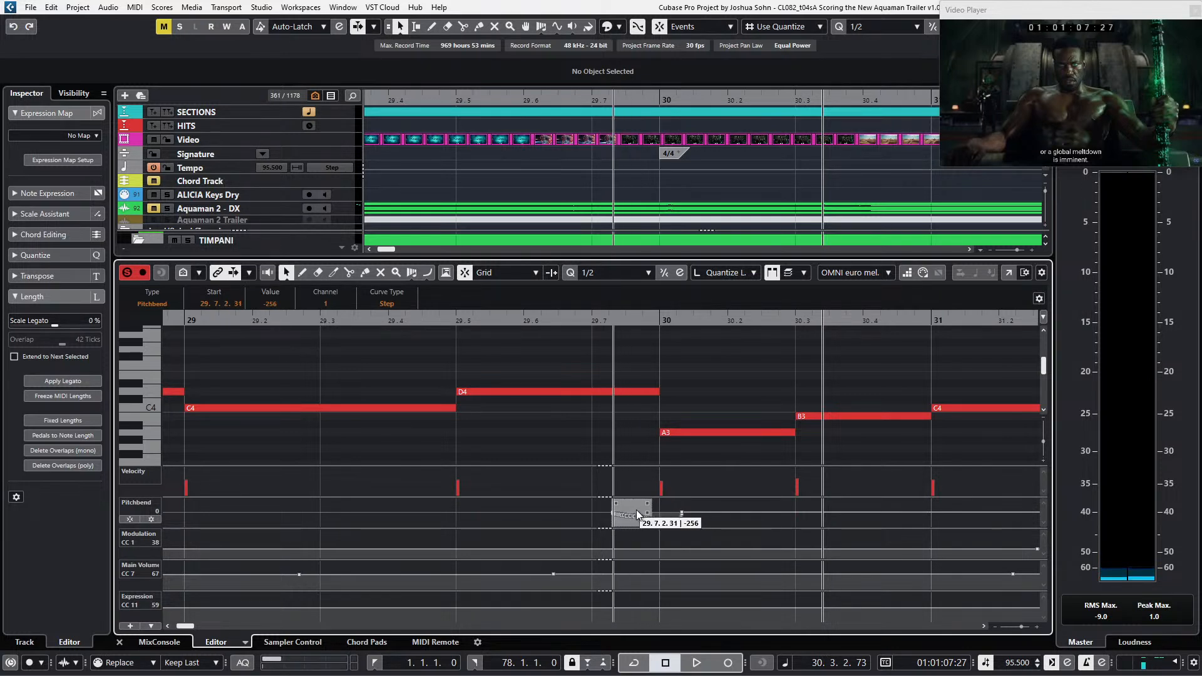
pyautogui.click(679, 525)
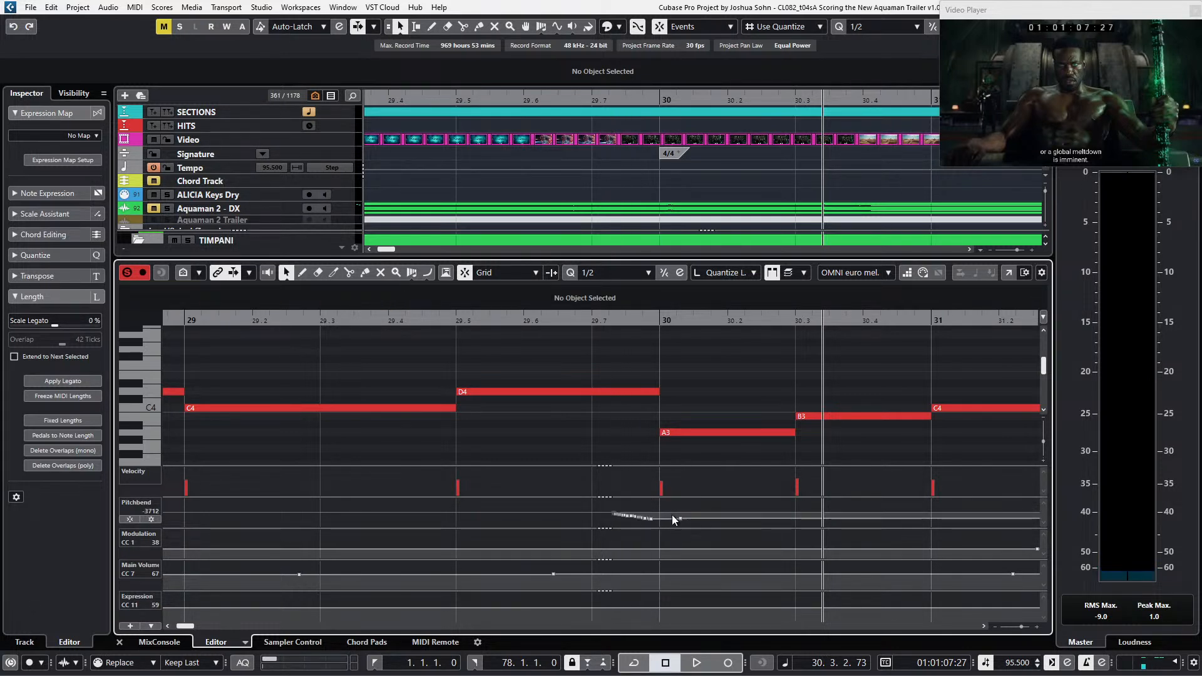
pyautogui.moveTo(680, 519)
pyautogui.mouseDown()
pyautogui.moveTo(663, 520)
pyautogui.moveTo(668, 511)
pyautogui.moveTo(691, 530)
pyautogui.mouseUp()
pyautogui.press('Delete')
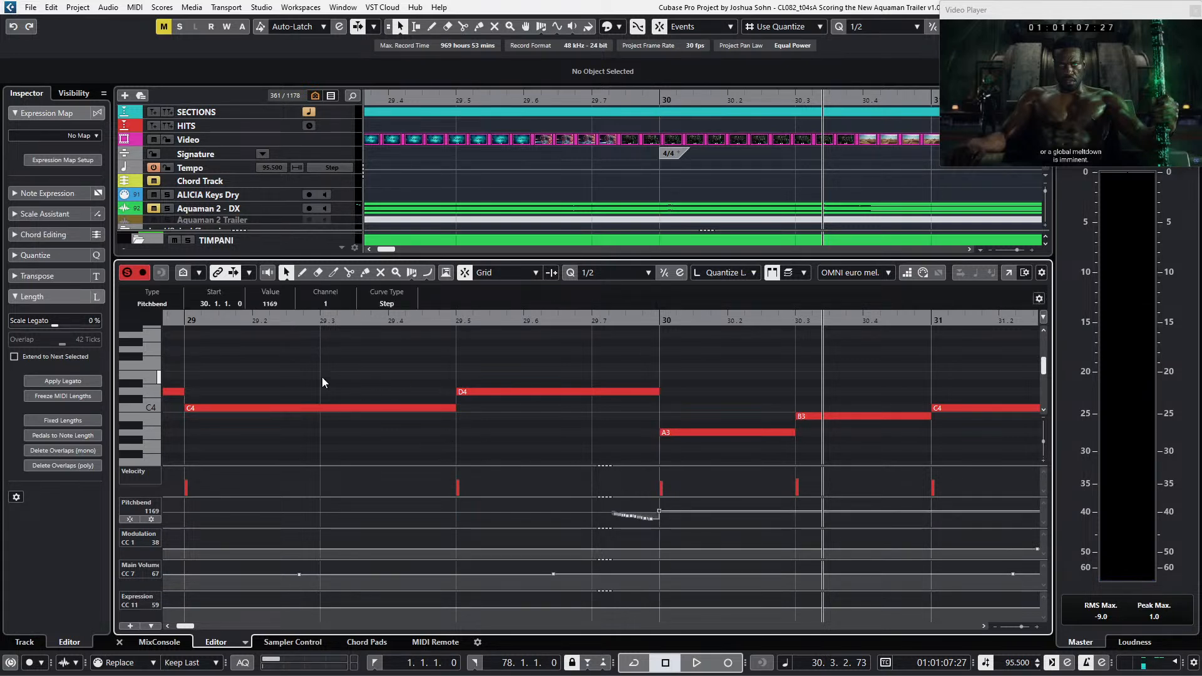
# Step: Play the lead melody from bar 28 to check the pitch bend into bar 30
pyautogui.press('KP_Subtract')
pyautogui.press('KP_Subtract')
pyautogui.press('KP_Subtract')
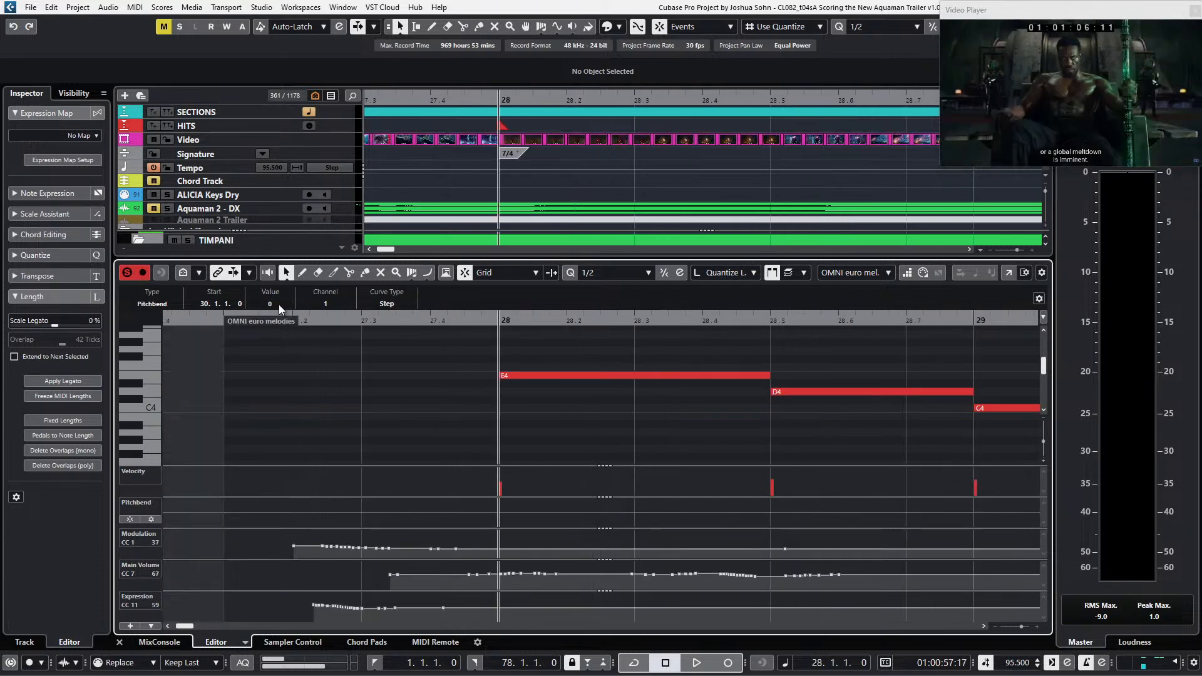
pyautogui.press('space')
pyautogui.scroll(-3, 394, 342)
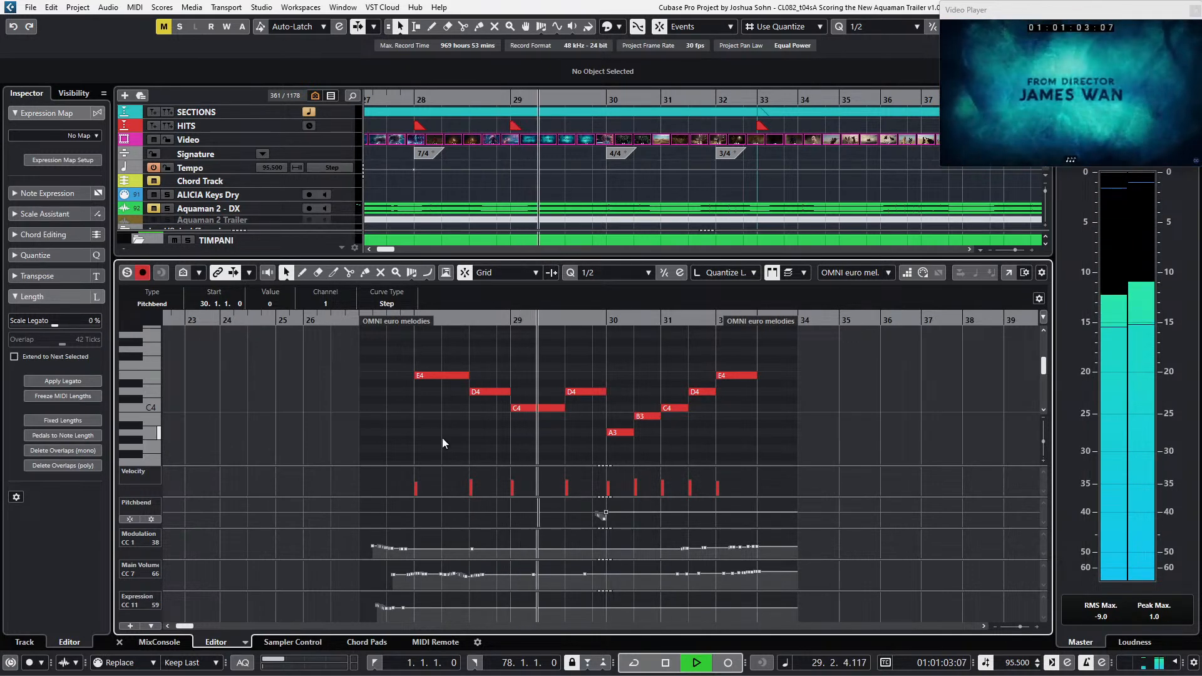
# Step: With the quantize grid at 1/16, draw a falling Main Volume curve from the start of bar 33 to about mid-bar
pyautogui.click(348, 537)
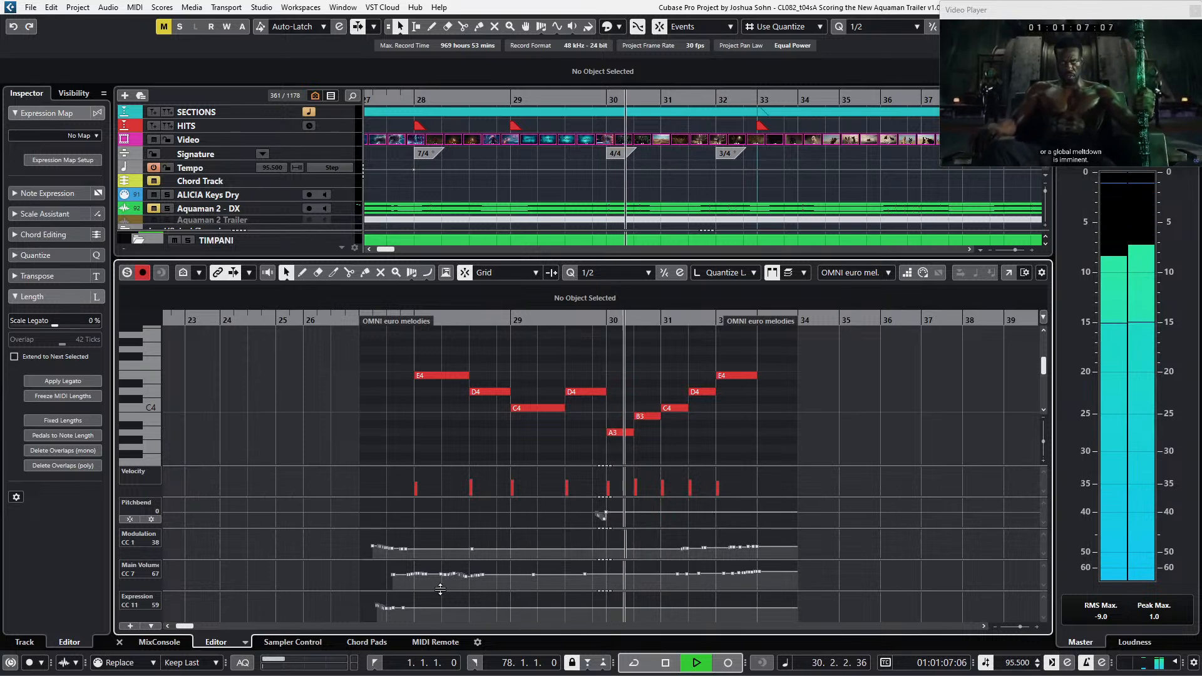
pyautogui.scroll(7, 541, 511)
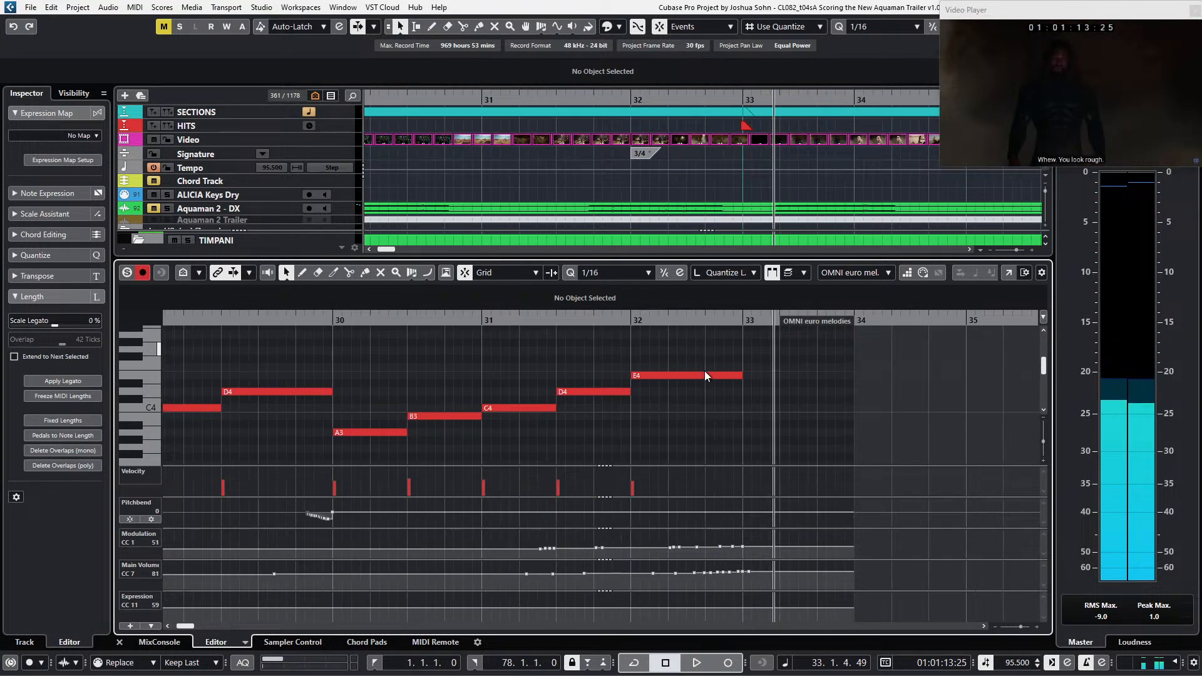
pyautogui.press('KP_Subtract')
pyautogui.press('KP_Subtract')
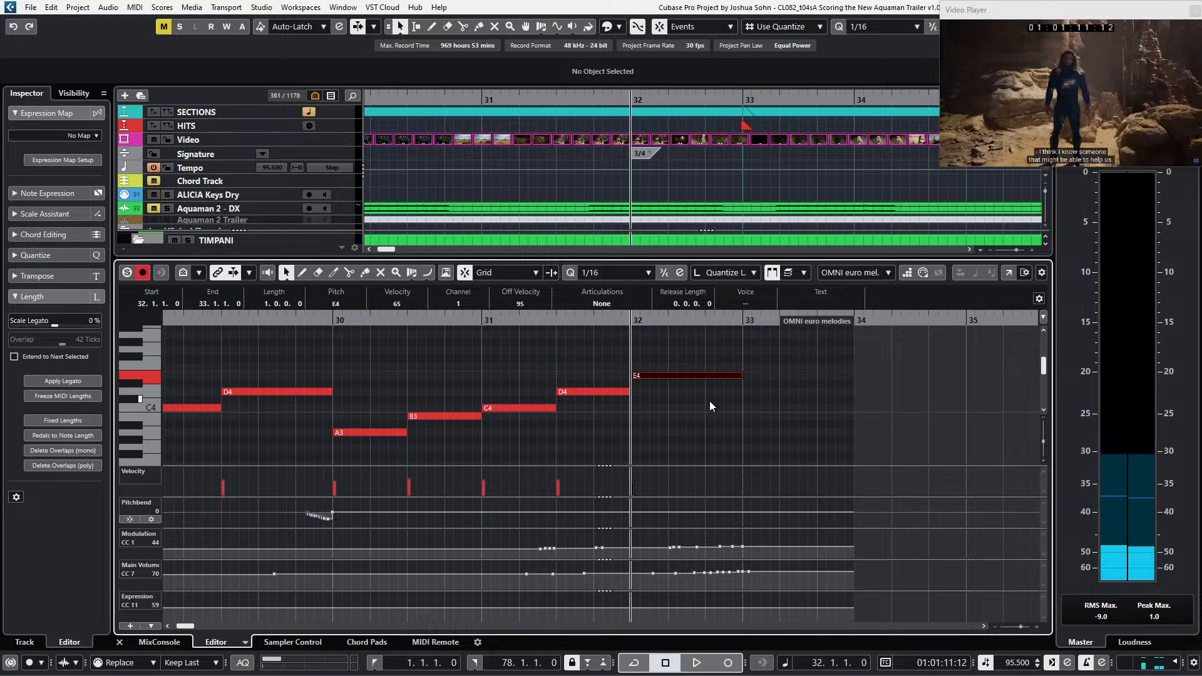
pyautogui.rightClick(789, 504)
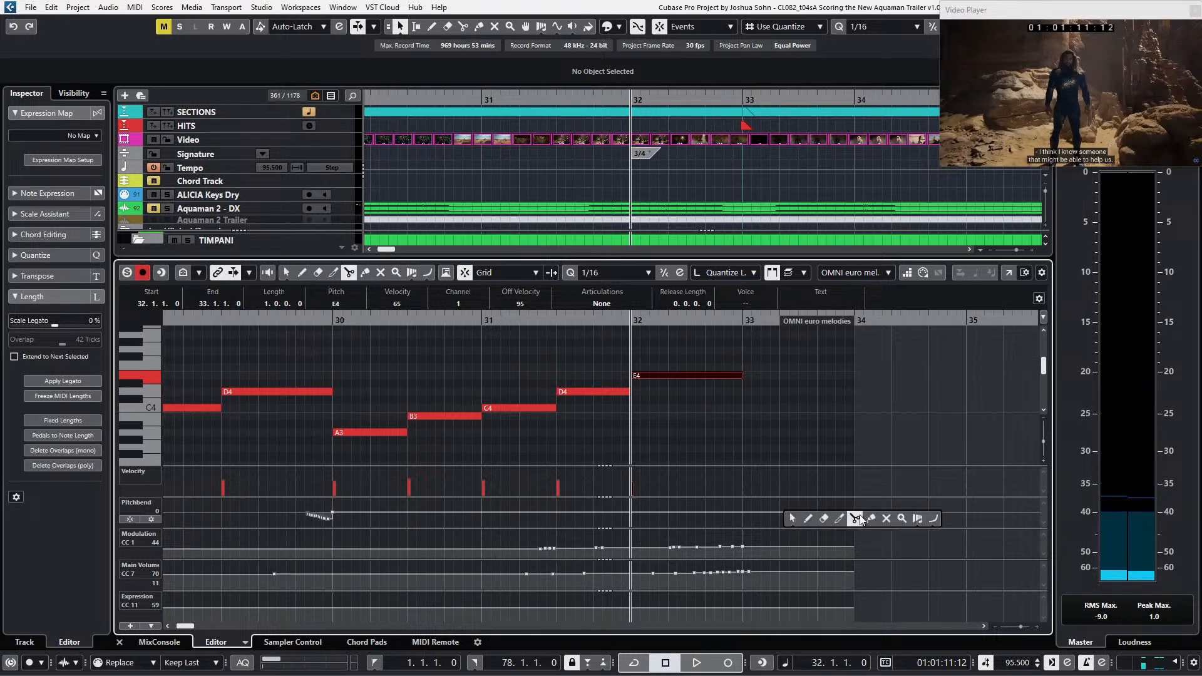
pyautogui.click(938, 517)
pyautogui.moveTo(821, 582); pyautogui.dragTo(748, 571)
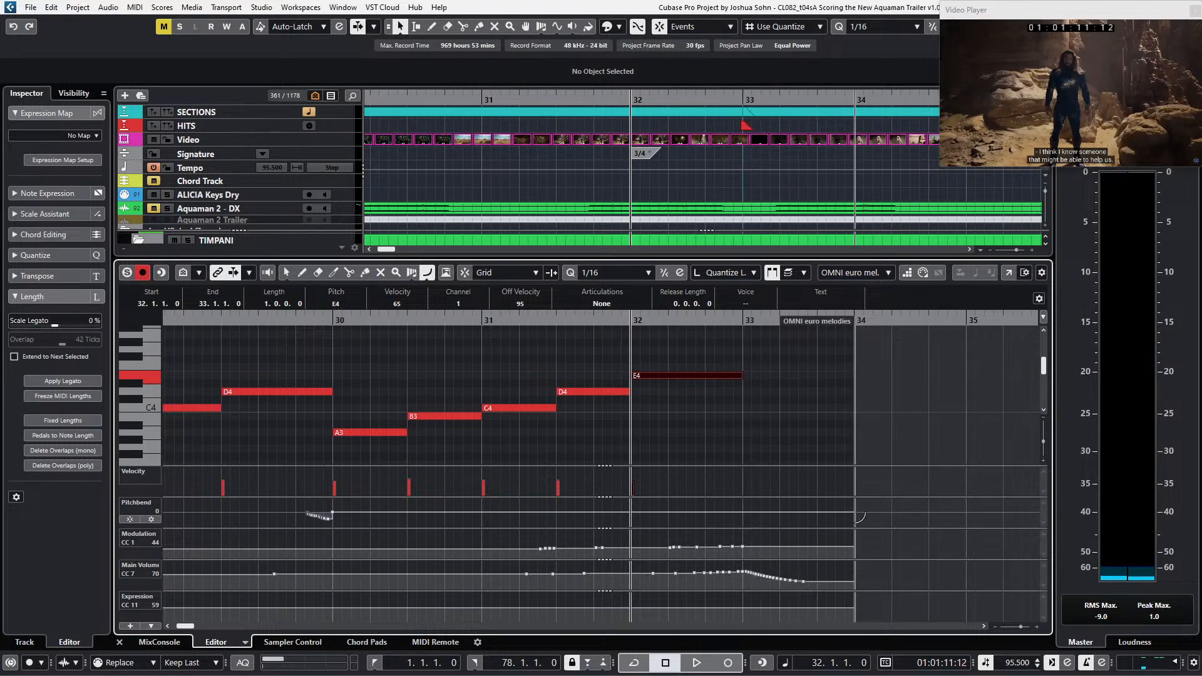
# Step: Return the playback position to bar 27 and close the lower-zone editor of the OMNI euro melodies part
pyautogui.scroll(-3, 855, 523)
pyautogui.press('KP_Subtract')
pyautogui.press('KP_Subtract')
pyautogui.press('KP_Subtract')
pyautogui.press('KP_Subtract')
pyautogui.press('KP_Subtract')
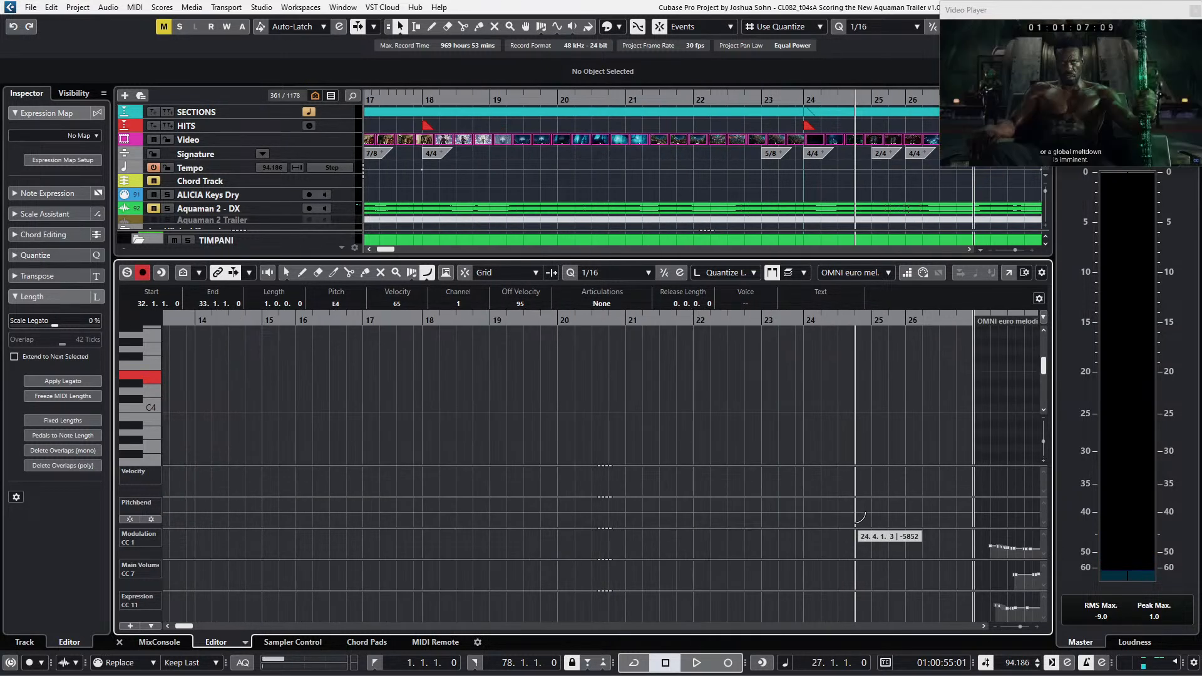
pyautogui.press('1')
pyautogui.hscroll(-3, 872, 462)
pyautogui.hscroll(8, 872, 462)
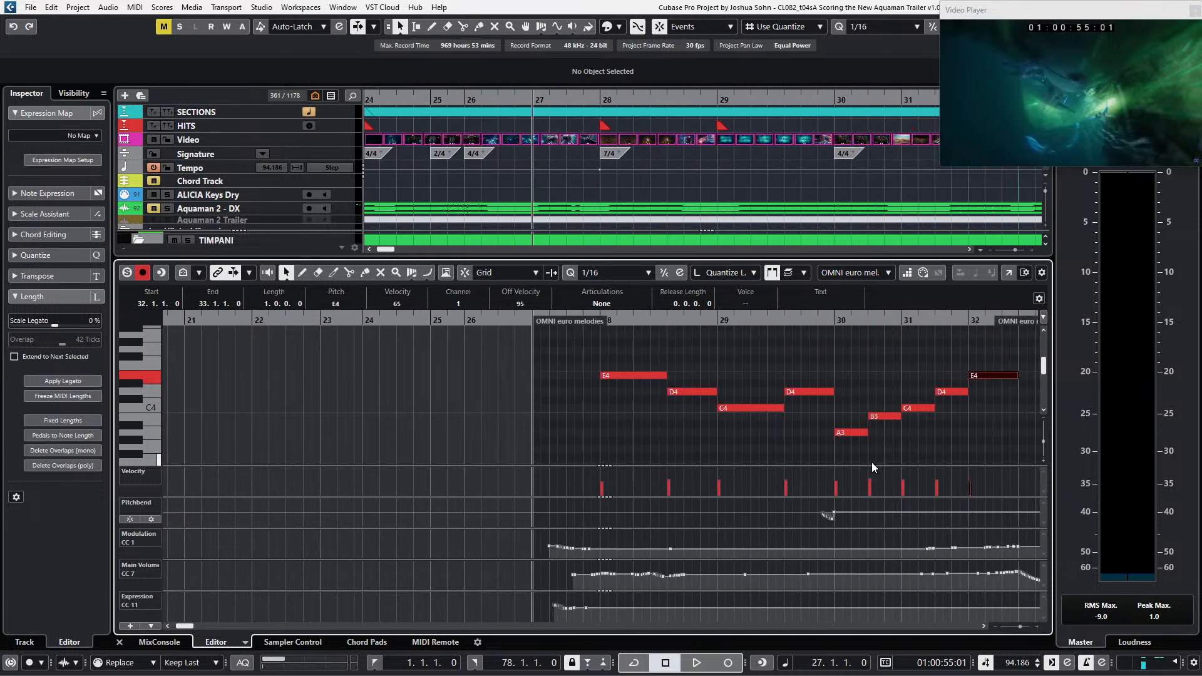
pyautogui.hotkey('shift', 'f')
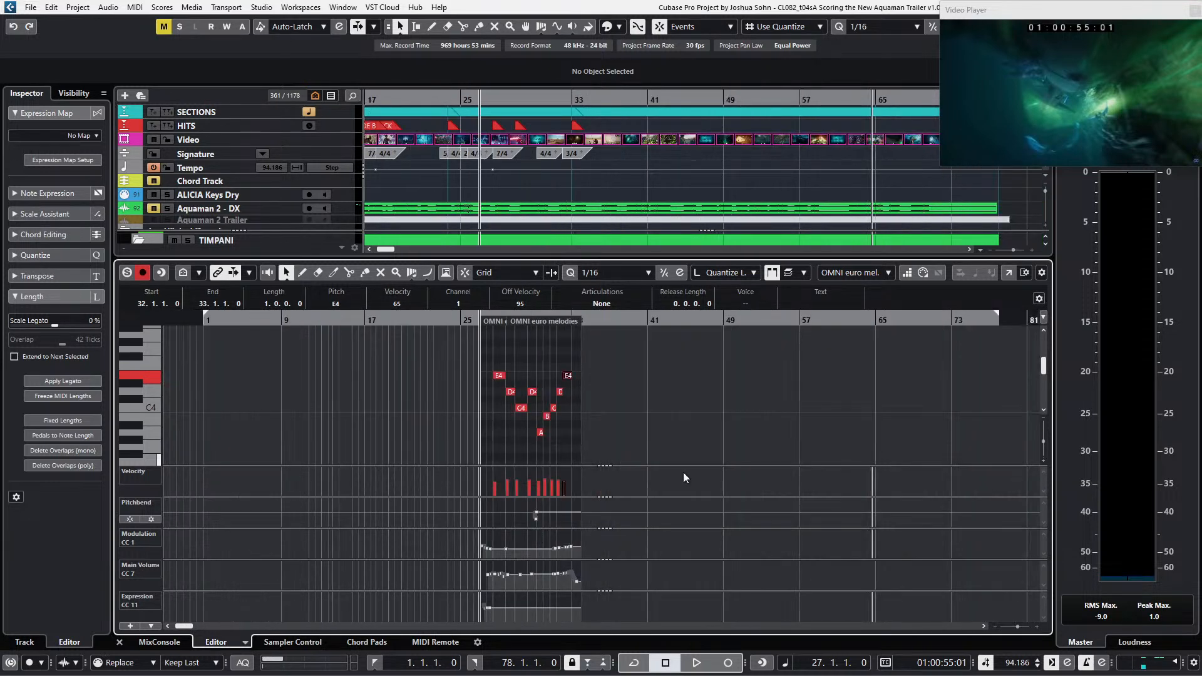
pyautogui.scroll(2, 540, 442)
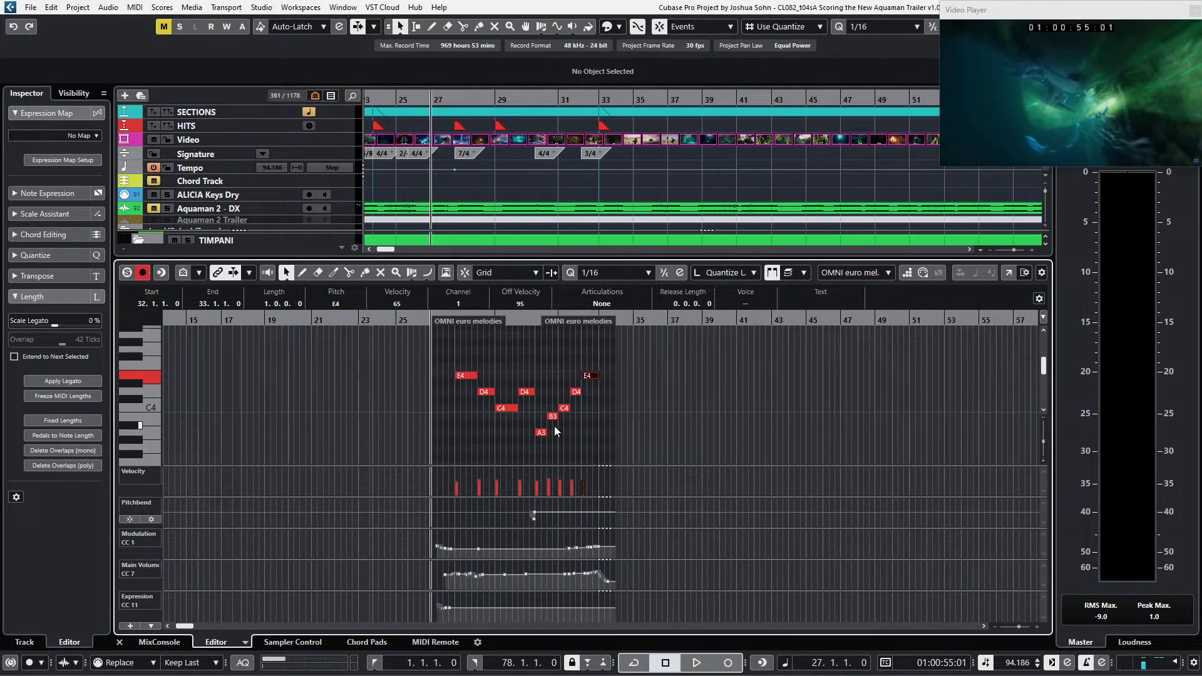
pyautogui.hotkey('ctrl', 'e')
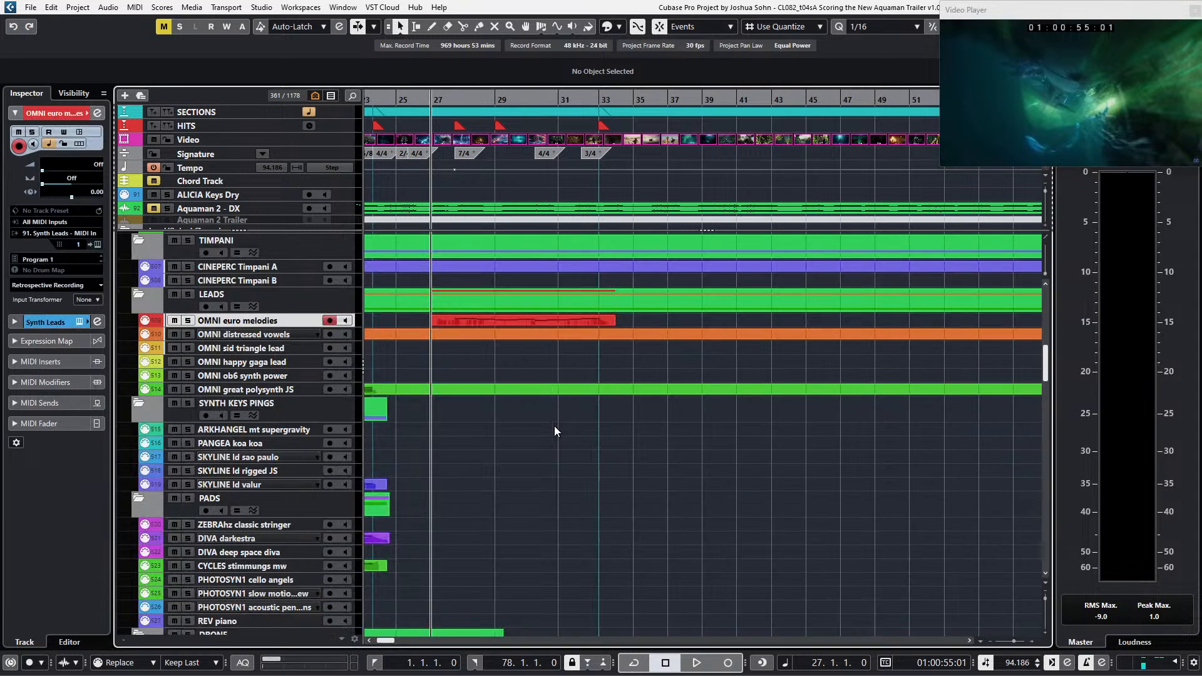
# Step: In a full key editor window, raise the OMNI euro melodies part's Main Volume curve to about 79 at bar 28, checking it in playback
pyautogui.press('Return')
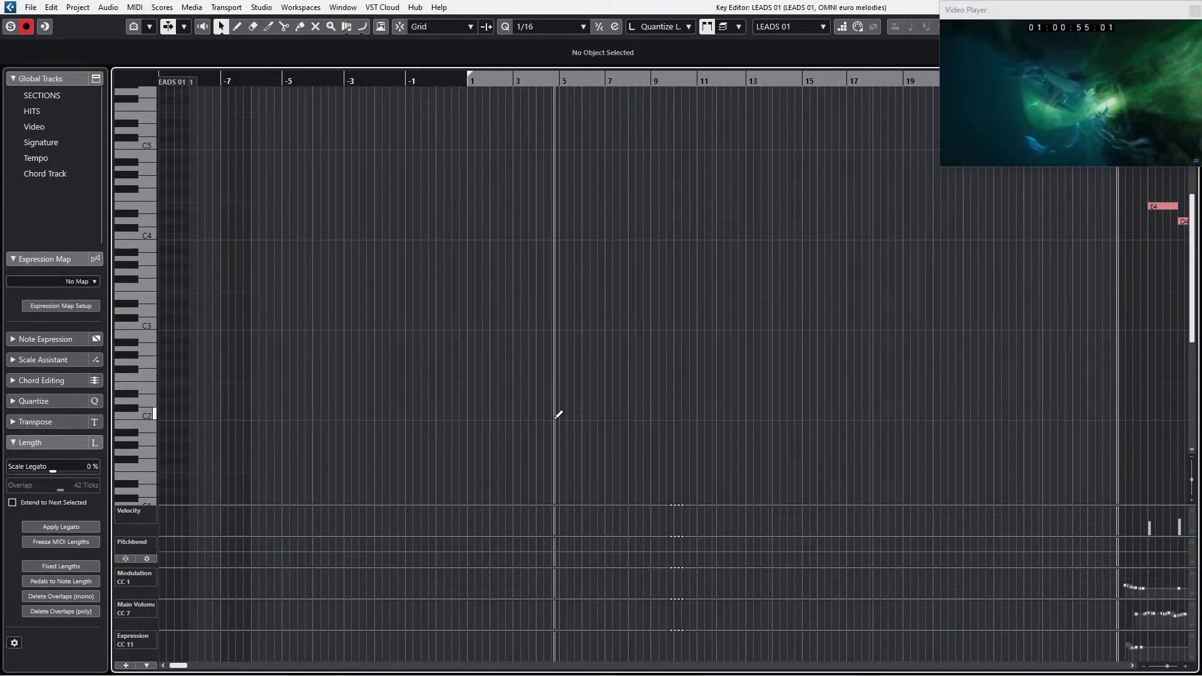
pyautogui.hscroll(4, 675, 464)
pyautogui.click(374, 394)
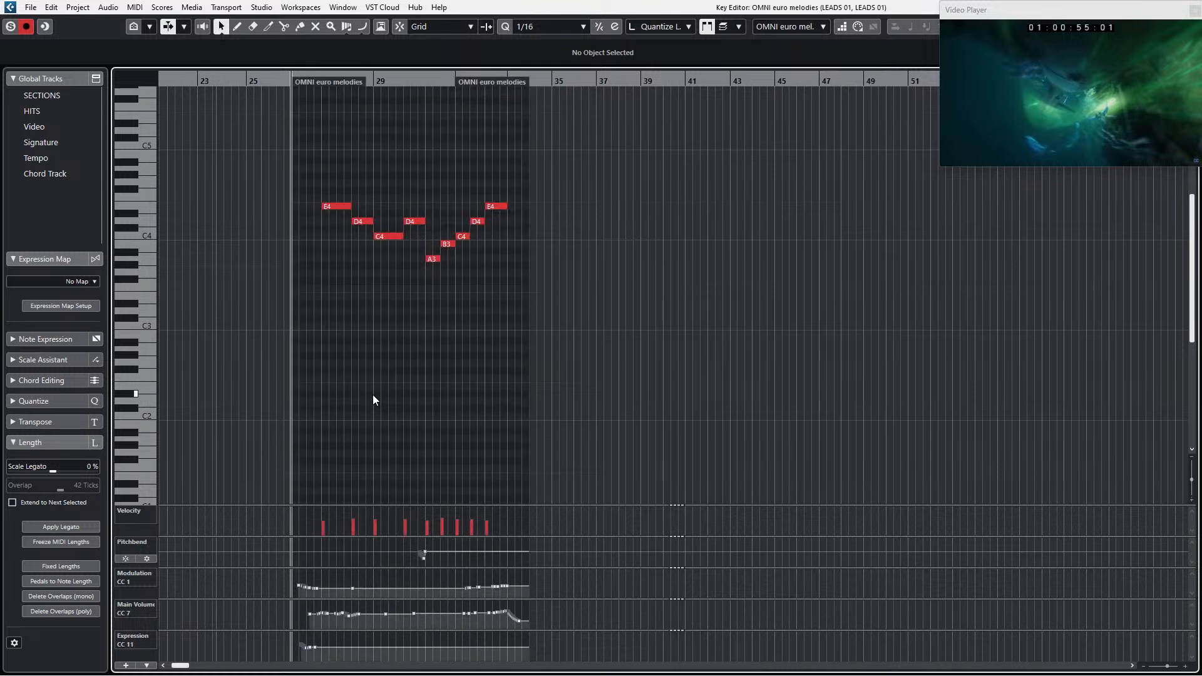
pyautogui.press('space')
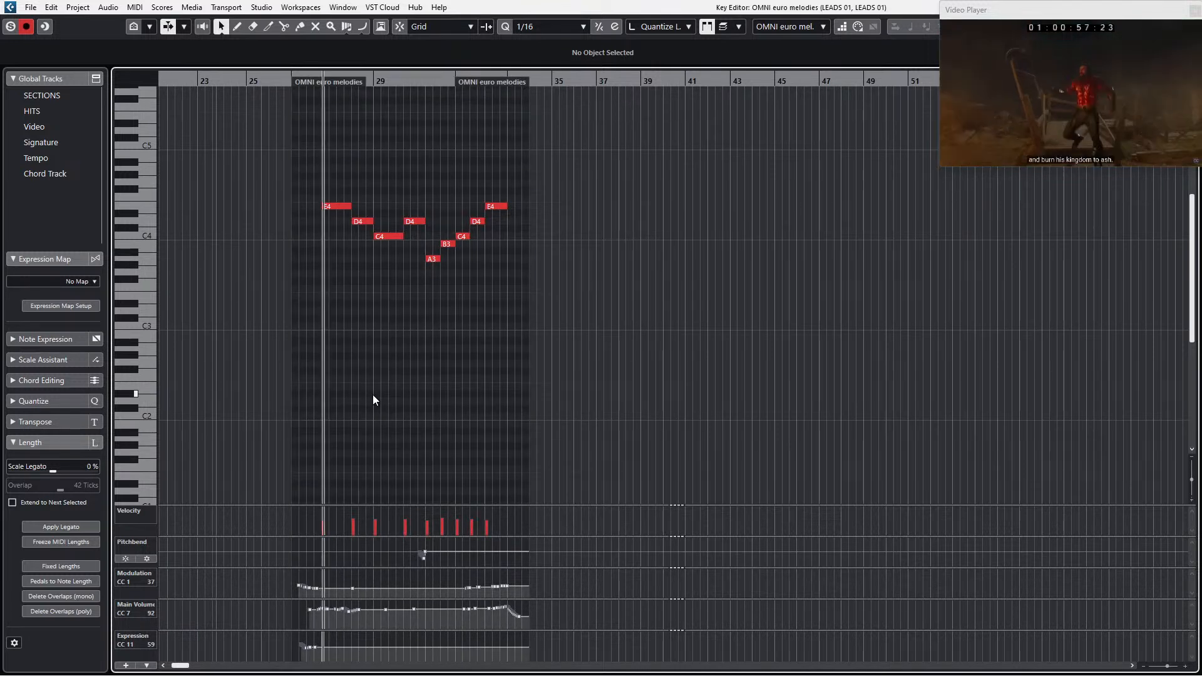
pyautogui.press('space')
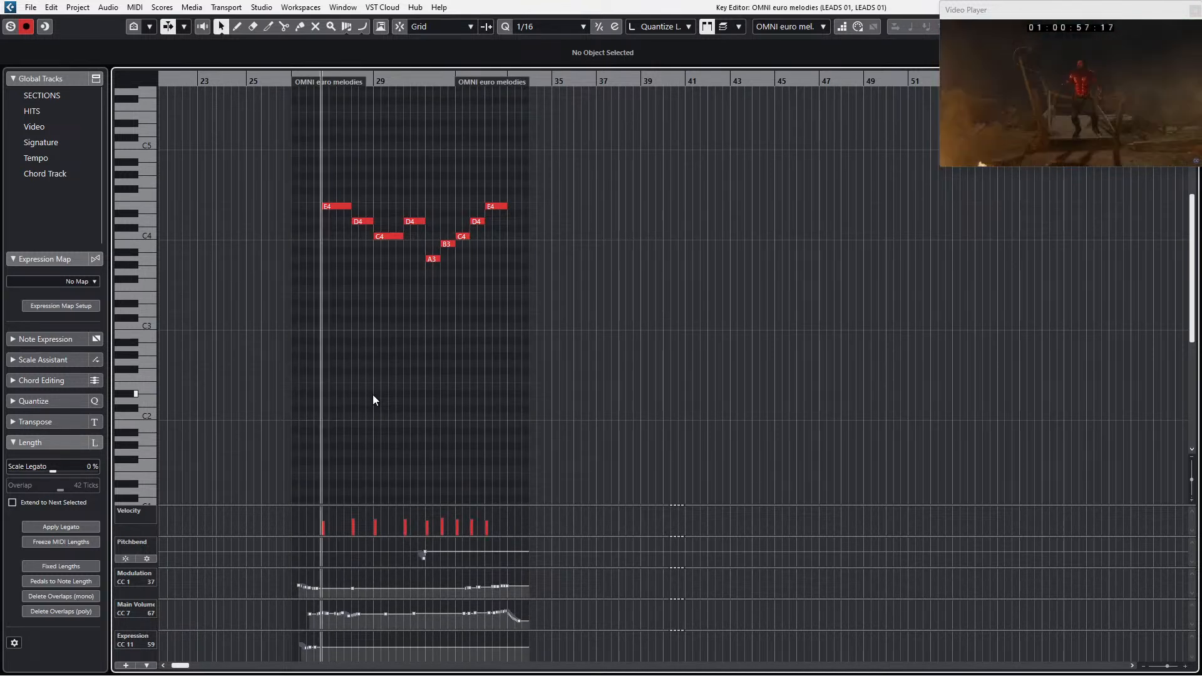
pyautogui.press('space')
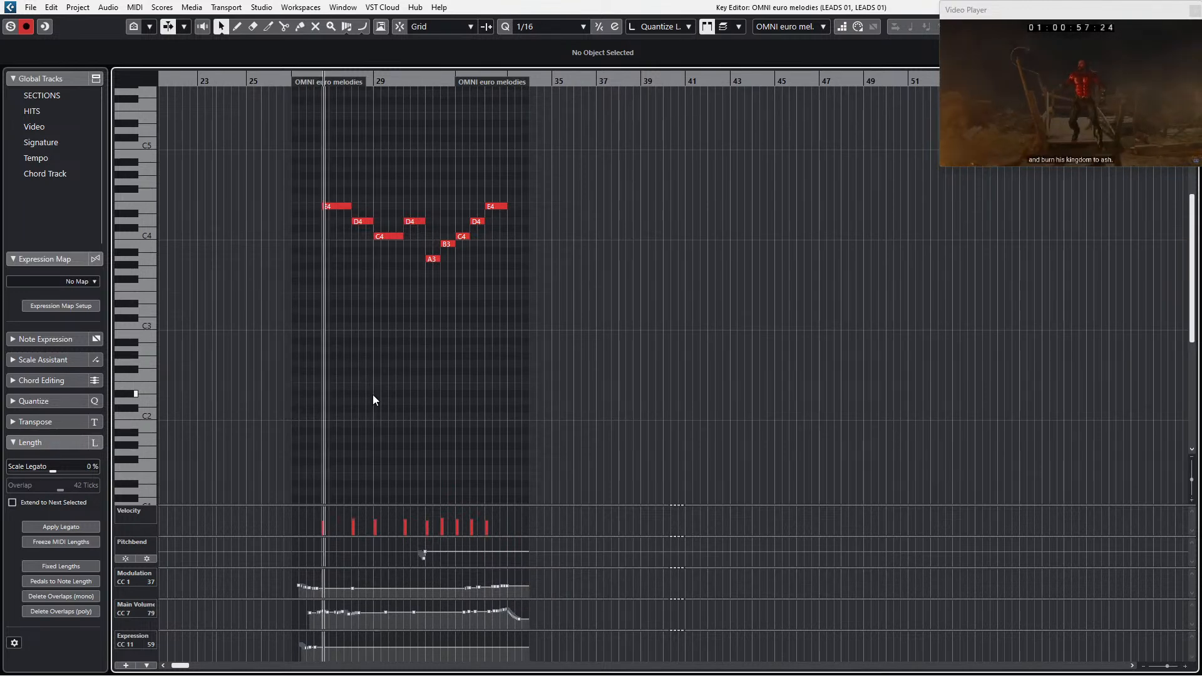
pyautogui.press('space')
pyautogui.press('space')
pyautogui.press('Return')
# Step: Unmute the Aquaman 2 - DX track and play the cue from bar 23 to hear the lead against the trailer dialogue
pyautogui.press('space')
pyautogui.press('KP_Subtract')
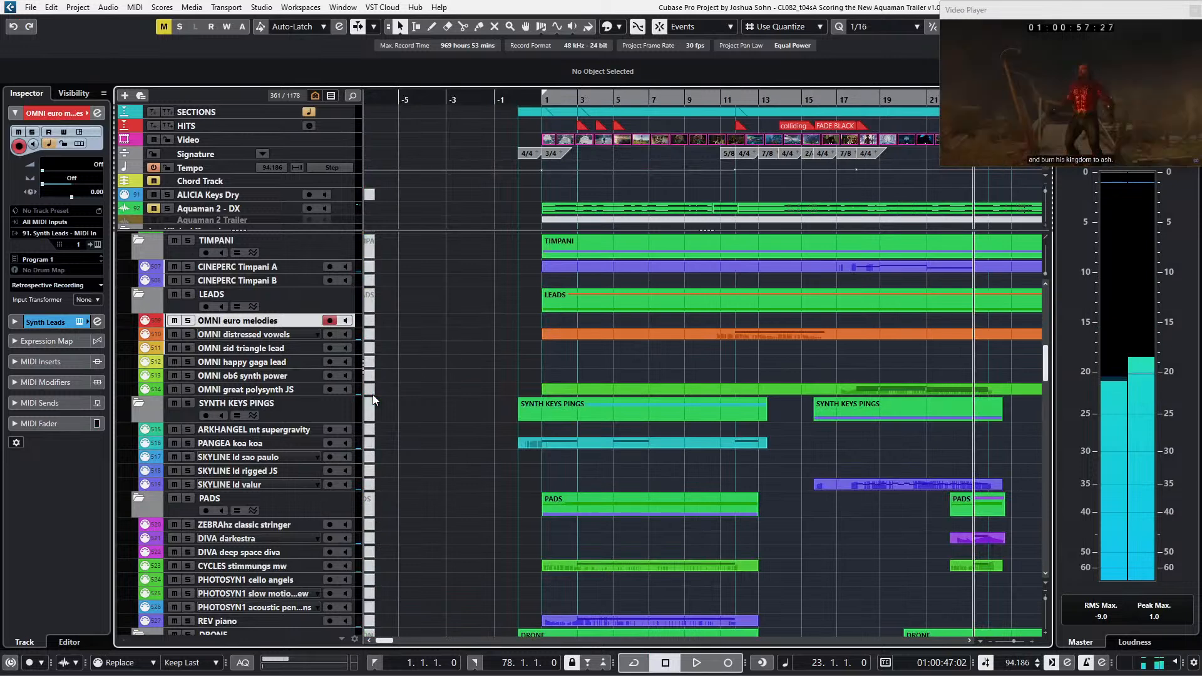
pyautogui.press('g')
pyautogui.press('g')
pyautogui.click(156, 209)
pyautogui.press('space')
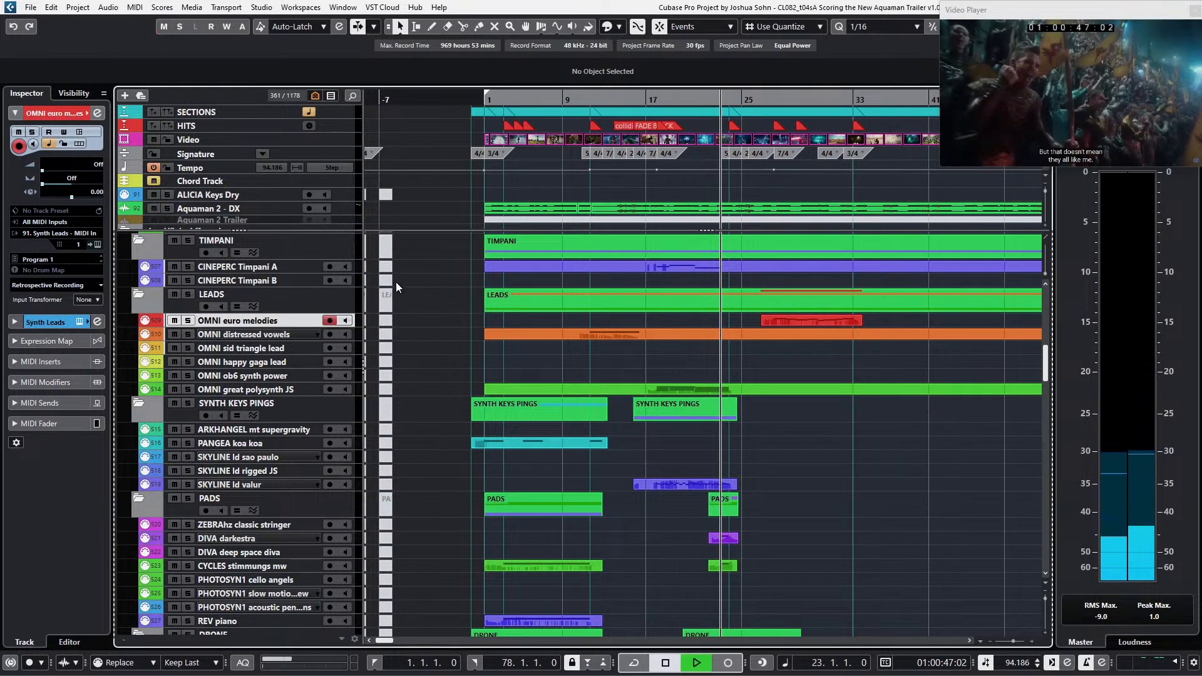
pyautogui.scroll(-2, 610, 370)
pyautogui.scroll(1, 618, 376)
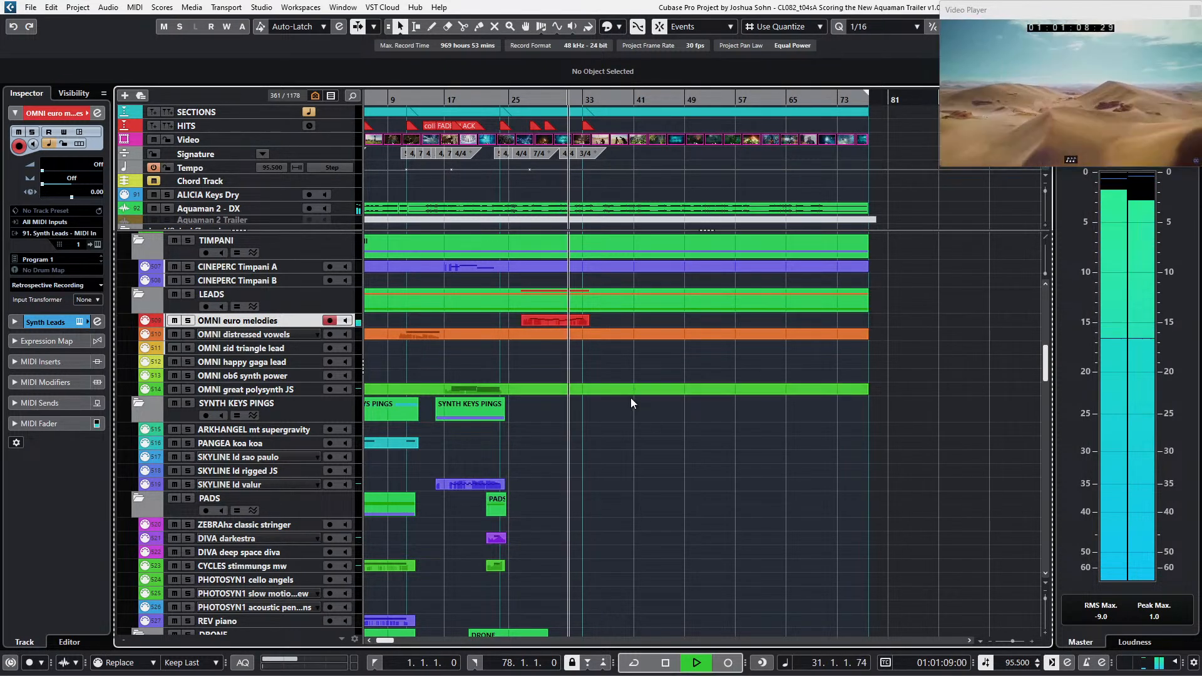
pyautogui.press('space')
# Step: Reopen the OMNI euro melodies part and delete its Modulation points between bars 31 and 33
pyautogui.doubleClick(571, 321)
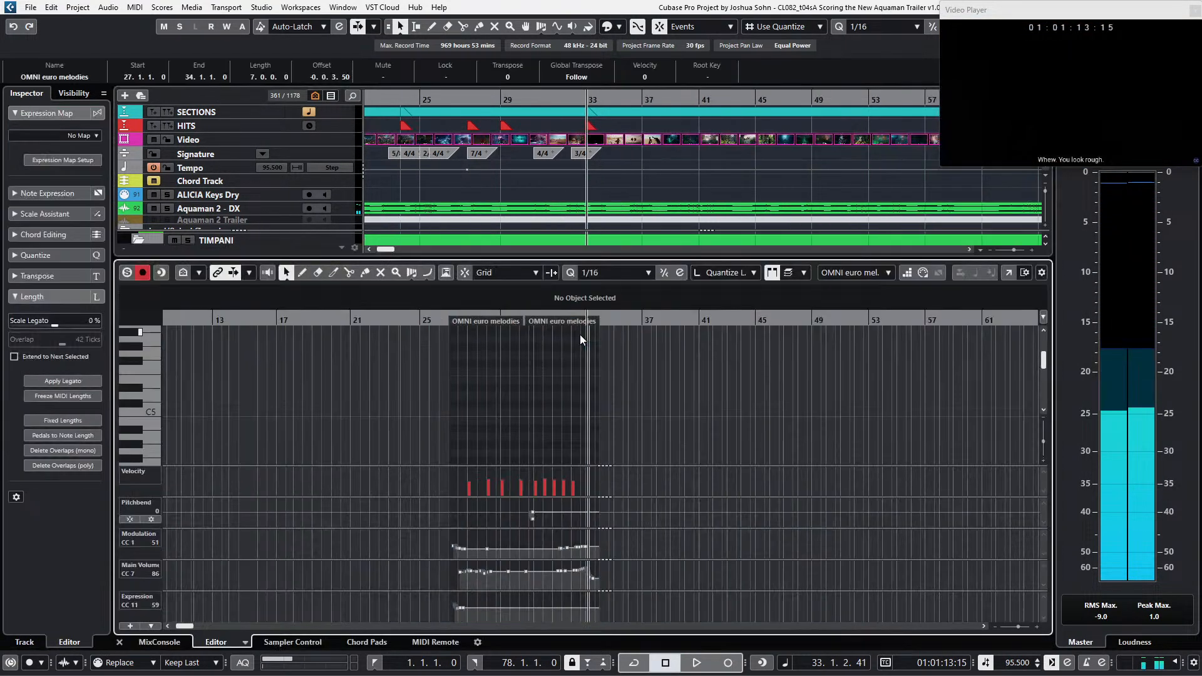
pyautogui.scroll(-5, 551, 426)
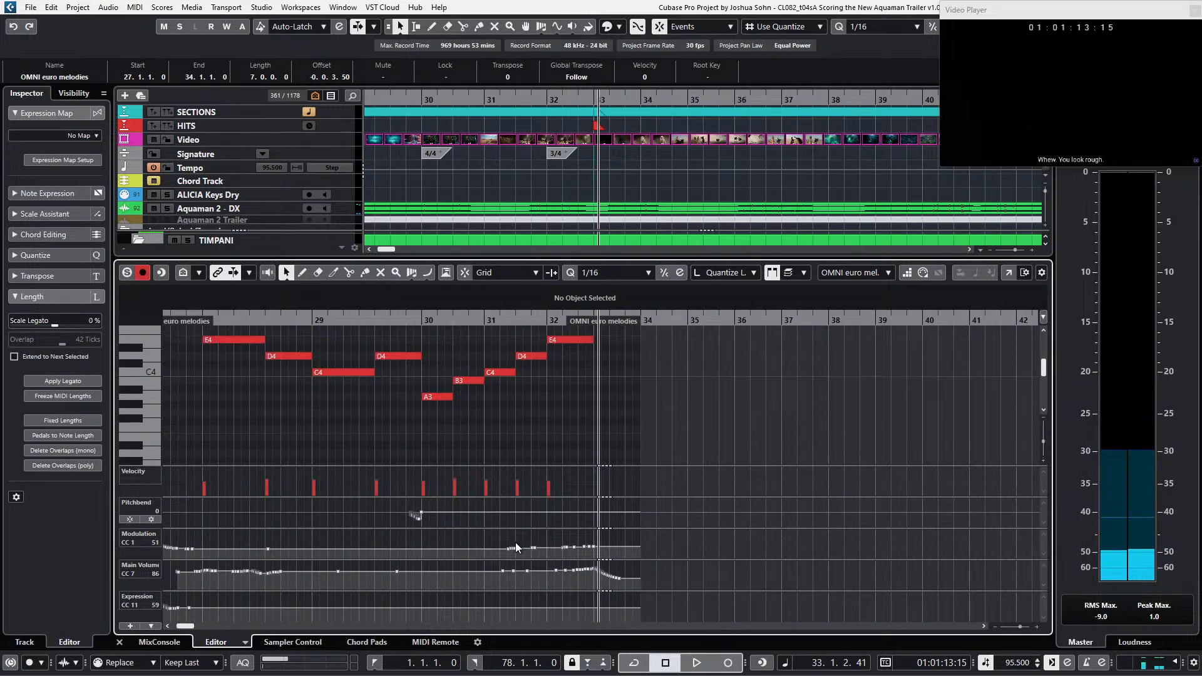
pyautogui.press('KP_Subtract')
pyautogui.press('KP_Subtract')
pyautogui.press('KP_Subtract')
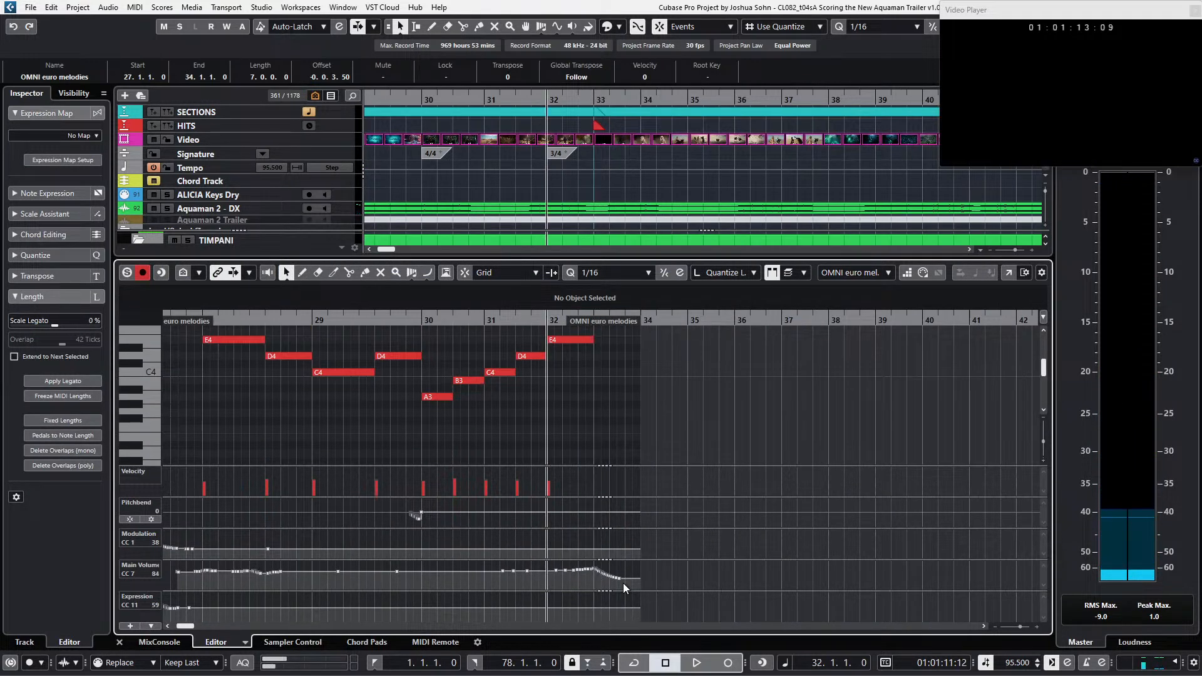
# Step: Play the OMNI euro melodies part in solo through bar 31 to check its ending and return to the arrangement
pyautogui.press('s')
pyautogui.press('space')
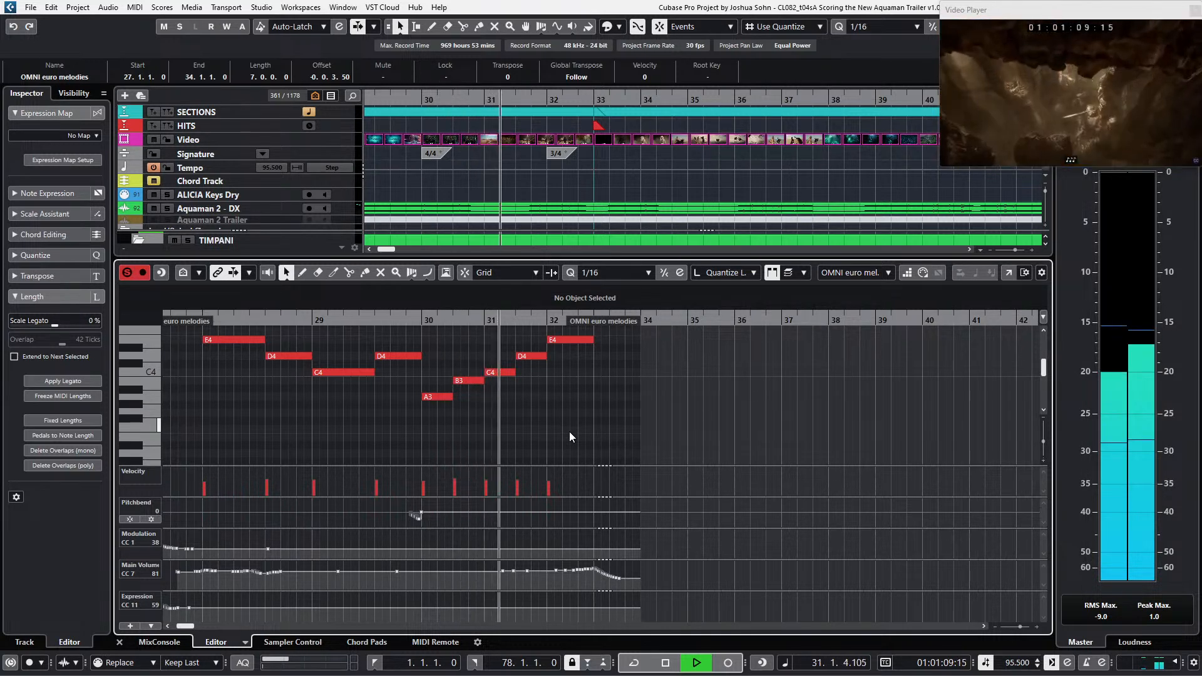
pyautogui.scroll(2, 569, 430)
pyautogui.press('space')
pyautogui.press('g')
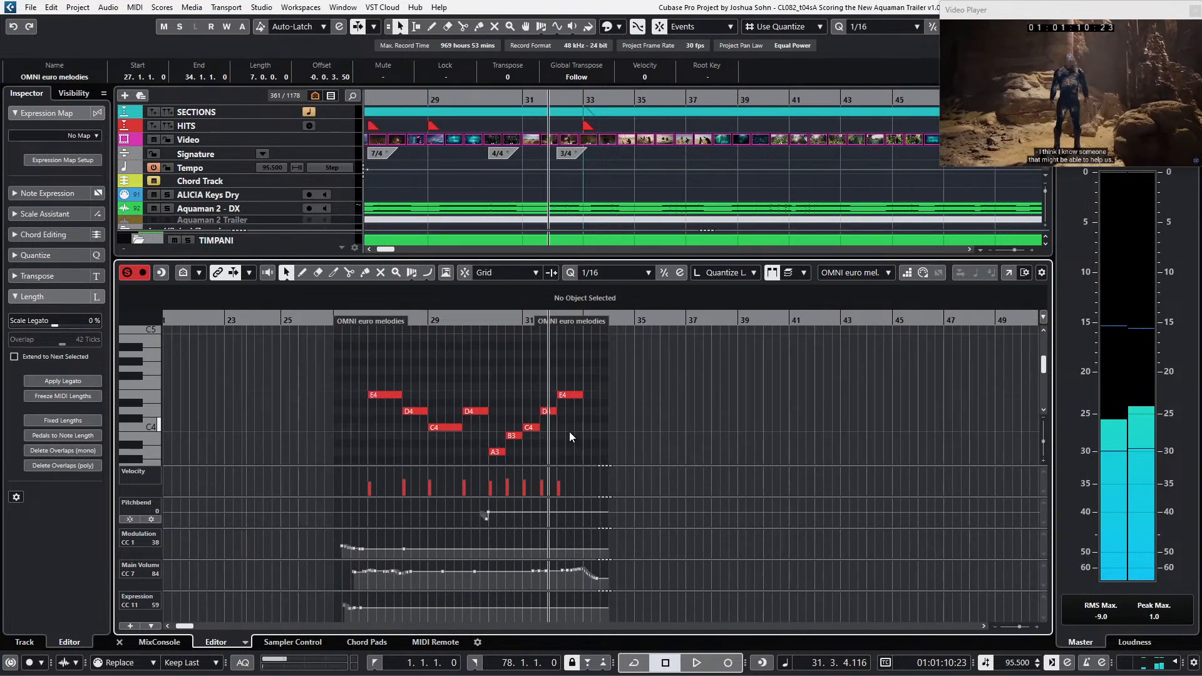
pyautogui.hotkey('ctrl', 'alt', 'e')
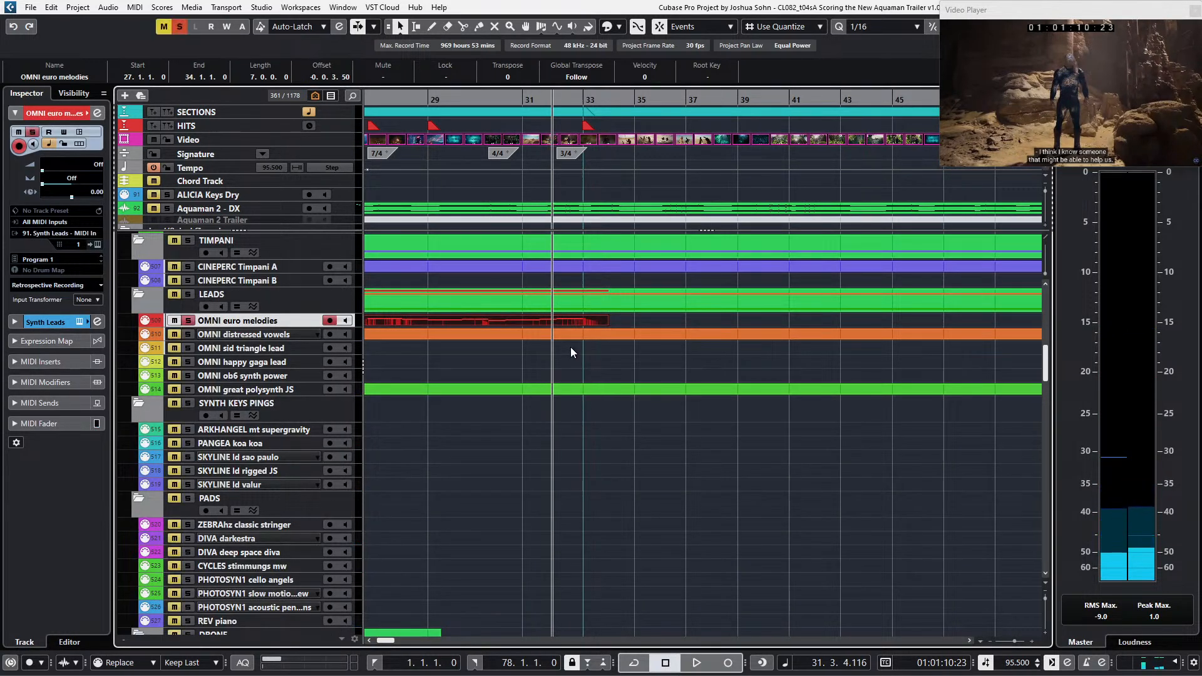
pyautogui.scroll(-2, 571, 347)
pyautogui.scroll(2, 570, 347)
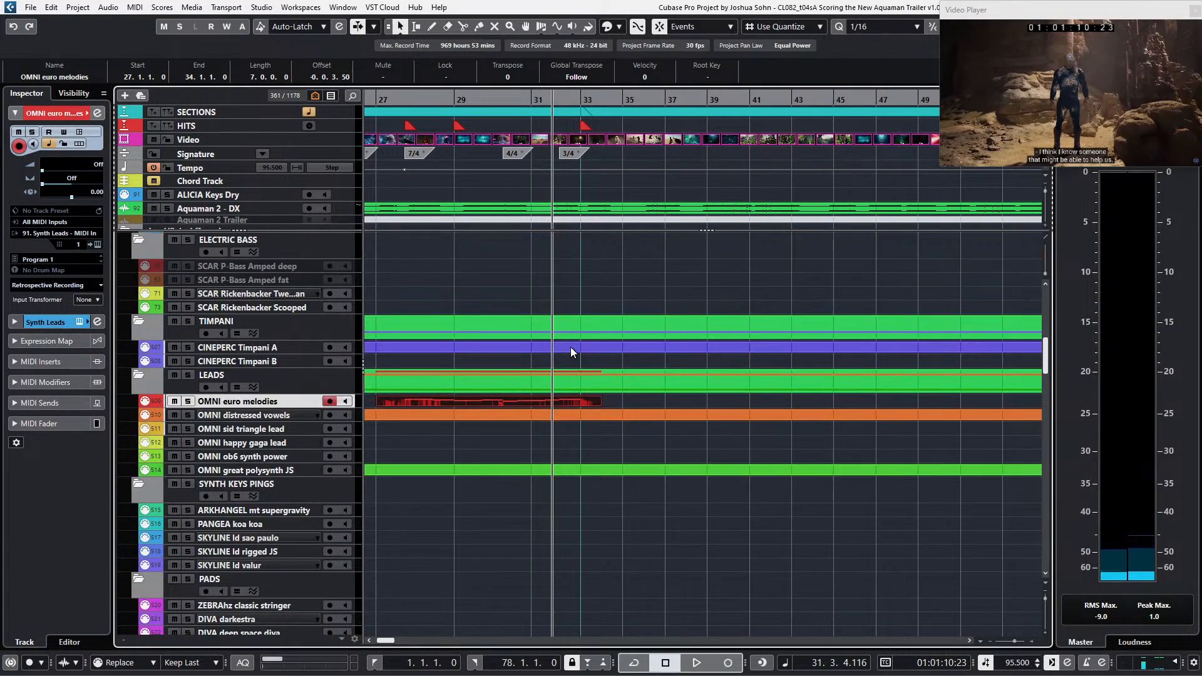
pyautogui.hotkey('alt', 'r')
pyautogui.click(624, 528)
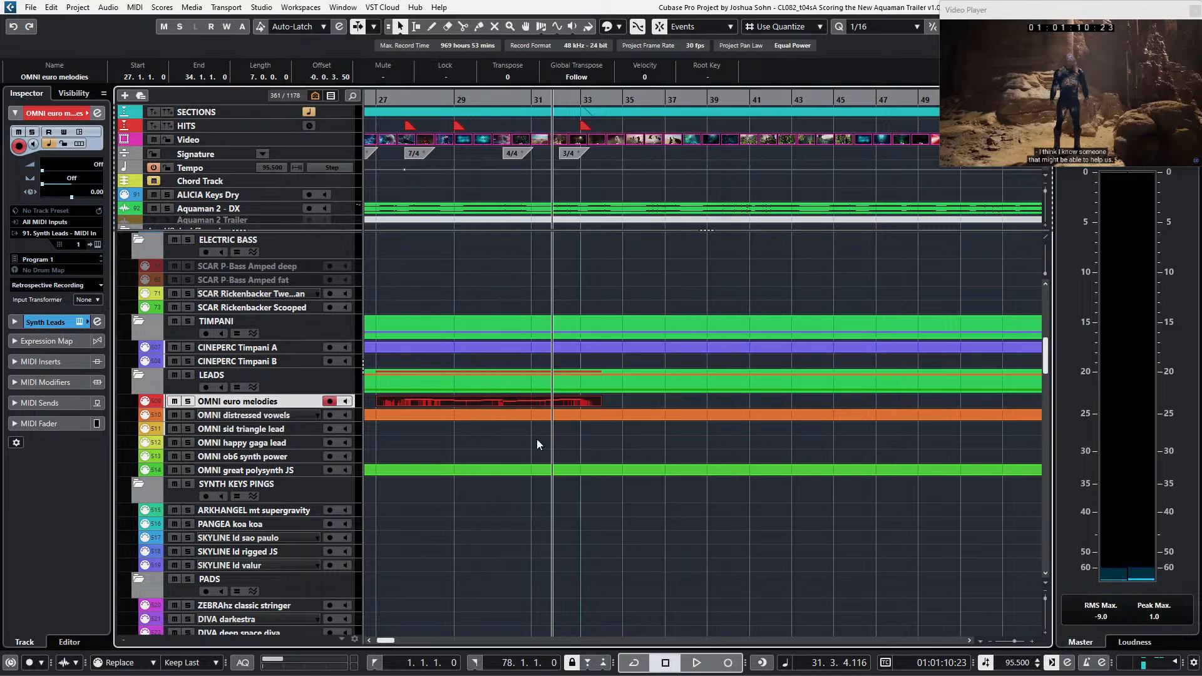
# Step: Reopen the OMNI euro melodies part, flatten the pitch bend points before bar 30 so the first is -171, and play the bend
pyautogui.doubleClick(520, 403)
pyautogui.scroll(3, 479, 508)
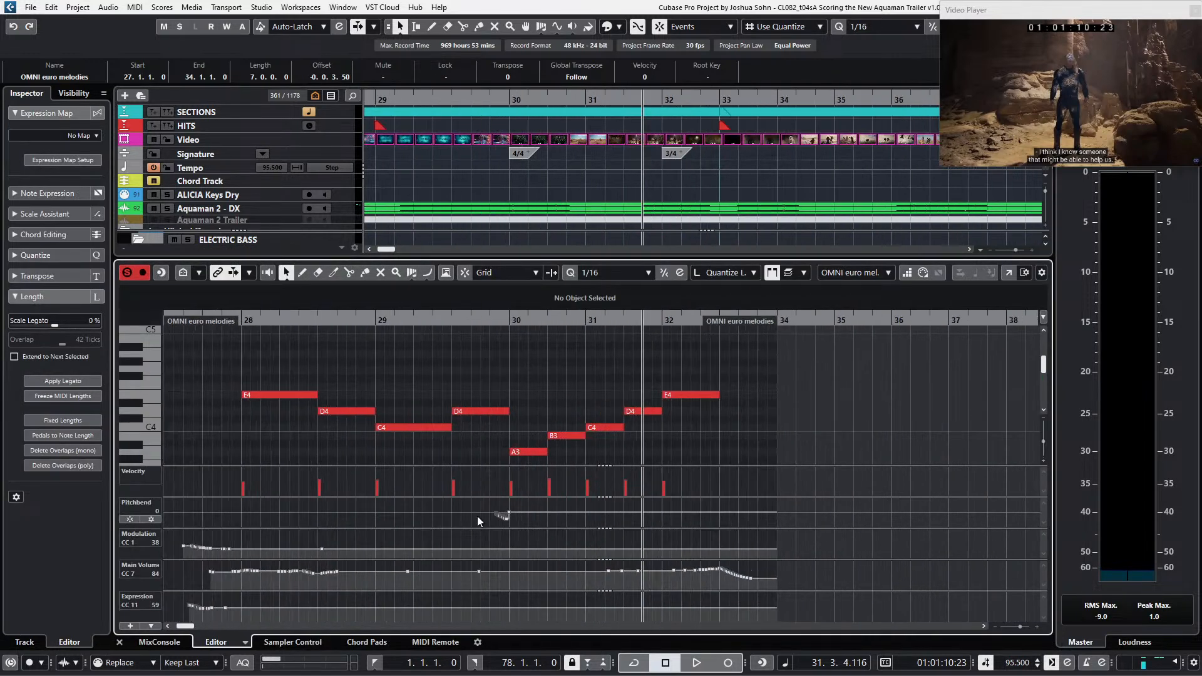
pyautogui.scroll(2, 488, 511)
pyautogui.moveTo(535, 520); pyautogui.dragTo(542, 521)
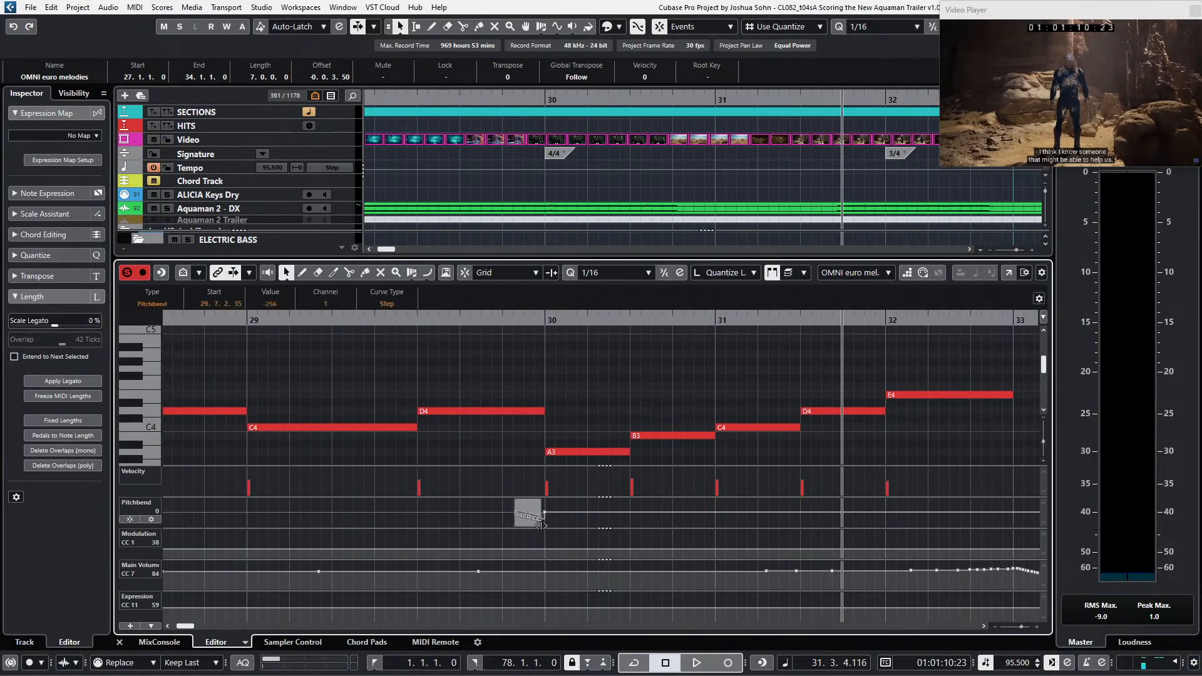
pyautogui.scroll(2, 542, 523)
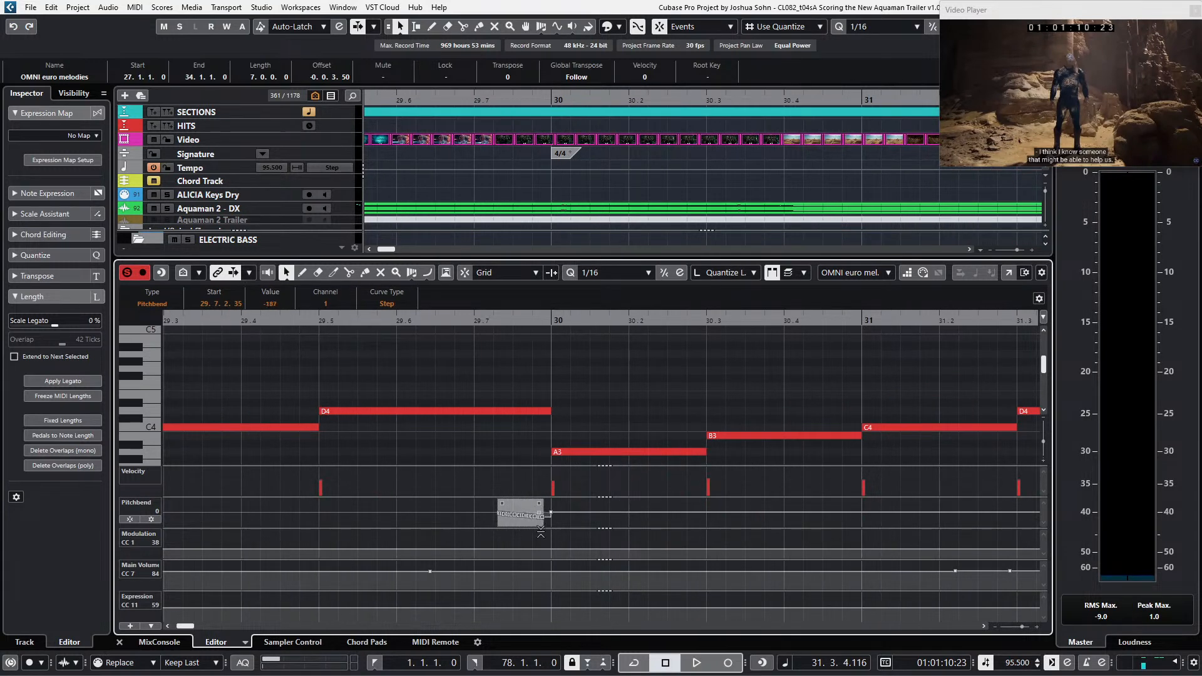
pyautogui.press('space')
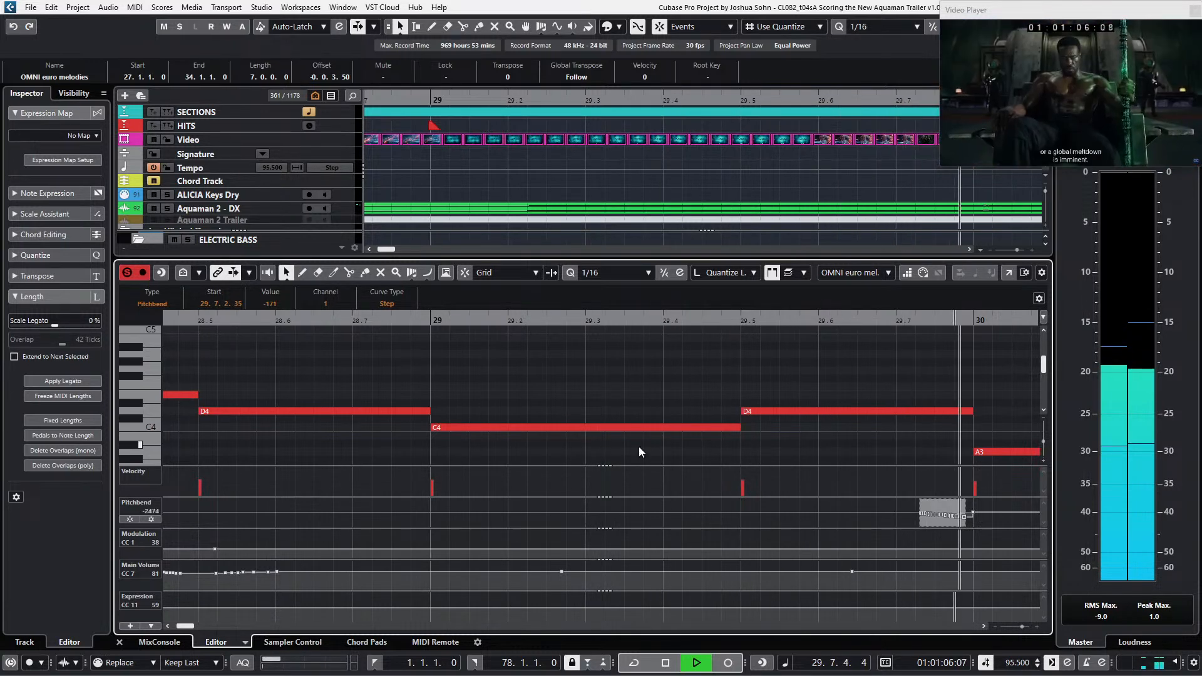
pyautogui.press('space')
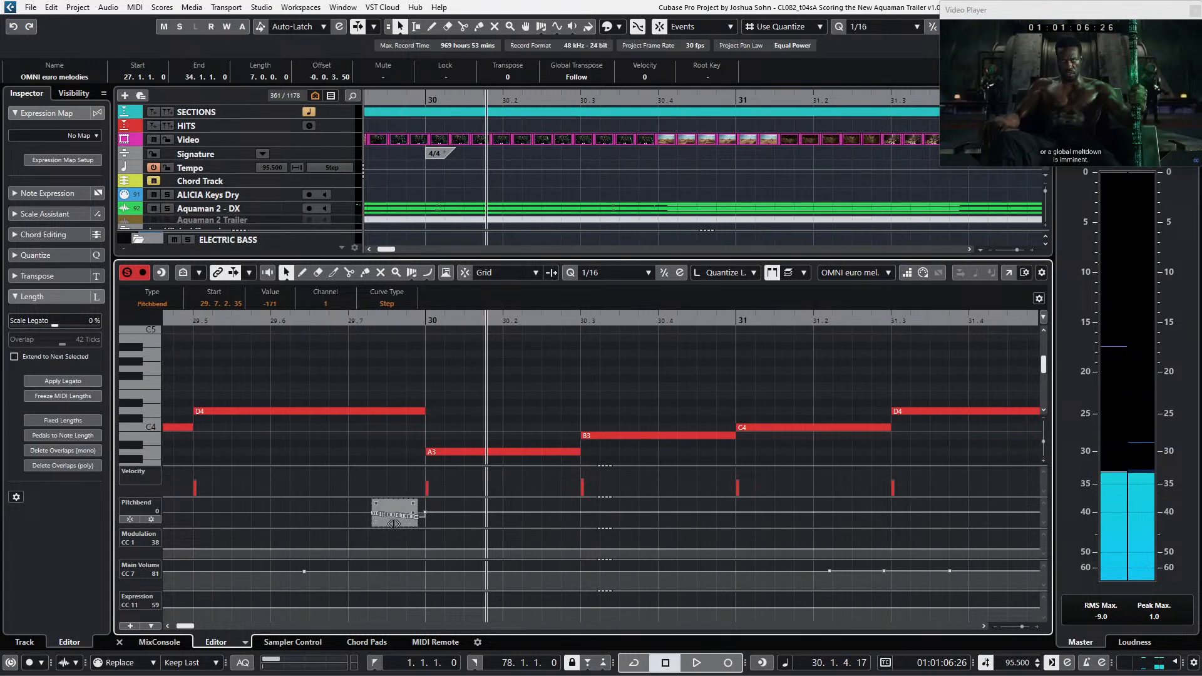
# Step: Shift the selected pitch bend points before bar 30 so the first starts at 29.7.2.59, and replay the passage
pyautogui.moveTo(391, 515)
pyautogui.mouseDown()
pyautogui.moveTo(368, 521)
pyautogui.moveTo(382, 521)
pyautogui.mouseUp()
pyautogui.press('l')
pyautogui.press('ctrl+KP_Subtract')
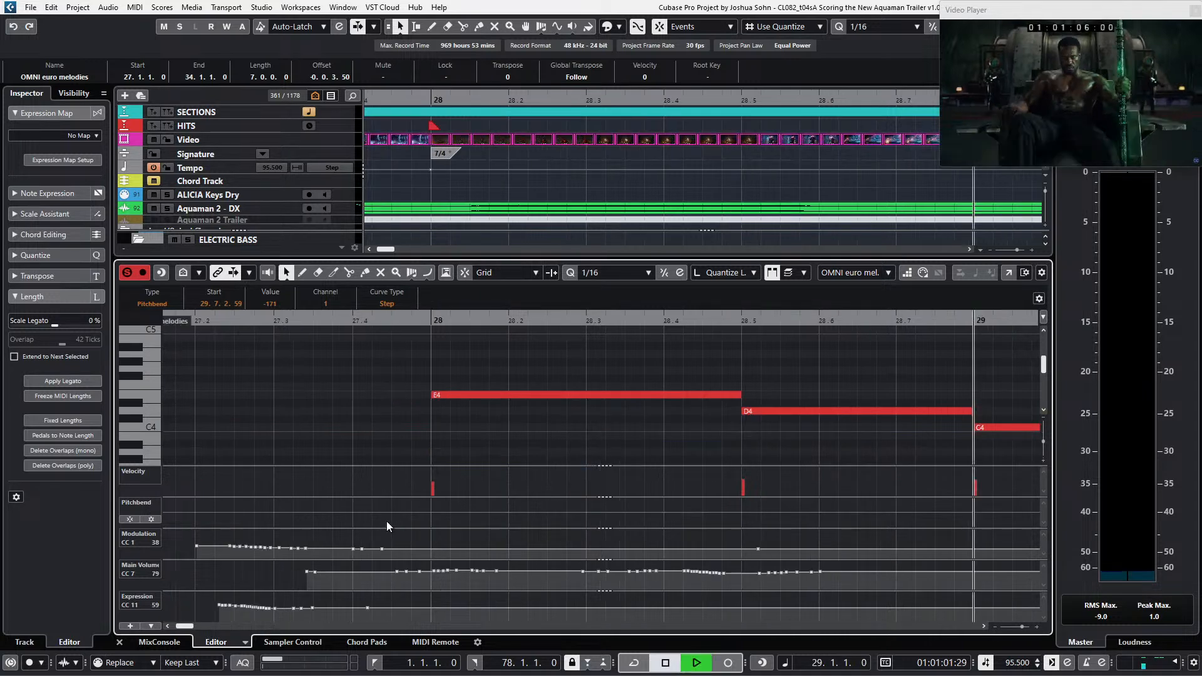
pyautogui.press('space')
pyautogui.hscroll(1, 896, 528)
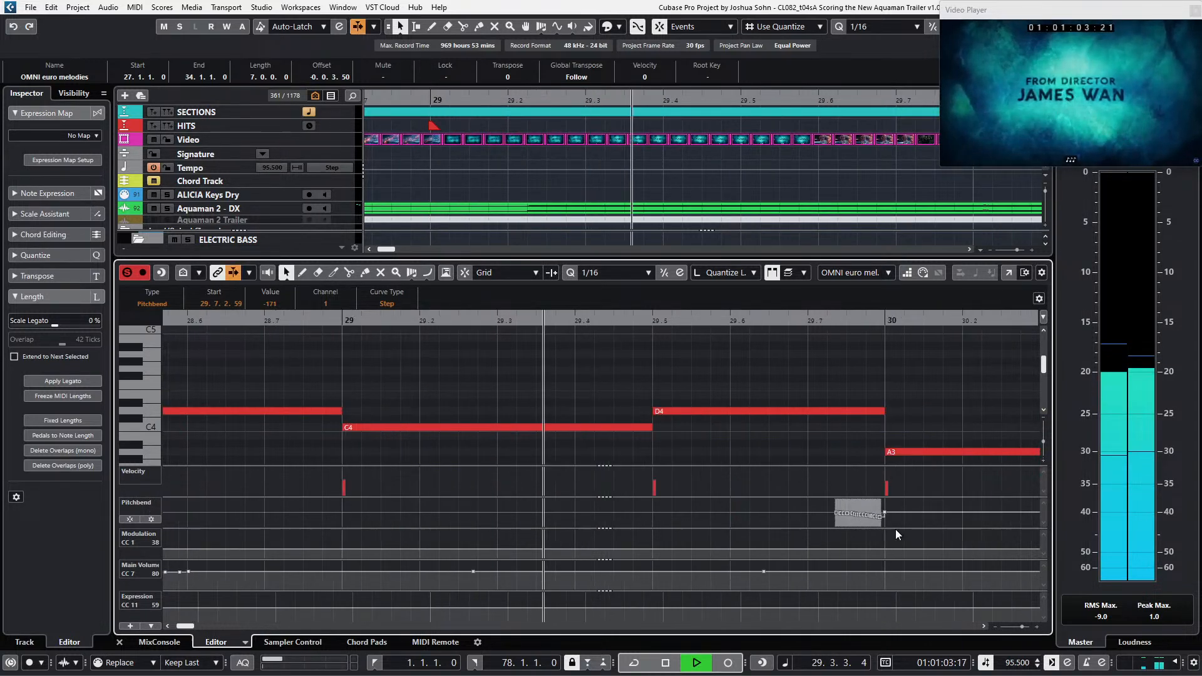
# Step: Flatten the selected pitch bend further so its first point is -123, and replay the lead towards bar 30
pyautogui.moveTo(875, 515); pyautogui.dragTo(875, 532)
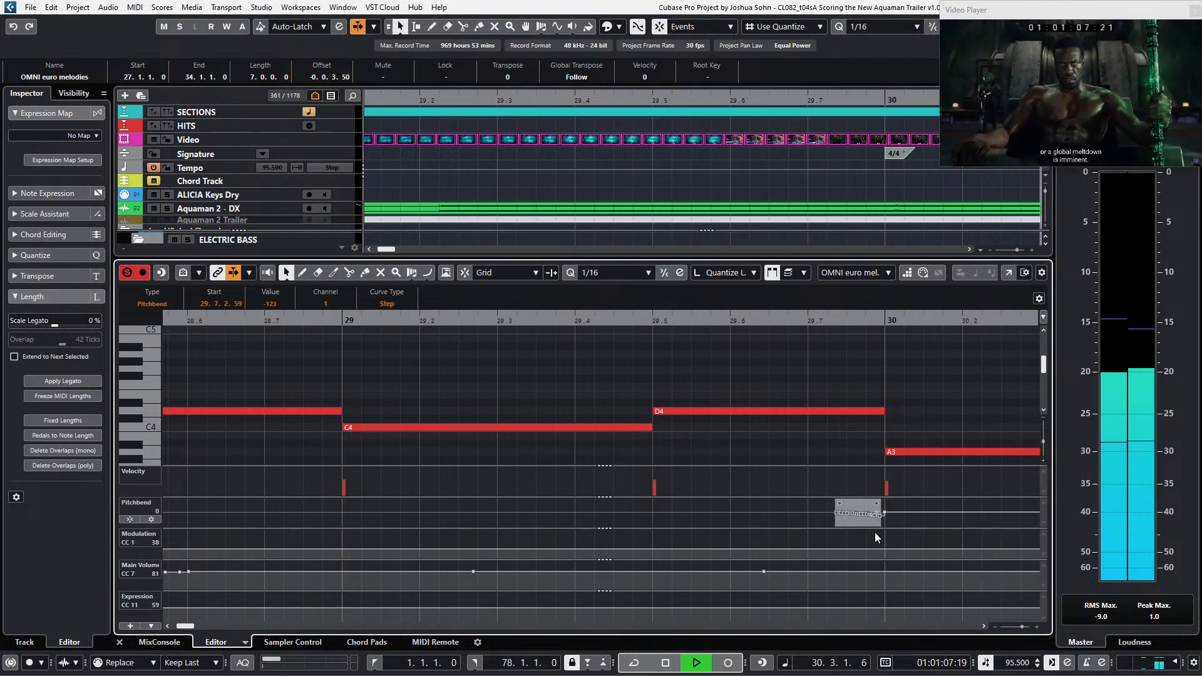
pyautogui.press('space')
pyautogui.press('l')
pyautogui.press('ctrl+KP_Subtract')
pyautogui.press('space')
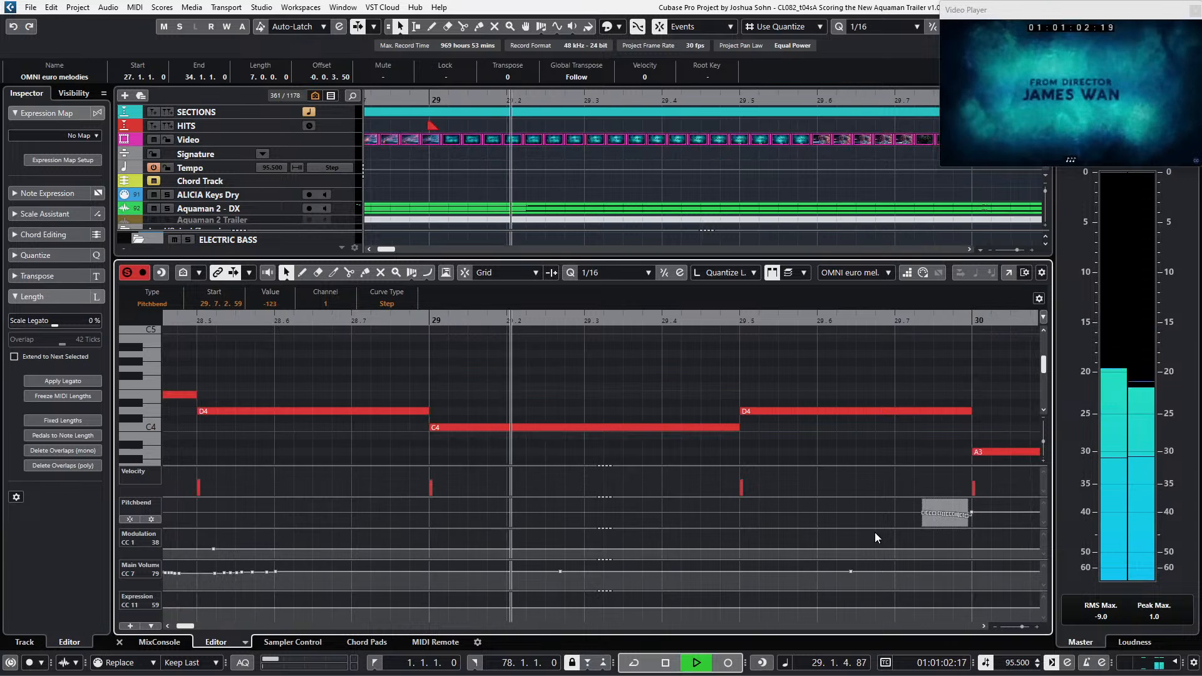
# Step: Replay the OMNI euro melodies lead through the pitch bend before bar 30 and return to the arrangement
pyautogui.press('space')
pyautogui.press('space')
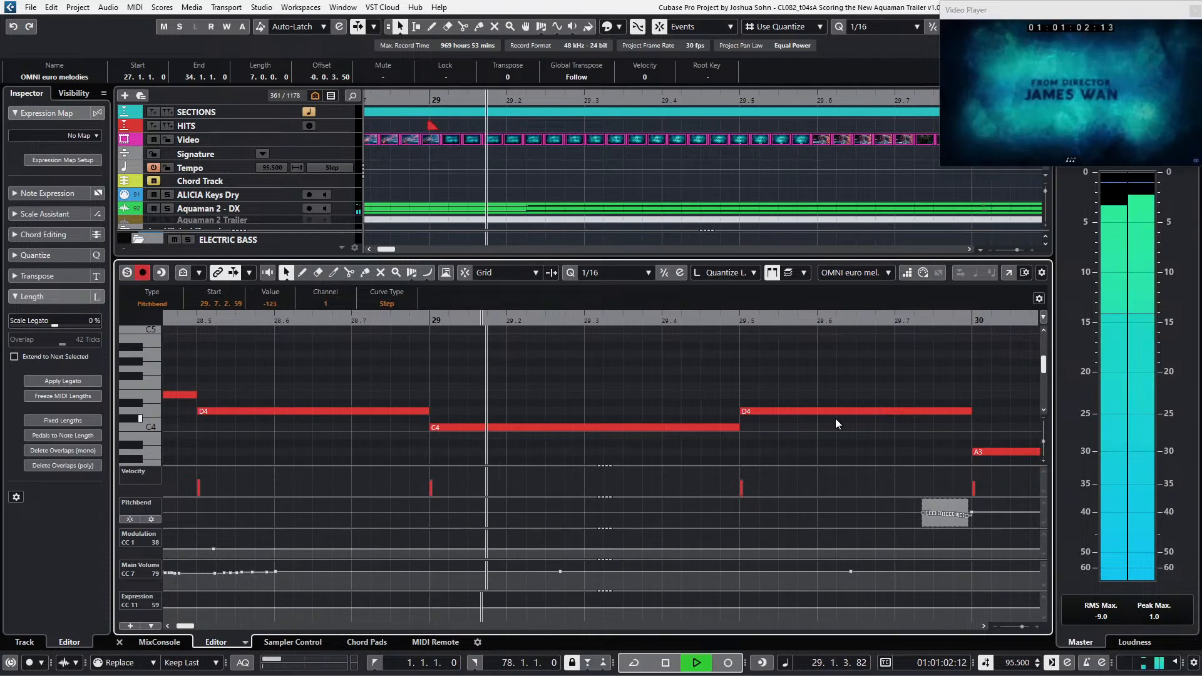
pyautogui.press('h')
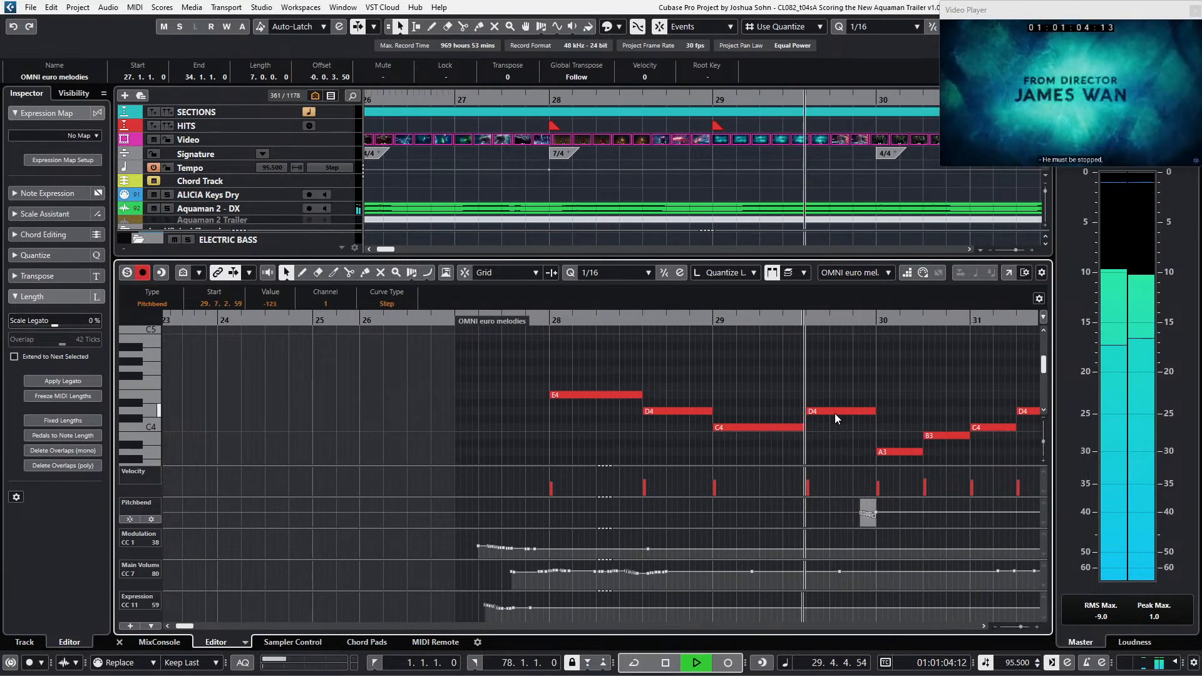
pyautogui.press('g')
pyautogui.press('g')
pyautogui.press('space')
pyautogui.hotkey('ctrl', 'e')
pyautogui.press('g')
pyautogui.hotkey('ctrl', 'shift', 'r')
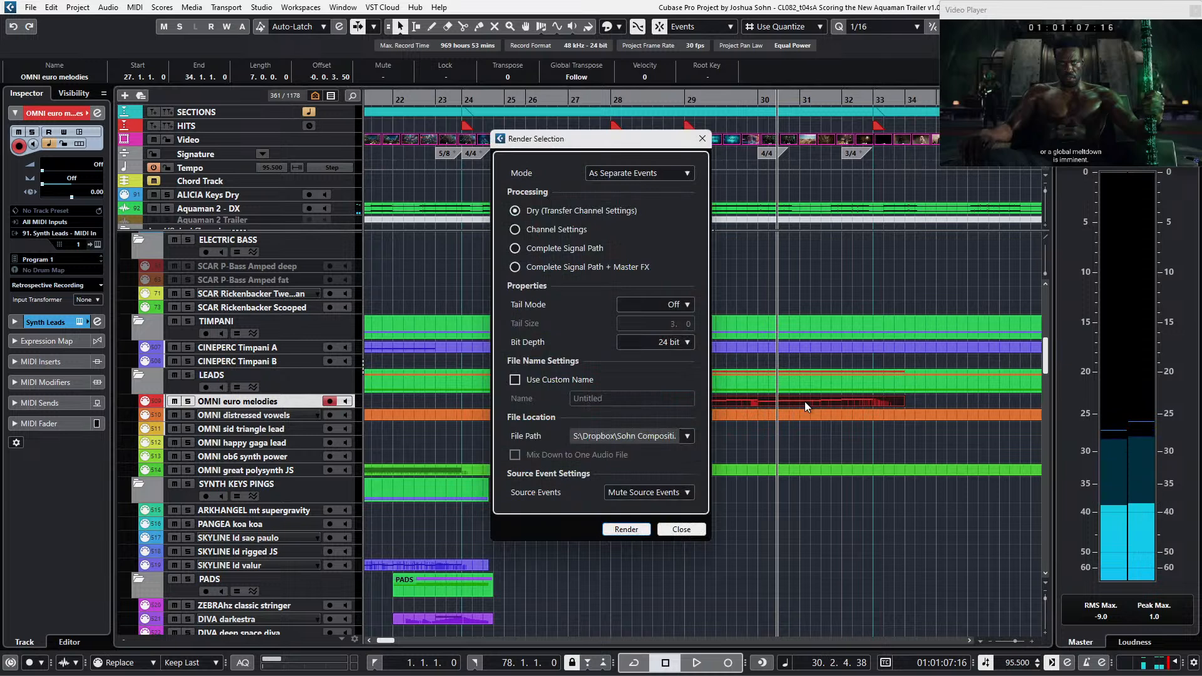
pyautogui.click(688, 532)
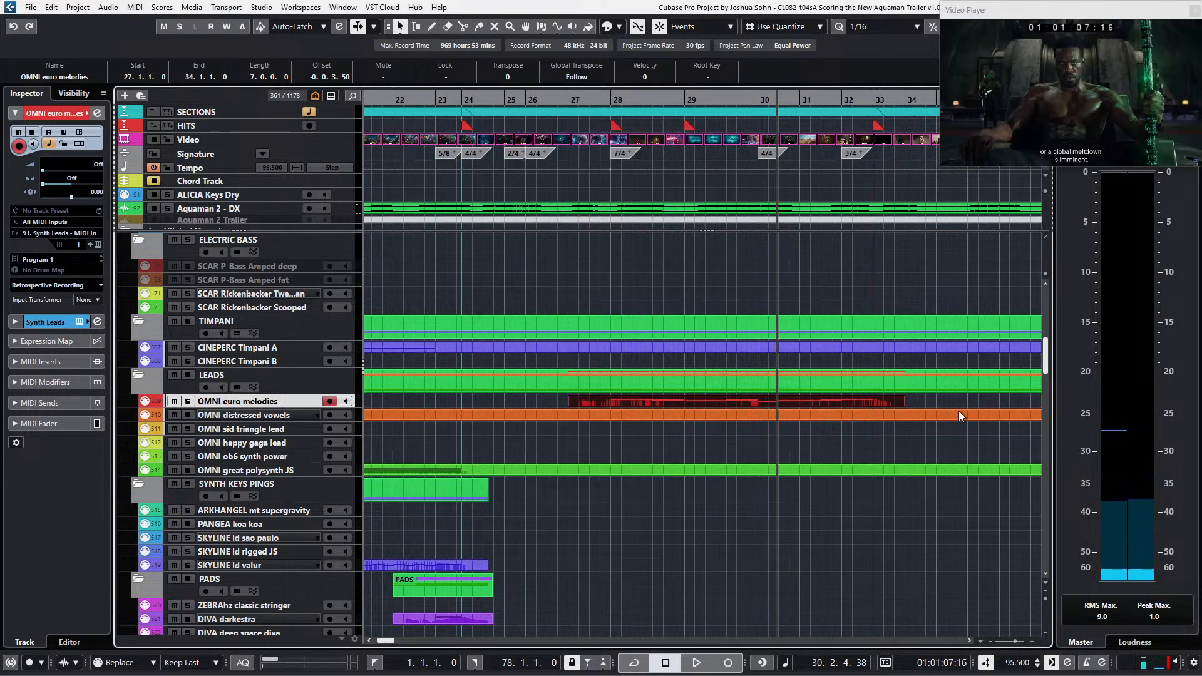
# Step: Extend the OMNI euro melodies part to end at 40.2.2.103 and render it dry to audio, muting the source part
pyautogui.moveTo(899, 404)
pyautogui.mouseDown()
pyautogui.moveTo(964, 402)
pyautogui.moveTo(783, 399)
pyautogui.moveTo(896, 403)
pyautogui.mouseUp()
pyautogui.hotkey('ctrl', 'shift', 'r')
pyautogui.press('Return')
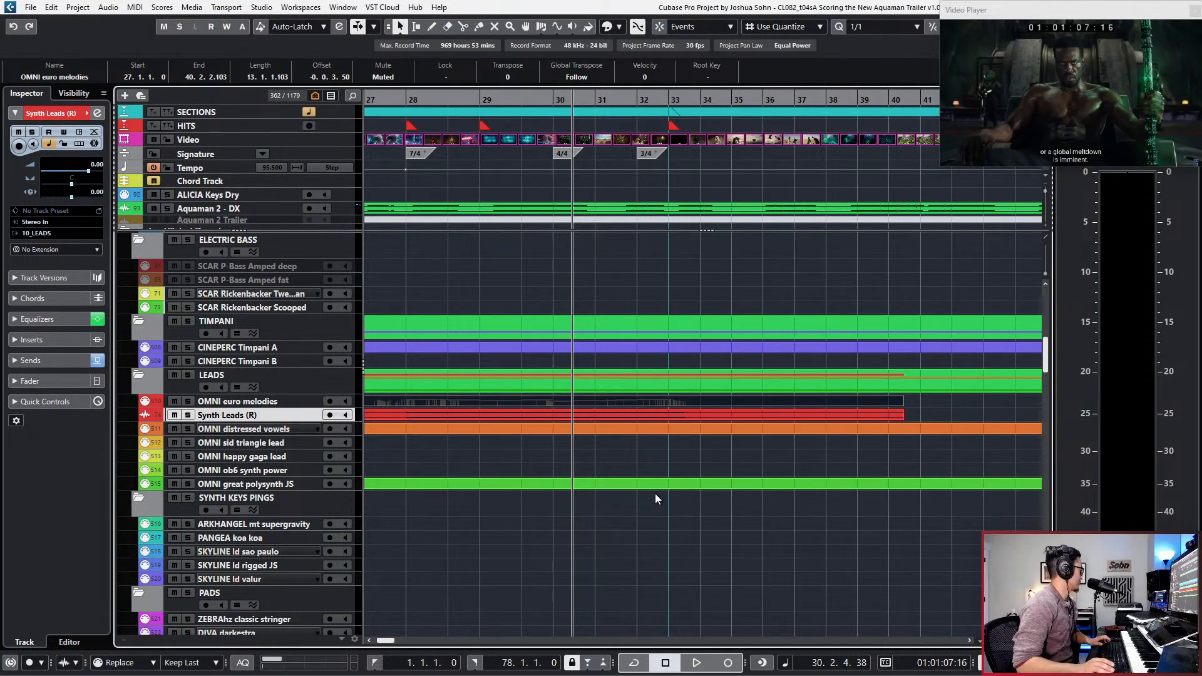
# Step: Rename the rendered audio track to OMNI euro melodies (R)
pyautogui.press('g')
pyautogui.press('g')
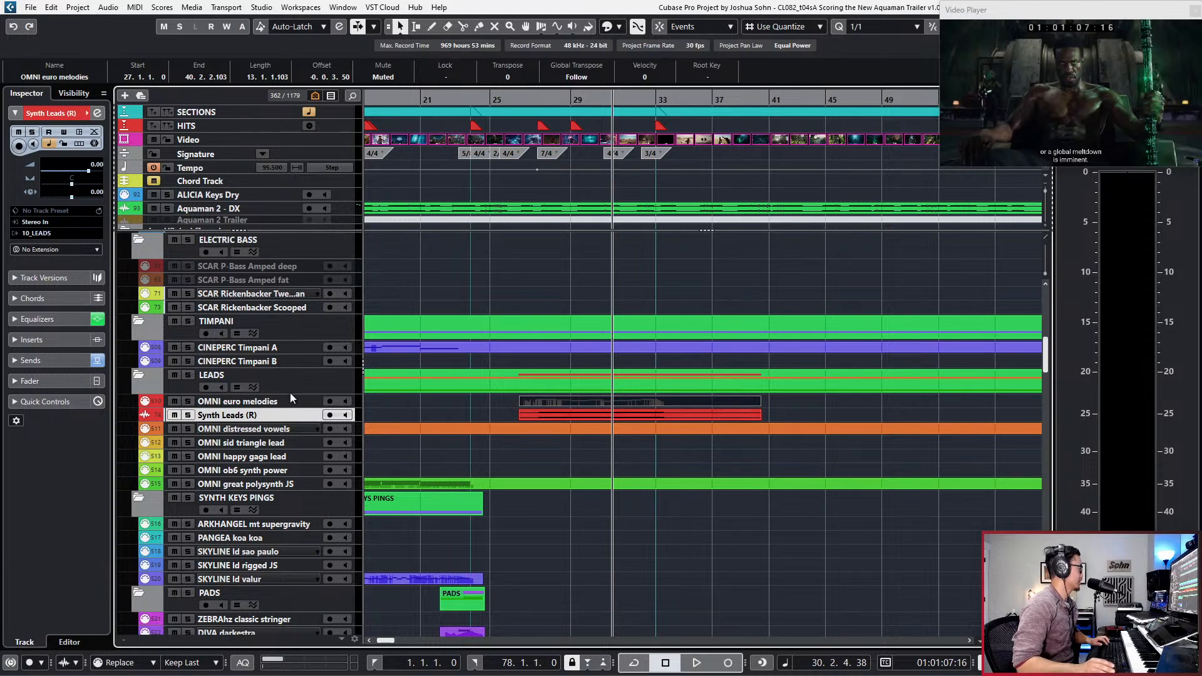
pyautogui.click(213, 402)
pyautogui.press('Tab')
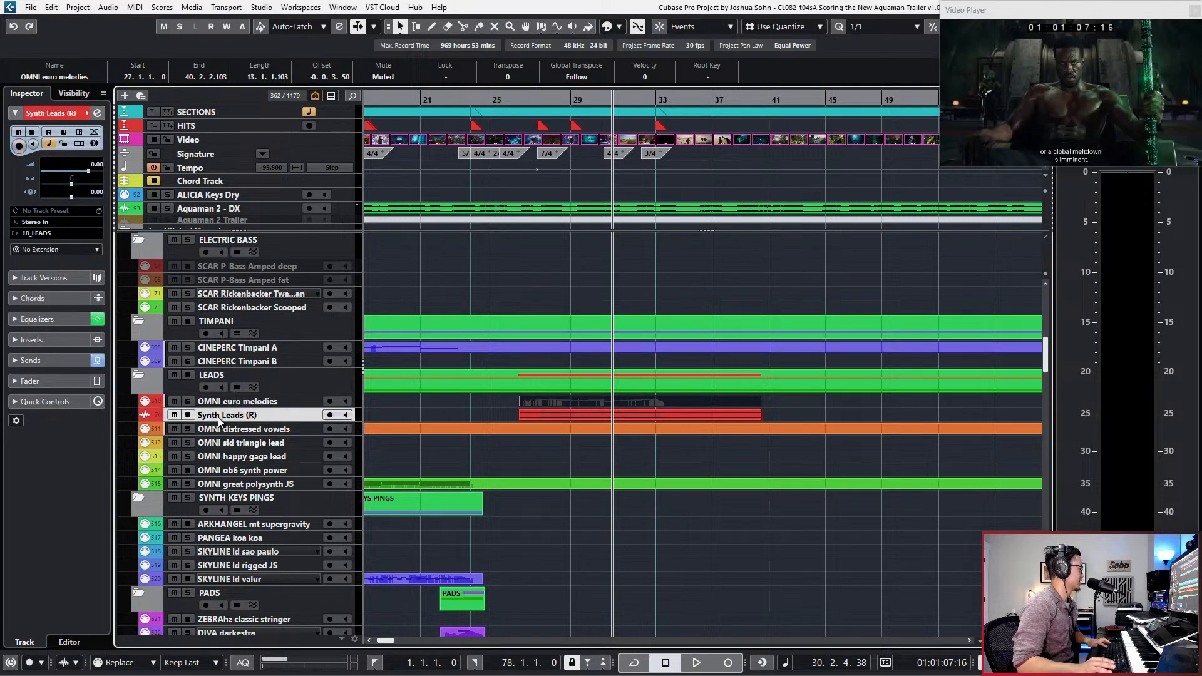
pyautogui.write('OMNI euro melodies')
pyautogui.press('Return')
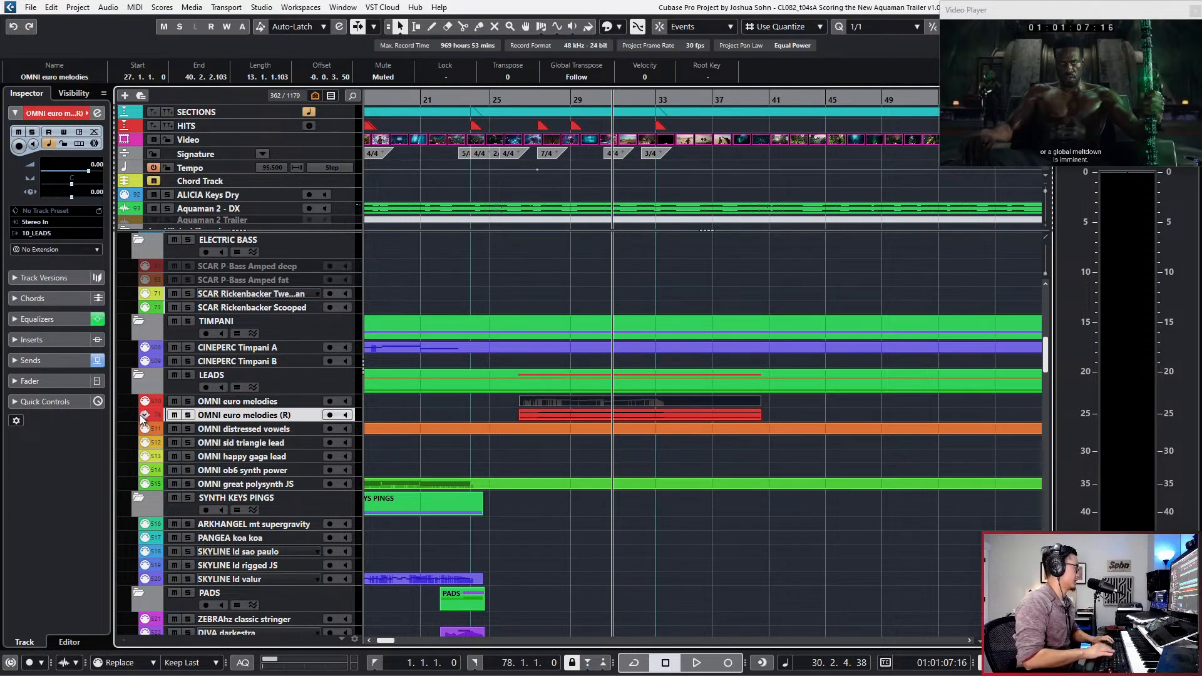
# Step: Look over the arrangement around the rendered lead and check the trailer picture between bars 30 and 47
pyautogui.scroll(-5, 391, 401)
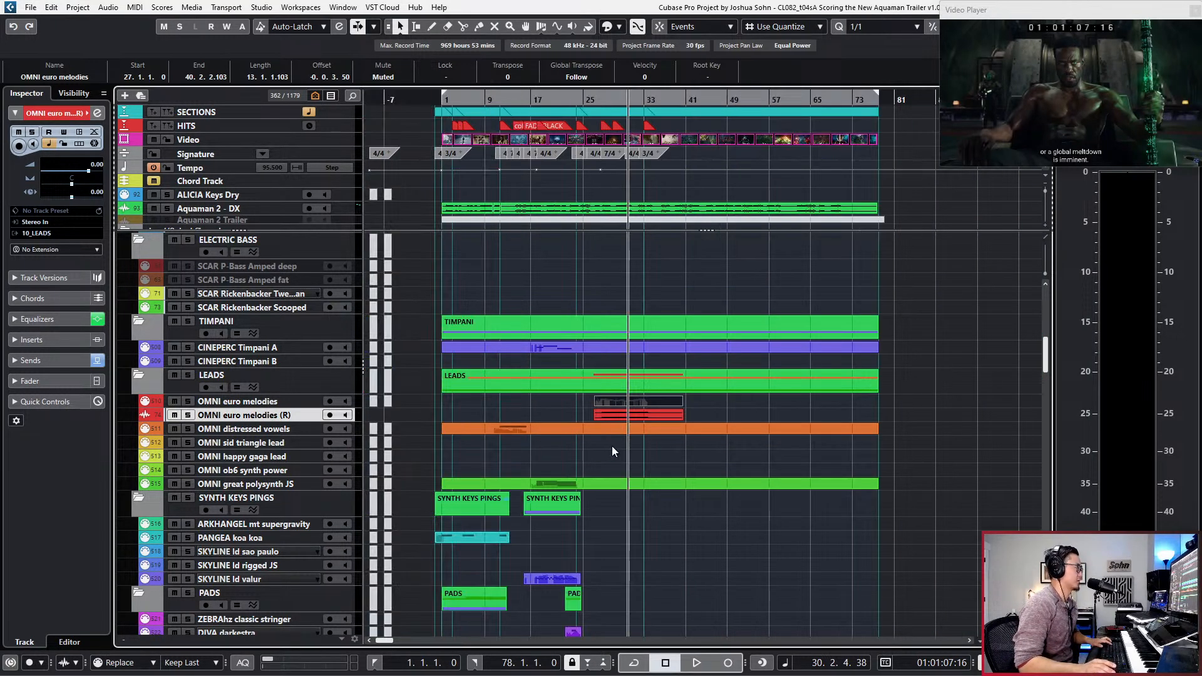
pyautogui.scroll(2, 608, 266)
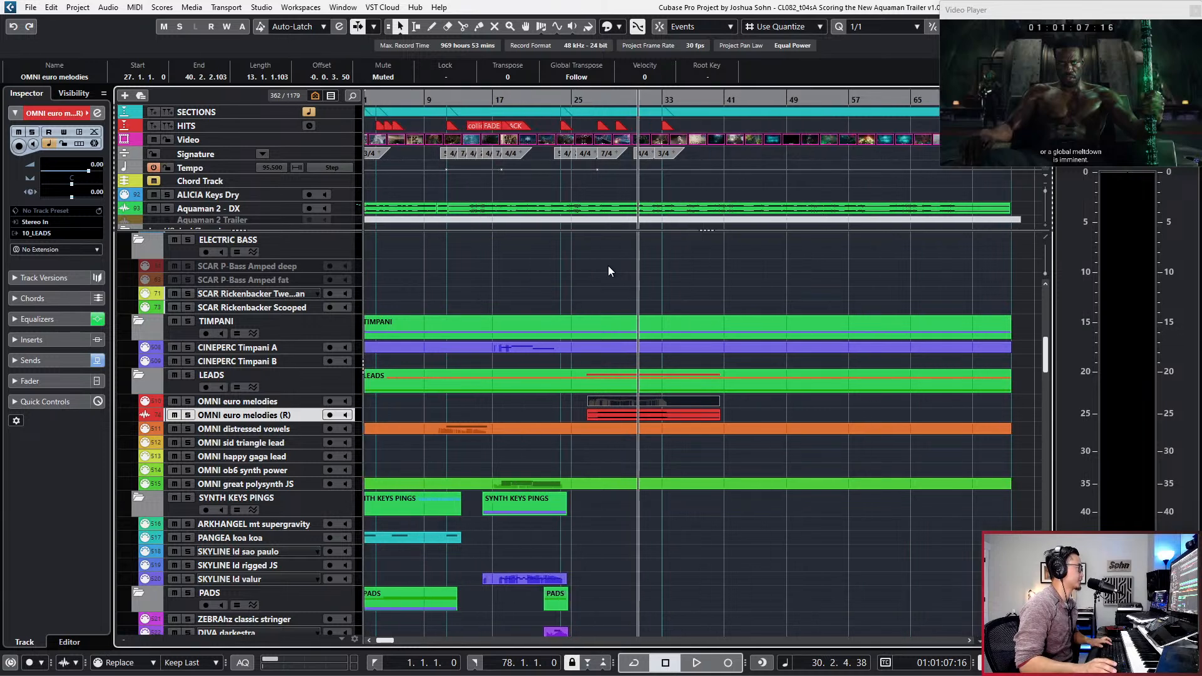
pyautogui.hscroll(1, 608, 266)
pyautogui.hscroll(-2, 608, 267)
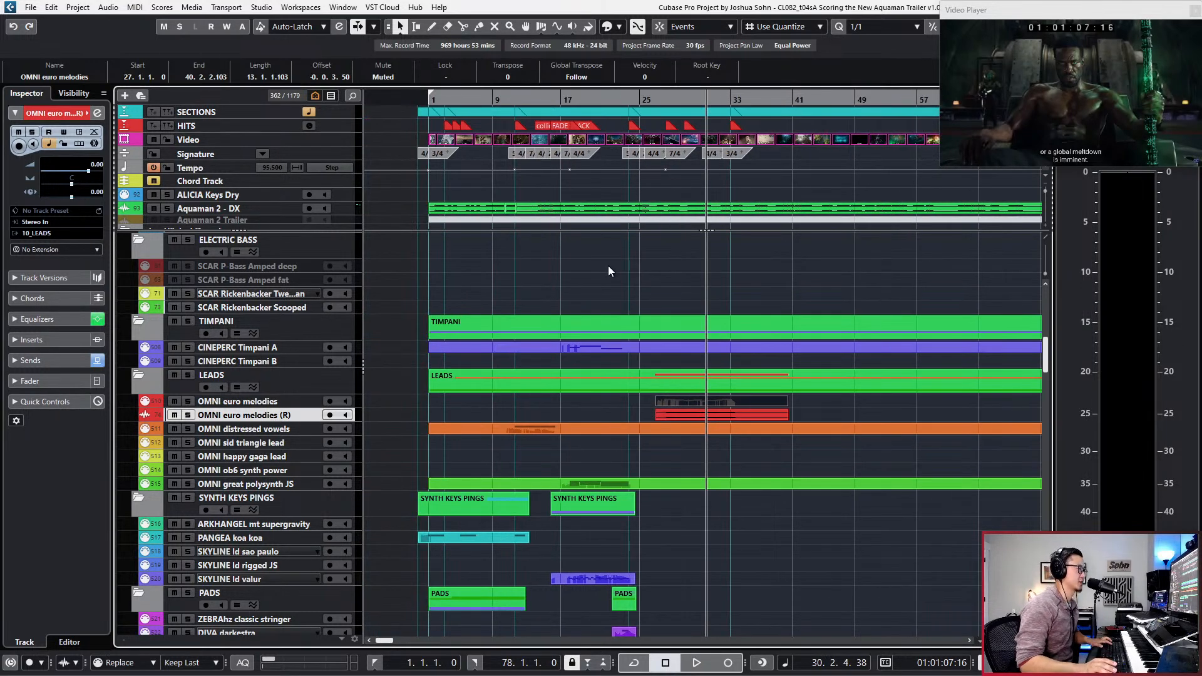
pyautogui.hscroll(2, 635, 315)
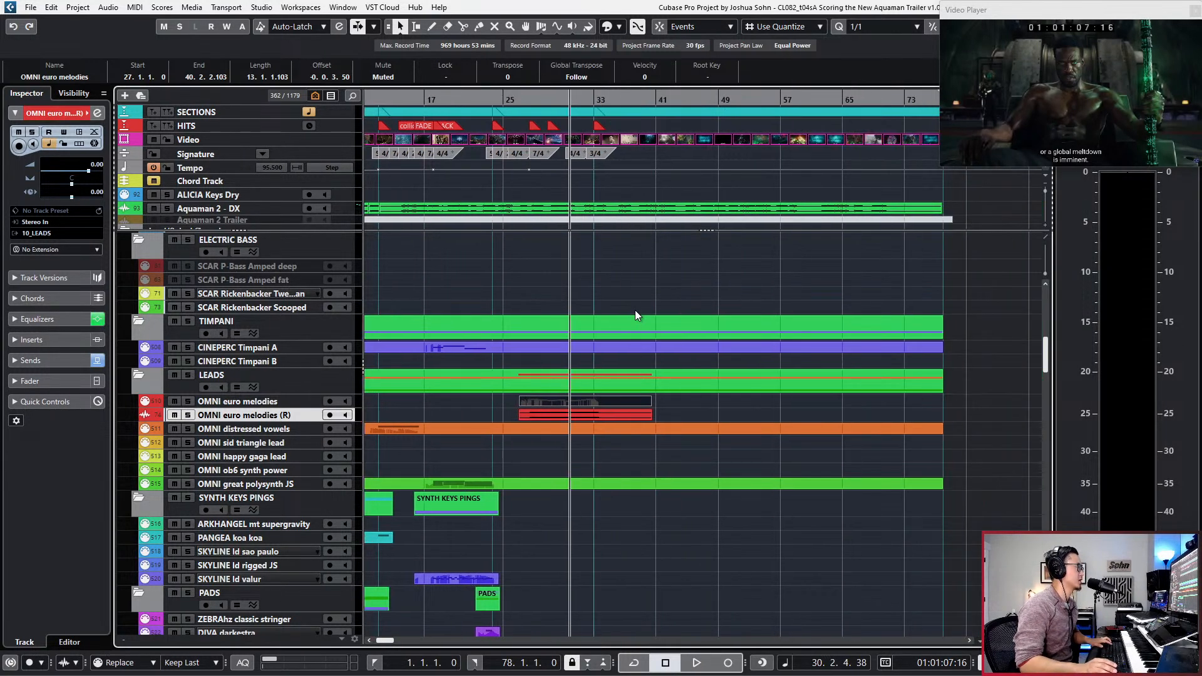
pyautogui.press('KP_Add')
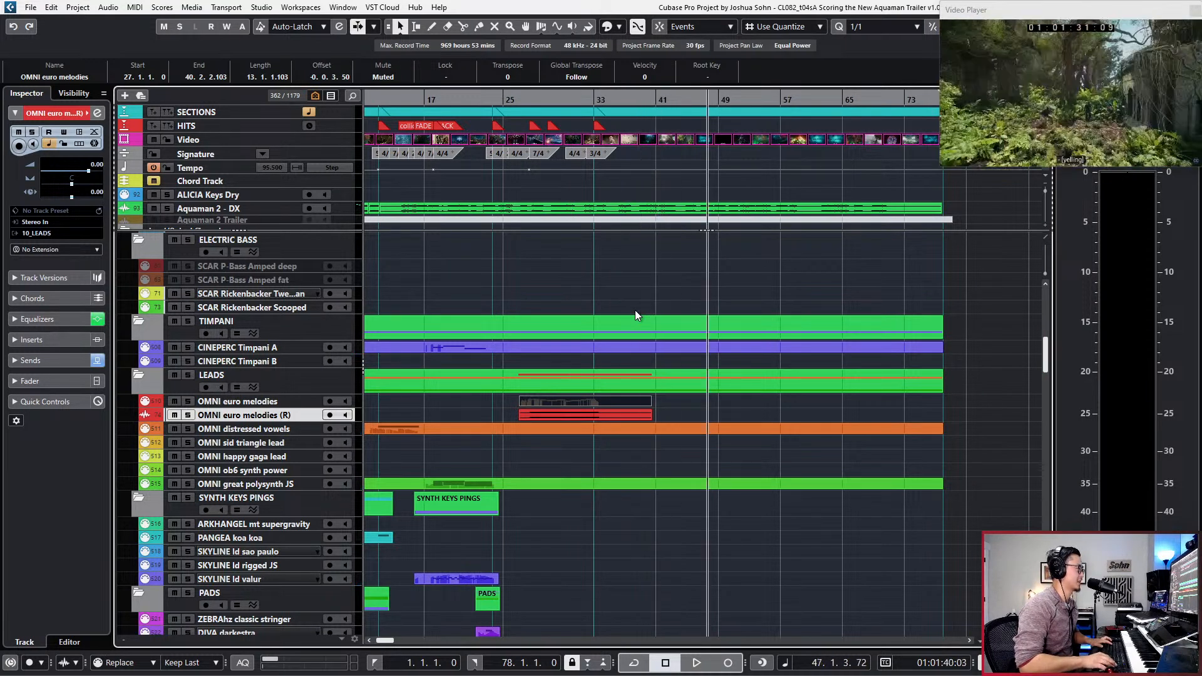
pyautogui.press('KP_Subtract')
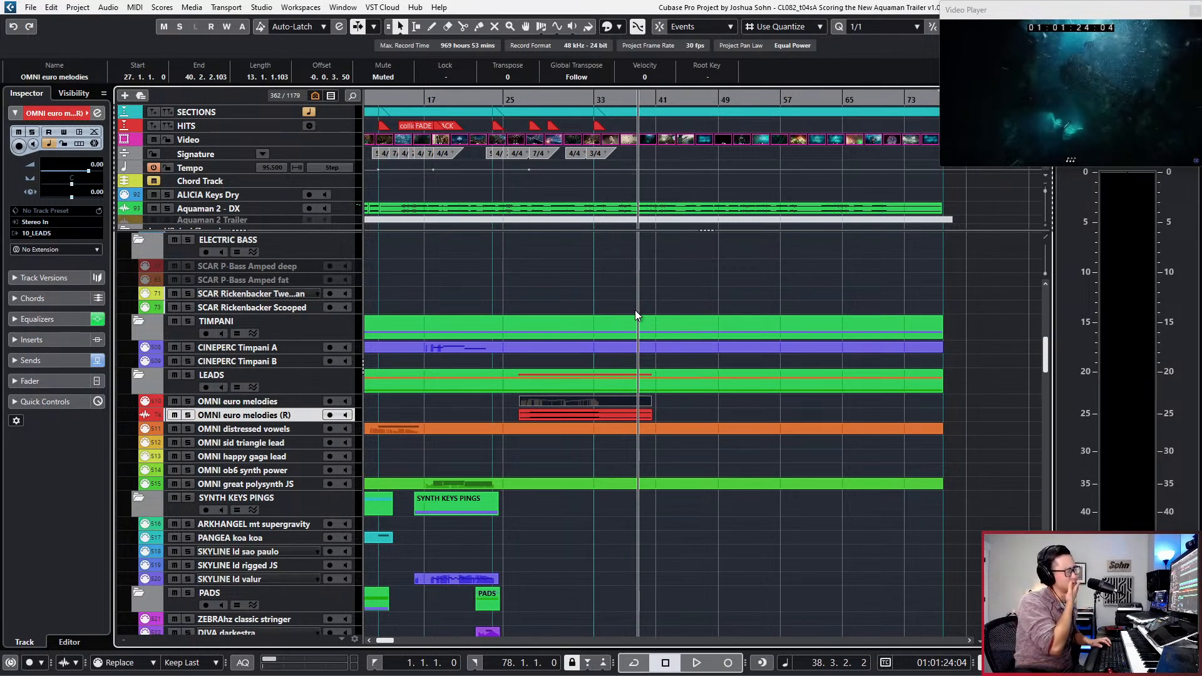
pyautogui.press('KP_Subtract')
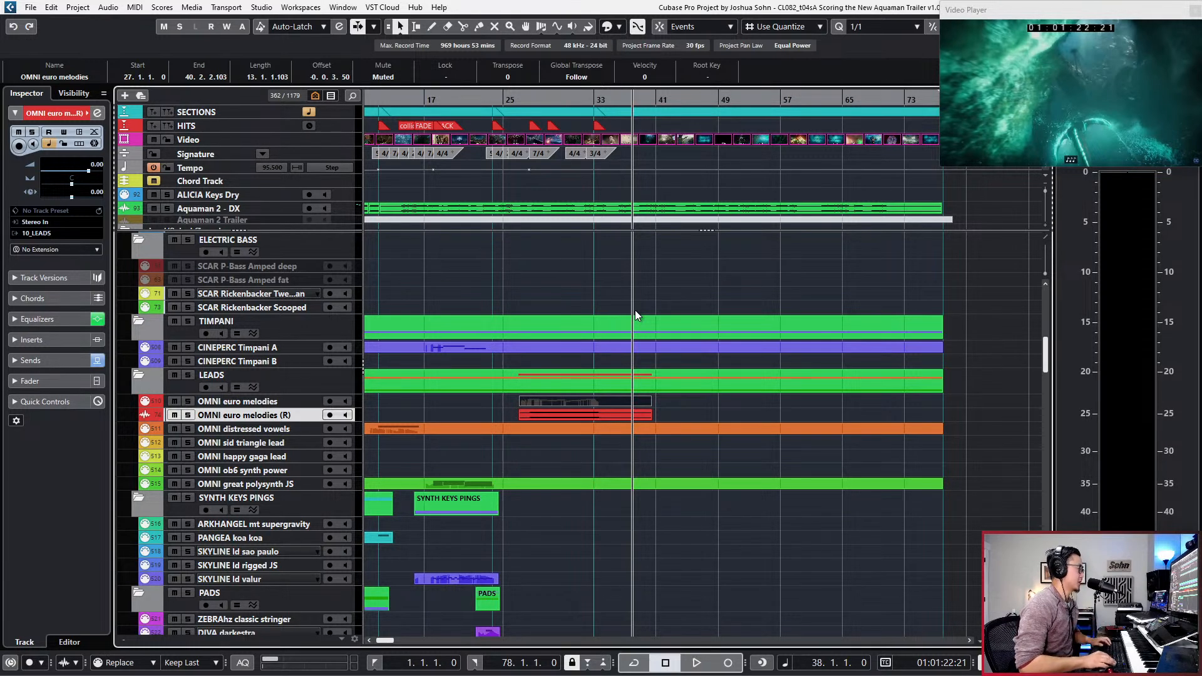
pyautogui.press('KP_Subtract')
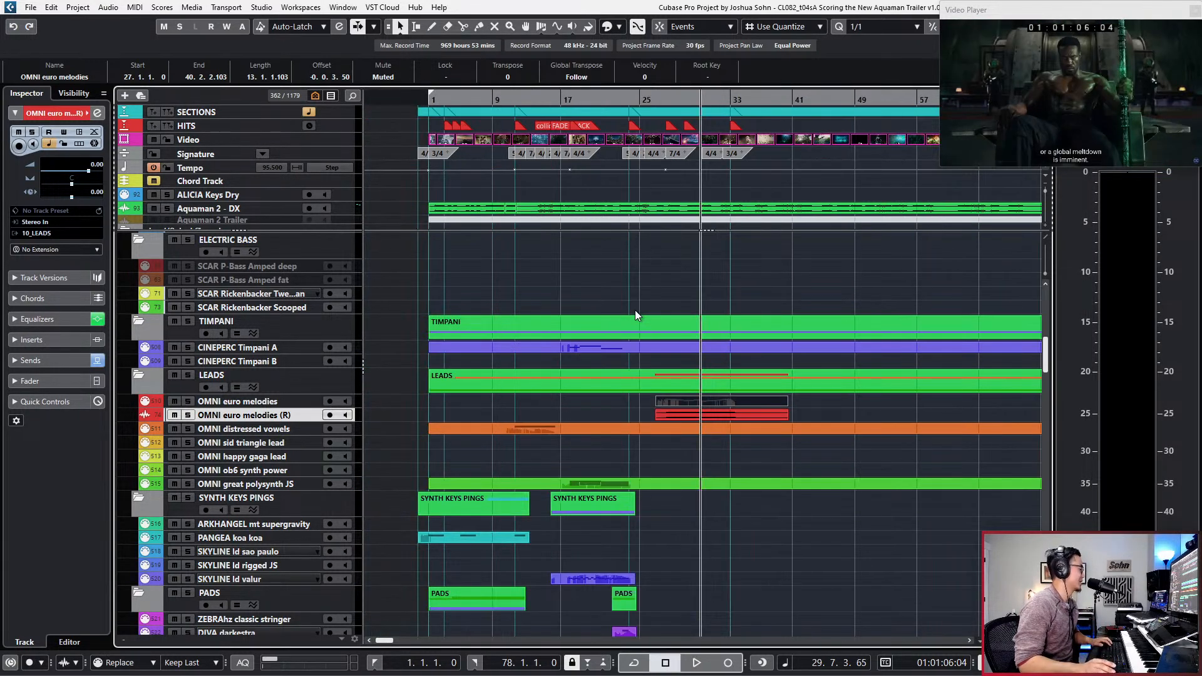
# Step: Return to the project start and play the whole cue against the trailer
pyautogui.press('KP_Decimal')
pyautogui.press('space')
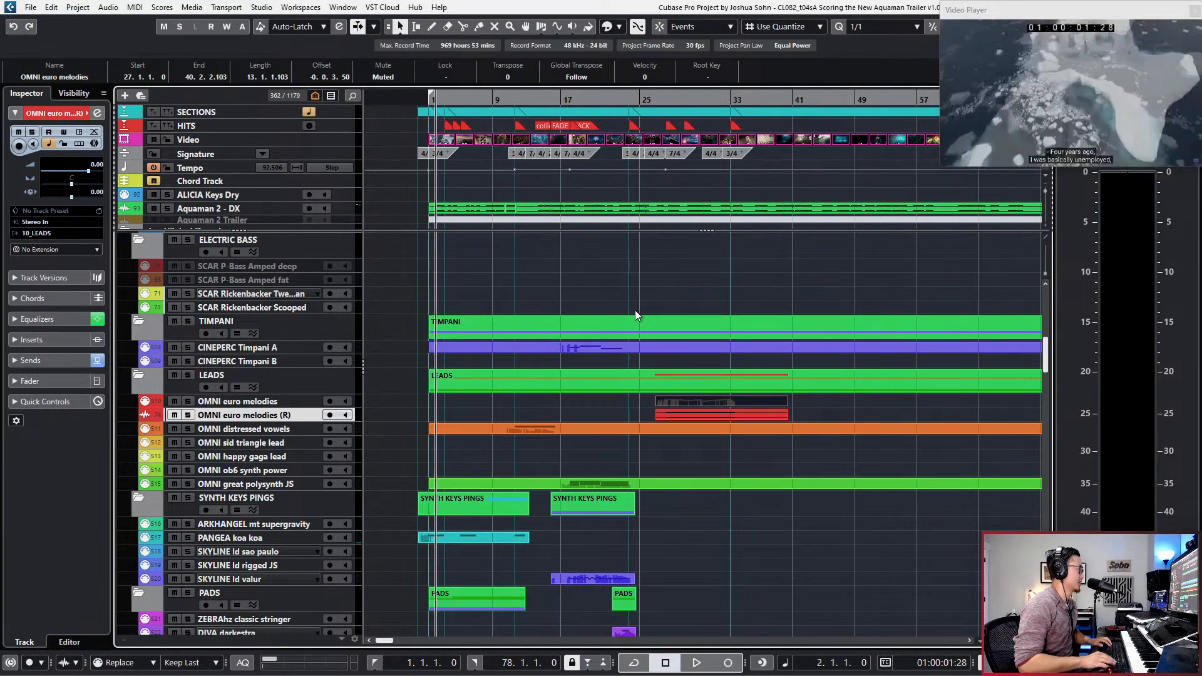
pyautogui.press('space')
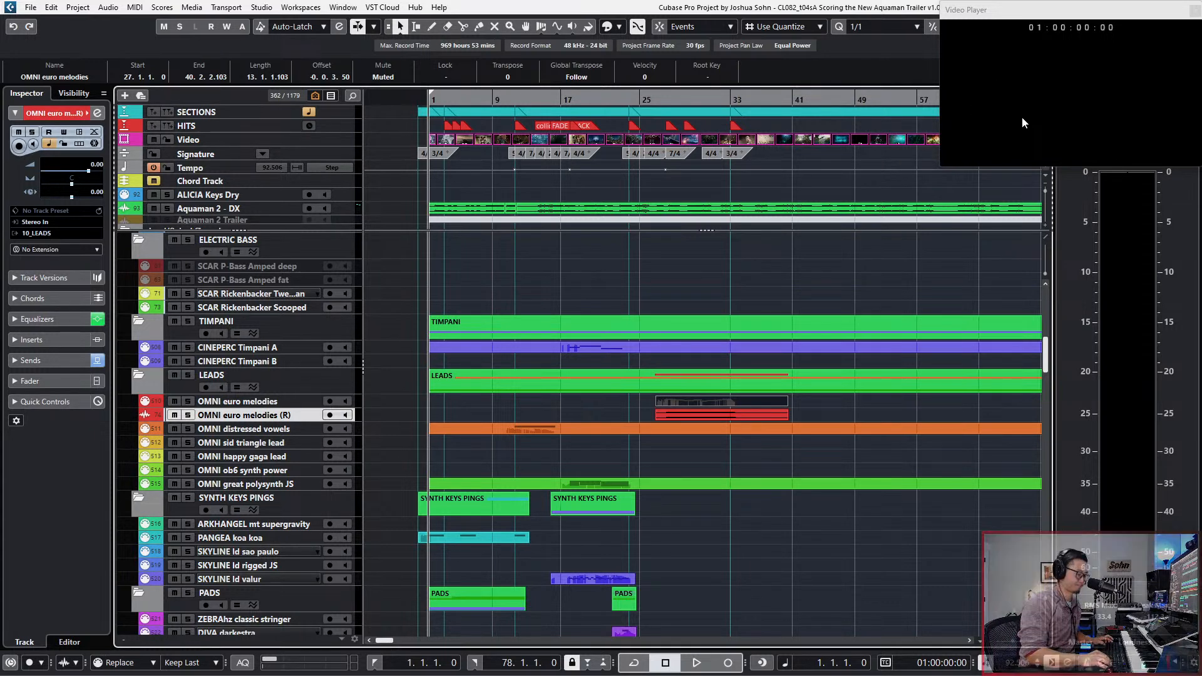
pyautogui.press('space')
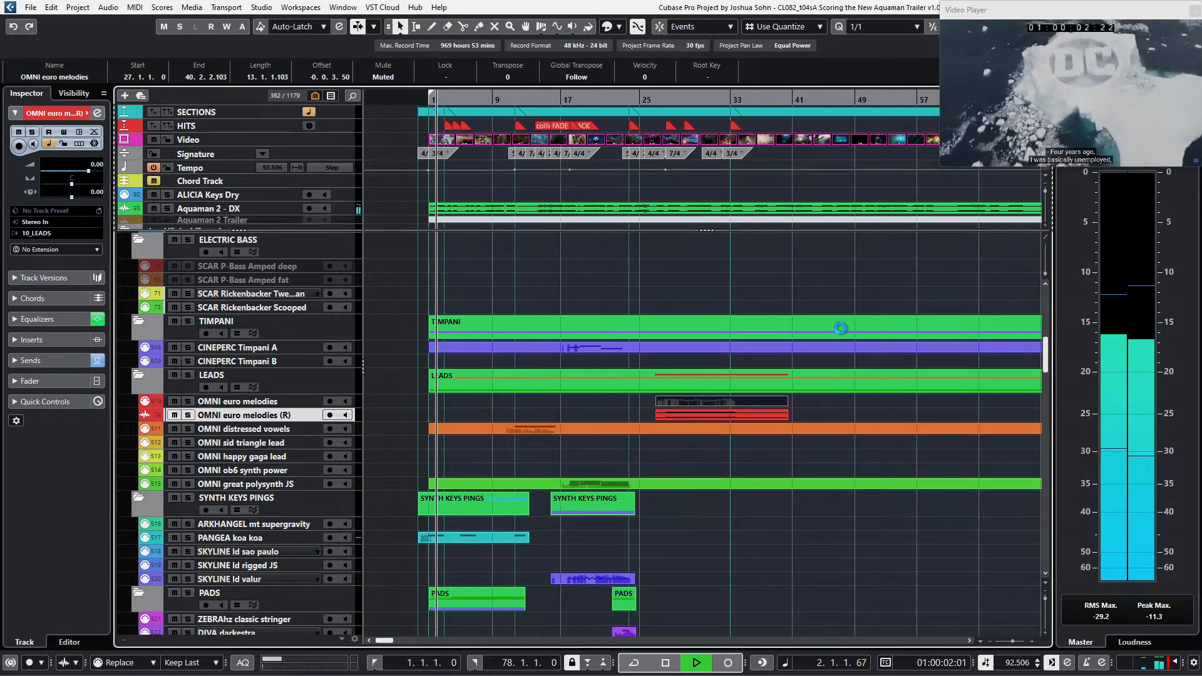
# Step: Set the rendered OMNI euro melodies event's volume to -1.14 dB, check its channel settings, and stop playback after bar 34
pyautogui.click(760, 413)
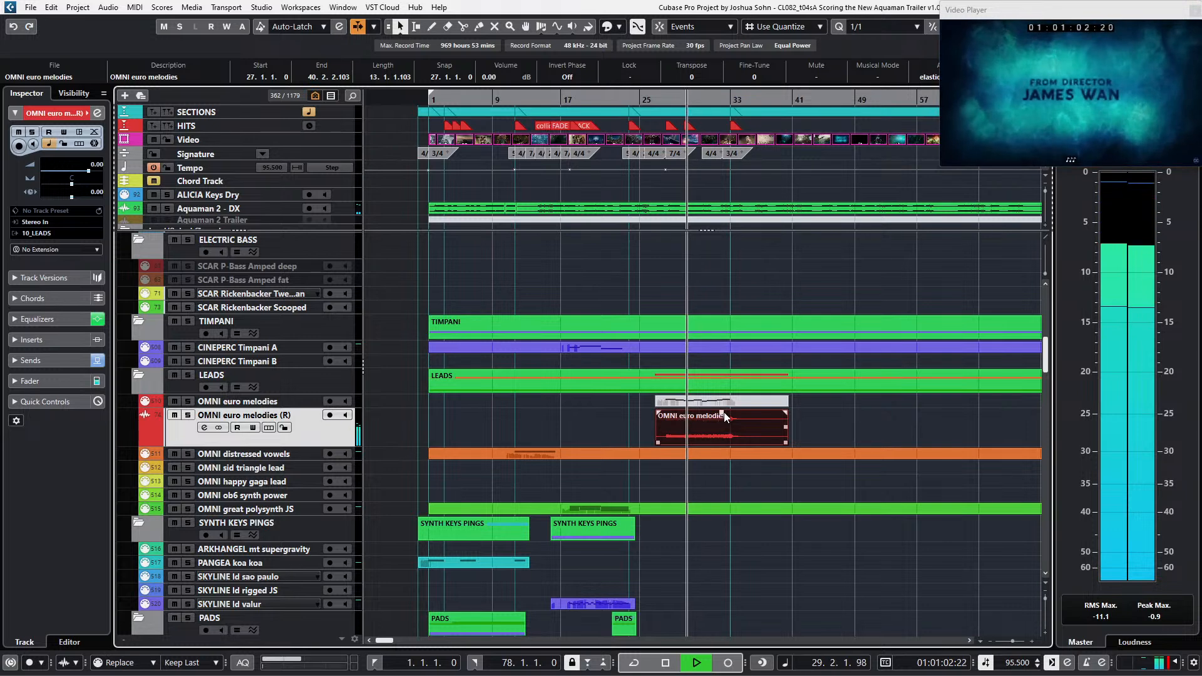
pyautogui.moveTo(724, 415); pyautogui.dragTo(723, 416)
pyautogui.press('e')
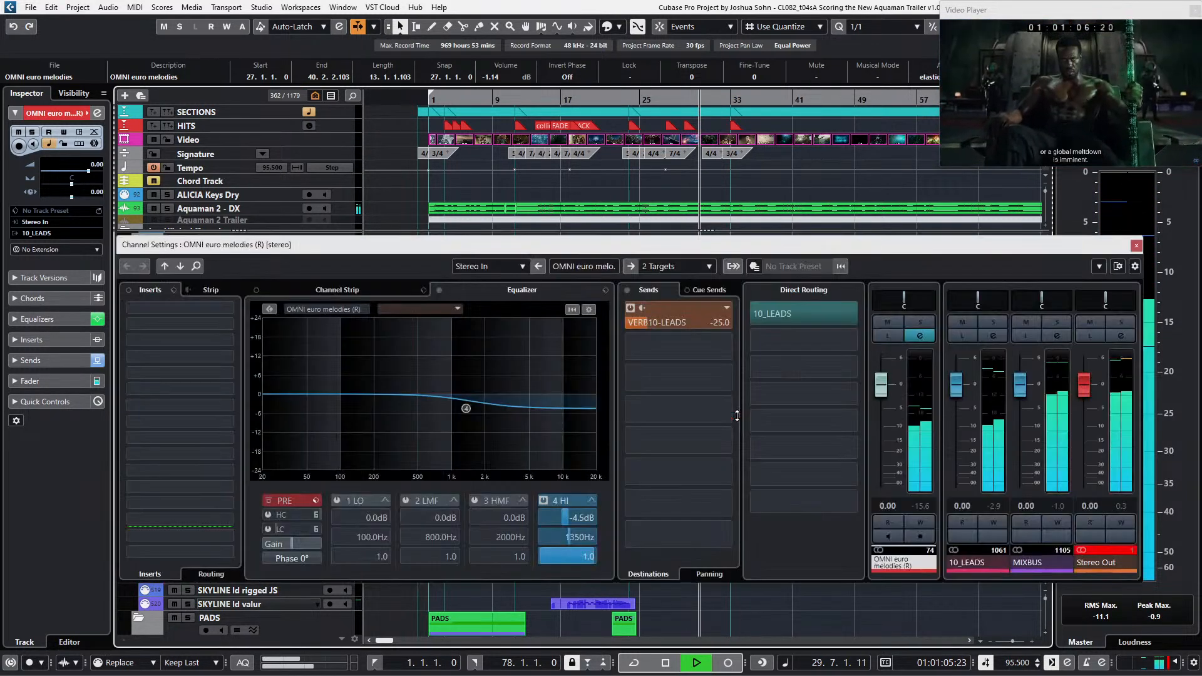
pyautogui.press('e')
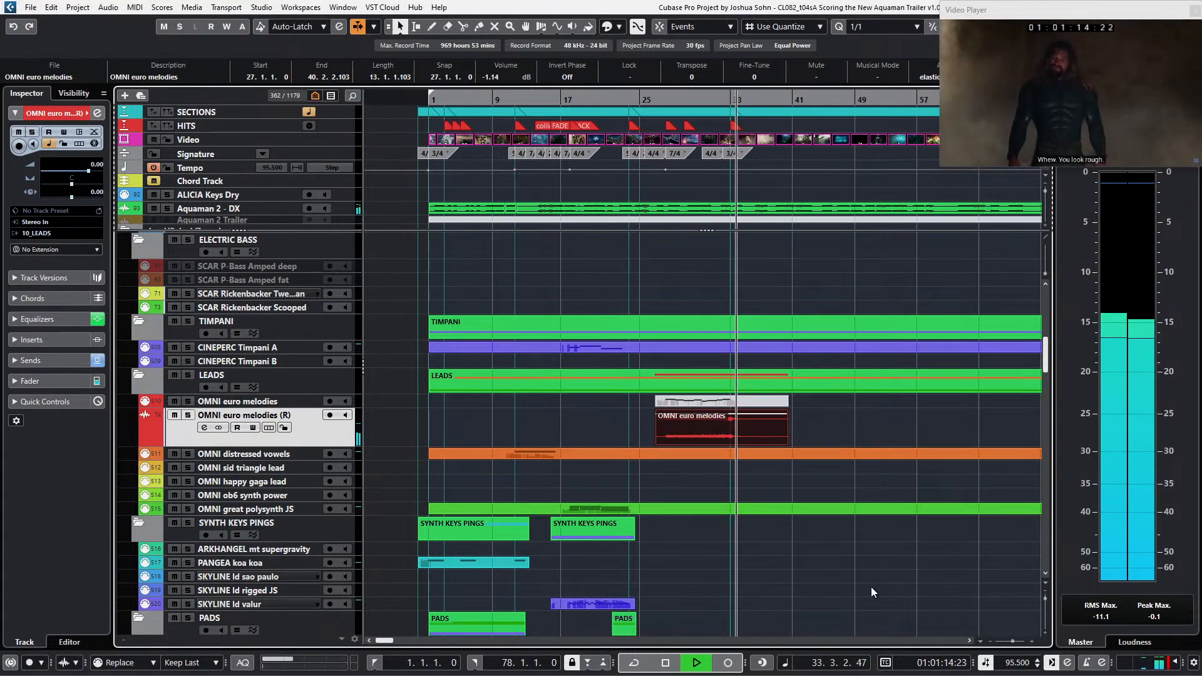
pyautogui.press('space')
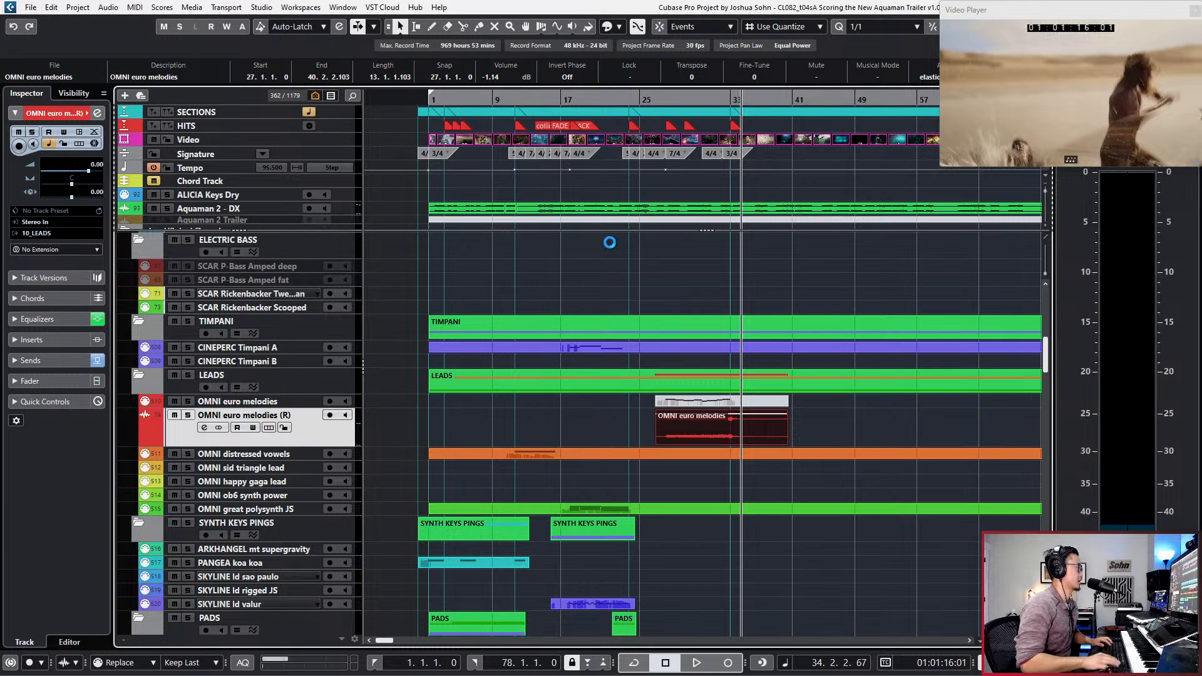
# Step: Step the playhead through the trailer picture between bars 22 and 27 to review the cue's transitions
pyautogui.press('KP_Subtract')
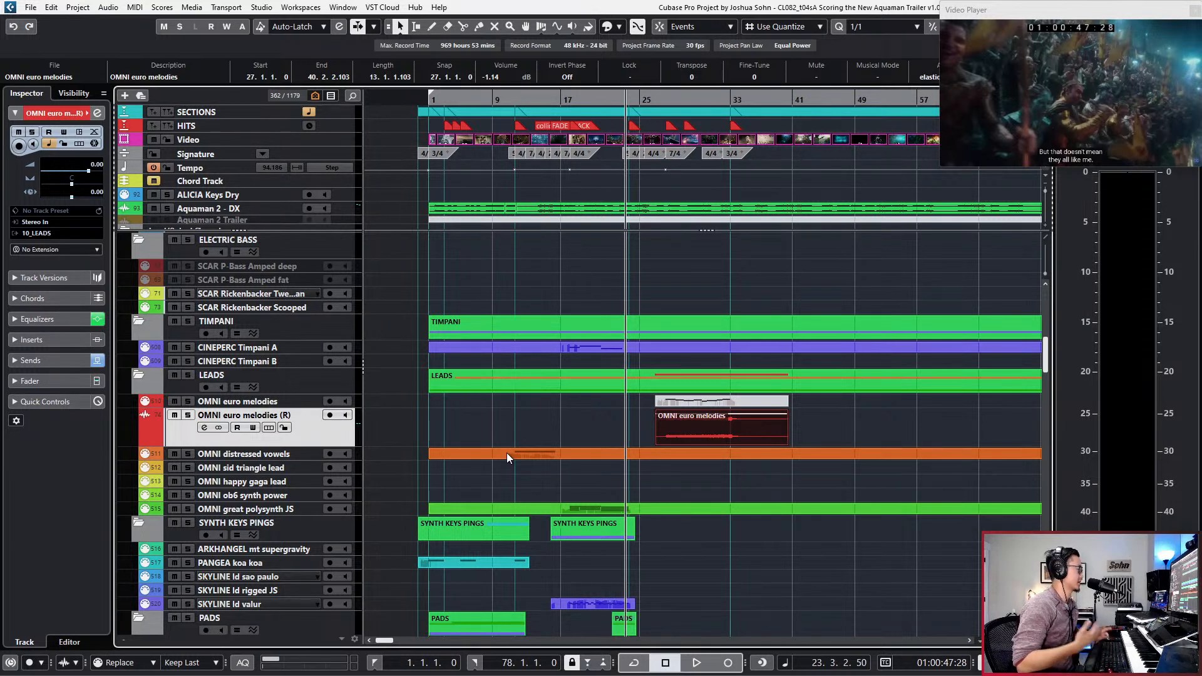
pyautogui.press('l')
pyautogui.press('KP_Subtract')
pyautogui.press('KP_Subtract')
pyautogui.press('KP_Subtract')
pyautogui.press('KP_Subtract')
pyautogui.press('KP_Subtract')
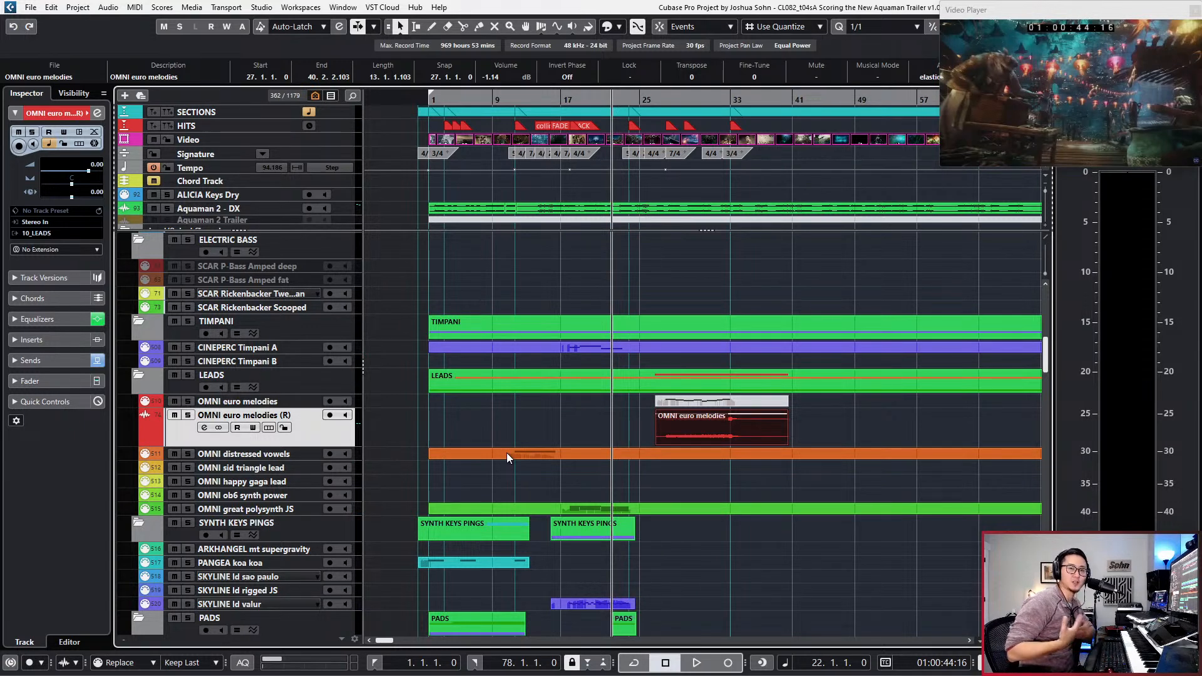
pyautogui.press('KP_Add')
pyautogui.press('KP_Add')
pyautogui.press('KP_Add')
pyautogui.press('KP_Add')
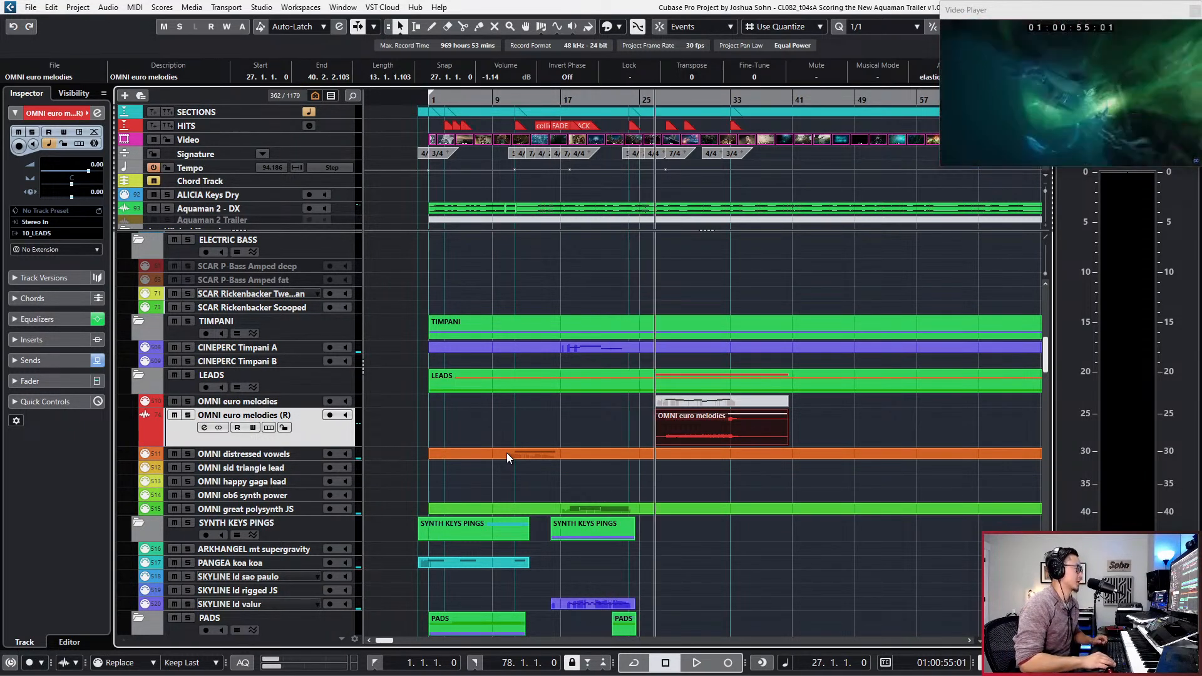
pyautogui.press('KP_Subtract')
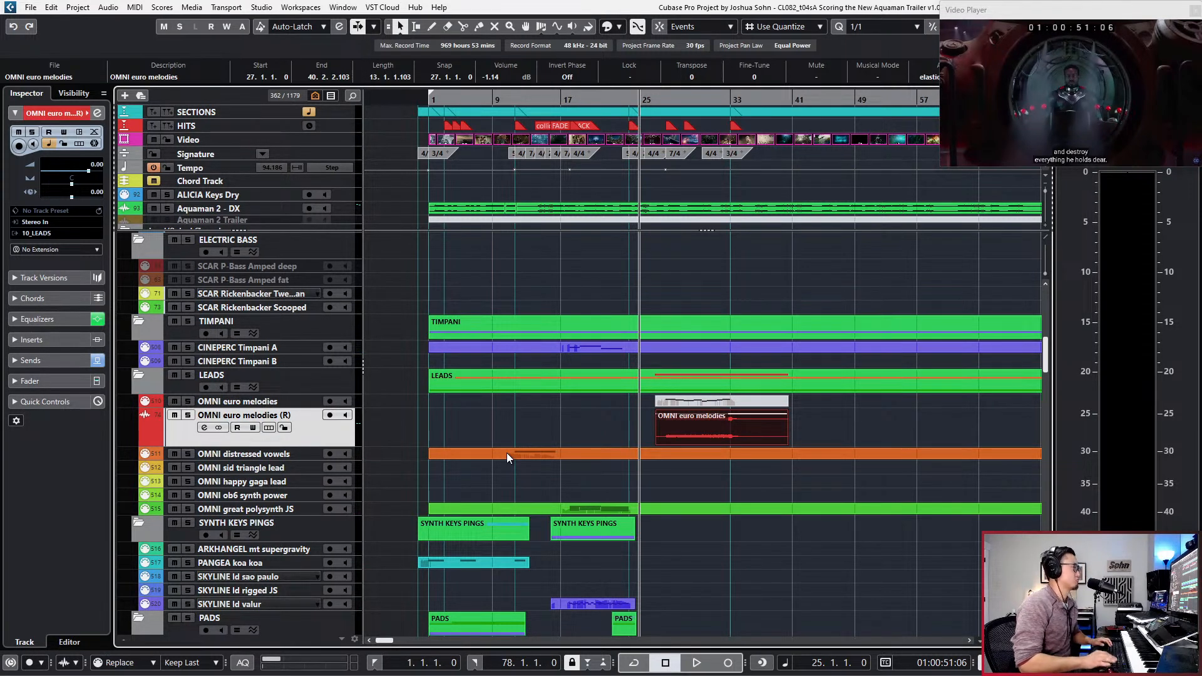
# Step: Look over the ensemble and guitar tracks, move the playhead back to bar 18, and select the CINEPERC Timpani A part
pyautogui.scroll(10, 823, 473)
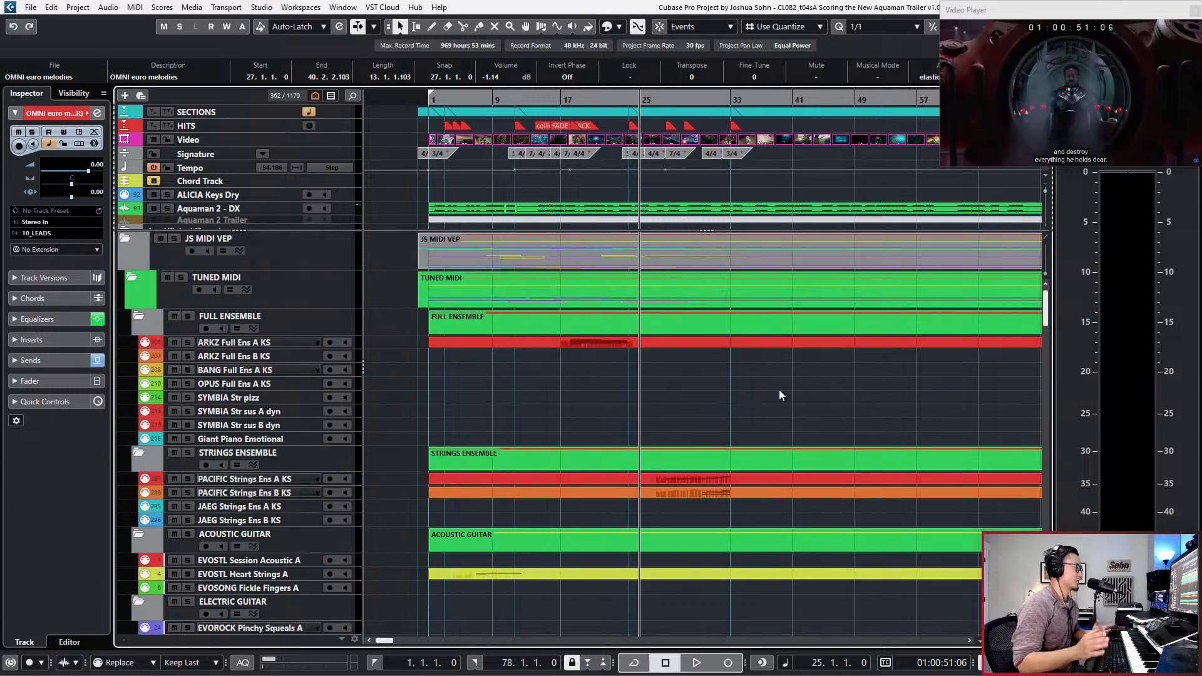
pyautogui.press('KP_Subtract')
pyautogui.press('KP_Subtract')
pyautogui.press('KP_Subtract')
pyautogui.press('KP_Subtract')
pyautogui.press('KP_Subtract')
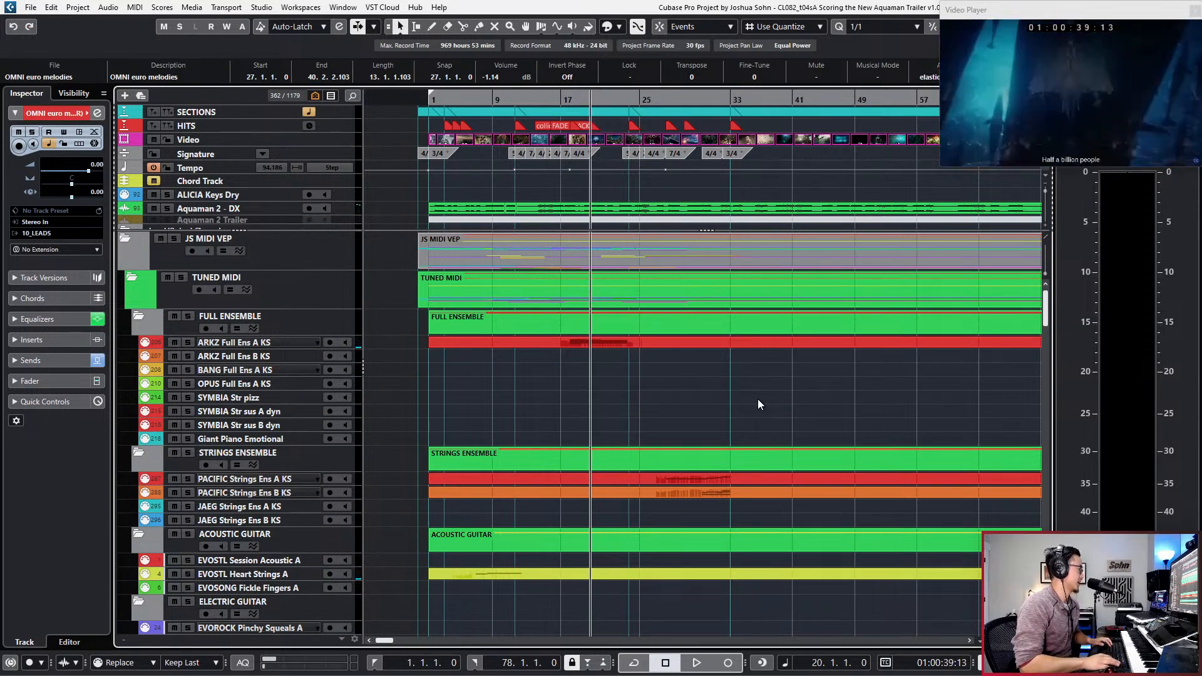
pyautogui.press('KP_Subtract')
pyautogui.press('KP_Subtract')
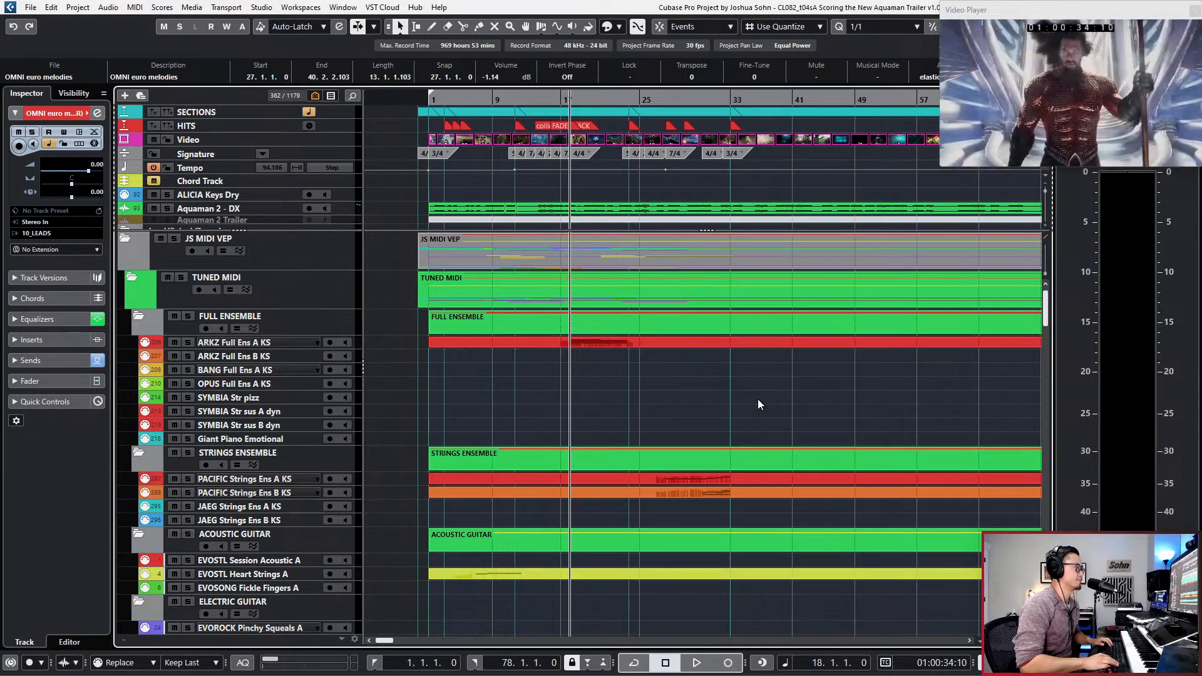
pyautogui.scroll(-10, 758, 404)
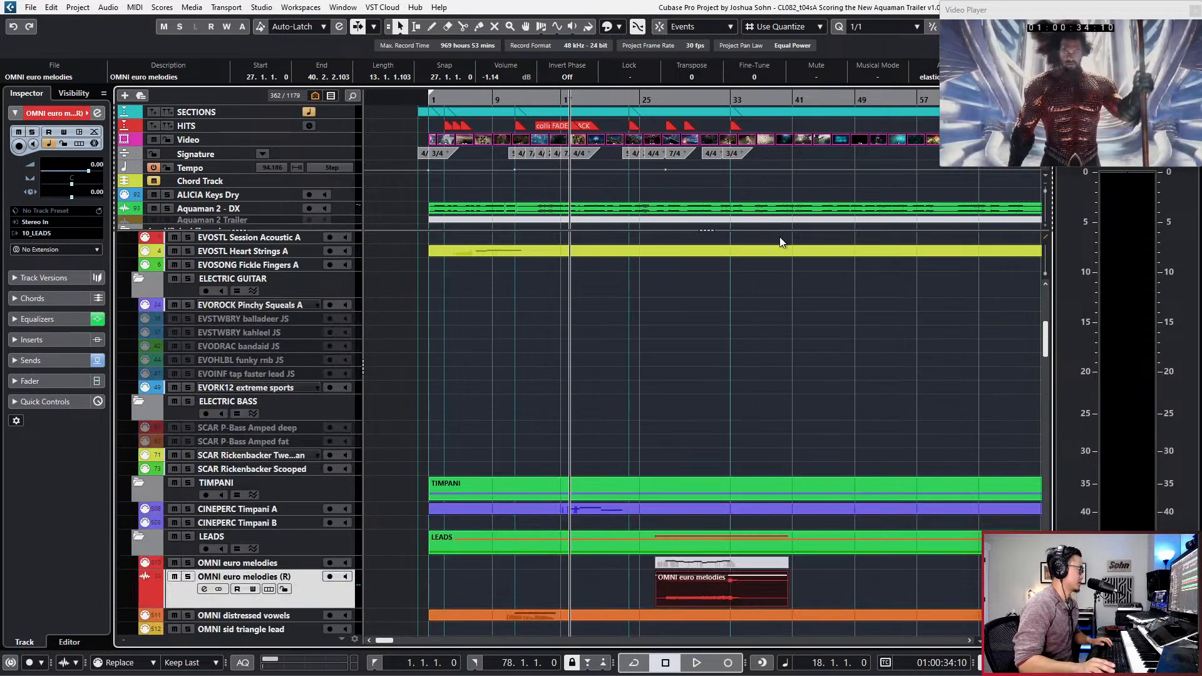
pyautogui.click(634, 429)
pyautogui.scroll(-3, 623, 463)
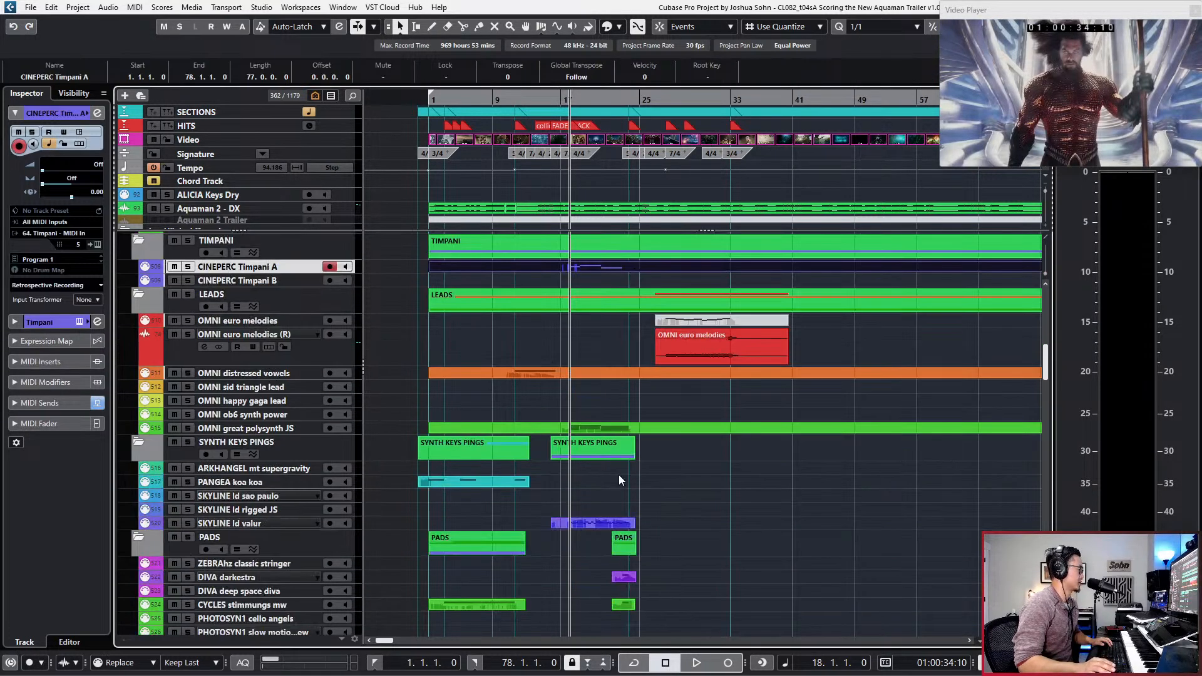
# Step: Select the SKYLINE ld valur part, audition it briefly in solo from bar 18, and look over the surrounding tracks
pyautogui.click(606, 518)
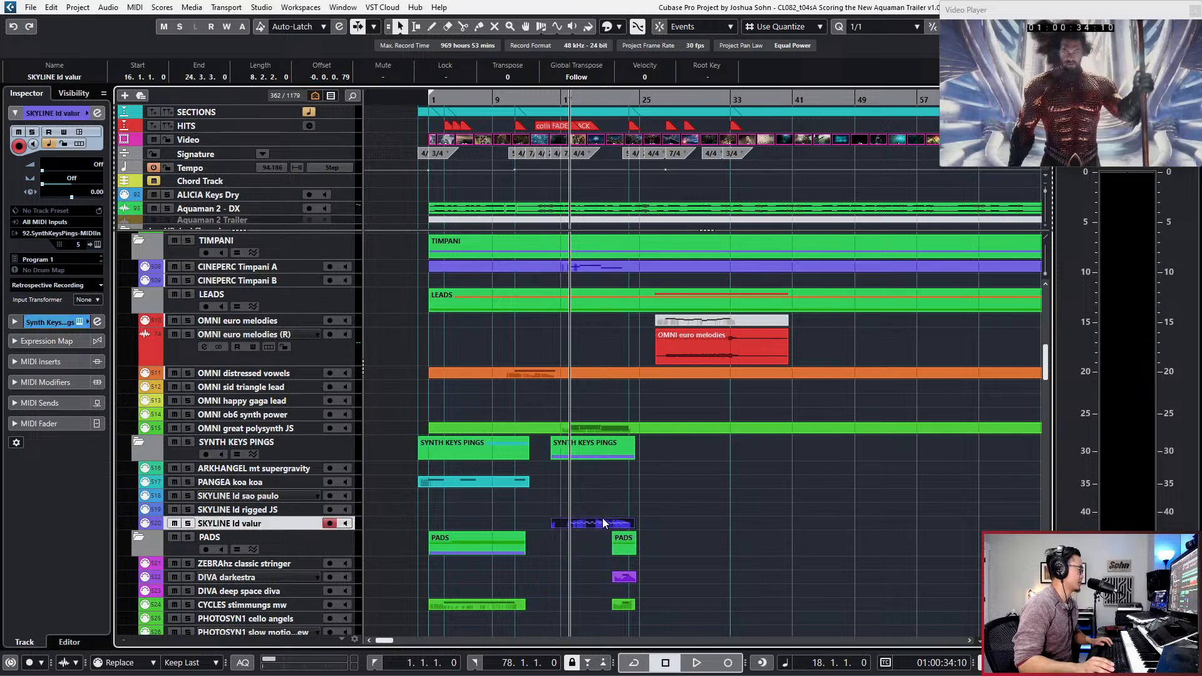
pyautogui.press('s')
pyautogui.press('space')
pyautogui.press('s')
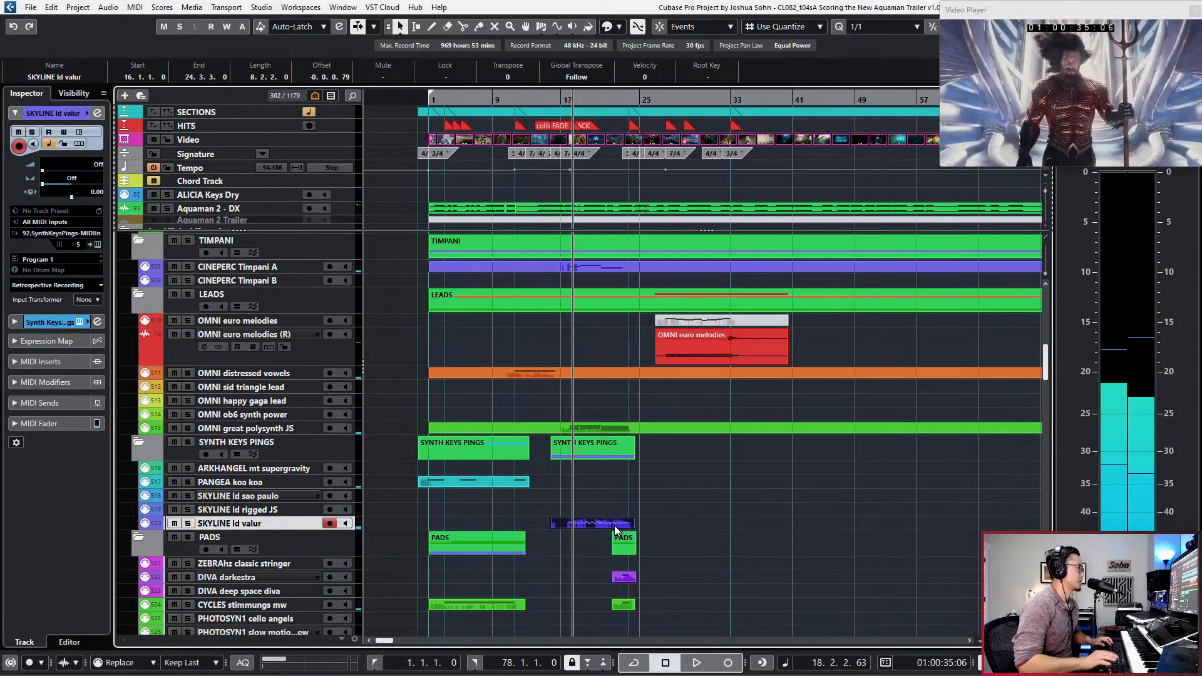
pyautogui.press('space')
pyautogui.scroll(-4, 616, 522)
pyautogui.scroll(-4, 614, 515)
pyautogui.scroll(7, 593, 443)
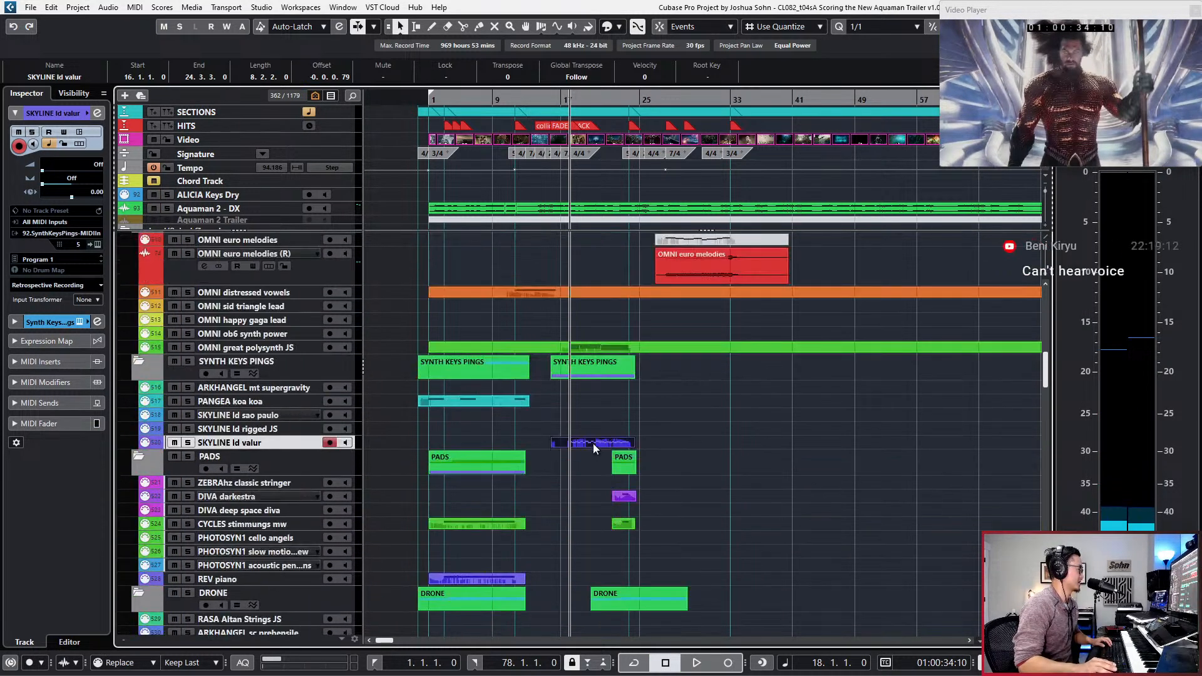
# Step: Transpose all notes of the SKYLINE ld valur part down one octave, audition them from bar 18, and leave the note editor
pyautogui.doubleClick(592, 439)
pyautogui.scroll(4, 612, 425)
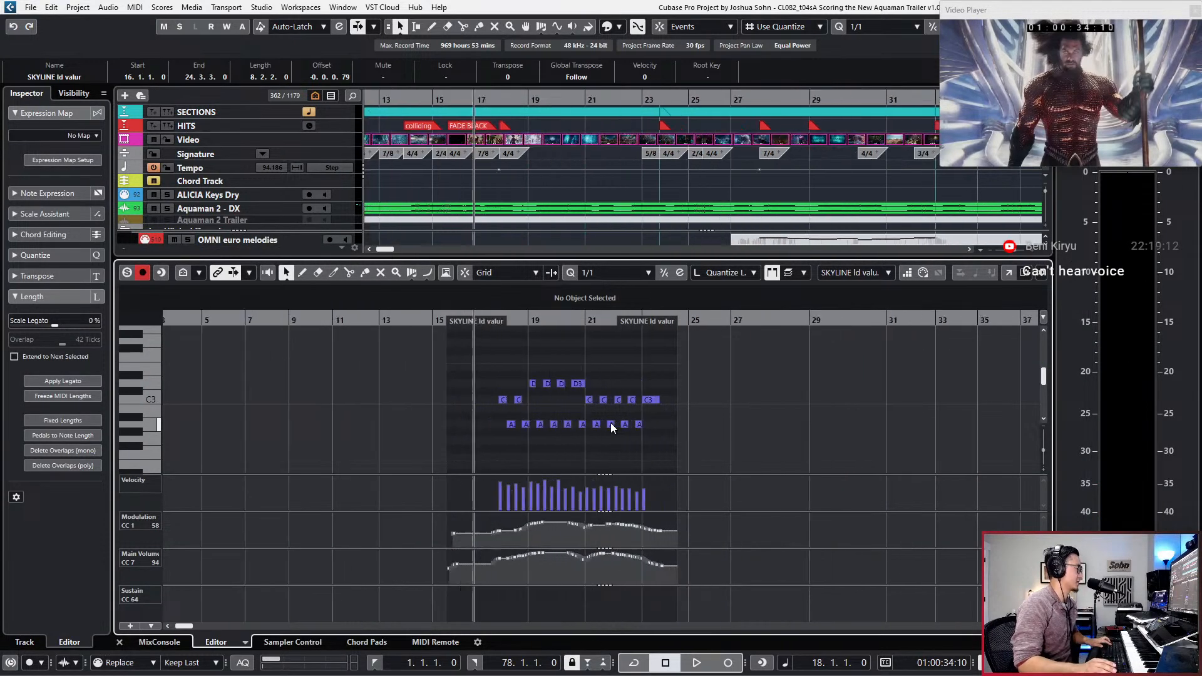
pyautogui.moveTo(400, 365); pyautogui.dragTo(808, 467)
pyautogui.hotkey('shift', 'Down')
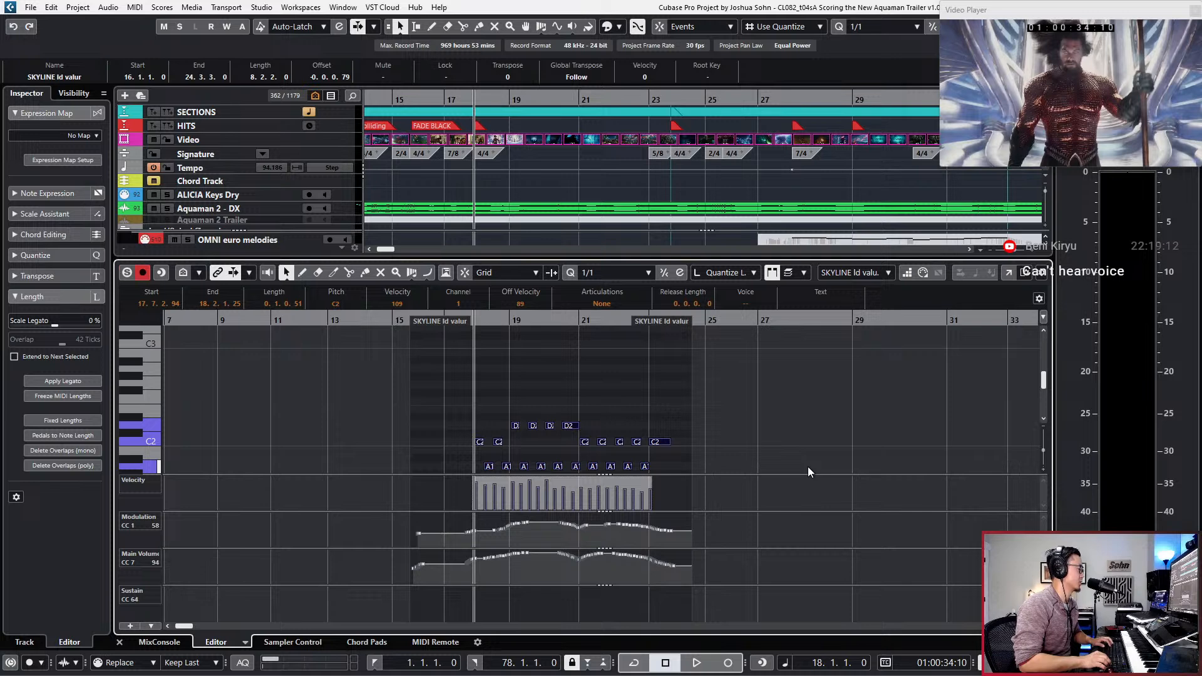
pyautogui.press('space')
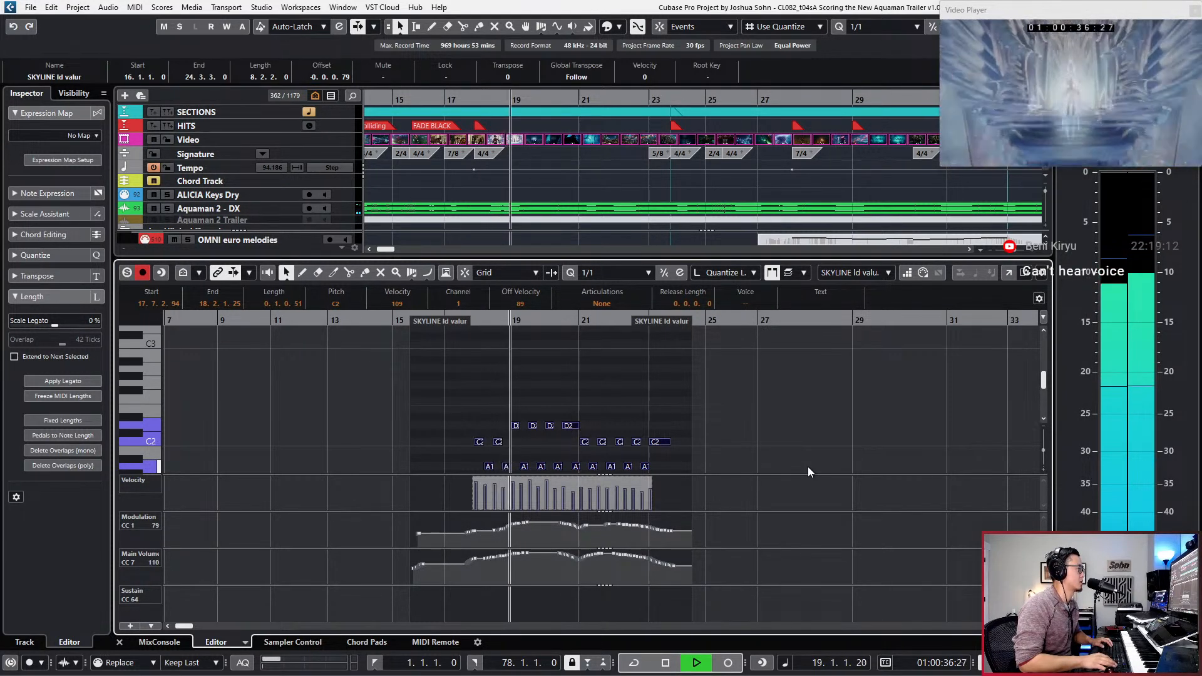
pyautogui.press('space')
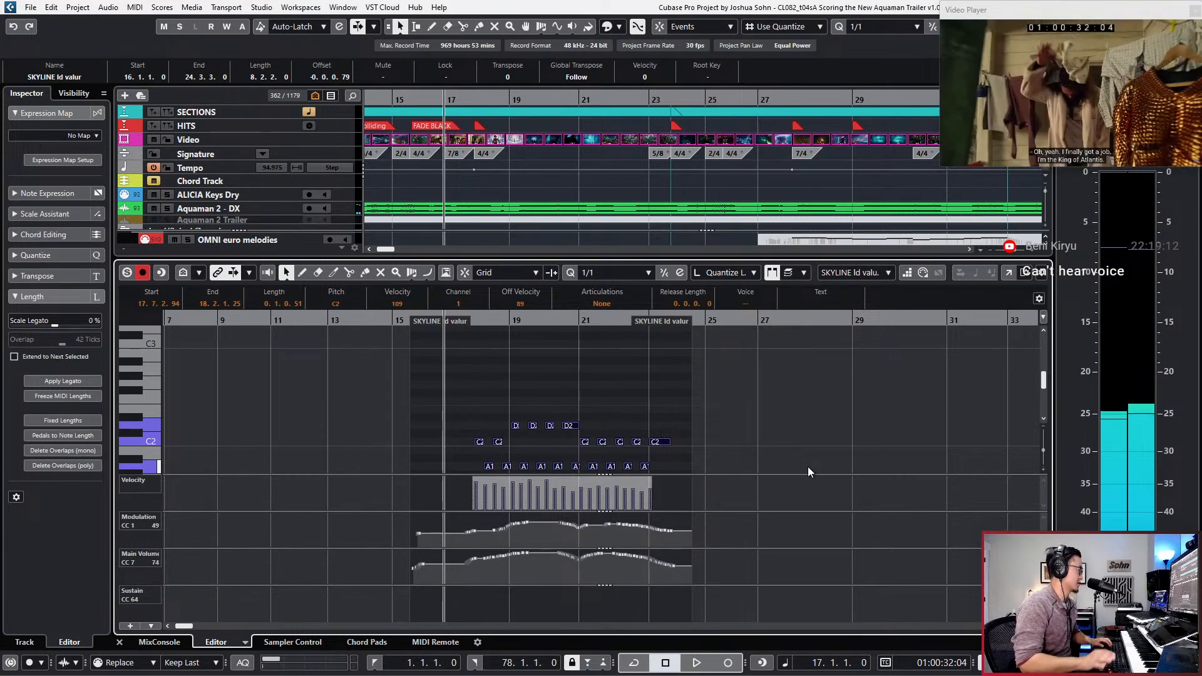
pyautogui.press('Return')
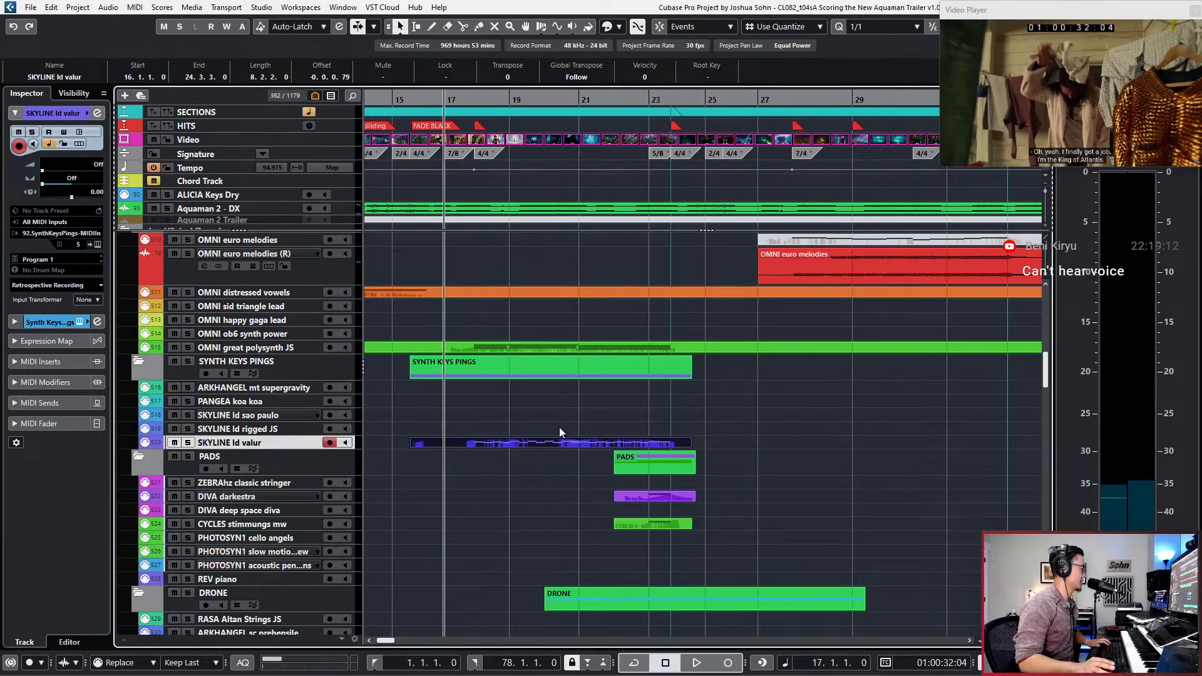
# Step: Mute the SKYLINE ld valur part, place a copy at bar 16 on SKYLINE ld rigged JS, and audition that track in solo
pyautogui.press('l')
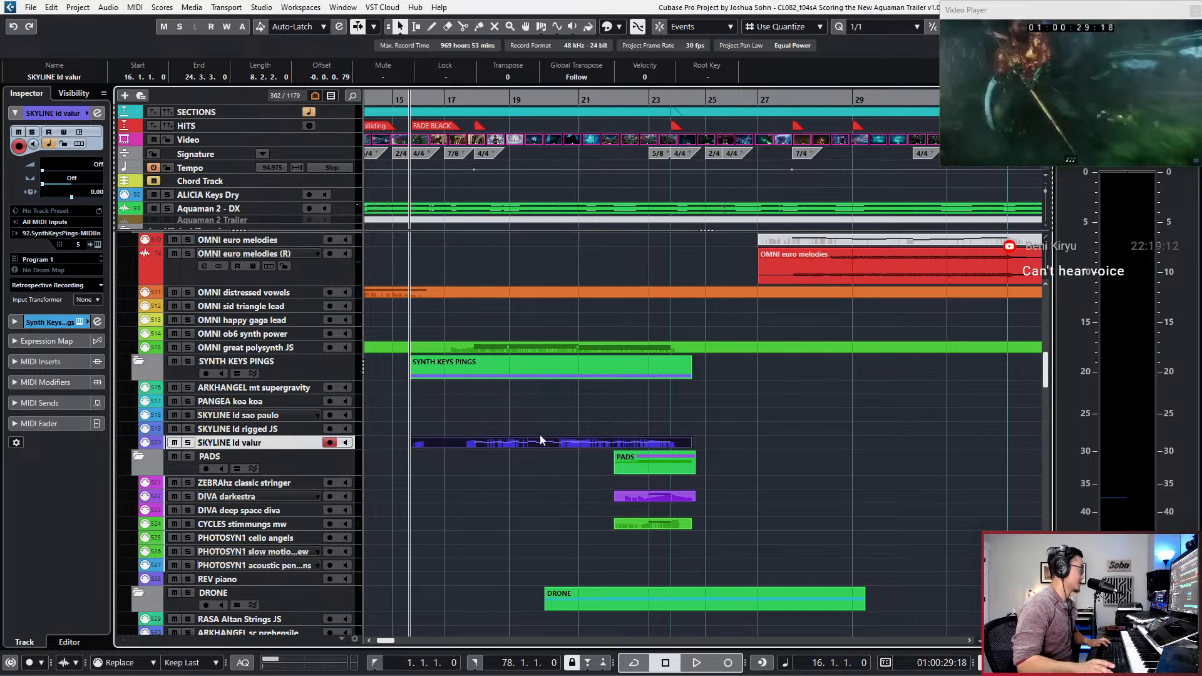
pyautogui.hotkey('shift', 'm')
pyautogui.click(276, 430)
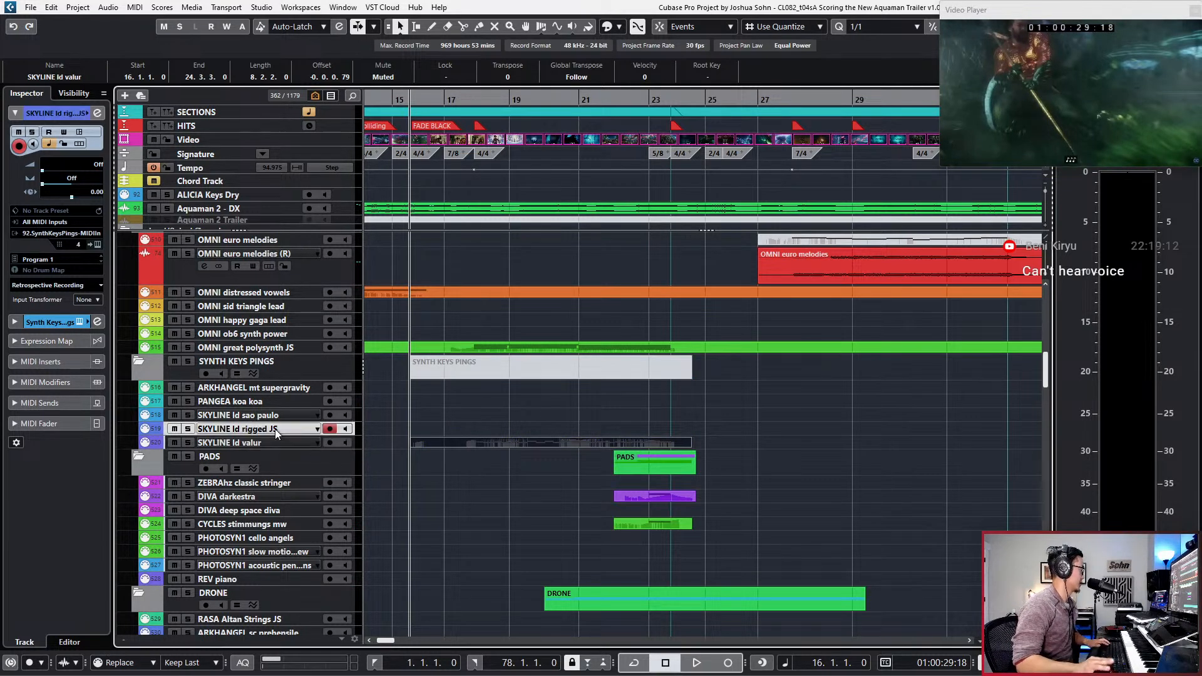
pyautogui.press('s')
pyautogui.press('space')
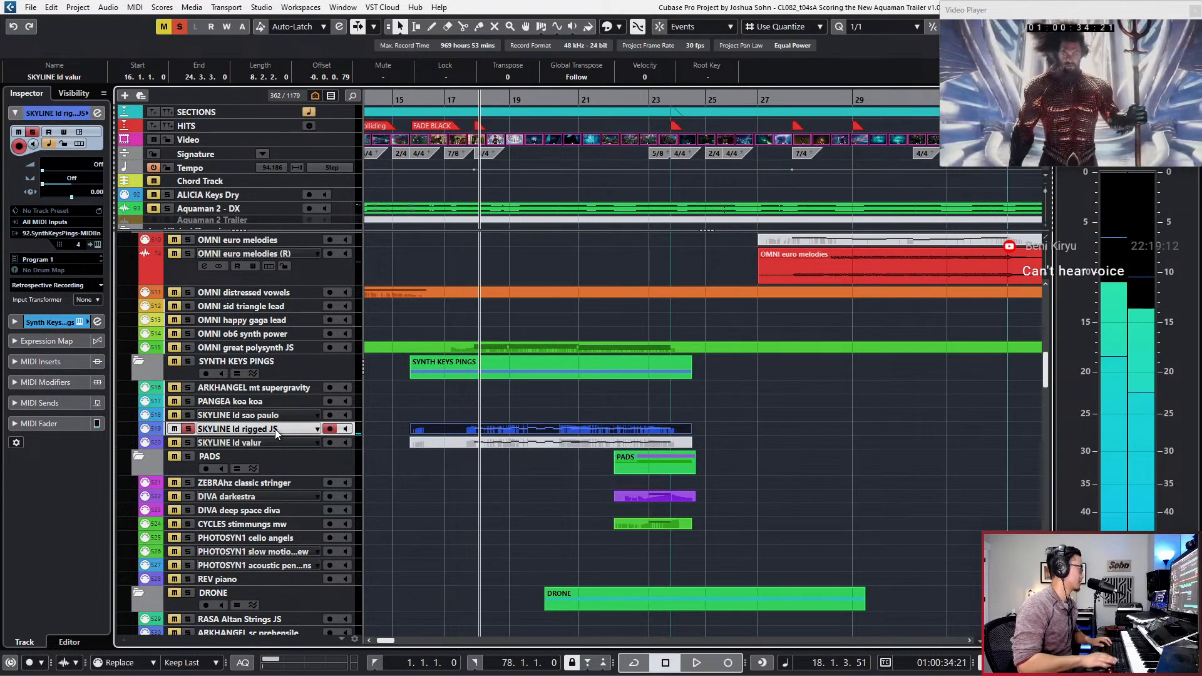
# Step: Move the copied part up to the SKYLINE ld sao paulo track and audition it from bar 18
pyautogui.press('Up')
pyautogui.press('space')
pyautogui.press('s')
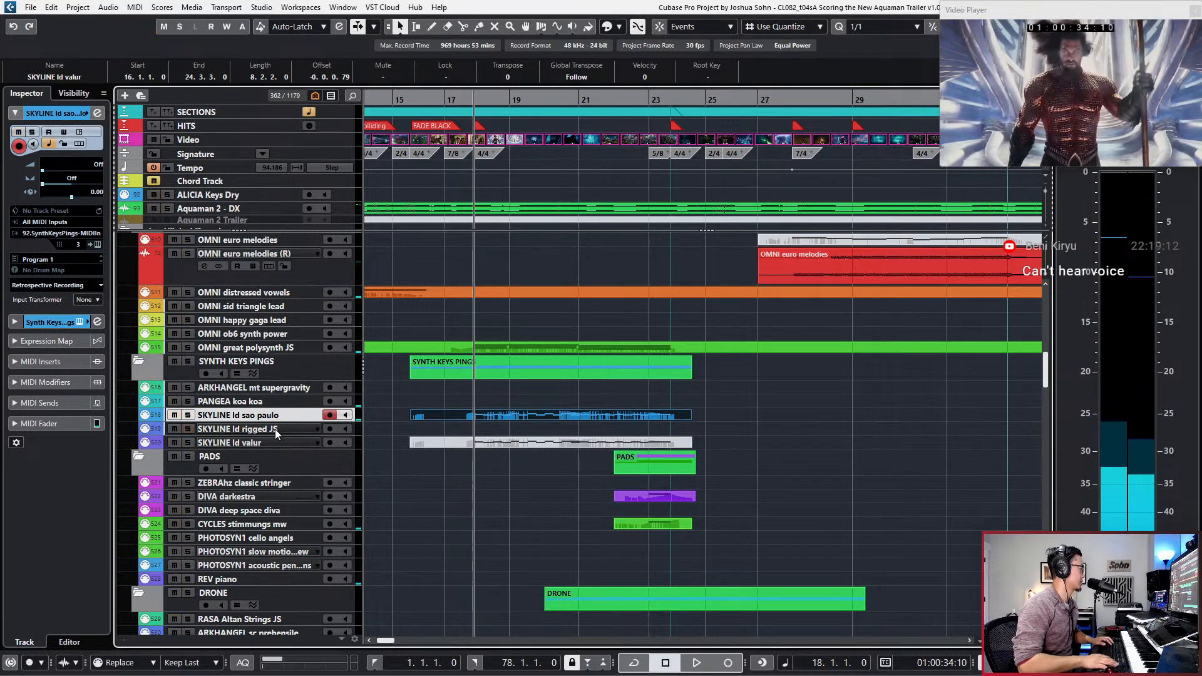
pyautogui.press('space')
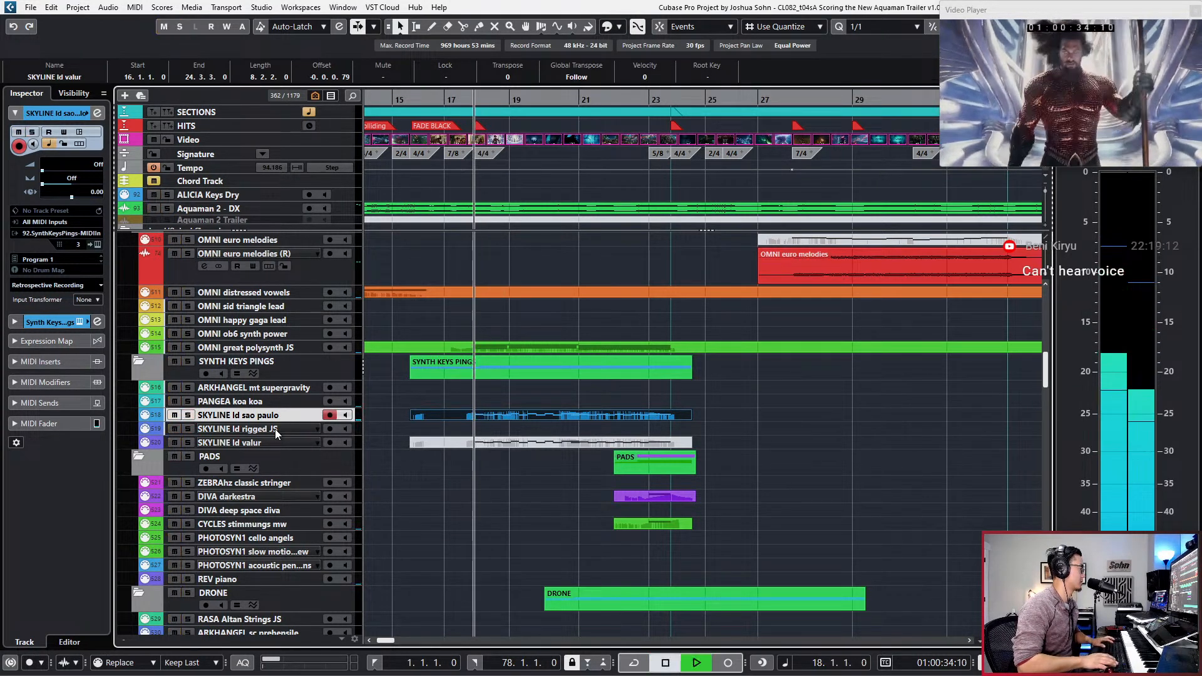
pyautogui.press('s')
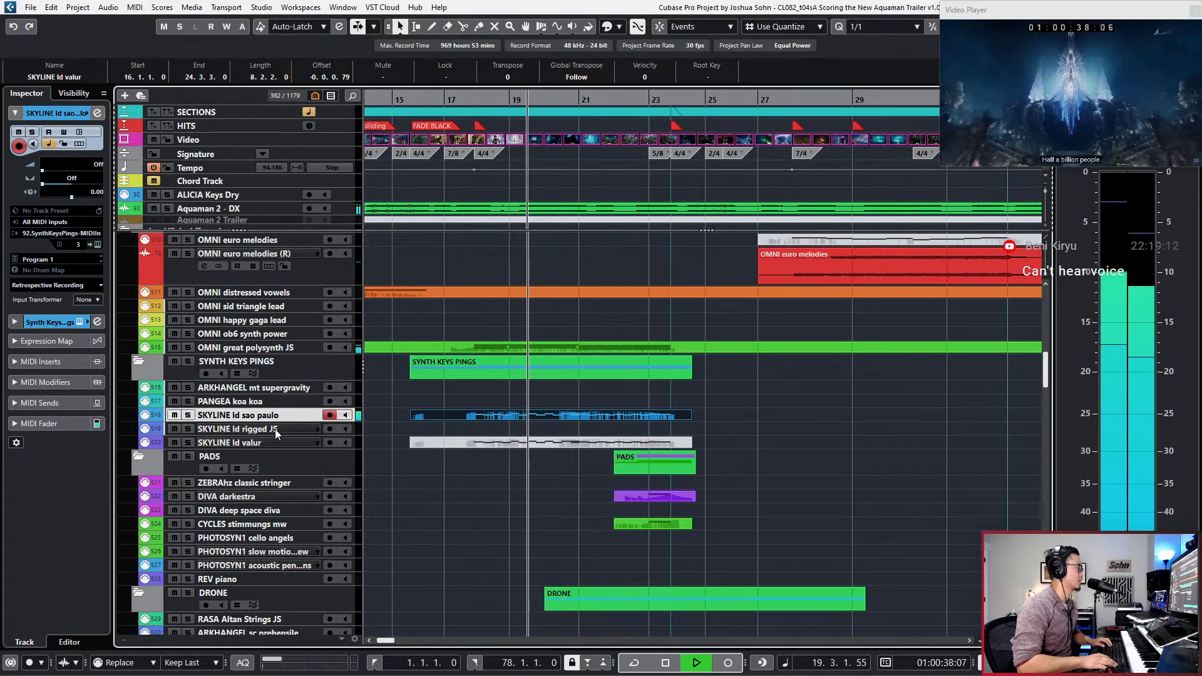
# Step: Lower the controller curves of the SKYLINE ld sao paulo part in the note editor and replay it from bar 18
pyautogui.press('space')
pyautogui.hotkey('ctrl', 'e')
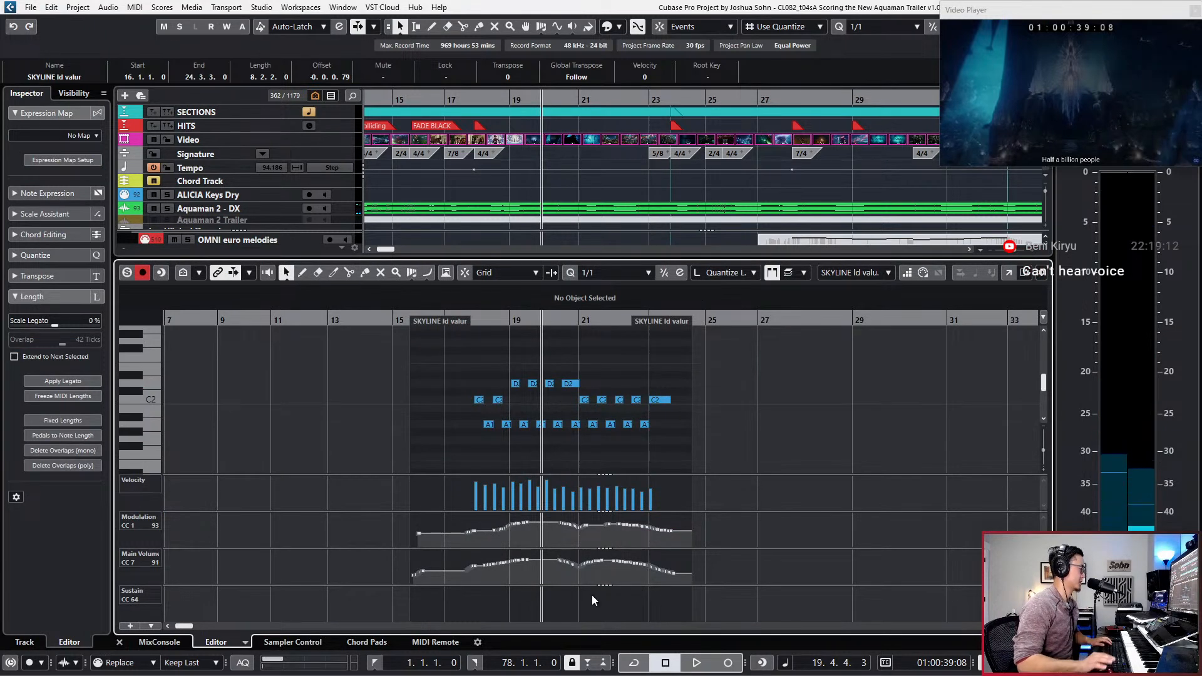
pyautogui.hotkey('ctrl', 'a')
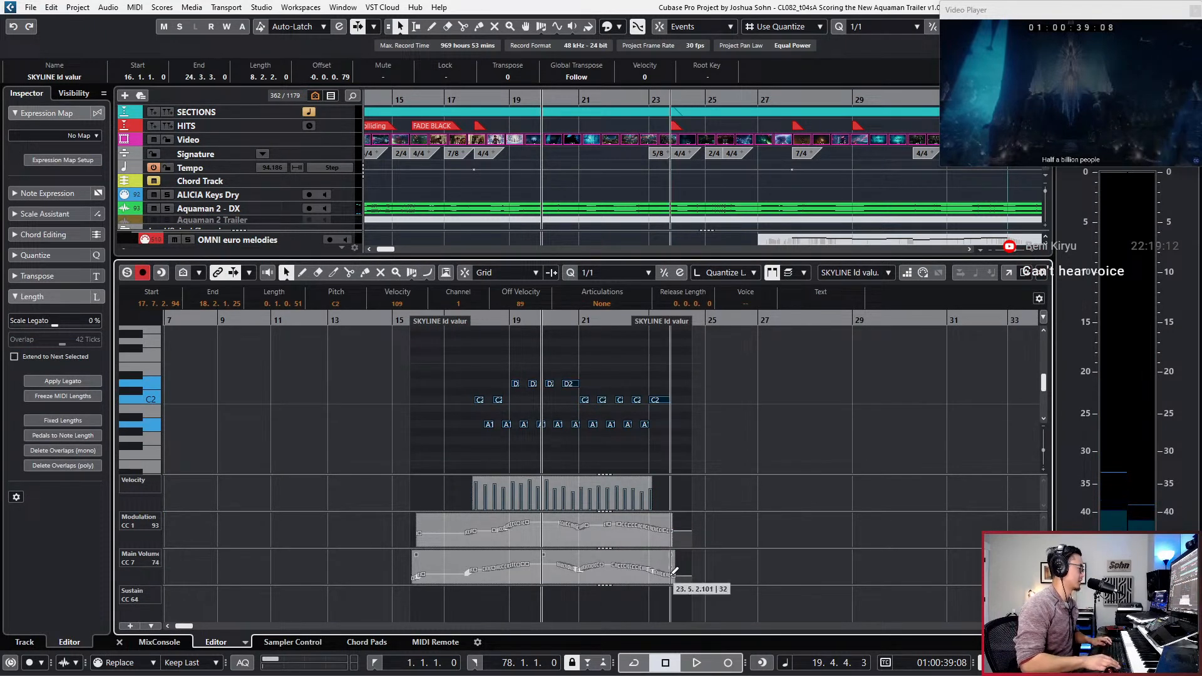
pyautogui.press('KP_Subtract')
pyautogui.press('space')
pyautogui.hotkey('ctrl', 'e')
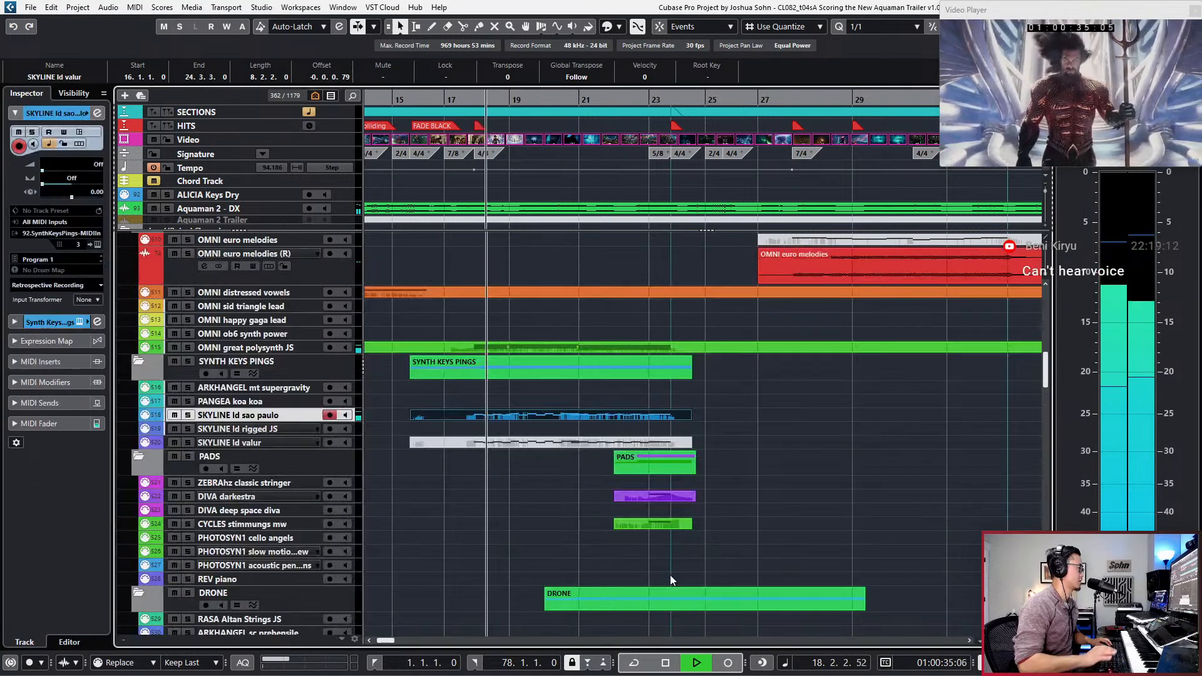
pyautogui.press('space')
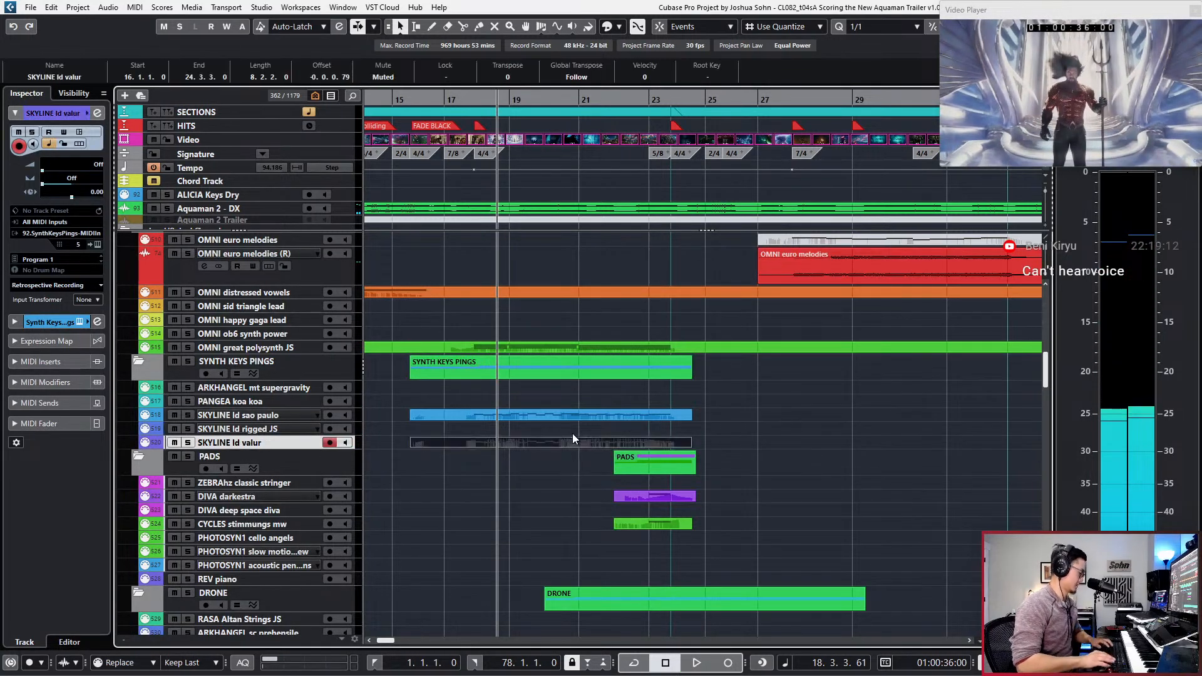
# Step: Unmute the SKYLINE ld valur part and audition it together with SKYLINE ld sao paulo, both in solo and in the full mix
pyautogui.hotkey('alt', 'm')
pyautogui.moveTo(578, 405); pyautogui.dragTo(561, 463)
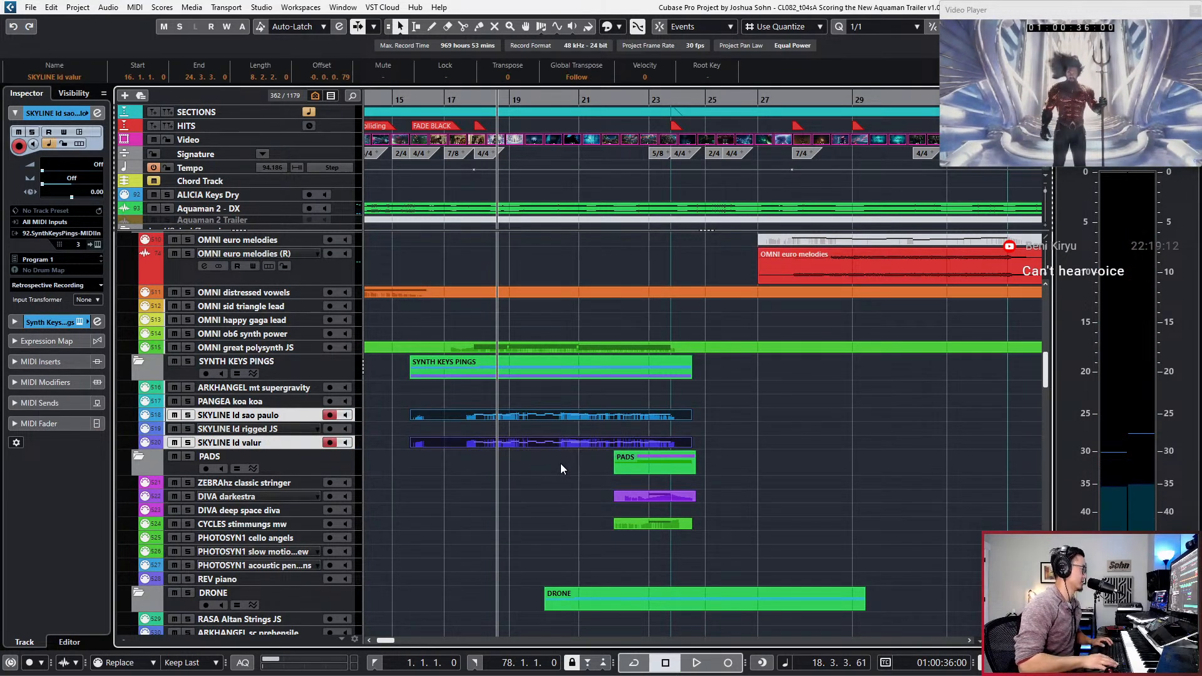
pyautogui.press('s')
pyautogui.press('space')
pyautogui.press('s')
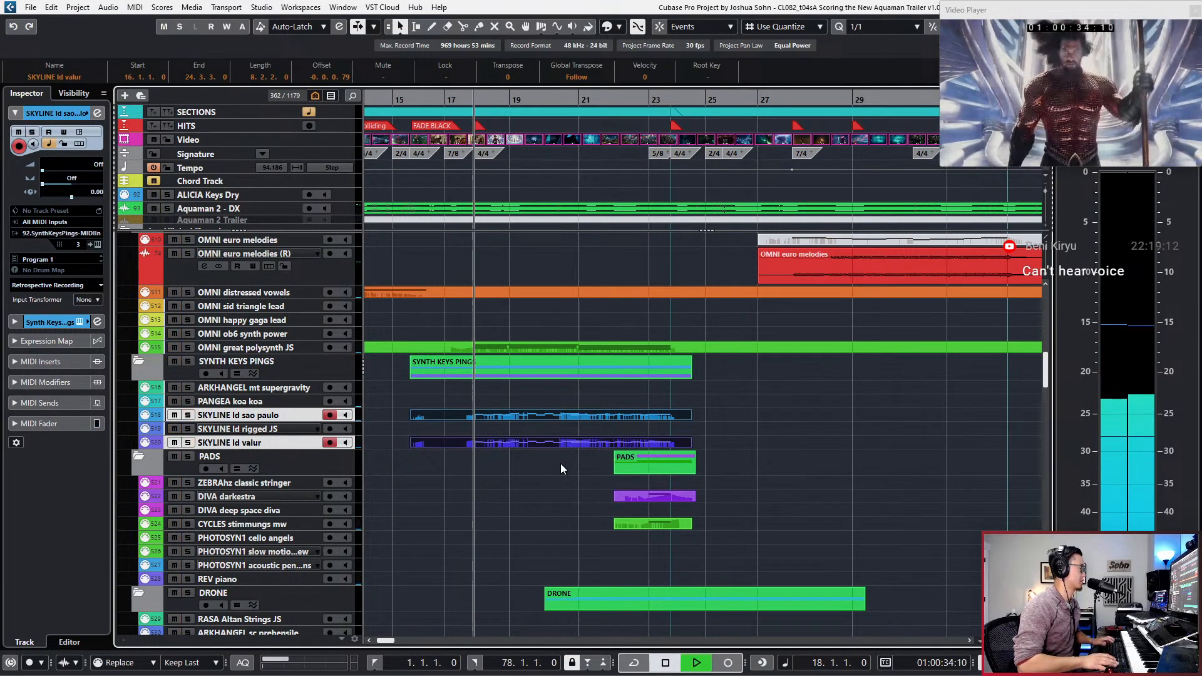
pyautogui.press('space')
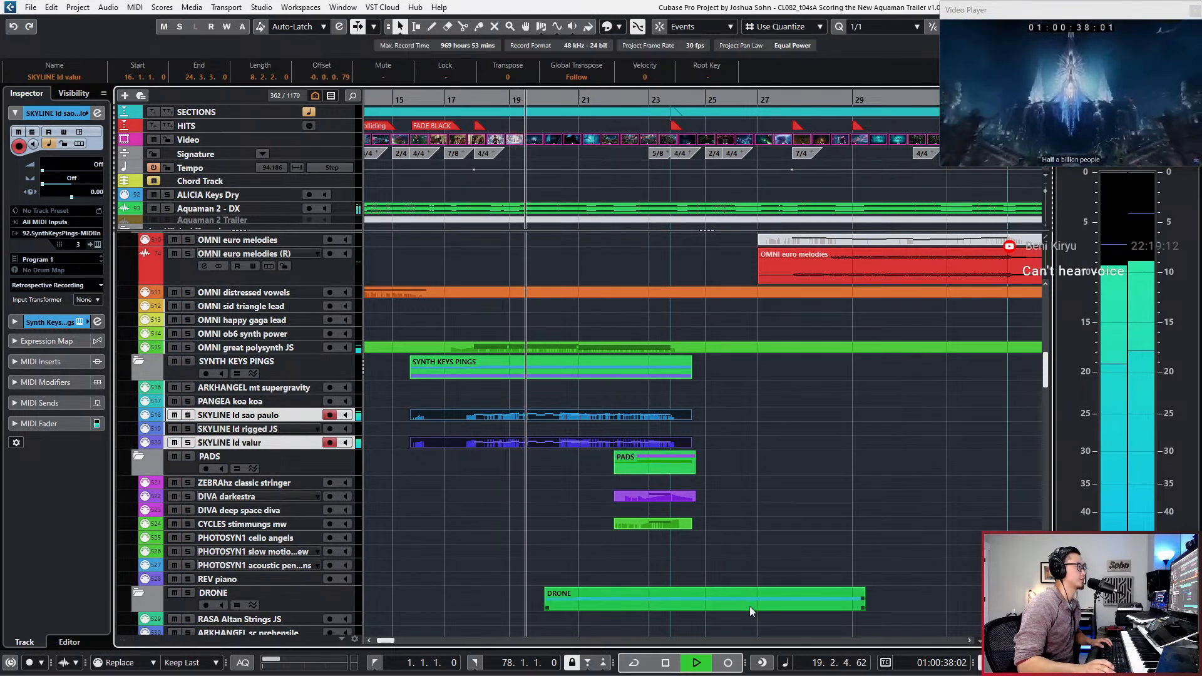
pyautogui.press('space')
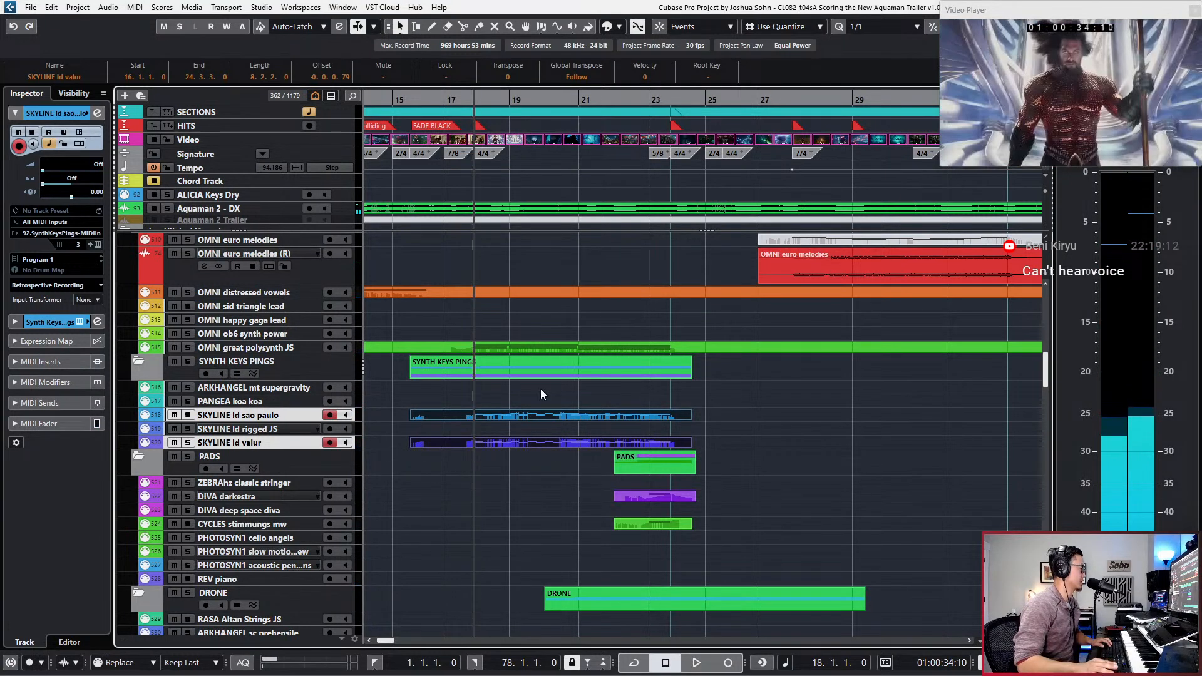
# Step: Mute the SKYLINE ld sao paulo part and play from bar 18 to compare the mix without it
pyautogui.click(542, 415)
pyautogui.hotkey('shift', 'm')
pyautogui.press('s')
pyautogui.press('space')
pyautogui.press('space')
pyautogui.press('s')
pyautogui.press('space')
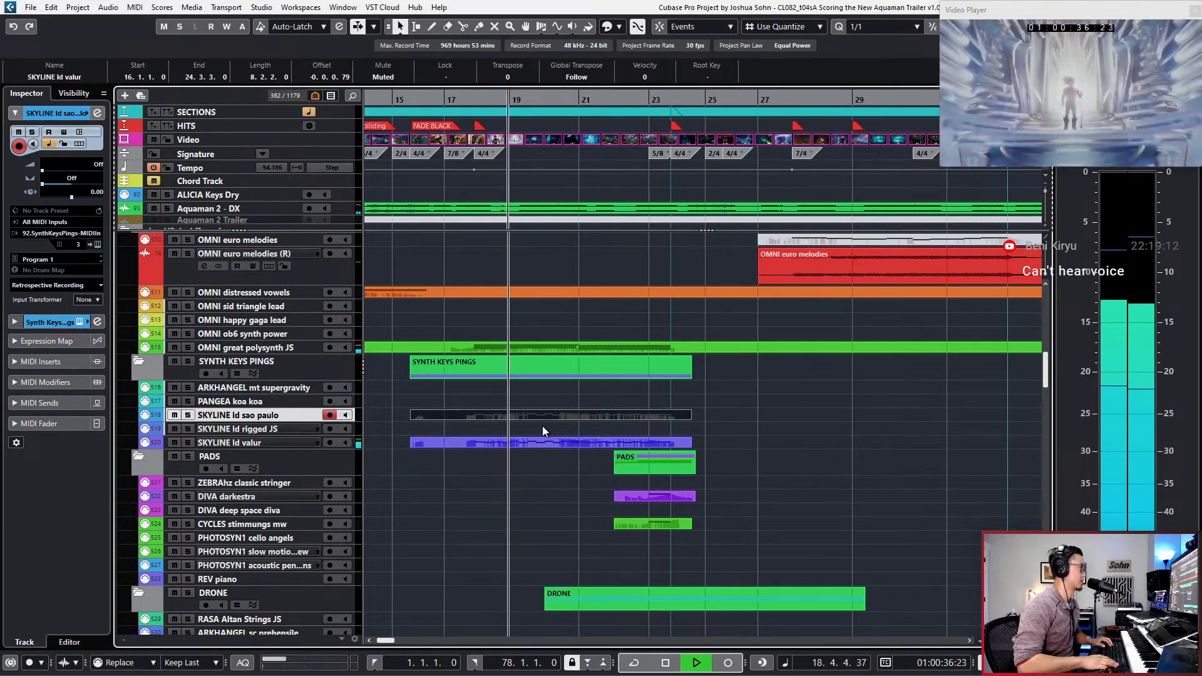
pyautogui.press('space')
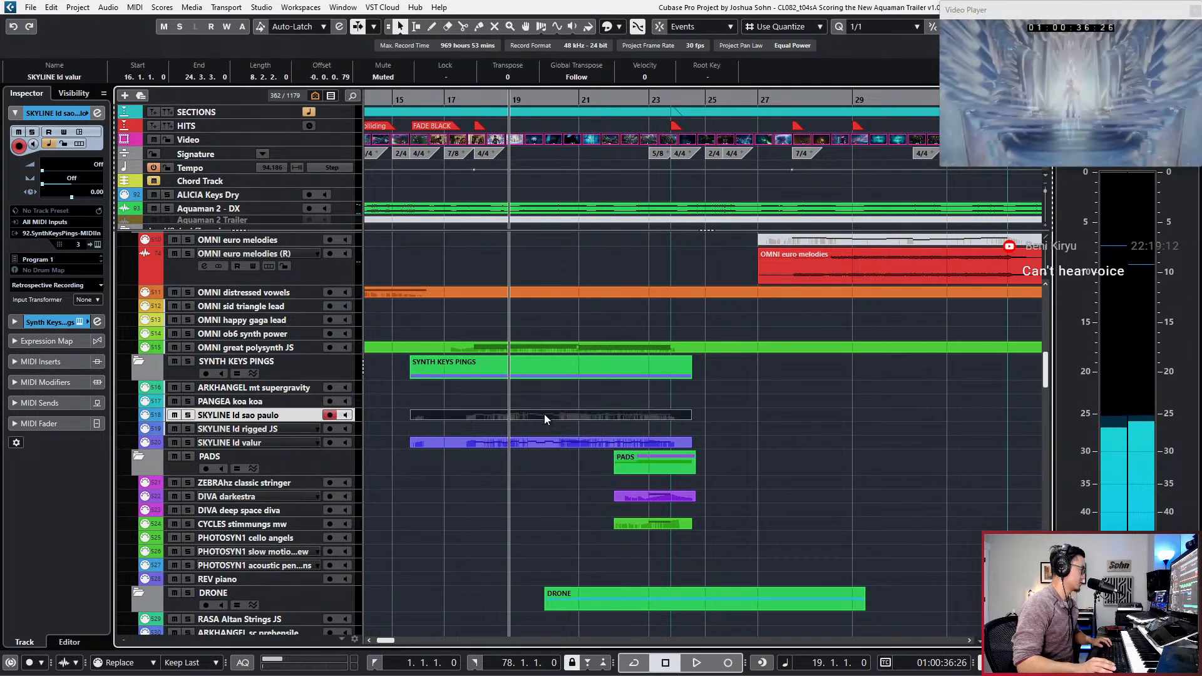
# Step: Unmute the SKYLINE ld sao paulo part, reduce its main volume curve in the note editor, and replay from bar 18
pyautogui.doubleClick(544, 414)
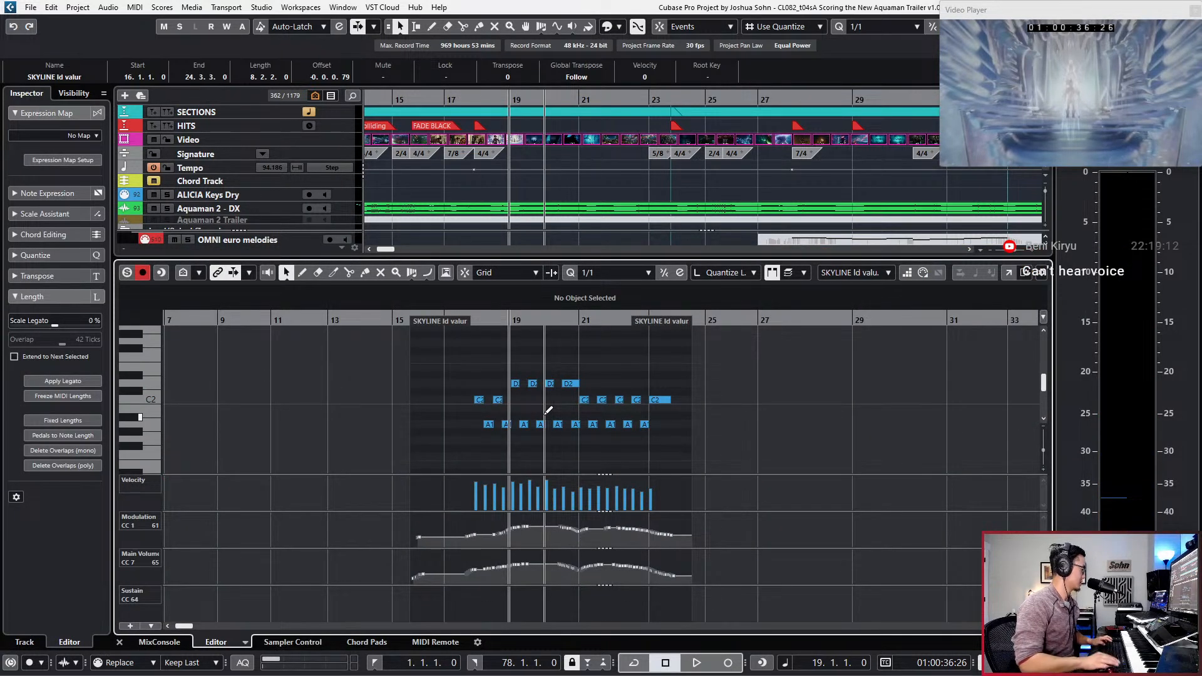
pyautogui.press('Down')
pyautogui.press('Down')
pyautogui.press('Down')
pyautogui.press('KP_Subtract')
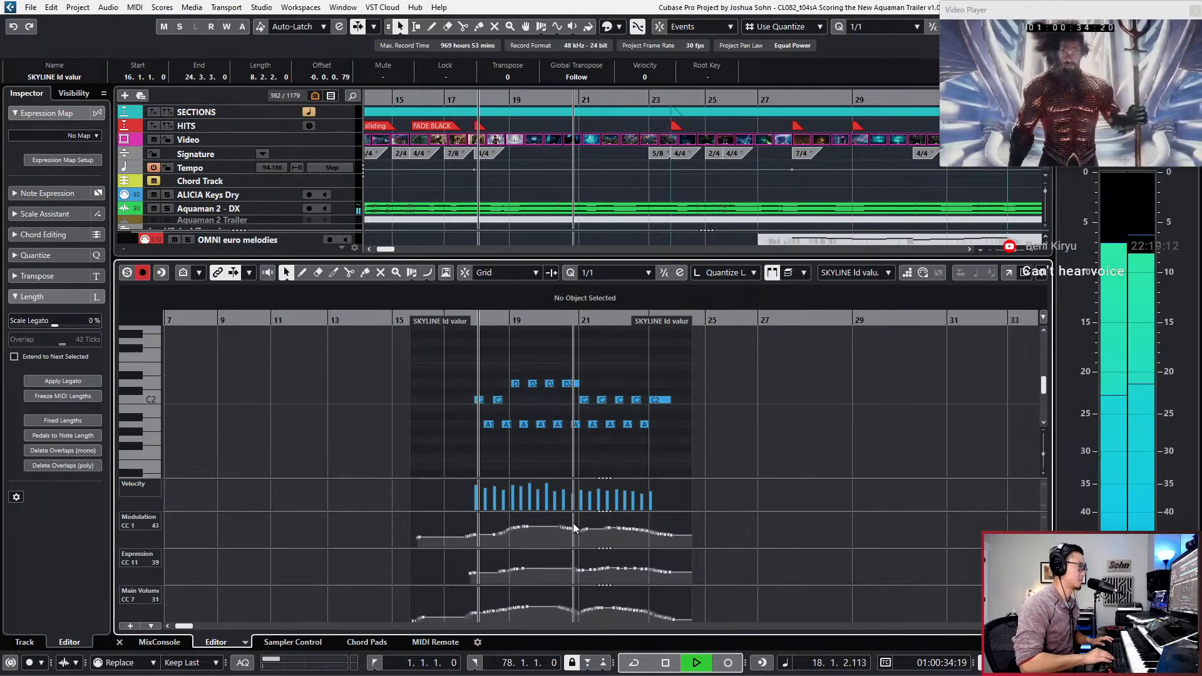
pyautogui.hotkey('ctrl', 'alt', 'e')
pyautogui.scroll(-1, 573, 523)
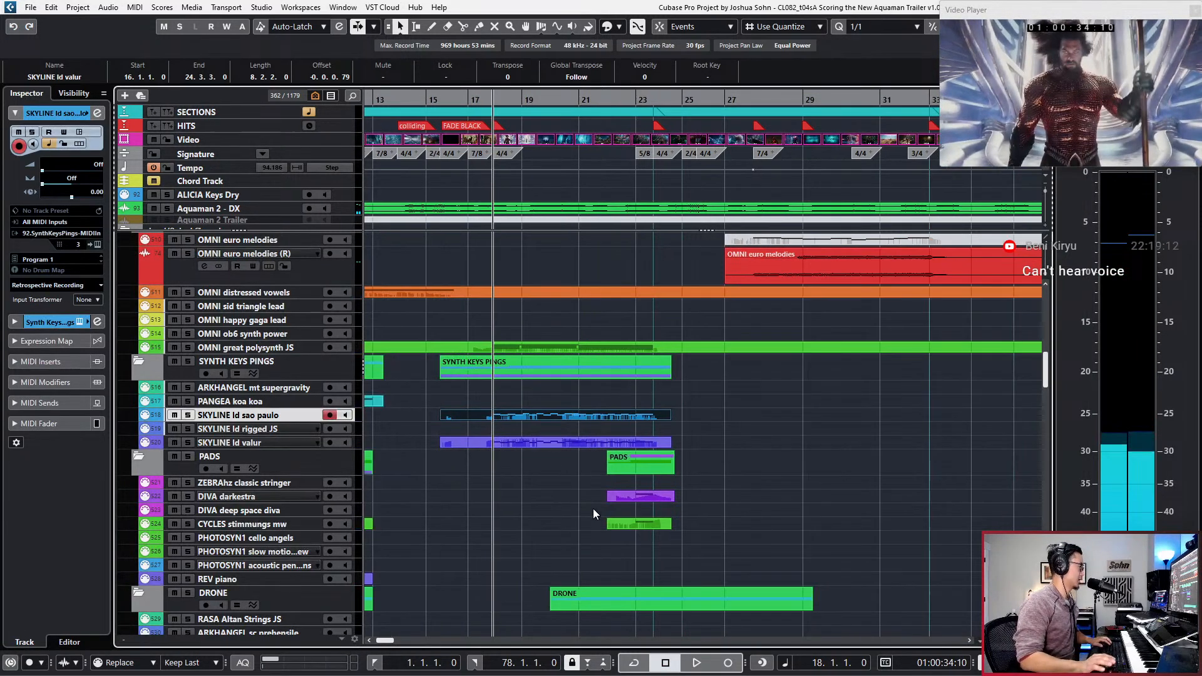
# Step: Audition the OMNI great polysynth JS part in solo from bar 18
pyautogui.click(547, 348)
pyautogui.press('s')
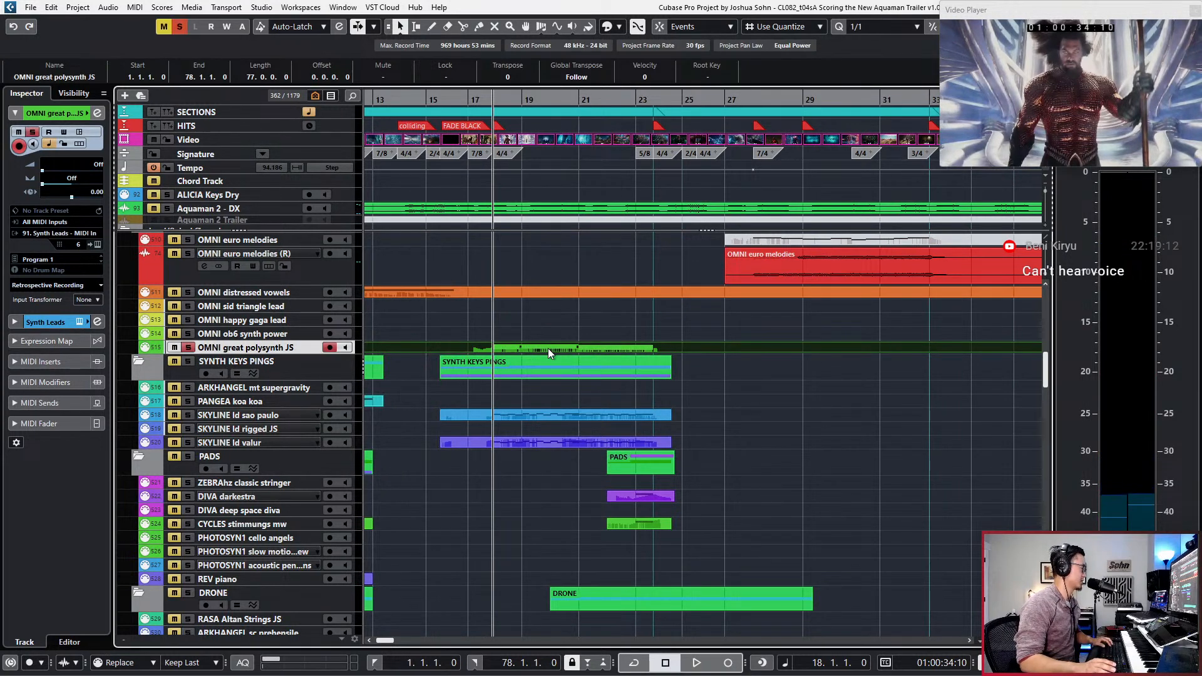
pyautogui.press('space')
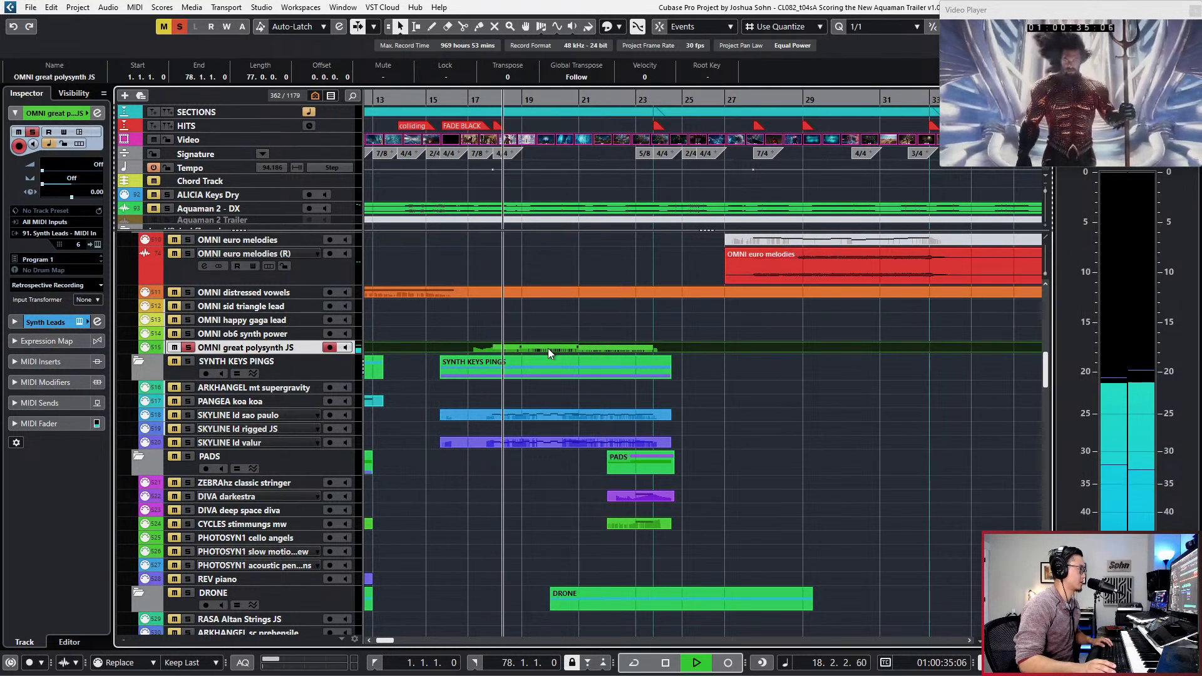
pyautogui.press('space')
pyautogui.press('s')
# Step: Examine the OMNI great polysynth JS notes, select its modulation curve between bars 17 and 24, and return the playhead to bar 17
pyautogui.doubleClick(548, 348)
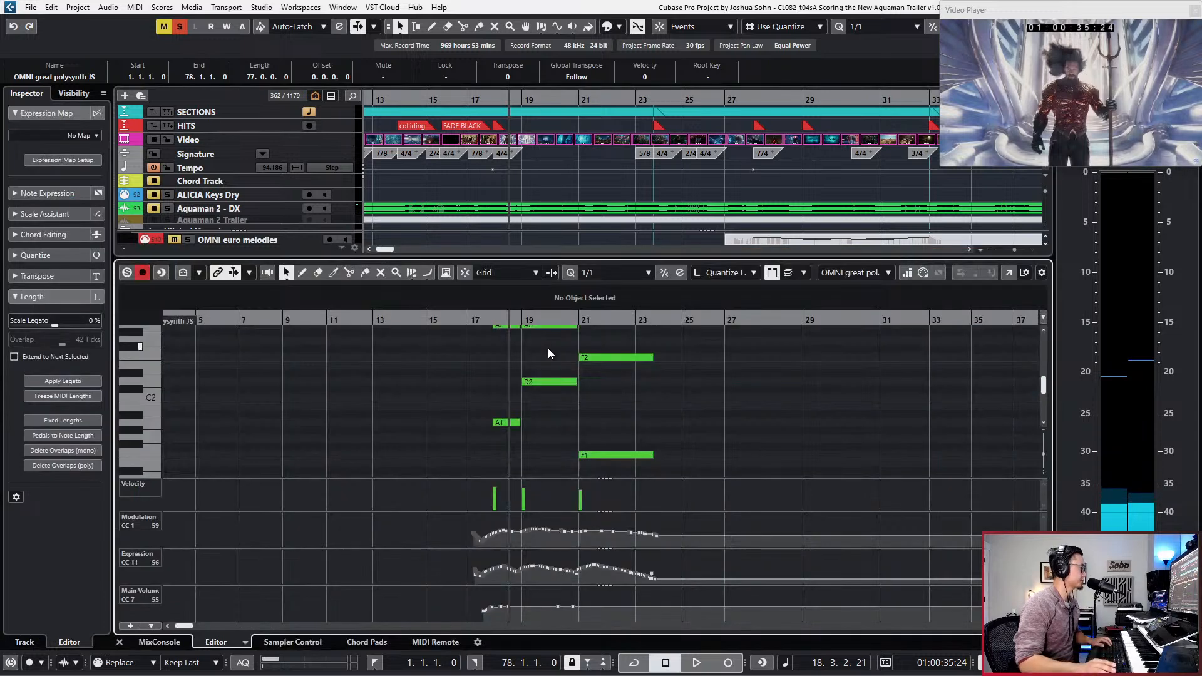
pyautogui.scroll(5, 539, 396)
pyautogui.moveTo(525, 441); pyautogui.dragTo(641, 340)
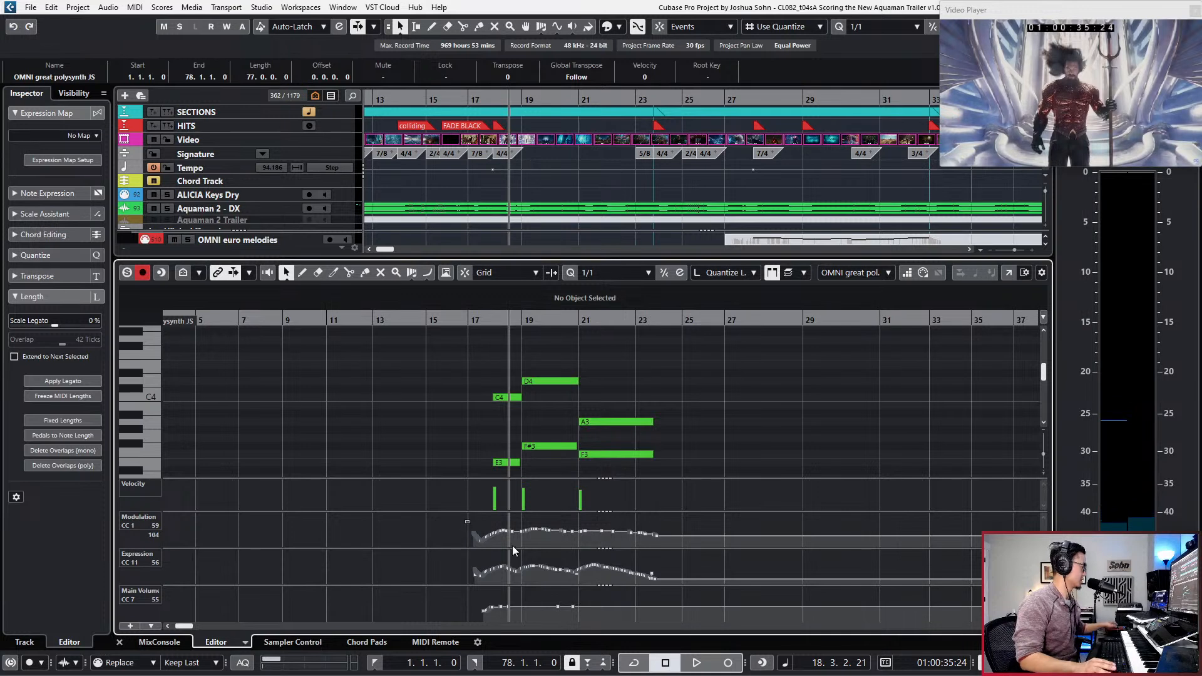
pyautogui.moveTo(464, 521); pyautogui.dragTo(664, 544)
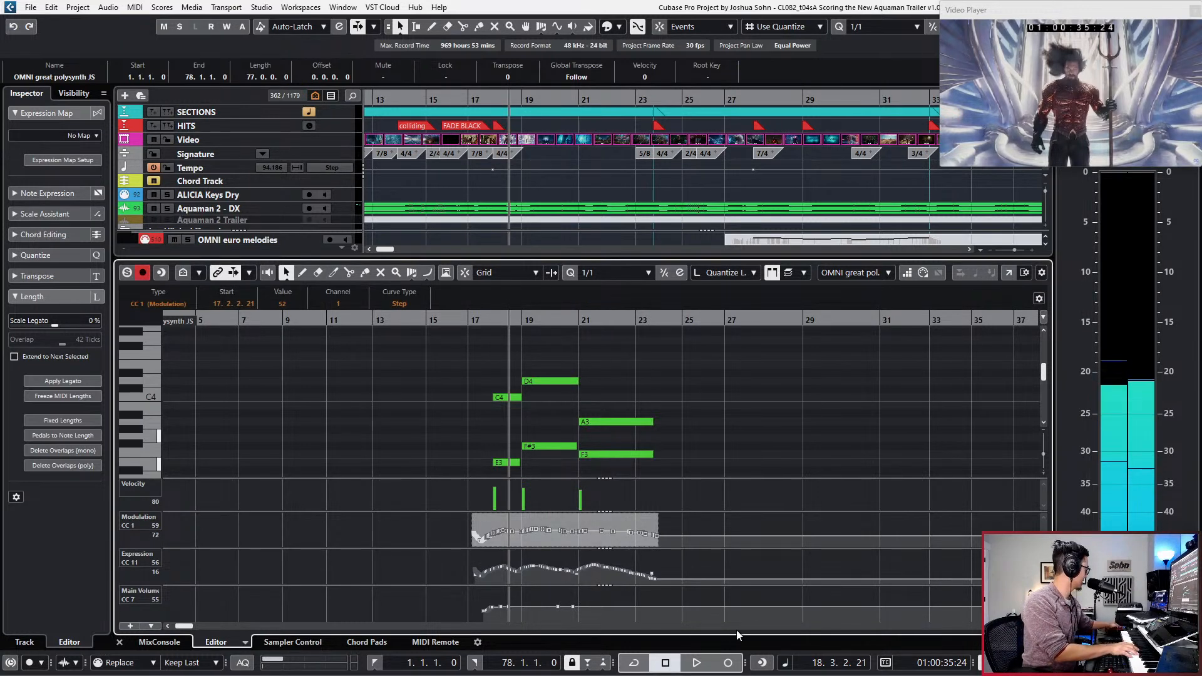
pyautogui.press('Delete')
pyautogui.press('KP_0')
pyautogui.press('Return')
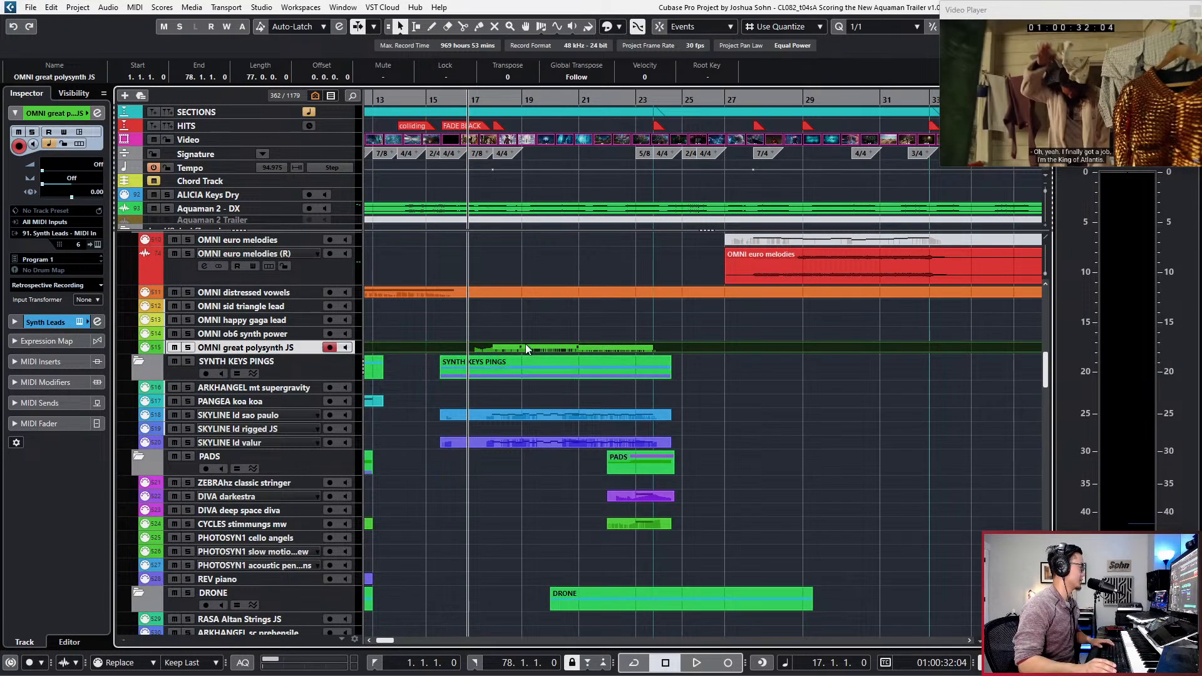
# Step: Add an LMF band cut of -7.9 dB at 1577 Hz to the Synth Leads equalizer and audition it from bar 17
pyautogui.press('e')
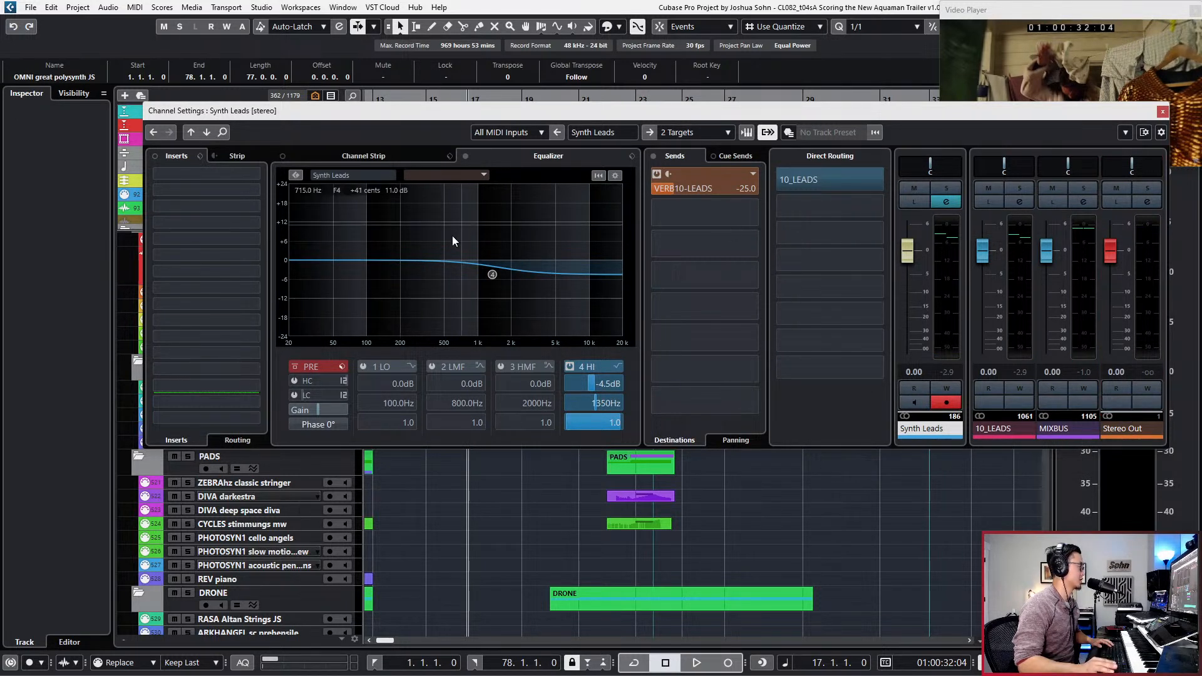
pyautogui.moveTo(440, 257); pyautogui.dragTo(501, 289)
pyautogui.press('space')
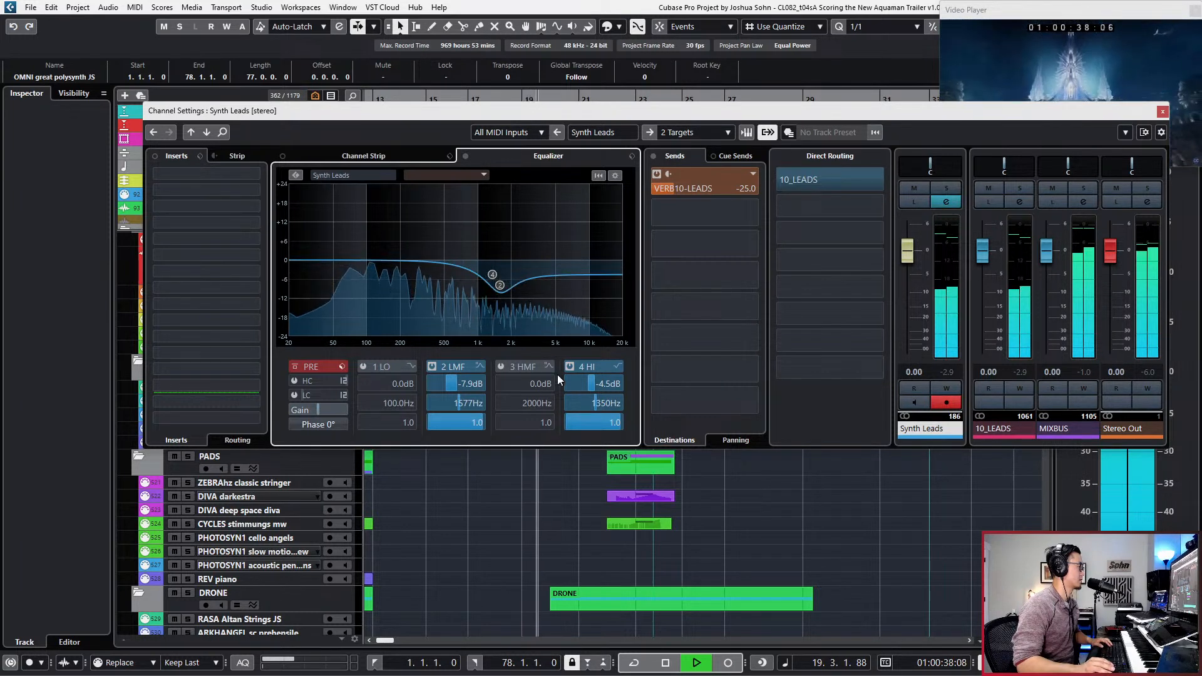
pyautogui.press('space')
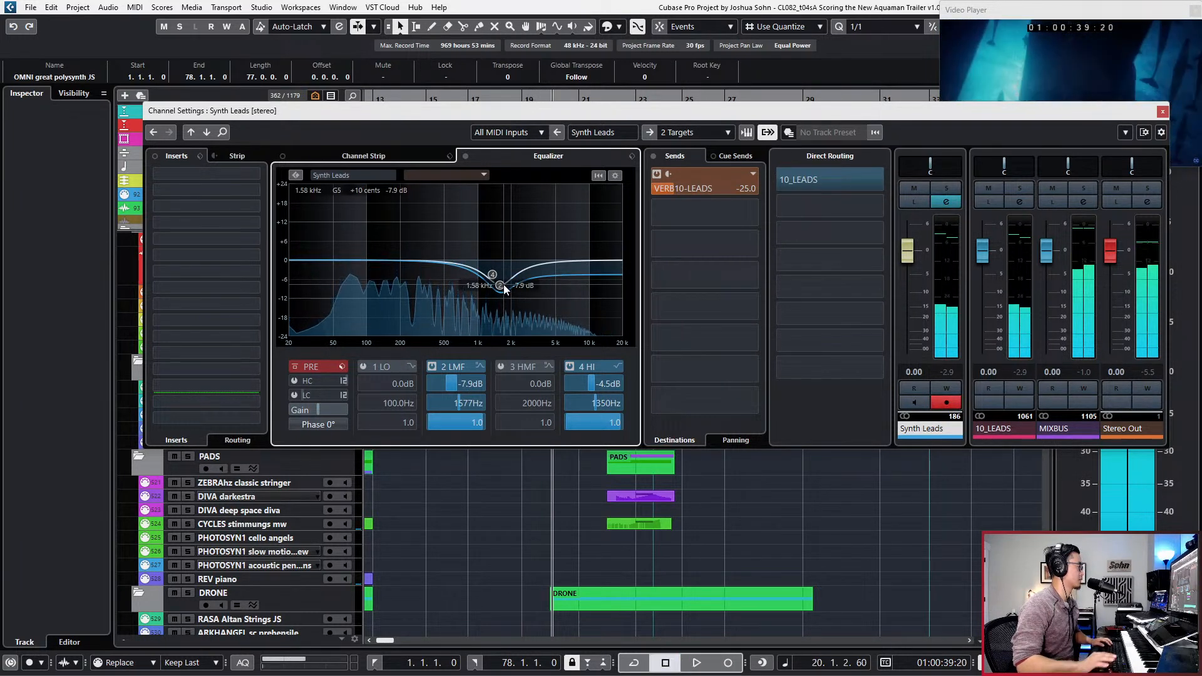
# Step: Compare the Synth Leads sound with the LMF band bypassed and active during playback, leaving the band switched on
pyautogui.click(431, 368)
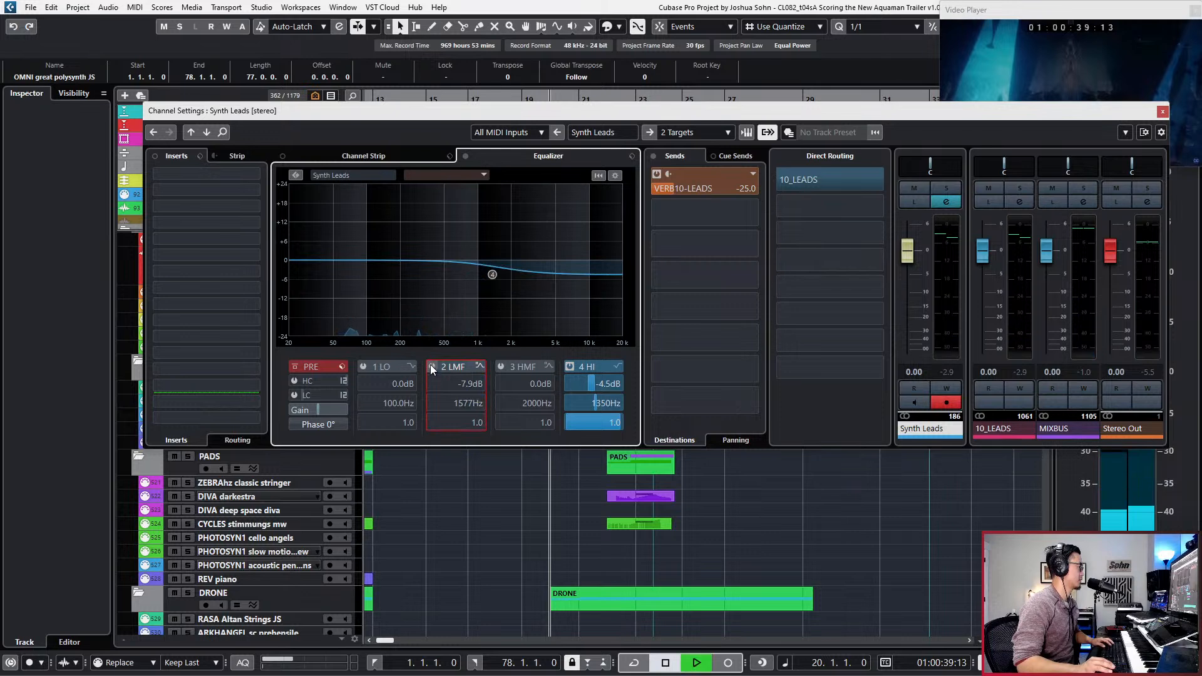
pyautogui.press('space')
pyautogui.press('space')
pyautogui.press('space')
pyautogui.click(431, 368)
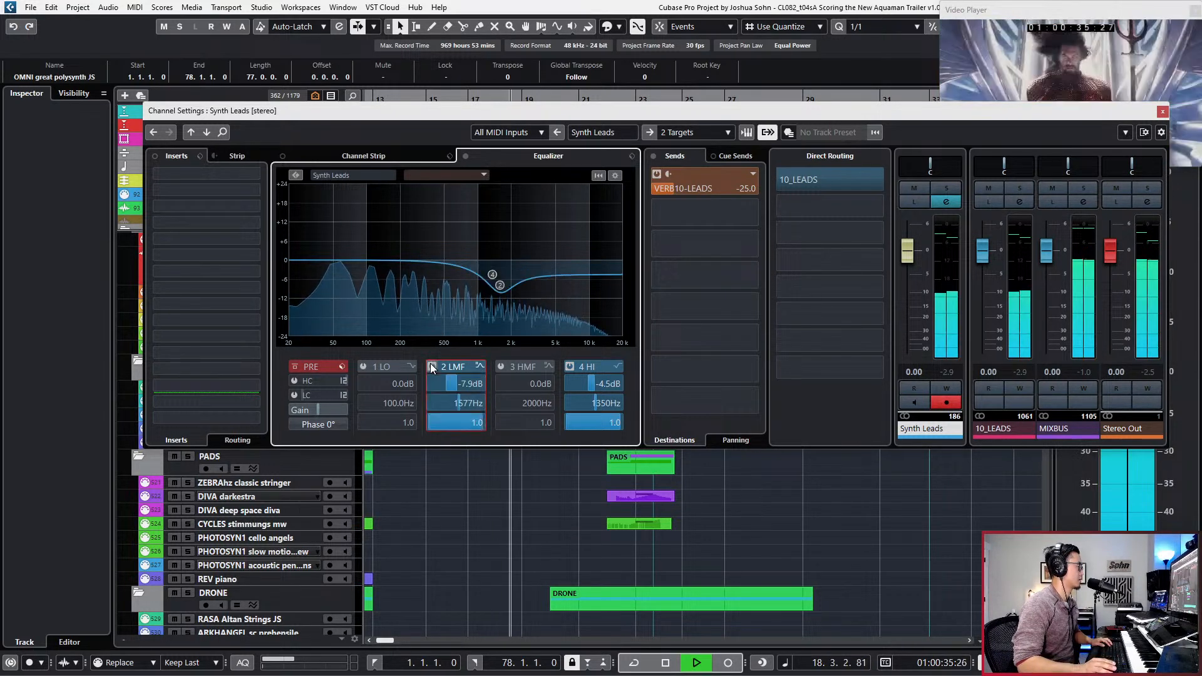
# Step: Retune the Synth Leads LMF band to -3.5 dB at 3094 Hz during playback, close the channel settings and stop playback
pyautogui.click(431, 368)
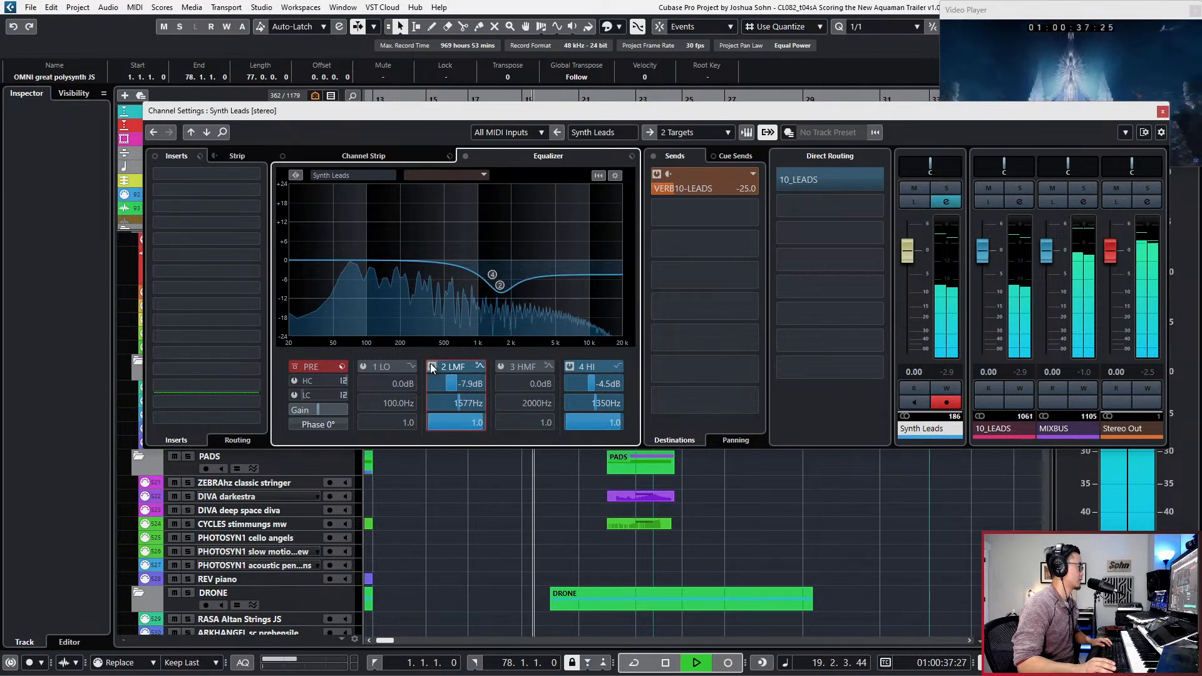
pyautogui.click(499, 286)
pyautogui.press('space')
pyautogui.moveTo(499, 286); pyautogui.dragTo(533, 276)
pyautogui.press('space')
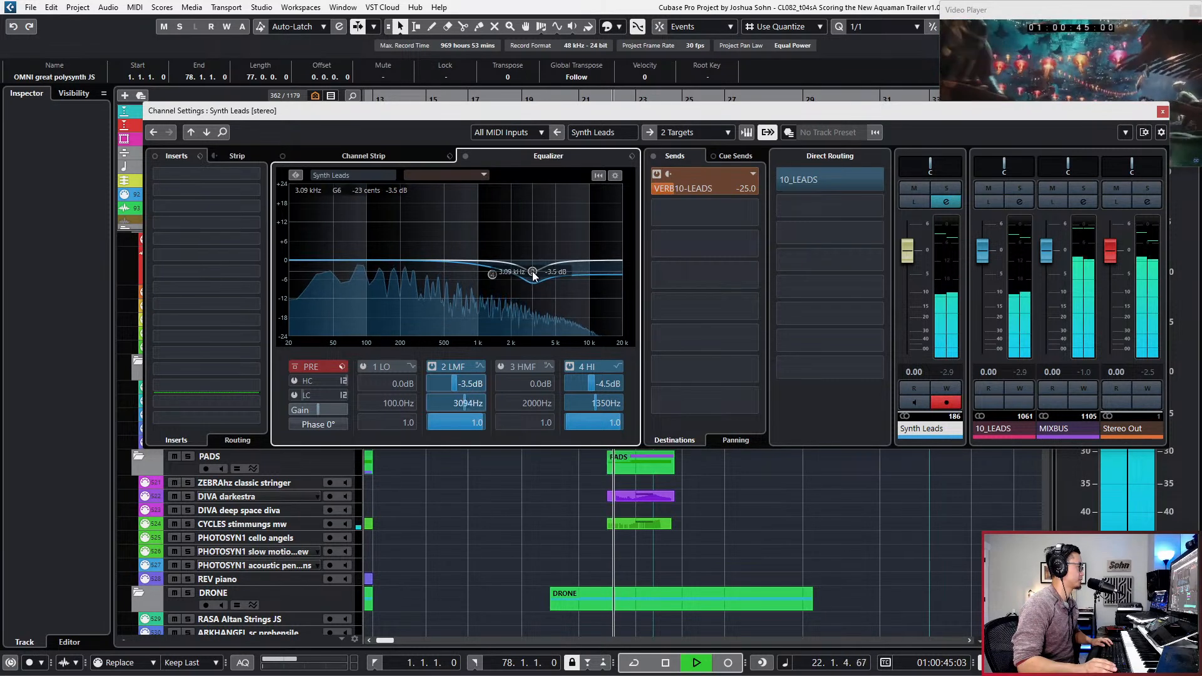
pyautogui.click(1163, 112)
pyautogui.press('g')
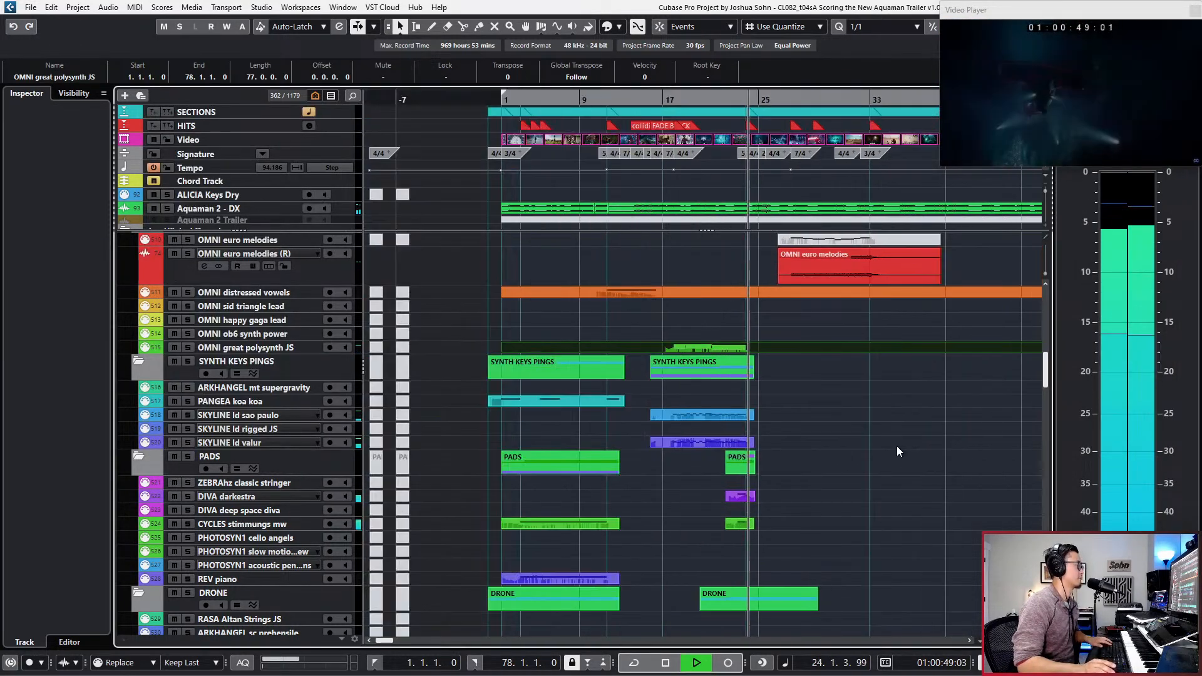
pyautogui.press('space')
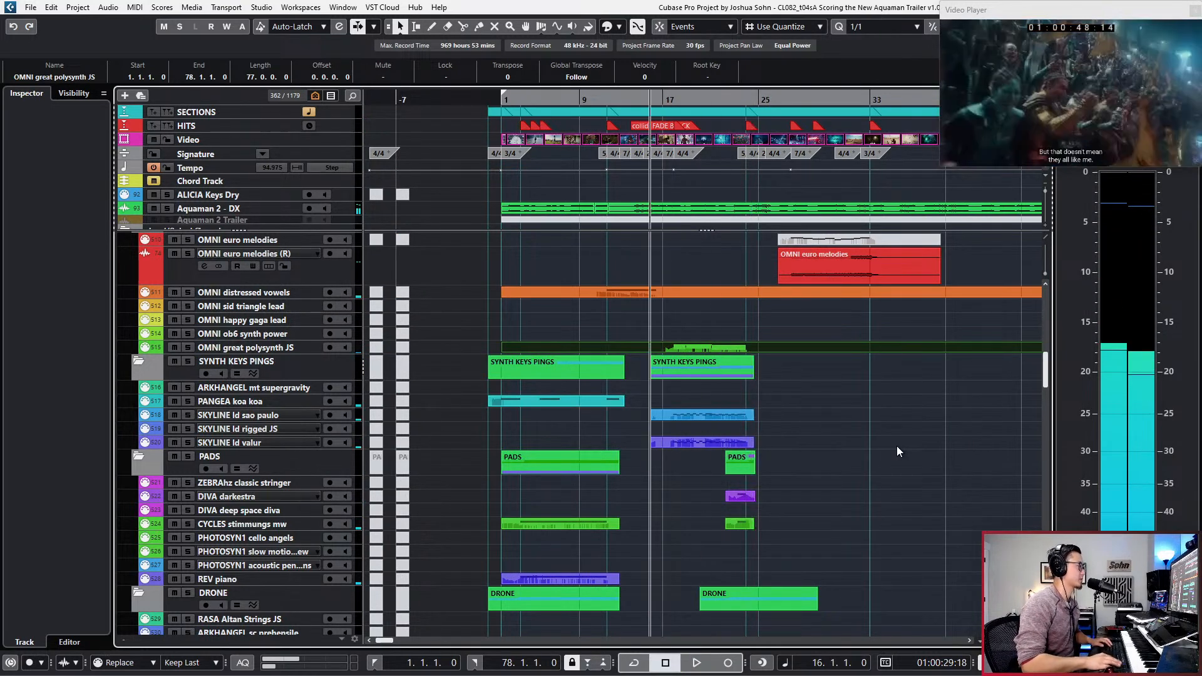
# Step: Examine the tuned MIDI tracks from the full ensemble down to the leads around bars 17 and 18
pyautogui.scroll(15, 902, 414)
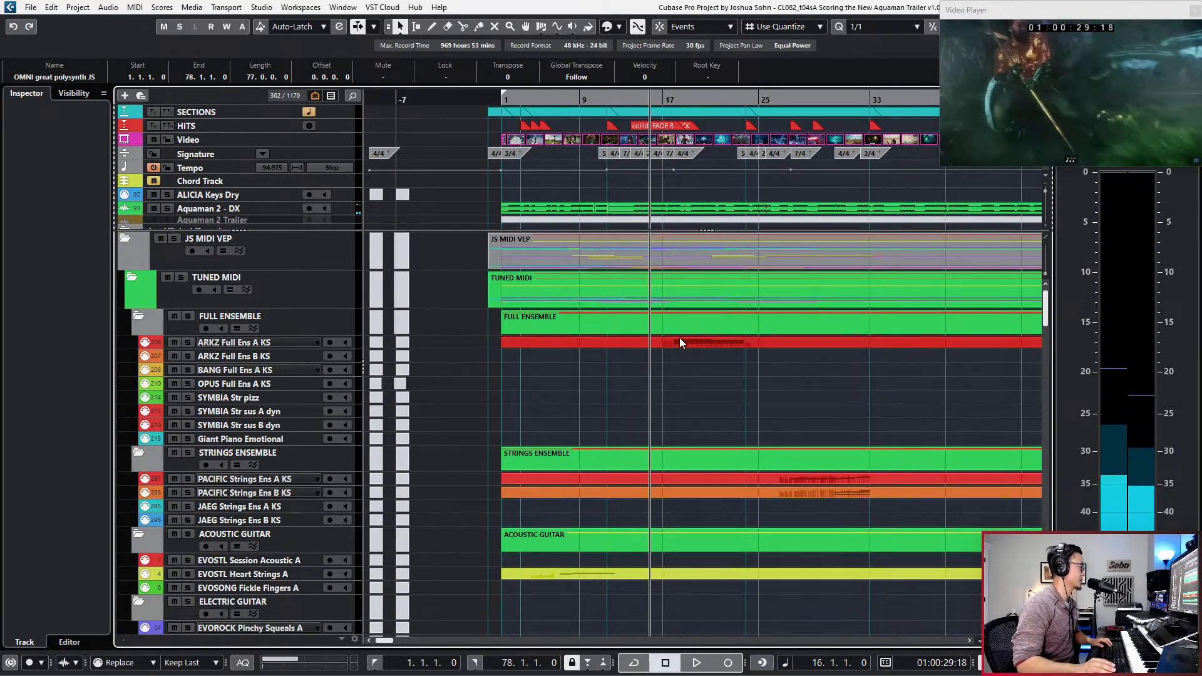
pyautogui.press('h')
pyautogui.press('n')
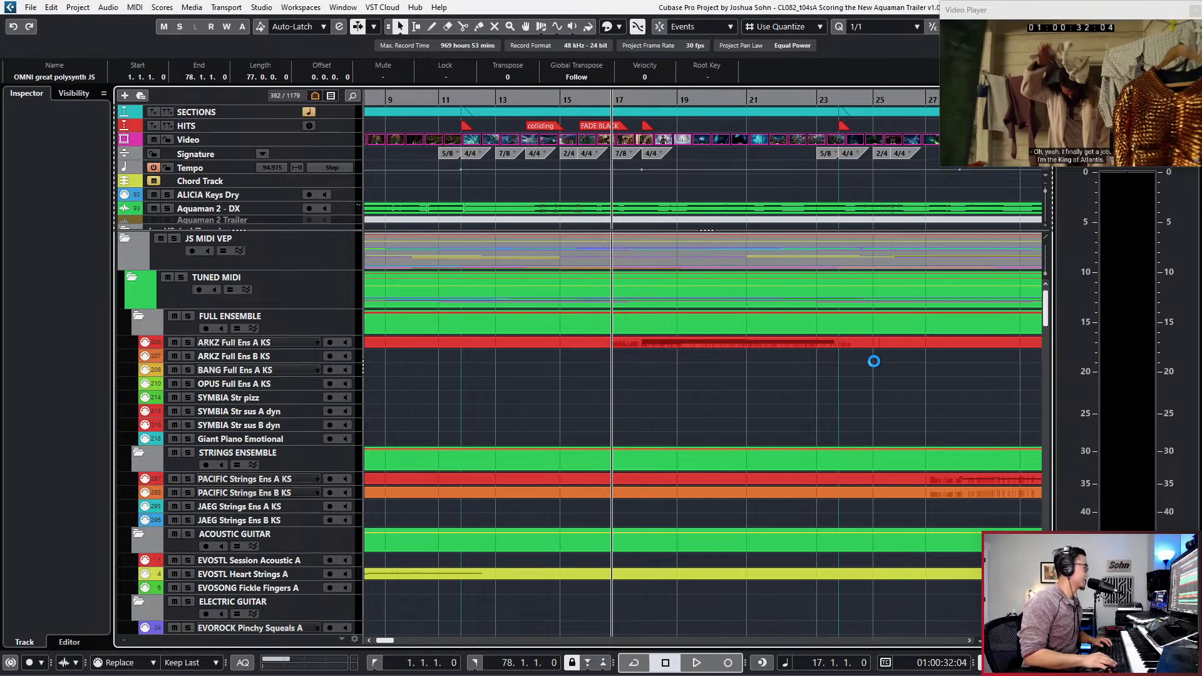
pyautogui.scroll(-3, 832, 337)
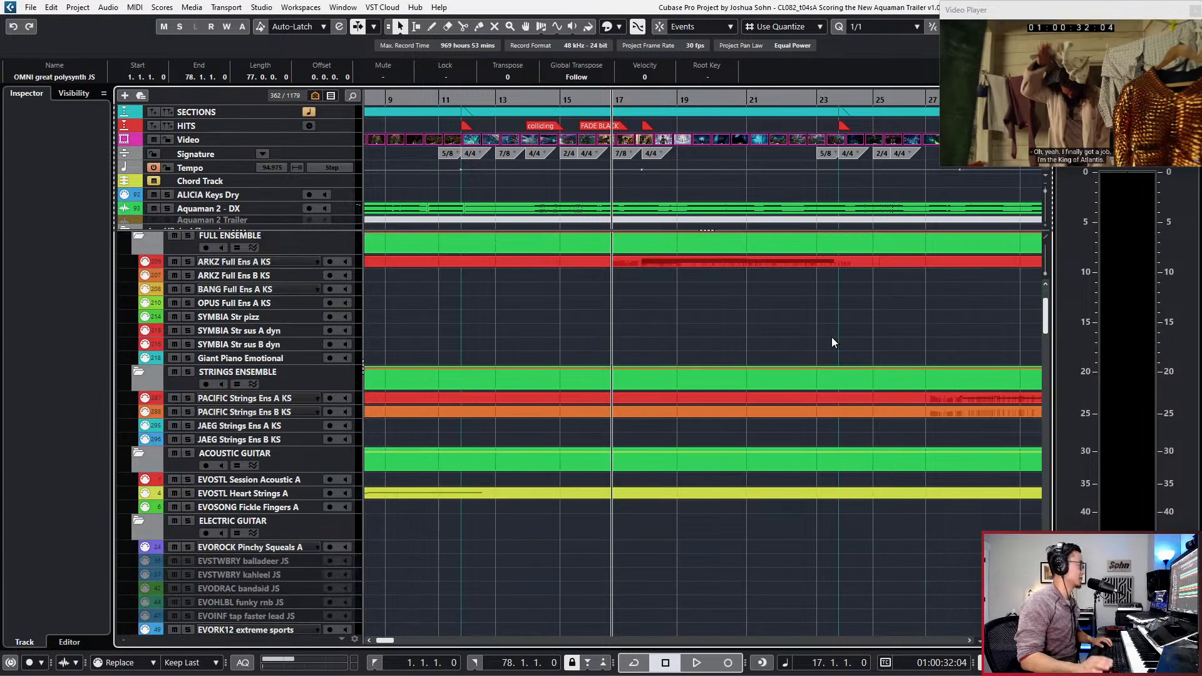
pyautogui.press('ctrl+KP_Add')
pyautogui.scroll(3, 832, 342)
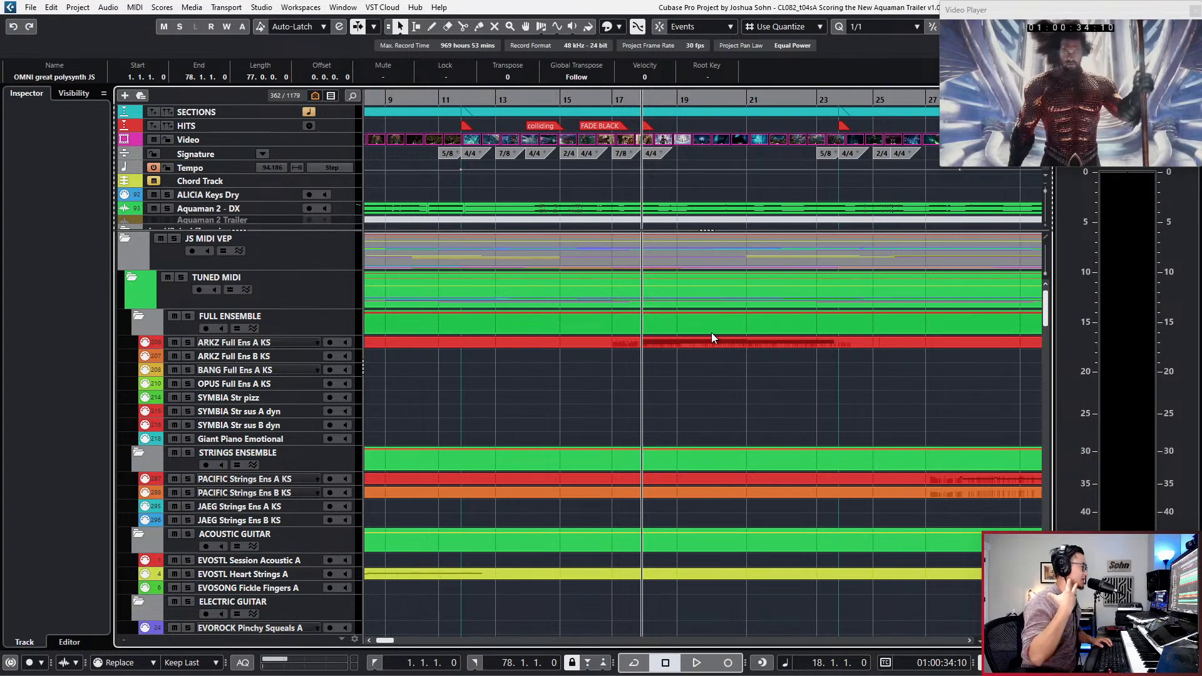
pyautogui.press('ctrl+KP_Subtract')
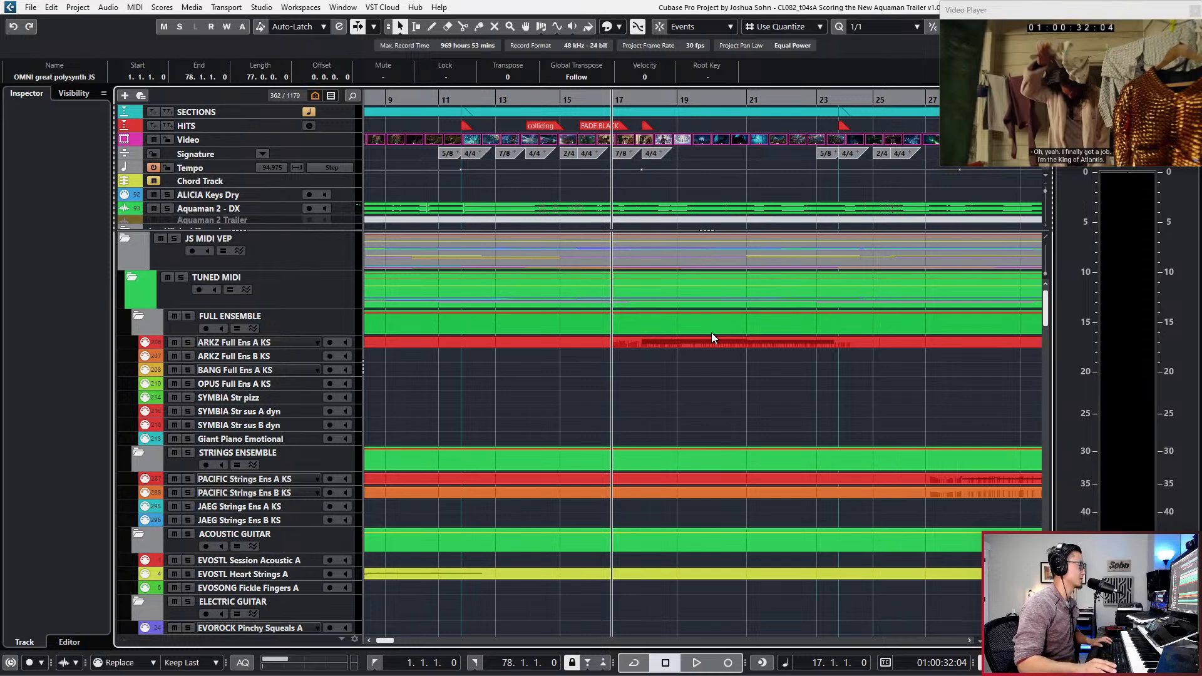
pyautogui.press('g')
pyautogui.scroll(-2, 711, 338)
pyautogui.press('ctrl+KP_Add')
pyautogui.scroll(-5, 711, 339)
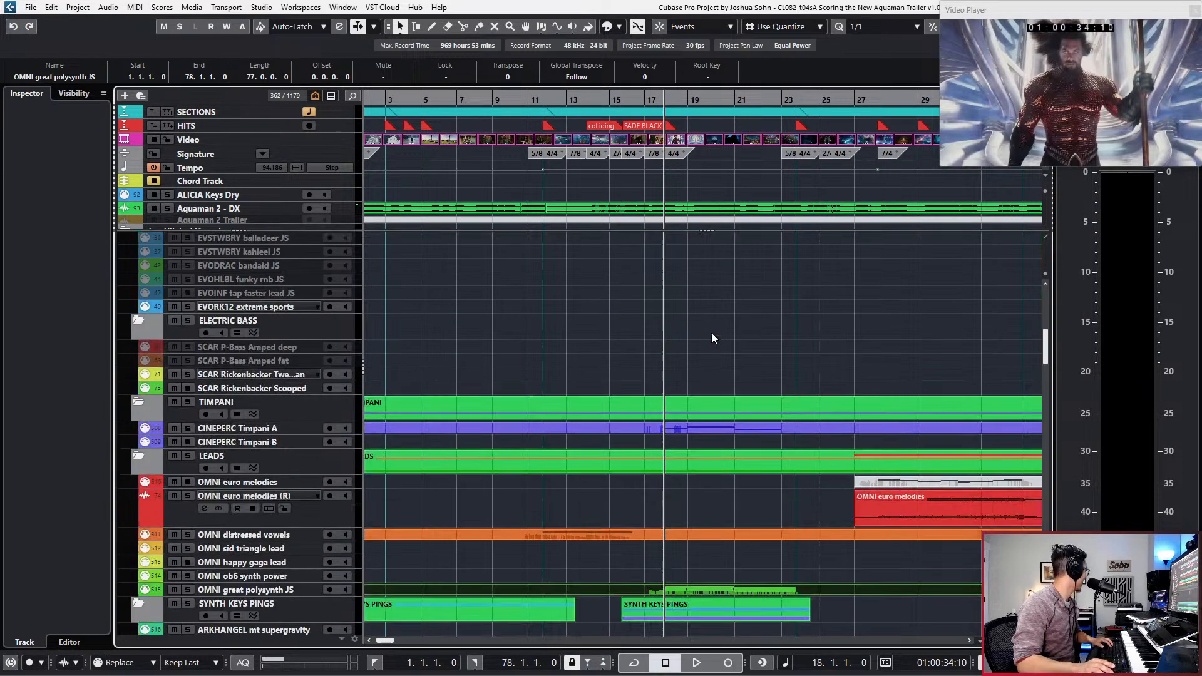
pyautogui.scroll(3, 711, 338)
pyautogui.scroll(3, 711, 338)
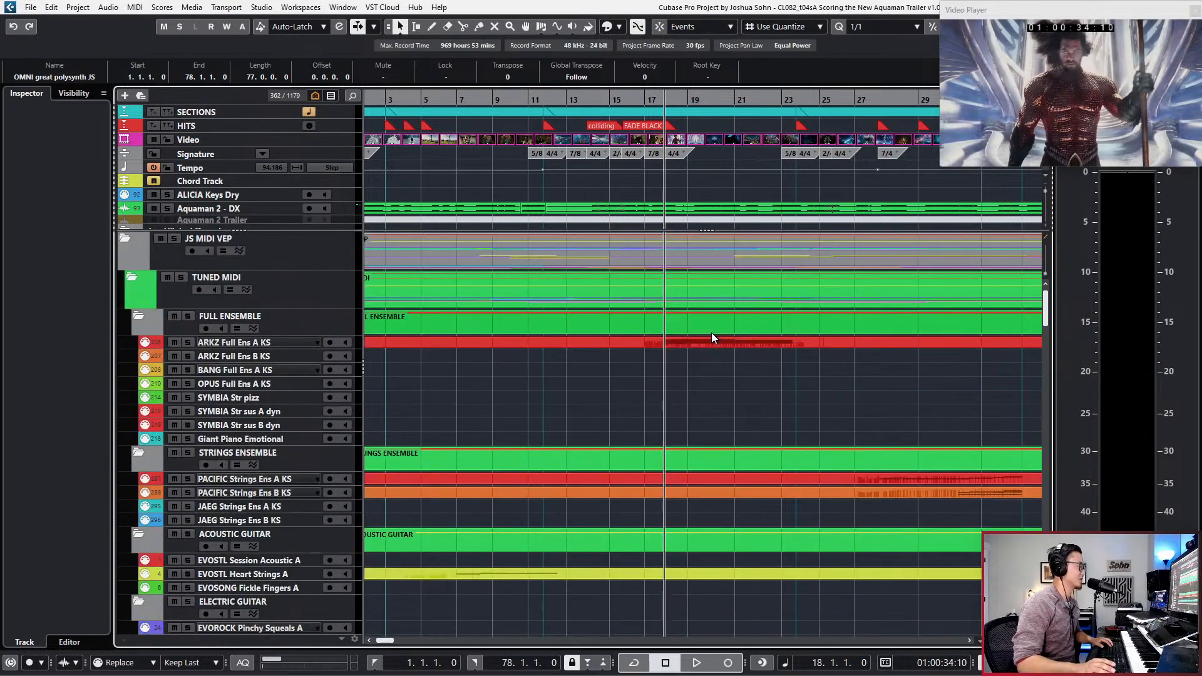
pyautogui.scroll(-3, 711, 334)
pyautogui.scroll(-3, 712, 334)
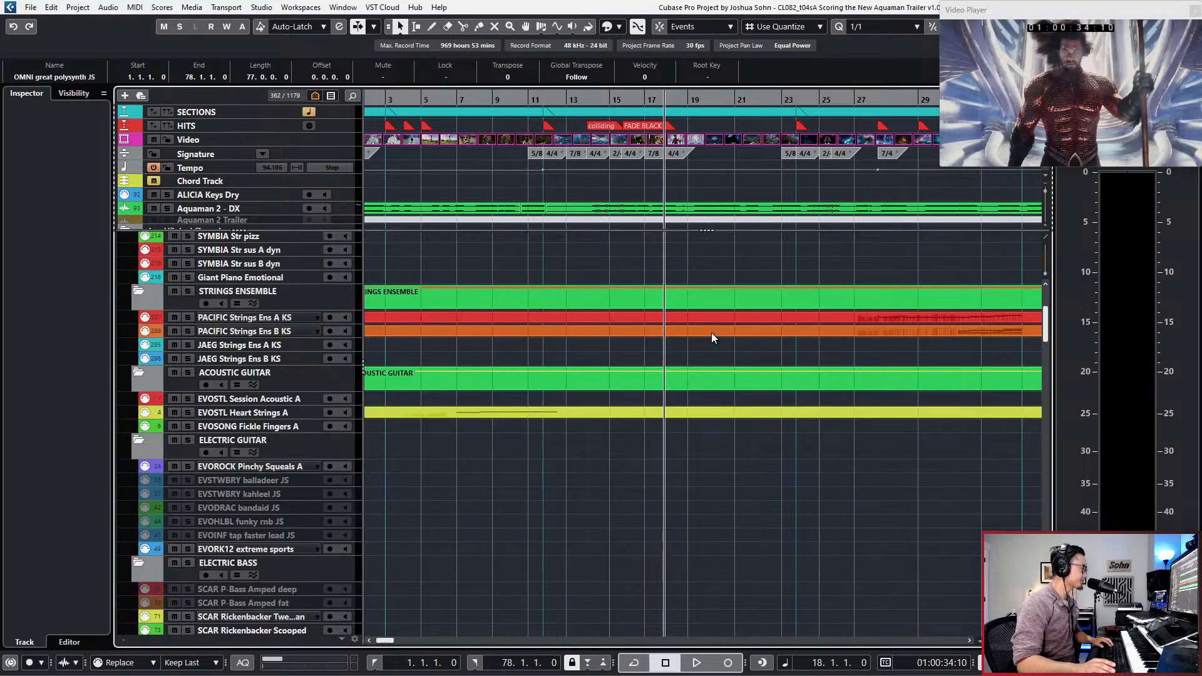
pyautogui.scroll(3, 711, 338)
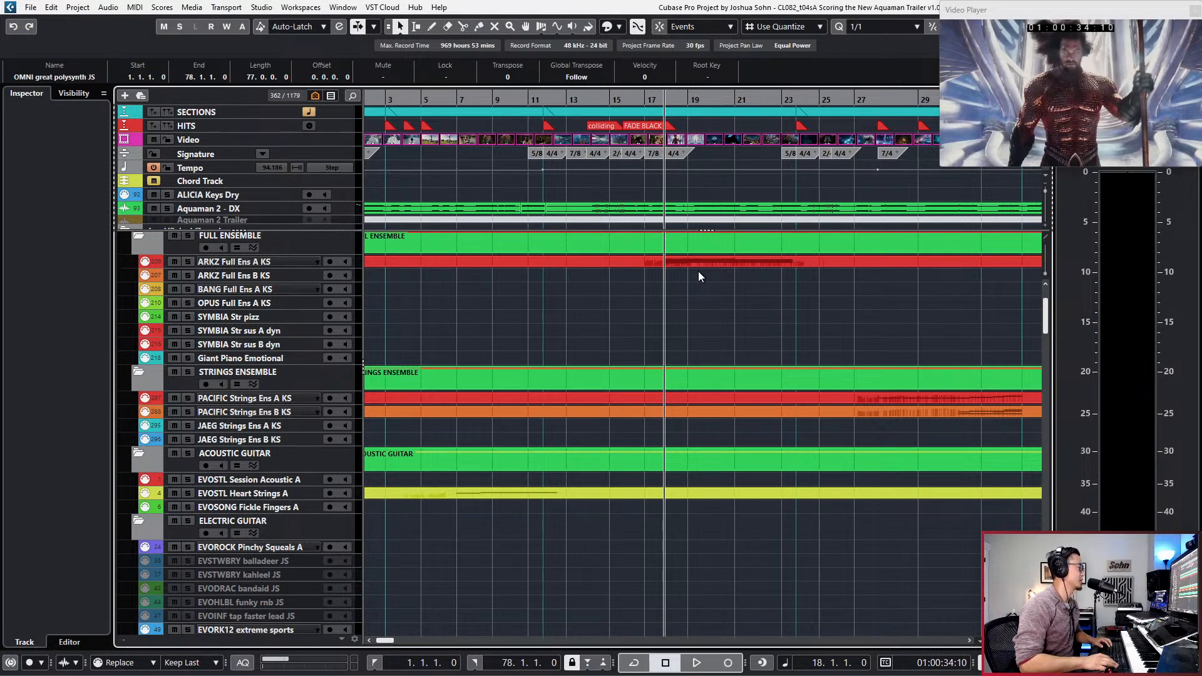
# Step: Audition the cue from bar 17 and return the playhead to that bar
pyautogui.press('space')
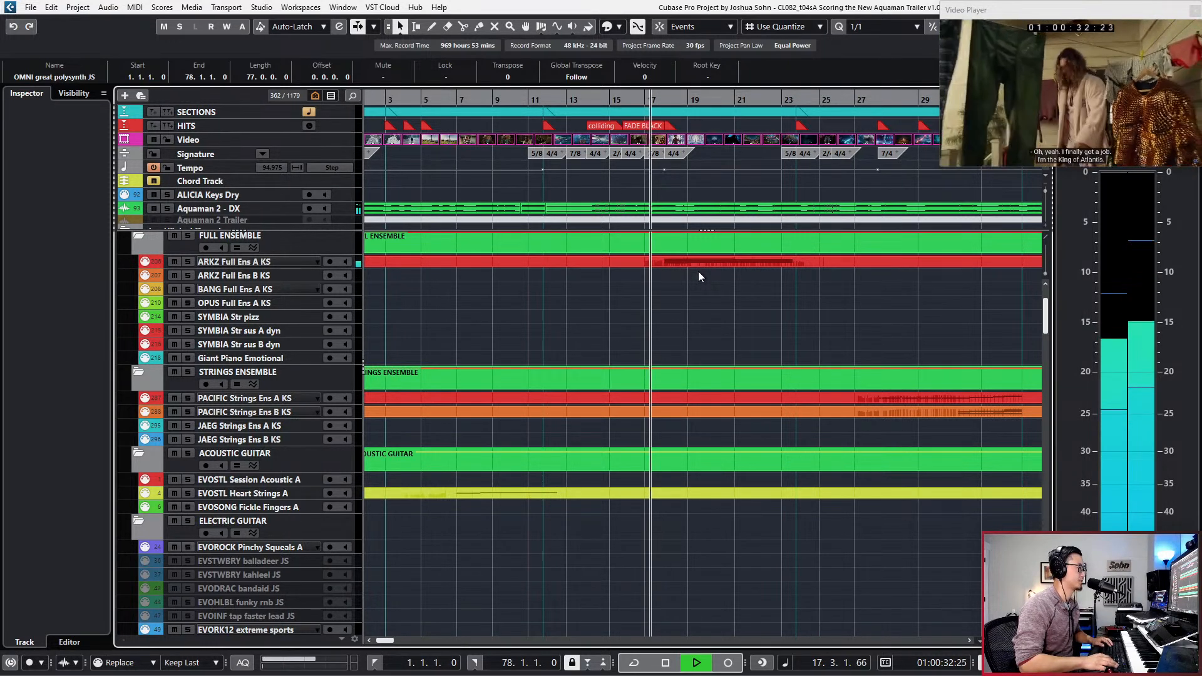
pyautogui.press('space')
pyautogui.press('h')
pyautogui.press('h')
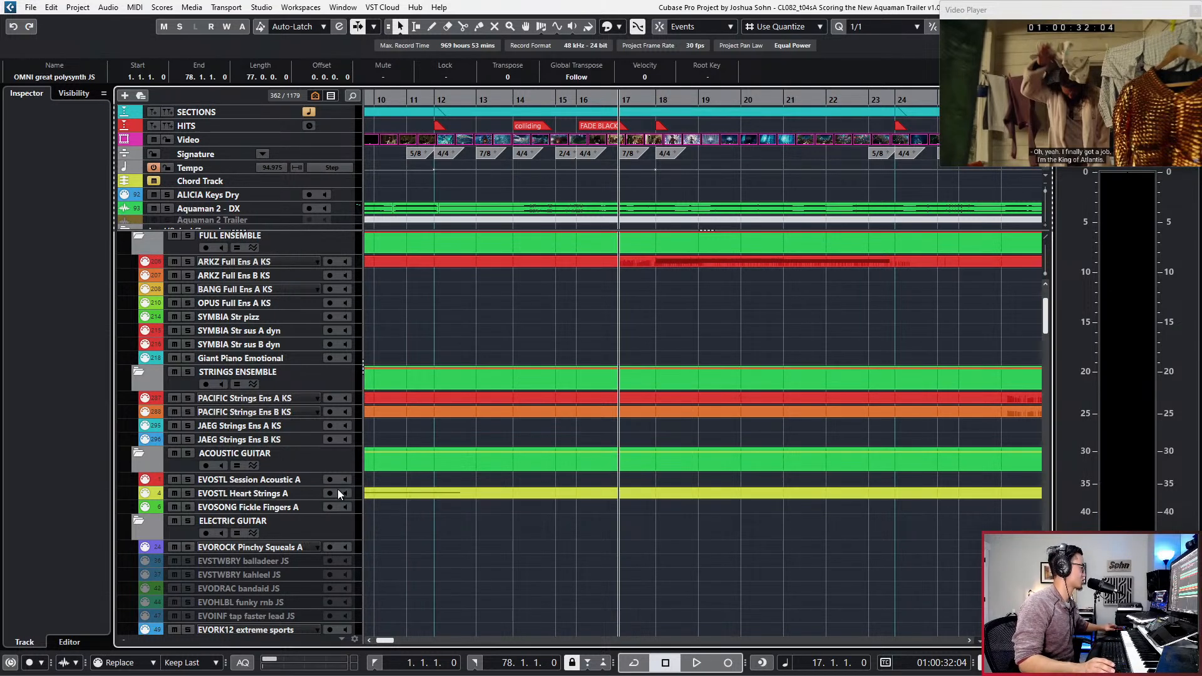
# Step: Record a CINEPERC Timpani B part from bar 16 into bar 18
pyautogui.scroll(-3, 437, 423)
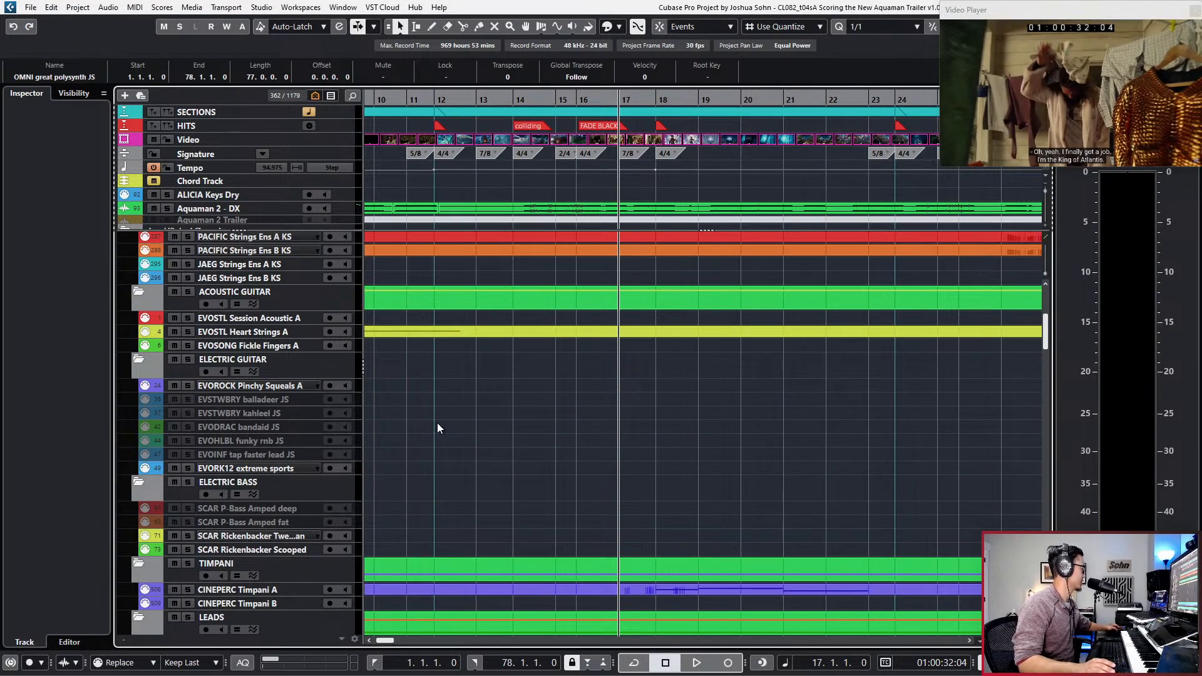
pyautogui.scroll(3, 437, 422)
pyautogui.scroll(-6, 418, 420)
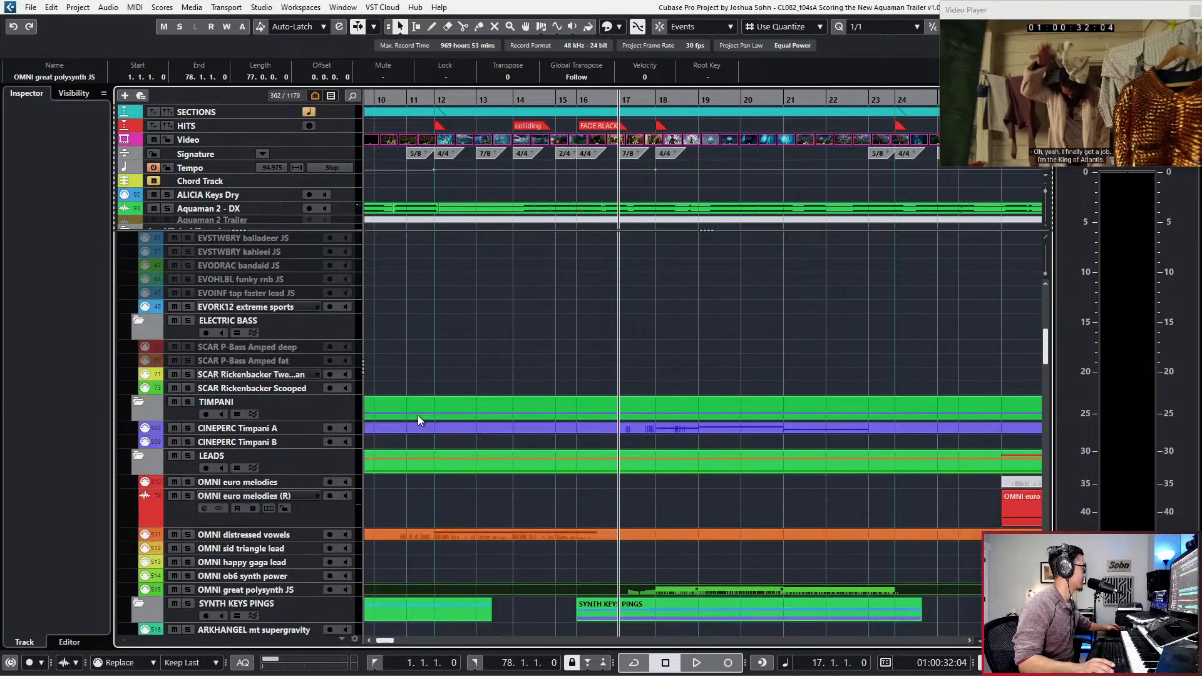
pyautogui.scroll(-2, 419, 420)
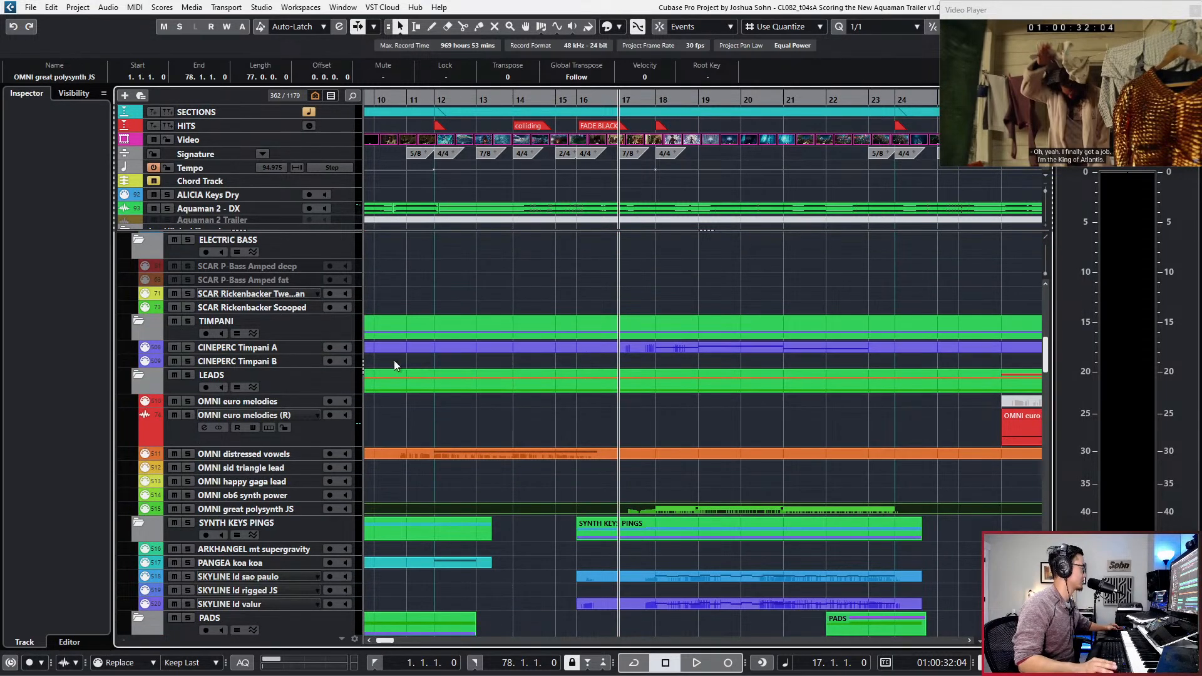
pyautogui.click(223, 365)
pyautogui.hotkey('shift', 'b')
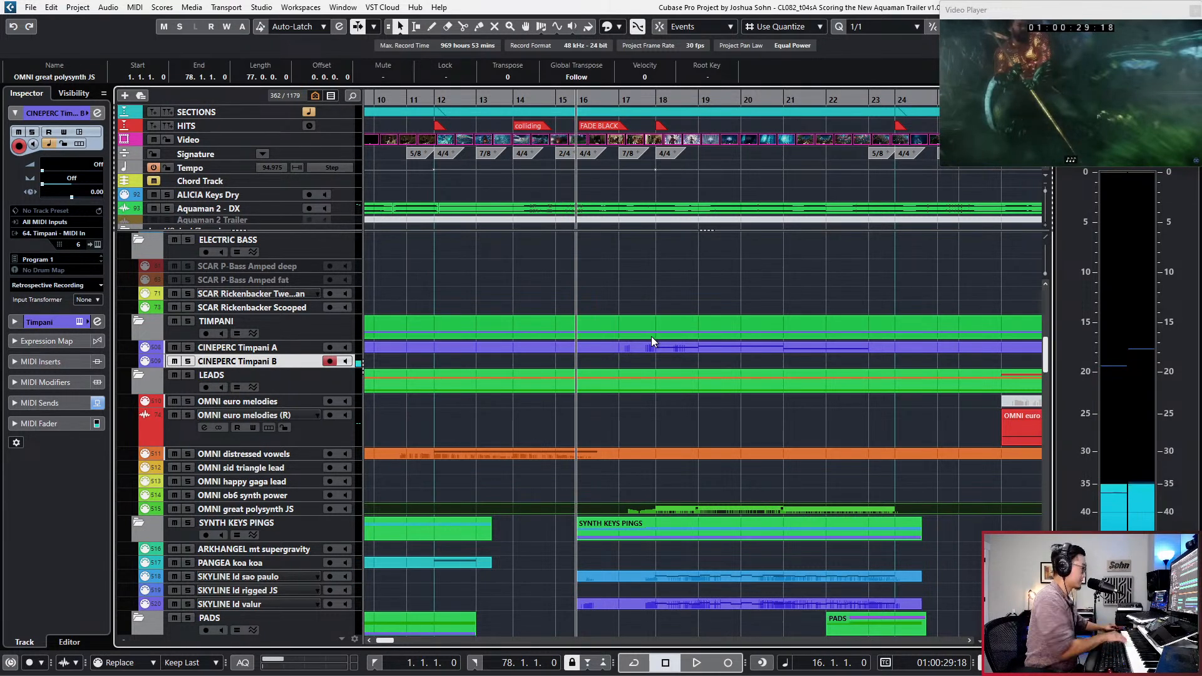
pyautogui.press('KP_Multiply')
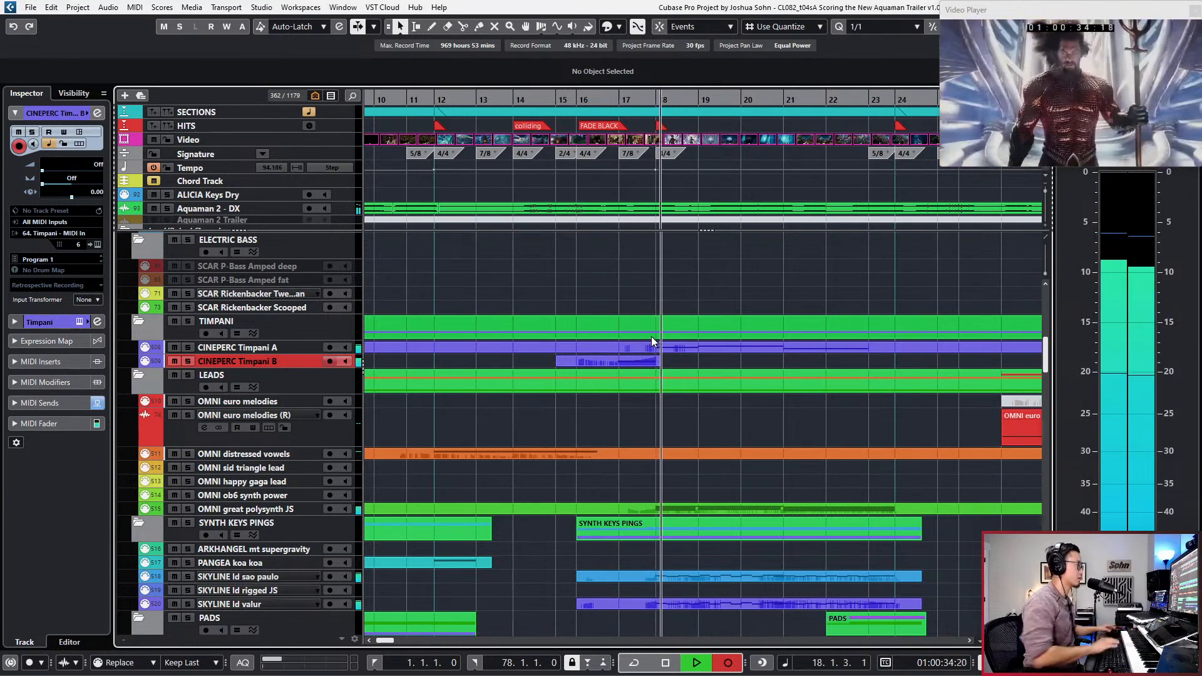
pyautogui.press('space')
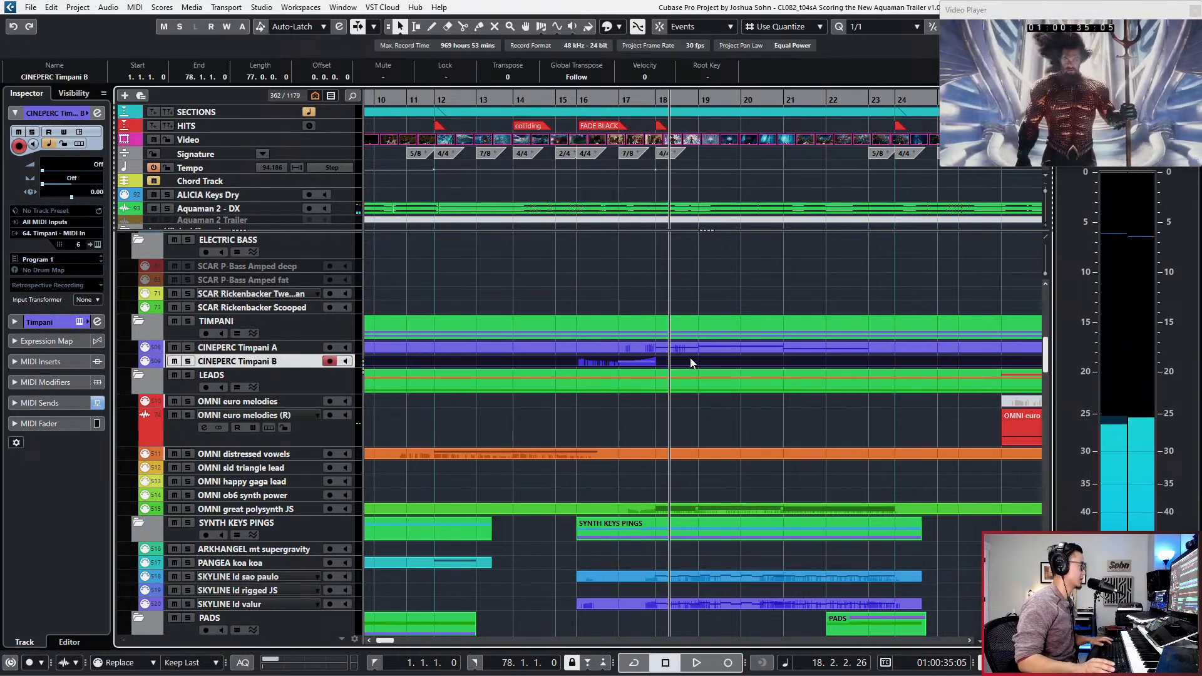
# Step: Fit the Timpani B E0 note between 17.1.1 and 18.1.1 and overdub a modulation and expression swell under it
pyautogui.doubleClick(690, 358)
pyautogui.click(585, 409)
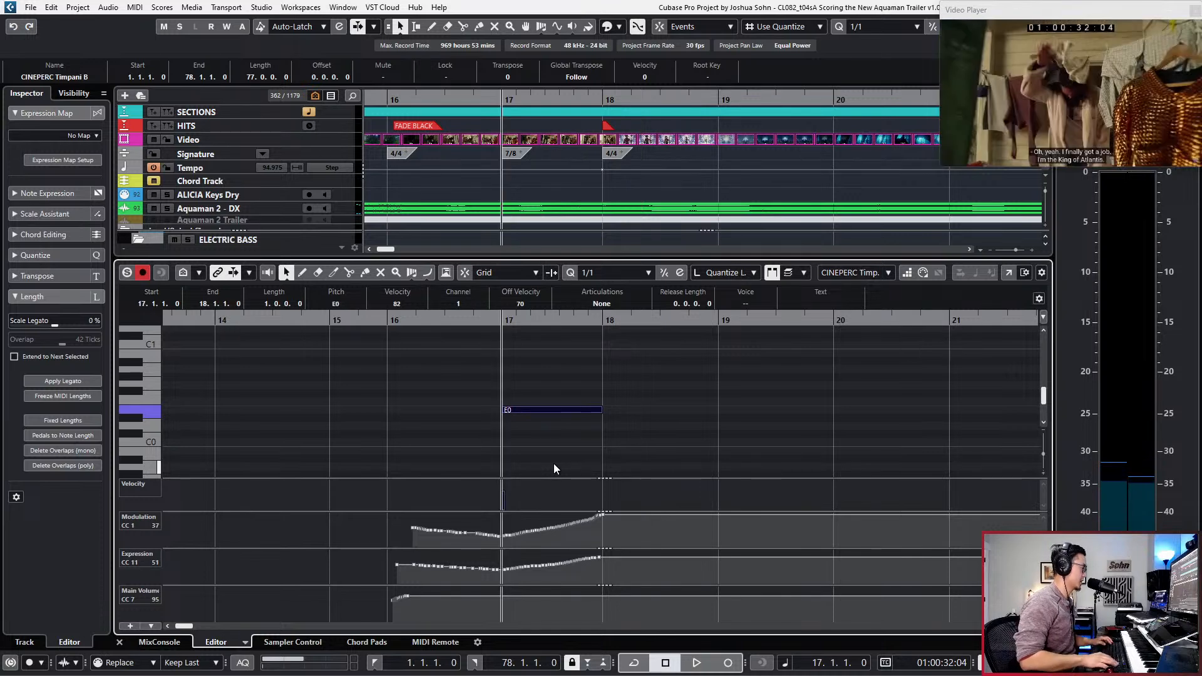
pyautogui.press('KP_Multiply')
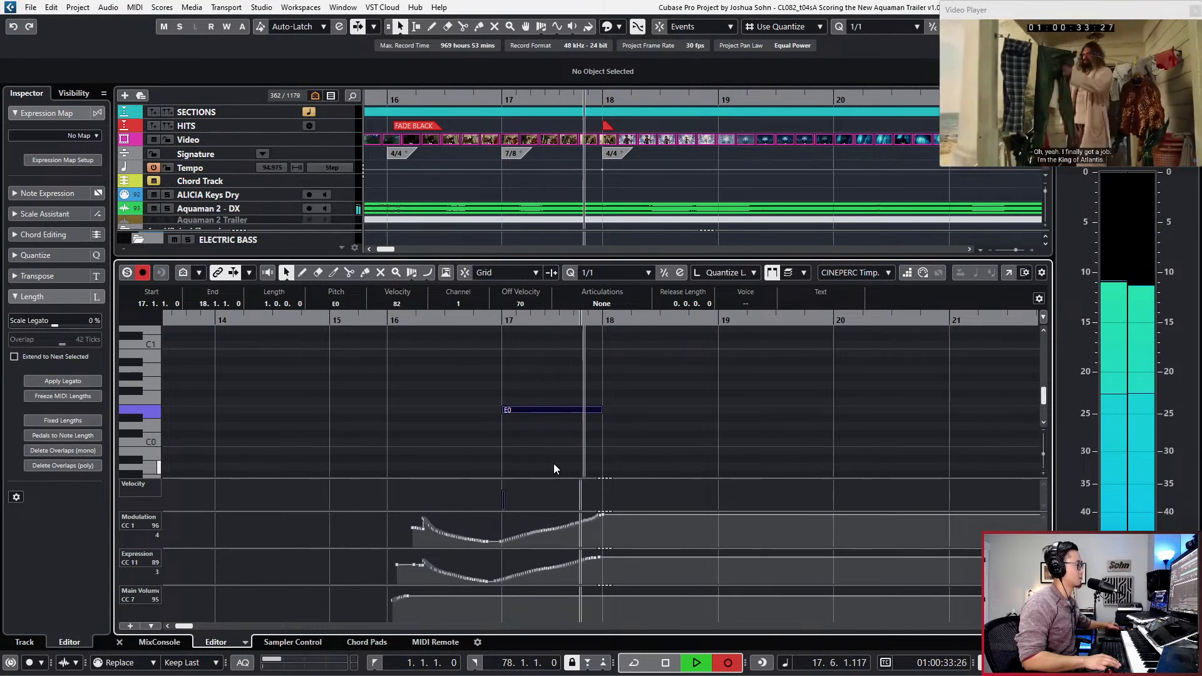
pyautogui.press('space')
# Step: Re-record the Timpani B modulation and expression swell into bar 18, remove the stray modulation points in bar 17 and close the part
pyautogui.press('KP_Multiply')
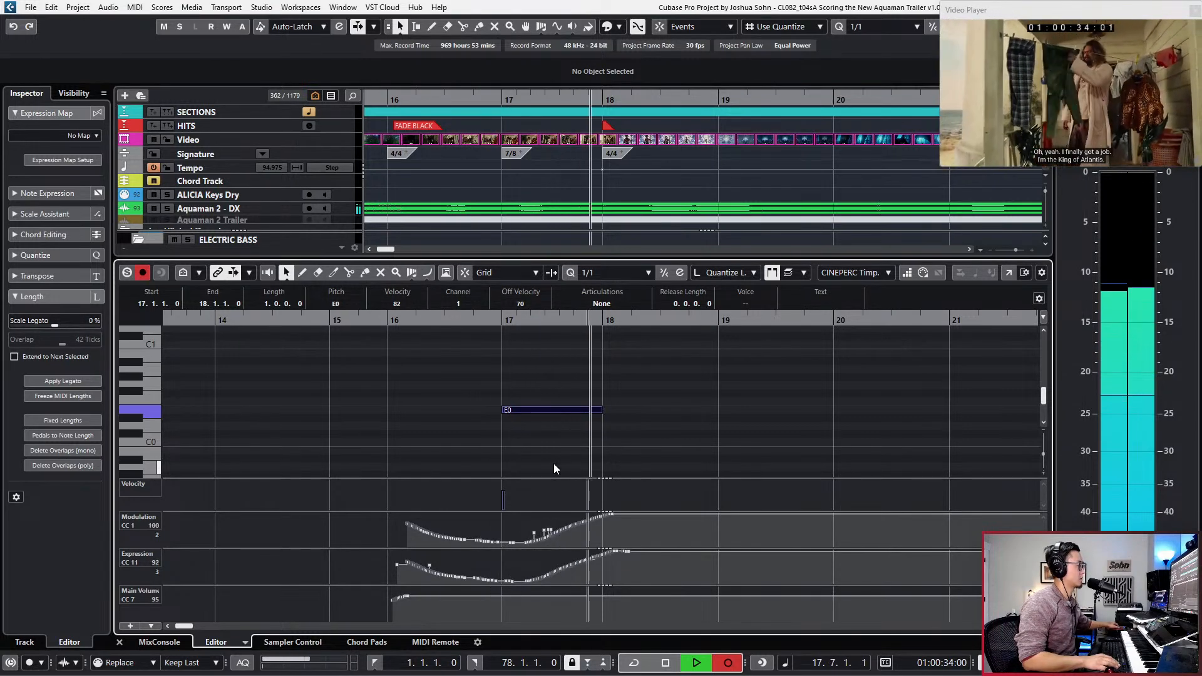
pyautogui.press('space')
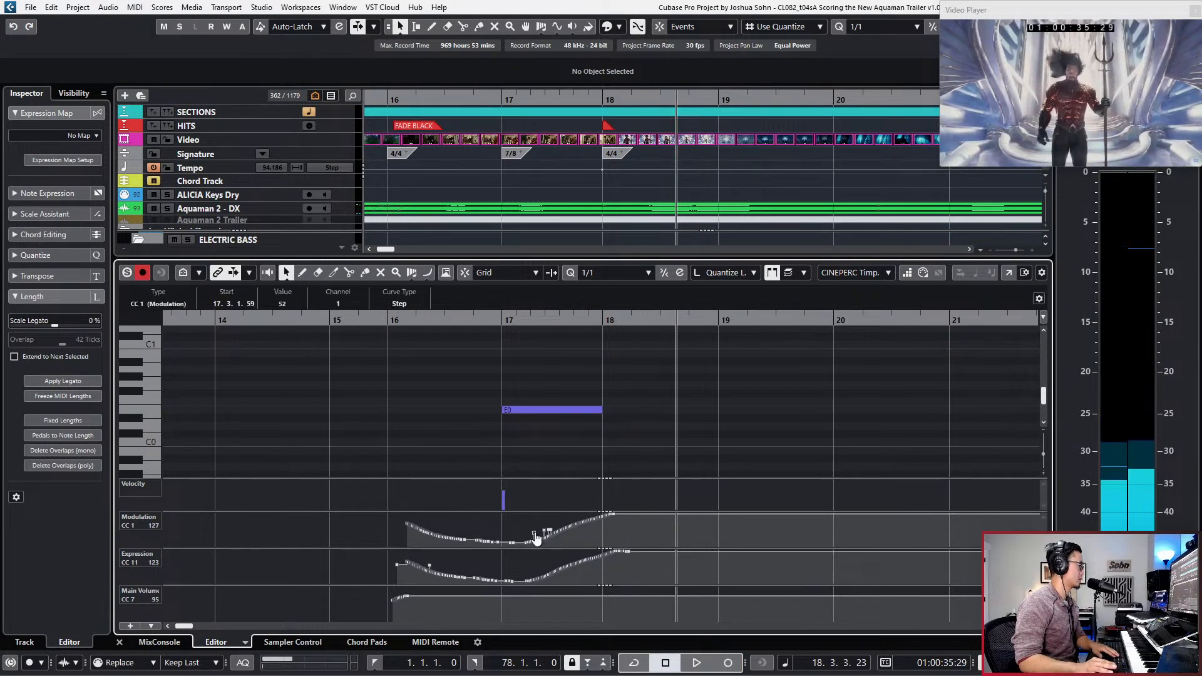
pyautogui.press('KP_Subtract')
pyautogui.press('KP_Subtract')
pyautogui.press('KP_Subtract')
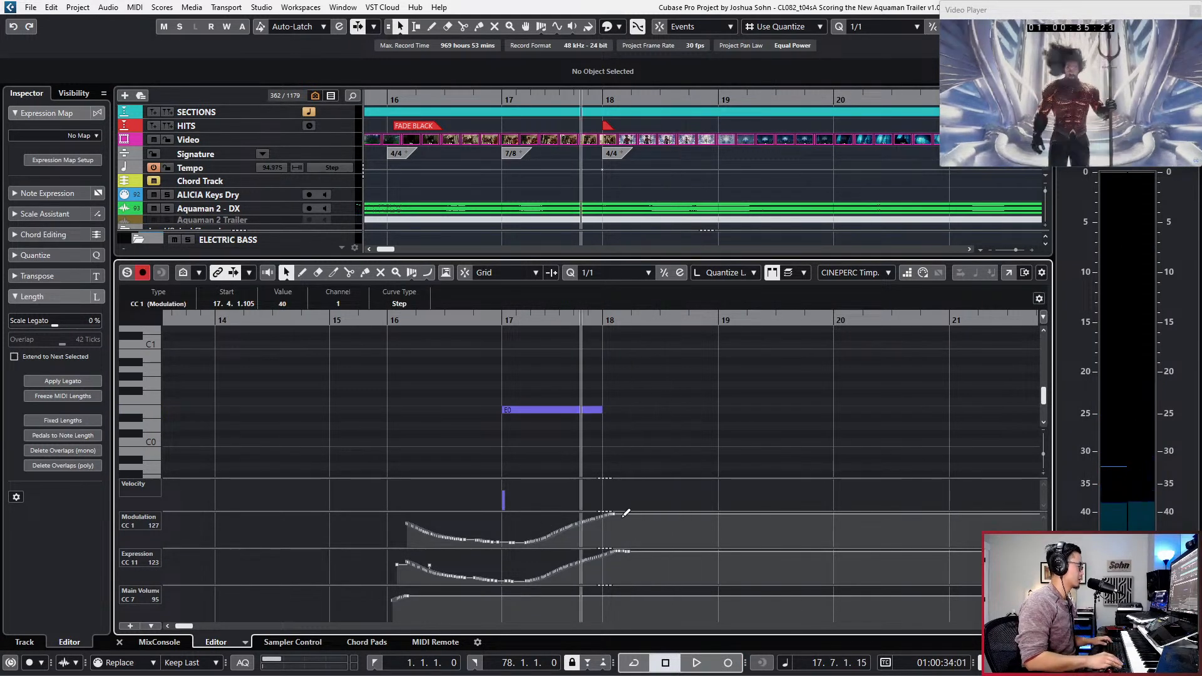
pyautogui.press('Return')
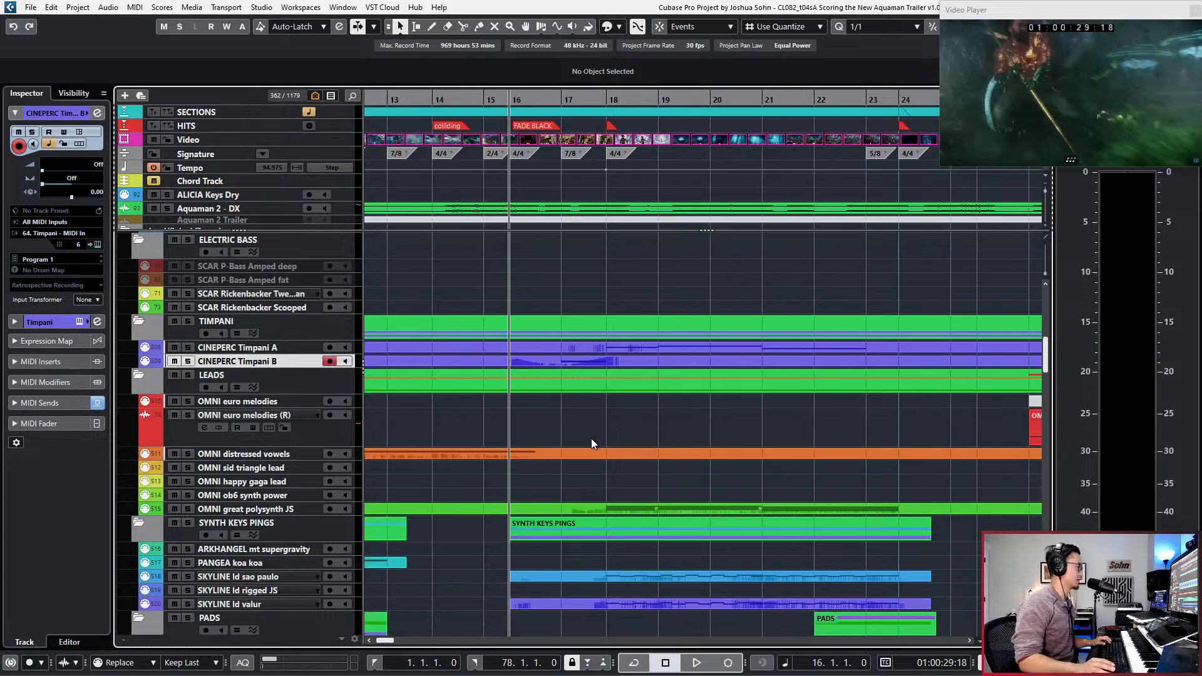
# Step: Examine the pad, drone, arp, bass and percussion tracks for existing parts before and after bar 16
pyautogui.scroll(-3, 591, 439)
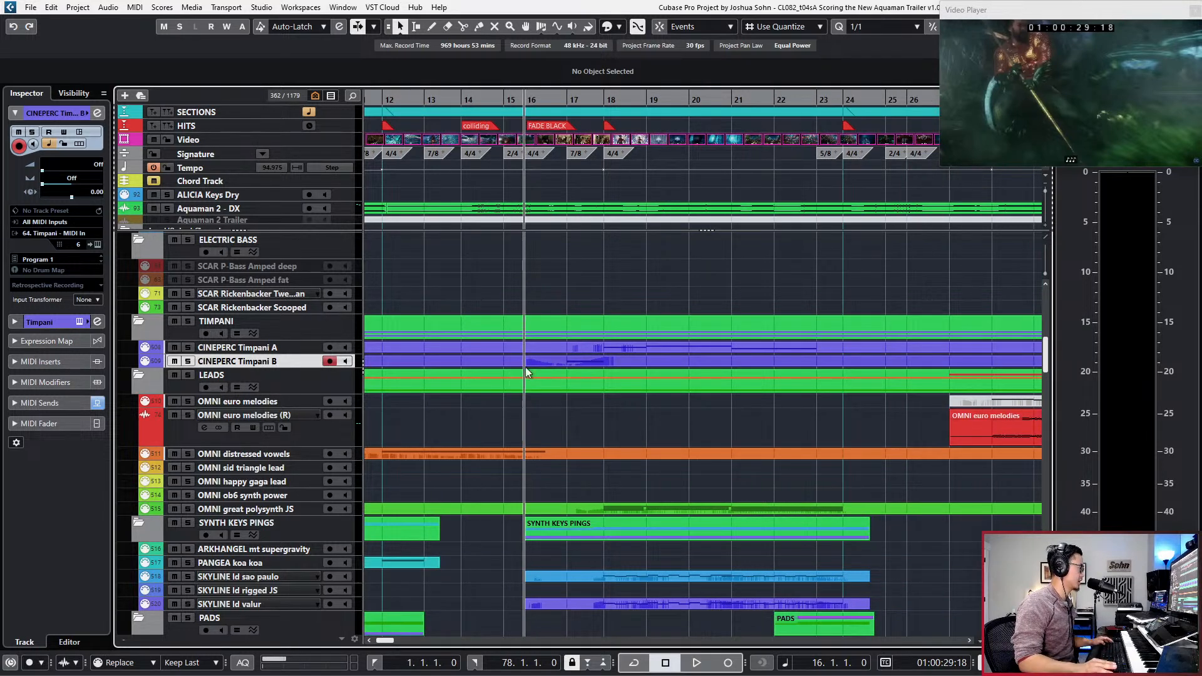
pyautogui.scroll(-8, 551, 430)
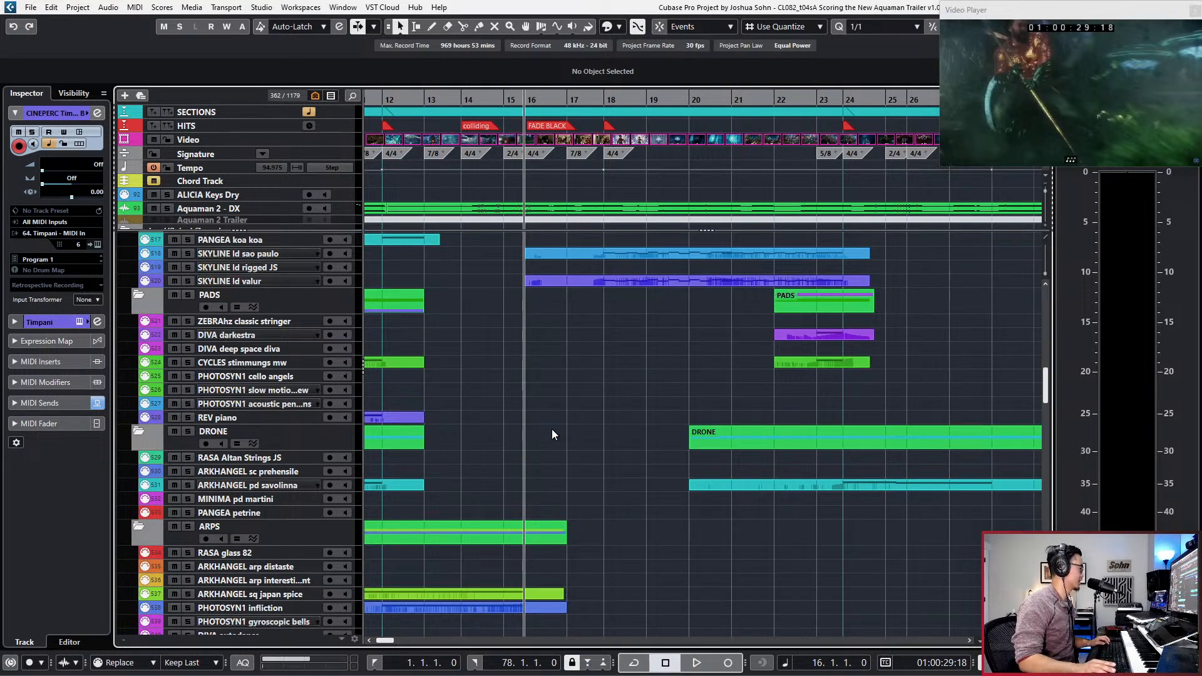
pyautogui.scroll(-4, 551, 430)
pyautogui.scroll(-7, 722, 540)
pyautogui.scroll(7, 696, 493)
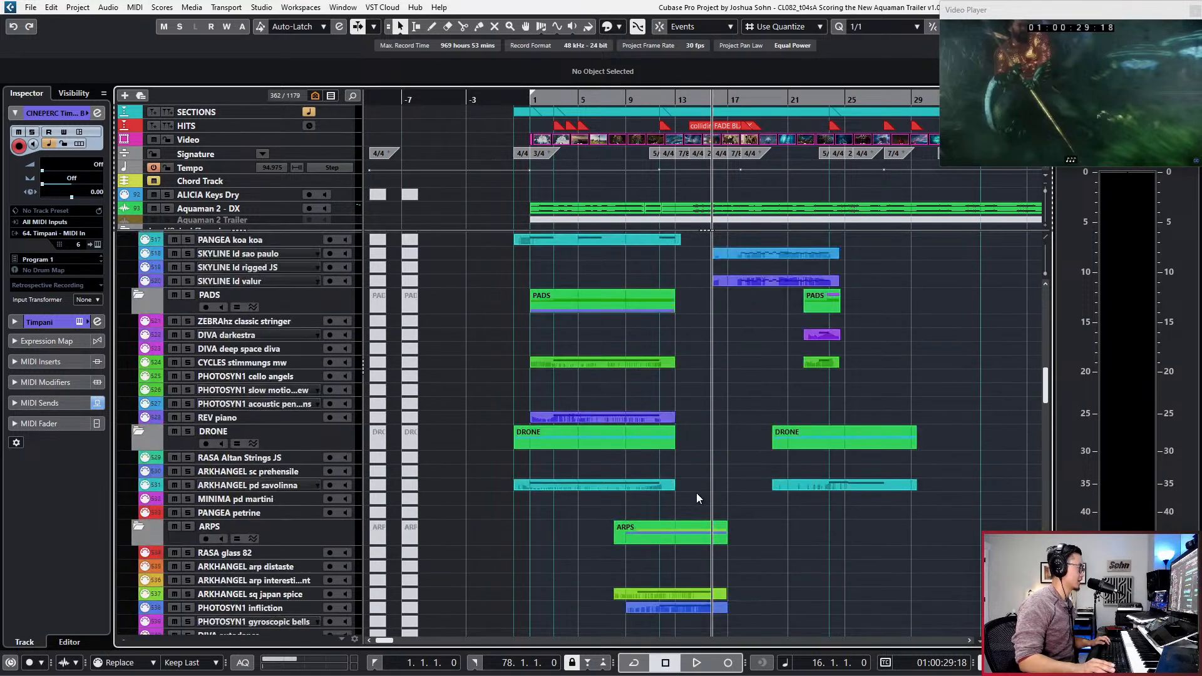
pyautogui.scroll(5, 697, 493)
pyautogui.scroll(6, 696, 494)
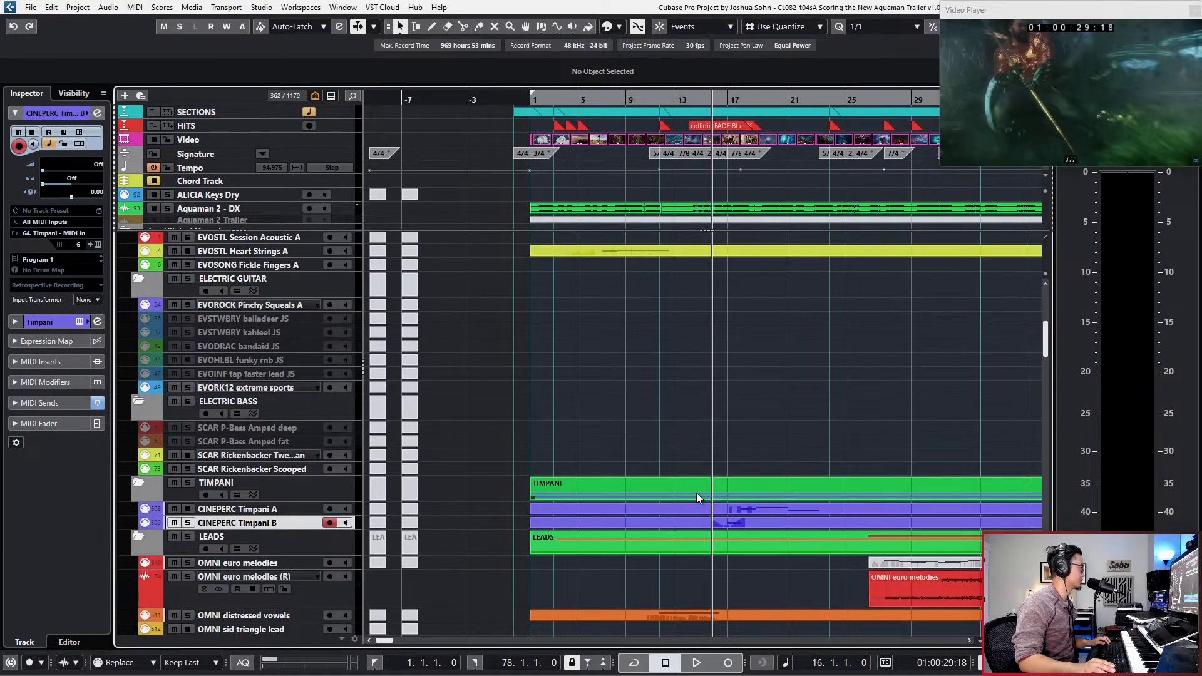
pyautogui.scroll(8, 696, 493)
pyautogui.scroll(-18, 696, 494)
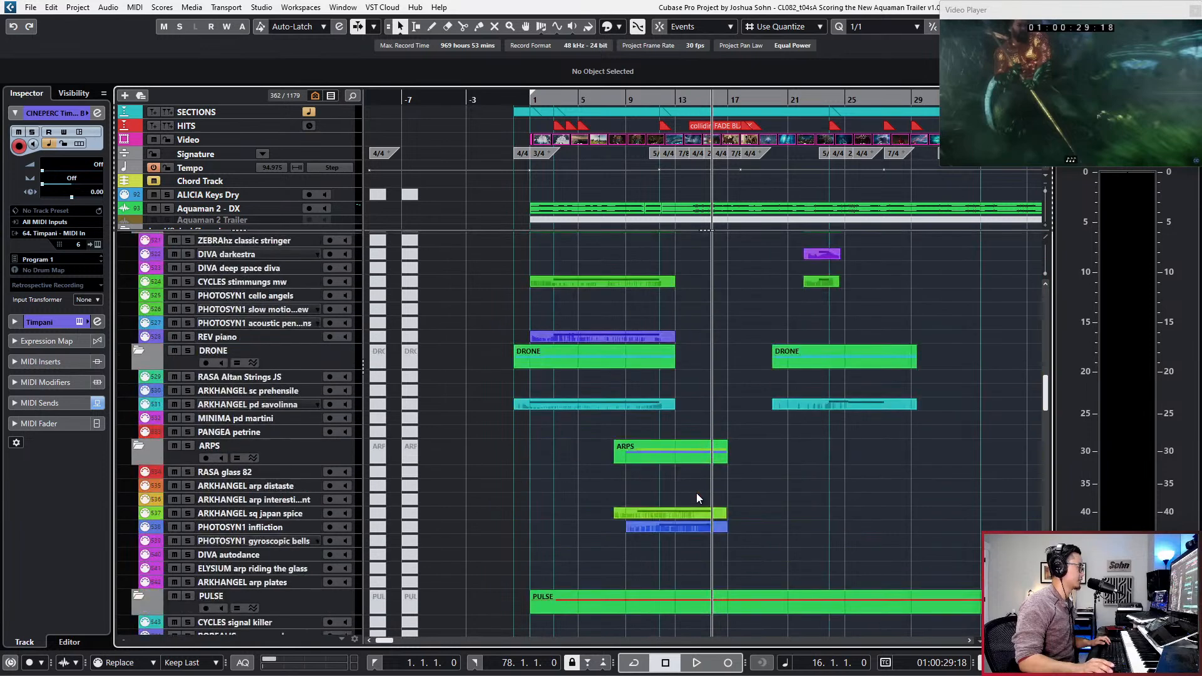
pyautogui.scroll(-10, 696, 494)
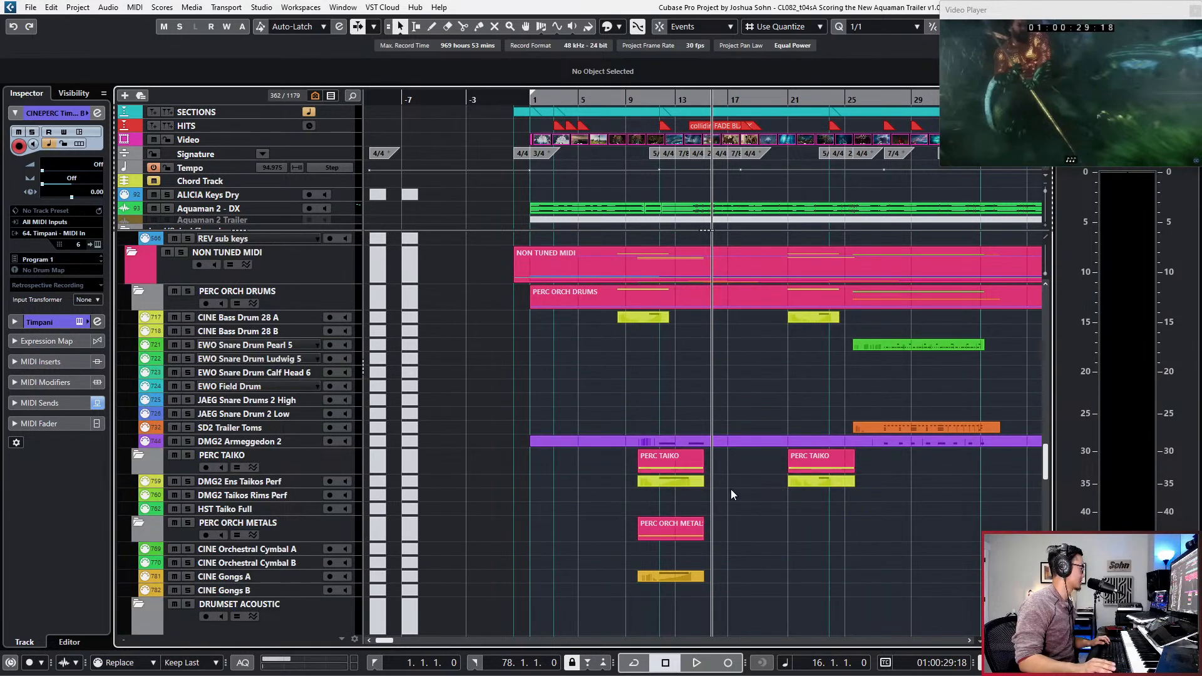
pyautogui.scroll(2, 750, 490)
pyautogui.scroll(-1, 692, 494)
pyautogui.scroll(3, 667, 455)
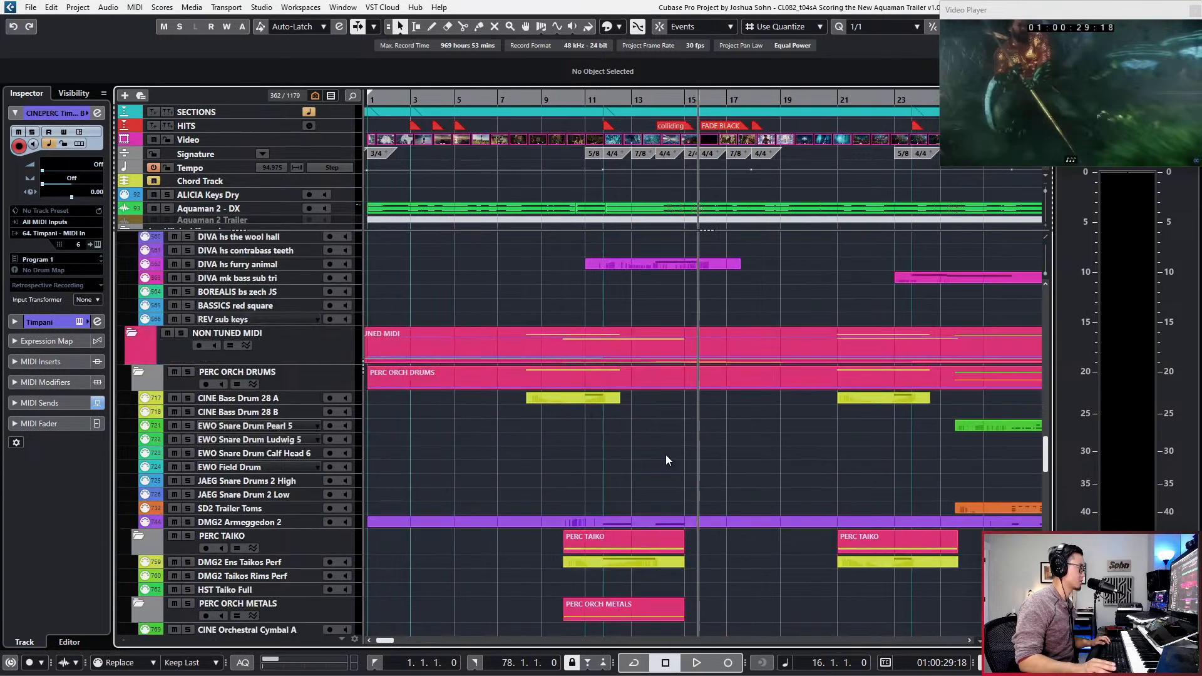
# Step: Place the bar 21 DMG2 Ens Taikos Perf part on the DMG2 Taikos Rims Perf track, starting at 13.4.2.98
pyautogui.scroll(-3, 642, 506)
pyautogui.moveTo(896, 483); pyautogui.dragTo(711, 497)
pyautogui.scroll(4, 671, 490)
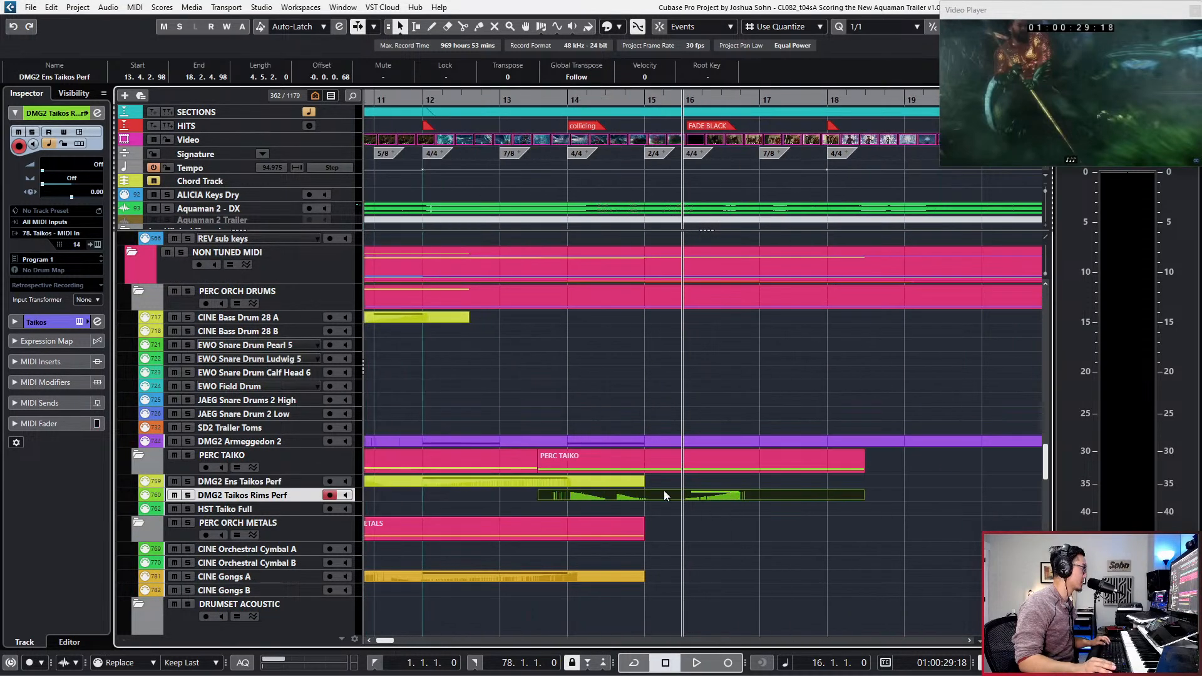
# Step: Move the taiko build-up part back onto the DMG2 Ens Taikos Perf track, starting at 14.3.2.98
pyautogui.hotkey('ctrl', 'Left')
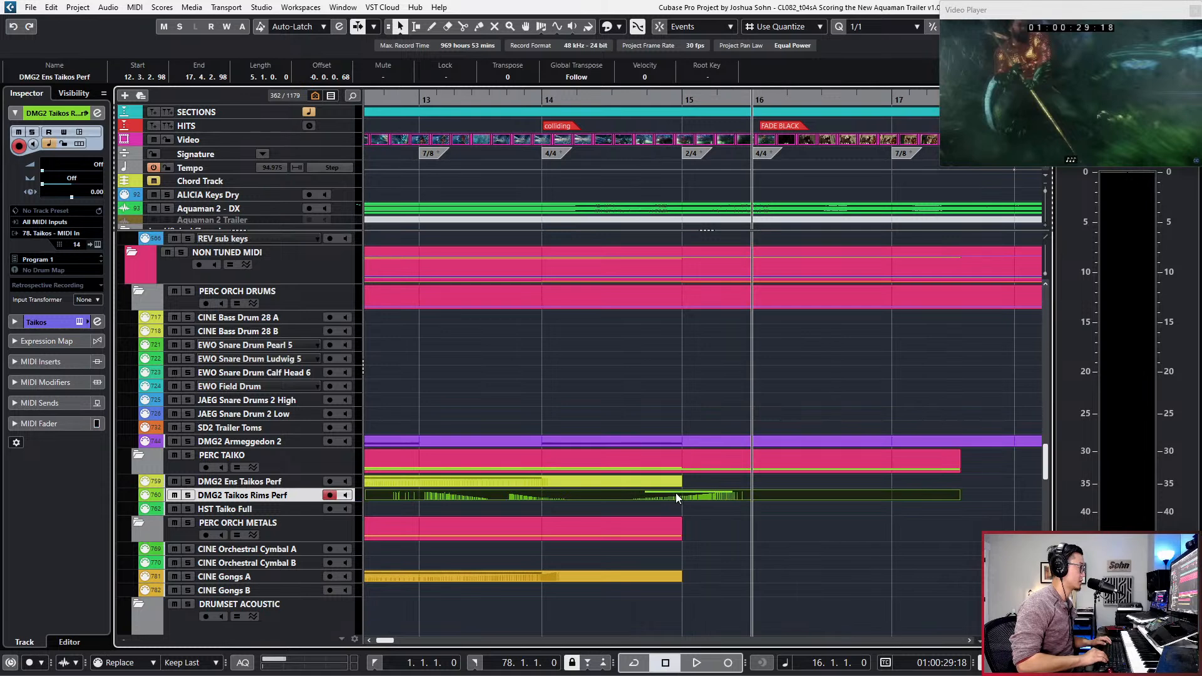
pyautogui.hotkey('ctrl', 'Up')
pyautogui.hotkey('alt', 'Right')
pyautogui.hotkey('alt', 'Right')
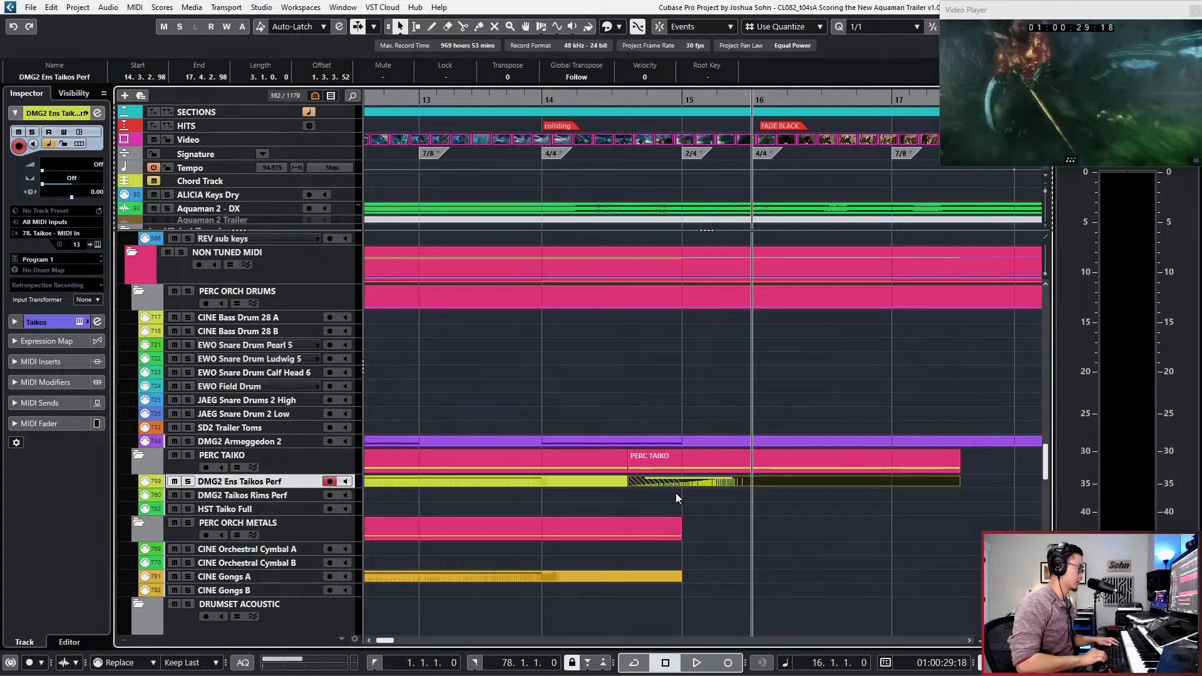
# Step: Quantize the taiko part's B2 note to 15.1.1.0 on a 1/1 grid and overdub its modulation swell
pyautogui.doubleClick(703, 483)
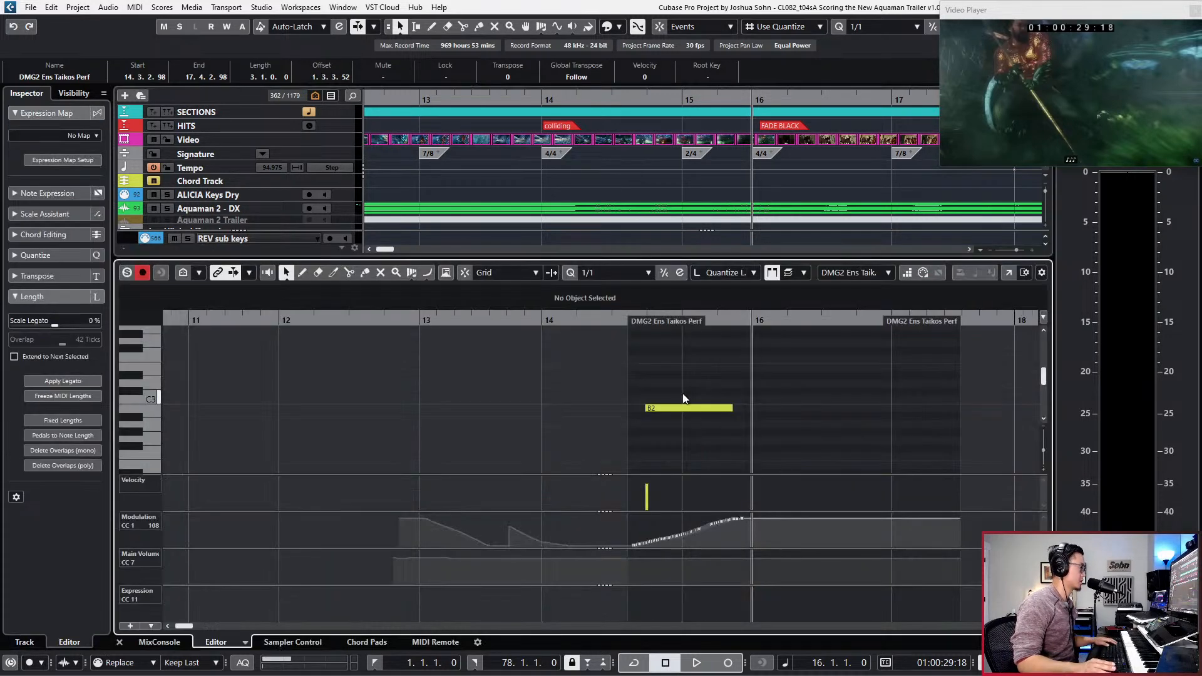
pyautogui.press('q')
pyautogui.press('ctrl+KP_Subtract')
pyautogui.press('ctrl+KP_Subtract')
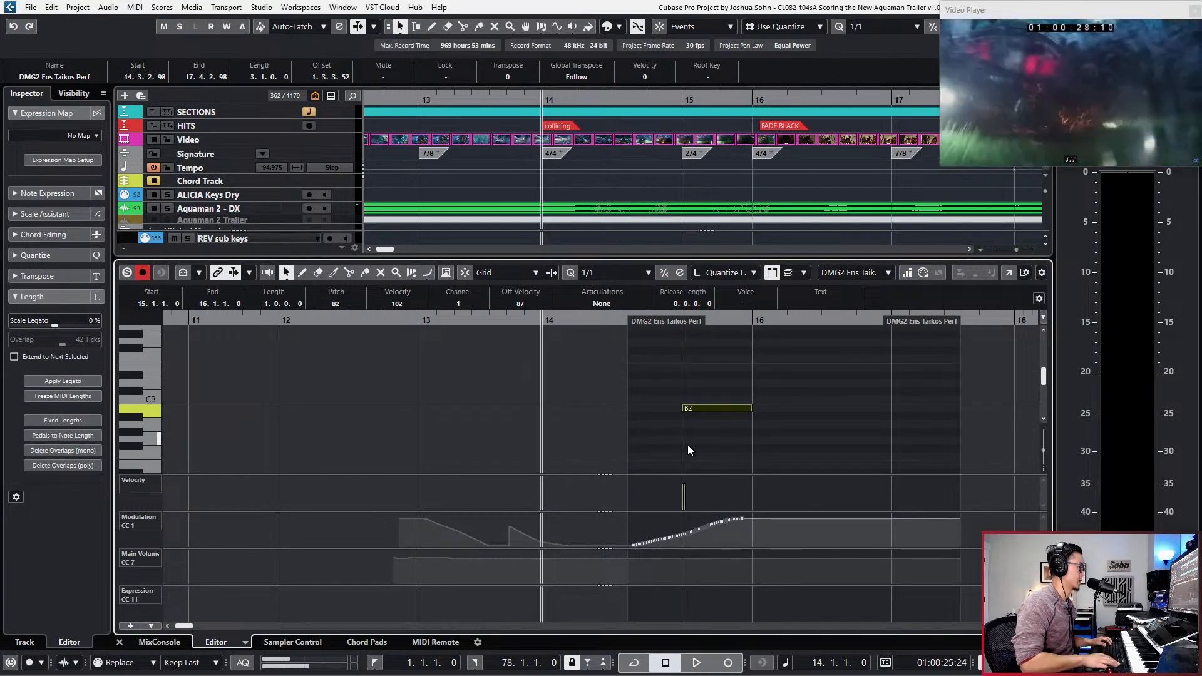
pyautogui.press('space')
pyautogui.press('KP_Multiply')
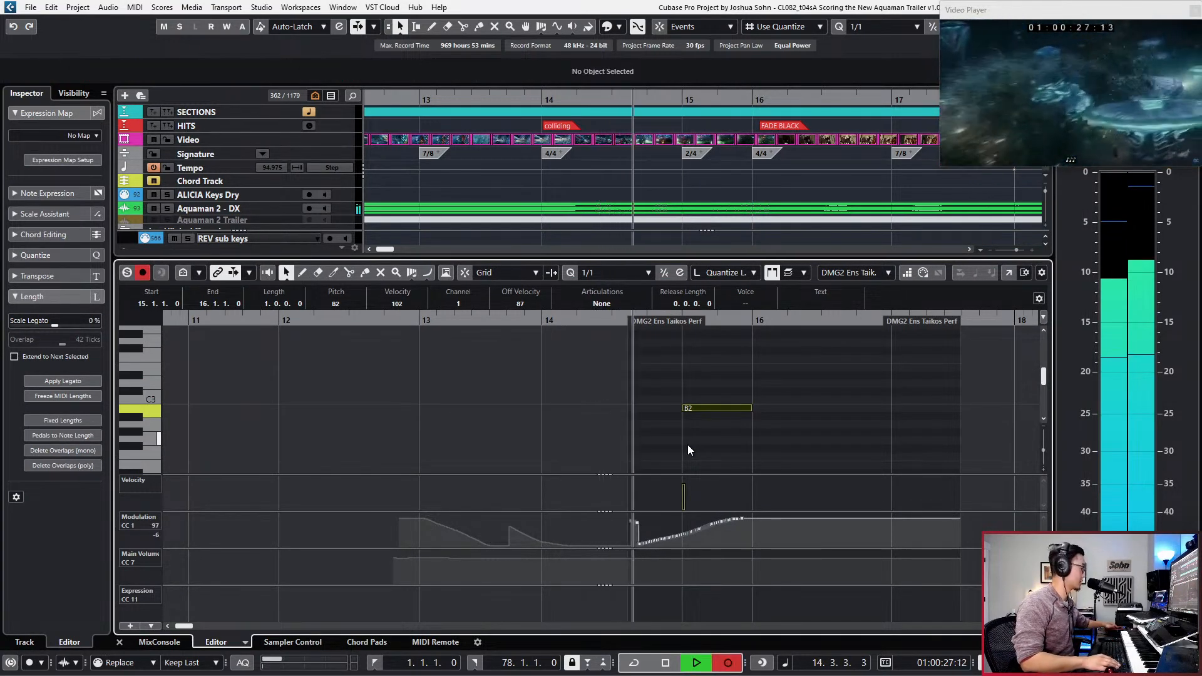
pyautogui.press('space')
pyautogui.press('Return')
pyautogui.scroll(-1, 701, 464)
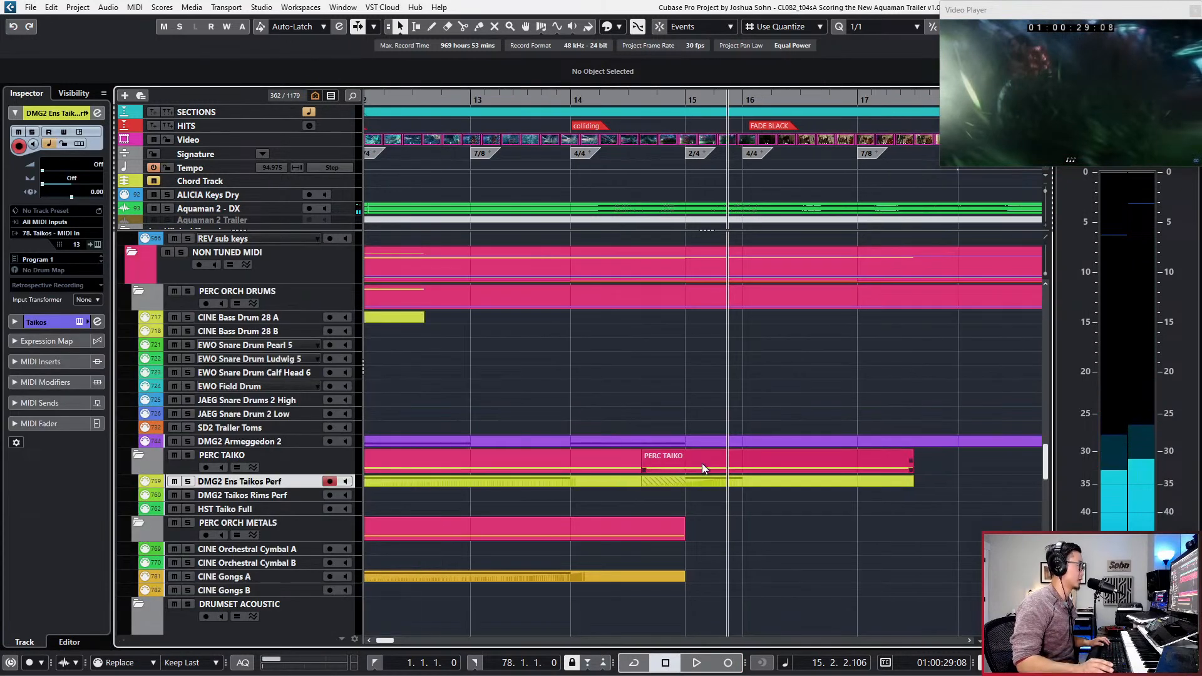
# Step: Shift the DMG2 Ens Taikos Perf build-up part later to start at 17.1.2.98
pyautogui.click(723, 484)
pyautogui.hscroll(3, 723, 483)
pyautogui.hotkey('alt', 'Right')
pyautogui.hotkey('alt', 'Right')
pyautogui.hotkey('alt', 'Right')
pyautogui.hotkey('alt', 'Right')
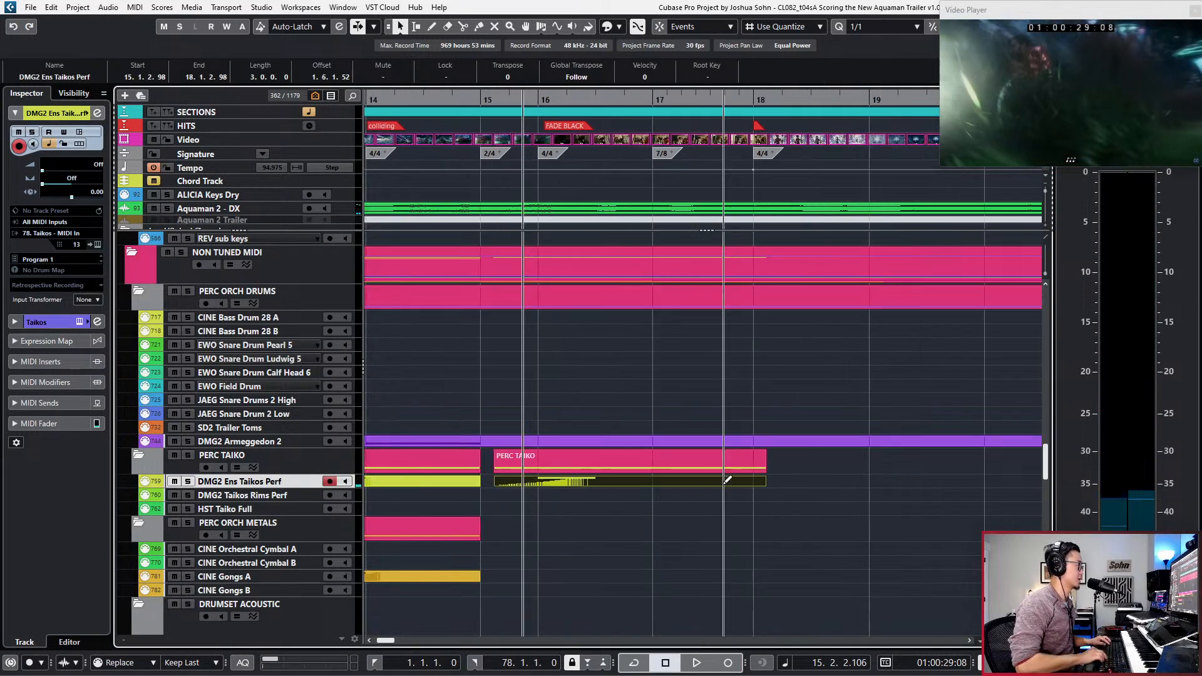
# Step: Name the bar 18 hit marker "King of Atlantis" and play the cue from bar 14
pyautogui.click(727, 126)
pyautogui.click(109, 72)
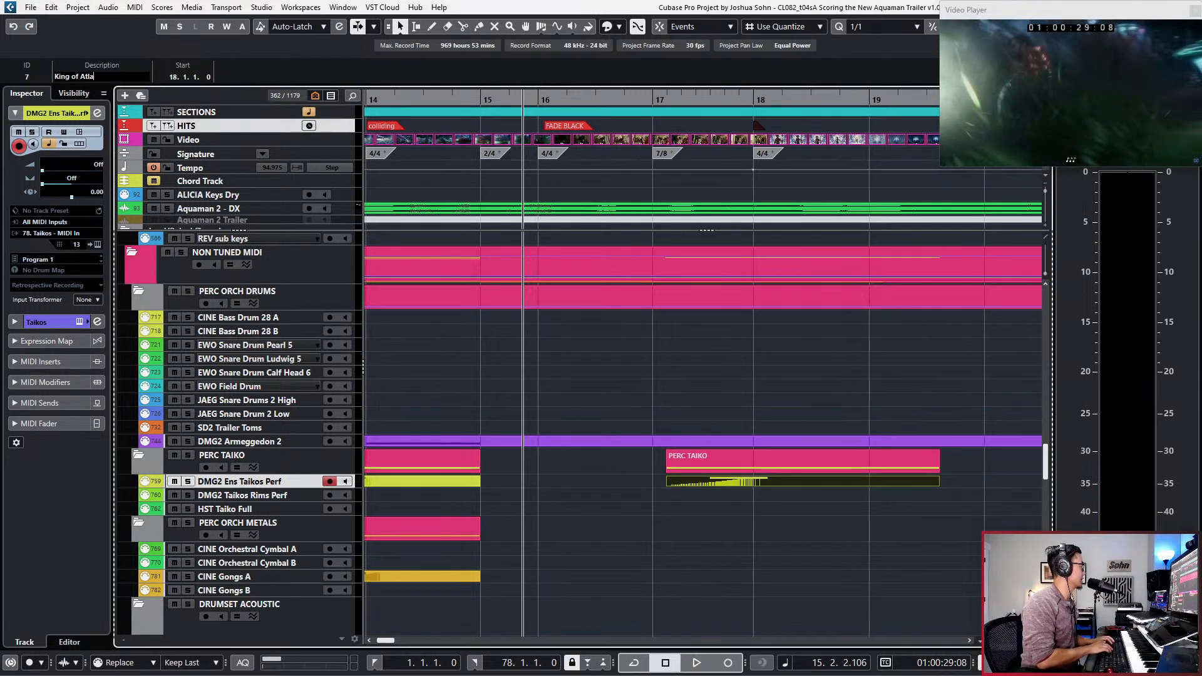
pyautogui.hotkey('shift', 'b')
pyautogui.press('space')
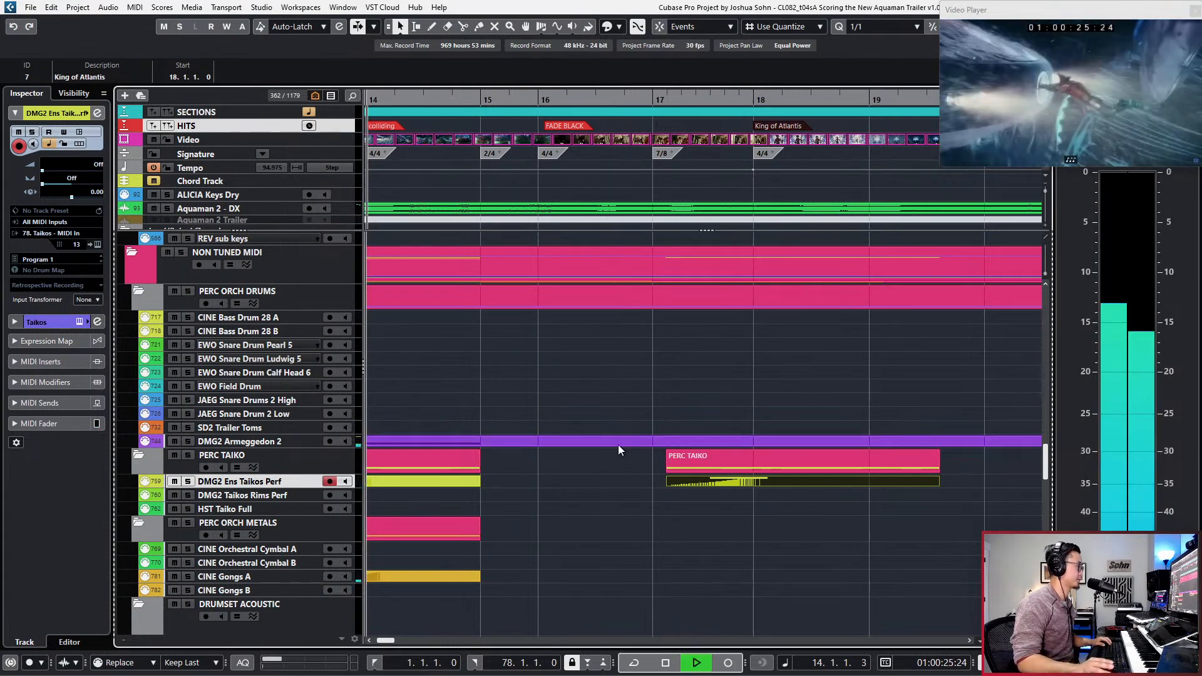
# Step: Open the bar 17 taiko part and check its B2 note and modulation swell against the King of Atlantis hit
pyautogui.doubleClick(709, 480)
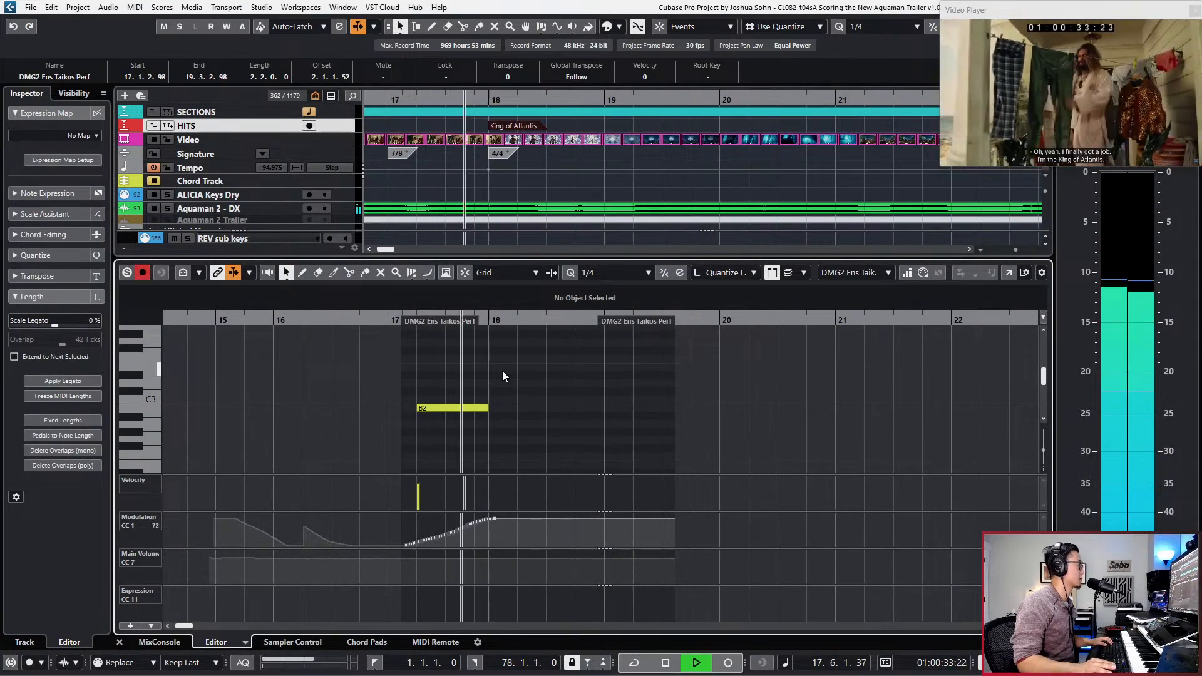
pyautogui.press('space')
pyautogui.click(464, 409)
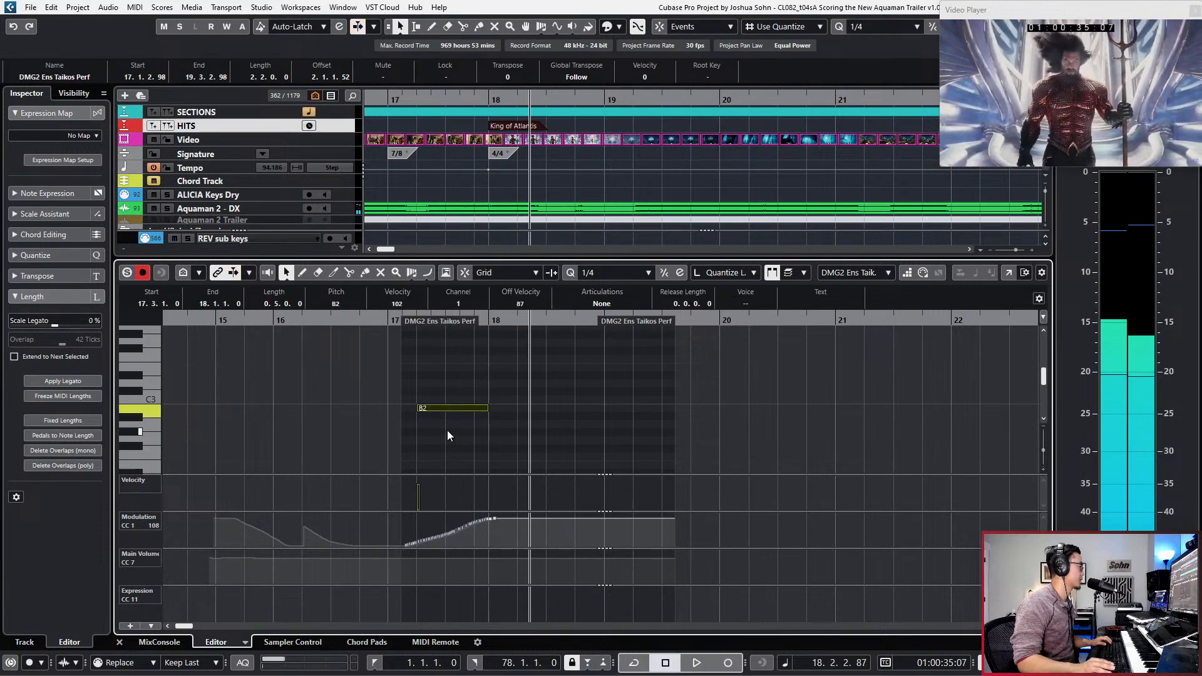
pyautogui.scroll(2, 446, 429)
pyautogui.hscroll(-3, 483, 427)
pyautogui.scroll(2, 630, 407)
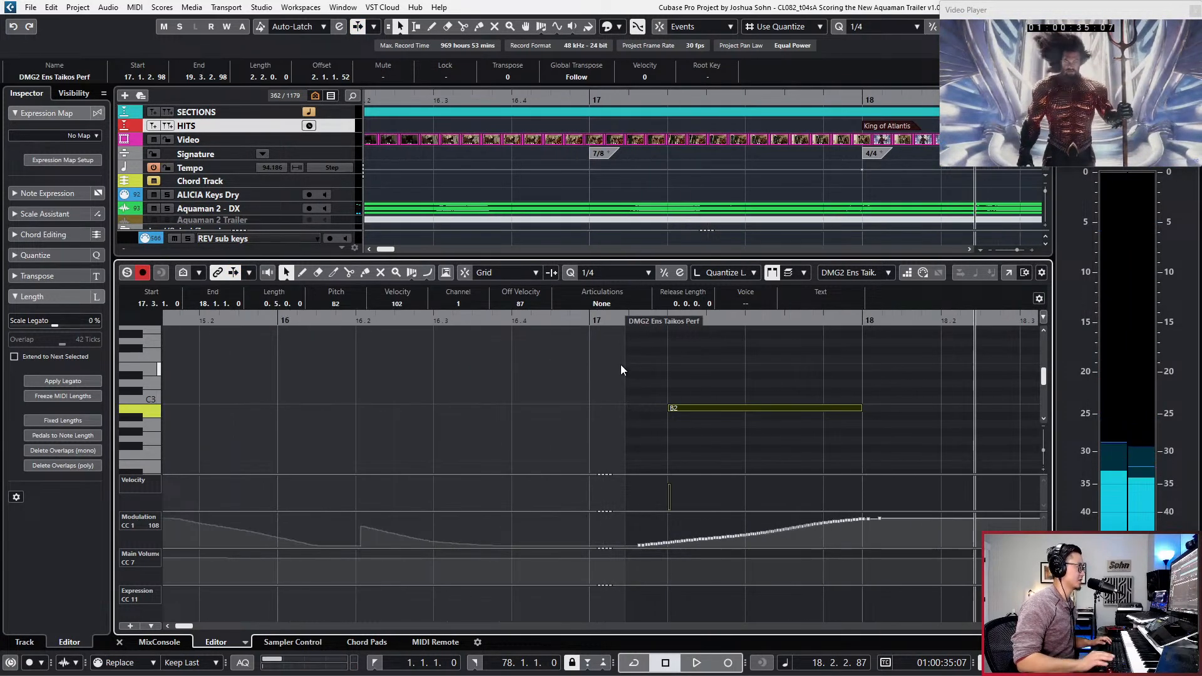
# Step: Extend the start of the DMG2 Ens Taikos Perf part back to 17.1.1.0 and close the part
pyautogui.press('ctrl+KP_Subtract')
pyautogui.press('ctrl+KP_Subtract')
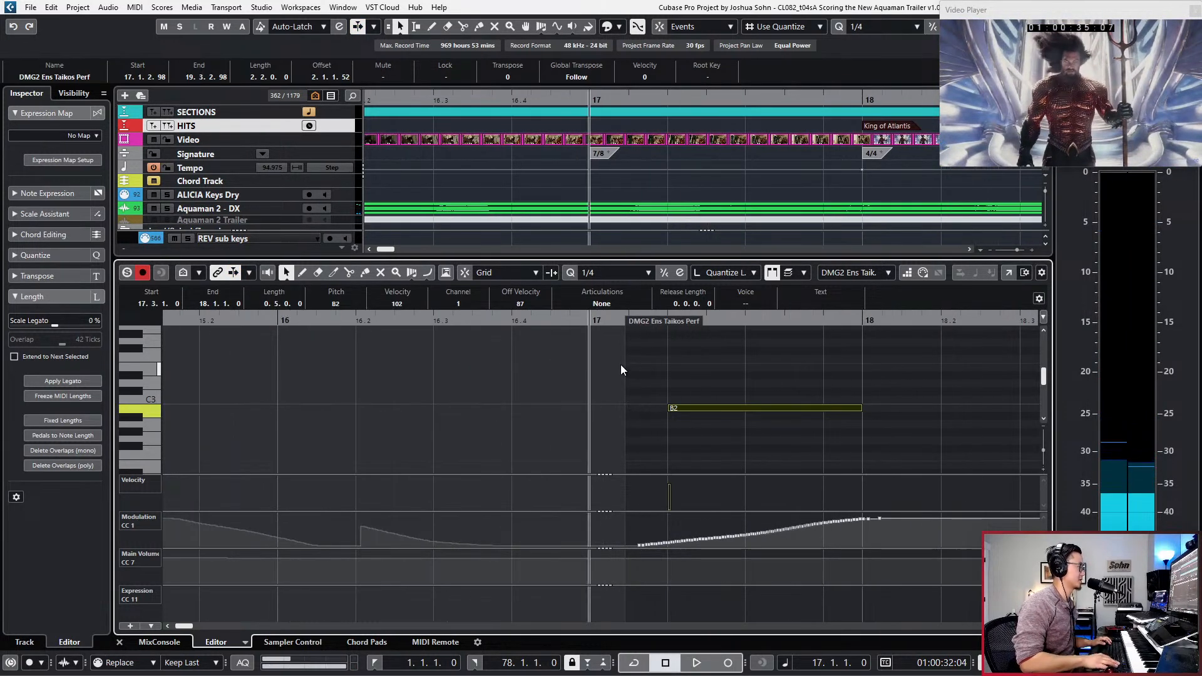
pyautogui.click(673, 319)
pyautogui.moveTo(673, 323); pyautogui.dragTo(631, 326)
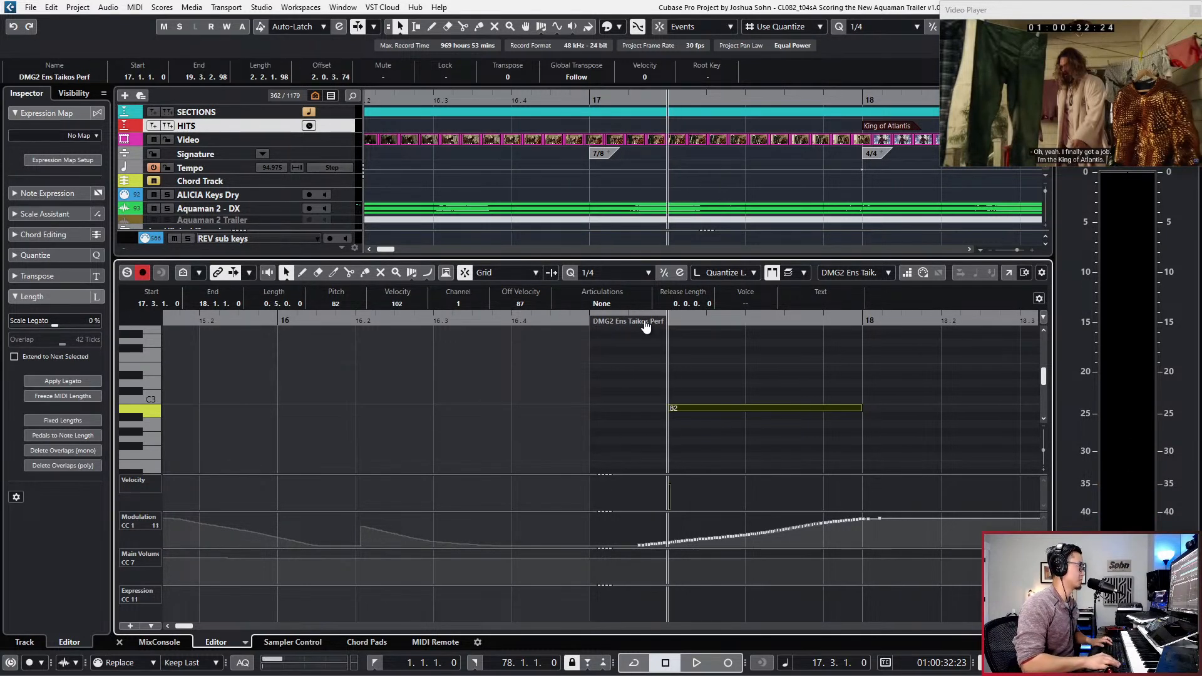
pyautogui.press('ctrl+KP_Subtract')
pyautogui.press('ctrl+KP_Add')
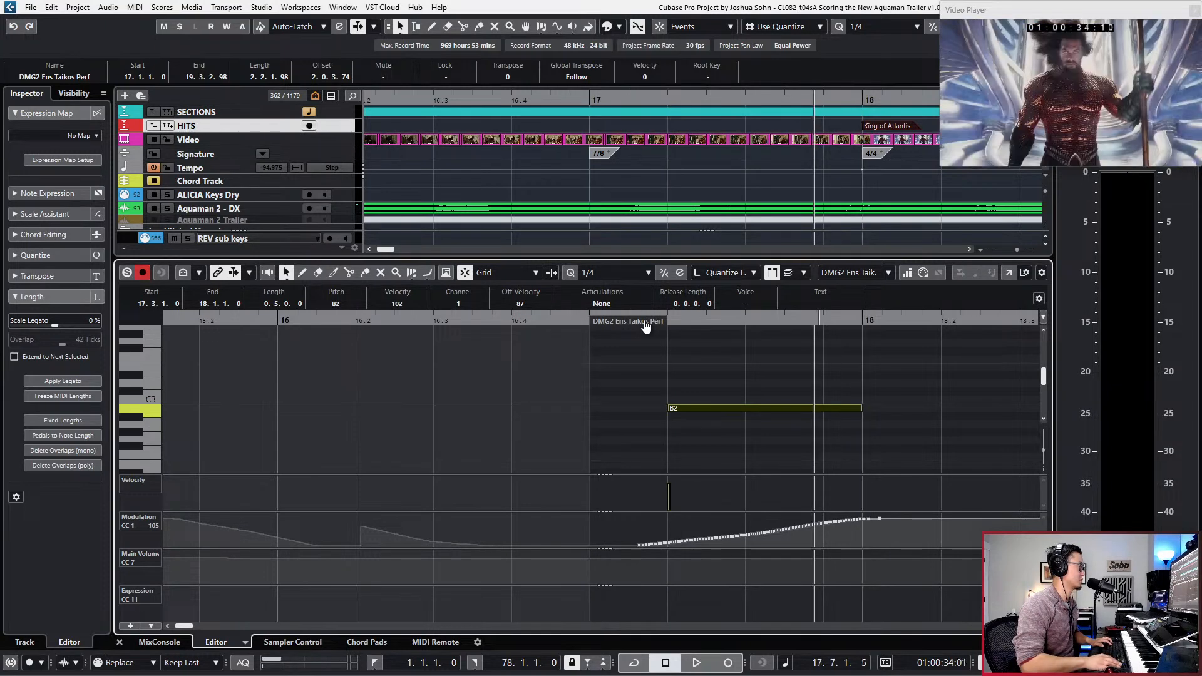
pyautogui.press('KP_Subtract')
pyautogui.press('l')
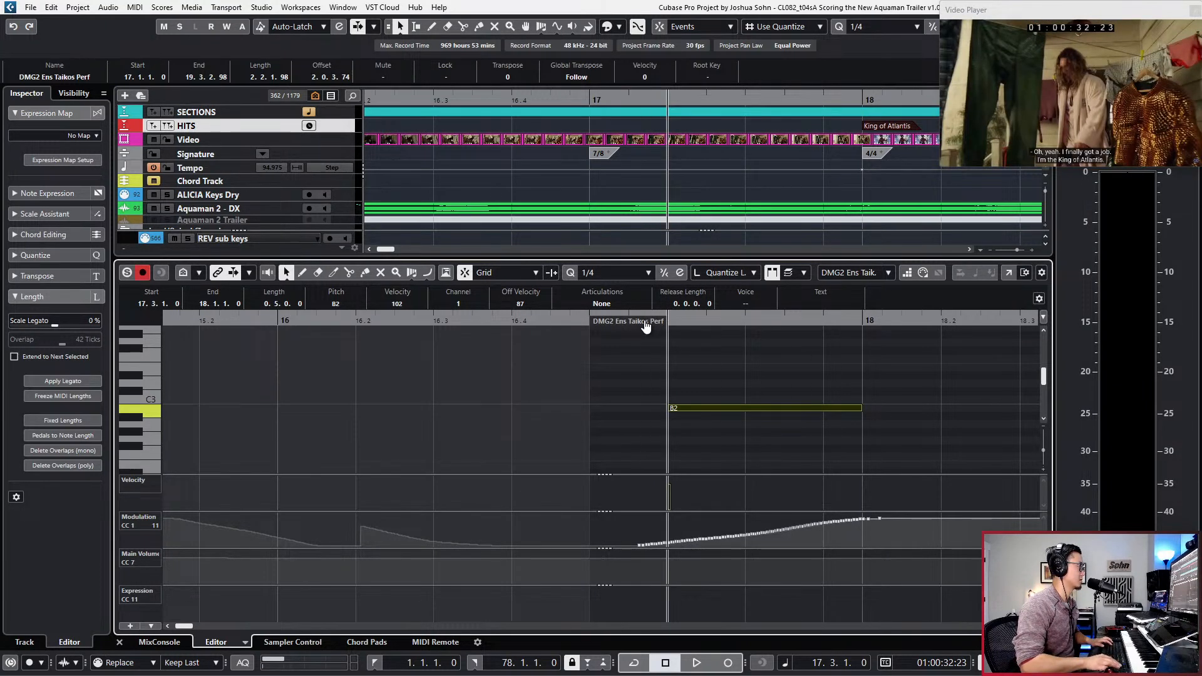
pyautogui.press('Return')
pyautogui.scroll(-4, 660, 407)
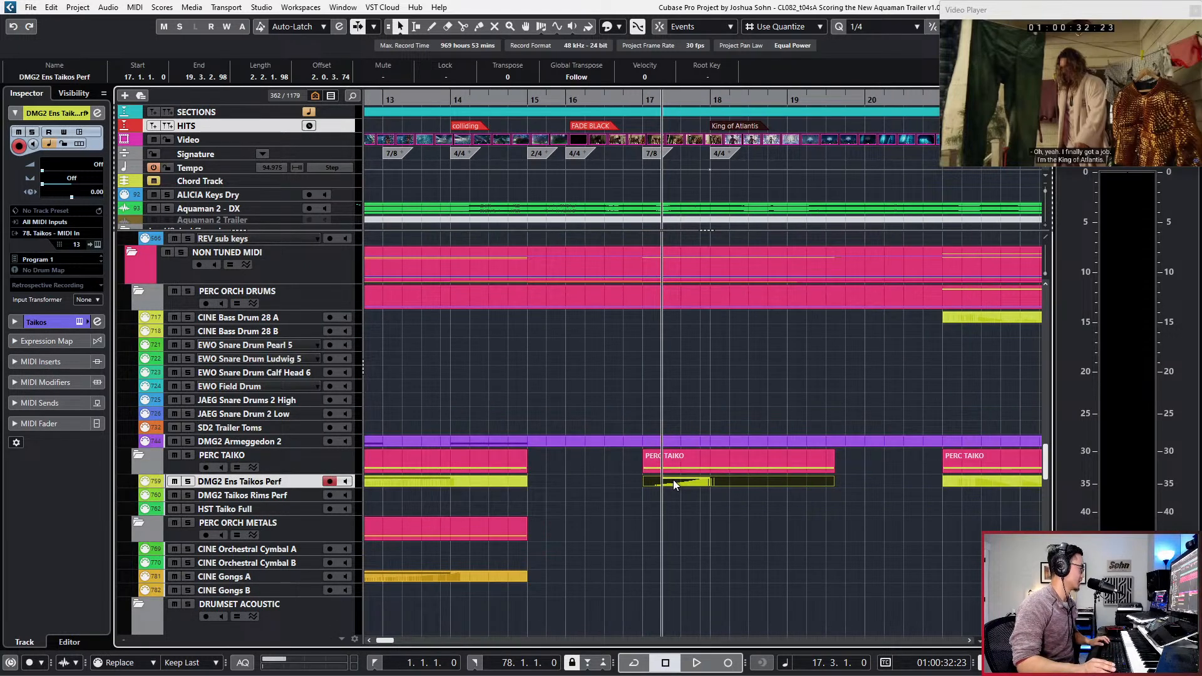
# Step: Copy the bar 17 taiko part to CINE Bass Drum 28 A and overdub a modulation and expression swell into bar 18
pyautogui.moveTo(674, 476)
pyautogui.mouseDown()
pyautogui.moveTo(675, 345)
pyautogui.moveTo(689, 486)
pyautogui.mouseUp()
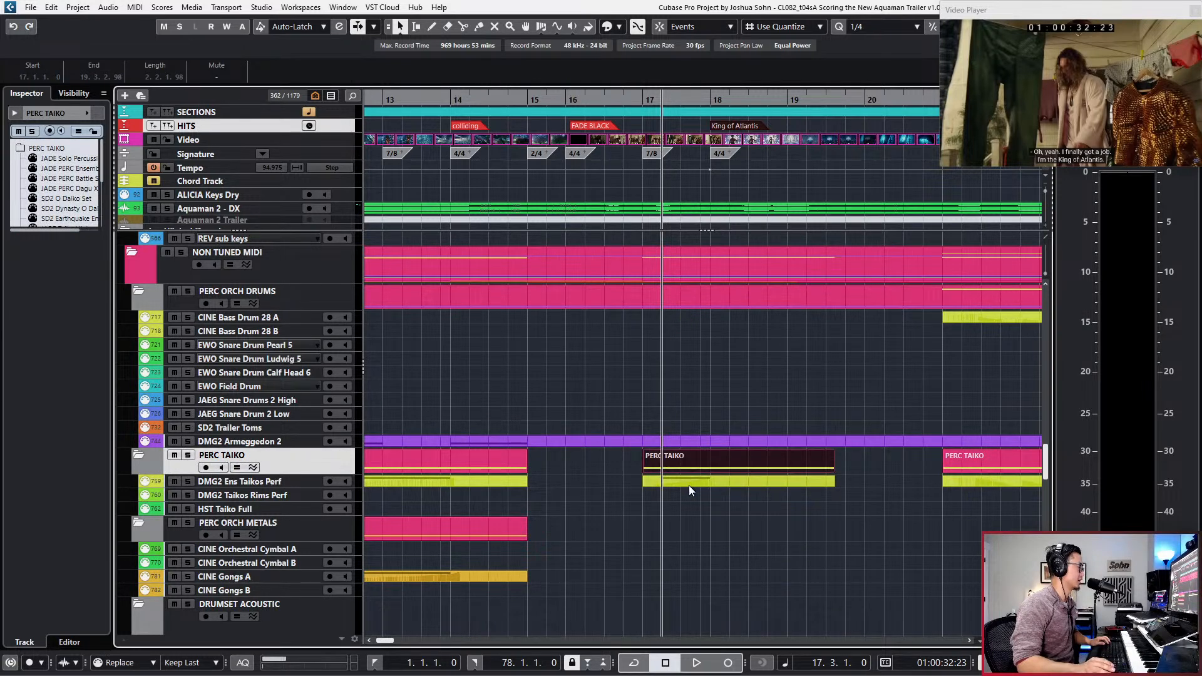
pyautogui.click(690, 481)
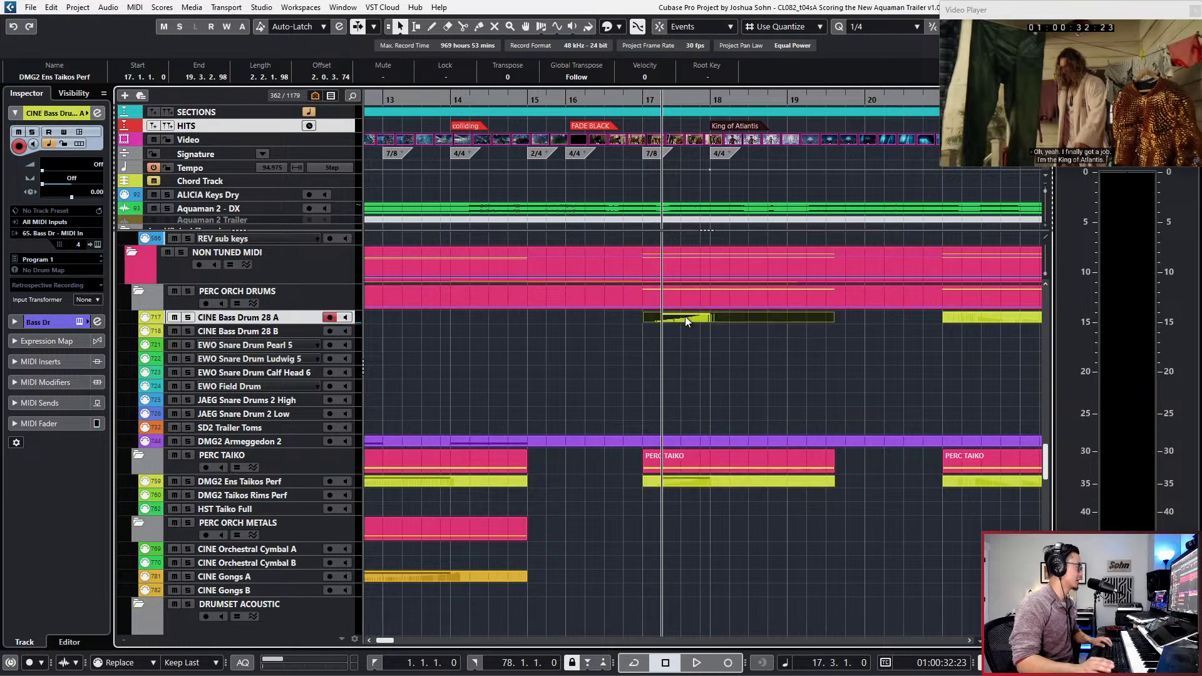
pyautogui.press('Return')
pyautogui.press('KP_Multiply')
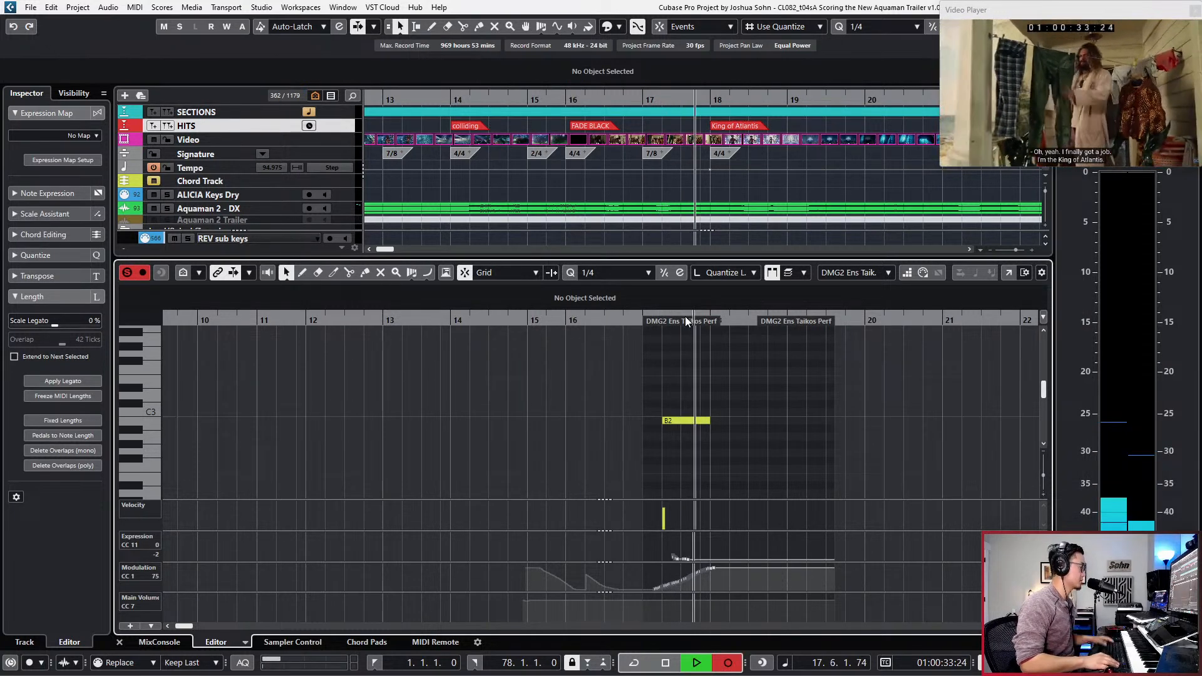
pyautogui.press('space')
pyautogui.press('space')
pyautogui.press('KP_Multiply')
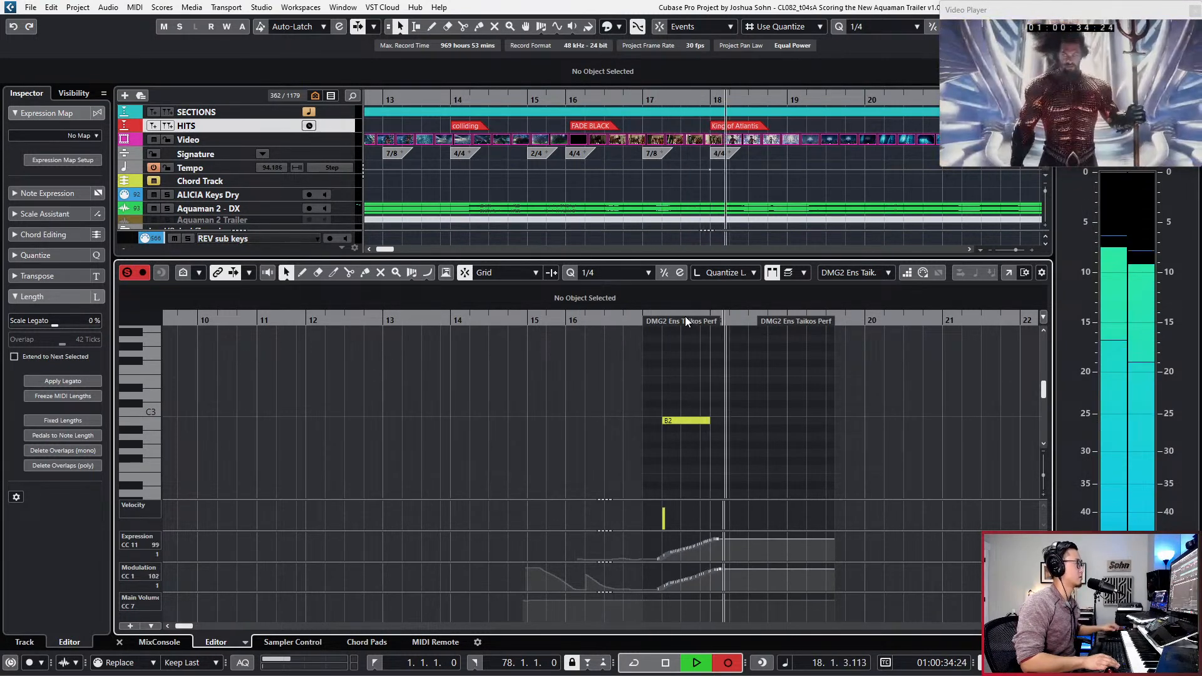
pyautogui.press('space')
pyautogui.press('Return')
pyautogui.press('KP_Subtract')
pyautogui.press('KP_Subtract')
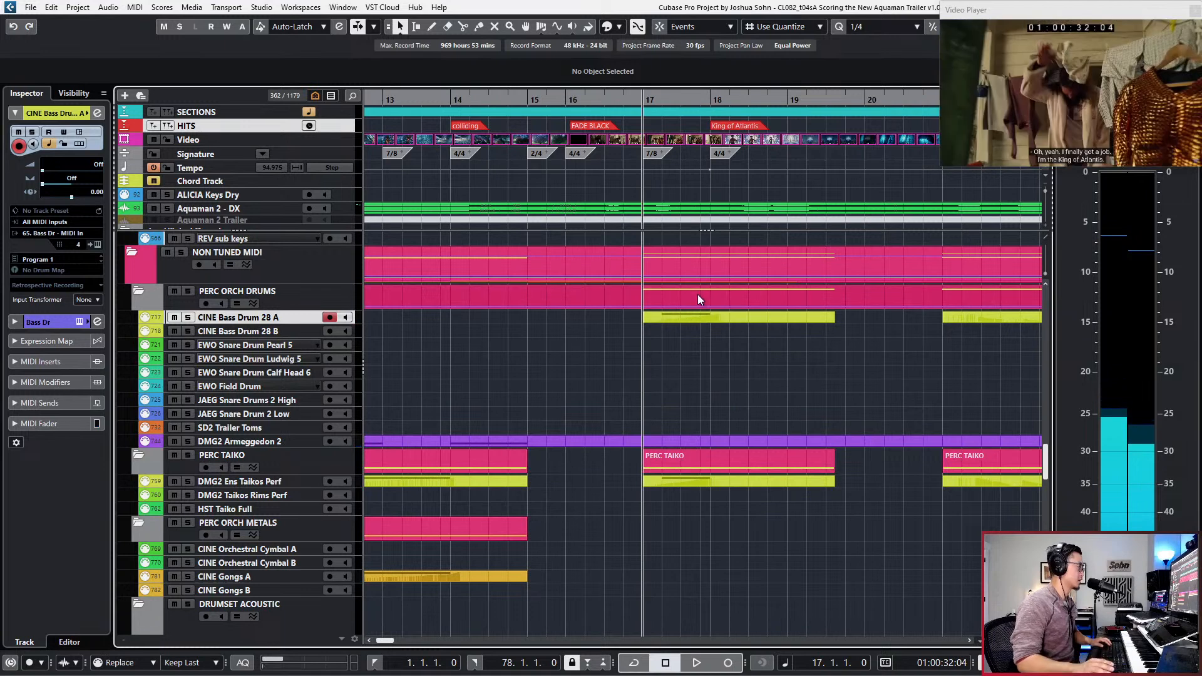
# Step: Copy the bar 17 bass drum part to CINE Orchestral Cymbal A and CINE Gongs A and play it back
pyautogui.moveTo(700, 316); pyautogui.dragTo(705, 577)
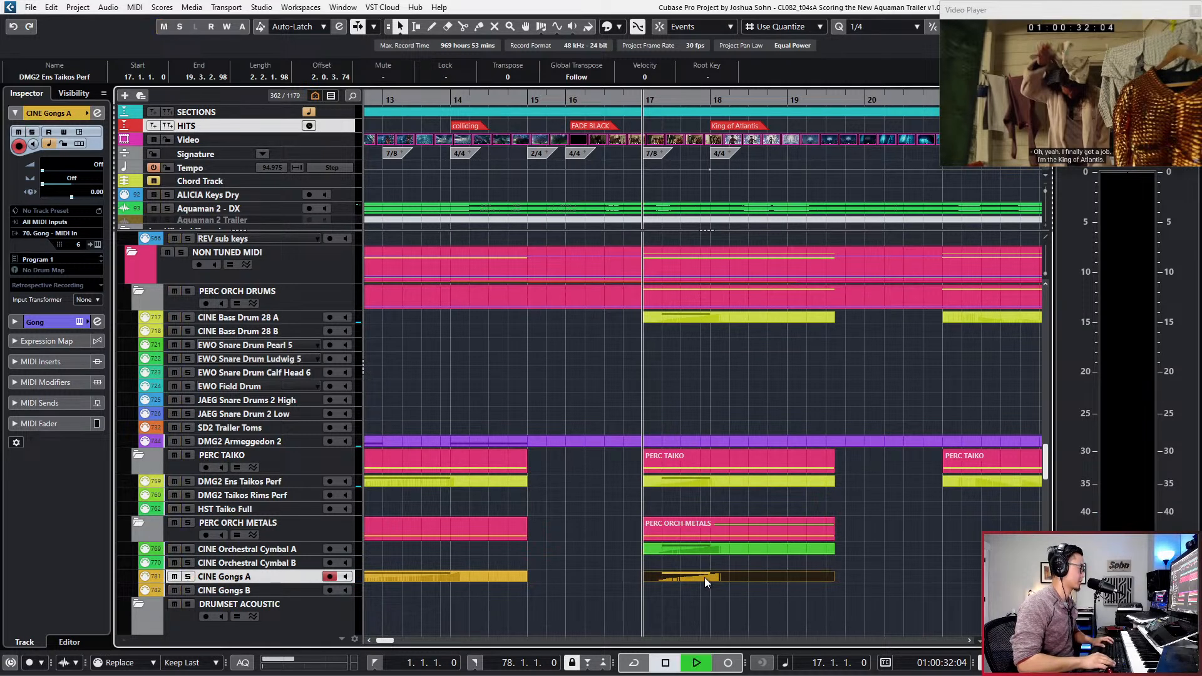
pyautogui.press('space')
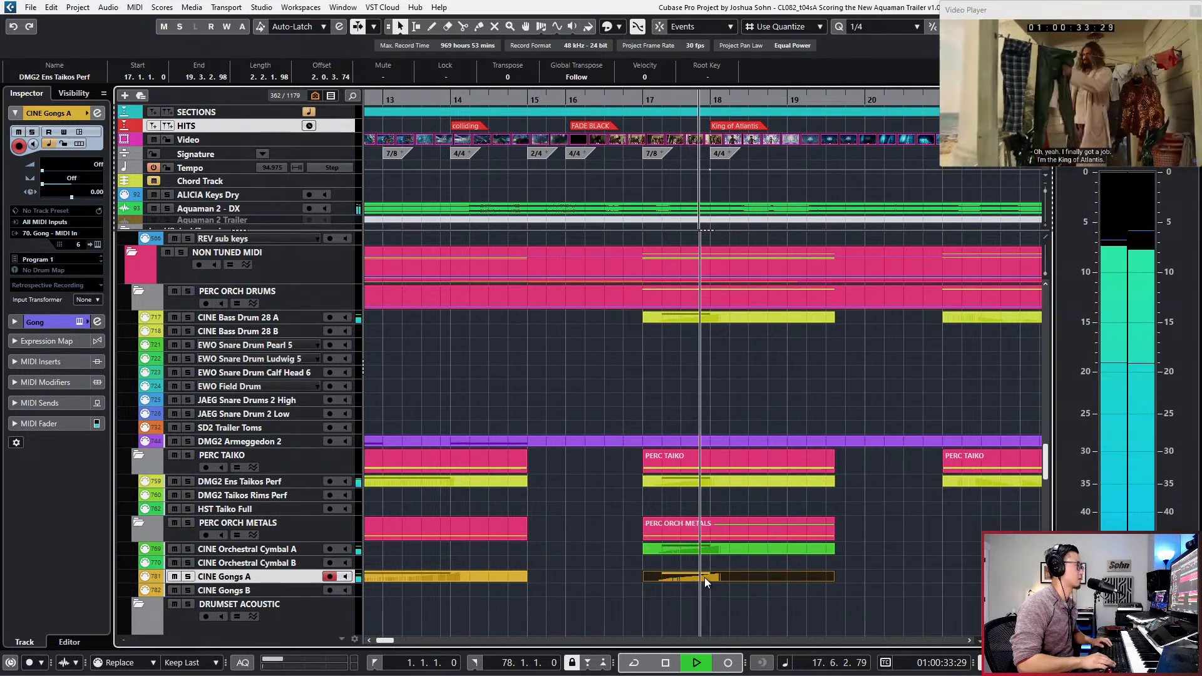
pyautogui.press('space')
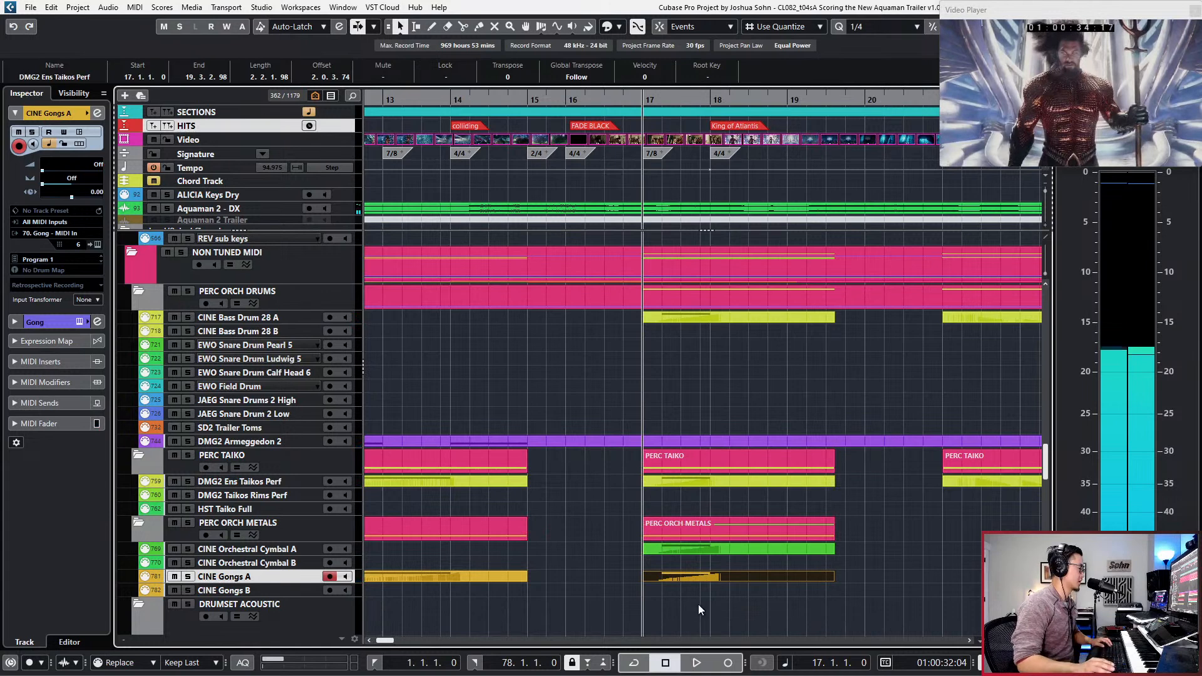
# Step: Open the CINE Orchestral Cymbal A part and overdub a modulation and expression swell from bar 17 into bar 18
pyautogui.click(700, 552)
pyautogui.doubleClick(700, 554)
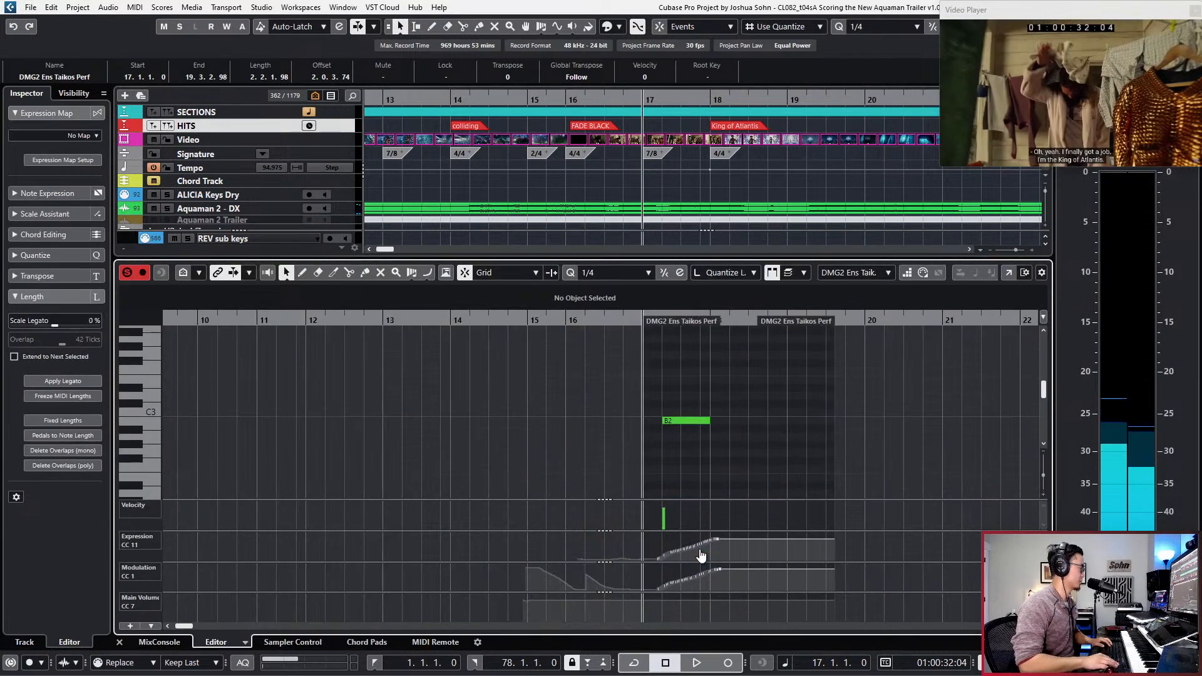
pyautogui.press('space')
pyautogui.press('KP_Subtract')
pyautogui.press('space')
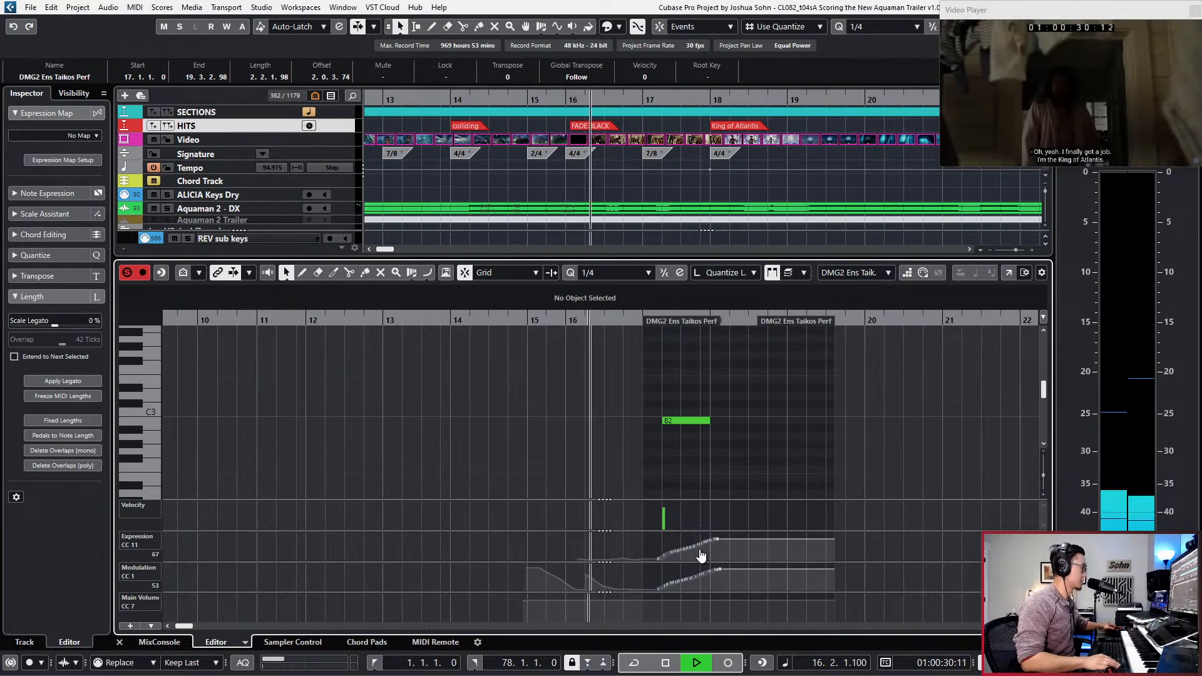
pyautogui.press('KP_Multiply')
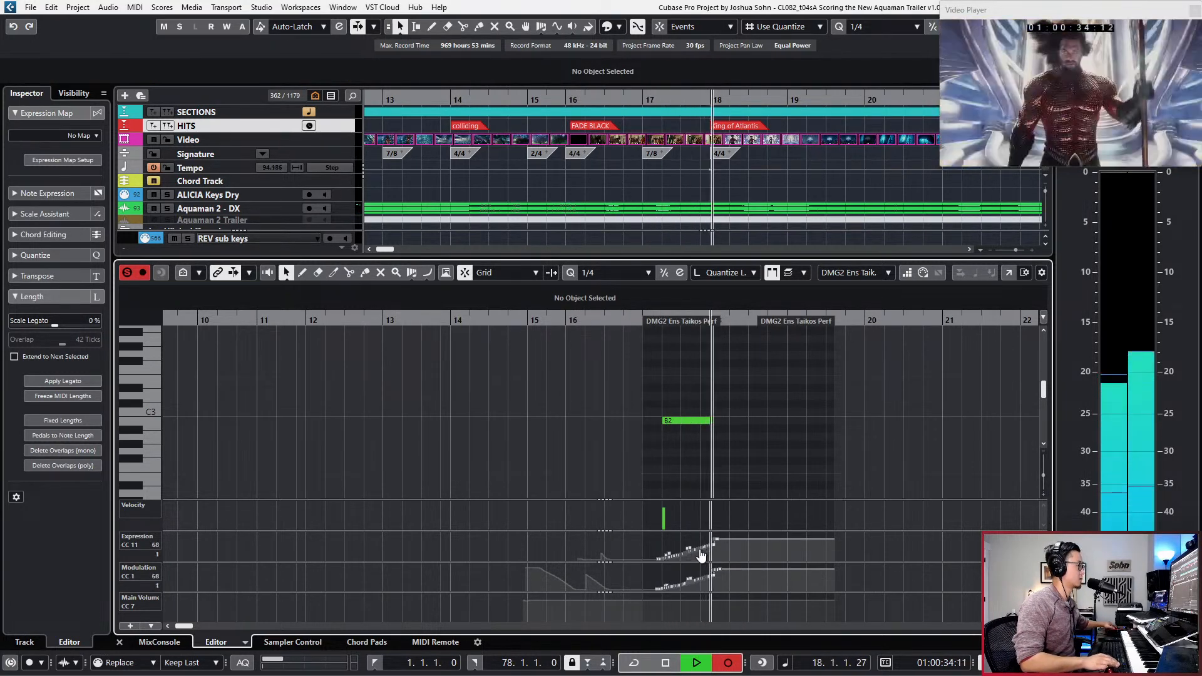
pyautogui.press('space')
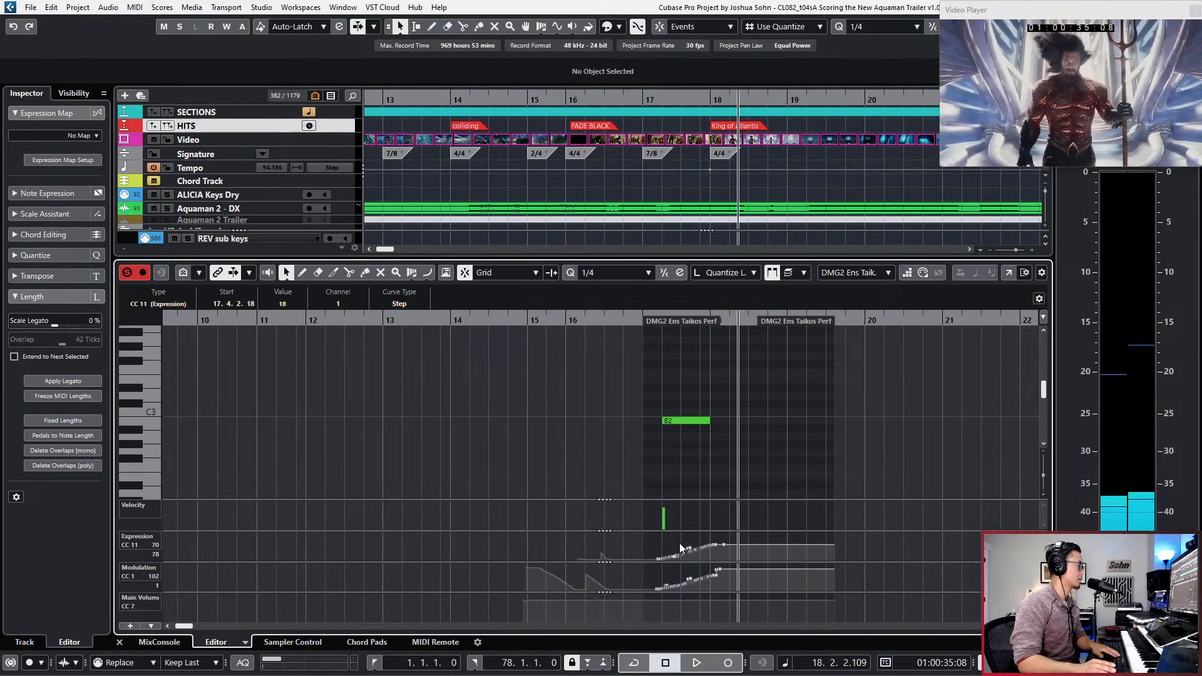
# Step: Delete the stray expression and modulation points in the cymbal part's swell between bars 17 and 18
pyautogui.press('KP_0')
pyautogui.press('space')
pyautogui.moveTo(706, 571); pyautogui.dragTo(732, 569)
pyautogui.press('Delete')
pyautogui.click(689, 581)
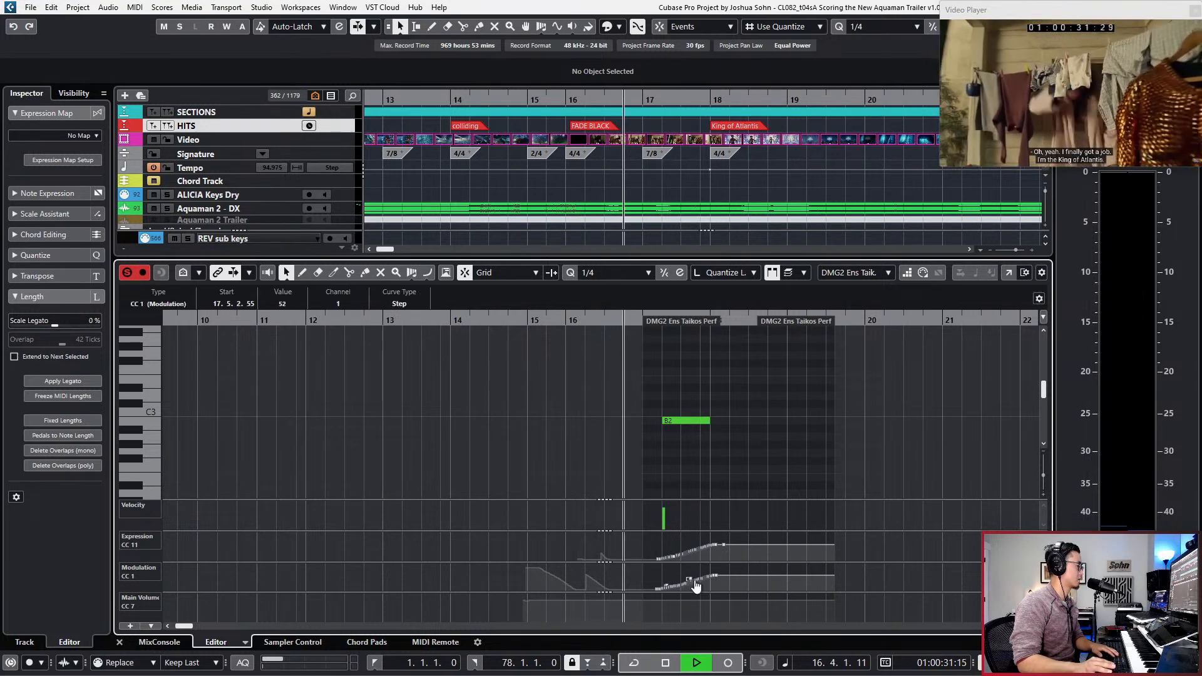
pyautogui.click(691, 579)
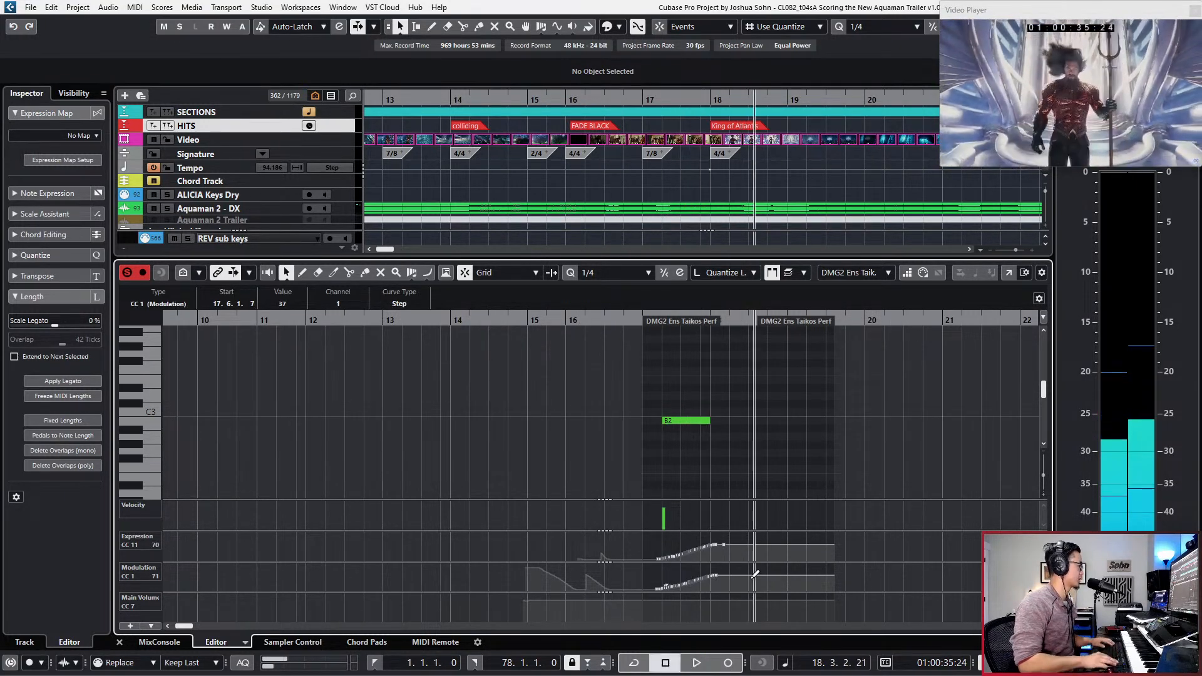
# Step: Re-record the cymbal part's modulation and expression swell into bar 18, close the part and play back the percussion
pyautogui.press('space')
pyautogui.press('space')
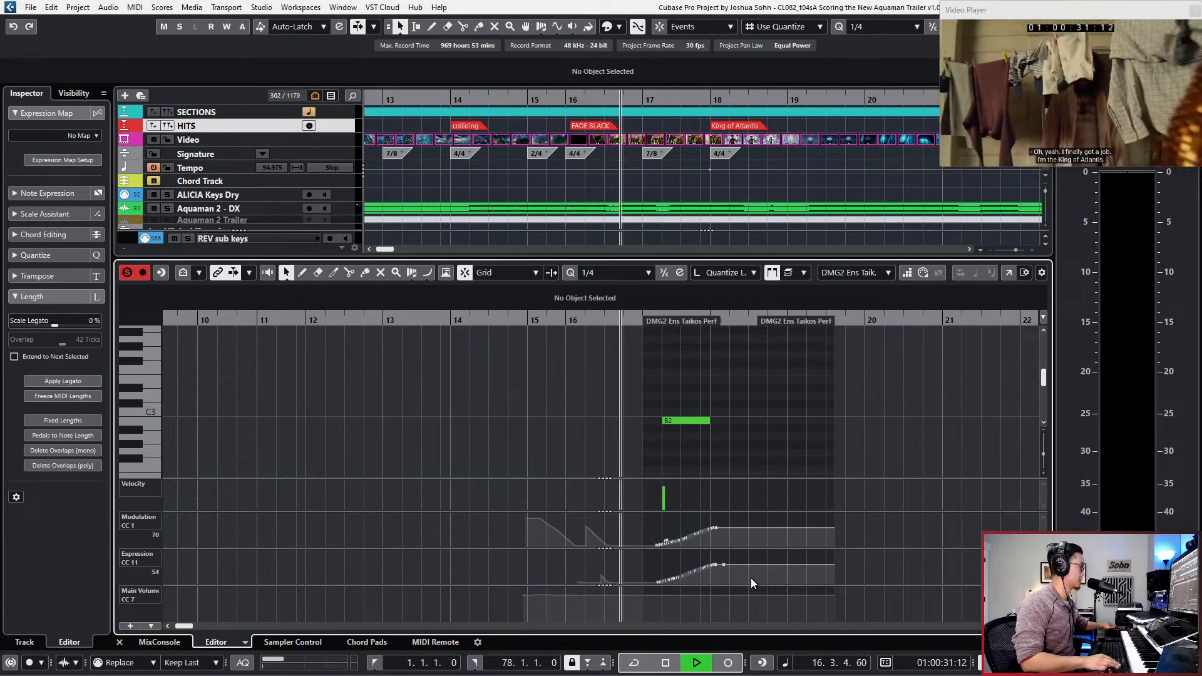
pyautogui.press('KP_Multiply')
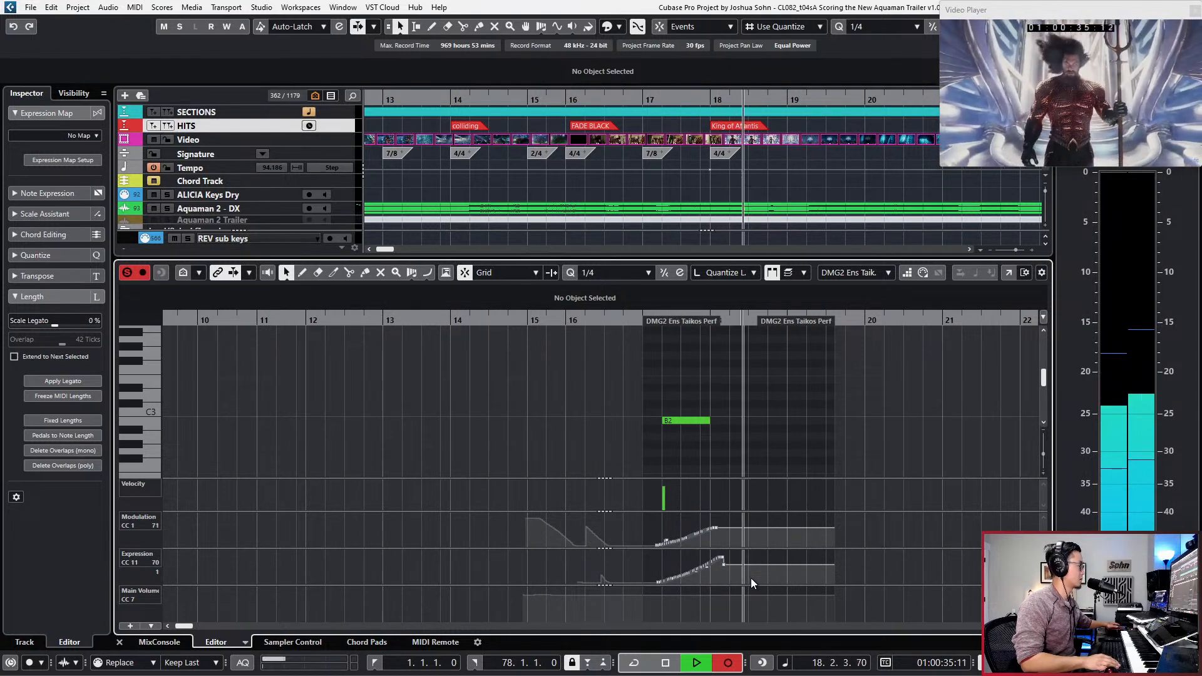
pyautogui.press('space')
pyautogui.press('KP_Multiply')
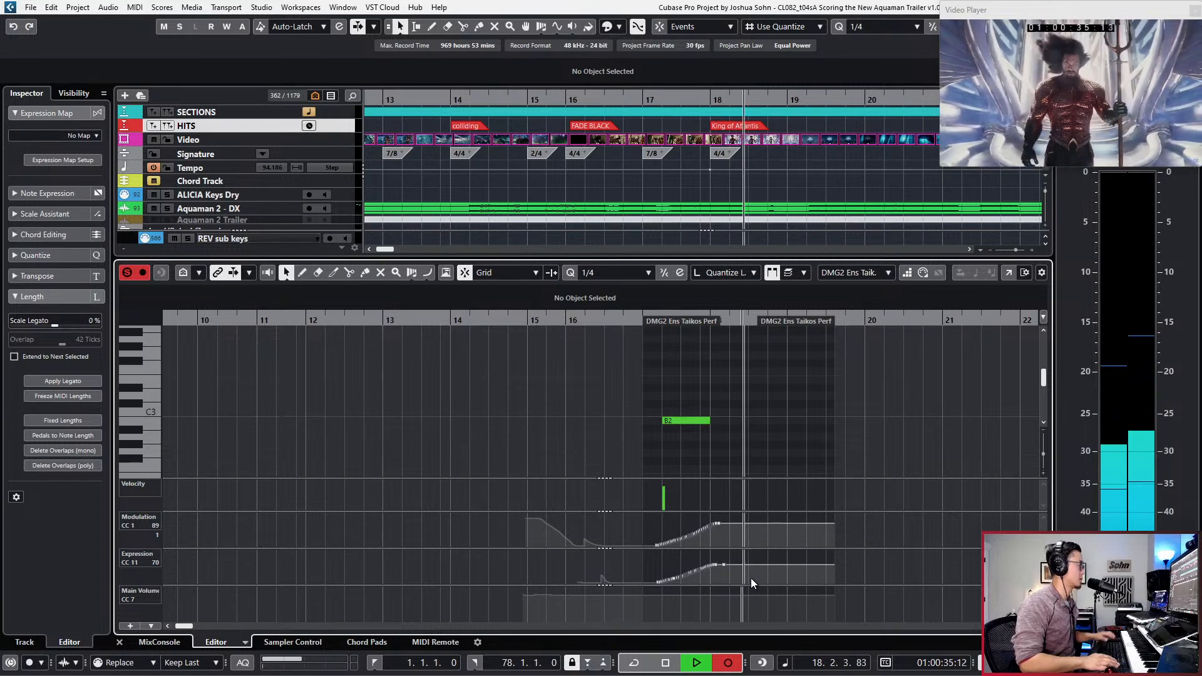
pyautogui.press('space')
pyautogui.press('ctrl+KP_Subtract')
pyautogui.press('Return')
pyautogui.press('space')
pyautogui.scroll(-3, 721, 514)
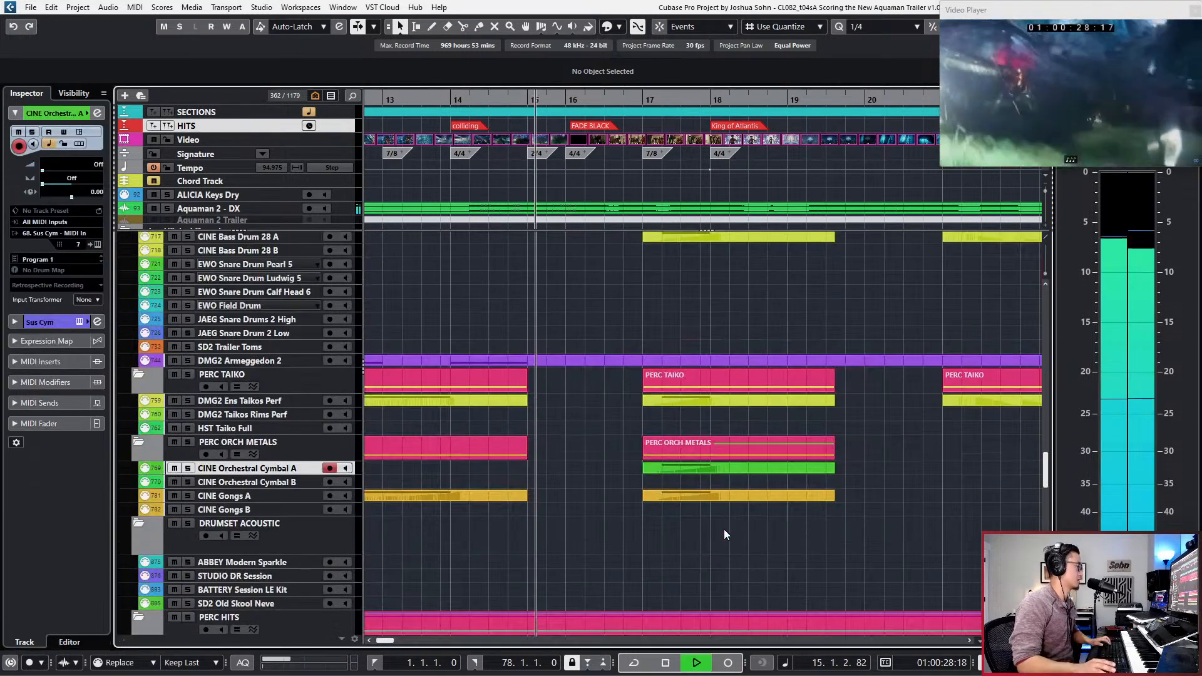
# Step: Open the CINE Gongs A part at bar 17 to check its swell, close it, and play back past the King of Atlantis hit
pyautogui.click(719, 496)
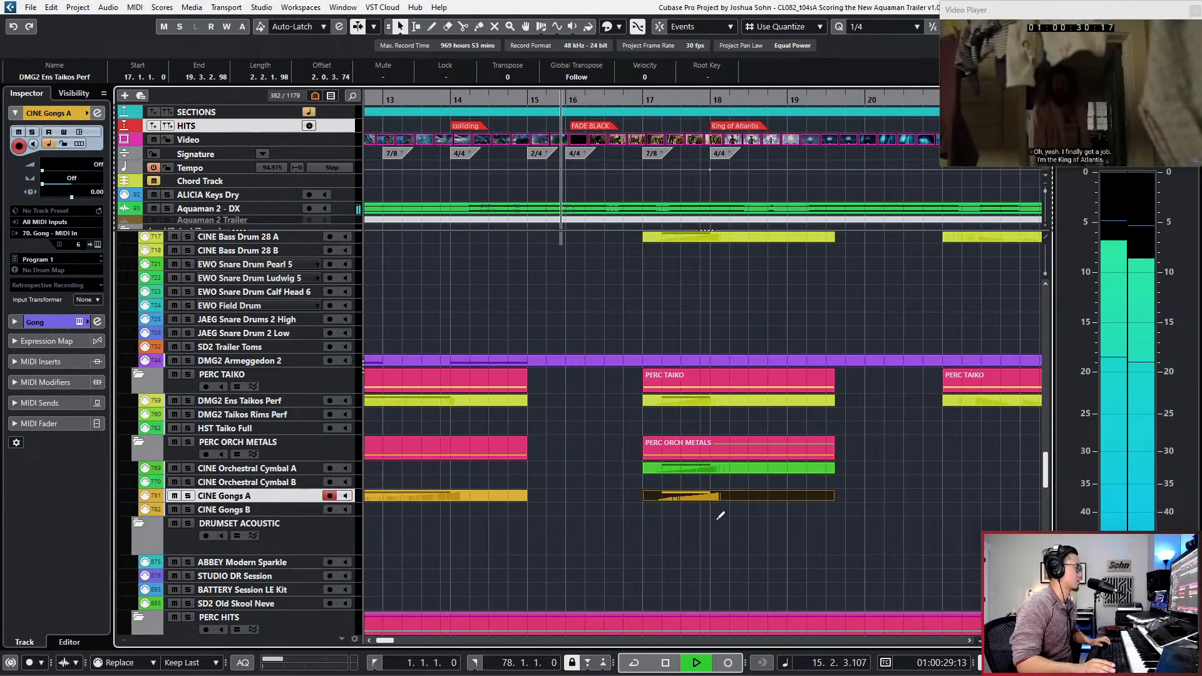
pyautogui.press('Return')
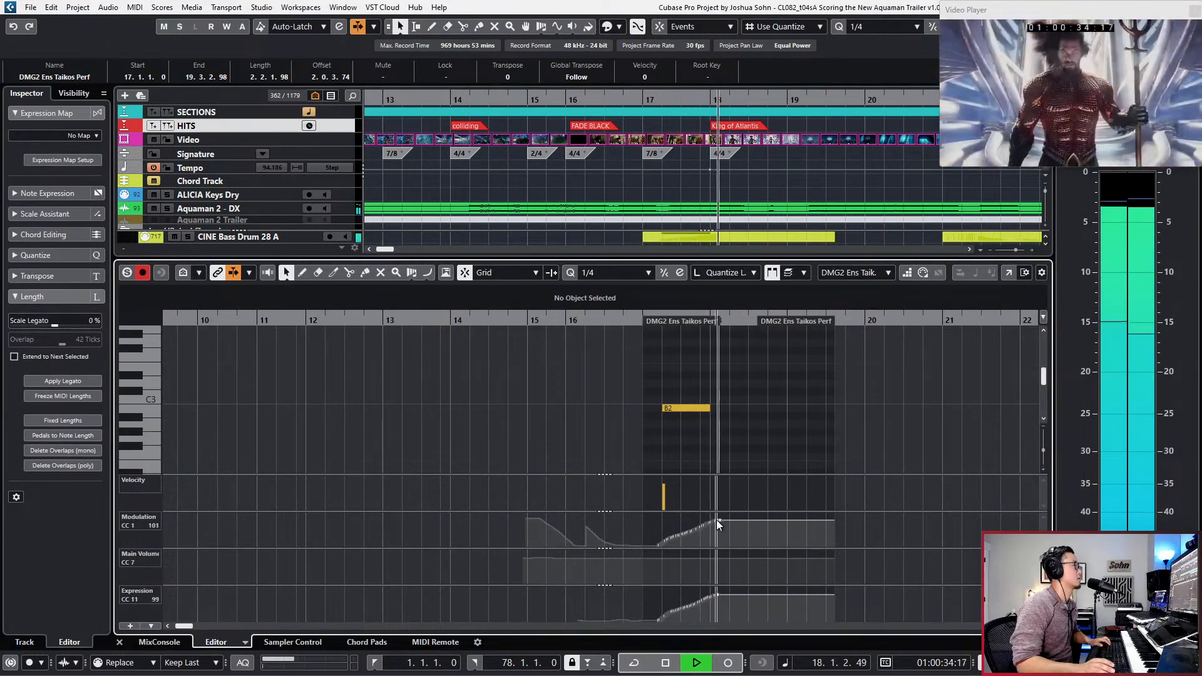
pyautogui.press('Return')
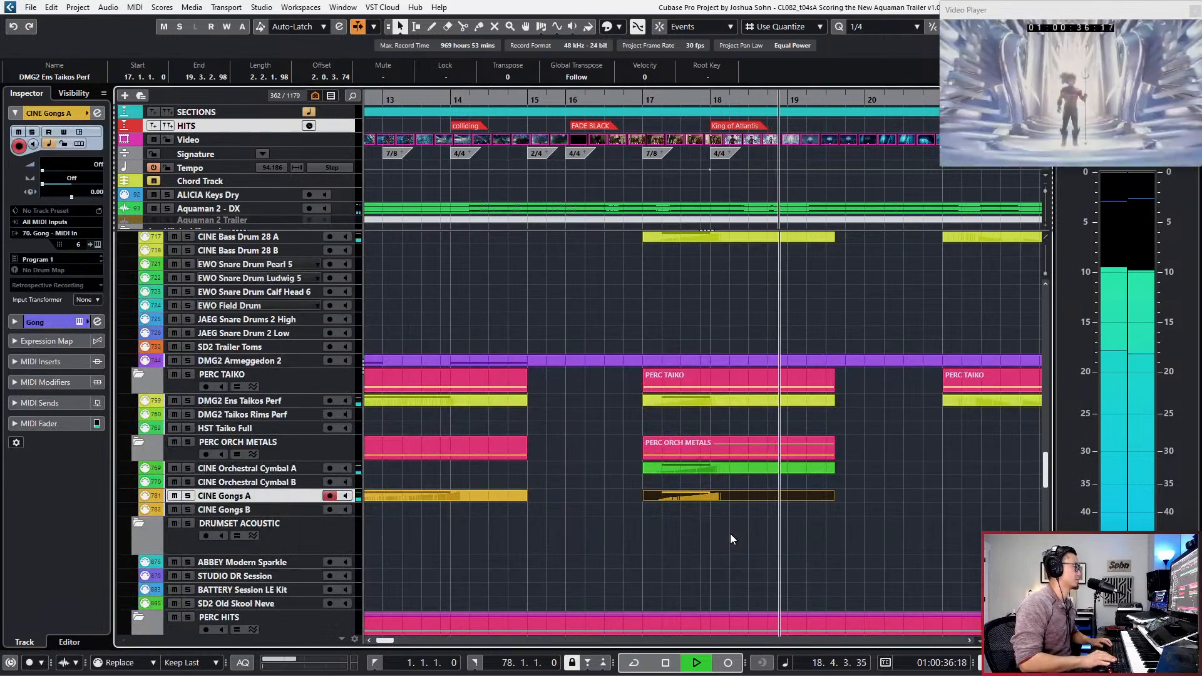
pyautogui.press('g')
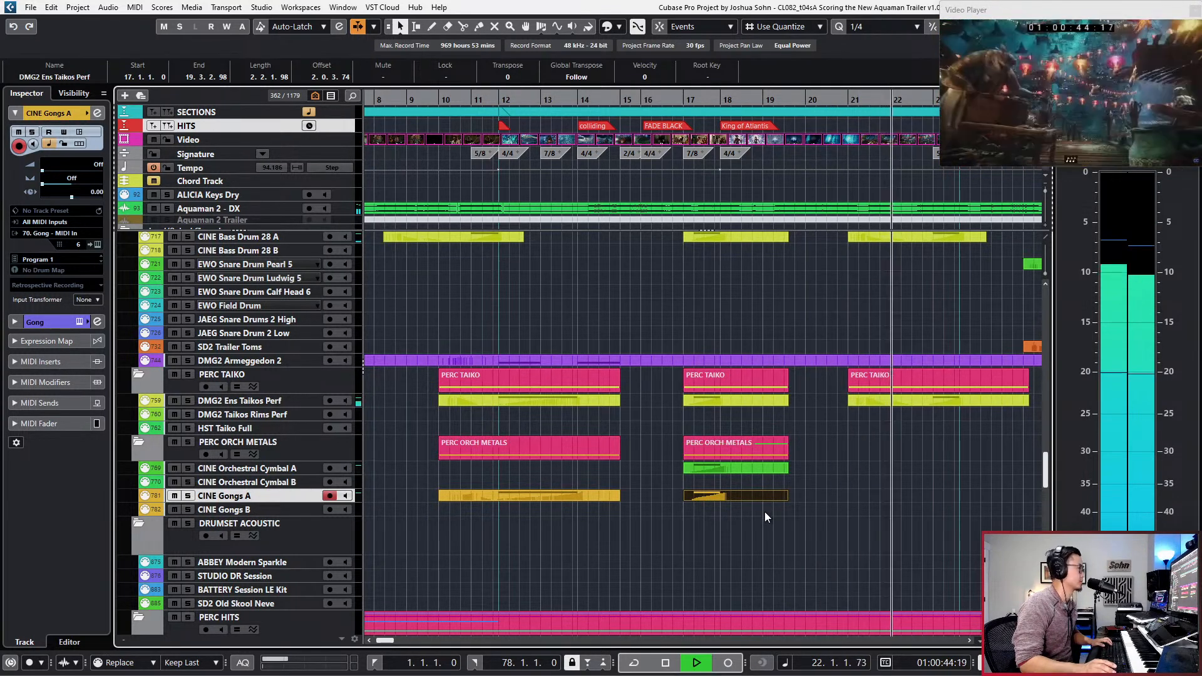
pyautogui.press('space')
pyautogui.press('g')
pyautogui.press('KP_Subtract')
pyautogui.press('KP_Subtract')
pyautogui.press('KP_Subtract')
pyautogui.press('KP_Subtract')
pyautogui.press('KP_Subtract')
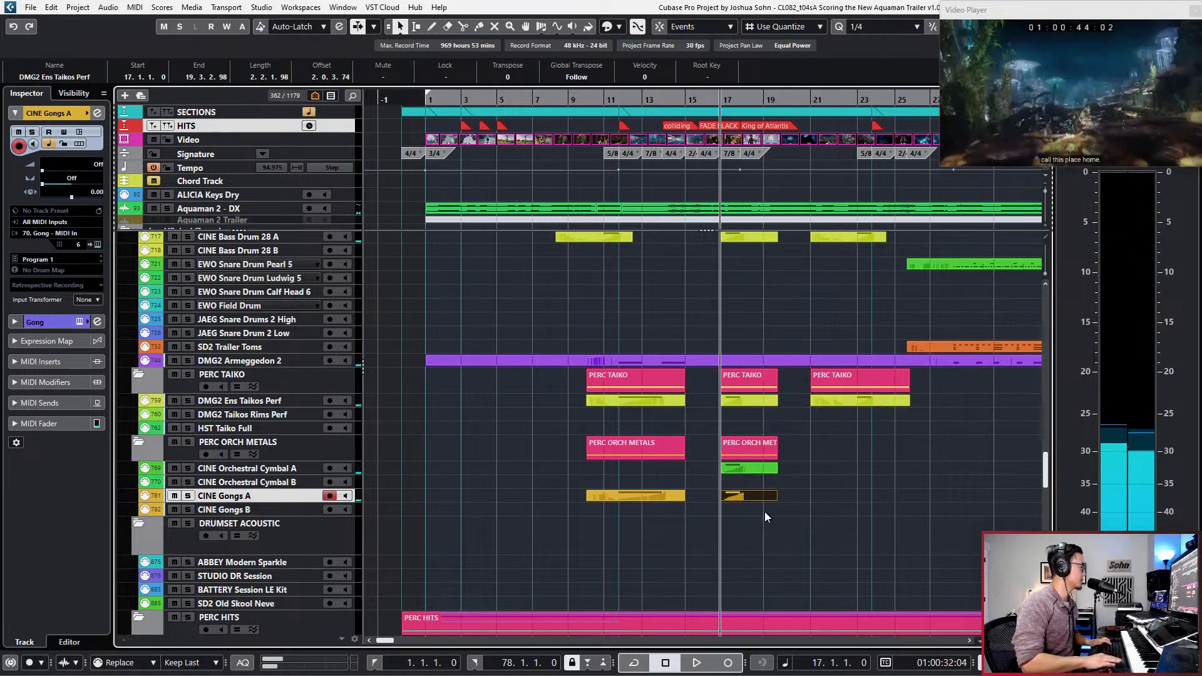
# Step: Open the DMG2 Armeggedon 2 part and copy the bar 14 C2 hit to bars 18 and 19 during playback
pyautogui.scroll(3, 765, 512)
pyautogui.scroll(5, 766, 513)
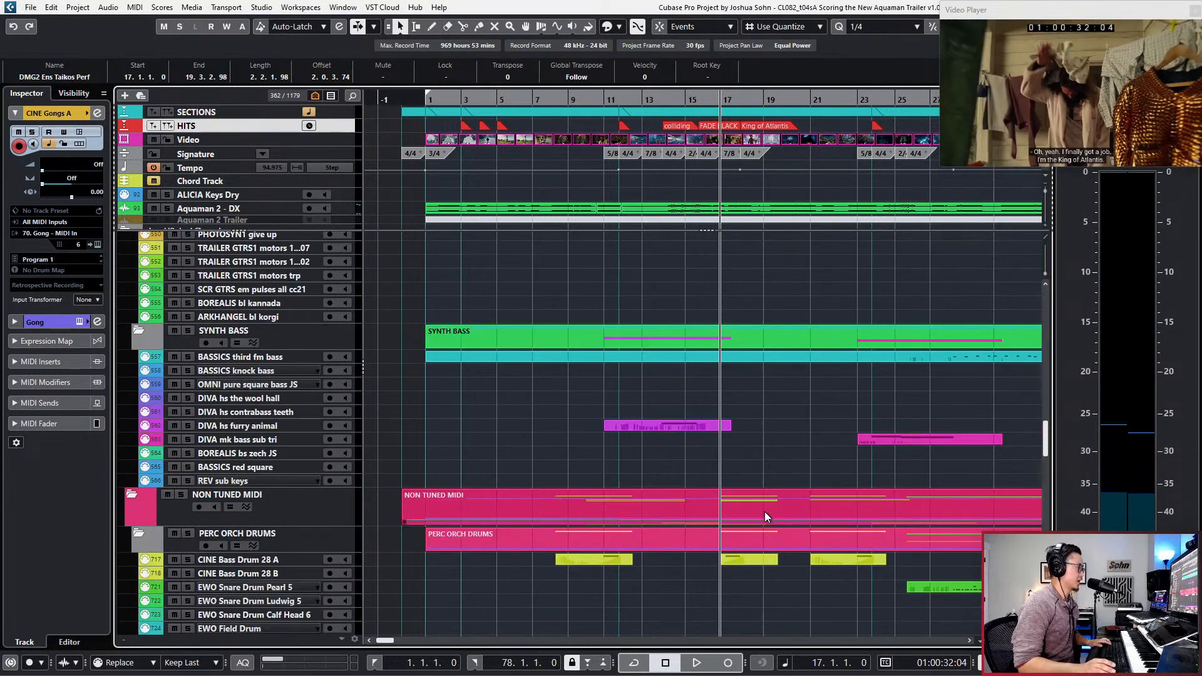
pyautogui.press('h')
pyautogui.scroll(-5, 829, 505)
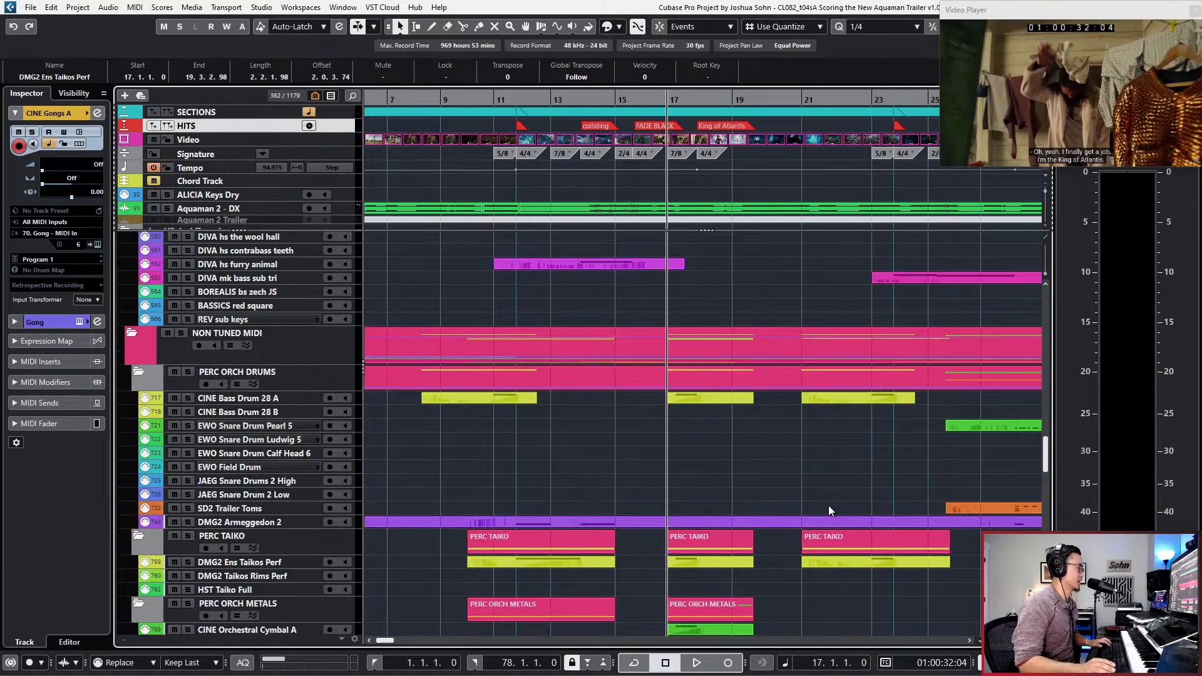
pyautogui.press('space')
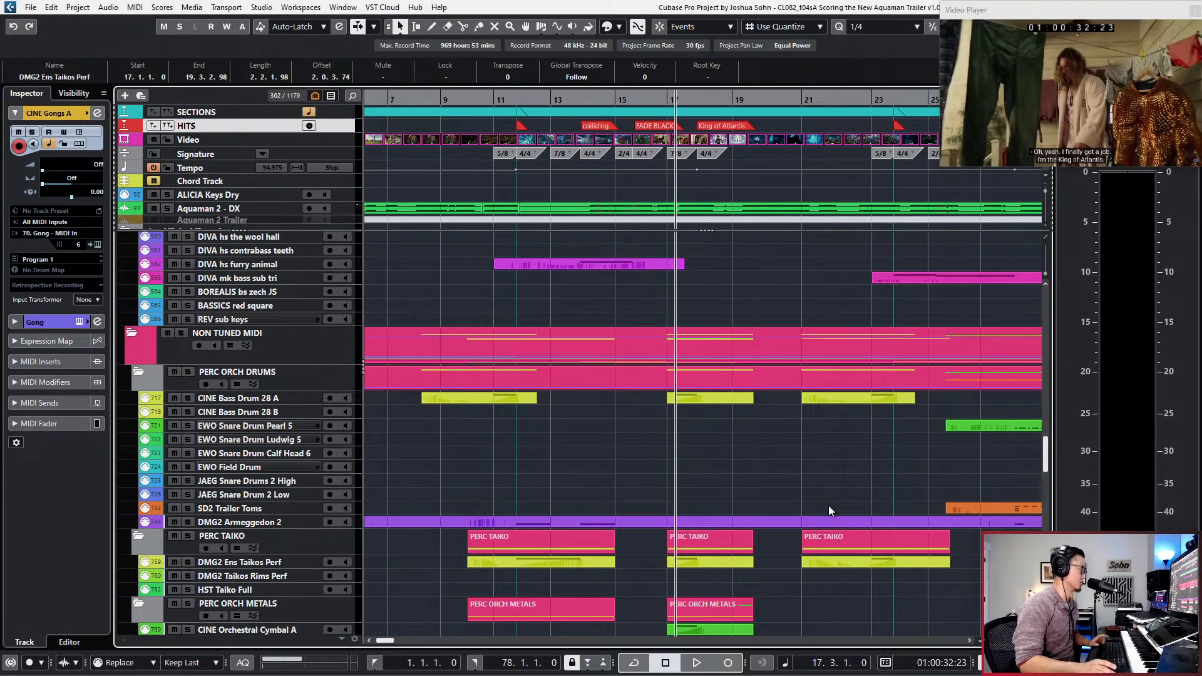
pyautogui.scroll(-6, 733, 413)
pyautogui.click(721, 275)
pyautogui.keyDown('ctrl'); pyautogui.click(721, 276); pyautogui.keyUp('ctrl')
pyautogui.keyDown('ctrl'); pyautogui.click(720, 276); pyautogui.keyUp('ctrl')
pyautogui.keyDown('ctrl'); pyautogui.click(721, 276); pyautogui.keyUp('ctrl')
pyautogui.scroll(4, 716, 273)
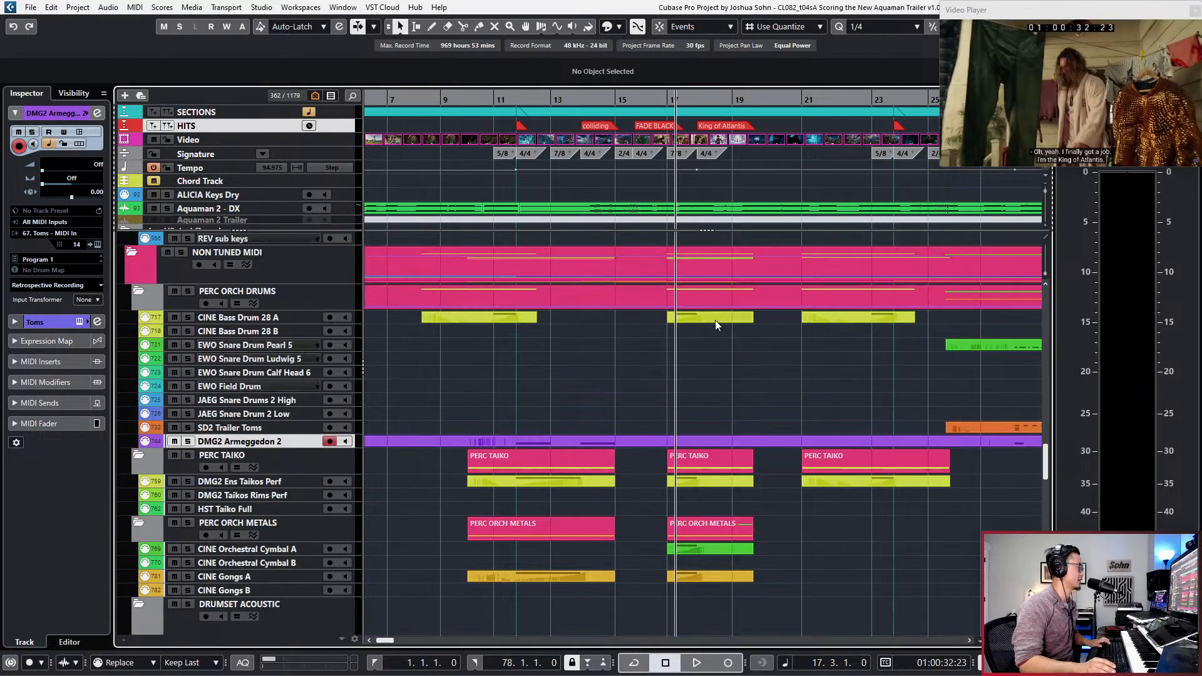
pyautogui.click(716, 441)
pyautogui.press('Return')
pyautogui.click(583, 408)
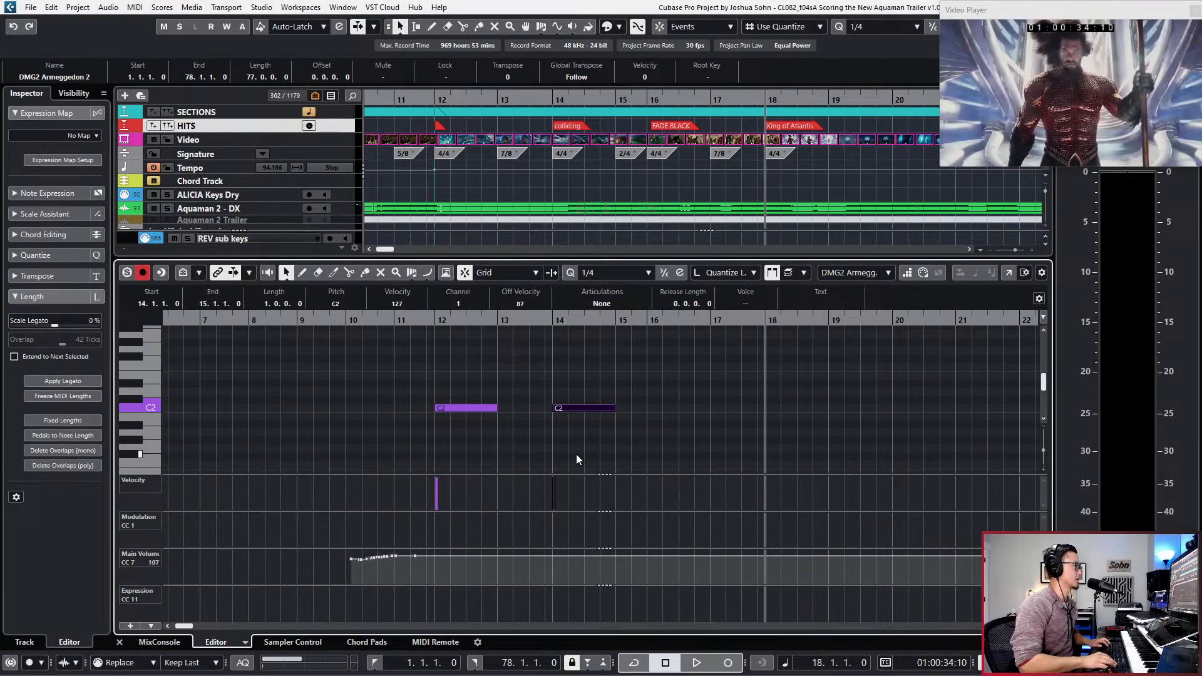
pyautogui.hotkey('ctrl', 'v')
pyautogui.hotkey('ctrl', 'v')
pyautogui.press('space')
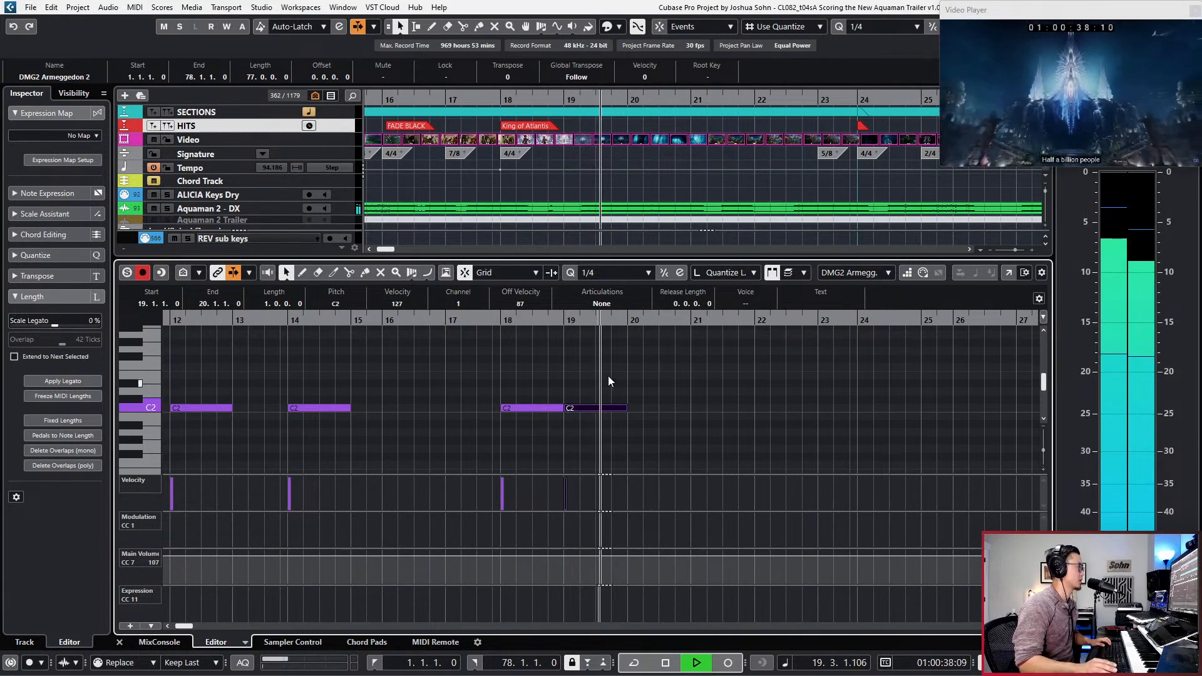
# Step: Lengthen the bar 19 C2 note to two bars, duplicate it at bar 21, and close the DMG2 Armeggedon 2 part
pyautogui.hotkey('ctrl', 'Right')
pyautogui.hotkey('ctrl', 'Right')
pyautogui.hotkey('ctrl', 'Right')
pyautogui.hotkey('ctrl', 'Right')
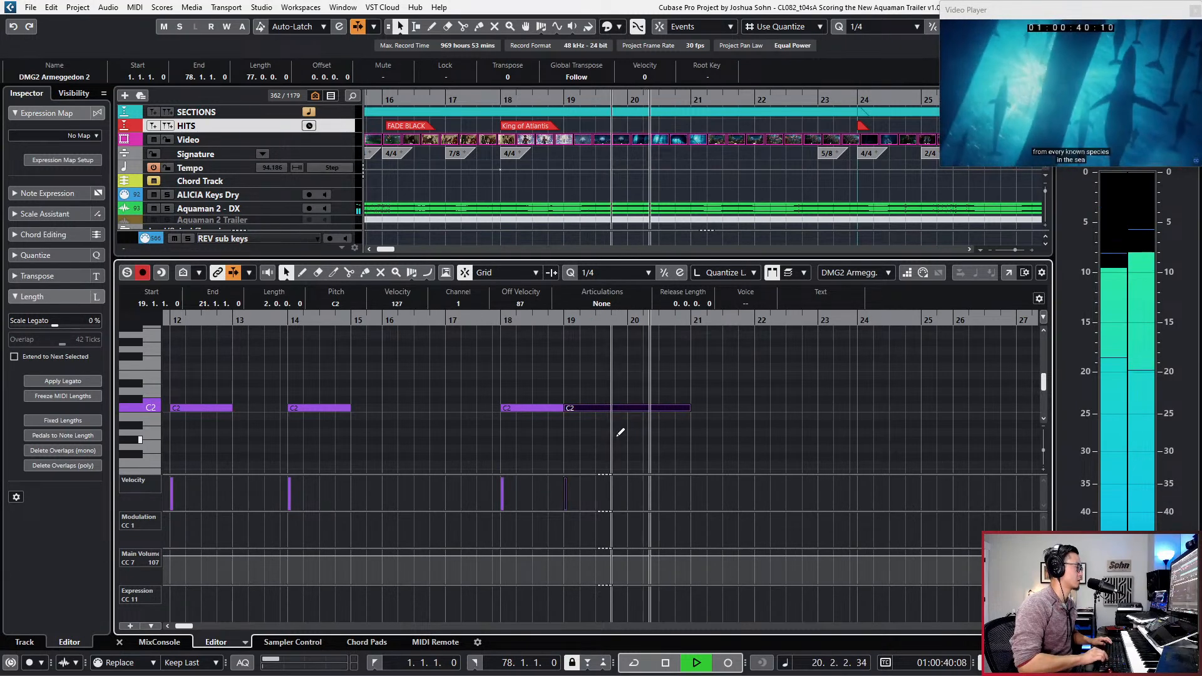
pyautogui.hotkey('ctrl', 'd')
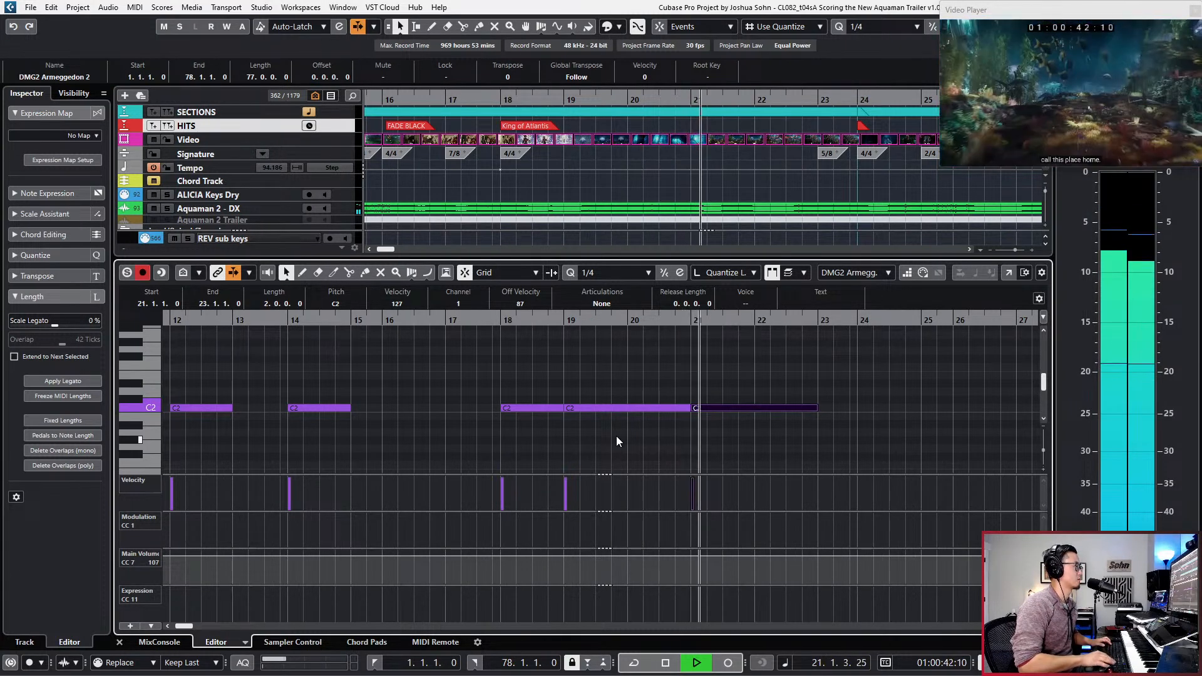
pyautogui.hotkey('ctrl', 'e')
pyautogui.press('g')
pyautogui.press('g')
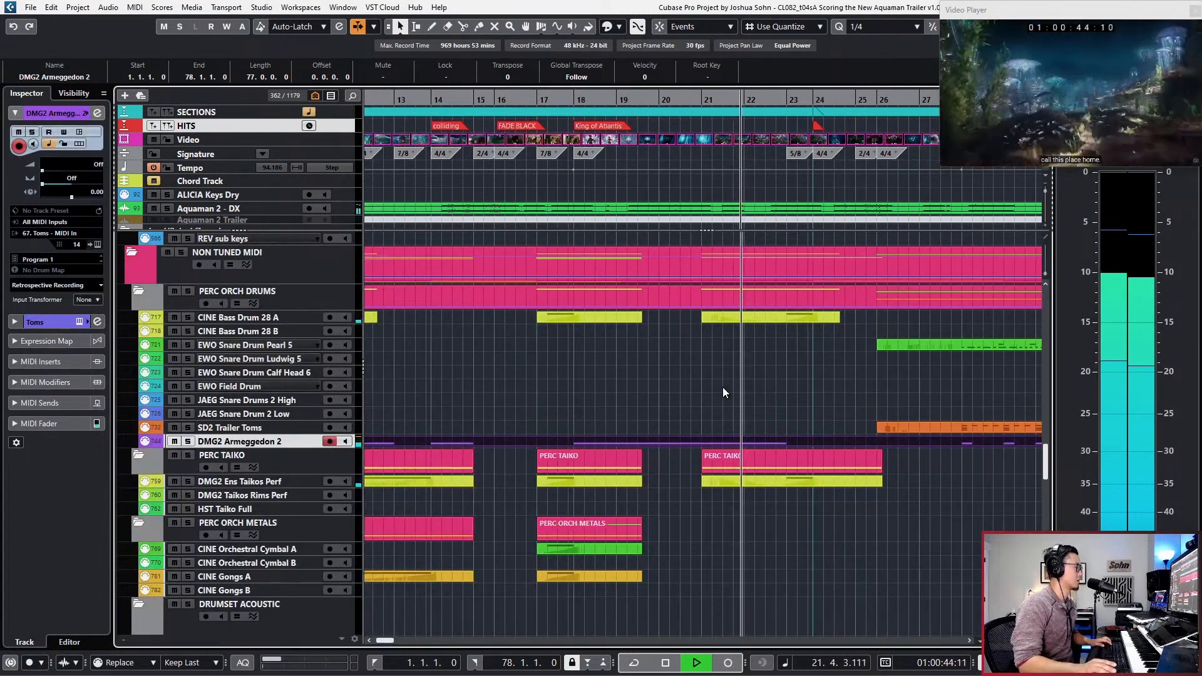
pyautogui.press('g')
pyautogui.press('space')
# Step: Open the CINEPERC Timpani A part, examine its note positions from bar 18 to bar 21, and close it
pyautogui.scroll(4, 722, 392)
pyautogui.scroll(10, 723, 393)
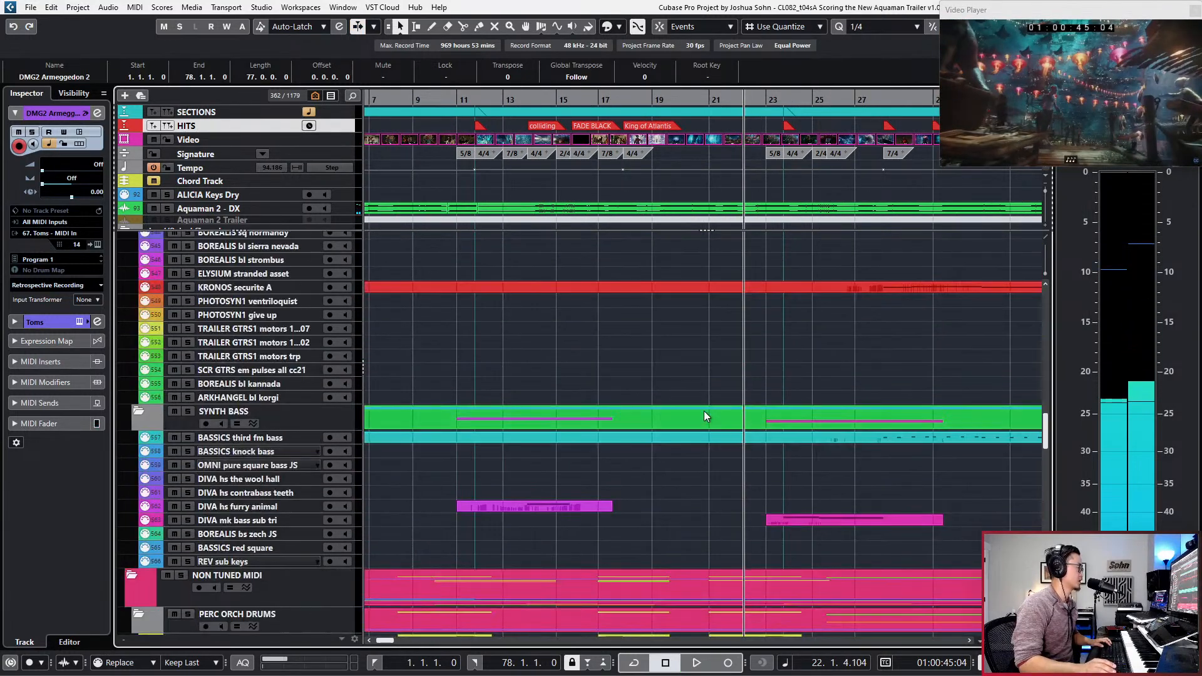
pyautogui.scroll(3, 691, 377)
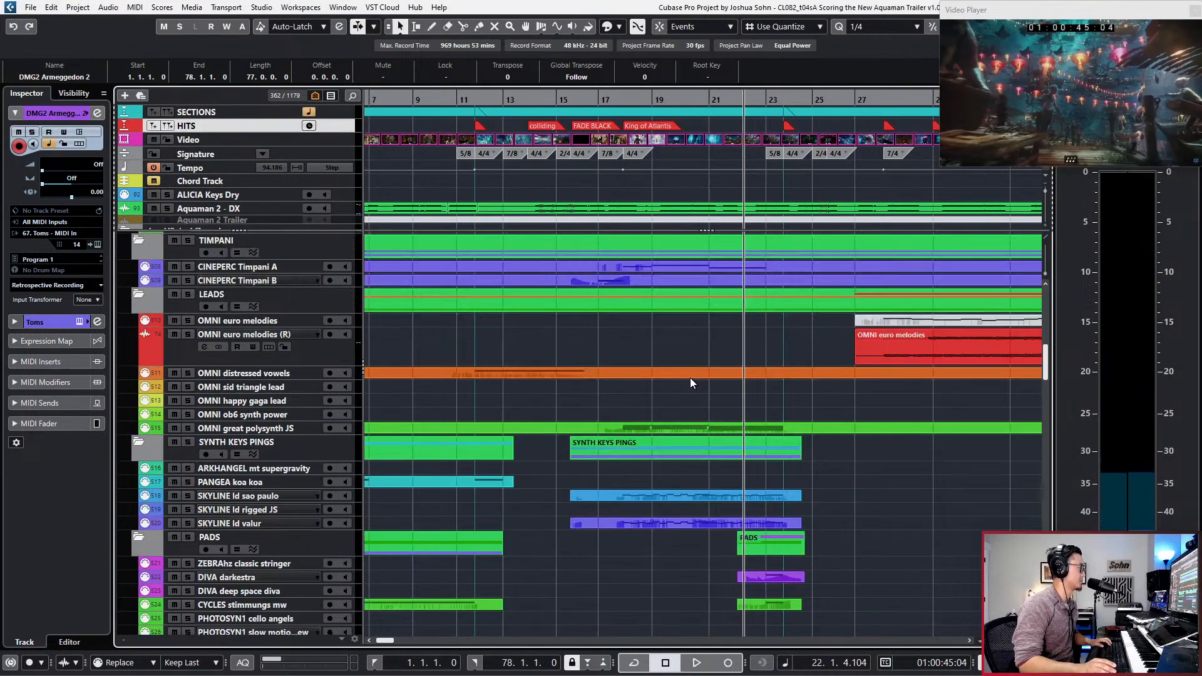
pyautogui.click(678, 271)
pyautogui.hotkey('ctrl', 'e')
pyautogui.press('h')
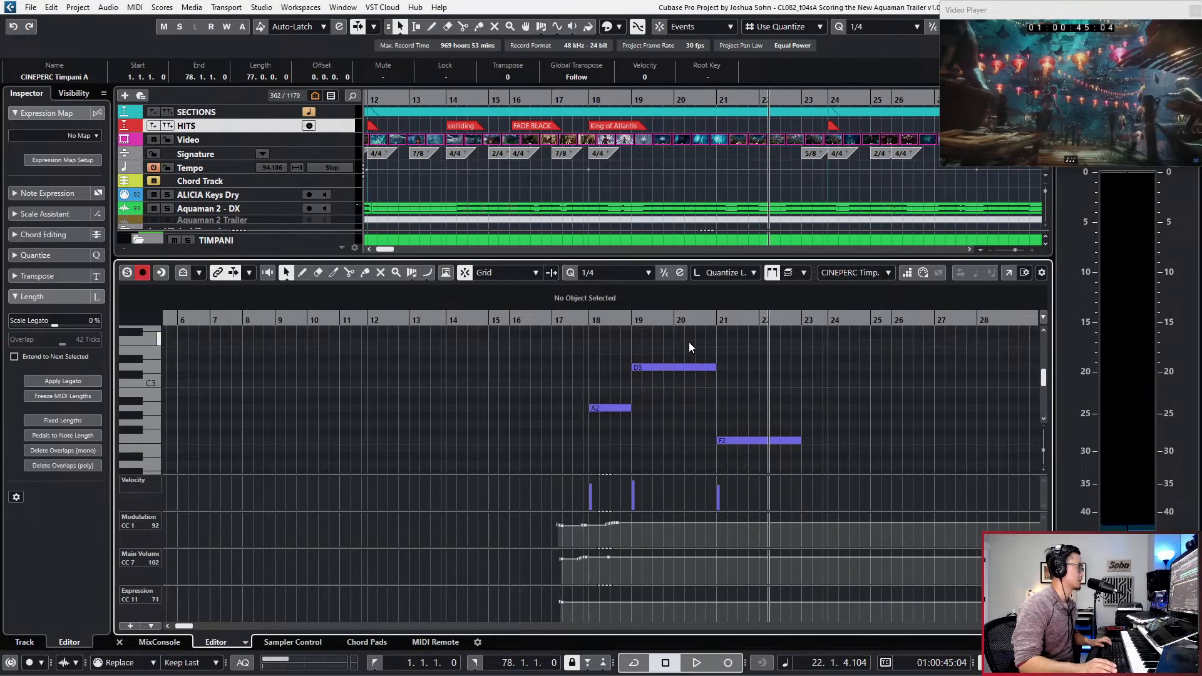
pyautogui.moveTo(593, 421); pyautogui.dragTo(577, 433)
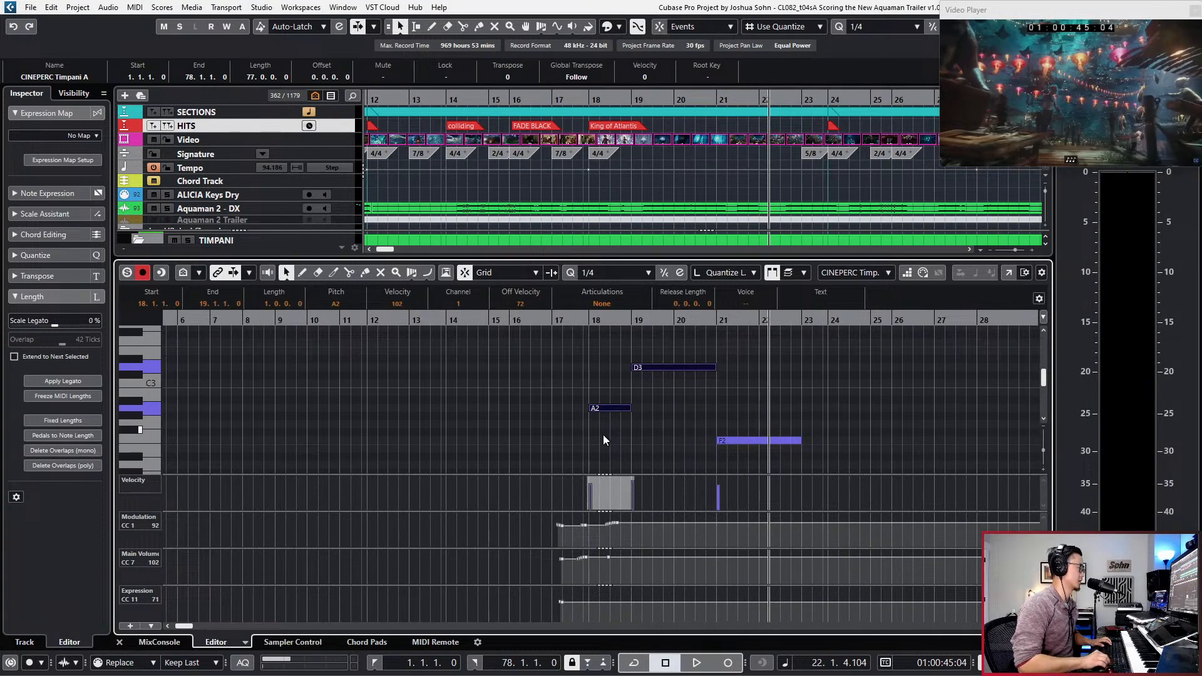
pyautogui.hotkey('ctrl', 'e')
pyautogui.press('g')
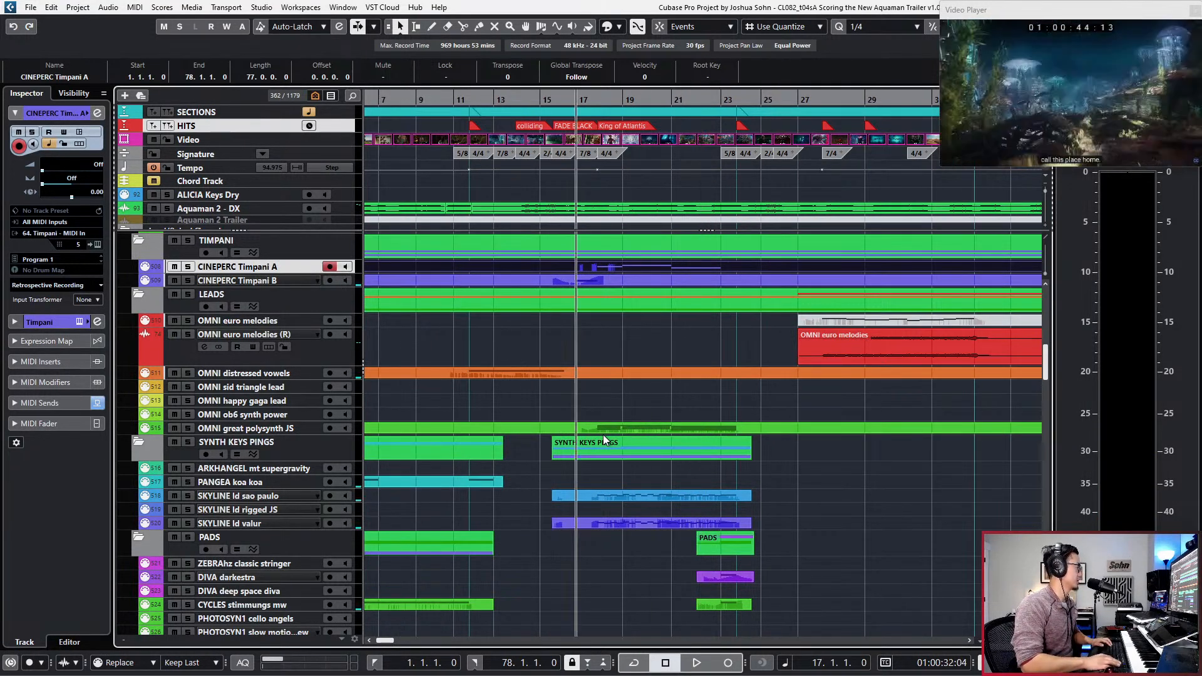
# Step: Select the PACIFIC Strings Ens B KS track and rehearse a string line against playback from bar 15 into bar 24
pyautogui.hotkey('shift', 'b')
pyautogui.scroll(3, 610, 371)
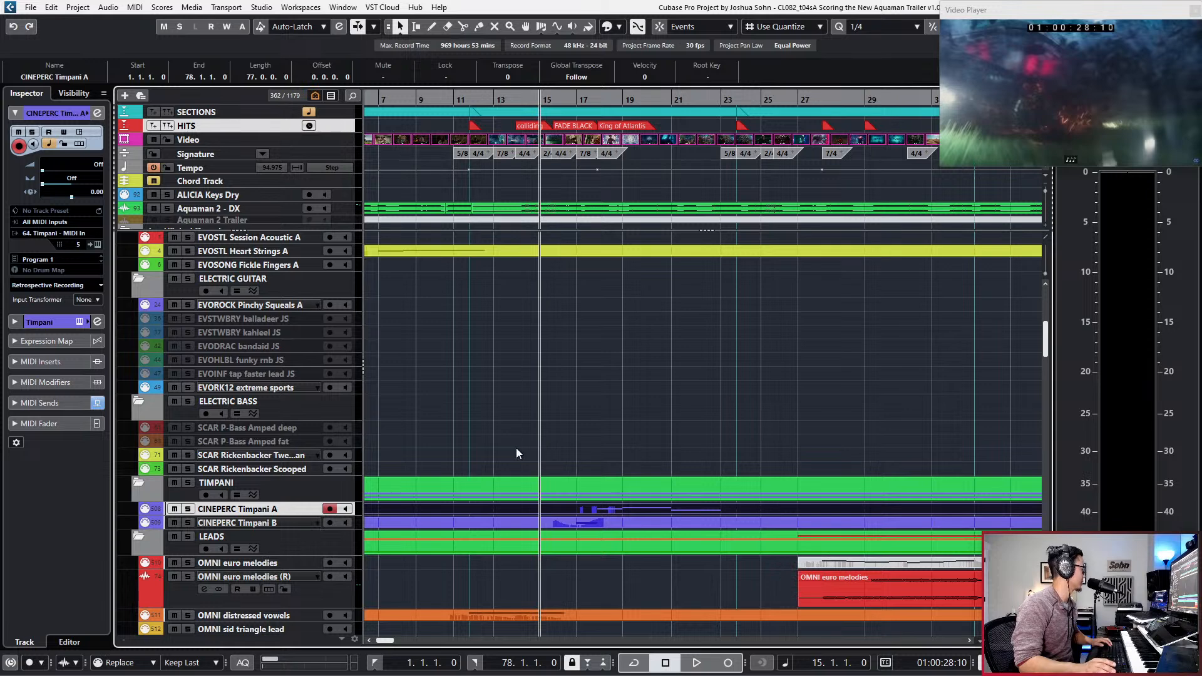
pyautogui.scroll(-6, 516, 448)
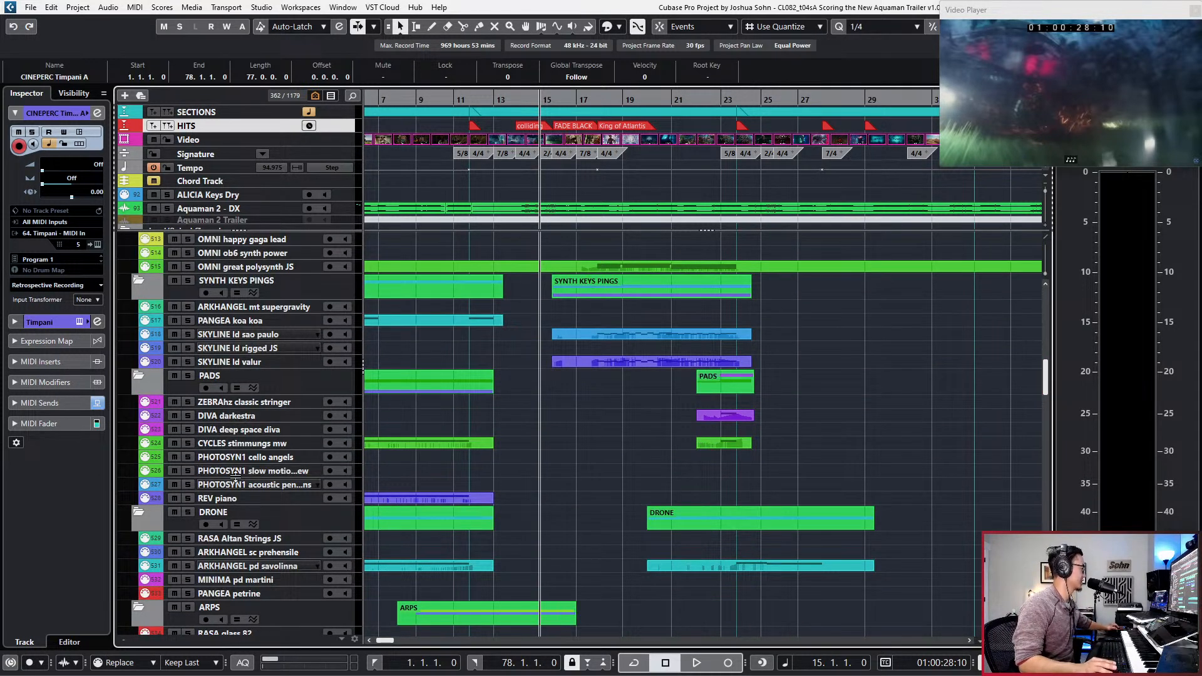
pyautogui.scroll(12, 468, 456)
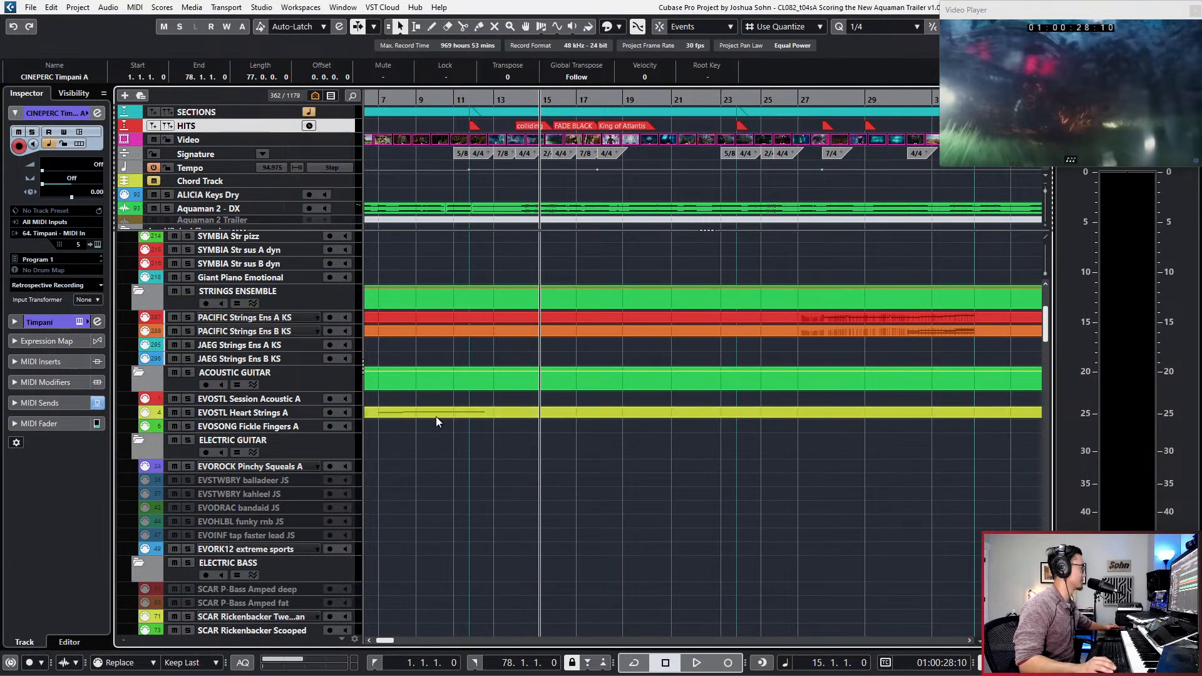
pyautogui.click(283, 333)
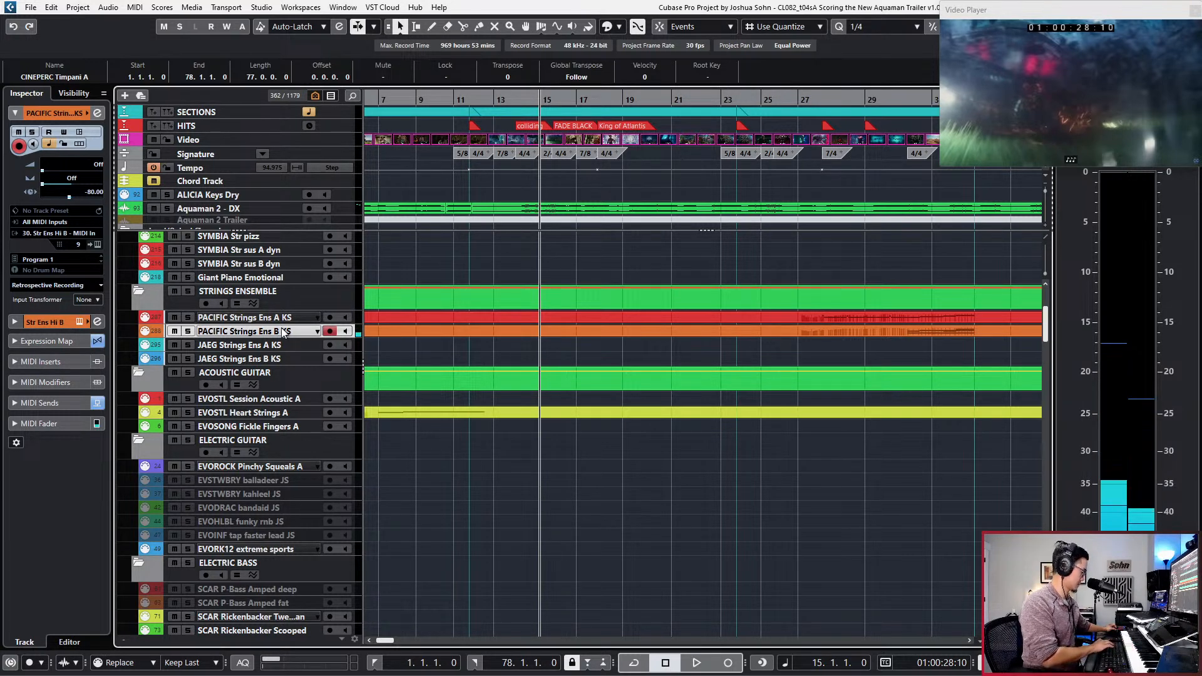
pyautogui.press('space')
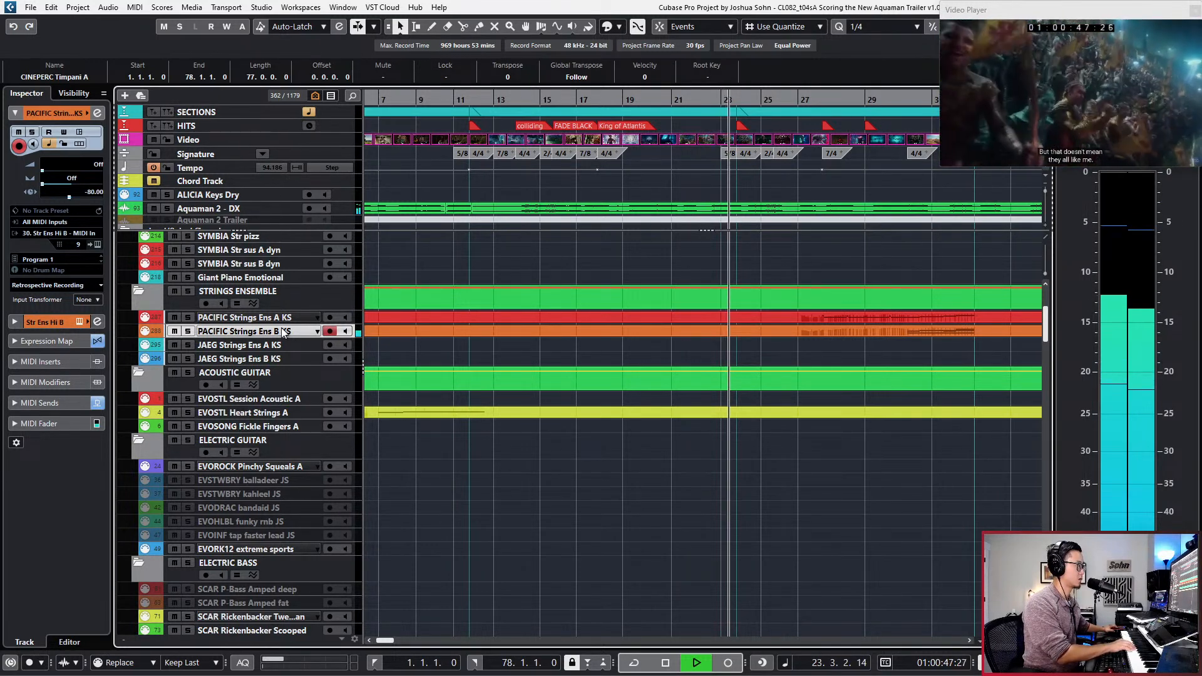
pyautogui.press('space')
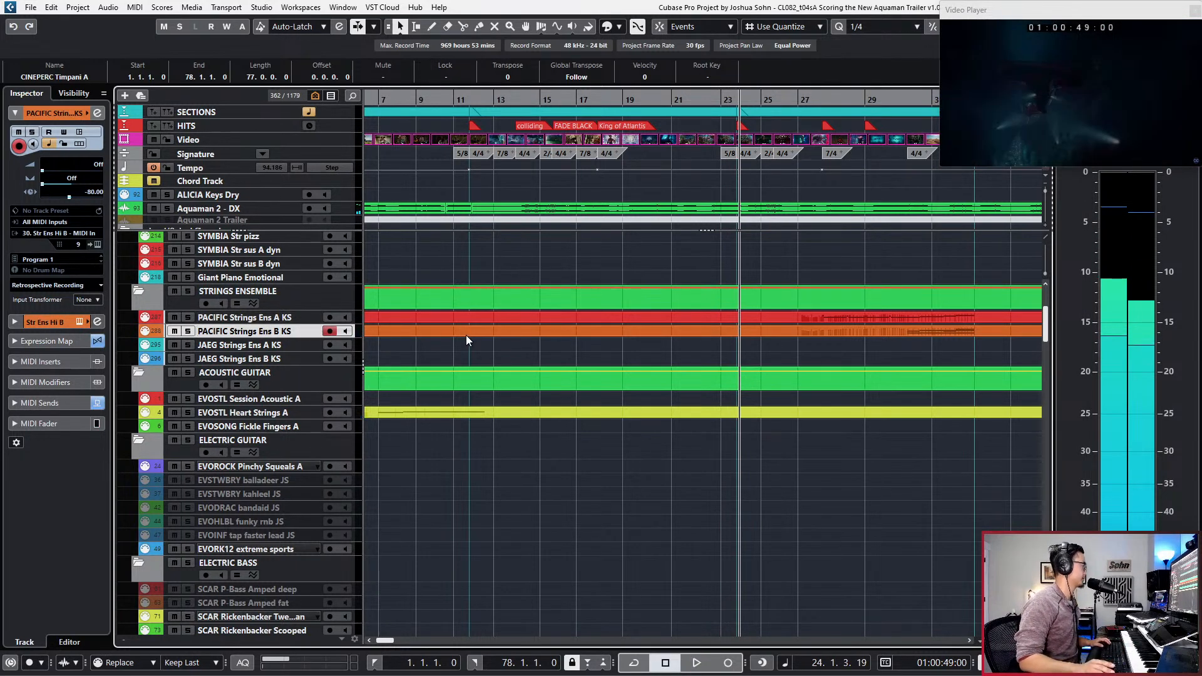
# Step: Open the PACIFIC Strings Ens B KS part around bar 17 and switch its articulation to Spiccato
pyautogui.doubleClick(495, 336)
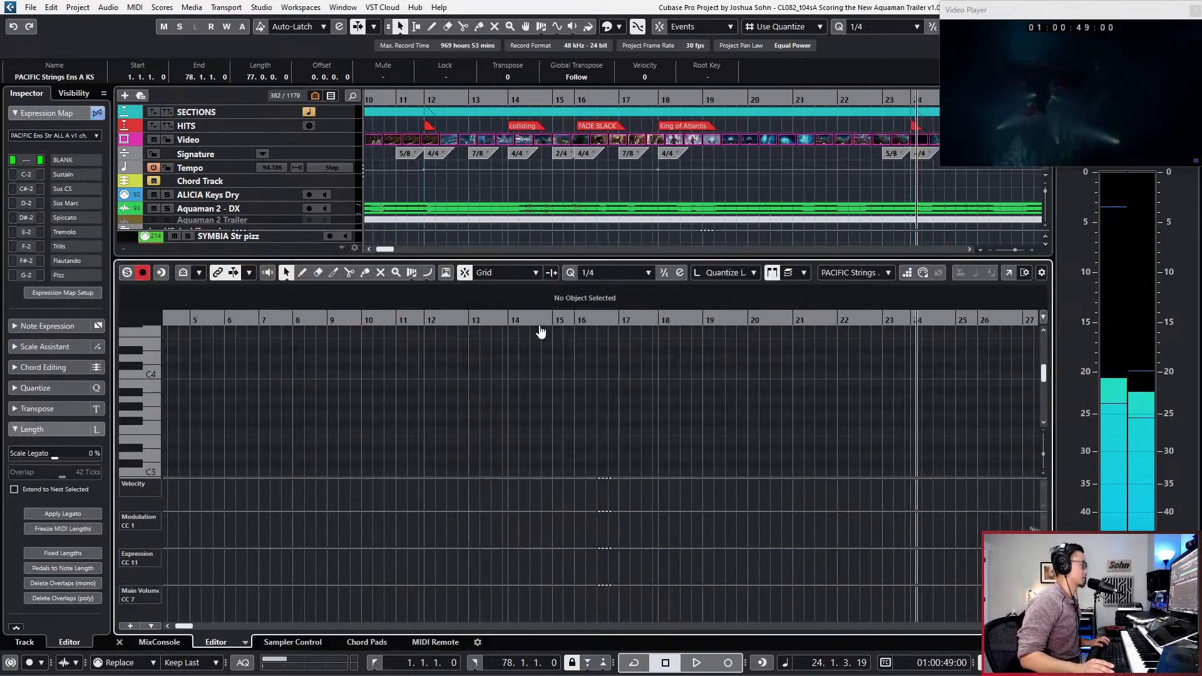
pyautogui.press('h')
pyautogui.press('KP_Subtract')
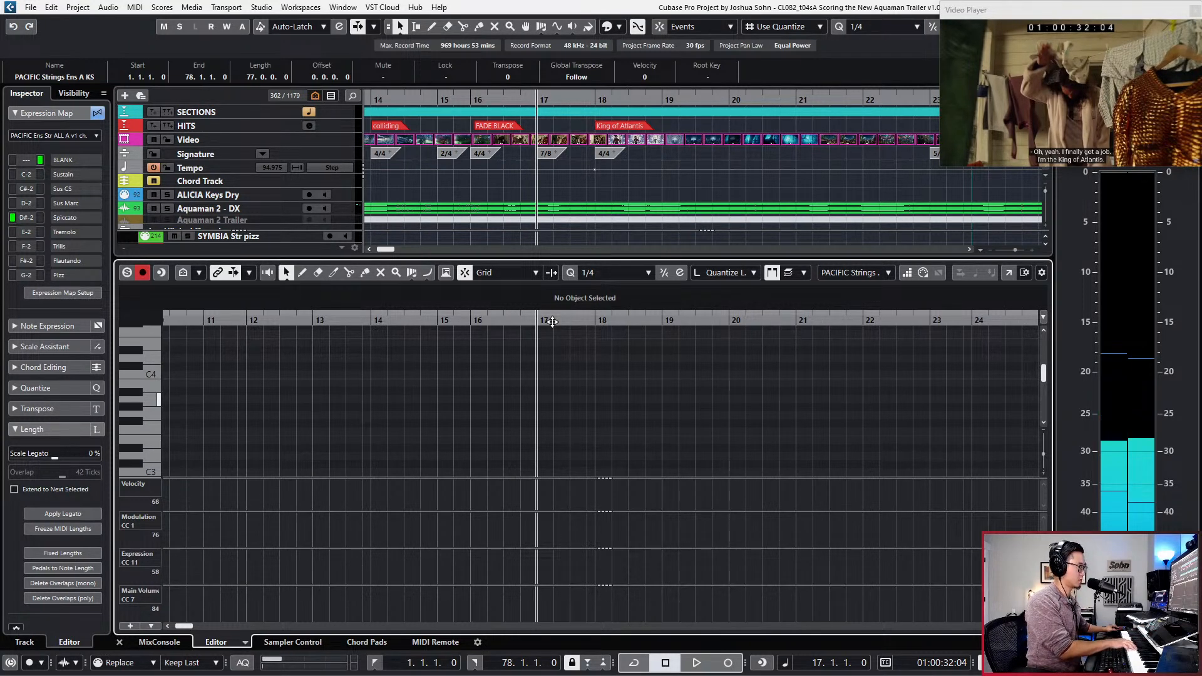
pyautogui.press('KP_Multiply')
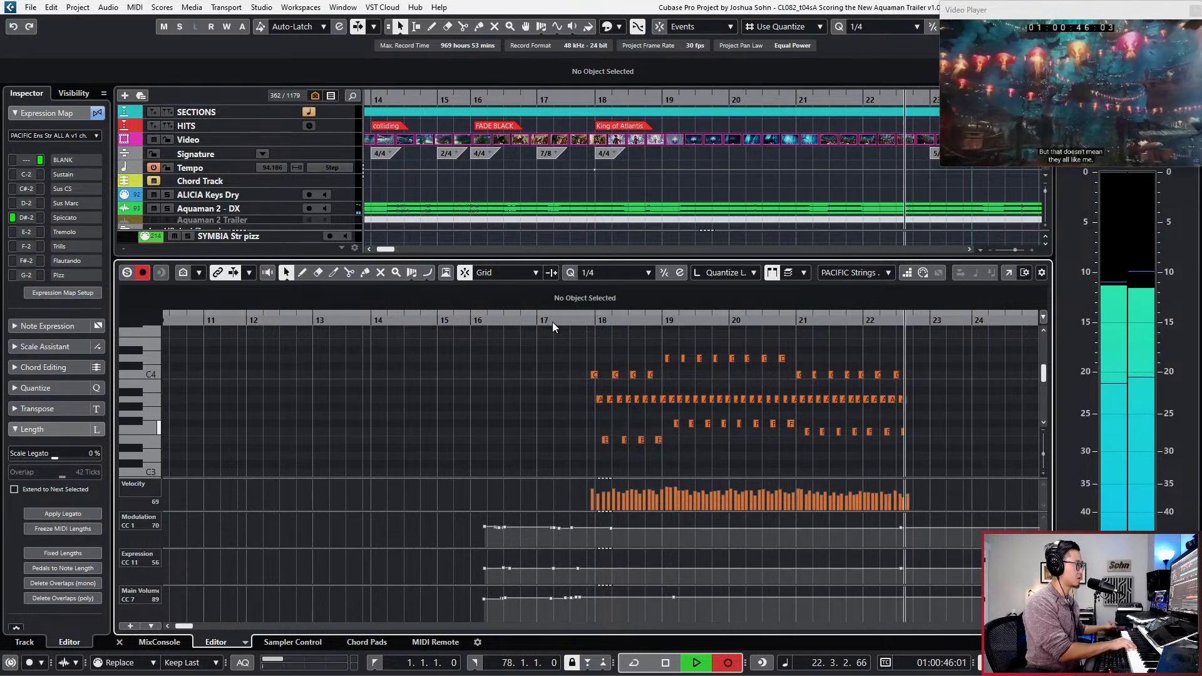
pyautogui.press('space')
pyautogui.hotkey('ctrl', 'z')
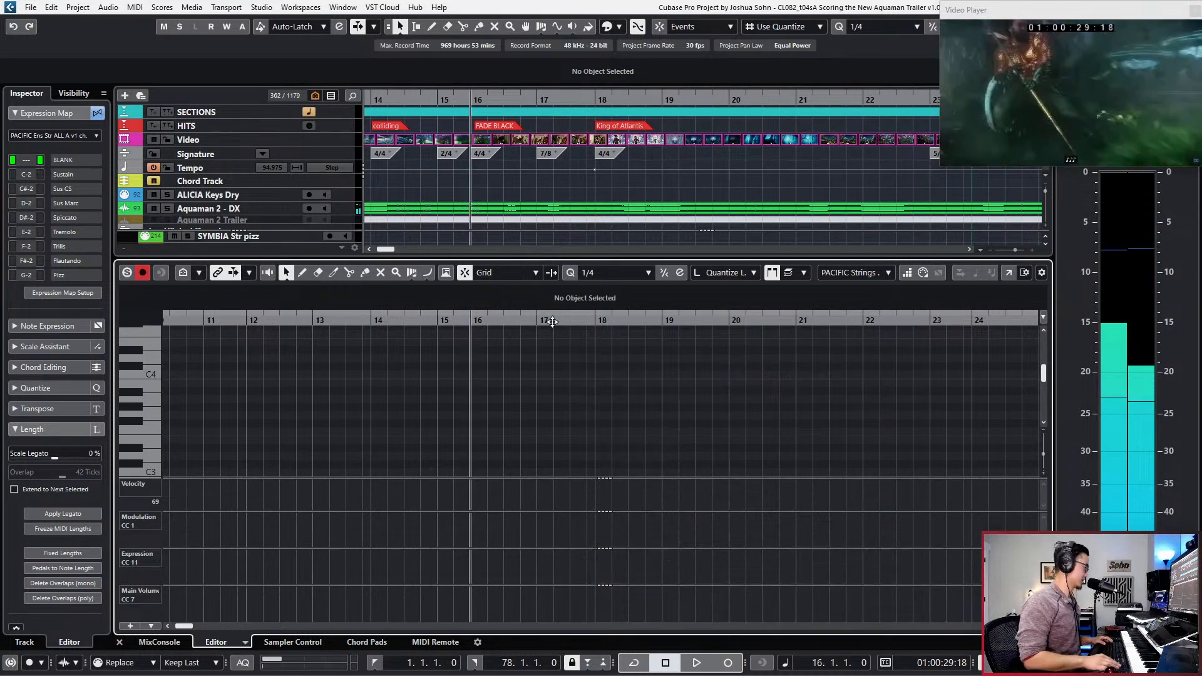
pyautogui.press('KP_Multiply')
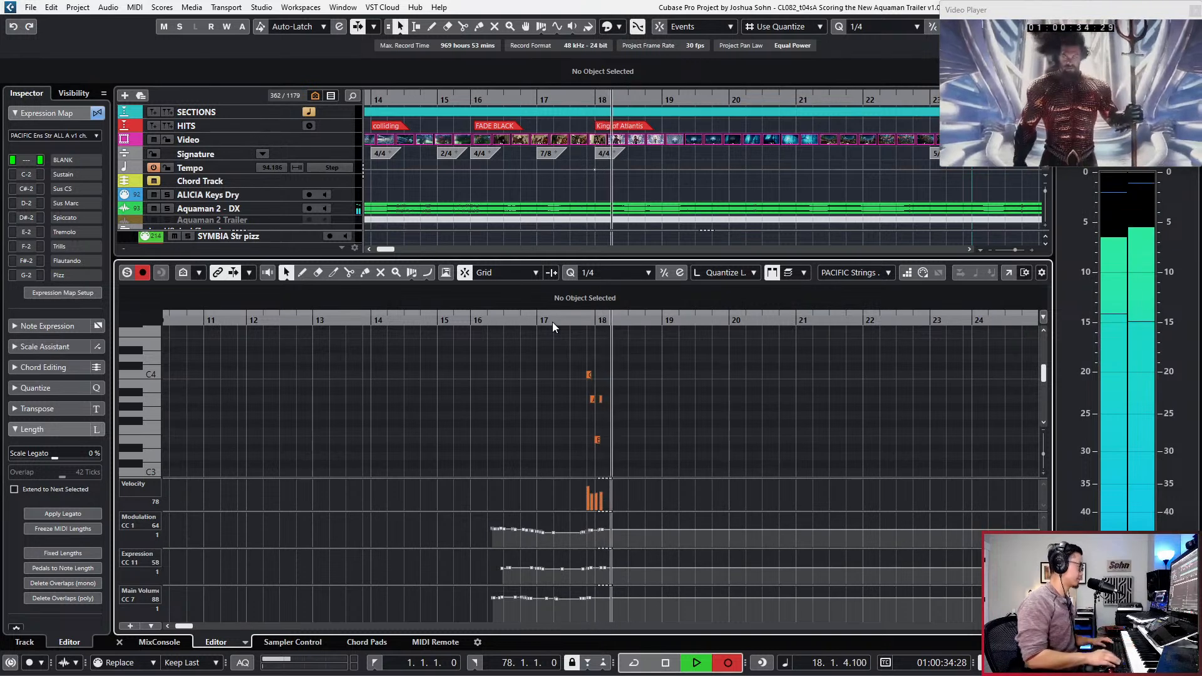
pyautogui.press('space')
pyautogui.click(552, 322)
pyautogui.hotkey('ctrl', 'z')
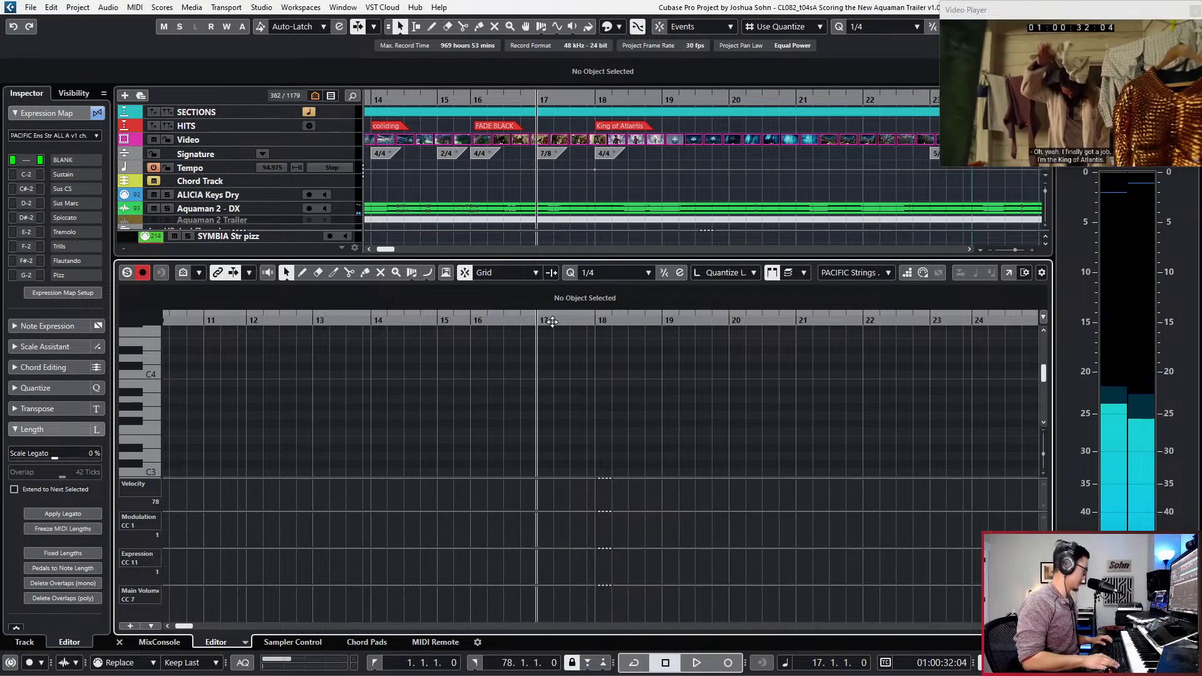
pyautogui.press('KP_Multiply')
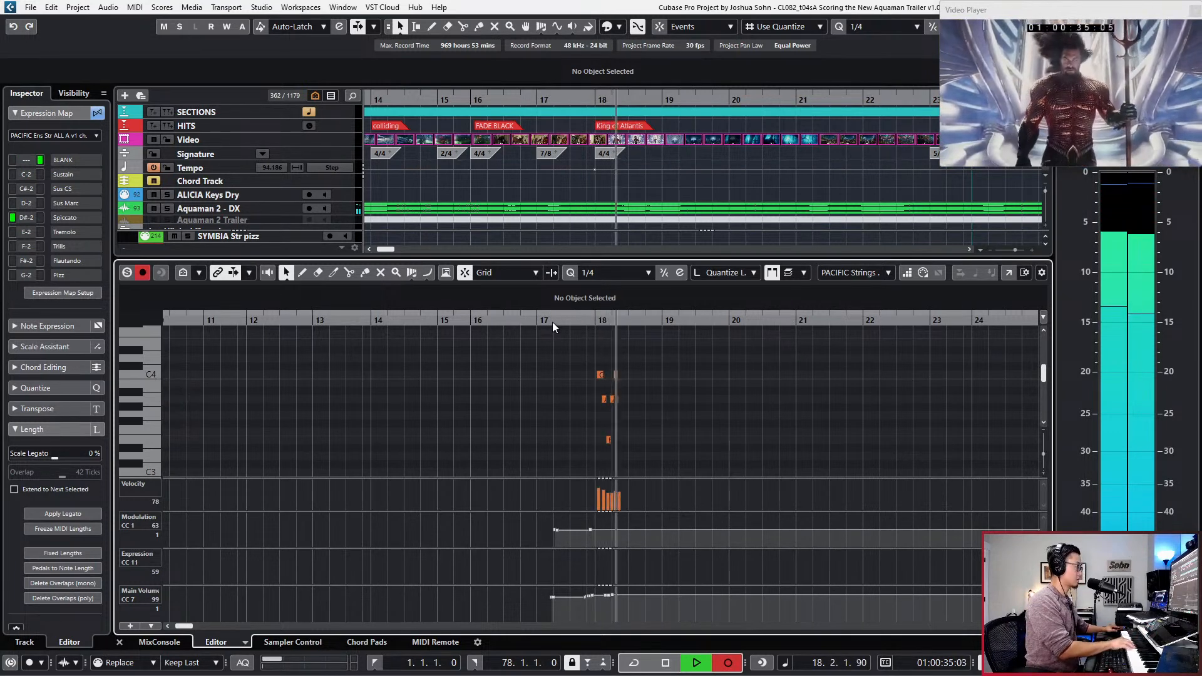
pyautogui.press('space')
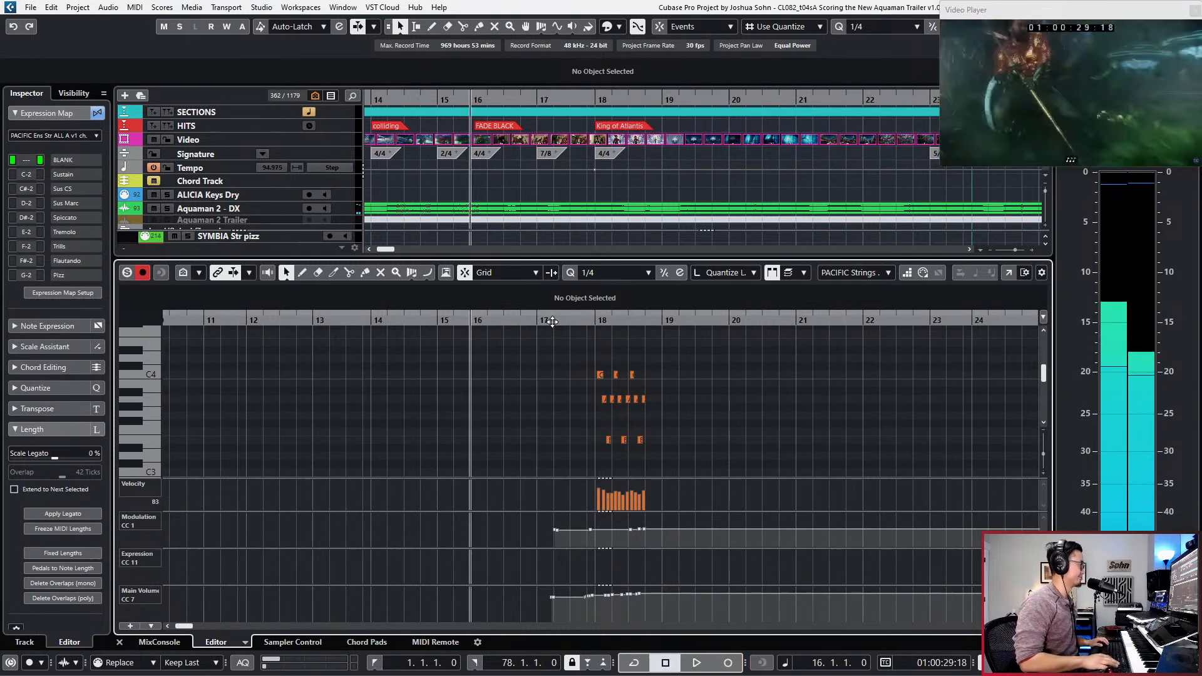
pyautogui.hotkey('ctrl', 'z')
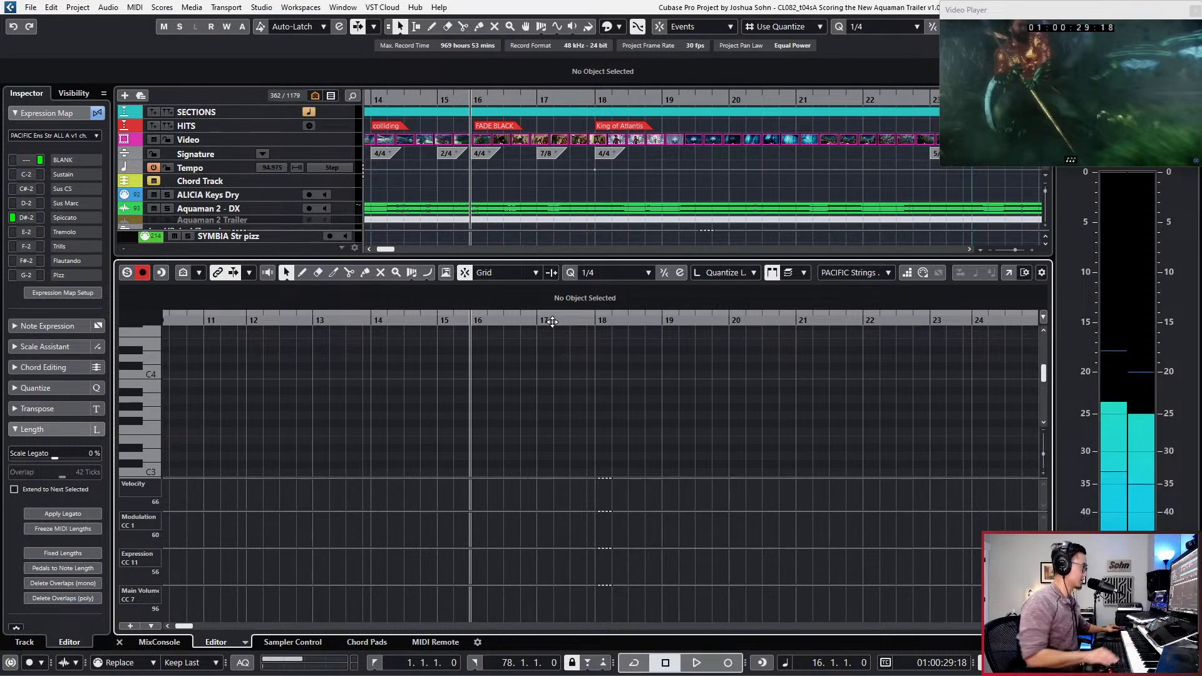
# Step: Record a spiccato string ostinato from bar 18 to bar 23 against playback starting at bar 16
pyautogui.press('KP_Multiply')
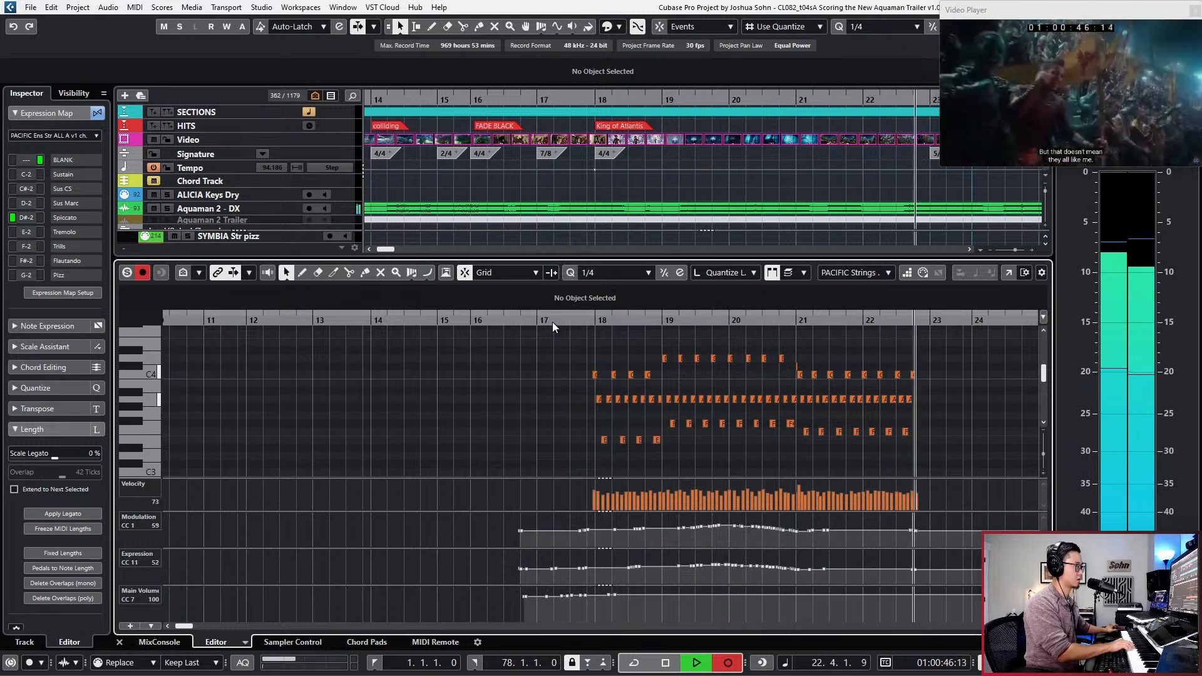
pyautogui.press('space')
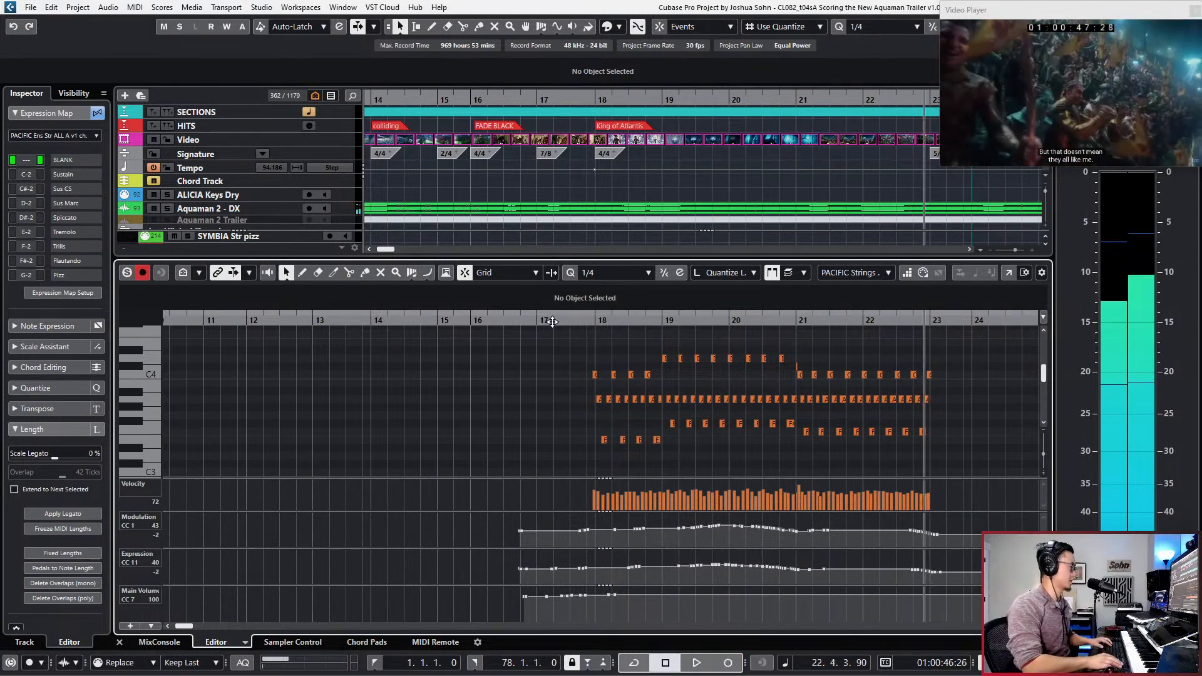
pyautogui.press('KP_Subtract')
pyautogui.press('KP_Subtract')
pyautogui.press('KP_Subtract')
pyautogui.press('KP_Subtract')
pyautogui.press('KP_Subtract')
# Step: Set the quantize value to 1/16 and quantize all the recorded ostinato notes from bar 18 to bar 23
pyautogui.press('5')
pyautogui.keyDown('ctrl'); pyautogui.scroll(2, 818, 339); pyautogui.keyUp('ctrl')
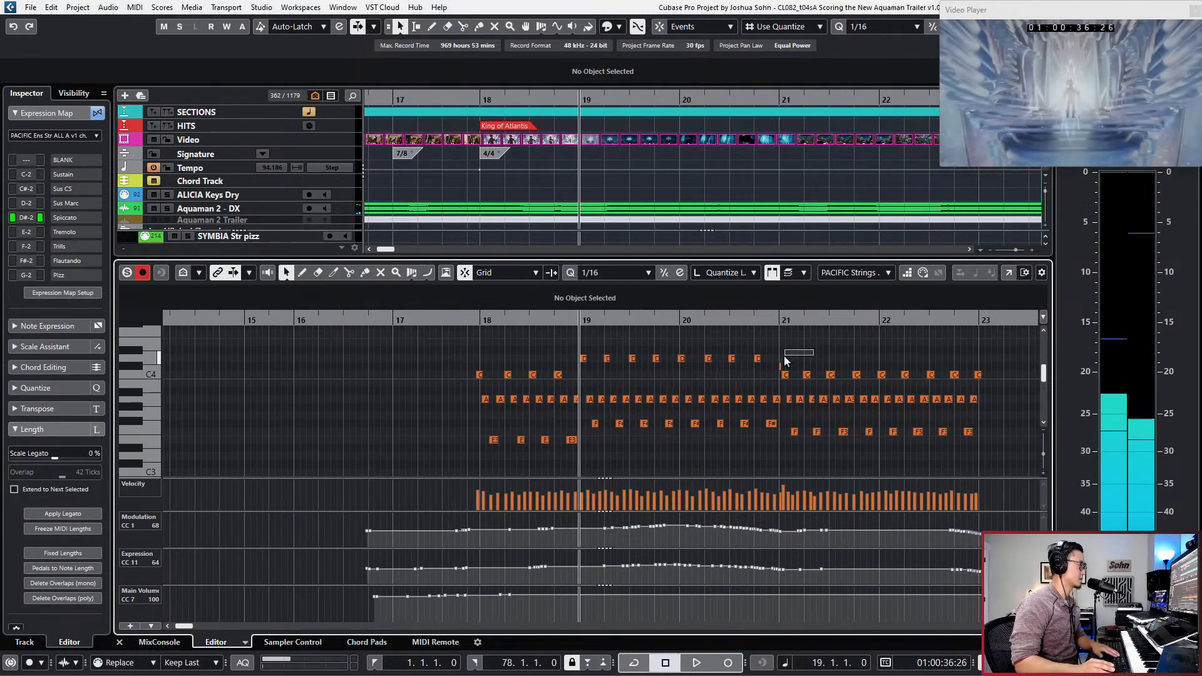
pyautogui.moveTo(783, 362); pyautogui.dragTo(780, 365)
pyautogui.moveTo(468, 350); pyautogui.dragTo(1053, 481)
pyautogui.press('q')
# Step: Play back the quantized ostinato from bar 18 to bar 20 to check its timing
pyautogui.press('ctrl+KP_Subtract')
pyautogui.press('ctrl+KP_Subtract')
pyautogui.press('space')
pyautogui.scroll(2, 934, 412)
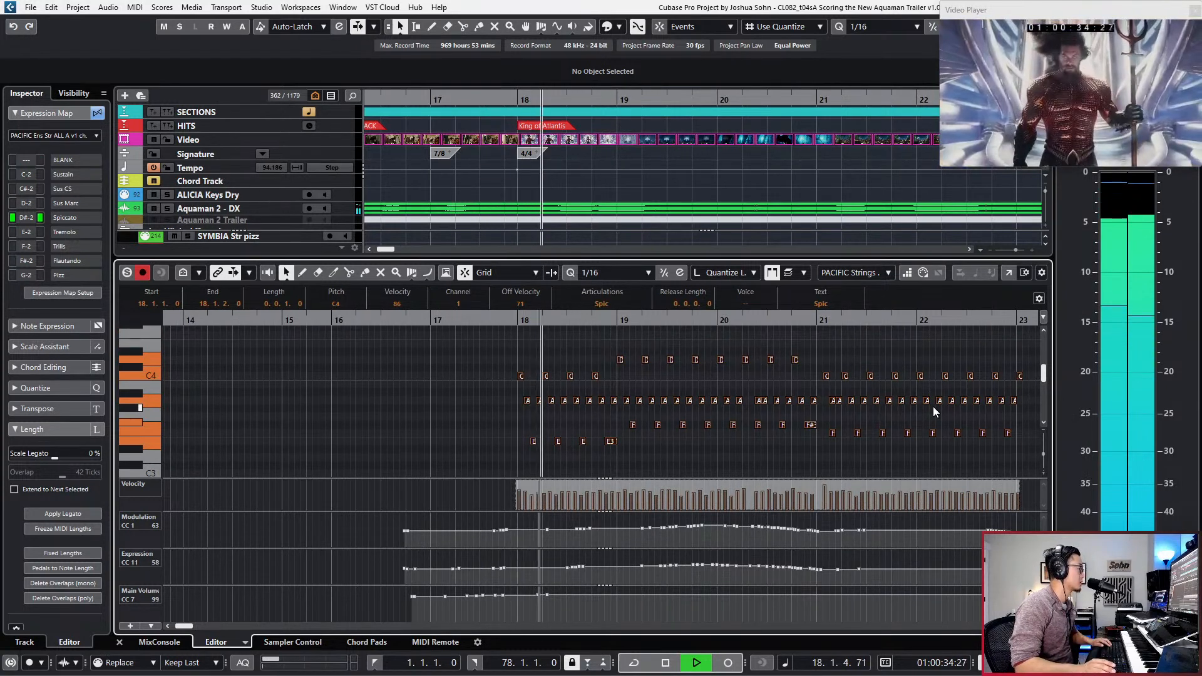
pyautogui.press('space')
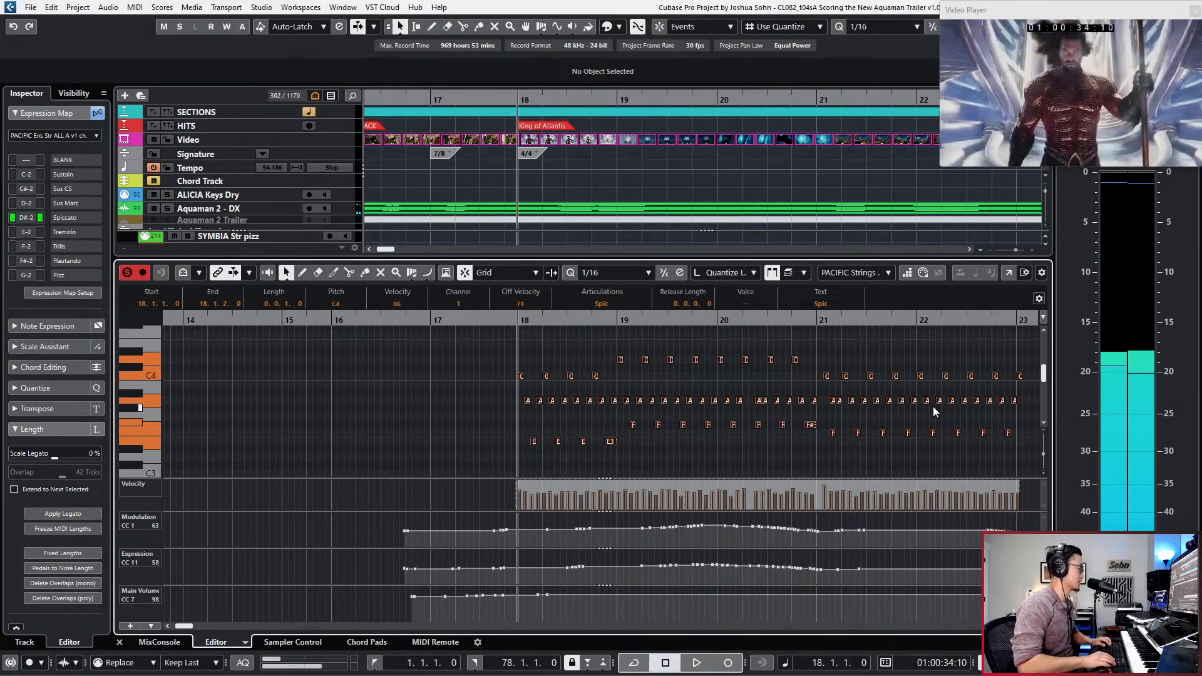
pyautogui.press('space')
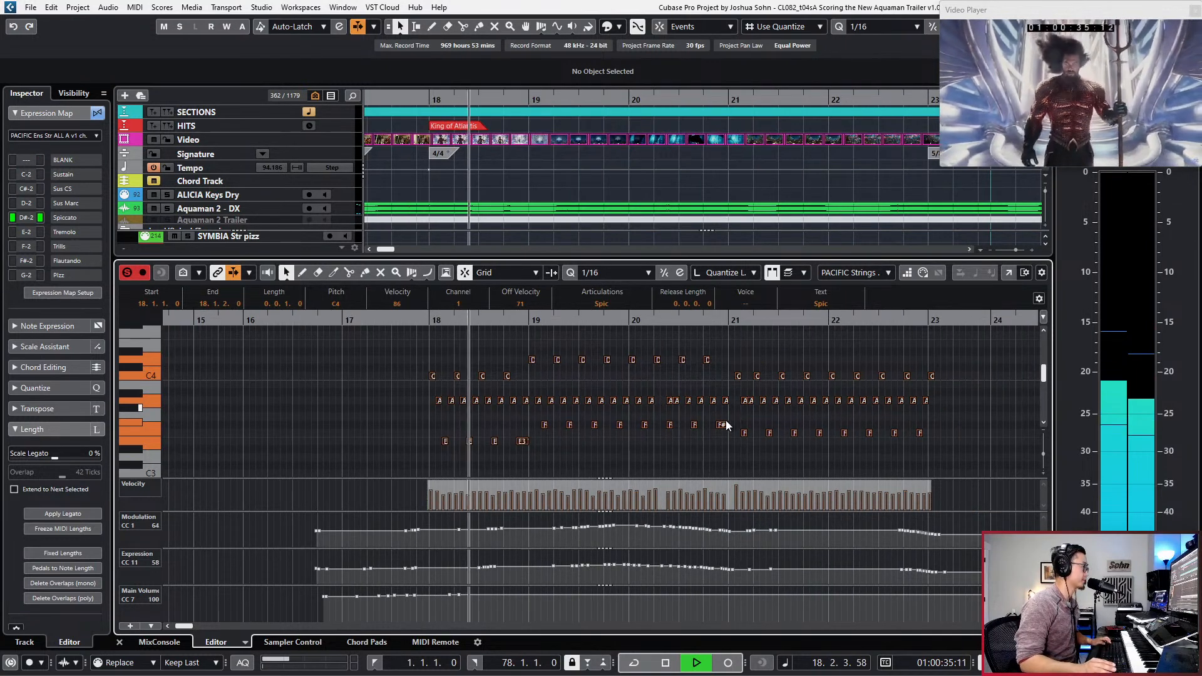
pyautogui.click(730, 417)
pyautogui.hotkey('ctrl', 'a')
pyautogui.moveTo(413, 349); pyautogui.dragTo(976, 460)
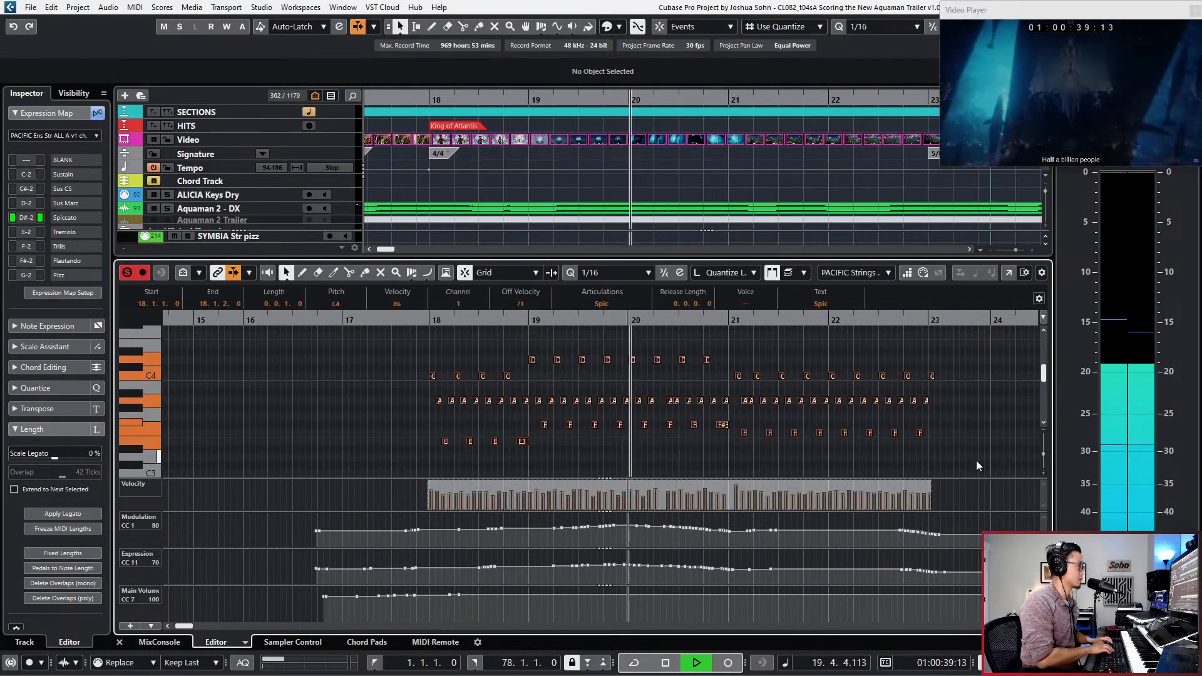
pyautogui.press('space')
# Step: Move the misplaced C4 and its neighbouring A3 in bar 21 a sixteenth earlier so the C4 starts at 21.1.1.0
pyautogui.press('h')
pyautogui.click(671, 407)
pyautogui.click(671, 407)
pyautogui.hscroll(3, 731, 397)
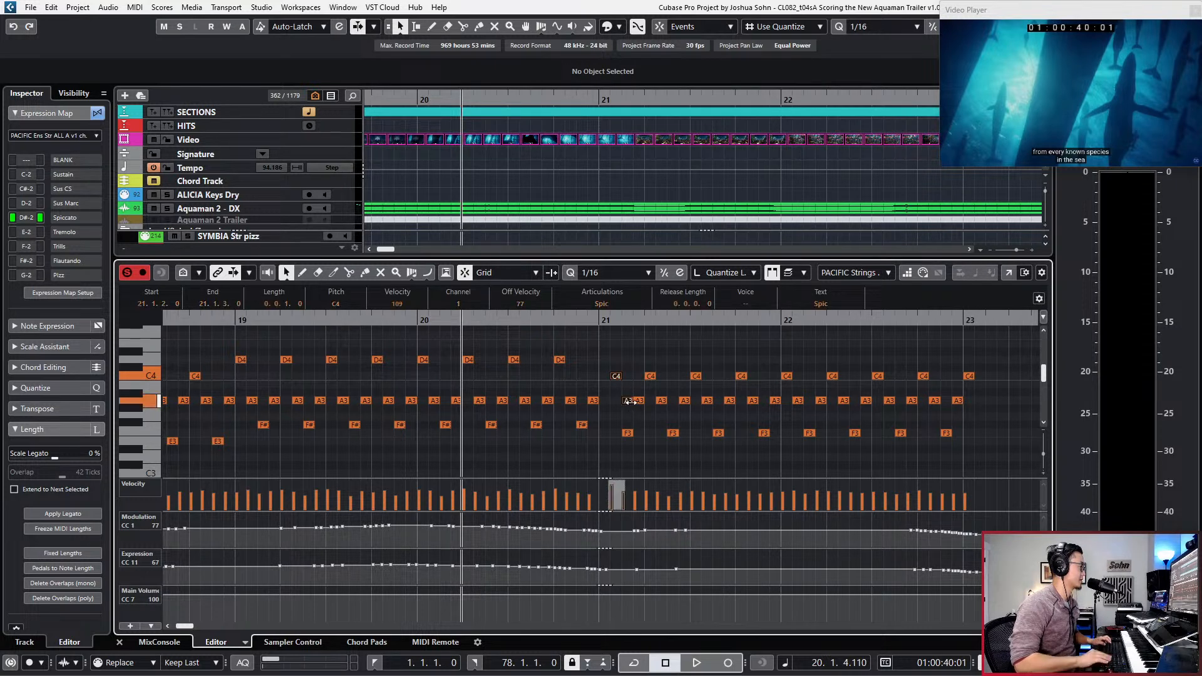
pyautogui.hotkey('shift', 'b')
pyautogui.press('space')
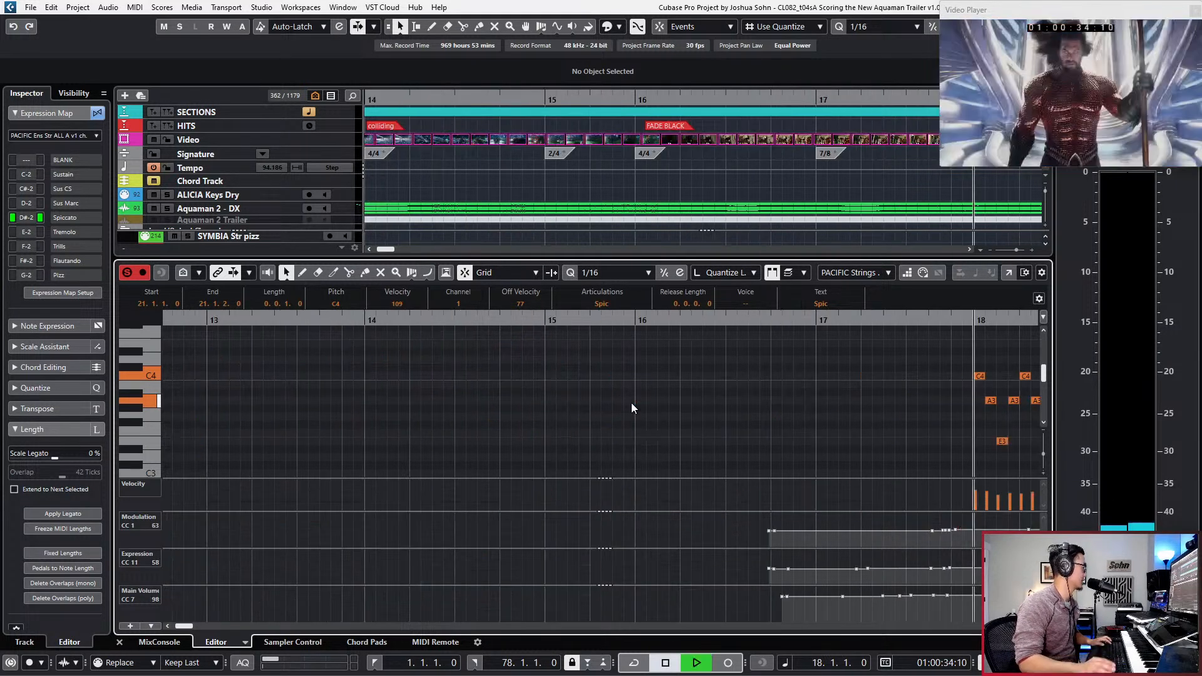
# Step: Lower the velocity of the opening C4 and A3 notes in bar 21, bringing the C4 to 97
pyautogui.press('g')
pyautogui.press('f')
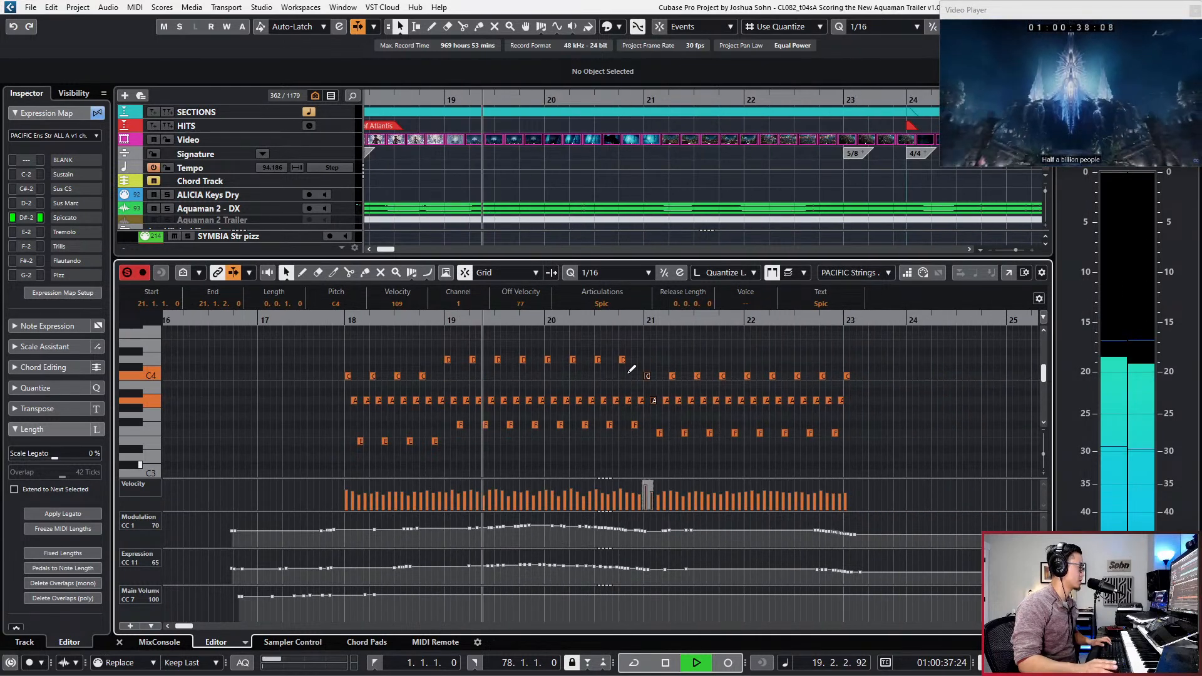
pyautogui.keyDown('shift'); pyautogui.click(653, 400); pyautogui.keyUp('shift')
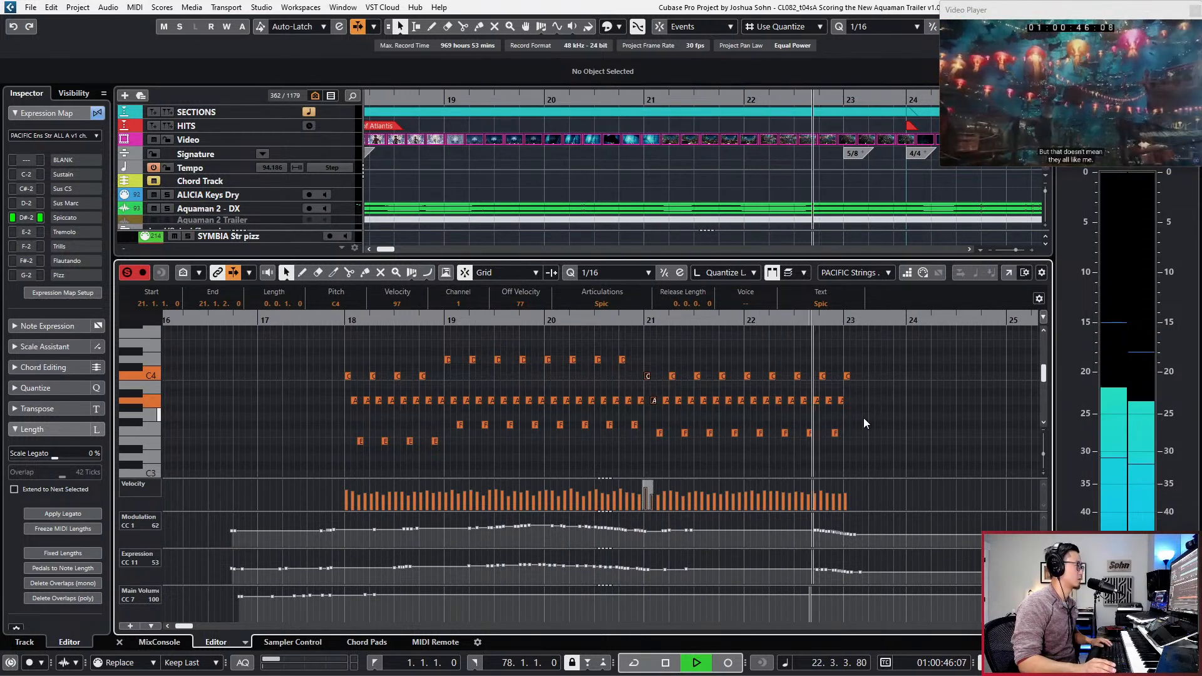
pyautogui.press('space')
# Step: Transpose the final C4 at bar 23 down to F3 and audition it
pyautogui.click(845, 377)
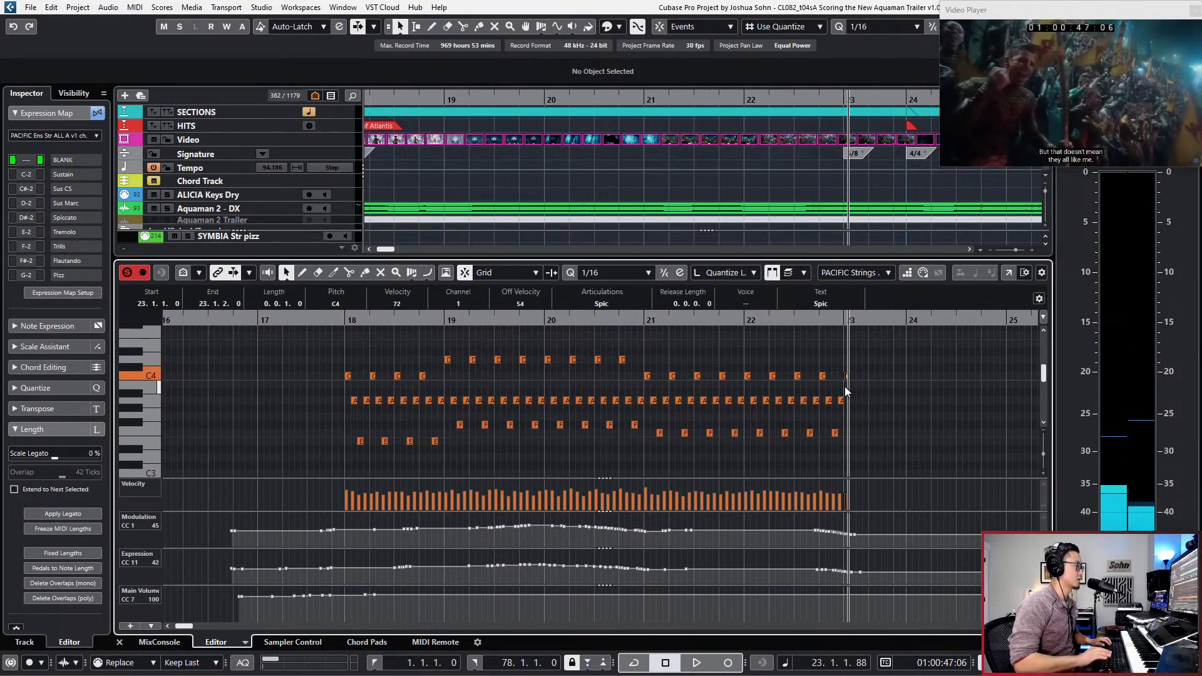
pyautogui.press('Down')
pyautogui.press('Down')
pyautogui.press('Down')
pyautogui.press('Down')
pyautogui.press('space')
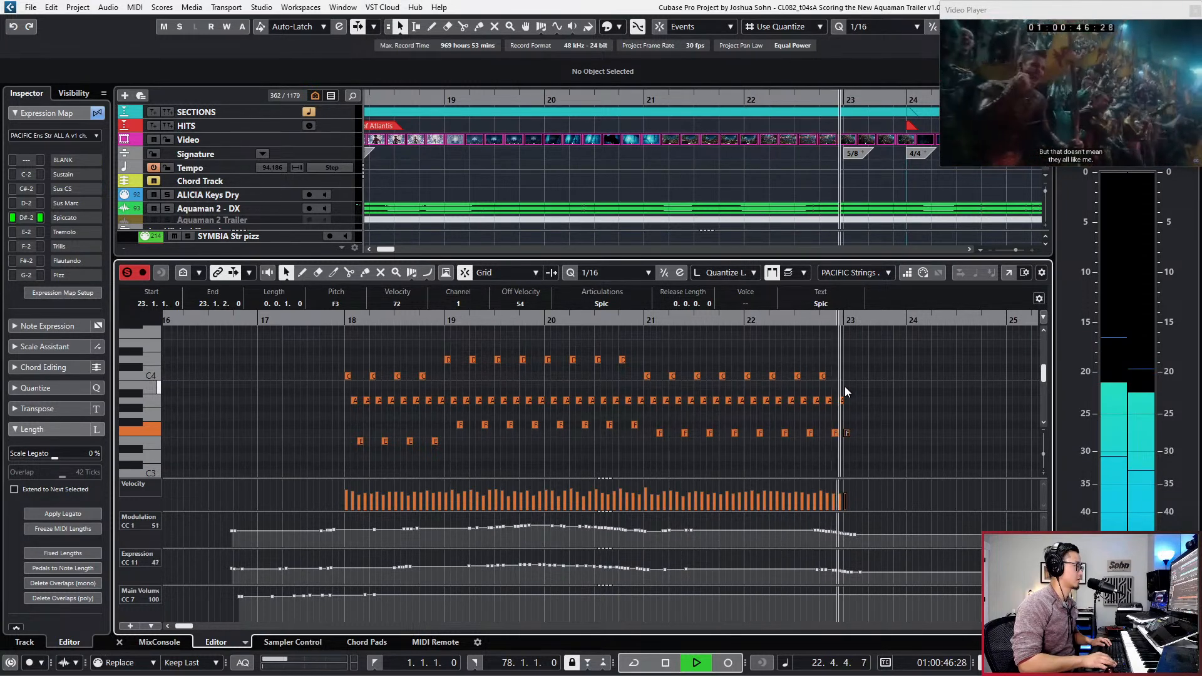
pyautogui.press('space')
# Step: Lengthen the bar 23 F3 note to one full bar and set its articulation to Sus
pyautogui.hotkey('alt', 'shift', 'Right')
pyautogui.hotkey('alt', 'shift', 'Right')
pyautogui.hotkey('alt', 'shift', 'Right')
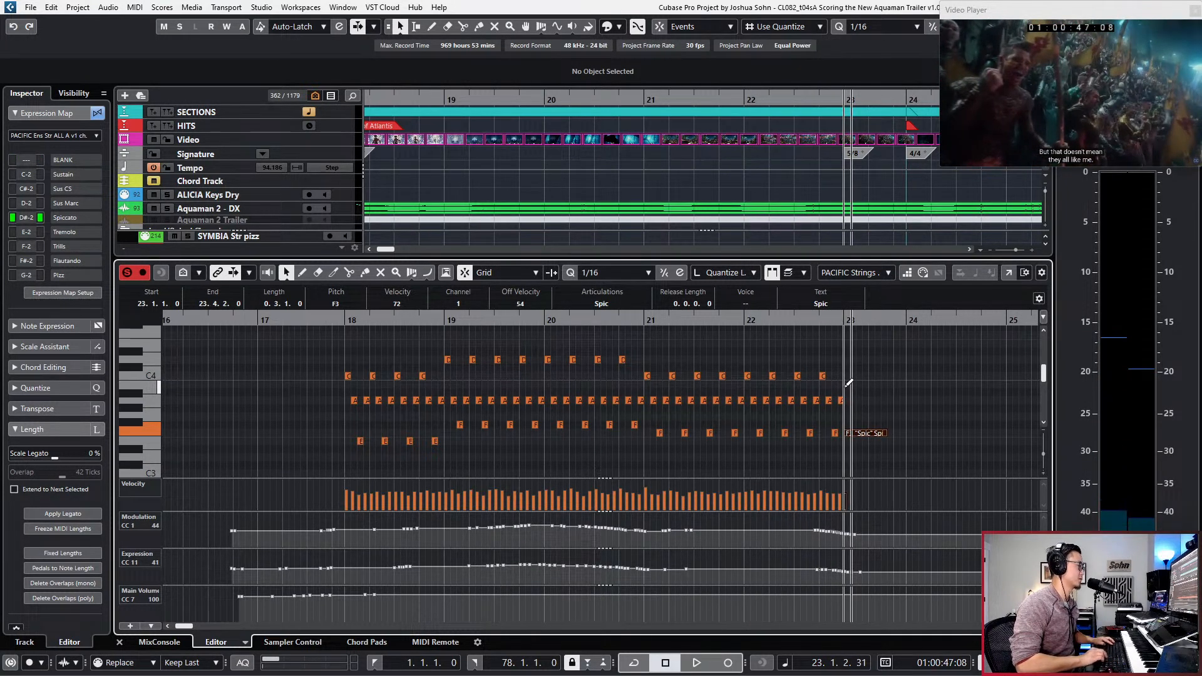
pyautogui.click(632, 301)
pyautogui.click(612, 318)
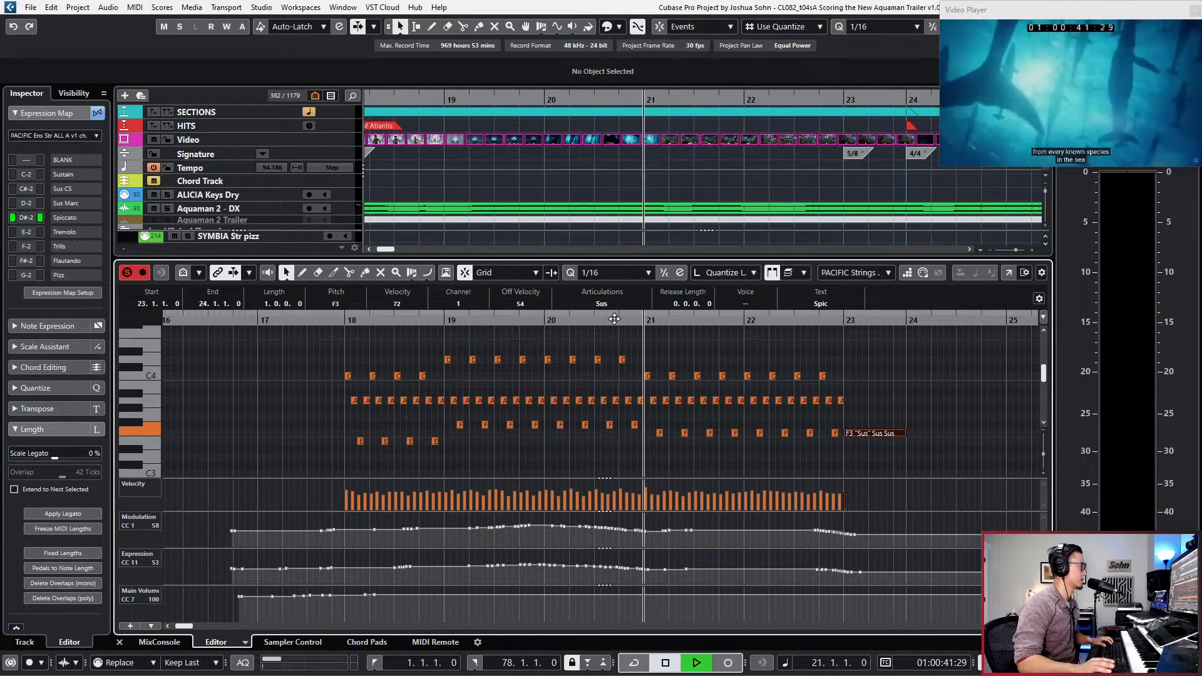
# Step: Record a Modulation and Expression fade over the sustained F3 from late bar 22 into bar 24
pyautogui.press('space')
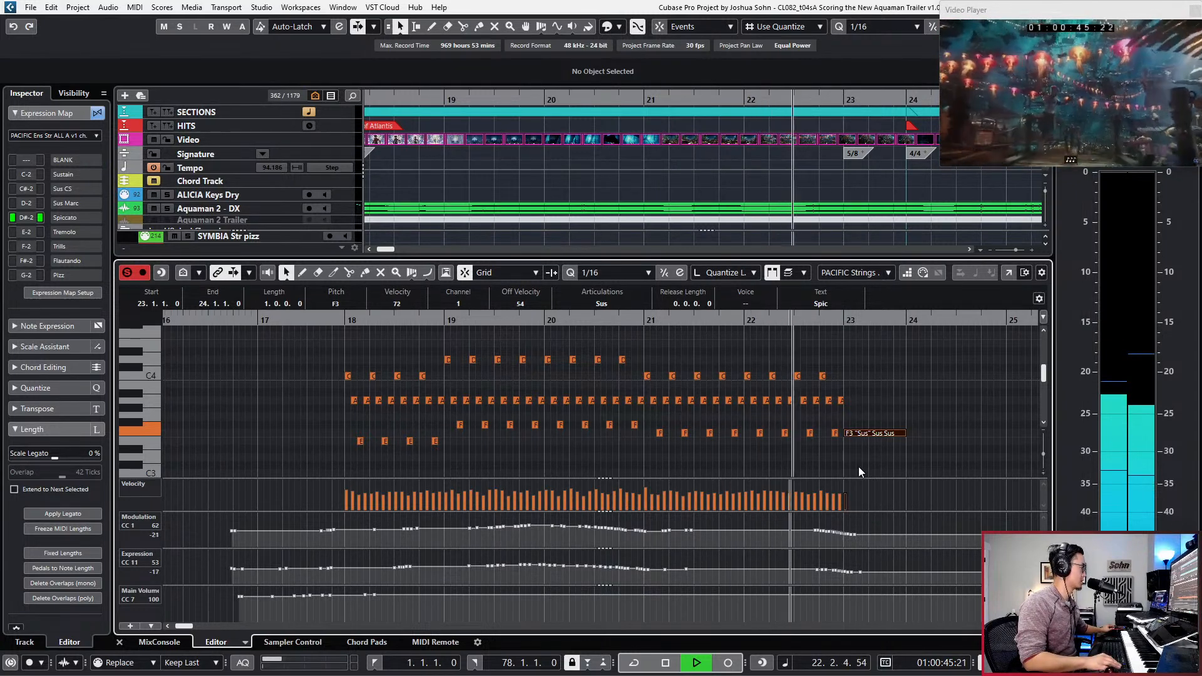
pyautogui.press('KP_Multiply')
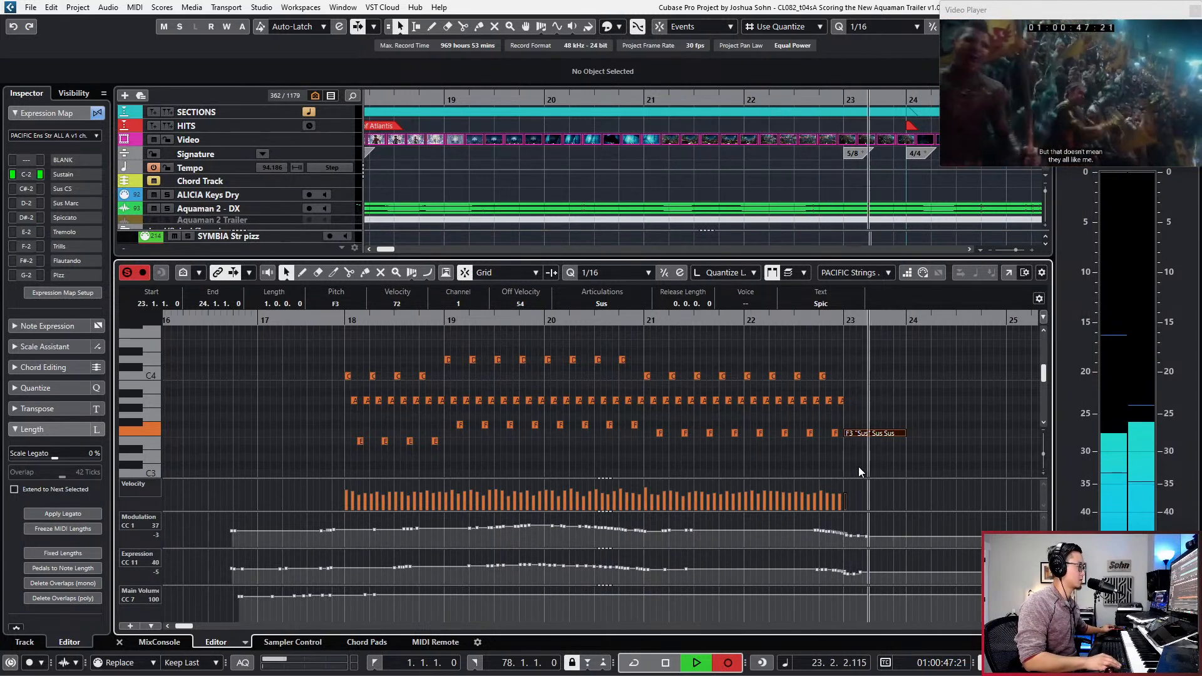
pyautogui.press('space')
# Step: Change the bar 23 F3 note's articulation to Sus Marc and re-record a deeper Expression dip beneath it
pyautogui.click(606, 305)
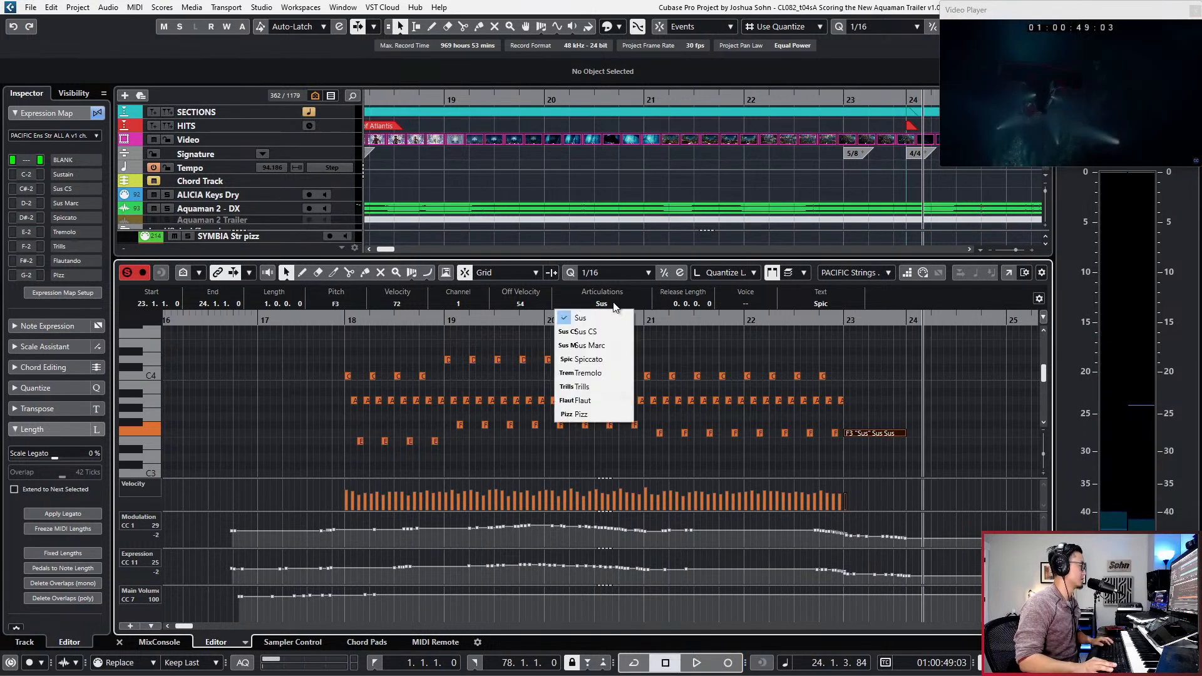
pyautogui.click(621, 345)
pyautogui.press('space')
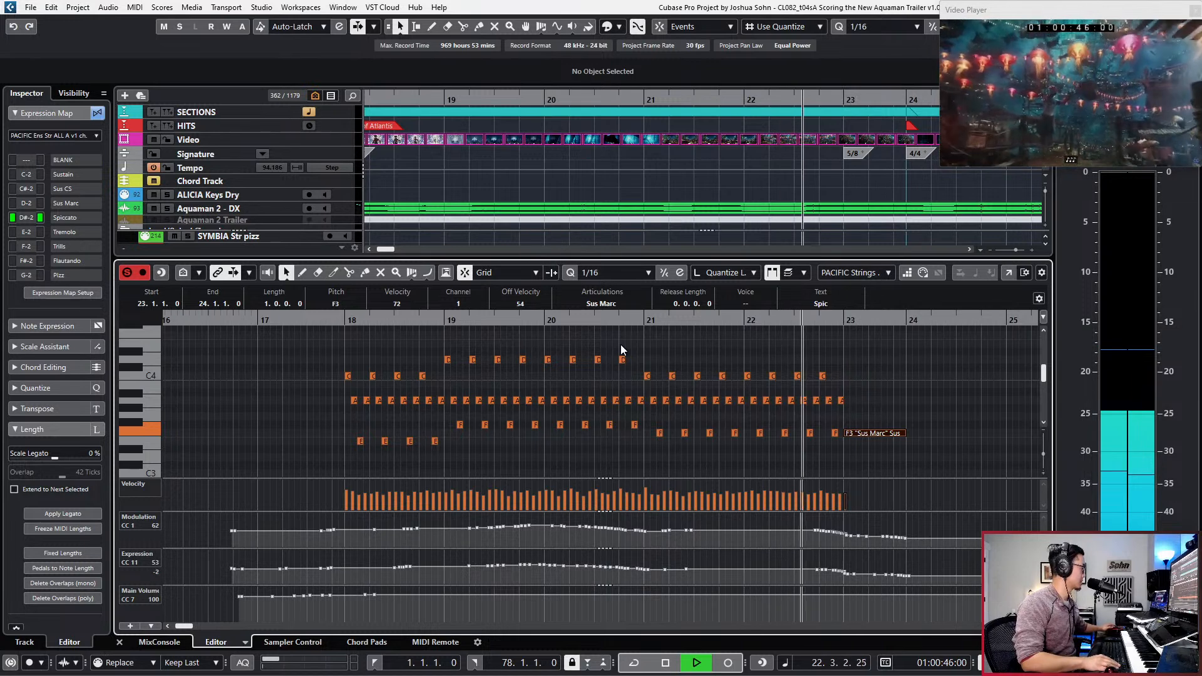
pyautogui.press('KP_Multiply')
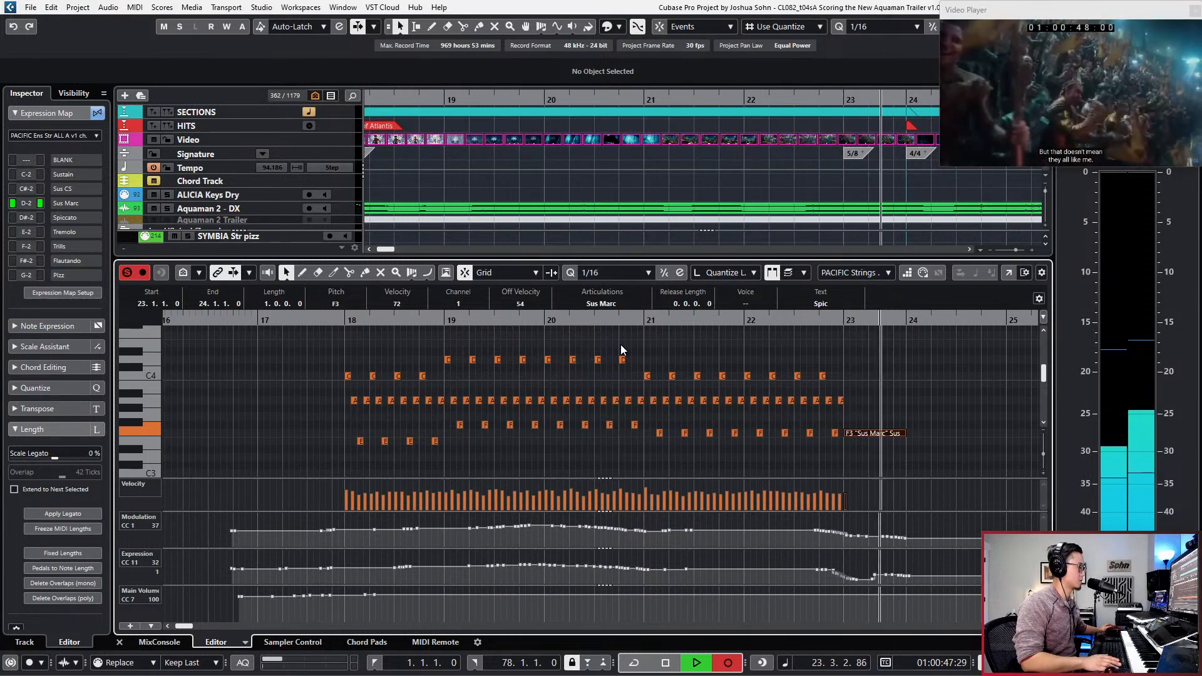
pyautogui.press('space')
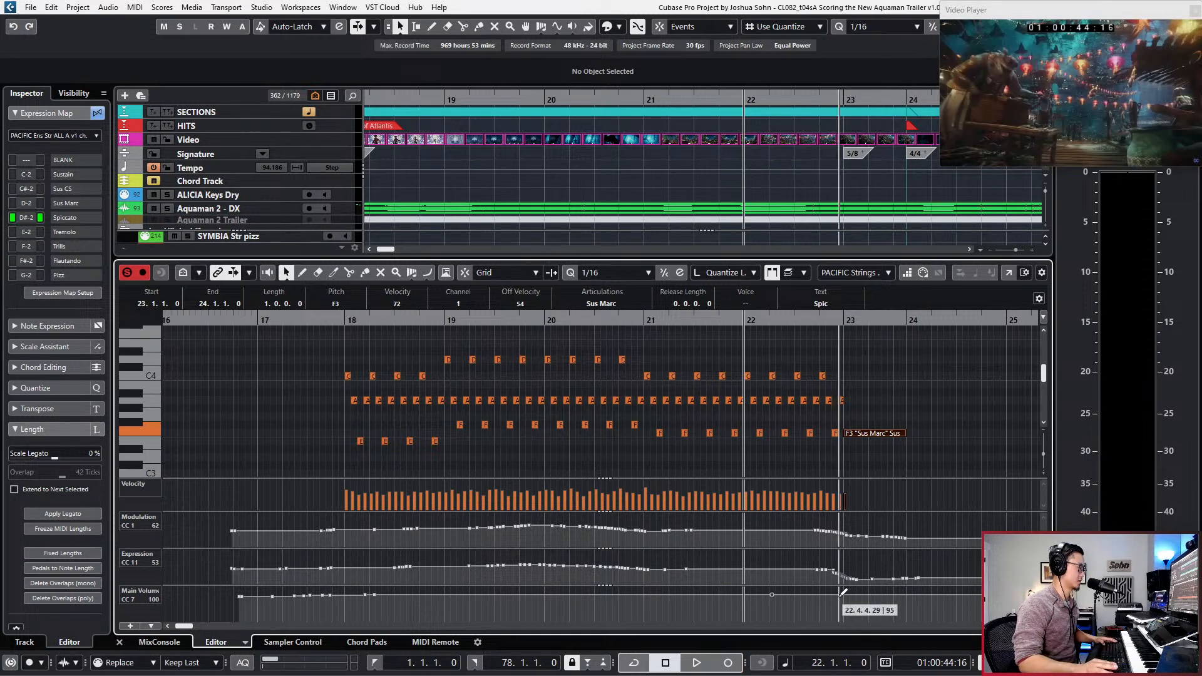
# Step: Draw a Main Volume drop at the end of bar 22 down to about 71 and play it back
pyautogui.moveTo(834, 594); pyautogui.dragTo(847, 599)
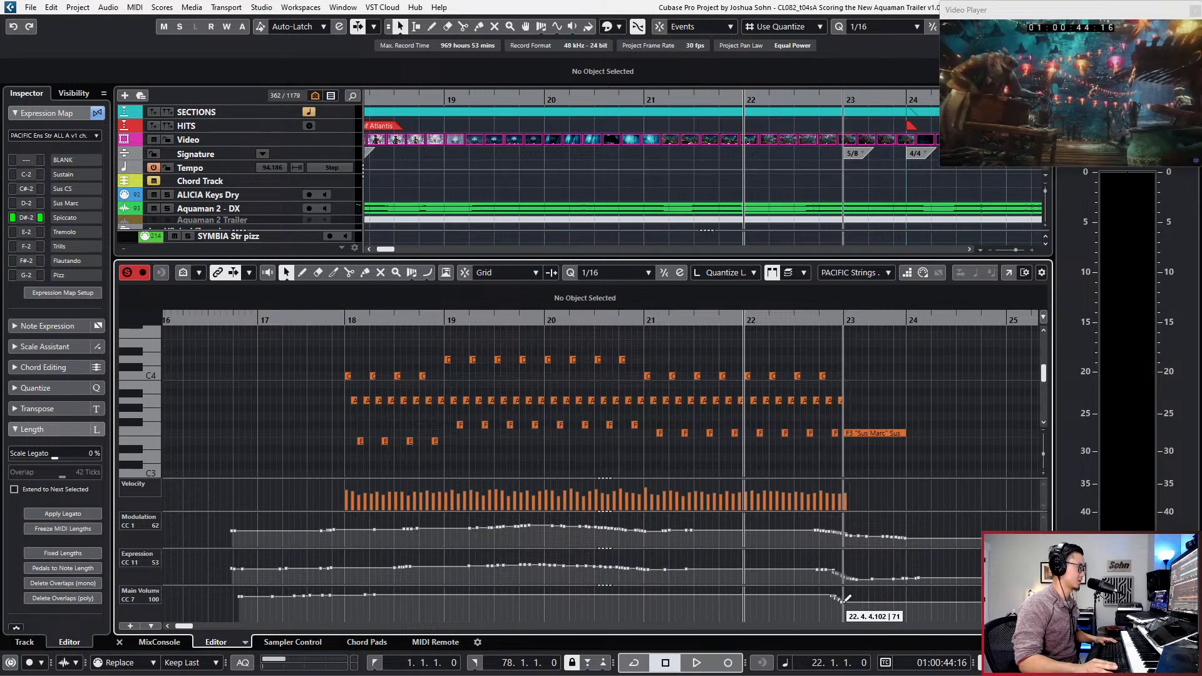
pyautogui.hscroll(3, 899, 596)
pyautogui.keyDown('ctrl'); pyautogui.scroll(2, 891, 587); pyautogui.keyUp('ctrl')
pyautogui.press('space')
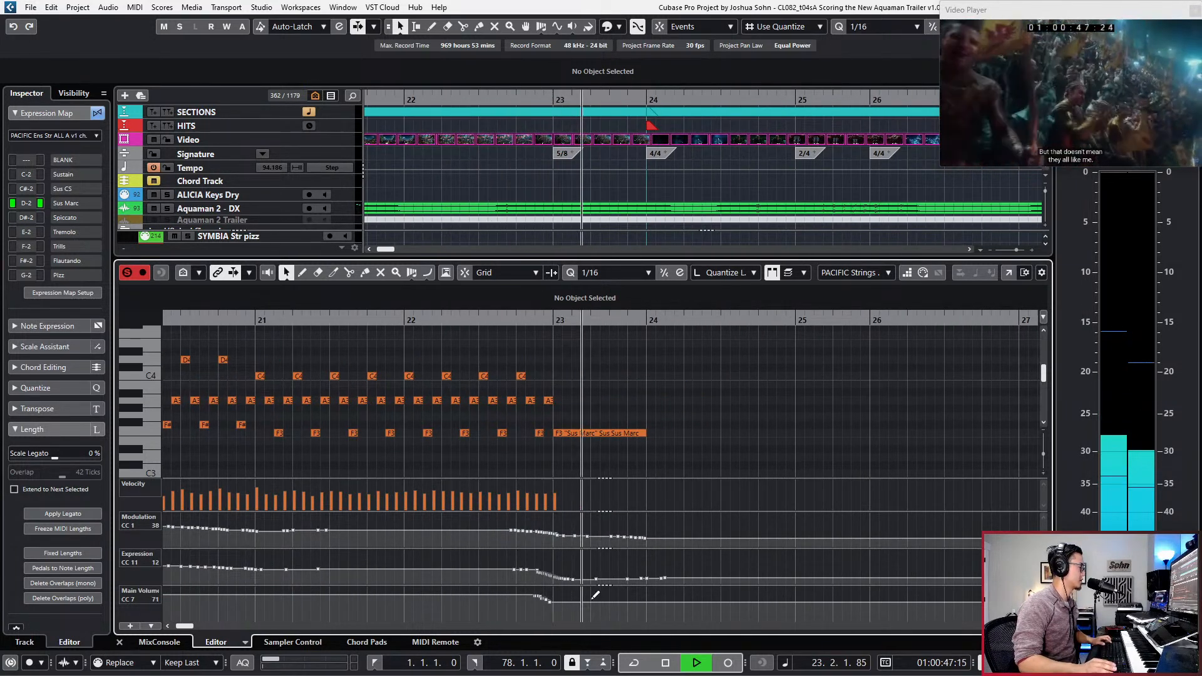
# Step: Shift the Main Volume drop slightly later onto bar 23 and raise the level after it to about 83
pyautogui.moveTo(528, 608); pyautogui.dragTo(557, 618)
pyautogui.press('space')
pyautogui.press('l')
pyautogui.press('KP_Subtract')
pyautogui.press('space')
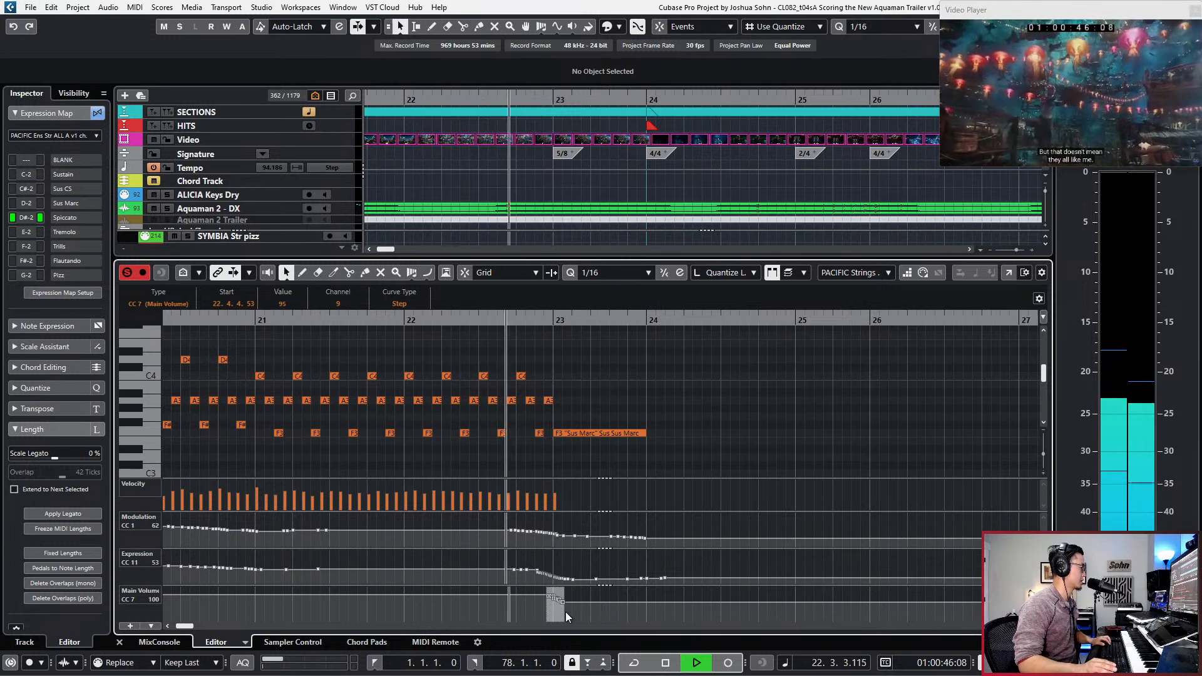
pyautogui.press('space')
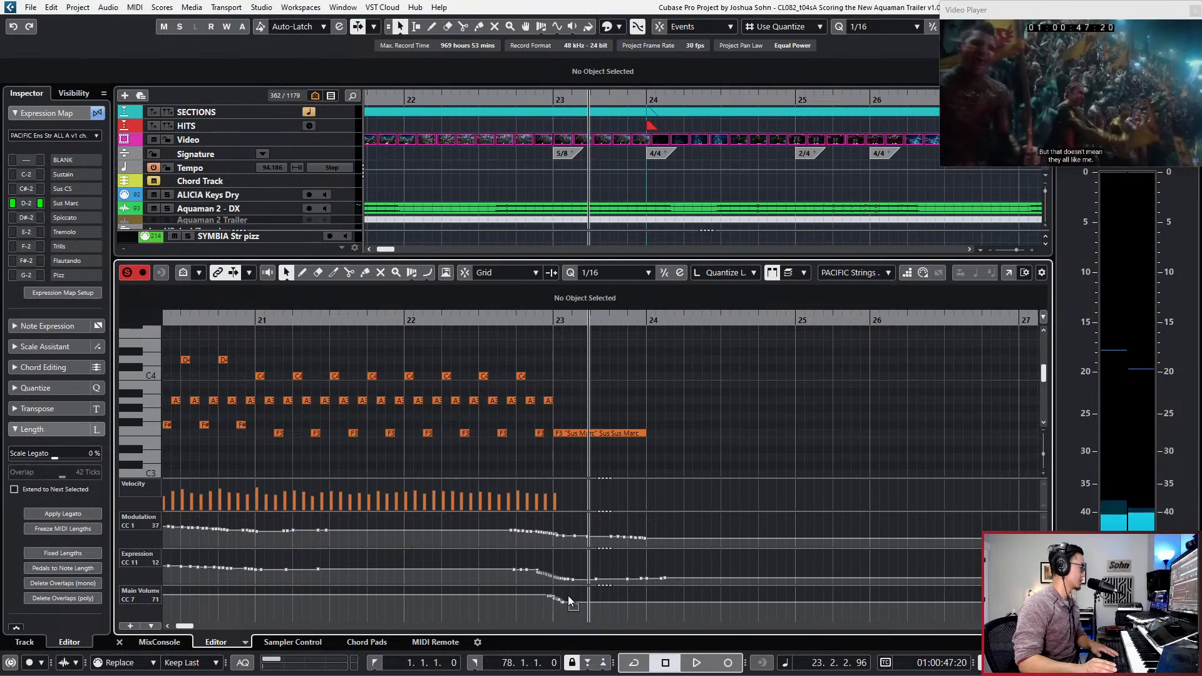
pyautogui.click(559, 592)
# Step: Play back the string ostinato through bar 20 to check the part in context
pyautogui.press('KP_Subtract')
pyautogui.press('KP_Subtract')
pyautogui.press('KP_Subtract')
pyautogui.press('KP_Subtract')
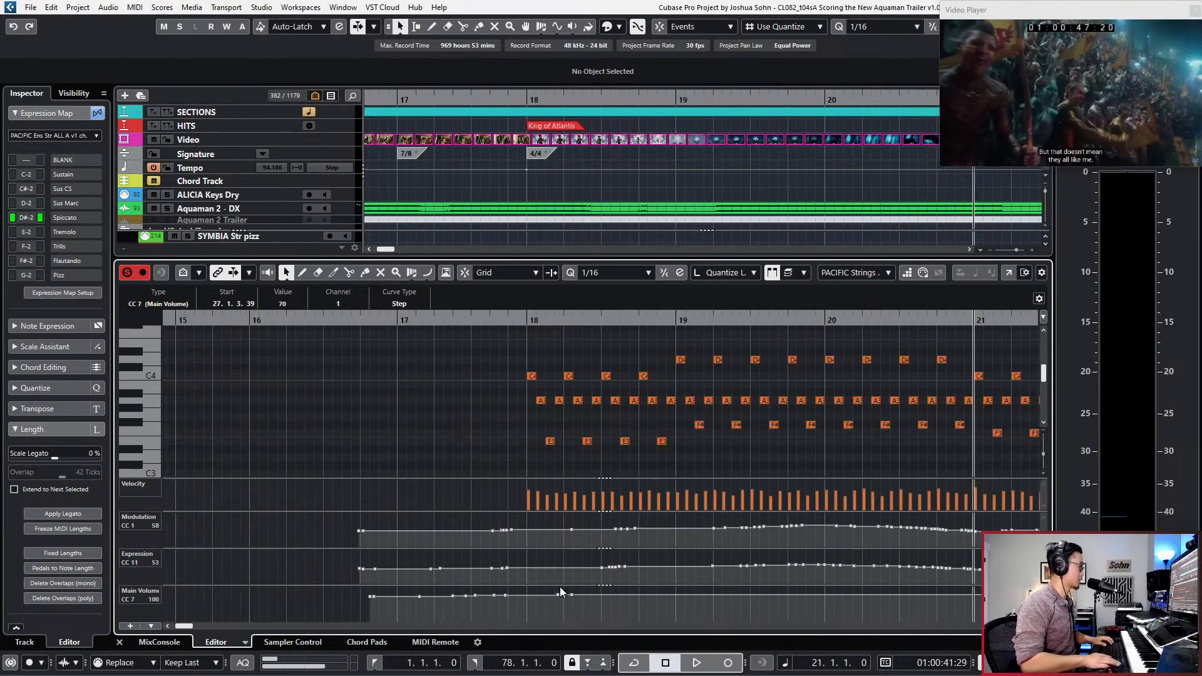
pyautogui.press('space')
pyautogui.scroll(-2, 581, 546)
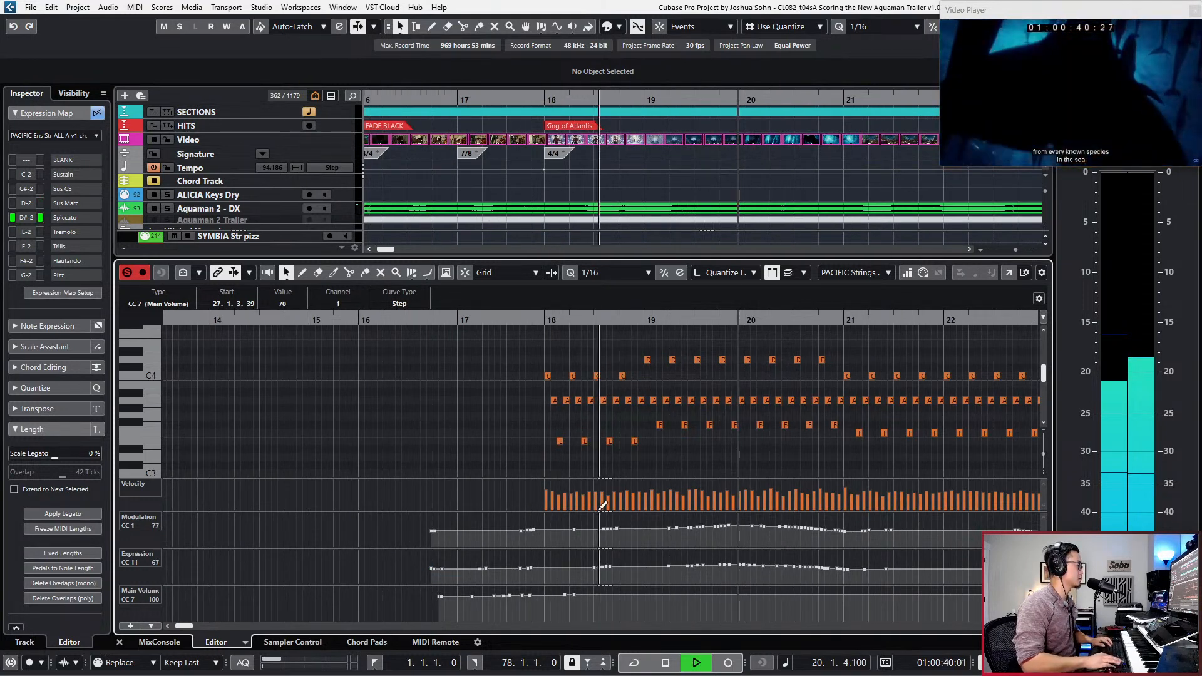
pyautogui.scroll(-1, 600, 510)
pyautogui.press('space')
# Step: Mute the Aquaman 2 - DX dialogue track and start playback from bar 16
pyautogui.press('KP_Subtract')
pyautogui.press('KP_Subtract')
pyautogui.press('KP_Subtract')
pyautogui.press('KP_Subtract')
pyautogui.press('KP_Subtract')
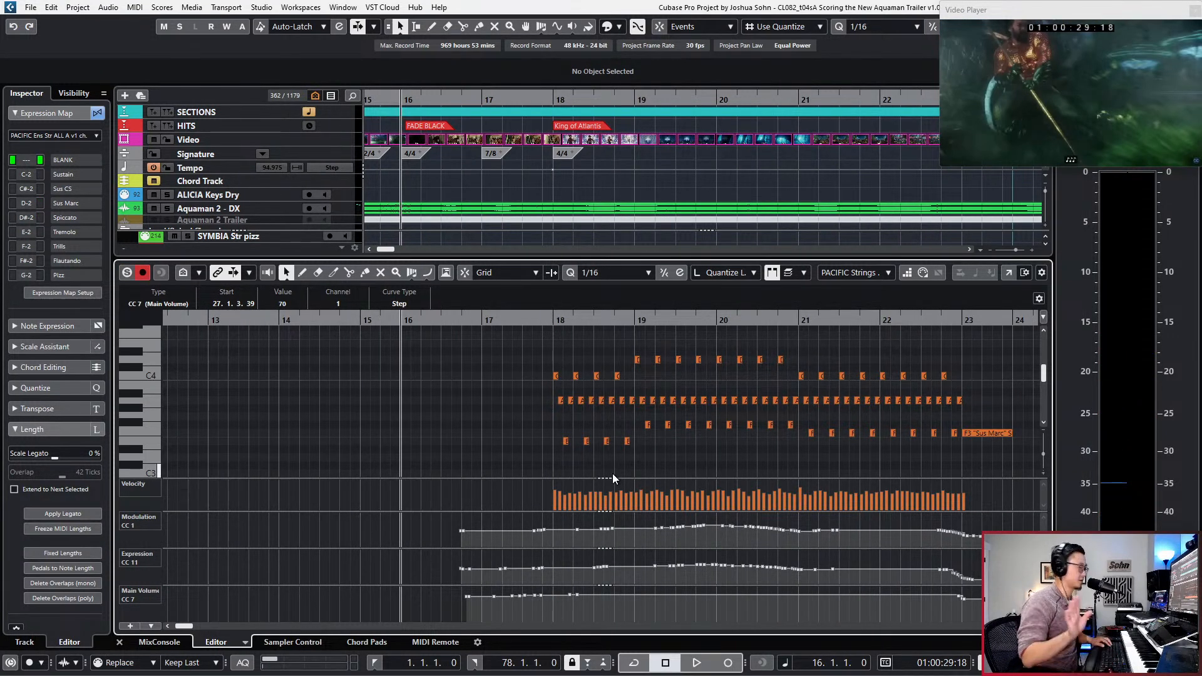
pyautogui.click(154, 208)
pyautogui.press('space')
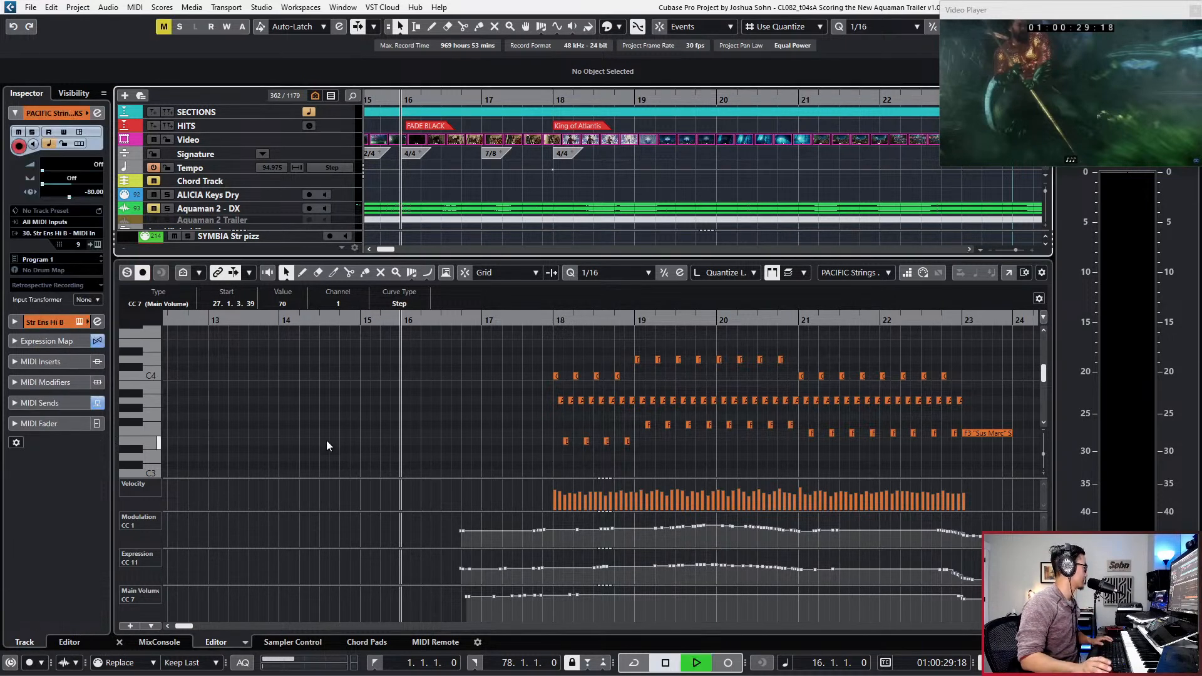
# Step: Shift all the string notes from bar 18 through bar 23 later by 20 ticks while listening, and deselect them
pyautogui.scroll(-2, 358, 409)
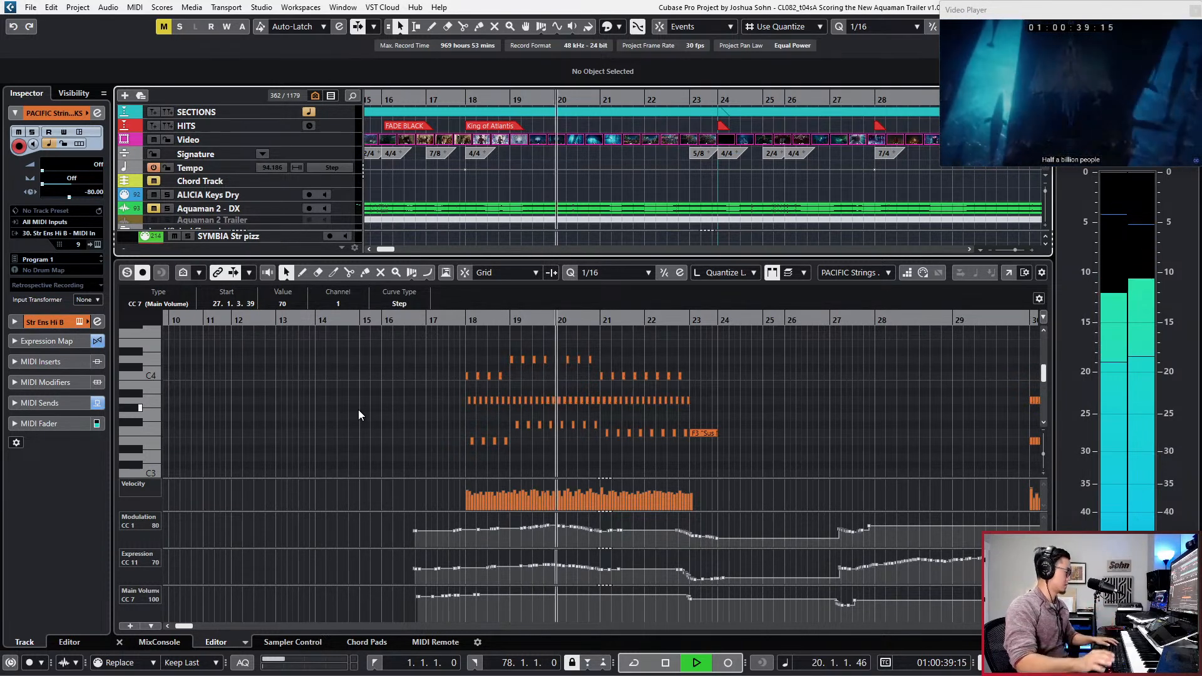
pyautogui.moveTo(389, 355); pyautogui.dragTo(727, 481)
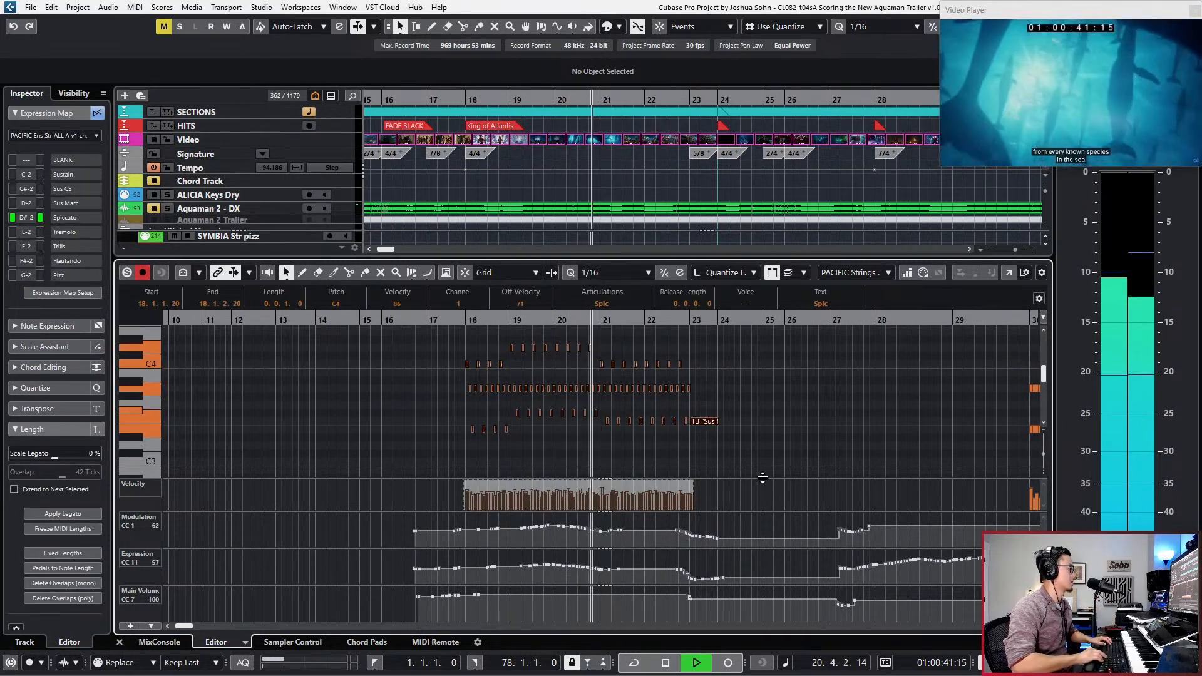
pyautogui.press('h')
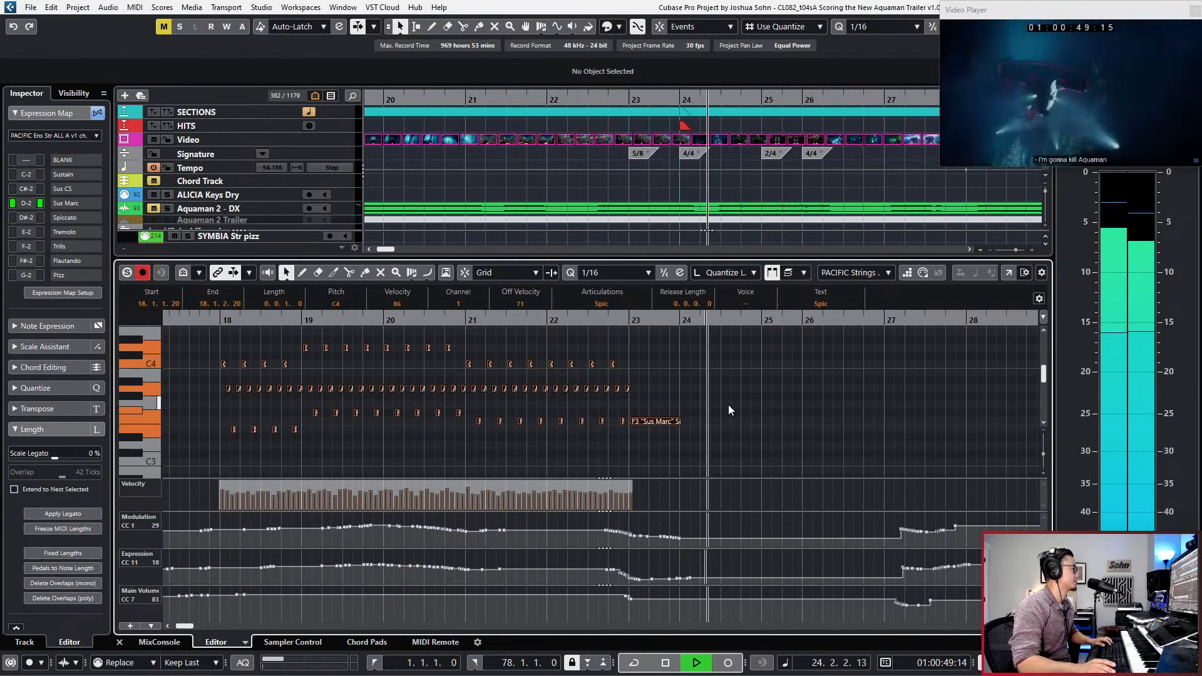
pyautogui.press('space')
pyautogui.press('g')
pyautogui.click(733, 401)
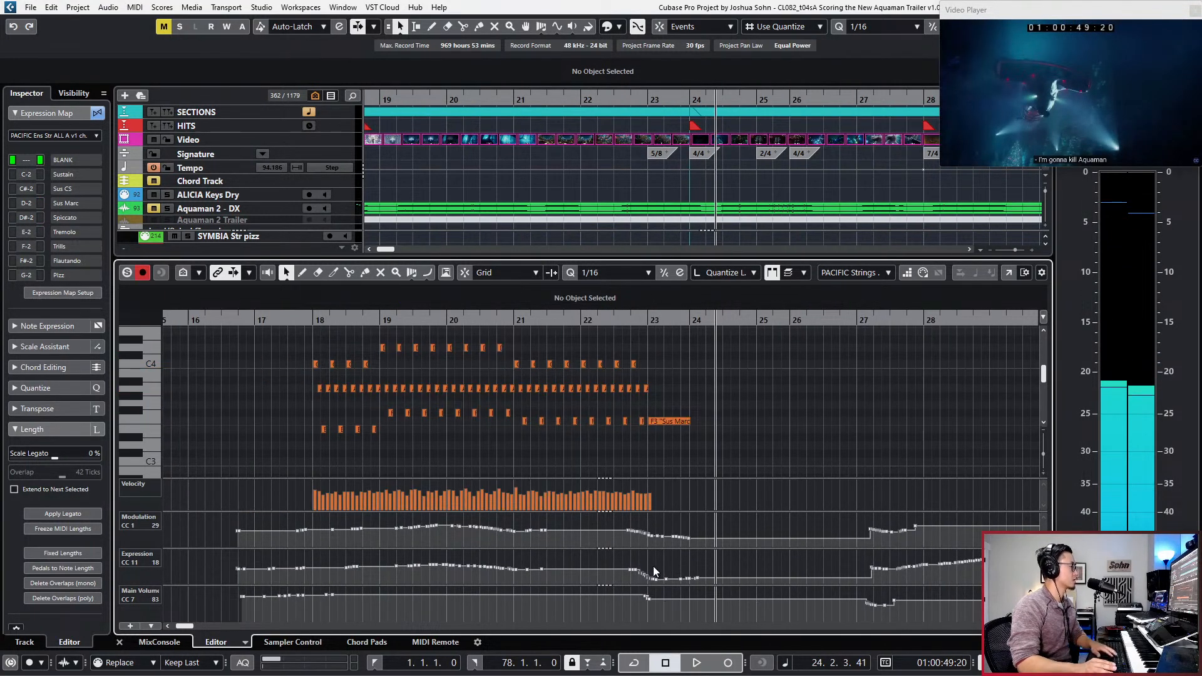
# Step: Delete the Expression points forming the gradual fade at the end of bar 22 and return to bar 18
pyautogui.moveTo(652, 565)
pyautogui.mouseDown()
pyautogui.moveTo(700, 583)
pyautogui.moveTo(651, 584)
pyautogui.mouseUp()
pyautogui.press('Delete')
pyautogui.press('Delete')
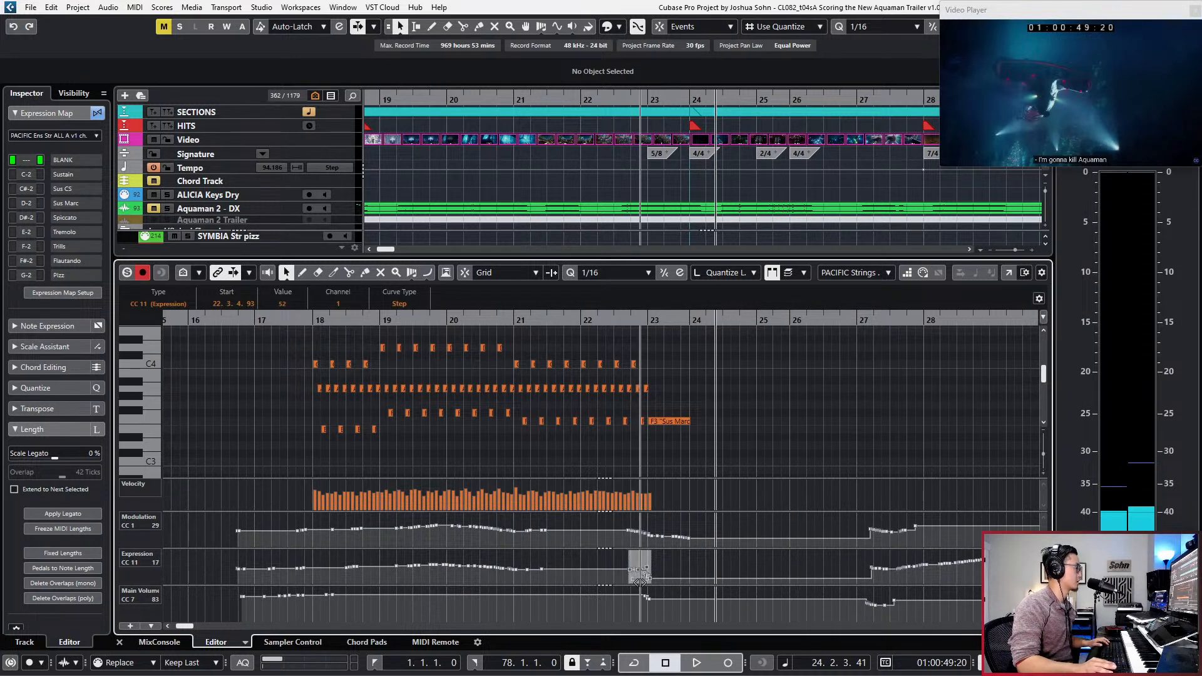
pyautogui.press('Delete')
pyautogui.press('KP_Subtract')
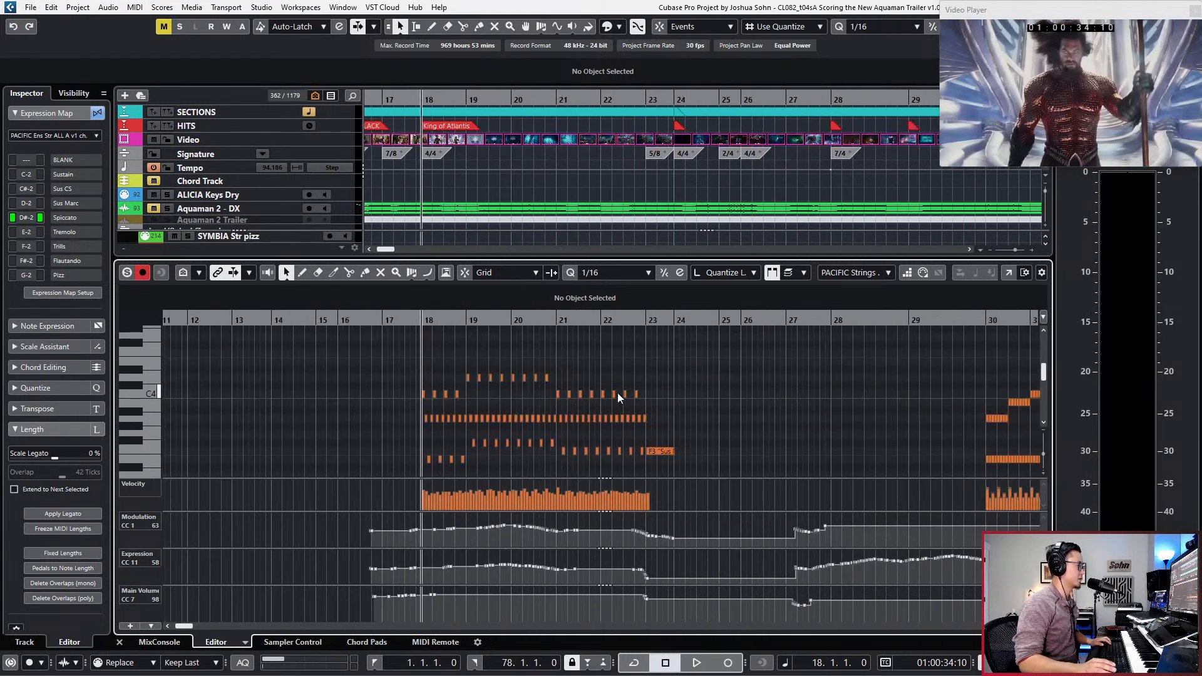
# Step: Copy the string ostinato notes from bar 18 to bar 24 and close the note editor
pyautogui.moveTo(404, 369); pyautogui.dragTo(720, 478)
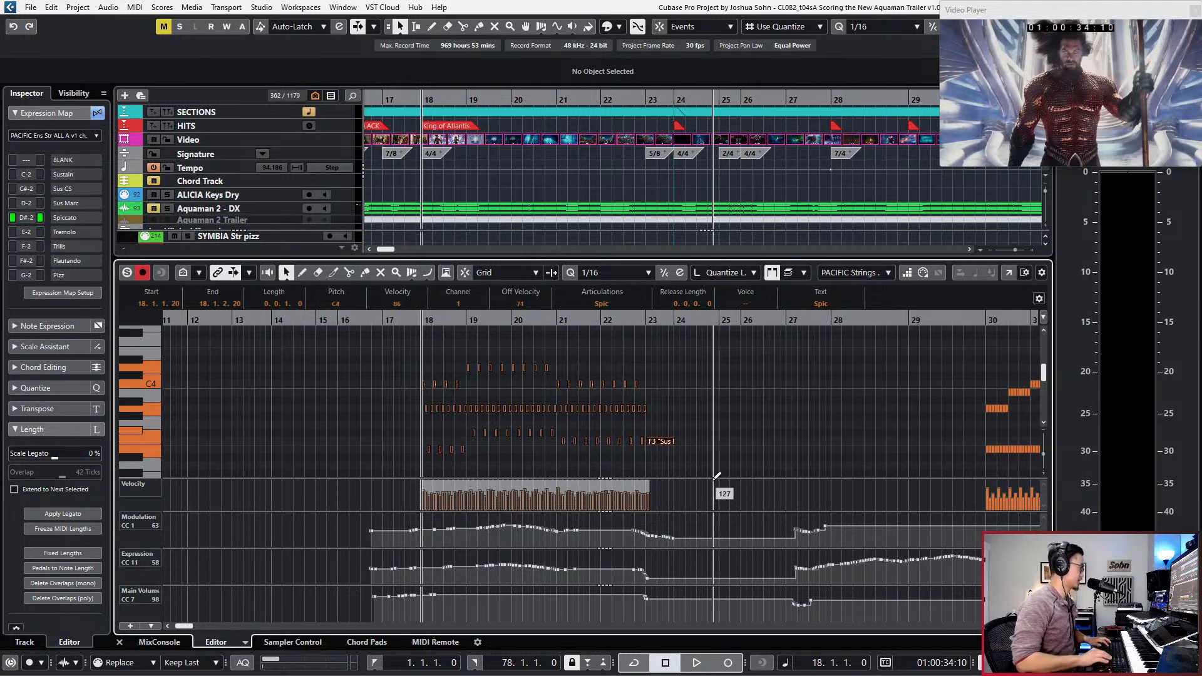
pyautogui.press('Return')
# Step: Audition the synth arp sounds between ARKHANGEL arp plates and PHOTOSYN1 infliction in the ARPS folder, and select the PHOTOSYN1 infliction track
pyautogui.scroll(-15, 666, 404)
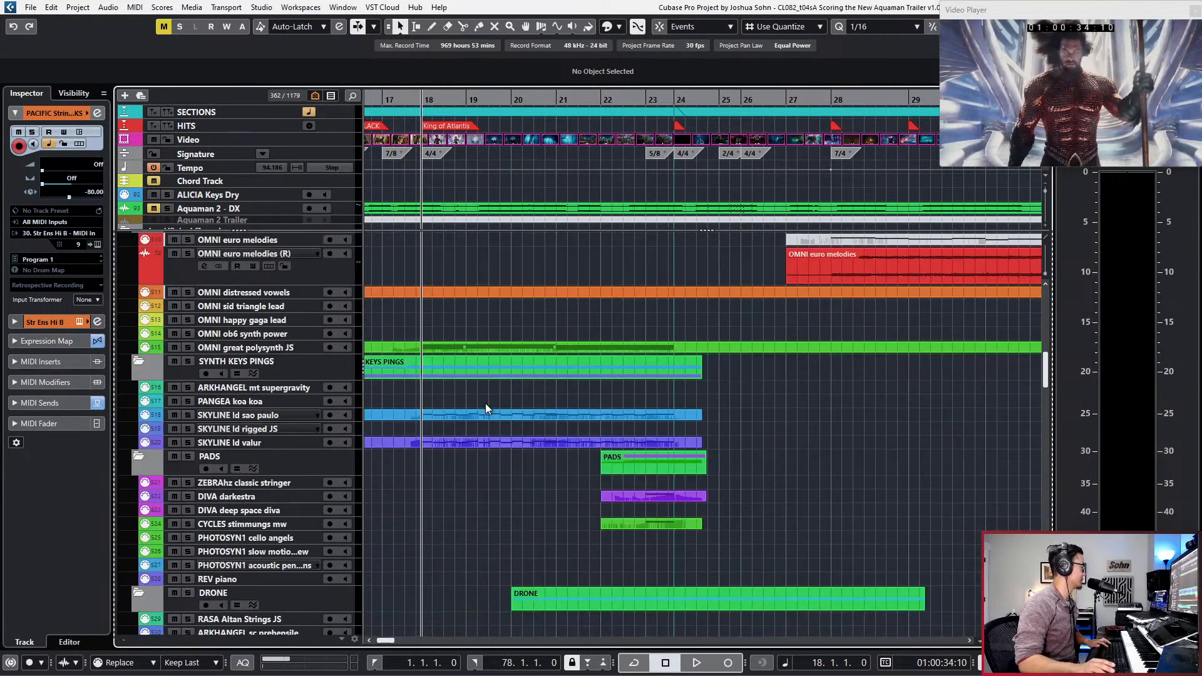
pyautogui.scroll(-8, 382, 398)
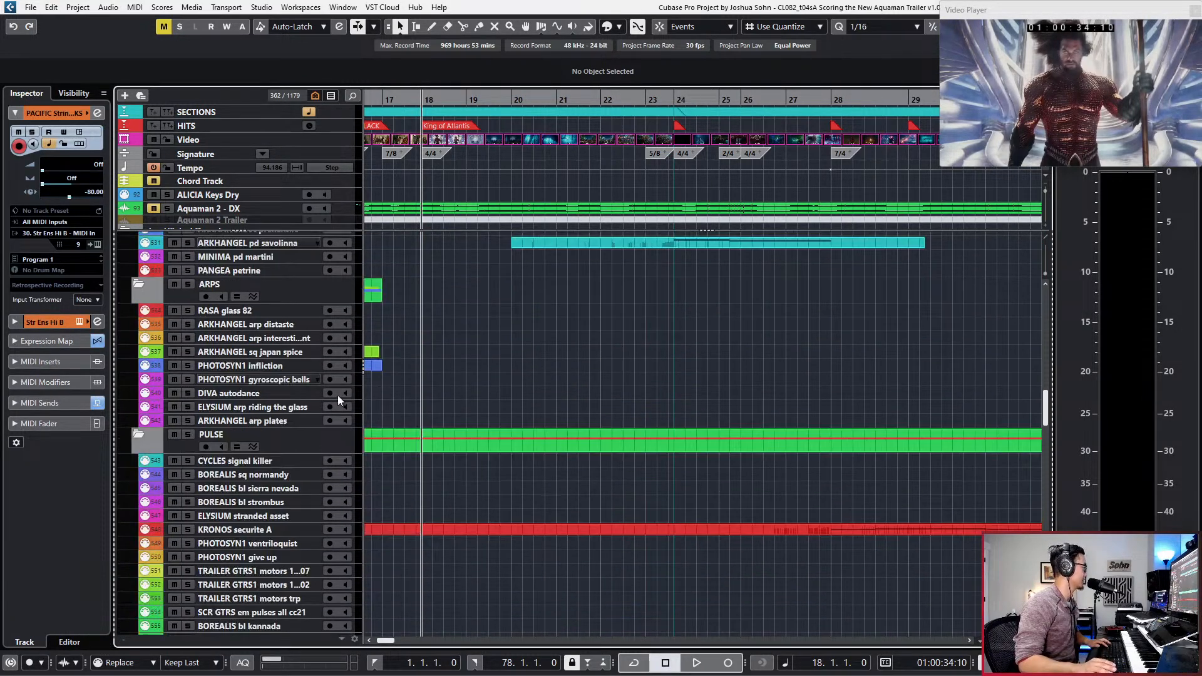
pyautogui.click(290, 394)
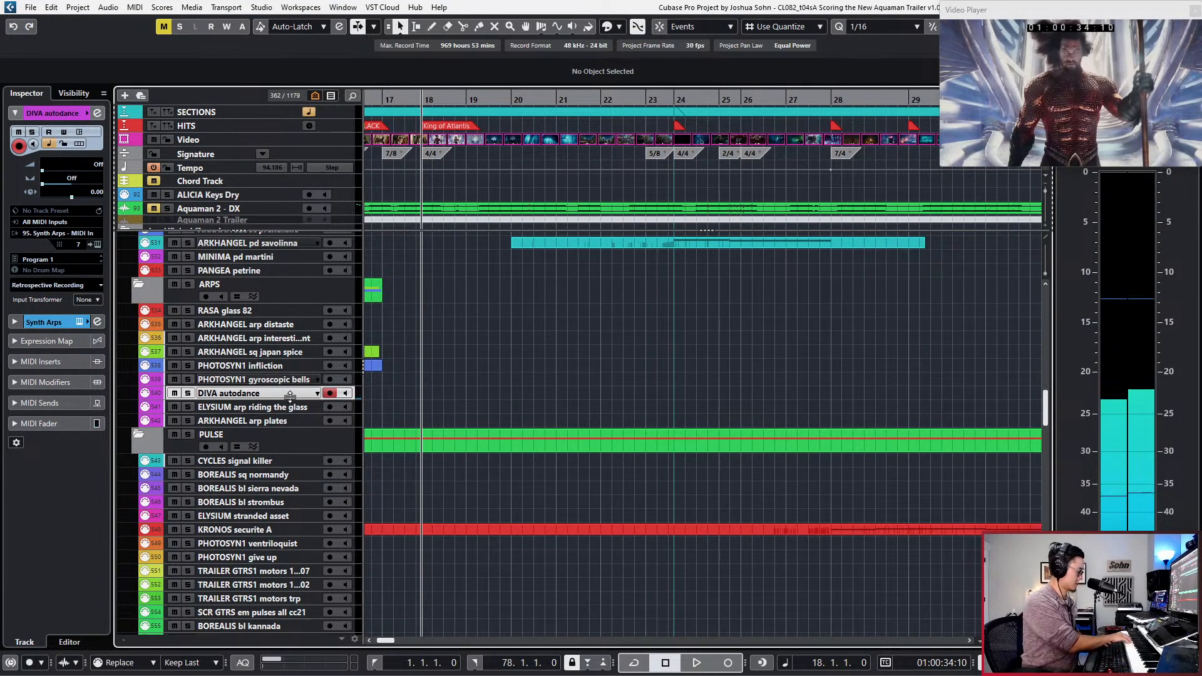
pyautogui.press('Down')
pyautogui.press('Down')
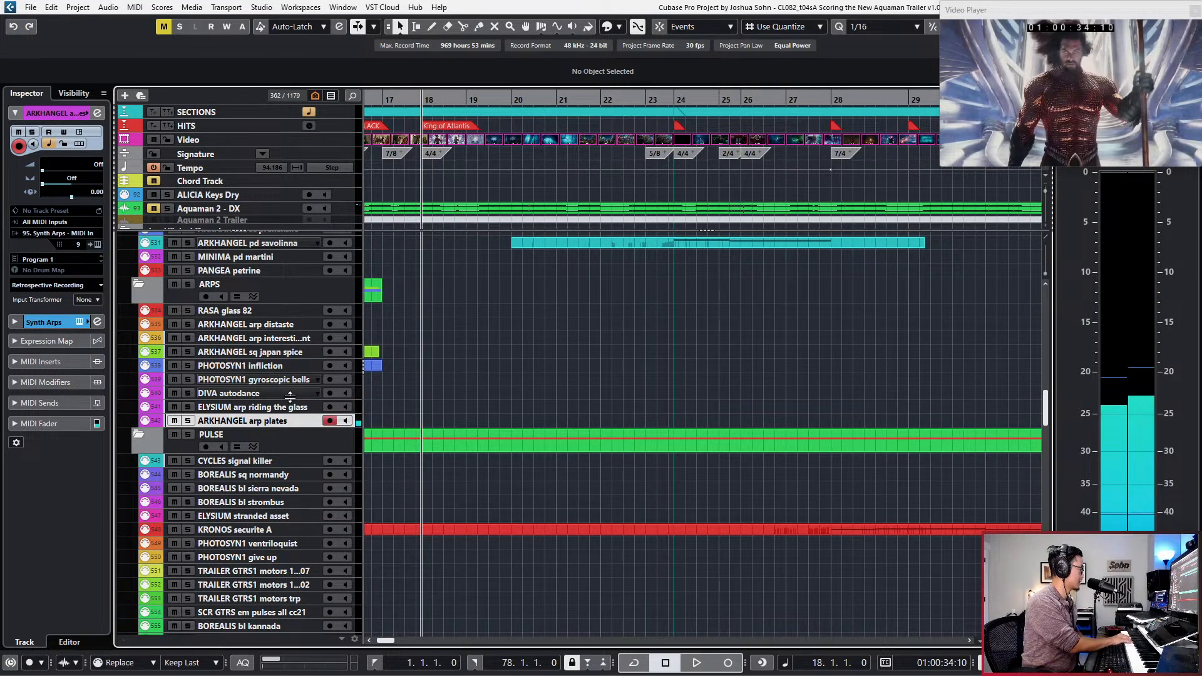
pyautogui.press('Up')
pyautogui.press('Up')
pyautogui.press('Up')
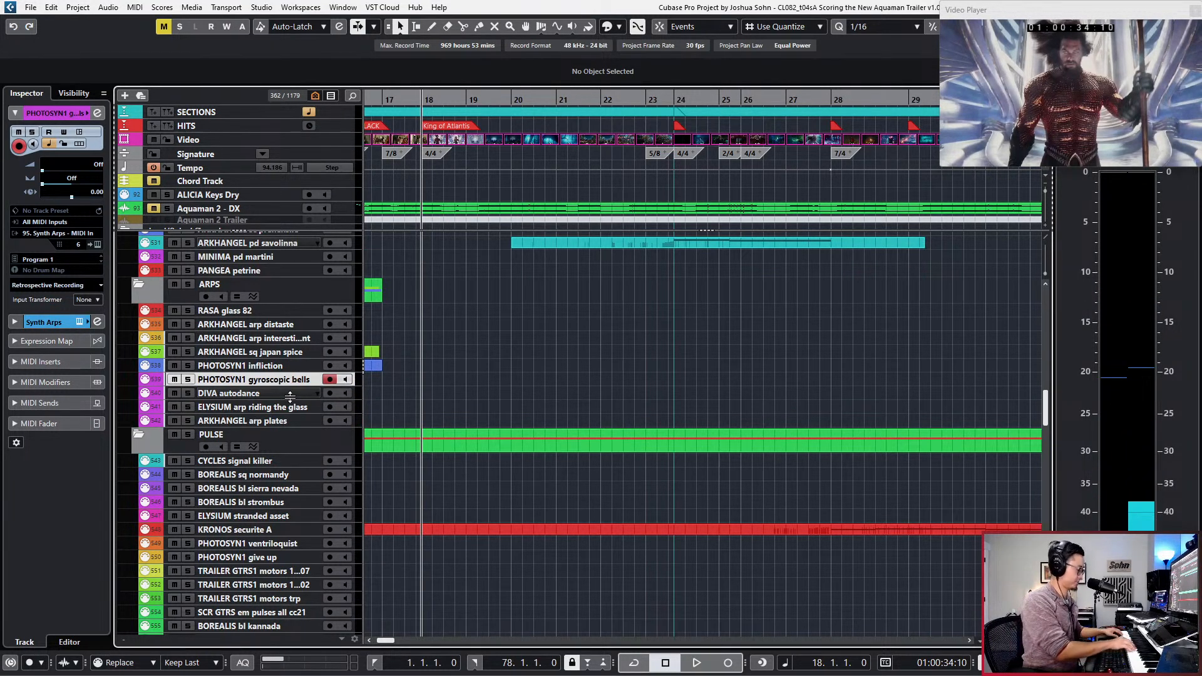
pyautogui.press('Up')
pyautogui.press('Up')
pyautogui.press('Down')
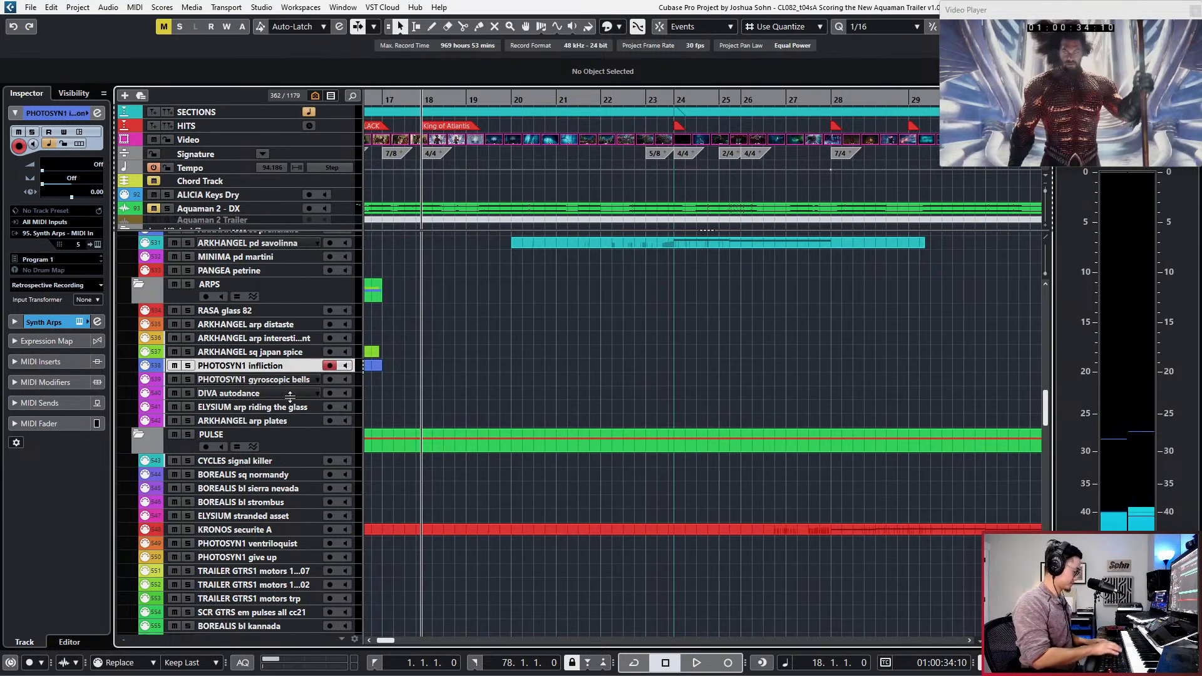
# Step: Paste the ostinato at bar 18 on the PHOTOSYN1 infliction track and merge it with the earlier part into one continuous part
pyautogui.hotkey('ctrl', 'z')
pyautogui.scroll(4, 440, 354)
pyautogui.hscroll(-3, 498, 367)
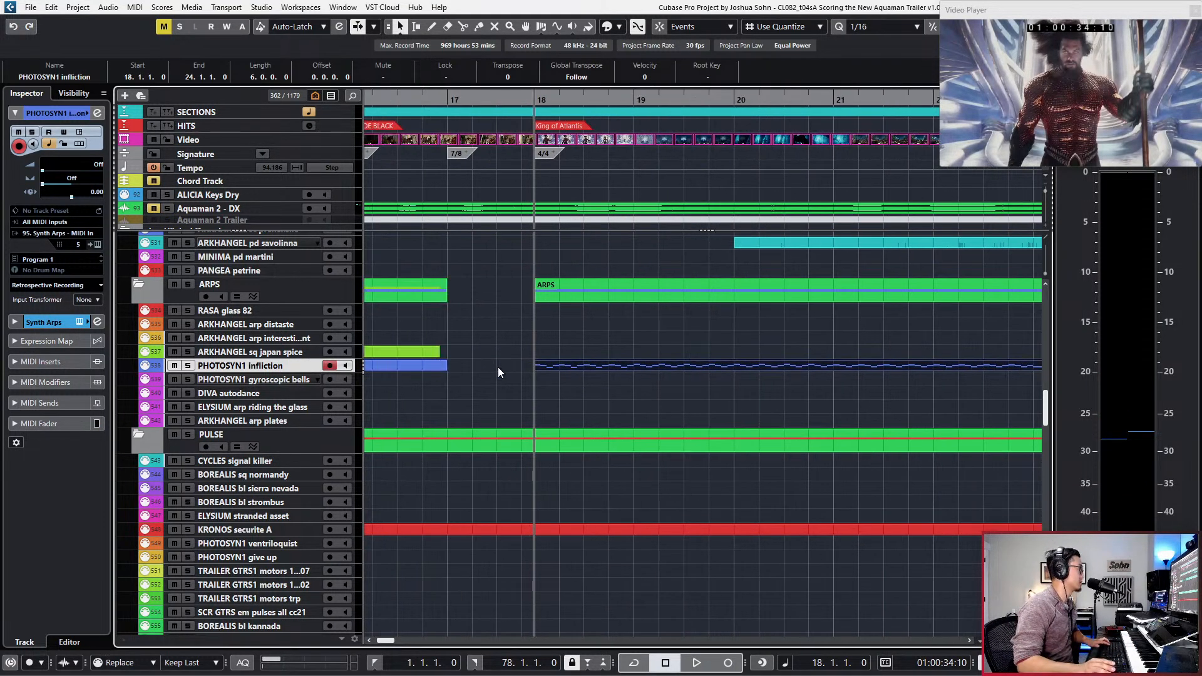
pyautogui.doubleClick(498, 367)
pyautogui.hotkey('ctrl', 'shift', 'a')
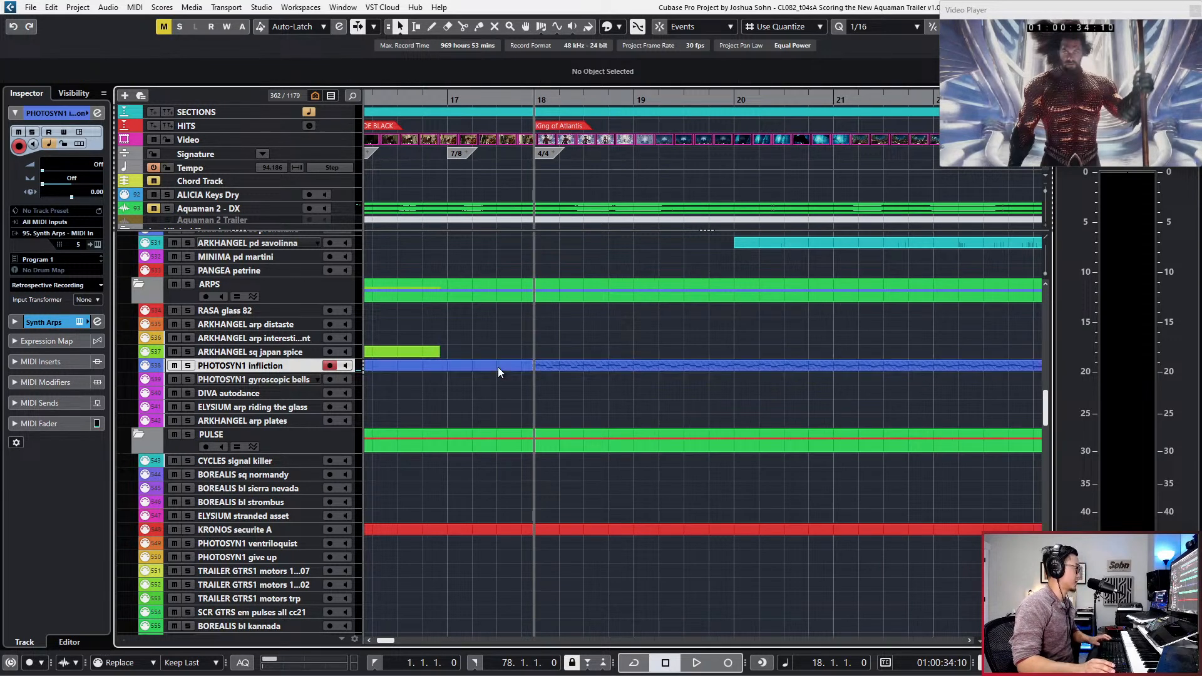
# Step: Record a Main Volume (CC 7) ride on the PHOTOSYN1 infliction part from bar 17 to bar 24, then close the editor
pyautogui.doubleClick(497, 367)
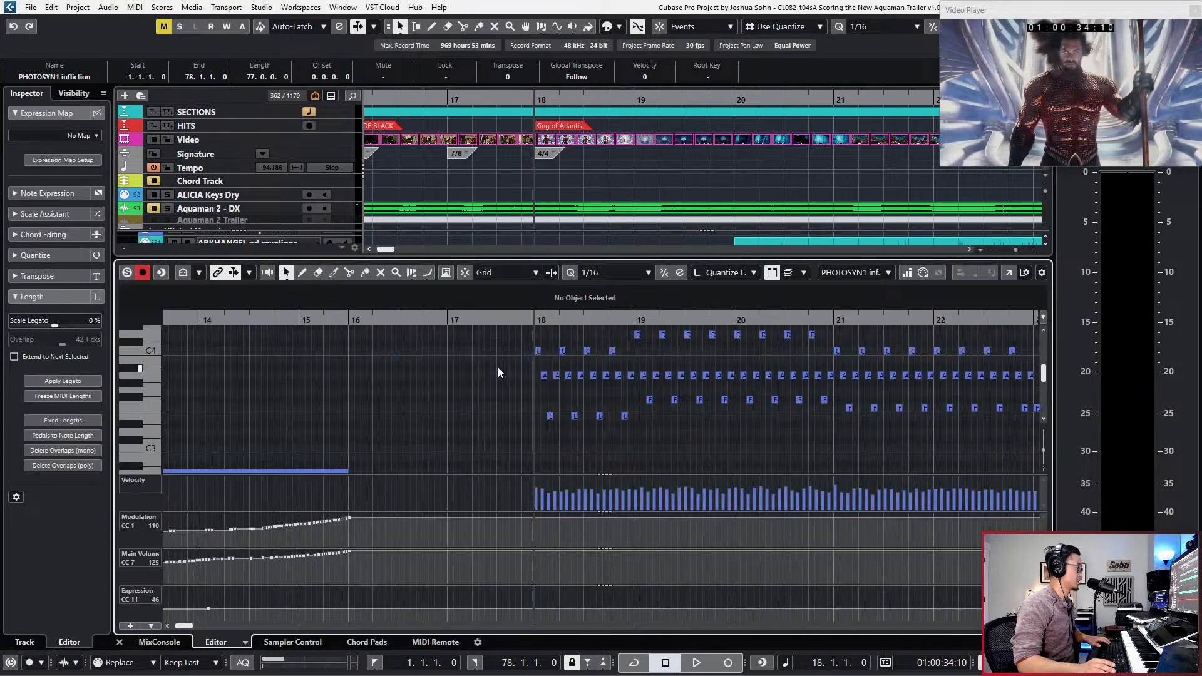
pyautogui.scroll(-1, 498, 367)
pyautogui.press('space')
pyautogui.press('space')
pyautogui.press('ctrl+KP_Subtract')
pyautogui.press('s')
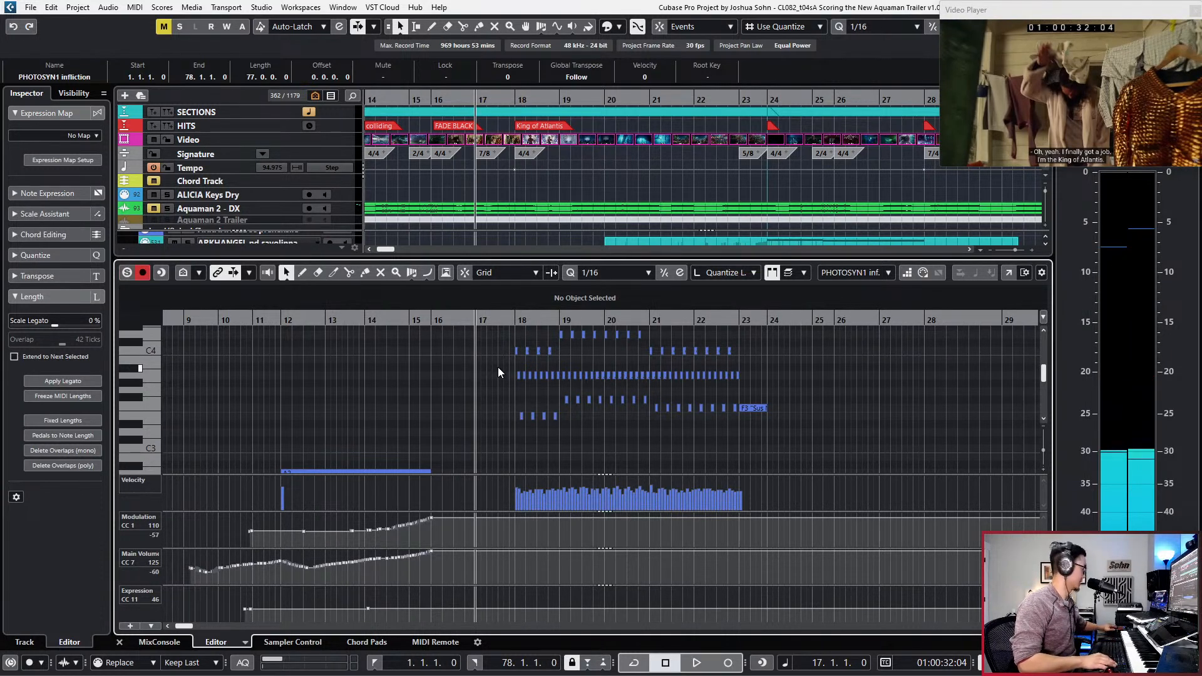
pyautogui.press('space')
pyautogui.press('KP_Multiply')
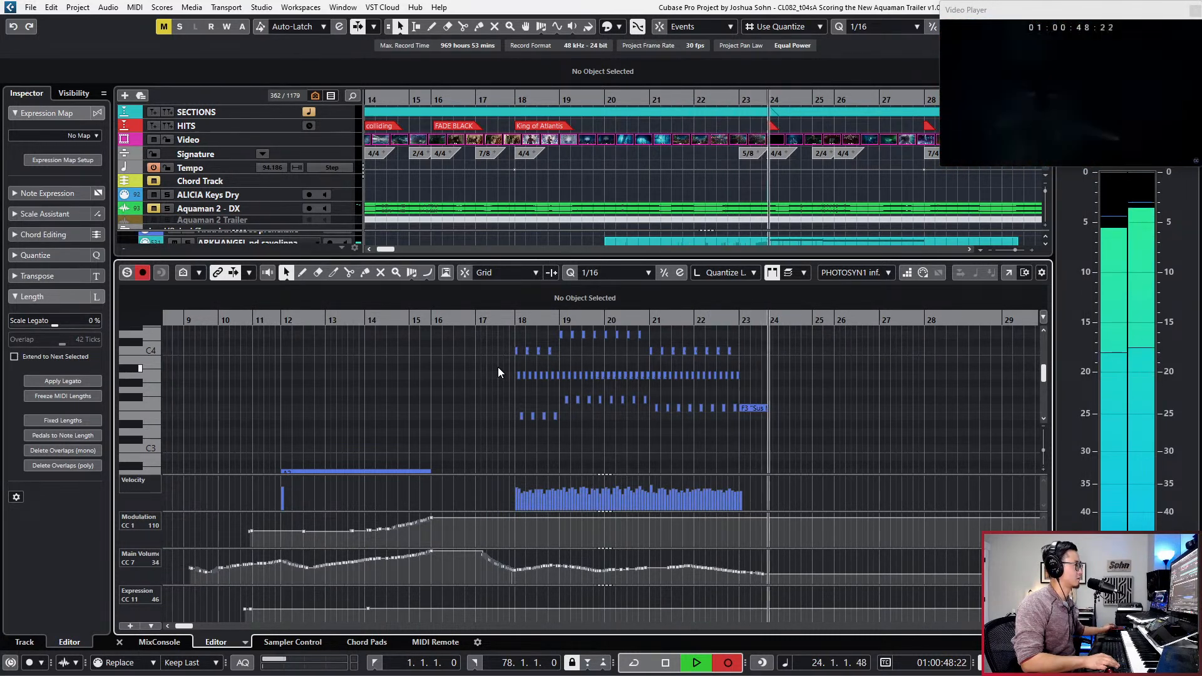
pyautogui.press('space')
pyautogui.press('Return')
# Step: Play back the new PHOTOSYN1 infliction arp into bar 19 to check its level in context
pyautogui.press('KP_Subtract')
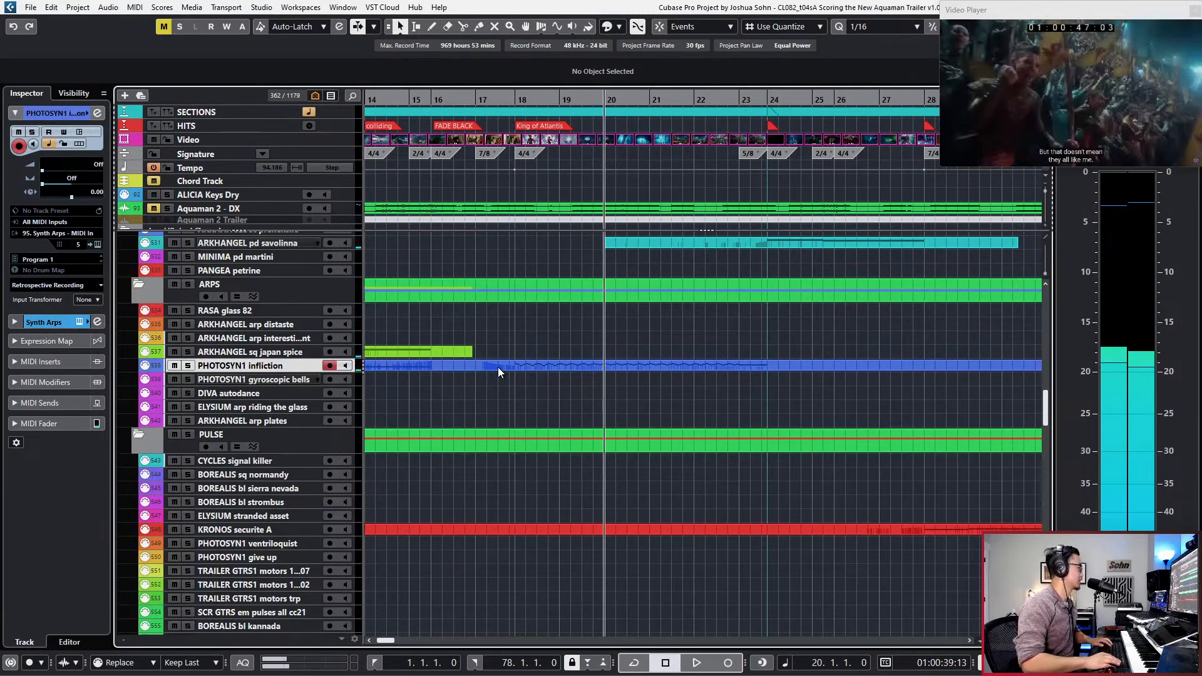
pyautogui.press('space')
pyautogui.press('g')
pyautogui.press('g')
pyautogui.press('g')
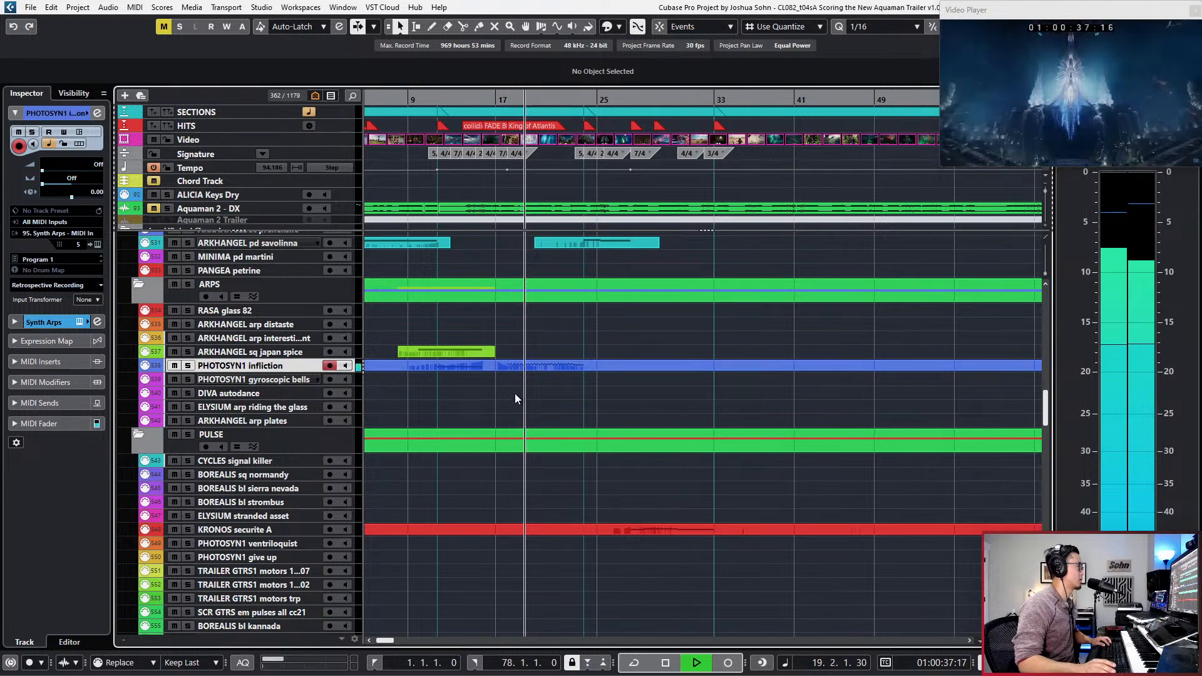
pyautogui.press('space')
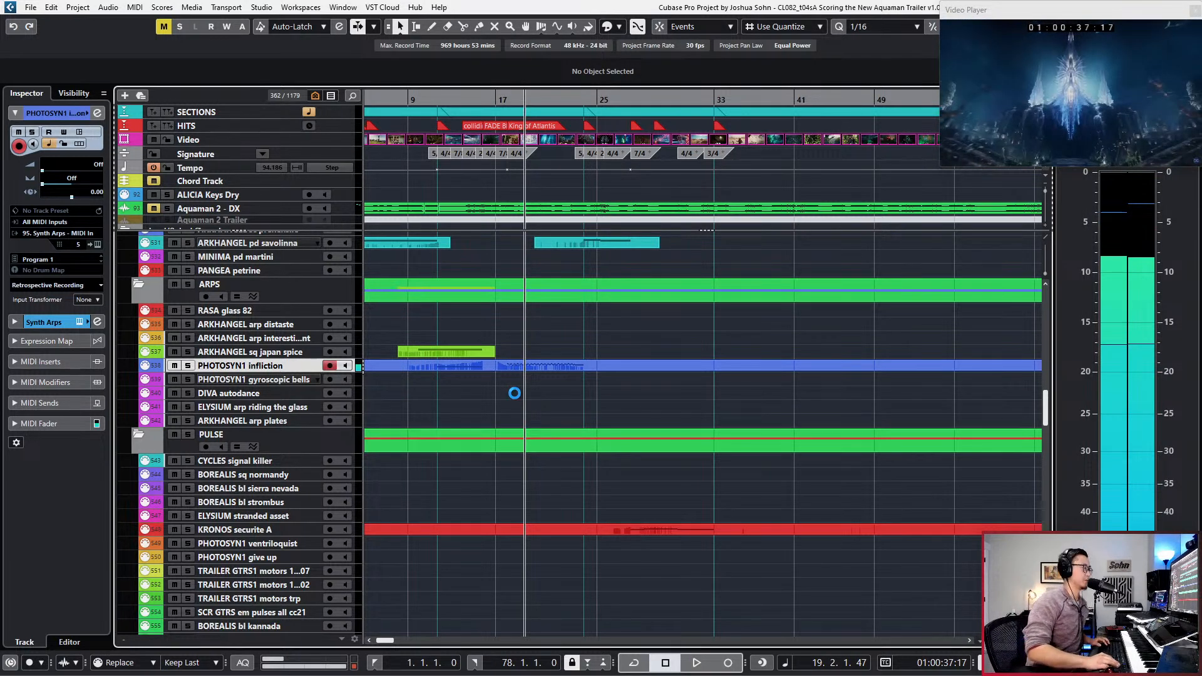
# Step: Slightly lower the Main Volume (CC 7) curve of the PHOTOSYN1 infliction part from just before bar 18 to bar 24
pyautogui.click(517, 365)
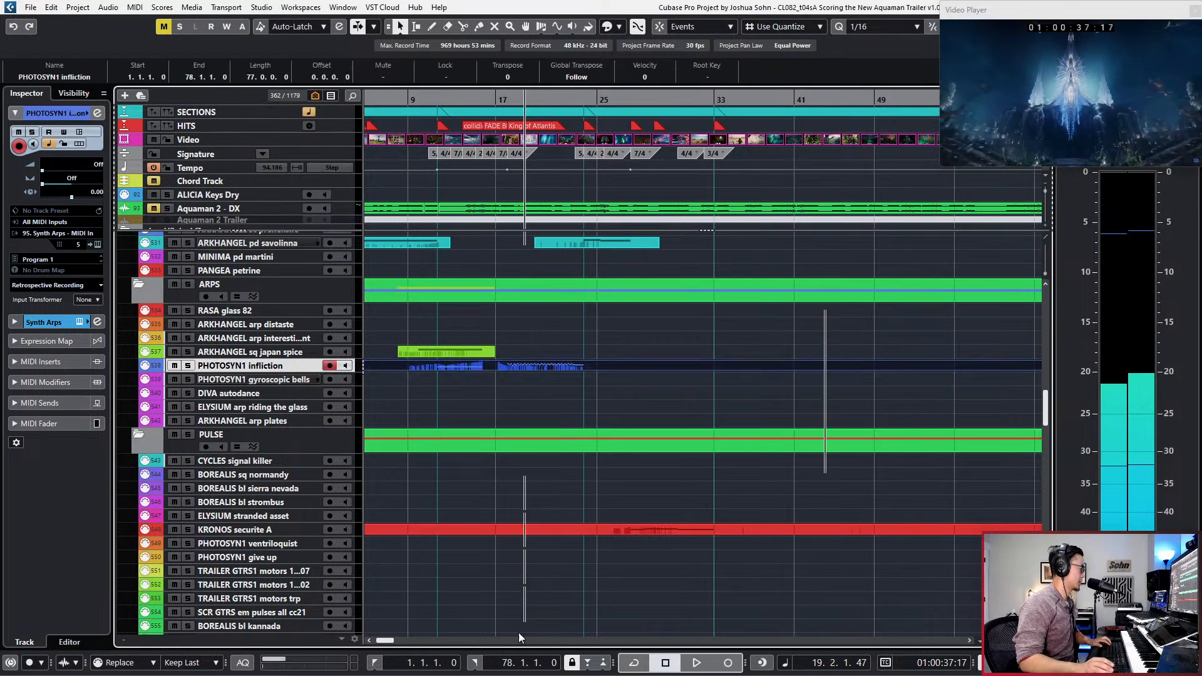
pyautogui.hotkey('ctrl', 'e')
pyautogui.press('h')
pyautogui.moveTo(503, 551); pyautogui.dragTo(645, 582)
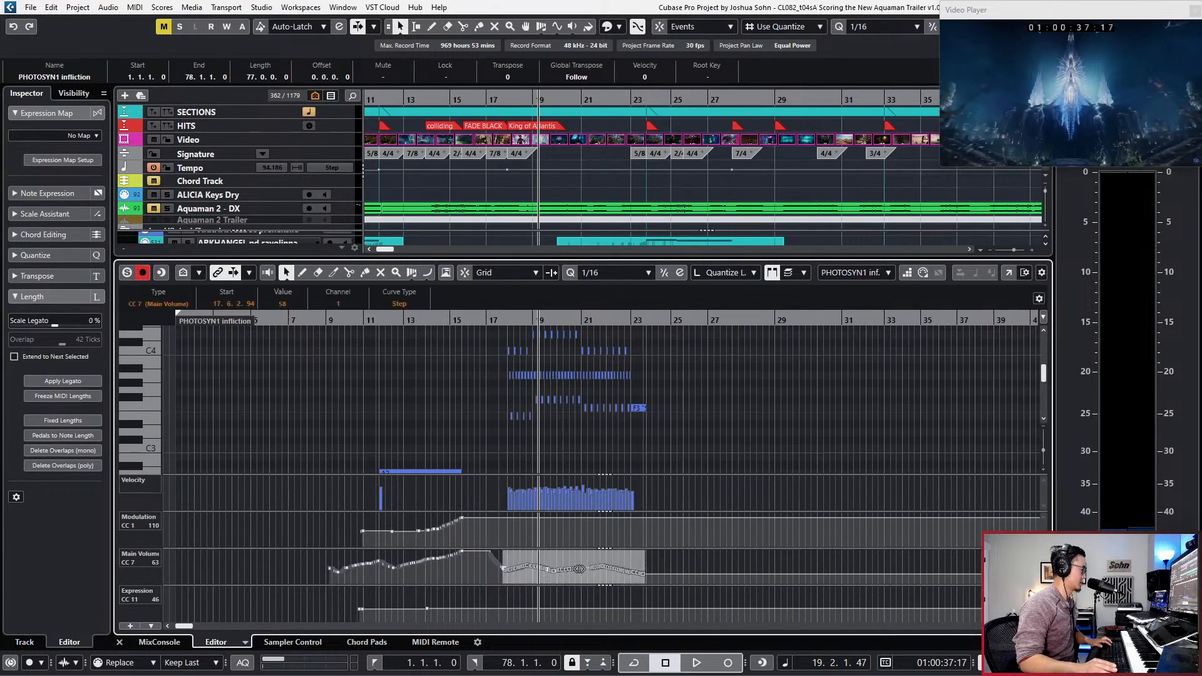
pyautogui.moveTo(573, 553); pyautogui.dragTo(572, 555)
pyautogui.hotkey('ctrl', 'e')
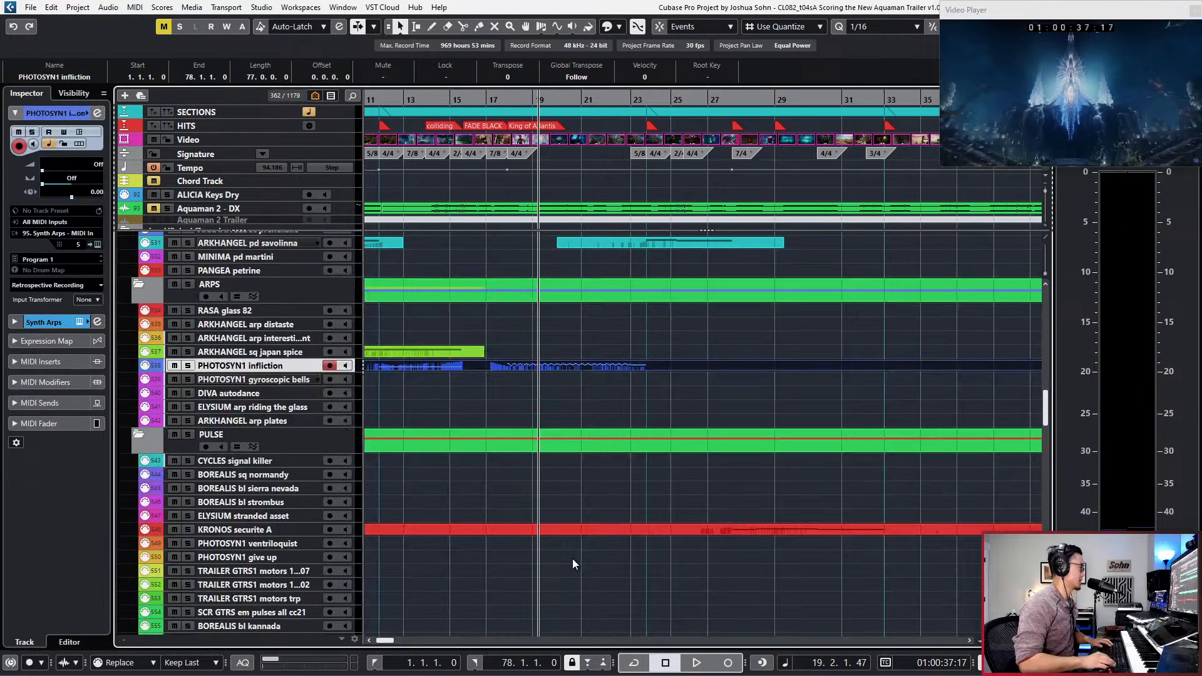
# Step: Unmute the Aquaman 2 - DX dialogue track and start playback
pyautogui.press('g')
pyautogui.press('g')
pyautogui.press('g')
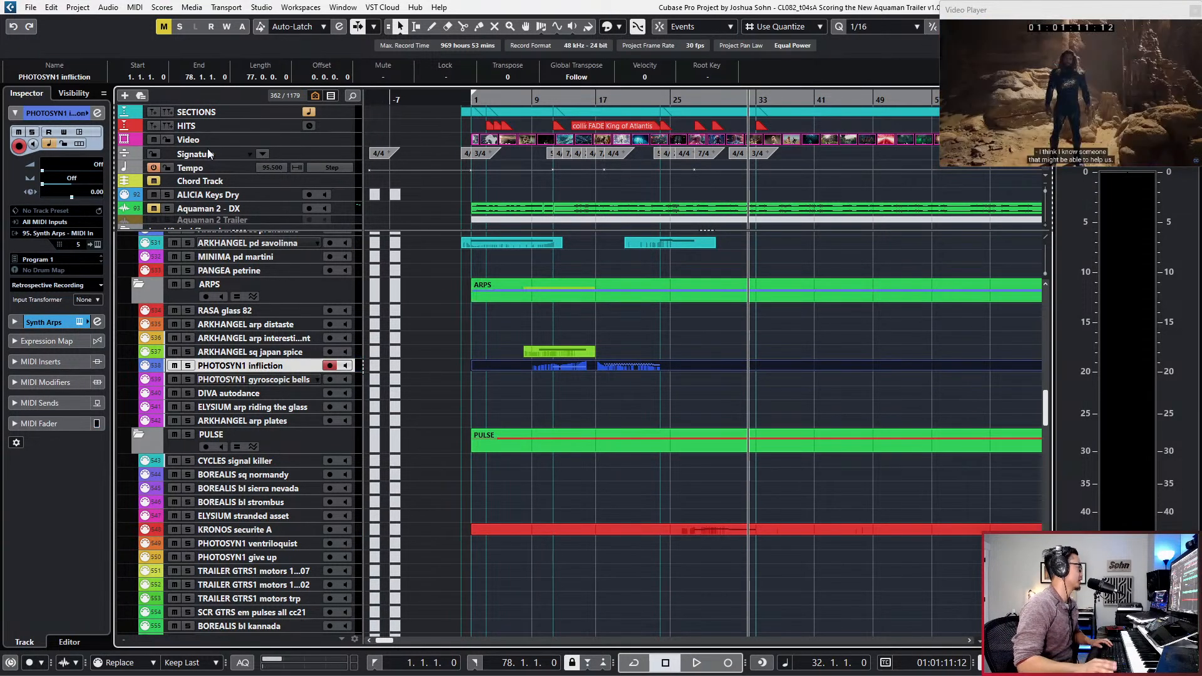
pyautogui.click(154, 208)
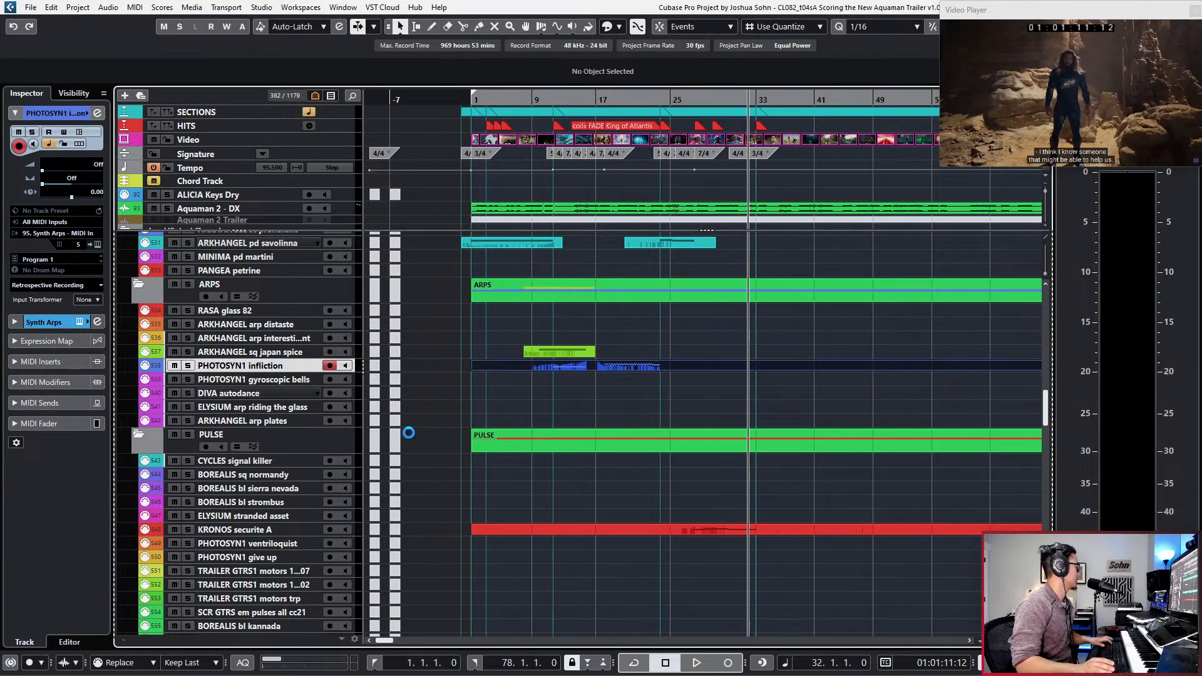
pyautogui.press('space')
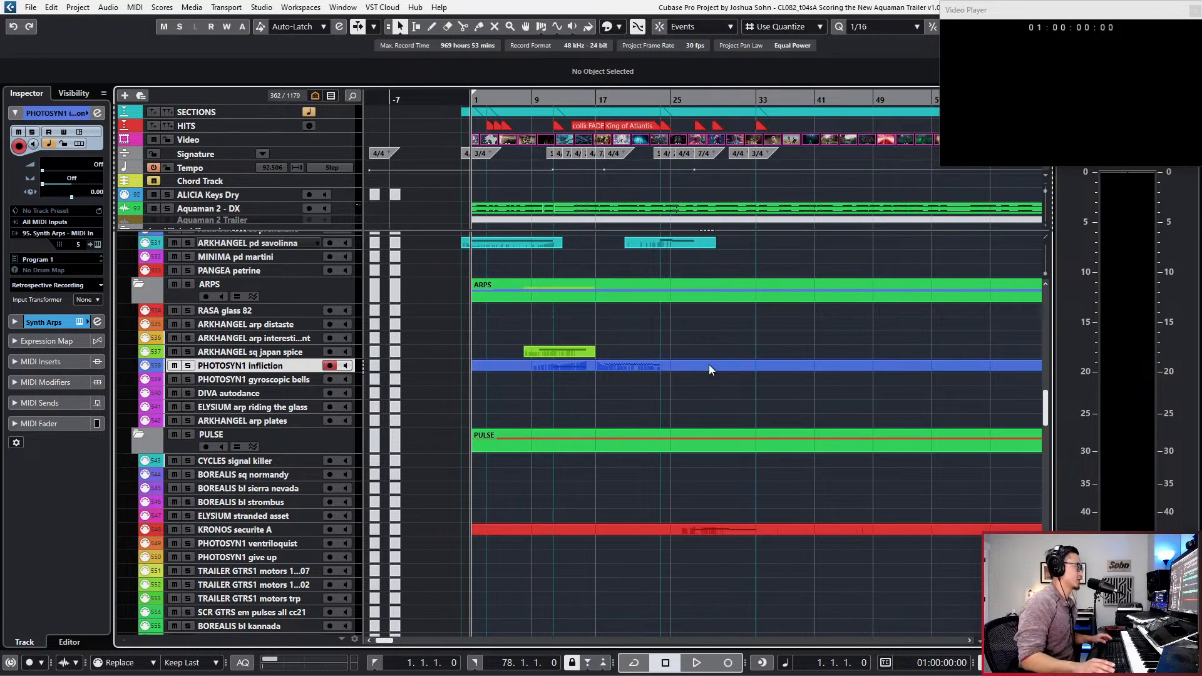
# Step: Move the cursor to bar 0 and play the whole cue with dialogue from the start
pyautogui.press('g')
pyautogui.press('g')
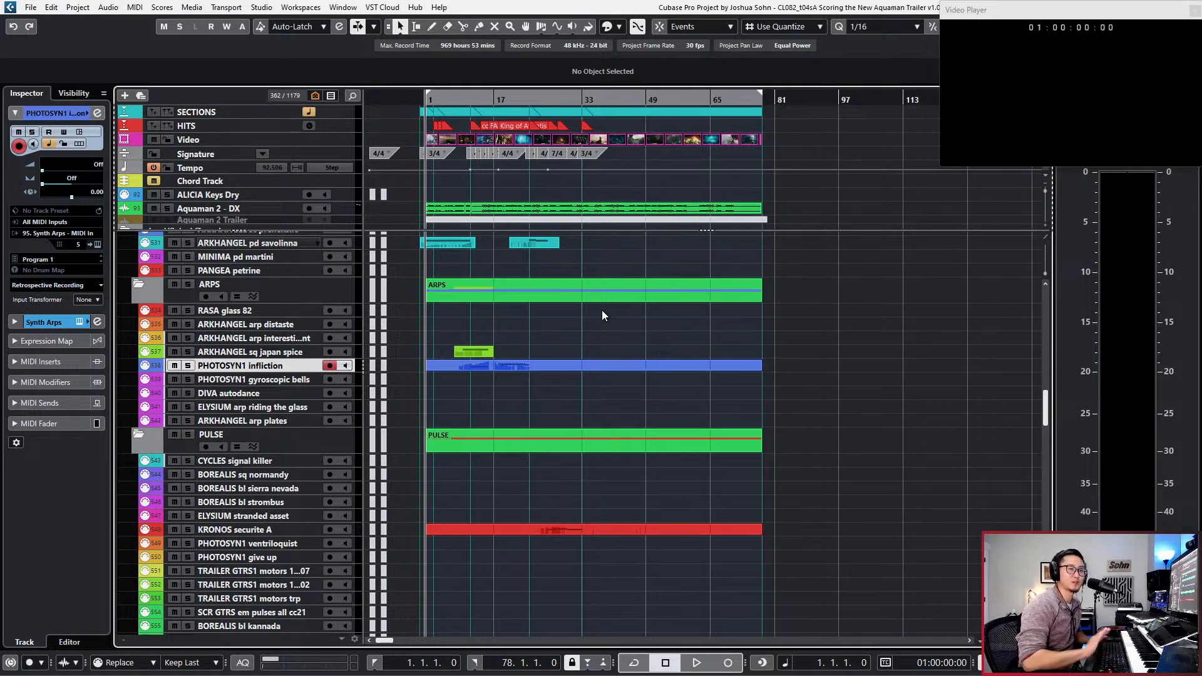
pyautogui.press('h')
pyautogui.press('h')
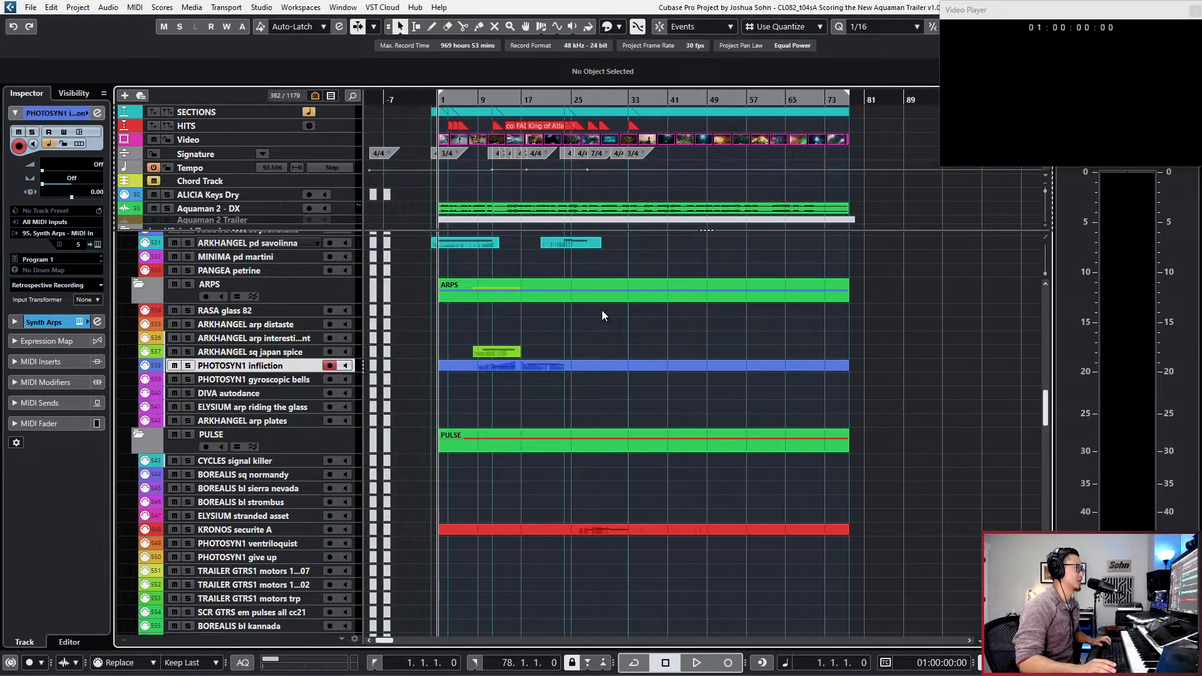
pyautogui.press('h')
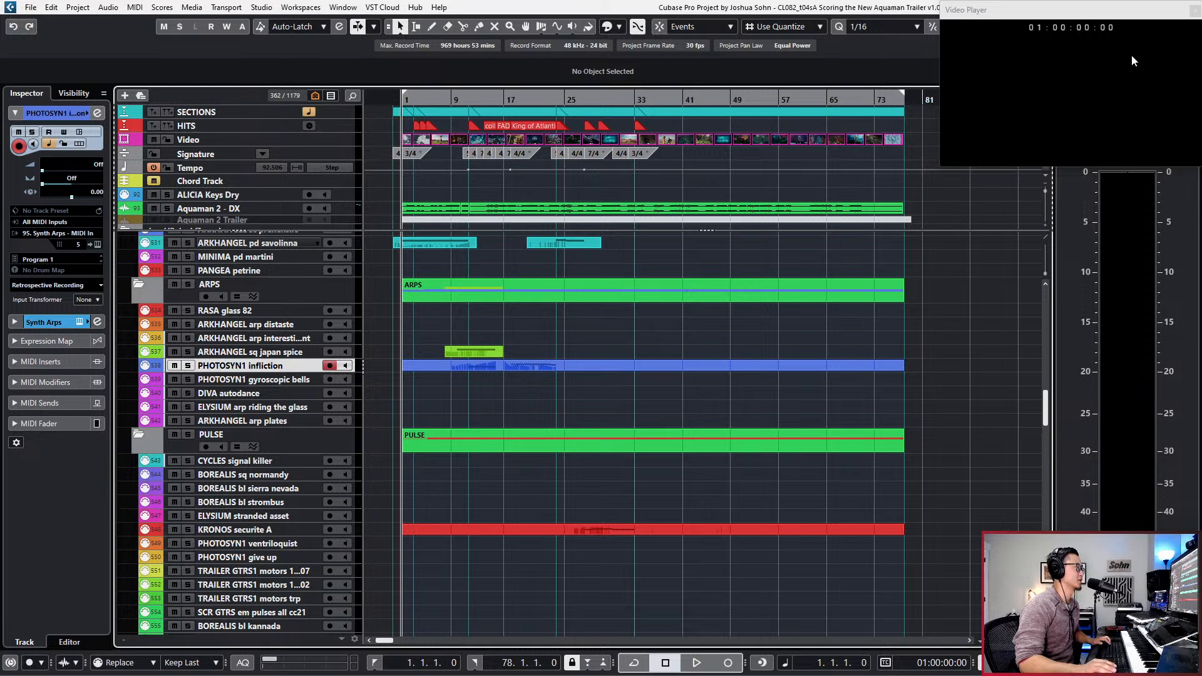
pyautogui.click(1106, 26)
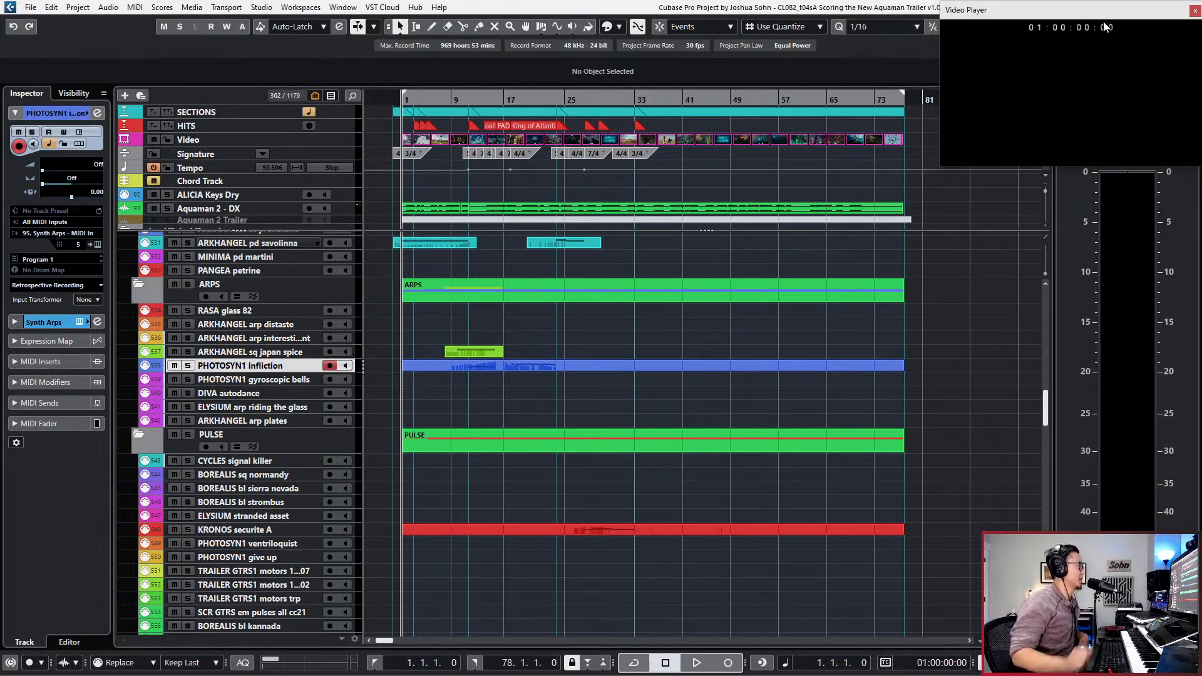
pyautogui.press('KP_Subtract')
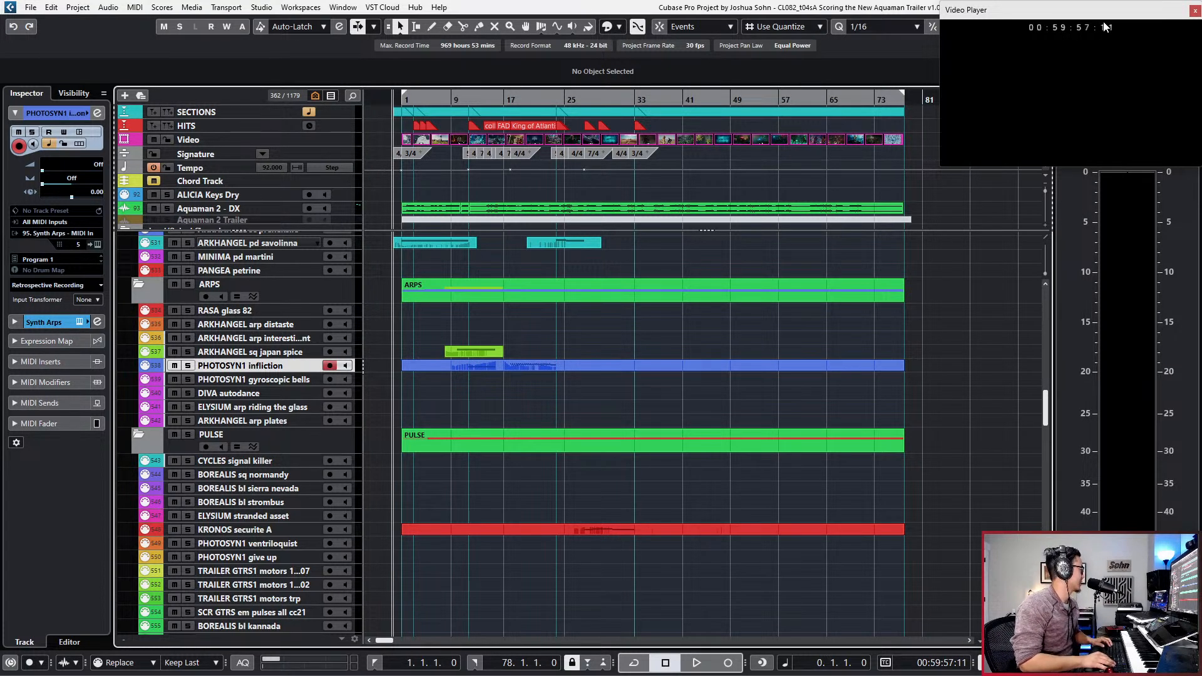
pyautogui.scroll(2, 623, 292)
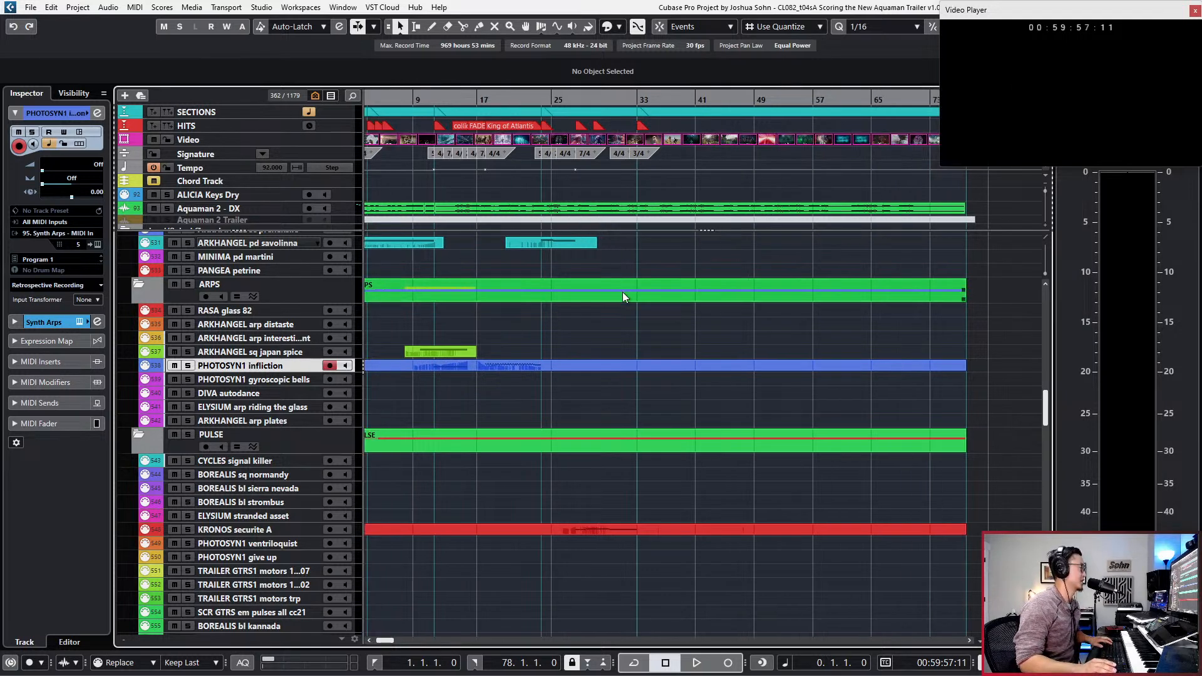
pyautogui.hscroll(-3, 622, 292)
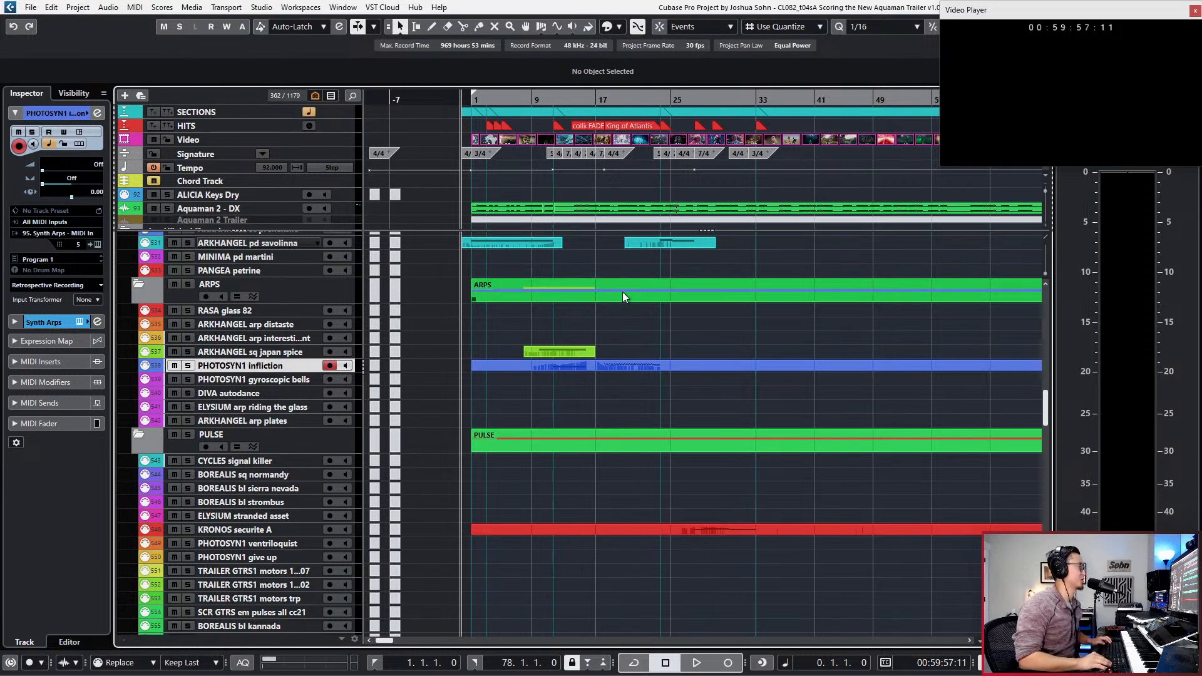
pyautogui.press('space')
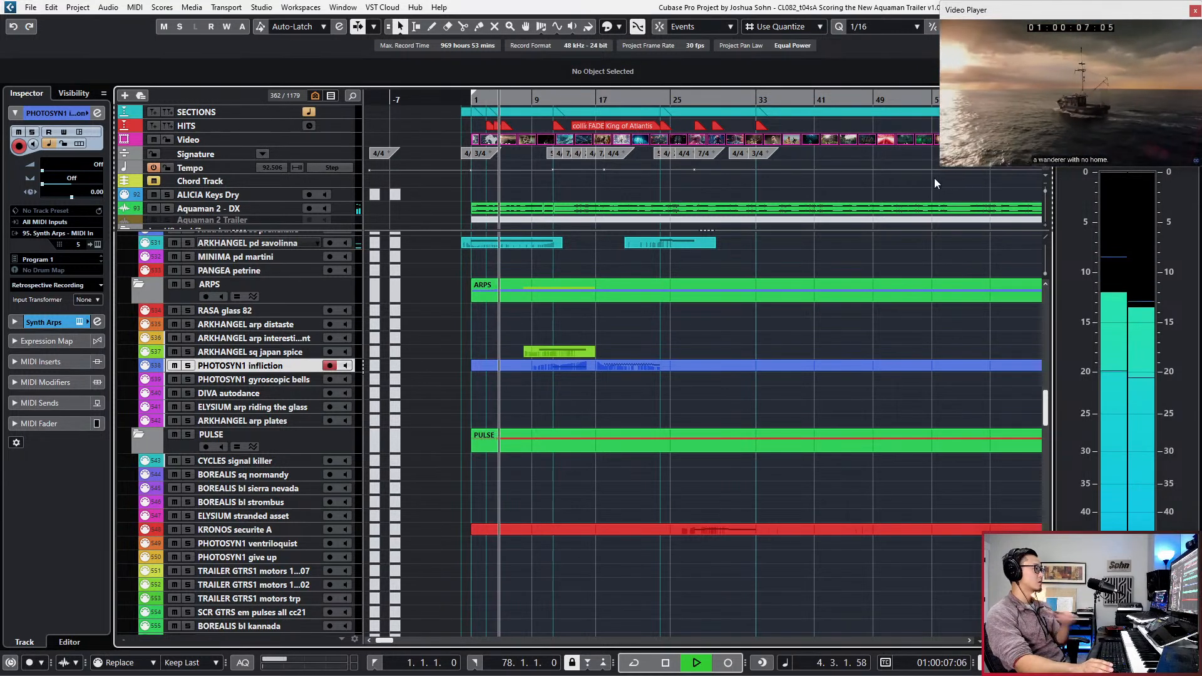
# Step: Turn on Auto-Scroll, enlarge the video player window, and review the cue against picture up to bar 34
pyautogui.press('f')
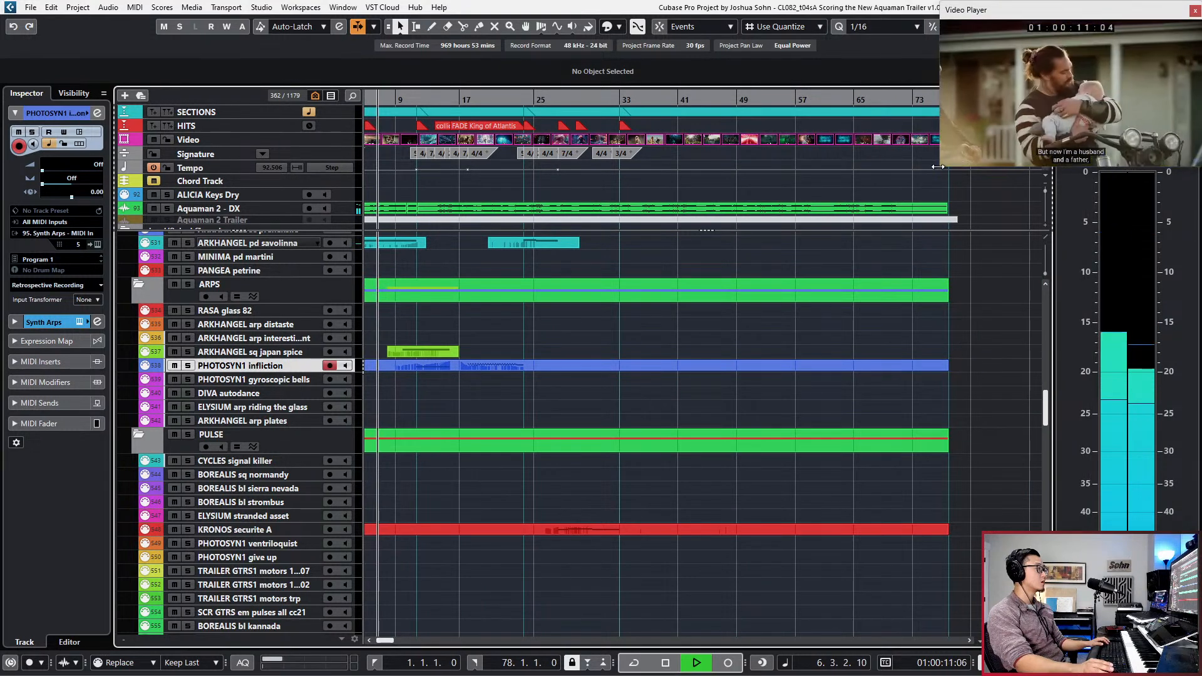
pyautogui.moveTo(937, 170); pyautogui.dragTo(760, 268)
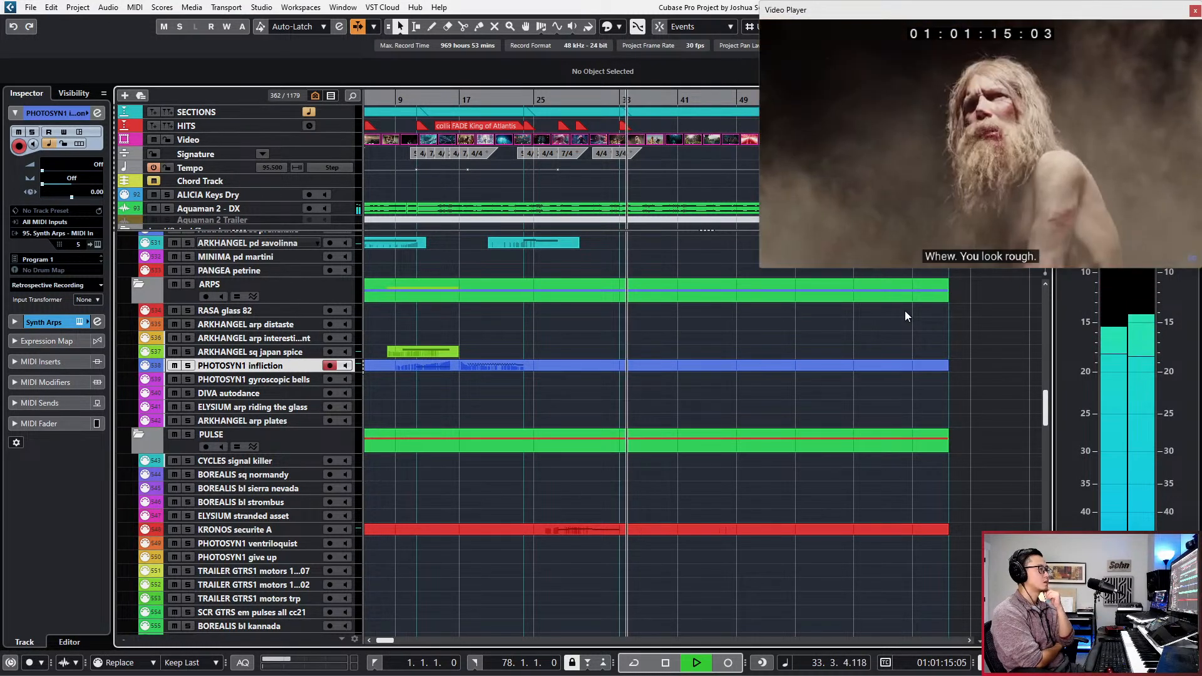
pyautogui.press('space')
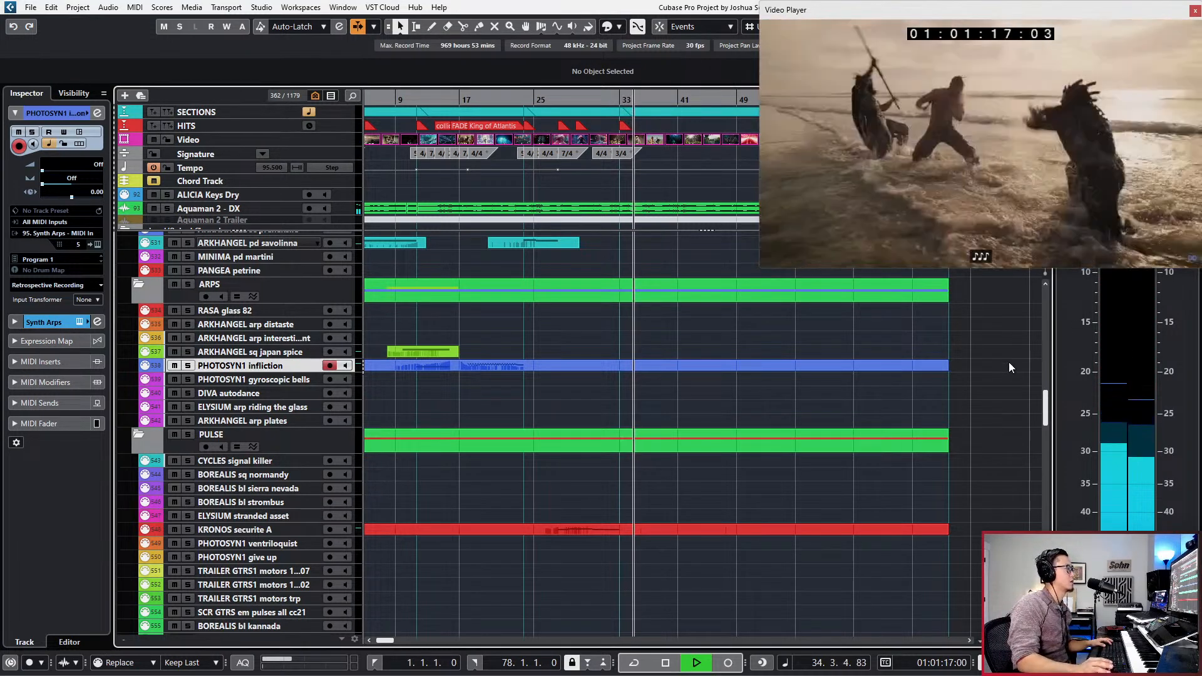